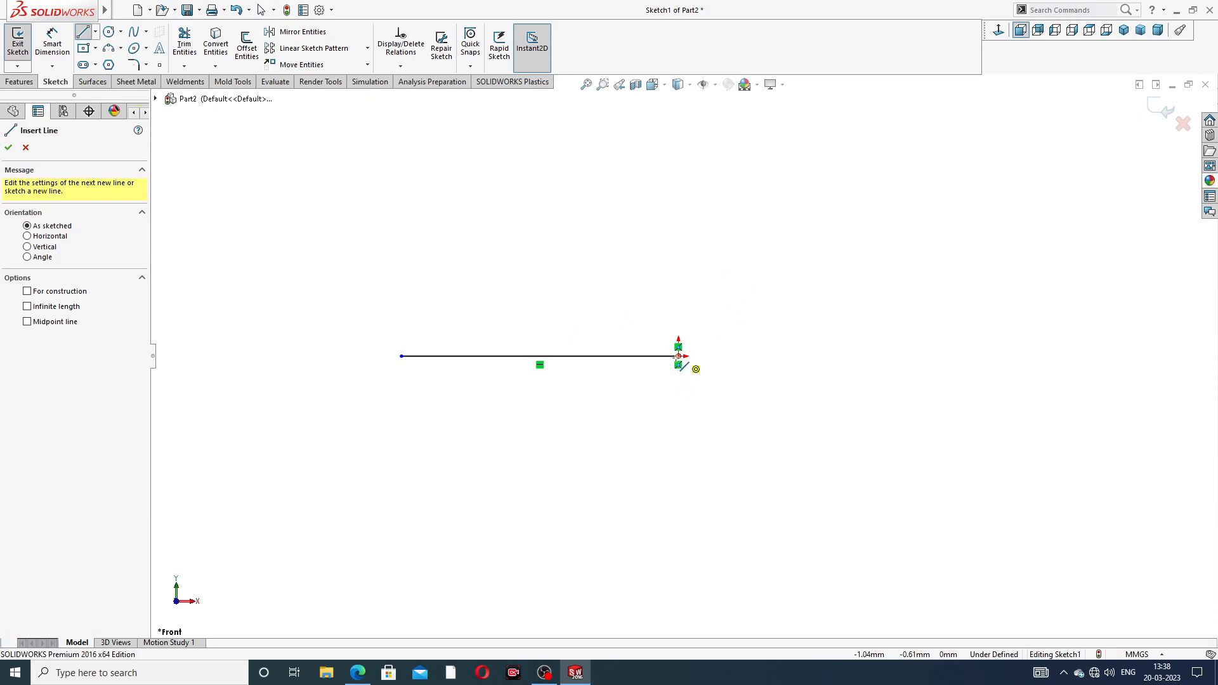
Sketch a line from the origin sloping down and away from the horizontal line
click(678, 356)
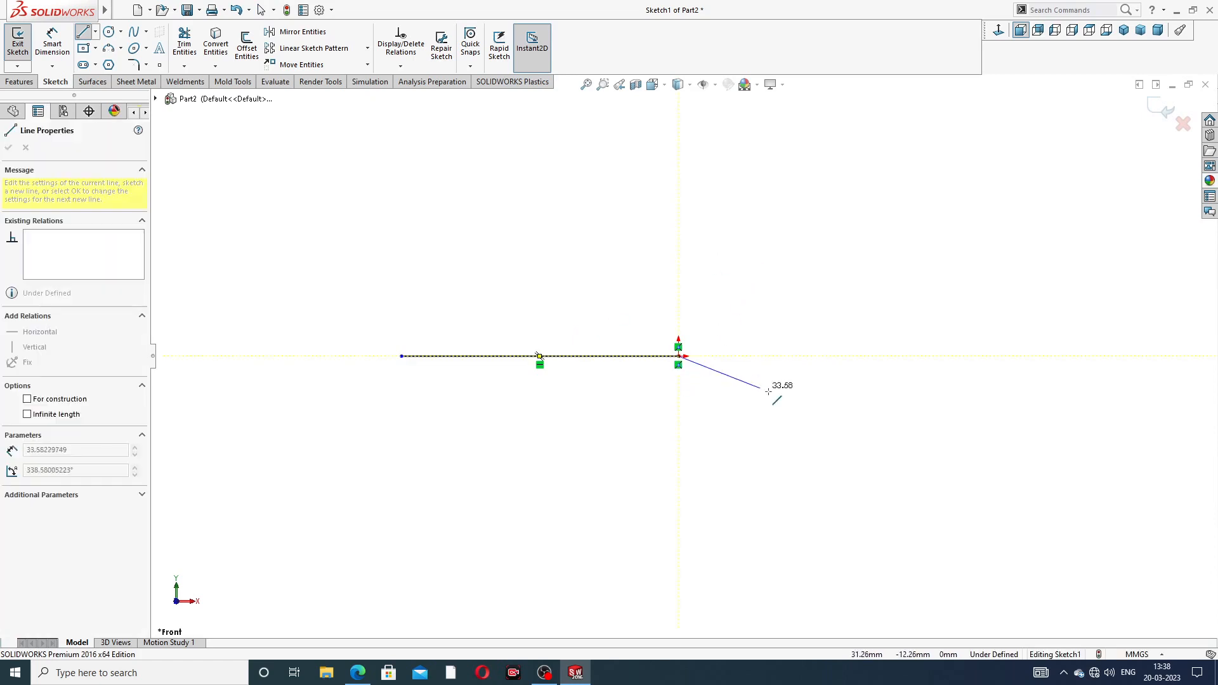
click(822, 414)
right_click(879, 304)
click(901, 313)
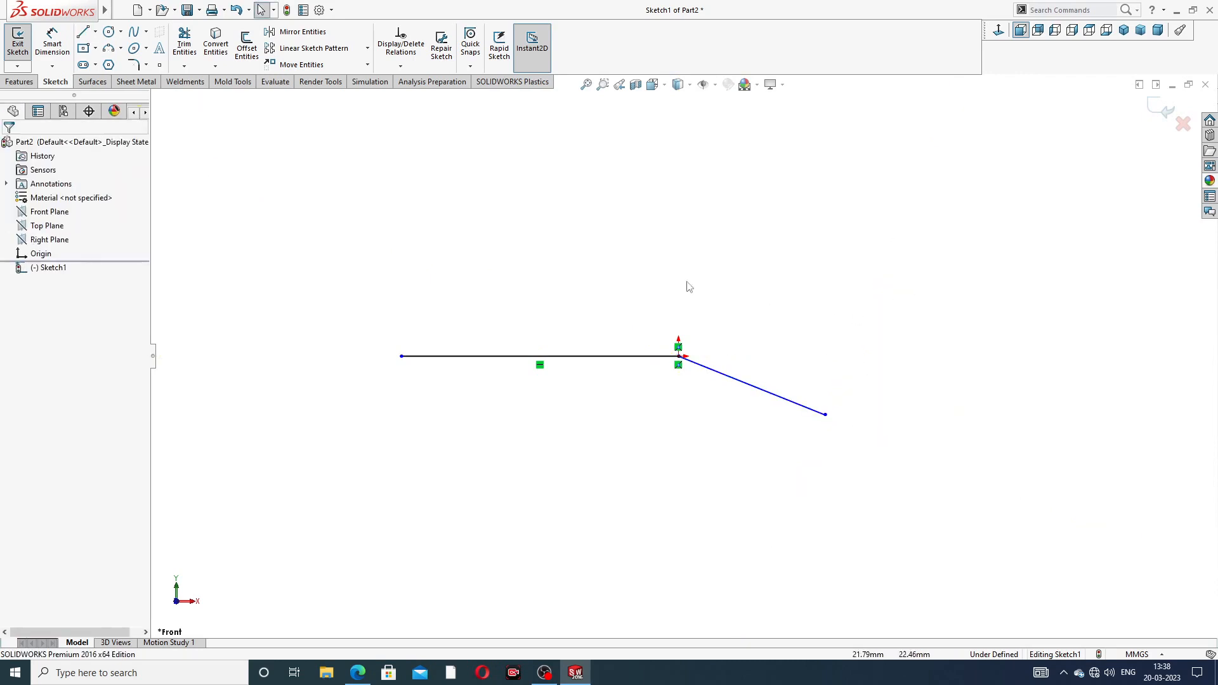
Sketch a separate line about 66 mm long, rising at about 19°, above the sloped line from the origin
click(83, 33)
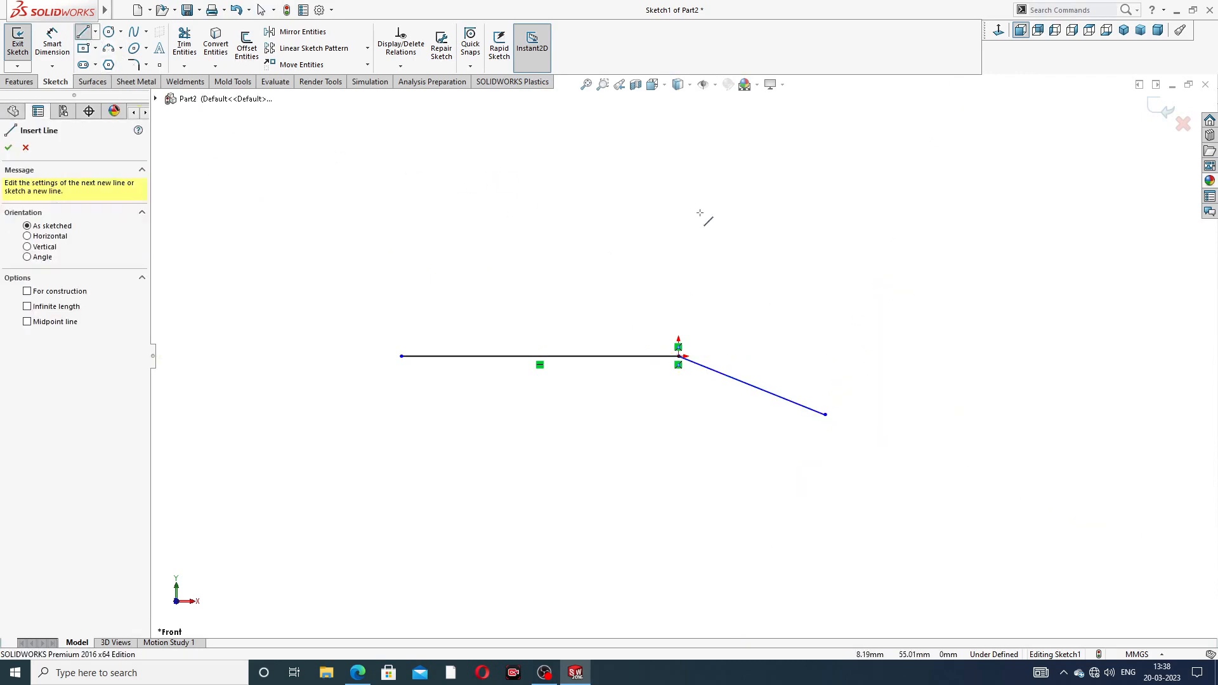
click(746, 271)
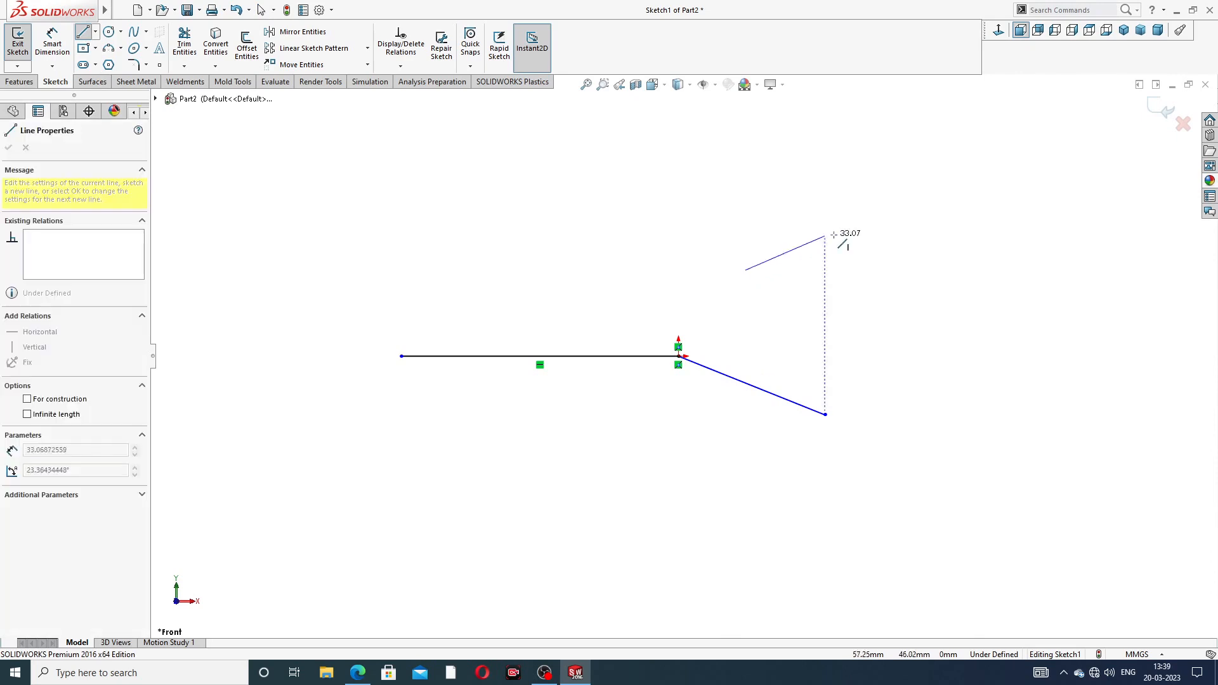
click(909, 214)
right_click(938, 131)
click(968, 182)
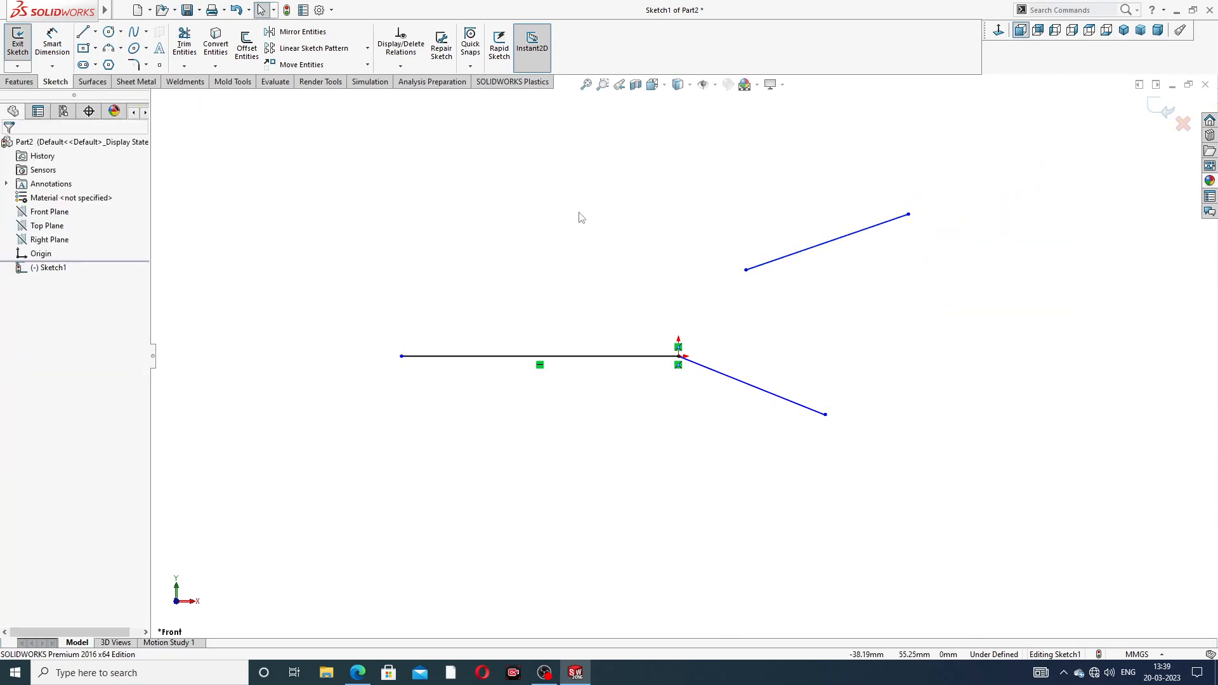
Draw a horizontal centerline about 73 mm long from the origin, extending away from the existing horizontal line
click(95, 32)
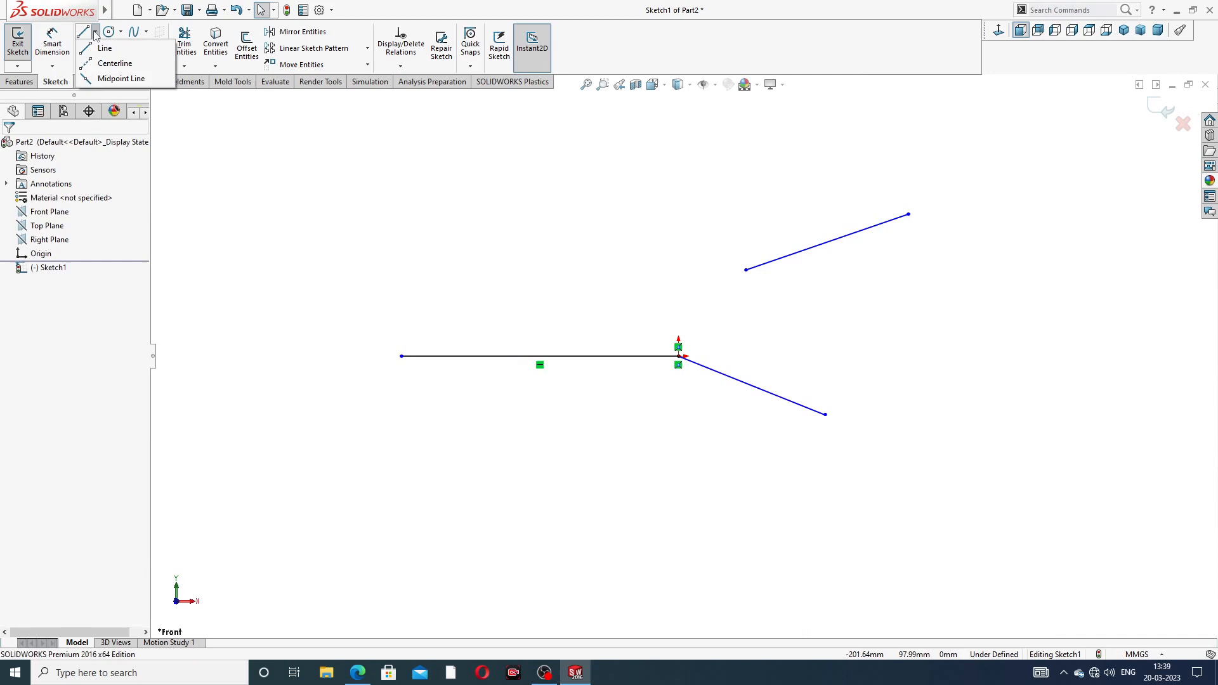
click(113, 61)
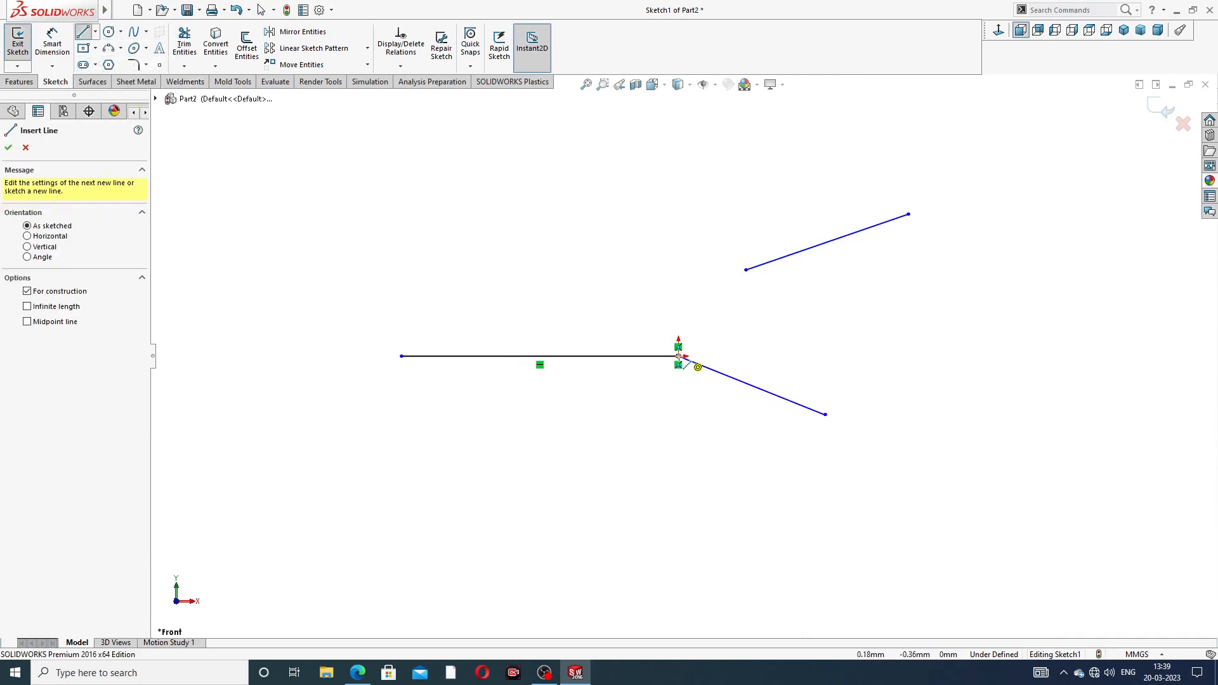
click(679, 357)
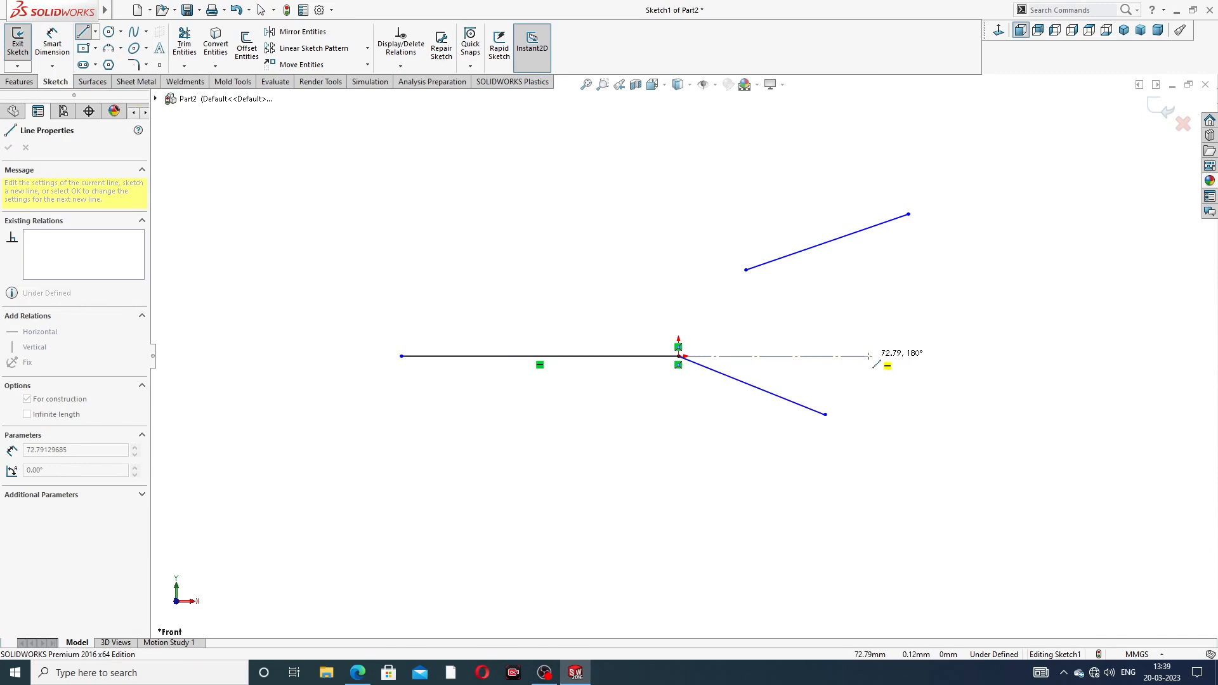
click(870, 356)
right_click(889, 316)
click(917, 327)
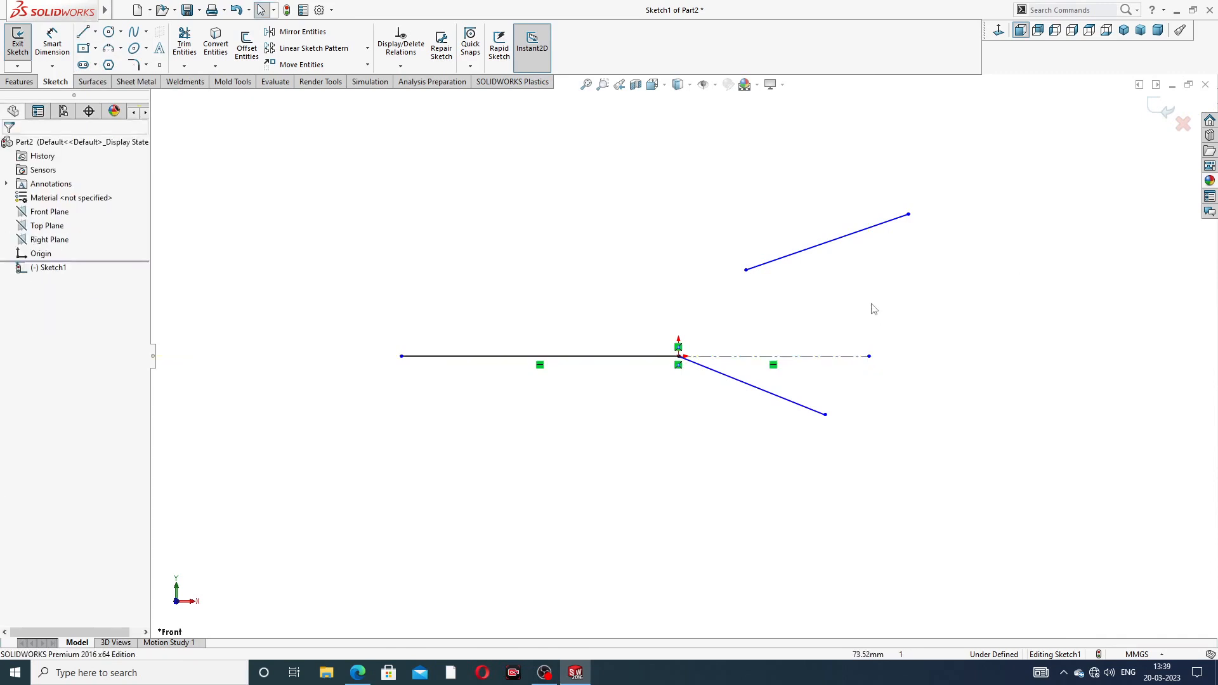
Sketch a circle with a radius of about 51 mm centred on the free end of the centerline
click(109, 33)
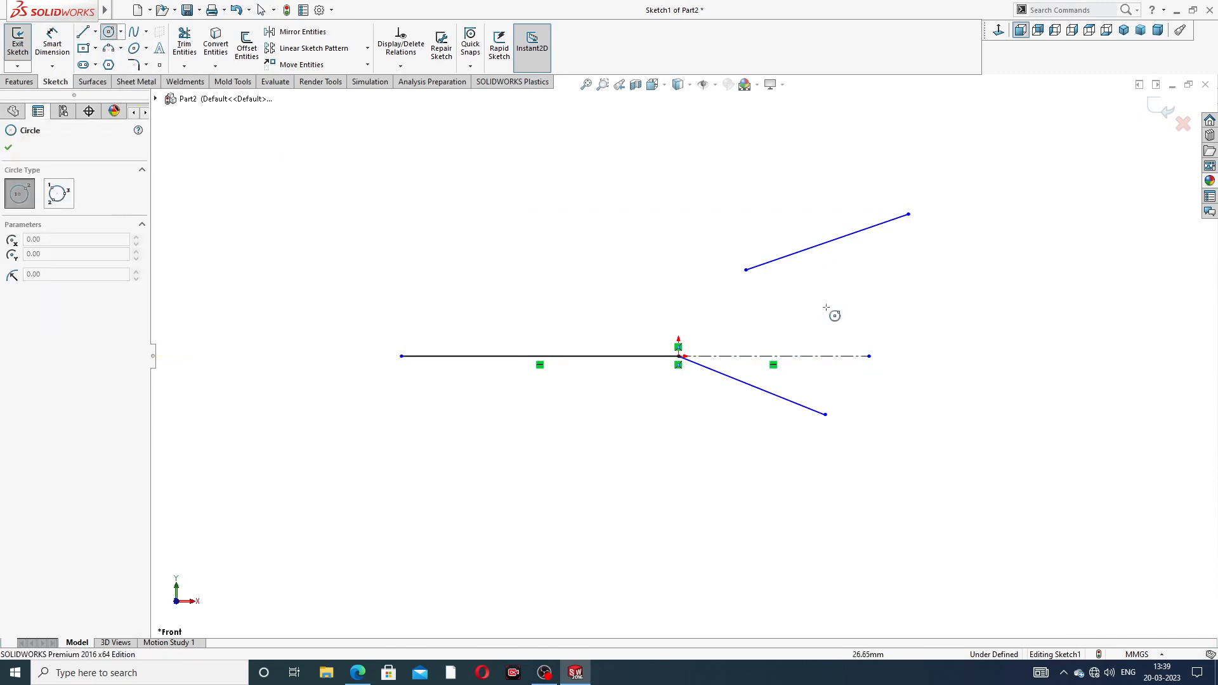
click(869, 356)
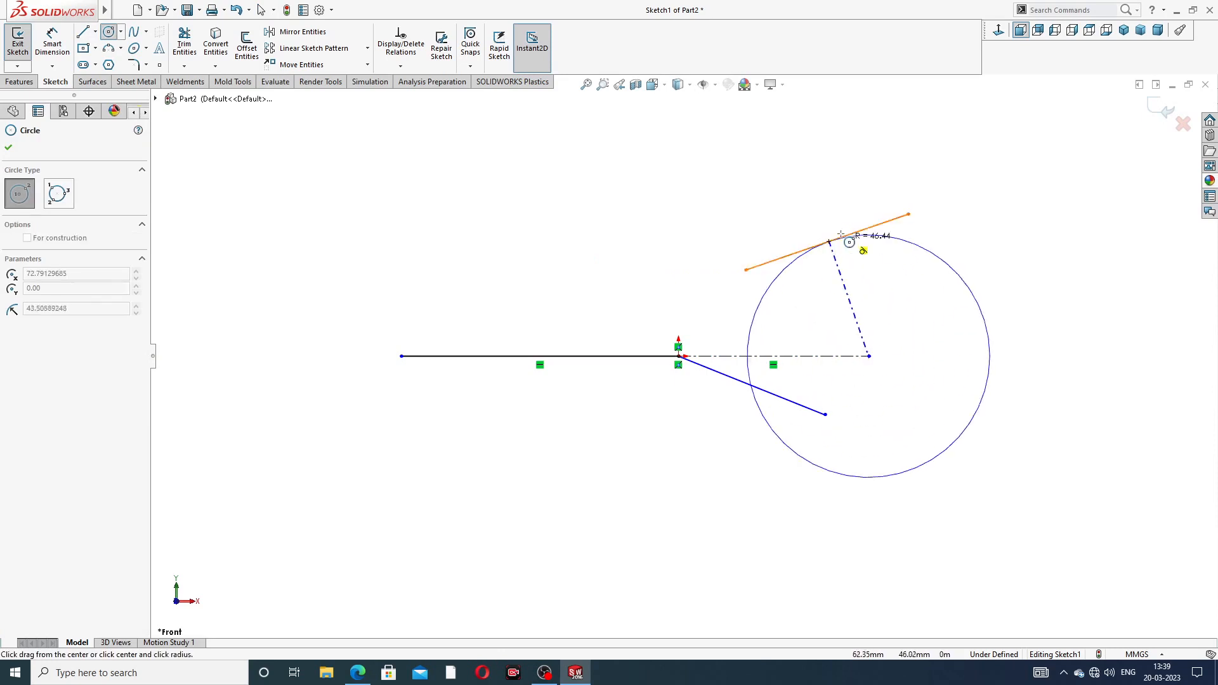
click(821, 230)
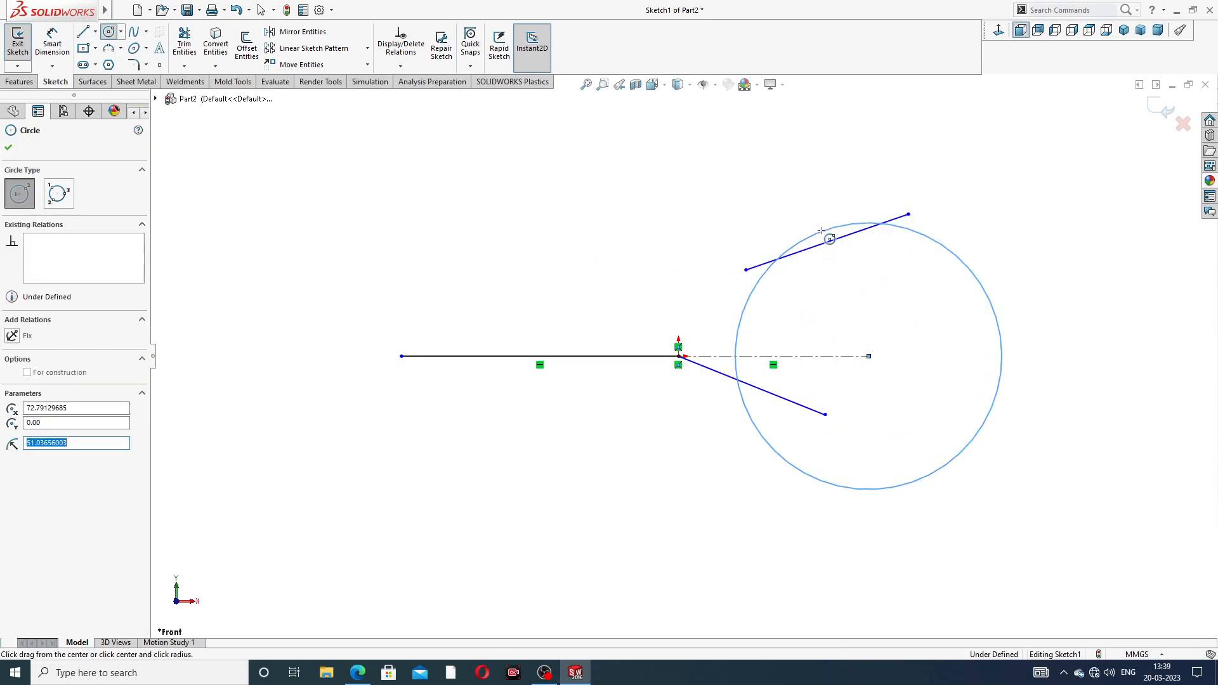
right_click(958, 180)
click(971, 185)
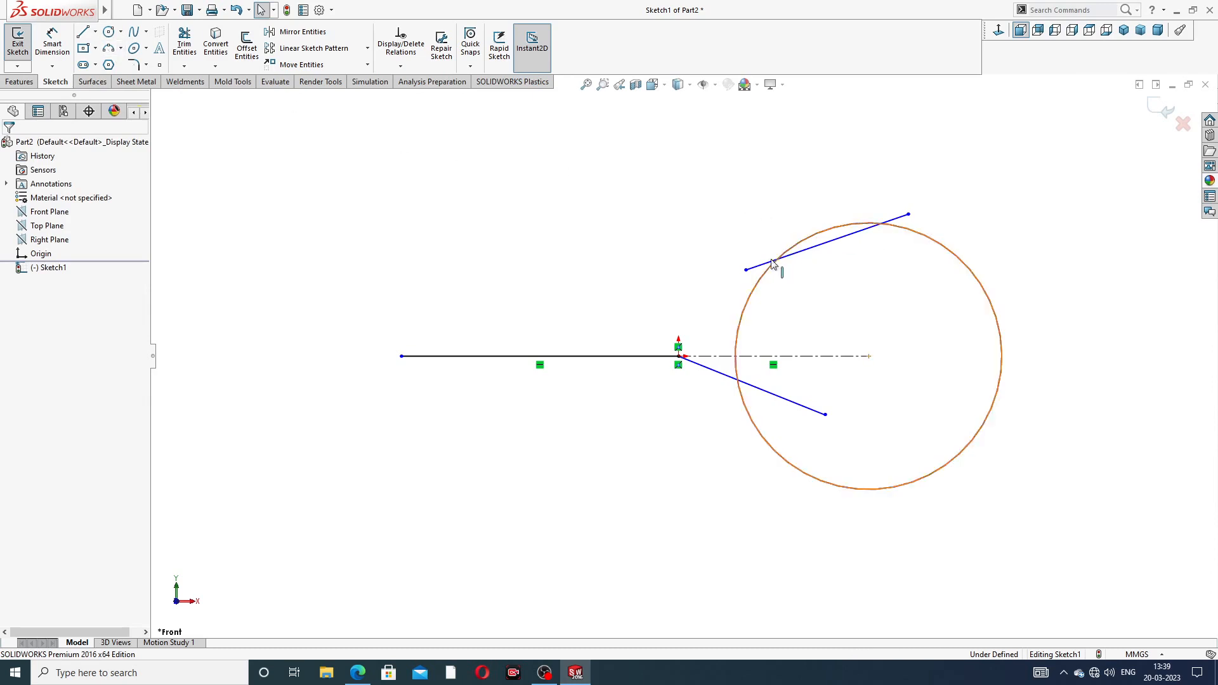
Add a tangent relation between the upper sloped line and the circle
click(803, 250)
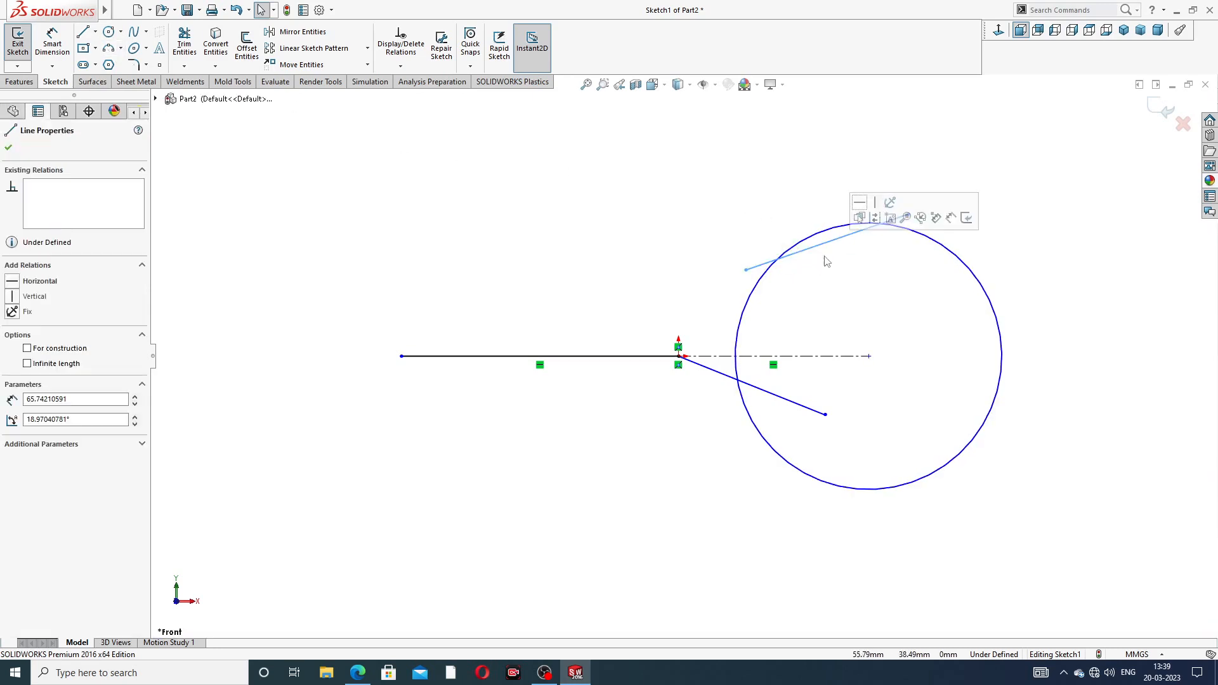
click(795, 197)
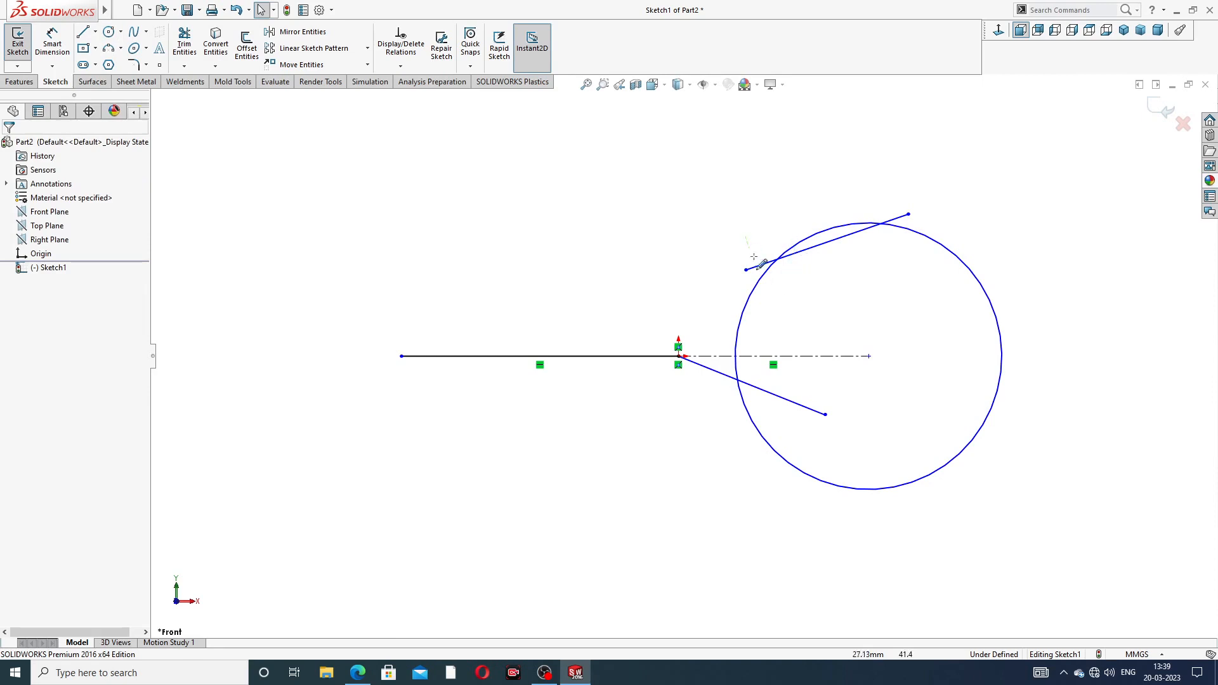
drag(753, 257, 806, 277)
click(842, 228)
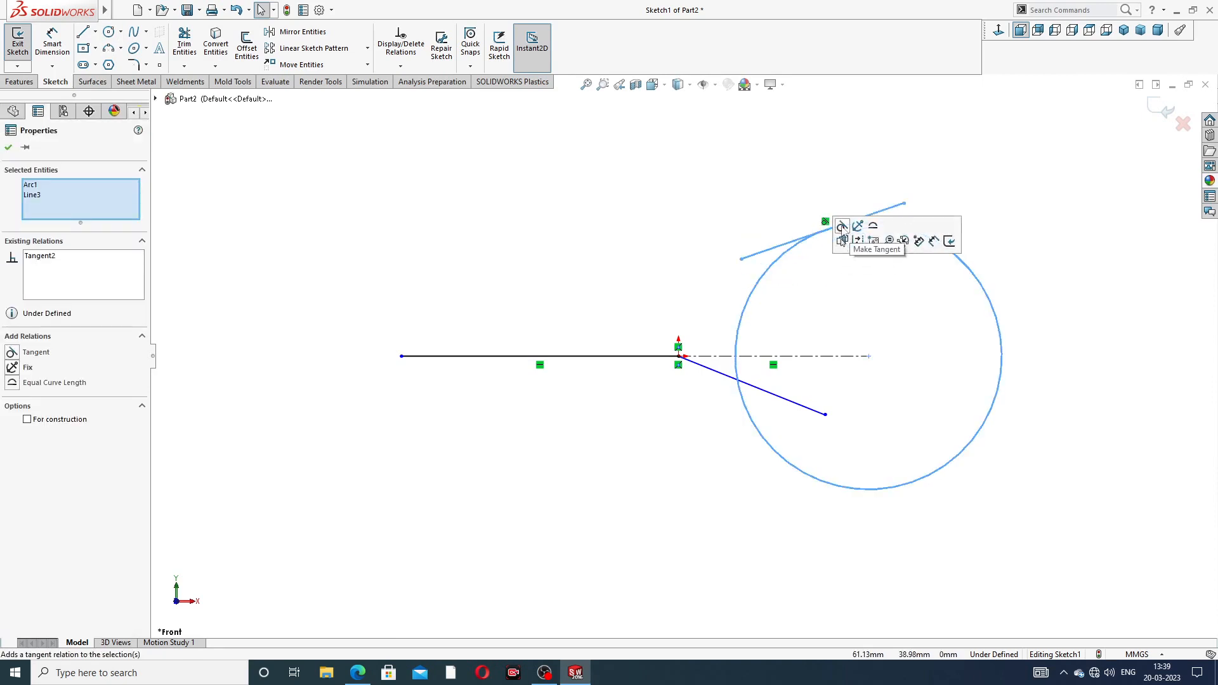
click(781, 189)
Add a tangent relation between the lower sloped line and the circle
drag(708, 430, 782, 380)
click(814, 337)
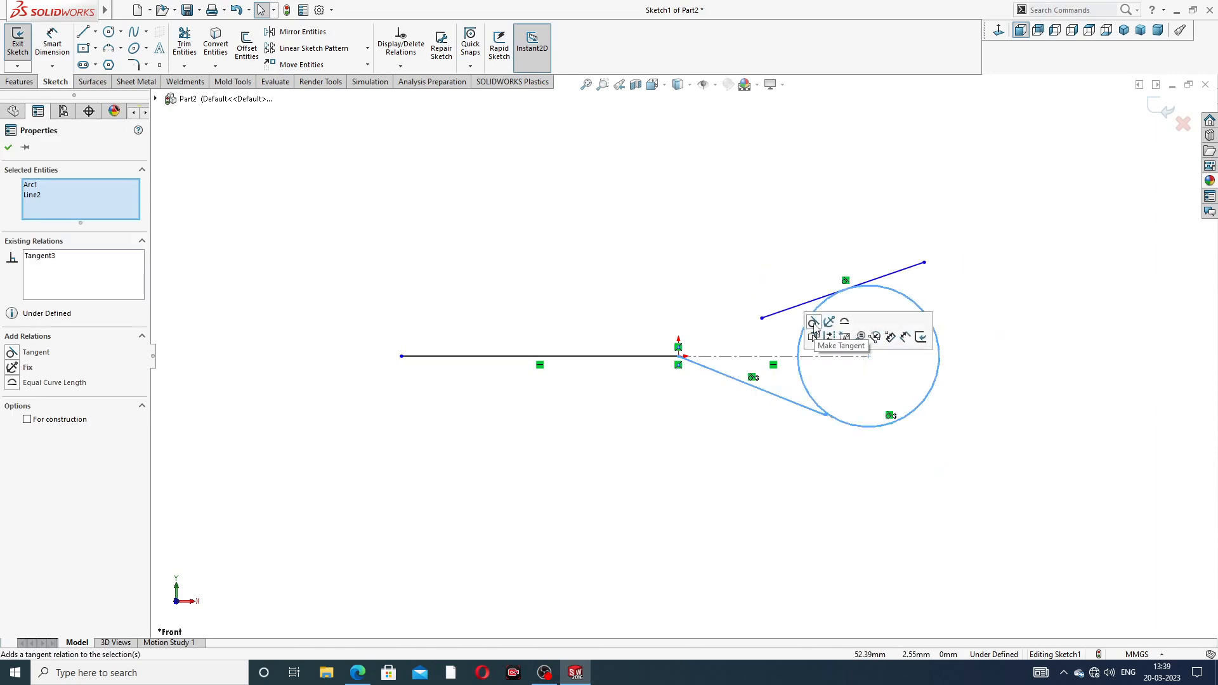
click(817, 241)
Make the free endpoint of the lower sloped line coincident with the circle
scroll(842, 420, down, 5)
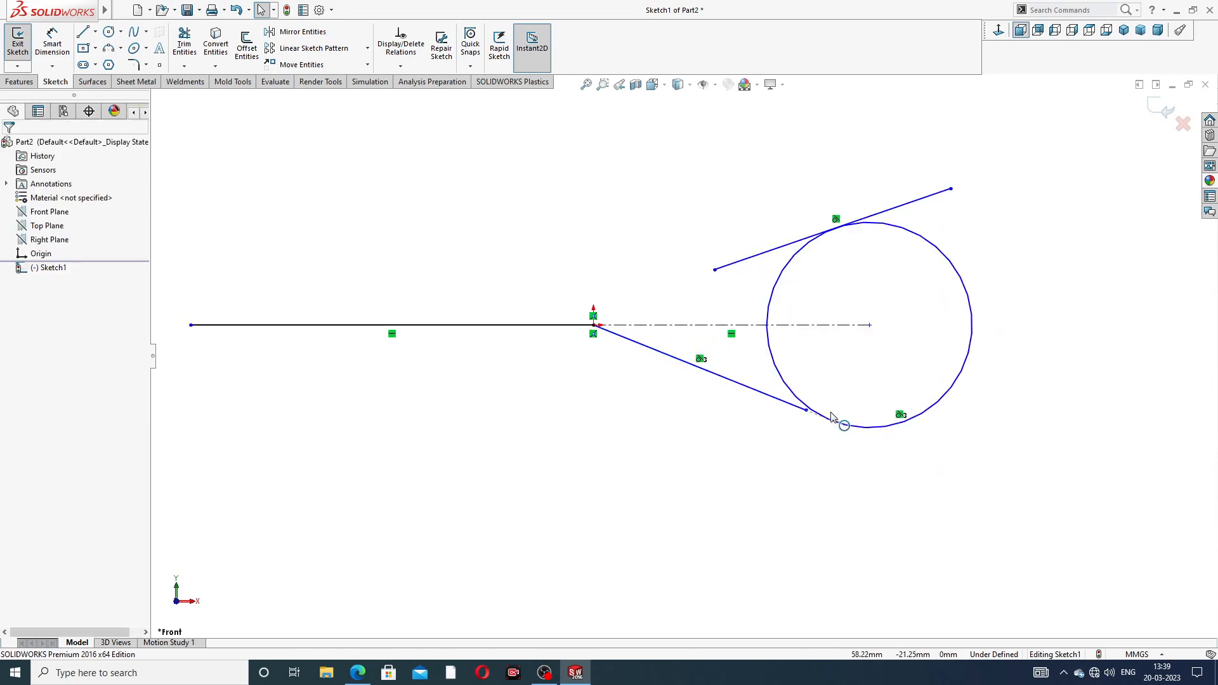
drag(740, 395, 825, 413)
click(734, 409)
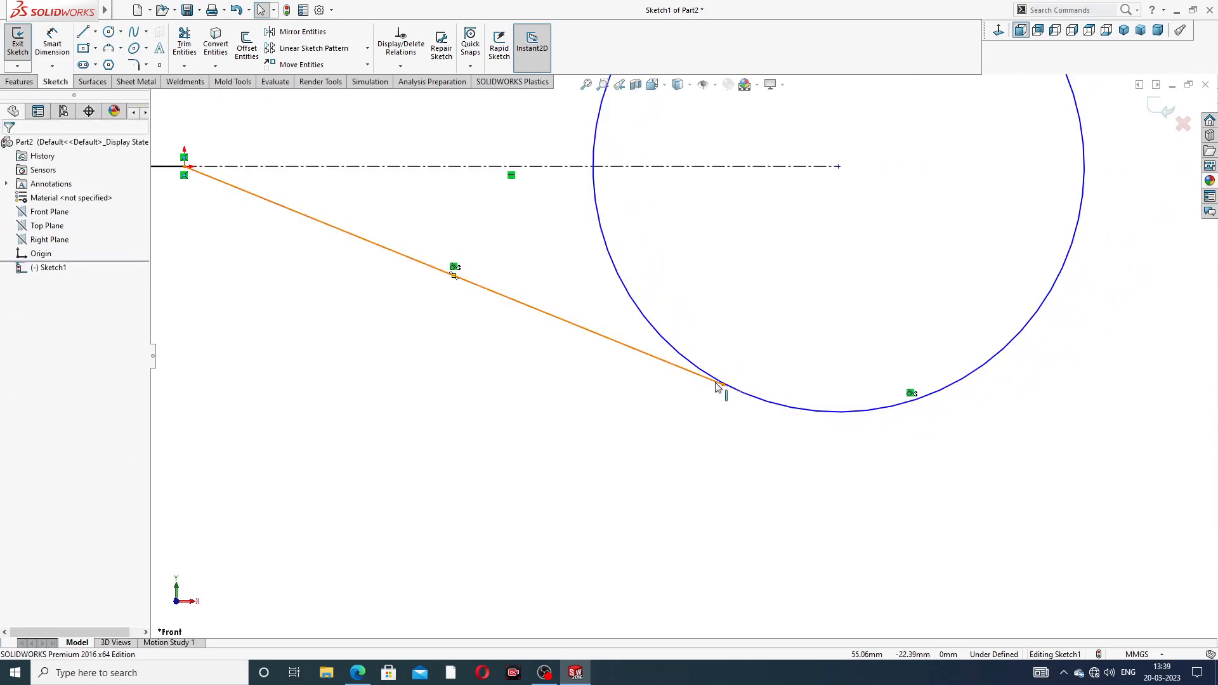
click(723, 386)
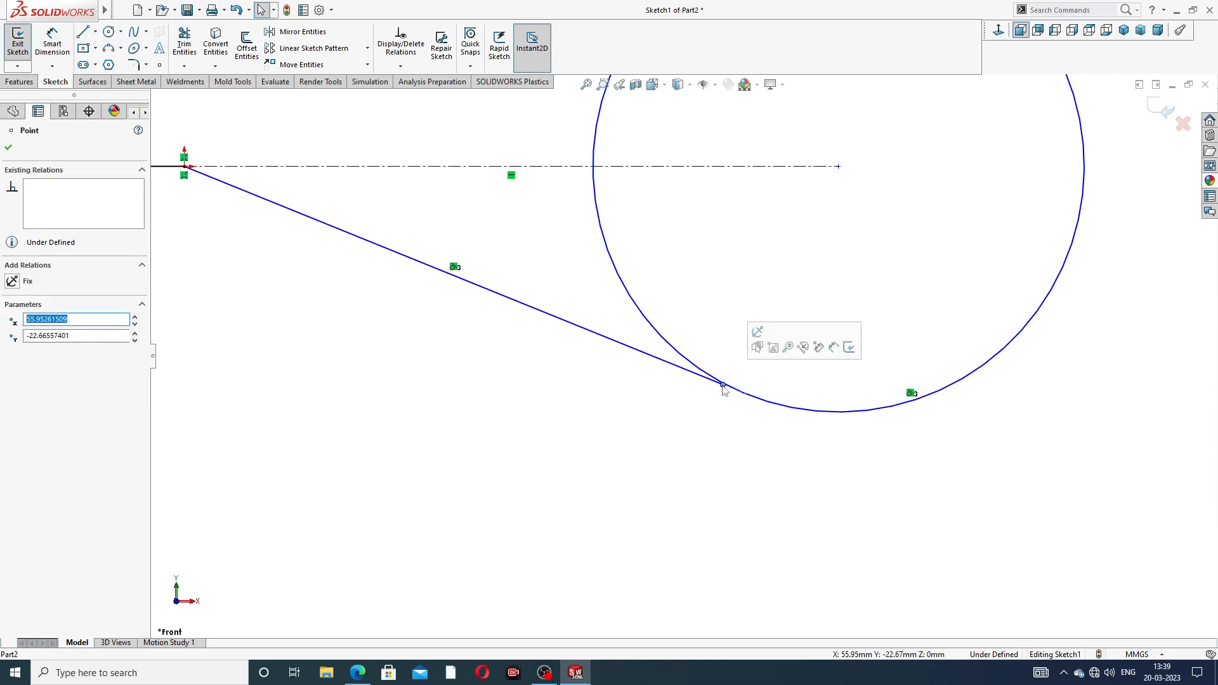
ctrl+click(709, 379)
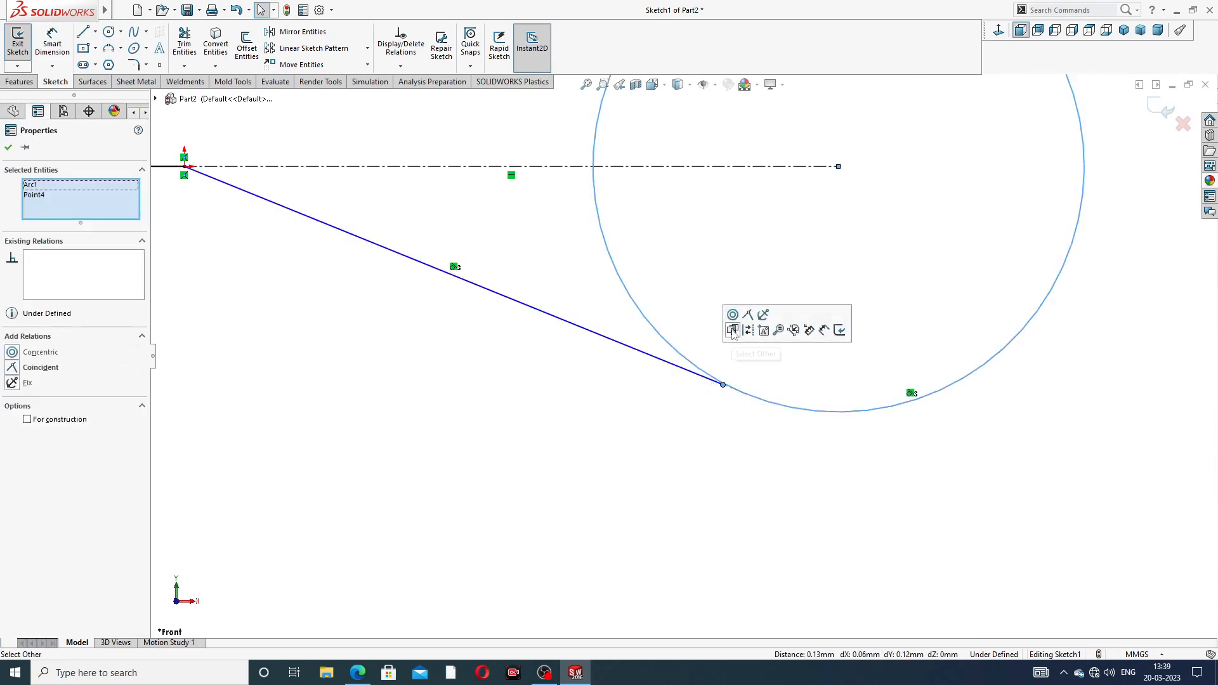
click(749, 315)
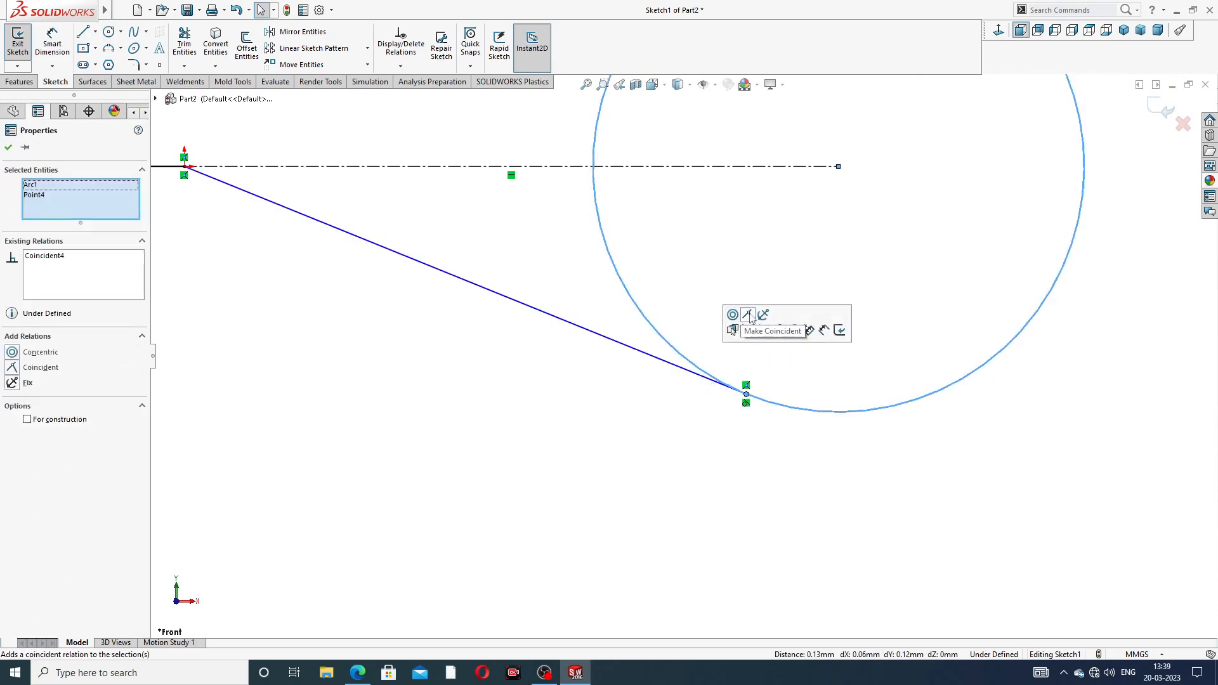
click(742, 260)
scroll(742, 261, up, 5)
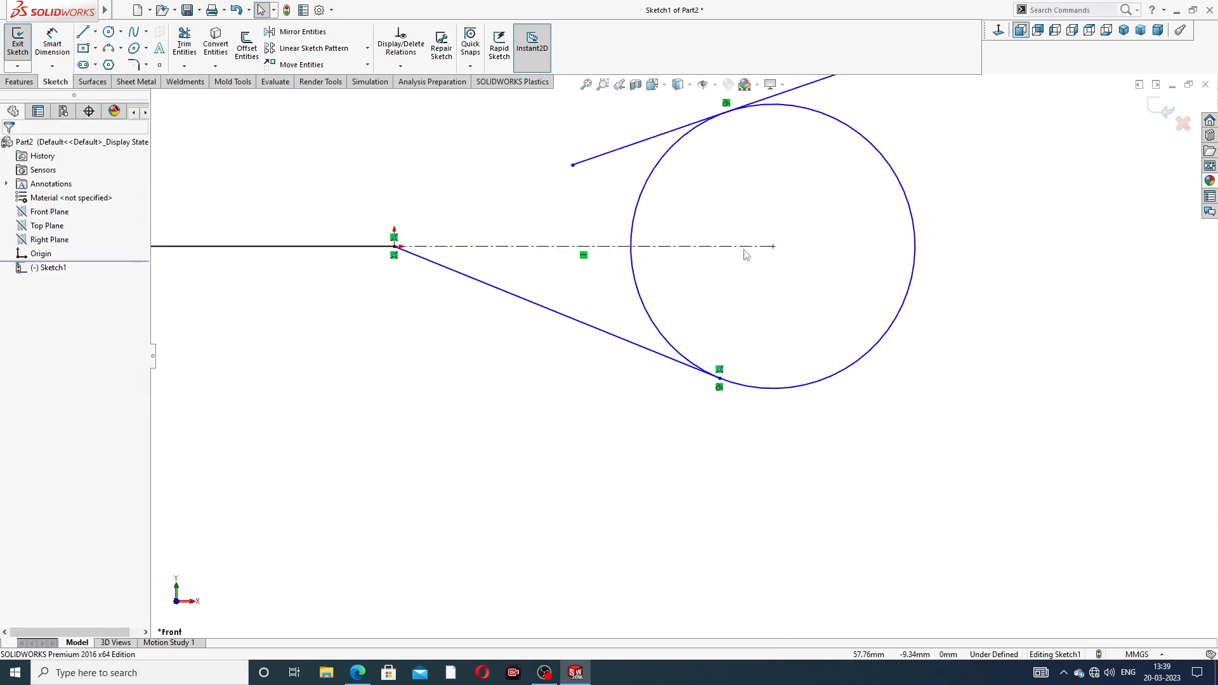
scroll(563, 313, down, 2)
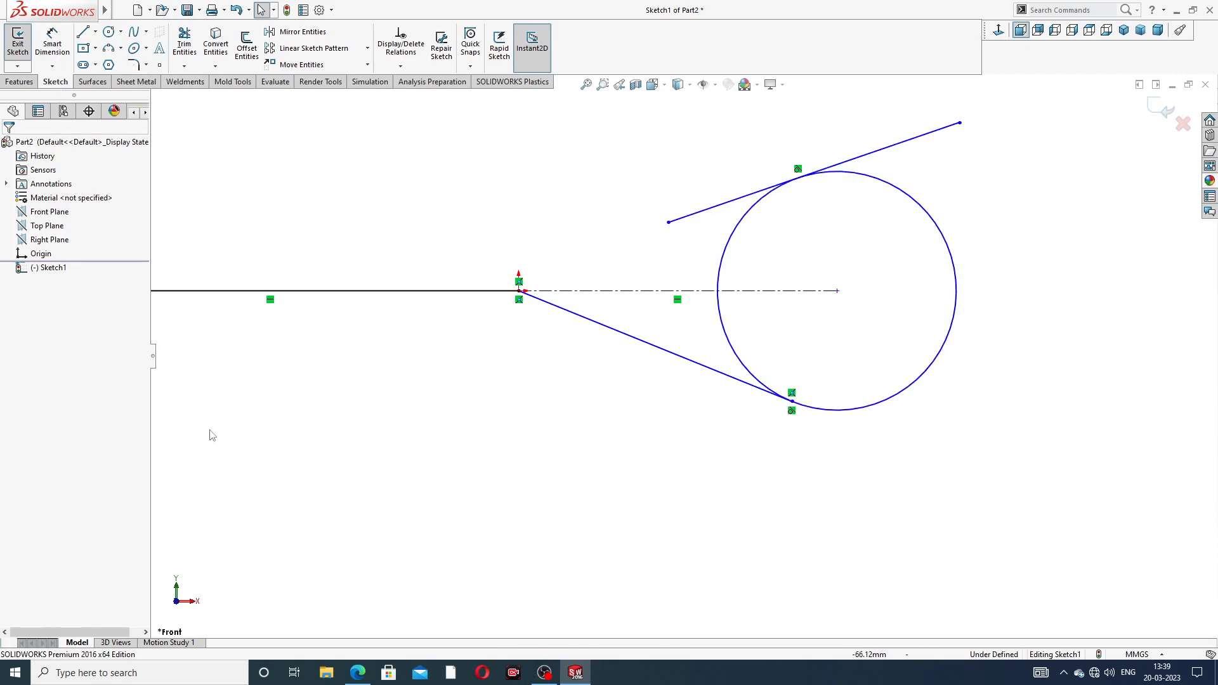
Consult the foundation bolt drawing PDF in the browser and dimension the sketch circle with a diameter of 30 mm
click(355, 671)
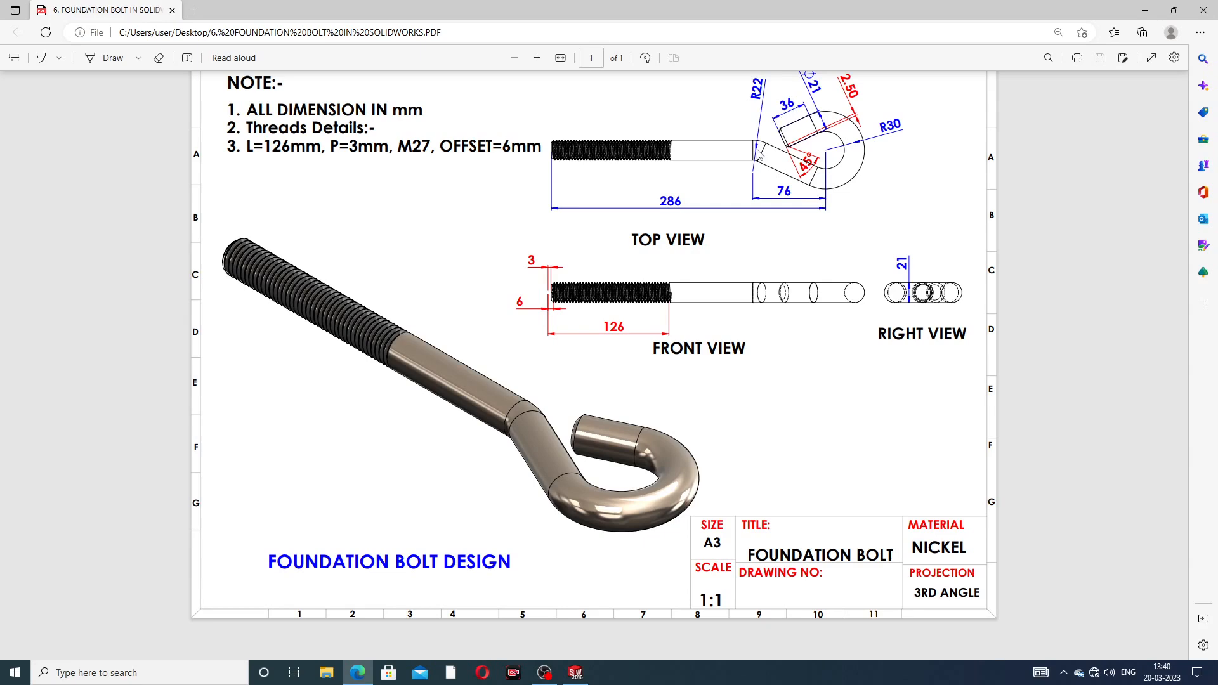
click(358, 672)
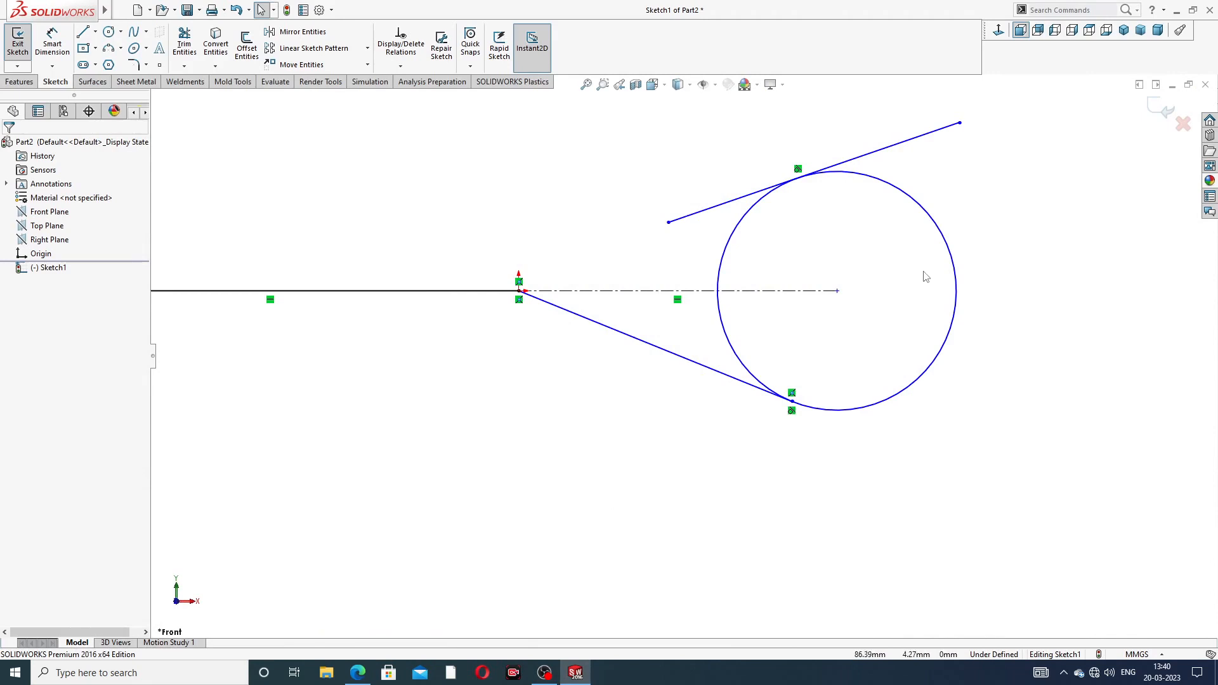
click(52, 43)
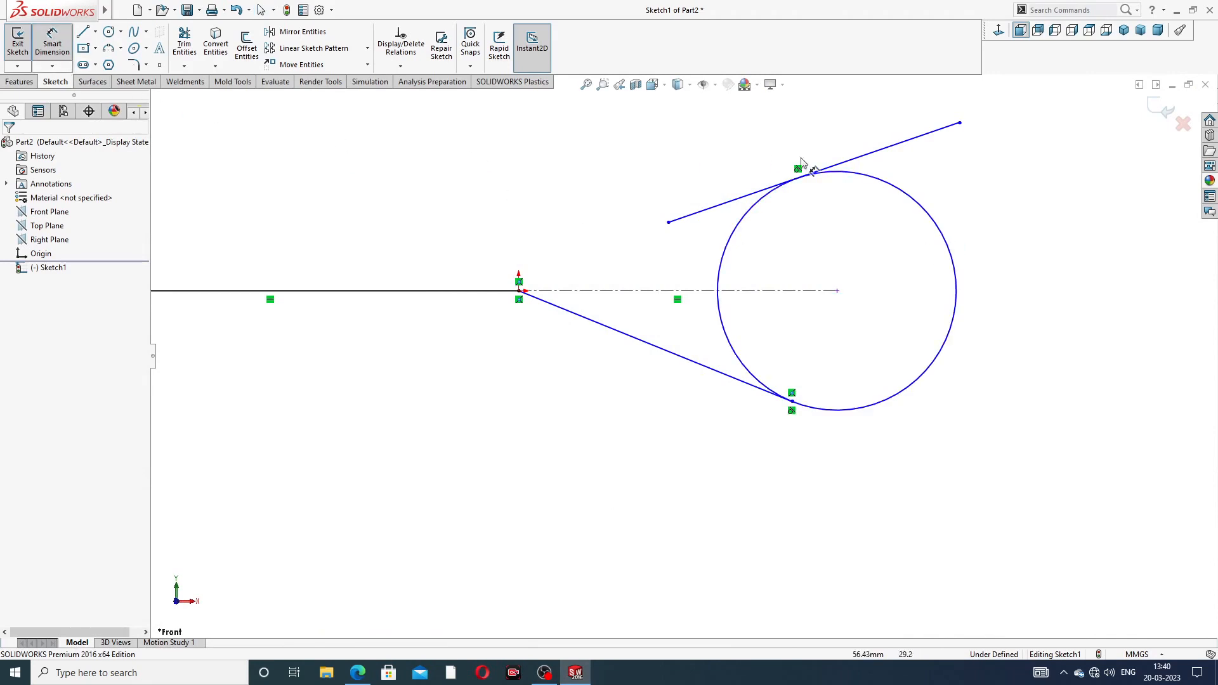
click(929, 217)
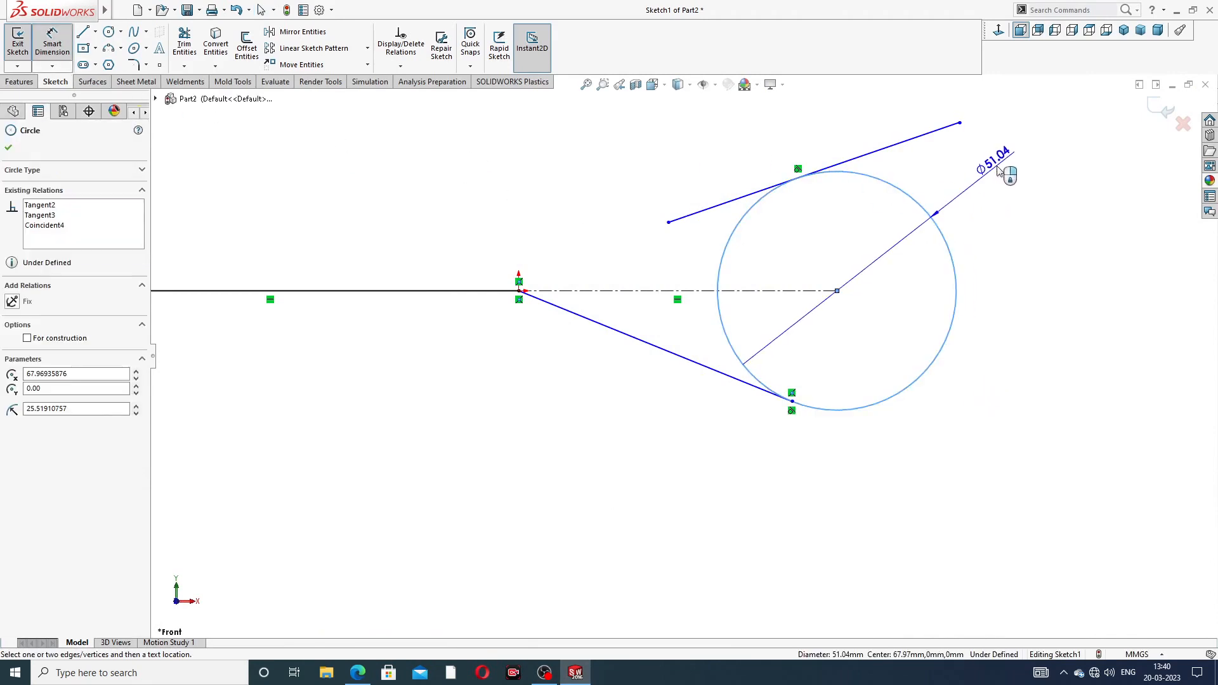
click(1006, 175)
text(30)
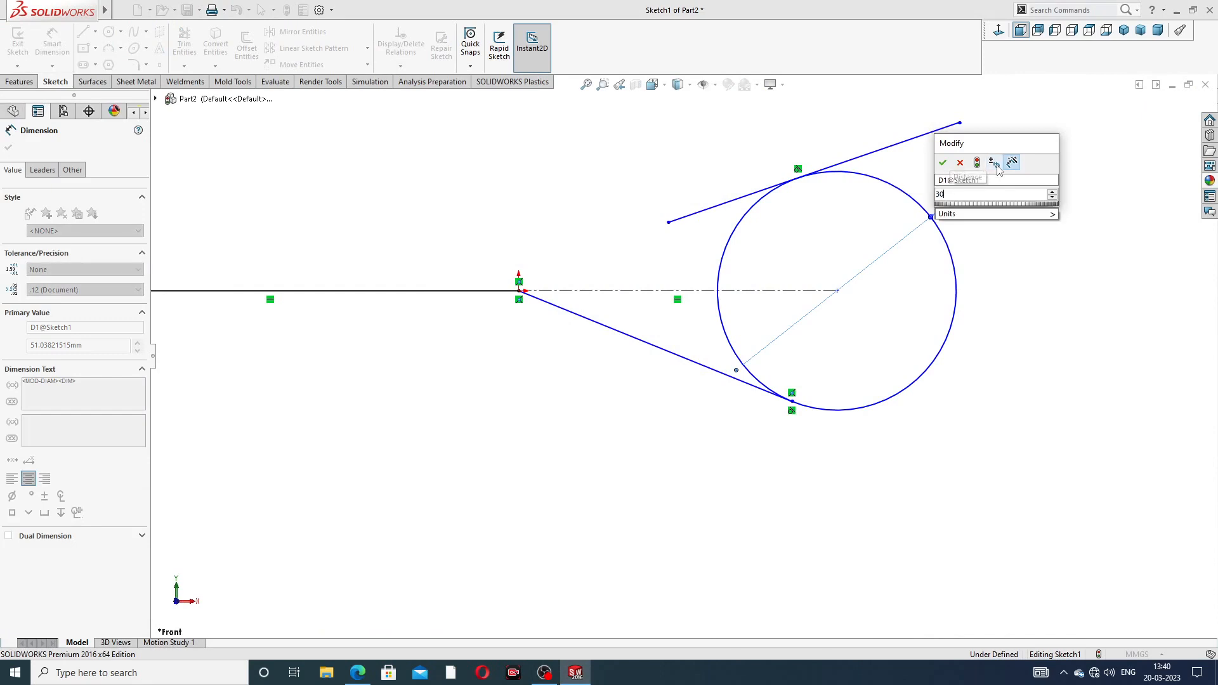
key(Return)
click(1021, 205)
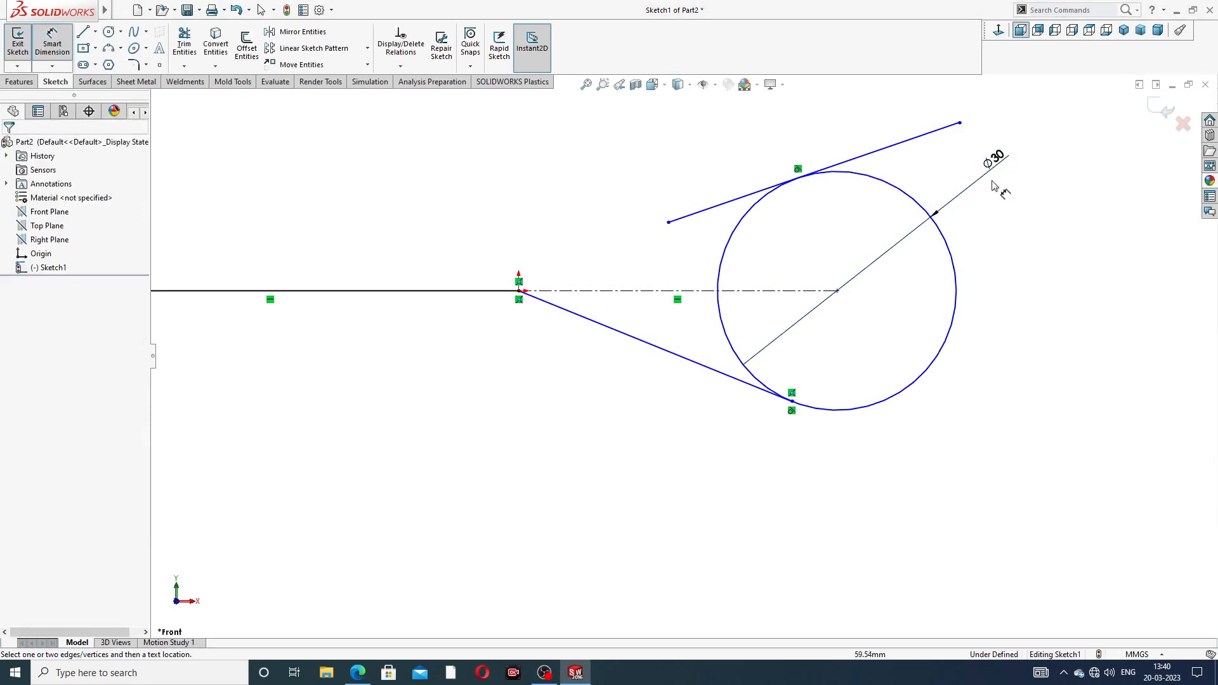
scroll(519, 291, down, 3)
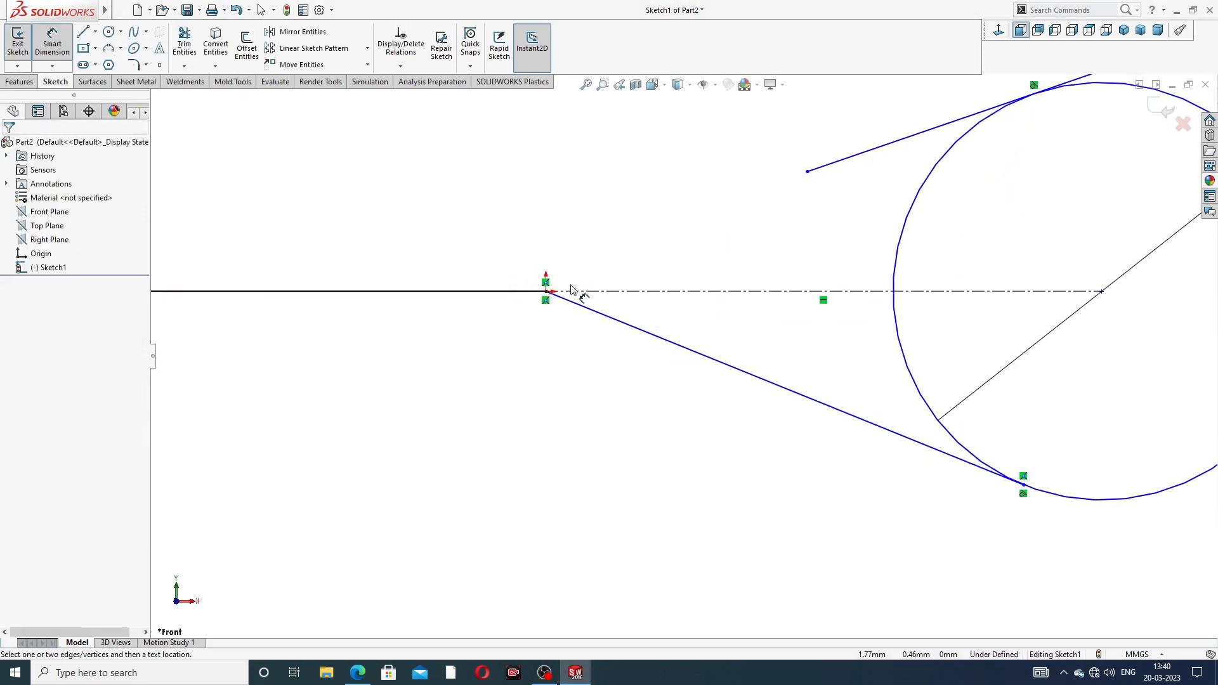
right_click(501, 181)
click(532, 188)
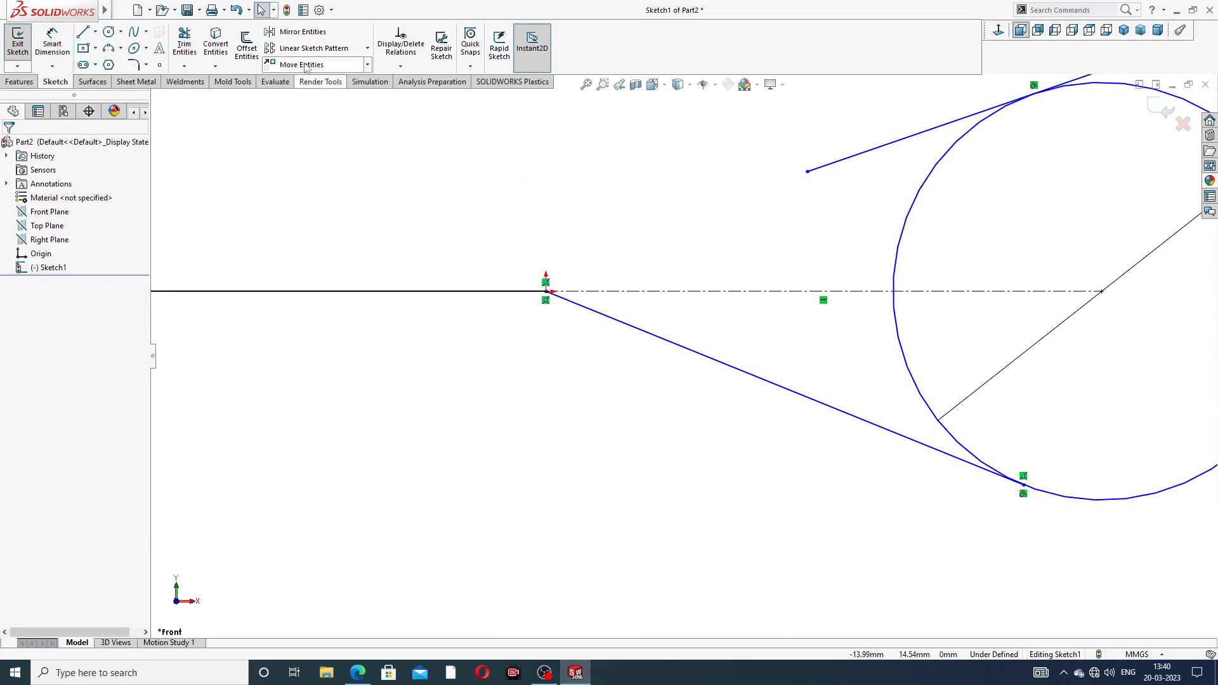
Fillet the corner between the horizontal shank line and the lower sloped line with a 22 mm radius
click(19, 81)
click(57, 82)
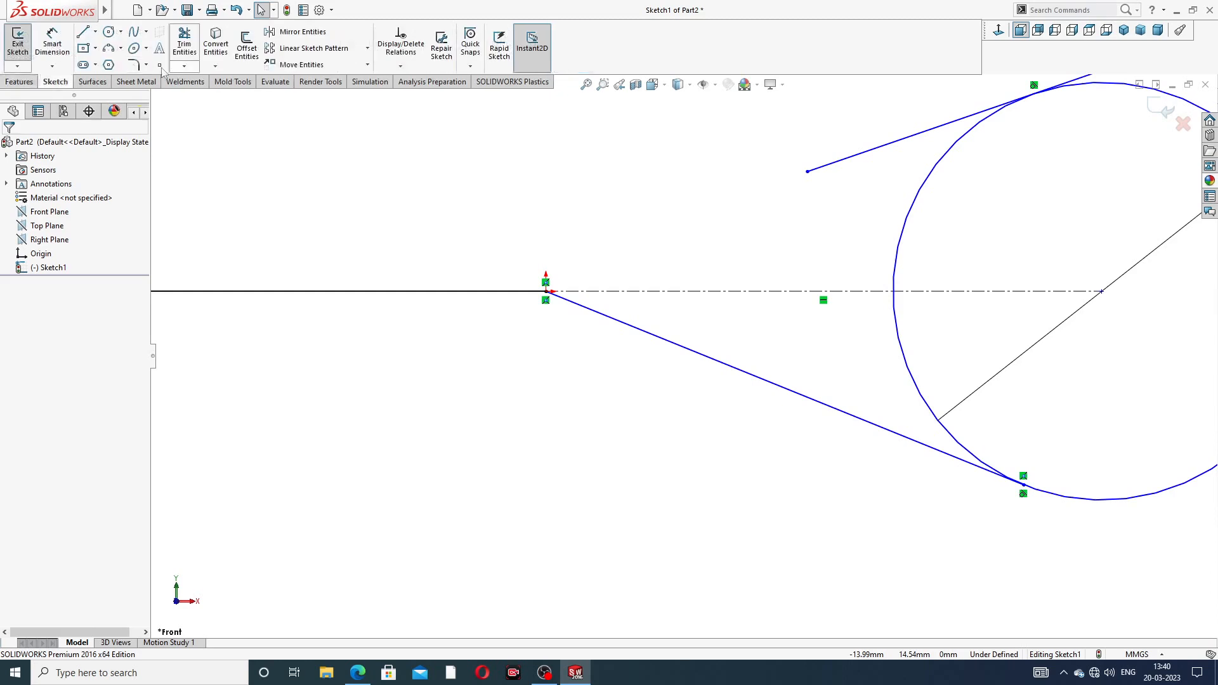
click(146, 65)
click(157, 82)
scroll(549, 295, down, 5)
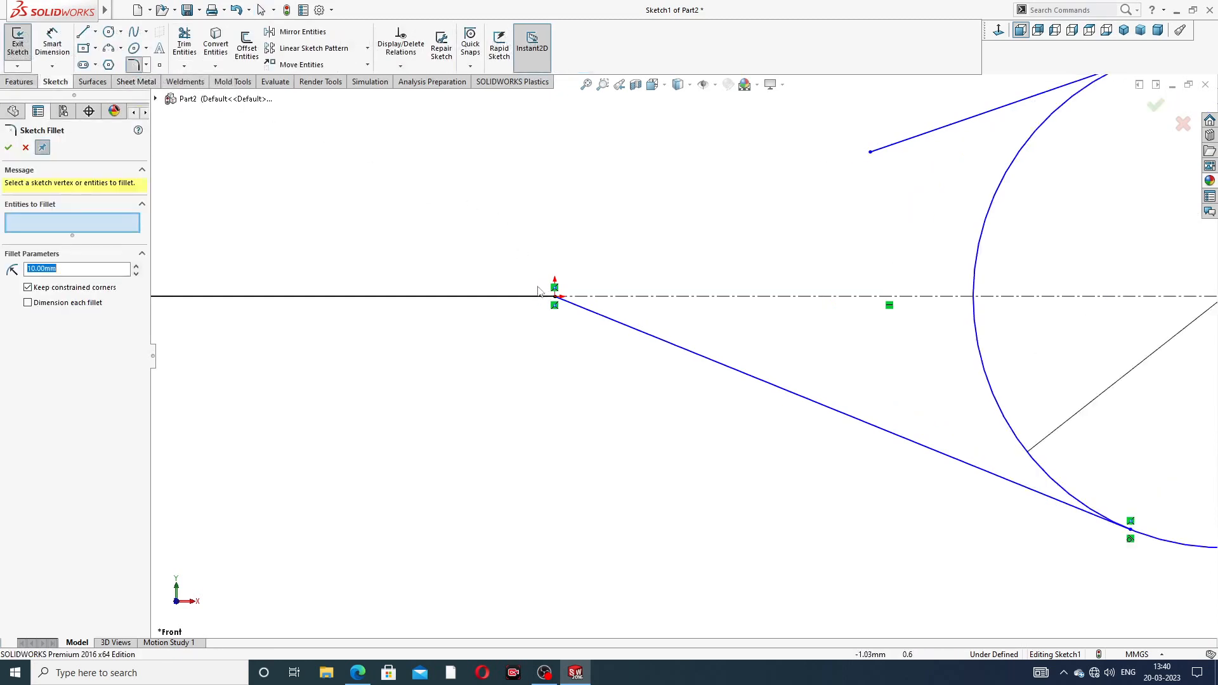
click(593, 322)
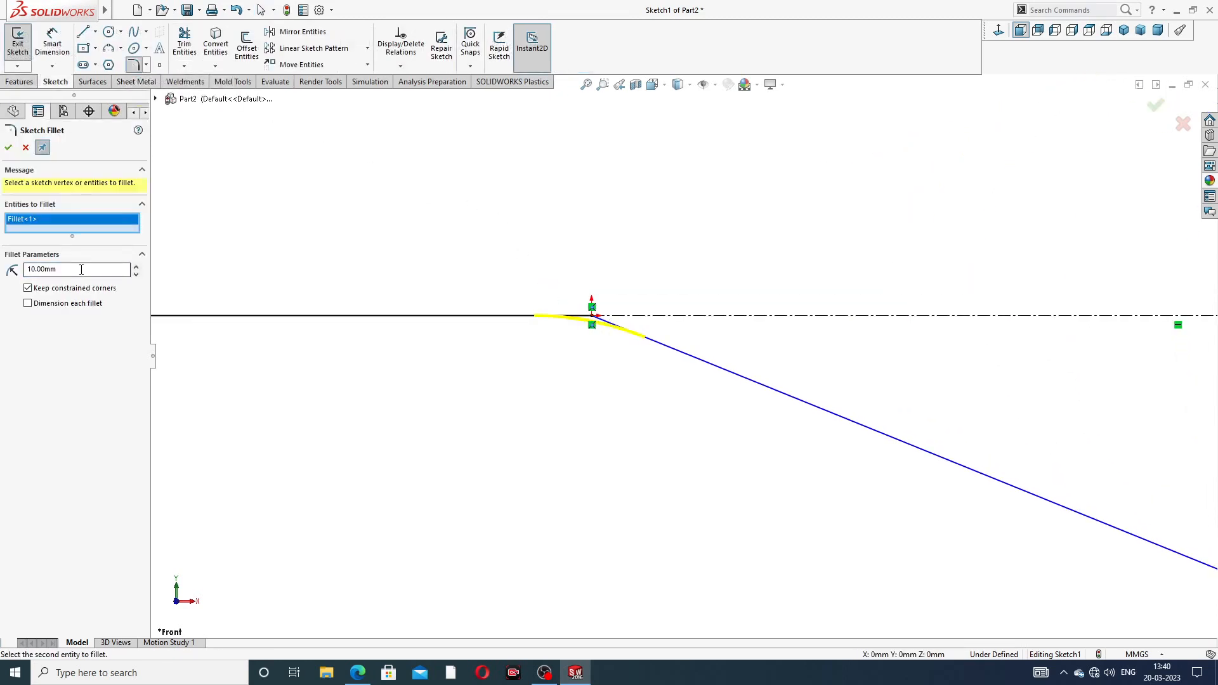
text(22)
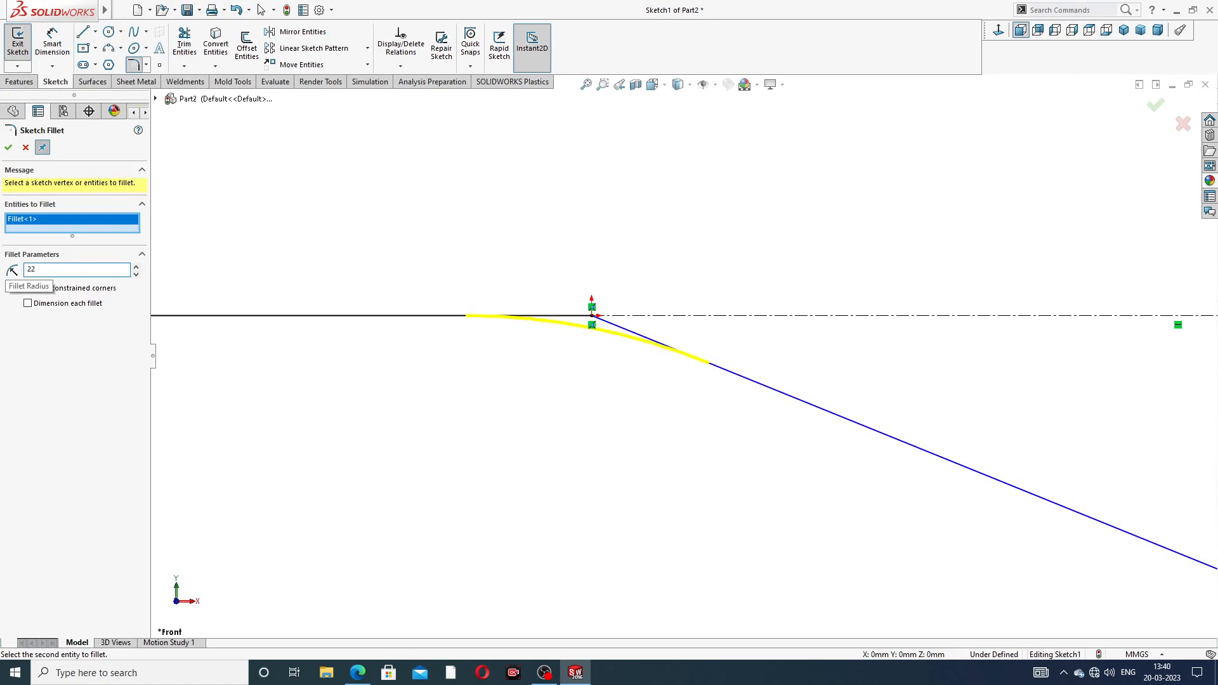
click(8, 148)
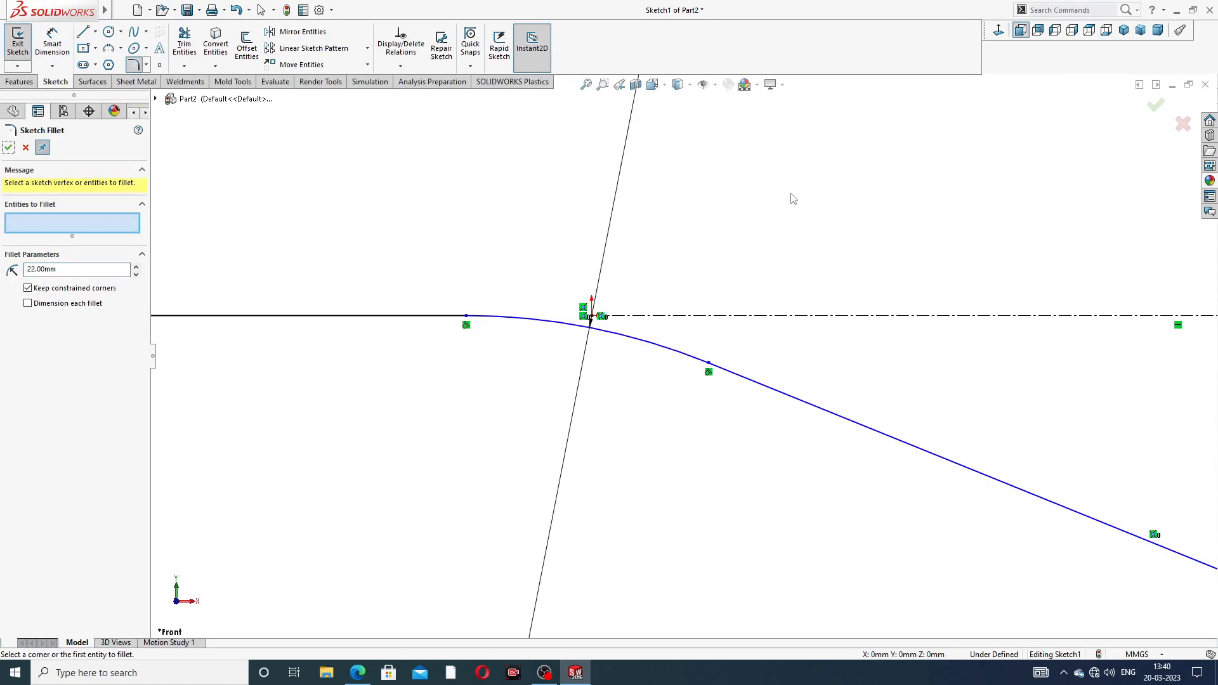
scroll(794, 199, up, 3)
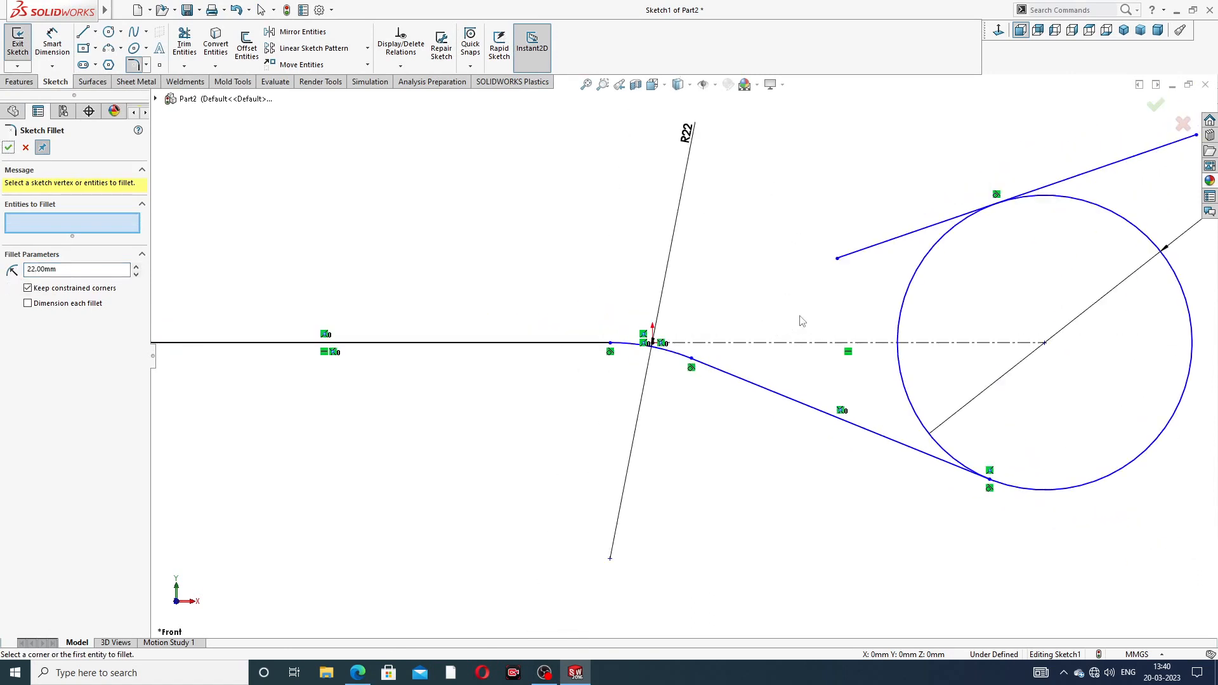
scroll(890, 324, up, 1)
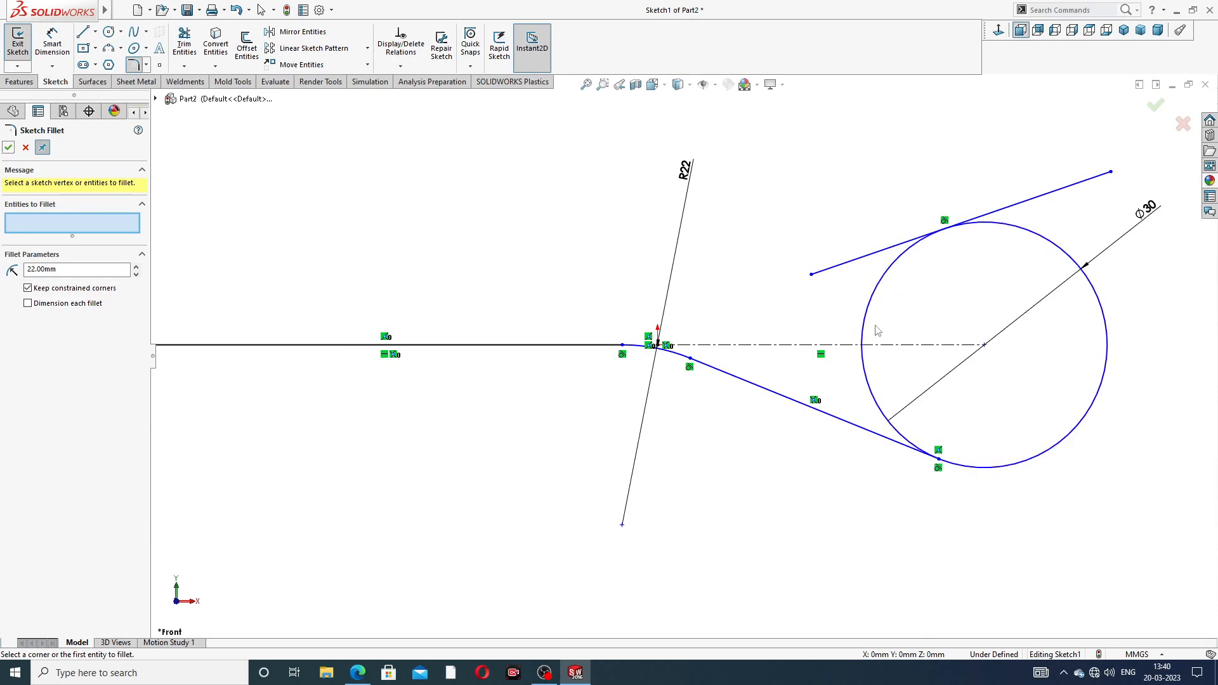
click(9, 148)
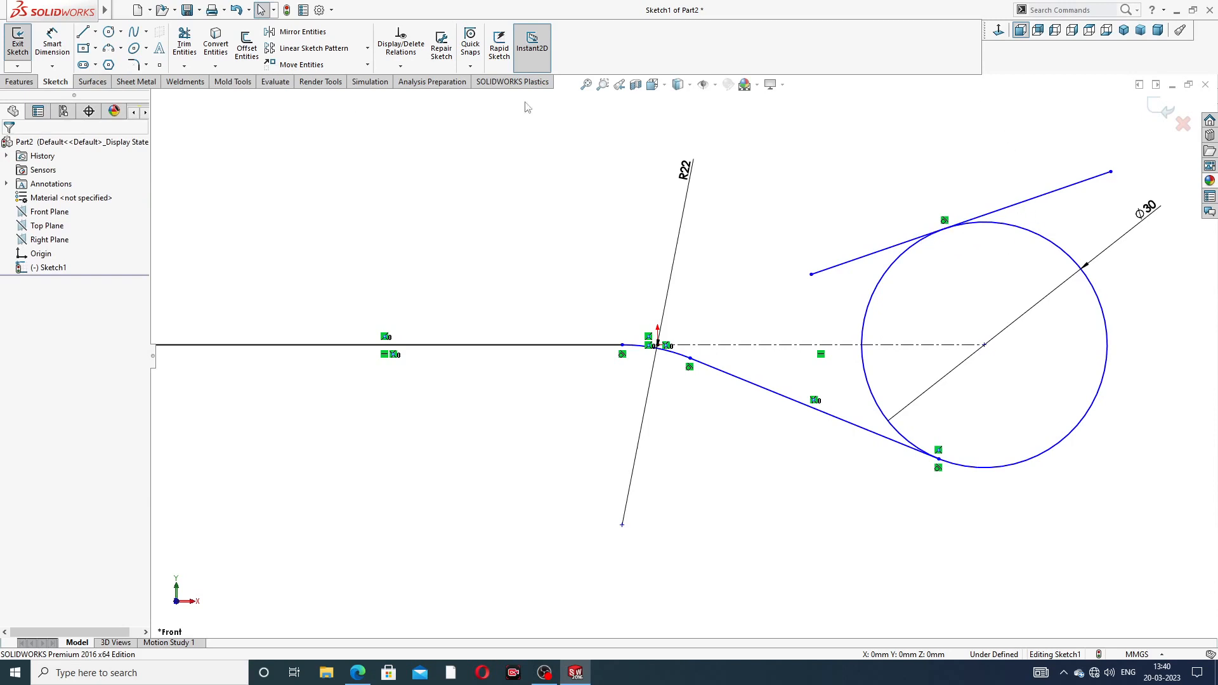
Trim the upper sloped line beyond its tangent point and the circle's inner arc between the two sloped lines
click(184, 43)
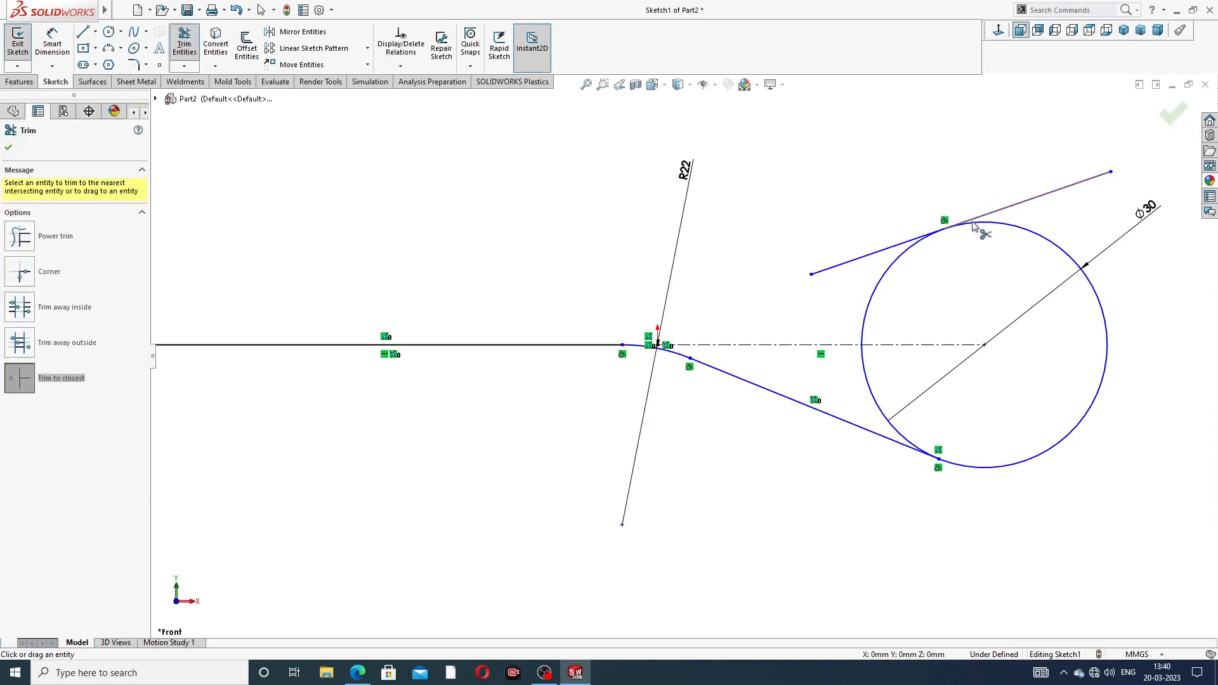
click(1028, 202)
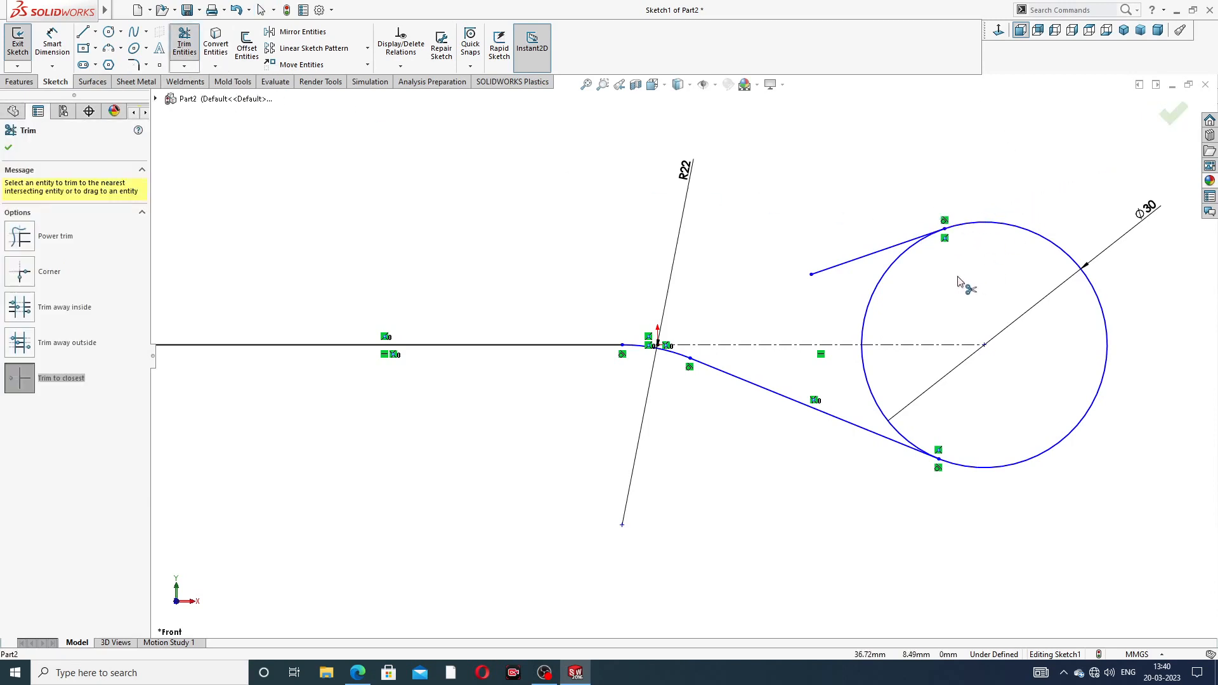
scroll(960, 281, up, 2)
click(849, 270)
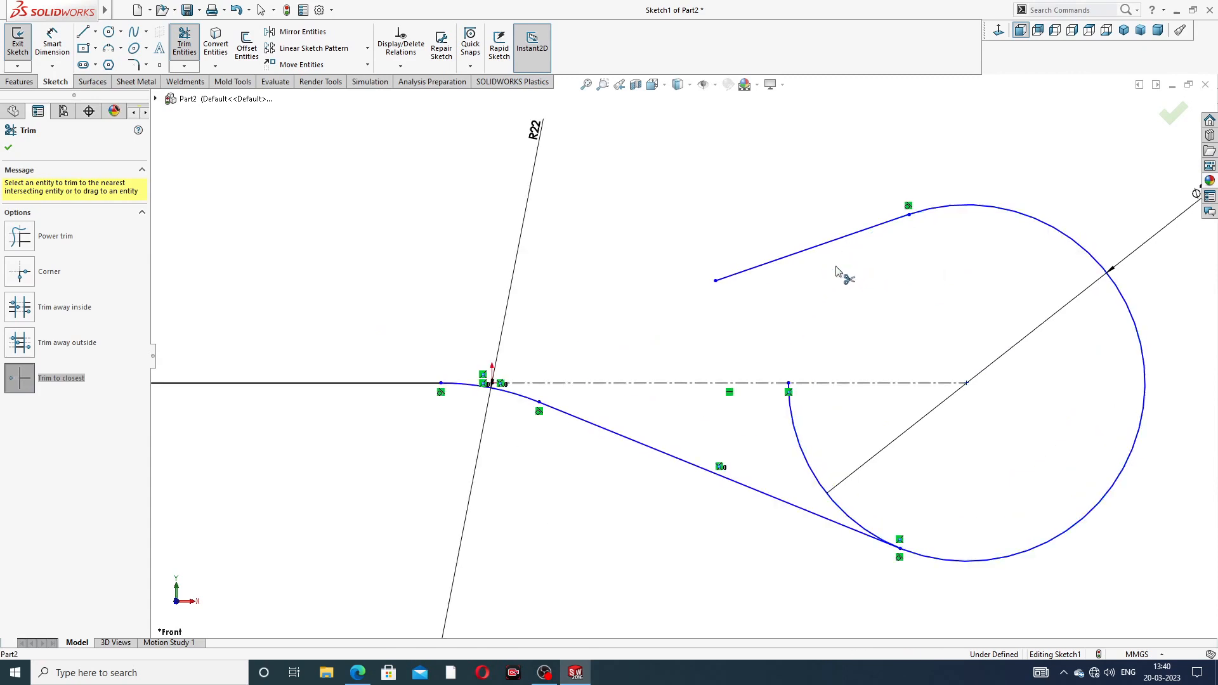
click(801, 449)
scroll(925, 468, down, 3)
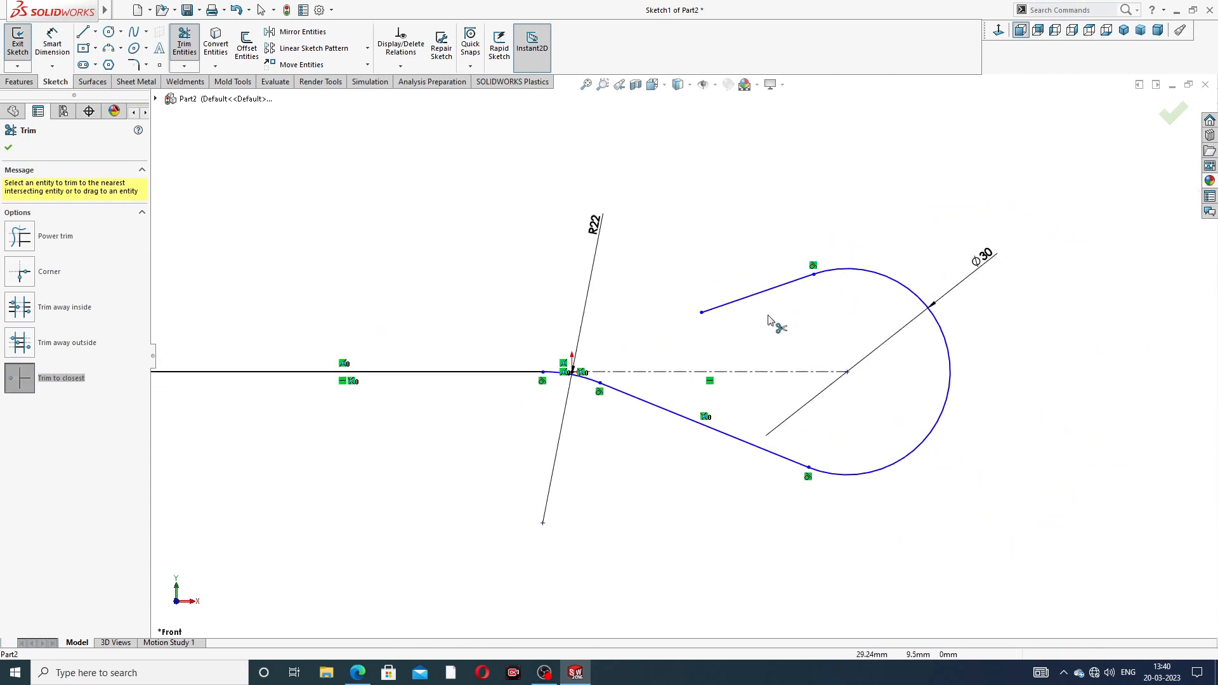
scroll(591, 393, up, 2)
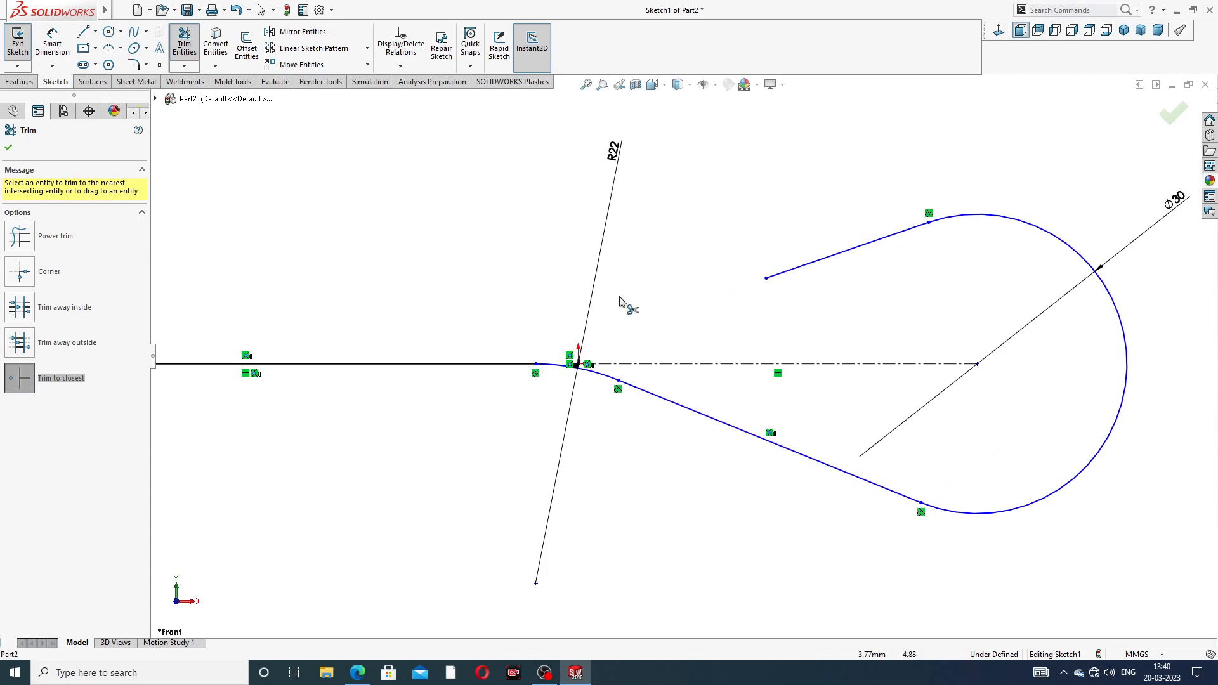
right_click(664, 216)
click(702, 185)
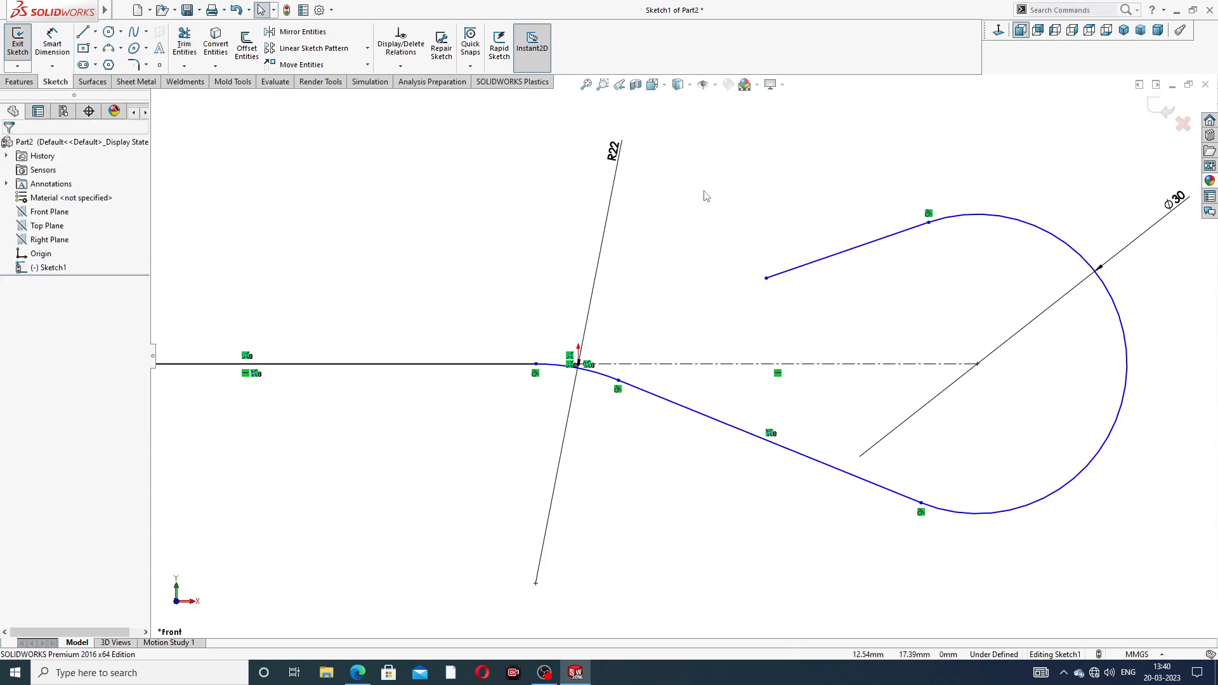
Dimension the upper sloped line with a length of 36 mm, taking the value from the drawing PDF in the browser
click(56, 50)
click(816, 260)
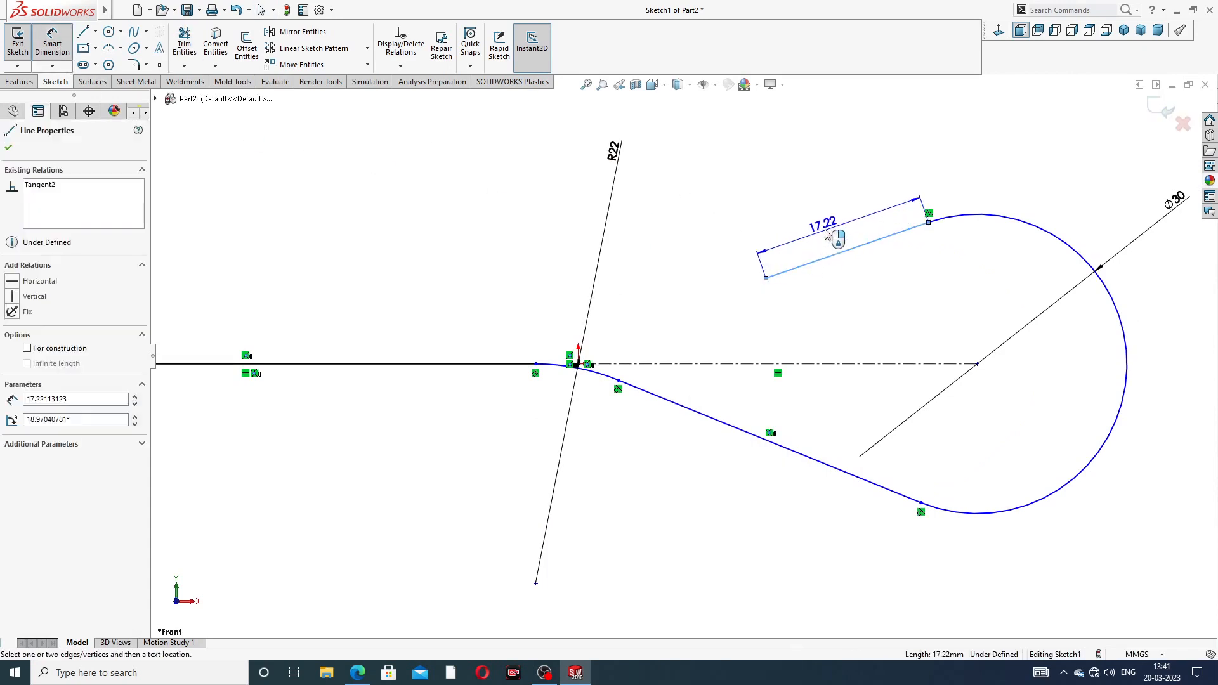
click(833, 227)
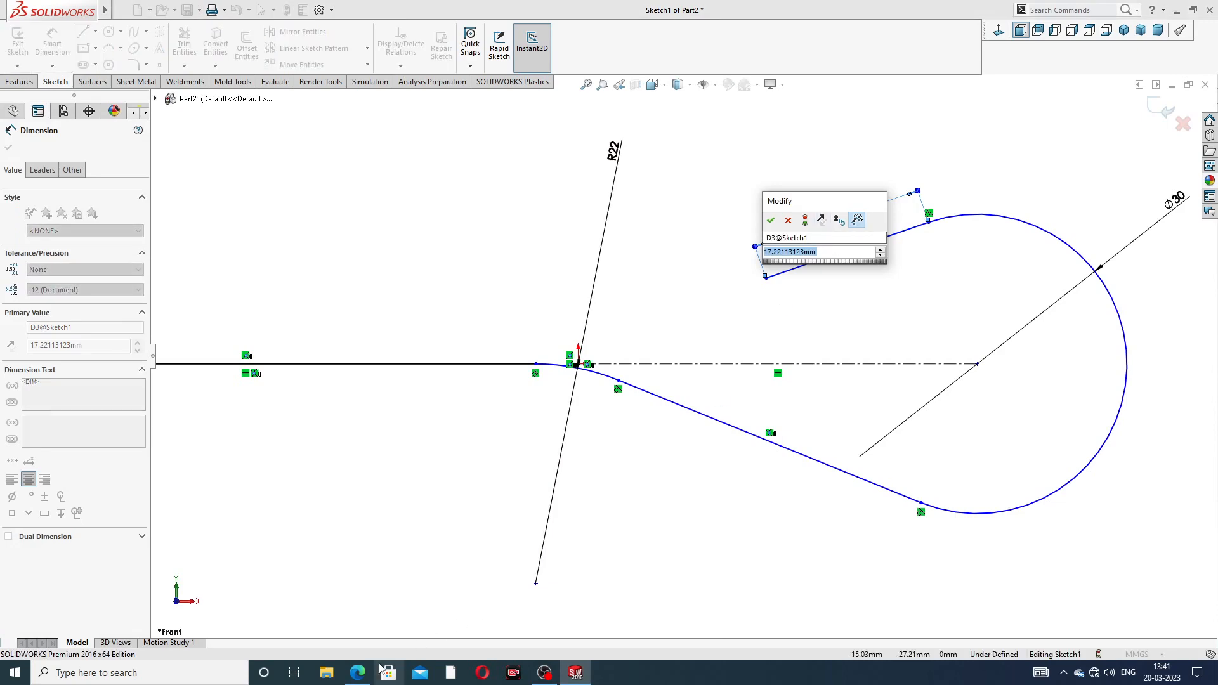
click(359, 671)
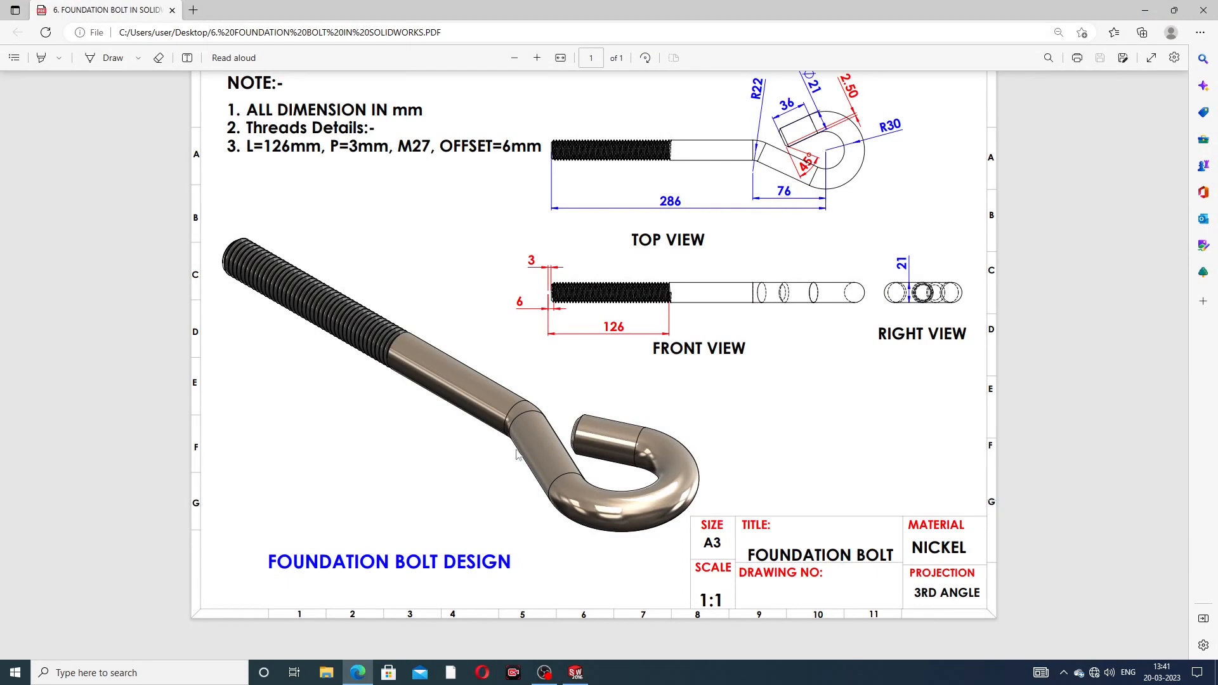
click(358, 671)
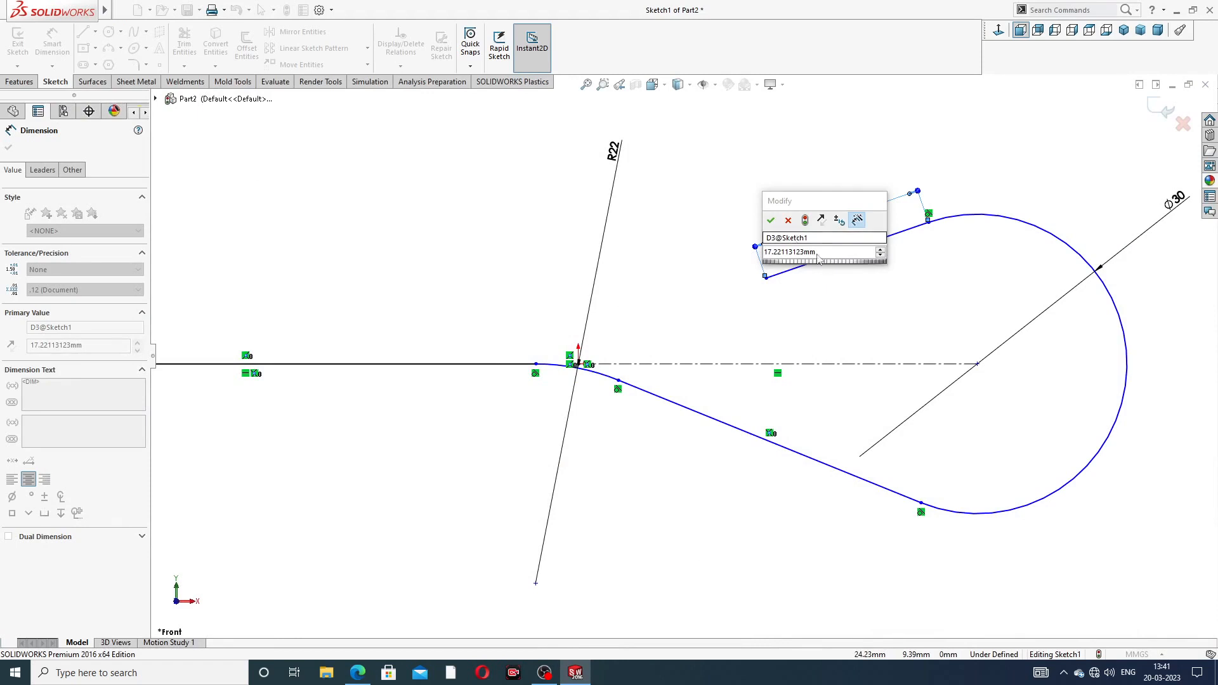
click(751, 271)
text(3)
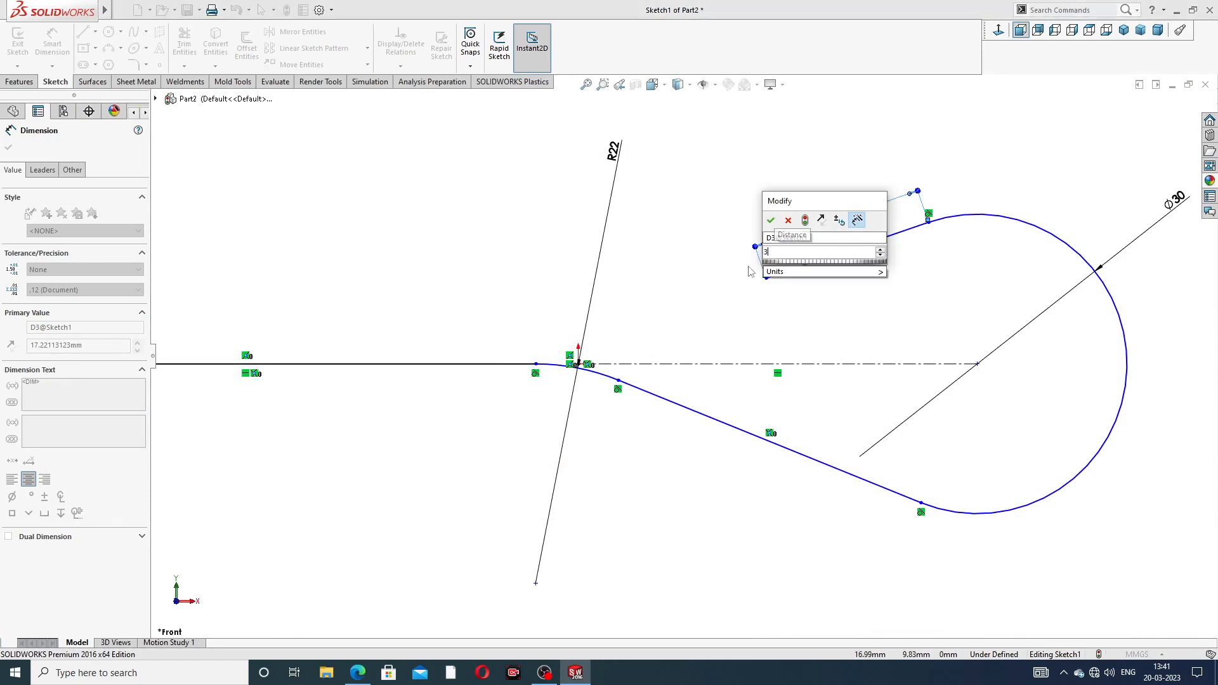
text(7)
key(BackSpace)
key(Return)
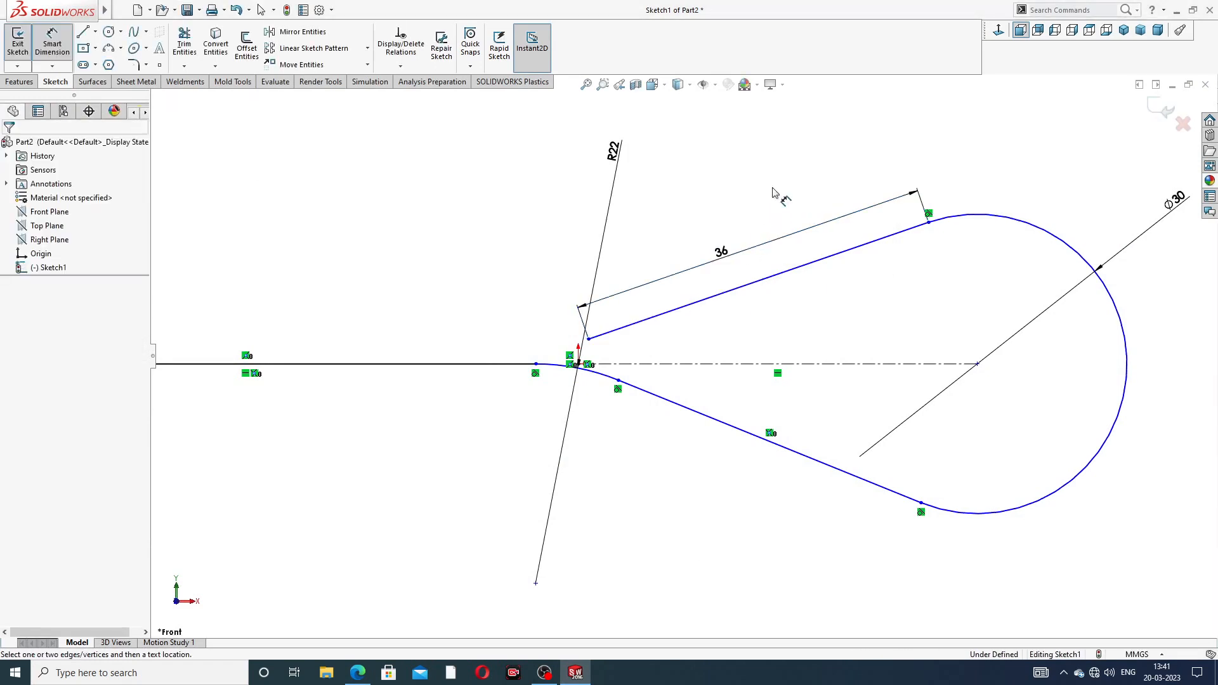
Dimension the horizontal distance from the fillet's start on the shank line to the hook arc's centre as 76 mm
scroll(740, 302, up, 3)
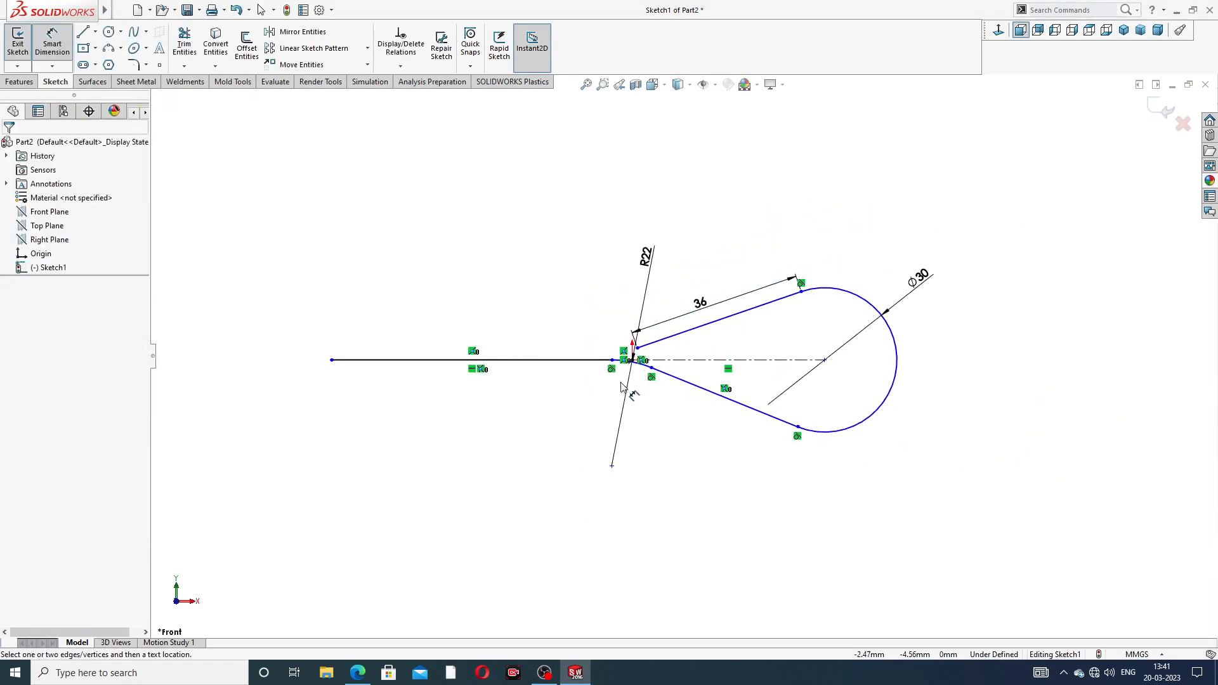
scroll(623, 386, down, 3)
scroll(621, 386, down, 1)
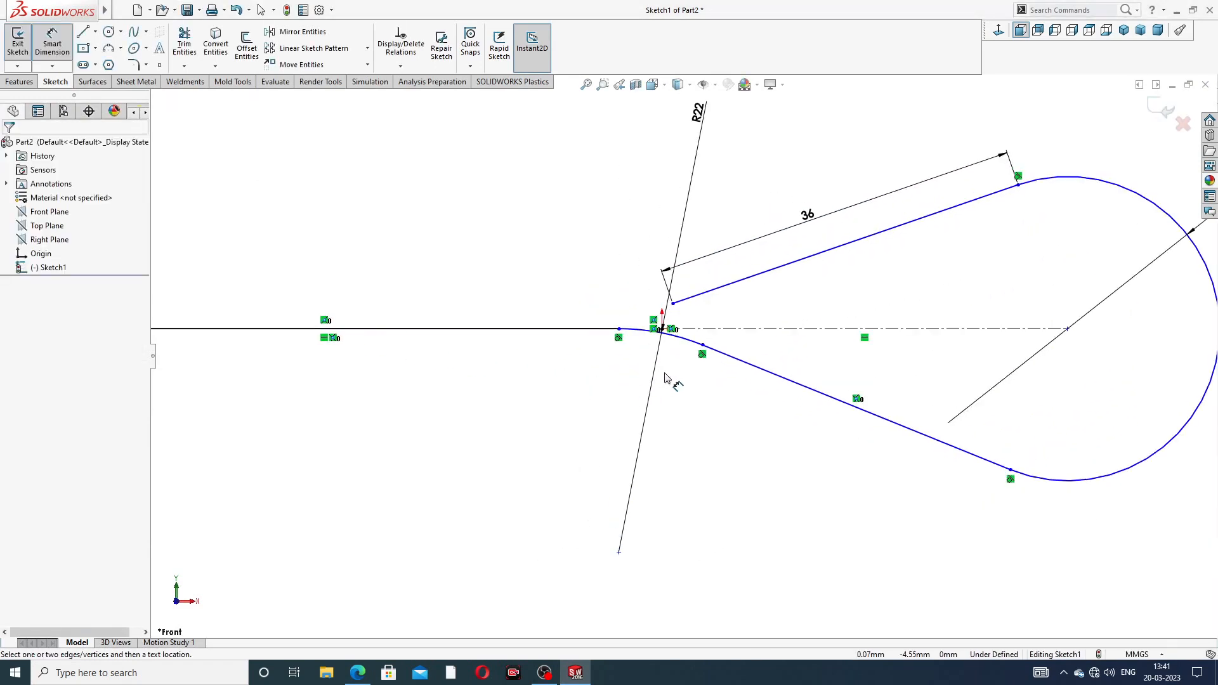
click(620, 330)
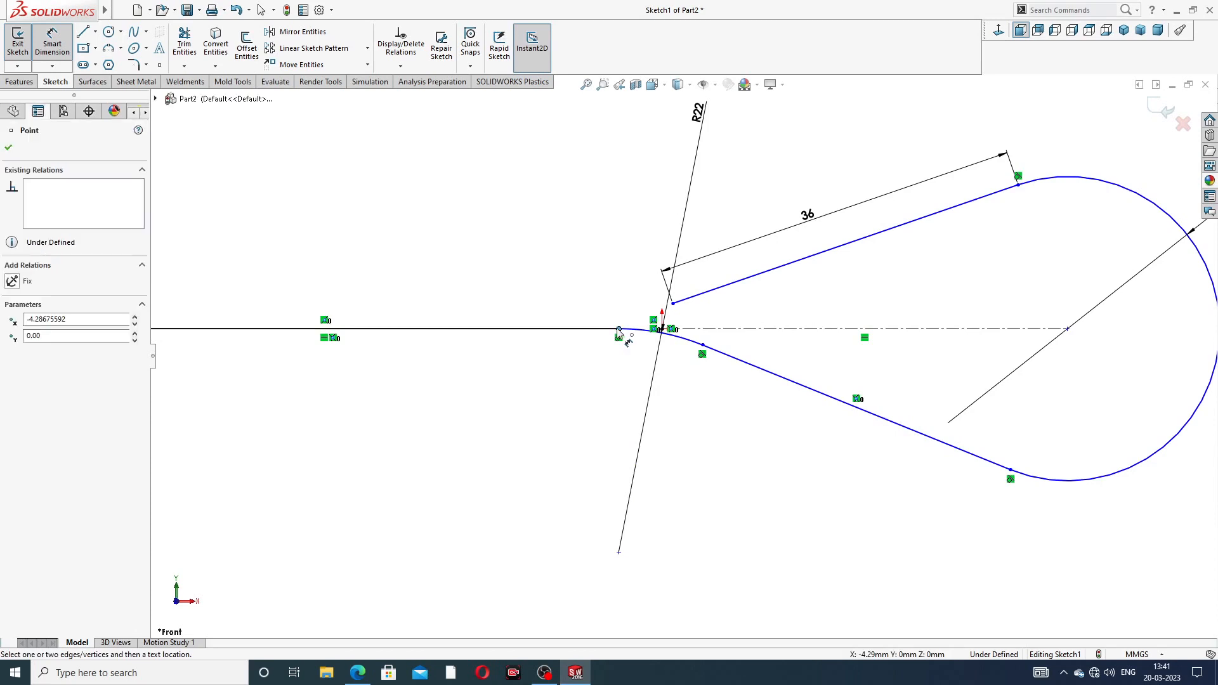
click(1068, 330)
click(874, 485)
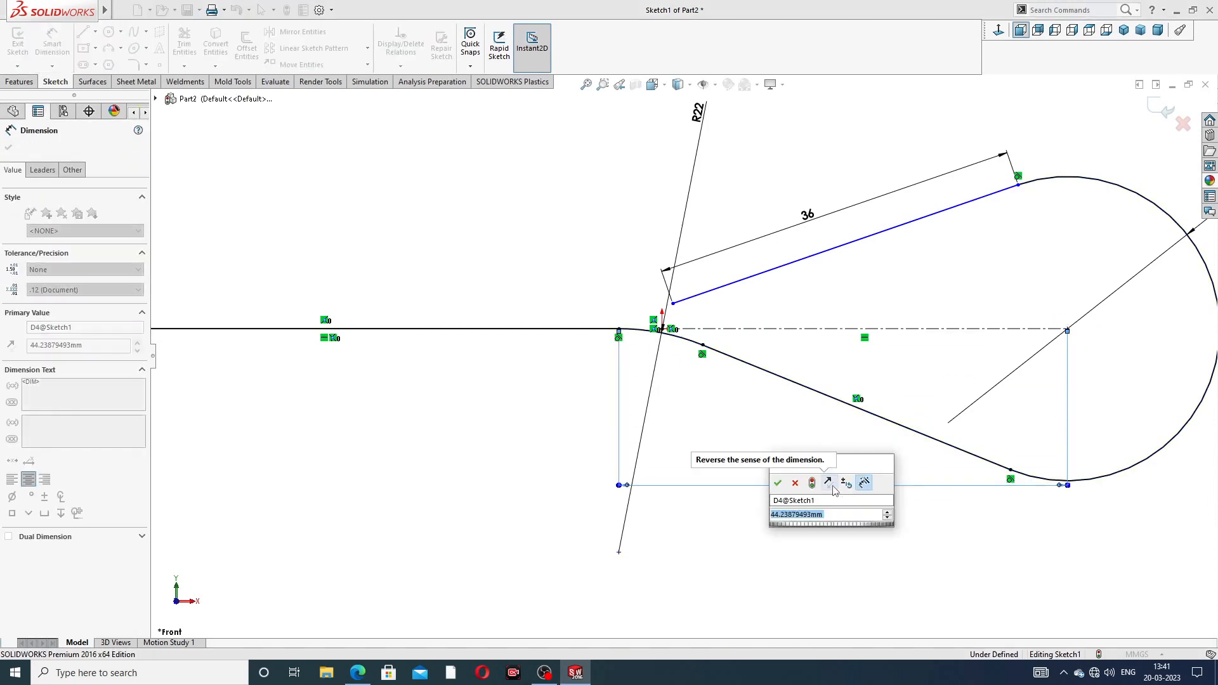
text(76)
key(Return)
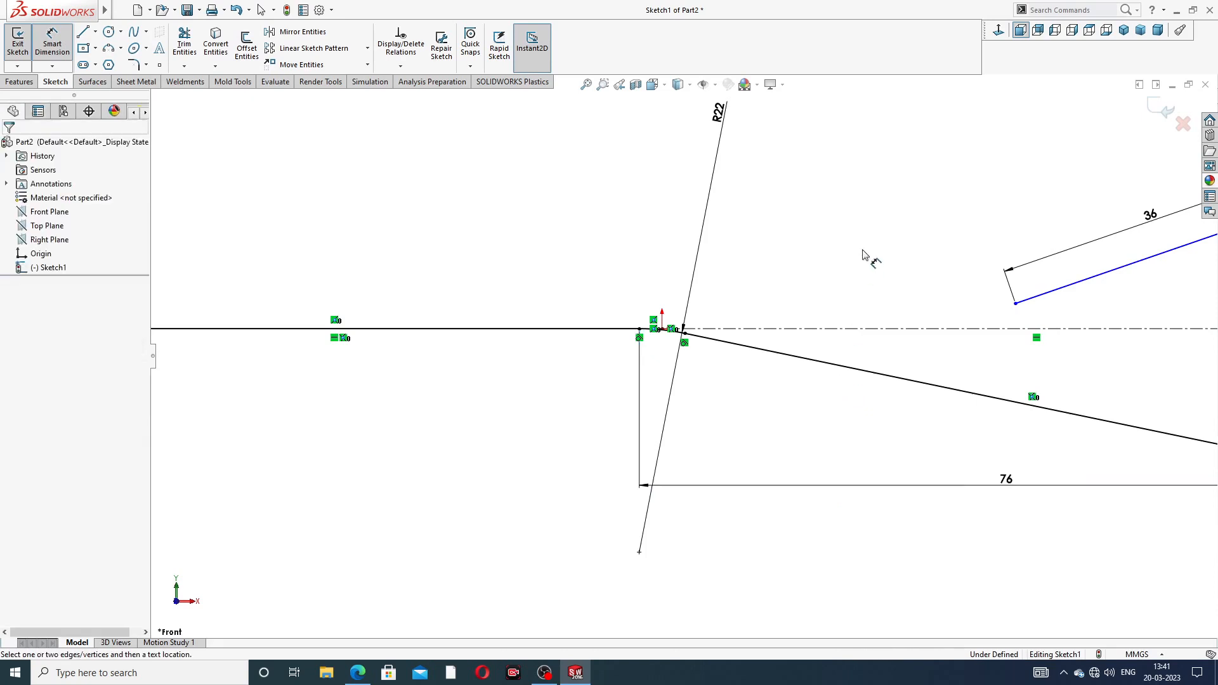
Dimension the overall horizontal distance from the shank line's free end to the hook arc's centre as 286 mm
key(z)
key(z)
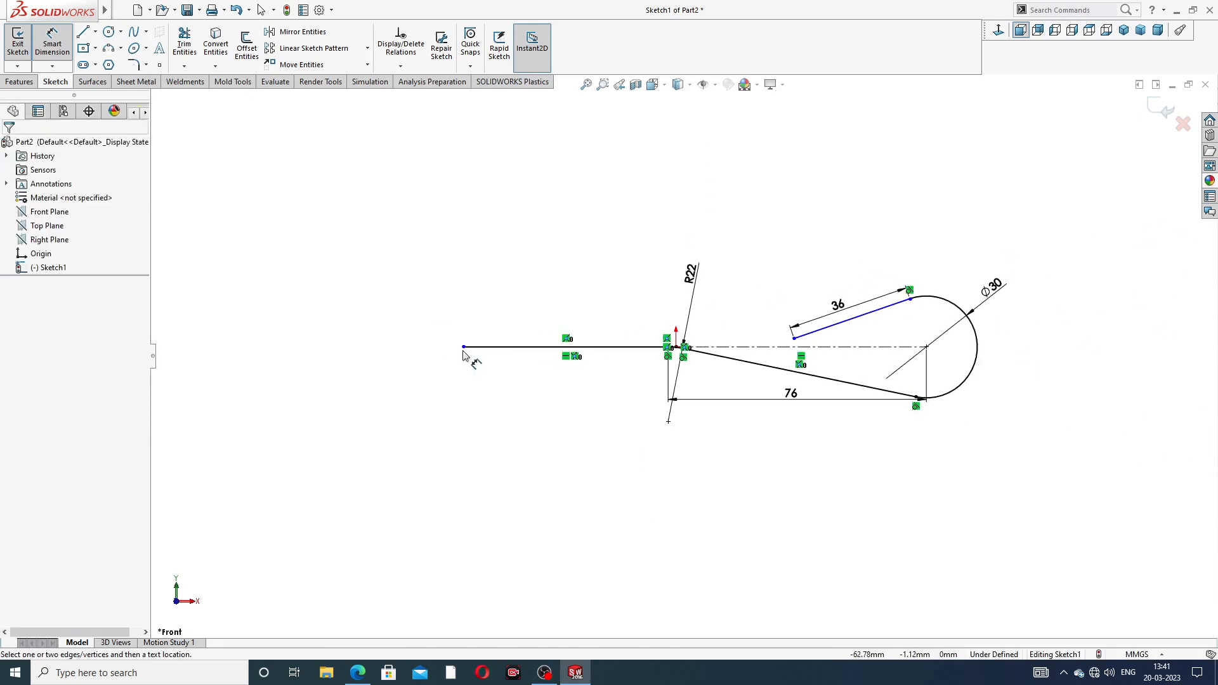
click(464, 349)
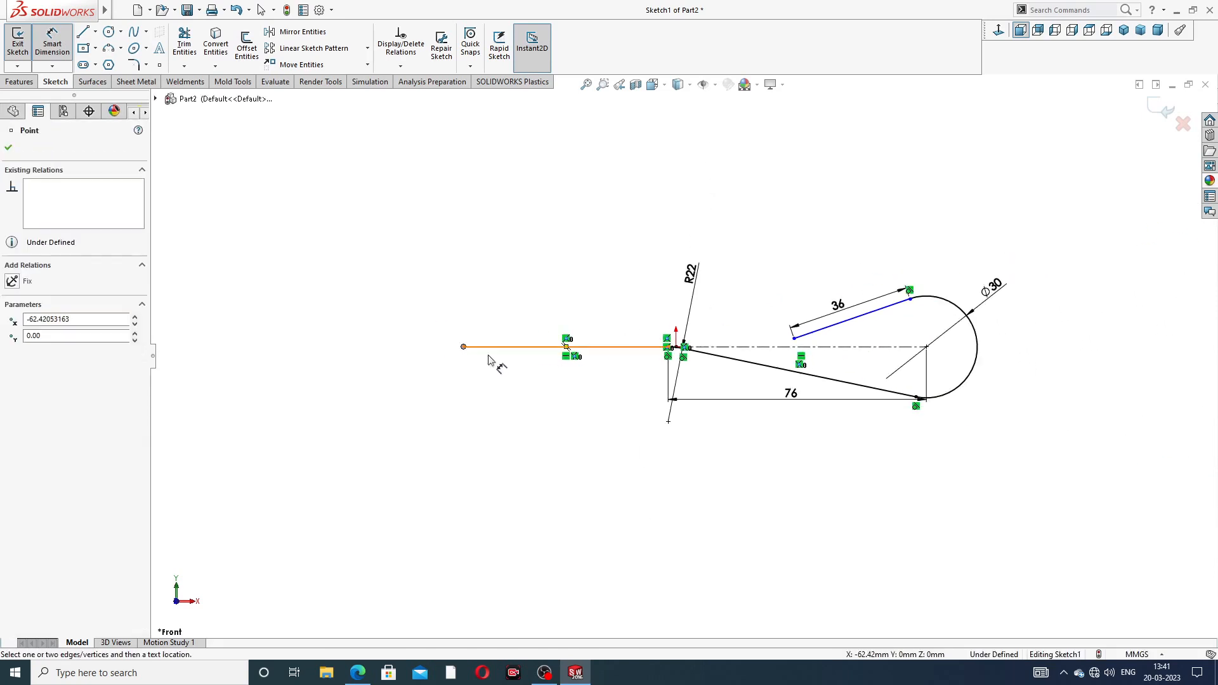
click(927, 347)
click(694, 470)
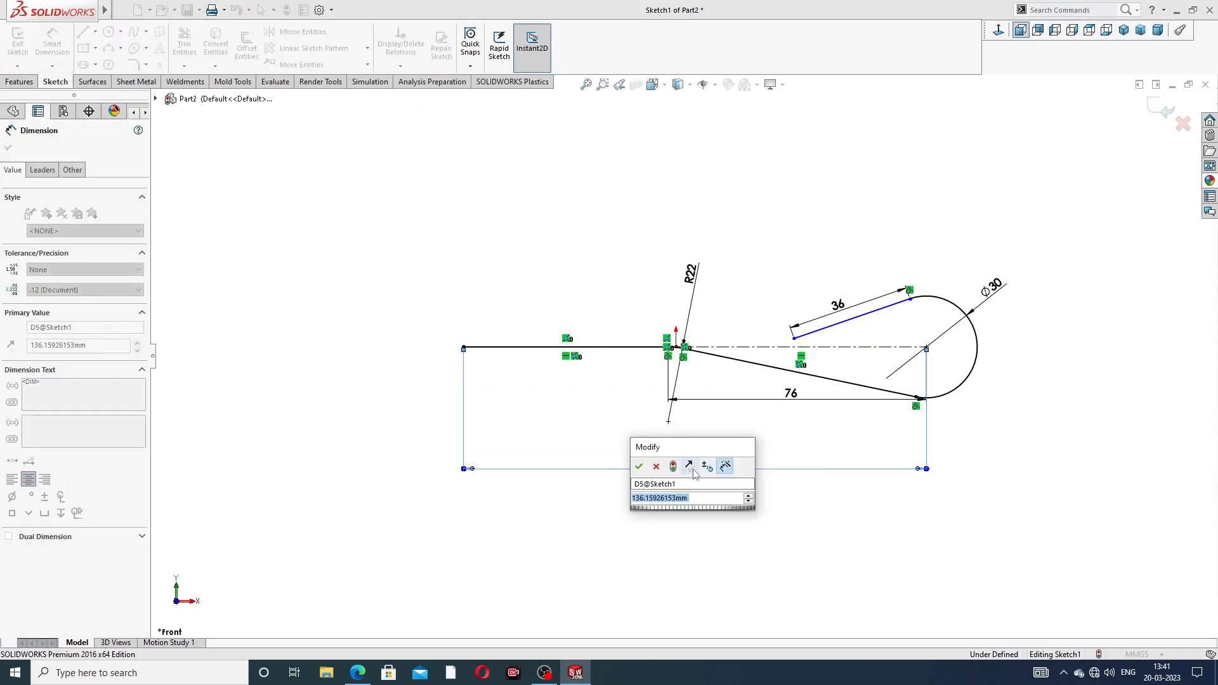
text(286)
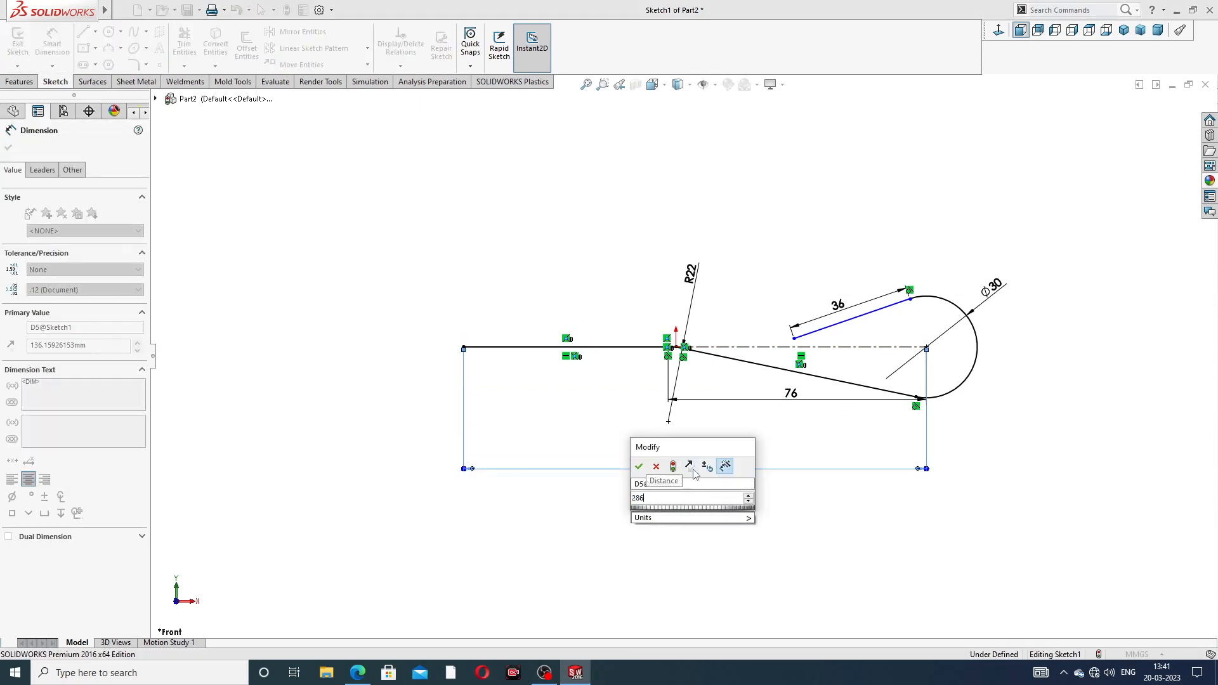
key(Return)
scroll(768, 273, up, 3)
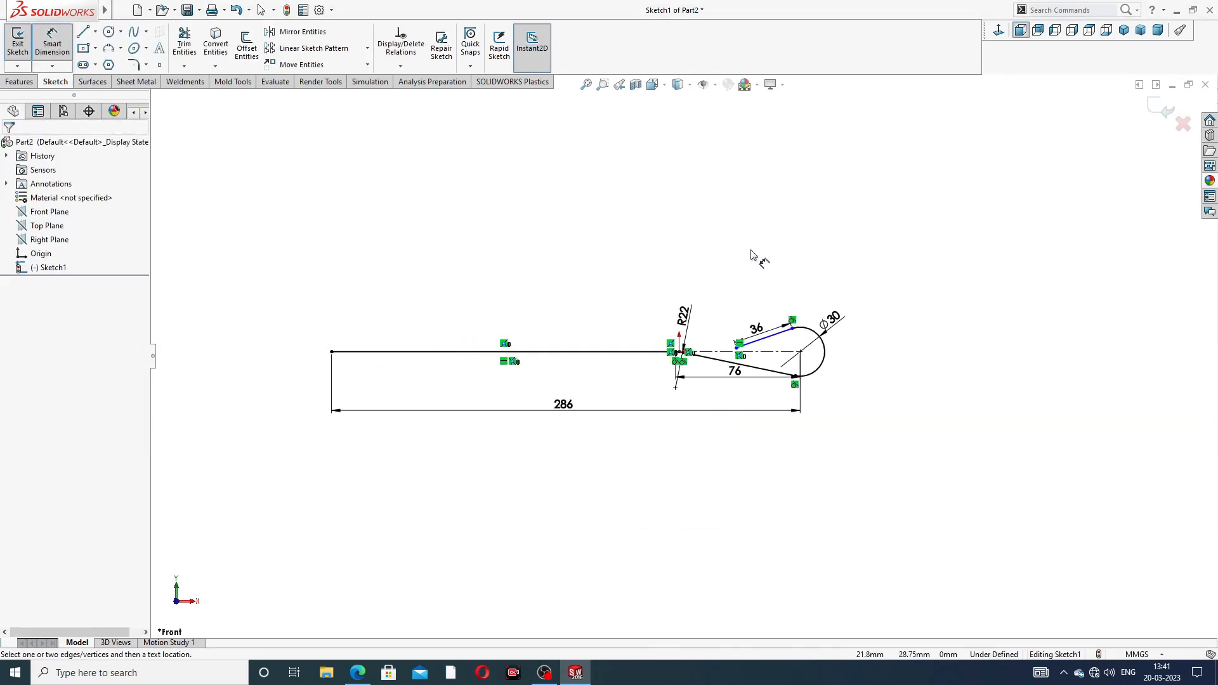
middle_drag(479, 324, 474, 341)
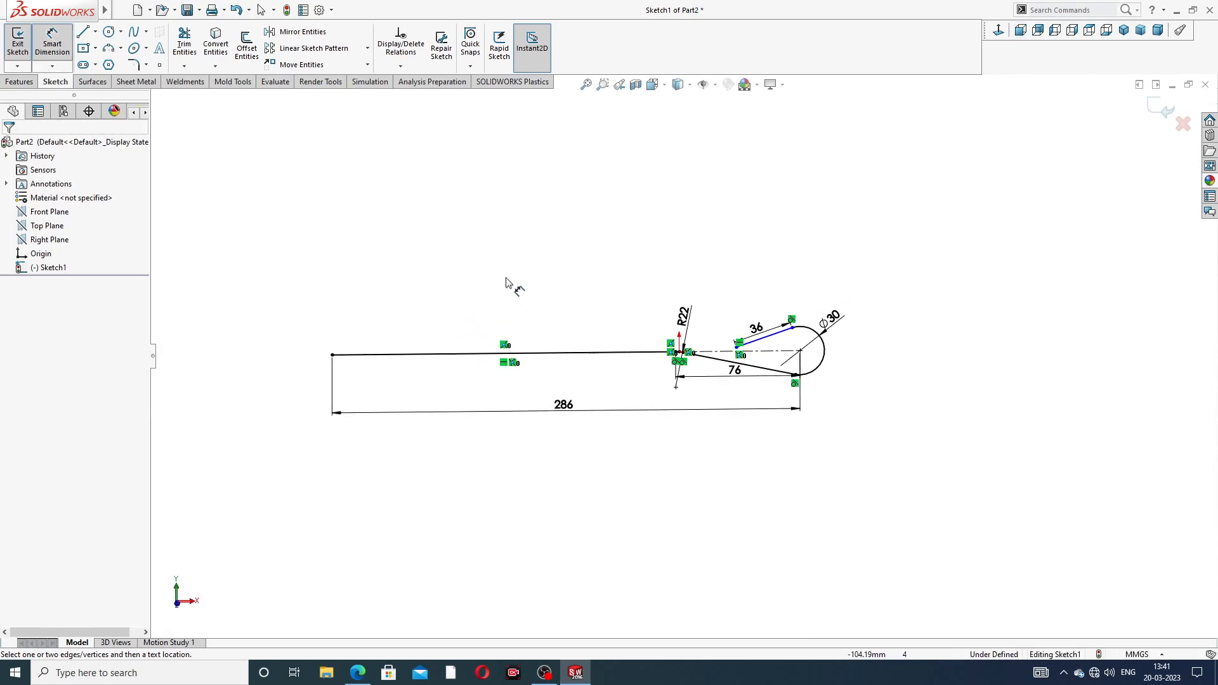
Check the hook size in the drawing PDF in the browser and set the hook arc's diameter to 60 mm
click(361, 672)
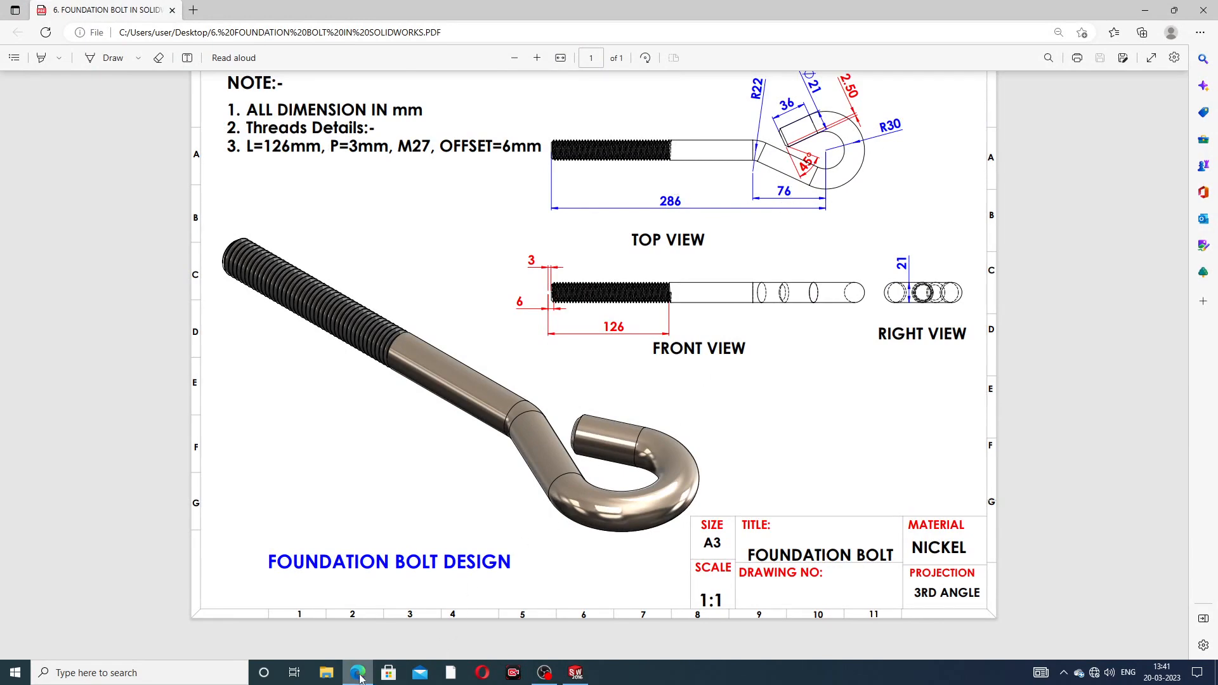
key(alt+Tab)
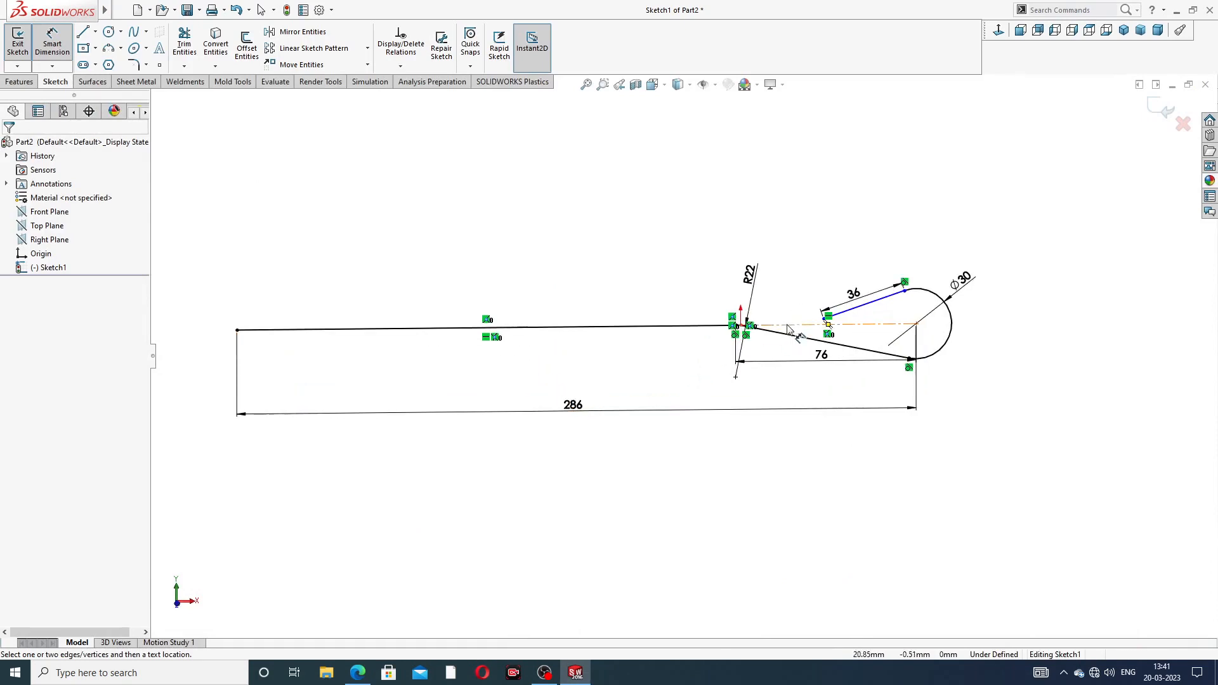
scroll(809, 314, down, 2)
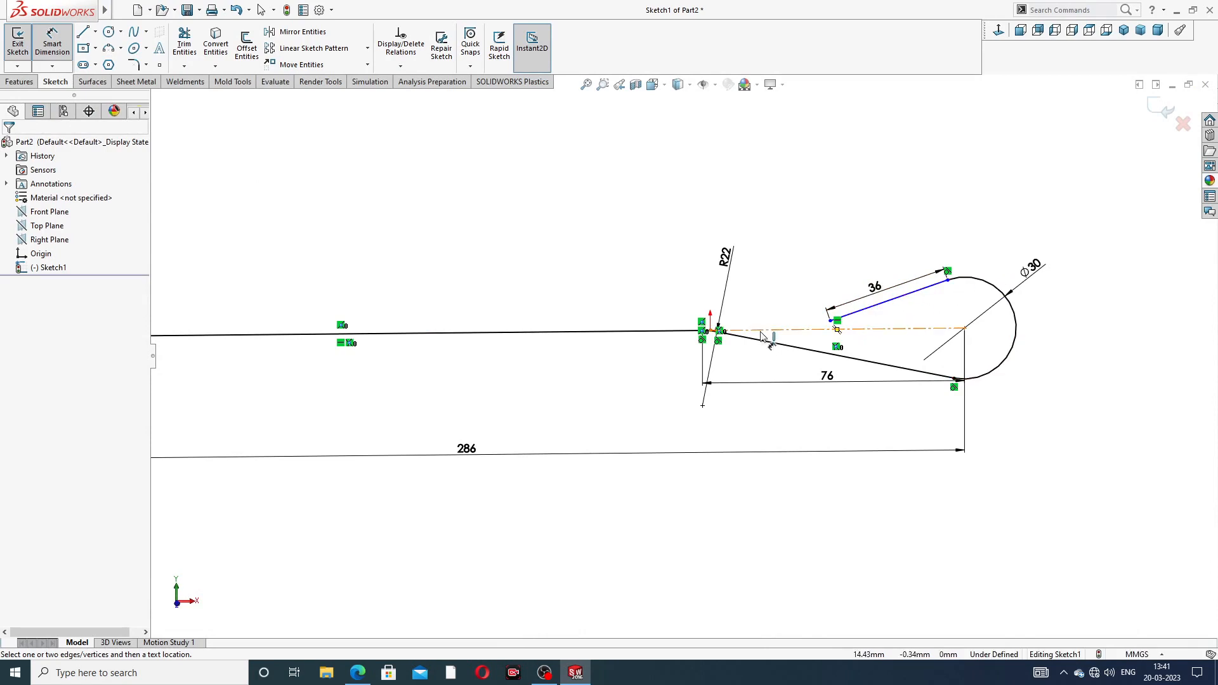
scroll(752, 335, down, 2)
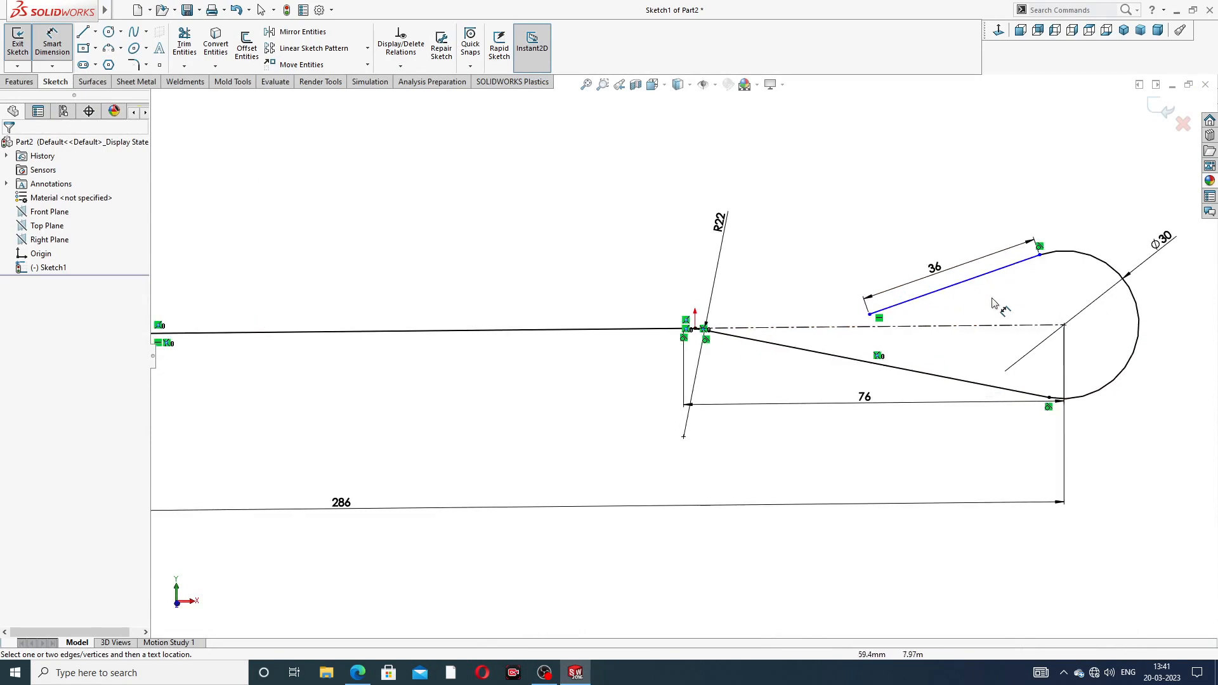
key(z)
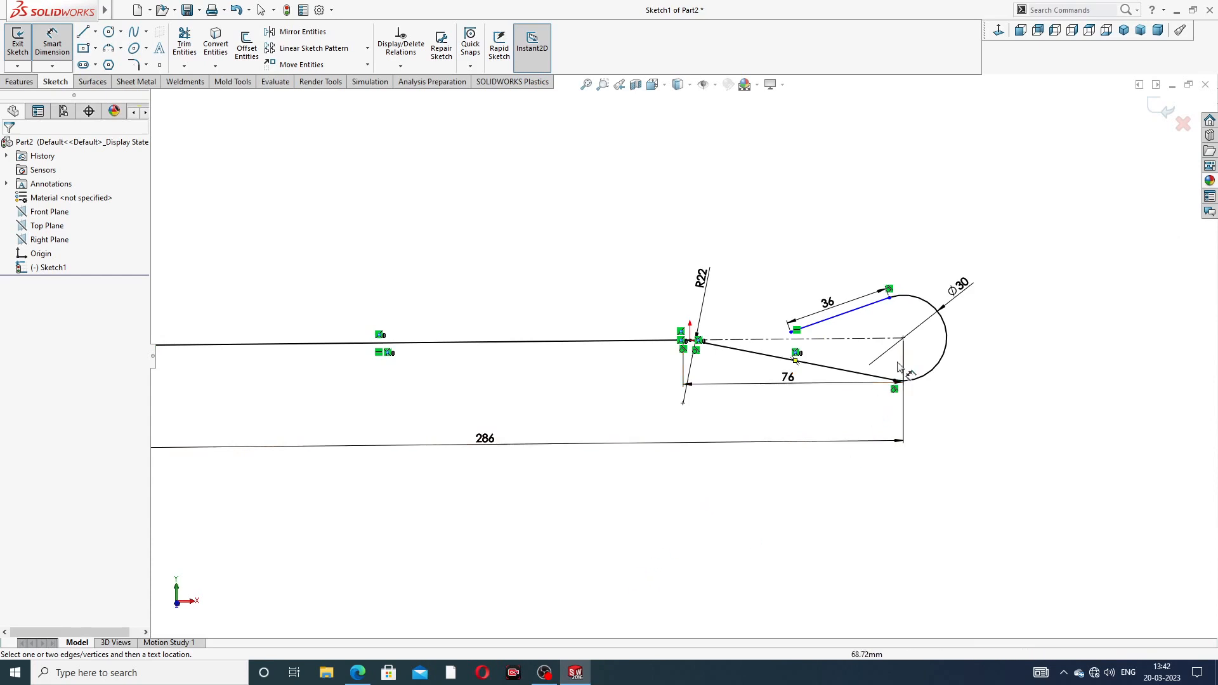
double_click(961, 285)
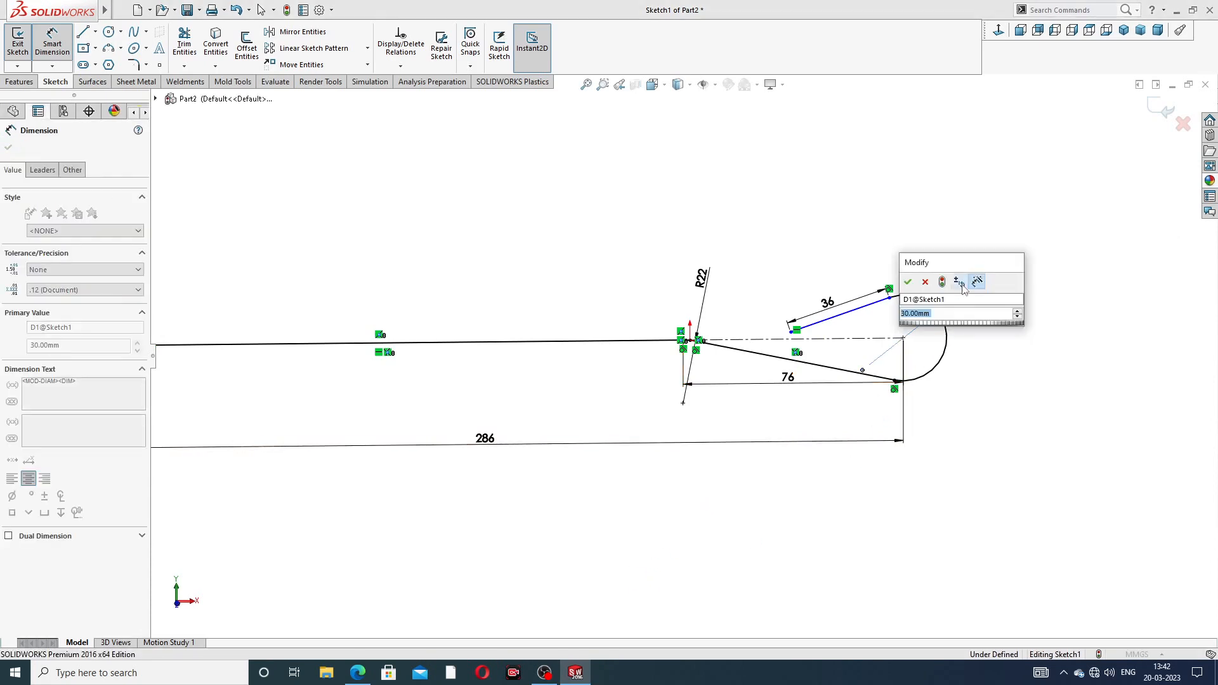
text(60)
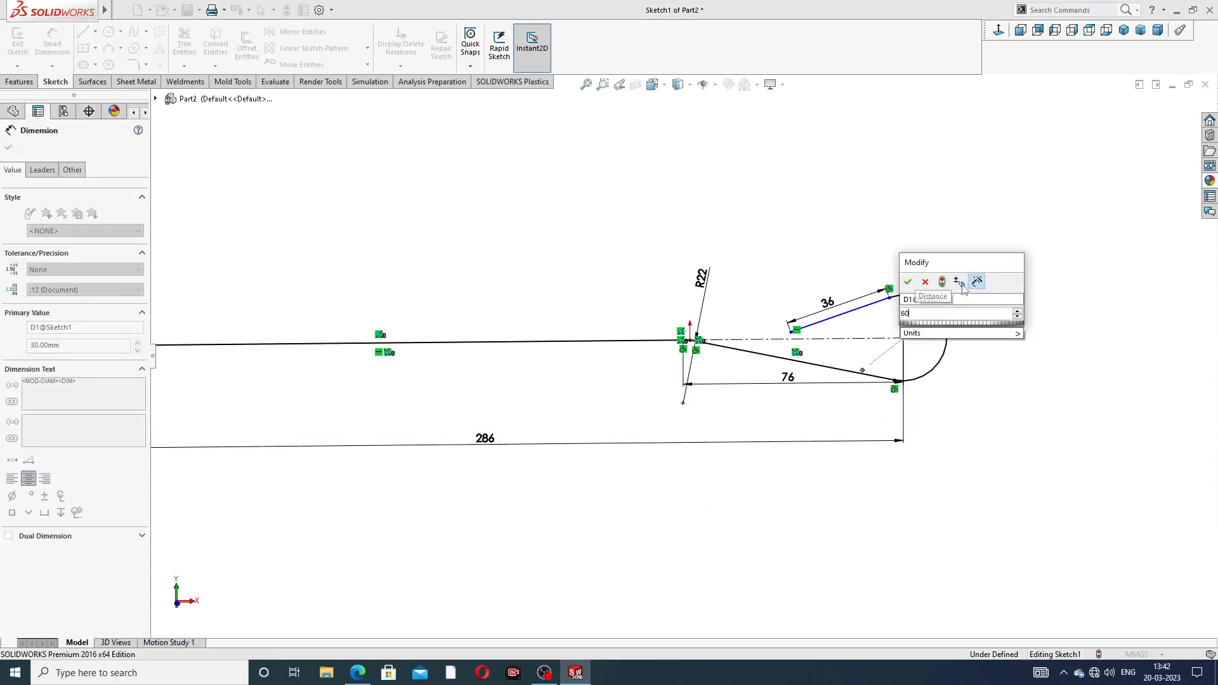
key(Return)
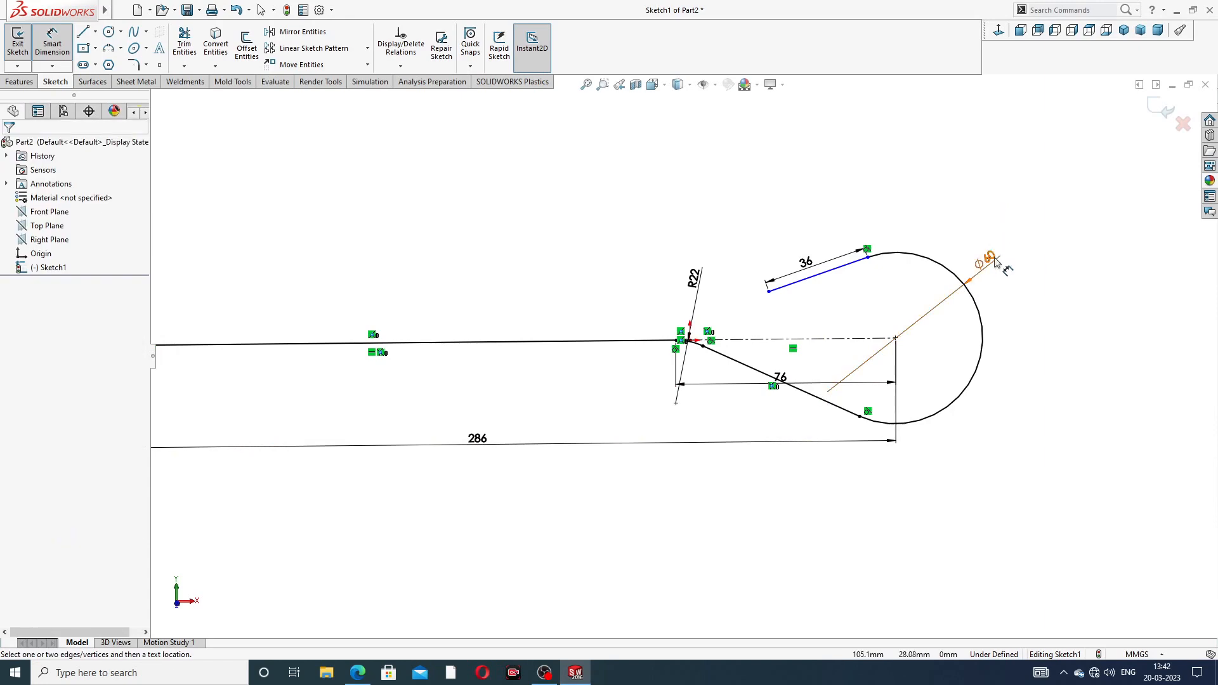
Recheck the drawing PDF, leave dimensioning and delete the tangent relation between the upper 36 mm line and the hook arc
click(358, 674)
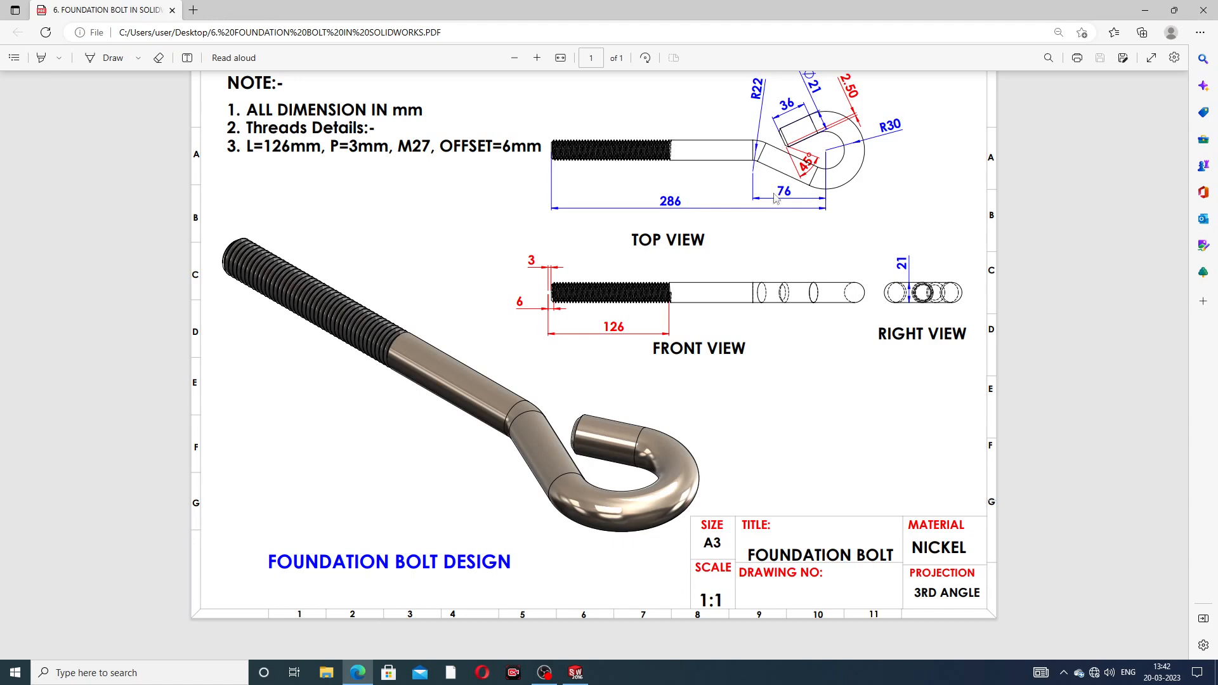
key(alt+Tab)
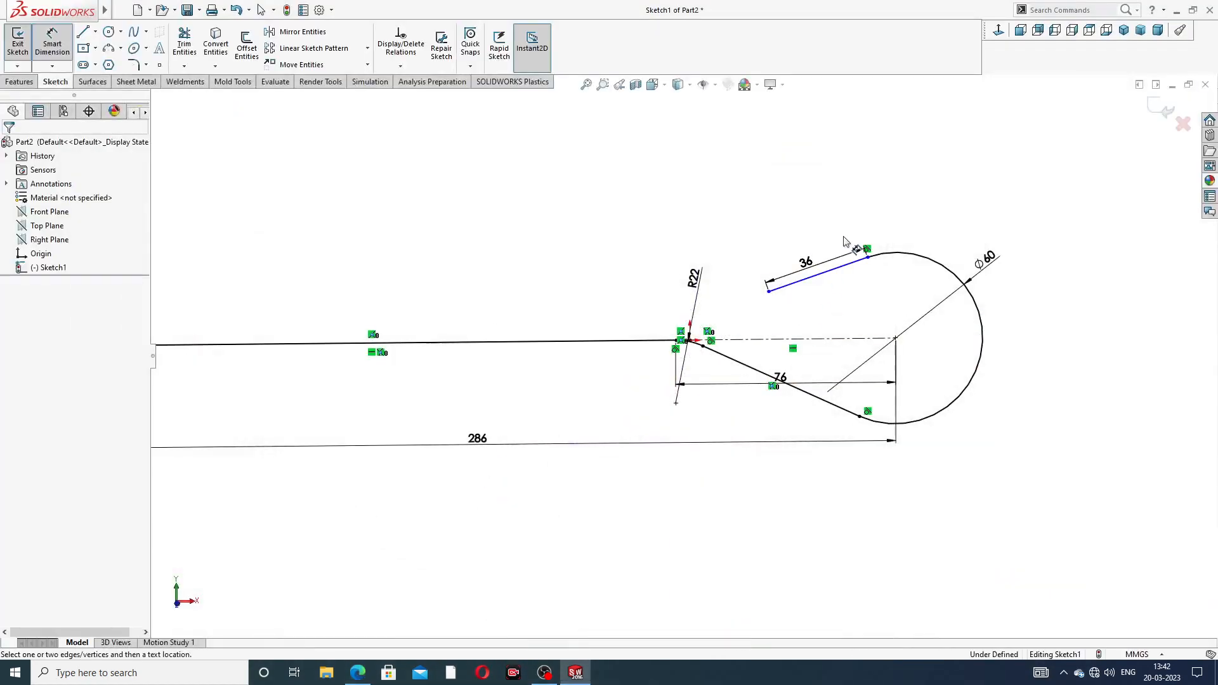
right_click(888, 219)
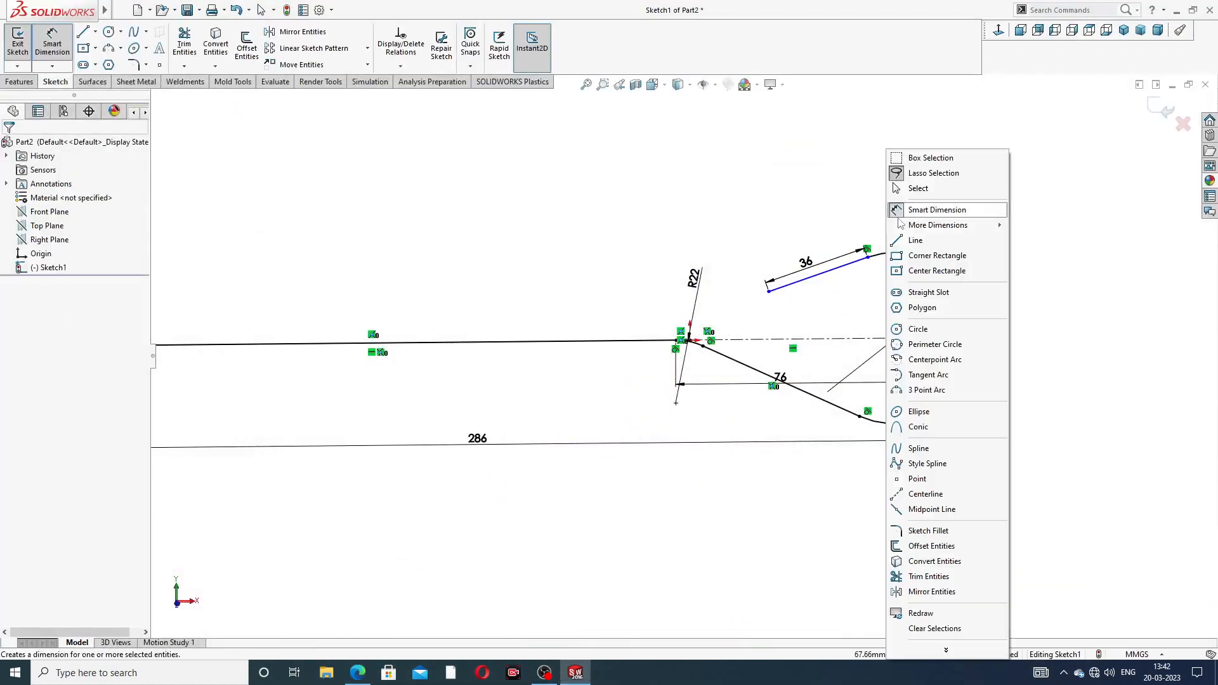
click(925, 190)
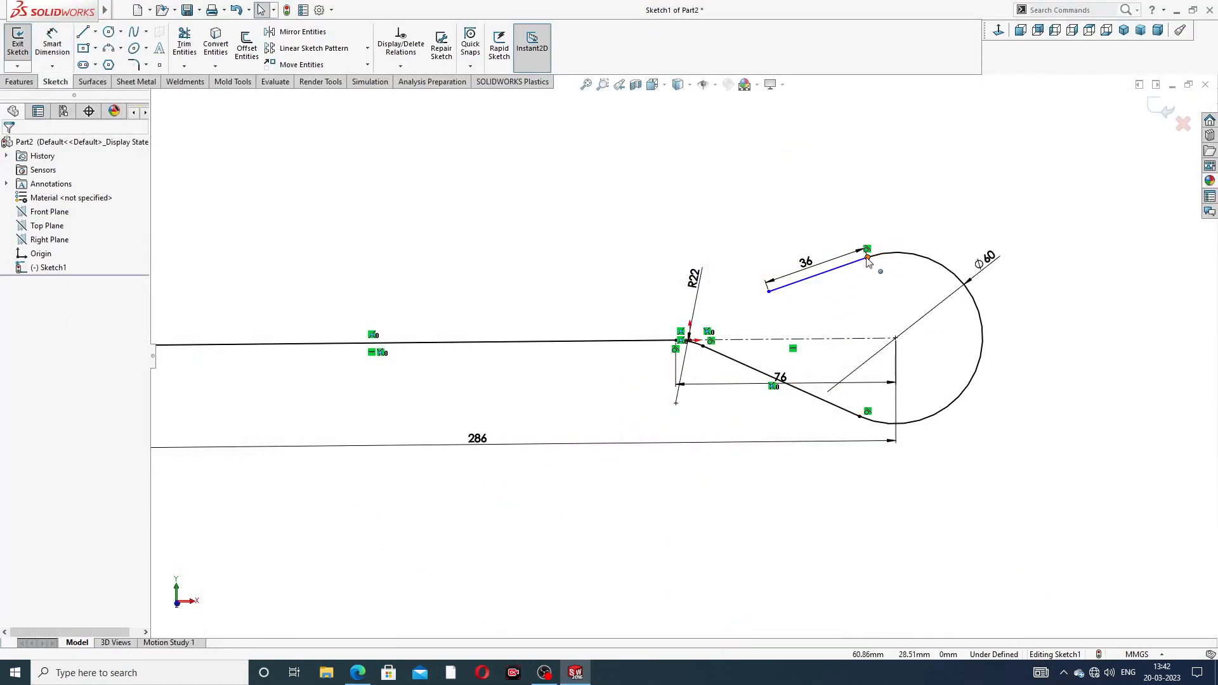
click(868, 260)
click(838, 202)
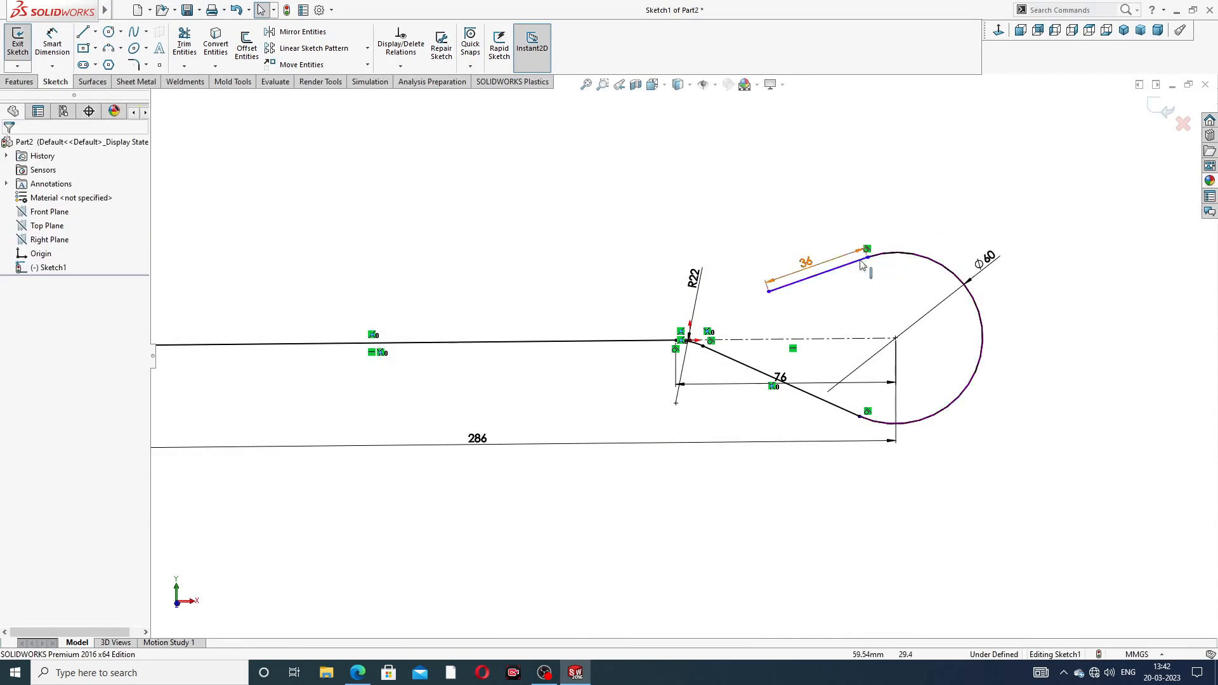
scroll(863, 265, down, 3)
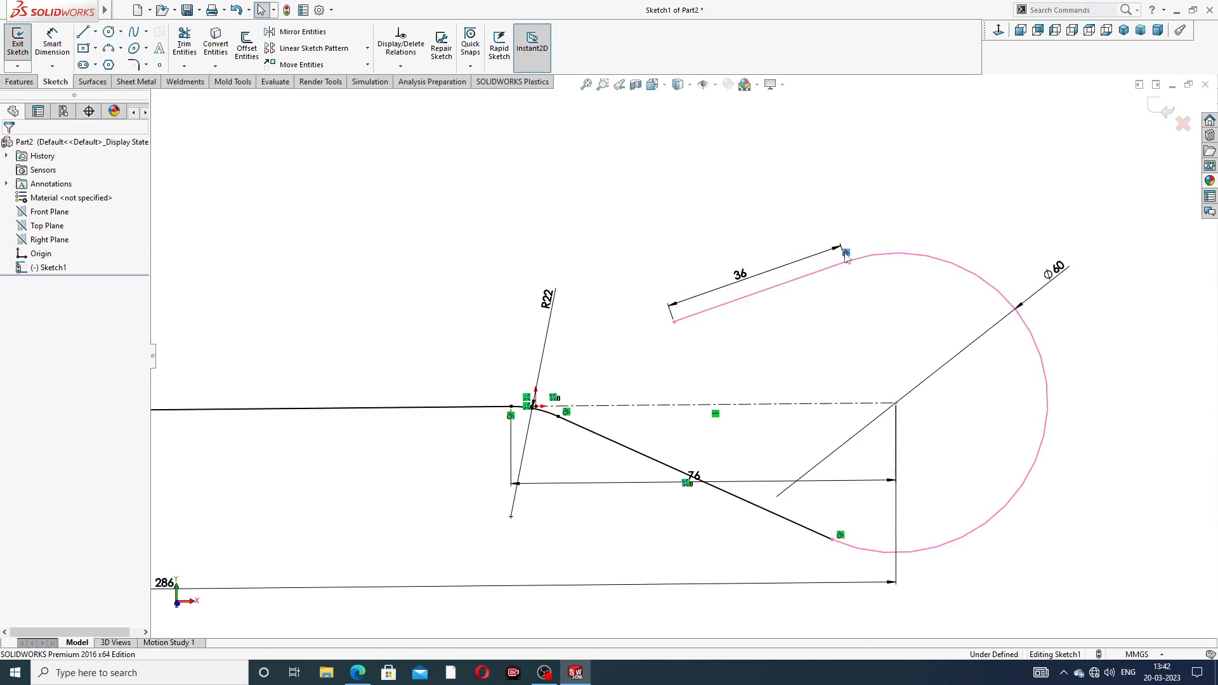
click(841, 261)
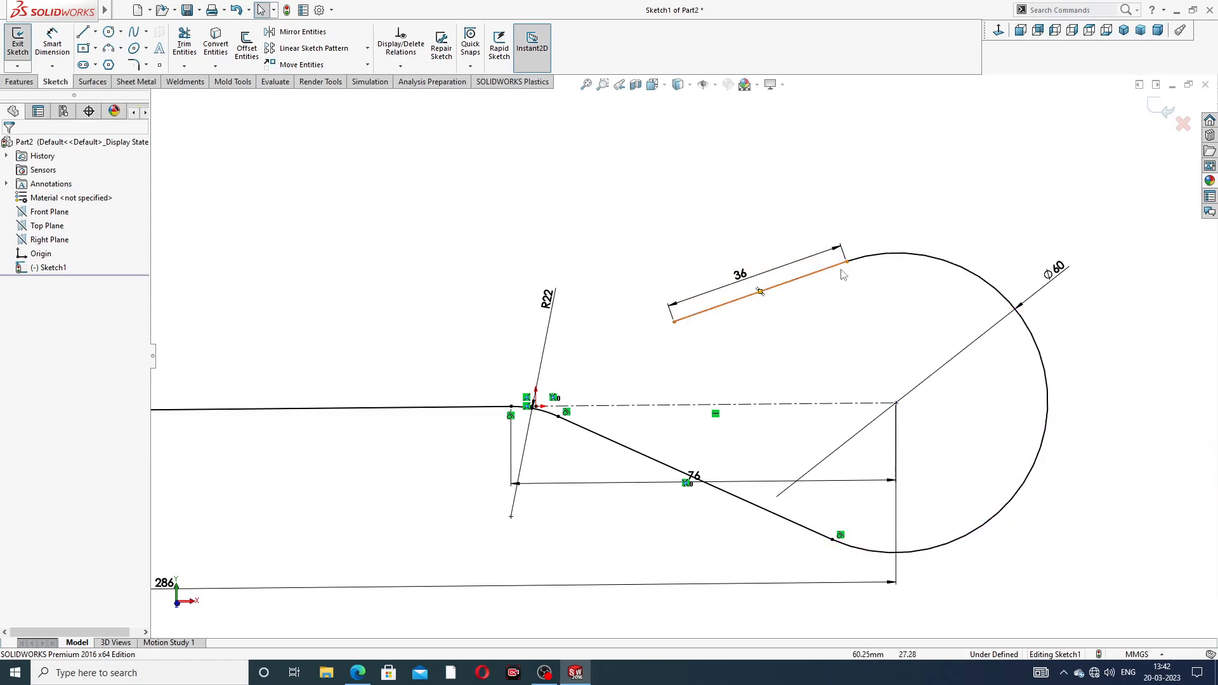
scroll(837, 270, down, 3)
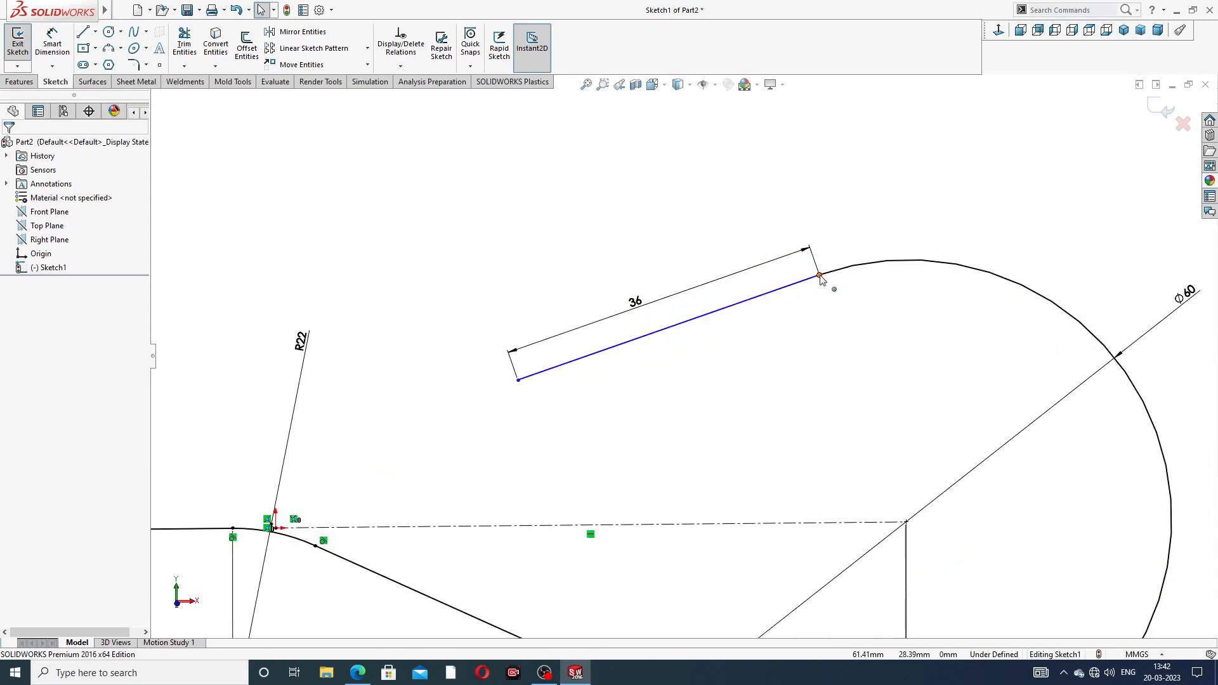
Add a tangent relation between the upper 36 mm line and the hook arc
click(820, 276)
ctrl+click(843, 268)
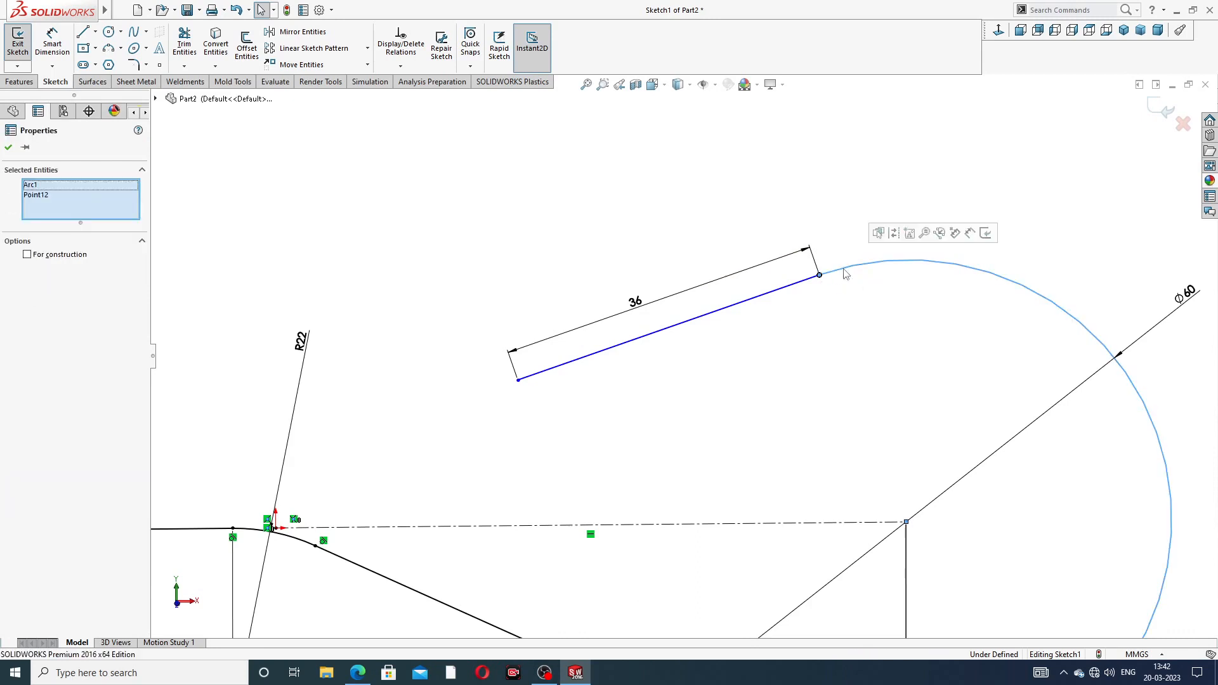
click(818, 257)
click(816, 277)
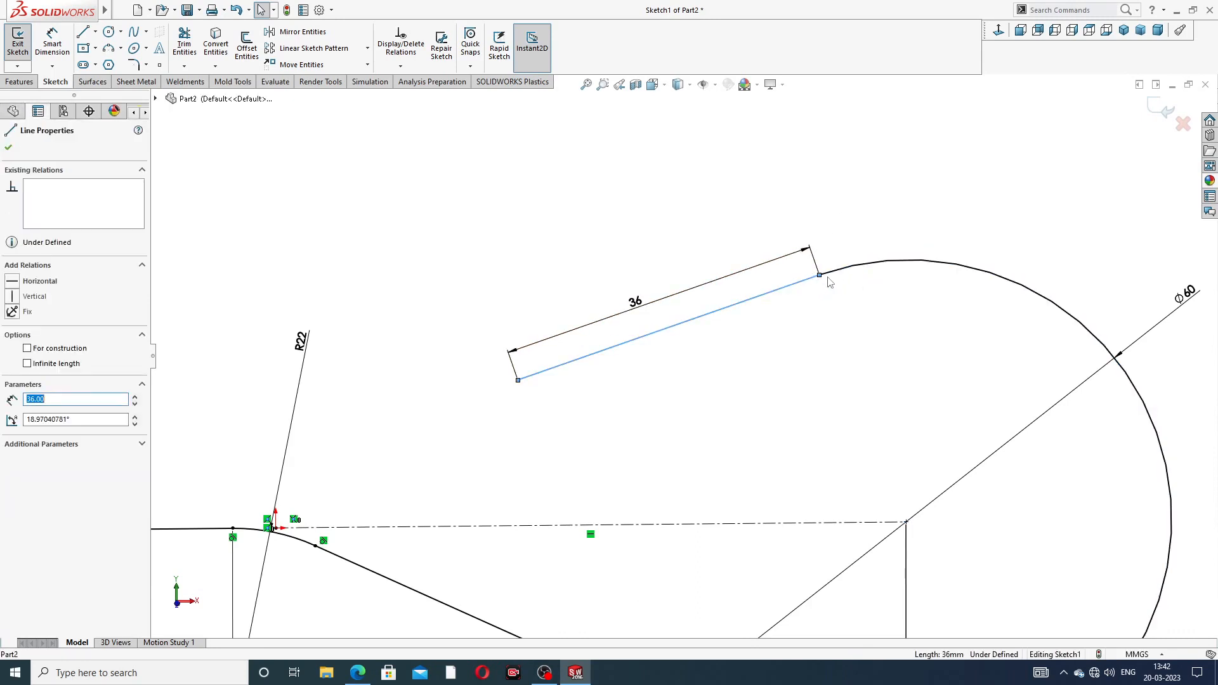
ctrl+click(847, 268)
click(872, 215)
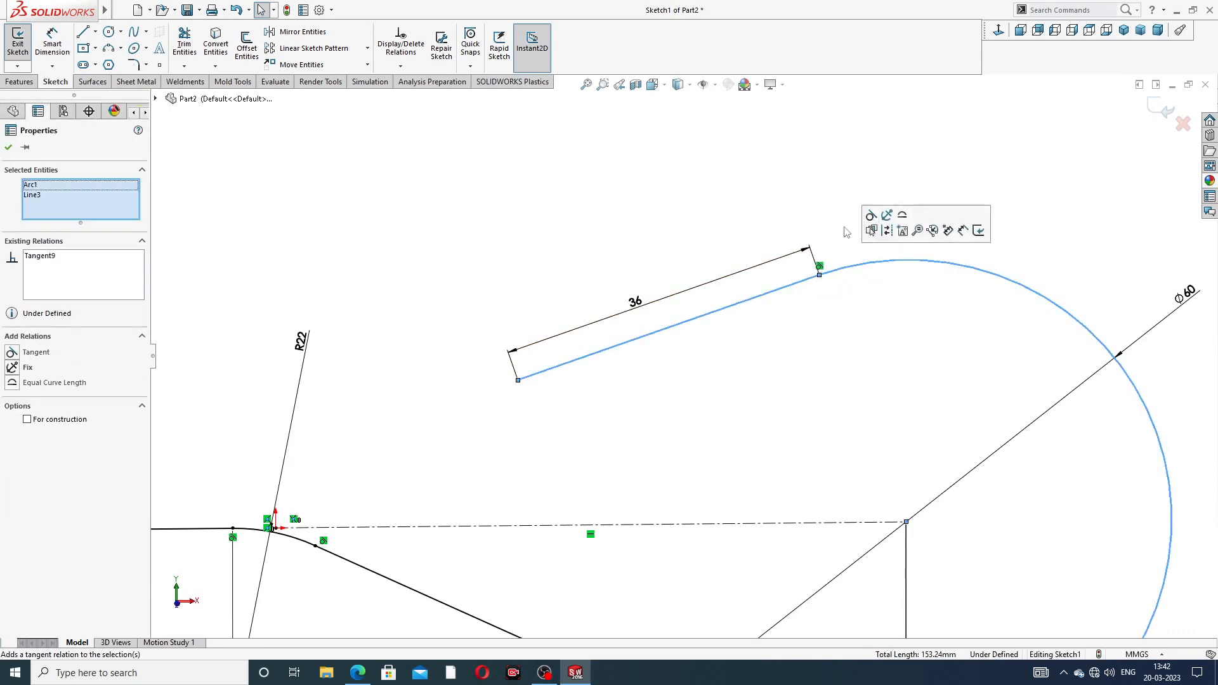
click(870, 218)
Examine the path's dimensions, tangent relations and R22 bend, and compare them with the drawing PDF in the browser
scroll(924, 294, up, 3)
scroll(688, 381, up, 2)
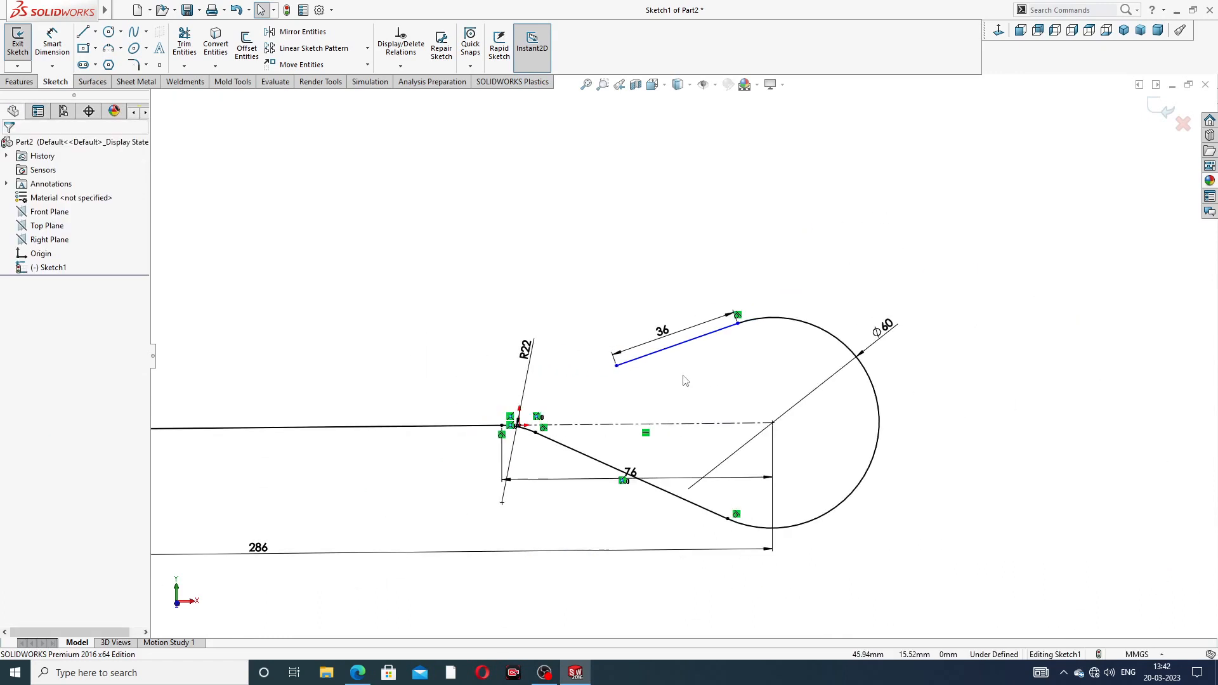
scroll(634, 407, down, 2)
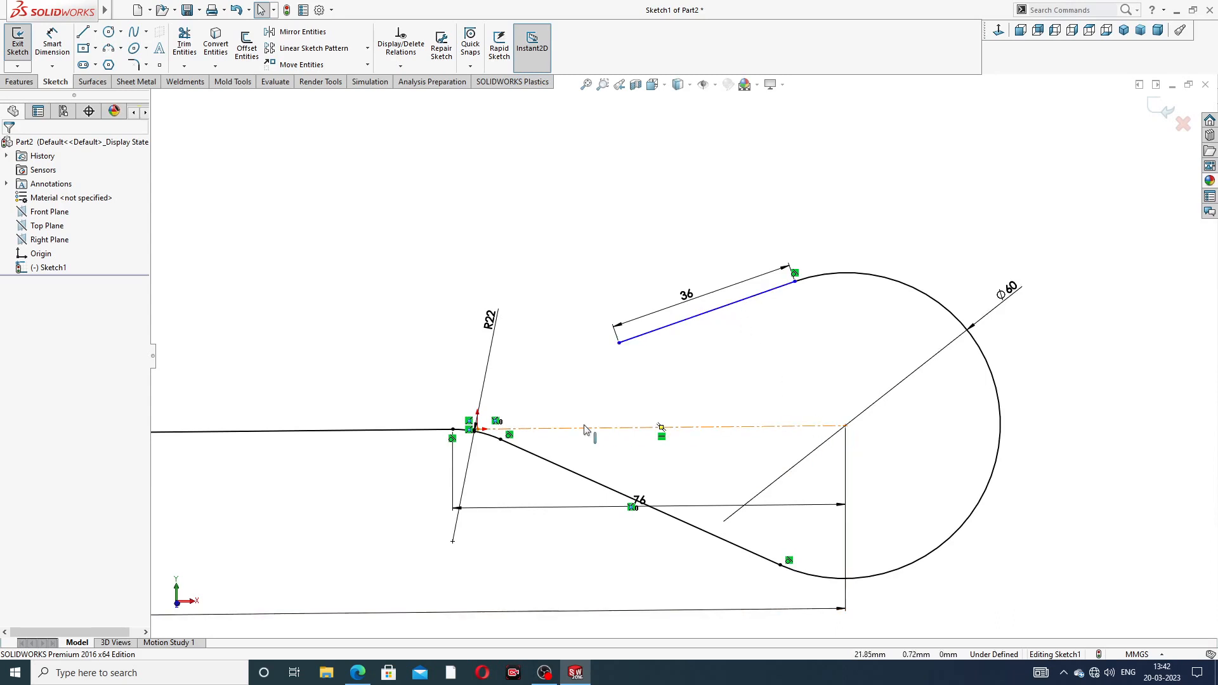
scroll(590, 441, up, 5)
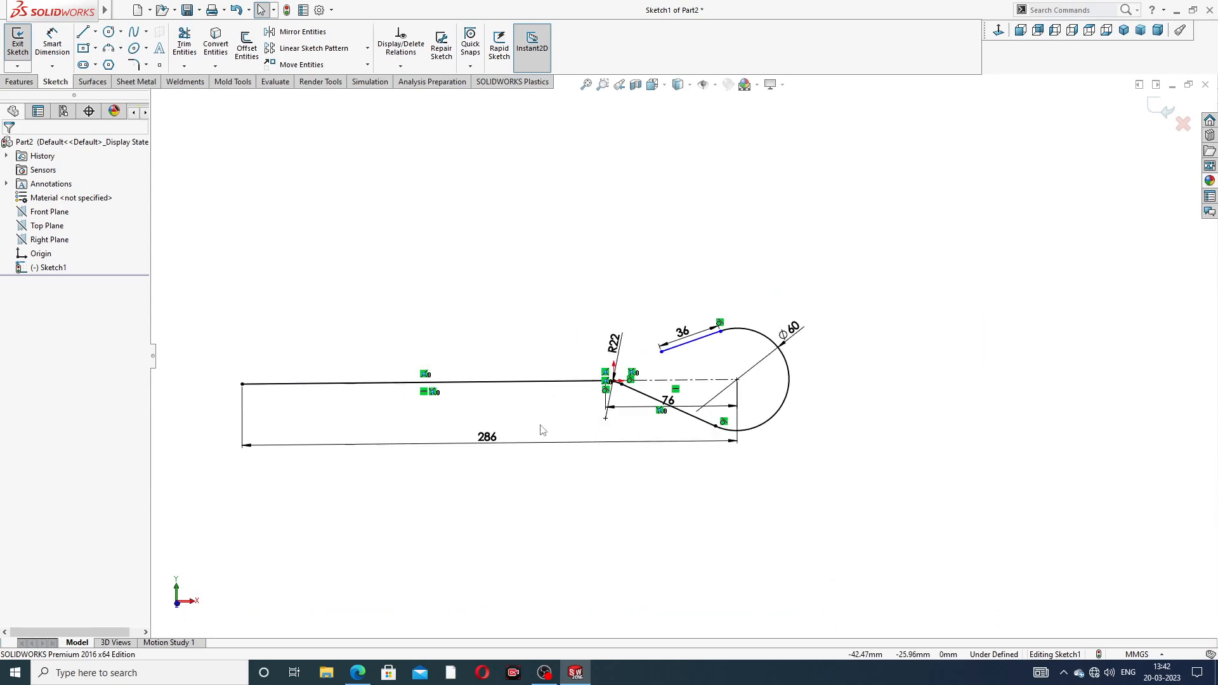
scroll(542, 429, down, 3)
scroll(508, 381, up, 5)
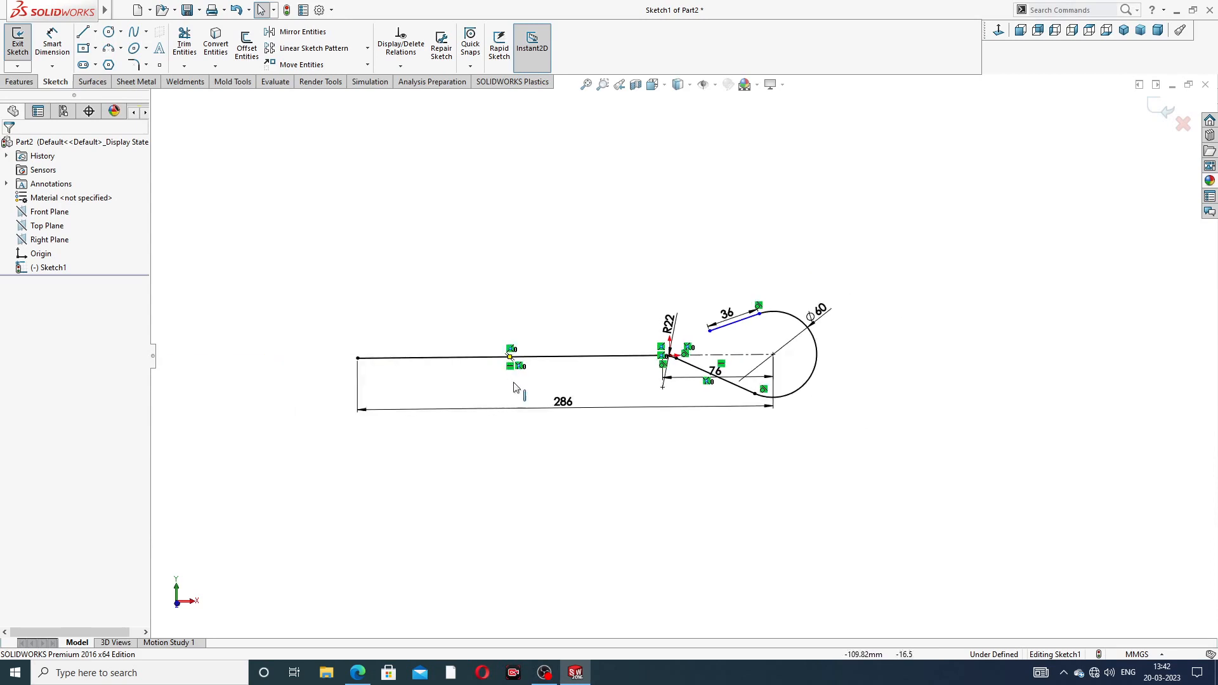
click(559, 409)
scroll(736, 381, down, 2)
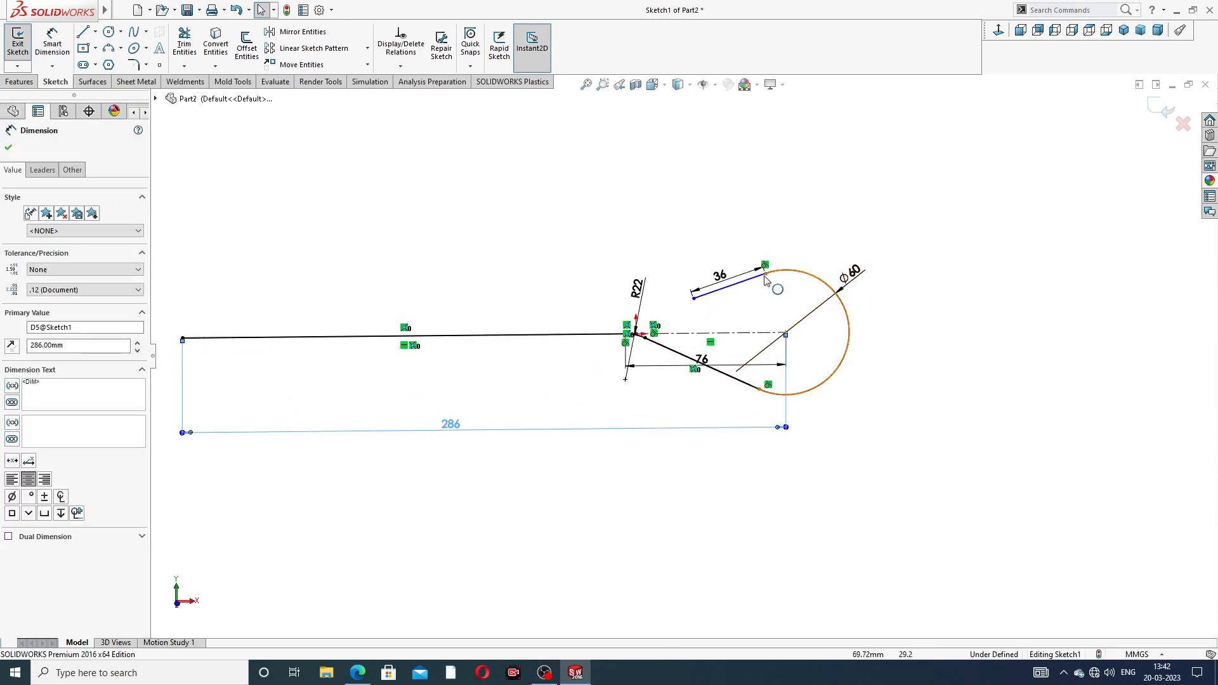
click(842, 285)
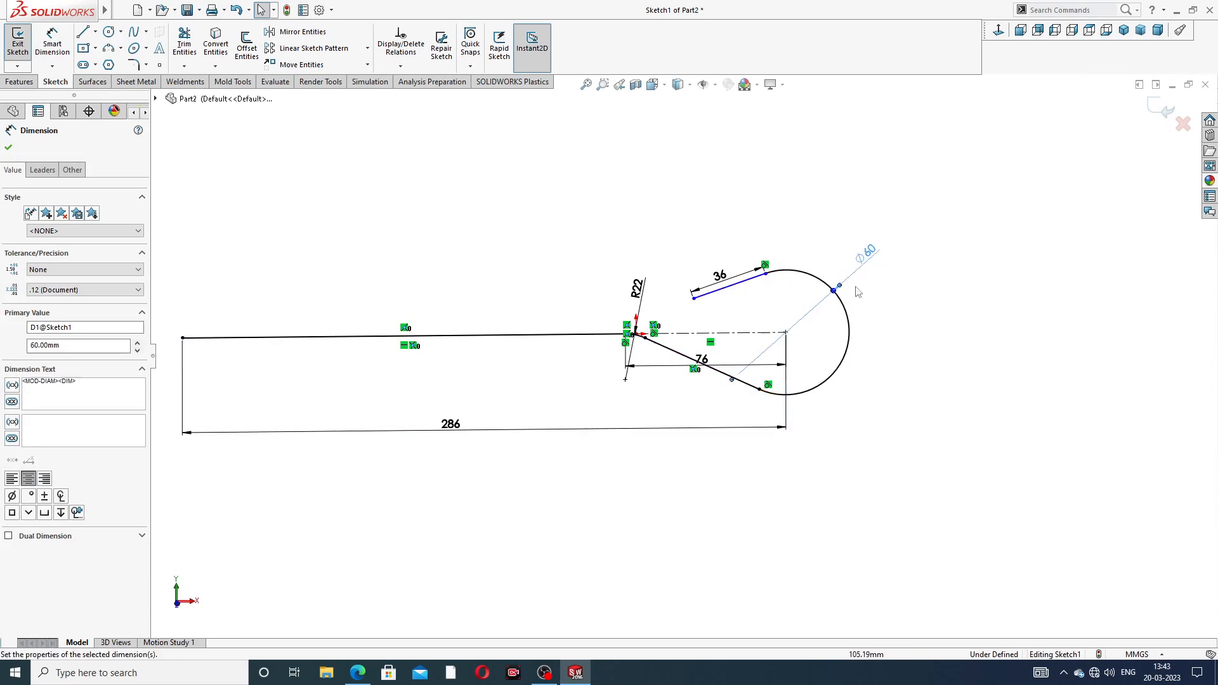
key(Escape)
scroll(708, 338, down, 6)
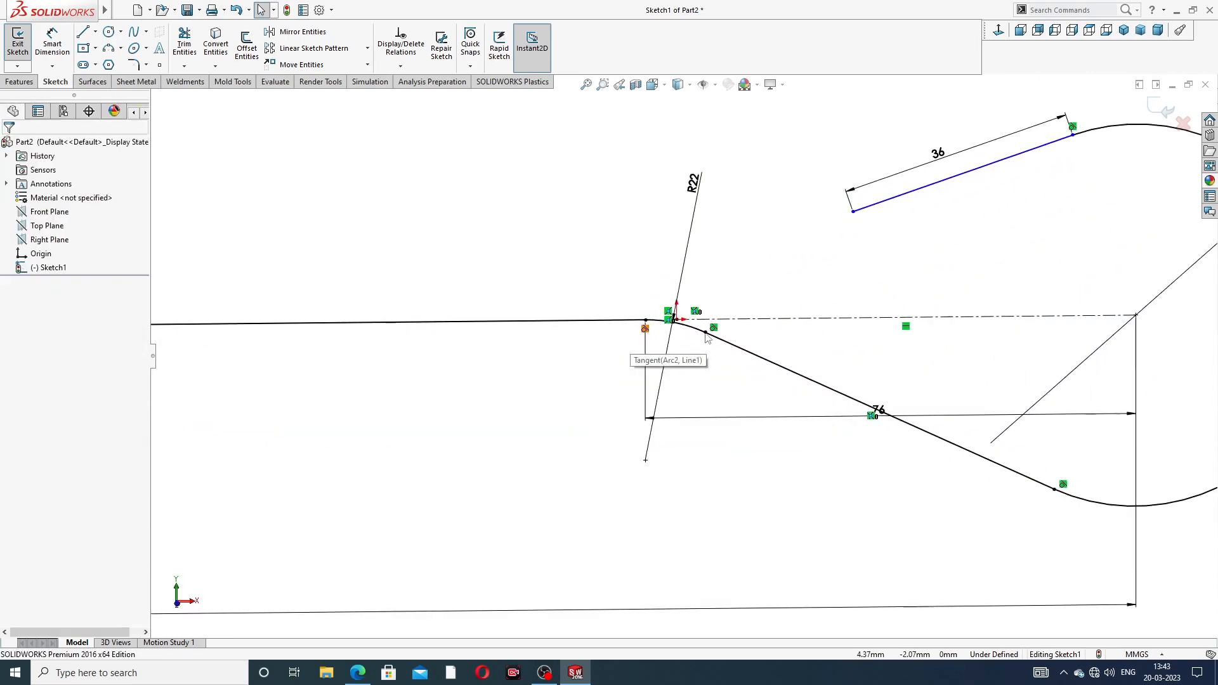
scroll(707, 338, down, 3)
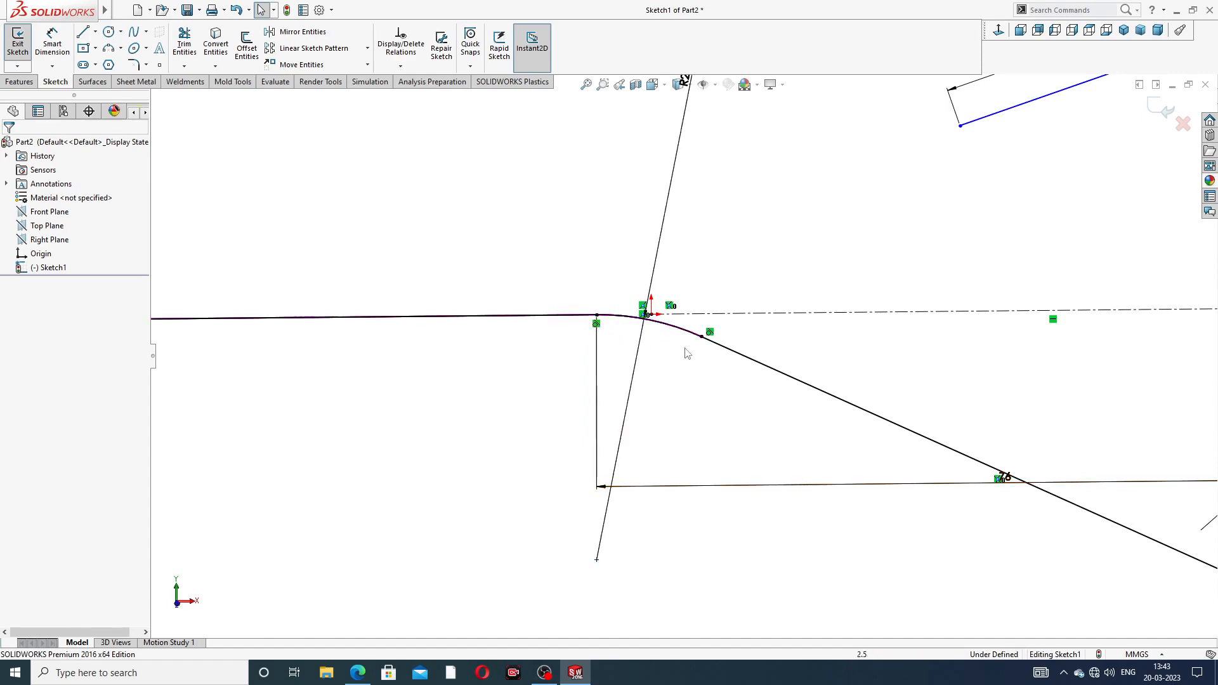
scroll(686, 354, up, 6)
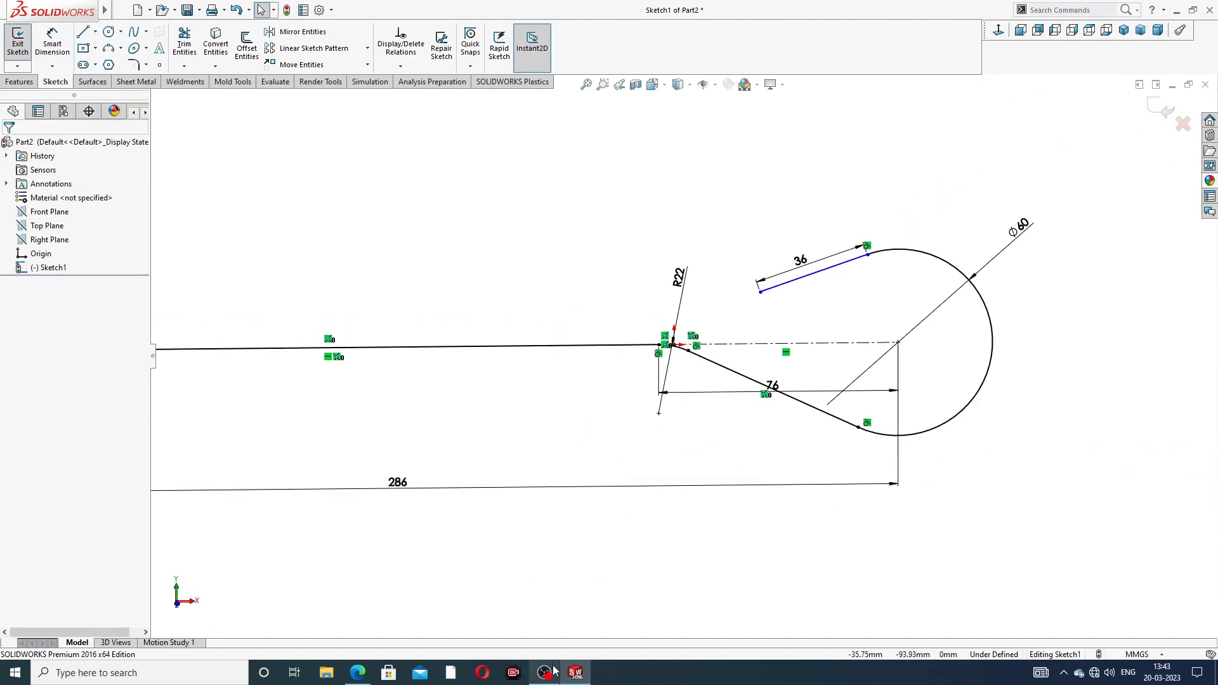
click(360, 674)
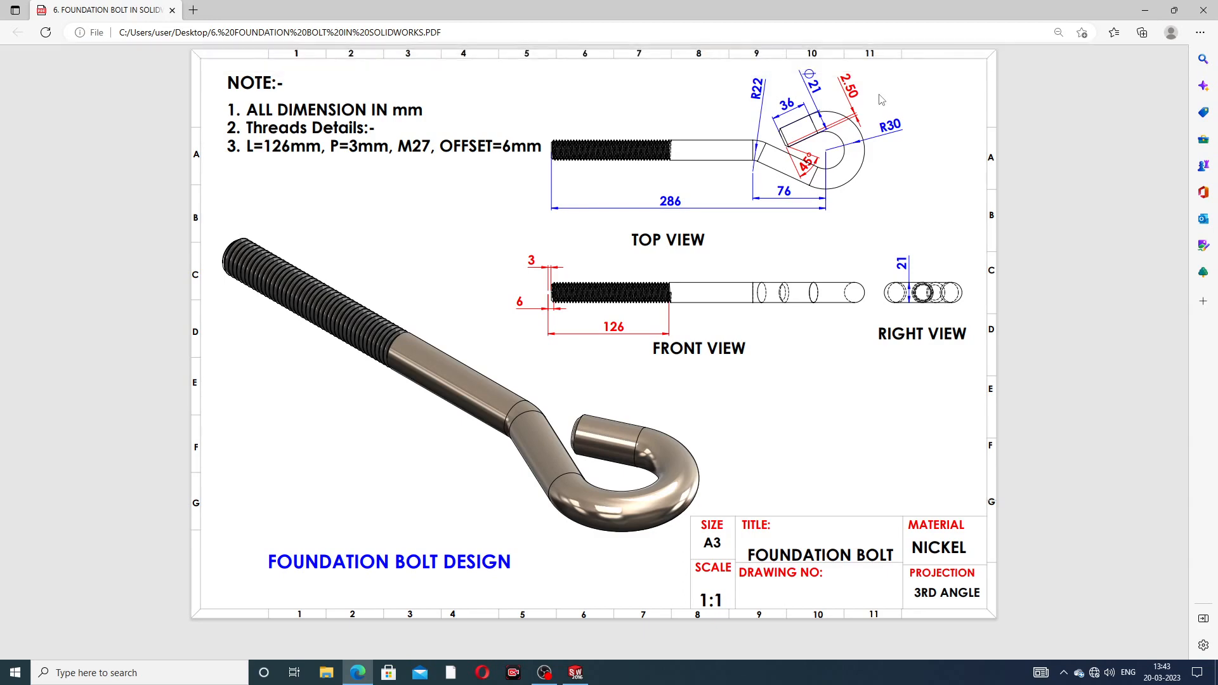
click(576, 673)
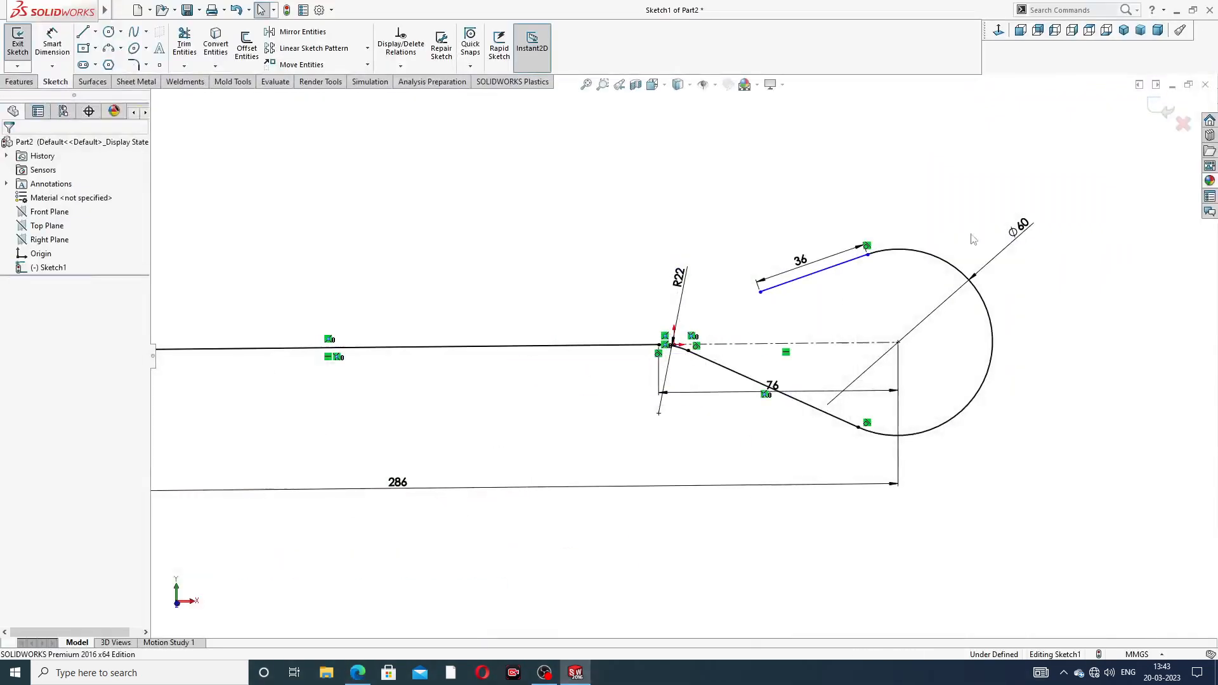
Close the path sketch and create a reference plane through the hook's free endpoint, perpendicular to the 36 mm line
click(1159, 107)
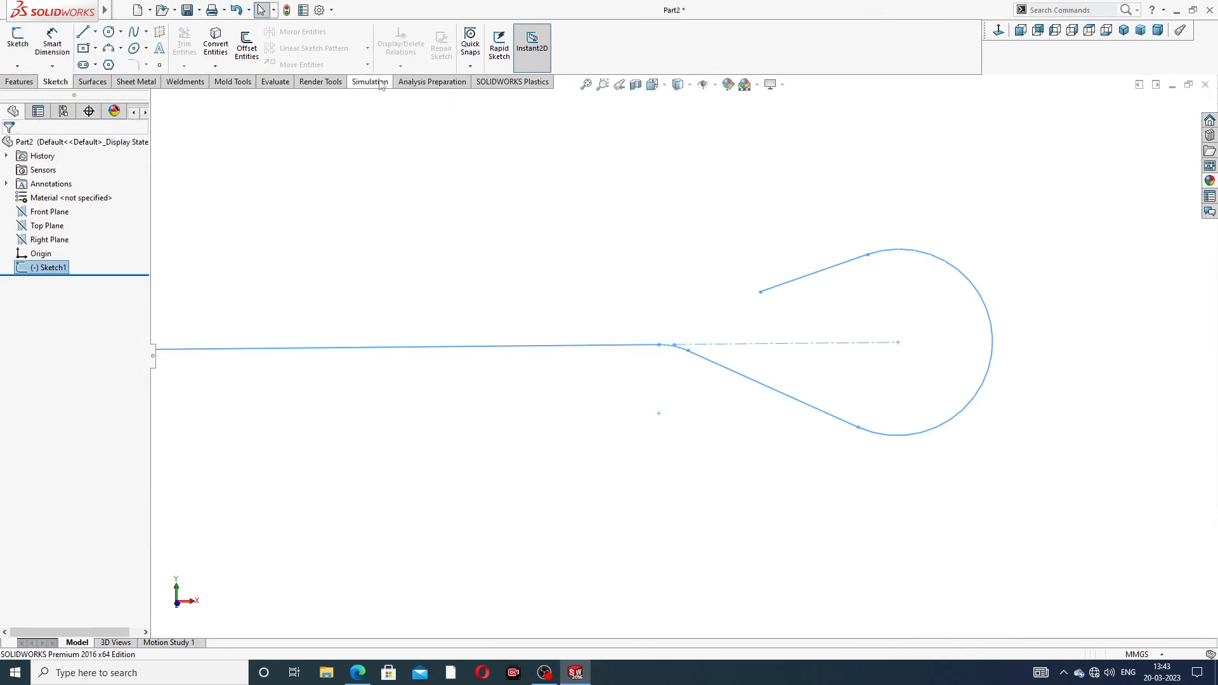
click(18, 84)
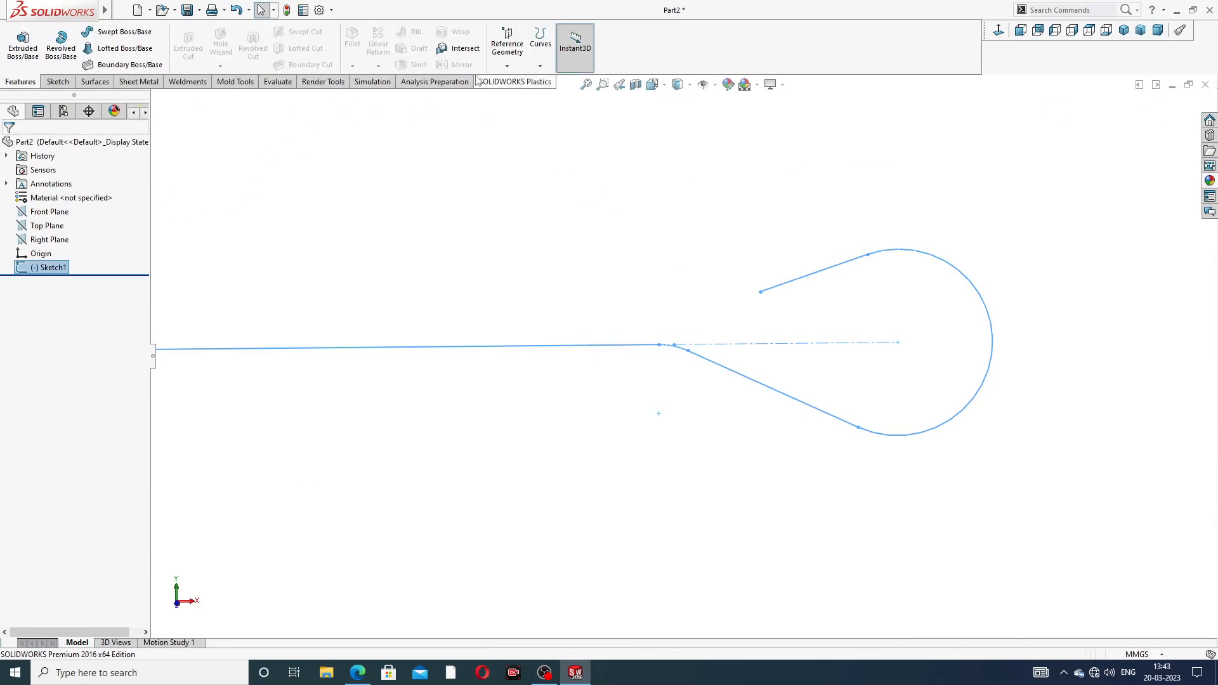
click(508, 66)
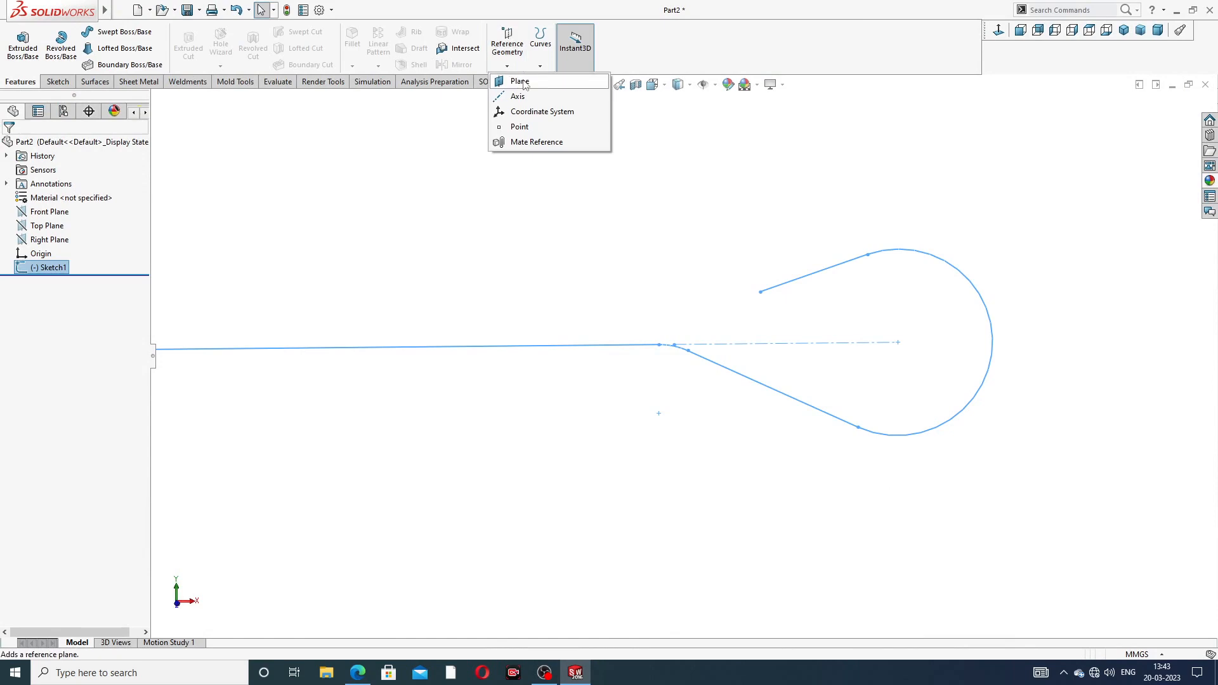
click(524, 83)
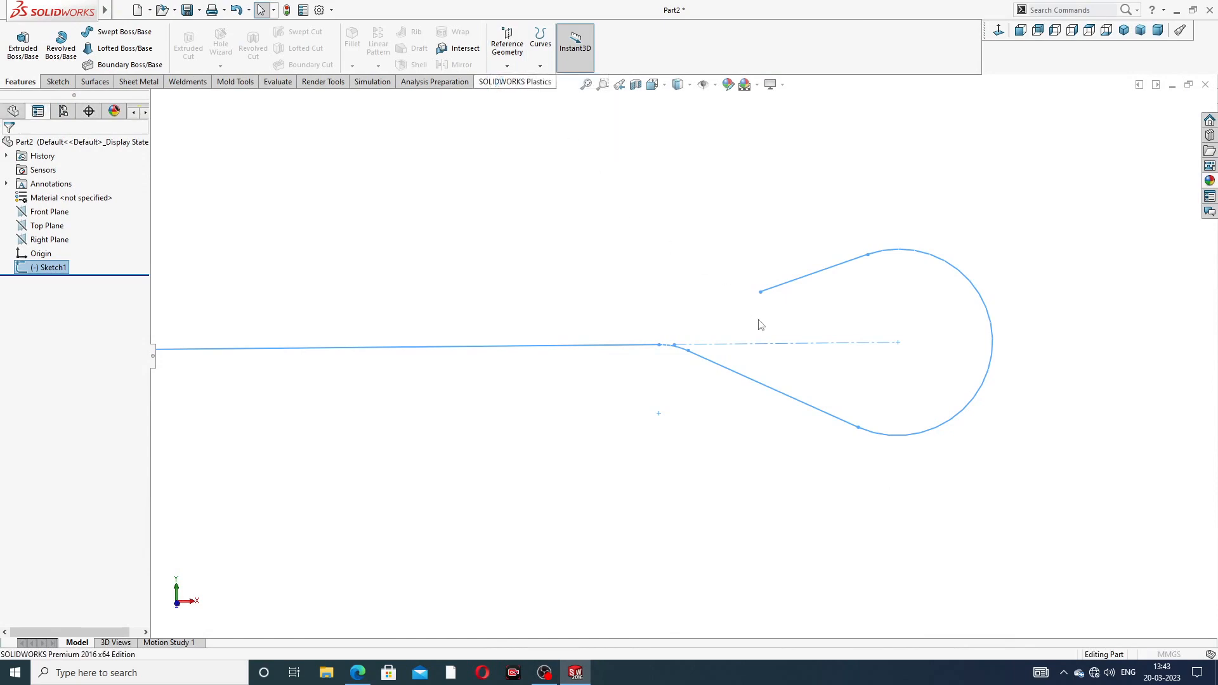
click(752, 281)
click(778, 273)
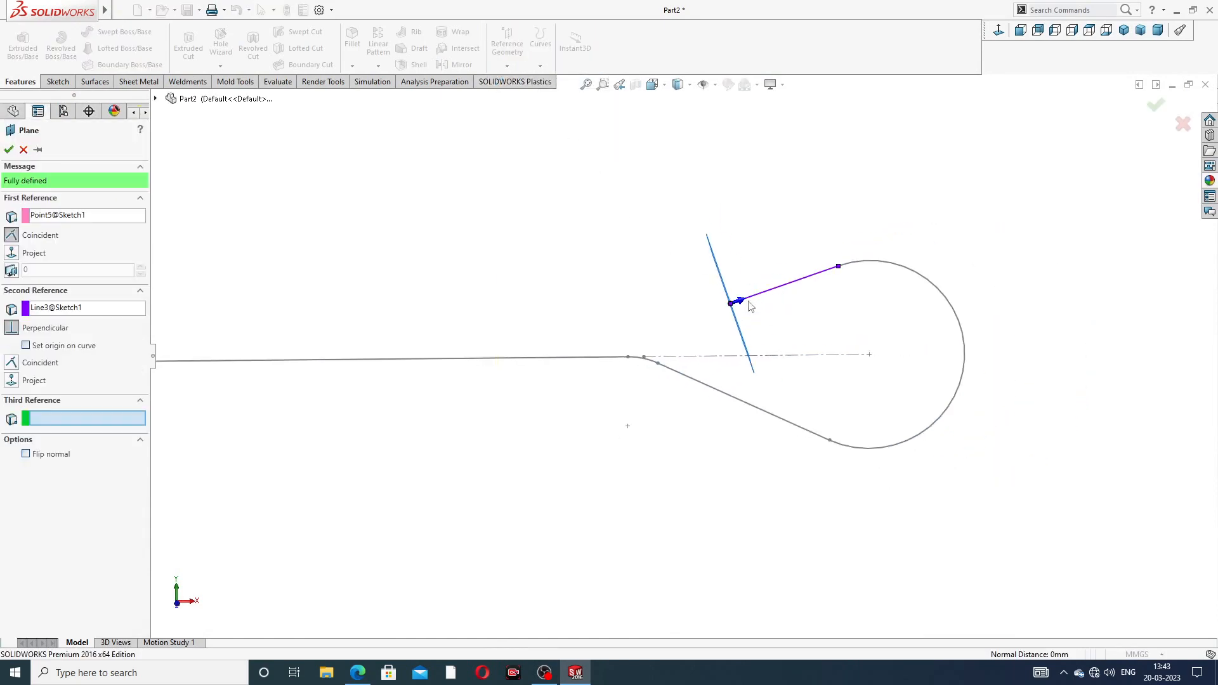
middle_drag(750, 306, 792, 288)
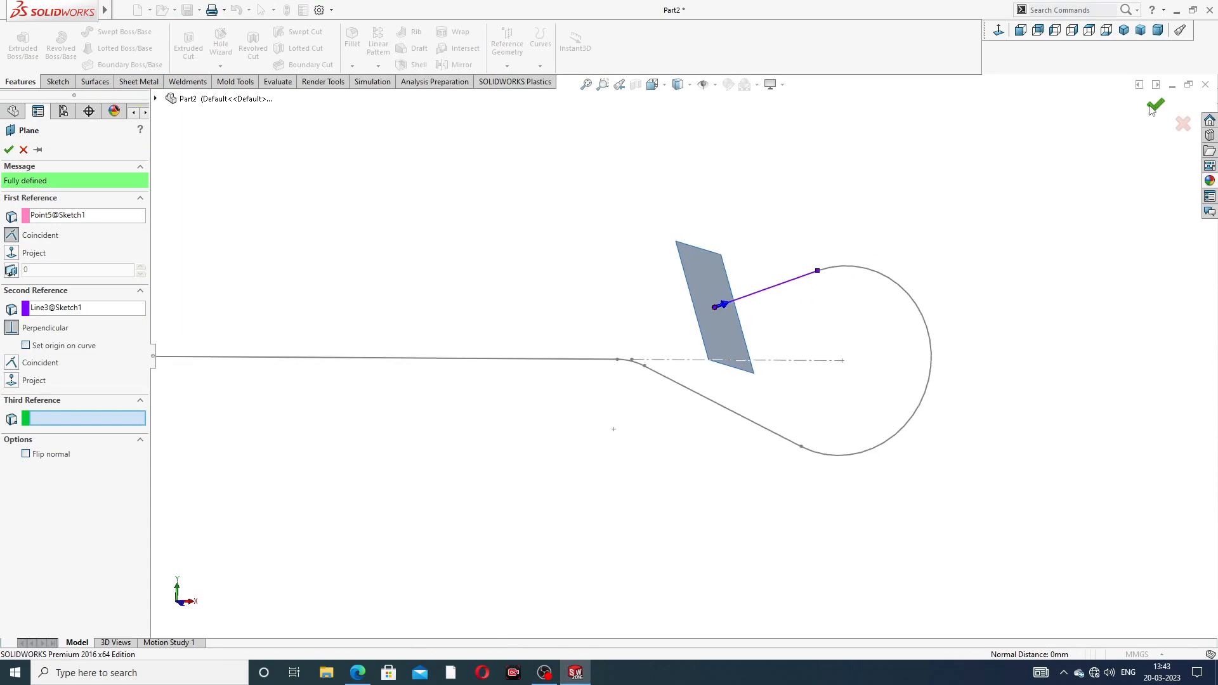
click(1157, 105)
Start a sketch on the new reference plane at the hook's free end and view it face-on
click(736, 300)
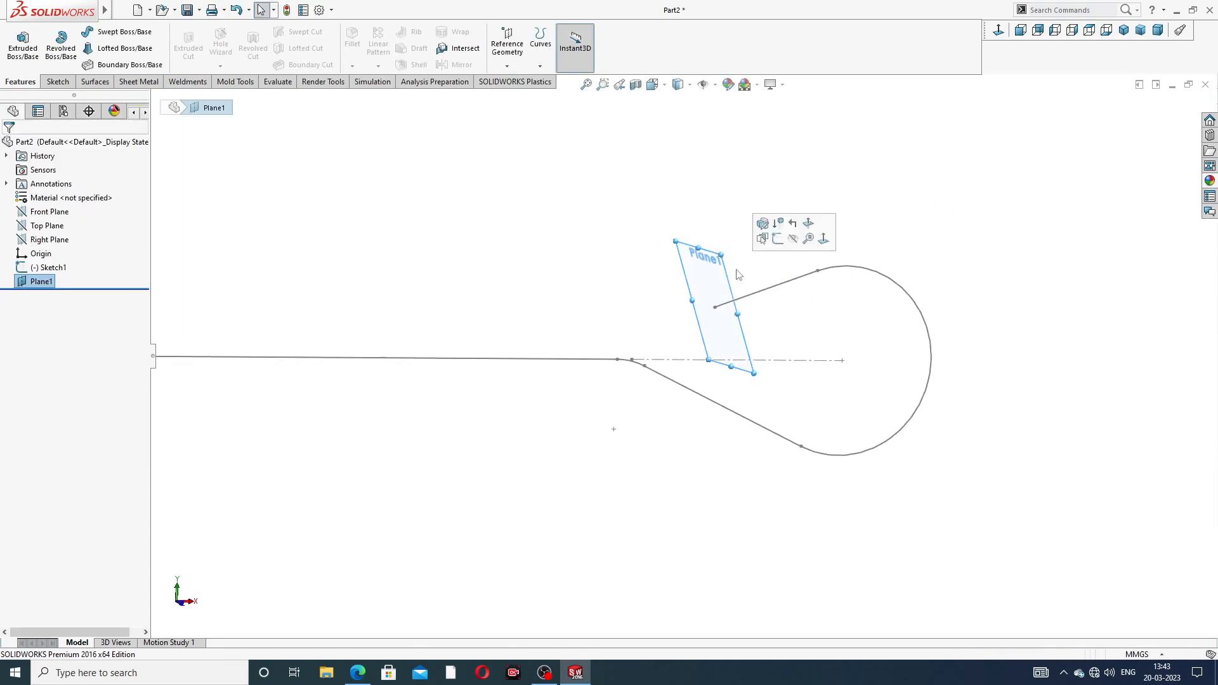
click(776, 238)
click(999, 32)
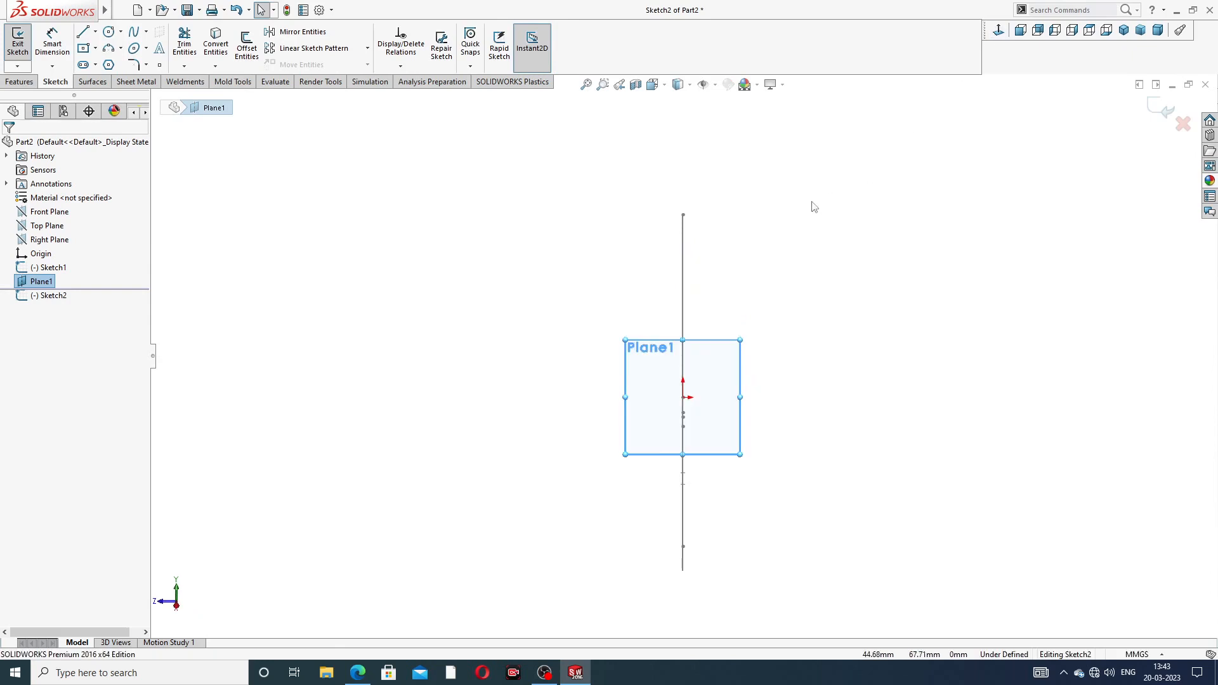
scroll(705, 403, down, 2)
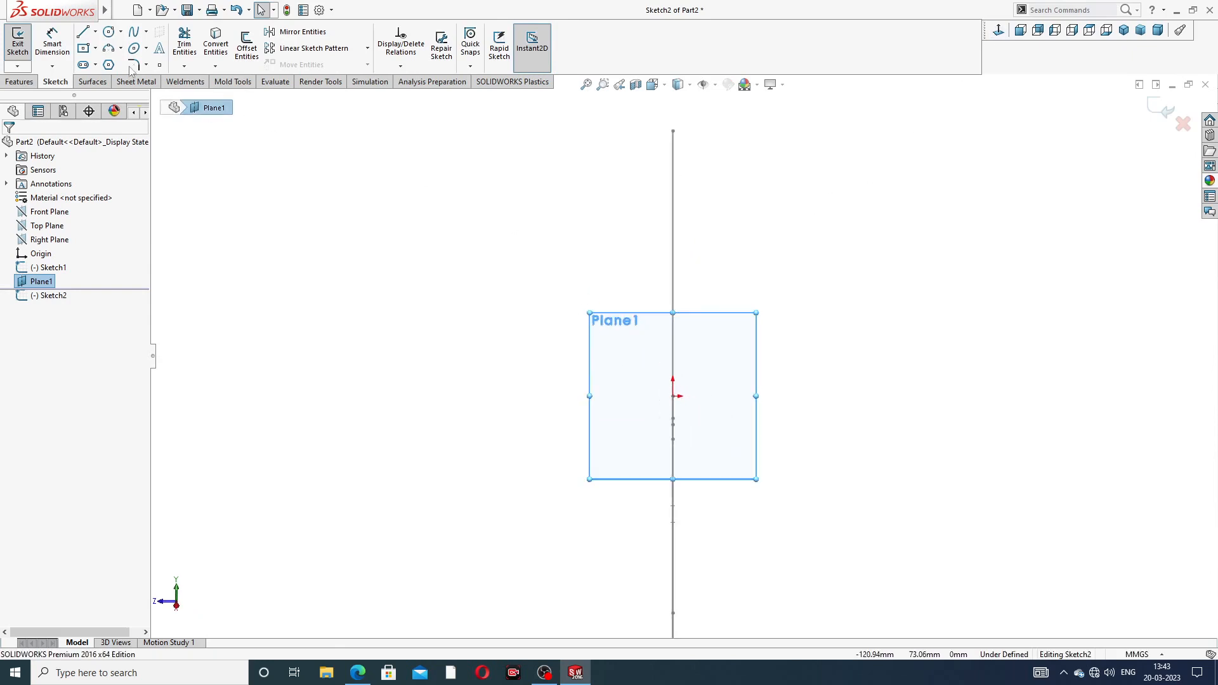
click(108, 32)
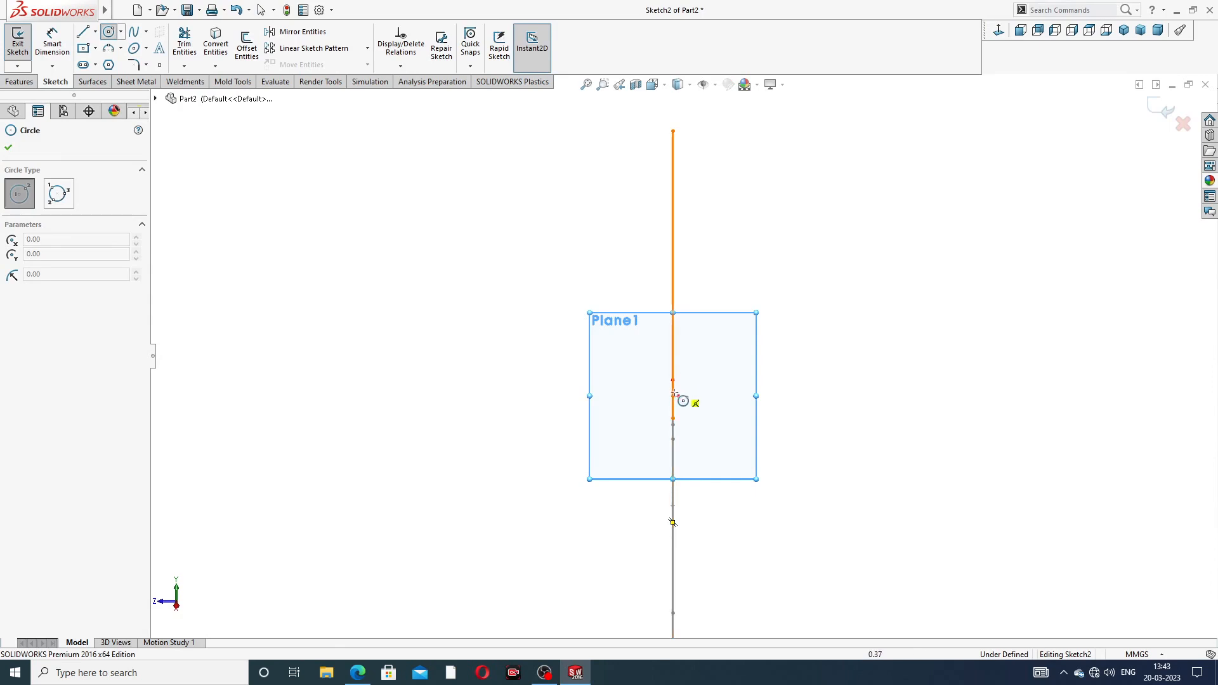
right_click(924, 191)
click(946, 200)
Sketch a circle about 19.4 mm in diameter on the reference plane, centred on the path's free endpoint
middle_drag(851, 340, 783, 359)
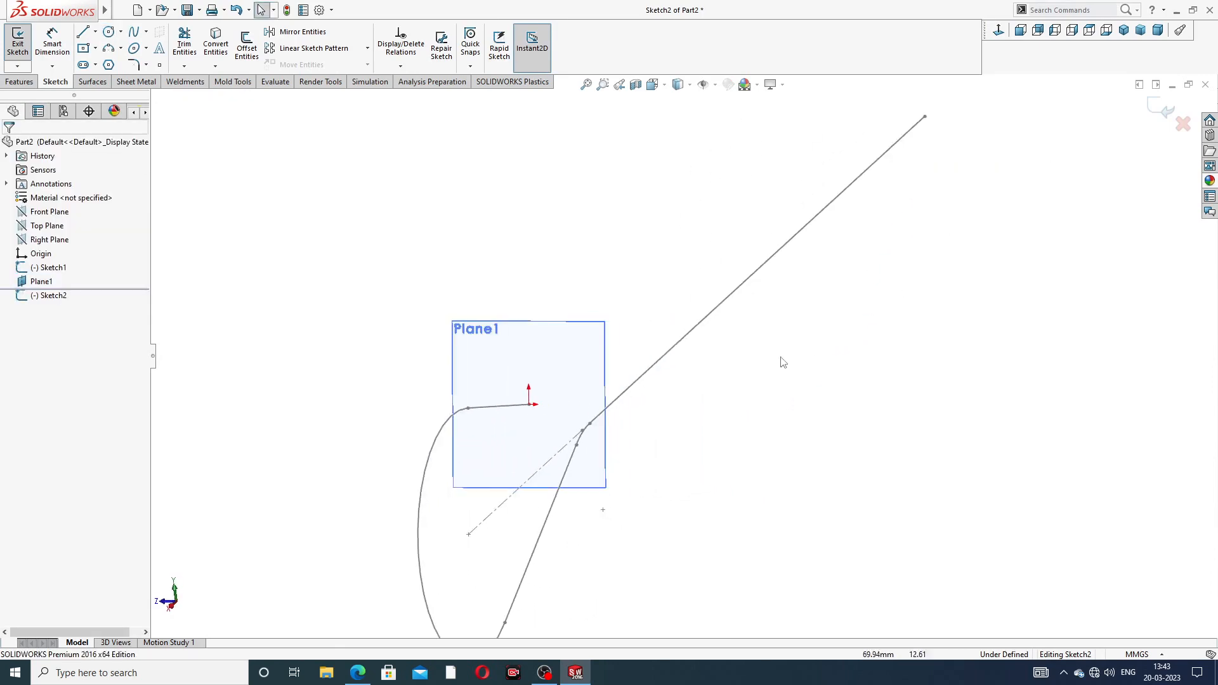
click(109, 32)
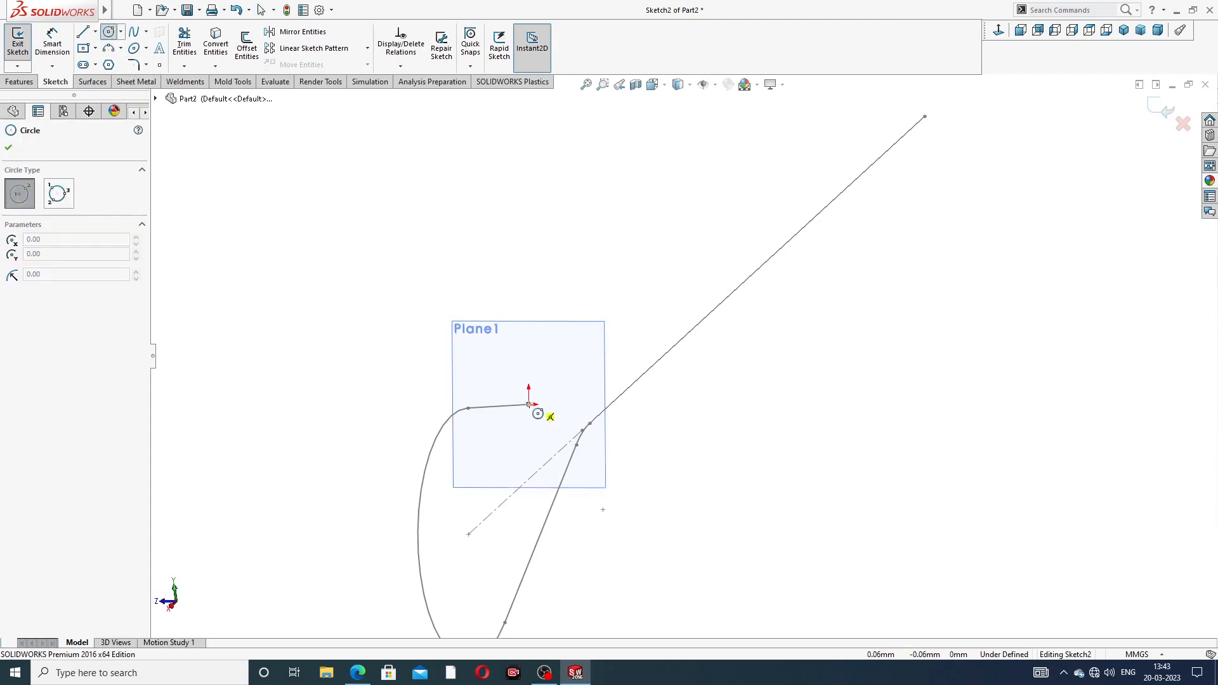
click(529, 404)
click(555, 377)
right_click(650, 285)
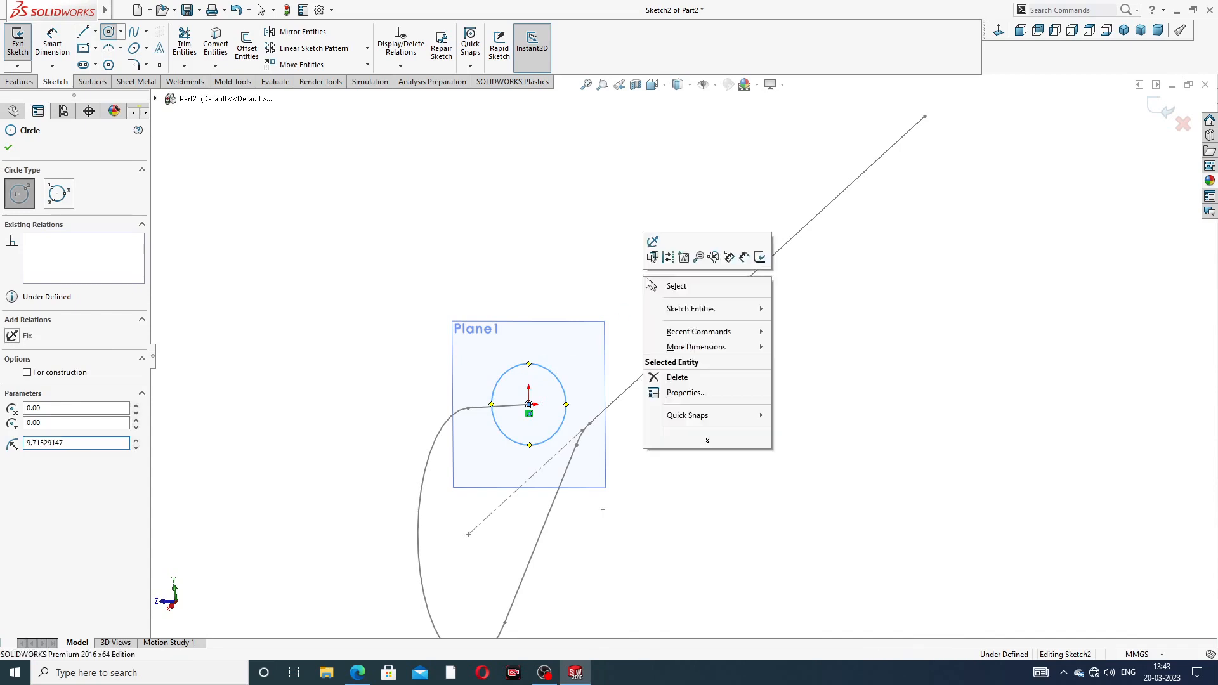
click(651, 286)
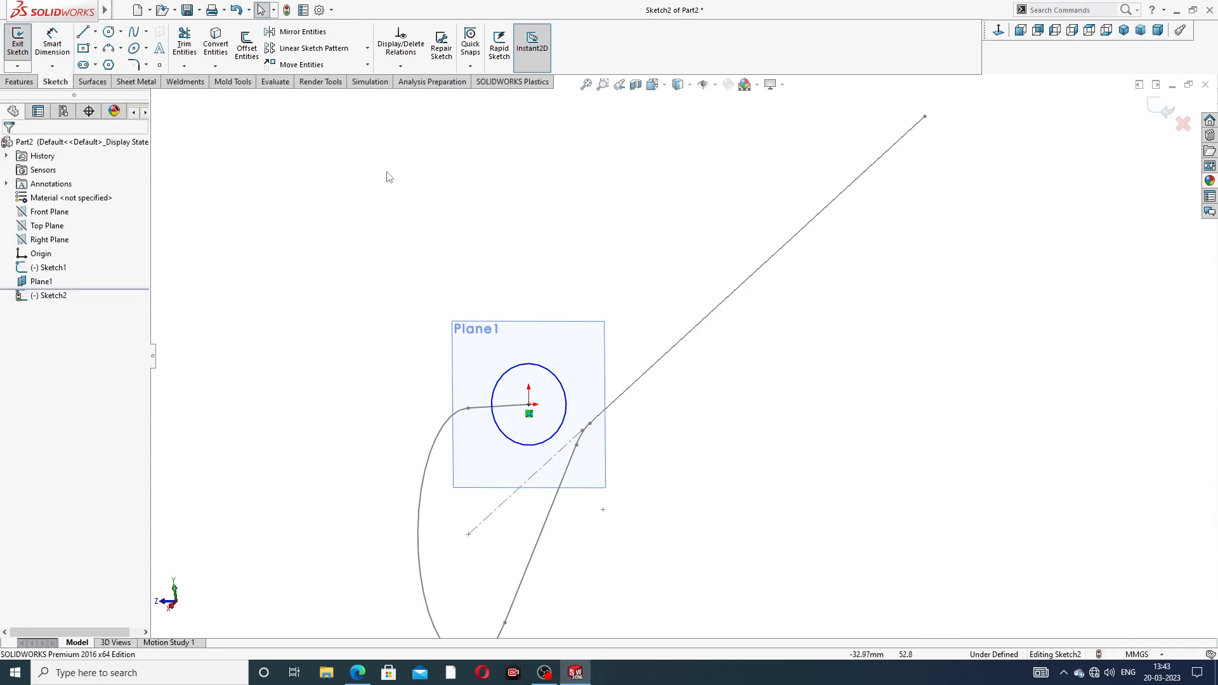
Dimension the profile circle with a 21 mm diameter and close the sketch
click(53, 44)
click(554, 377)
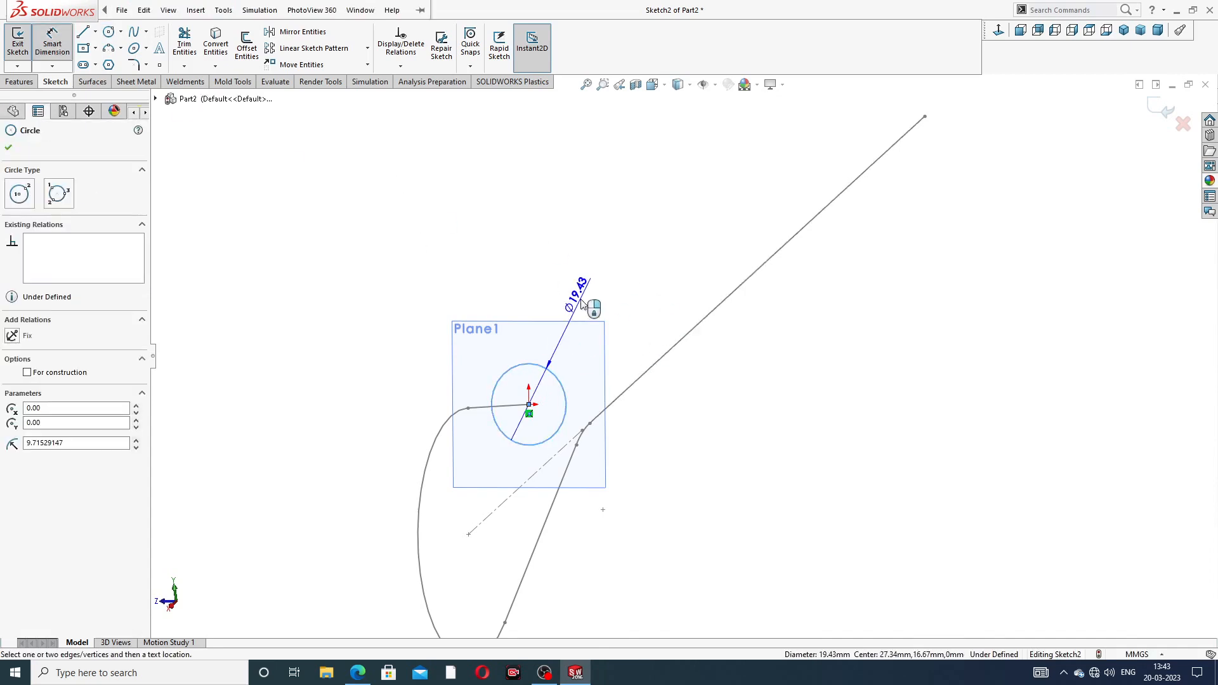
click(582, 305)
text(21)
key(Return)
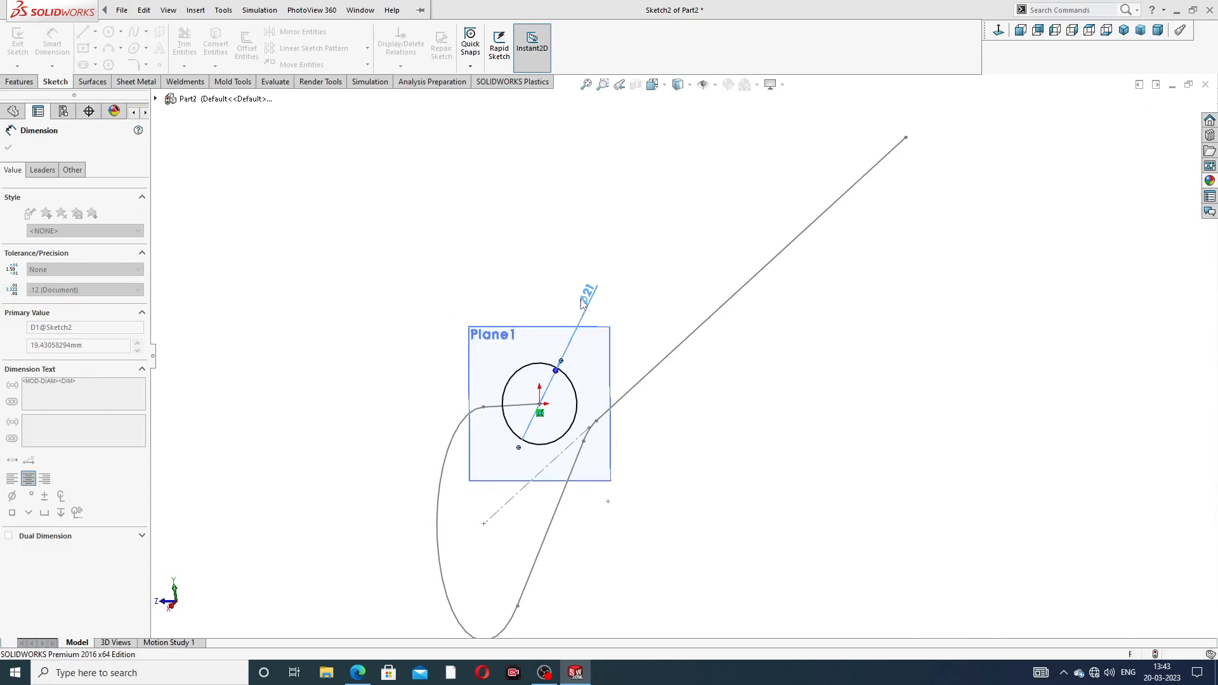
right_click(660, 267)
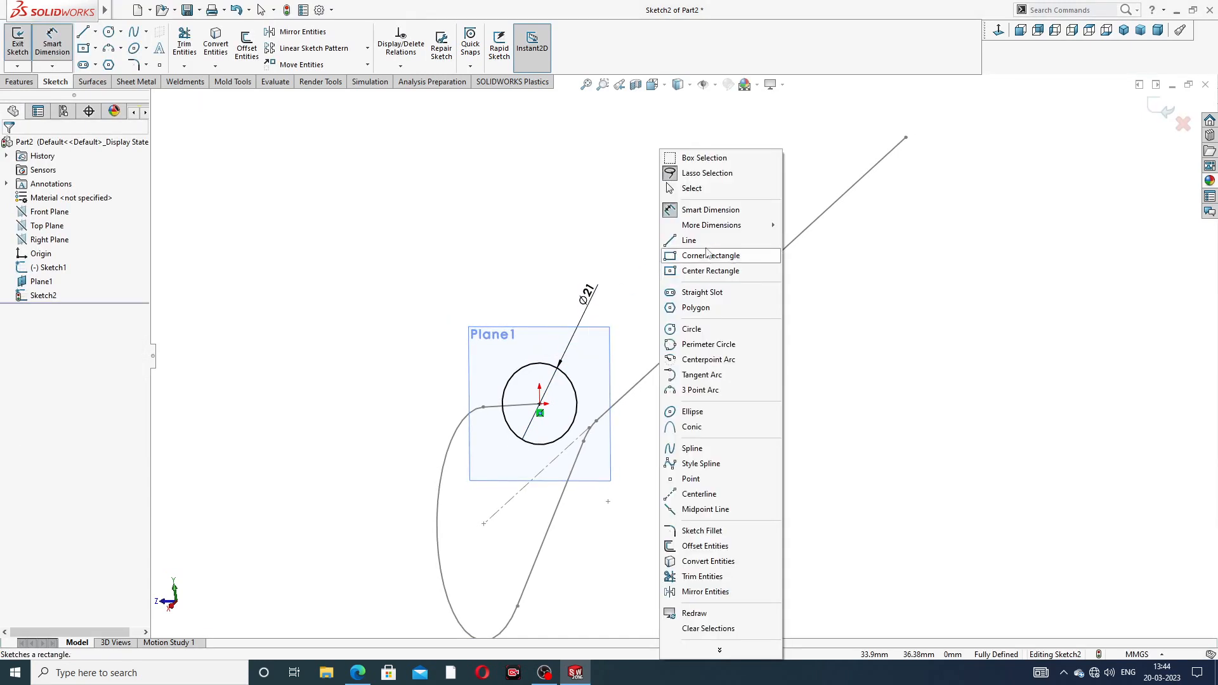
click(703, 189)
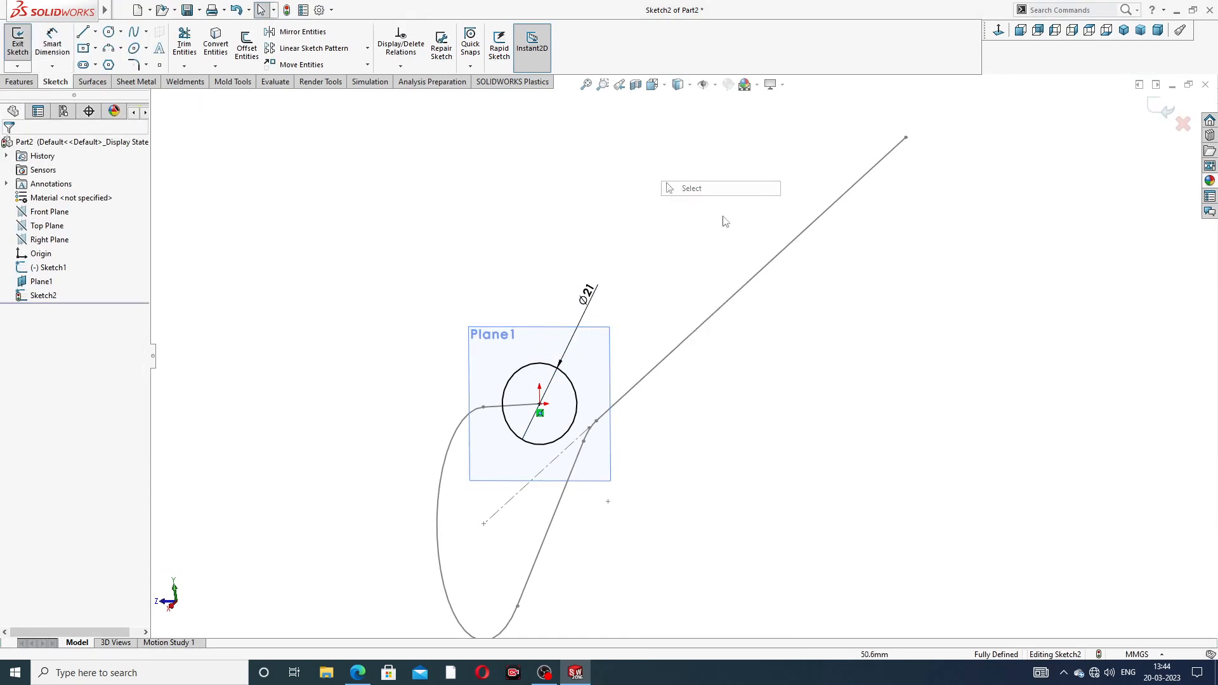
click(1163, 111)
Sweep the 21 mm circle along the hook-shaped centre path to form the solid bolt body
mouse_move(695, 320)
middle_down()
mouse_move(674, 272)
mouse_move(672, 282)
mouse_move(614, 280)
middle_up()
scroll(671, 282, up, 4)
scroll(584, 381, down, 6)
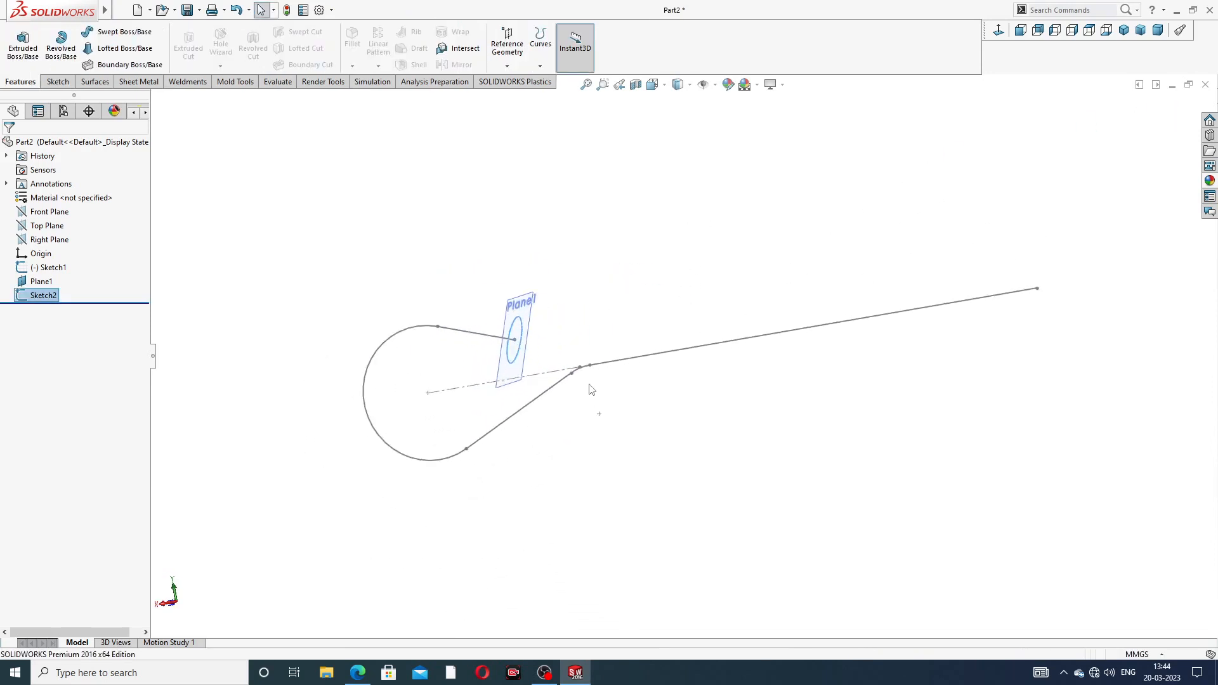
scroll(643, 353, up, 5)
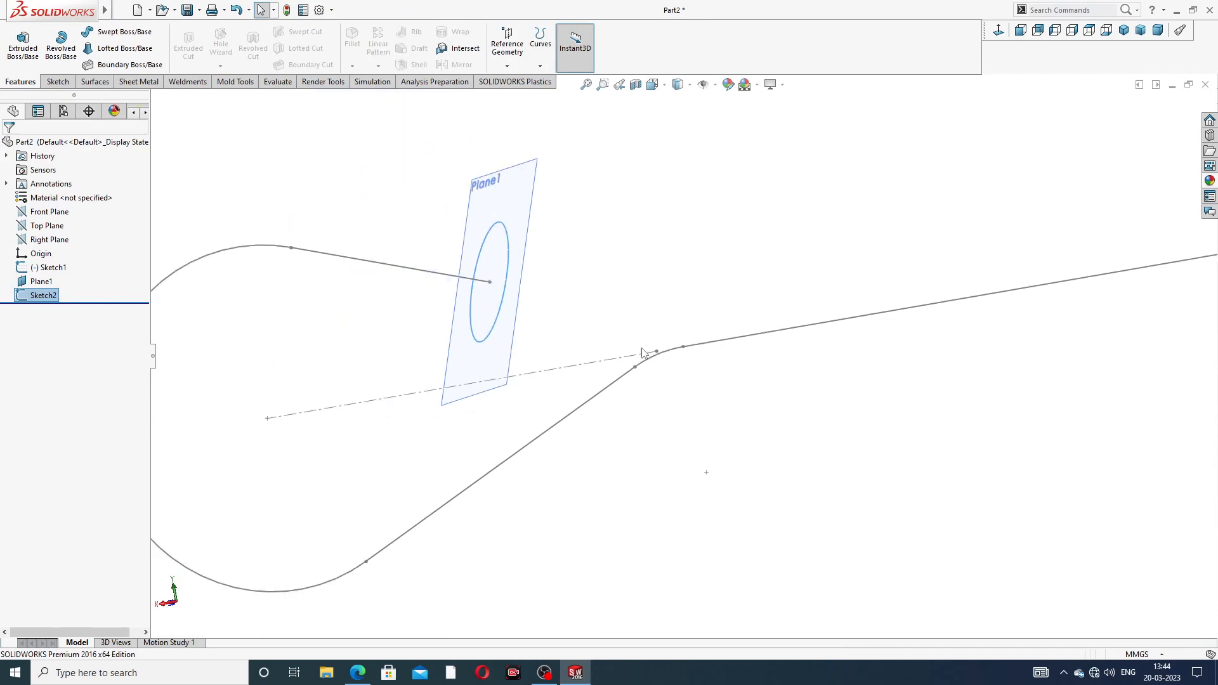
mouse_move(645, 354)
middle_down()
mouse_move(607, 346)
mouse_move(547, 274)
middle_up()
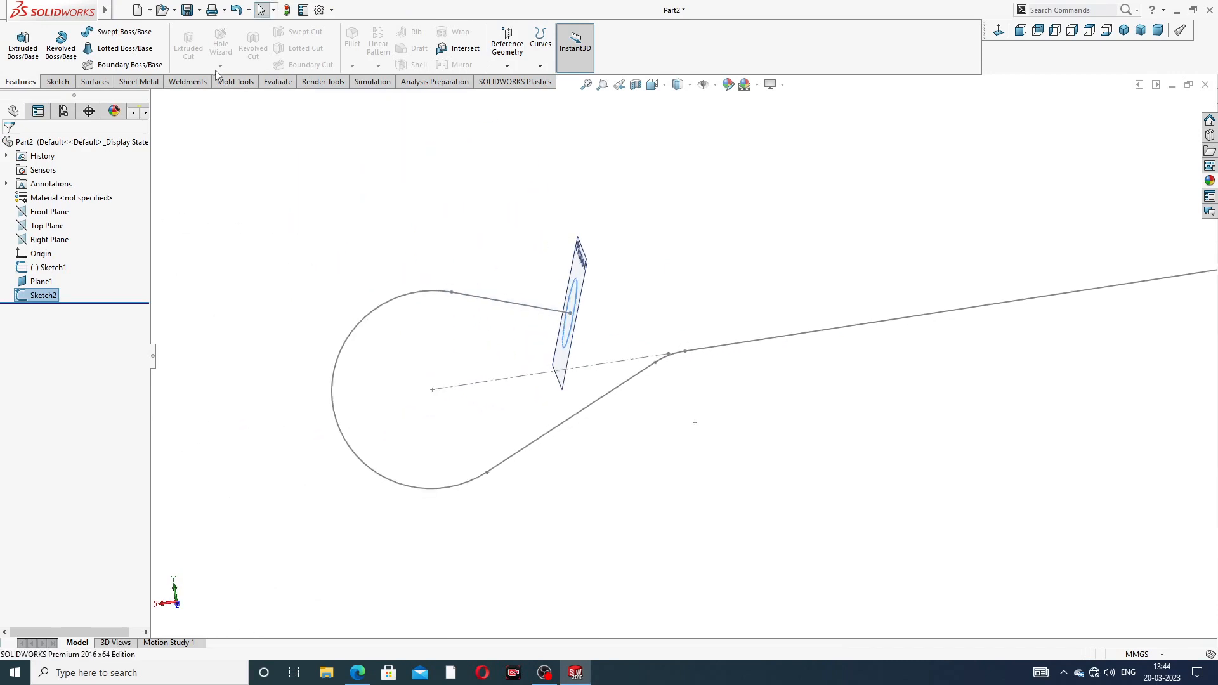
click(122, 33)
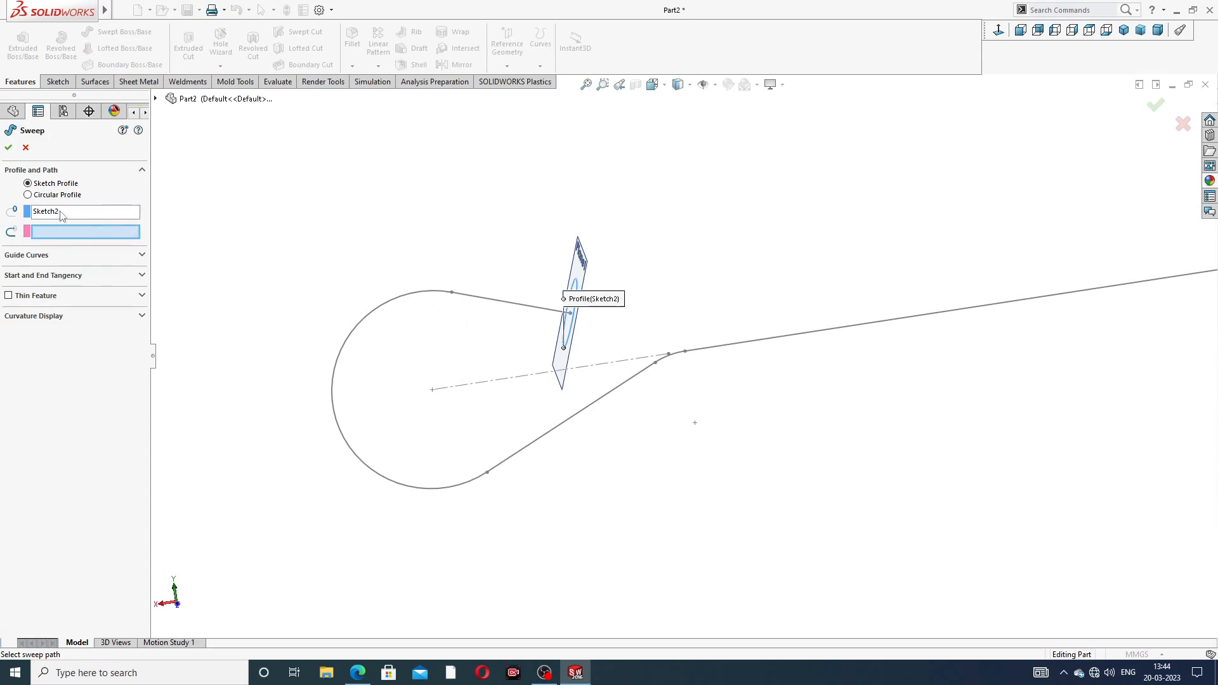
click(479, 300)
scroll(674, 329, up, 3)
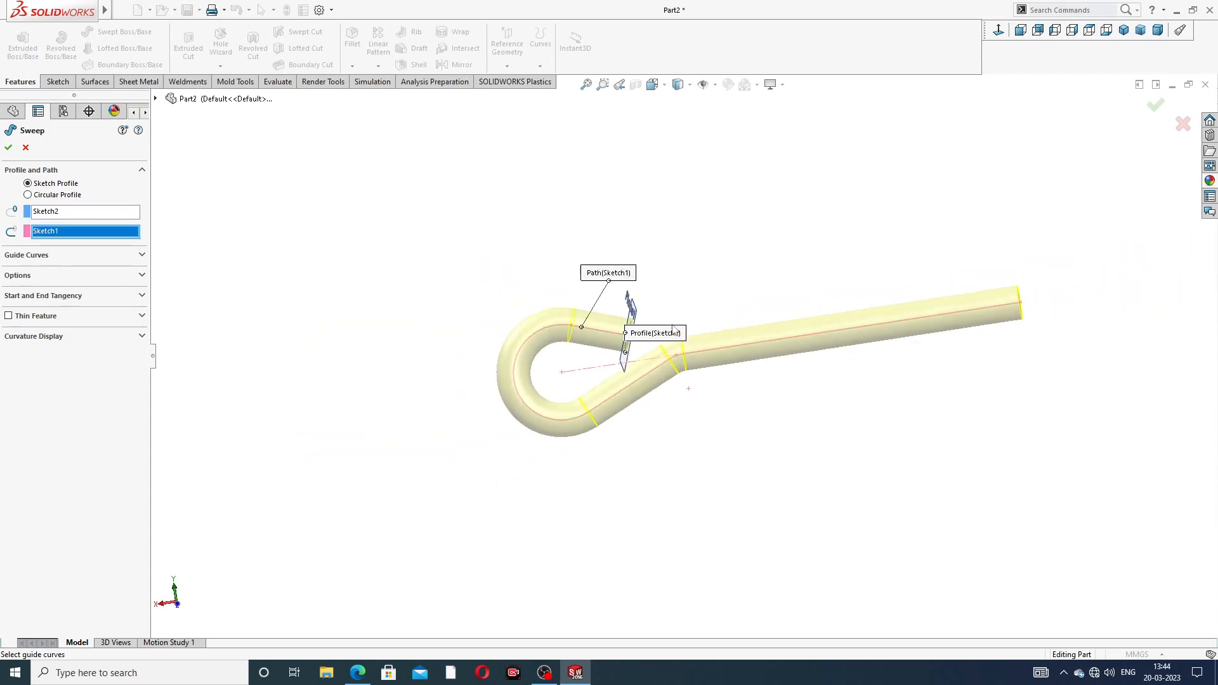
middle_drag(754, 316, 750, 379)
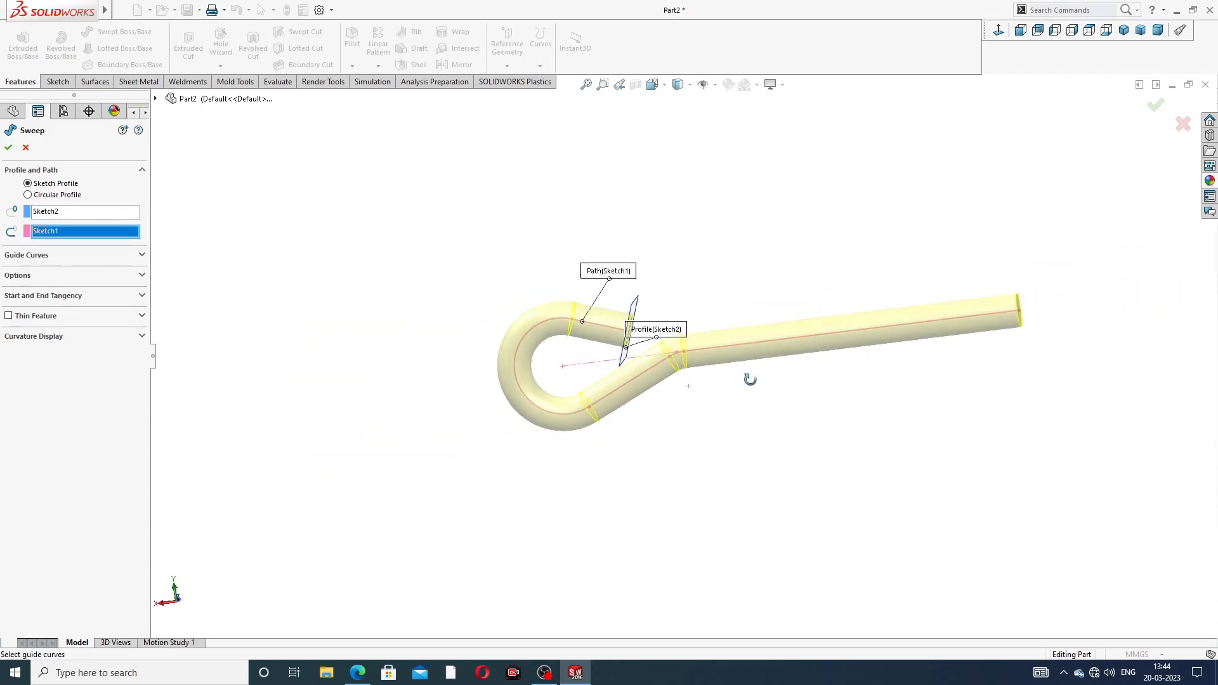
click(7, 149)
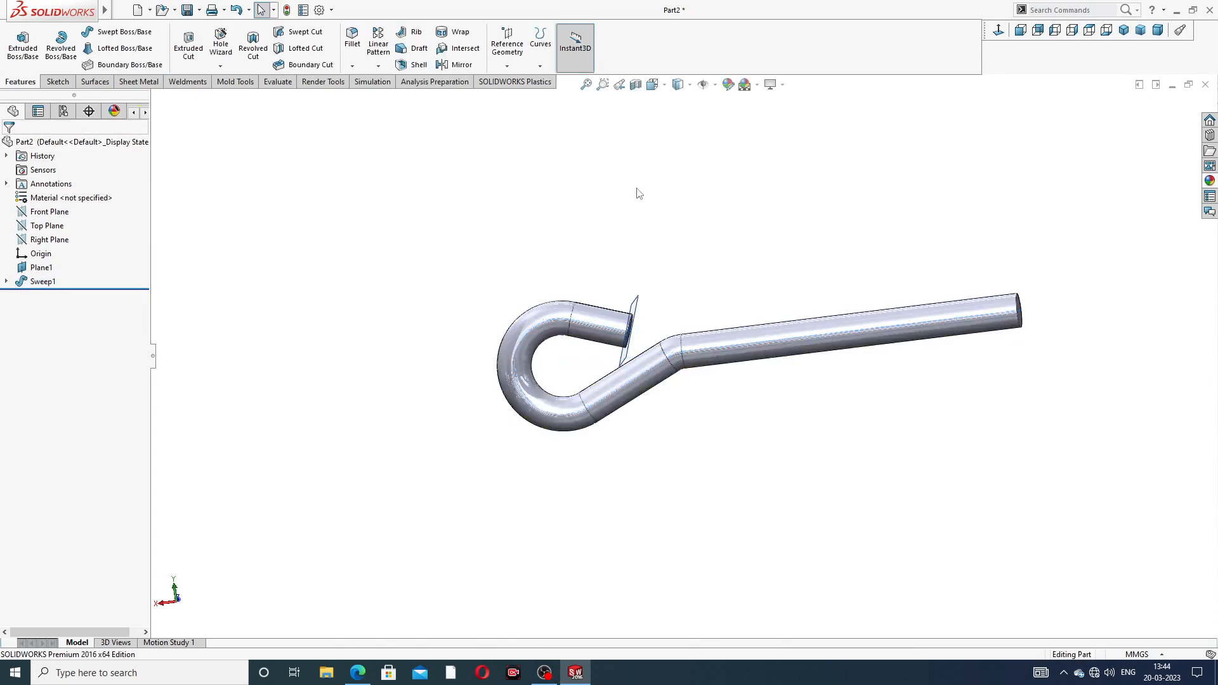
Hide the reference plane at the hook's free end
middle_drag(714, 373, 896, 338)
scroll(896, 337, down, 3)
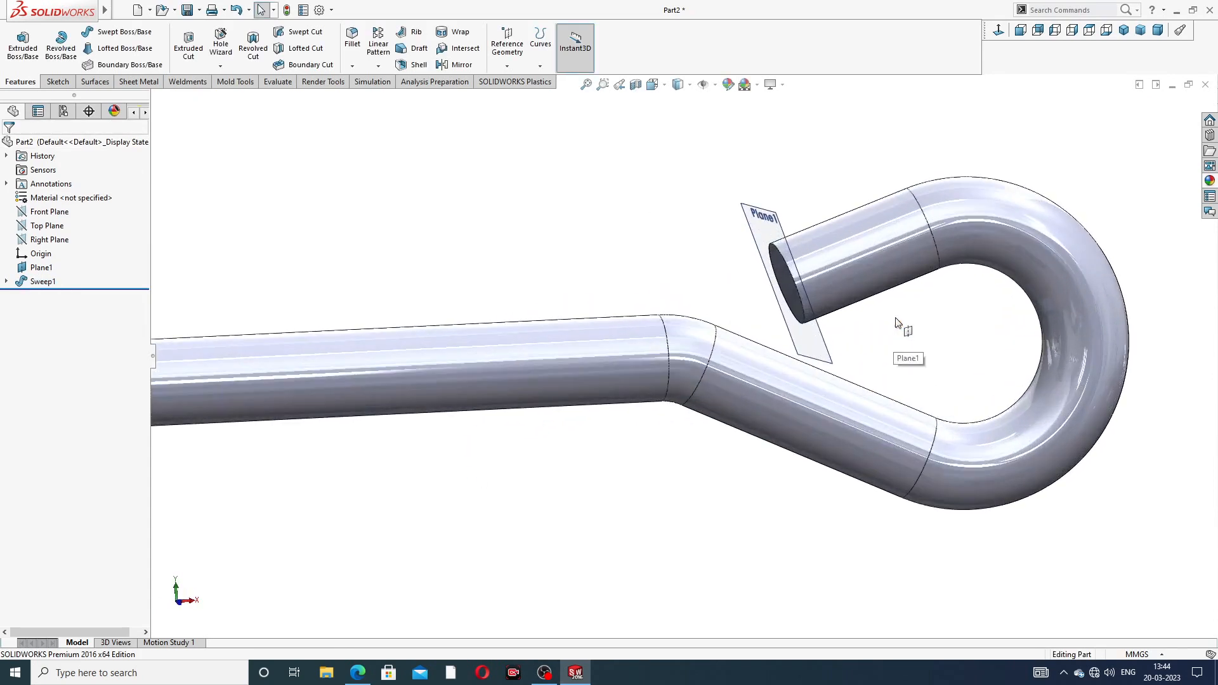
click(798, 249)
click(856, 210)
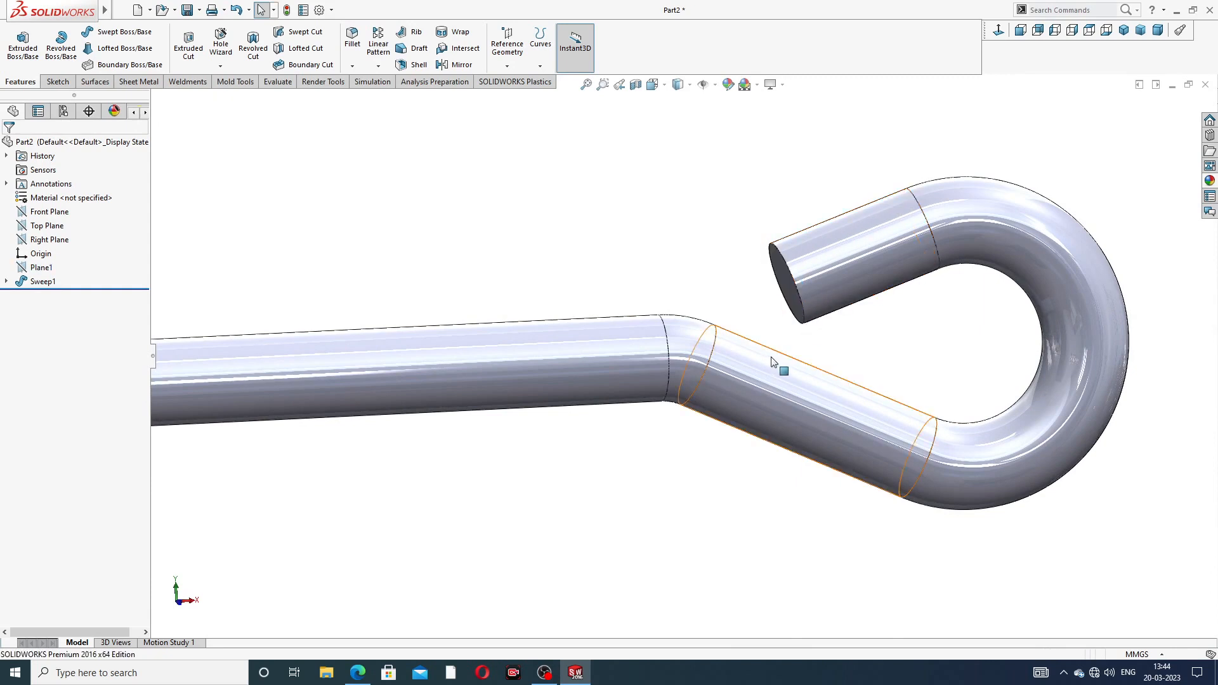
Check the chamfer size in the PDF drawing and start a chamfer with a 2.5 mm distance at 45 degrees
scroll(784, 349, up, 3)
scroll(685, 351, up, 2)
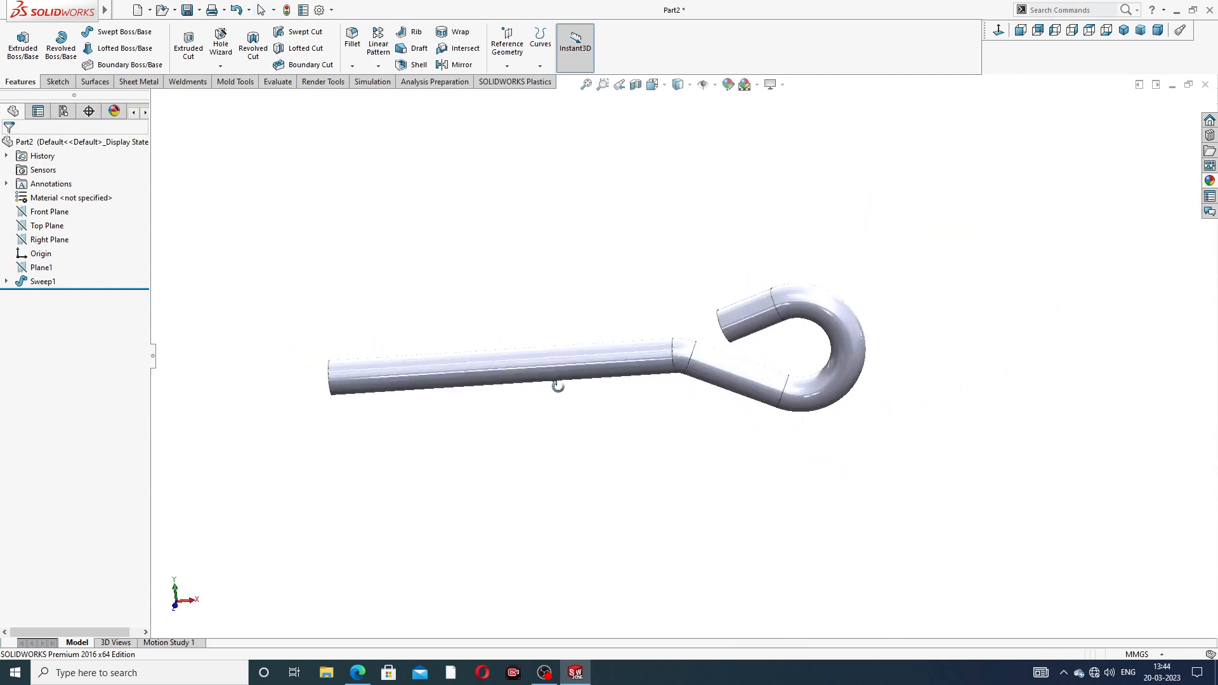
scroll(465, 370, down, 2)
middle_drag(533, 347, 561, 317)
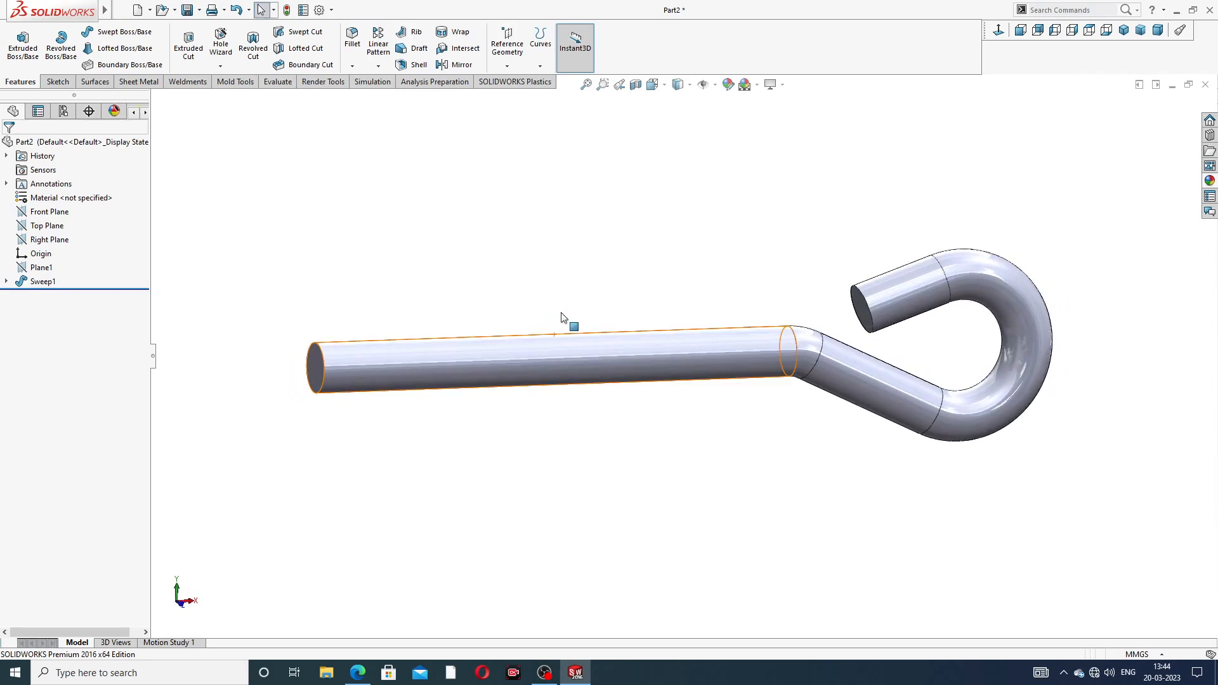
click(358, 672)
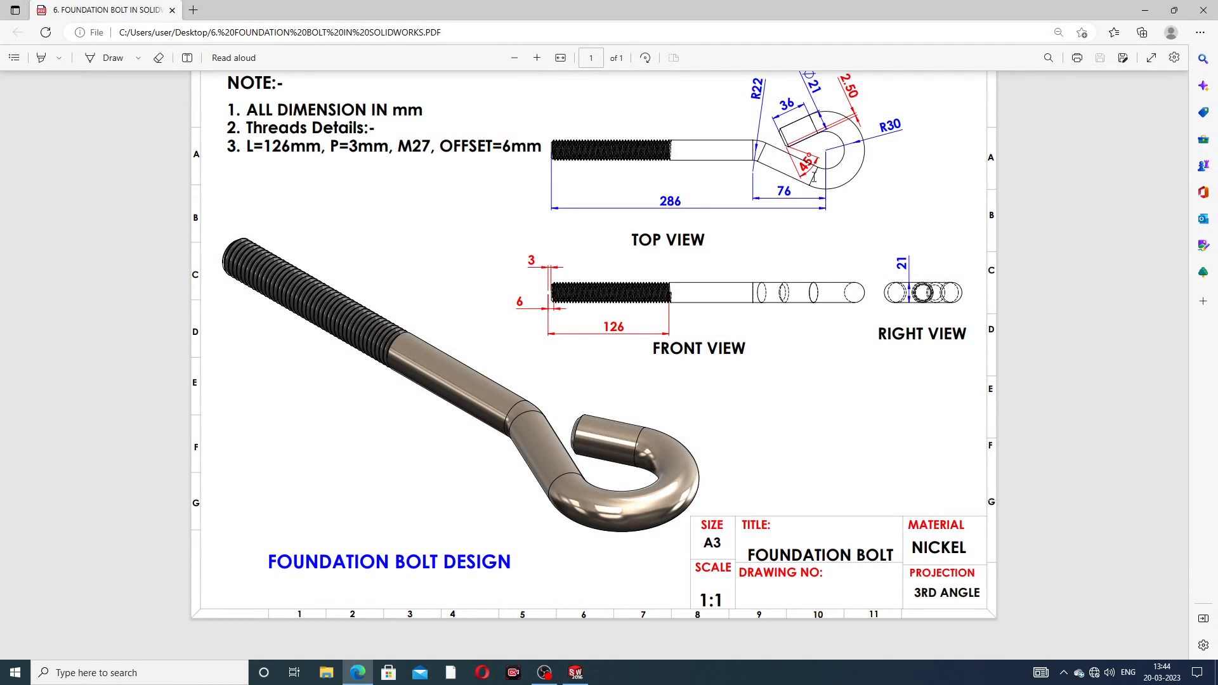
click(360, 673)
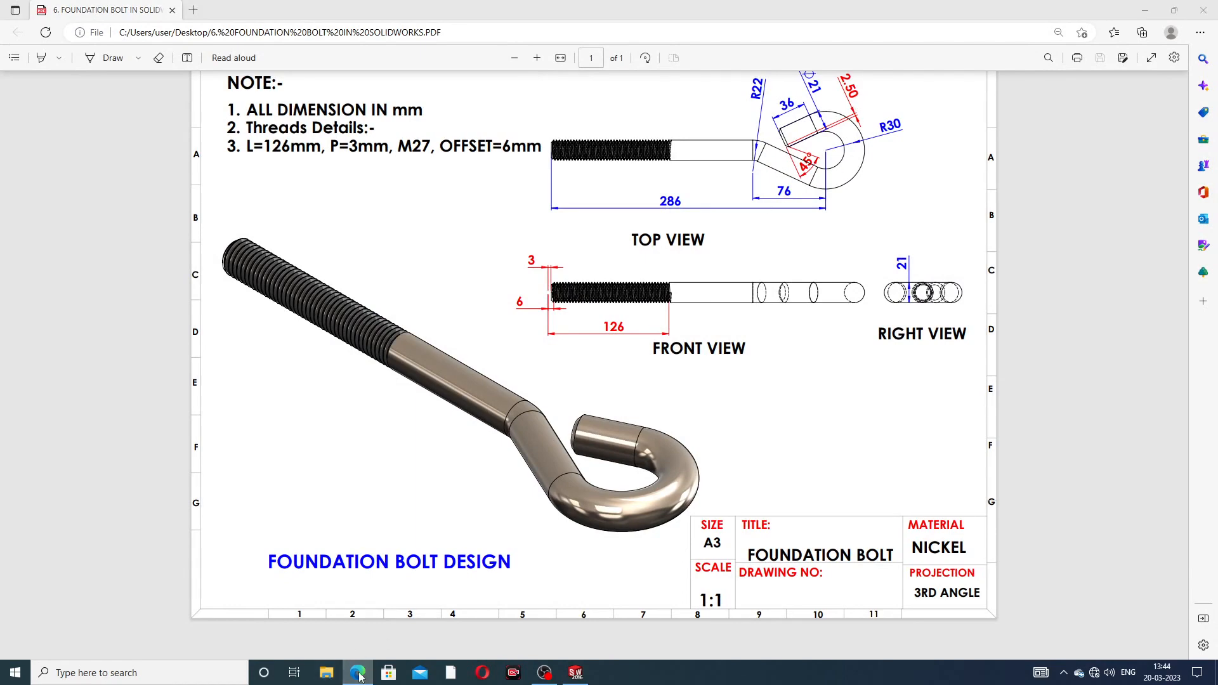
click(352, 66)
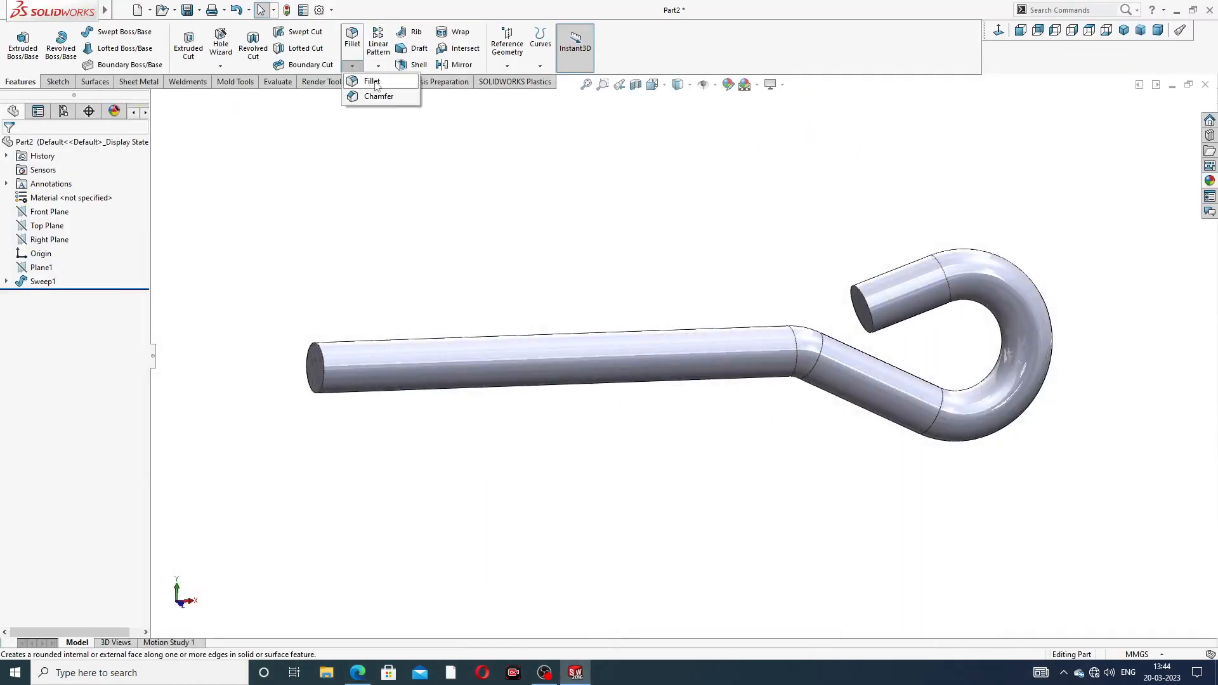
click(378, 97)
scroll(378, 319, down, 3)
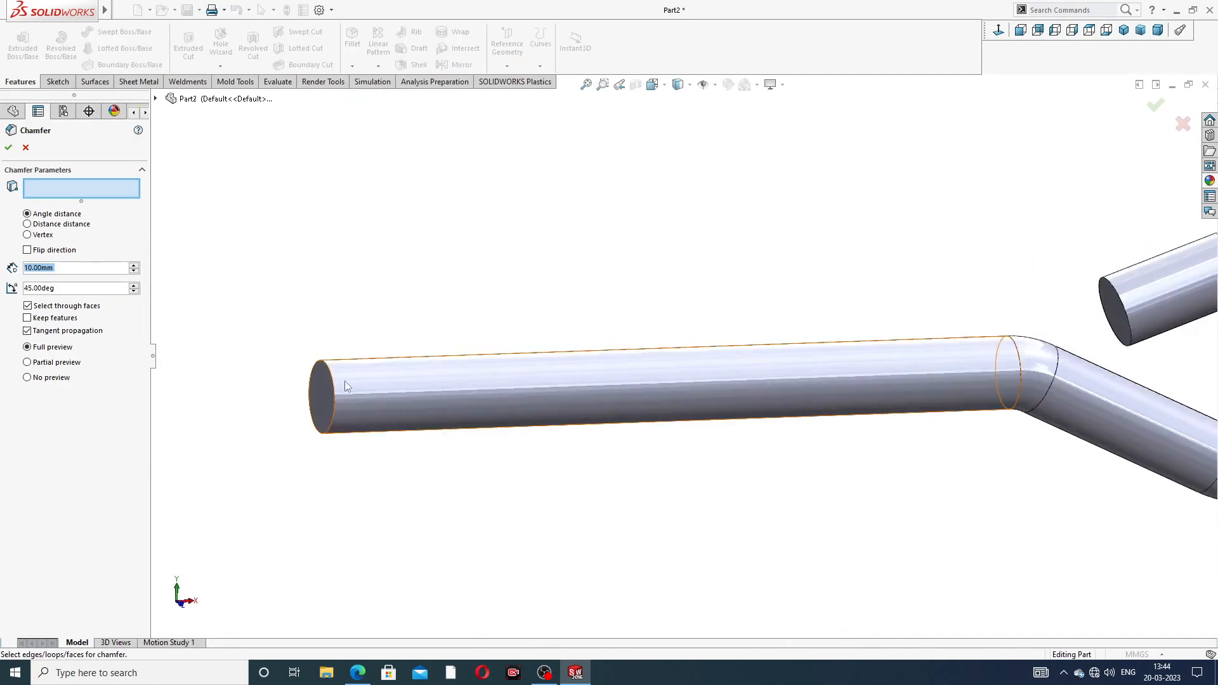
text(2)
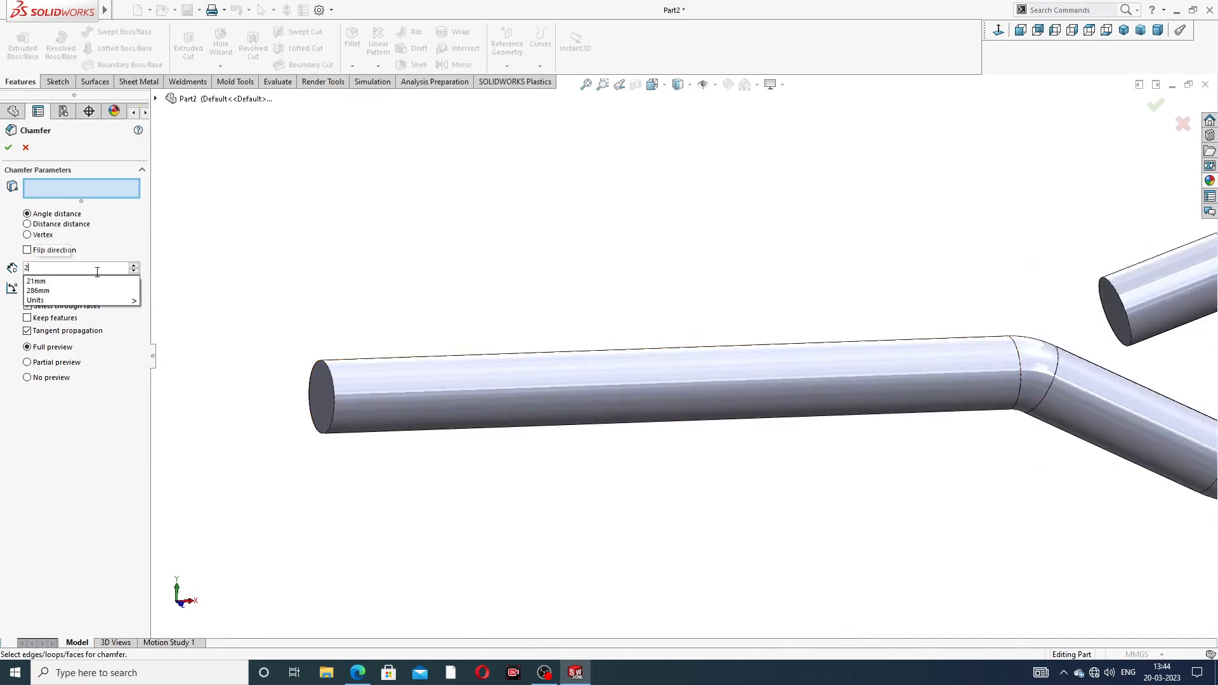
text(.5)
key(Return)
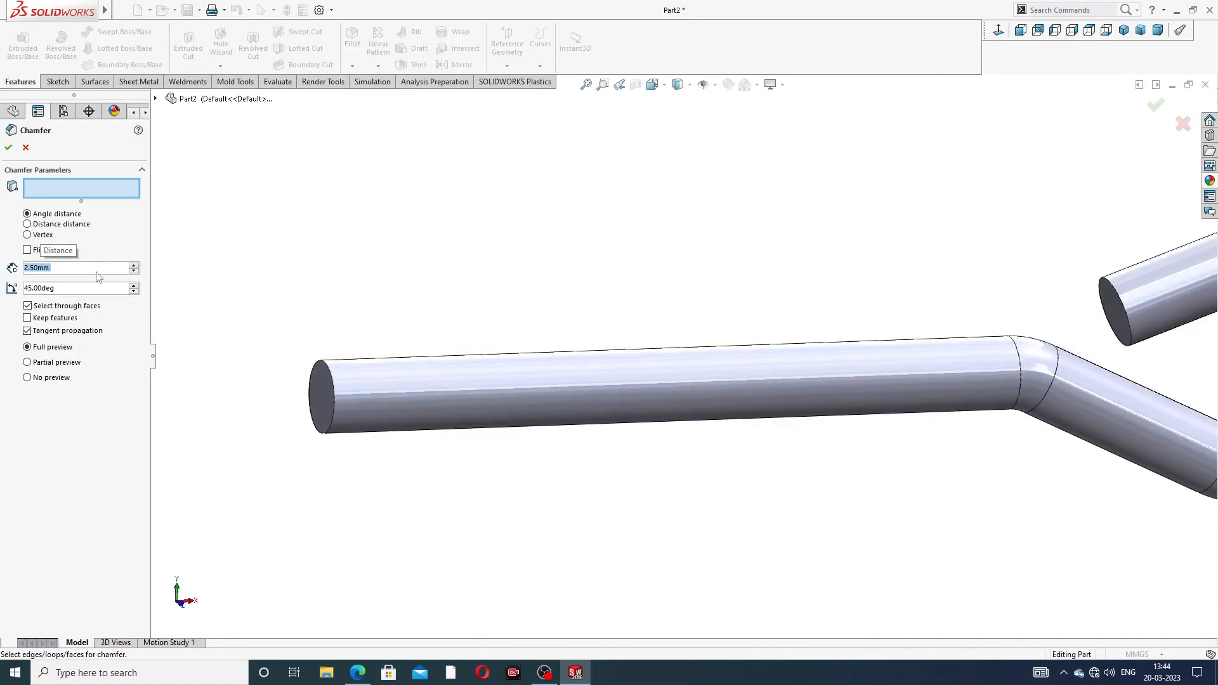
Apply the chamfer to the circular edges at both the straight shank end and the hook's free end
scroll(330, 377, down, 1)
click(350, 409)
scroll(351, 409, up, 3)
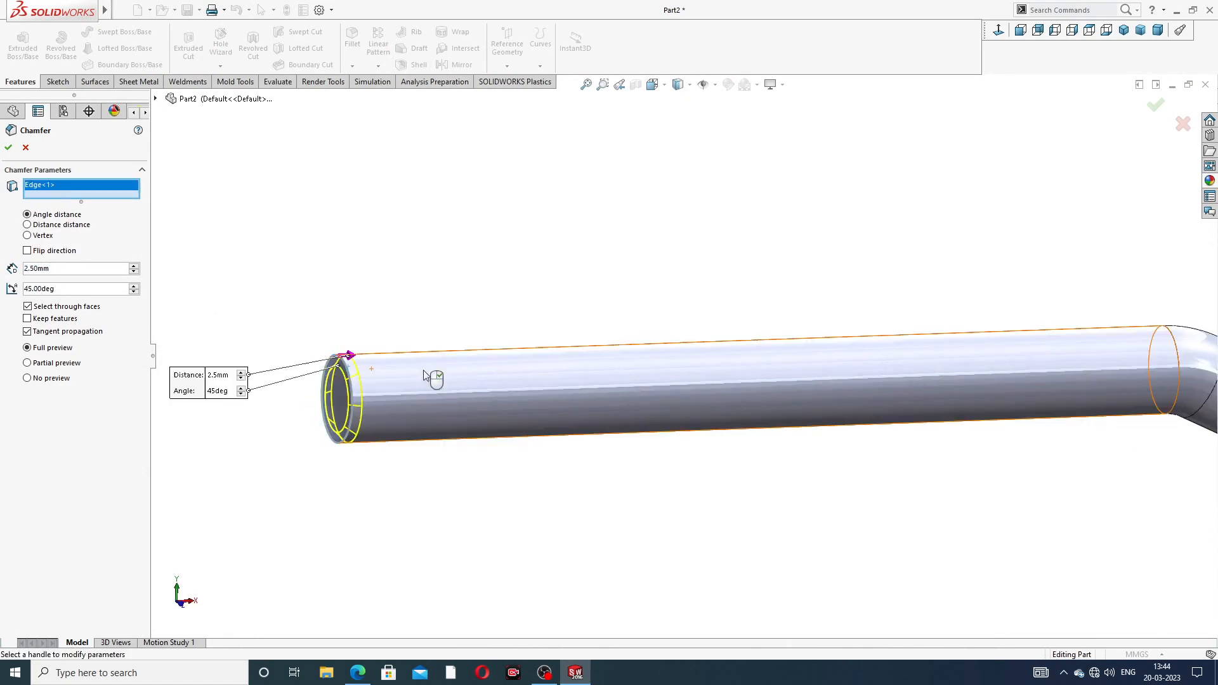
scroll(993, 325, down, 2)
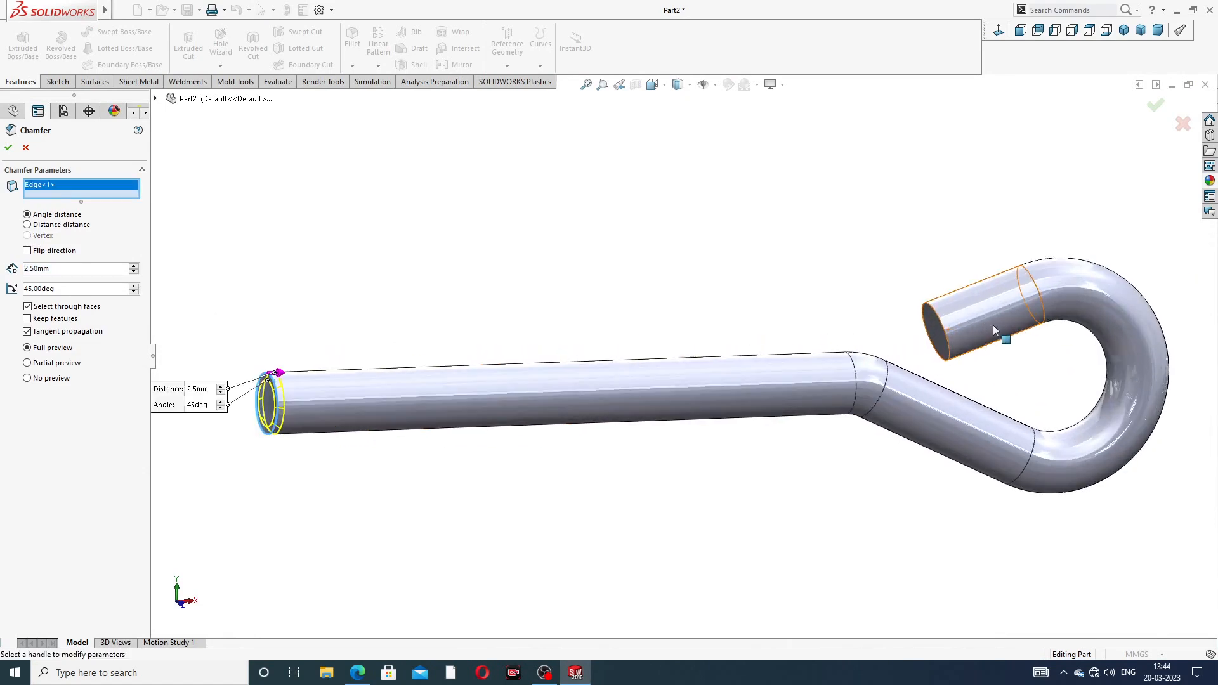
click(937, 318)
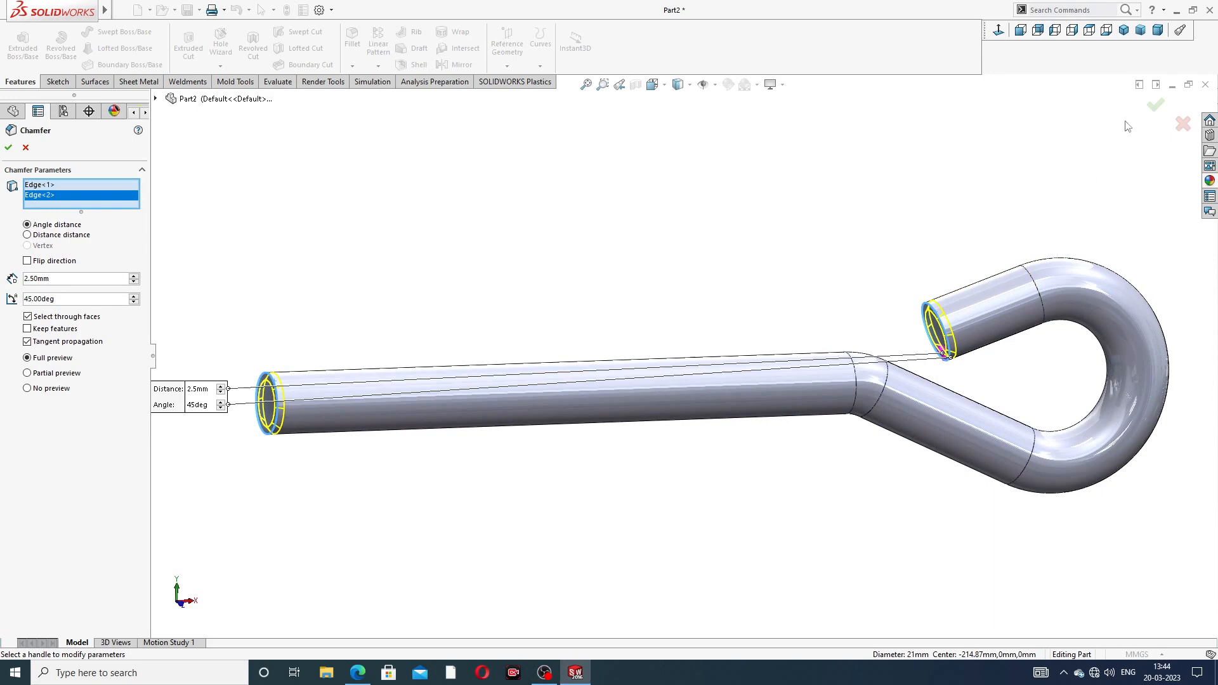
click(1154, 106)
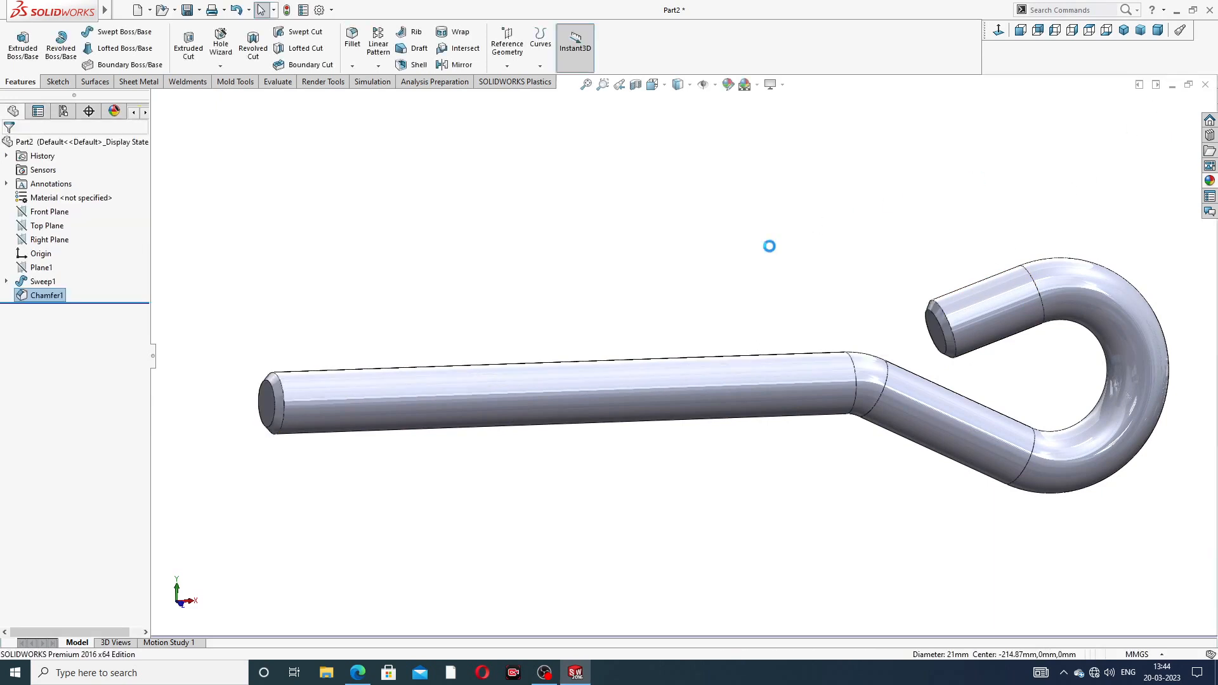
Apply the polished nickel appearance to the whole bolt
scroll(772, 289, up, 2)
middle_drag(818, 279, 780, 237)
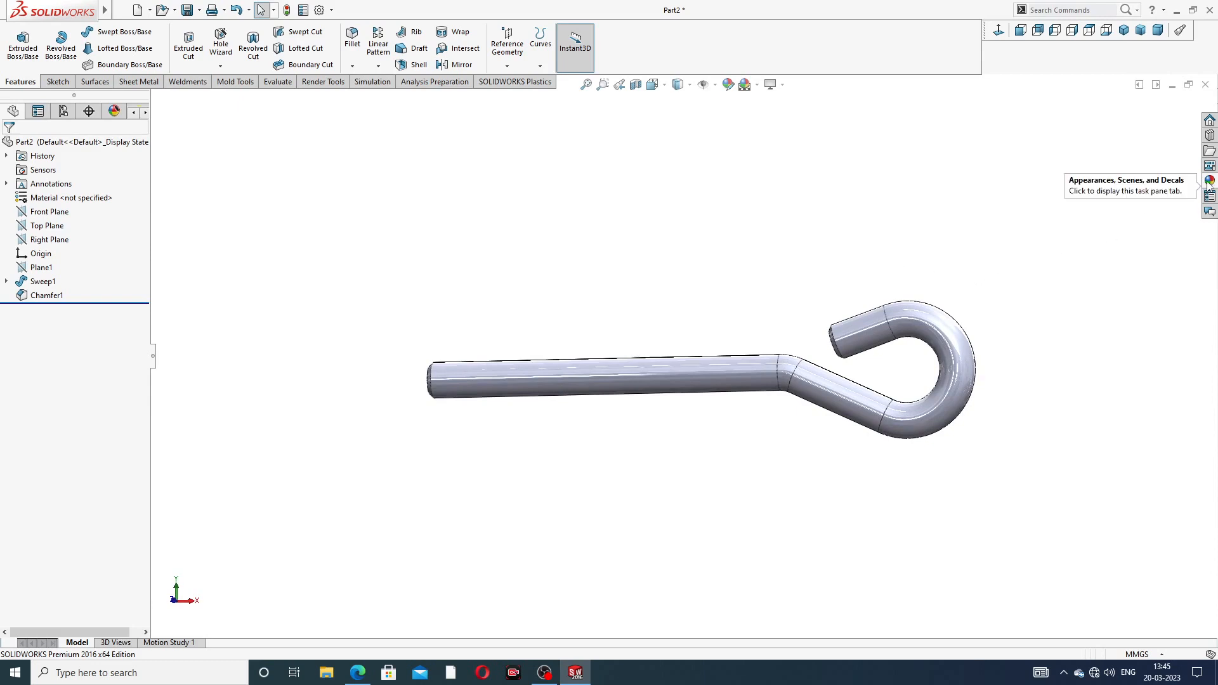
click(1210, 181)
double_click(1122, 401)
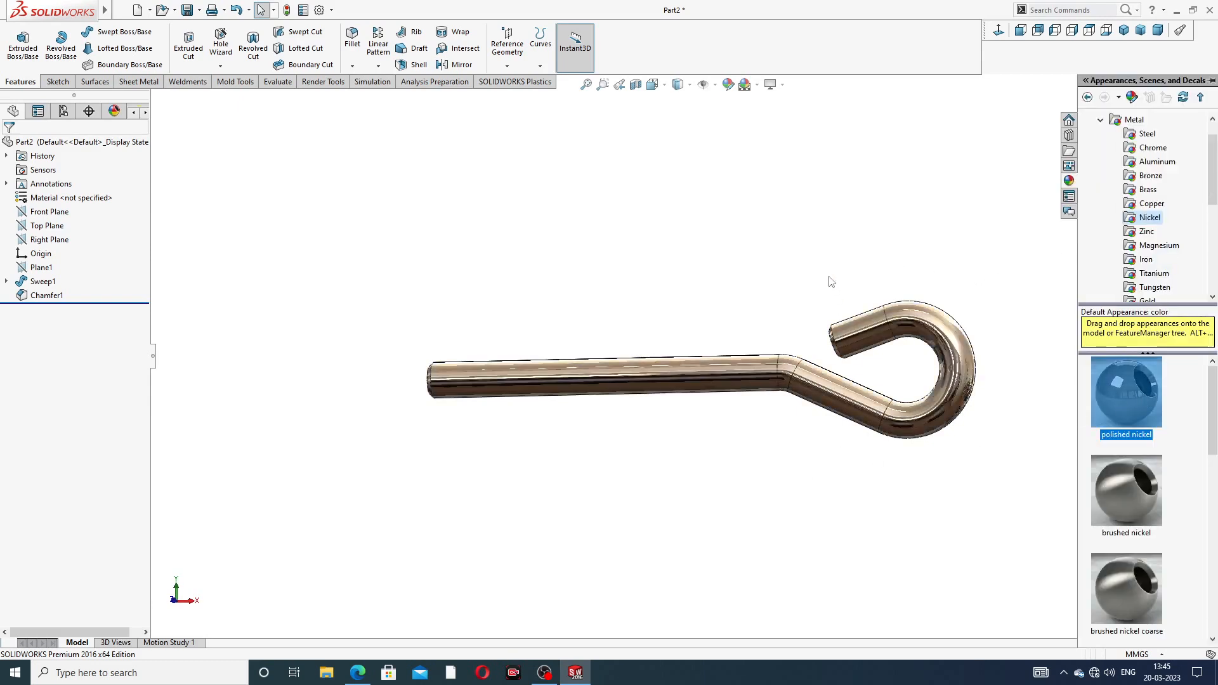
middle_drag(725, 379, 650, 434)
scroll(650, 434, down, 3)
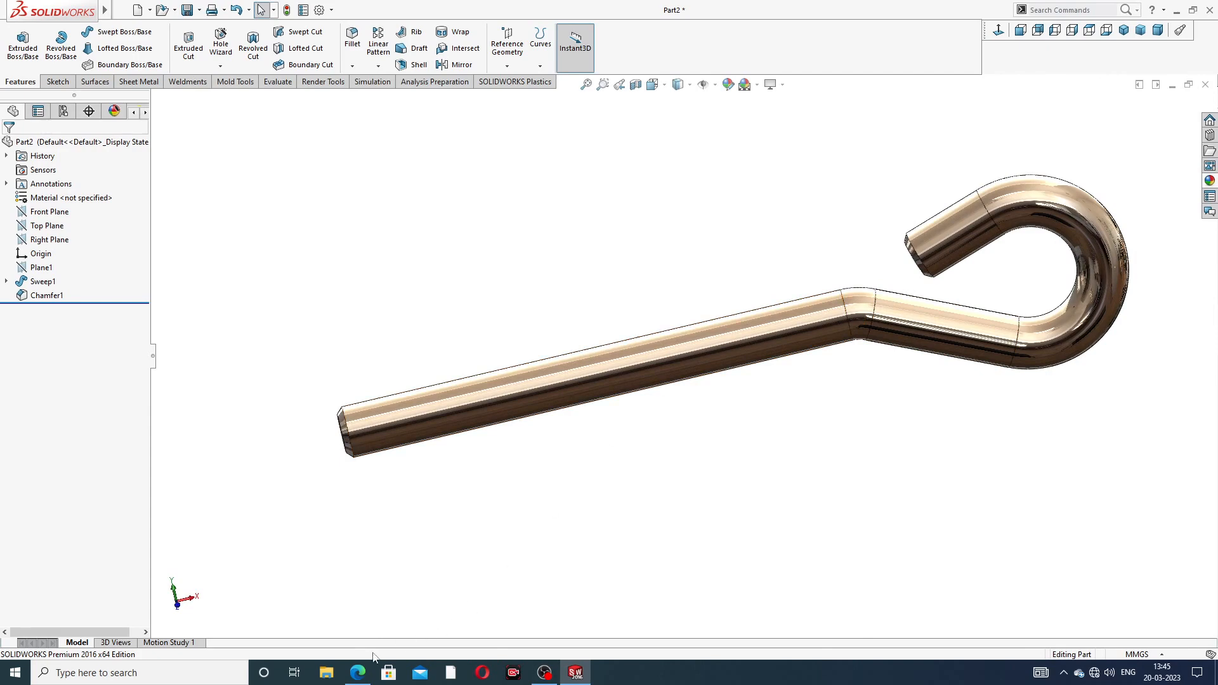
Check the thread notes in the PDF drawing and start a thread from the cylinder's edge beside the shank-end chamfer
click(358, 672)
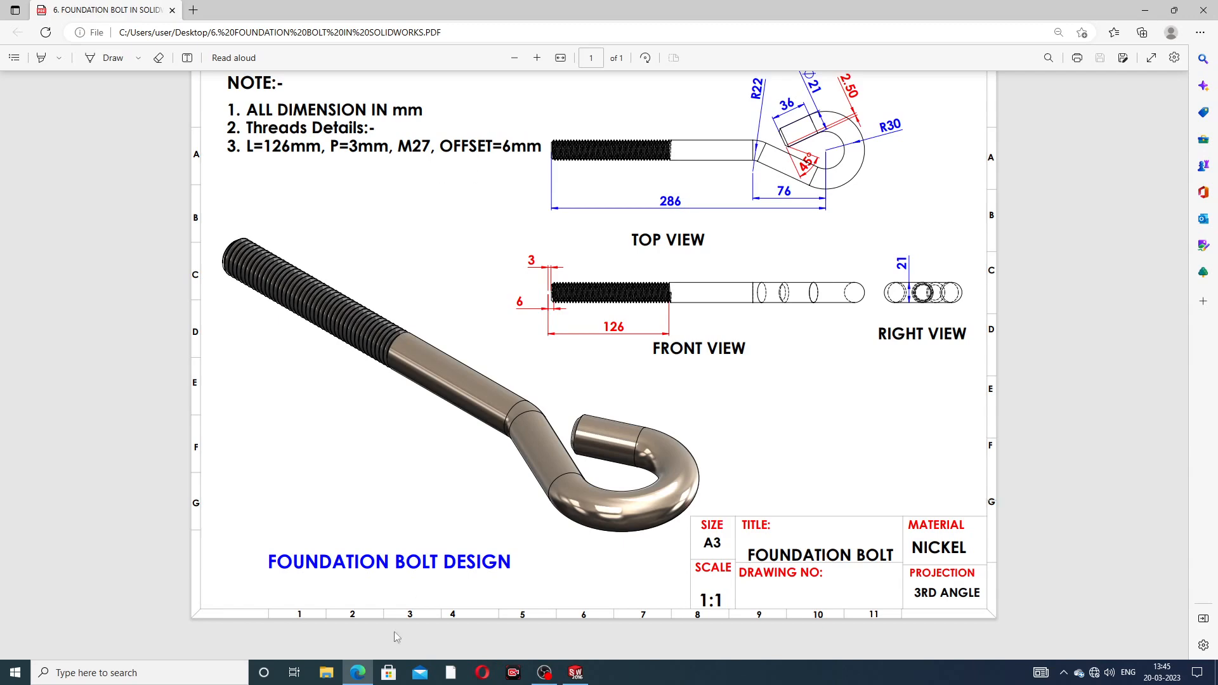
click(360, 674)
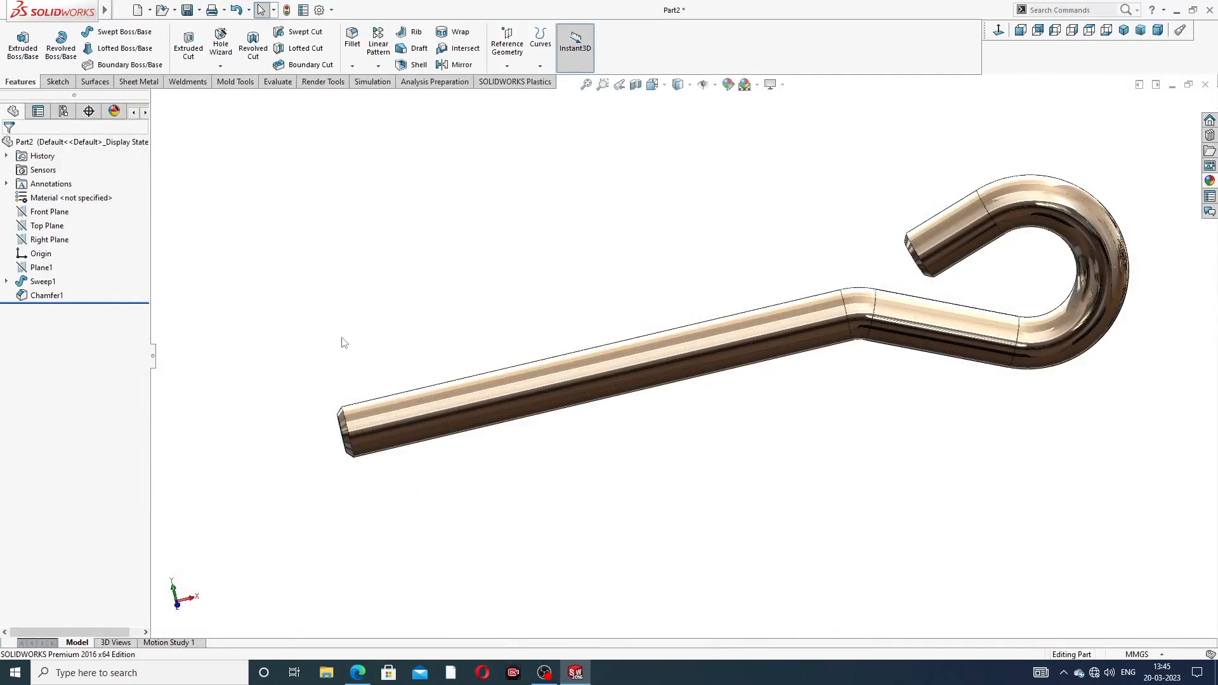
click(221, 66)
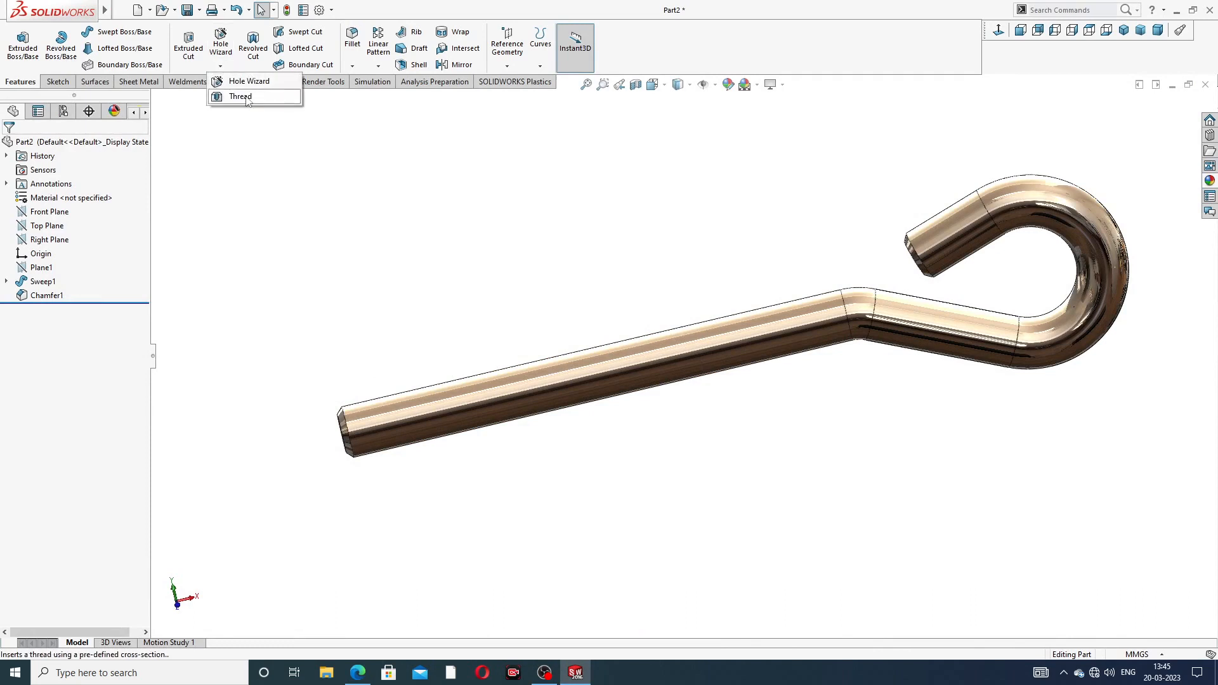
click(245, 97)
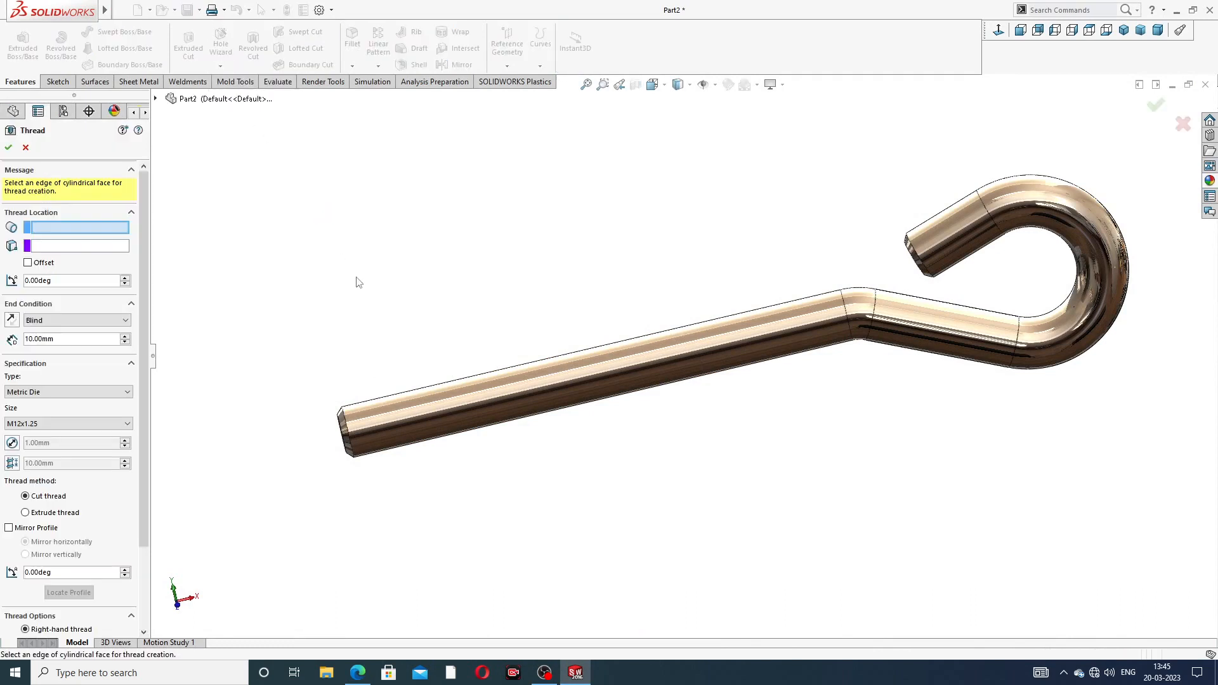
scroll(359, 283, up, 2)
middle_drag(453, 292, 440, 265)
middle_drag(536, 380, 509, 396)
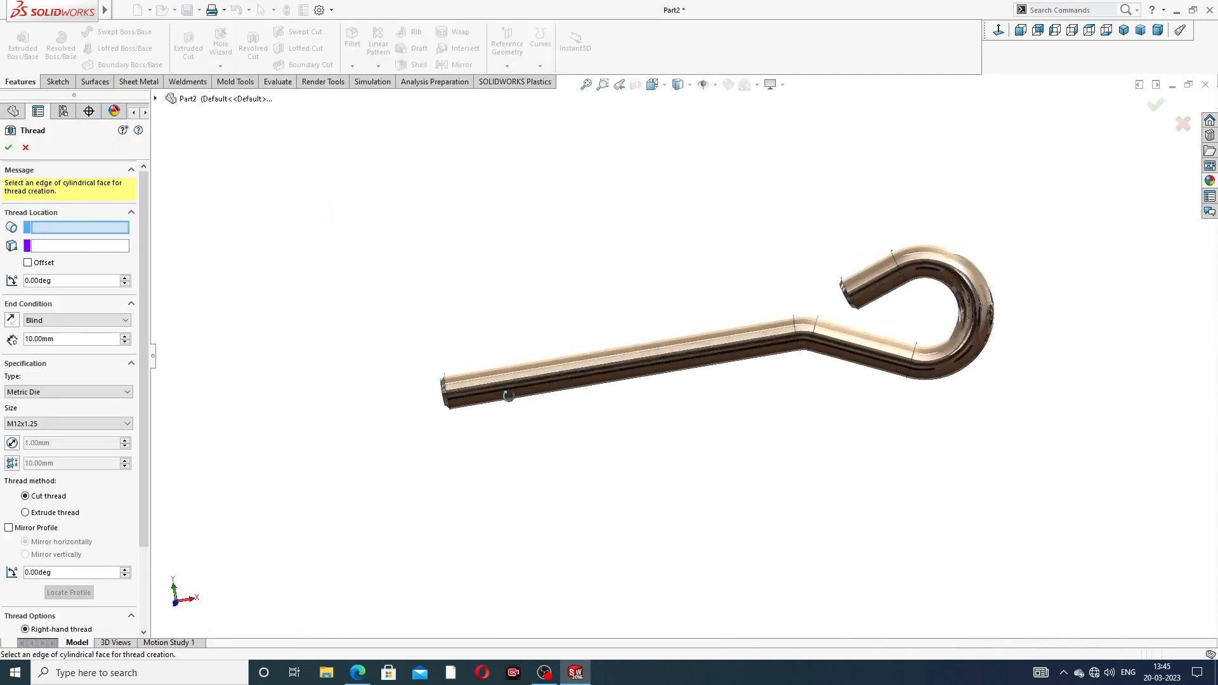
scroll(508, 394, down, 4)
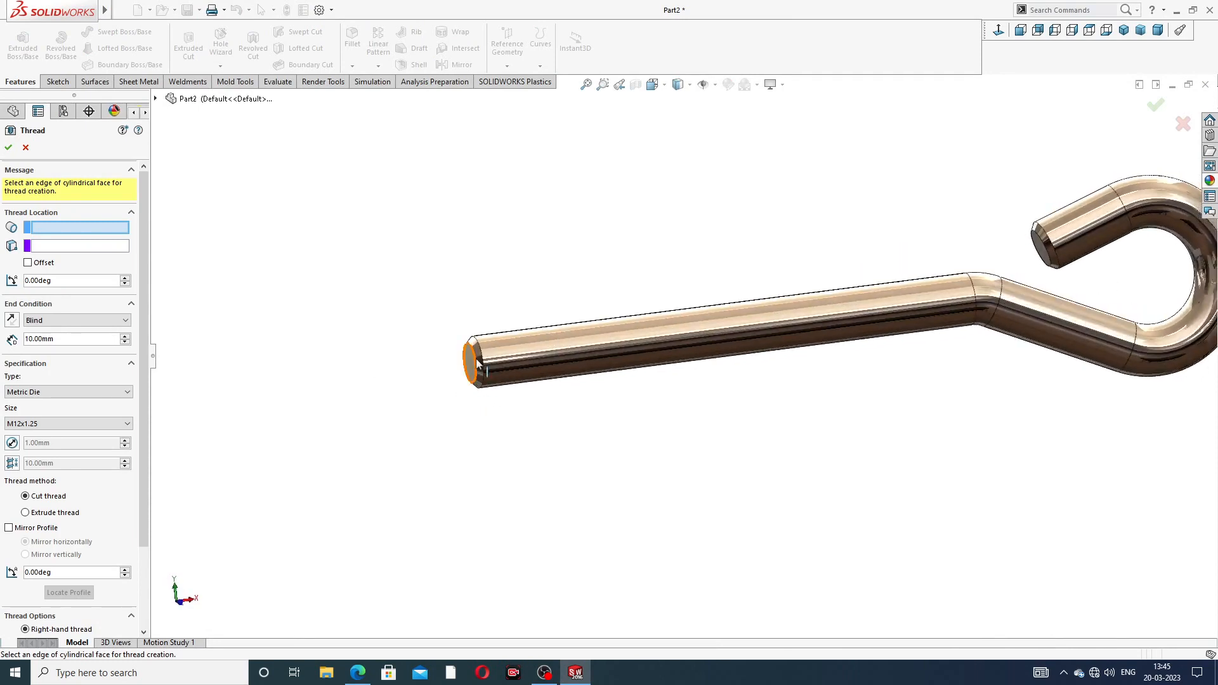
scroll(457, 371, down, 2)
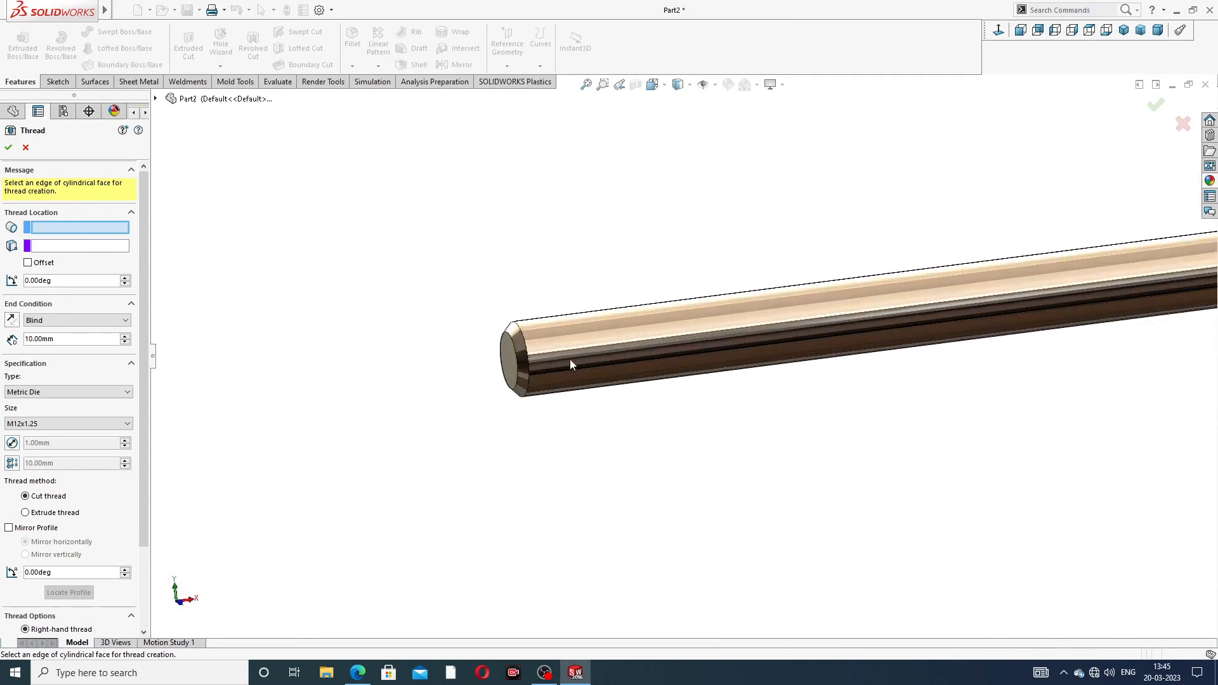
click(525, 342)
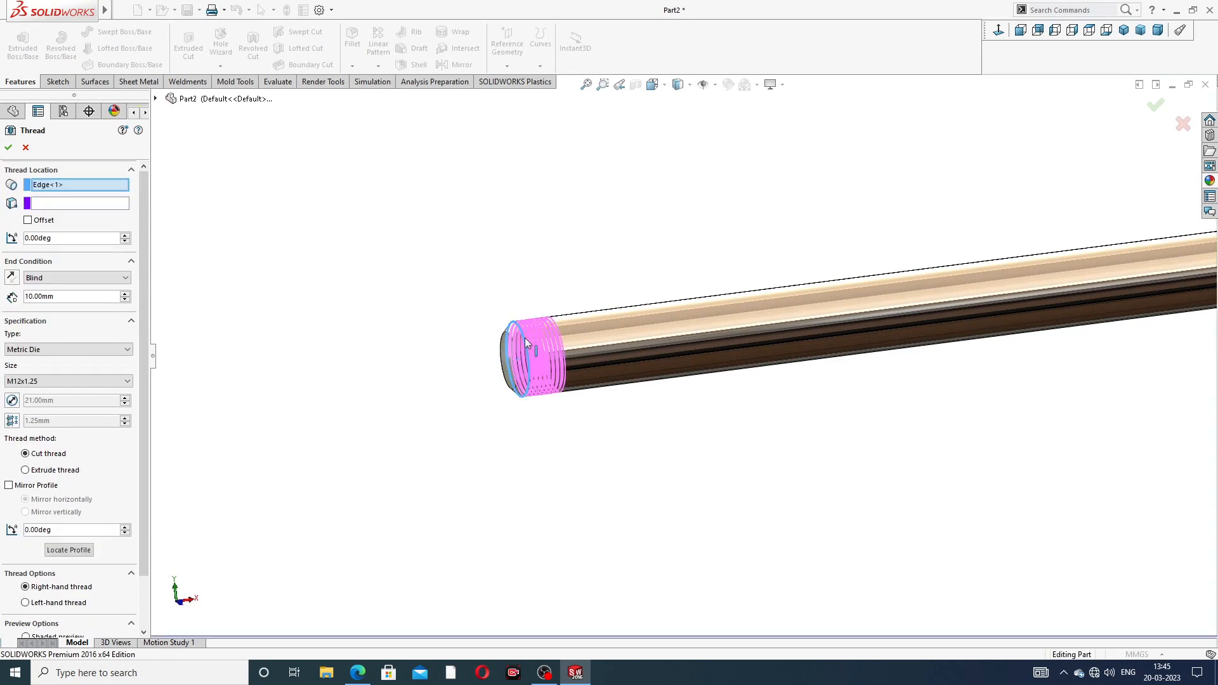
Set the thread's blind depth to 126 mm and its Metric Die size to M27x3.0, as noted in the drawing
double_click(70, 296)
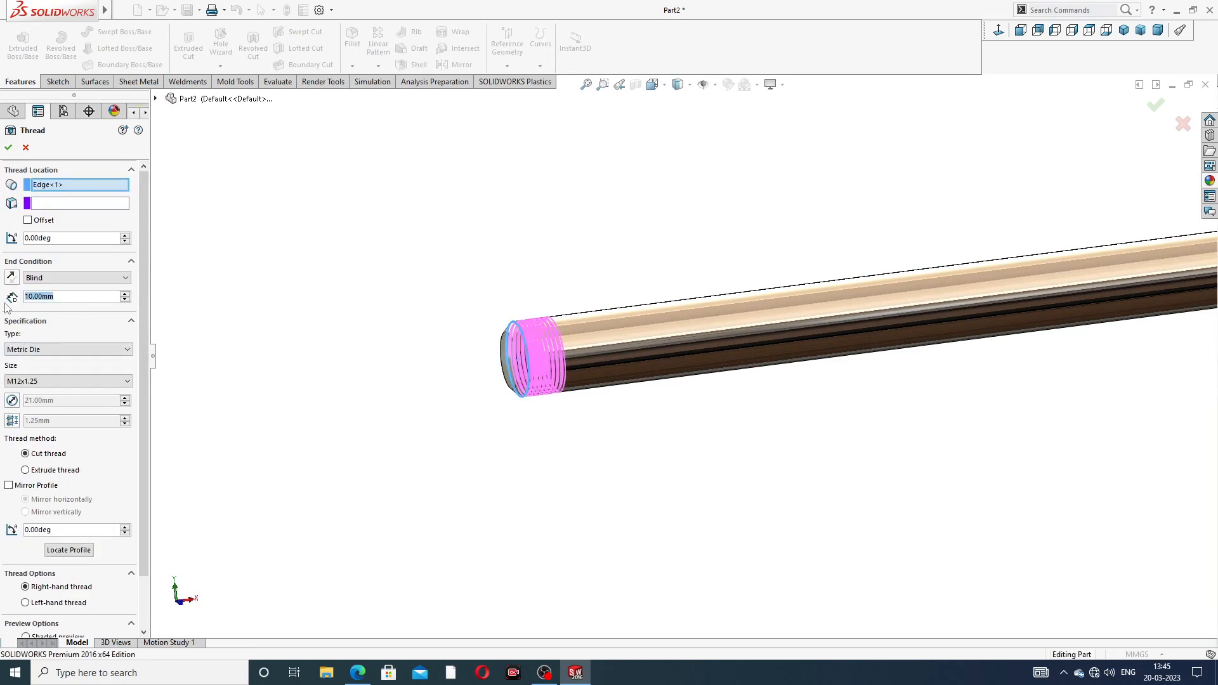
text(126)
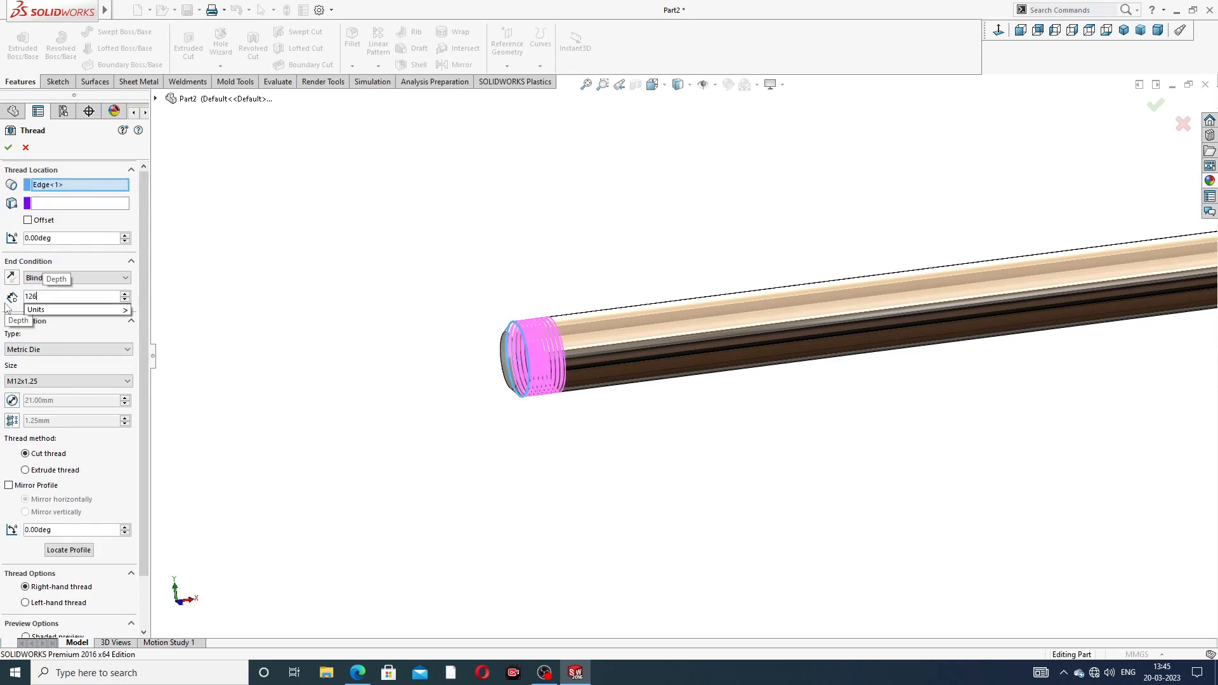
key(Return)
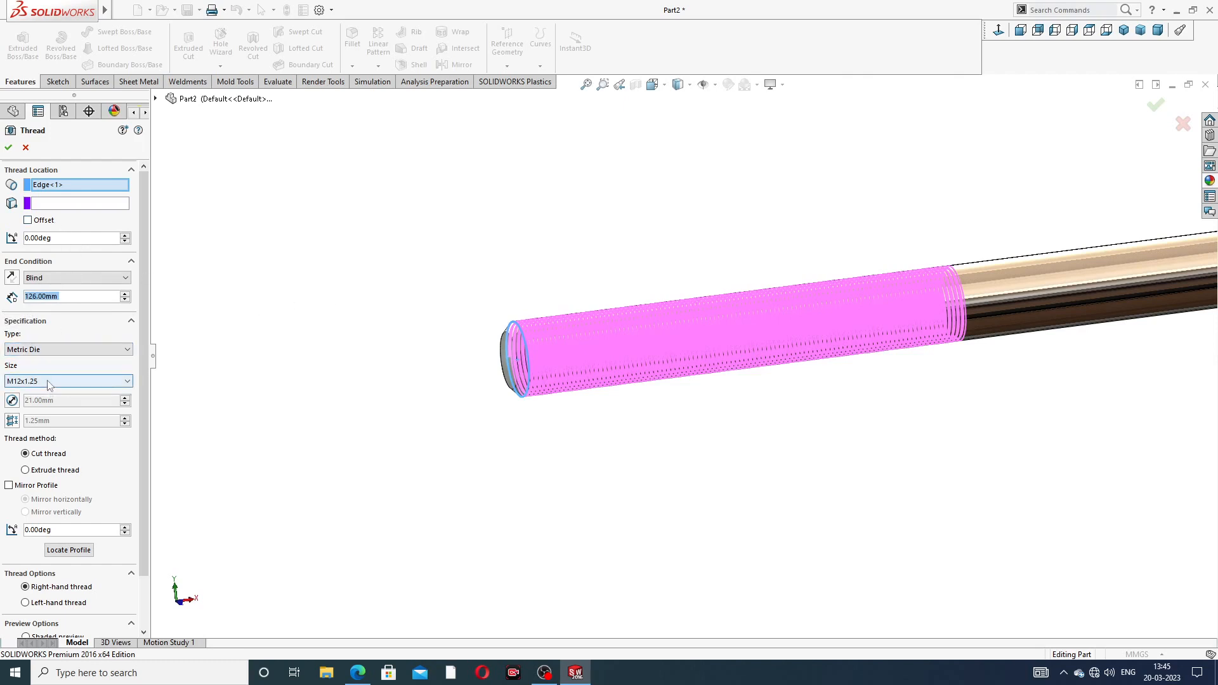
click(357, 673)
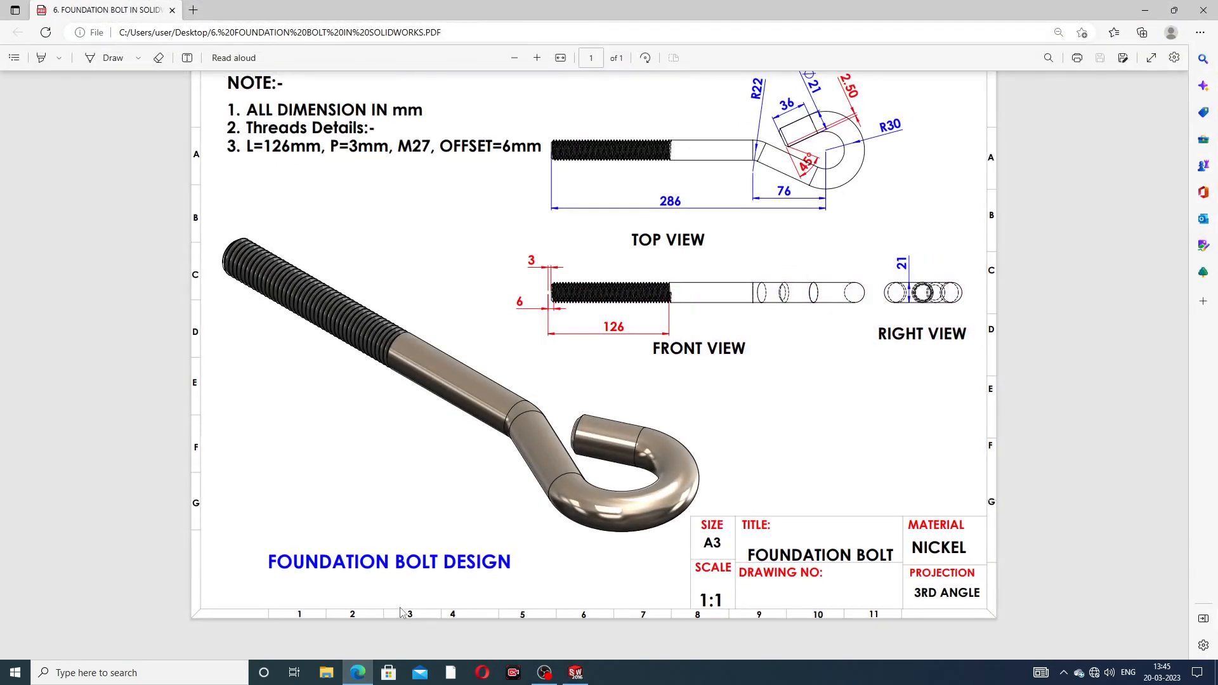
click(357, 673)
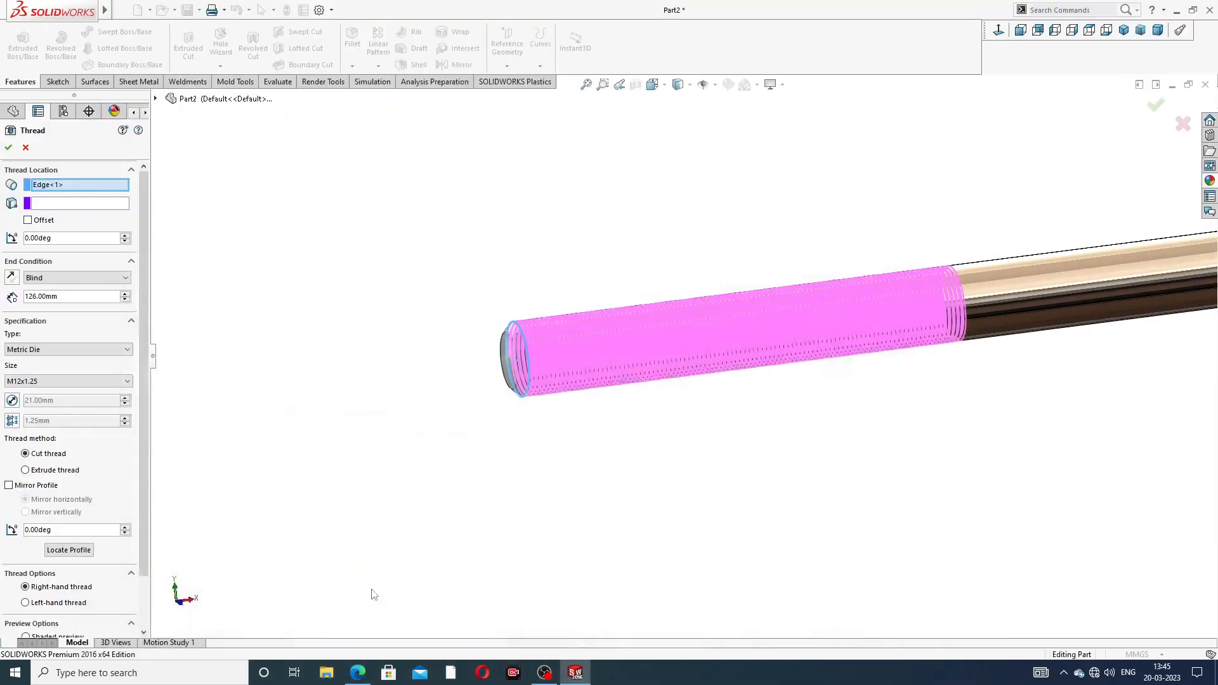
click(47, 381)
scroll(60, 489, down, 3)
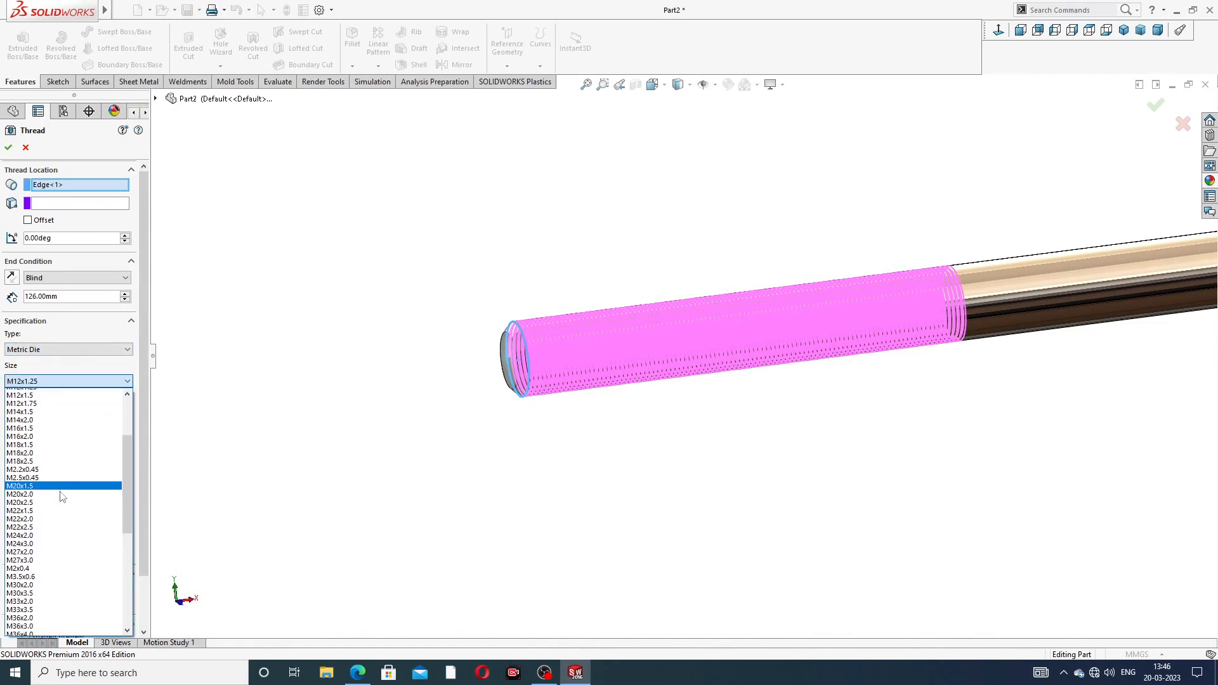
scroll(60, 483, down, 2)
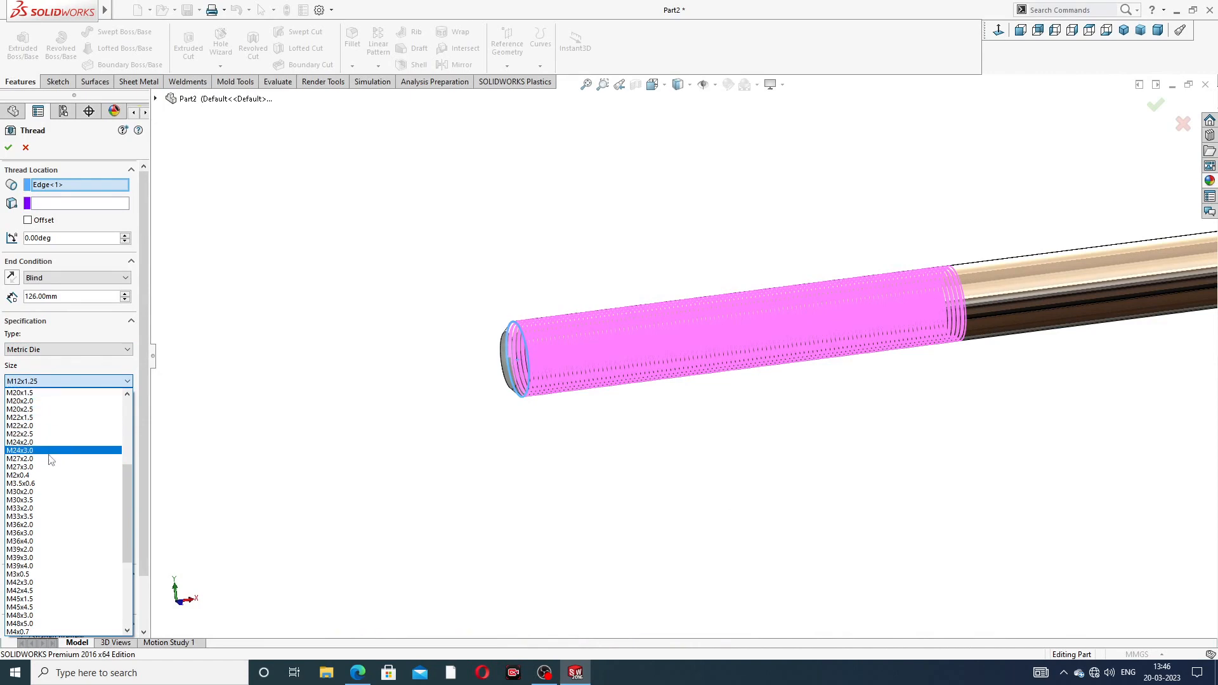
click(48, 469)
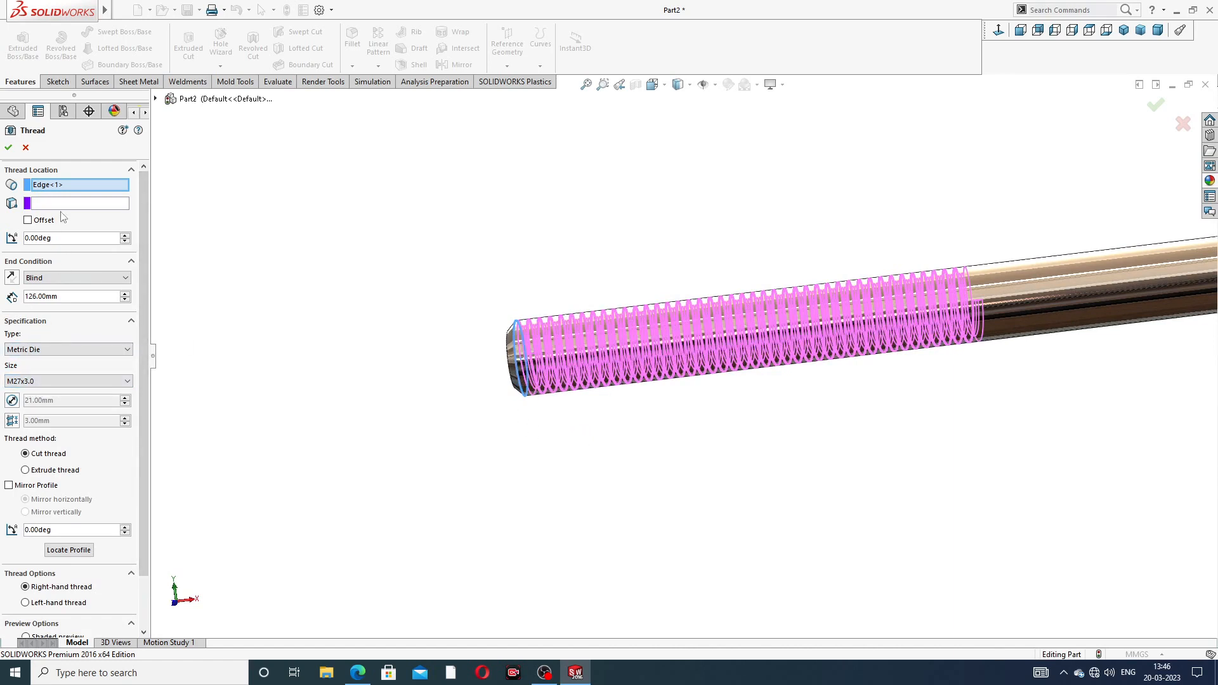
Offset the thread start by 6 mm and reverse the offset so it begins beyond the shank end
click(27, 220)
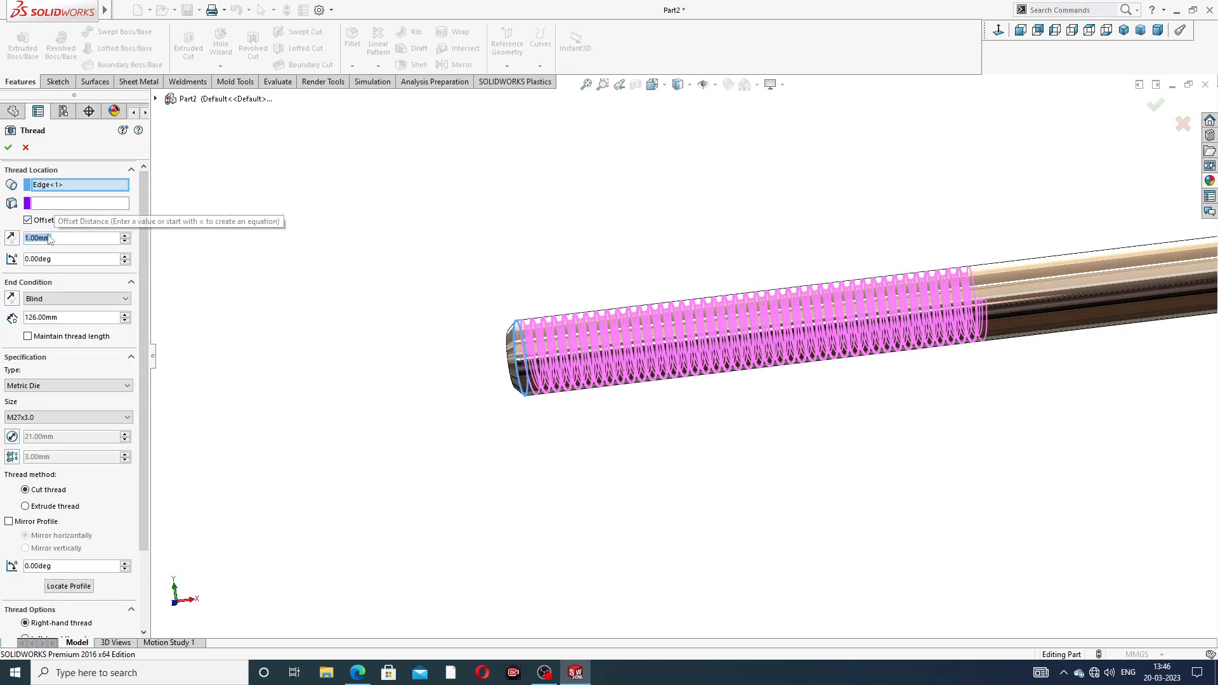
text(6)
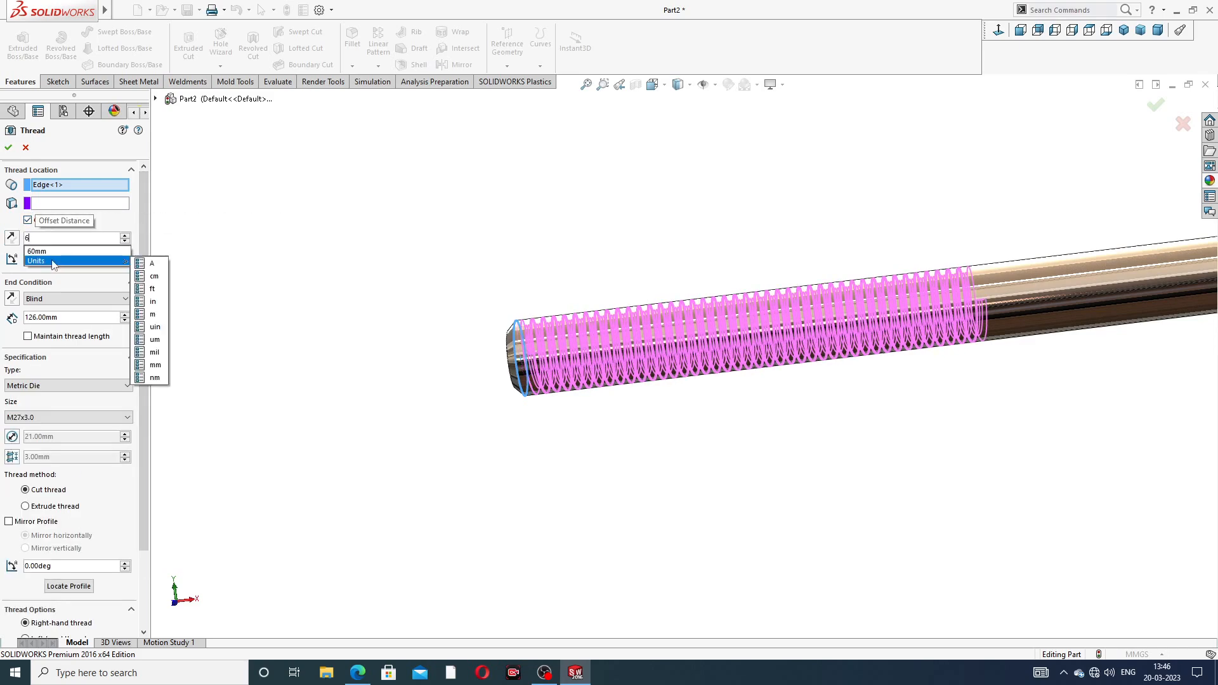
key(Return)
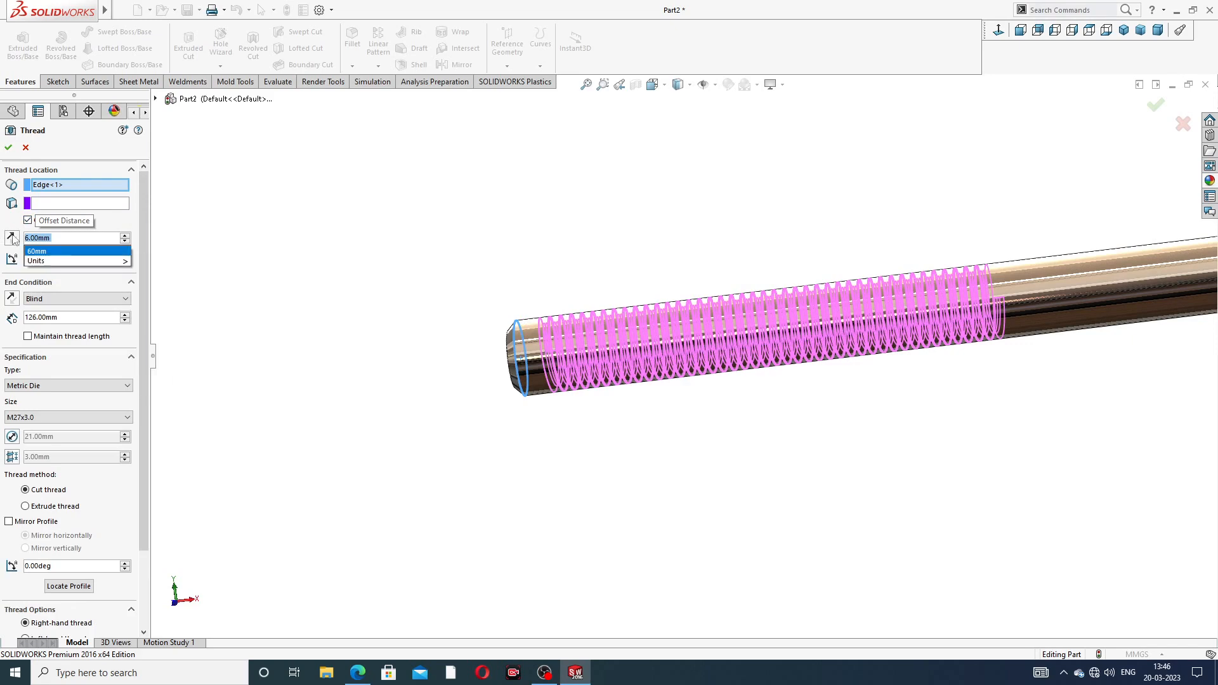
click(14, 238)
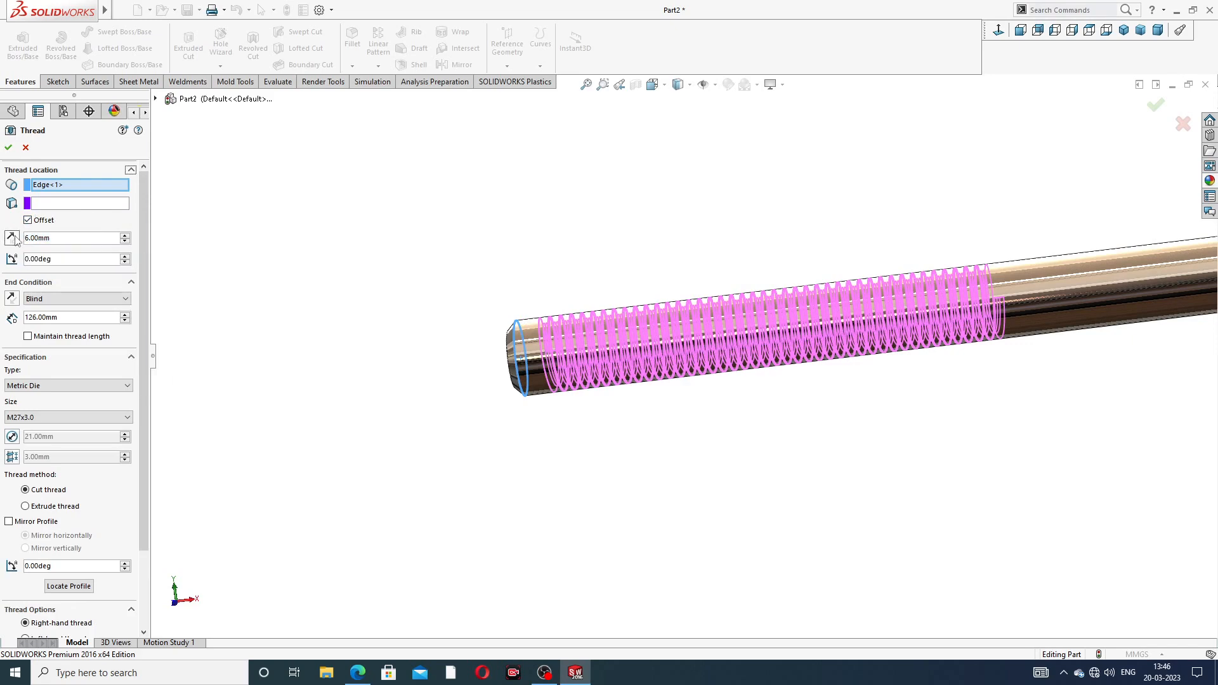
click(14, 239)
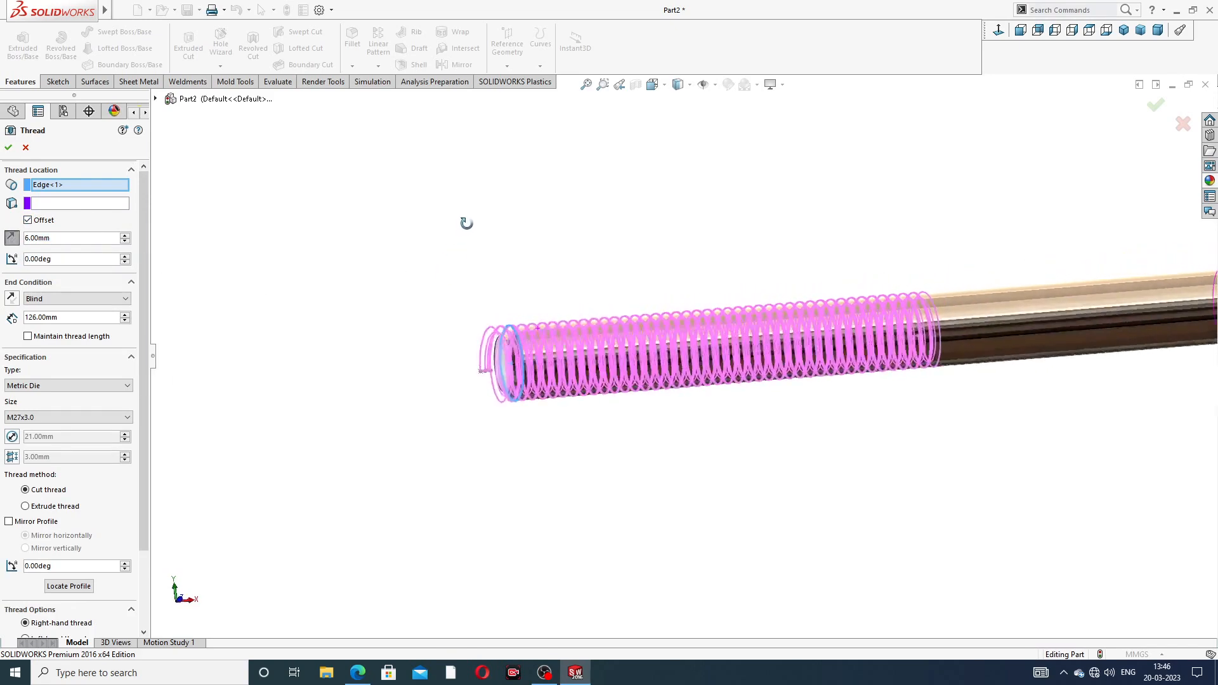
middle_drag(466, 222, 461, 257)
scroll(757, 357, down, 1)
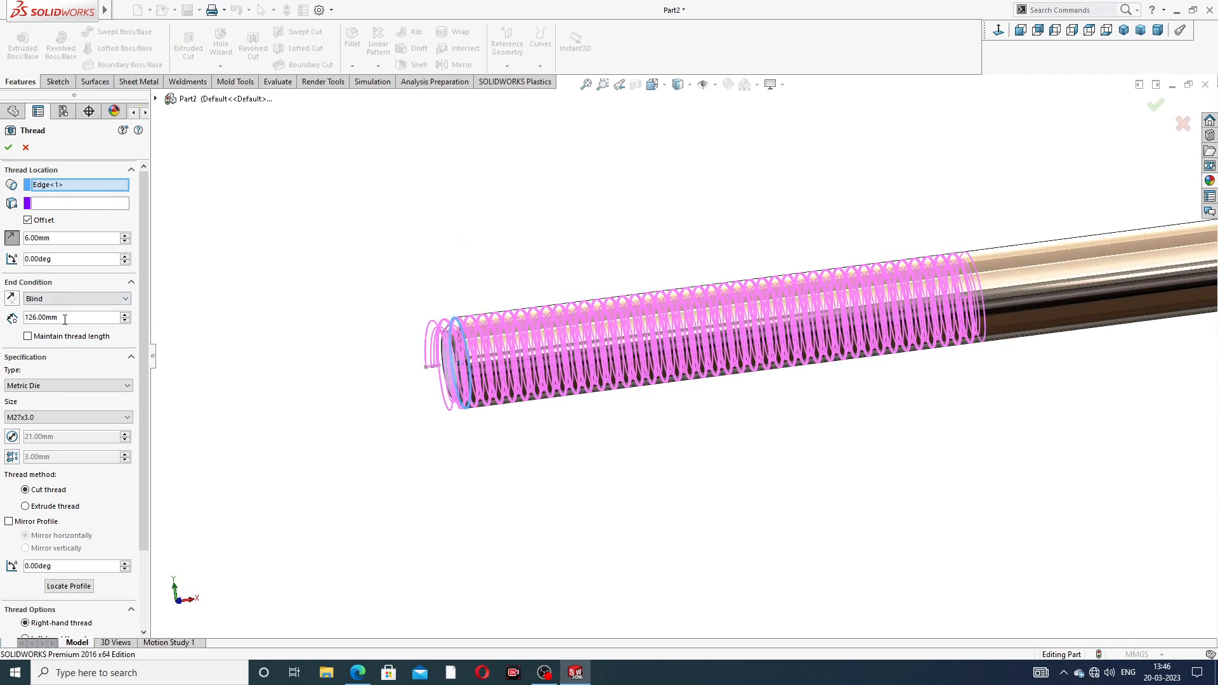
Check the thread details in the PDF drawing and create the right-hand cut thread
click(359, 677)
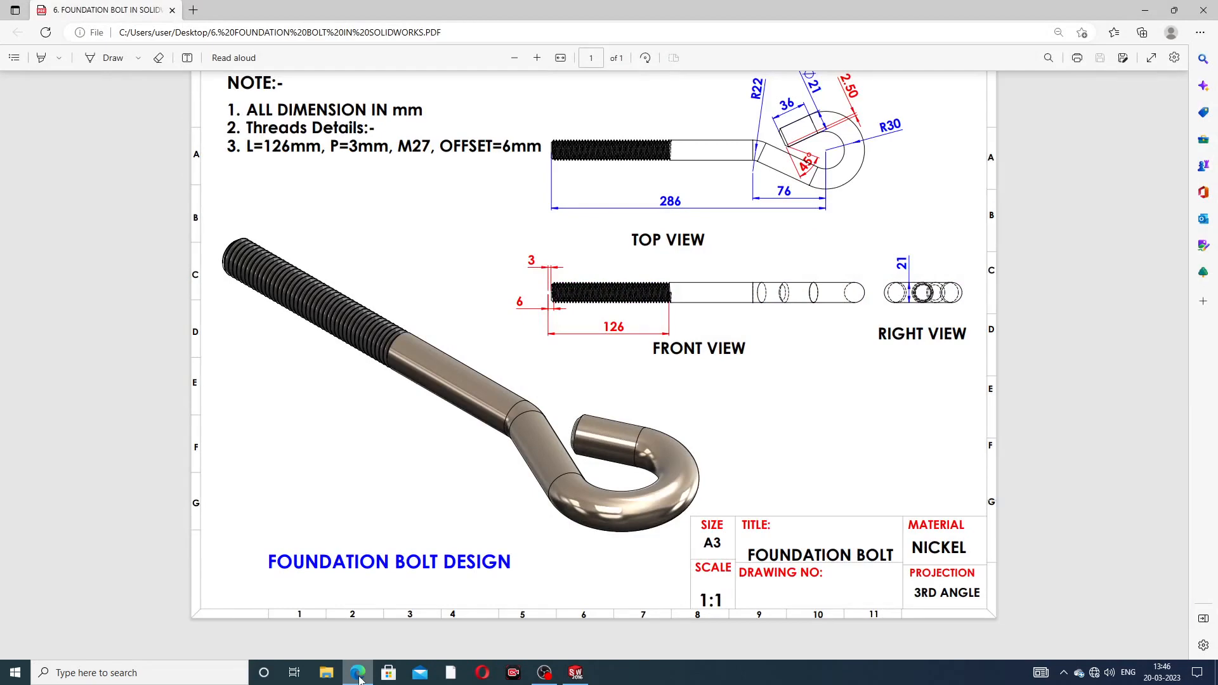
click(359, 675)
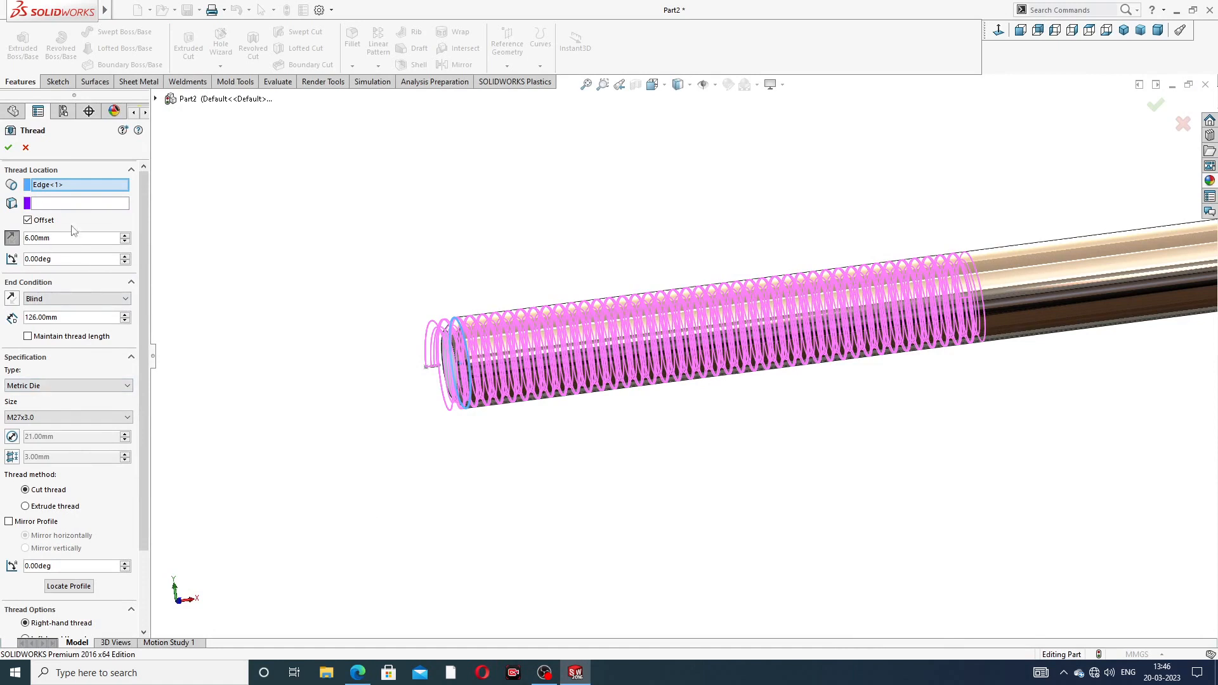
scroll(140, 245, down, 3)
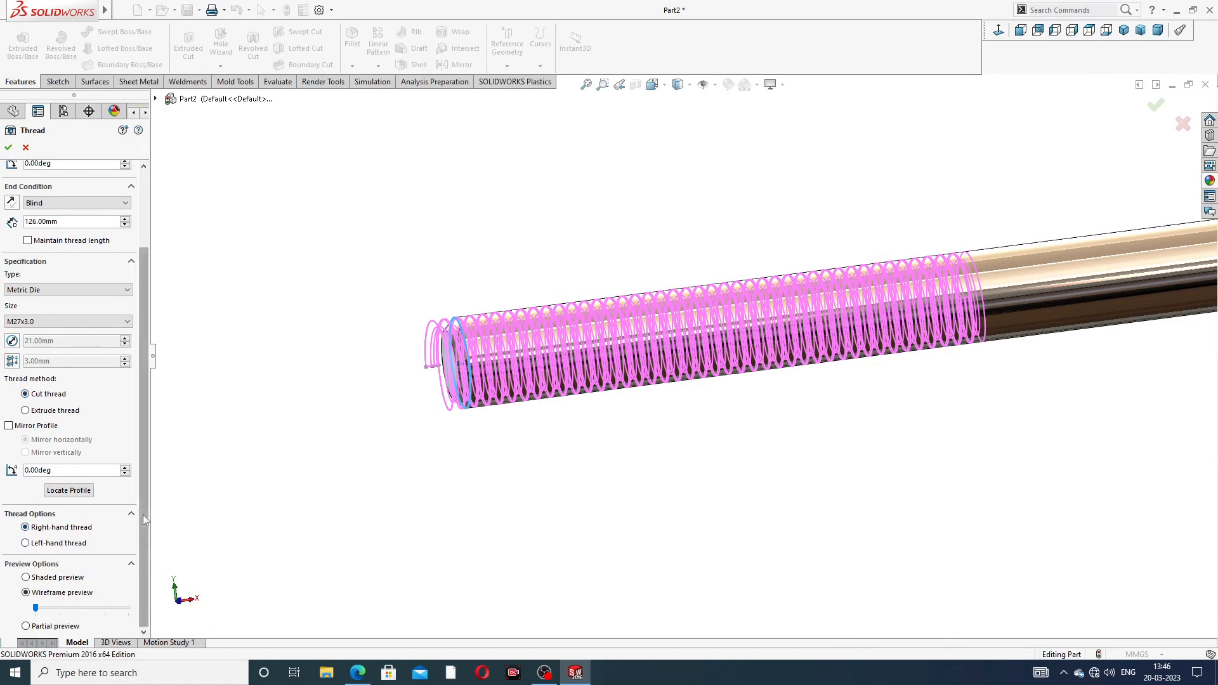
click(9, 147)
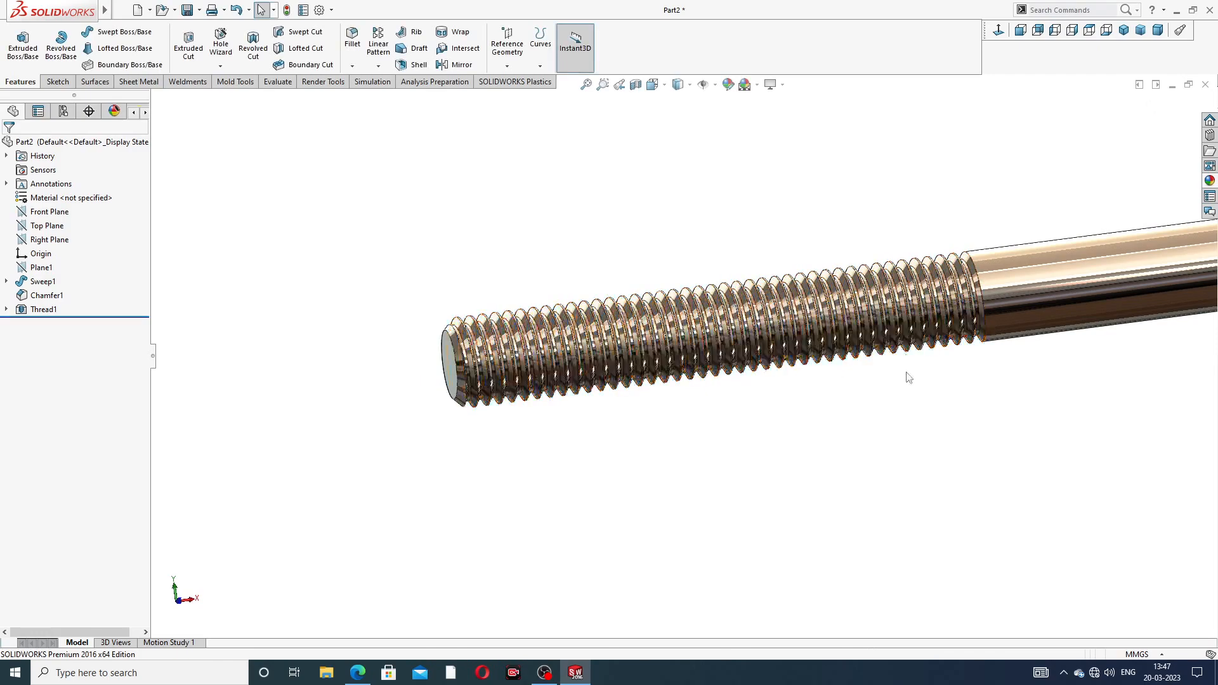
Colour the thread feature grey with RGB 128, 128, 128
scroll(907, 373, up, 2)
middle_drag(961, 319, 916, 321)
scroll(827, 333, down, 5)
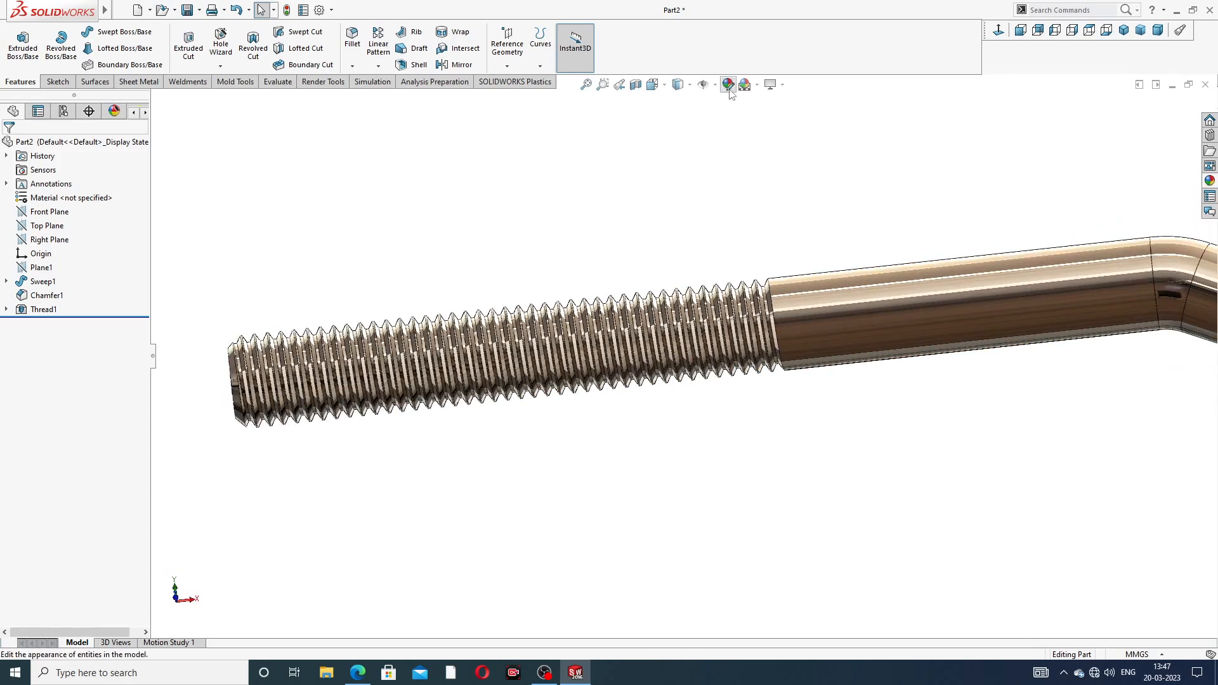
click(48, 310)
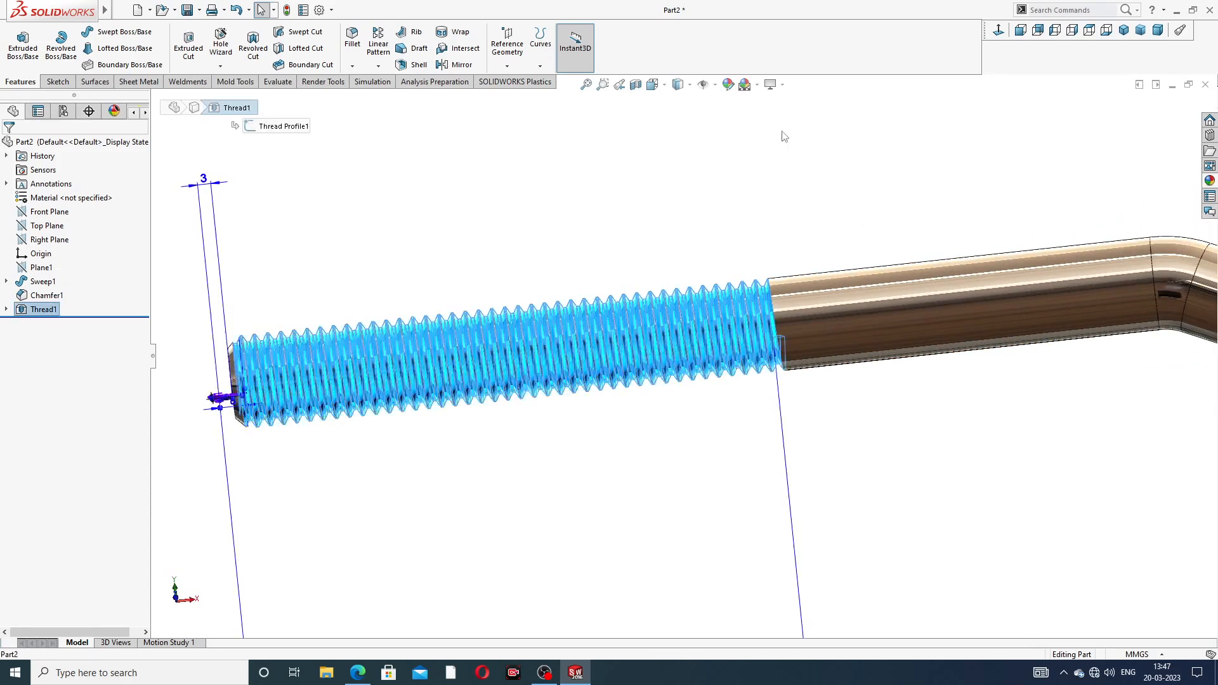
click(728, 85)
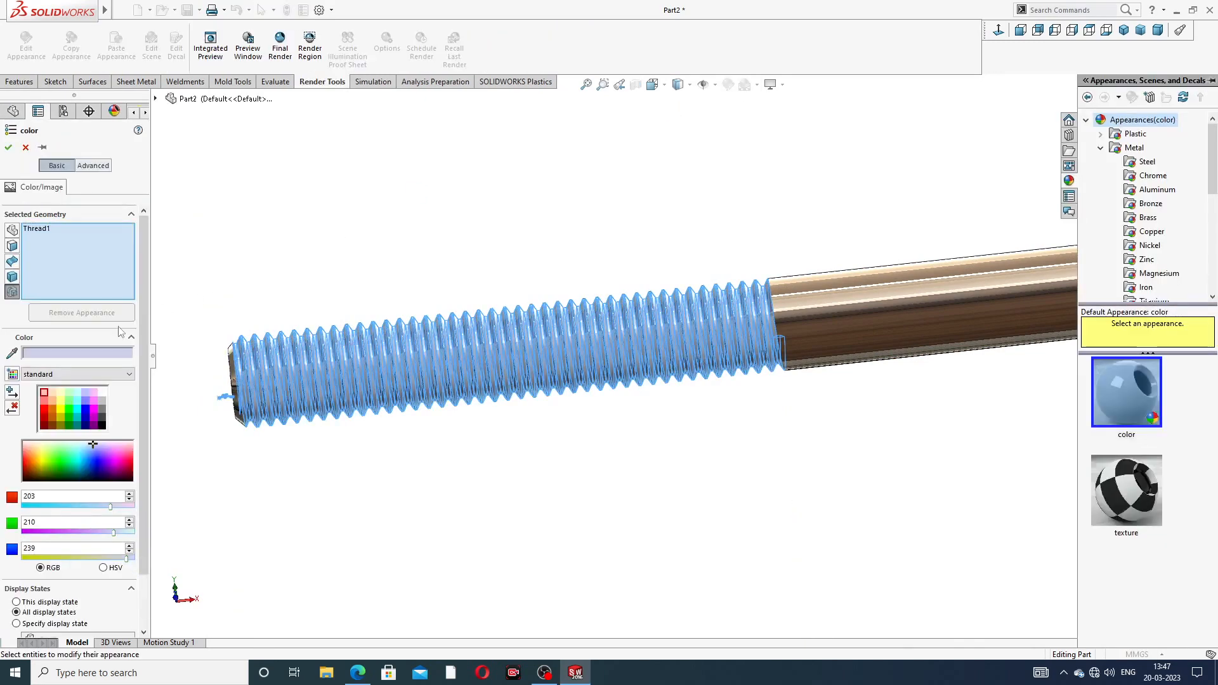
click(101, 410)
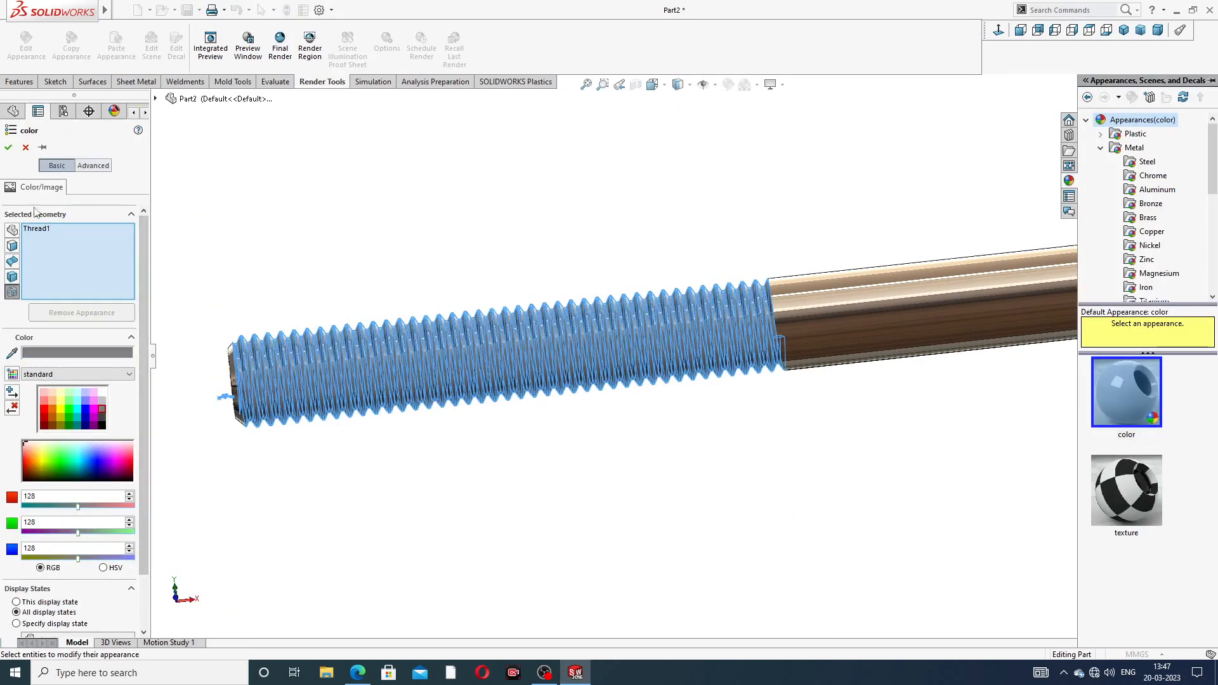
click(8, 148)
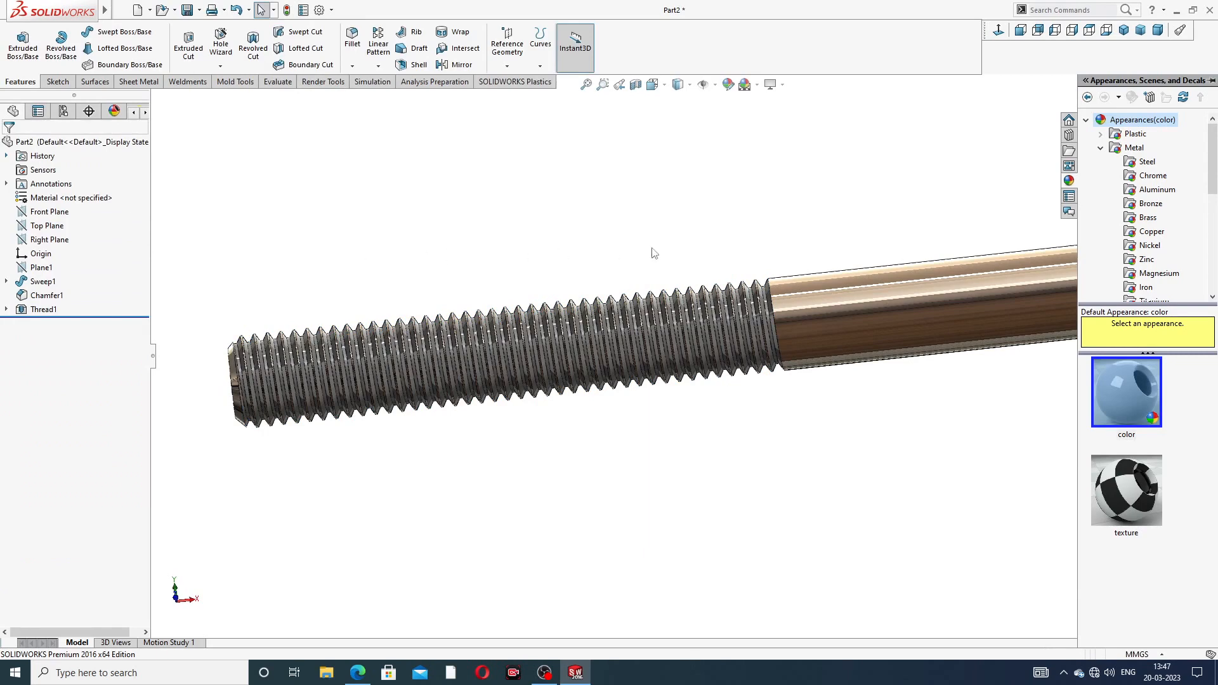
Examine the finished foundation bolt from several angles, including the thread's run-out and the hook
scroll(698, 245, up, 3)
scroll(808, 336, up, 4)
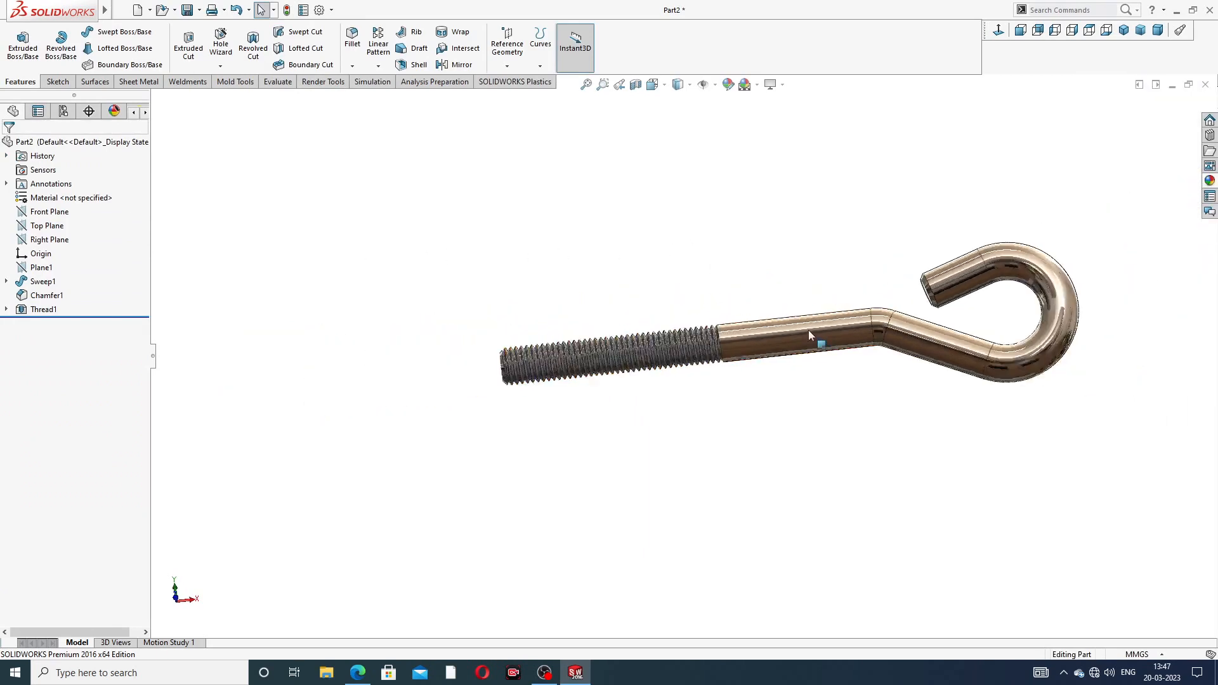
middle_drag(832, 333, 755, 409)
scroll(730, 395, down, 6)
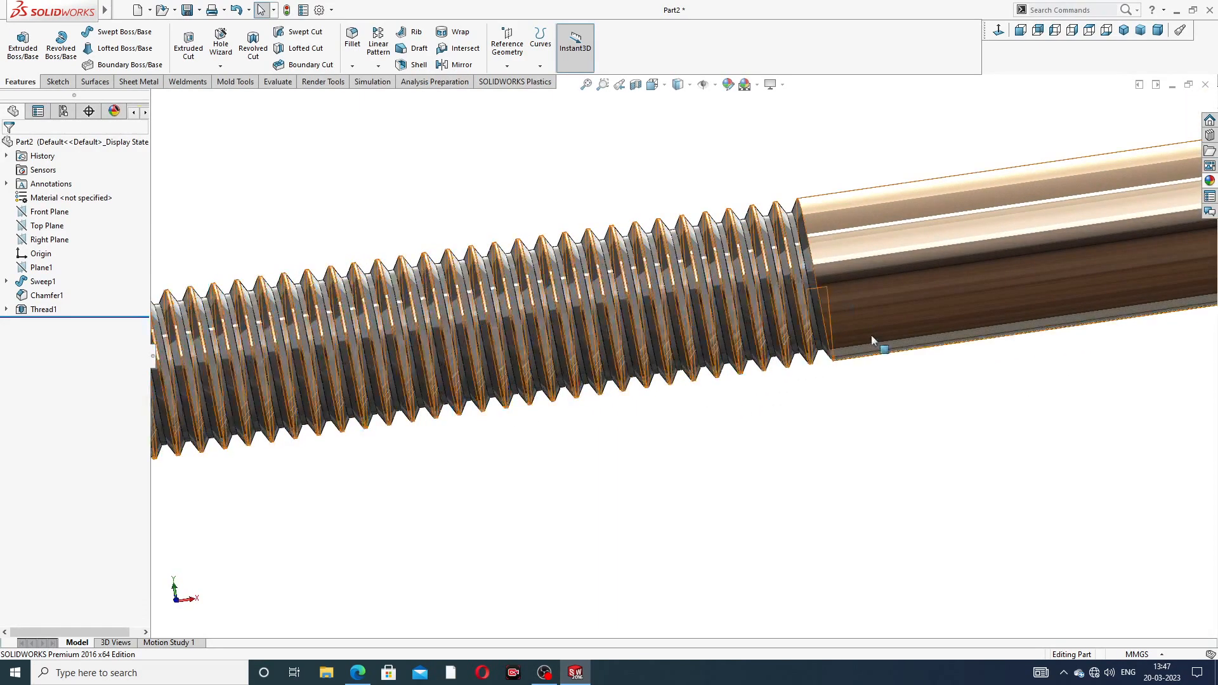
scroll(873, 338, up, 1)
scroll(873, 337, up, 4)
mouse_move(979, 381)
middle_down()
mouse_move(1008, 433)
mouse_move(995, 427)
mouse_move(990, 383)
middle_up()
scroll(988, 383, down, 3)
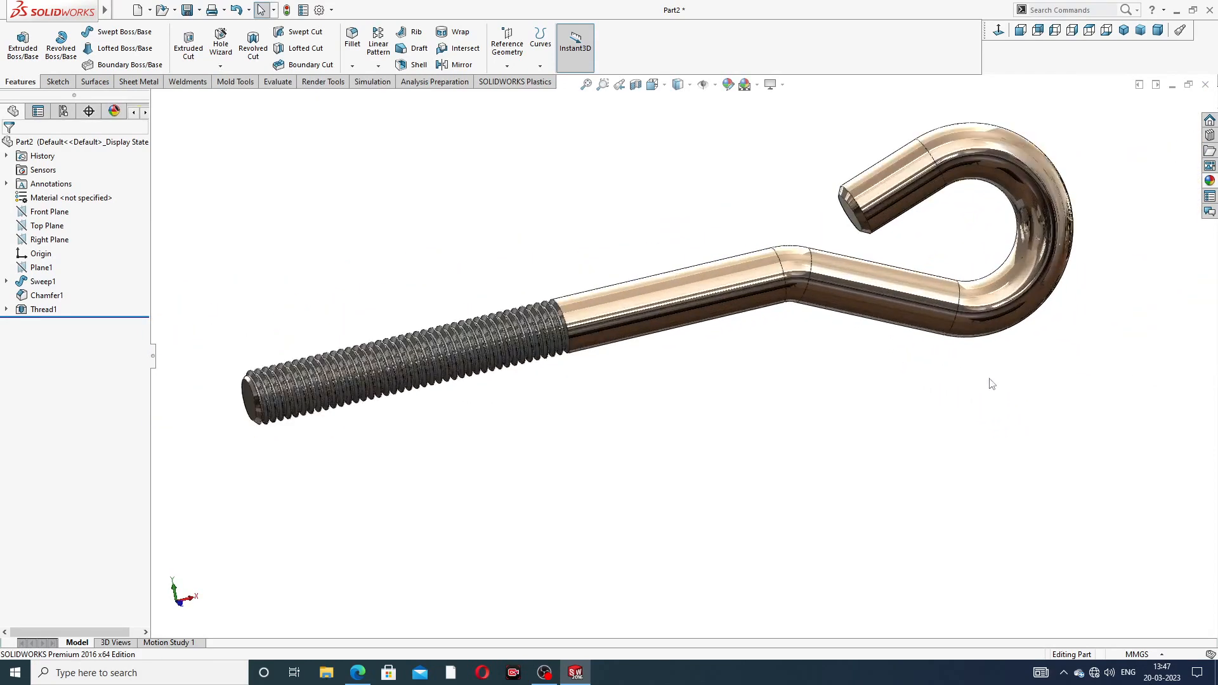
scroll(690, 235, up, 1)
scroll(689, 235, down, 3)
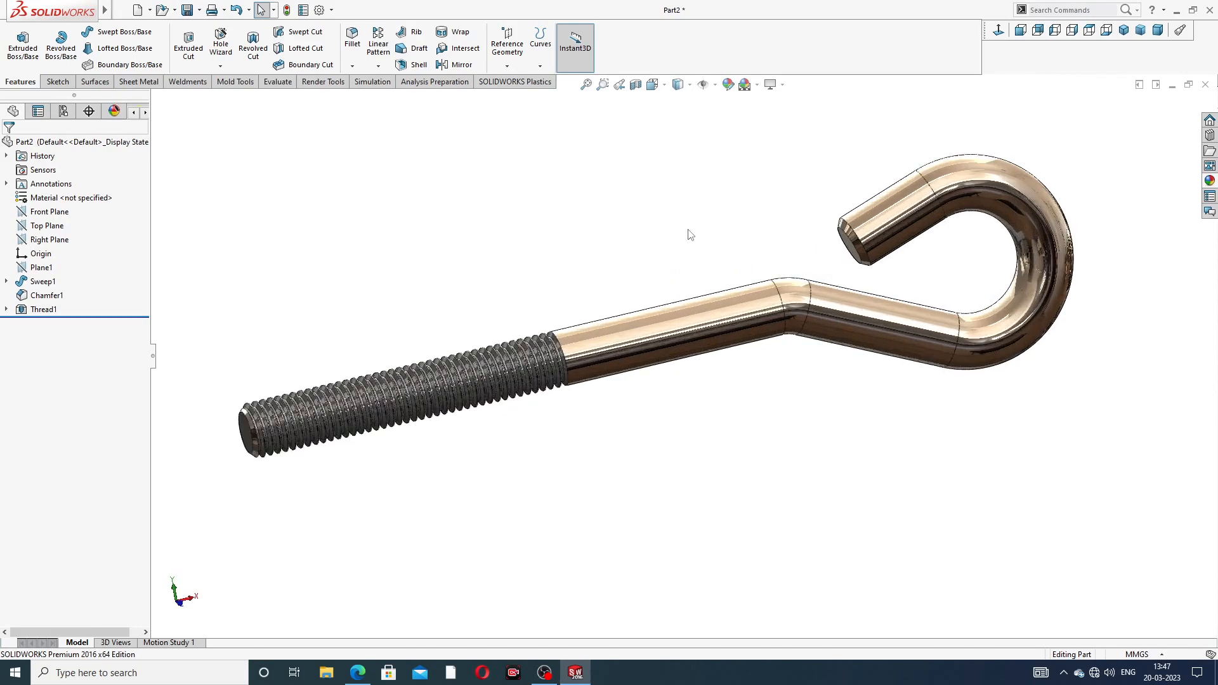
scroll(704, 249, up, 1)
middle_drag(1048, 378, 1033, 401)
scroll(774, 407, down, 1)
scroll(774, 406, up, 1)
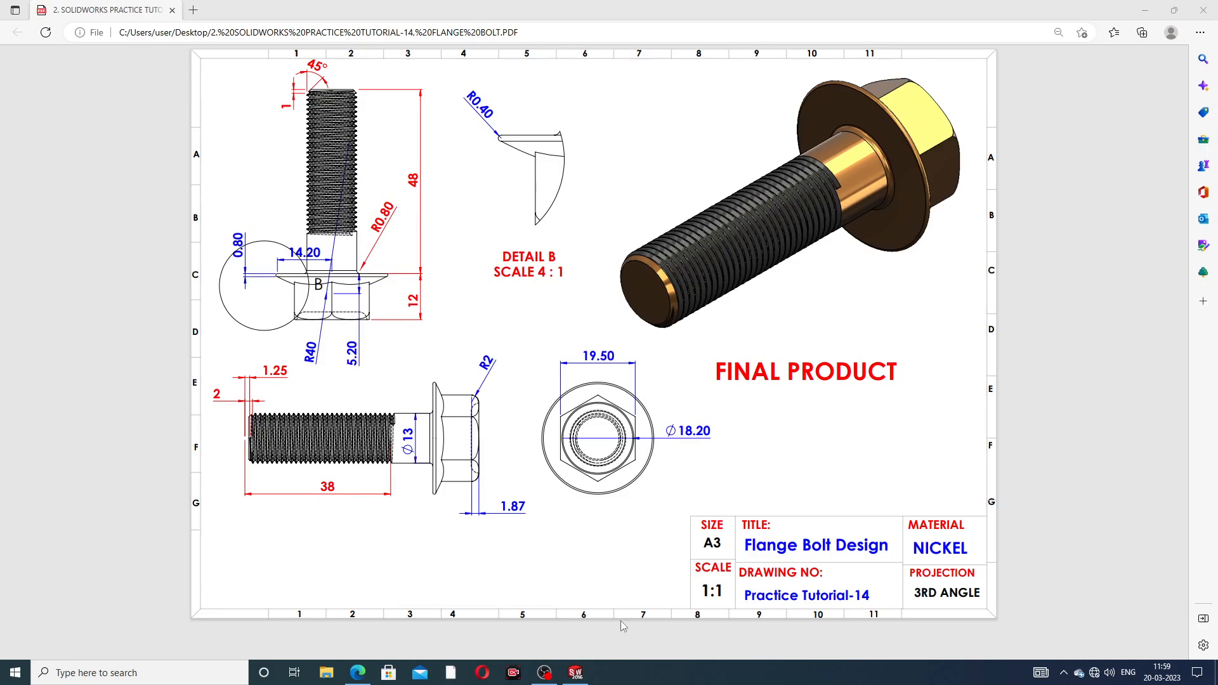
Switch to SOLIDWORKS and examine the completed flange bolt's head, flange and threaded shank, including in isometric view
click(576, 673)
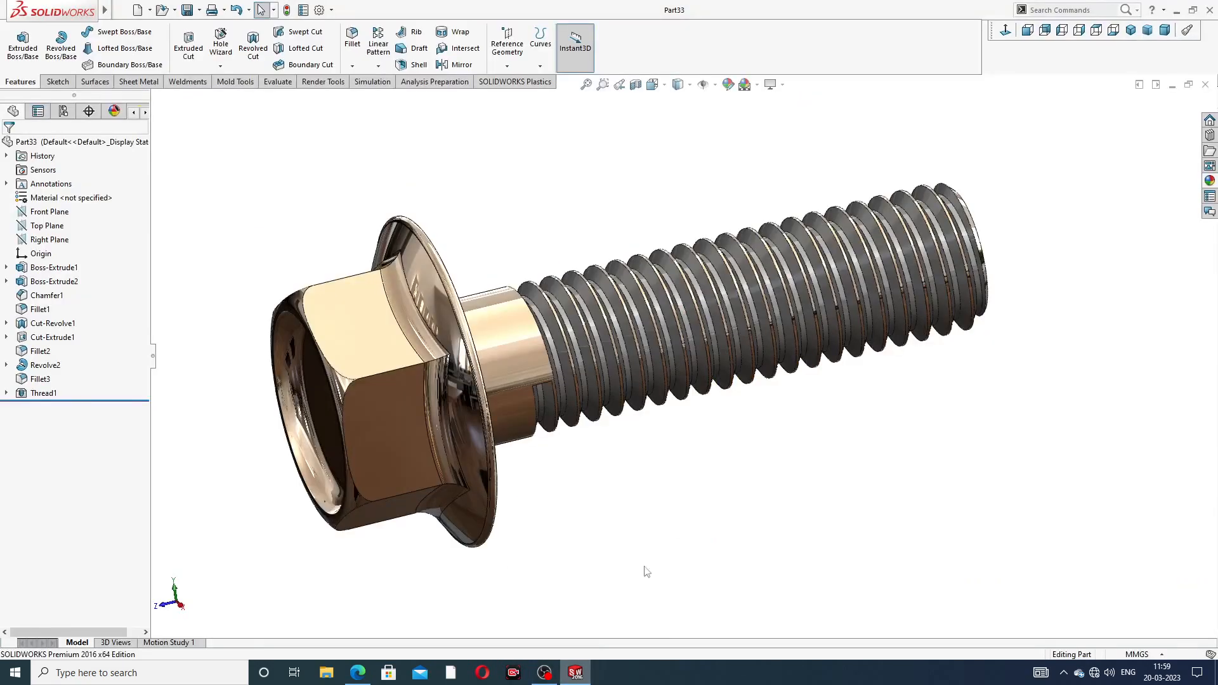
middle_drag(745, 427, 625, 406)
scroll(725, 388, up, 3)
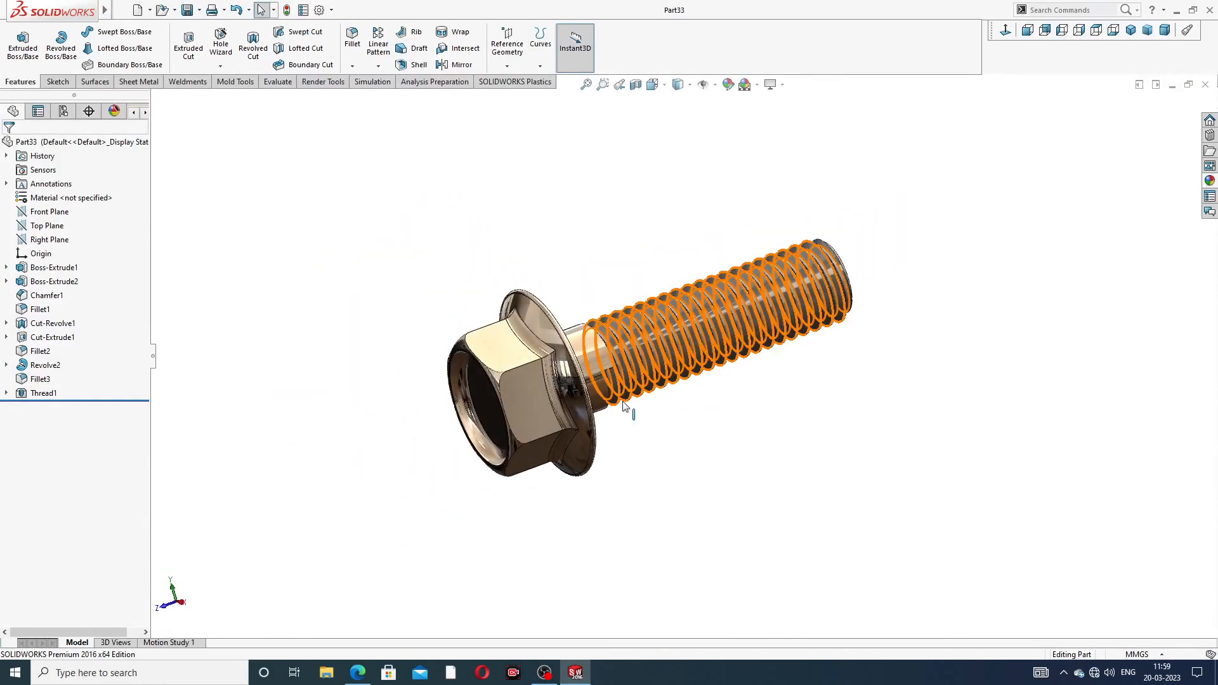
scroll(625, 406, down, 2)
scroll(821, 389, up, 2)
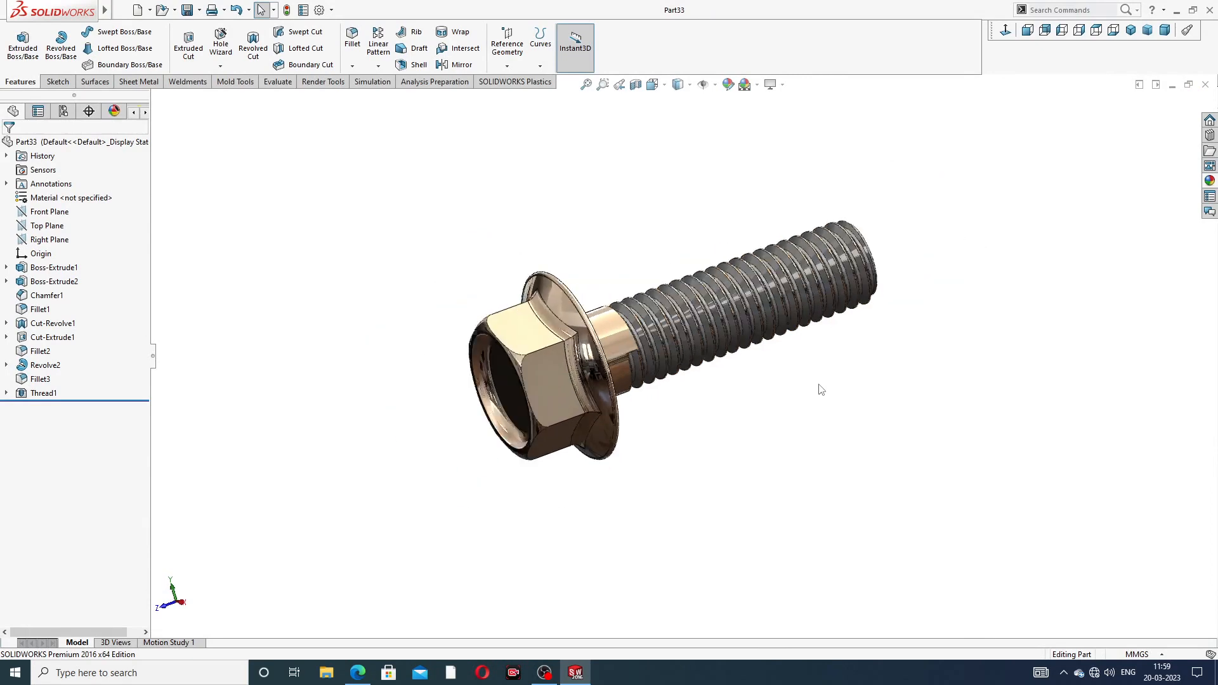
middle_drag(820, 389, 844, 344)
scroll(532, 330, down, 2)
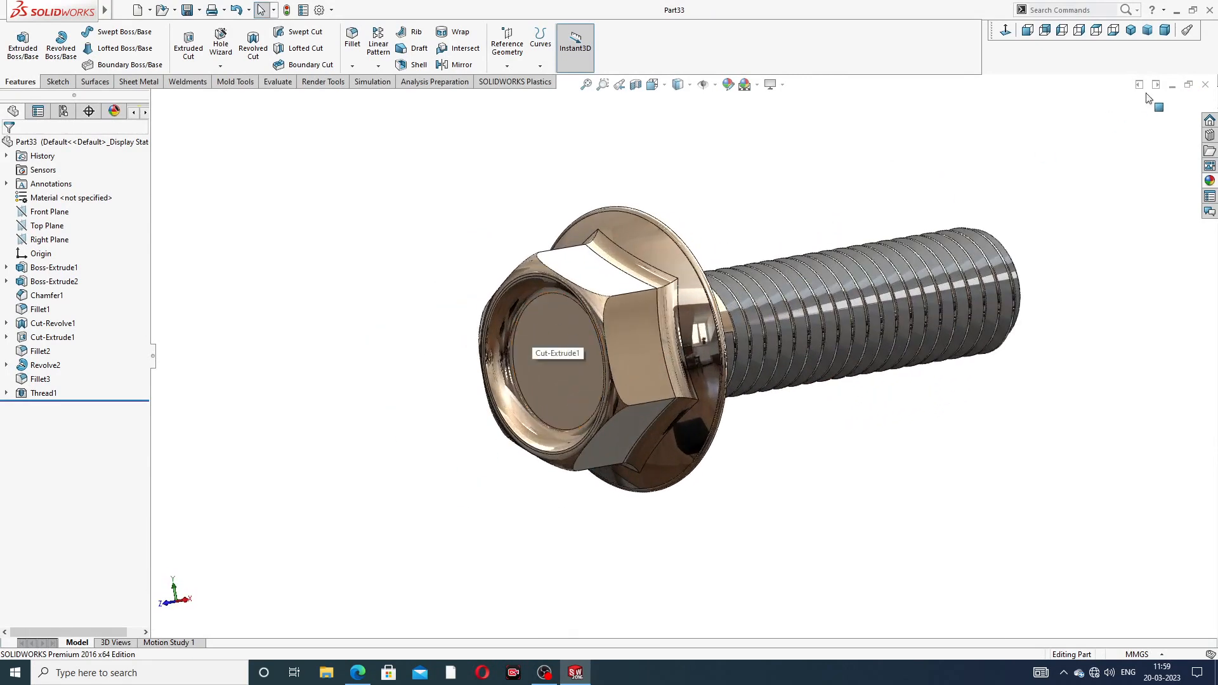
click(1131, 29)
scroll(694, 432, down, 2)
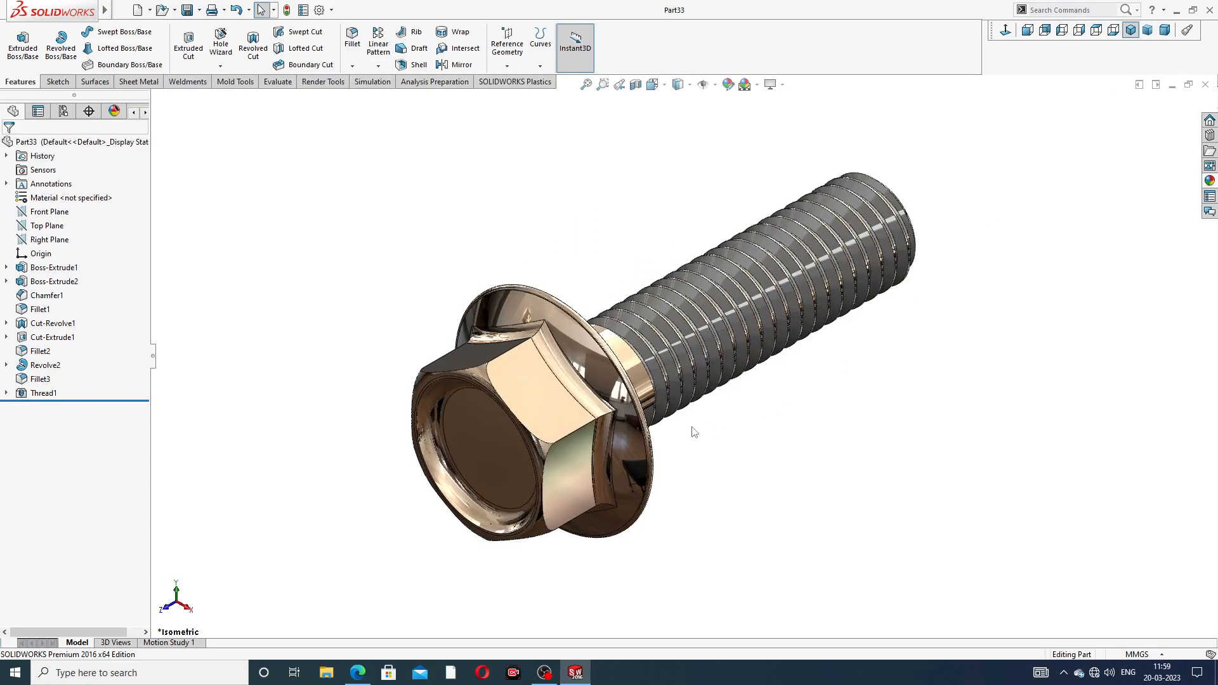
scroll(701, 410, down, 3)
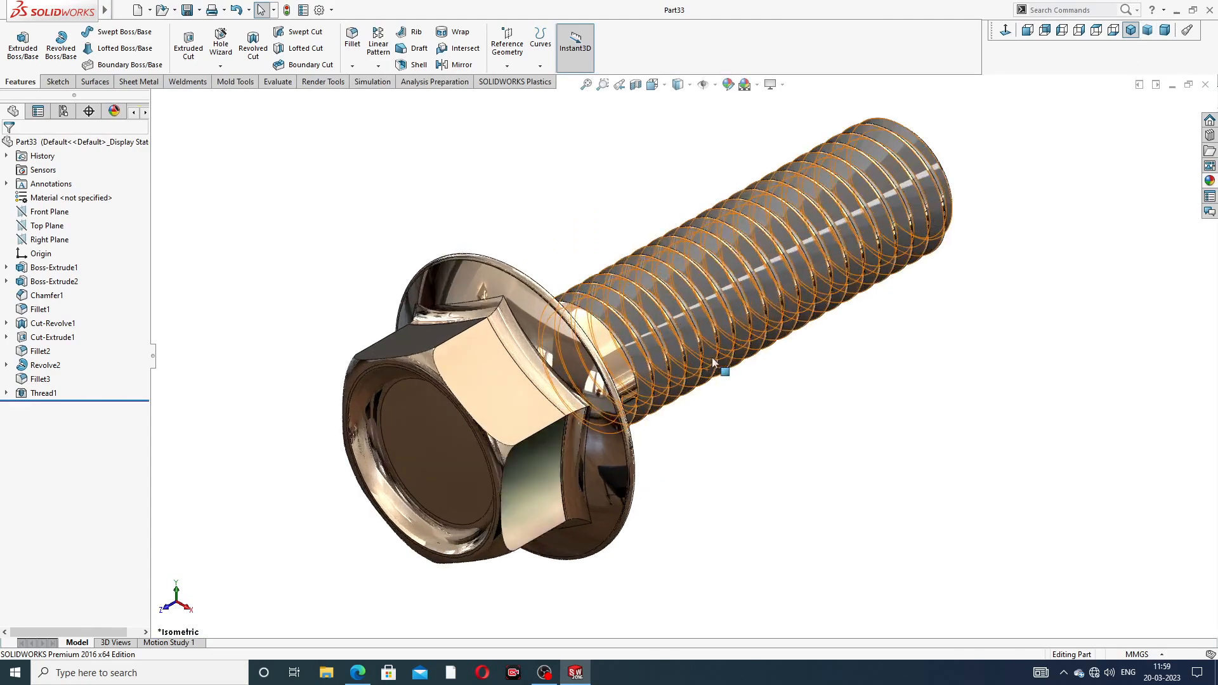
middle_drag(778, 372, 757, 303)
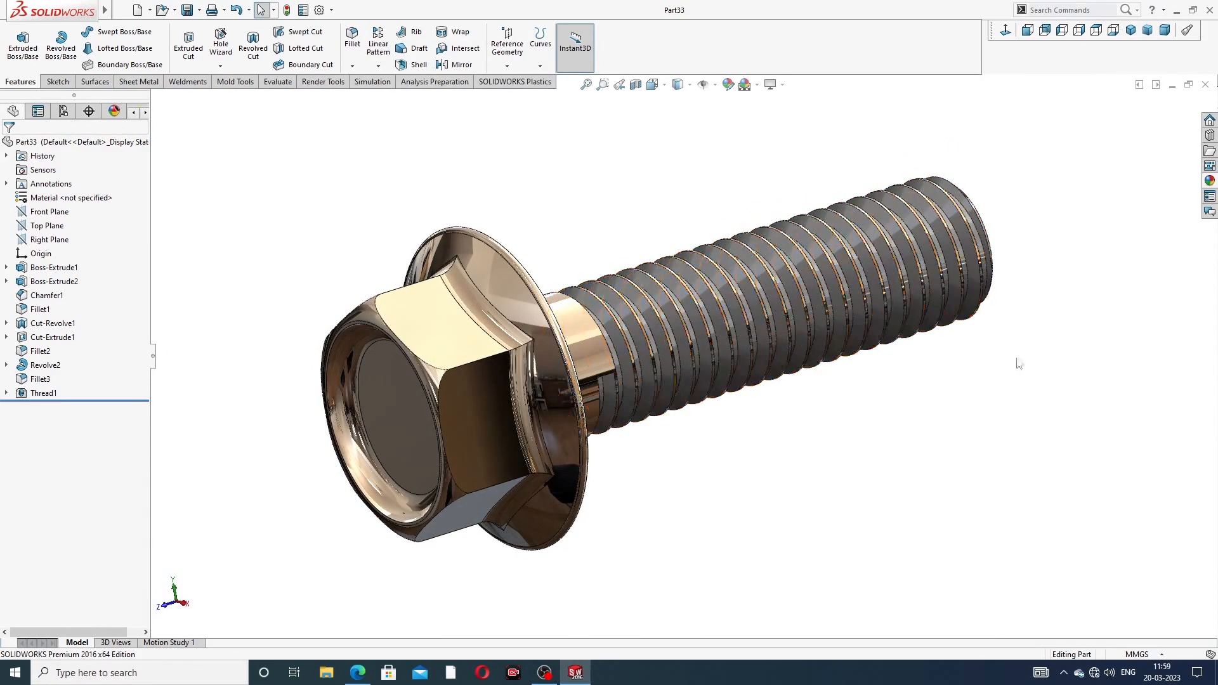
Close the completed flange bolt part and create a new part document
click(1206, 84)
click(138, 9)
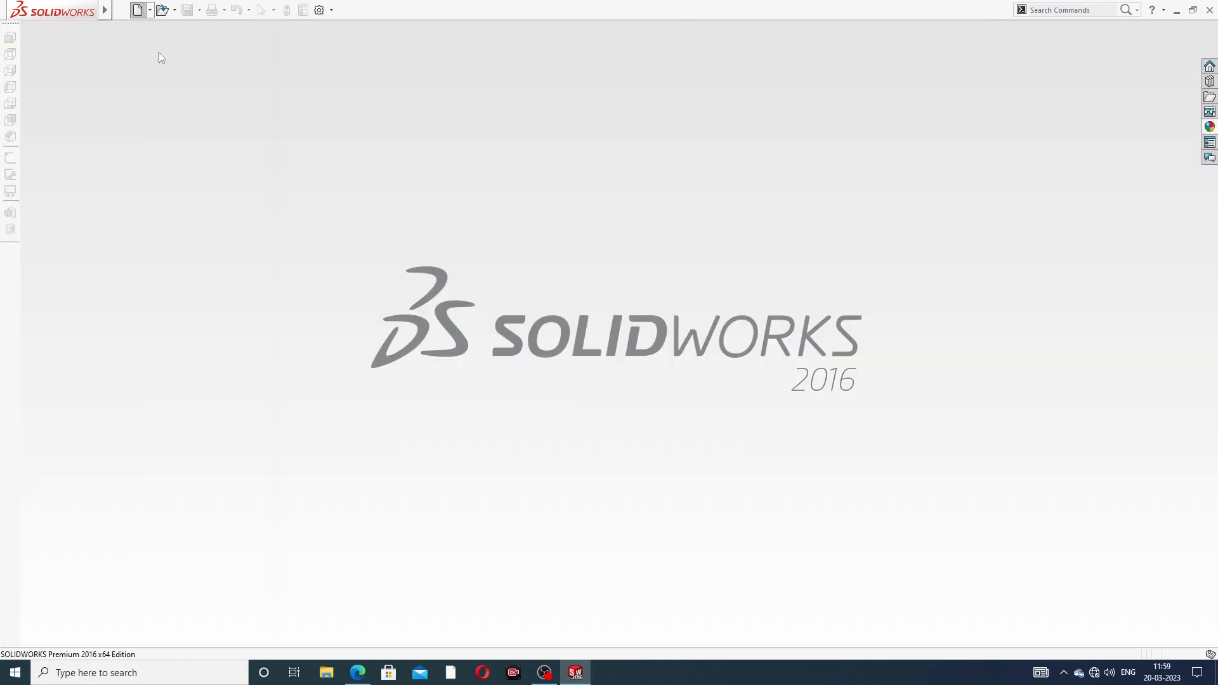
click(500, 492)
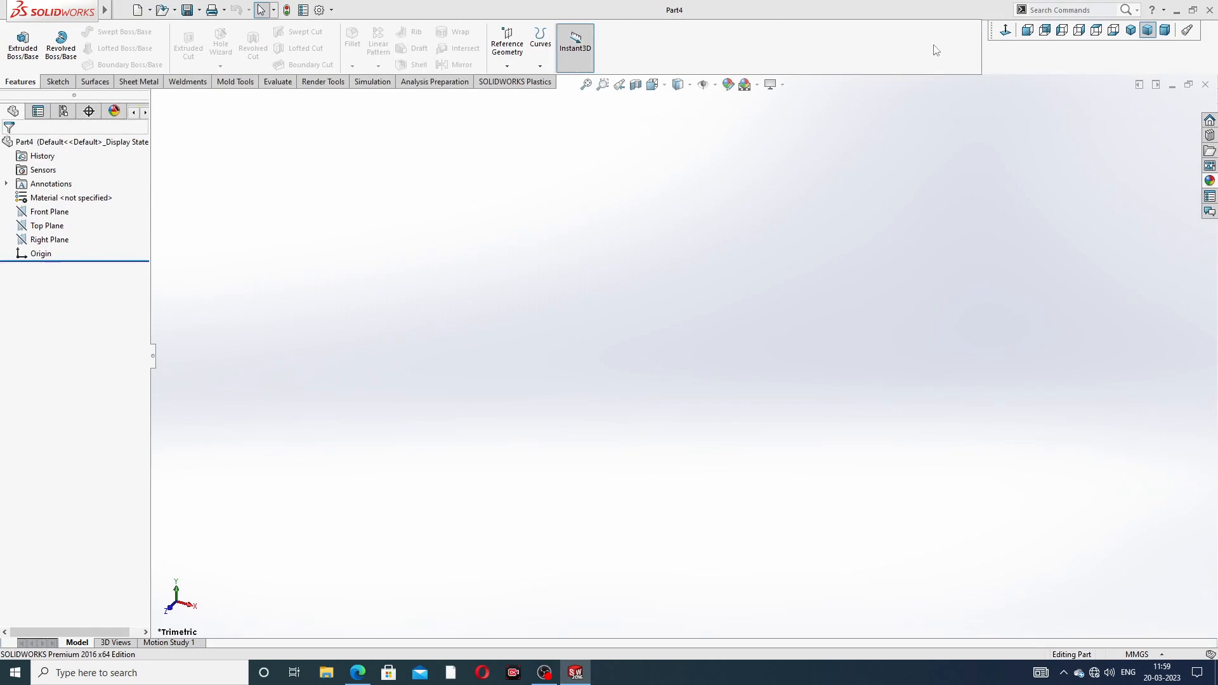
Change the new part's scene to a plain white background
click(758, 85)
click(784, 31)
click(654, 84)
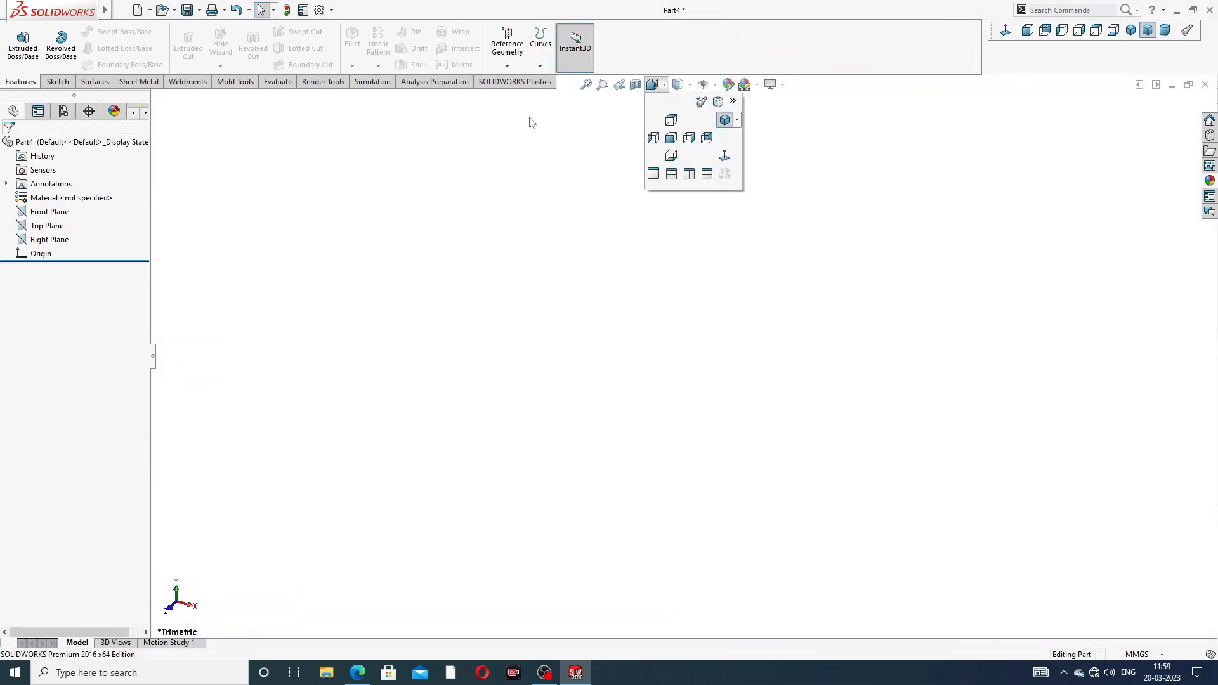
click(433, 179)
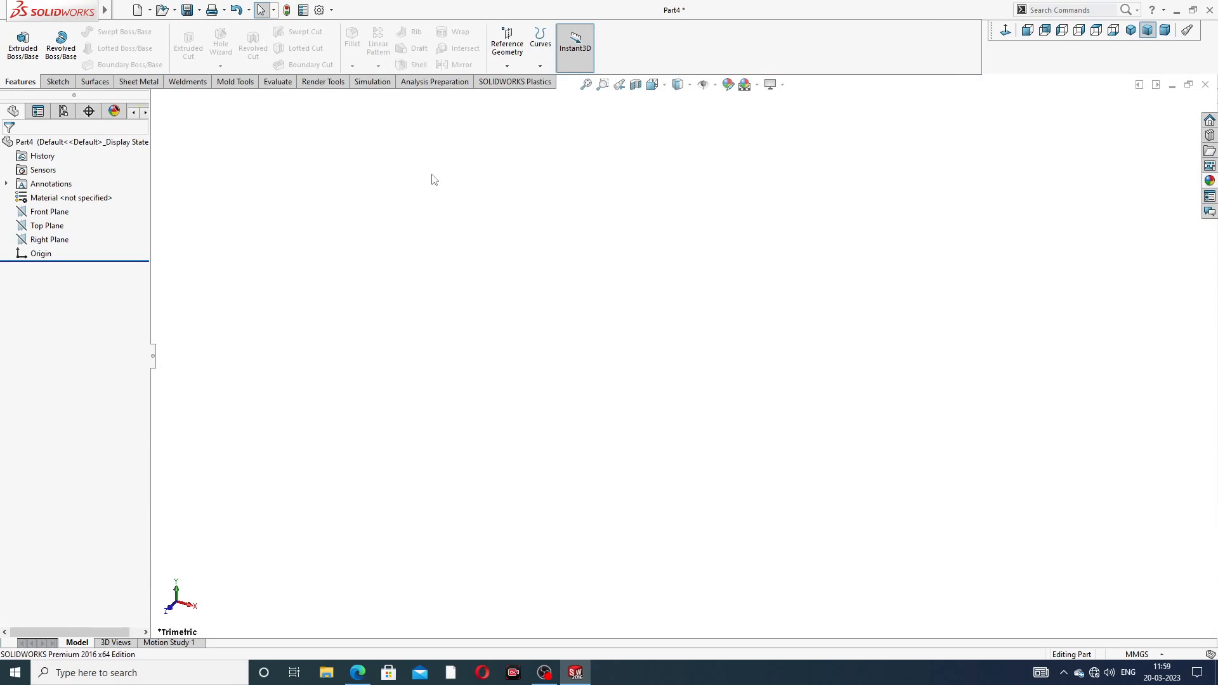
Set both the shaded and the wireframe image quality to their highest resolution in the document properties
click(321, 11)
click(422, 124)
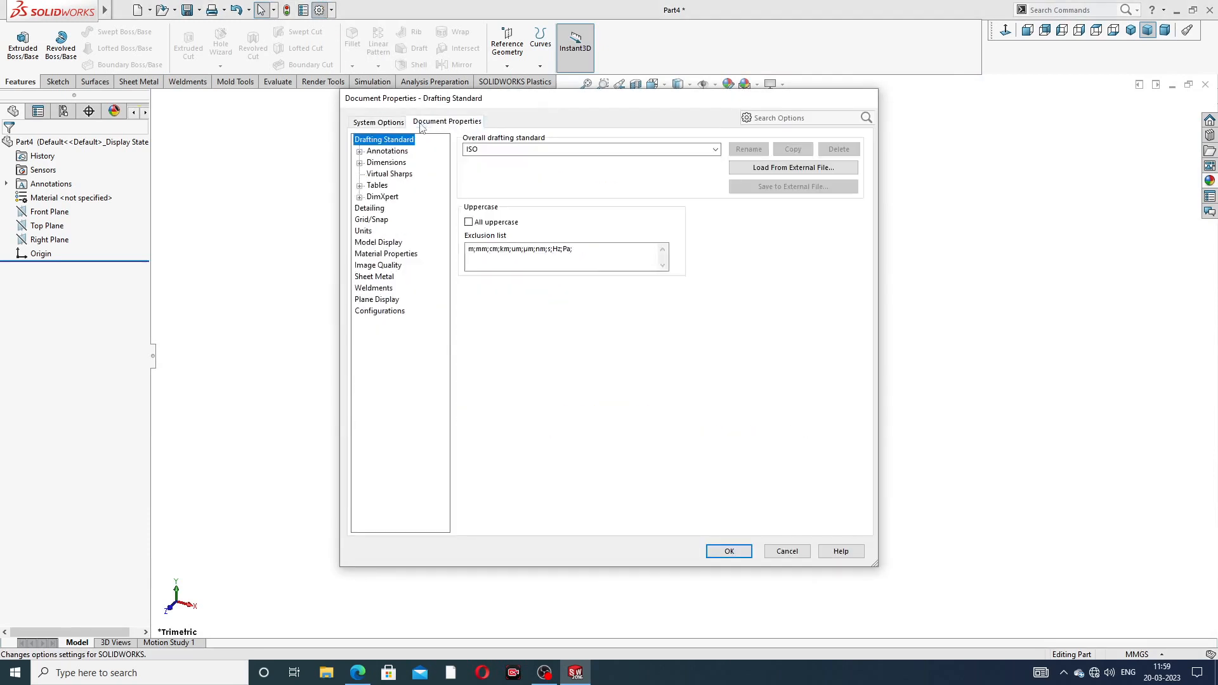
click(379, 269)
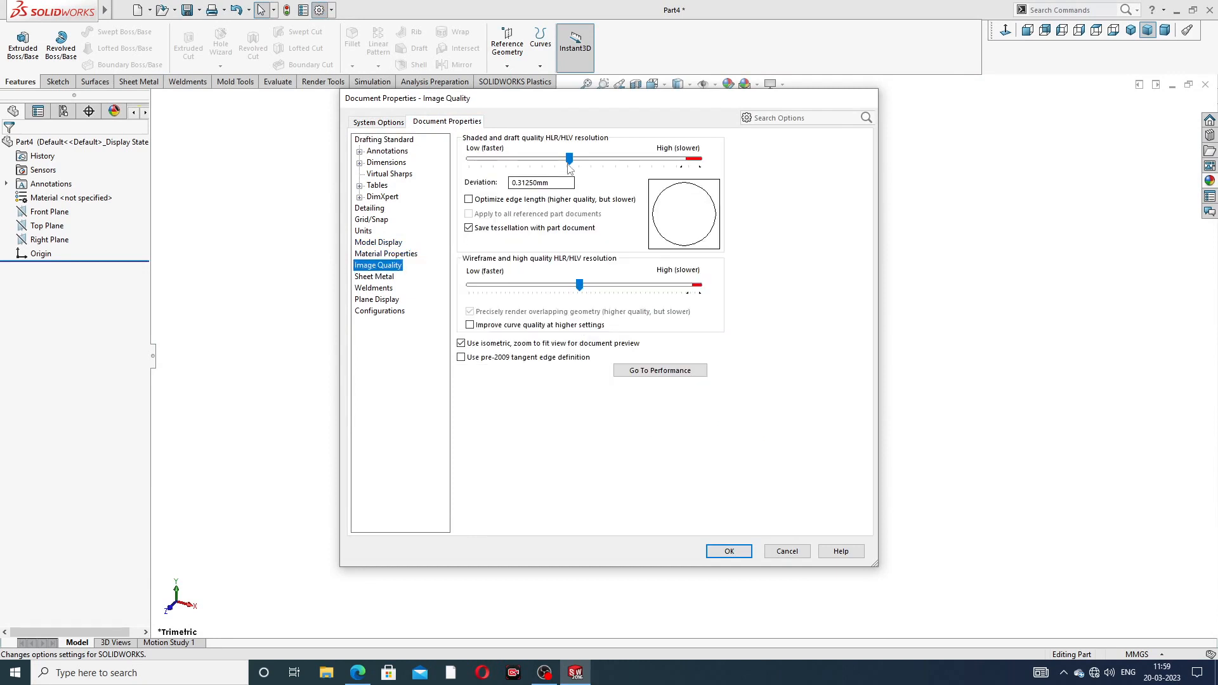
drag(569, 160, 705, 170)
drag(579, 285, 731, 311)
click(729, 552)
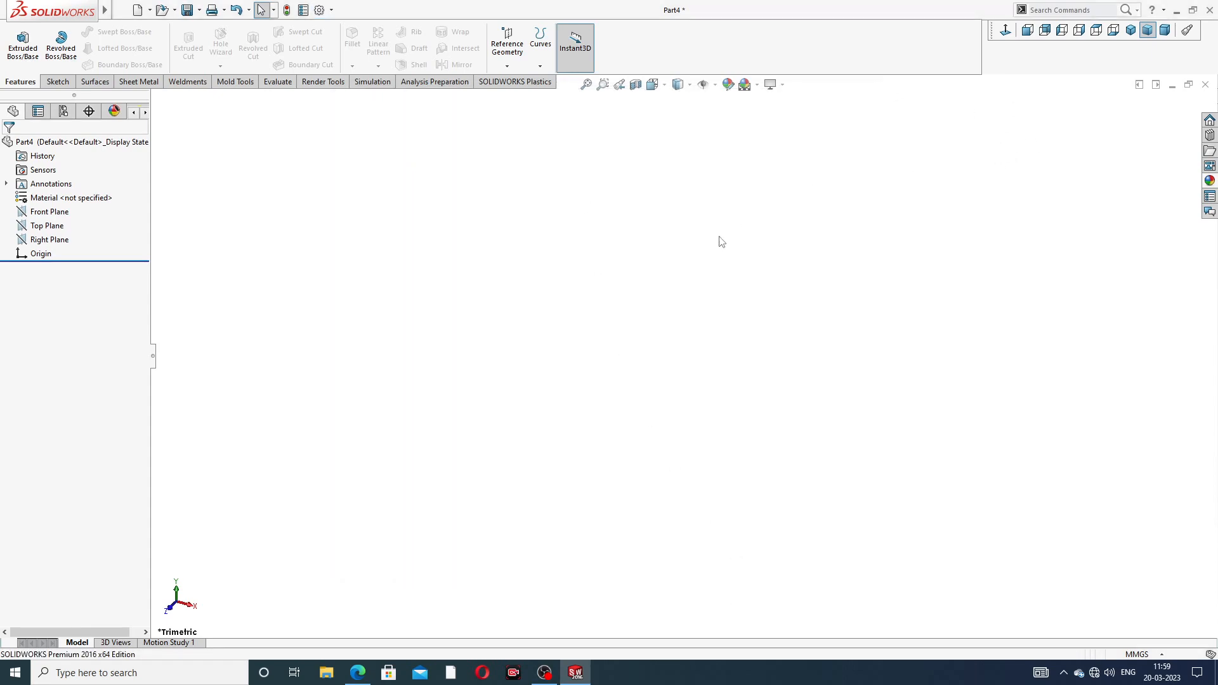
Check the flange bolt PDF drawing and sketch a six-sided polygon on the Front Plane, centred on the origin, about 68 mm from centre to corner
click(358, 674)
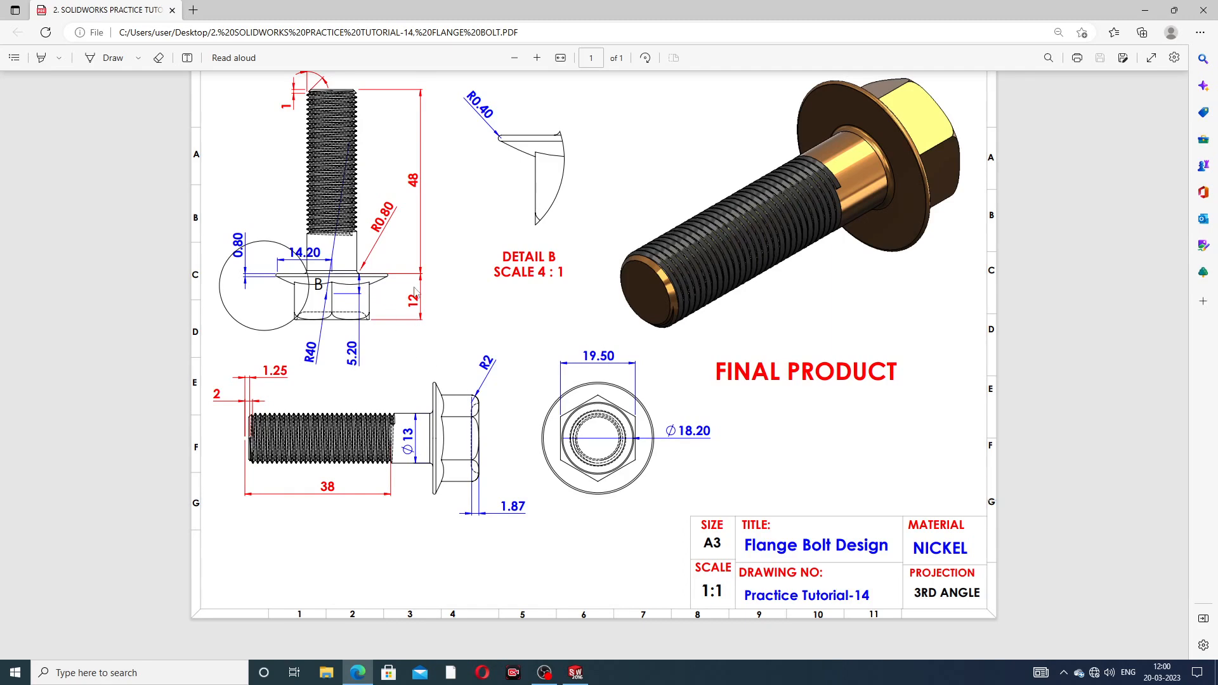
click(359, 672)
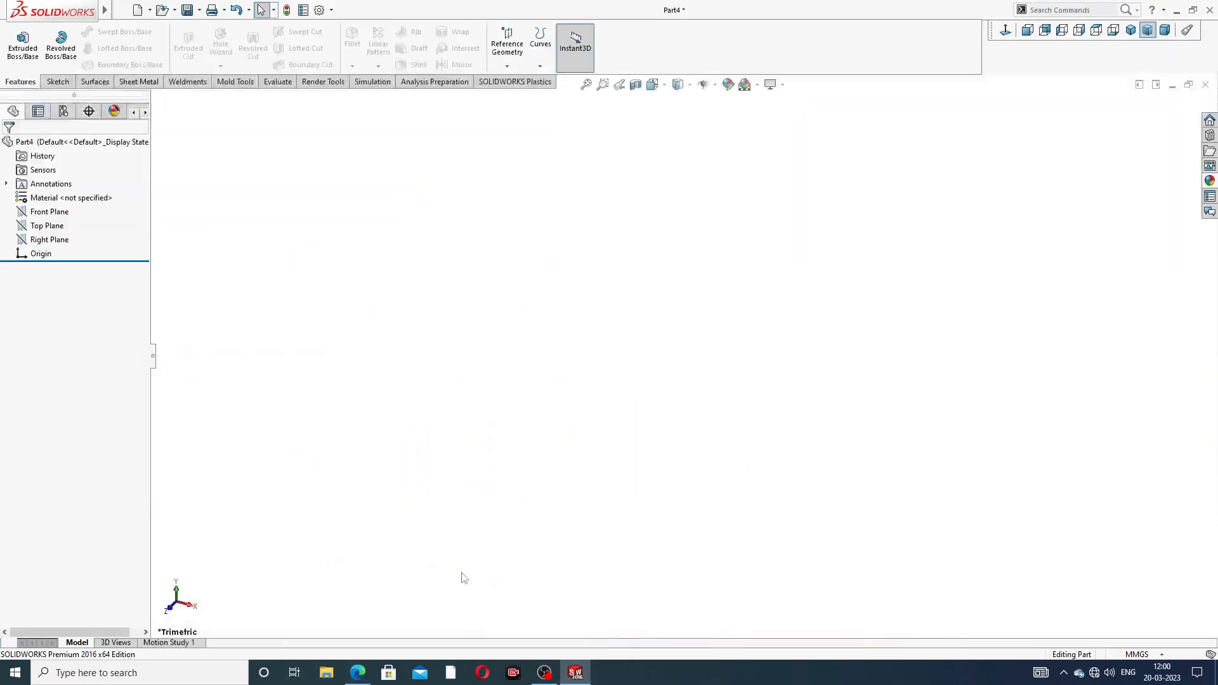
click(66, 215)
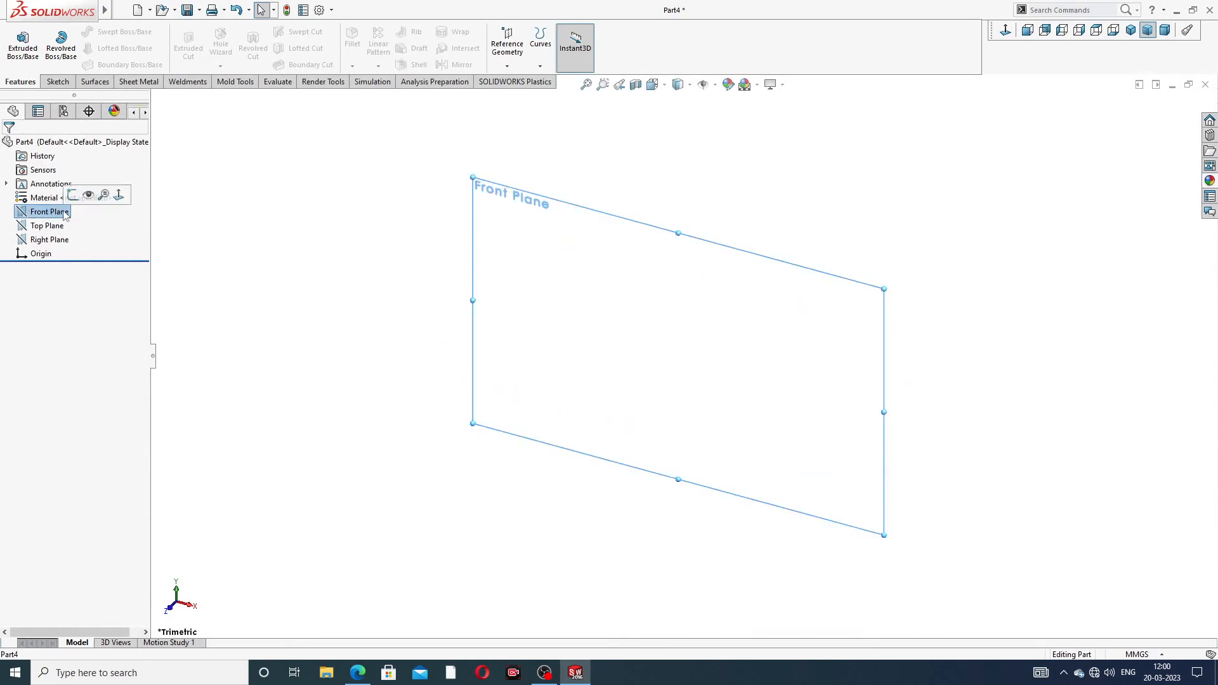
click(72, 196)
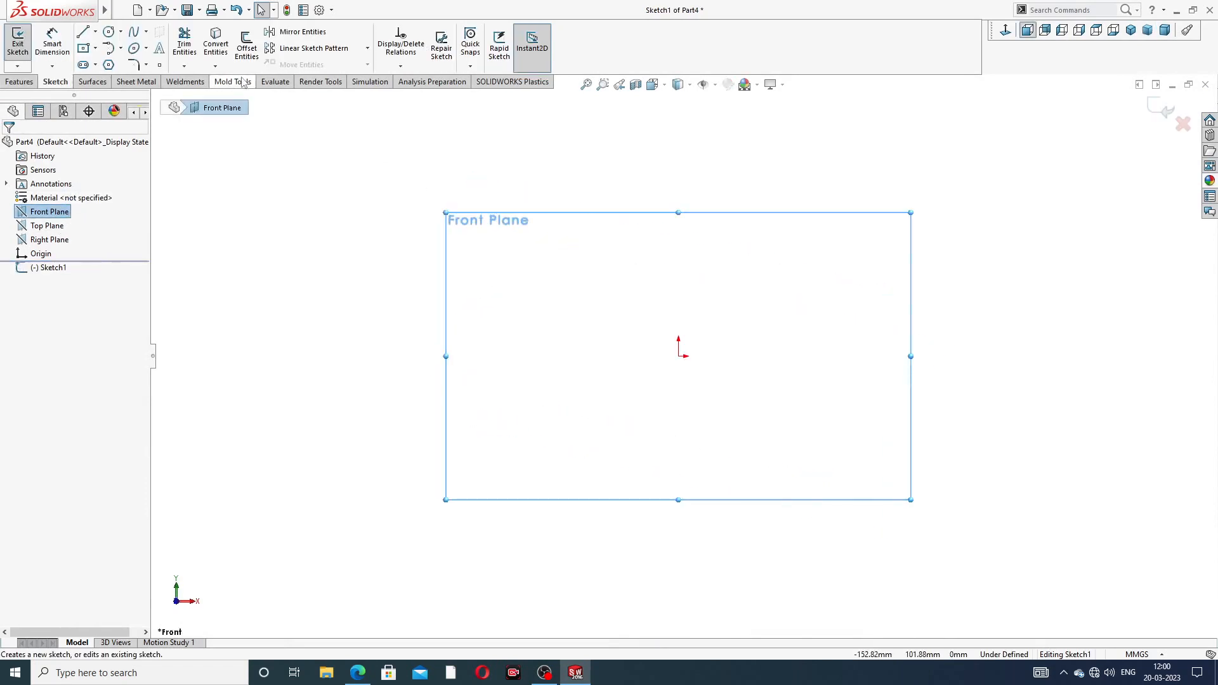
click(109, 65)
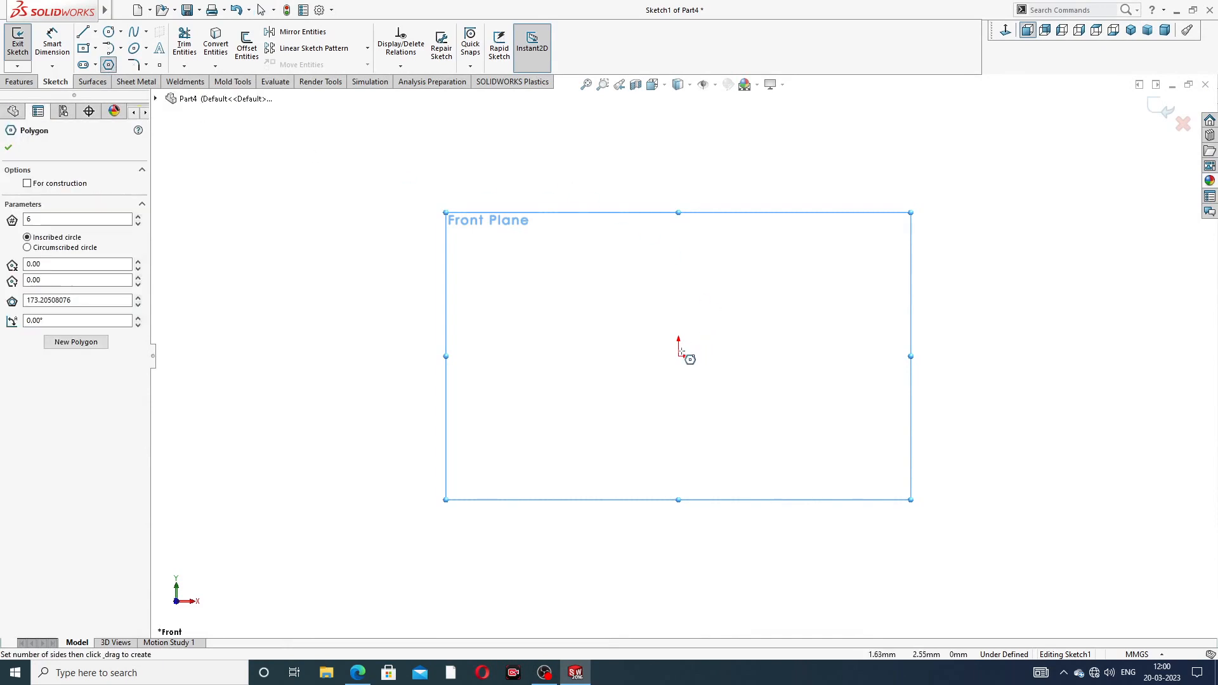
click(679, 356)
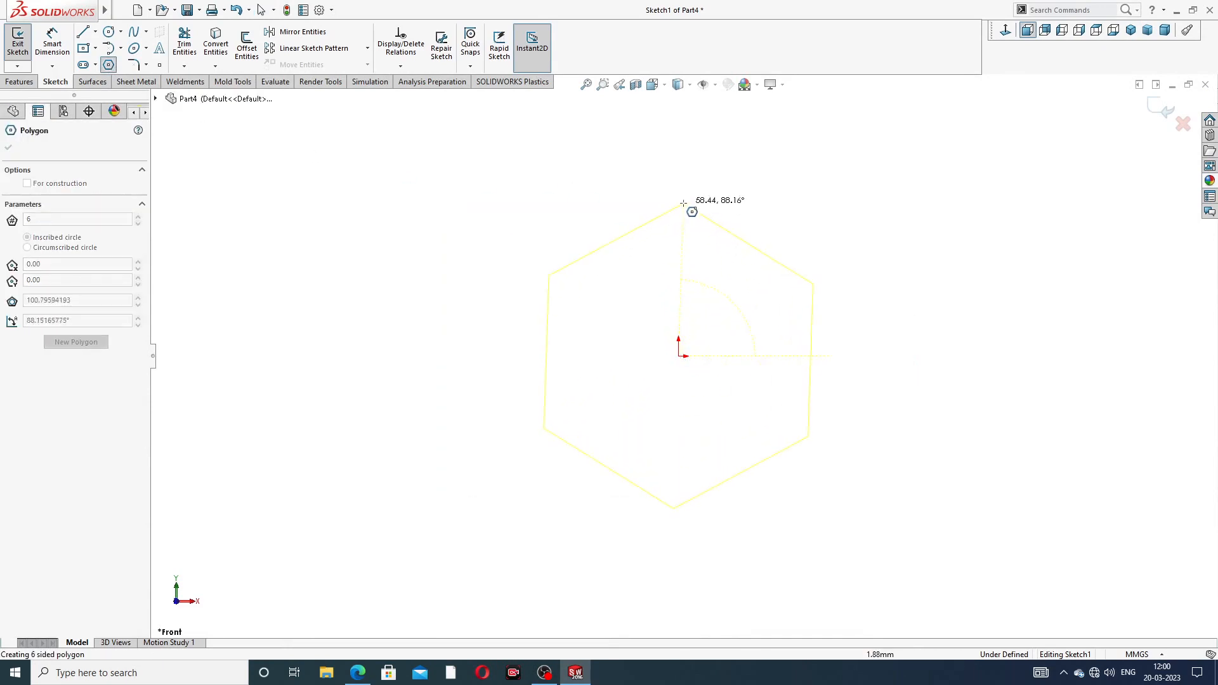
click(684, 203)
right_click(824, 183)
click(825, 184)
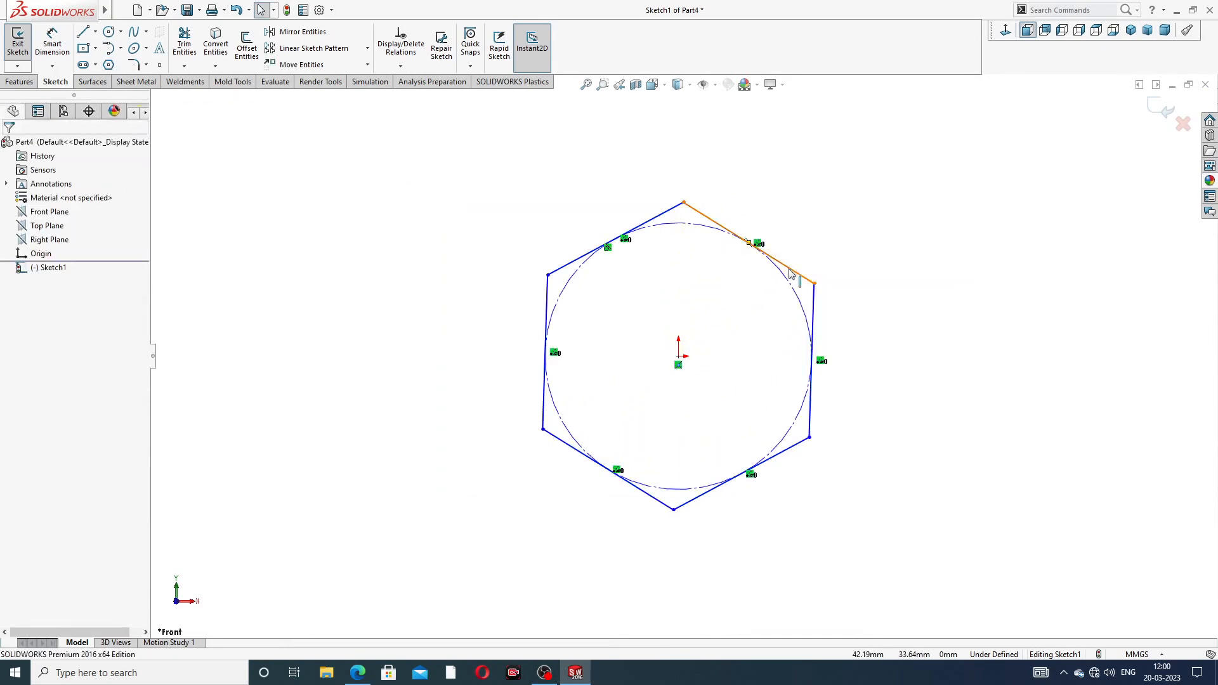
Add a vertical relation to one side edge of the hexagon
scroll(799, 266, down, 2)
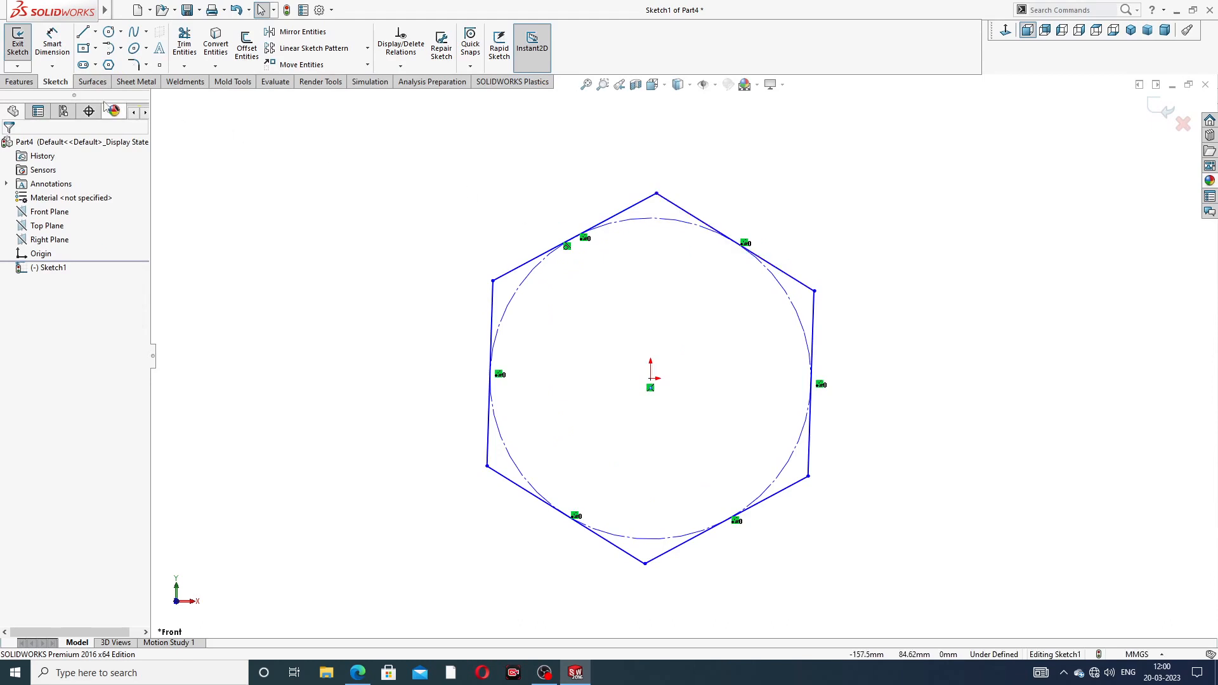
click(493, 308)
click(541, 247)
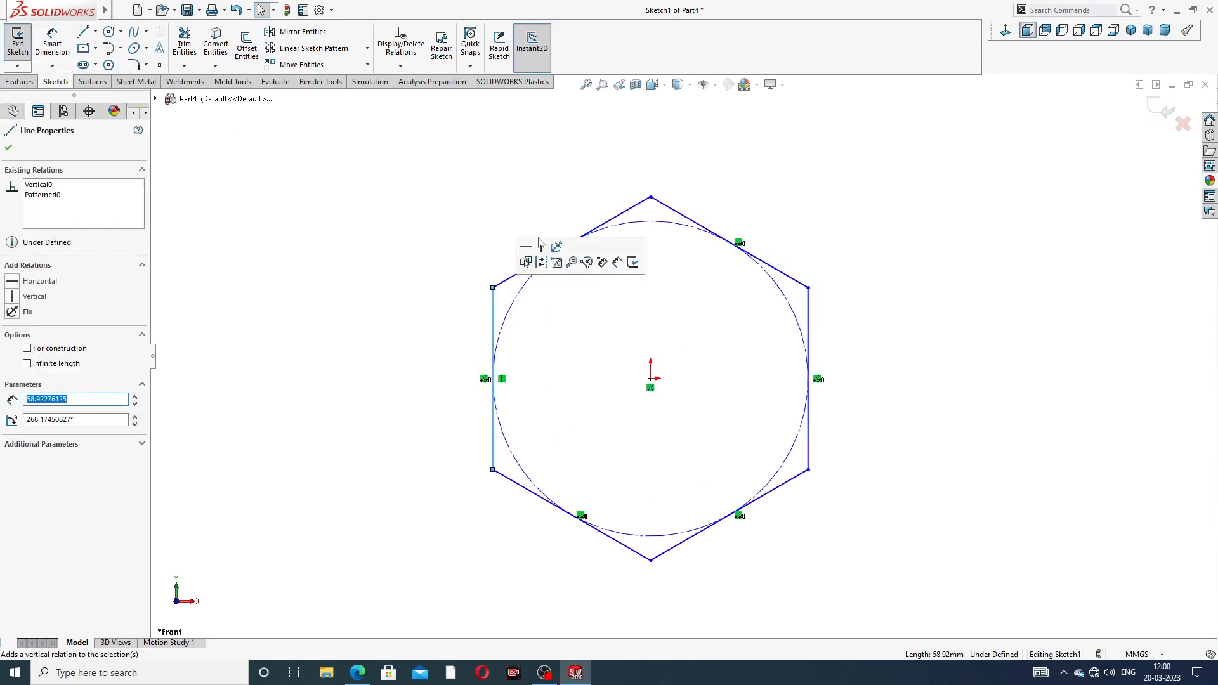
key(Escape)
Dimension the distance between the hexagon's two vertical sides as 19.5 mm
click(52, 43)
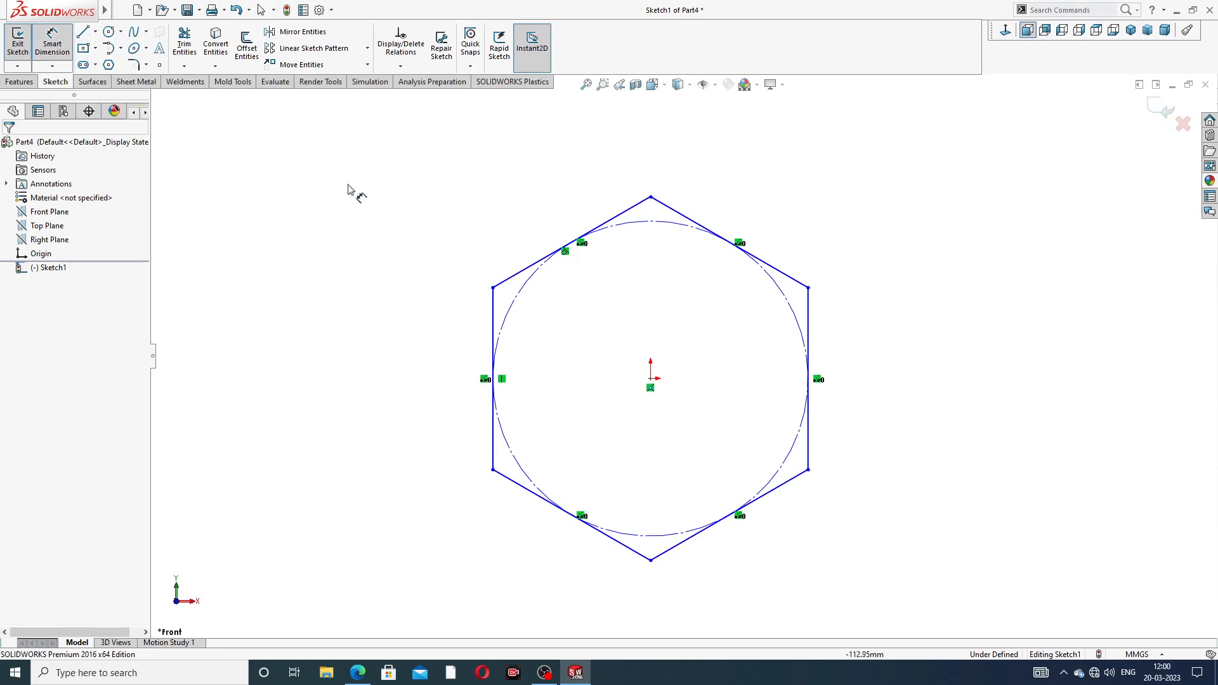
click(495, 323)
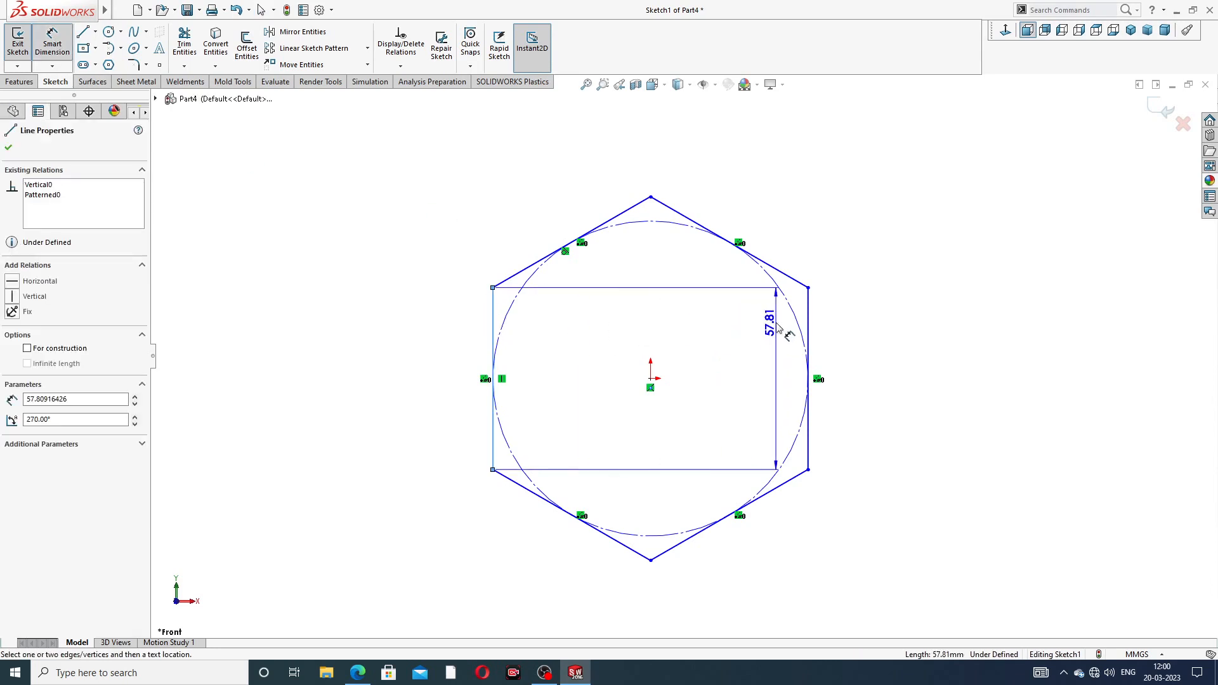
click(809, 308)
click(668, 190)
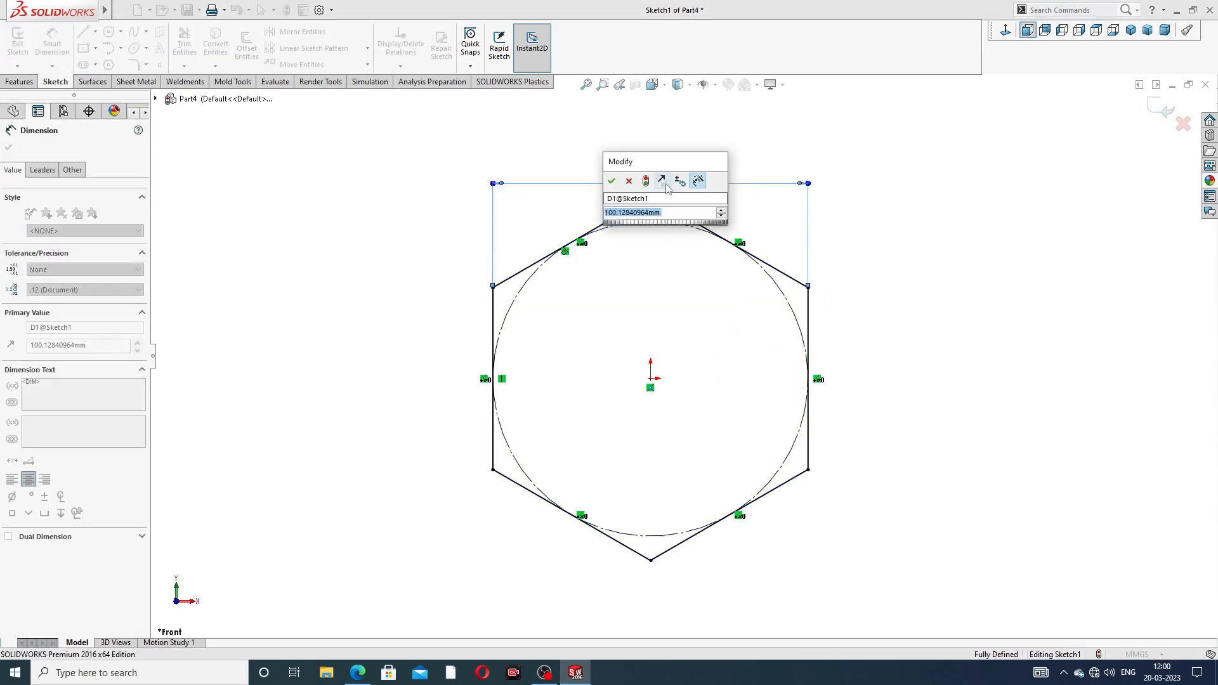
text(19.5)
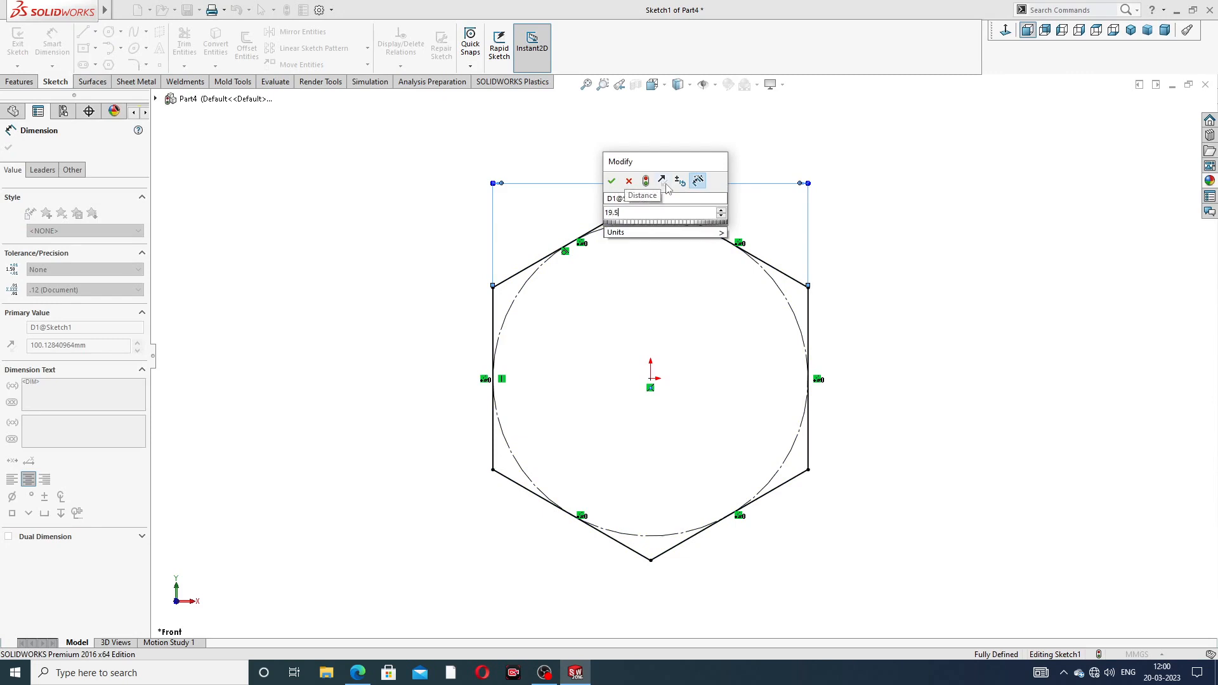
key(Return)
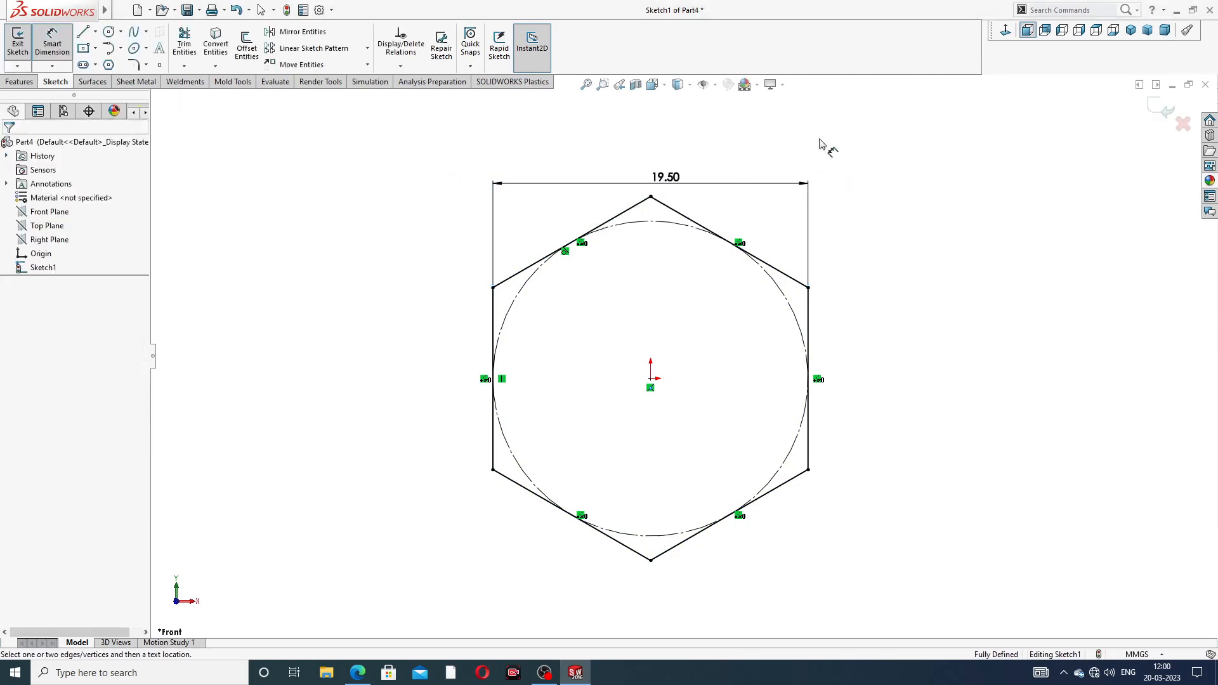
right_click(864, 198)
click(914, 189)
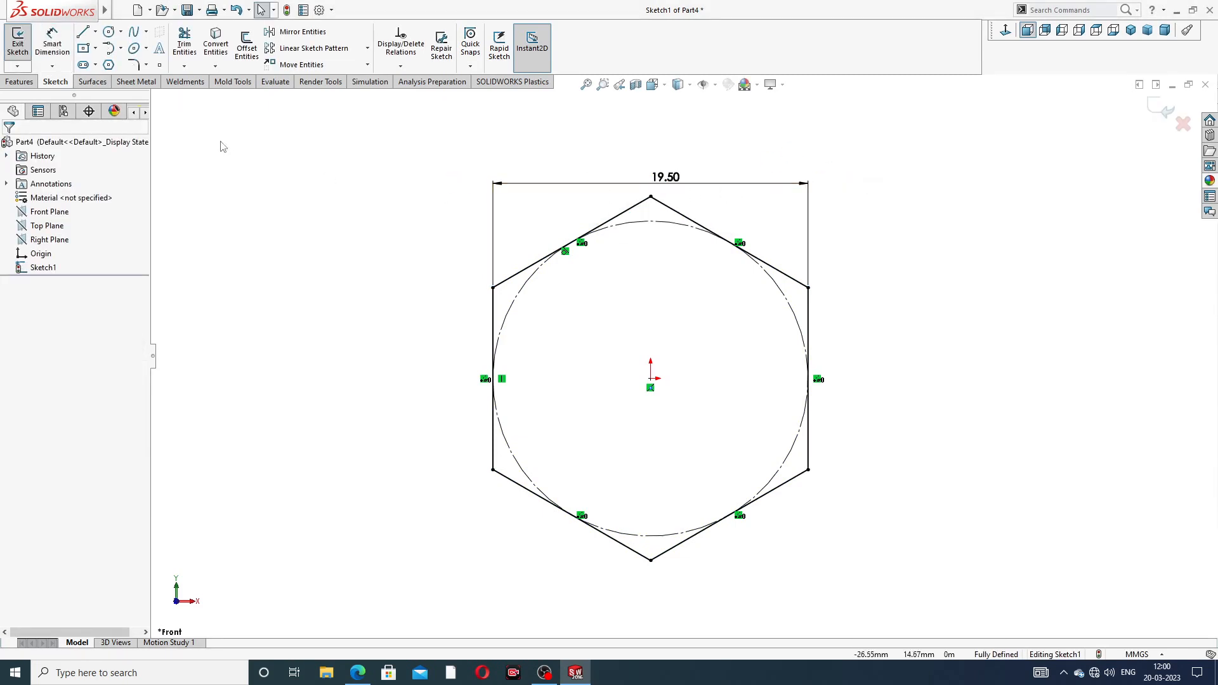
Extrude the hexagon sketch to a blind depth of 12 mm to form the bolt head
click(28, 79)
click(23, 43)
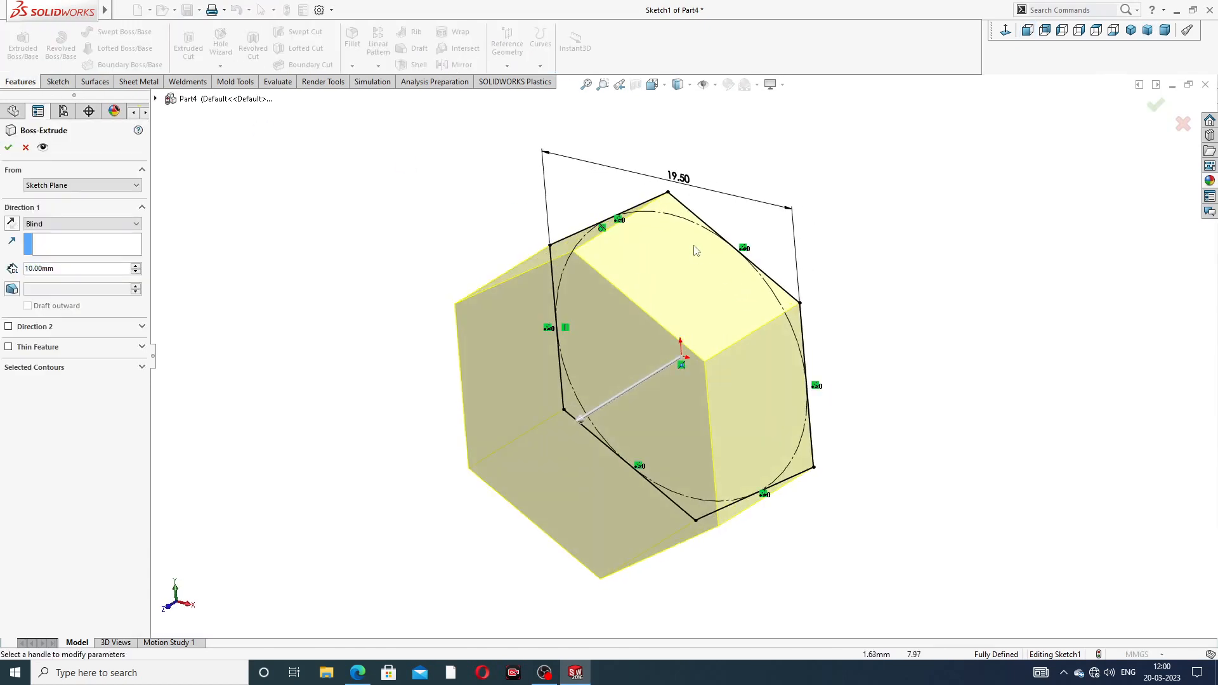
double_click(62, 269)
text(12)
key(Return)
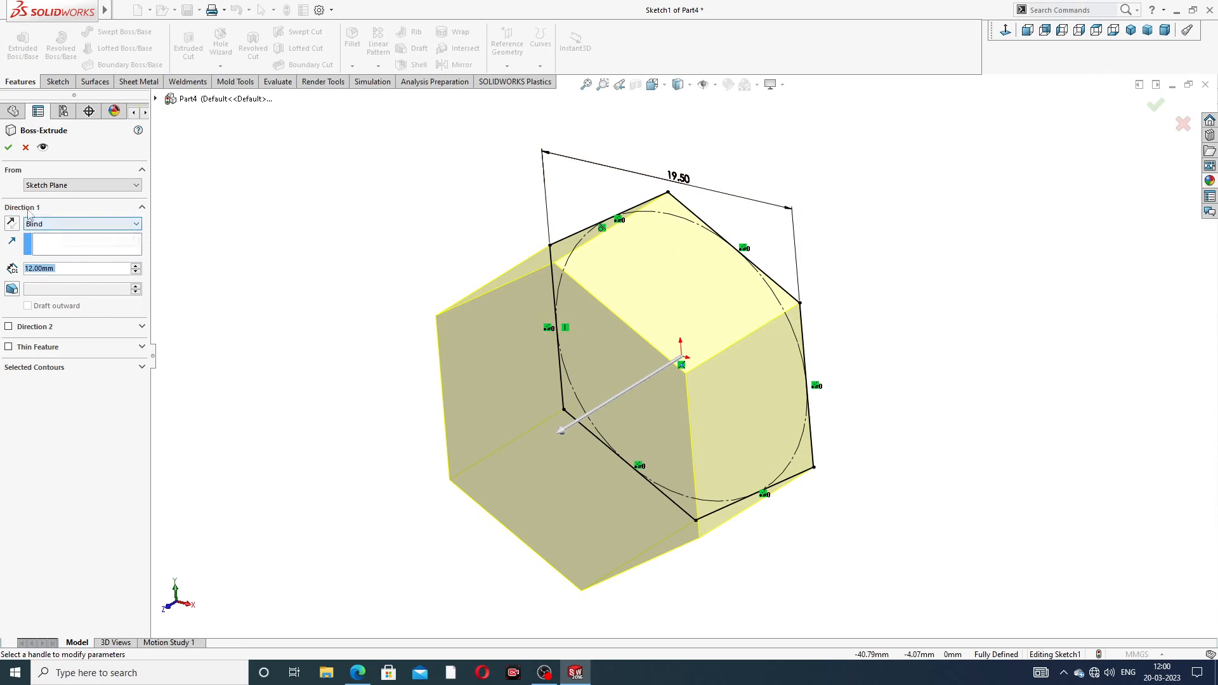
click(8, 147)
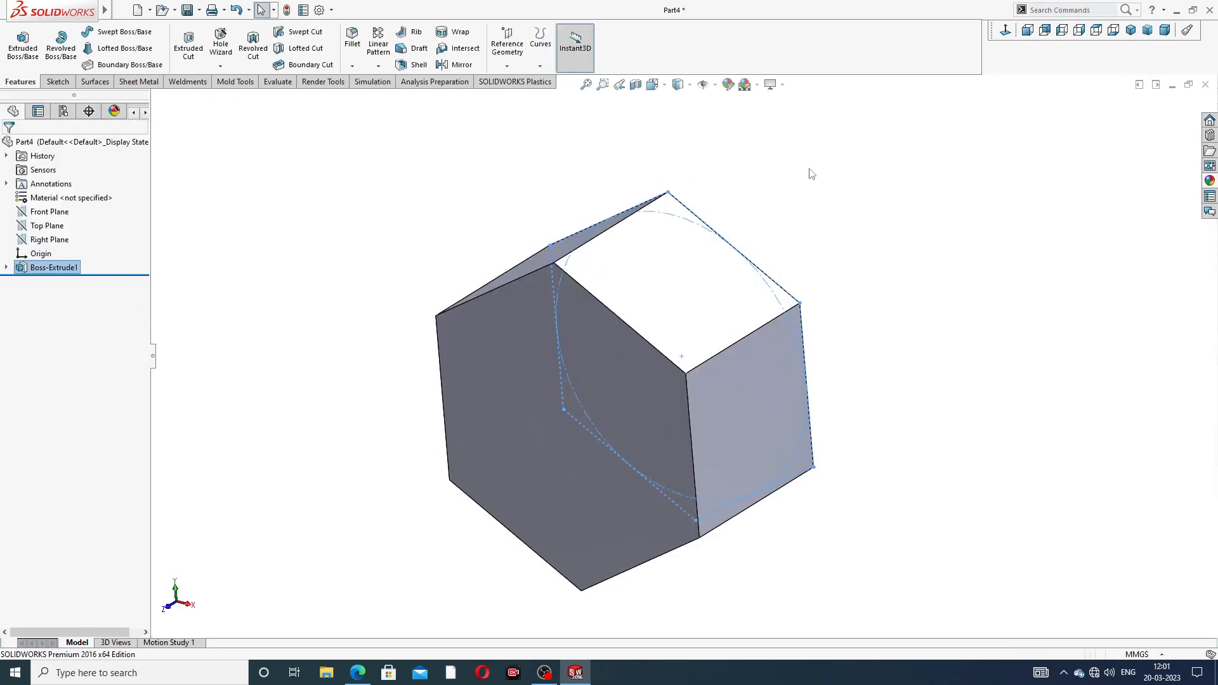
click(805, 269)
Start a sketch on the head's back face and draw a circle about 13.4 mm in diameter centred on the origin
mouse_move(805, 270)
middle_down()
mouse_move(779, 250)
mouse_move(679, 241)
middle_up()
click(728, 305)
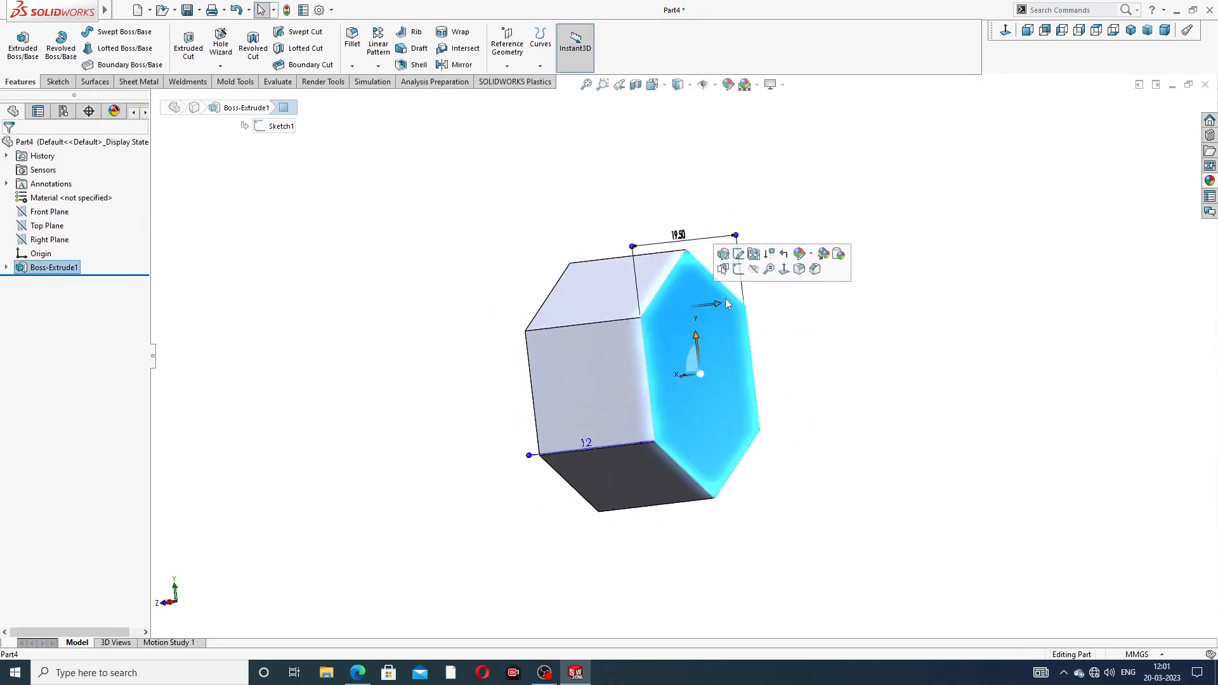
click(739, 269)
click(1004, 31)
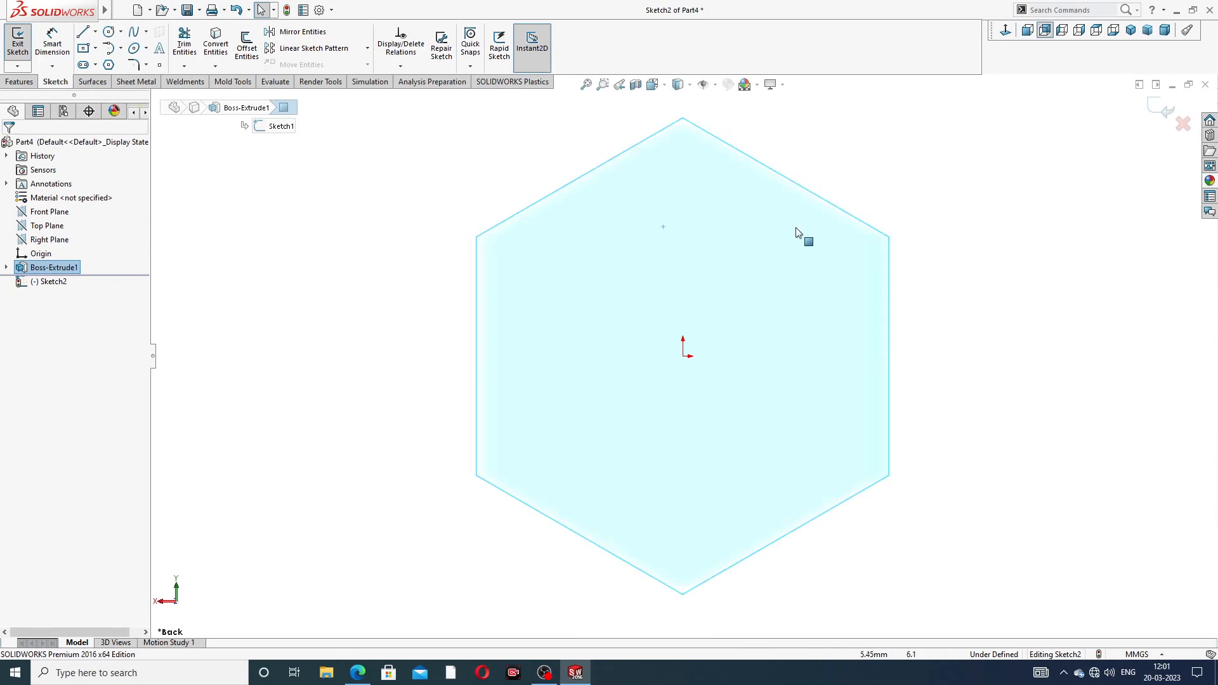
click(110, 33)
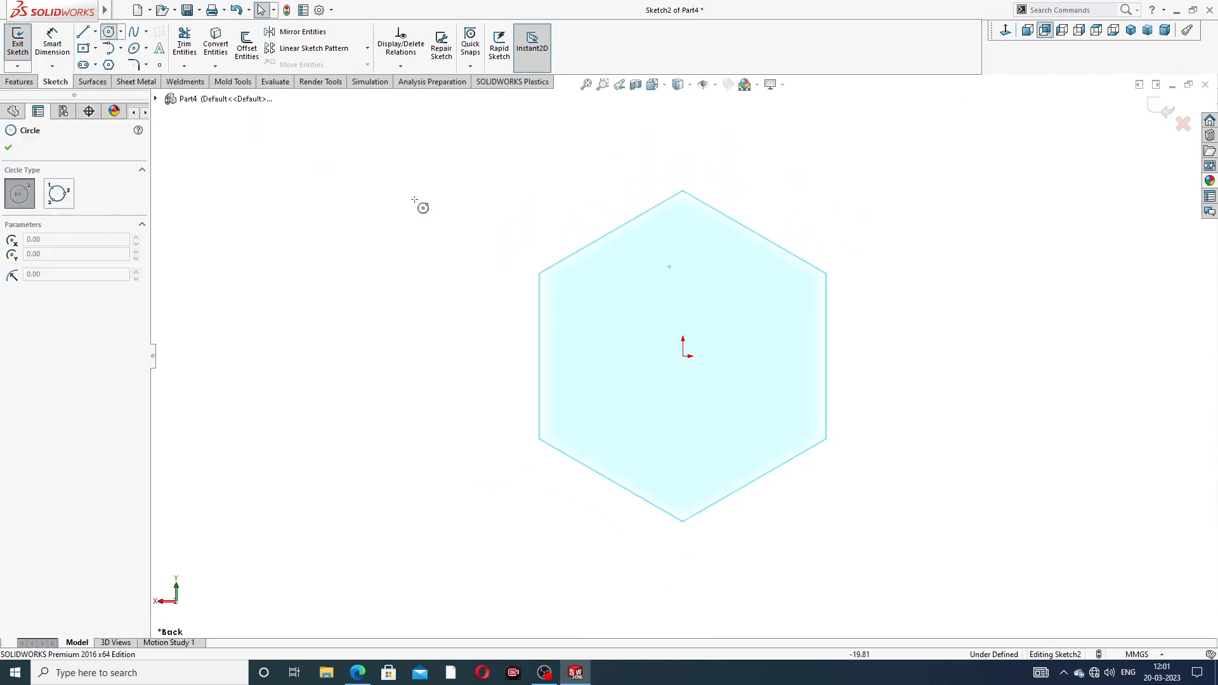
click(684, 356)
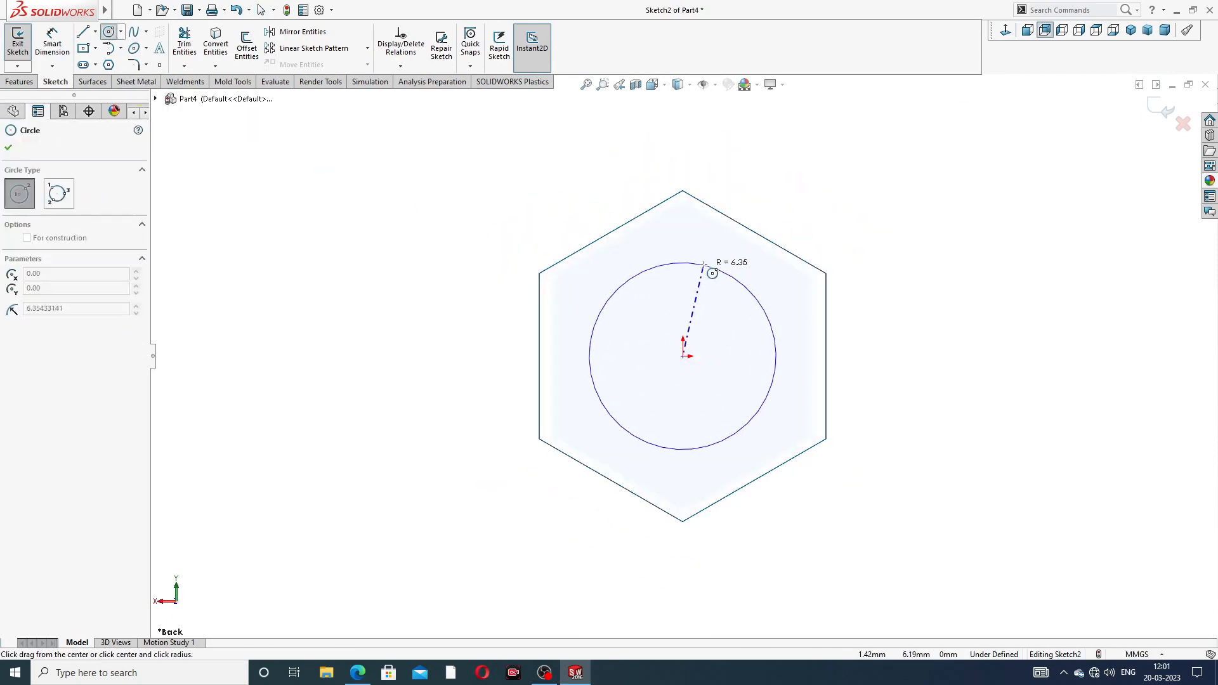
click(722, 260)
right_click(771, 202)
click(798, 210)
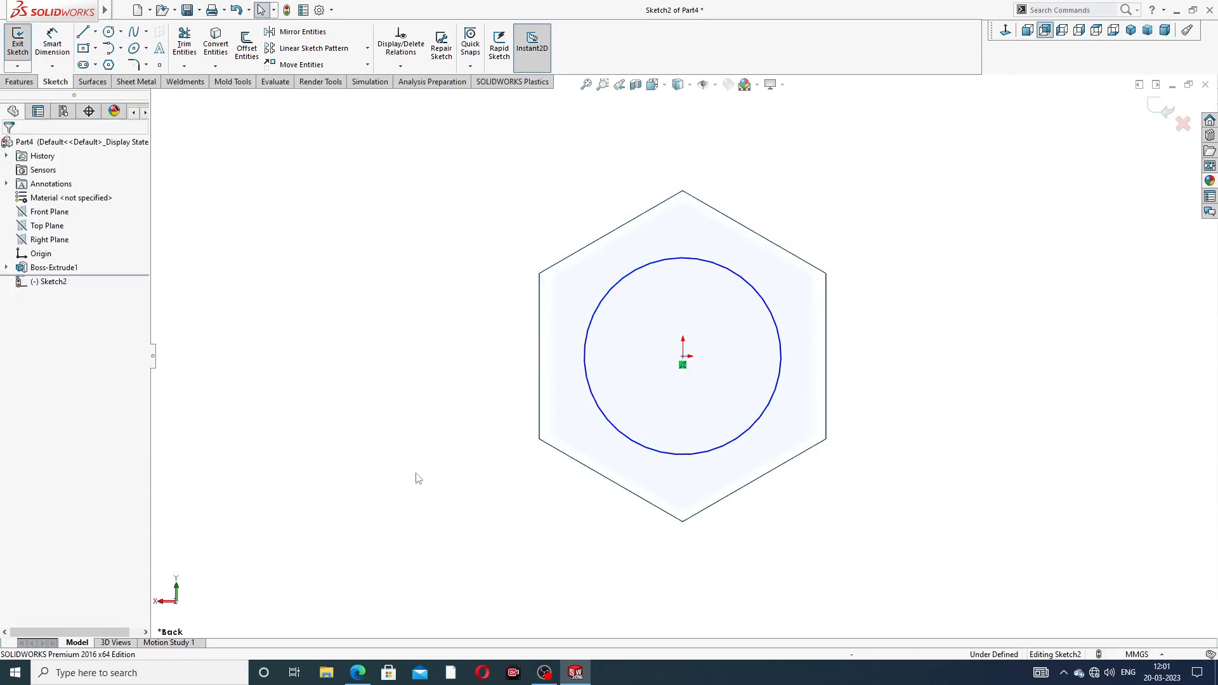
Check the shank diameter in the PDF drawing and dimension the circle on the head's face to 13 mm diameter
click(357, 673)
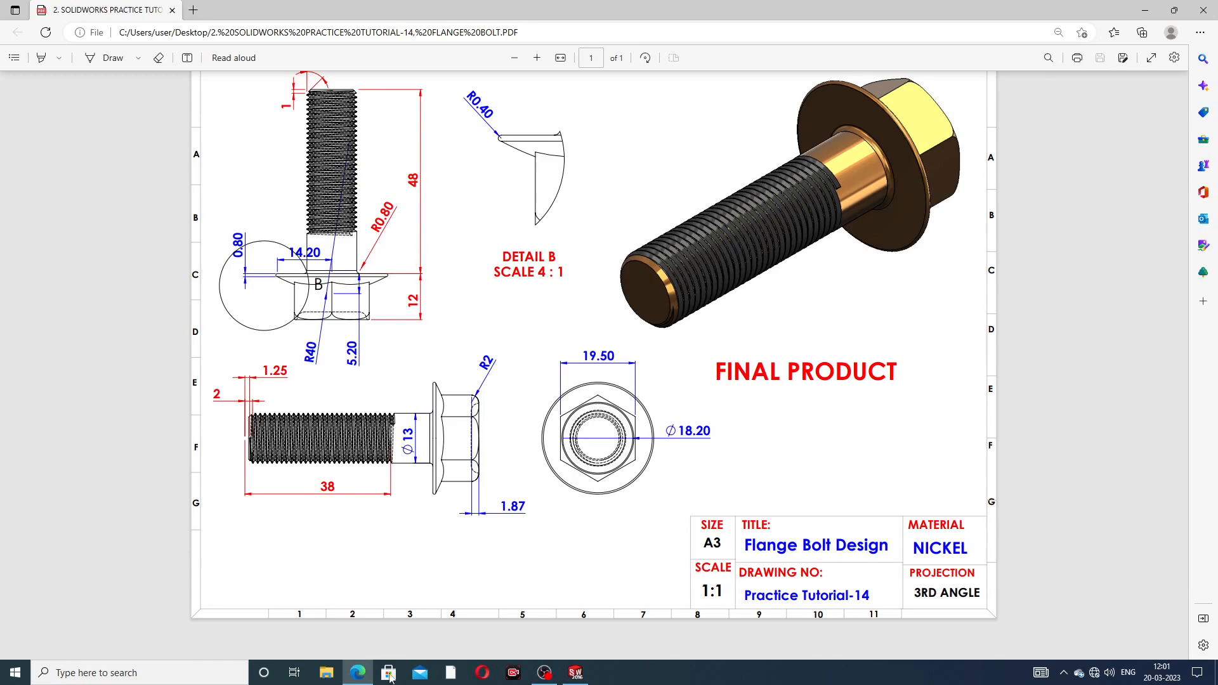
click(358, 673)
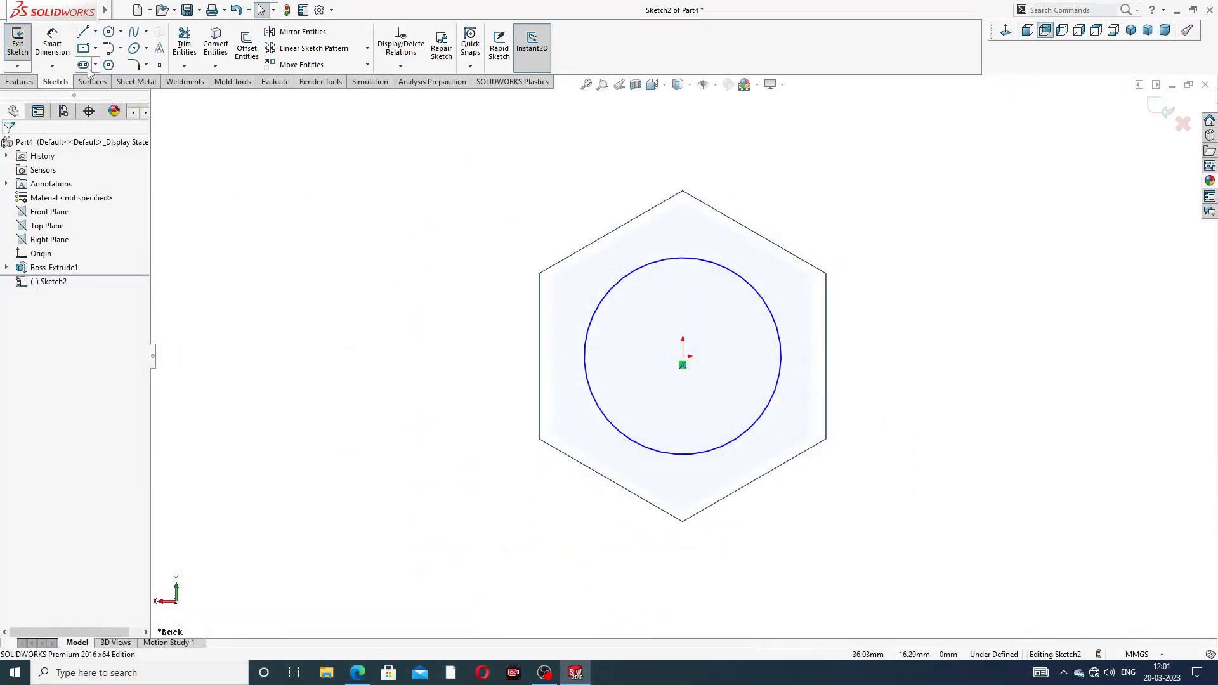
click(52, 43)
click(701, 260)
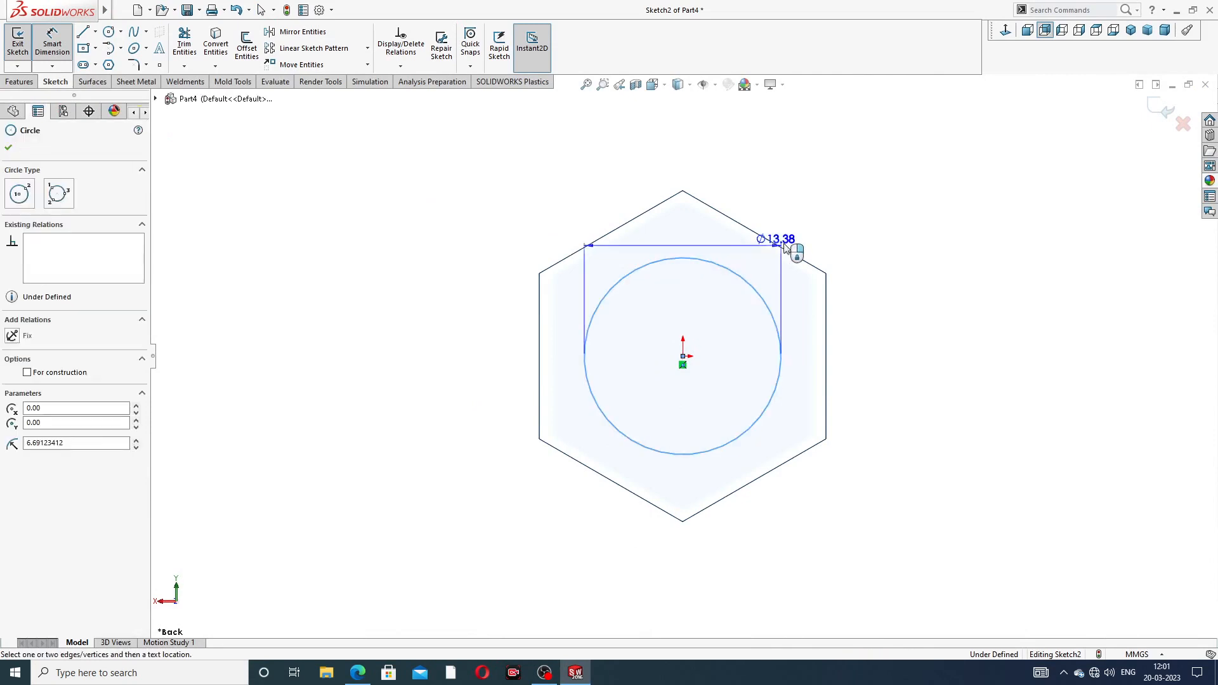
click(800, 216)
text(13)
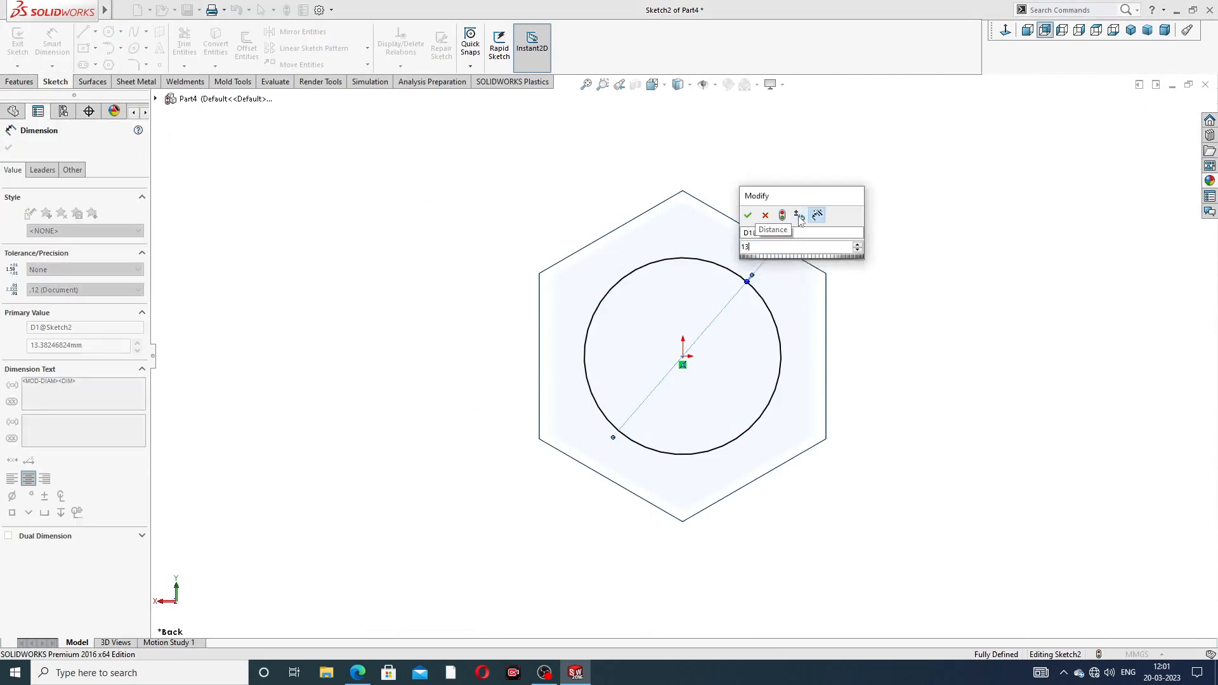
key(Return)
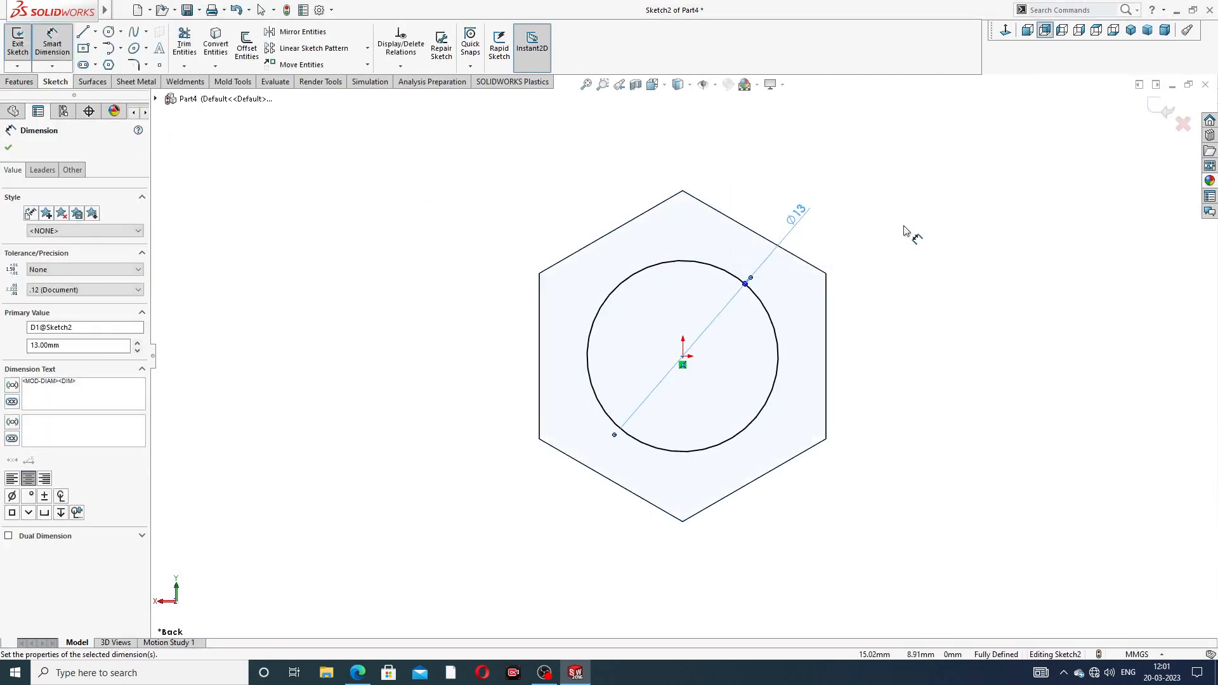
right_click(463, 221)
click(505, 190)
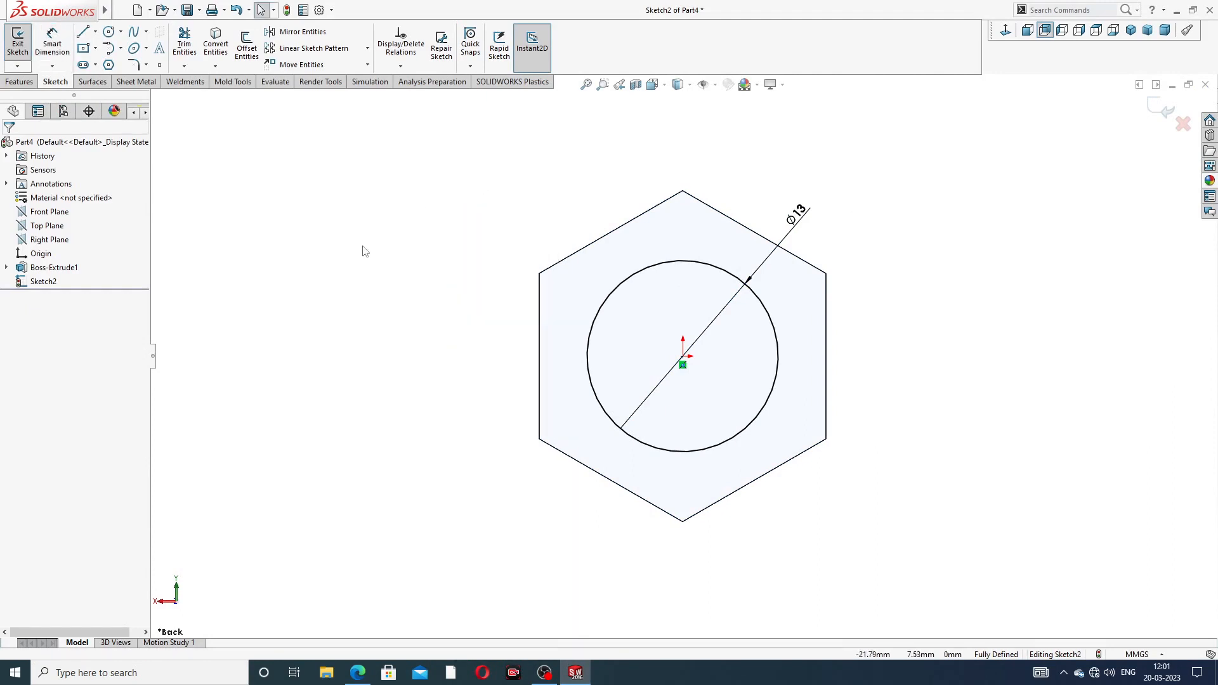
Extrude the 13 mm circle 48 mm away from the head, merged with it, to form the bolt shank
middle_drag(364, 251, 474, 256)
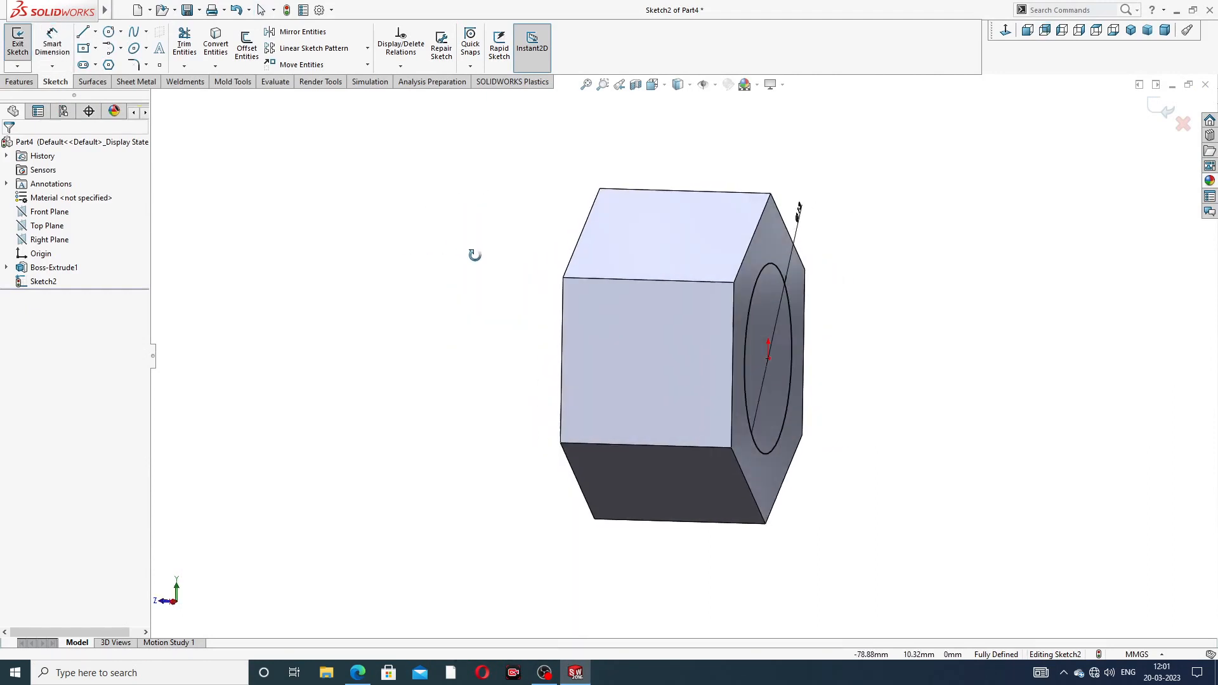
click(20, 81)
click(32, 50)
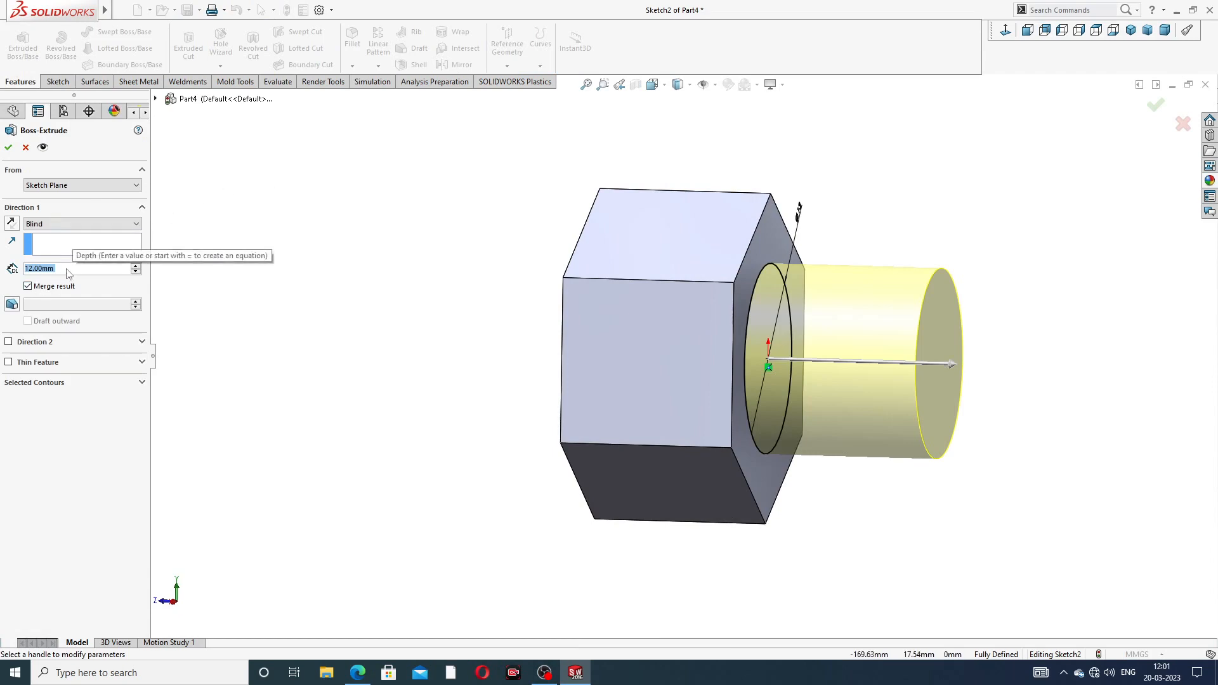
text(48)
key(Return)
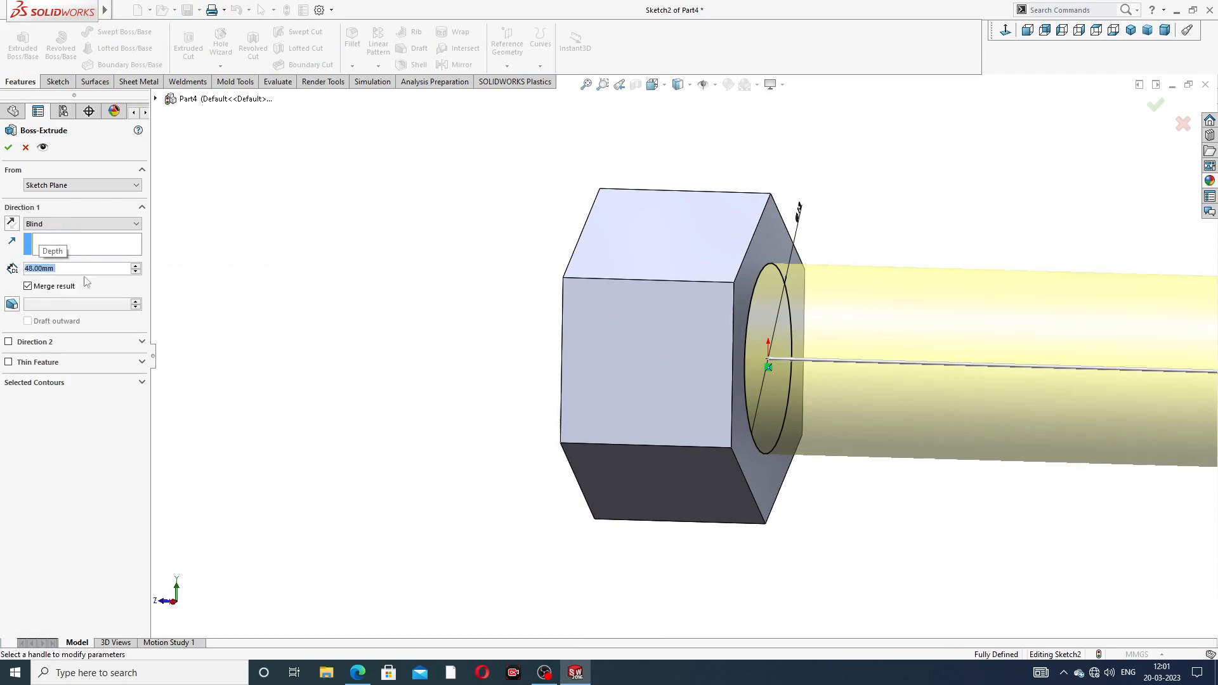
scroll(625, 314, up, 5)
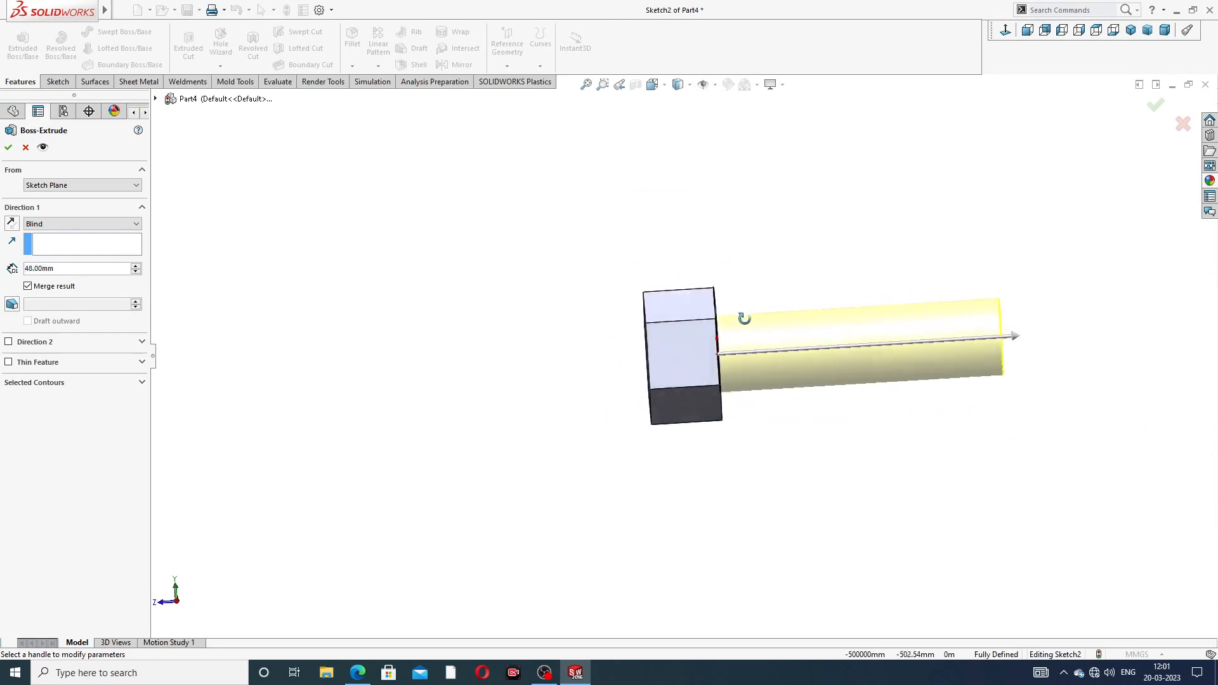
click(9, 148)
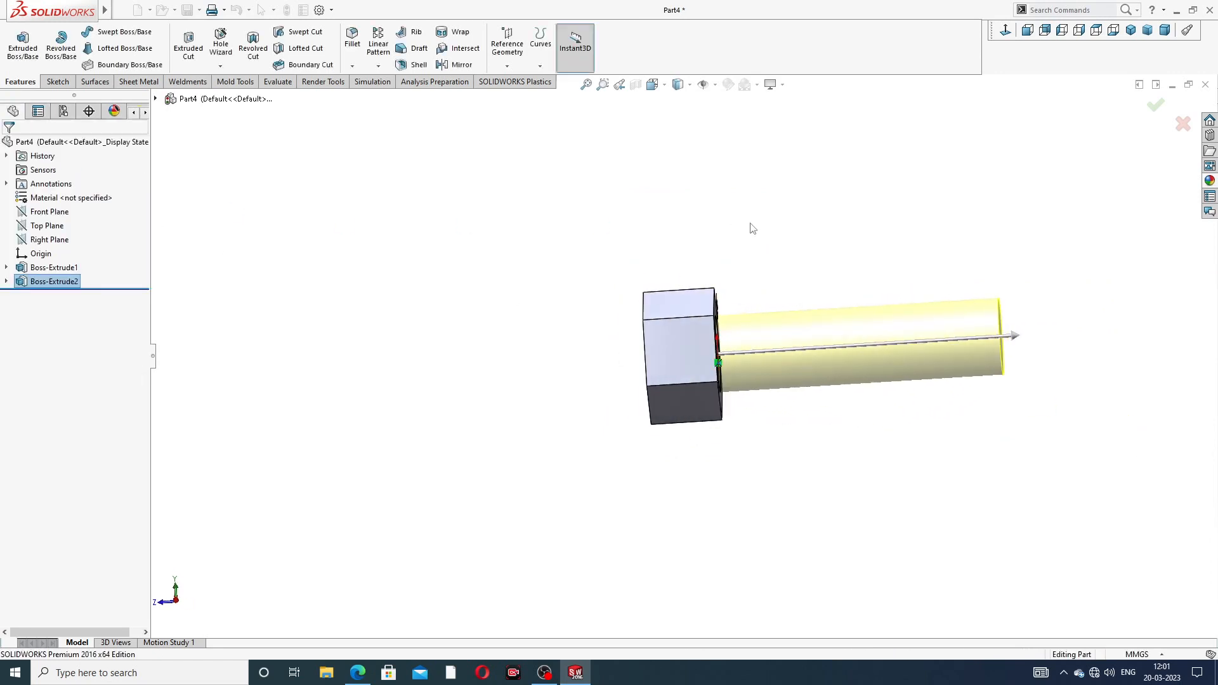
click(757, 230)
middle_drag(767, 361, 699, 336)
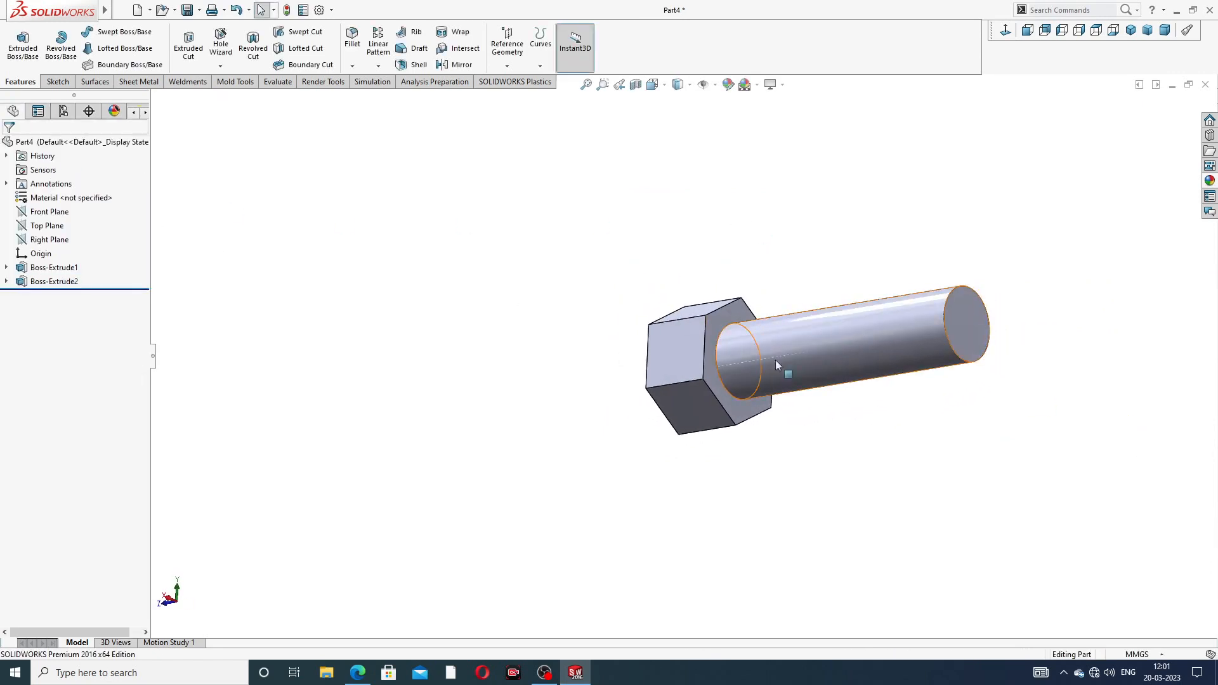
Check the fillet radius in the PDF drawing and fillet the edge where the shank meets the head with a 0.8 mm radius
scroll(787, 359, down, 2)
click(357, 672)
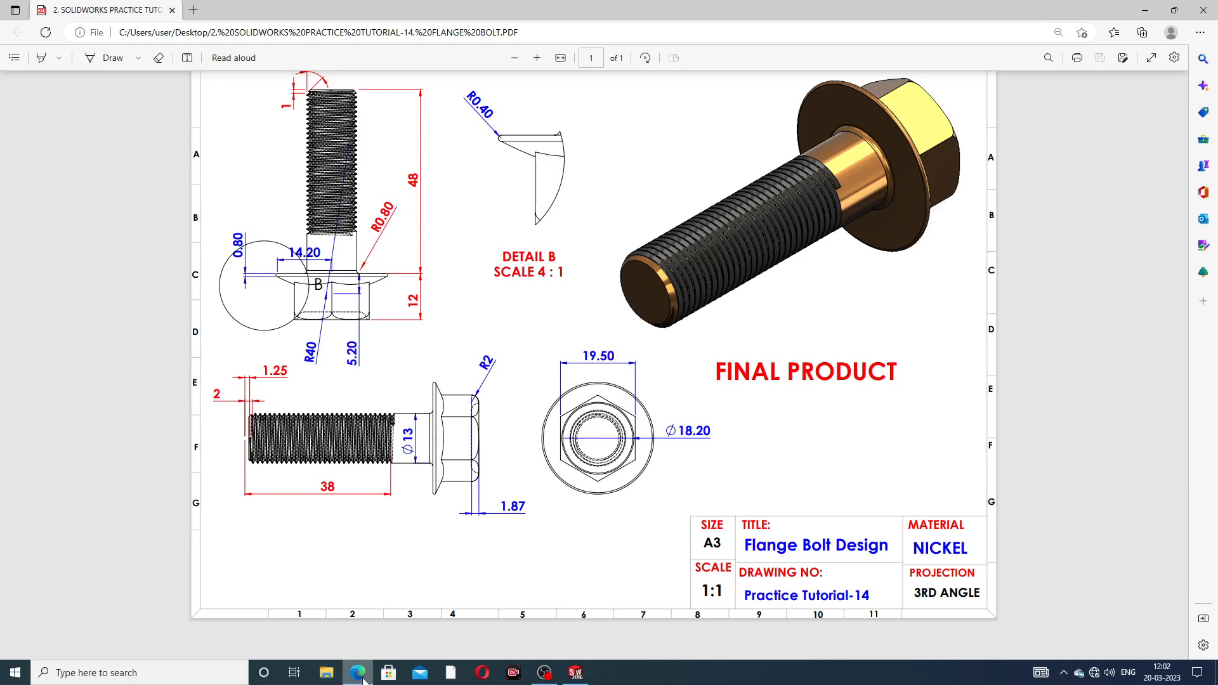
key(alt+Tab)
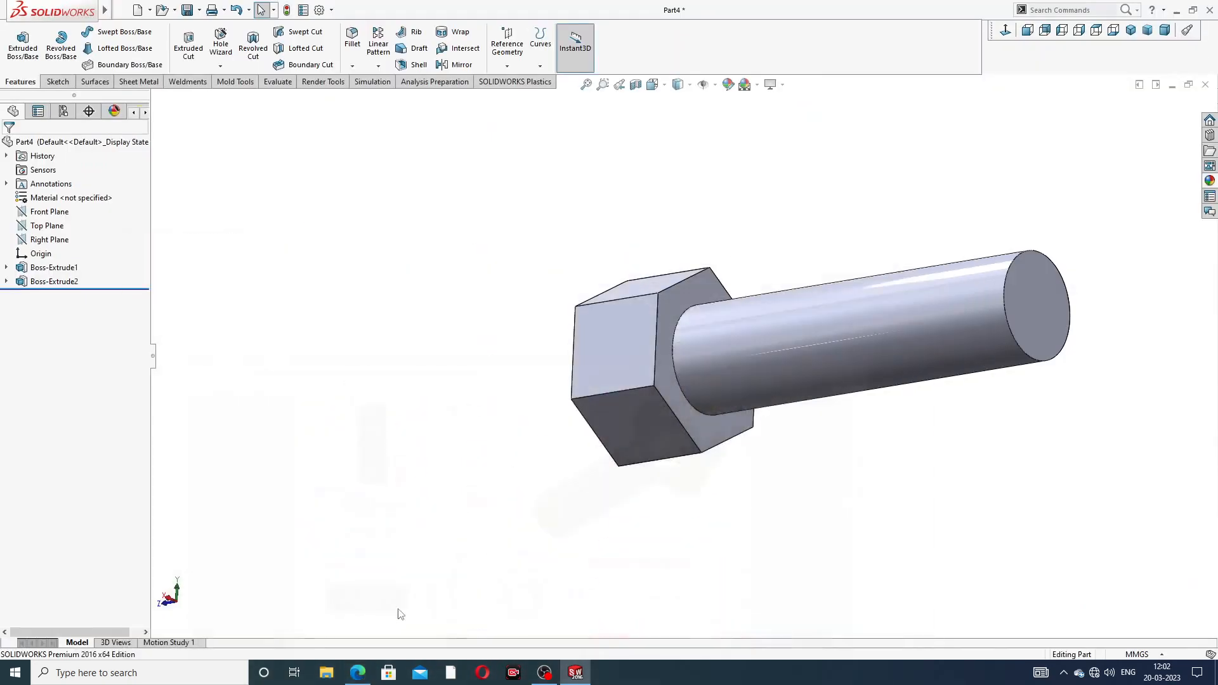
click(350, 44)
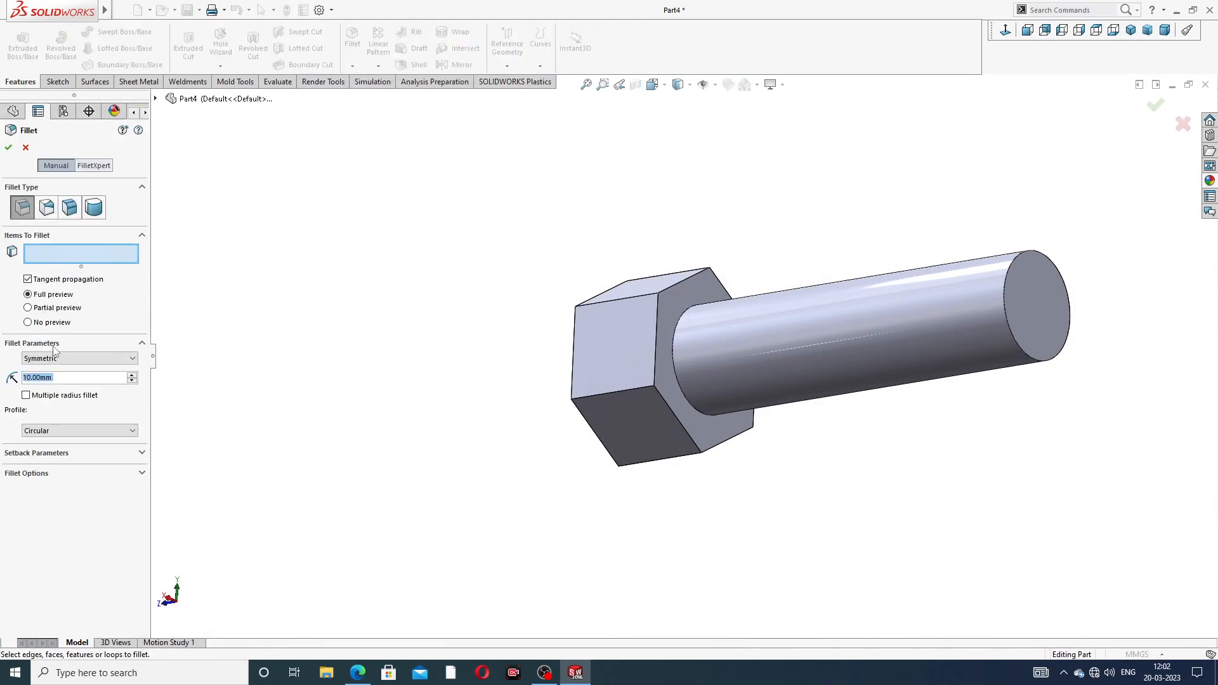
text(.8)
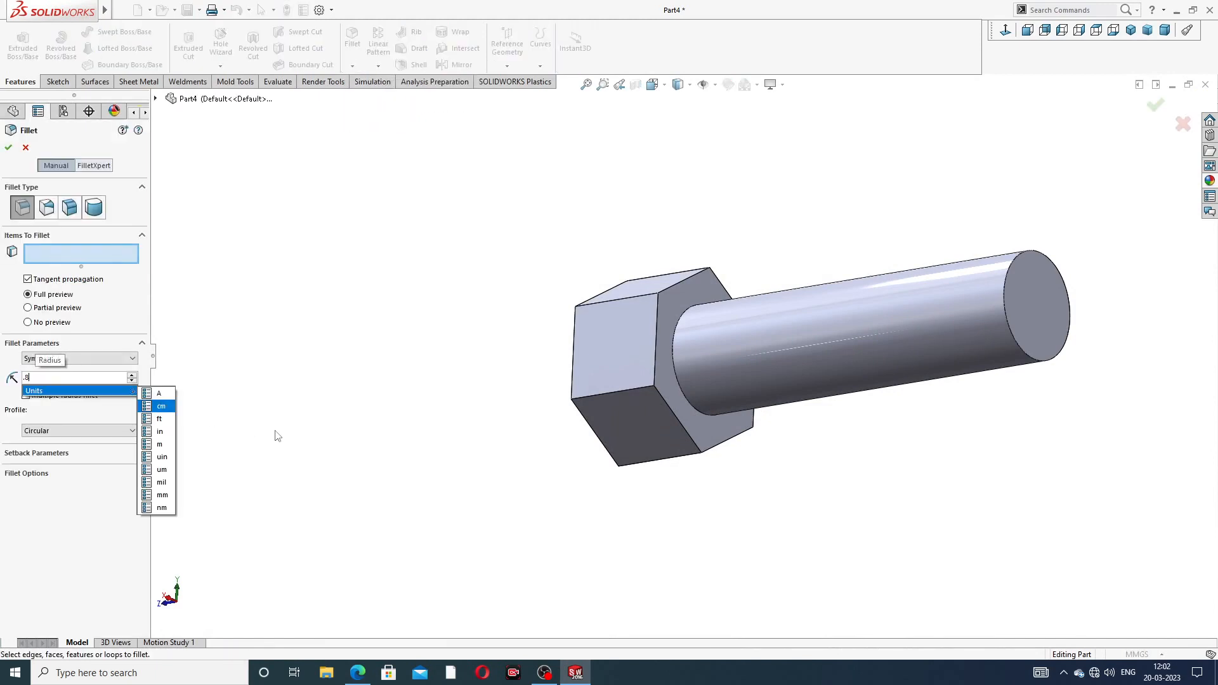
key(Return)
scroll(781, 439, down, 3)
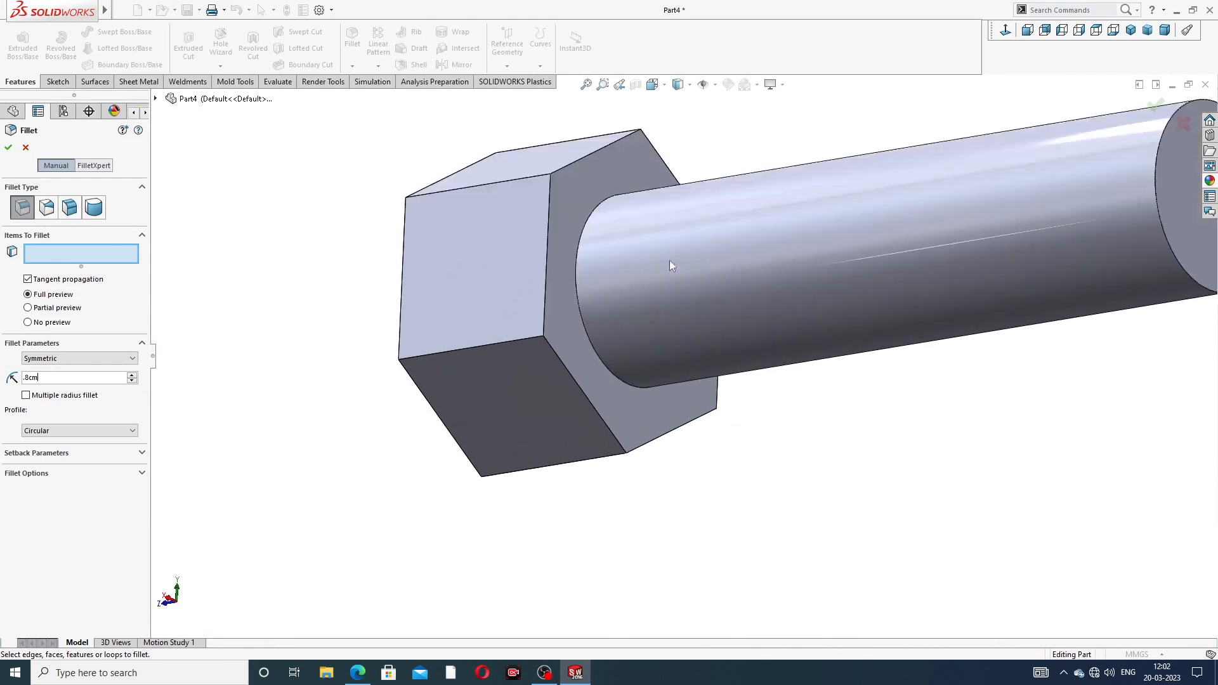
click(588, 222)
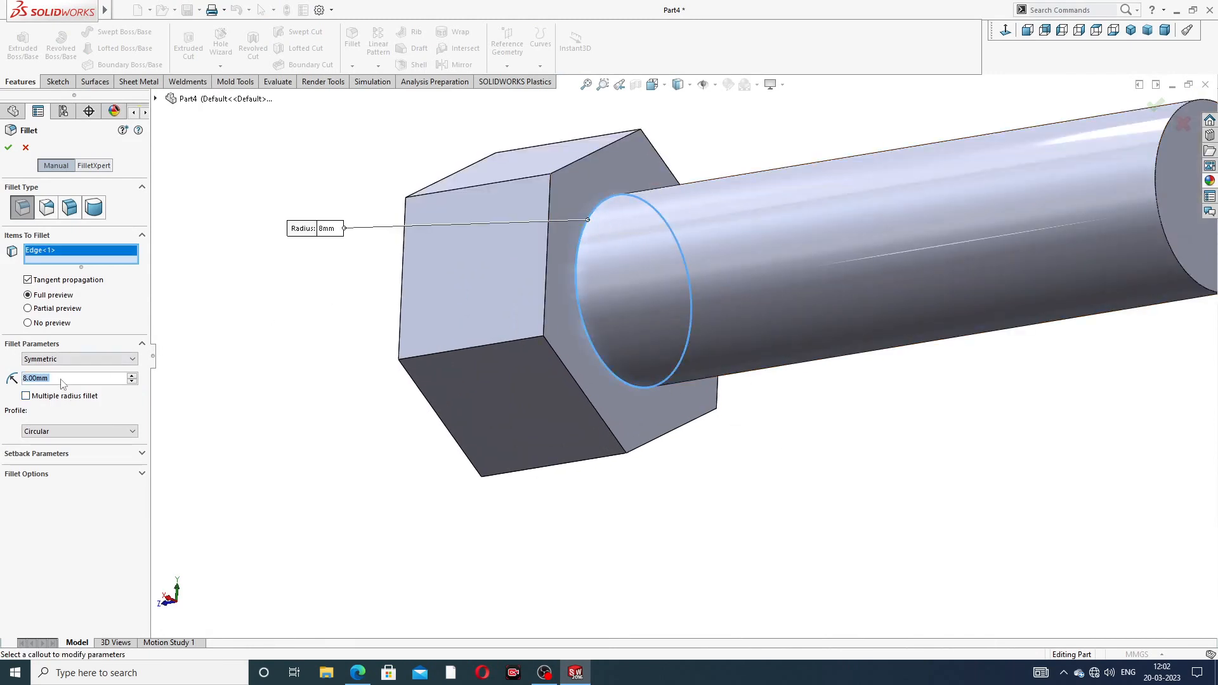
text(0.8)
key(Return)
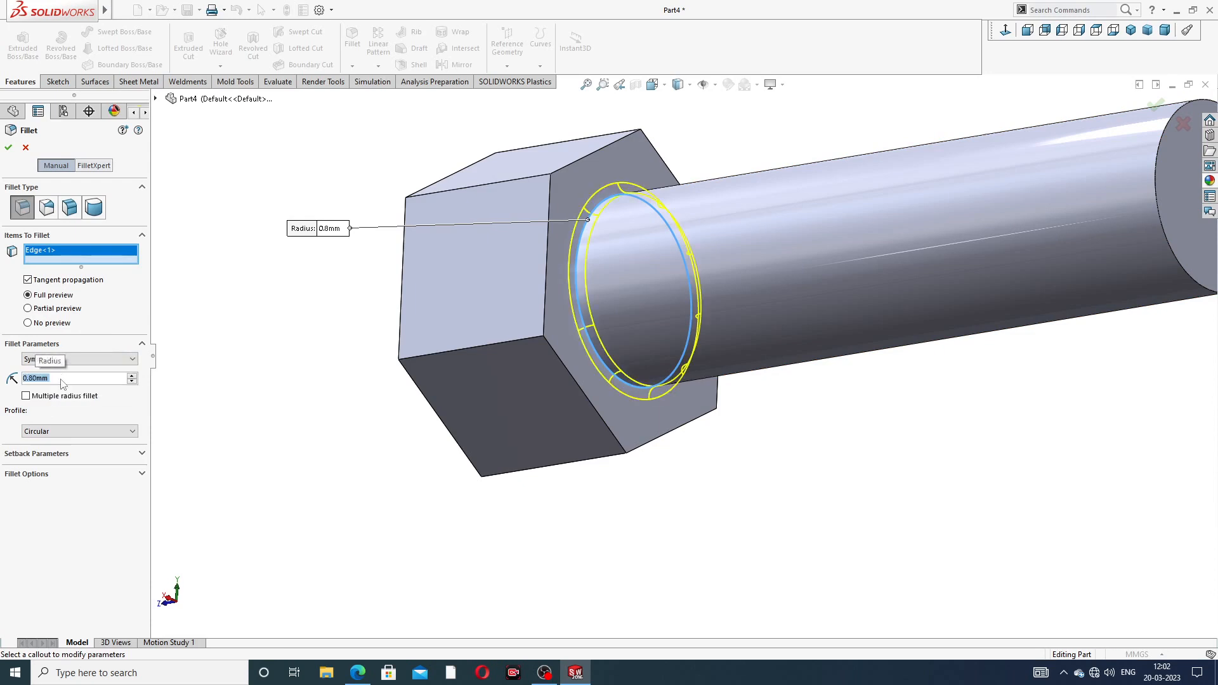
click(8, 147)
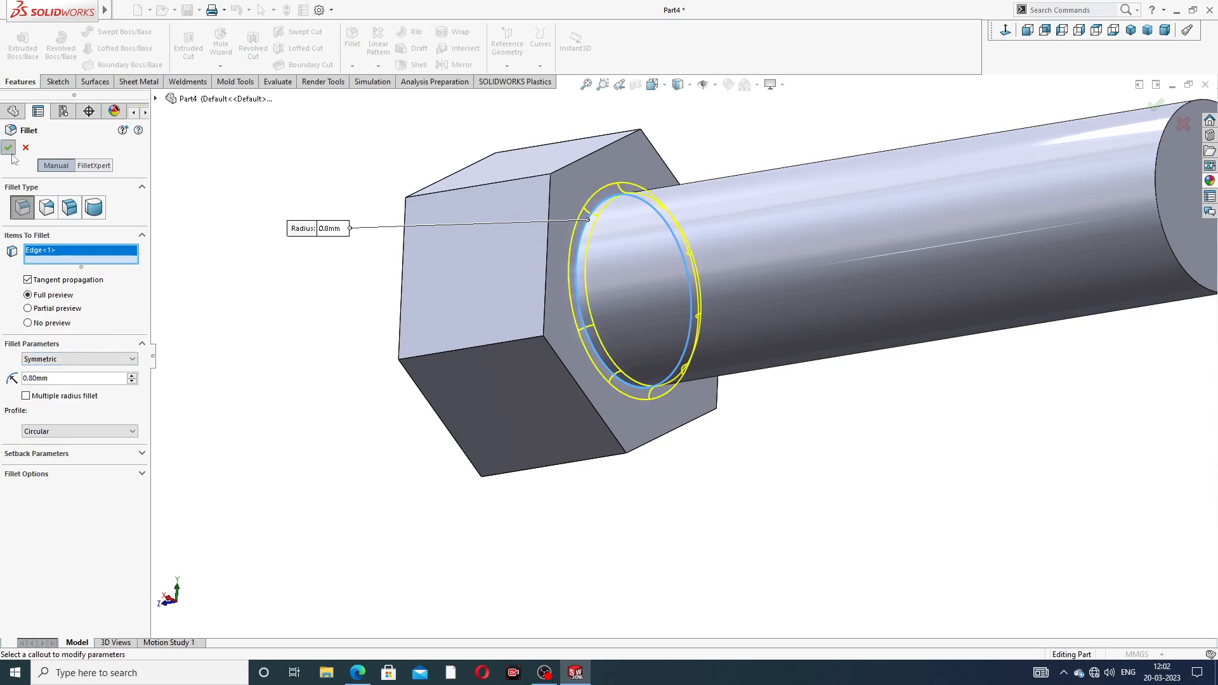
Chamfer the circular edge at the free end of the shank by 1 mm at 45 degrees
scroll(851, 289, down, 3)
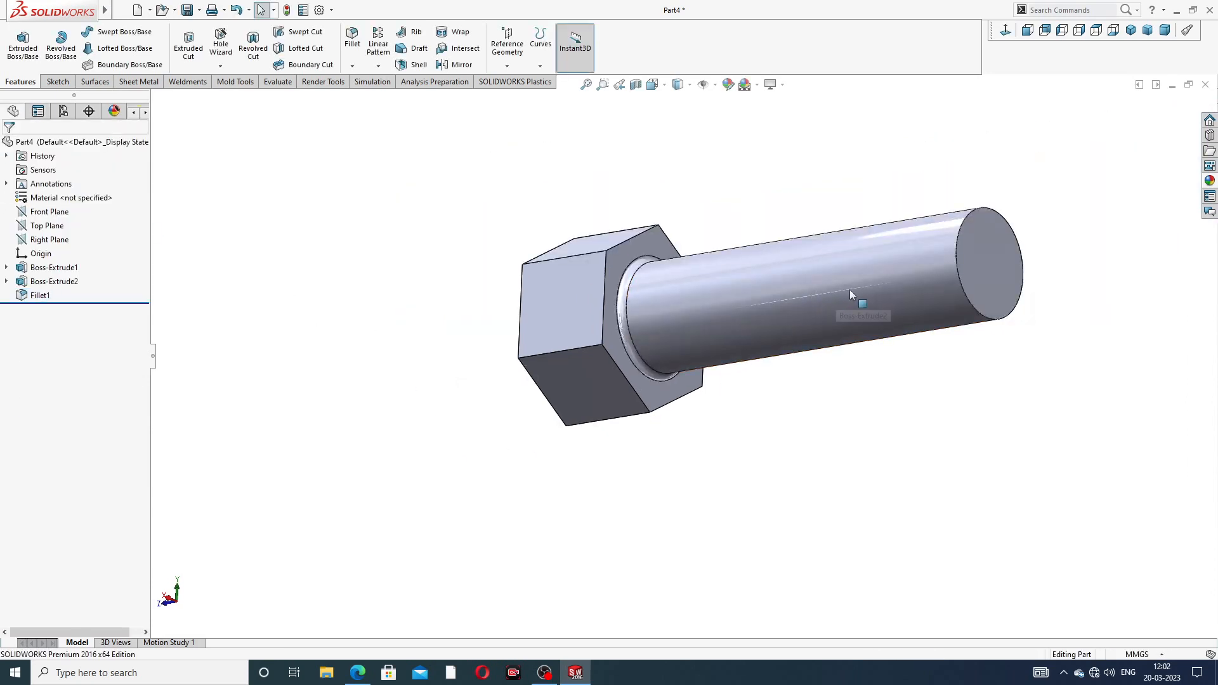
scroll(956, 252, up, 3)
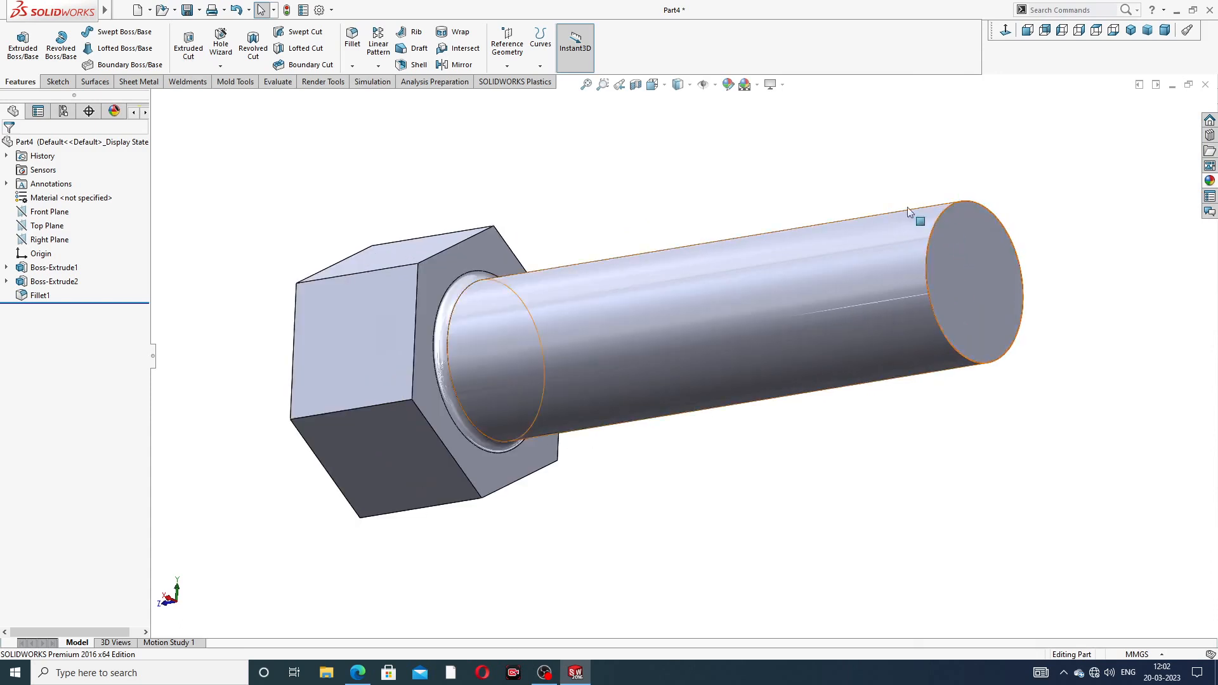
click(353, 66)
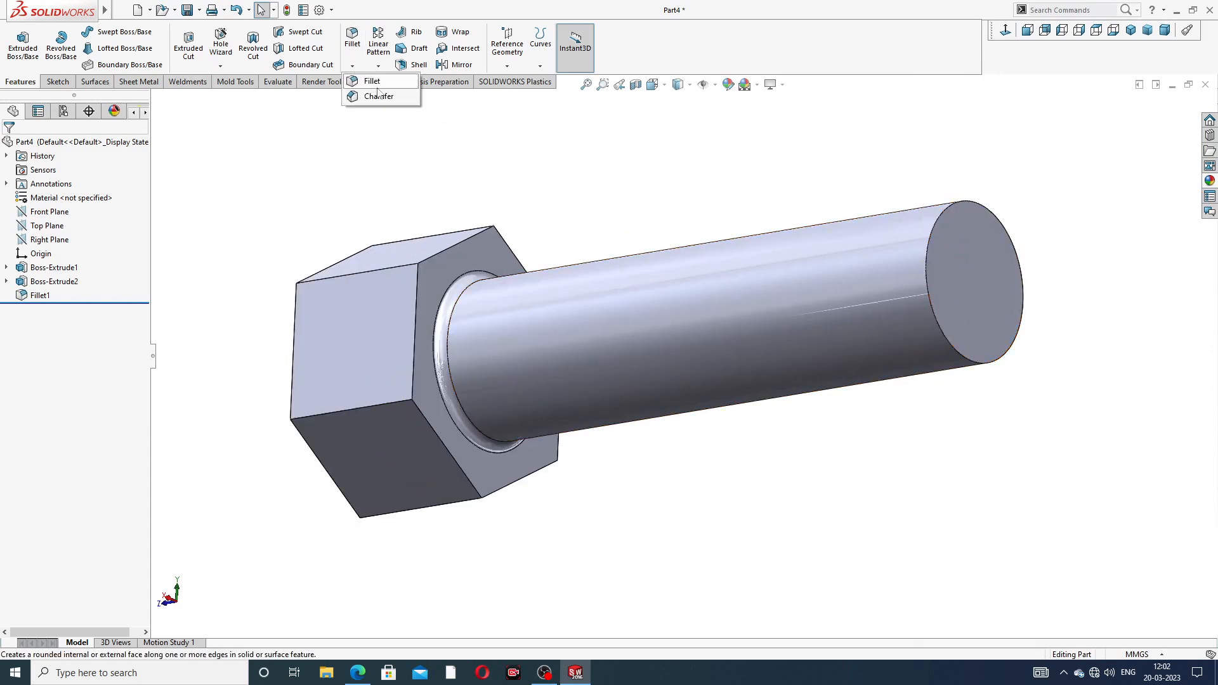
click(364, 99)
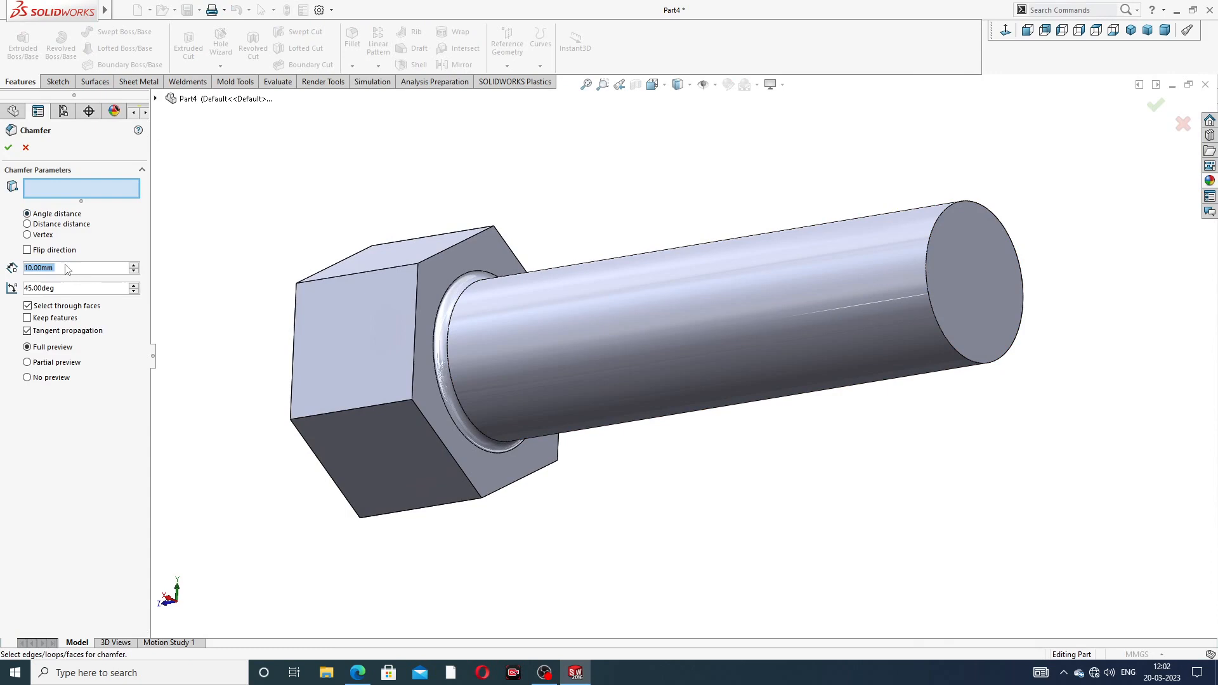
text(1)
key(Return)
click(949, 209)
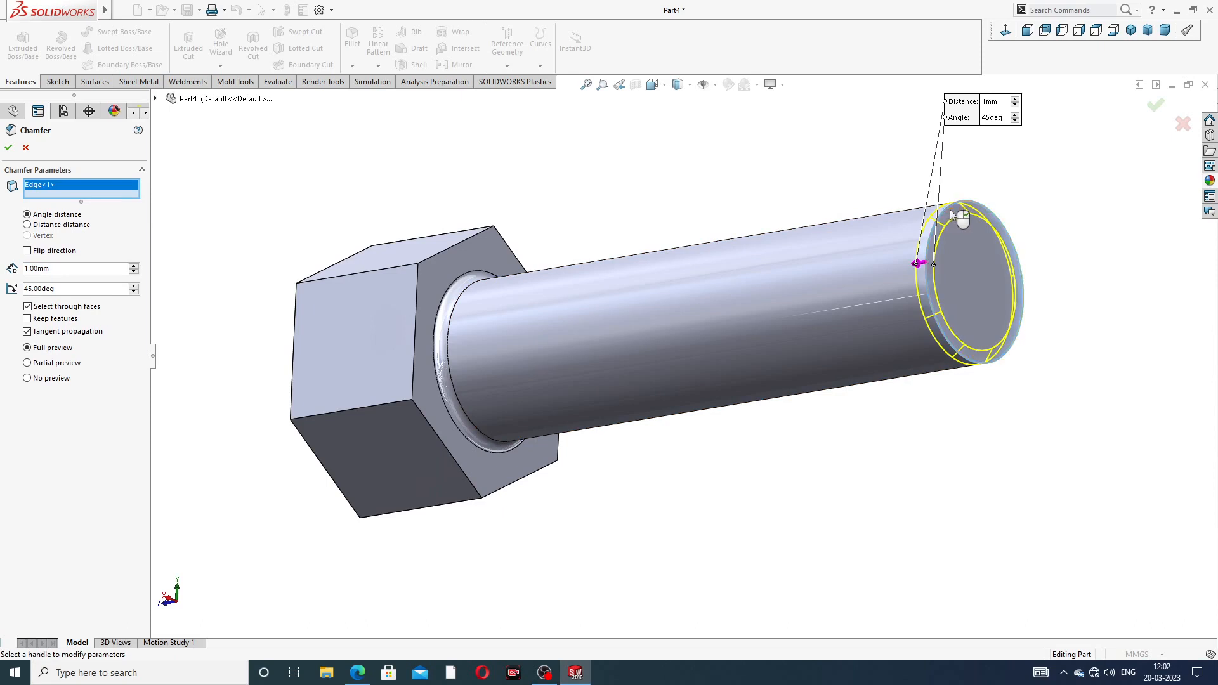
click(1156, 106)
scroll(870, 192, up, 2)
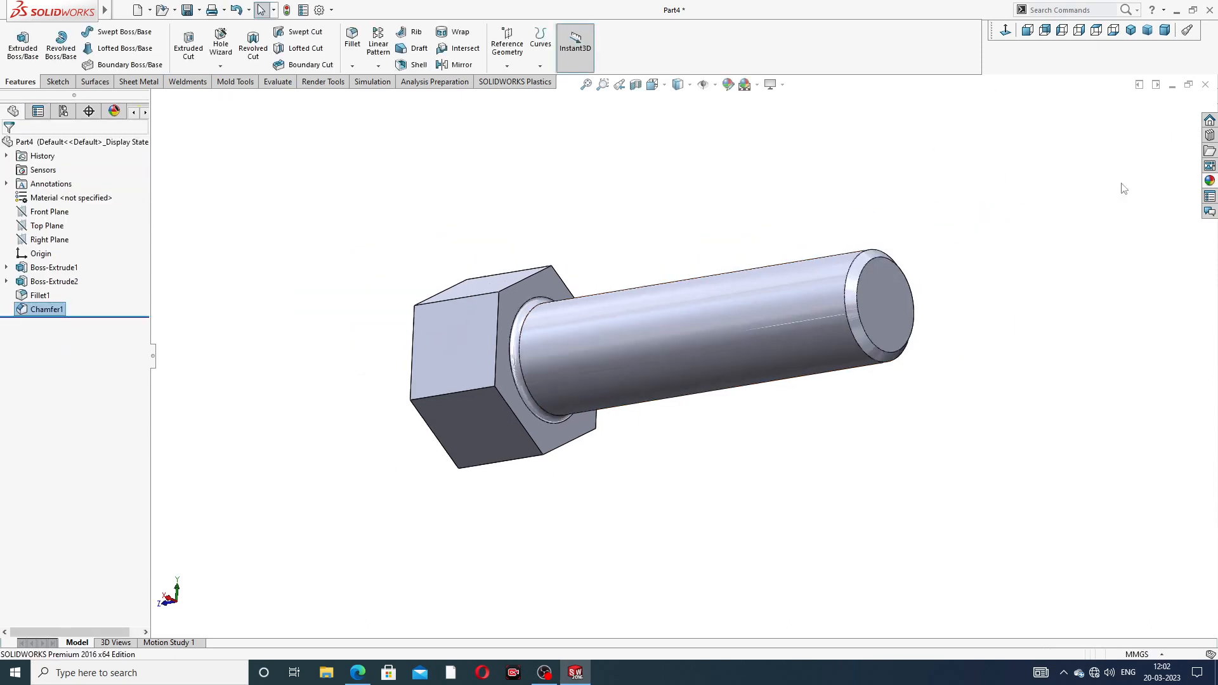
Apply the polished nickel metal appearance to the whole bolt
click(1210, 181)
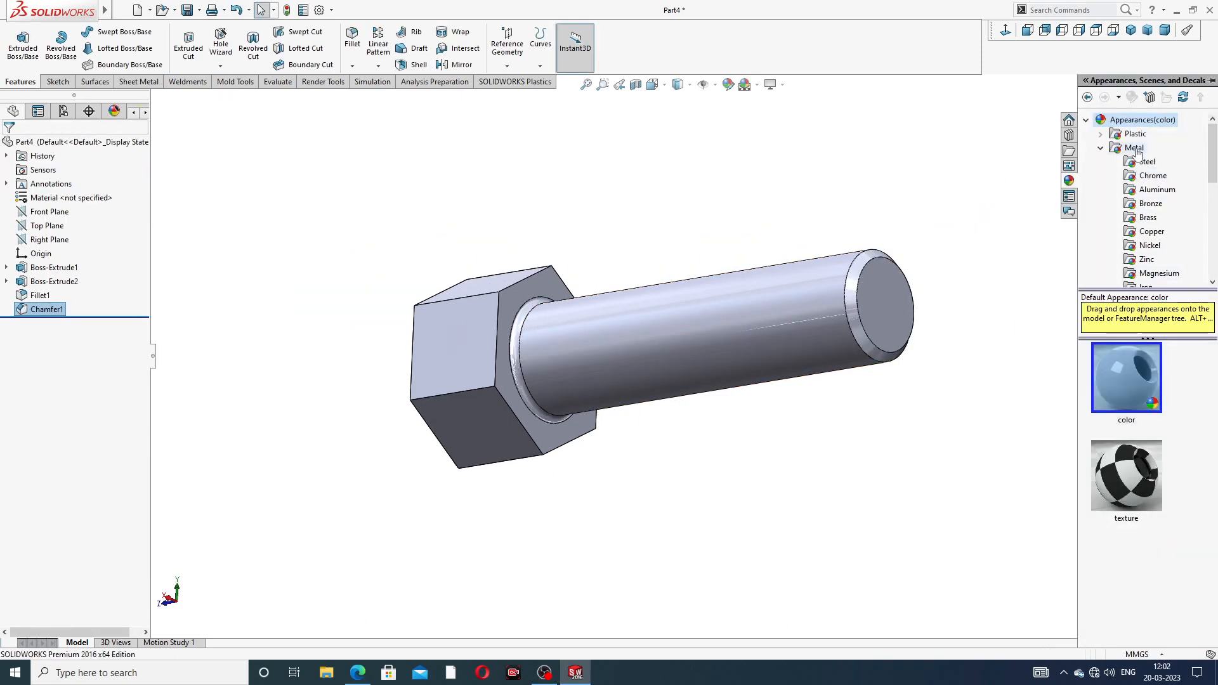
click(1161, 245)
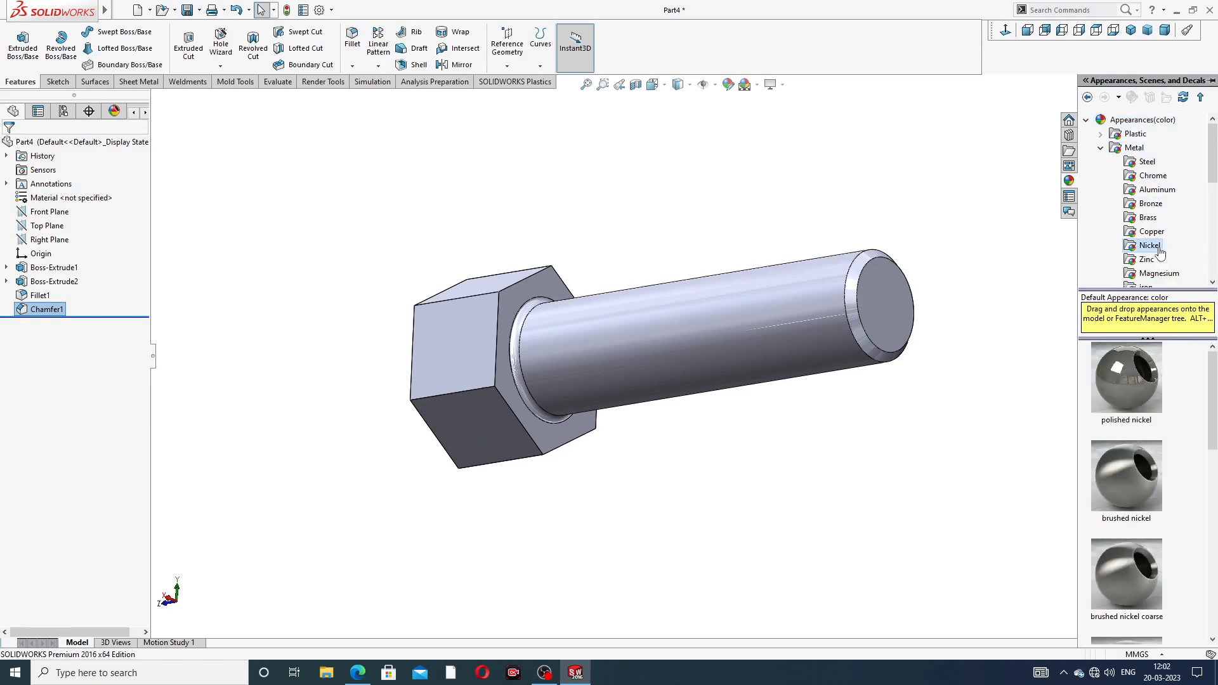
click(1128, 392)
double_click(1135, 373)
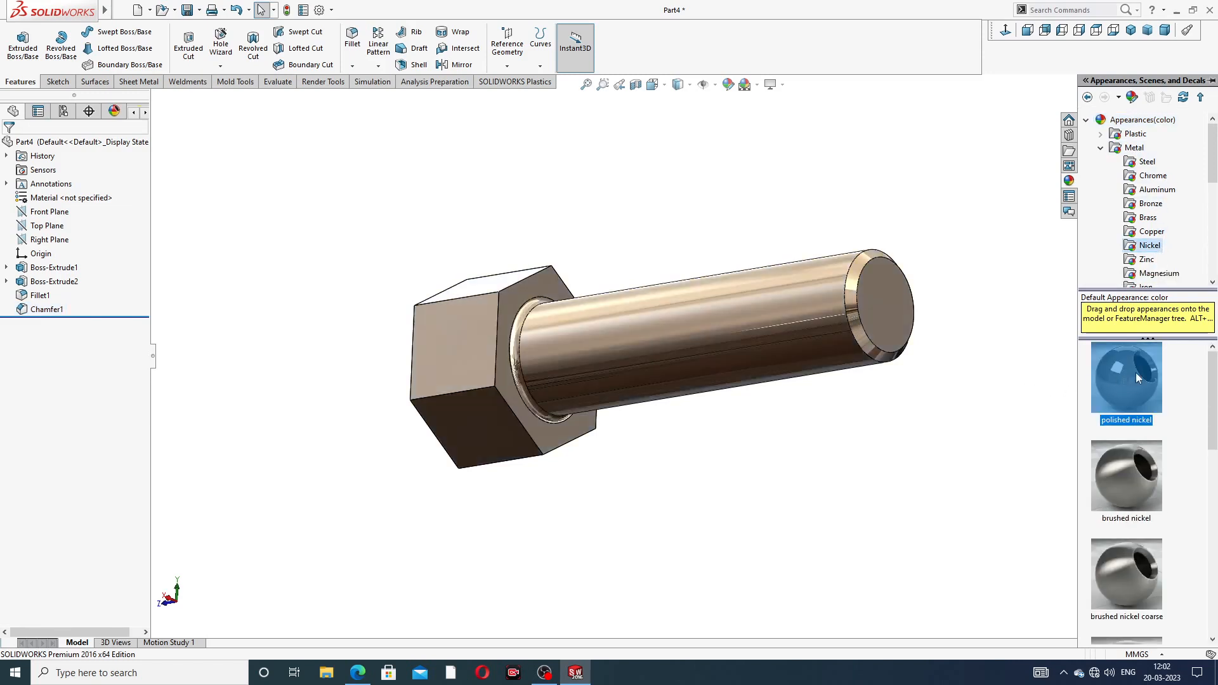
scroll(731, 393, up, 2)
middle_drag(730, 392, 775, 391)
scroll(706, 358, down, 3)
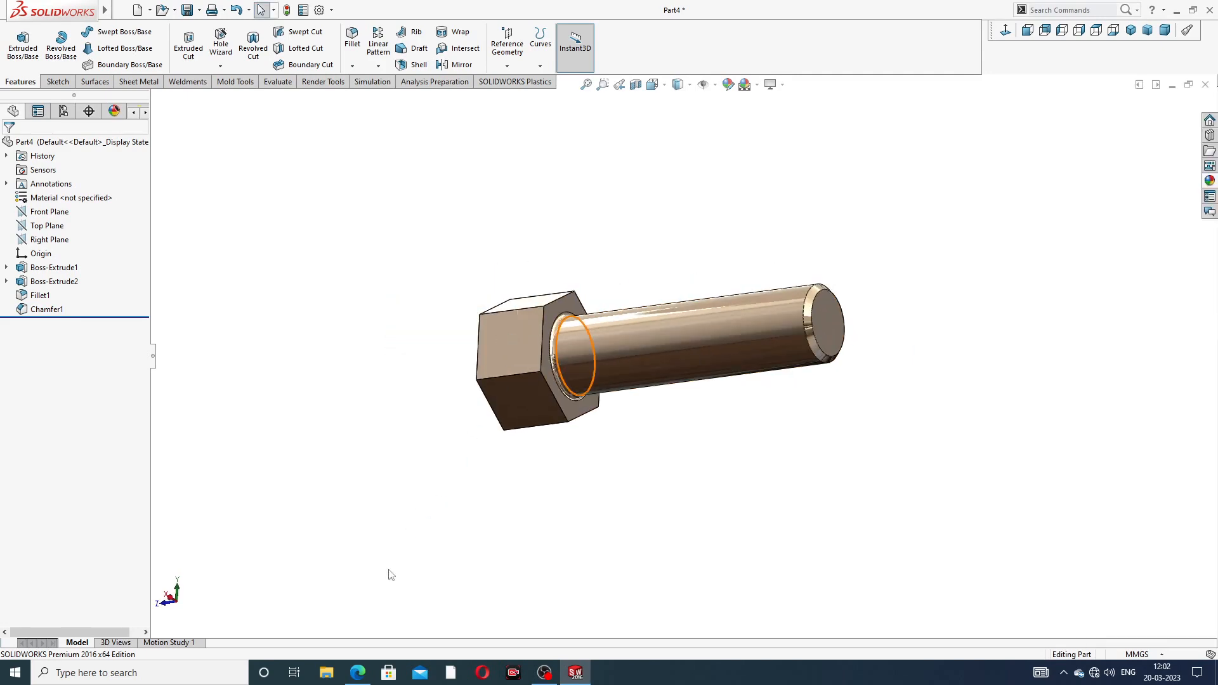
Check the head details in the PDF drawing and start a sketch on the Right Plane, viewed face-on
click(358, 673)
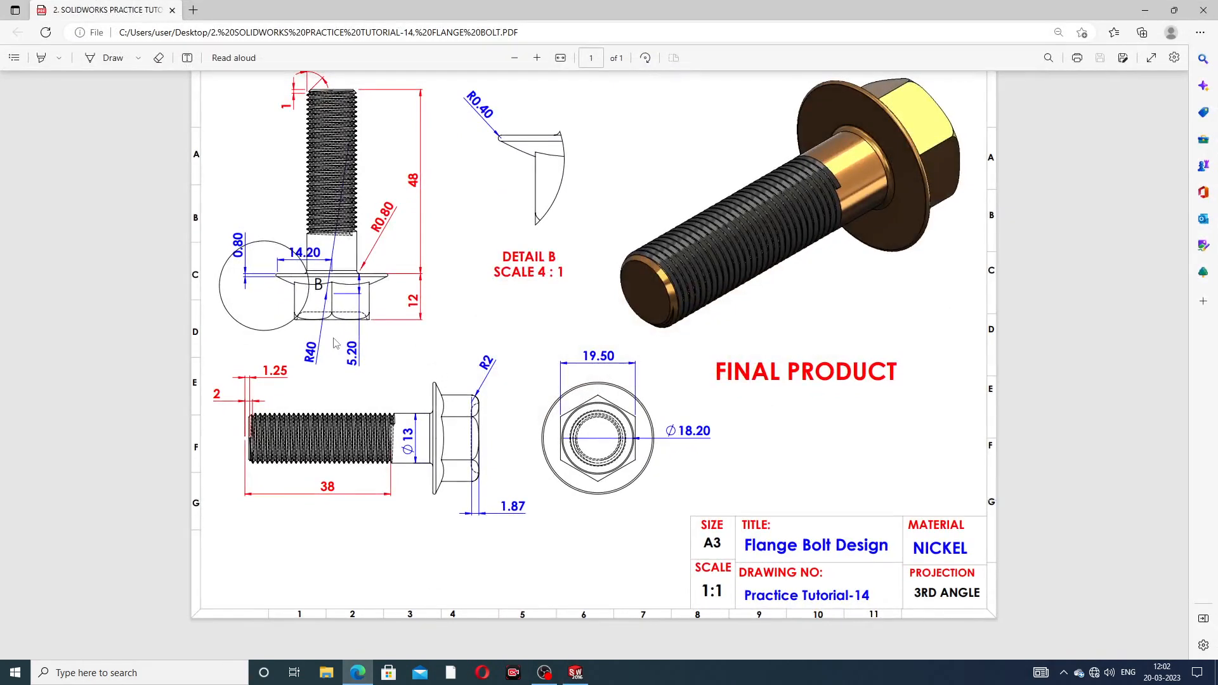
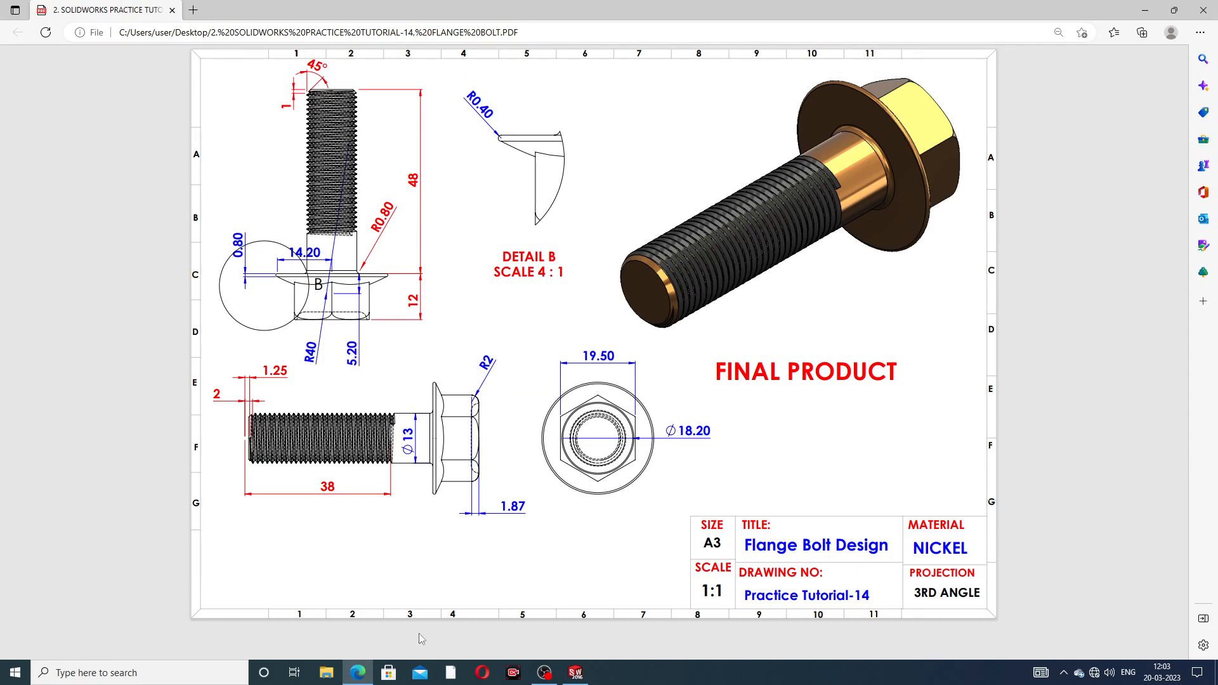
click(358, 673)
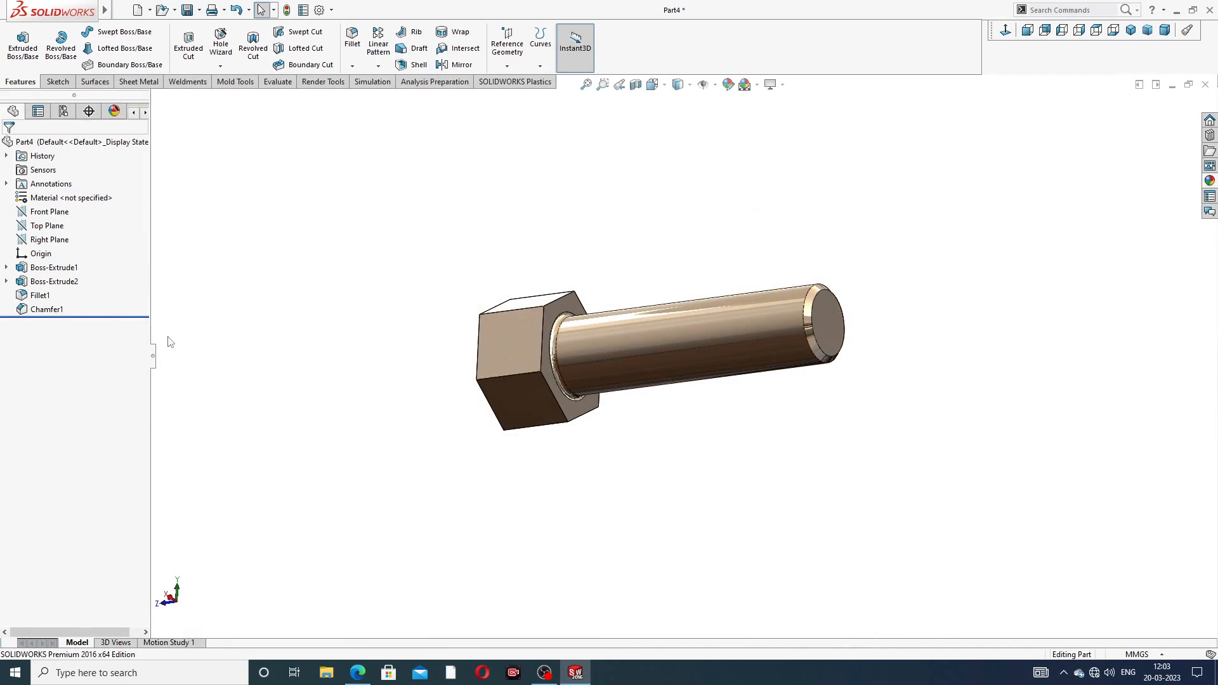
click(47, 242)
click(55, 224)
click(1007, 33)
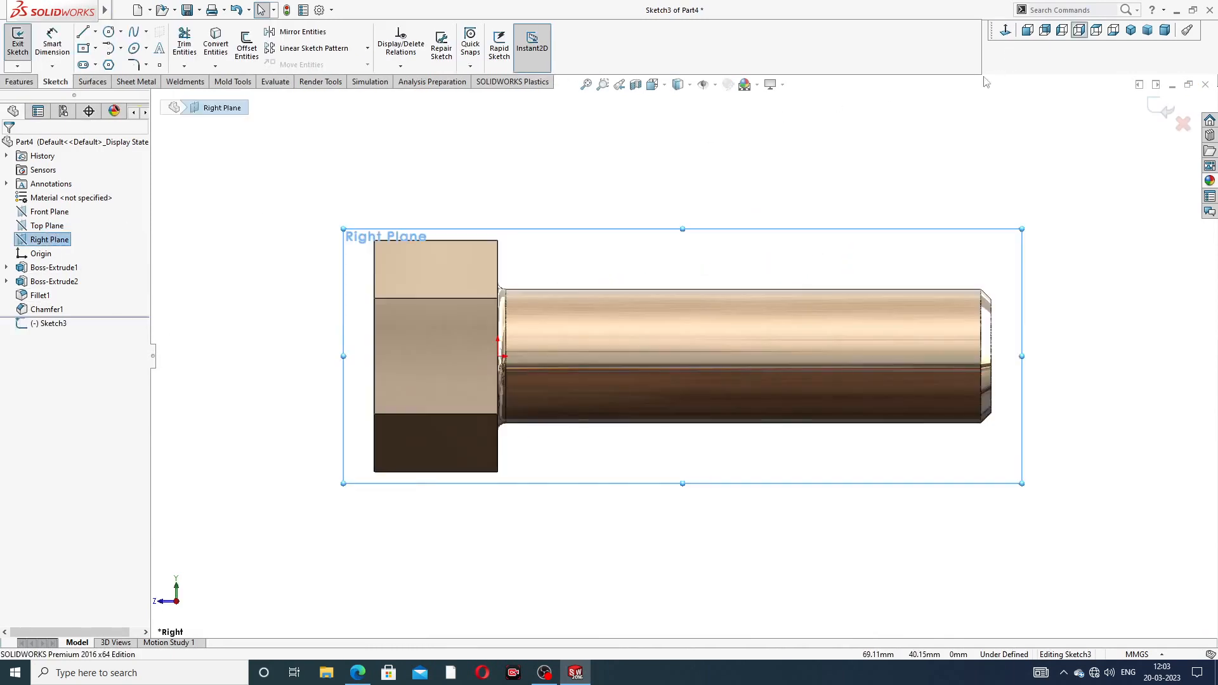
scroll(467, 360, down, 1)
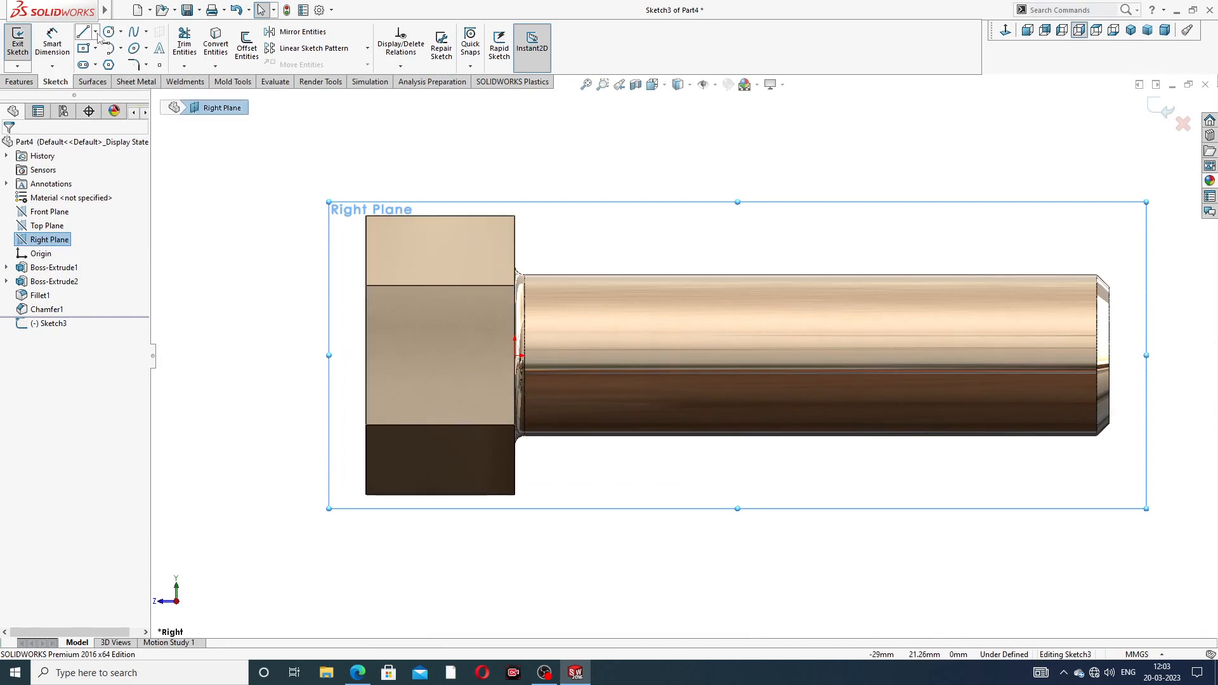
Draw a 3-point arc of about 5 mm radius across the head's upper outer corner, with its ends on the head's edges
click(120, 48)
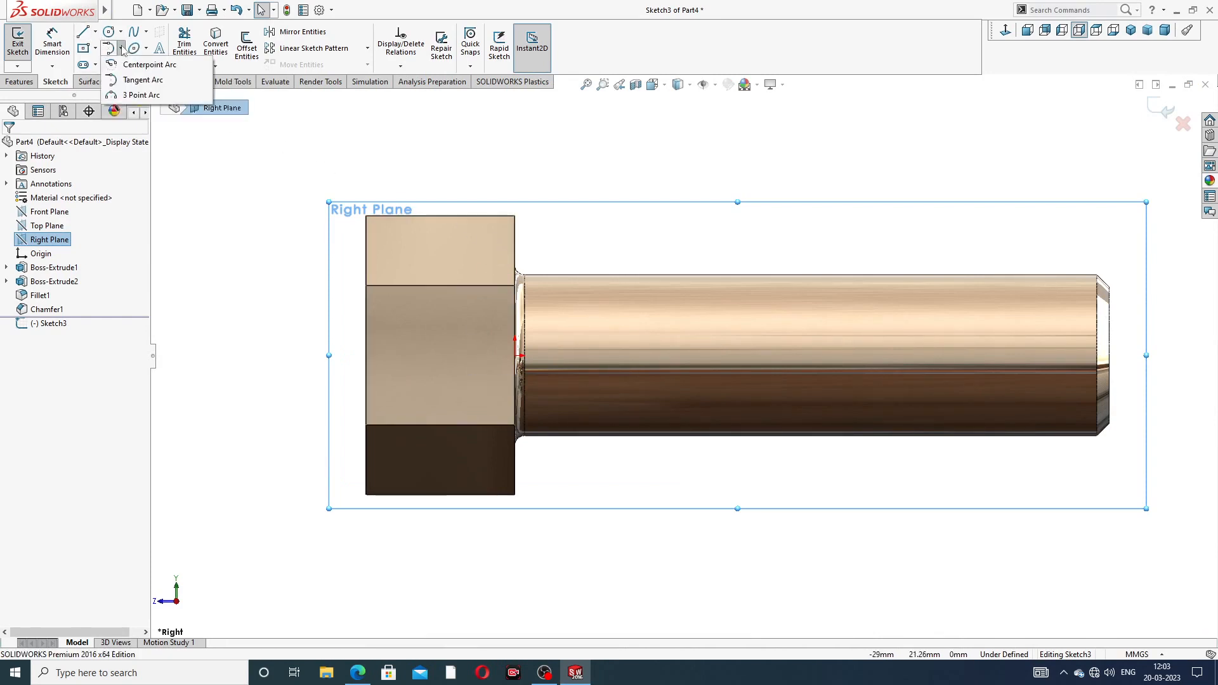
click(142, 95)
scroll(407, 260, down, 3)
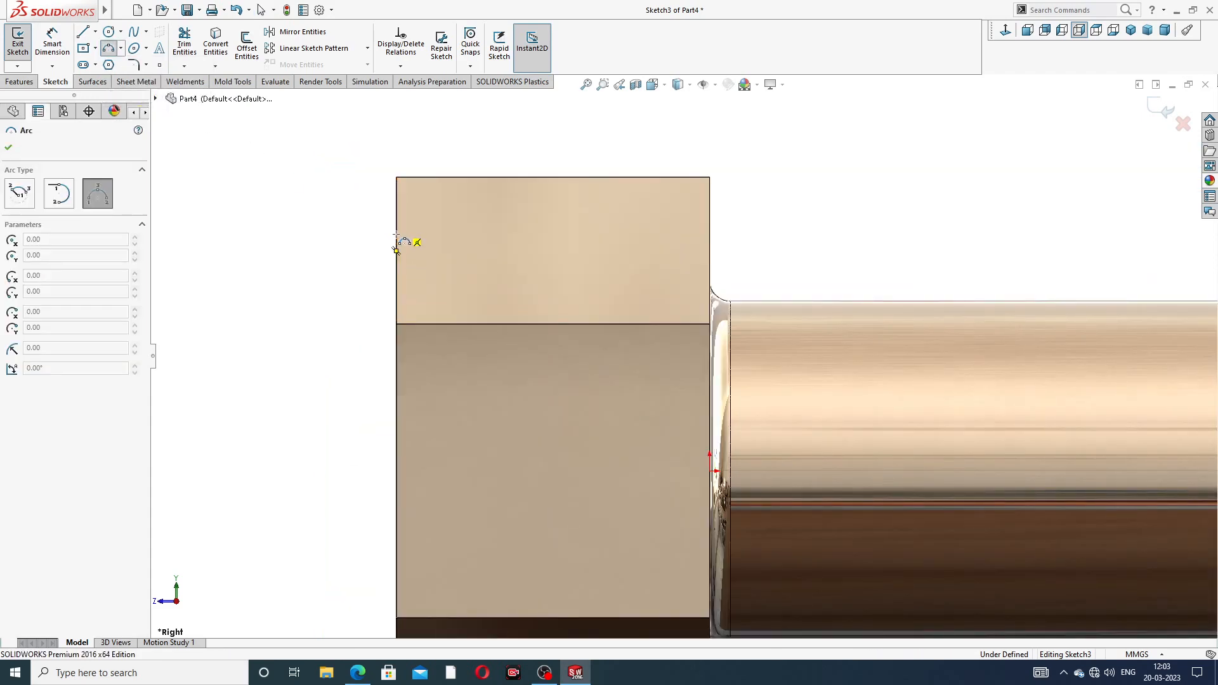
click(396, 250)
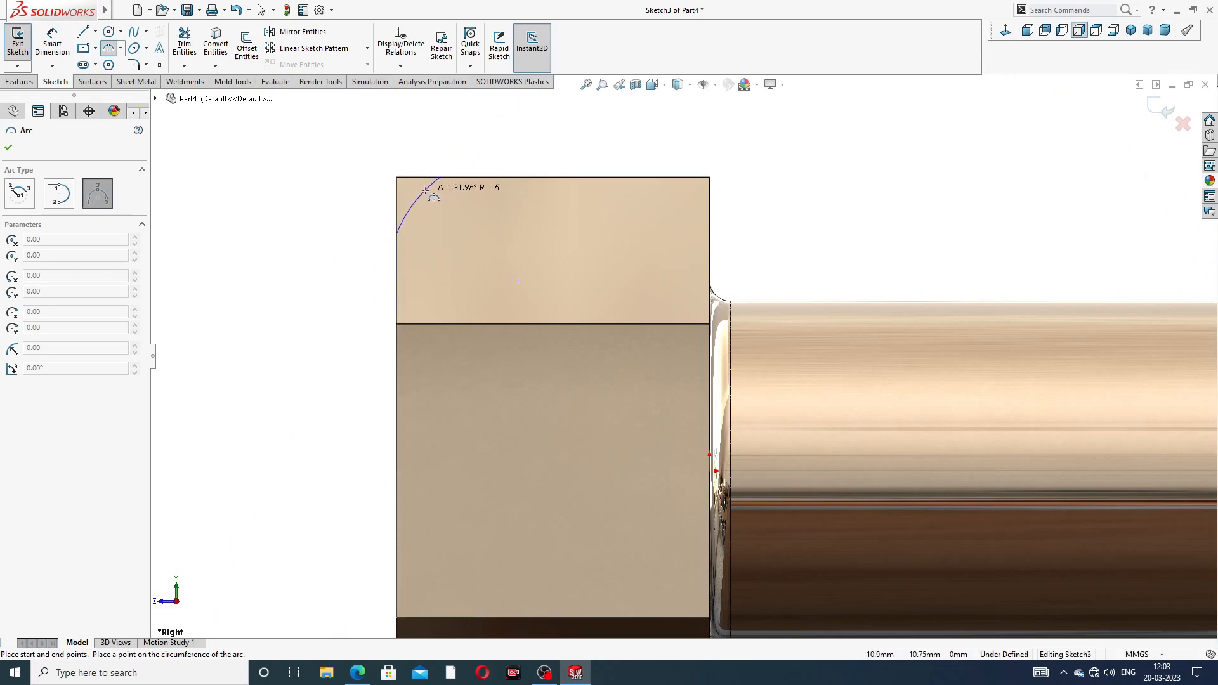
click(425, 191)
right_click(497, 147)
click(524, 158)
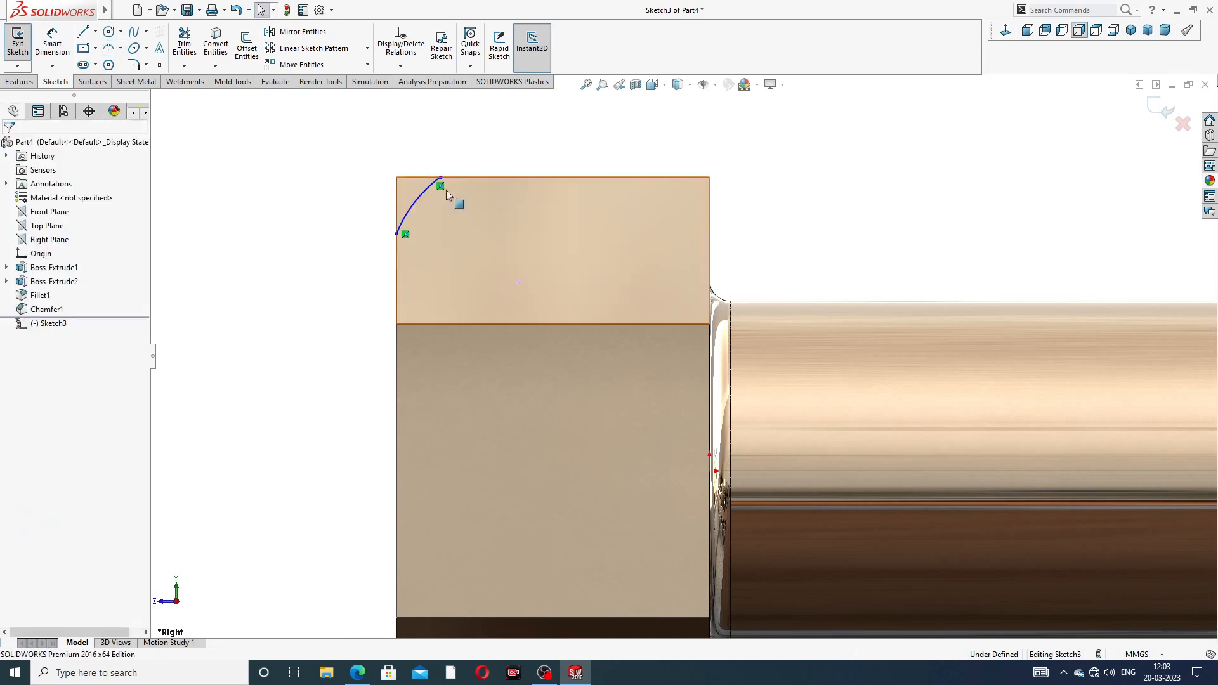
Close the arc profile with a horizontal line about 1.68 mm long and a vertical line meeting at the head's corner
scroll(420, 208, down, 3)
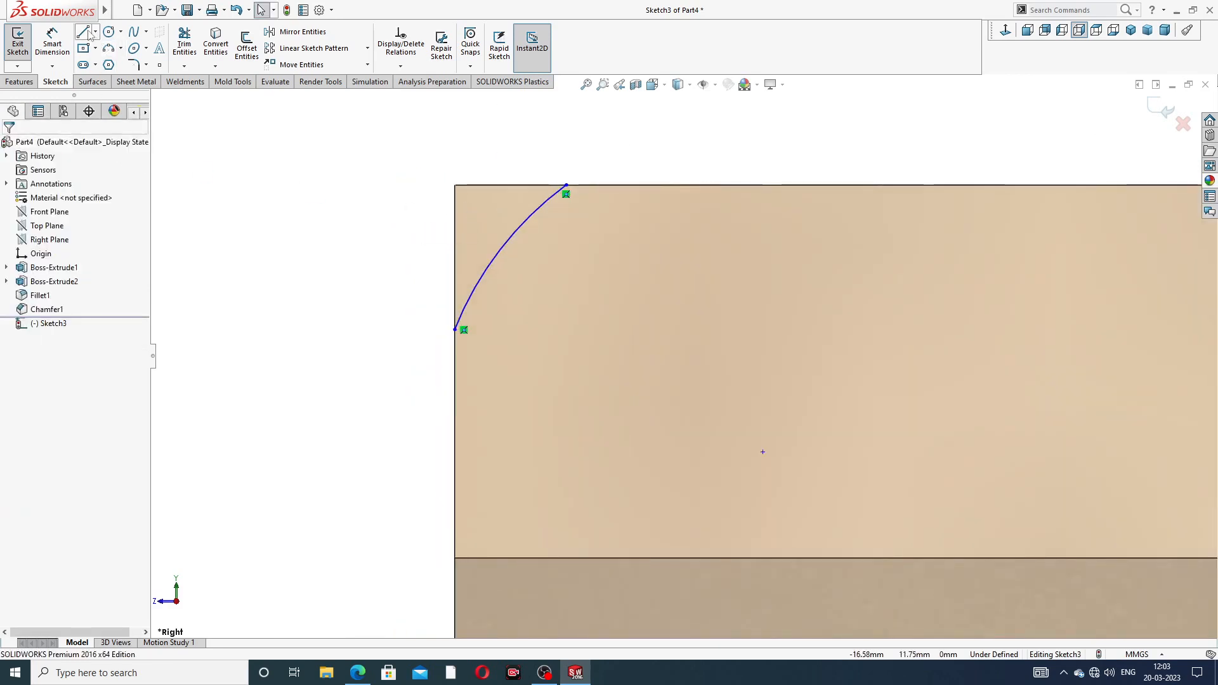
click(85, 32)
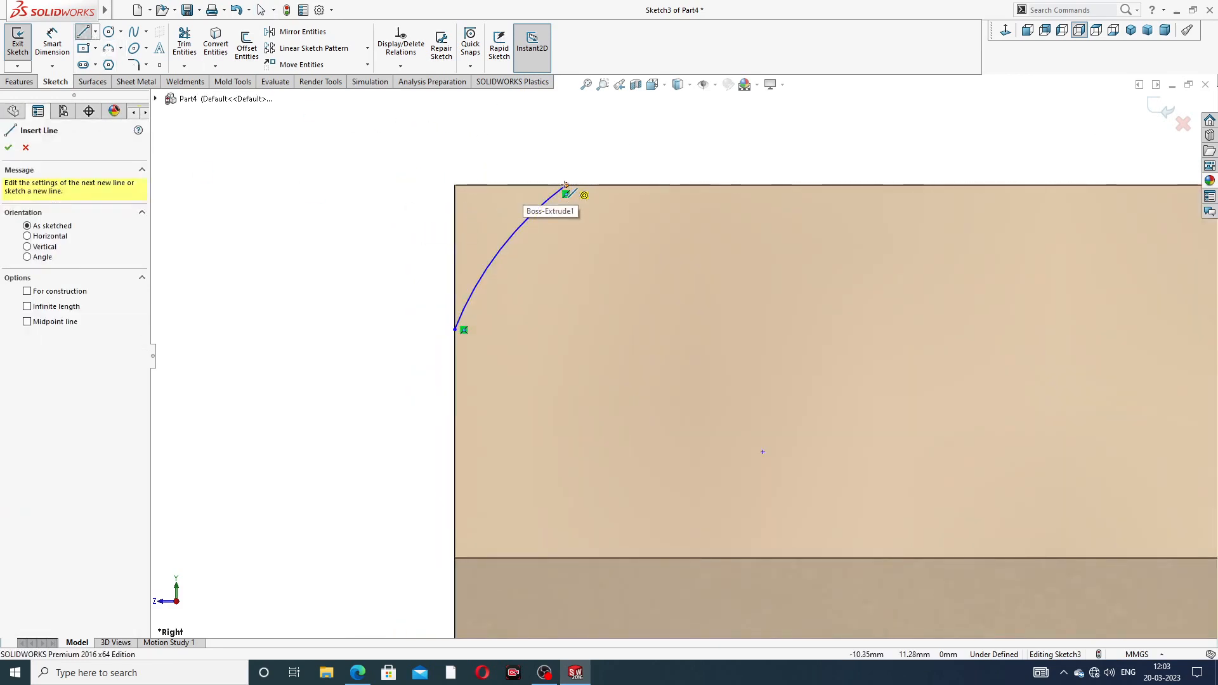
click(566, 184)
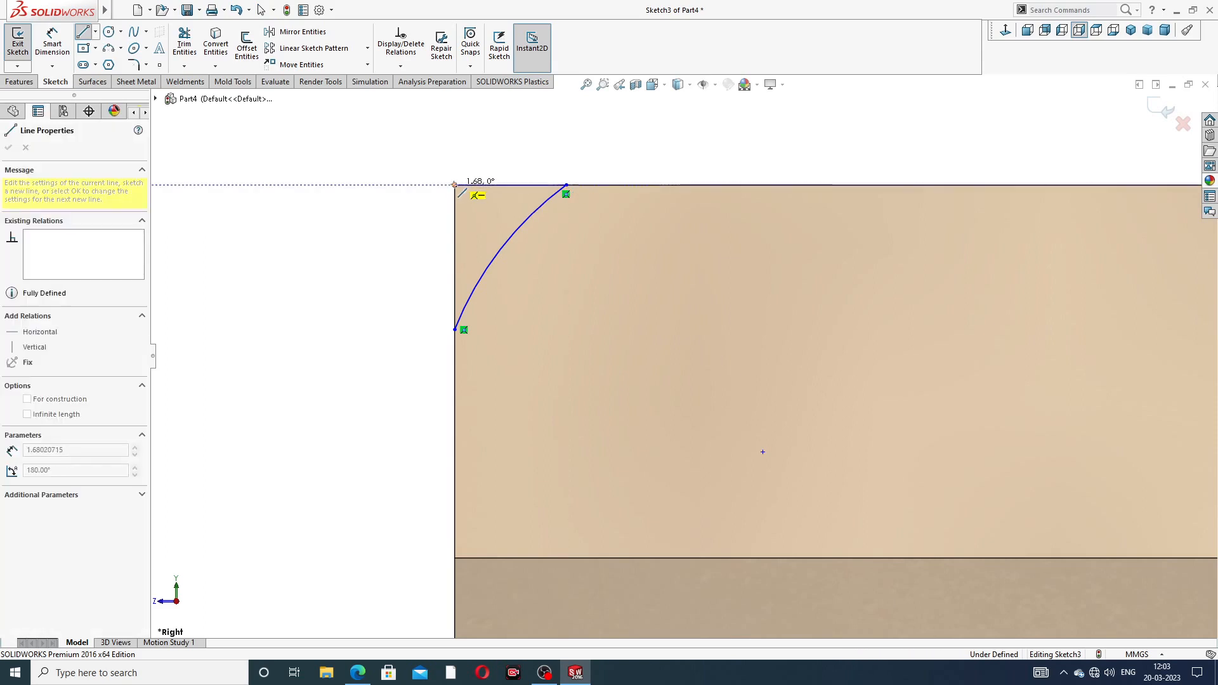
click(454, 185)
click(454, 329)
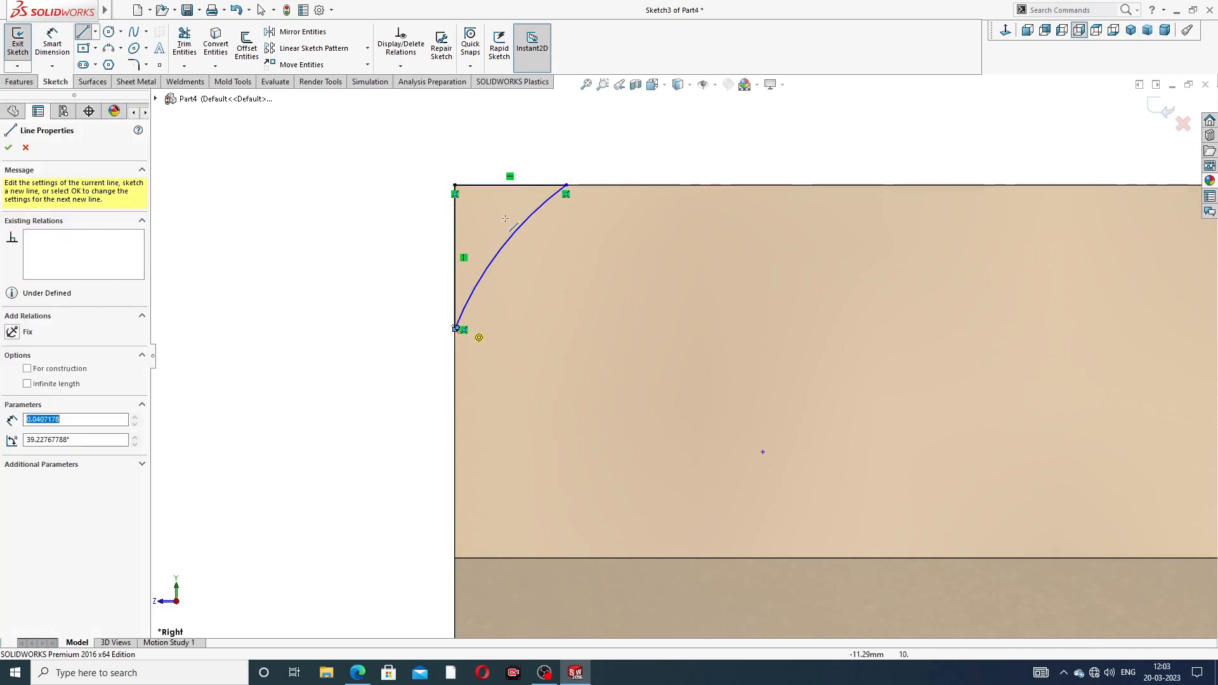
right_click(545, 147)
click(589, 159)
Make the horizontal and vertical lines of the corner profile equal in length
scroll(516, 225, down, 3)
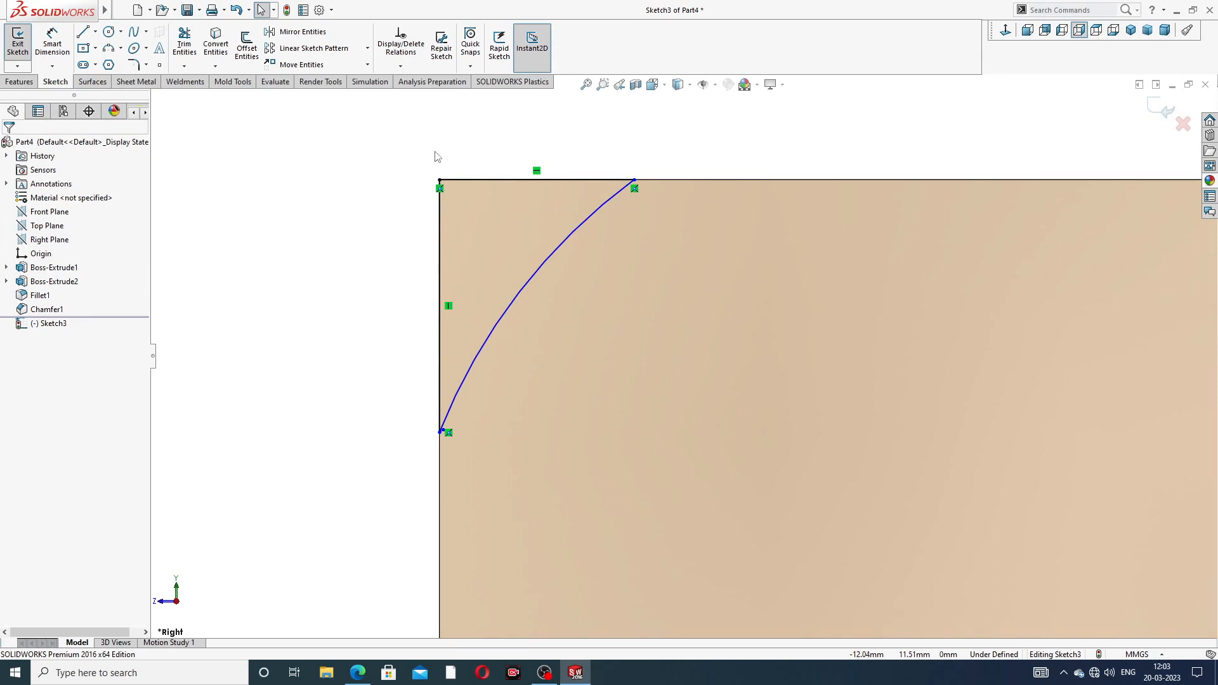
mouse_move(429, 200)
mouse_down()
mouse_move(486, 175)
mouse_move(484, 159)
mouse_up()
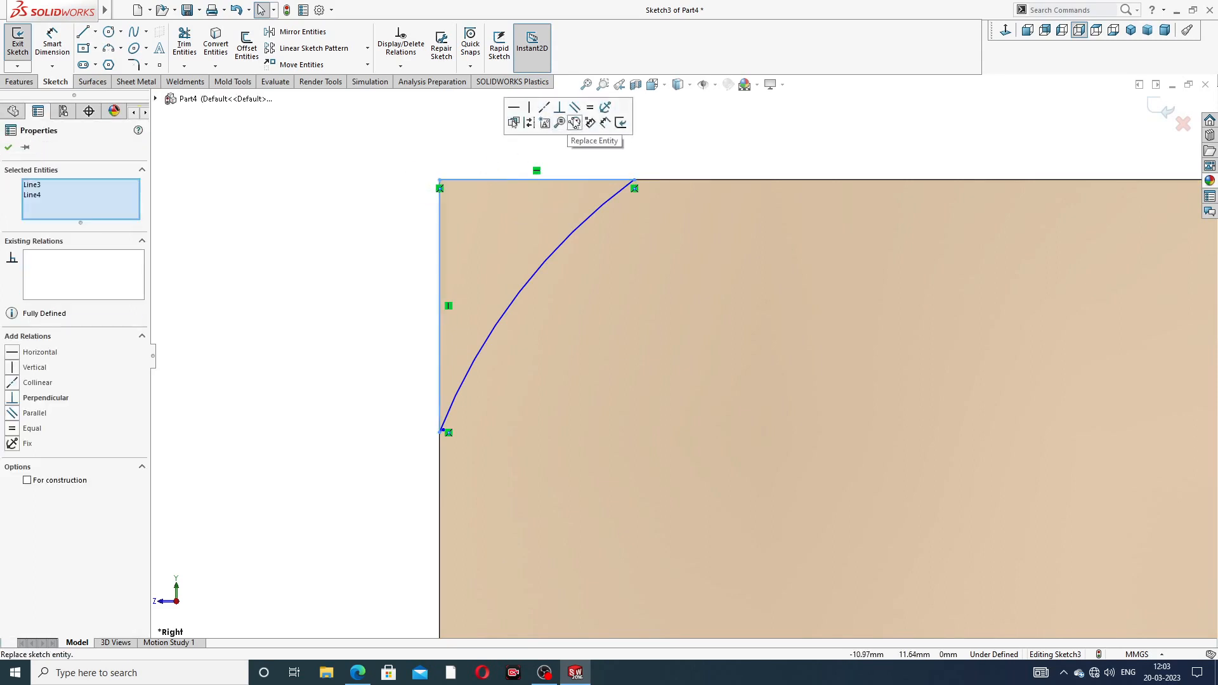
click(591, 112)
click(722, 159)
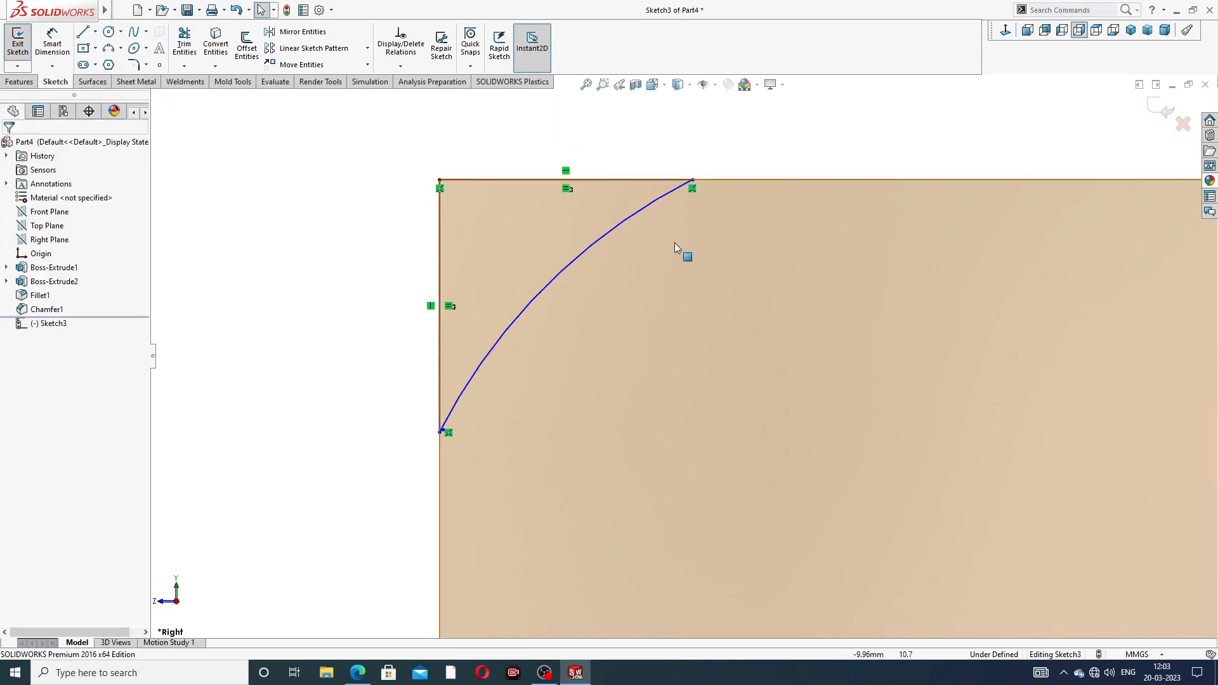
scroll(625, 299, up, 3)
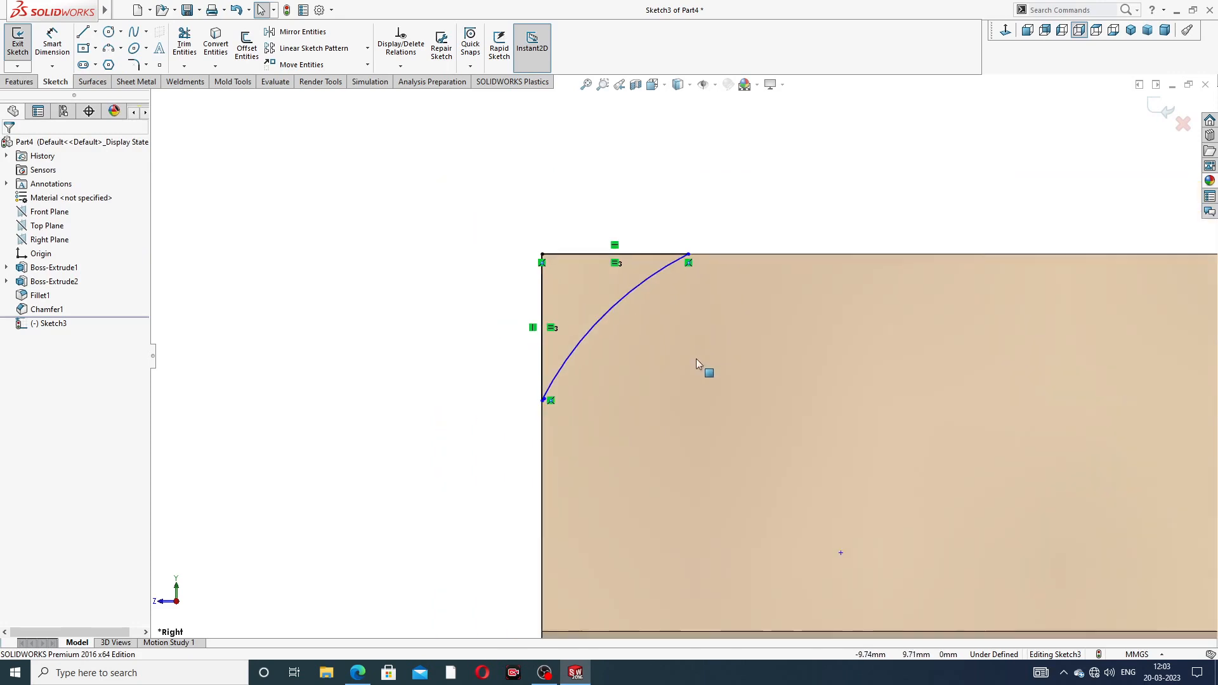
Dimension the corner arc's radius and set it to 2 mm
scroll(679, 333, down, 4)
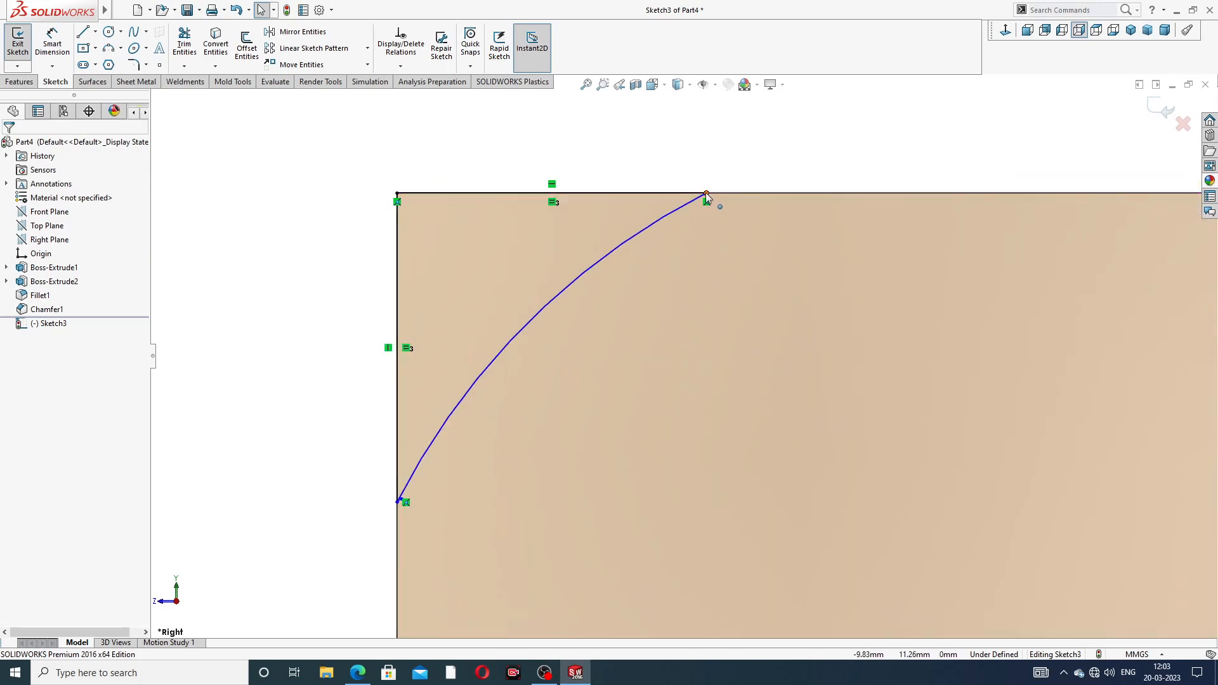
click(54, 43)
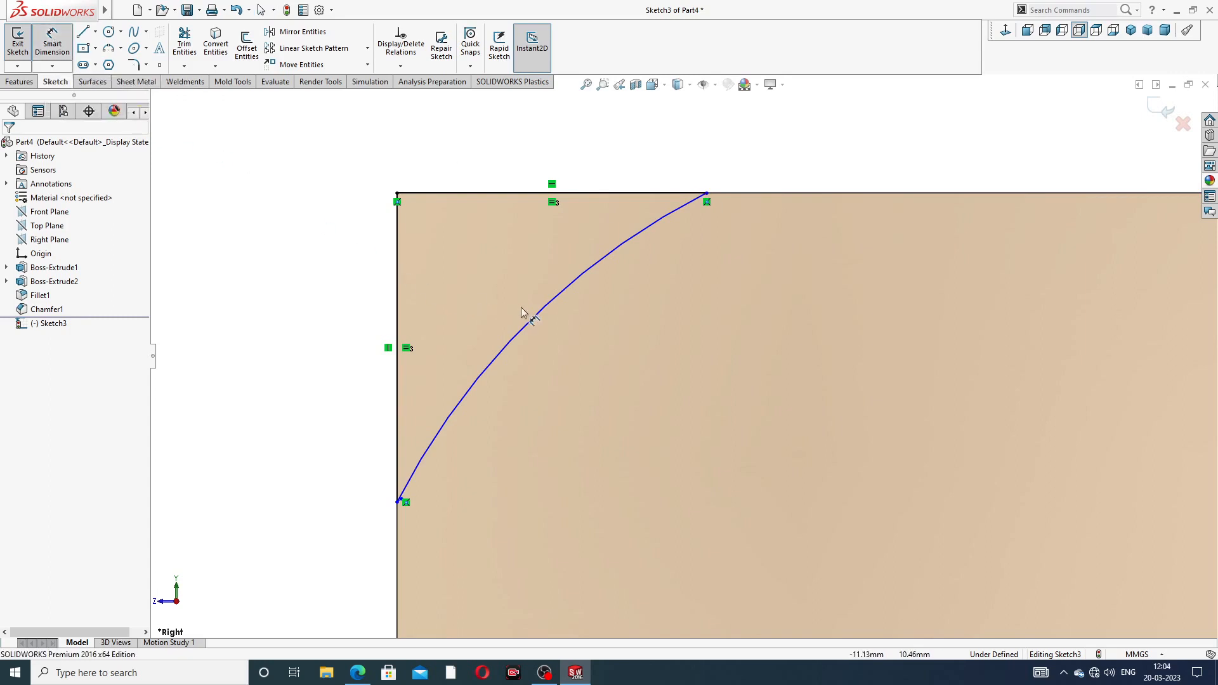
click(542, 315)
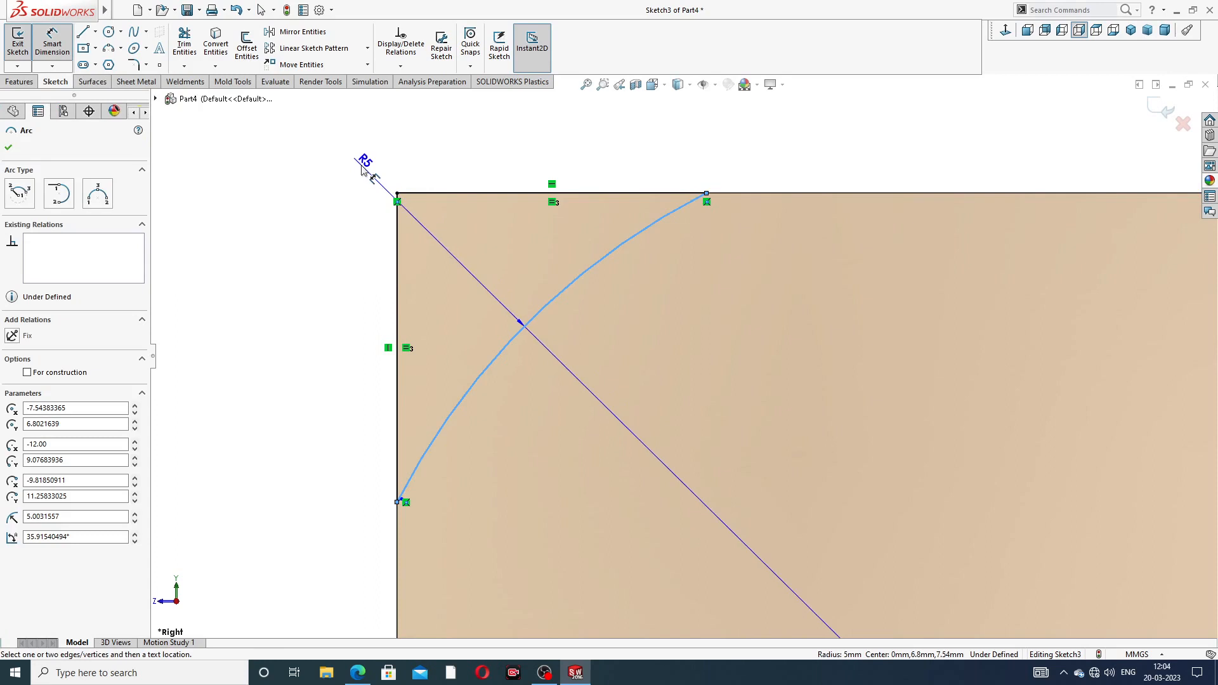
click(364, 168)
text(2)
key(Return)
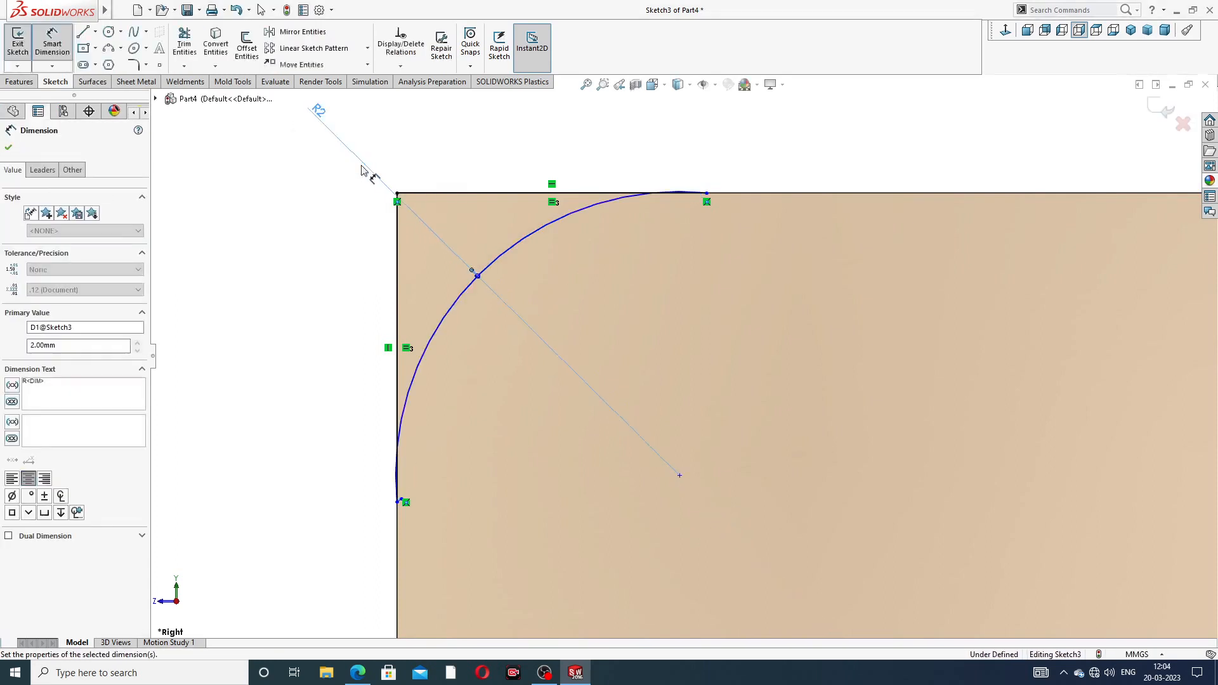
key(z)
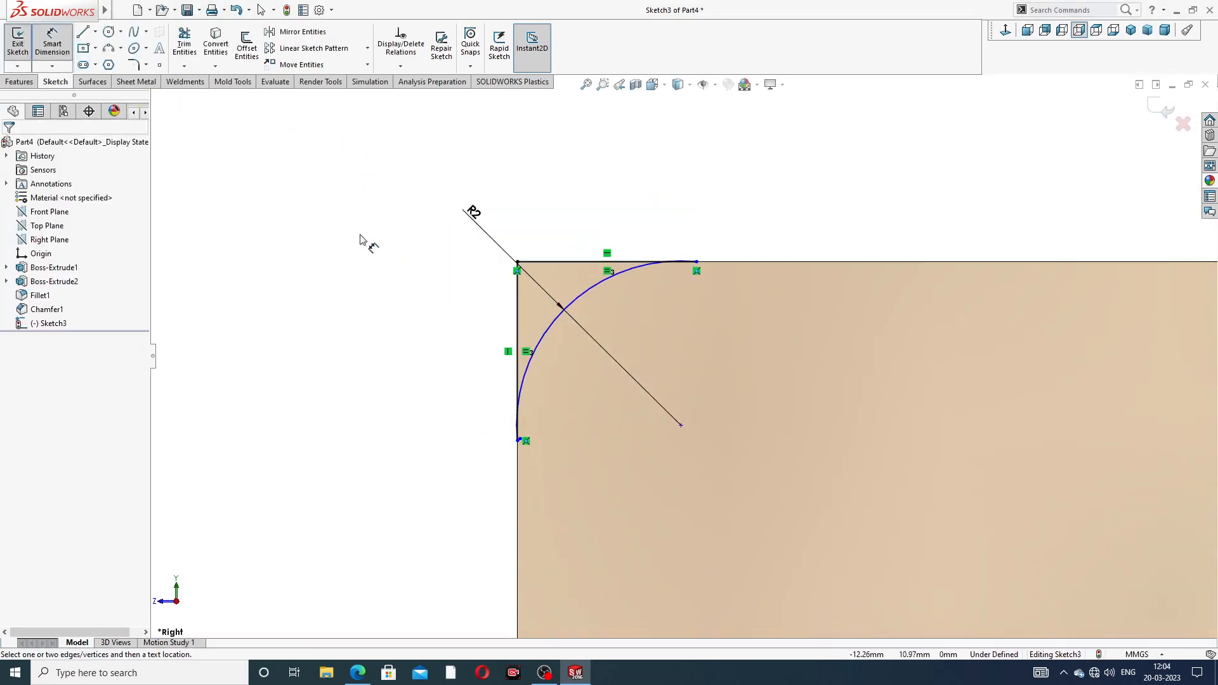
right_click(673, 196)
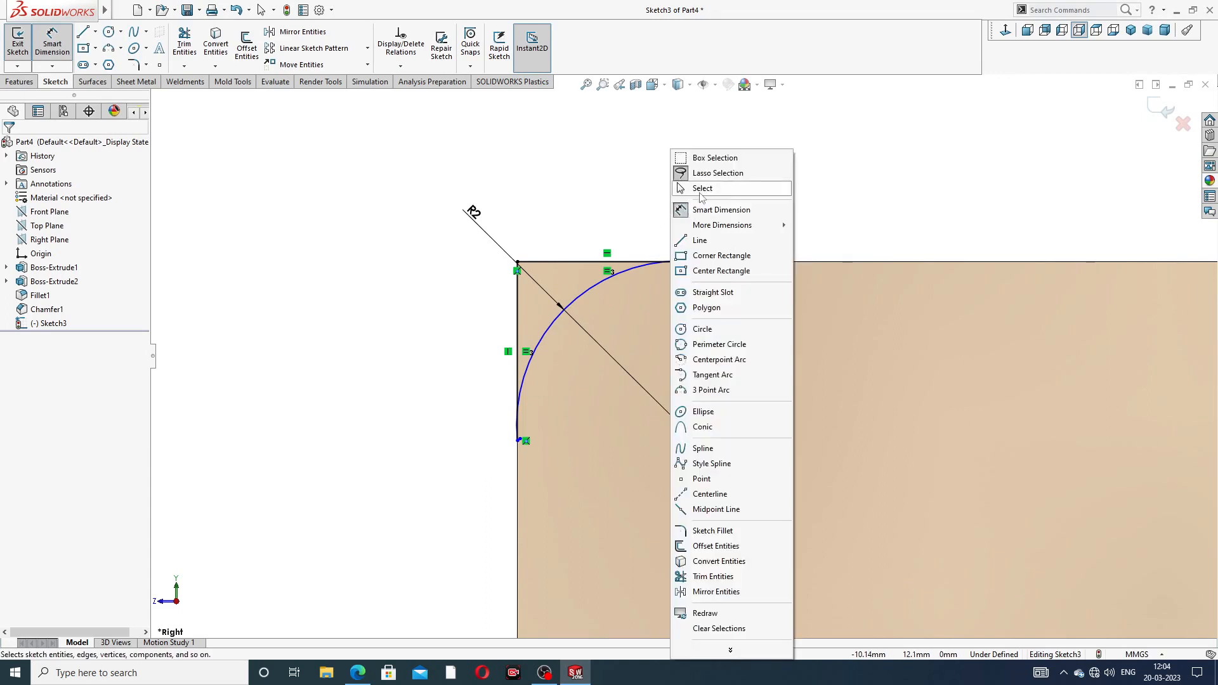
click(702, 188)
Add a vertical relation between the arc's upper endpoint and its centre point
scroll(618, 318, down, 3)
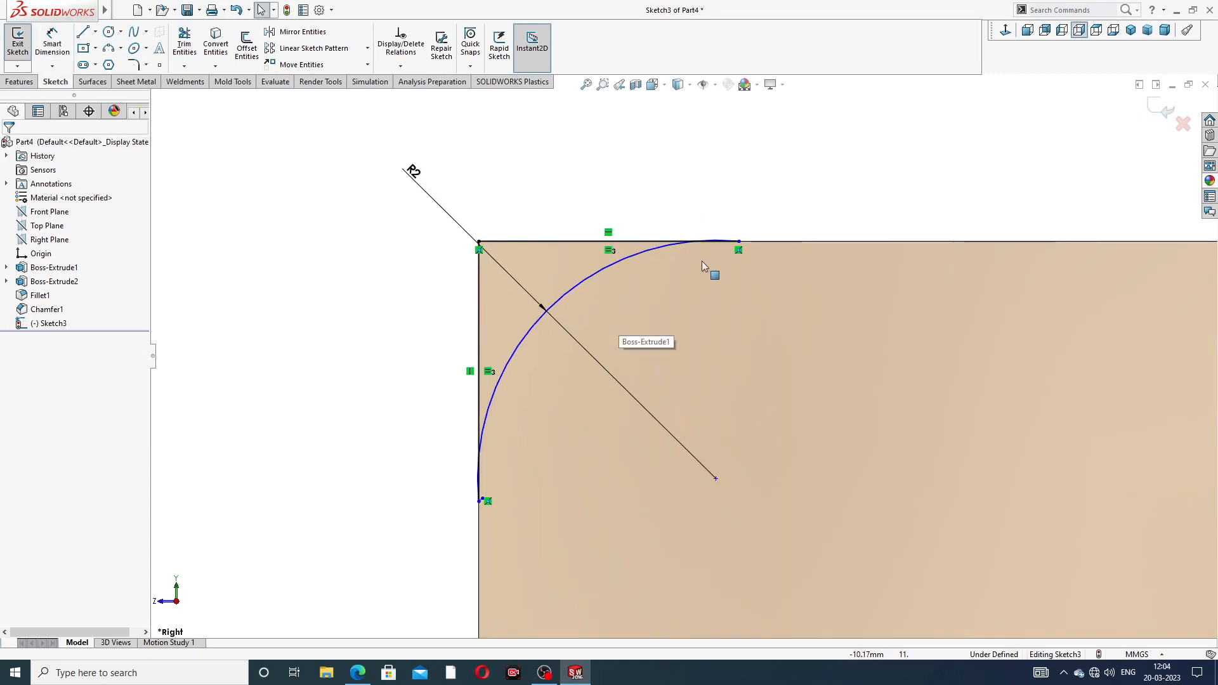
click(738, 242)
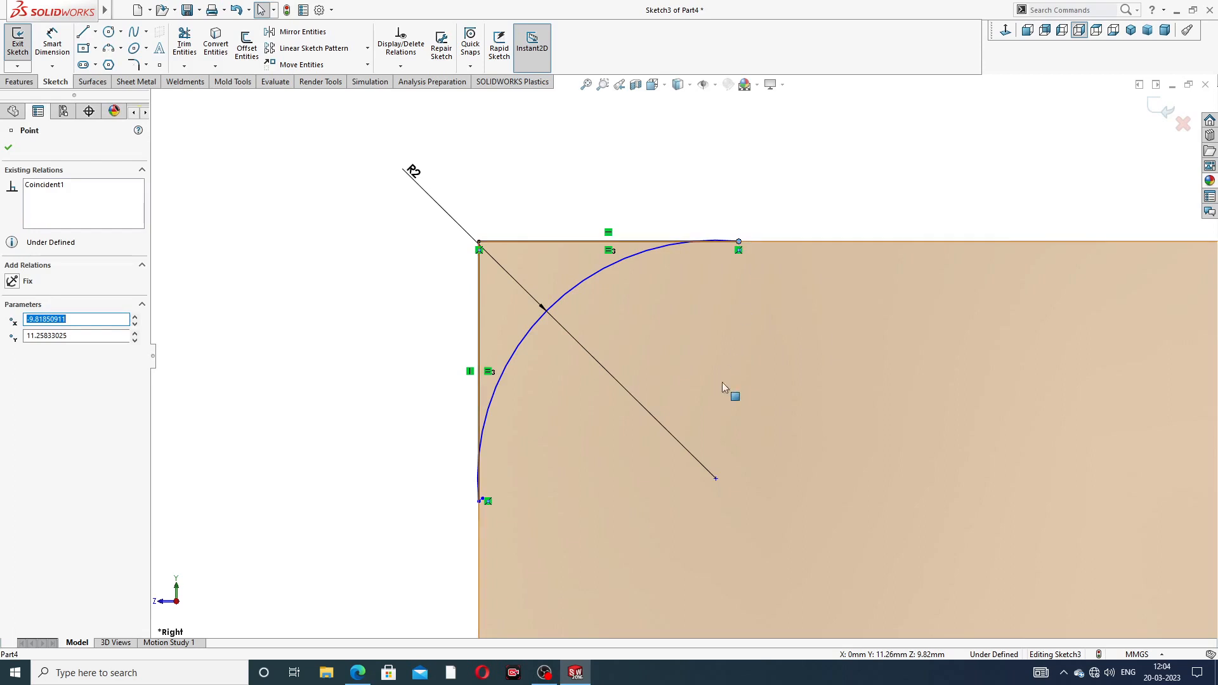
ctrl+click(717, 478)
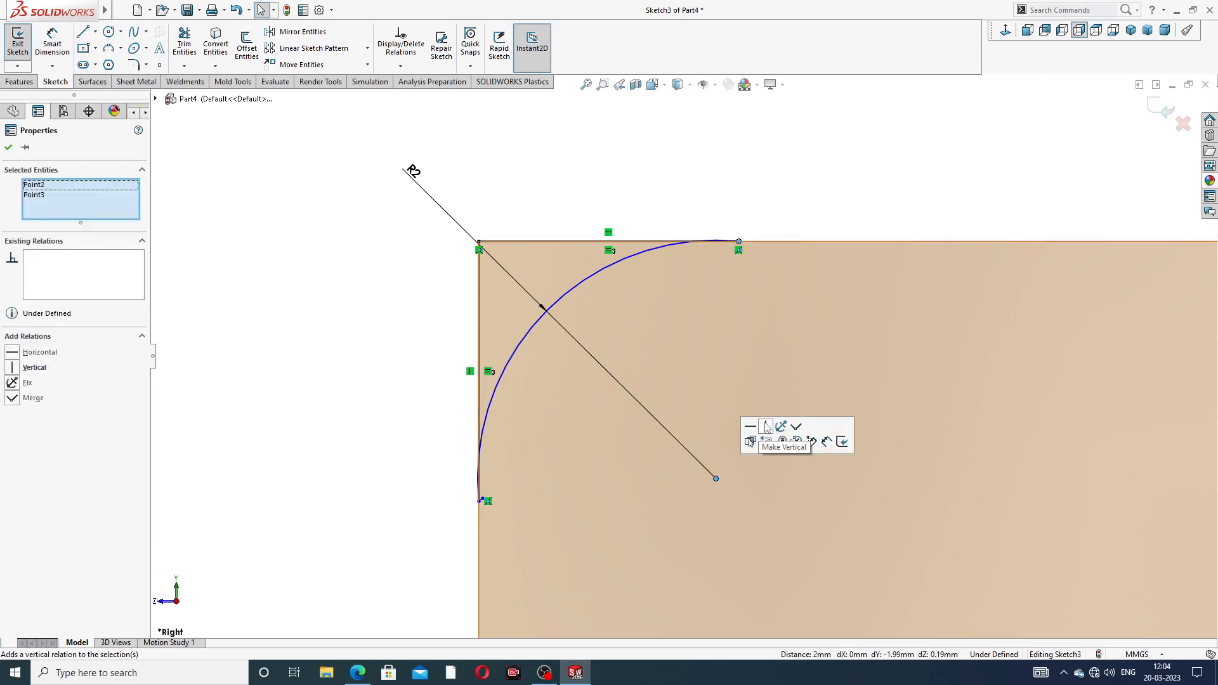
click(766, 426)
click(781, 177)
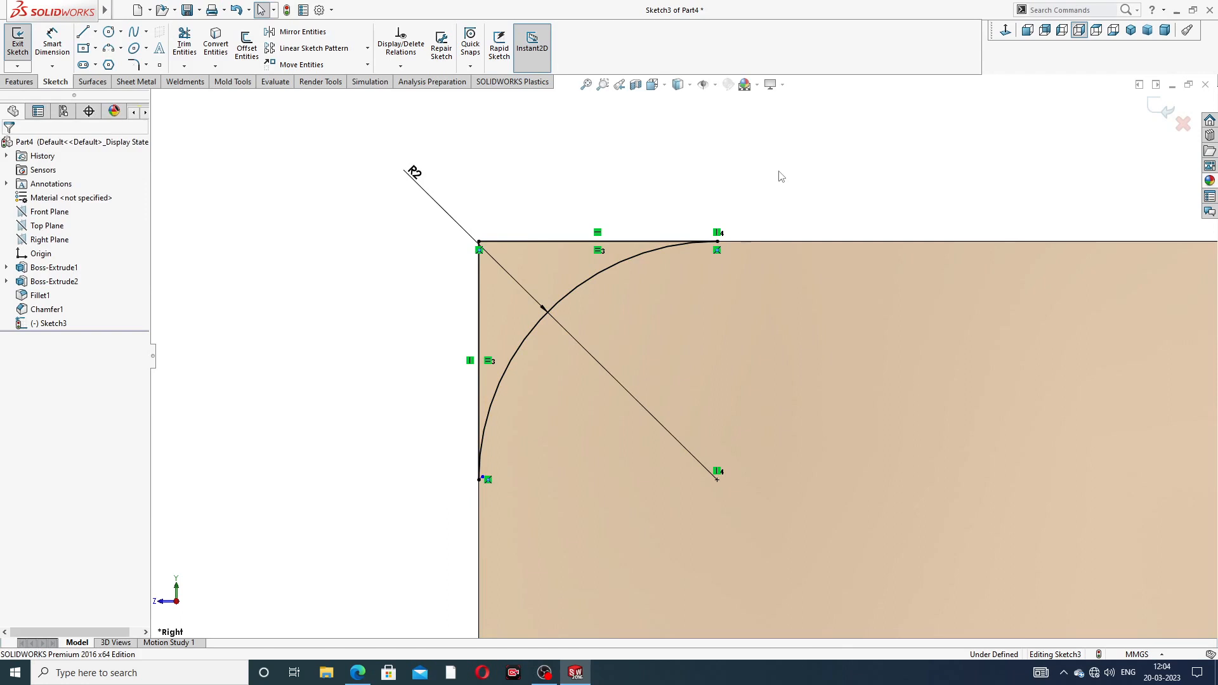
Draw a horizontal construction line about 16.5 mm long through the origin along the bolt's axis, extending past both ends of the head
scroll(653, 326, up, 10)
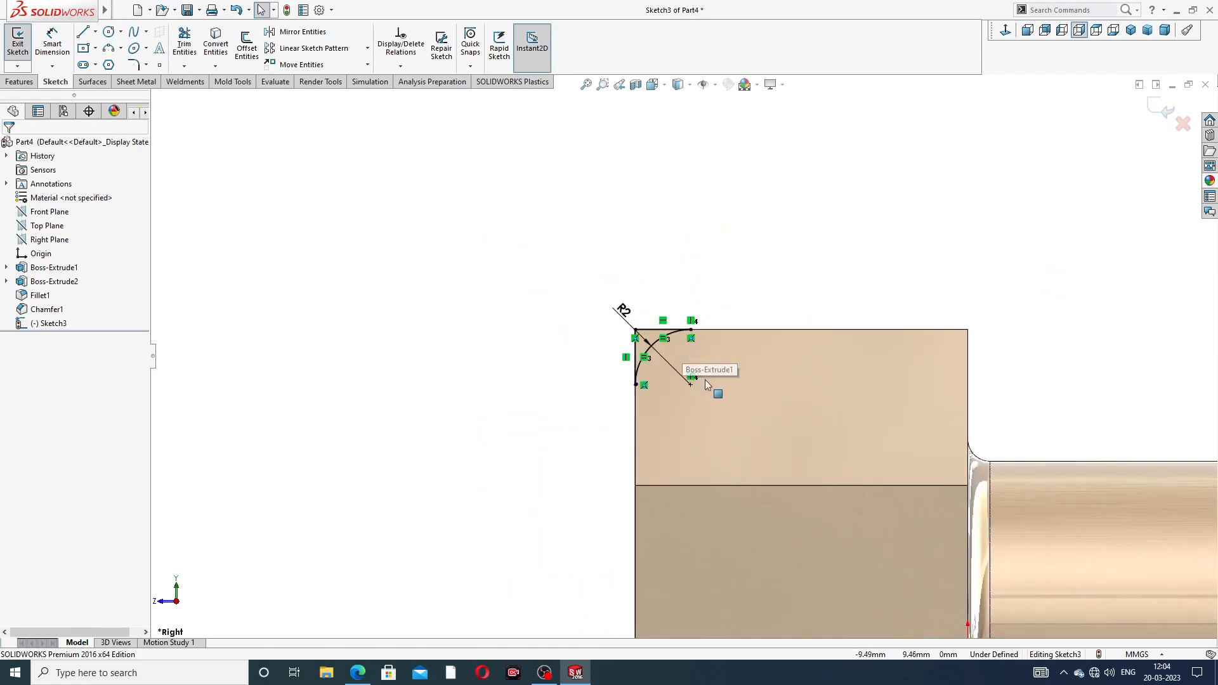
scroll(775, 488, down, 4)
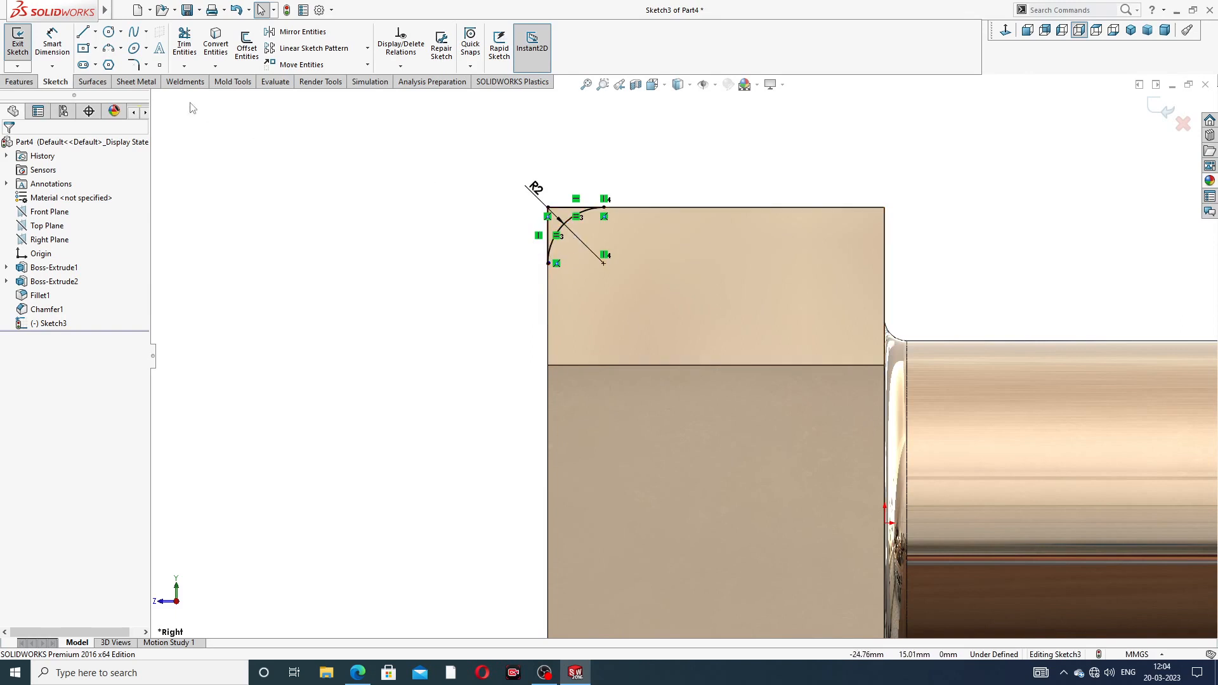
click(20, 82)
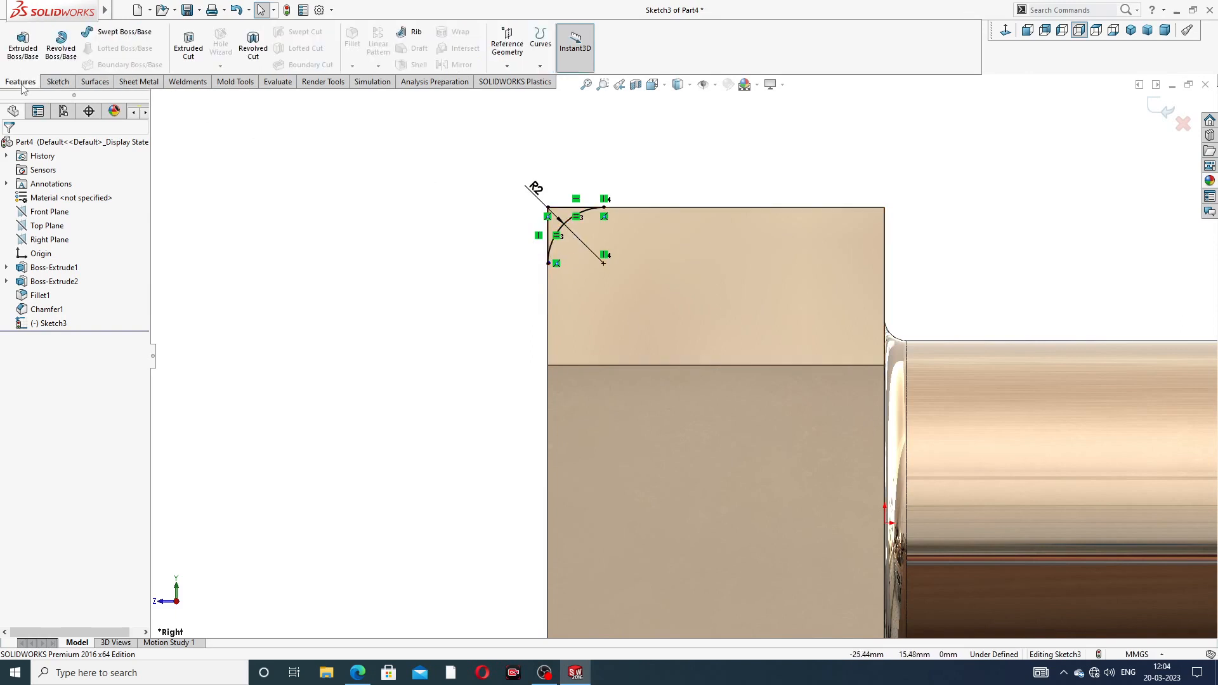
click(58, 82)
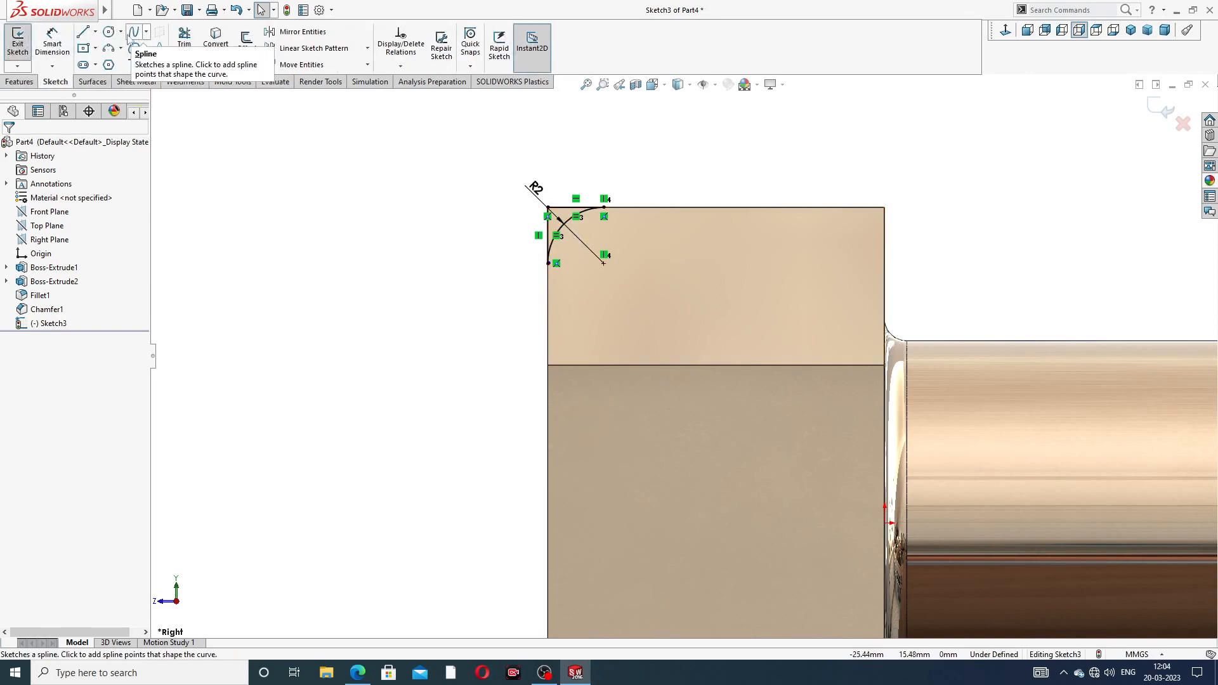
click(83, 33)
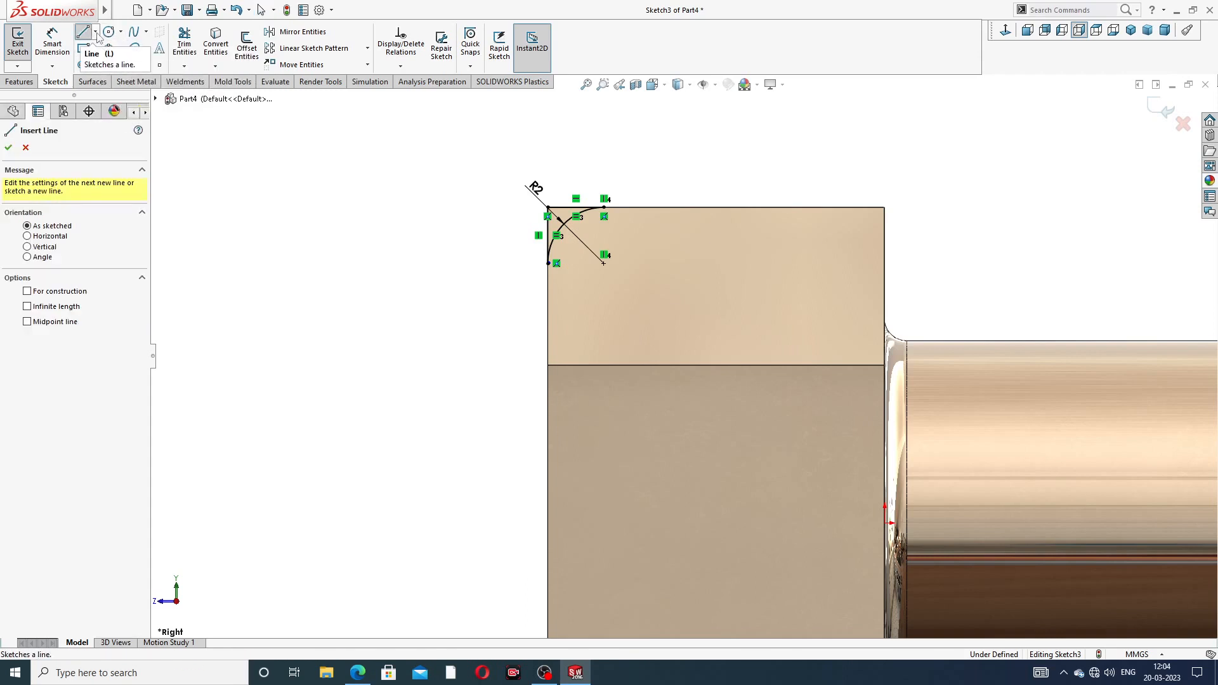
click(26, 291)
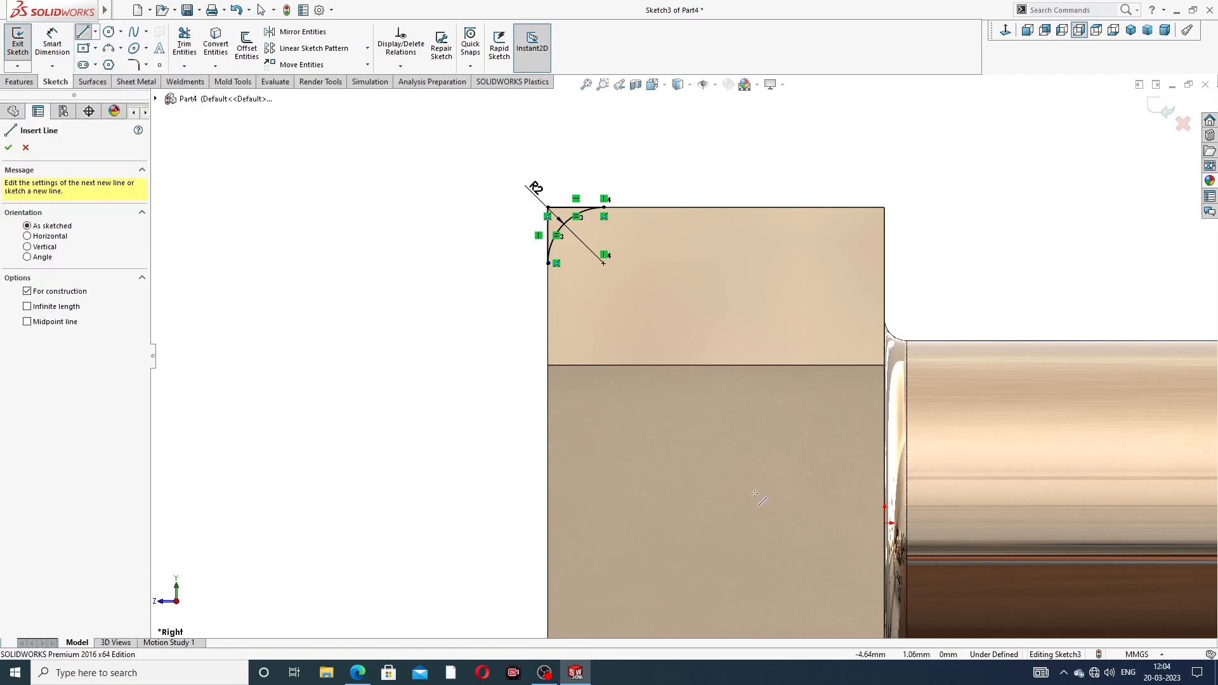
scroll(755, 493, down, 2)
scroll(683, 355, up, 3)
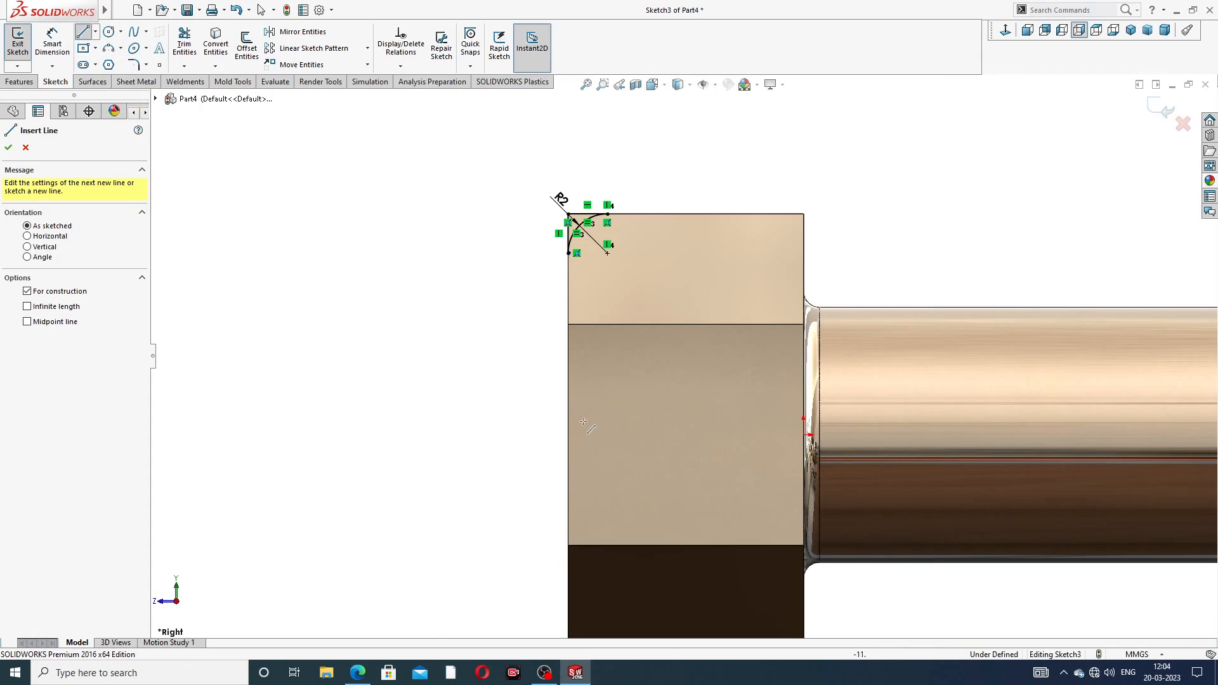
click(546, 435)
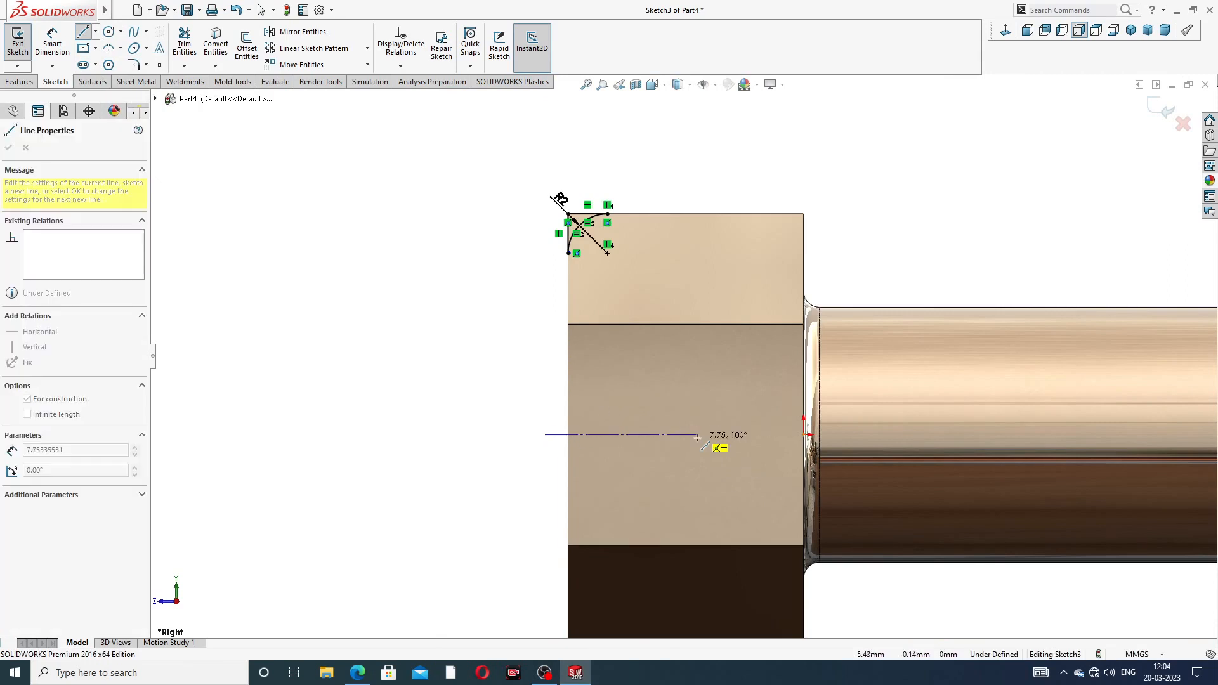
click(870, 436)
right_click(927, 293)
click(950, 294)
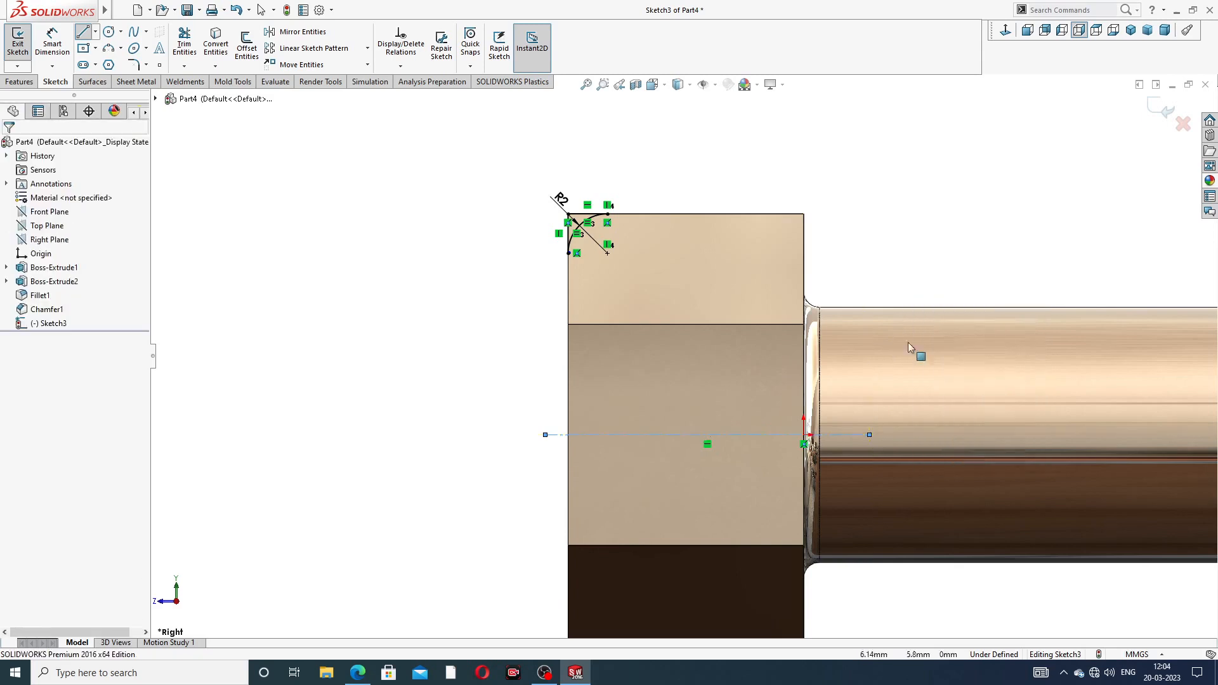
scroll(838, 424, down, 2)
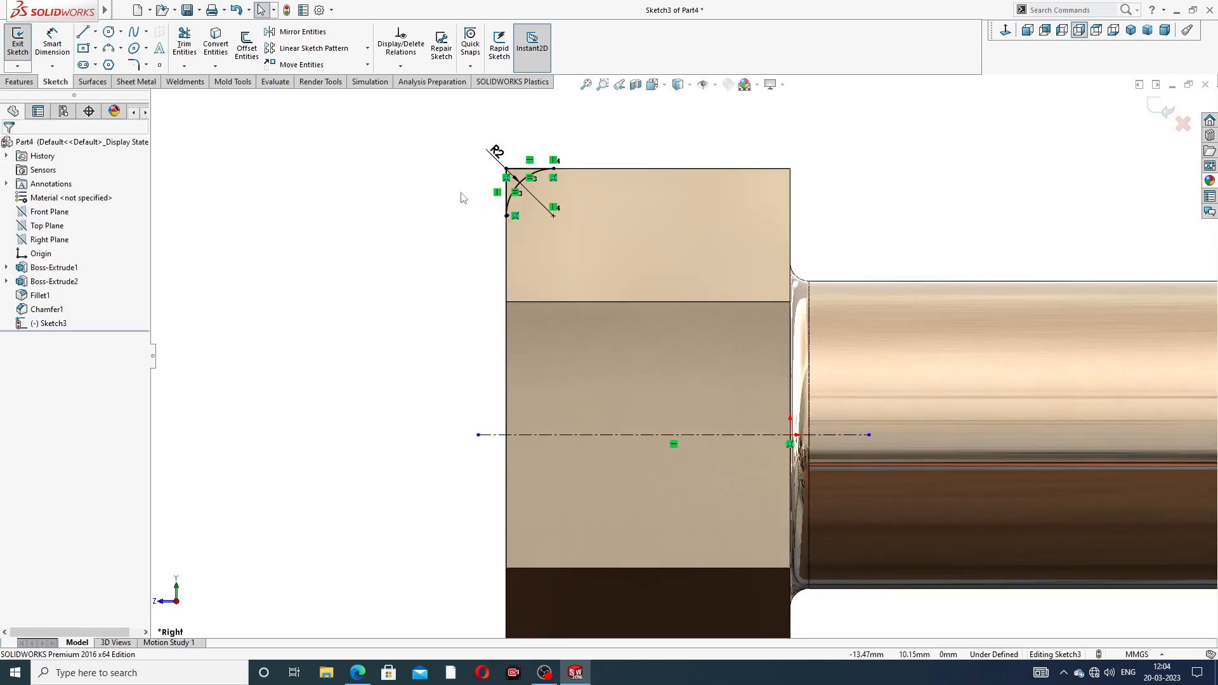
click(19, 82)
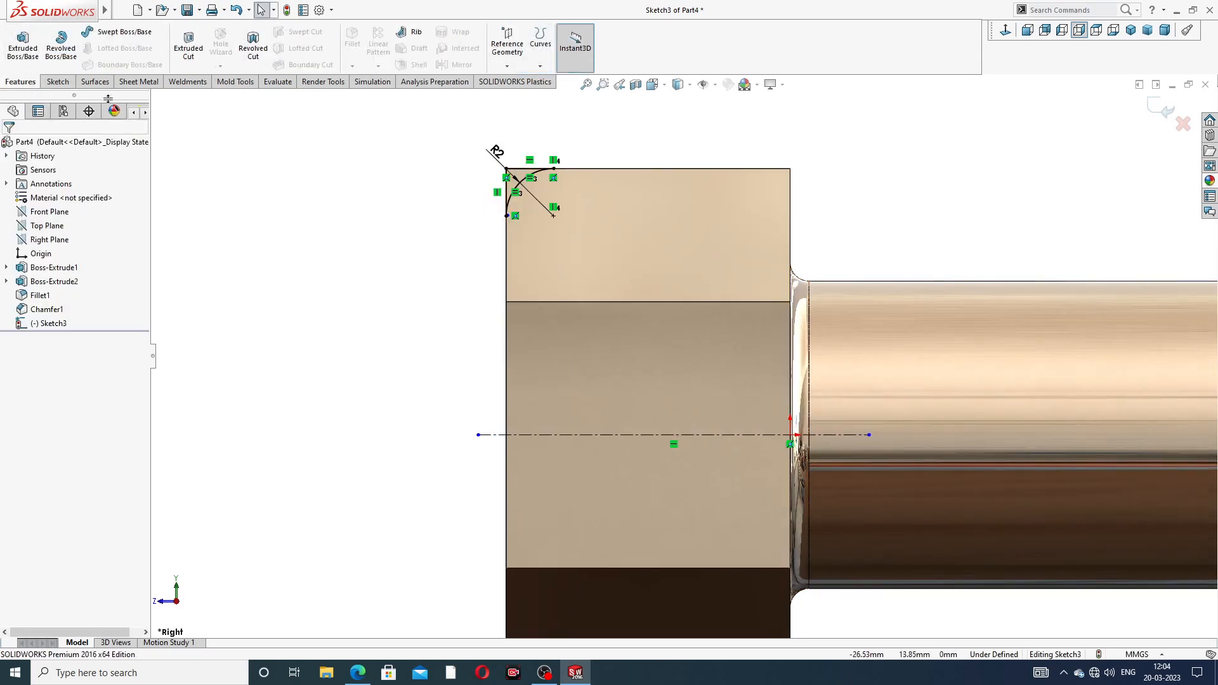
click(257, 58)
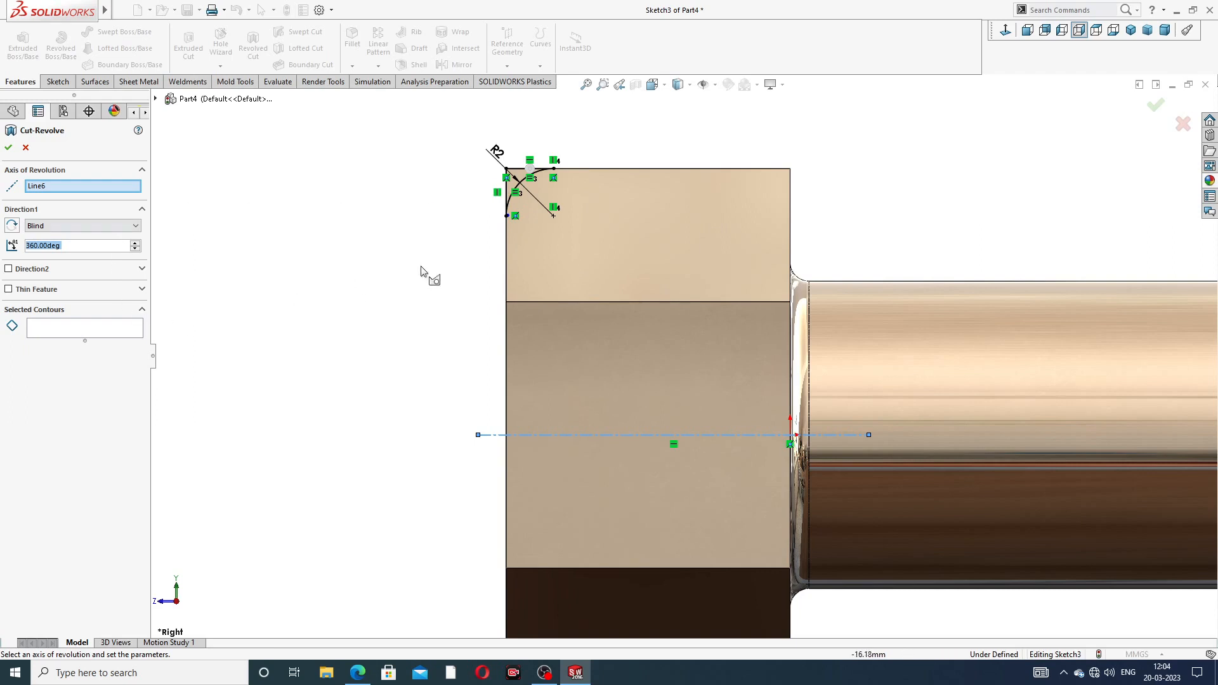
middle_drag(498, 252, 513, 267)
scroll(602, 247, down, 3)
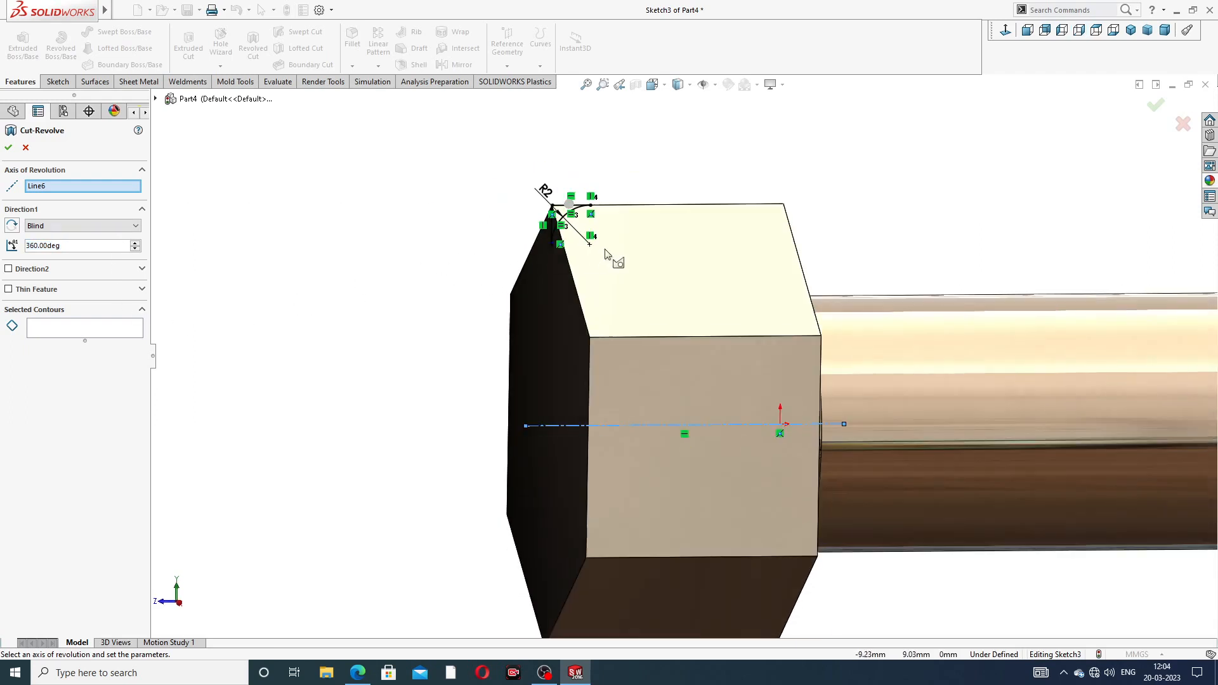
scroll(596, 251, down, 4)
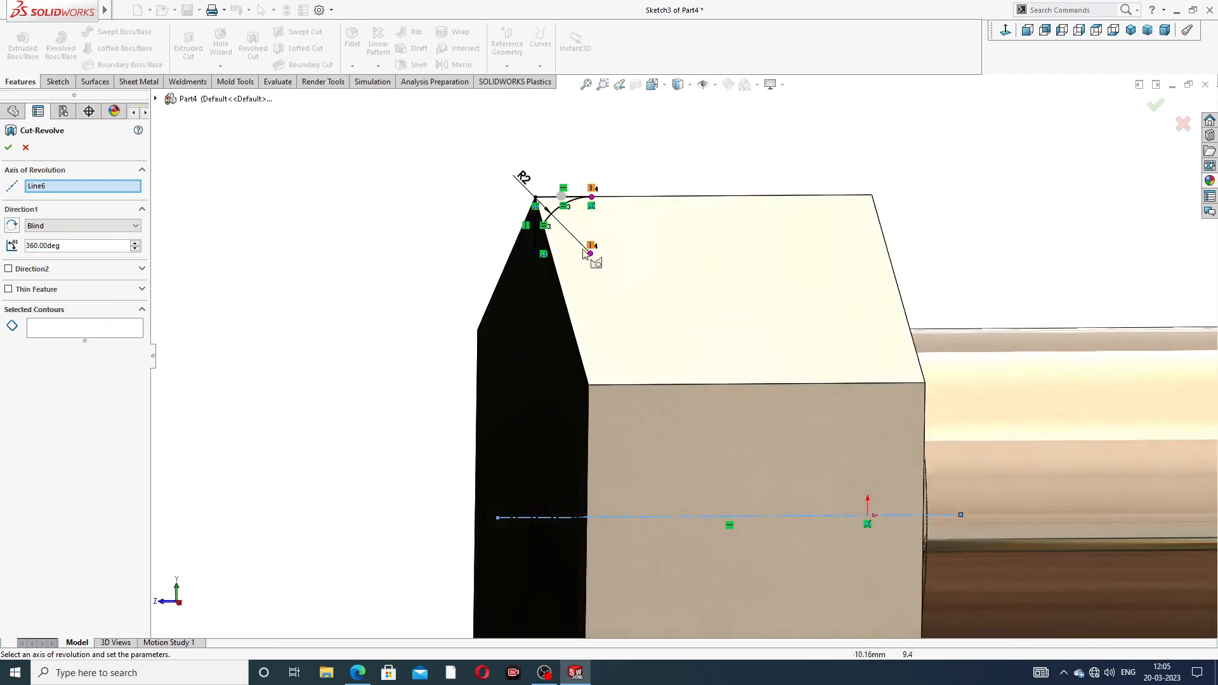
scroll(583, 285, up, 3)
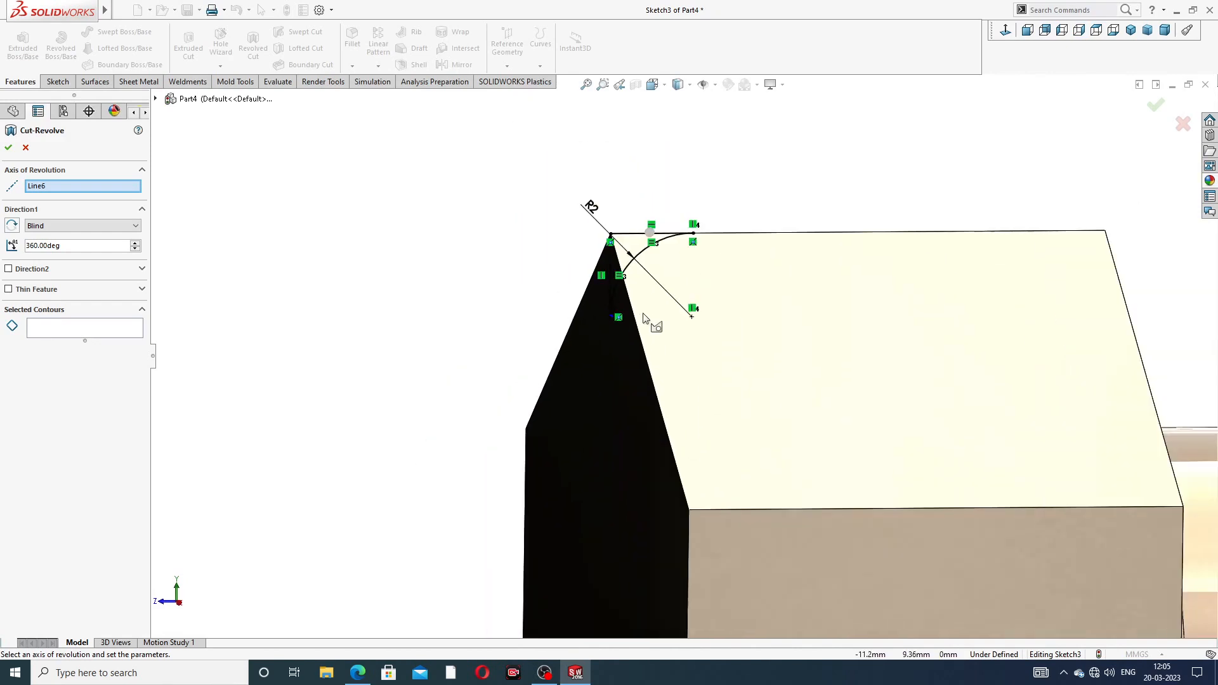
middle_drag(593, 284, 609, 289)
right_click(653, 171)
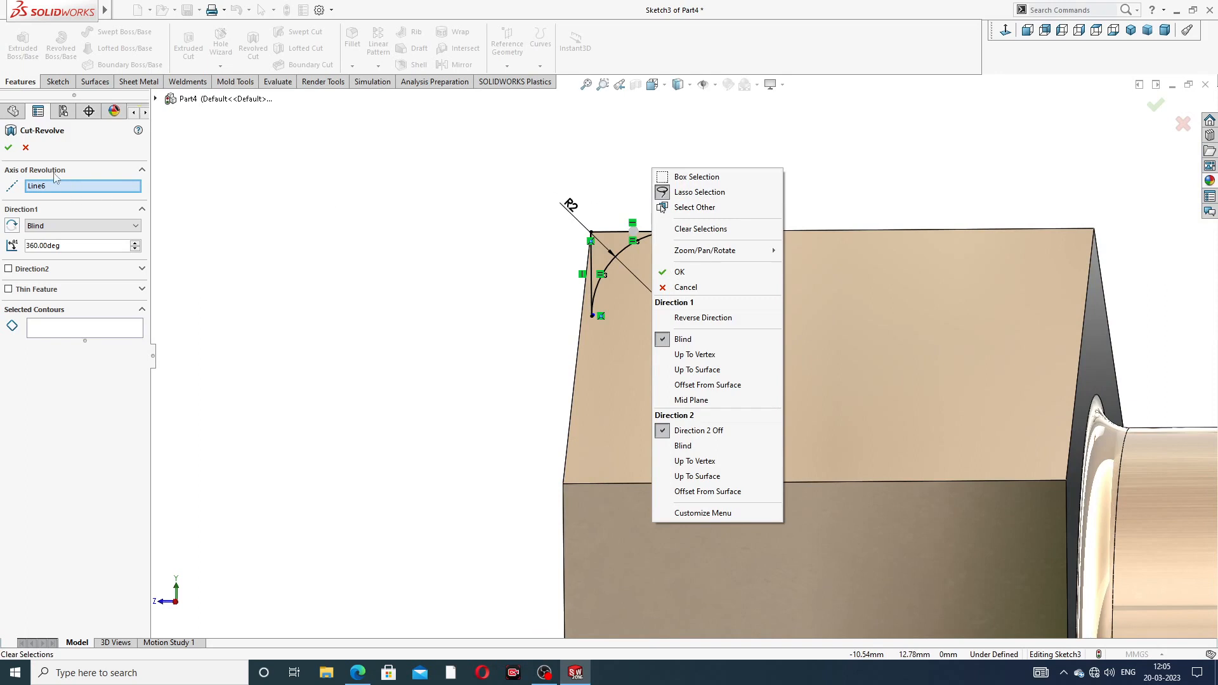
click(978, 96)
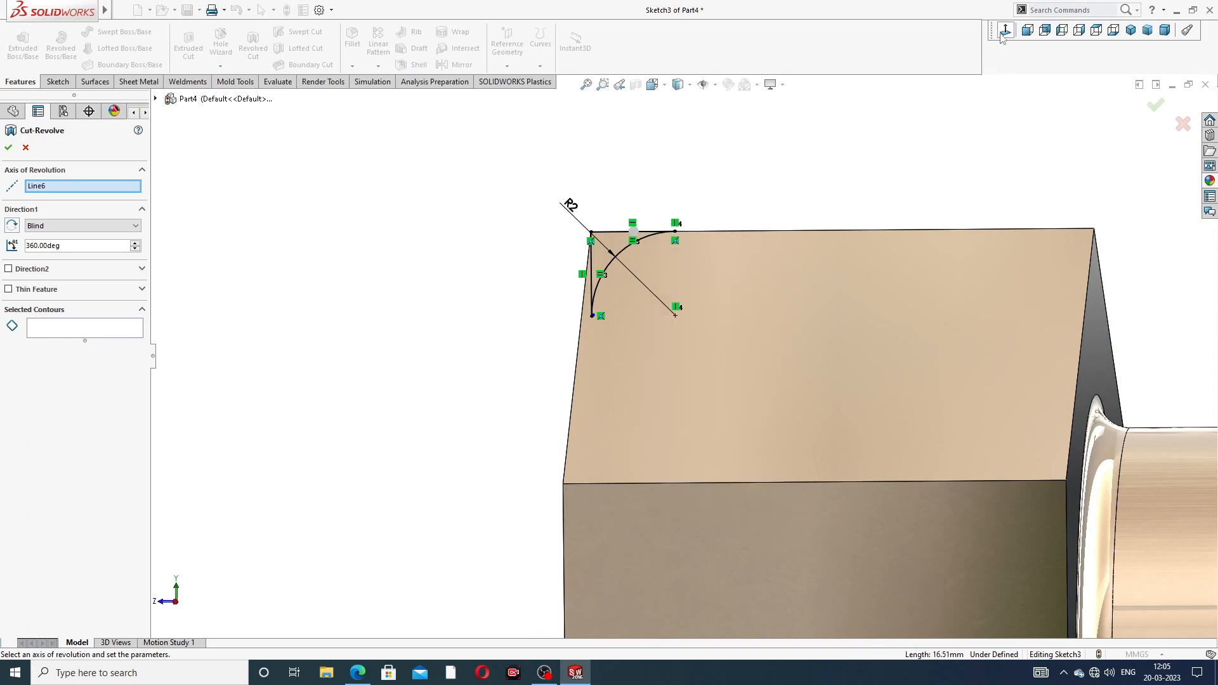
click(1078, 30)
scroll(365, 268, down, 10)
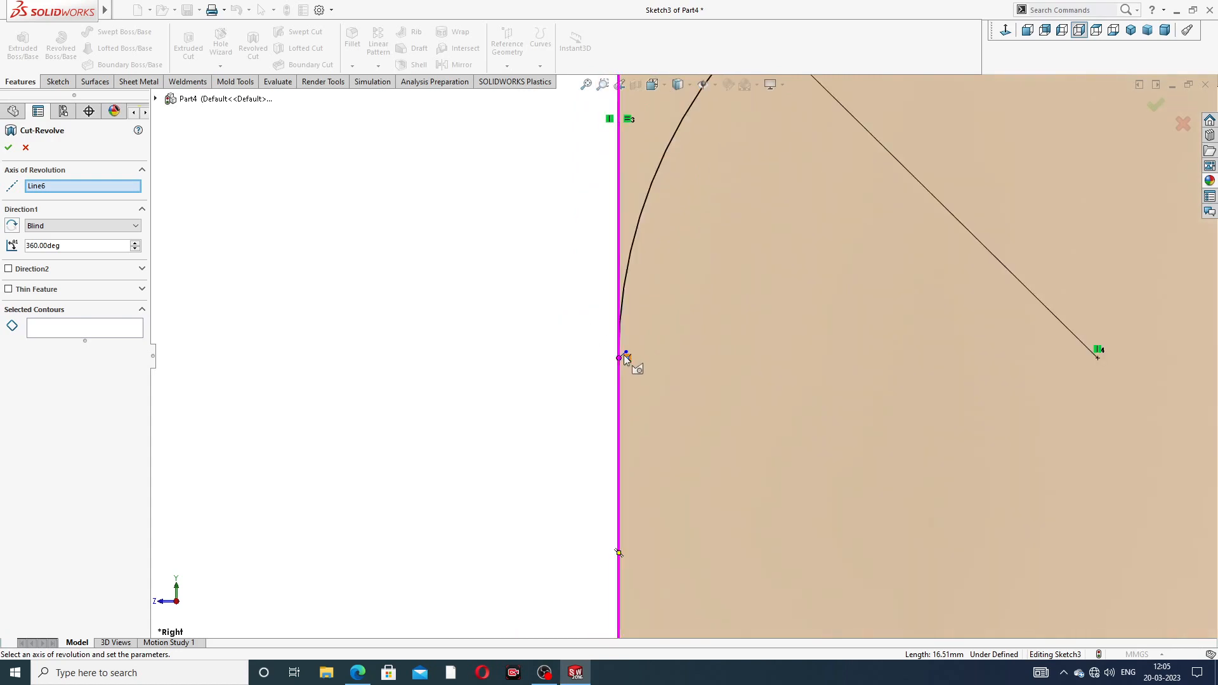
middle_drag(657, 353, 665, 339)
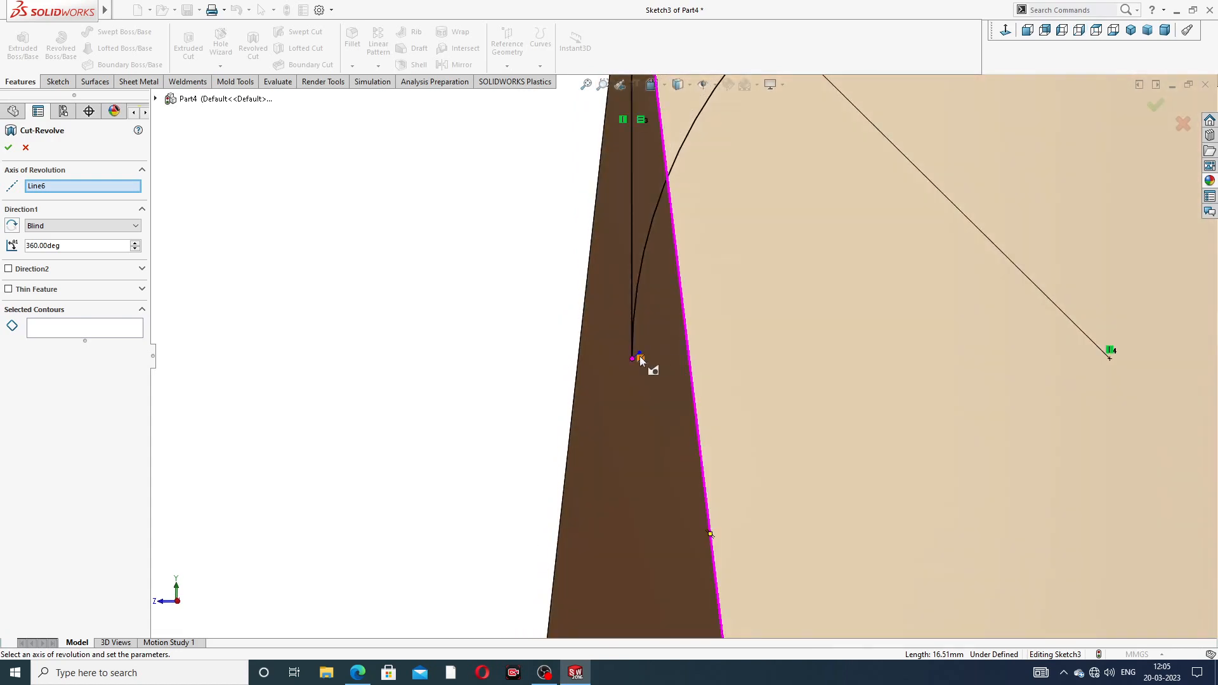
scroll(641, 354, down, 5)
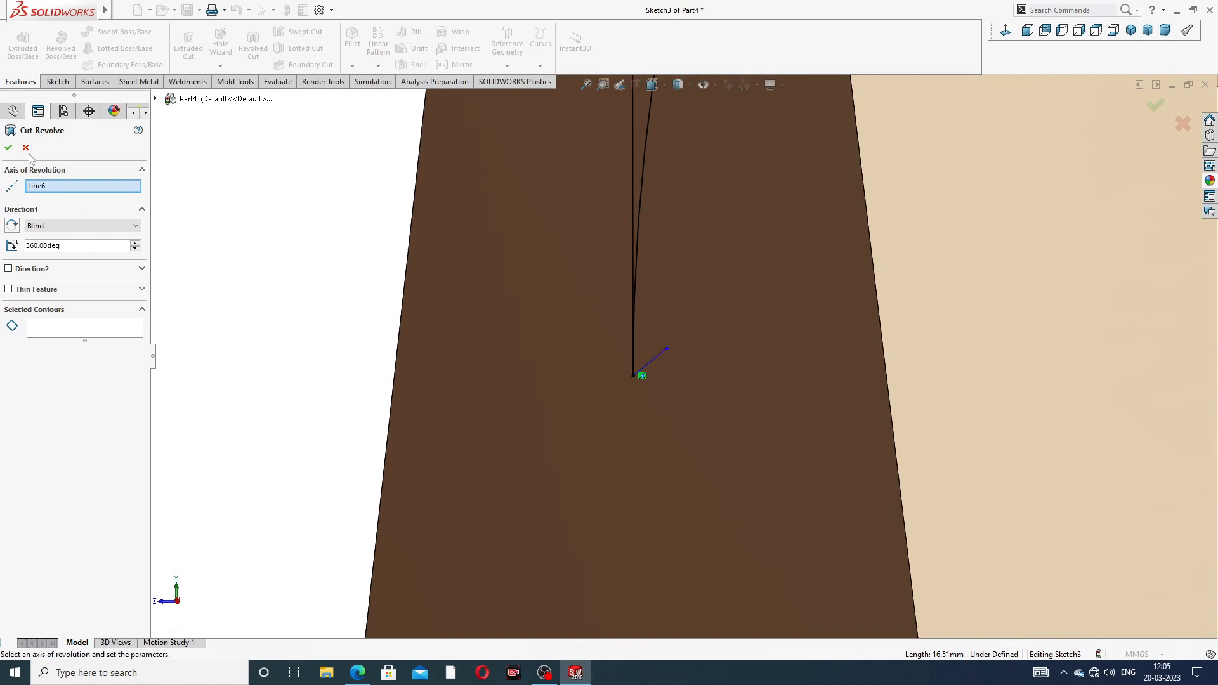
click(26, 147)
Delete the tiny stray line at the lower end of the corner arc
click(660, 359)
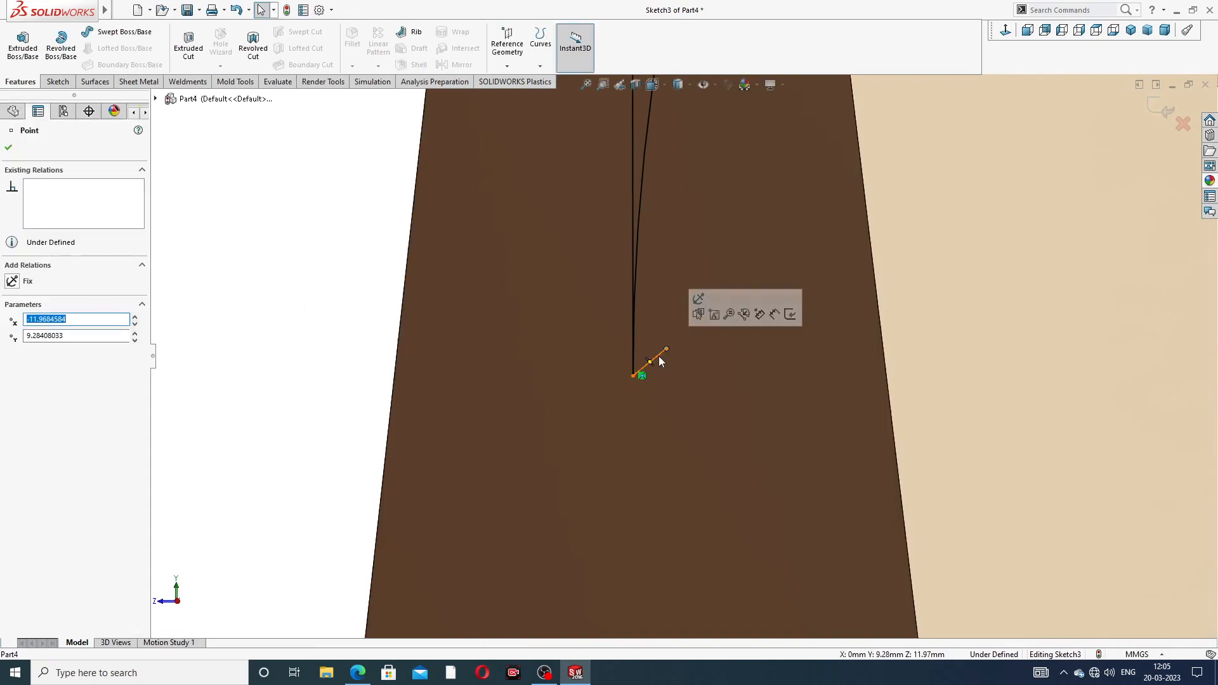
click(660, 360)
key(Delete)
scroll(661, 359, up, 5)
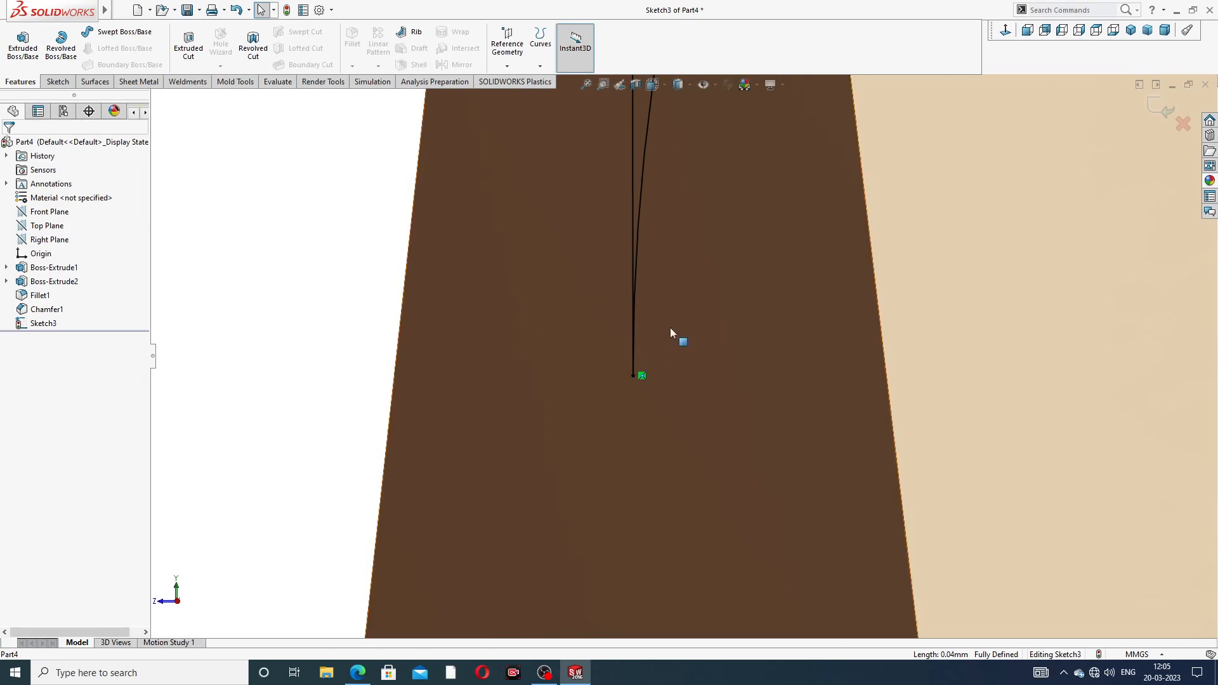
scroll(699, 259, up, 3)
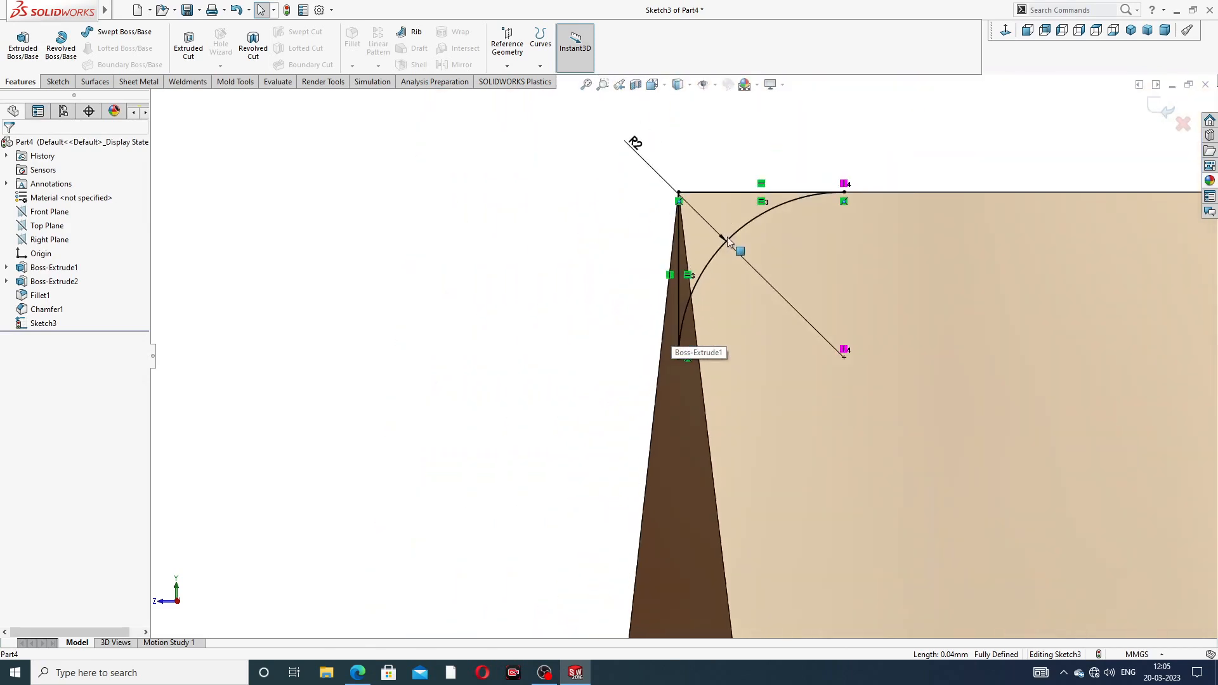
scroll(885, 209, down, 2)
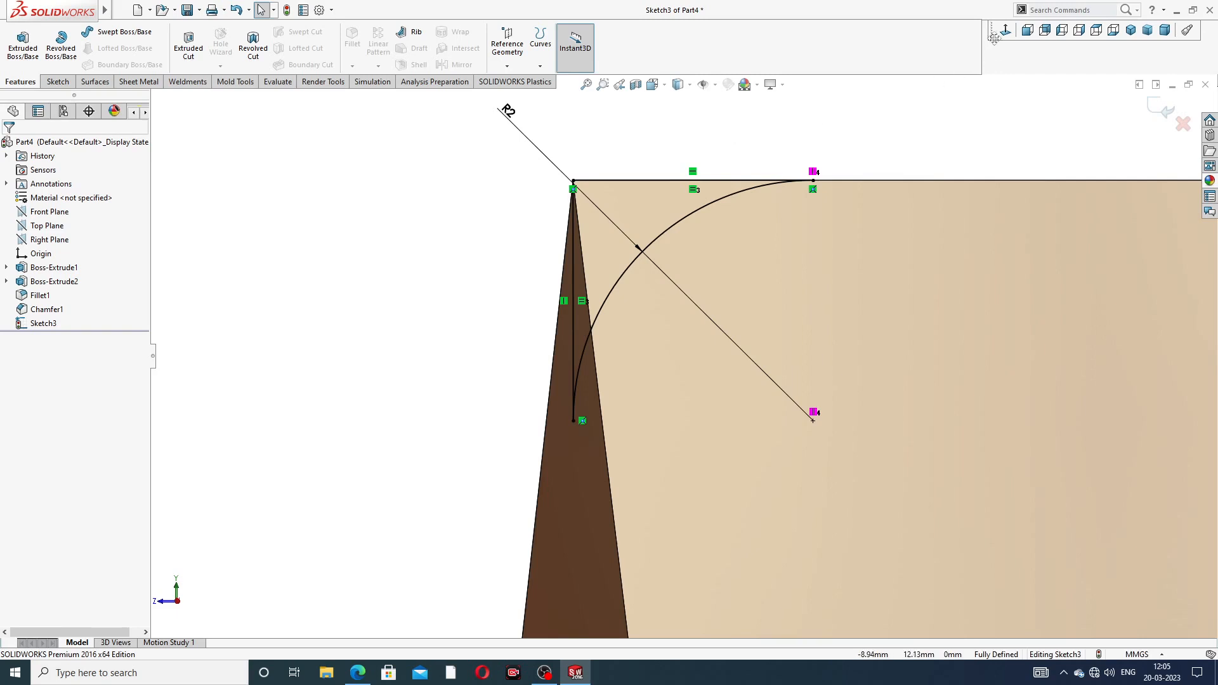
click(1079, 30)
scroll(428, 348, down, 3)
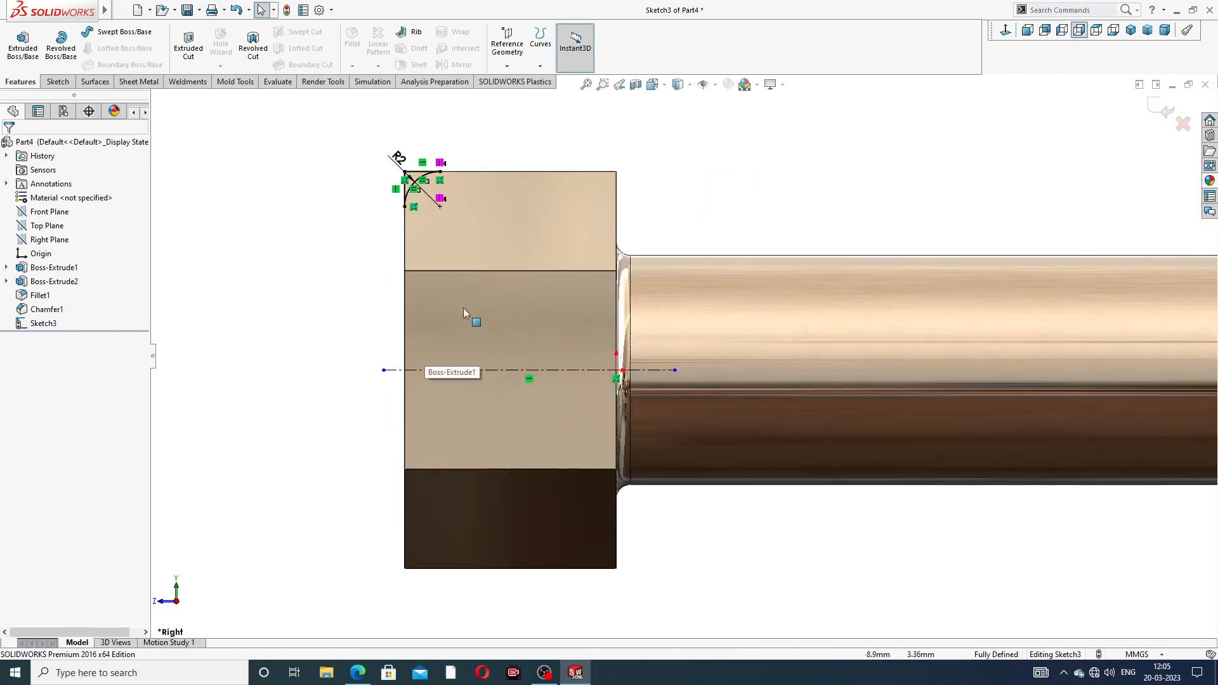
Revolve-cut the corner profile 360 degrees about the horizontal construction line to round the hexagonal head's outer corners
scroll(458, 207, down, 2)
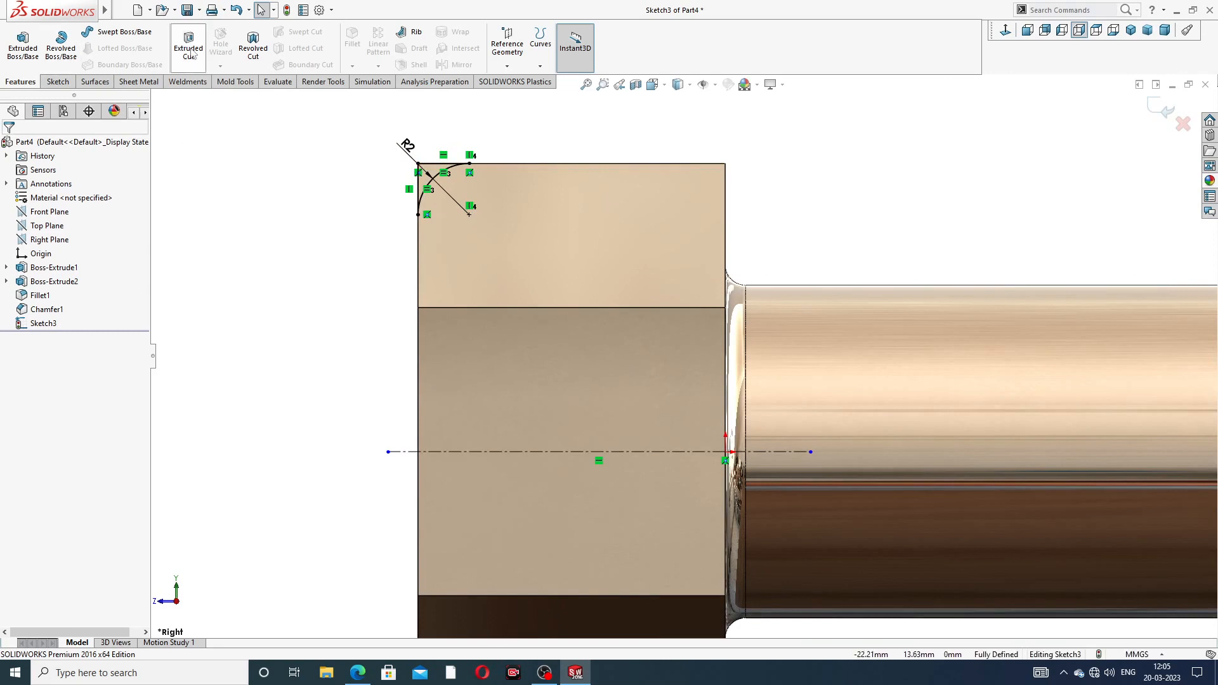
click(249, 46)
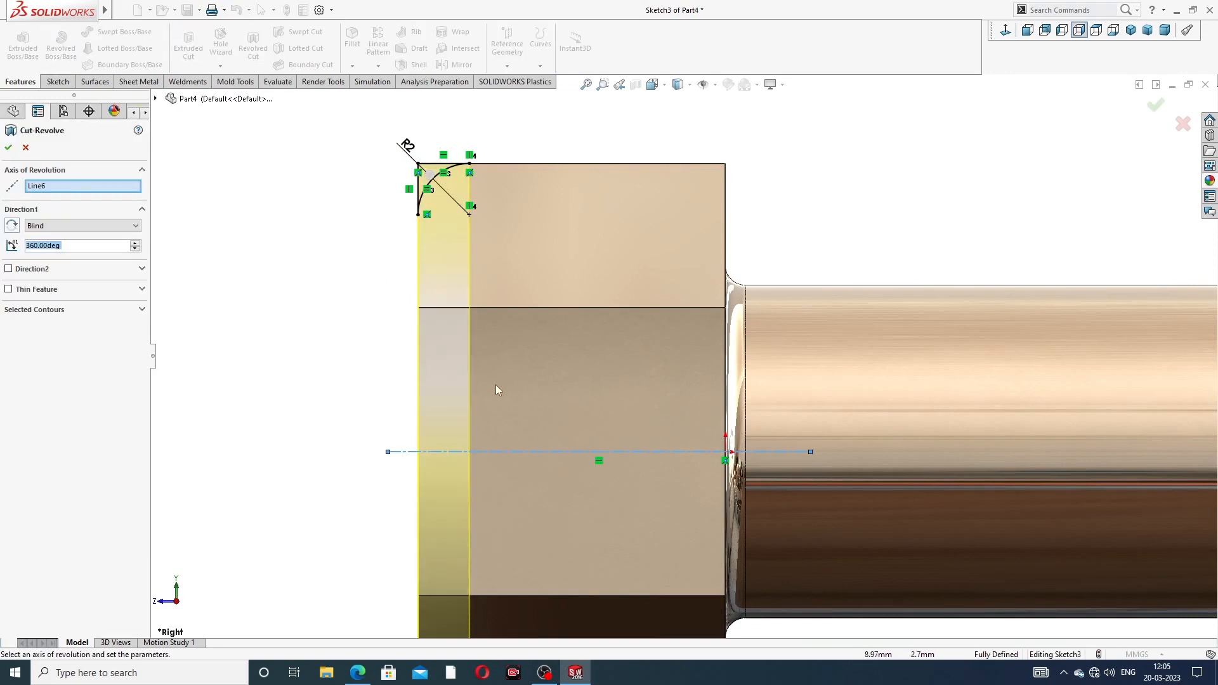
middle_drag(404, 296, 431, 306)
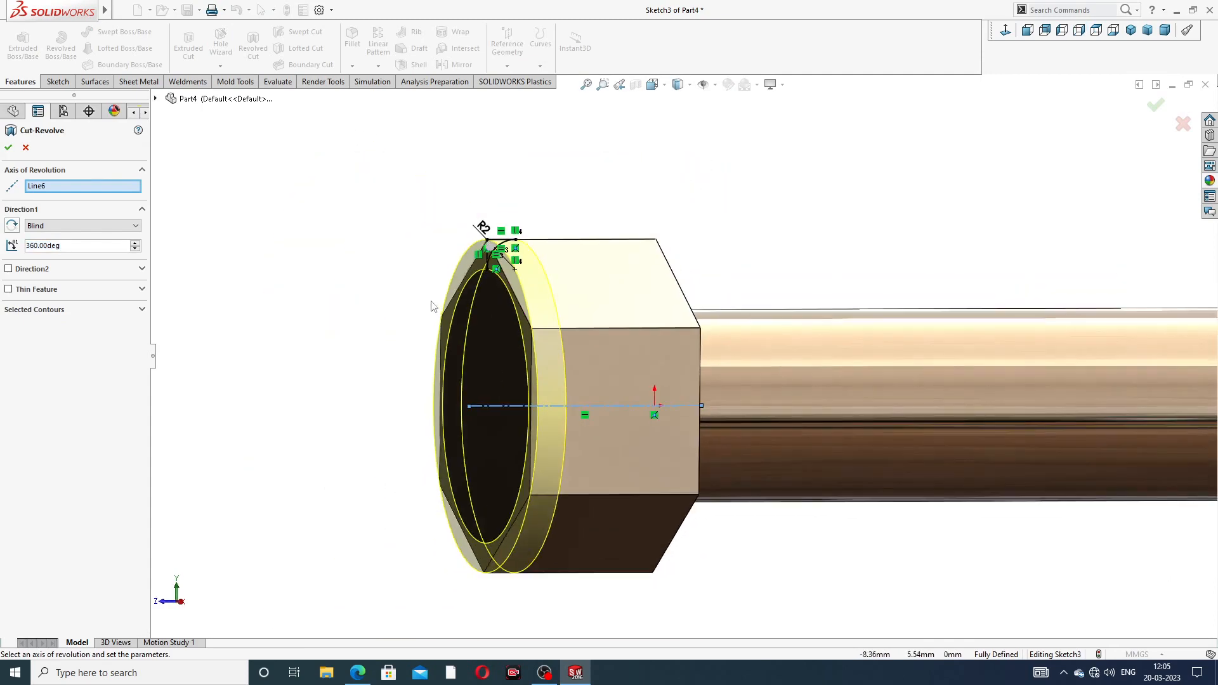
click(9, 148)
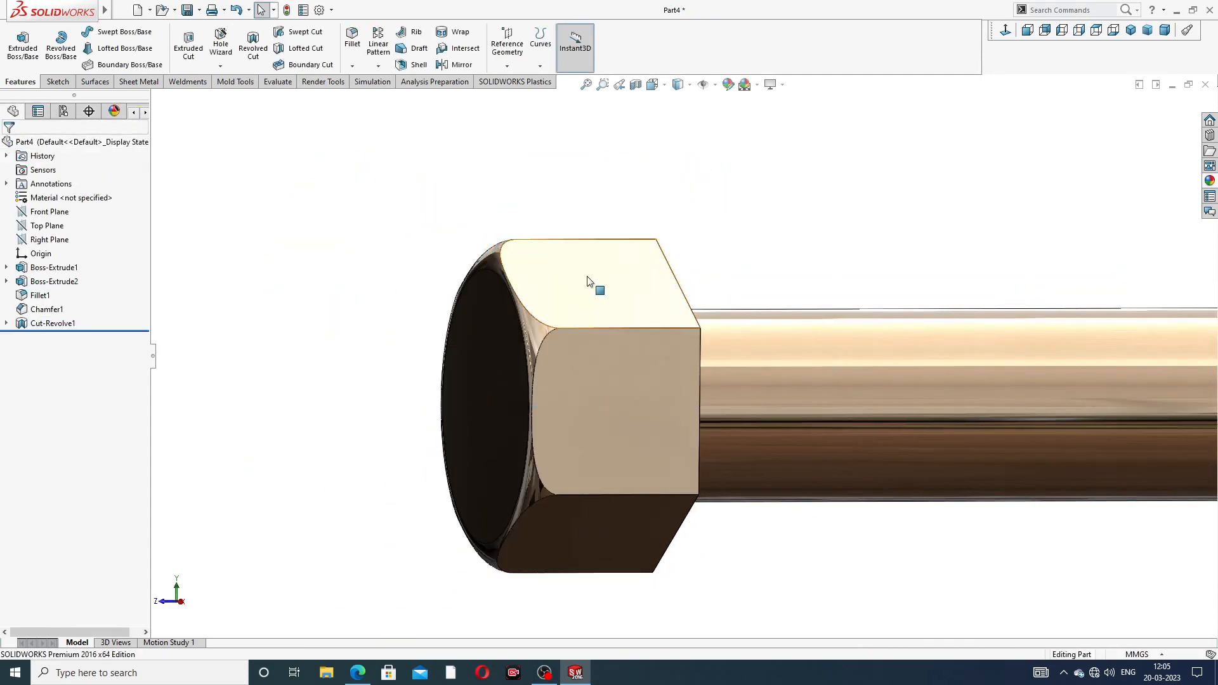
Examine the rounded hexagonal head and the fillet between head and shank from several angles
scroll(590, 281, up, 1)
middle_drag(590, 281, 585, 278)
scroll(567, 356, down, 3)
middle_drag(618, 330, 630, 370)
scroll(774, 430, up, 4)
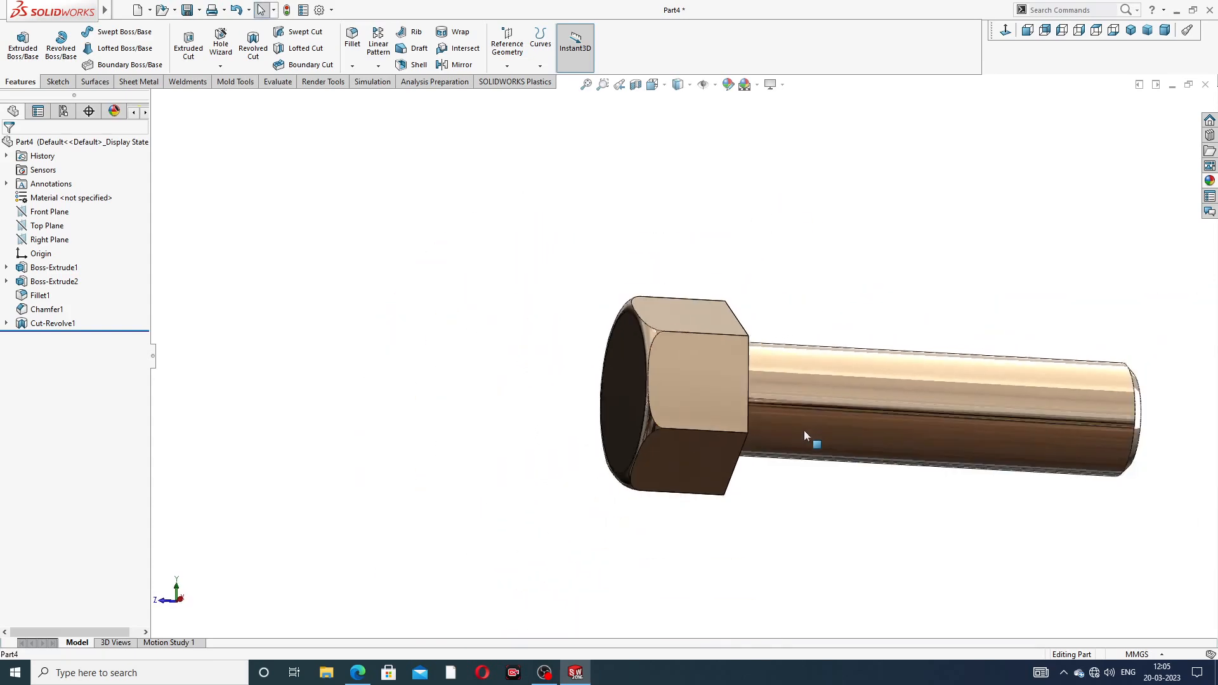
middle_drag(805, 432, 724, 402)
scroll(725, 401, down, 3)
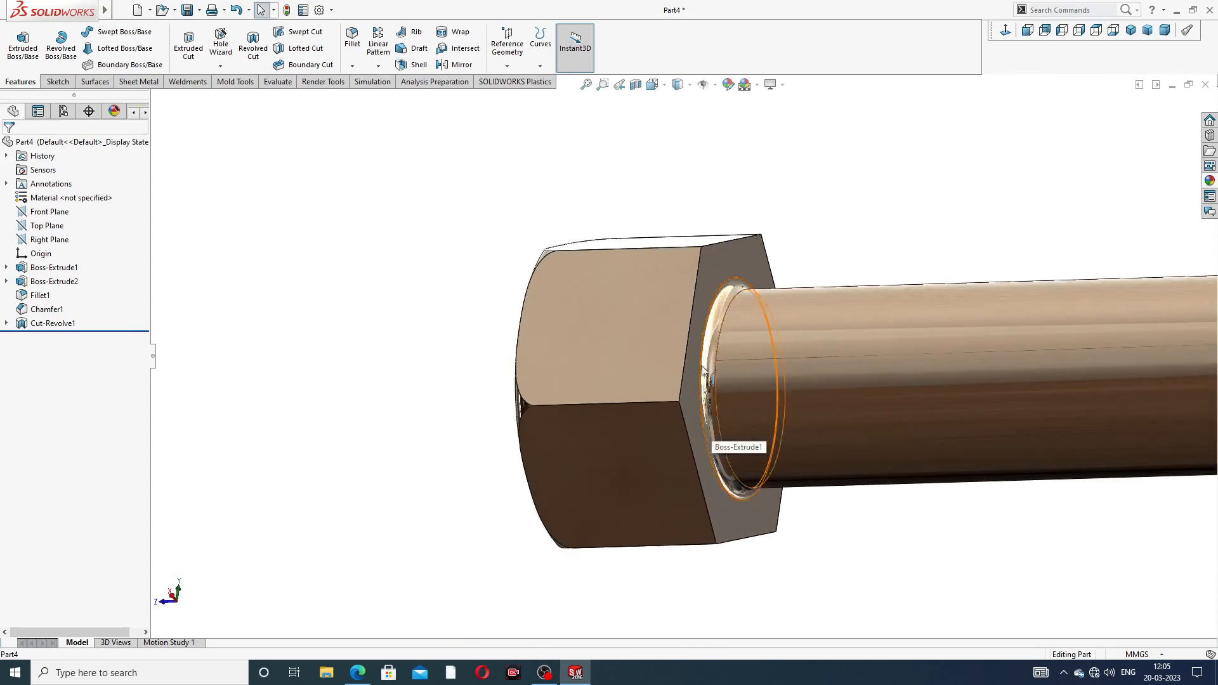
middle_drag(611, 317, 672, 357)
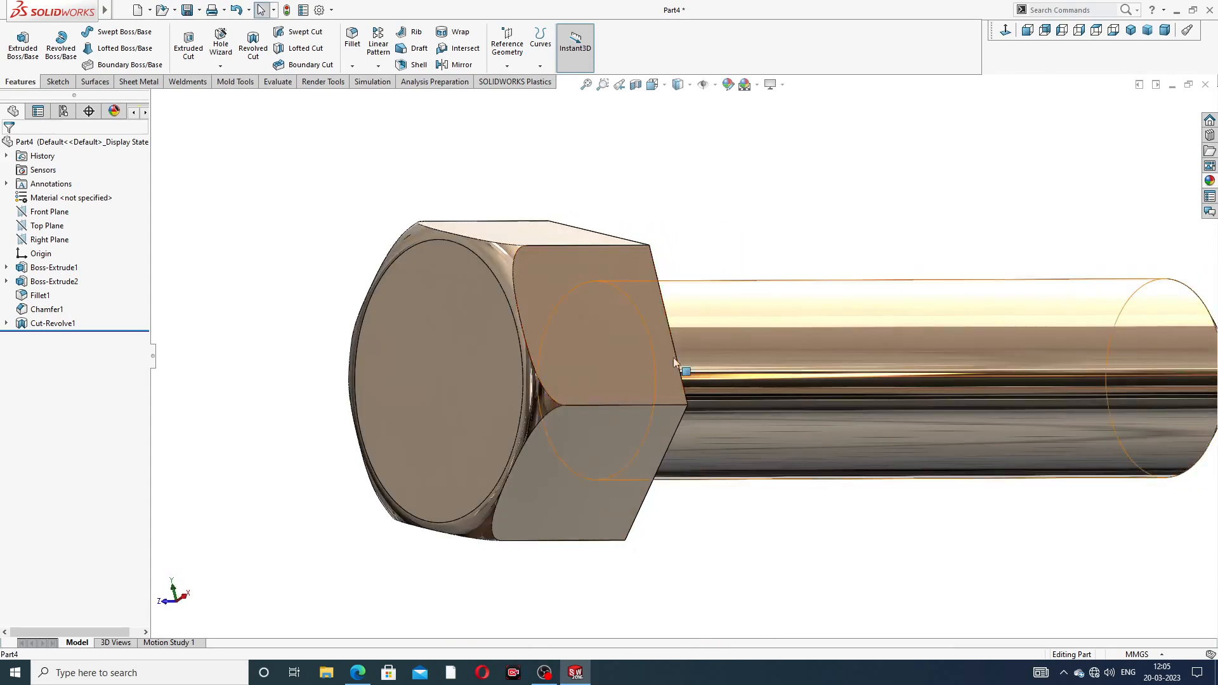
Start a sketch on the head's round end face and draw a circle about 15.4 mm in diameter centred on the origin
click(487, 311)
click(524, 274)
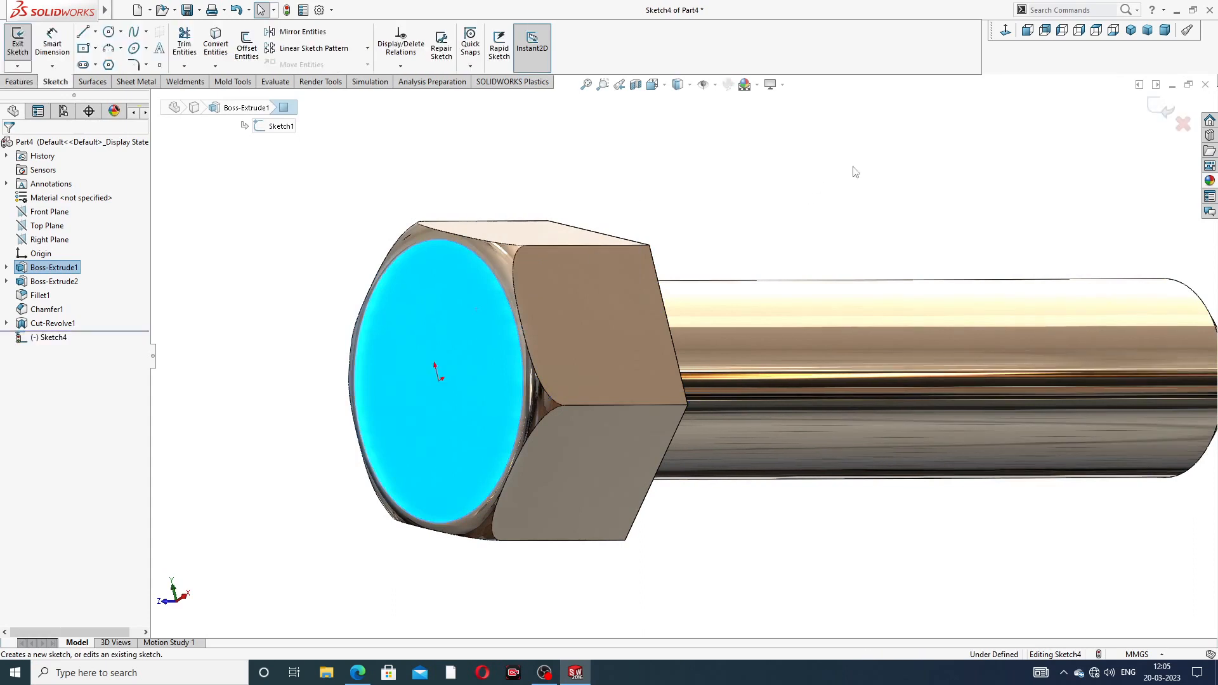
click(1006, 31)
scroll(707, 251, up, 2)
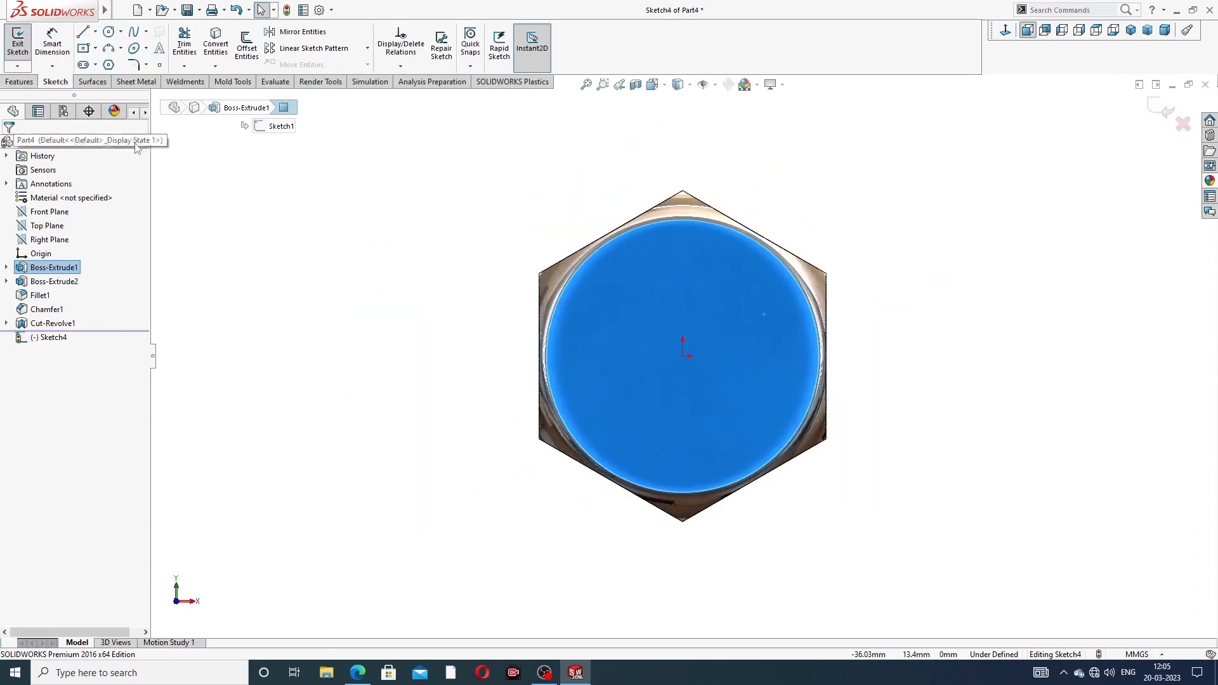
click(108, 33)
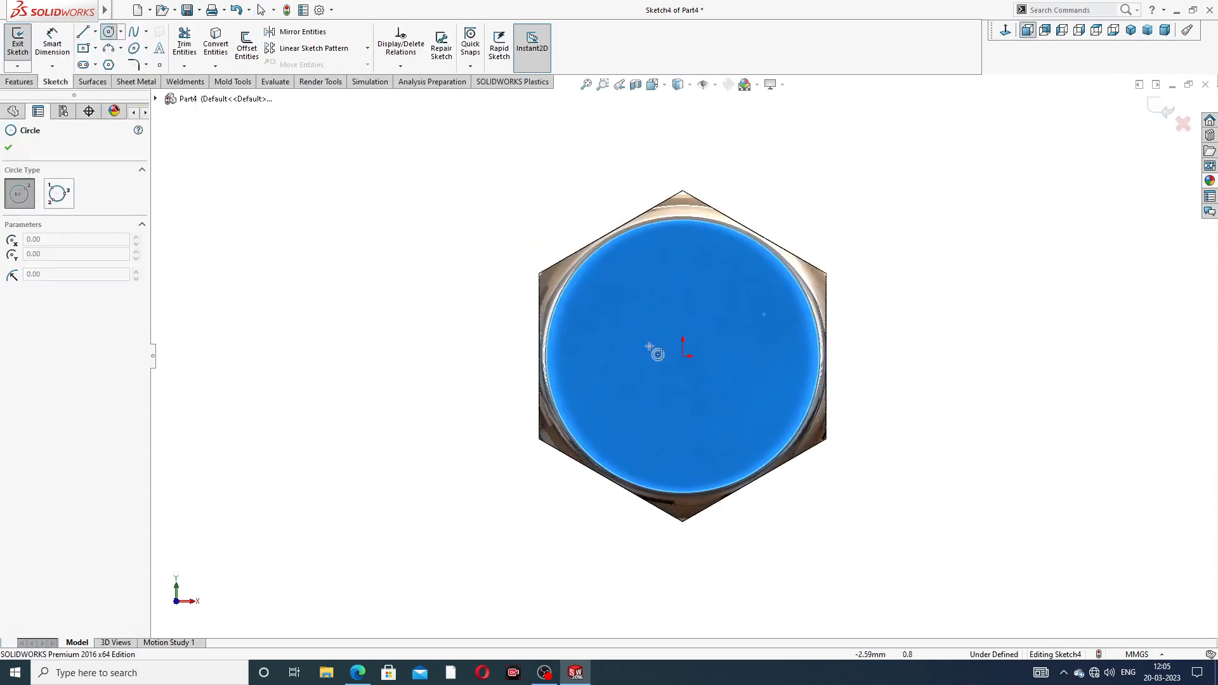
click(683, 357)
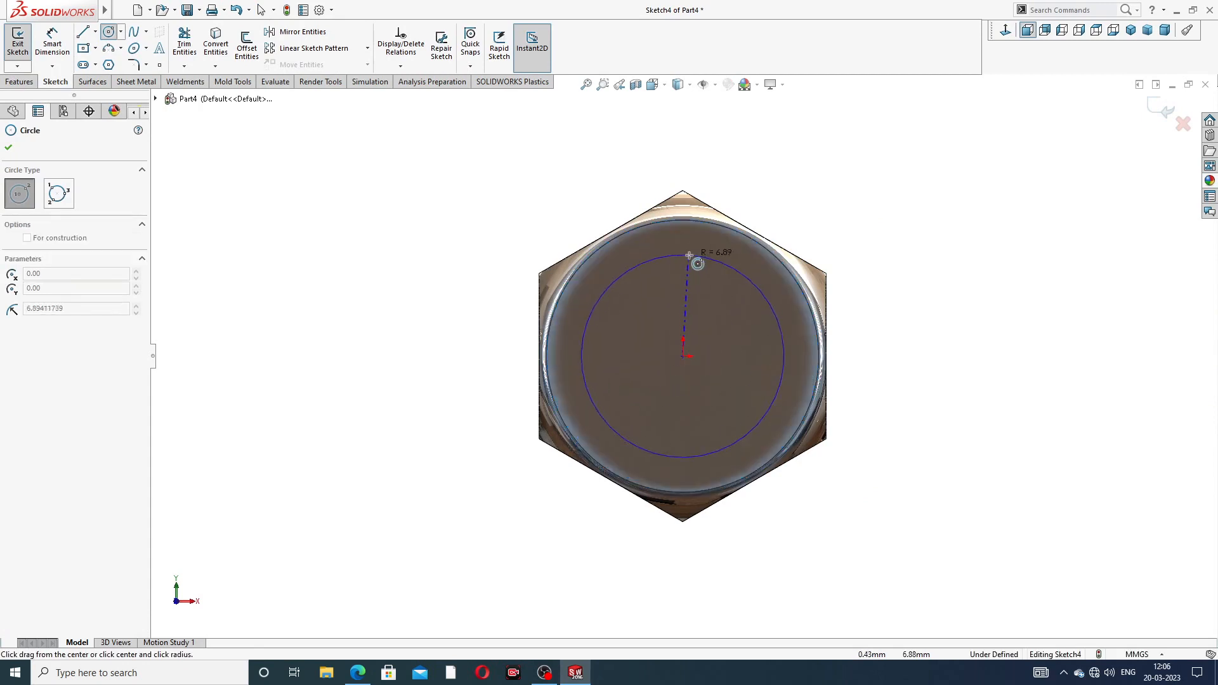
click(701, 249)
right_click(751, 209)
click(780, 213)
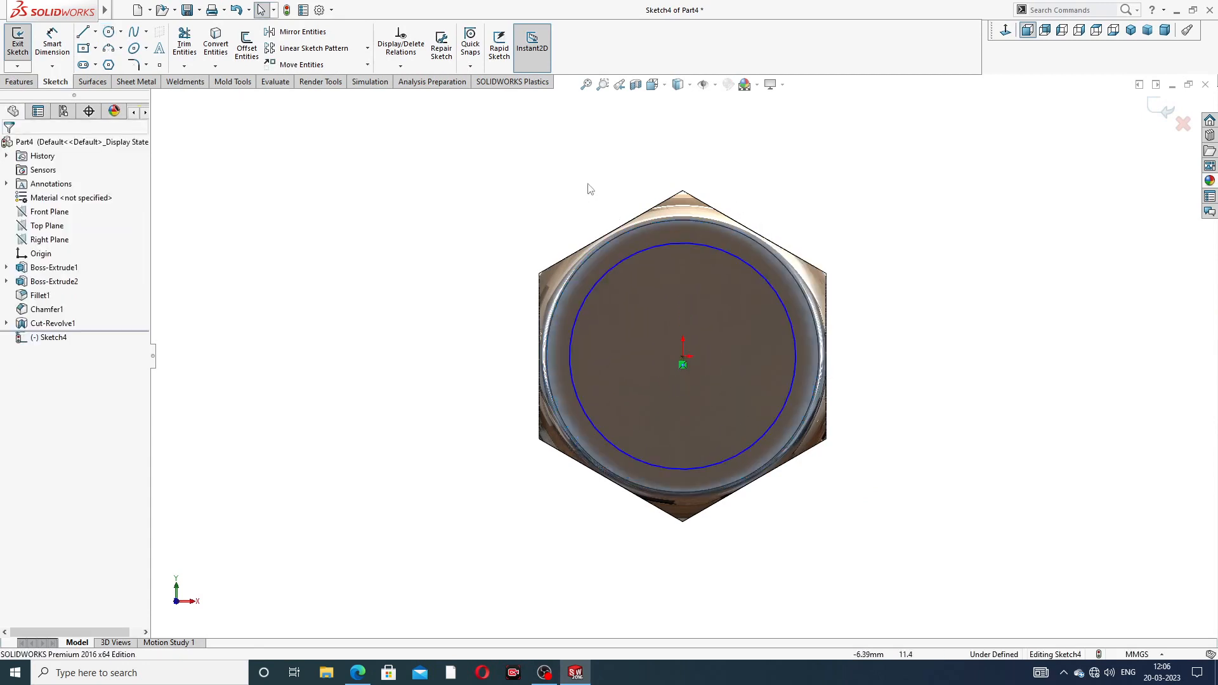
Dimension the circle's diameter and set it to 18.2 mm
click(724, 250)
click(811, 194)
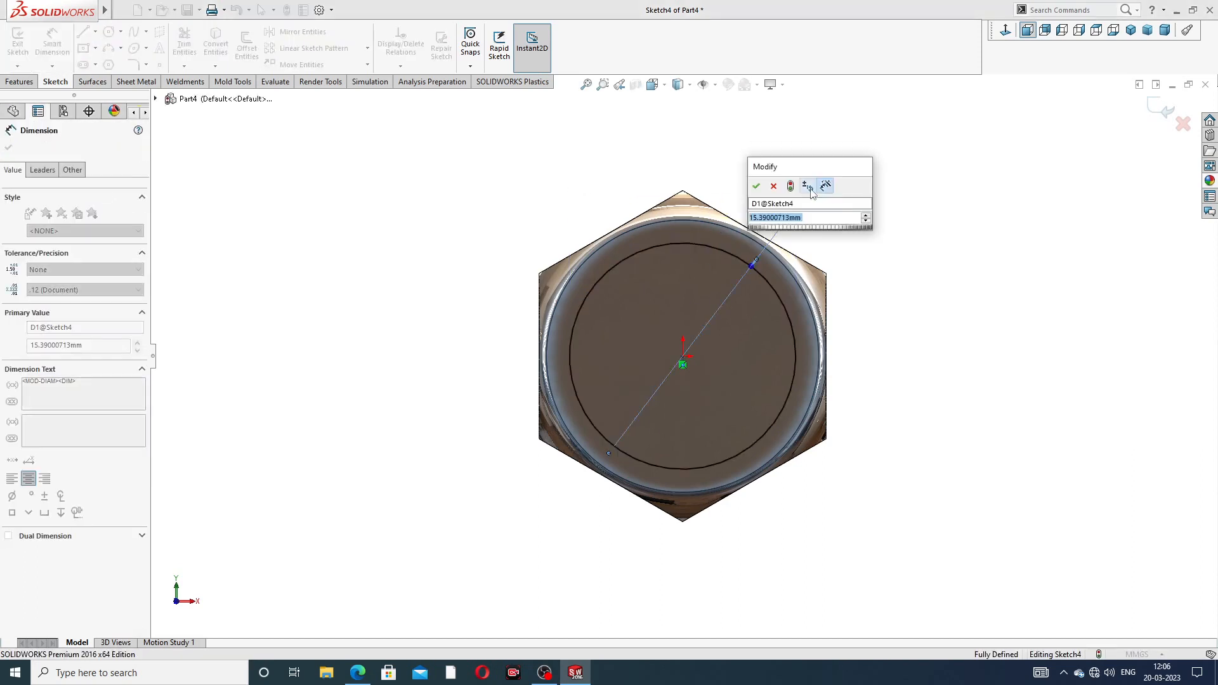
text(18)
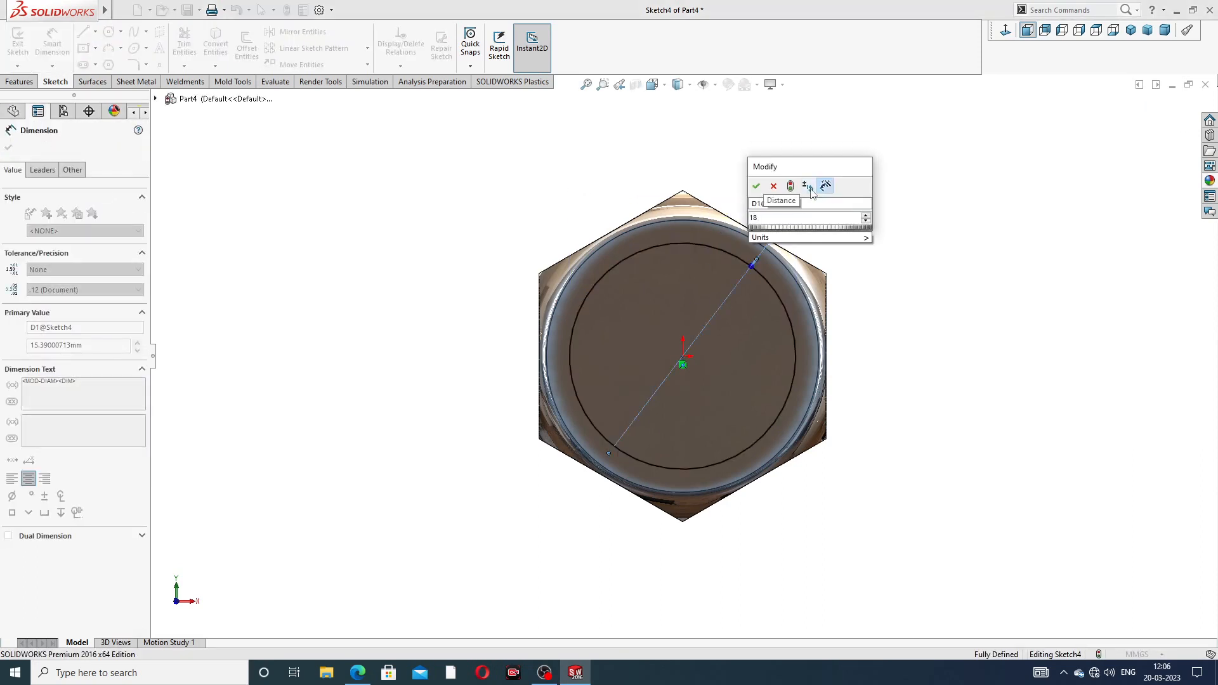
text(.2)
key(Return)
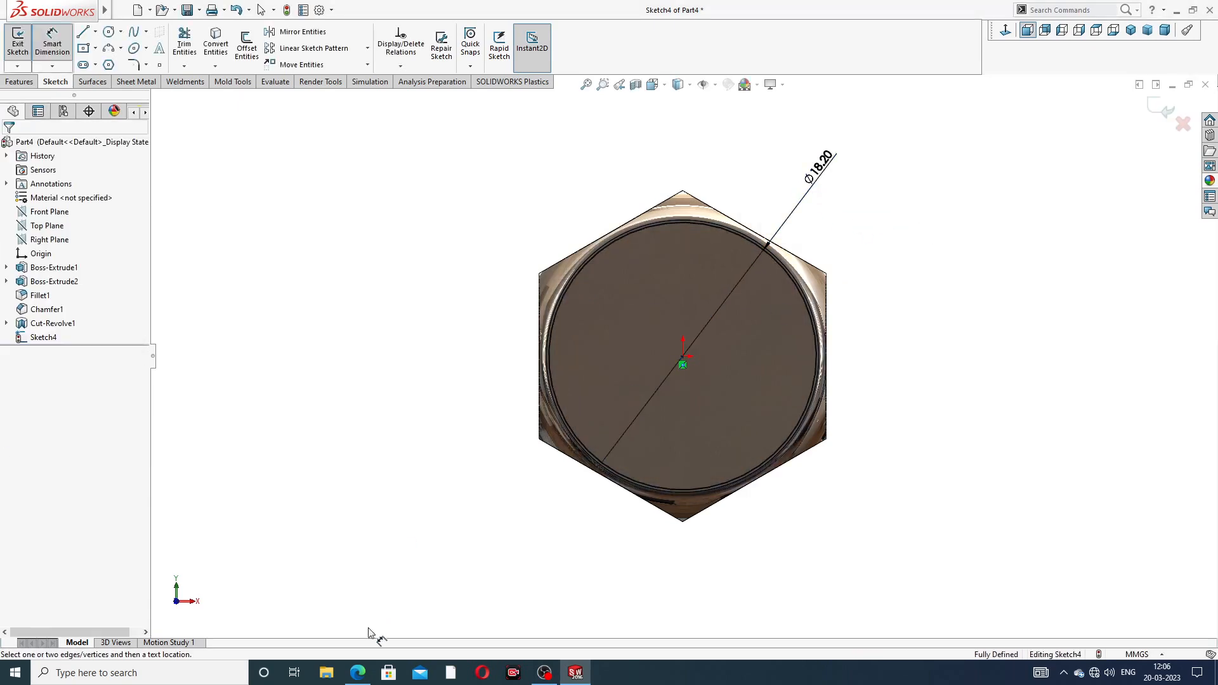
Check the recess depth in the PDF drawing and set up a blind extruded cut of the circle 1.87 mm into the head
click(358, 672)
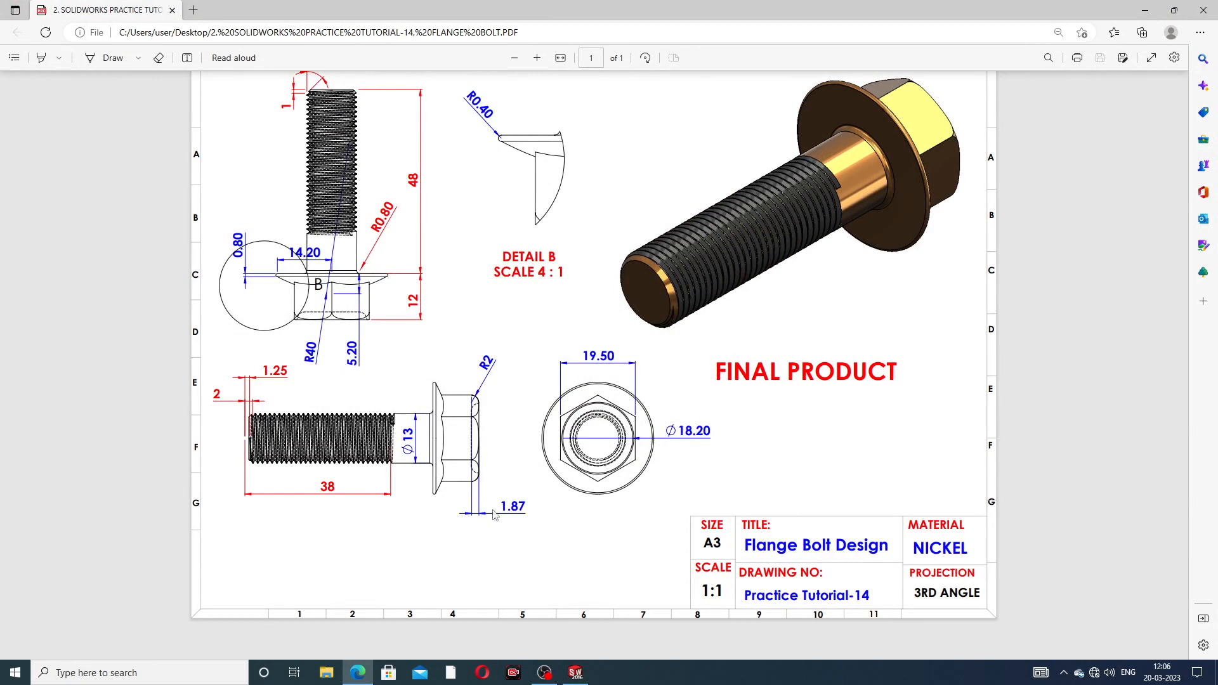
mouse_move(360, 676)
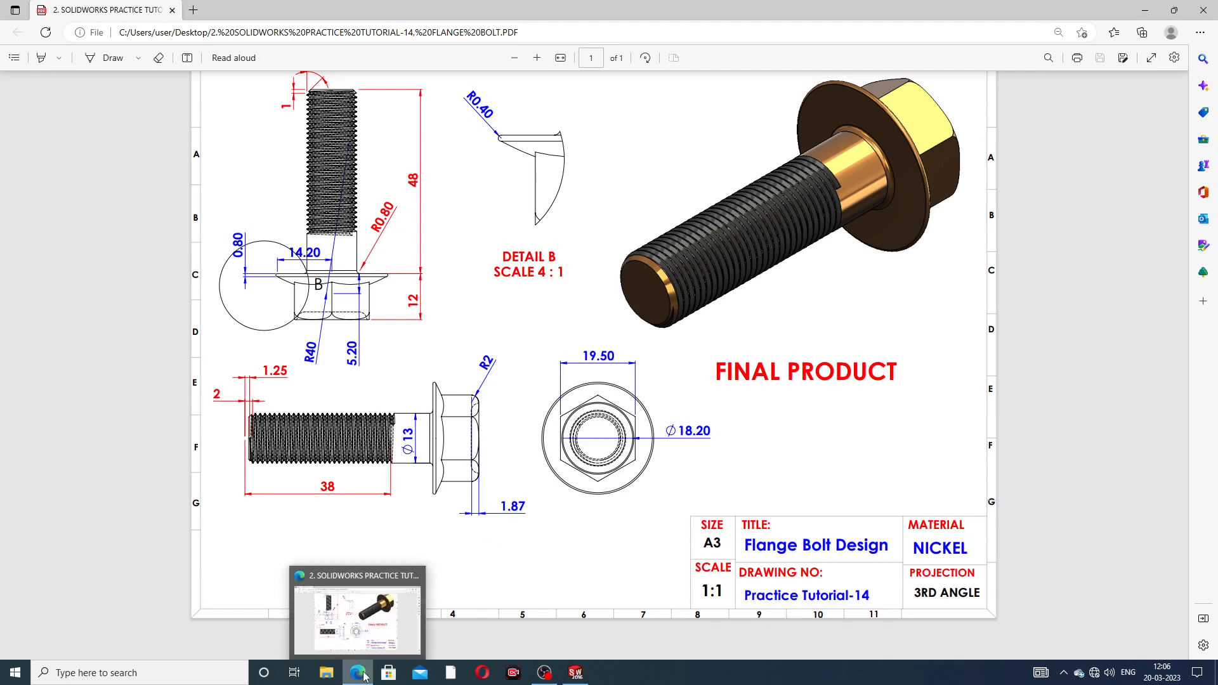
click(360, 675)
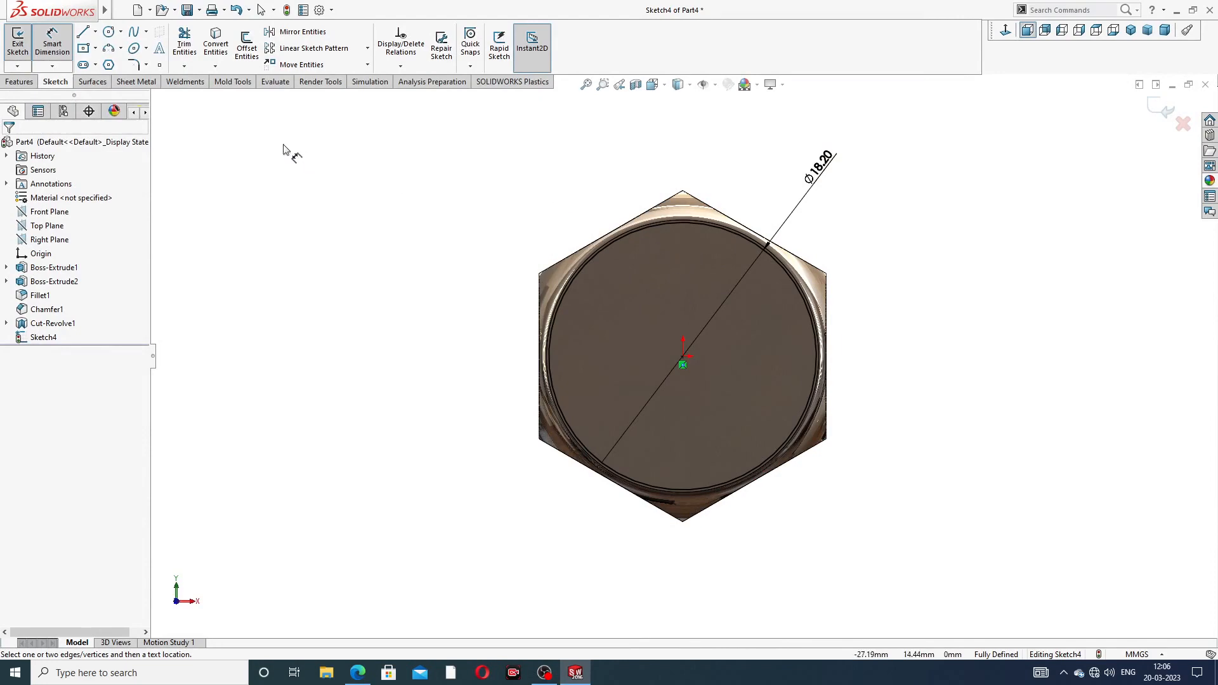
click(24, 82)
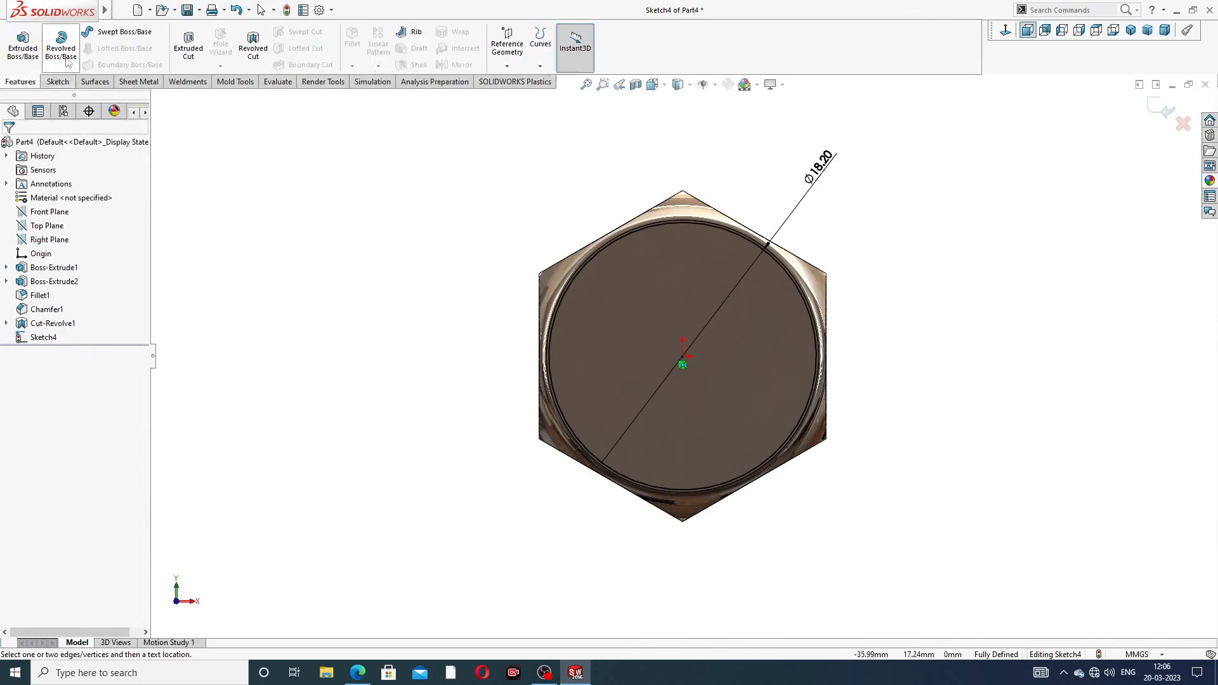
click(190, 45)
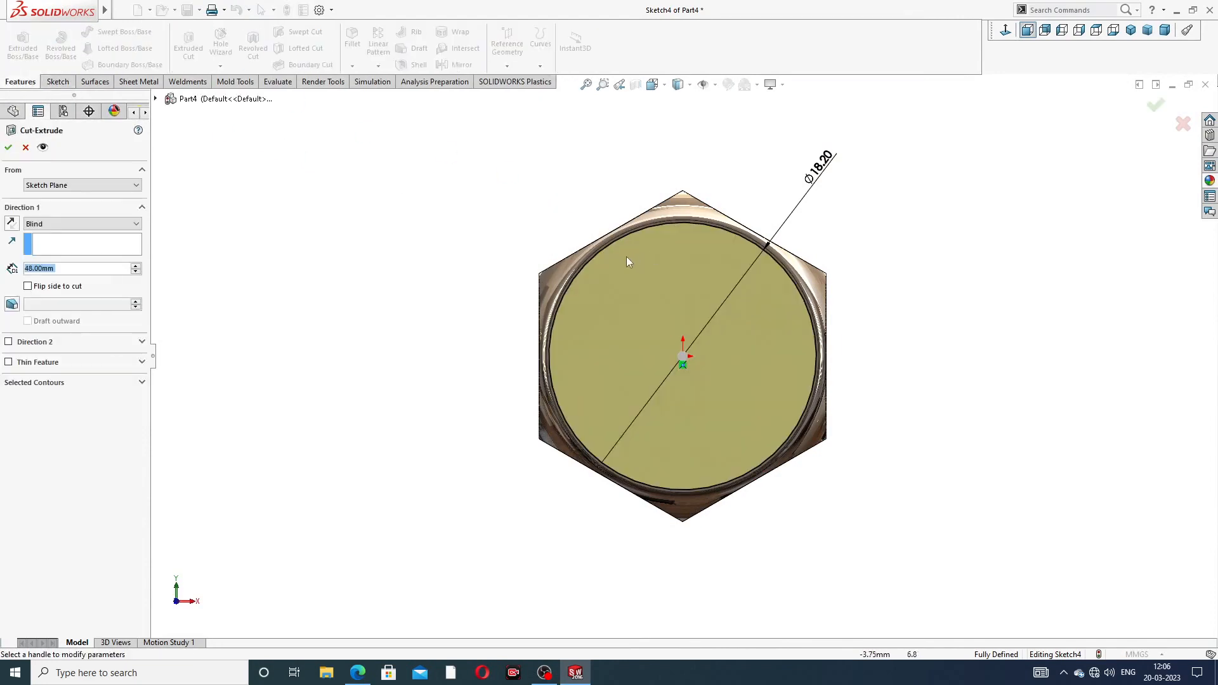
middle_drag(626, 262, 490, 274)
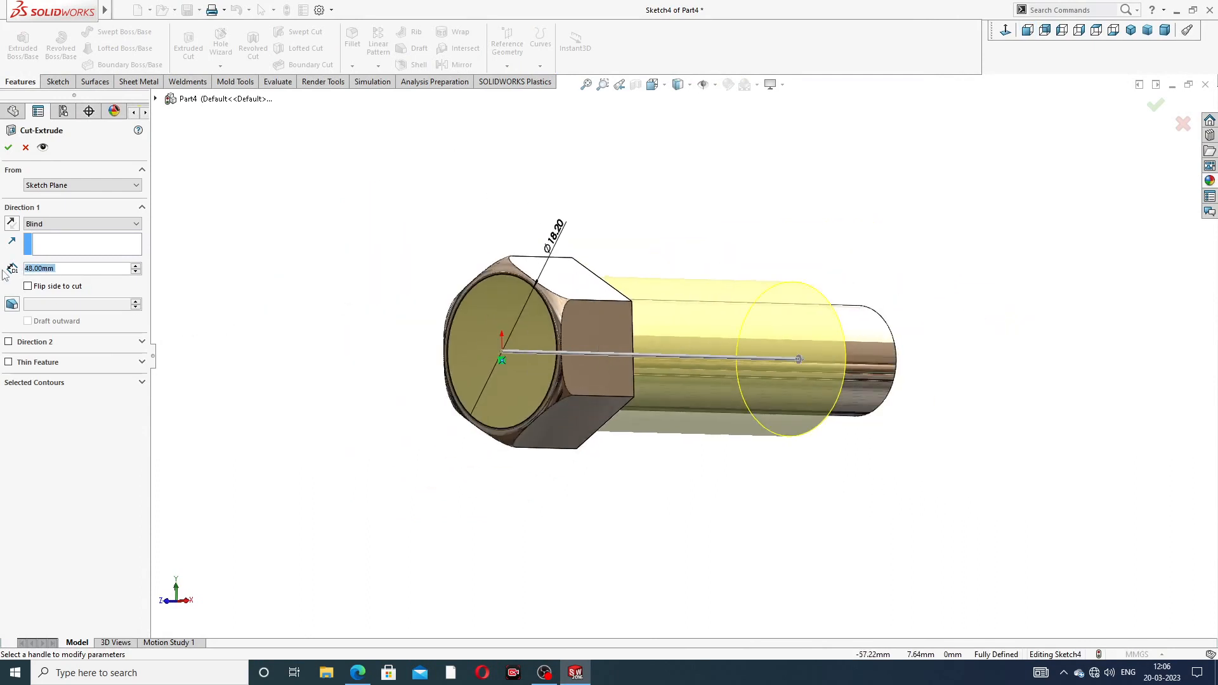
text(1.87)
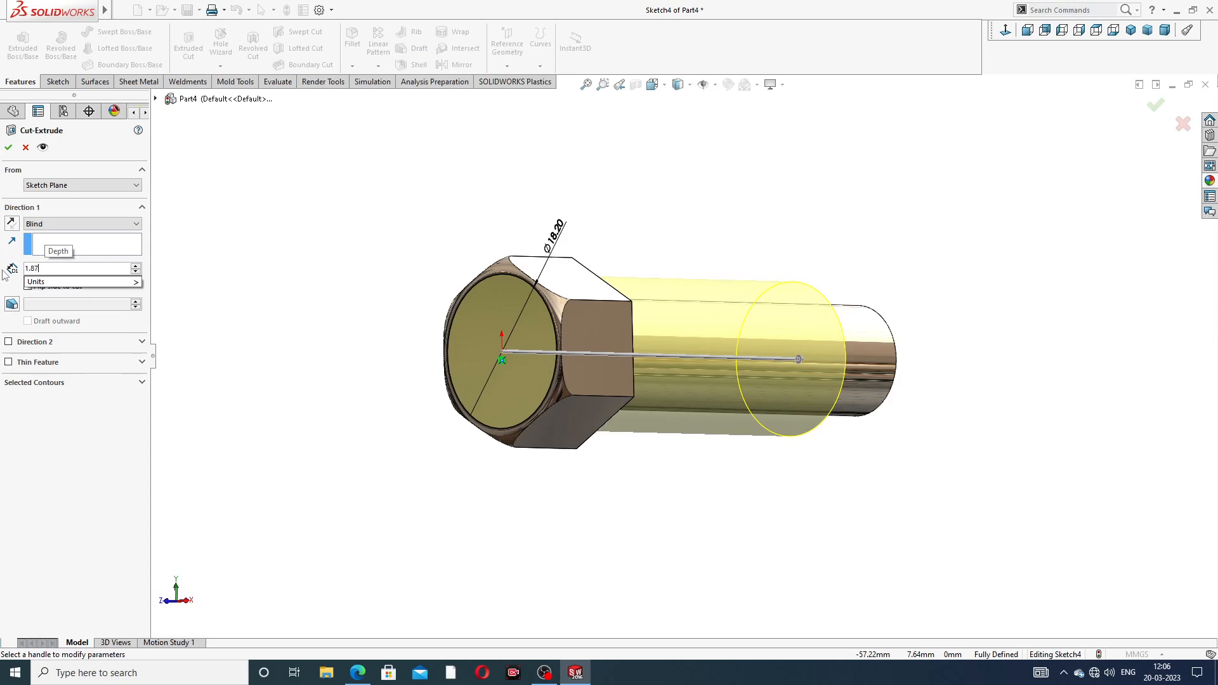
key(Return)
middle_drag(565, 330, 512, 309)
scroll(550, 316, down, 2)
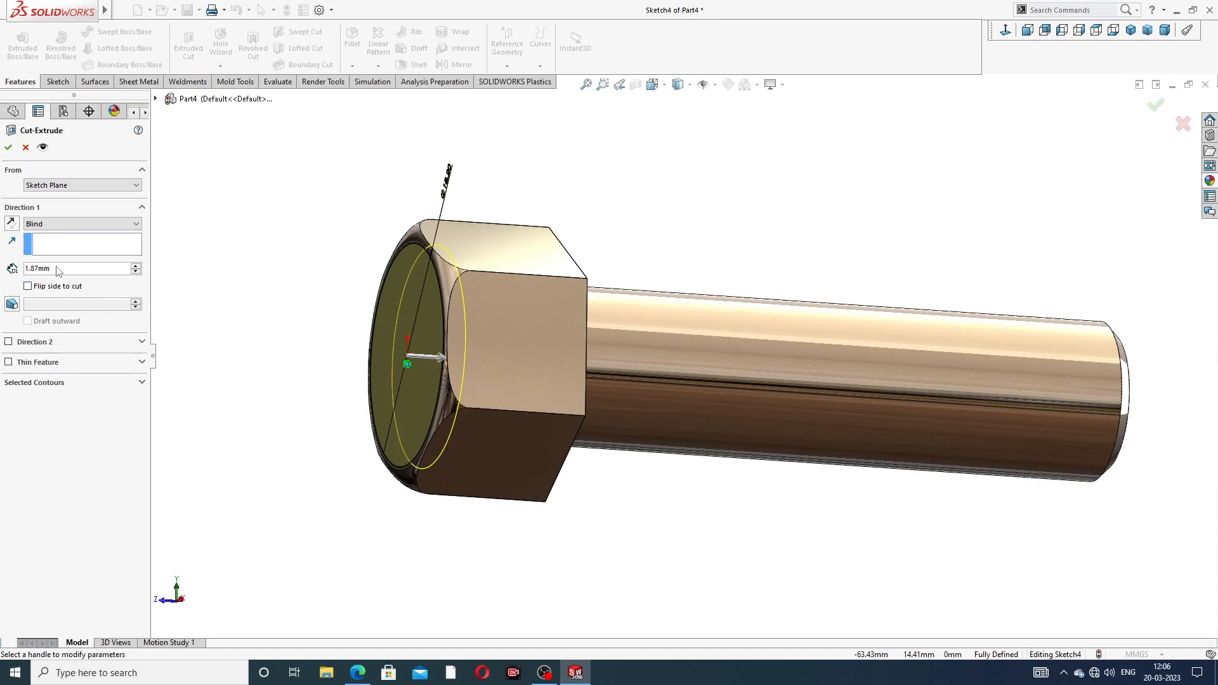
Set the extruded cut's depth to 2.87 mm and finish the recess in the head
text(2)
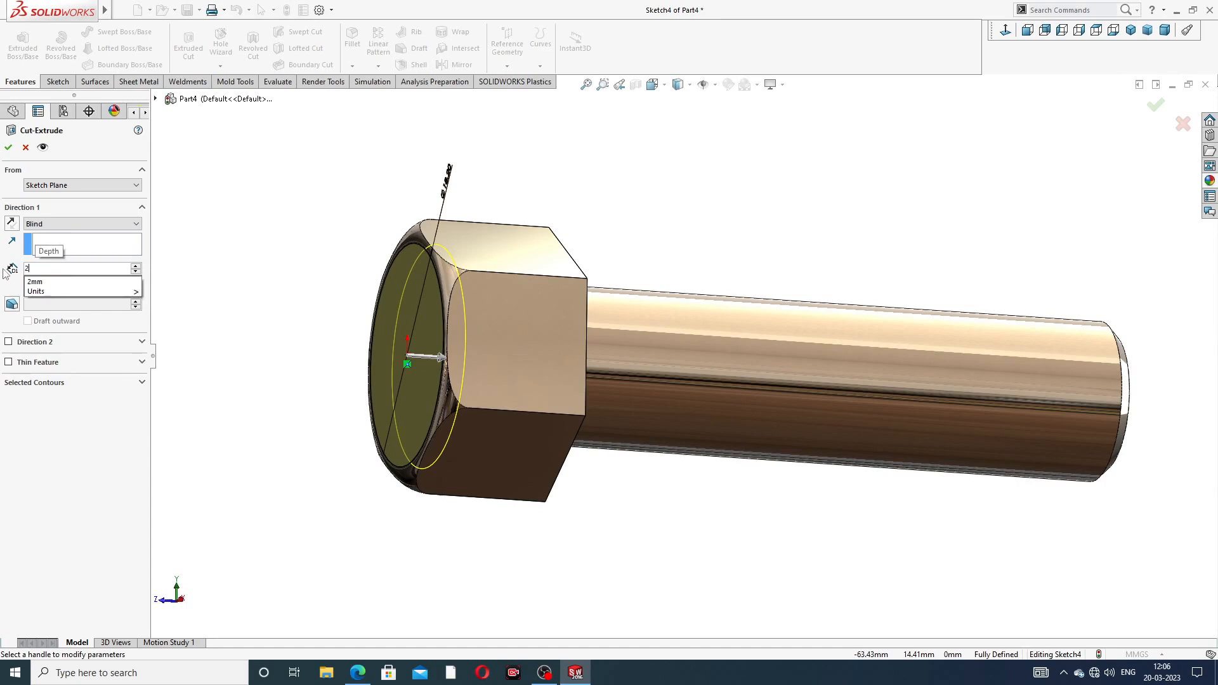
text(.87)
key(Return)
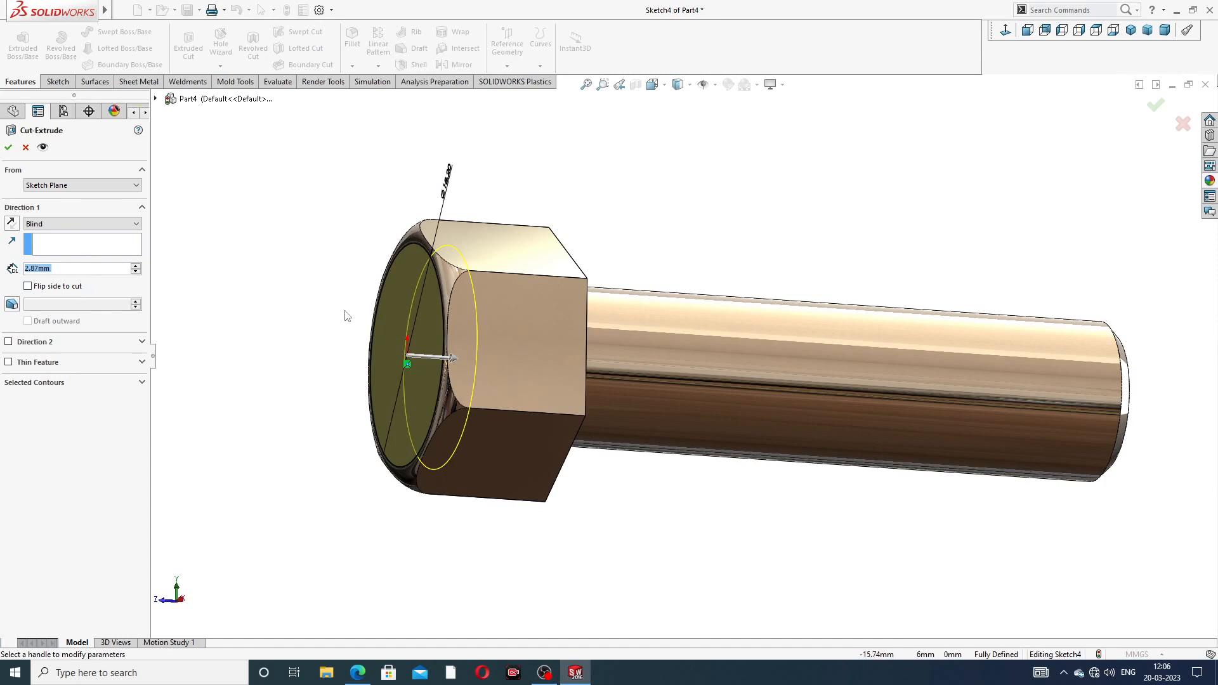
middle_drag(345, 314, 336, 327)
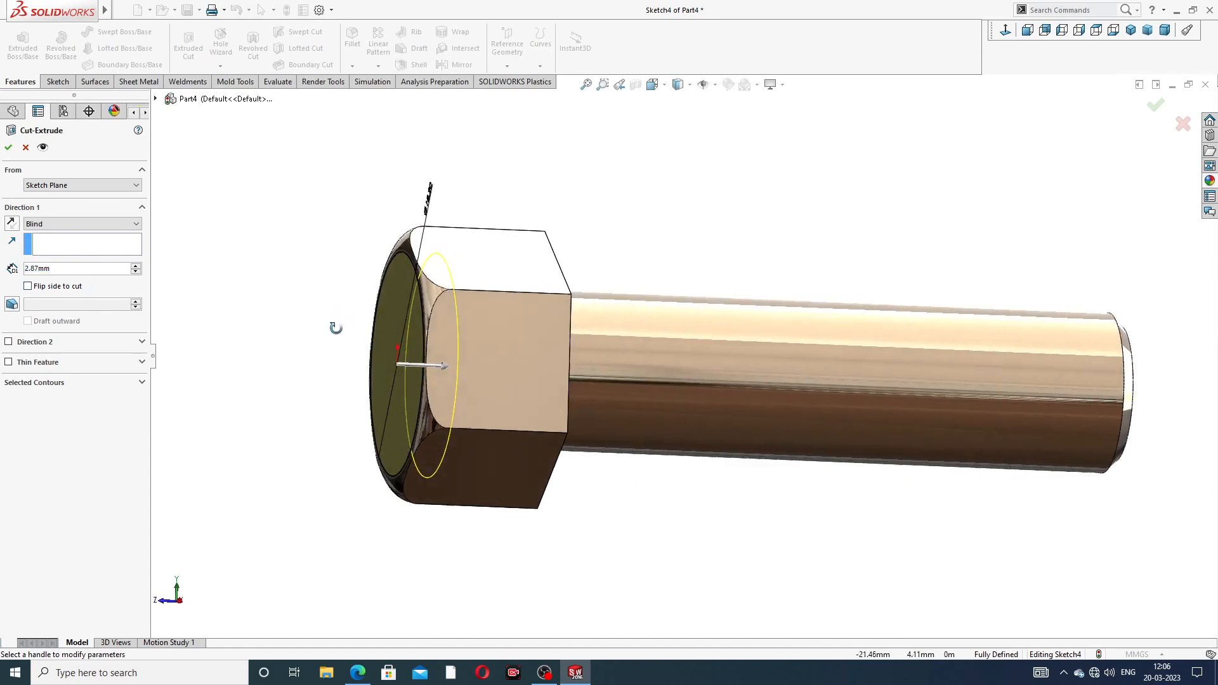
click(9, 148)
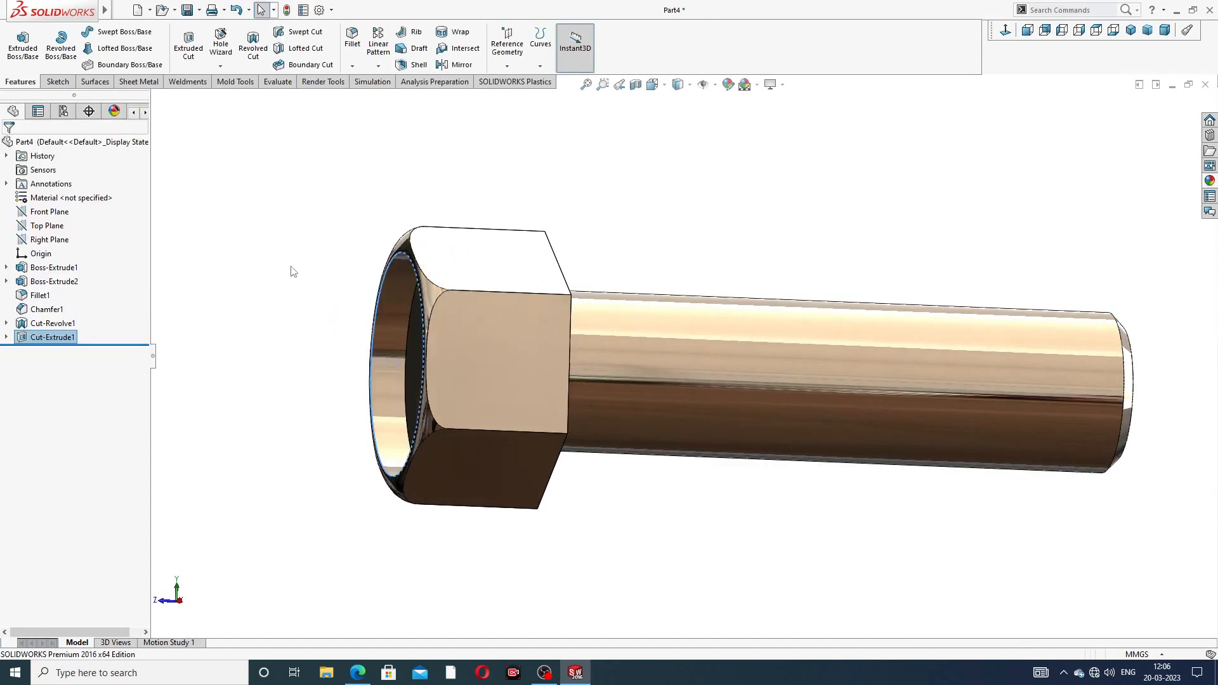
Fillet the inner bottom edge of the head's circular recess with a 2 mm radius
middle_drag(400, 366, 631, 249)
scroll(696, 261, up, 2)
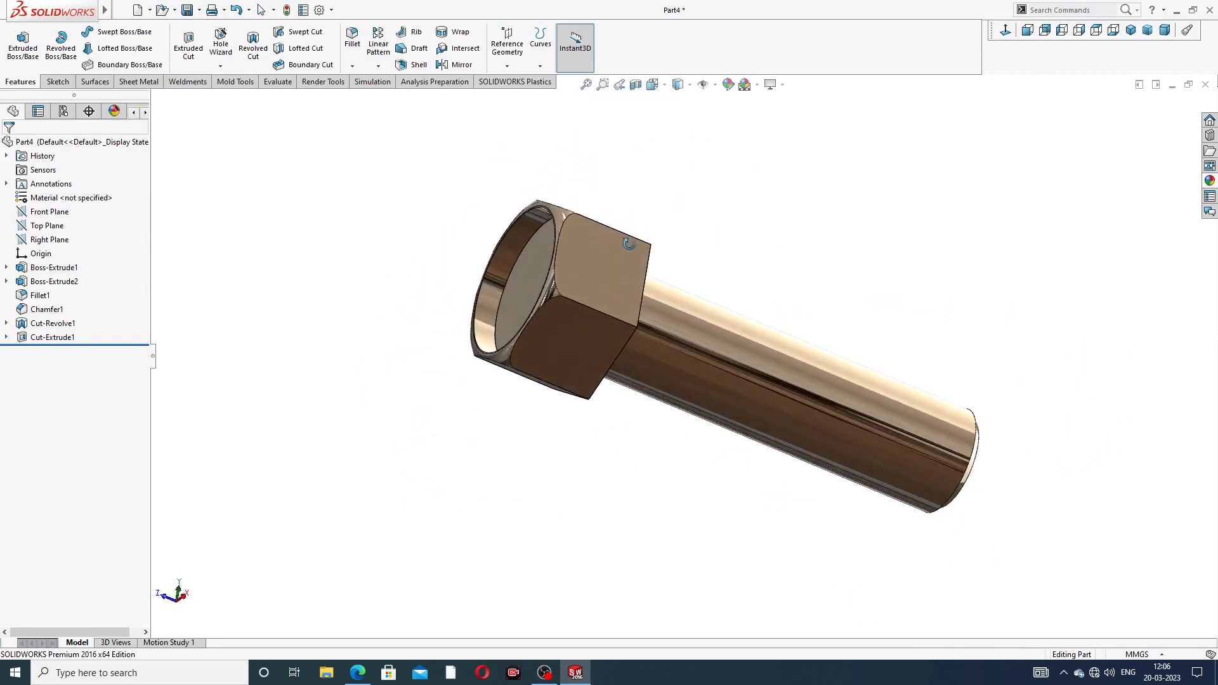
click(352, 38)
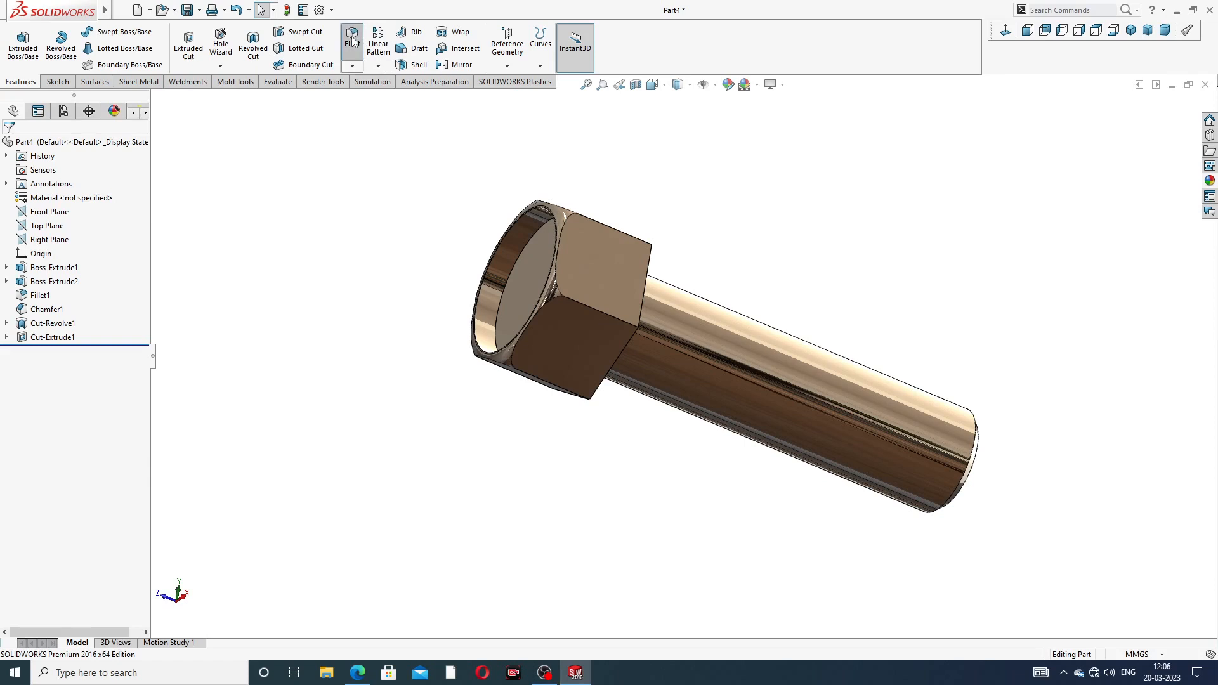
scroll(318, 316, down, 1)
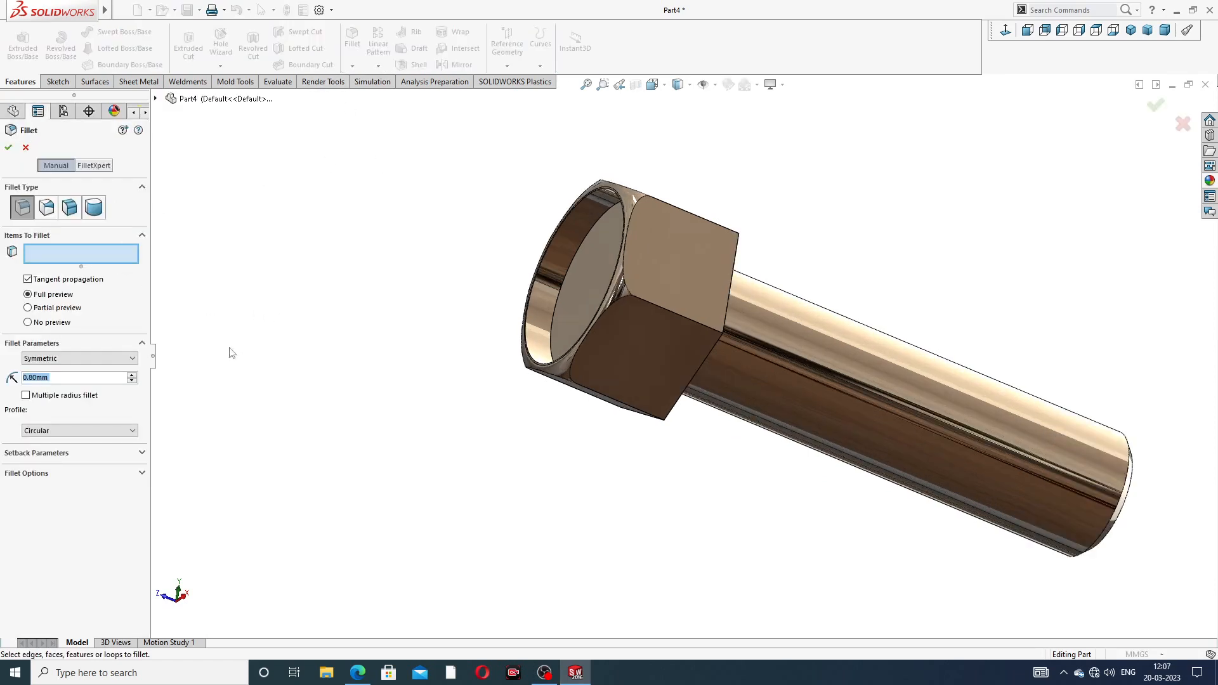
text(2)
key(Return)
click(577, 256)
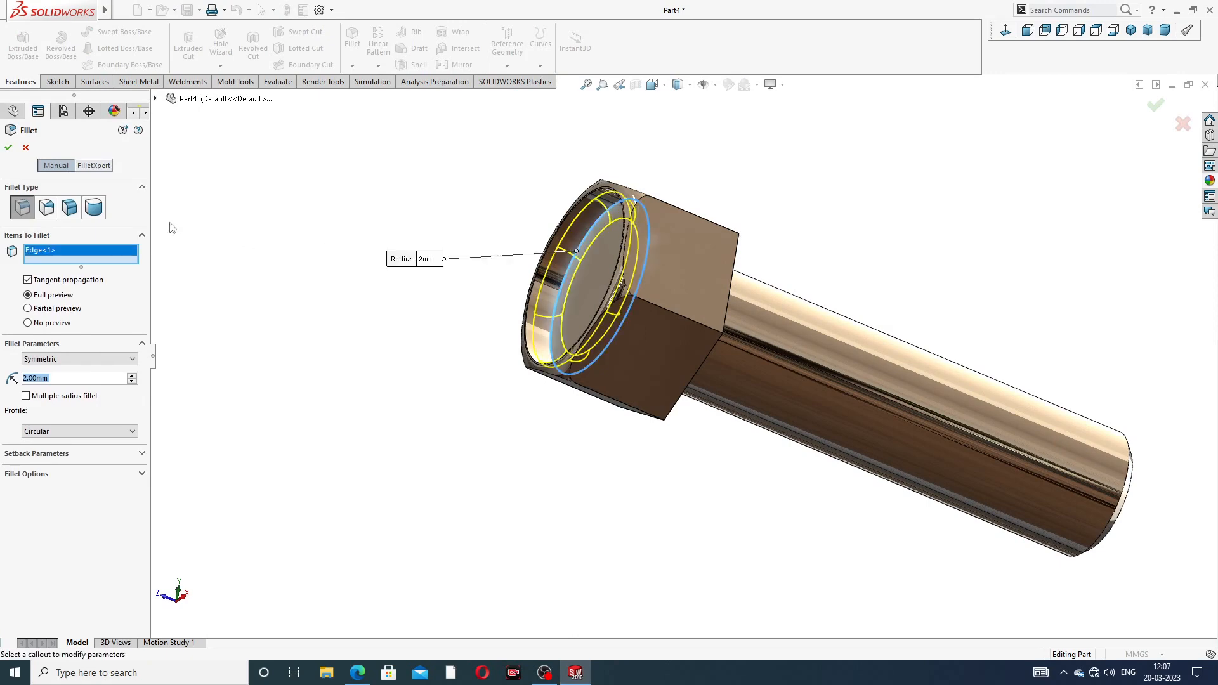
click(9, 148)
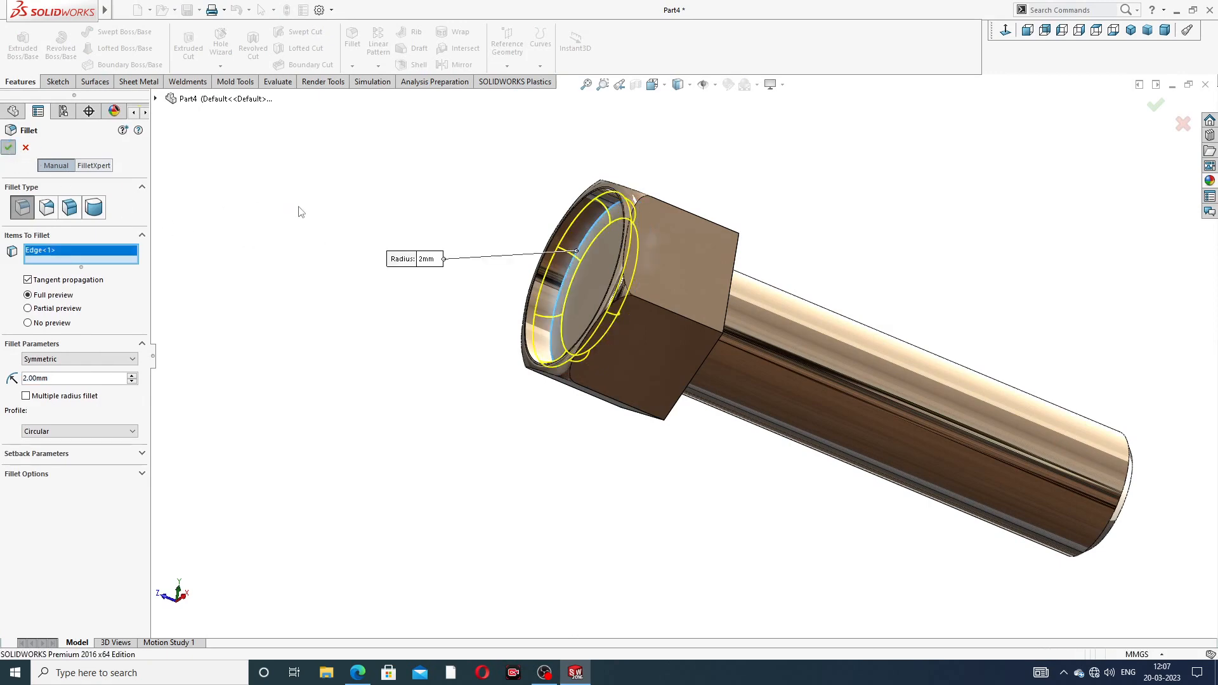
Inspect the filleted head and shank, and switch to the flange bolt PDF in the browser to read the remaining dimensions
middle_drag(635, 254, 705, 288)
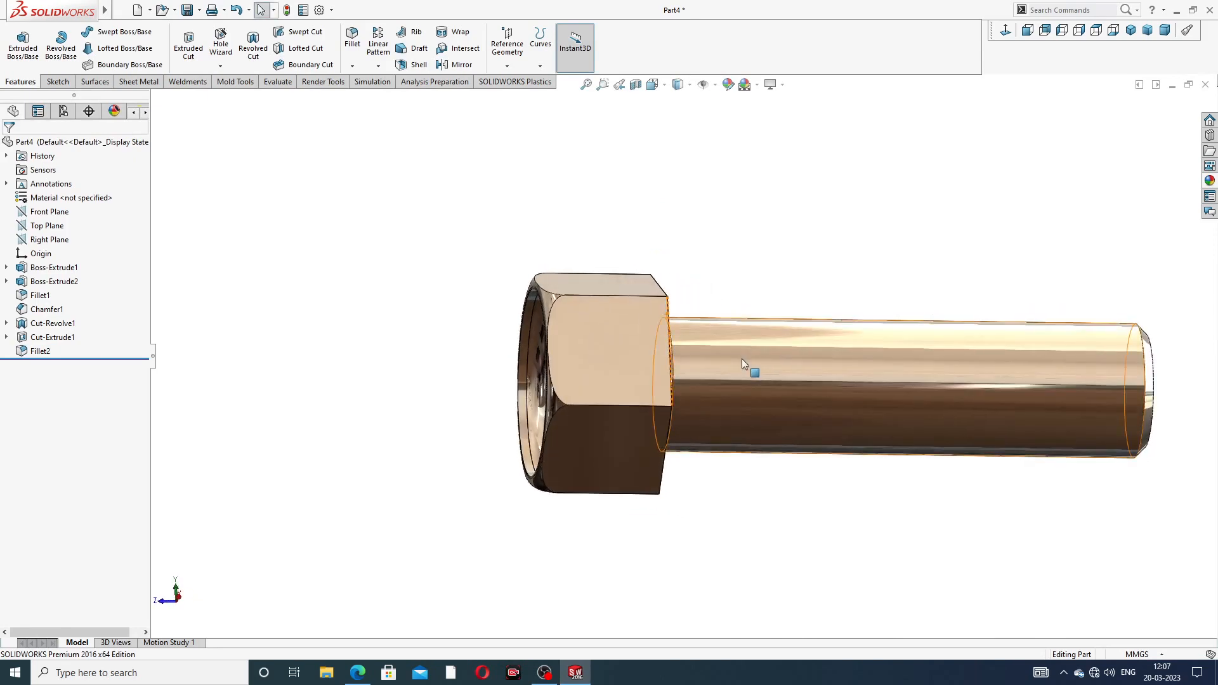
scroll(741, 357, up, 2)
middle_drag(741, 357, 723, 288)
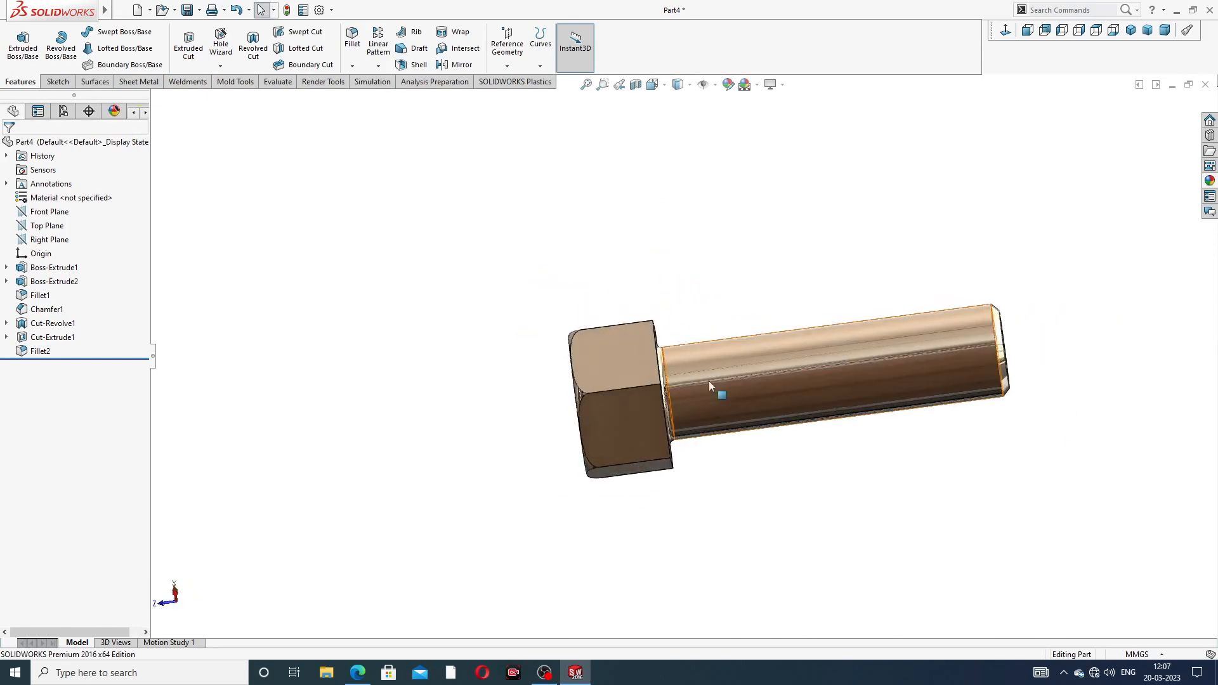
click(363, 674)
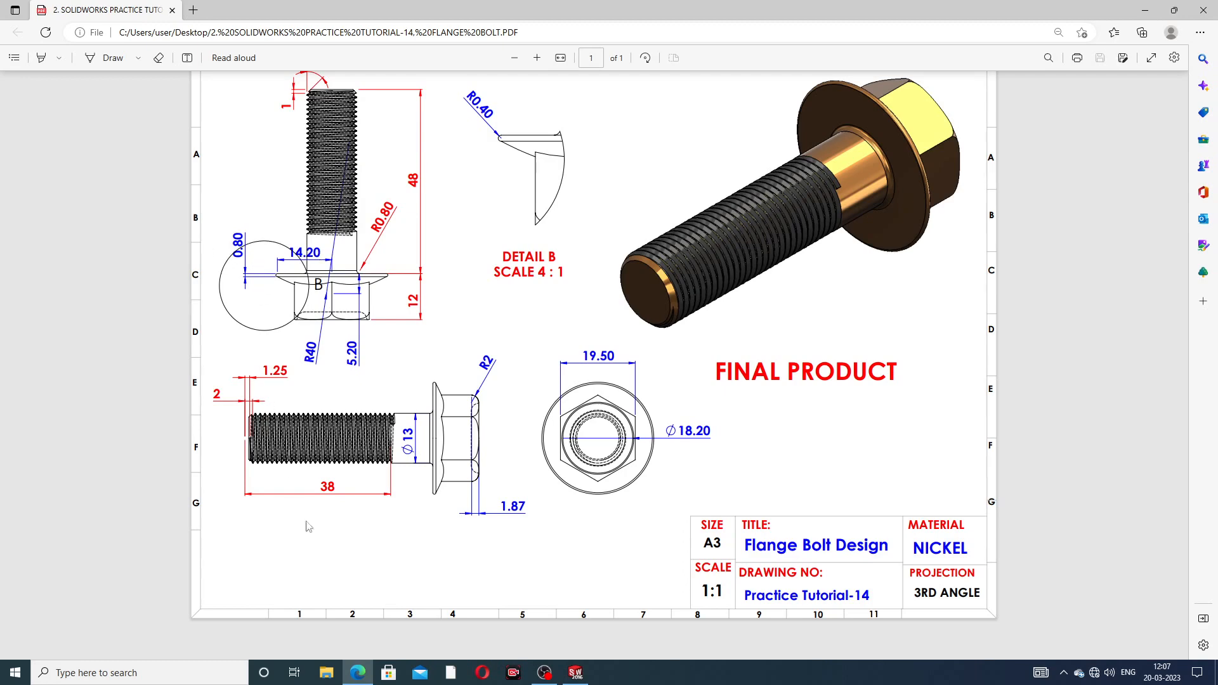
Switch back to the SolidWorks bolt part and start a sketch on the Top Plane, viewed face-on at the head
mouse_move(359, 676)
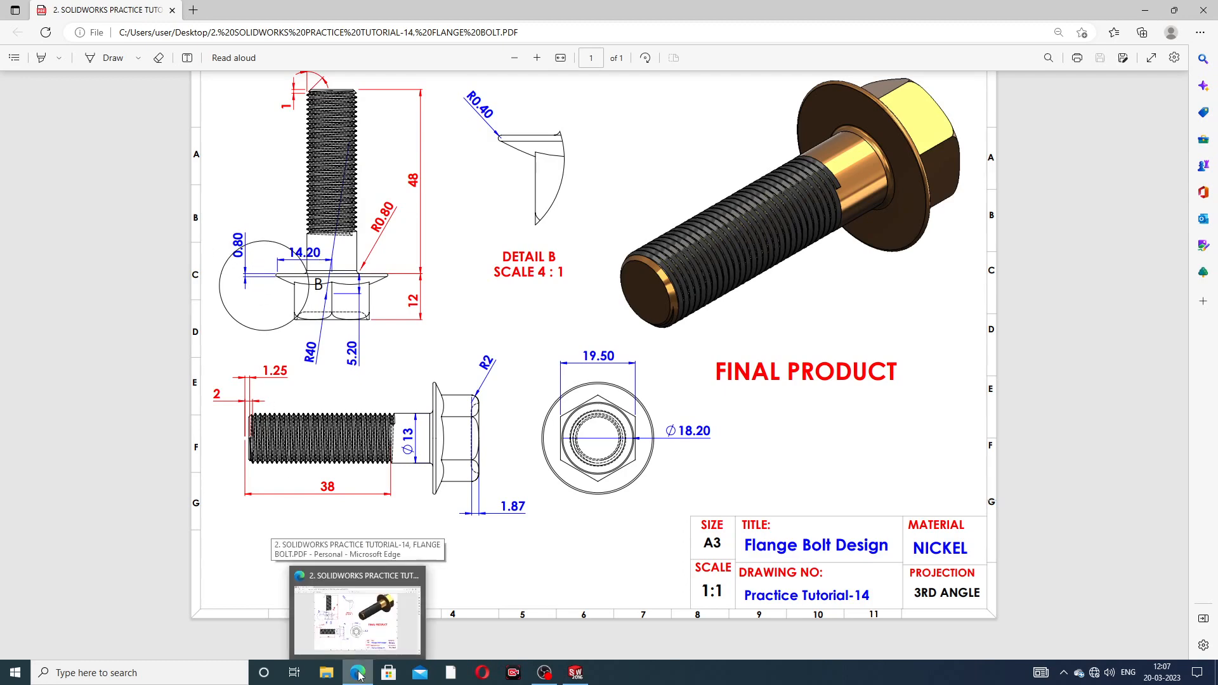
click(360, 675)
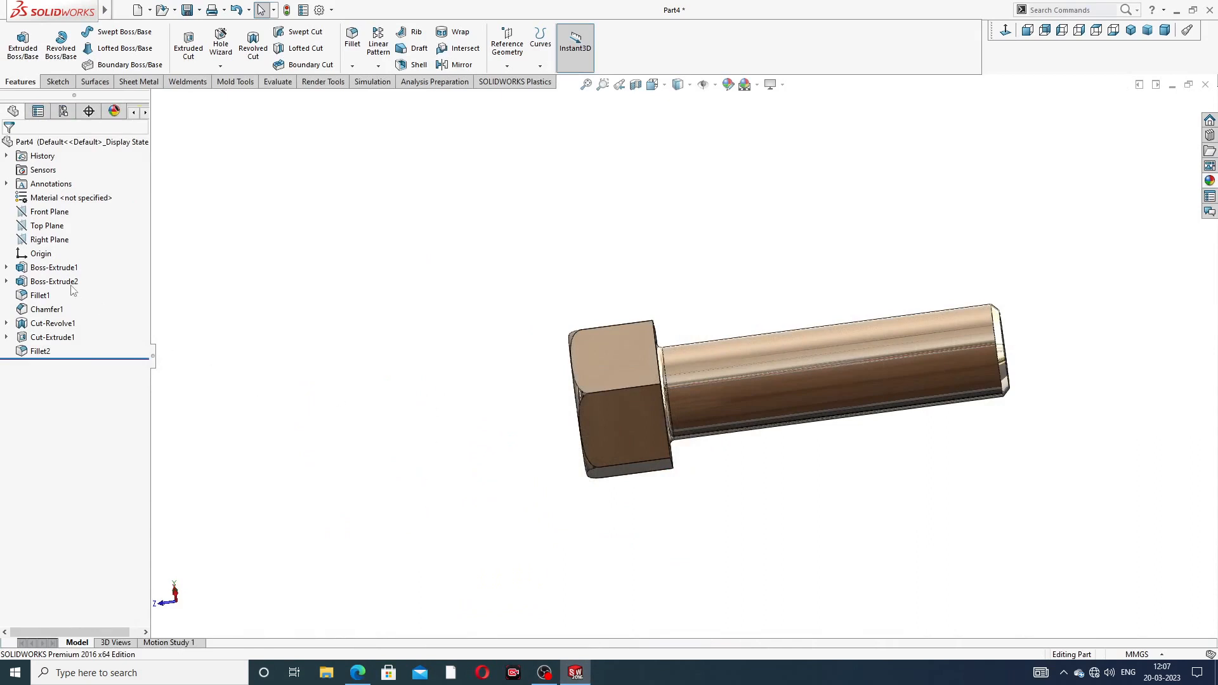
click(54, 227)
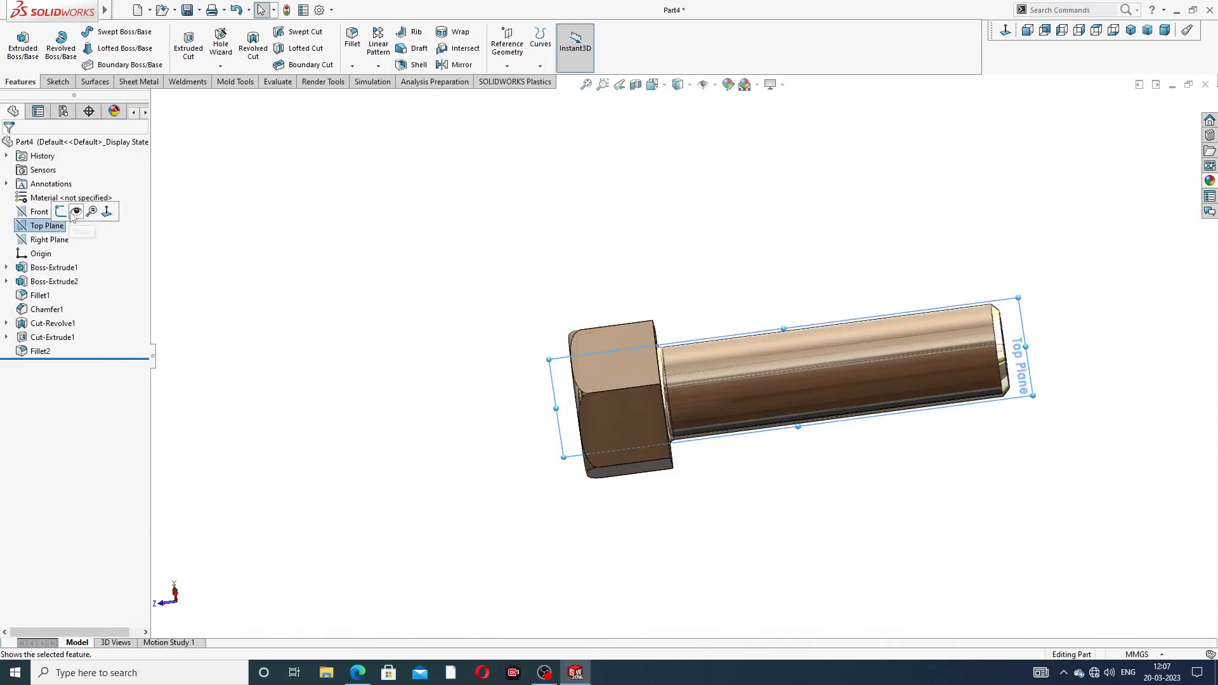
click(61, 212)
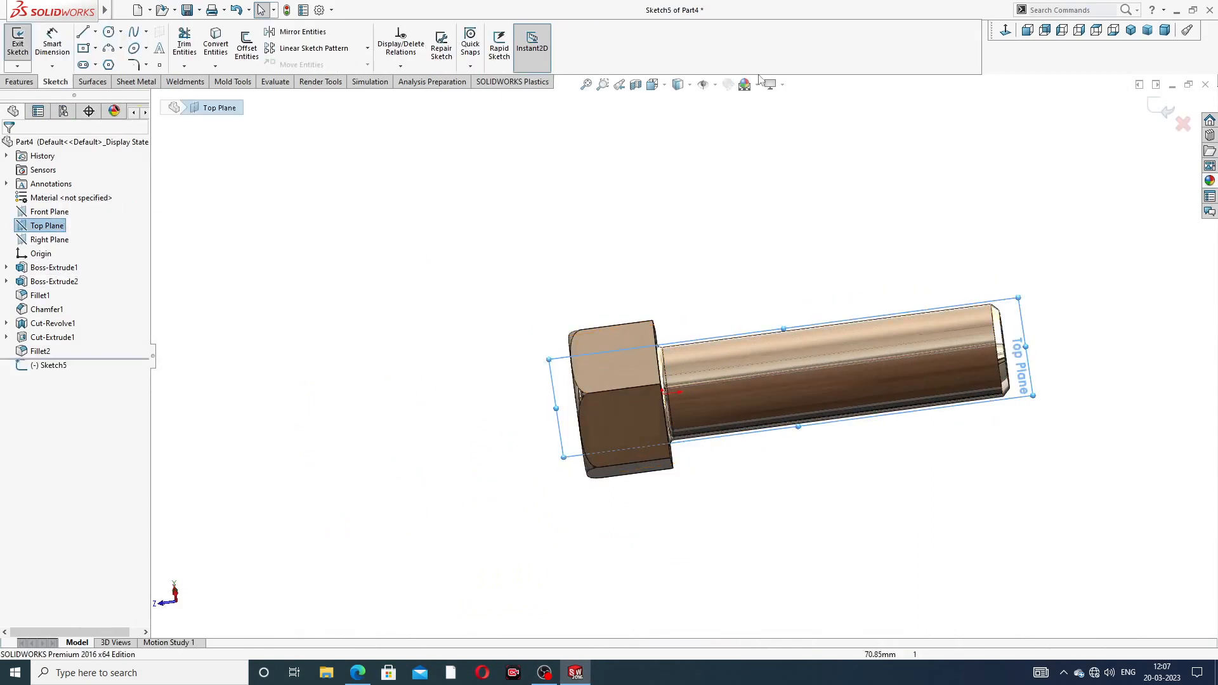
click(1005, 33)
scroll(692, 550, down, 5)
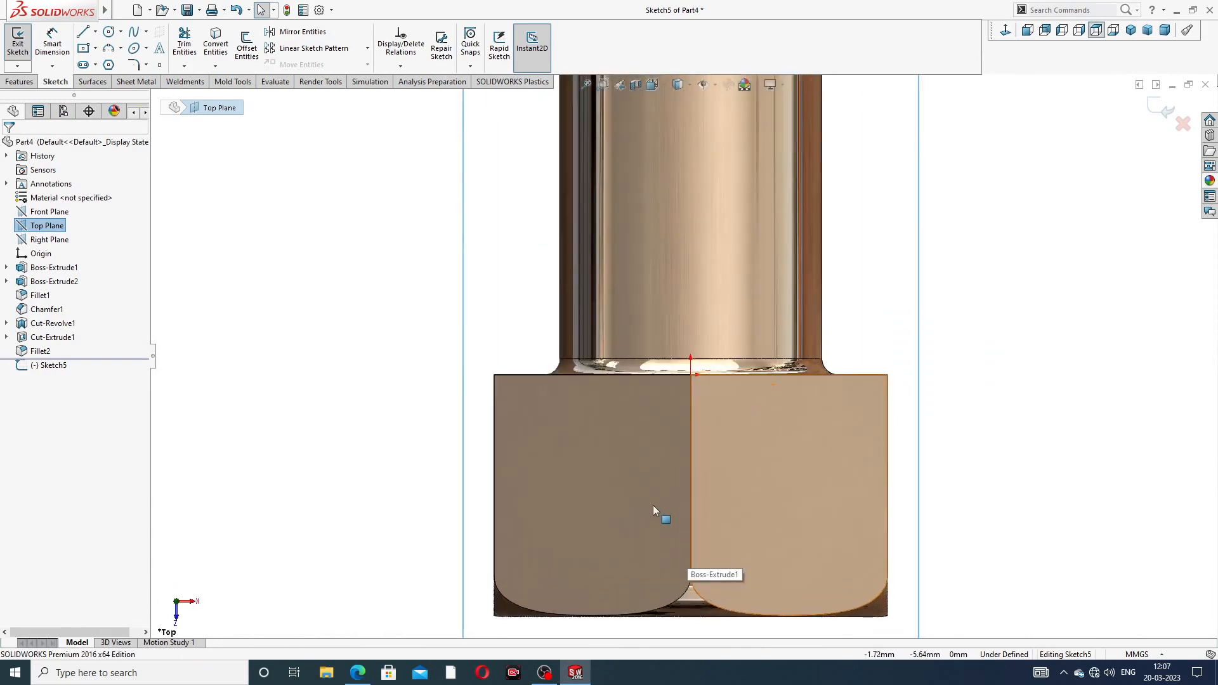
scroll(653, 506, down, 2)
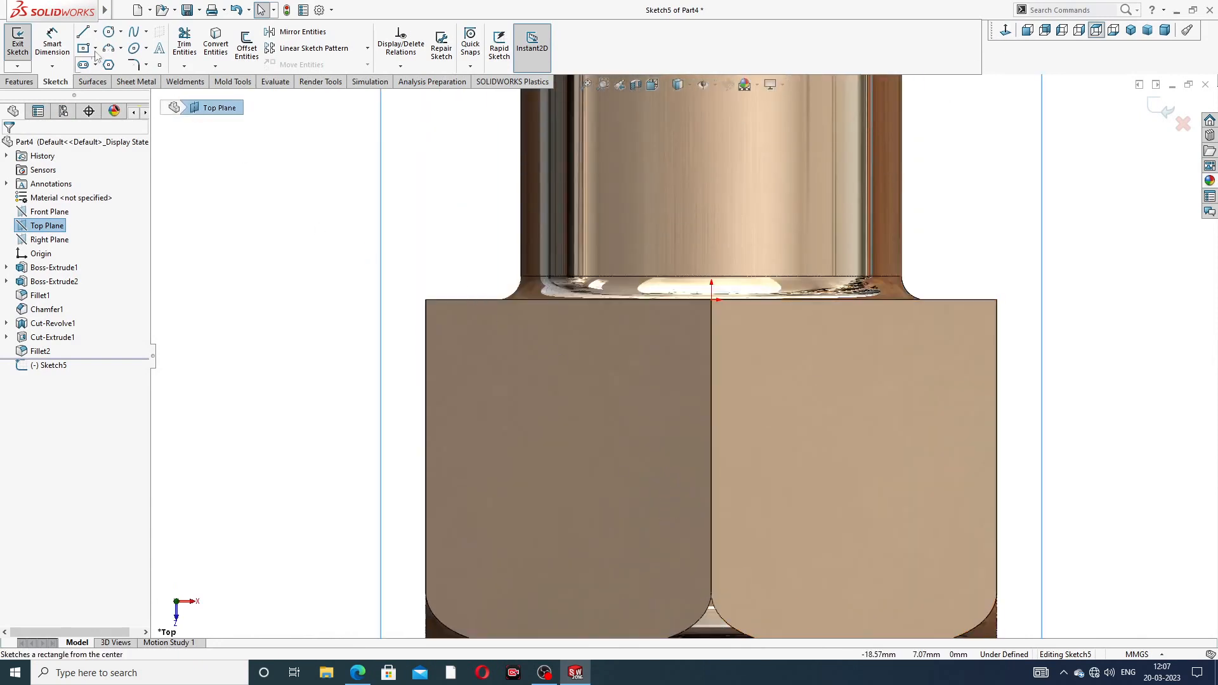
Sketch a horizontal line about 13 mm outward from the origin, a short downward vertical at its outer end, and a vertical from the origin along the head's centre
click(83, 32)
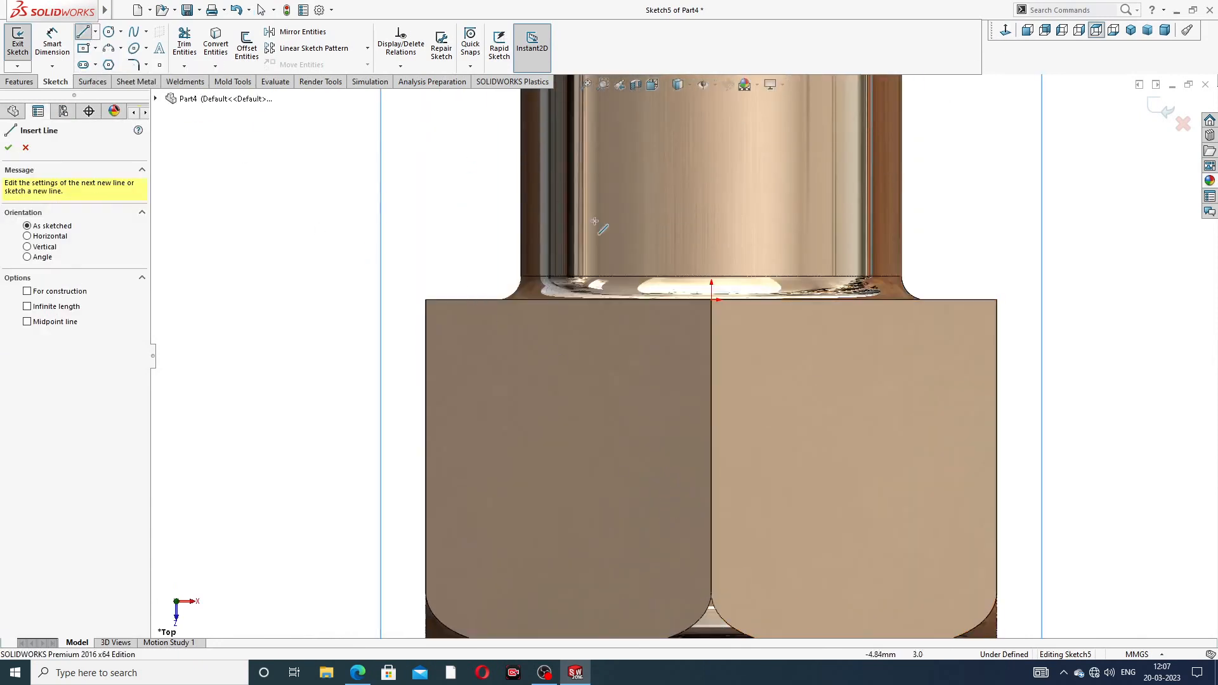
click(712, 299)
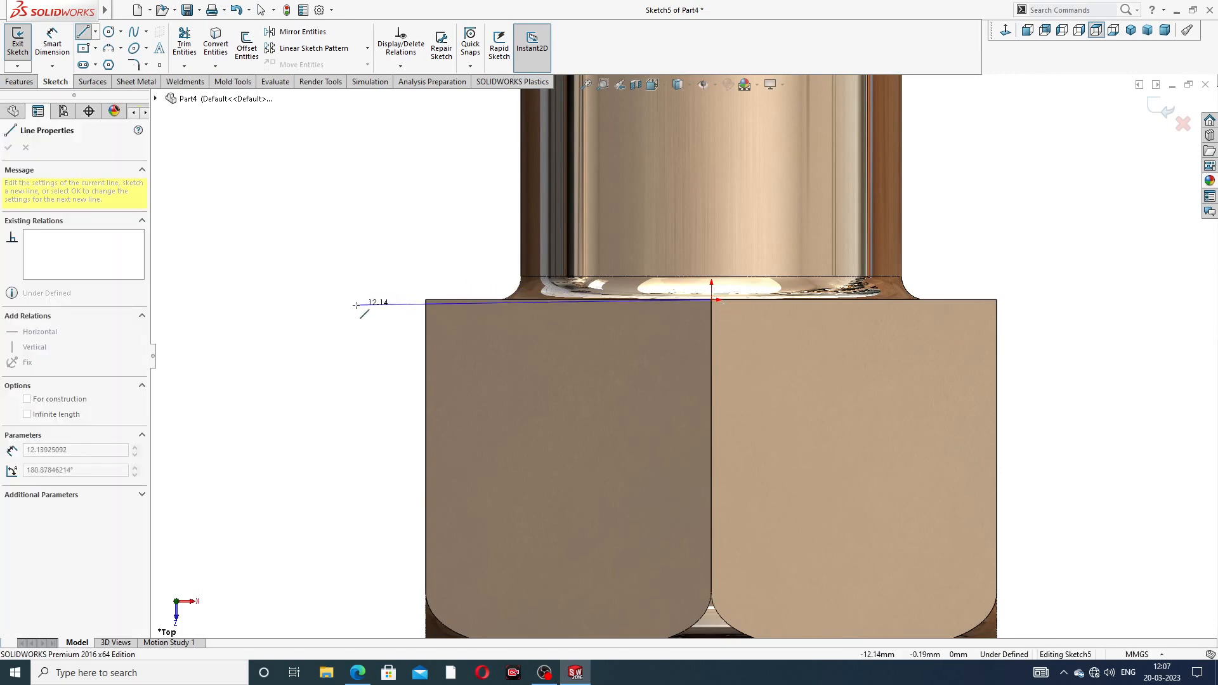
click(329, 300)
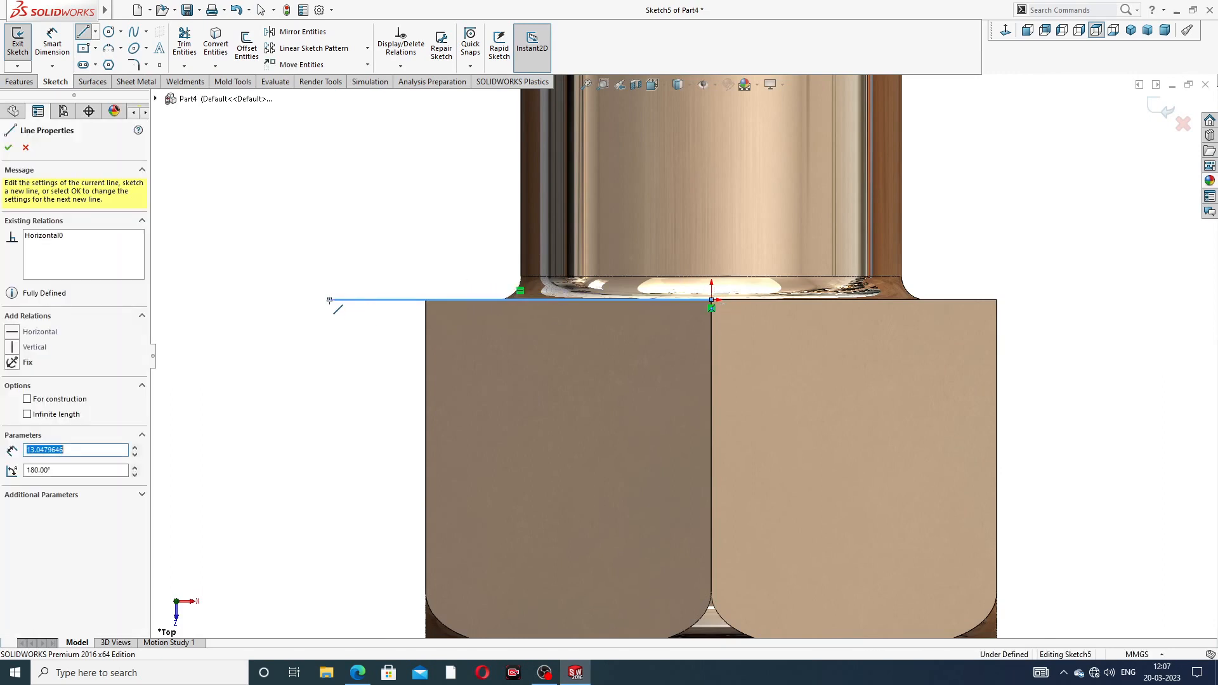
click(330, 349)
right_click(402, 248)
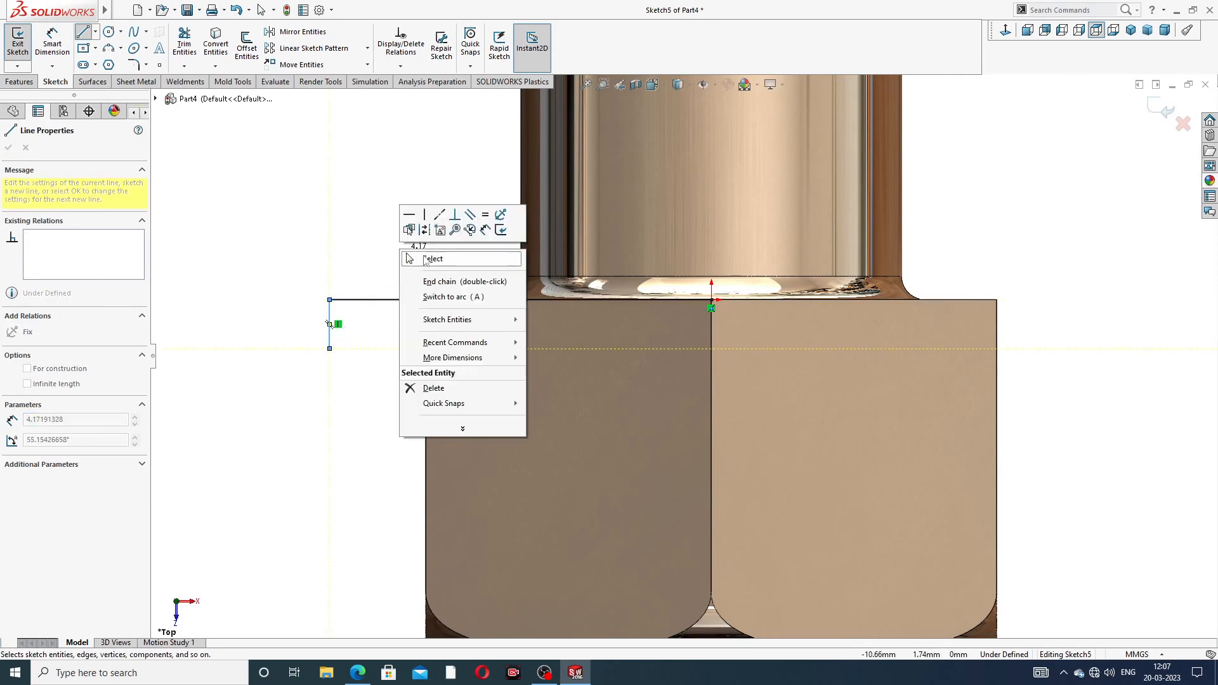
click(433, 258)
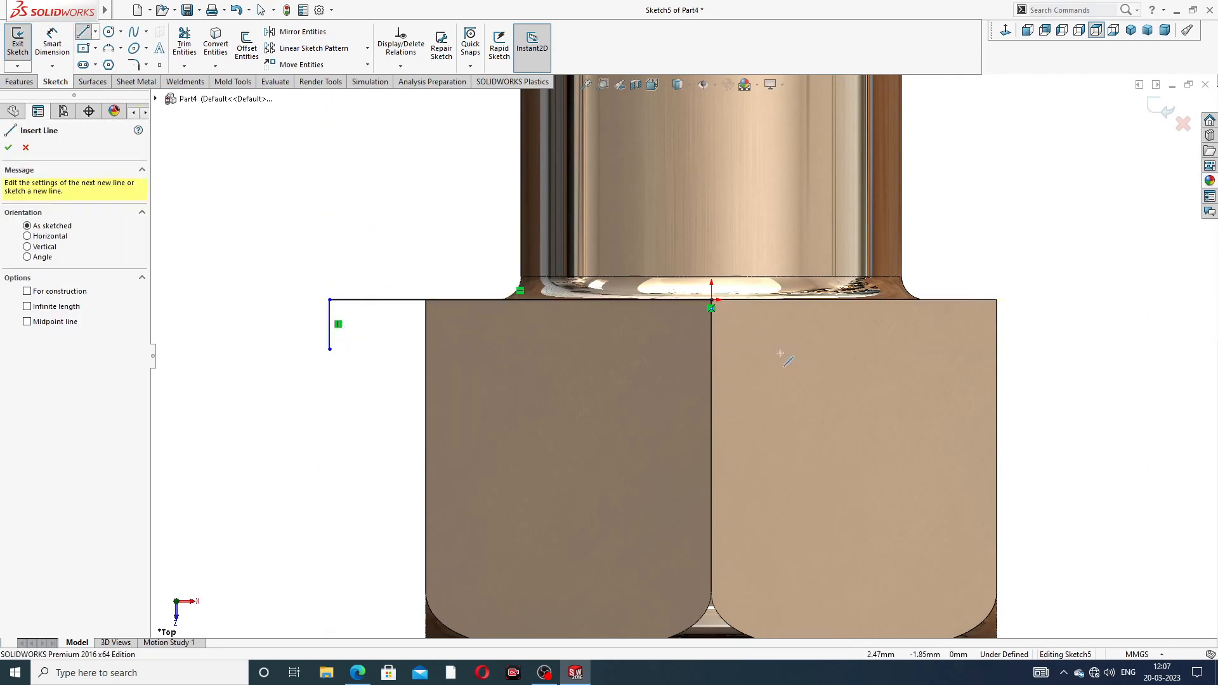
drag(712, 307, 711, 393)
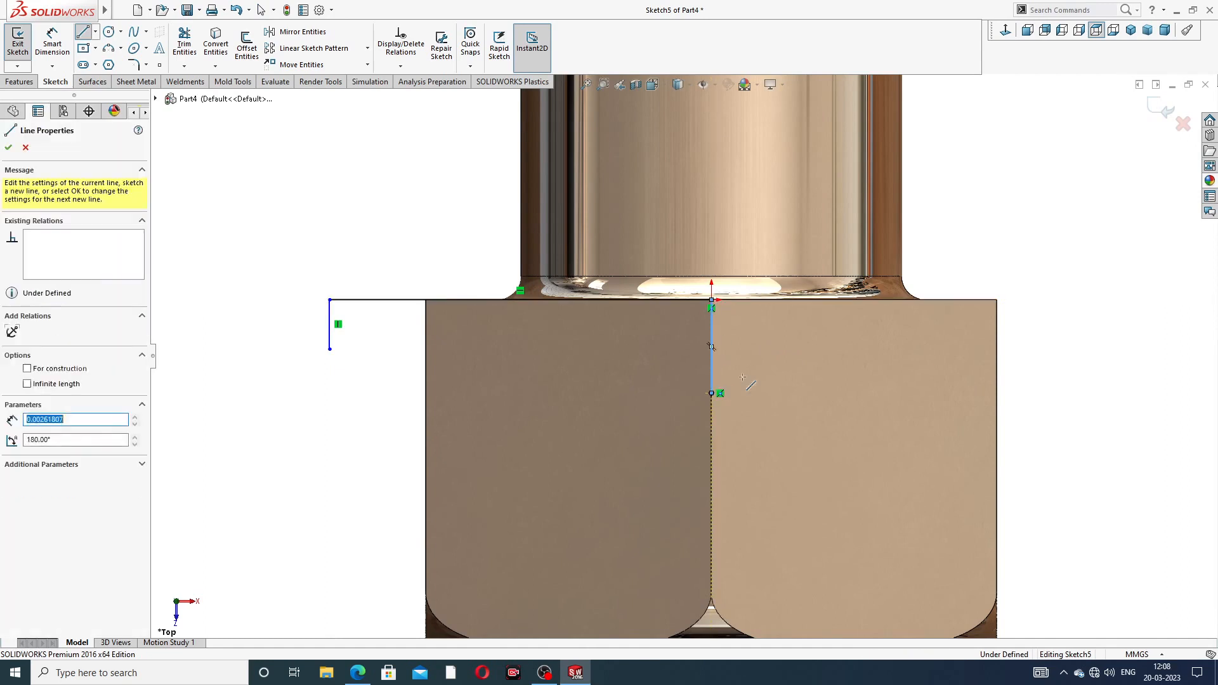
Finish the line at the origin and lengthen it by moving its lower endpoint further down along the bolt head's centre edge
right_click(797, 353)
click(793, 364)
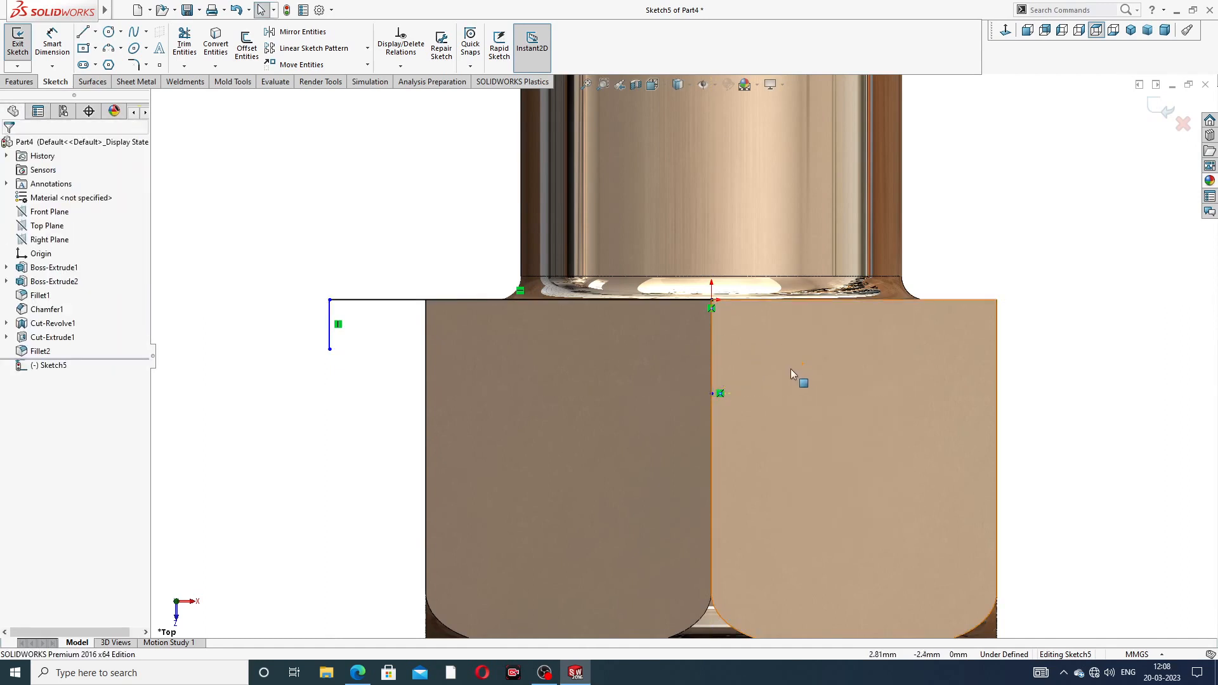
click(711, 393)
drag(710, 400, 712, 423)
click(1030, 266)
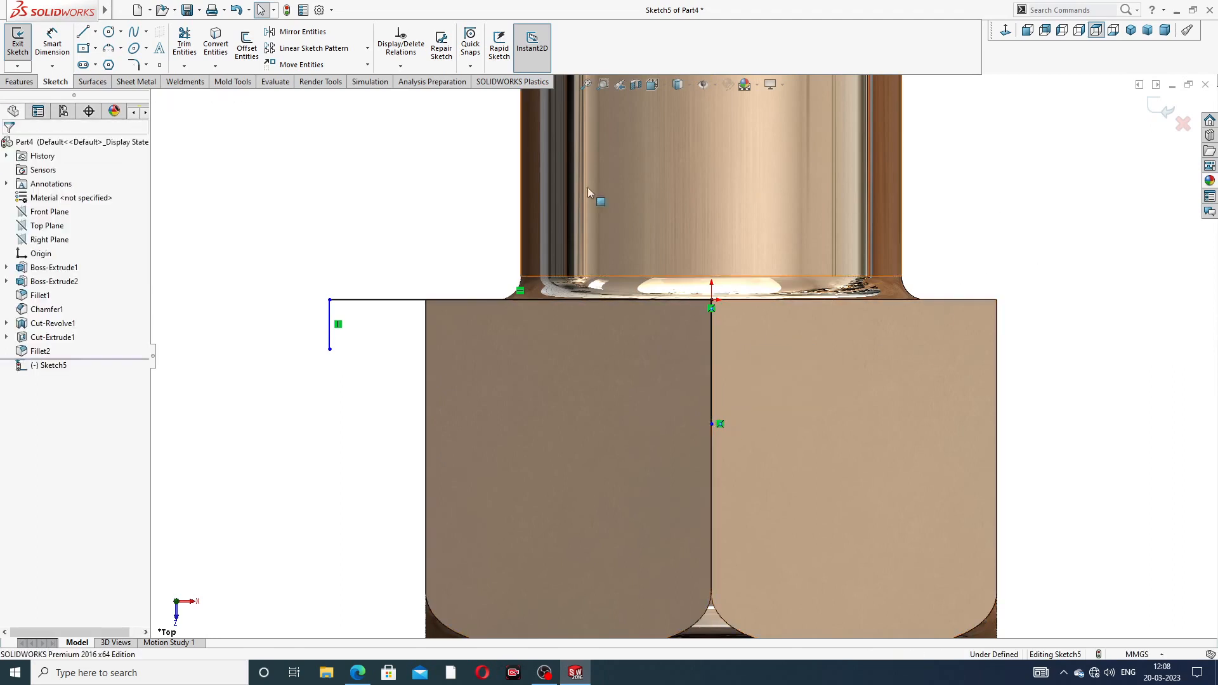
Sketch a tangent arc from the centre line's lower endpoint to the lower end of the short outer vertical line
click(121, 49)
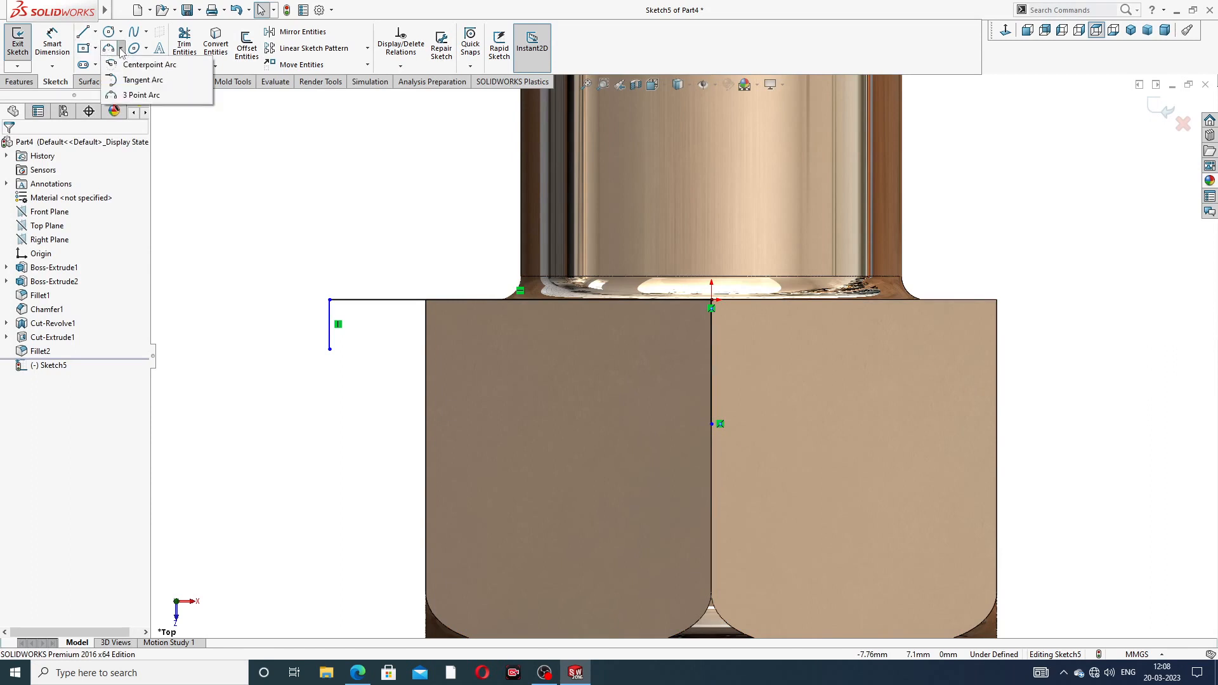
click(139, 81)
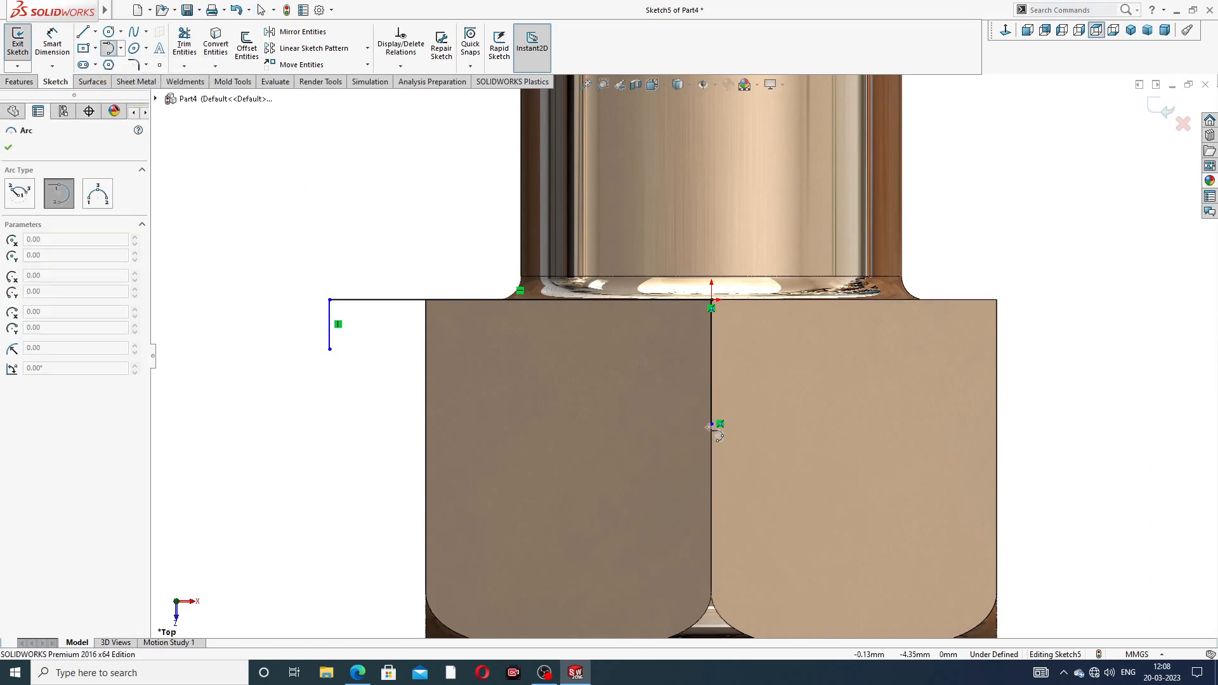
click(712, 424)
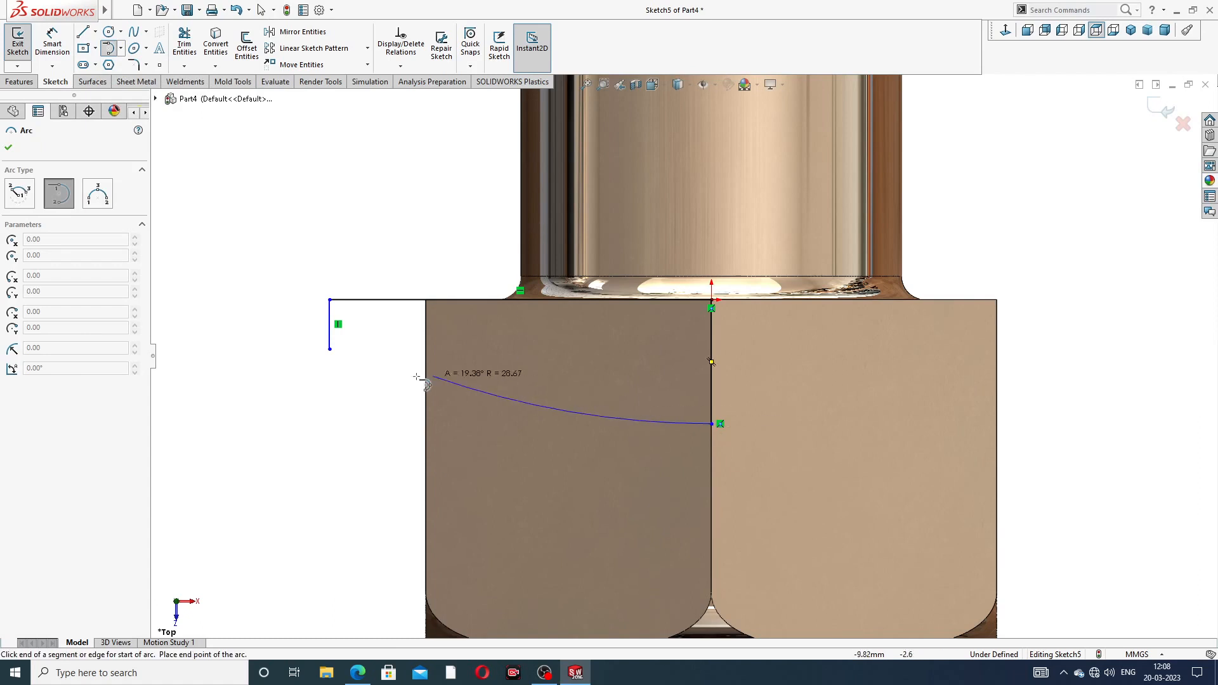
click(330, 348)
right_click(383, 227)
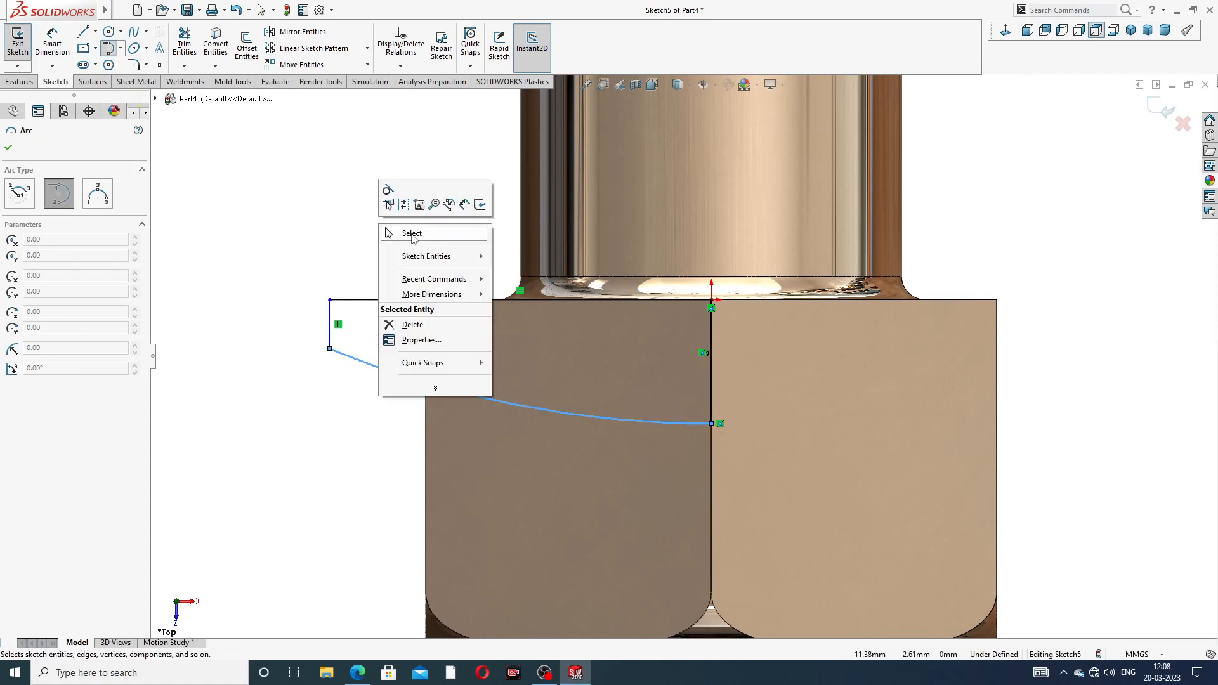
click(412, 234)
Dimension the profile's upper horizontal line to 14.2 mm, consulting the flange bolt drawing PDF for the value
click(52, 43)
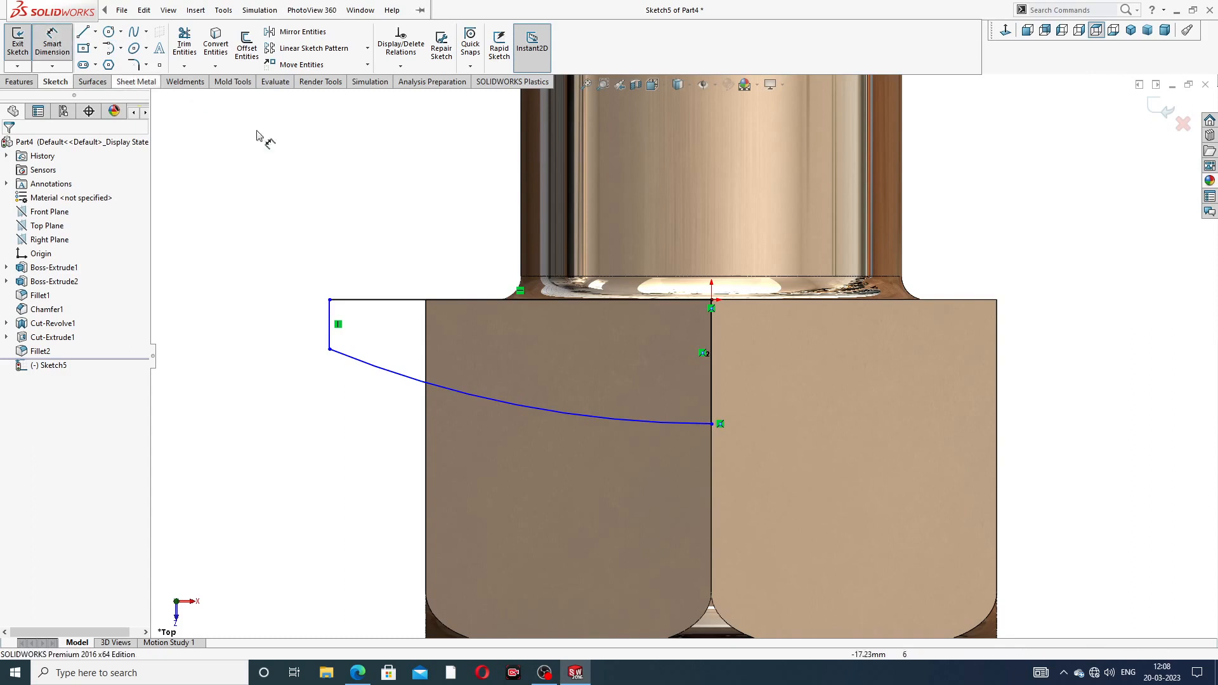
click(485, 302)
click(490, 279)
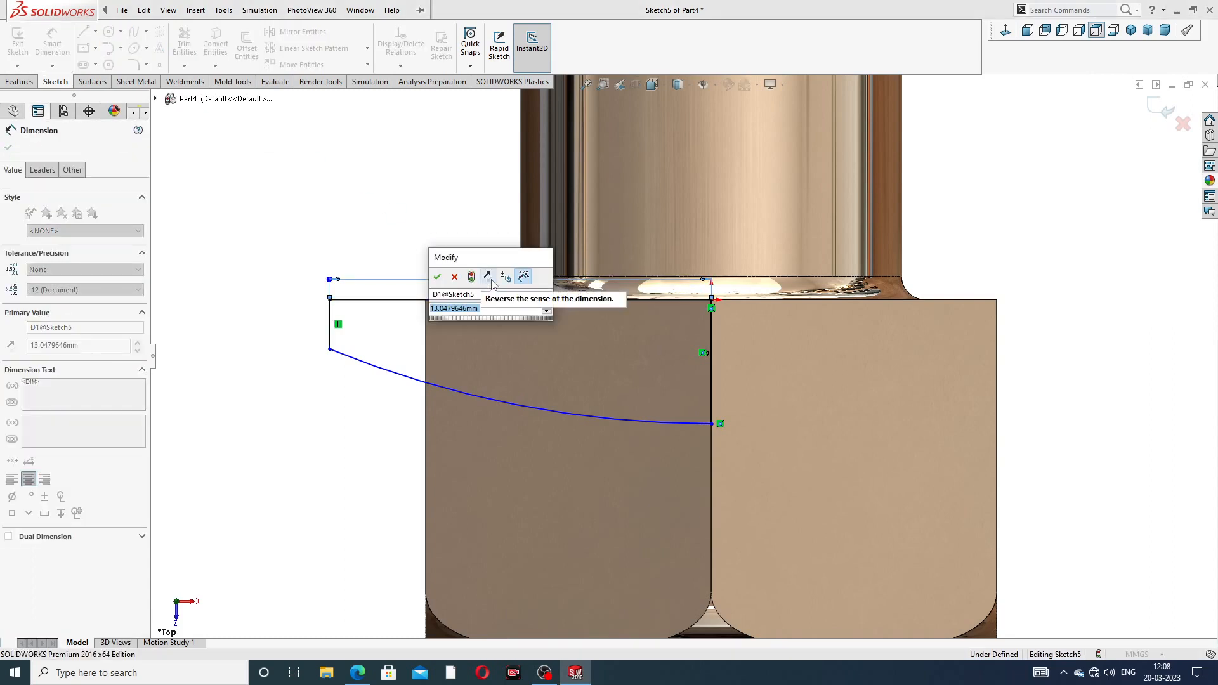
text(14.)
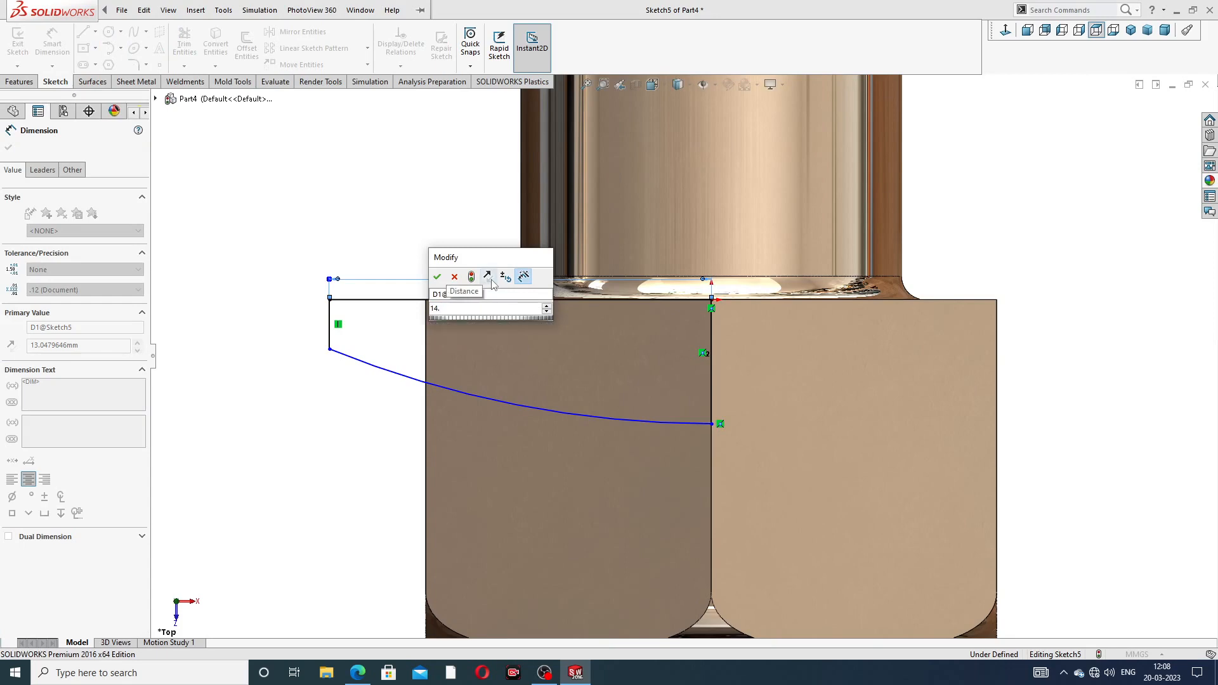
click(361, 675)
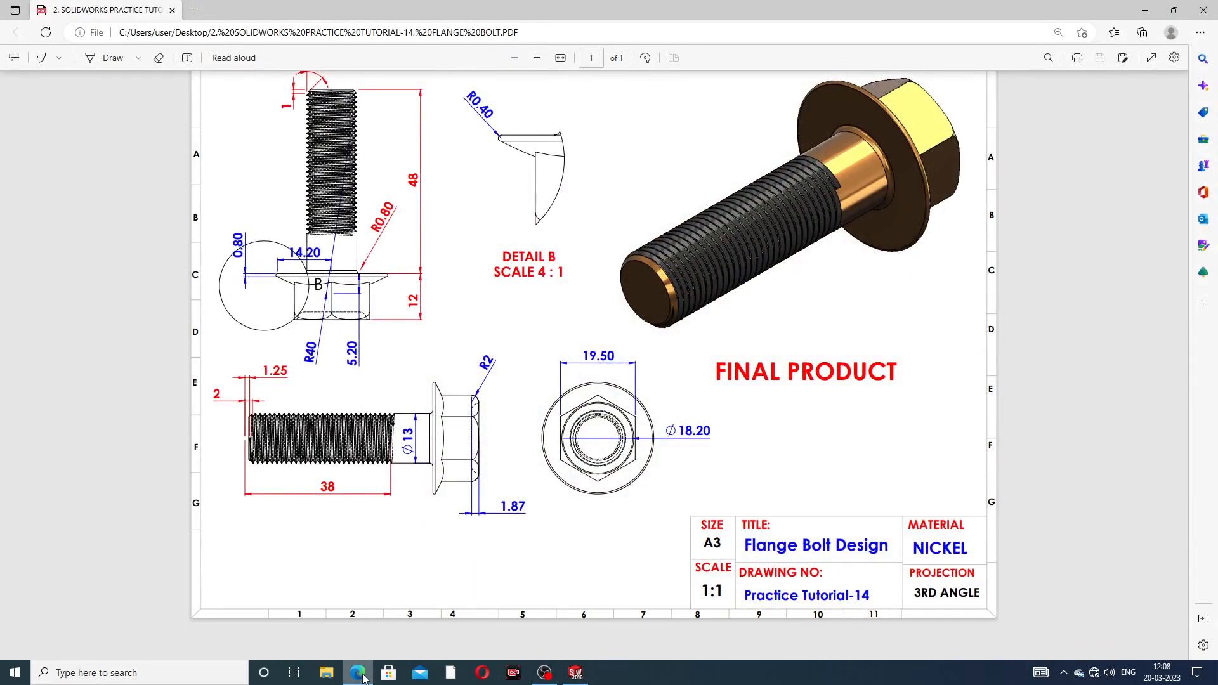
click(359, 675)
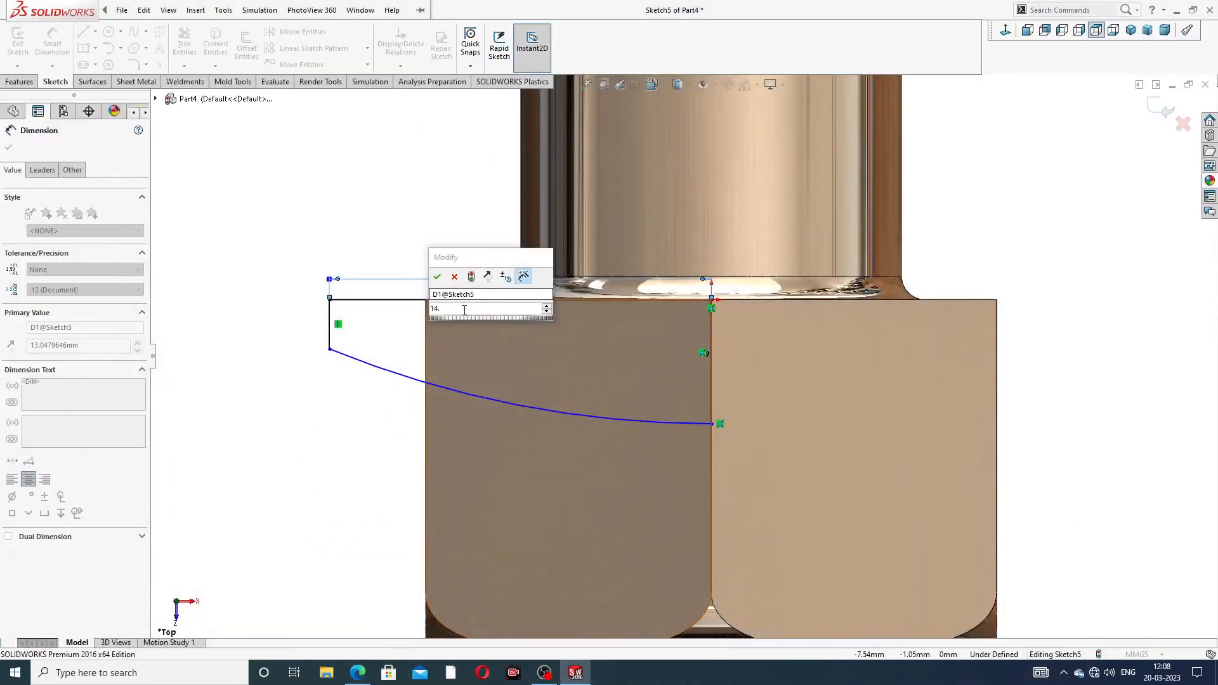
text(2)
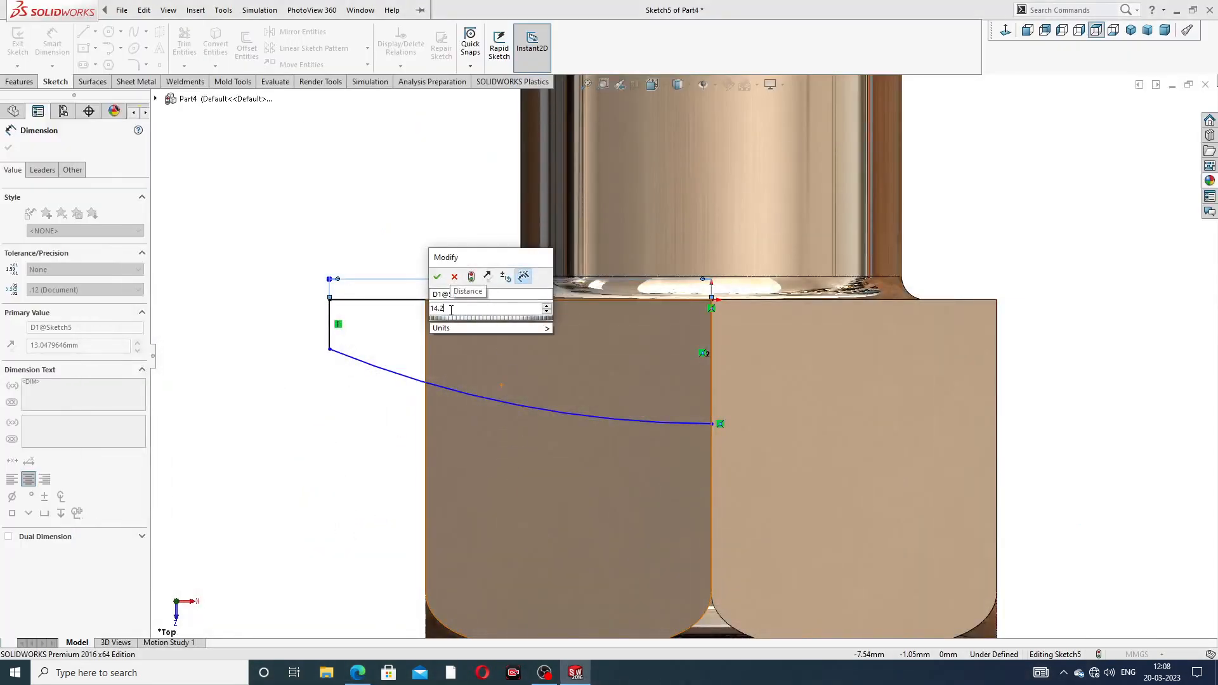
key(Return)
Dimension the vertical centre line below the origin to 5.2 mm
click(712, 340)
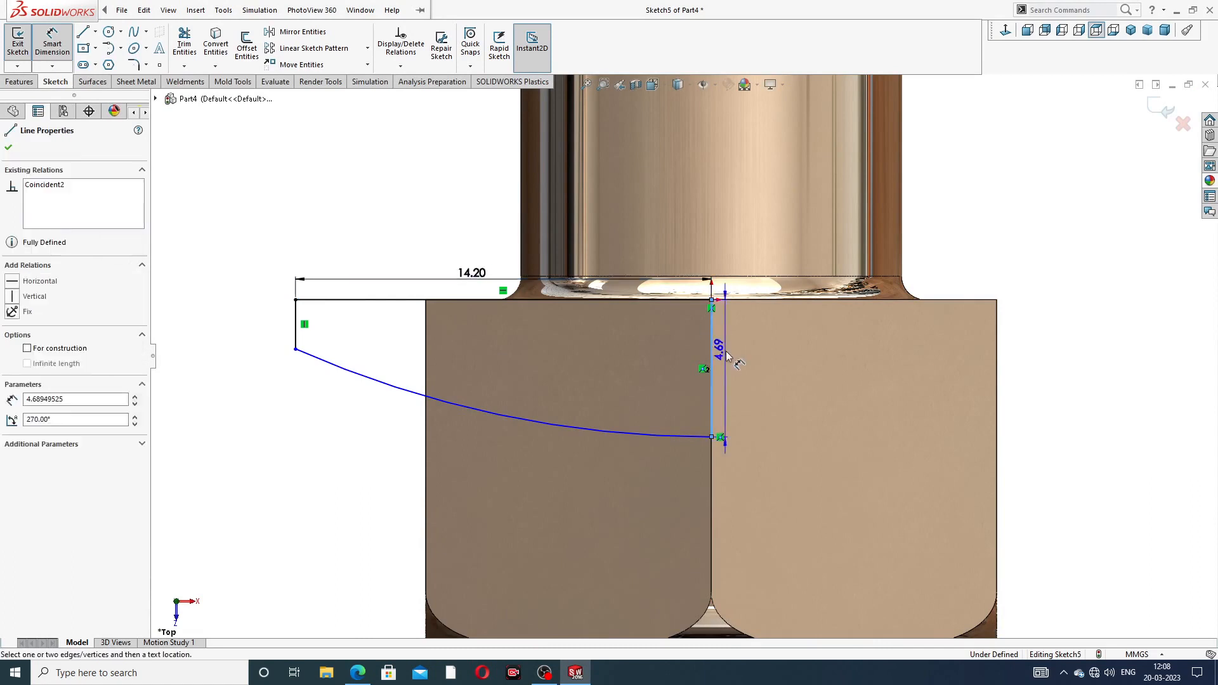
click(730, 360)
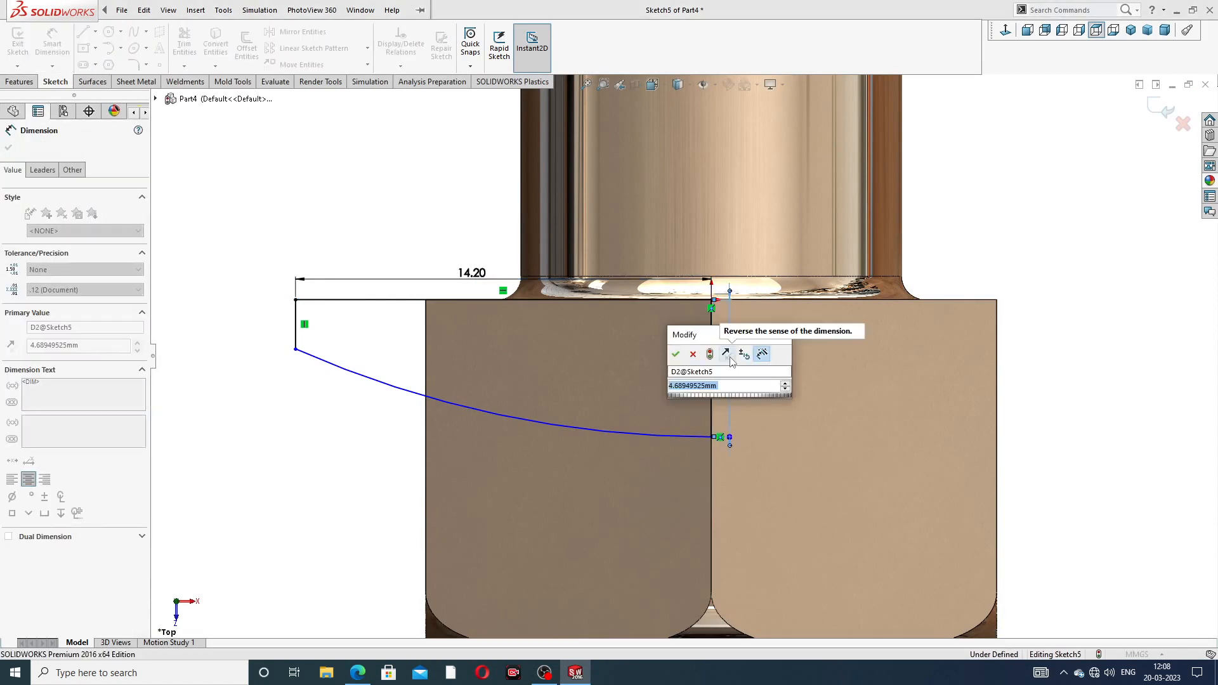
text(4.8)
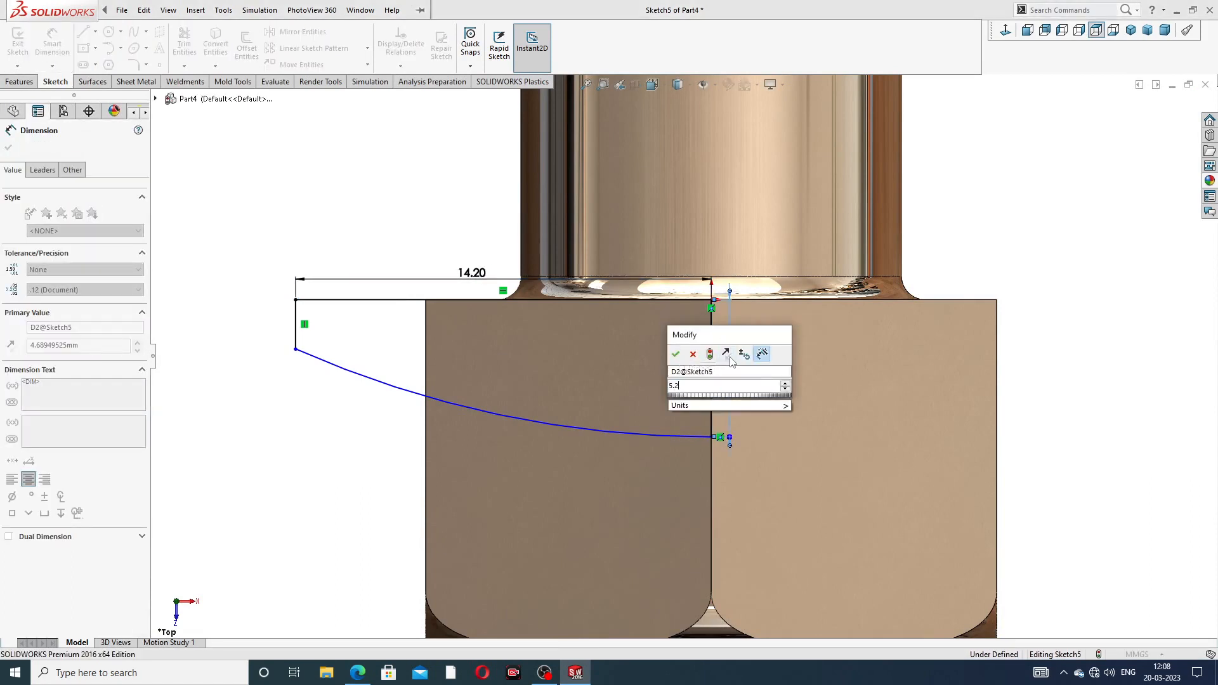
key(Return)
click(1012, 211)
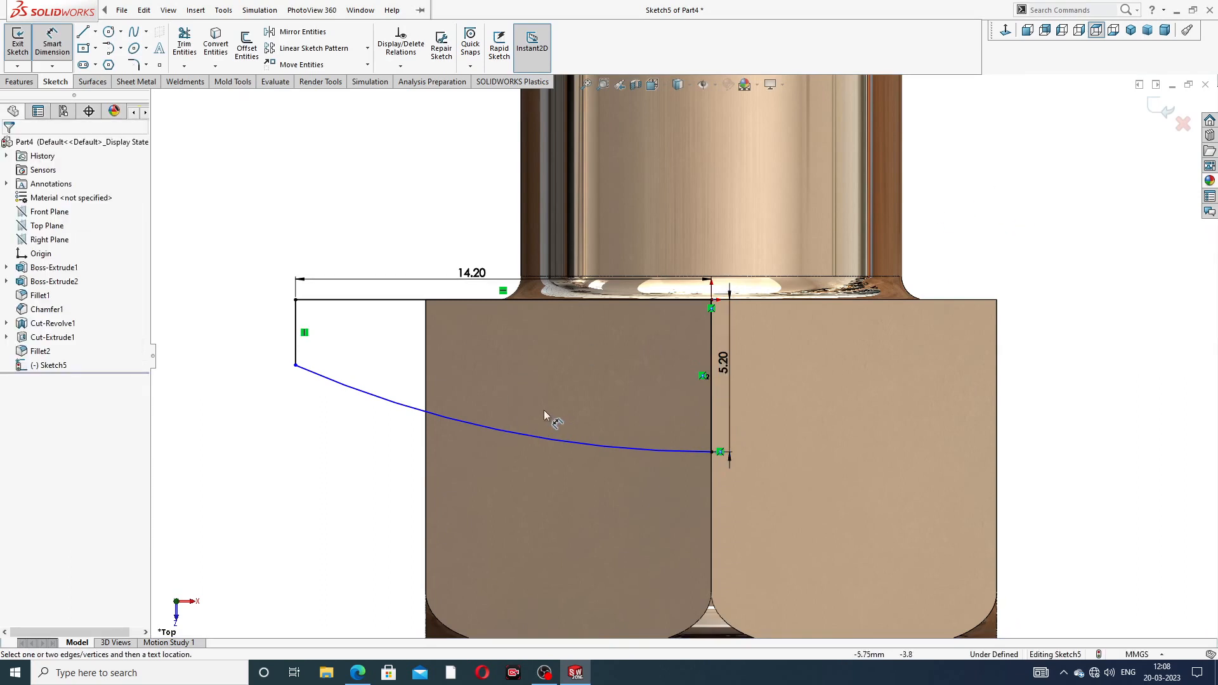
Try a 40 mm radius dimension on the tangent arc and delete it
click(528, 436)
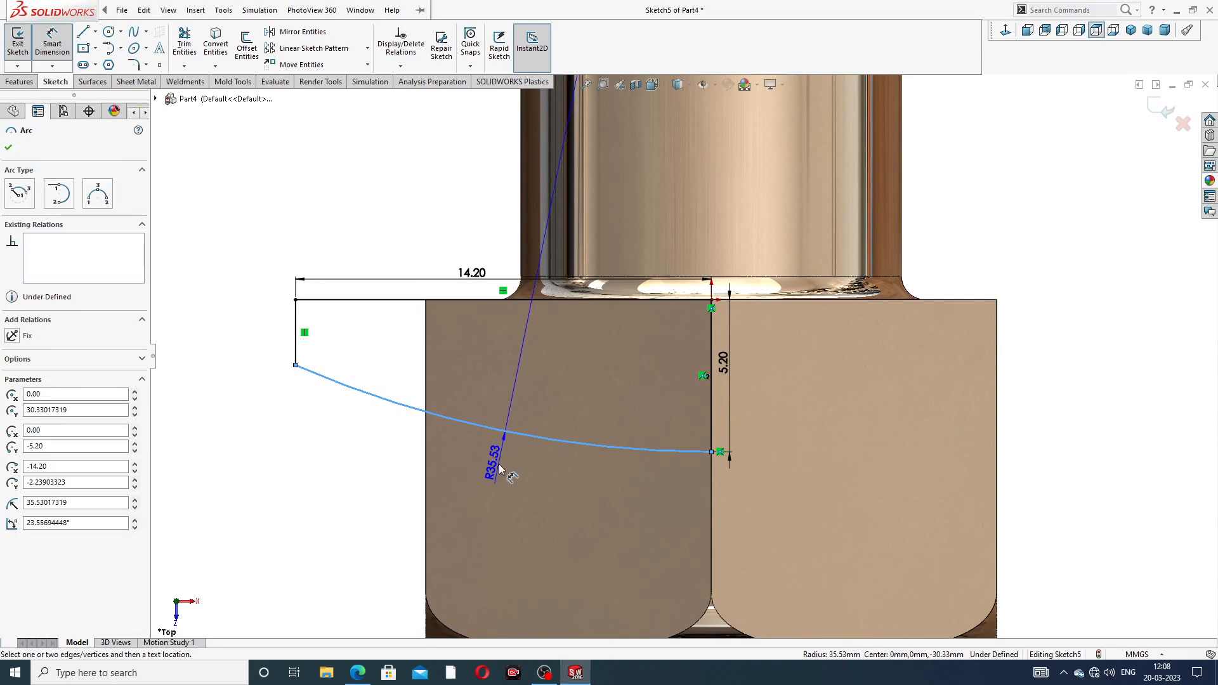
click(500, 468)
text(40)
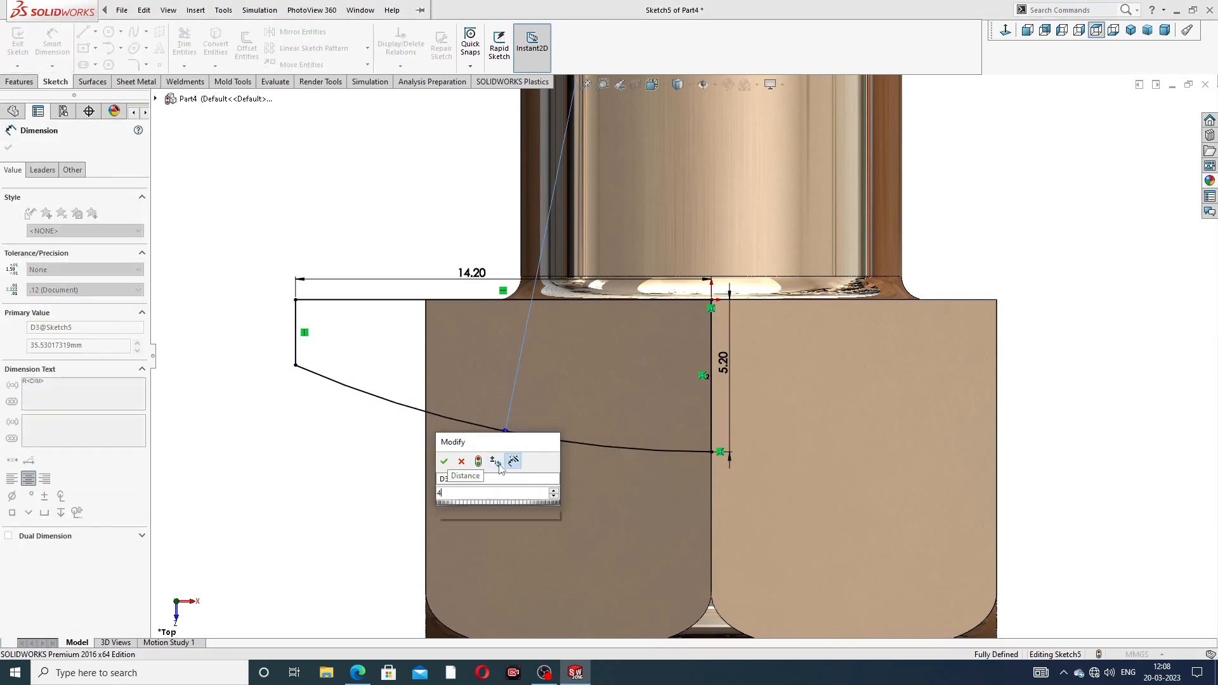
key(Return)
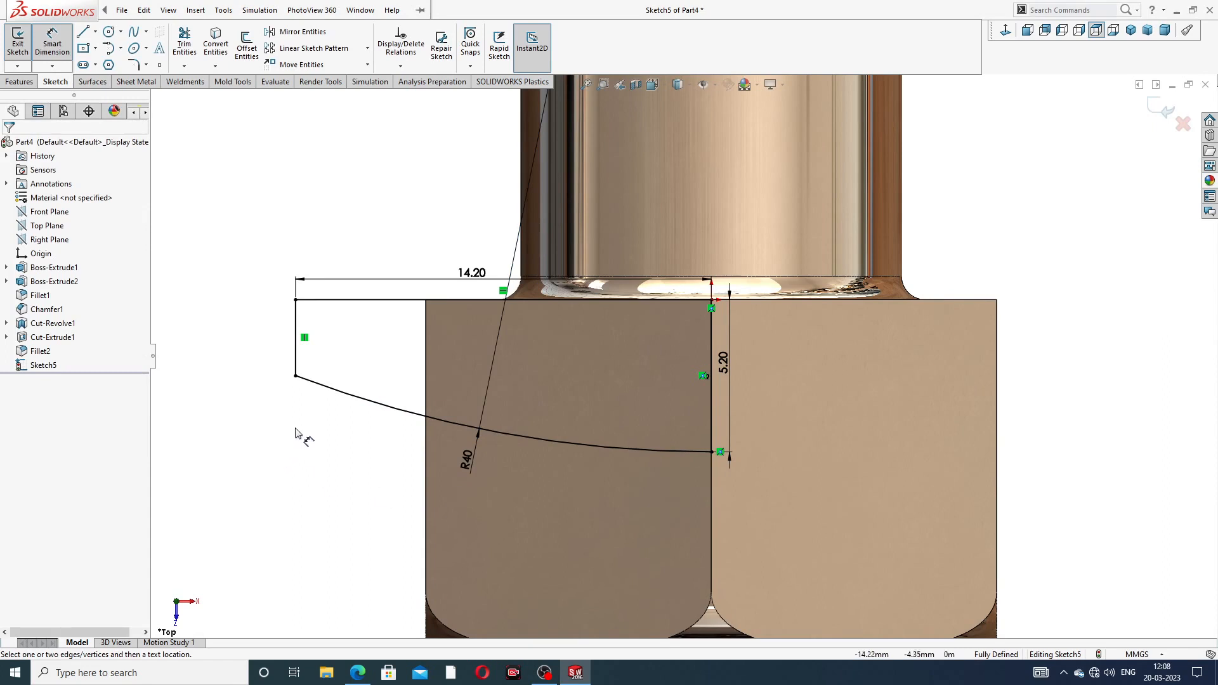
right_click(312, 223)
click(340, 194)
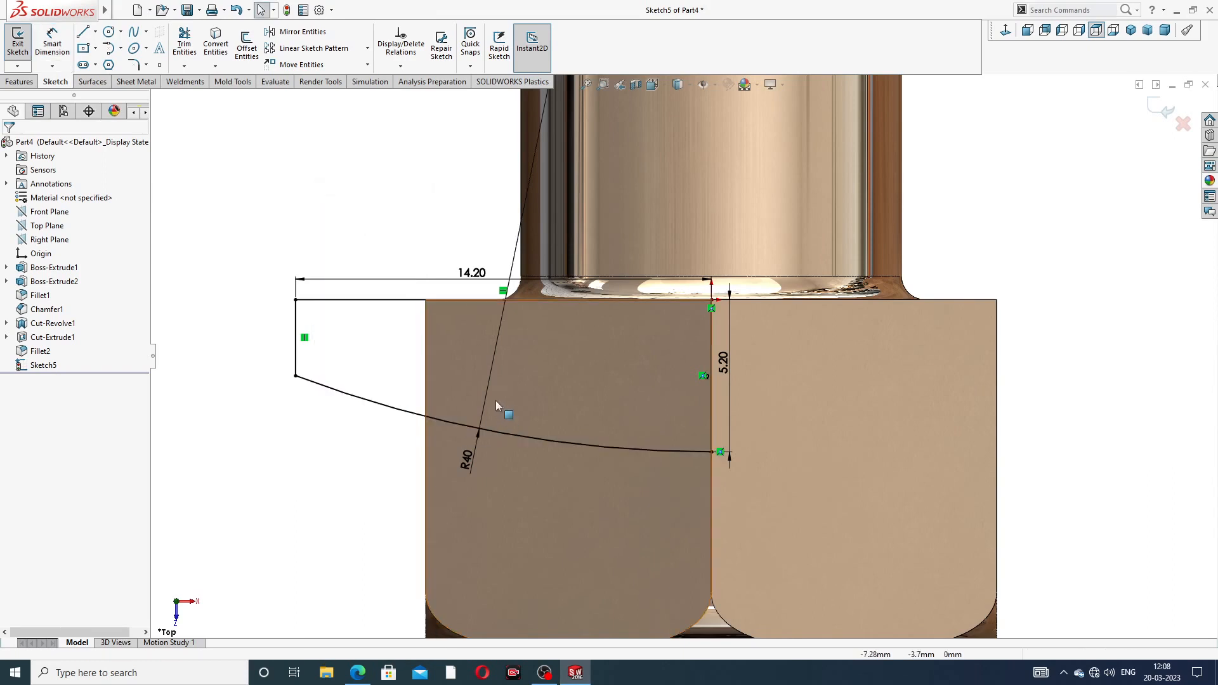
click(468, 458)
key(Delete)
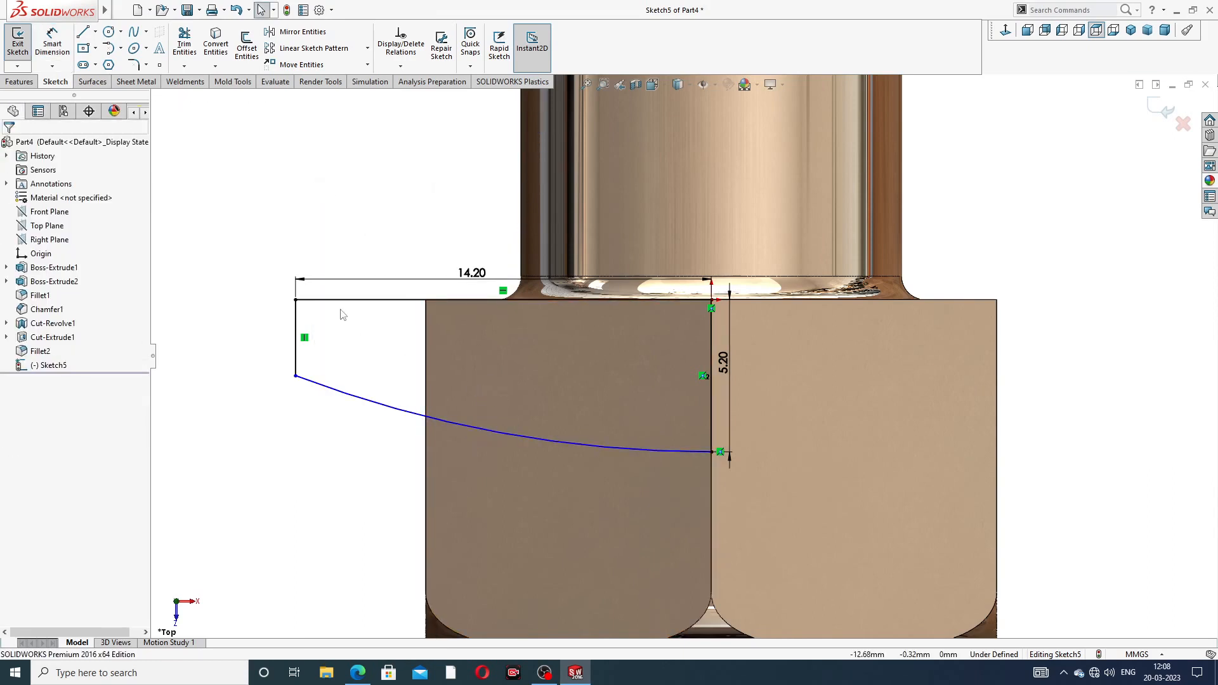
Dimension the short vertical line at the profile's outer end to 0.8 mm and leave the dimension command
click(52, 43)
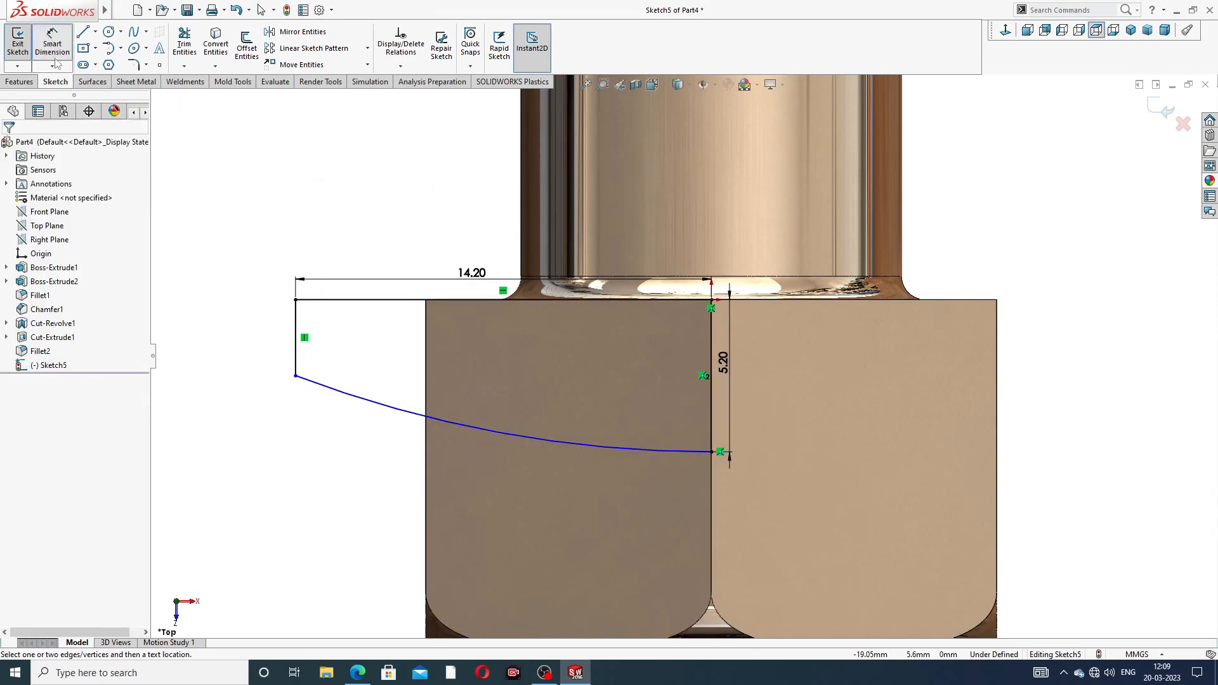
click(296, 323)
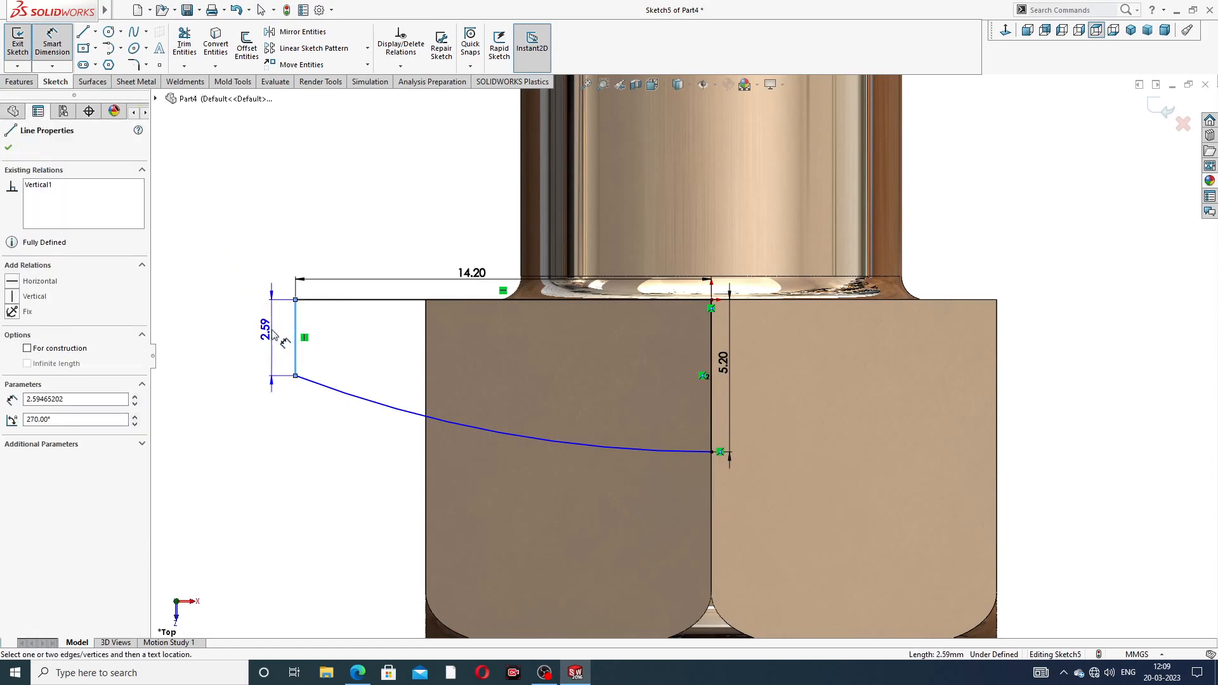
click(273, 334)
text(.)
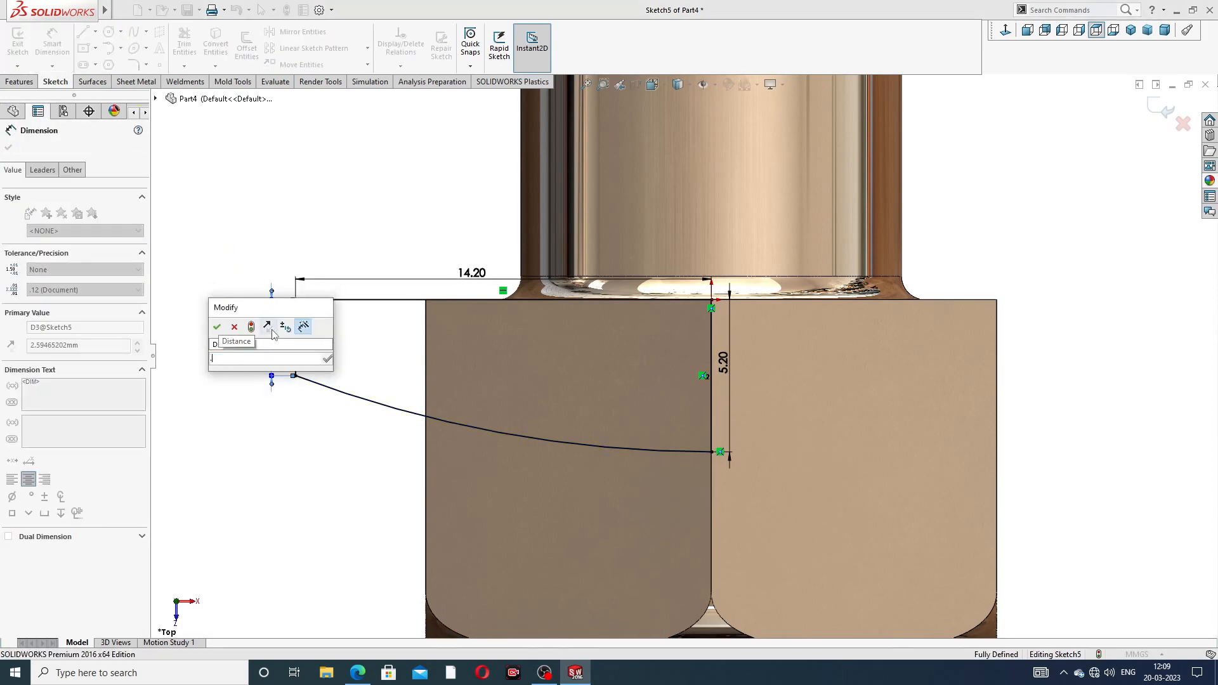
text(8)
key(Return)
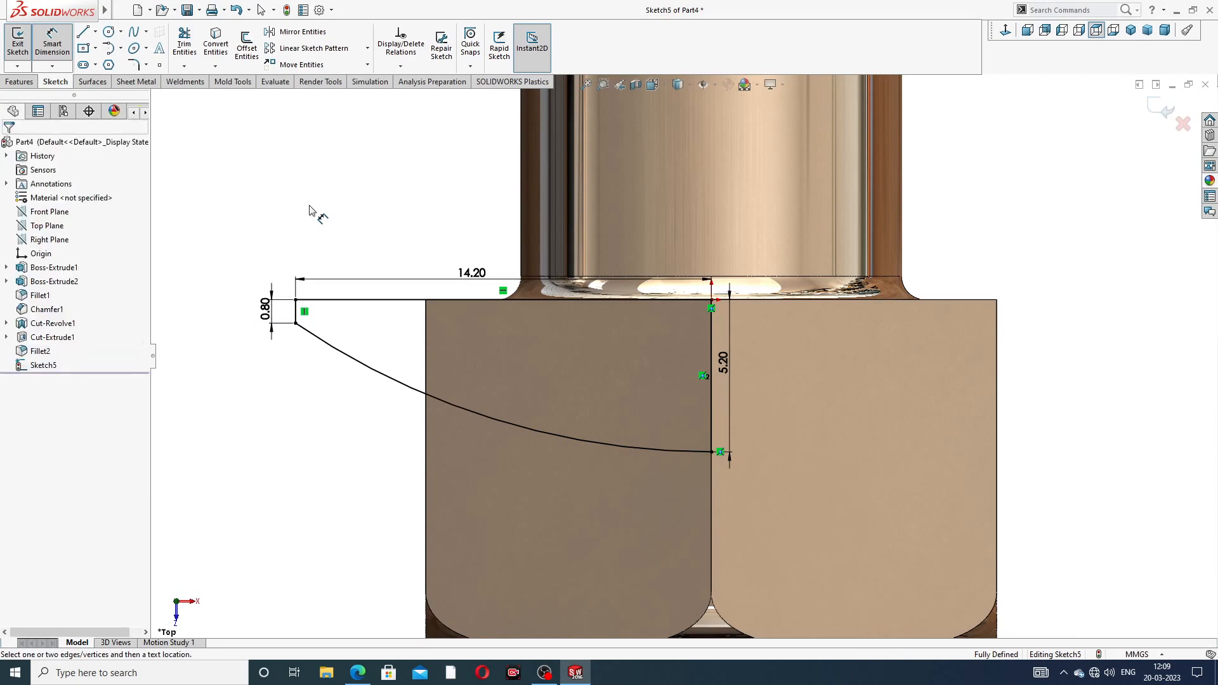
scroll(340, 336, down, 4)
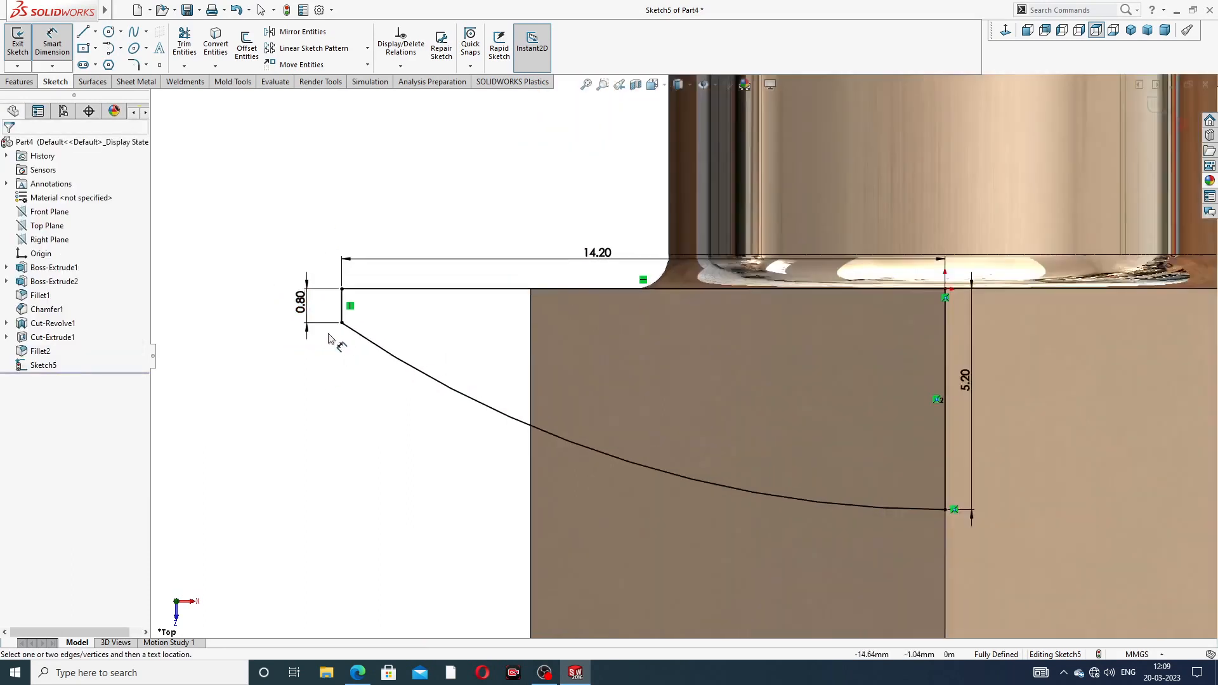
scroll(340, 333, down, 1)
right_click(418, 150)
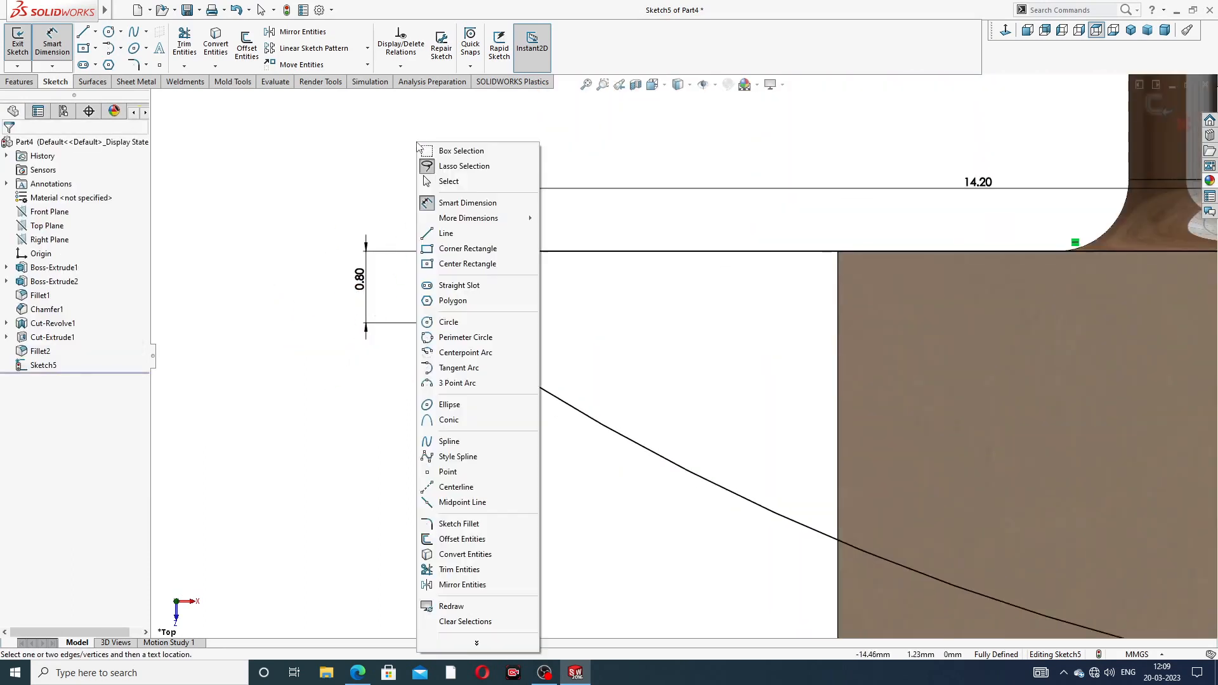
click(448, 182)
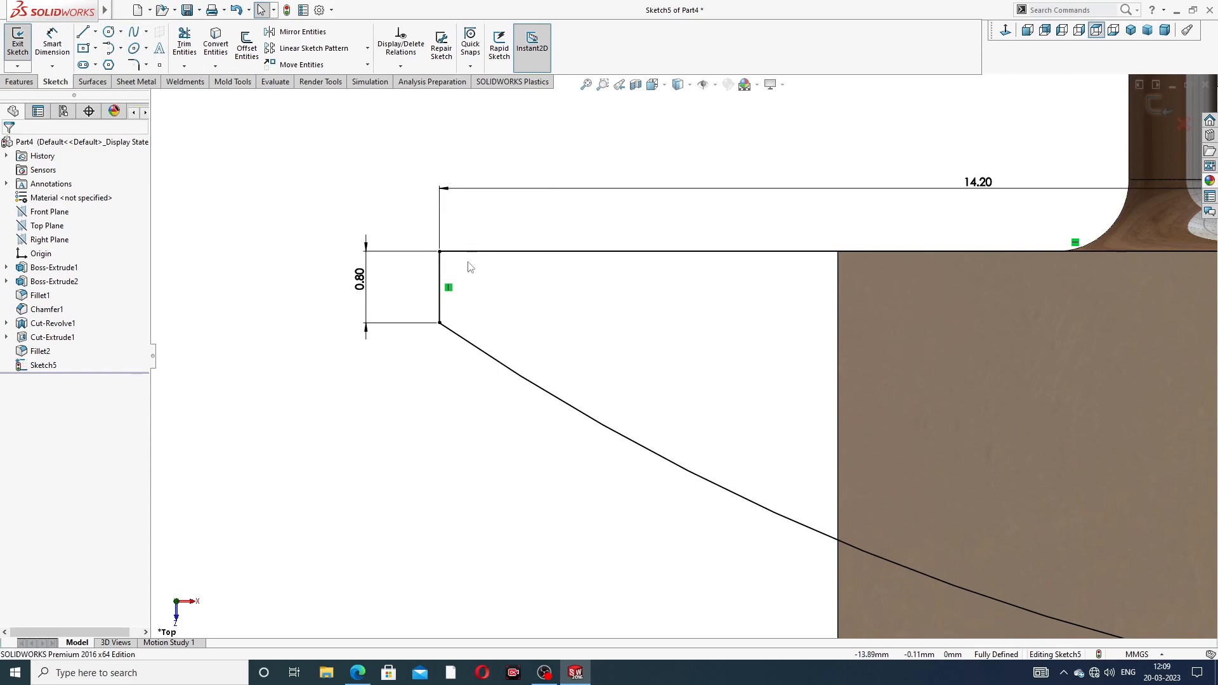
Sketch a 0.4 mm radius circle centred on the midpoint of the short outer line and passing through its upper endpoint
scroll(467, 264, down, 2)
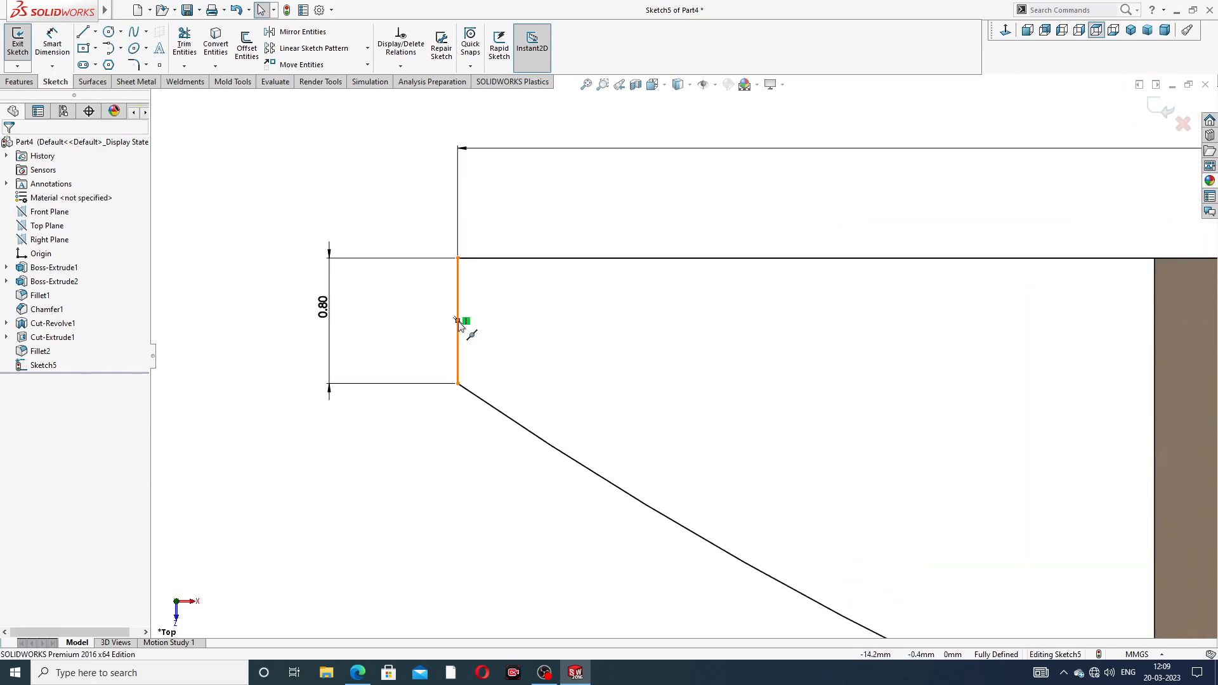
click(458, 321)
key(Escape)
click(109, 32)
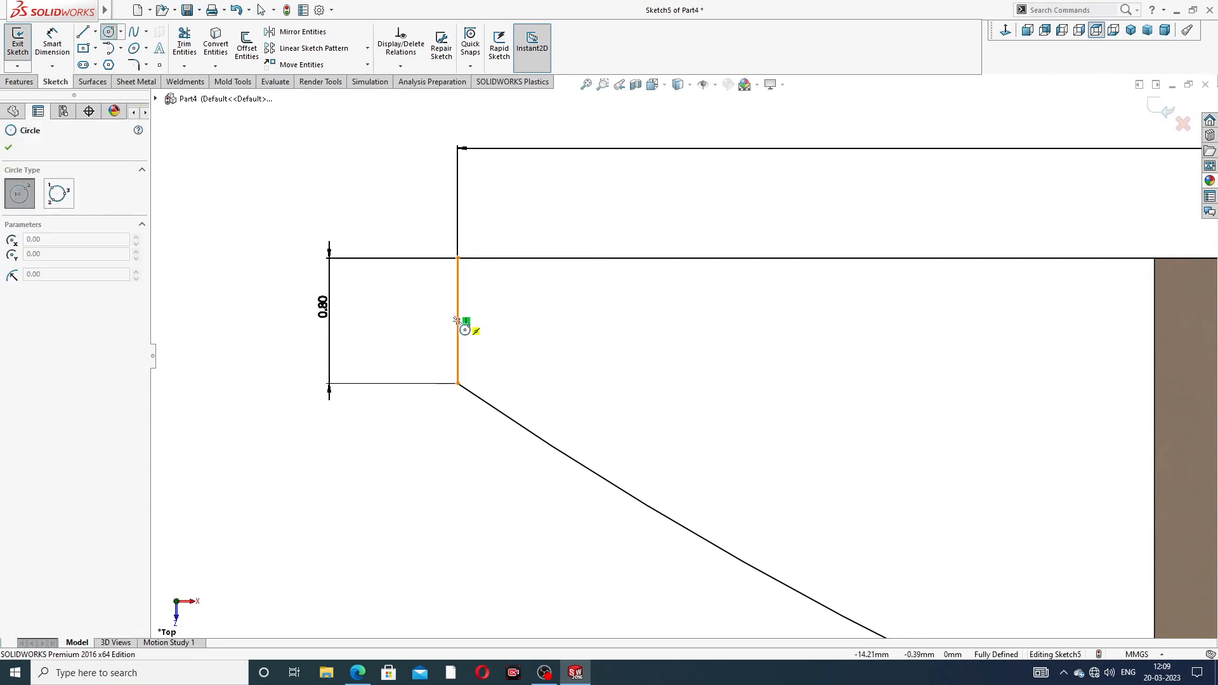
click(457, 320)
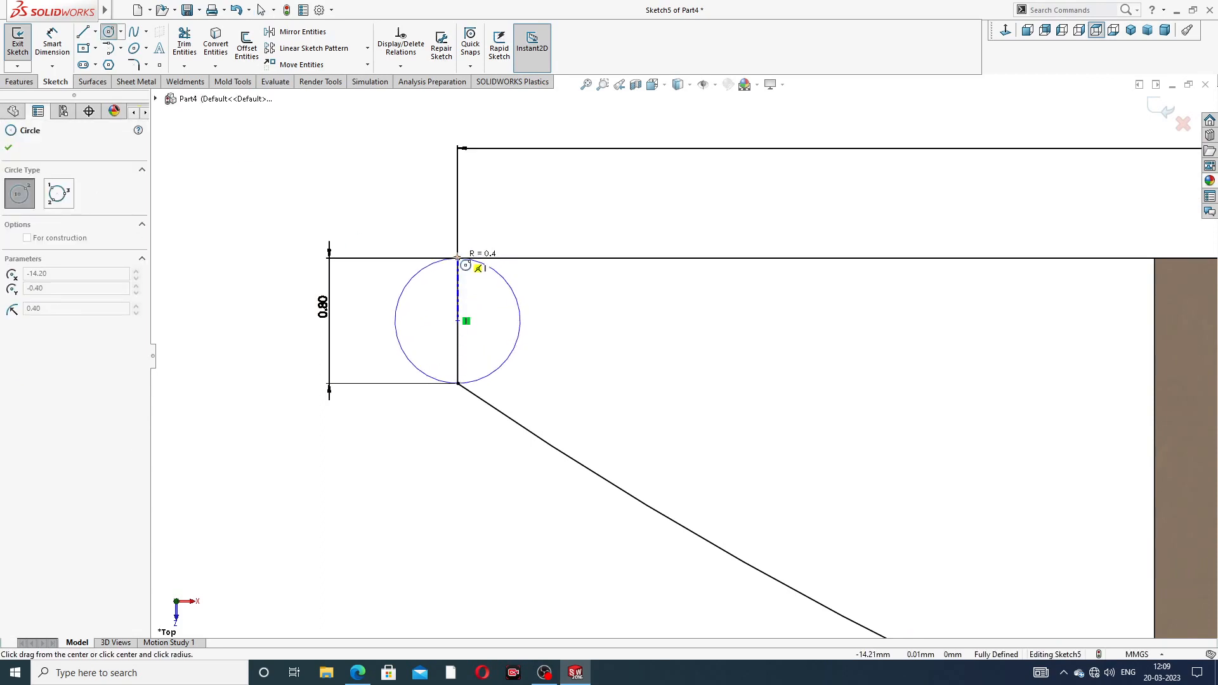
click(457, 259)
right_click(407, 197)
click(448, 202)
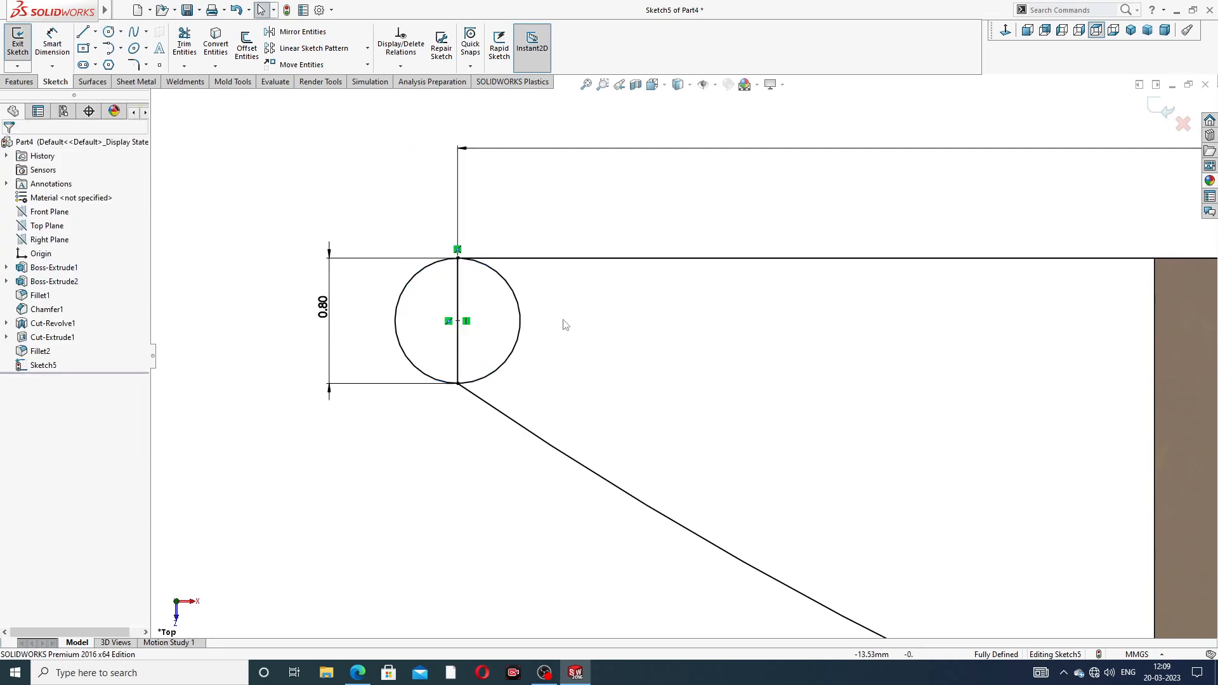
Start a Revolved Boss/Base on the flange sketch, clear the stray contour and set the vertical centre line as the axis of revolution
scroll(971, 375, up, 3)
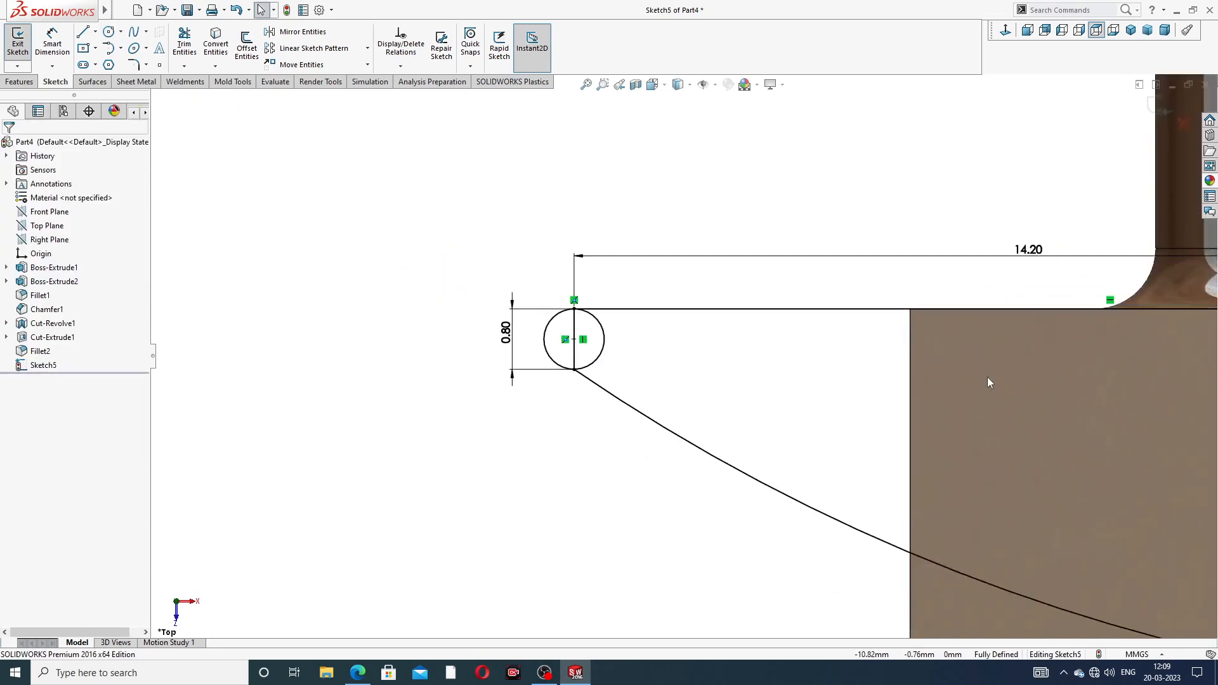
scroll(999, 391, up, 2)
scroll(970, 412, down, 2)
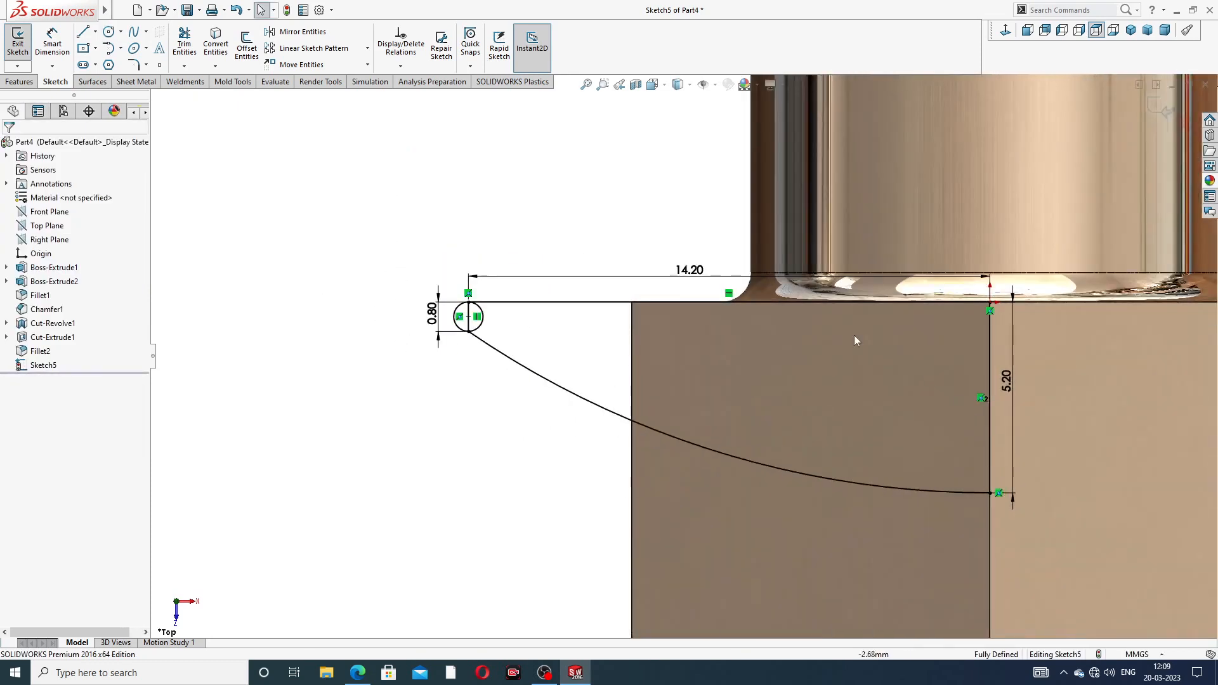
click(23, 83)
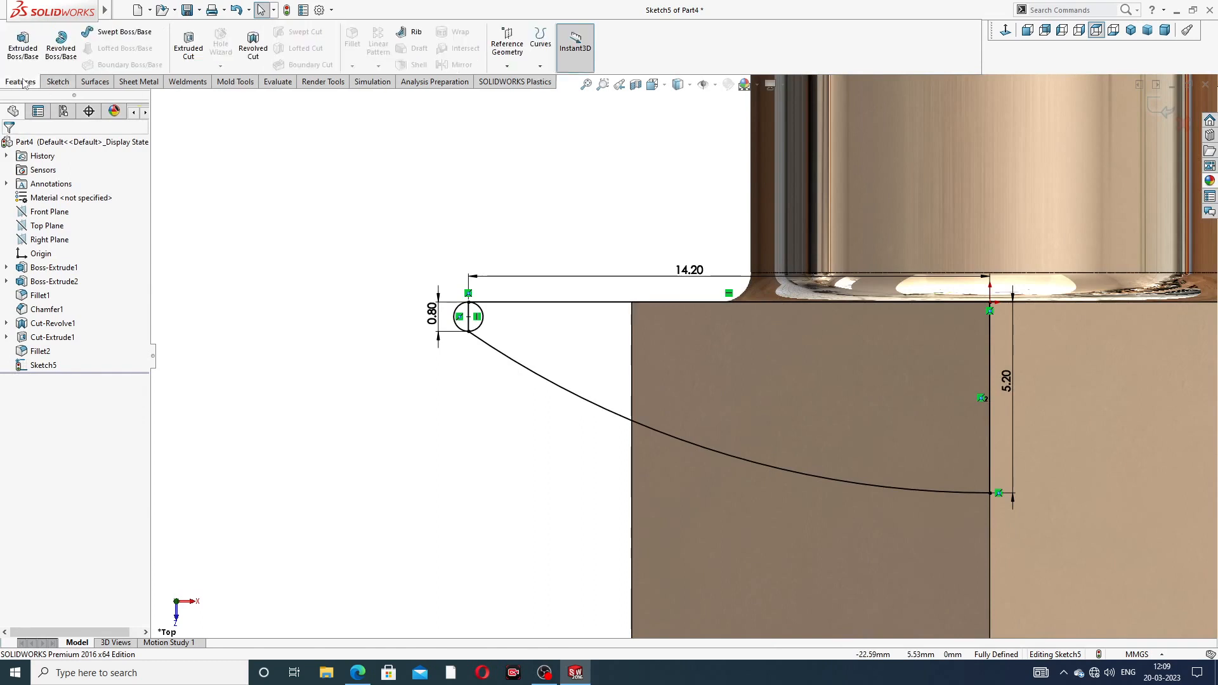
click(68, 55)
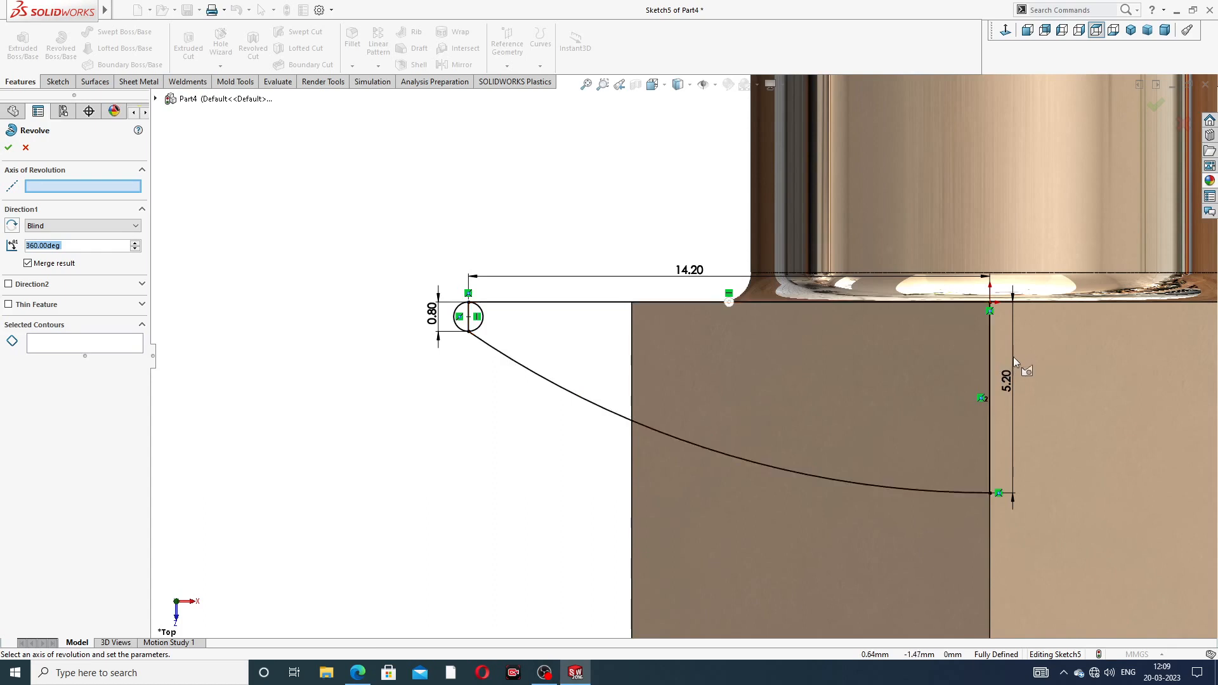
click(994, 387)
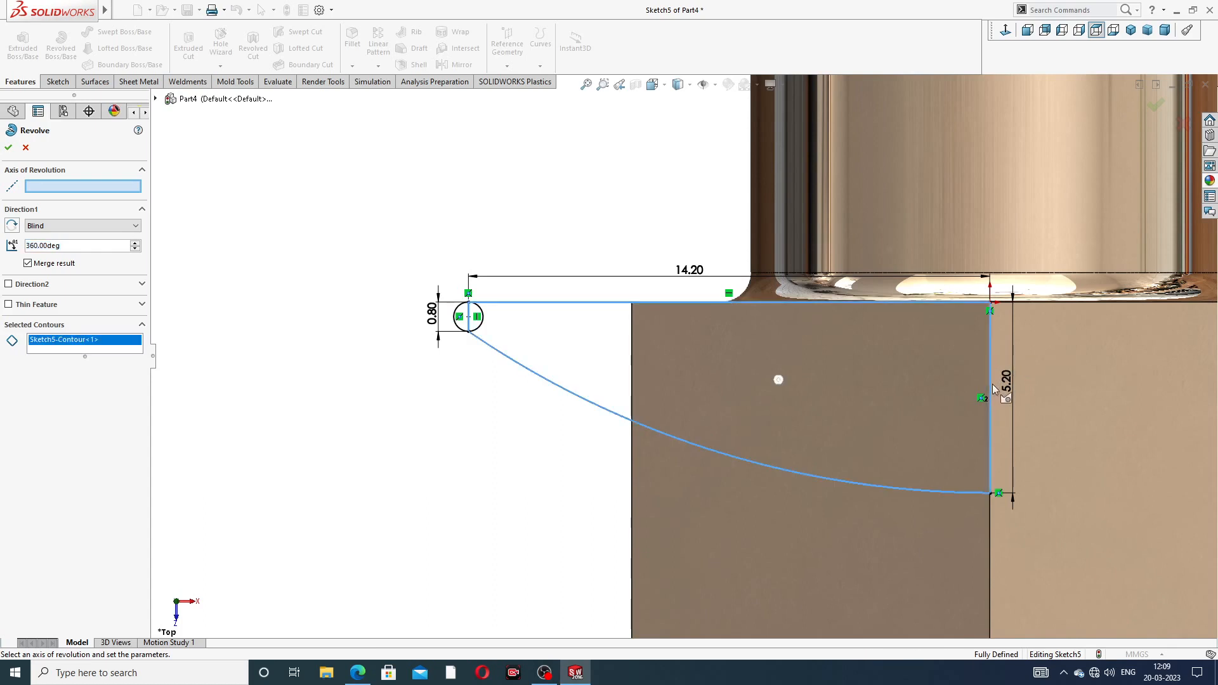
right_click(80, 340)
click(127, 347)
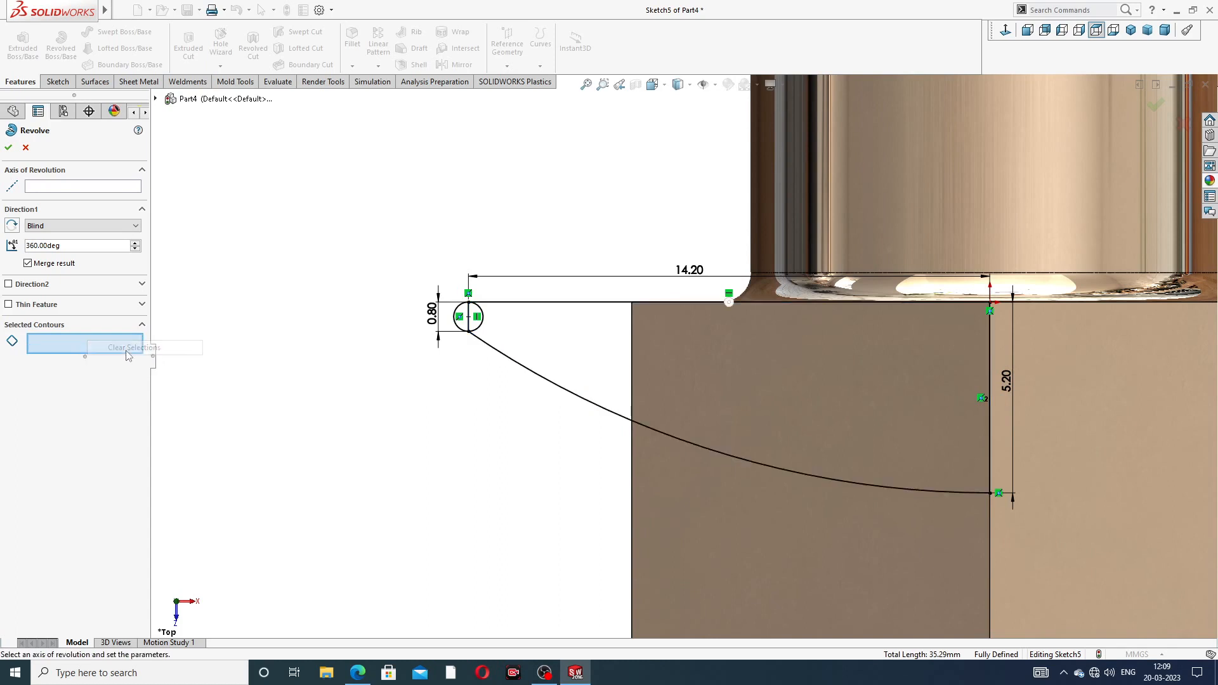
click(84, 188)
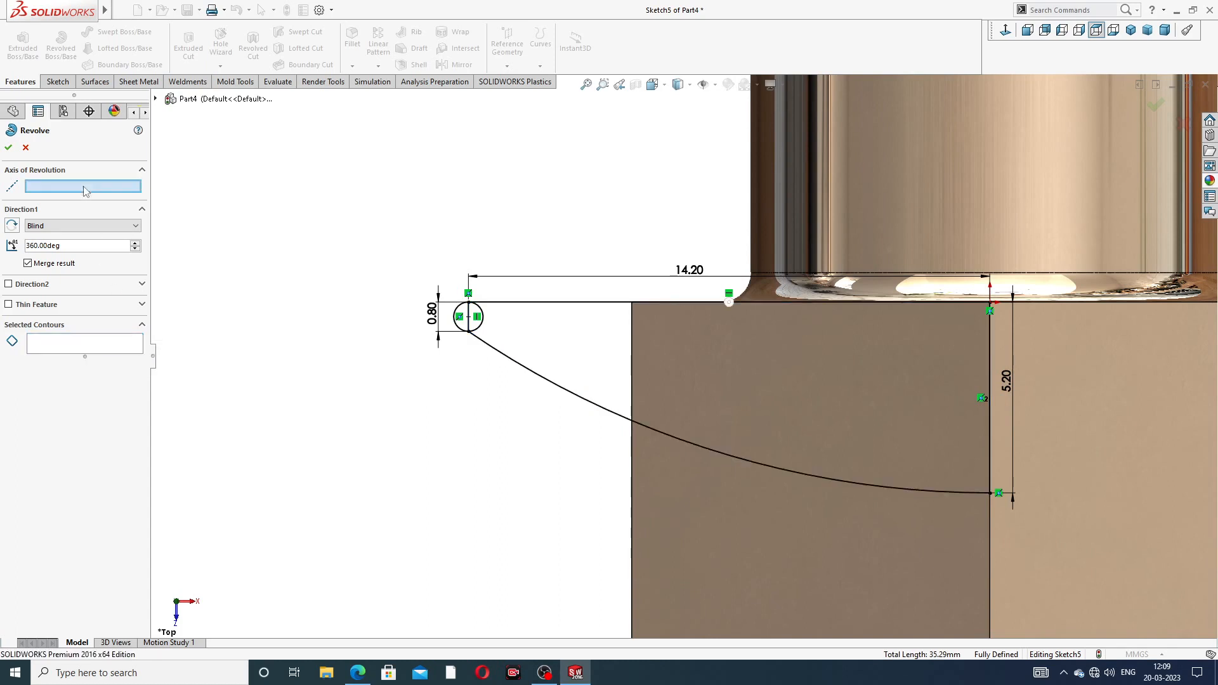
click(991, 337)
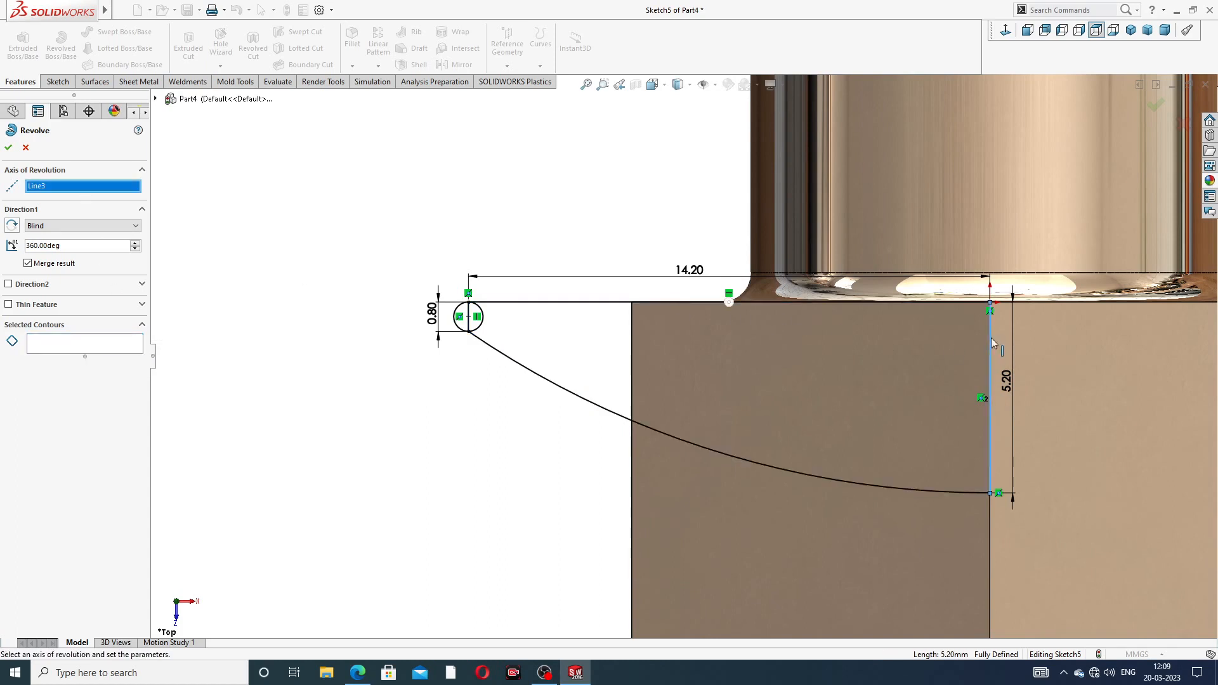
Revolve the flange profile region and both halves of the small end circle 360 degrees with the result merged
click(76, 348)
click(583, 334)
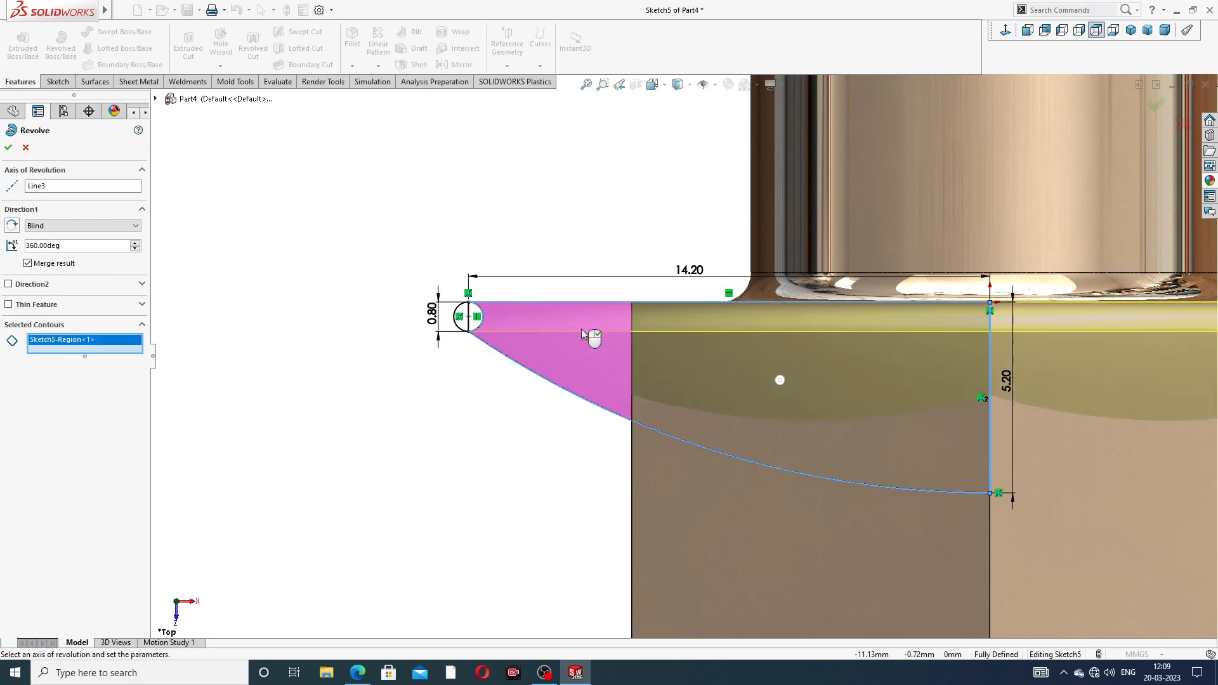
scroll(509, 330, up, 6)
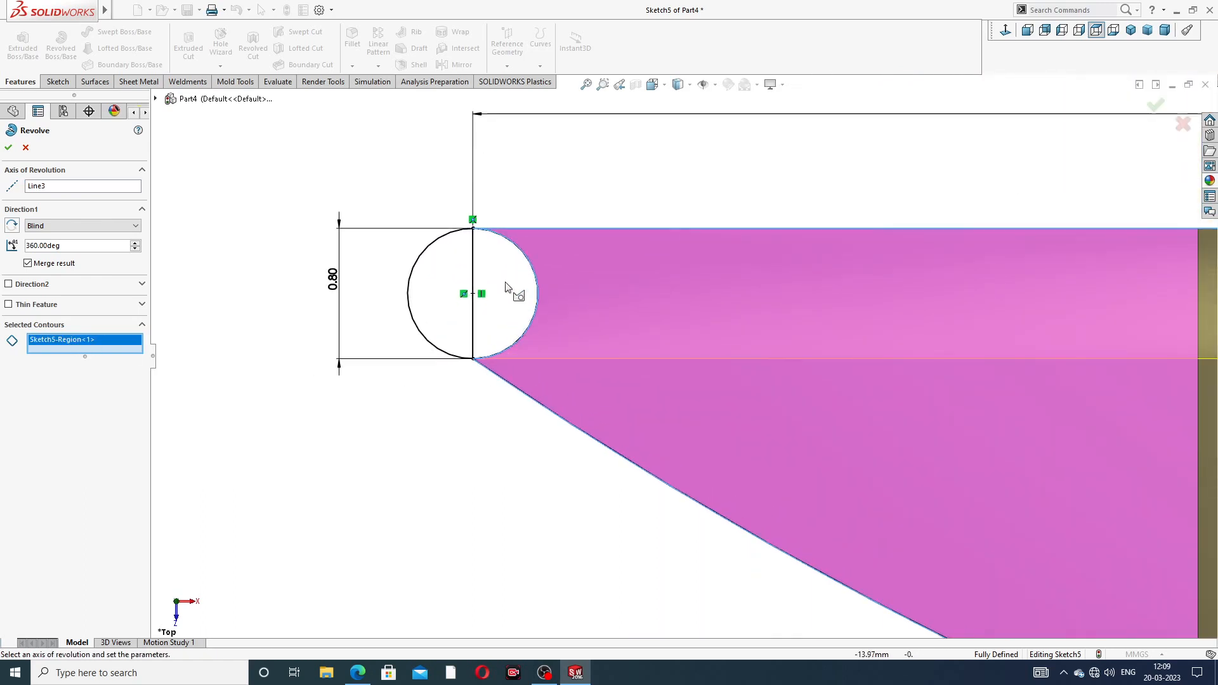
click(461, 268)
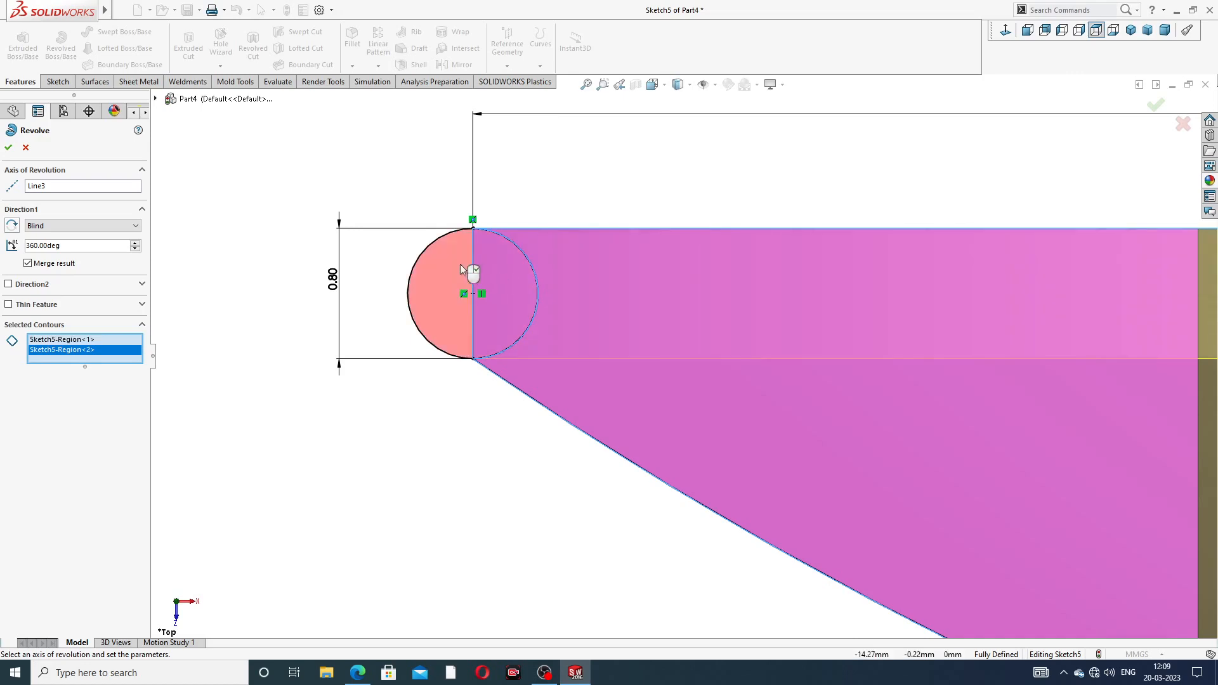
click(456, 262)
scroll(710, 337, down, 6)
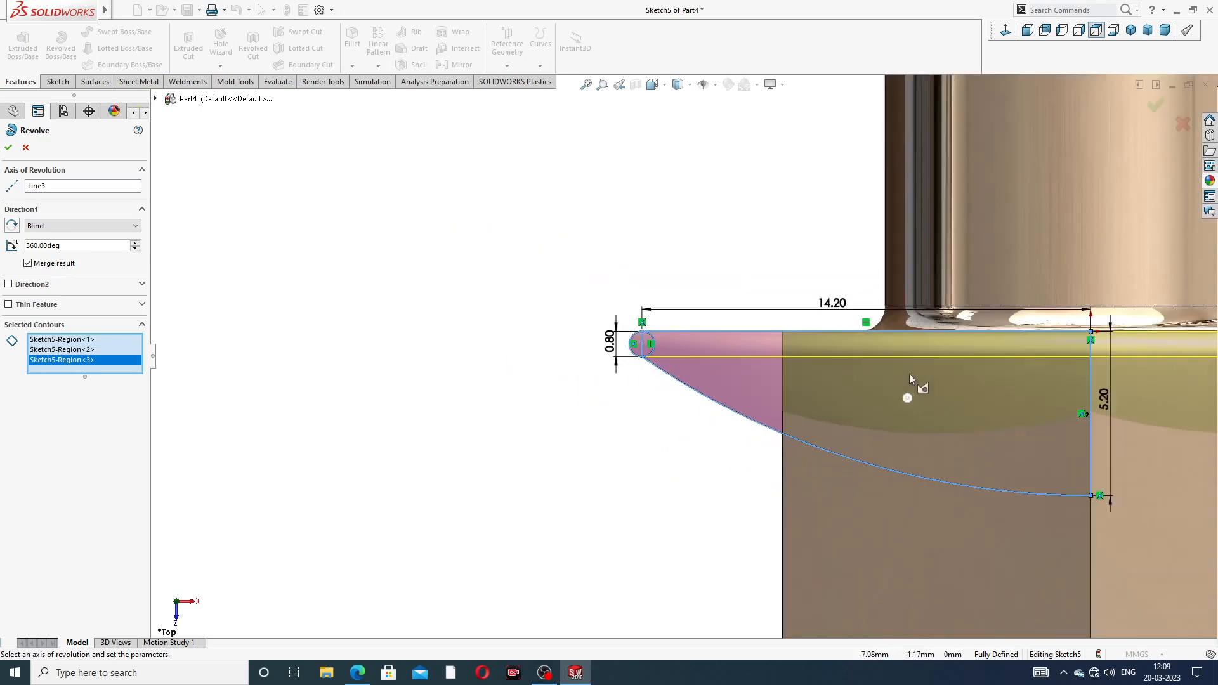
middle_drag(909, 375, 987, 459)
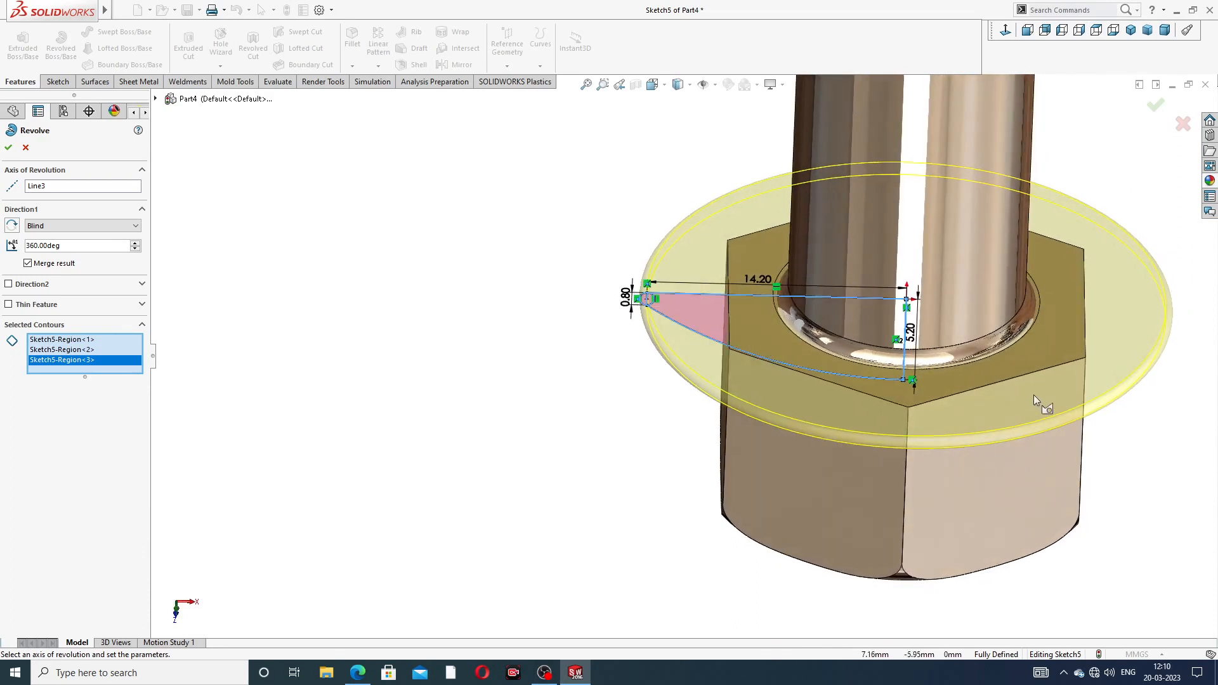
scroll(1066, 393, down, 2)
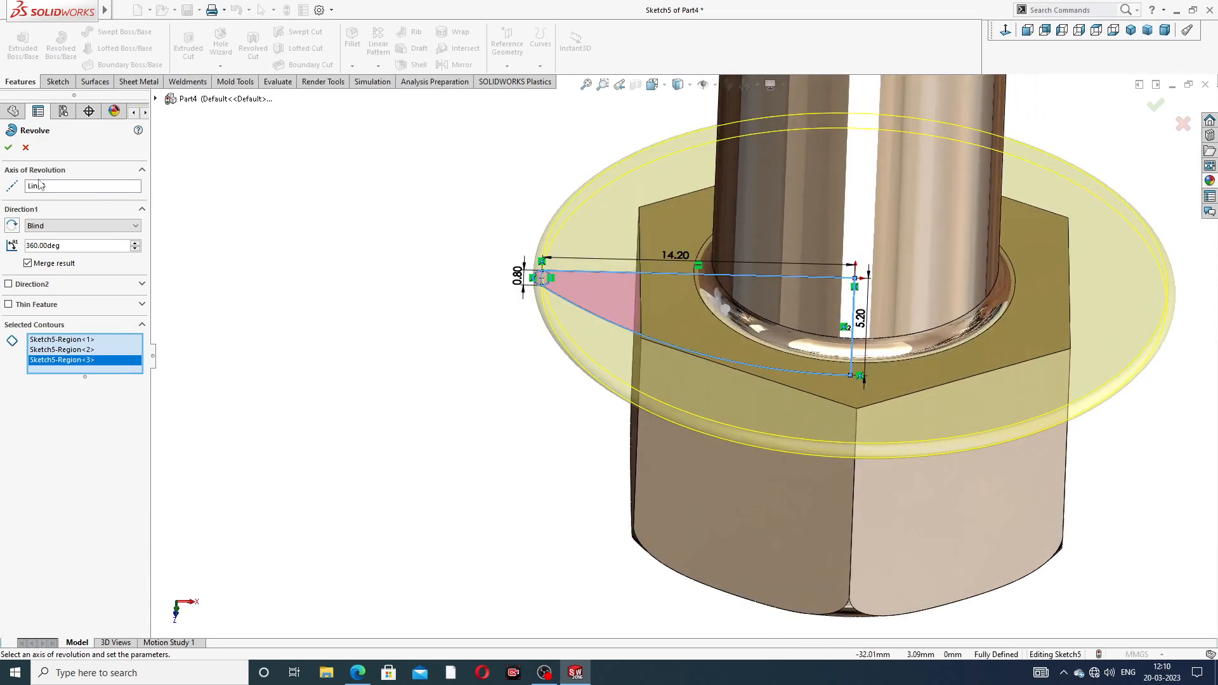
click(9, 148)
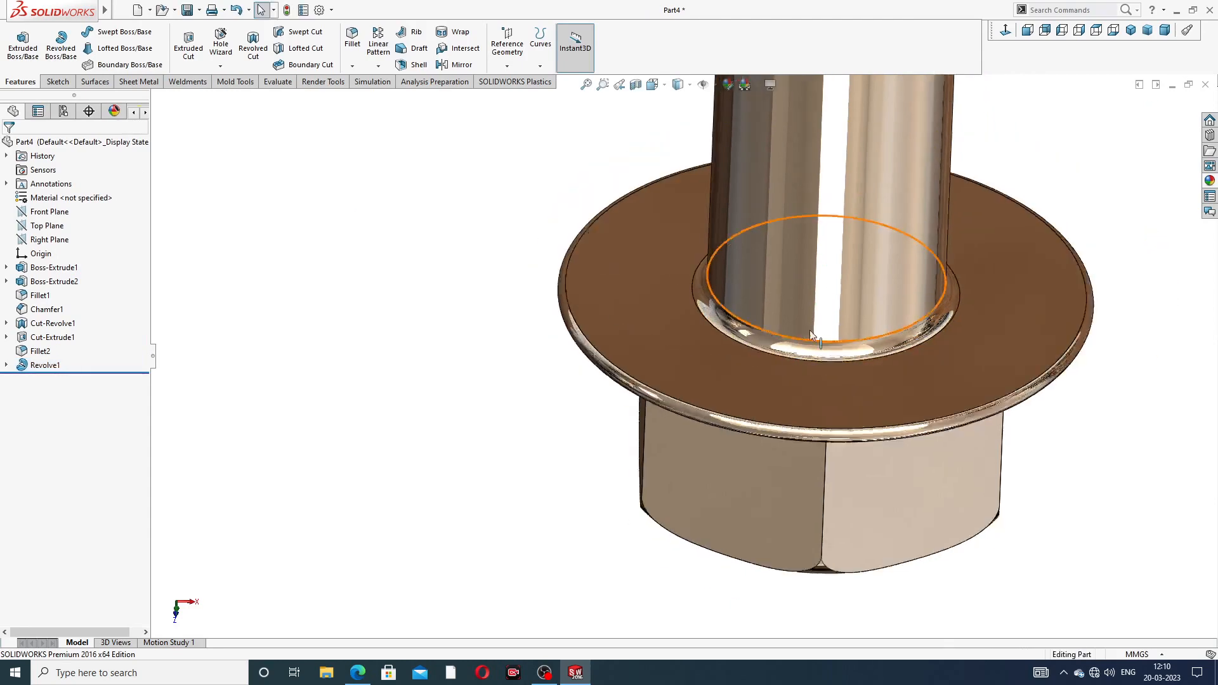
Fillet the six edges where the hexagonal head meets the flange with a symmetric 2 mm radius
scroll(810, 321, up, 4)
middle_drag(810, 322, 733, 238)
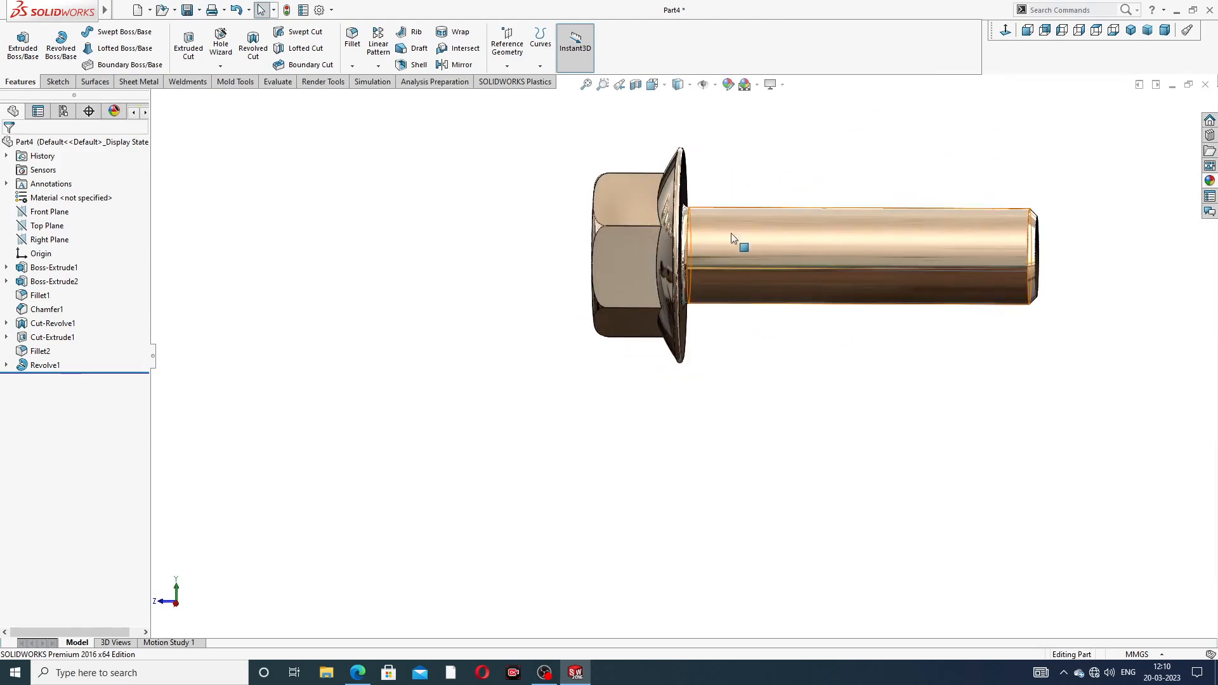
scroll(628, 234, down, 3)
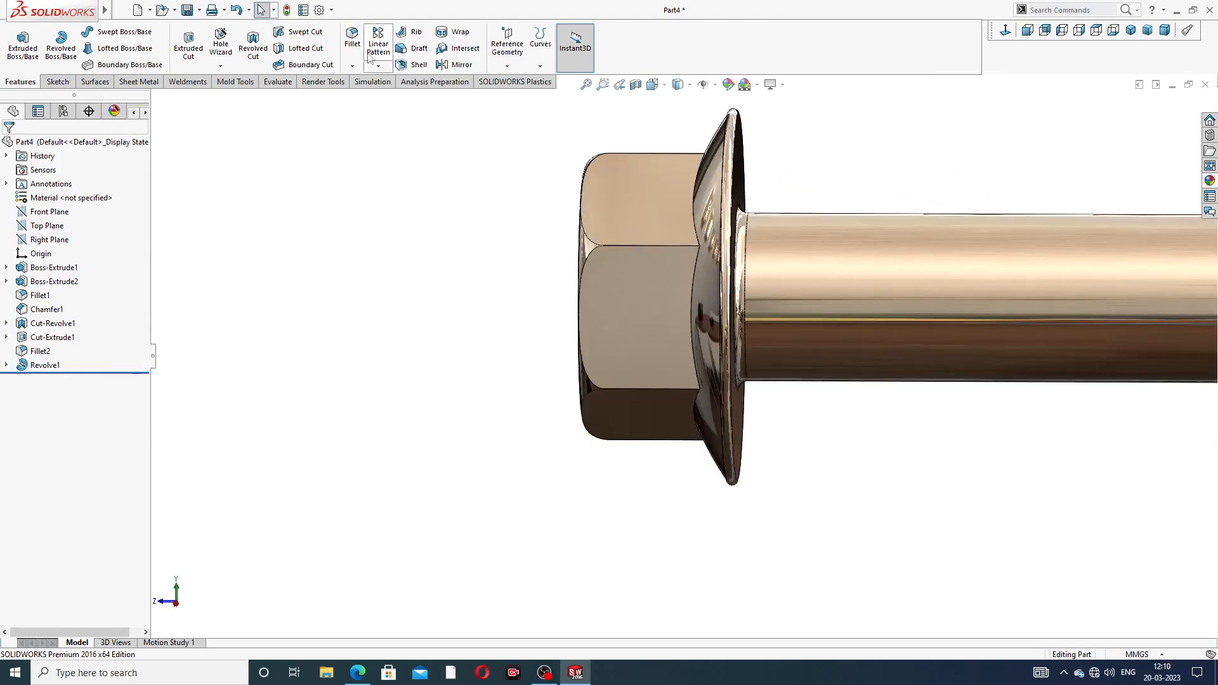
click(352, 38)
scroll(717, 216, down, 1)
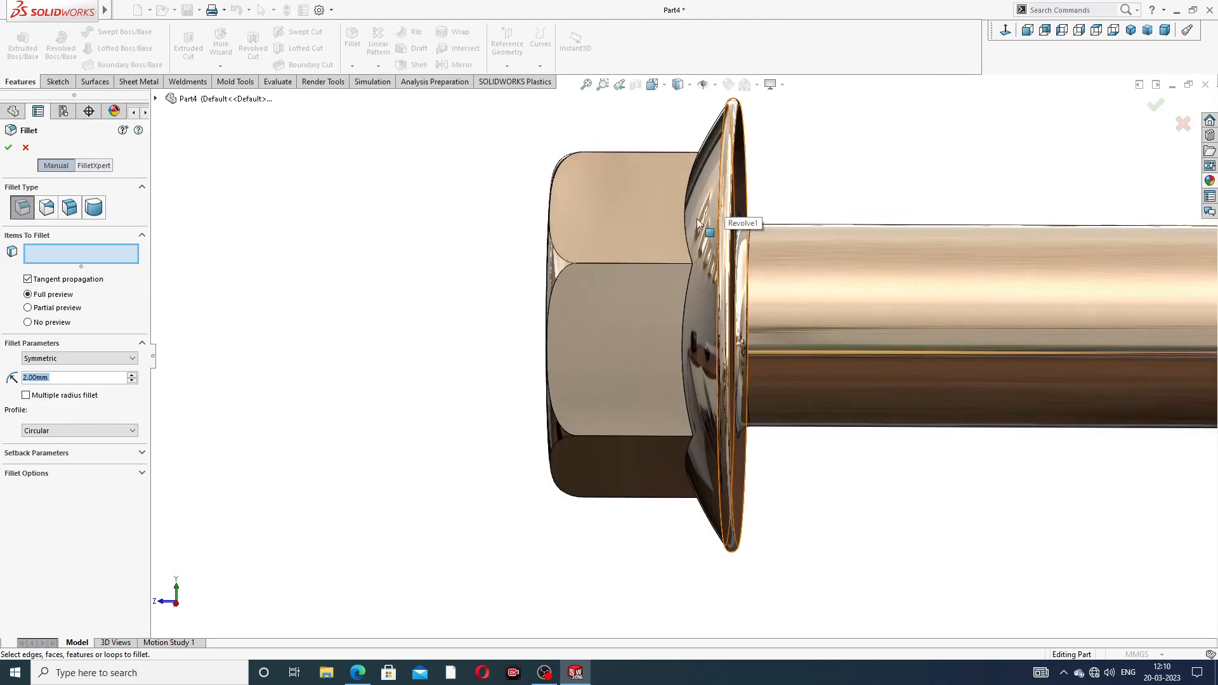
middle_drag(699, 223, 735, 250)
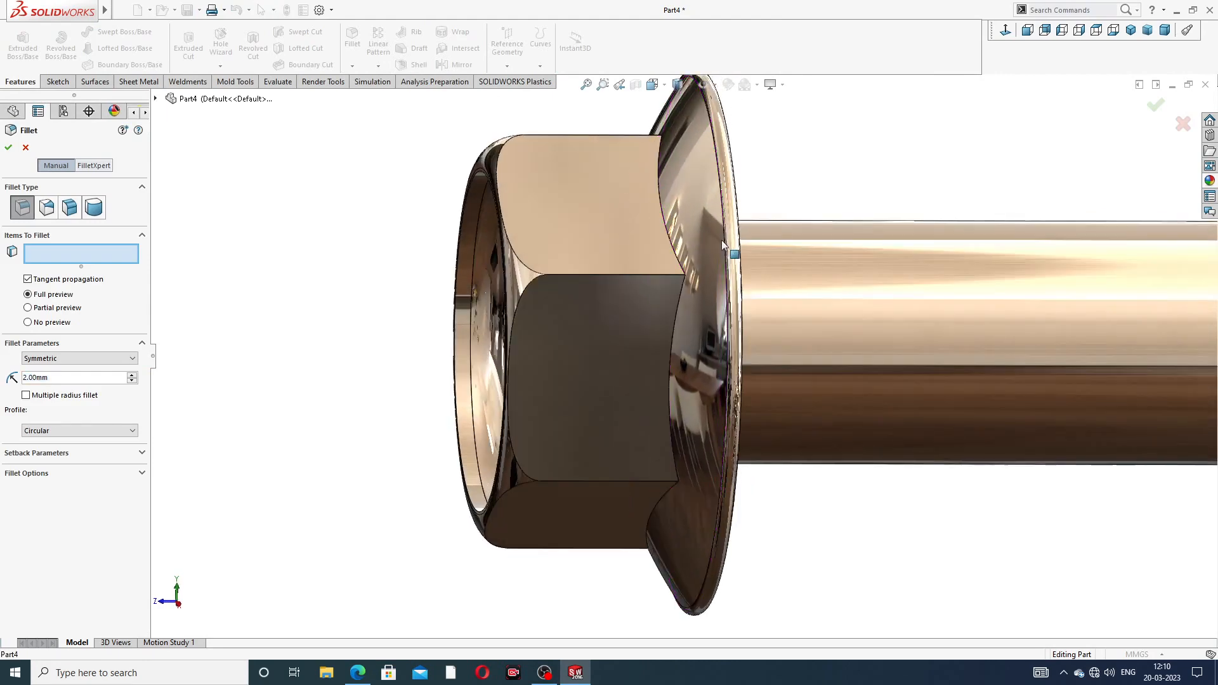
click(675, 234)
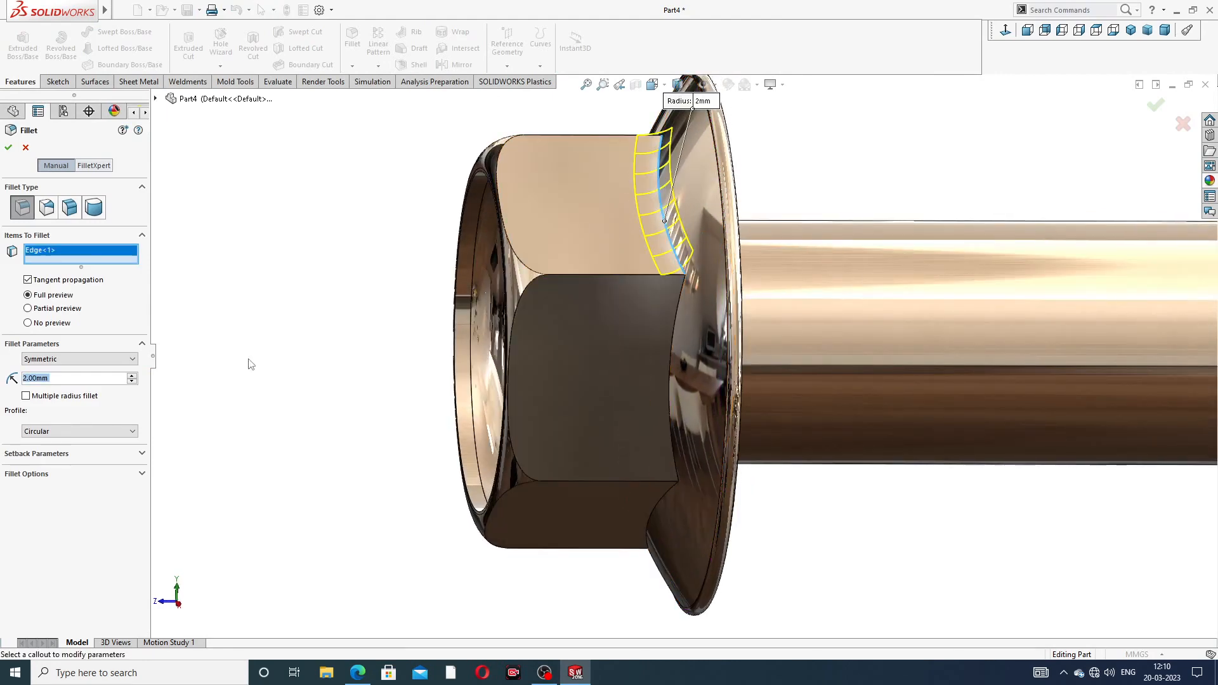
click(671, 422)
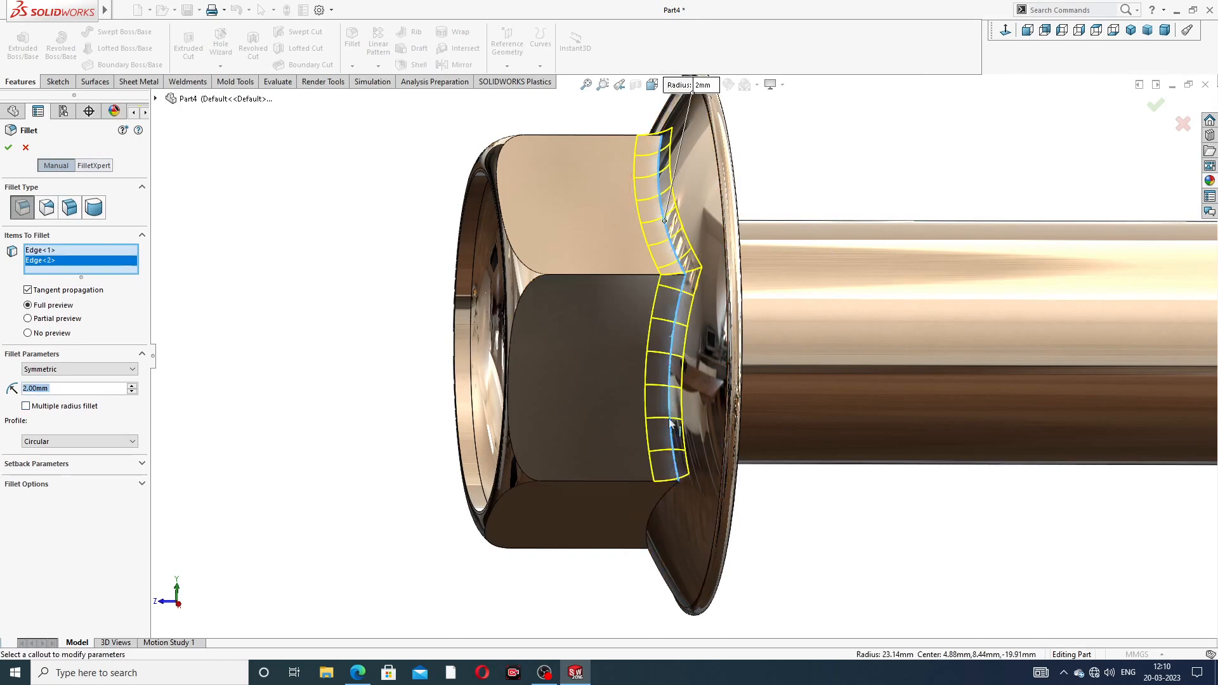
mouse_move(671, 422)
middle_down()
mouse_move(679, 501)
mouse_move(668, 444)
mouse_move(635, 527)
mouse_move(679, 432)
middle_up()
click(675, 495)
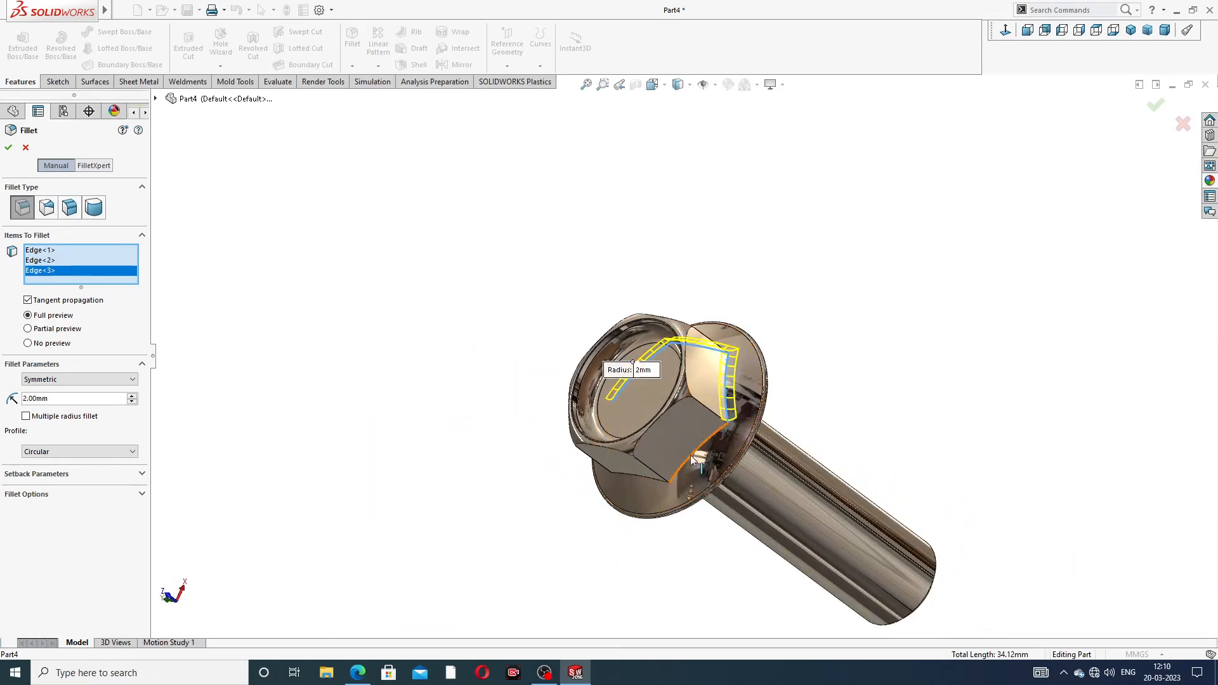
click(691, 455)
scroll(672, 451, down, 3)
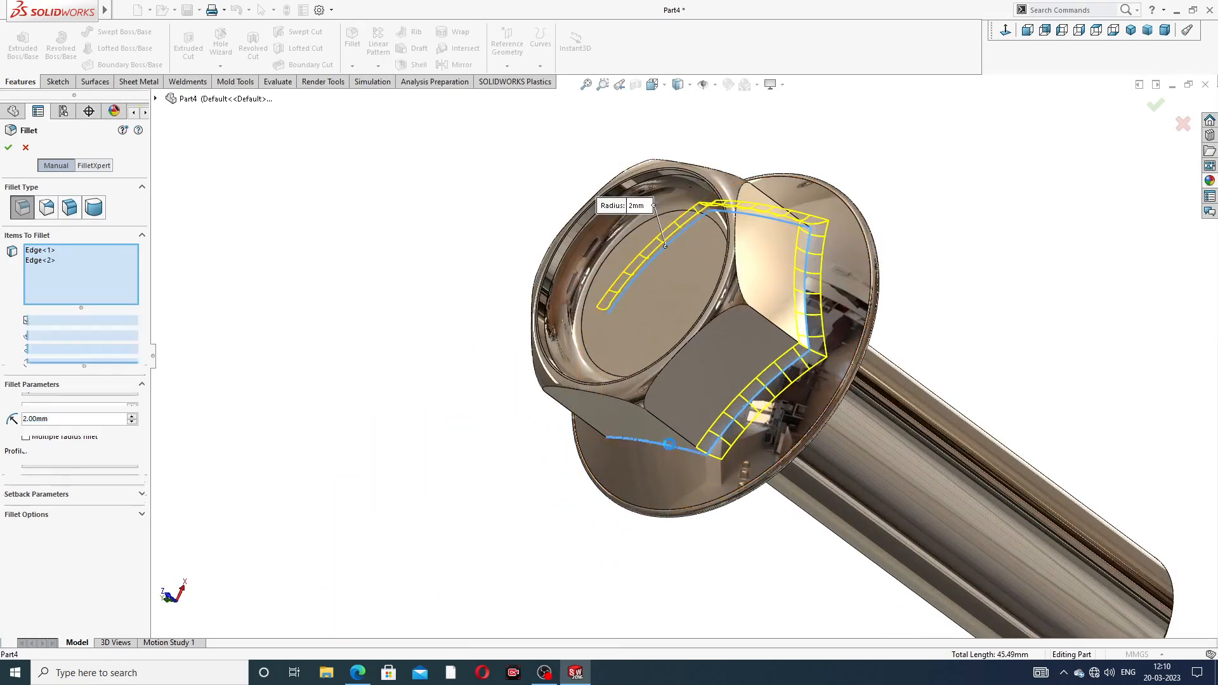
click(669, 444)
middle_drag(669, 444, 545, 393)
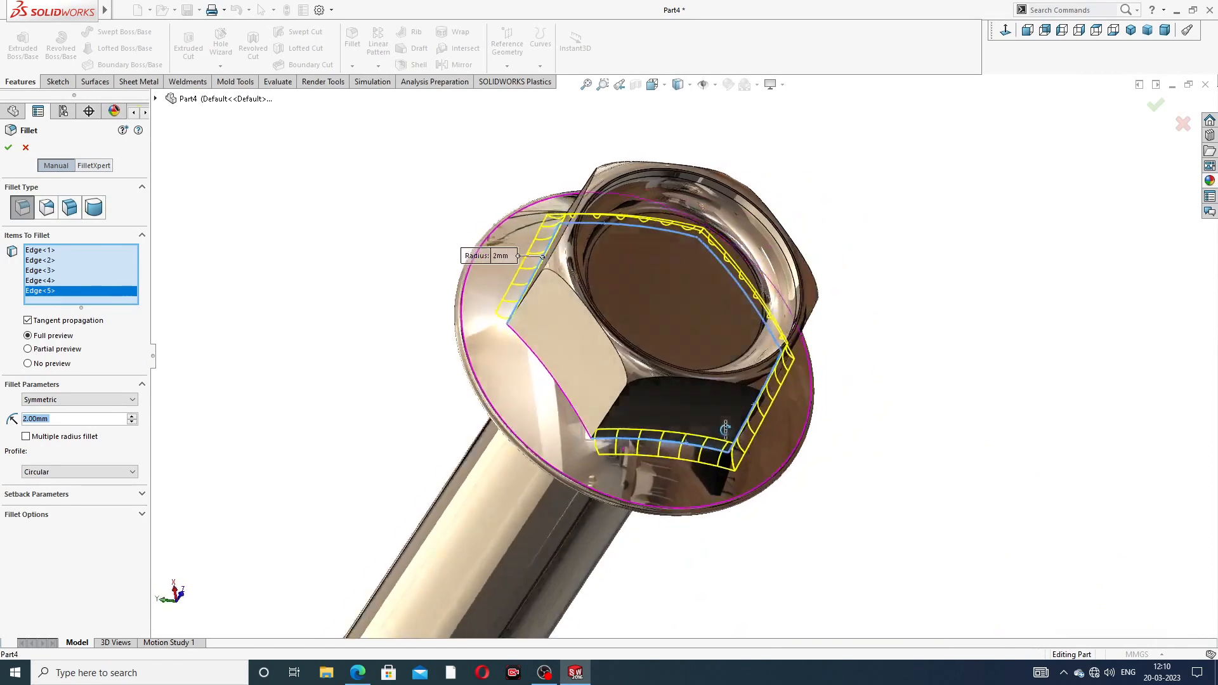
click(552, 379)
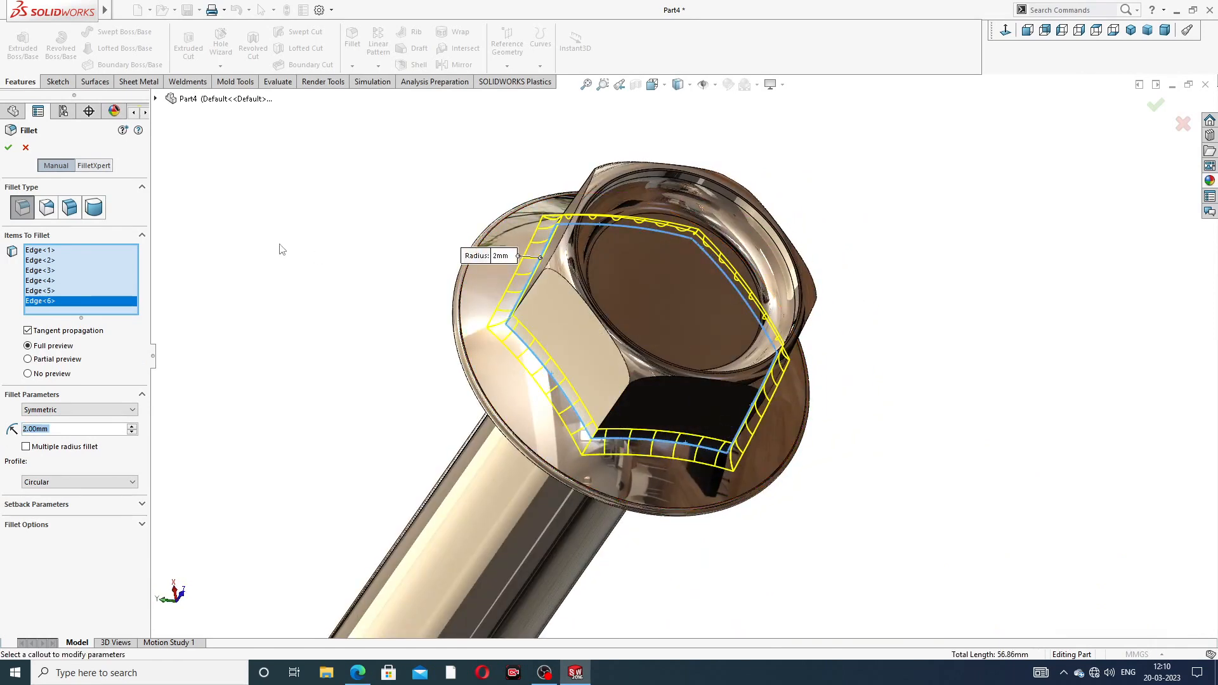
click(9, 149)
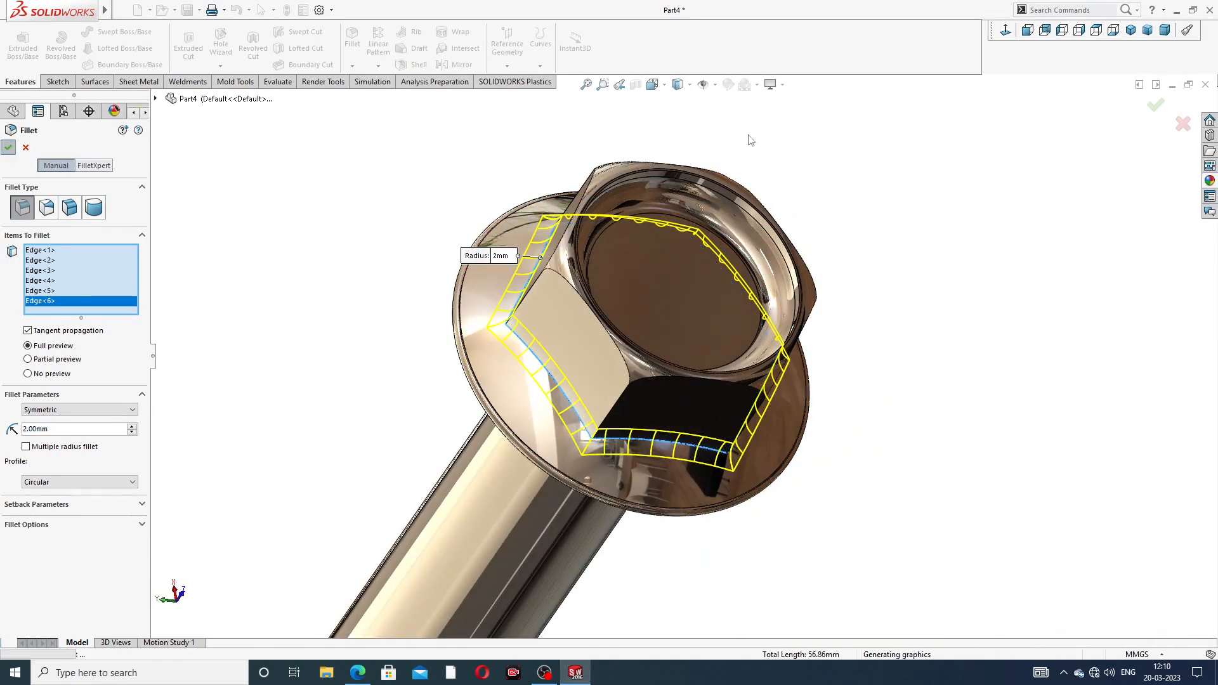
click(816, 168)
Inspect the bolt's filleted head, flange and shank from several sides
key(f)
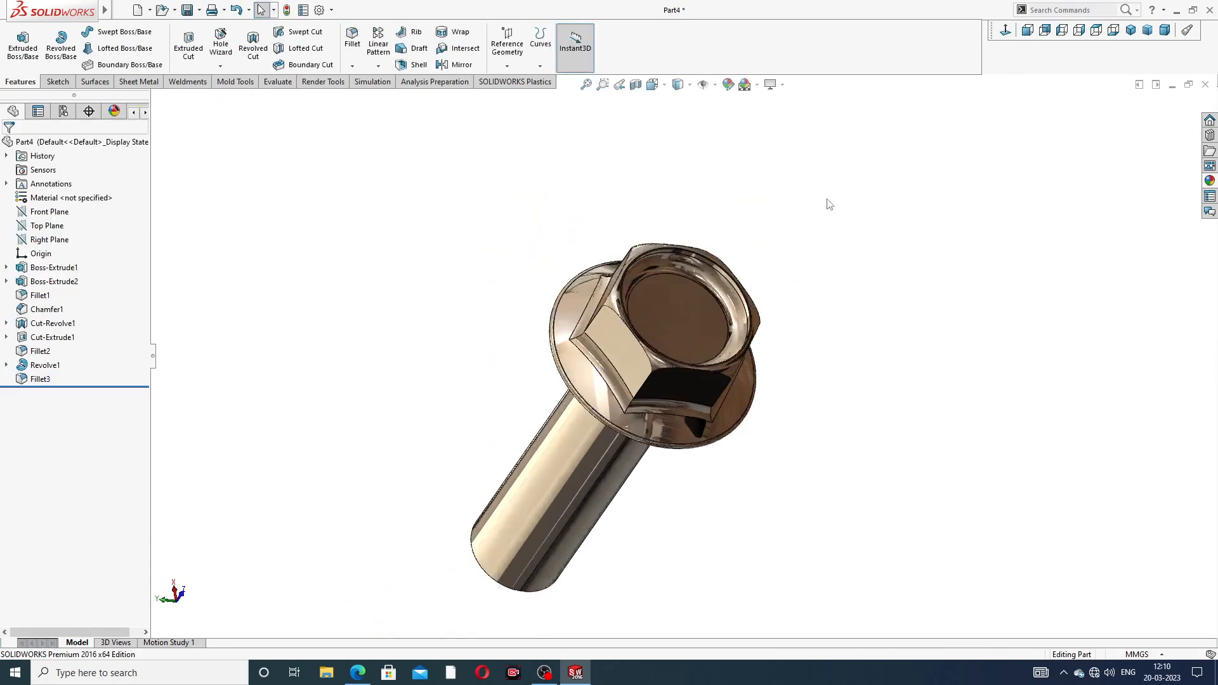
middle_drag(825, 215, 761, 454)
scroll(608, 404, down, 3)
scroll(954, 434, up, 2)
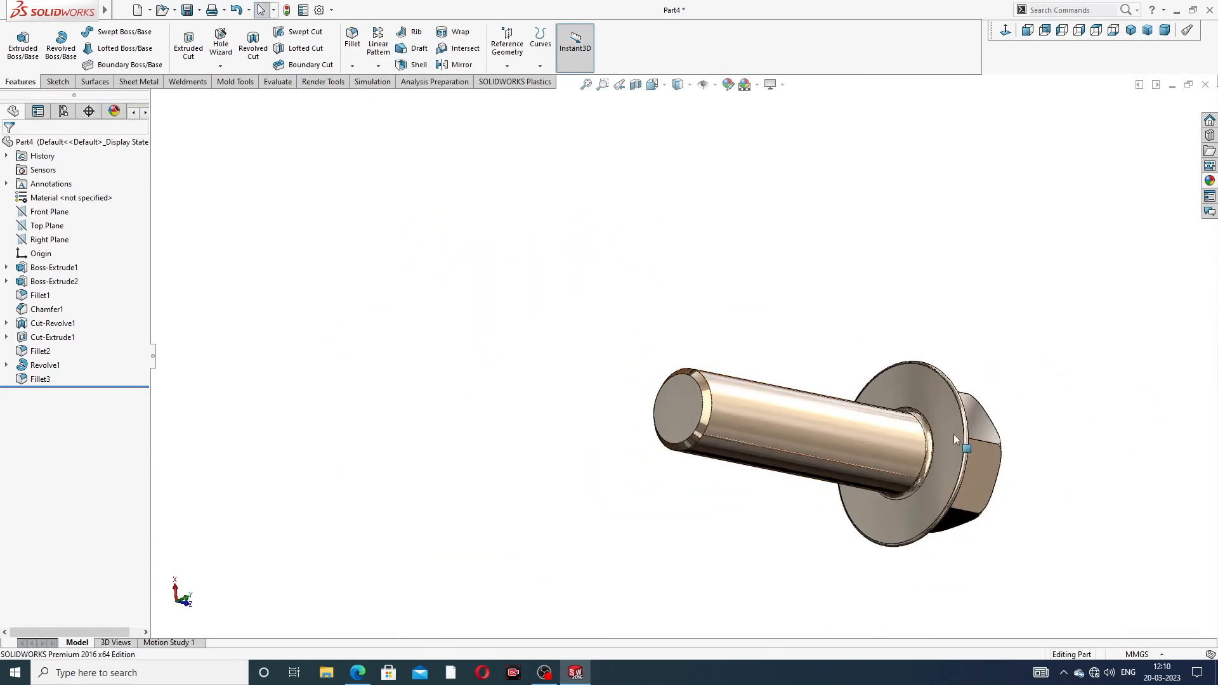
middle_drag(954, 434, 891, 383)
scroll(915, 448, down, 3)
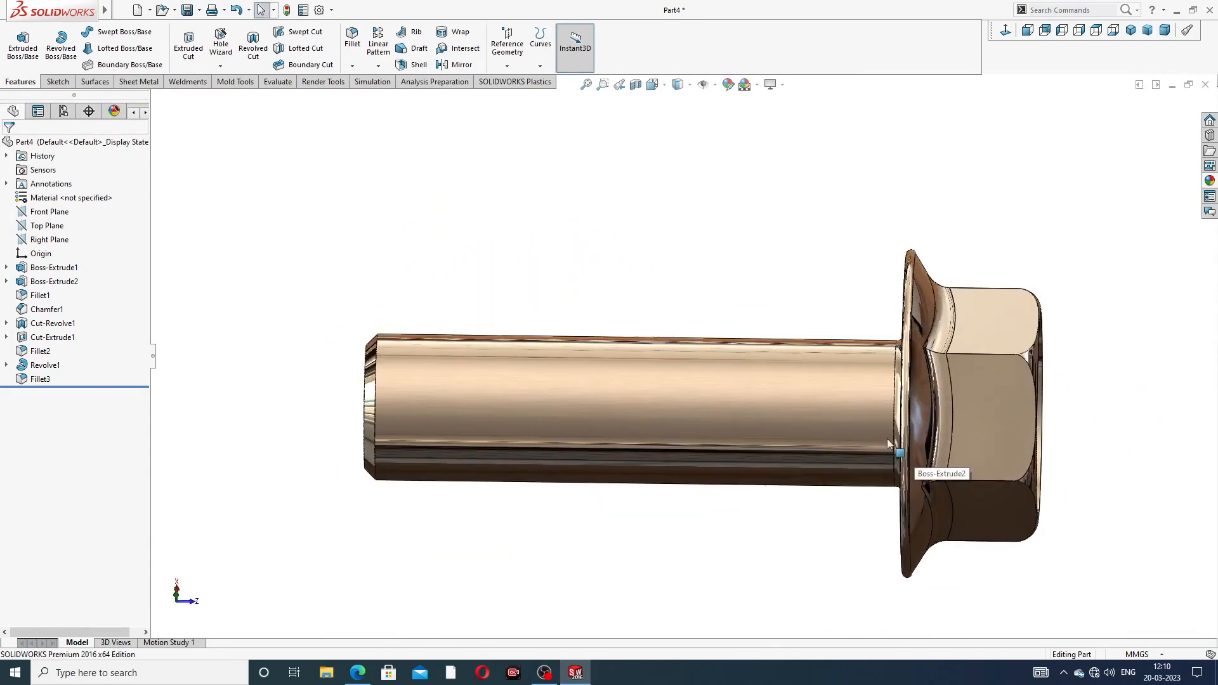
middle_drag(887, 439, 938, 489)
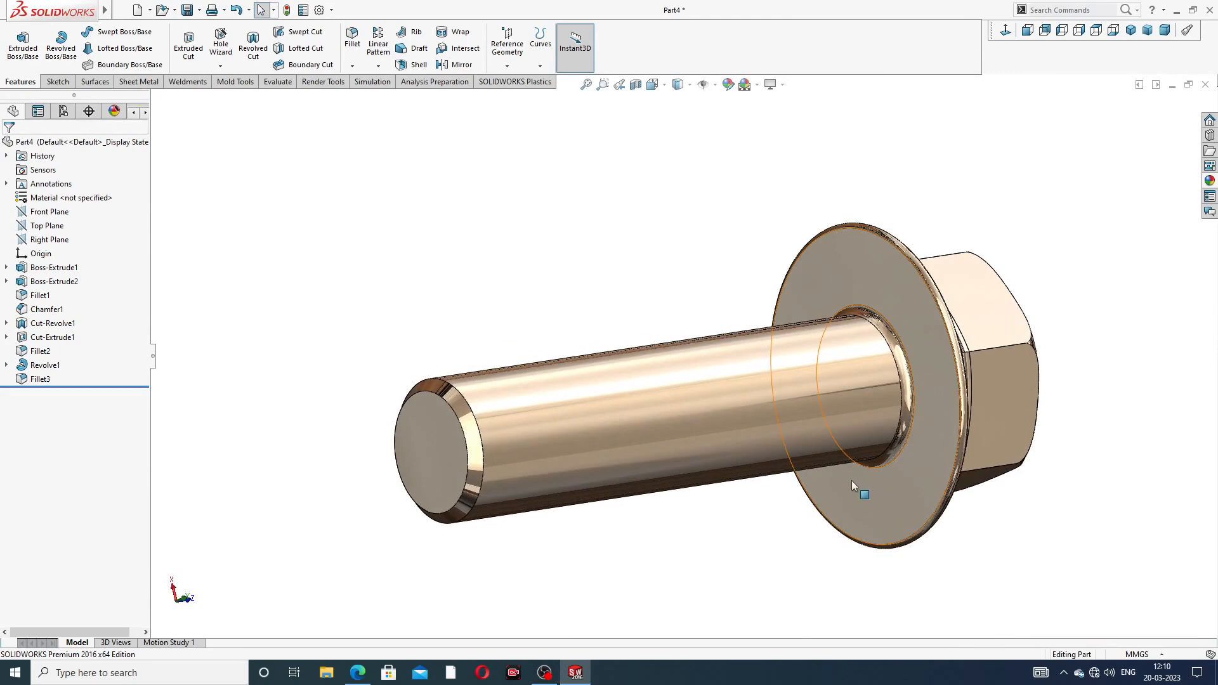
Switch to the flange bolt PDF in Microsoft Edge and compare the plain shank with the drawing's thread dimensions
click(358, 672)
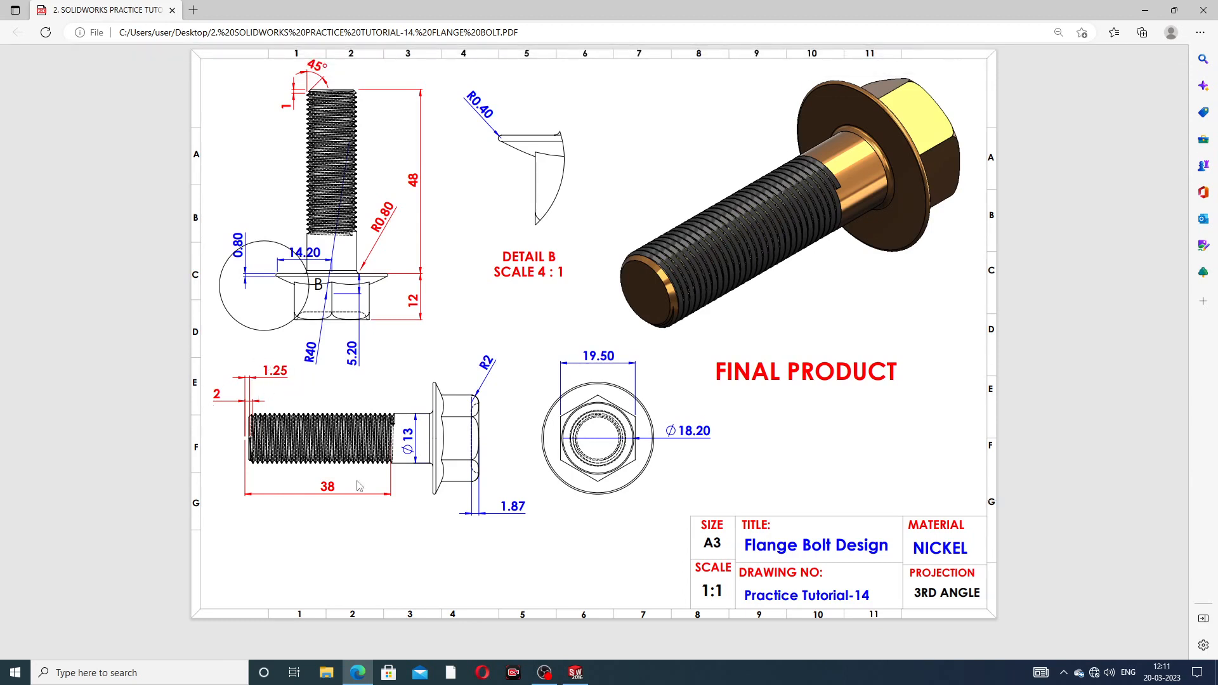
mouse_move(361, 676)
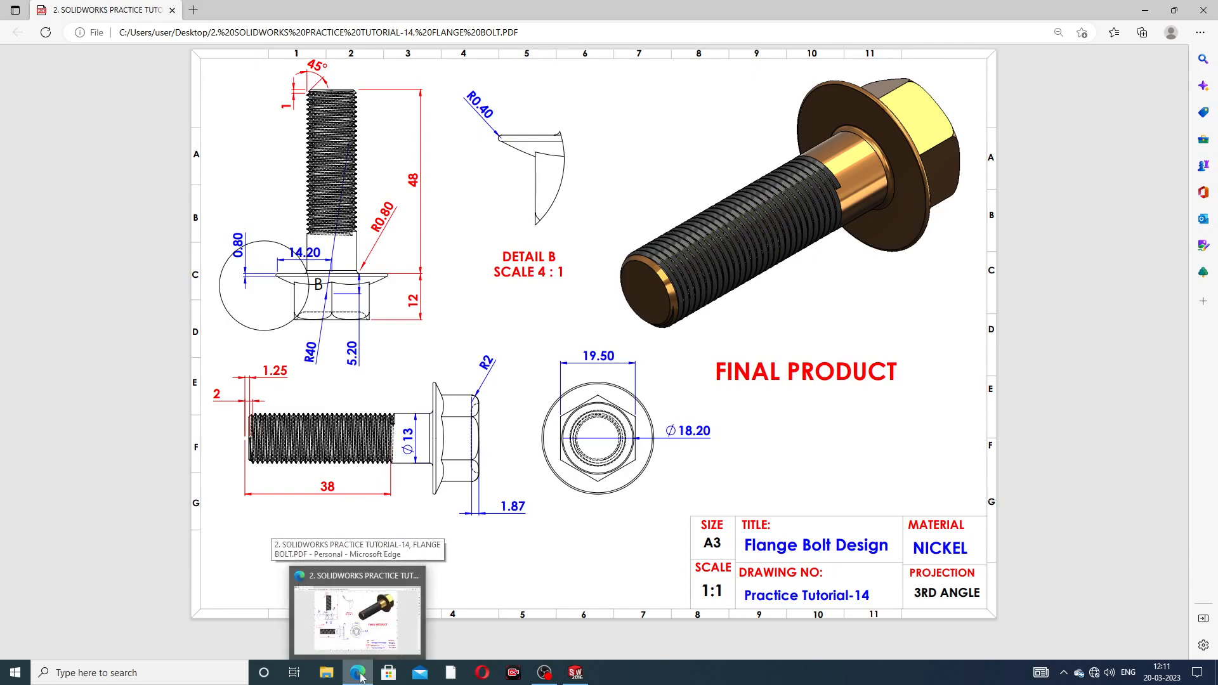
click(359, 673)
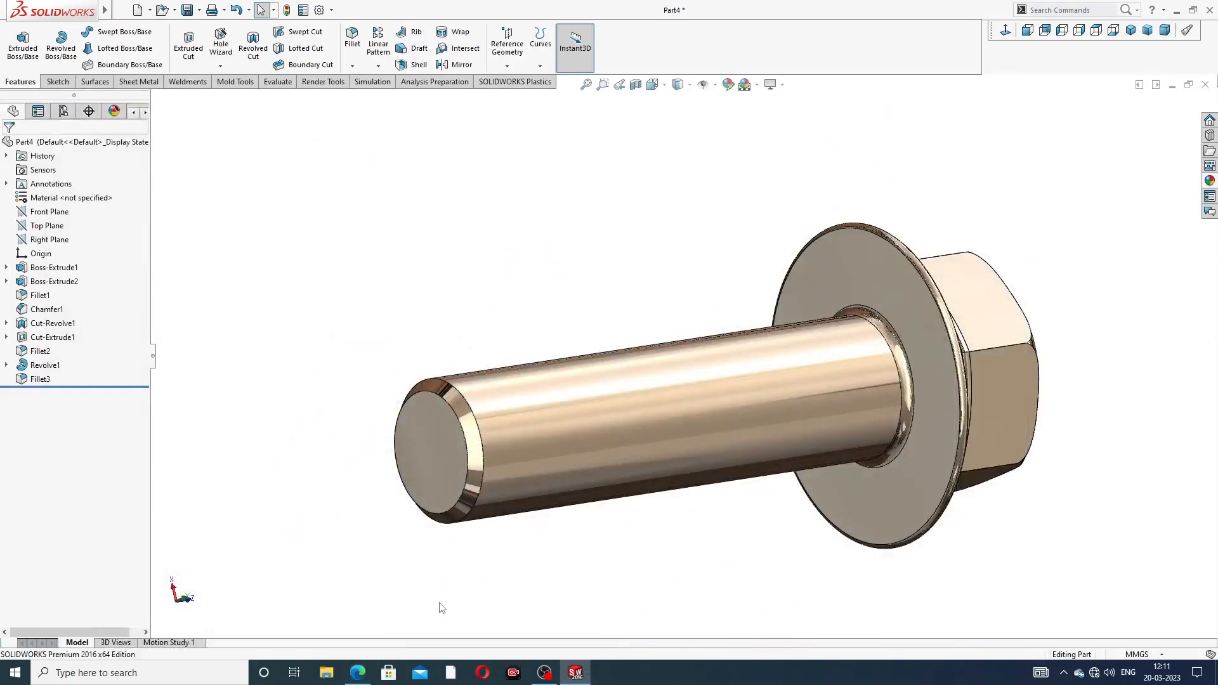
scroll(592, 426, down, 4)
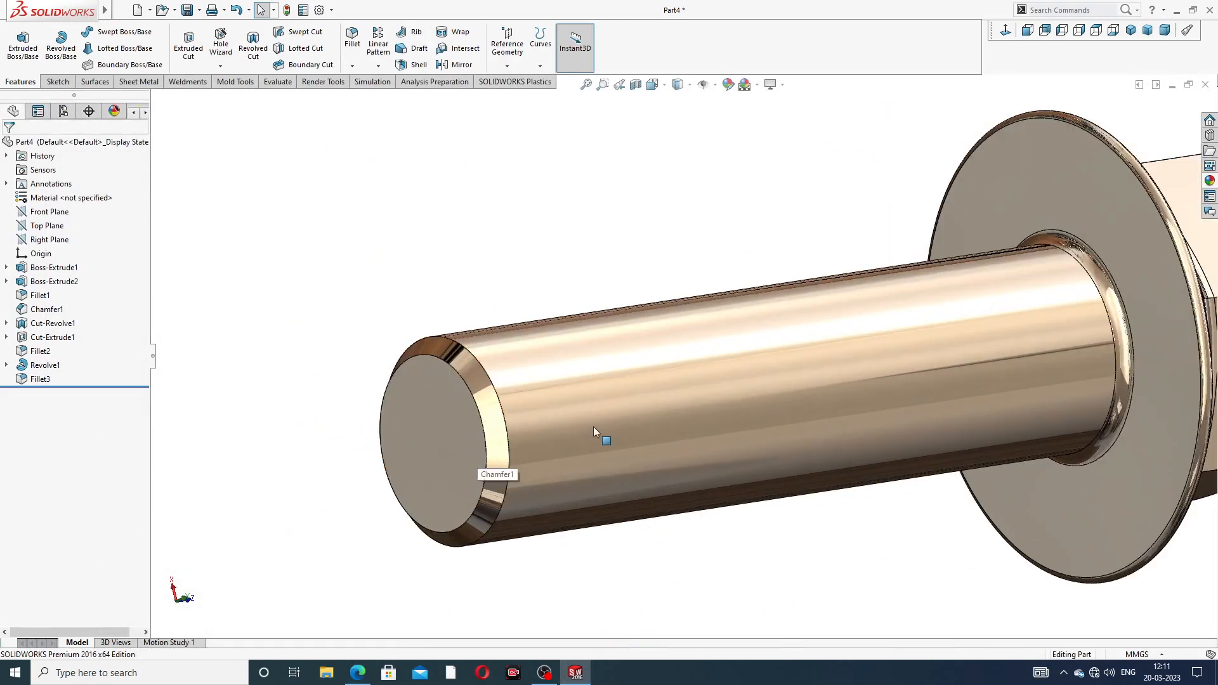
click(358, 674)
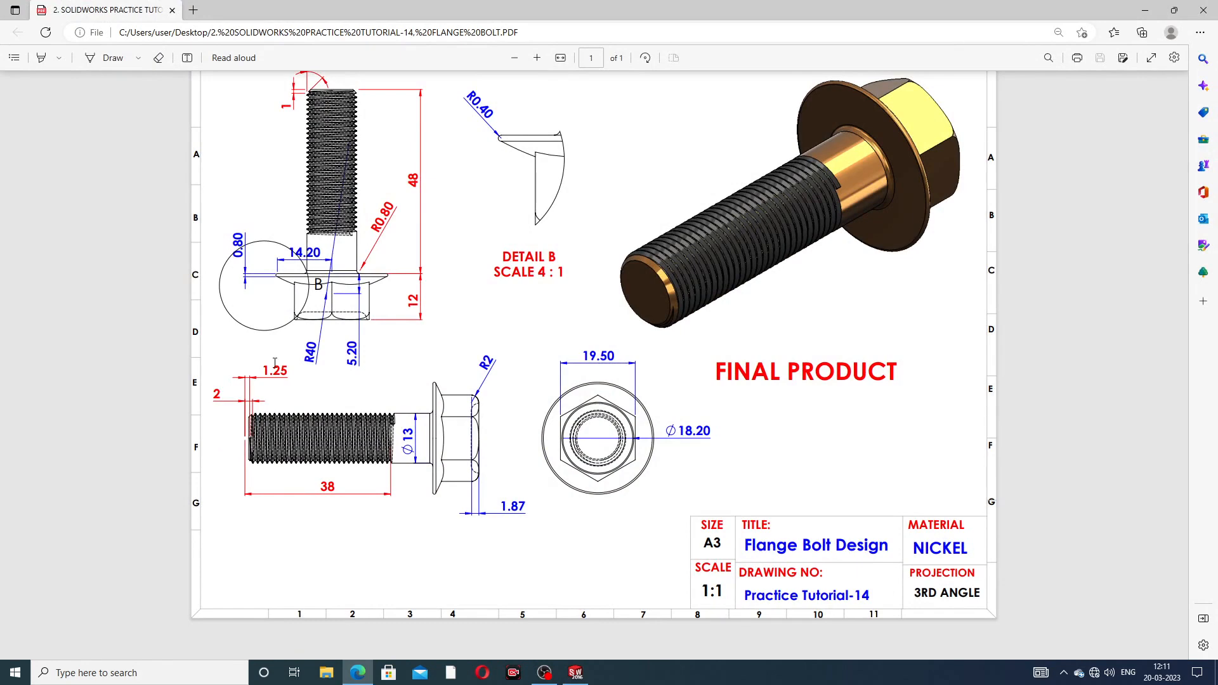
Switch to SOLIDWORKS and start a Thread on the circular edge where the shank meets its end chamfer, with a blind depth of 38 mm
click(358, 674)
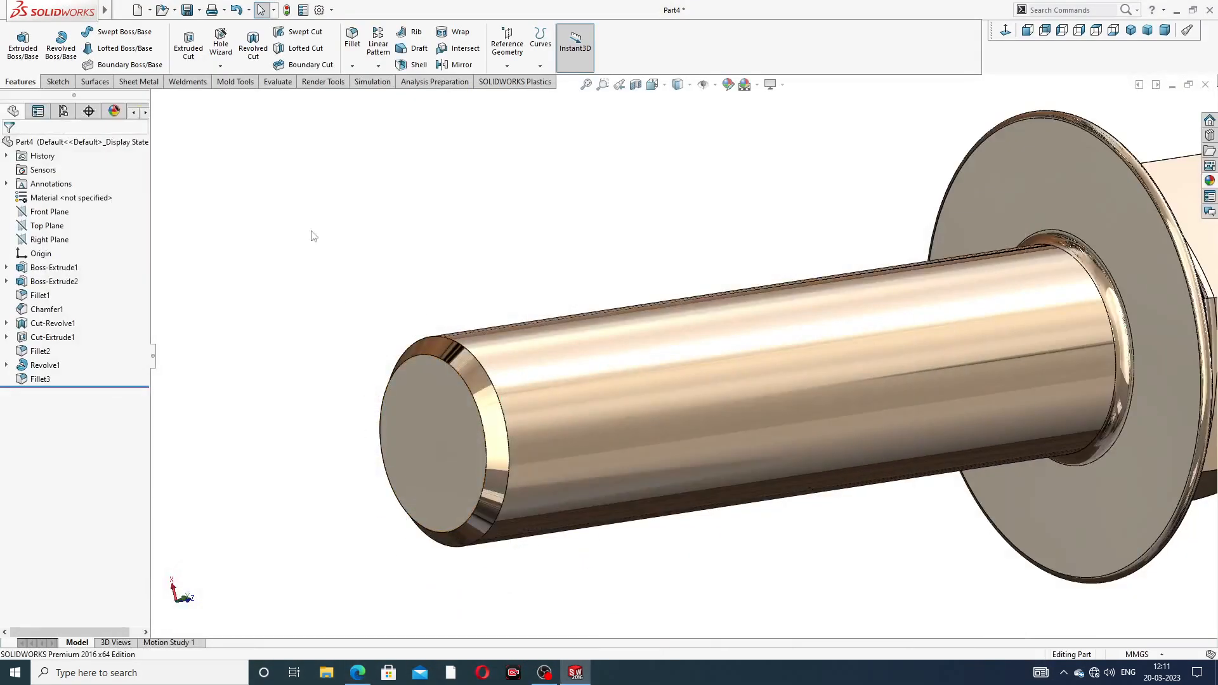
click(220, 66)
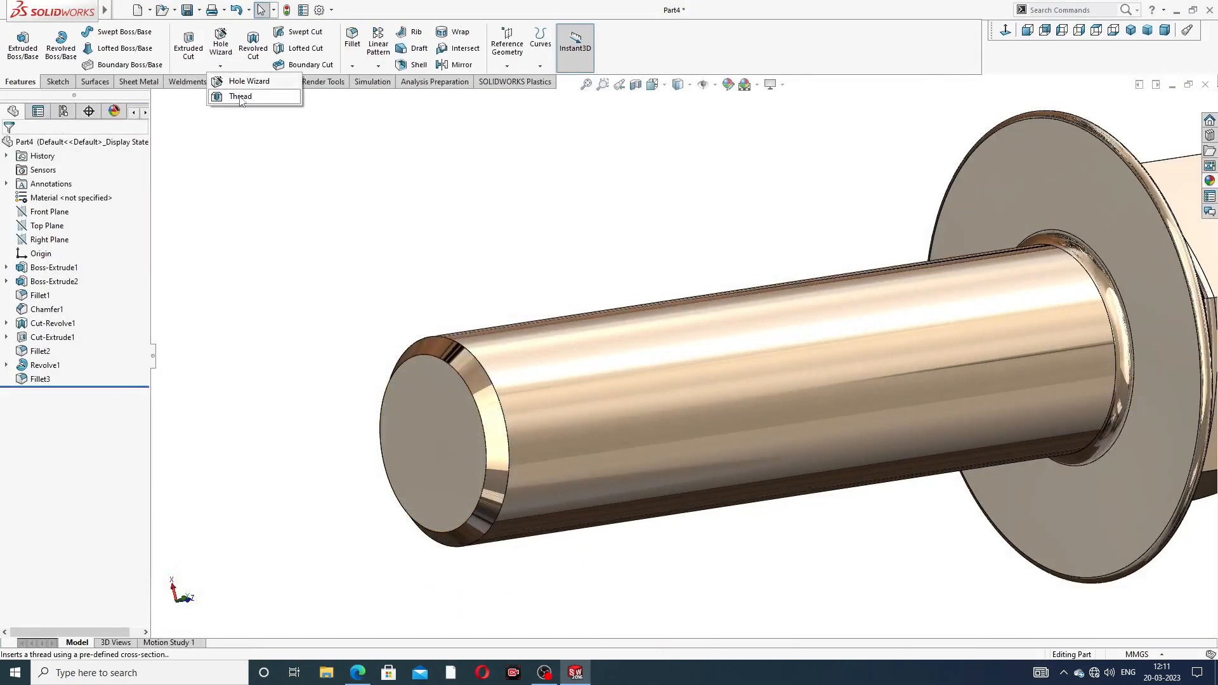
click(240, 99)
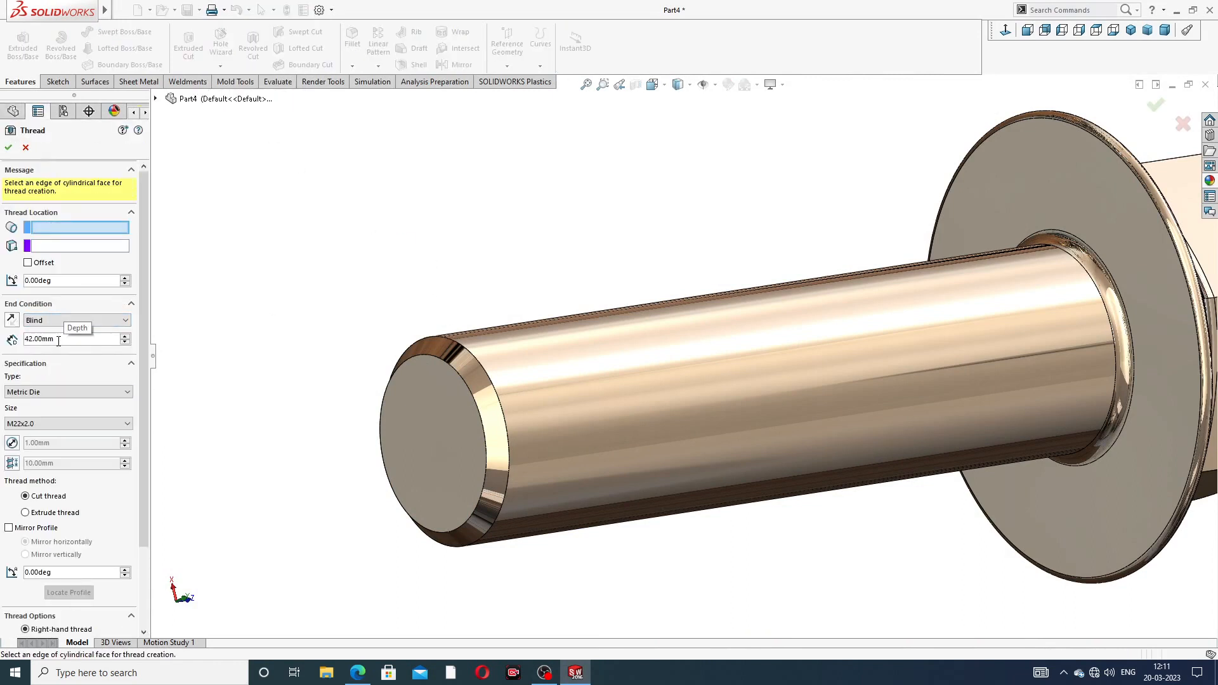
drag(58, 341, 28, 343)
text(38)
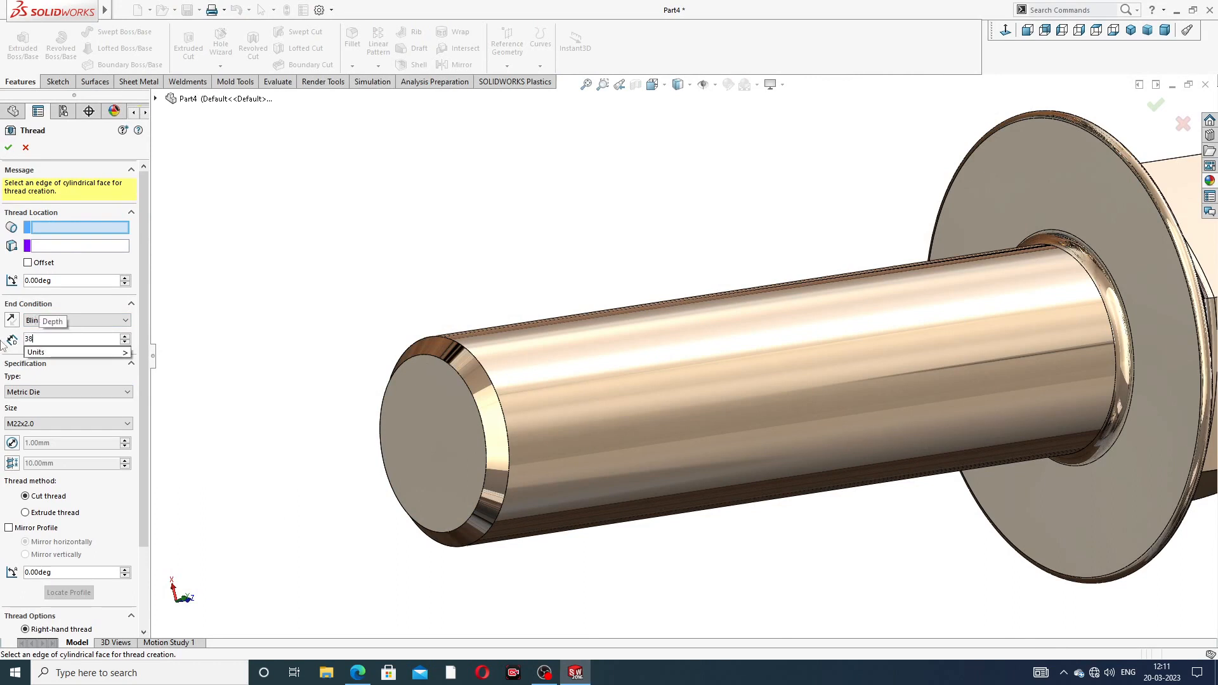
key(Return)
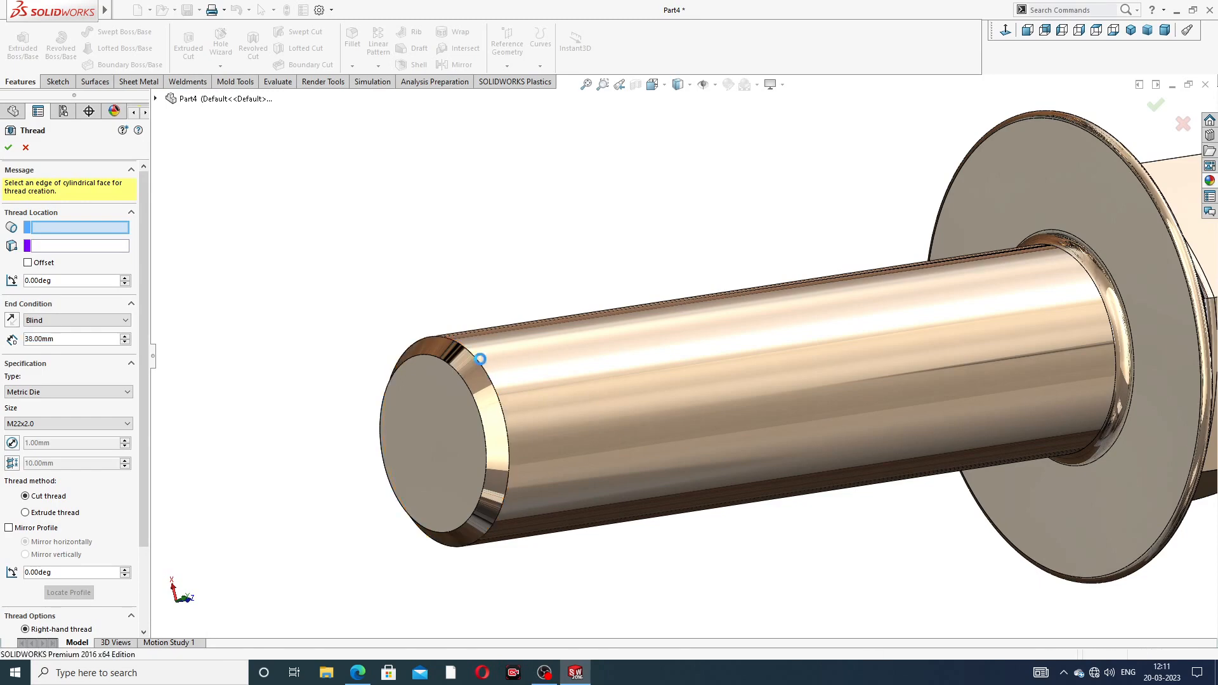
click(476, 357)
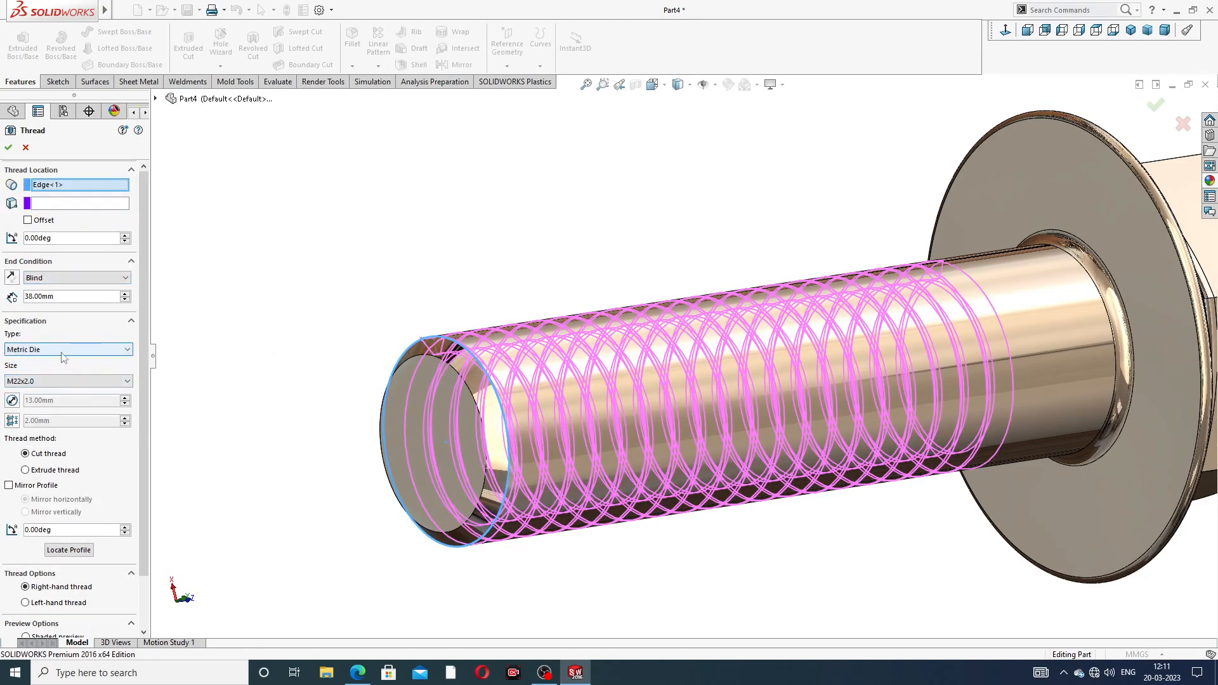
Set the Metric Die thread size to M12x1.25
click(50, 380)
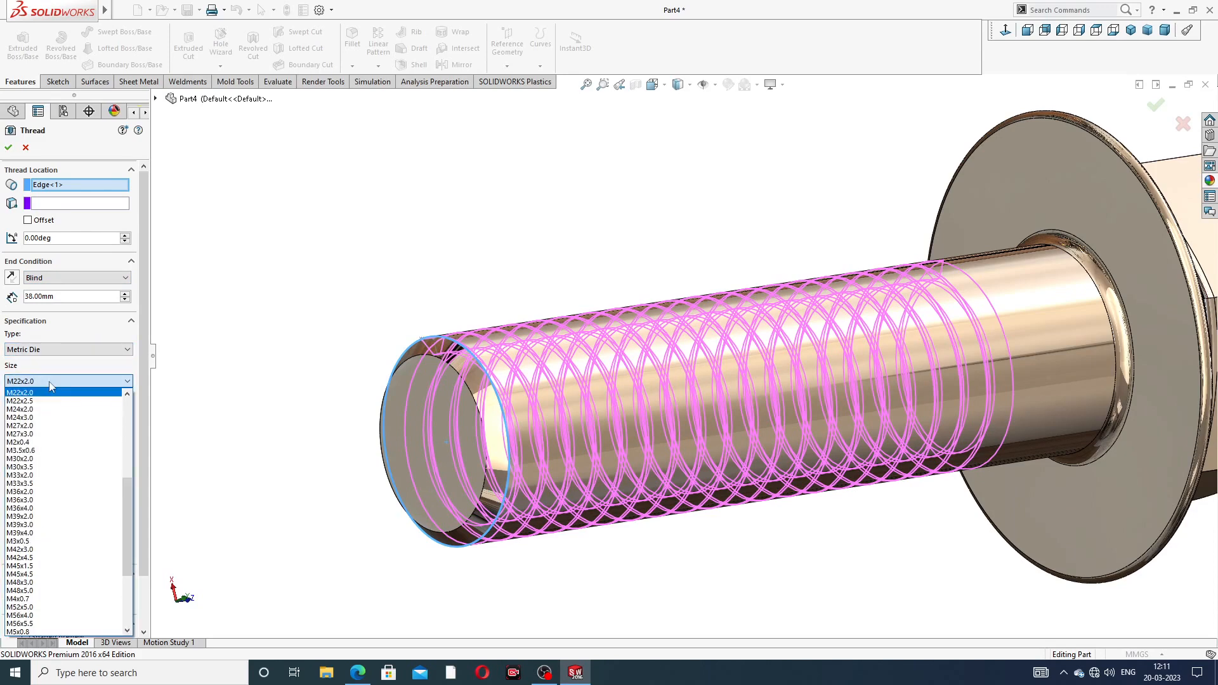
scroll(52, 421, up, 2)
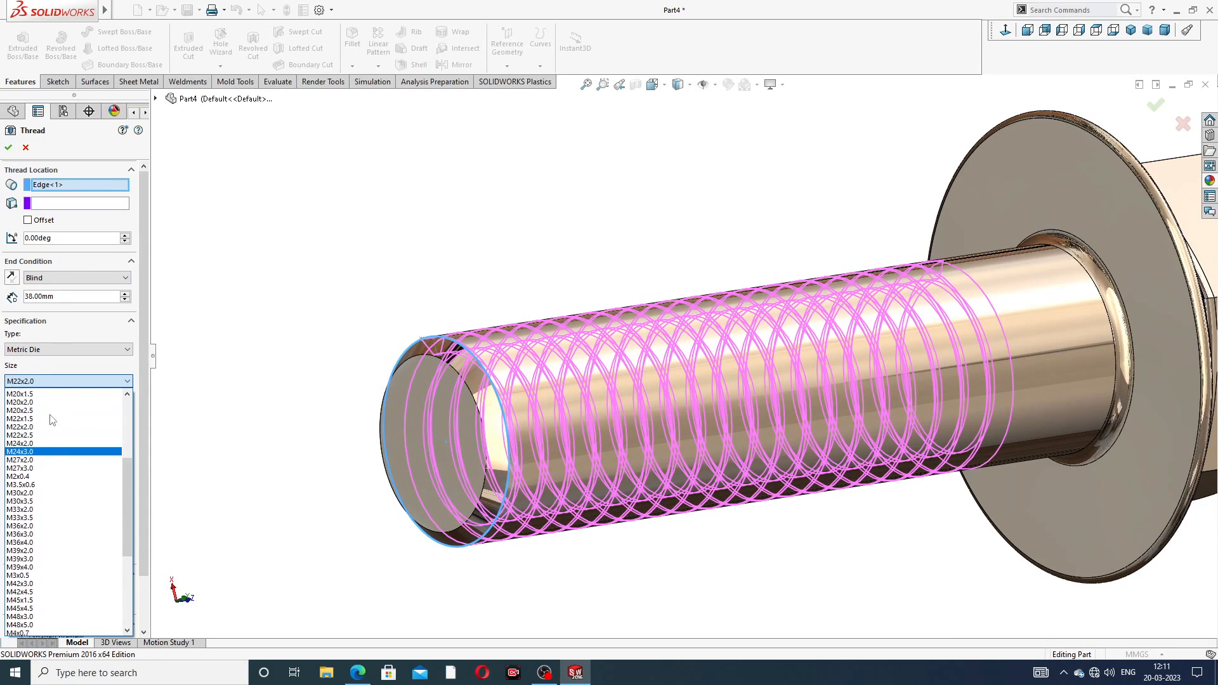
scroll(53, 422, up, 2)
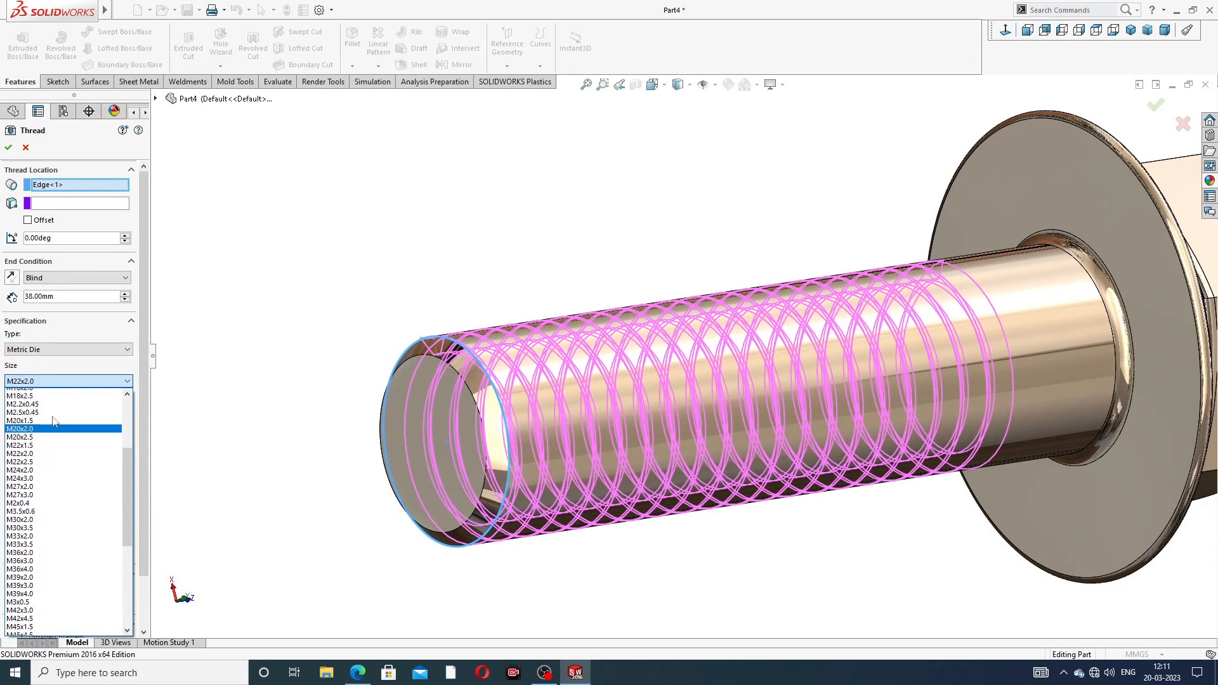
scroll(53, 422, up, 3)
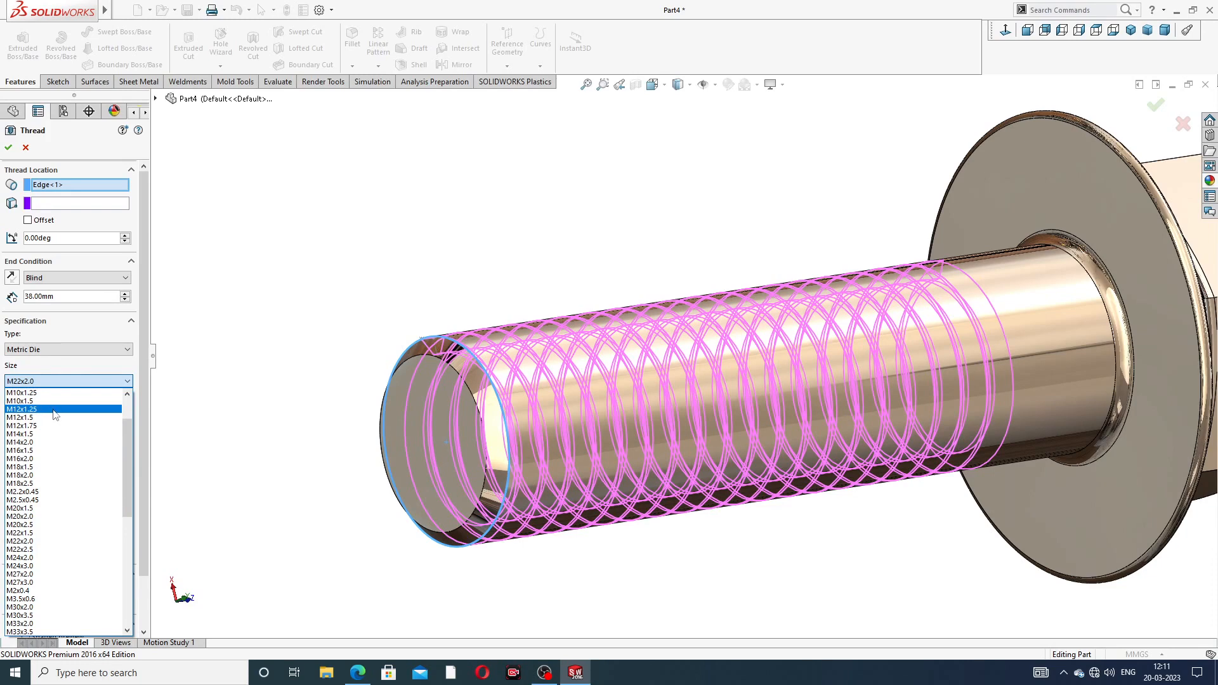
click(56, 411)
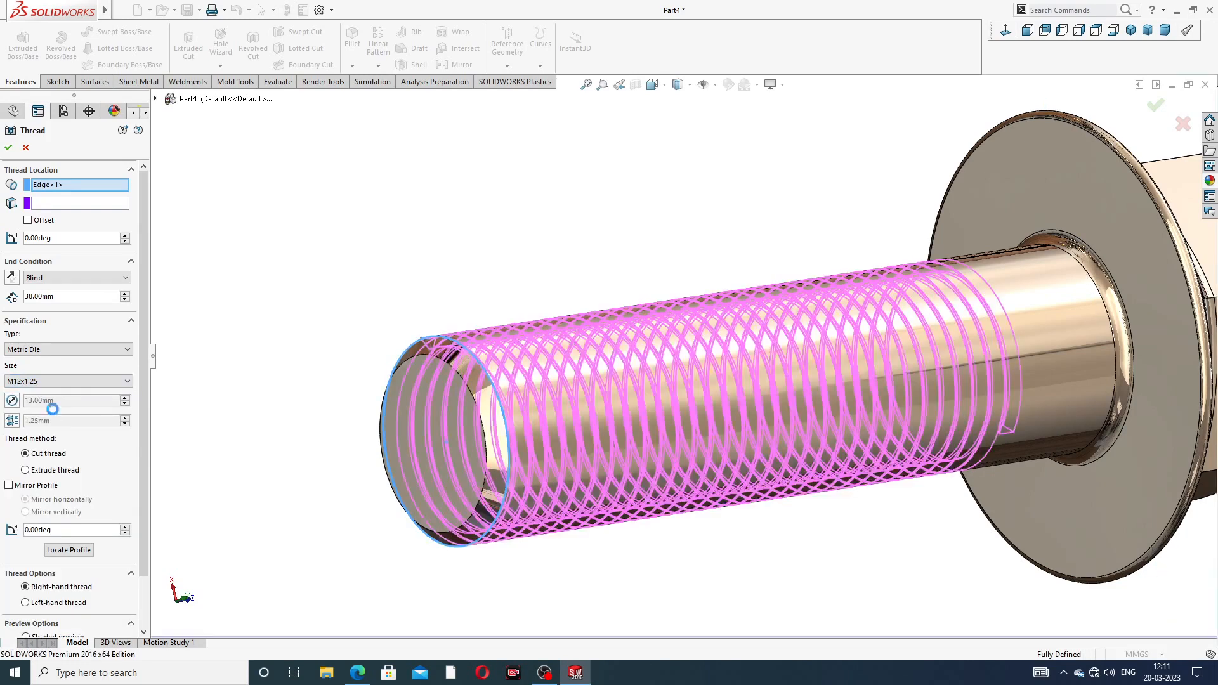
Offset the thread's start 2 mm from the selected edge, reversed so it begins beyond the shank's end
middle_drag(704, 432, 754, 434)
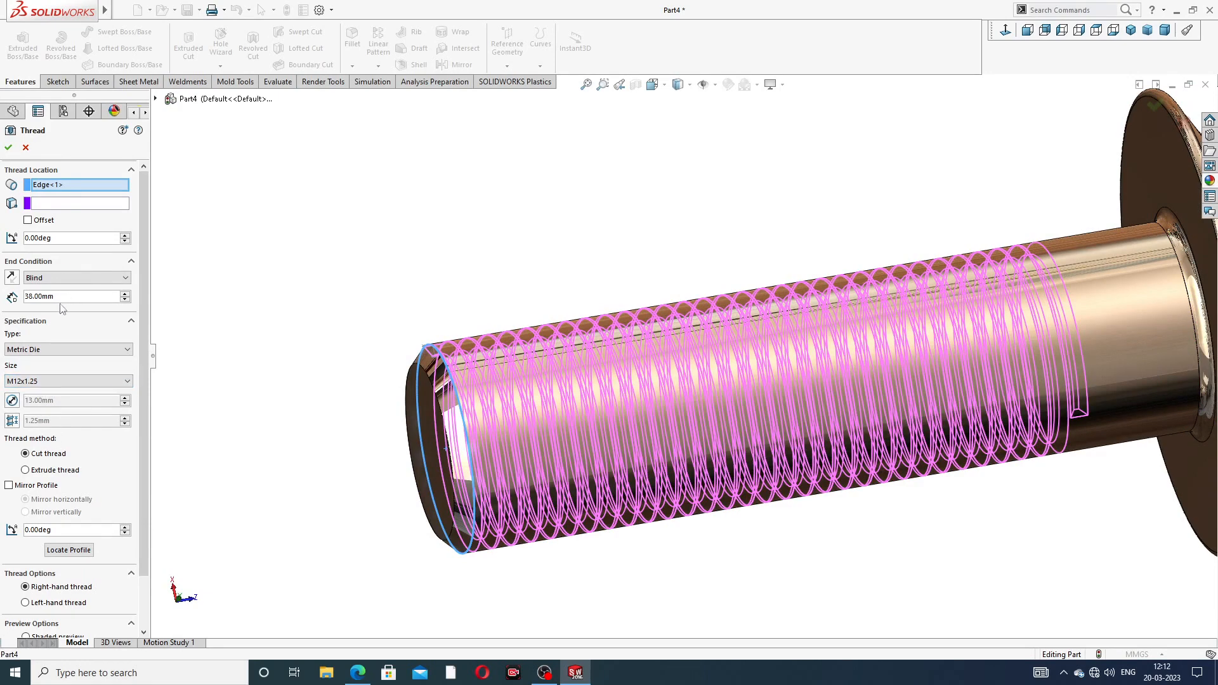
click(28, 220)
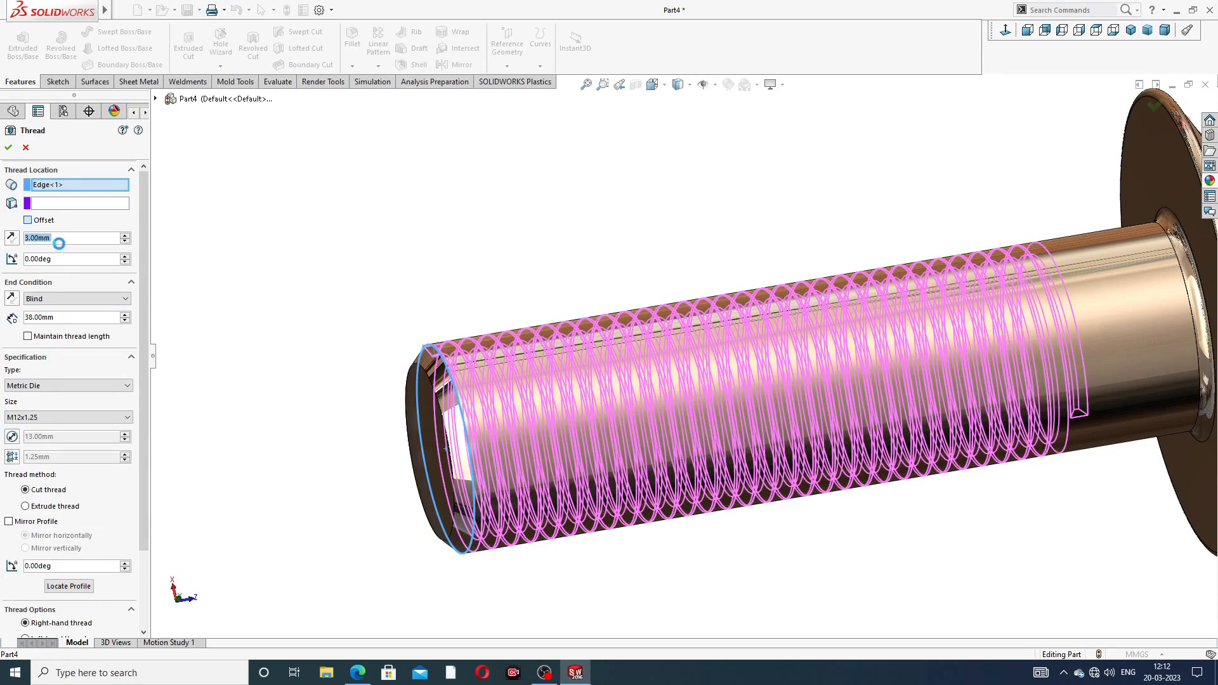
click(21, 238)
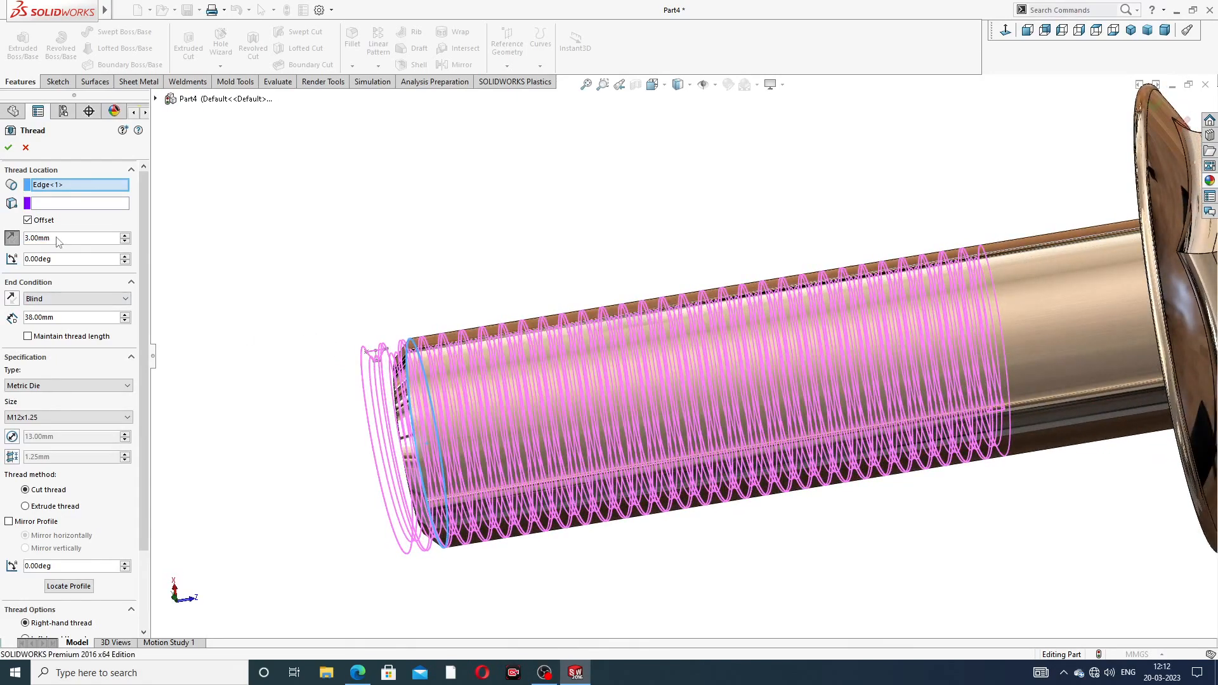
double_click(31, 238)
text(2)
key(Return)
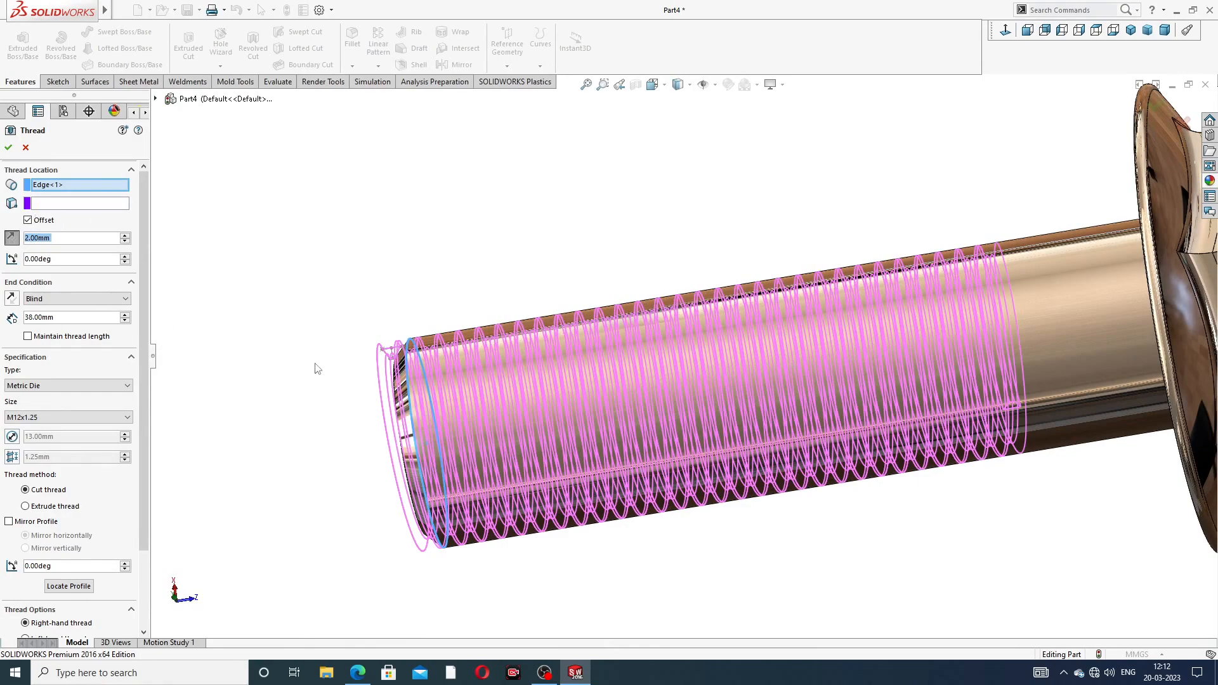
Set the thread depth to 40 mm and create the right-hand cut thread on the shank
middle_drag(327, 362, 364, 286)
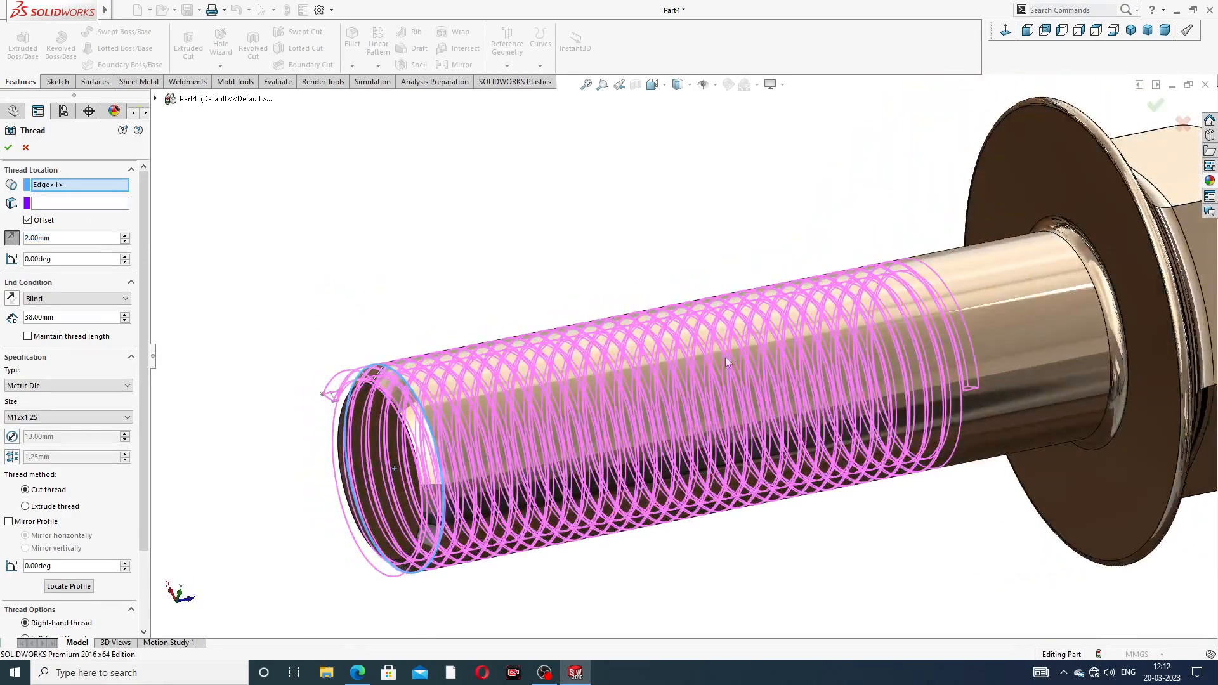
double_click(68, 317)
text(40)
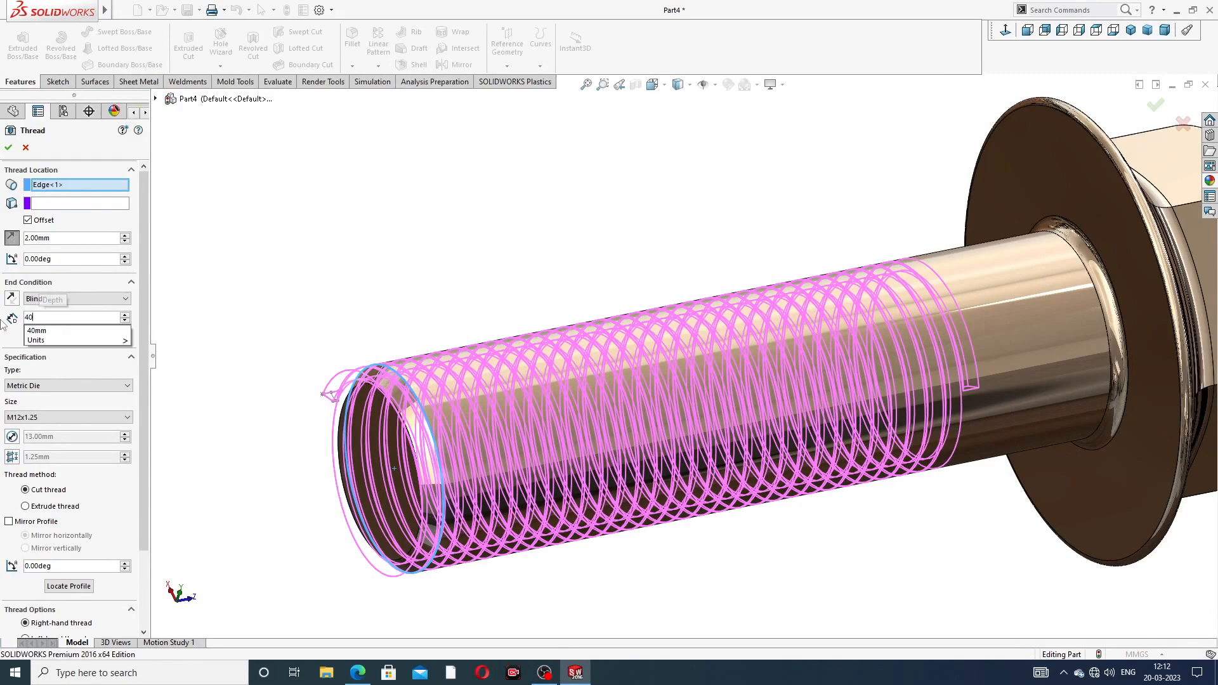
key(Return)
middle_drag(716, 342, 783, 342)
scroll(766, 370, up, 5)
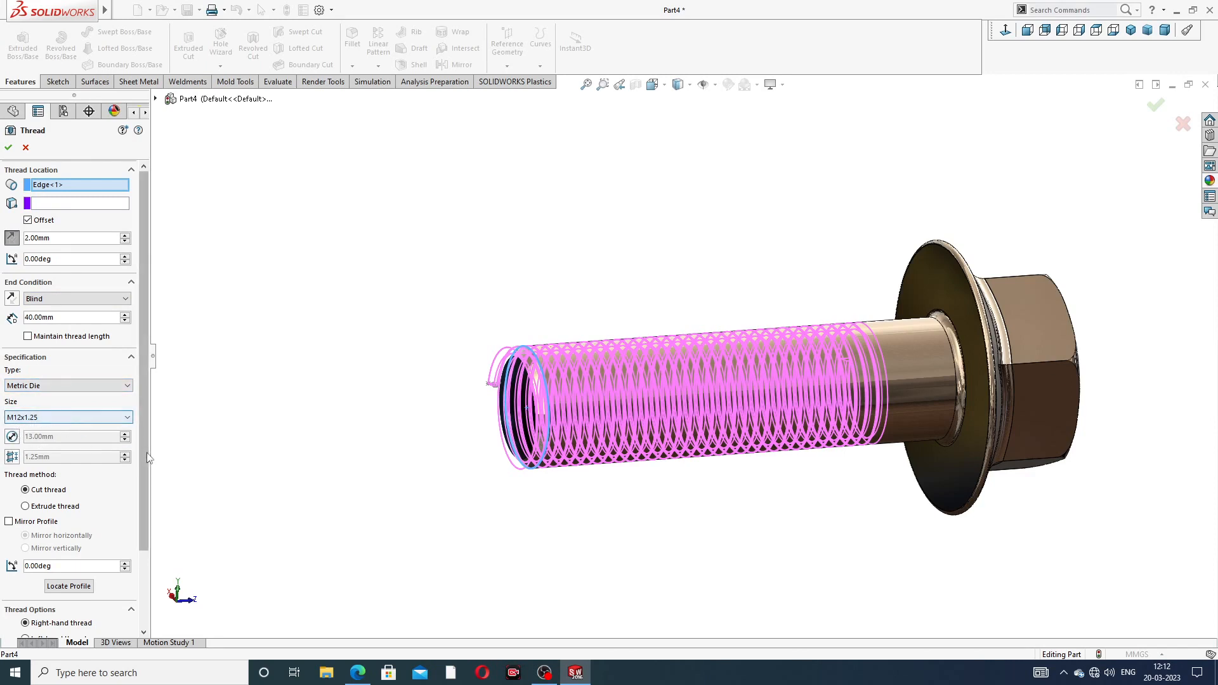
drag(145, 451, 151, 534)
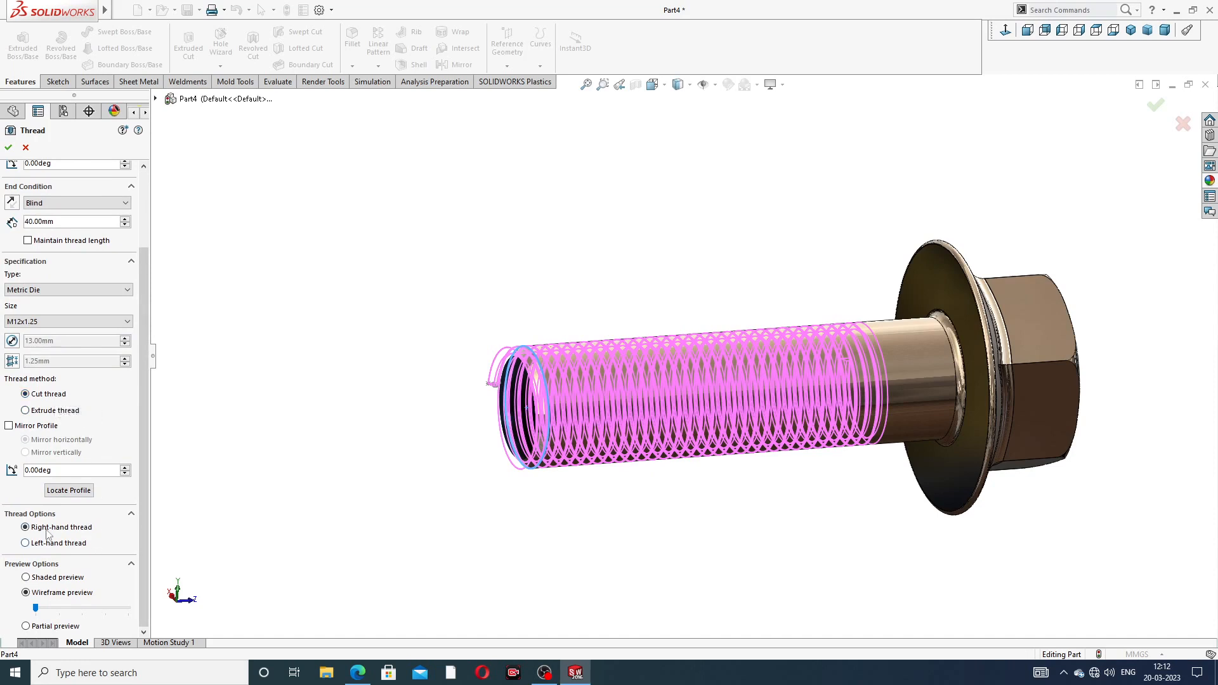
click(8, 147)
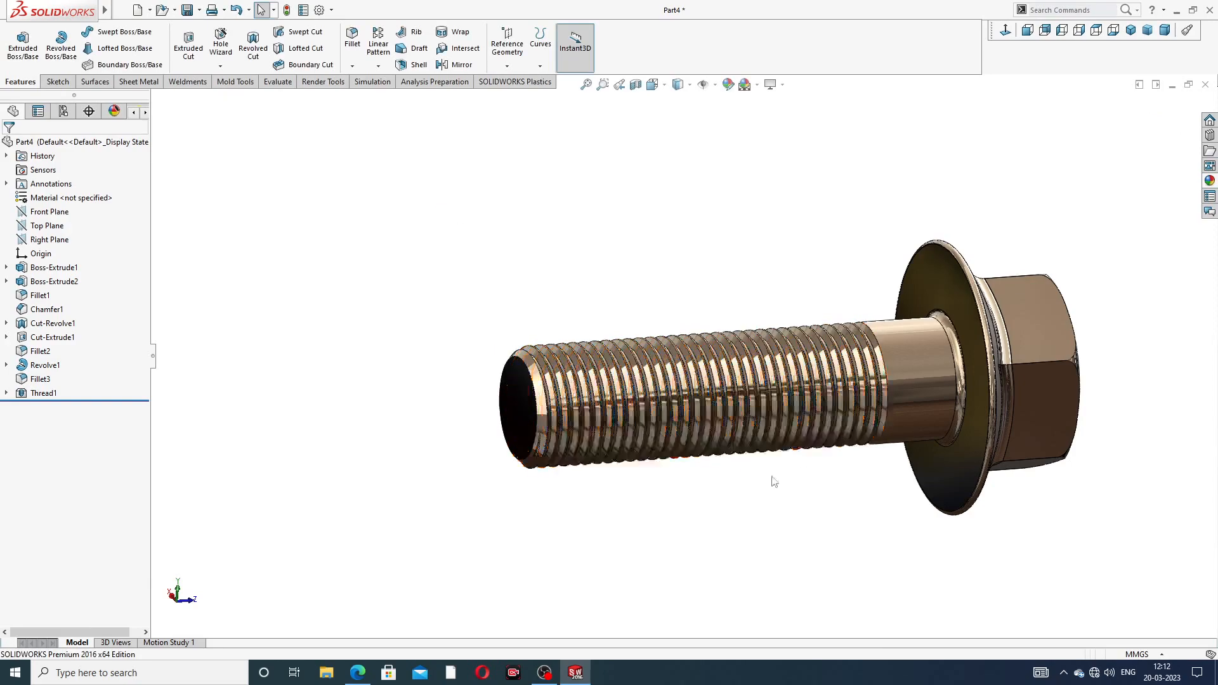
Examine the cut thread on the shank, from its start at the chamfered end to its runout near the flange
middle_drag(773, 485, 753, 457)
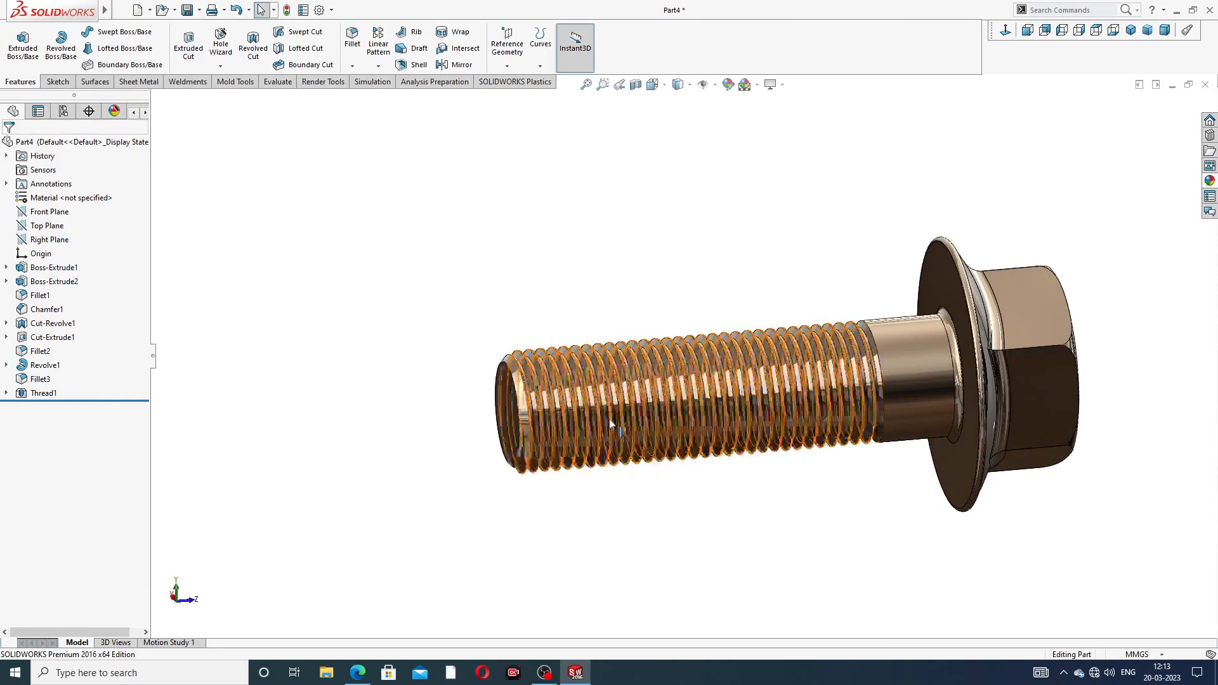
scroll(592, 426, down, 5)
scroll(431, 433, up, 3)
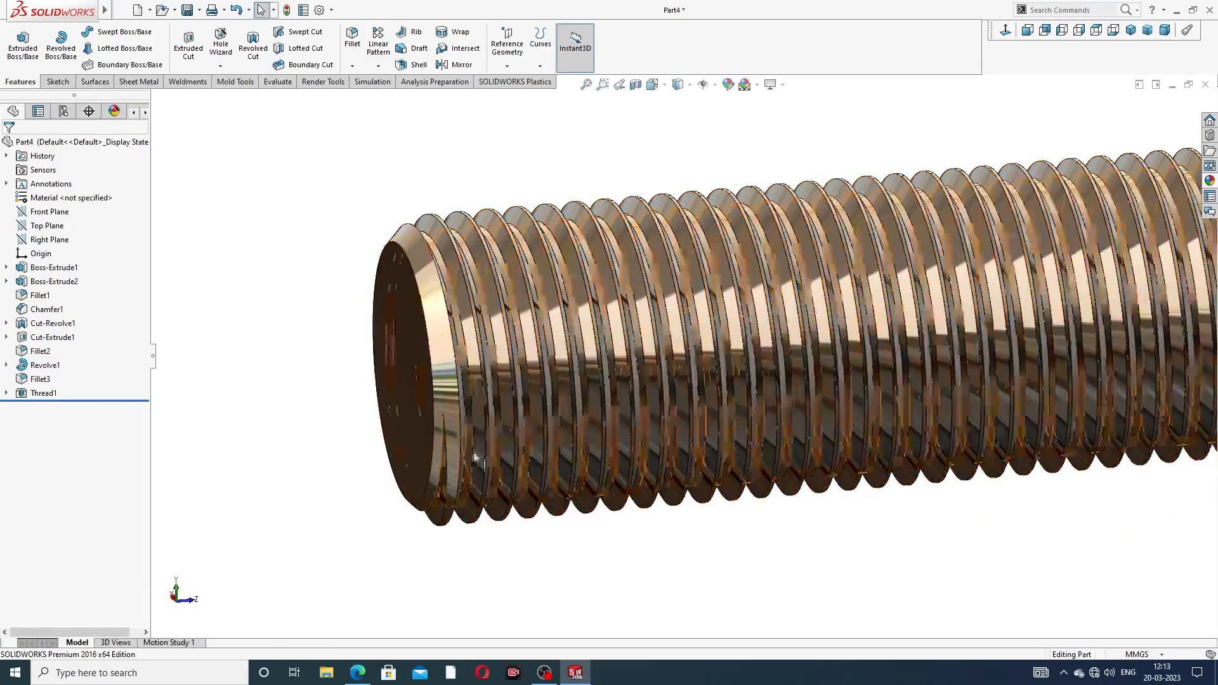
middle_drag(619, 405, 685, 310)
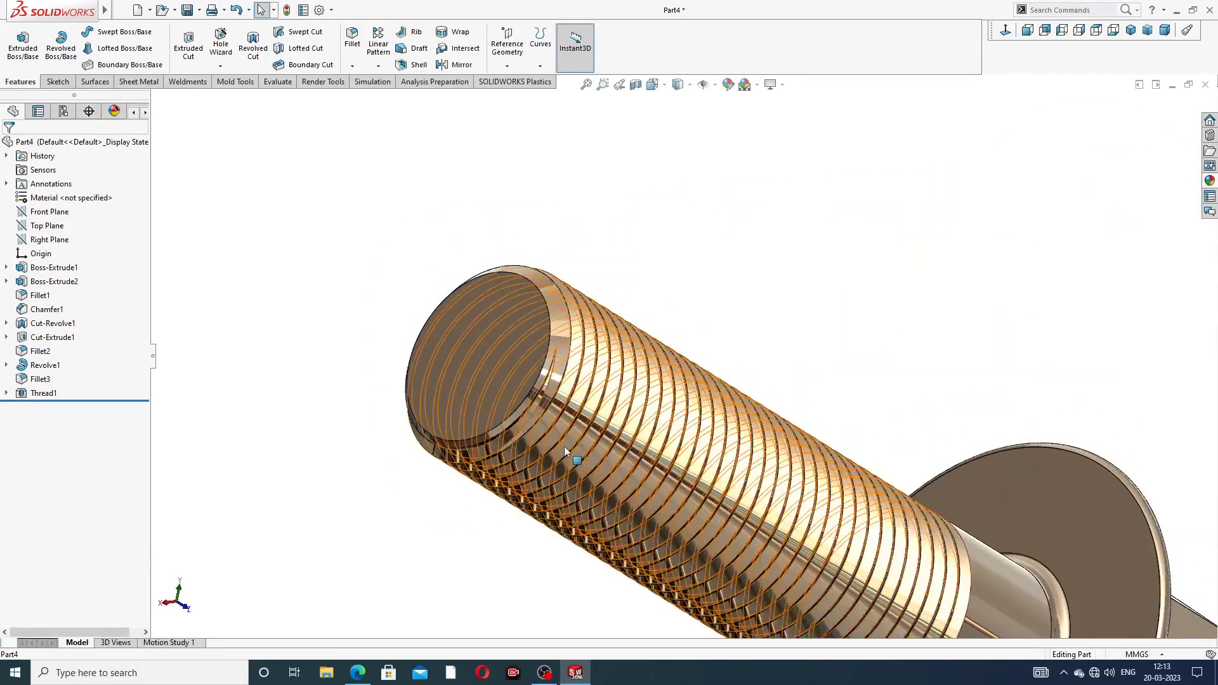
scroll(574, 454, up, 3)
middle_drag(618, 424, 797, 608)
scroll(797, 608, up, 2)
scroll(672, 540, down, 5)
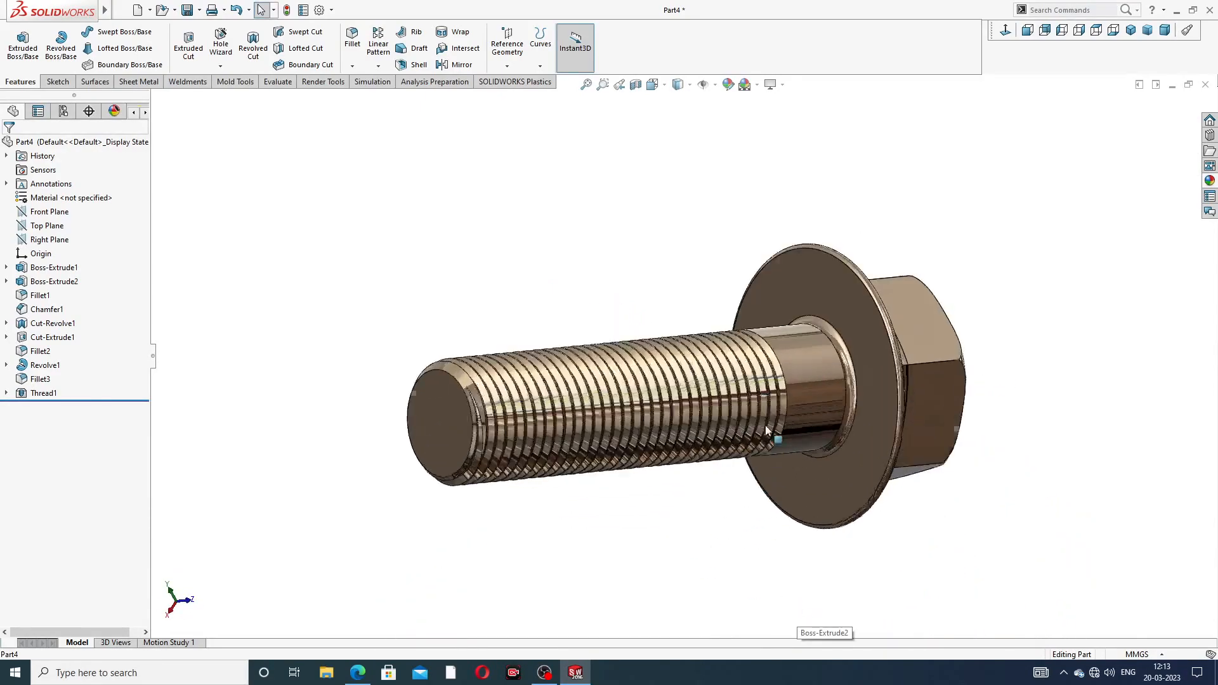
middle_drag(732, 296, 628, 381)
scroll(628, 381, down, 2)
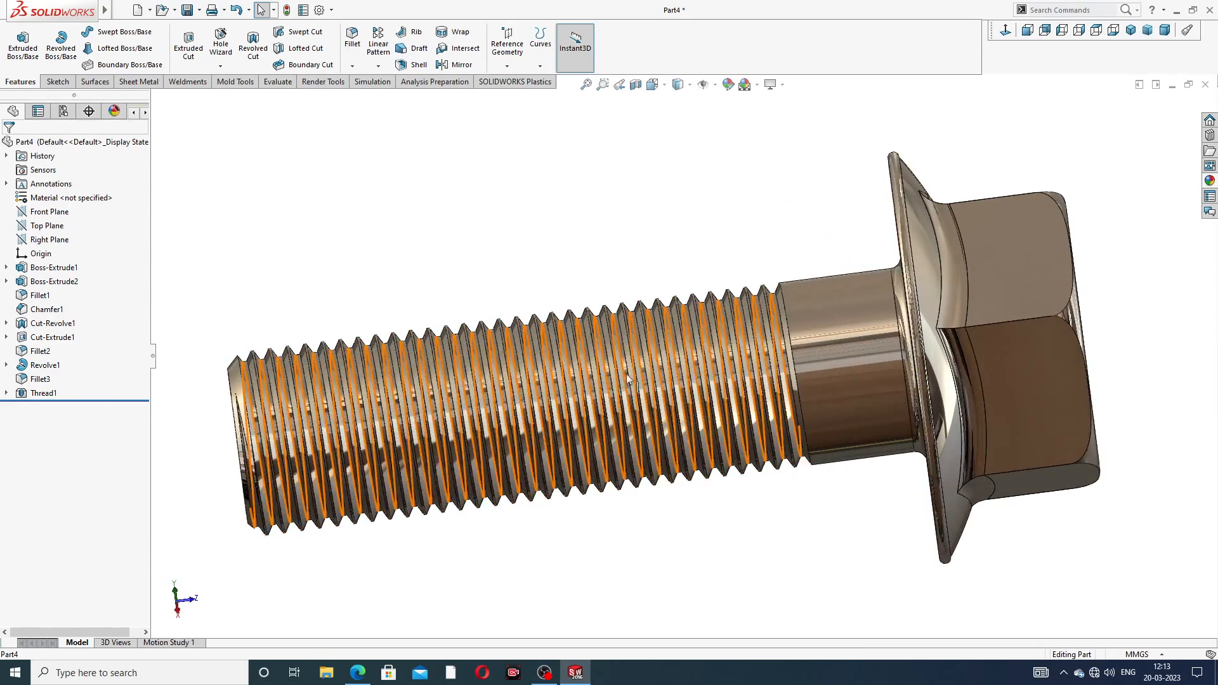
Apply a dark grey colour from the standard swatches to the thread feature only
click(44, 392)
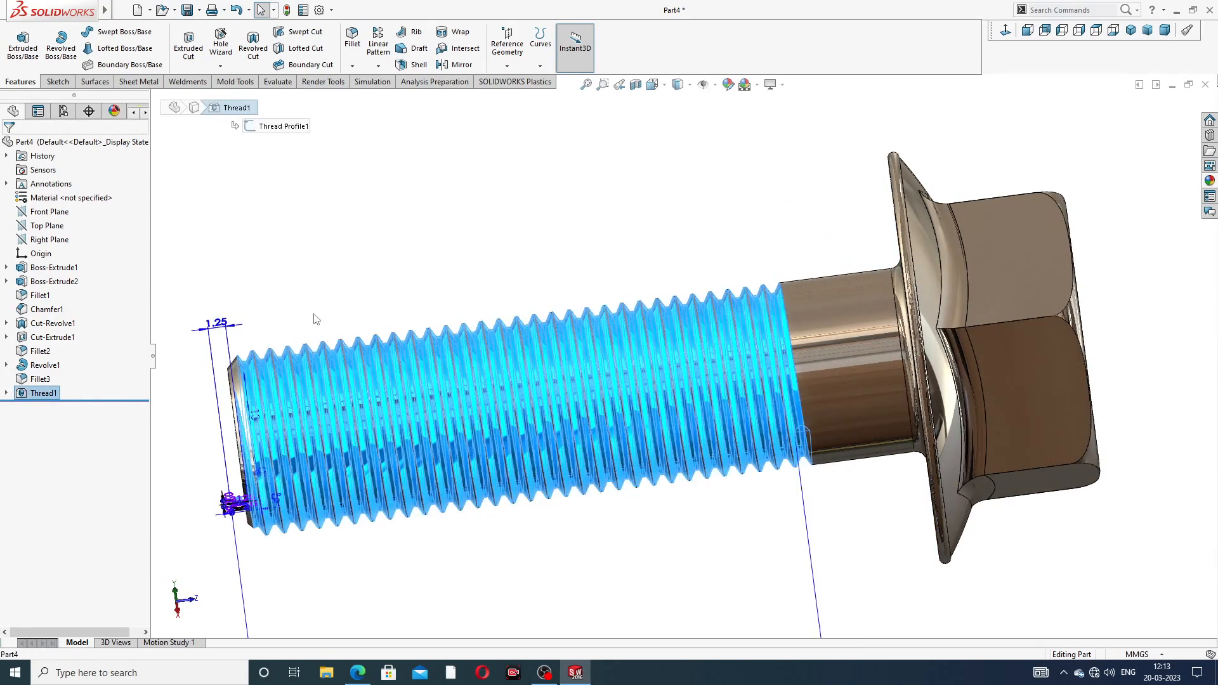
click(728, 85)
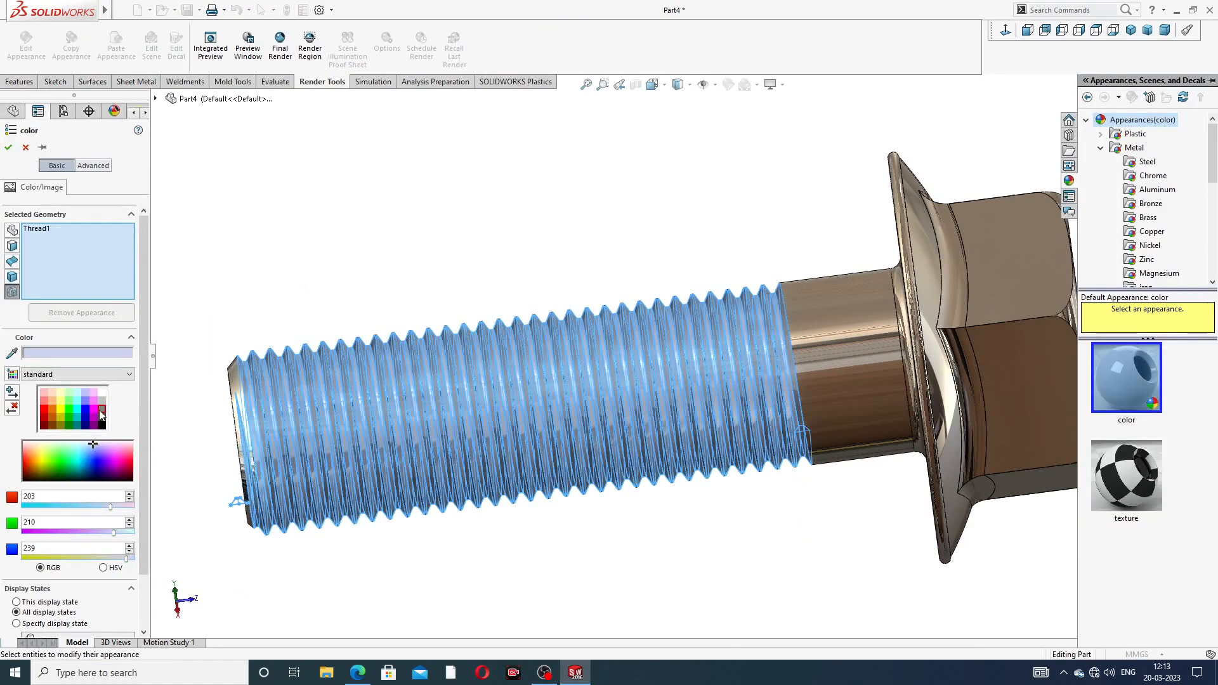
click(101, 416)
click(9, 147)
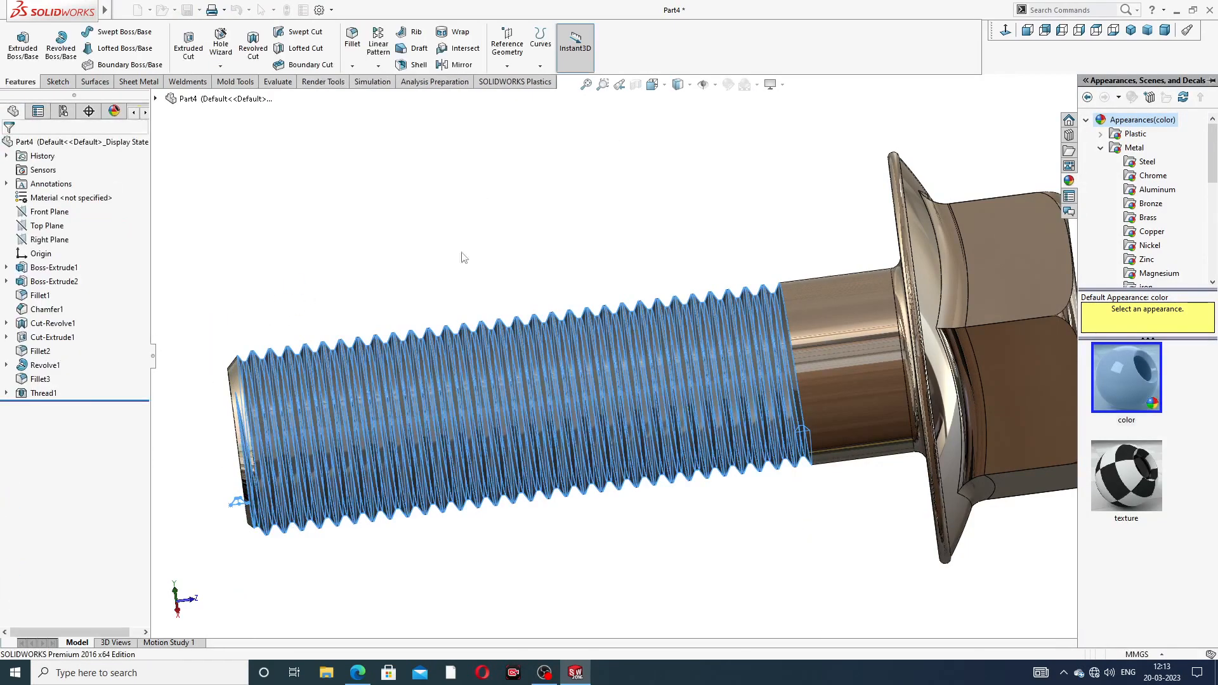
Inspect the finished bolt's coloured thread, flange and recessed hexagonal head from several sides
middle_drag(641, 339, 639, 247)
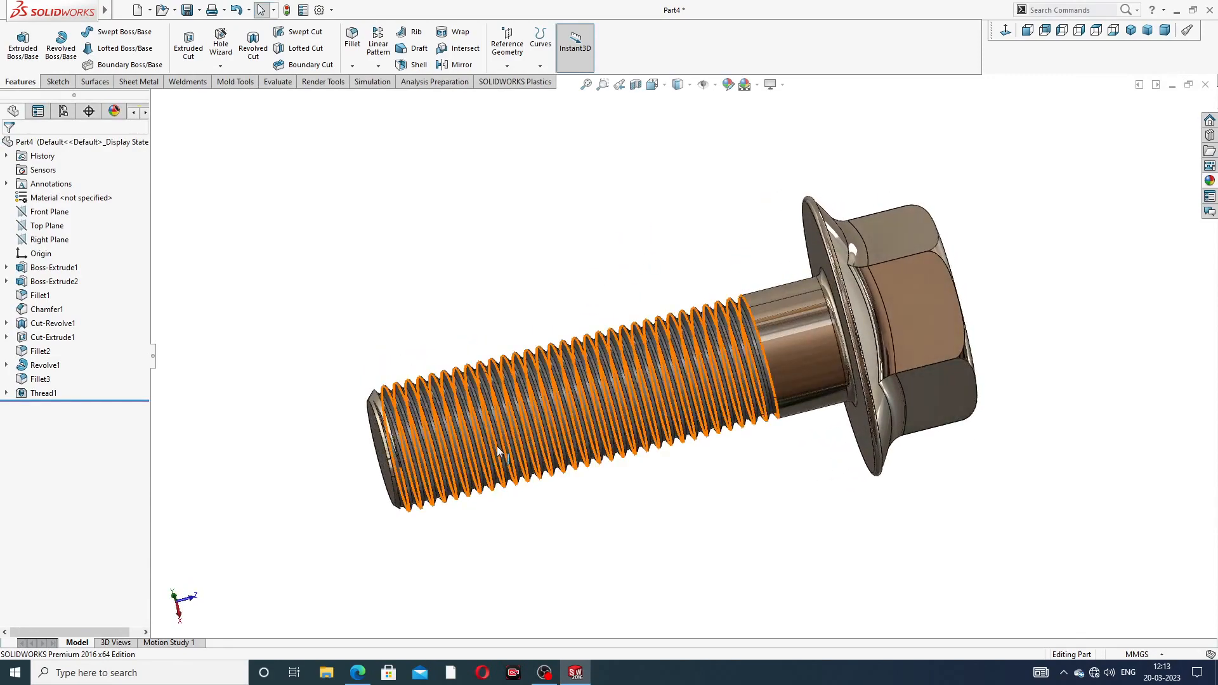
scroll(498, 451, down, 2)
scroll(730, 330, up, 3)
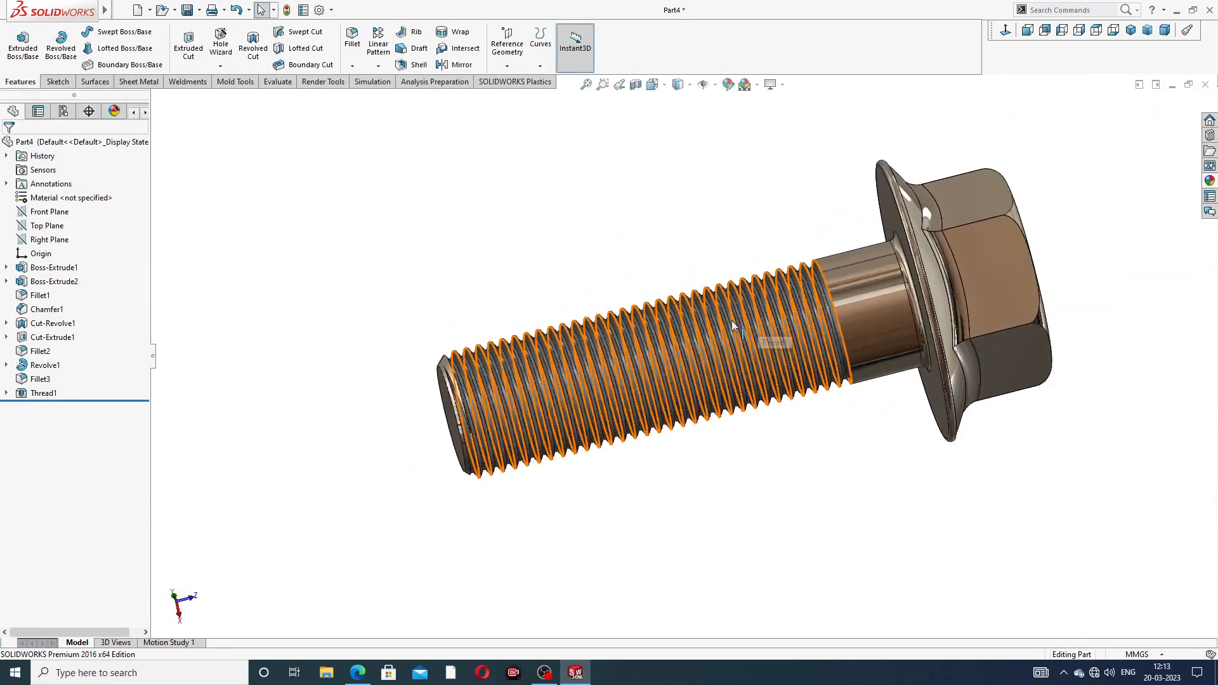
middle_drag(748, 322, 741, 283)
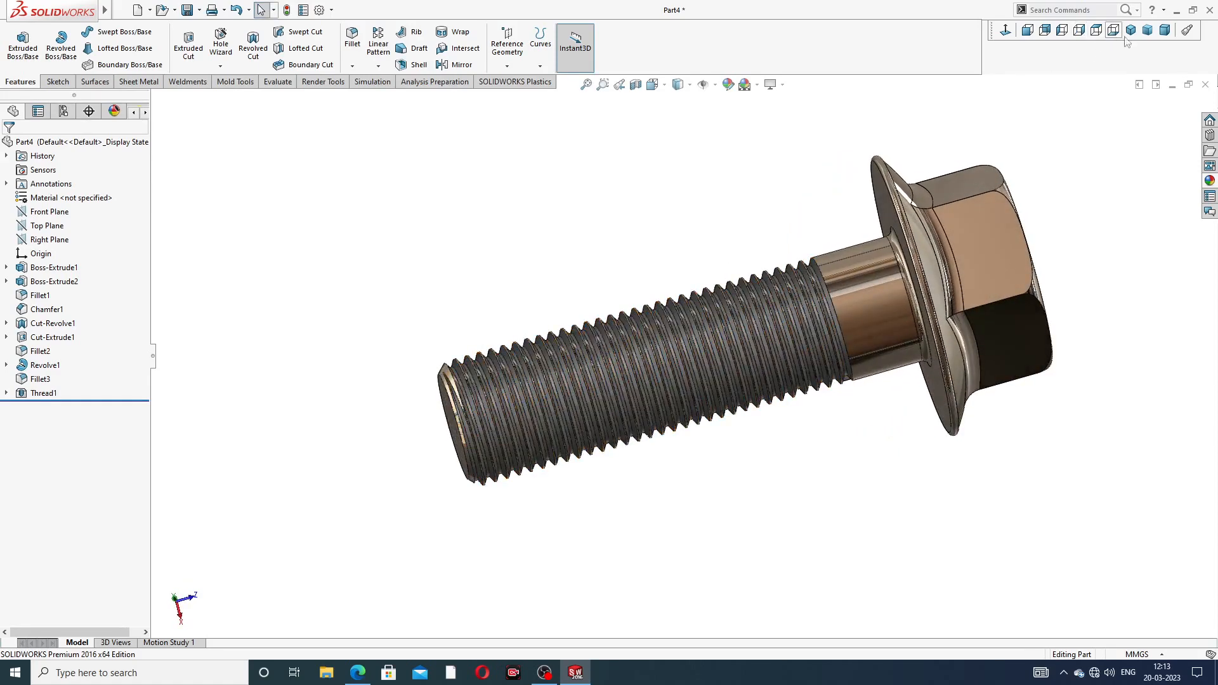
scroll(901, 267, down, 3)
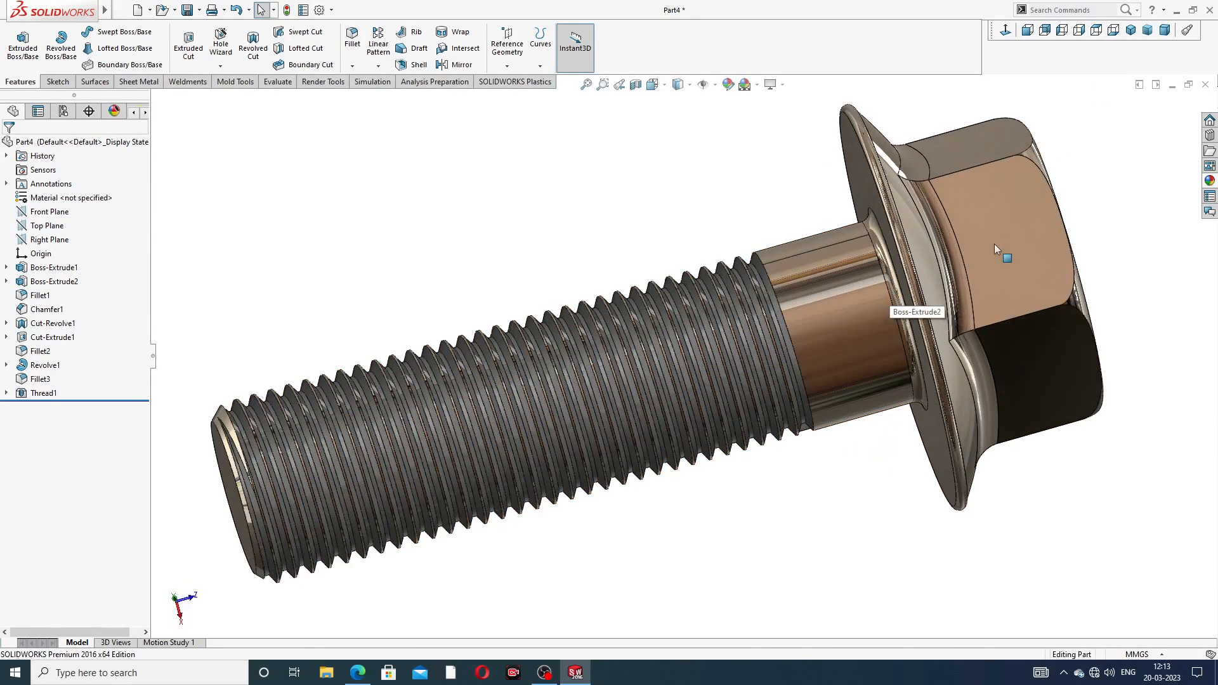
mouse_move(1094, 261)
middle_down()
mouse_move(1088, 321)
mouse_move(1107, 308)
mouse_move(857, 332)
mouse_move(895, 343)
mouse_move(917, 372)
mouse_move(904, 375)
middle_up()
scroll(900, 323, up, 2)
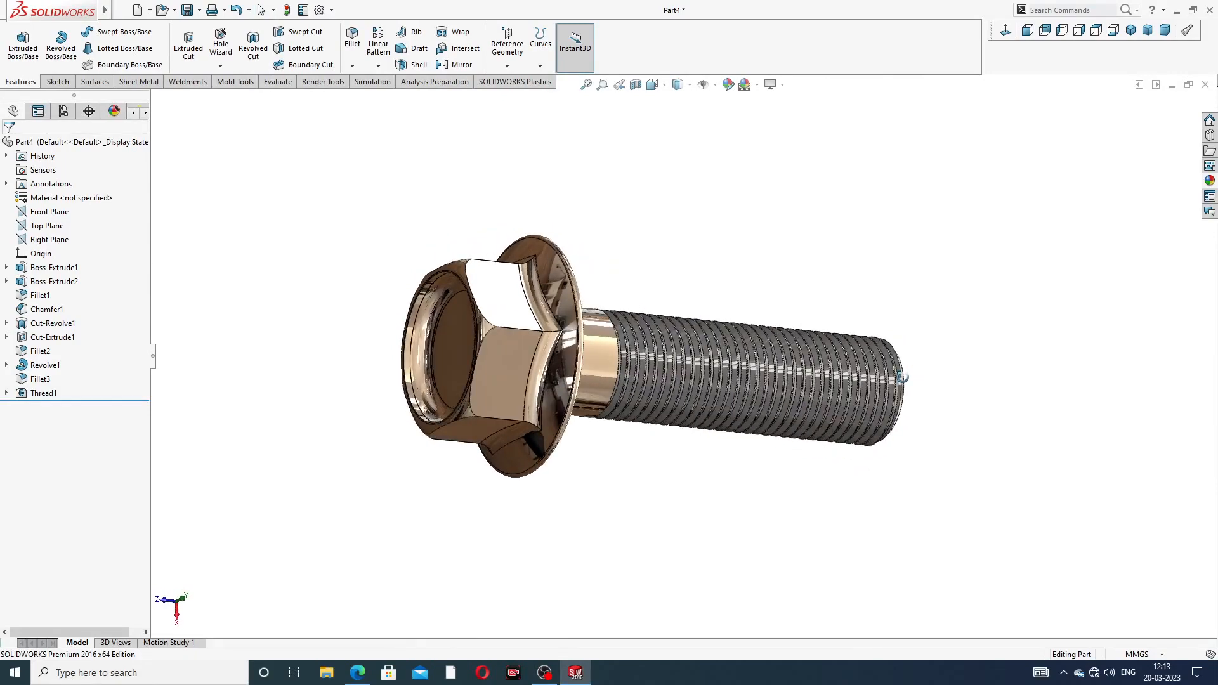
scroll(836, 370, down, 1)
middle_drag(797, 368, 782, 387)
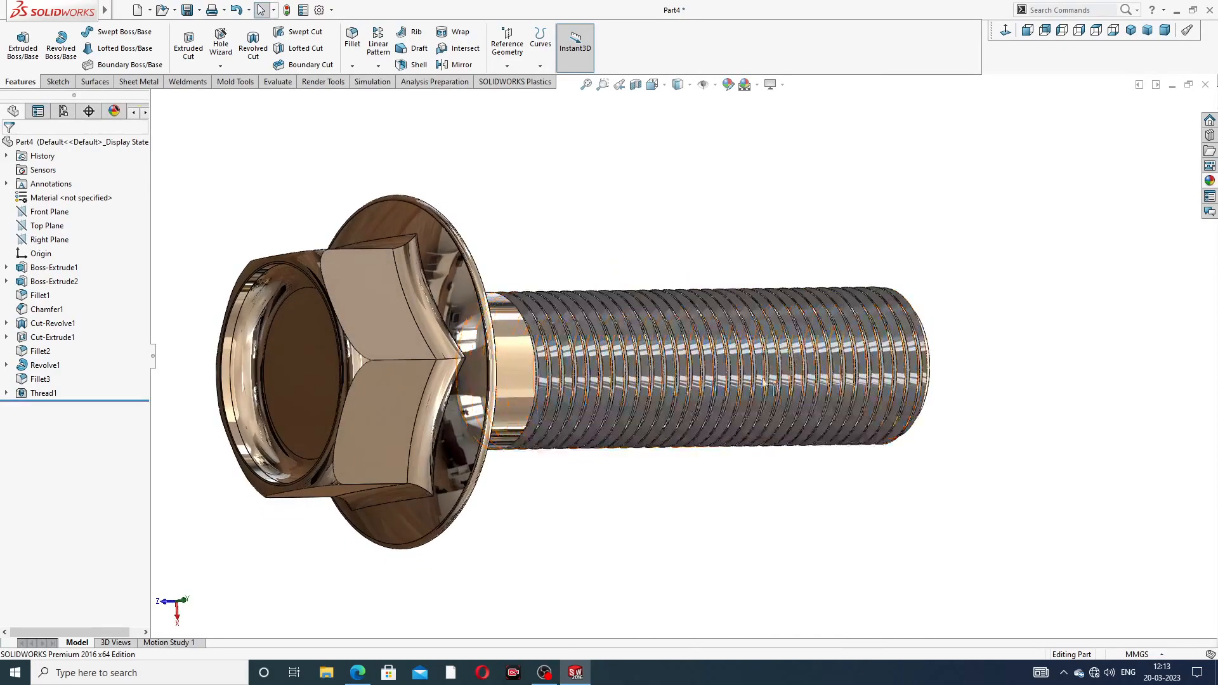
middle_drag(431, 324, 493, 462)
scroll(539, 456, down, 1)
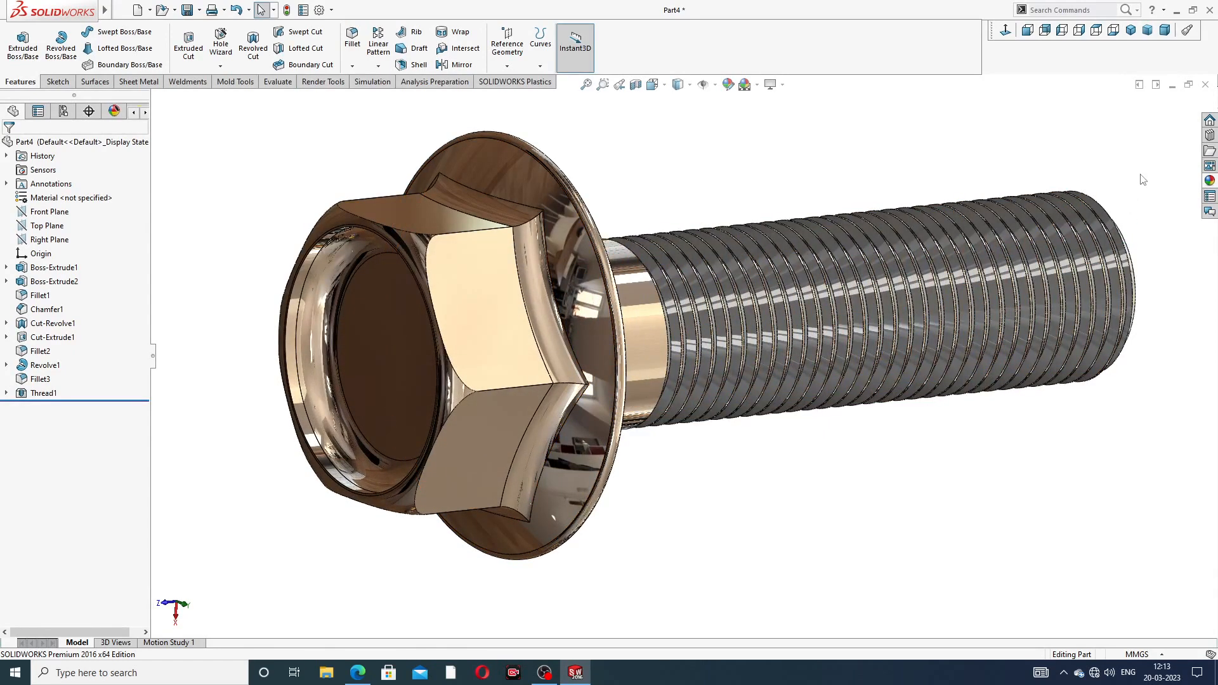
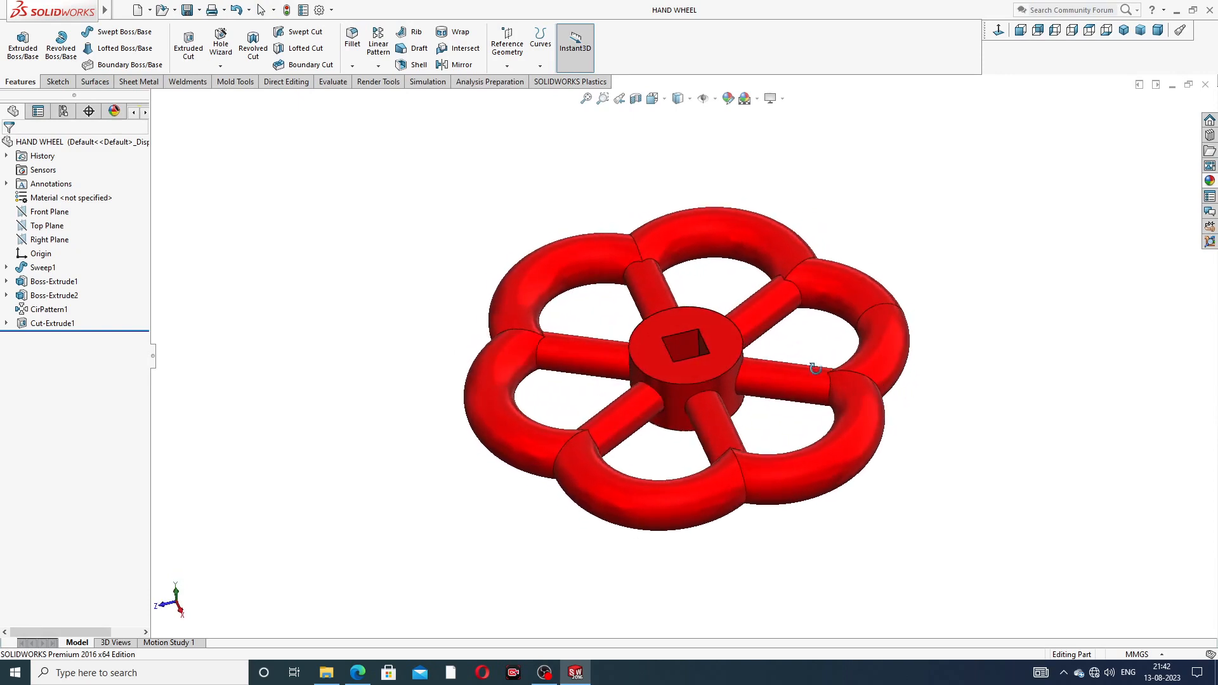
Examine the finished red hand wheel's rim, spokes and square-holed hub, and close its document
scroll(730, 380, down, 2)
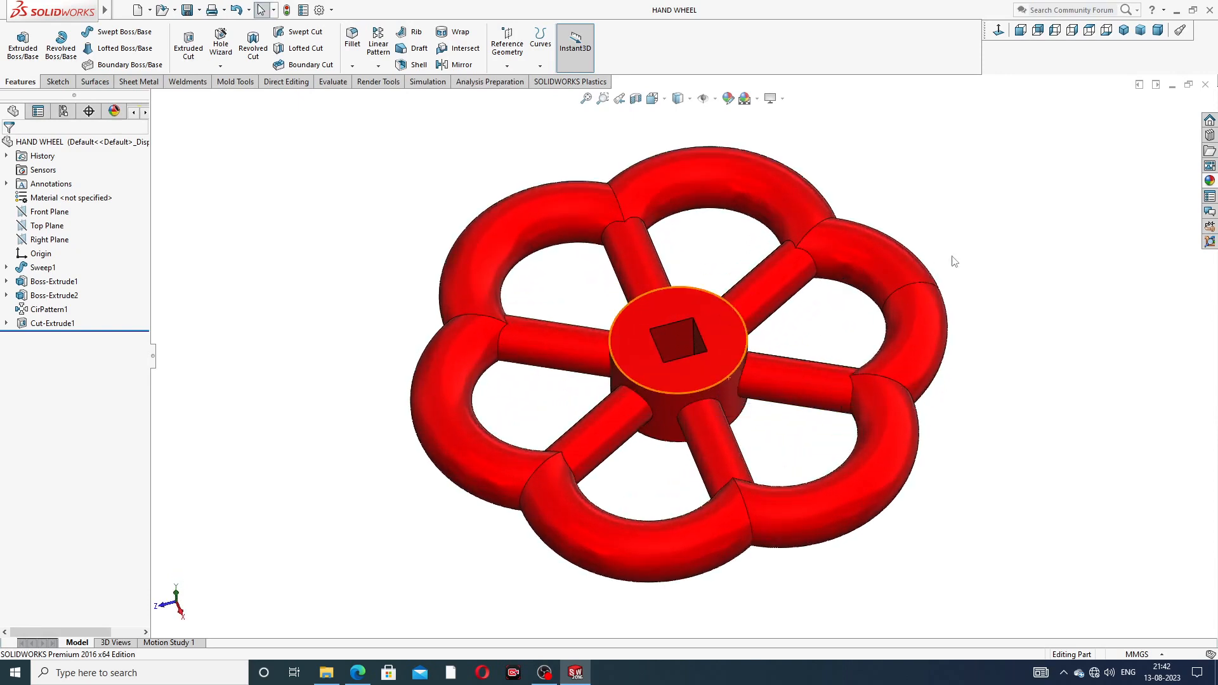
scroll(957, 257, up, 2)
middle_drag(742, 328, 752, 387)
scroll(744, 382, down, 2)
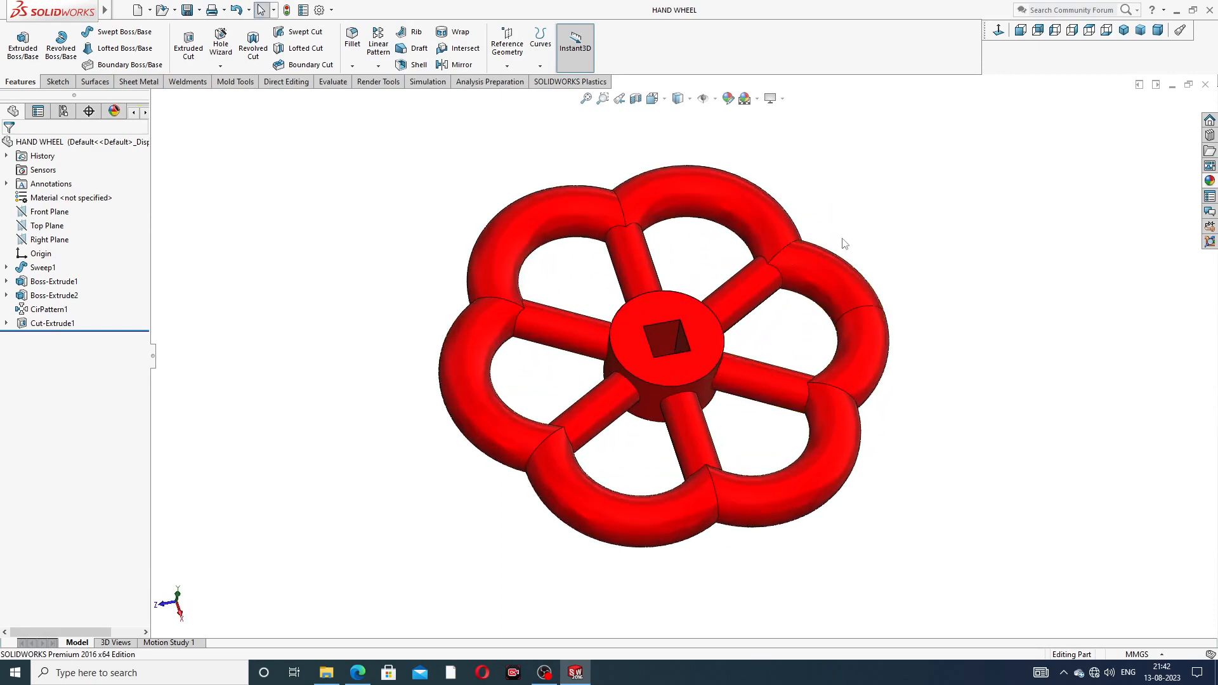
scroll(844, 243, up, 2)
scroll(627, 371, down, 2)
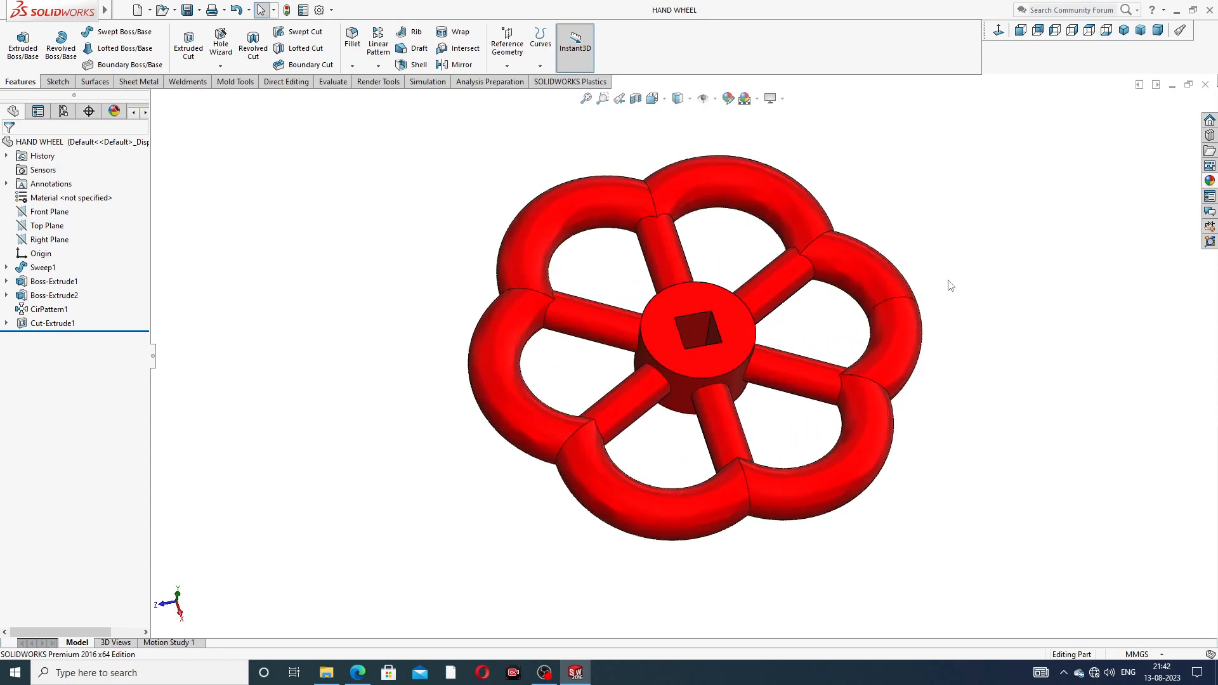
click(1205, 85)
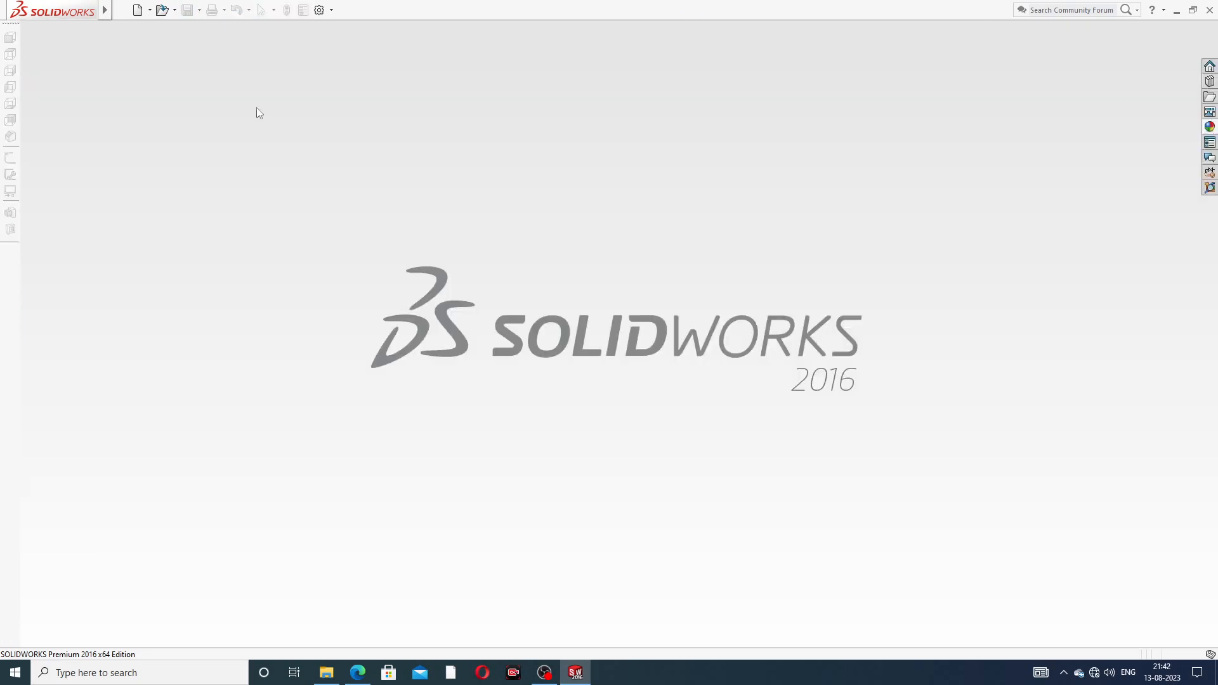
Create a new part document and set its scene to Plain White
click(137, 12)
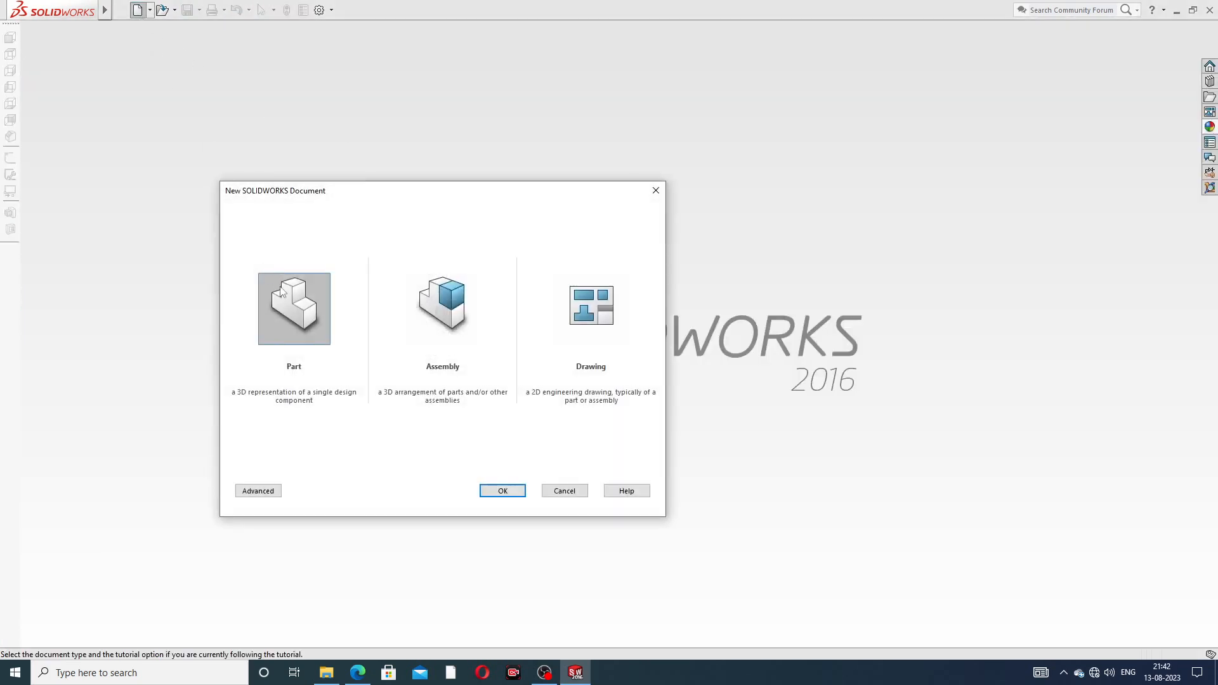
click(503, 492)
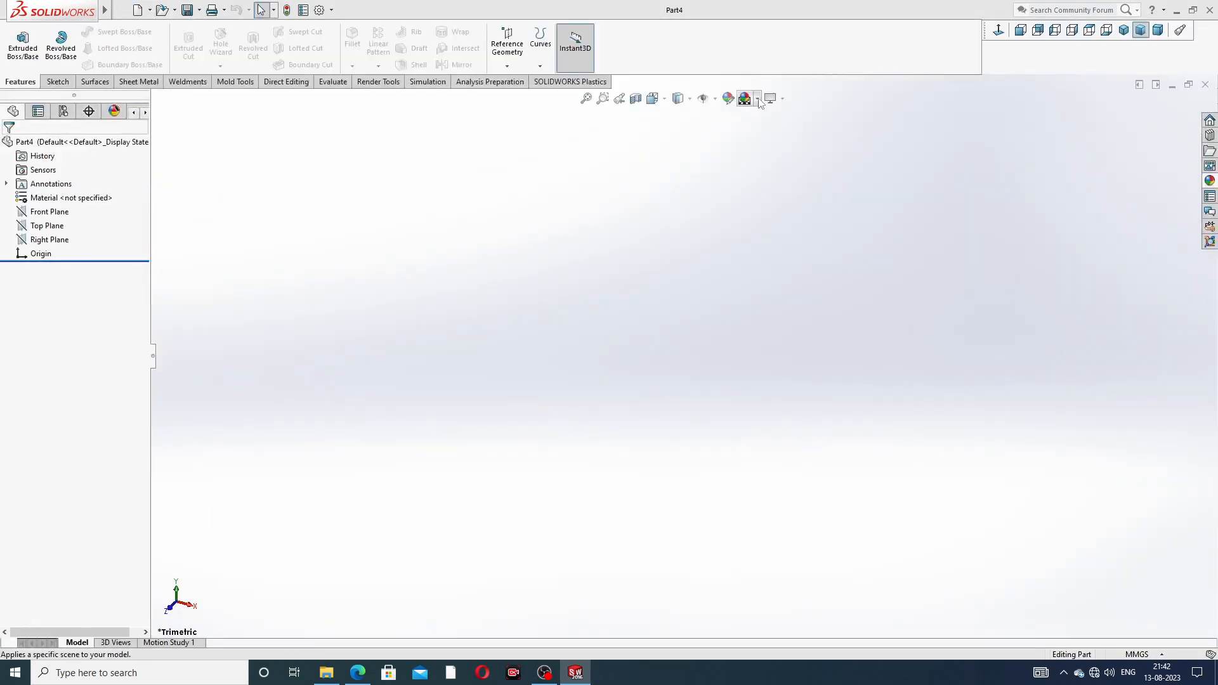
click(755, 99)
click(786, 37)
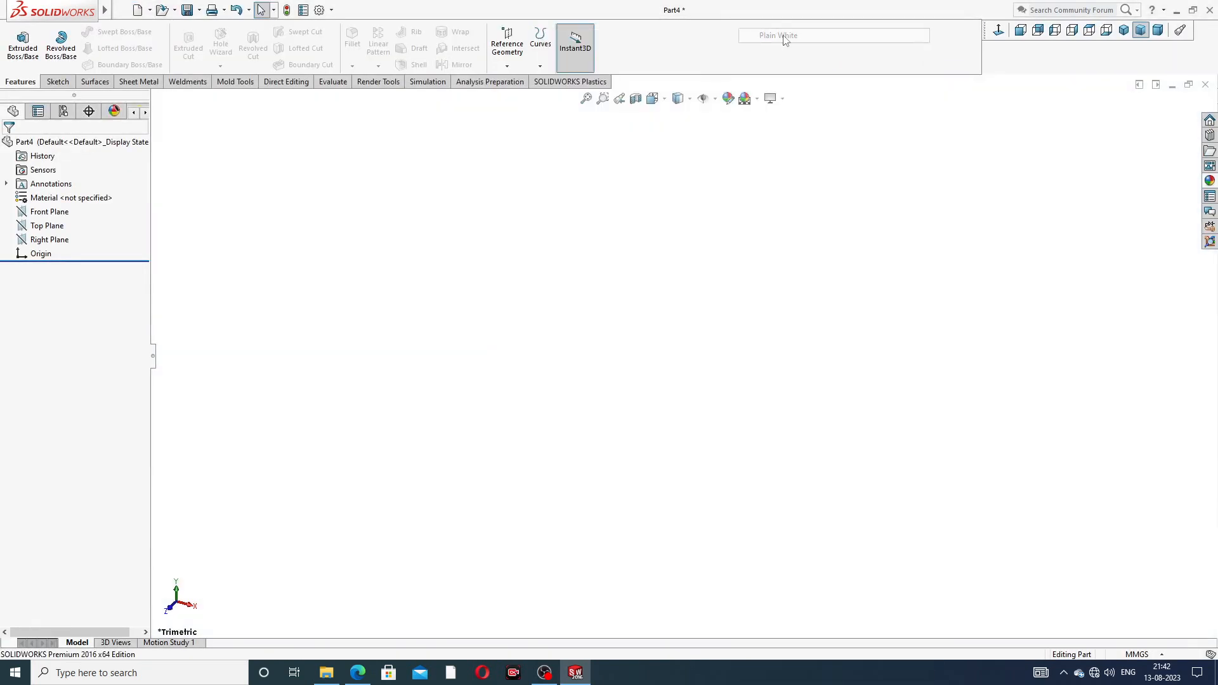
Raise both the shaded and the wireframe resolution to the highest level in the document's image quality settings
click(320, 11)
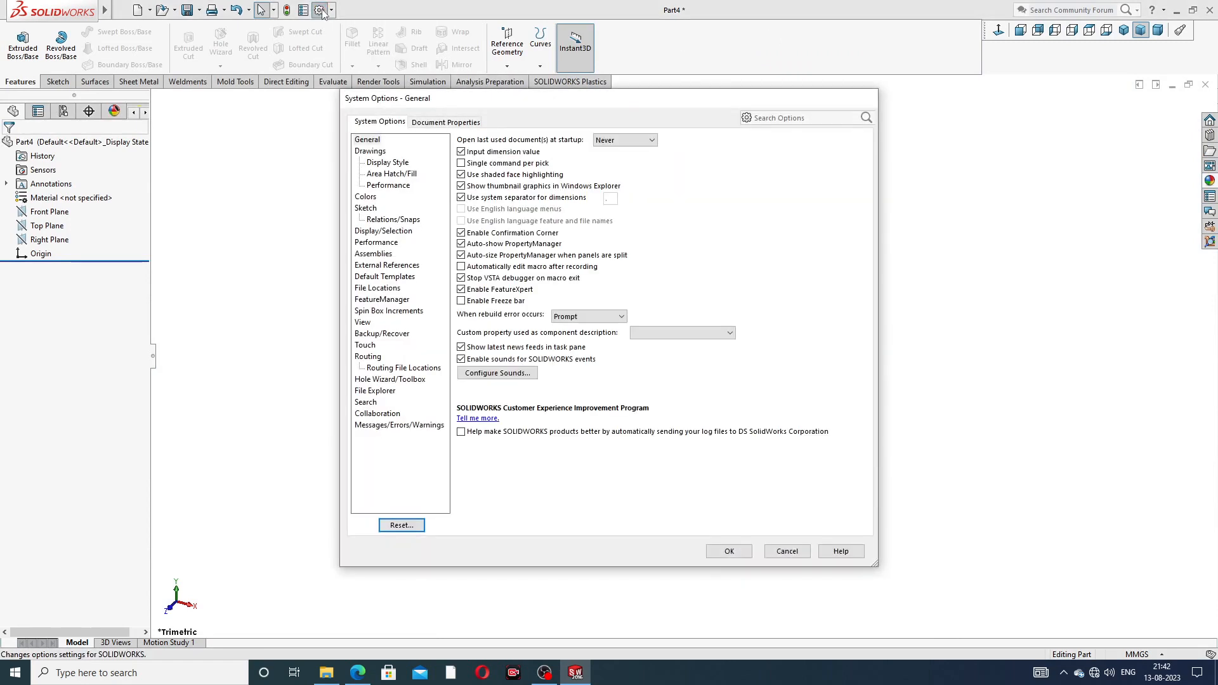
click(431, 124)
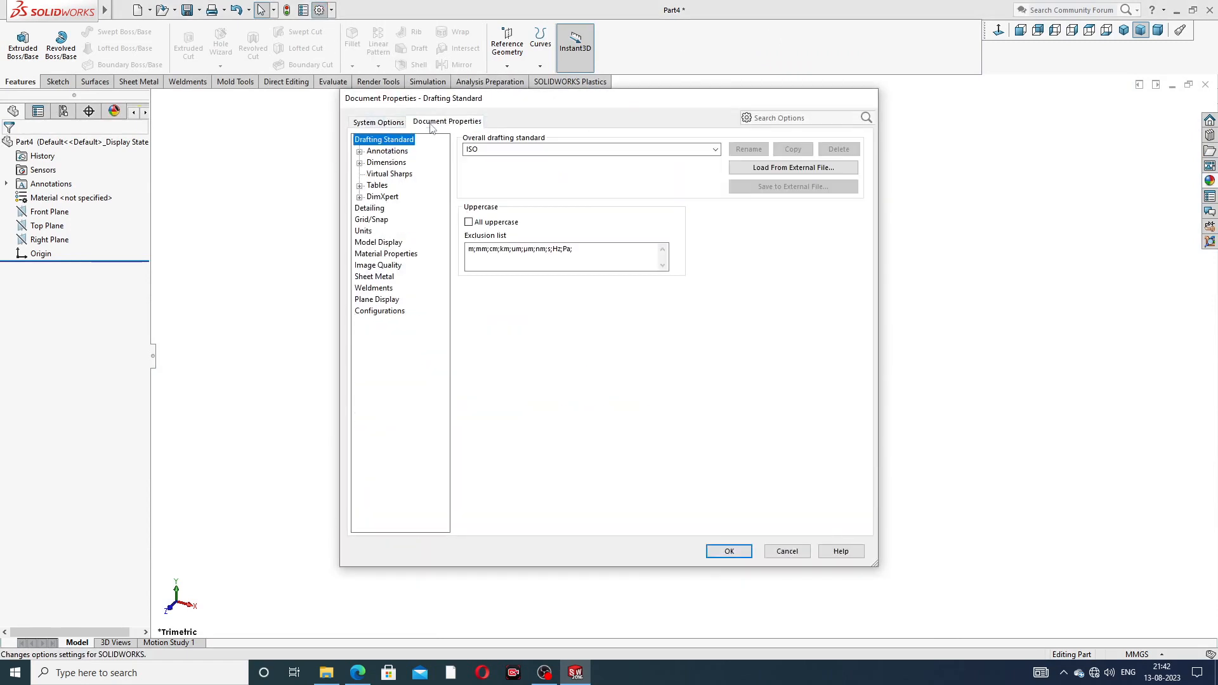
click(384, 266)
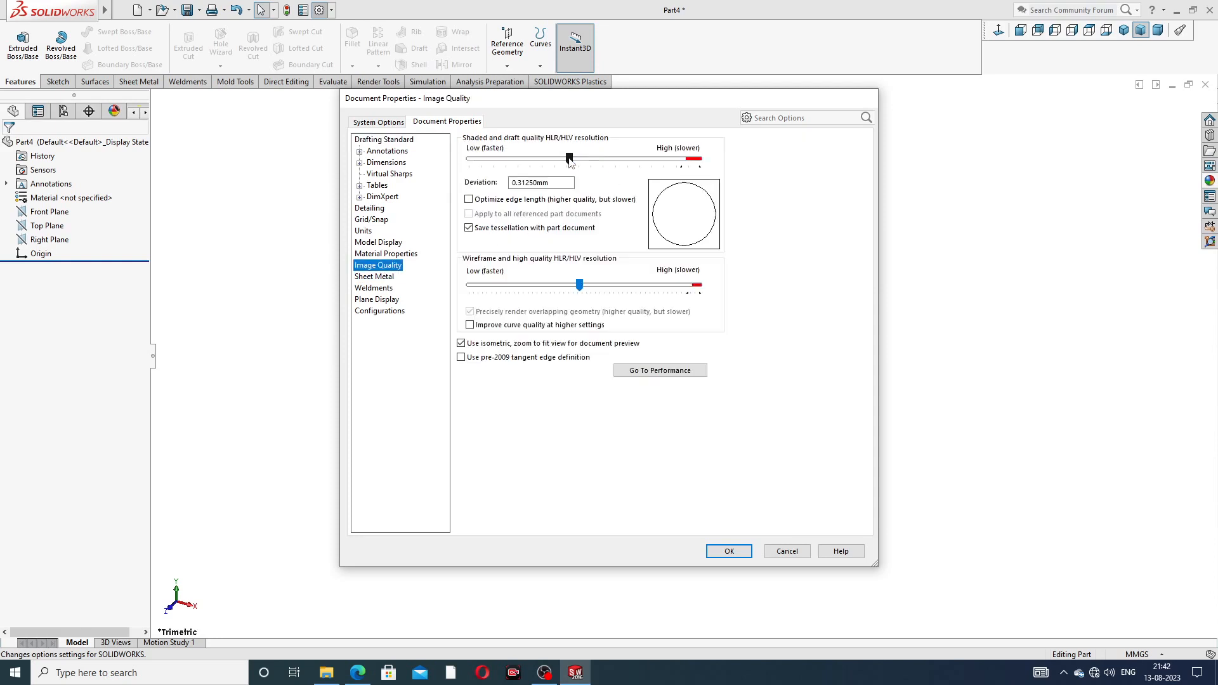
drag(569, 159, 700, 160)
drag(585, 289, 722, 290)
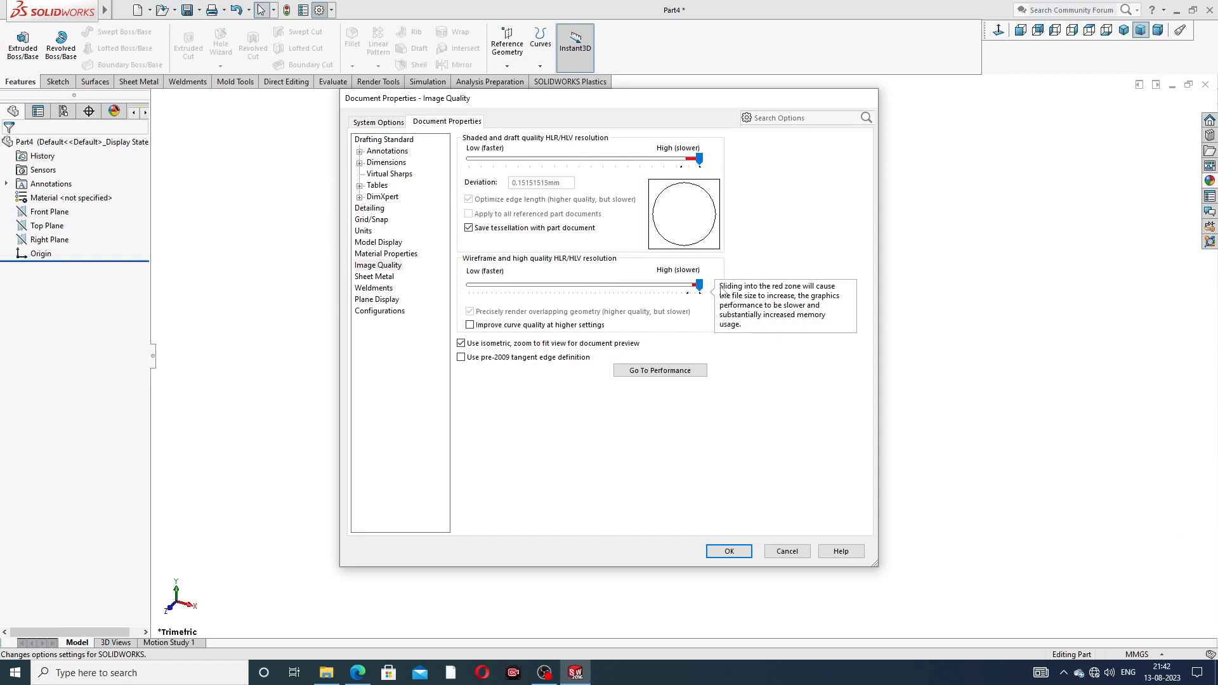
click(731, 549)
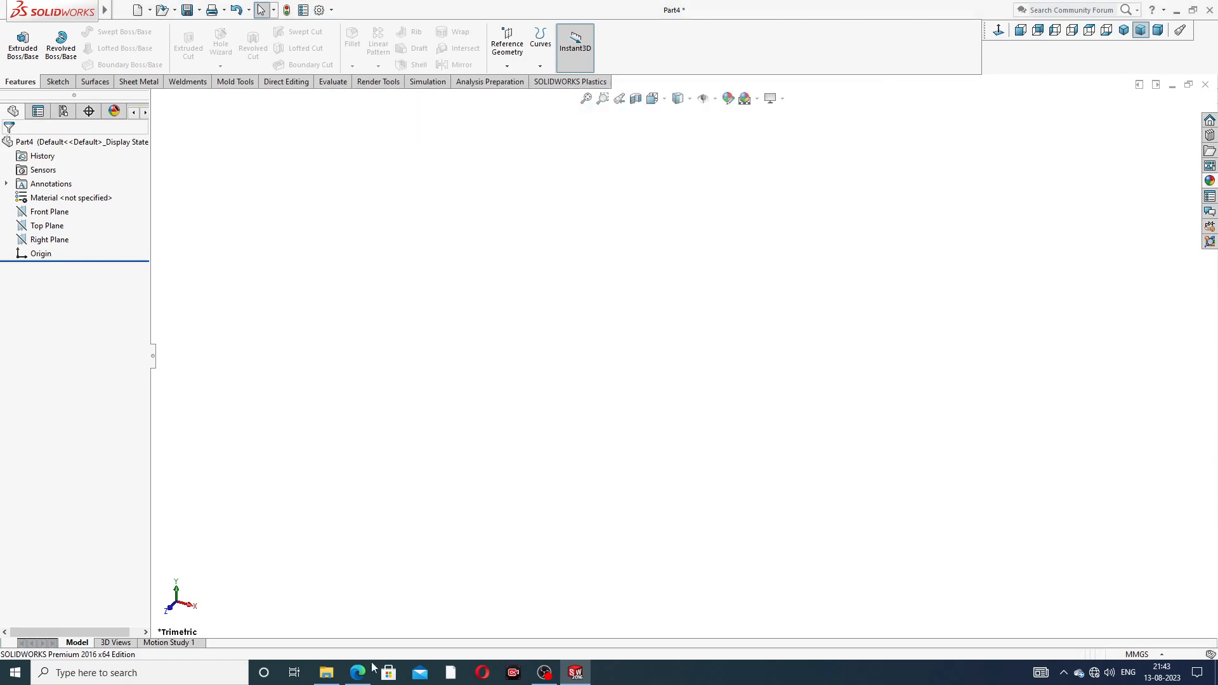
Review the PART-06 hand wheel PDF drawing in the browser for the top view dimensions, and return to SOLIDWORKS
mouse_move(365, 673)
click(423, 606)
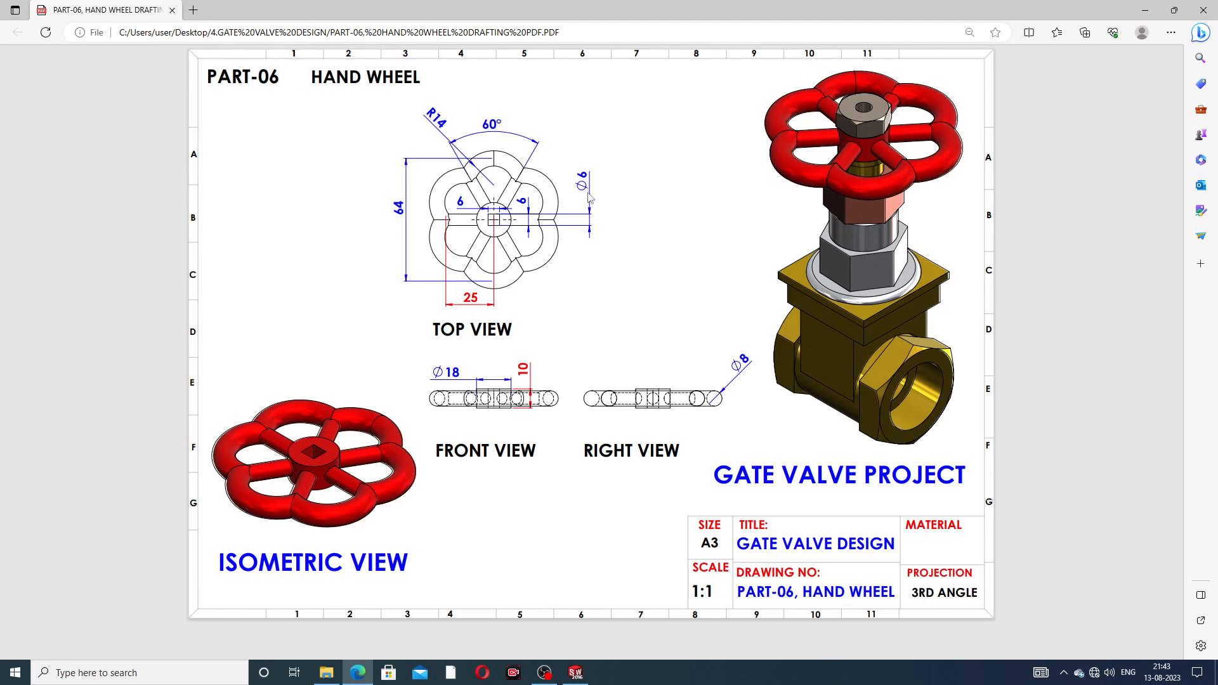
click(362, 672)
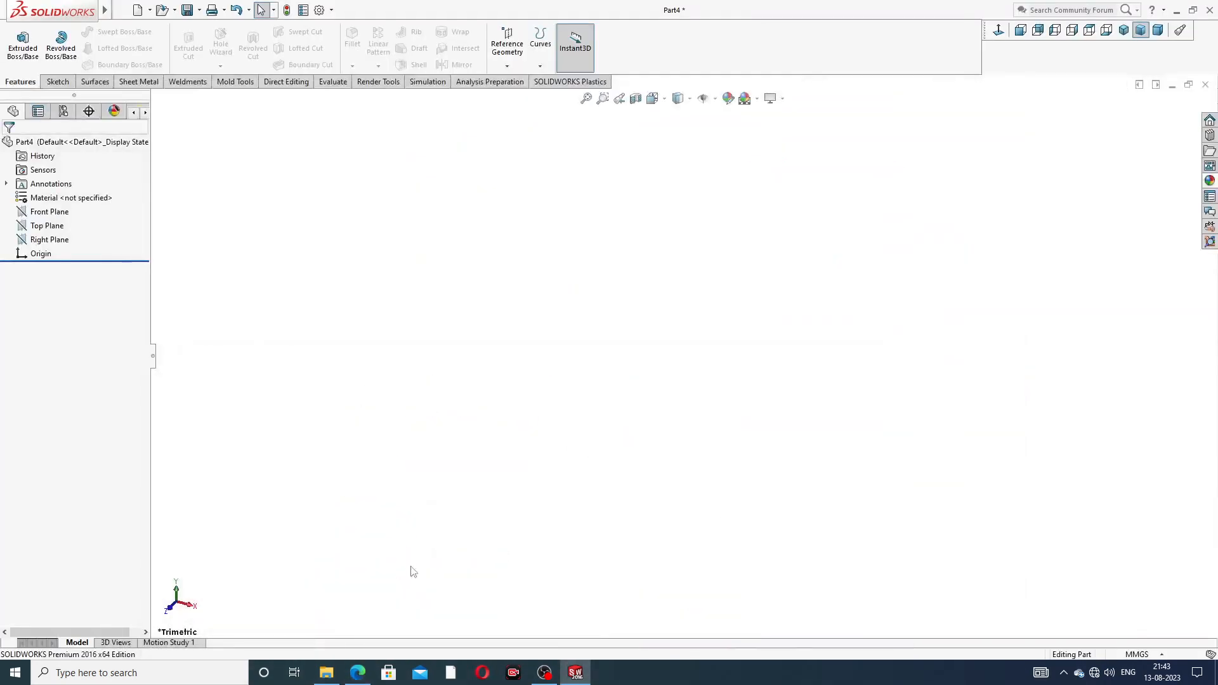
Start a sketch on the Top Plane and draw a vertical centerline about 120 mm long through the origin
click(56, 227)
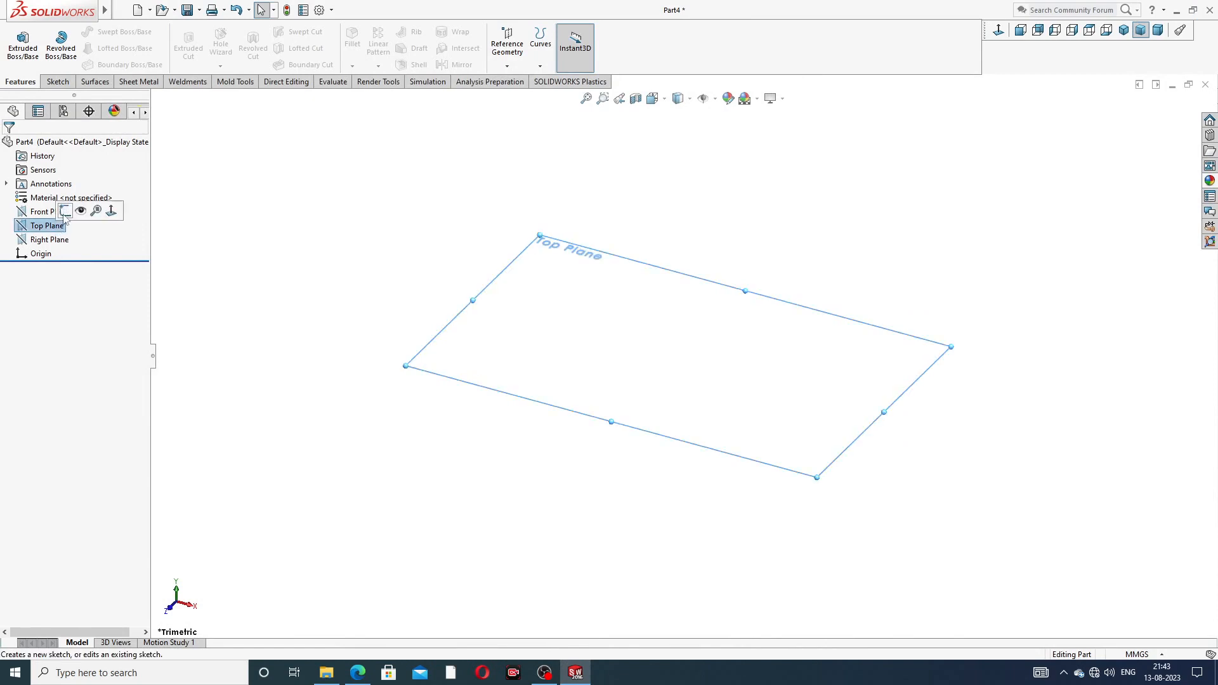
click(82, 208)
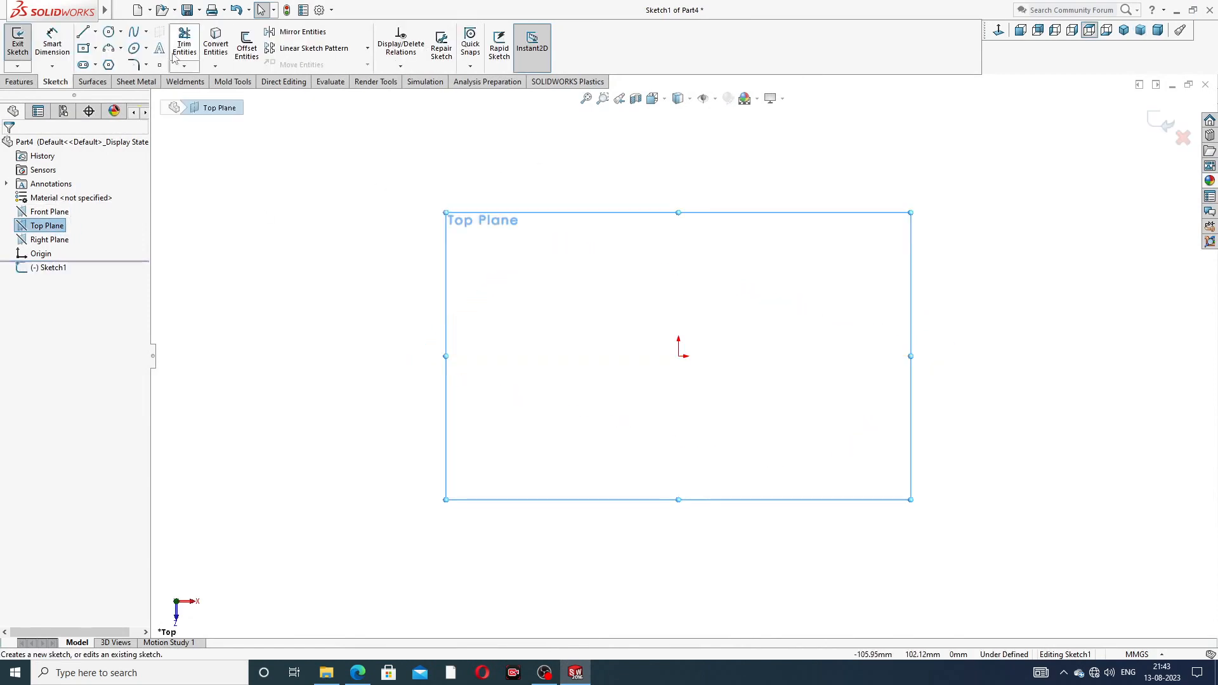
click(121, 31)
click(94, 32)
click(111, 60)
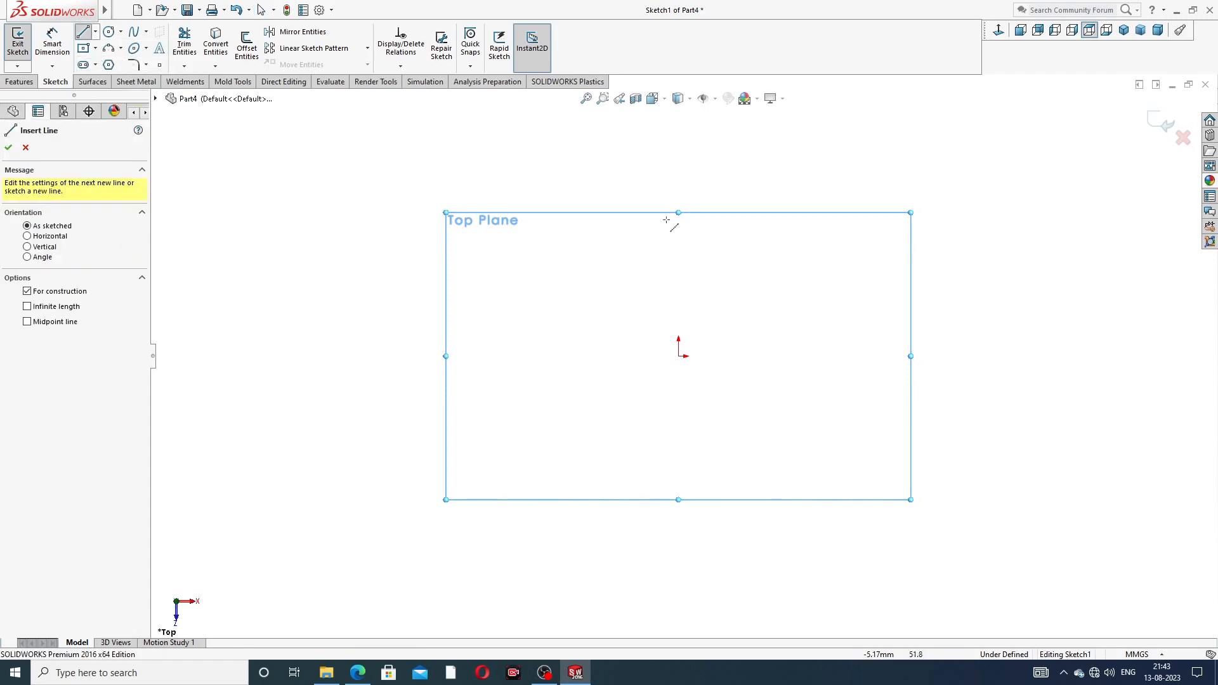
click(679, 181)
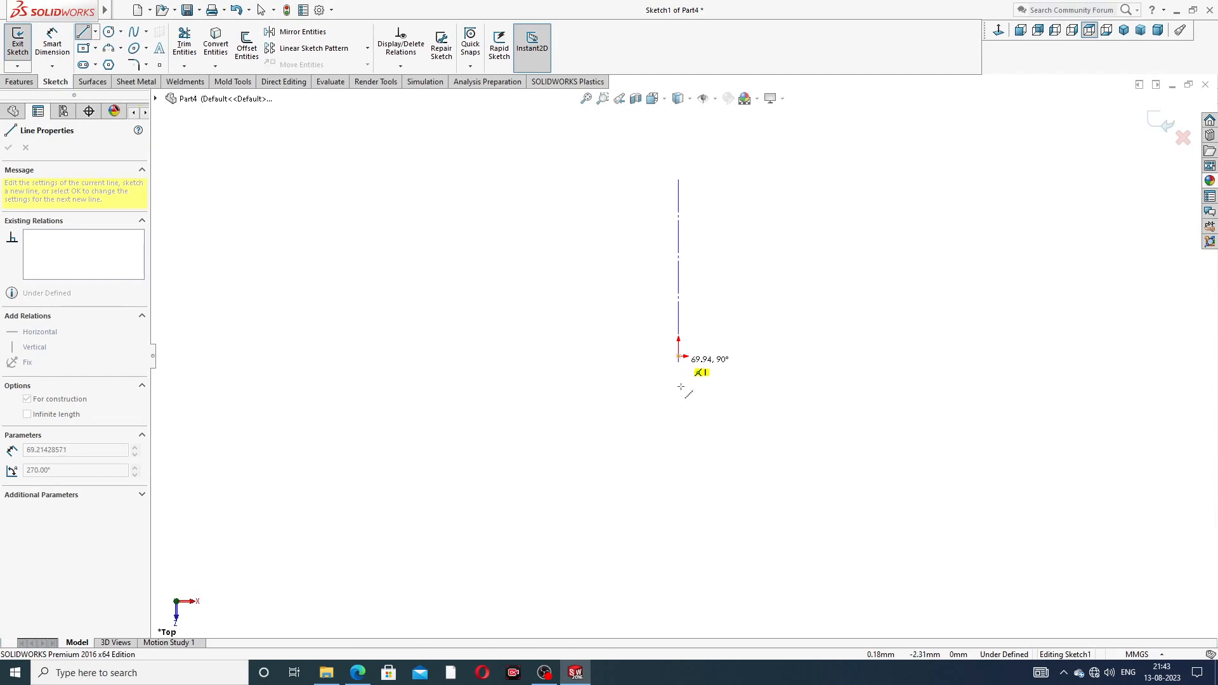
click(679, 493)
right_click(758, 386)
click(785, 406)
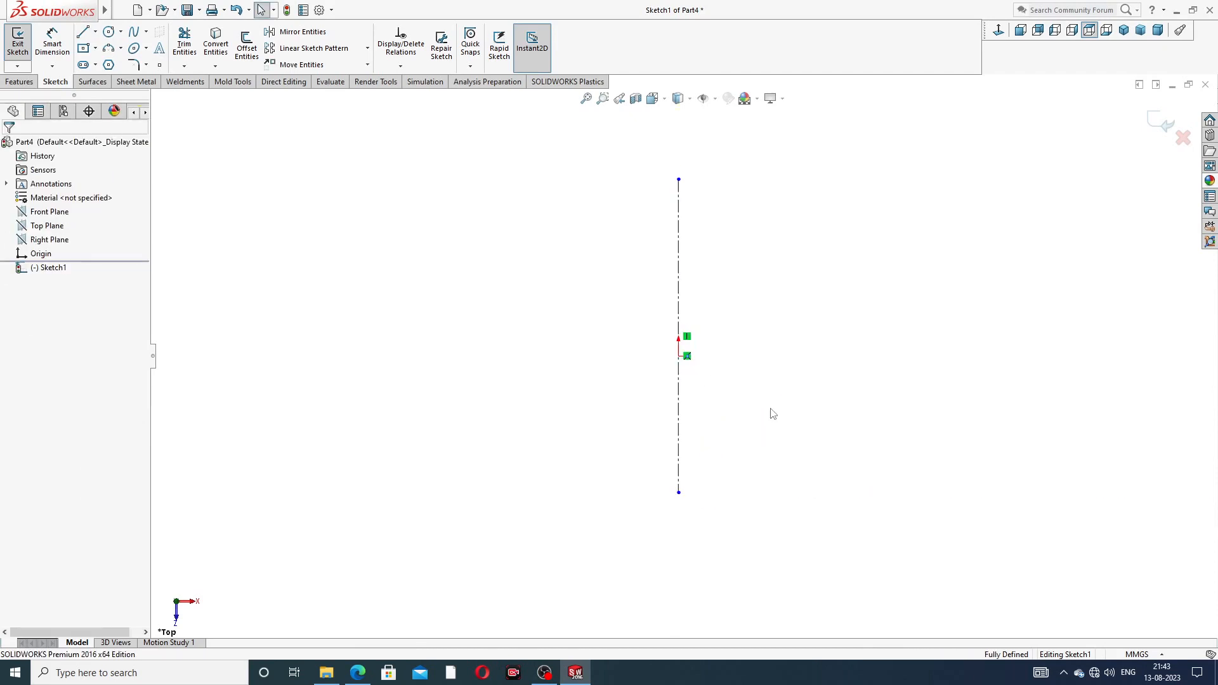
Add a midpoint relation between the vertical centerline and the origin
click(679, 298)
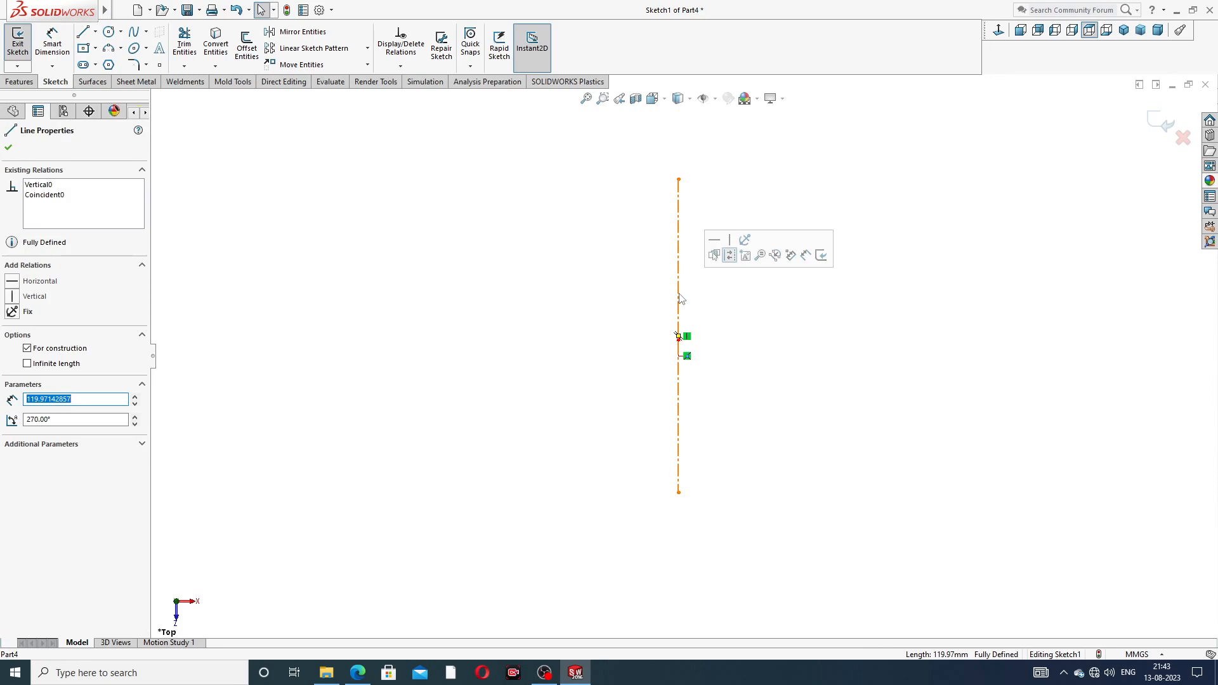
ctrl+click(679, 356)
click(712, 317)
click(731, 266)
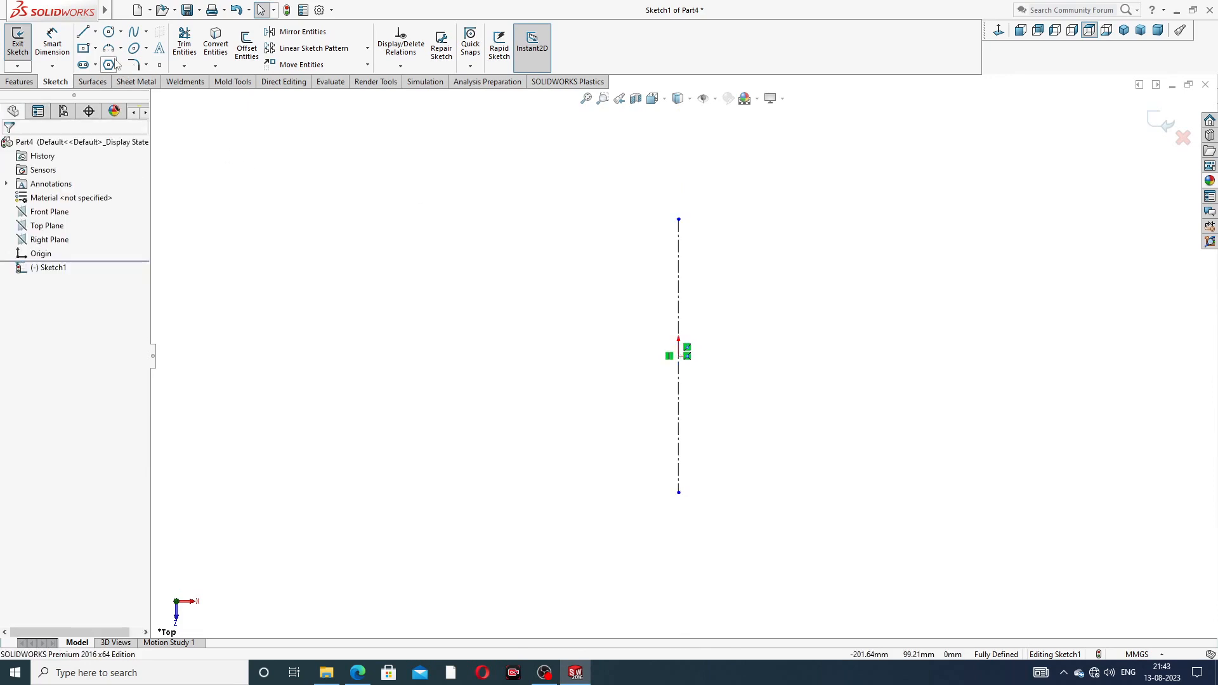
Sketch a horizontal centerline through the origin, crossing the vertical centerline
click(95, 31)
click(111, 60)
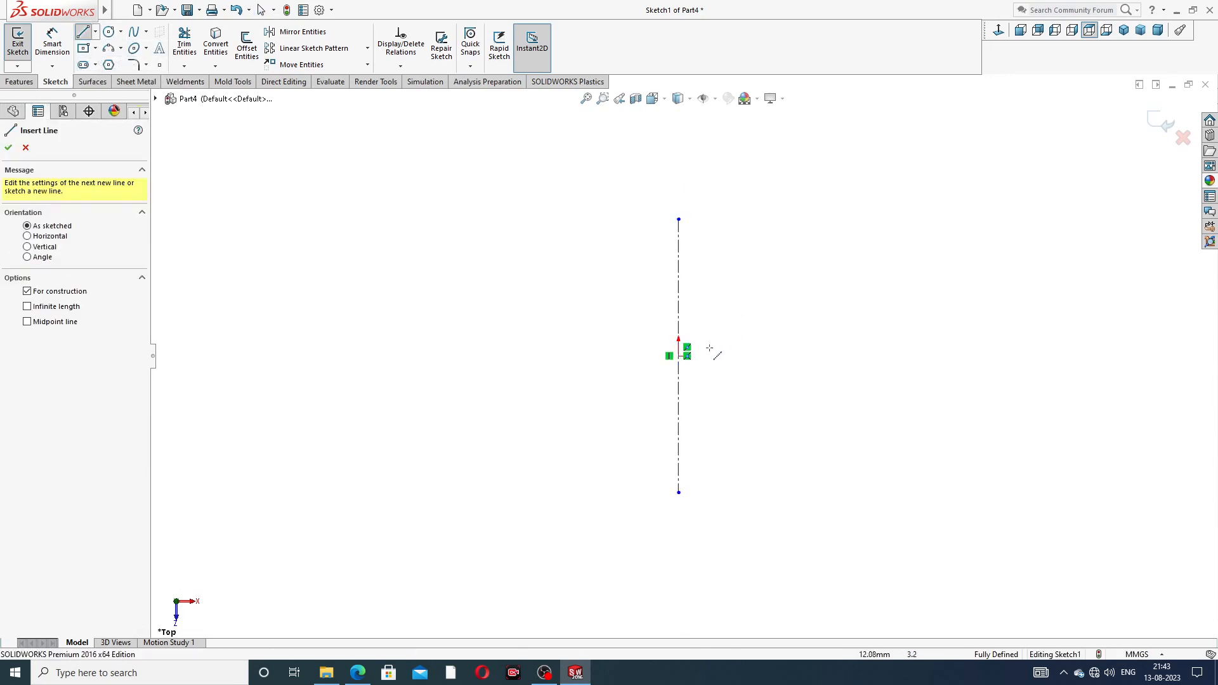
click(542, 356)
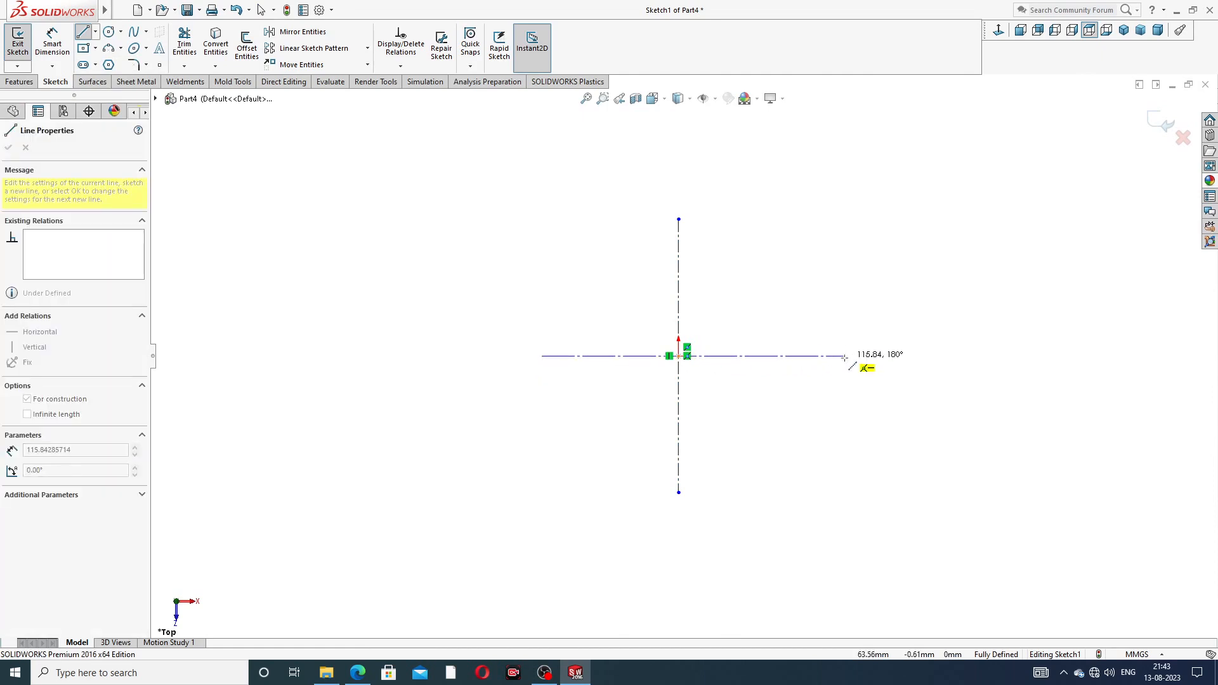
click(820, 356)
right_click(845, 300)
click(879, 311)
Dimension the vertical centerline's length to 64 mm
click(53, 43)
click(679, 274)
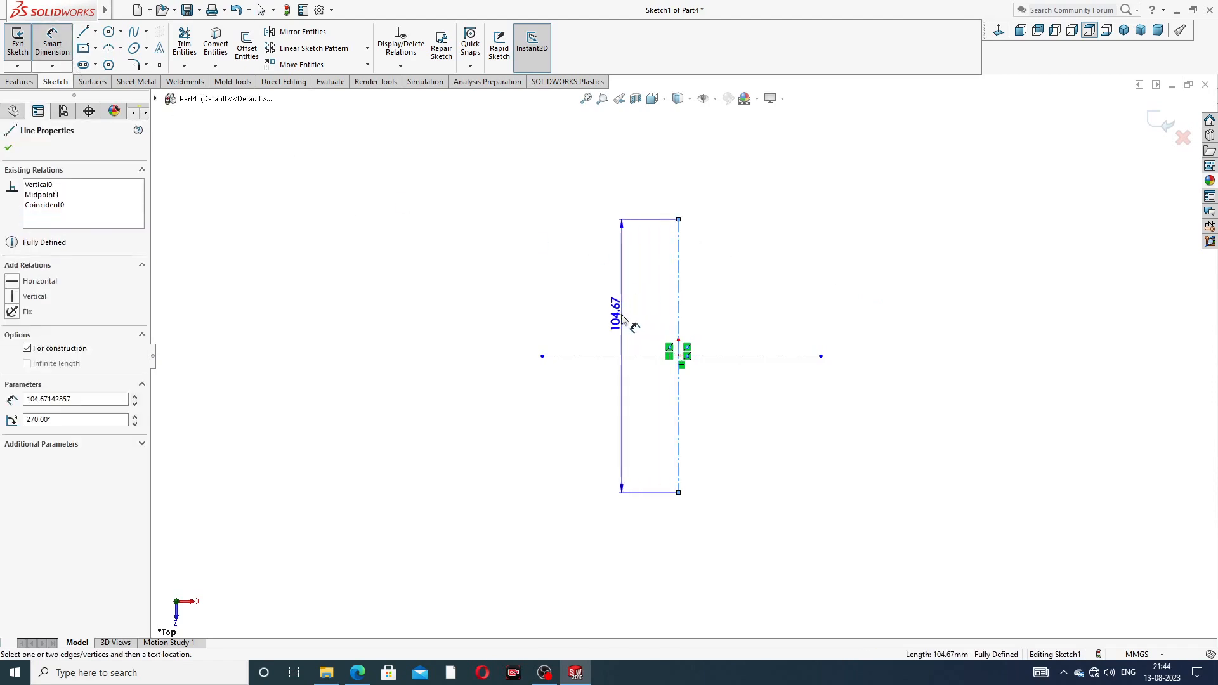
click(625, 320)
text(64)
key(Return)
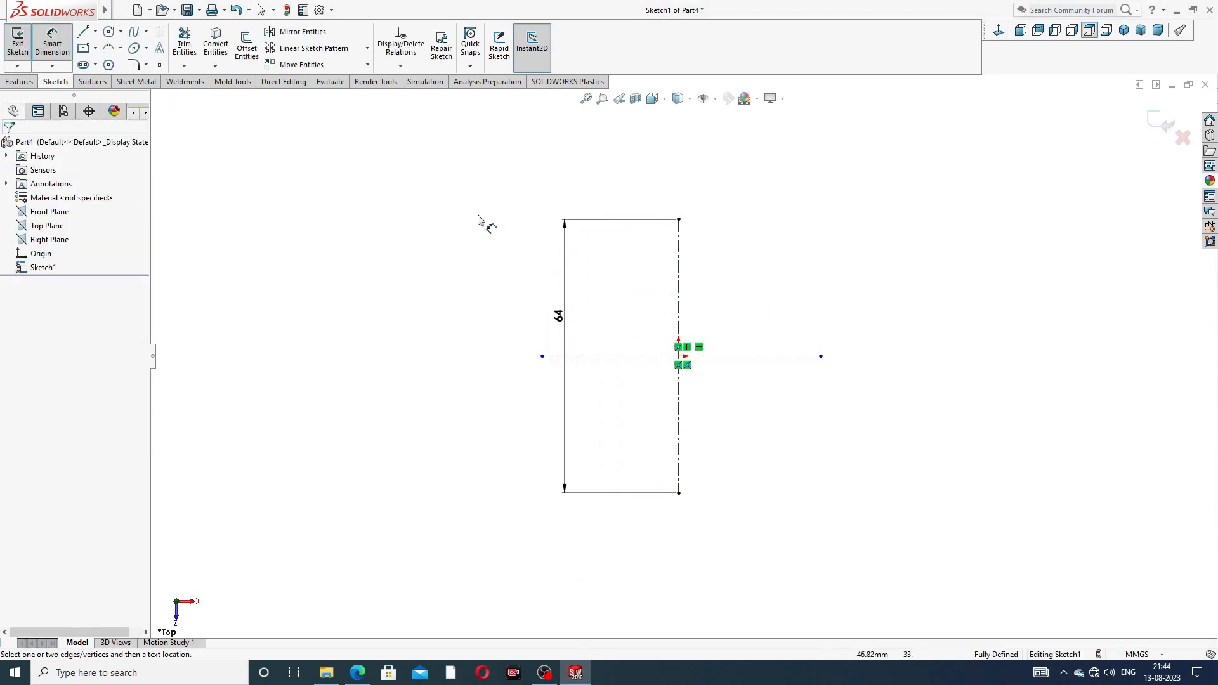
right_click(483, 220)
click(498, 191)
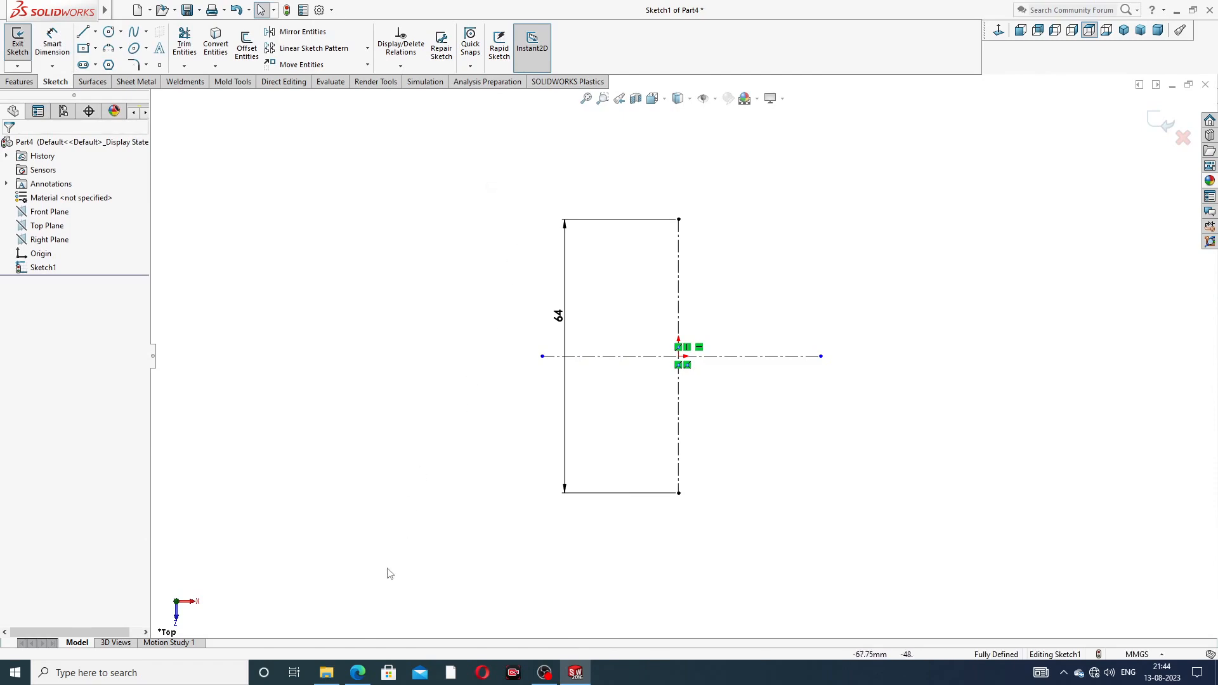
Check the hand wheel drawing and sketch two slanted lines forming a V from the origin, one on each side of the vertical centerline
click(357, 672)
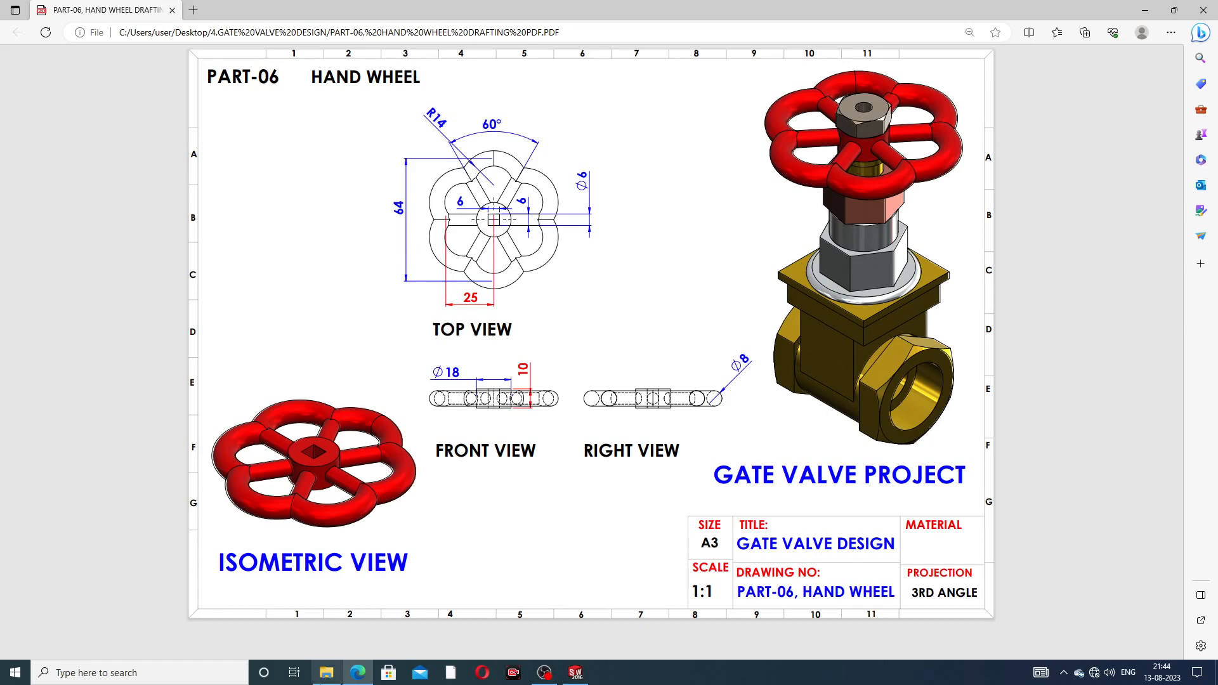
click(353, 676)
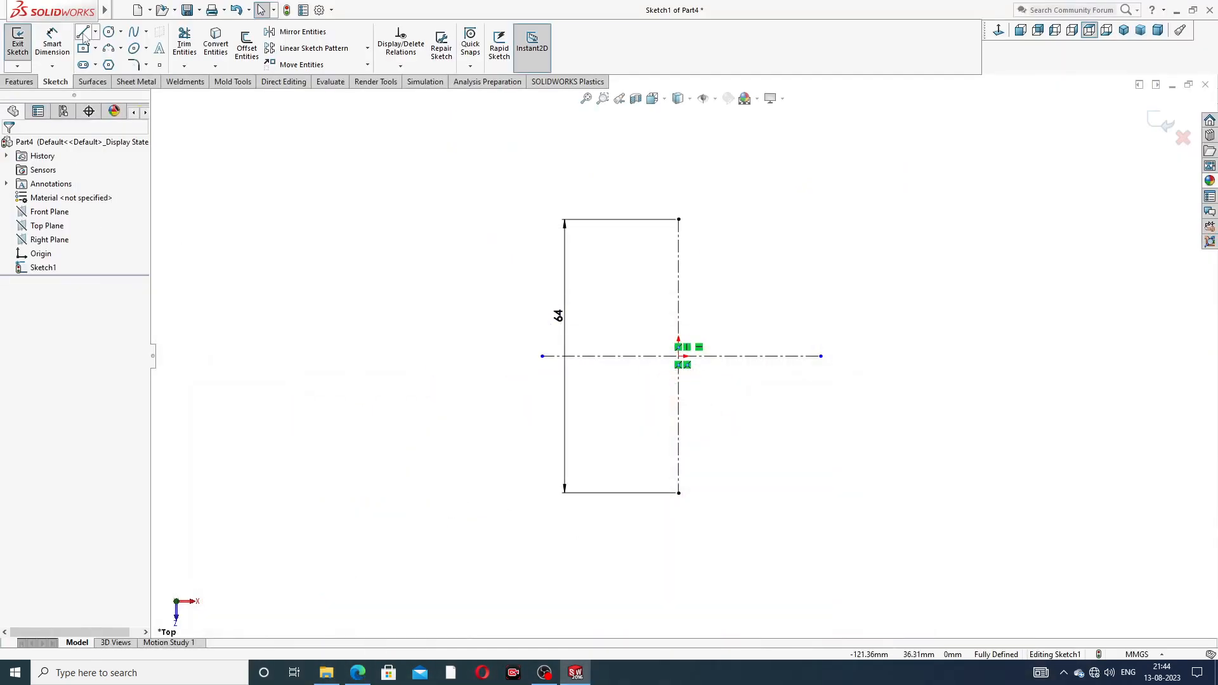
click(83, 33)
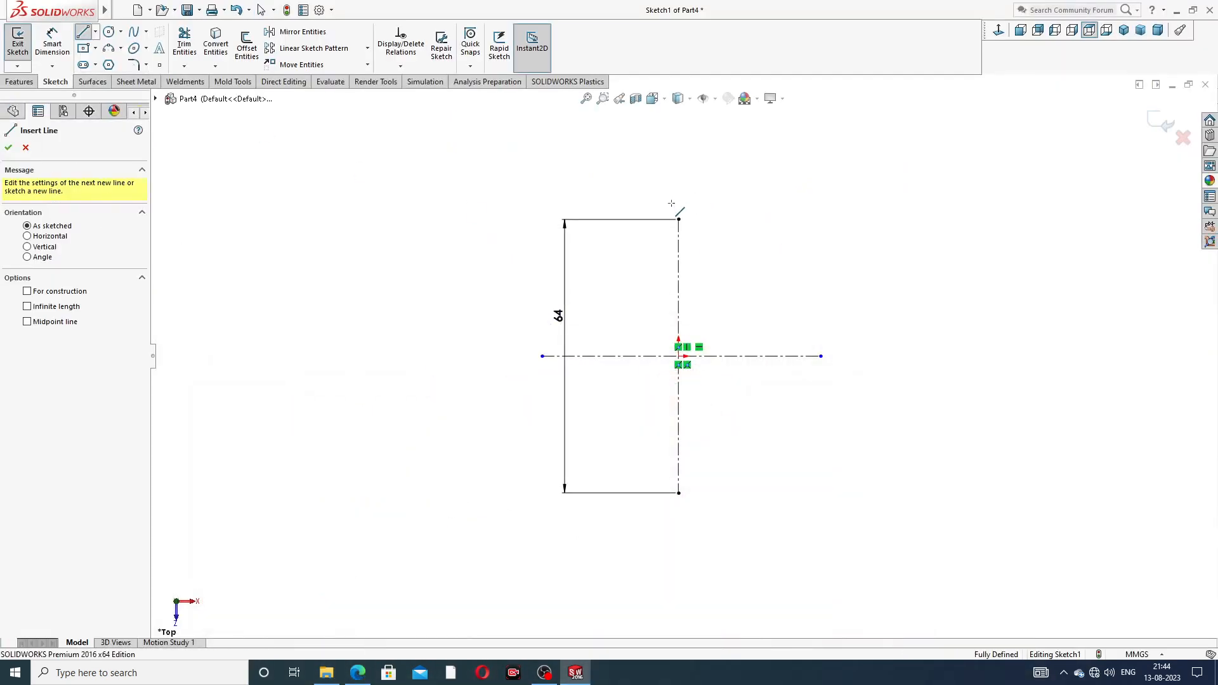
click(792, 220)
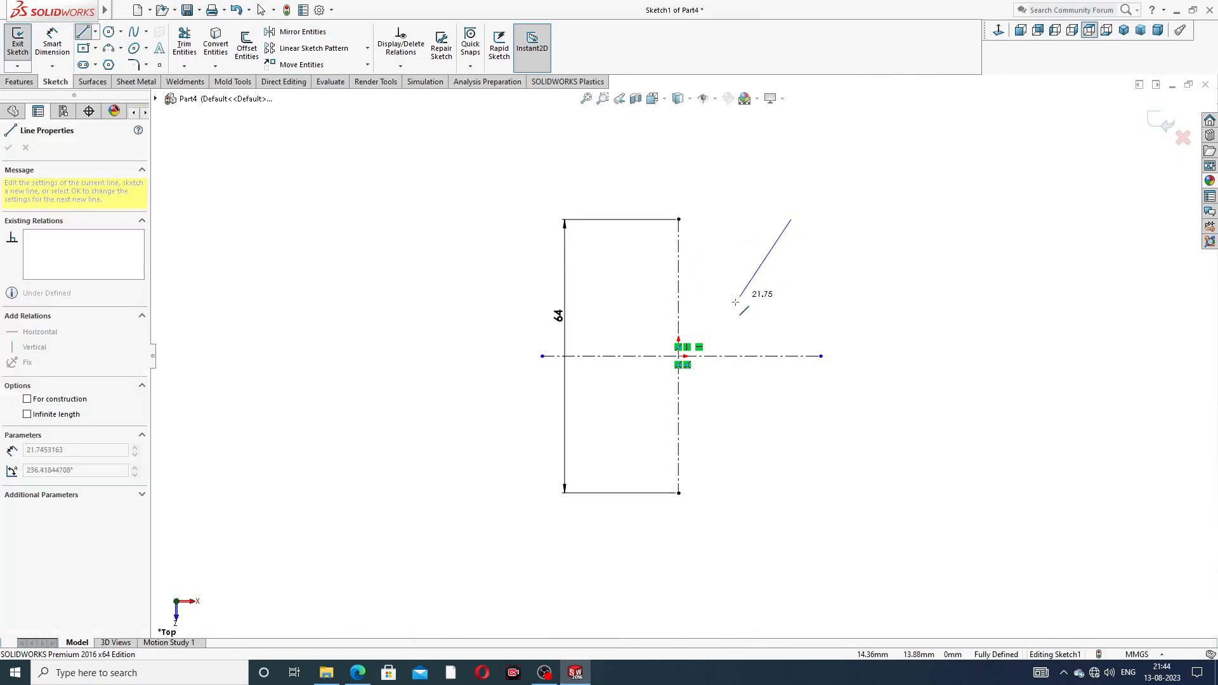
click(679, 356)
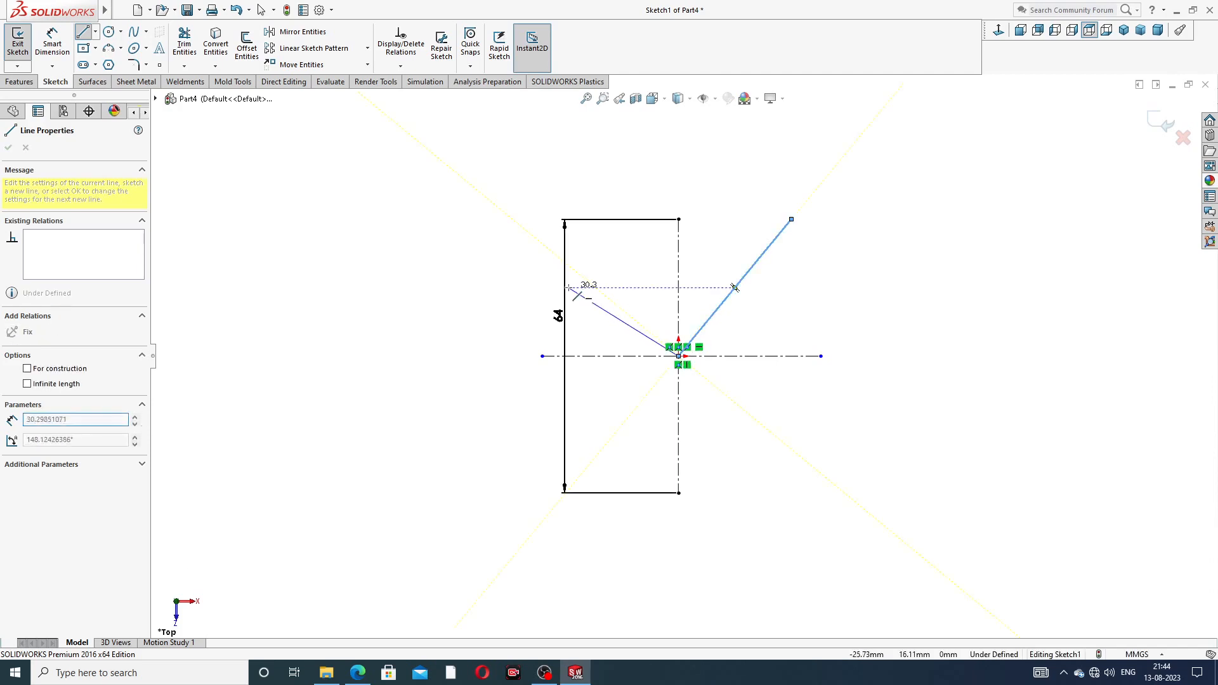
click(585, 228)
right_click(668, 183)
click(709, 199)
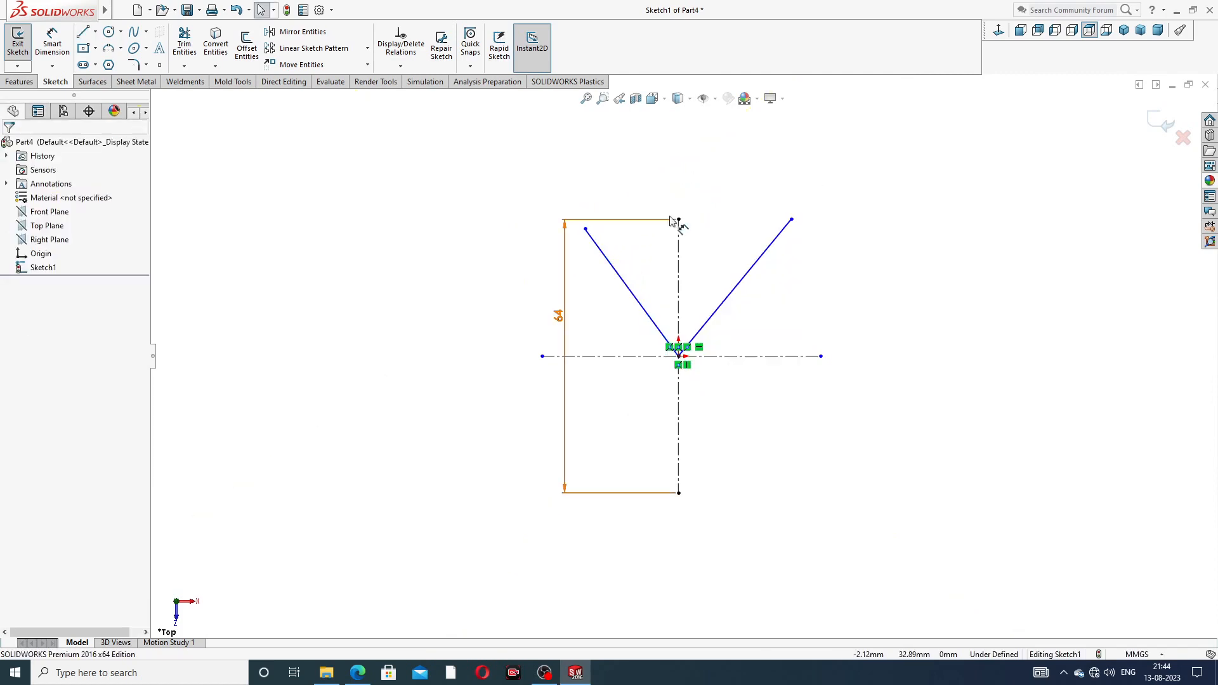
Sketch a three-point arc joining the upper ends of the two slanted lines, bulging upward with a radius of about 31 mm
click(121, 49)
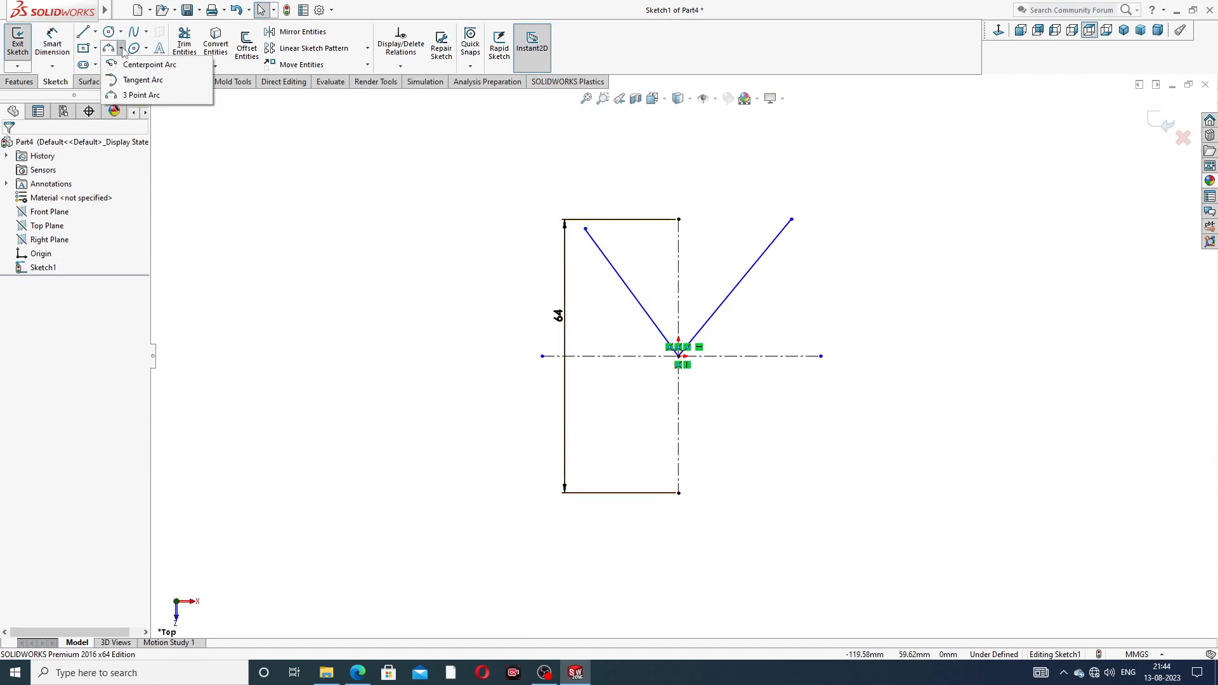
click(139, 96)
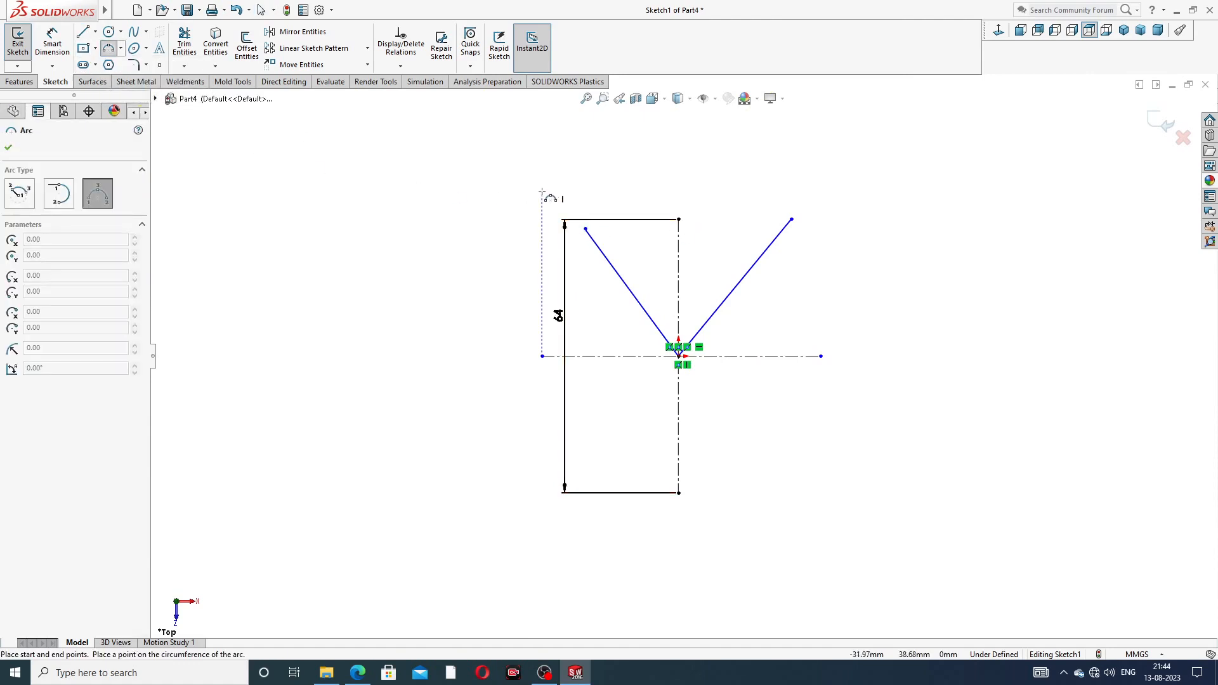
click(585, 229)
click(792, 219)
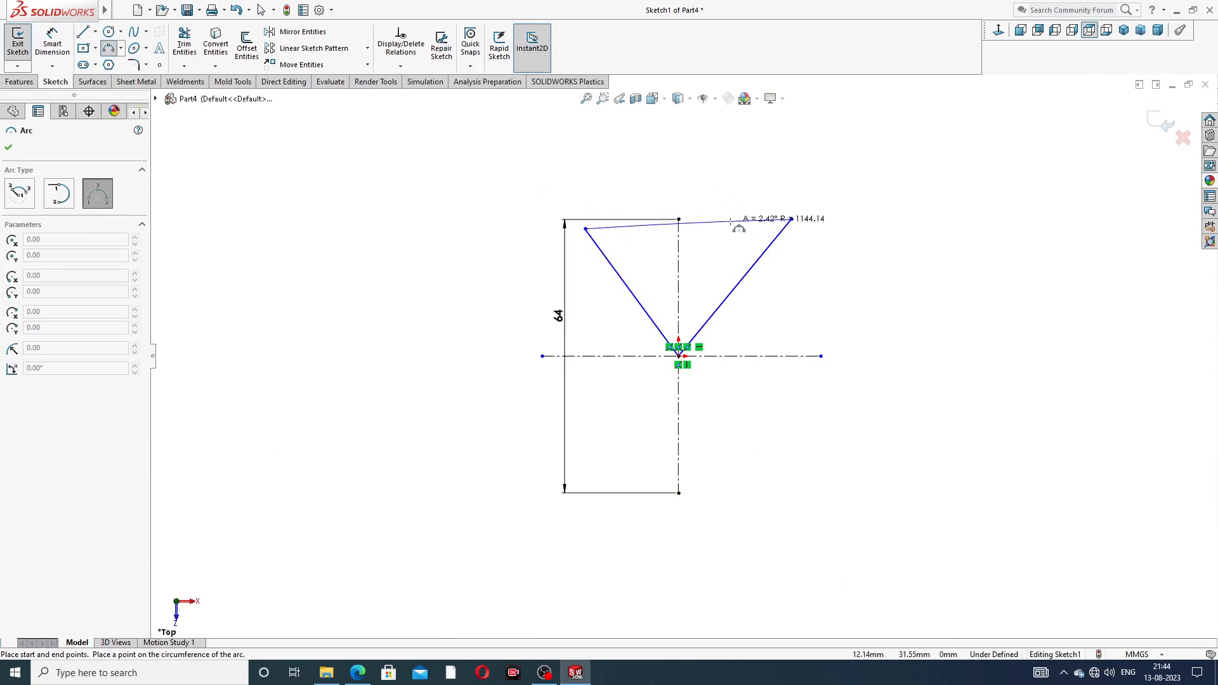
click(698, 175)
right_click(804, 164)
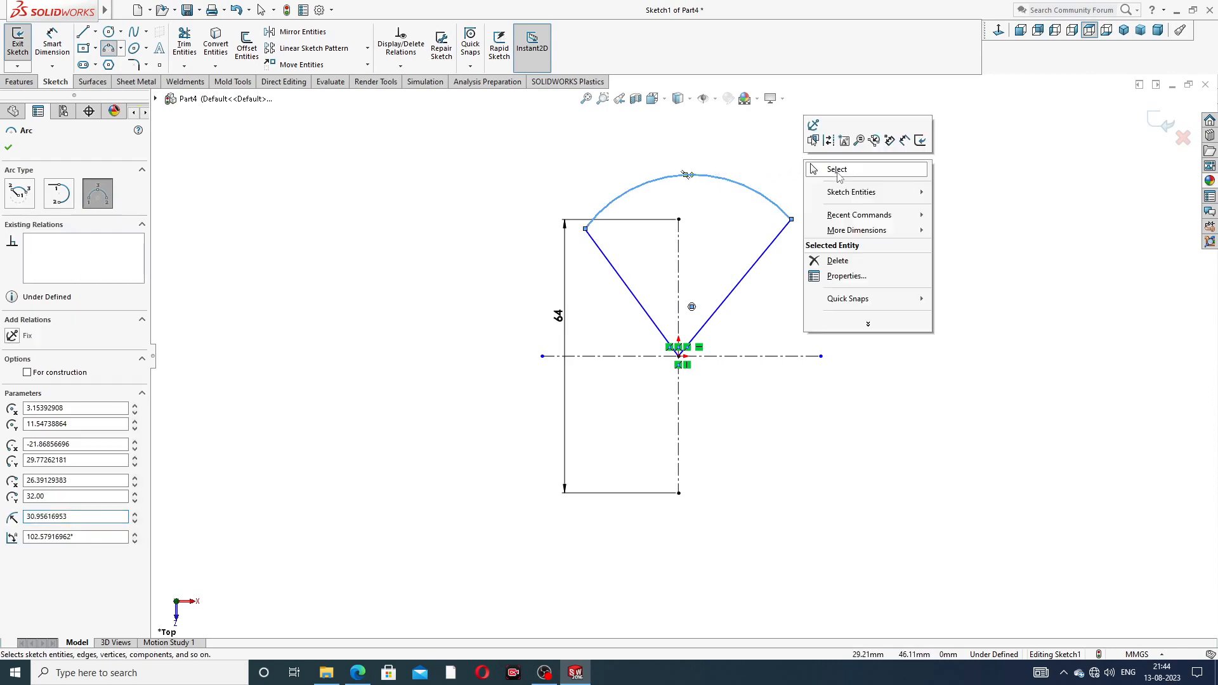
click(838, 170)
scroll(669, 202, down, 1)
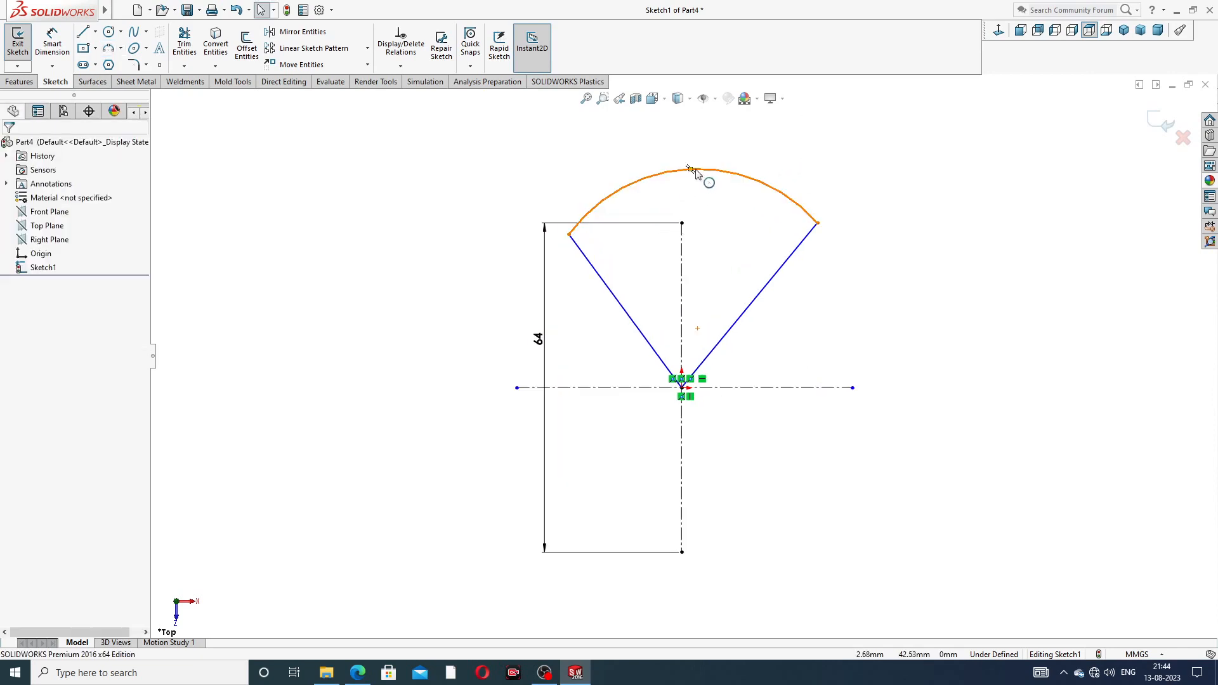
Add a symmetric relation between the two slanted lines about the vertical centerline
click(622, 307)
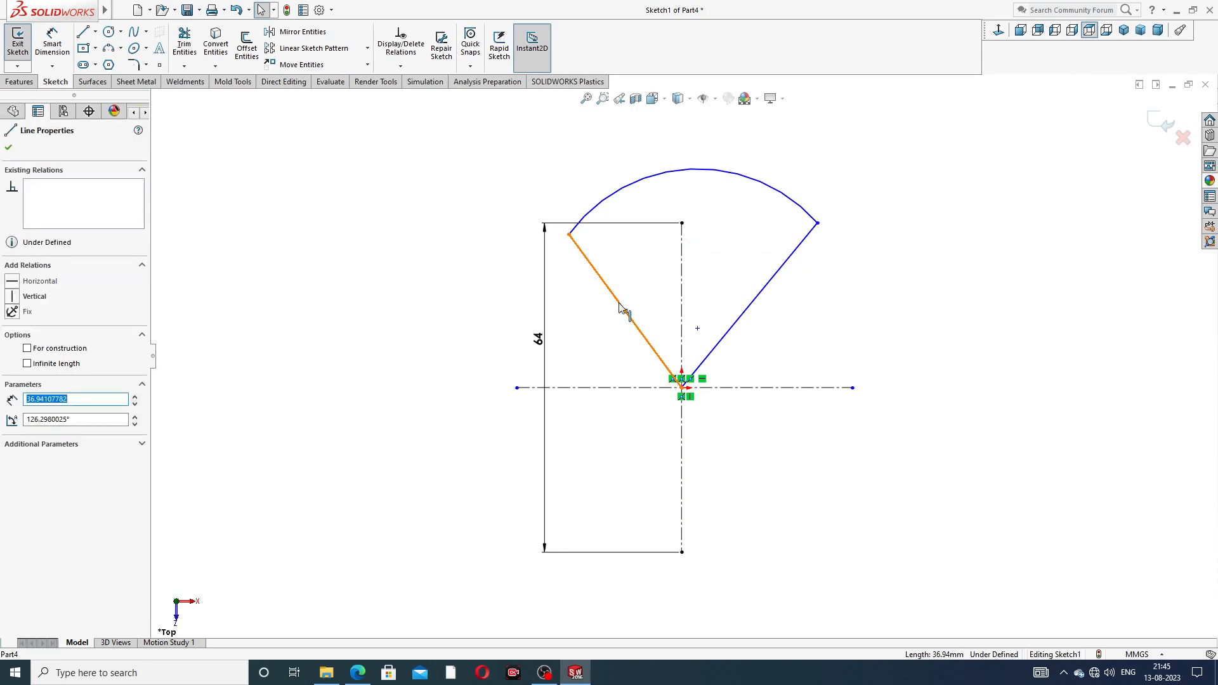
ctrl+click(685, 291)
ctrl+click(752, 308)
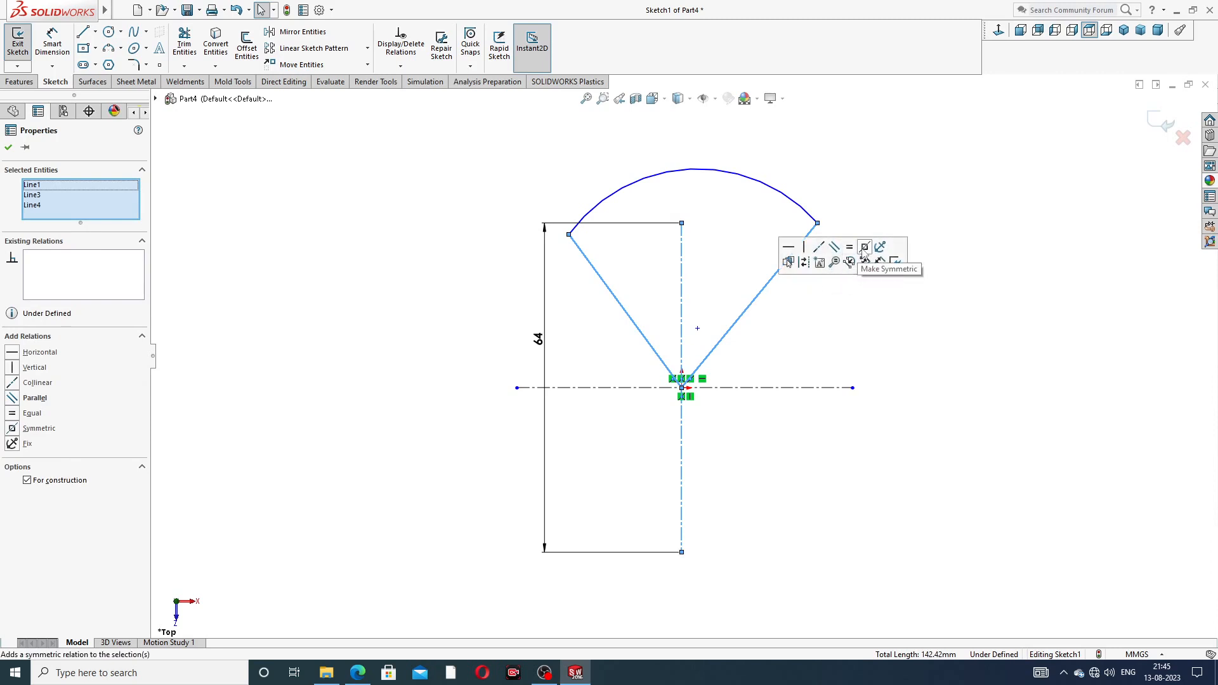
click(864, 248)
click(830, 313)
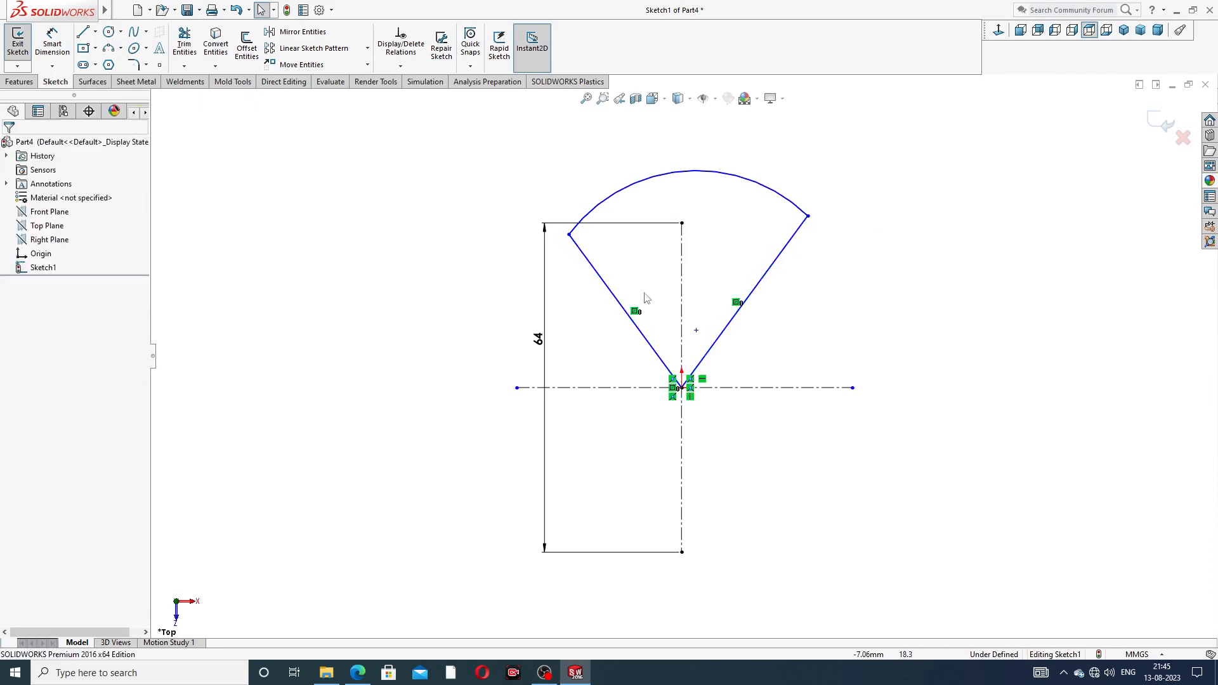
Make the two slanted lines equal in length
click(612, 297)
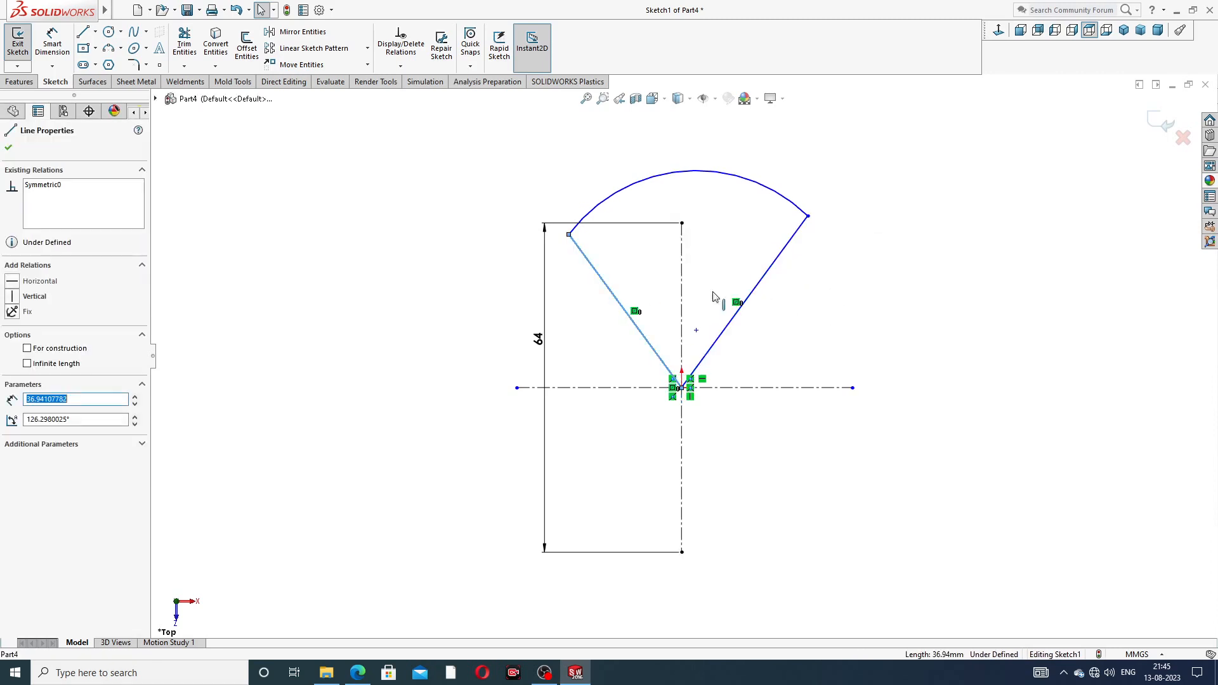
ctrl+click(773, 271)
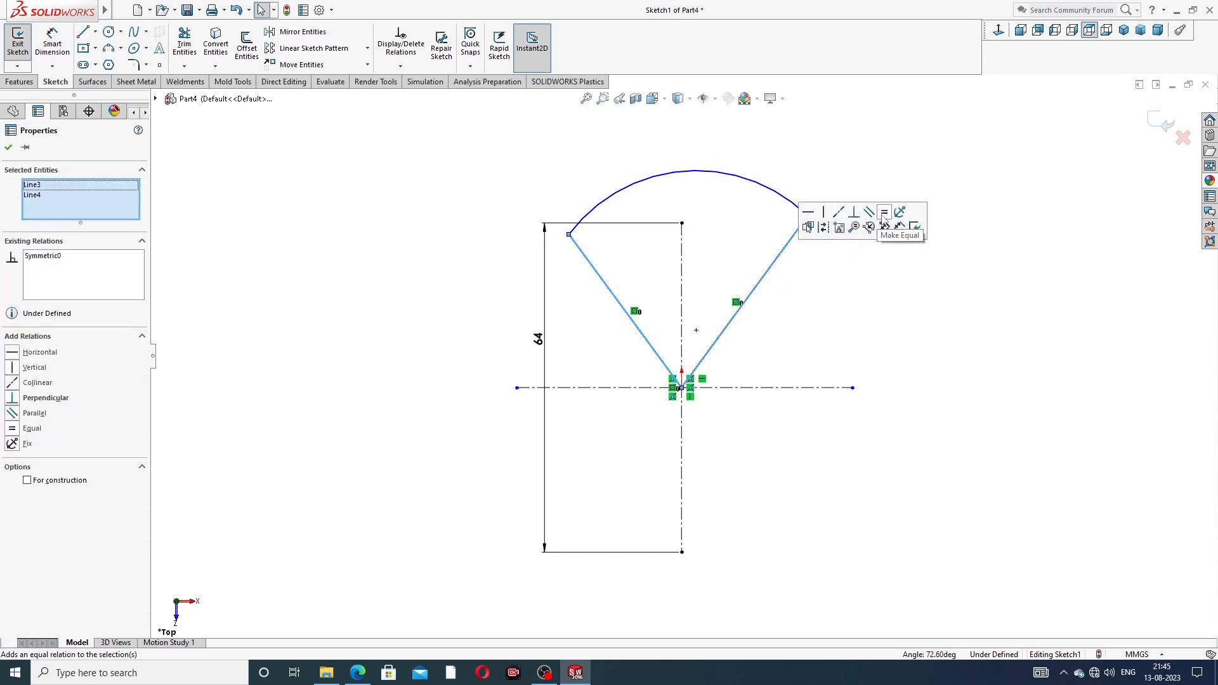
click(884, 213)
click(856, 171)
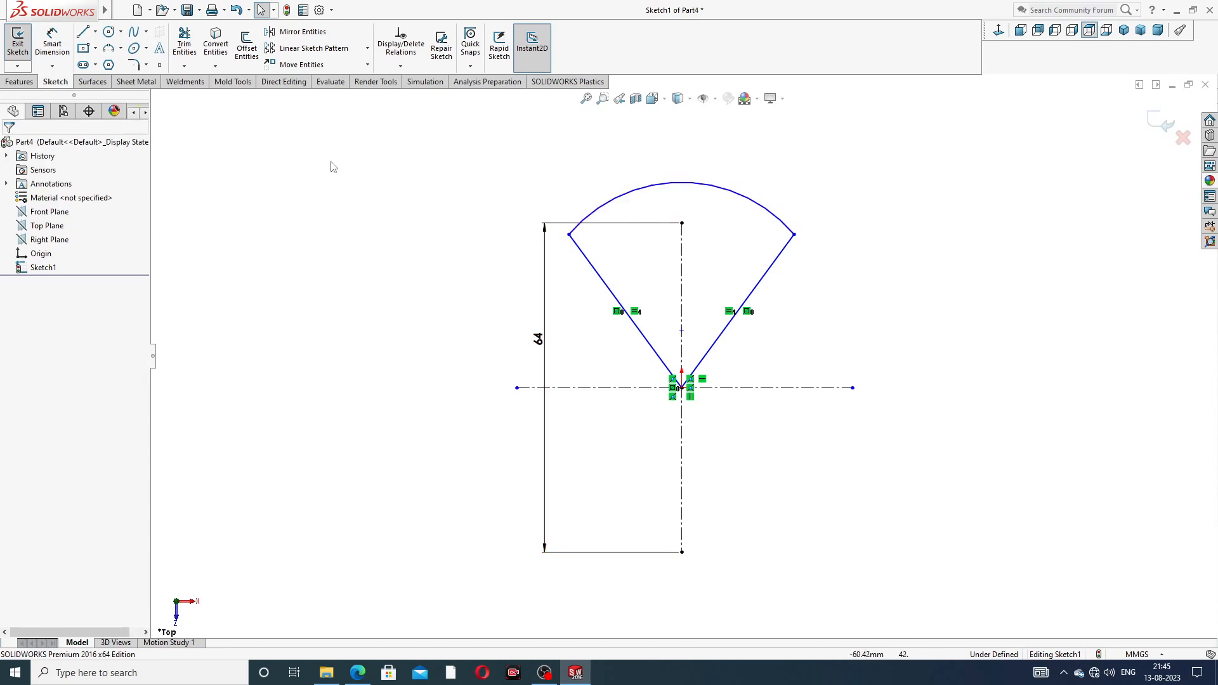
Dimension the arc's radius to 14 mm
click(52, 43)
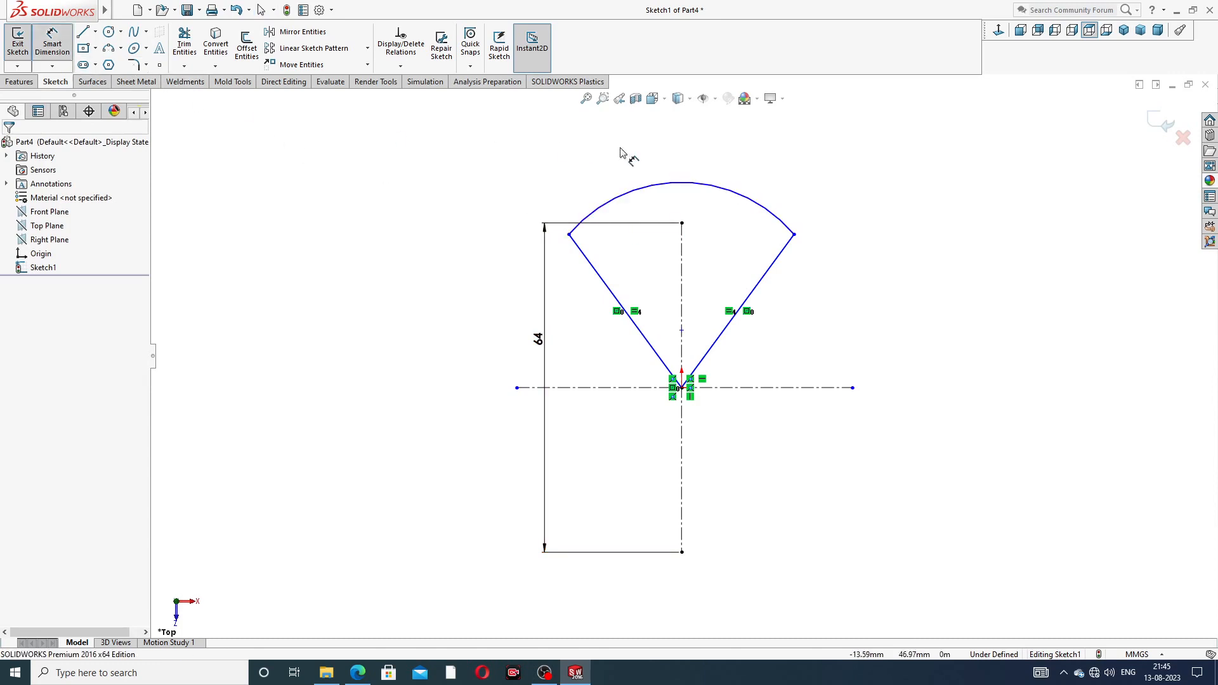
click(730, 191)
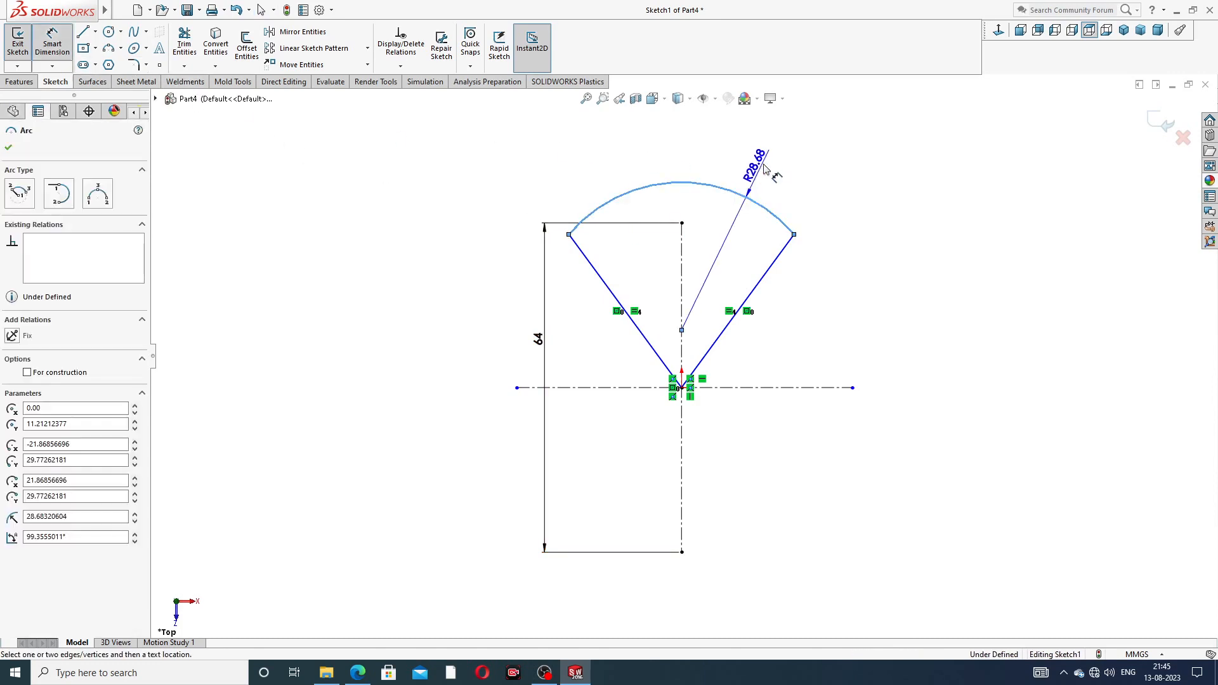
click(768, 163)
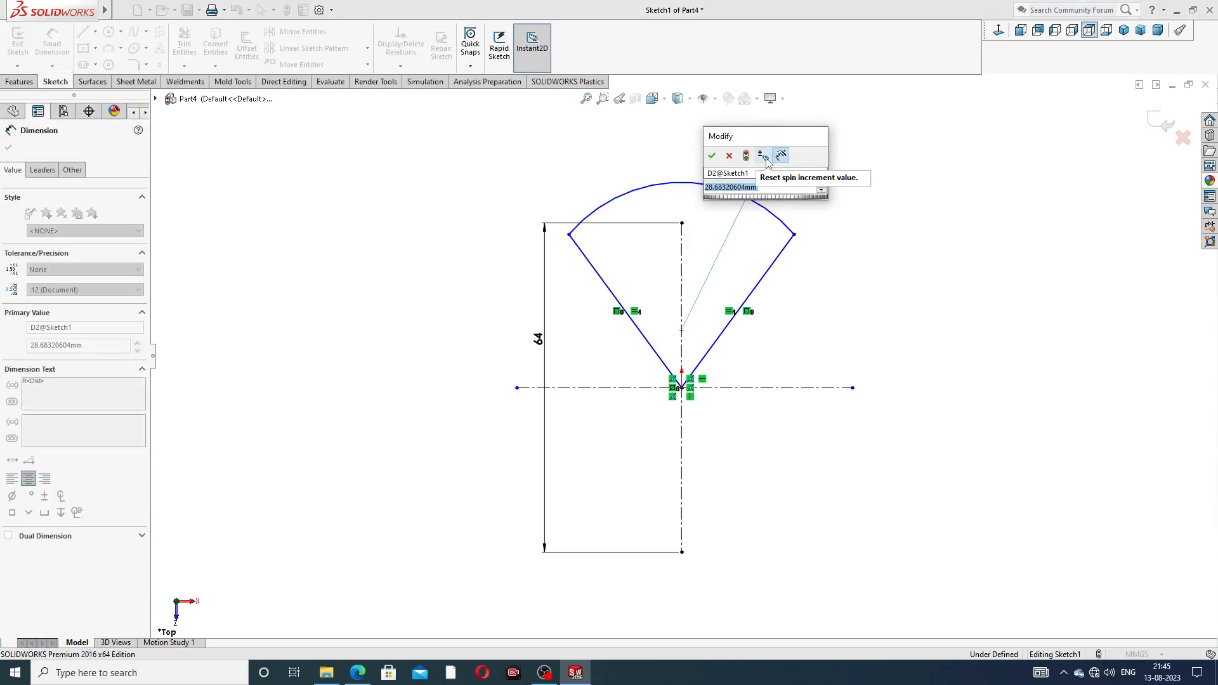
text(14)
key(Return)
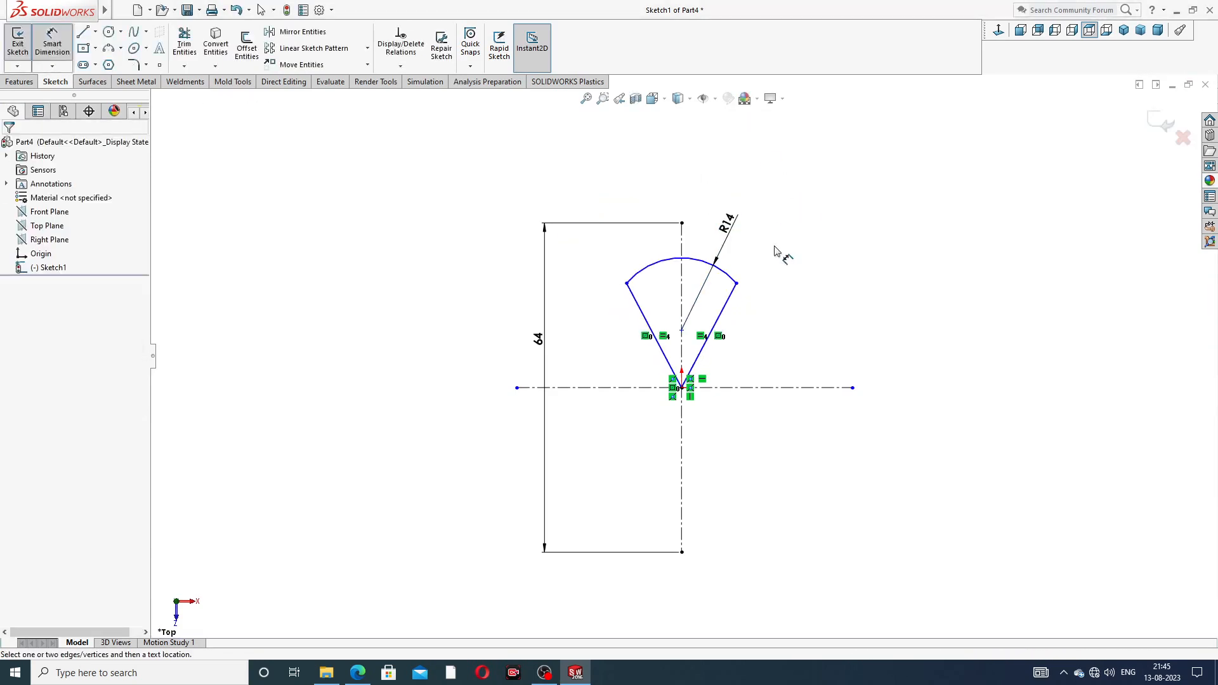
Dimension the angle between the two slanted lines to 60°
click(654, 328)
click(714, 327)
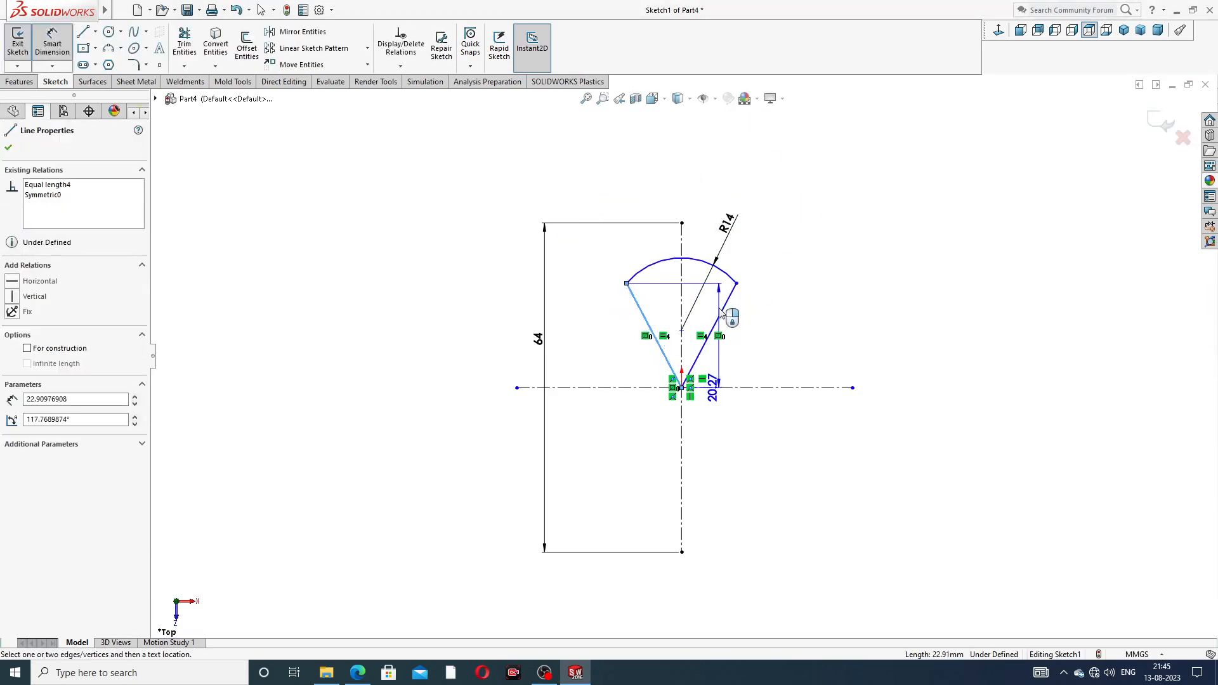
click(691, 189)
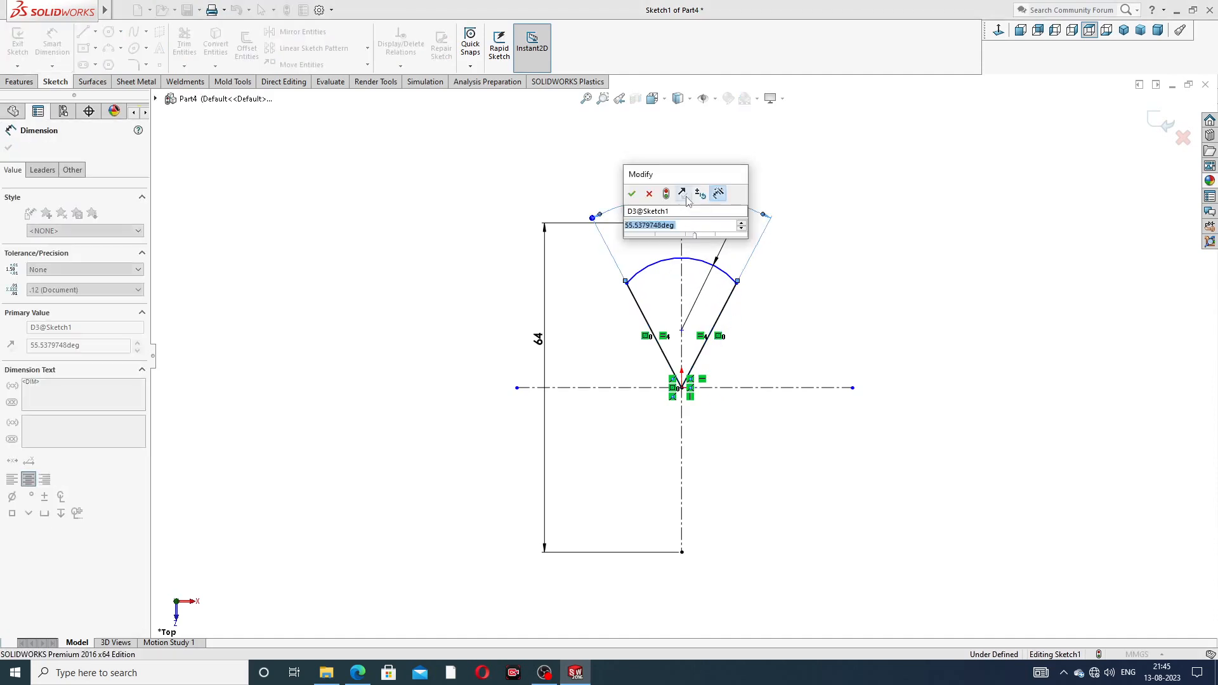
text(60)
key(Return)
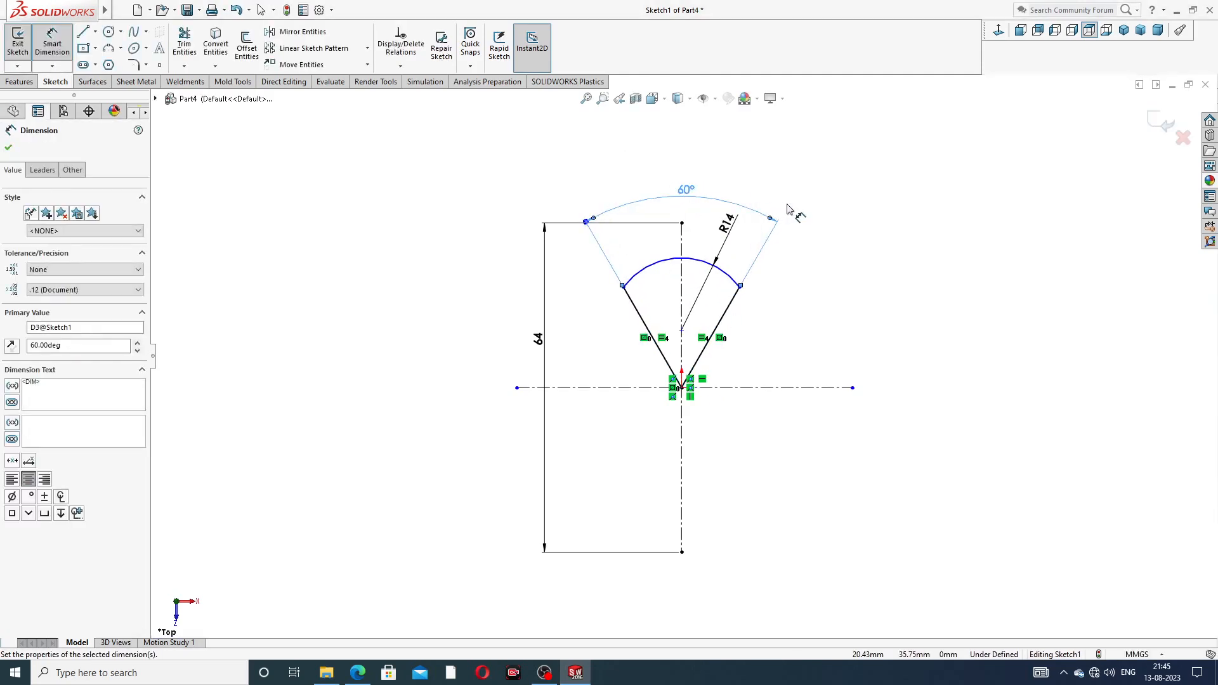
right_click(769, 209)
click(816, 197)
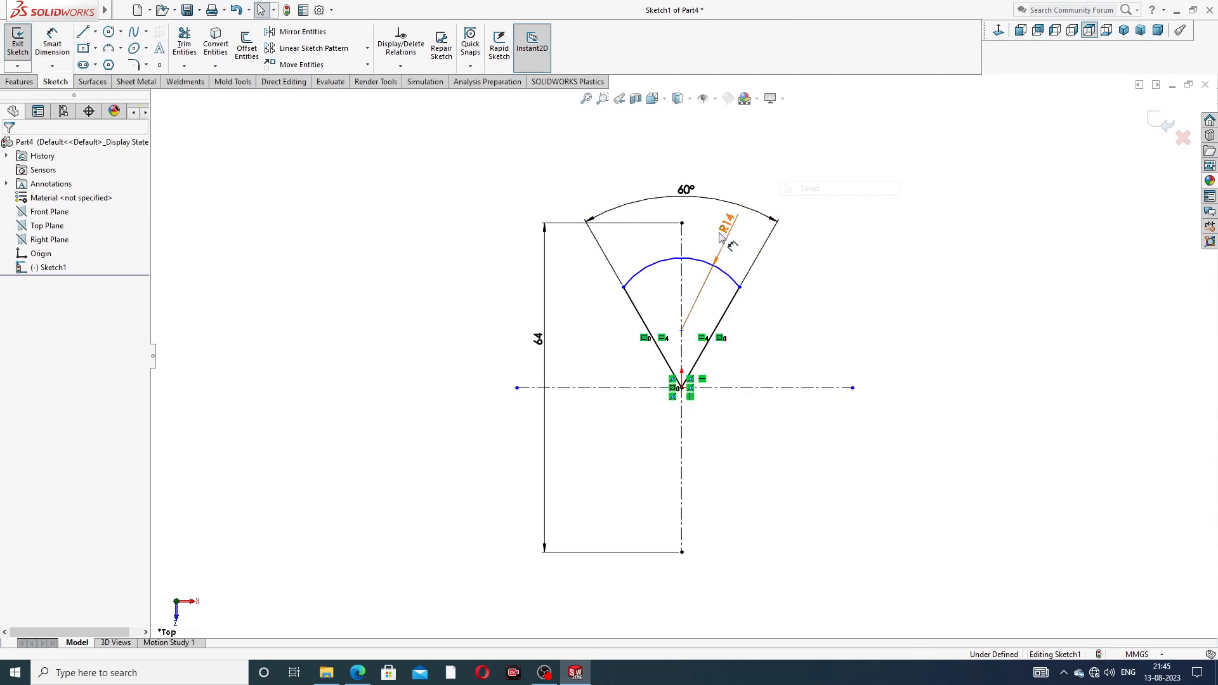
Constrain the arc to the vertical centerline's upper endpoint so that its crown sits on that point
click(683, 223)
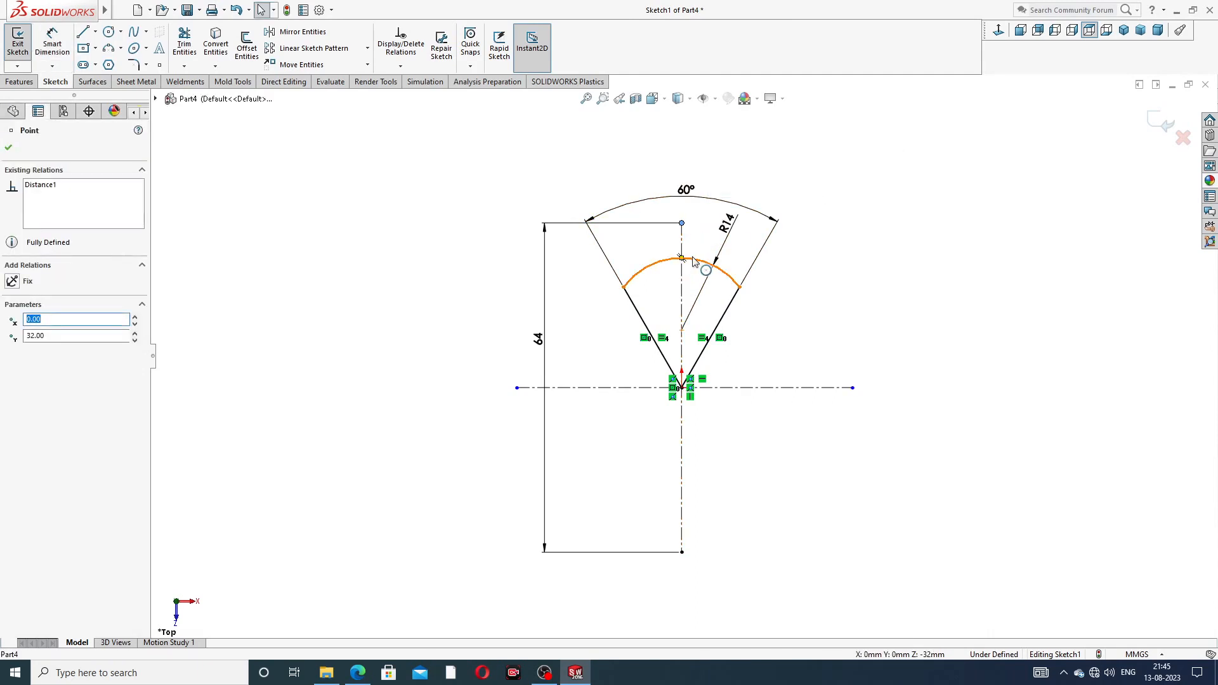
ctrl+click(695, 266)
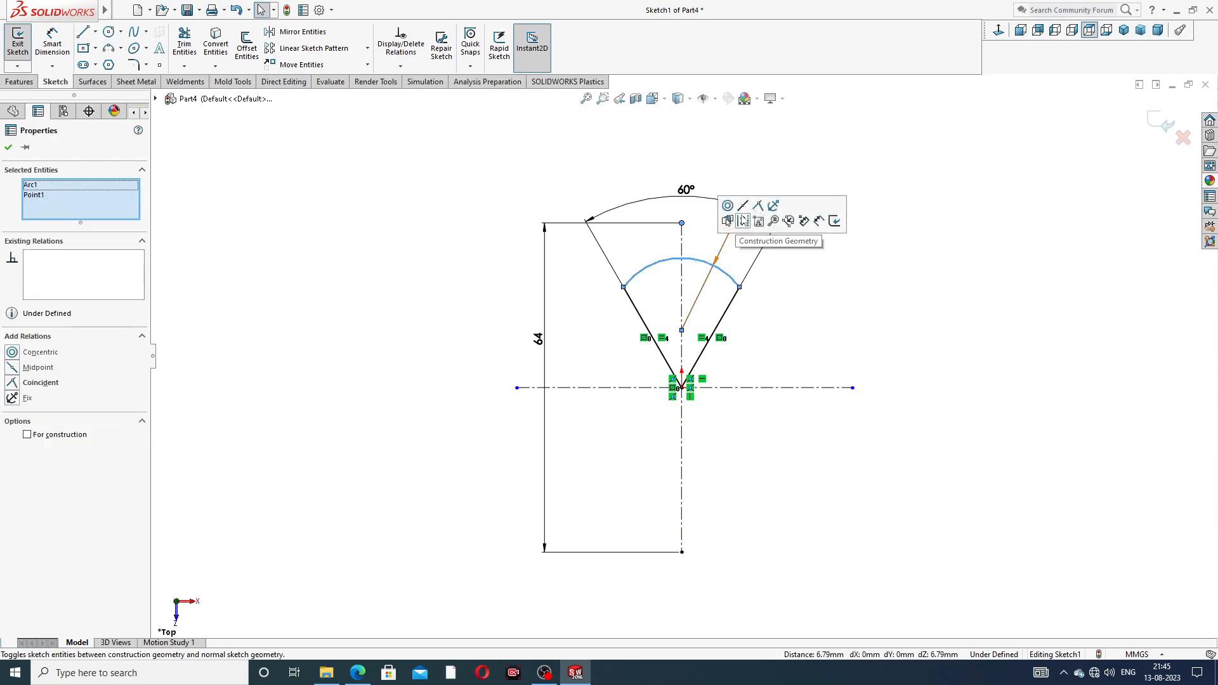
click(867, 196)
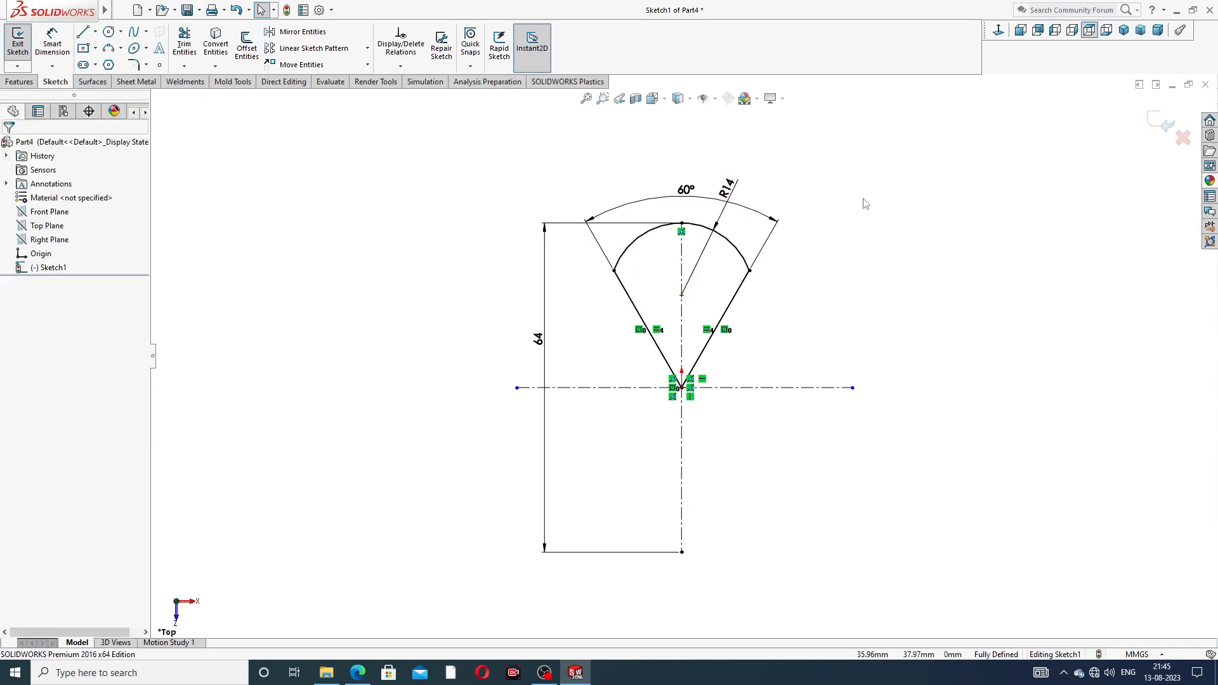
Reposition the 60° angle dimension above the arc, clear of the sketch
scroll(717, 290, down, 1)
mouse_move(731, 169)
mouse_down()
mouse_move(743, 165)
mouse_move(680, 159)
mouse_up()
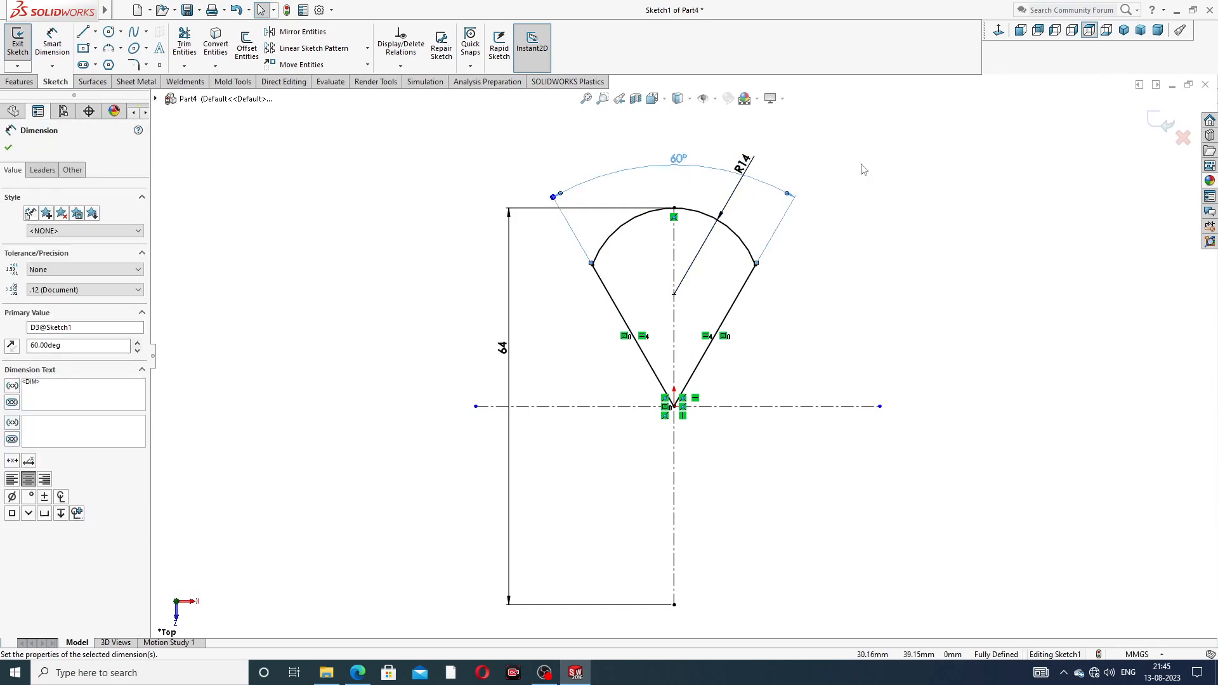
click(861, 167)
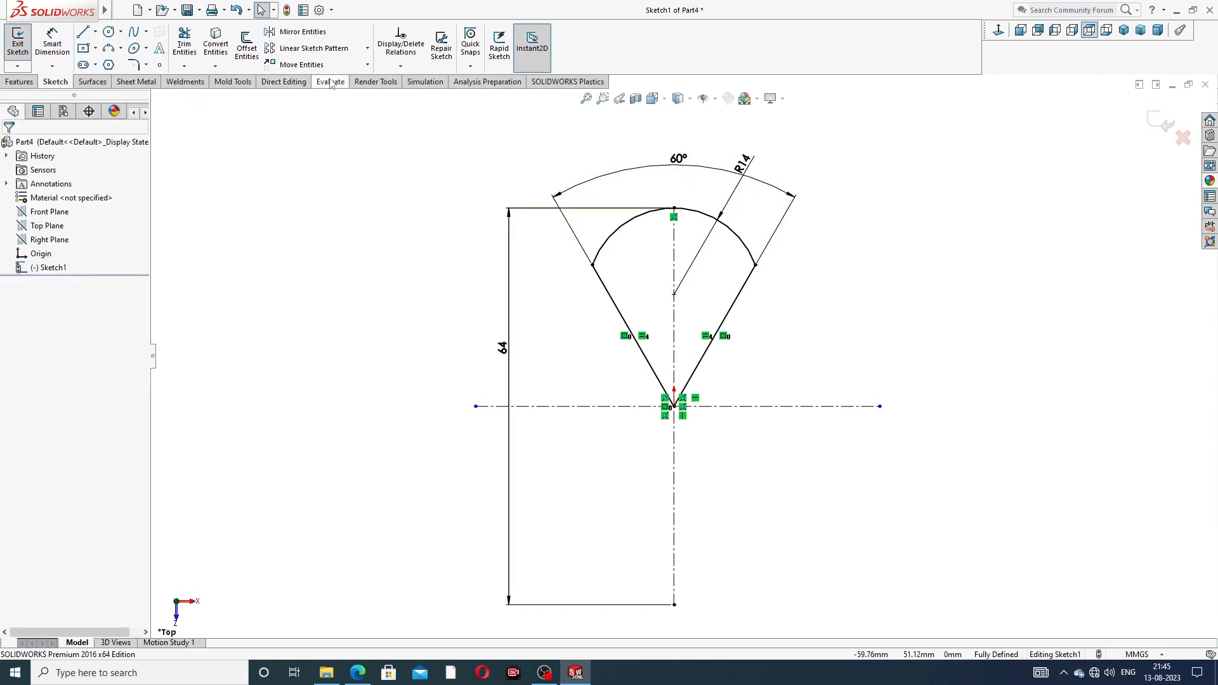
Create a circular sketch pattern of the arc and both slanted lines around the origin, with 6 equally spaced instances over 360°
click(368, 49)
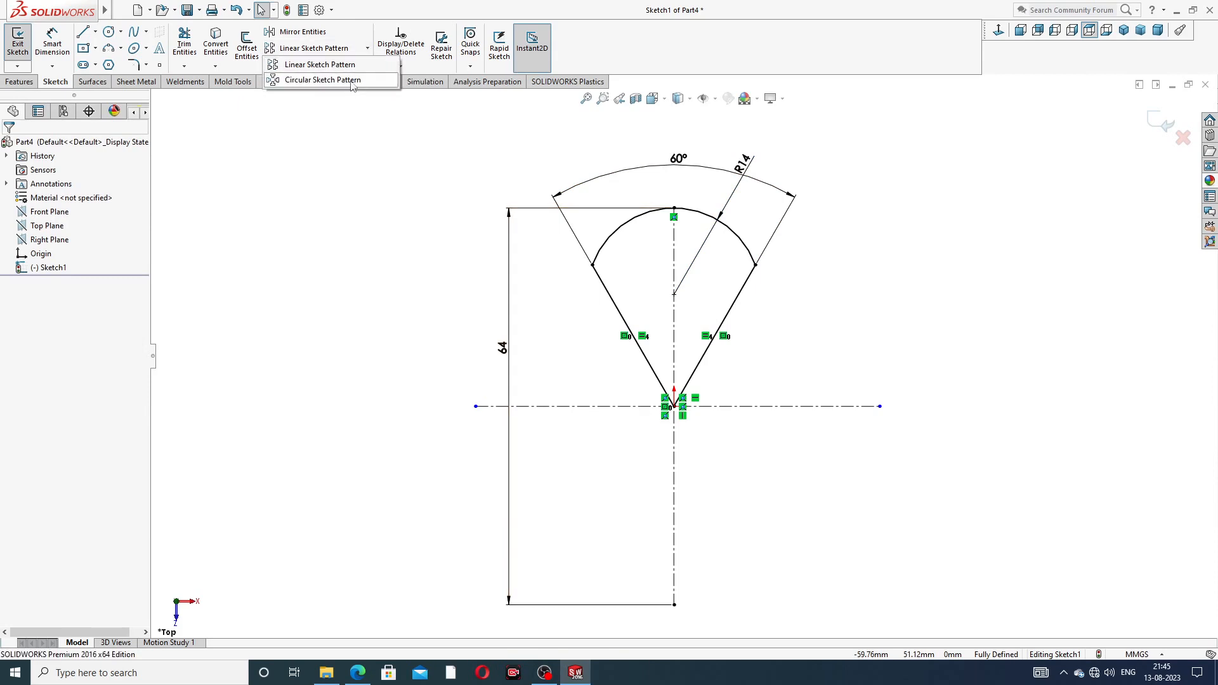
click(353, 81)
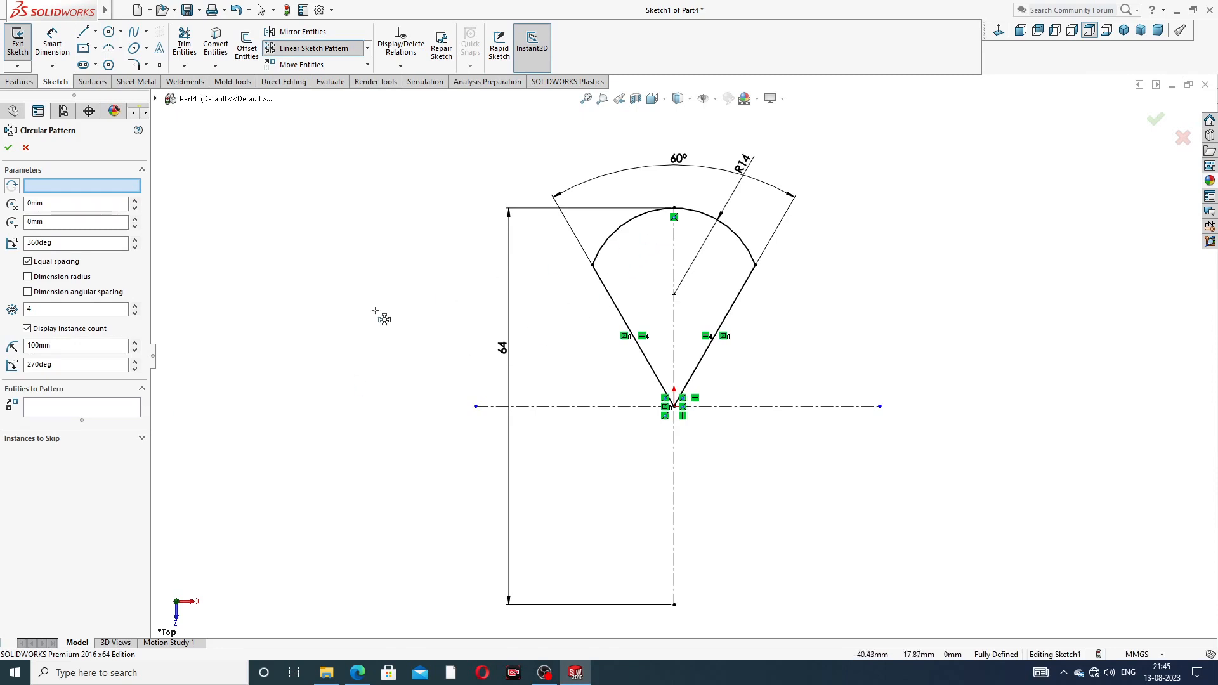
click(111, 412)
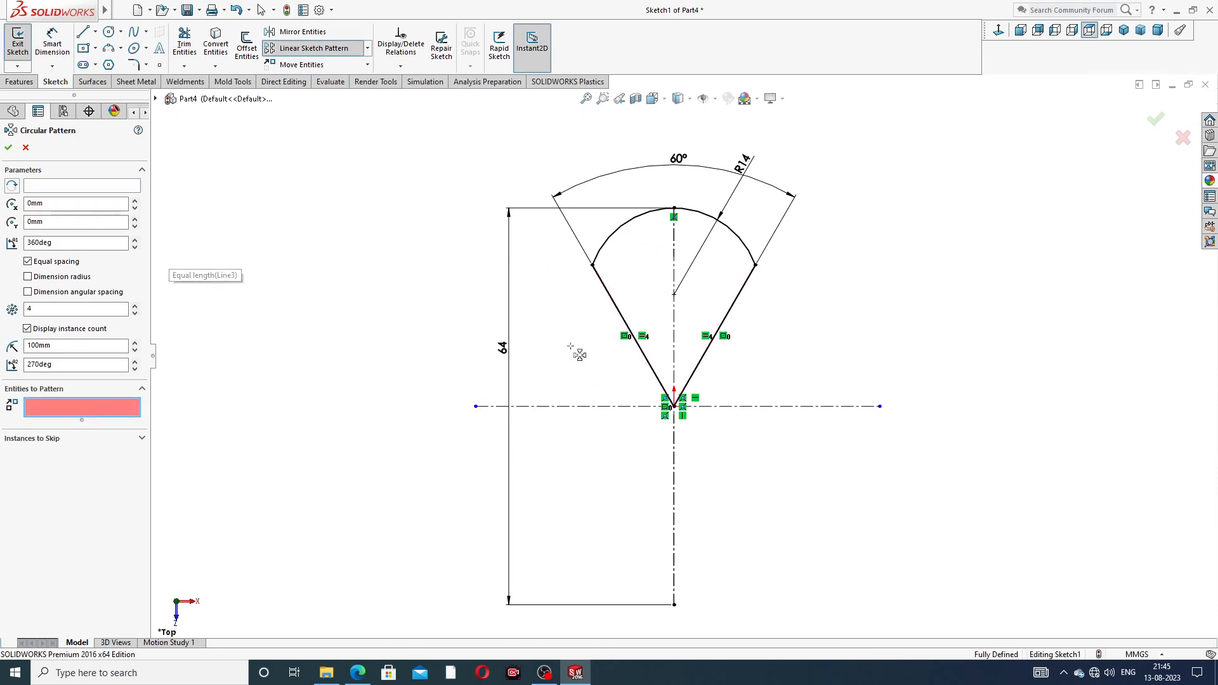
click(734, 237)
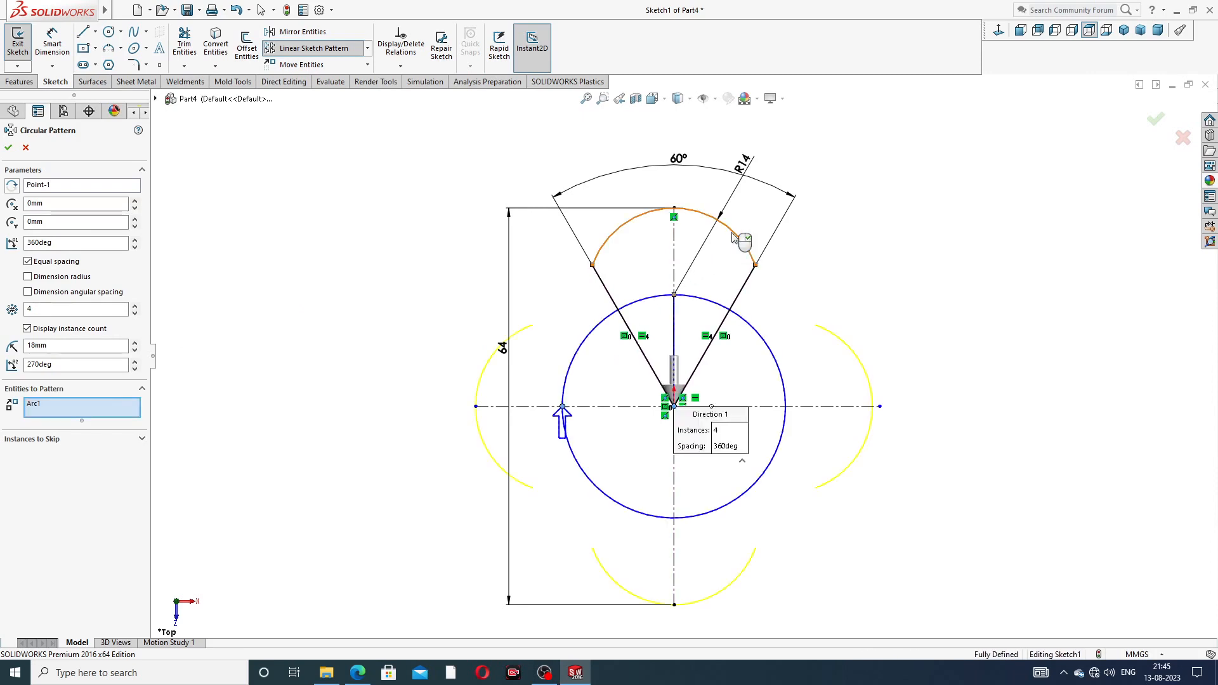
click(611, 298)
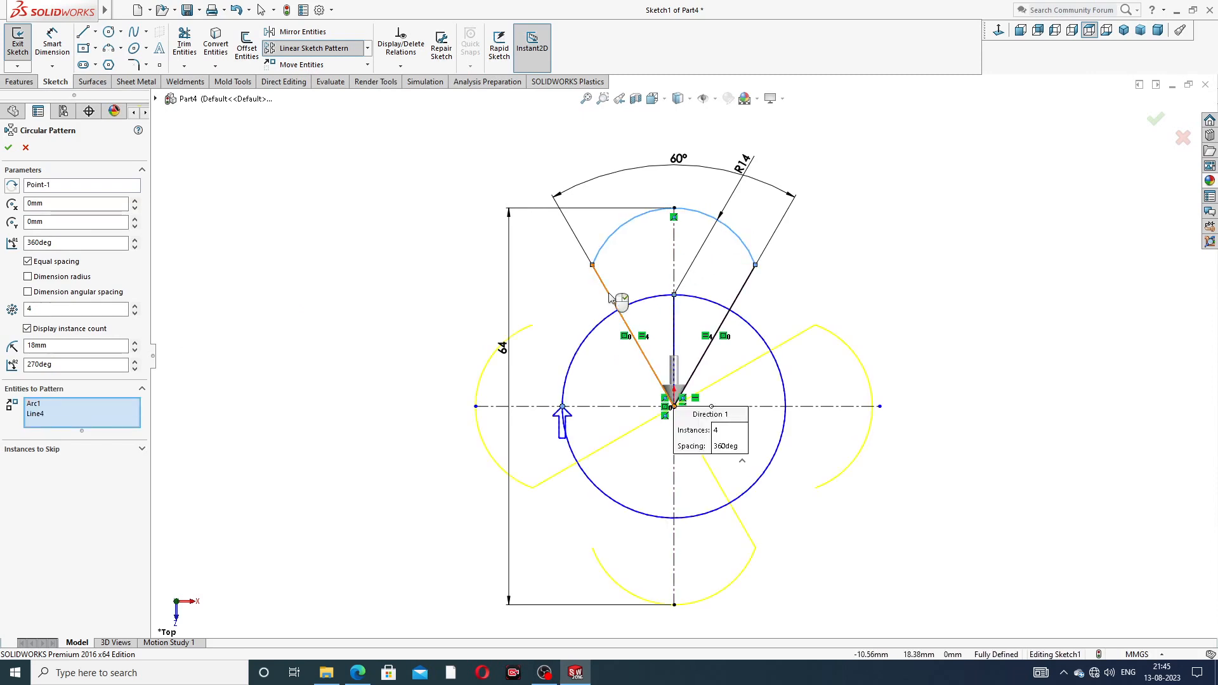
click(723, 324)
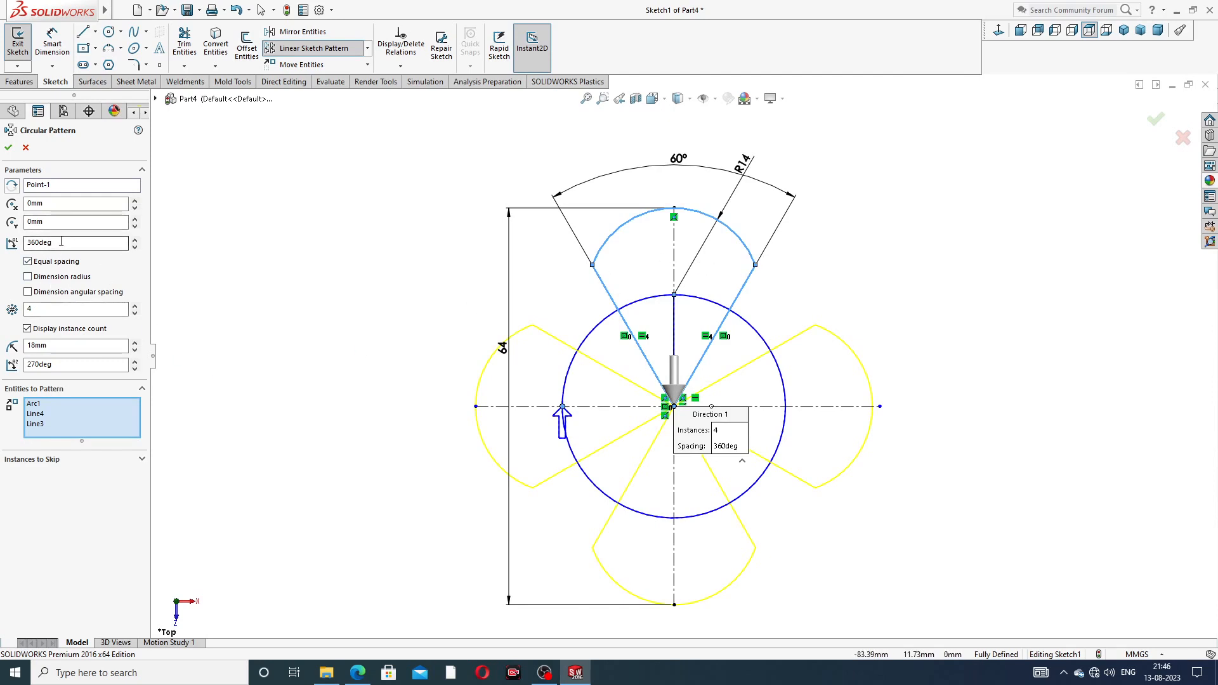
click(135, 307)
click(134, 307)
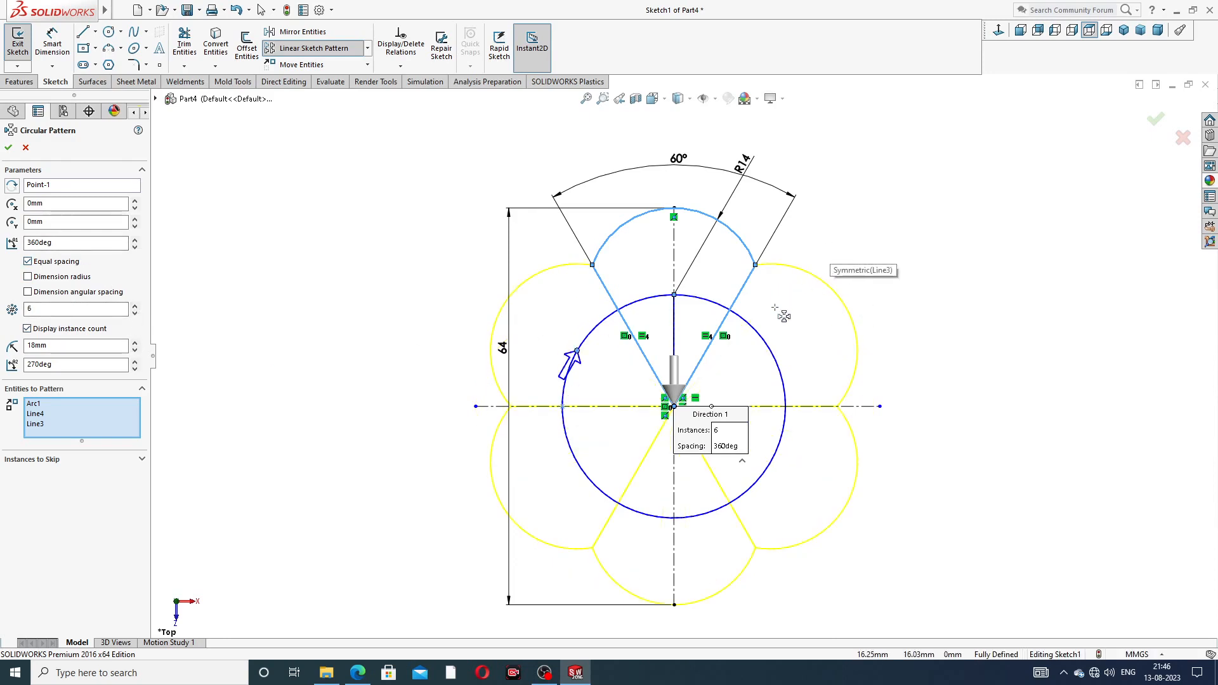
scroll(777, 307, up, 2)
scroll(688, 467, down, 1)
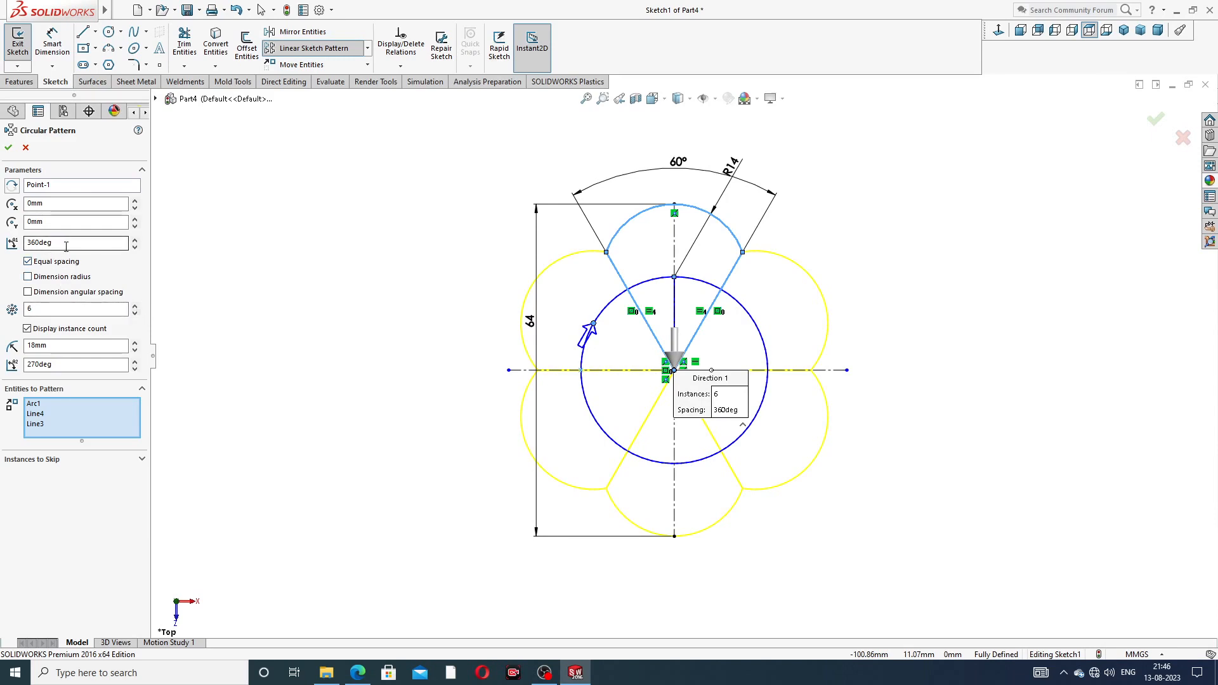
click(8, 149)
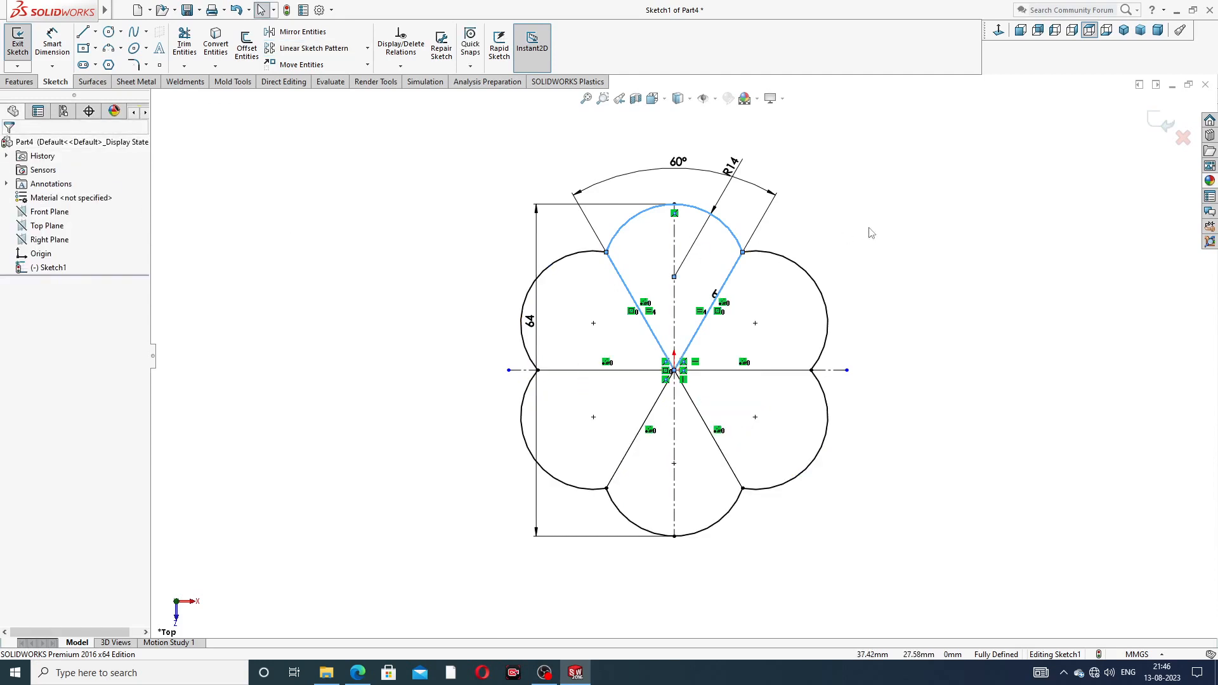
Move the R14 dimension farther outward from the top lobe
key(z)
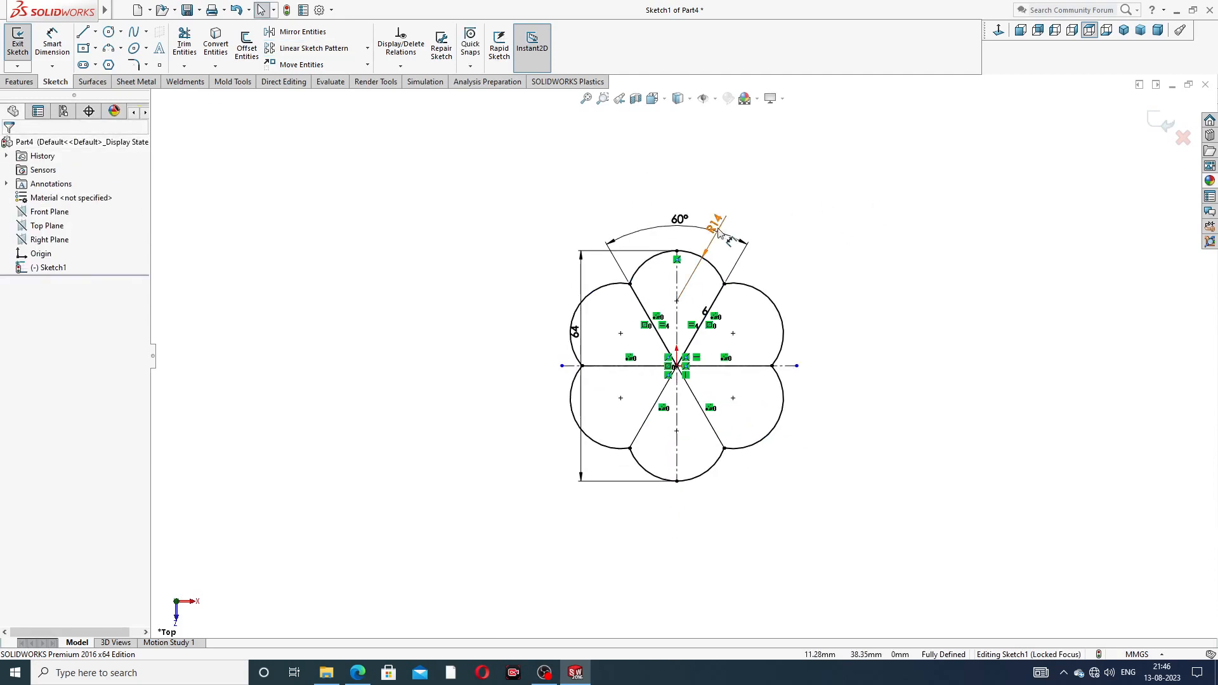
click(728, 214)
click(843, 267)
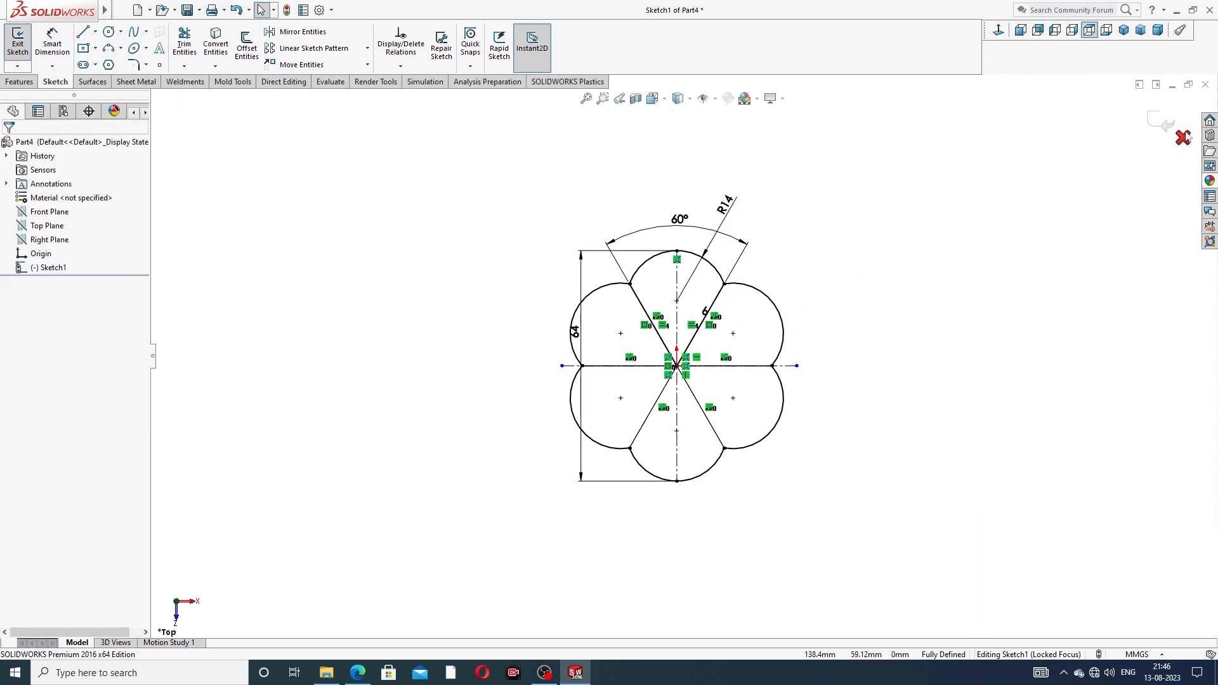
Finish the lobed rim sketch and start a new sketch on the Right Plane
click(1158, 127)
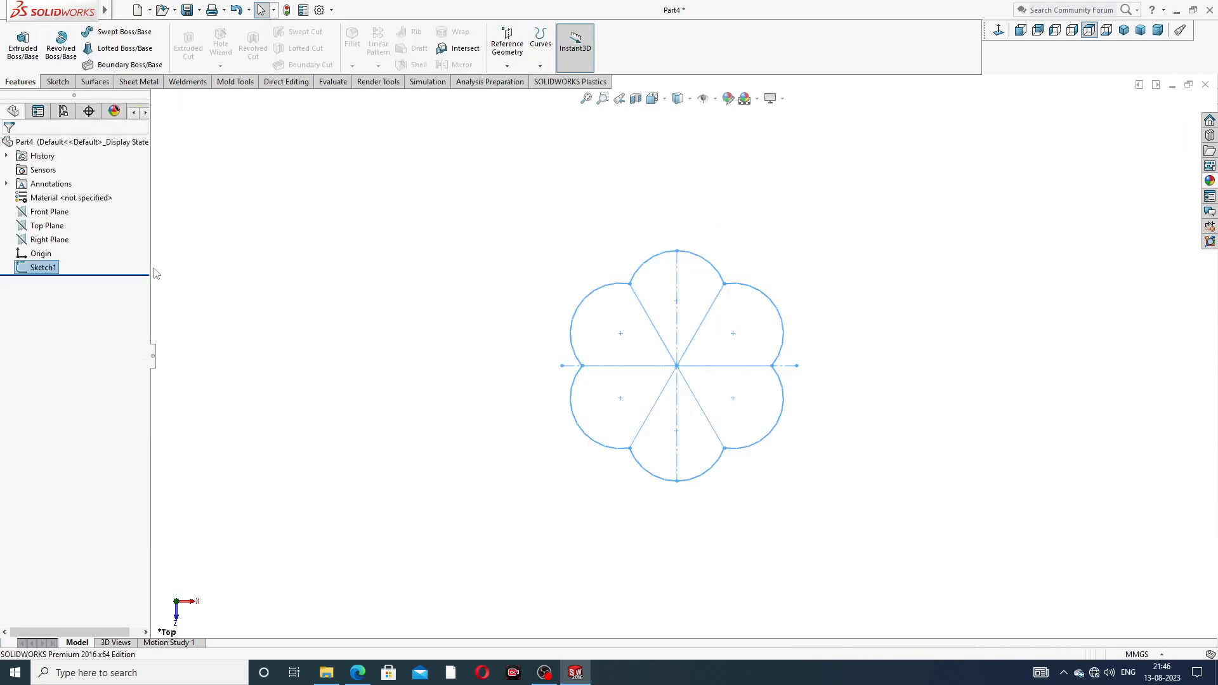
click(63, 244)
click(103, 224)
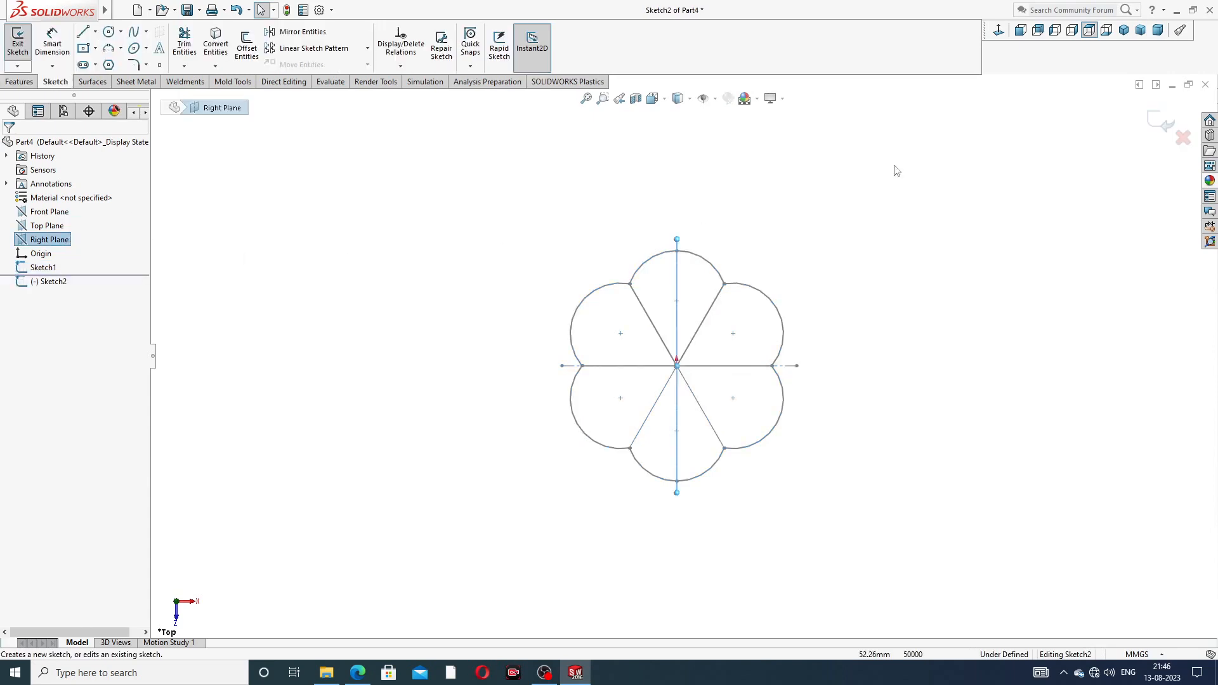
click(998, 30)
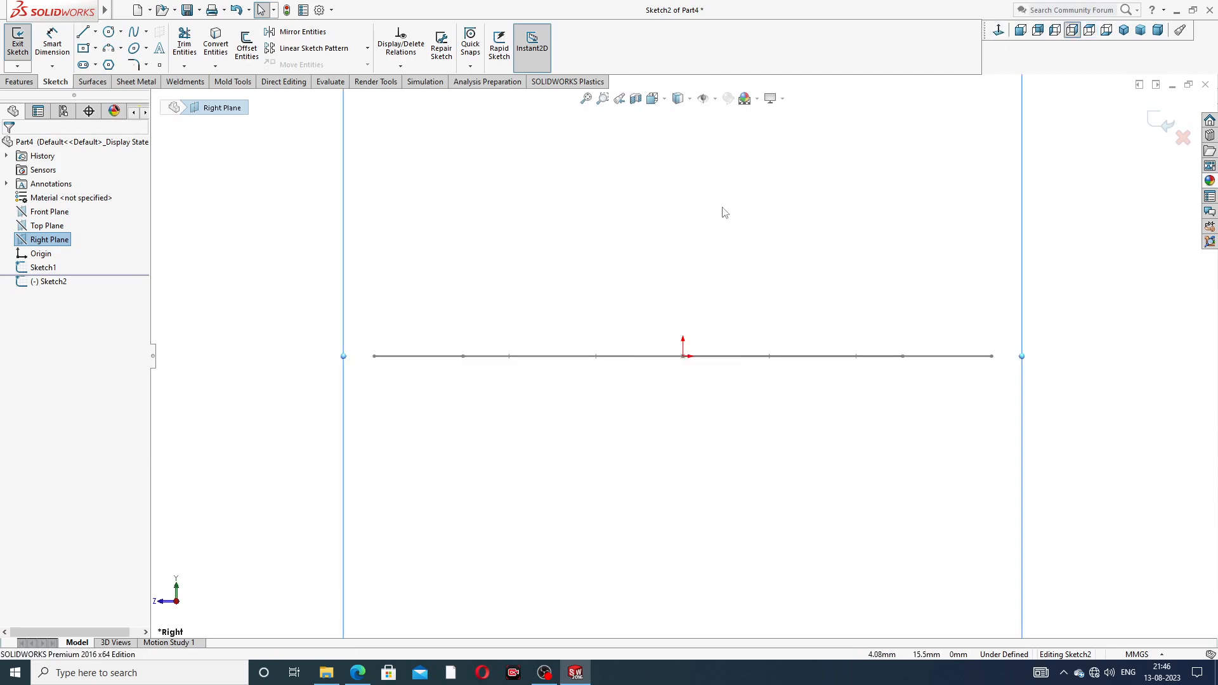
Draw a circle of about 1.94 mm radius centered on the rim path's end point, 32 mm from the origin
click(120, 32)
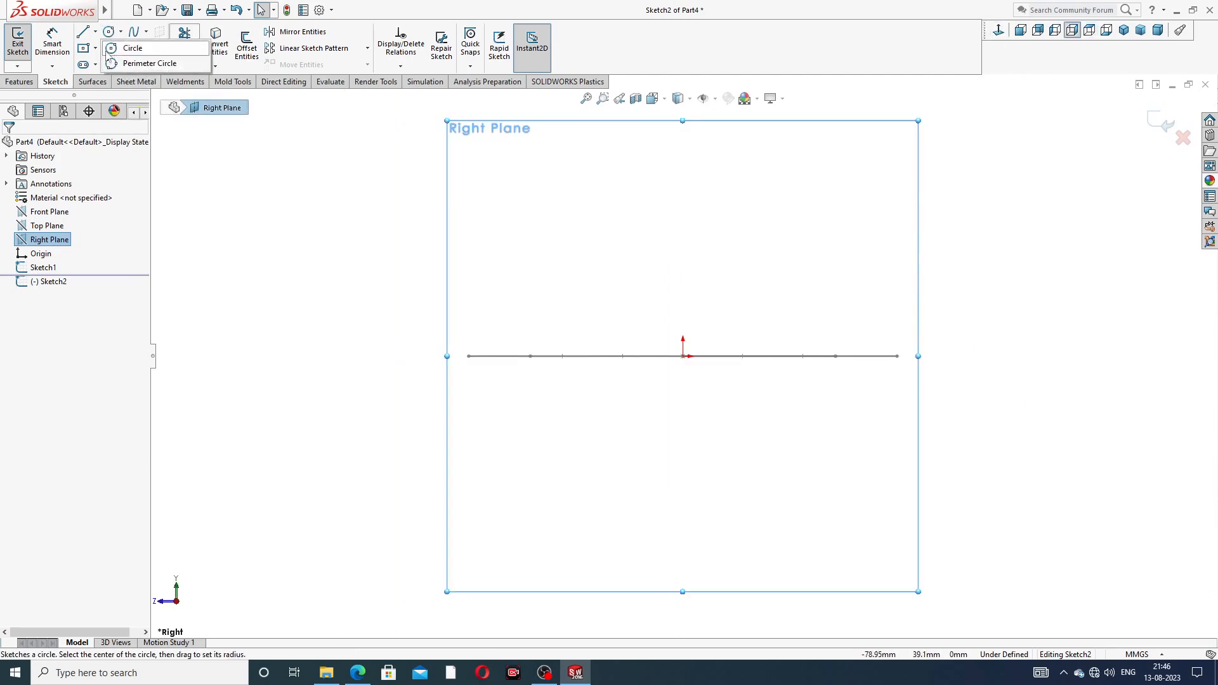
click(127, 48)
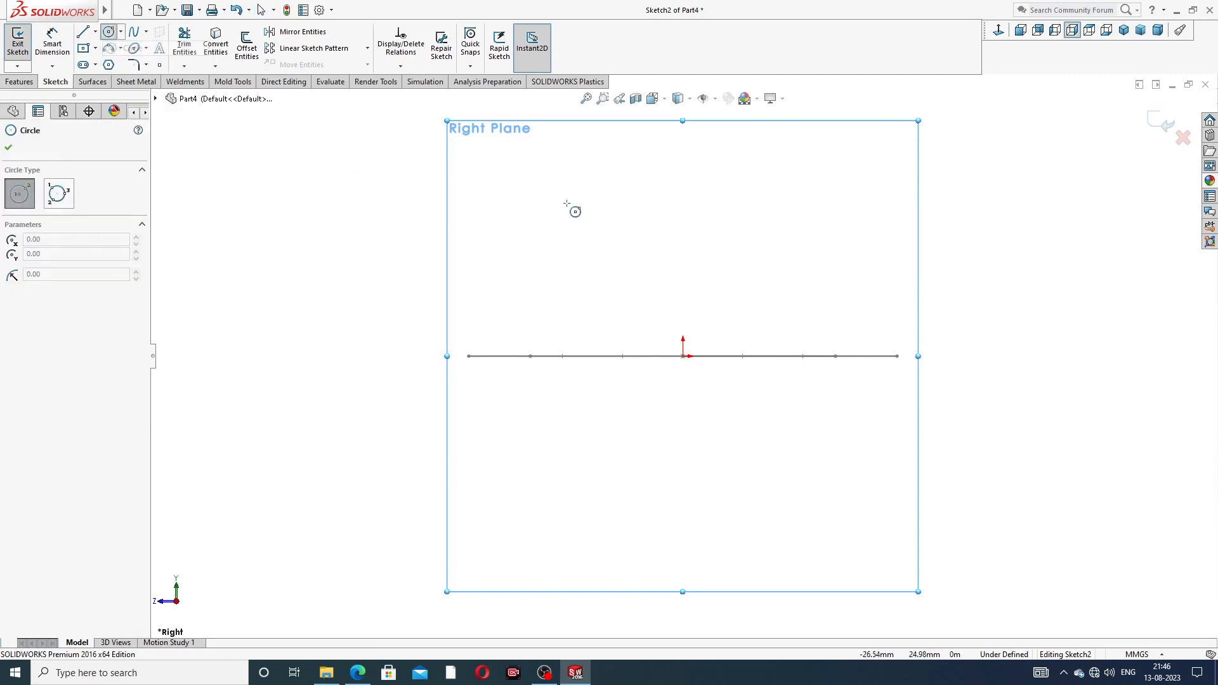
scroll(913, 351, down, 2)
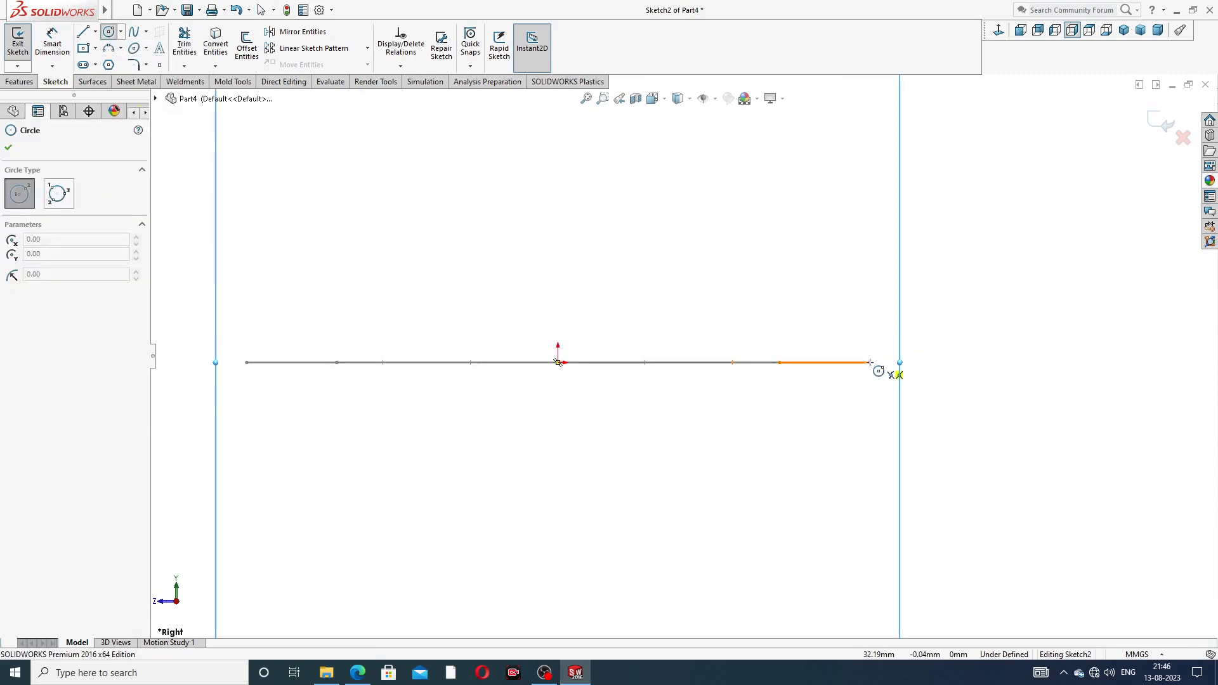
scroll(864, 365, down, 2)
click(838, 352)
click(860, 328)
right_click(914, 287)
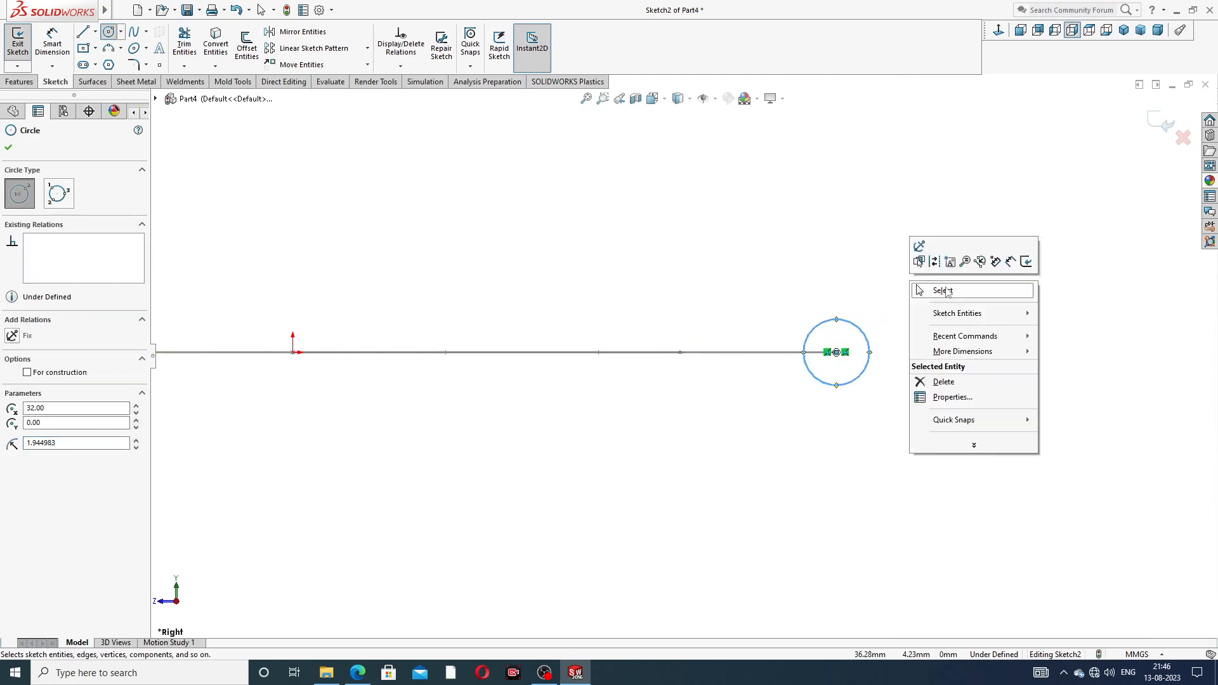
click(945, 290)
Check the rim thickness in the hand wheel drawing, dimension the profile circle's diameter as 8 mm, and close the sketch
click(357, 673)
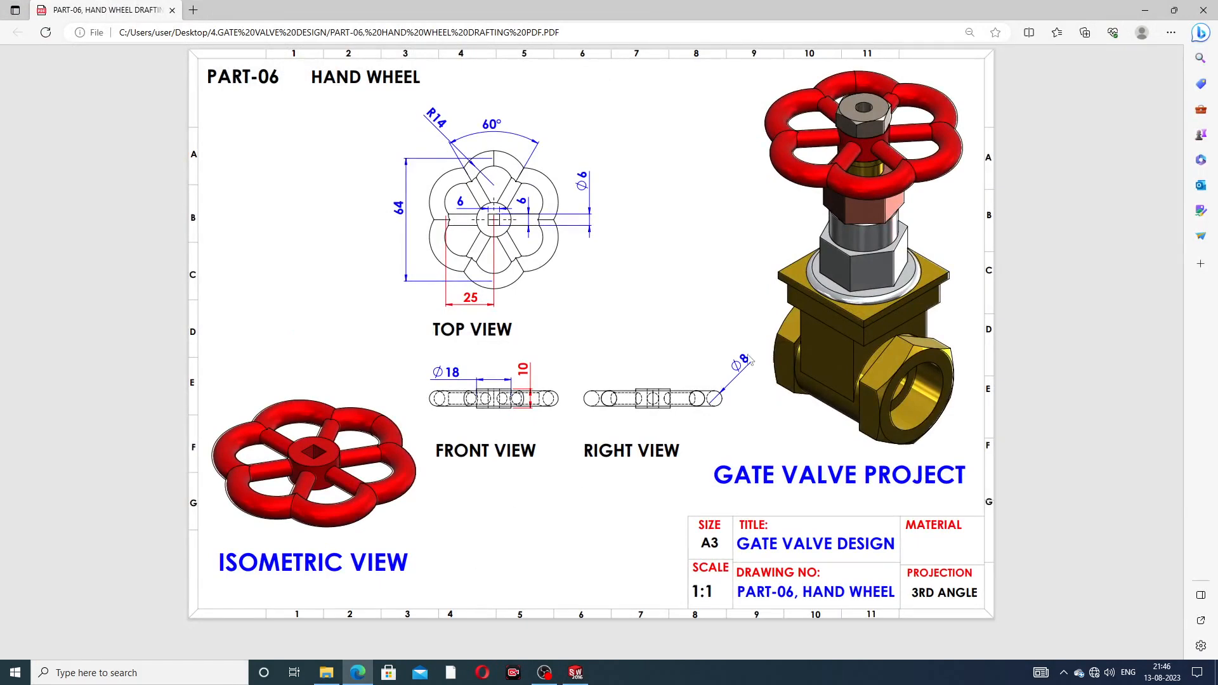
click(358, 675)
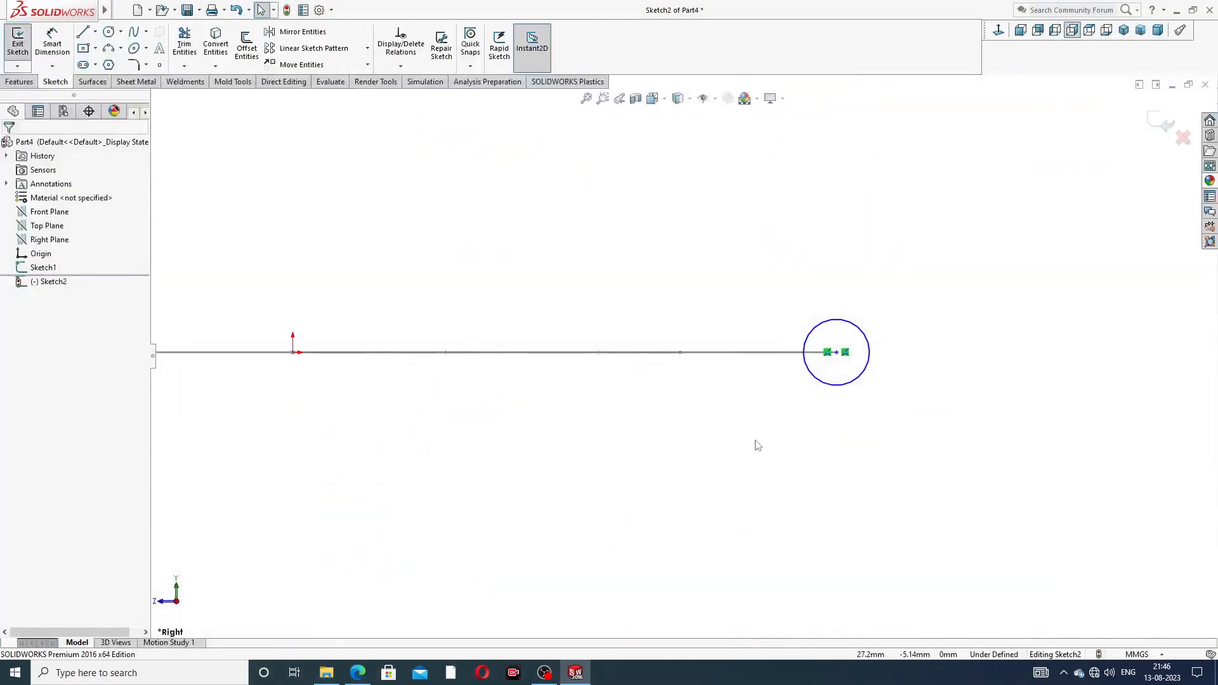
click(52, 43)
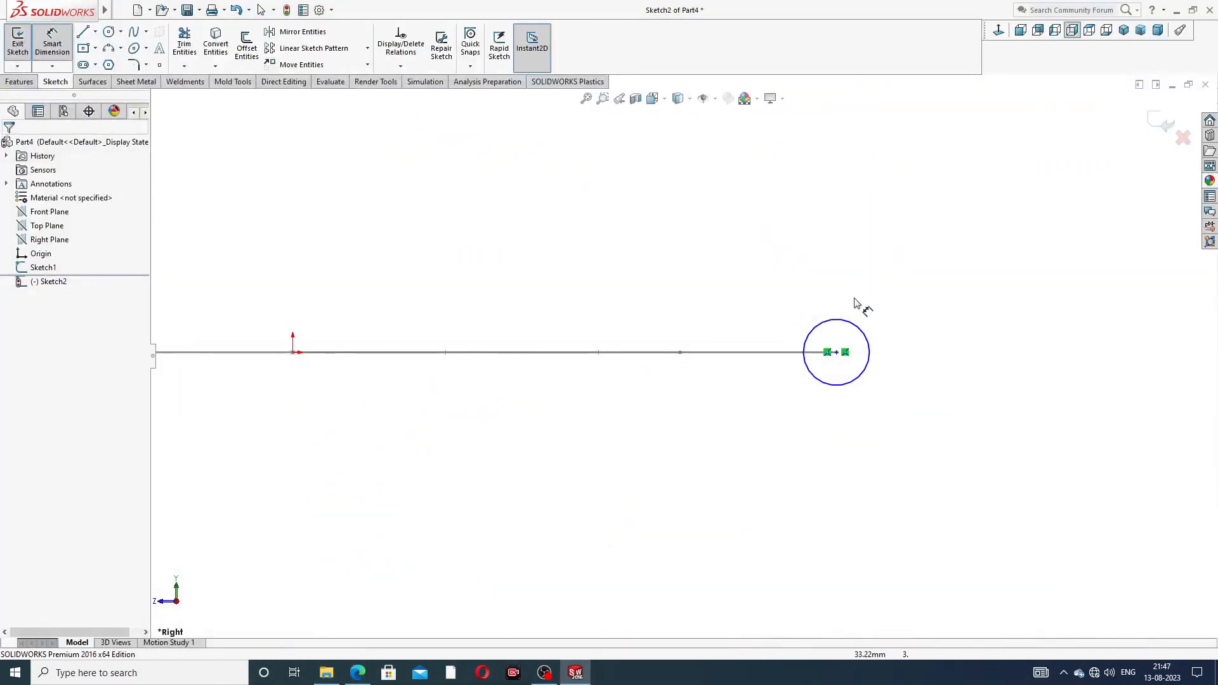
click(860, 330)
click(886, 307)
text(8)
key(Return)
right_click(892, 235)
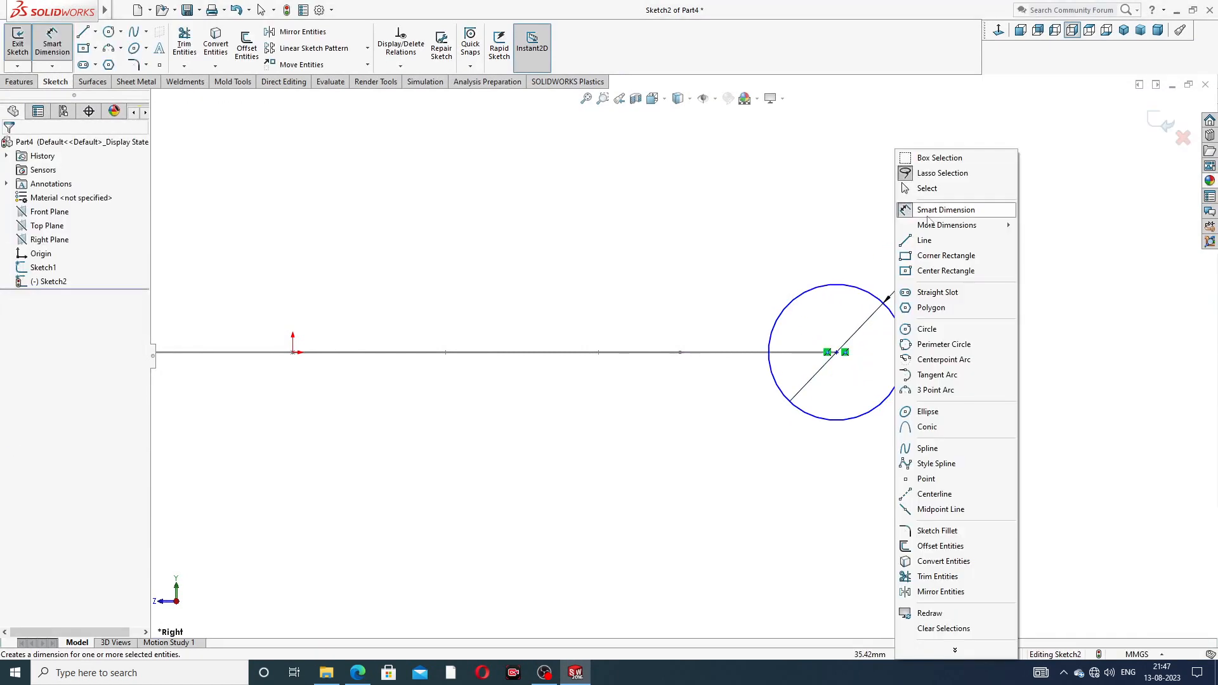
click(920, 184)
key(z)
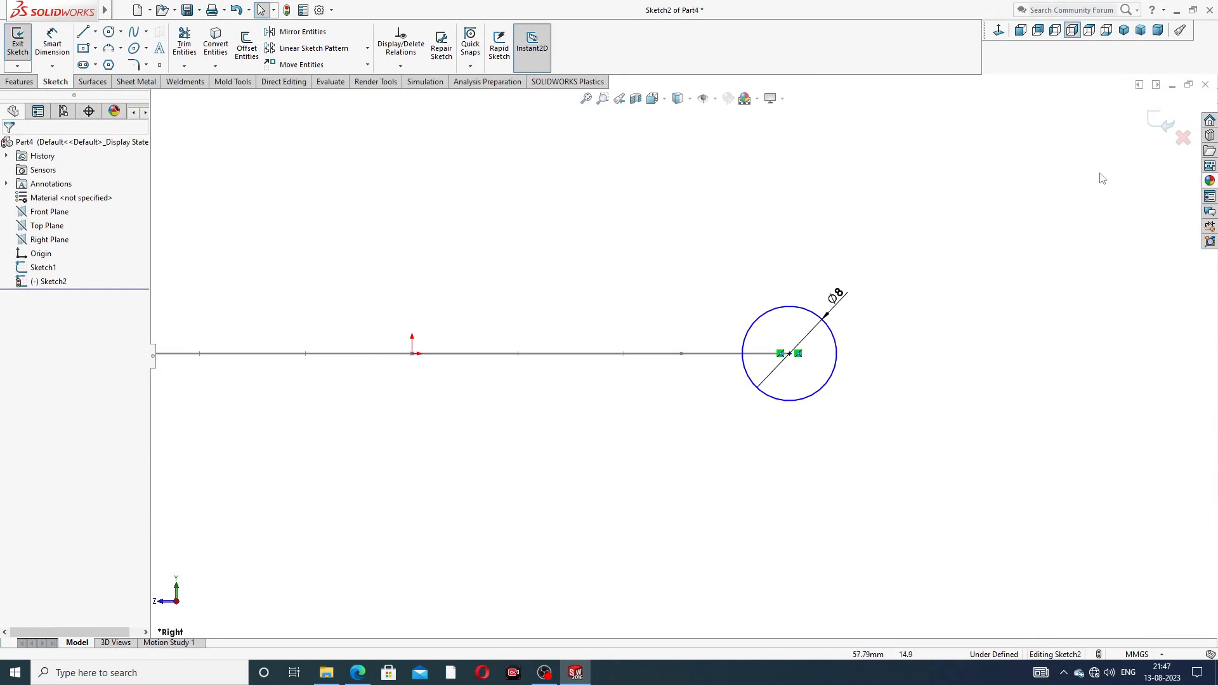
click(1152, 122)
key(z)
key(z)
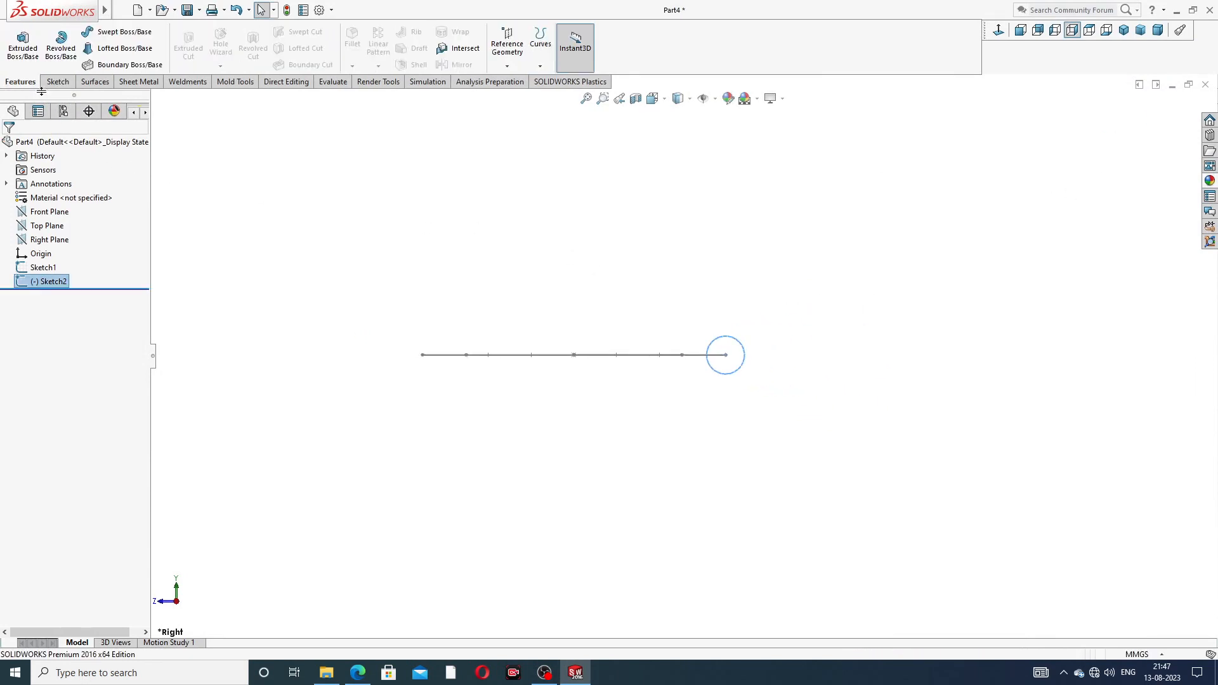
Sweep the 8 mm circle along the closed outline of the six lobe arcs to form the solid rim
click(126, 36)
middle_drag(552, 239, 534, 321)
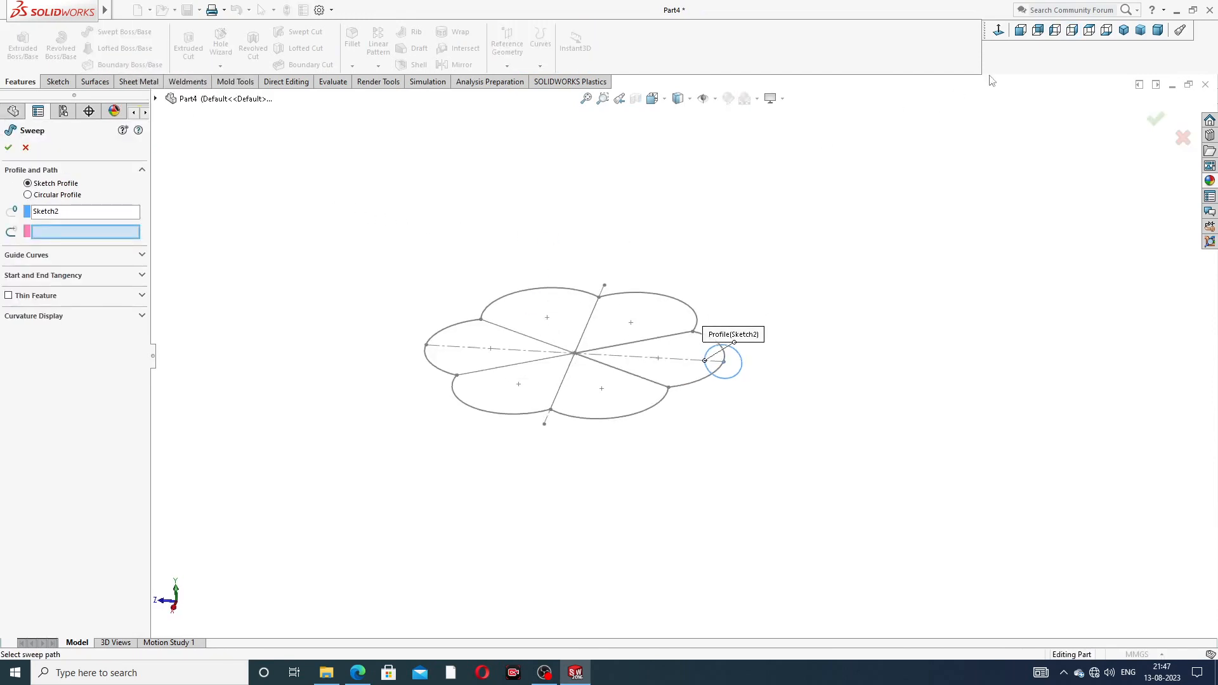
click(1124, 31)
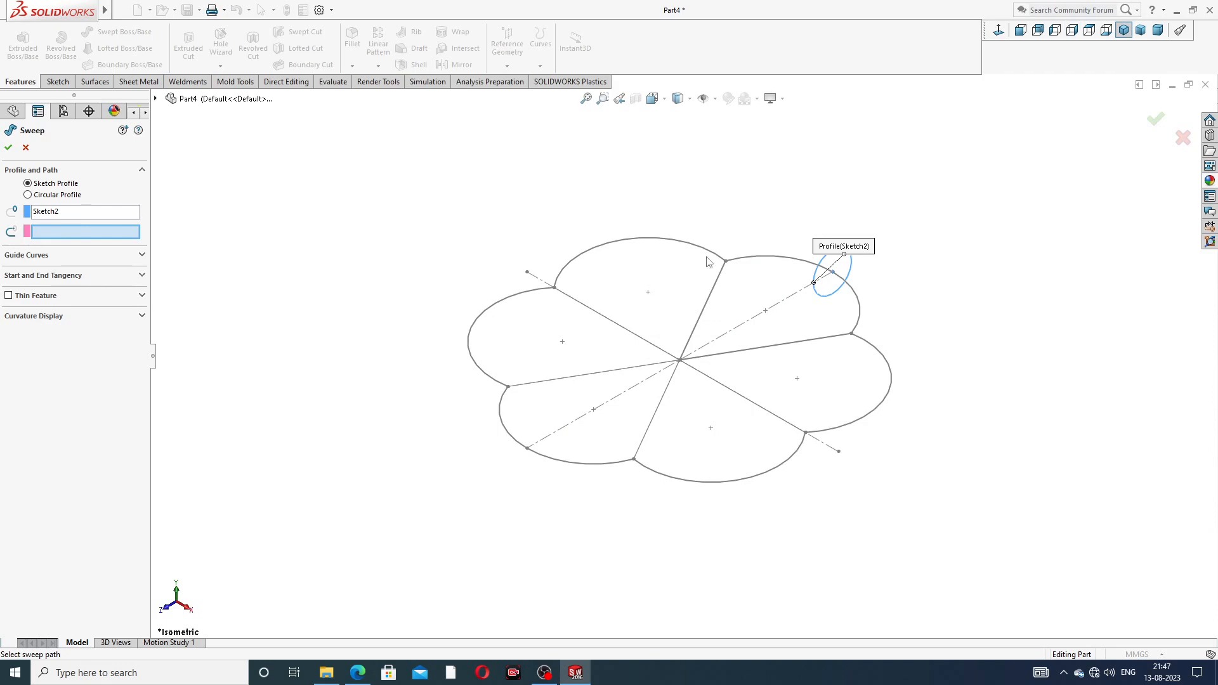
click(779, 261)
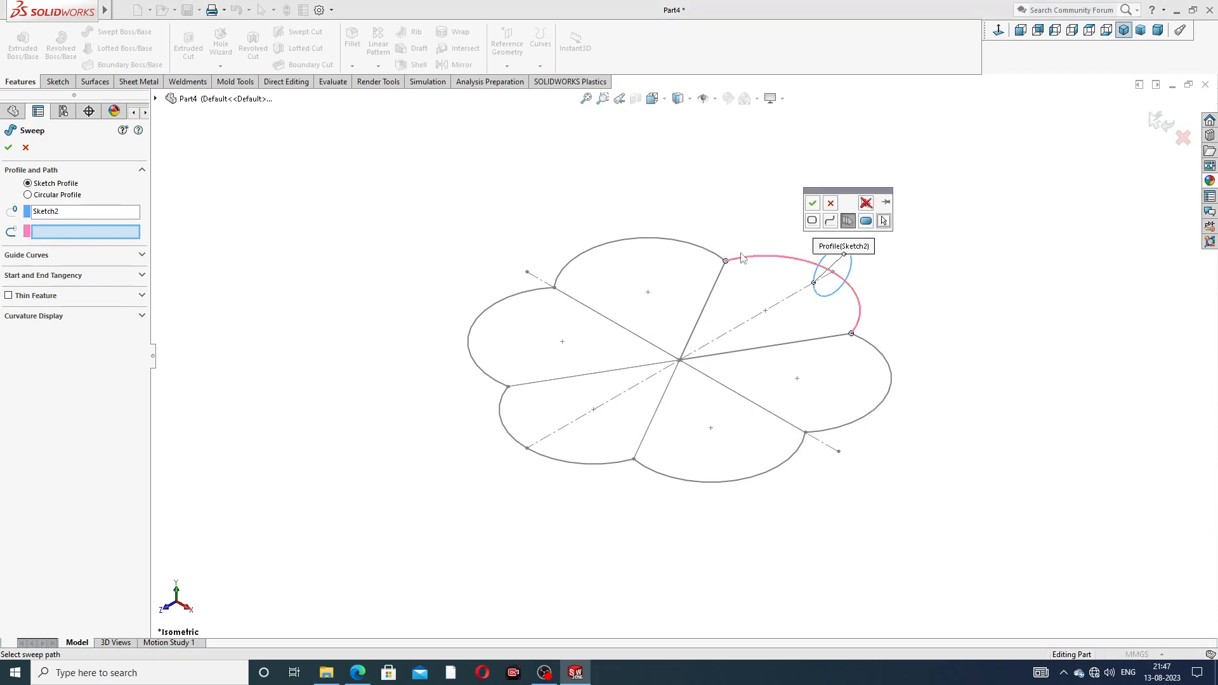
click(716, 254)
click(528, 297)
click(585, 468)
click(669, 480)
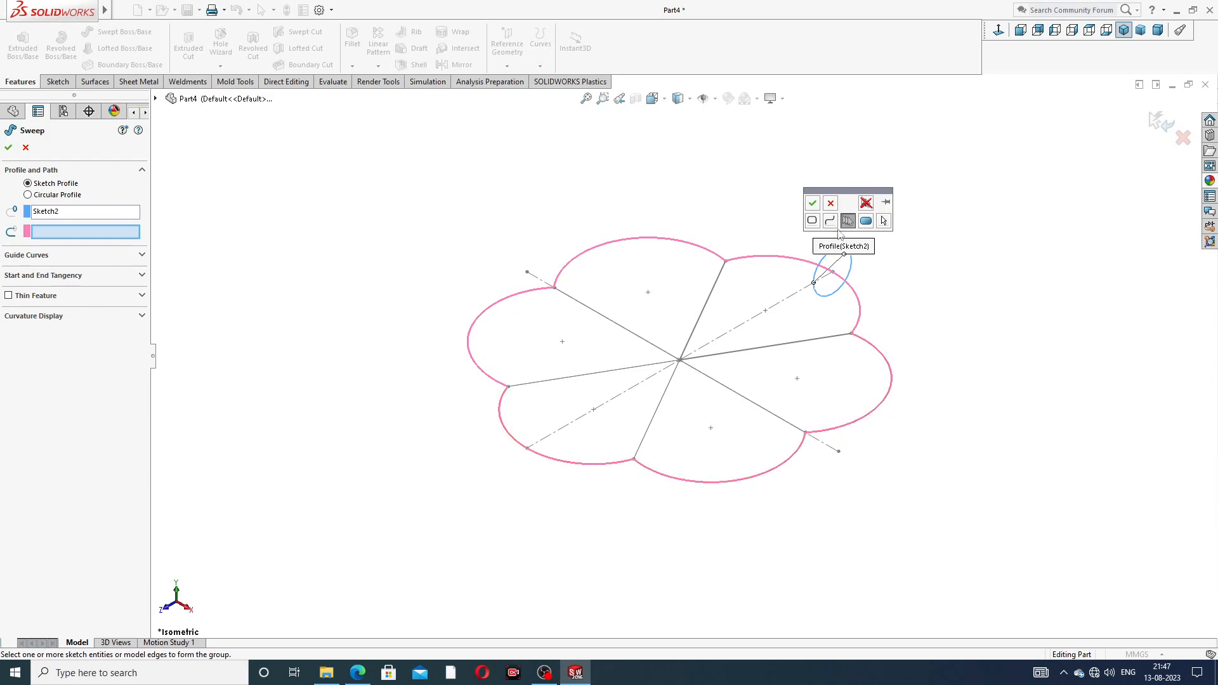
click(813, 203)
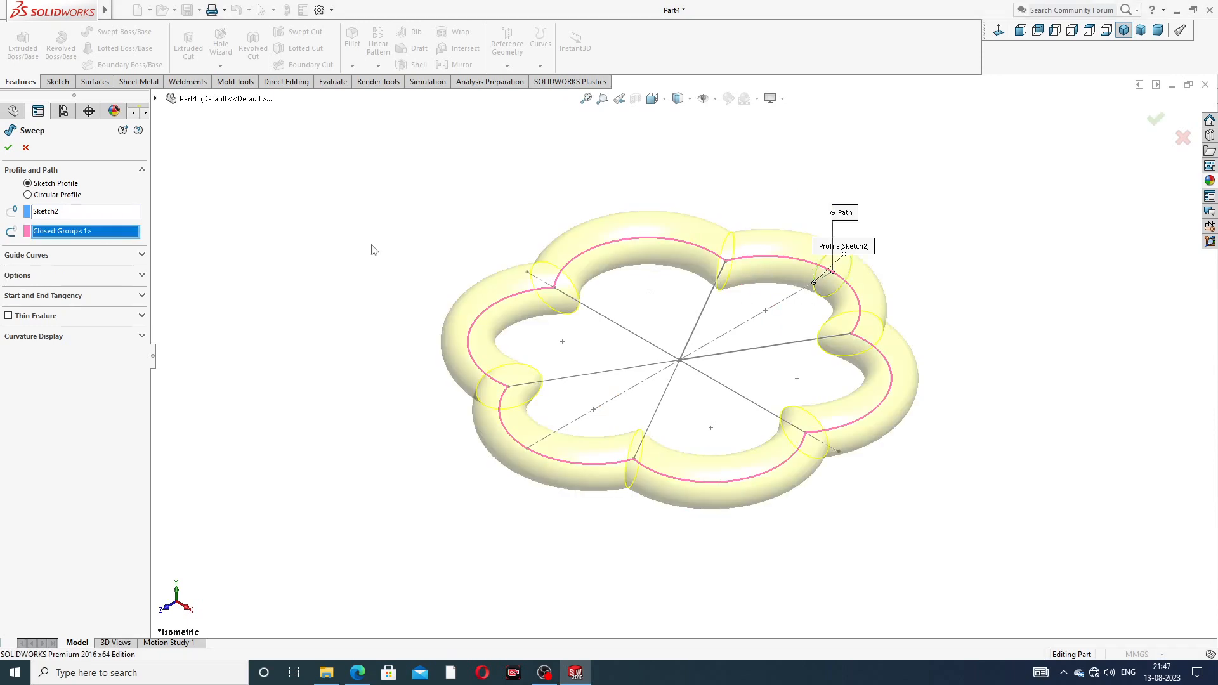
click(8, 150)
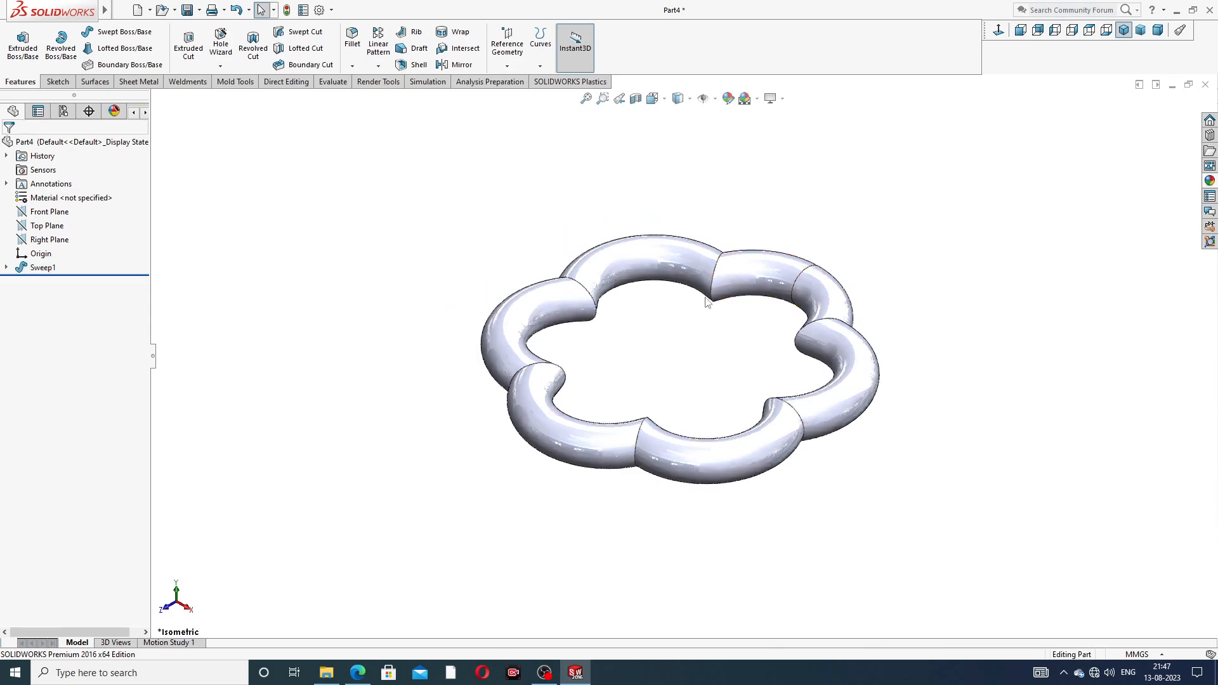
Start a new sketch on the Top Plane for the wheel's hub
middle_drag(726, 354, 547, 495)
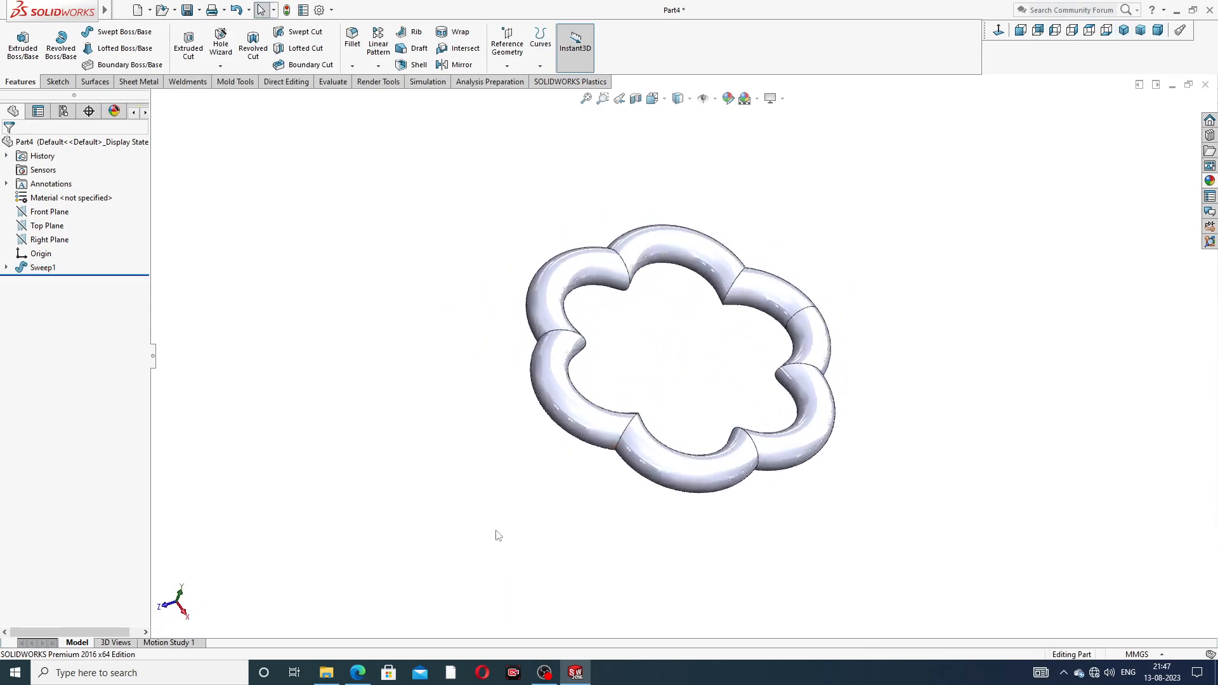
click(1124, 31)
click(358, 673)
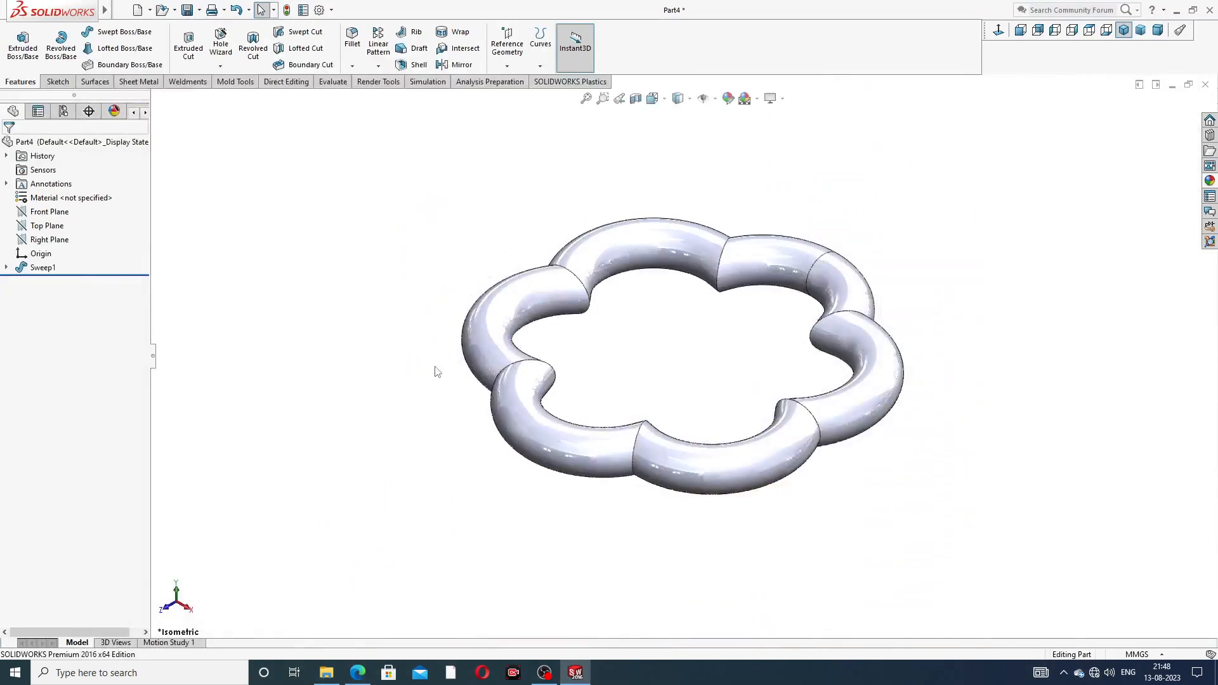
click(45, 226)
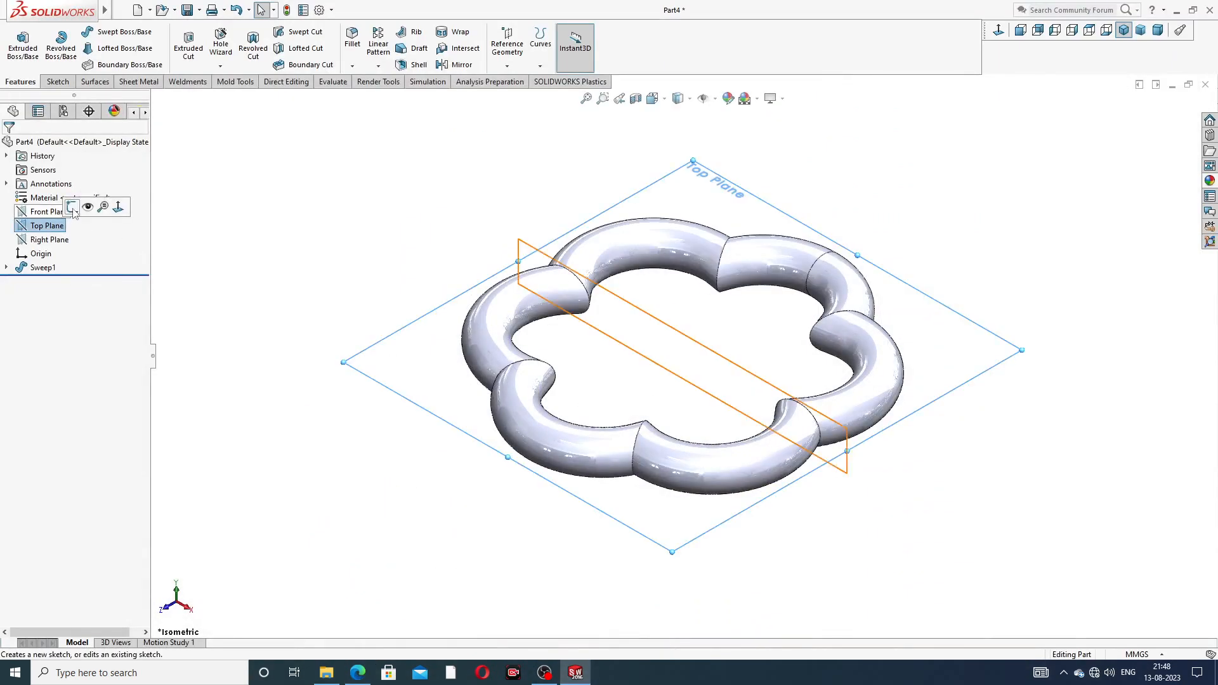
click(89, 210)
click(999, 30)
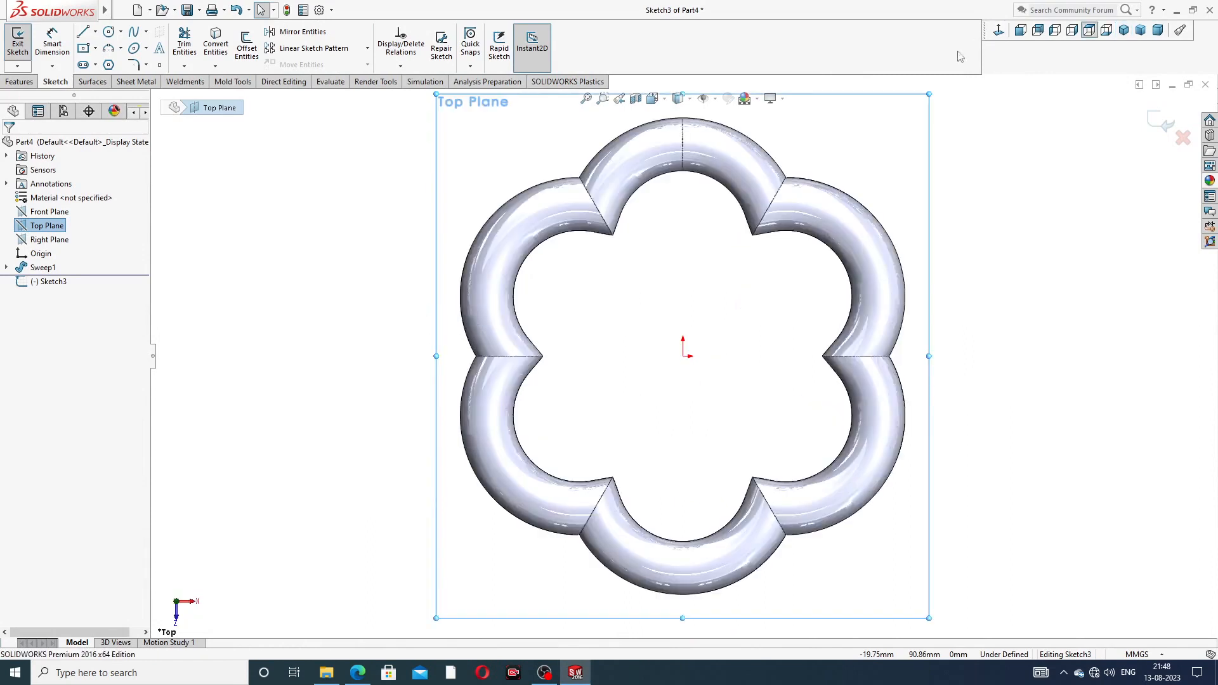
Draw a circle centered on the origin, inside the lobed rim
click(121, 31)
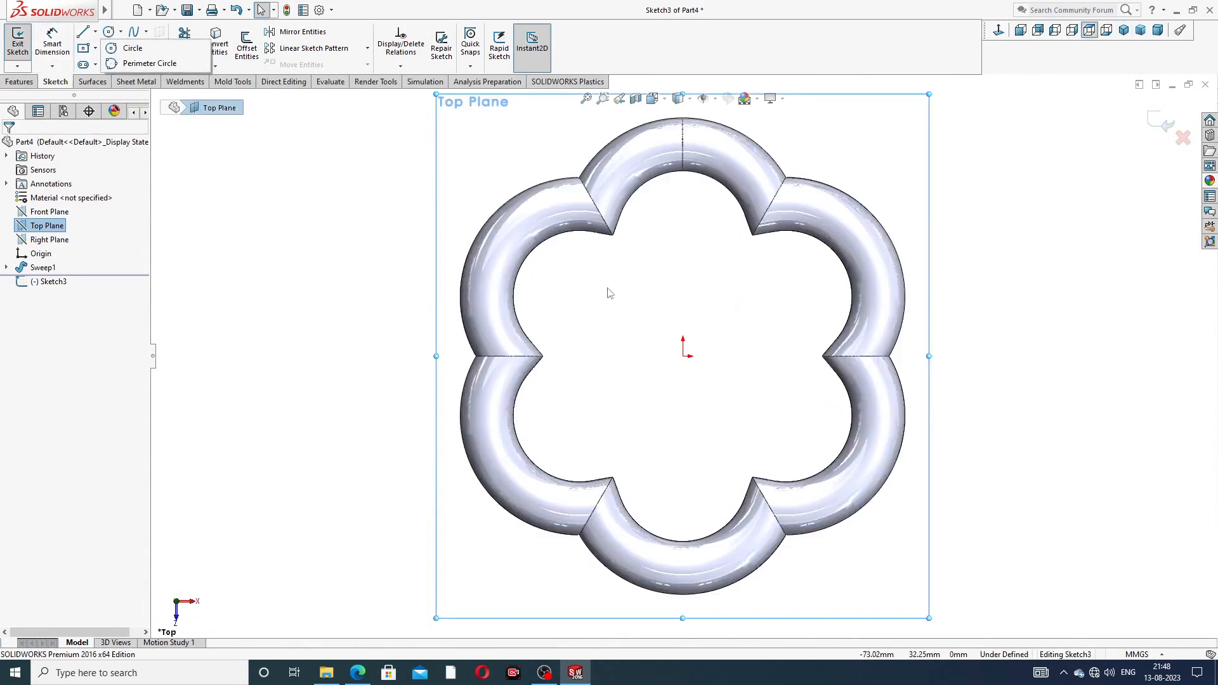
click(133, 48)
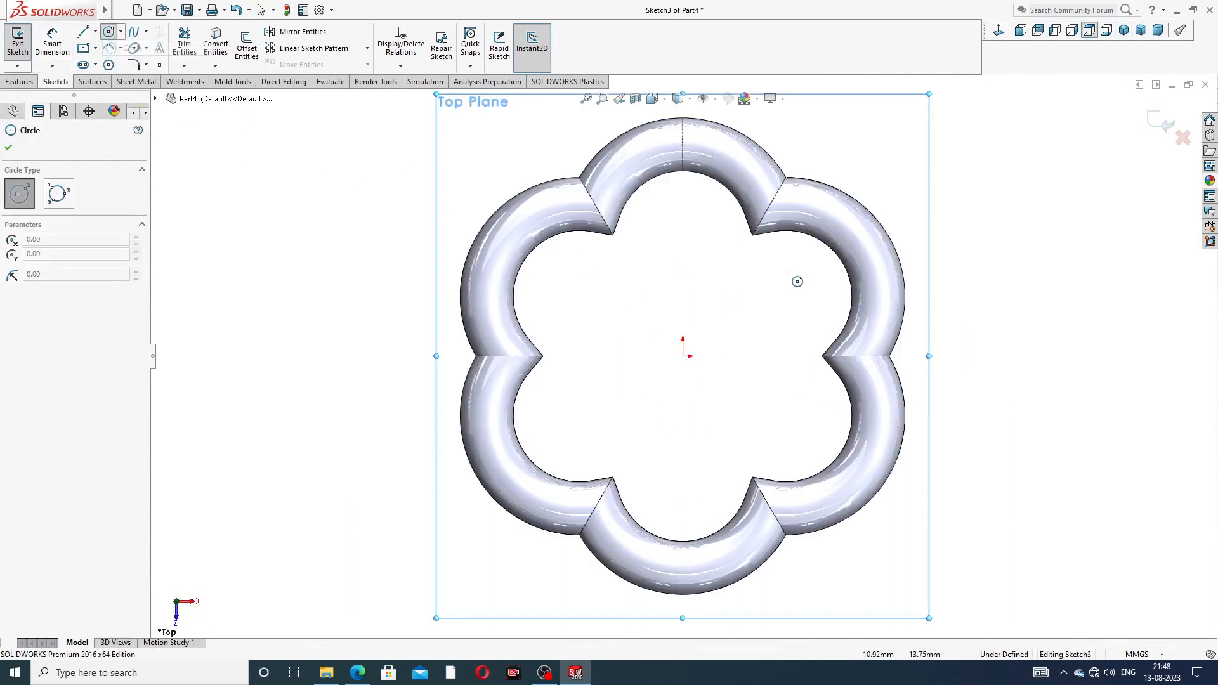
click(683, 356)
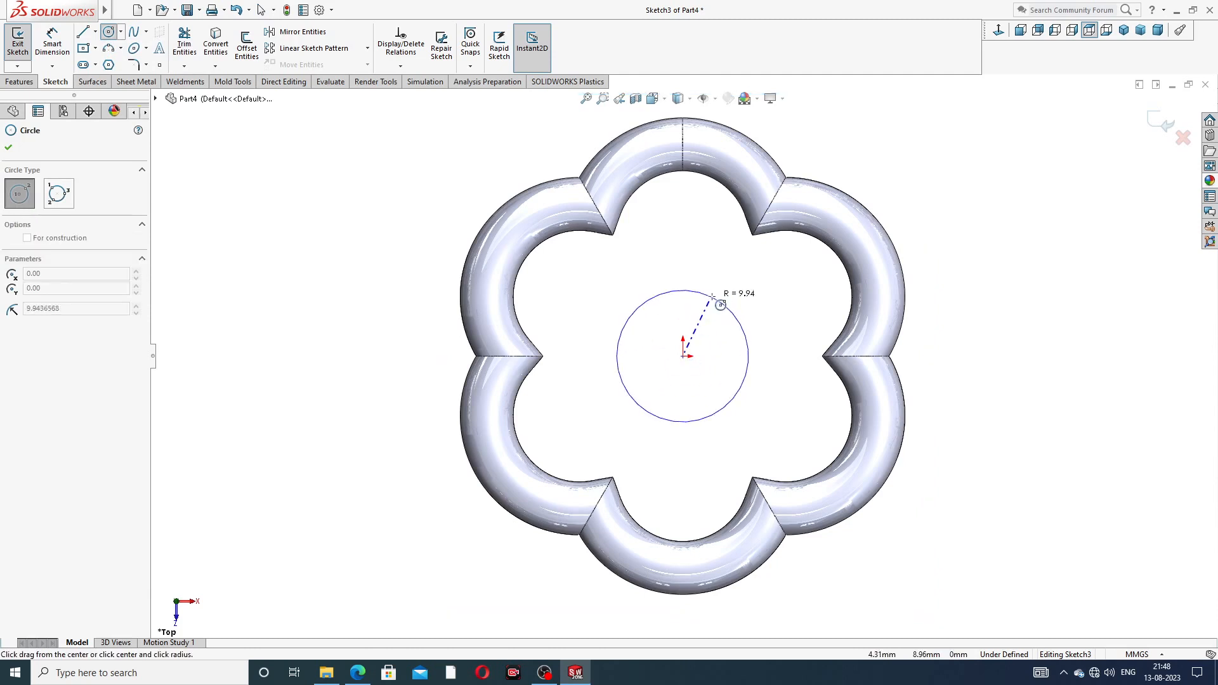
click(729, 294)
right_click(922, 198)
click(951, 204)
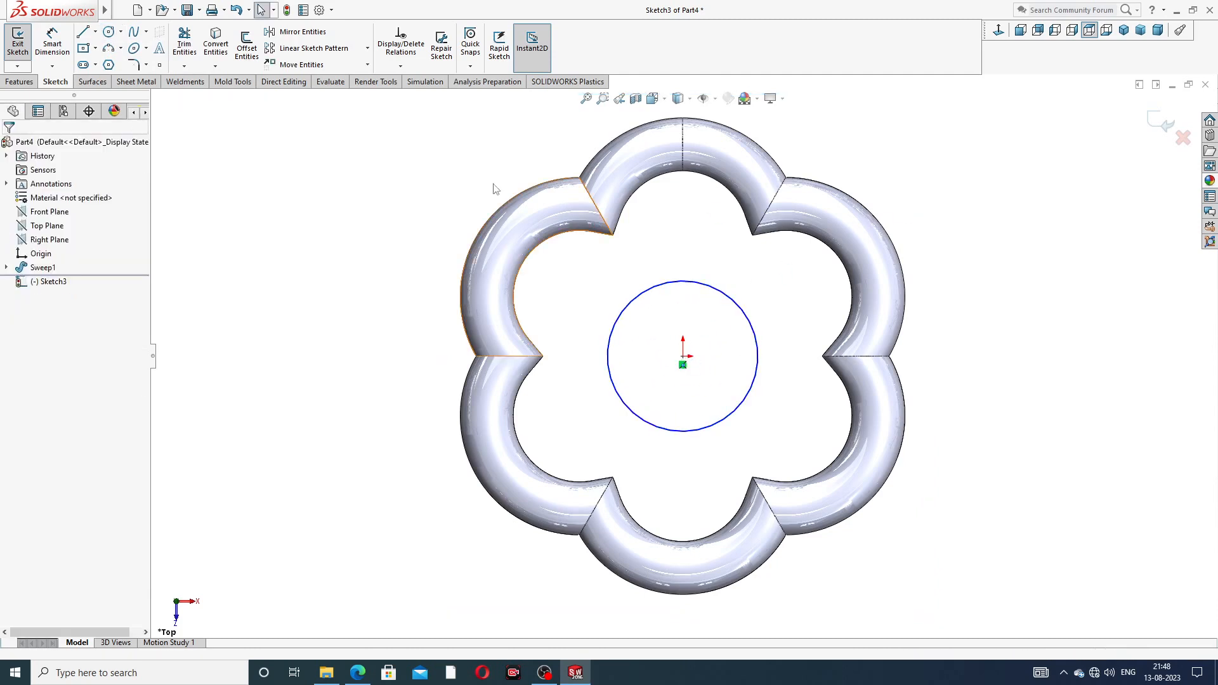
Dimension the hub circle's diameter as 18 mm
click(52, 43)
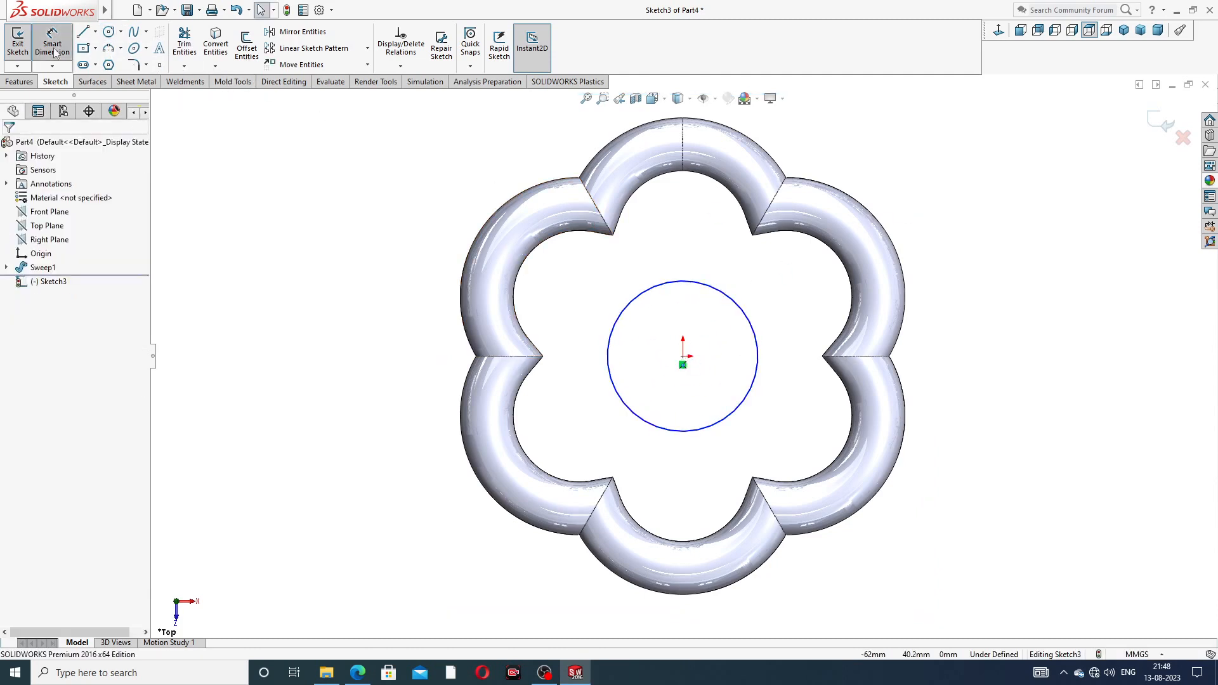
click(701, 287)
click(908, 221)
text(18)
key(Return)
right_click(958, 155)
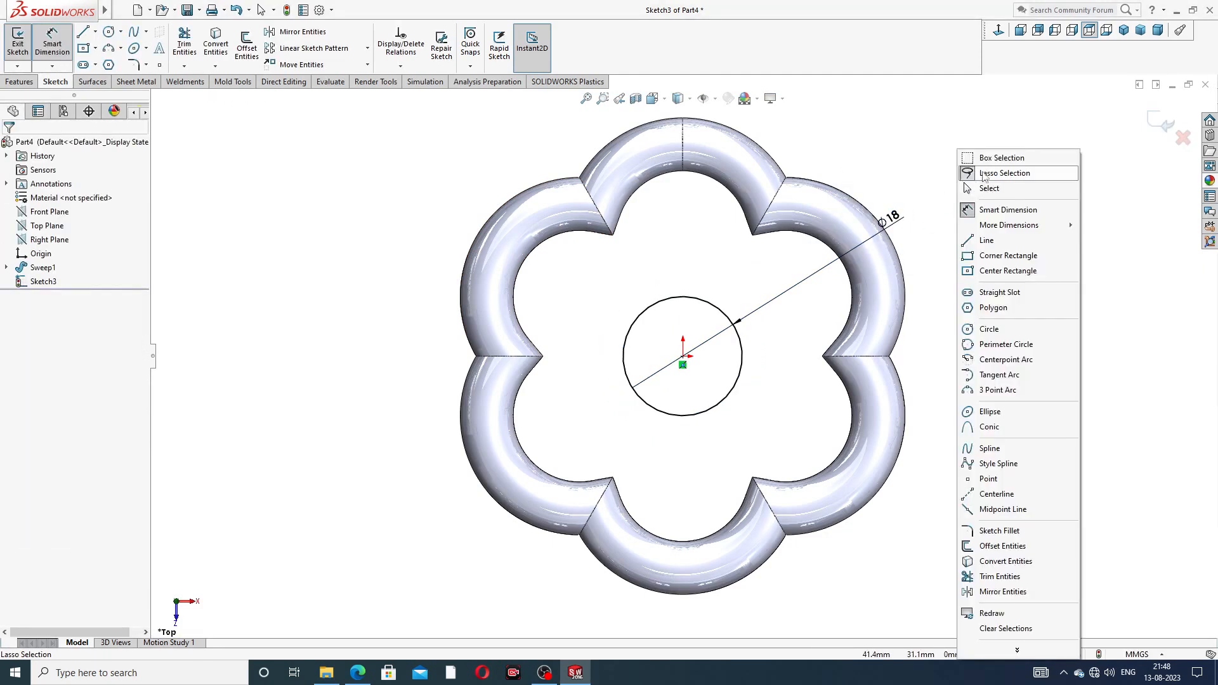
click(987, 181)
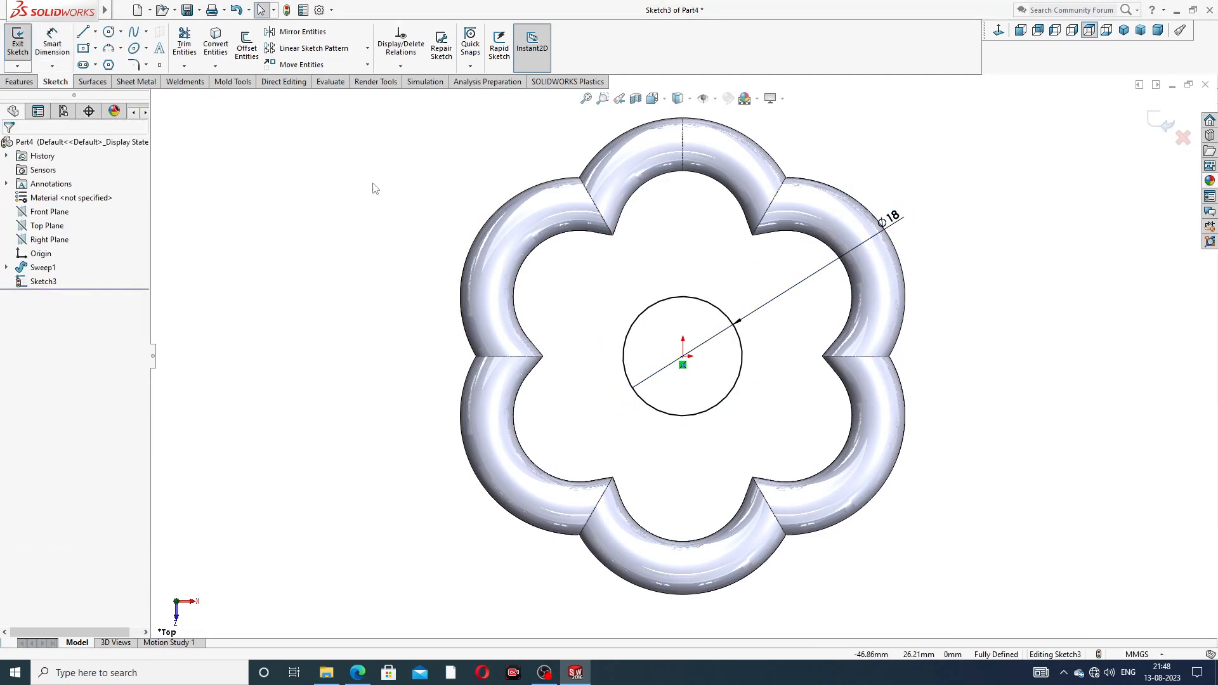
Extrude the hub circle 10 mm as a Mid Plane boss with merged result, checking the thickness against the drawing
click(19, 81)
click(23, 44)
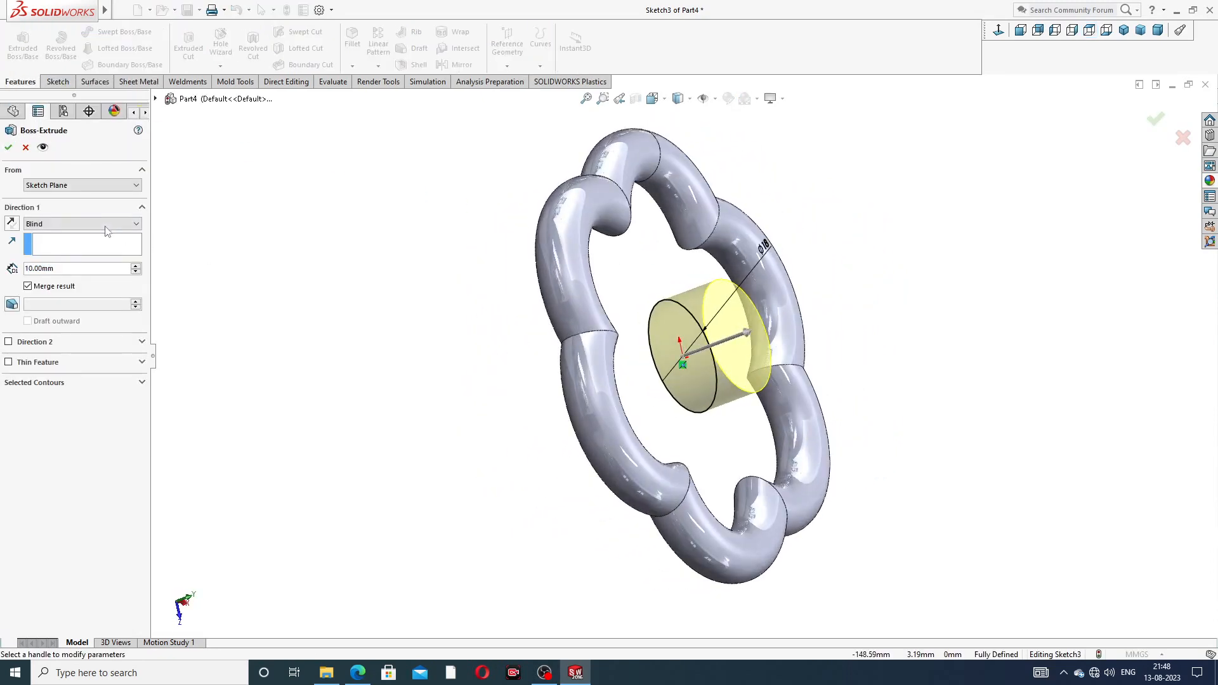
click(104, 224)
click(79, 282)
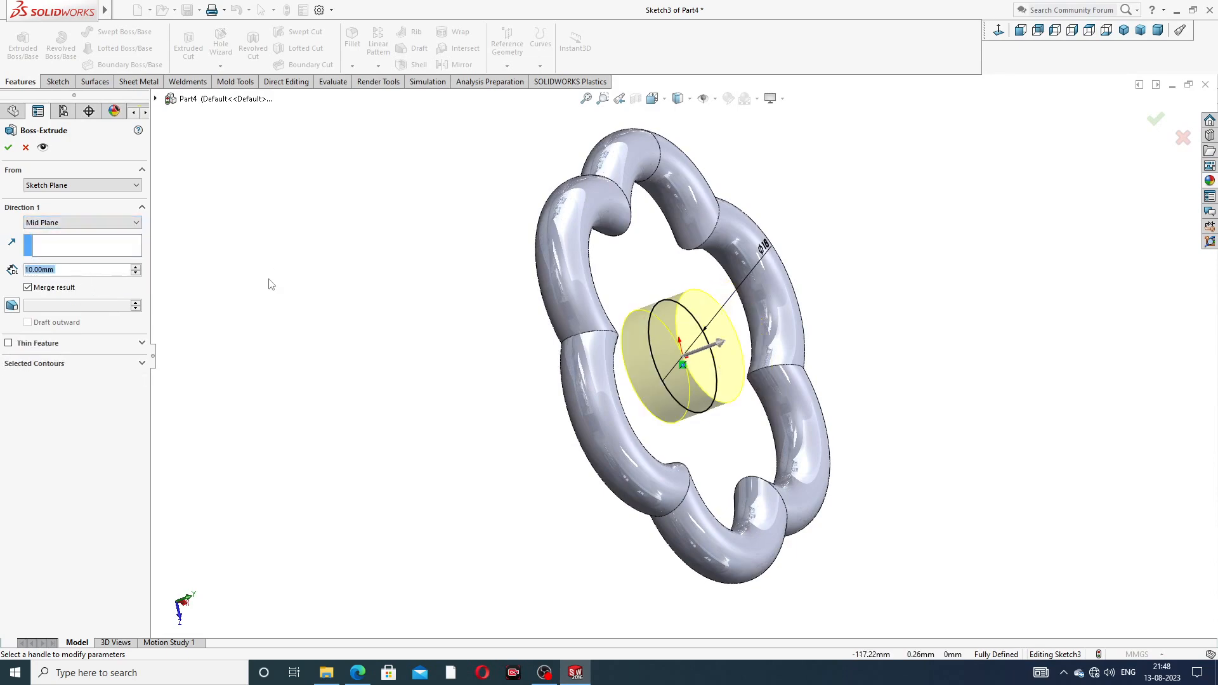
click(362, 678)
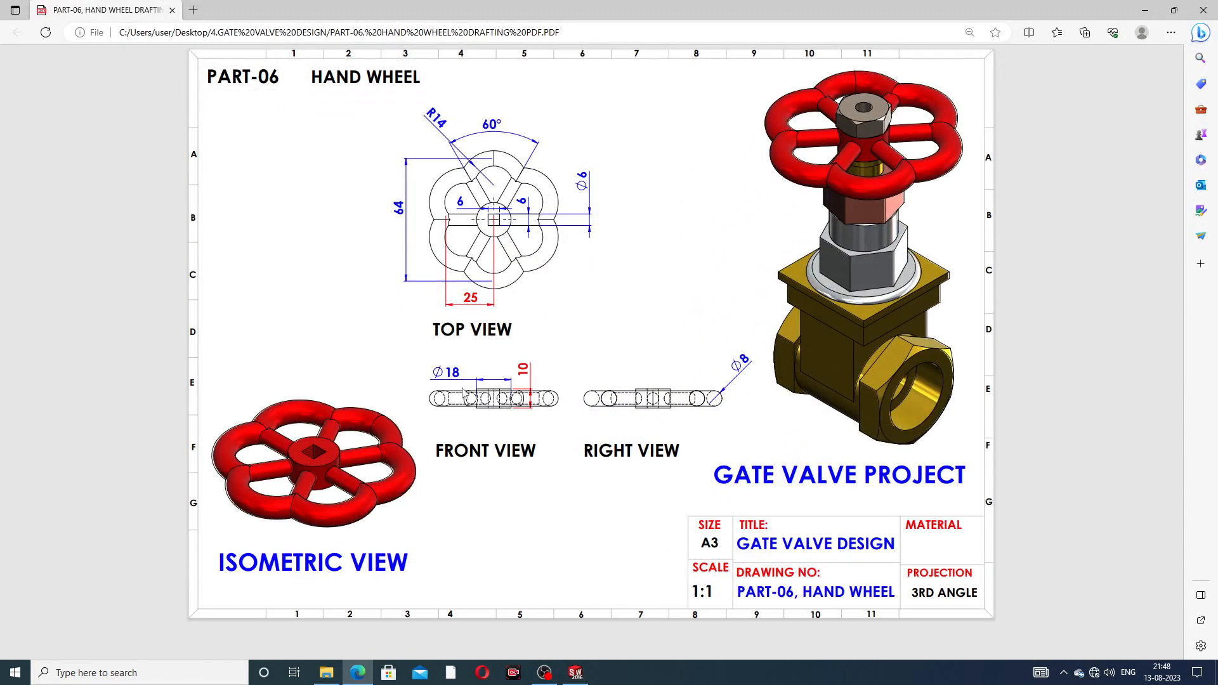
click(359, 674)
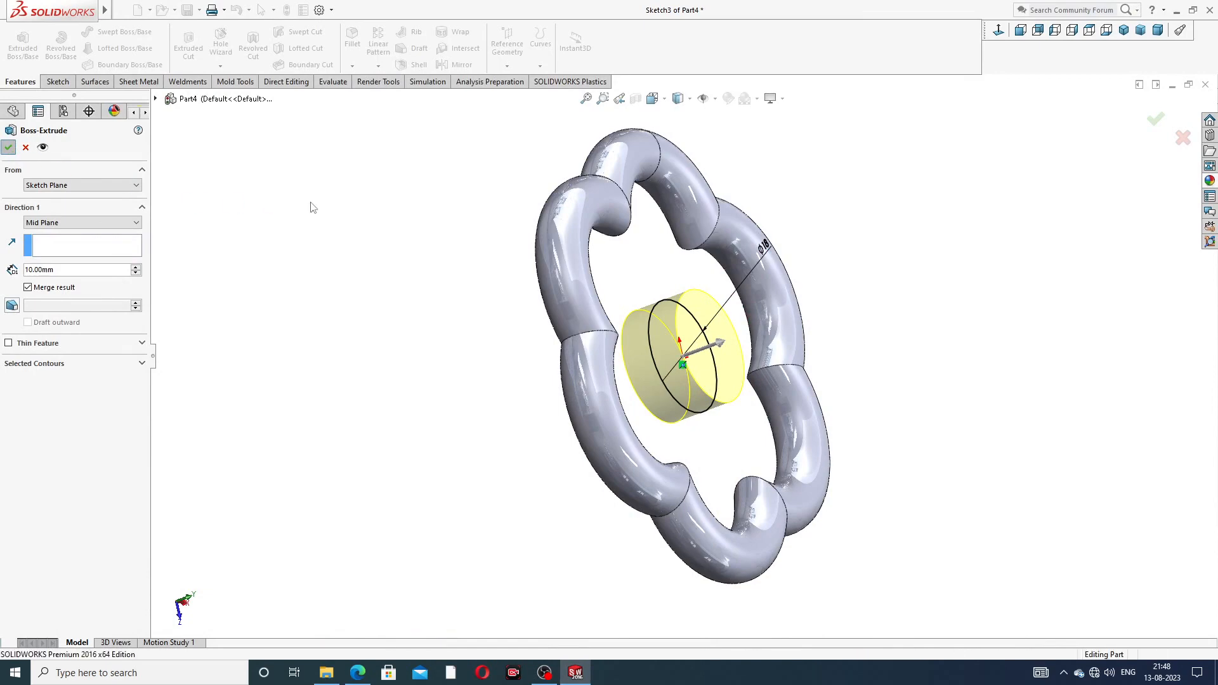
key(Return)
middle_drag(757, 320, 764, 274)
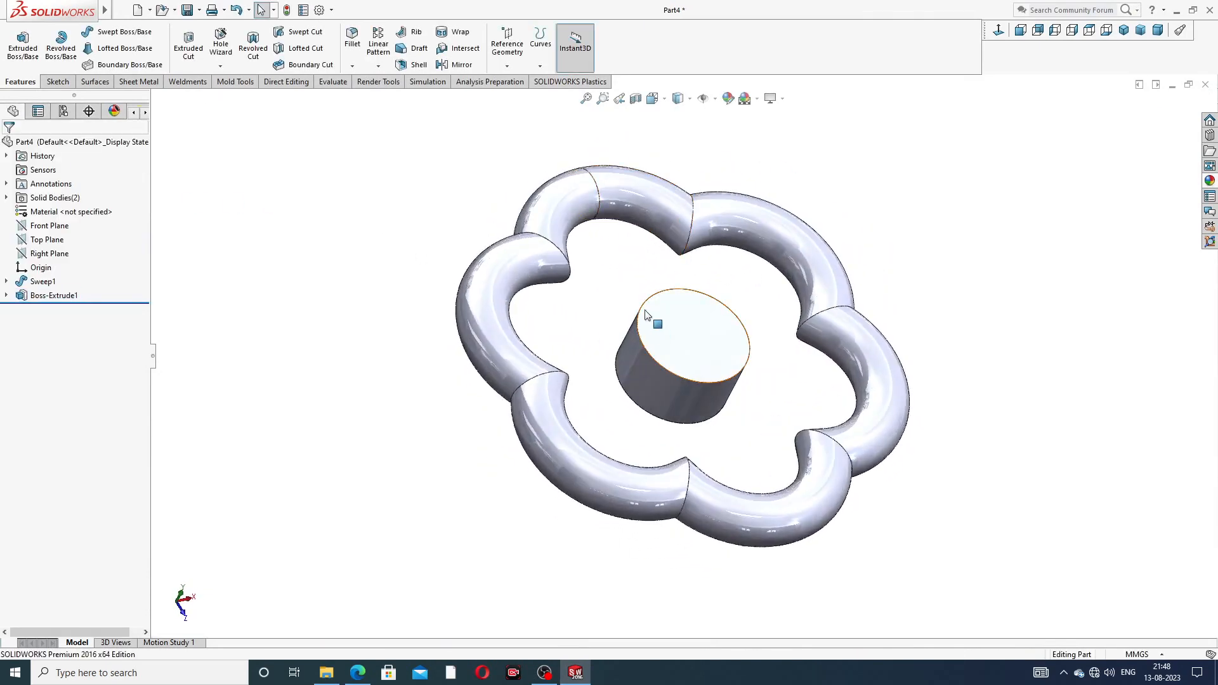
Start a new sketch on the Right Plane for the spoke profile and view it face-on
click(58, 256)
click(69, 240)
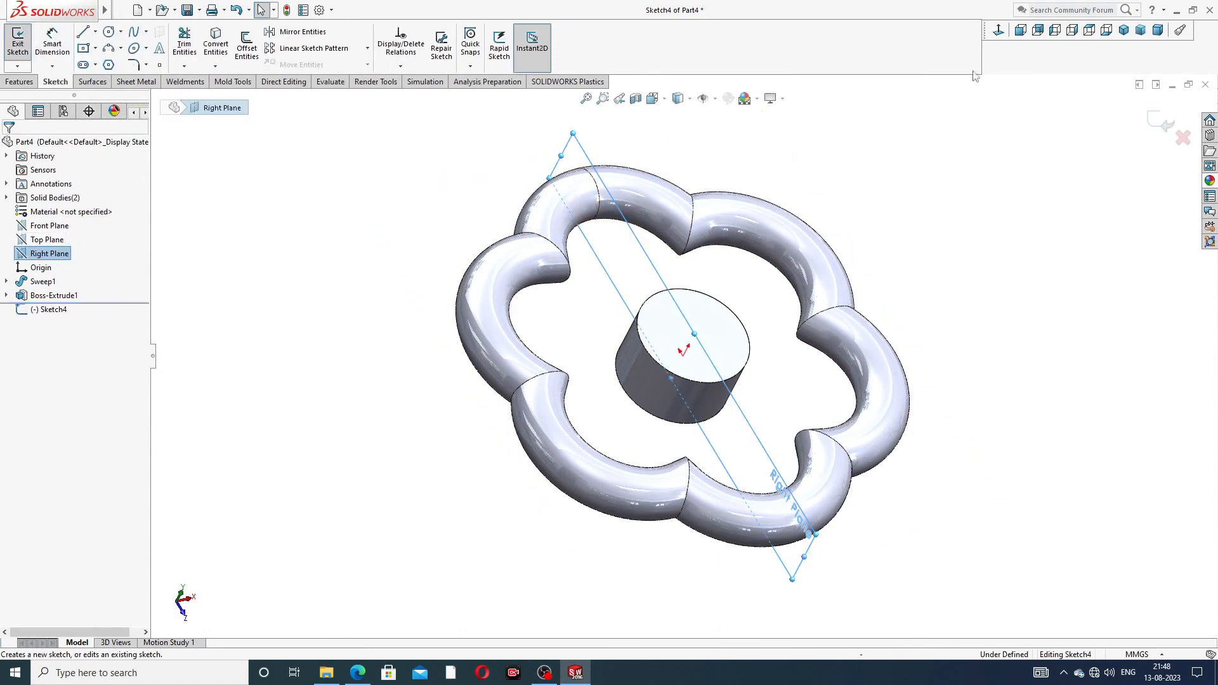
click(999, 31)
scroll(739, 205, up, 1)
scroll(691, 349, down, 2)
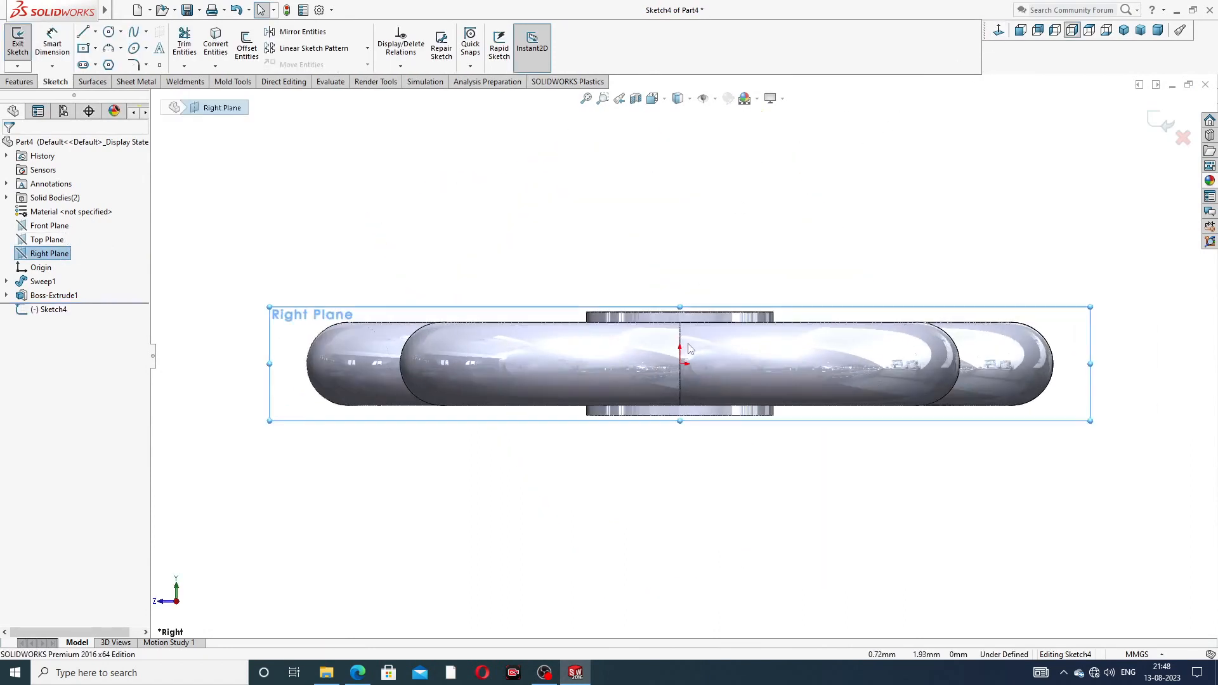
Draw a circle about 4.2 mm in diameter centered on the origin for the spoke profile
click(108, 31)
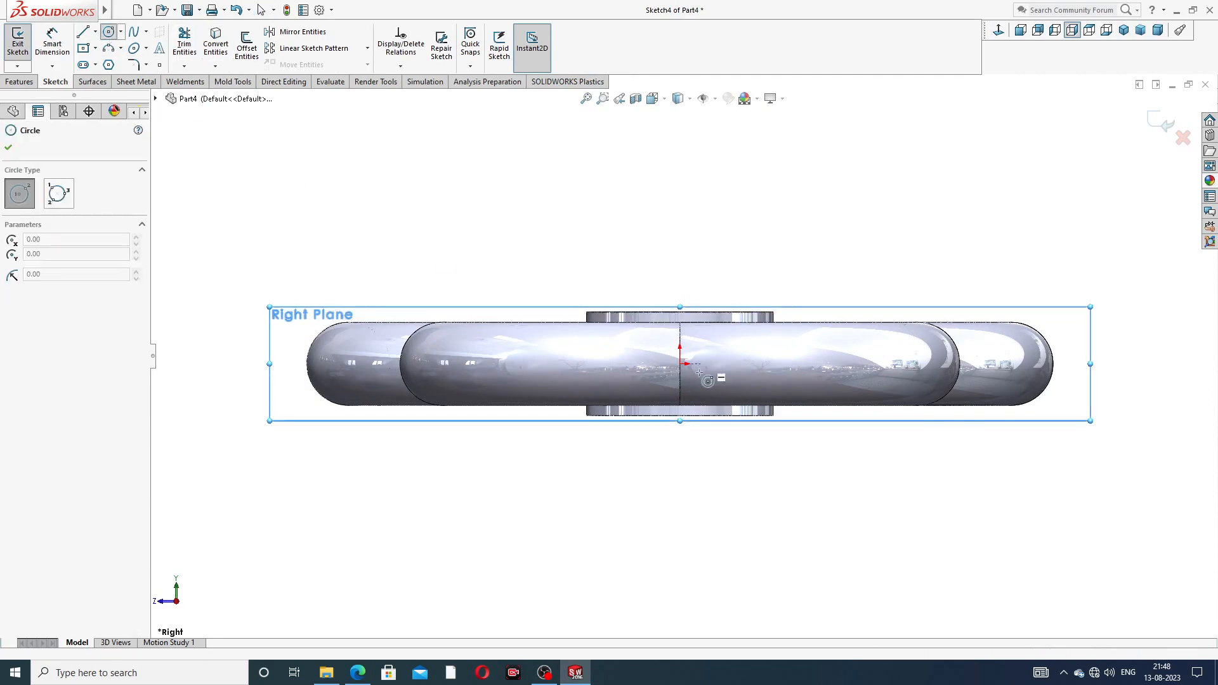
scroll(700, 367, down, 2)
click(667, 342)
right_click(785, 213)
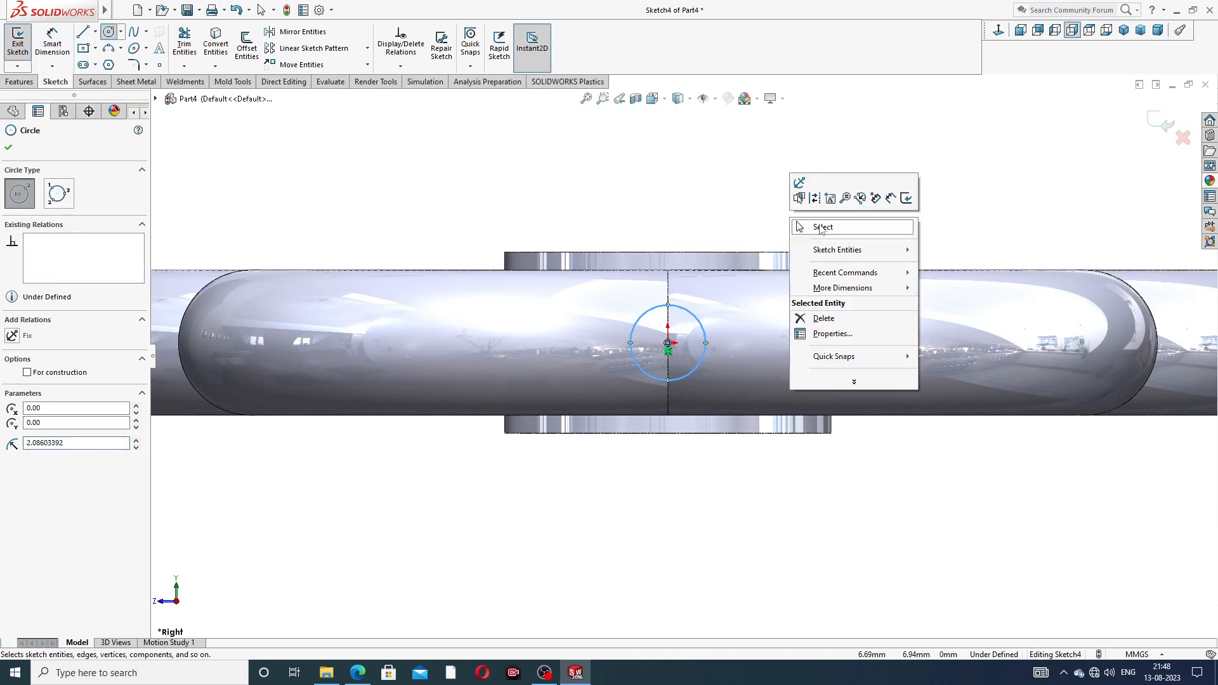
click(823, 230)
Check the spoke size in the PDF drawing and dimension the circle's diameter as 6 mm
click(358, 673)
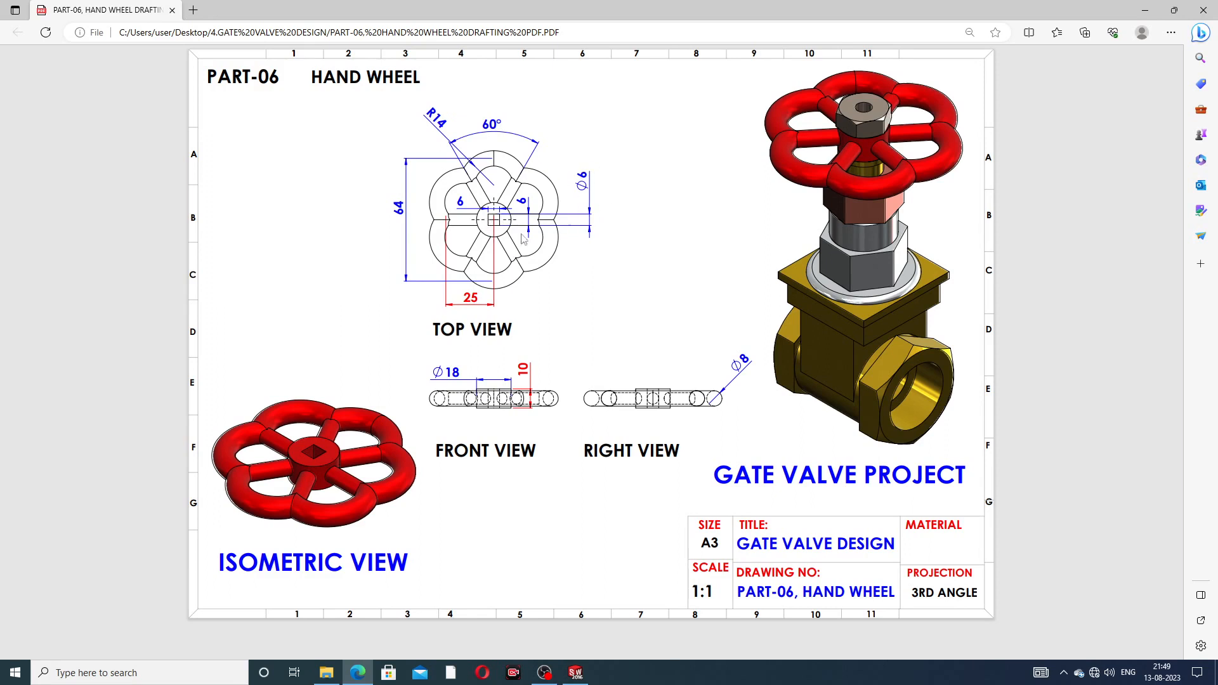
click(358, 671)
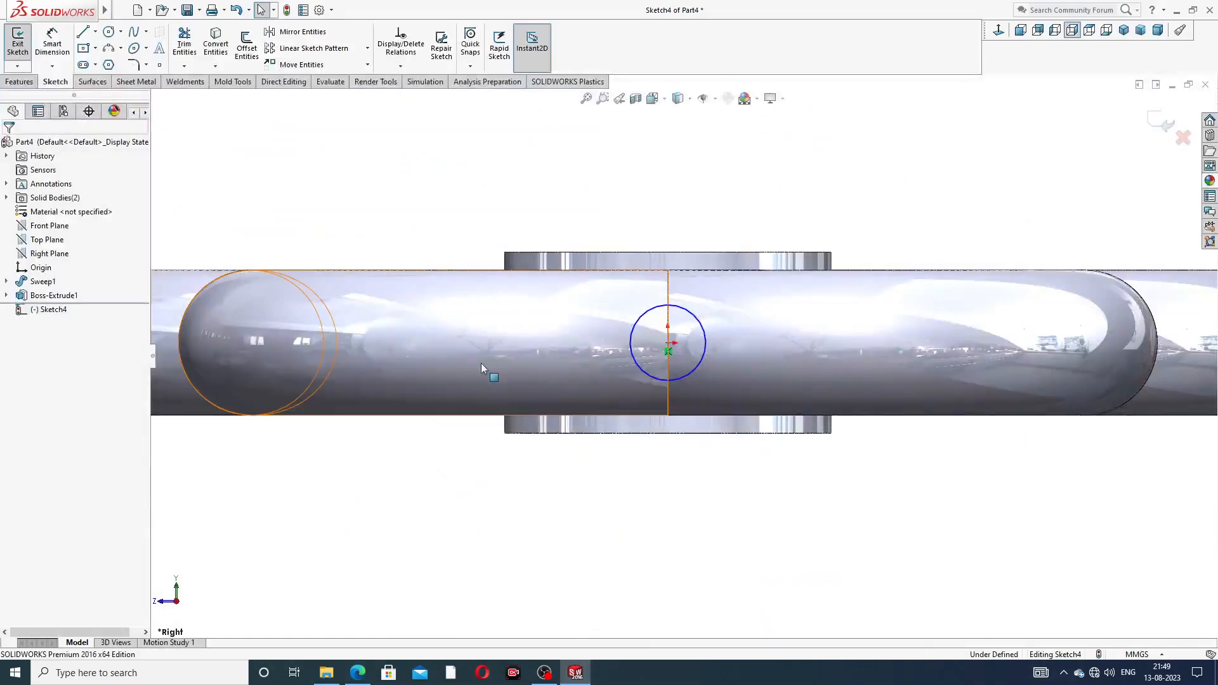
click(64, 51)
click(694, 314)
click(757, 234)
text(6)
key(Return)
click(833, 178)
right_click(831, 177)
click(860, 187)
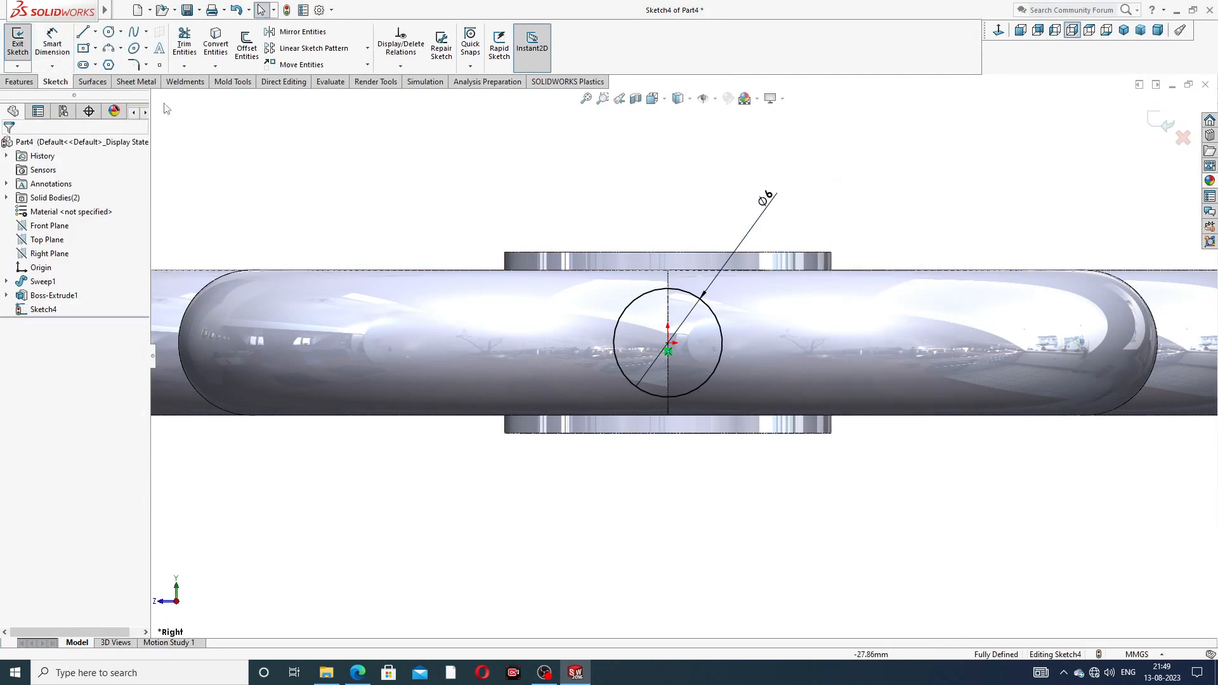
Extrude the spoke circle 25 mm as a Blind boss from the hub into the rim with merged result
click(1124, 29)
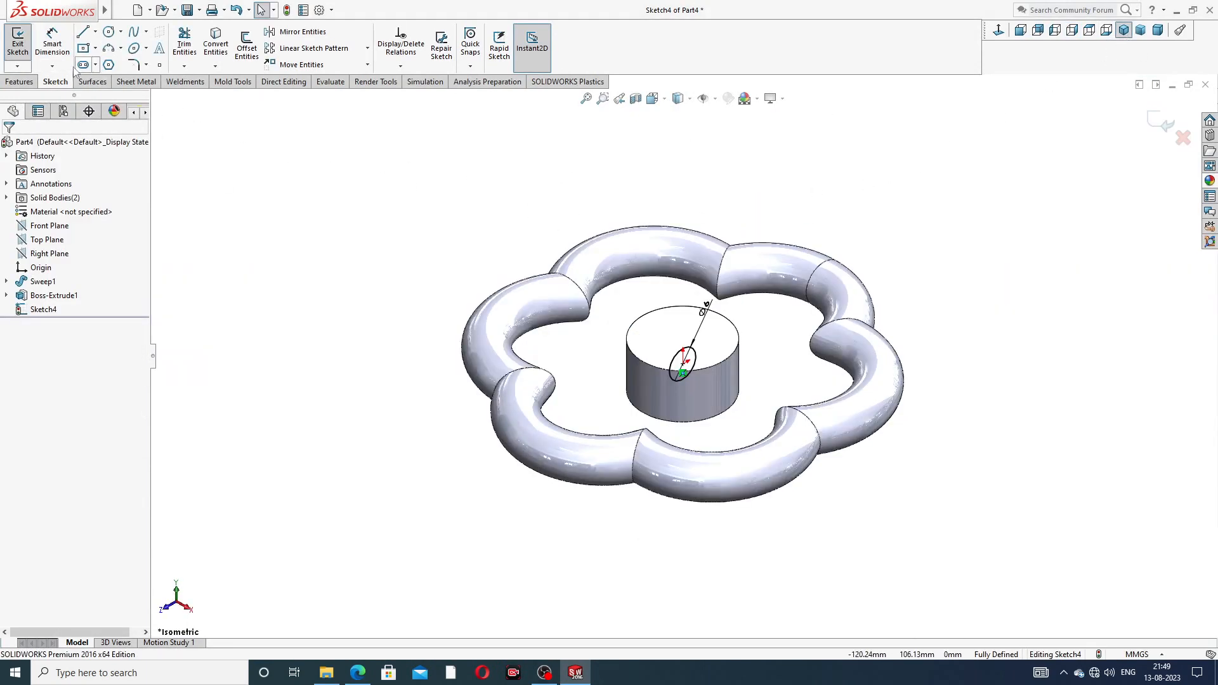
click(27, 81)
click(28, 51)
middle_drag(704, 355, 712, 348)
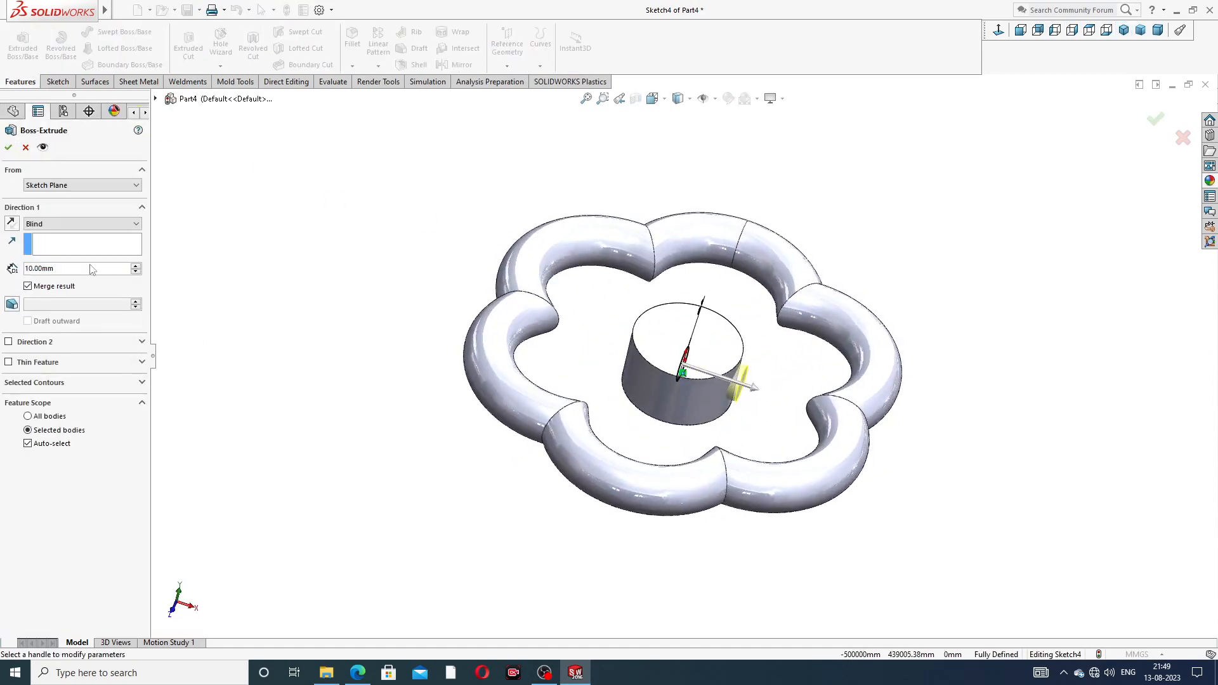
click(64, 269)
text(25)
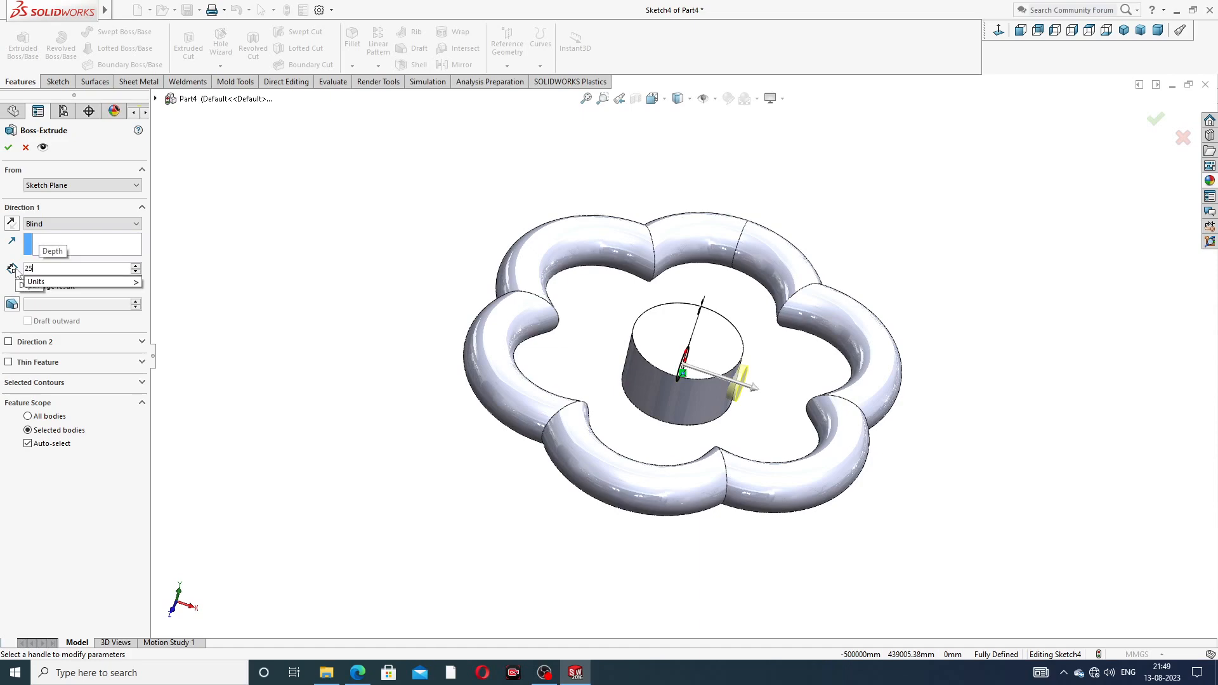
key(Return)
middle_drag(813, 365, 769, 398)
scroll(770, 398, down, 2)
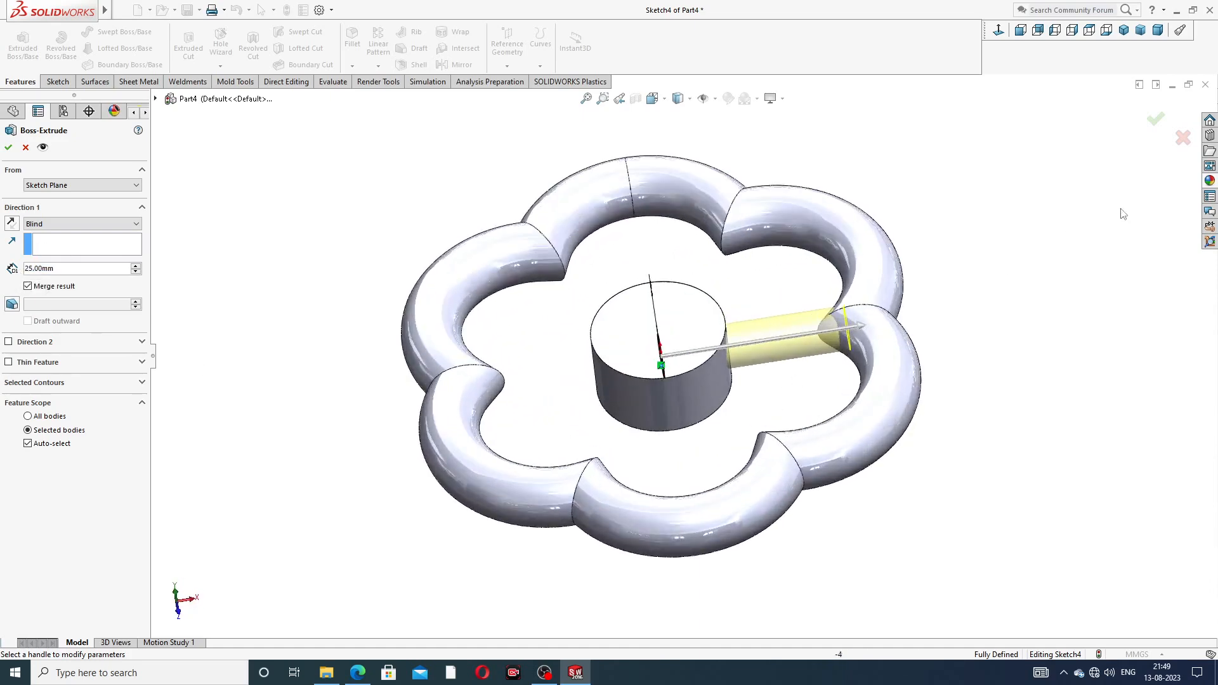
click(1153, 118)
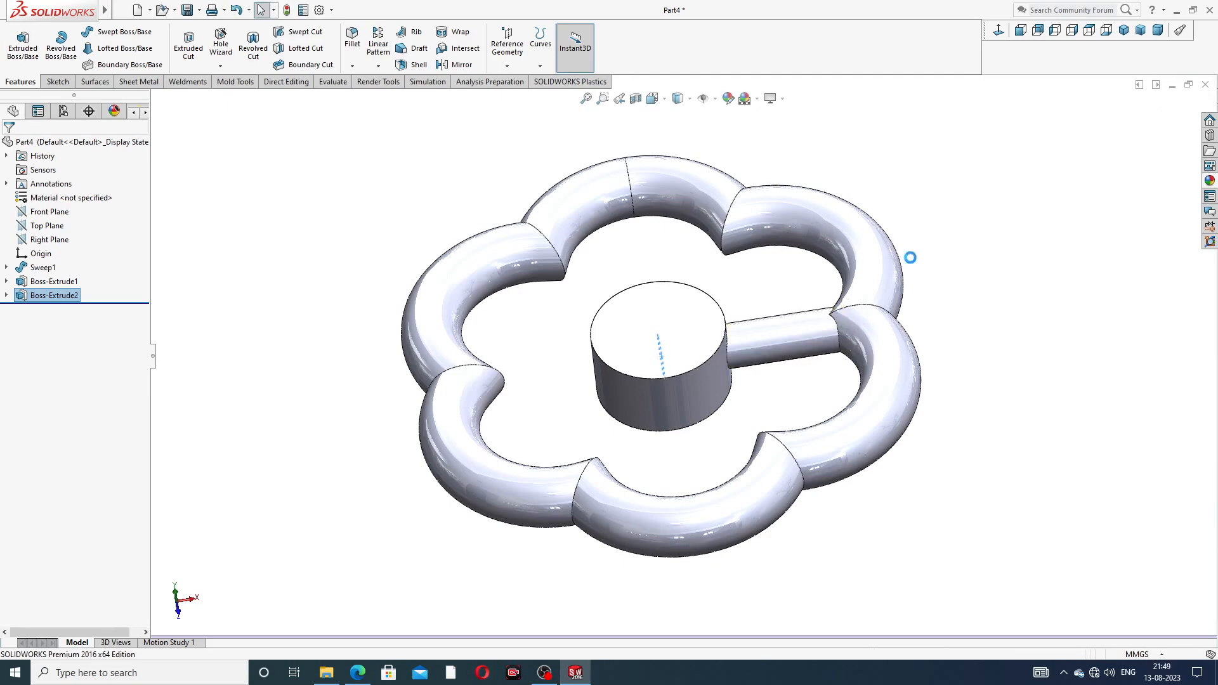
Circular-pattern the spoke around the hub's cylindrical face with 6 equally spaced instances over 360 degrees
middle_drag(971, 321, 896, 330)
click(378, 67)
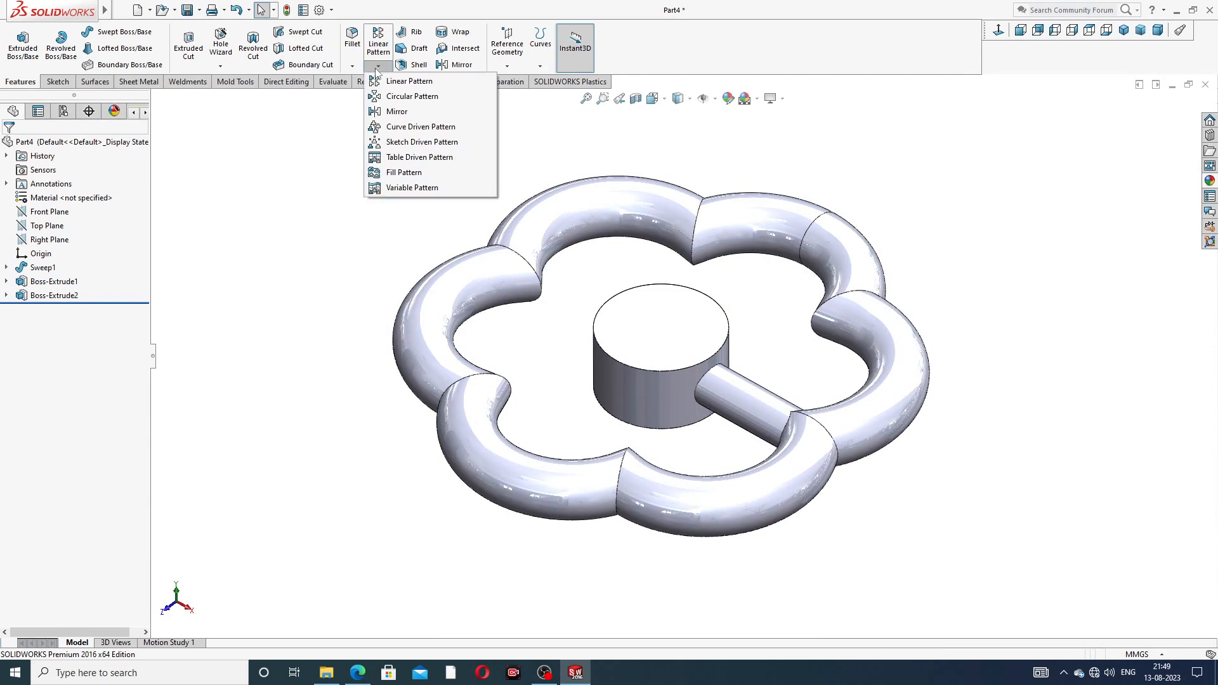
click(395, 95)
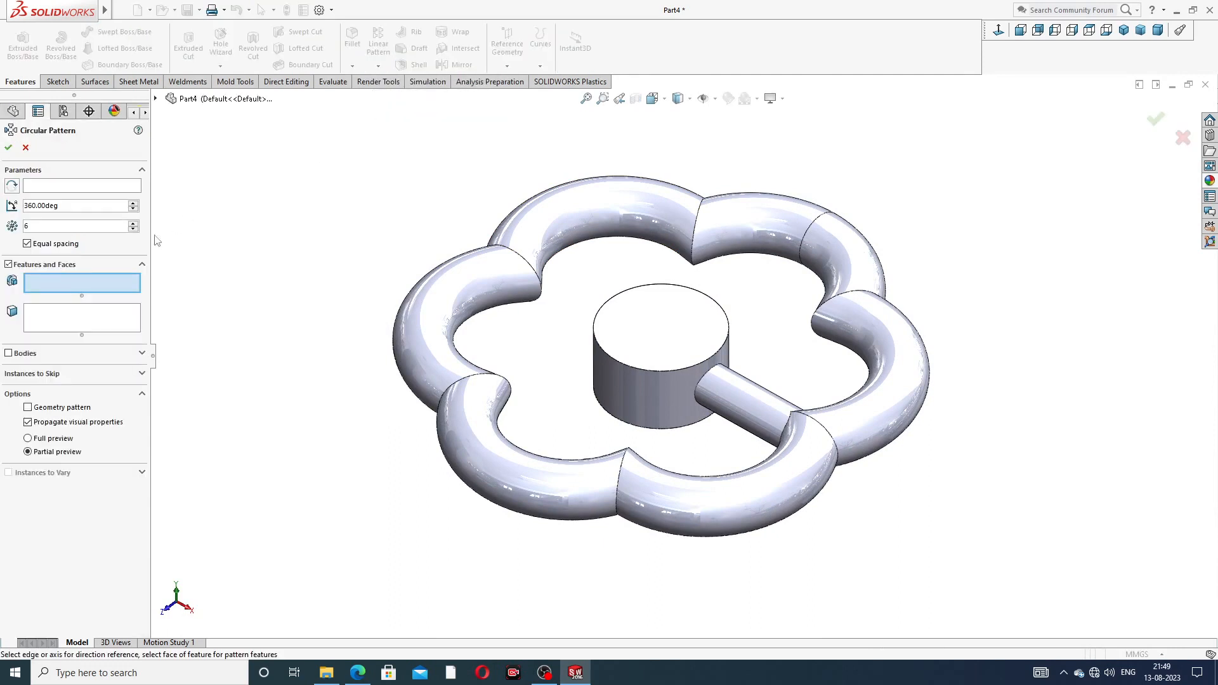
click(135, 186)
click(619, 389)
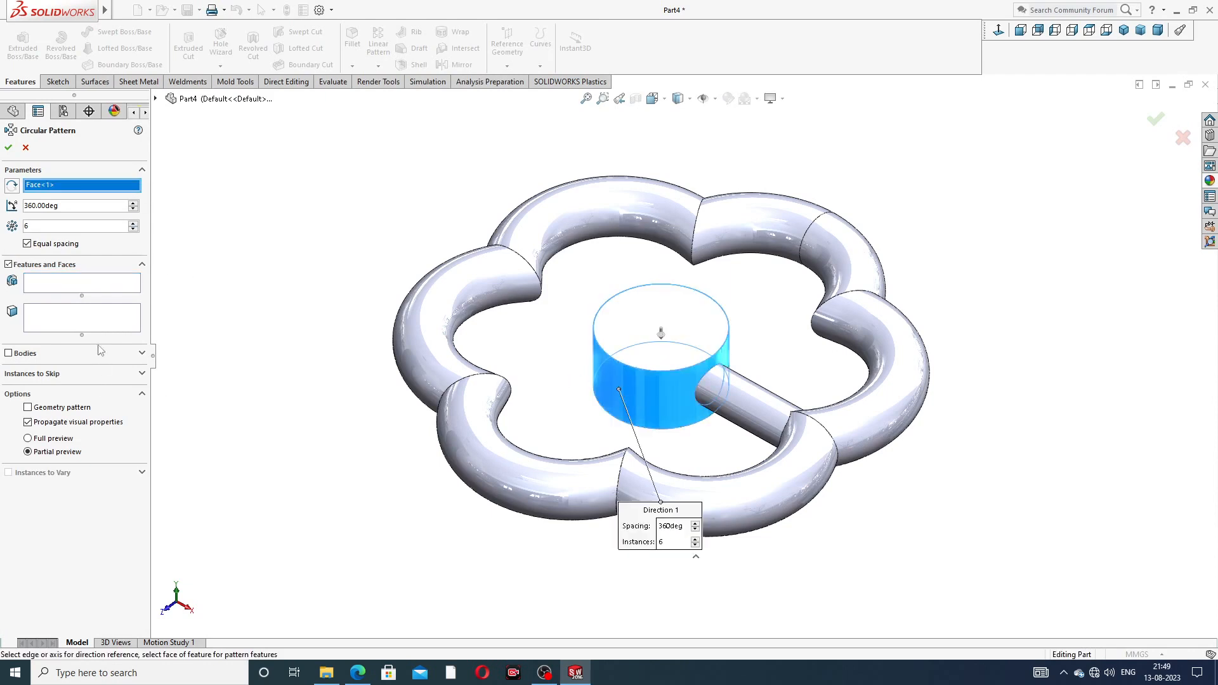
click(98, 286)
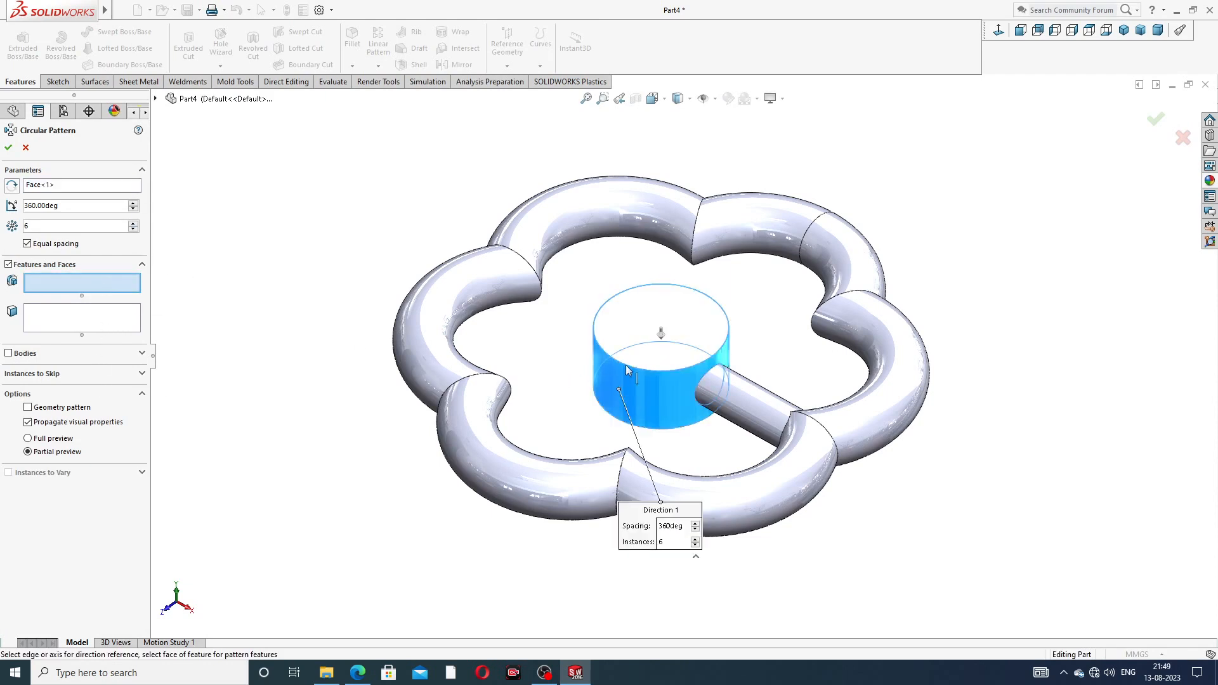
click(757, 410)
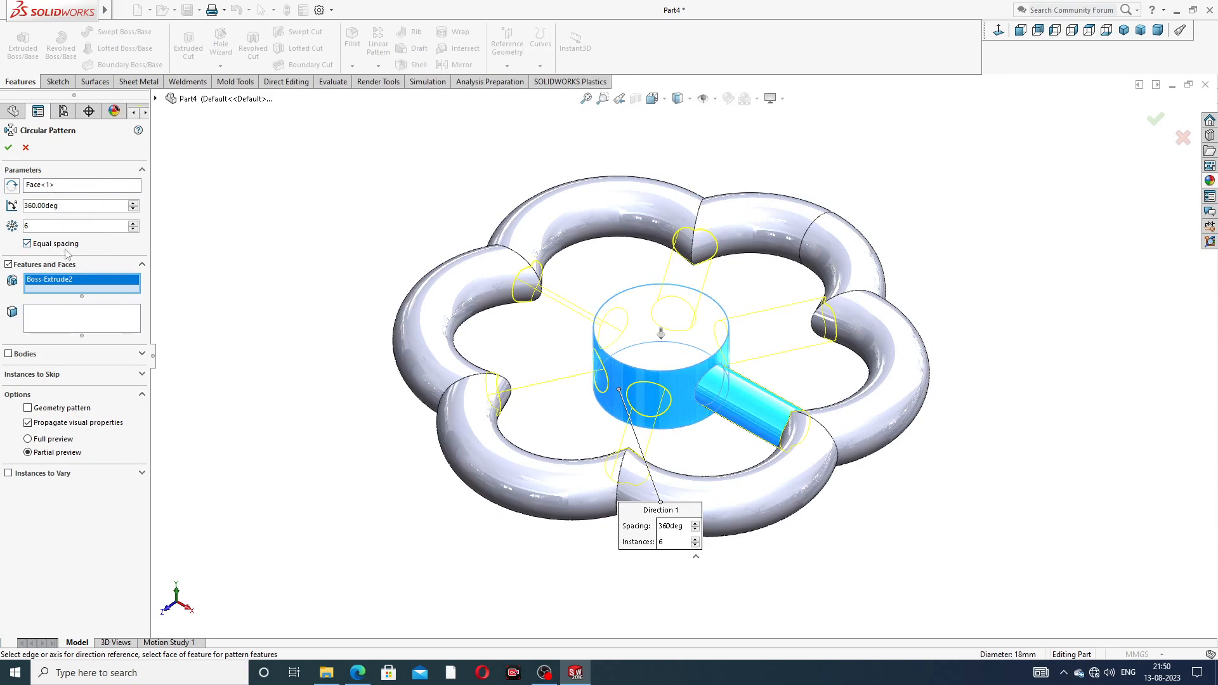
click(9, 148)
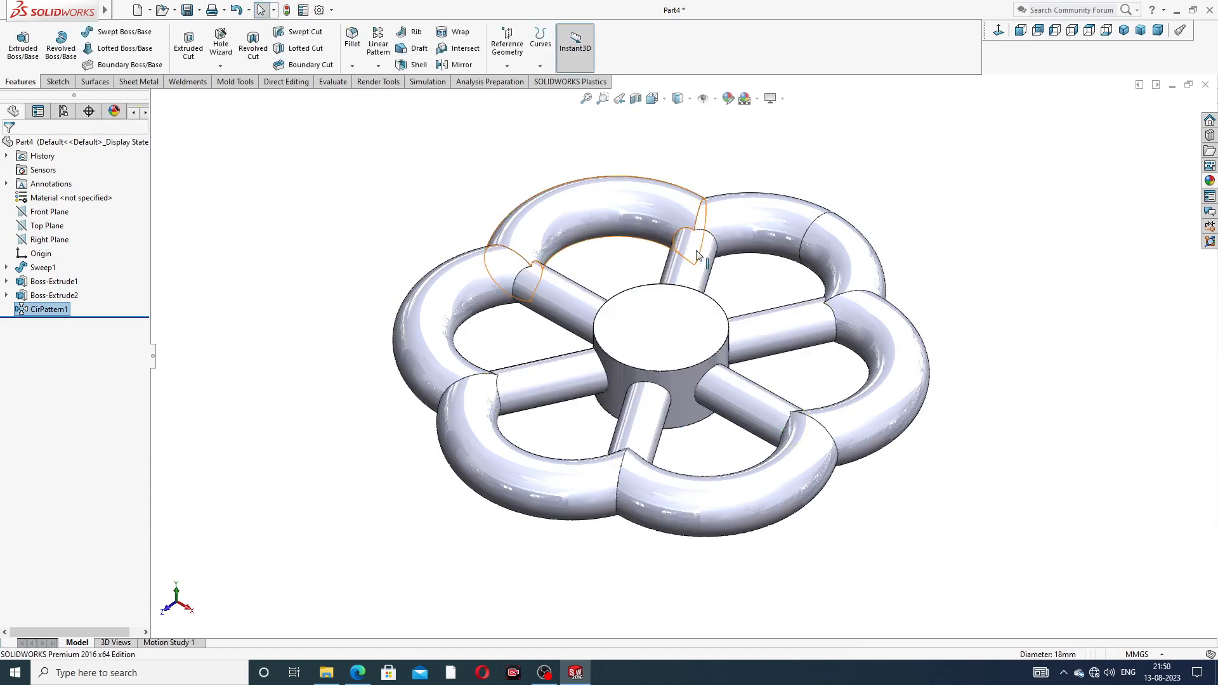
Check the square hole in the PDF drawing and start a face-on sketch on the hub's top face
middle_drag(706, 297, 755, 335)
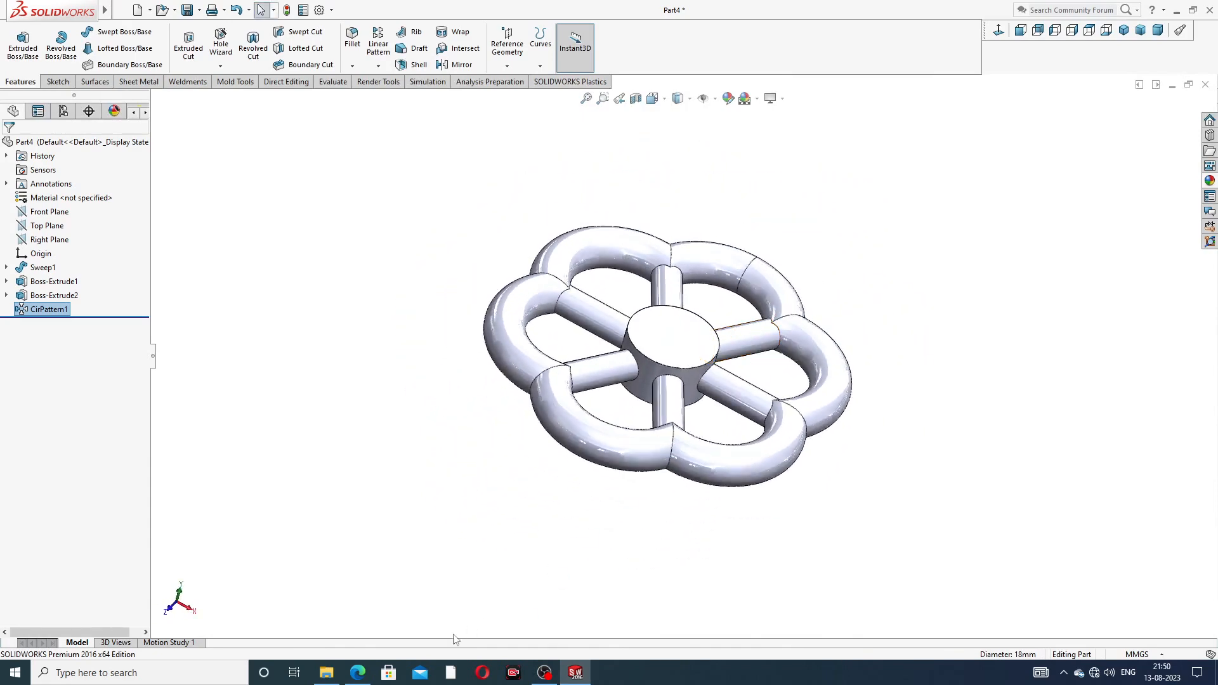
click(358, 673)
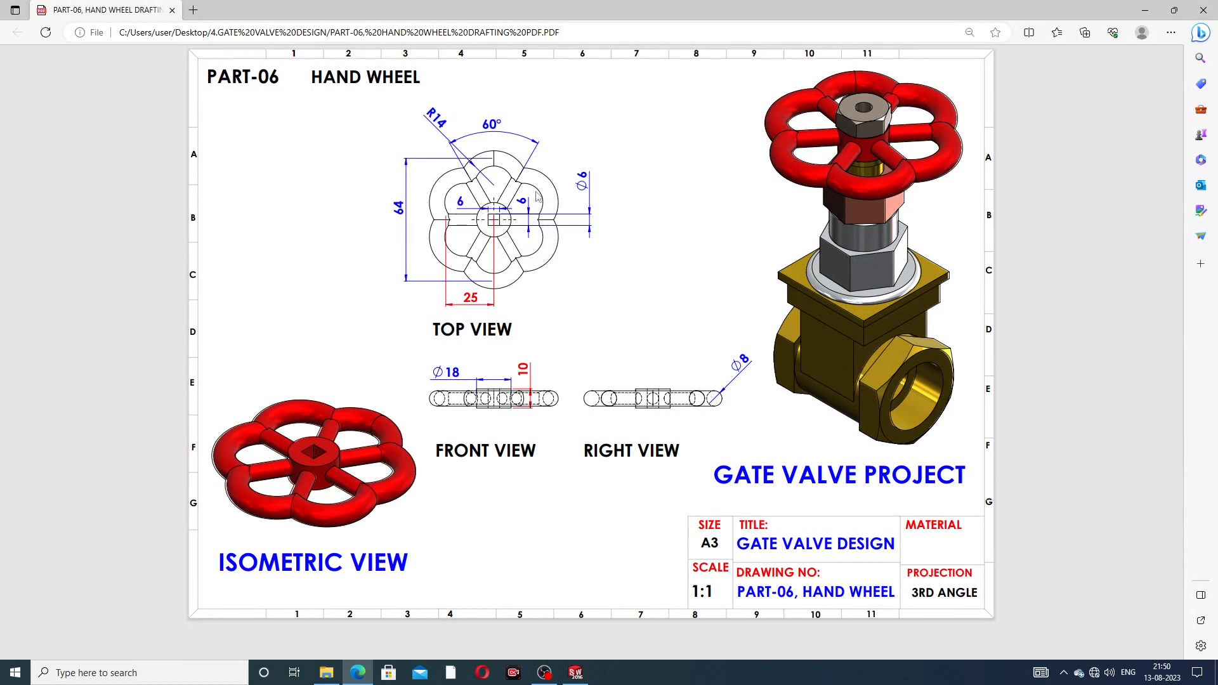
click(576, 673)
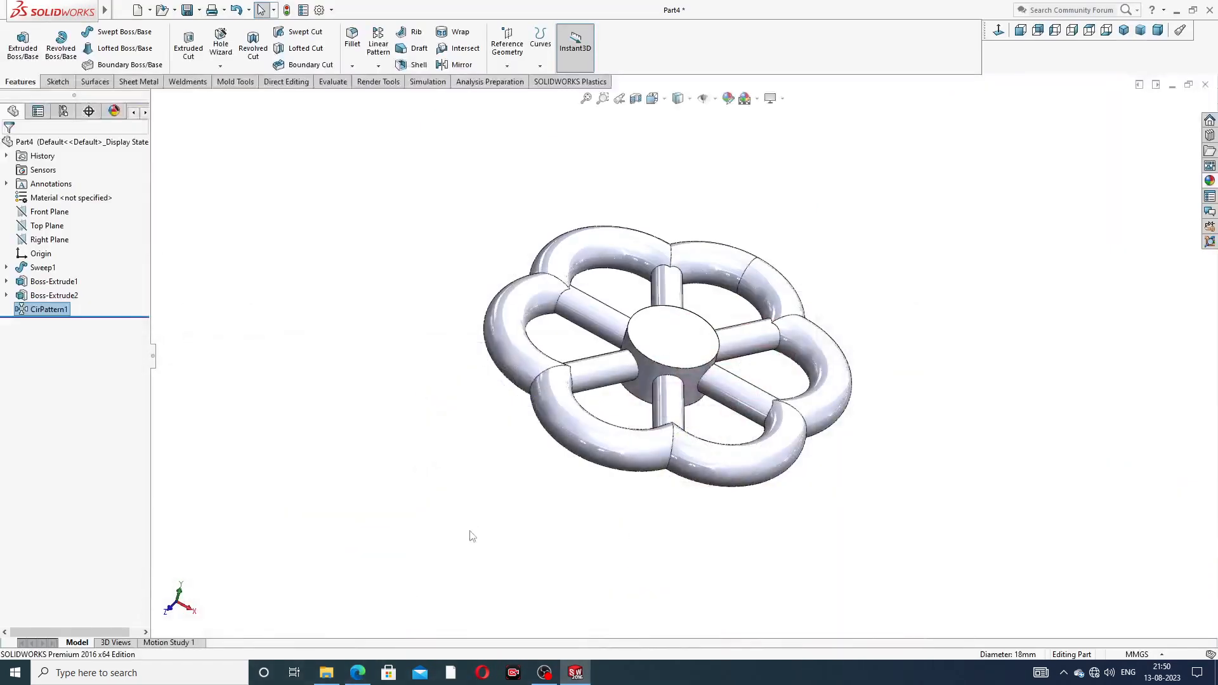
click(671, 342)
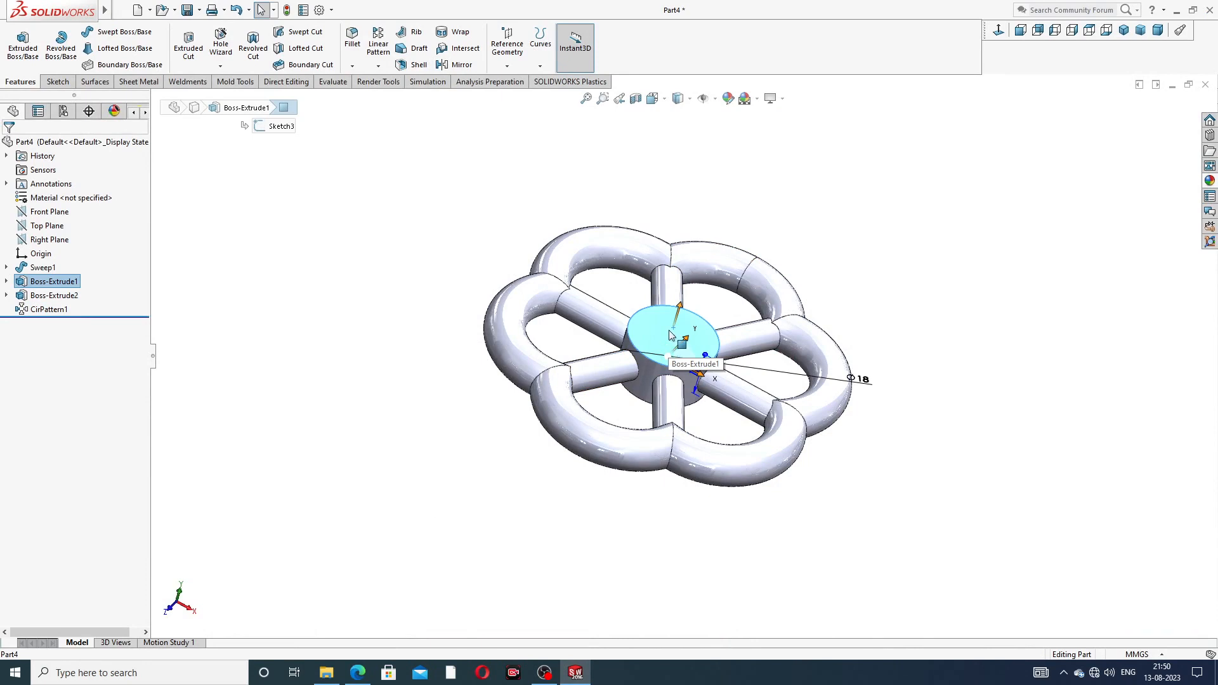
click(713, 289)
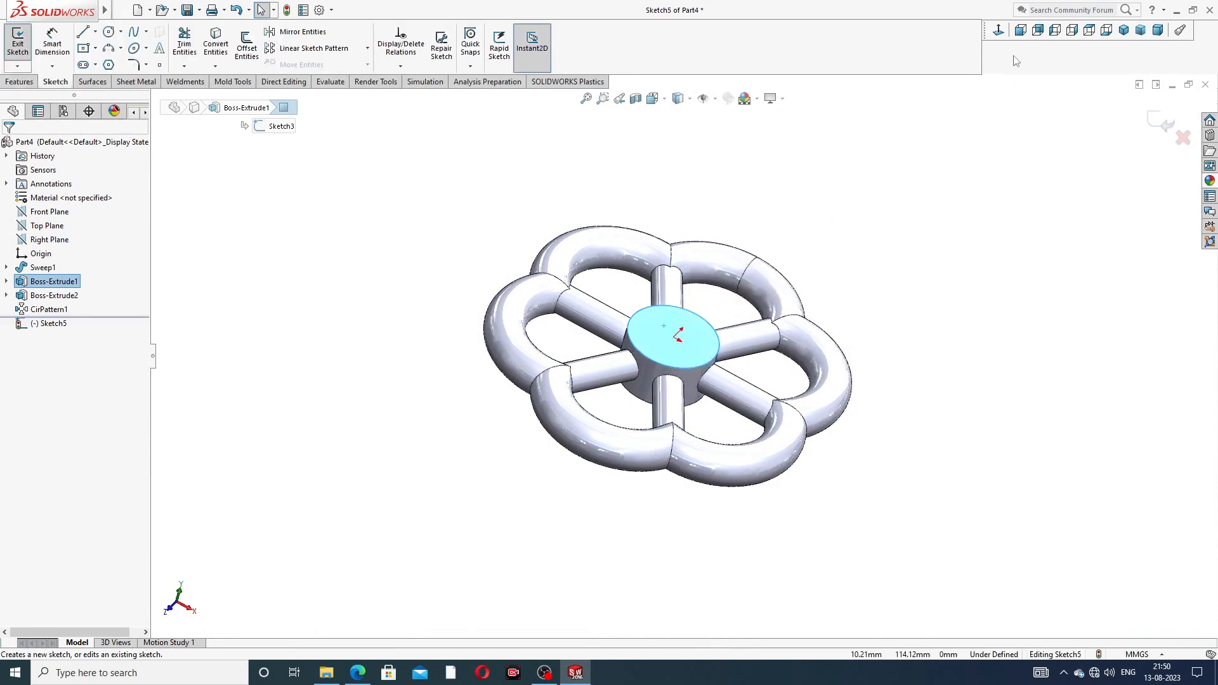
click(999, 32)
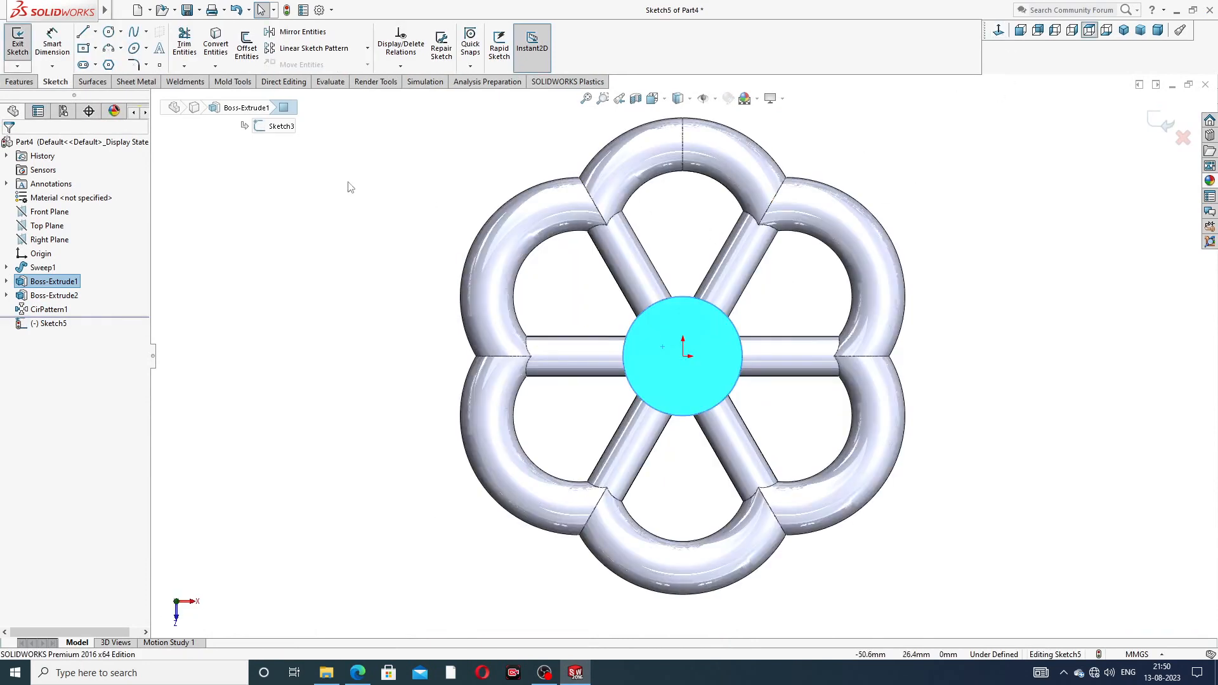
Draw a center rectangle about 8.6 by 9.9 mm on the hub face, centered on the origin
click(95, 48)
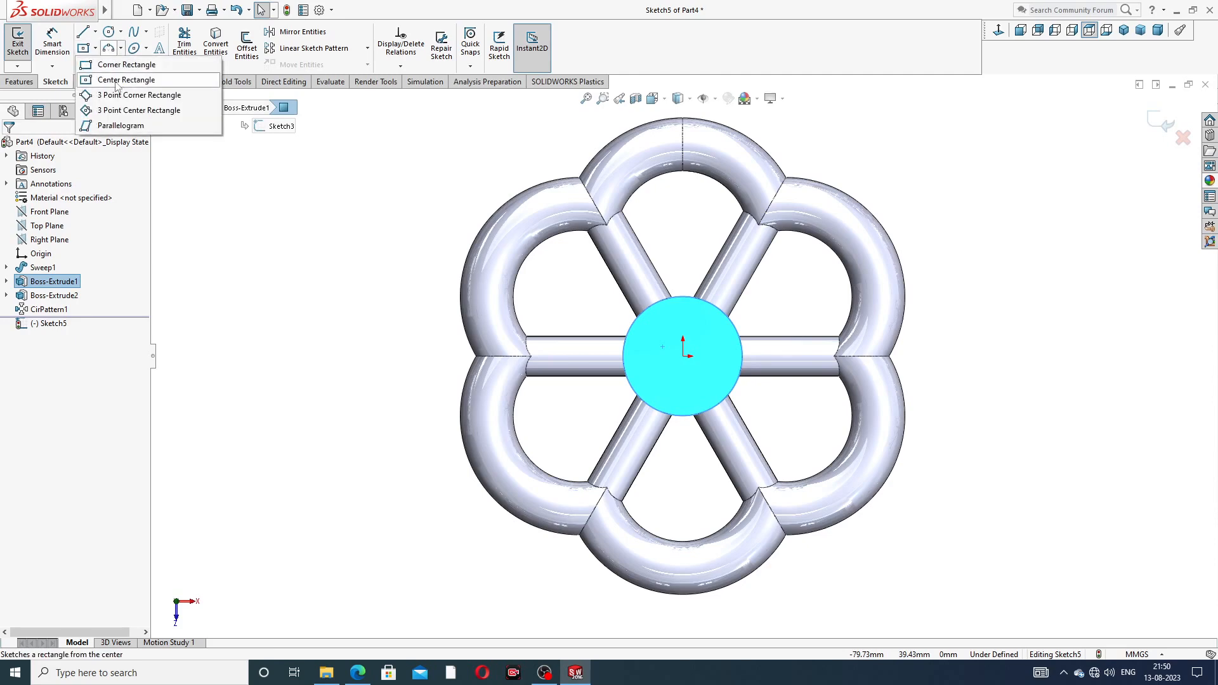
click(134, 79)
scroll(674, 340, down, 2)
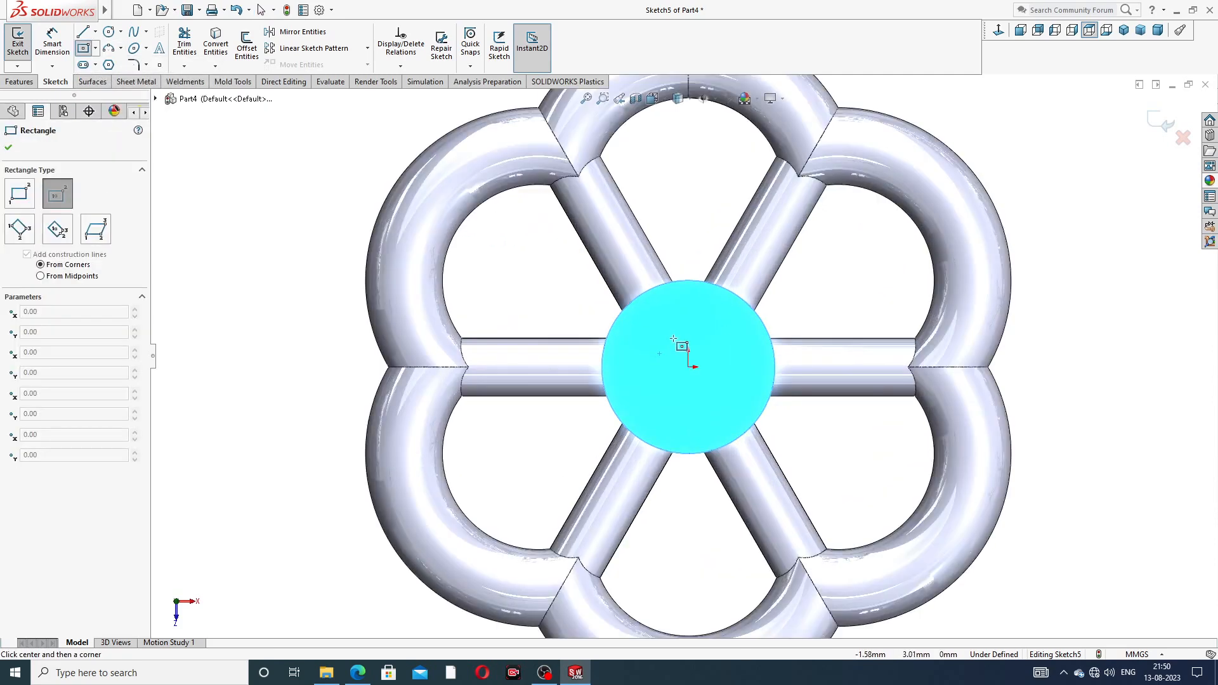
click(689, 366)
click(730, 319)
right_click(835, 275)
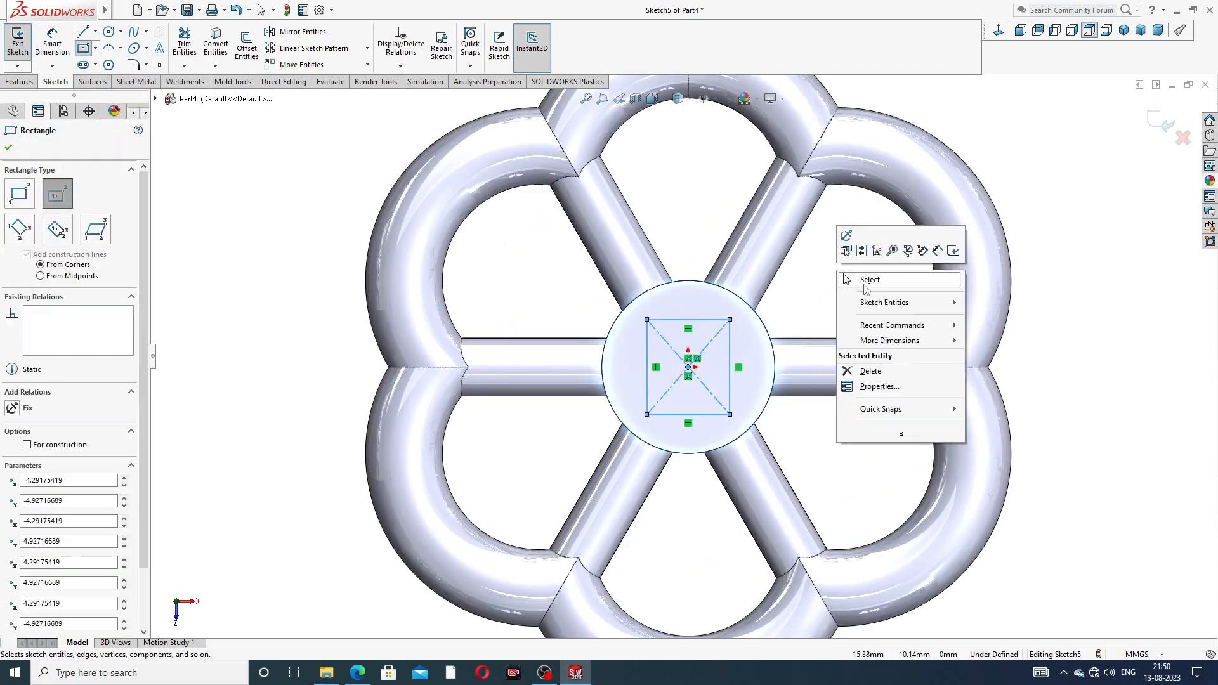
click(864, 281)
Dimension the rectangle's width and height as 6 mm each to form a square
click(52, 42)
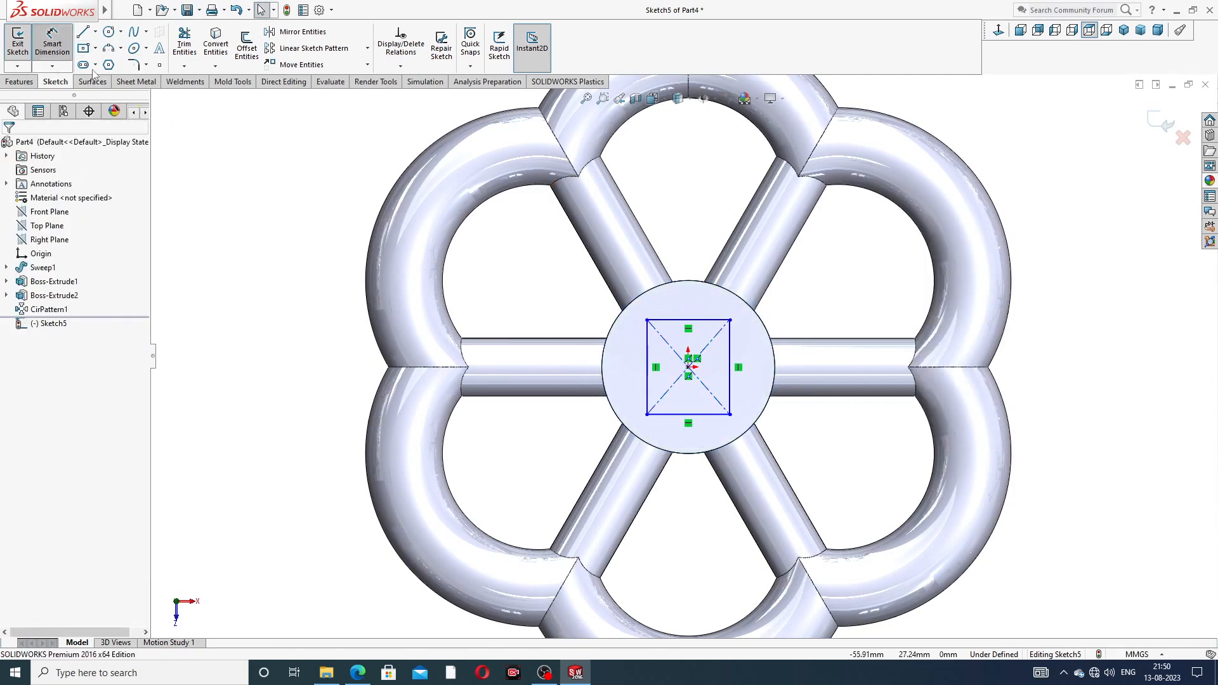
click(703, 324)
click(698, 297)
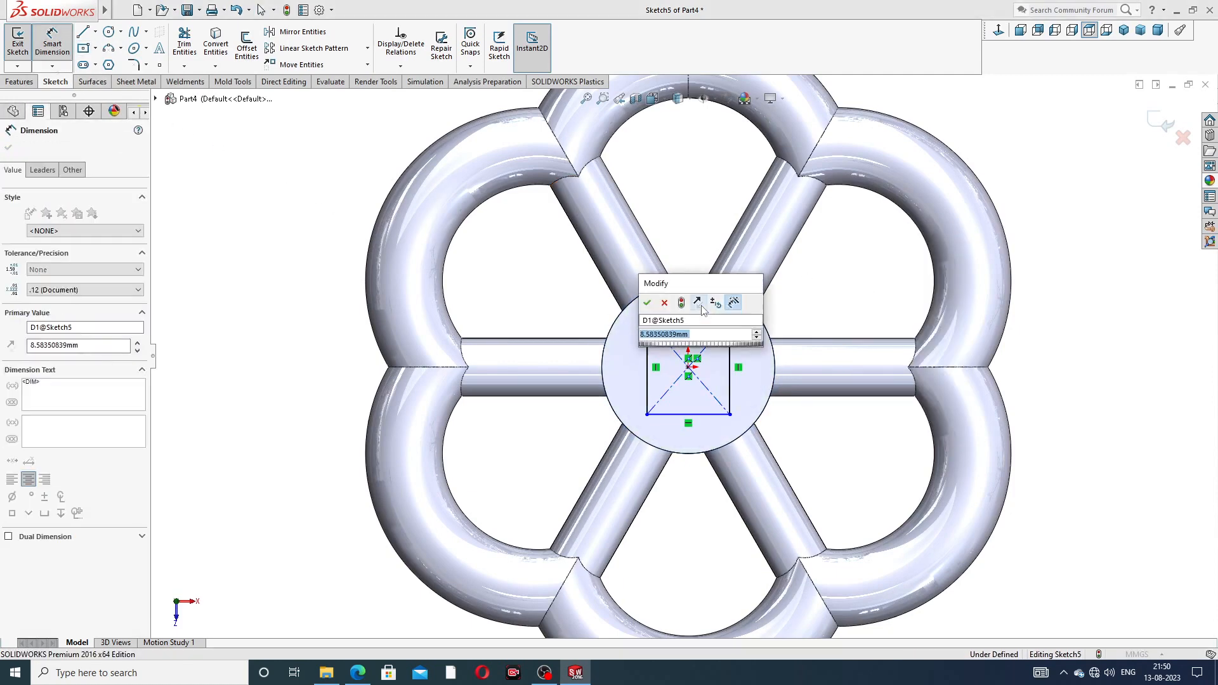
text(6)
key(Return)
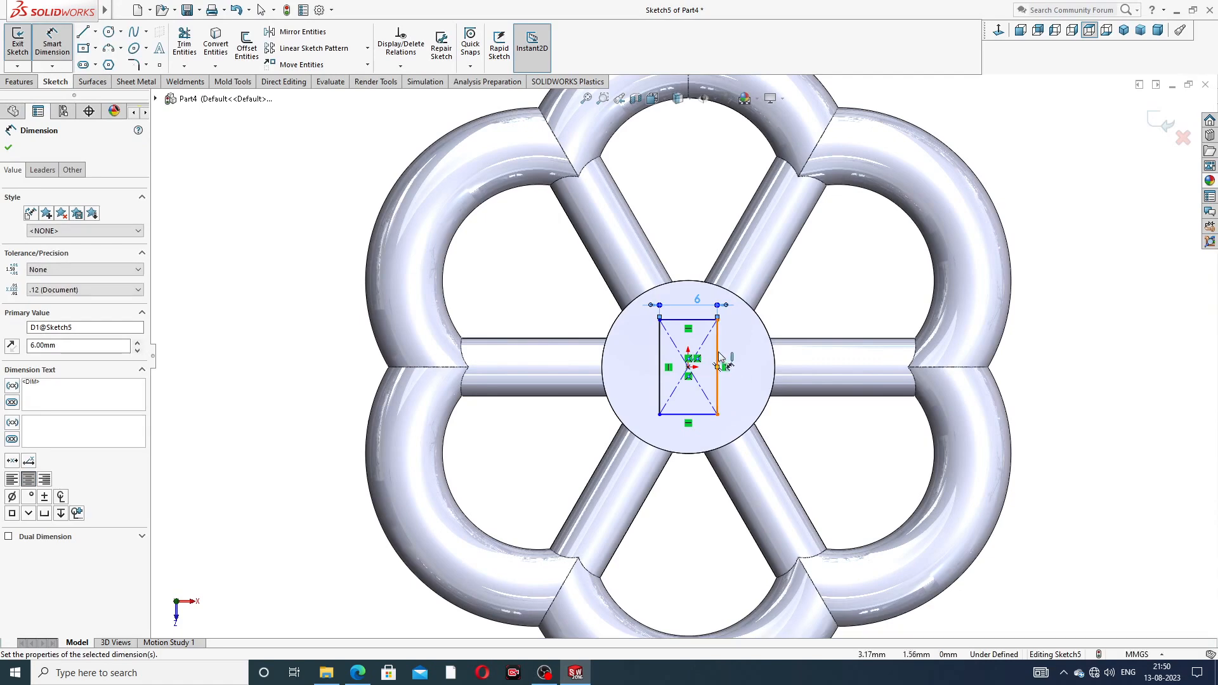
click(717, 363)
click(732, 362)
text(6)
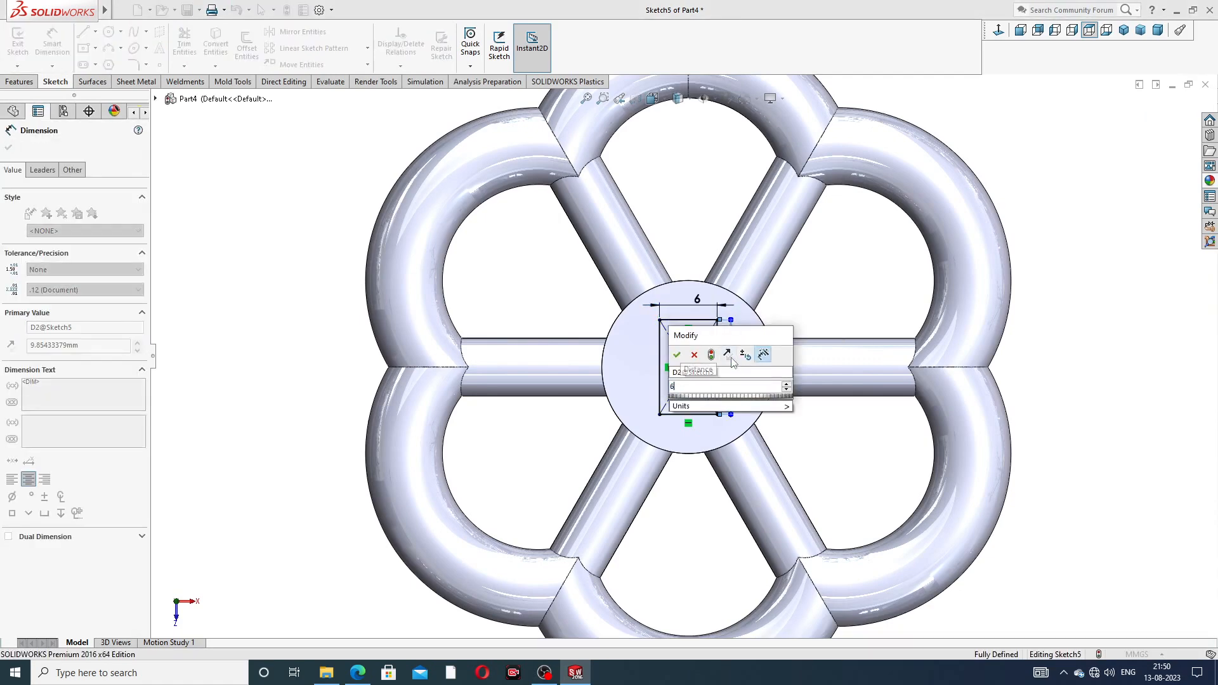
key(Return)
click(842, 307)
right_click(1053, 179)
click(1064, 187)
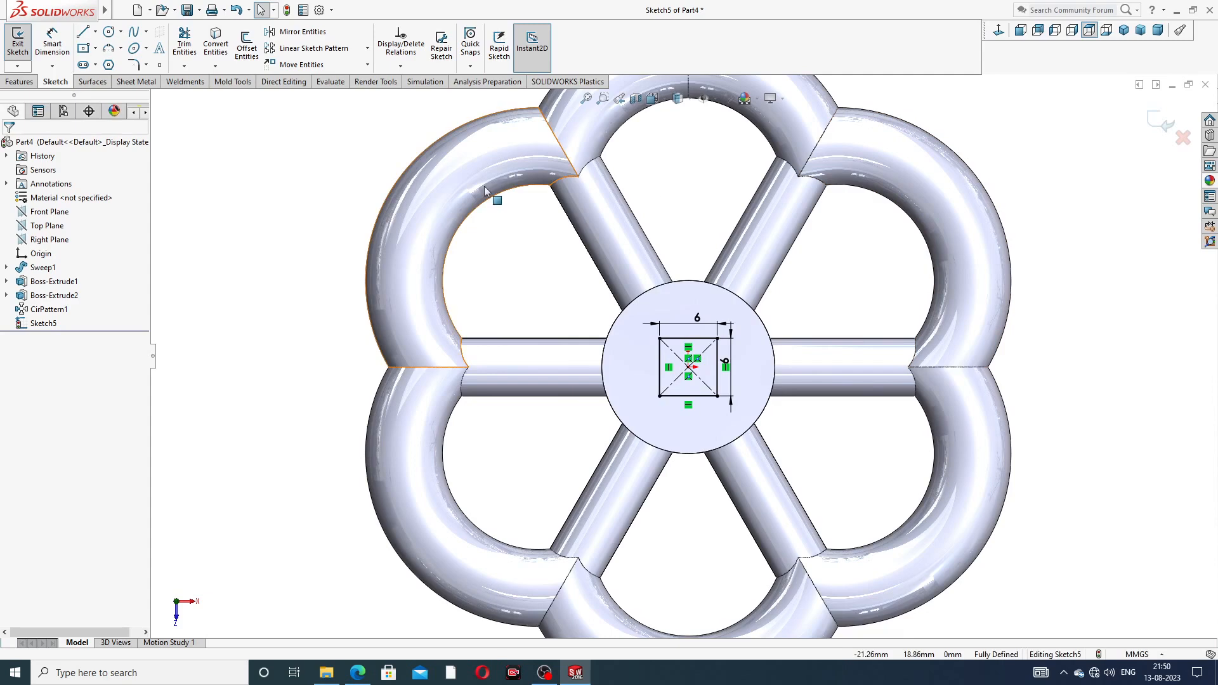
Cut the 6 mm square sketch Through All the hub with an Extruded Cut
click(20, 82)
click(189, 46)
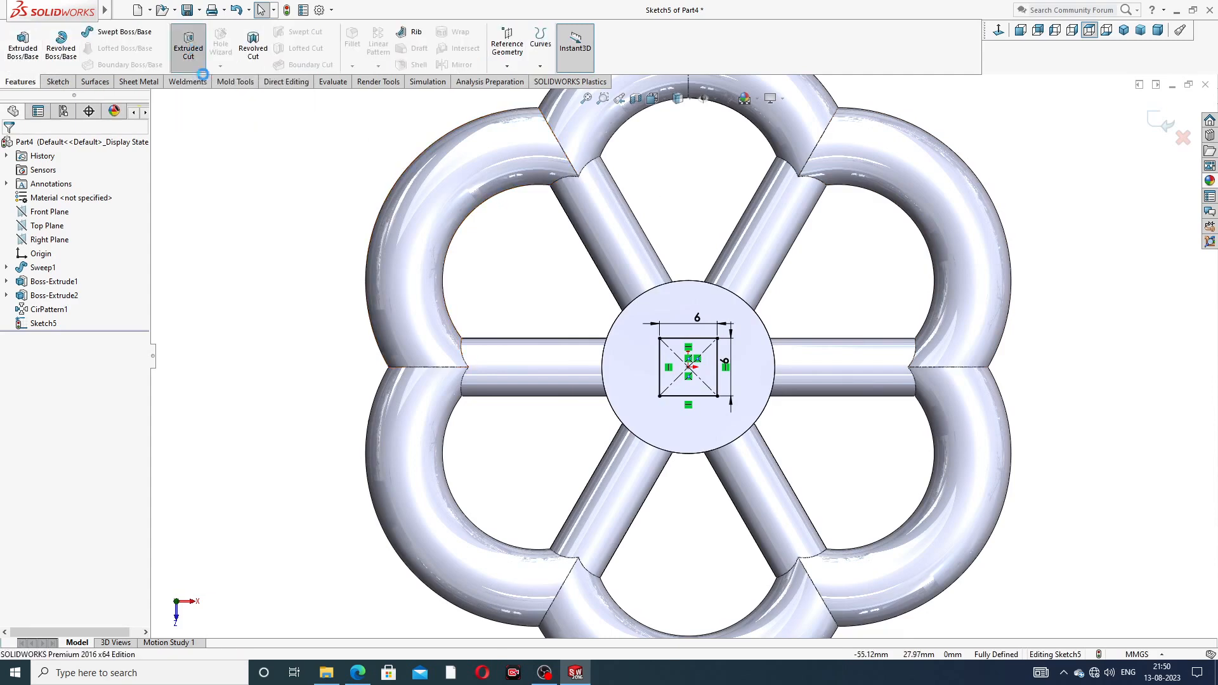
middle_drag(365, 153, 405, 185)
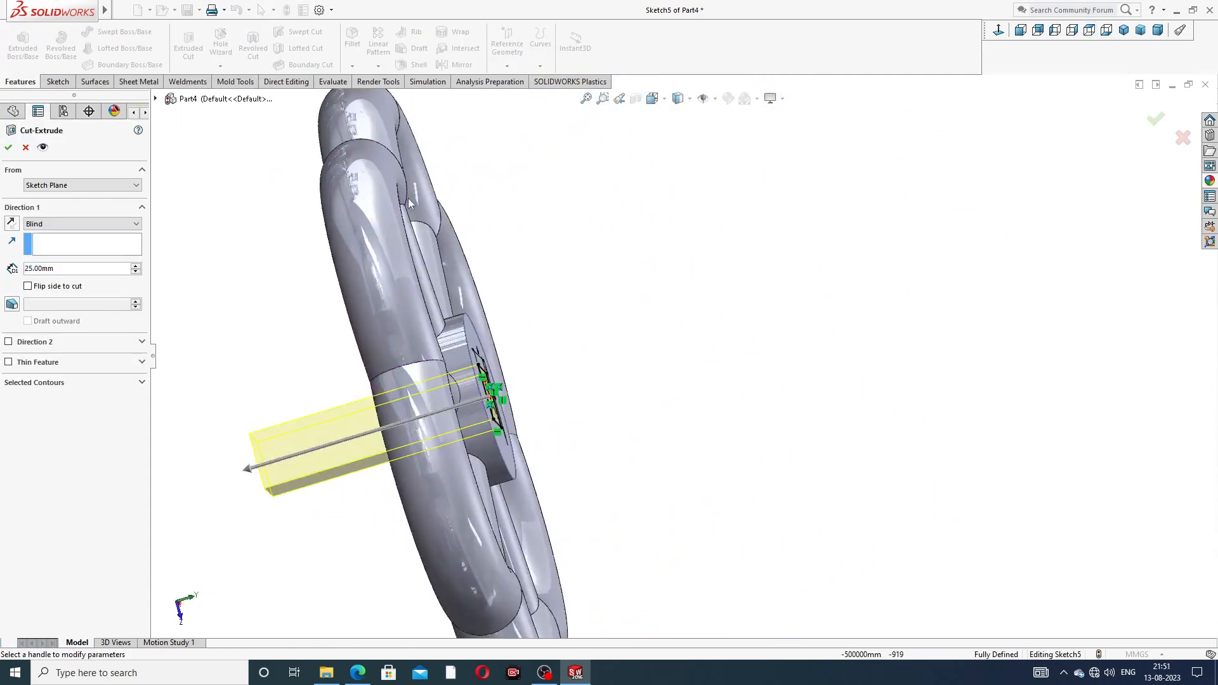
scroll(419, 203, up, 3)
middle_drag(461, 278, 427, 269)
click(59, 224)
click(63, 244)
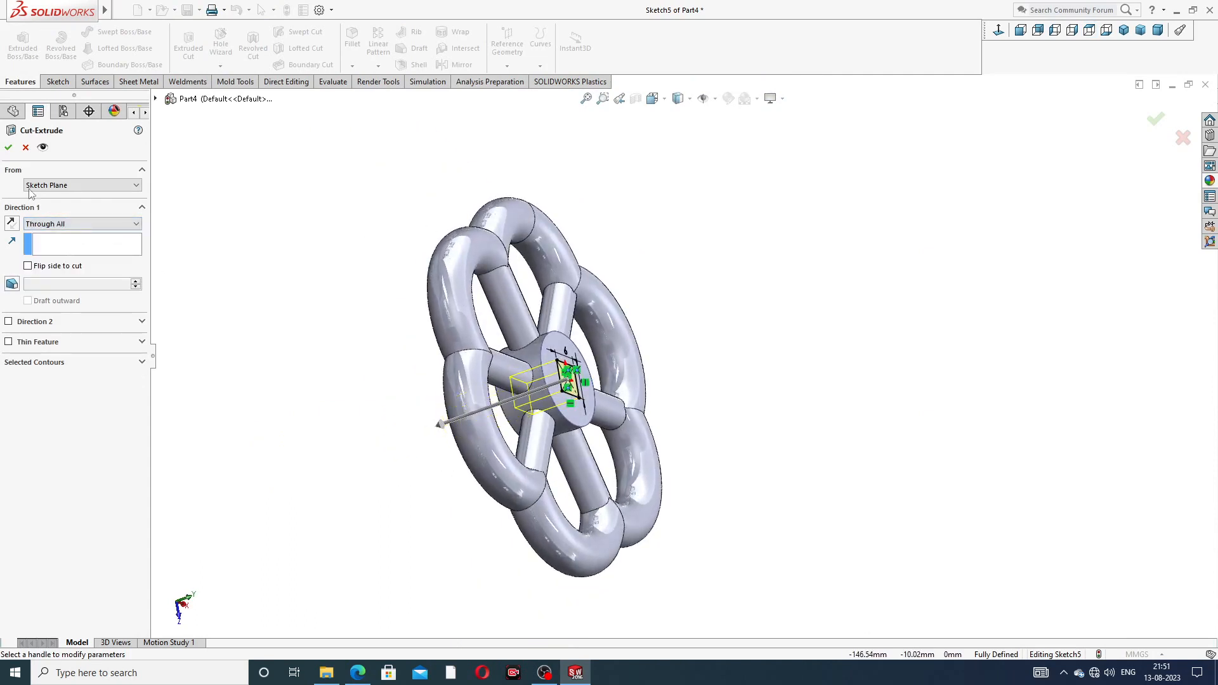
key(Return)
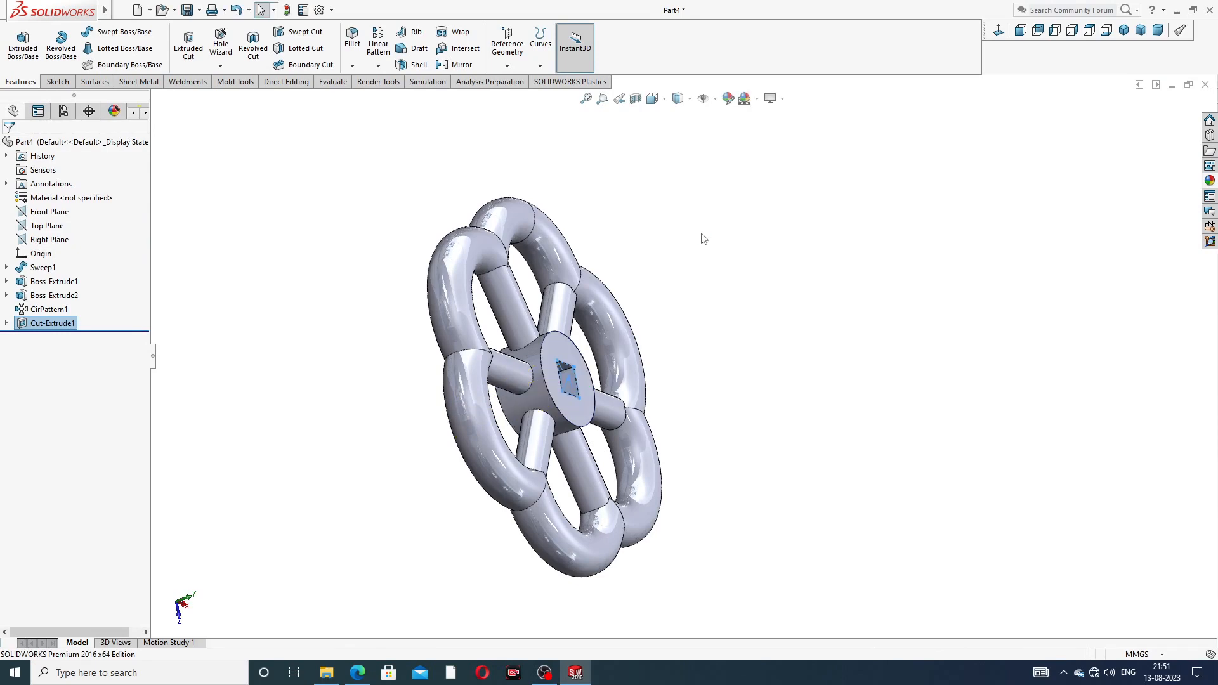
click(695, 296)
mouse_move(734, 332)
middle_down()
mouse_move(802, 247)
mouse_move(884, 185)
mouse_move(668, 234)
mouse_move(658, 199)
middle_up()
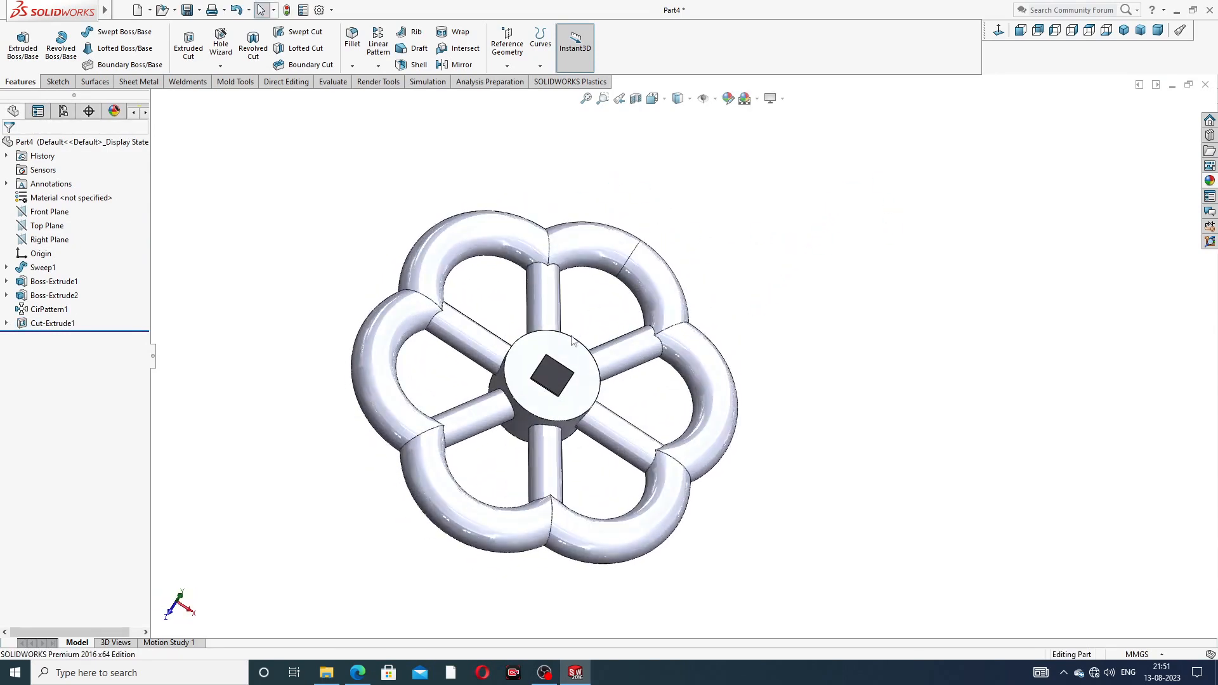
Check the hand wheel's PDF drawing and apply the painted candy apple red appearance to the whole part
click(356, 674)
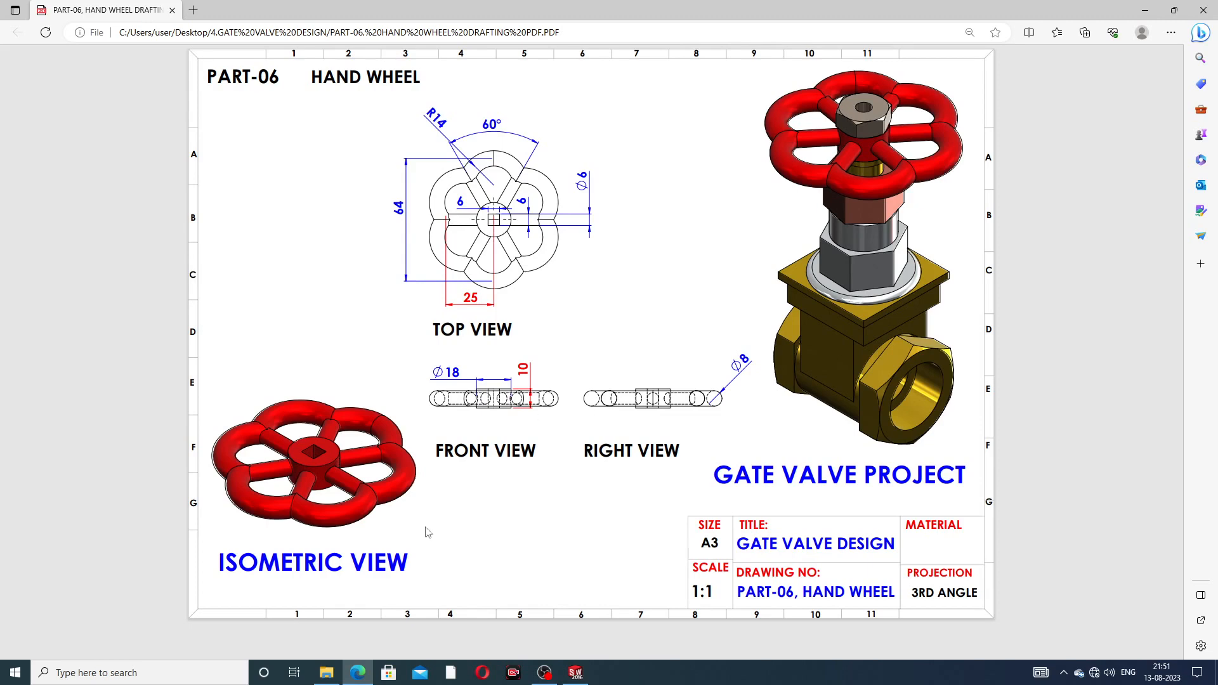
click(357, 673)
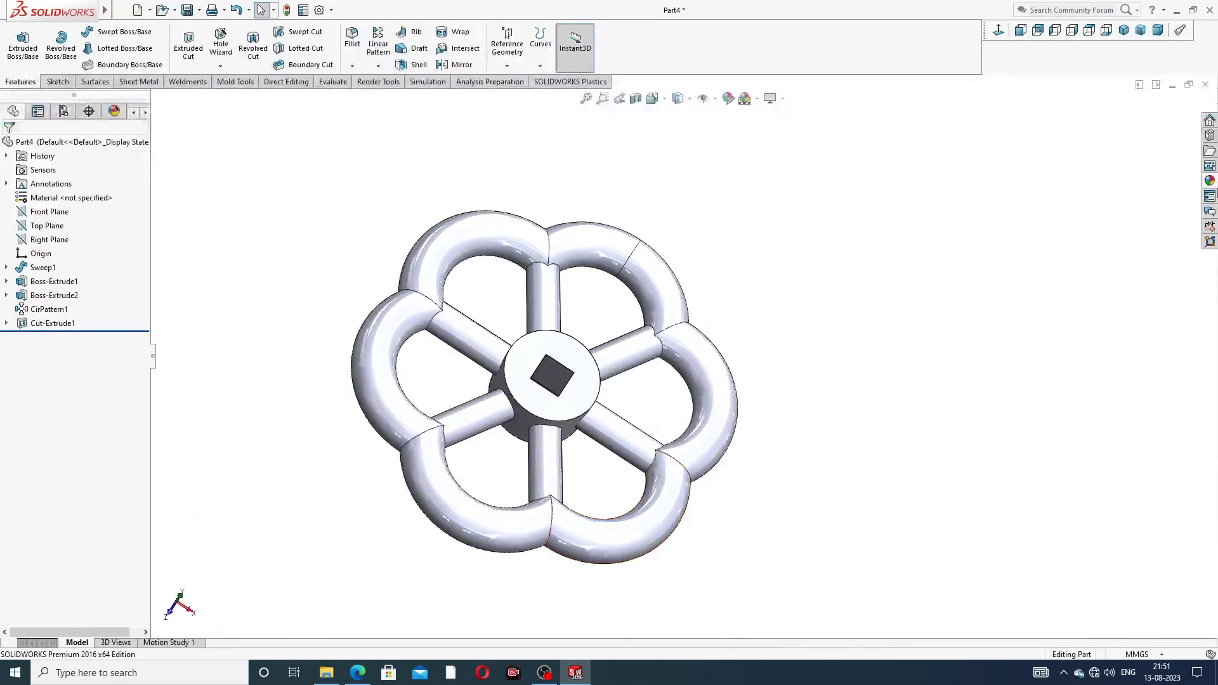
click(1210, 181)
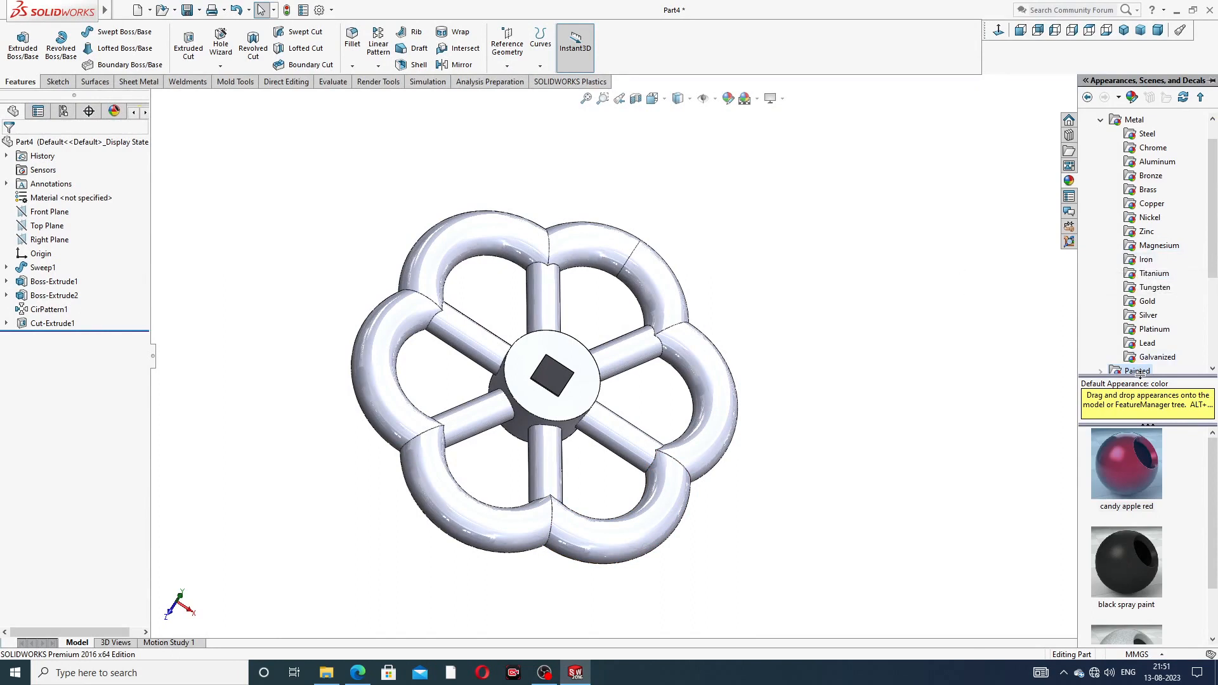
mouse_move(1123, 478)
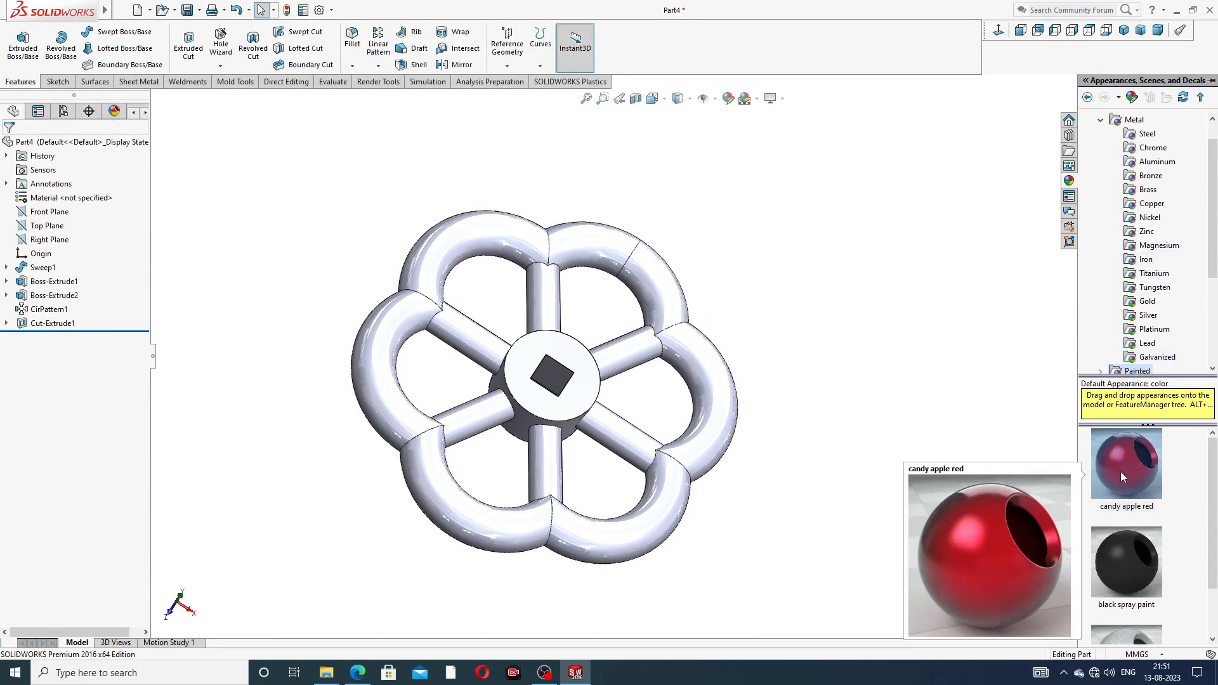
drag(1120, 471, 704, 387)
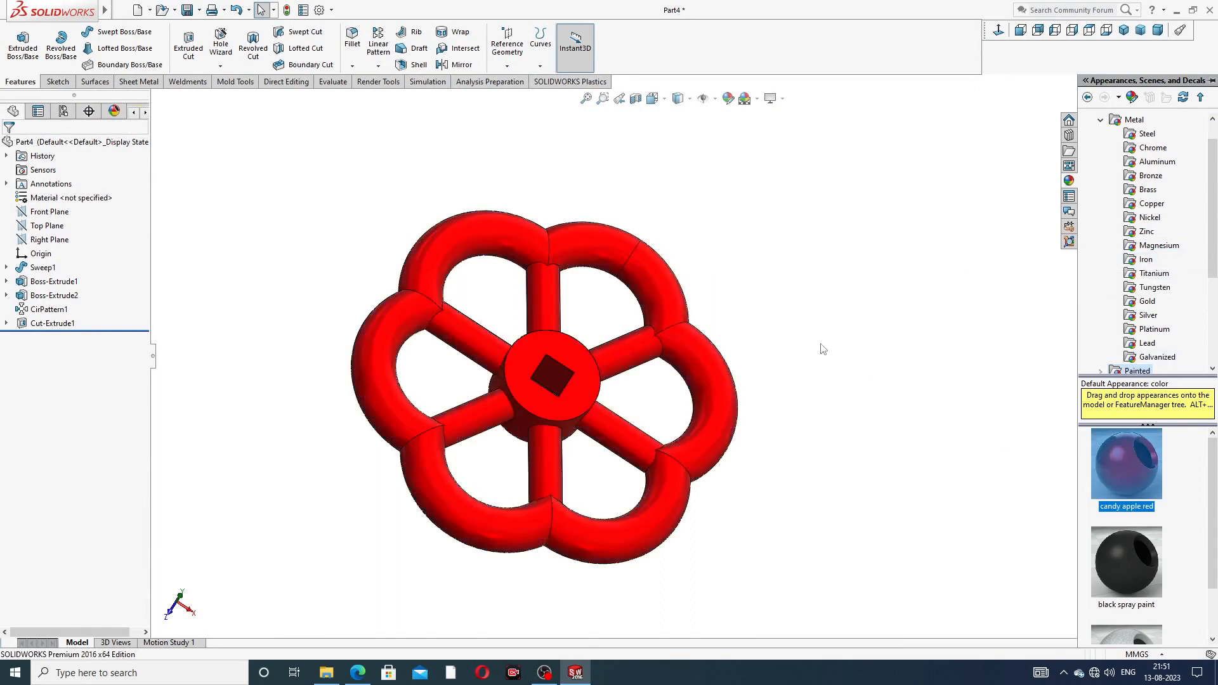
Examine the finished red hand wheel in isometric and rotated views and compare it with the PDF drawing
middle_drag(642, 373, 543, 344)
scroll(513, 394, down, 1)
scroll(527, 390, up, 1)
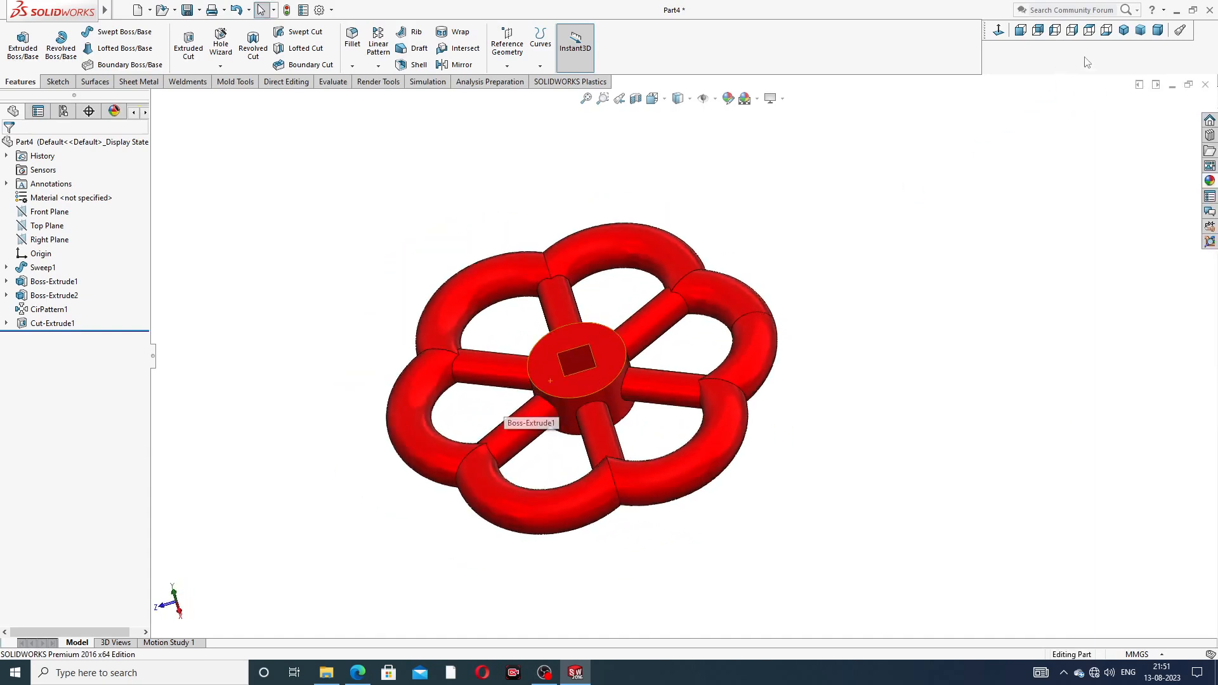
click(1124, 31)
key(f)
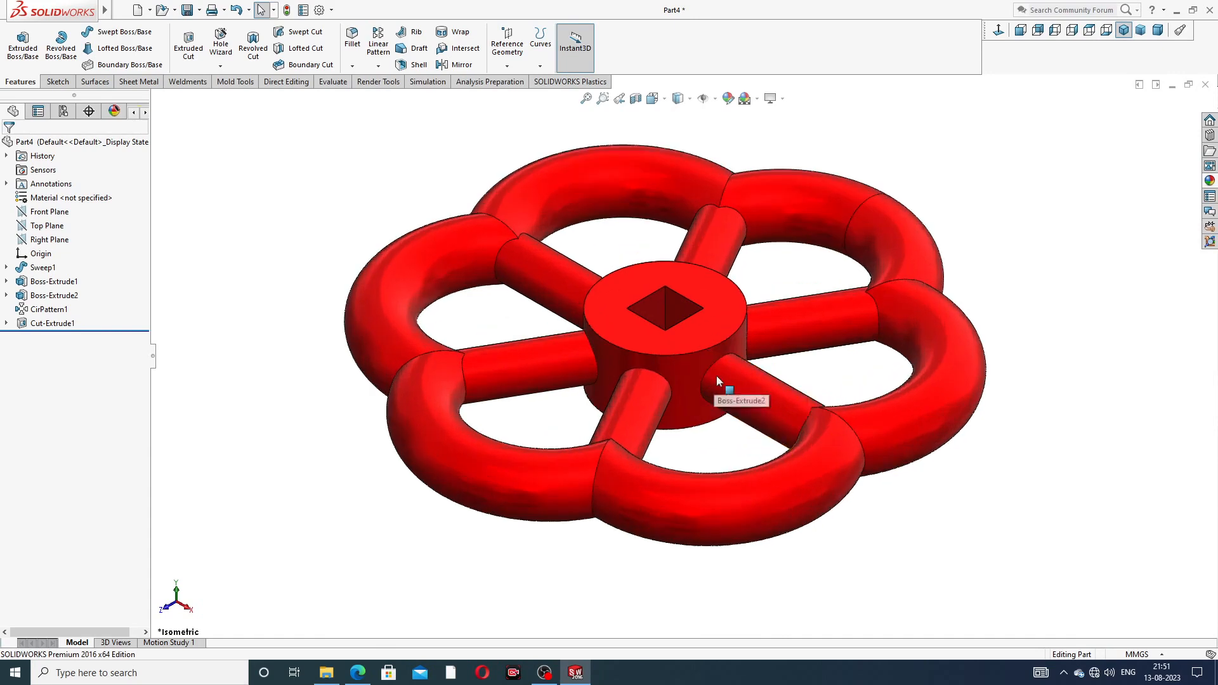
scroll(1015, 244, up, 2)
middle_drag(1011, 247, 825, 283)
scroll(819, 283, down, 1)
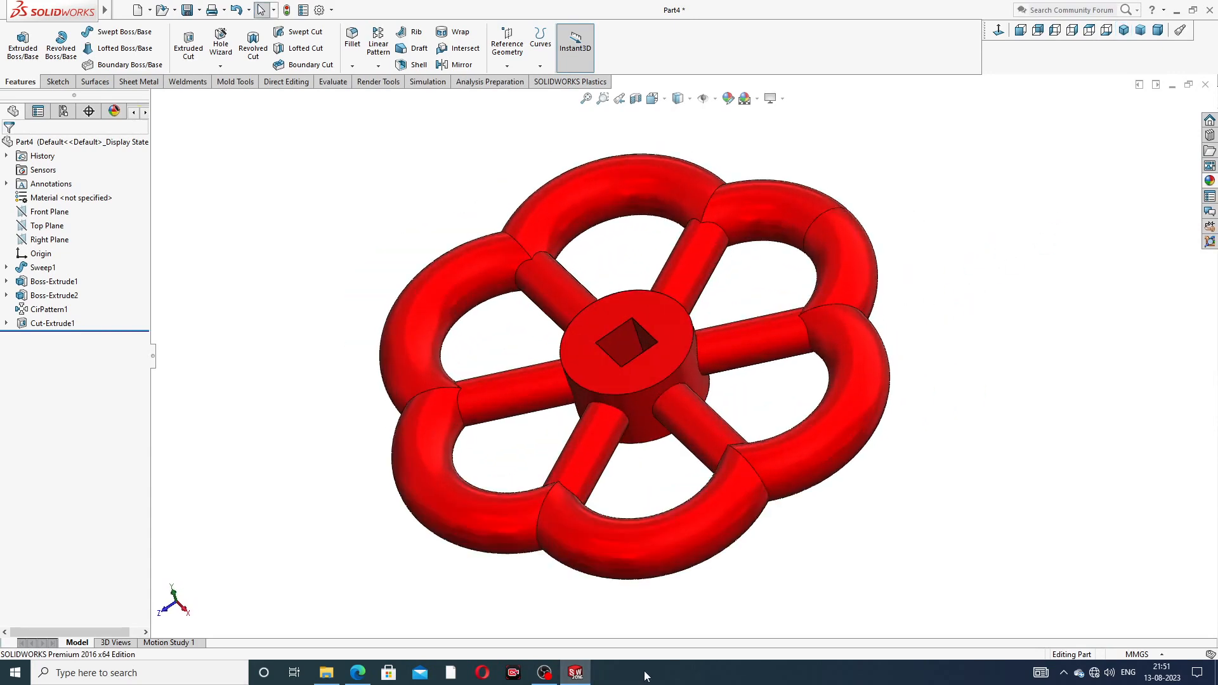
click(360, 674)
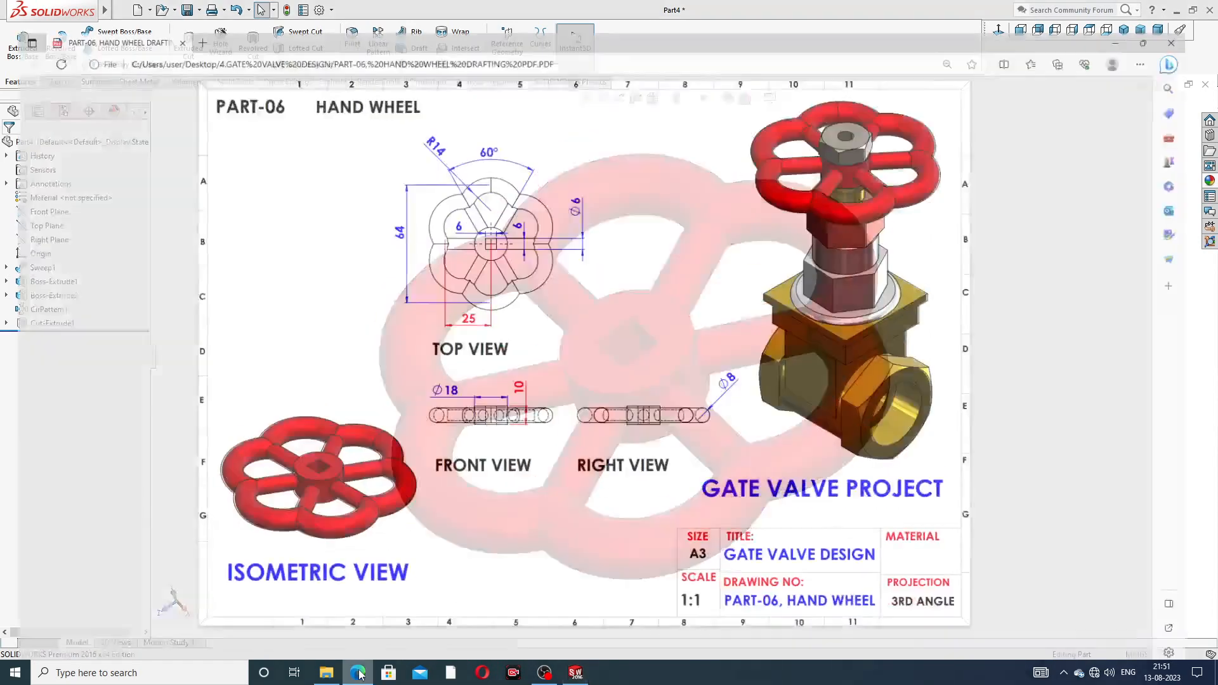
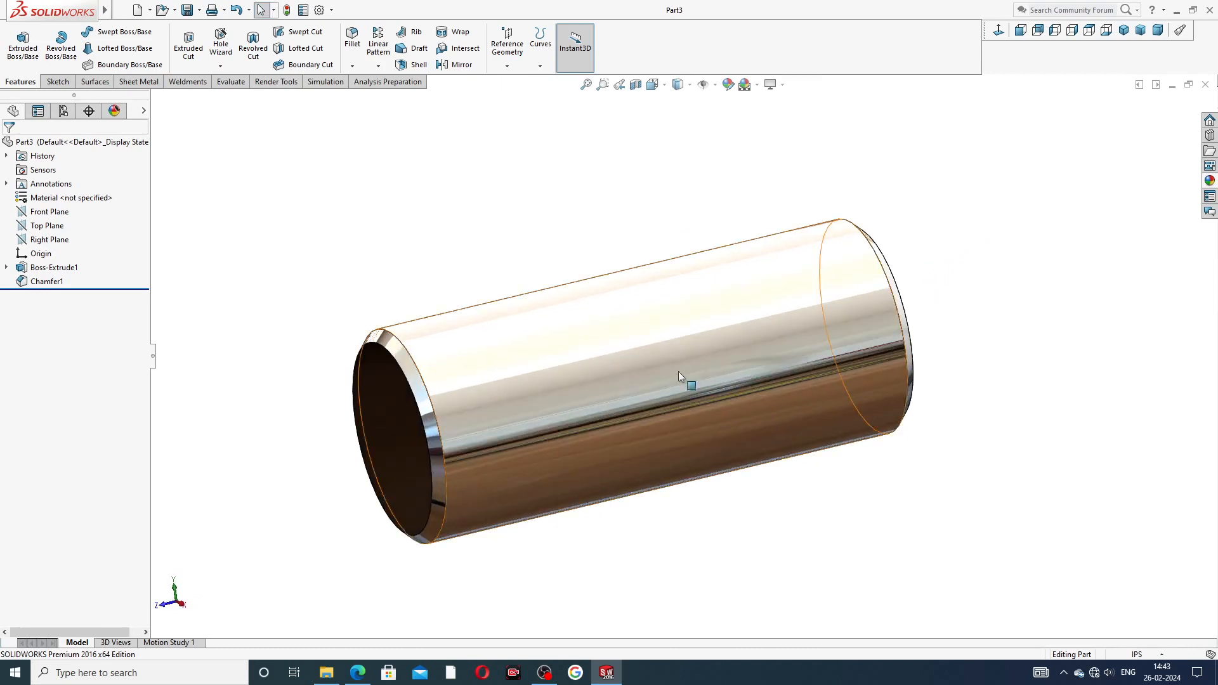
Examine the finished chamfered pin in isometric view and read its dimensions in the PART-02 PDF drawing
scroll(638, 467, down, 1)
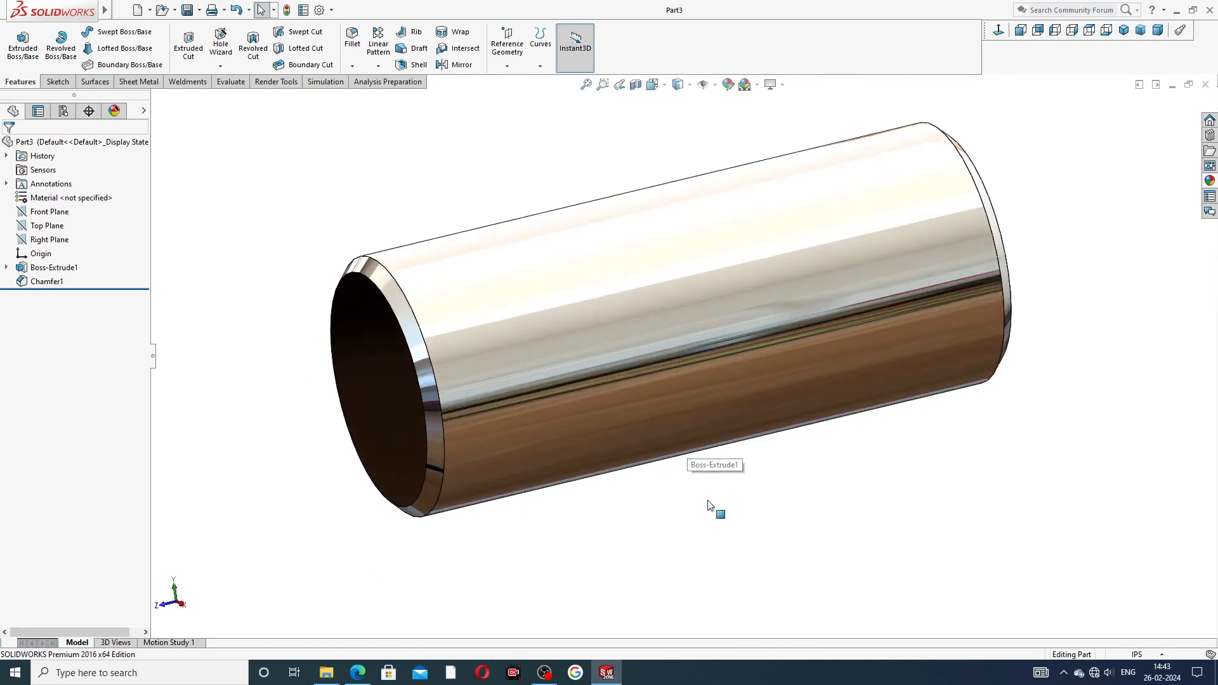
click(1125, 31)
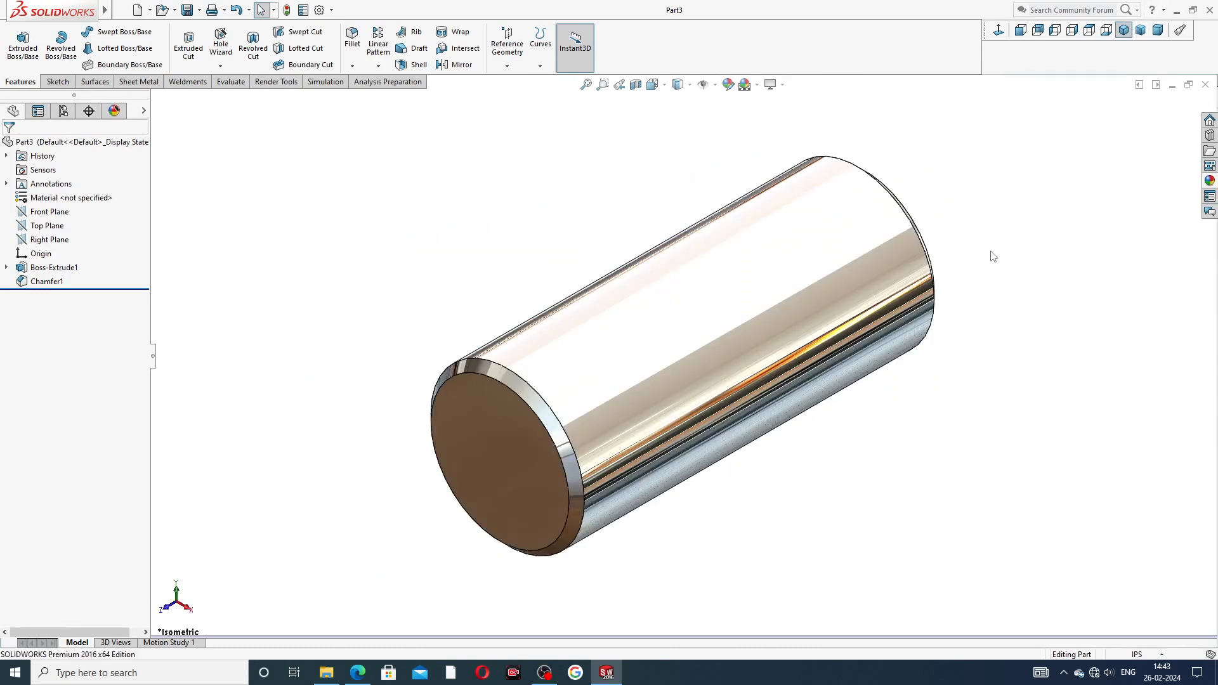
click(359, 673)
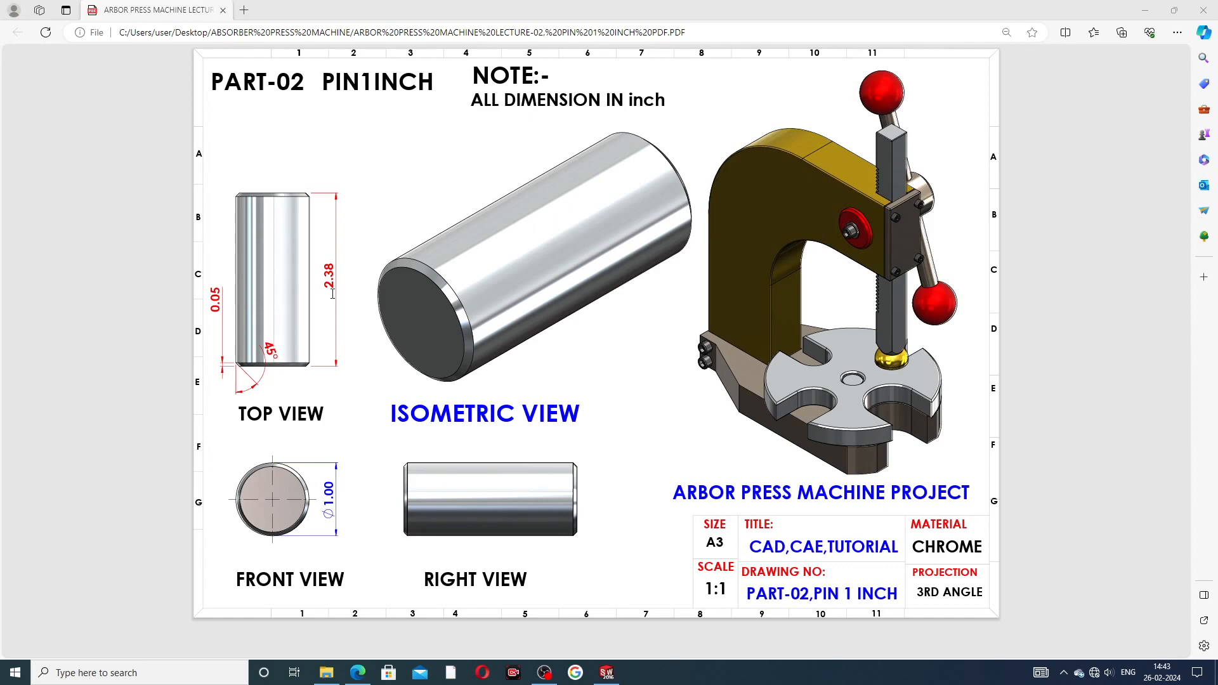
Switch to SOLIDWORKS and create a new part document
click(606, 673)
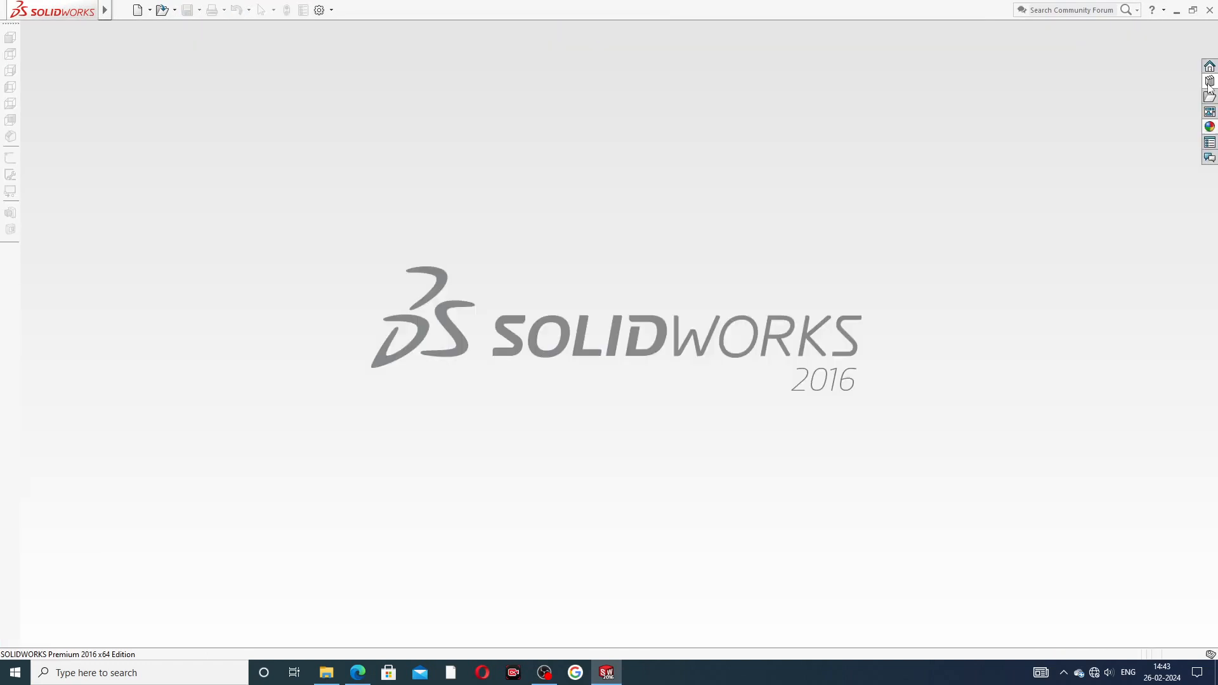
click(1206, 85)
click(138, 10)
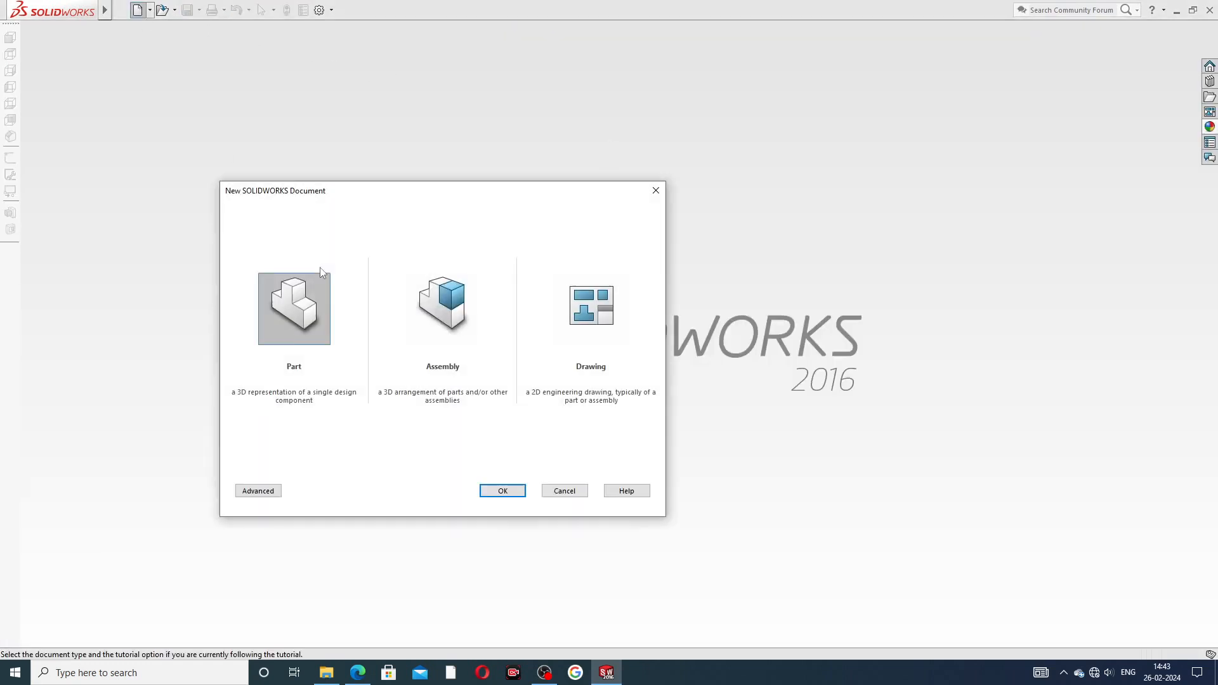
click(501, 490)
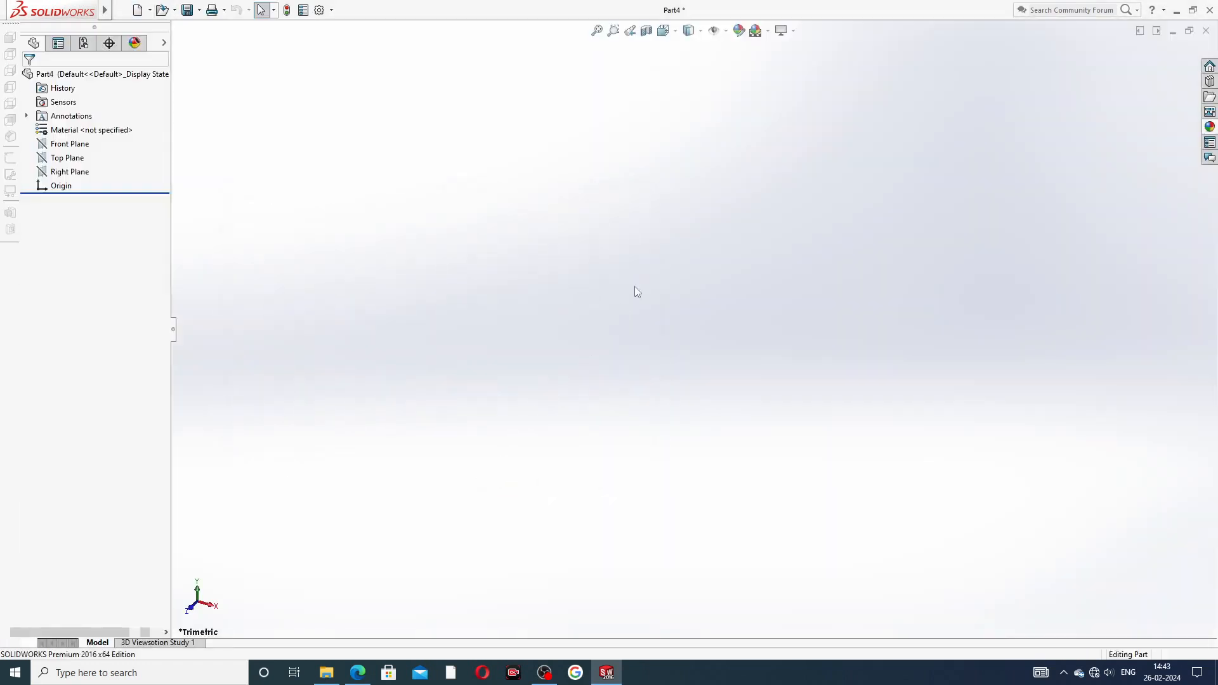
Apply the Plain White scene to the new part and set its unit system to IPS
click(757, 85)
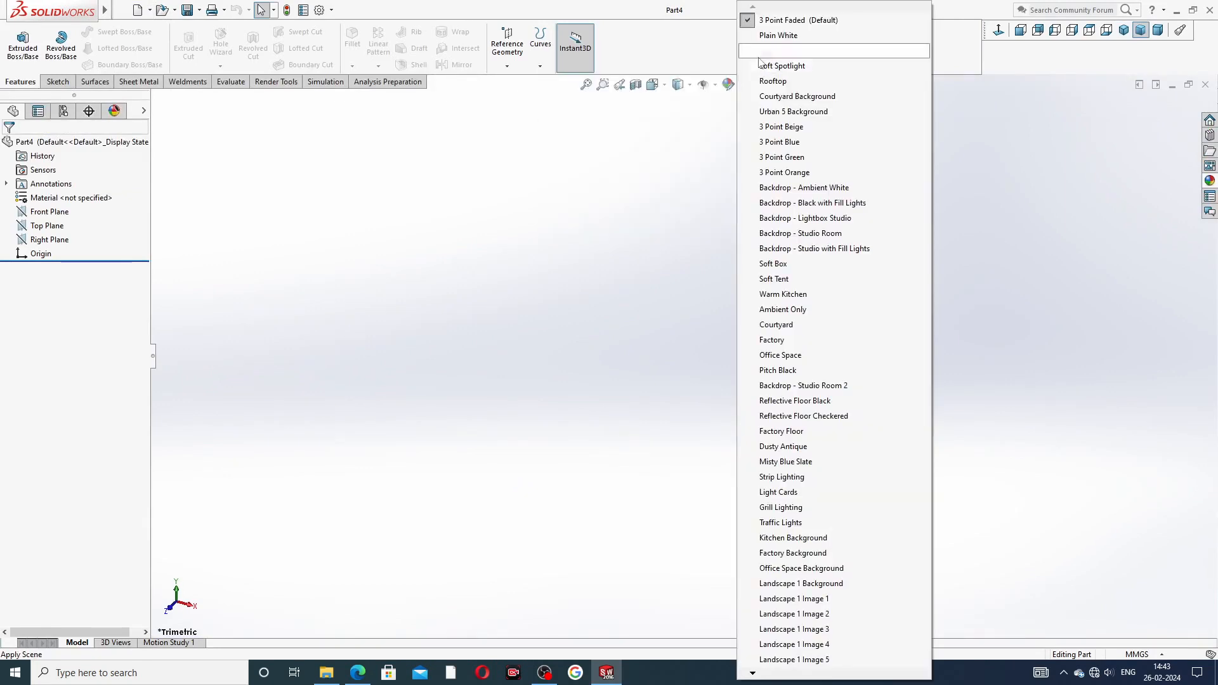
click(787, 33)
click(774, 85)
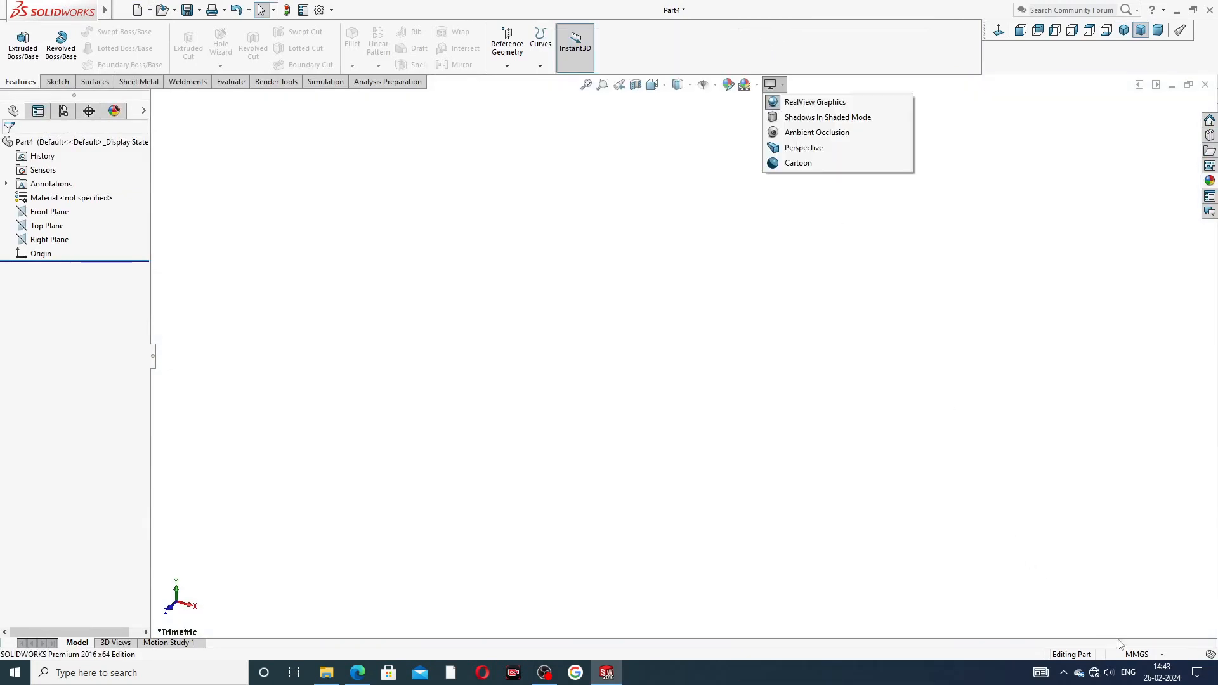
click(1131, 658)
click(1117, 622)
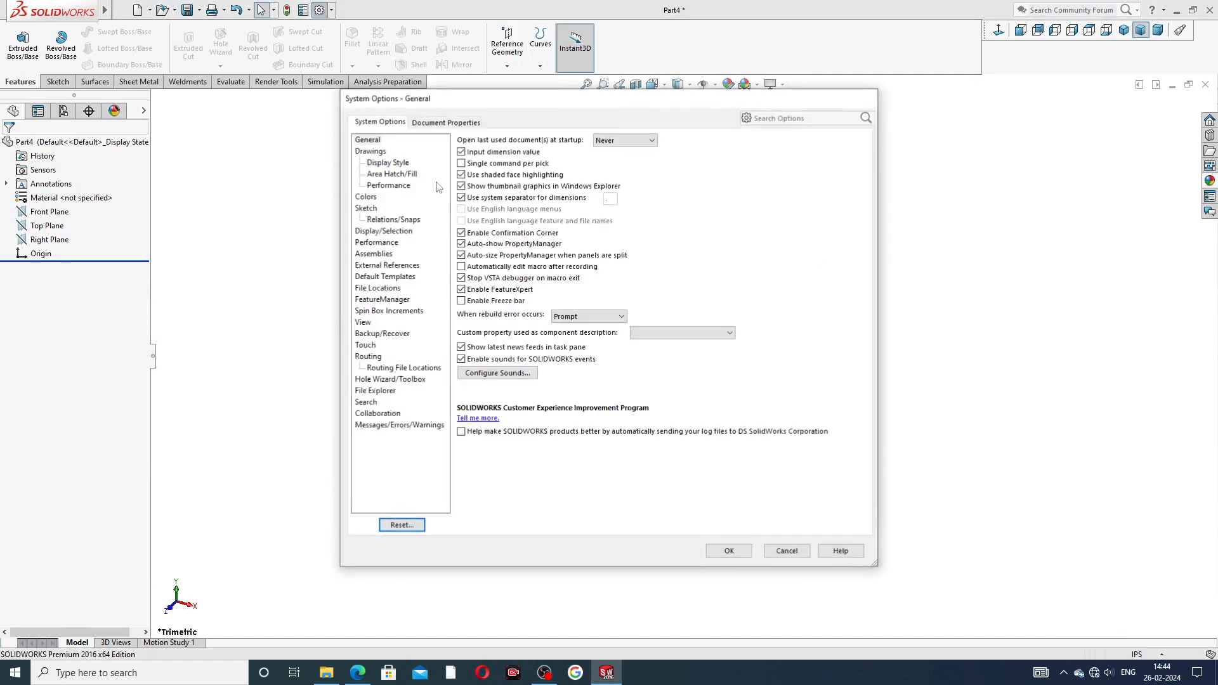
Raise both the shaded and the wireframe image quality resolutions to their highest setting in the document properties
click(320, 9)
click(472, 125)
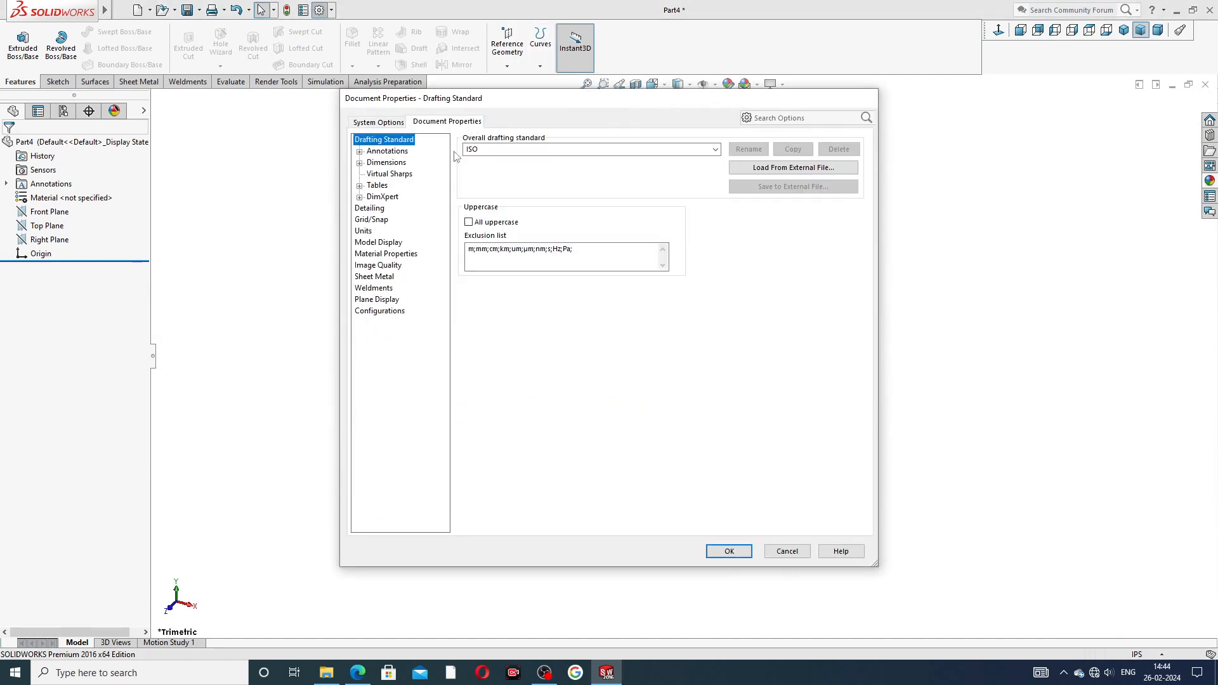
click(379, 265)
drag(569, 158, 699, 159)
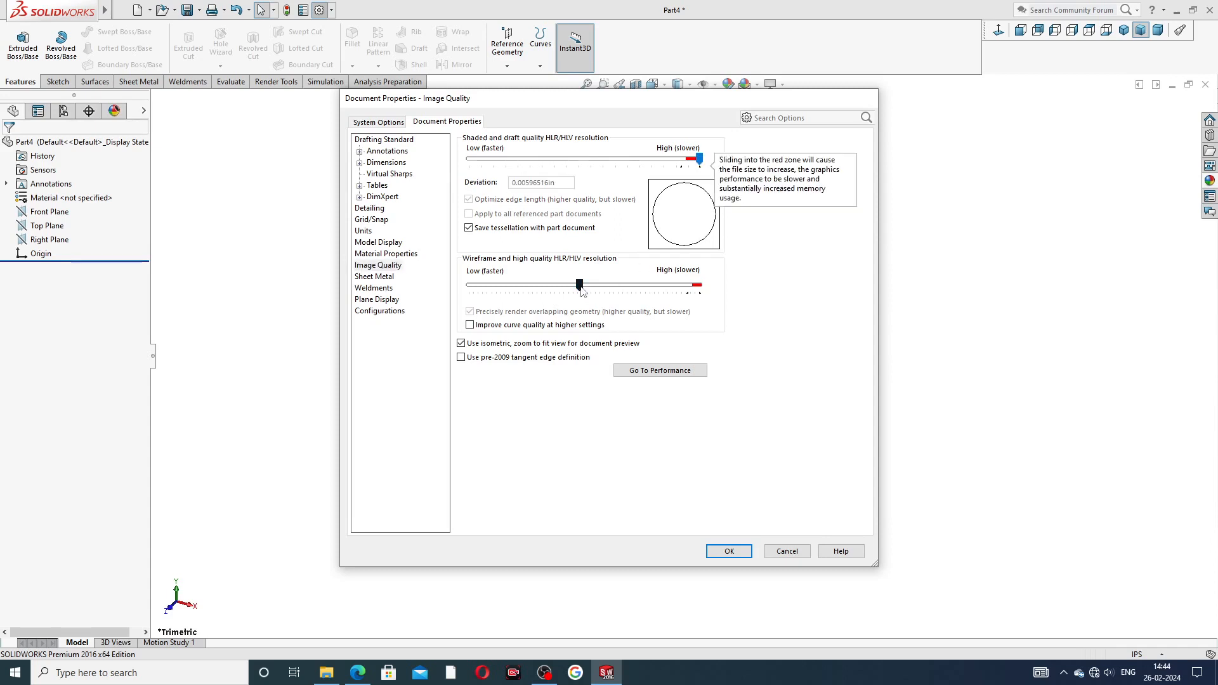
drag(579, 285, 699, 297)
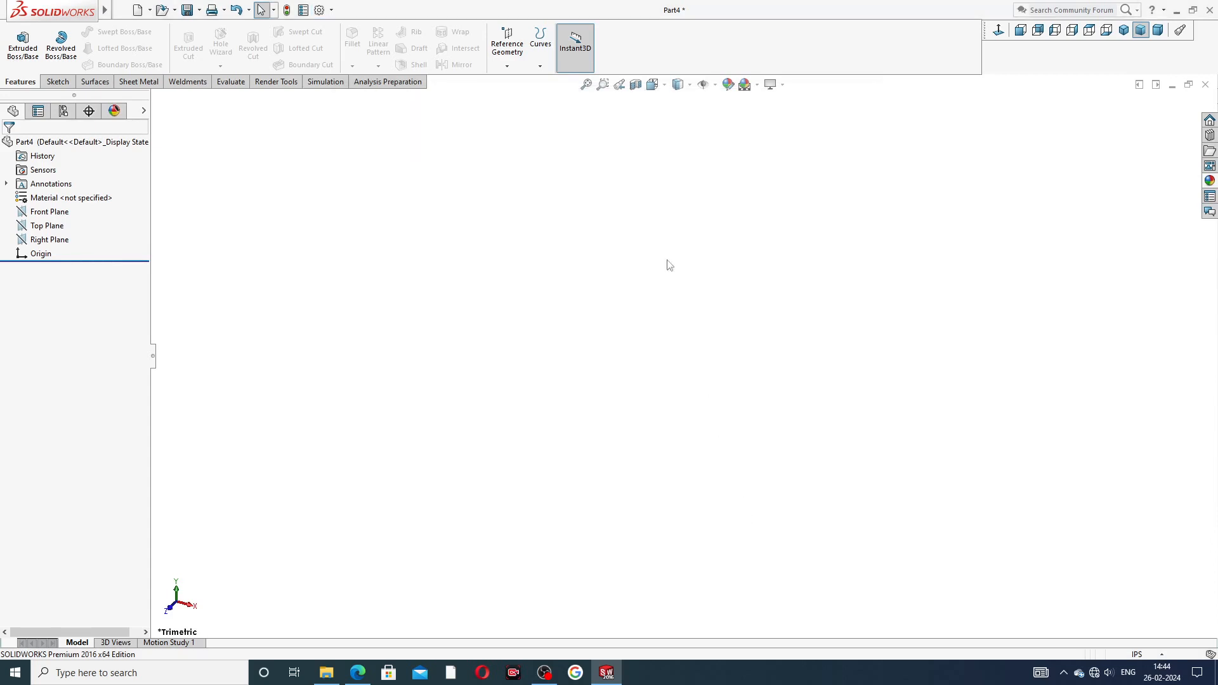
click(736, 552)
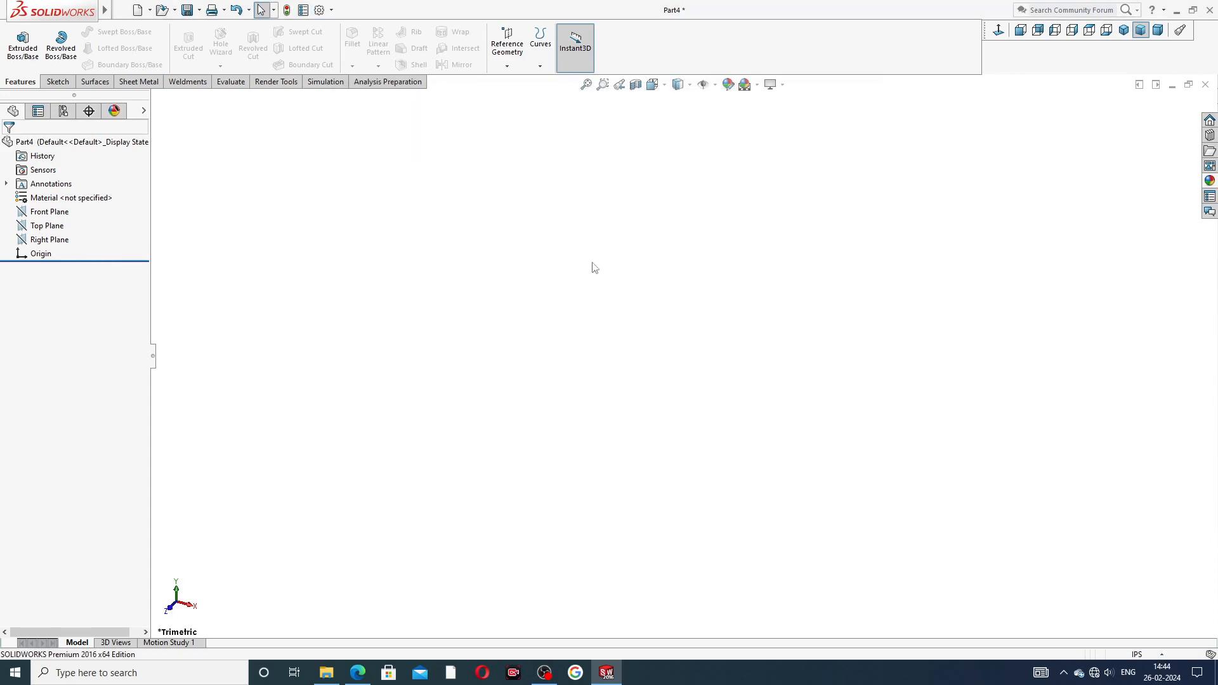
Start a sketch on the Front Plane and draw a circle of about 1.7 in radius centered on the origin
click(50, 213)
click(57, 195)
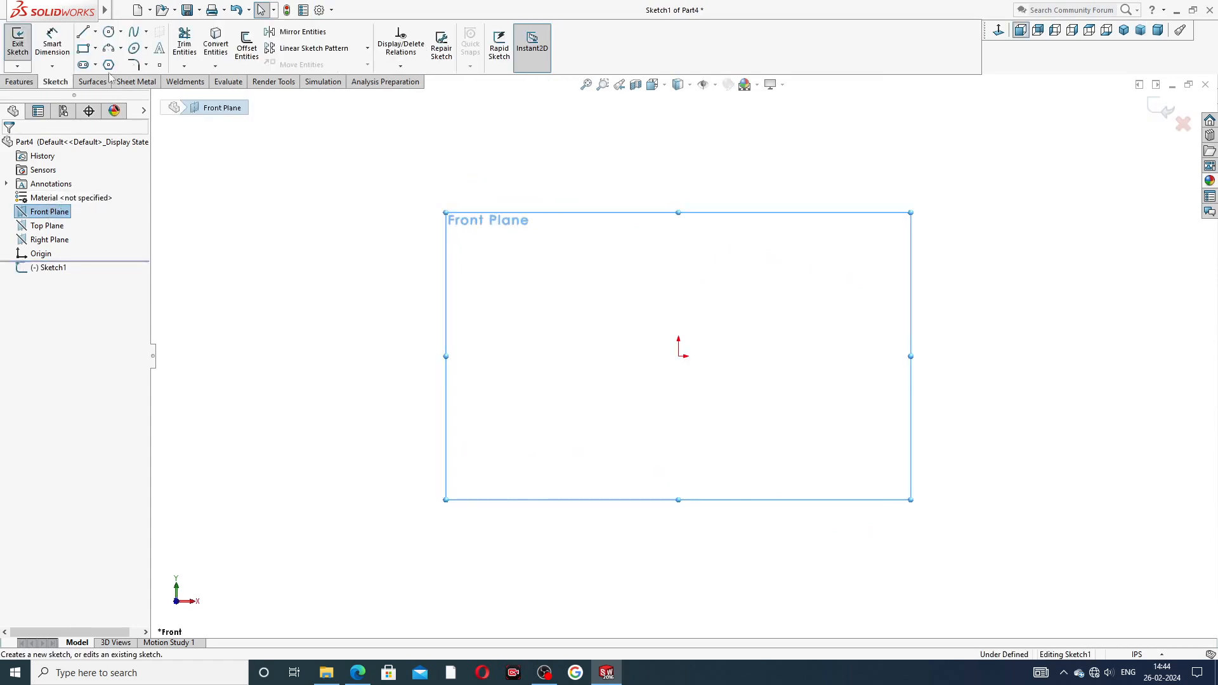
click(110, 33)
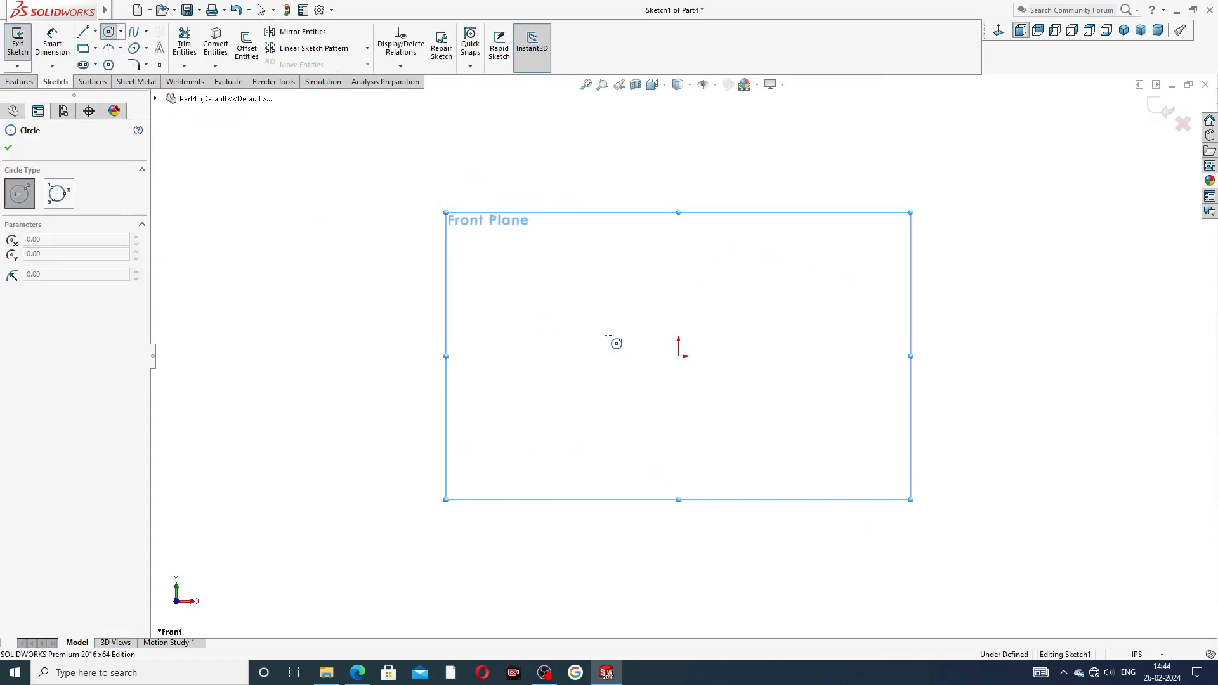
click(679, 356)
click(759, 276)
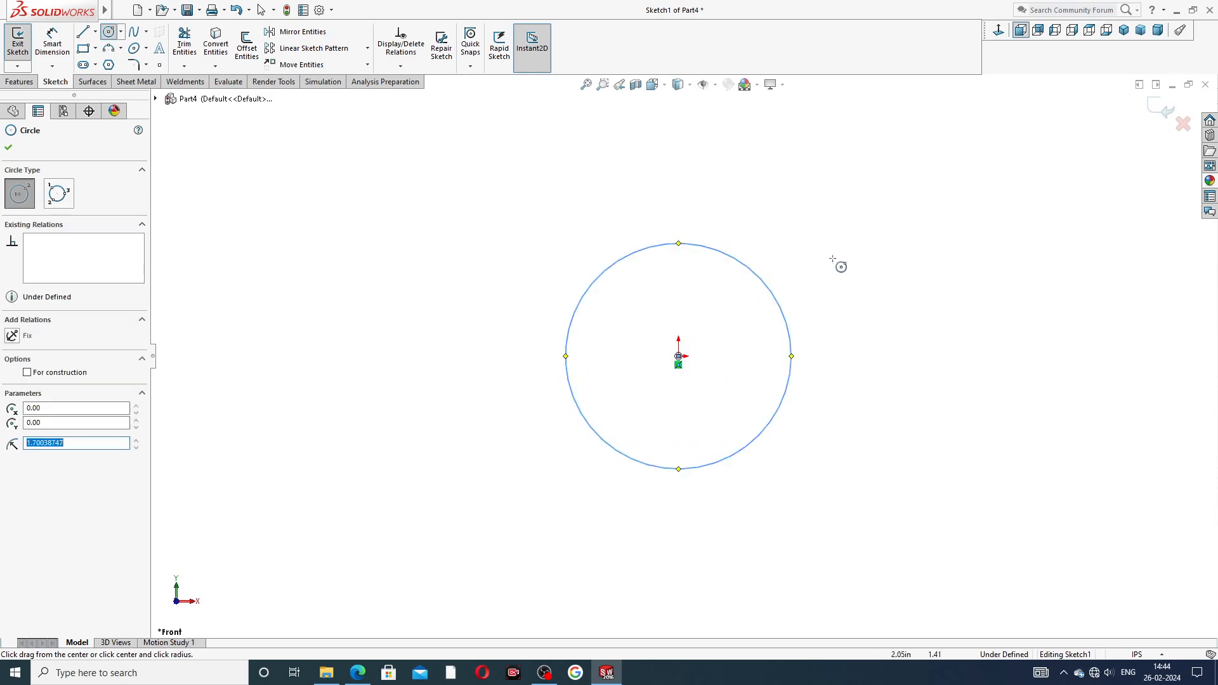
right_click(888, 245)
click(914, 253)
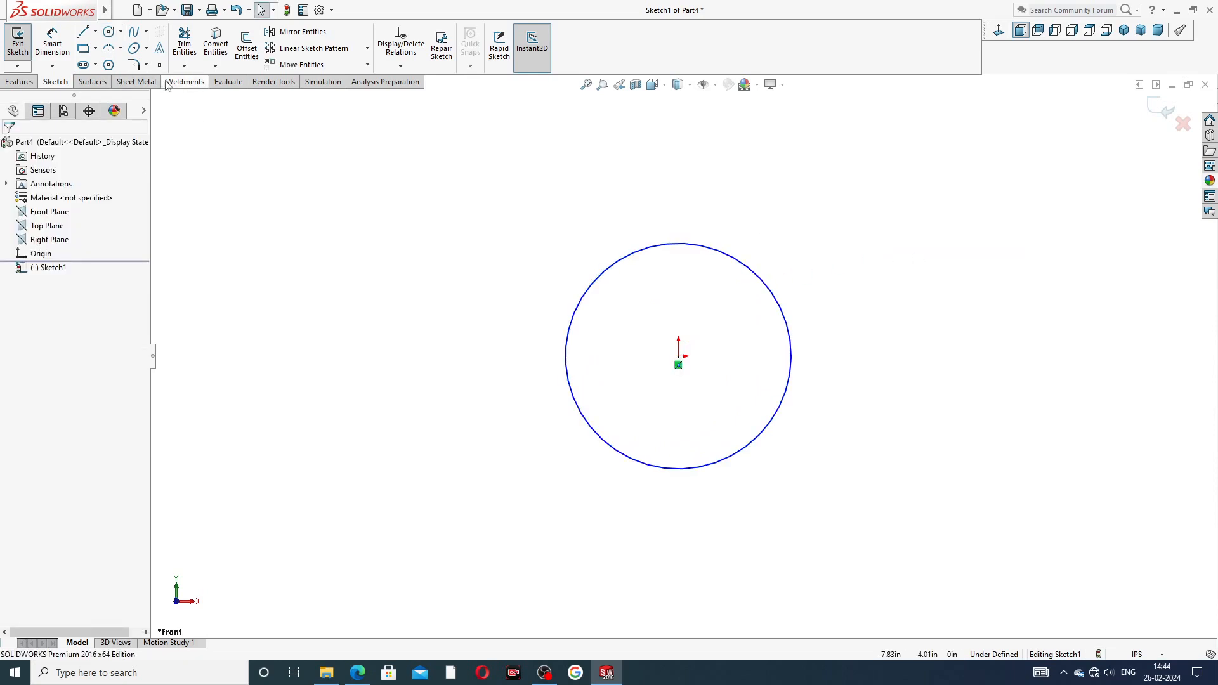
Dimension the circle's diameter as 1 in
click(53, 42)
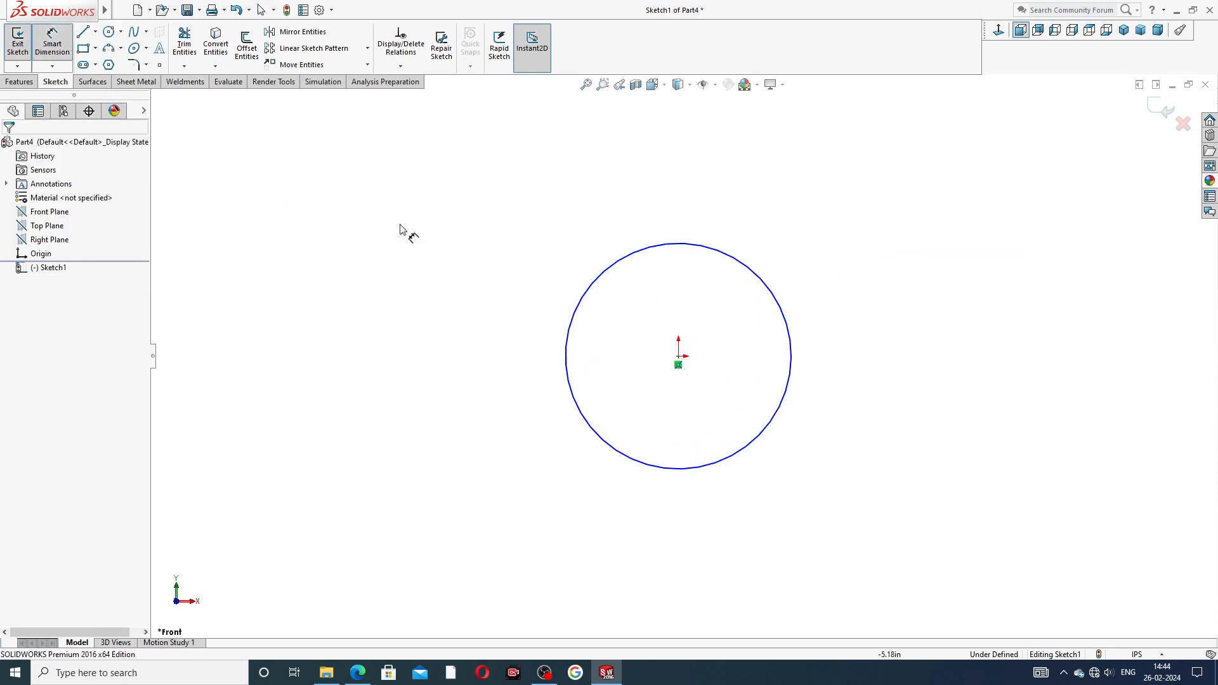
click(660, 247)
click(679, 215)
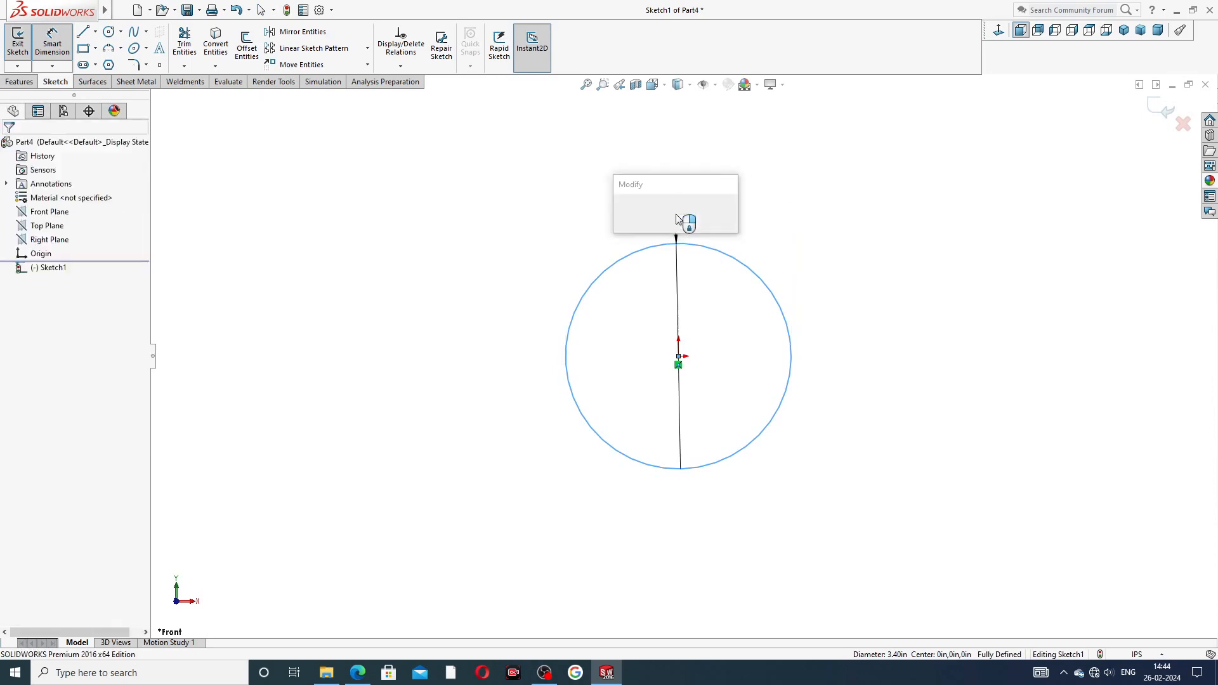
text(1)
key(Return)
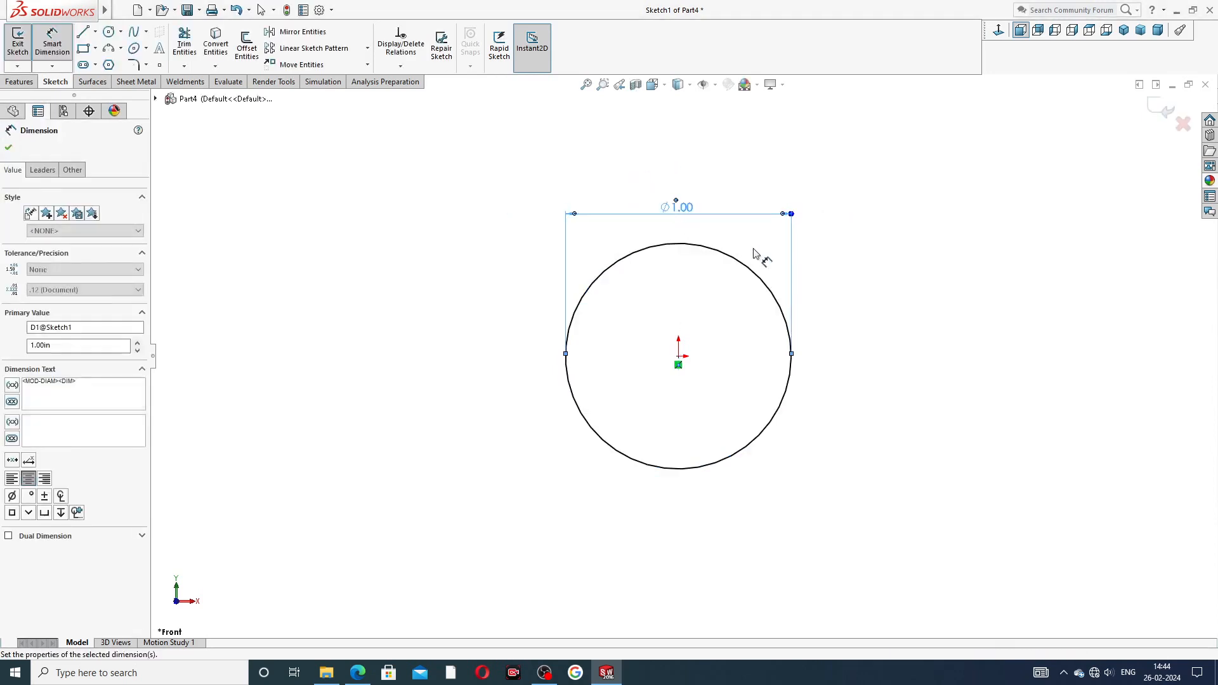
Move the diameter dimension slightly farther above the circle and finish dimensioning
drag(678, 209, 677, 200)
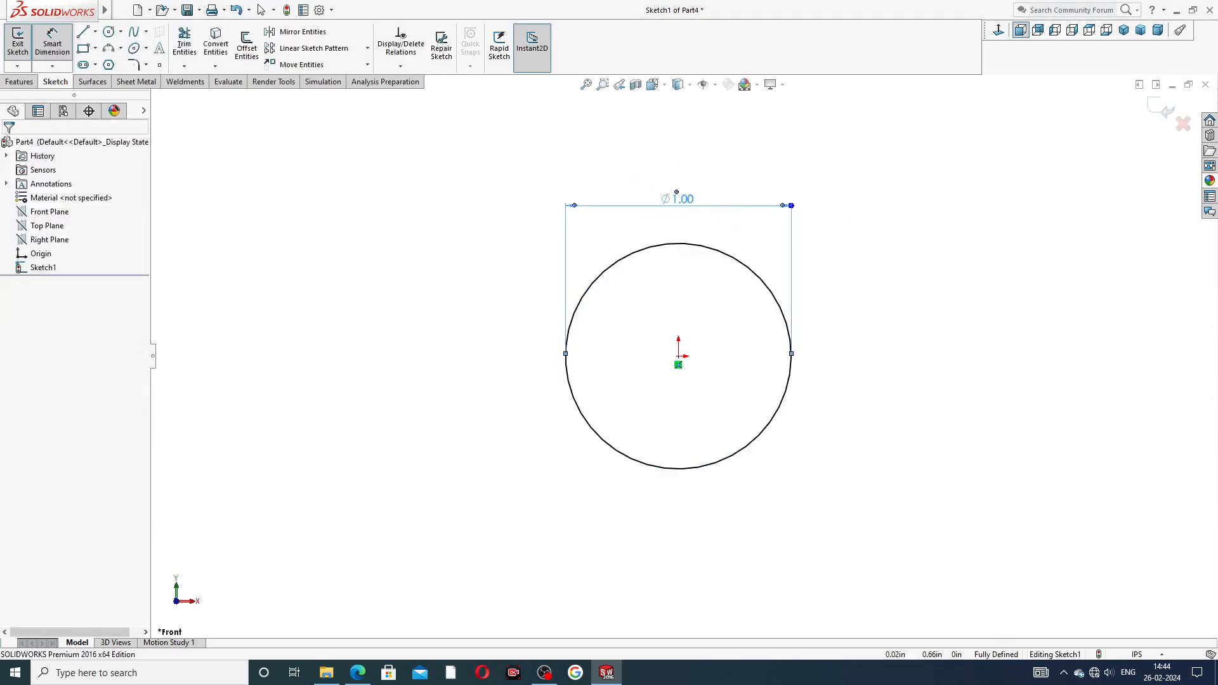
right_click(891, 222)
click(914, 189)
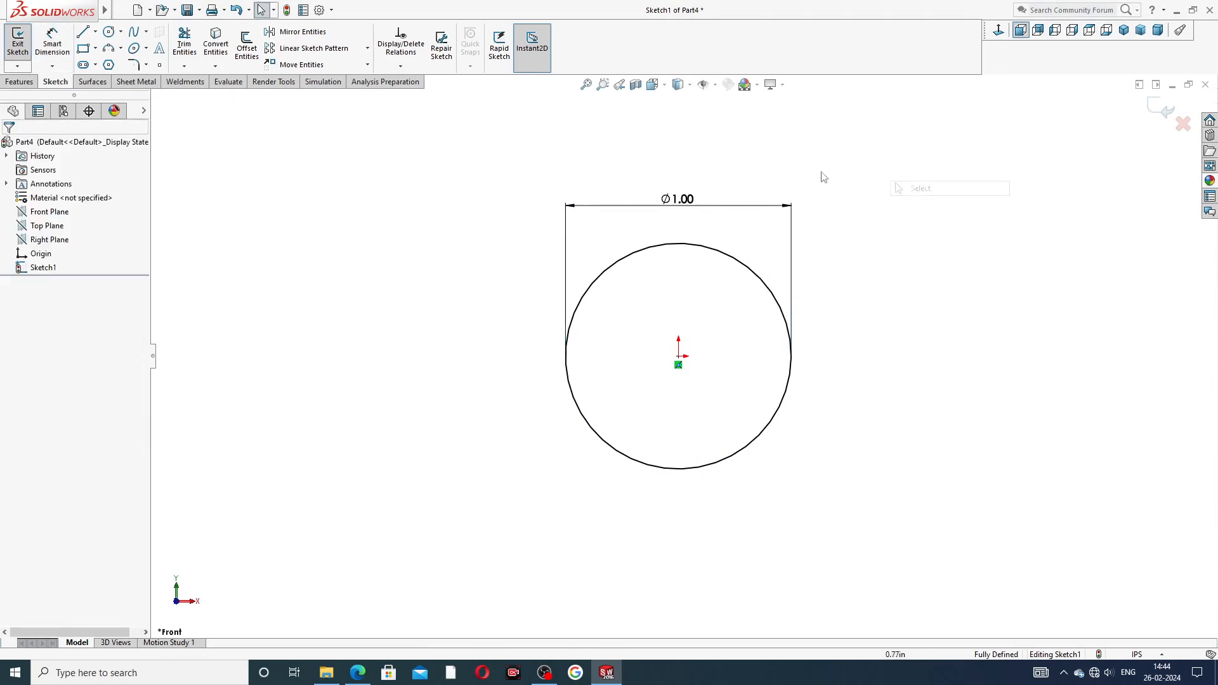
Extrude the circle blind to a depth of 2.38 in to form the pin body
click(19, 82)
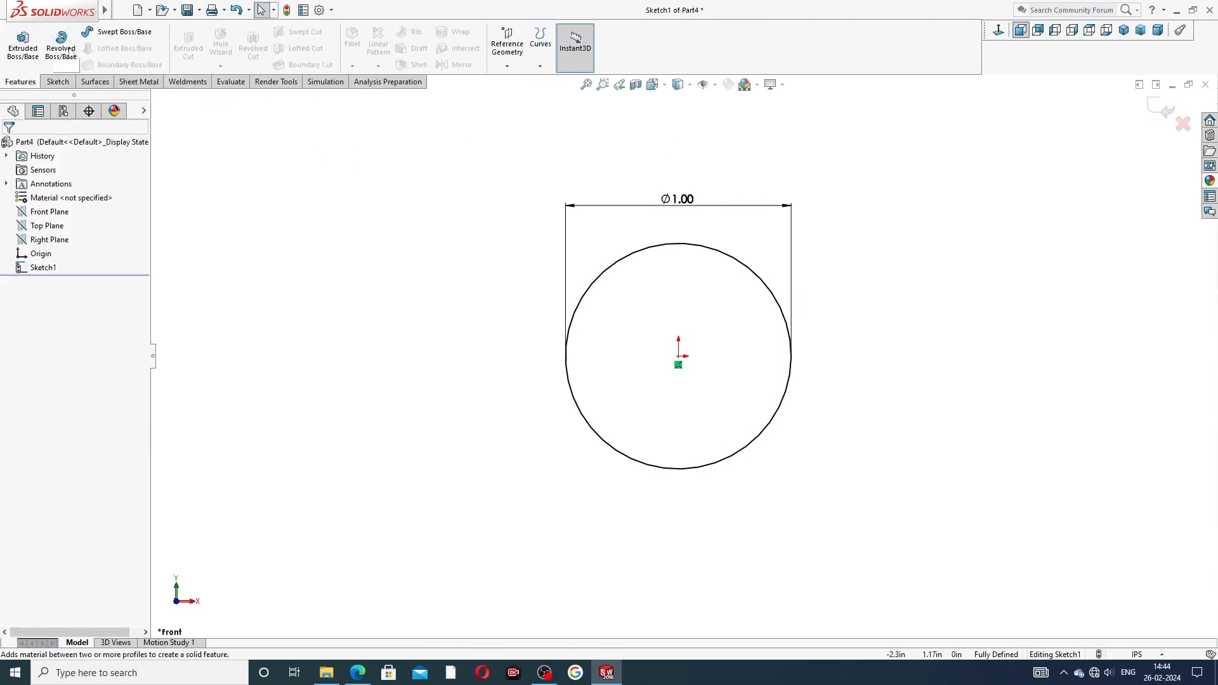
click(22, 44)
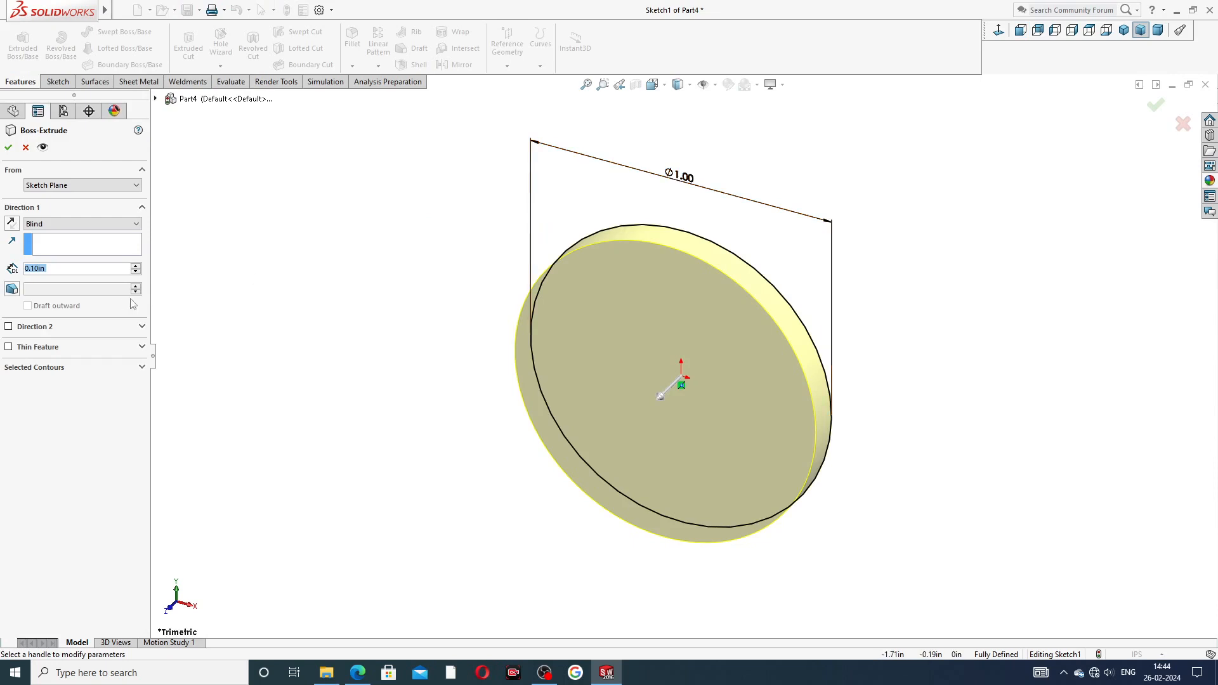
text(2.38)
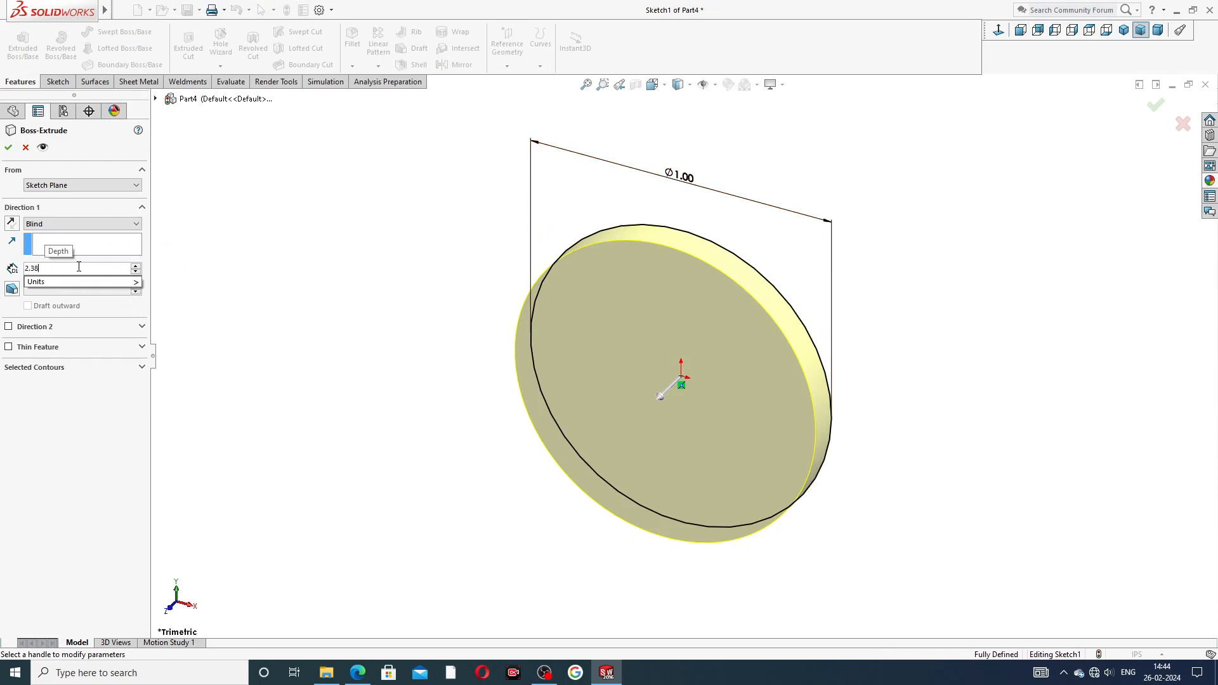
key(Return)
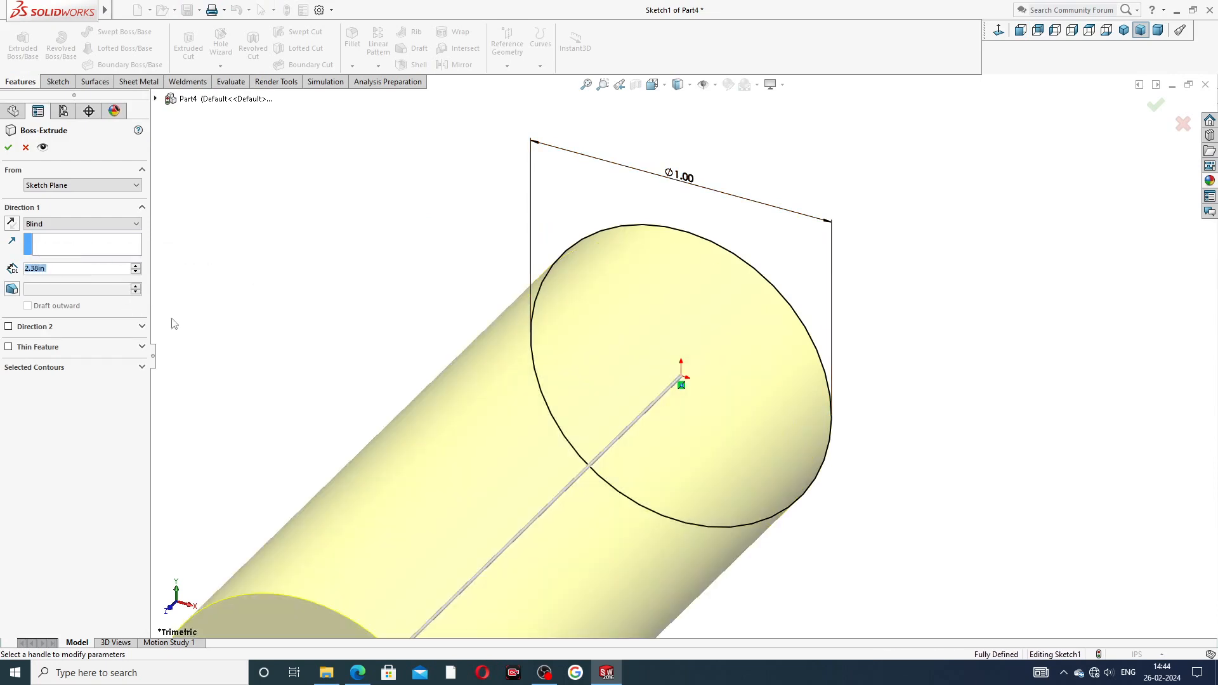
scroll(603, 472, up, 3)
mouse_move(592, 492)
middle_down()
mouse_move(560, 468)
mouse_move(572, 484)
middle_up()
scroll(555, 491, down, 2)
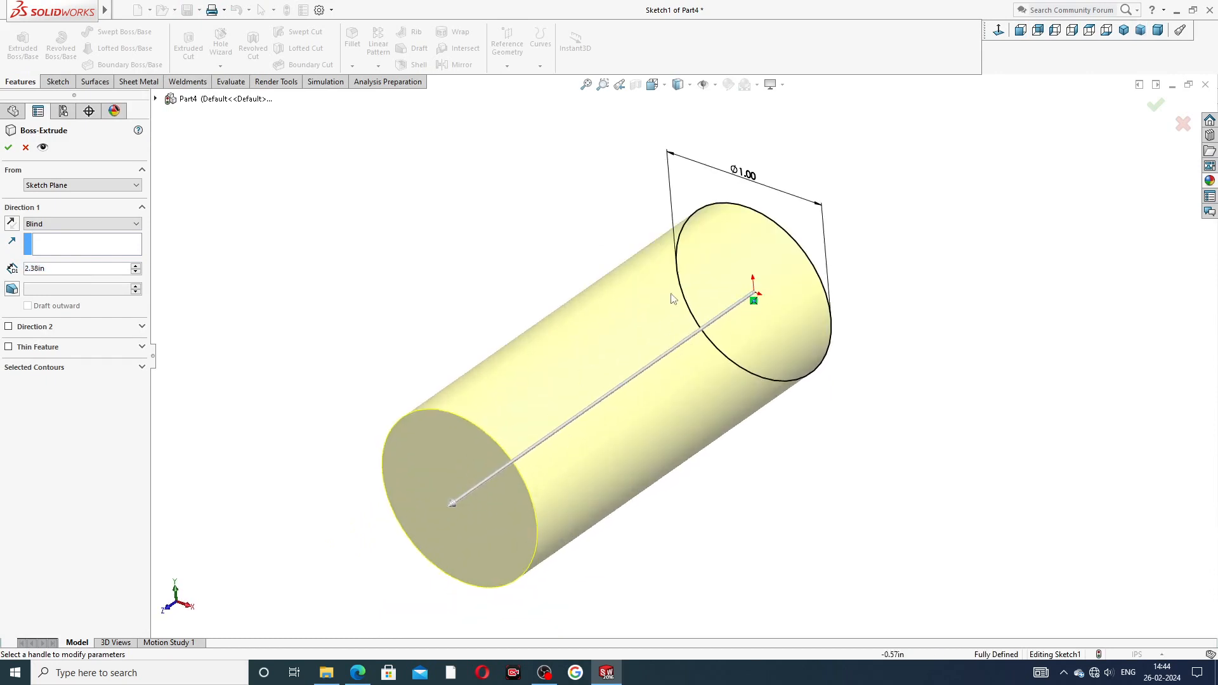
click(9, 147)
click(492, 302)
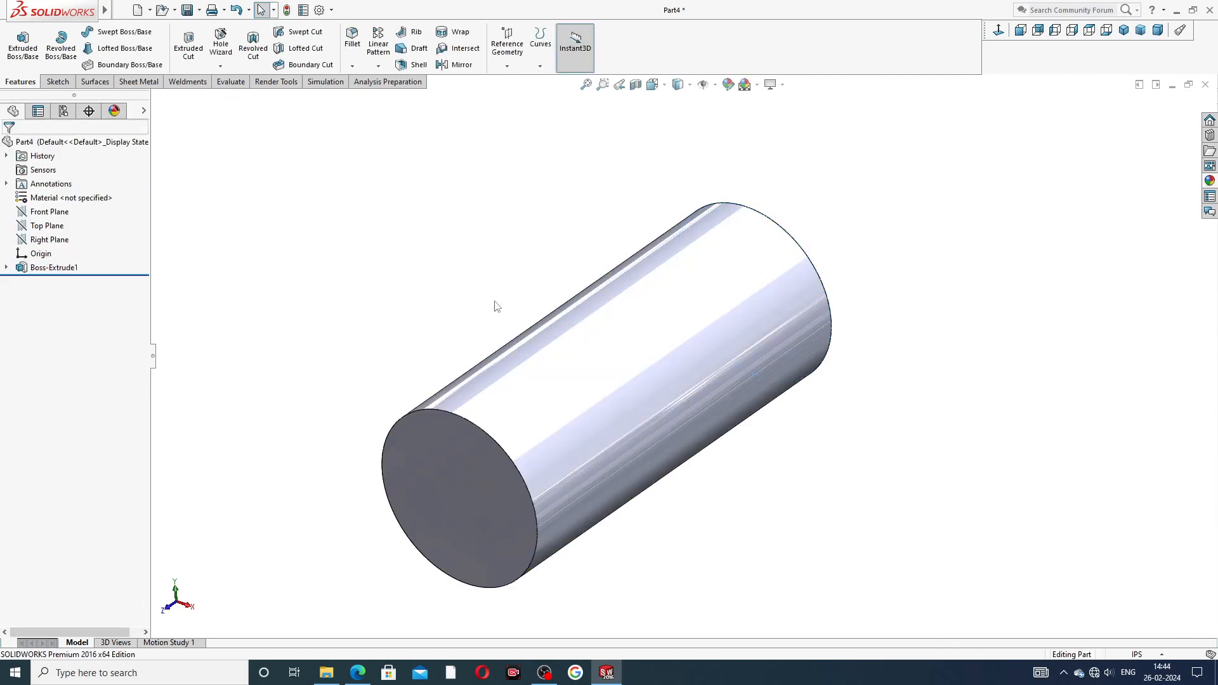
Chamfer both ends of the pin by selecting its cylindrical face, with a 0.05 in distance and 45° angle checked against the PDF drawing
mouse_move(494, 301)
middle_down()
mouse_move(386, 247)
mouse_move(558, 267)
mouse_move(476, 275)
mouse_move(427, 324)
mouse_move(481, 351)
middle_up()
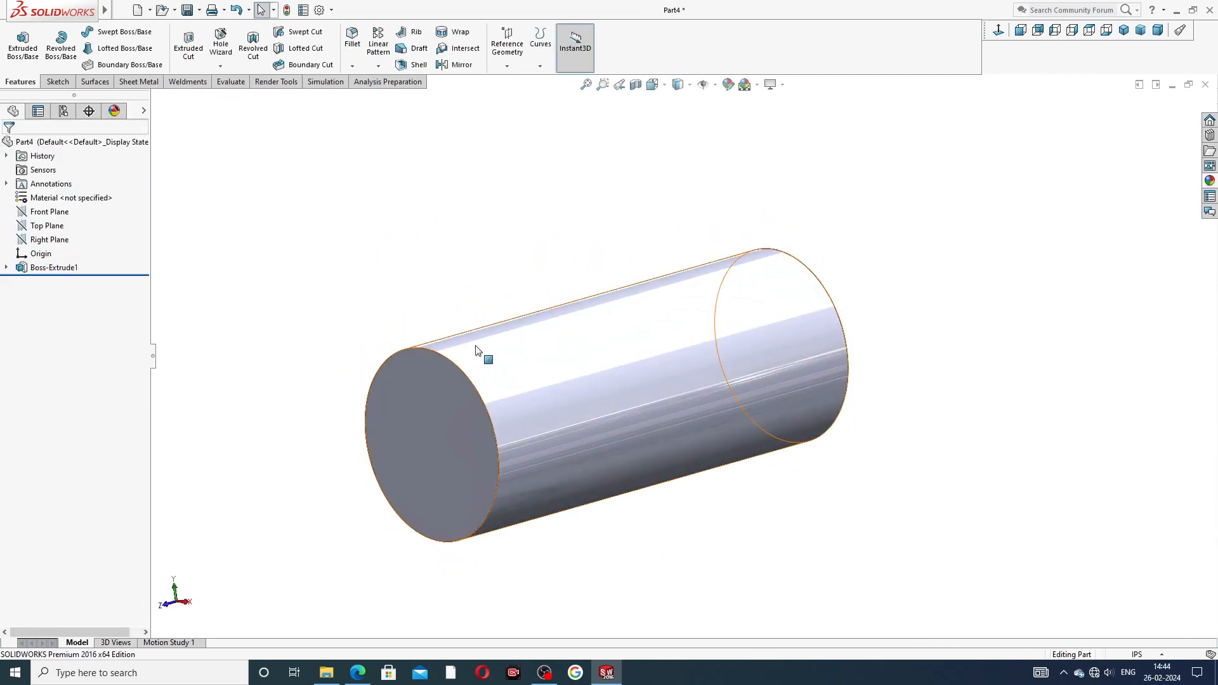
click(352, 66)
click(372, 103)
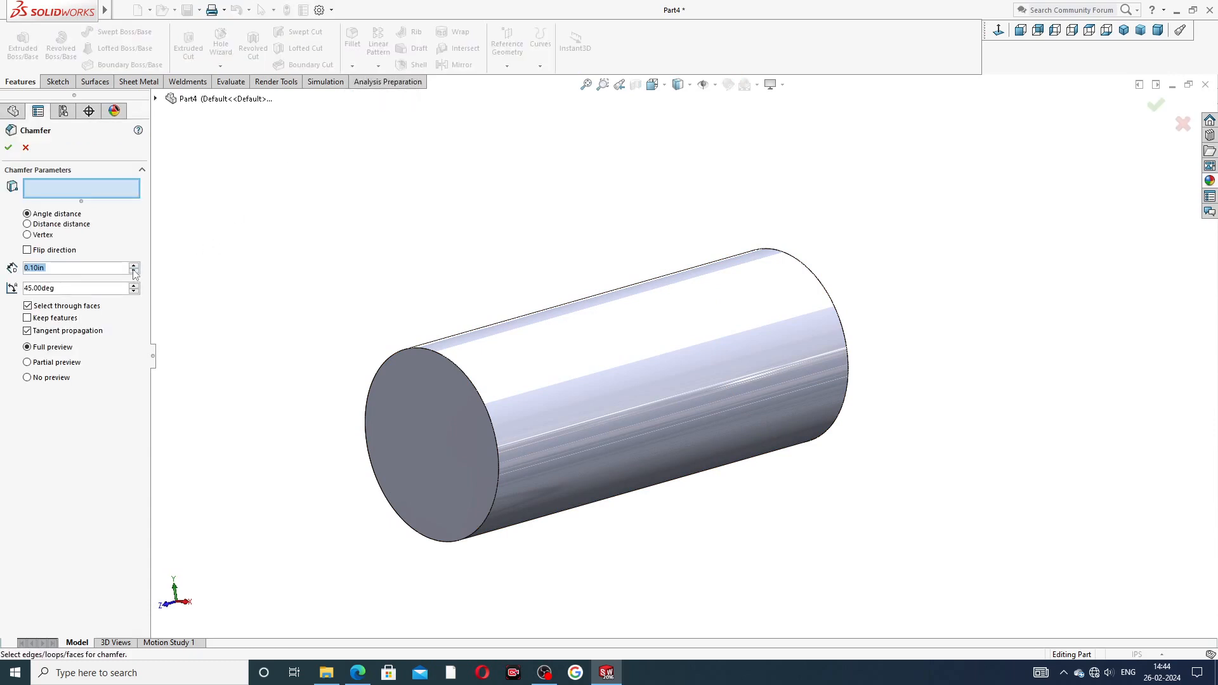
text(.0)
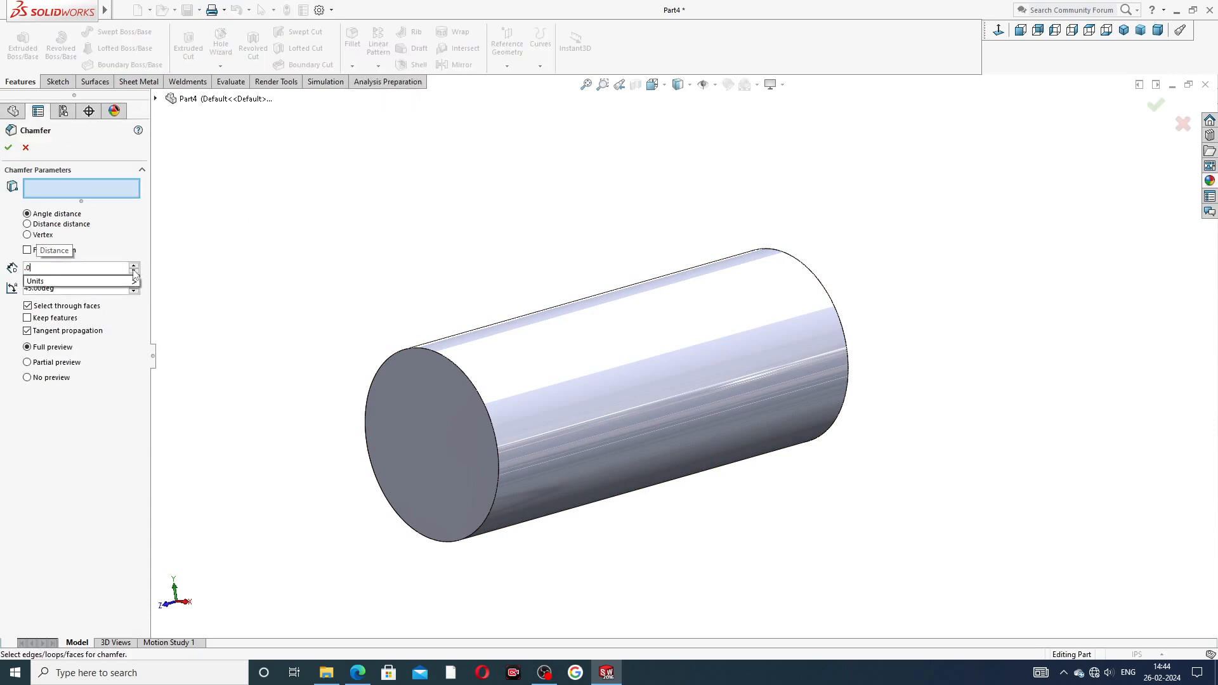
text(5)
key(Return)
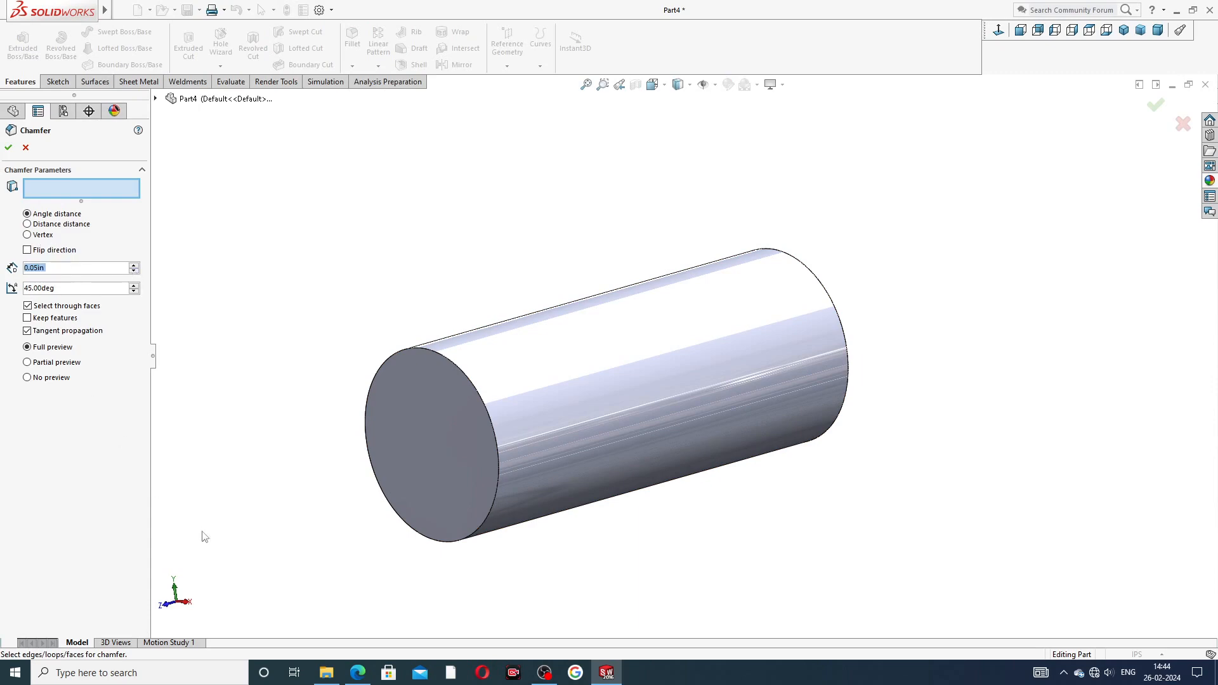
click(357, 673)
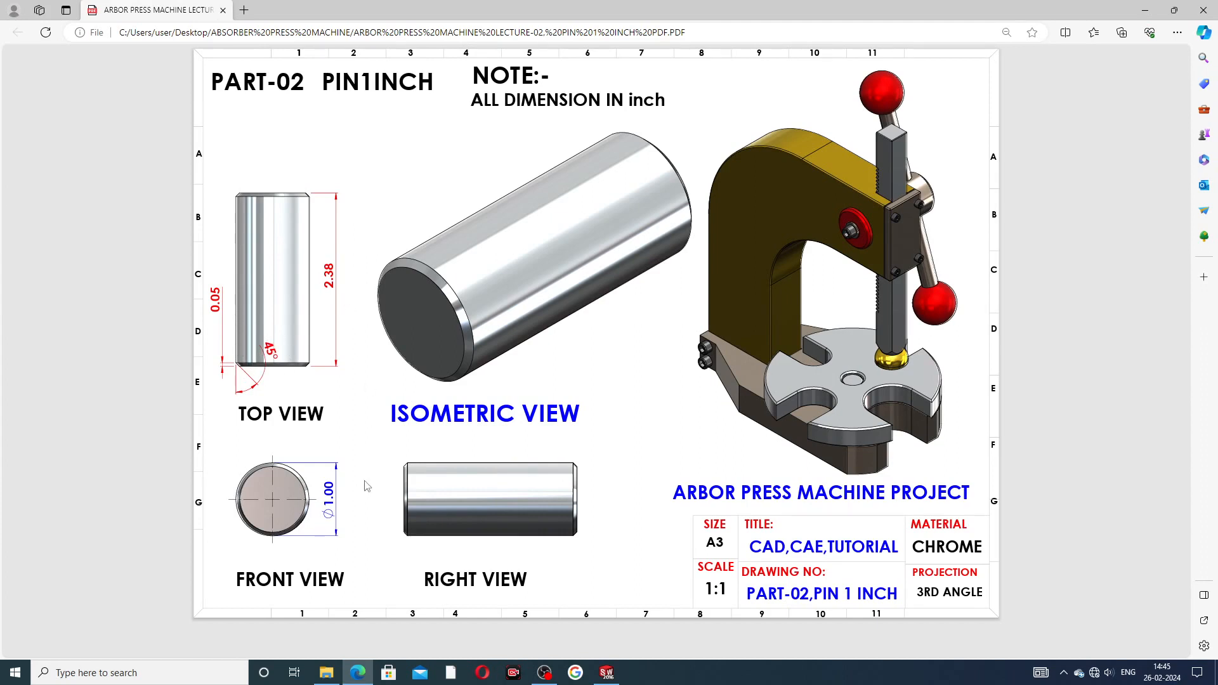
click(606, 673)
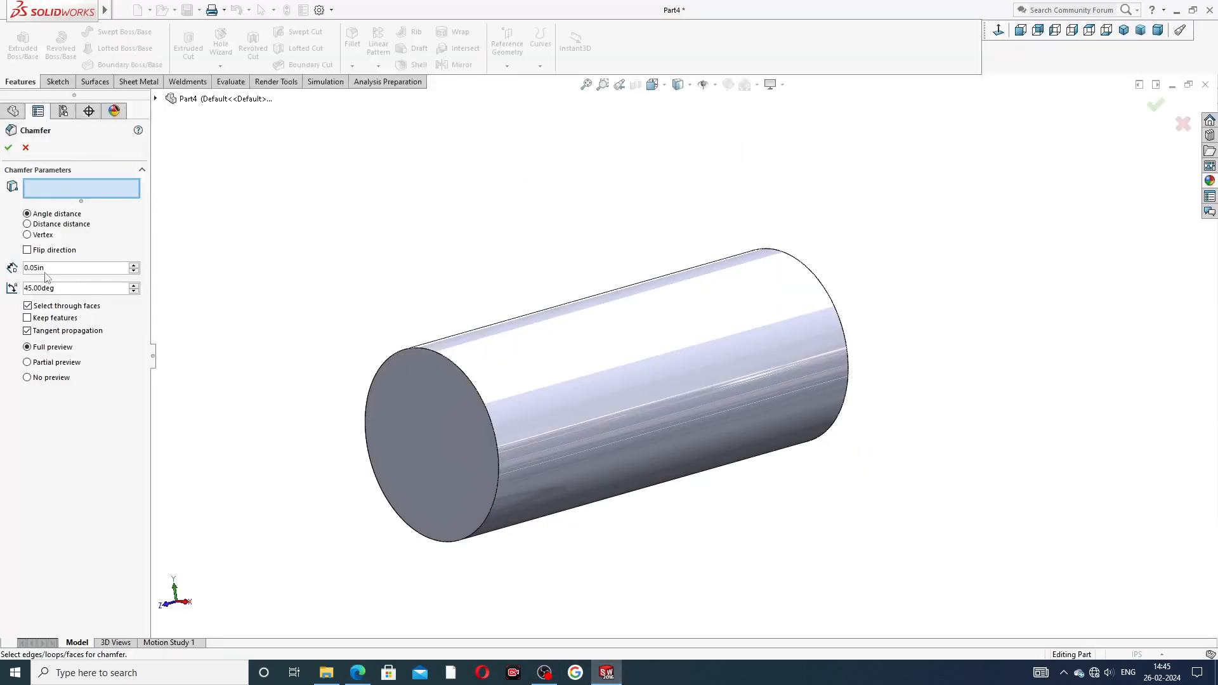
click(8, 148)
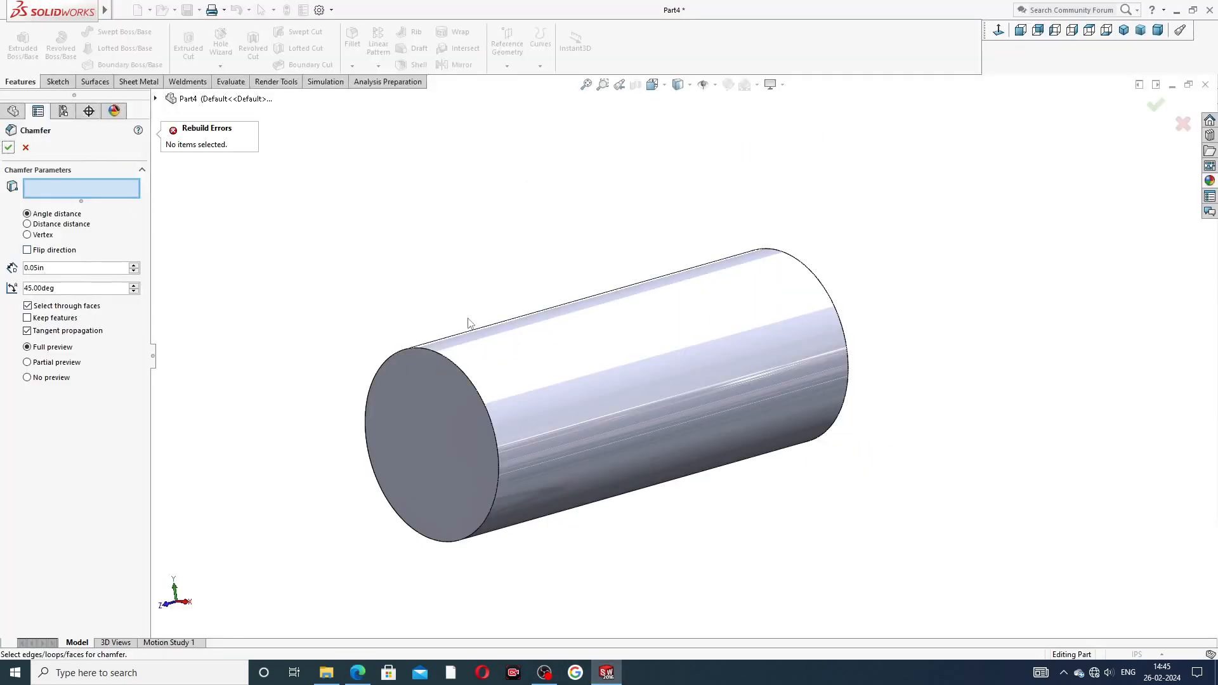
click(648, 353)
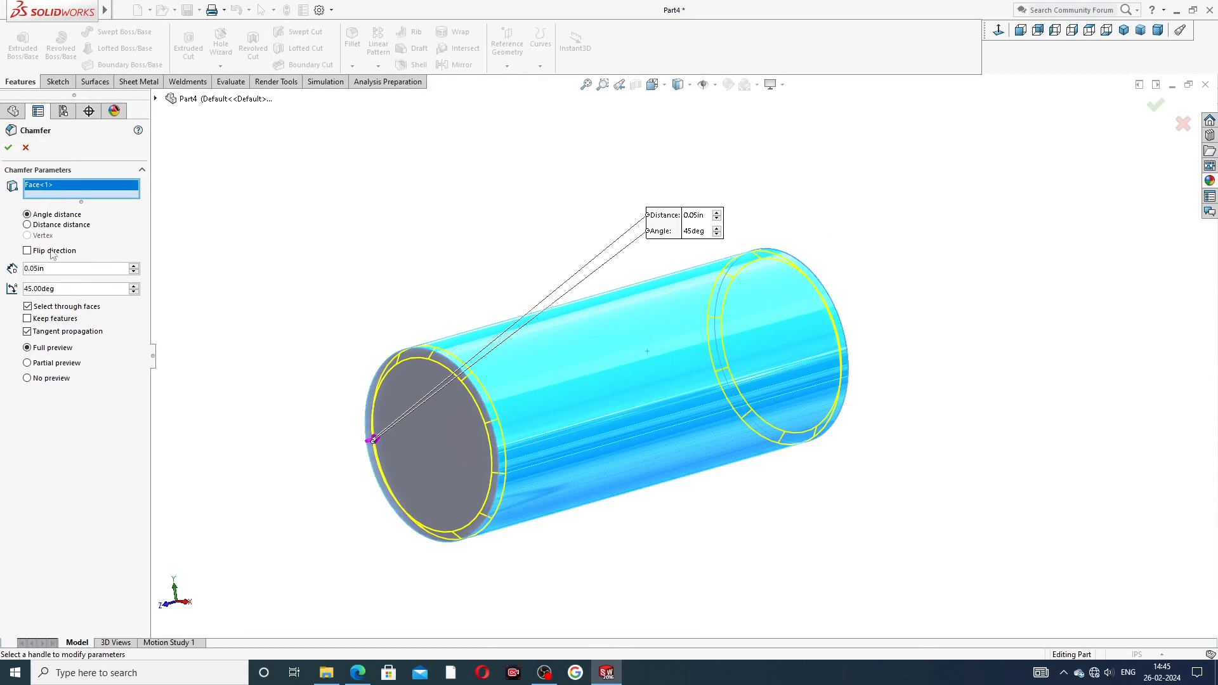
click(9, 148)
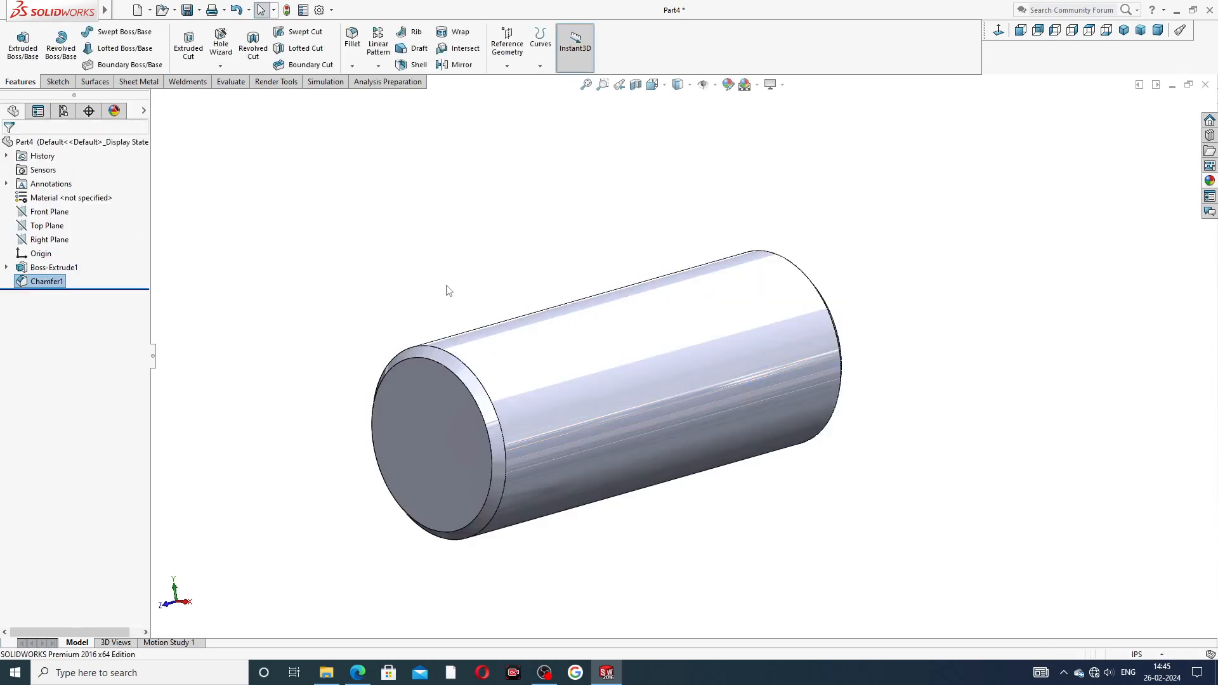
Apply the chromium plate appearance from the Metal Chrome category to the pin
middle_drag(446, 290, 544, 332)
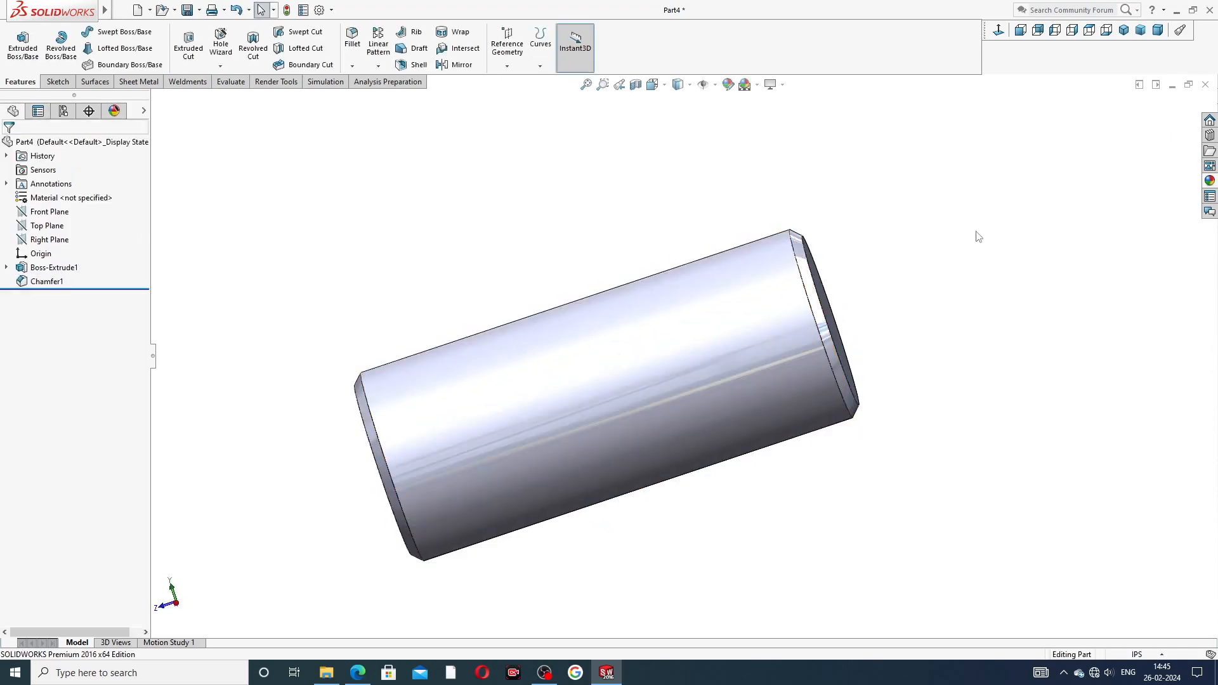
click(1211, 182)
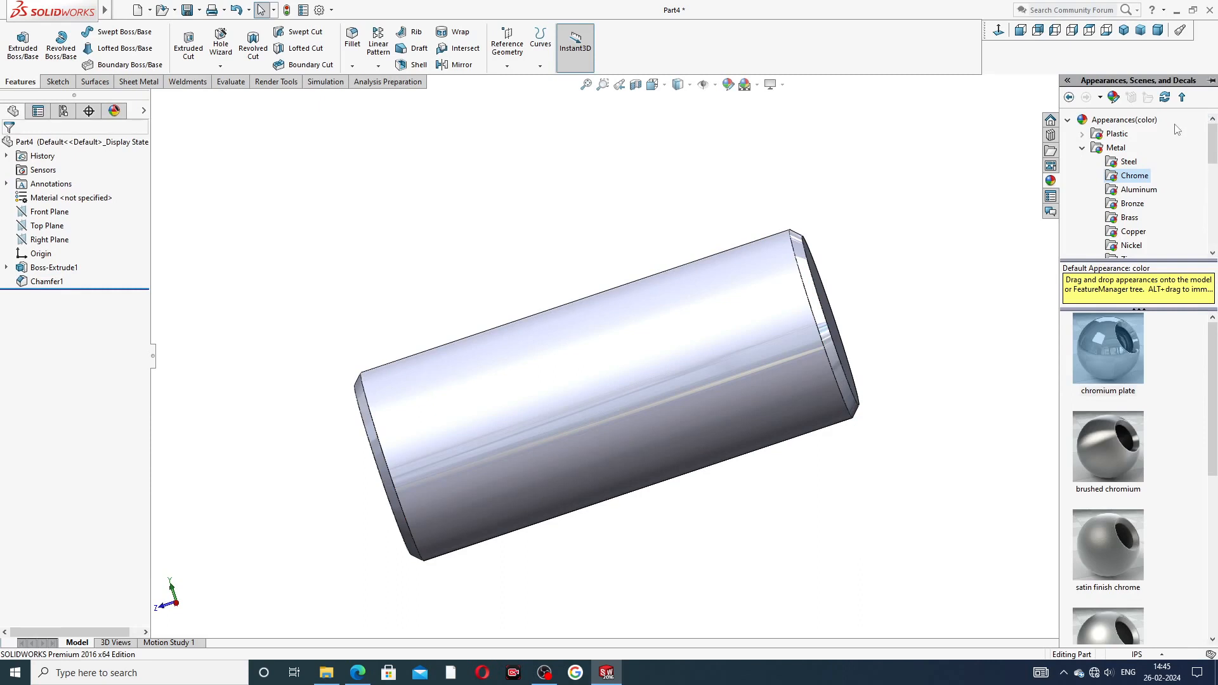
double_click(1124, 121)
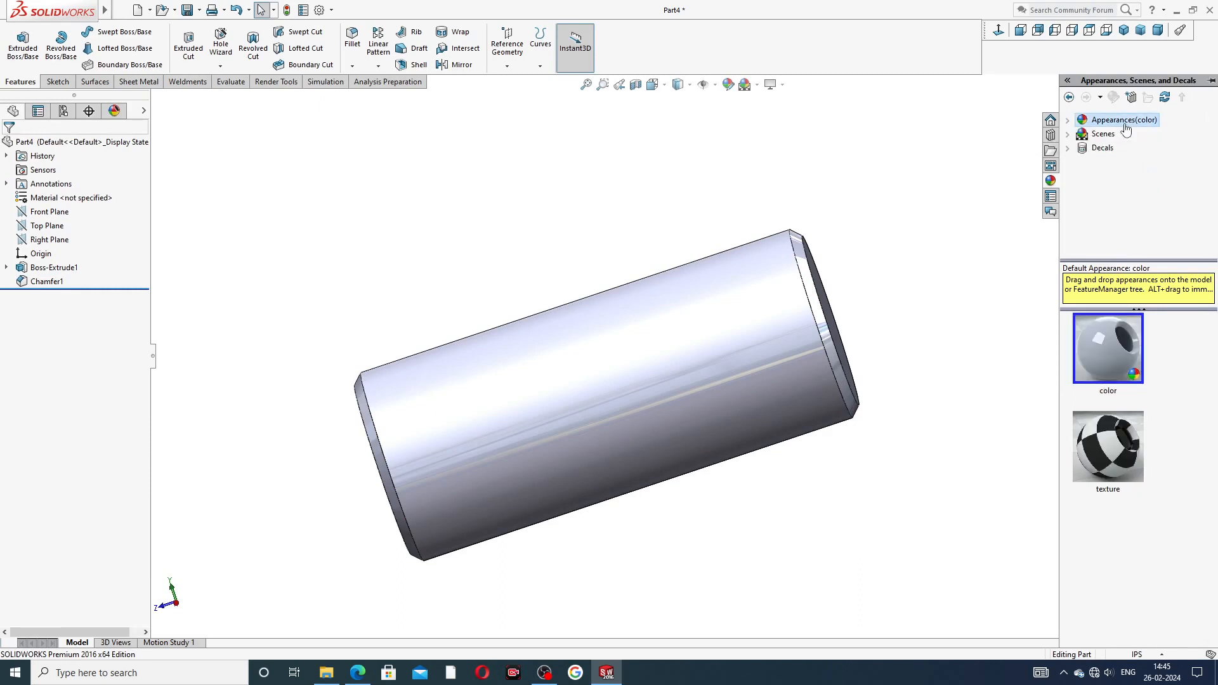
double_click(1125, 123)
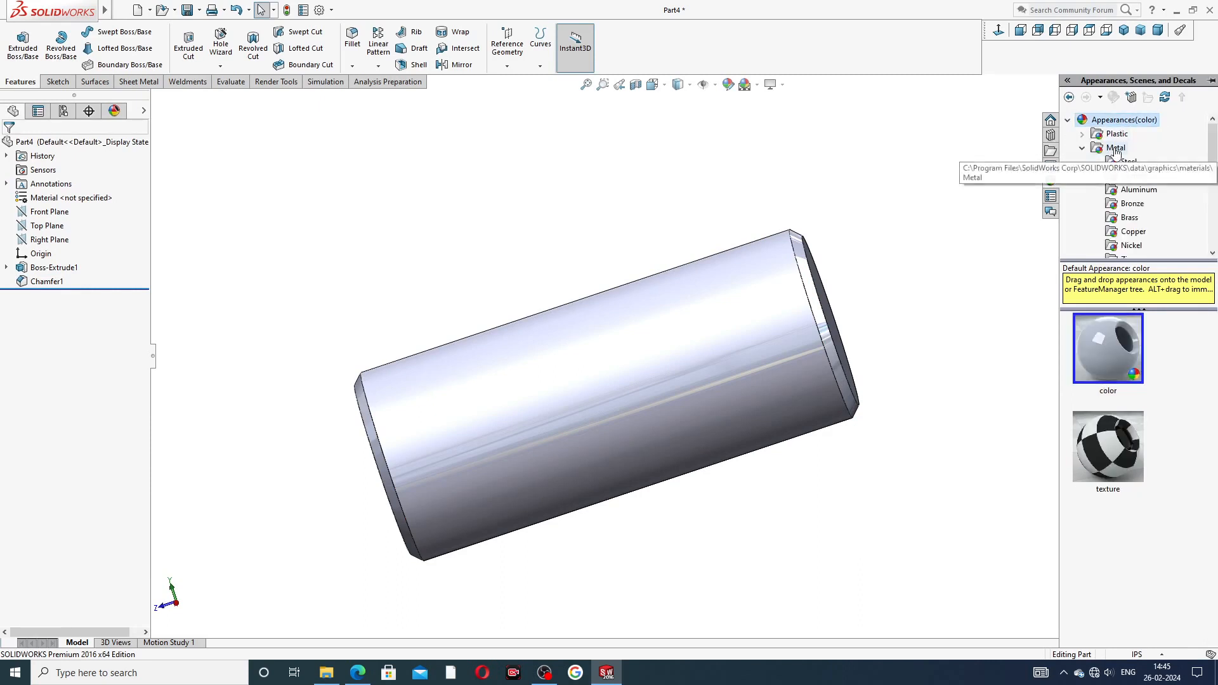
double_click(1117, 150)
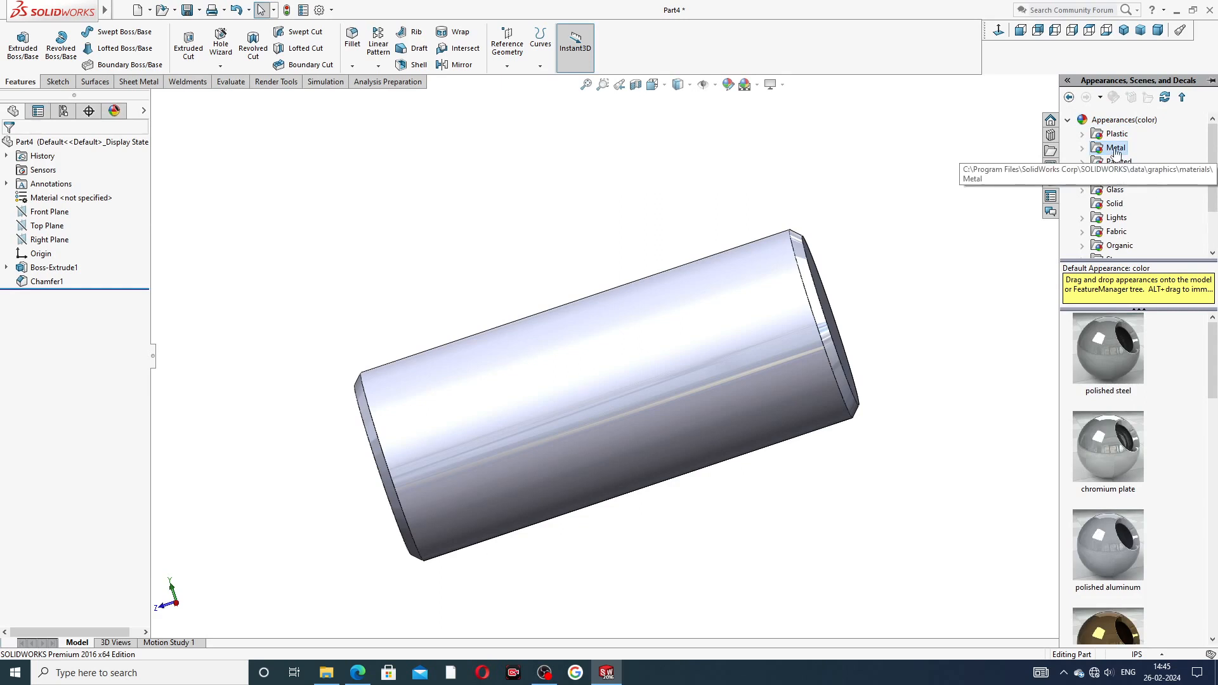
double_click(1116, 150)
click(1134, 148)
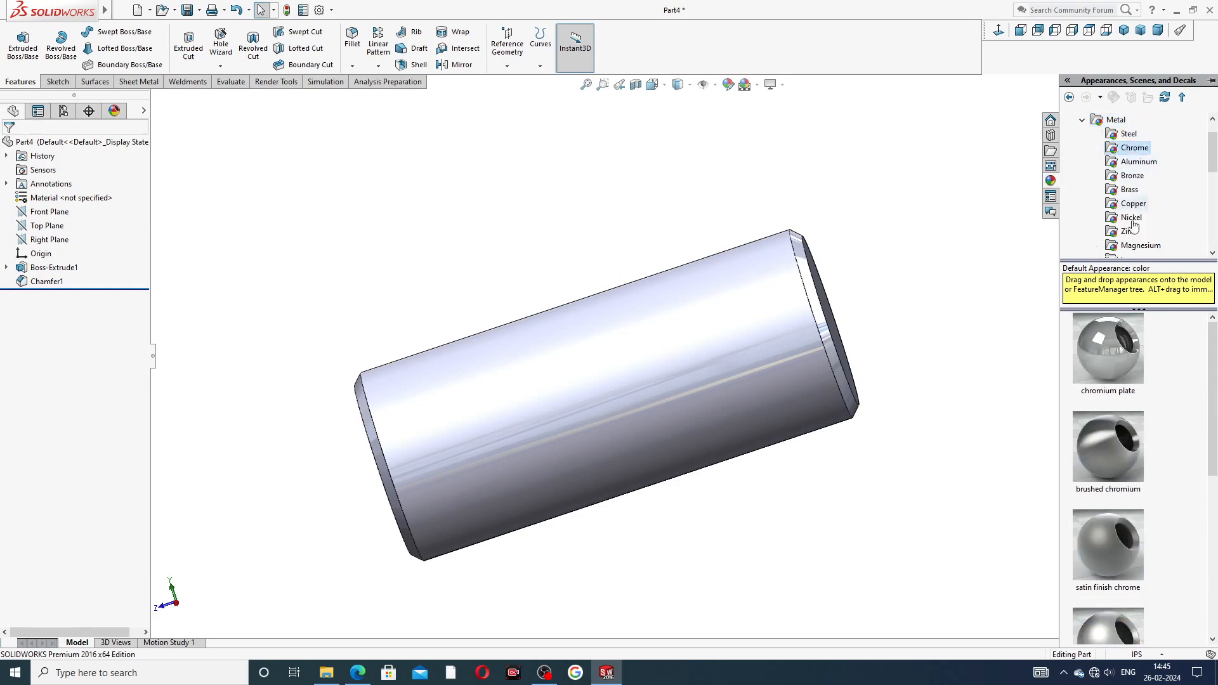
double_click(1122, 342)
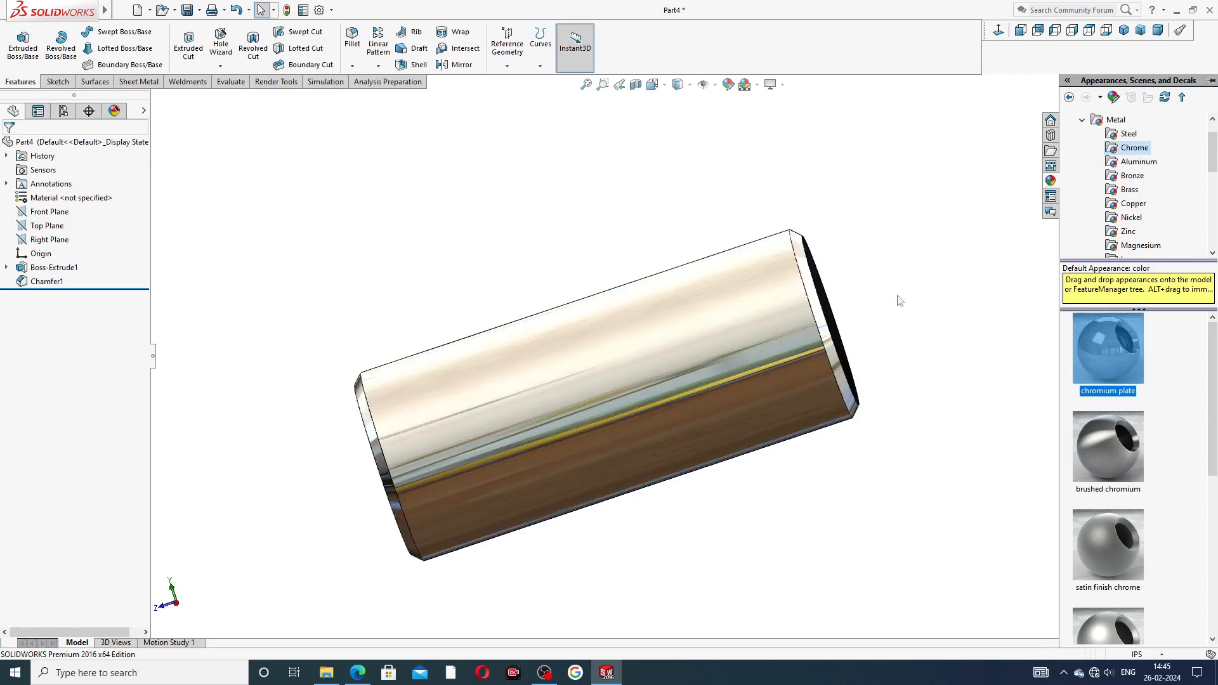
Place the chromium plate appearance directly on the pin's cylindrical surface in the model
middle_drag(905, 278, 968, 216)
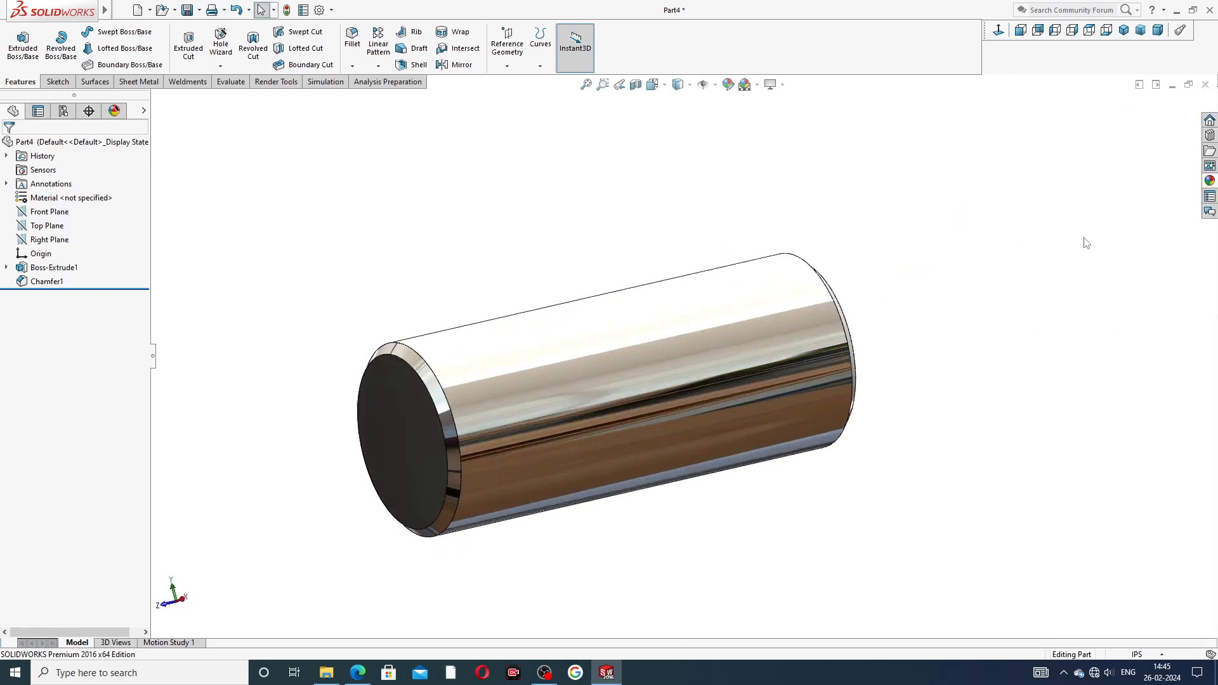
click(1211, 181)
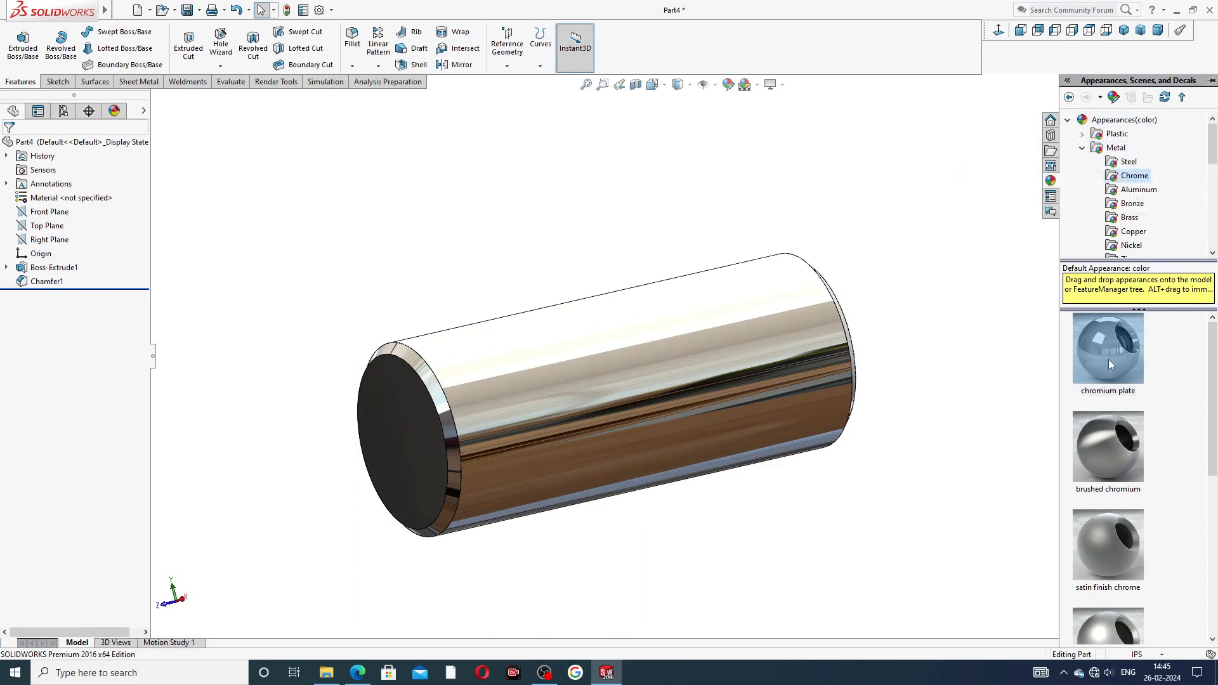
drag(1109, 359, 689, 360)
click(648, 389)
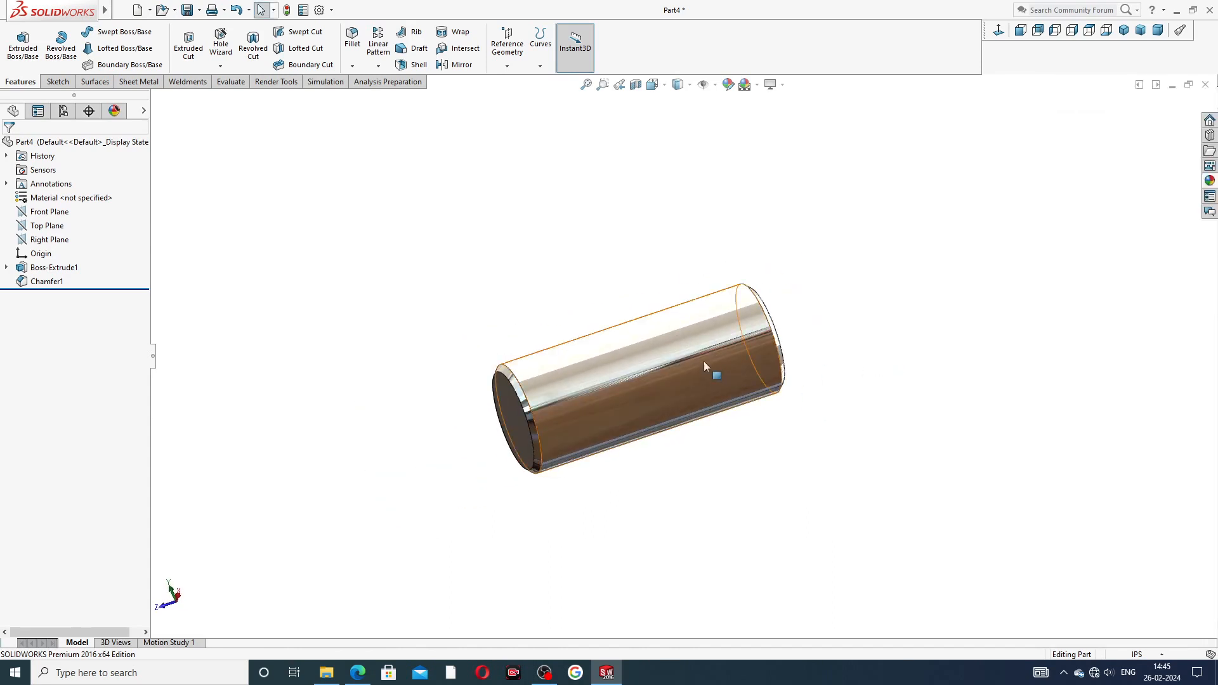
View the chrome pin isometrically and compare its shape and material with the PART-02 PDF drawing
click(1124, 30)
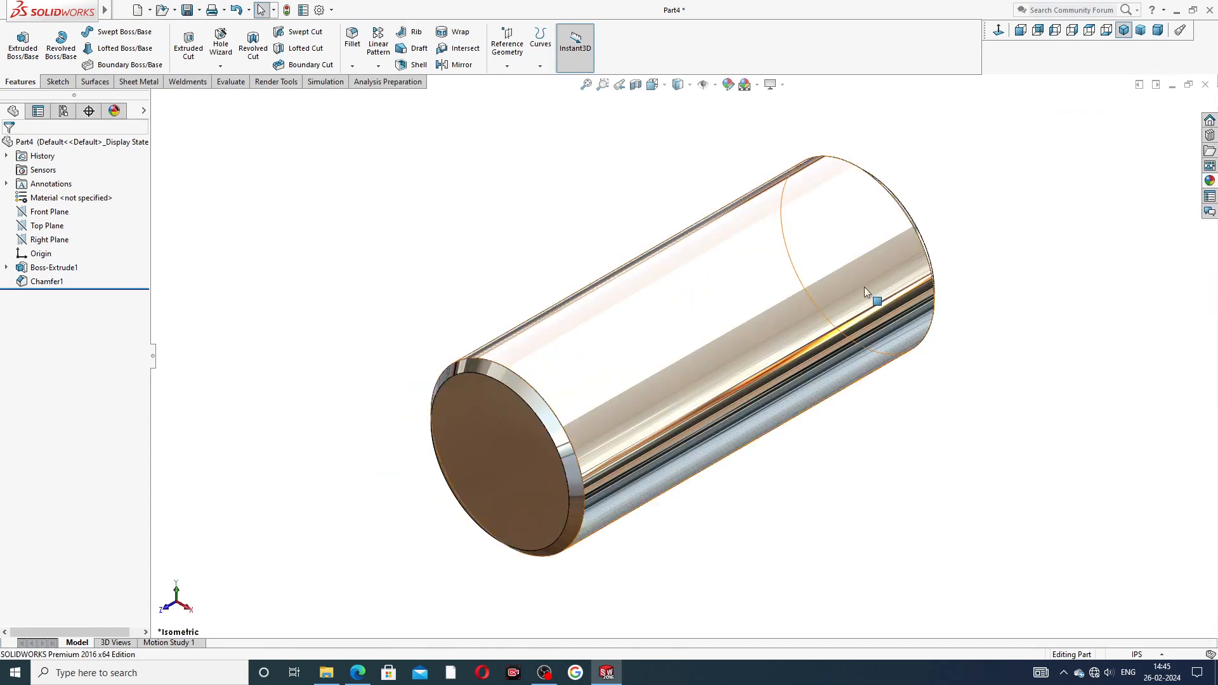
scroll(860, 288, up, 1)
scroll(830, 251, down, 1)
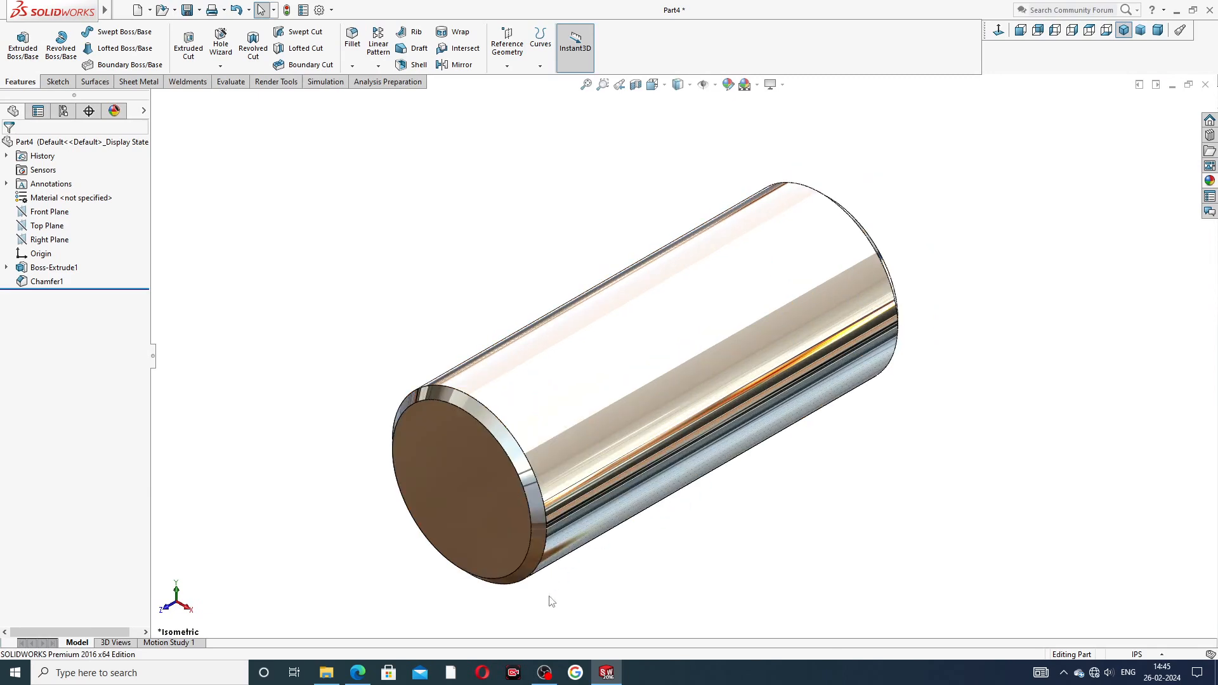
click(357, 672)
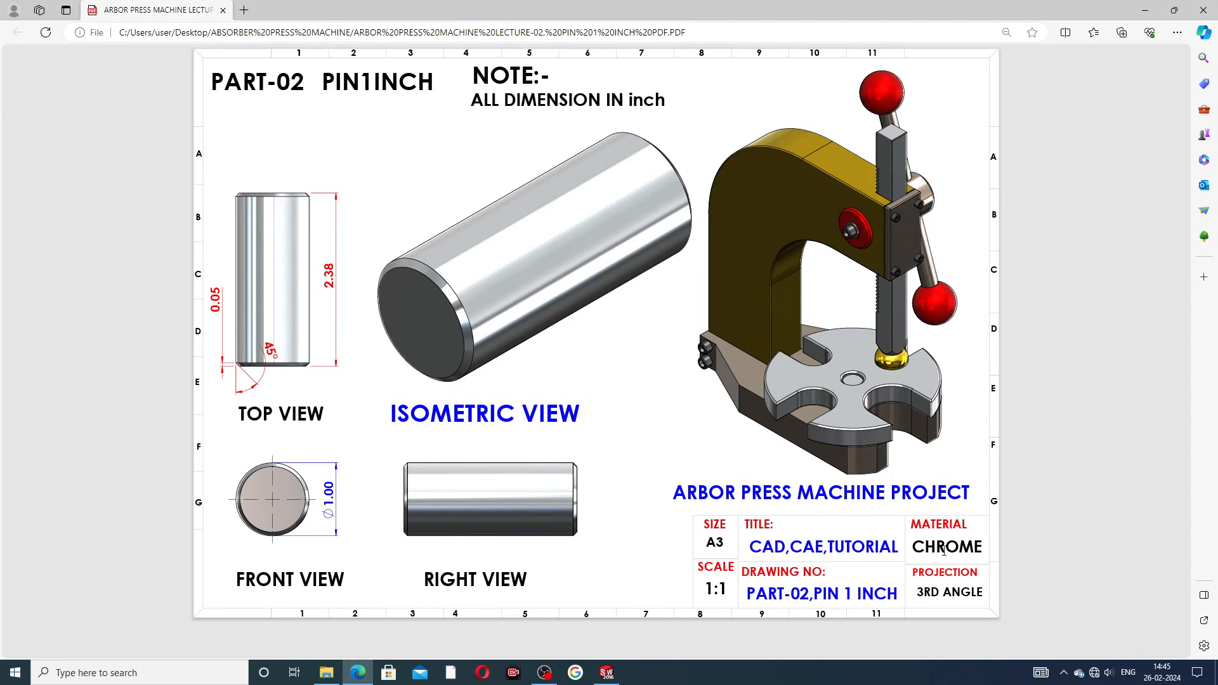
click(695, 680)
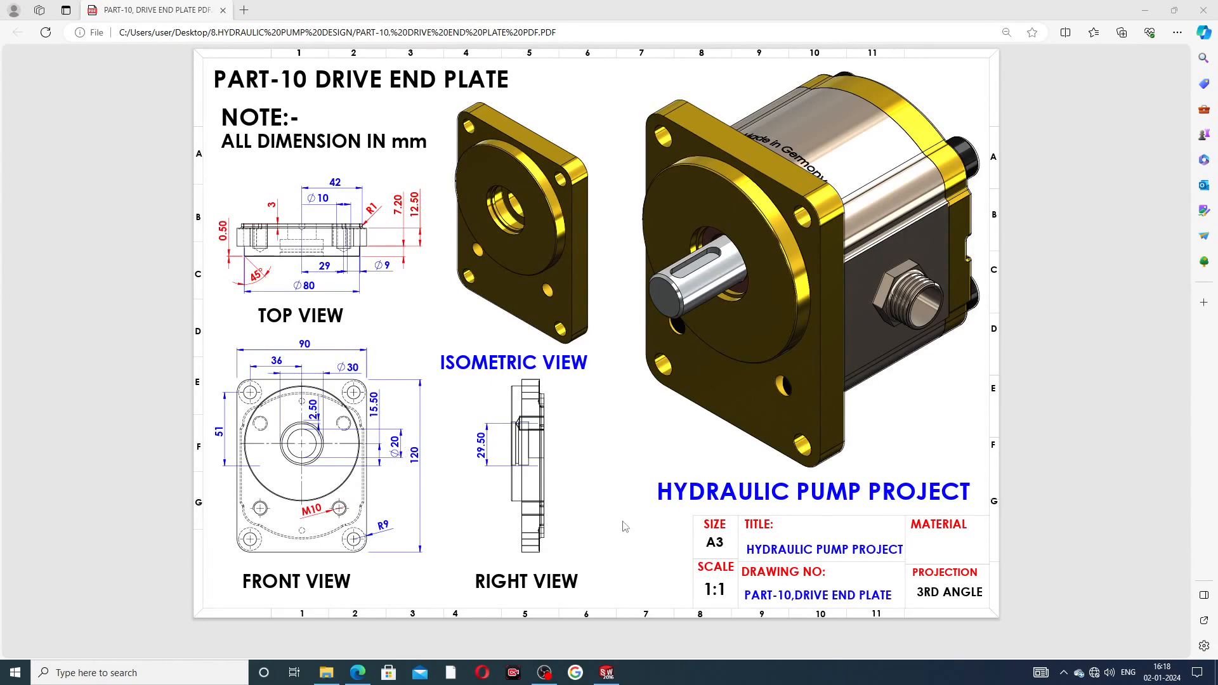
Switch from the PART-10 PDF drawing to SOLIDWORKS and examine the front, edges and back of the drive end plate model
click(607, 673)
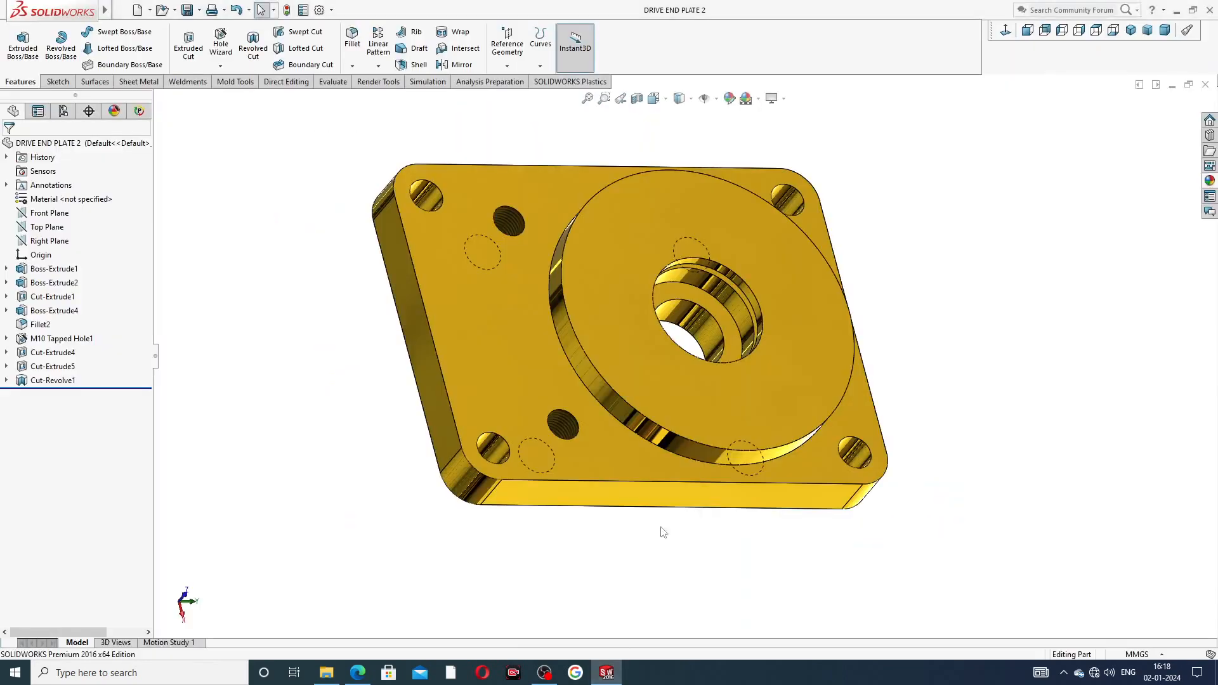
middle_drag(779, 341, 713, 248)
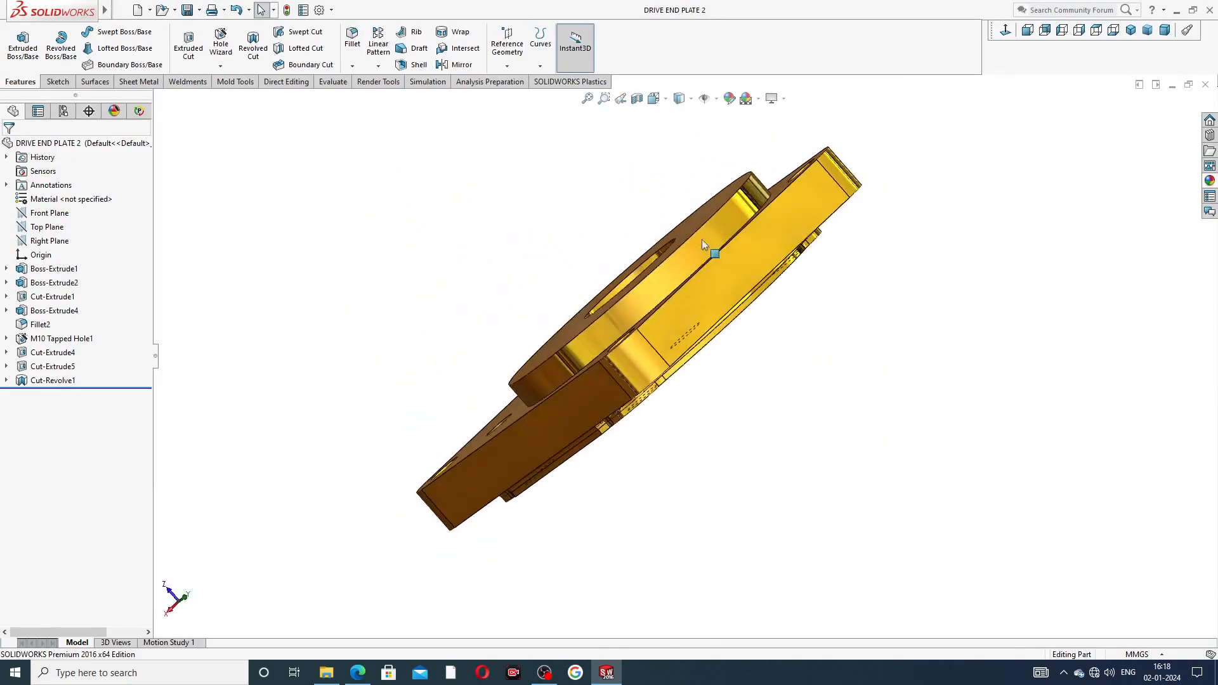
middle_drag(857, 261, 852, 171)
middle_drag(905, 210, 736, 230)
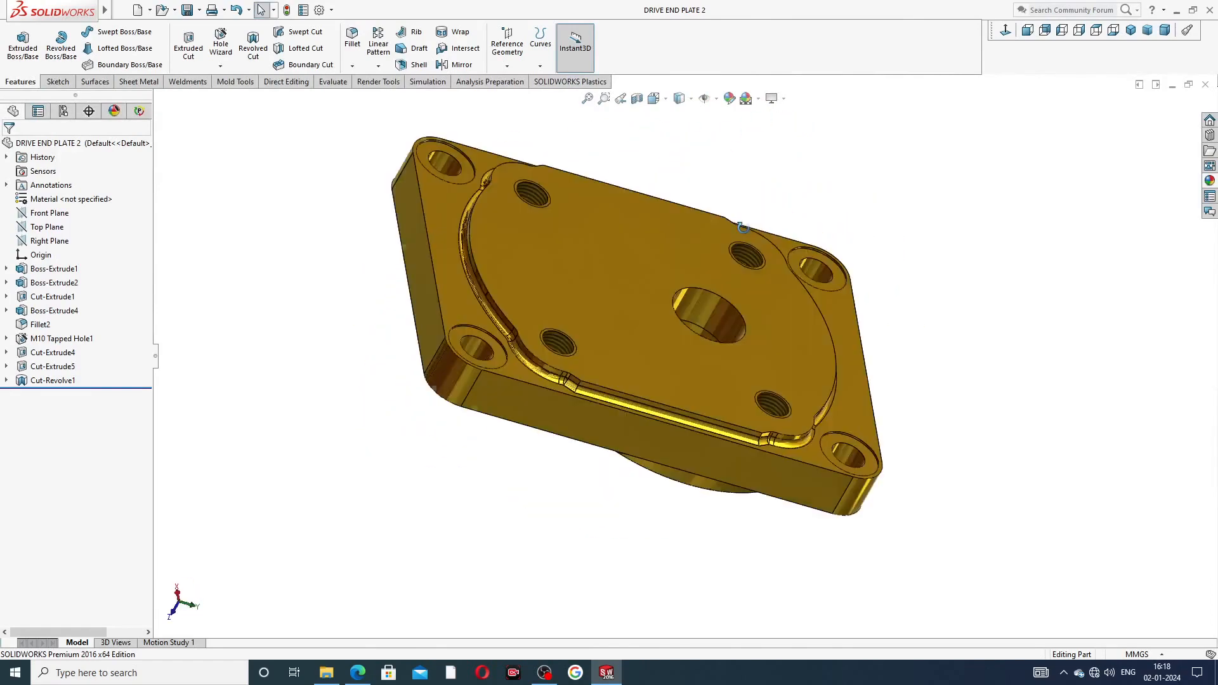
middle_drag(603, 245, 389, 307)
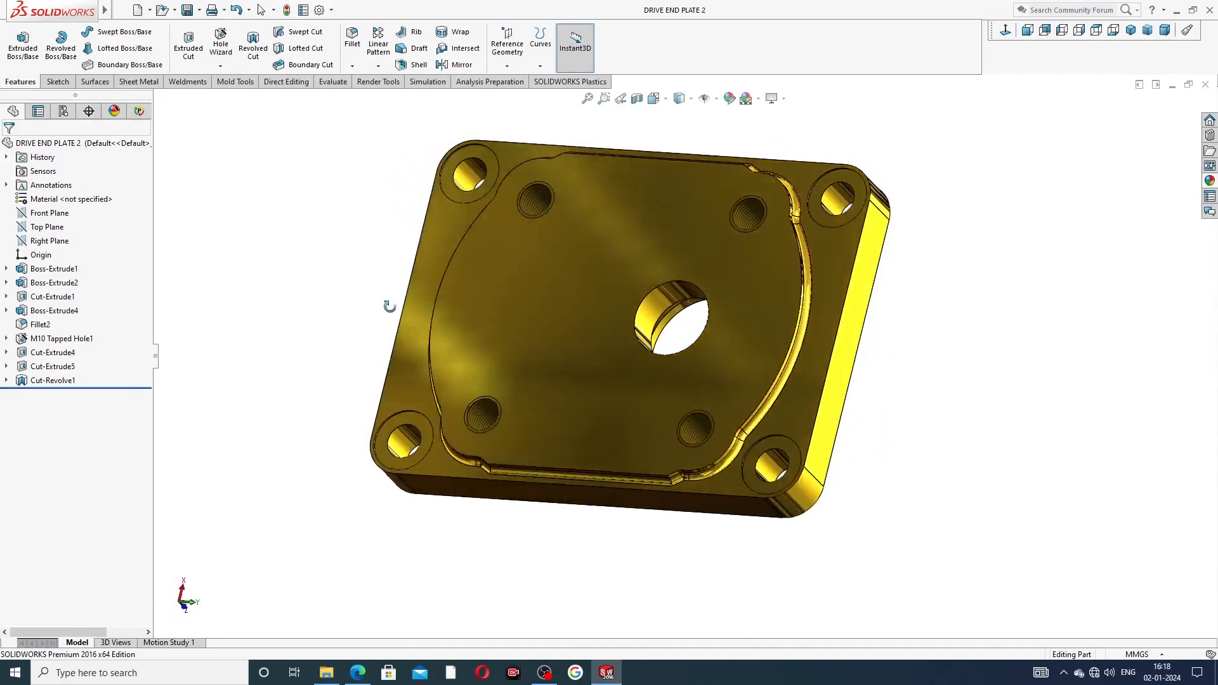
Inspect the reference drive end plate model from other angles, close it and create a new part document
middle_drag(915, 240, 798, 175)
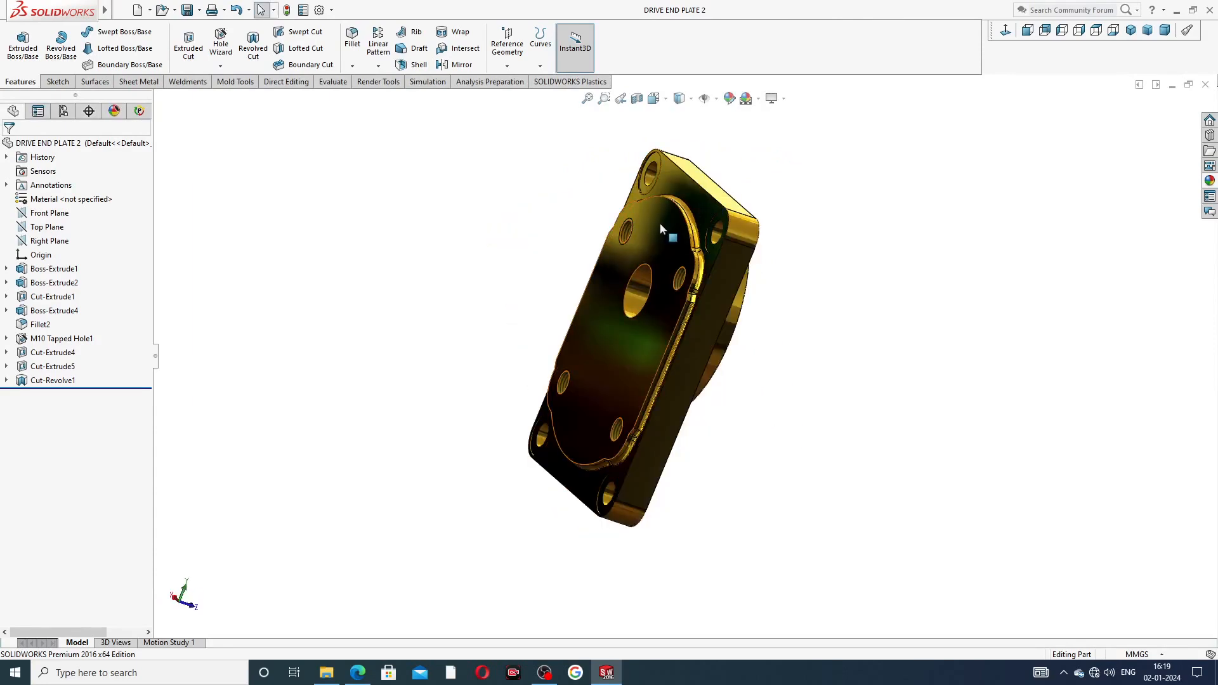
middle_drag(585, 242, 688, 159)
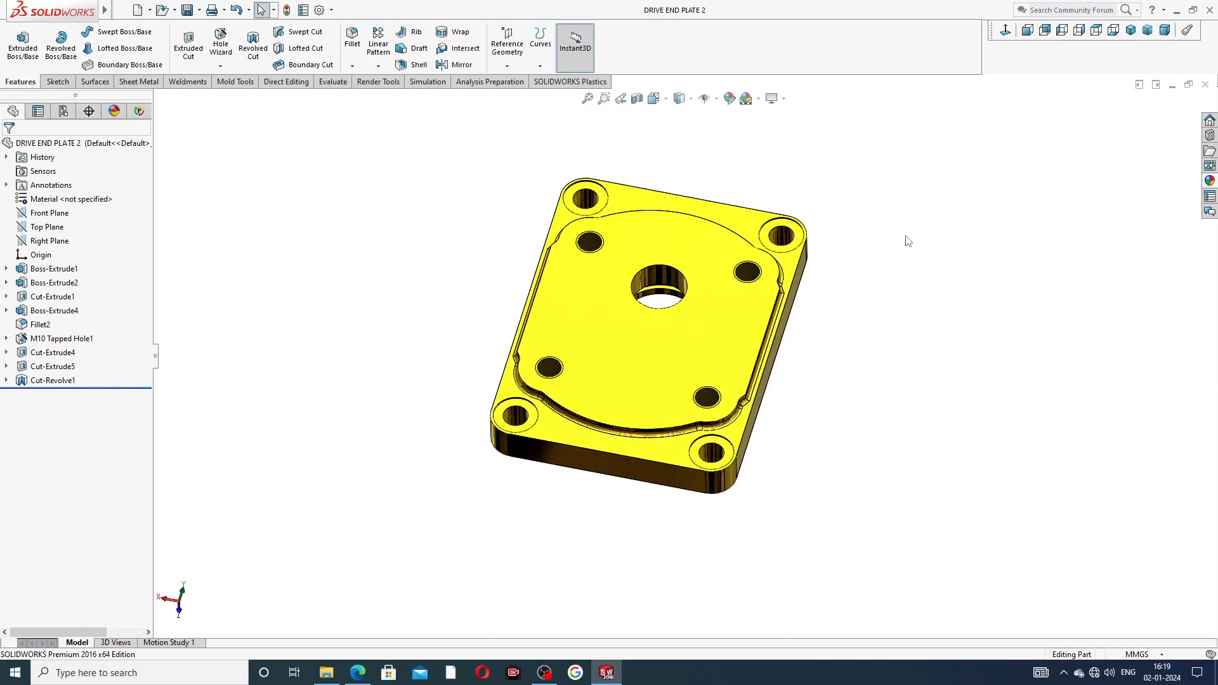
click(1205, 85)
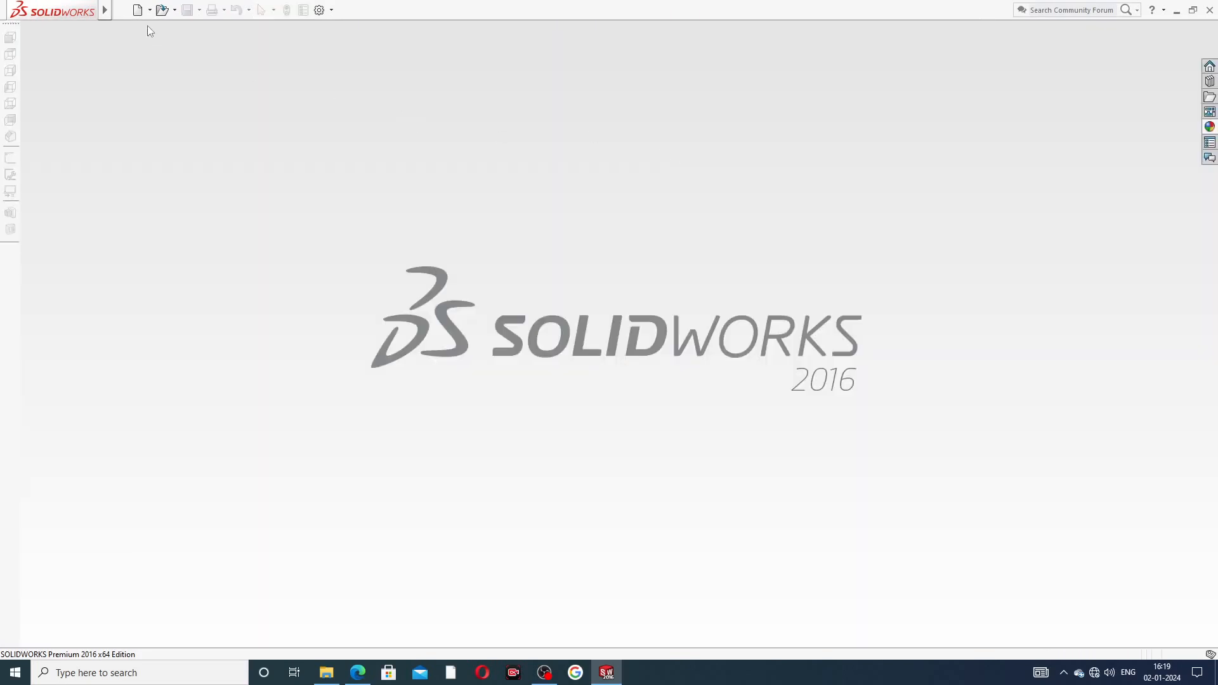
click(137, 9)
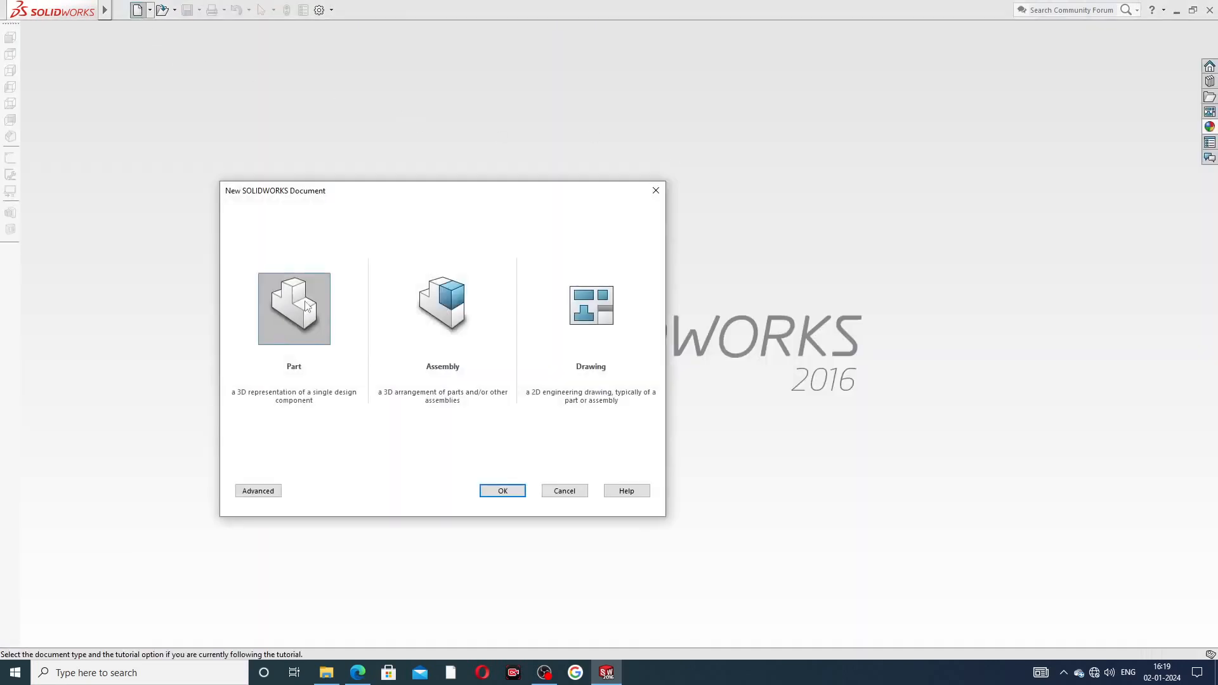
click(501, 493)
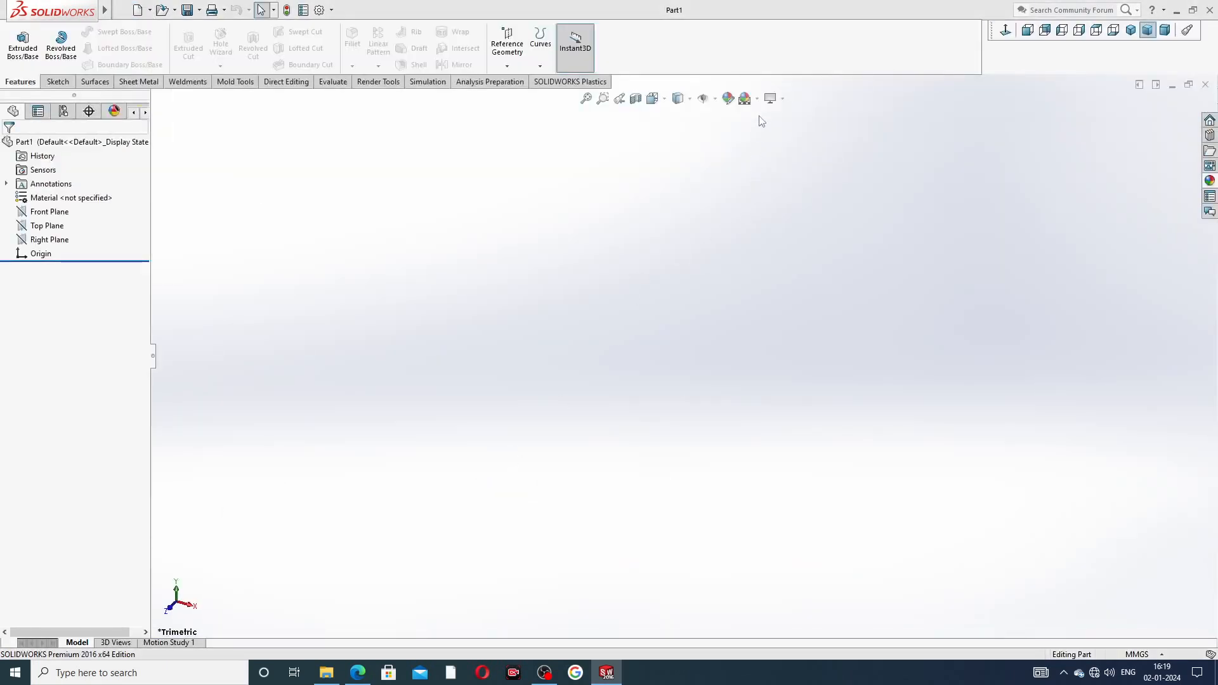
Apply the Plain White scene and raise the document's shaded and draft image quality resolution to the high end of its range
click(758, 99)
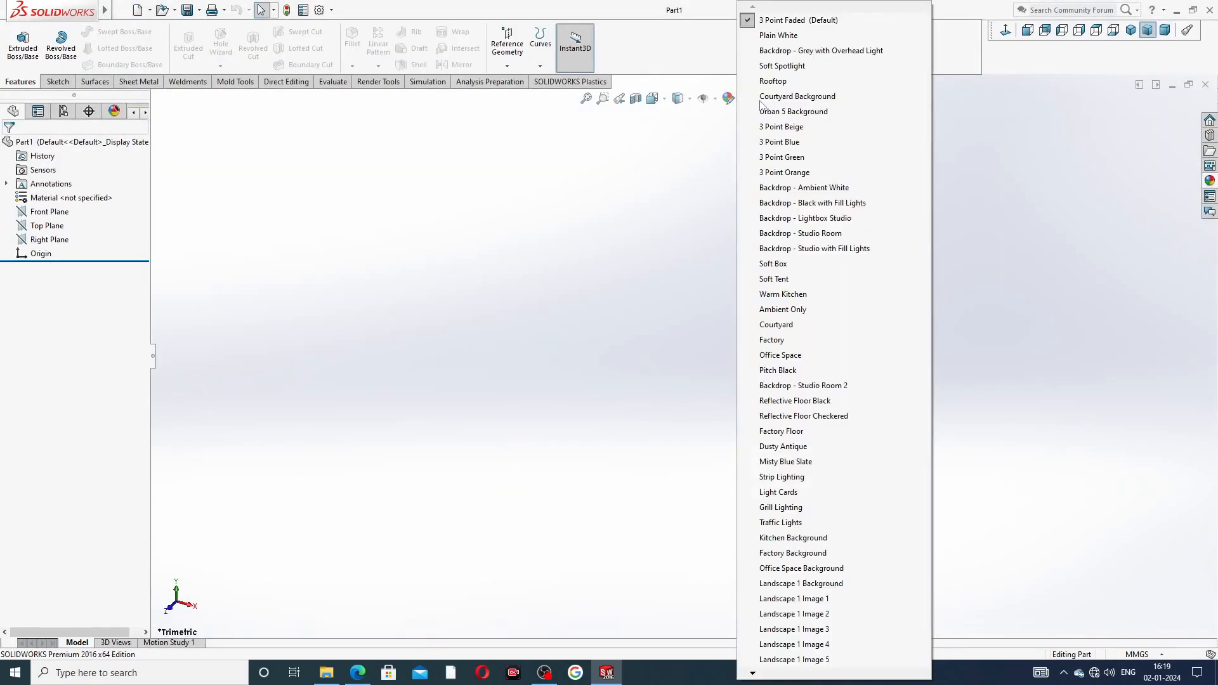
click(781, 35)
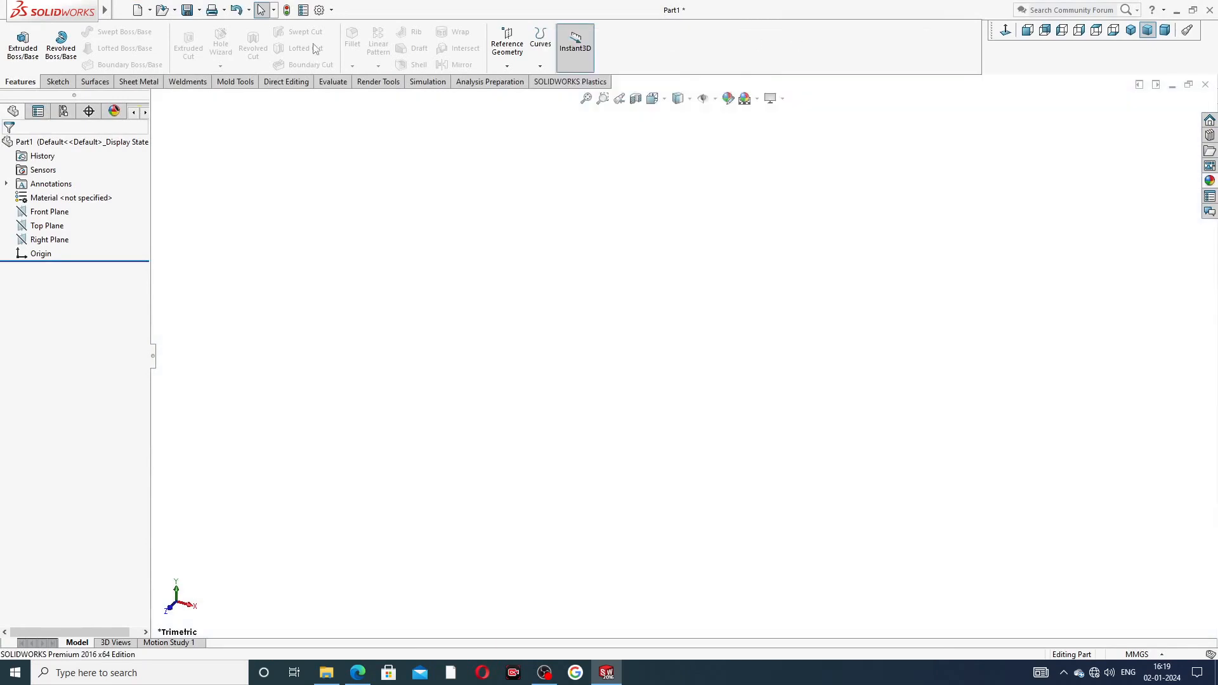
click(320, 9)
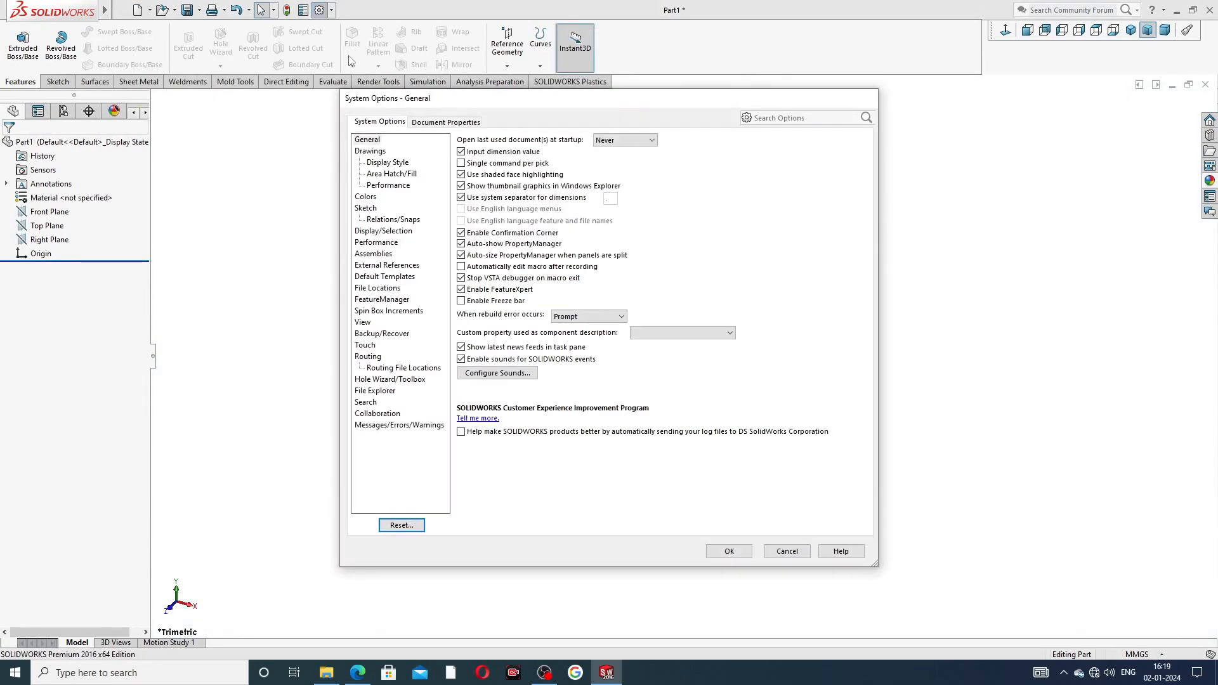
click(473, 123)
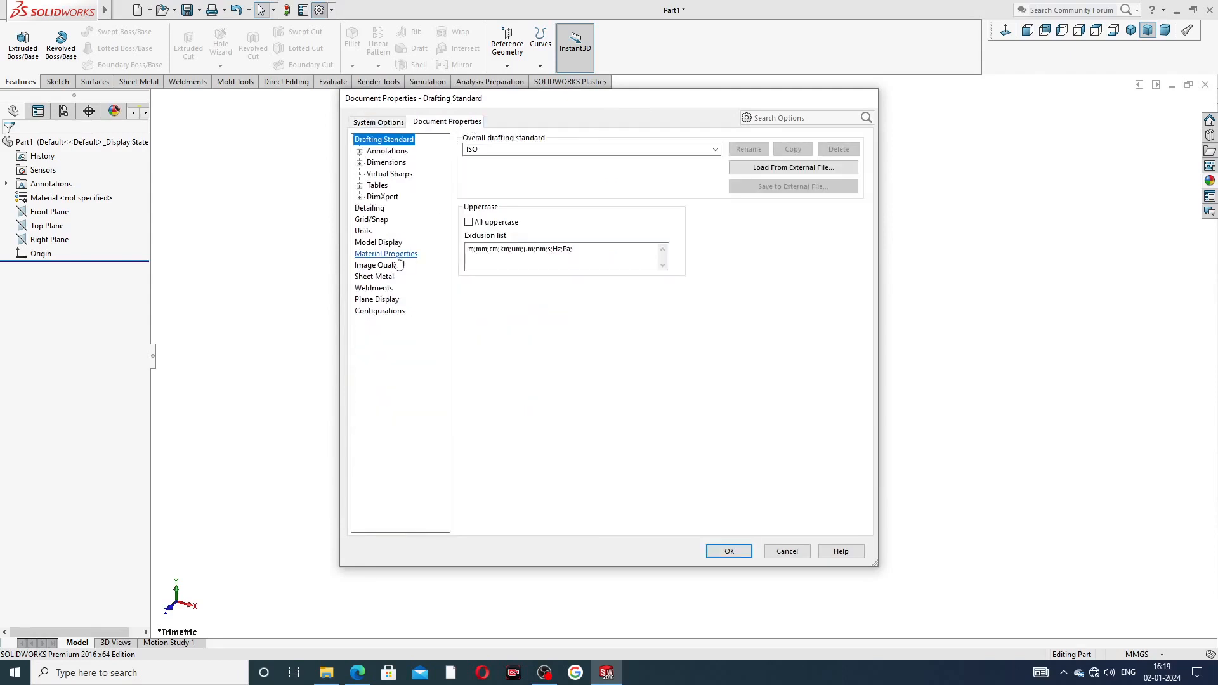
click(380, 266)
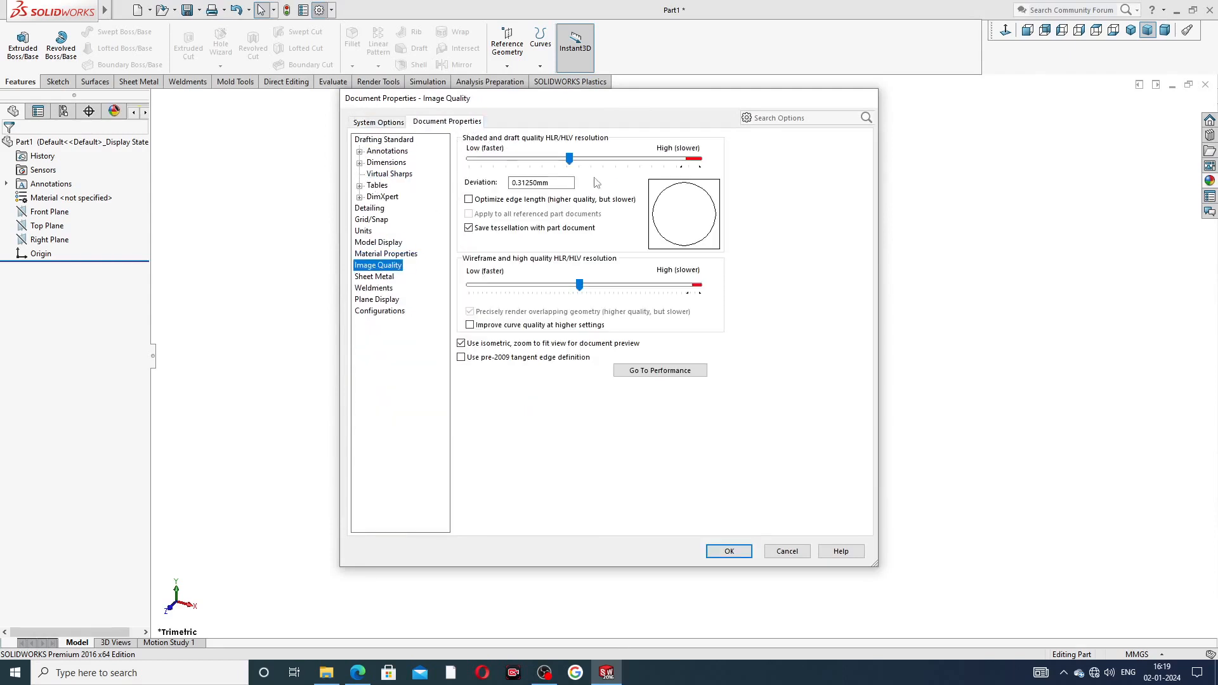
drag(570, 159, 699, 159)
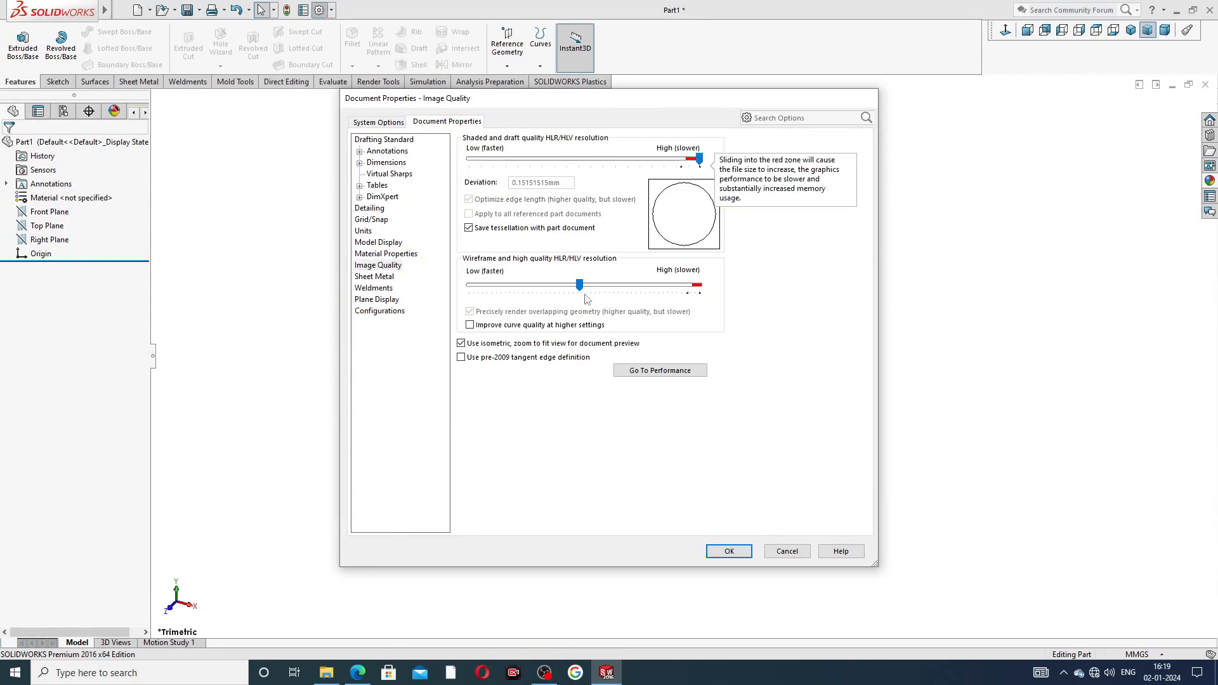
click(729, 550)
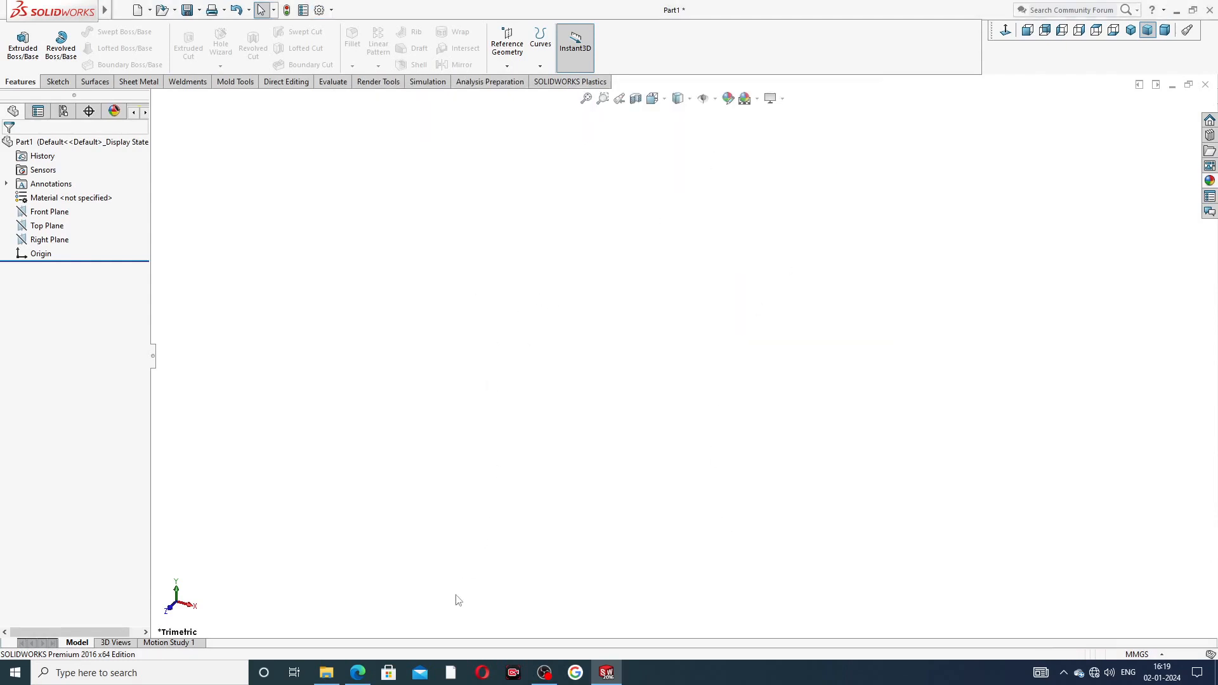
Check the PART-10 PDF drawing, then sketch a center rectangle about 86 mm wide on the Front Plane, centred on the origin
click(358, 672)
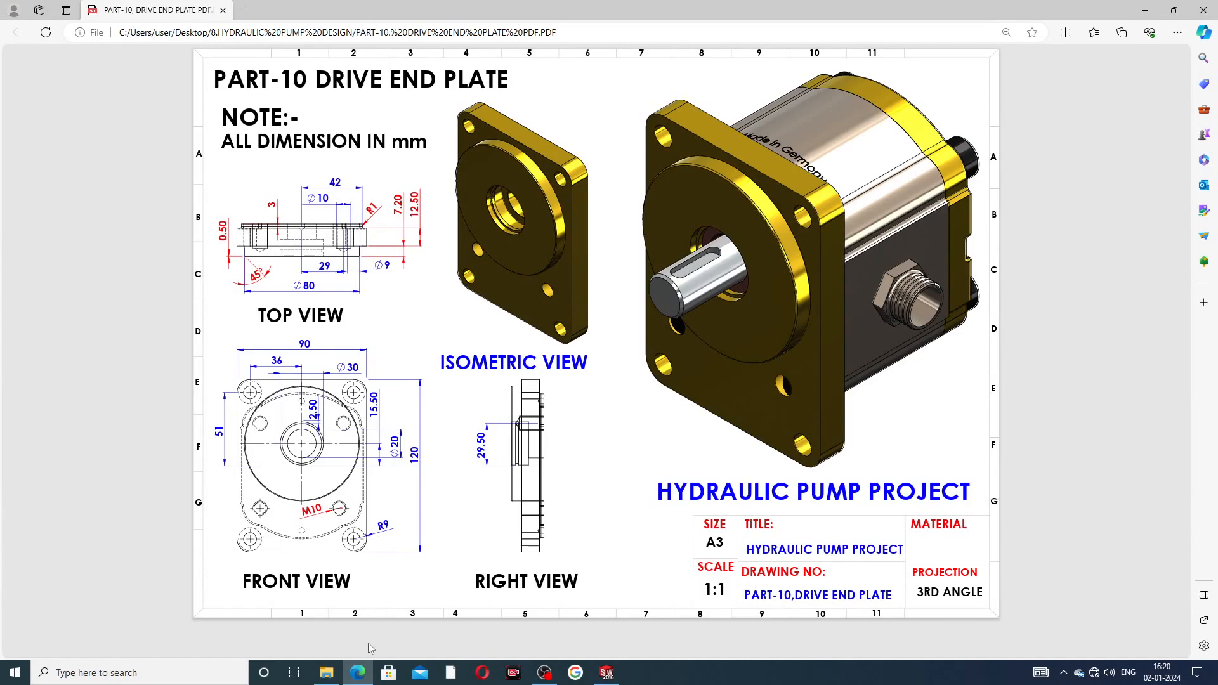
click(358, 672)
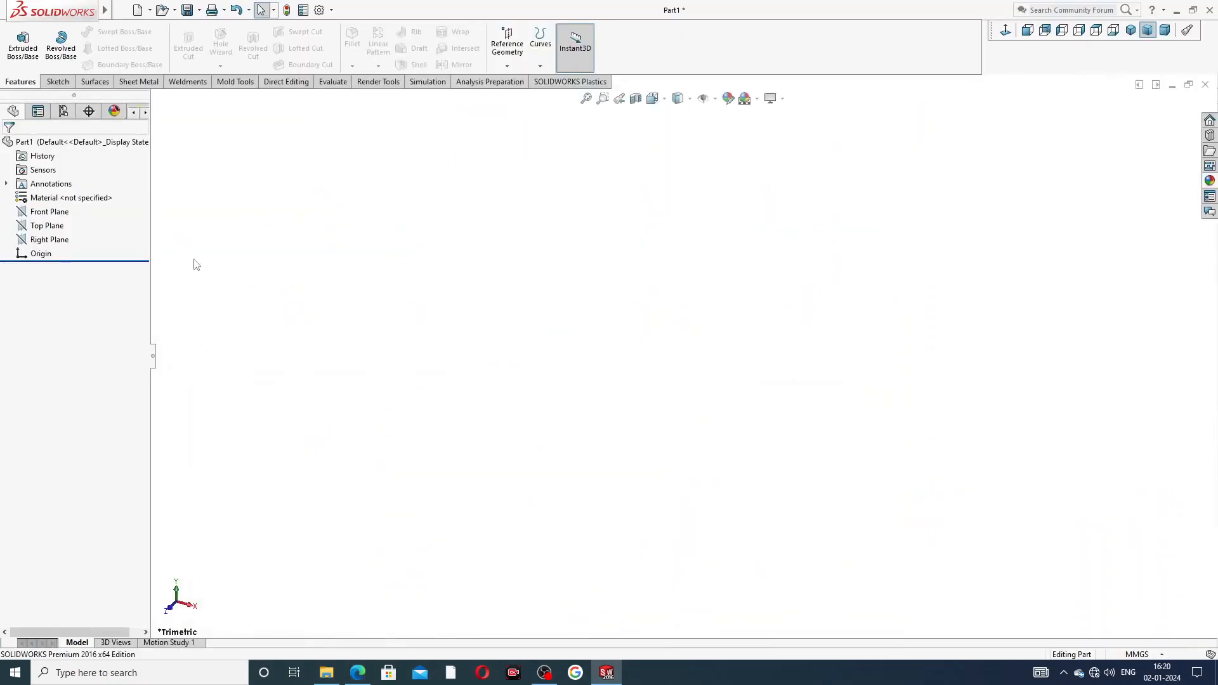
click(358, 672)
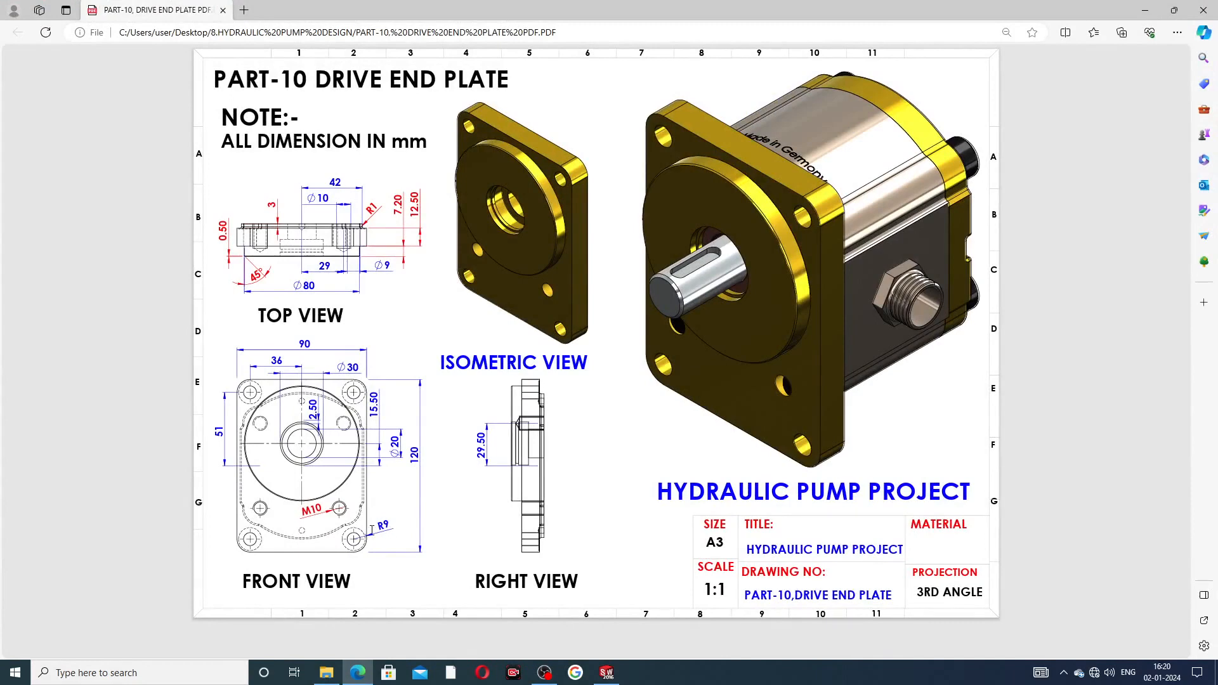
click(359, 673)
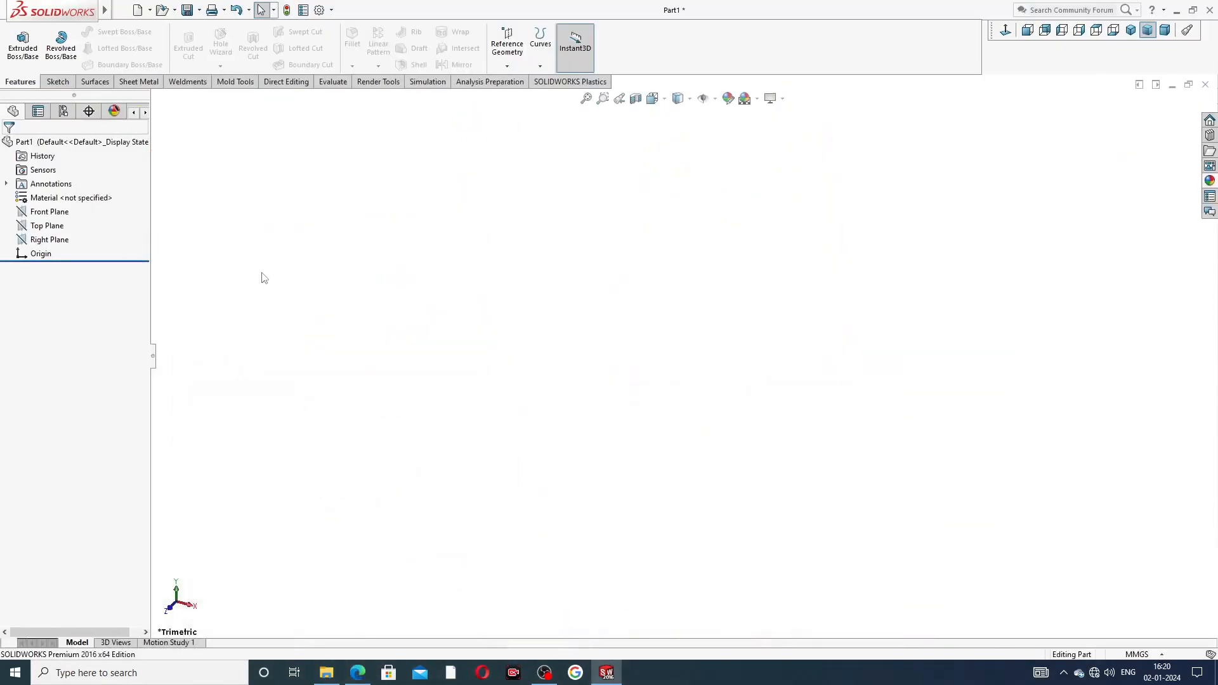
click(48, 217)
click(71, 193)
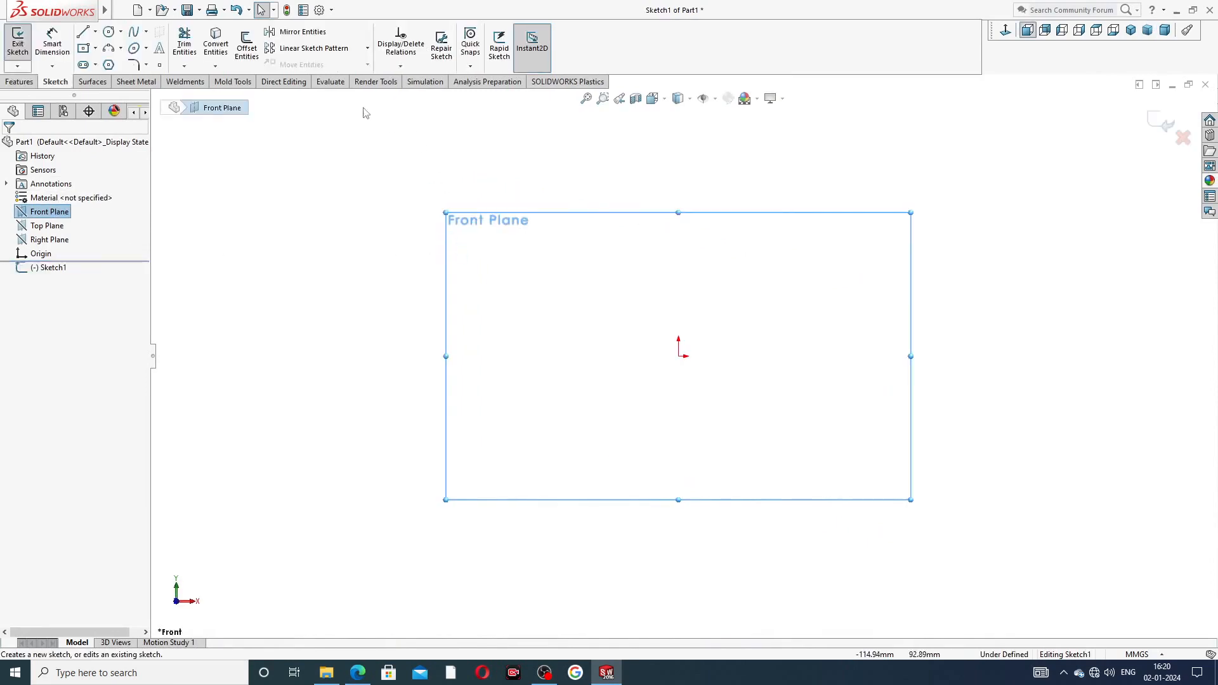
click(95, 49)
click(126, 80)
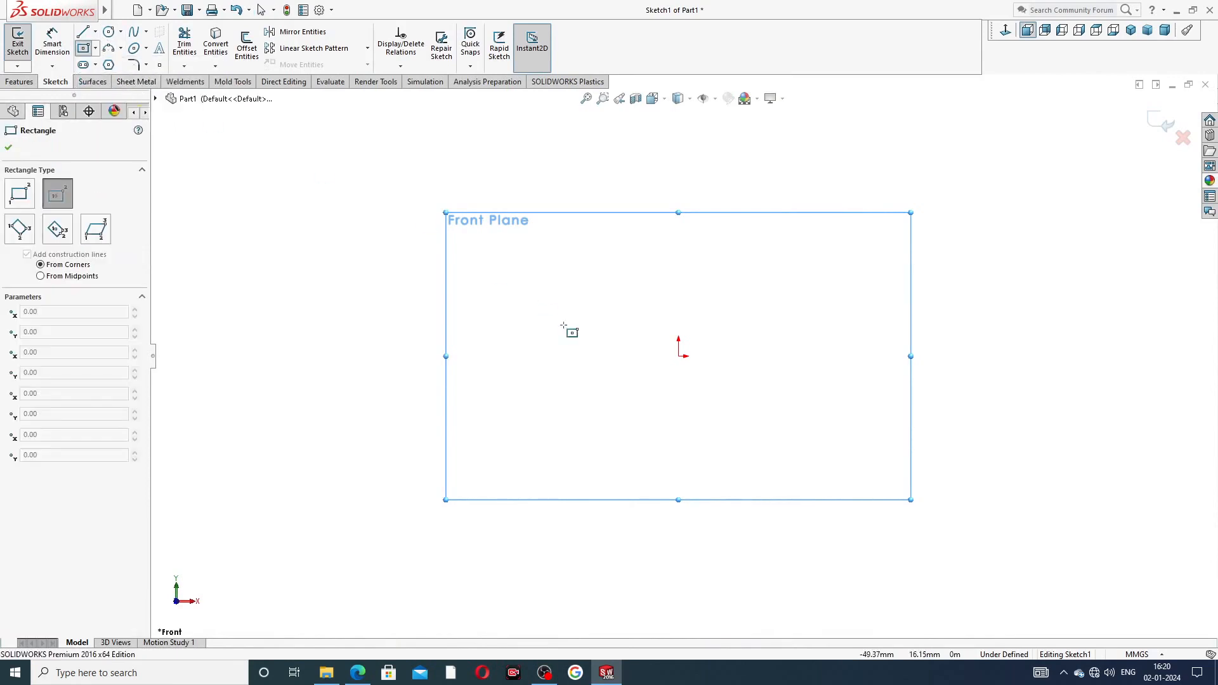
click(679, 351)
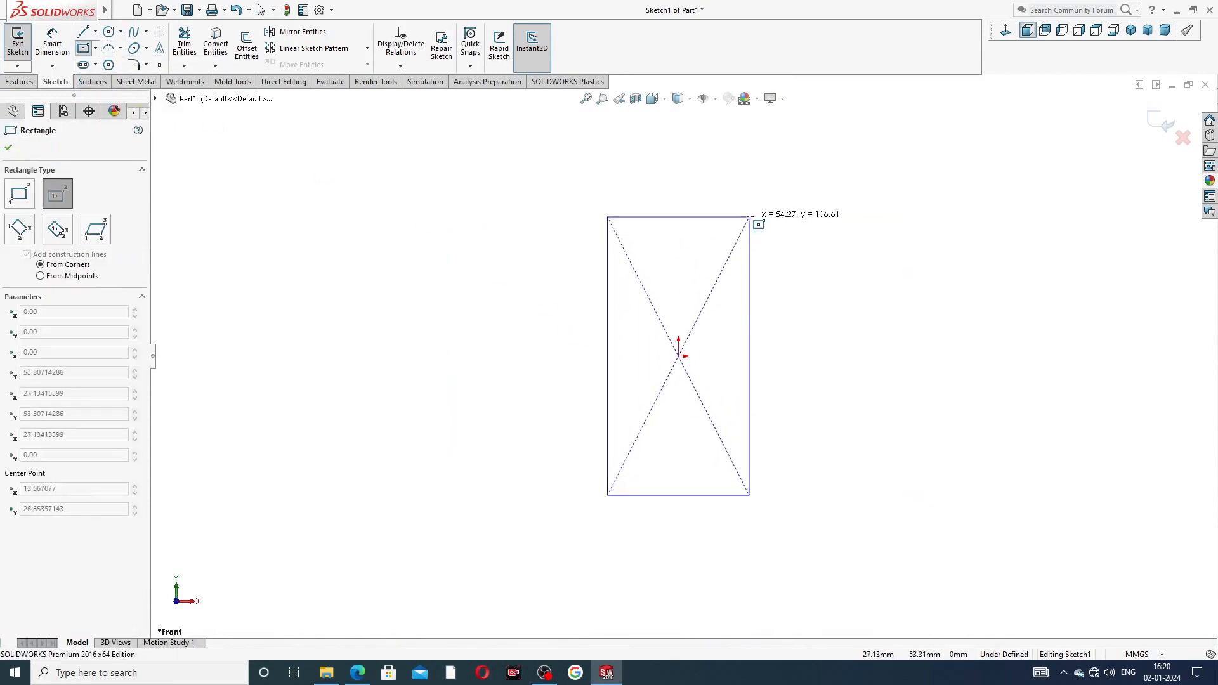
click(792, 216)
right_click(848, 199)
click(873, 199)
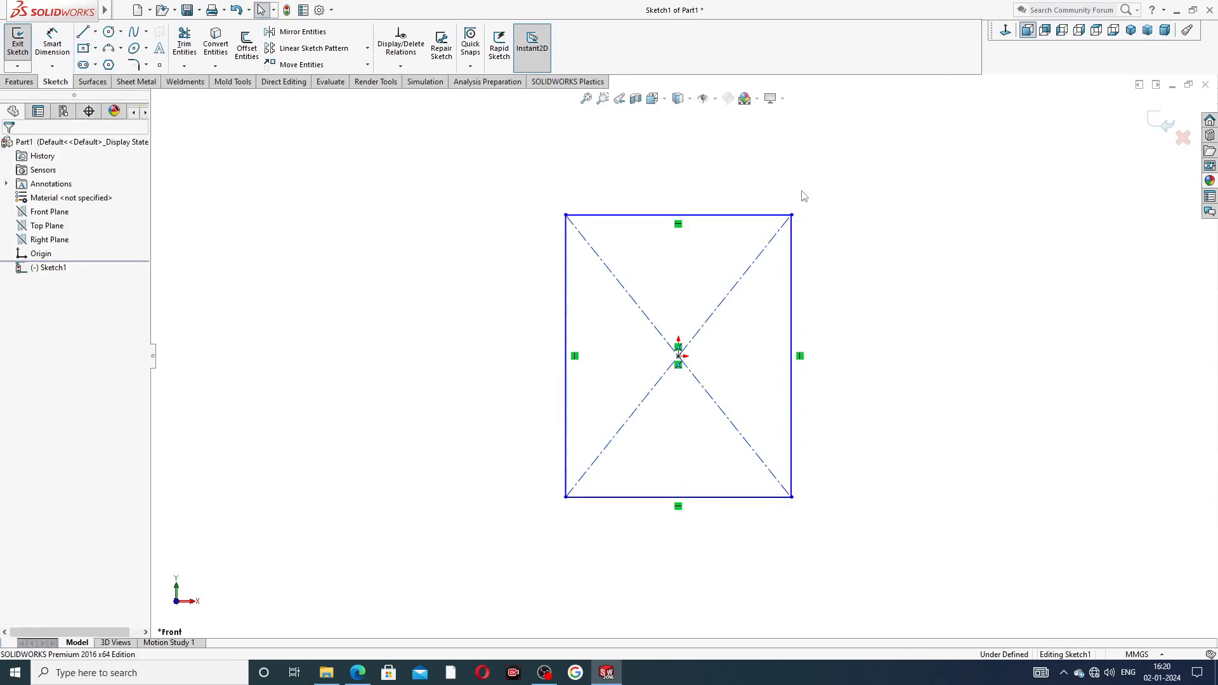
Dimension the rectangle to 90 mm wide and 120 mm high
click(52, 45)
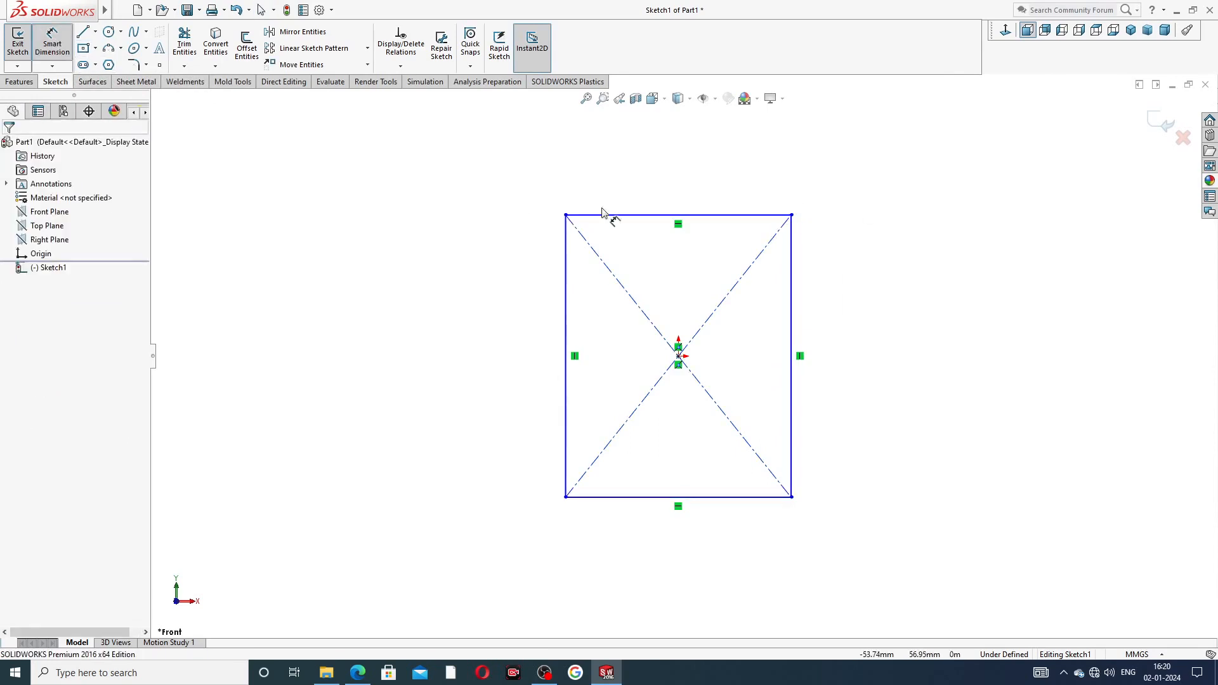
click(646, 216)
click(642, 193)
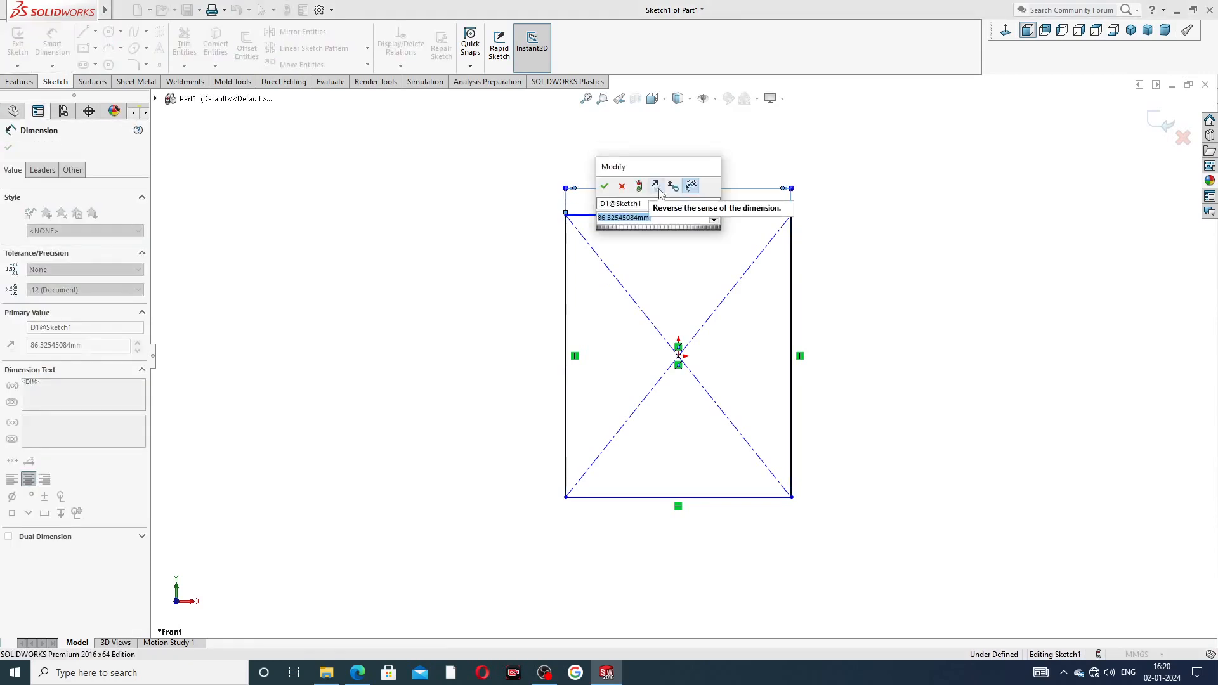
text(90)
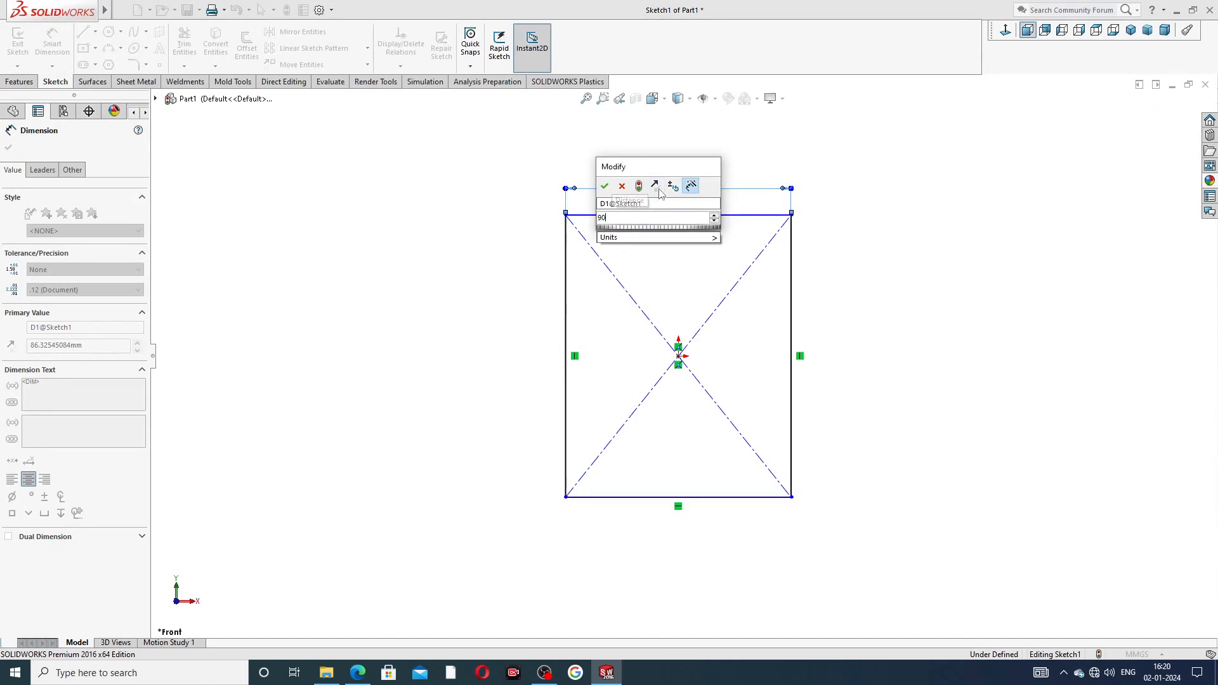
key(Return)
click(792, 289)
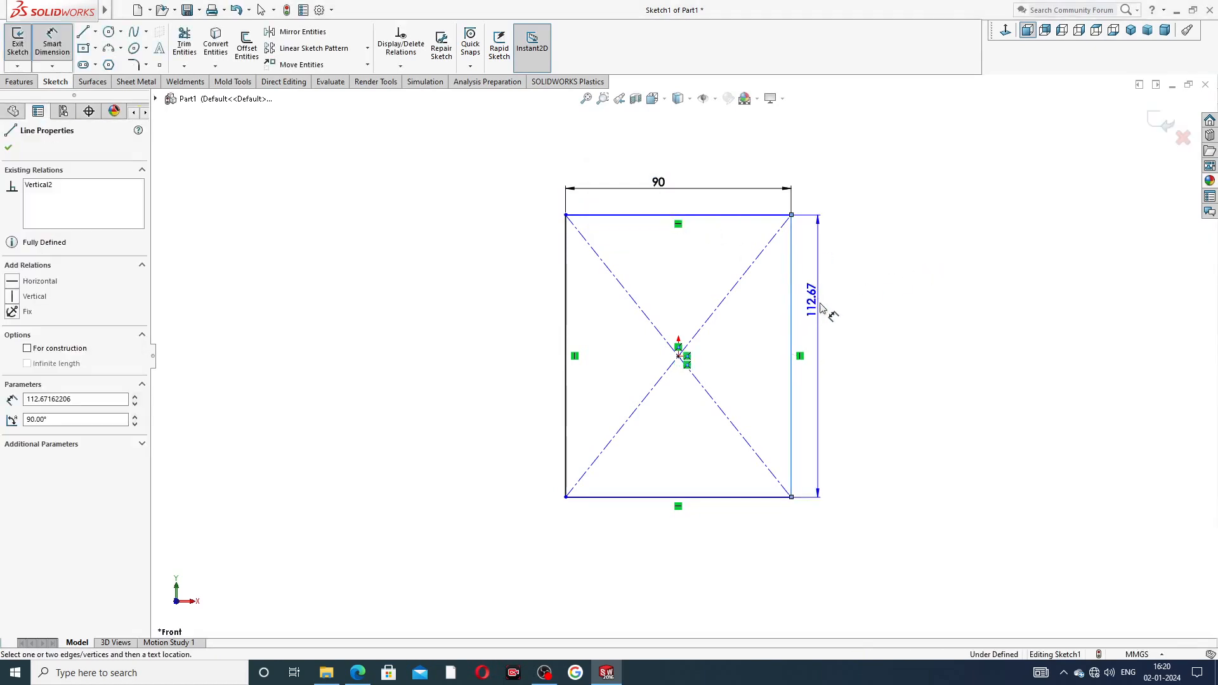
click(819, 306)
text(120)
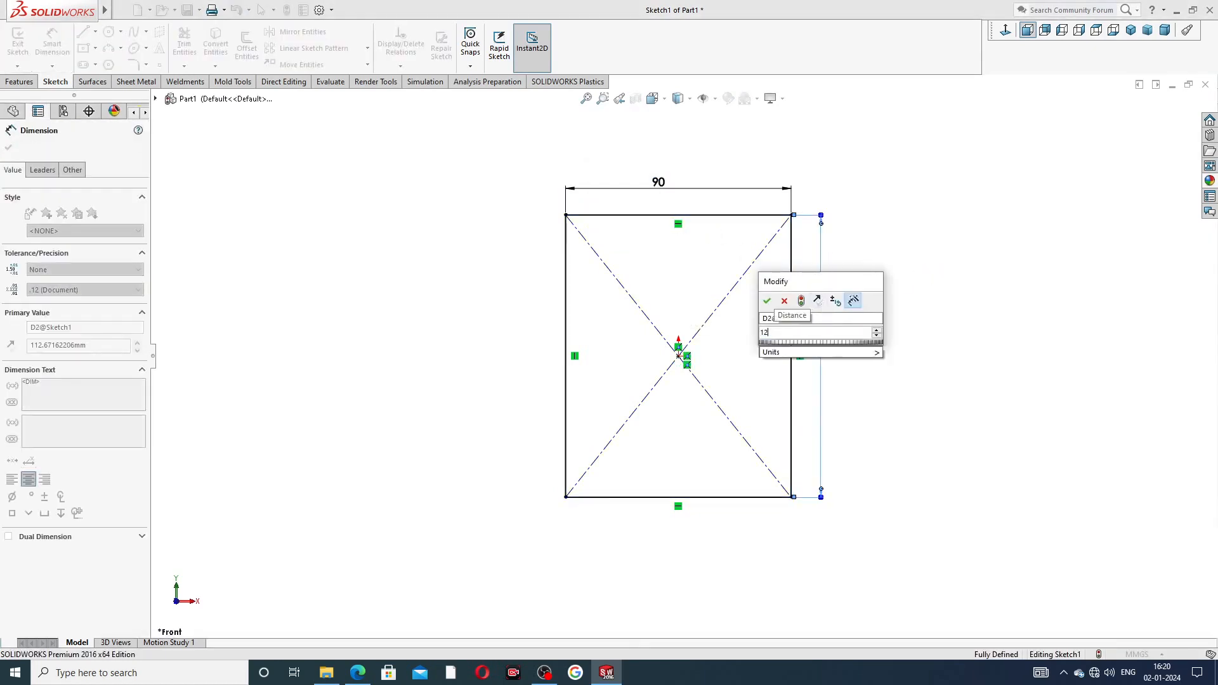
key(Return)
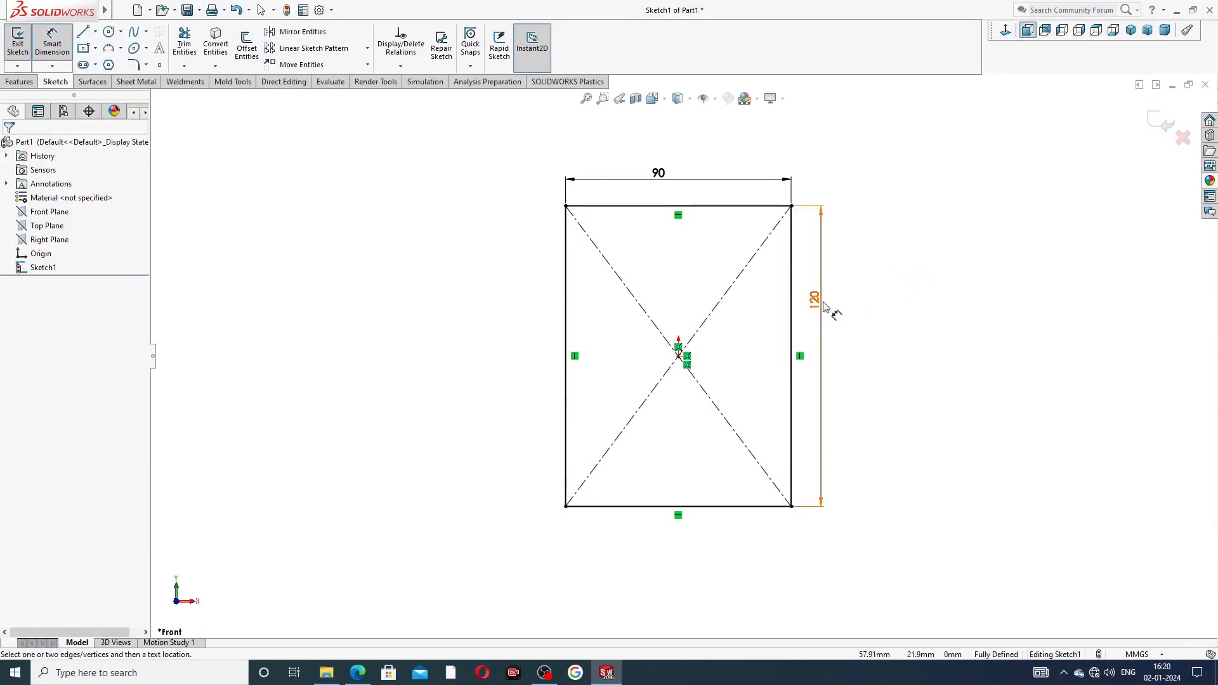
Move the rectangle's width and height dimensions farther outside the outline, centre their text and leave the Smart Dimension tool
drag(819, 304, 838, 351)
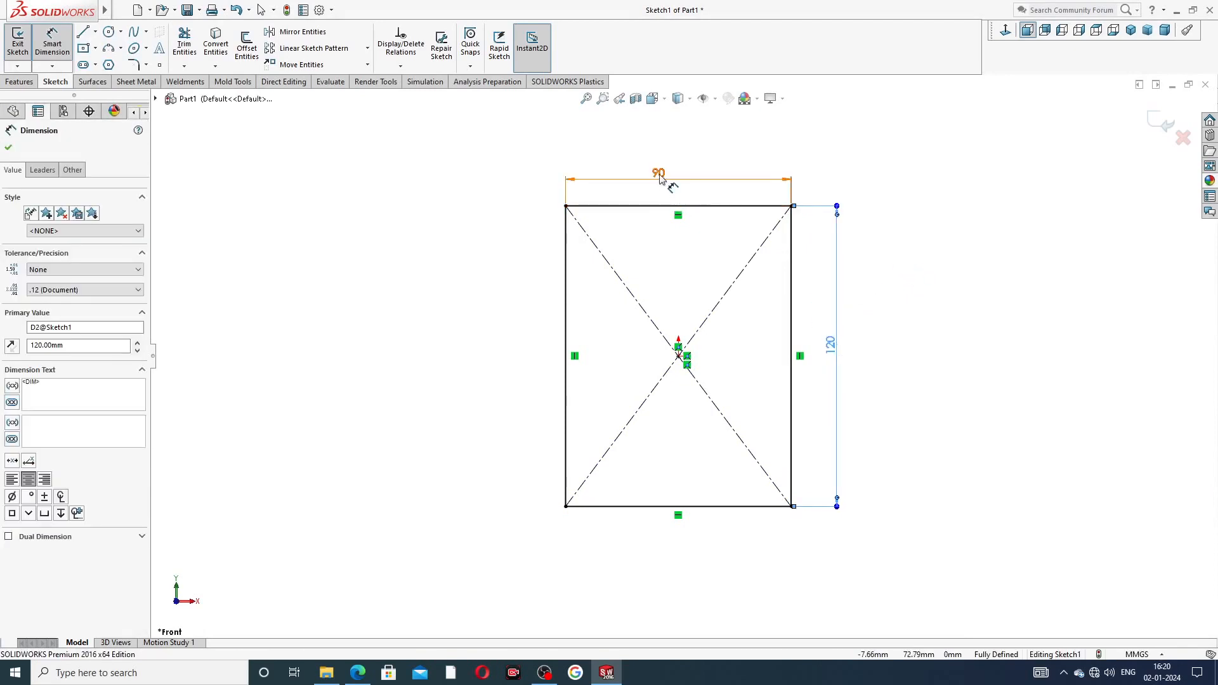
drag(659, 175, 682, 171)
click(861, 175)
right_click(863, 170)
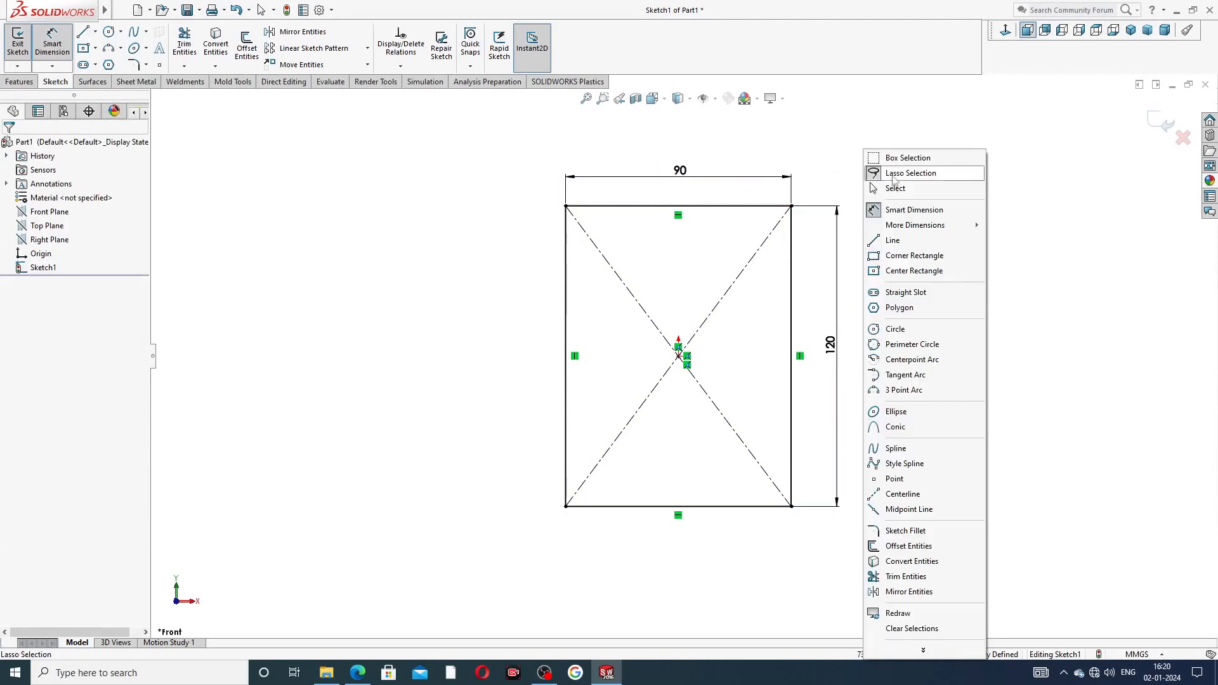
click(898, 185)
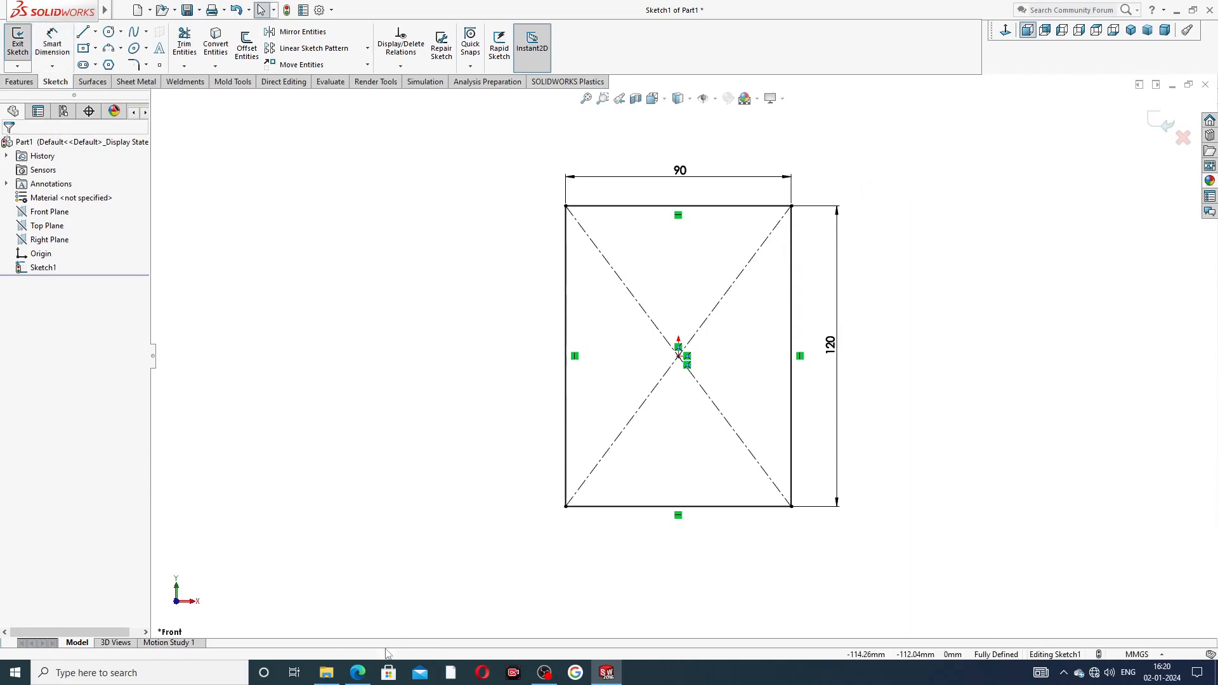
Consult the drive end plate PDF drawing and round all four corners of the sketched rectangle with 9 mm sketch fillets
click(358, 673)
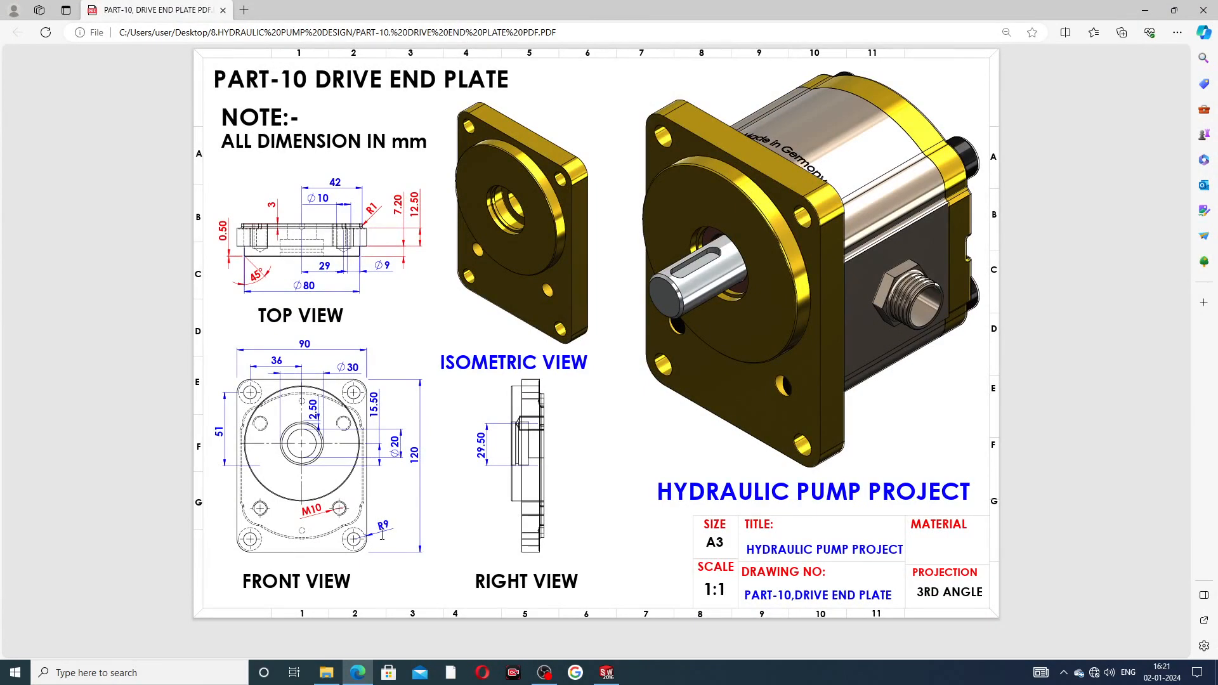
click(607, 673)
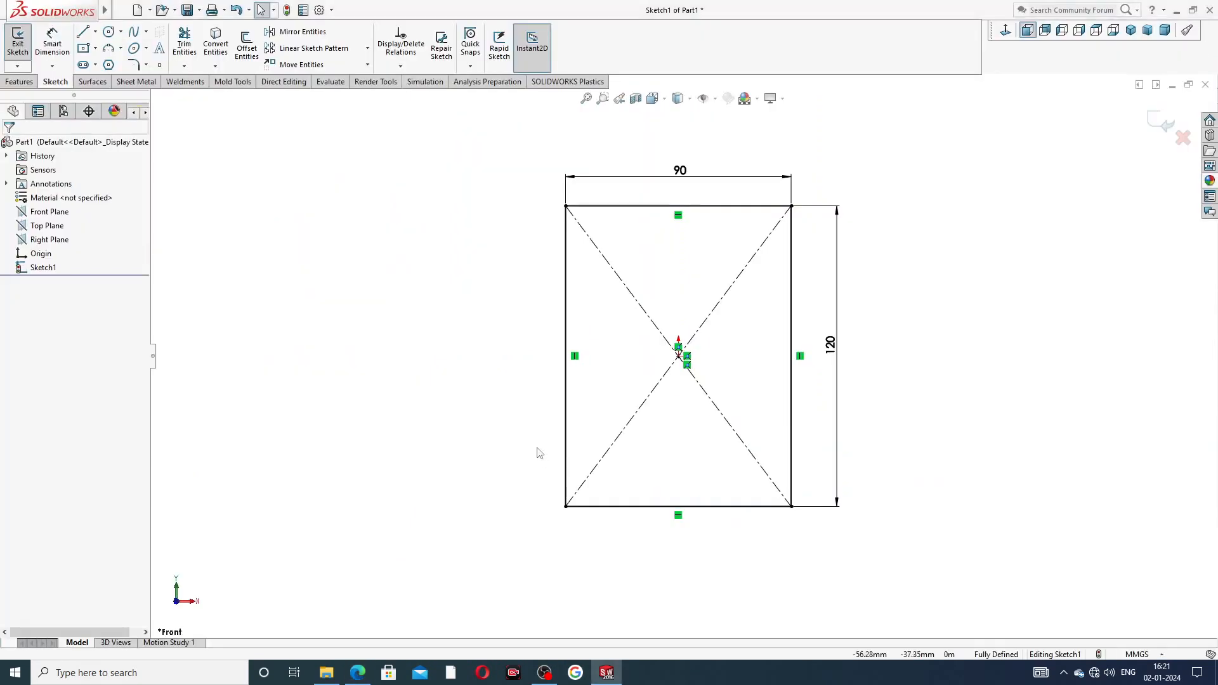
click(146, 65)
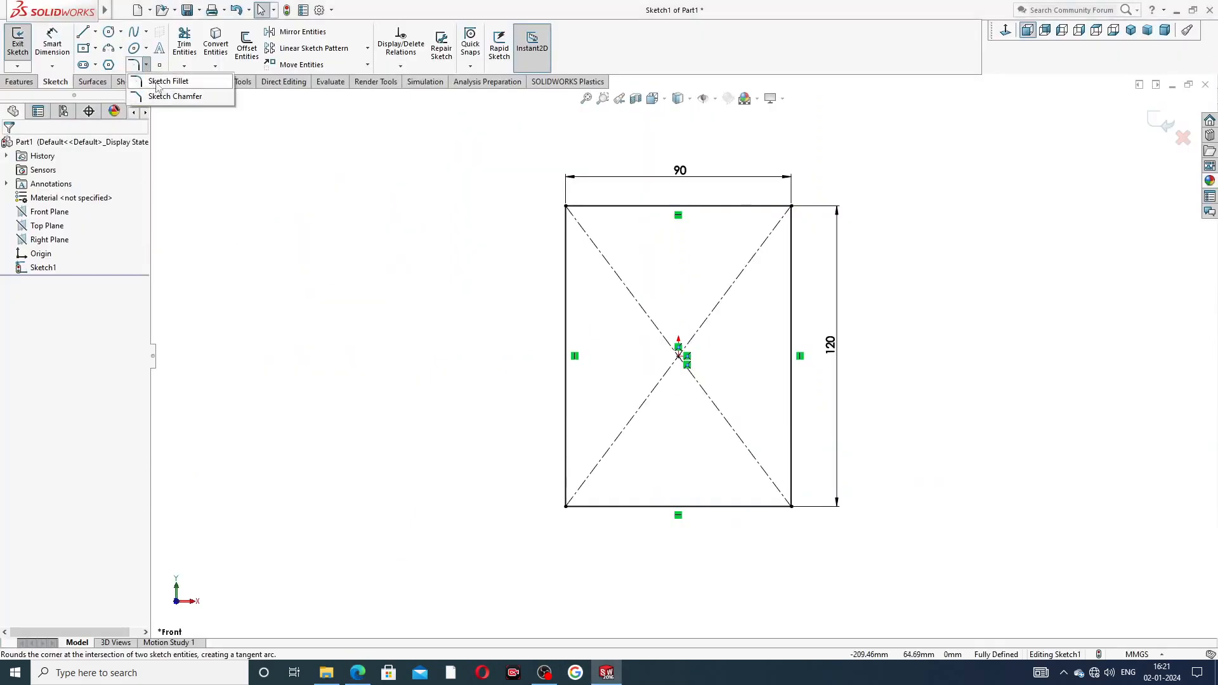
click(162, 81)
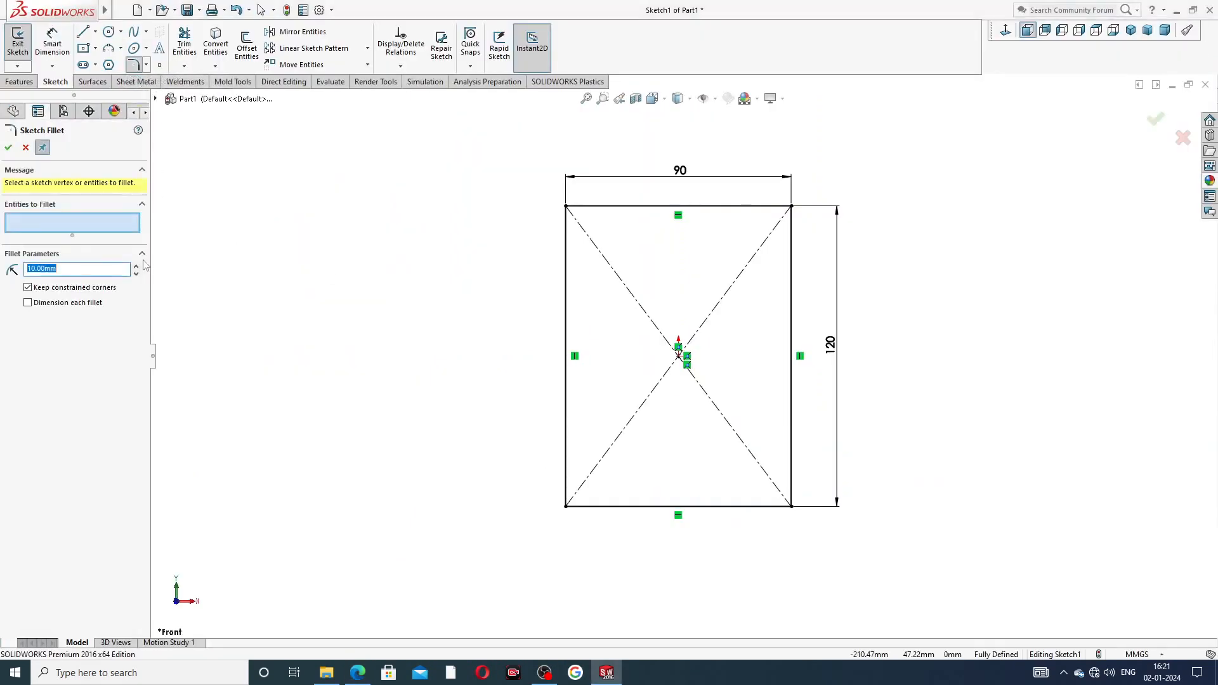
text(9)
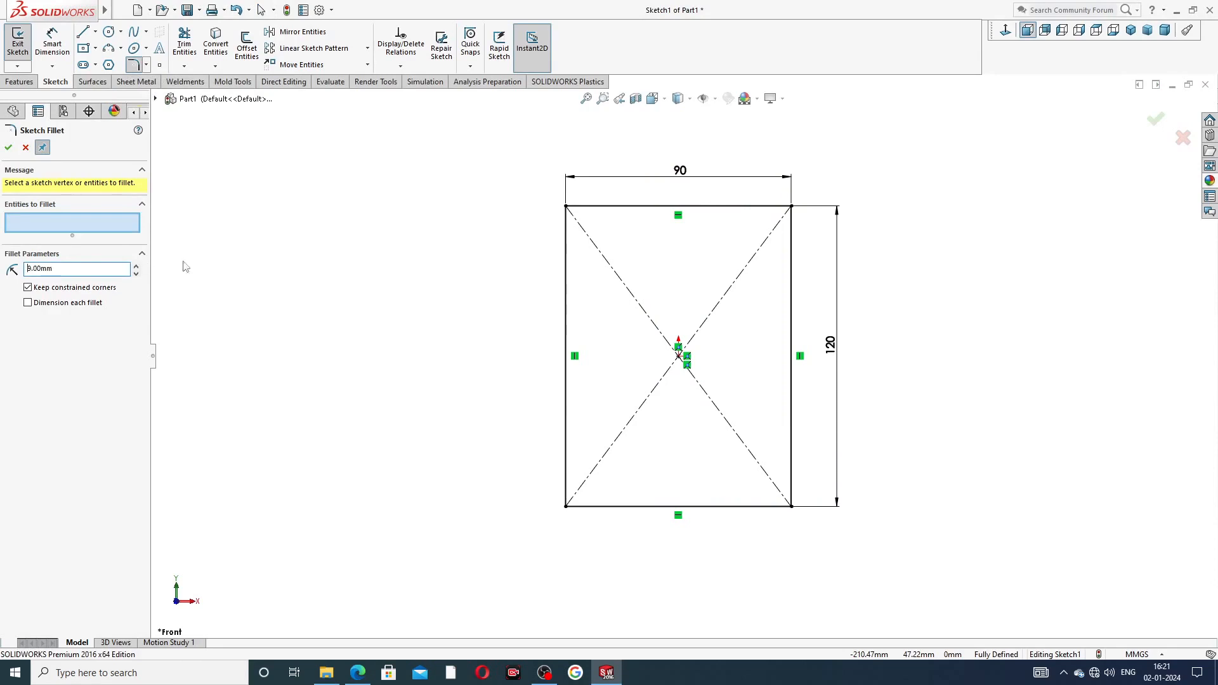
click(567, 212)
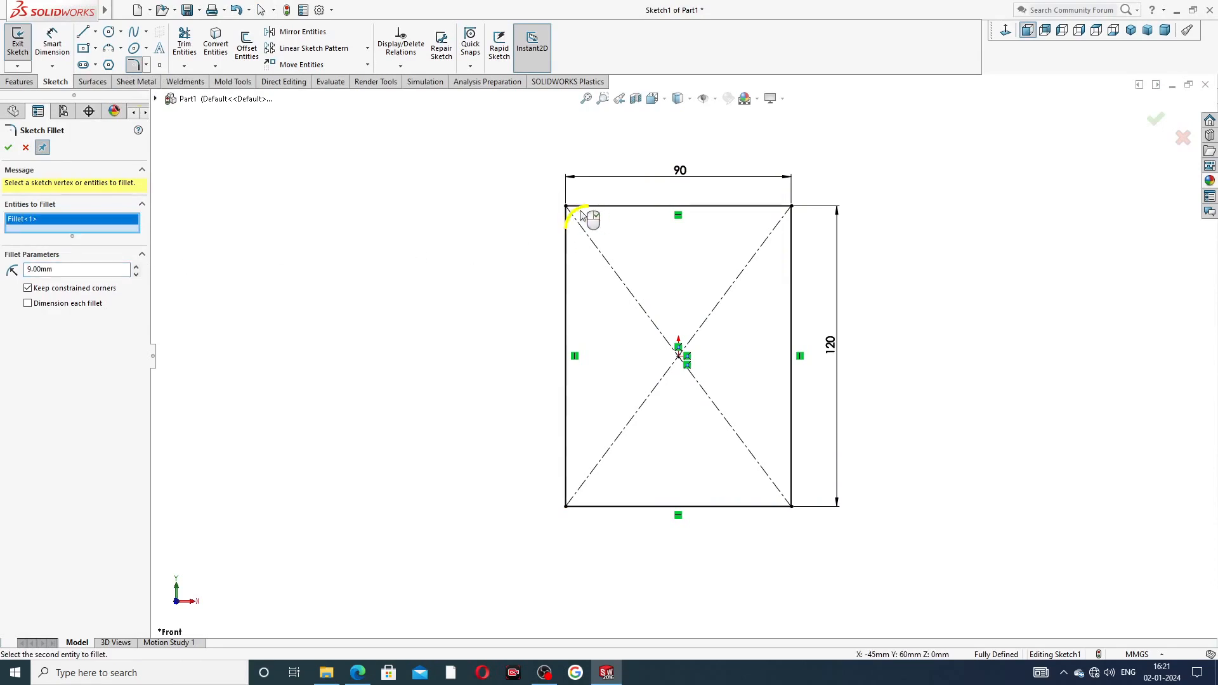
right_click(99, 223)
click(133, 245)
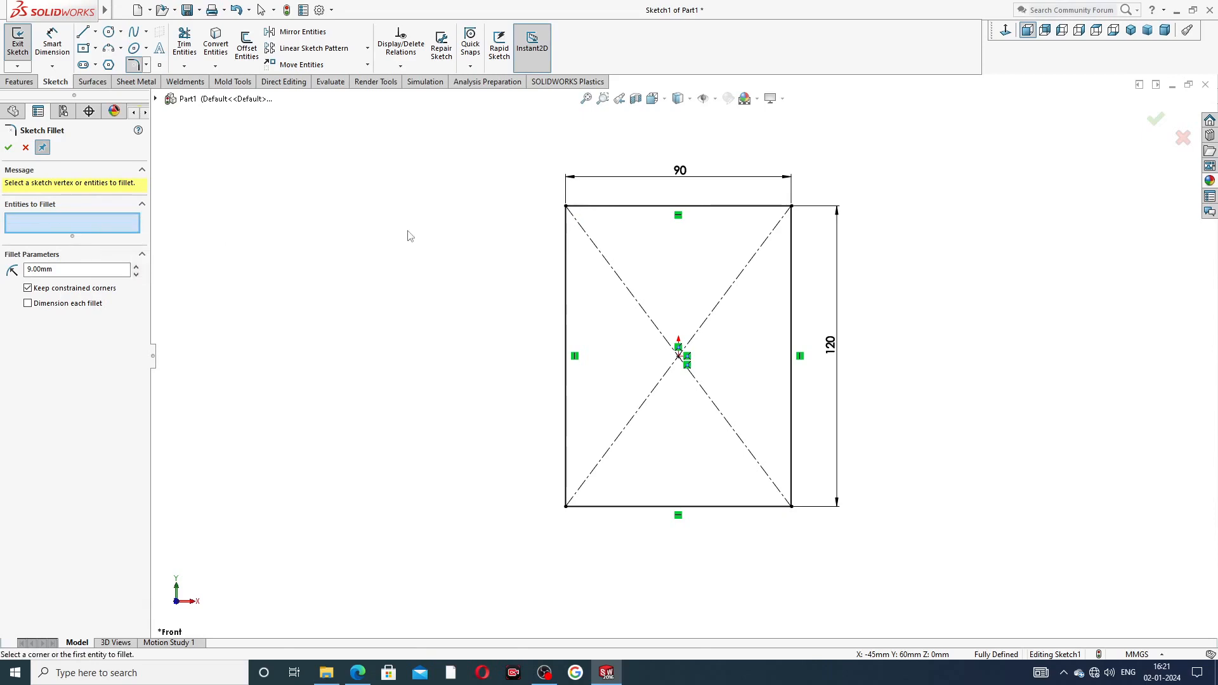
mouse_move(835, 142)
mouse_down()
mouse_move(693, 142)
mouse_move(516, 340)
mouse_move(705, 579)
mouse_move(889, 455)
mouse_move(870, 434)
mouse_up()
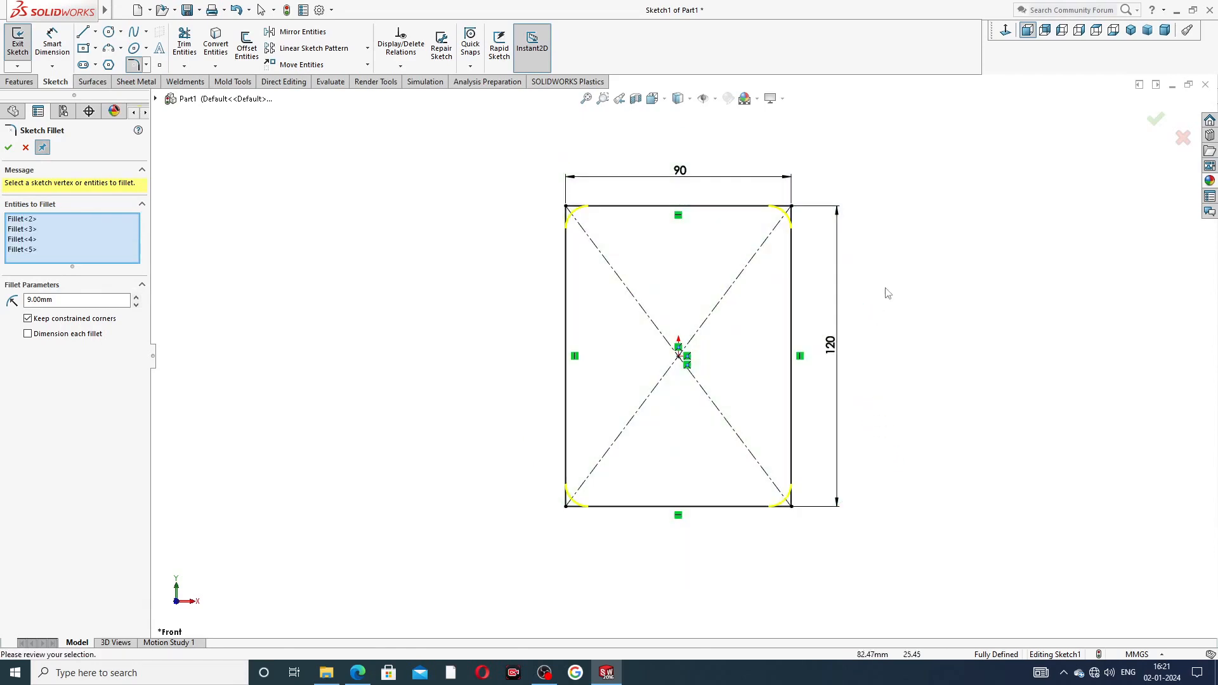
click(8, 147)
click(8, 147)
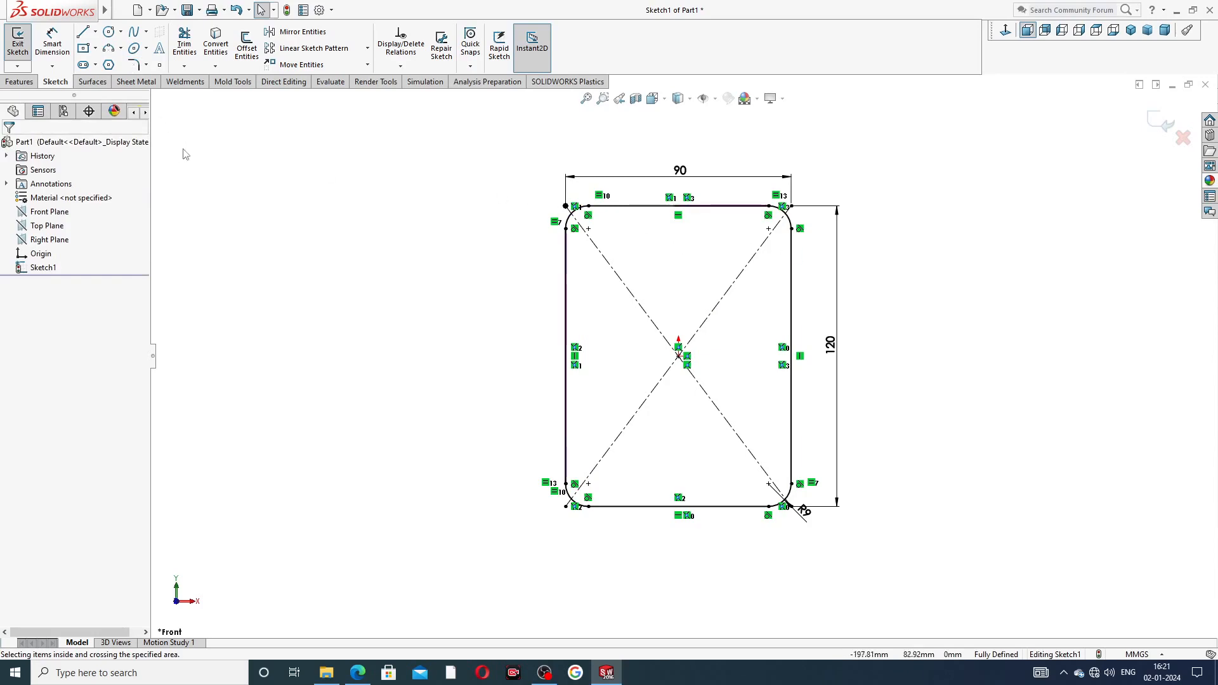
Check the hole layout in the PDF drawing and sketch four circles of about 6 mm radius centred on the corner fillet centres
click(358, 673)
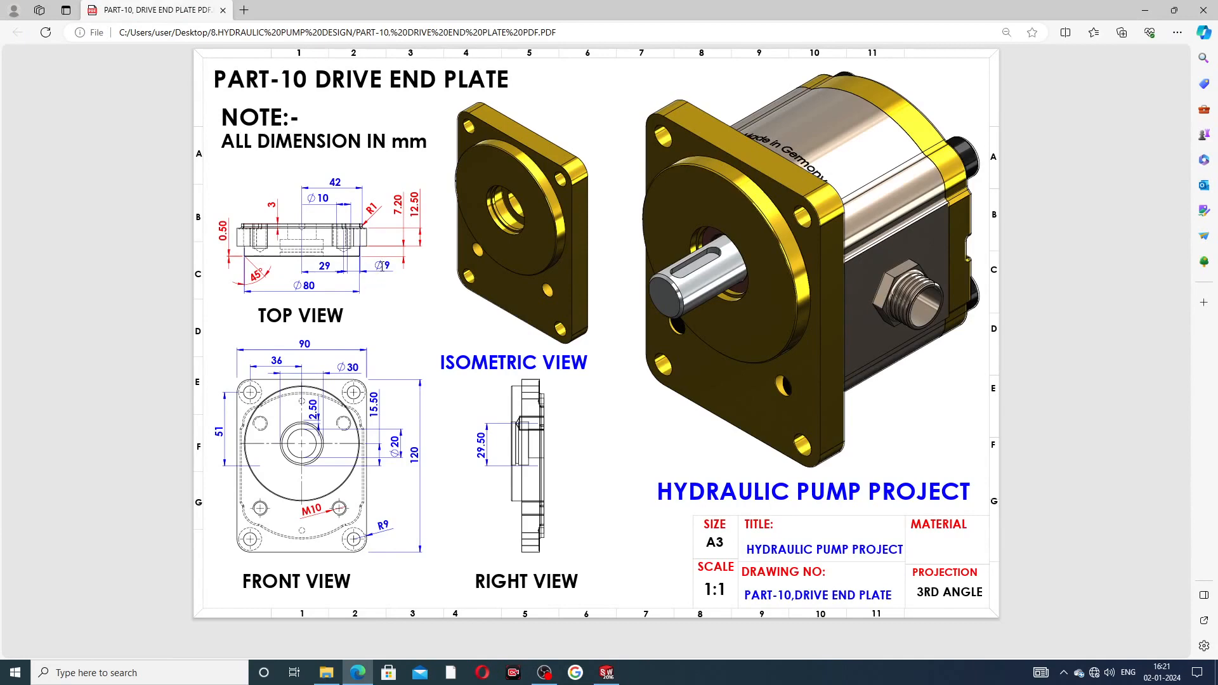
click(607, 672)
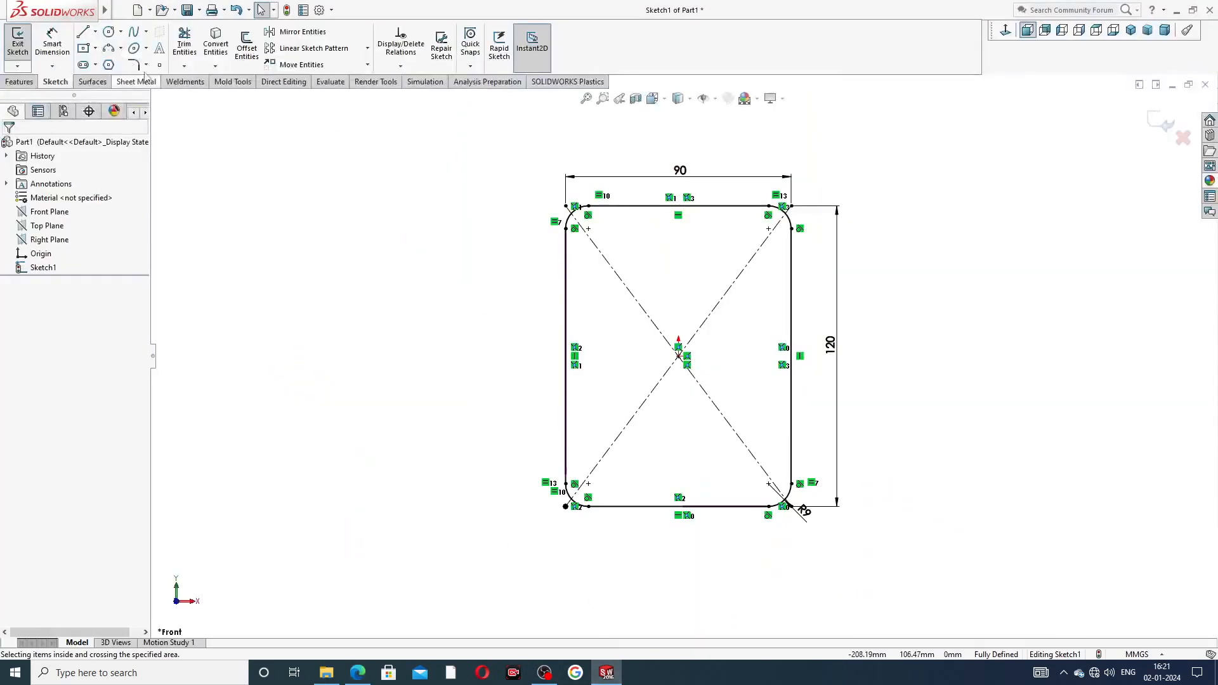
click(109, 31)
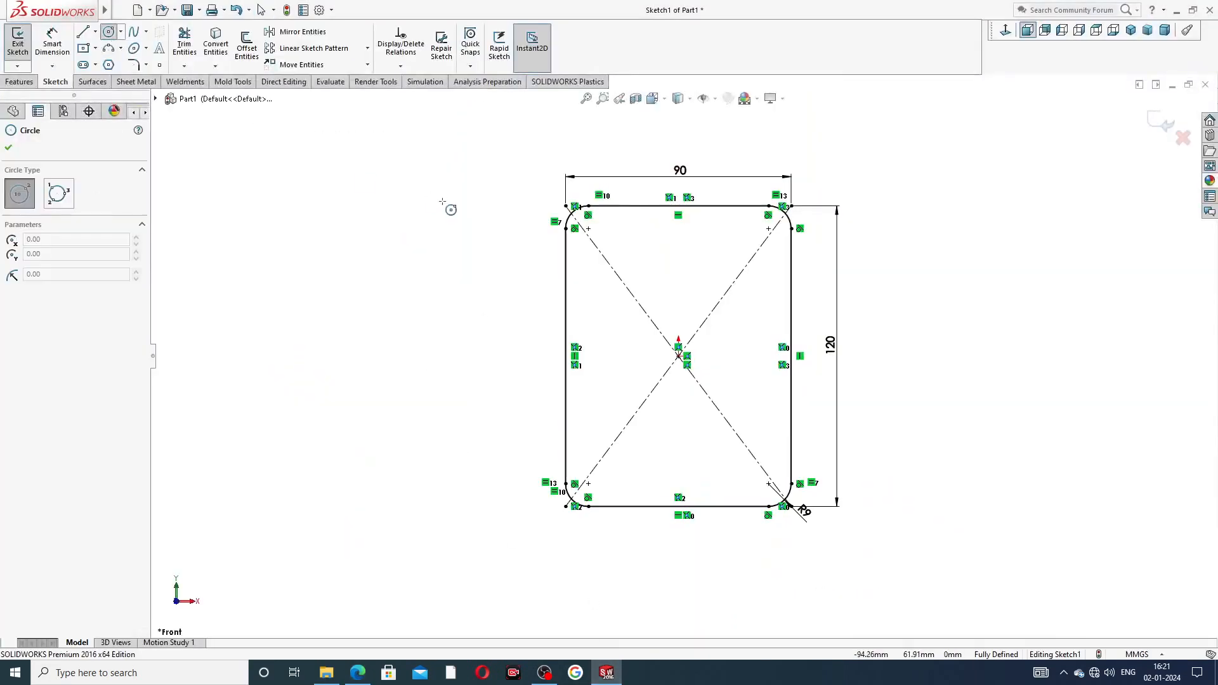
click(588, 229)
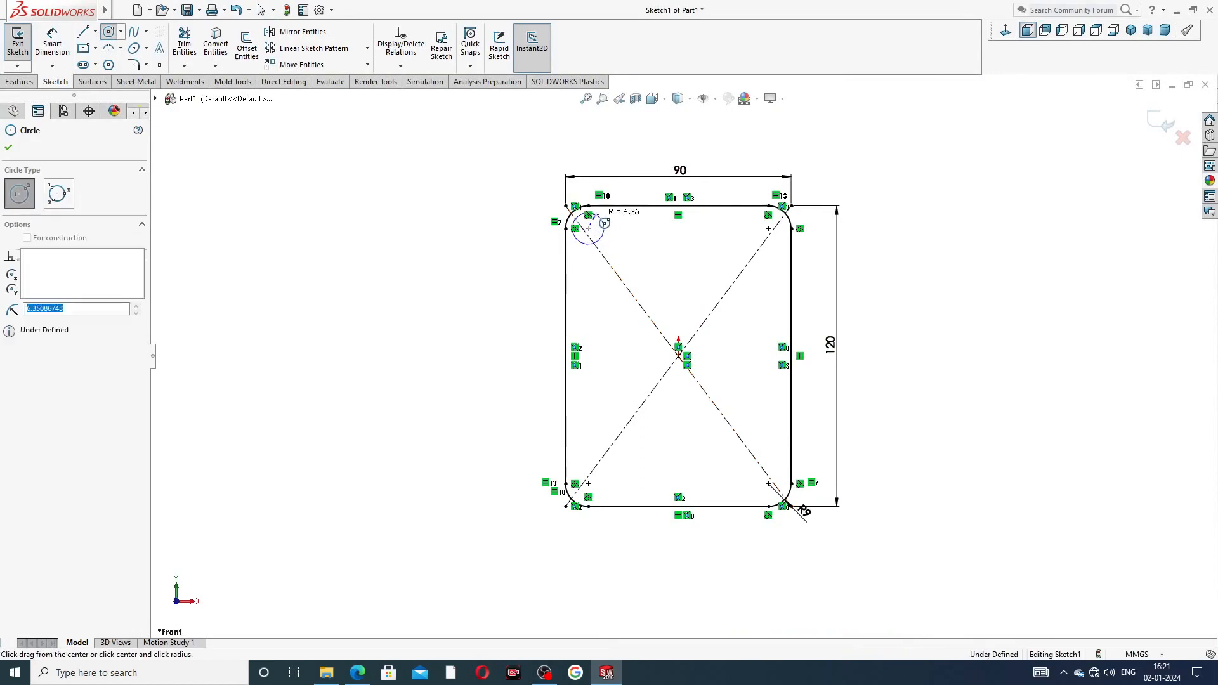
click(595, 215)
click(769, 228)
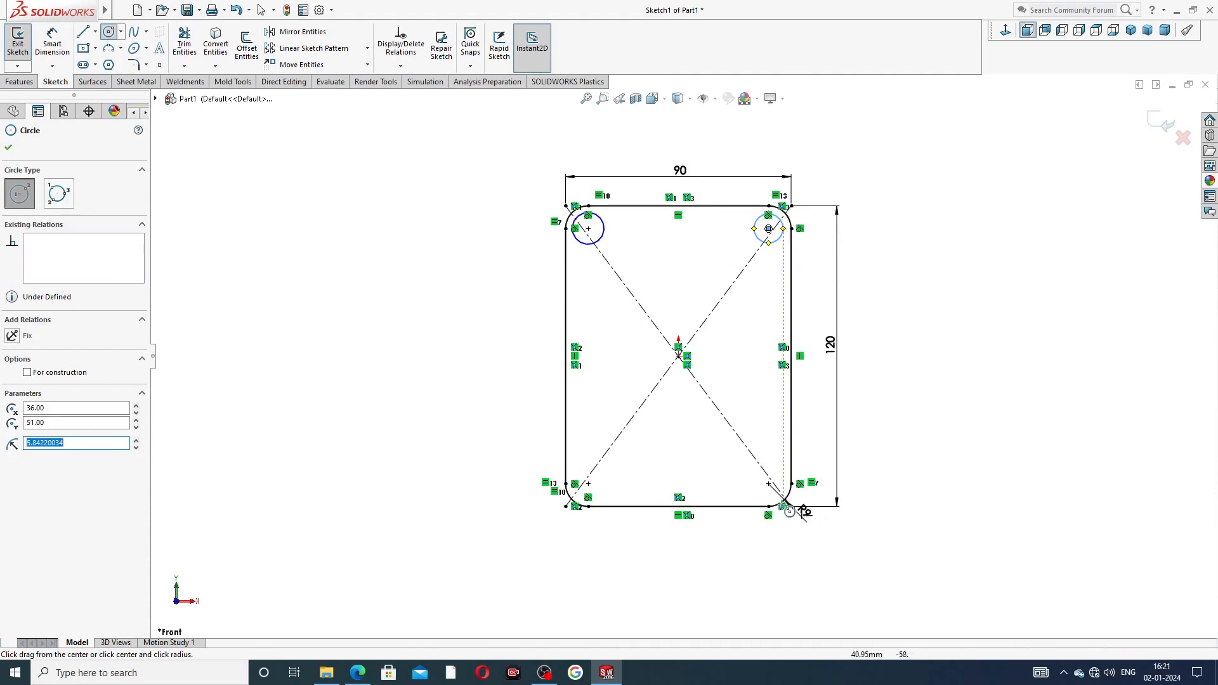
click(768, 484)
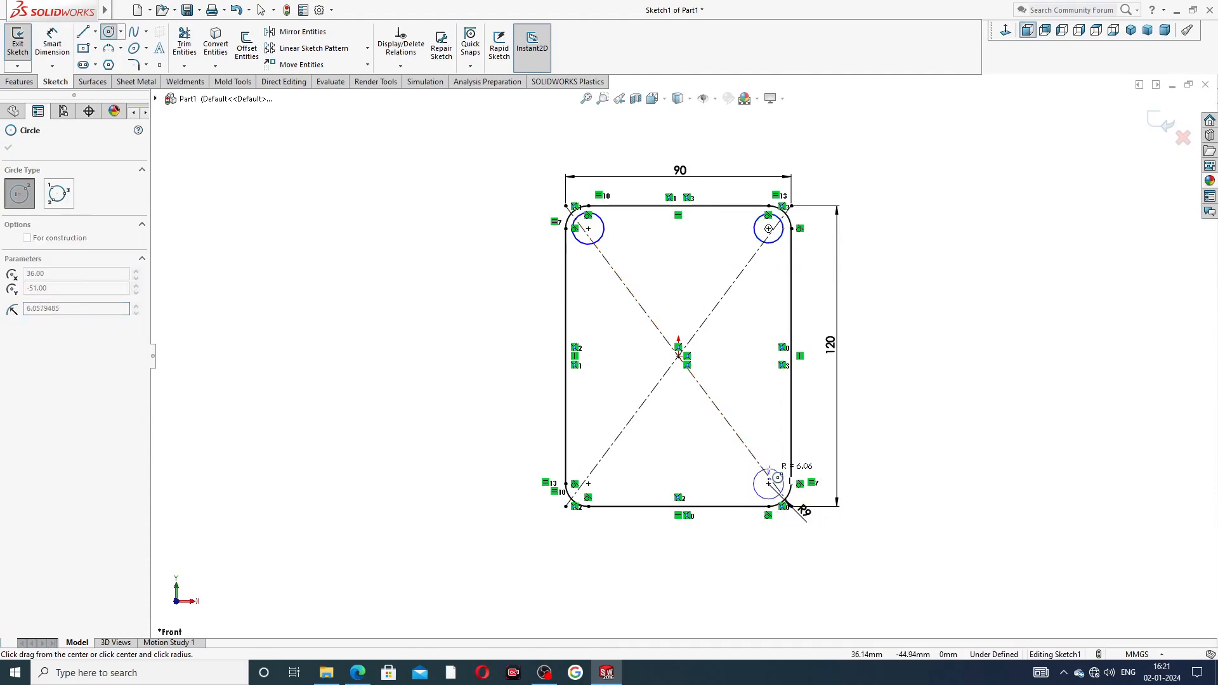
click(776, 496)
click(589, 484)
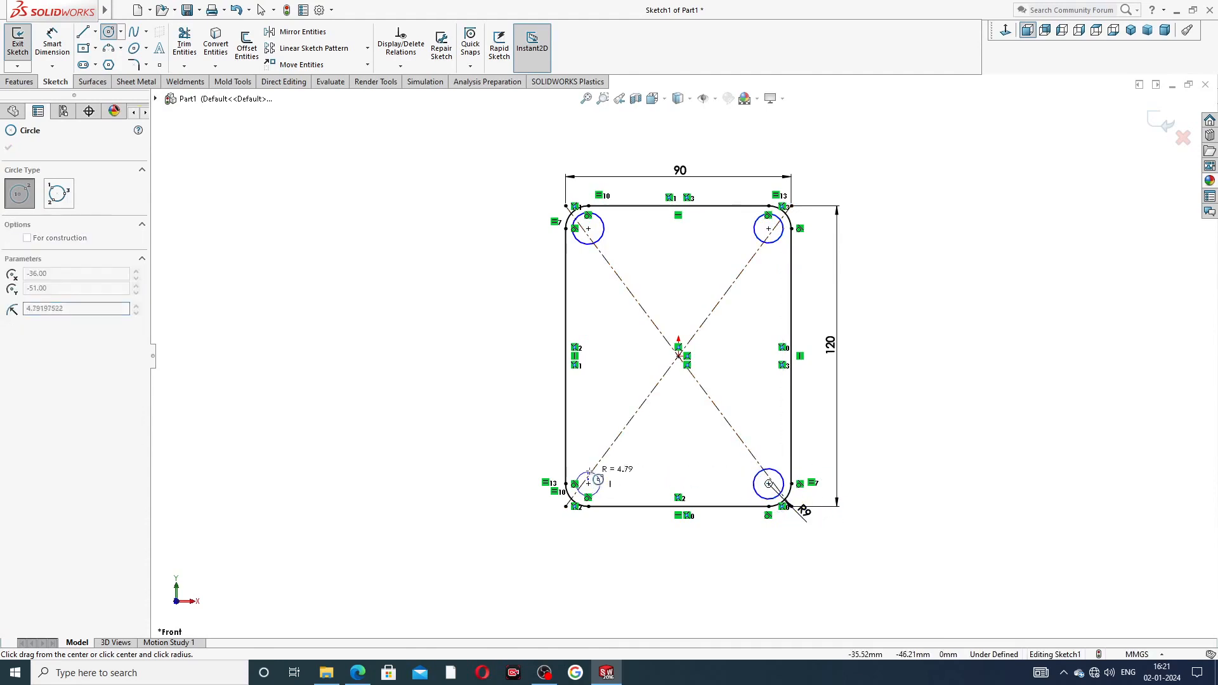
click(591, 469)
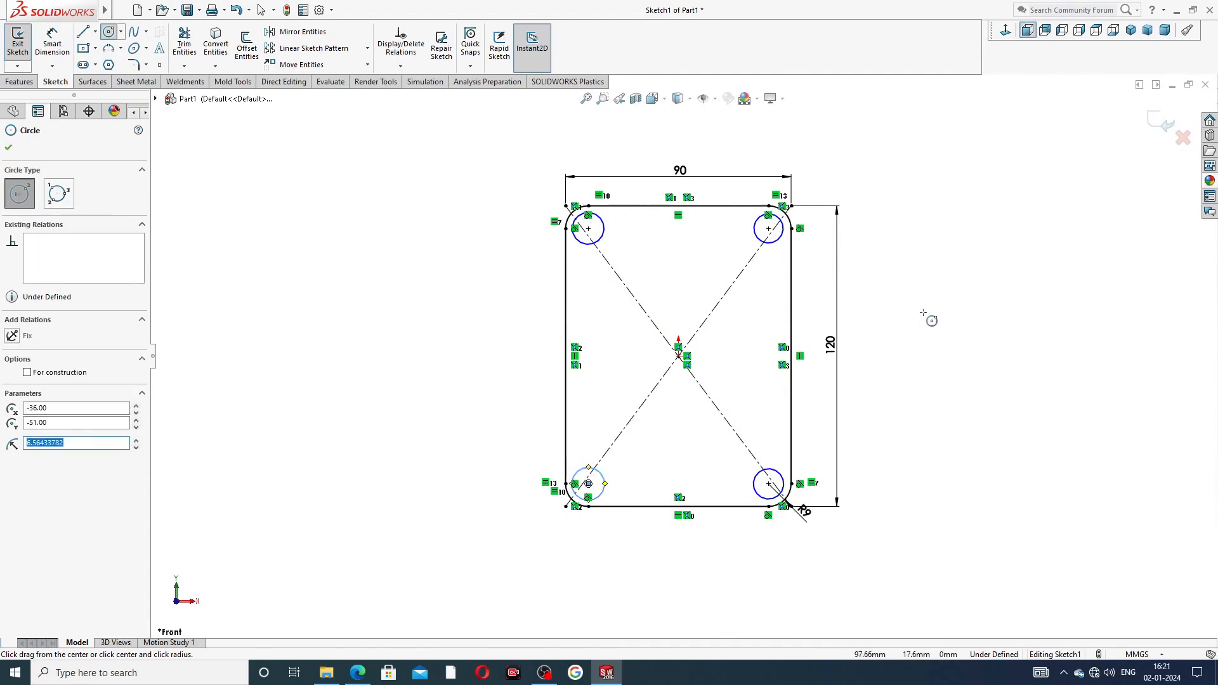
right_click(930, 319)
click(949, 325)
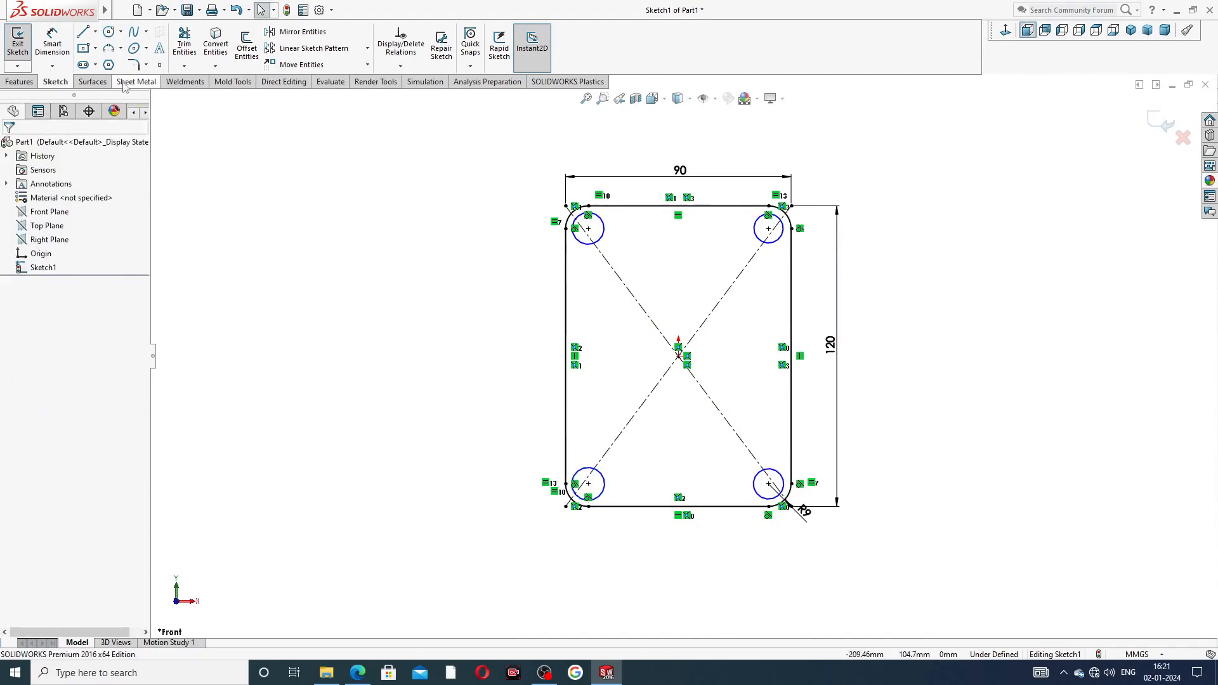
Dimension the upper-left corner circle to a 9 mm diameter
click(52, 43)
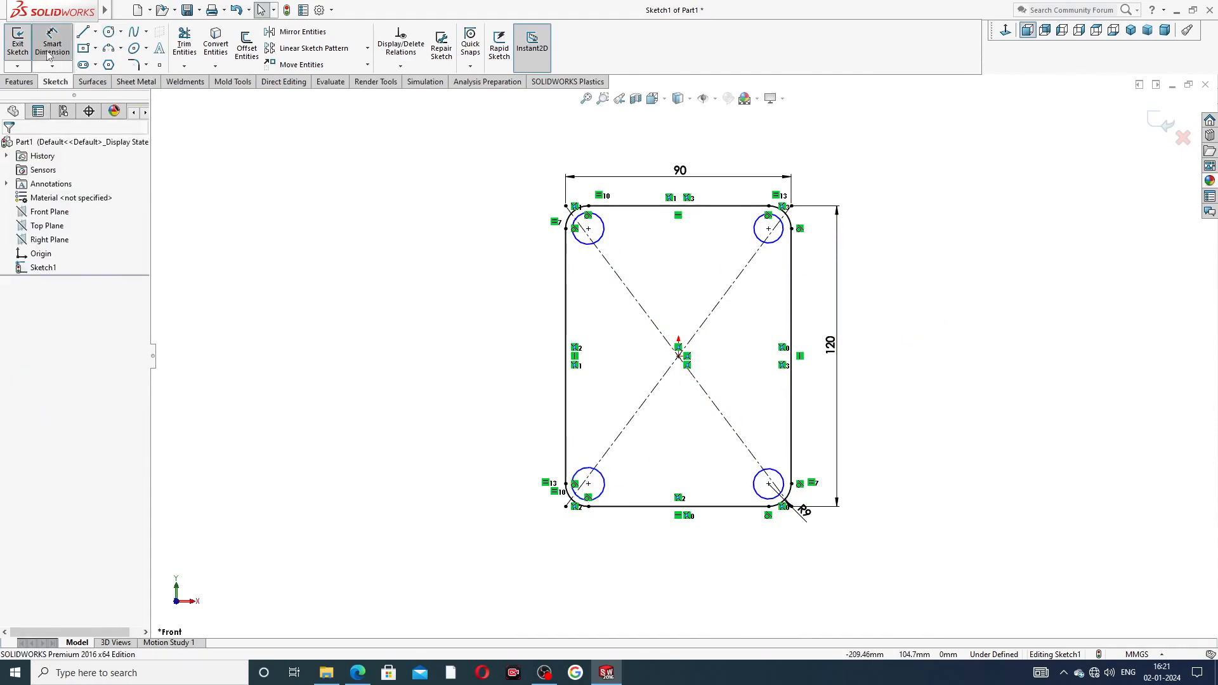
click(605, 229)
click(536, 194)
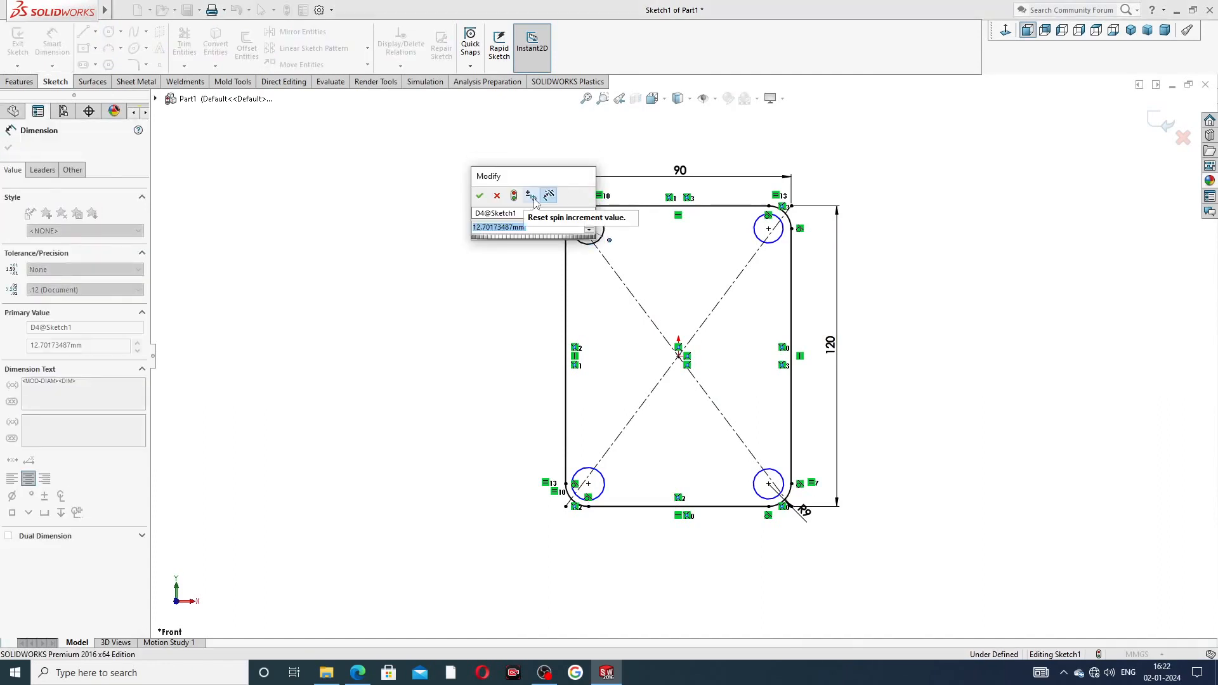
key(Escape)
key(Escape)
right_click(470, 215)
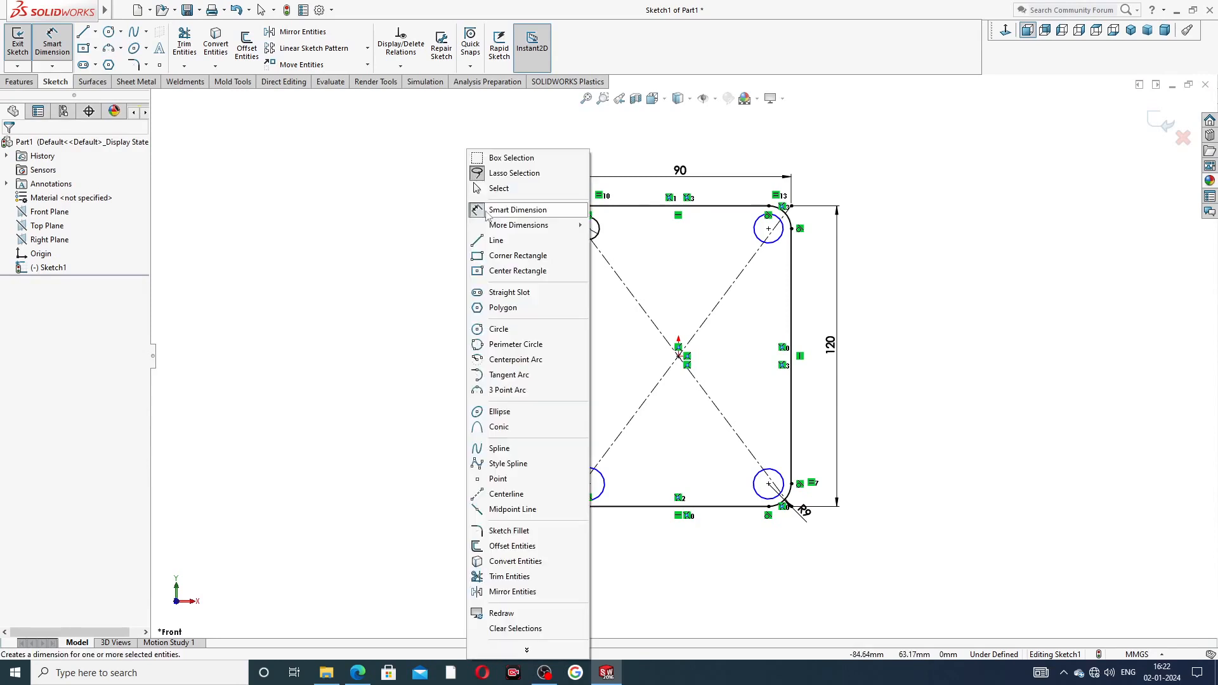
click(498, 188)
Apply an Equal relation to all four corner circles
click(600, 225)
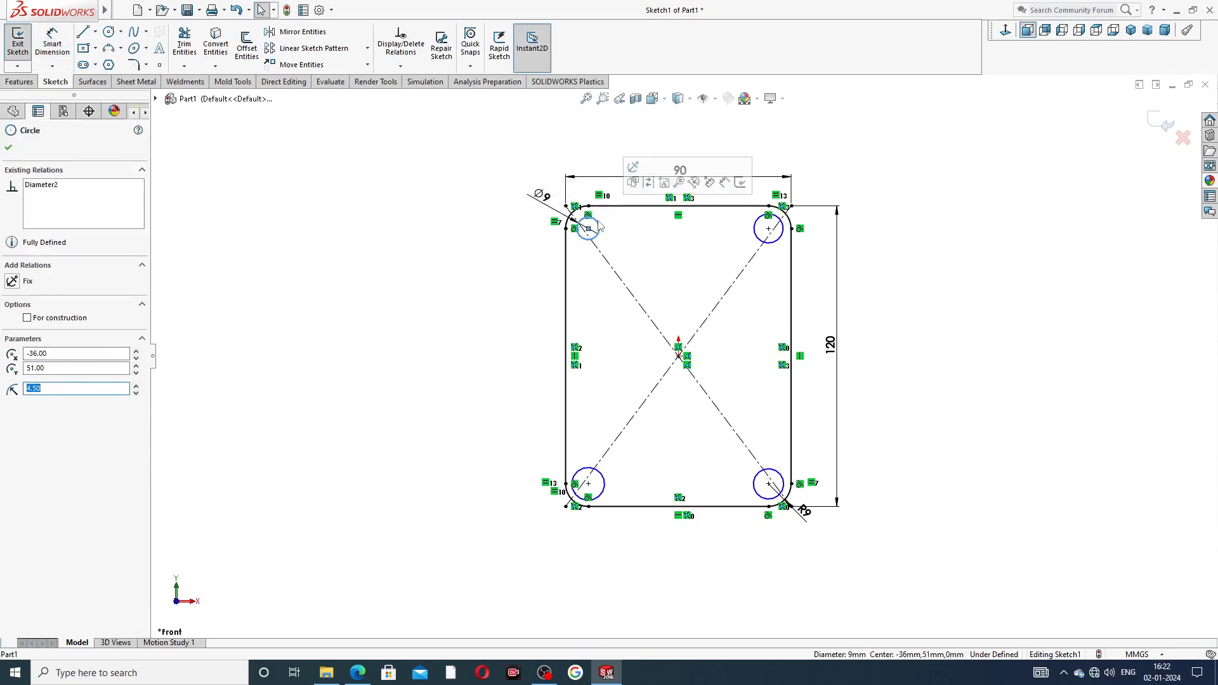
ctrl+click(754, 229)
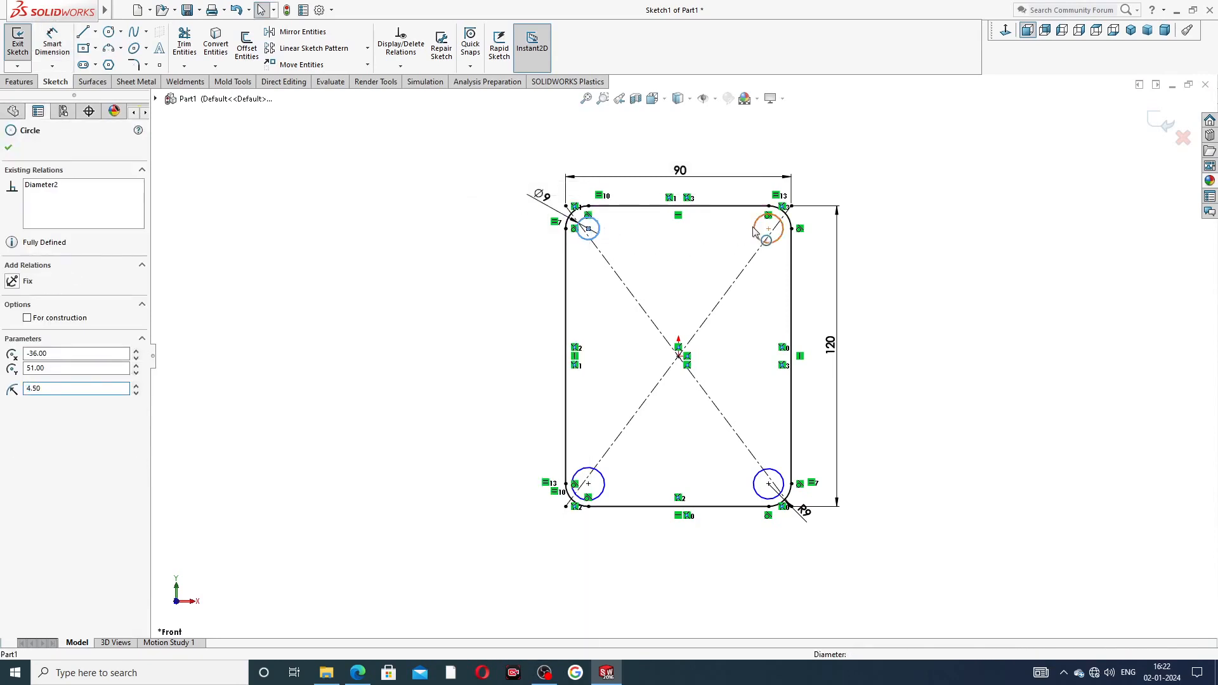
ctrl+click(782, 474)
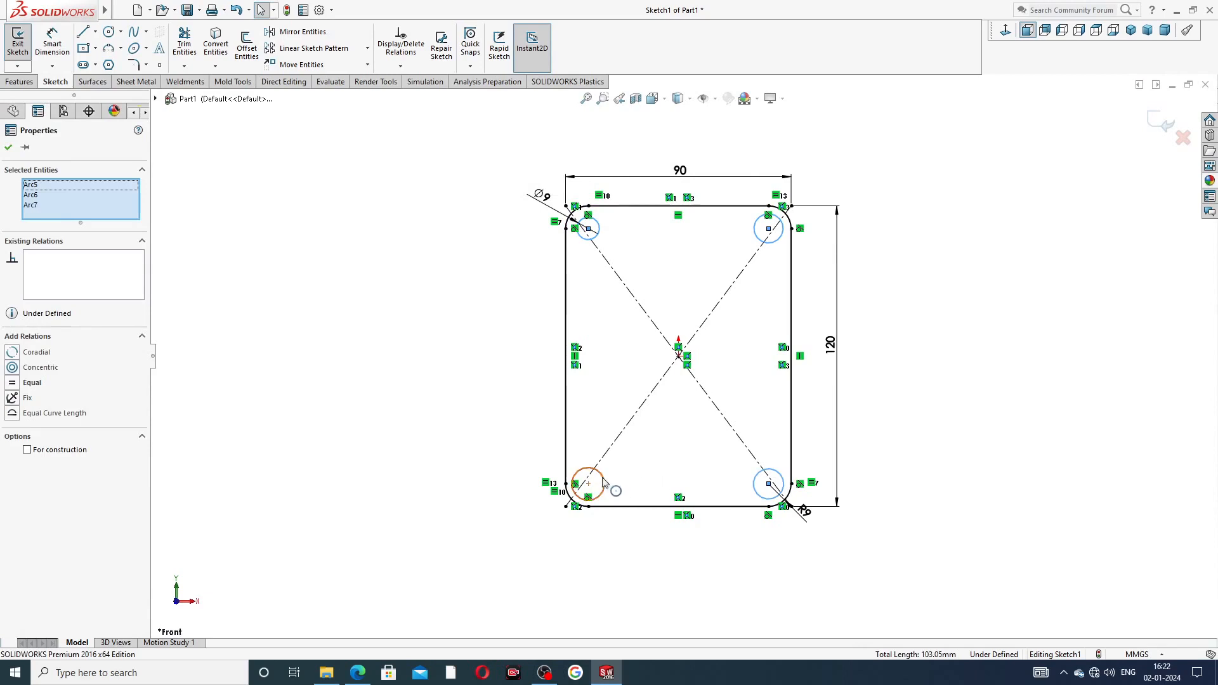
ctrl+click(603, 482)
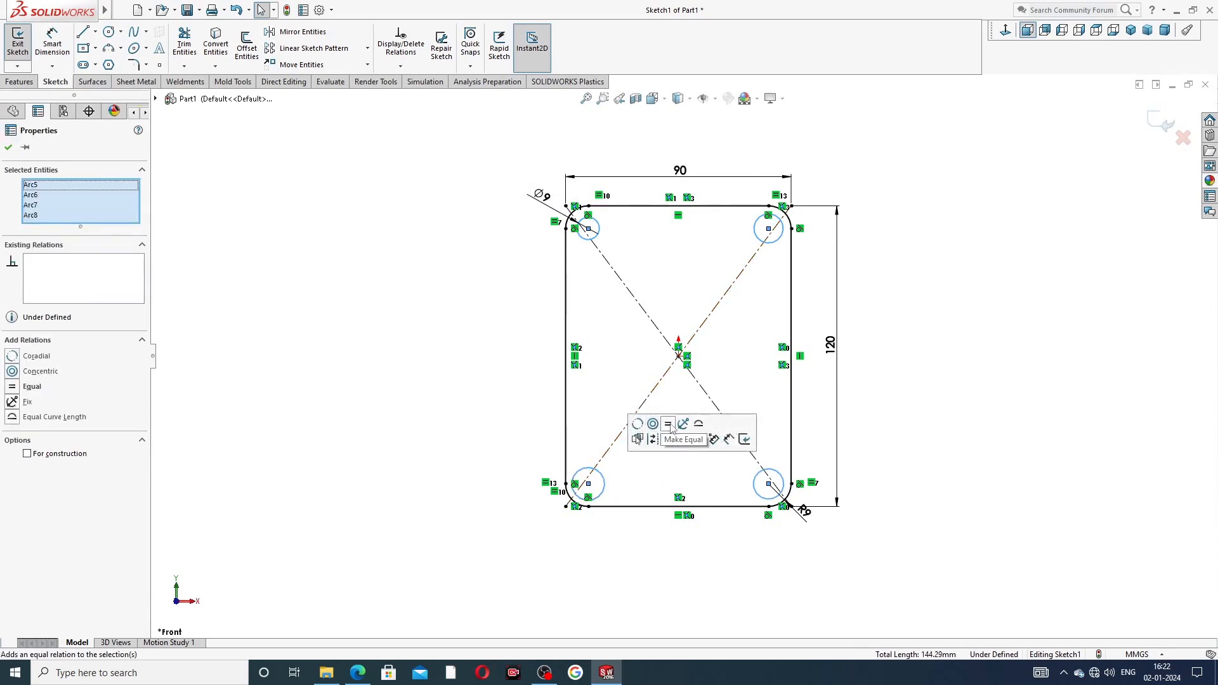
click(670, 425)
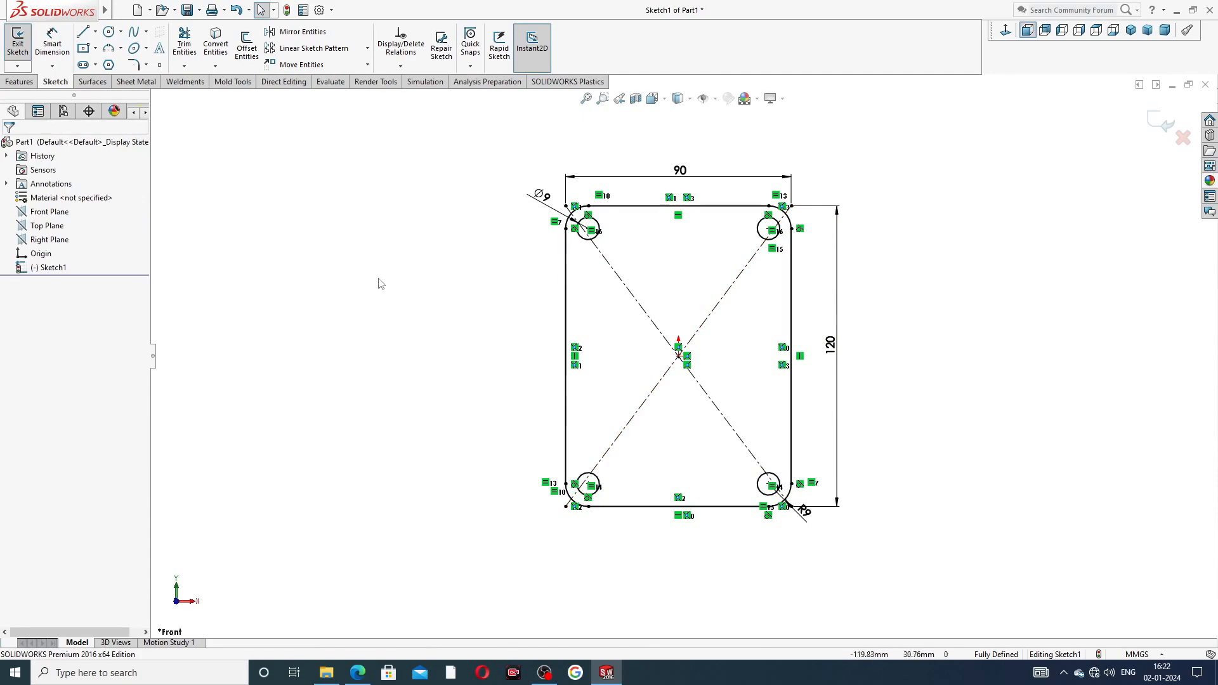
Check the plate thickness in the PDF drawing and extrude the sketch as a blind boss 12.5 mm deep
click(358, 673)
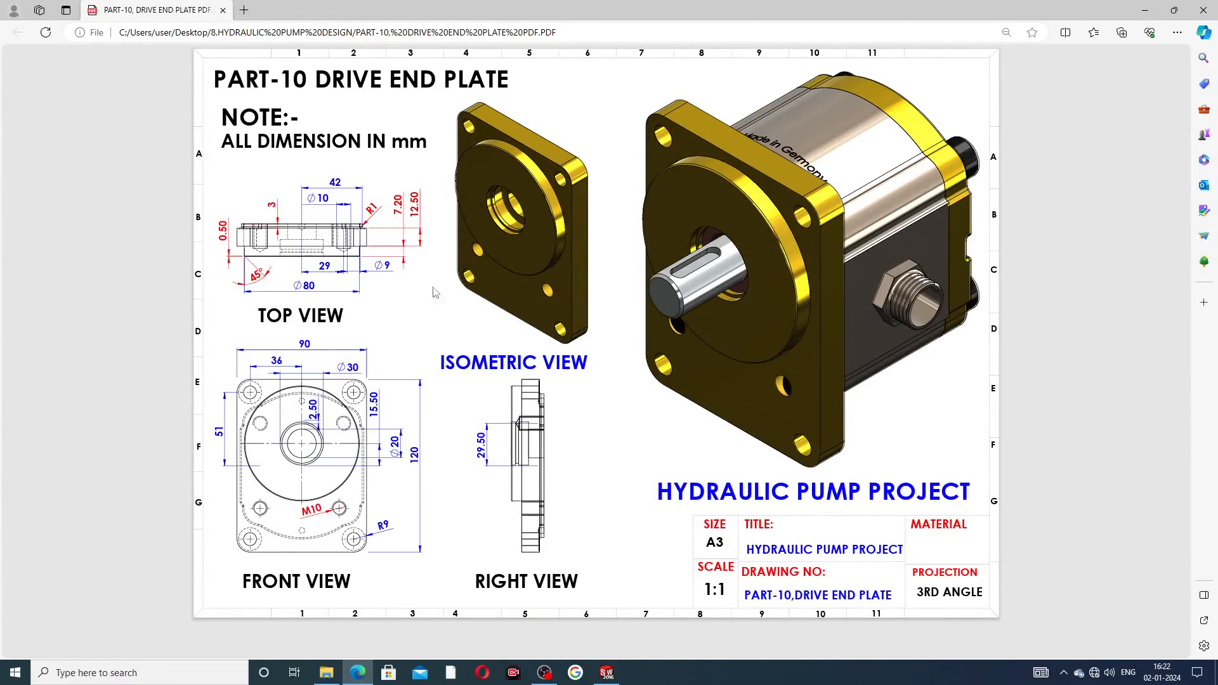
click(607, 672)
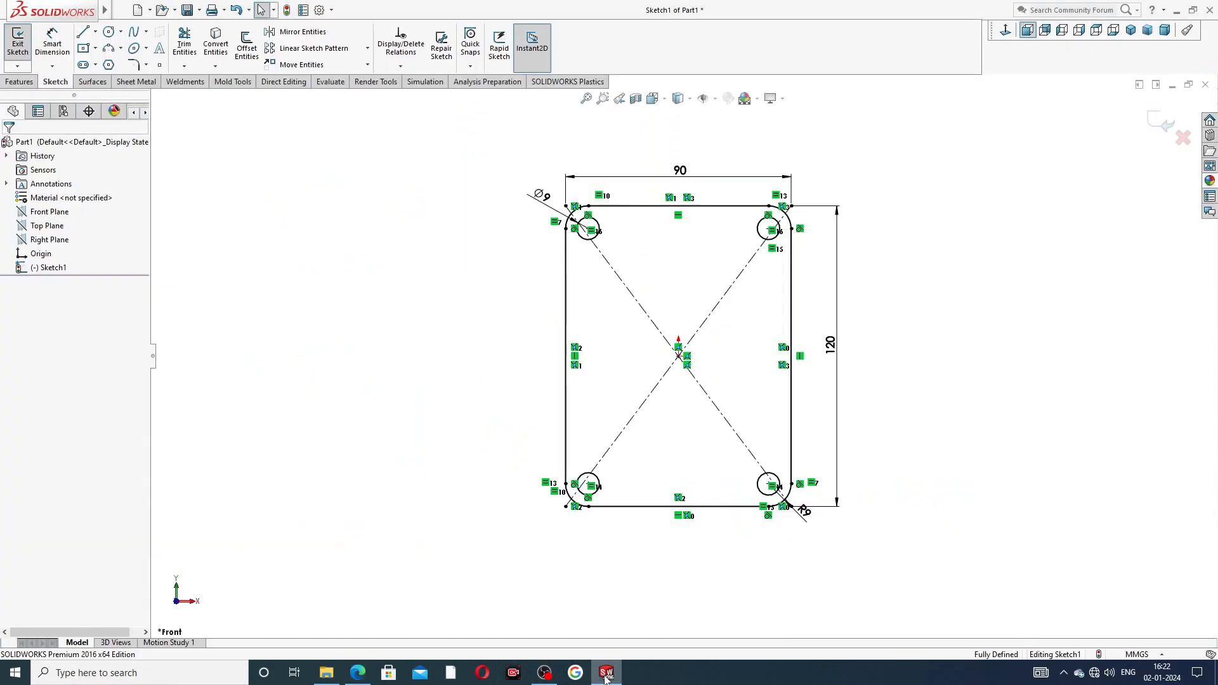
click(19, 81)
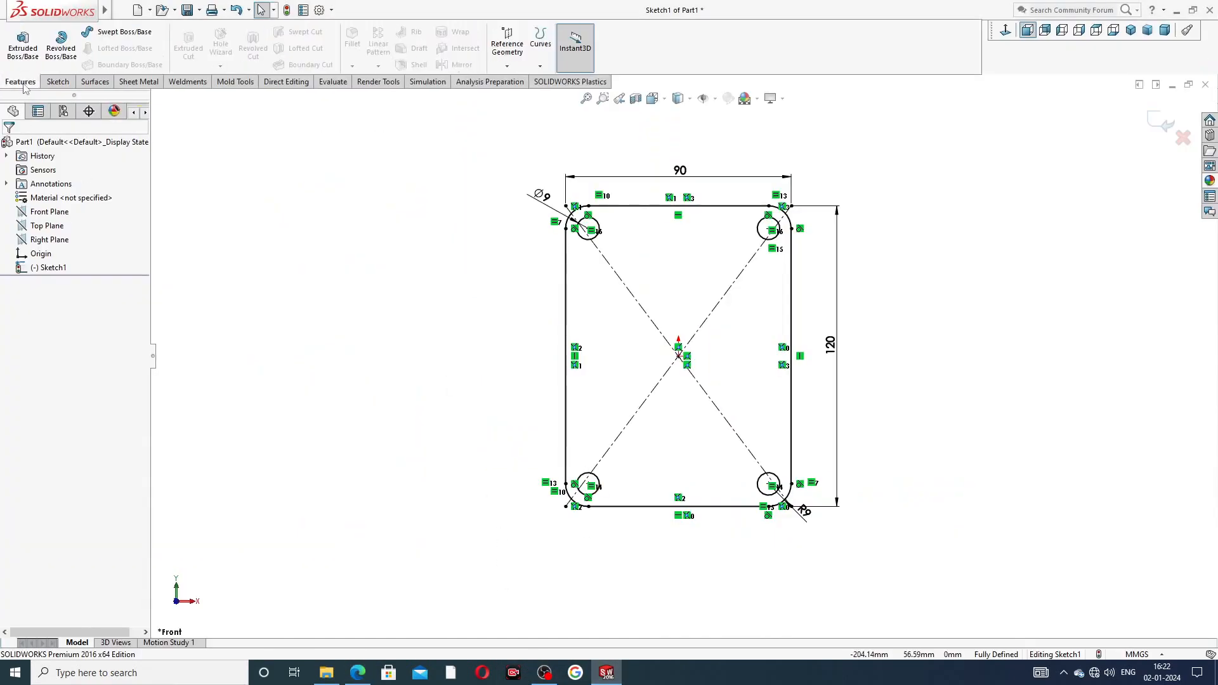
click(28, 58)
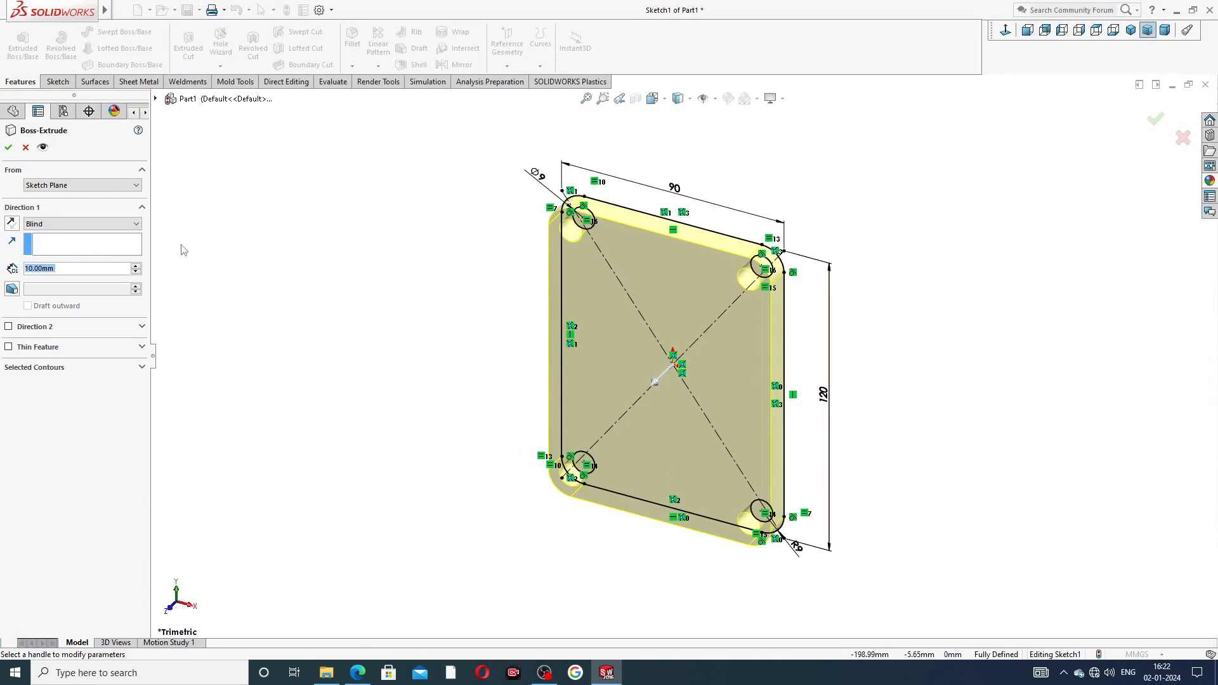
scroll(183, 249, up, 5)
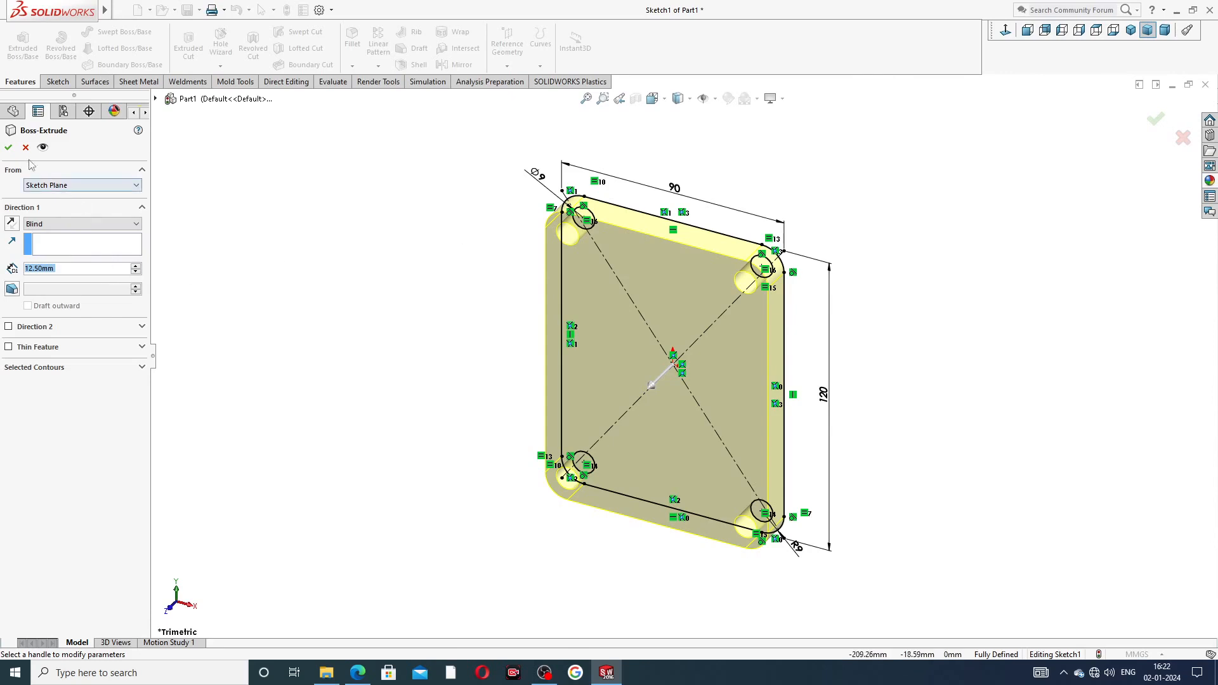
click(8, 148)
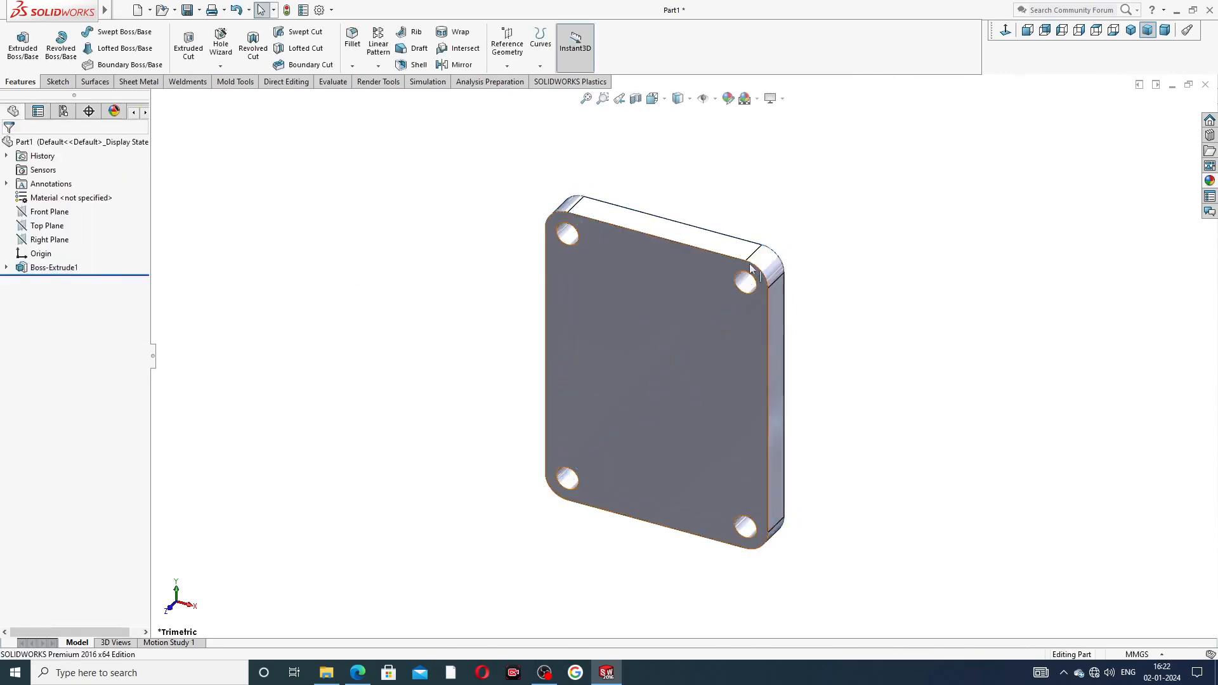
Inspect the extruded plate from the side and consult the PDF drawing for the remaining end plate features
middle_drag(884, 318, 816, 313)
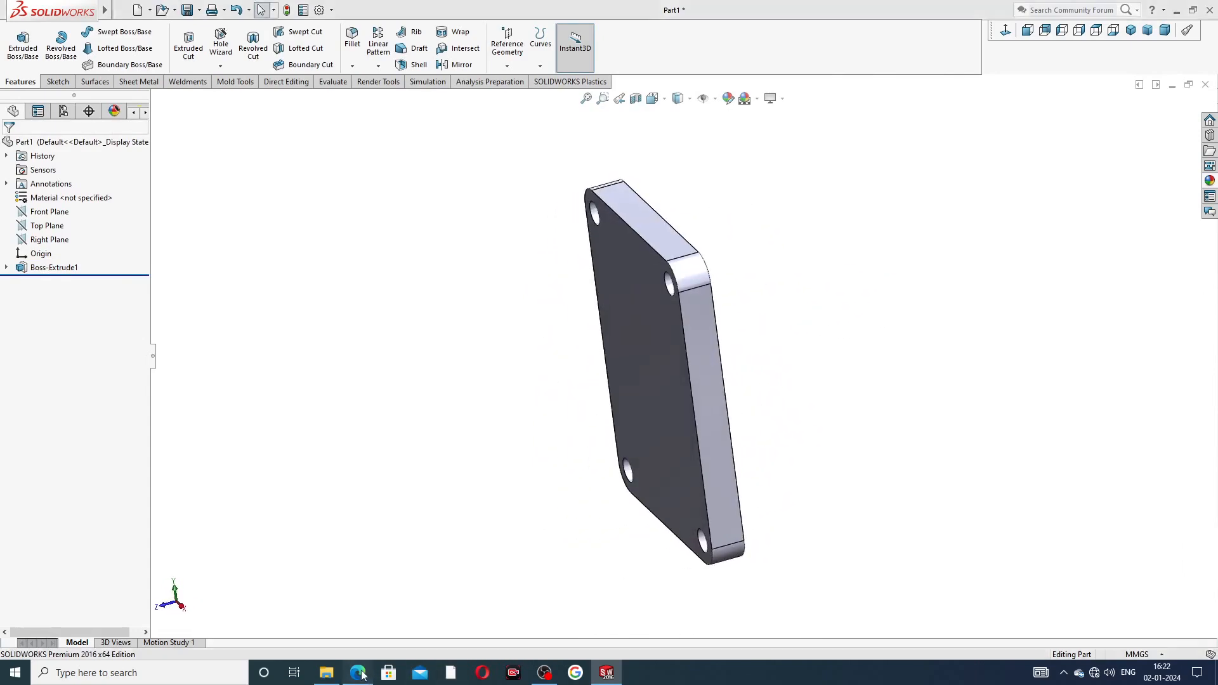
click(358, 673)
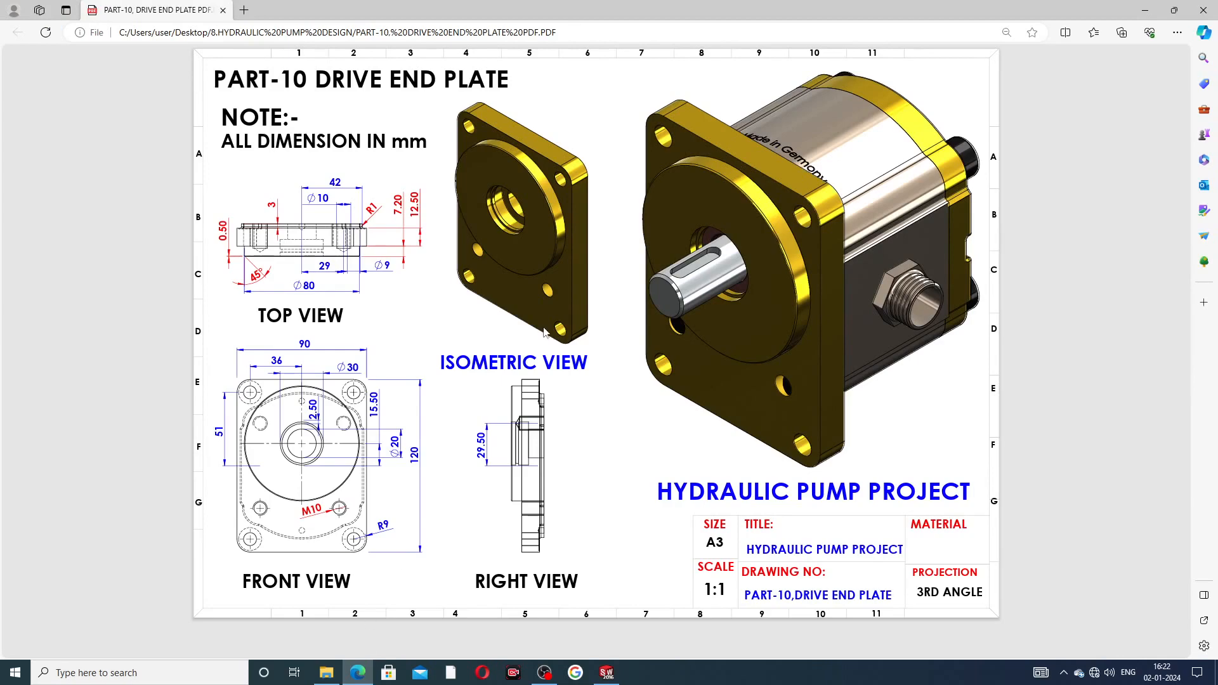
click(359, 673)
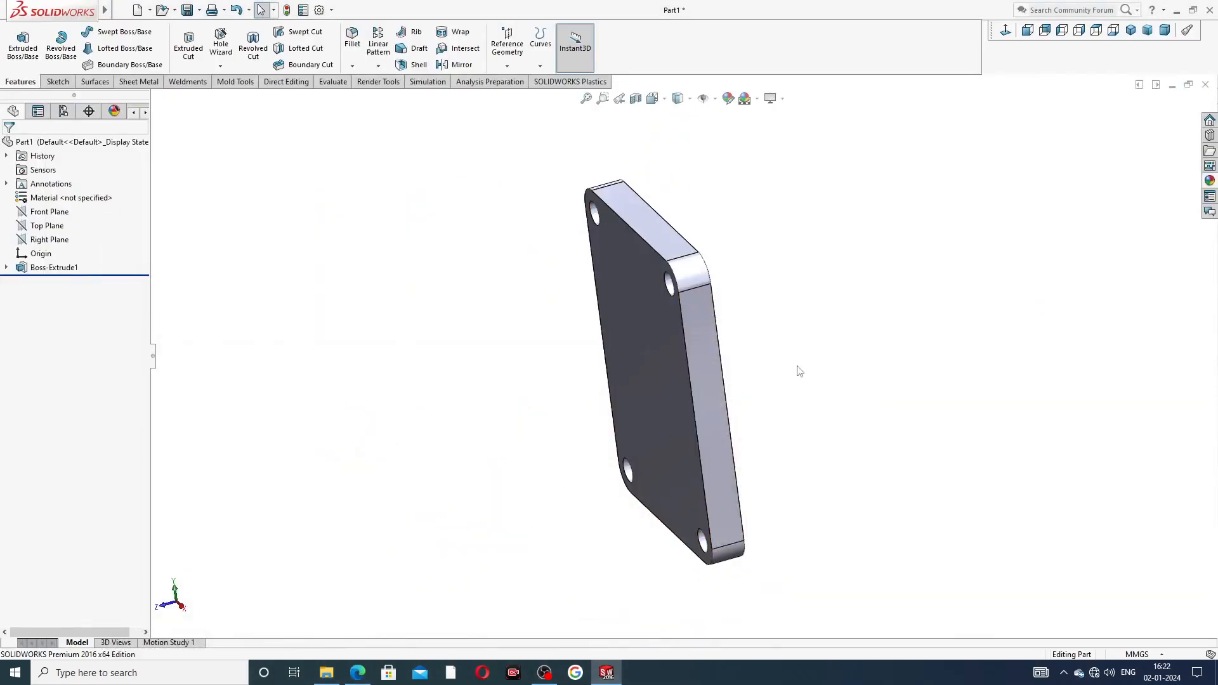
Start a sketch on the plate's front face and draw a vertical centerline about 48 mm long upward from the origin
middle_drag(833, 335, 780, 329)
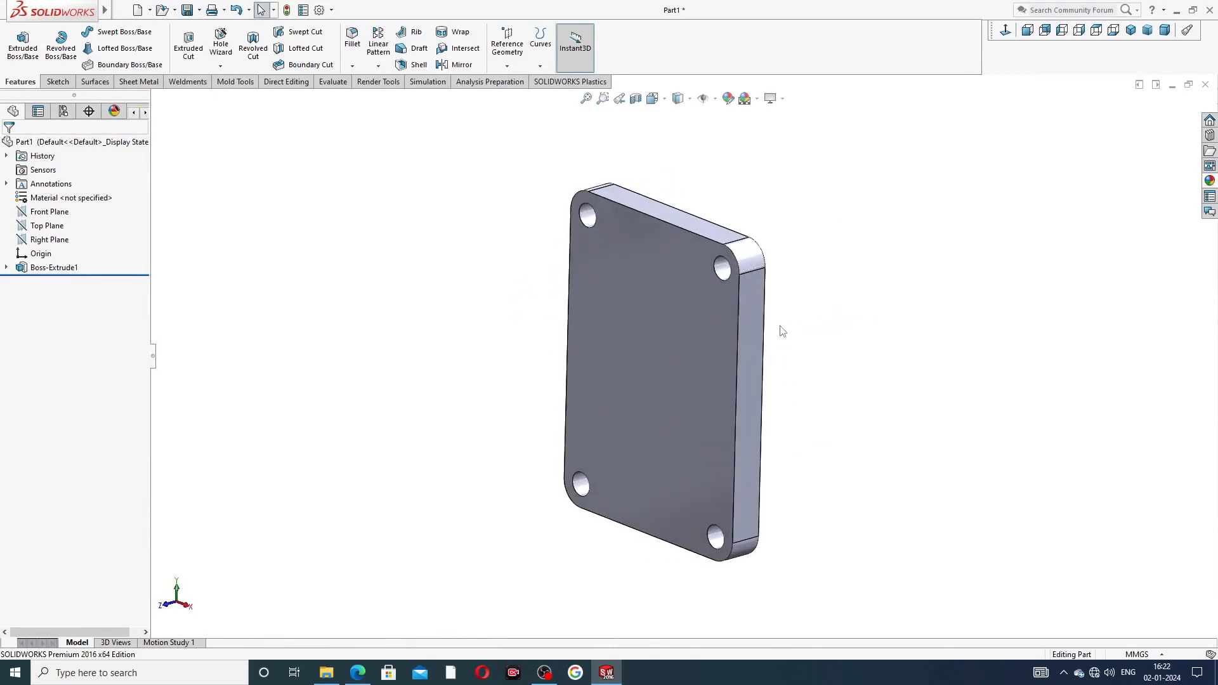
click(677, 322)
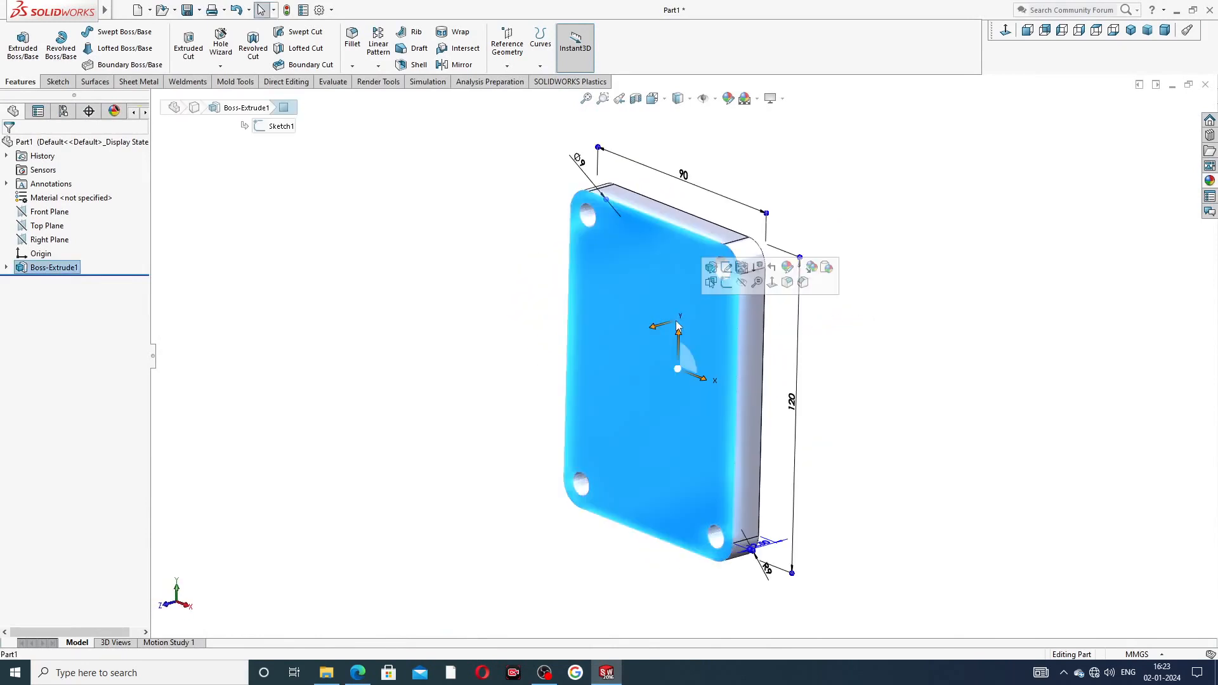
click(725, 283)
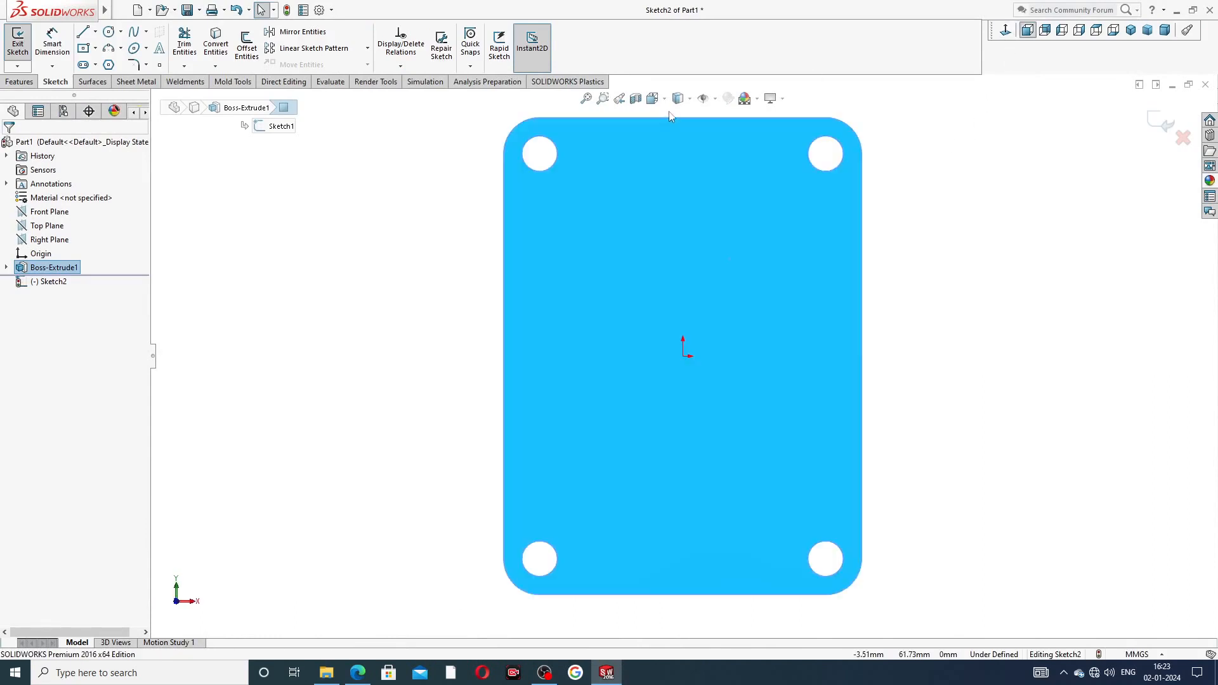
click(96, 32)
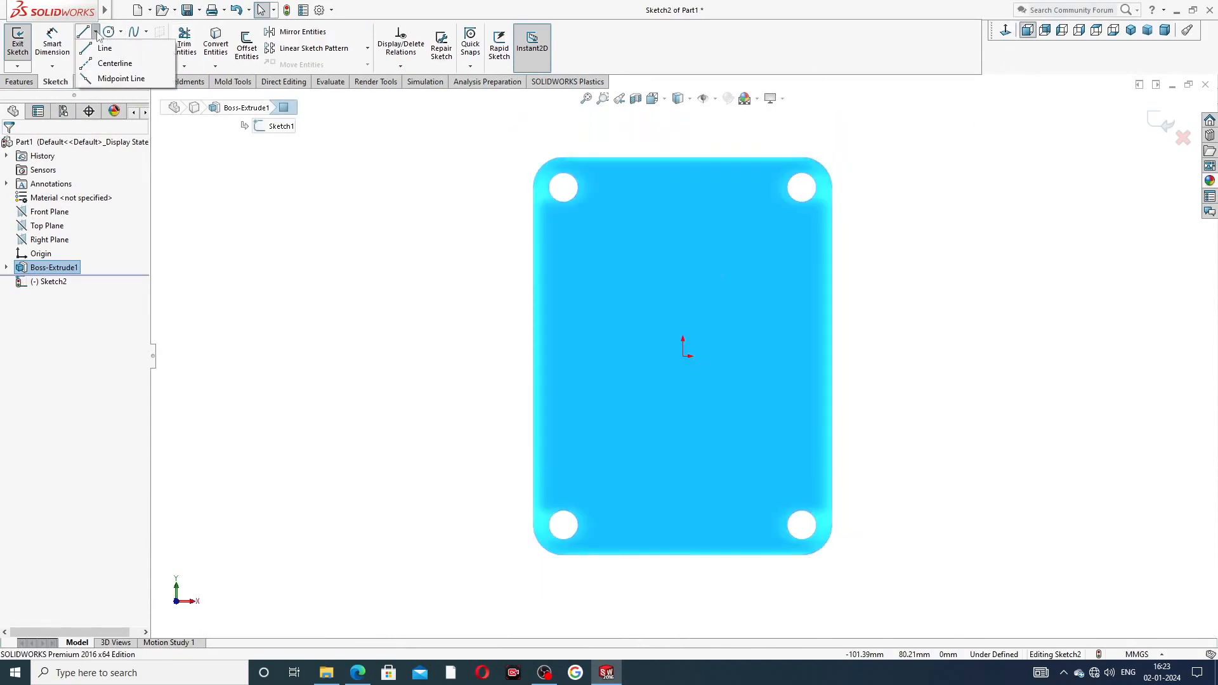
click(115, 63)
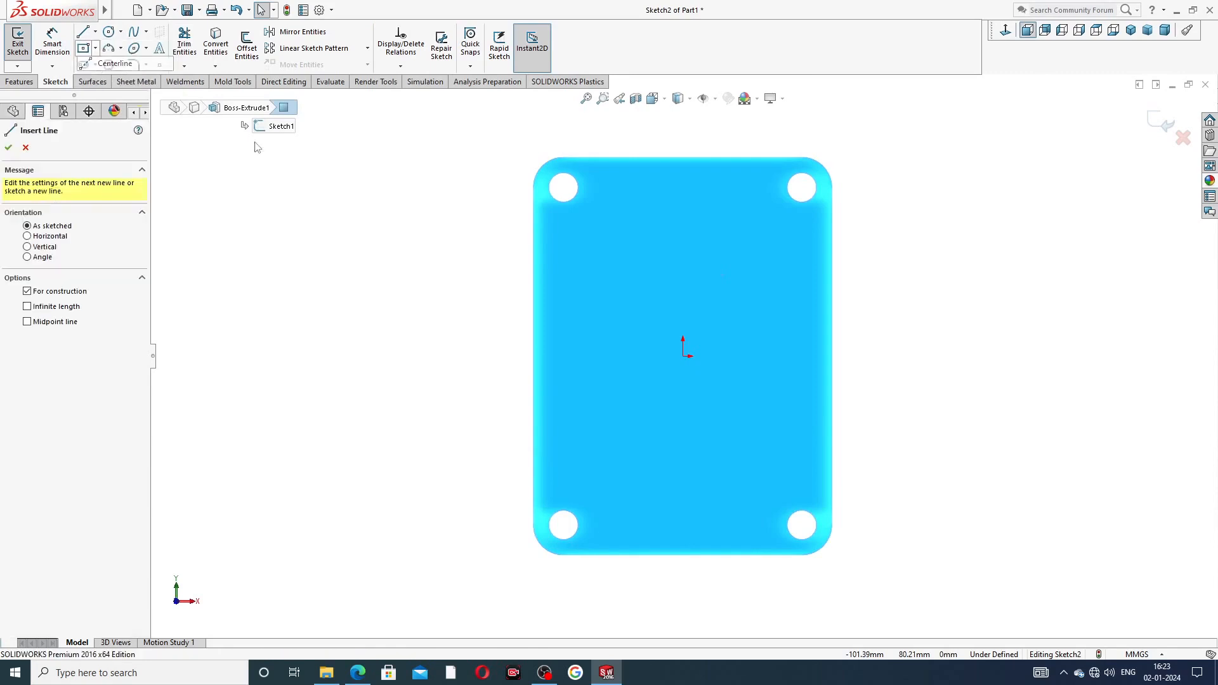
click(682, 355)
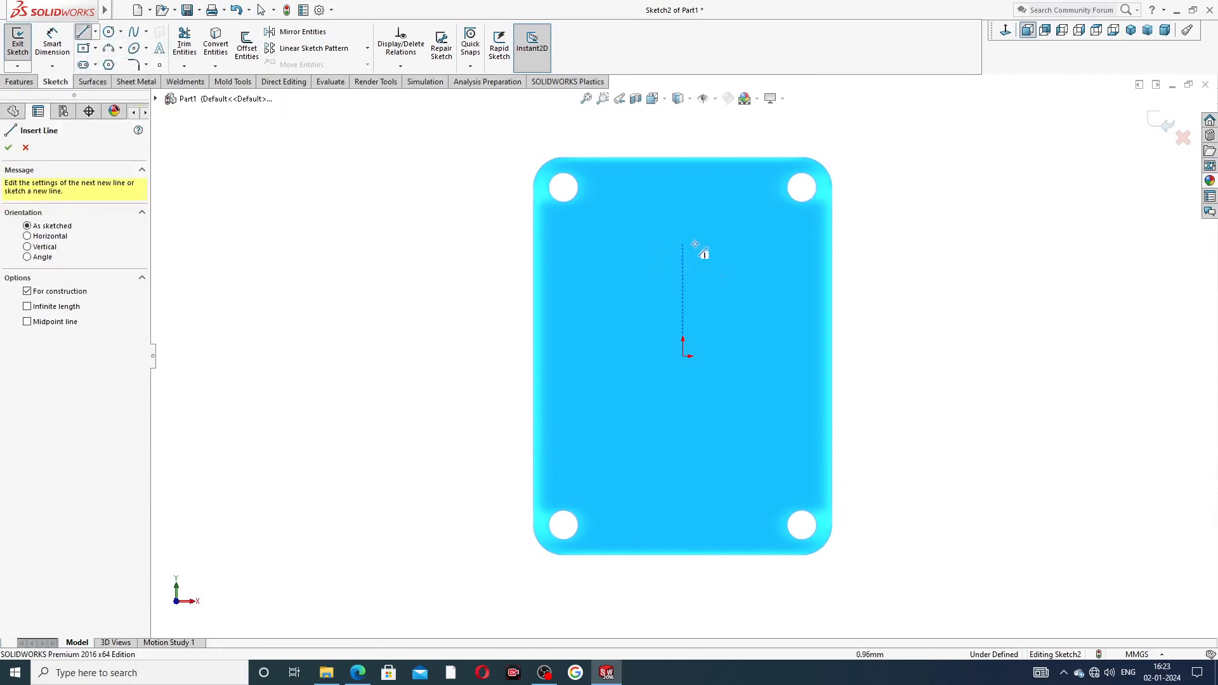
click(683, 202)
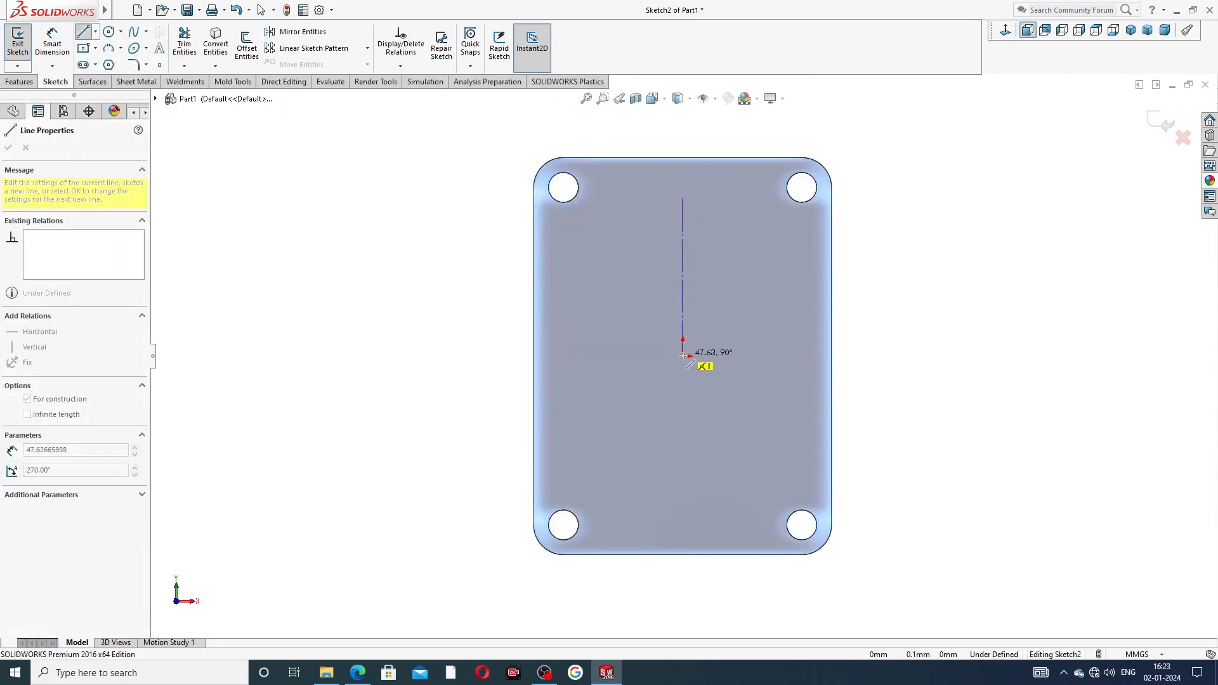
click(683, 356)
right_click(747, 303)
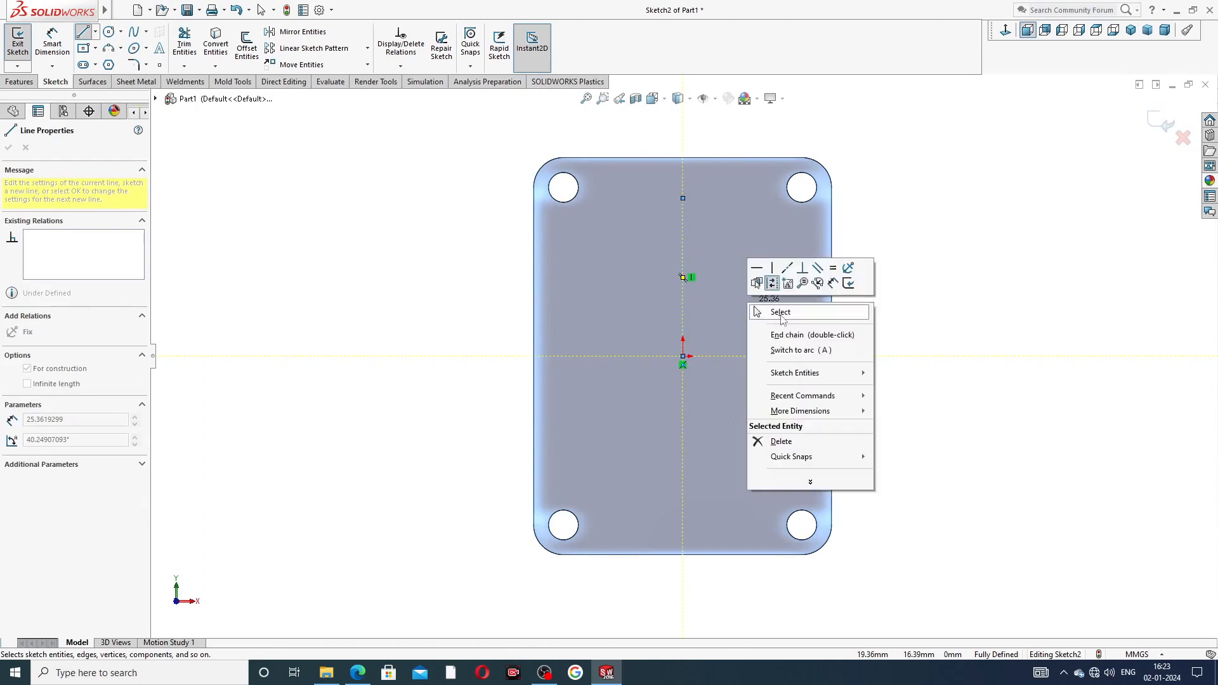
click(781, 312)
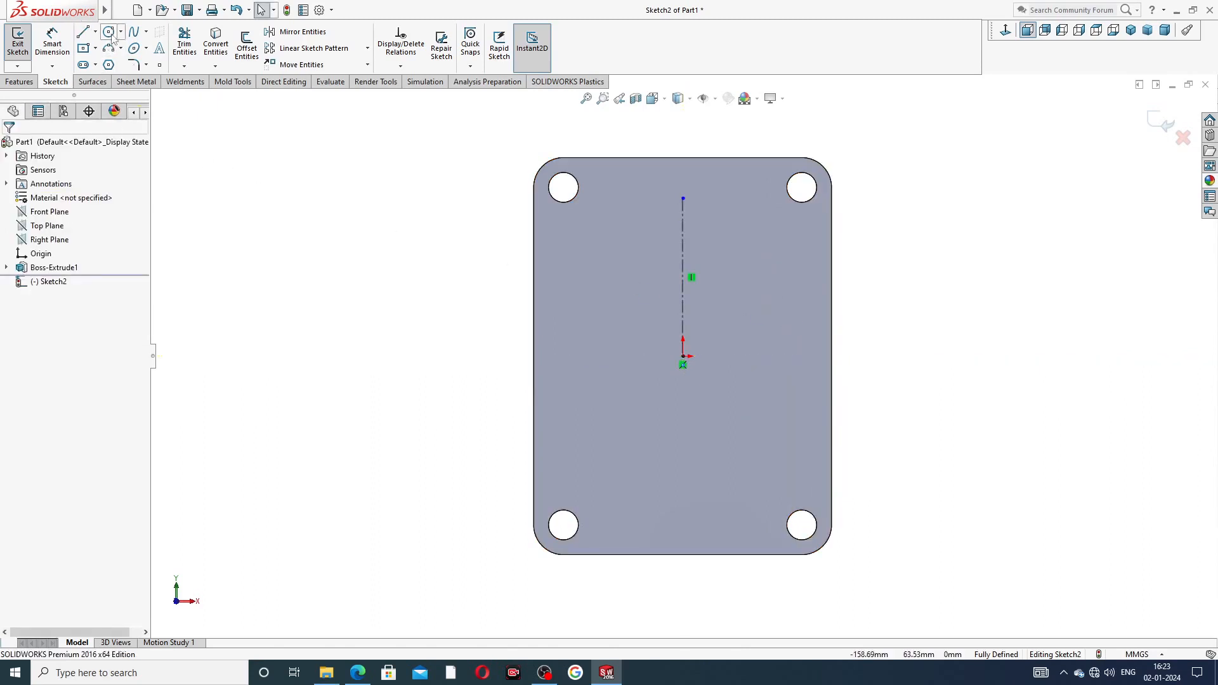
Sketch a circle of about 31 mm radius centred on the vertical centerline above the origin
click(109, 31)
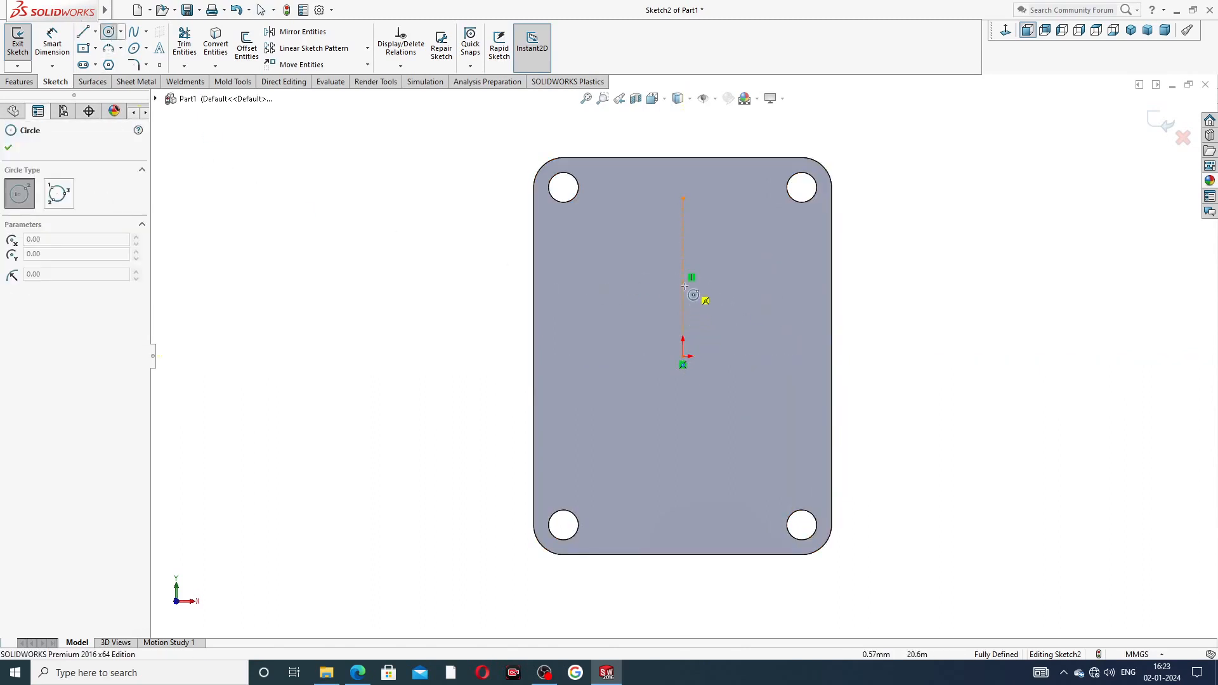
click(683, 291)
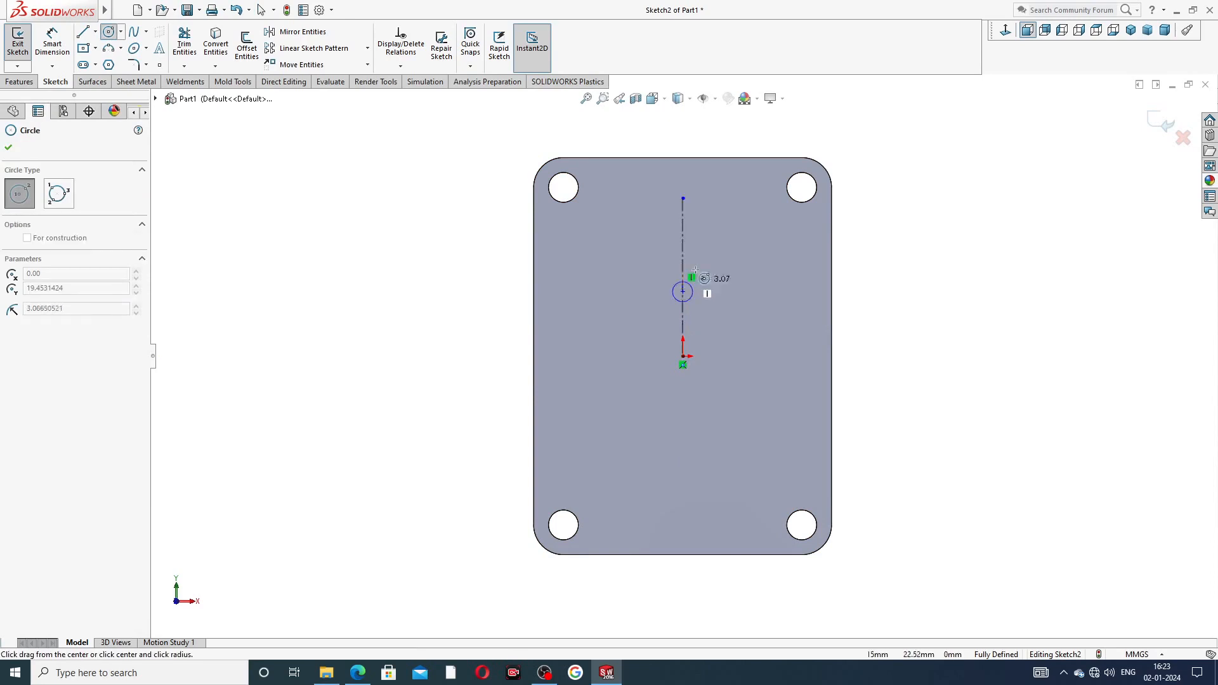
click(729, 200)
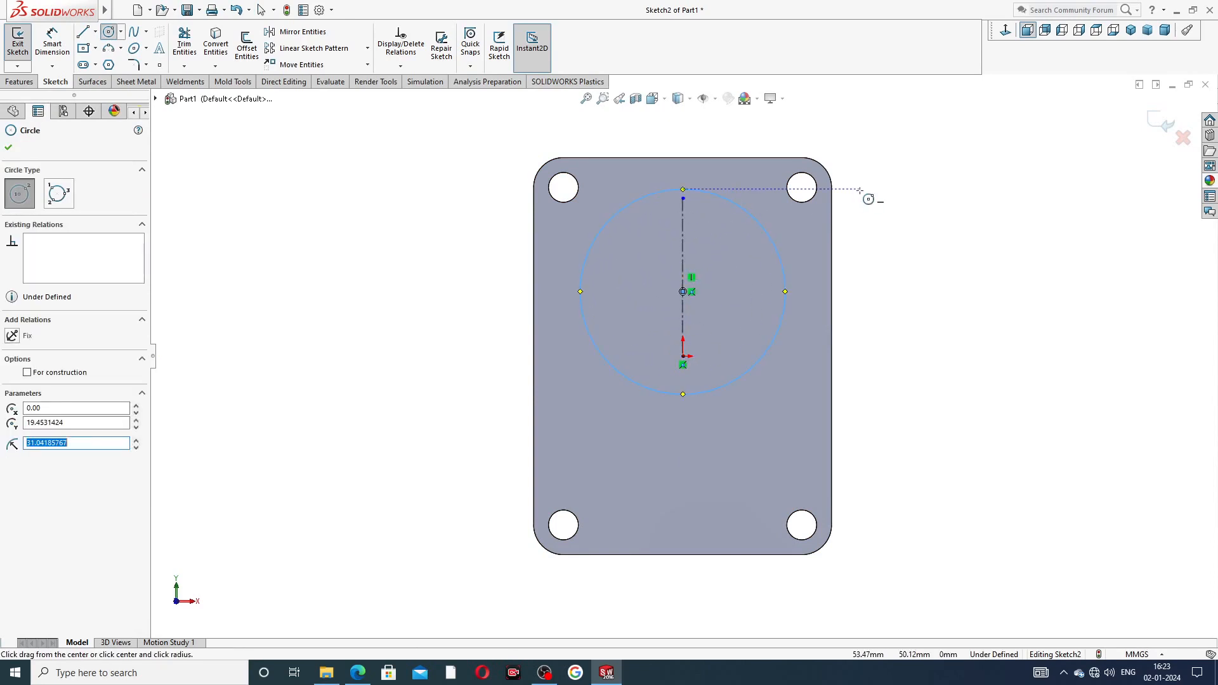
right_click(868, 194)
click(899, 202)
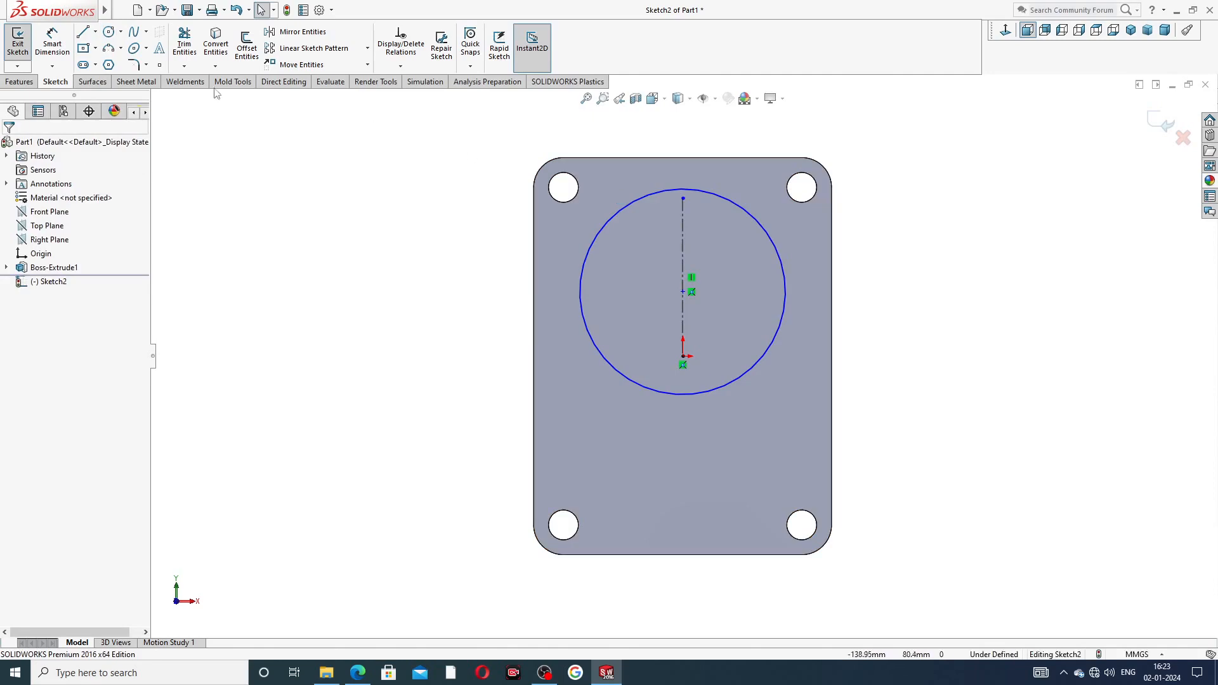
Check the circle's position in the PDF drawing and dimension its centre 15.5 mm above the origin
click(52, 42)
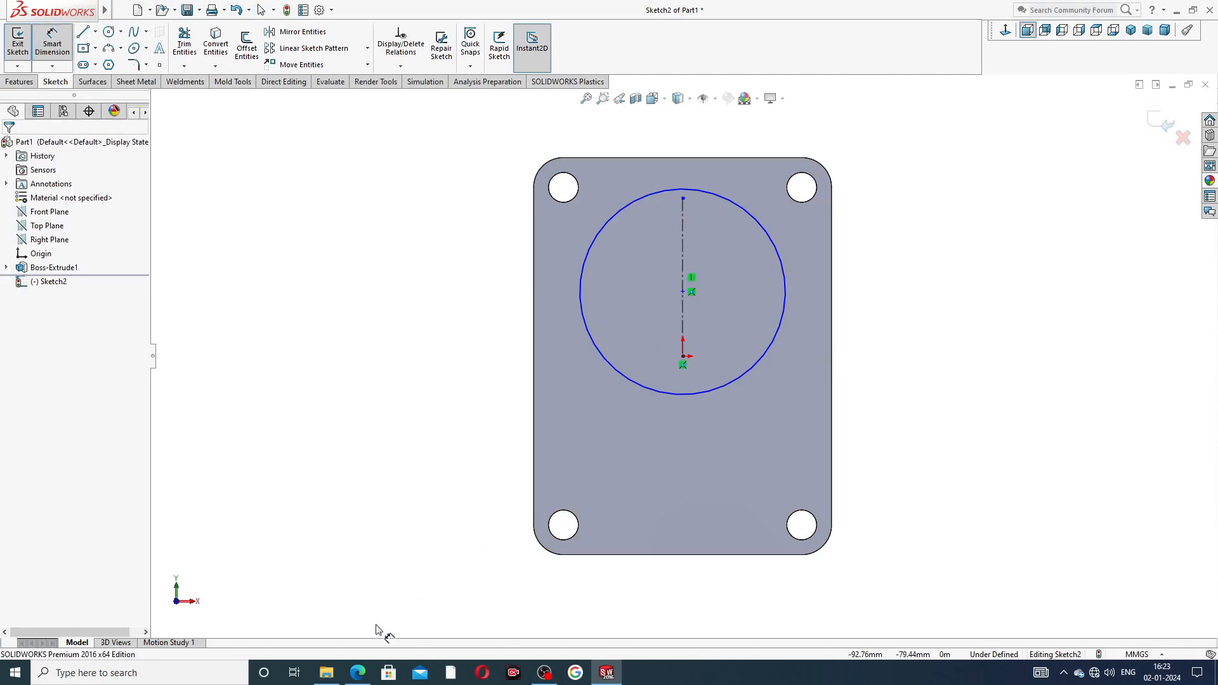
click(358, 673)
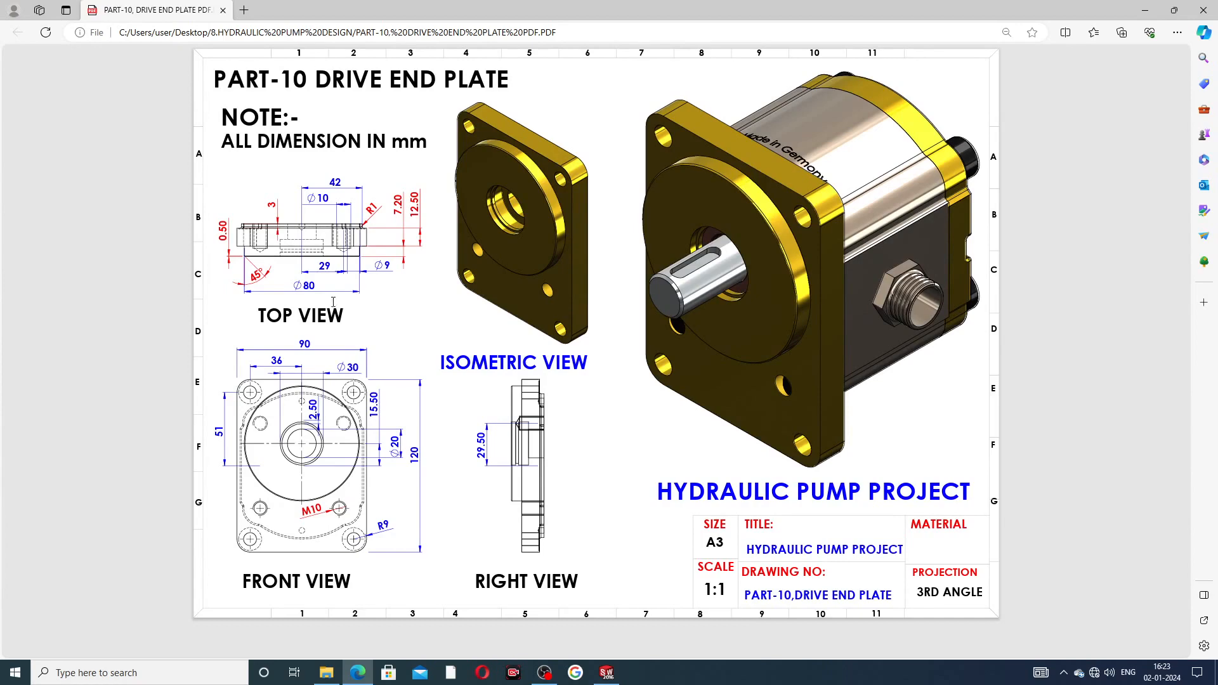
click(358, 671)
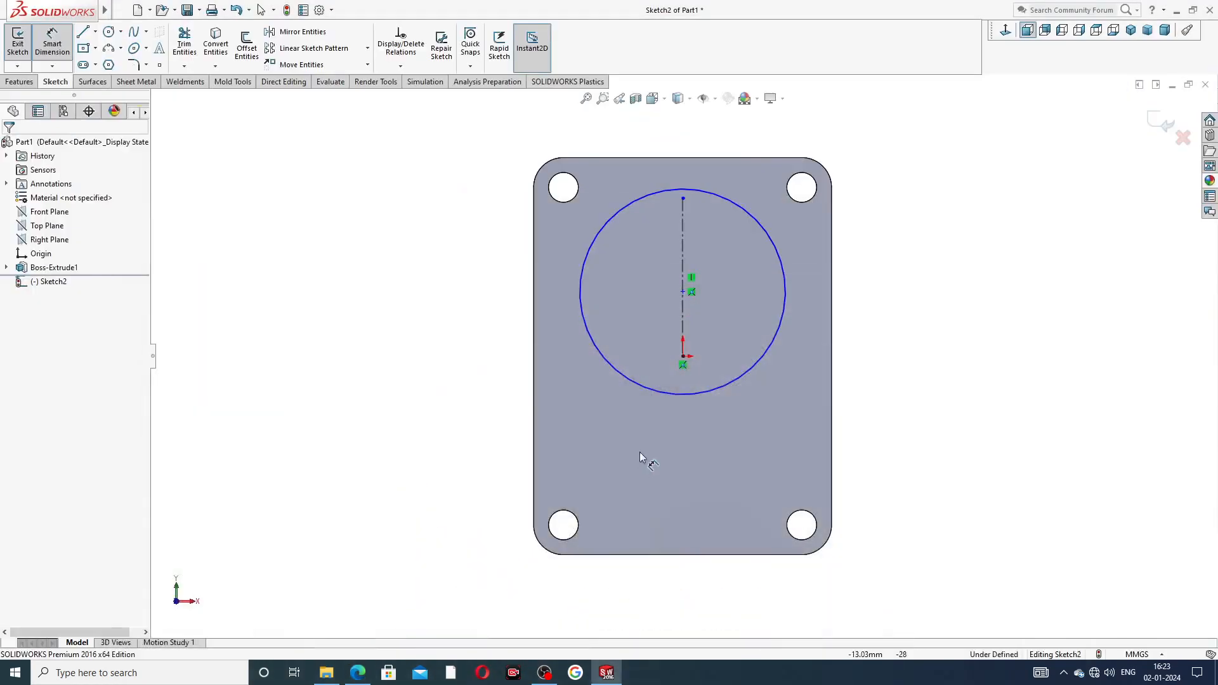
click(683, 292)
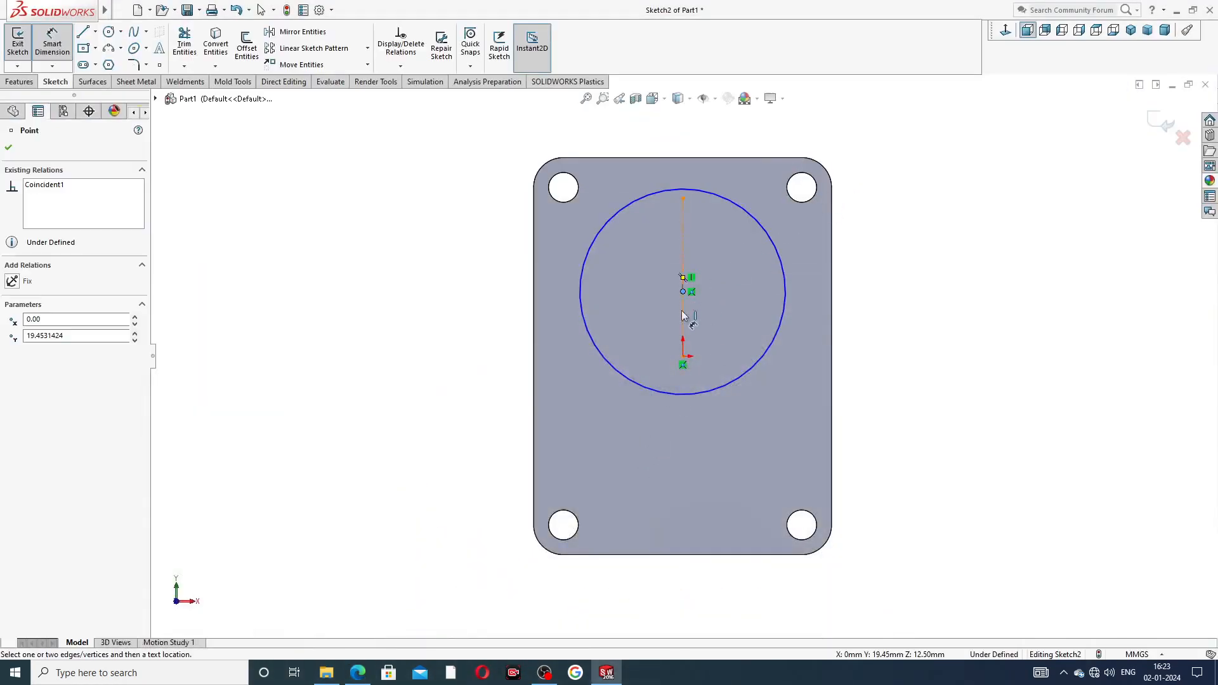
click(683, 359)
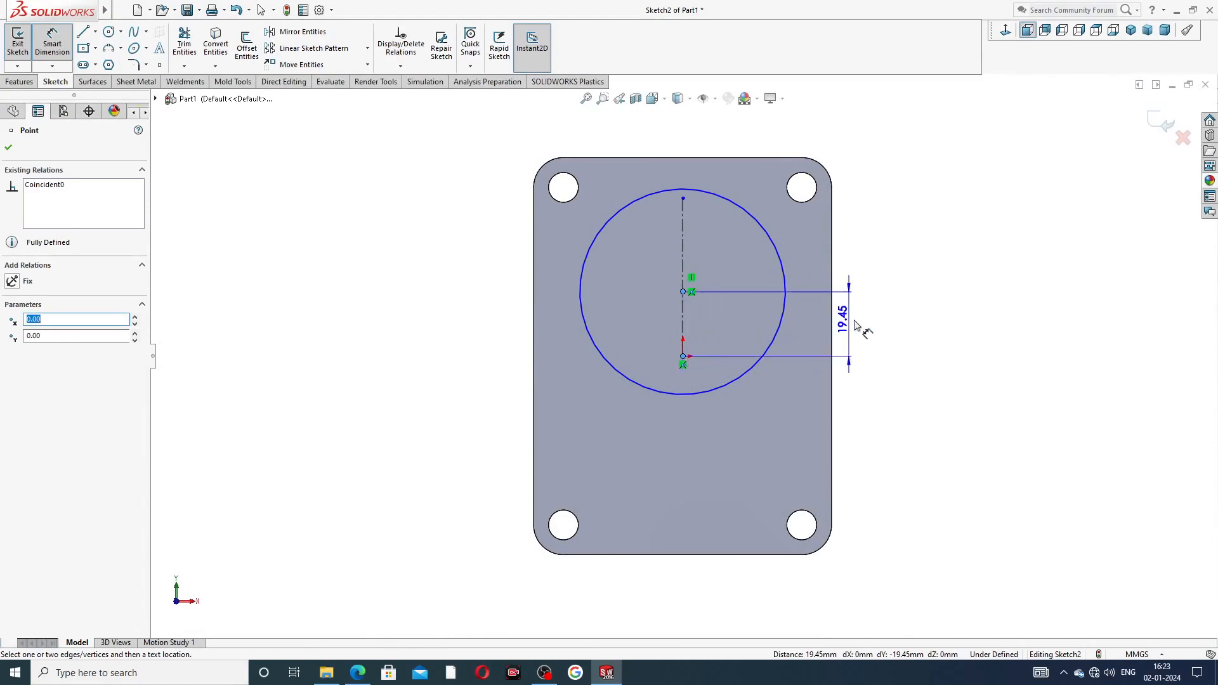
click(860, 324)
text(1)
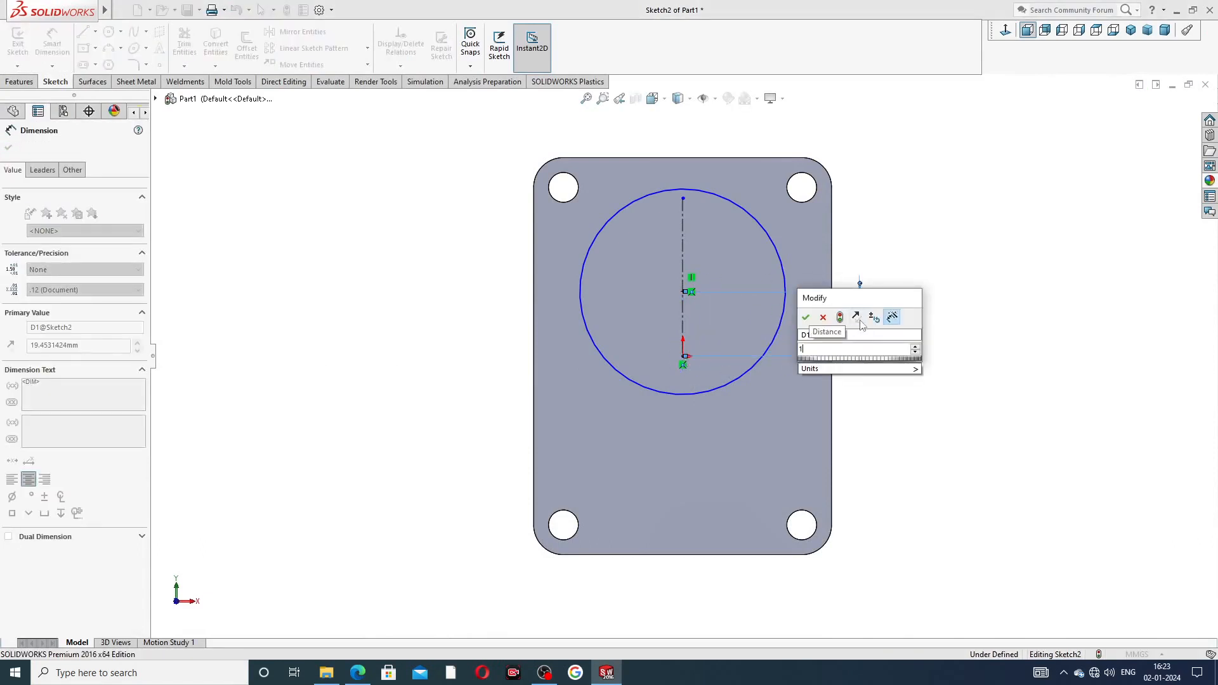
text(5.5)
key(Return)
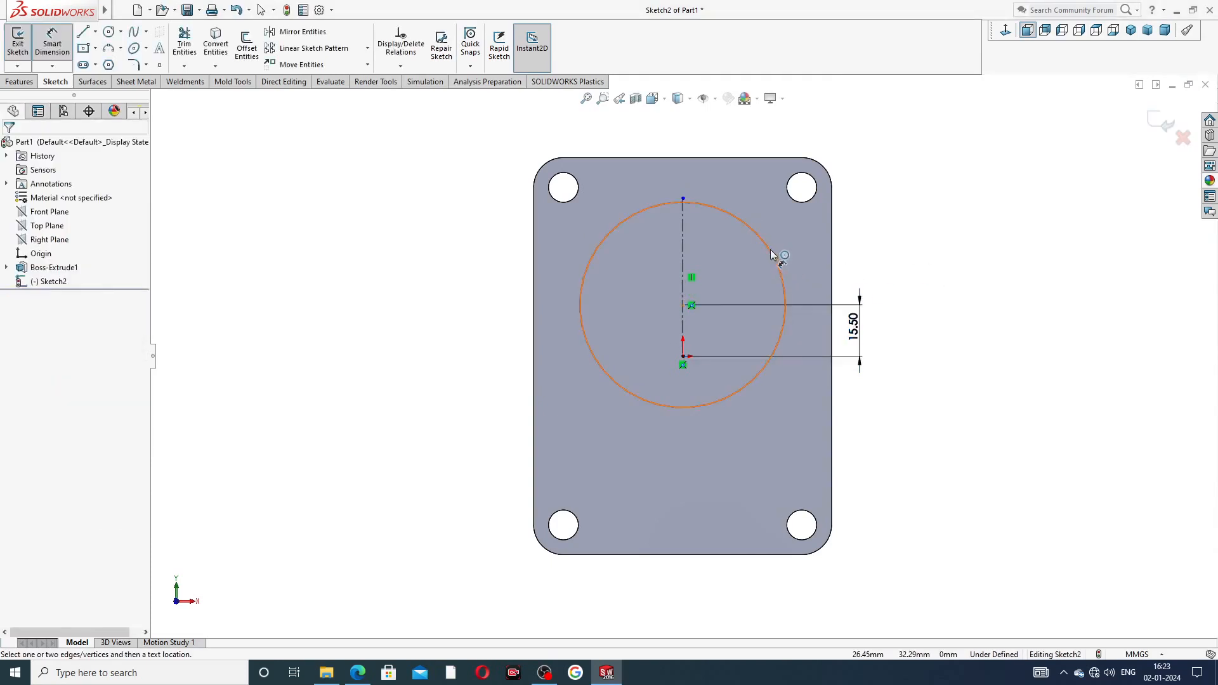
Dimension the large circle to an 80 mm diameter
click(774, 254)
click(858, 158)
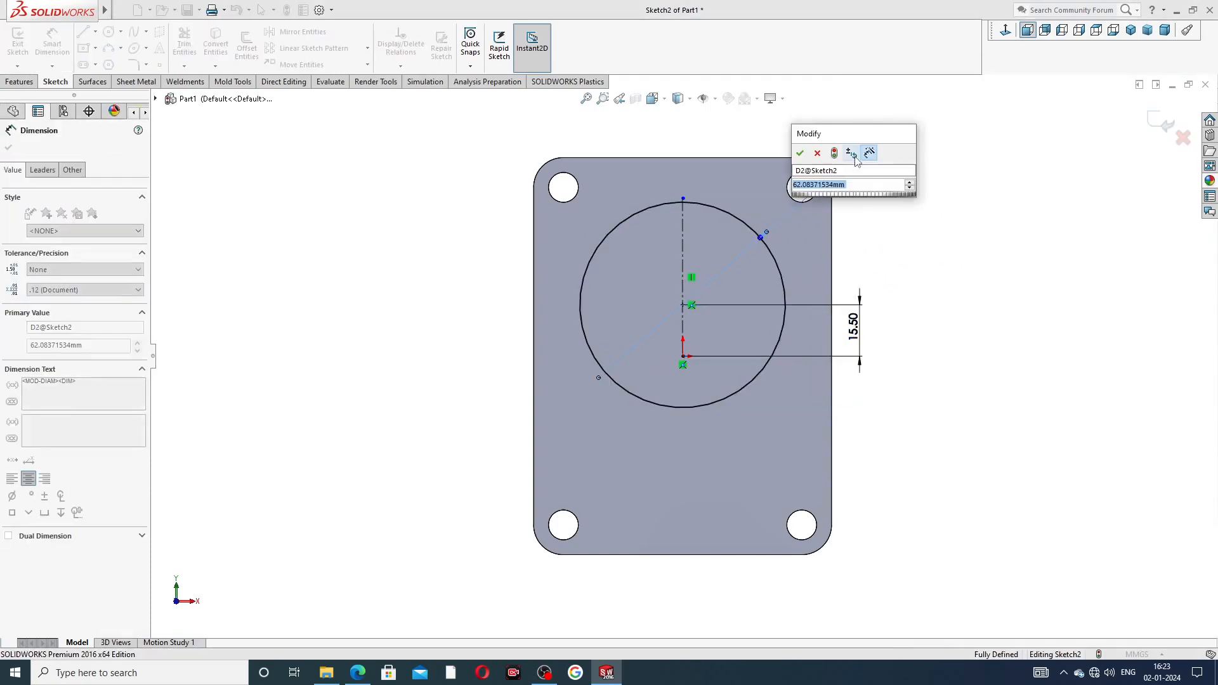
text(80)
key(Return)
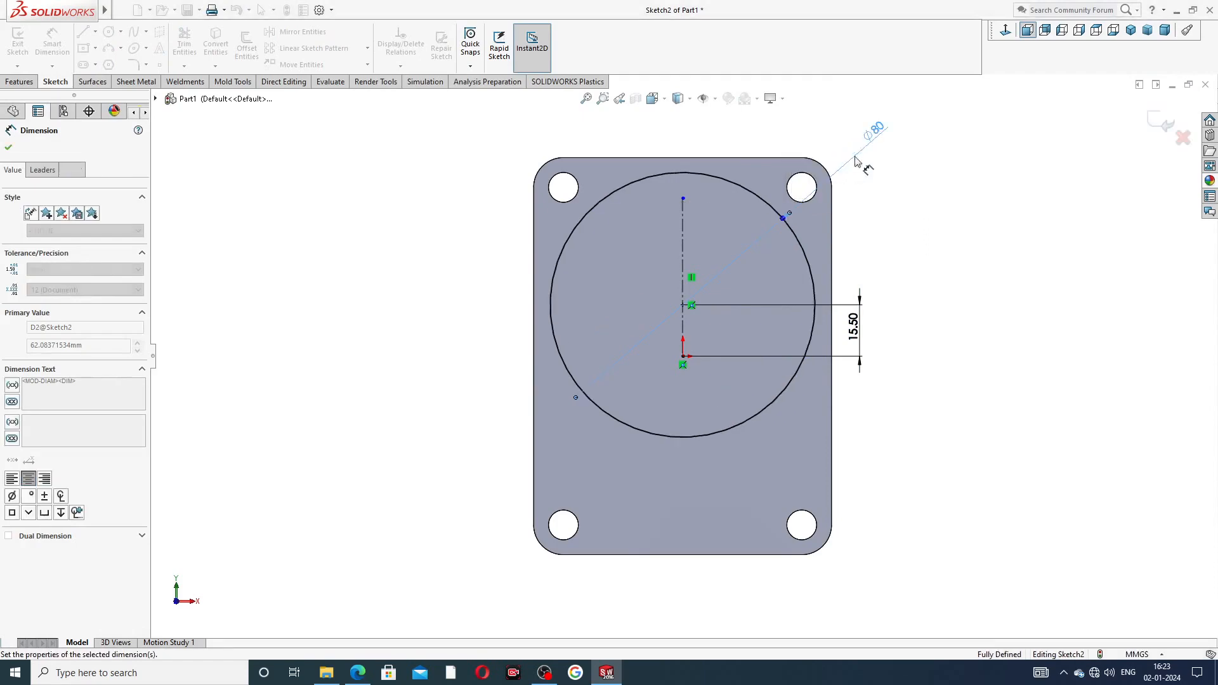
right_click(954, 163)
click(985, 189)
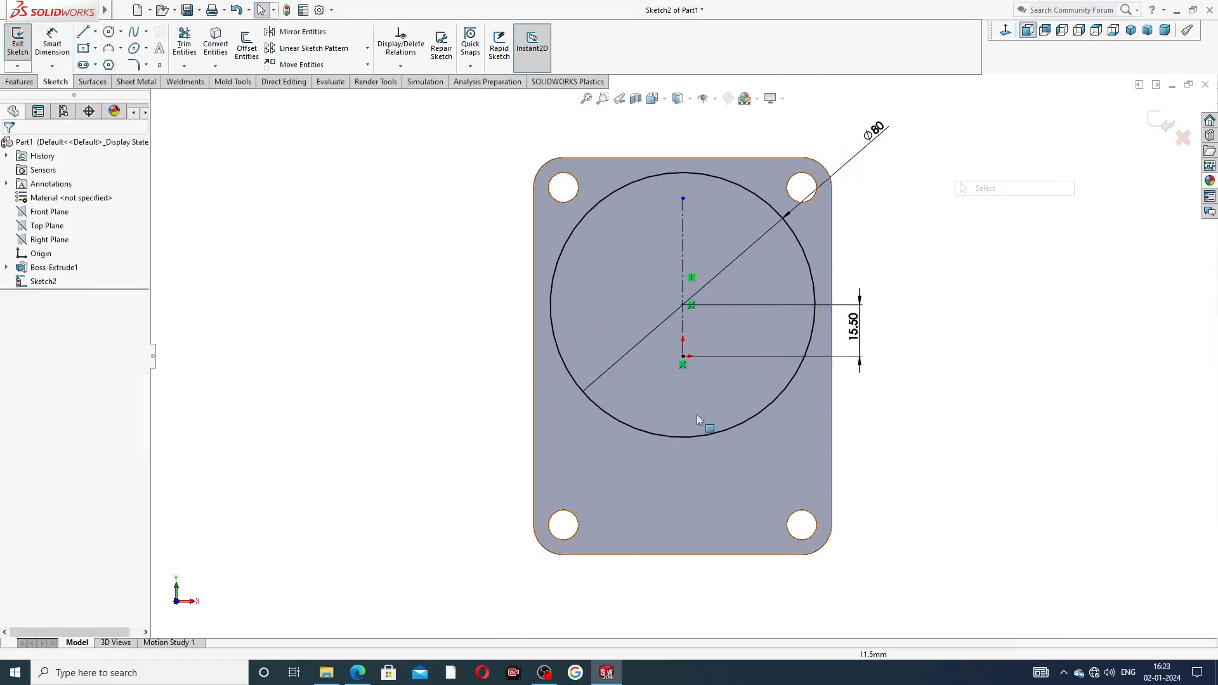
Check the round boss's height in the PDF drawing and extrude the circle as a blind boss 7.2 mm deep
click(358, 673)
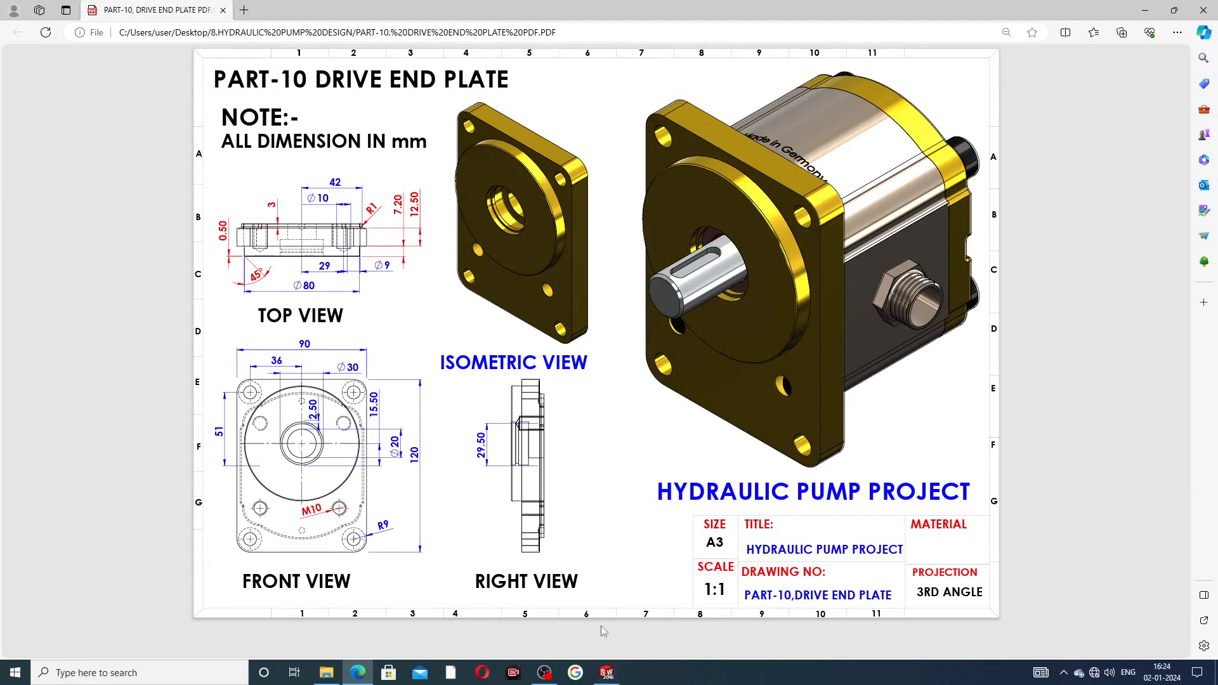
click(607, 674)
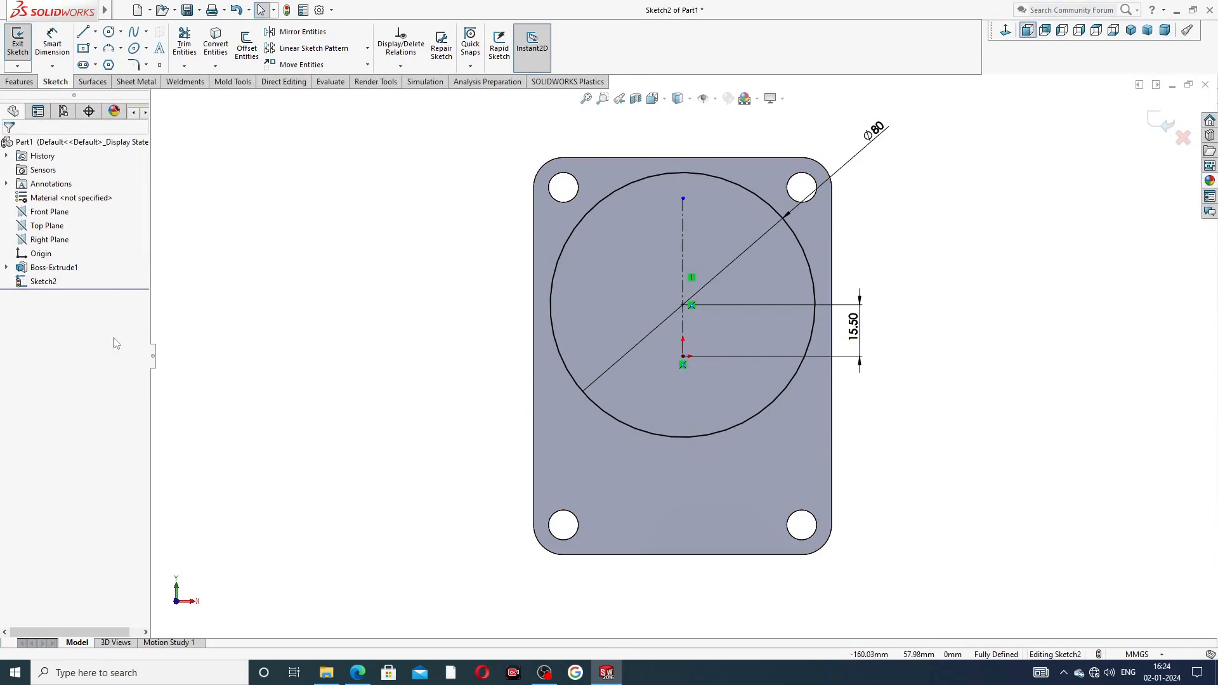
click(358, 673)
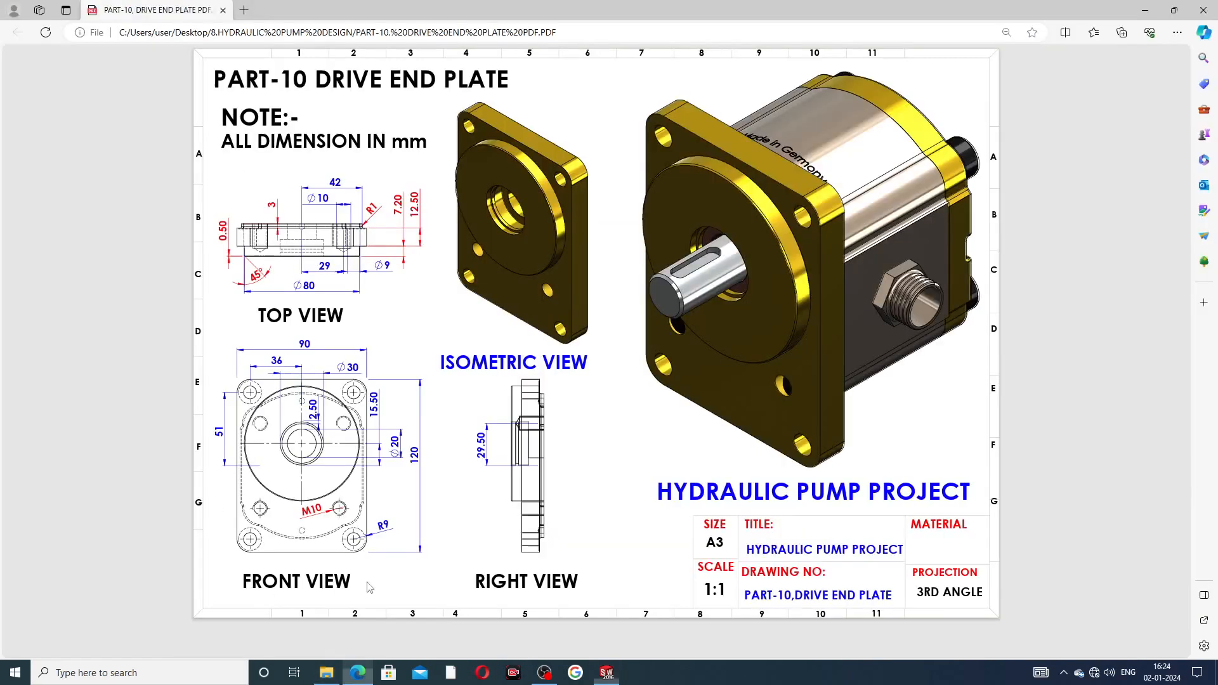
right_click(358, 671)
click(441, 437)
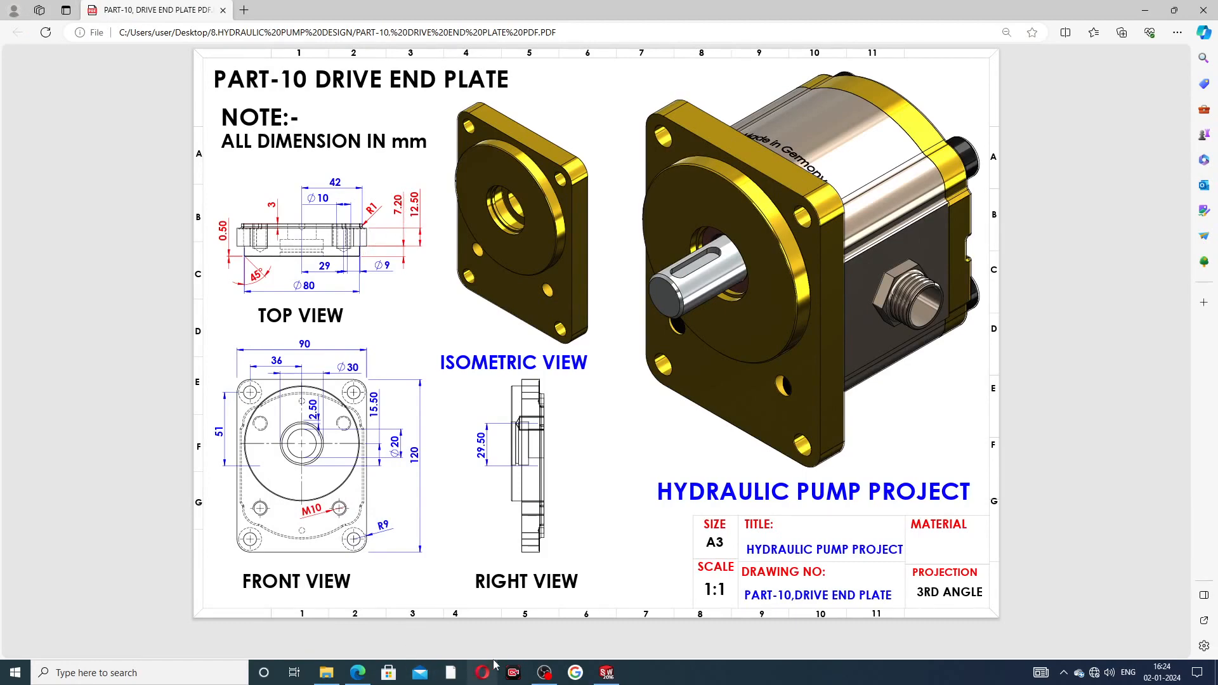
click(607, 673)
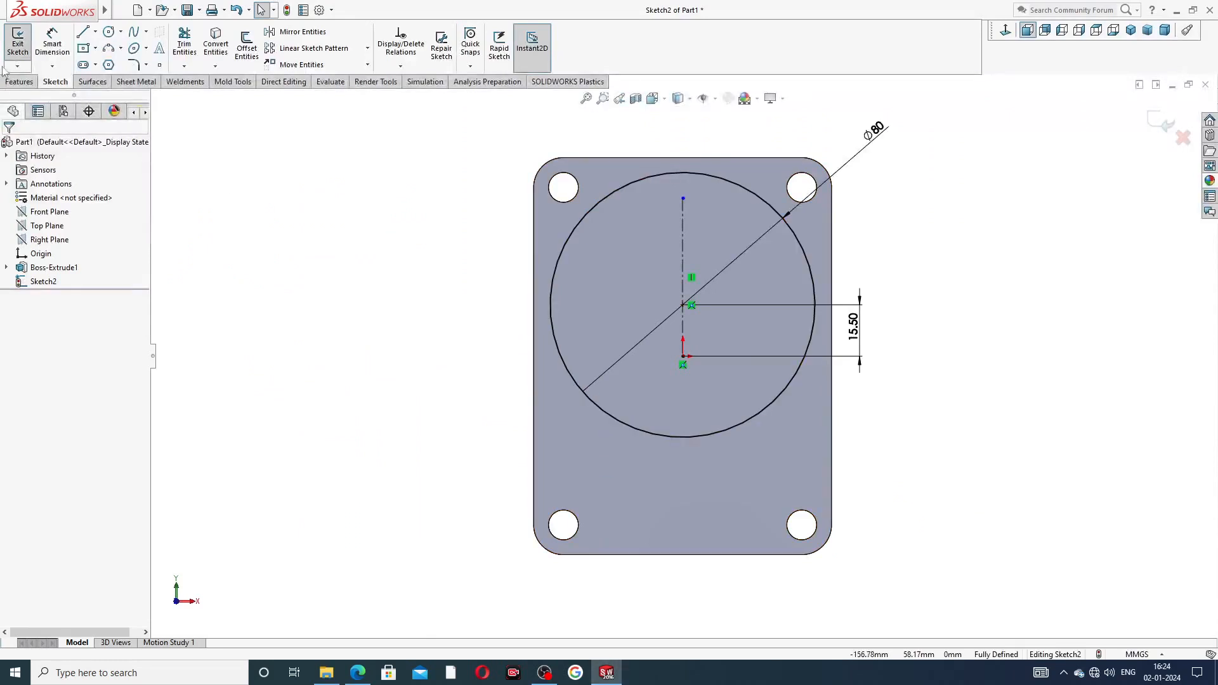
click(19, 82)
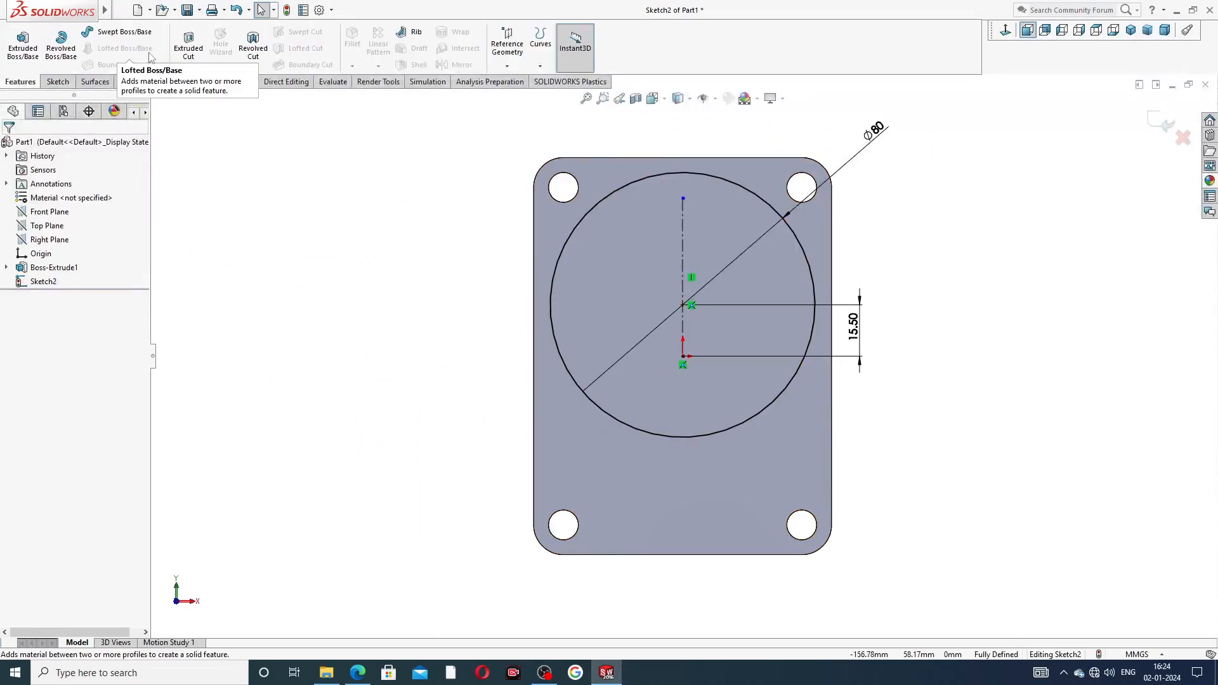
click(23, 44)
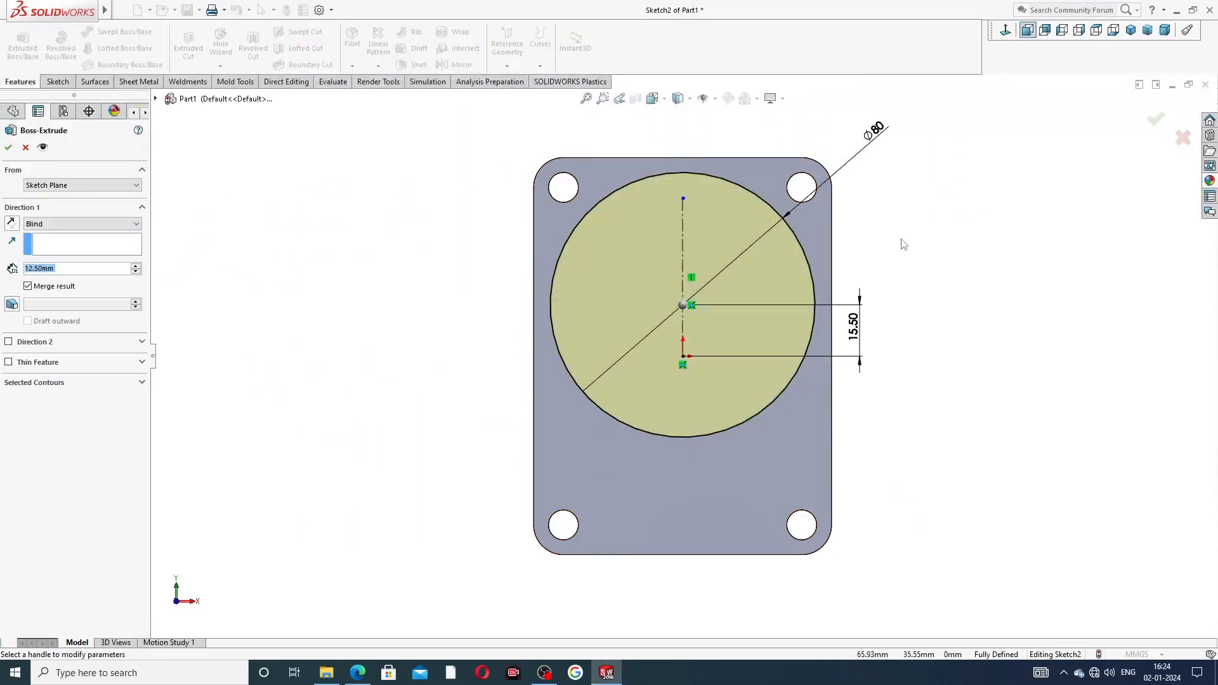
middle_drag(901, 242, 811, 247)
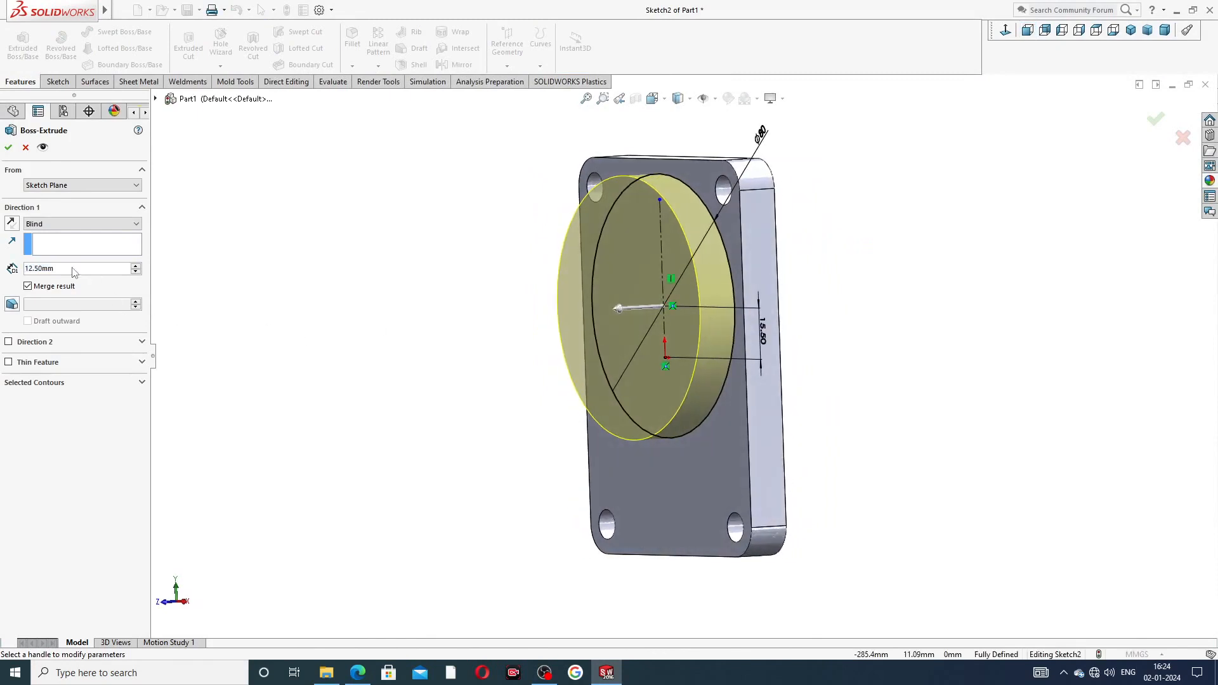
drag(75, 269, 20, 279)
text(7.2)
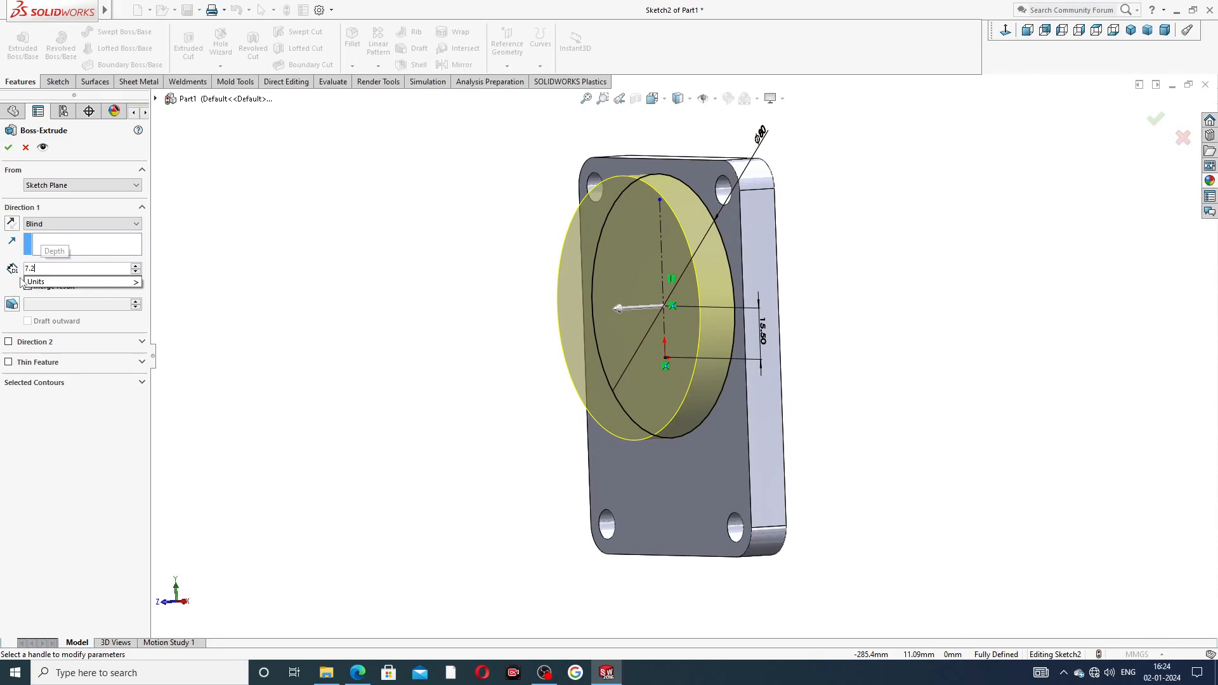
key(Return)
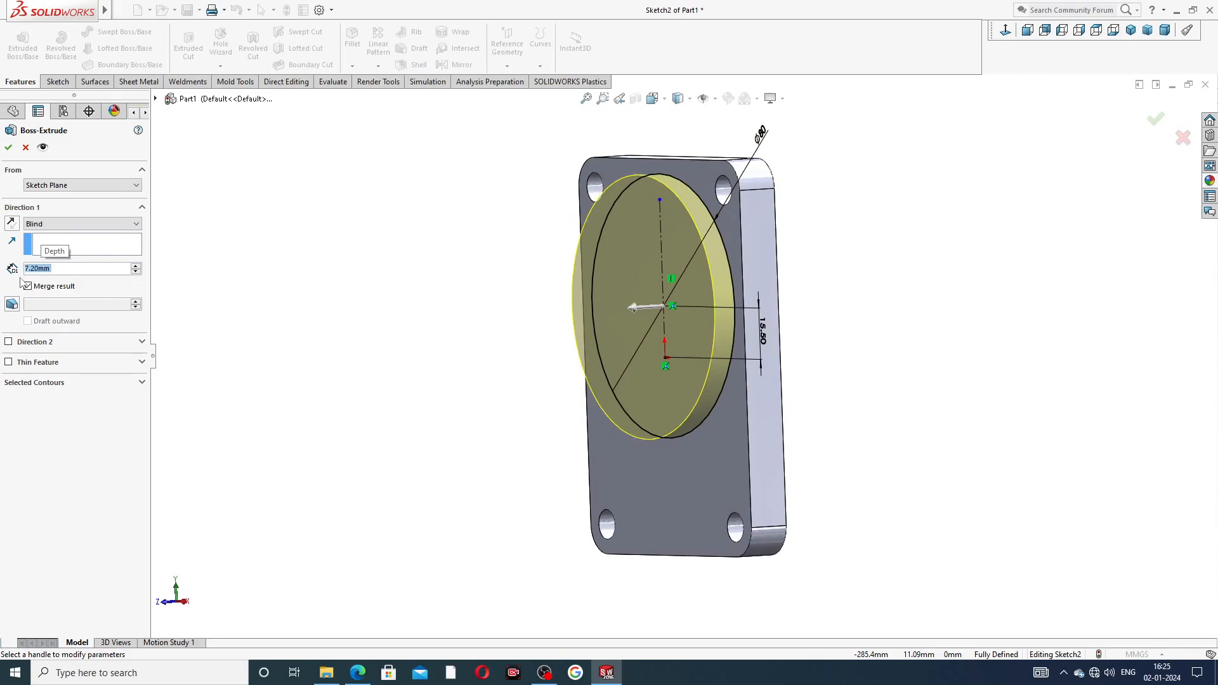
click(9, 147)
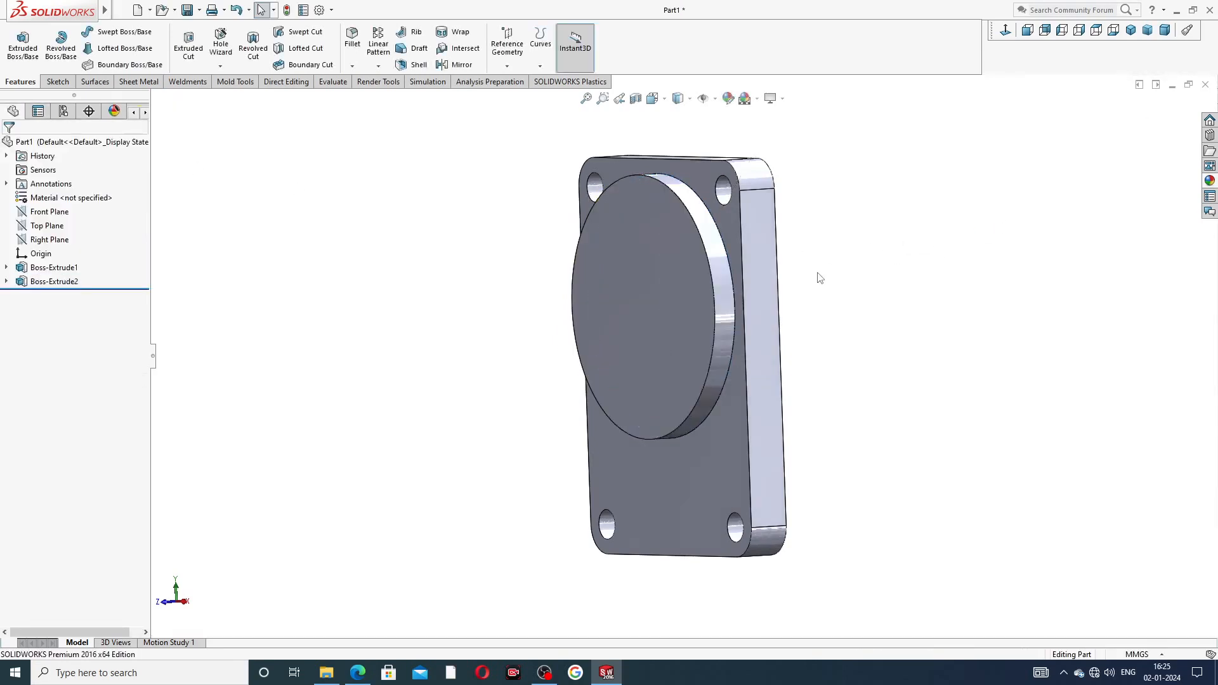
middle_drag(820, 277, 933, 240)
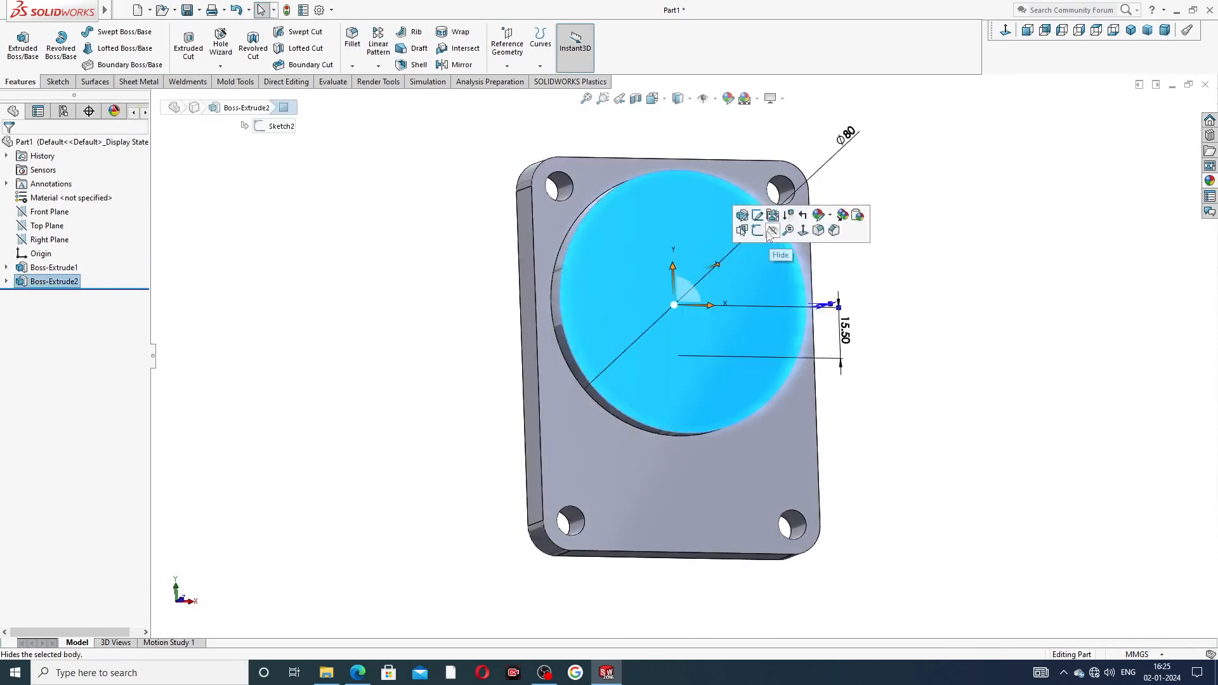
Sketch a circle of about 11.6 mm radius on the round boss's front face, concentric with the boss
click(757, 232)
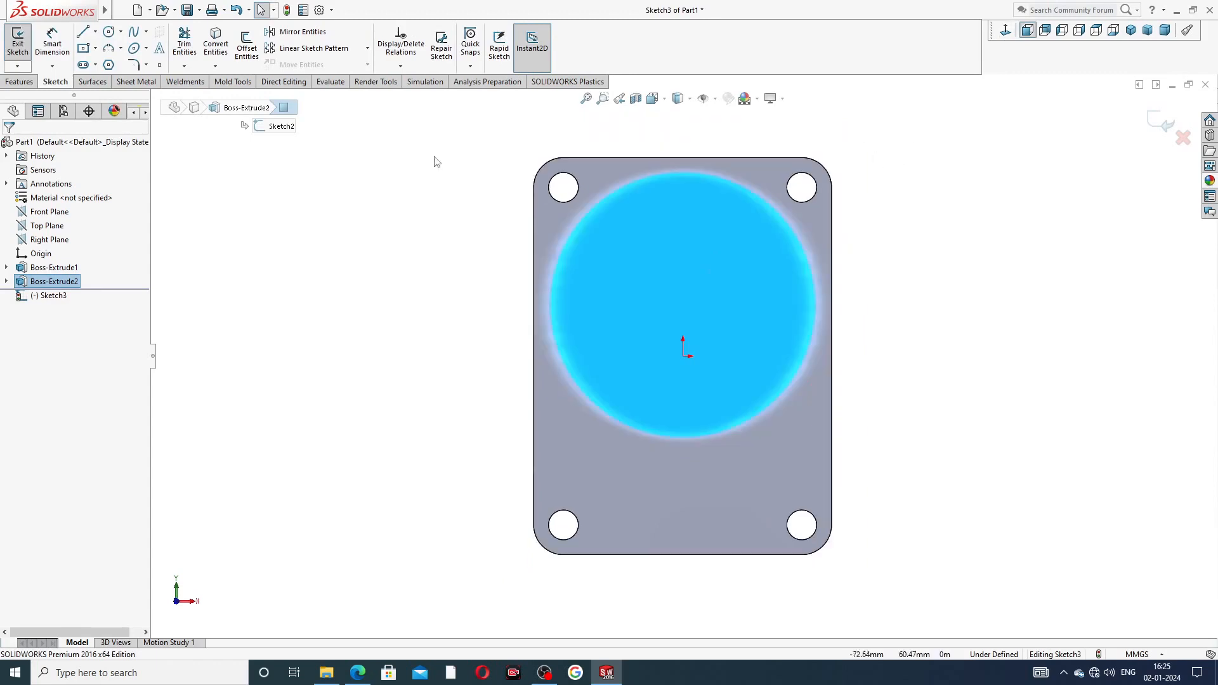
click(109, 32)
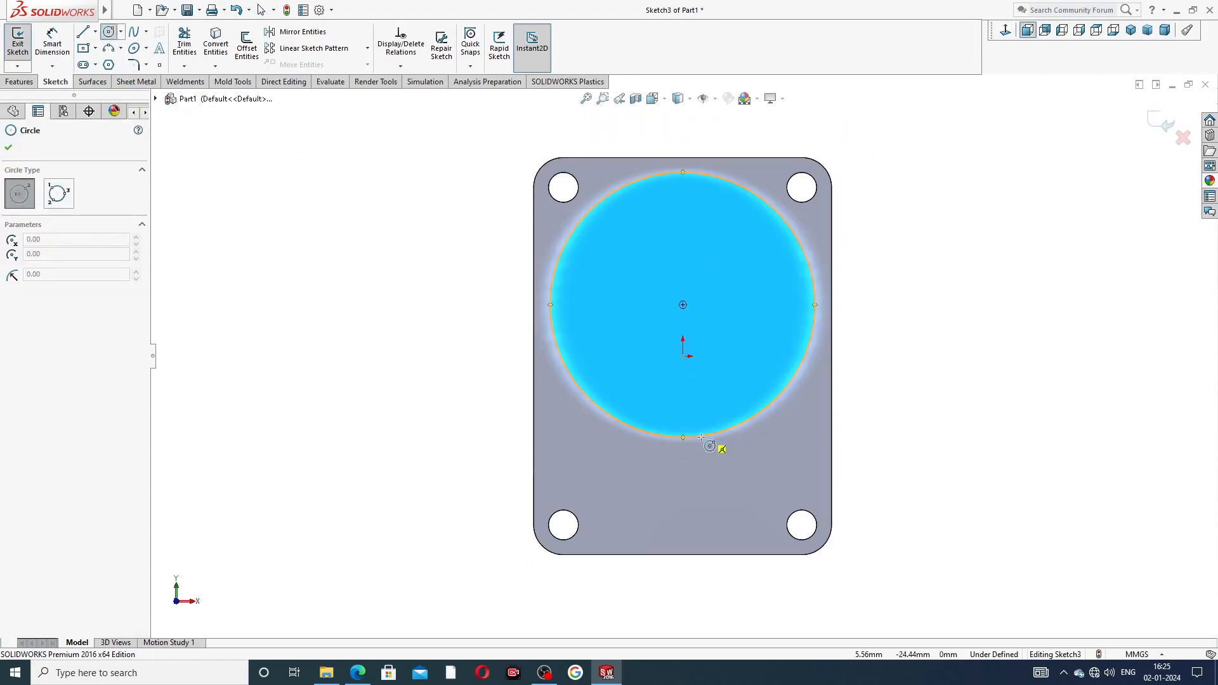
drag(683, 304, 705, 275)
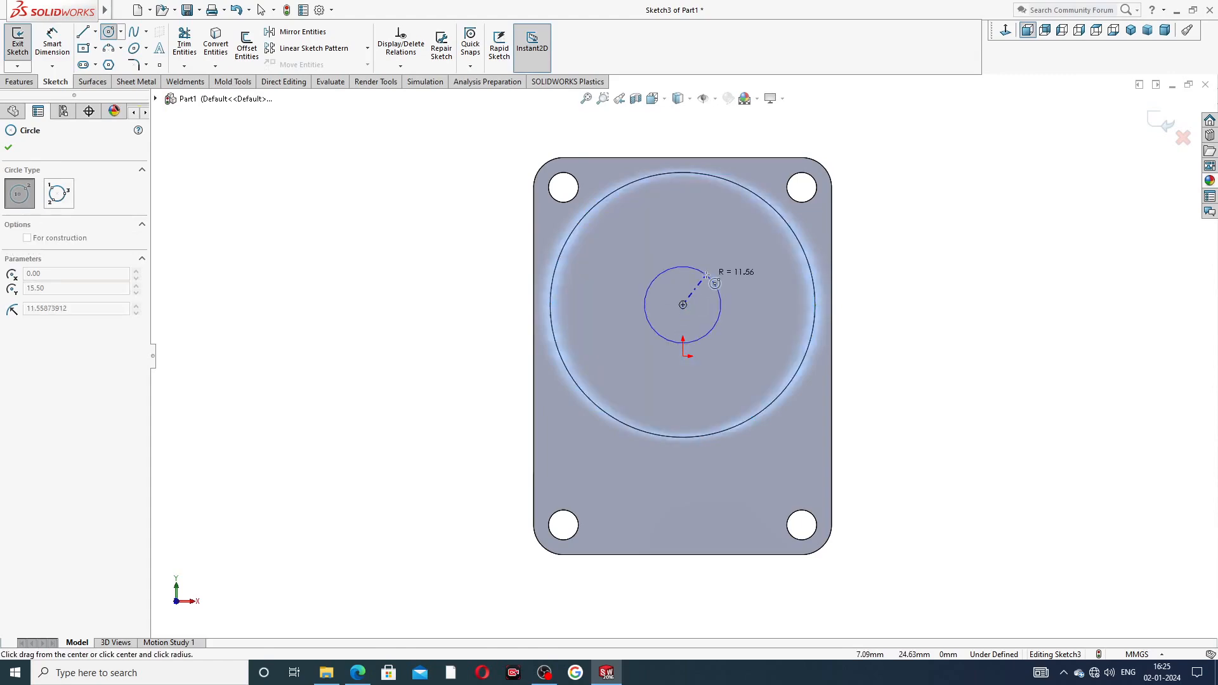
right_click(914, 206)
click(925, 207)
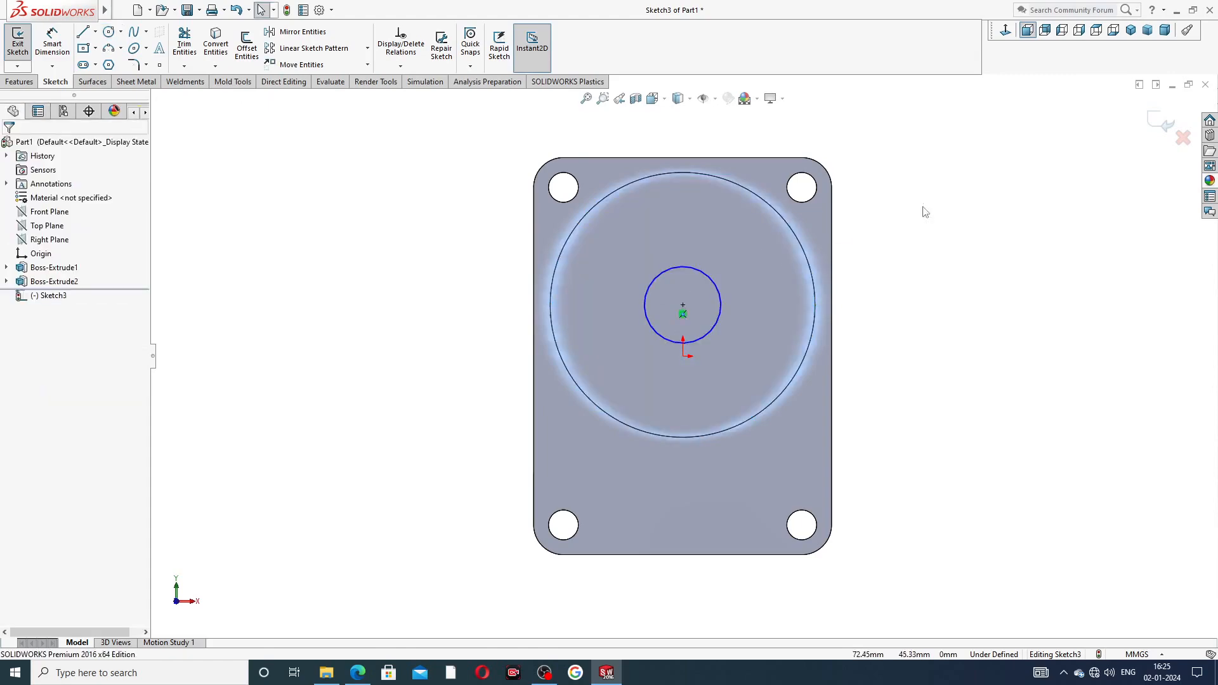
Check the central bore's size in the PDF drawing and dimension the small circle to a 20 mm diameter
click(363, 671)
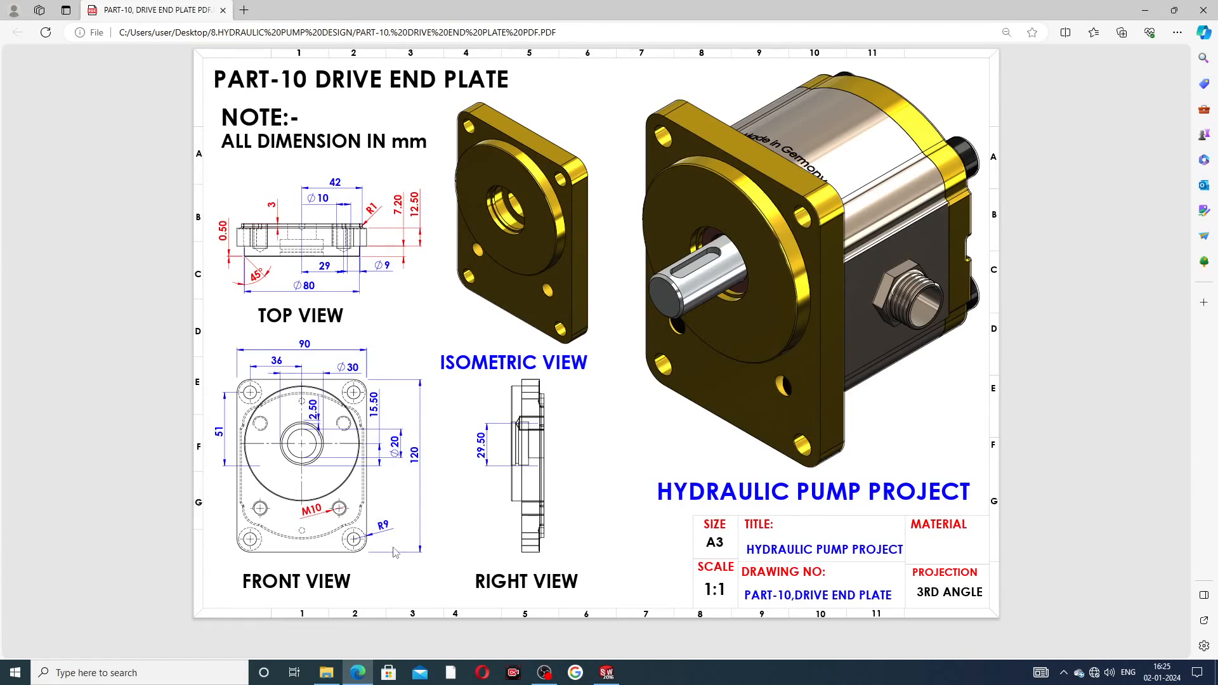
click(358, 671)
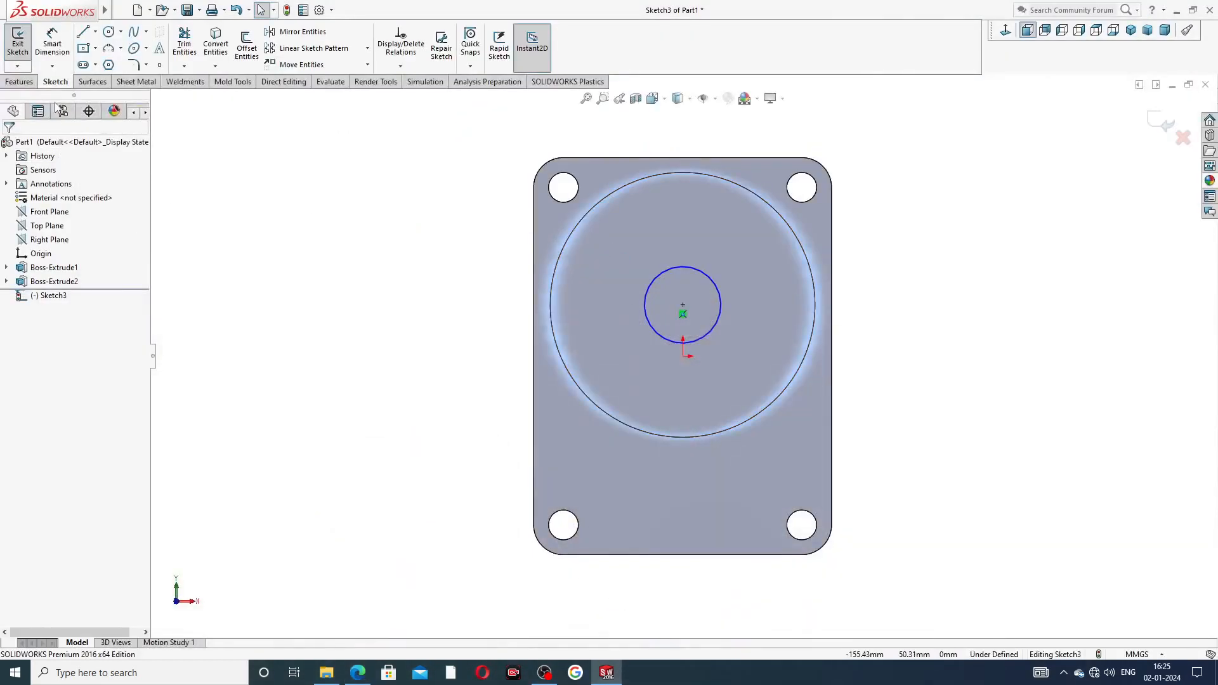
click(52, 45)
click(681, 268)
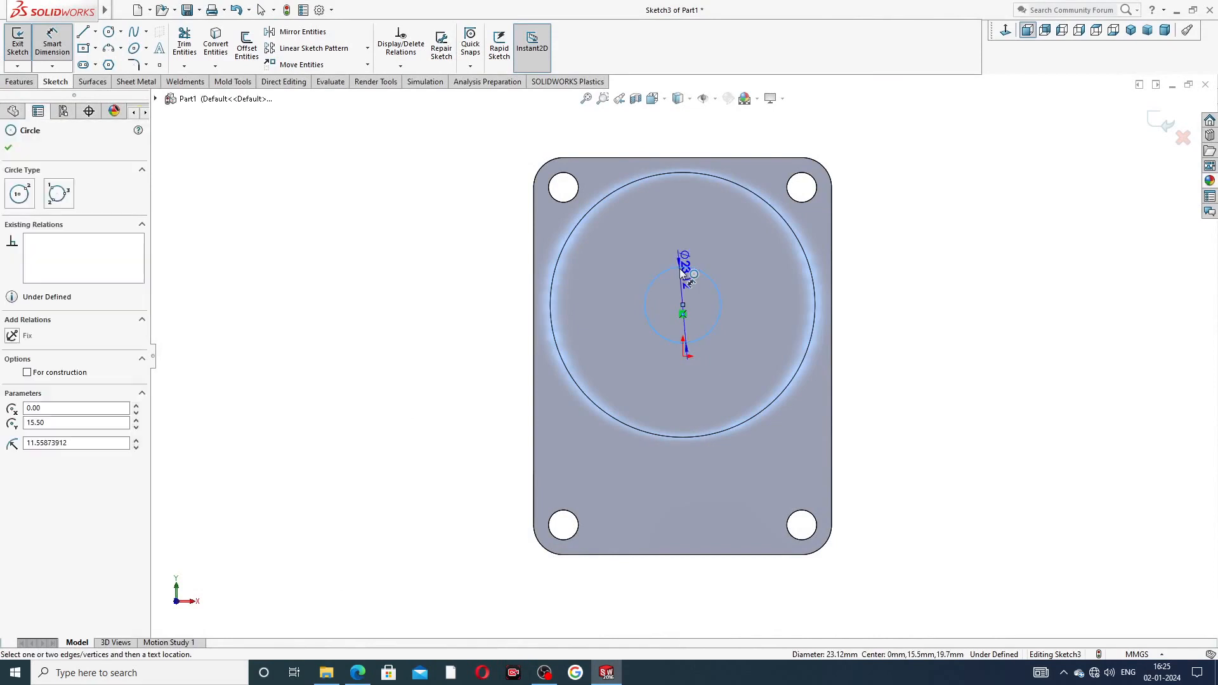
click(658, 238)
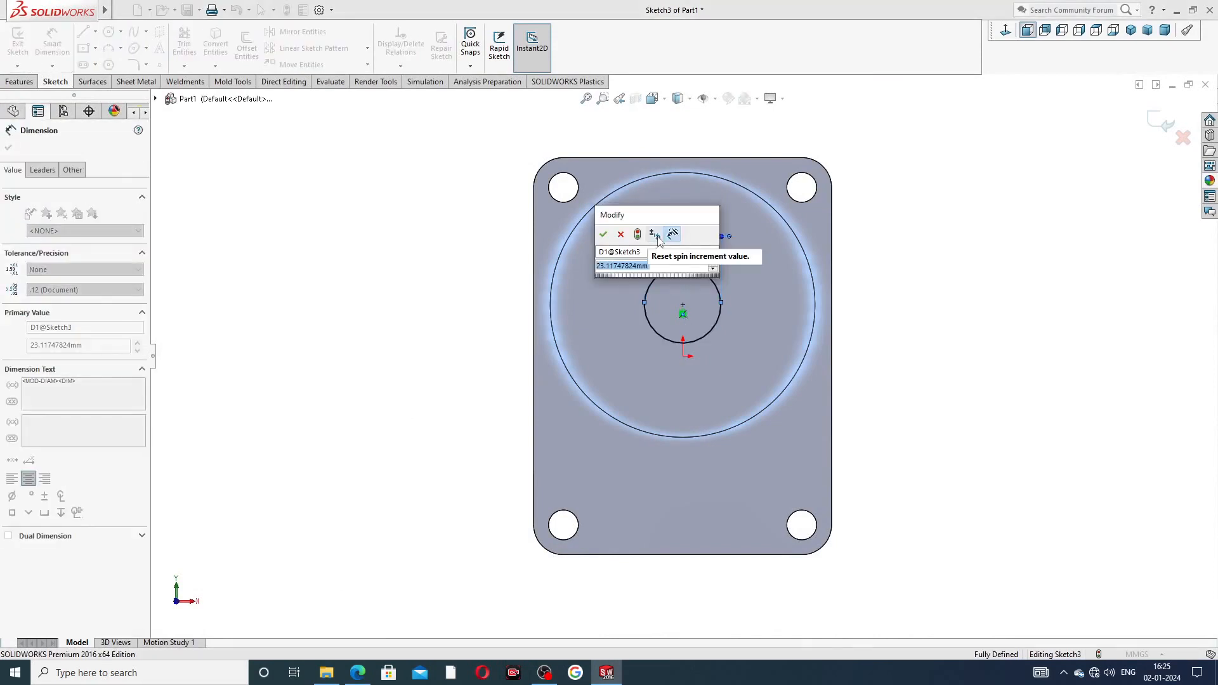
text(20)
key(Return)
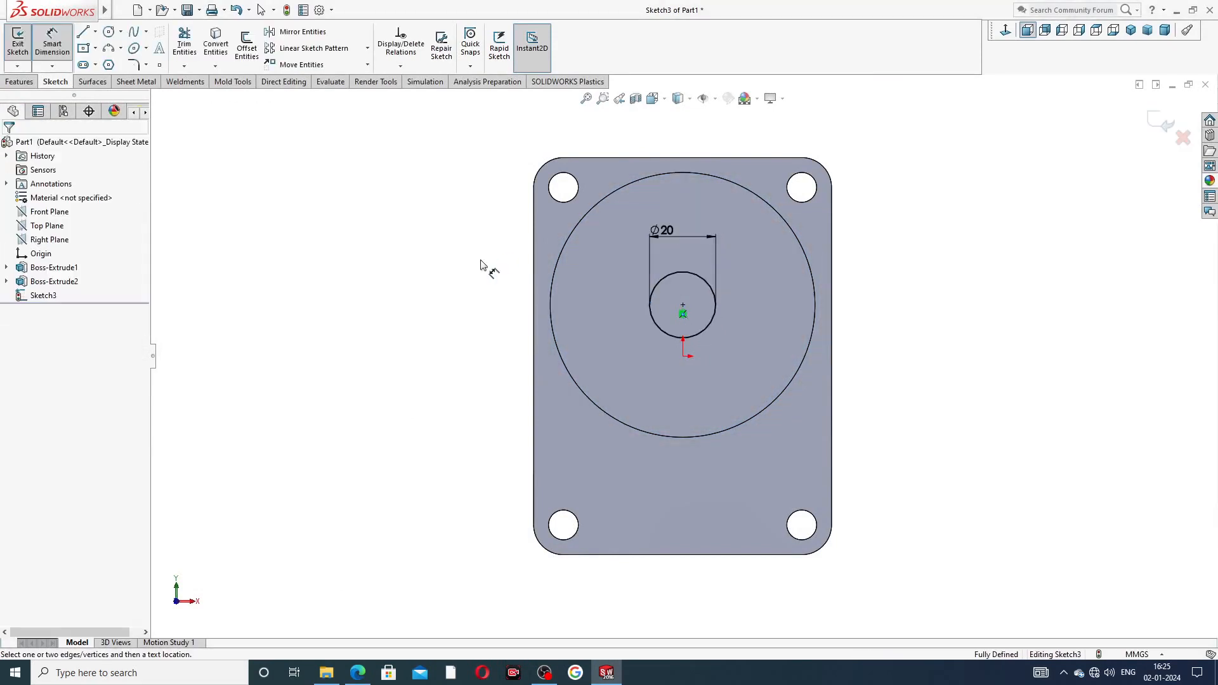
right_click(458, 246)
click(487, 188)
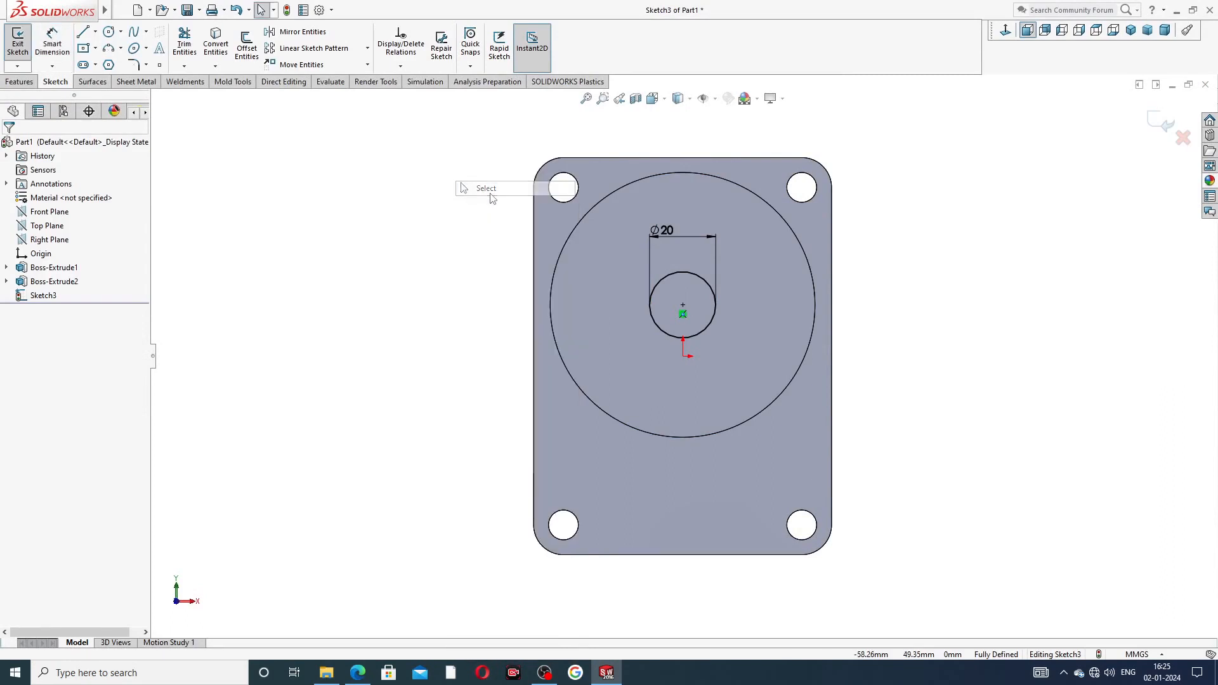
Cut the 20 mm circle through all of the boss and plate
click(19, 81)
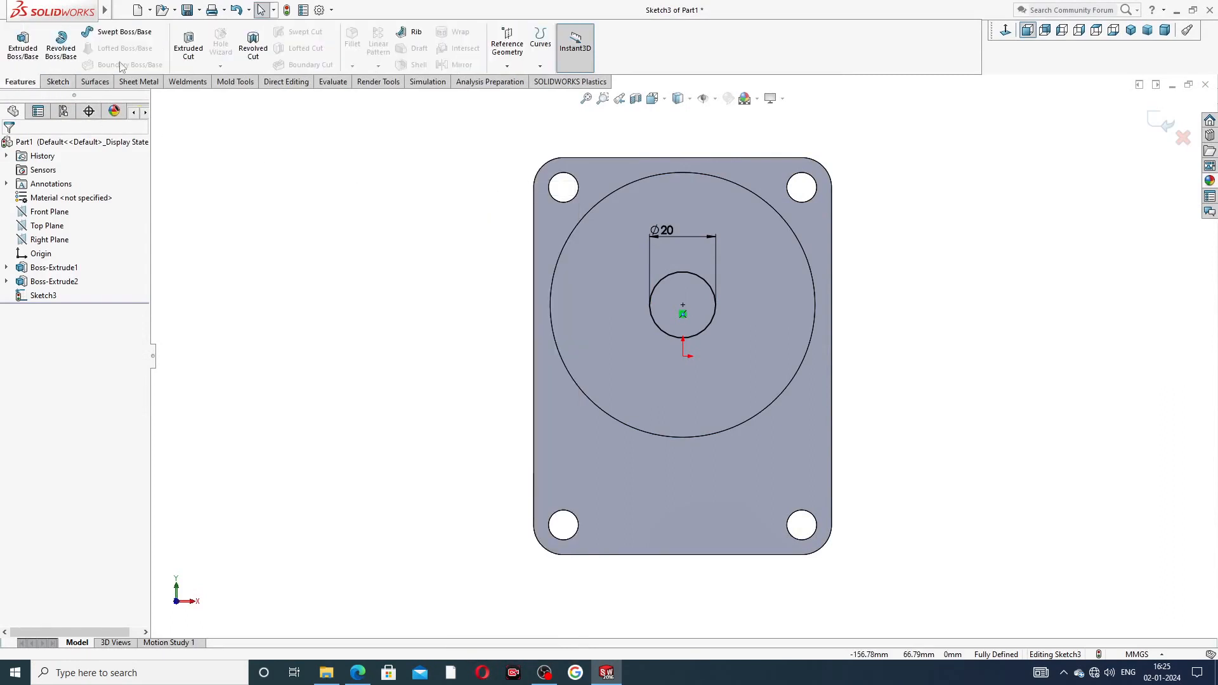
click(178, 57)
click(103, 227)
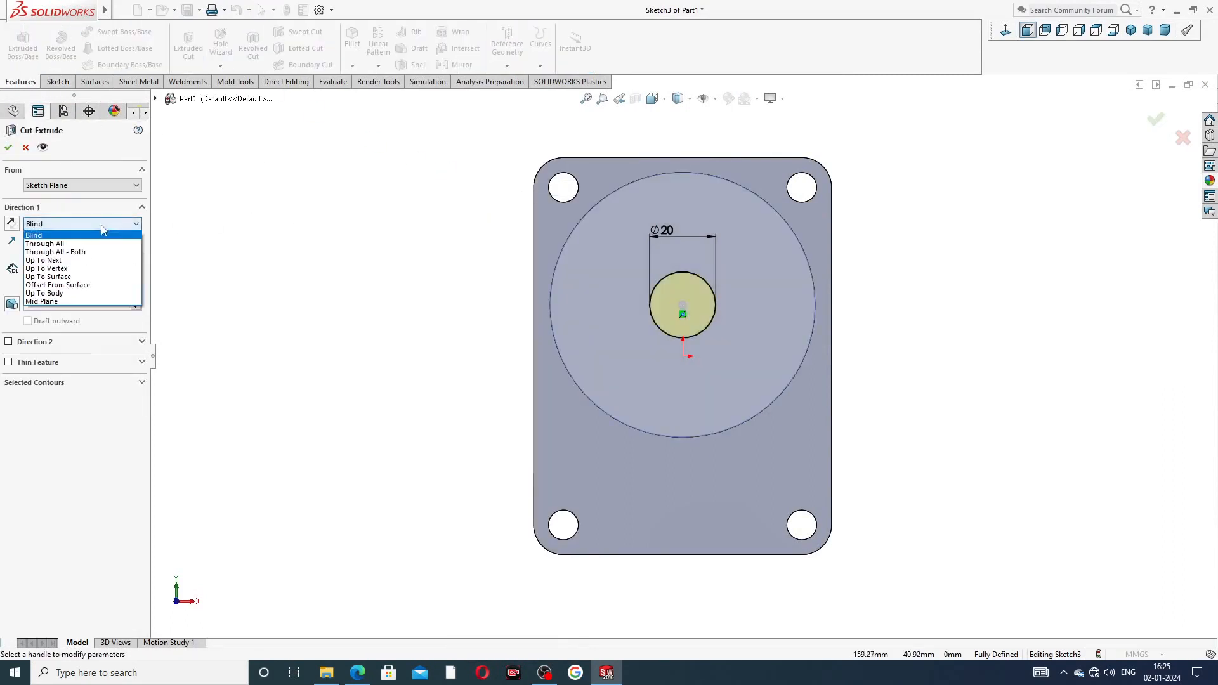
click(44, 244)
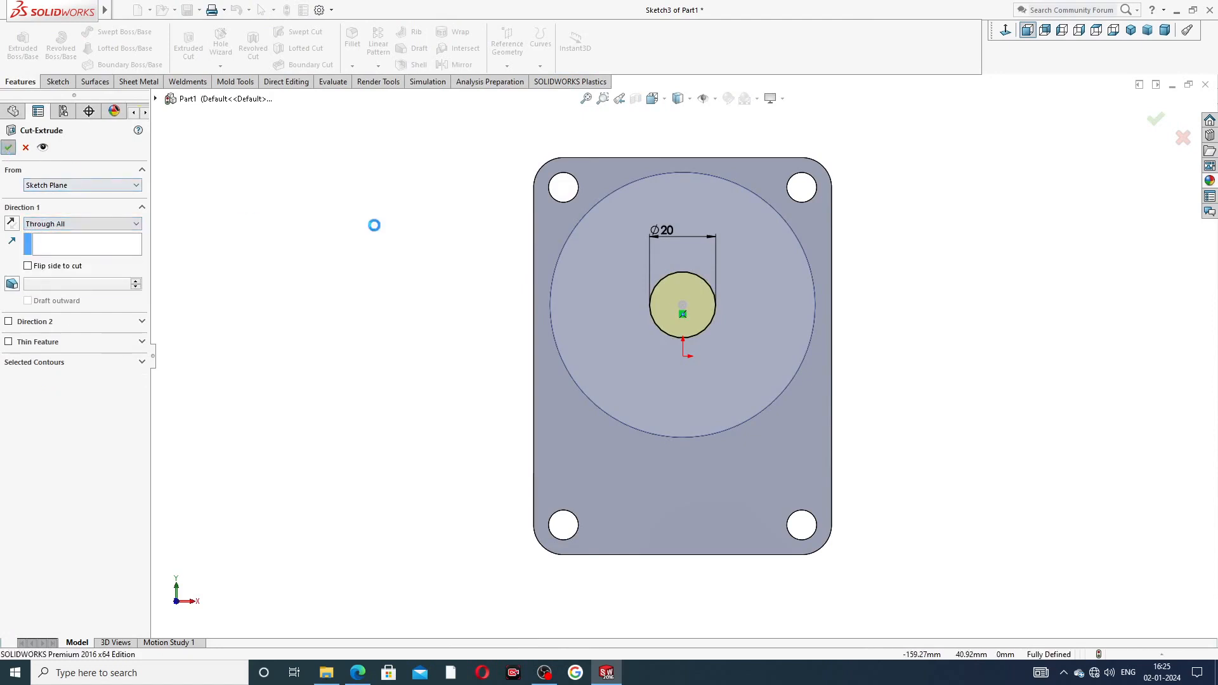
click(975, 283)
middle_drag(908, 278, 830, 337)
scroll(858, 311, up, 1)
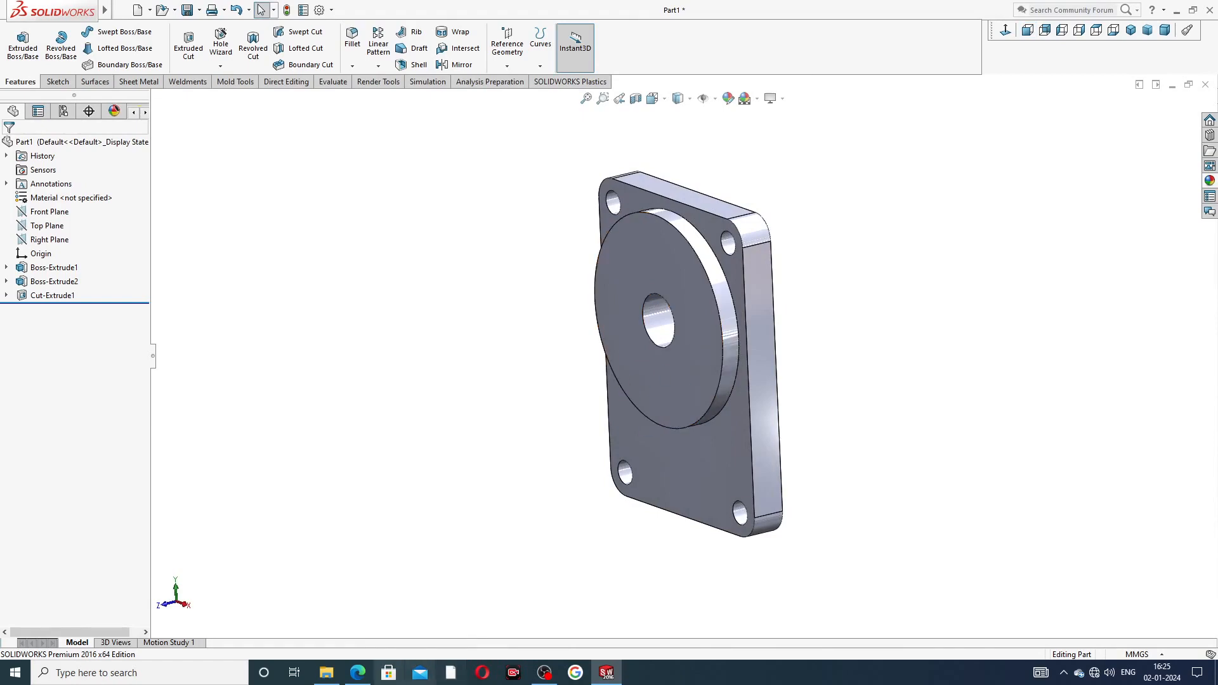
Check the counterbore in the PDF drawing and sketch a circle of about 16.6 mm radius on the boss face, concentric with the bore
click(357, 673)
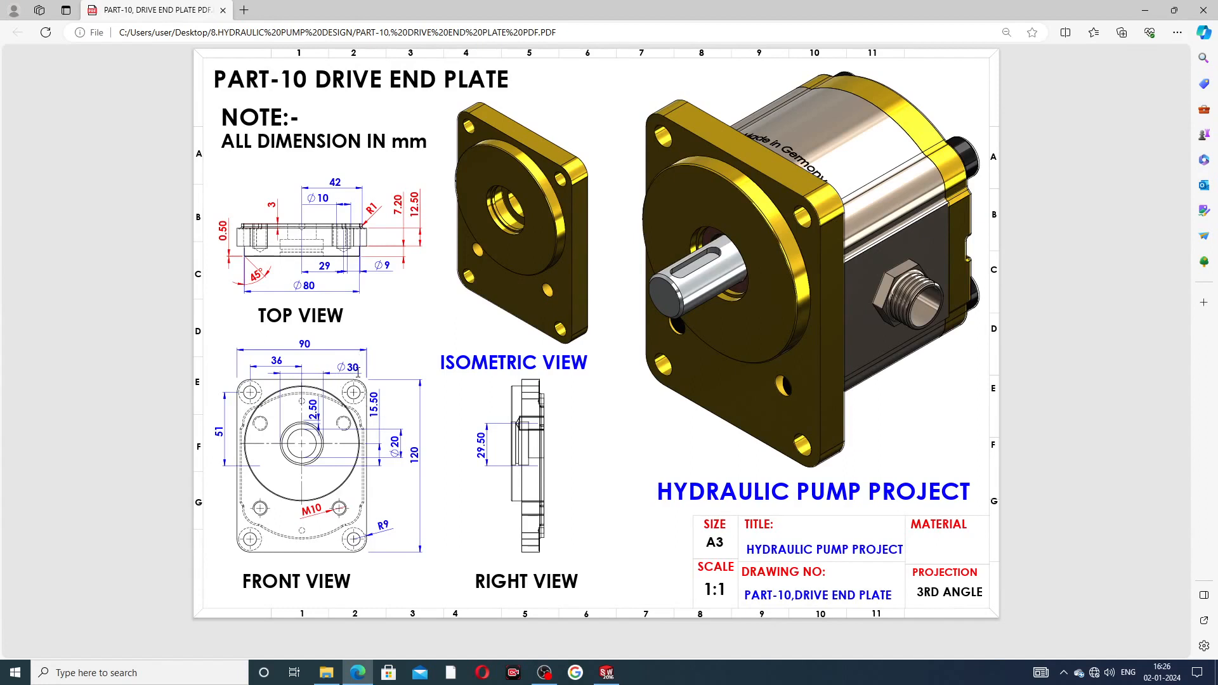
click(357, 673)
click(683, 310)
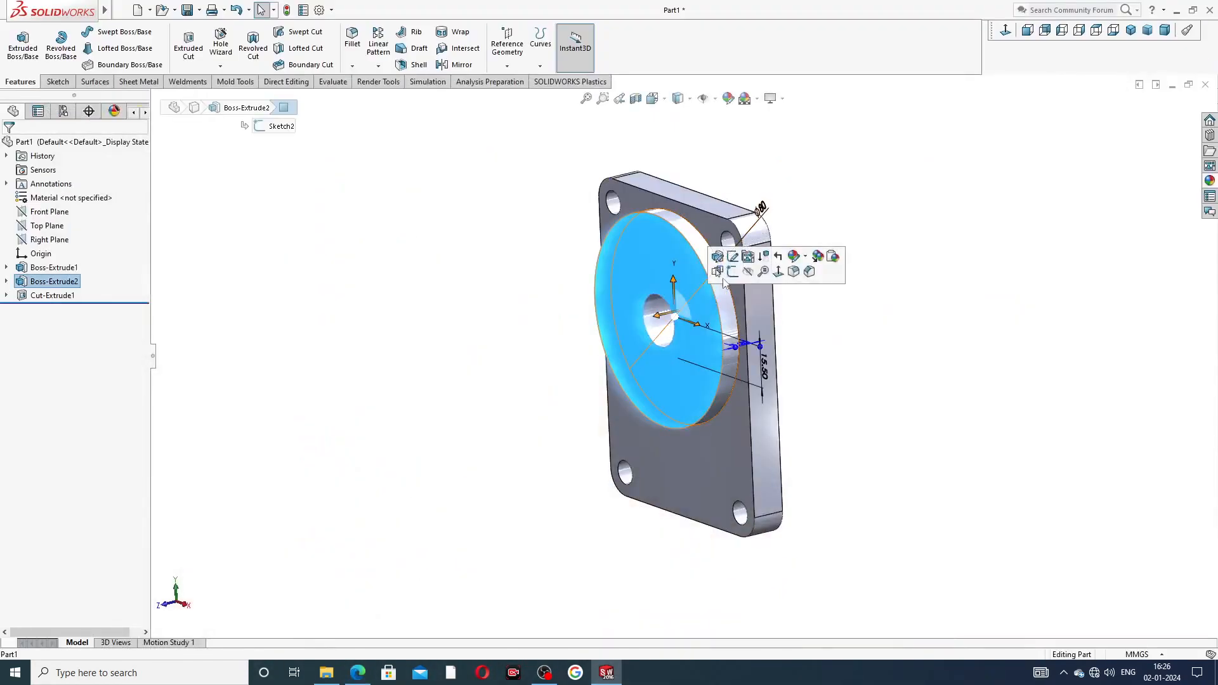
click(739, 272)
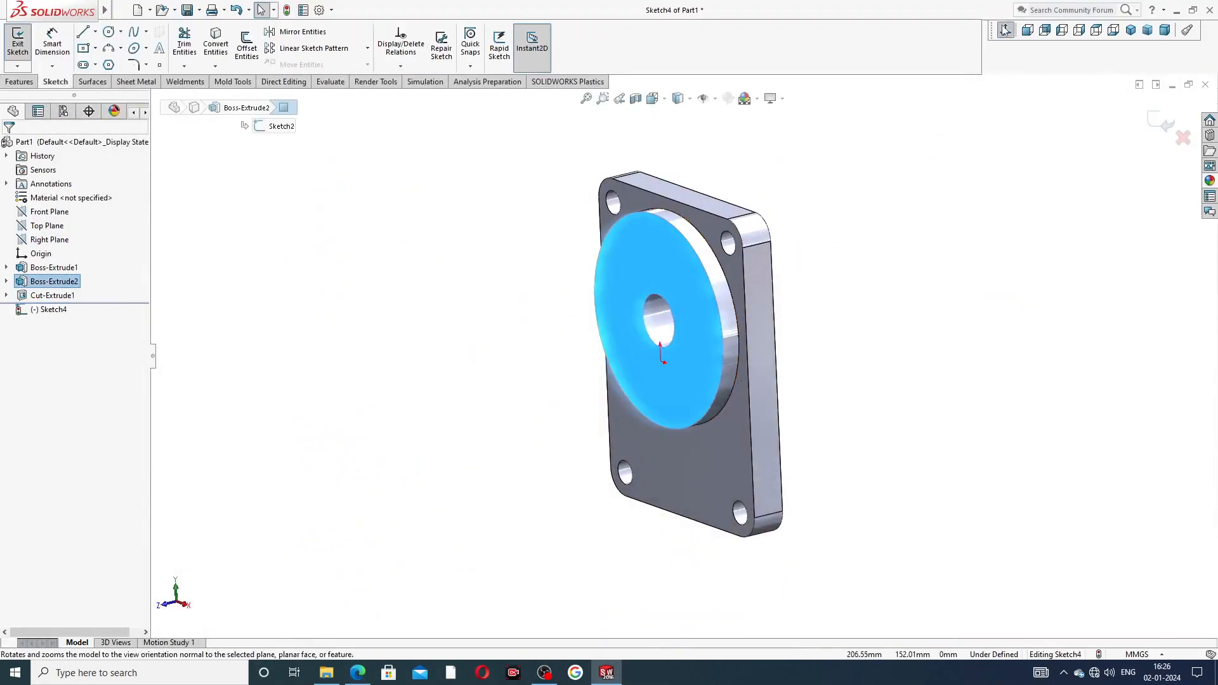
click(1028, 30)
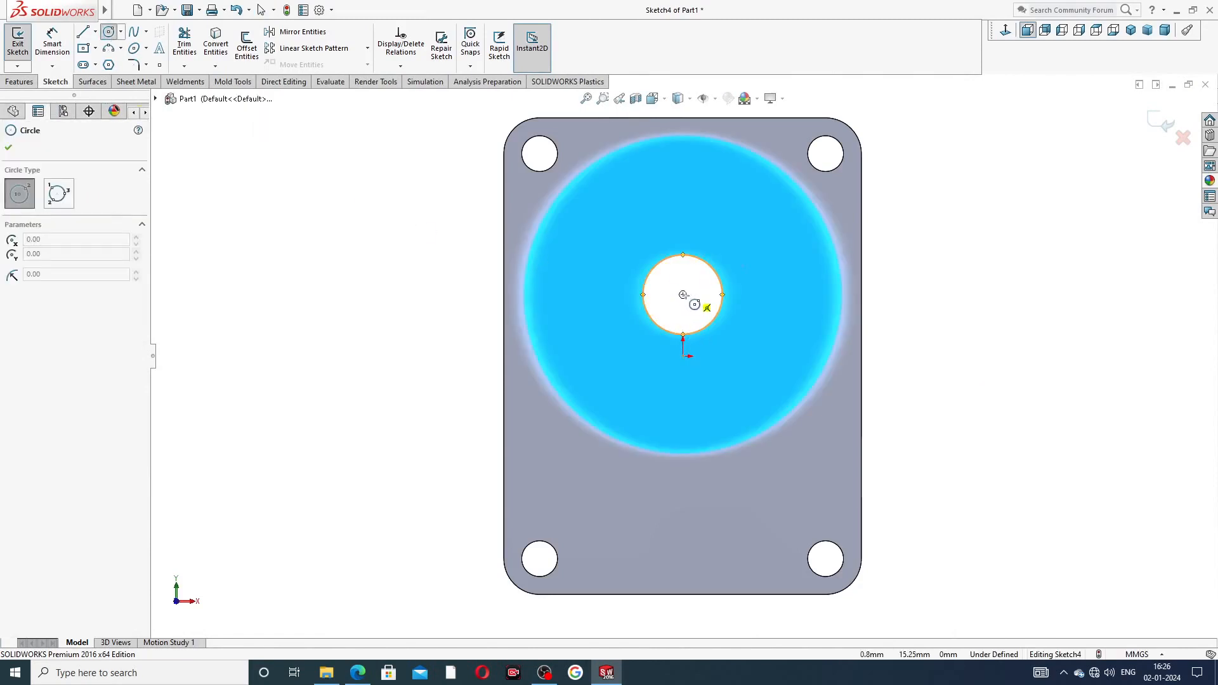
click(683, 295)
click(723, 243)
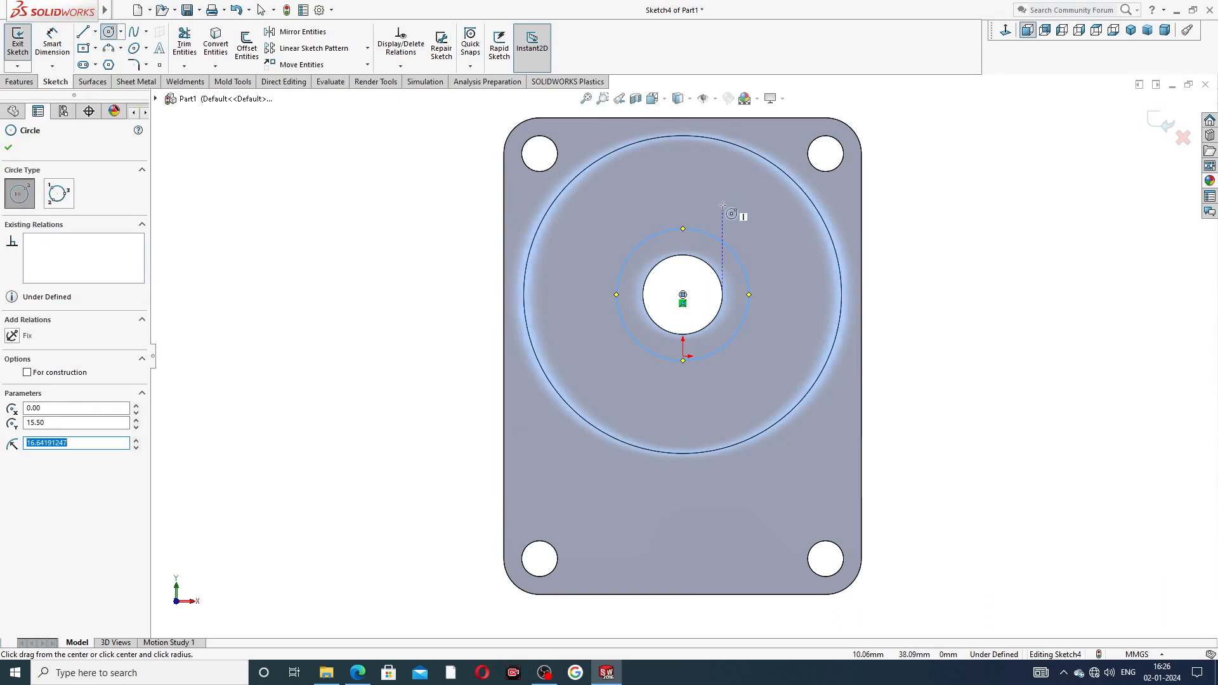
right_click(749, 228)
click(768, 237)
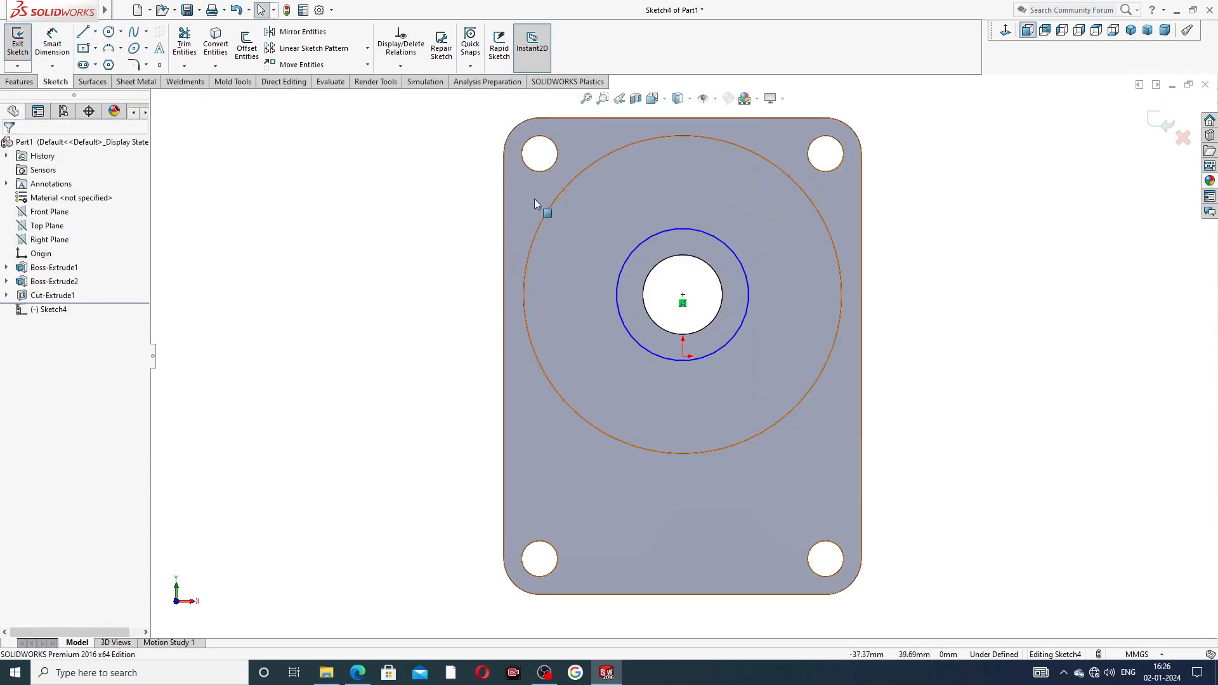
Dimension the counterbore circle to a 30 mm diameter
click(49, 45)
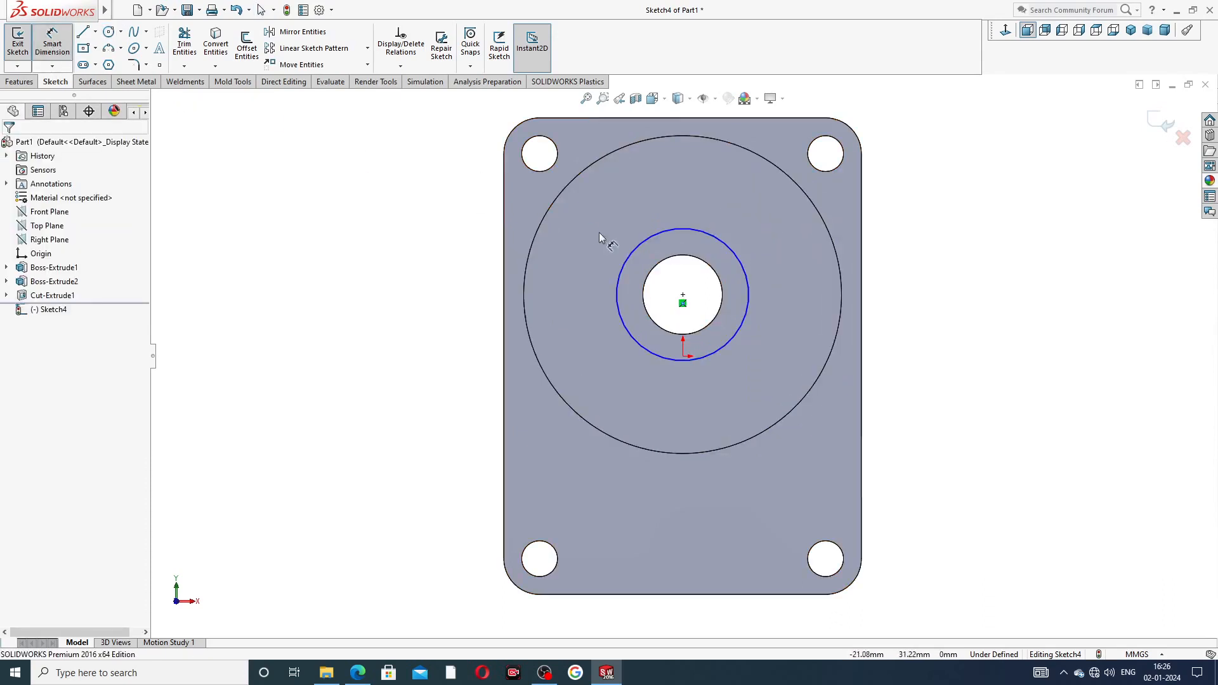
click(636, 246)
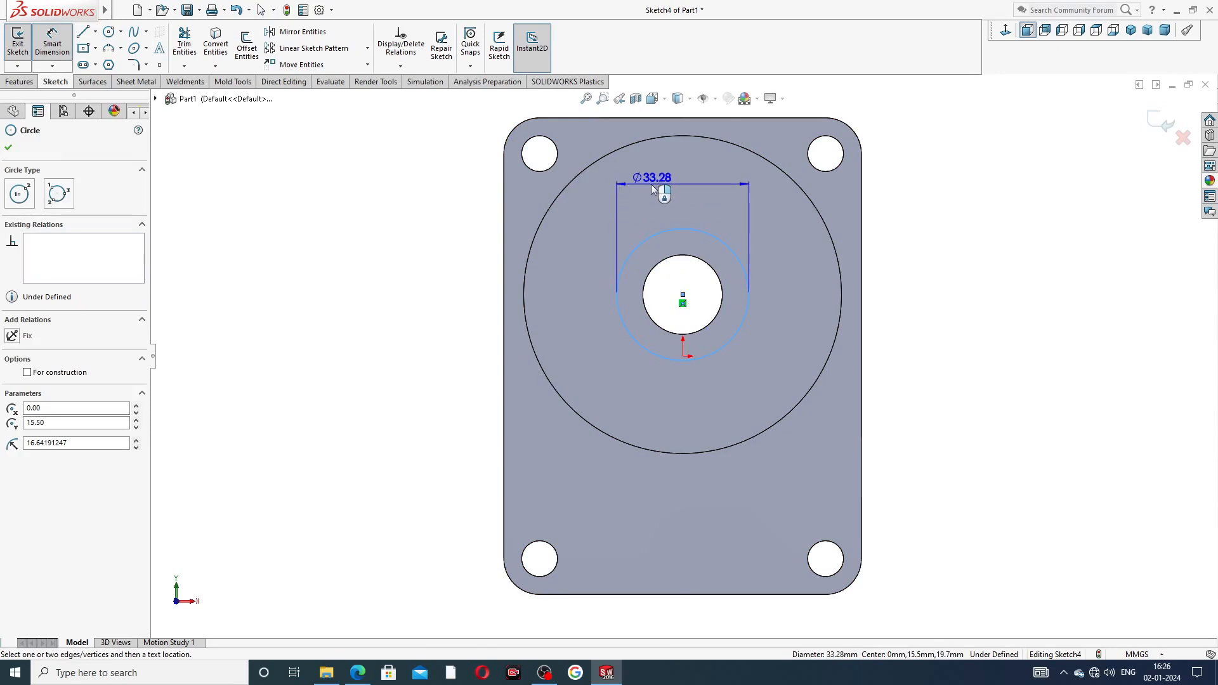
click(651, 184)
text(30)
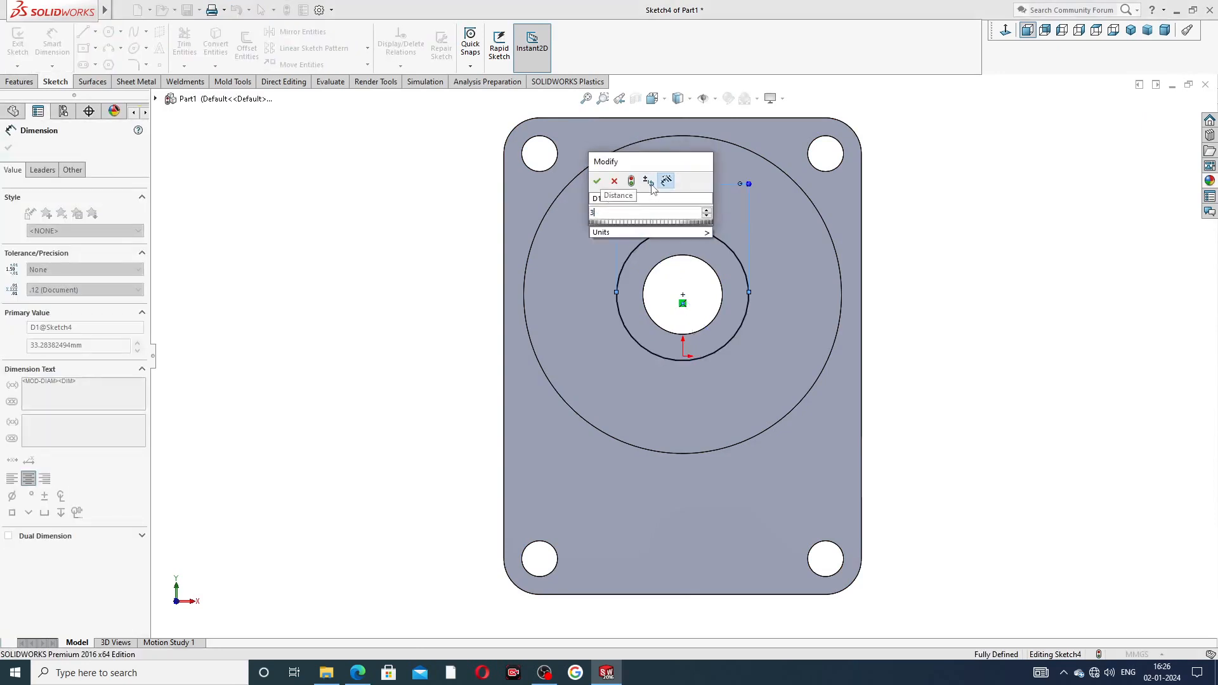
key(Return)
right_click(359, 207)
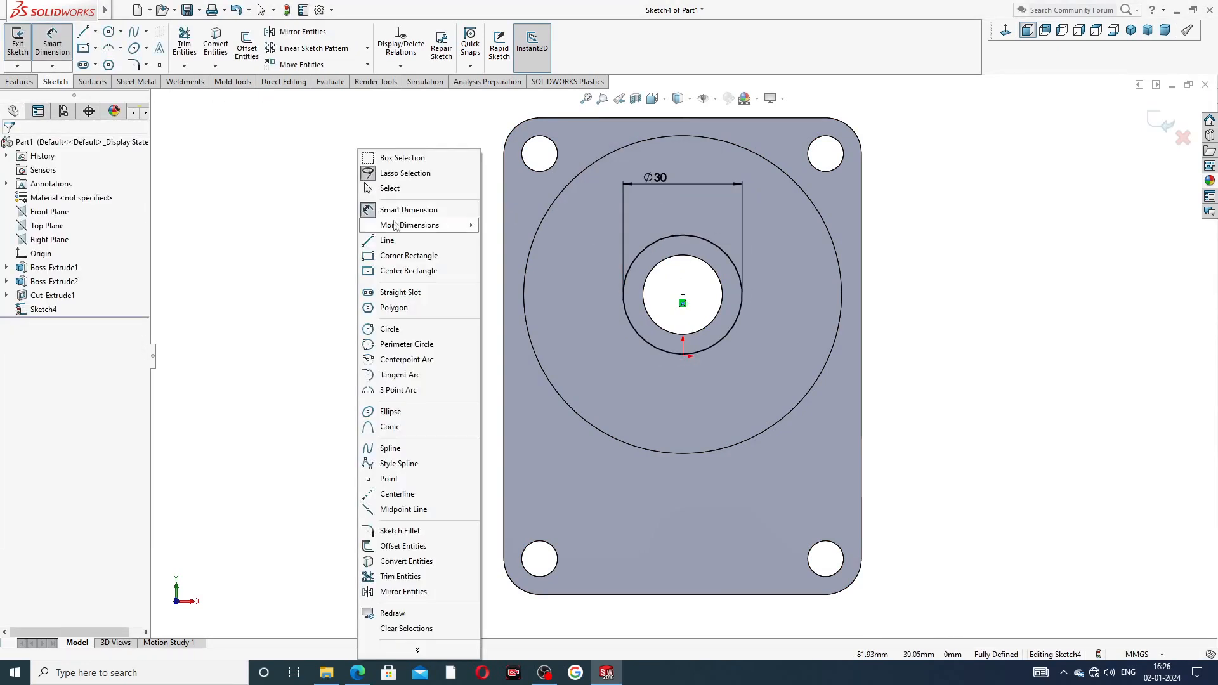
click(381, 188)
Cut the 30 mm circle as a blind counterbore 12.5 mm deep into the boss
click(25, 82)
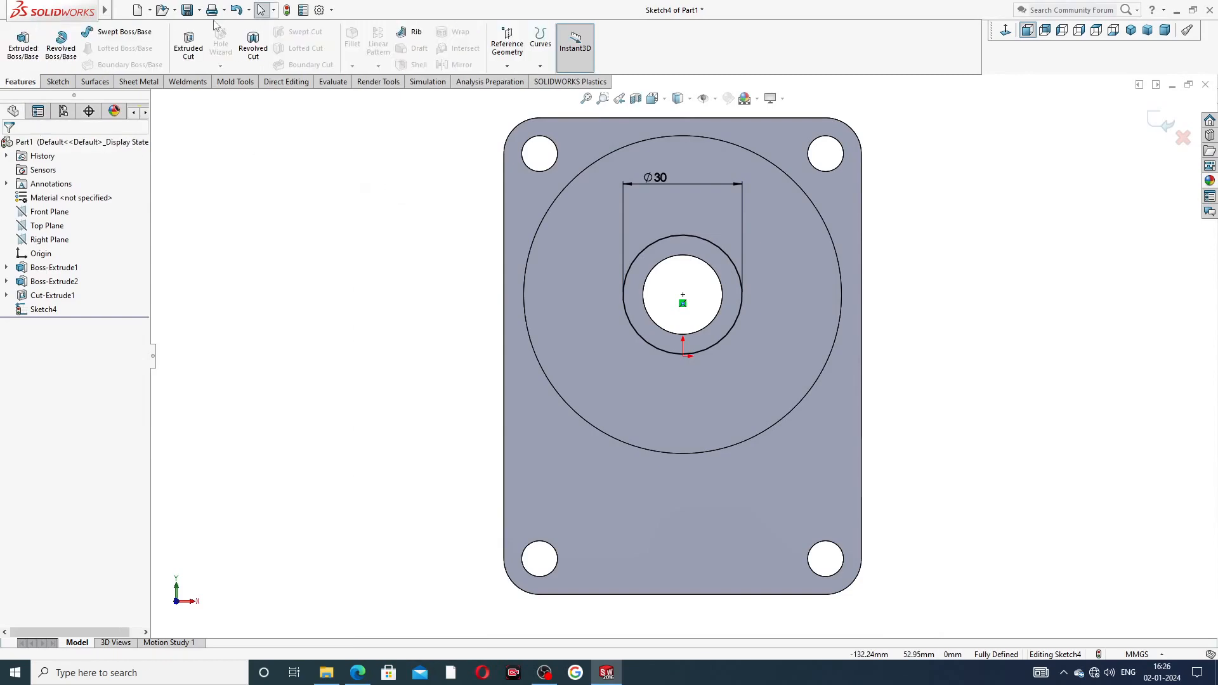
click(188, 45)
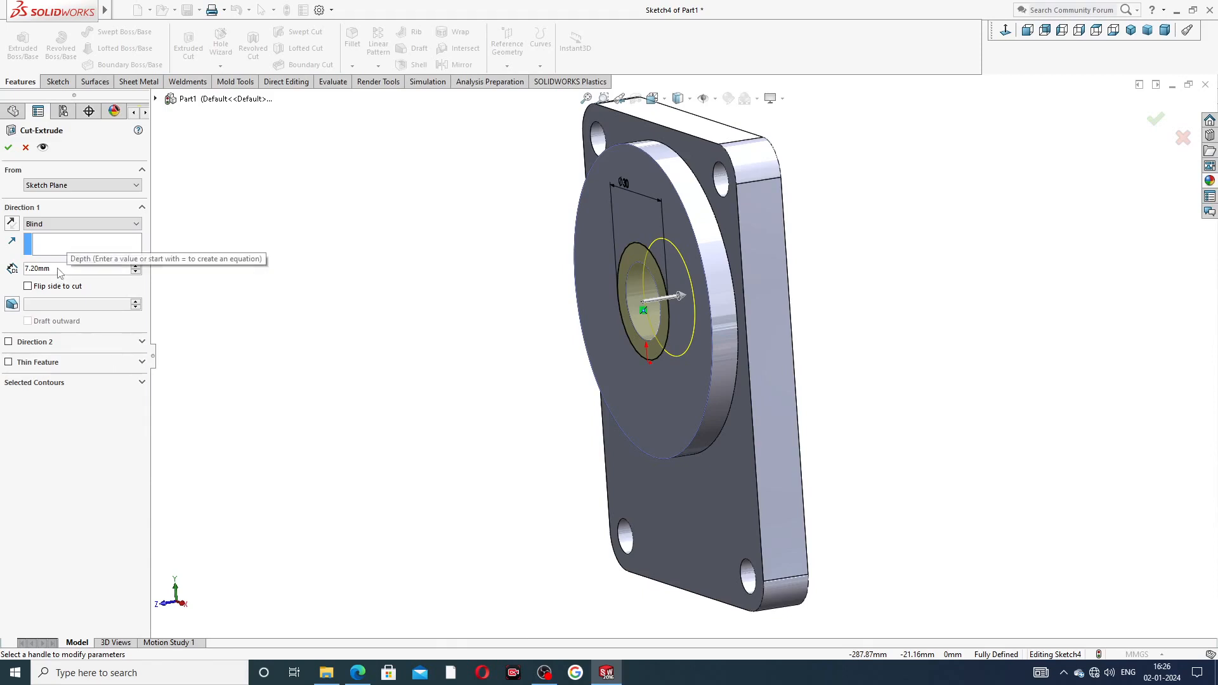
click(30, 269)
text(12.5)
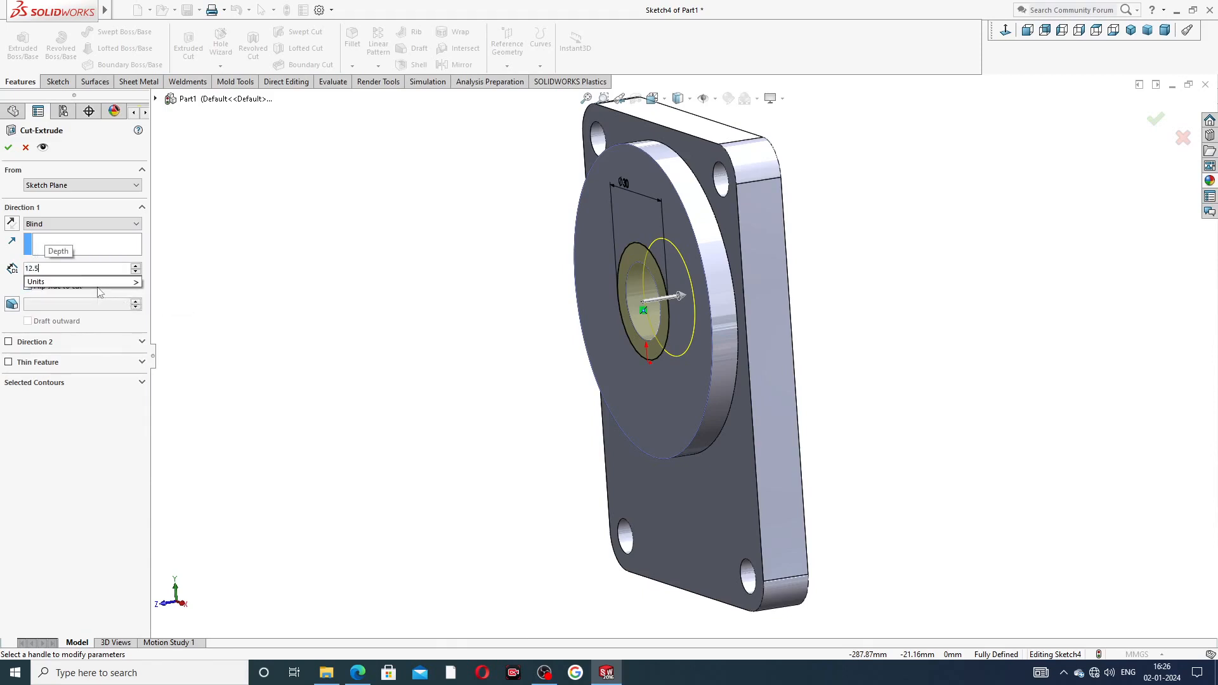
key(Return)
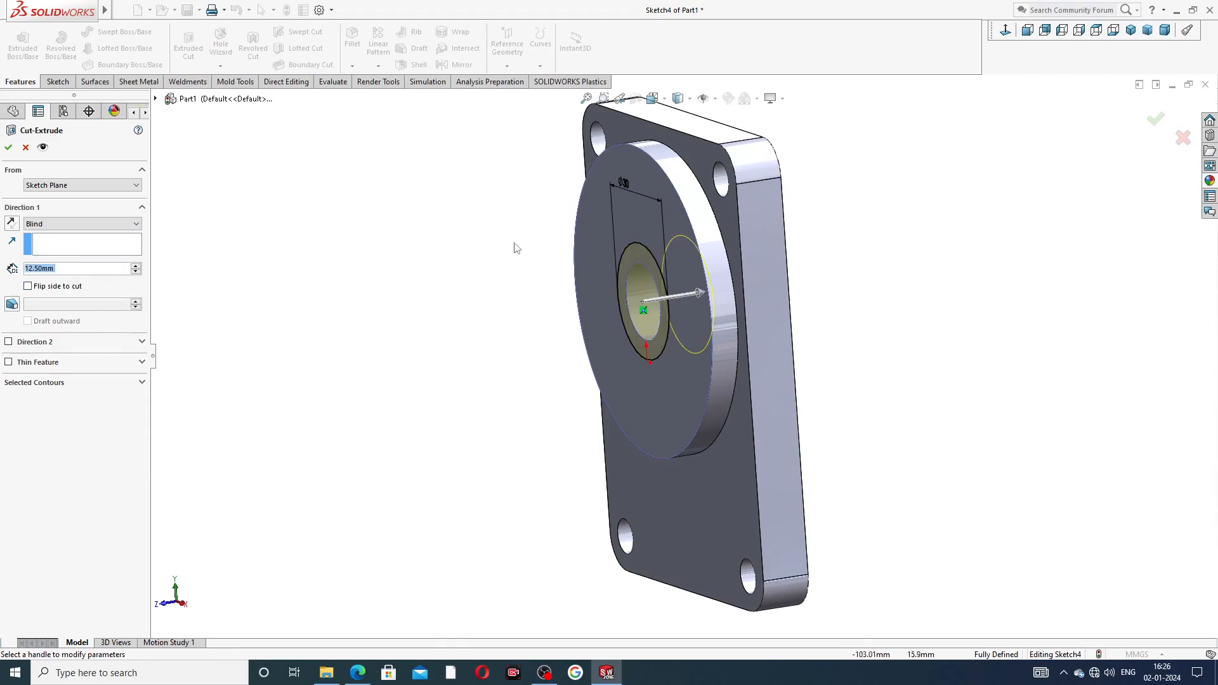
mouse_move(846, 222)
middle_down()
mouse_move(789, 248)
mouse_move(846, 226)
middle_up()
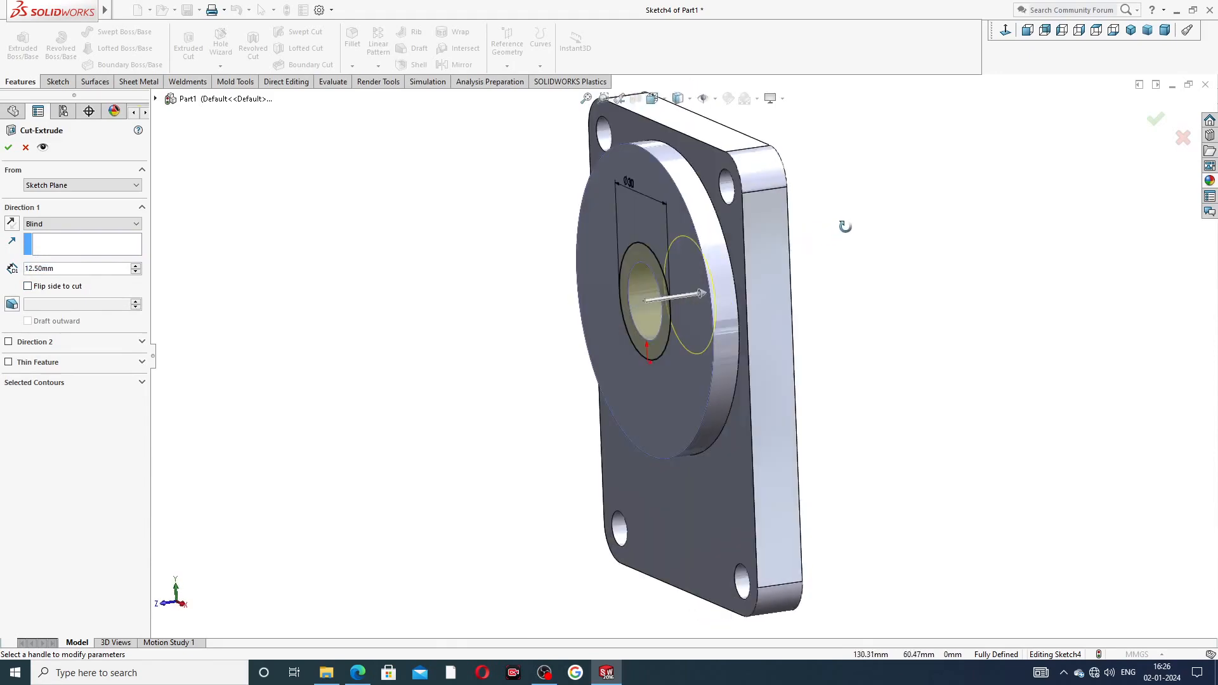
click(8, 148)
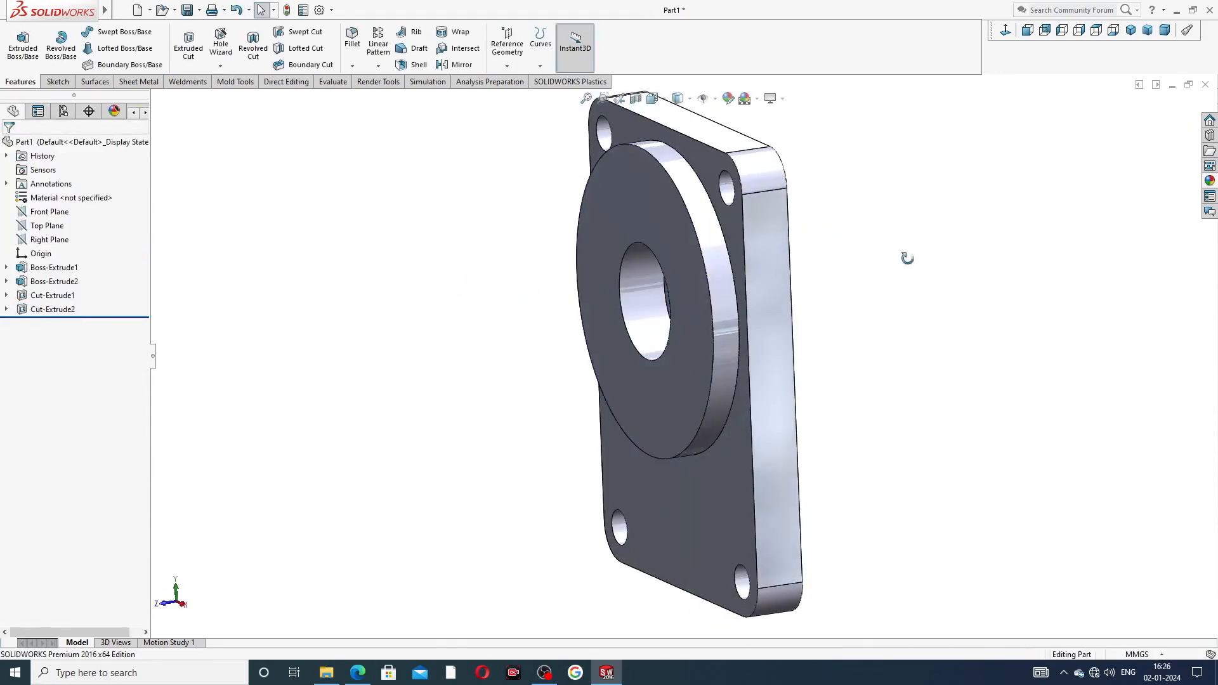
middle_drag(908, 258, 815, 265)
middle_drag(877, 299, 832, 321)
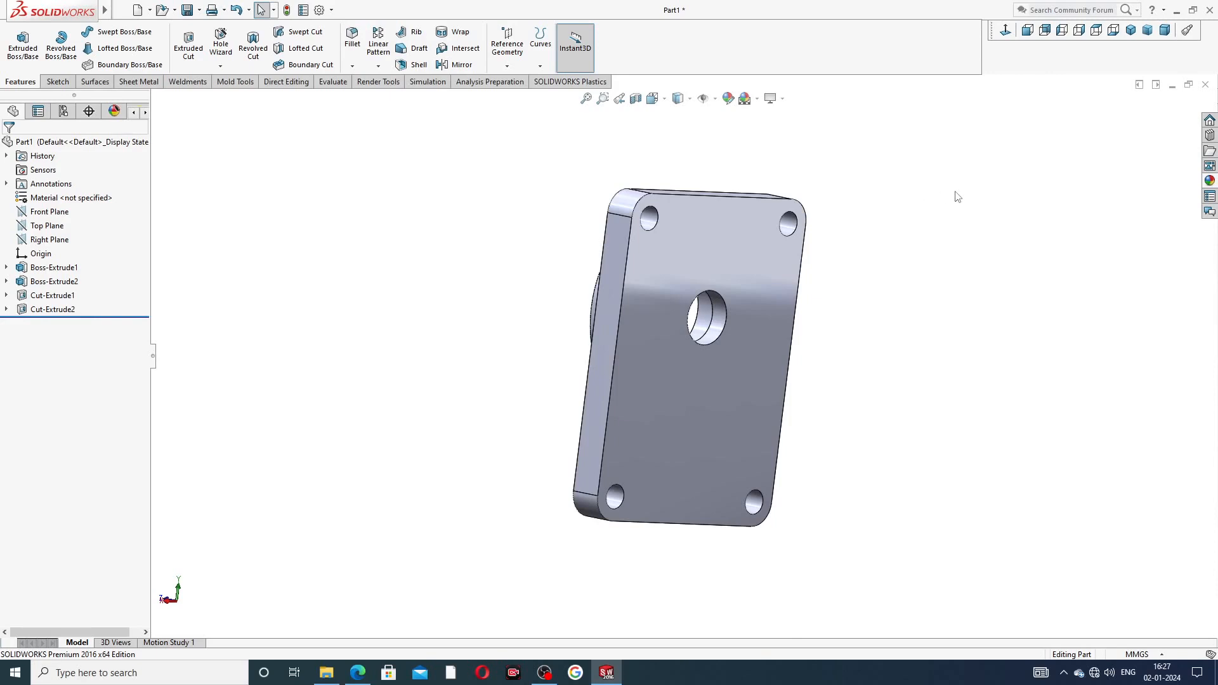
Start a sketch on the plate's back face with a vertical centerline about 45 mm long and a horizontal centerline leftward, both from the origin
click(760, 261)
click(811, 223)
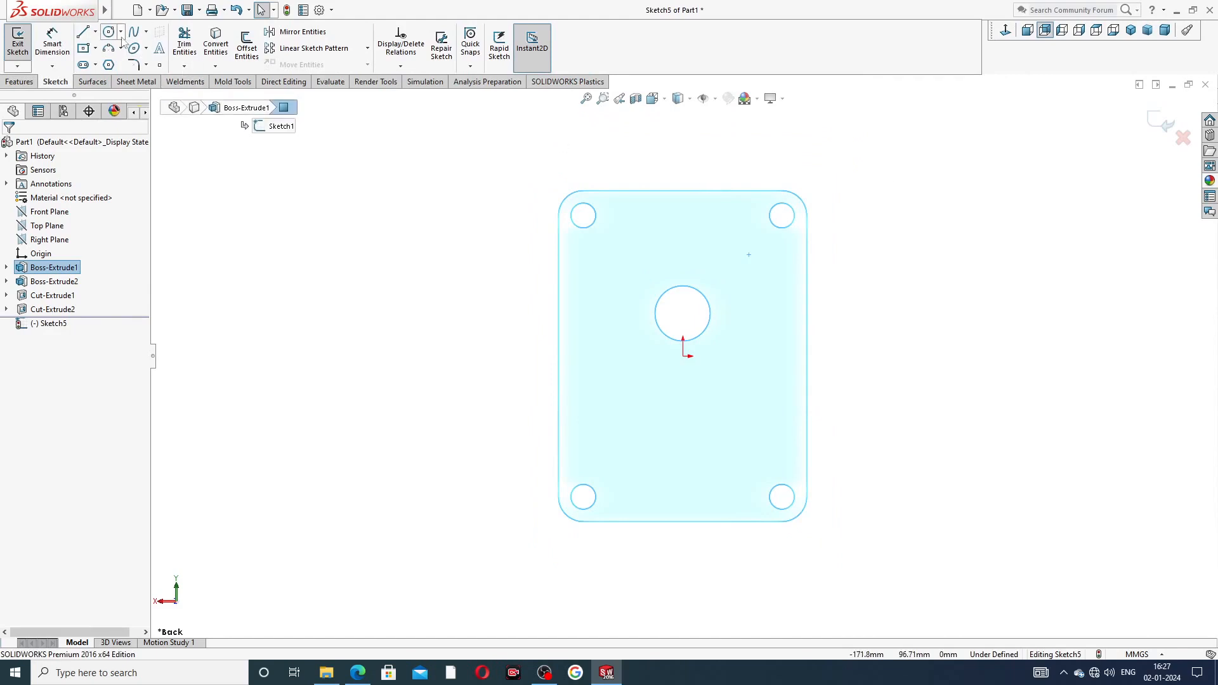
click(94, 33)
mouse_move(107, 35)
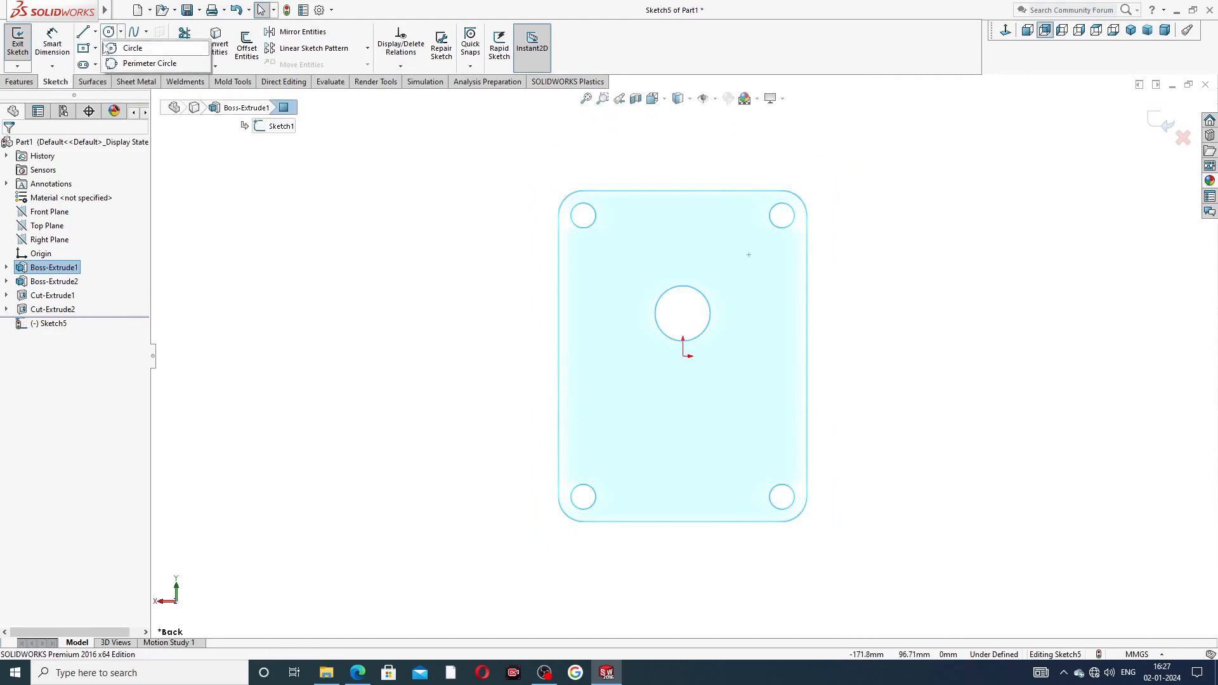
click(136, 64)
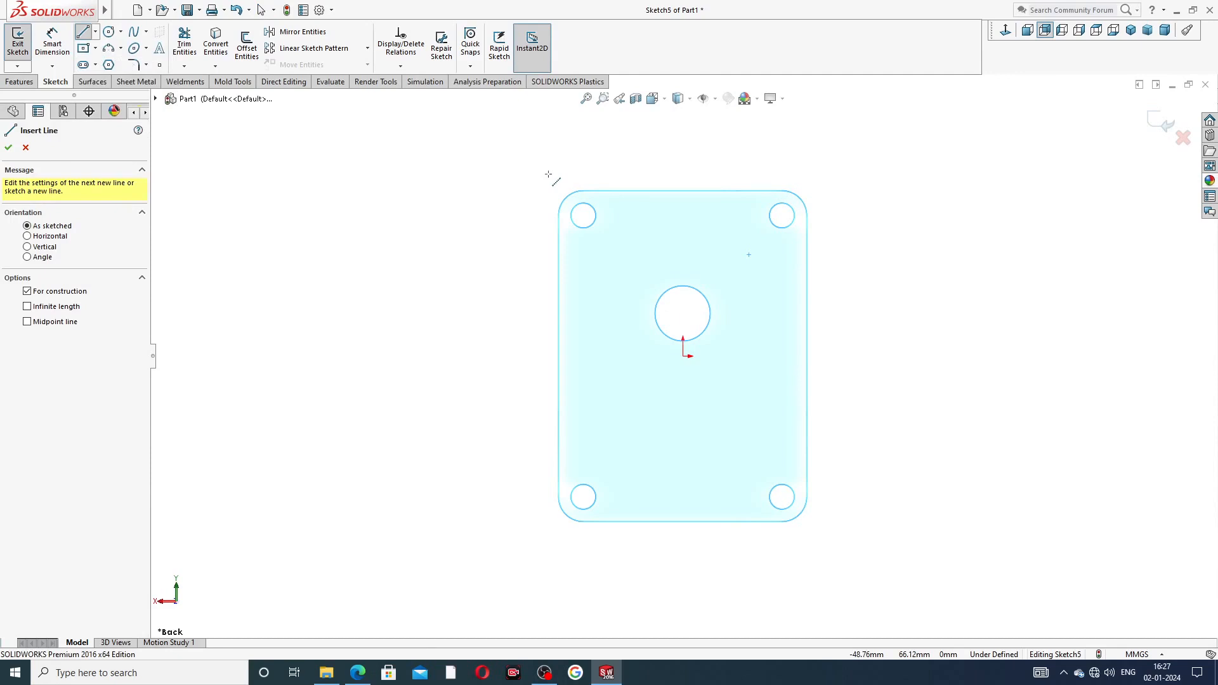
click(683, 234)
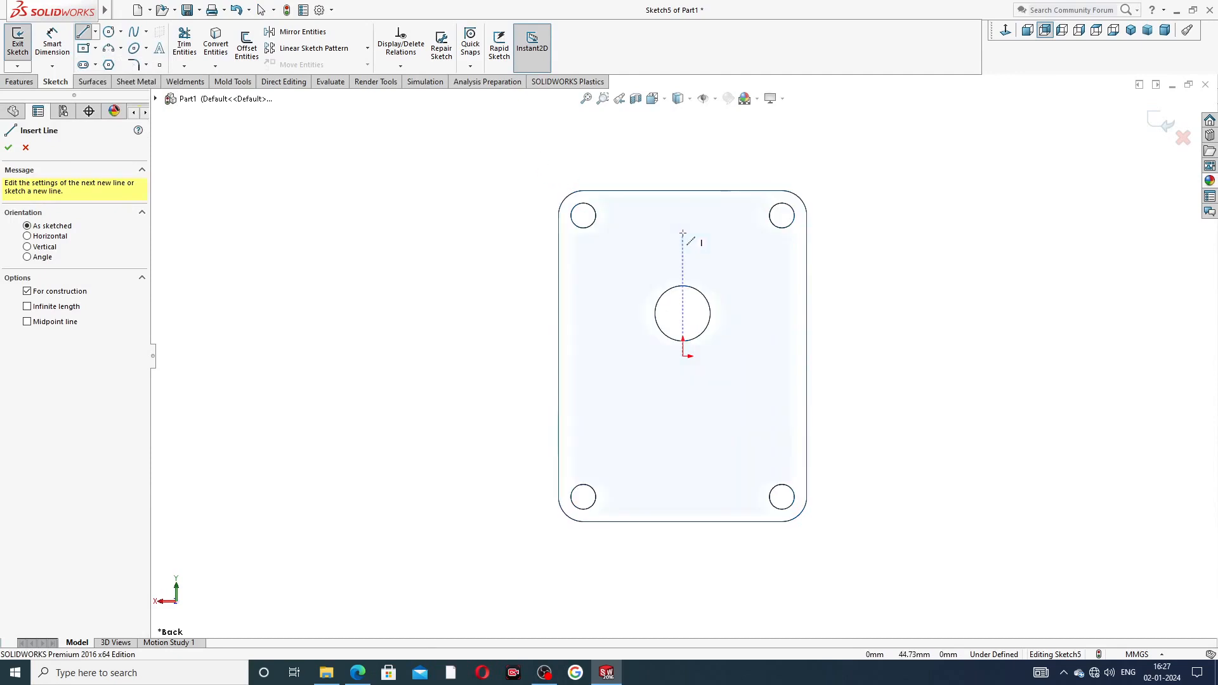
click(683, 356)
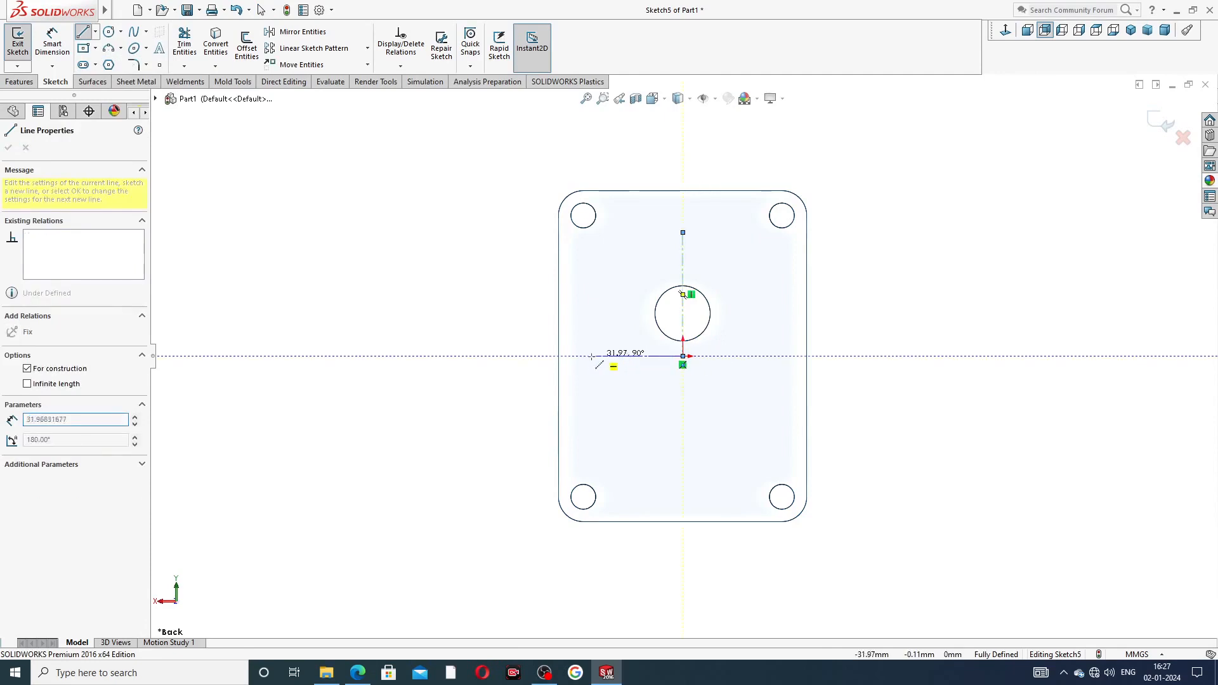
right_click(600, 317)
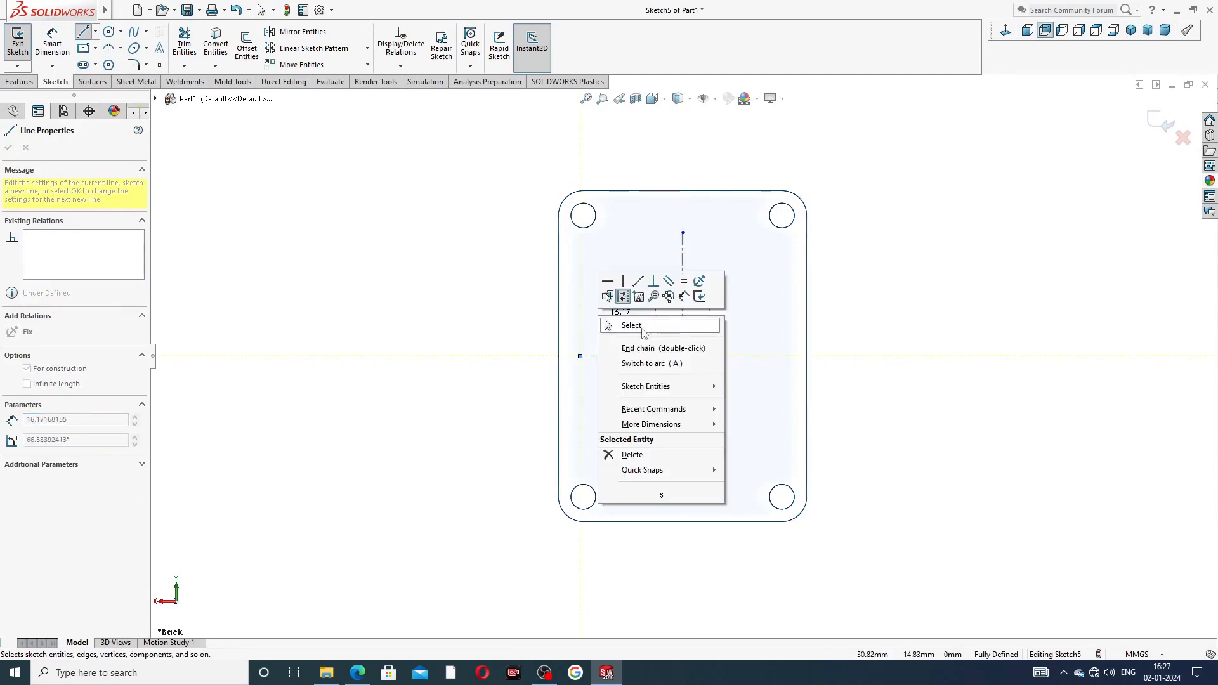
click(643, 328)
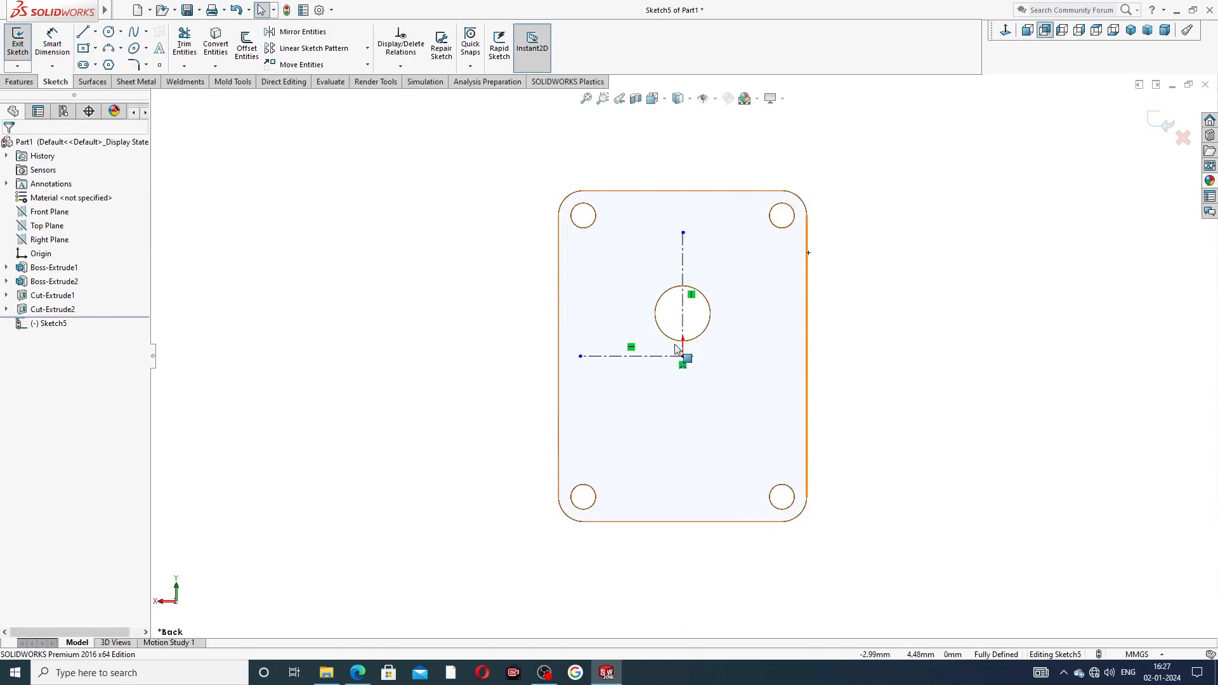
Sketch a centerpoint arc of about 51.3 mm radius centred on the origin, spanning the vertical centerline above the bore
scroll(678, 349, down, 1)
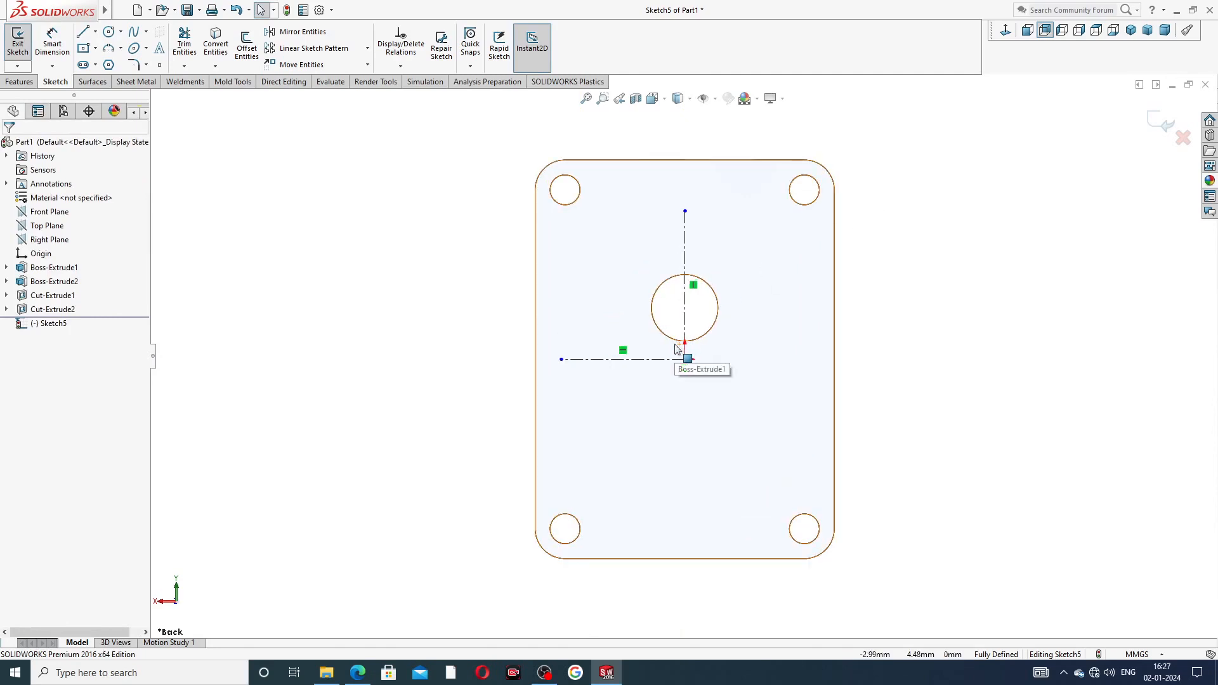
click(120, 49)
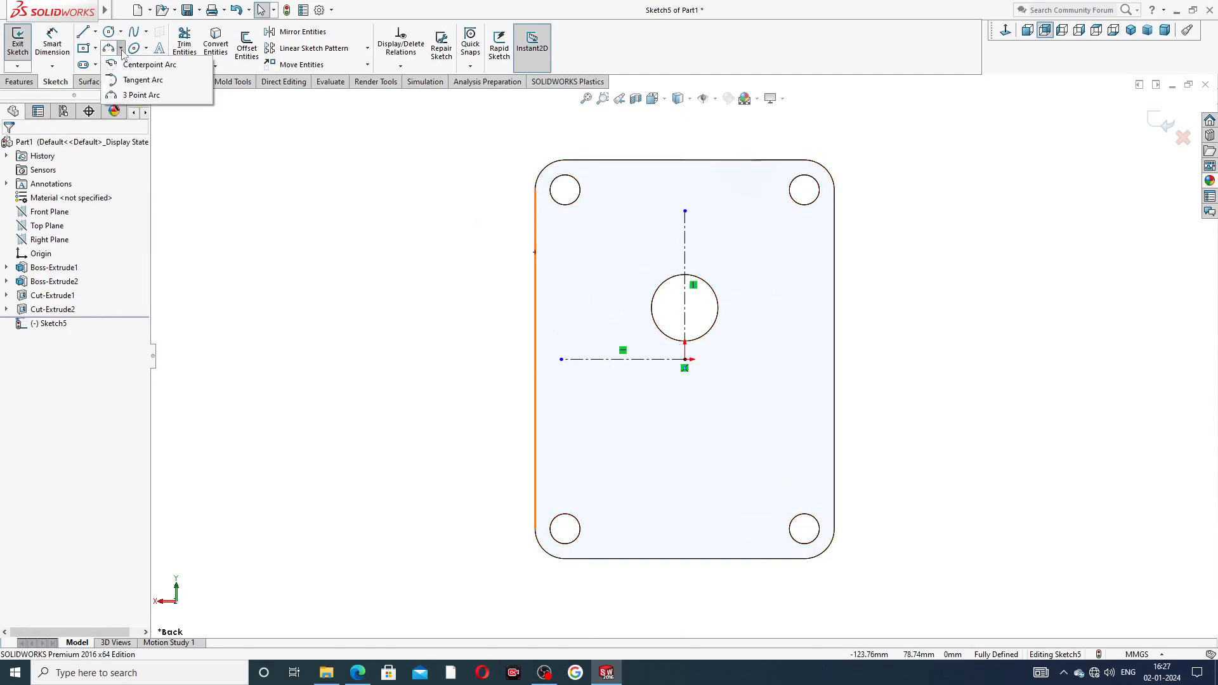
click(132, 65)
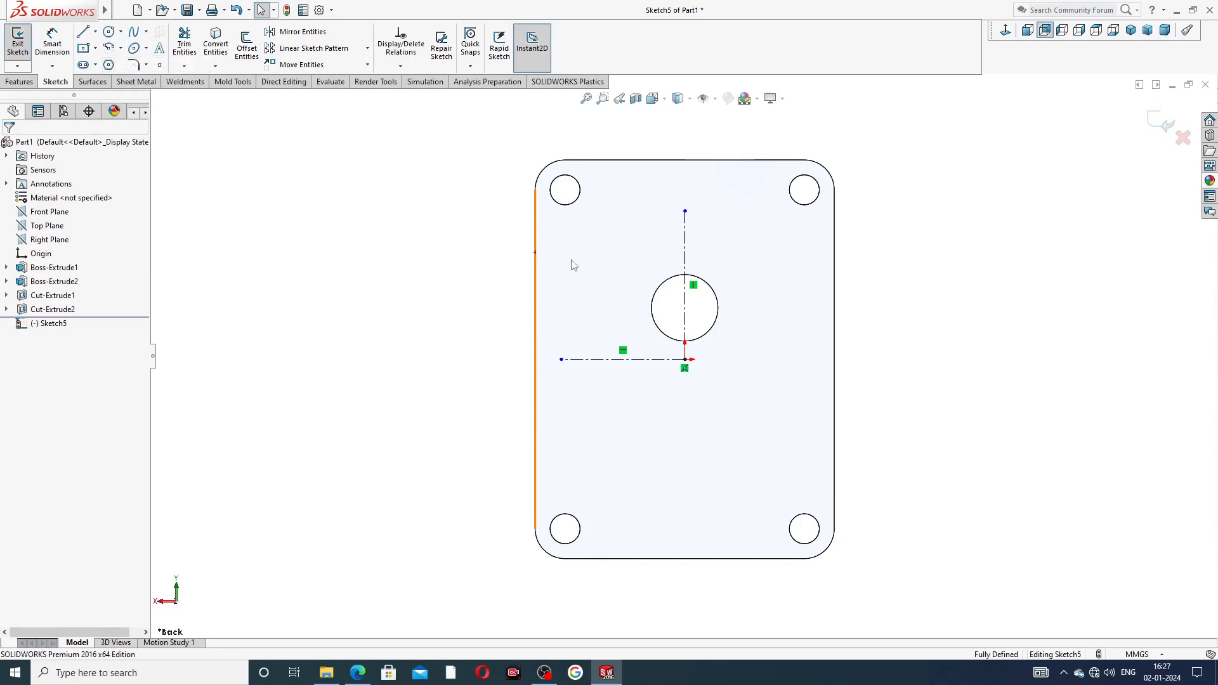
click(685, 360)
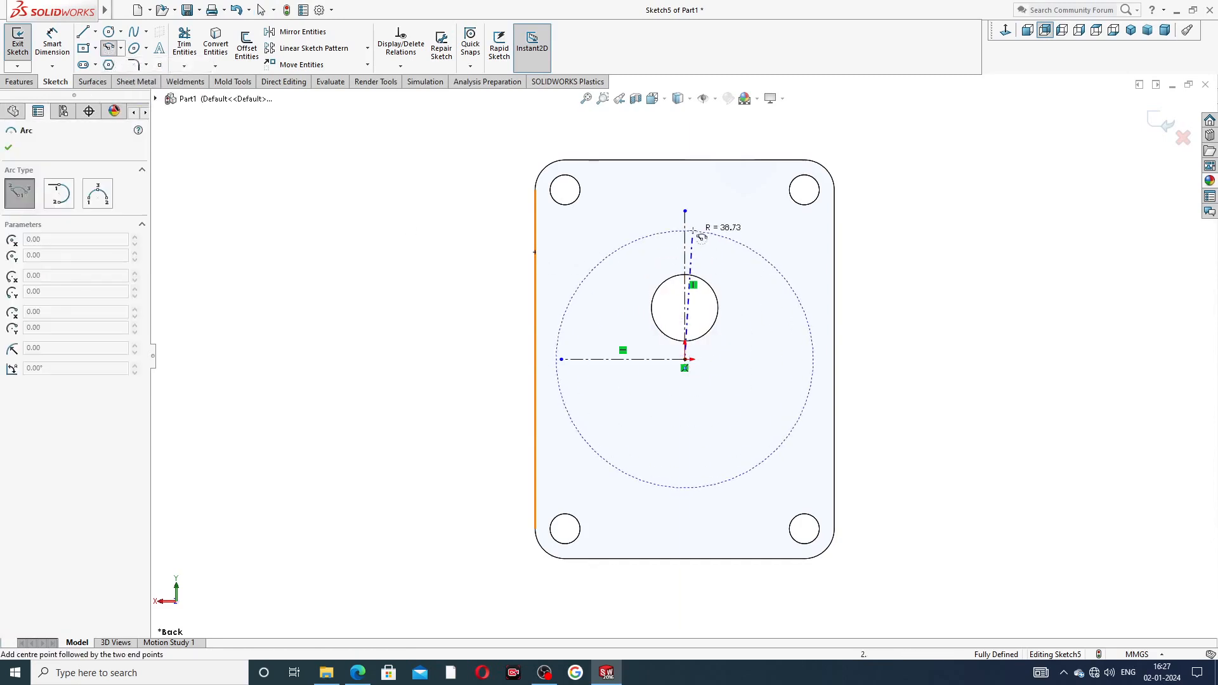
click(751, 202)
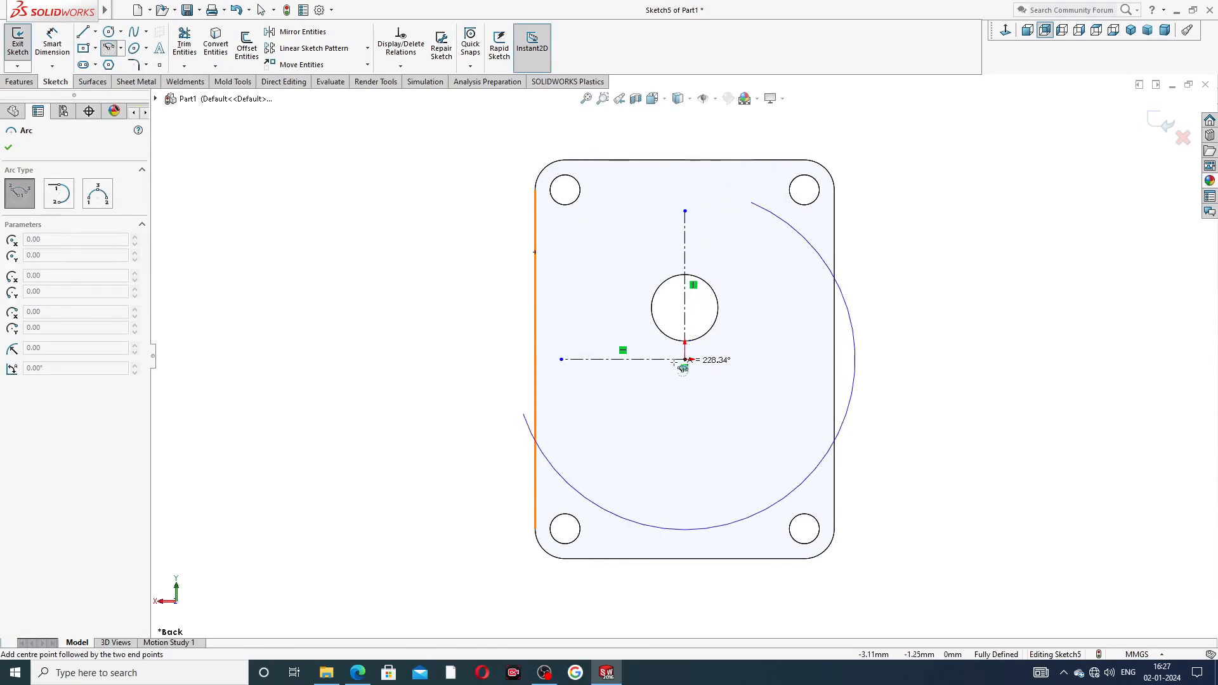
click(595, 214)
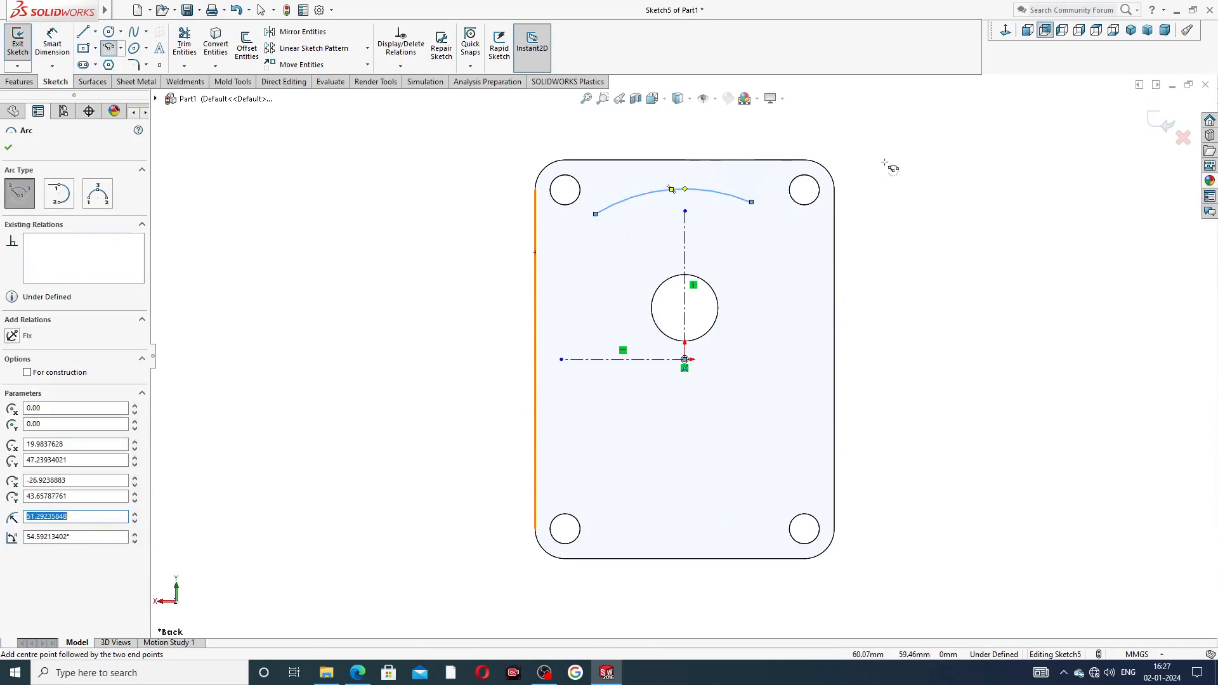
right_click(886, 163)
click(909, 174)
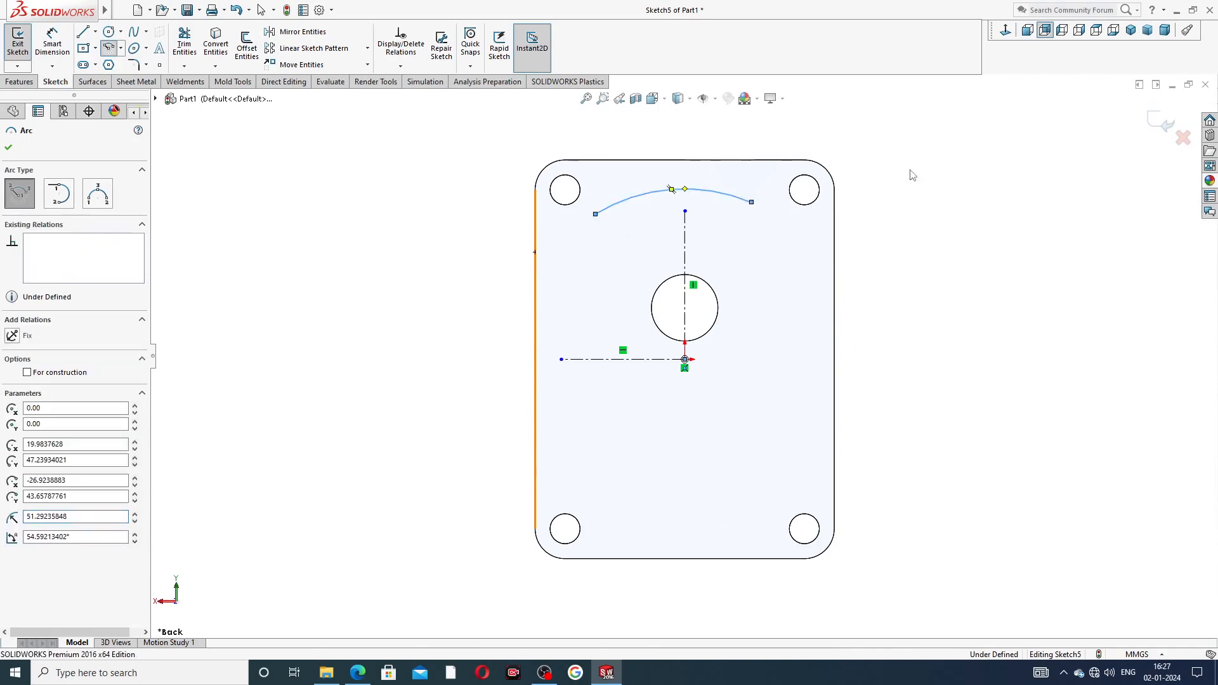
Shrink the arc to about 41.7 mm radius and make its two endpoints horizontal to each other
click(728, 201)
drag(730, 207, 740, 235)
click(871, 219)
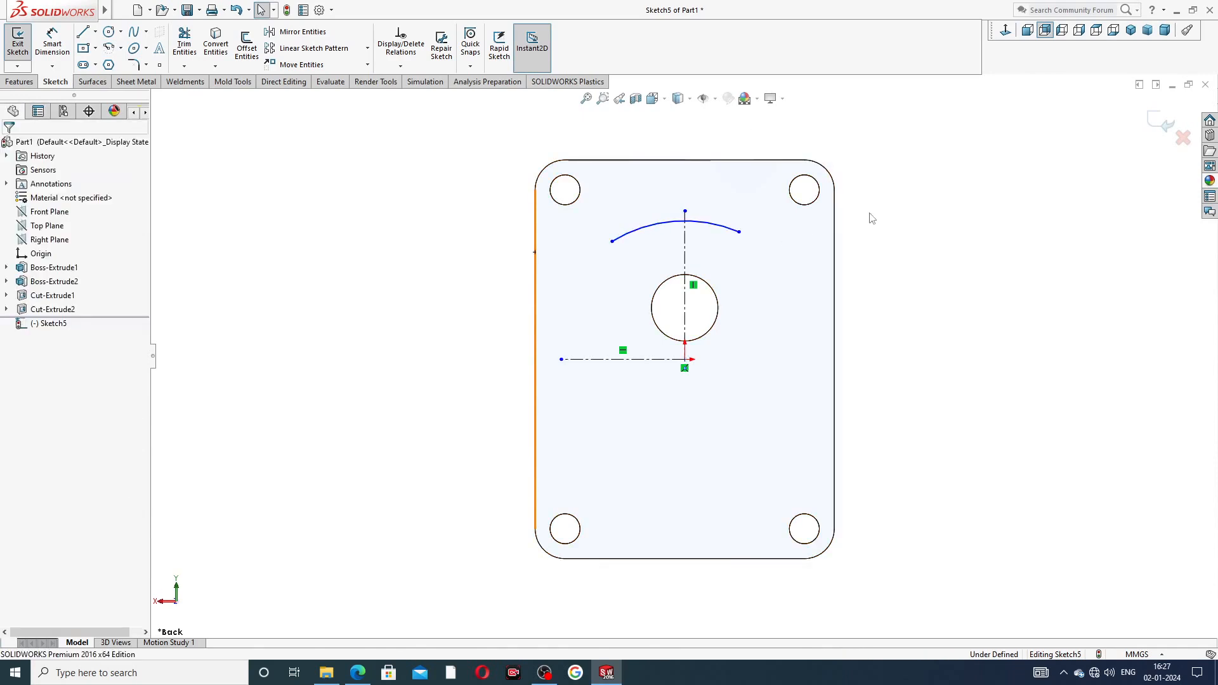
click(739, 233)
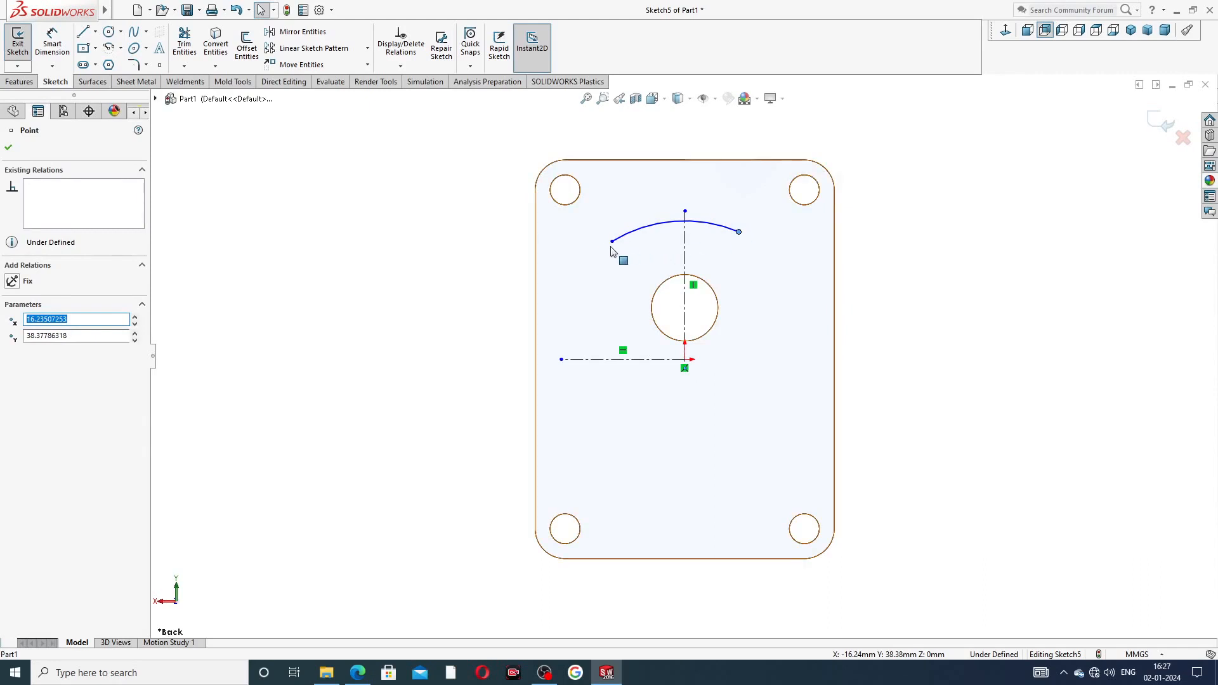
ctrl+click(612, 241)
click(648, 189)
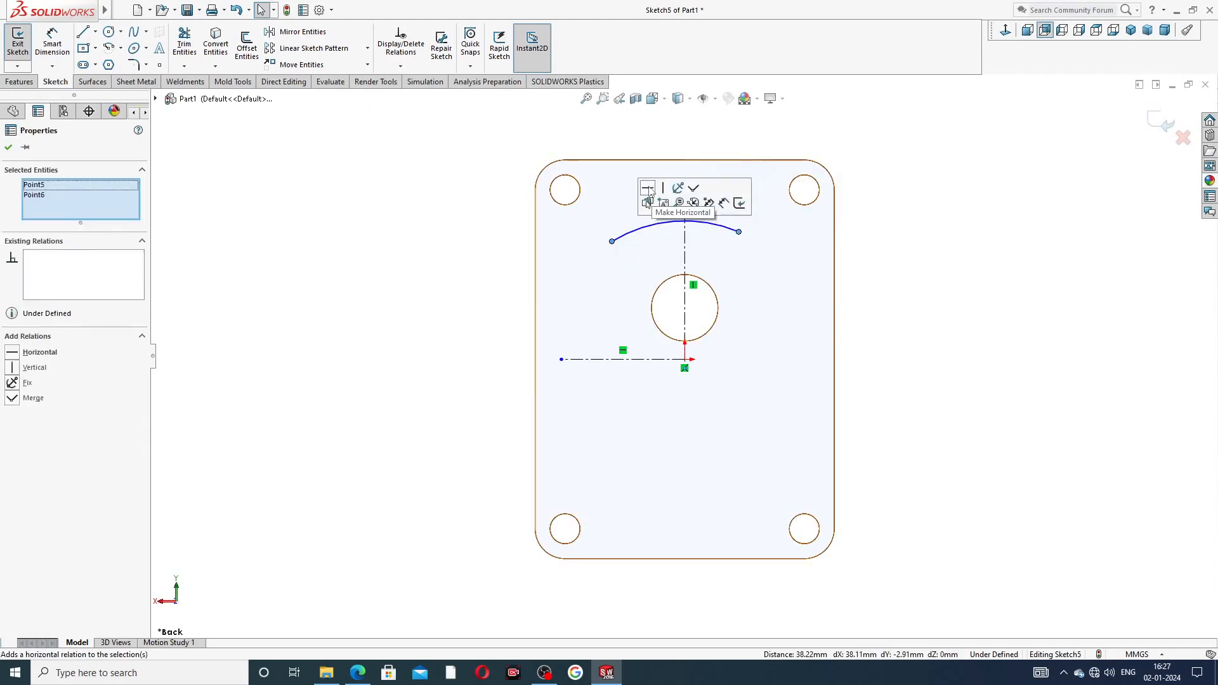
click(874, 203)
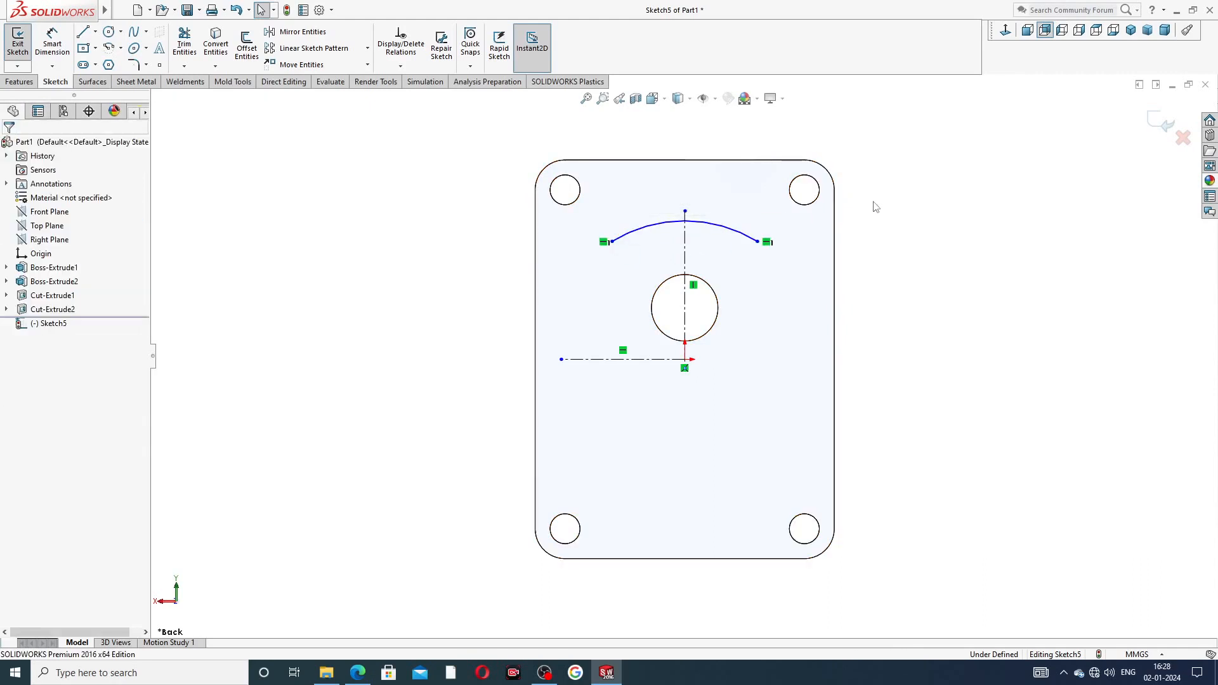
Check the front view in the PDF drawing and dimension the arc's radius as 50 mm
scroll(681, 279, down, 3)
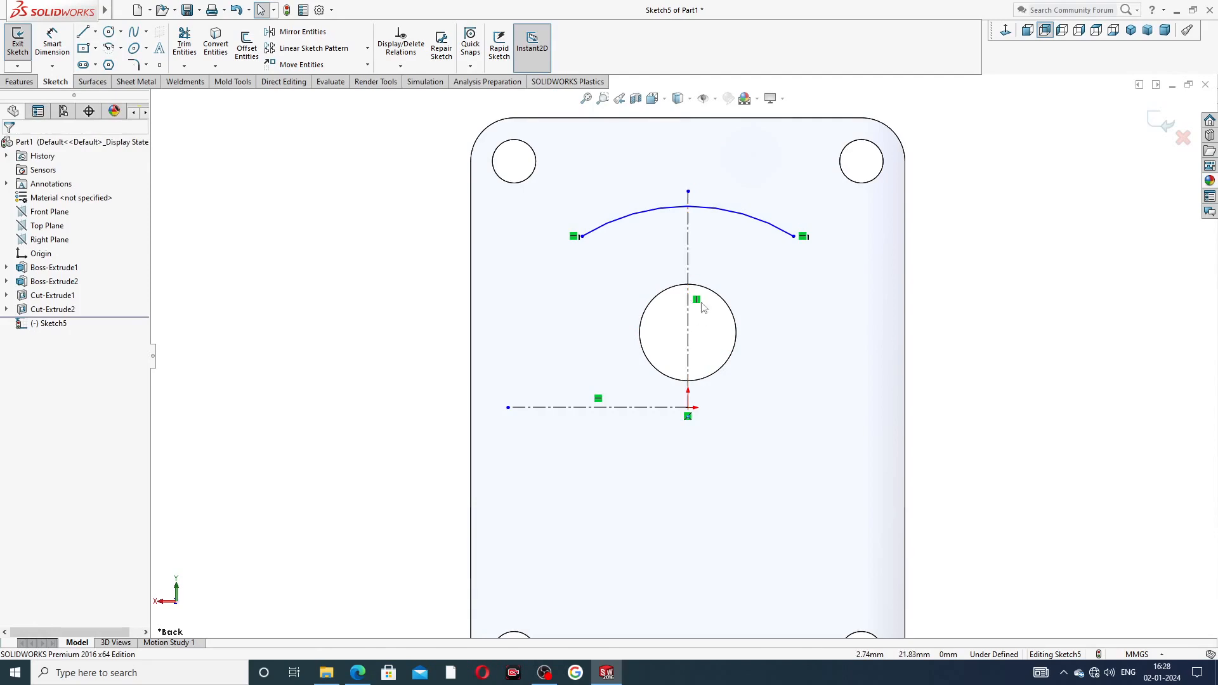
click(358, 673)
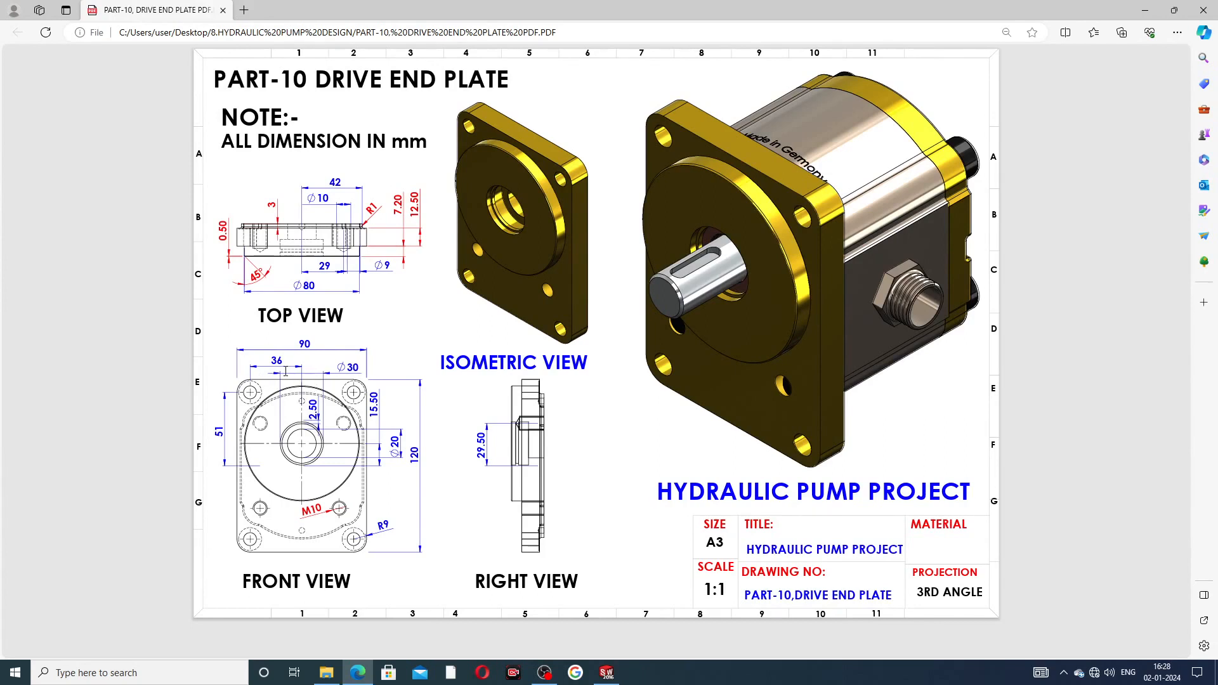
click(366, 676)
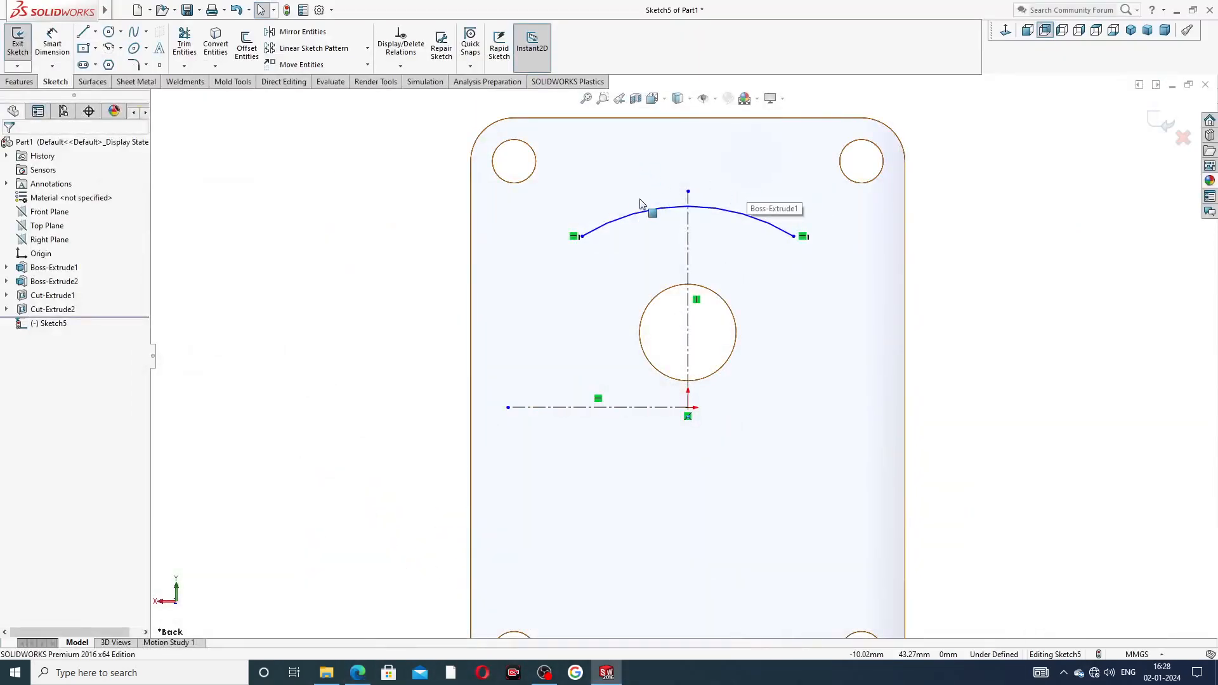
click(52, 42)
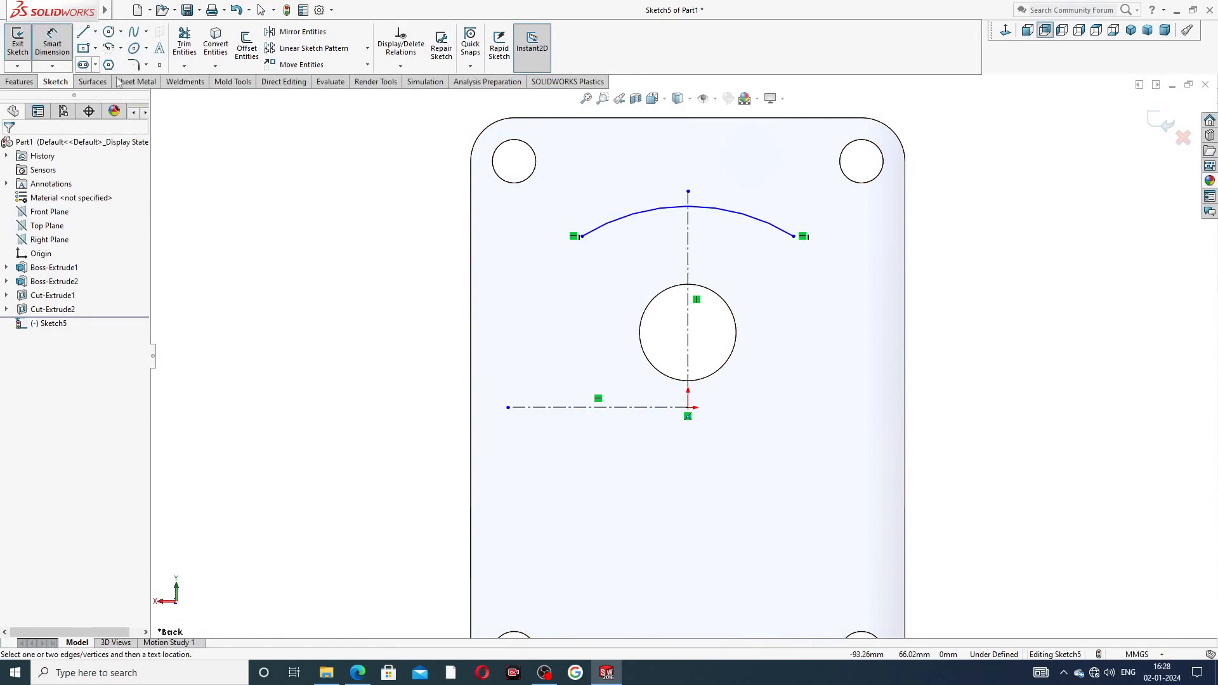
click(642, 212)
click(625, 178)
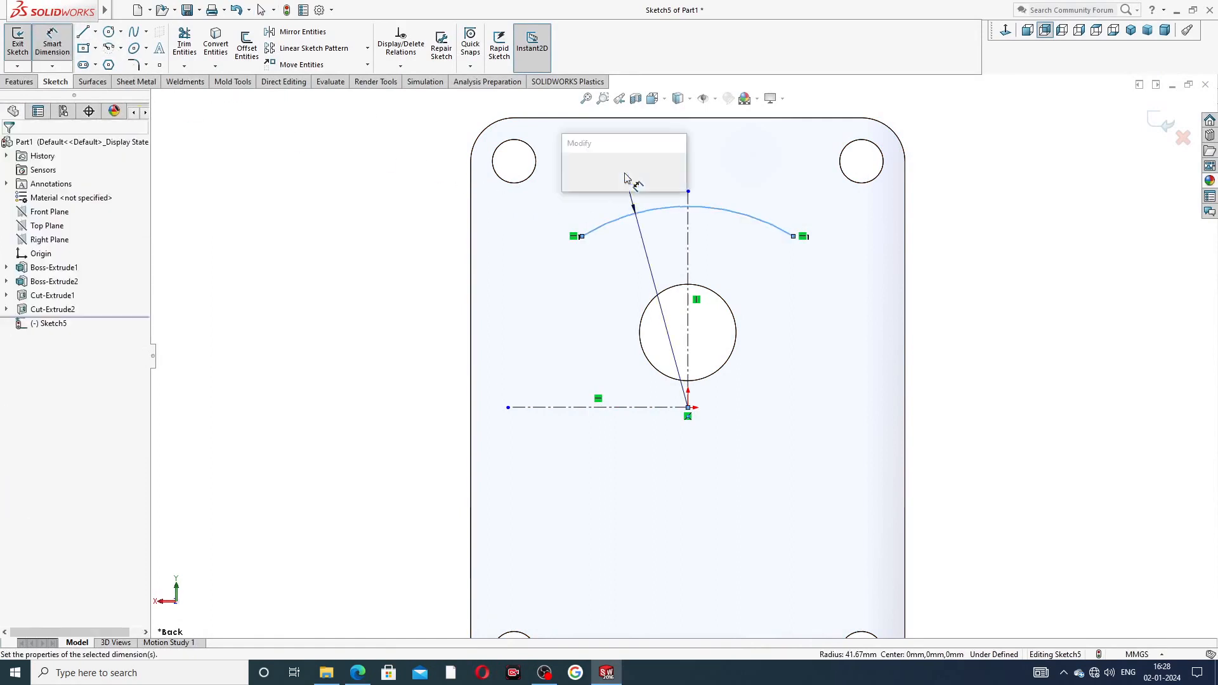
text(50)
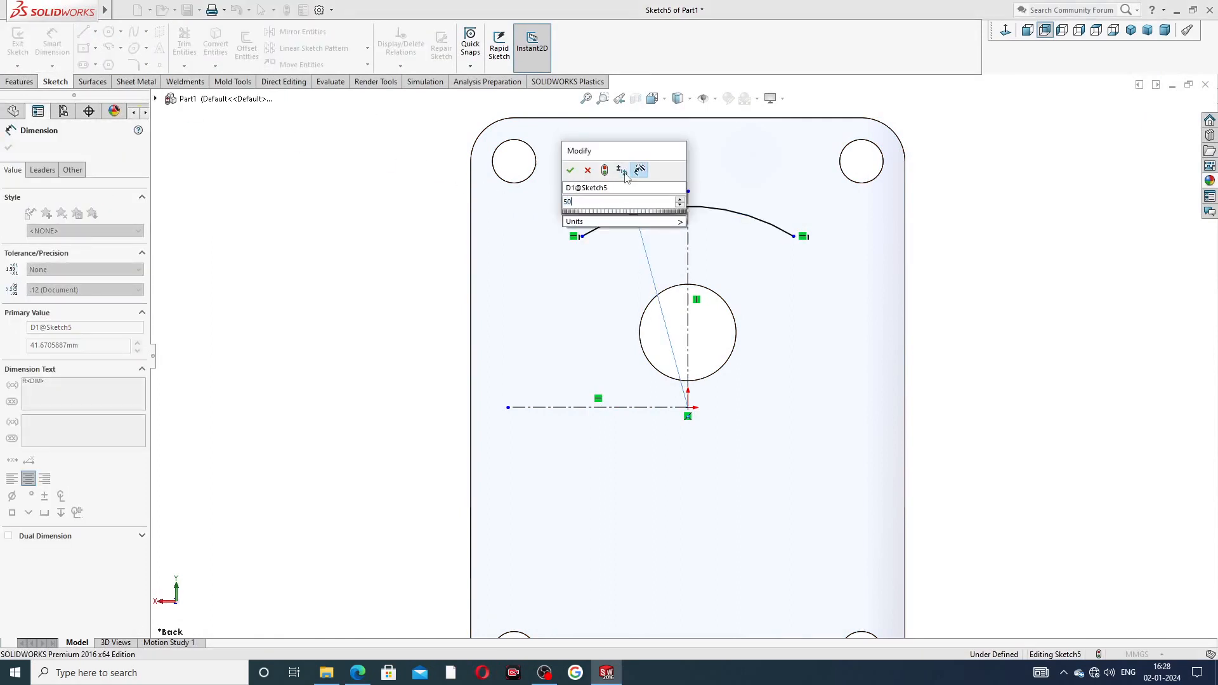
key(Return)
click(565, 234)
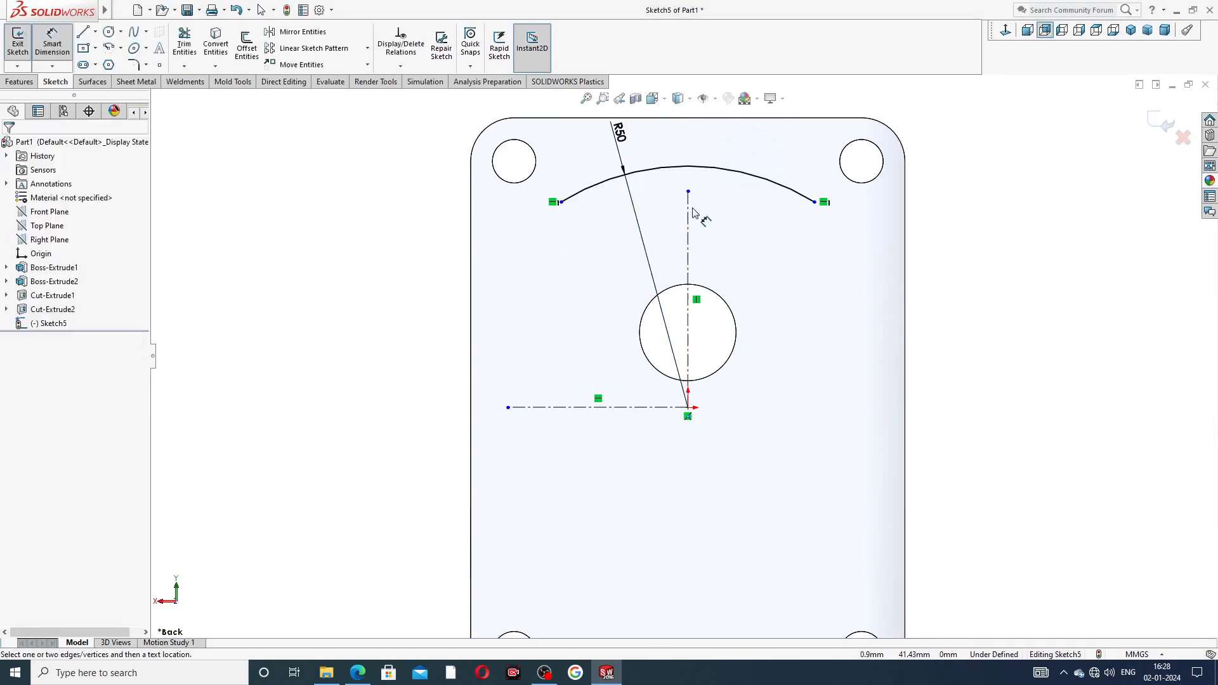
key(z)
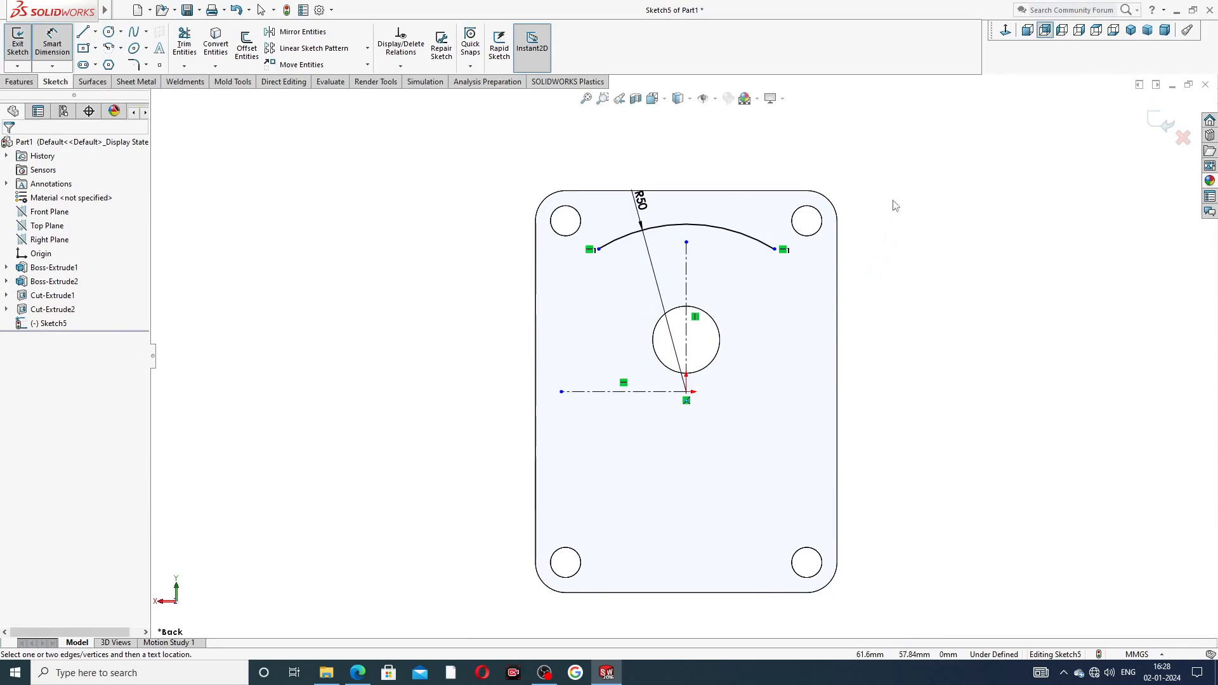
right_click(891, 260)
click(926, 189)
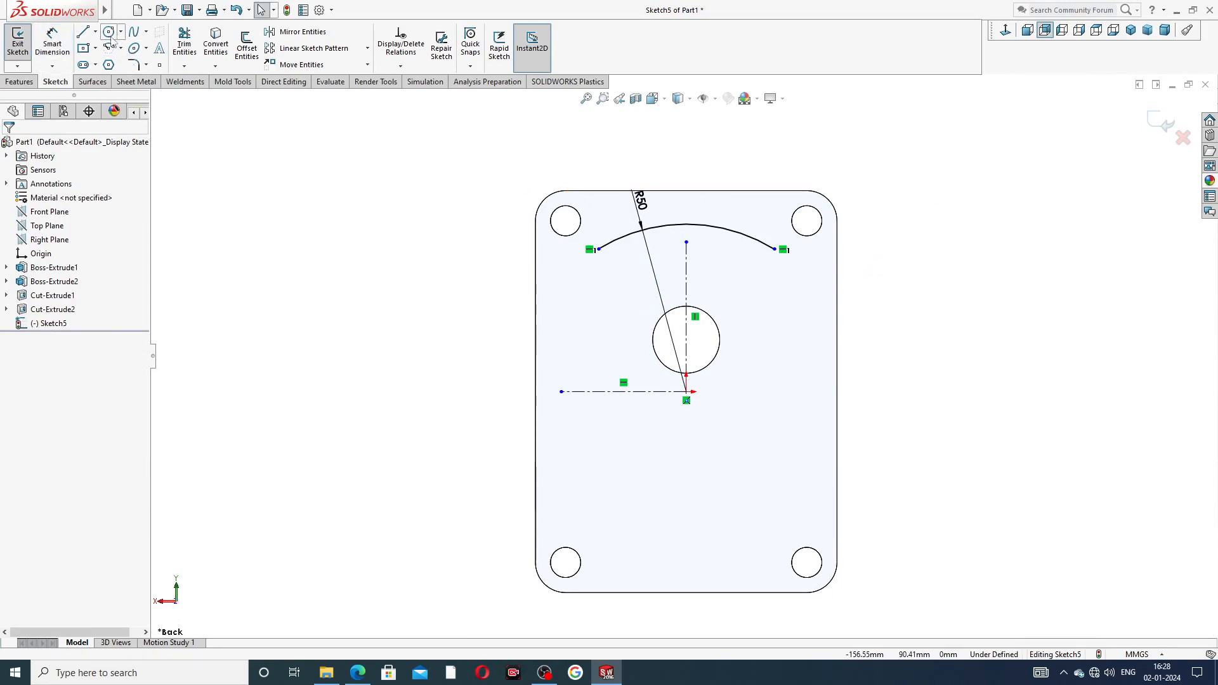
Sketch a circle of about 4.9 mm radius below the arc's left end, centred about 28.5 mm left and 31 mm above the origin
click(109, 32)
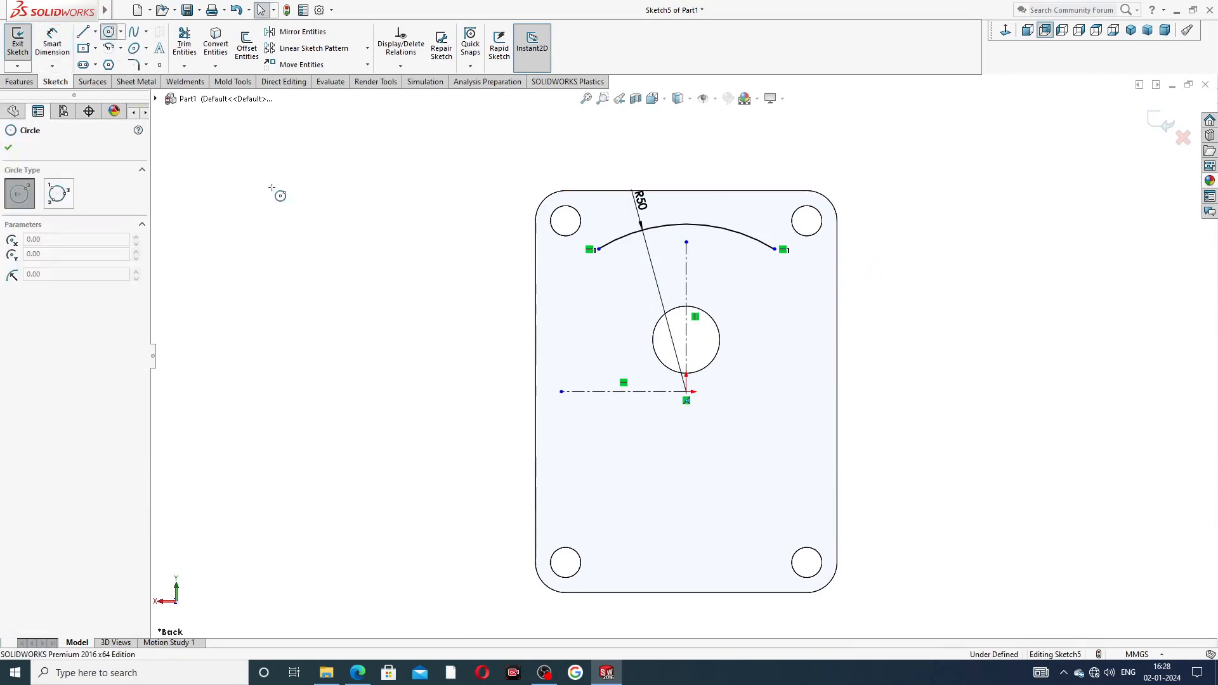
click(591, 287)
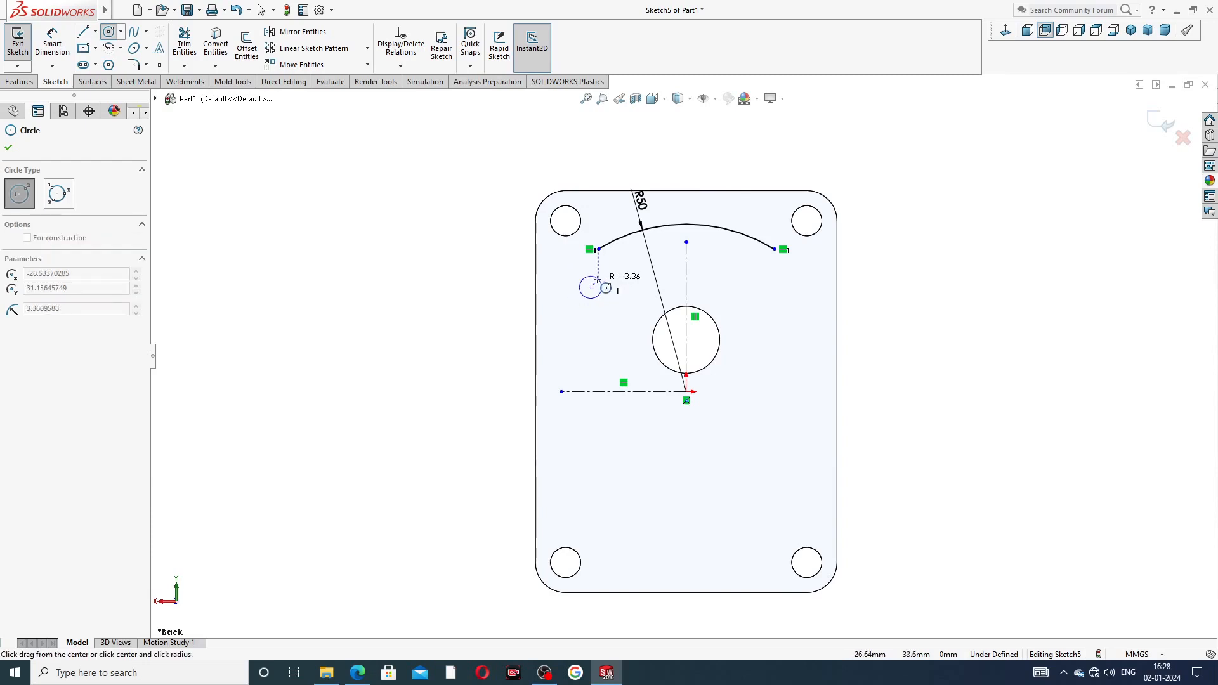
click(605, 280)
right_click(636, 280)
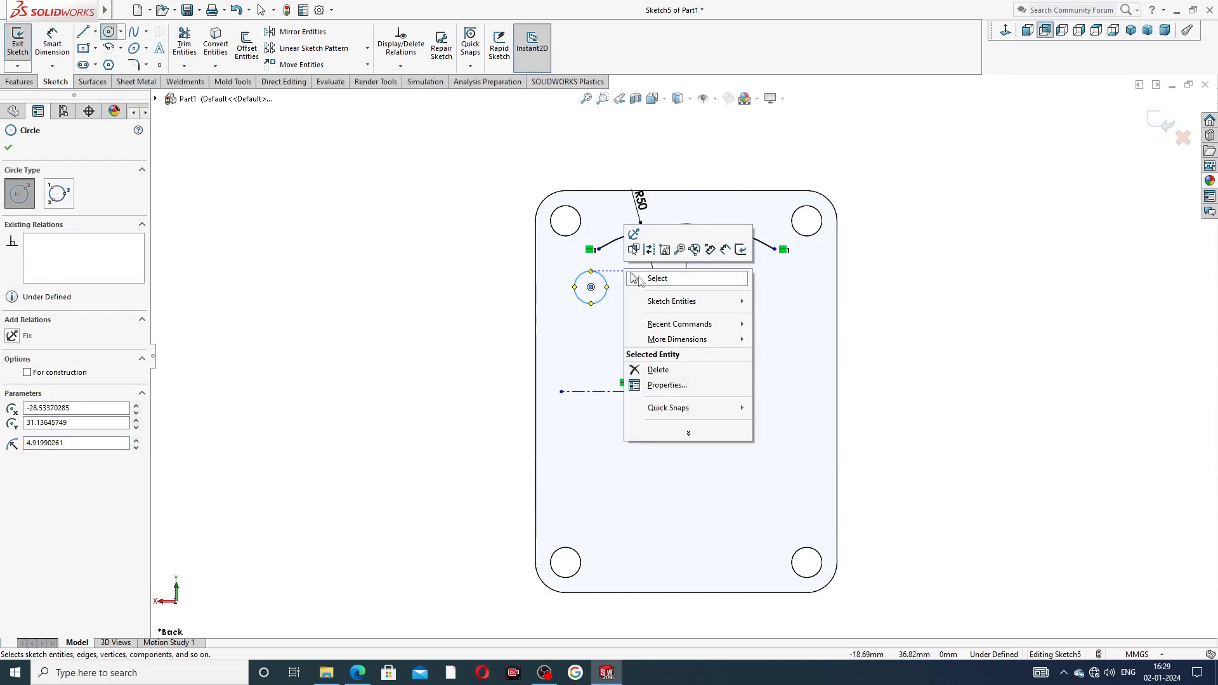
click(642, 274)
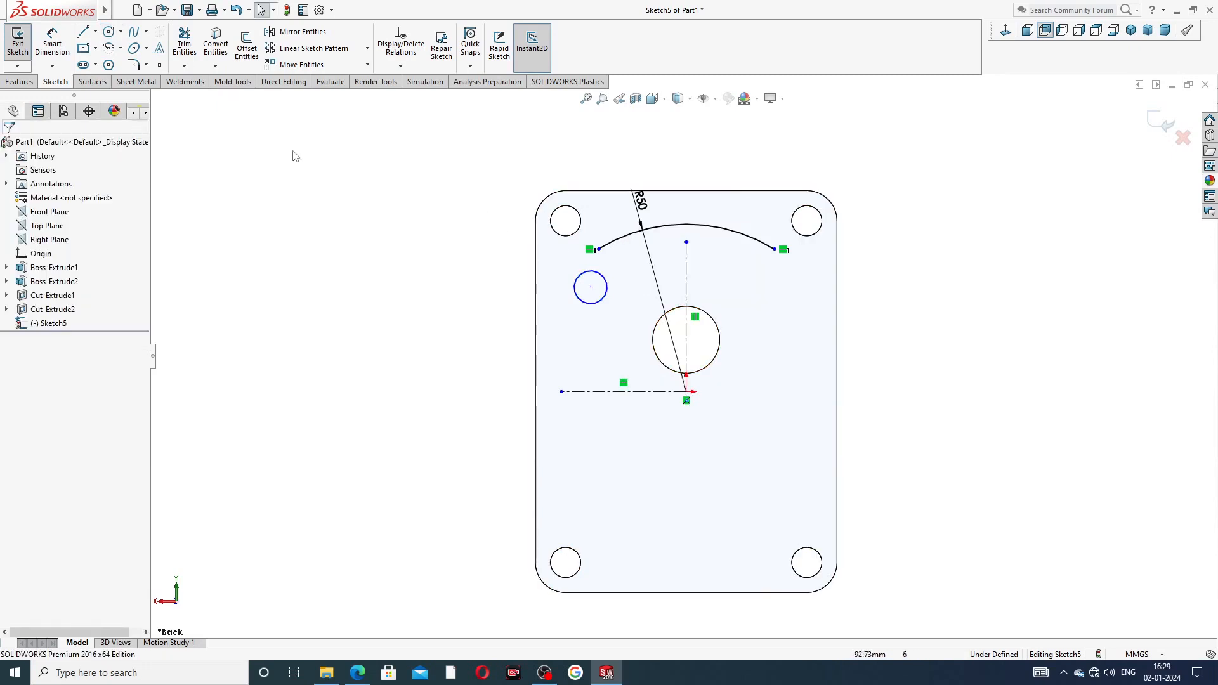
Dimension the small circle below the arc's left end to a 10 mm diameter
click(577, 282)
click(513, 260)
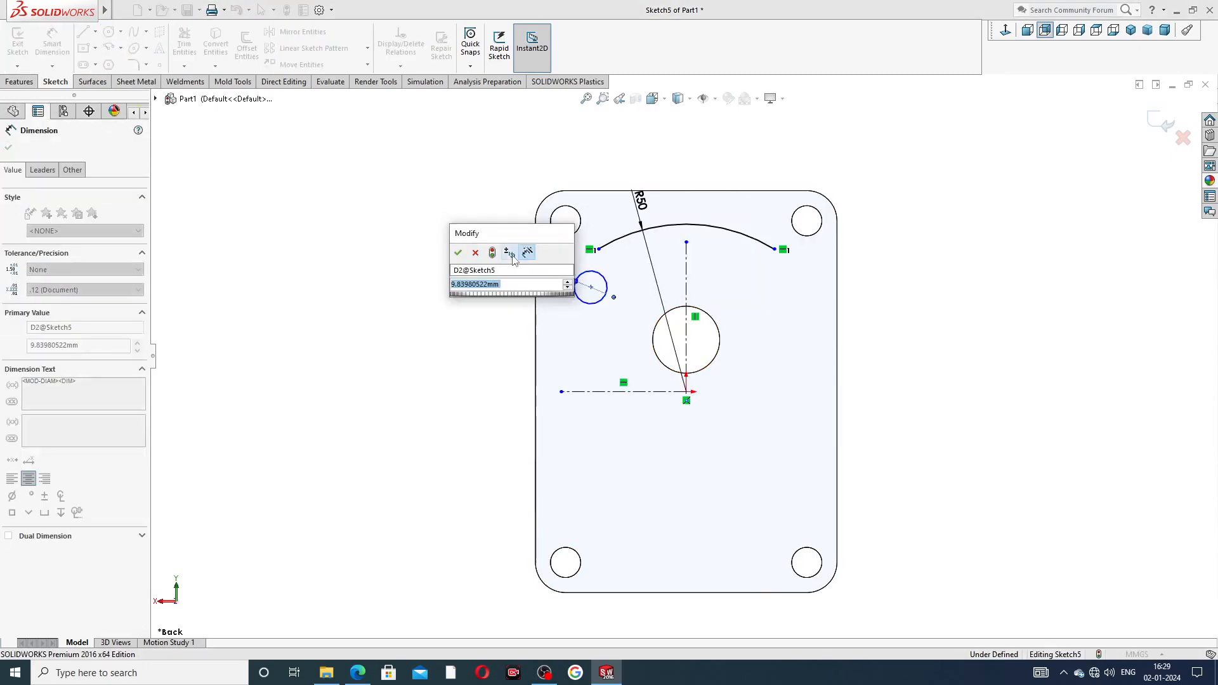
text(10)
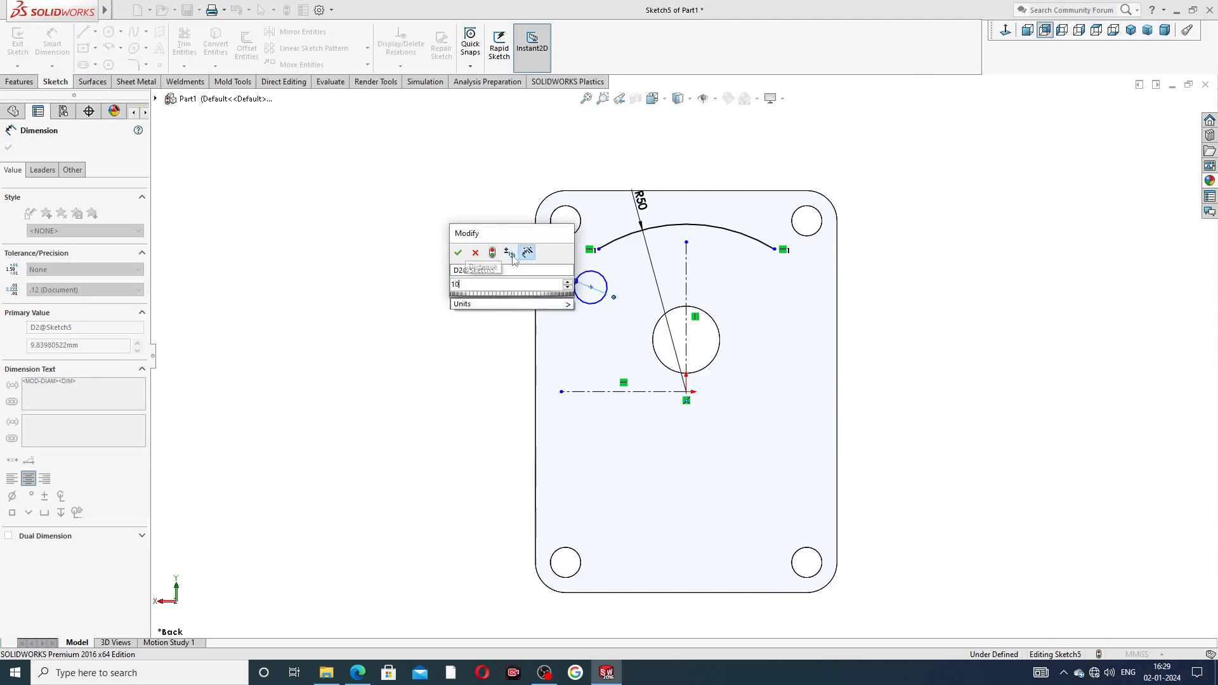
click(458, 252)
right_click(445, 209)
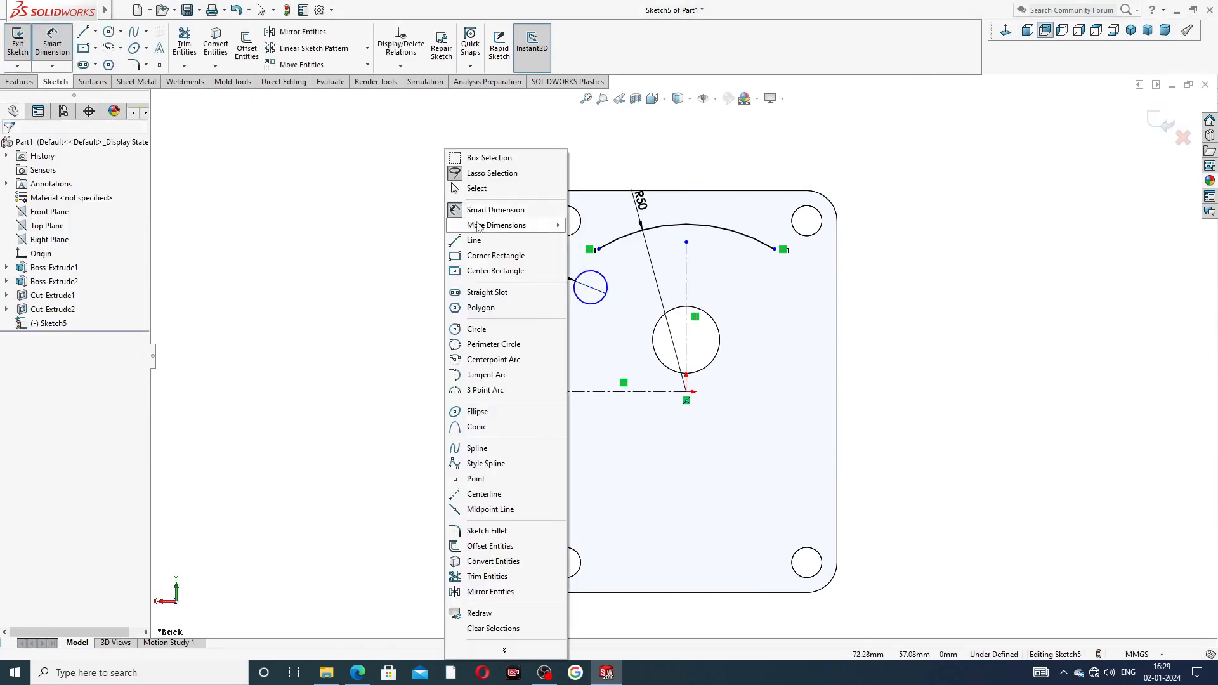
click(480, 190)
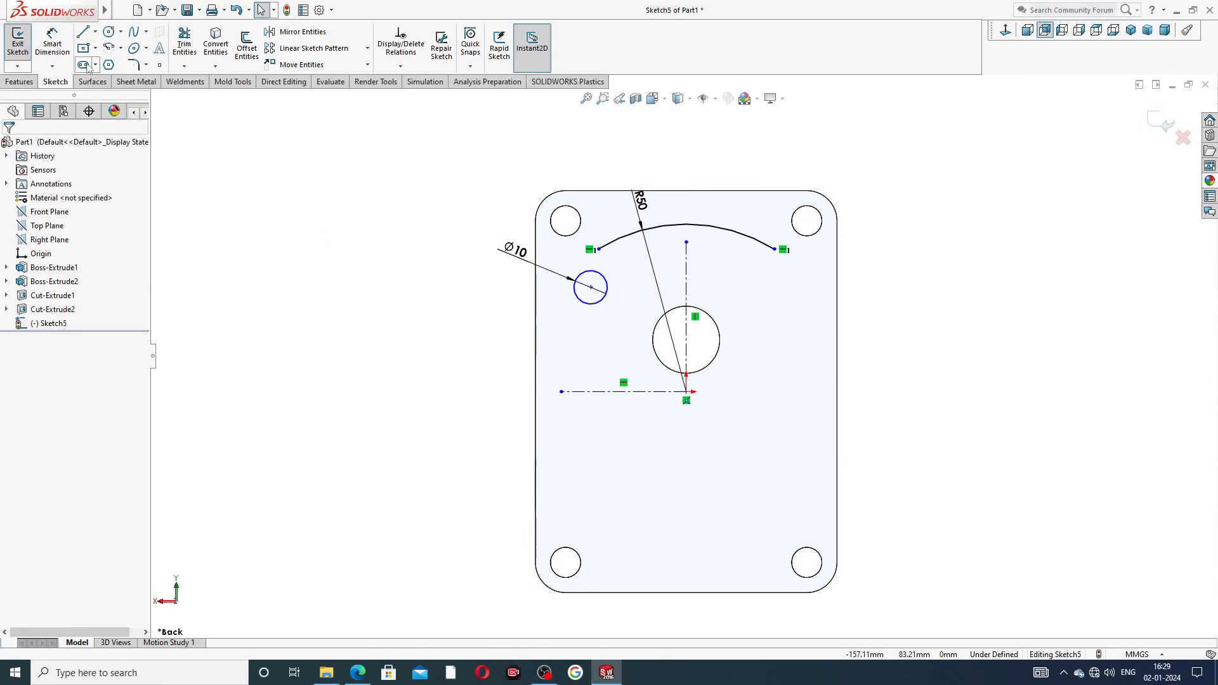
Dimension the small circle's centre 29 mm horizontally from the vertical centreline
click(60, 48)
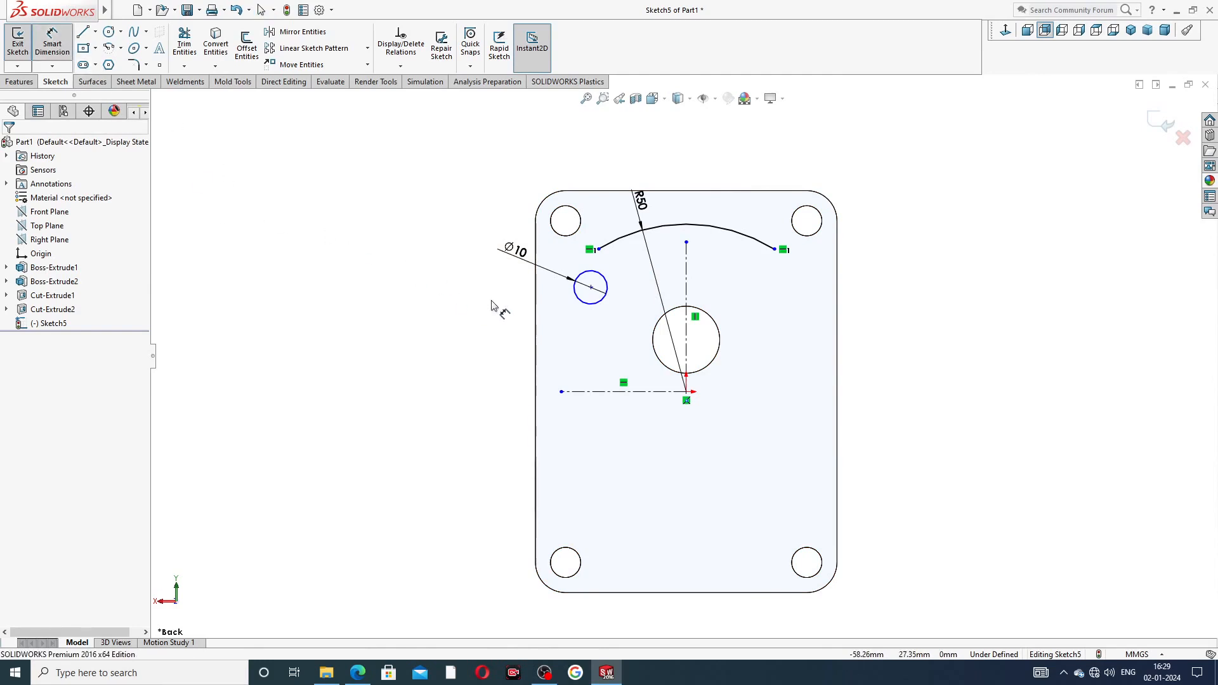
click(591, 287)
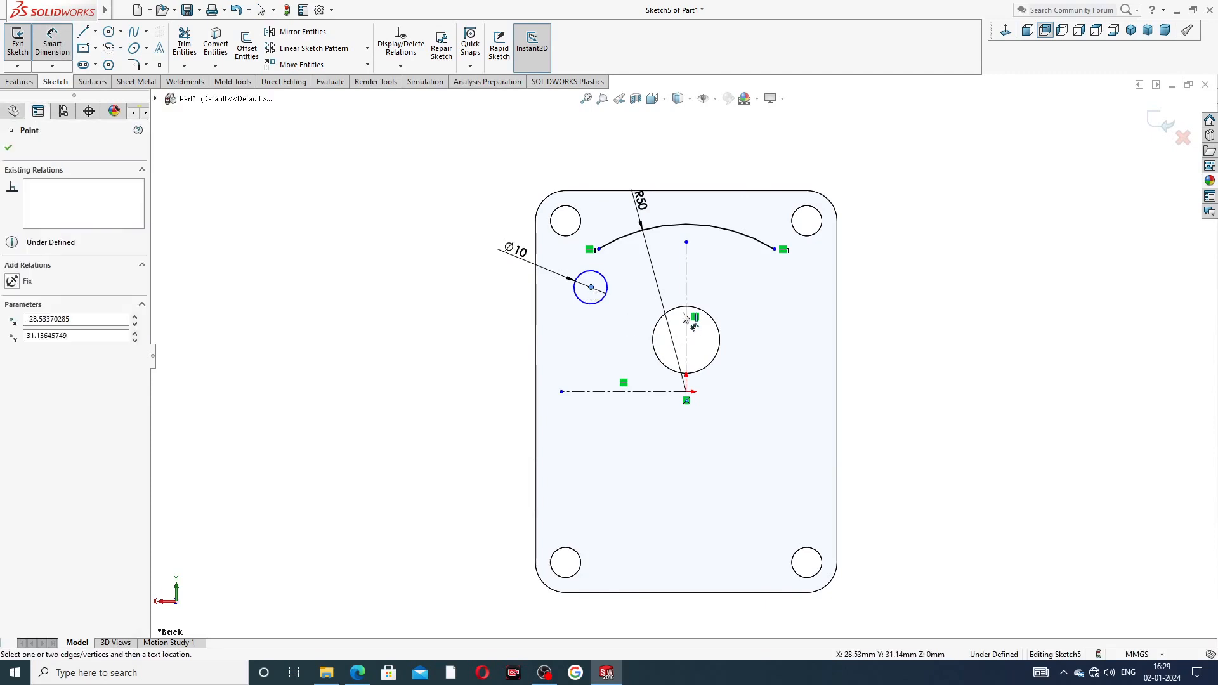
click(686, 304)
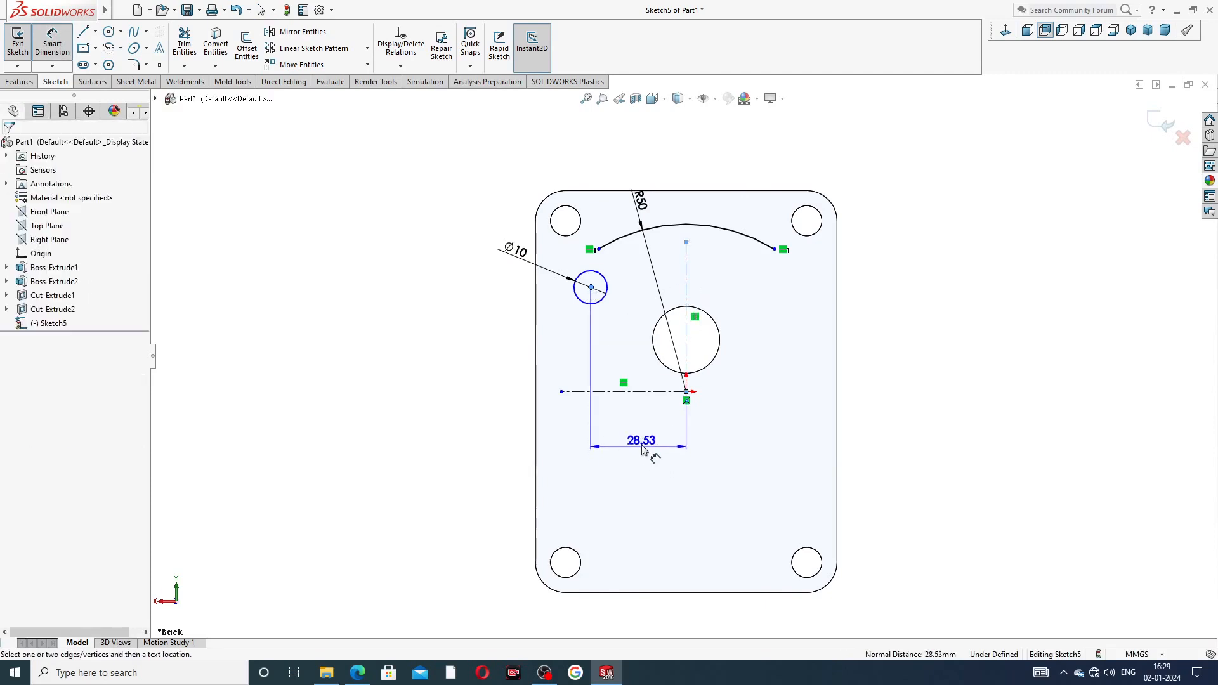
click(643, 449)
text(29)
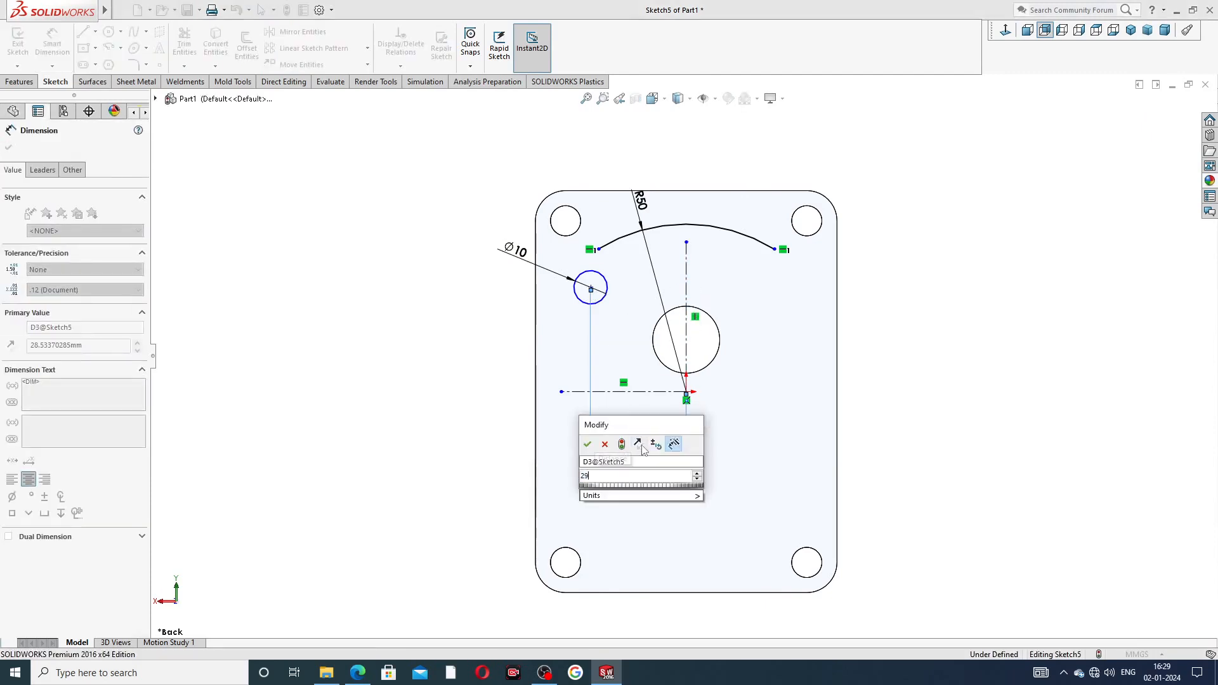
key(Return)
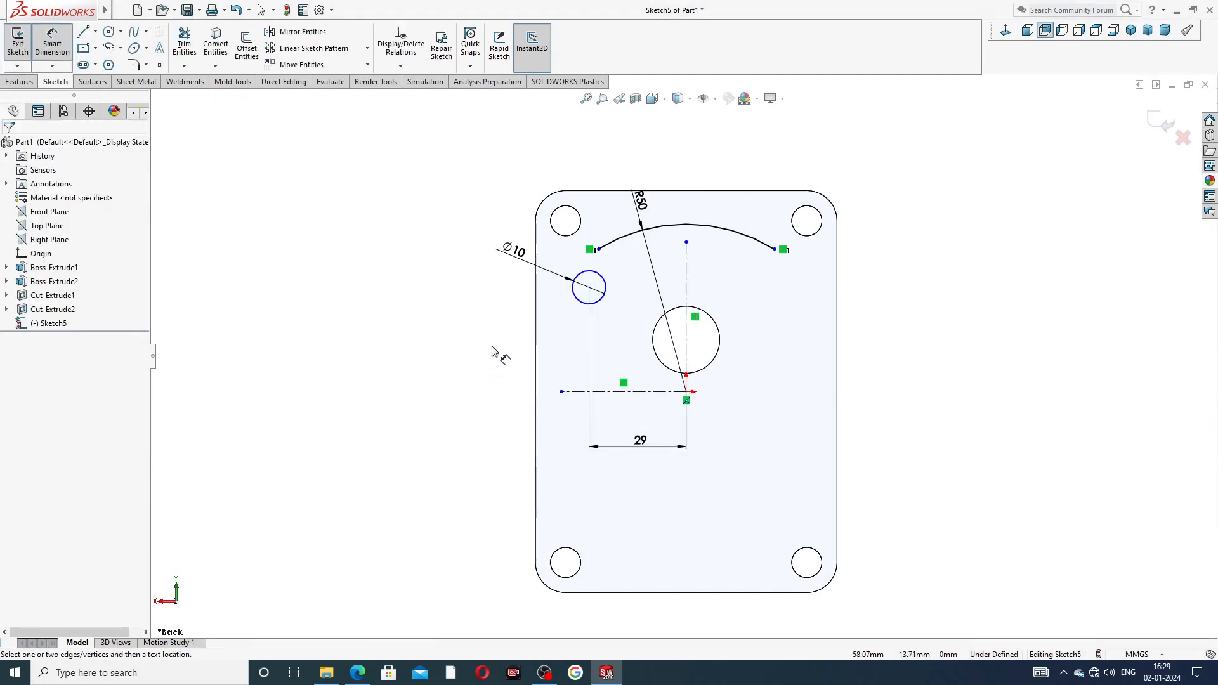
Dimension the small circle's centre 29.5 mm above the horizontal centreline
click(589, 287)
click(581, 393)
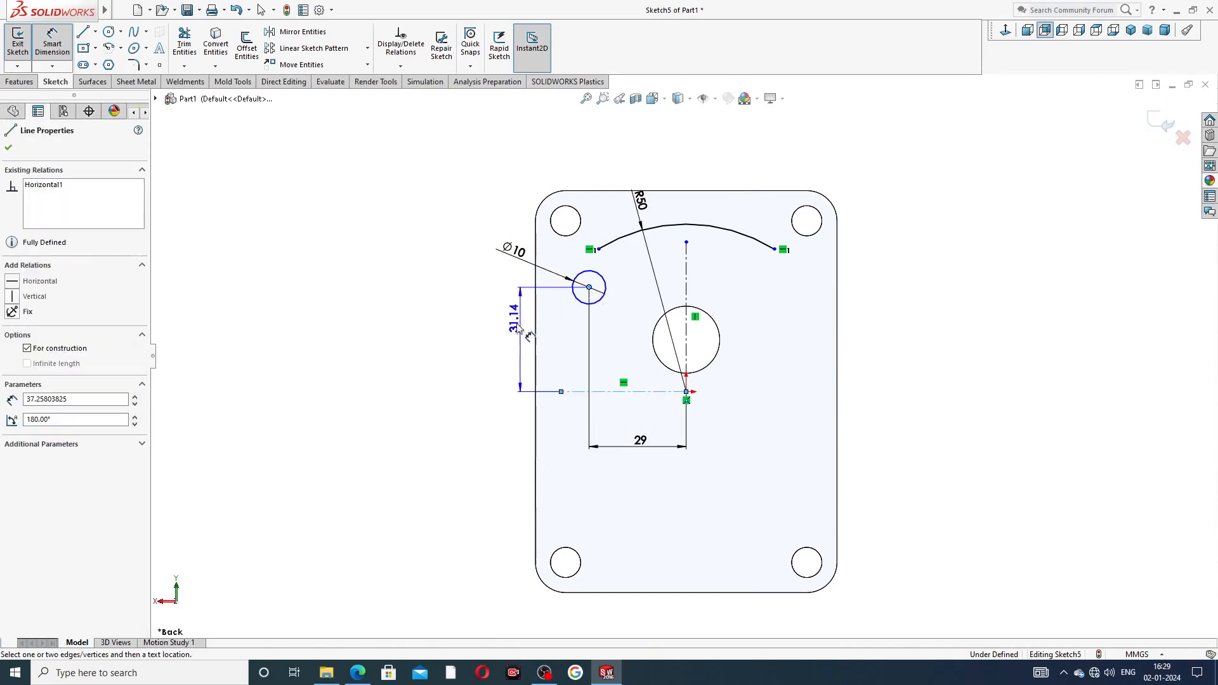
click(515, 336)
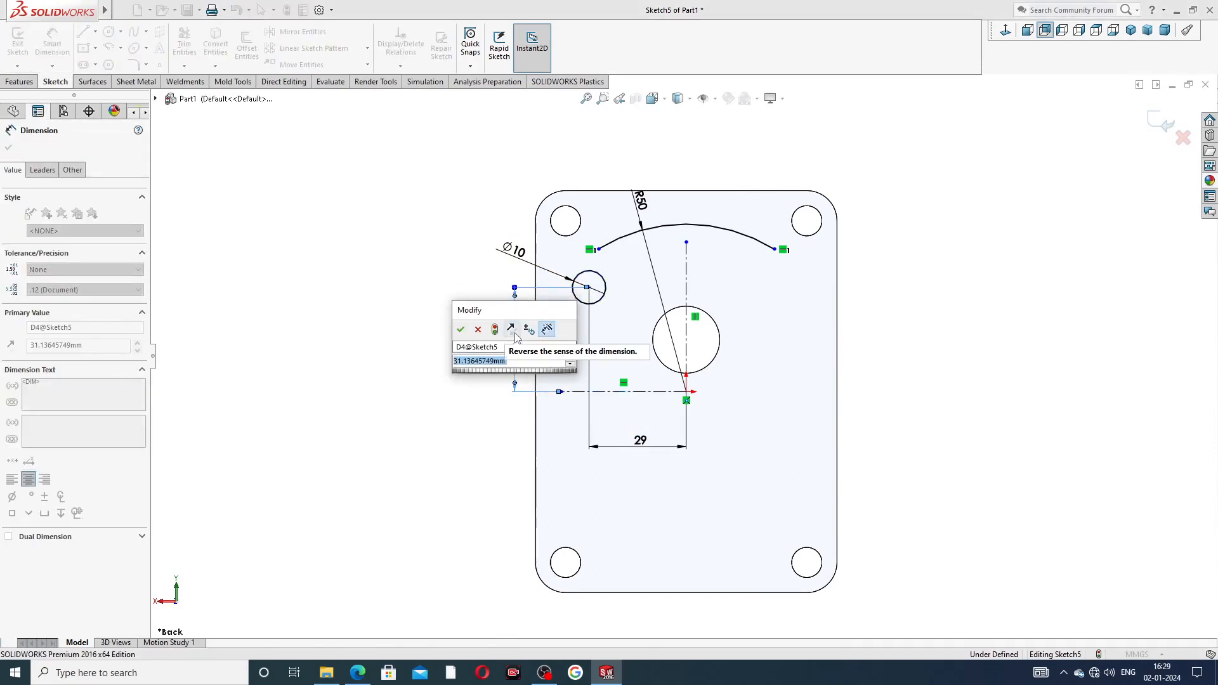
text(29)
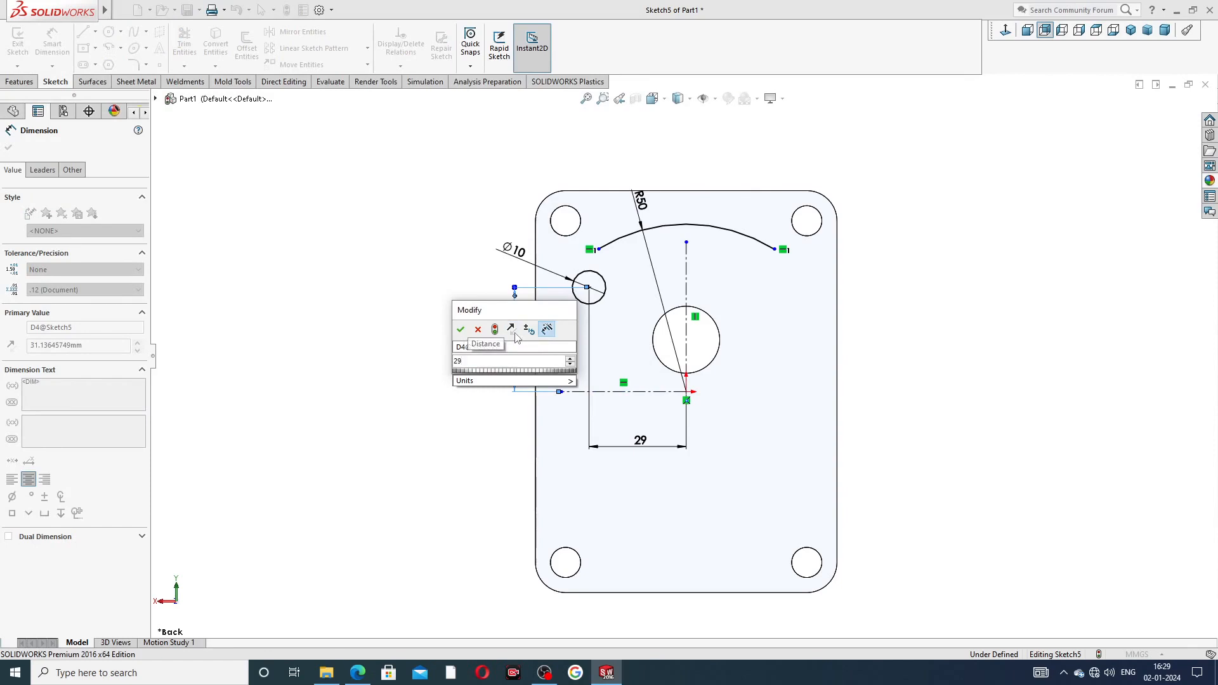
text(.5)
key(Return)
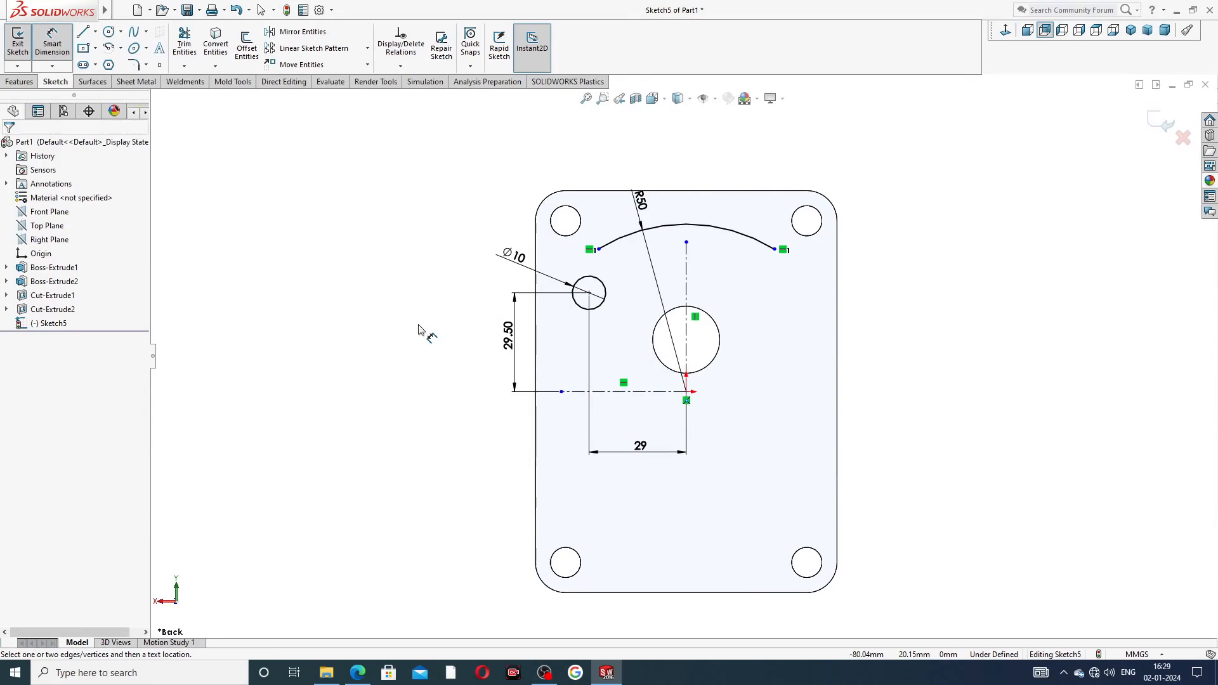
right_click(417, 321)
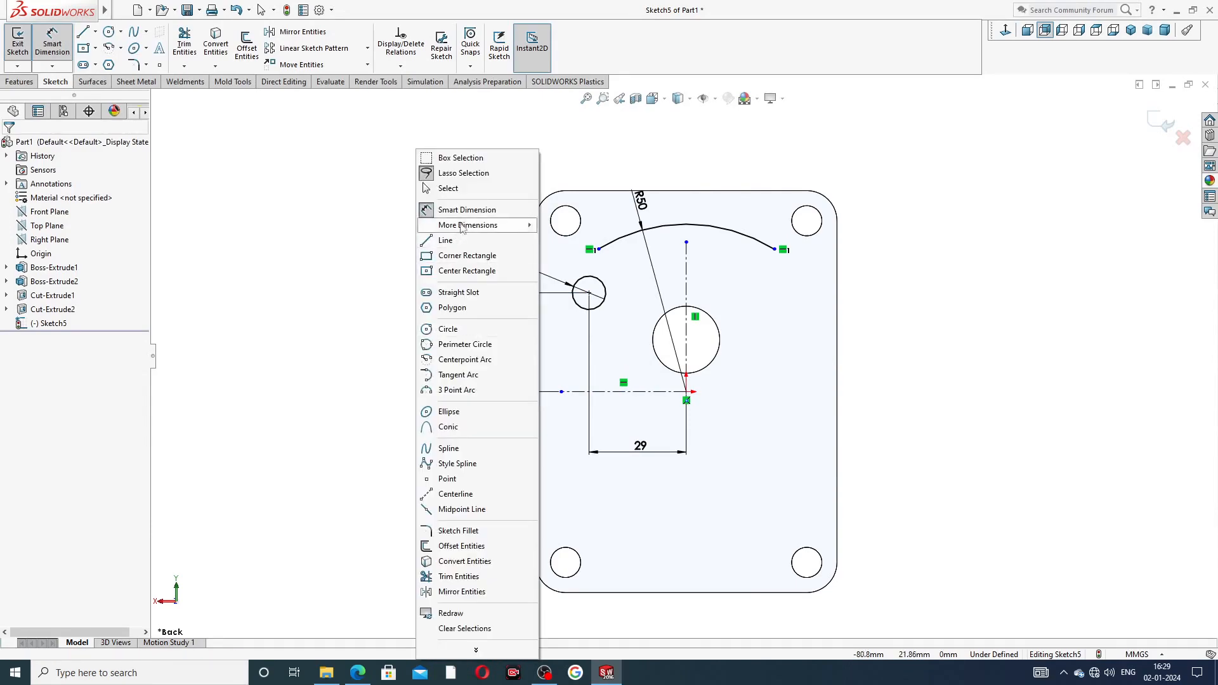
click(468, 189)
Check the PDF drawing and make the R50 arc's left endpoint vertical with the small circle's centre
click(358, 673)
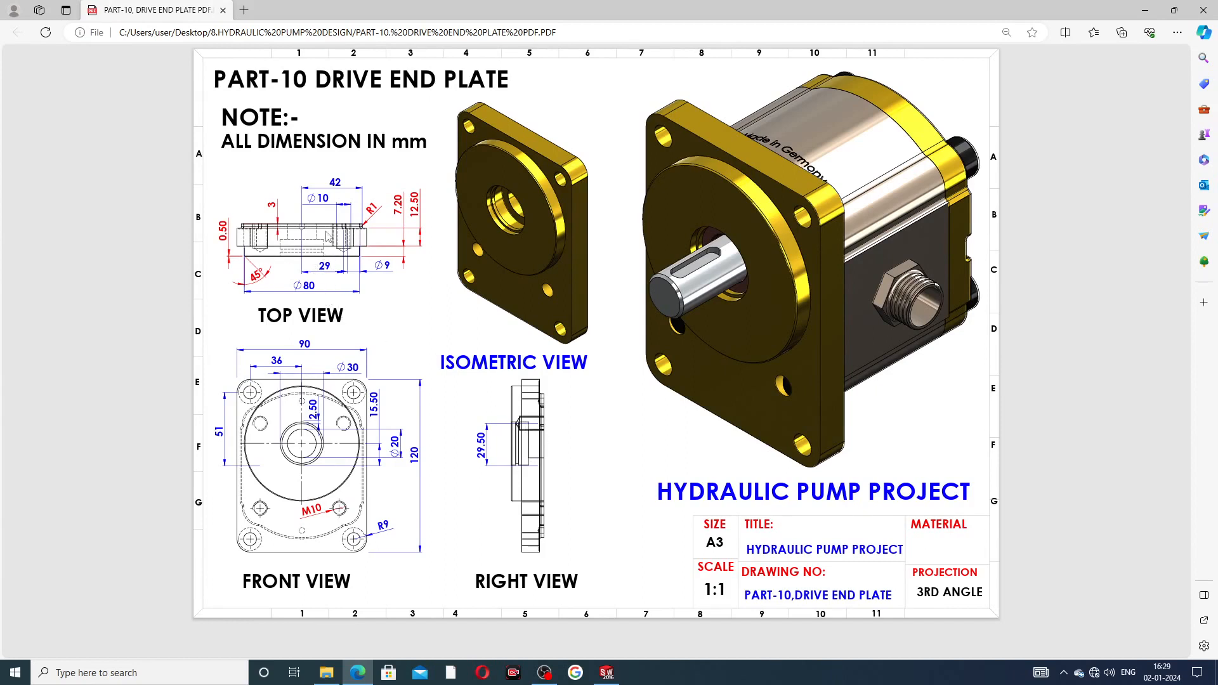
click(607, 672)
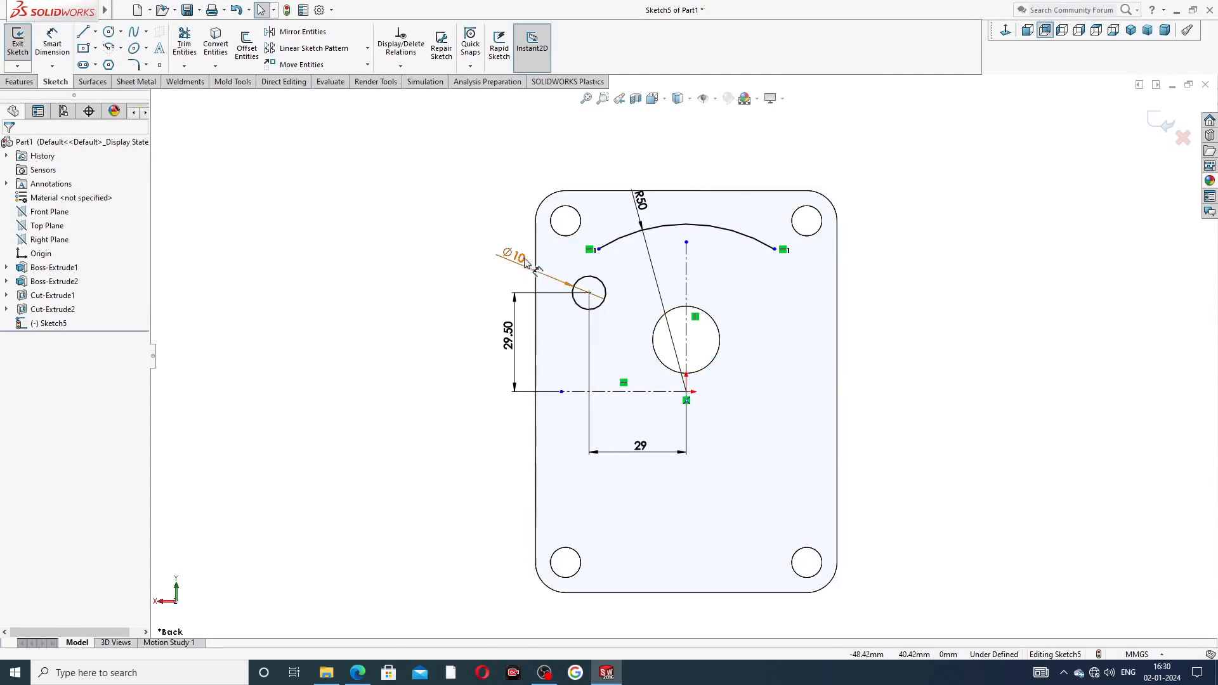
scroll(602, 260, down, 2)
click(604, 252)
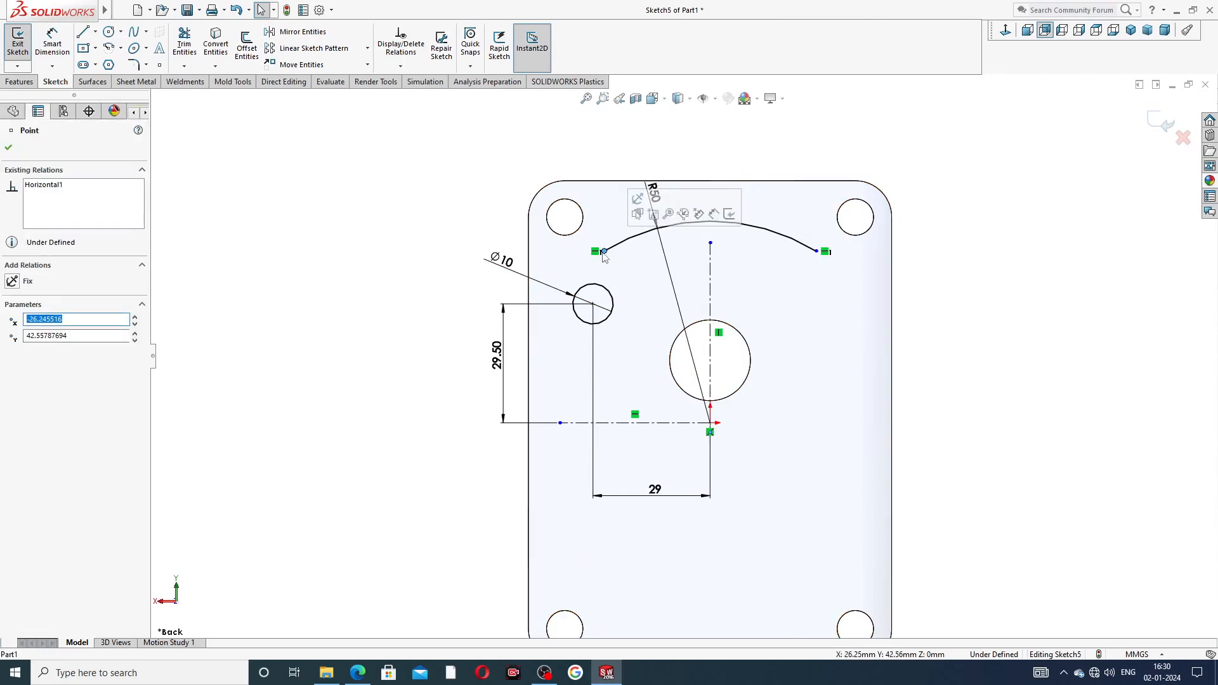
ctrl+click(593, 304)
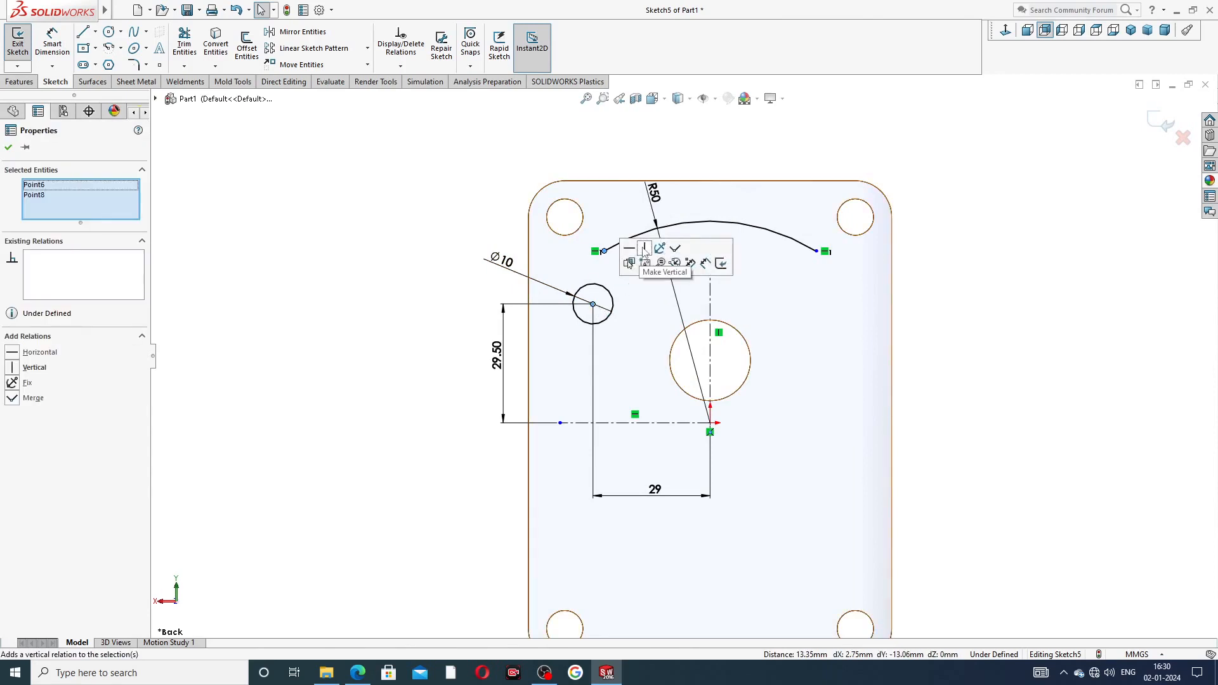
click(645, 249)
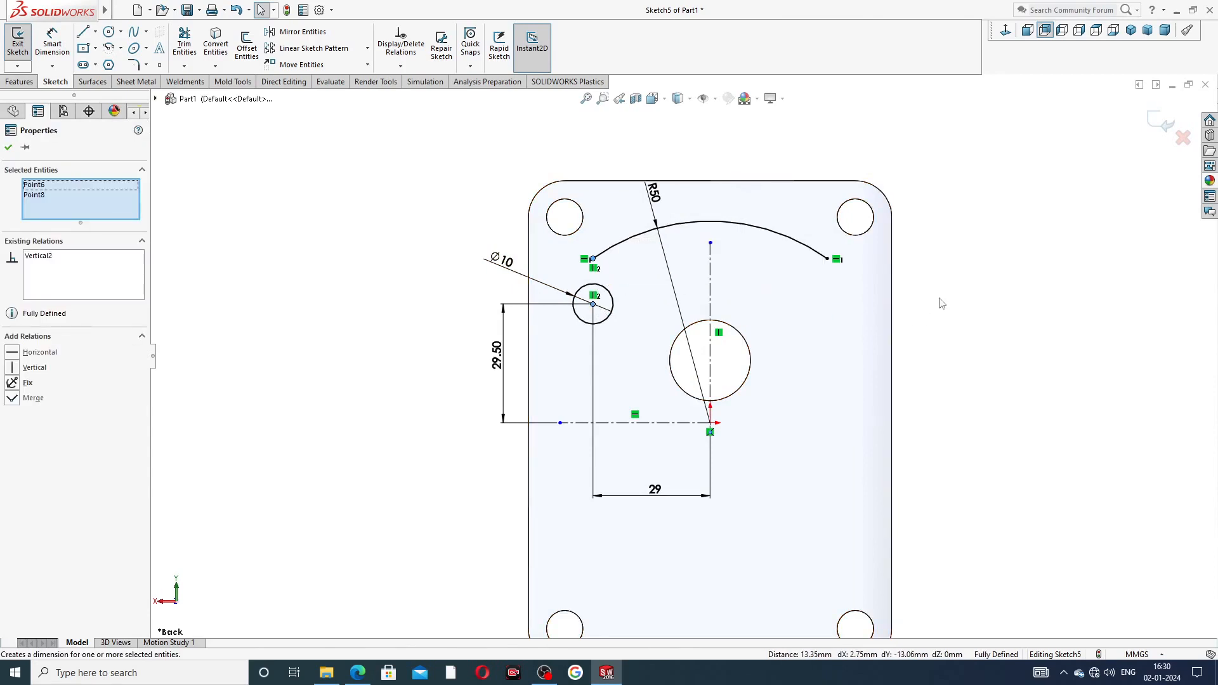
click(944, 293)
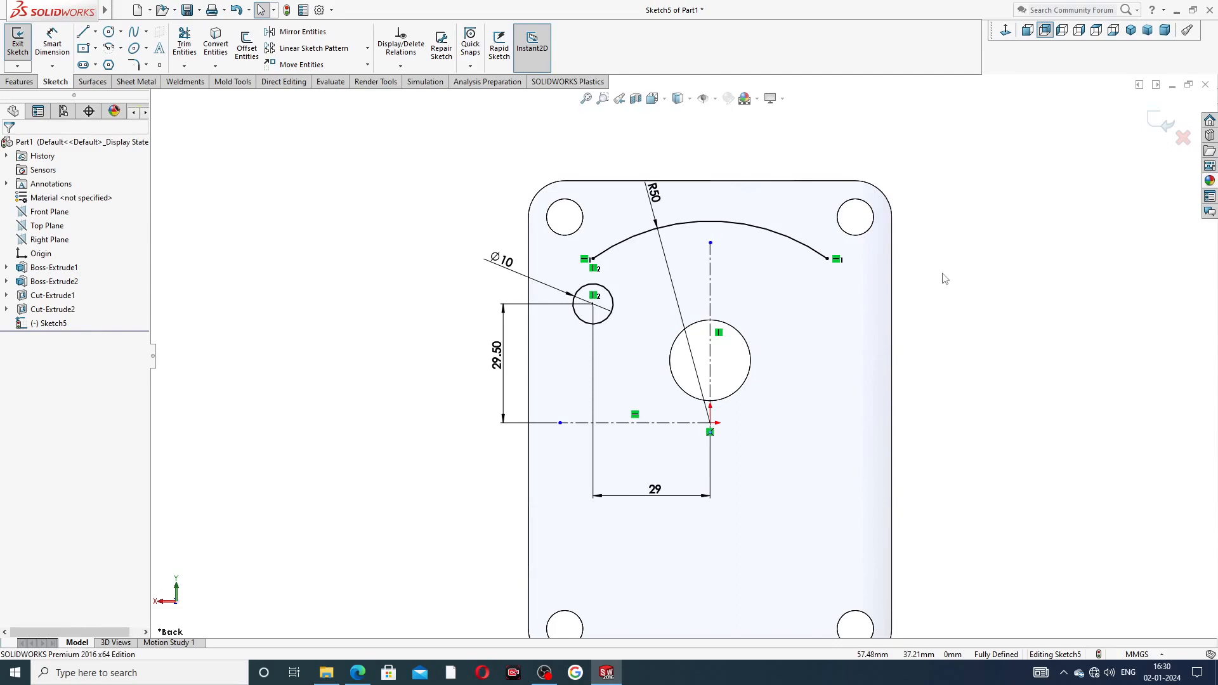
Sketch a 3 Point Arc of about 16.4 mm radius from the R50 arc's left endpoint, curving down outside the small circle
scroll(571, 336, down, 1)
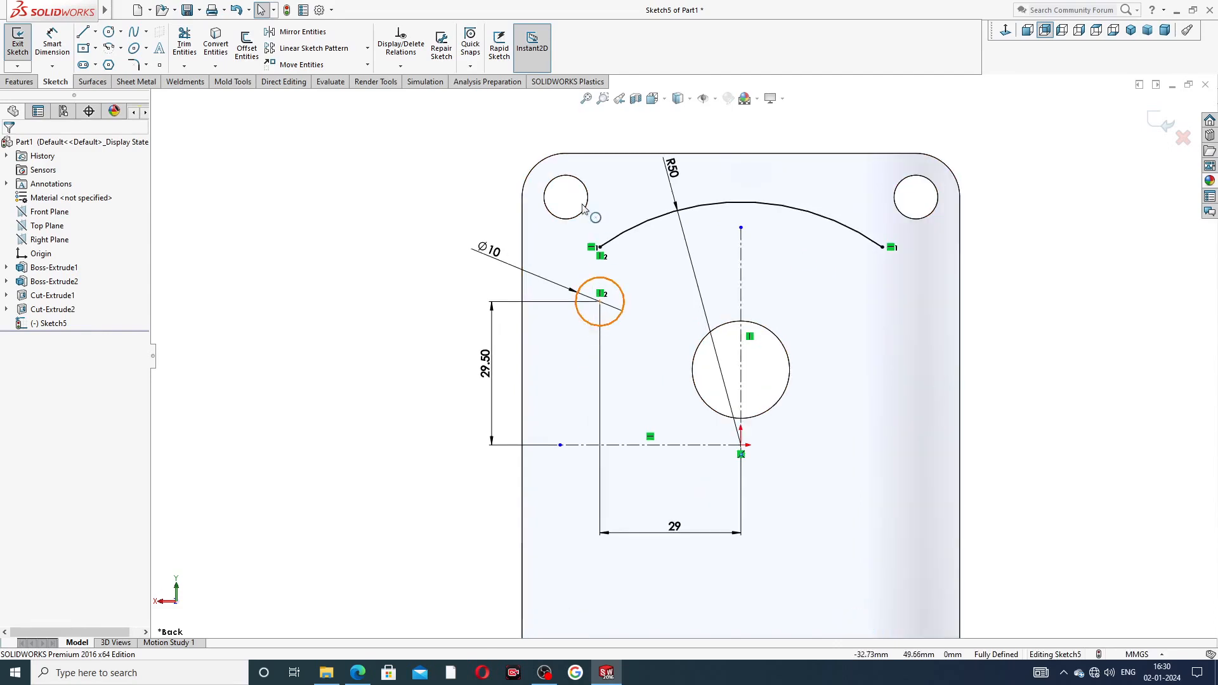
click(121, 49)
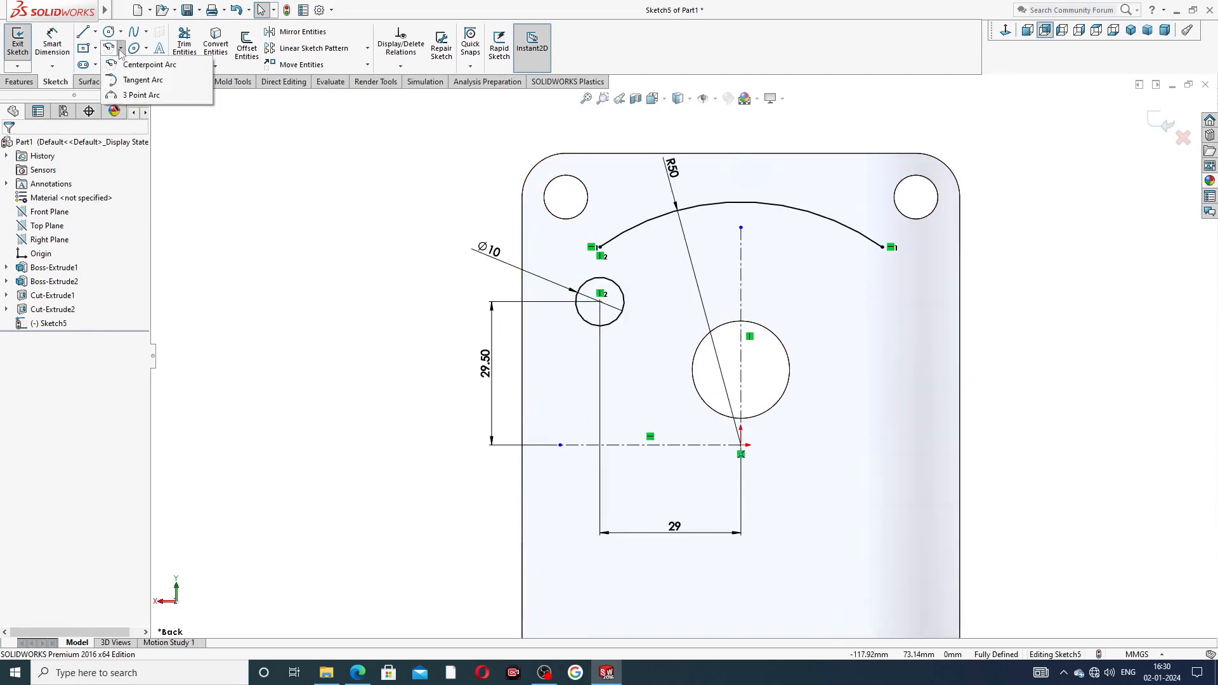
click(139, 97)
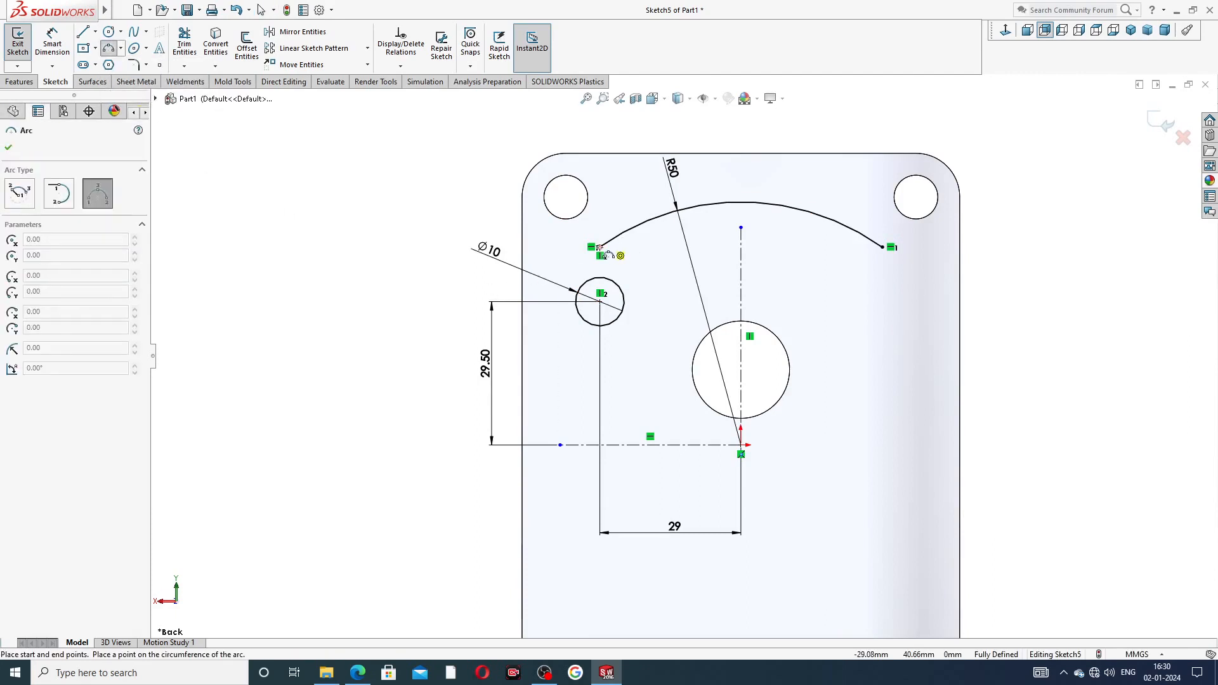
click(600, 248)
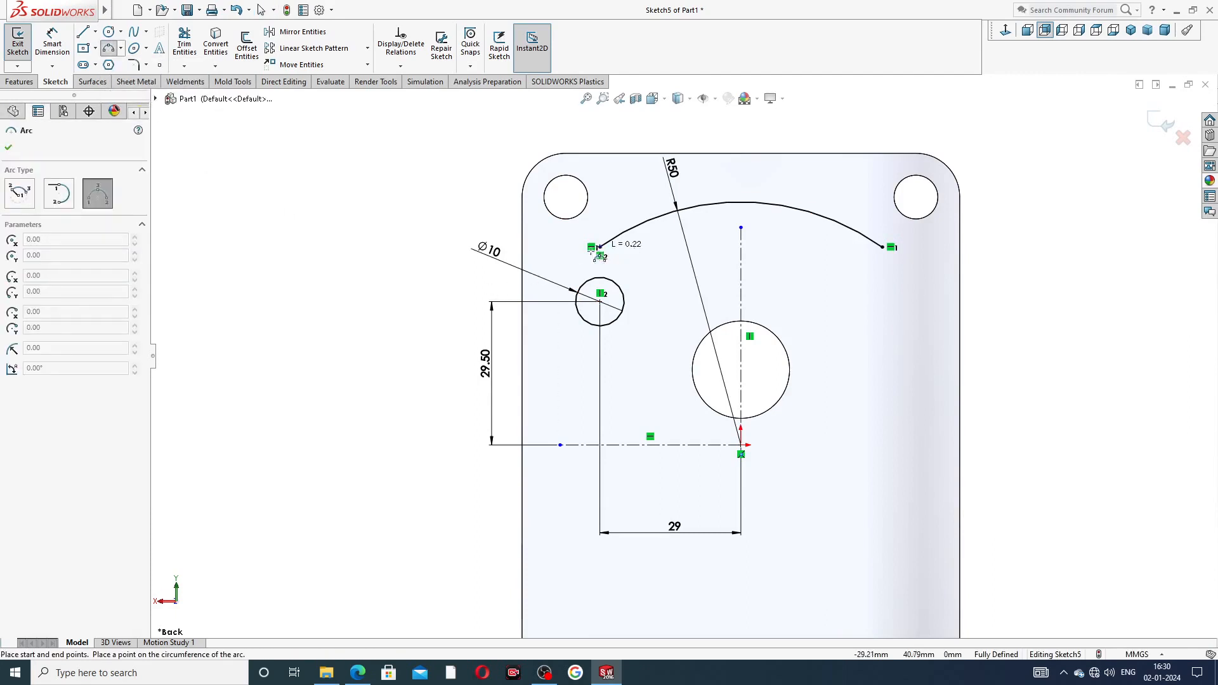
click(547, 316)
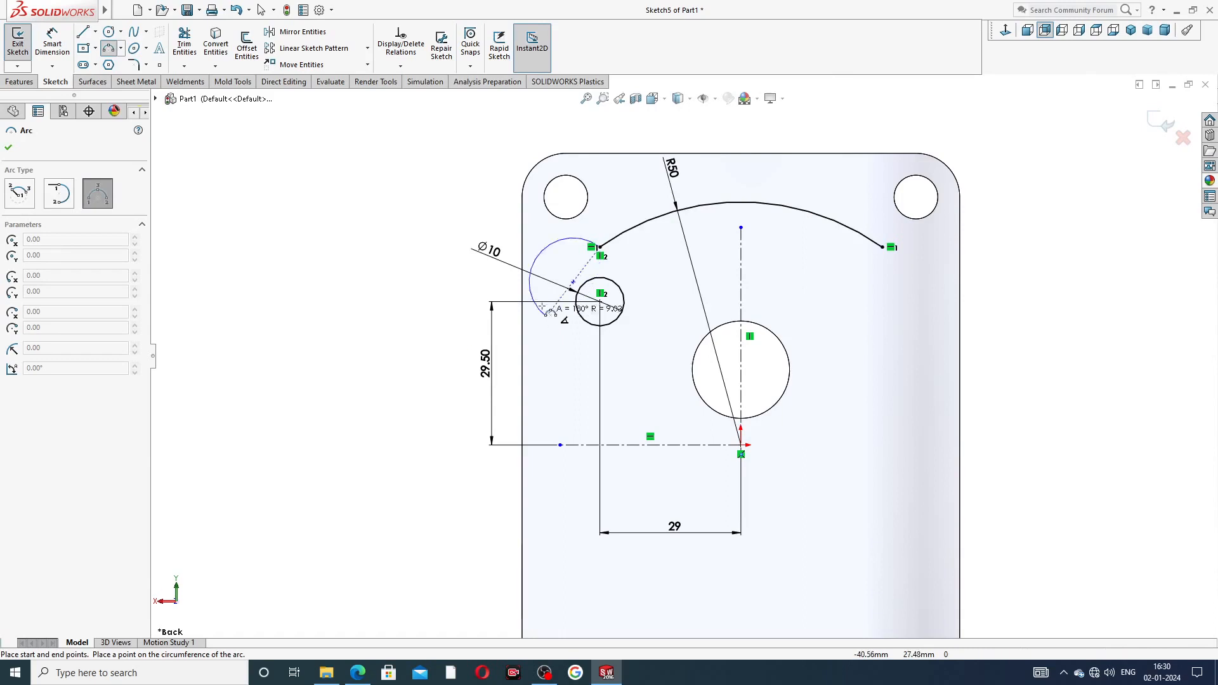
click(564, 272)
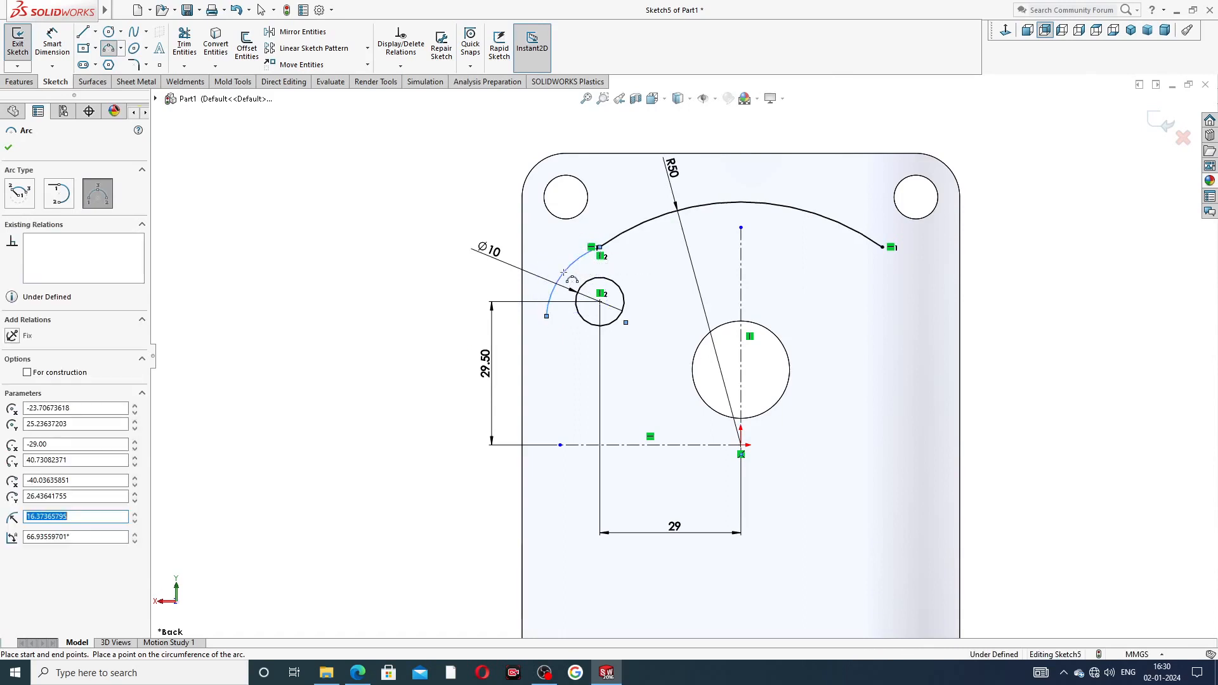
right_click(552, 230)
click(574, 243)
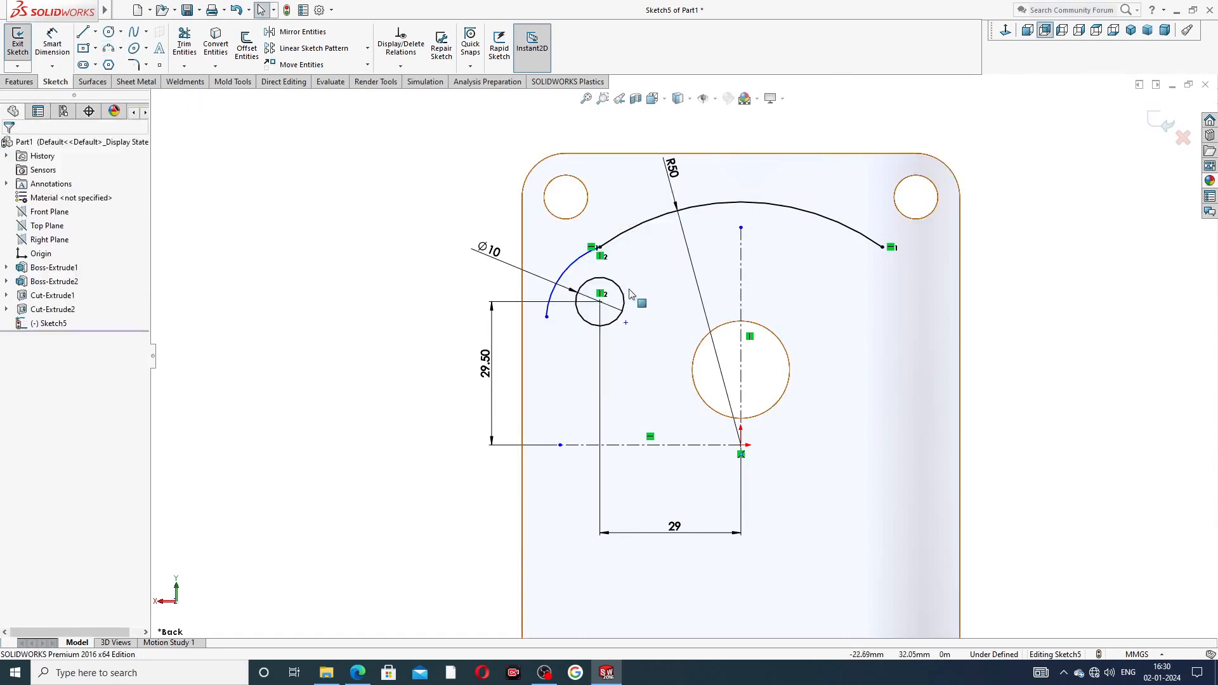
Merge the new corner arc's centre point with the small circle's centre
scroll(630, 293, down, 3)
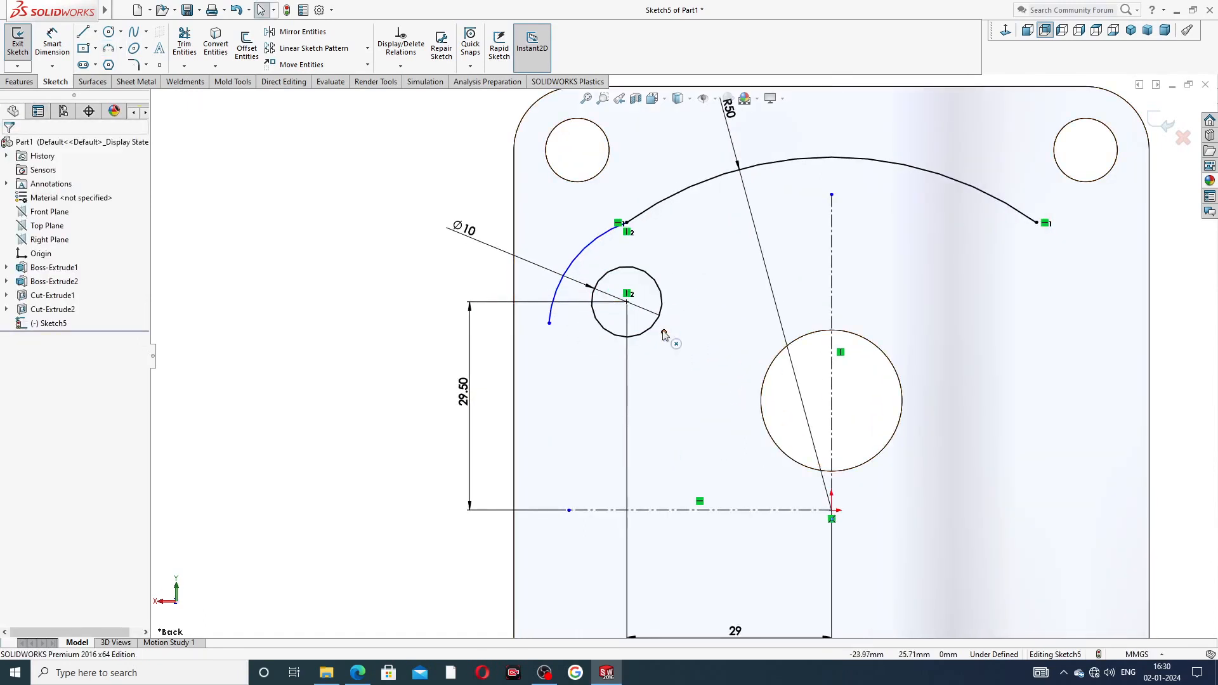
click(665, 335)
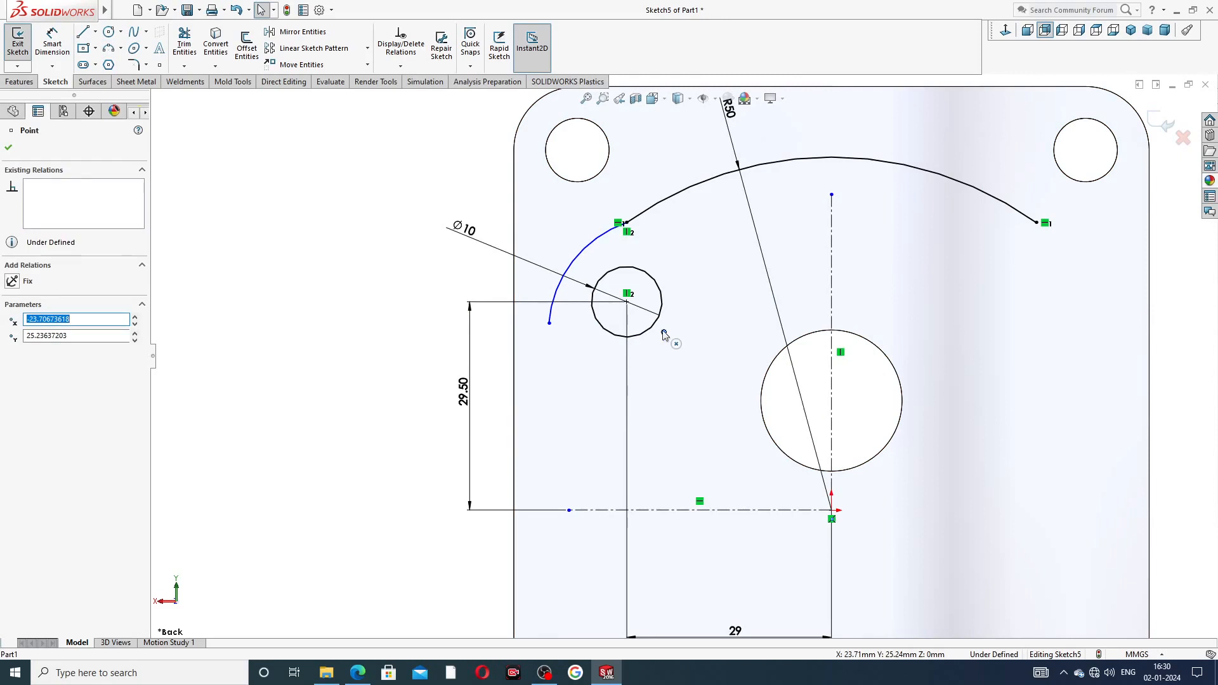
ctrl+click(627, 303)
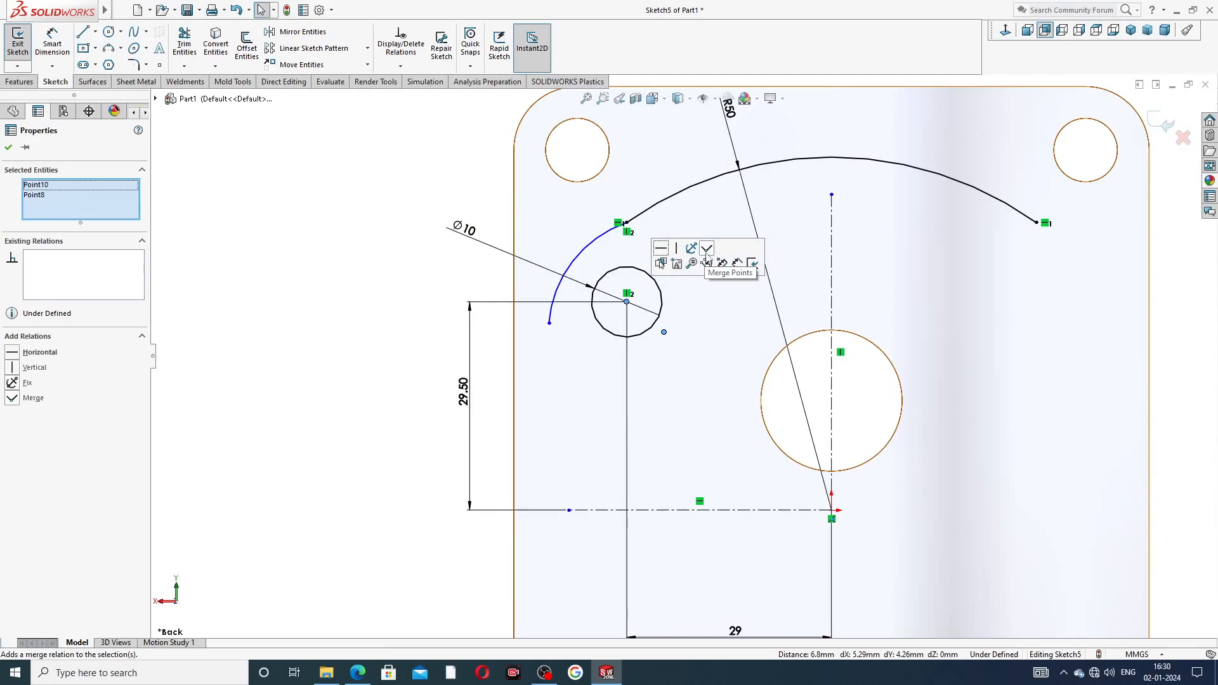
click(707, 249)
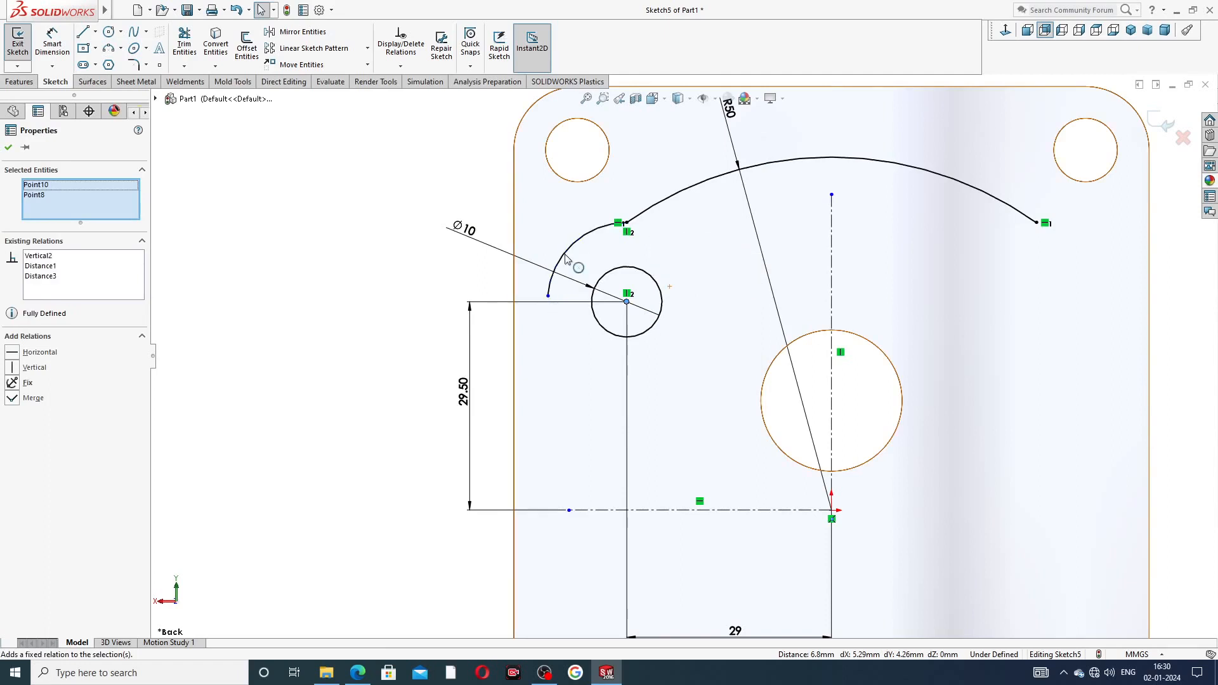
click(443, 295)
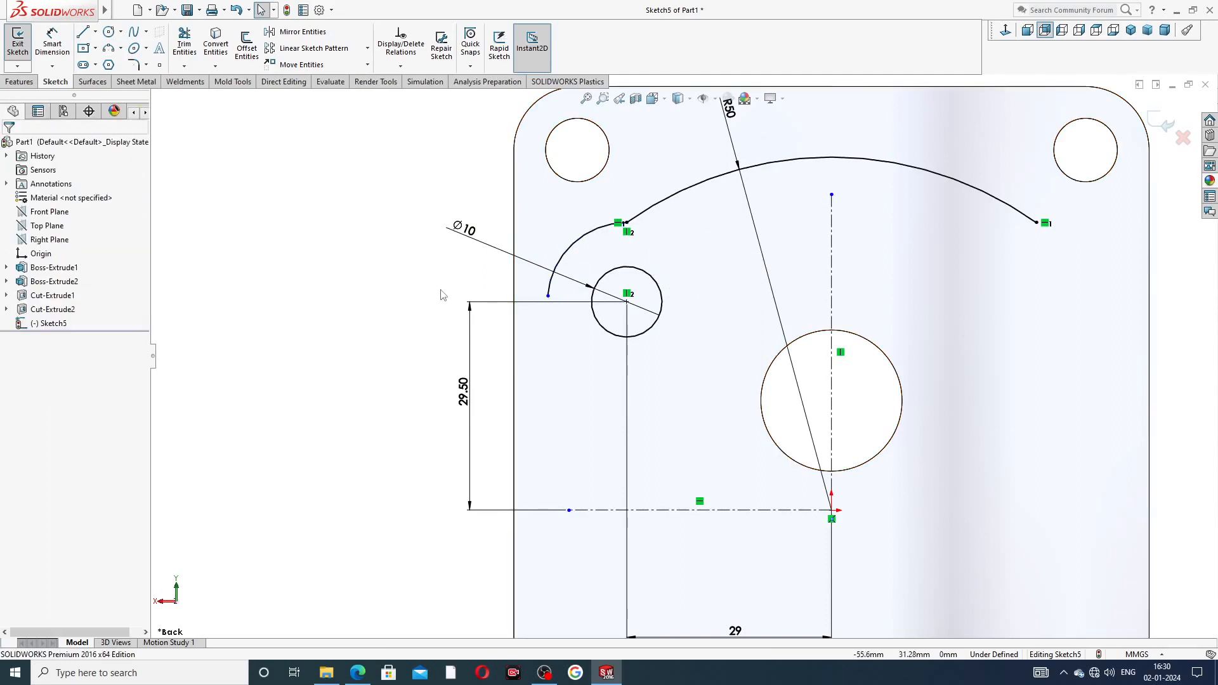
Make the corner arc's lower endpoint horizontal with the small circle's centre
click(548, 296)
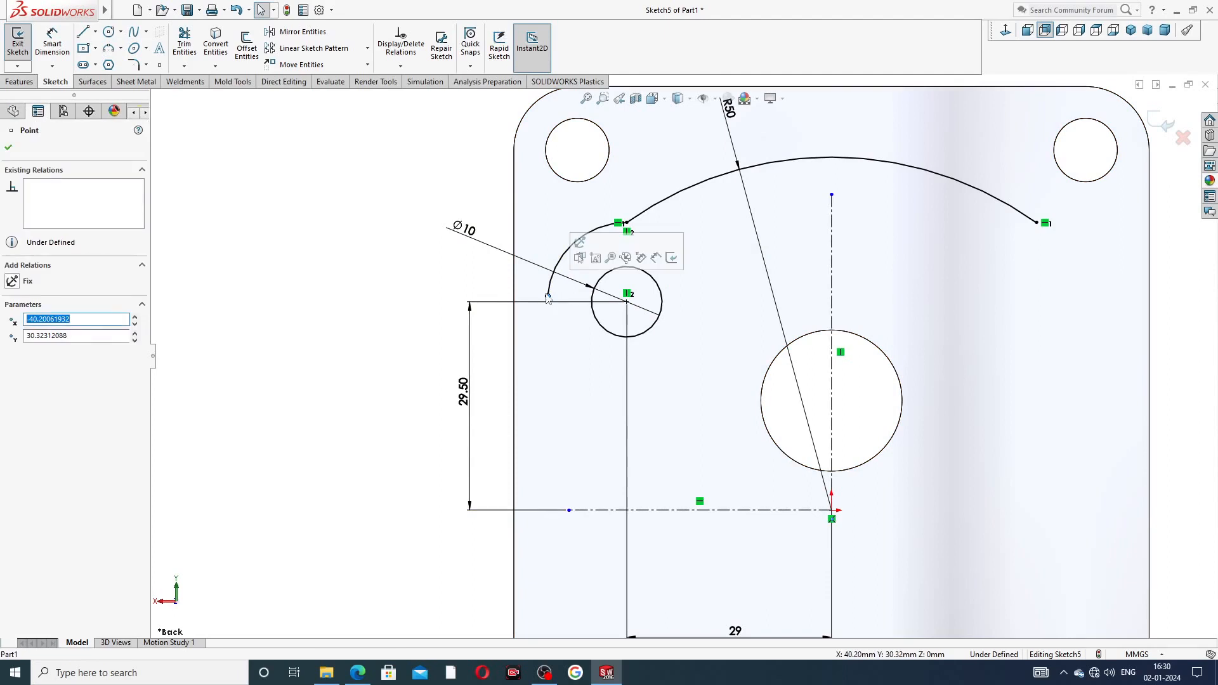
ctrl+click(627, 302)
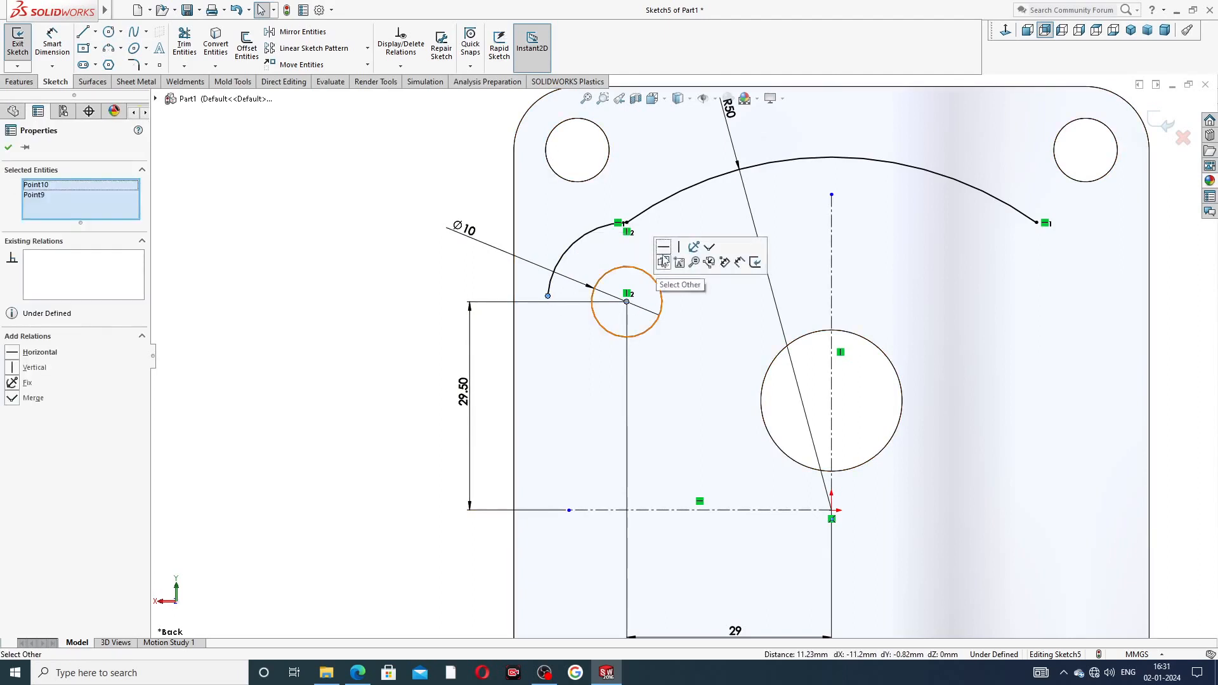
click(663, 247)
click(441, 274)
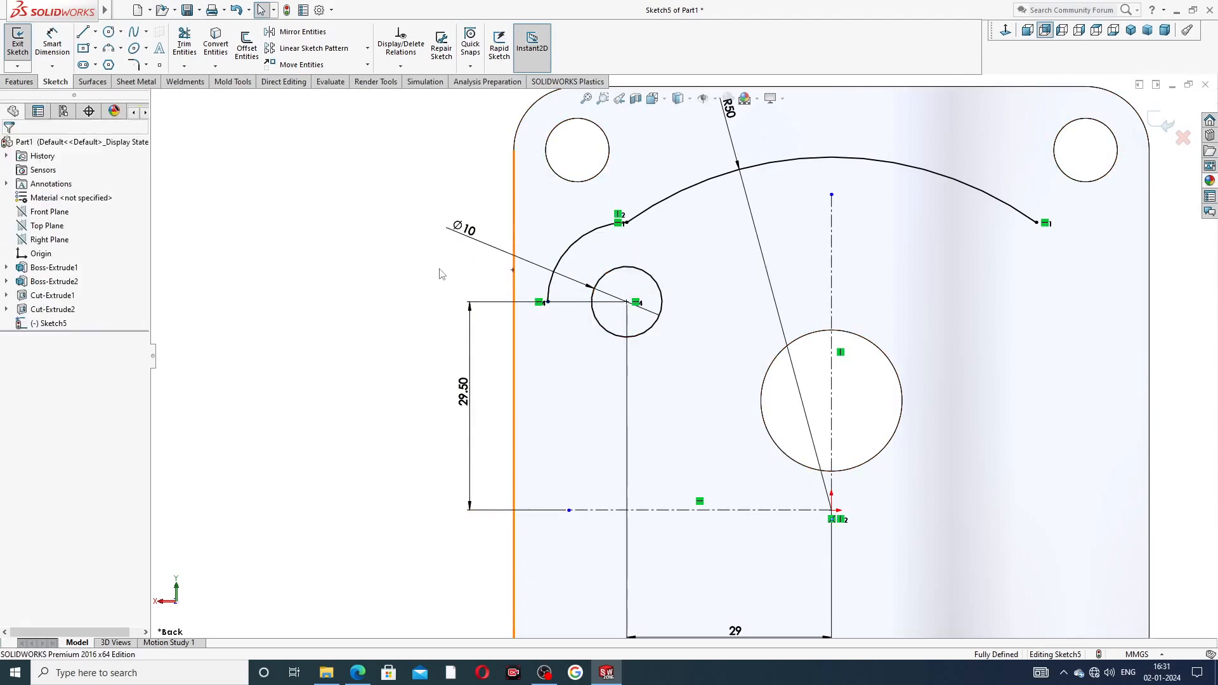
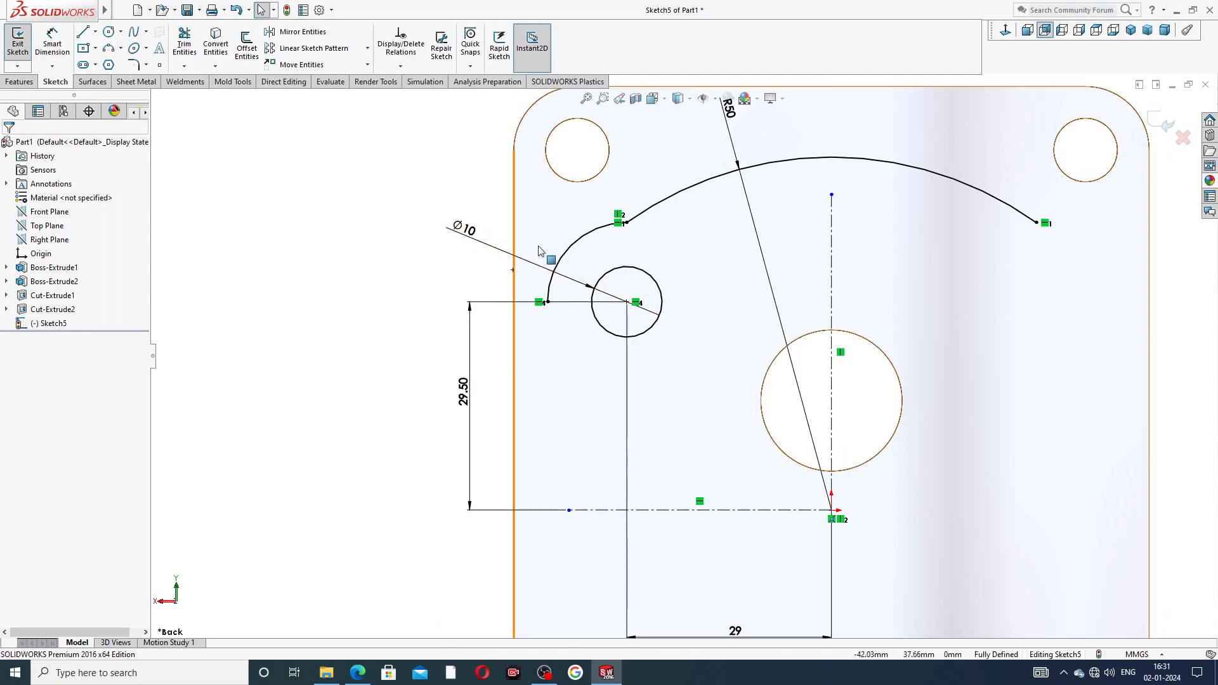
Delete the small circle's diameter dimension and dimension the circle again at 10 mm with the value placed outside the plate's left edge
click(535, 266)
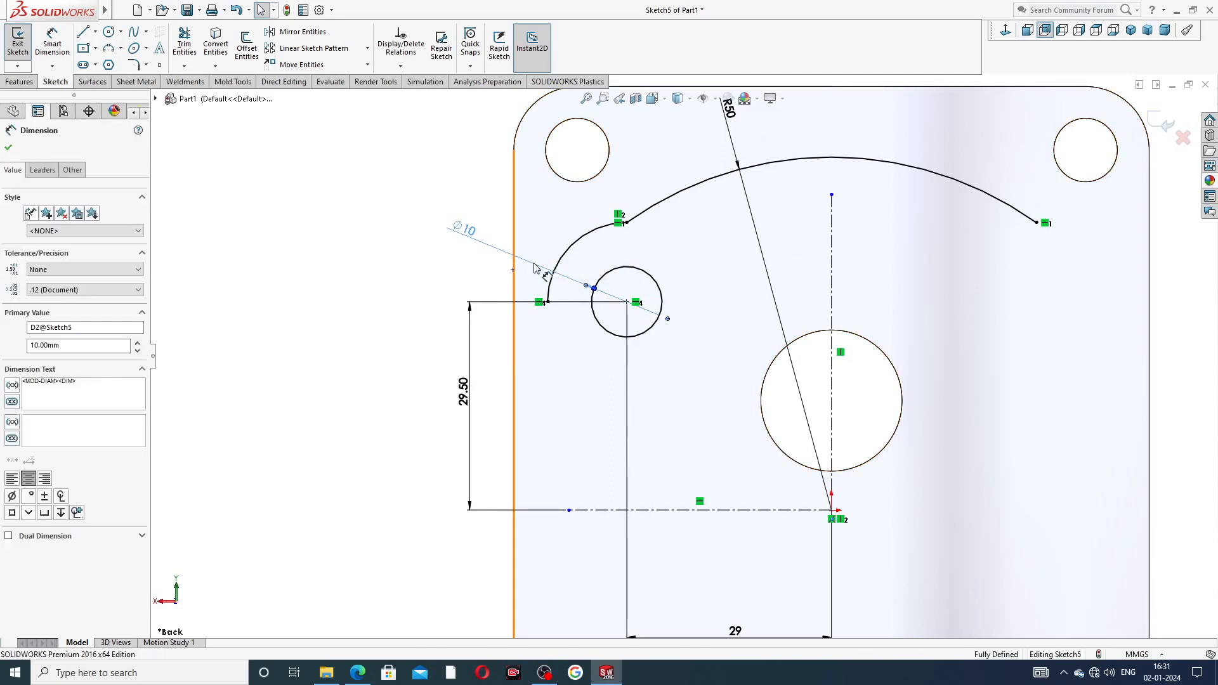
key(Delete)
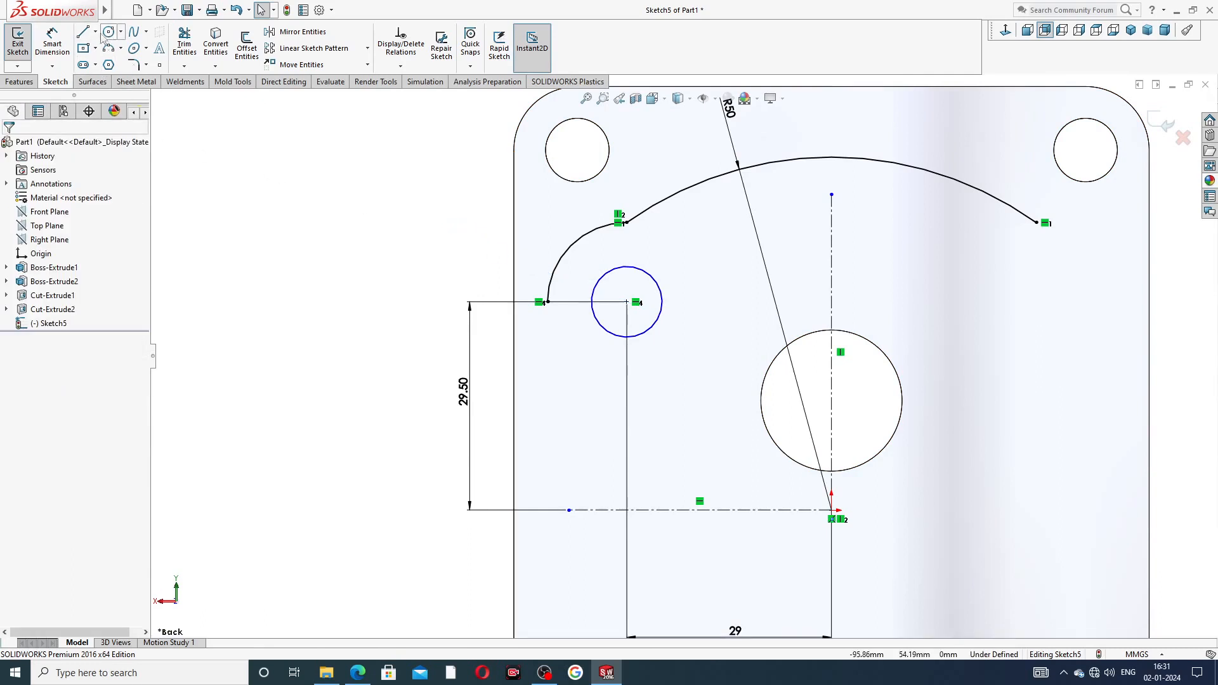
click(52, 42)
click(603, 280)
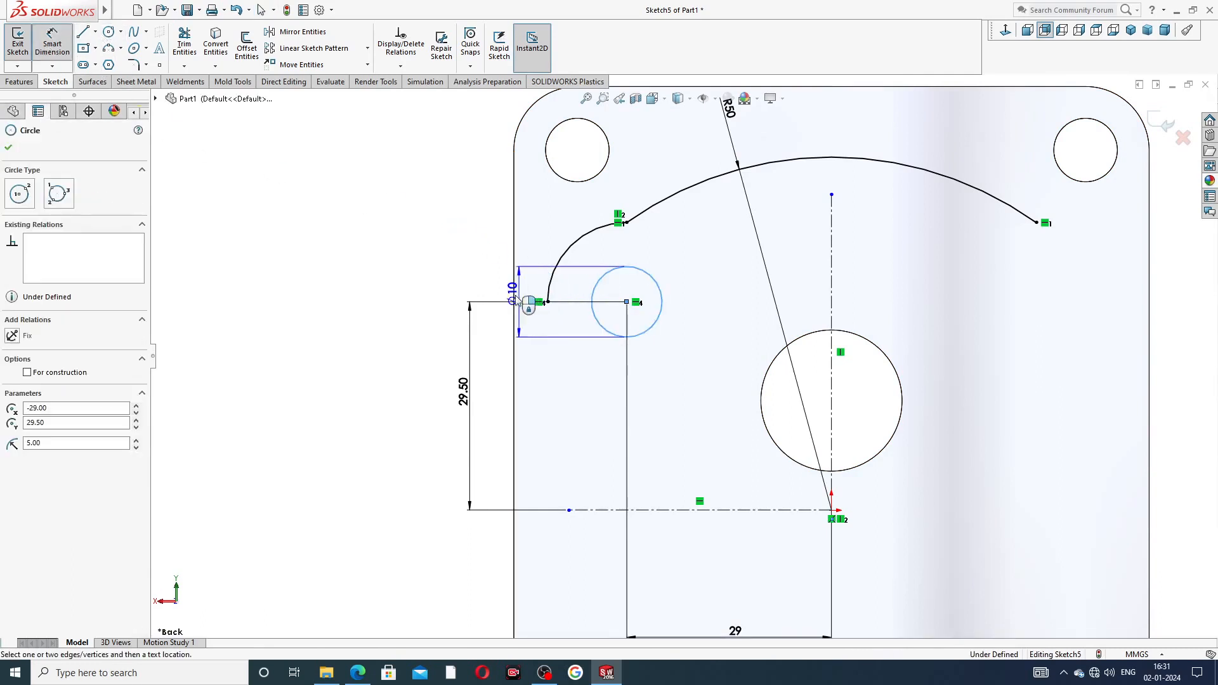
click(429, 303)
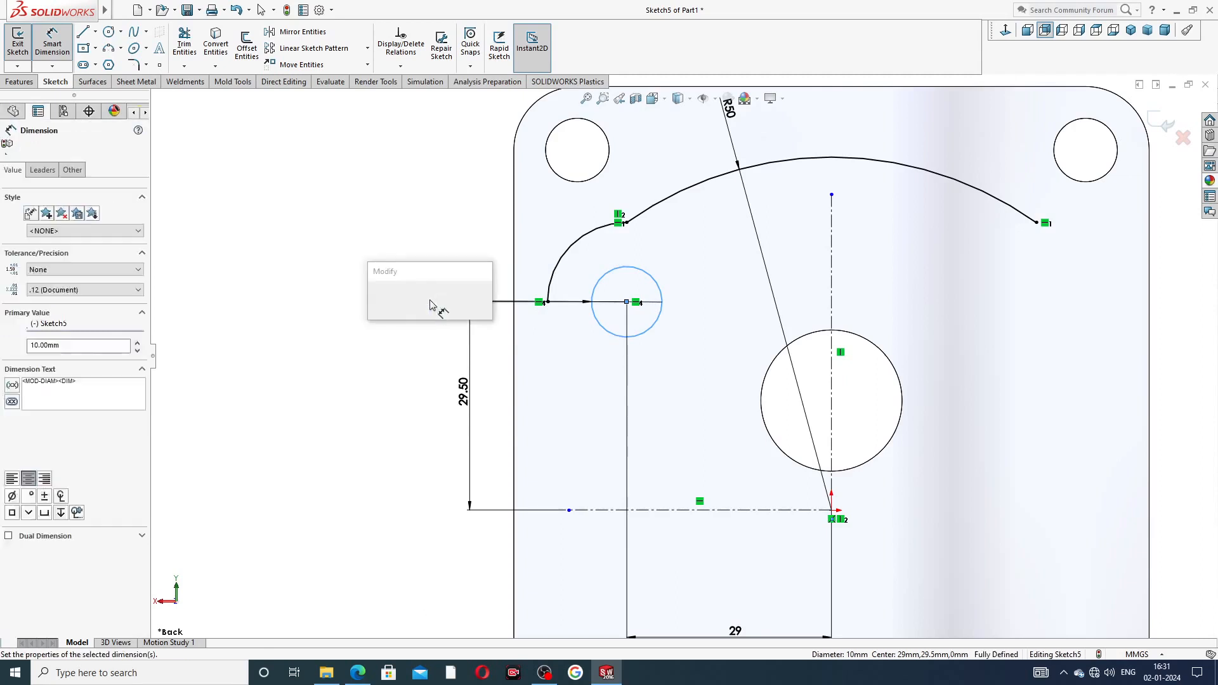
click(377, 299)
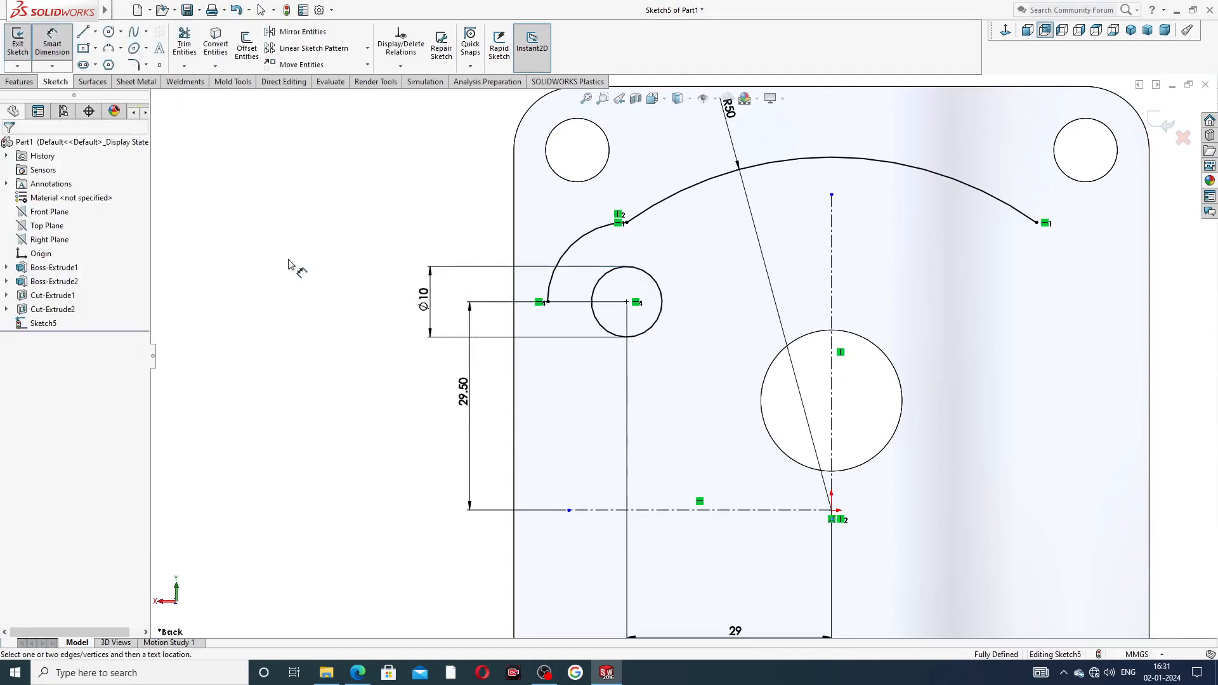
right_click(334, 214)
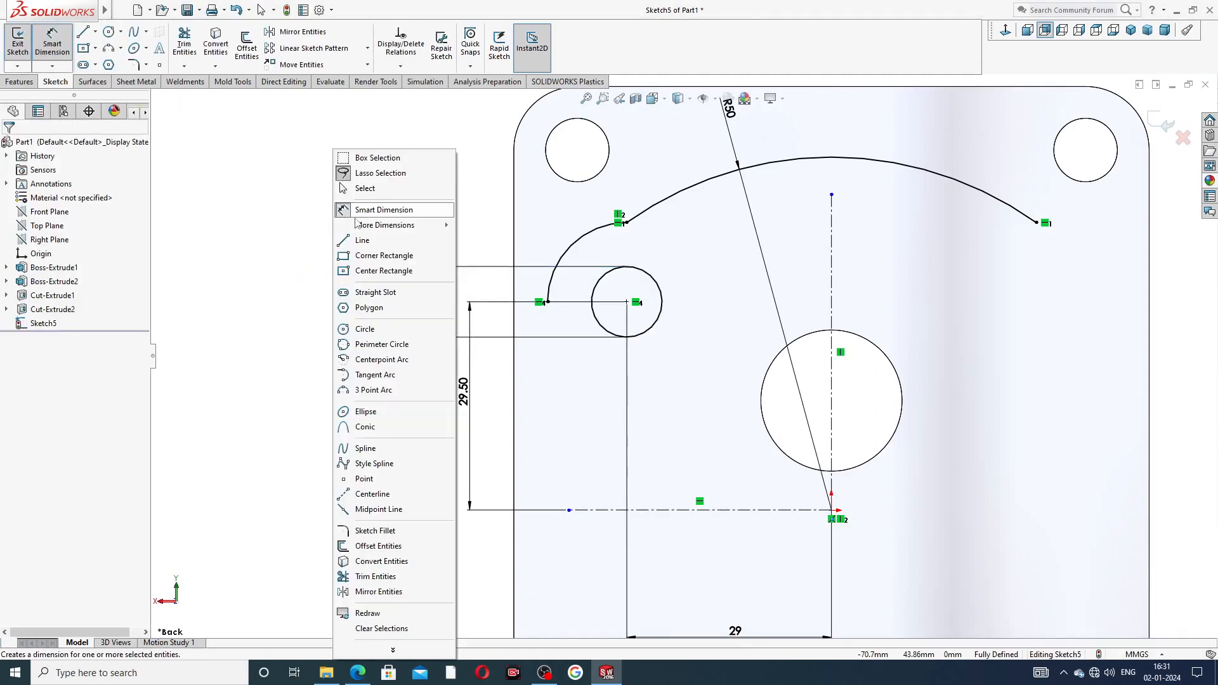
click(373, 192)
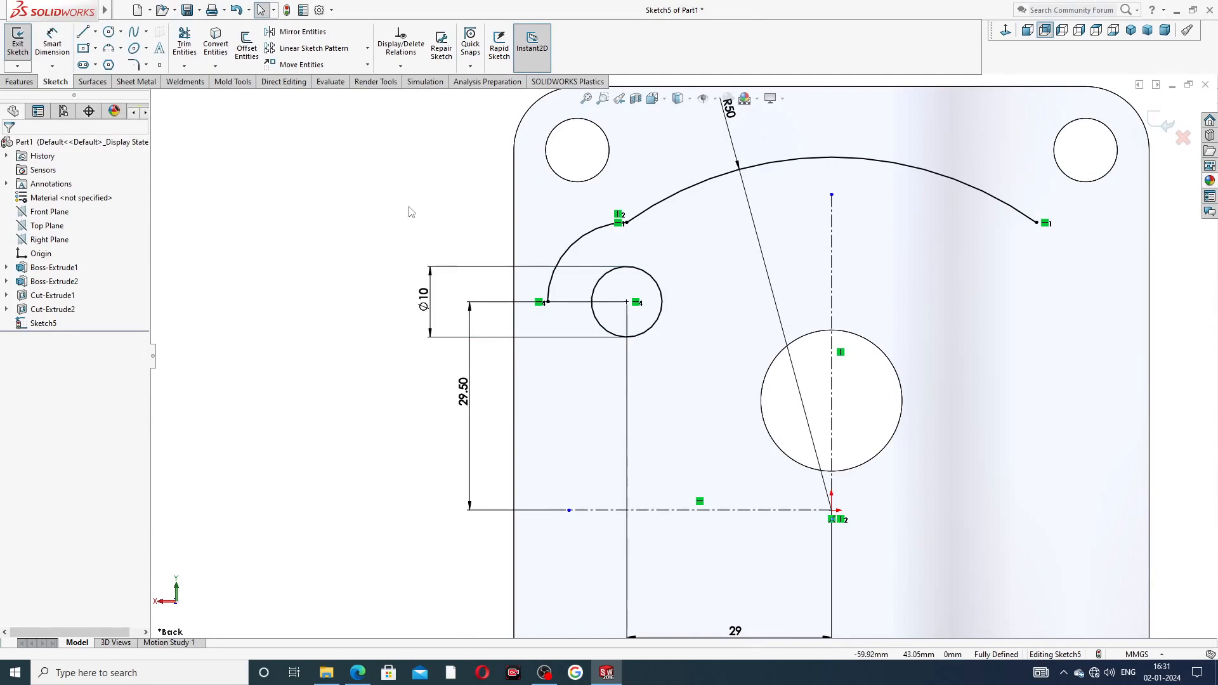
Sketch connected lines from the corner arc's lower endpoint: about 2.3 mm down, about 1.9 mm diagonally outward, and vertically down to the horizontal centreline's level
click(82, 32)
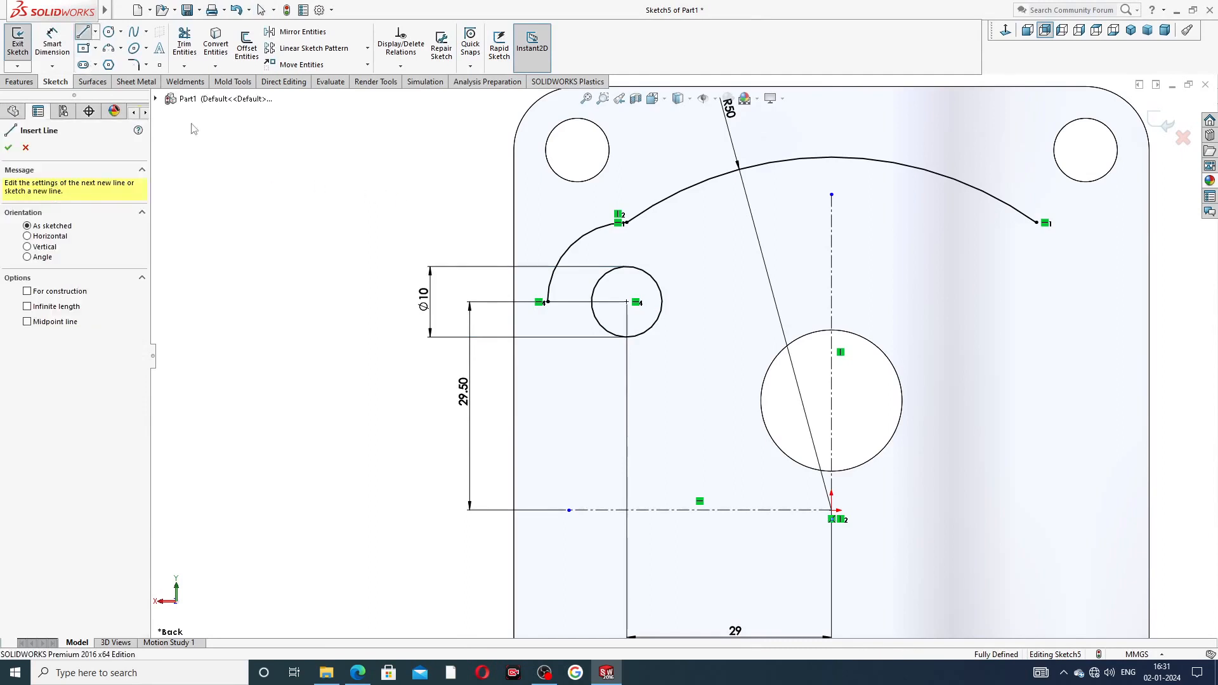
click(547, 302)
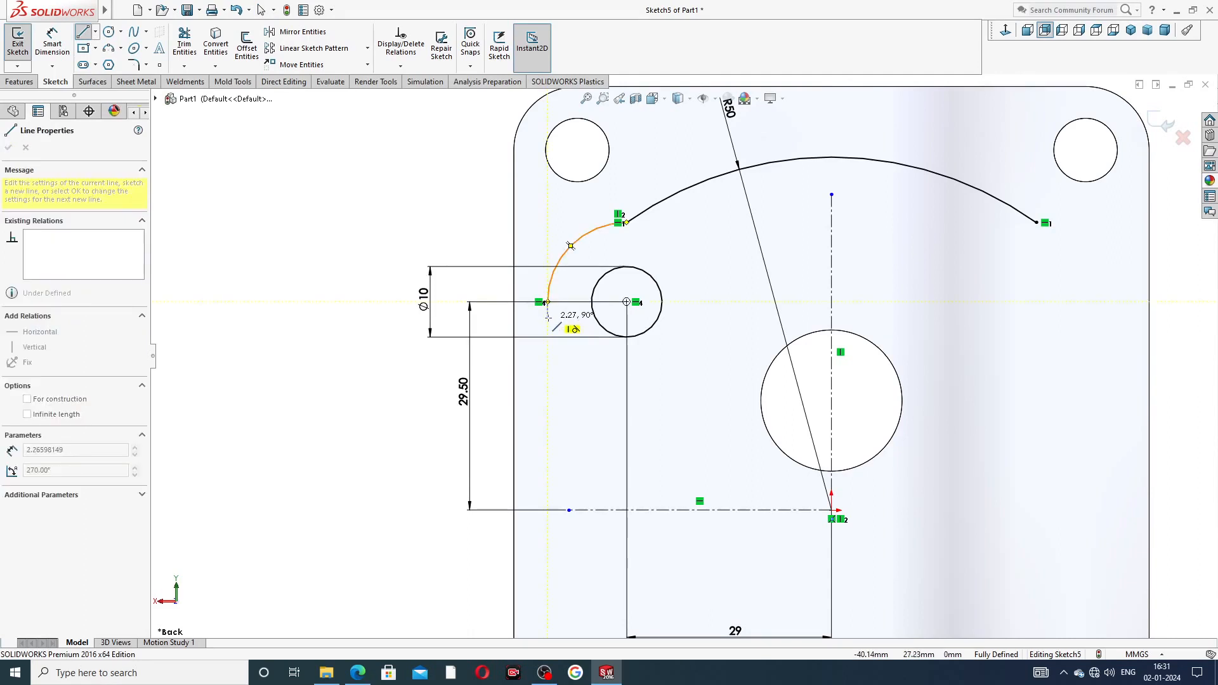
click(548, 318)
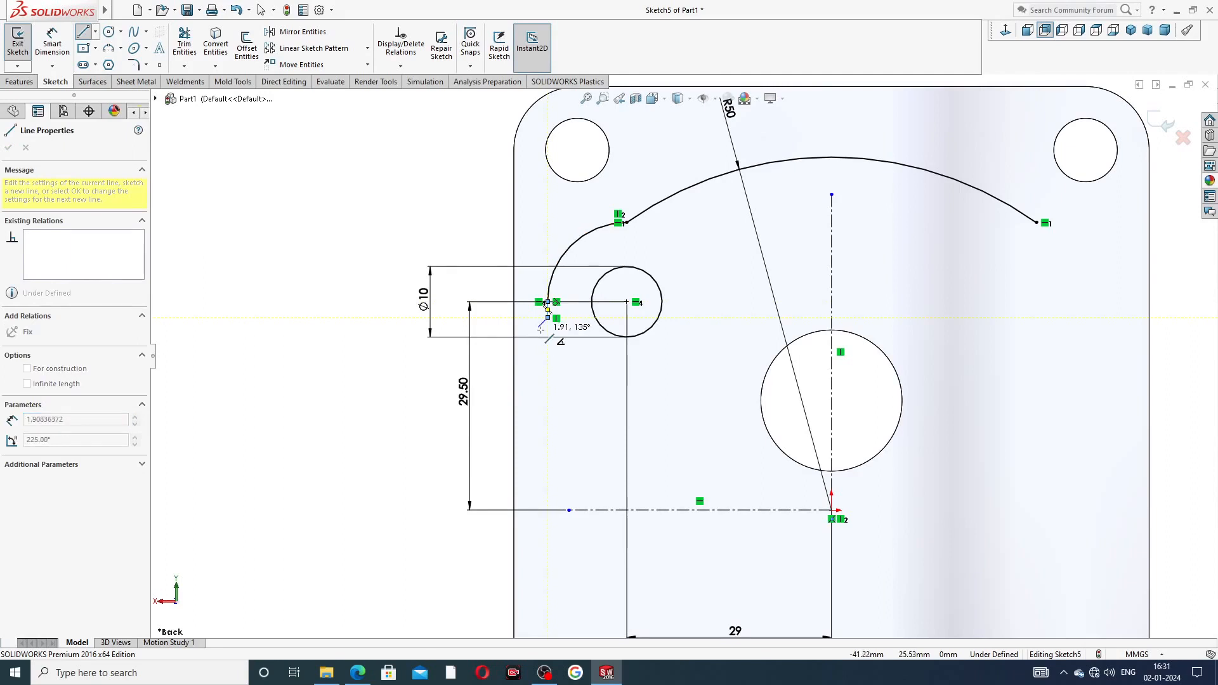
click(539, 327)
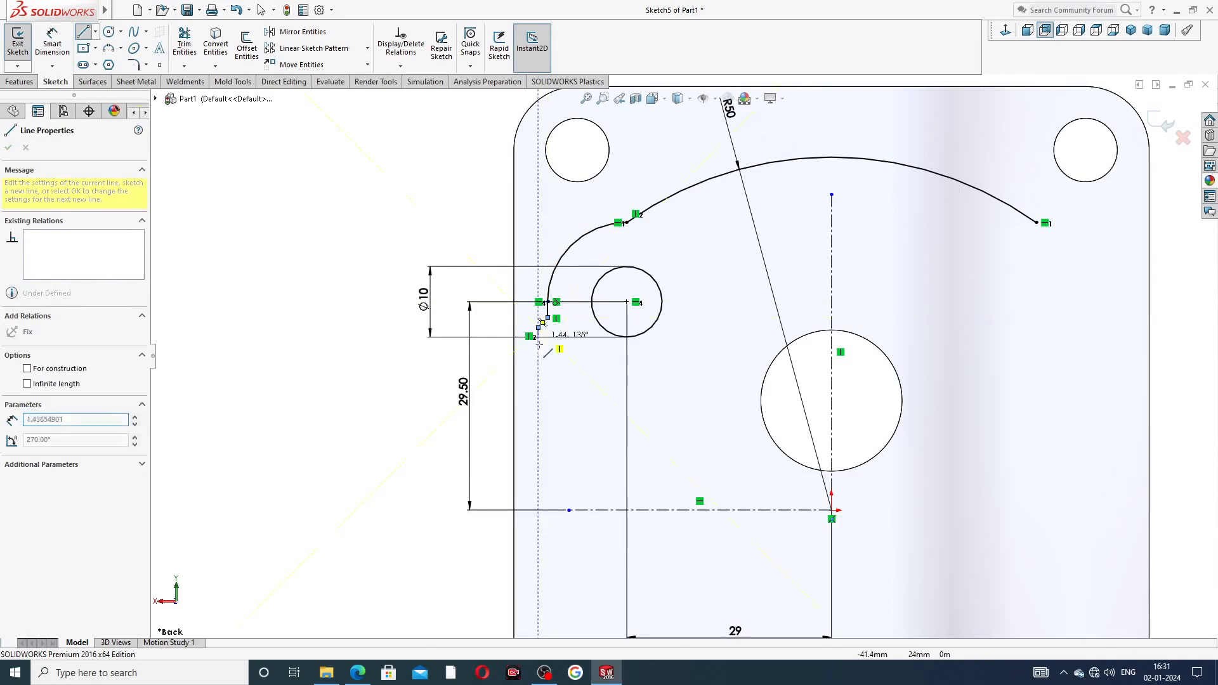
click(538, 510)
right_click(552, 477)
click(586, 492)
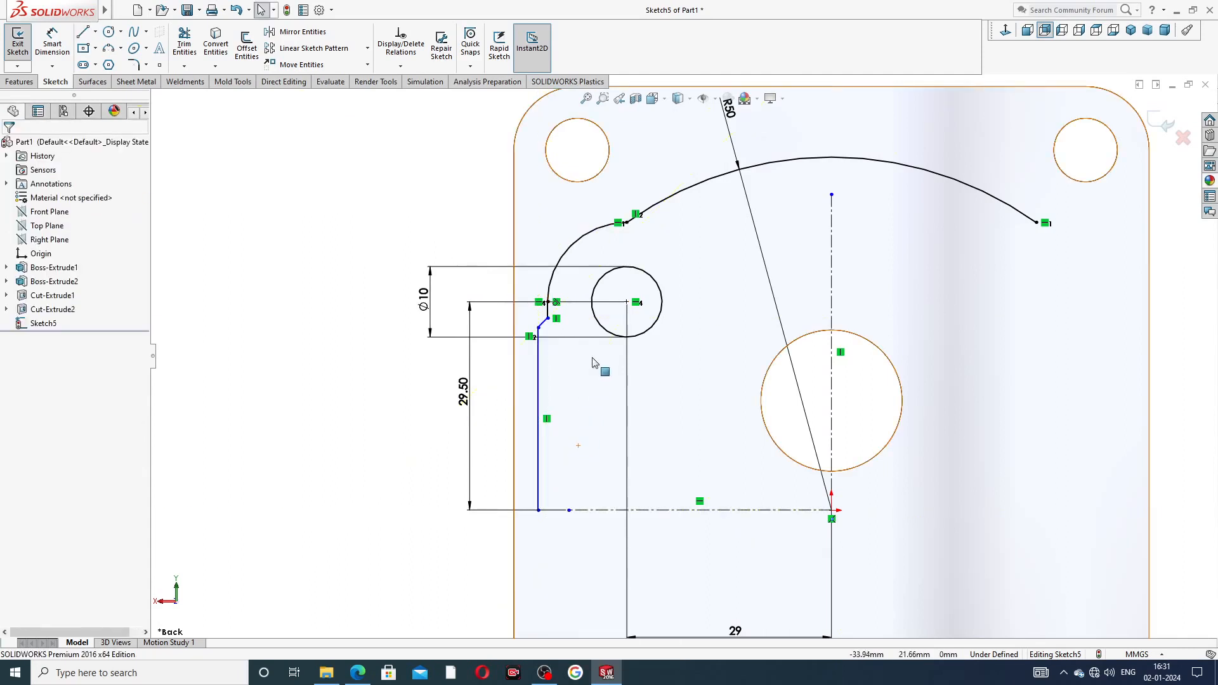
Reposition both endpoints of the short diagonal line to shorten the upper vertical line and make the diagonal steeper
scroll(592, 363, down, 5)
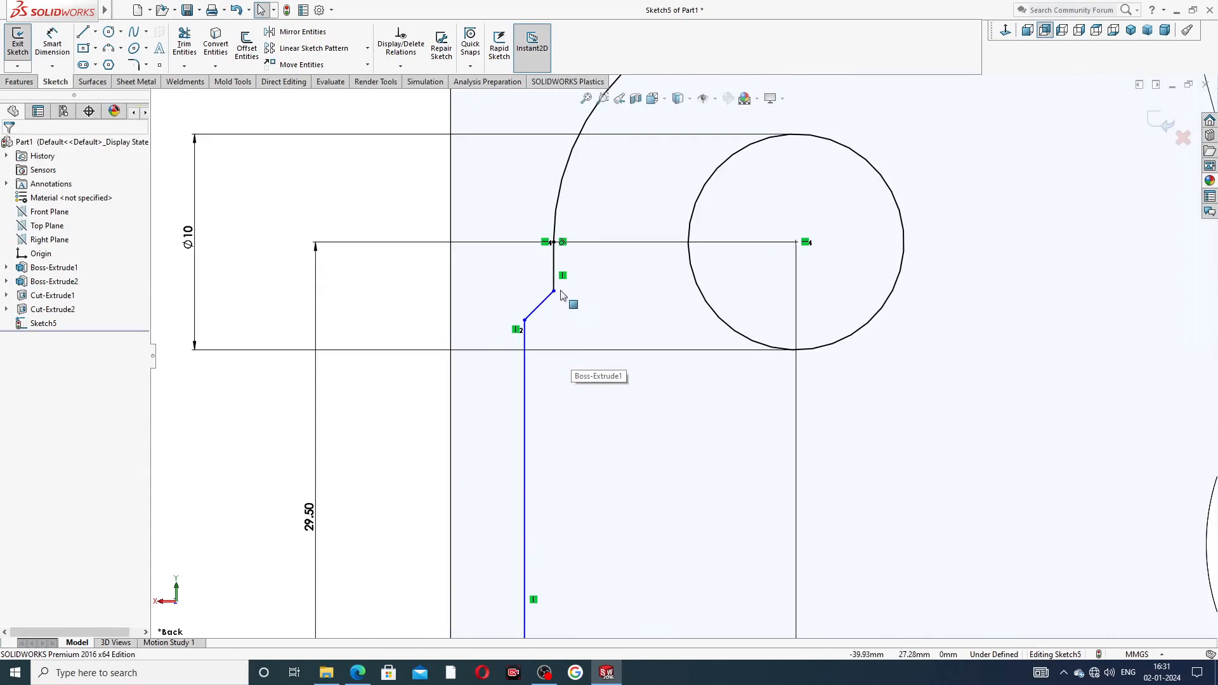
click(555, 292)
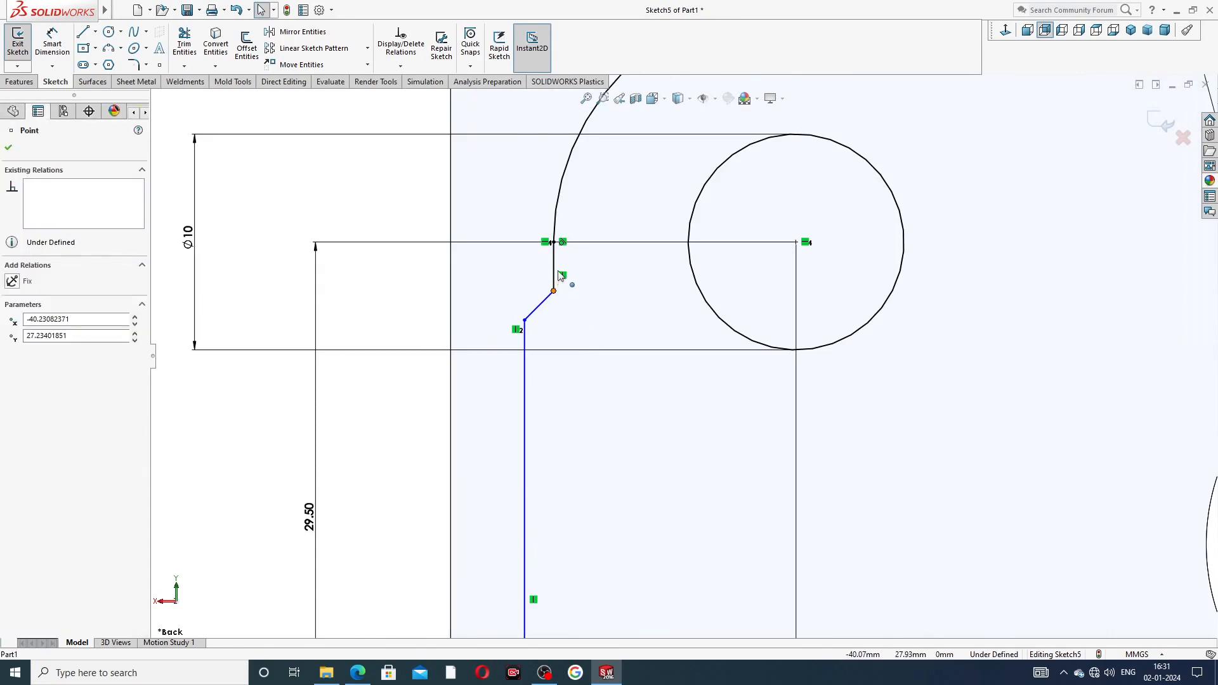
drag(560, 272, 561, 274)
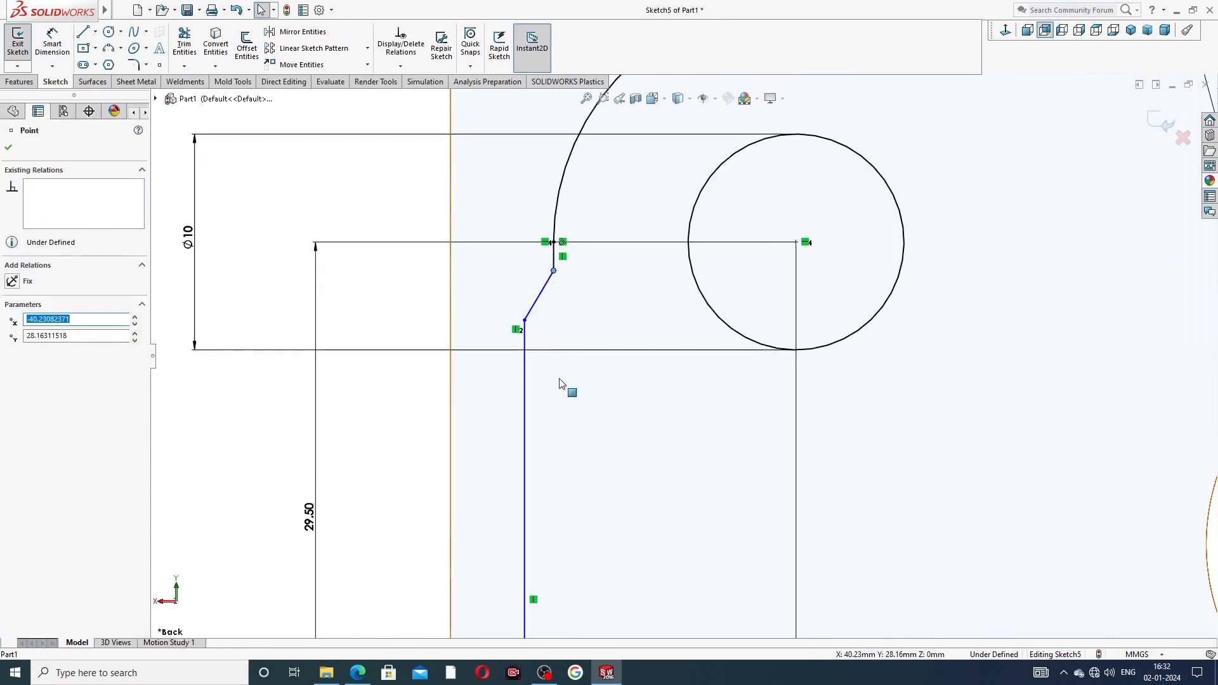
click(525, 321)
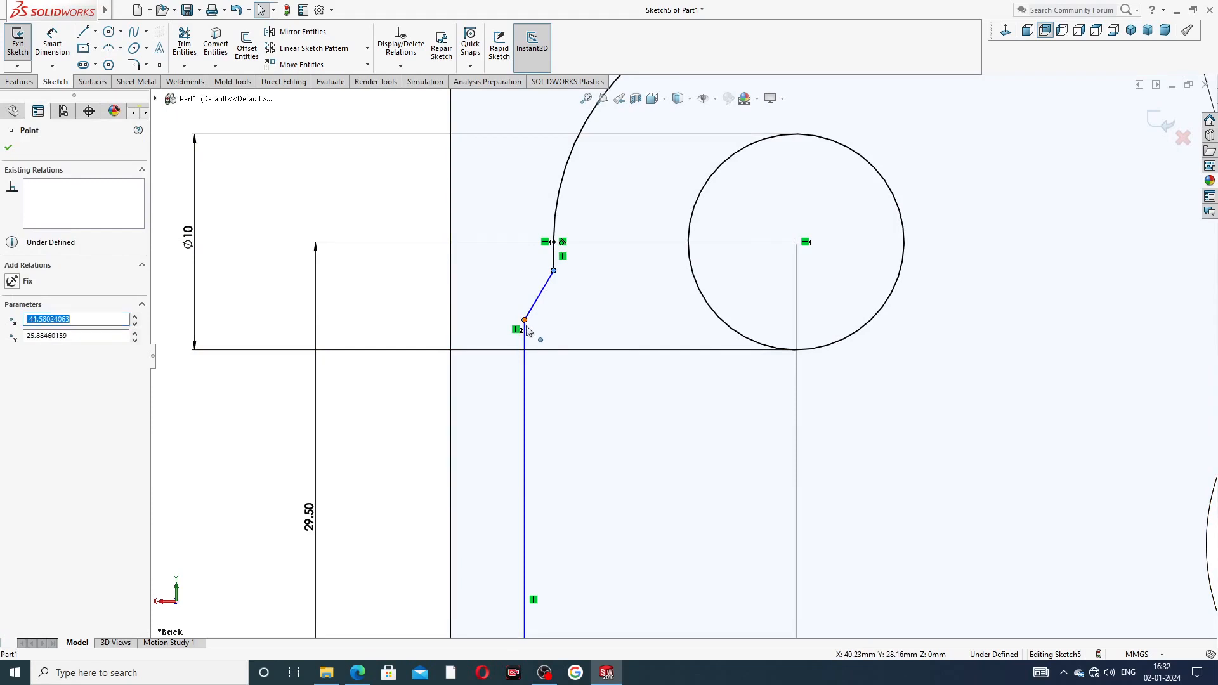
drag(526, 329, 527, 338)
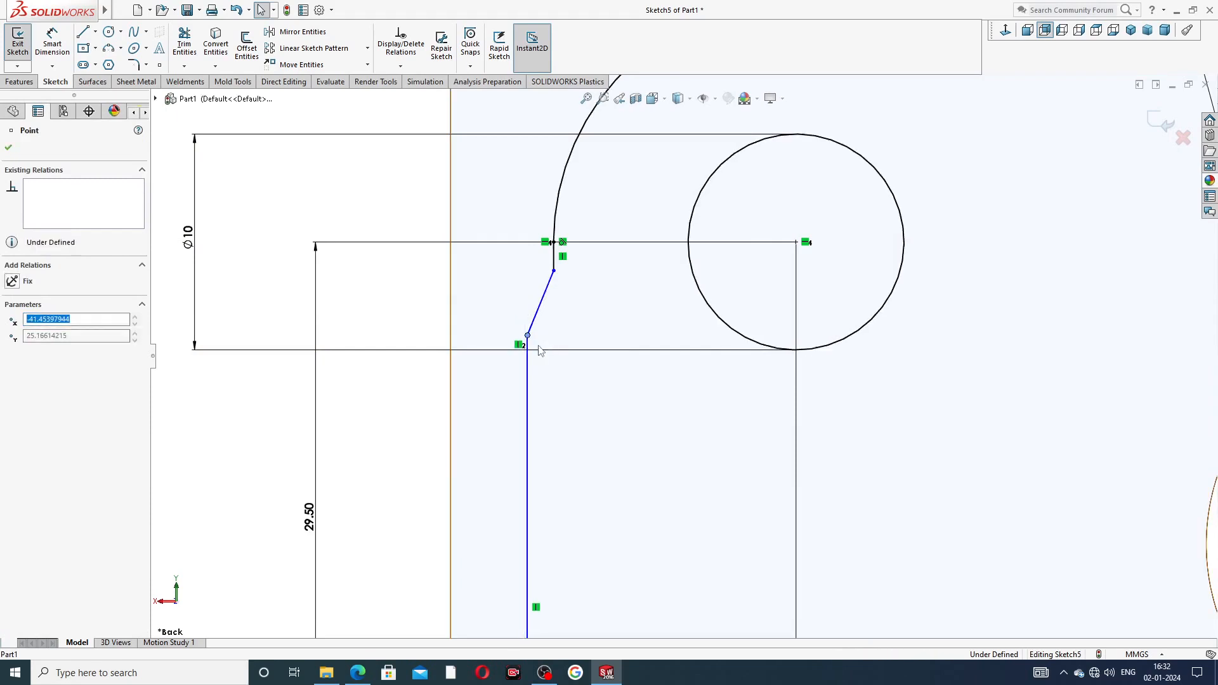
click(574, 398)
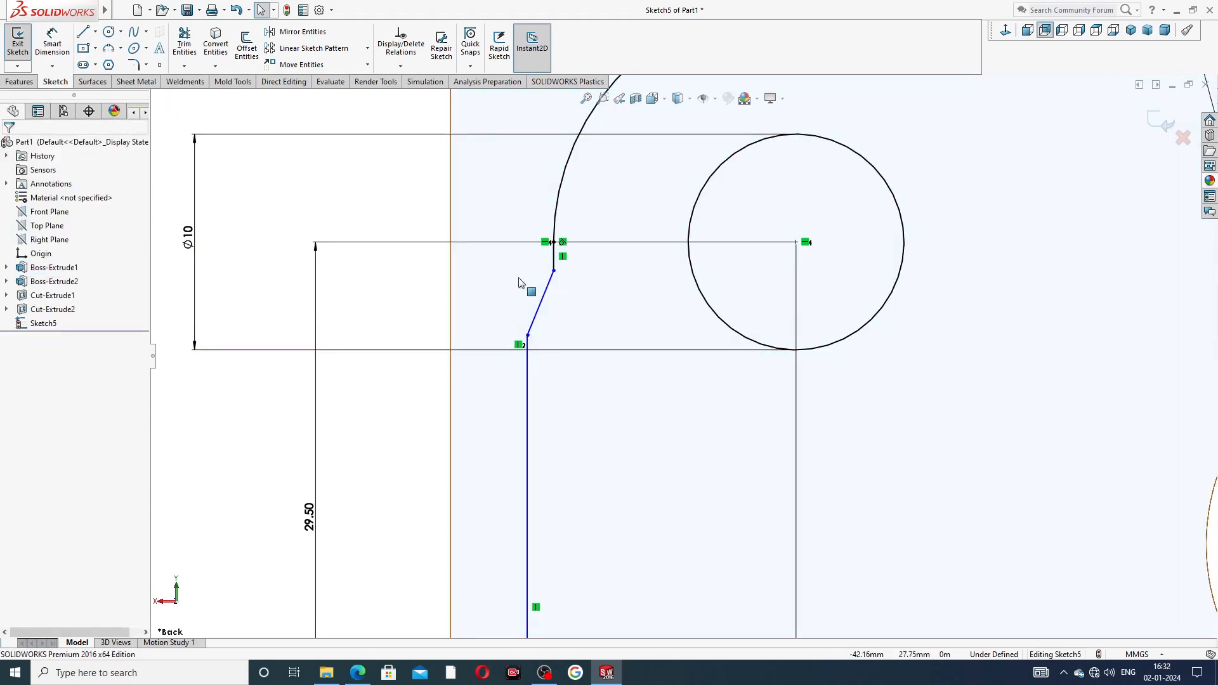
drag(555, 271, 551, 280)
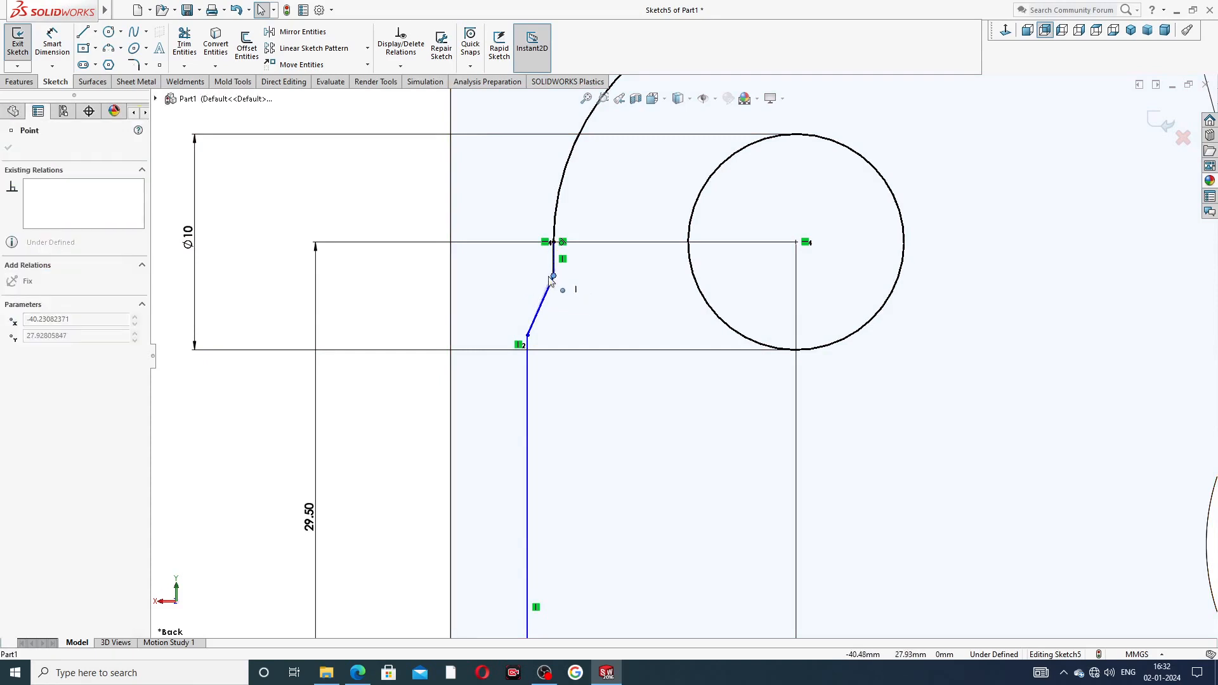
click(417, 280)
Dimension the long vertical line 42 mm from the vertical centreline
scroll(621, 356, up, 4)
scroll(665, 434, up, 1)
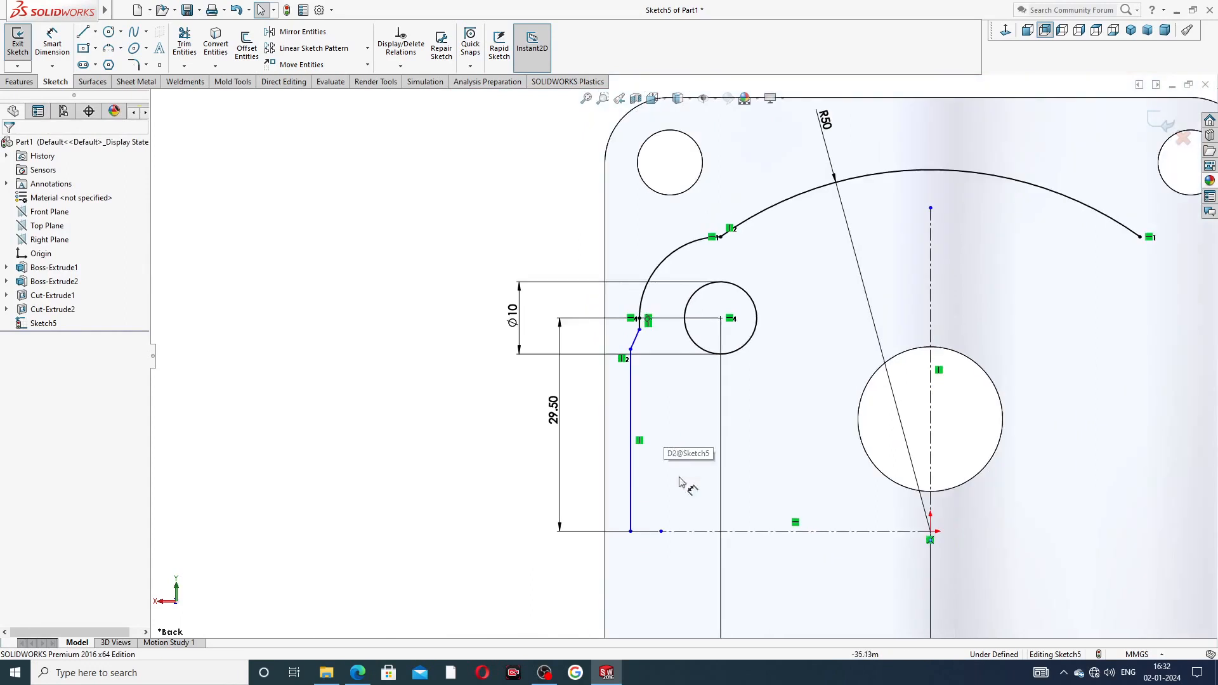
scroll(687, 539, down, 1)
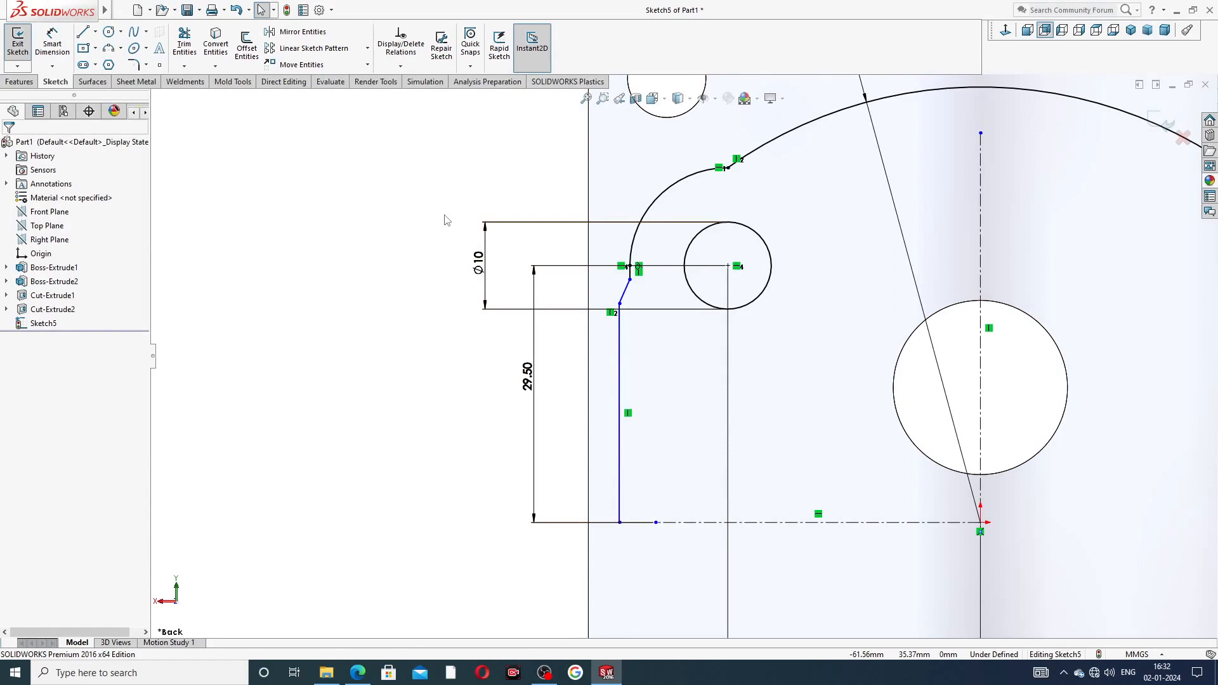
click(67, 43)
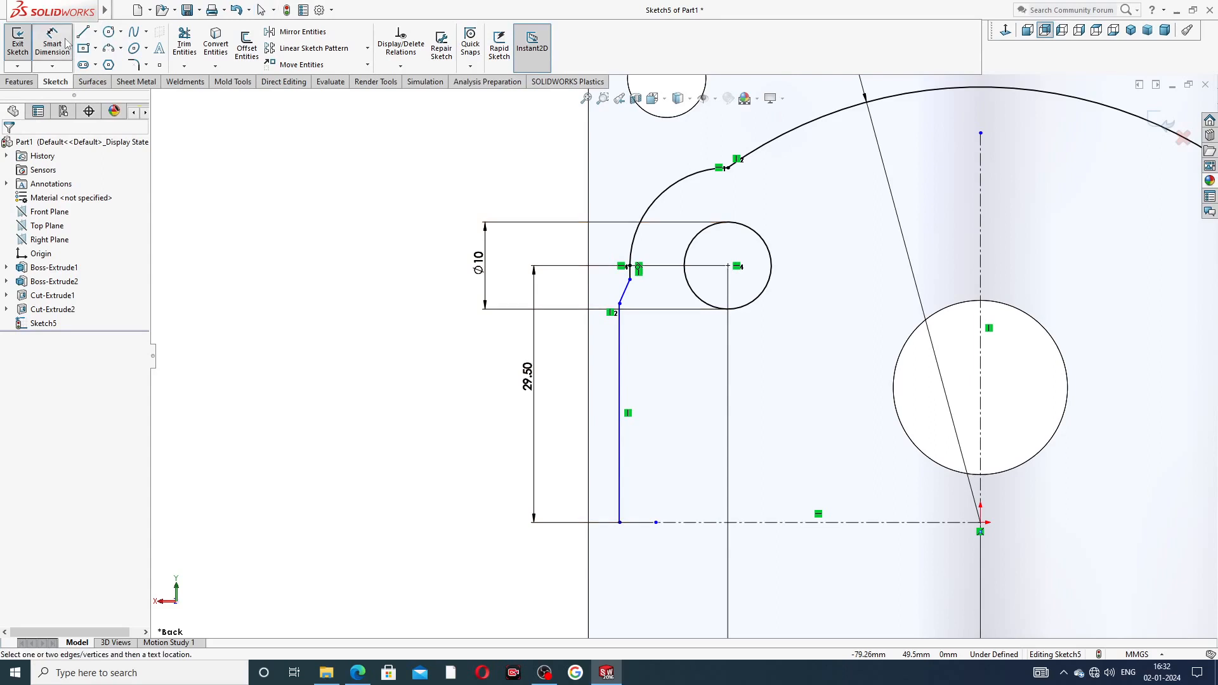
click(620, 476)
click(981, 487)
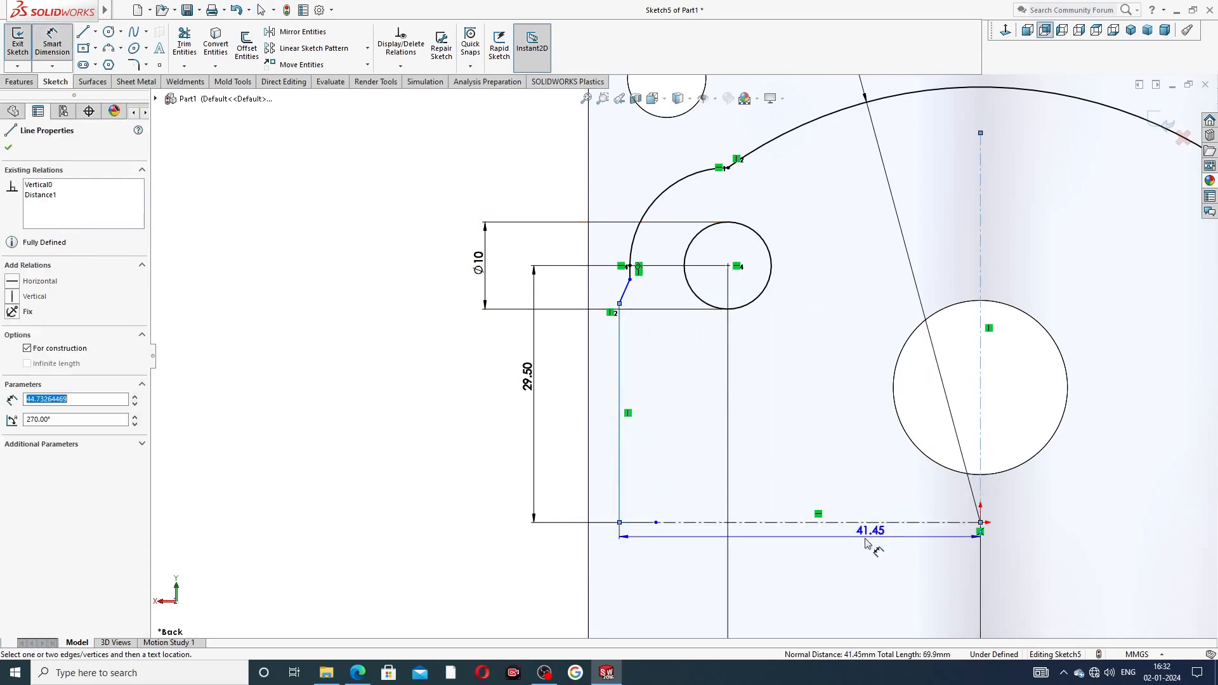
click(818, 554)
text(4)
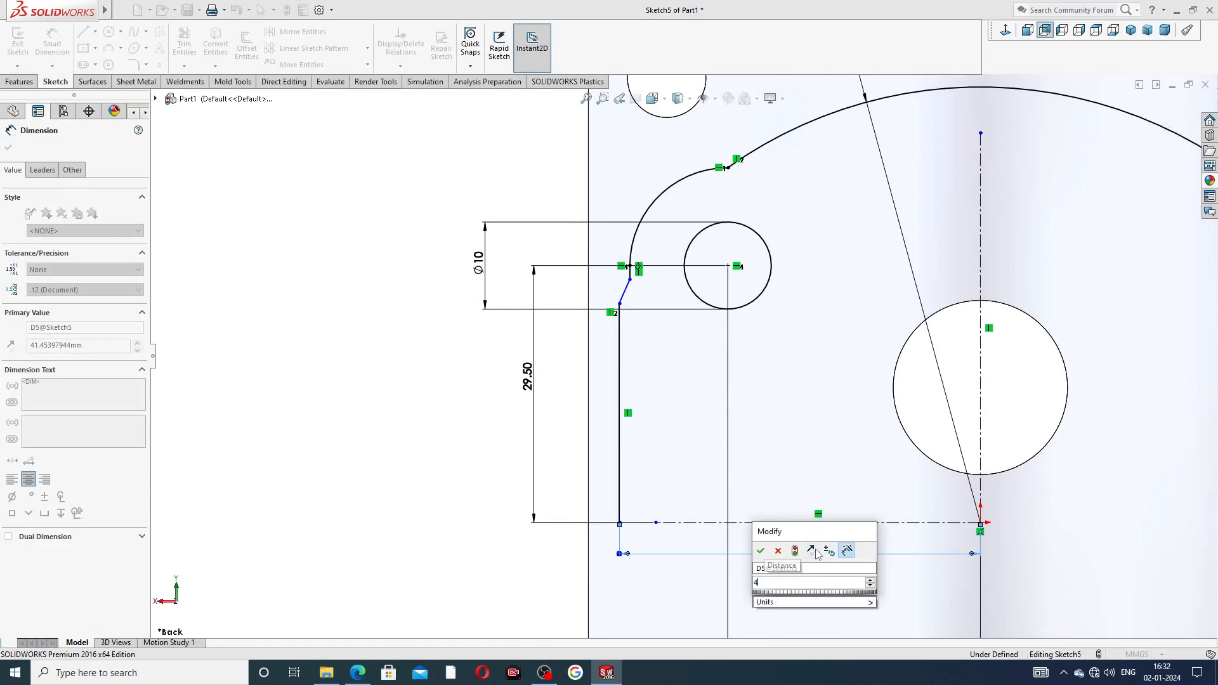
text(2)
key(Return)
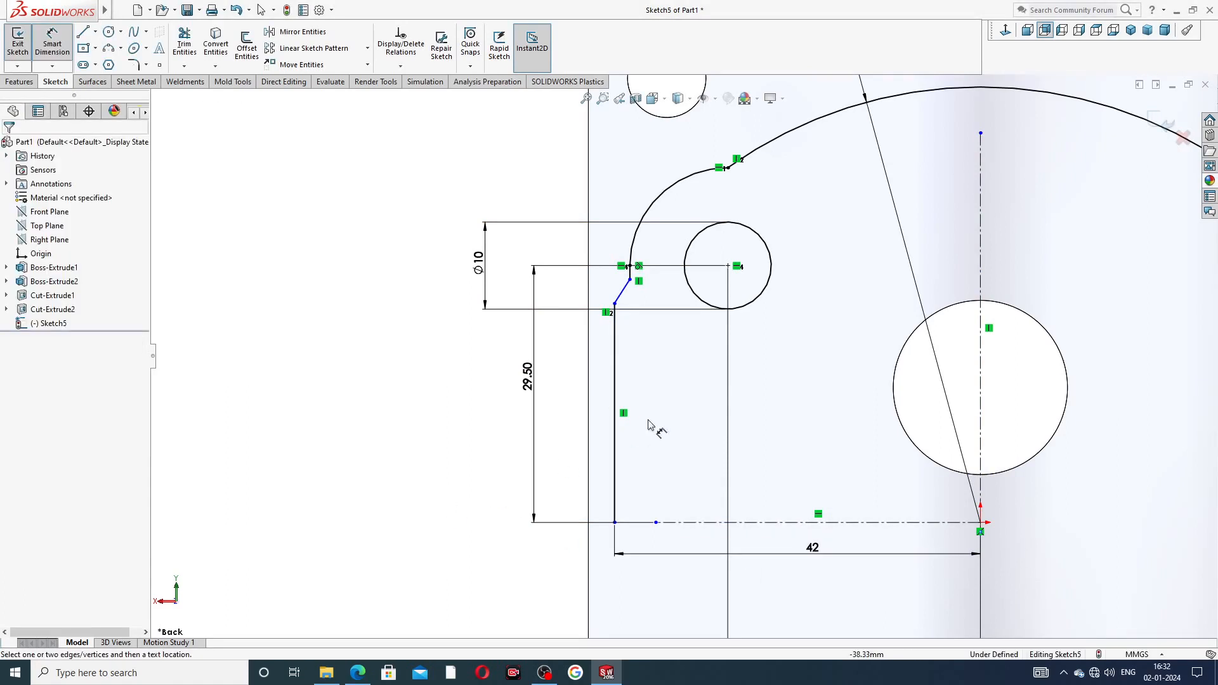
Rearrange the horizontal dimensions below the sketch so the 29 mm dimension sits above the 42 mm one
scroll(650, 426, up, 2)
scroll(785, 406, up, 1)
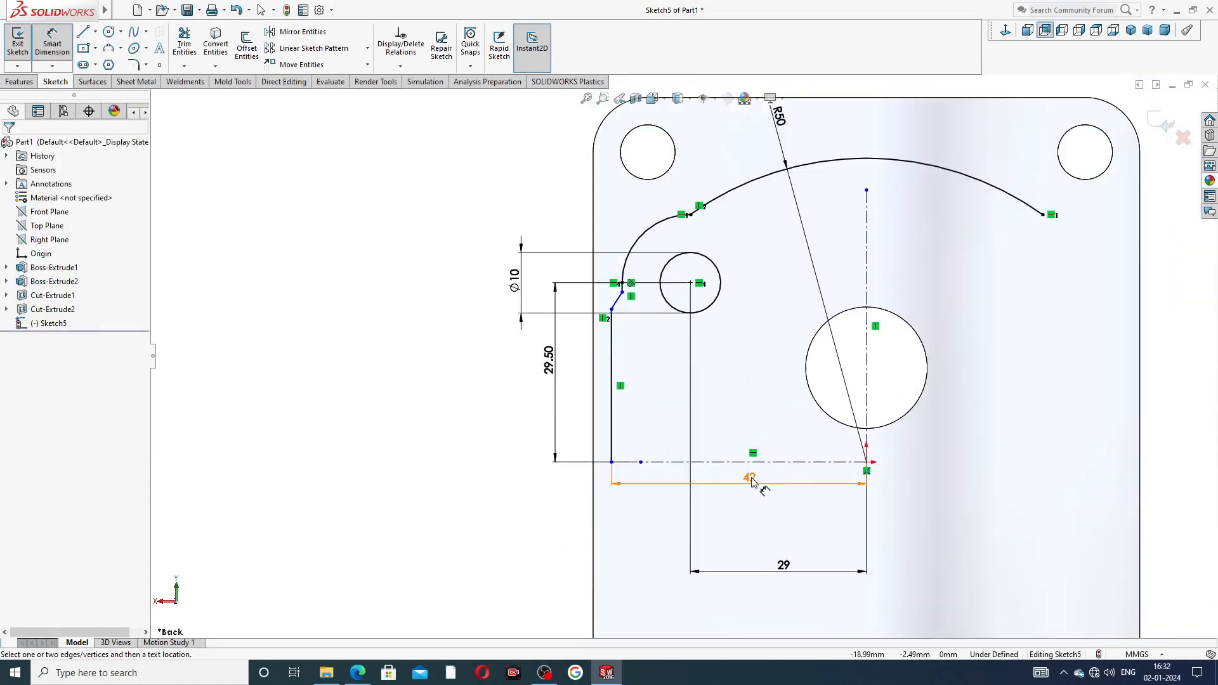
drag(752, 478, 751, 508)
mouse_move(775, 567)
mouse_down()
mouse_move(763, 478)
mouse_move(752, 530)
mouse_up()
drag(776, 480, 775, 493)
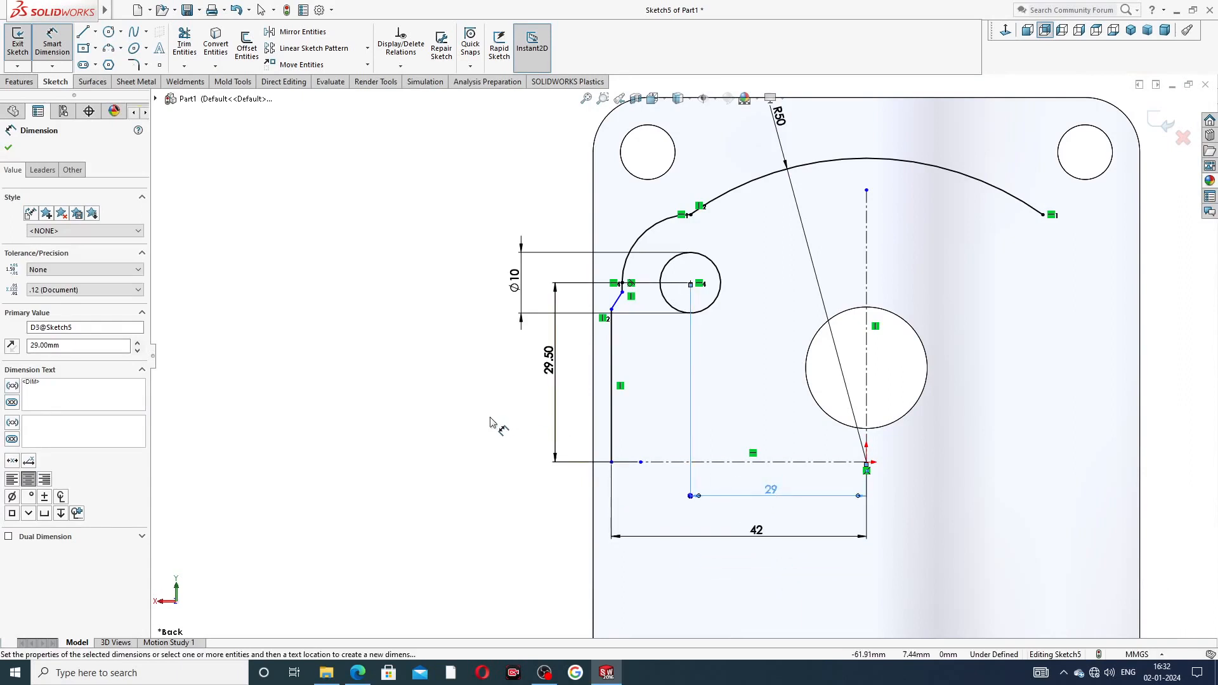
key(Escape)
right_click(337, 278)
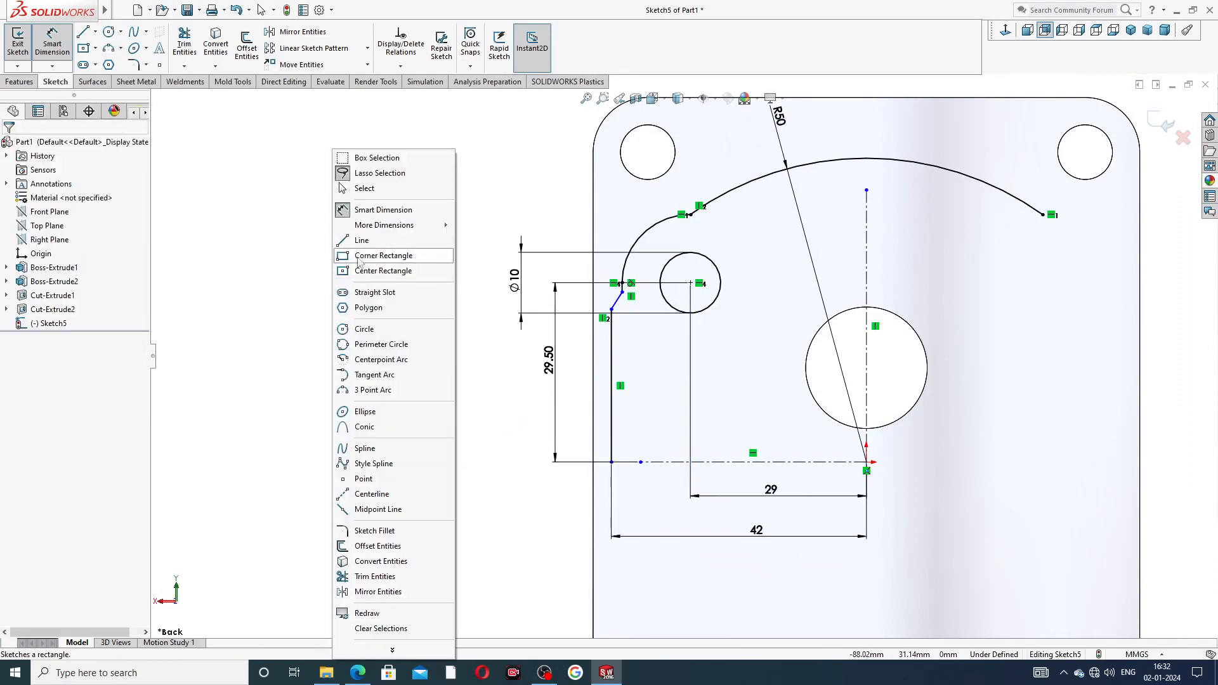
click(376, 189)
Check the drive end plate drawing and round the junction of the corner arc and the R50 arc with a 5 mm sketch fillet
click(358, 673)
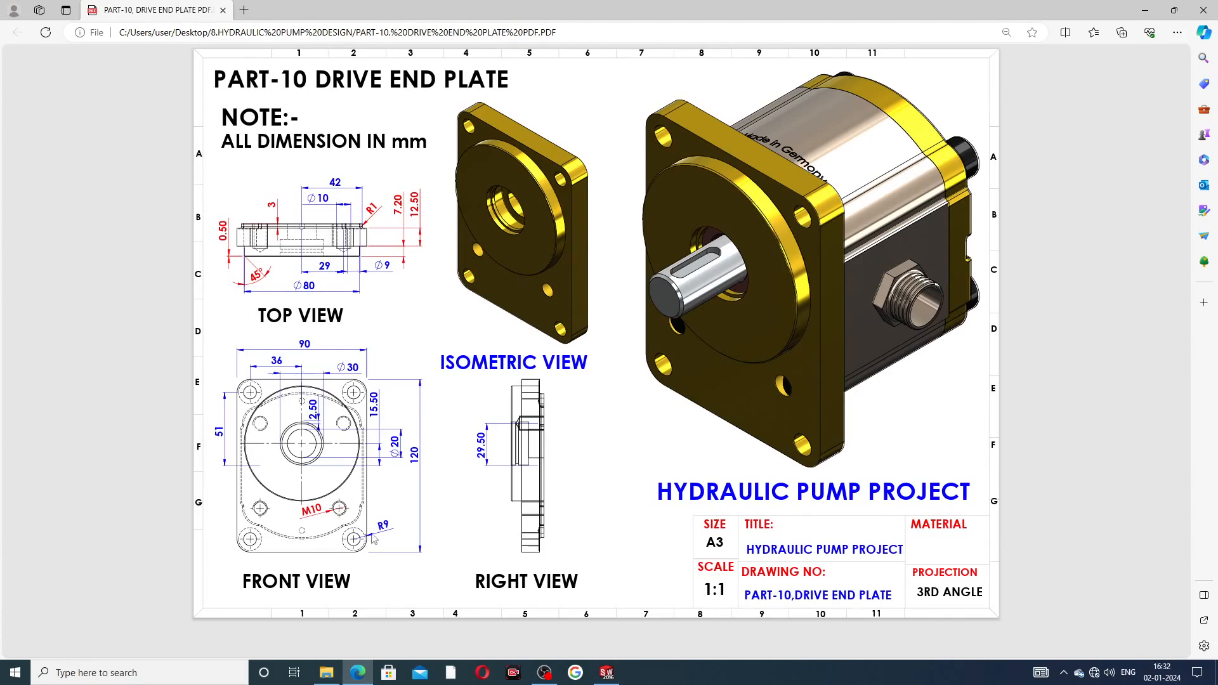
click(358, 672)
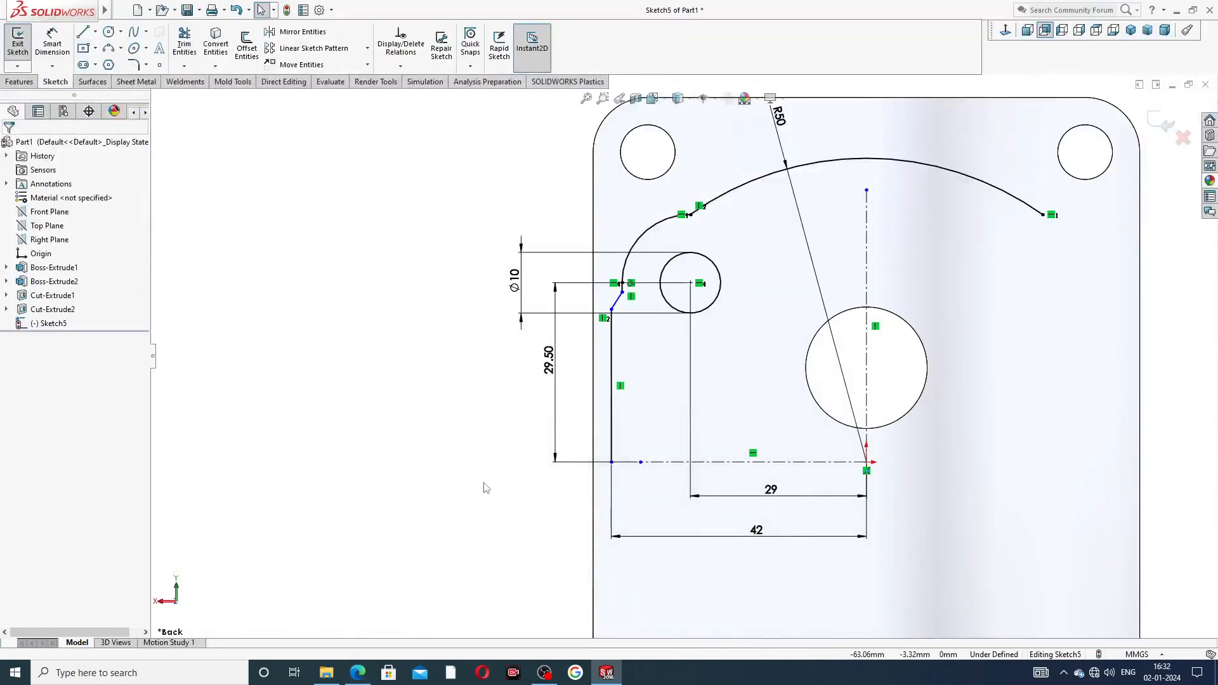
scroll(641, 314, down, 6)
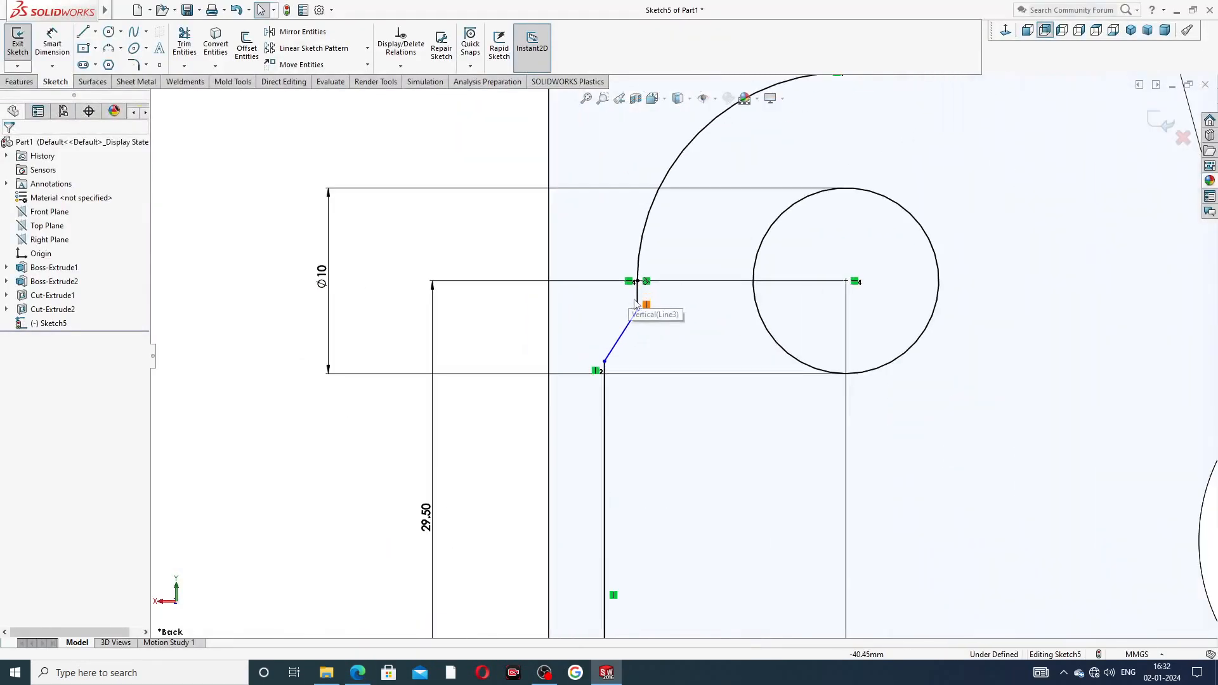
scroll(702, 234, up, 4)
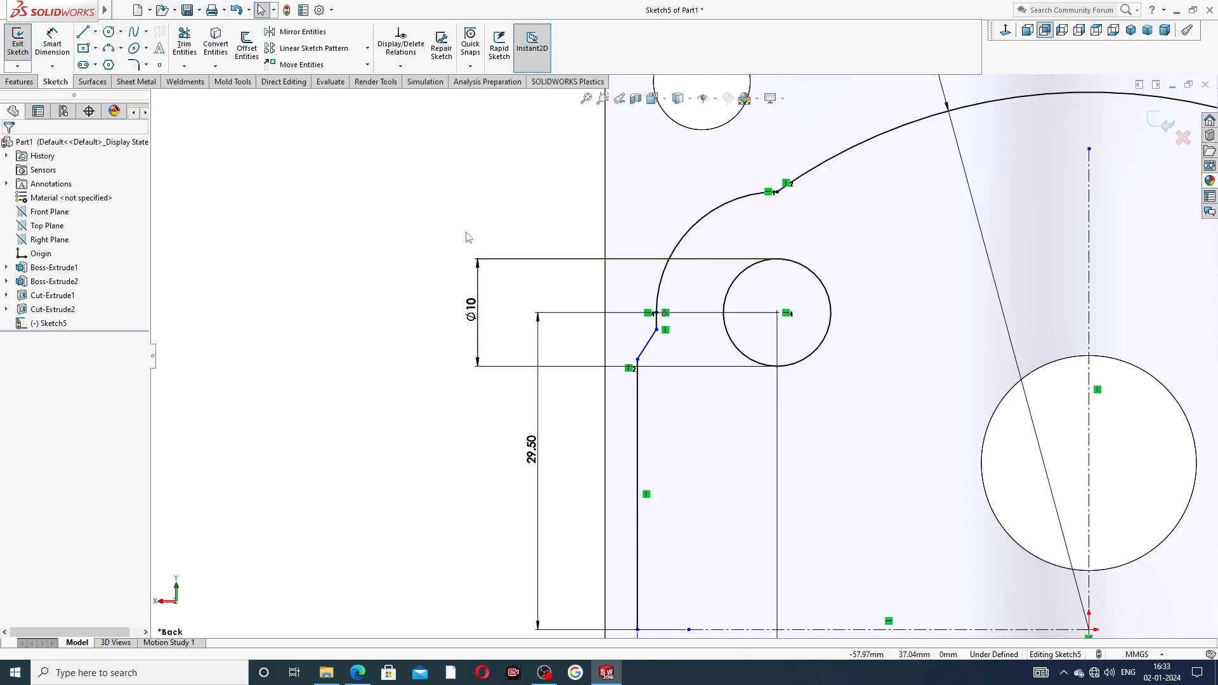
click(147, 66)
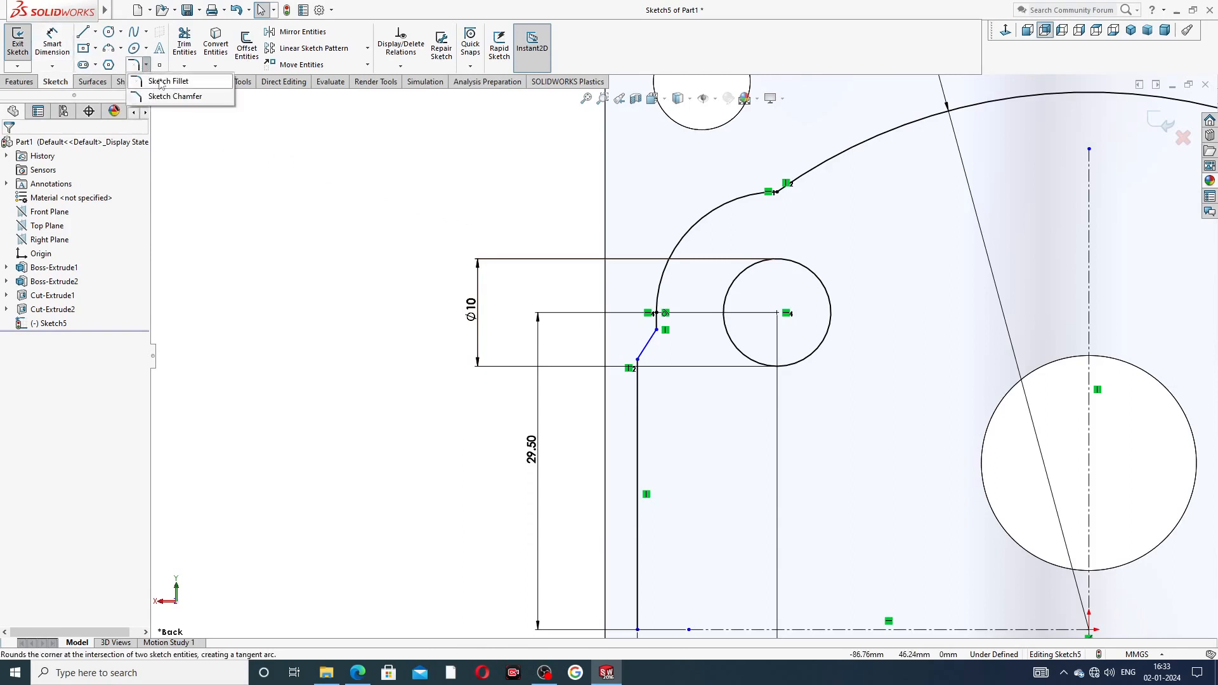
click(168, 79)
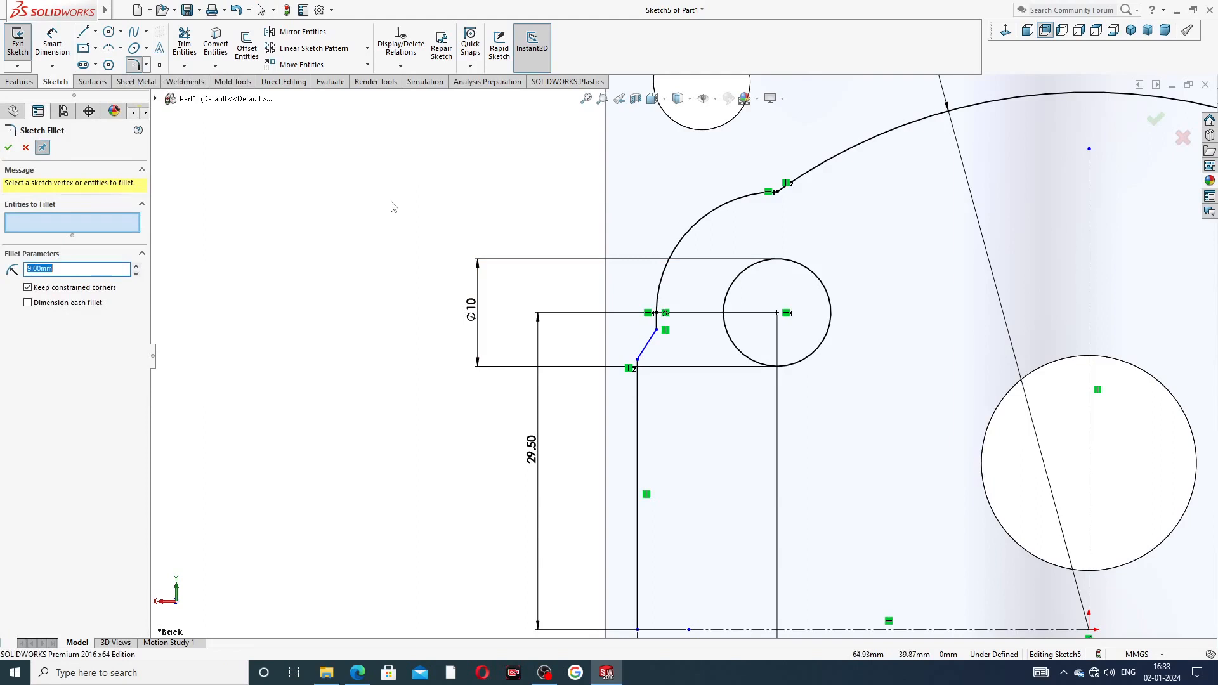
click(778, 193)
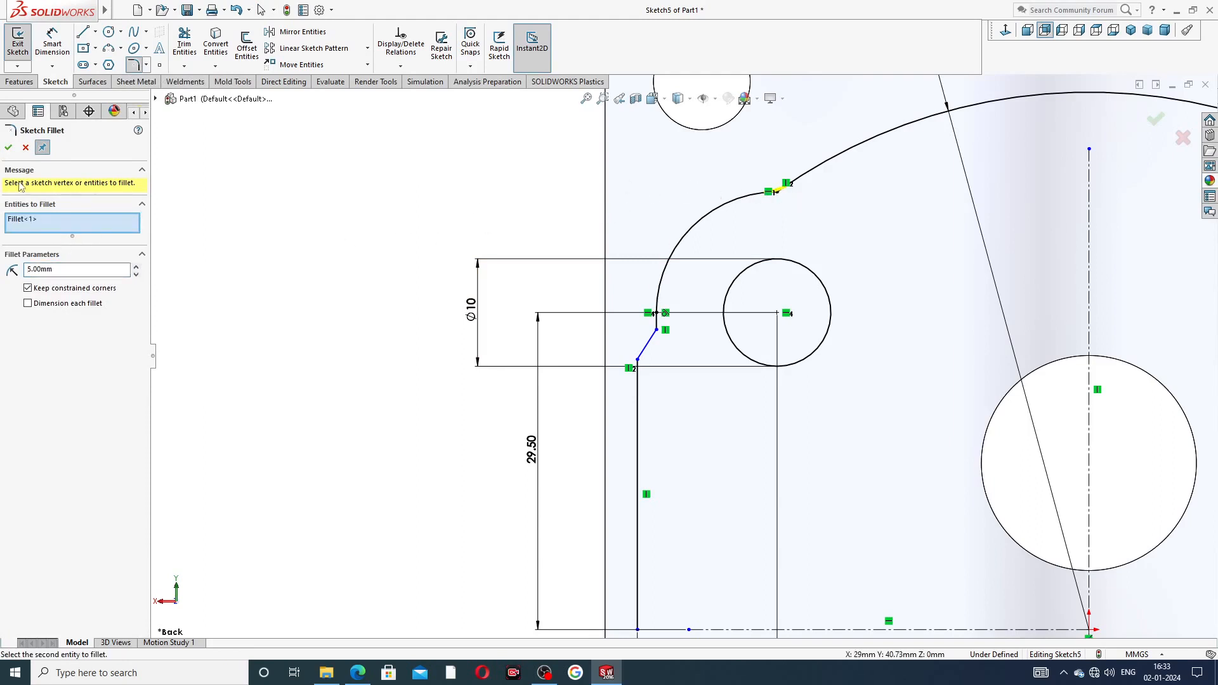
click(8, 149)
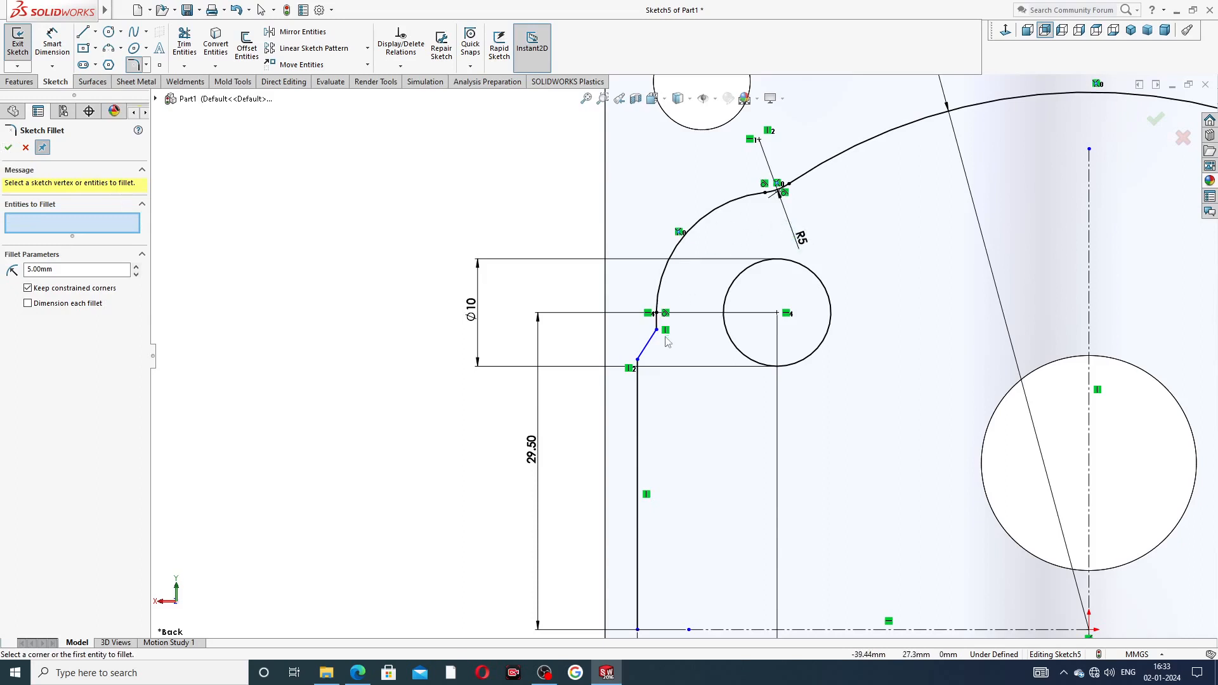
Add a 1.5 mm sketch fillet between the short upper vertical line and the diagonal line
drag(54, 270, 2, 274)
scroll(630, 355, down, 3)
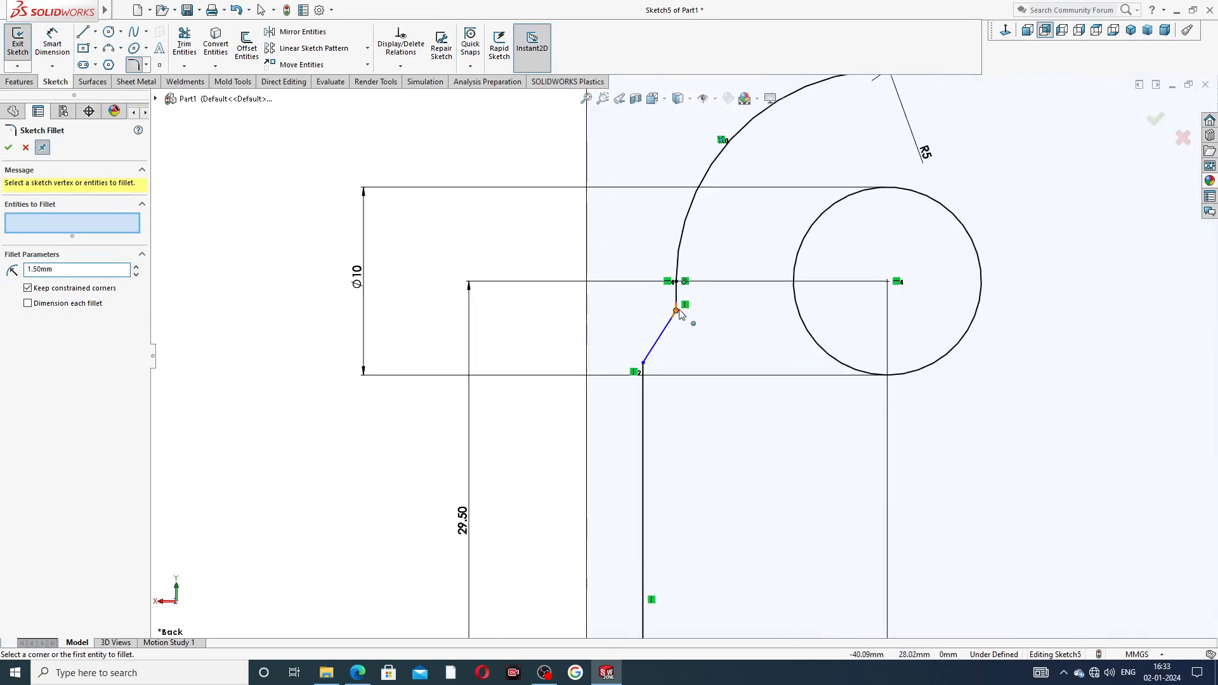
click(677, 312)
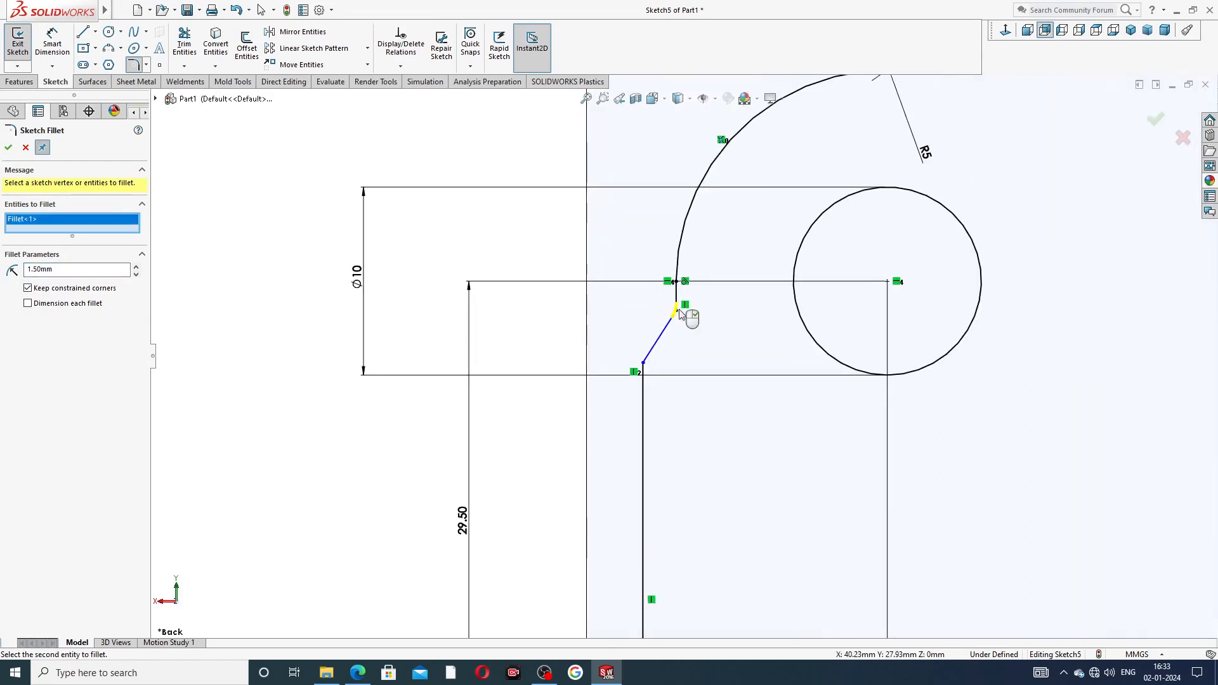
click(9, 149)
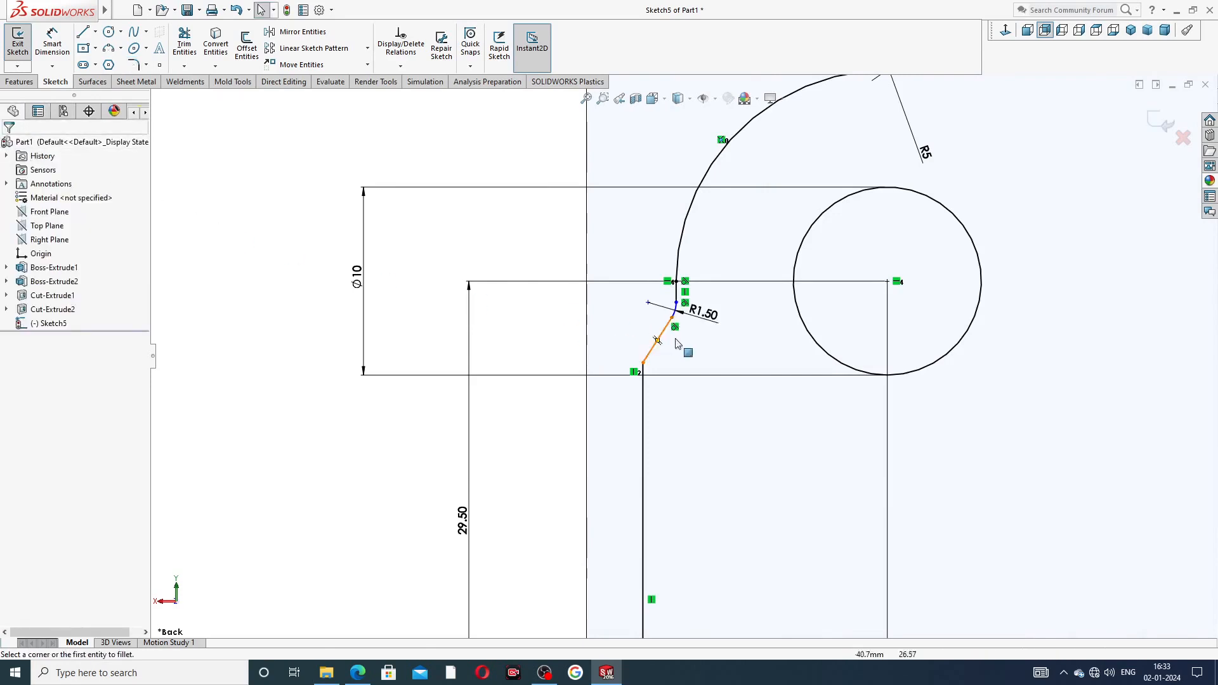
Reposition the R1.50 and R5 fillet dimensions away from the profile curves
click(723, 327)
drag(922, 153, 904, 112)
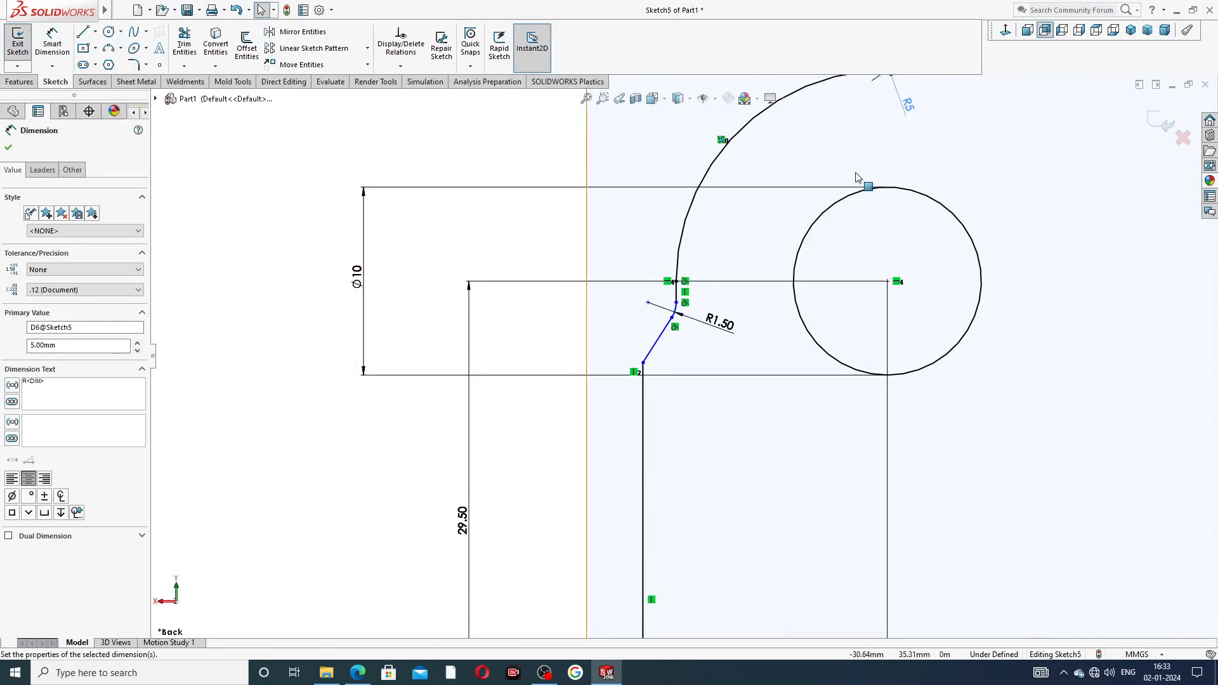
scroll(684, 375, up, 2)
scroll(690, 336, up, 2)
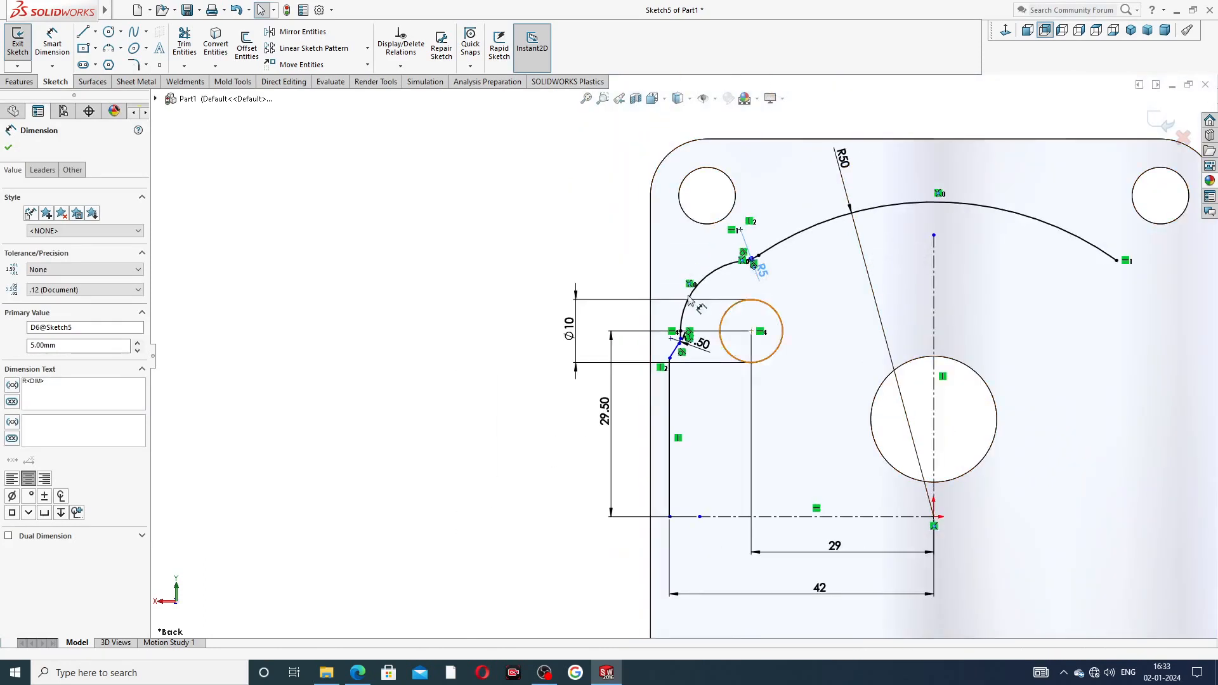
drag(764, 269, 785, 284)
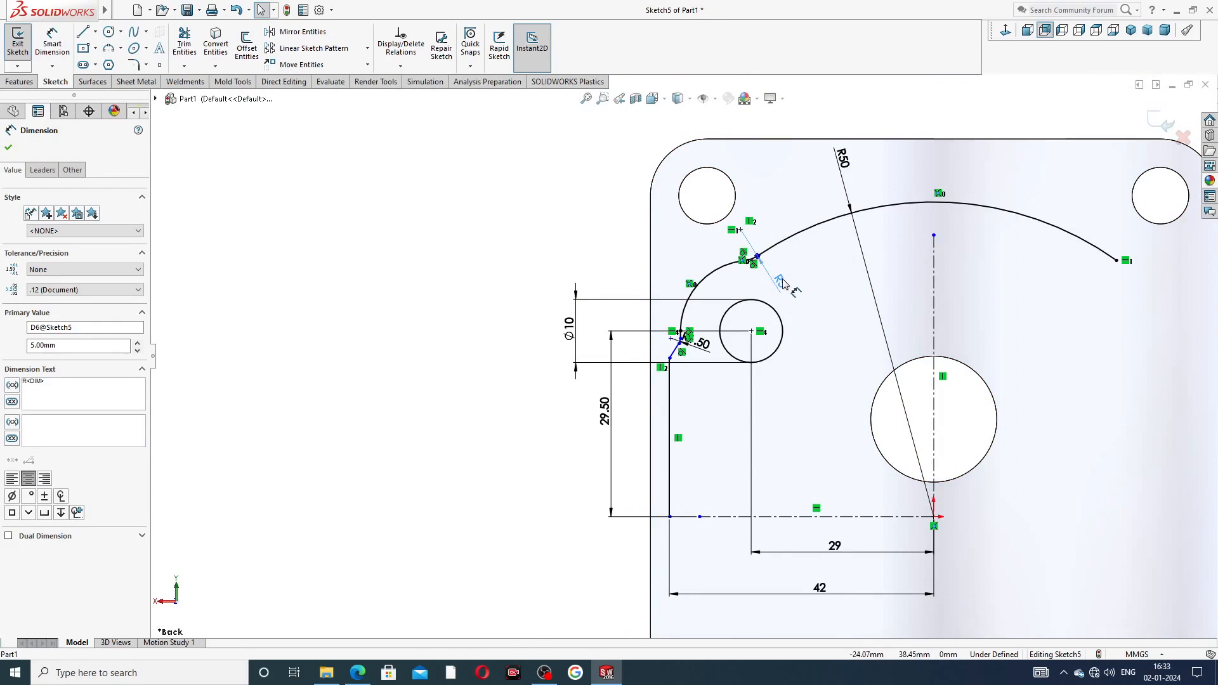
click(544, 281)
scroll(932, 398, up, 2)
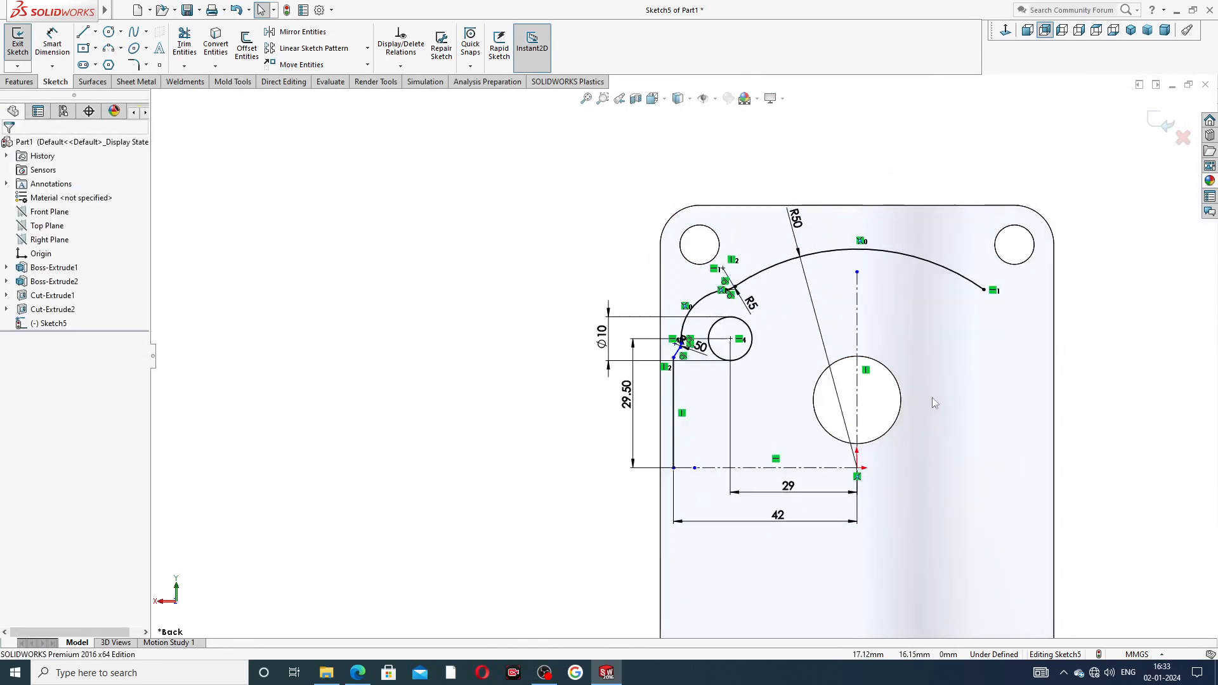
scroll(931, 398, down, 2)
scroll(884, 372, up, 2)
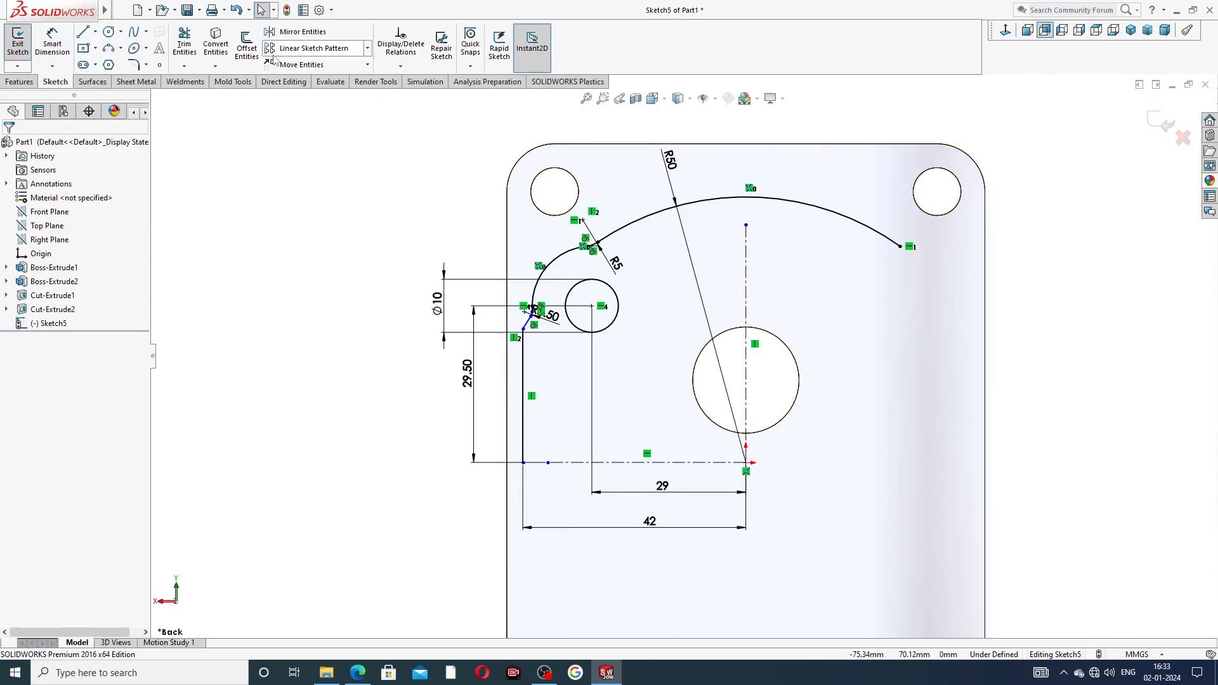
Mirror the corner arc, both fillet arcs, the two vertical lines, the diagonal line and the 10 mm circle about the vertical centreline
click(294, 33)
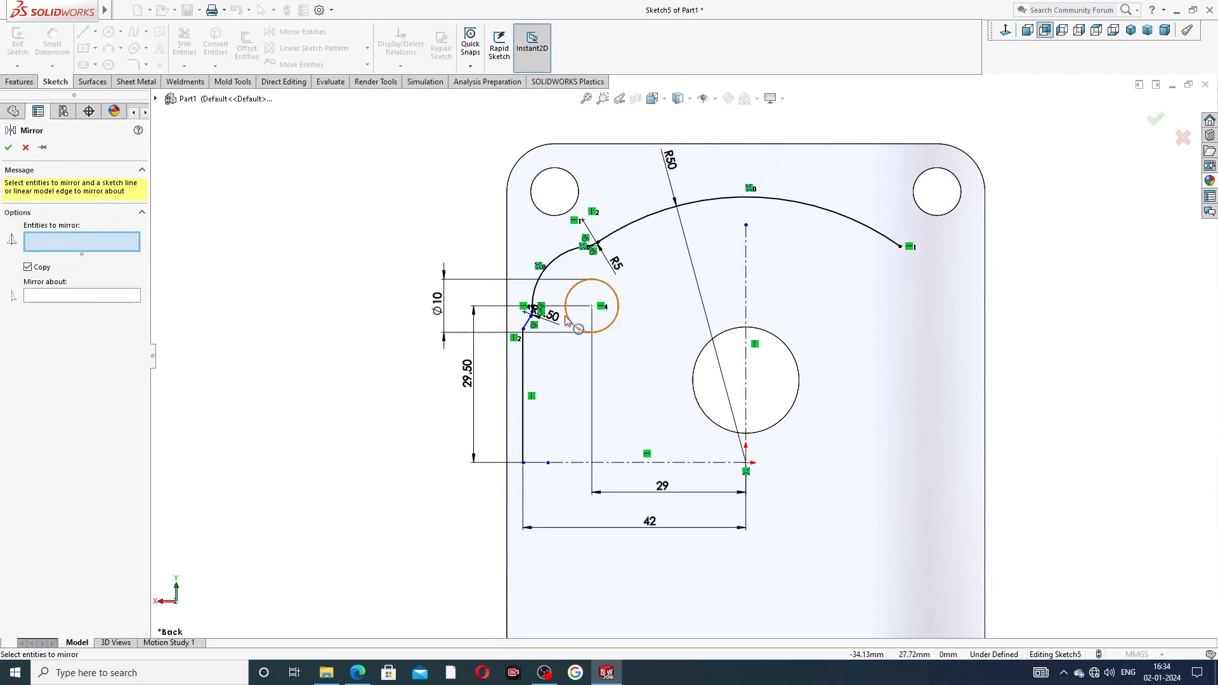
scroll(533, 339, down, 5)
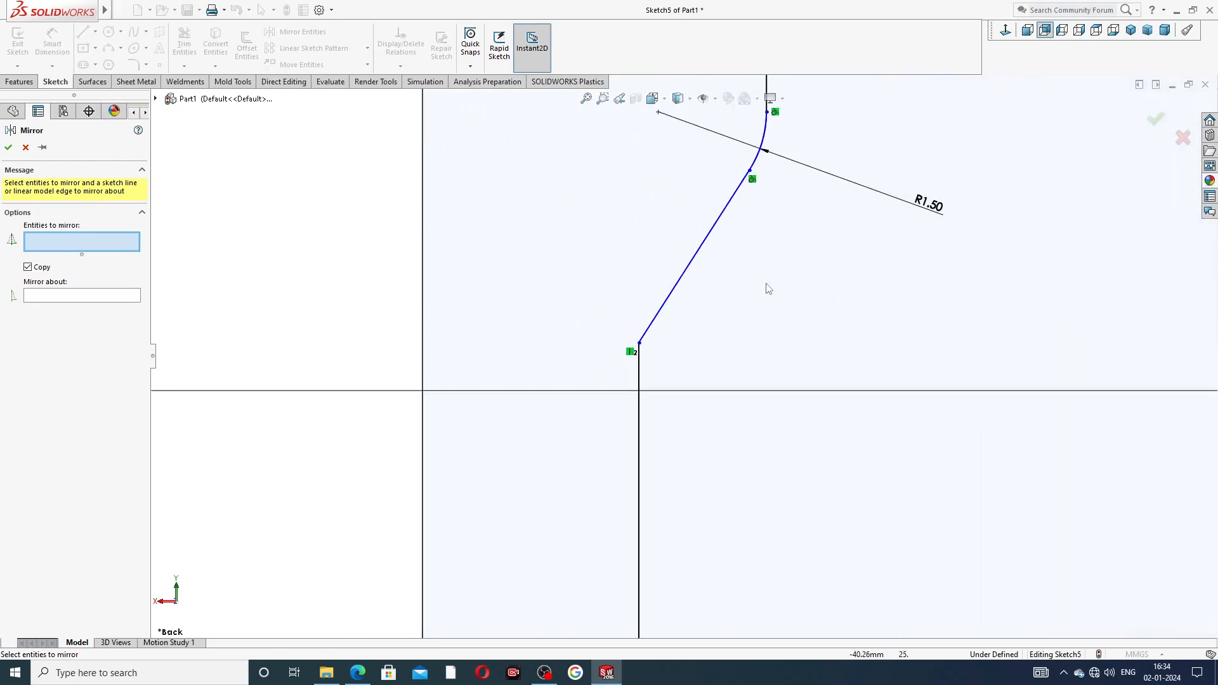
scroll(765, 285, up, 3)
scroll(767, 284, up, 5)
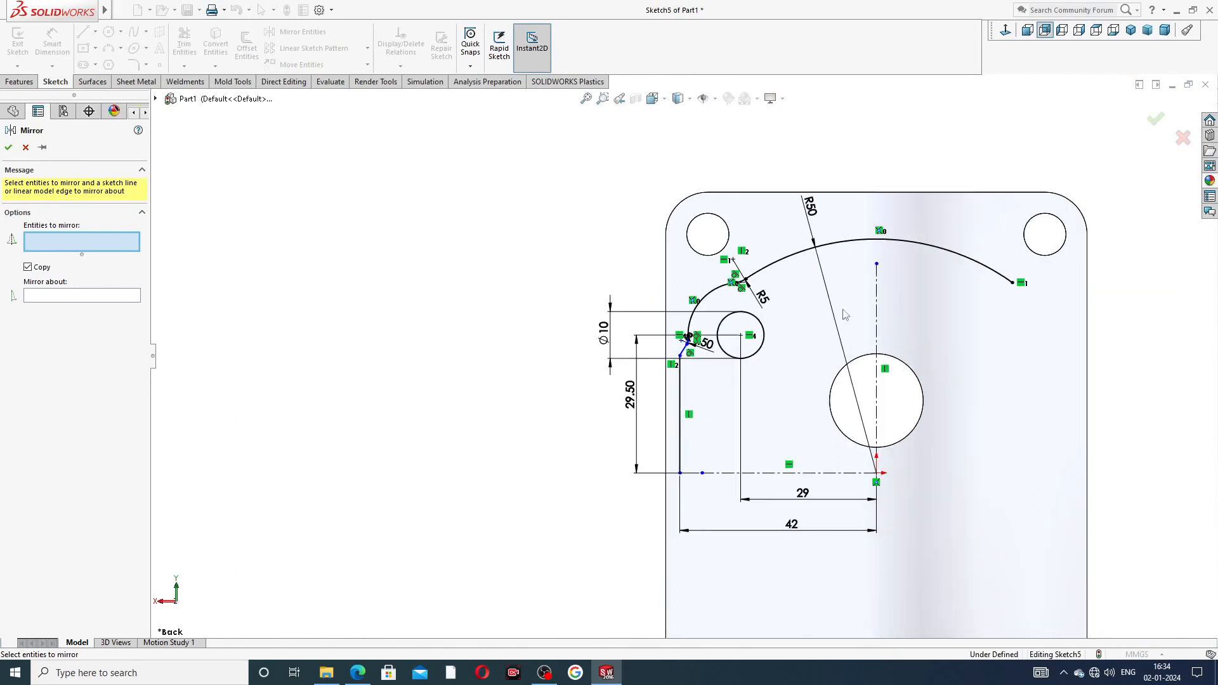
scroll(731, 326, down, 2)
scroll(732, 325, down, 3)
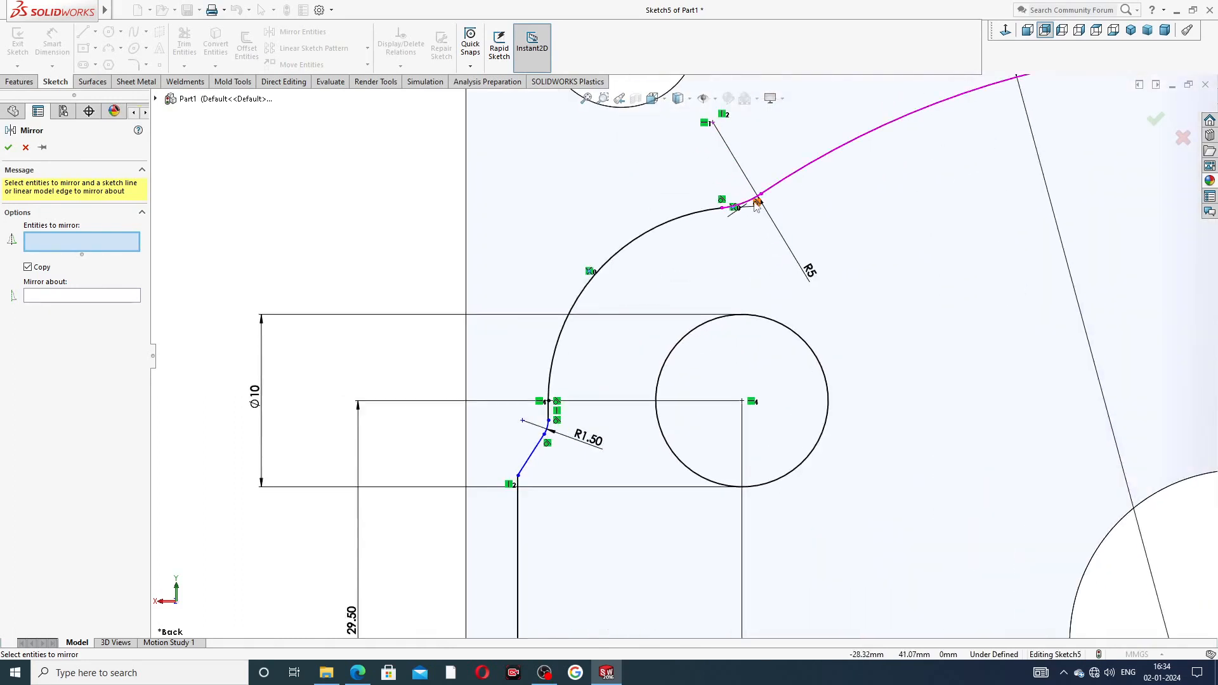
click(753, 203)
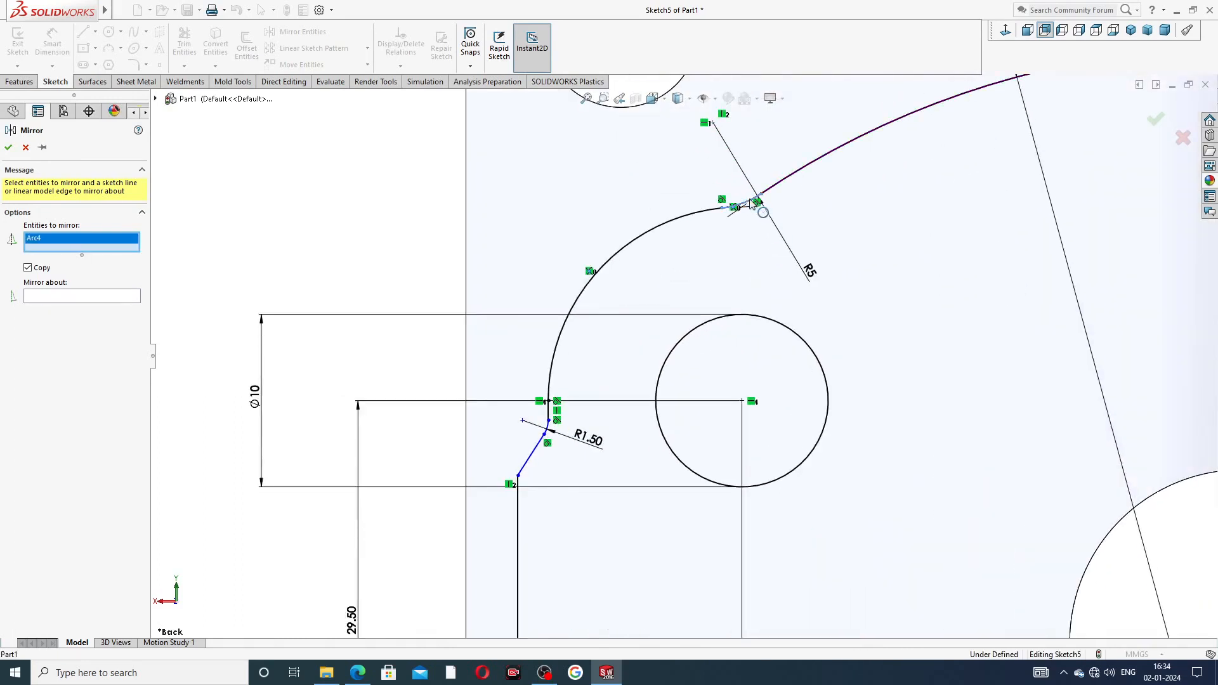
click(703, 217)
scroll(743, 223, down, 3)
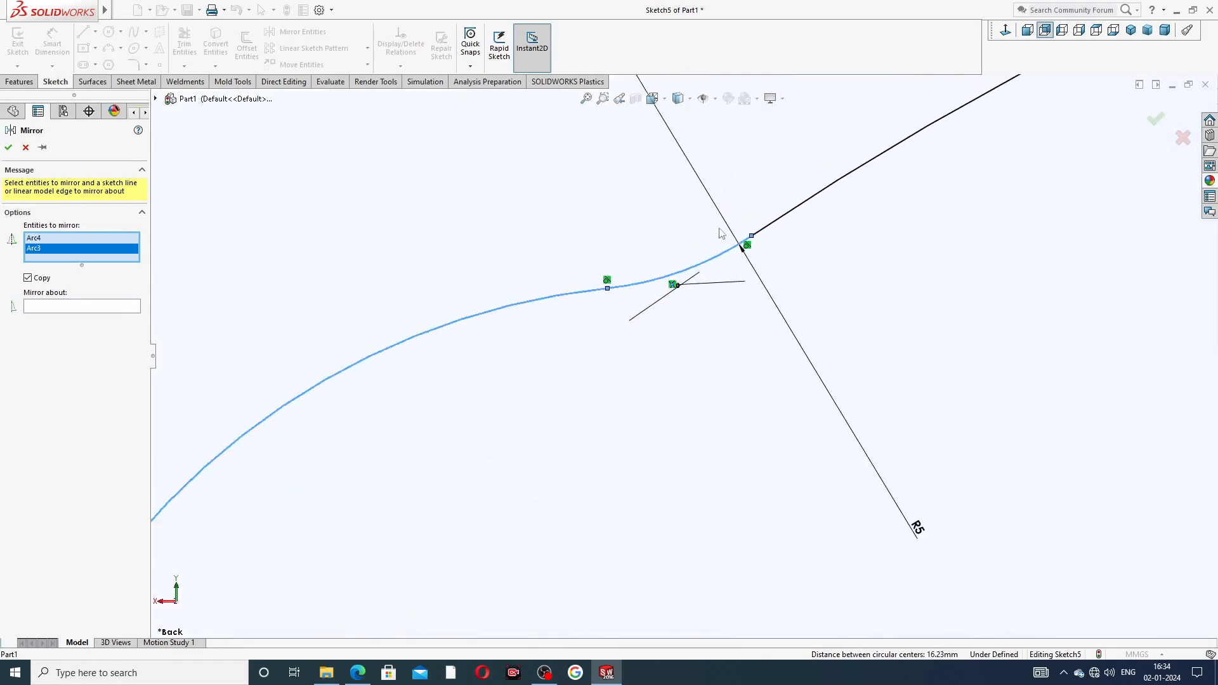
scroll(673, 316, up, 4)
scroll(587, 452, down, 4)
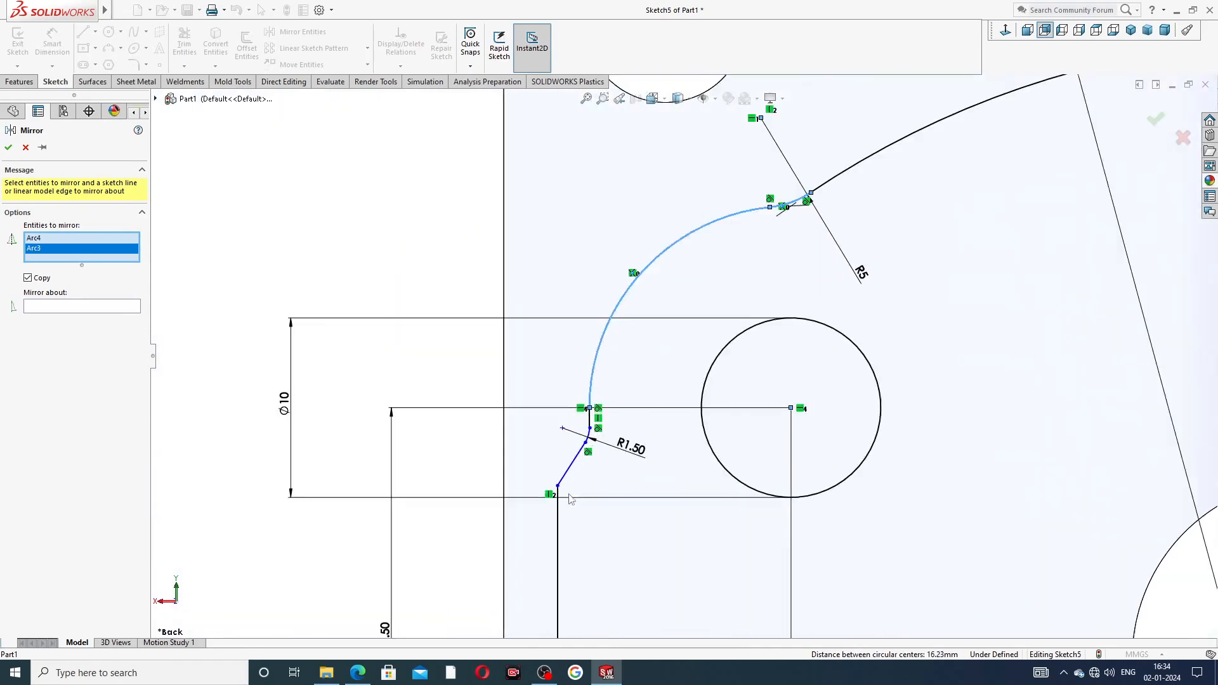
scroll(589, 456, down, 2)
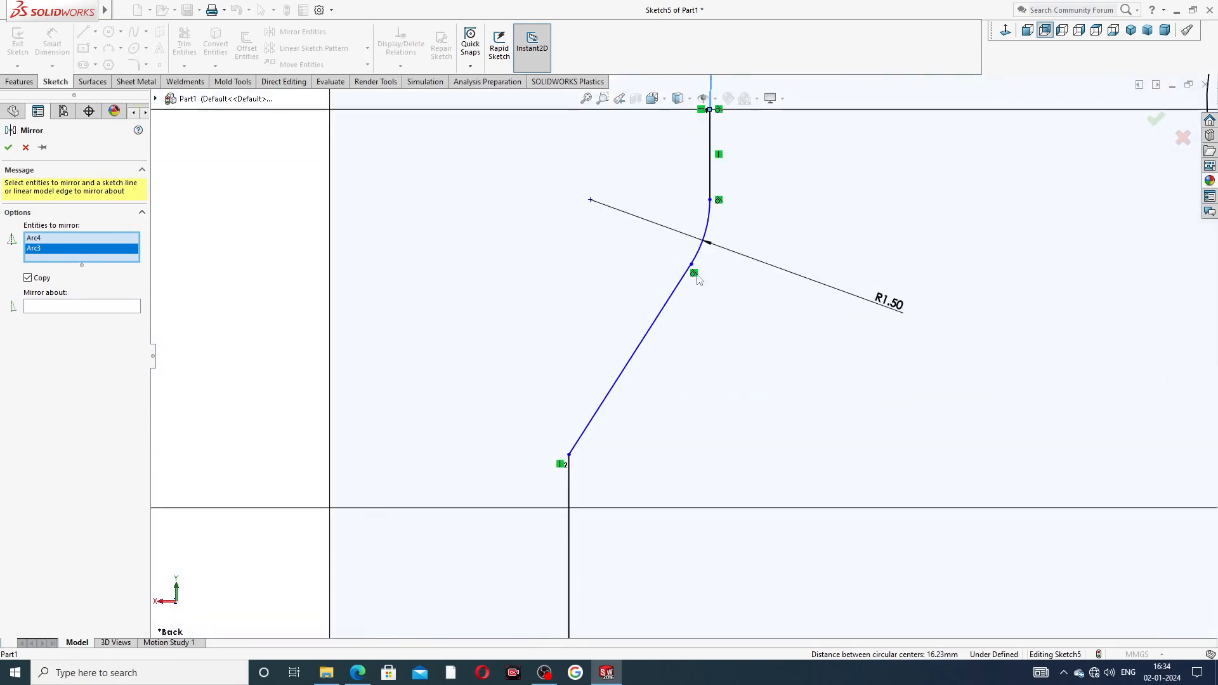
click(712, 184)
click(709, 221)
click(654, 325)
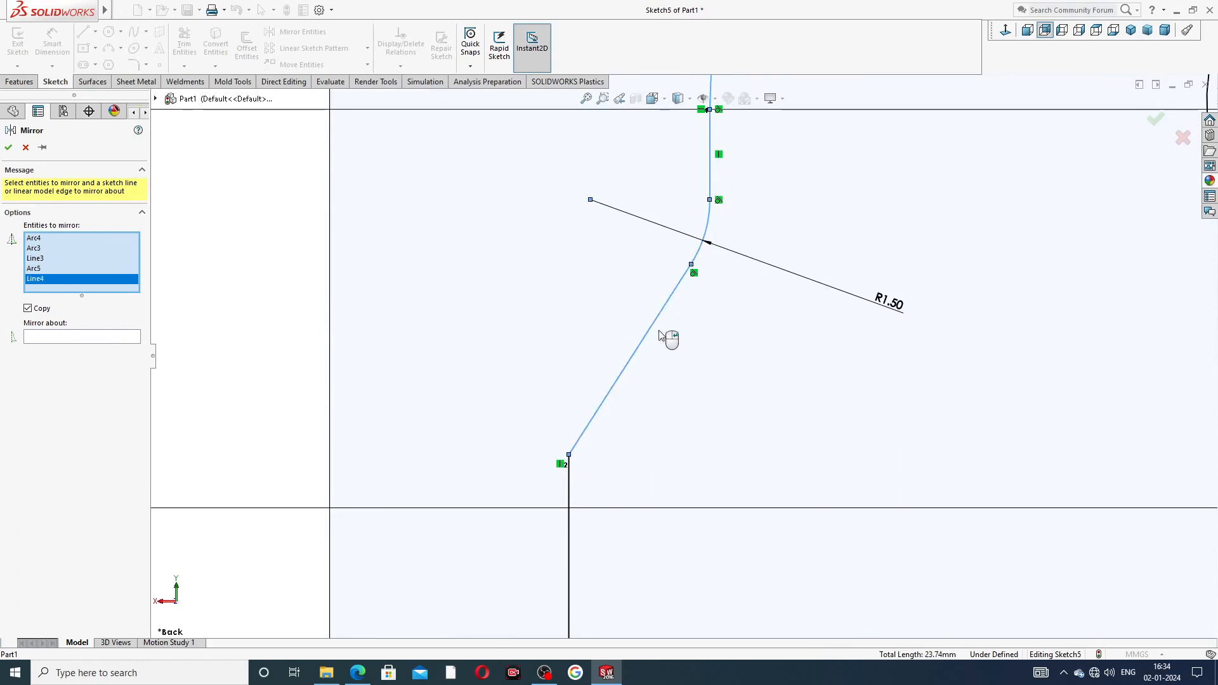
click(577, 499)
scroll(694, 421, up, 8)
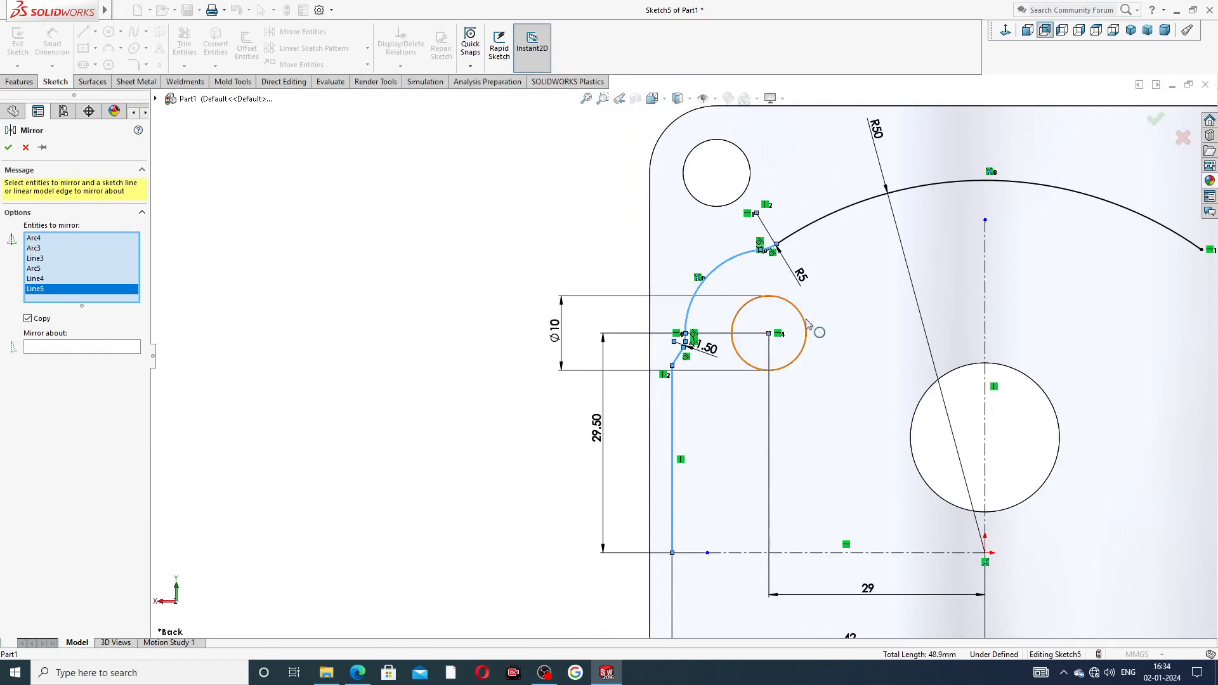
click(806, 323)
scroll(830, 370, up, 3)
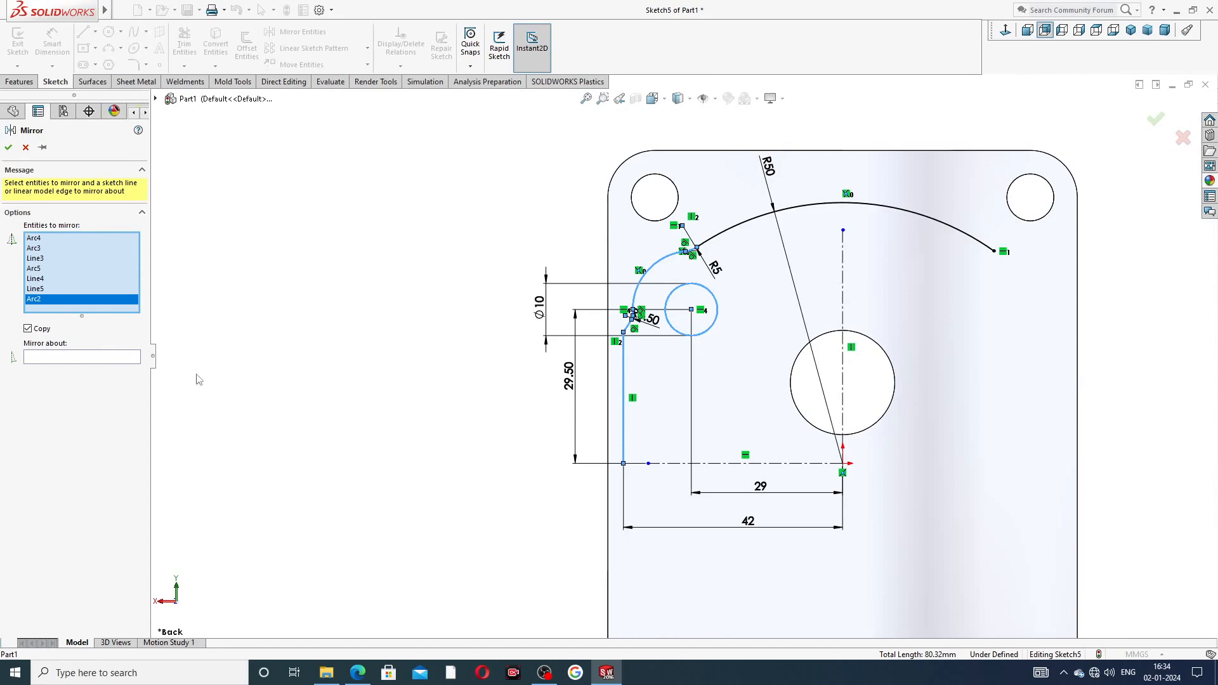
click(134, 359)
click(844, 261)
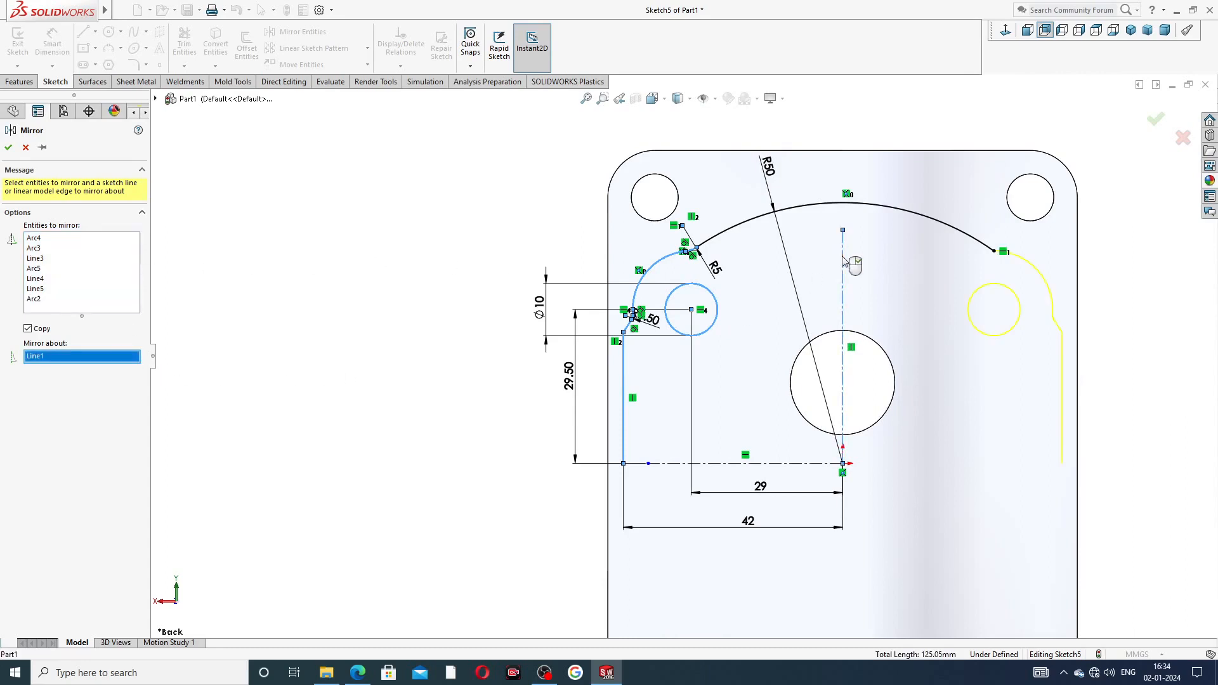
click(1156, 120)
Trim the R50 arc's leftover end that extends past the mirrored R5 fillet
scroll(870, 305, down, 6)
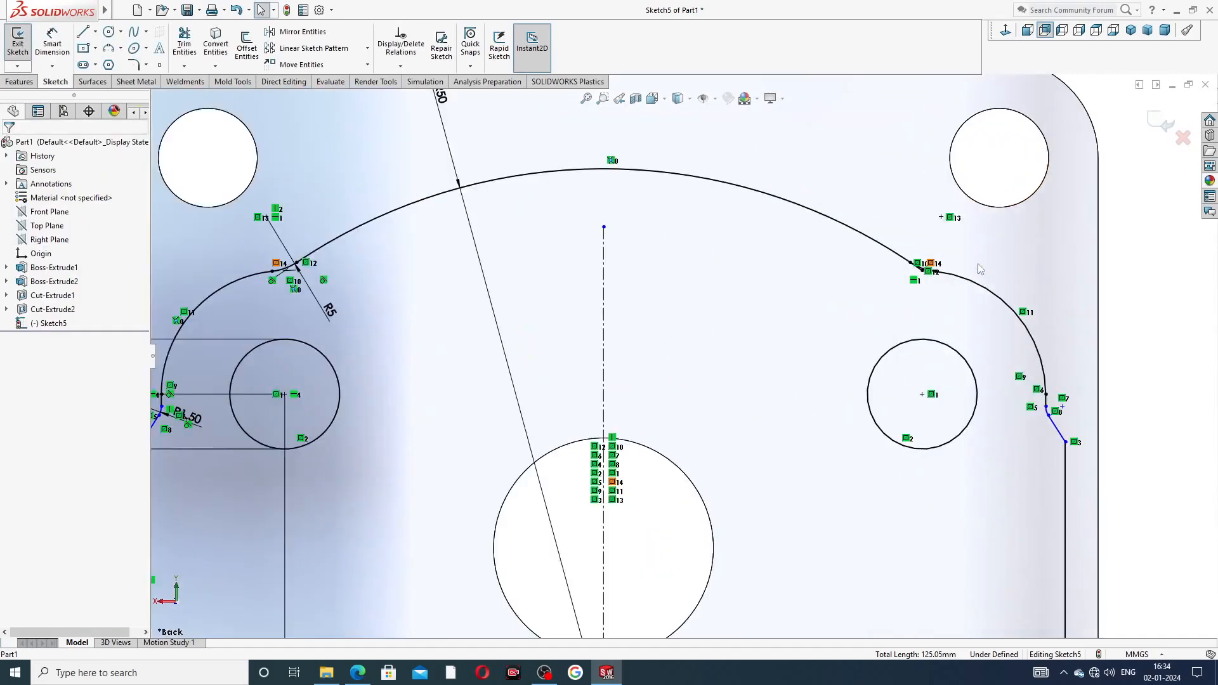
scroll(870, 305, down, 3)
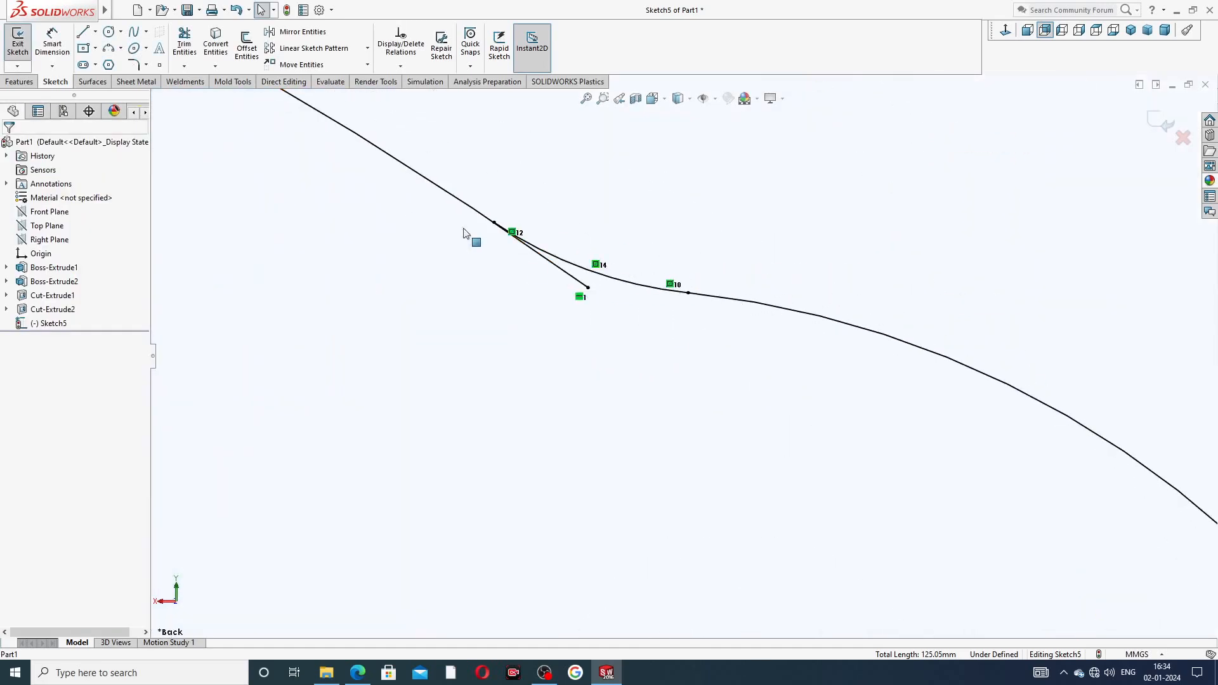
click(309, 100)
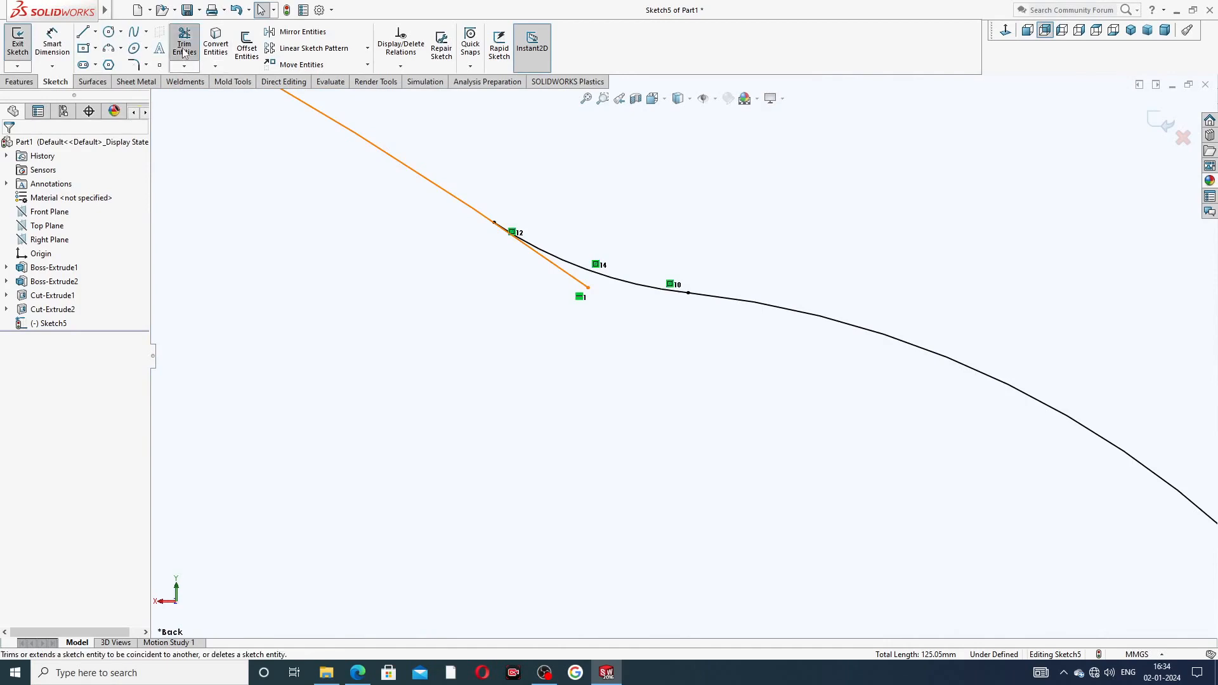
click(561, 276)
scroll(571, 282, up, 3)
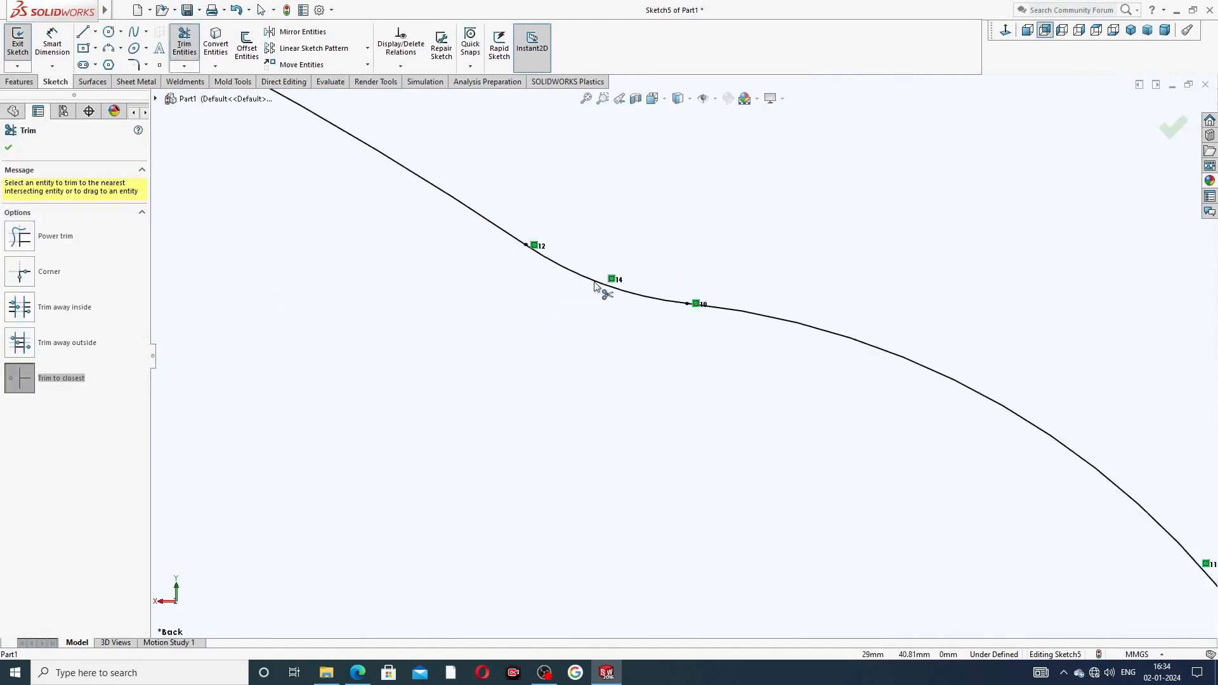
click(1173, 129)
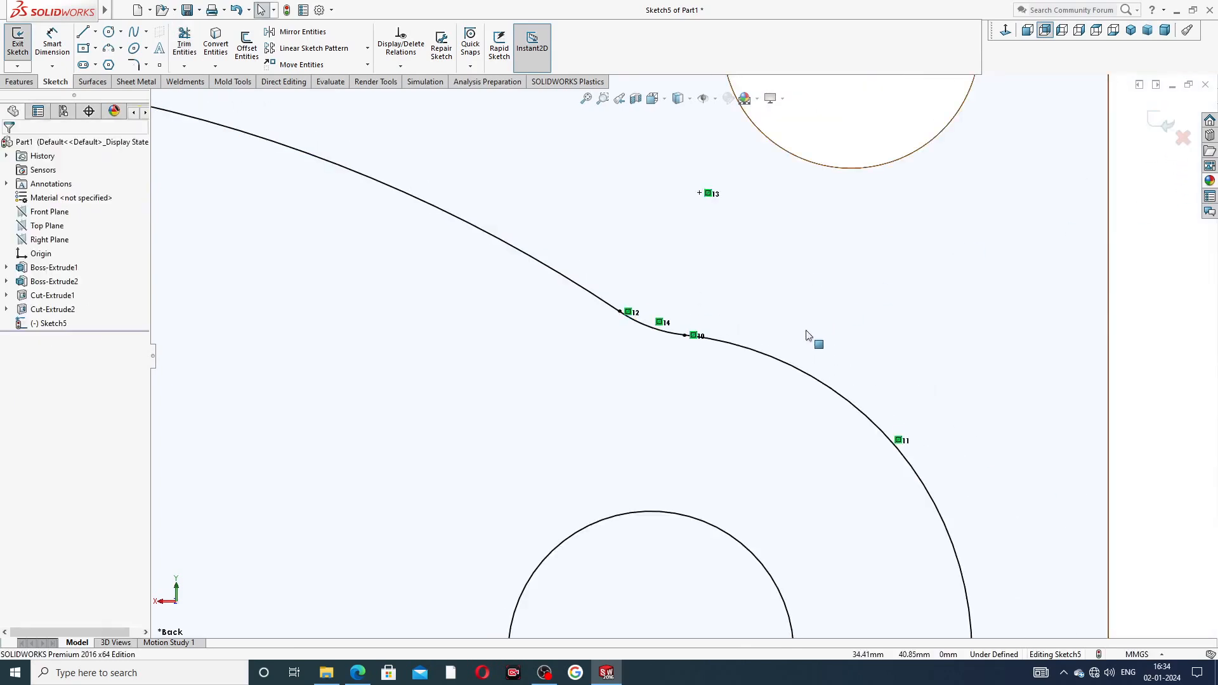
scroll(701, 362, up, 4)
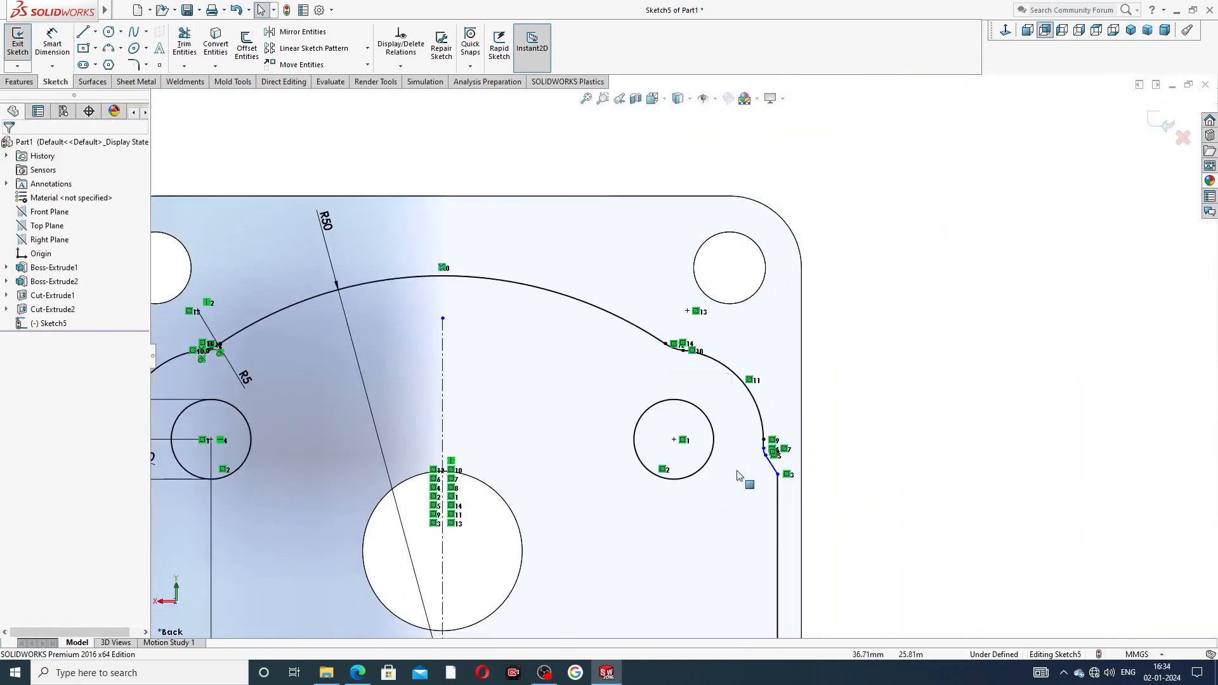
scroll(686, 355, up, 3)
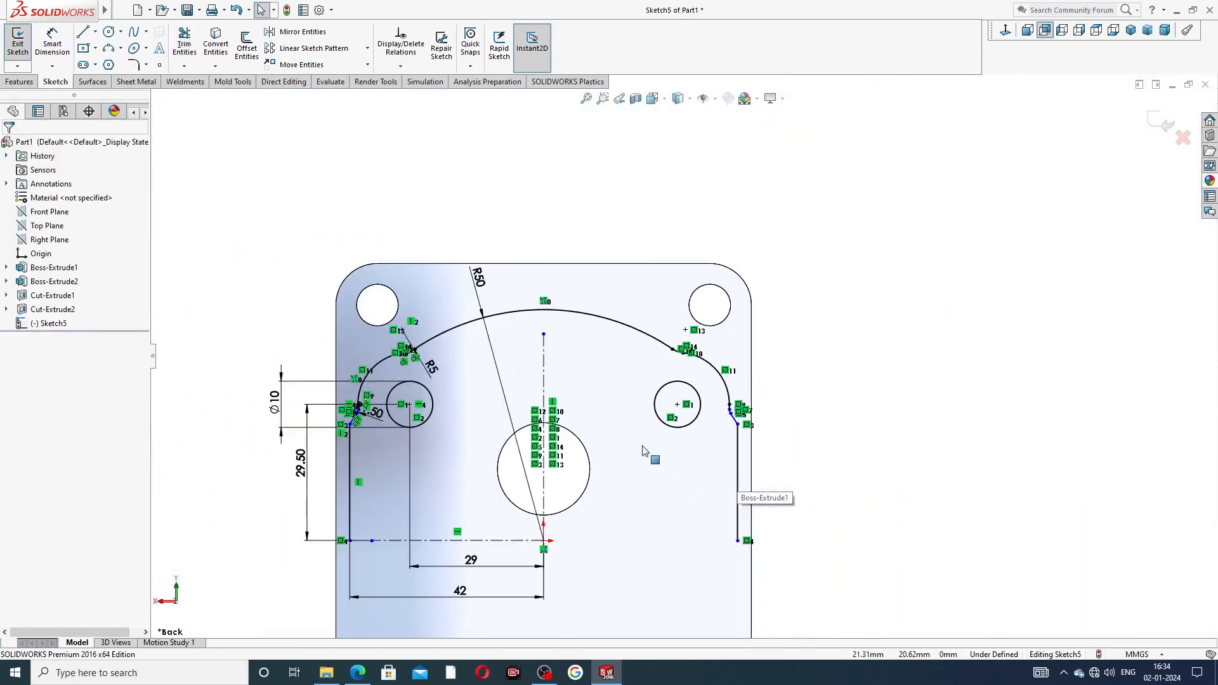
Convert the two 10 mm circles at the upper corners of the profile to construction geometry
click(429, 396)
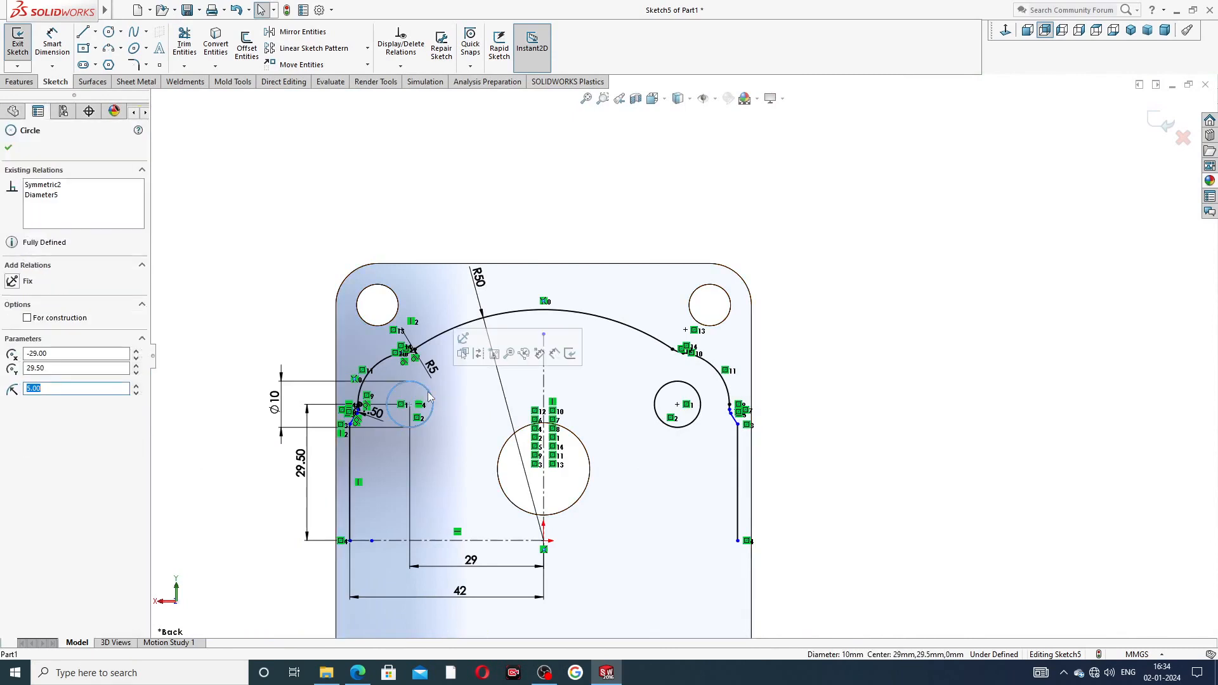
ctrl+click(661, 391)
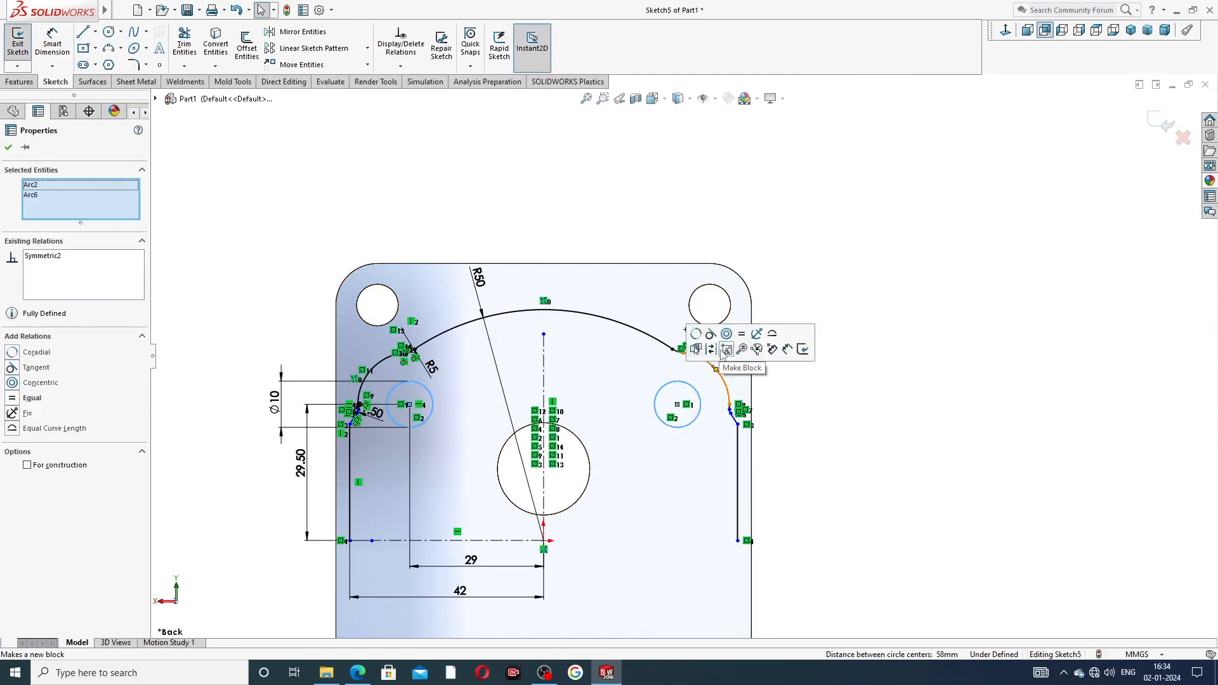
click(711, 351)
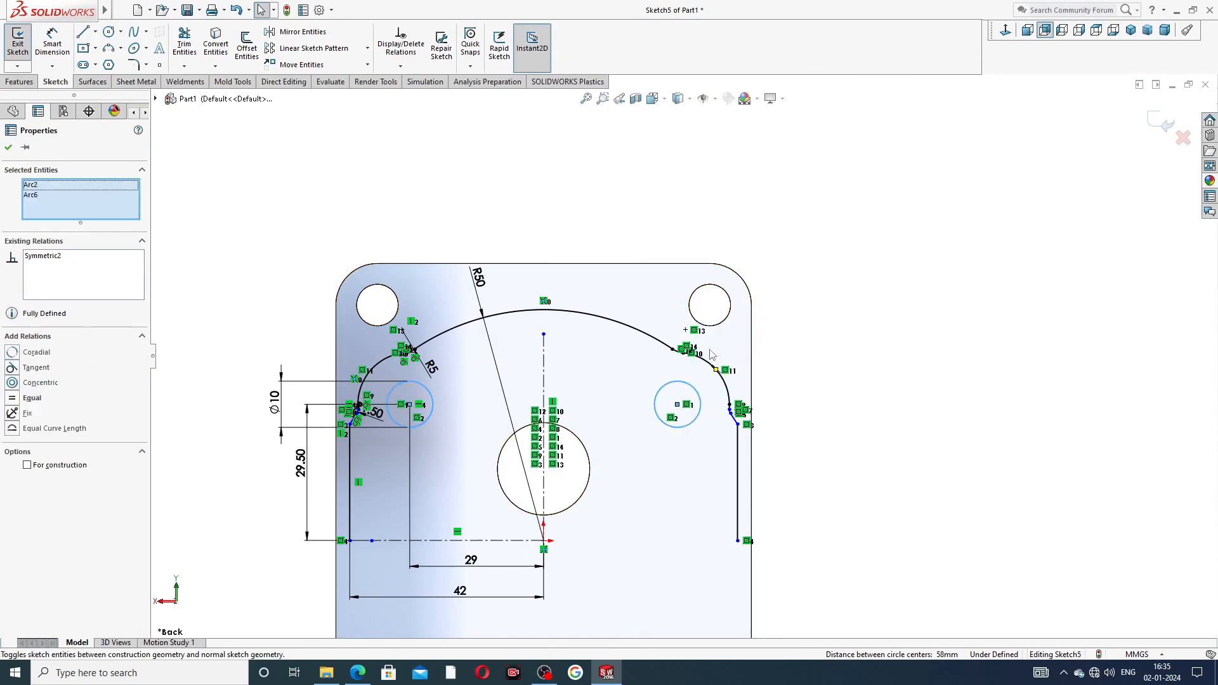
scroll(521, 404, up, 2)
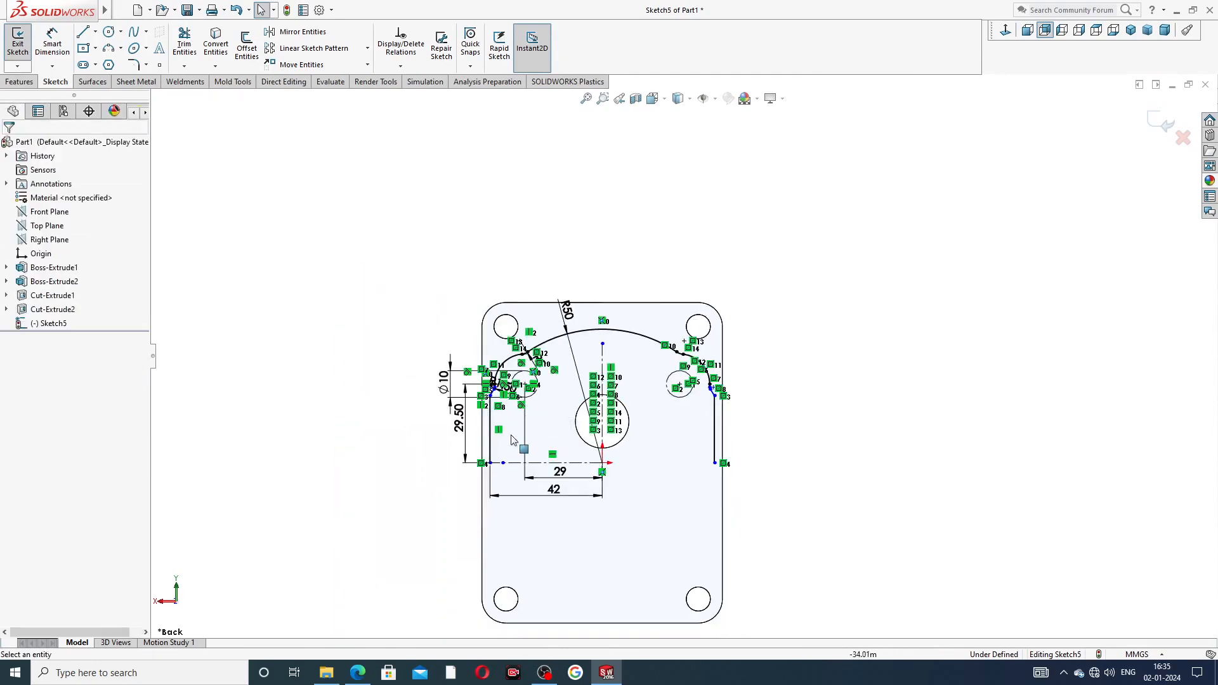
scroll(546, 413, down, 10)
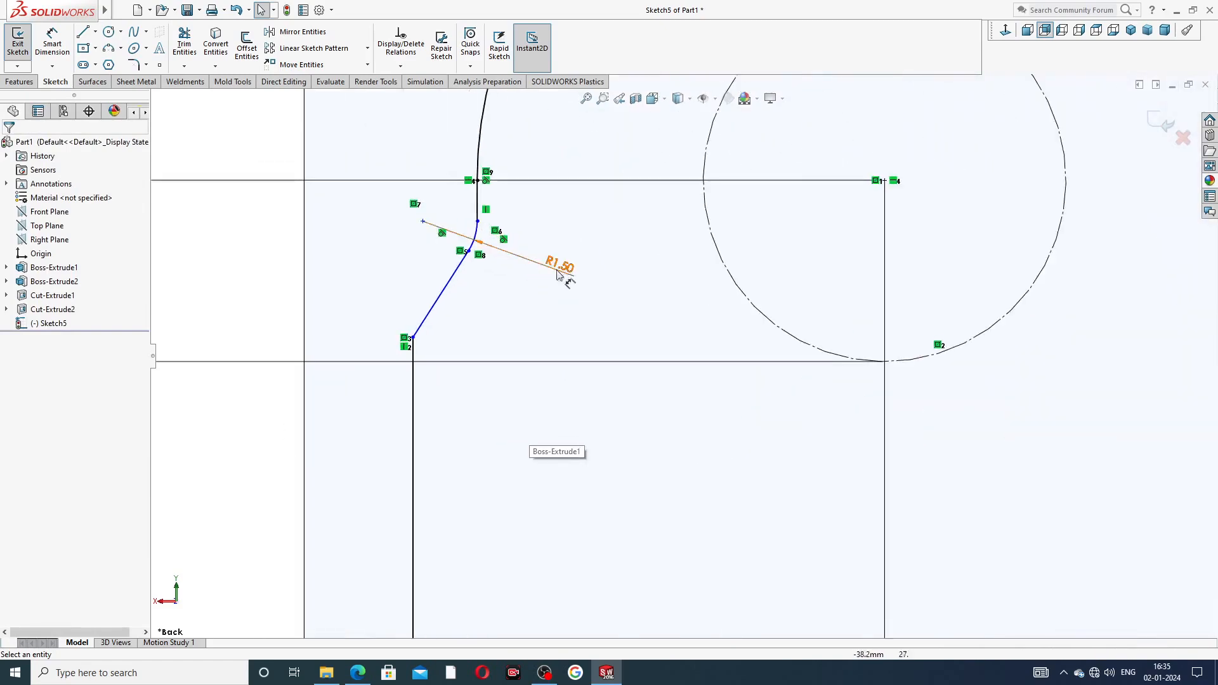
scroll(698, 318, up, 6)
scroll(961, 328, up, 3)
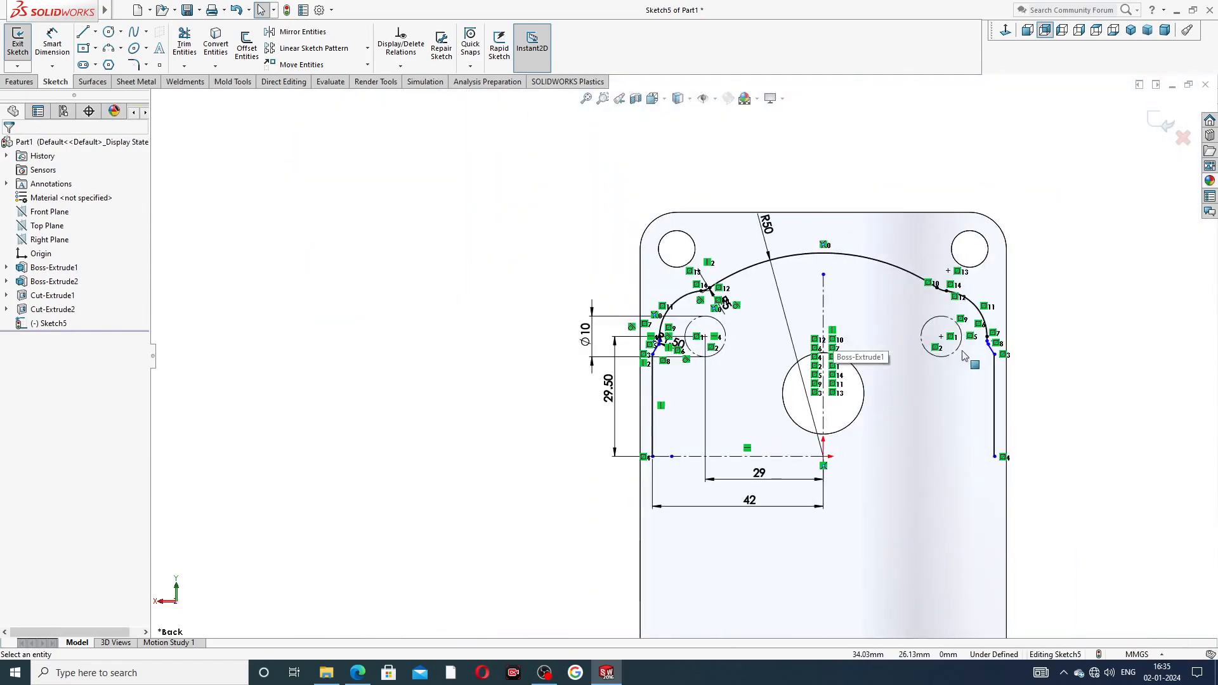
scroll(963, 356, down, 3)
scroll(712, 383, up, 2)
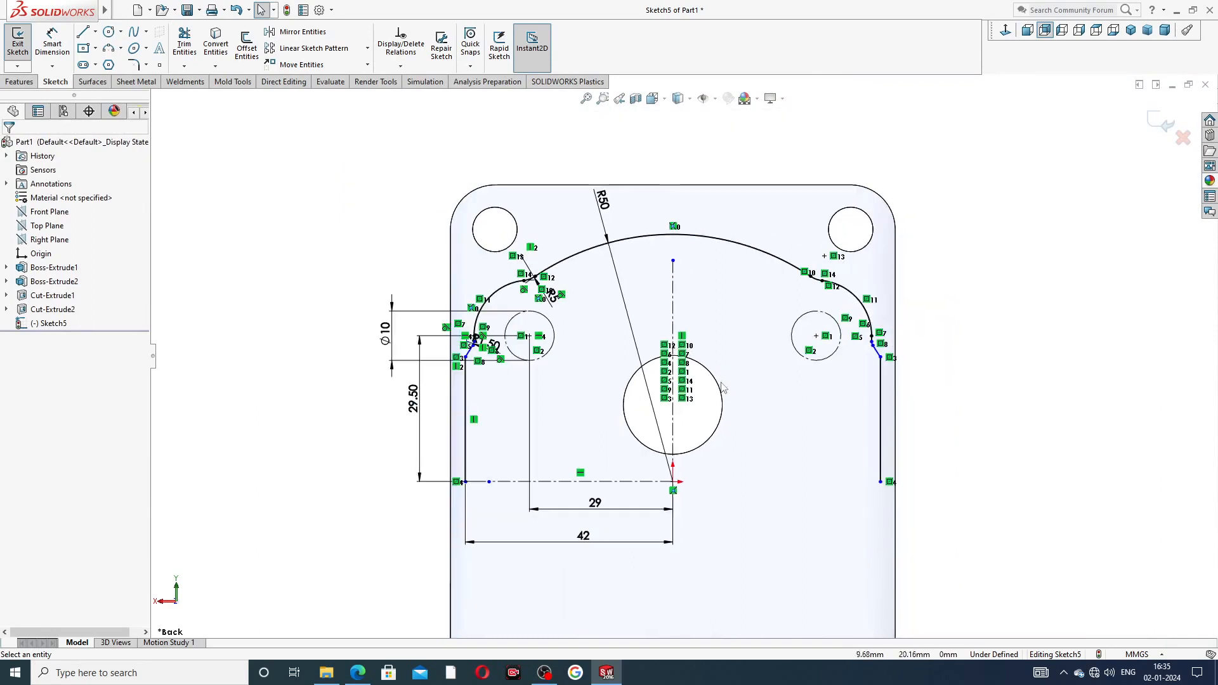
click(321, 35)
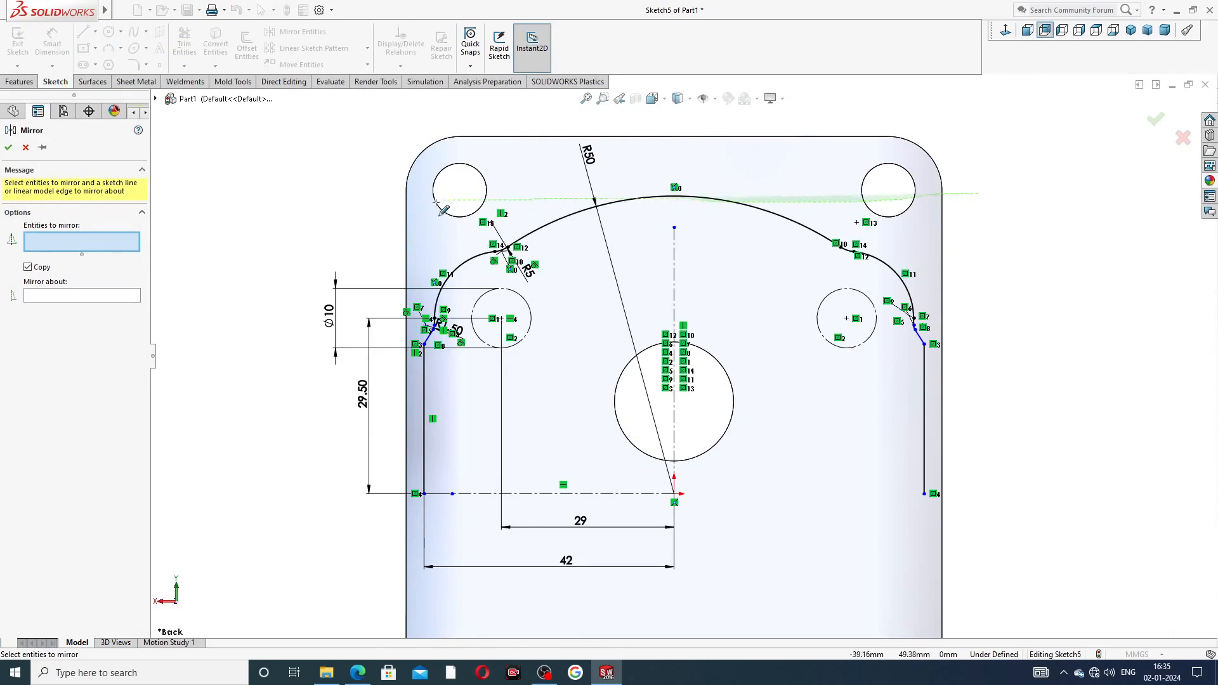
mouse_move(437, 203)
mouse_down()
mouse_move(413, 349)
mouse_move(449, 449)
mouse_move(975, 356)
mouse_move(970, 333)
mouse_up()
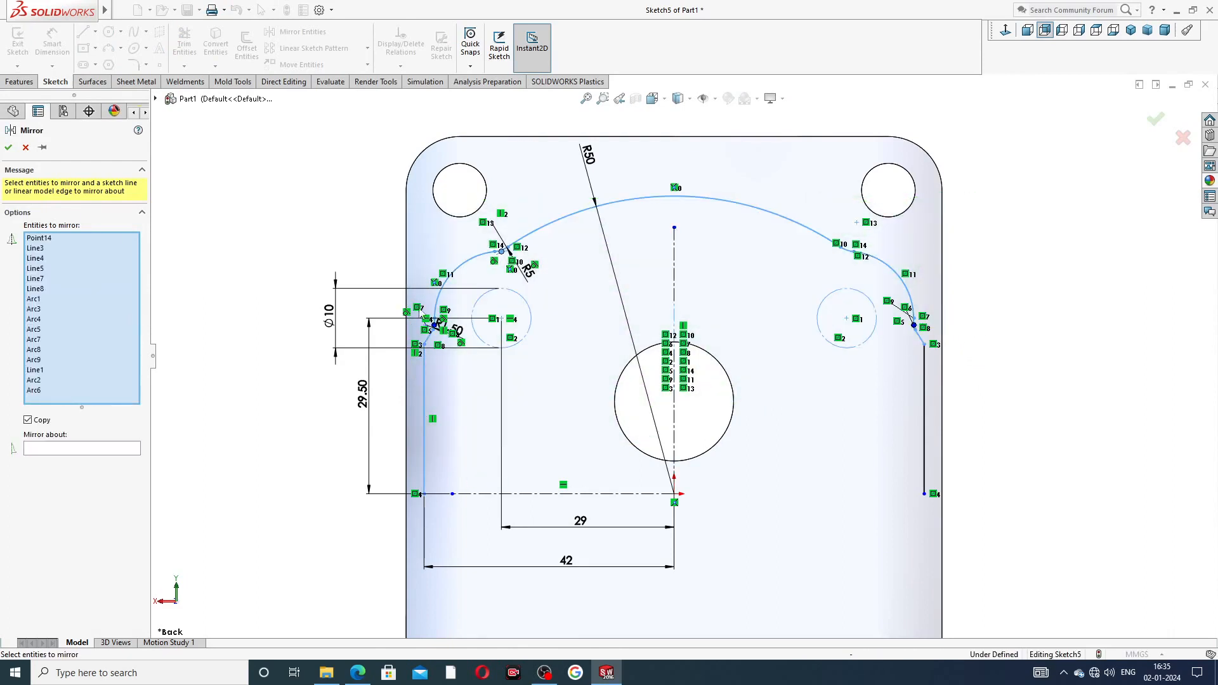
click(26, 148)
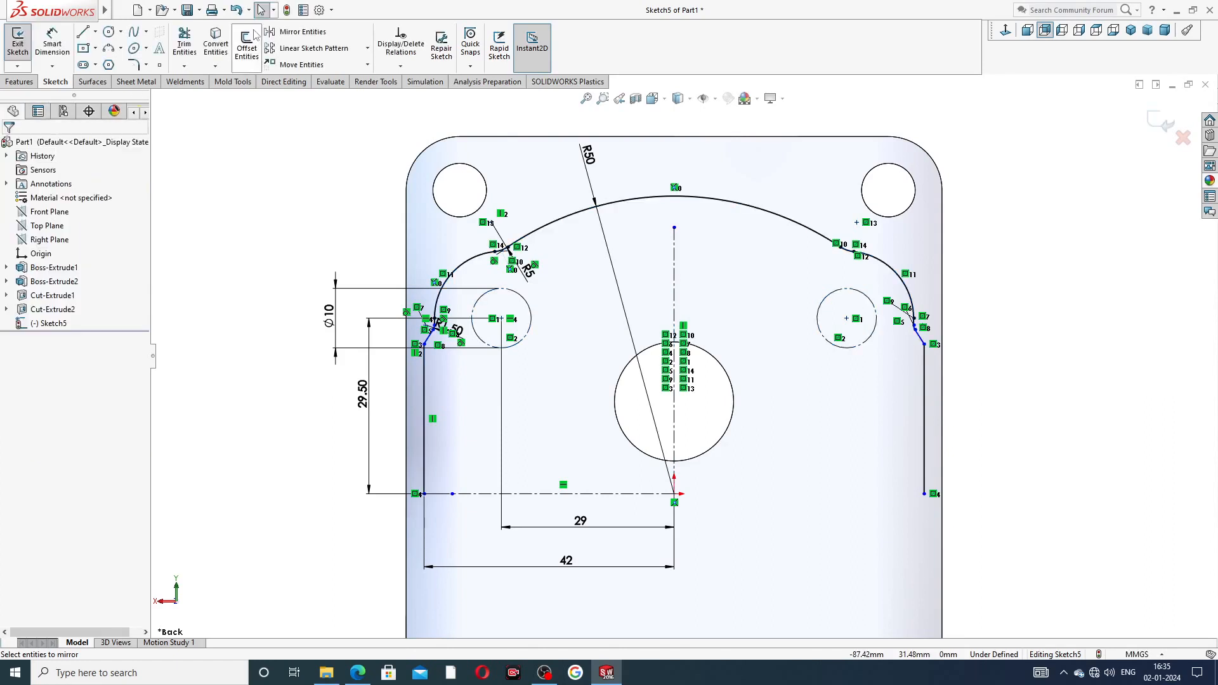
Mirror the whole upper profile, including the construction circles and vertical centreline, about the horizontal centreline
click(295, 32)
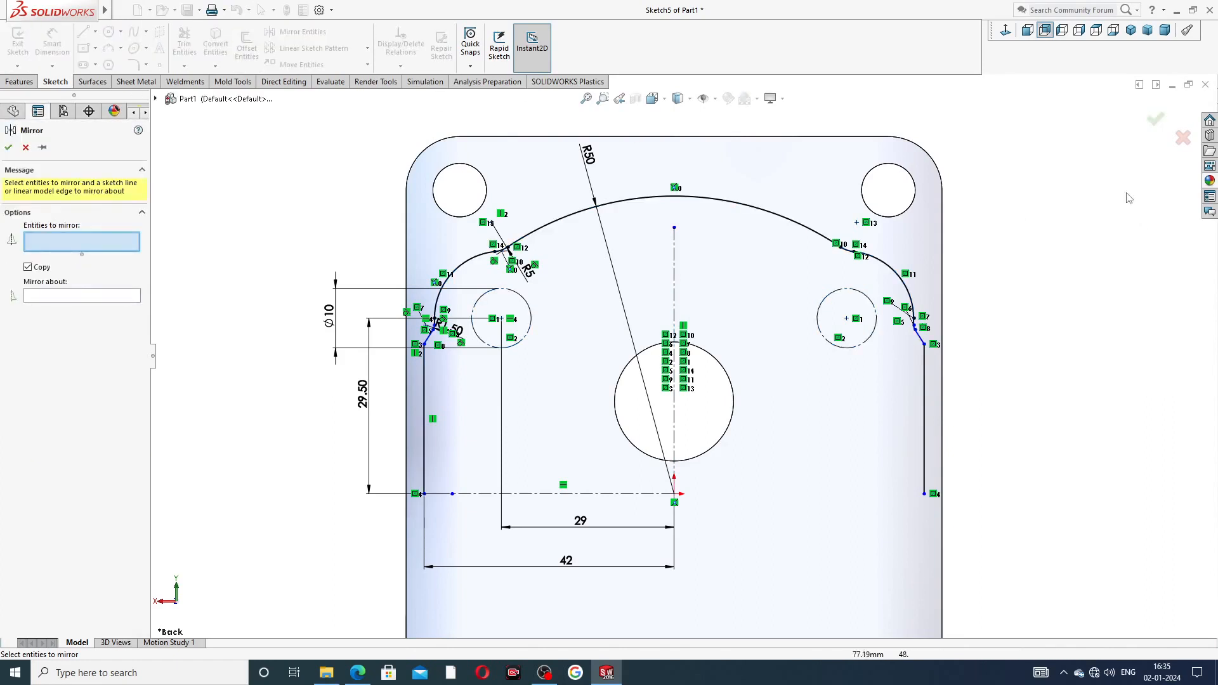
mouse_move(866, 170)
mouse_down()
mouse_move(505, 191)
mouse_move(479, 222)
mouse_move(360, 246)
mouse_move(381, 349)
mouse_move(819, 305)
mouse_move(1041, 381)
mouse_move(1022, 388)
mouse_up()
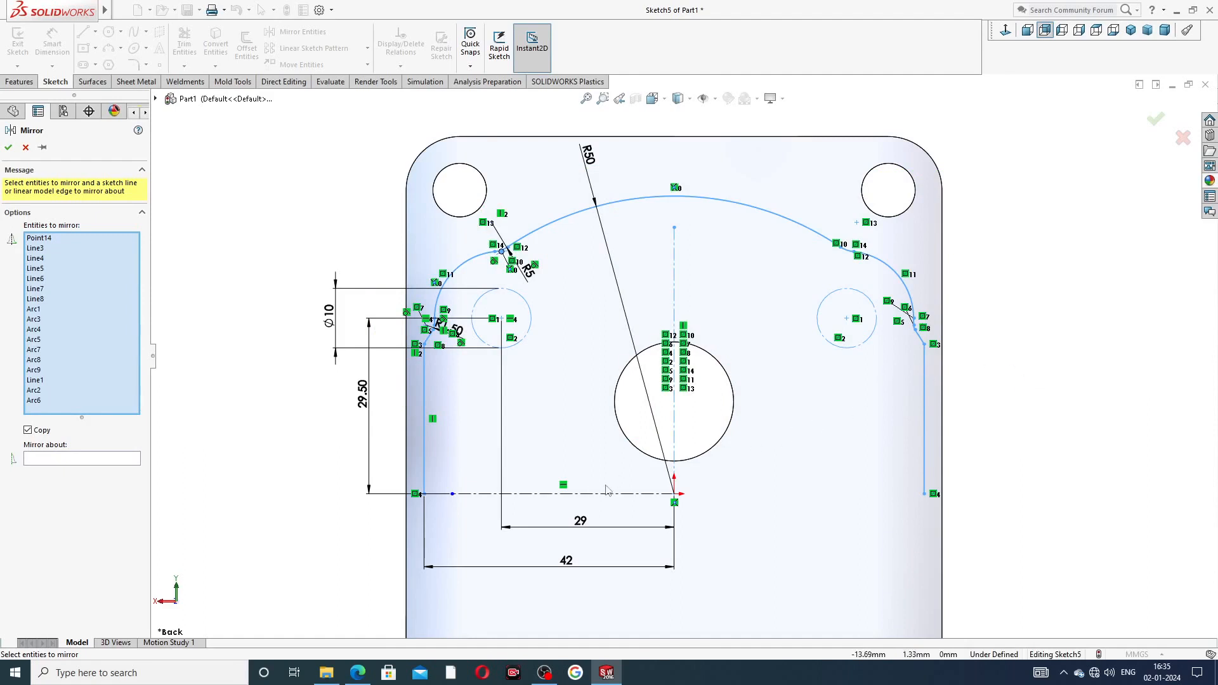
click(93, 459)
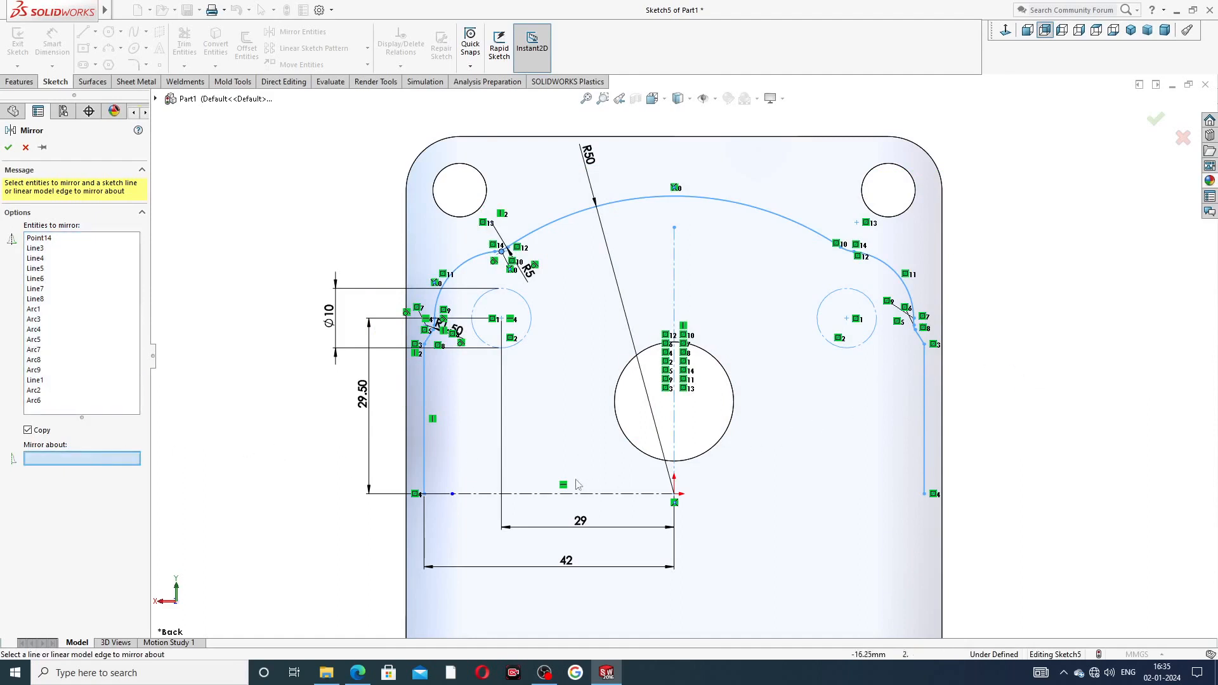
click(575, 498)
scroll(660, 445, up, 3)
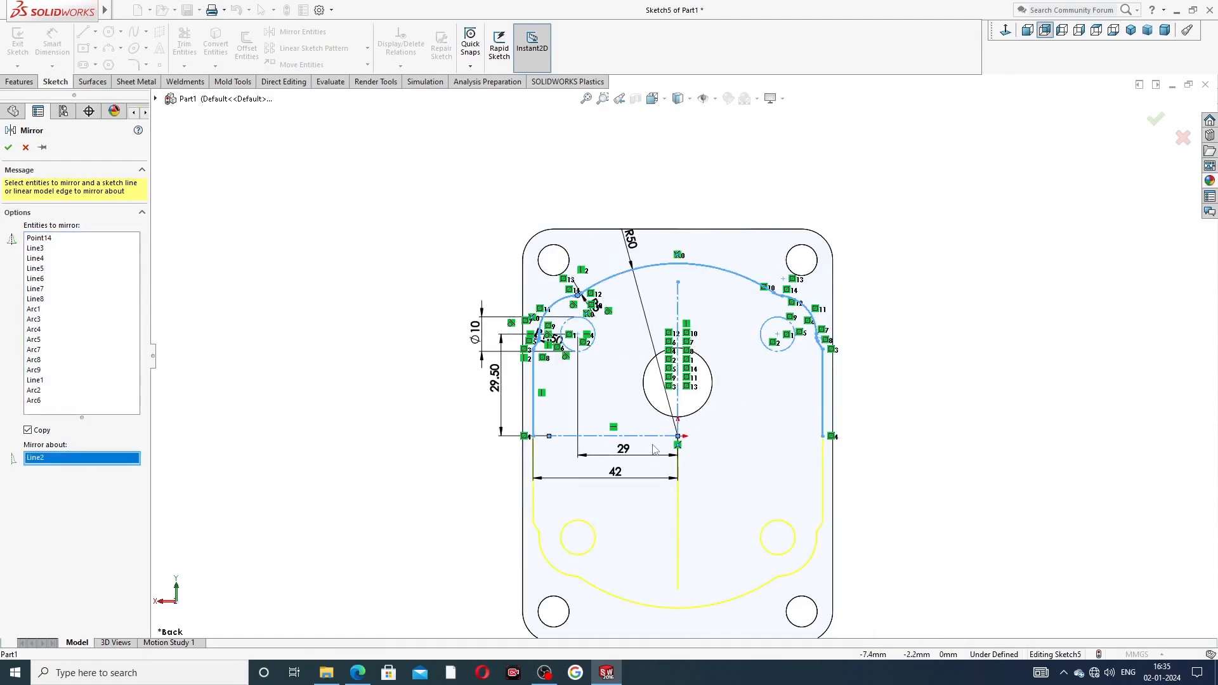
click(1156, 120)
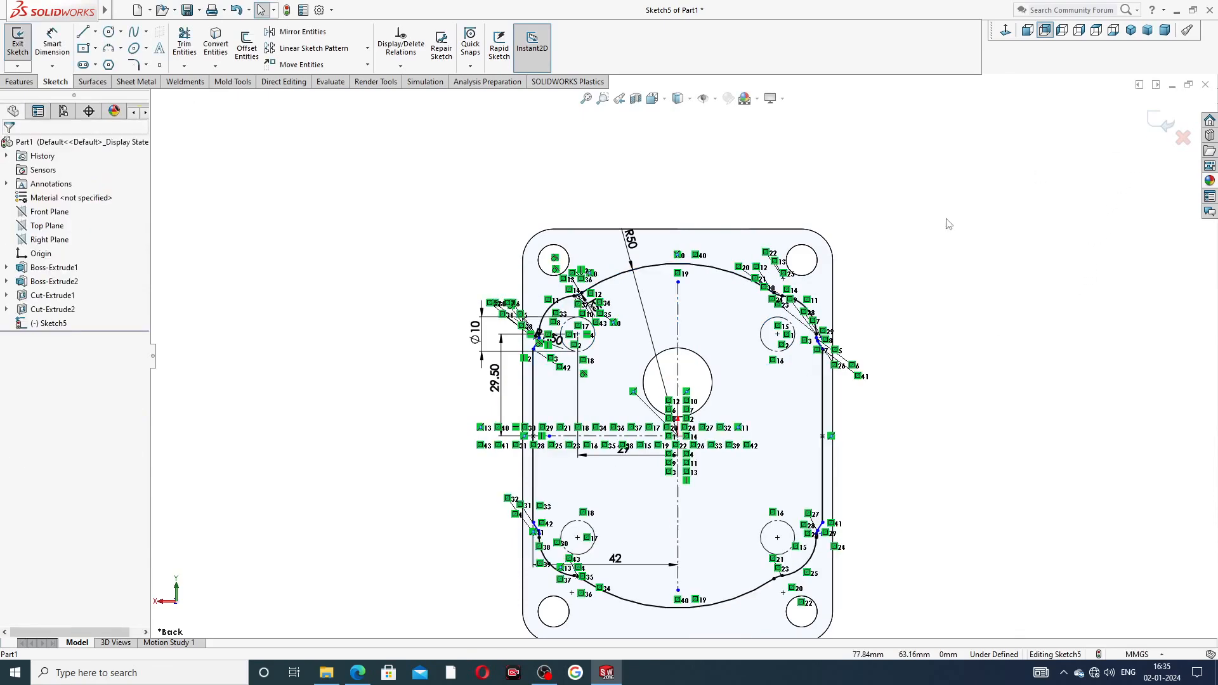
Examine the mirrored lower corners and the complete closed profile on the plate's back face
scroll(522, 568, down, 5)
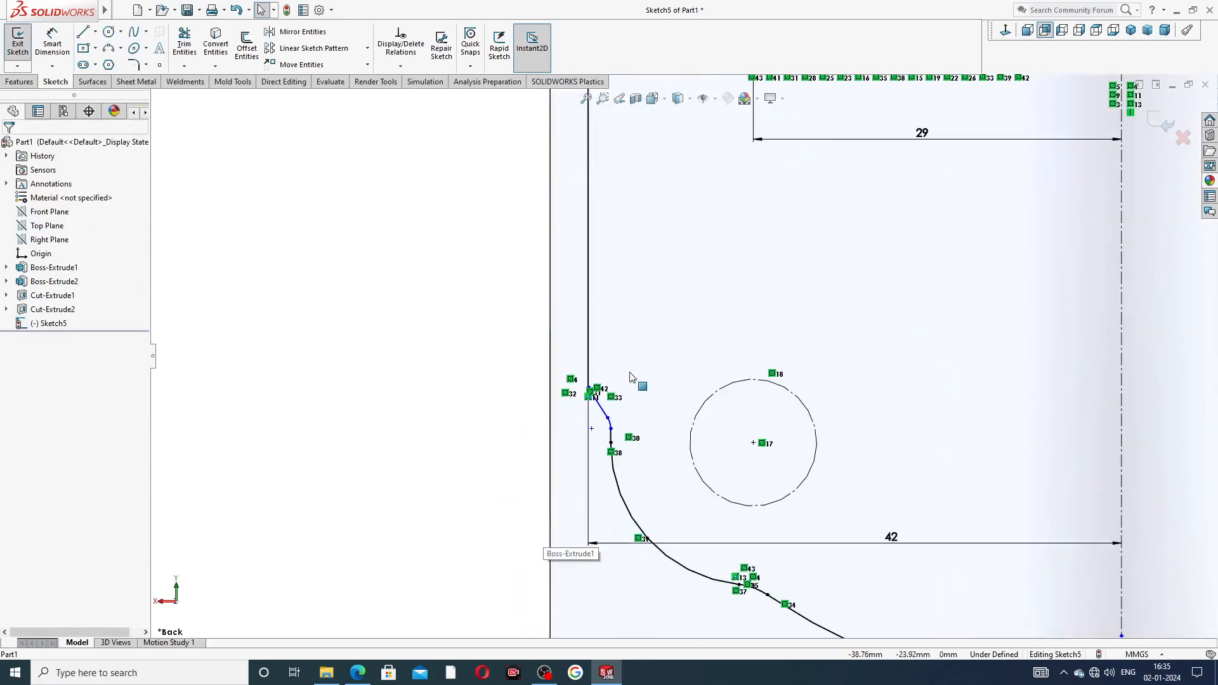
scroll(630, 377, down, 2)
scroll(899, 414, up, 5)
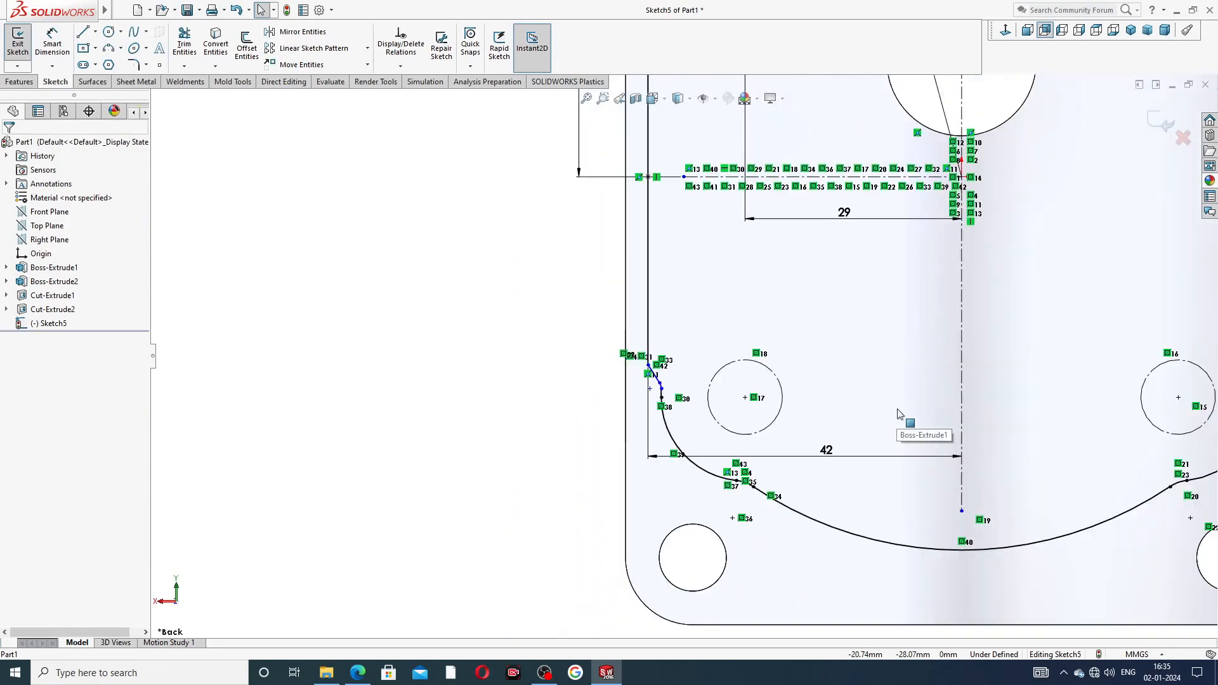
scroll(927, 451, up, 2)
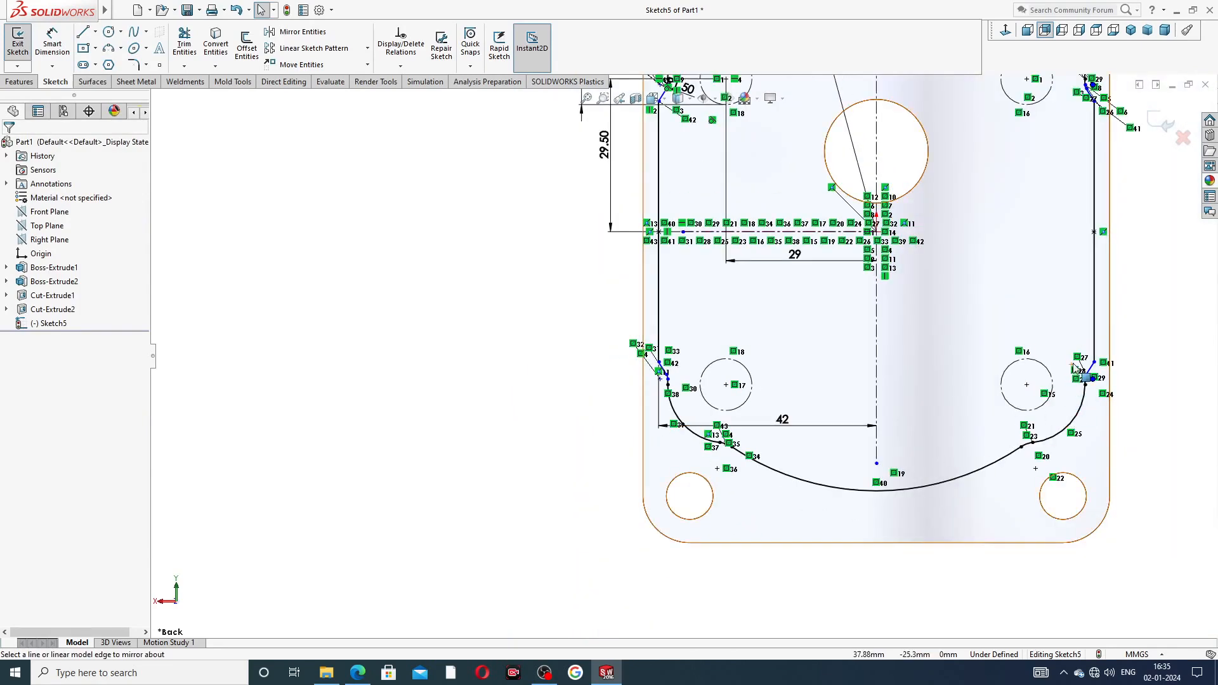
scroll(759, 227, up, 3)
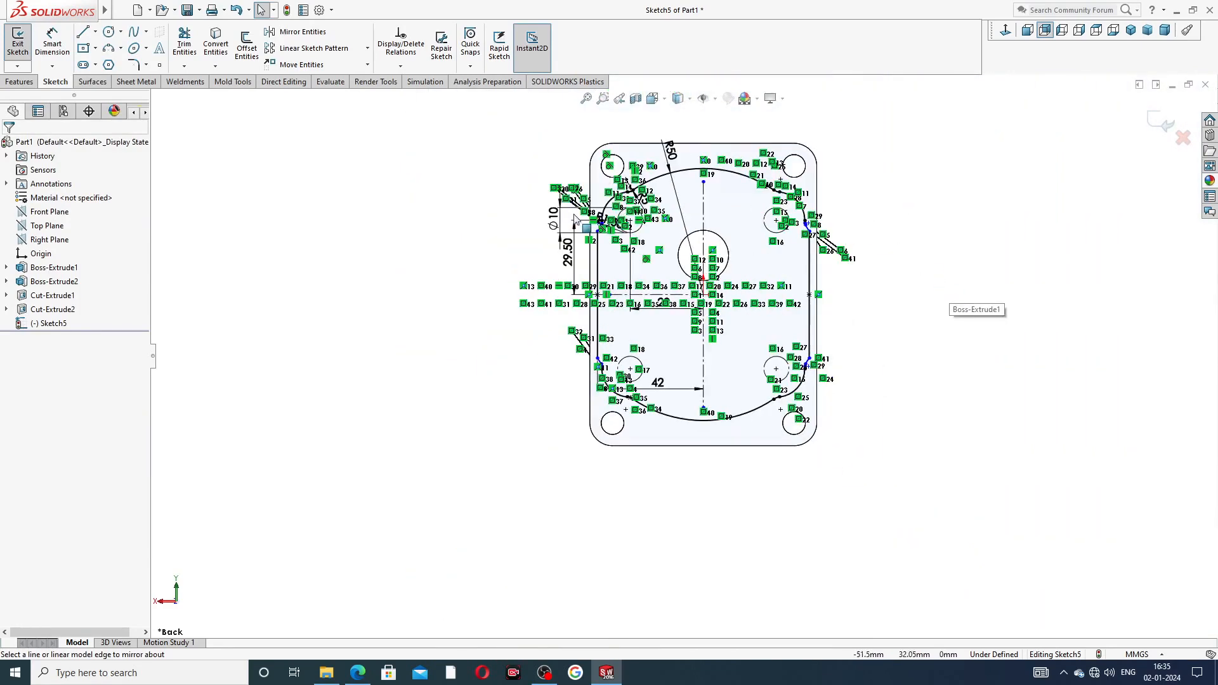
scroll(629, 213, down, 2)
scroll(761, 245, down, 1)
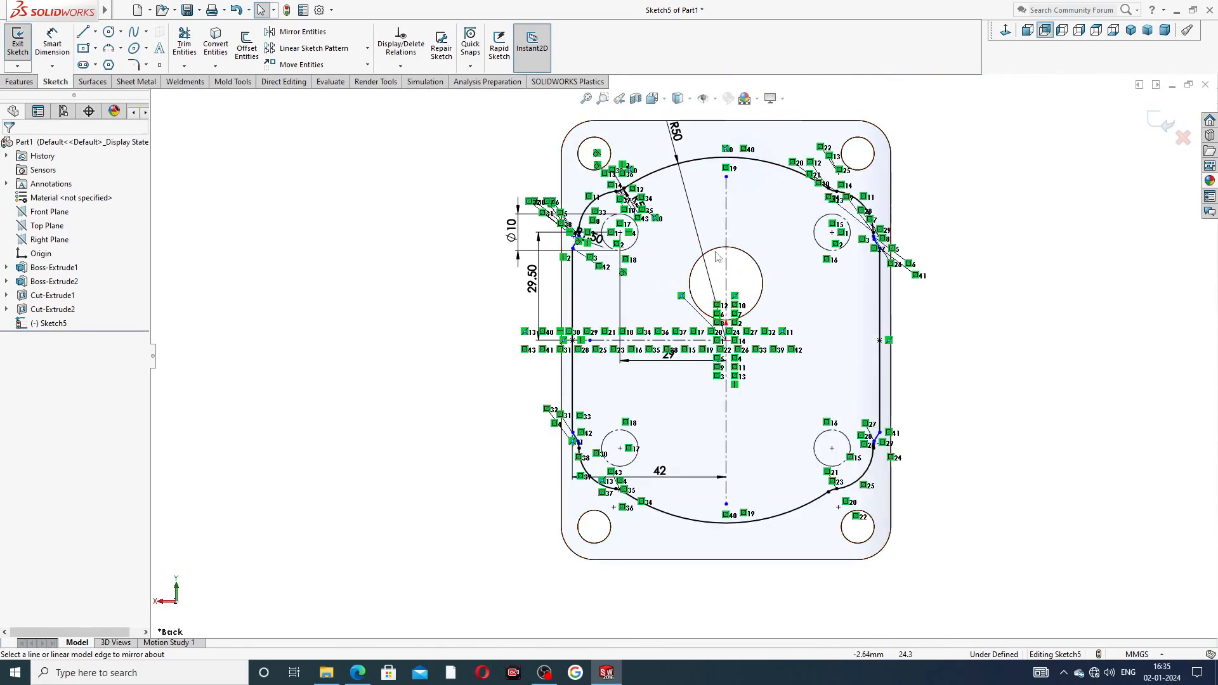
scroll(711, 256, down, 1)
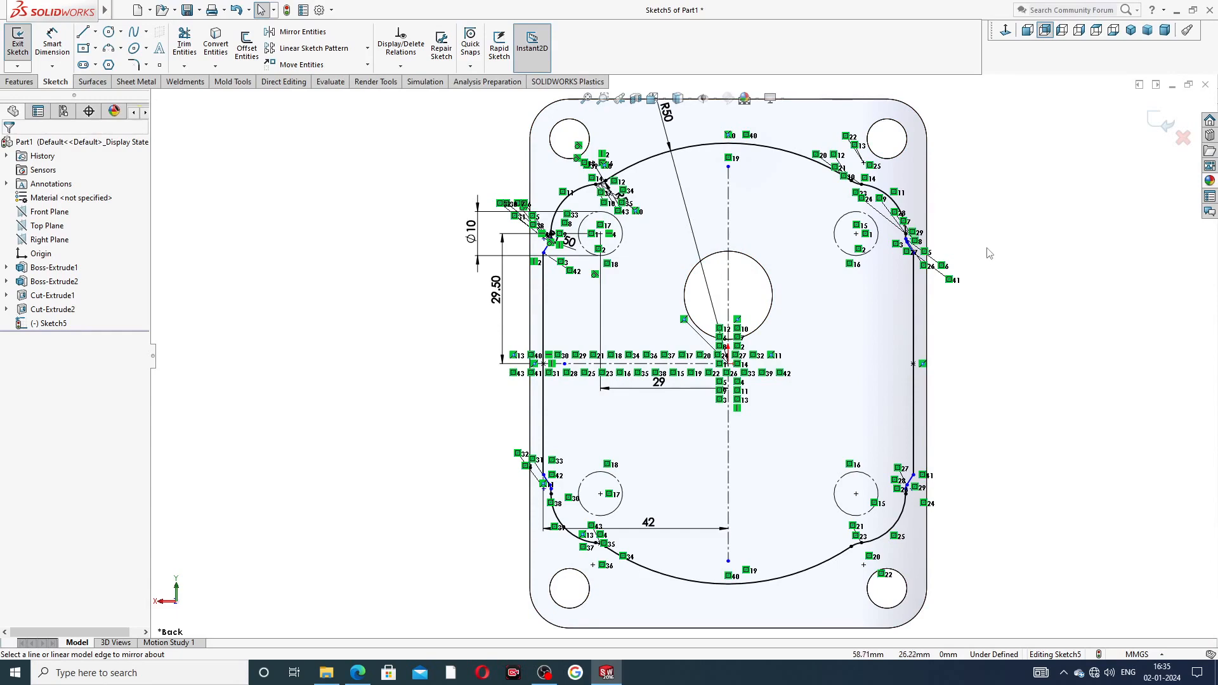
scroll(714, 189, up, 1)
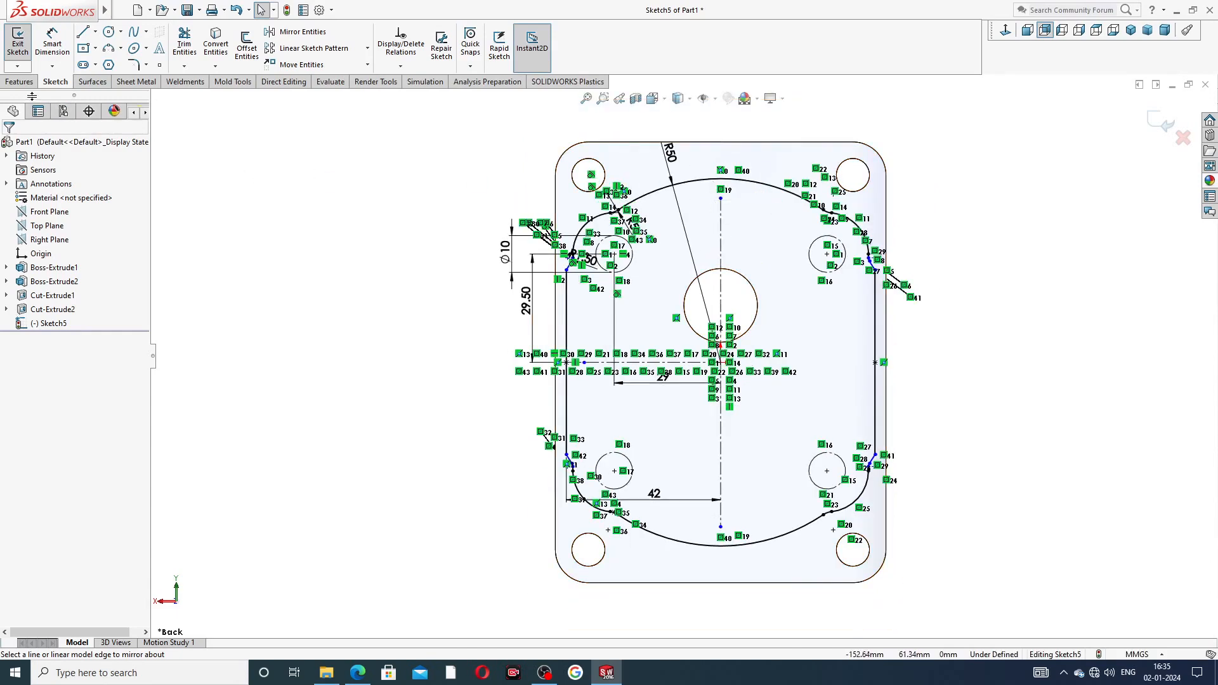
Extrude the profile region around the shaft hole 3 mm as a merged boss, checking the depth against the PDF drawing
click(25, 82)
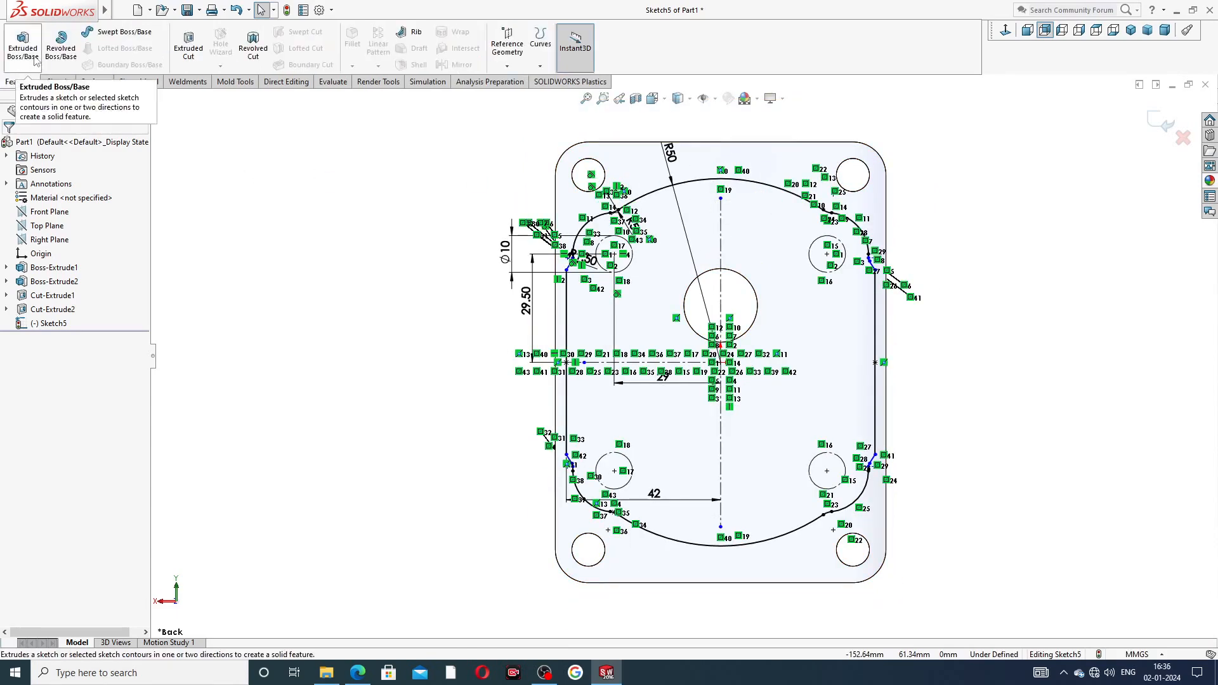
click(32, 56)
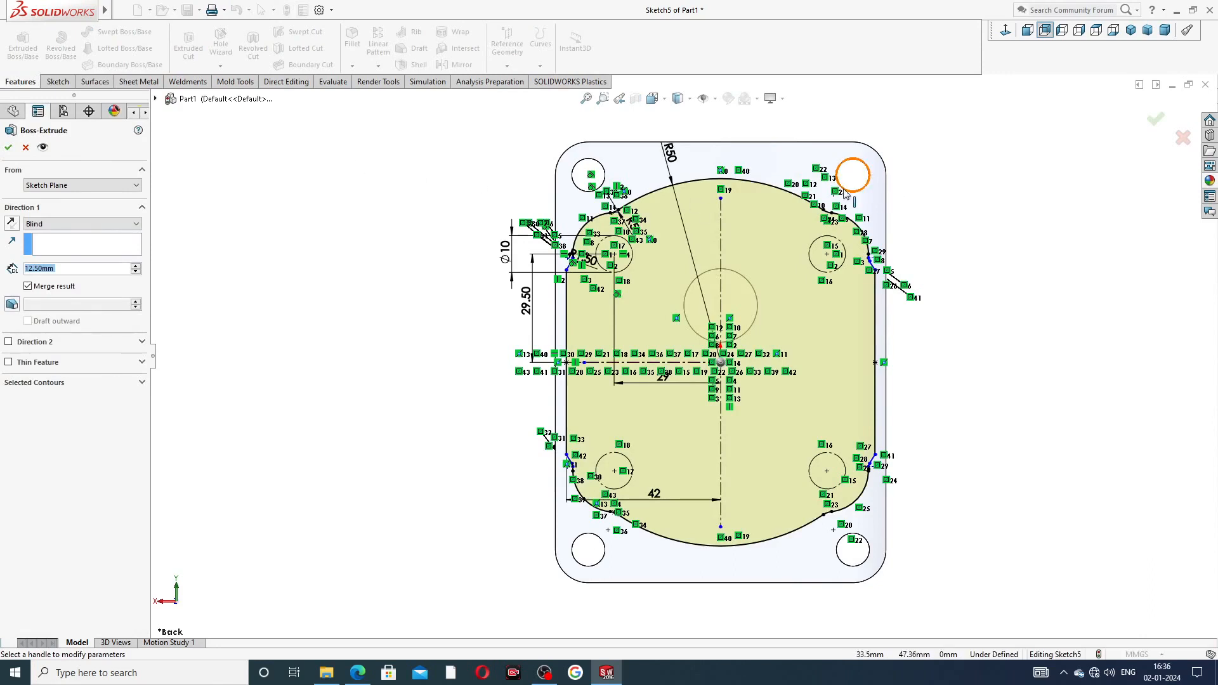
click(62, 384)
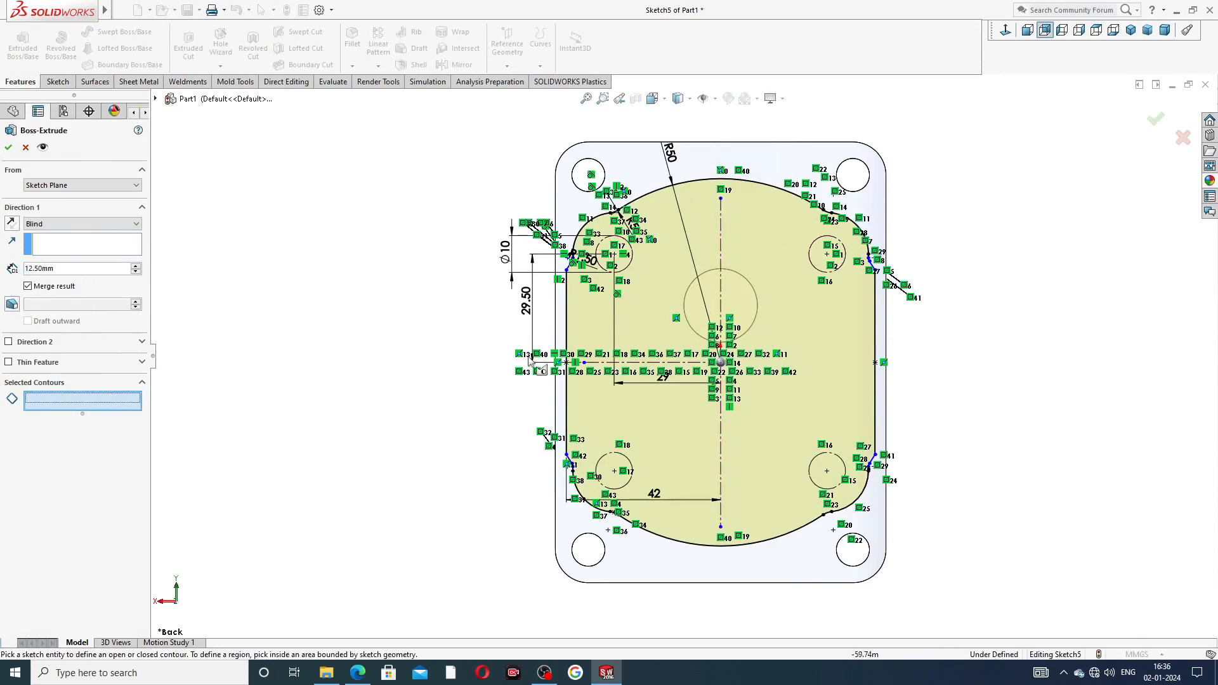
click(655, 317)
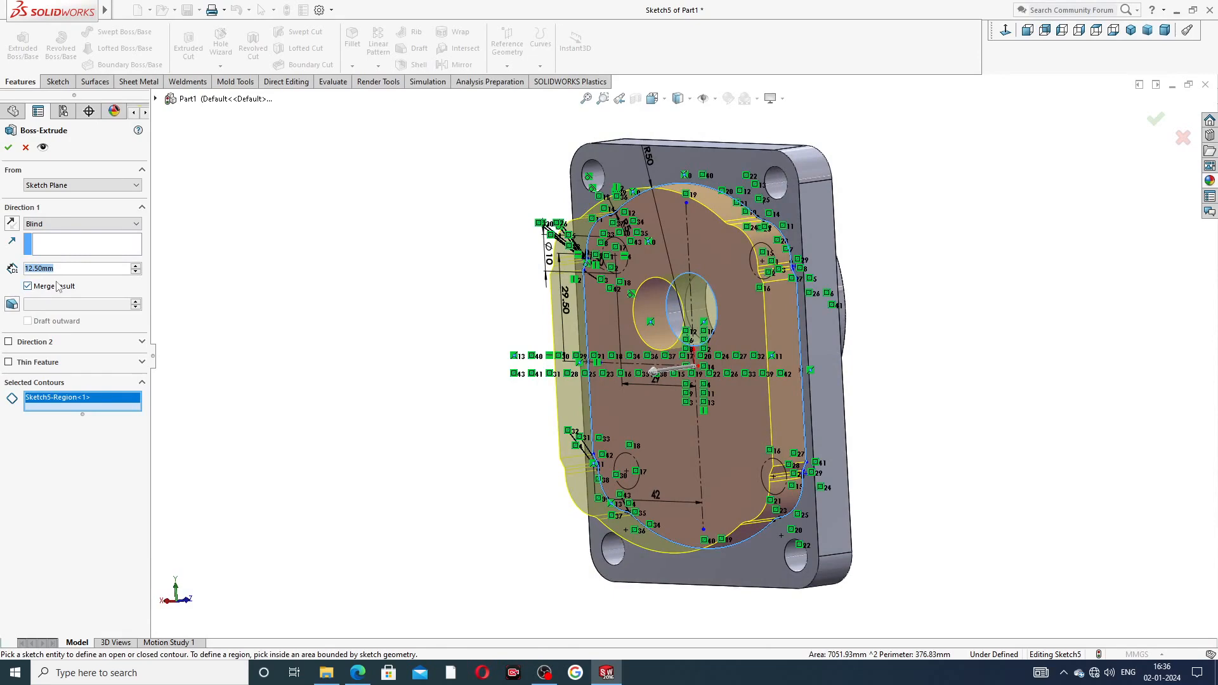
text(3)
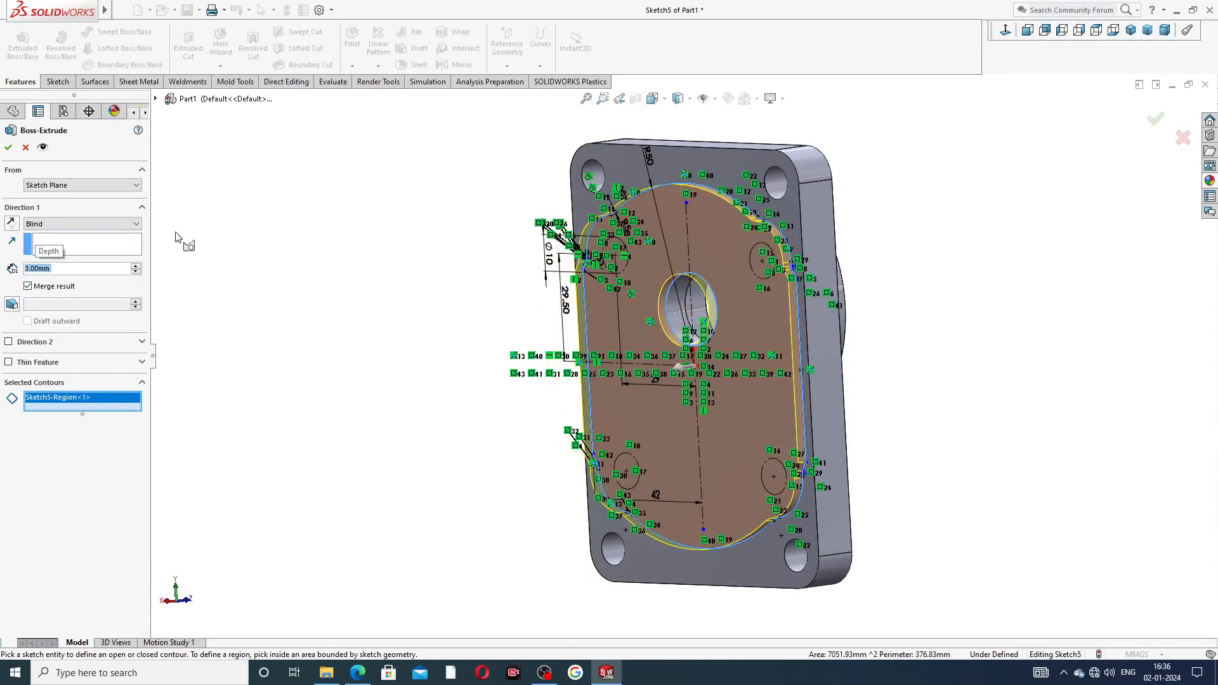
click(358, 672)
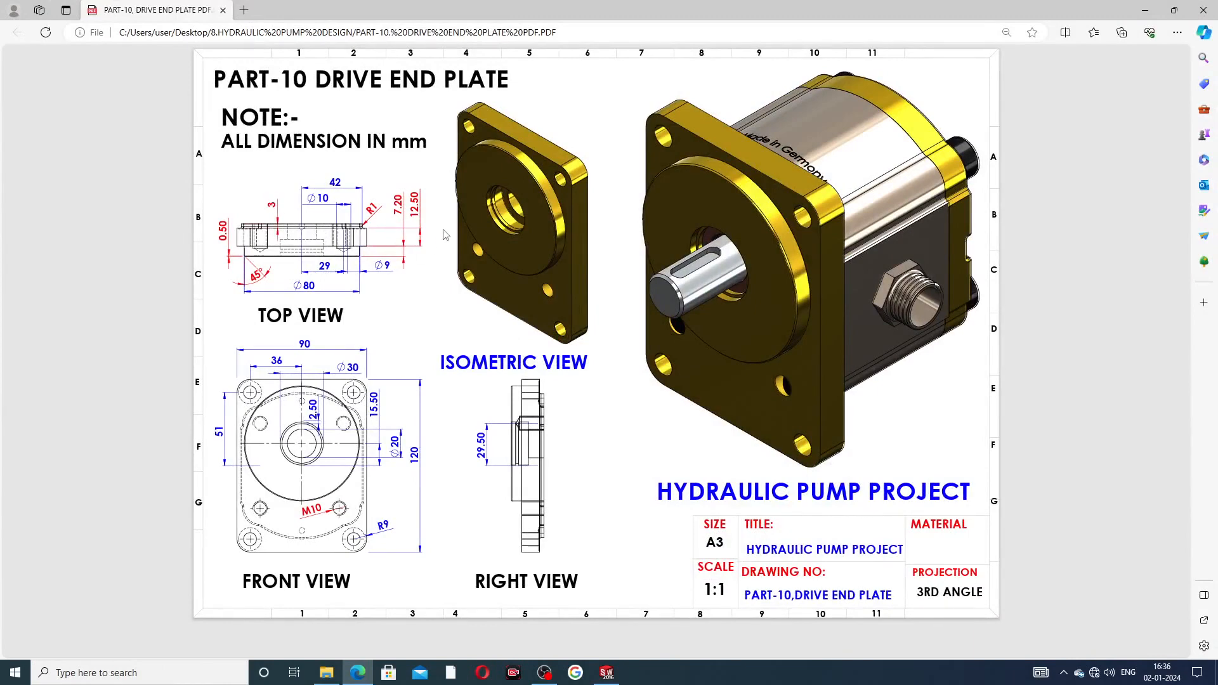
click(357, 673)
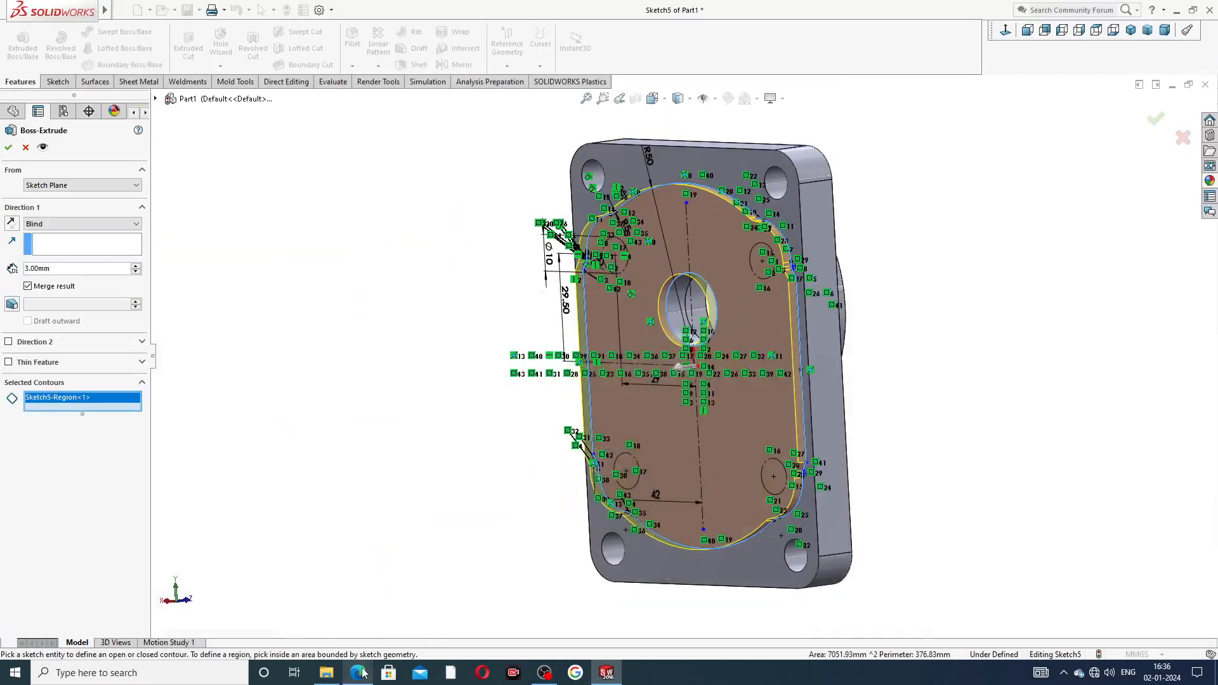
click(7, 146)
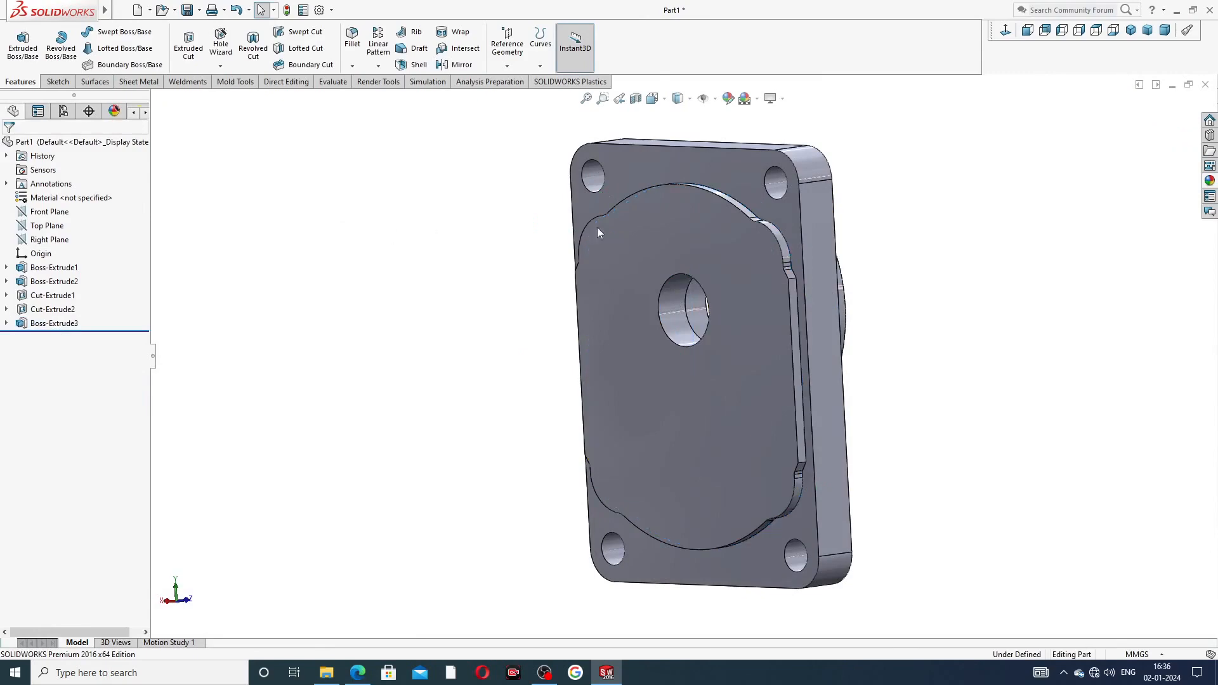
Set up a constant-size symmetric fillet with a 1.5 mm radius and consult the PDF drawing for the raised profile's edges
middle_drag(856, 267, 907, 267)
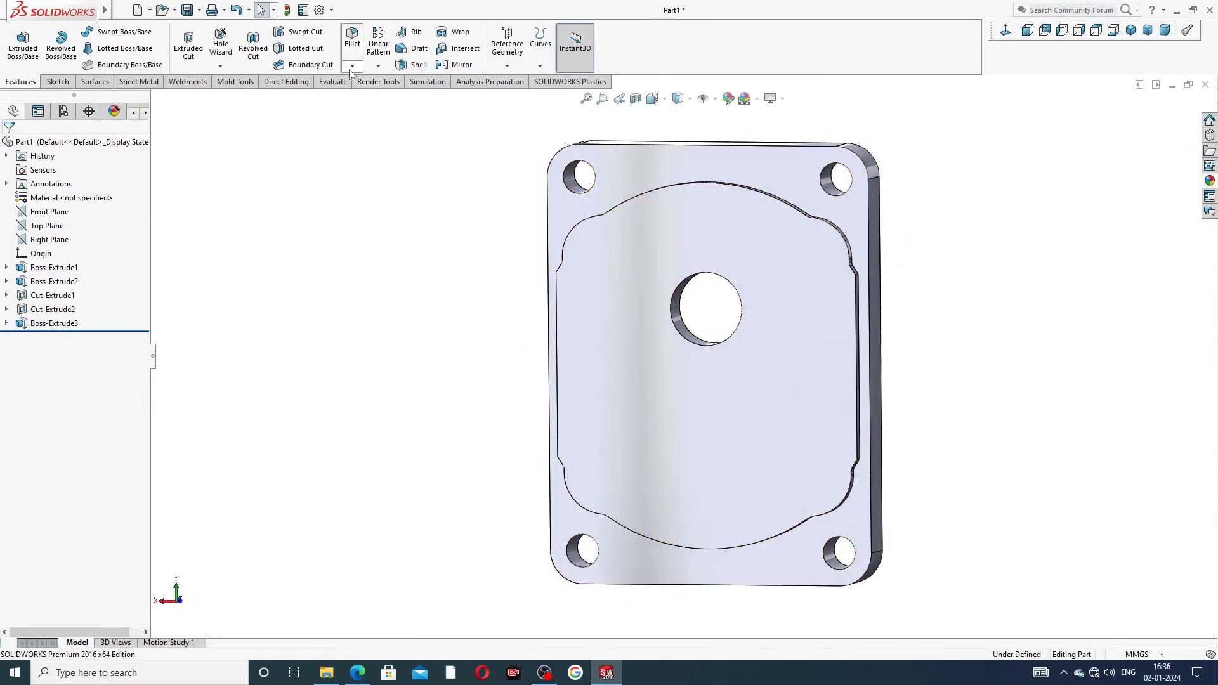
click(352, 66)
click(372, 82)
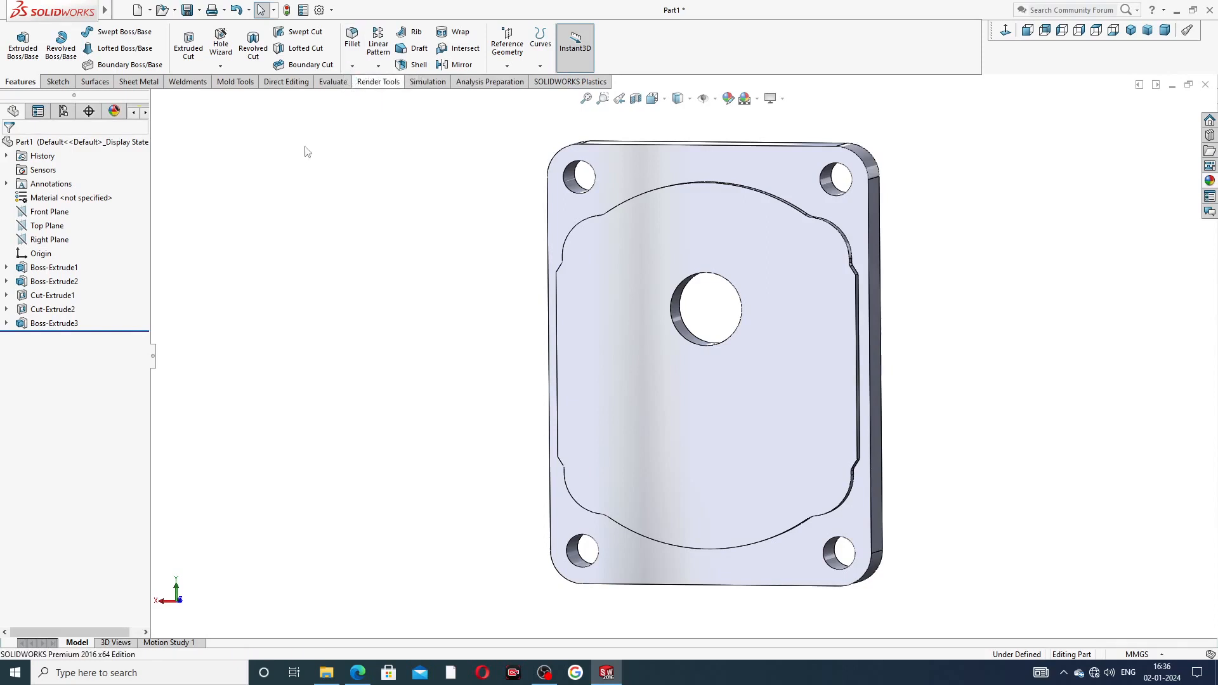
text(1)
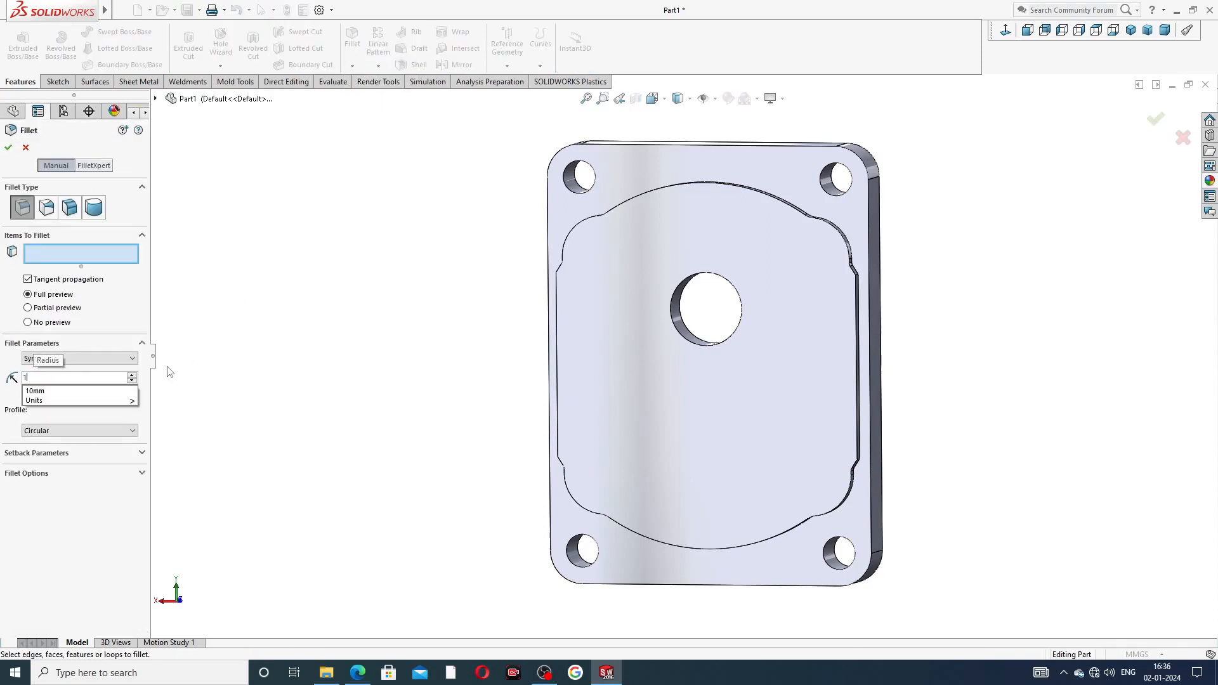
text(.5)
key(Return)
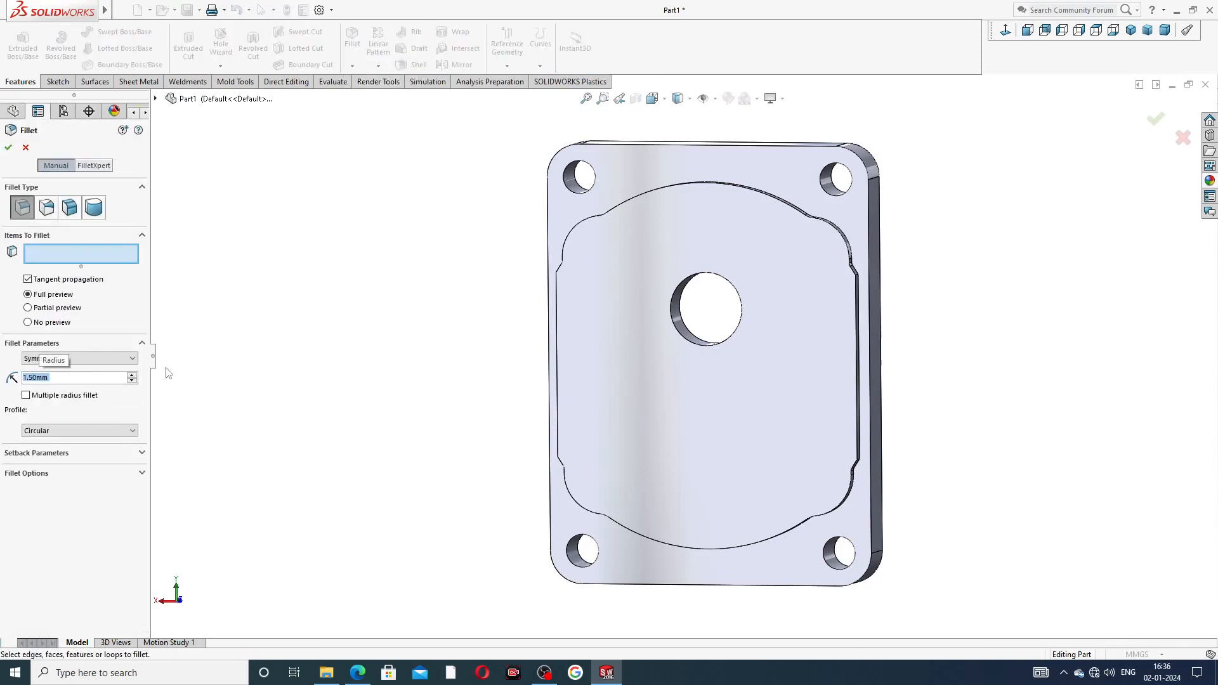
click(358, 671)
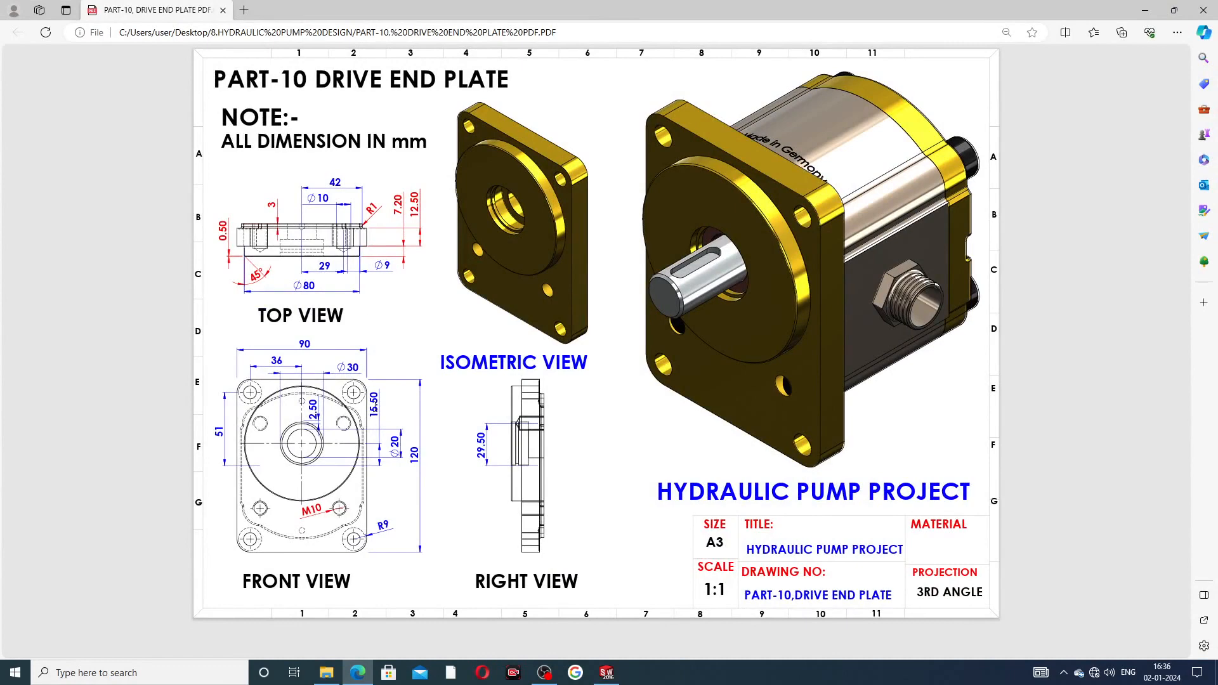
click(358, 672)
Fillet the base edges around the raised back profile at 1.5 mm, covering the upper arc, both long sides and the lower arc
scroll(774, 216, down, 3)
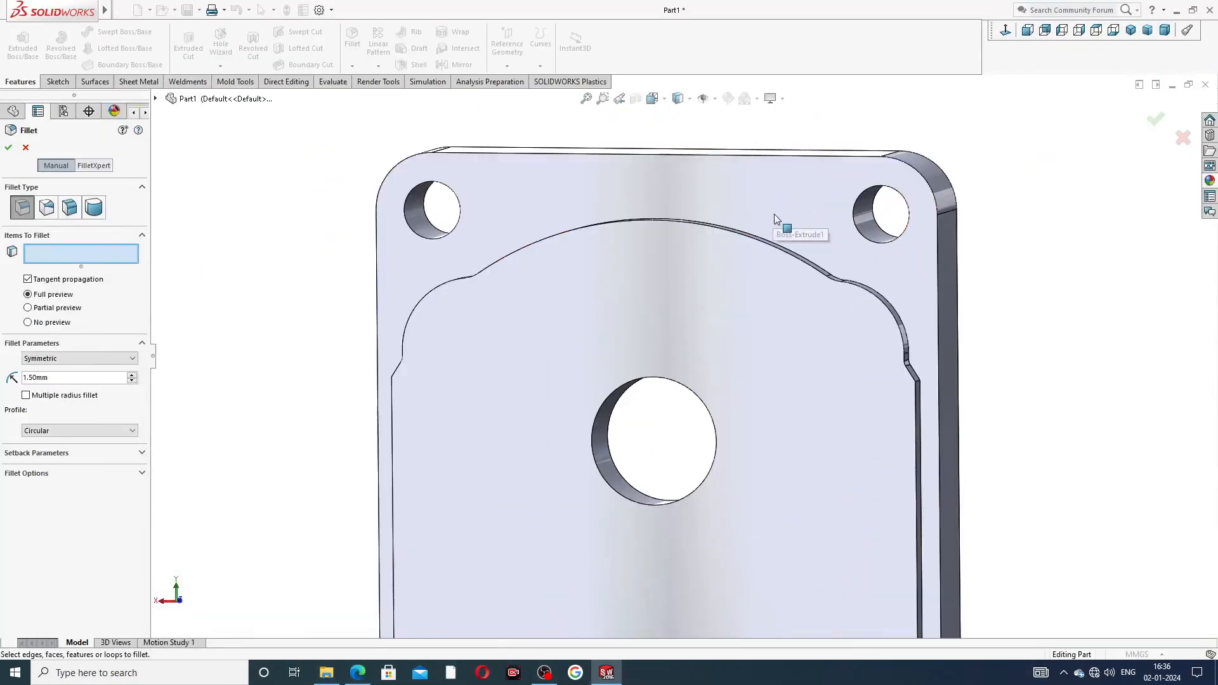
middle_drag(783, 359, 805, 268)
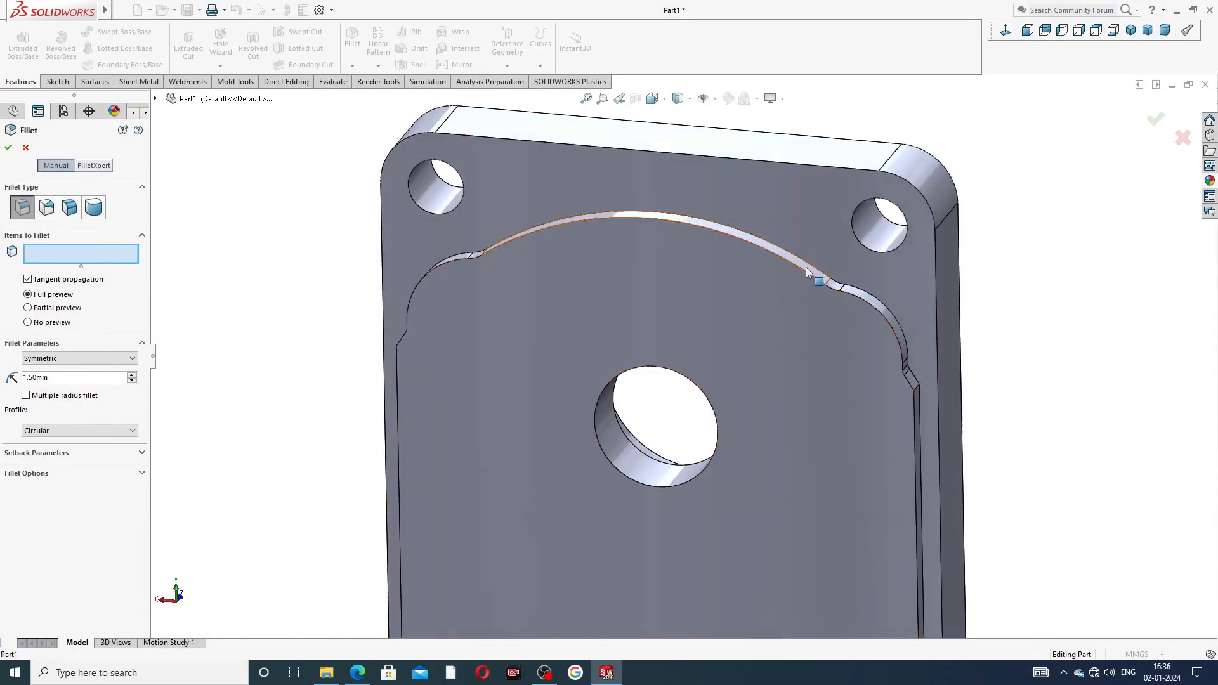
click(807, 270)
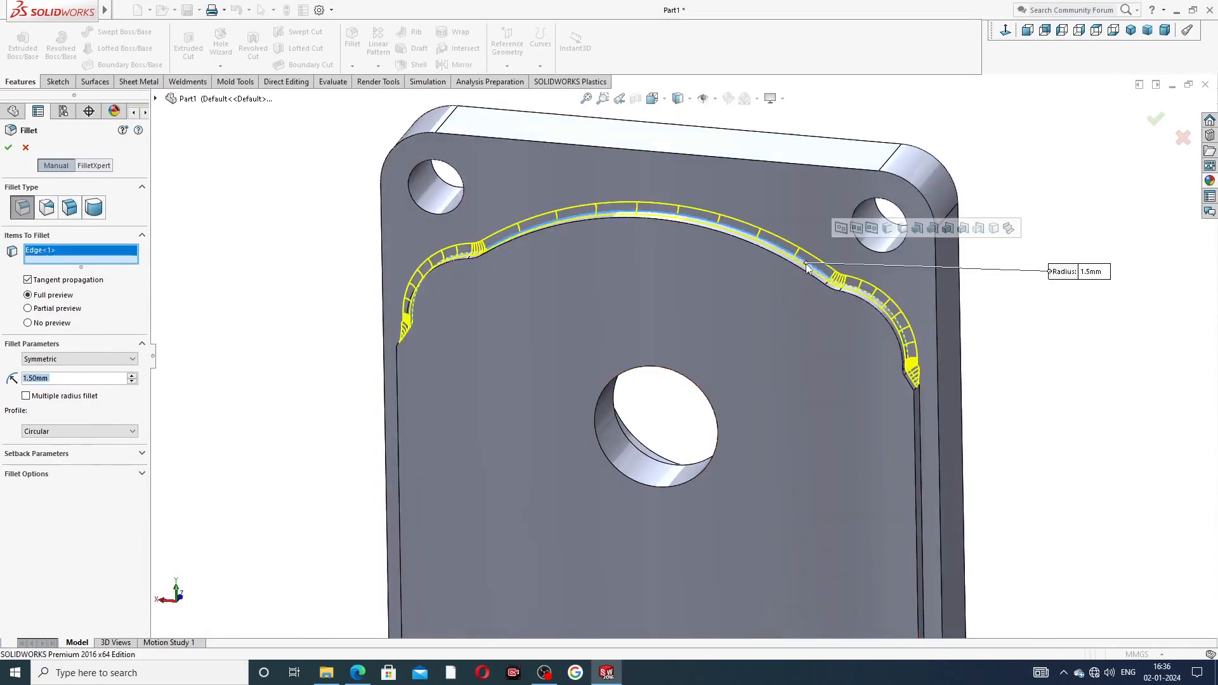
click(922, 446)
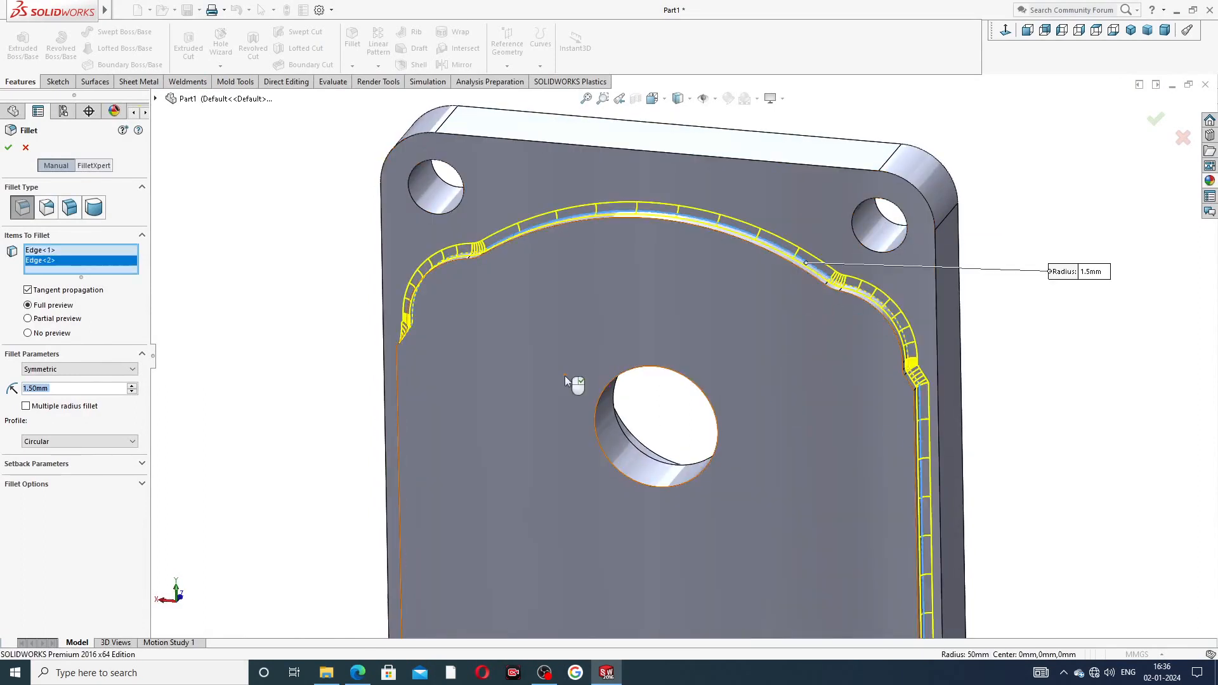
mouse_move(550, 386)
middle_down()
mouse_move(603, 370)
mouse_move(571, 381)
middle_up()
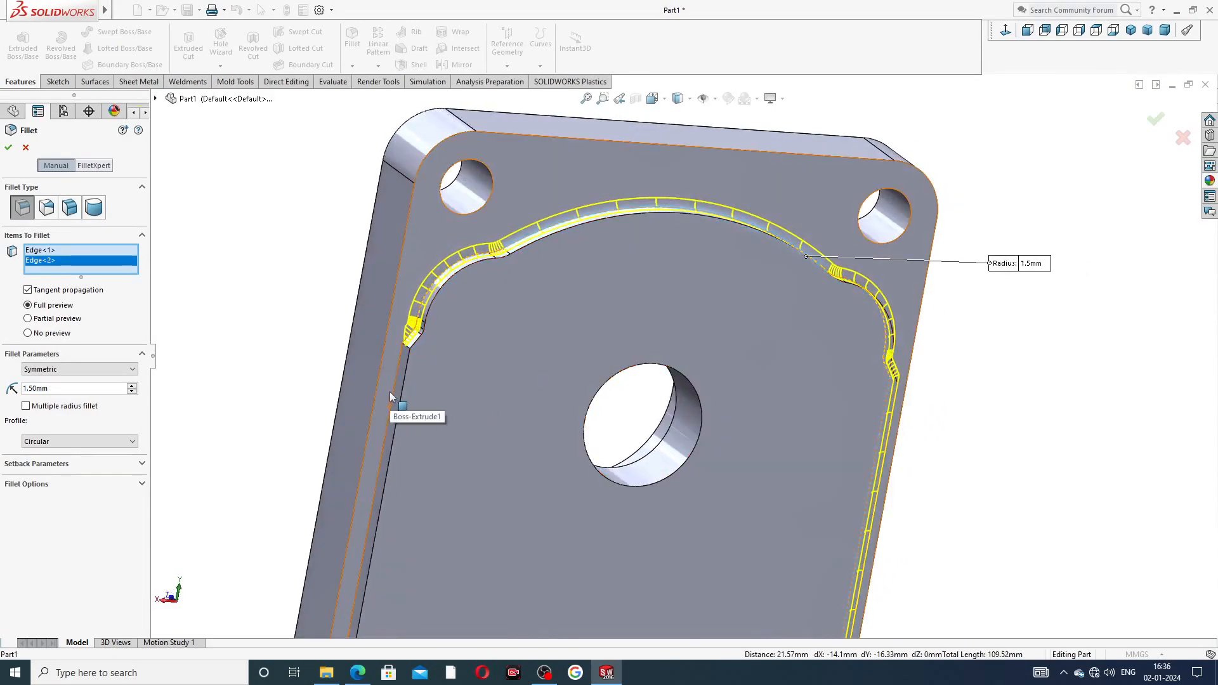
click(391, 390)
scroll(566, 437, up, 3)
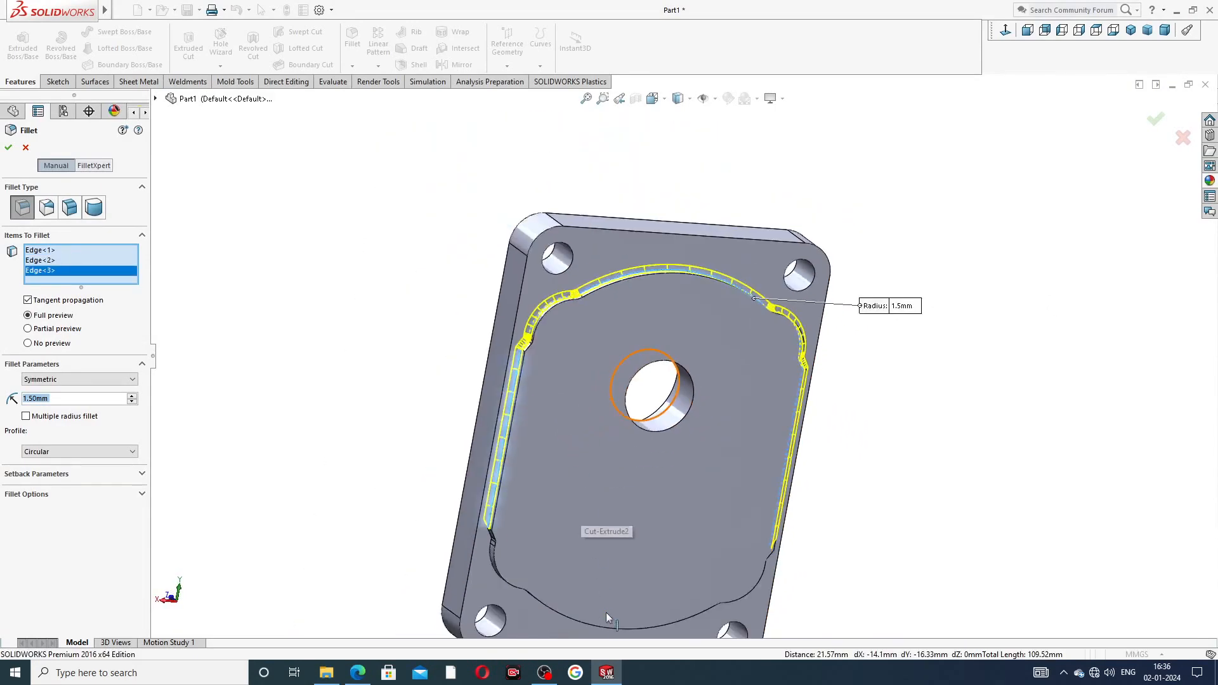
middle_drag(607, 614, 585, 557)
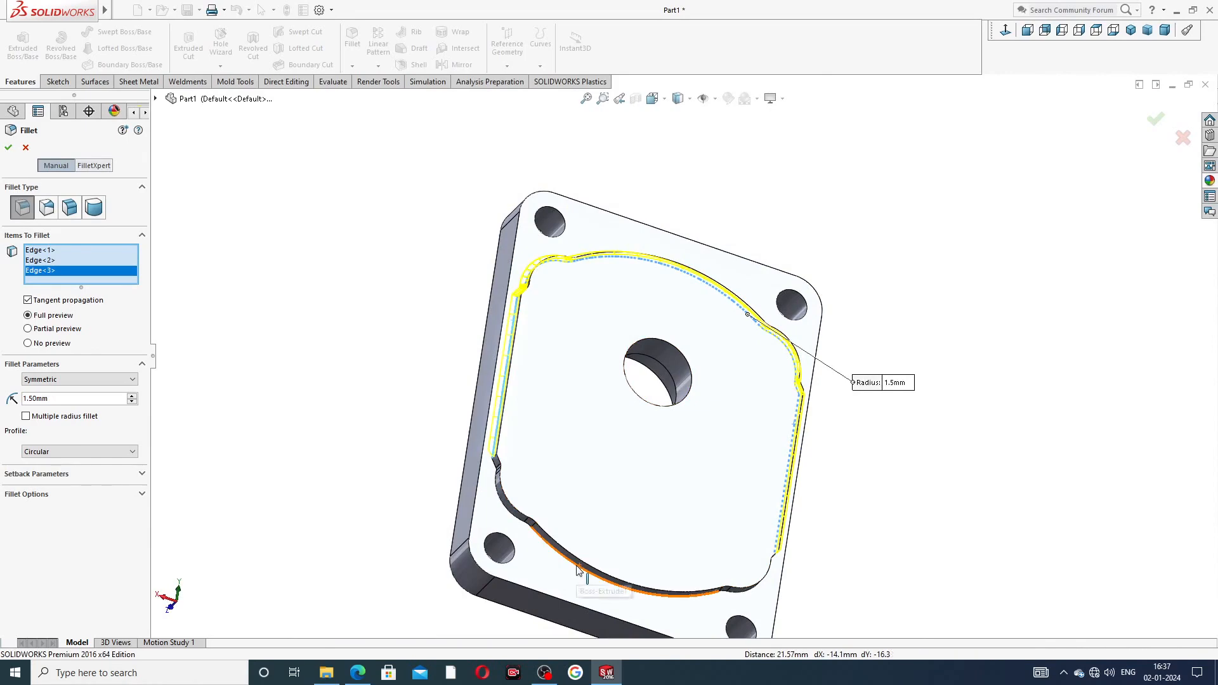
click(583, 567)
middle_drag(666, 413, 726, 397)
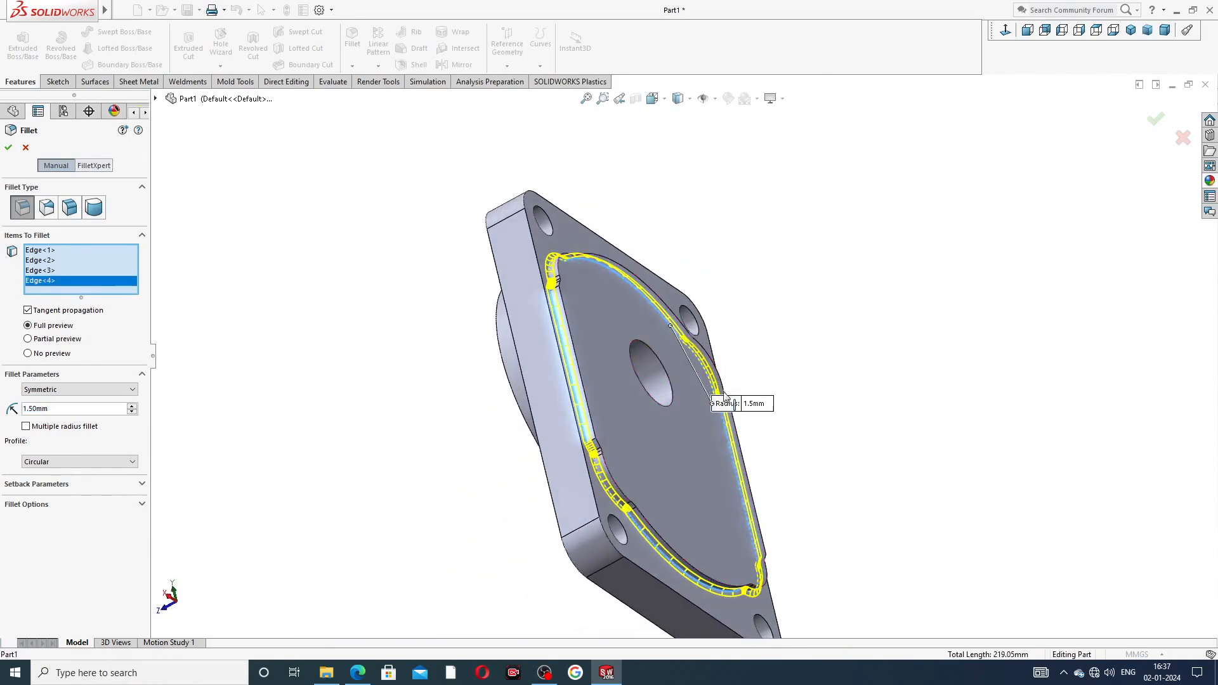
click(9, 147)
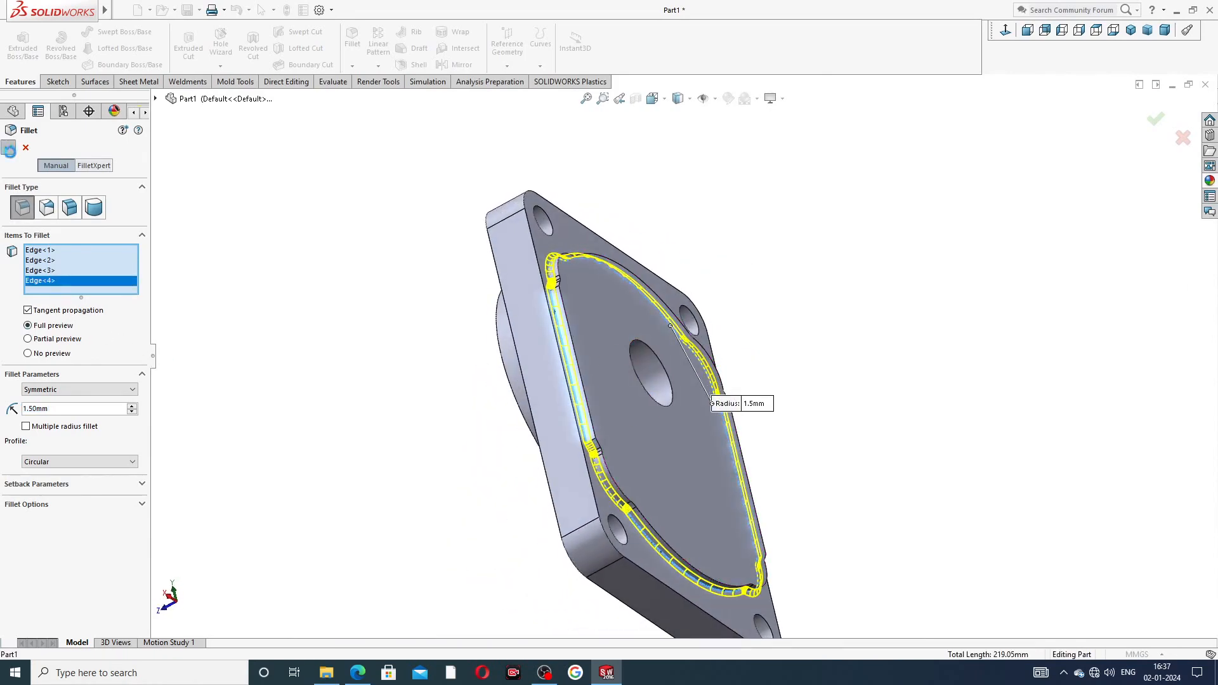
click(674, 171)
middle_drag(835, 274, 530, 404)
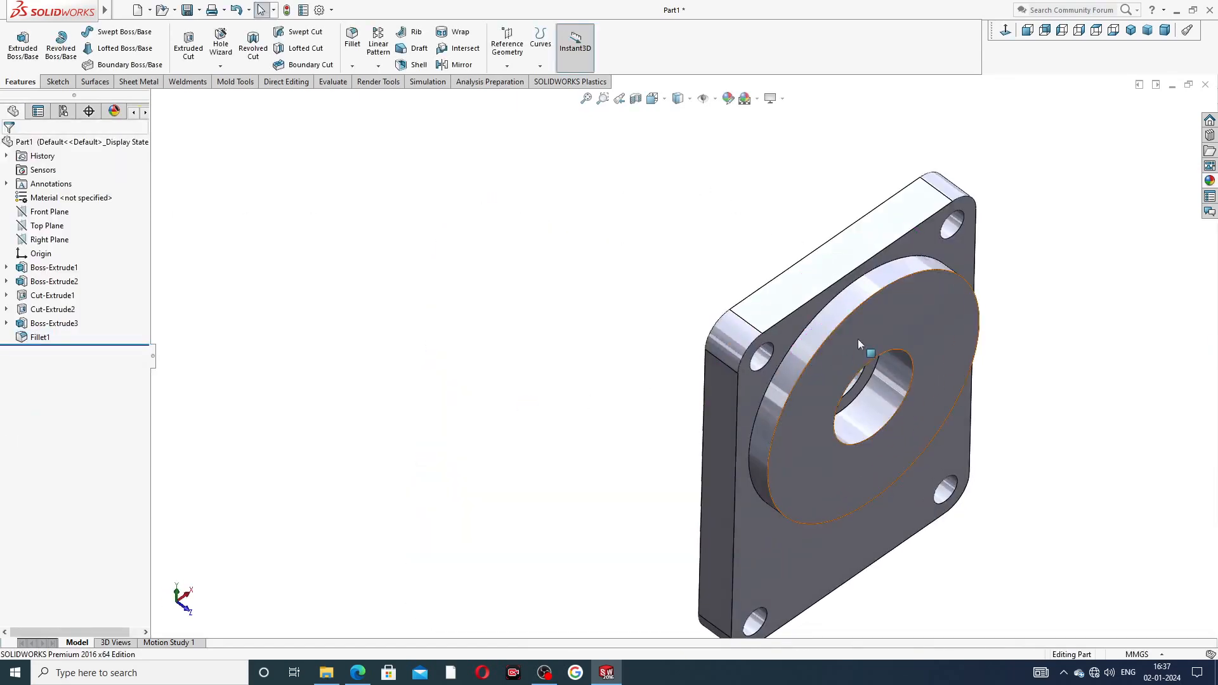
middle_drag(858, 339, 949, 284)
scroll(861, 329, up, 2)
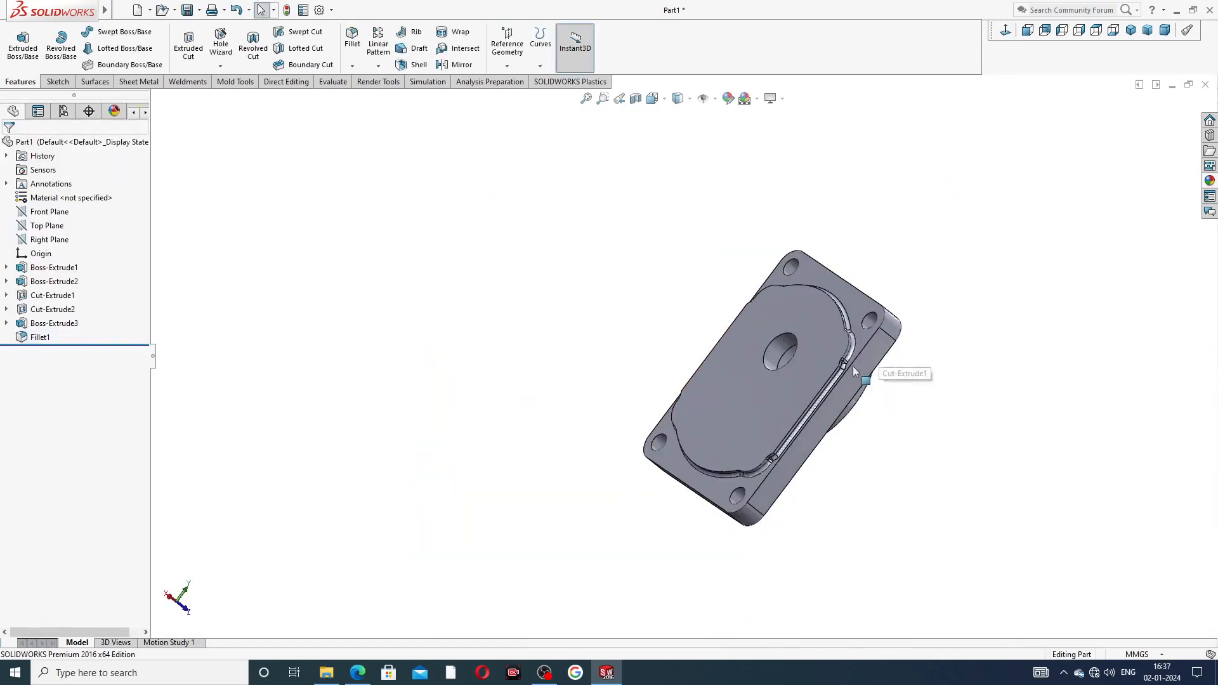
middle_drag(854, 370, 870, 350)
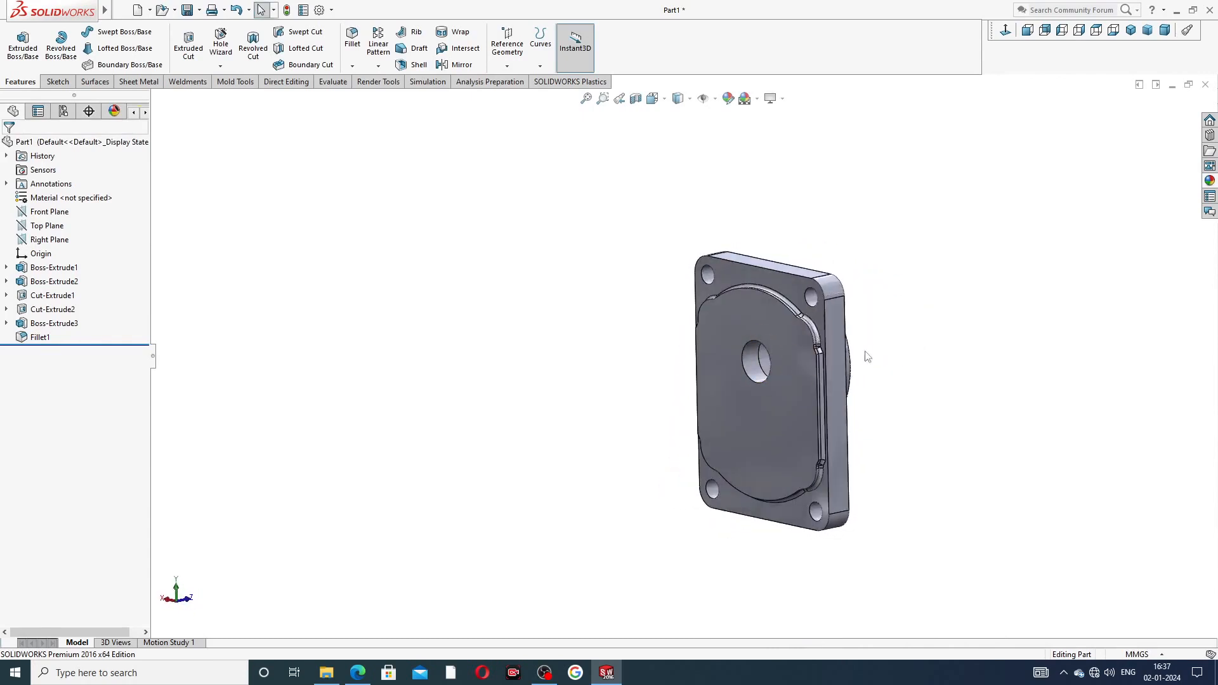
scroll(741, 374, down, 3)
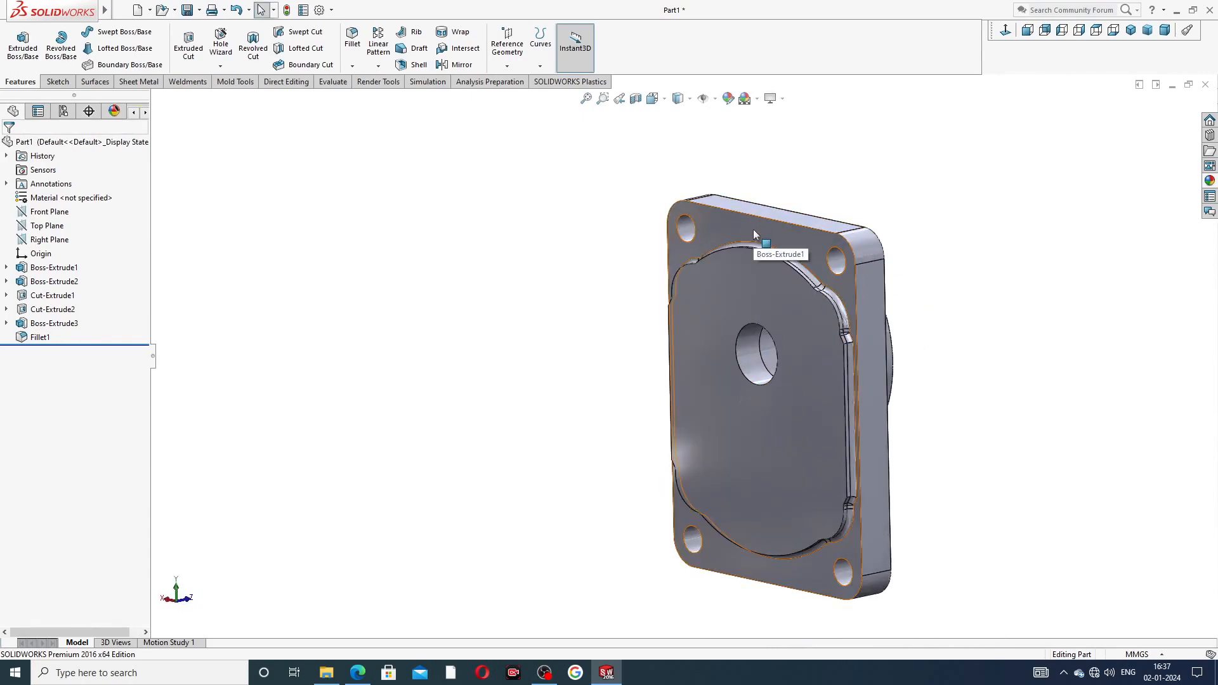
click(754, 234)
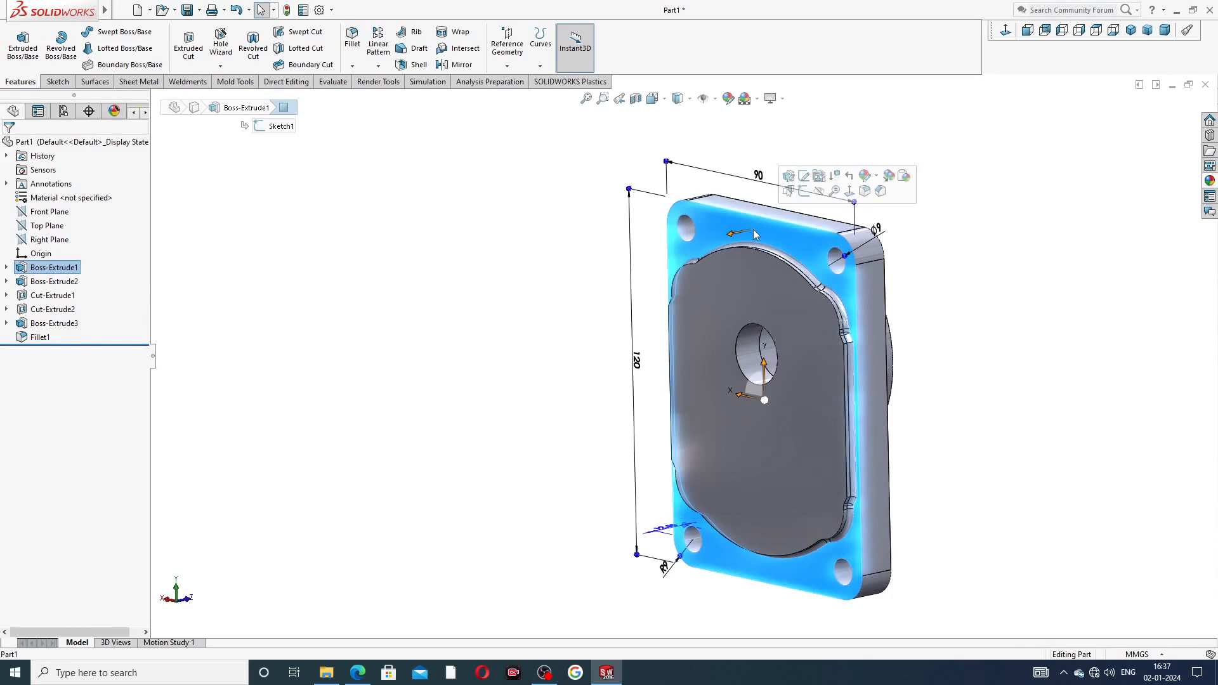
click(804, 177)
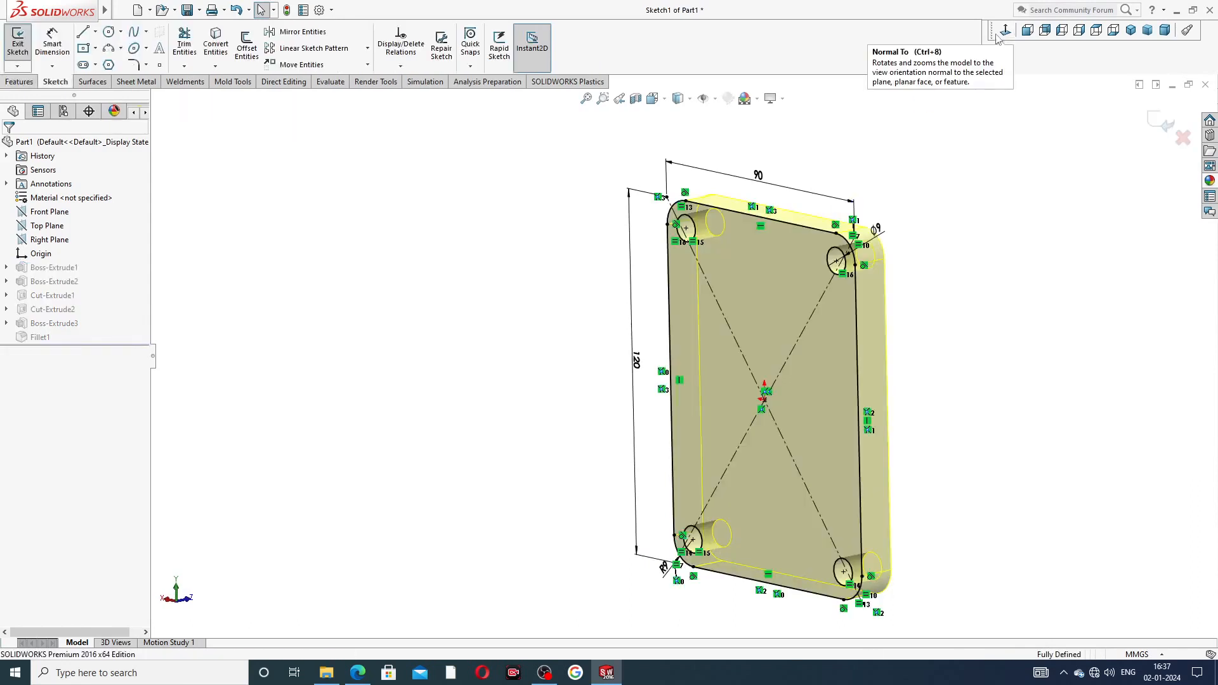
click(1003, 33)
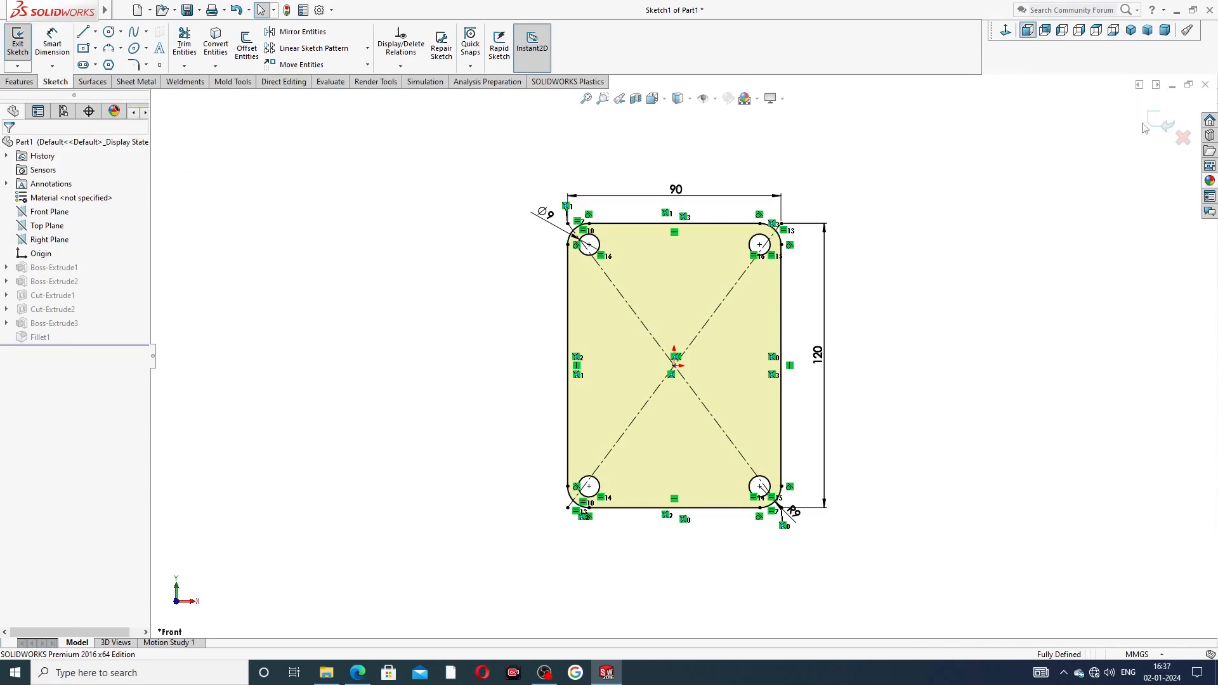
click(1165, 125)
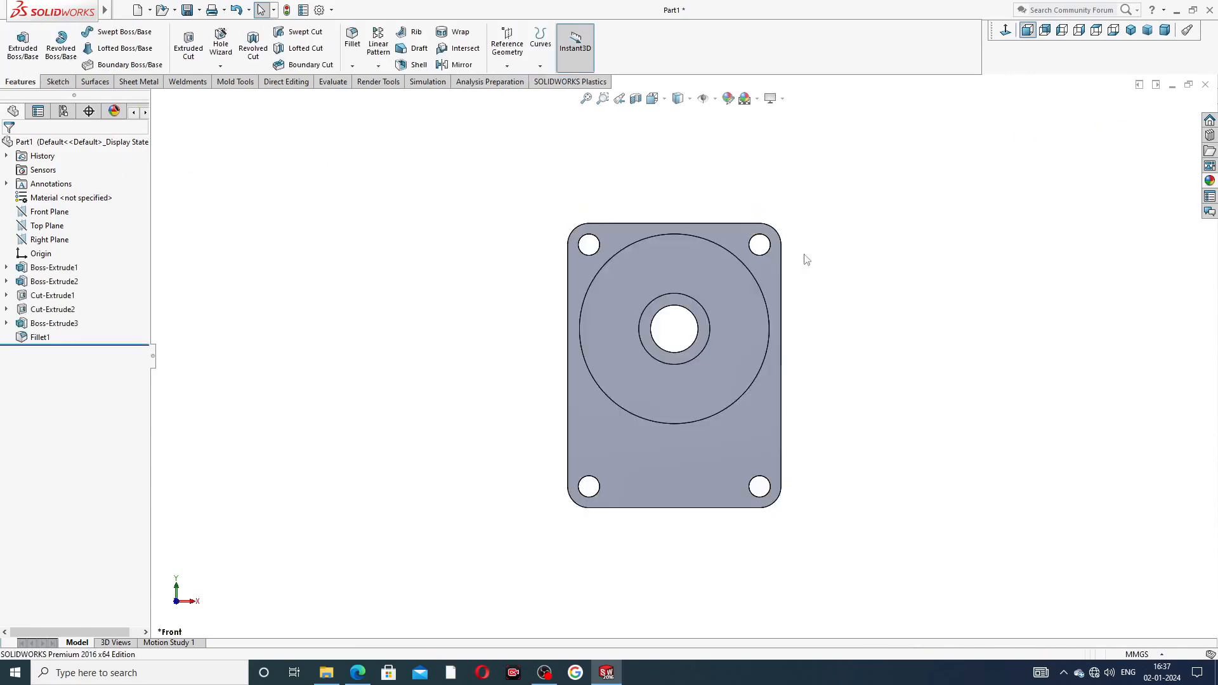
Start a new sketch on the plate's front face, beside the round boss, and view it straight on
click(771, 267)
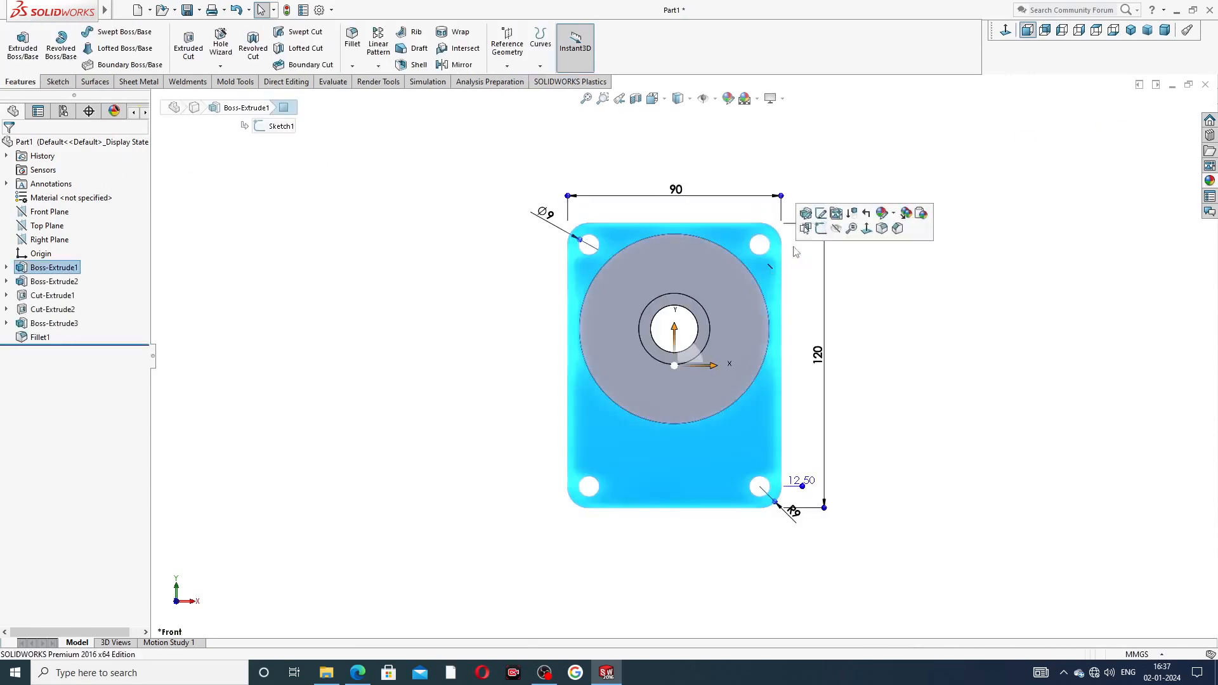
click(821, 229)
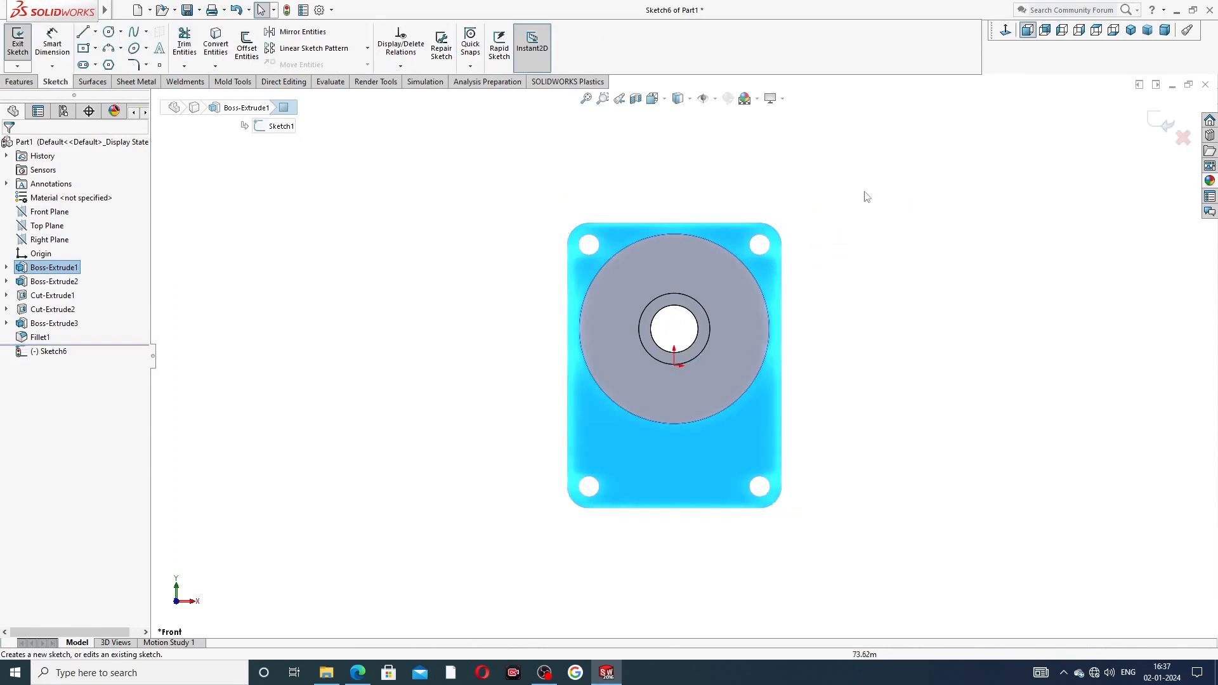
click(1007, 32)
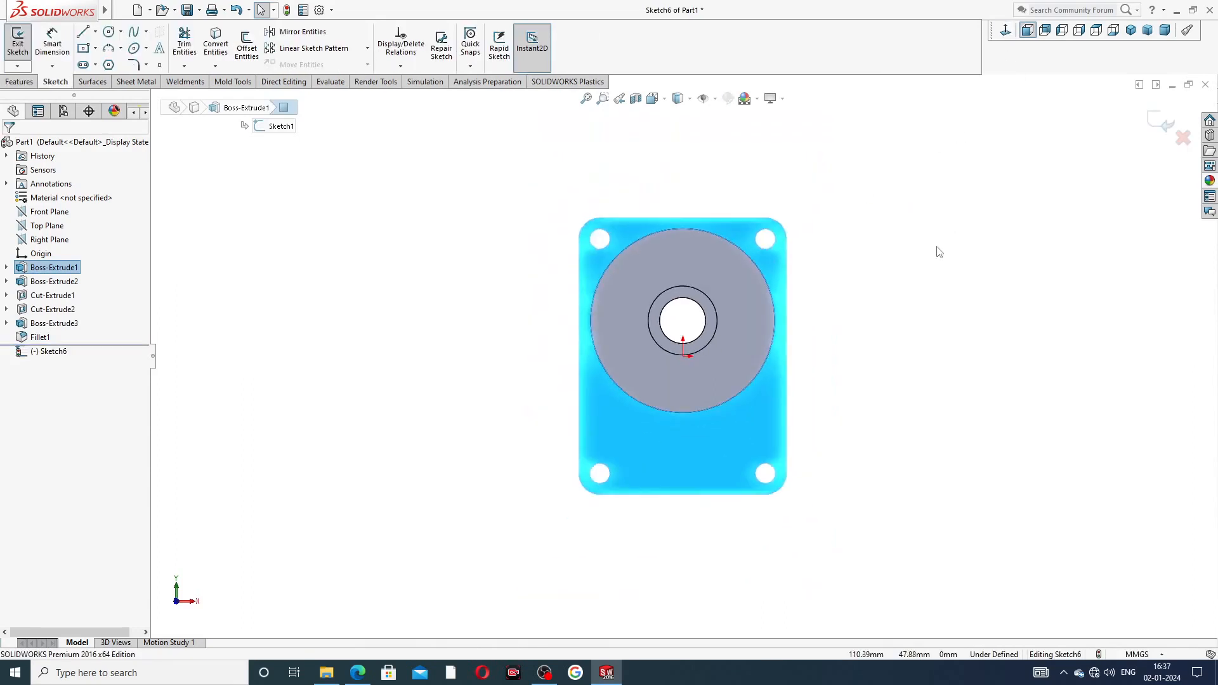
middle_drag(939, 252, 889, 280)
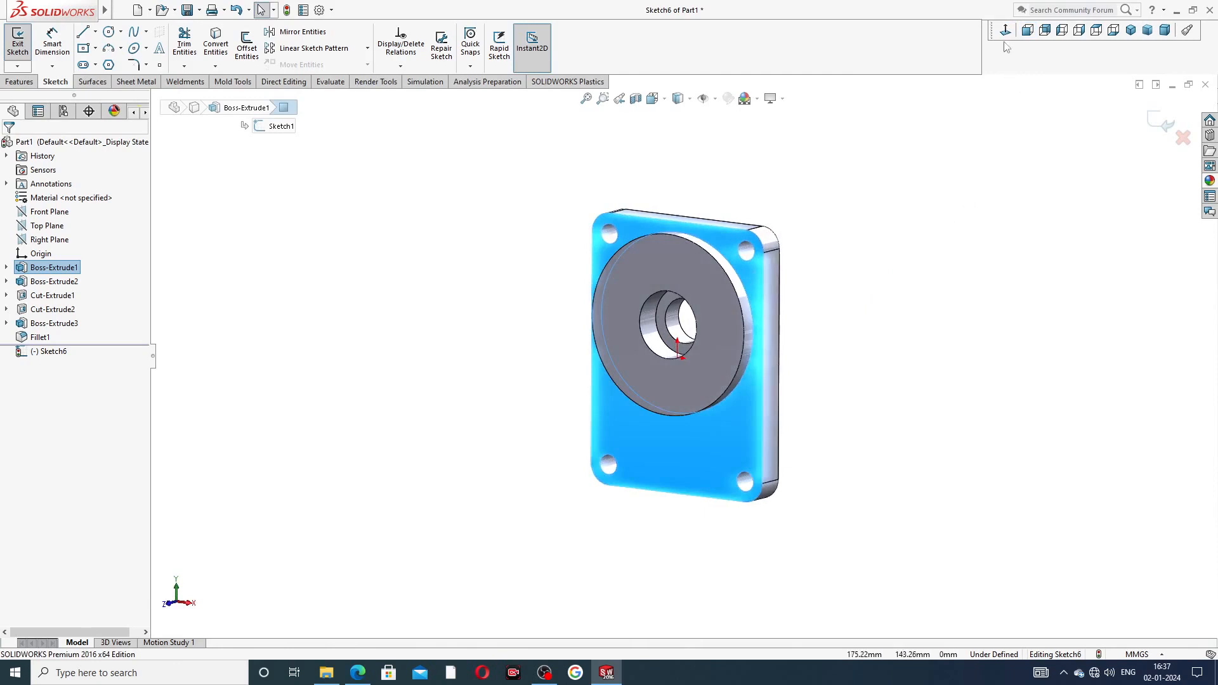
click(1006, 31)
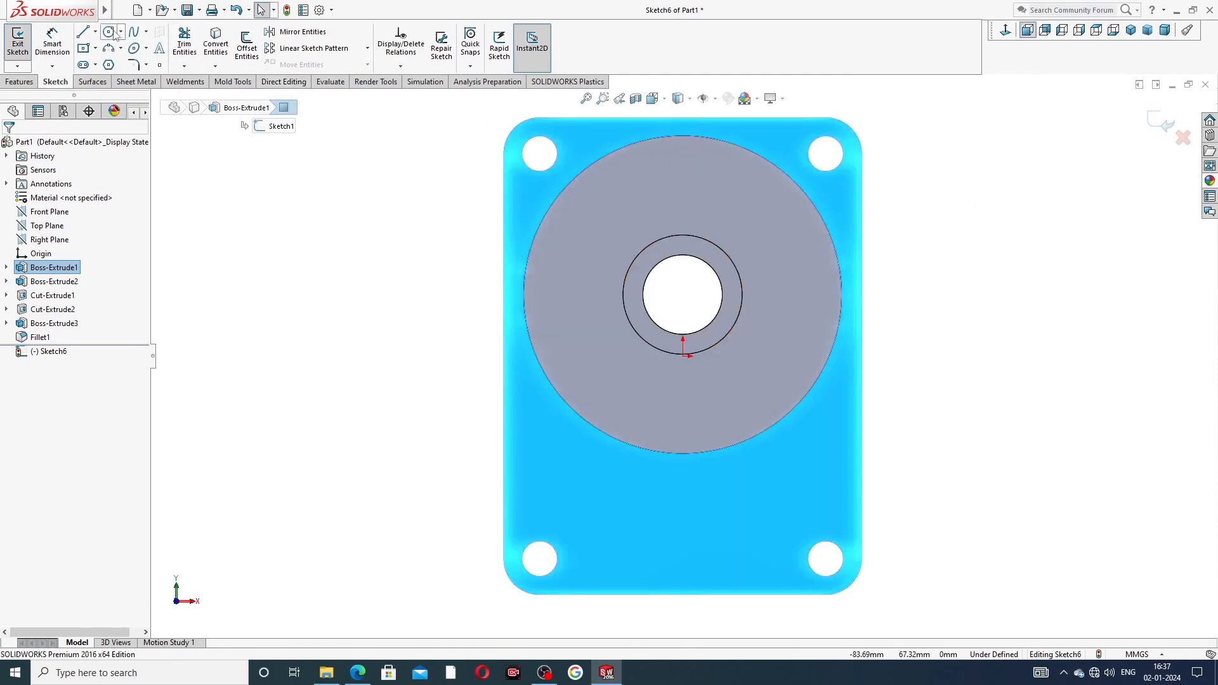
Sketch a circle concentric with each corner hole, about 6.6 mm in radius, with the lower-left one about 7.2 mm
click(112, 33)
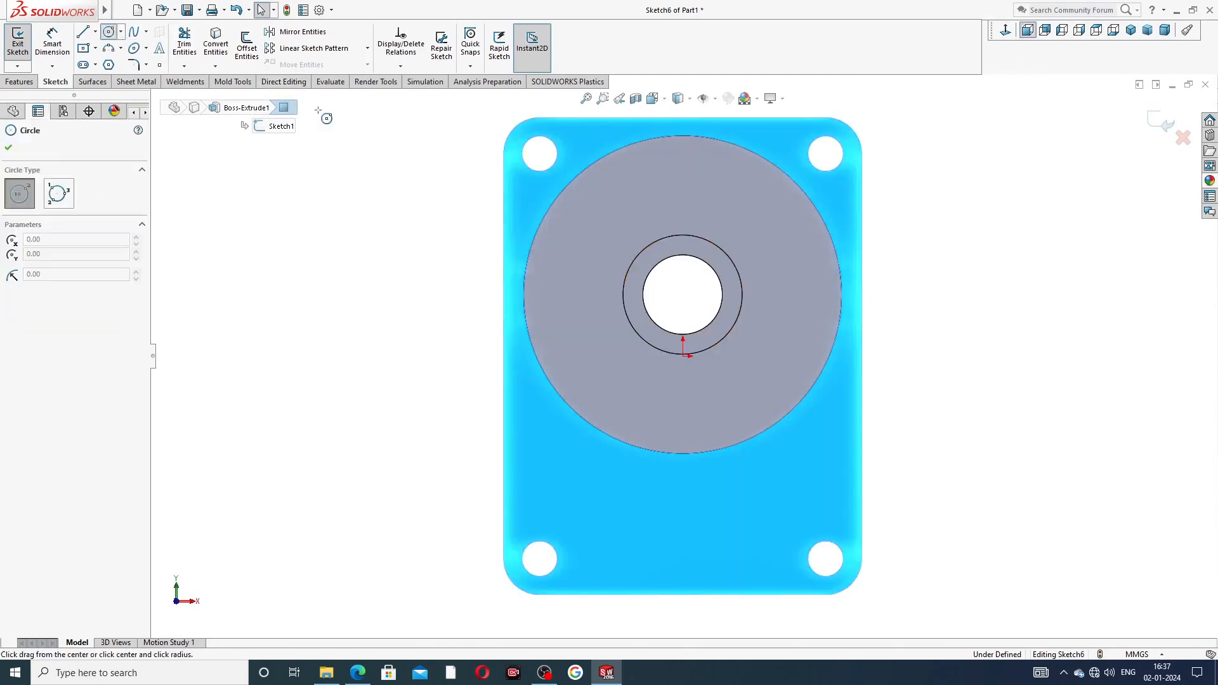
click(540, 154)
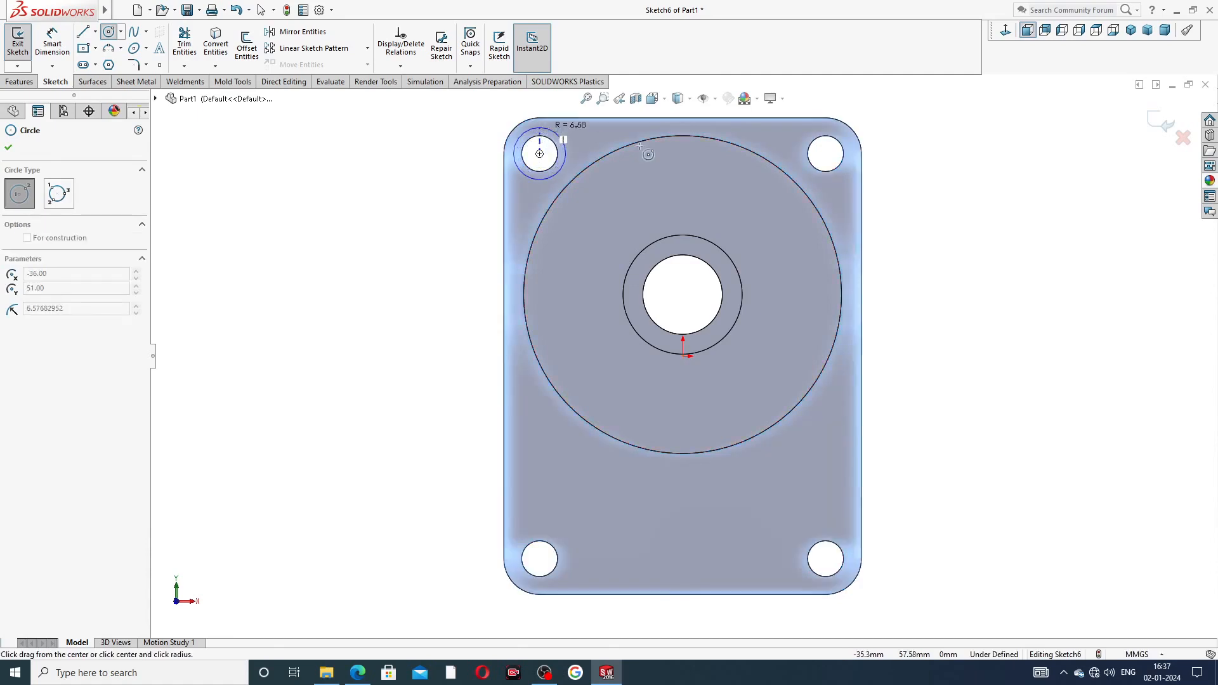
click(558, 135)
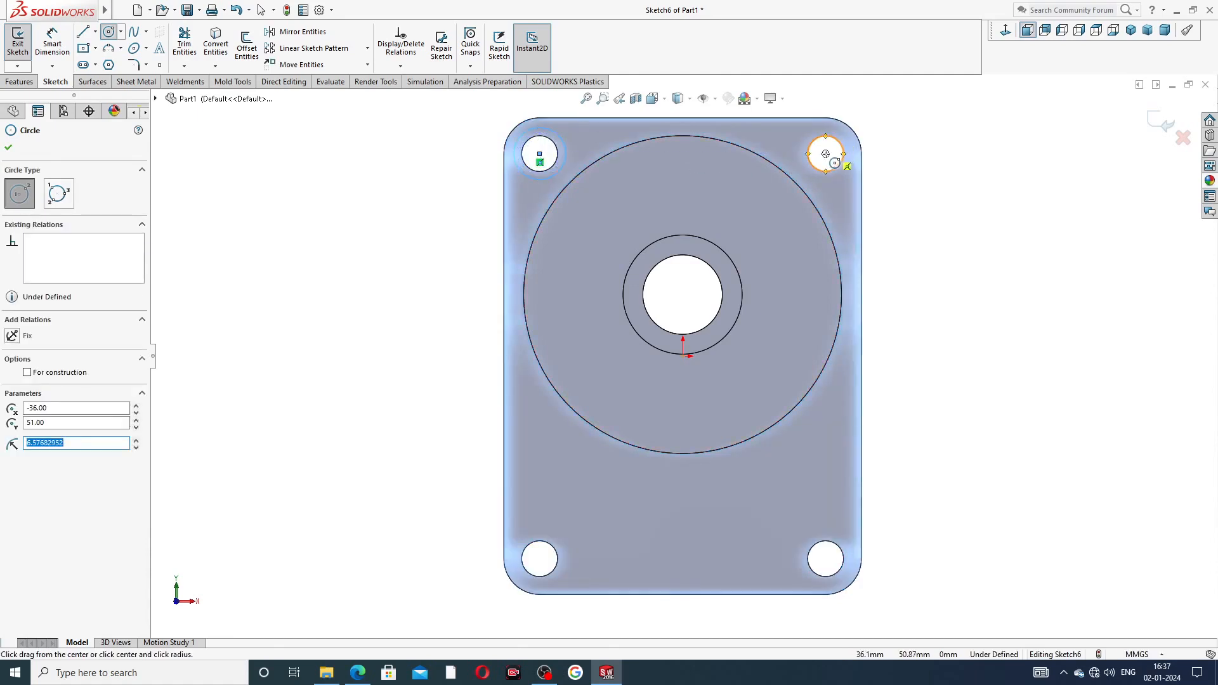
click(825, 154)
click(844, 135)
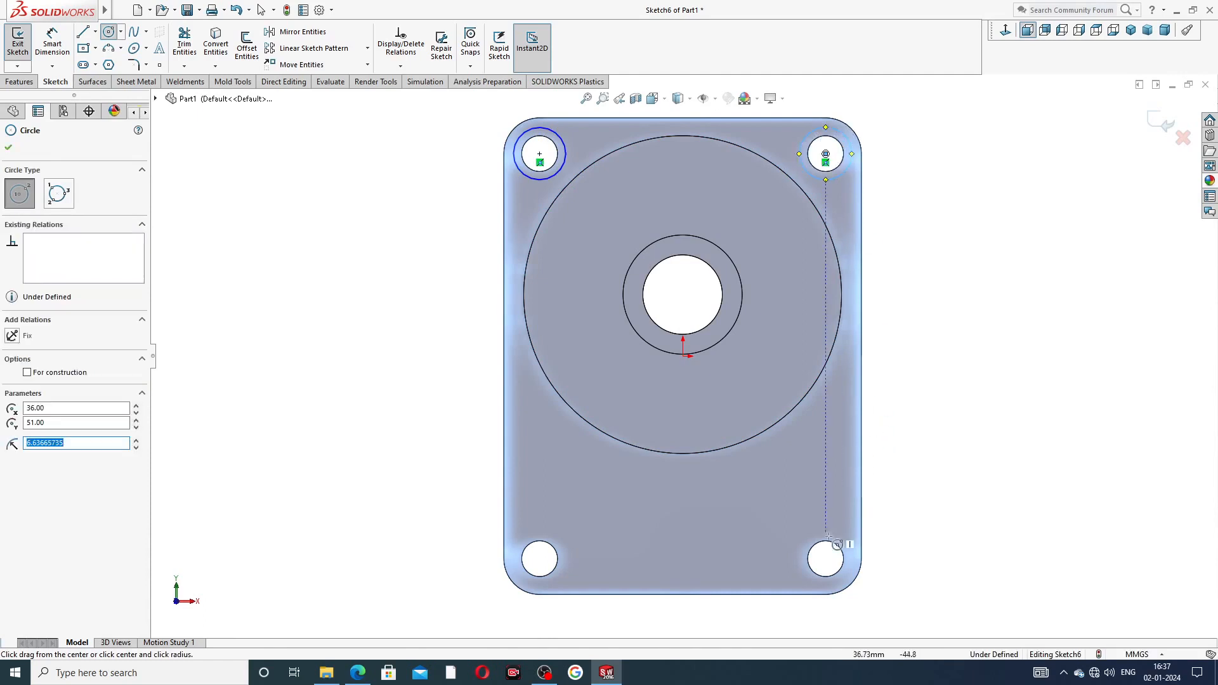
click(826, 559)
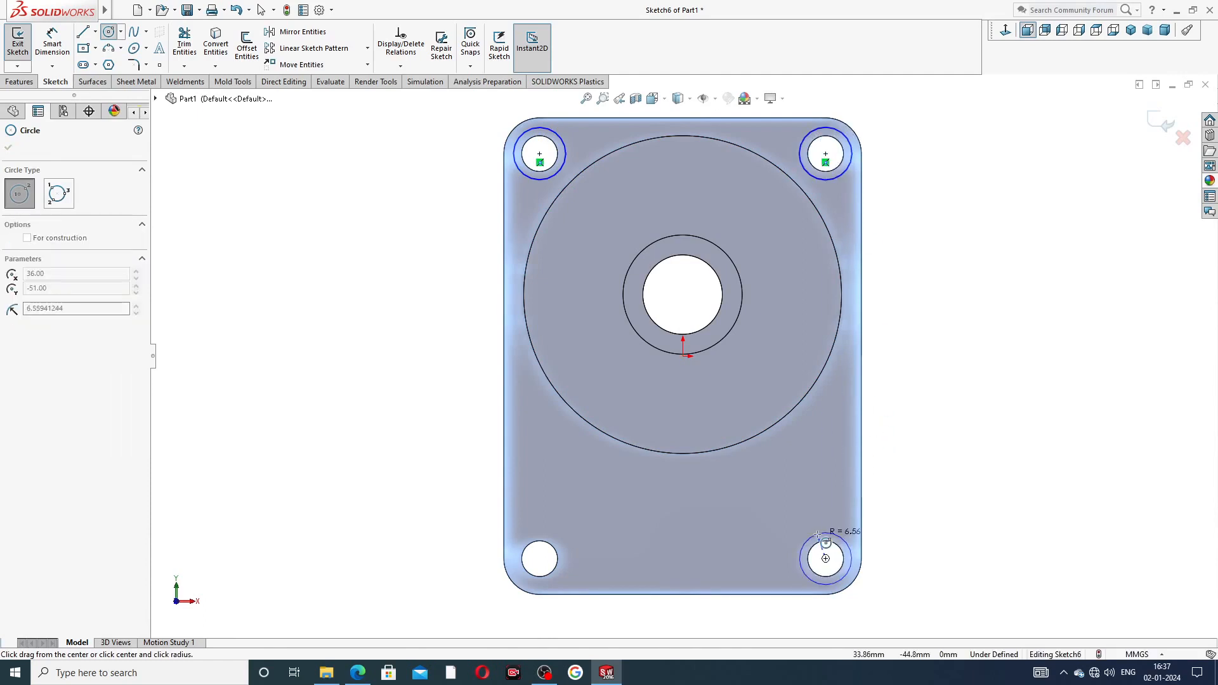
click(844, 540)
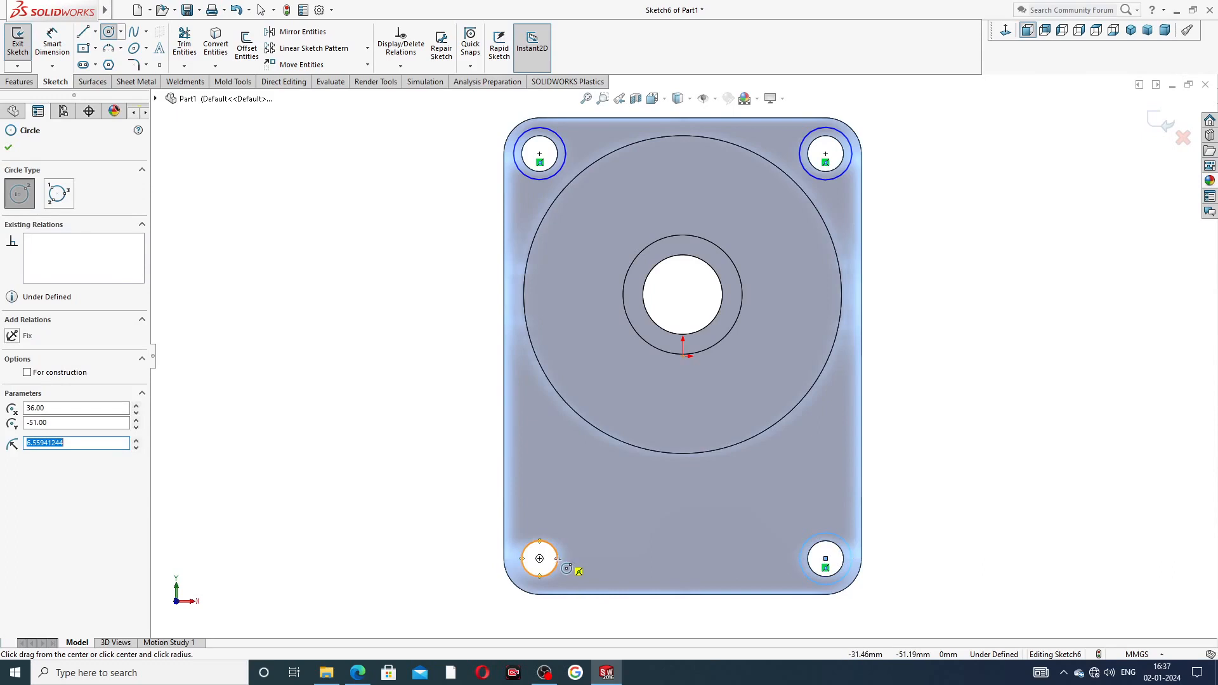
click(540, 559)
click(543, 530)
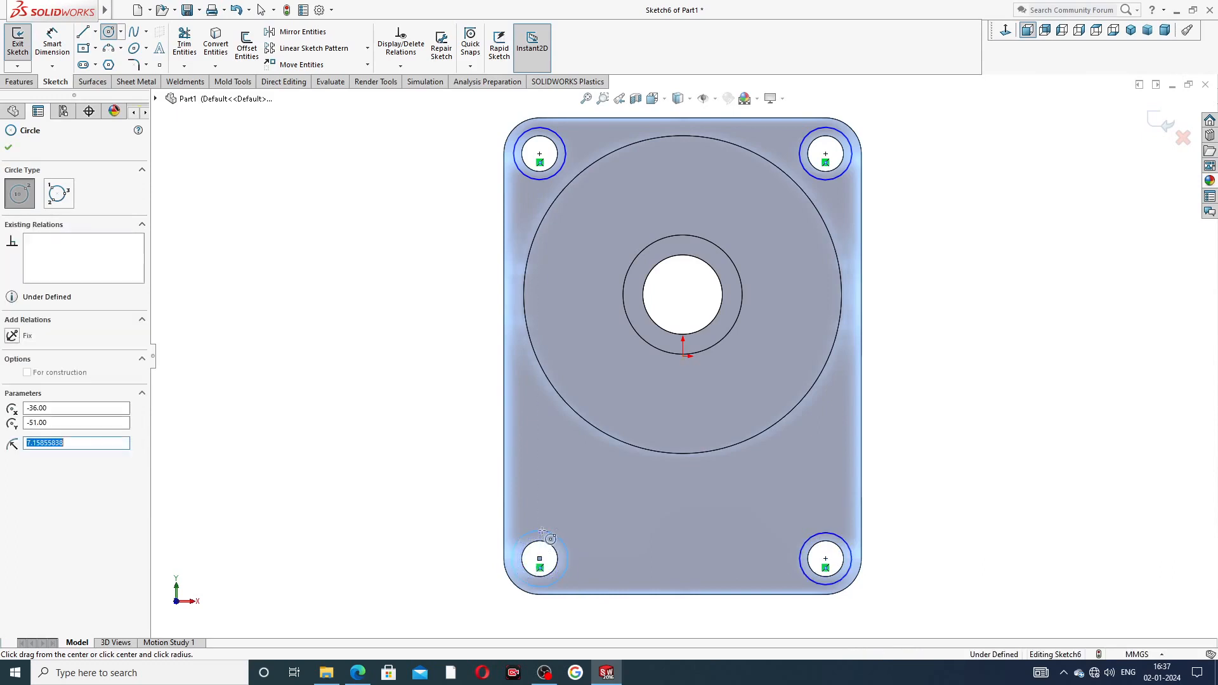
right_click(905, 363)
click(926, 375)
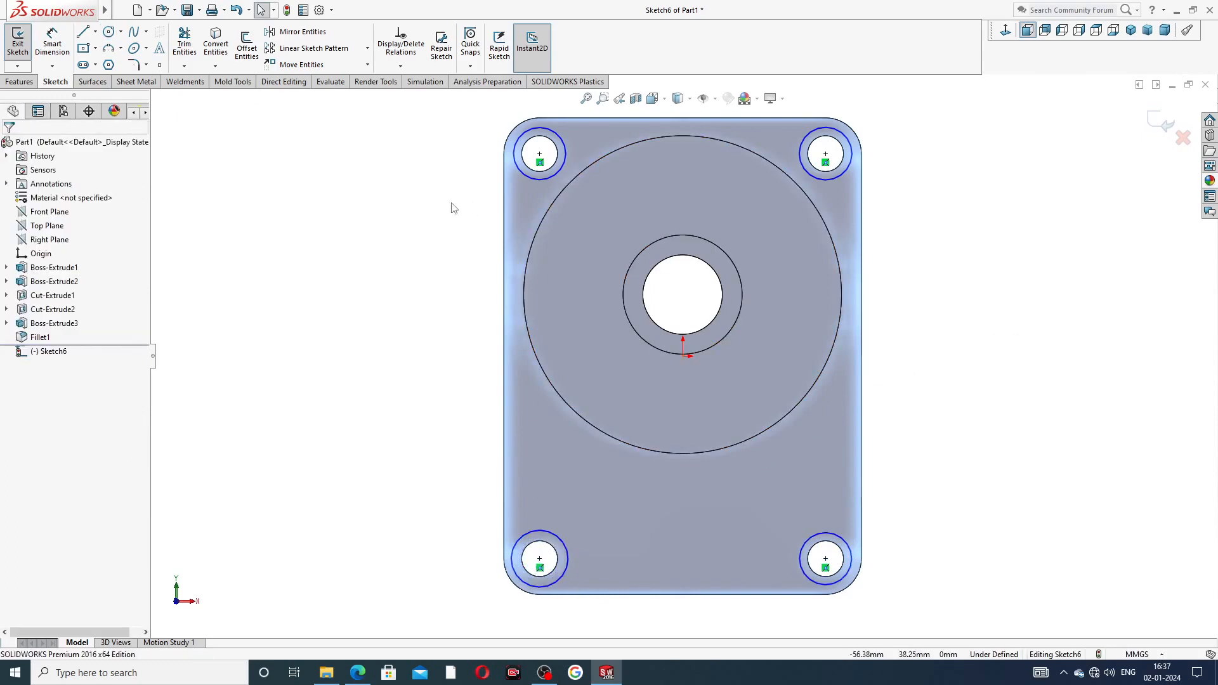
Dimension the sketched circle around the upper-left corner hole to a 16 mm diameter
click(52, 44)
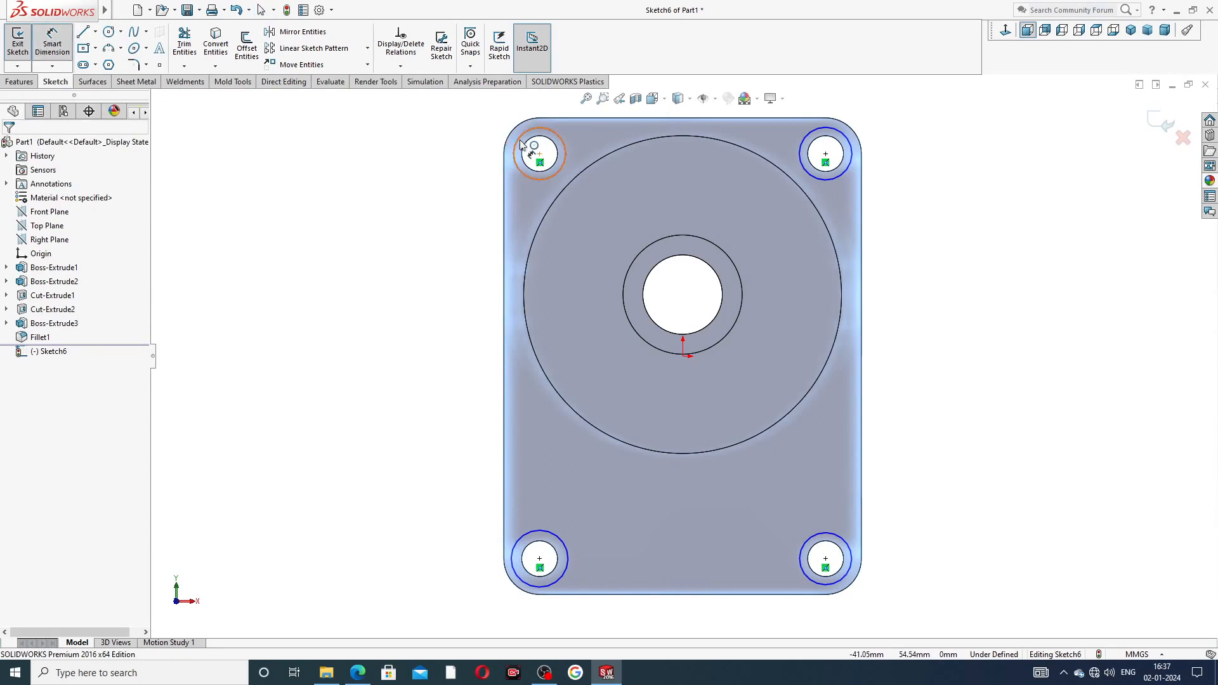
click(521, 145)
click(467, 153)
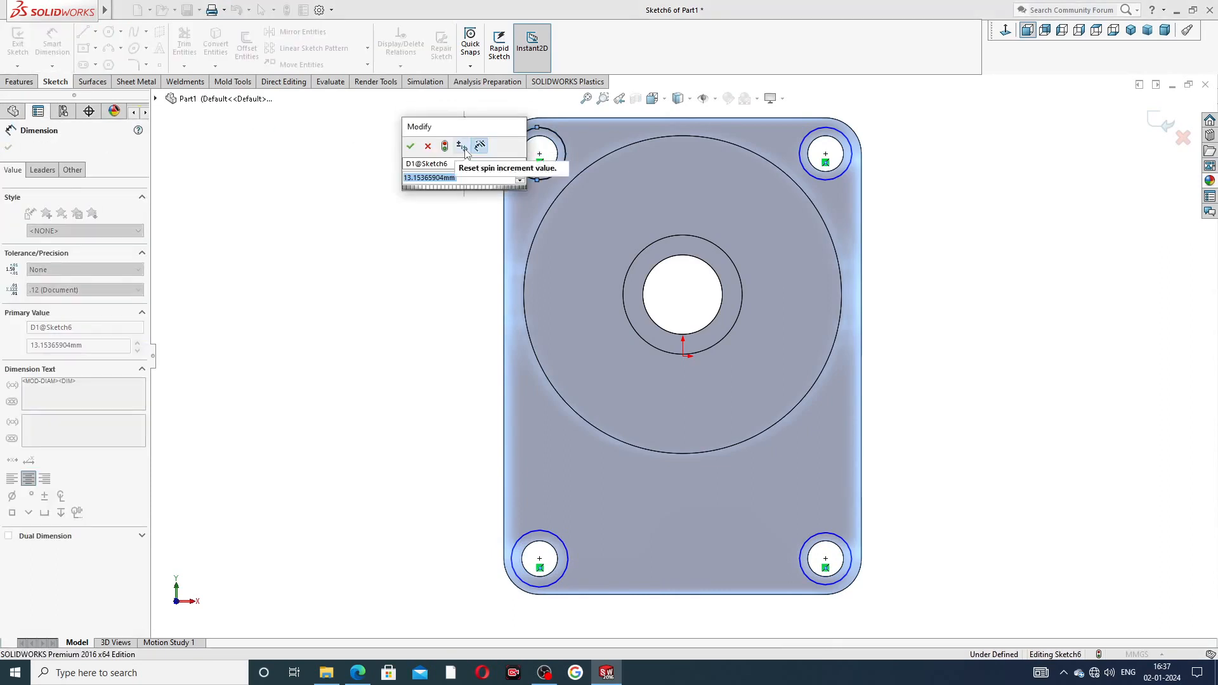
text(16)
key(Return)
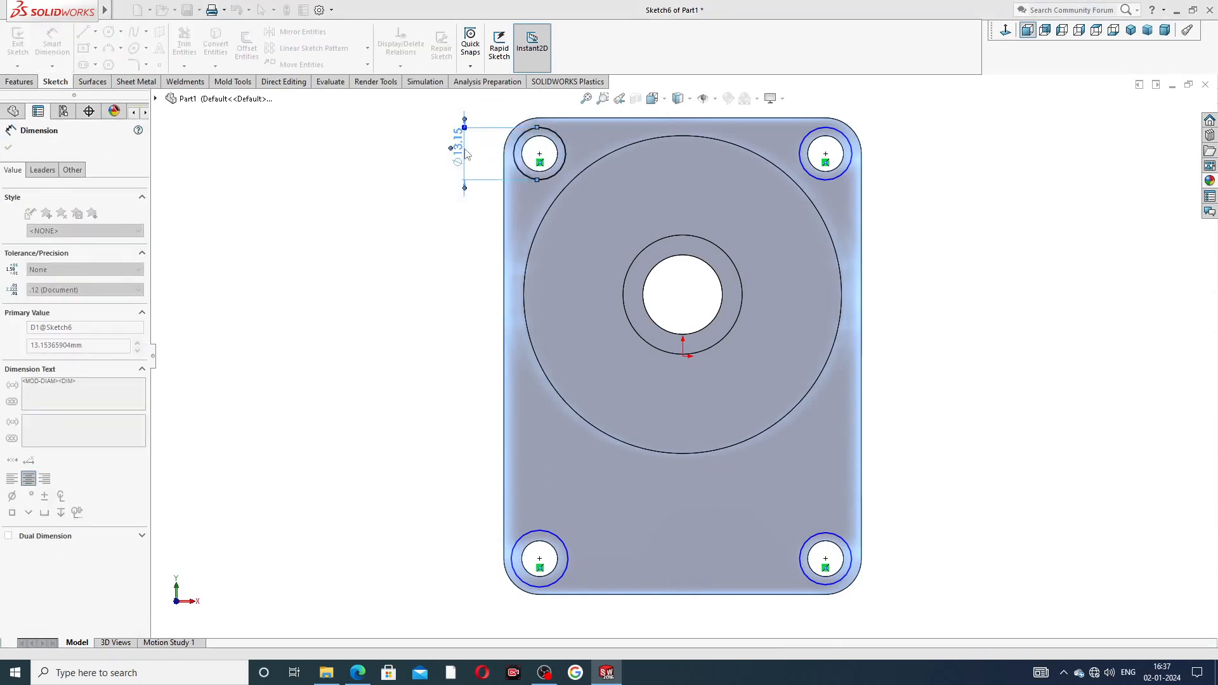
right_click(970, 128)
click(1001, 165)
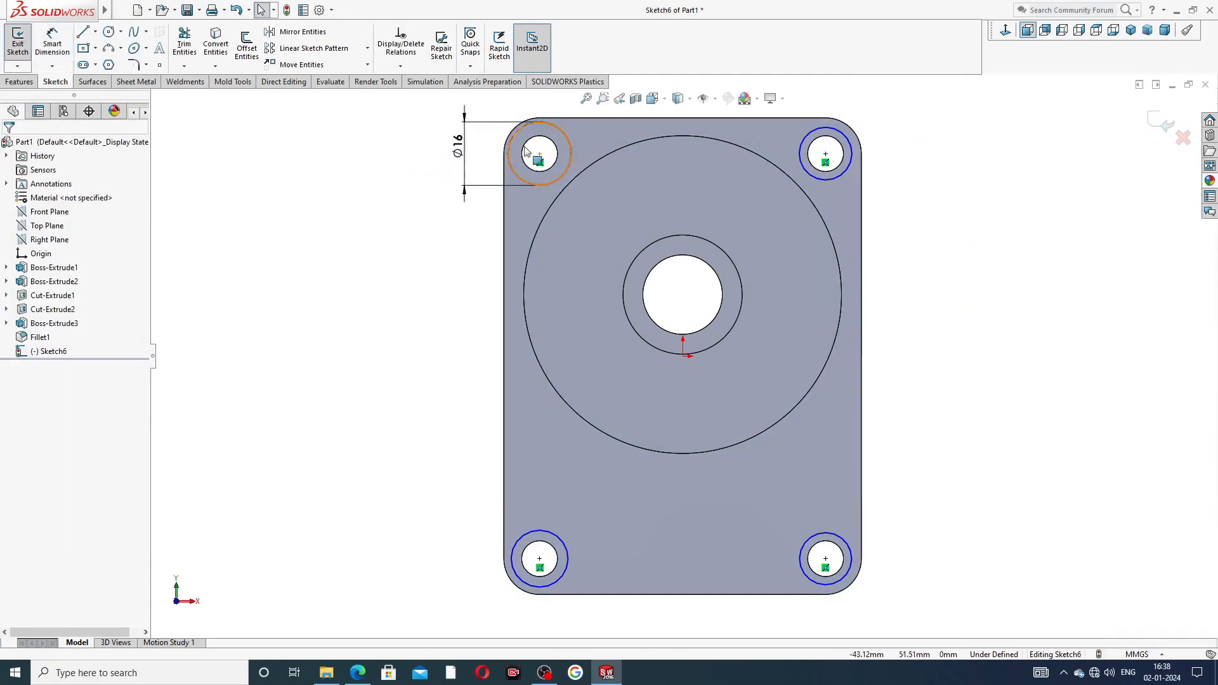
Make the four circles around the corner holes equal in size
click(560, 136)
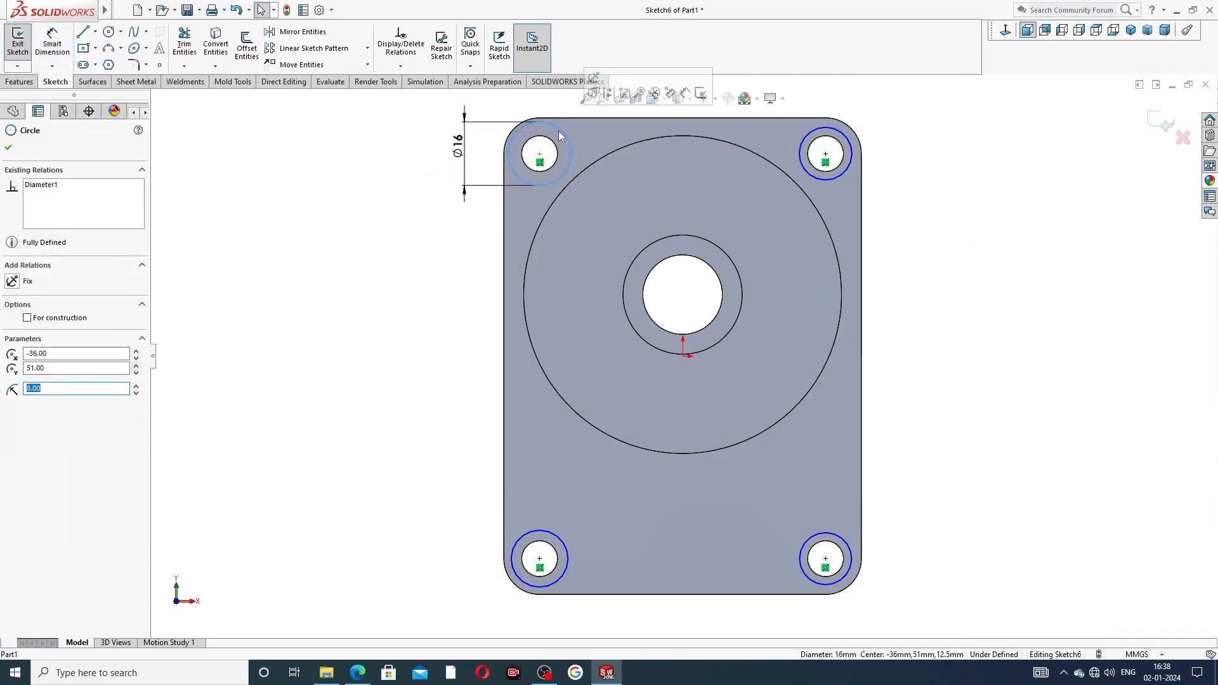
ctrl+click(846, 135)
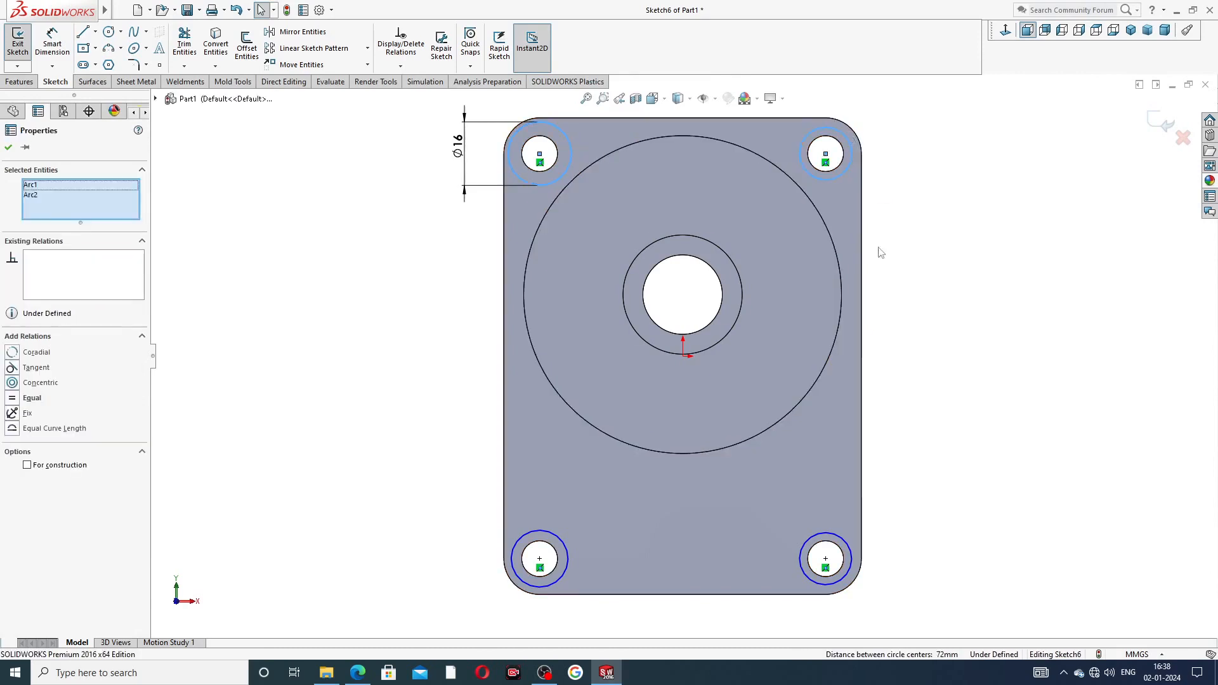
ctrl+click(829, 531)
ctrl+click(561, 538)
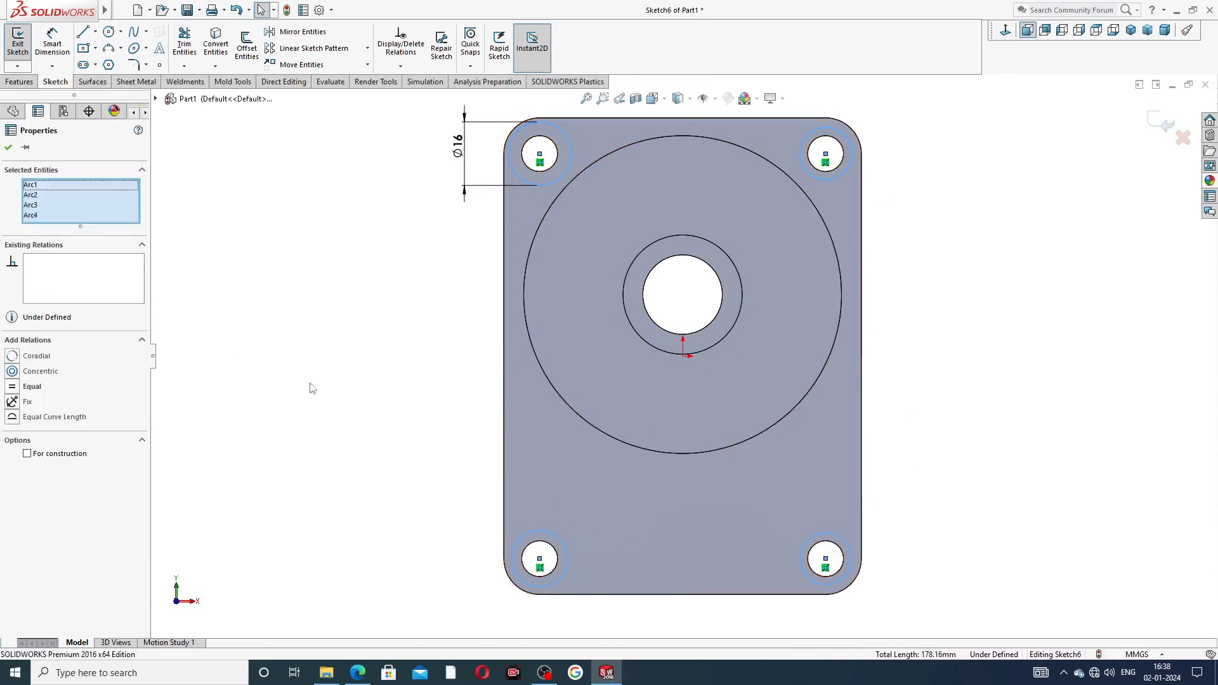
click(32, 389)
click(373, 345)
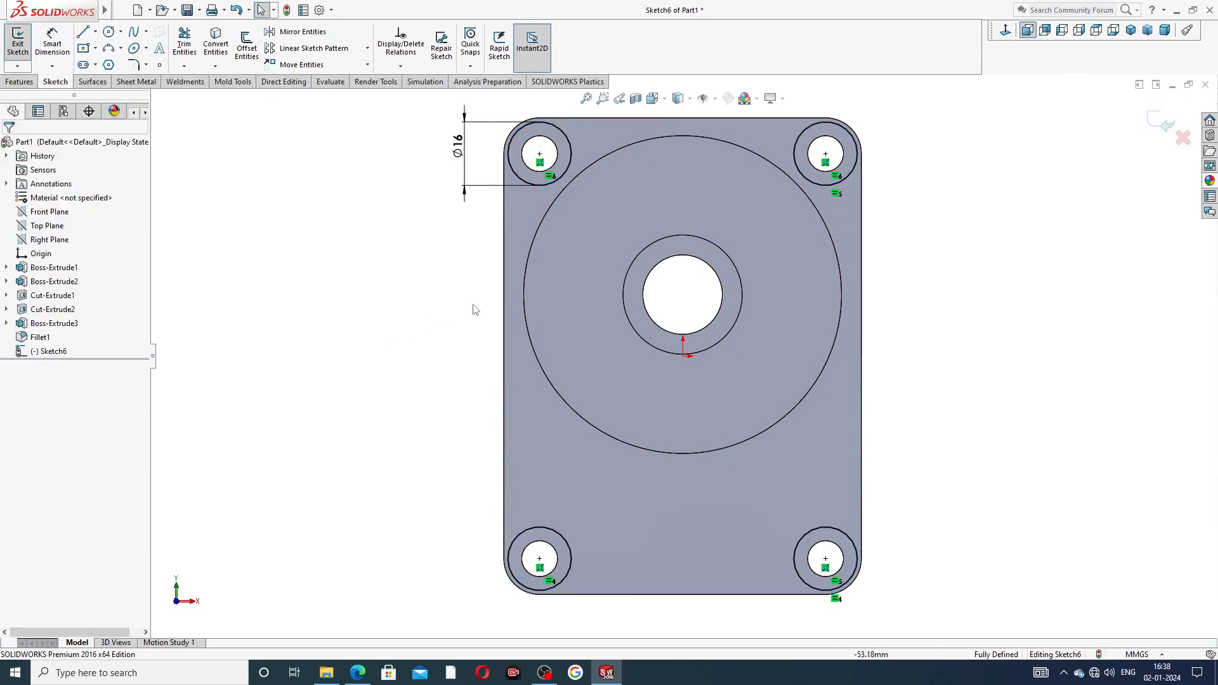
Check the PDF drawing for the recess depth and cut the four circles 0.5 mm blind into the front face
click(19, 82)
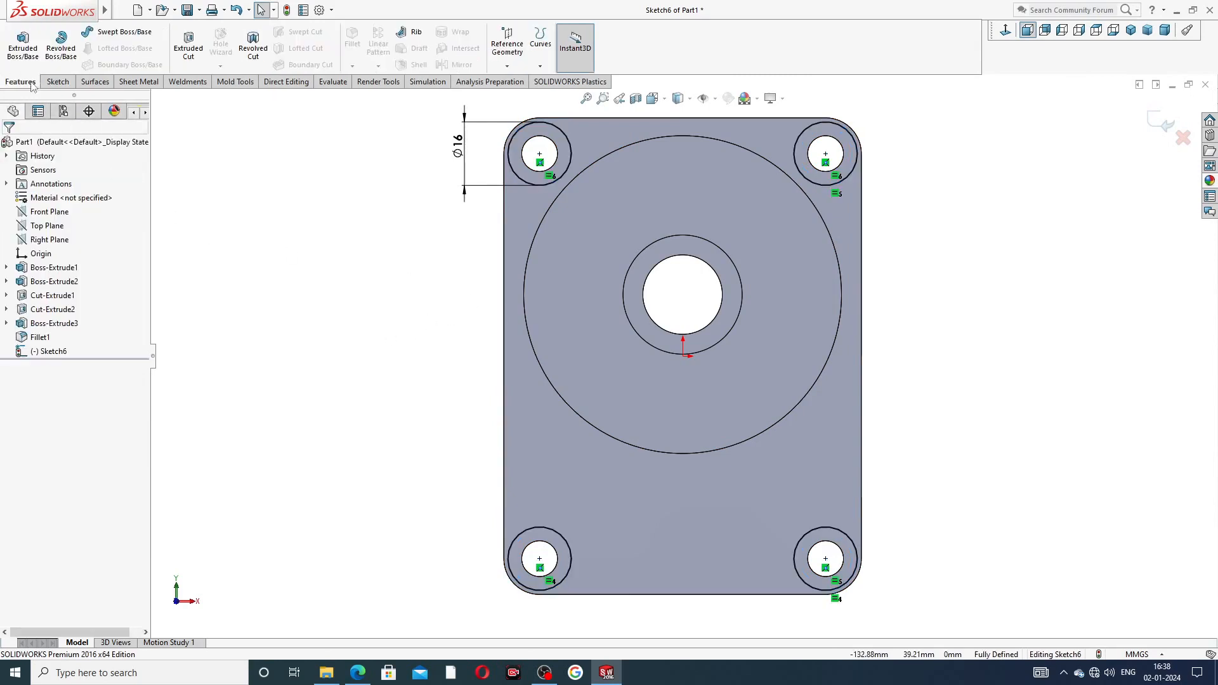
click(186, 49)
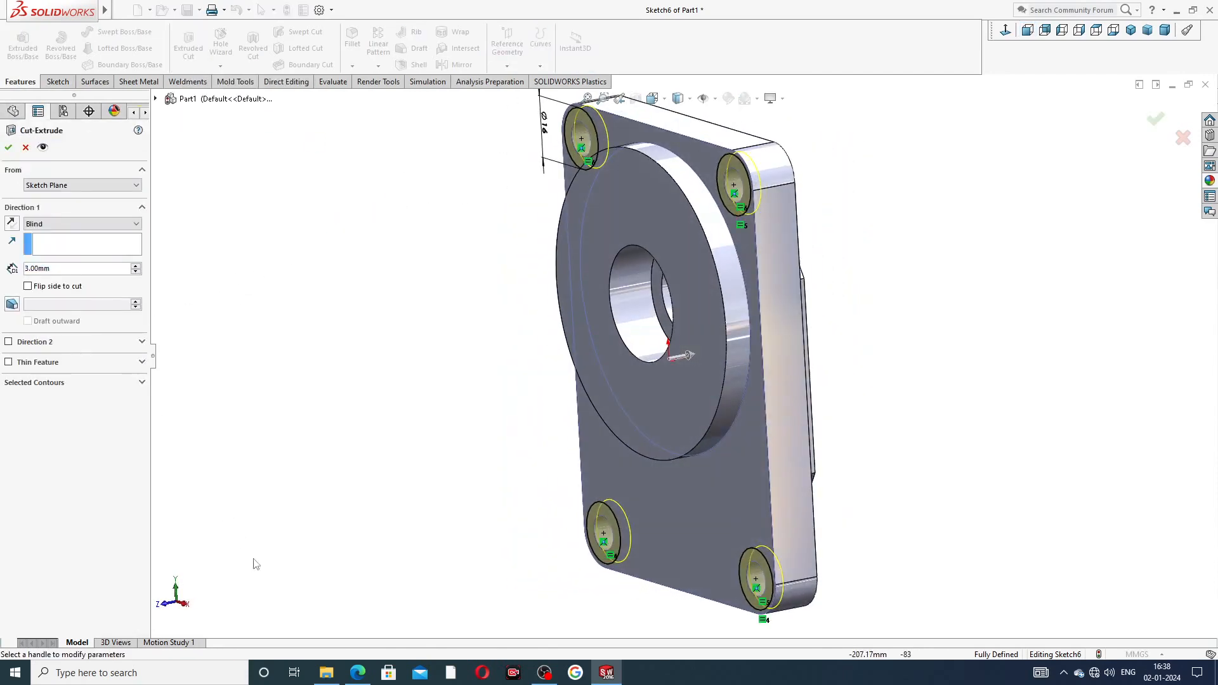
click(356, 676)
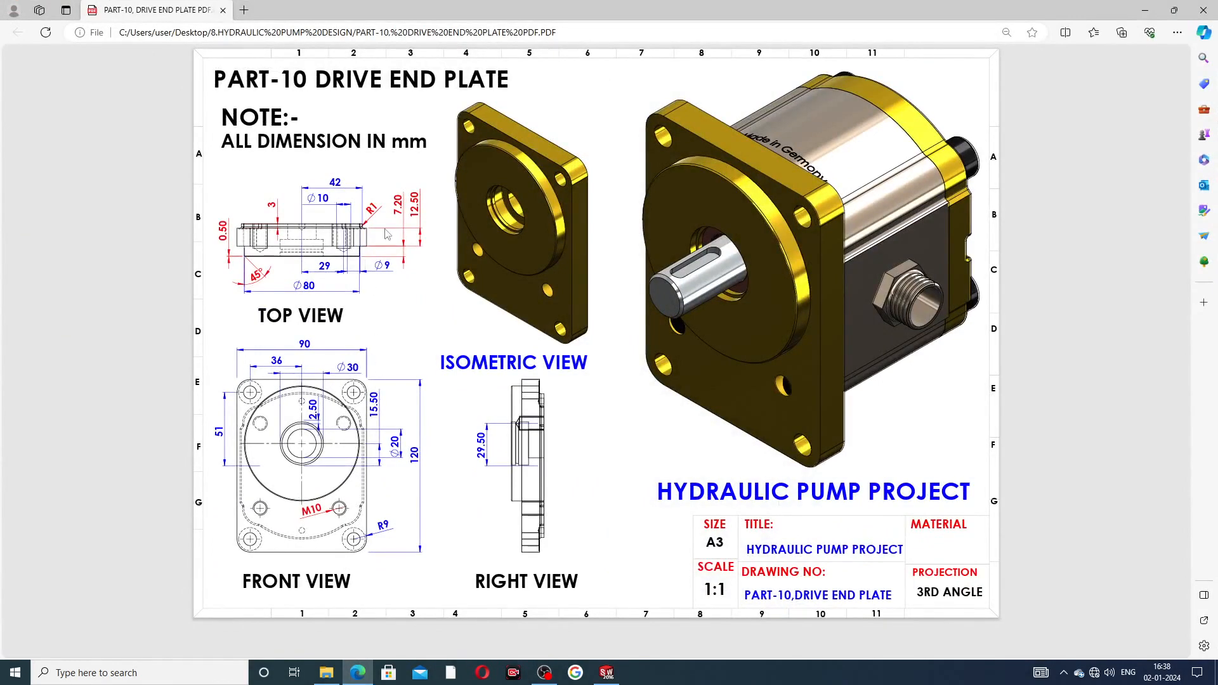
click(354, 665)
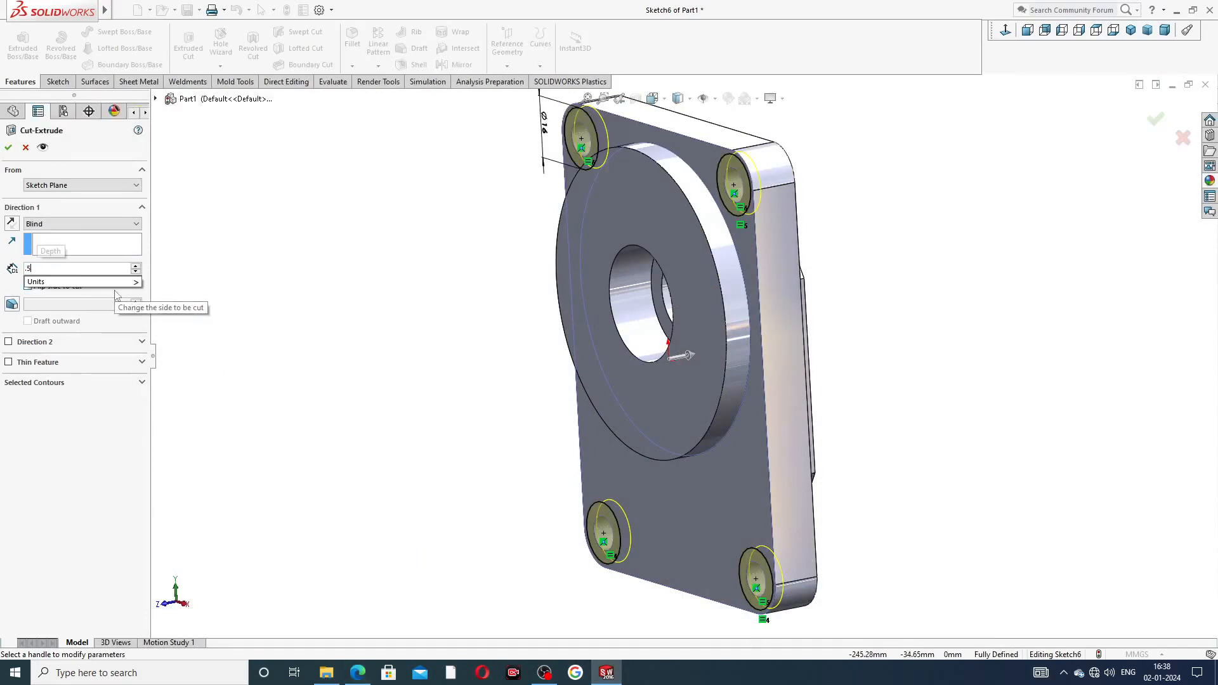
click(8, 147)
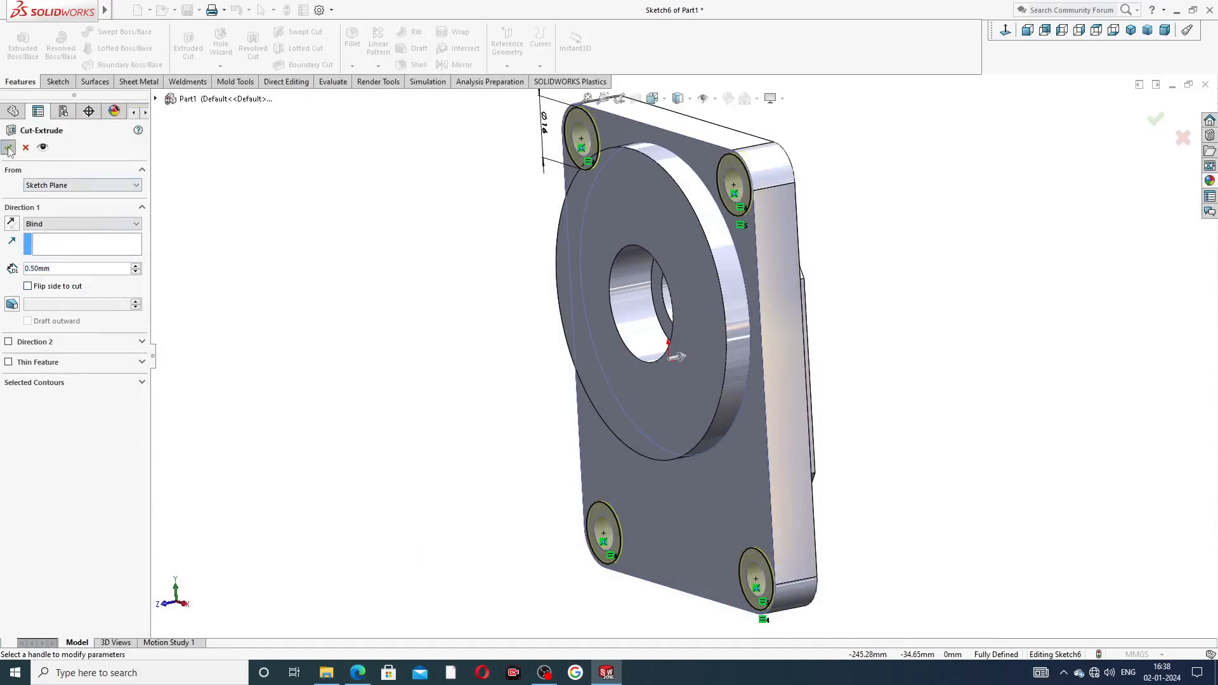
click(438, 160)
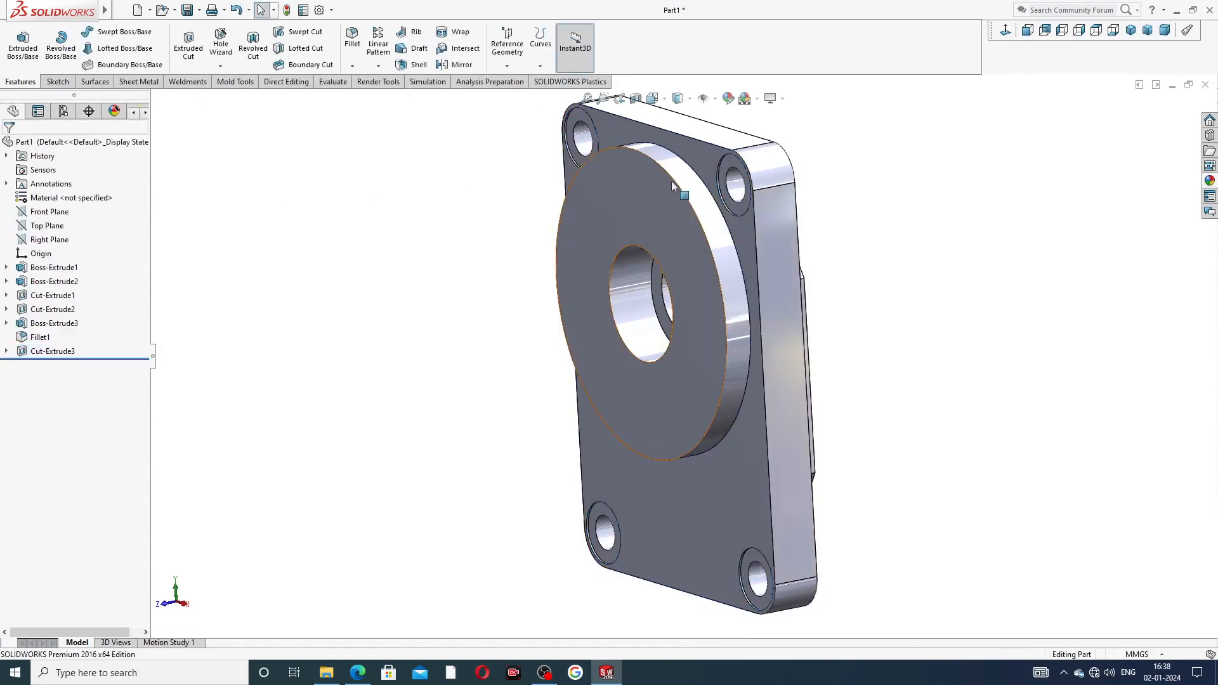
View the raised back profile's face straight on and set up an ISO M10 bottoming tapped hole on it, 17 mm blind depth
mouse_move(810, 210)
middle_down()
mouse_move(811, 191)
mouse_move(884, 155)
mouse_move(829, 223)
mouse_move(904, 203)
mouse_move(852, 216)
mouse_move(806, 330)
mouse_move(508, 341)
mouse_move(514, 378)
mouse_move(522, 345)
mouse_move(532, 383)
middle_up()
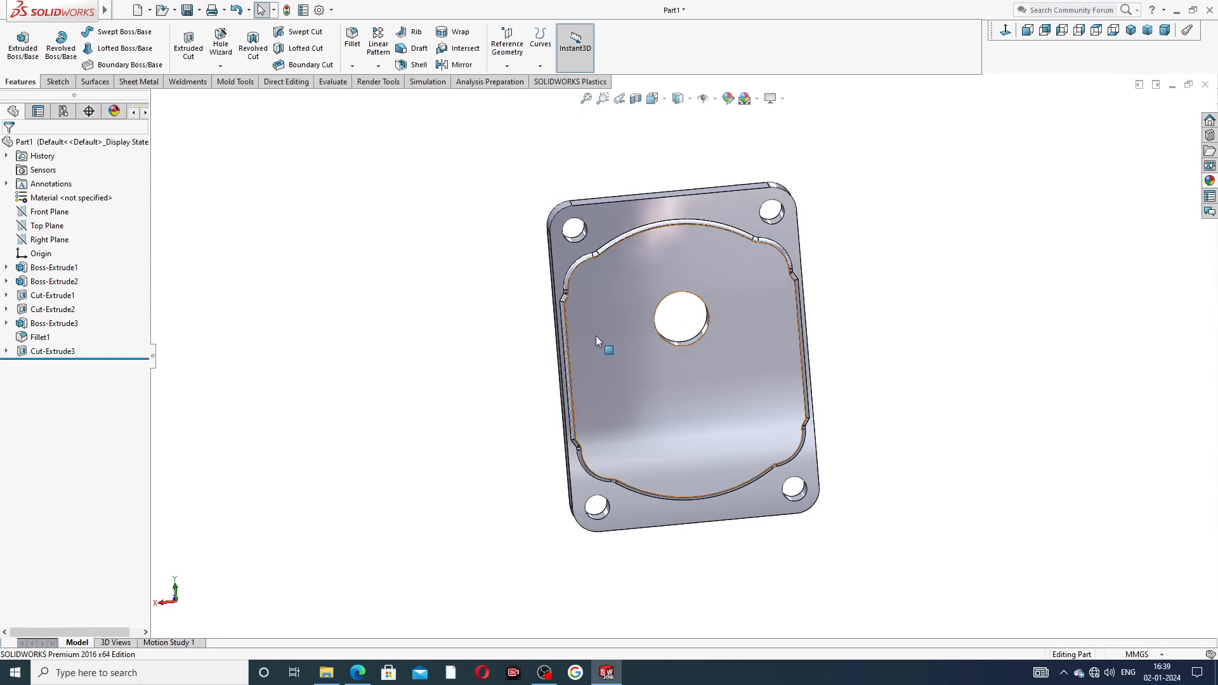
click(738, 280)
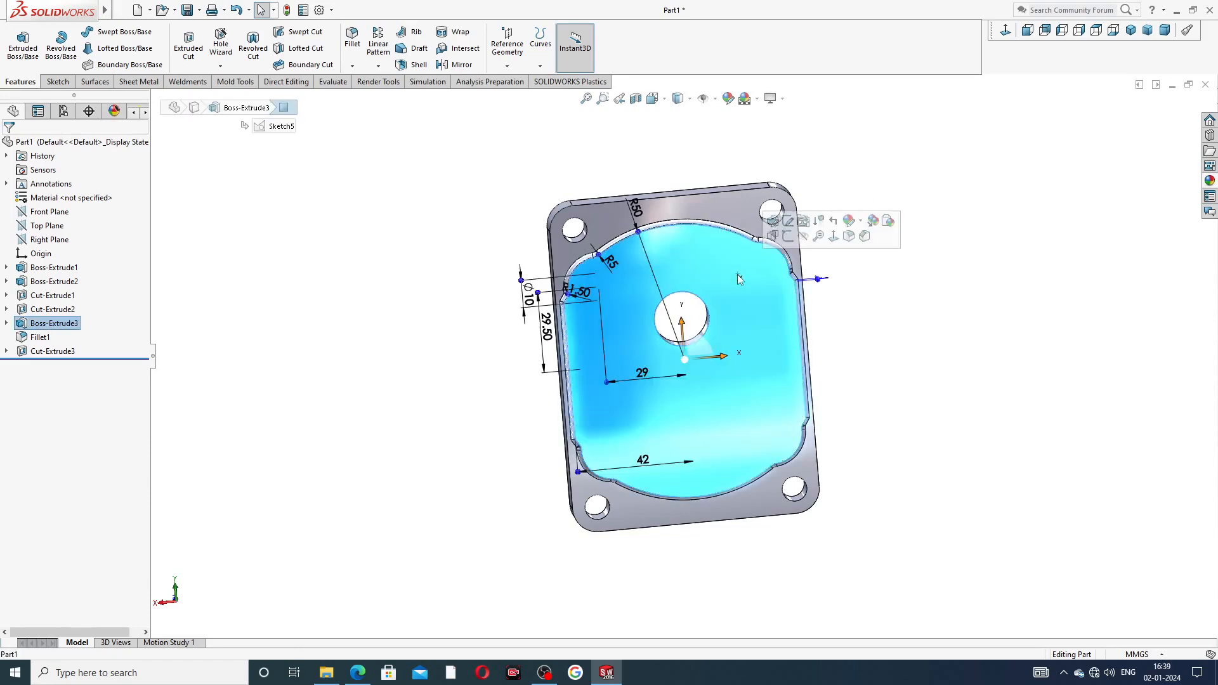
click(1005, 31)
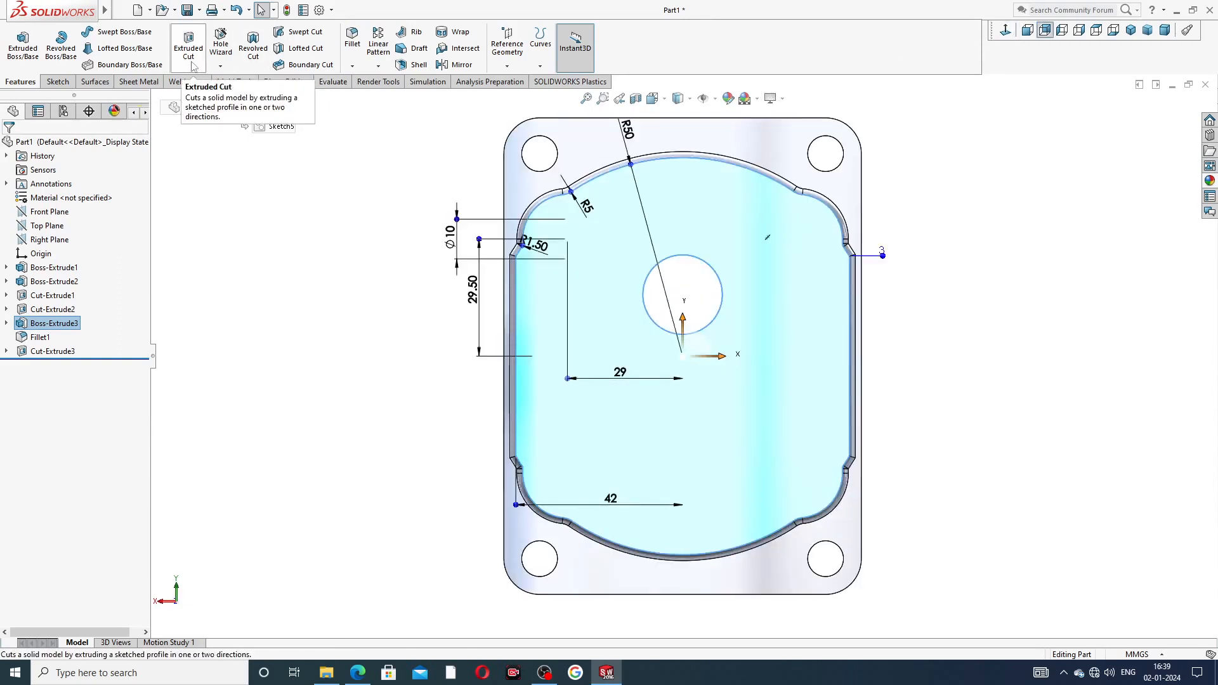
click(228, 52)
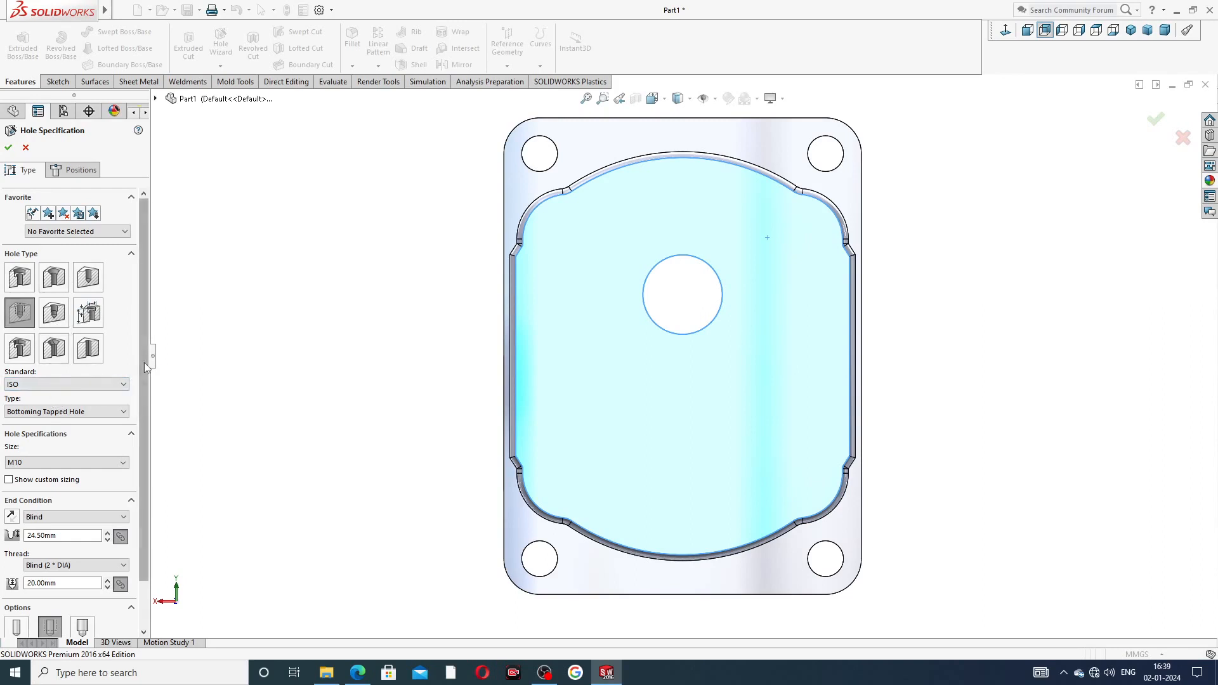
scroll(148, 387, down, 1)
scroll(148, 387, down, 2)
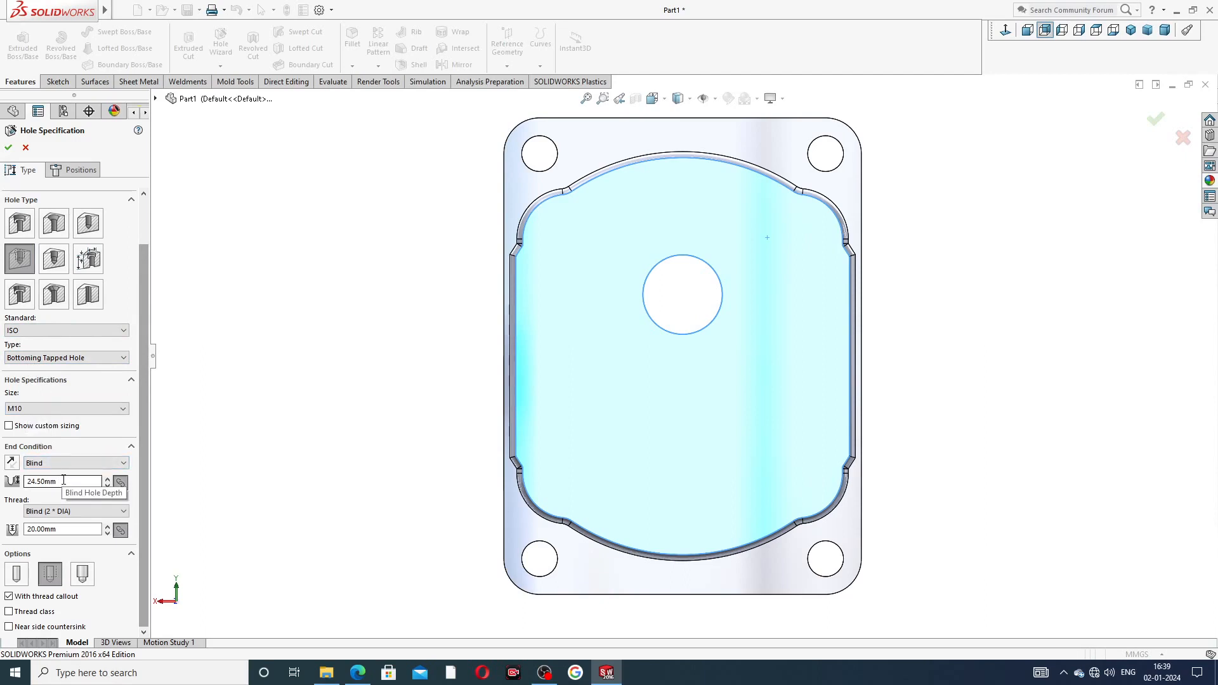
drag(64, 480, 3, 486)
text(1)
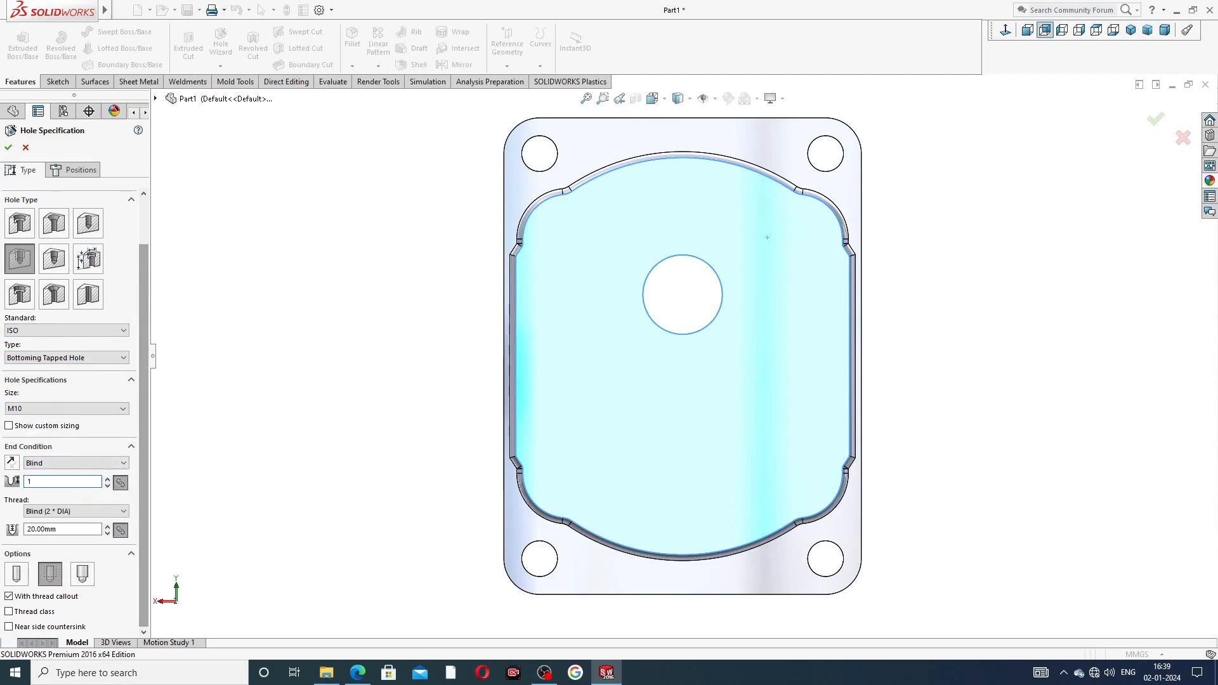
text(7)
key(Return)
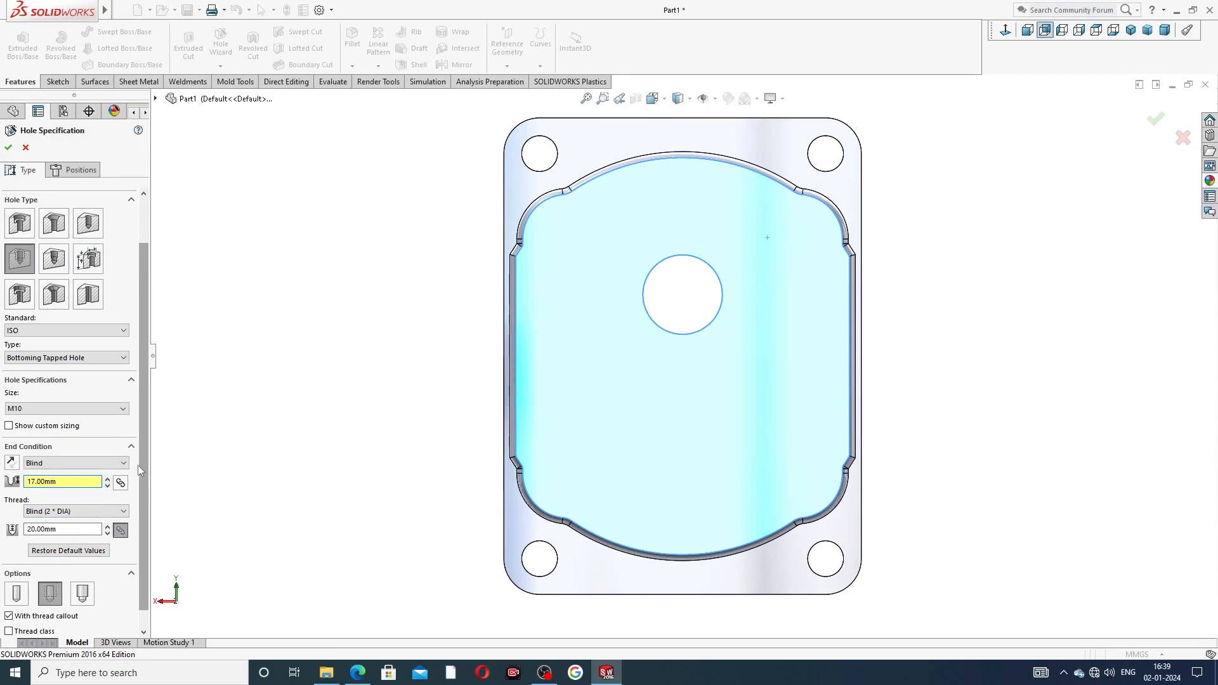
scroll(138, 466, down, 1)
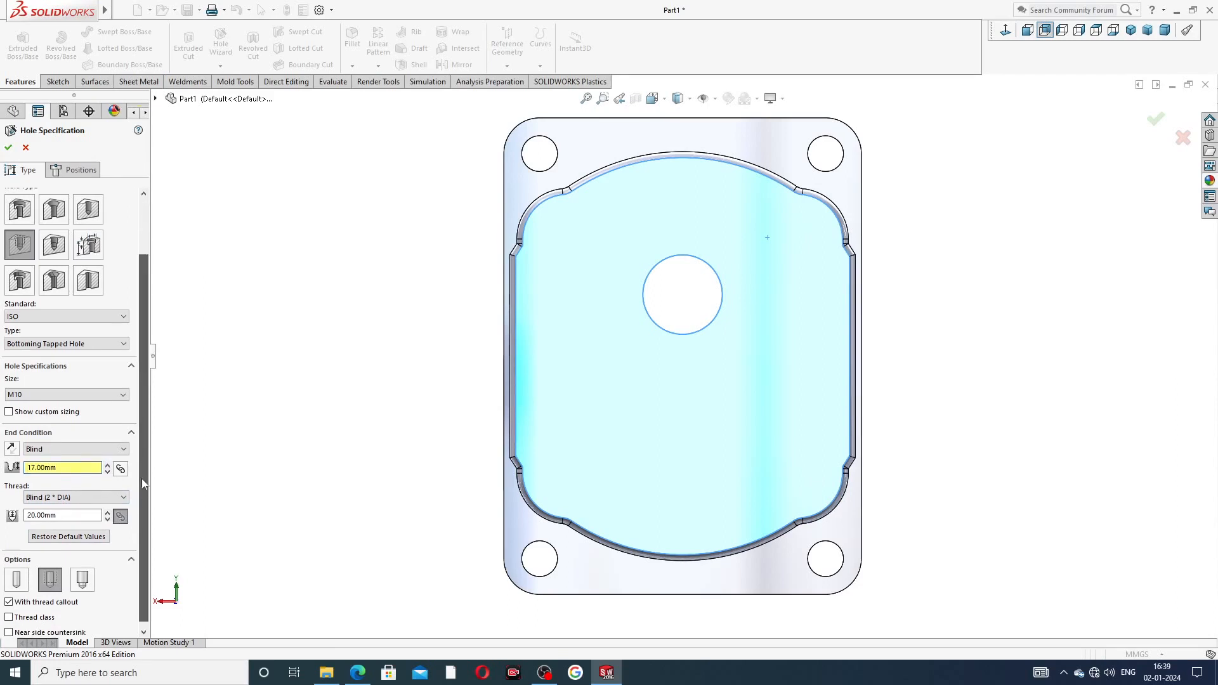
Place four tapped hole points near the profile's rounded corners, the upper-left at its arc's centre and the upper pair about 61 mm apart
click(80, 170)
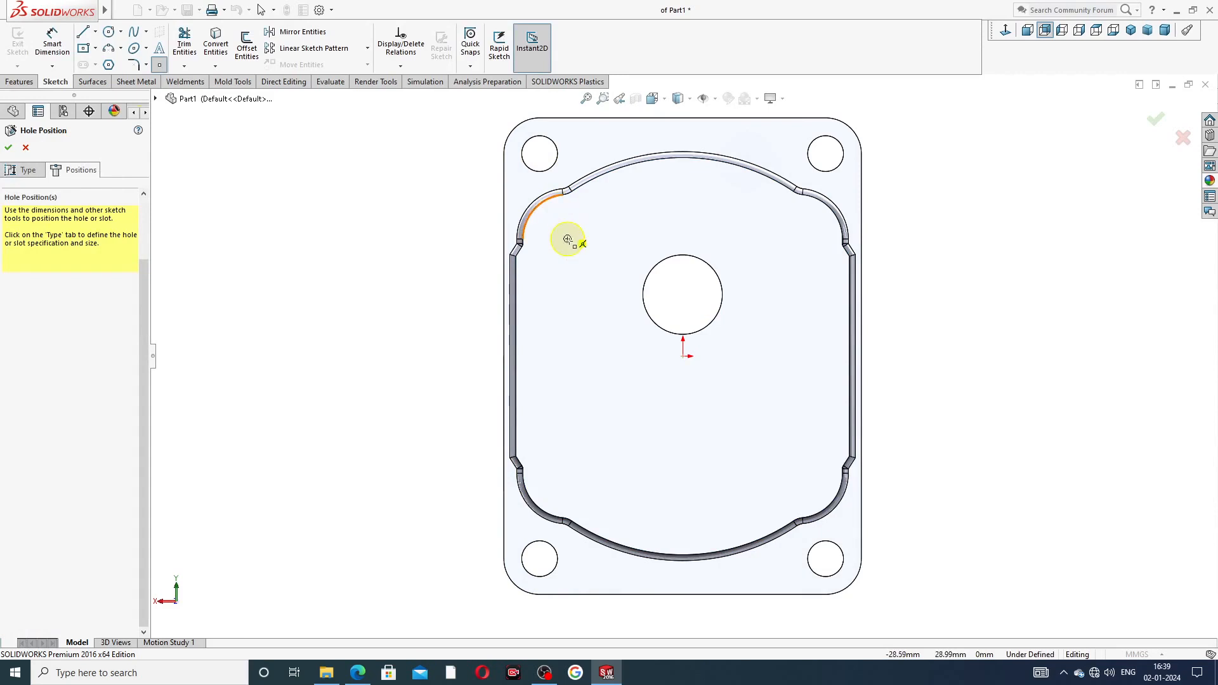
click(568, 239)
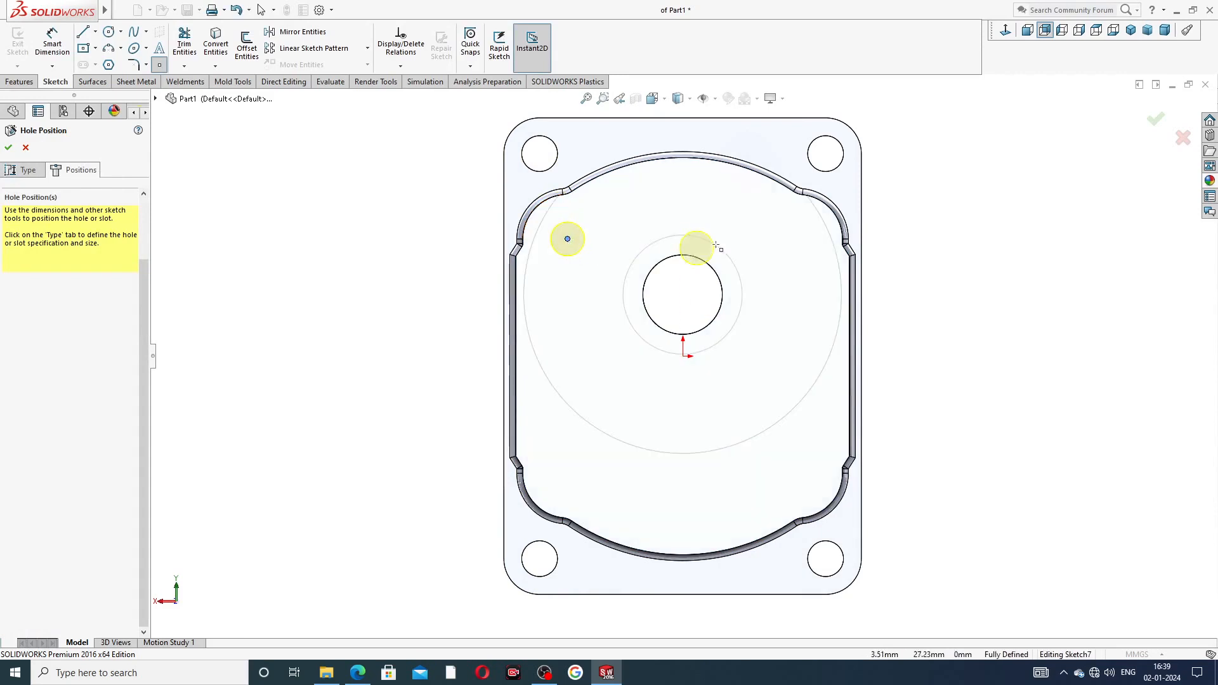
click(811, 240)
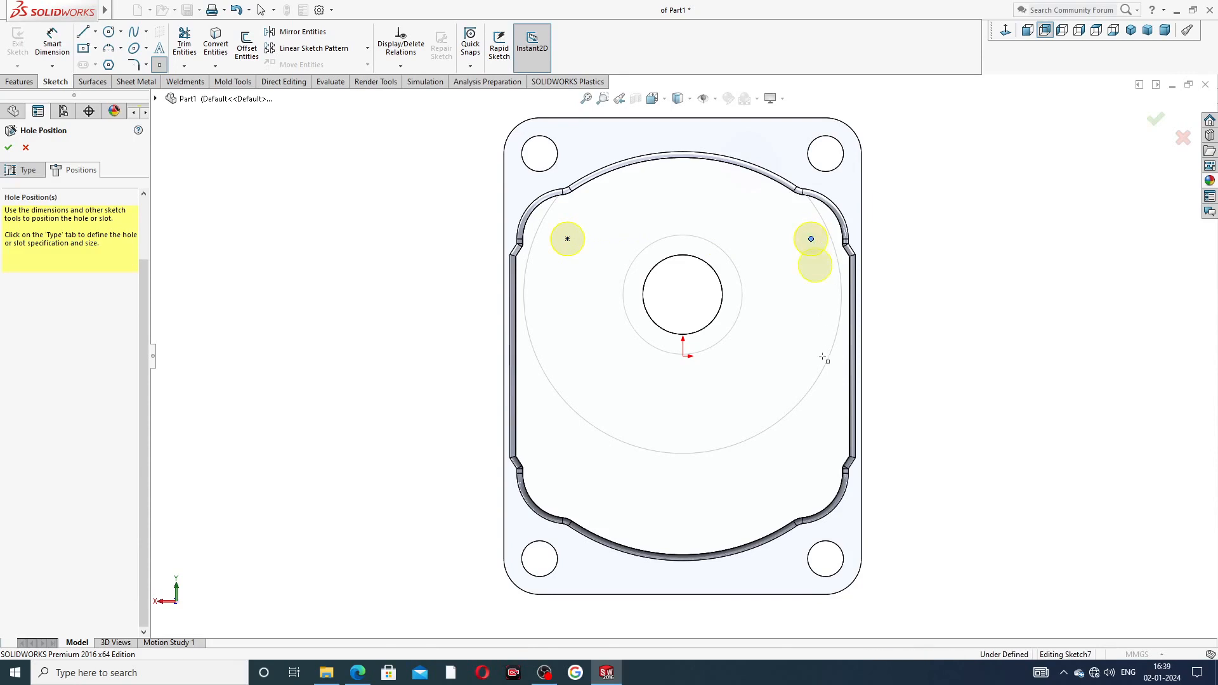
click(806, 477)
click(567, 477)
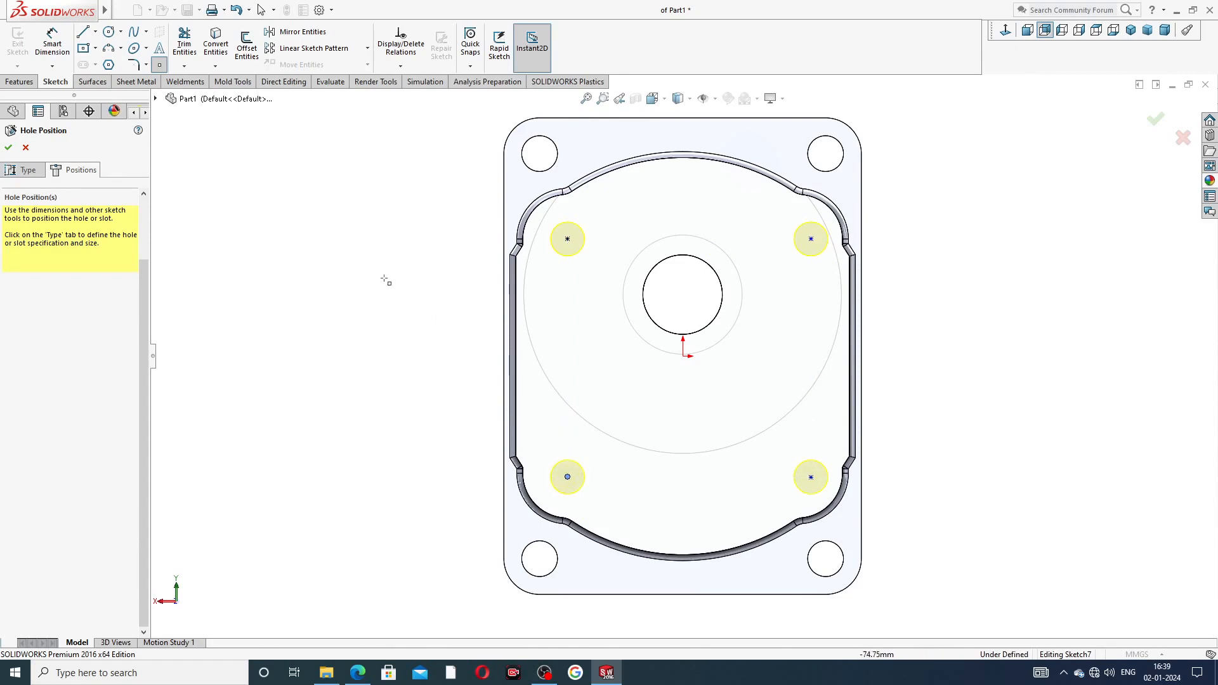
right_click(386, 185)
click(416, 195)
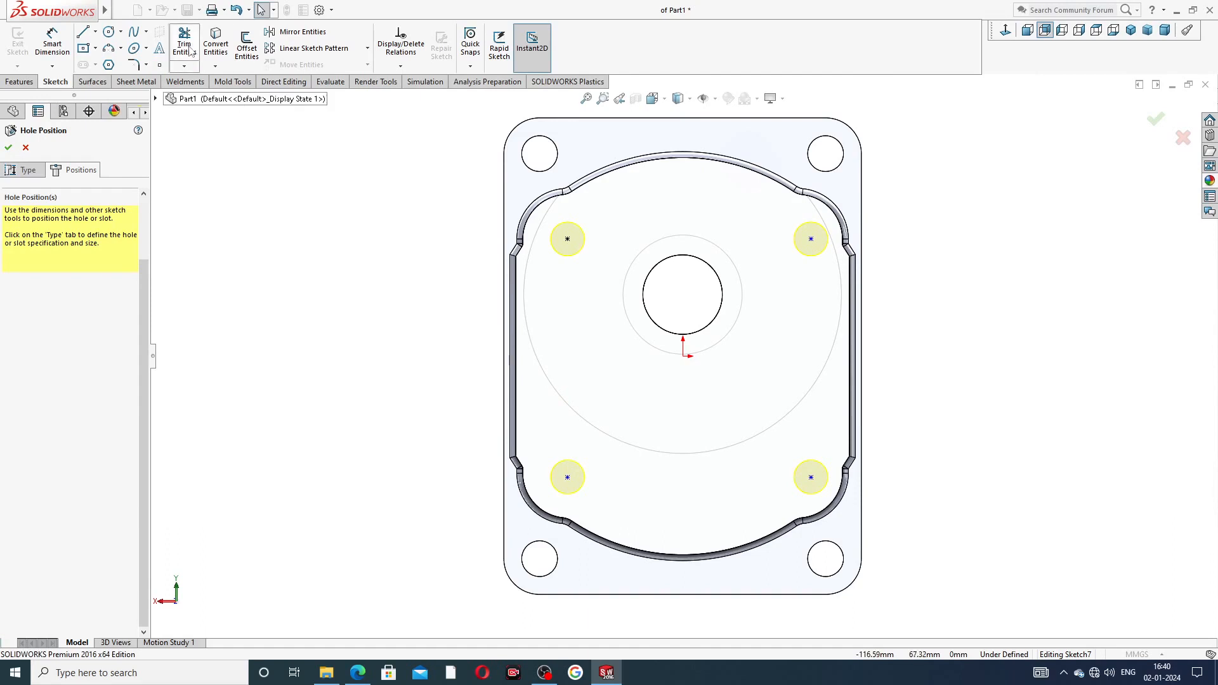
Dimension the horizontal distance between the two upper hole points to 58 mm
click(53, 42)
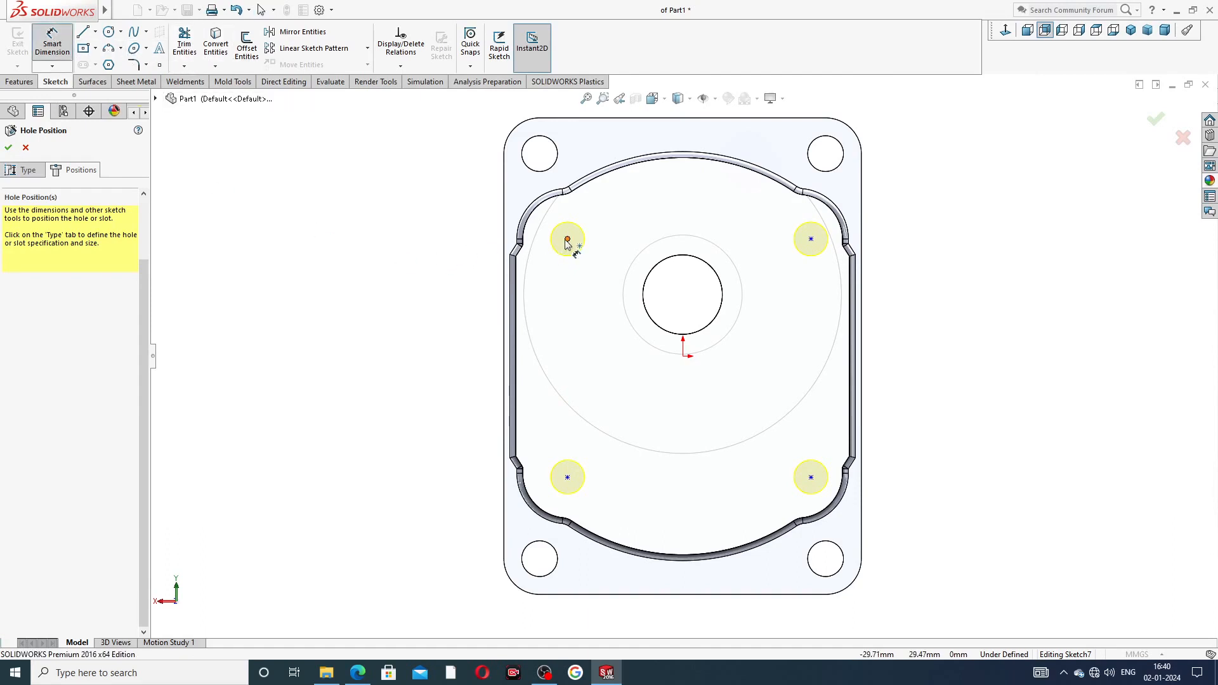
click(568, 239)
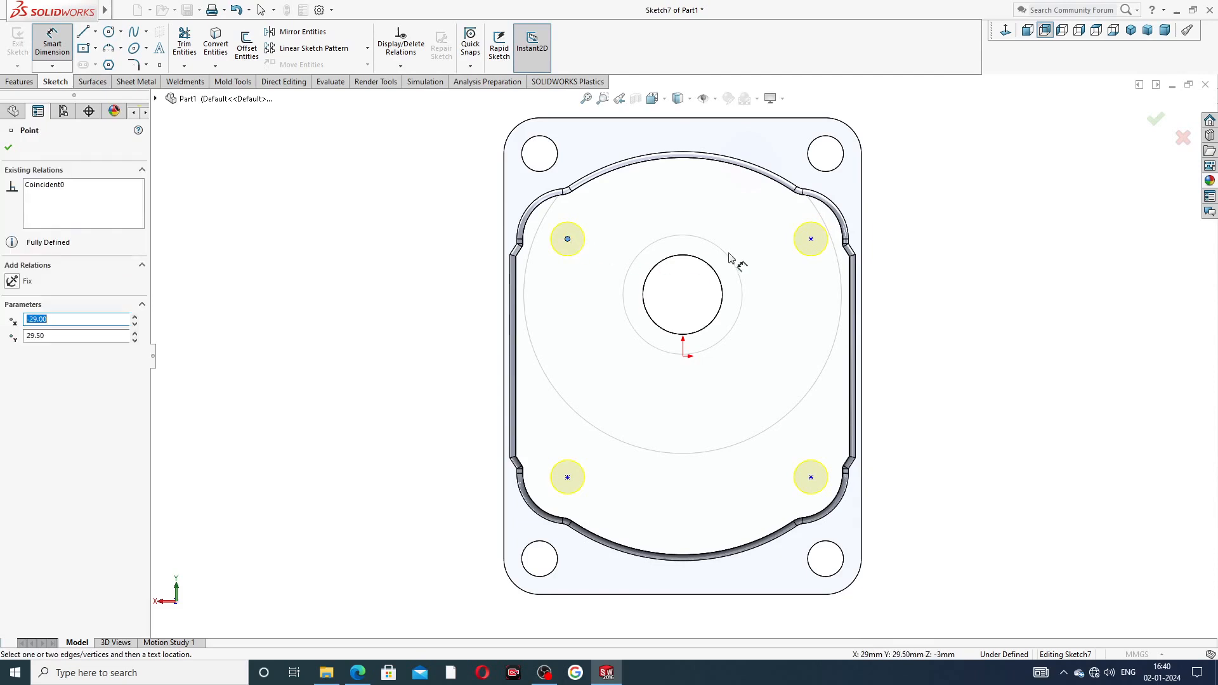
click(811, 239)
click(692, 205)
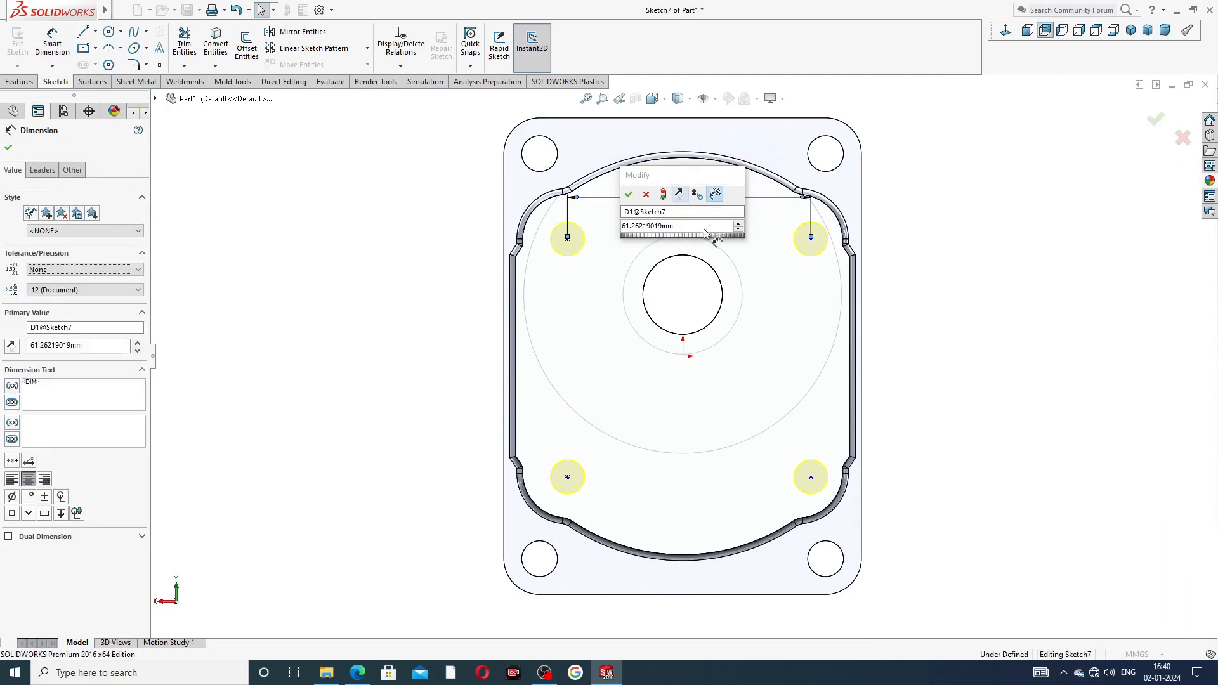
key(Return)
double_click(686, 199)
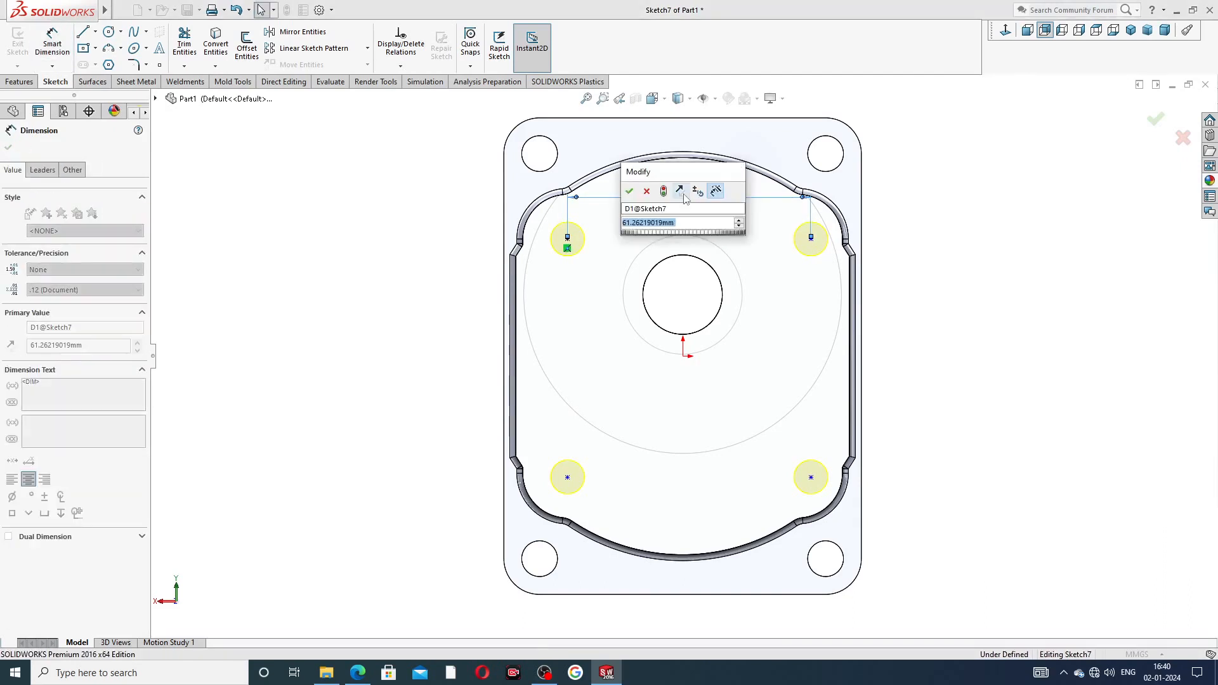
text(58)
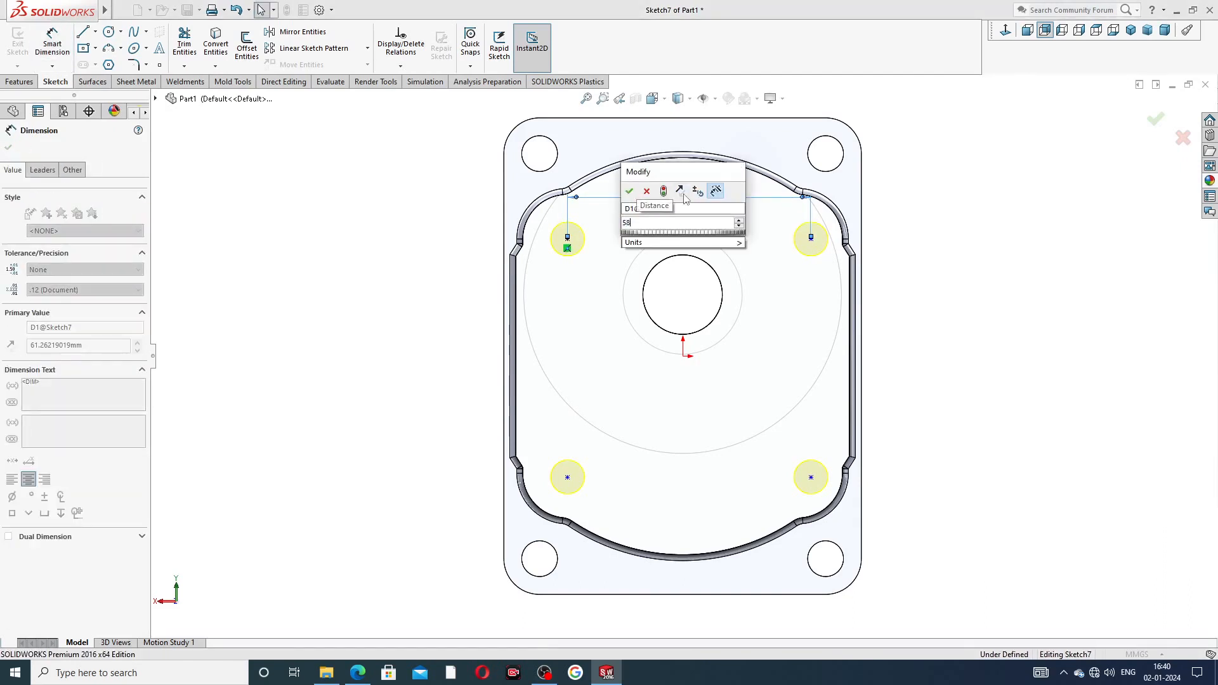
key(Return)
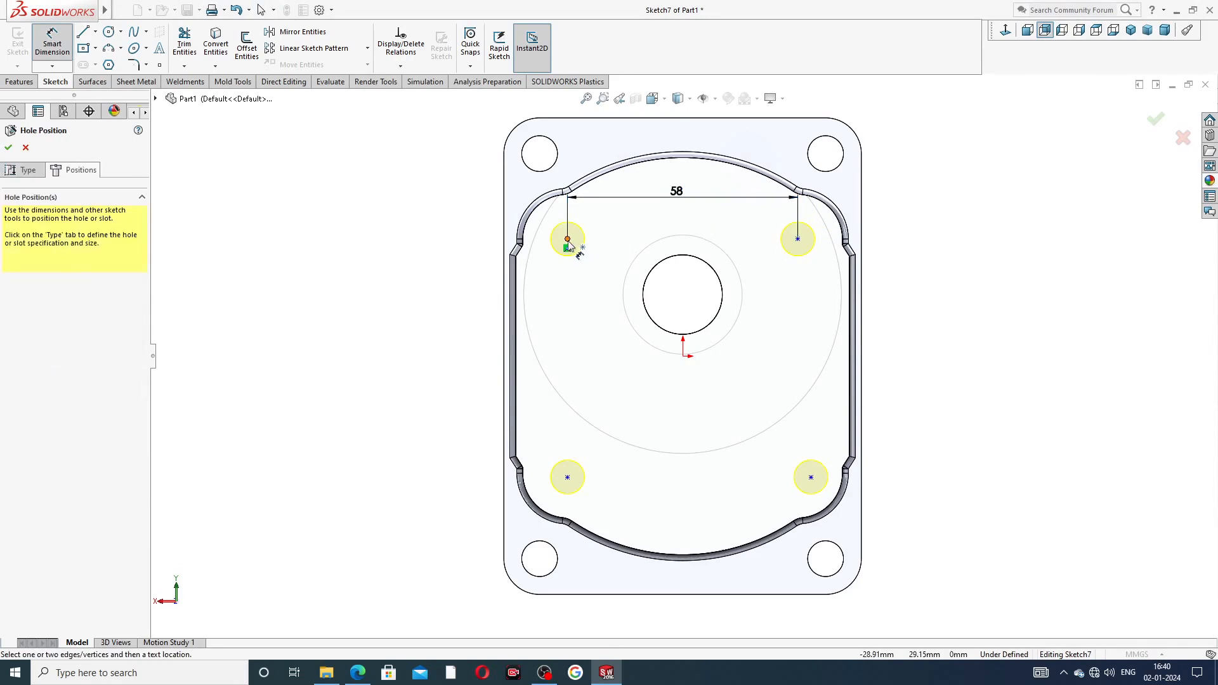
Add a driven horizontal dimension from the upper-left hole point to the origin
click(568, 241)
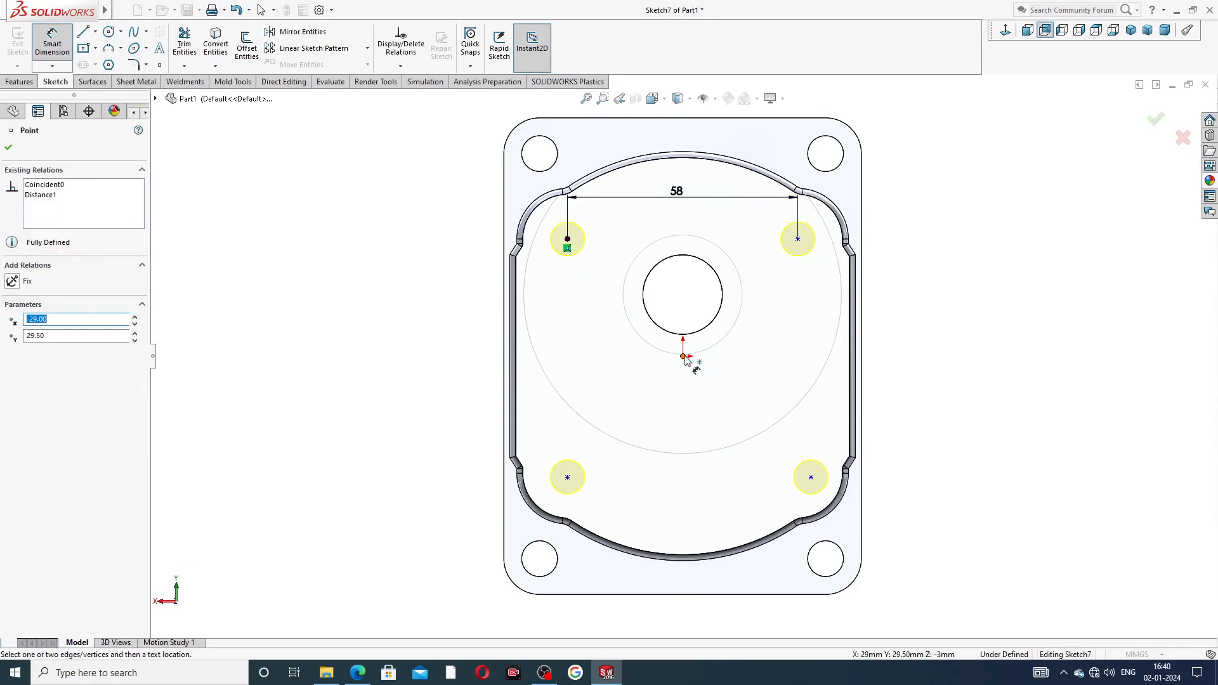
click(683, 357)
click(618, 233)
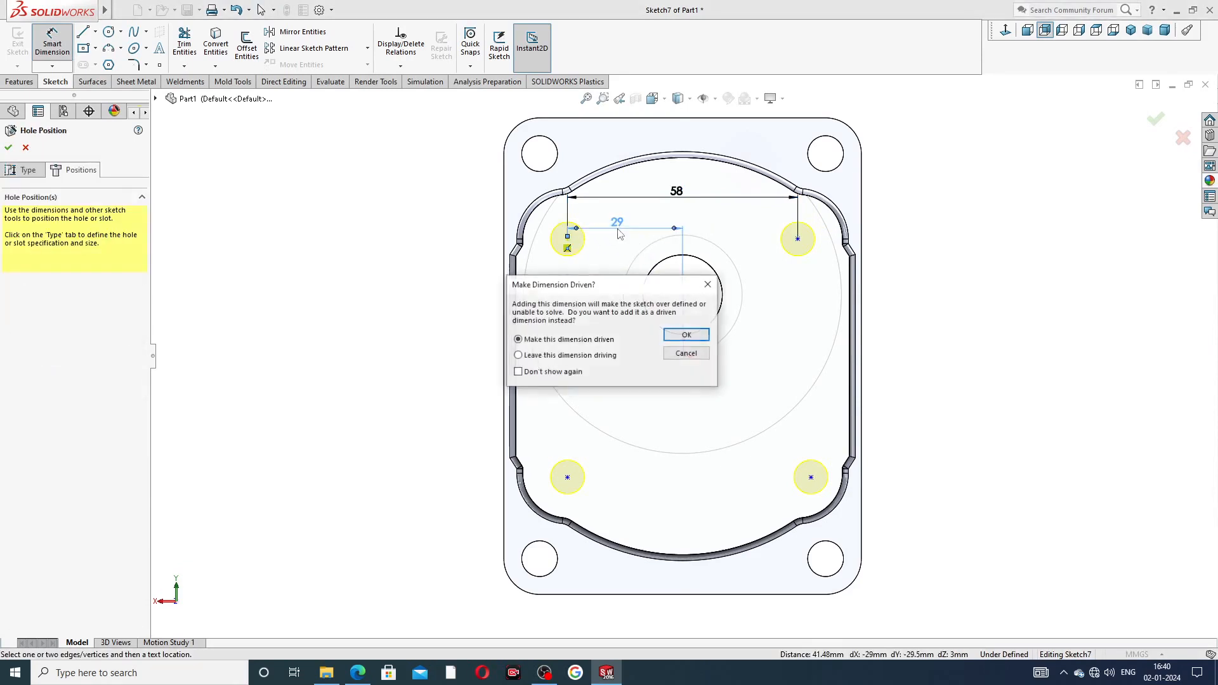
click(667, 331)
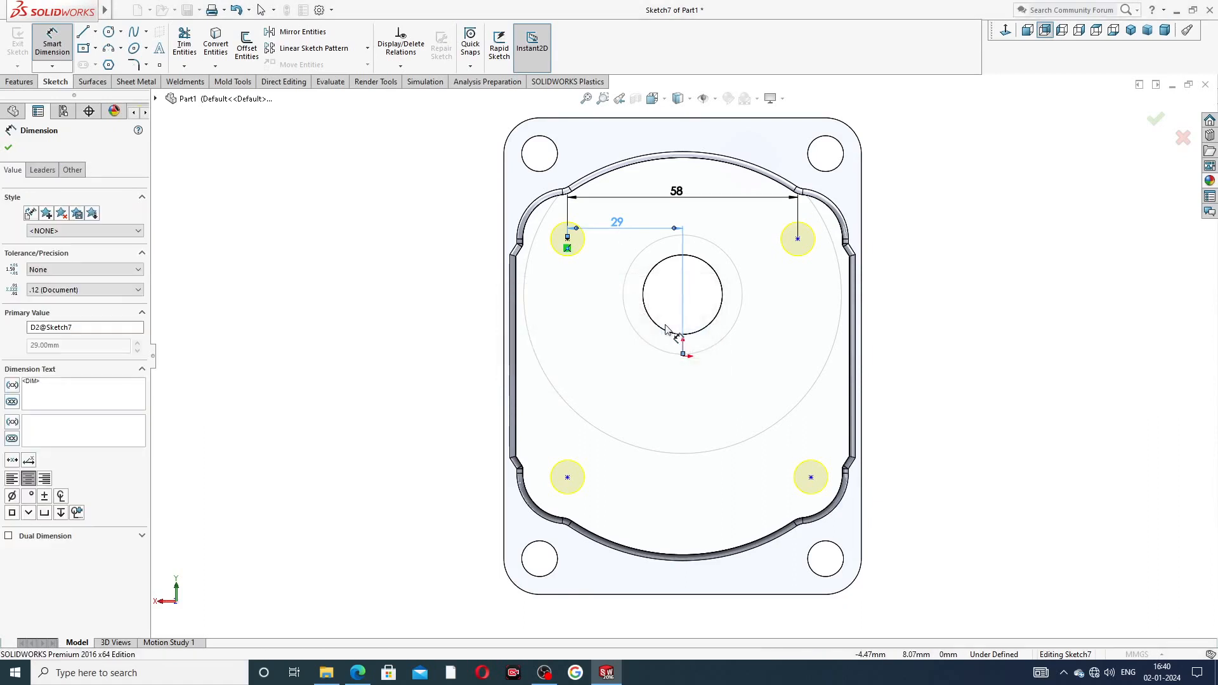
click(615, 295)
Dimension the vertical distance between the upper-left and lower-left hole points to 59 mm
click(568, 239)
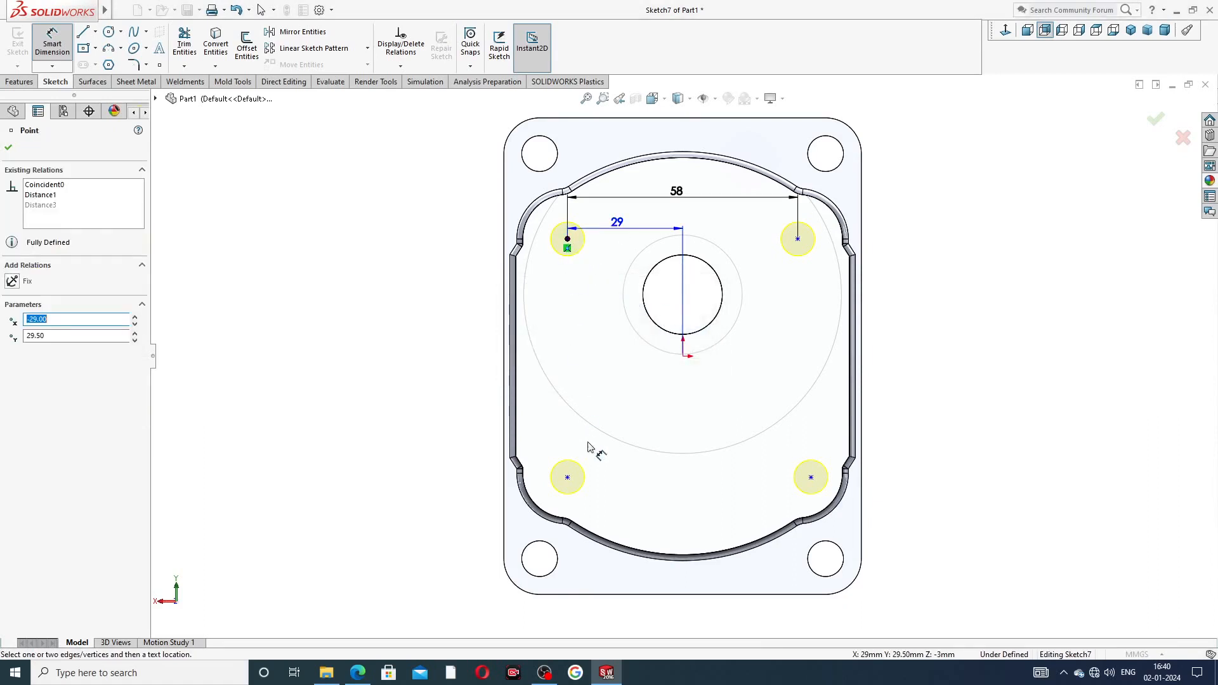
click(567, 477)
click(486, 358)
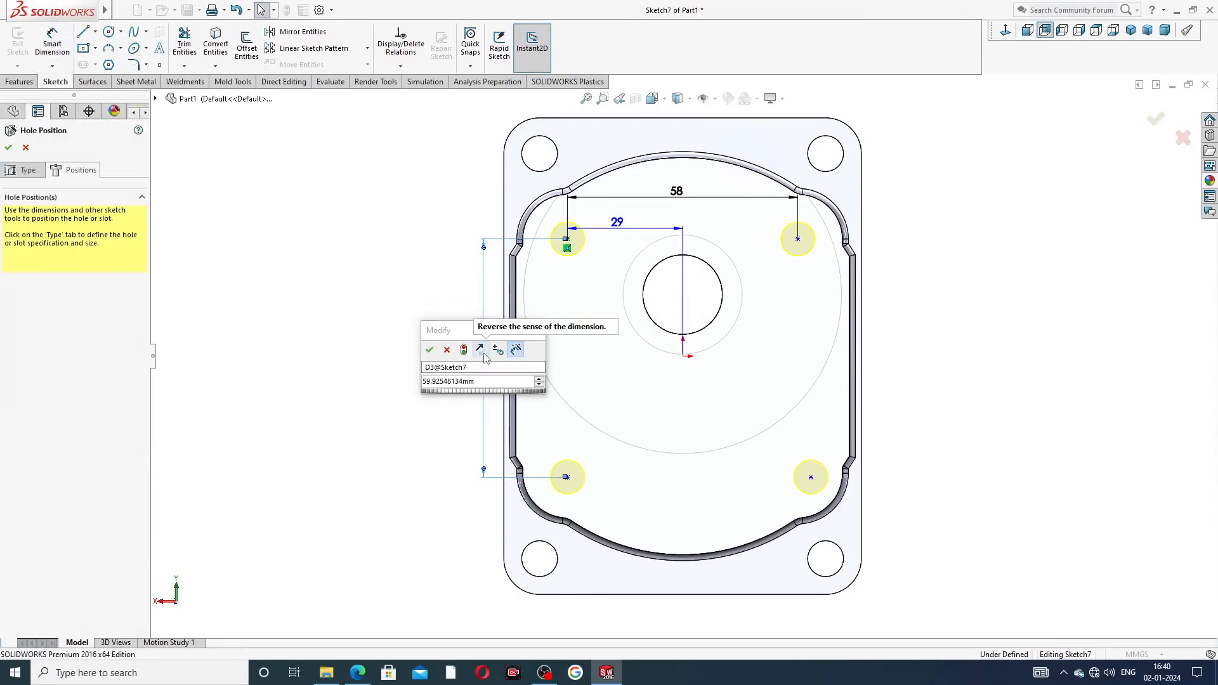
click(430, 350)
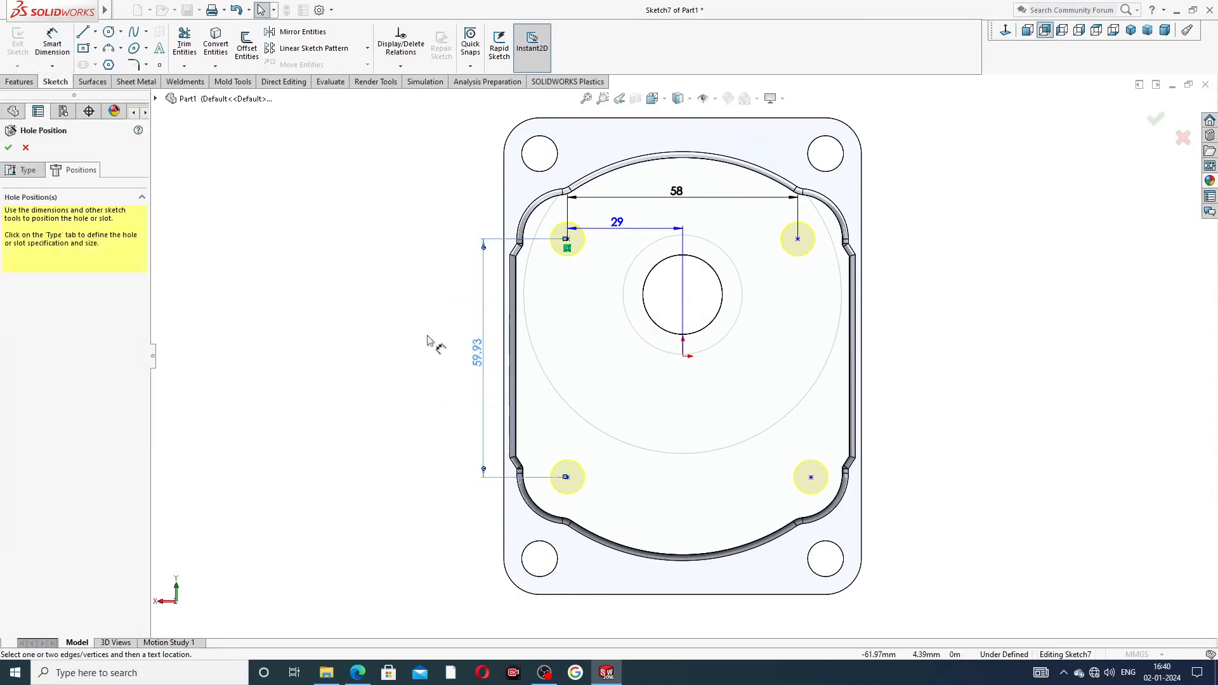
click(476, 354)
double_click(476, 354)
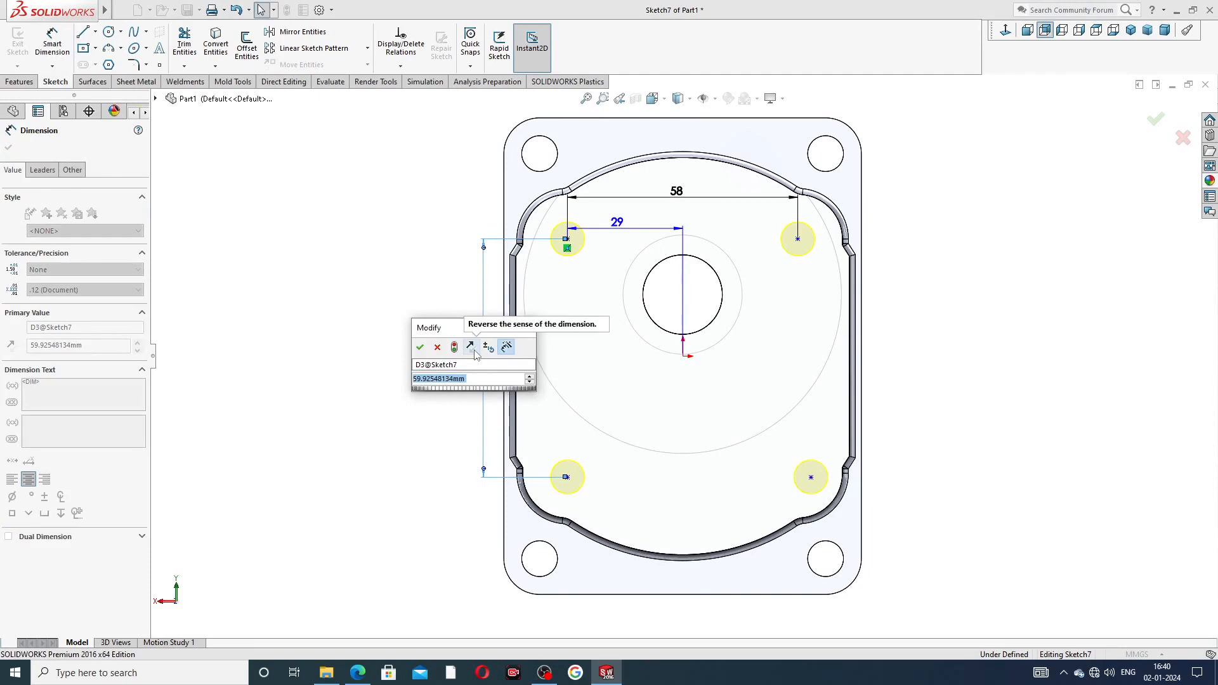
text(59)
click(419, 347)
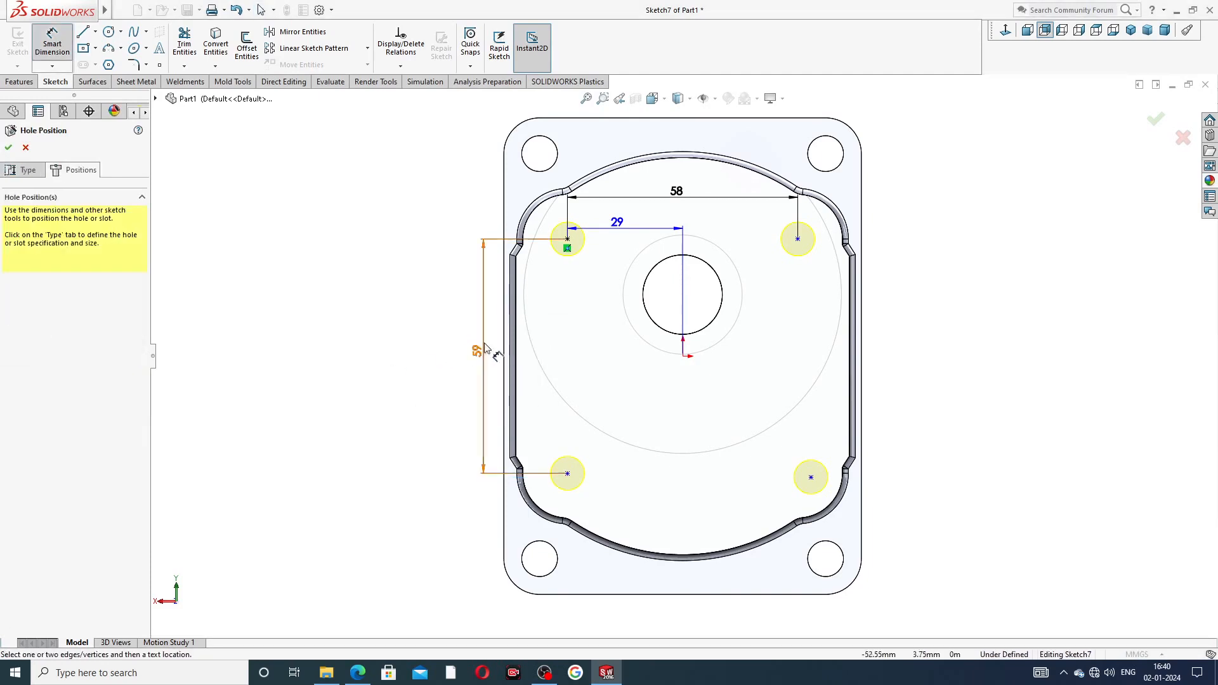
Dimension the lower-left hole point vertically from the origin at 29.50 mm
click(568, 474)
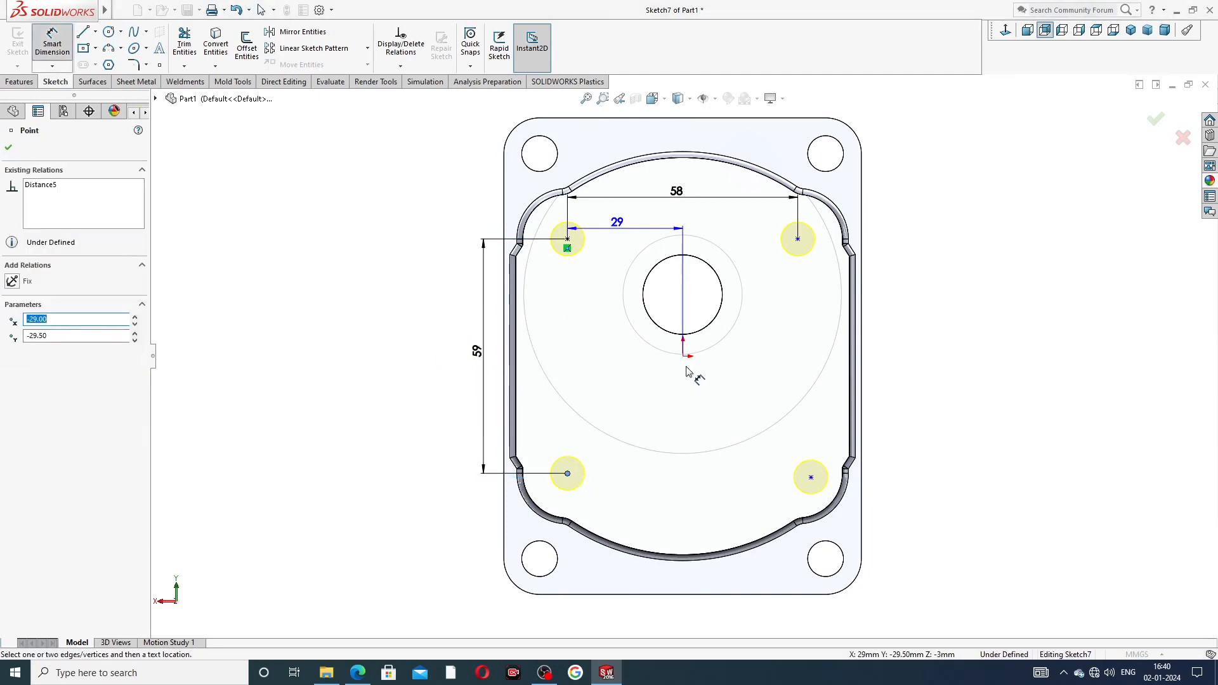
click(683, 356)
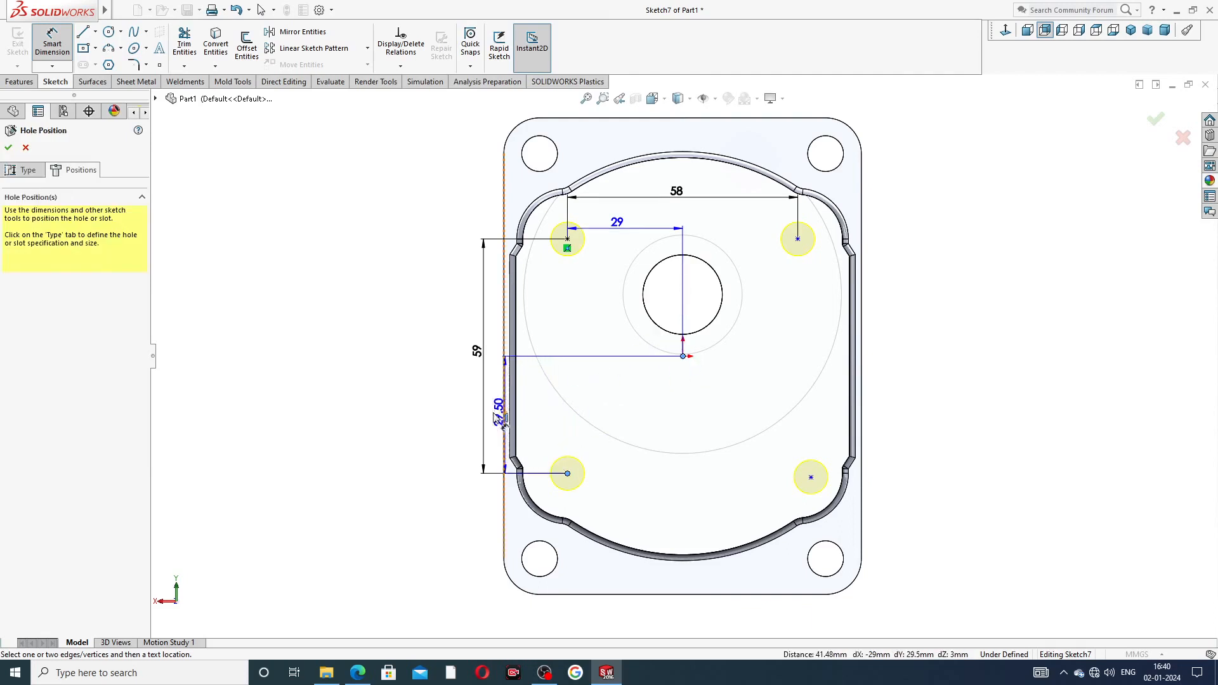
click(444, 424)
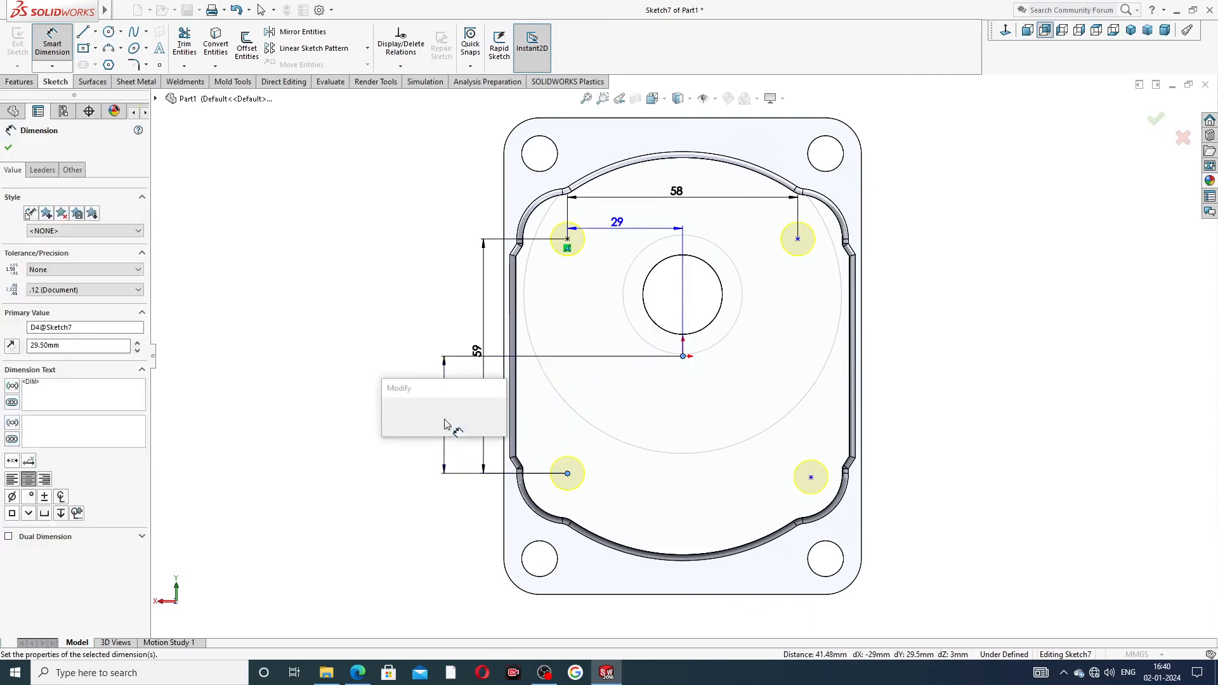
click(398, 414)
click(357, 402)
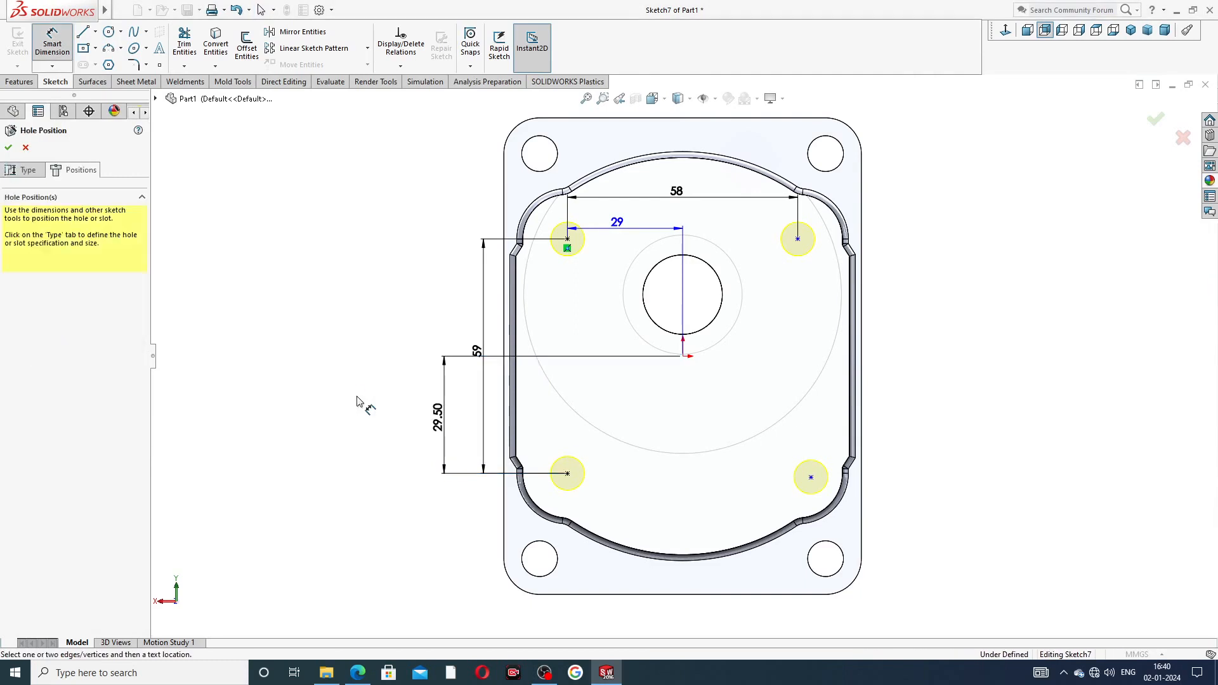
Space out the 59 mm and 29.50 mm vertical dimensions beside the plate and leave Smart Dimension
drag(477, 351, 416, 367)
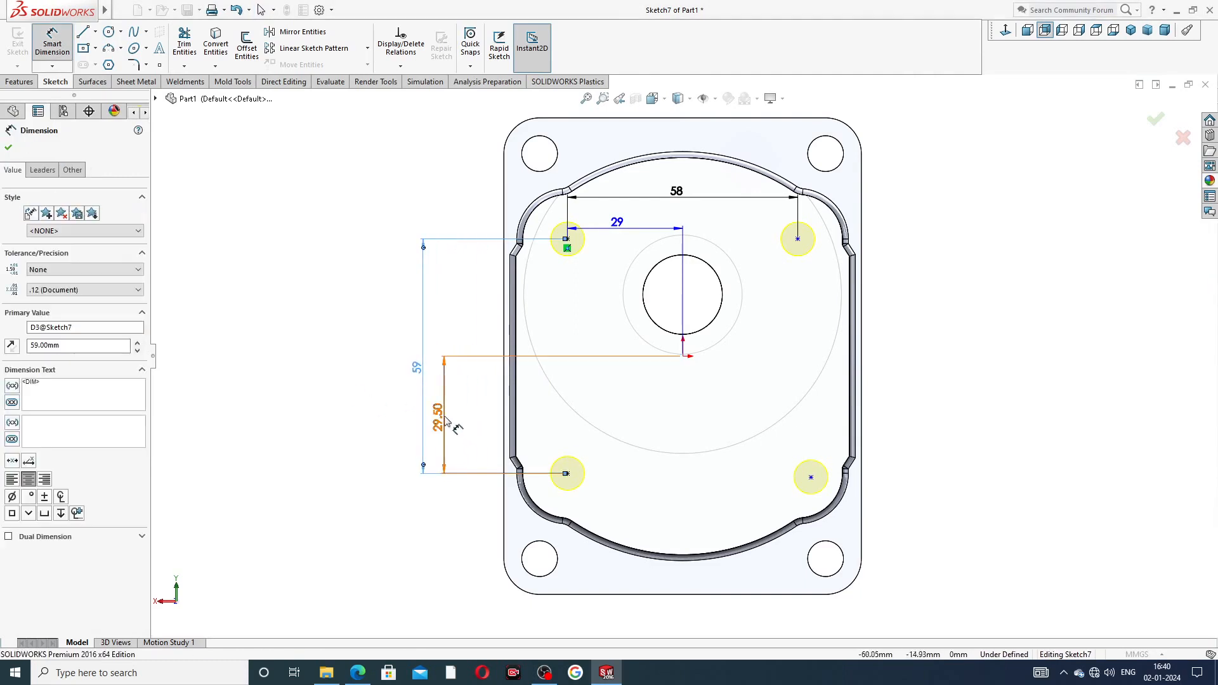
drag(445, 417, 465, 420)
drag(420, 371, 432, 376)
click(401, 369)
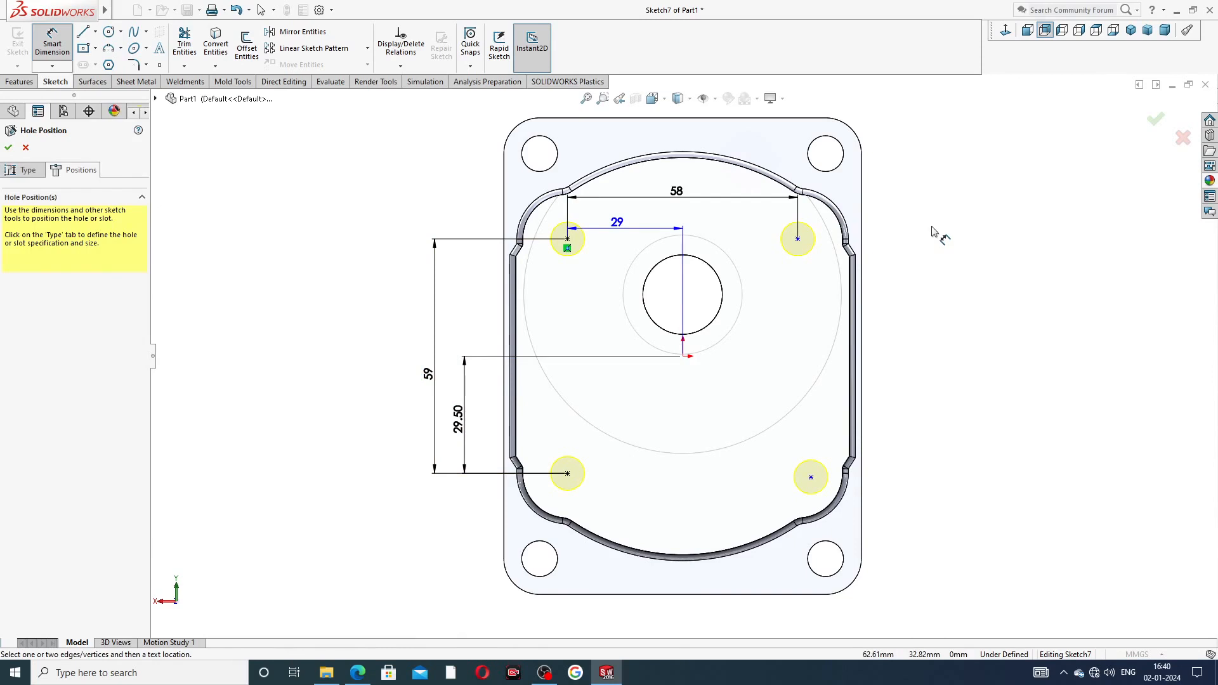
right_click(936, 187)
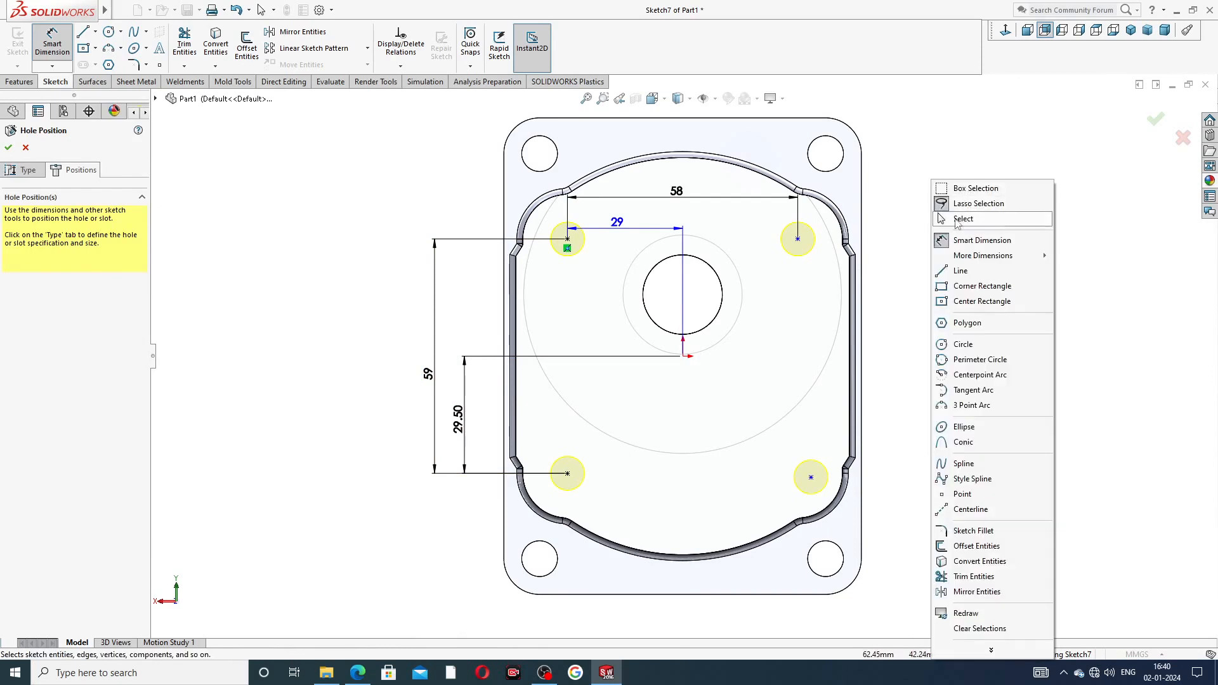
click(962, 218)
Add a horizontal relation between the two lower hole points
click(568, 475)
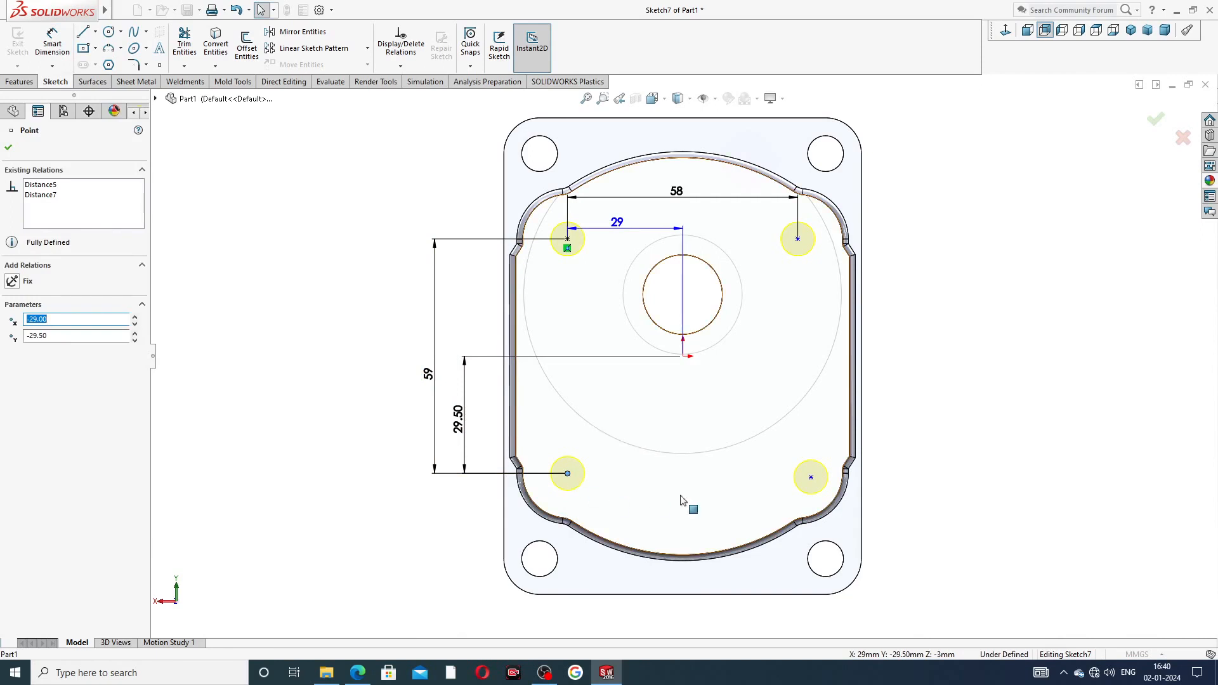
ctrl+click(811, 478)
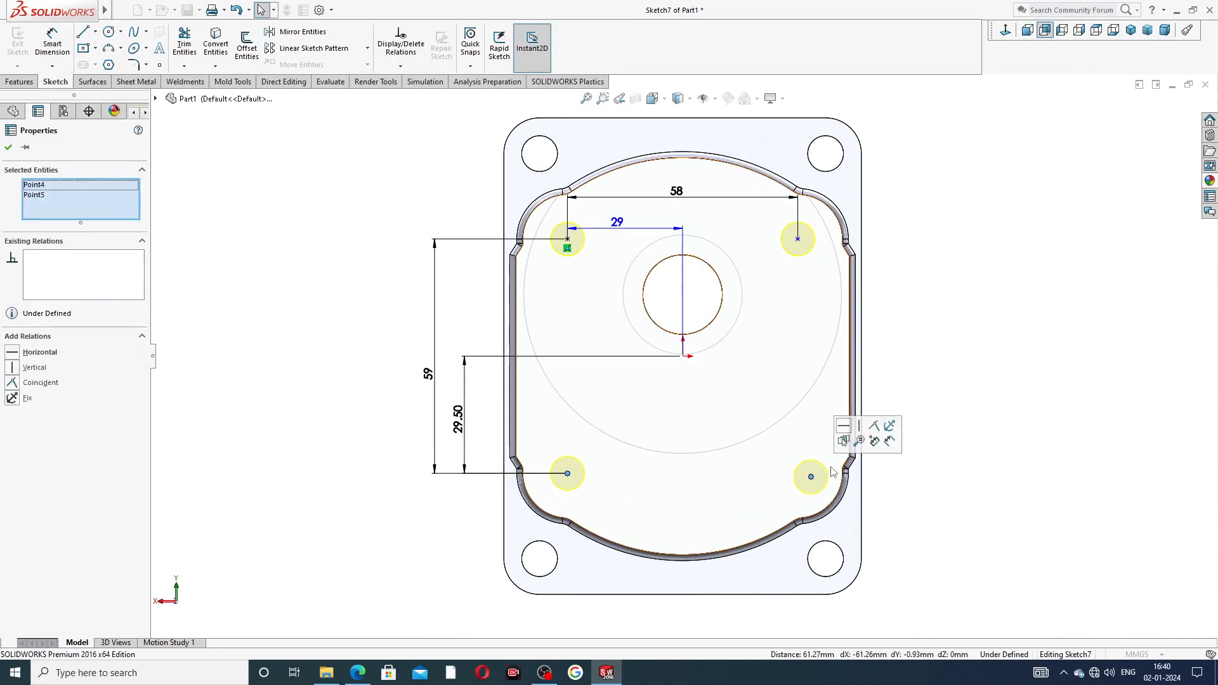
click(845, 429)
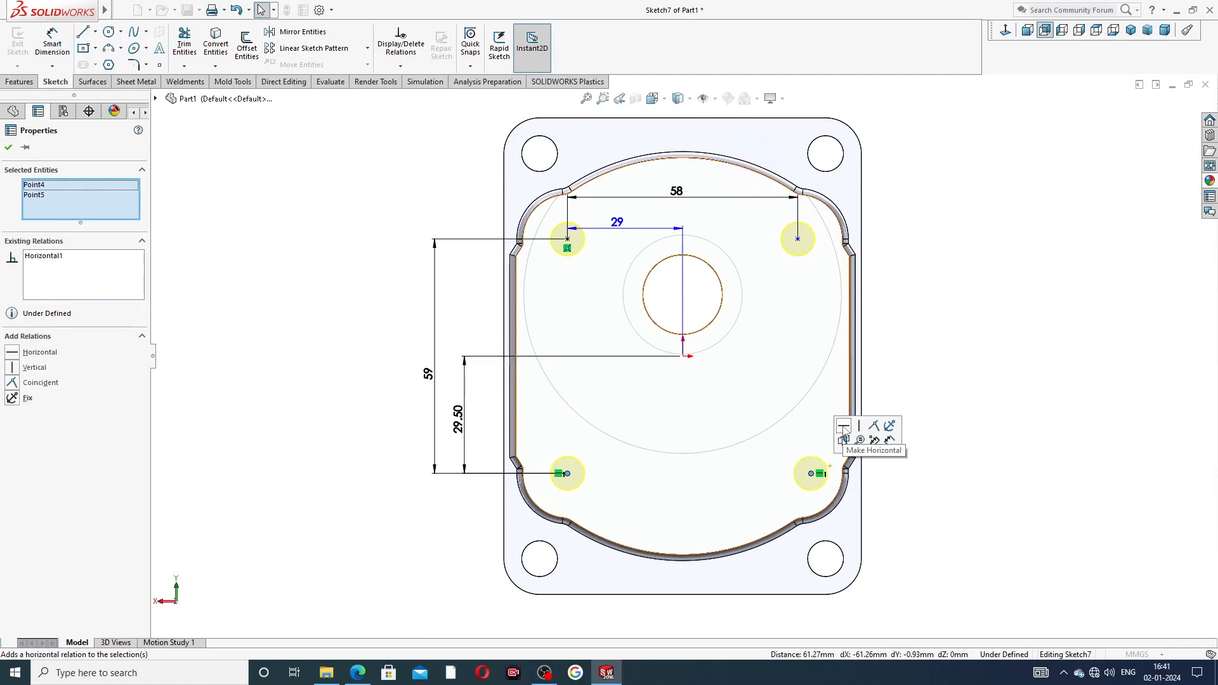
Add a vertical relation between the upper-right and lower-right hole points
click(799, 240)
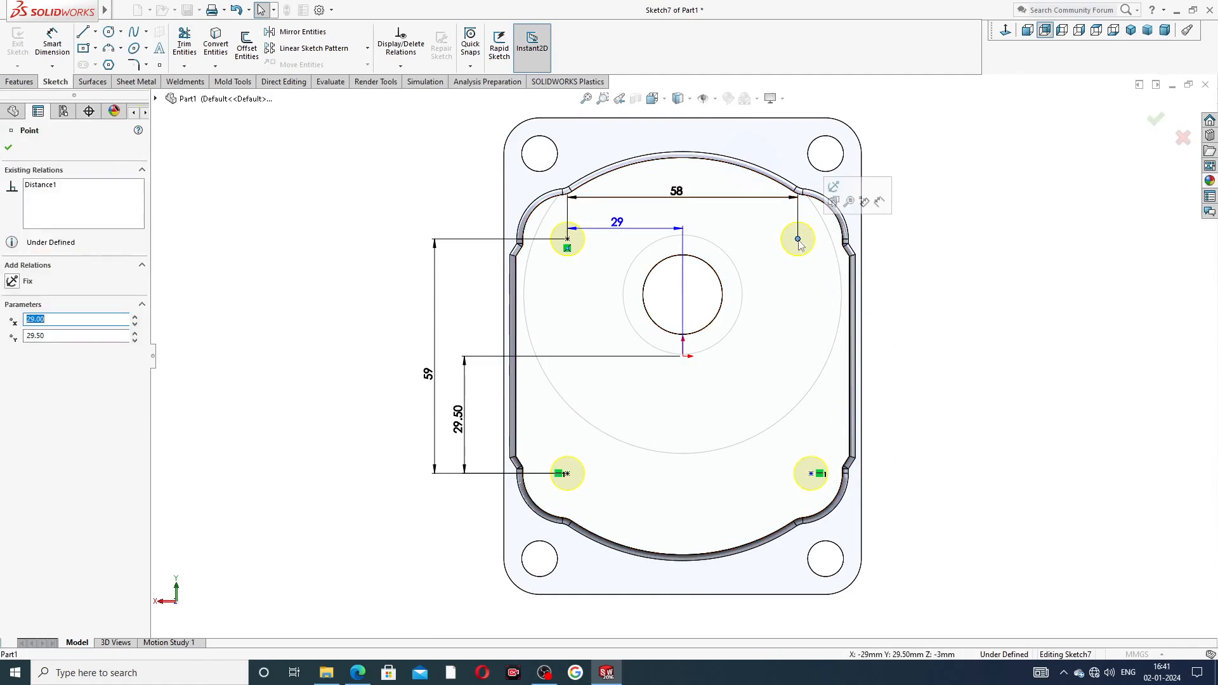
ctrl+click(811, 473)
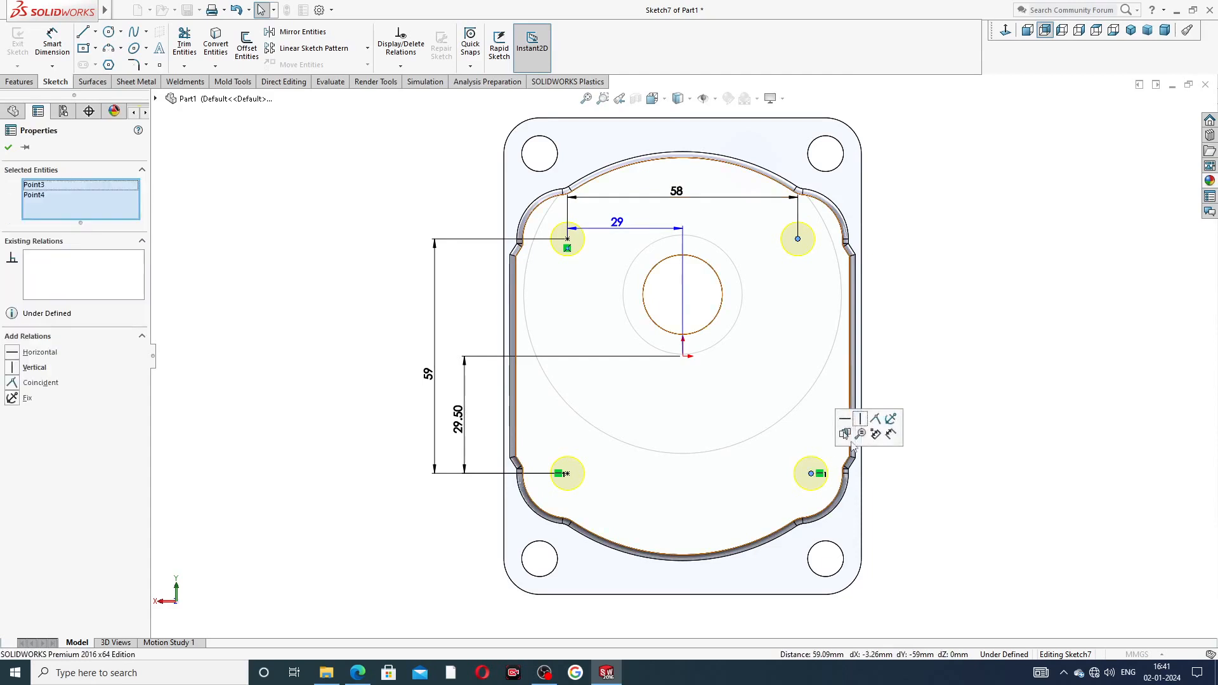
click(861, 420)
click(901, 330)
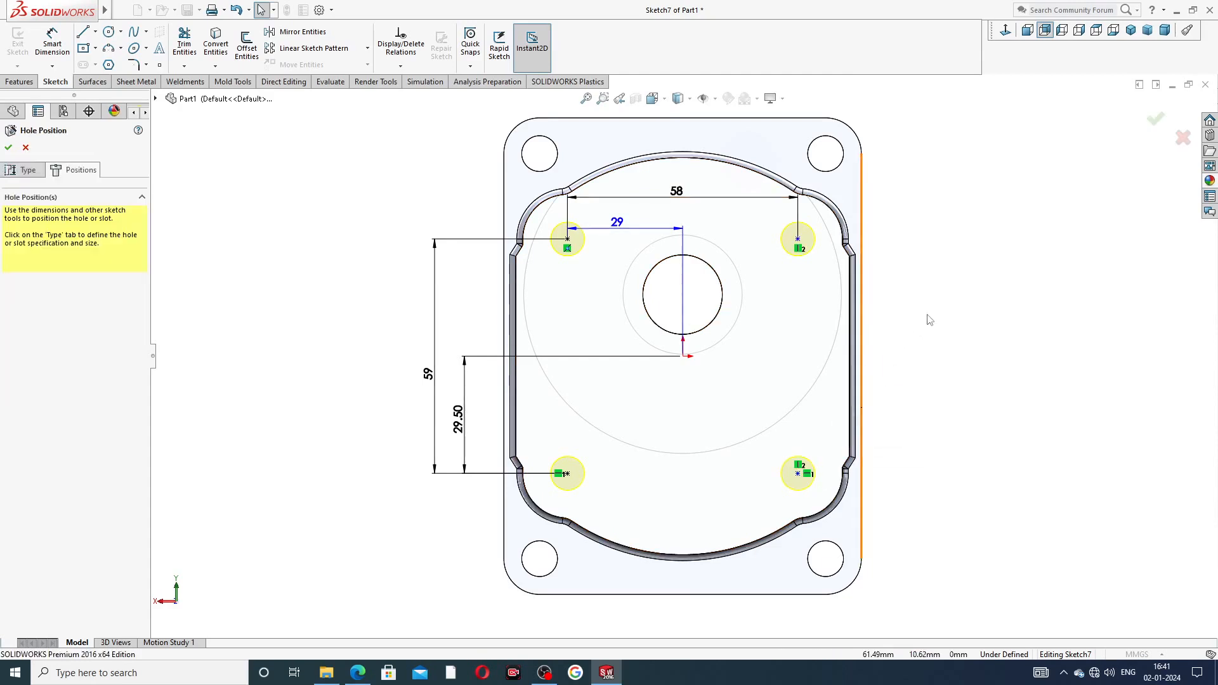
Add a horizontal relation between the two upper hole points and finish the tapped hole feature
click(798, 241)
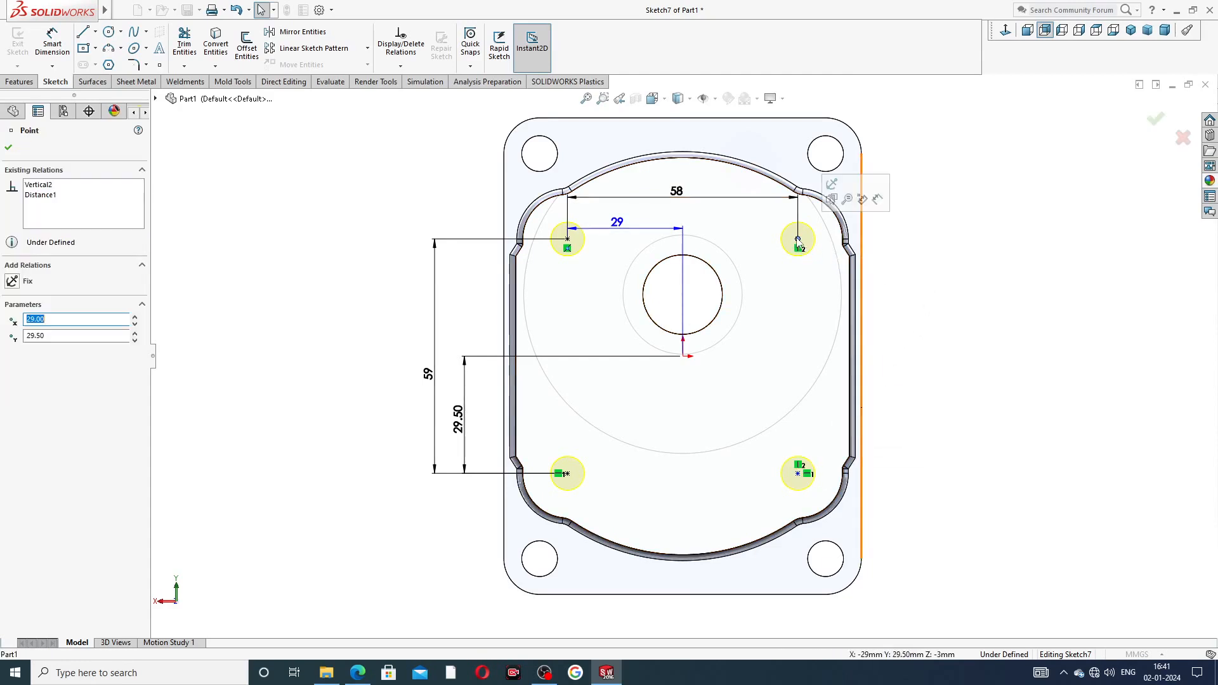
ctrl+click(568, 240)
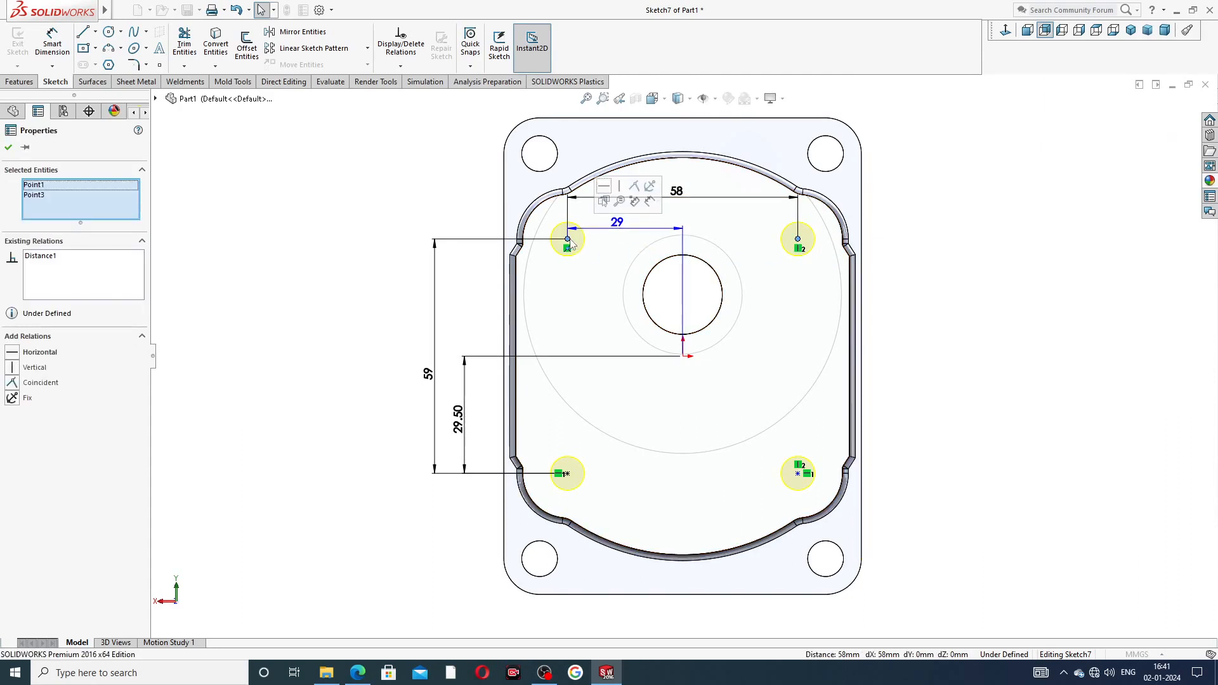
click(604, 186)
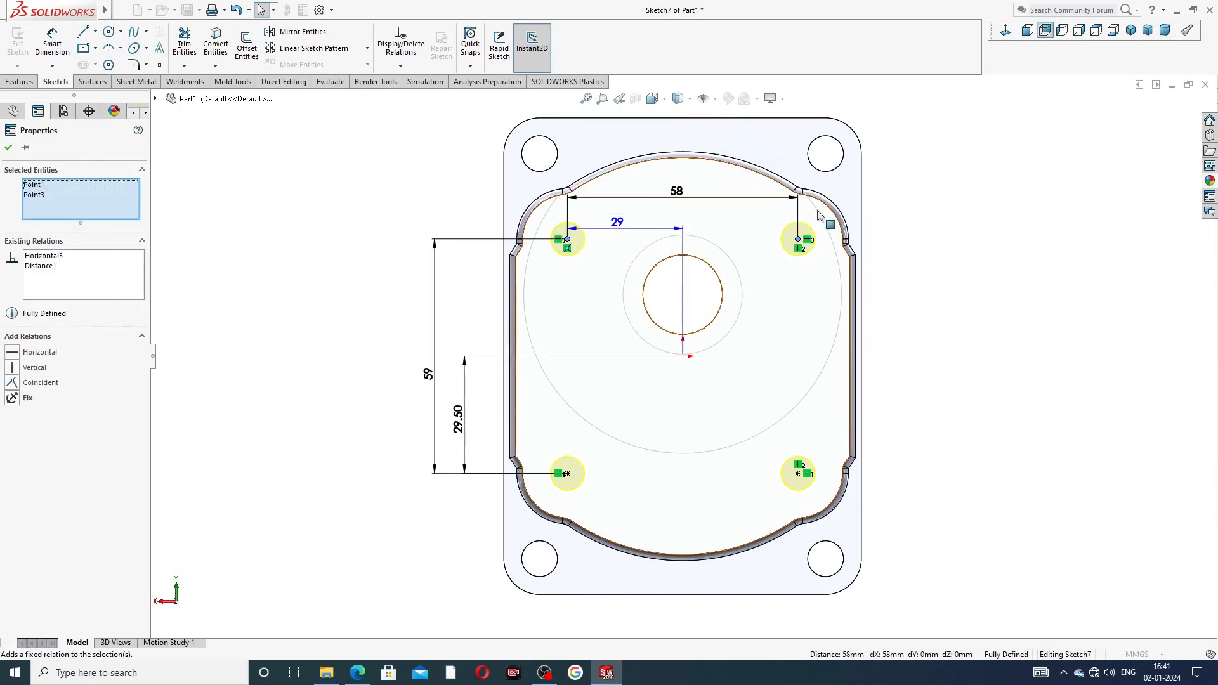
click(935, 202)
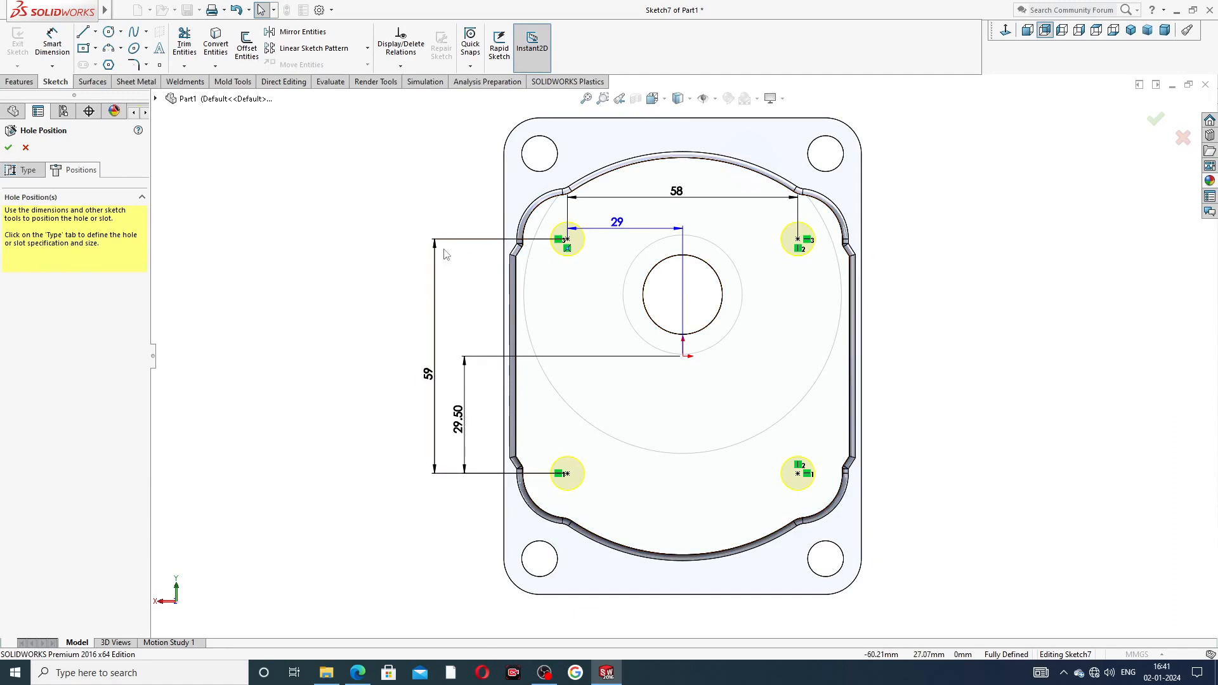
click(9, 149)
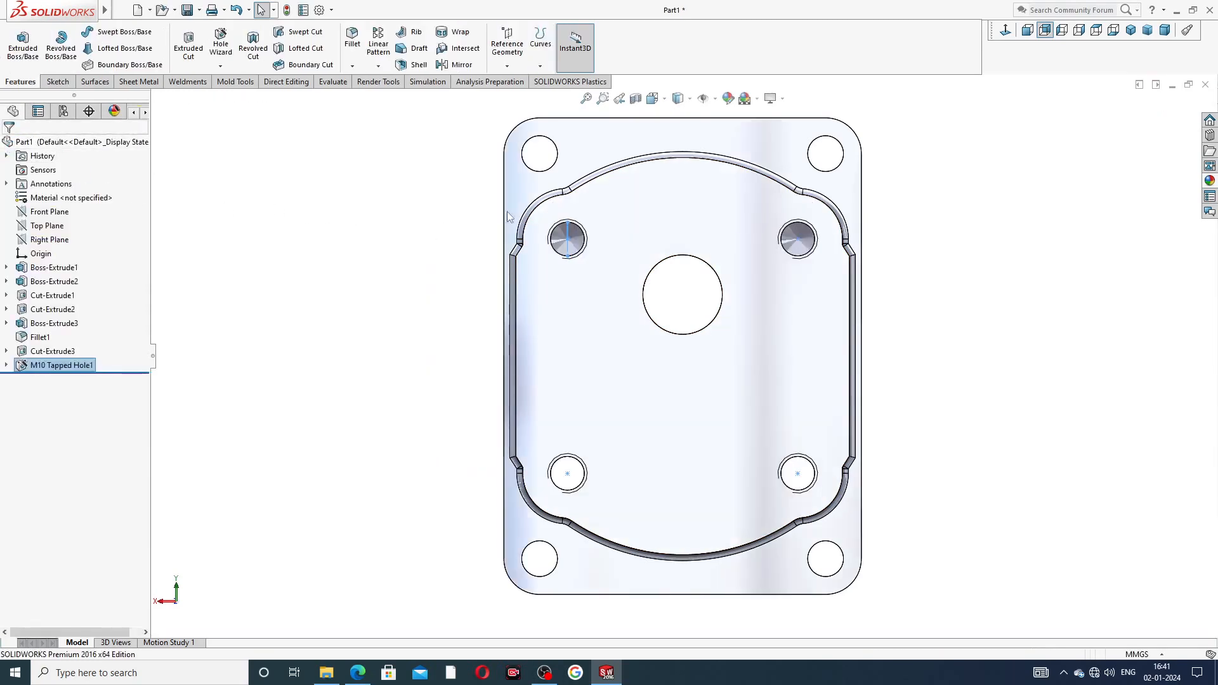
Enable shaded cosmetic threads in the part's detailing document properties
mouse_move(928, 261)
middle_down()
mouse_move(811, 264)
mouse_move(864, 291)
mouse_move(906, 256)
mouse_move(922, 267)
middle_up()
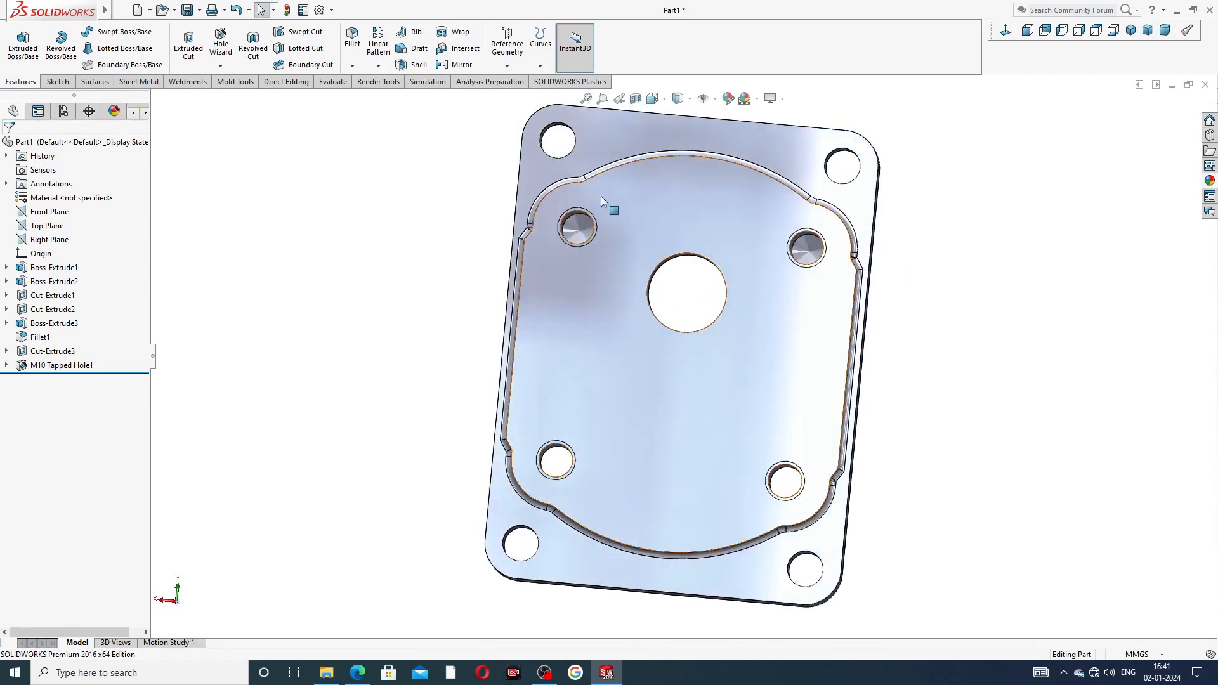
click(319, 10)
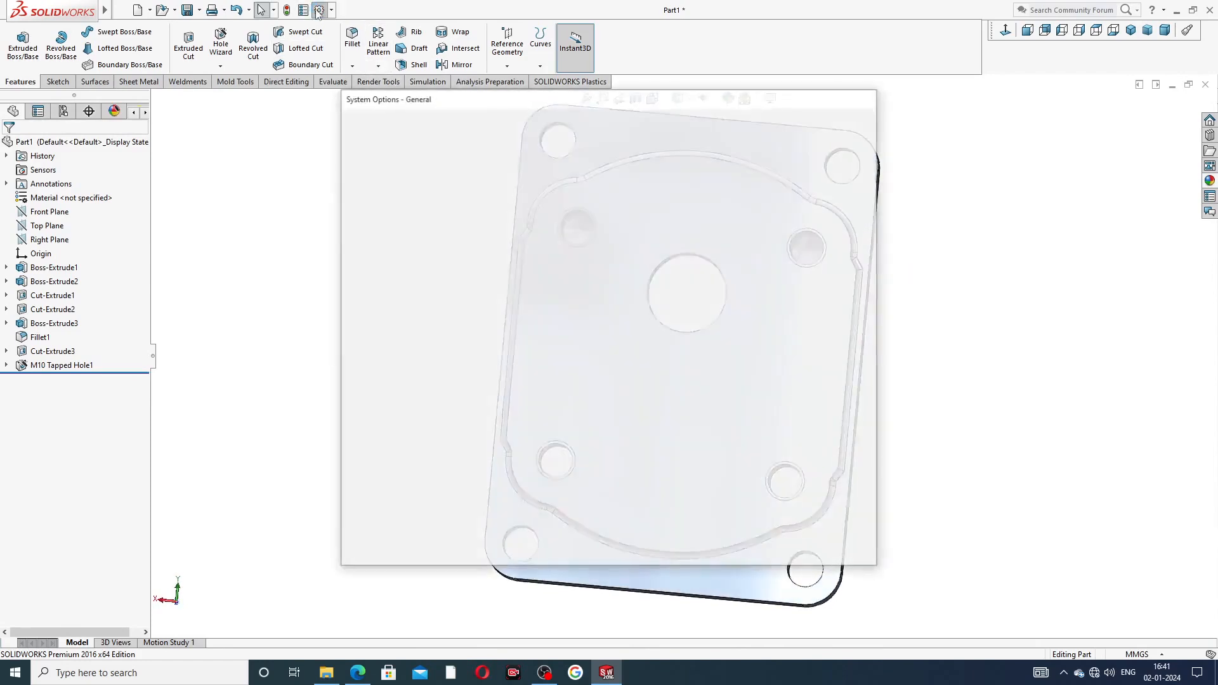
click(451, 123)
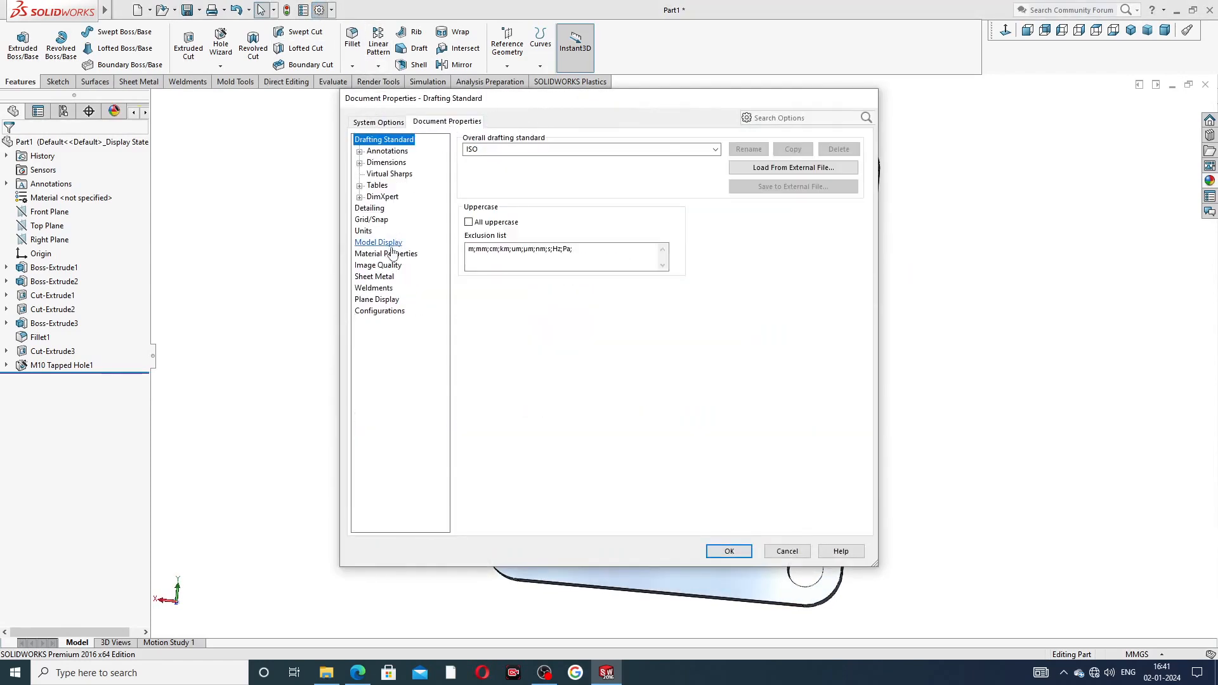
click(400, 265)
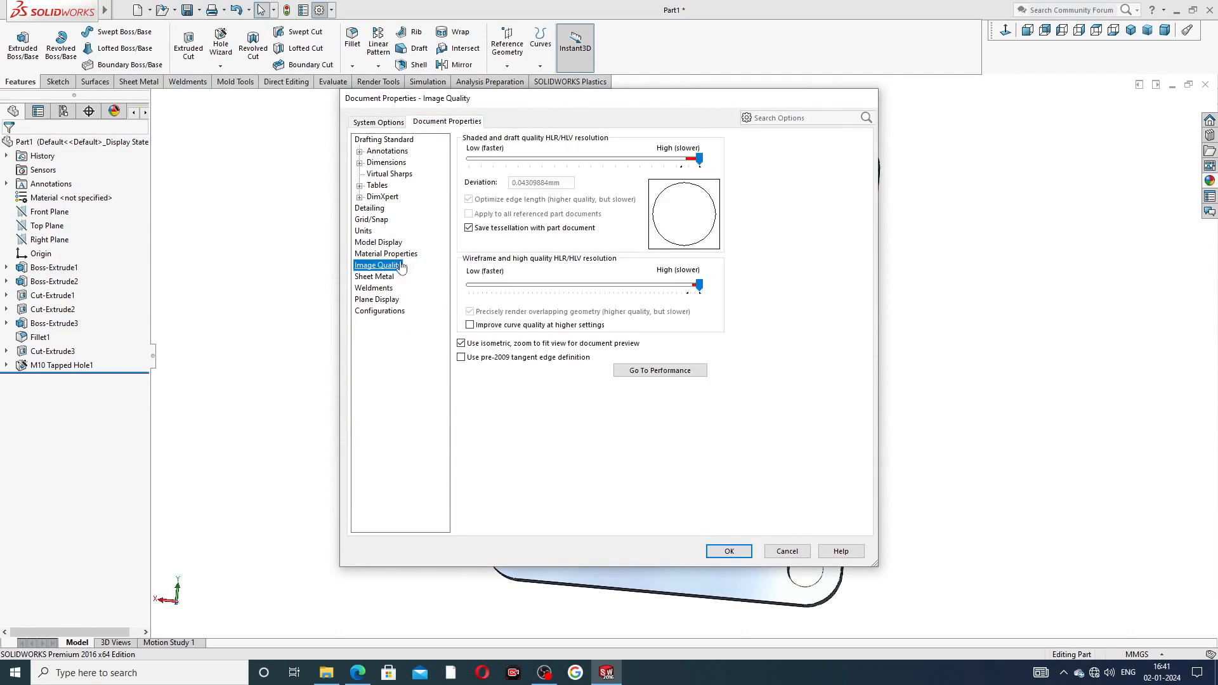
click(381, 210)
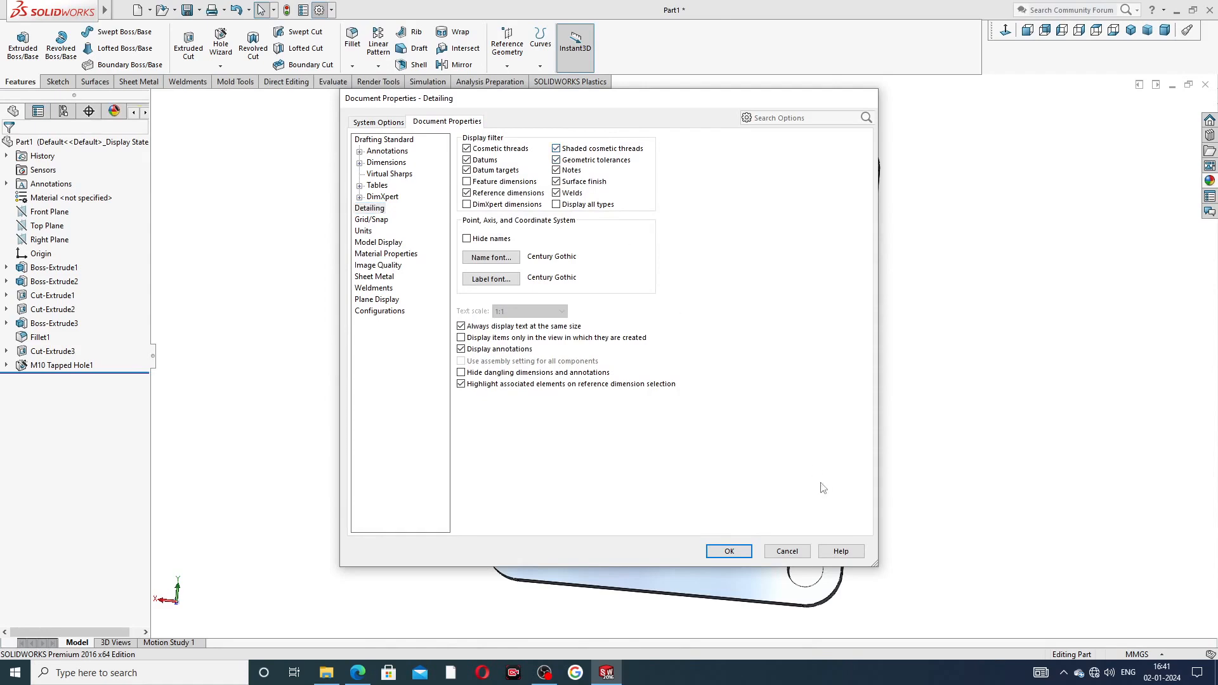
click(729, 551)
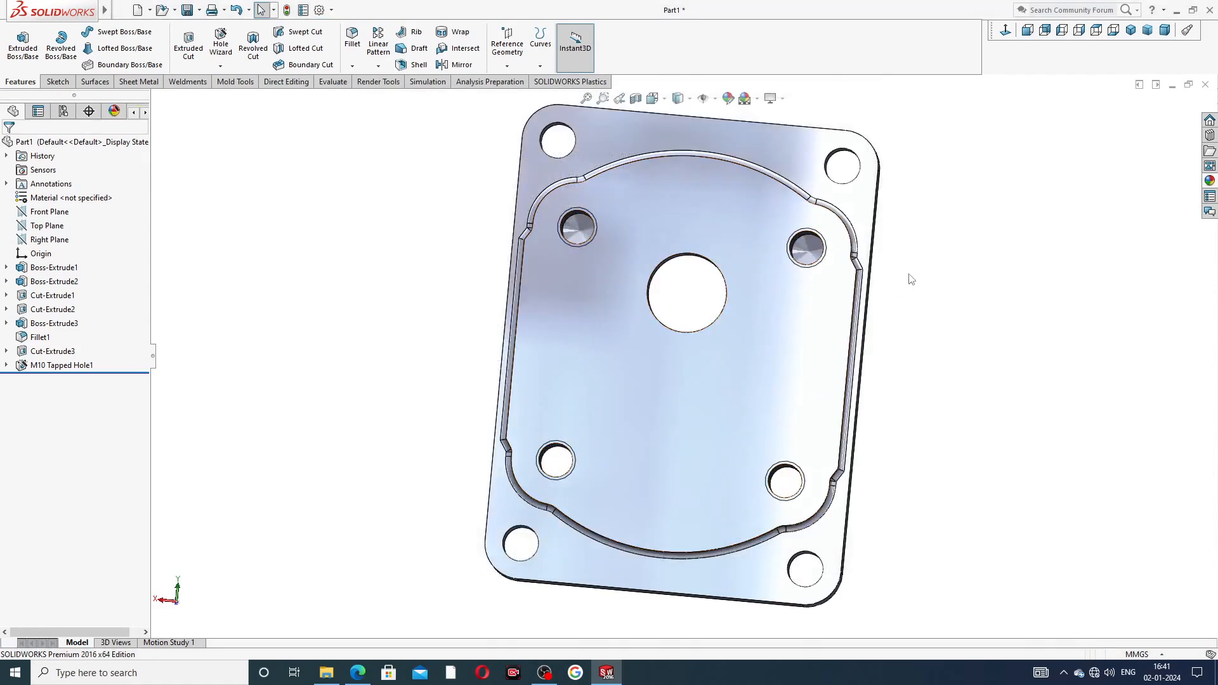
Examine the shaded threads in the four tapped holes and inspect both faces of the plate
middle_drag(850, 259, 779, 264)
scroll(736, 265, down, 7)
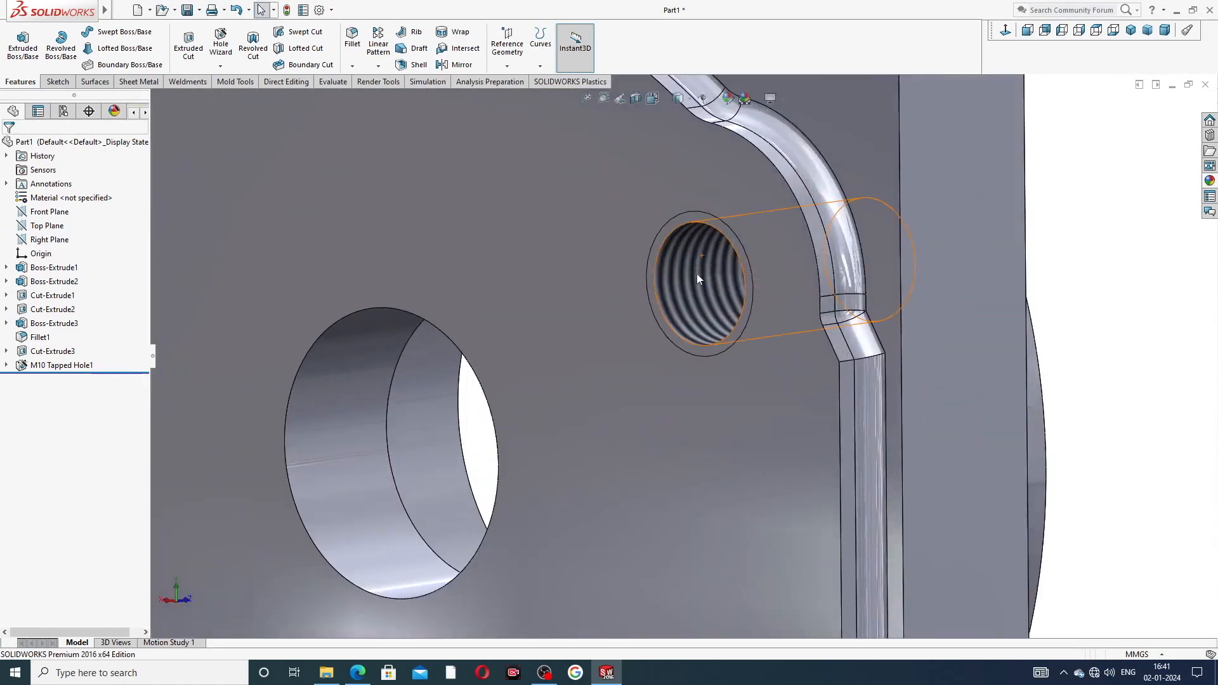
scroll(698, 275, up, 5)
scroll(698, 280, up, 2)
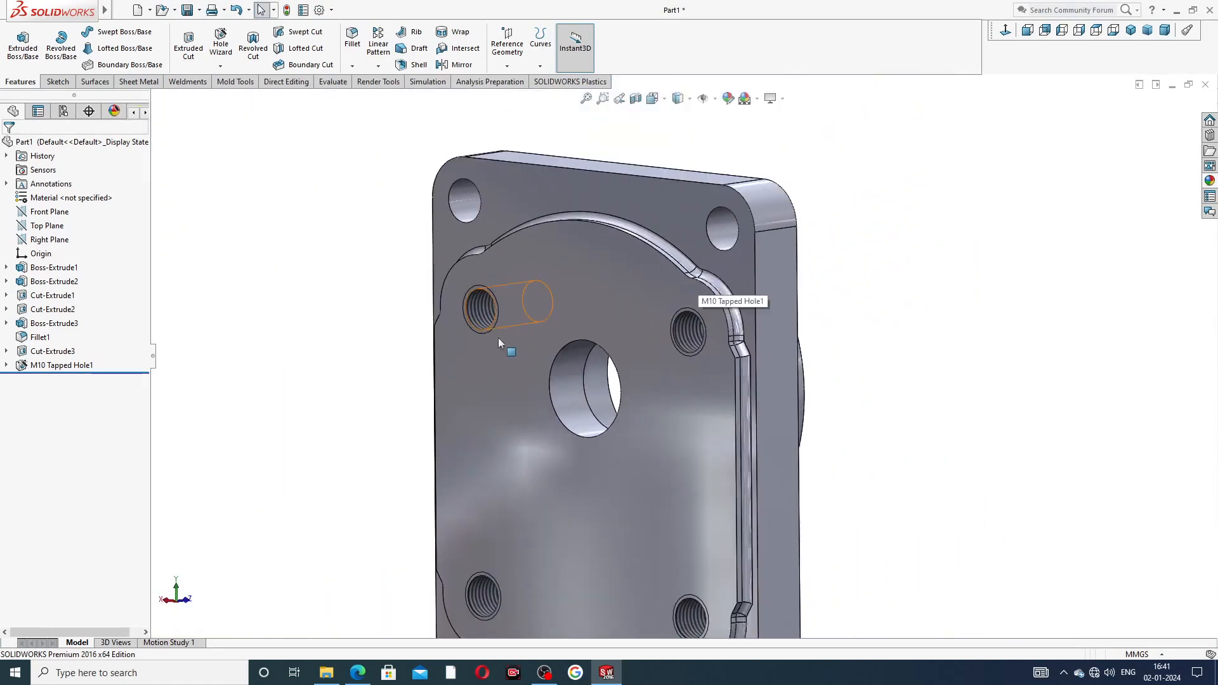
mouse_move(498, 343)
middle_down()
mouse_move(644, 267)
mouse_move(628, 318)
mouse_move(653, 343)
mouse_move(665, 390)
middle_up()
scroll(653, 487, up, 3)
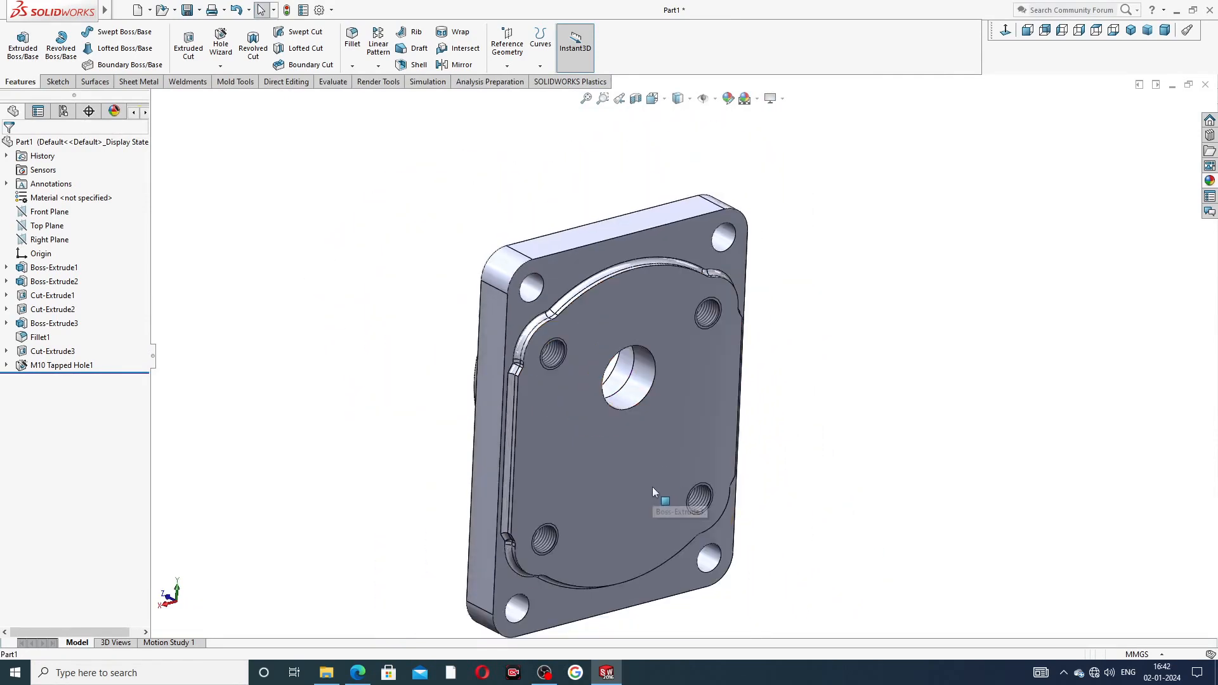
scroll(603, 495, down, 10)
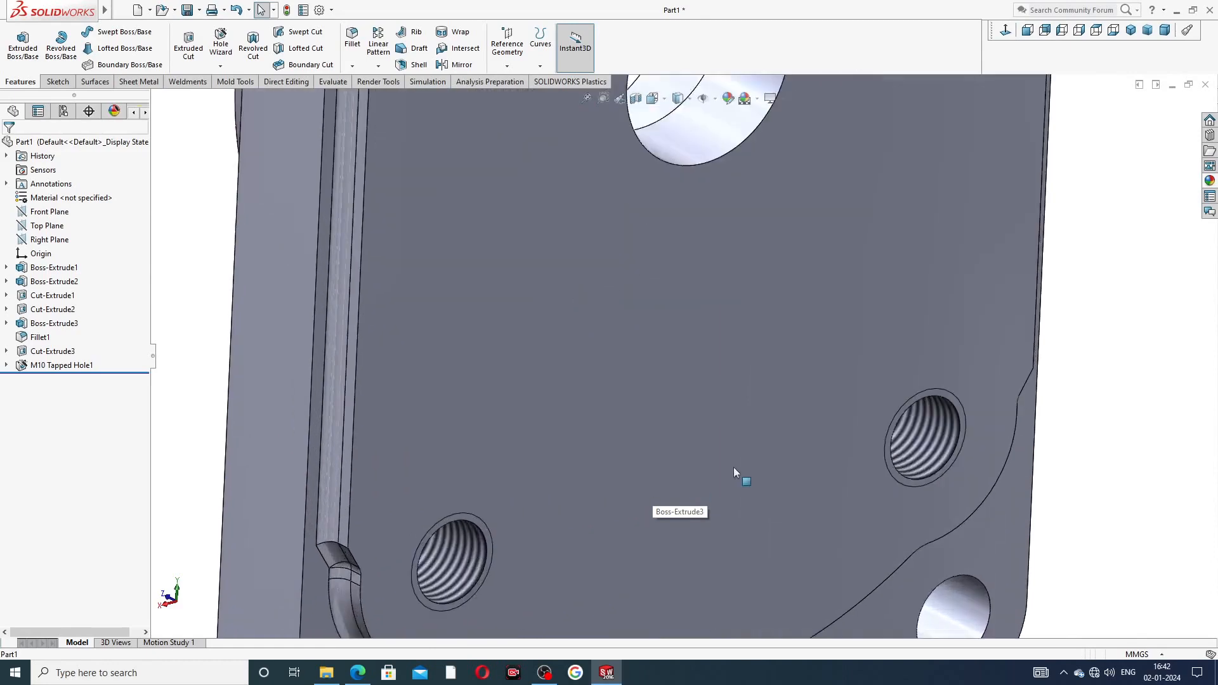
click(938, 419)
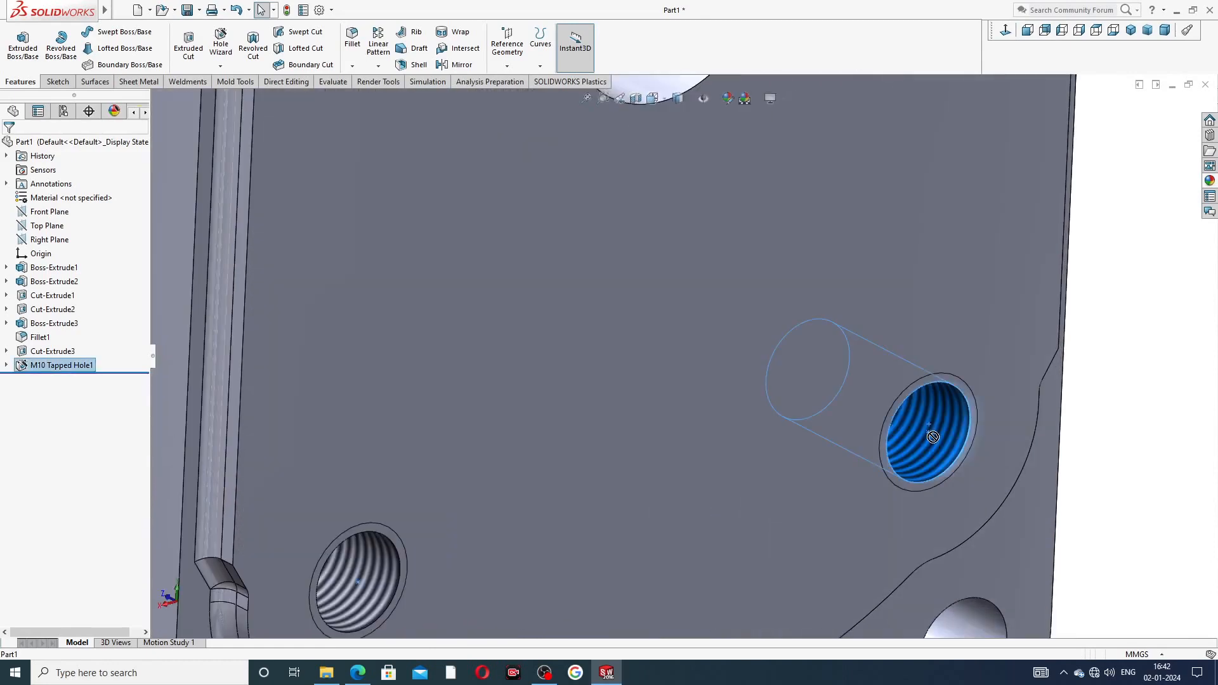
click(1108, 346)
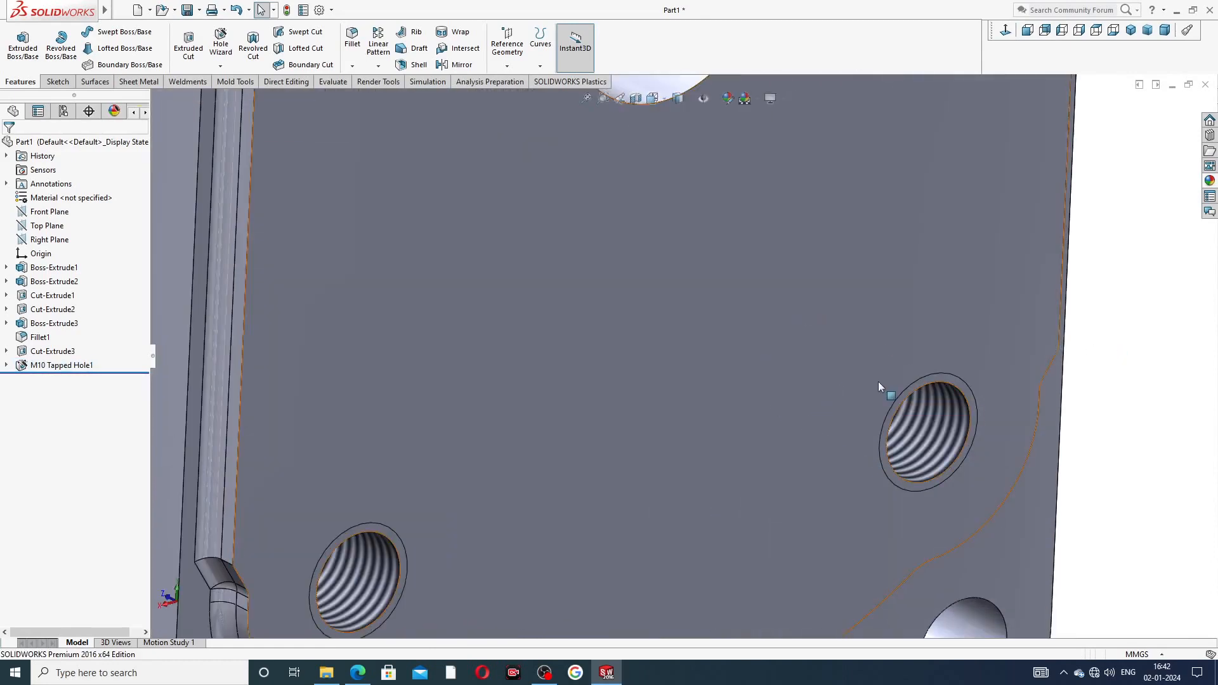
scroll(885, 386, up, 4)
middle_drag(663, 338, 630, 320)
scroll(664, 271, up, 5)
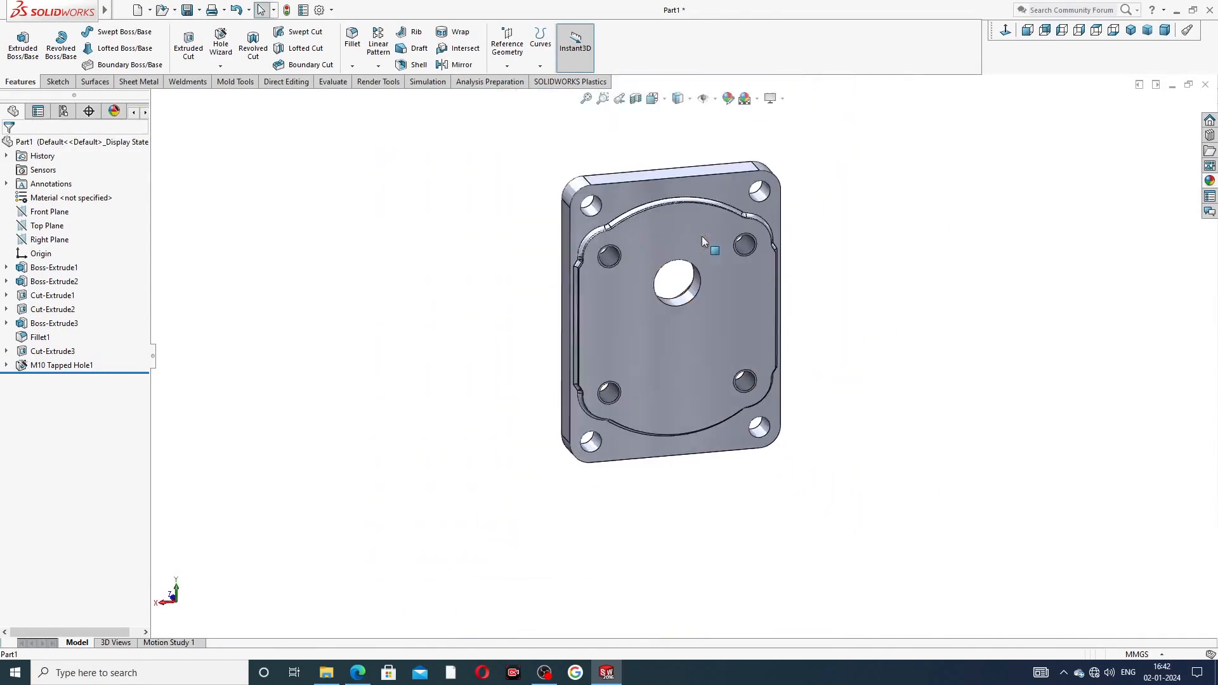
middle_drag(716, 323, 768, 302)
scroll(817, 274, down, 3)
scroll(809, 295, up, 4)
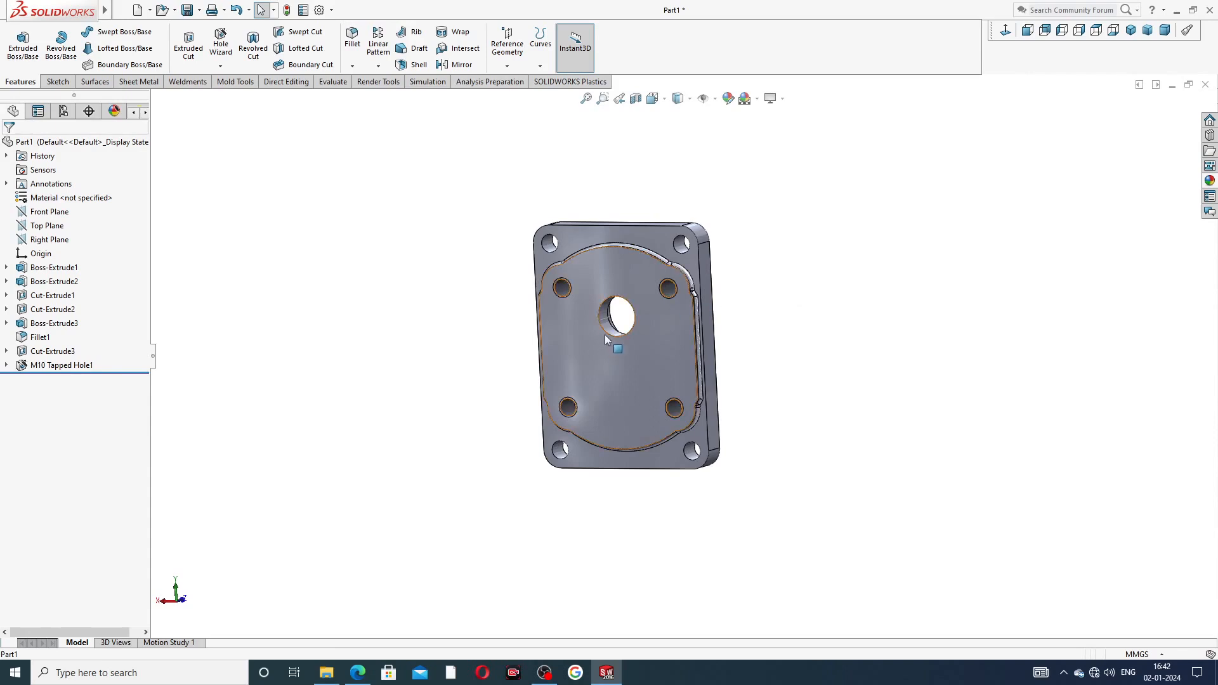
middle_drag(604, 334, 873, 340)
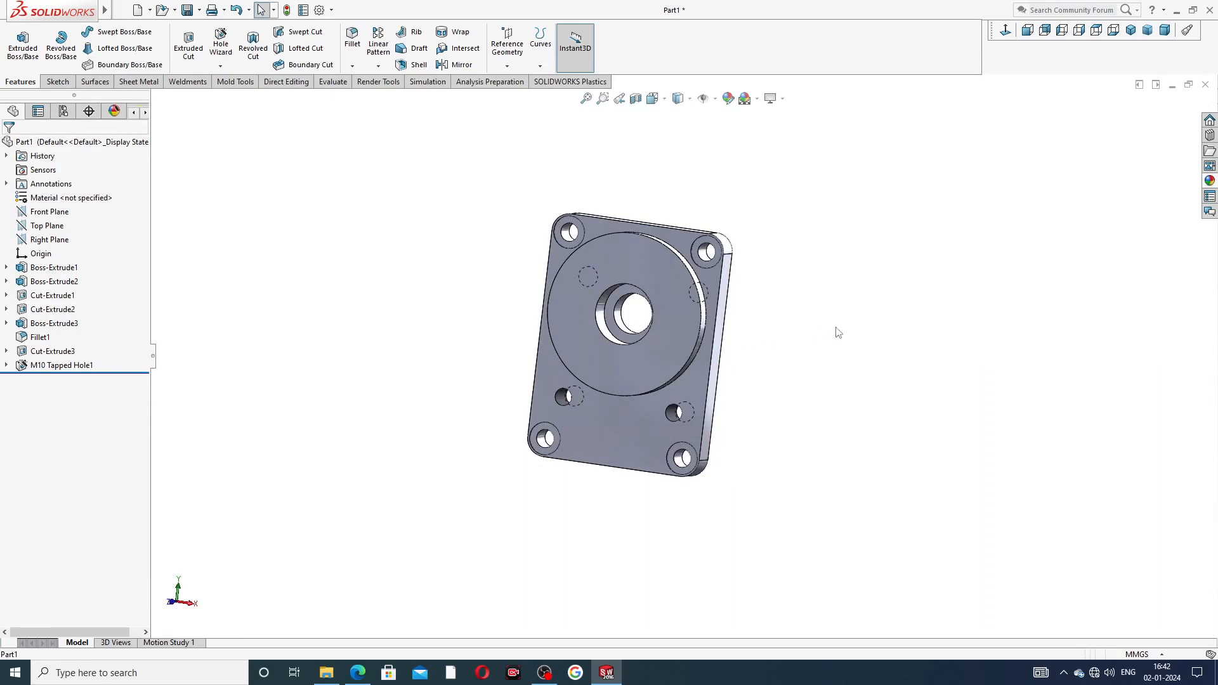
Start a sketch on the Right Plane, viewed normal to it with hidden lines visible
click(57, 240)
click(67, 233)
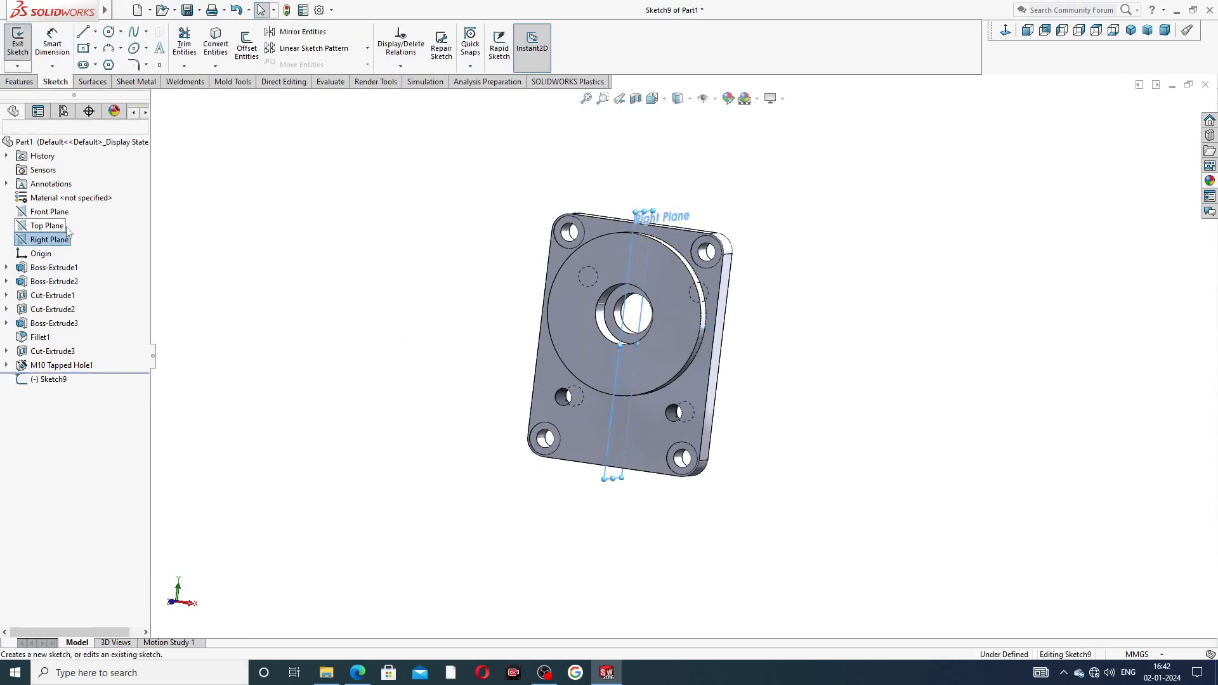
click(1006, 30)
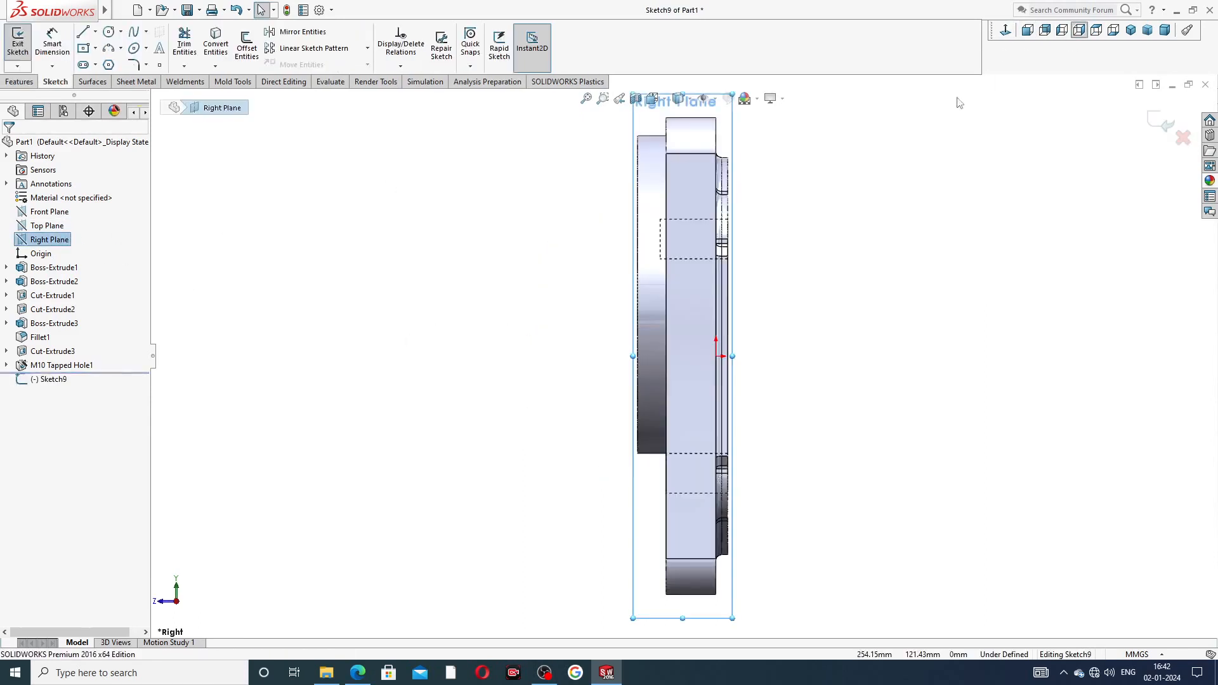
click(691, 102)
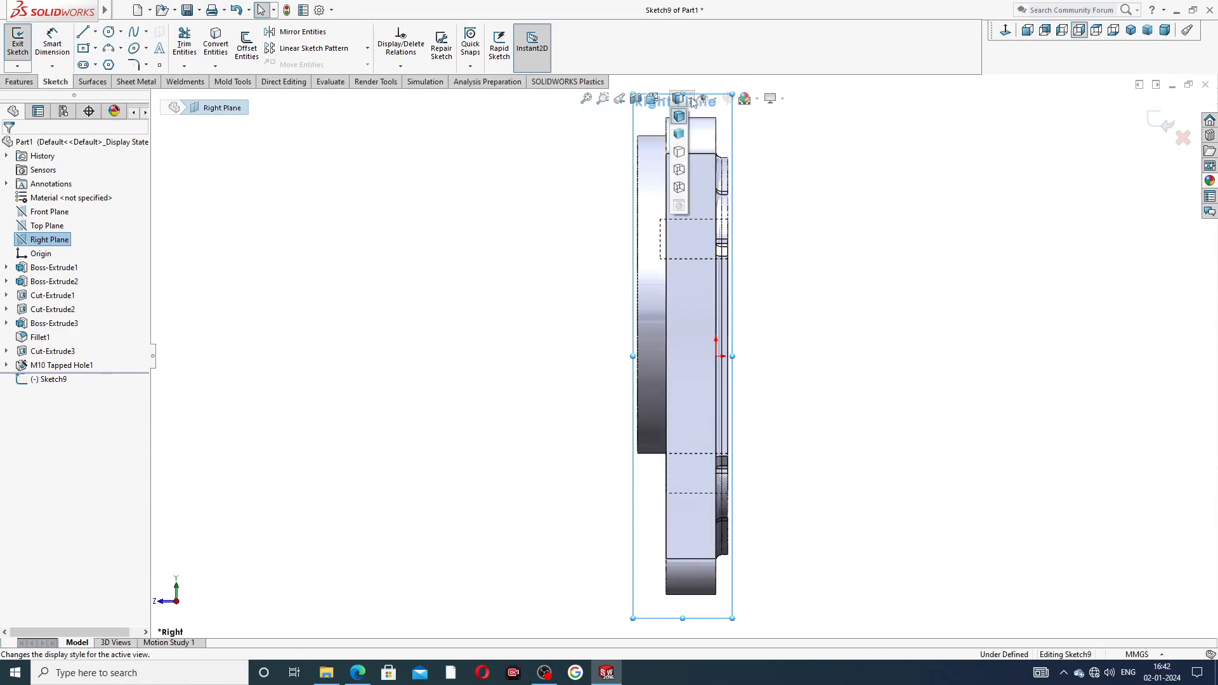
click(679, 170)
scroll(674, 209, down, 3)
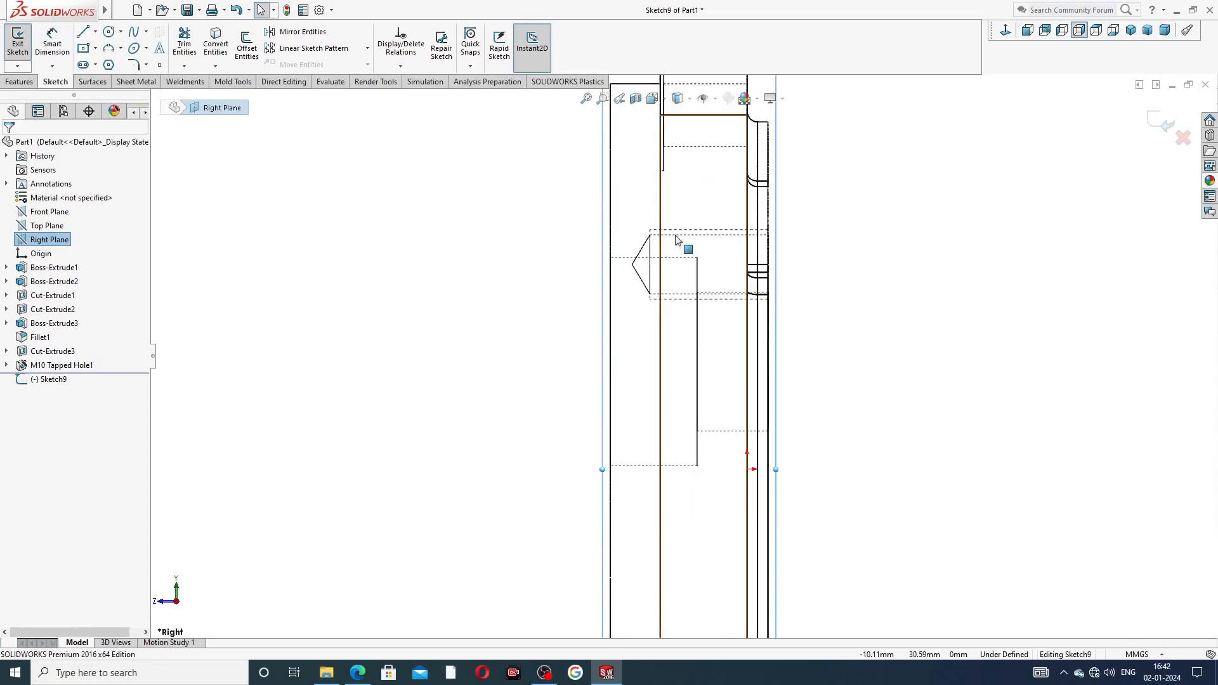
scroll(593, 269, down, 5)
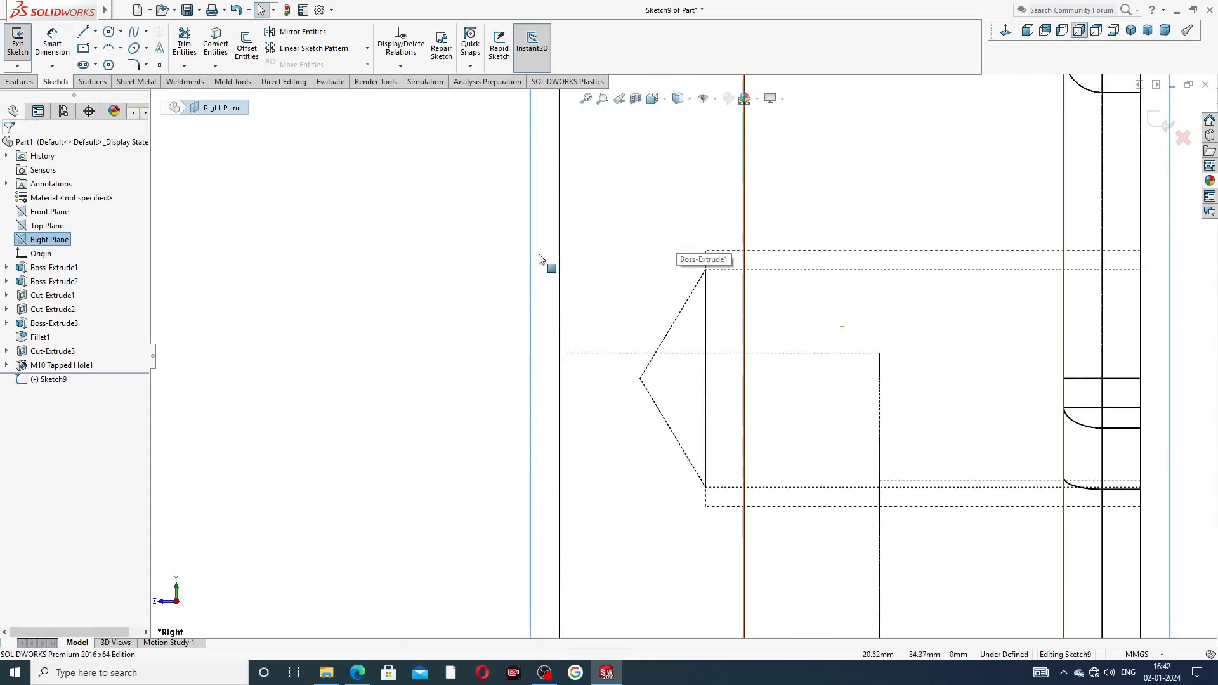
Sketch a center rectangle about 1.6 mm wide and 5.7 mm high, centred on the bore's upper edge near the round flange's outer face
click(95, 50)
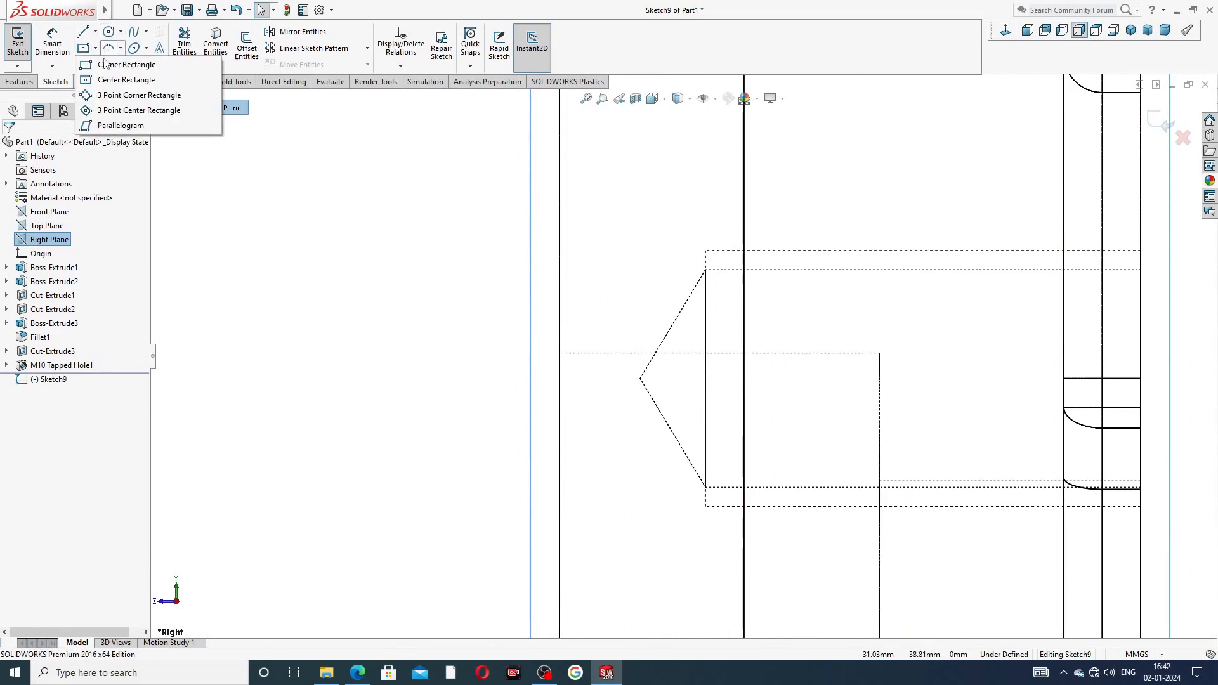
click(121, 78)
scroll(663, 351, down, 3)
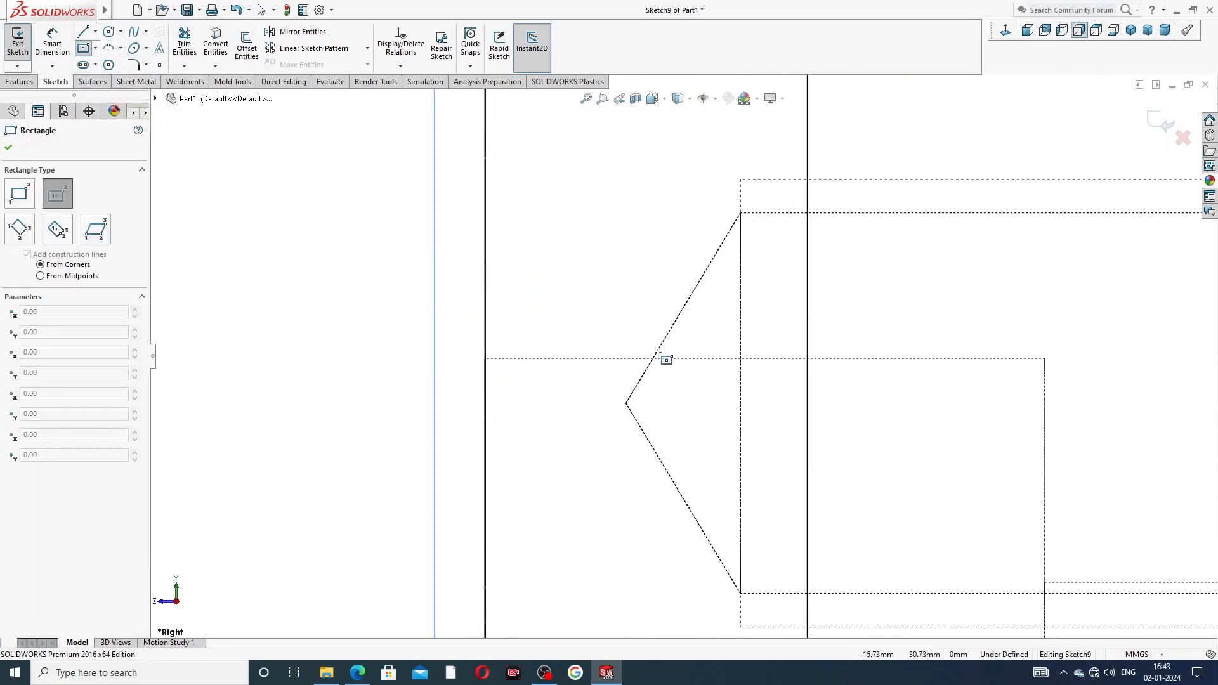
click(555, 359)
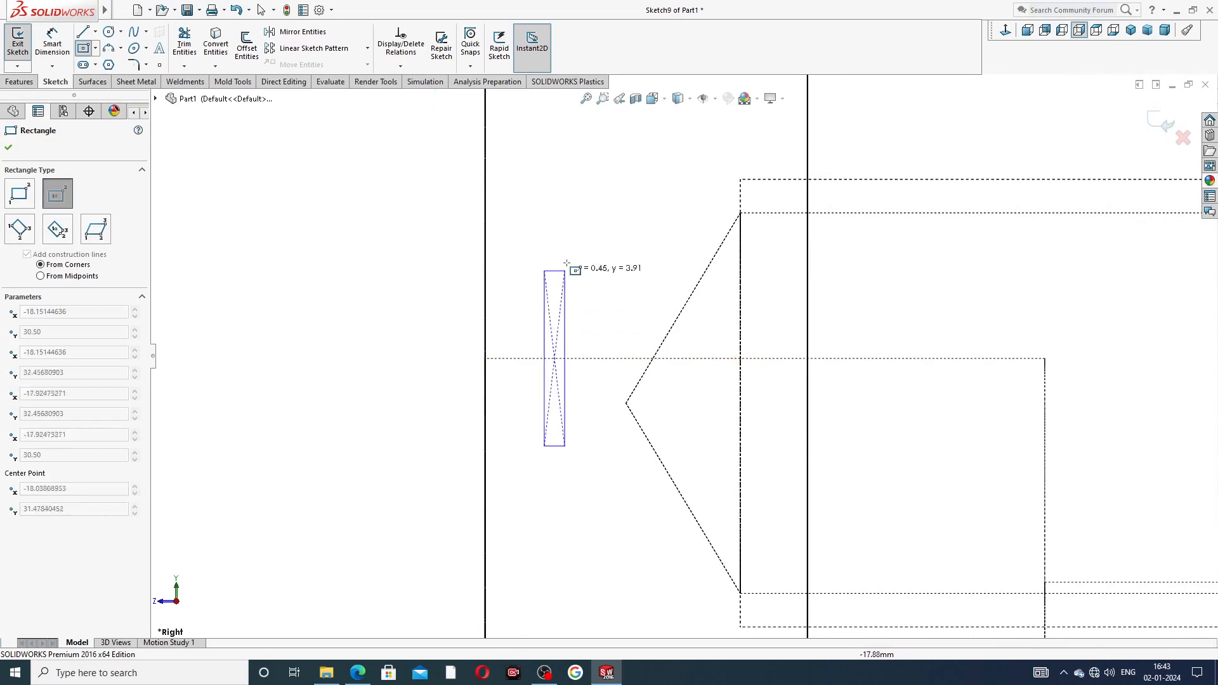
click(590, 232)
right_click(624, 210)
click(649, 219)
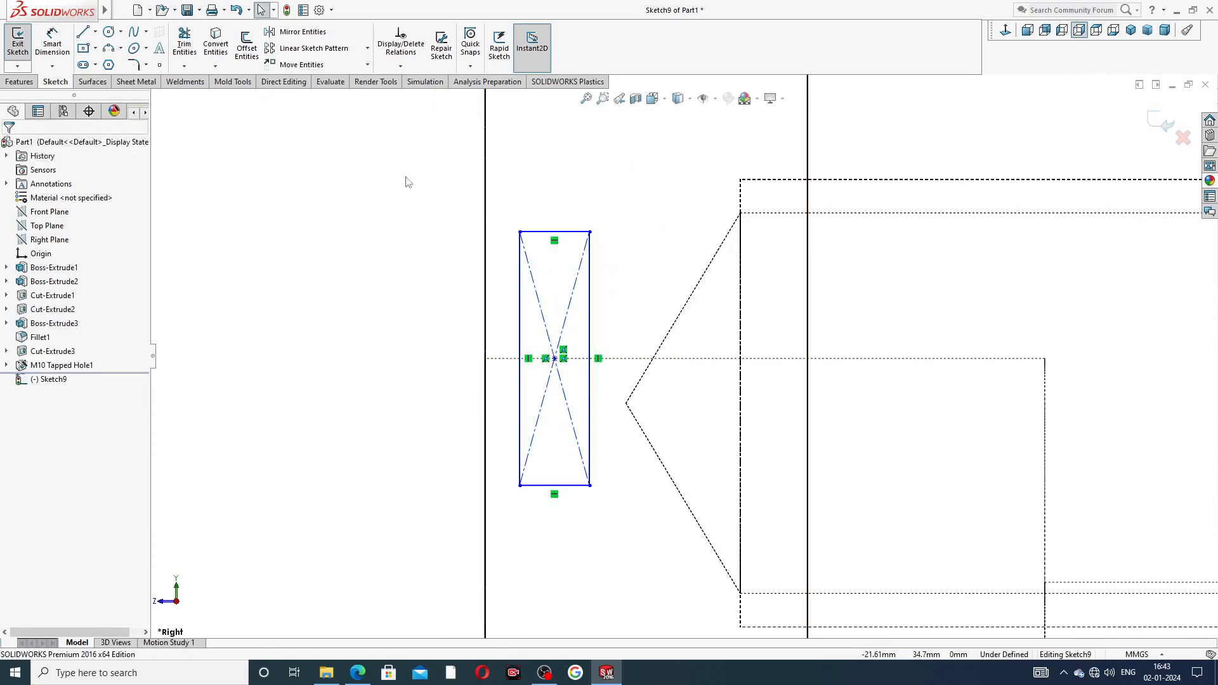
Dimension the rectangle's width as 2 mm
click(52, 45)
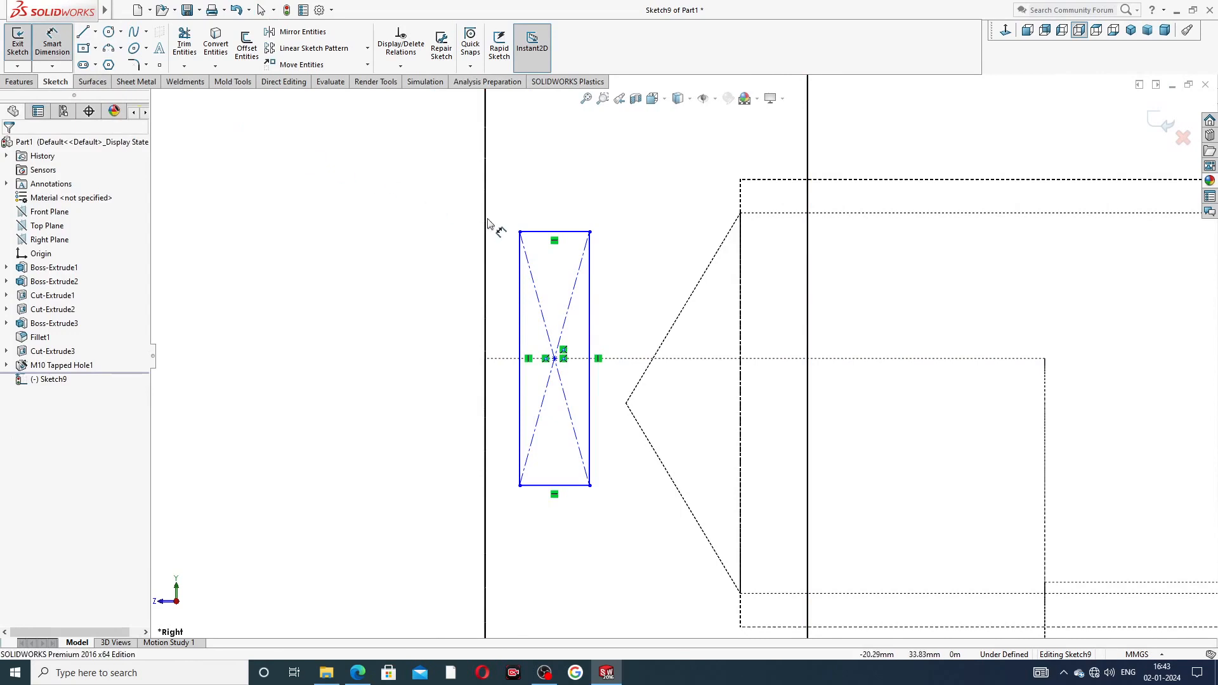
click(575, 233)
click(557, 211)
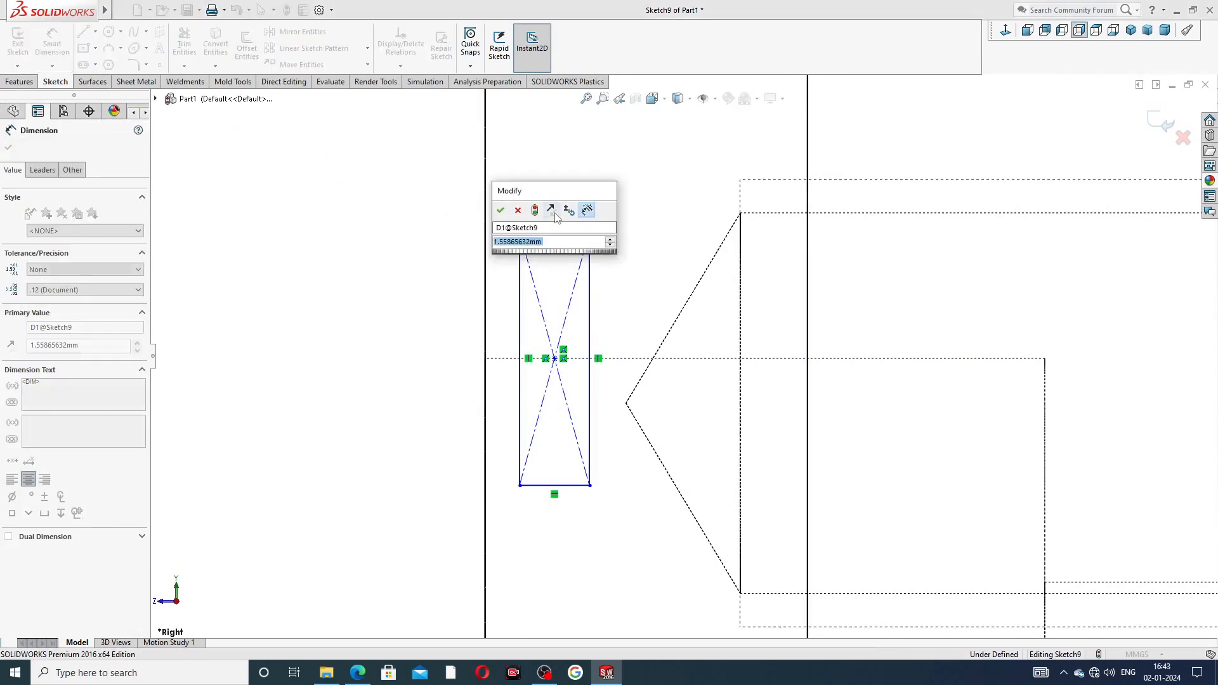
text(2)
key(Return)
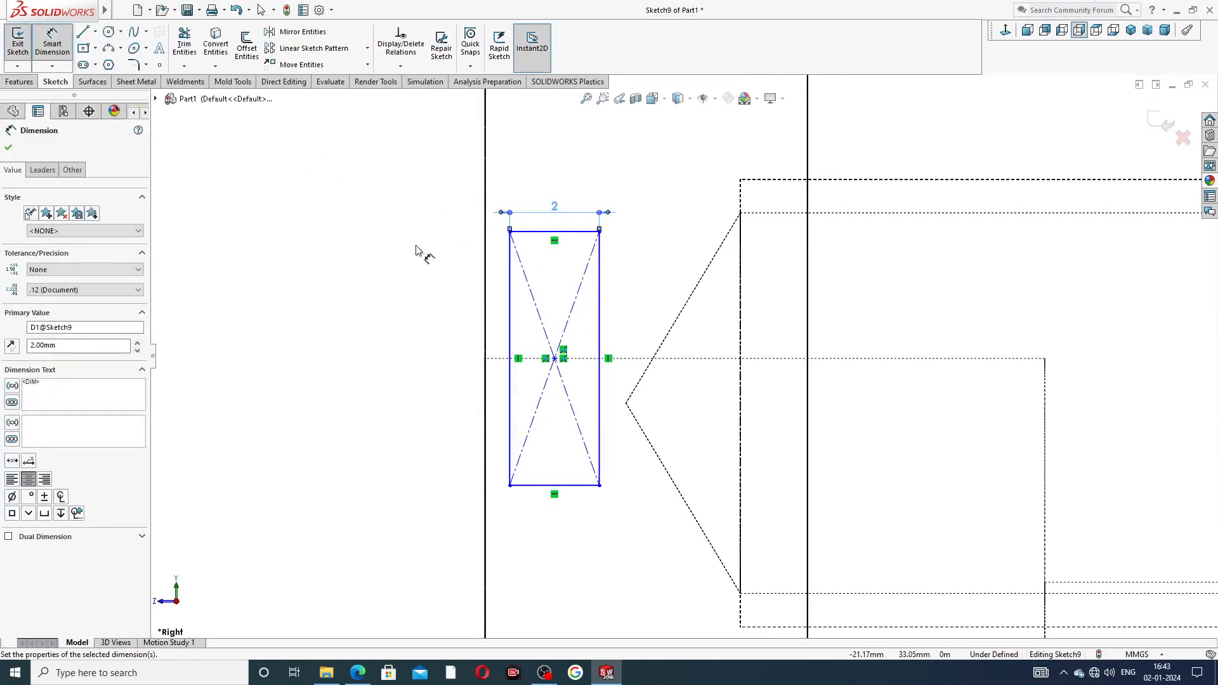
Dimension the distance from the rectangle's upper edge to its center point as 2.5 mm
click(552, 232)
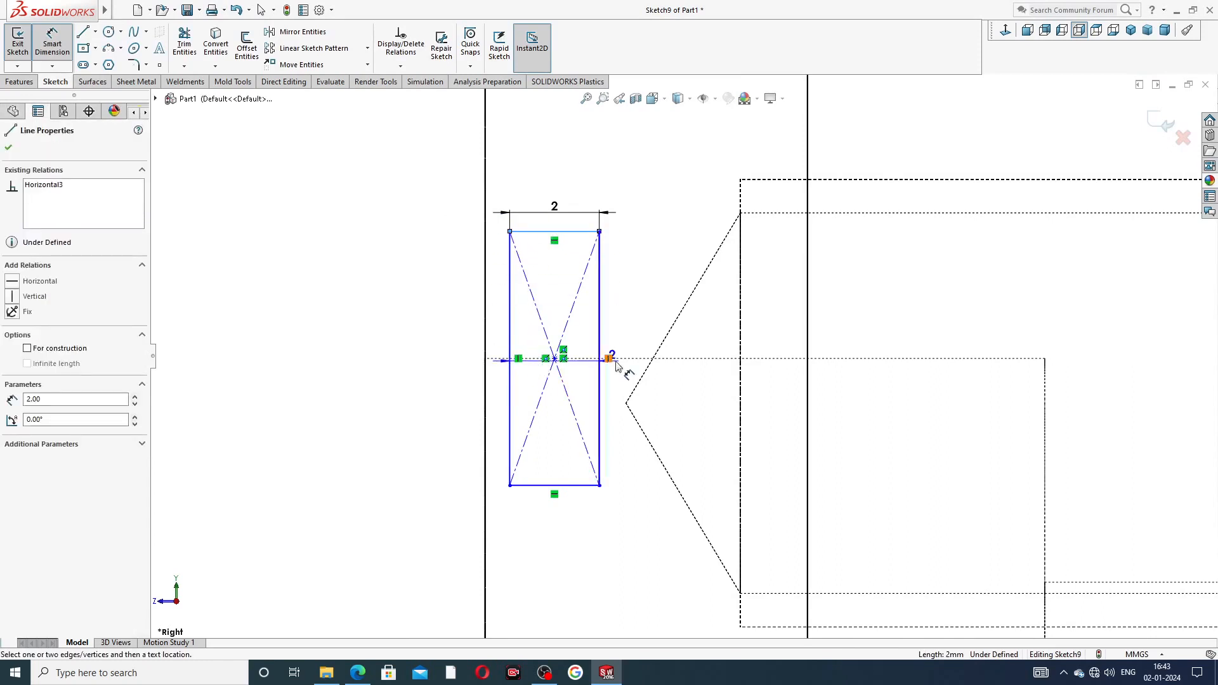
scroll(570, 362, down, 6)
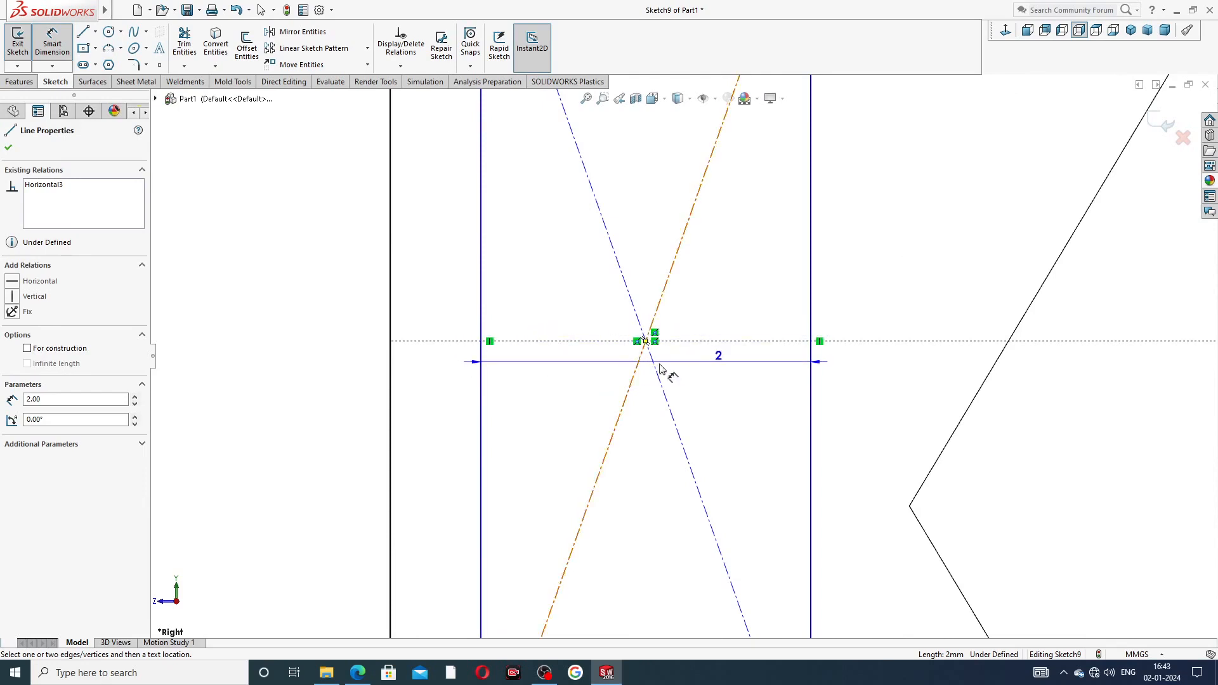
click(653, 343)
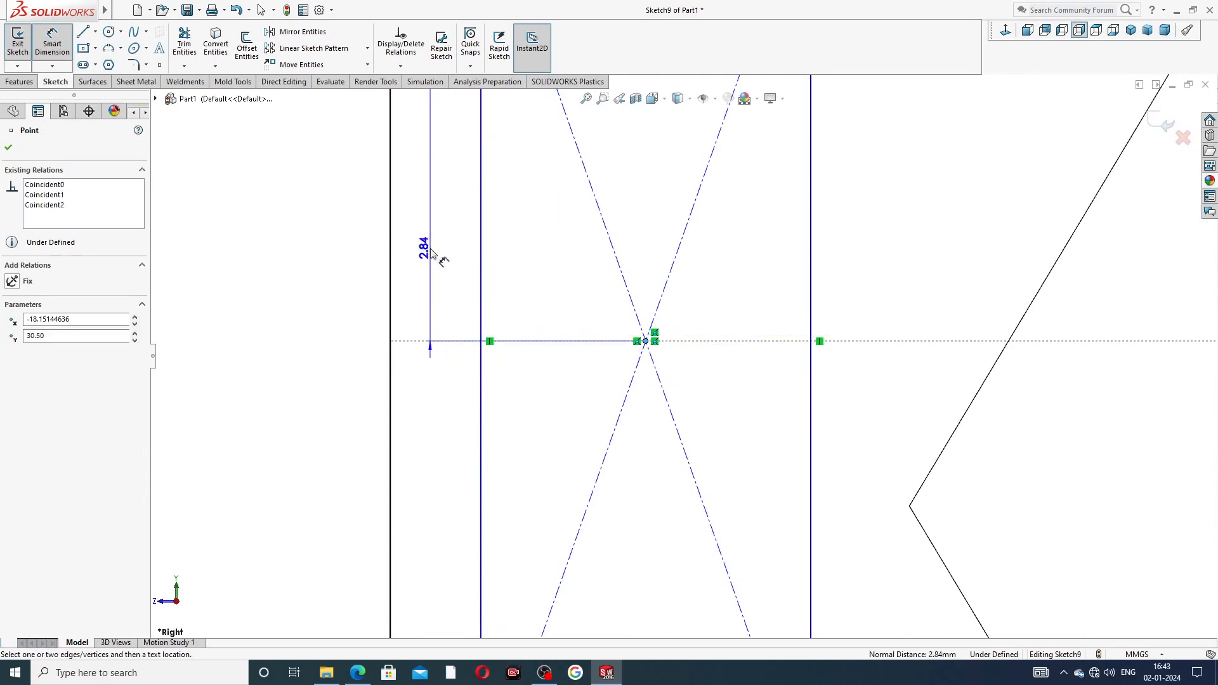
key(z)
click(442, 236)
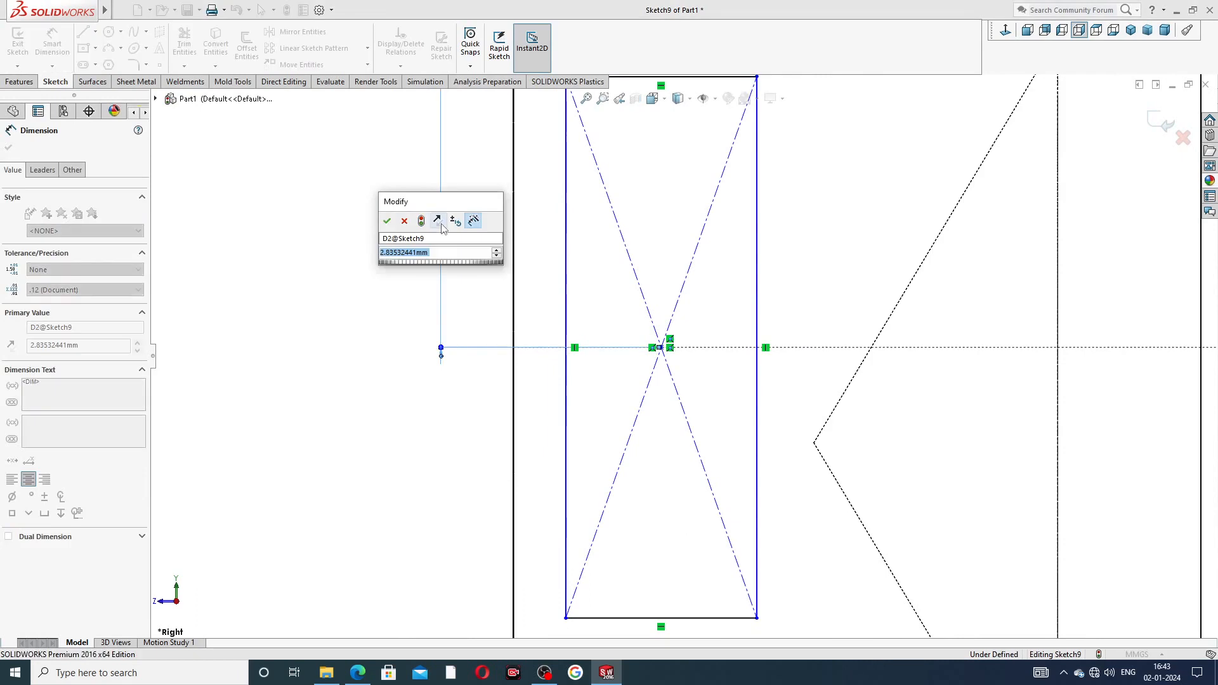
text(4.5)
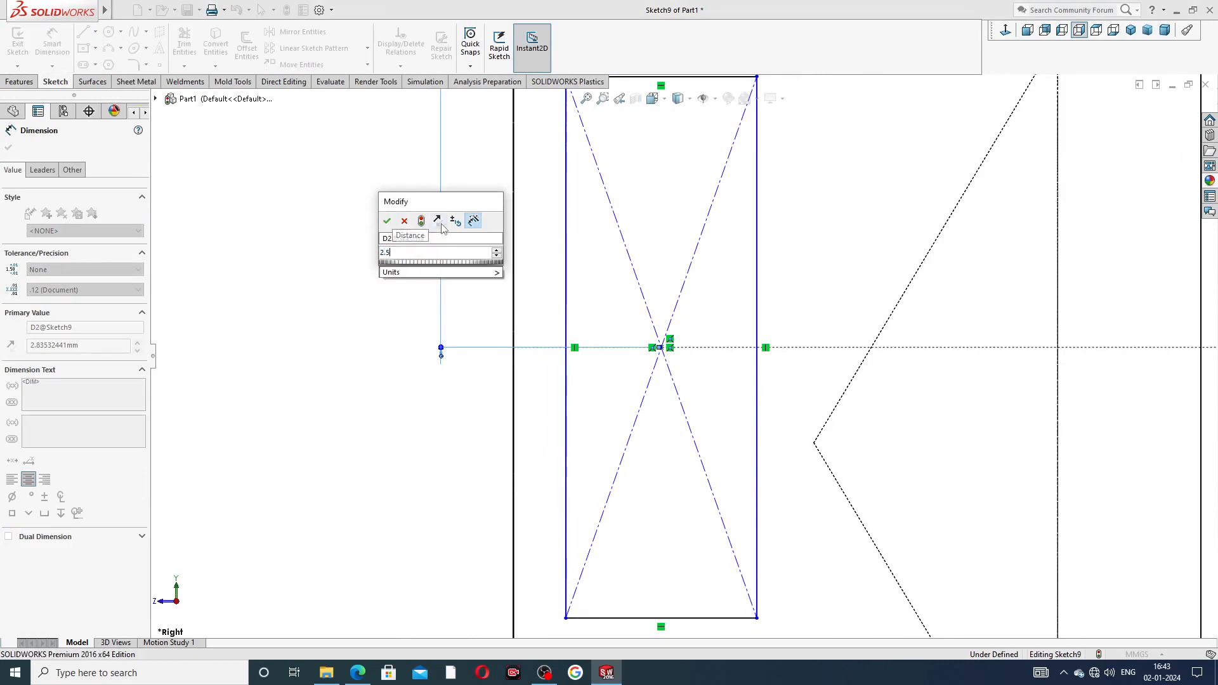
key(Return)
click(366, 246)
scroll(654, 217, up, 3)
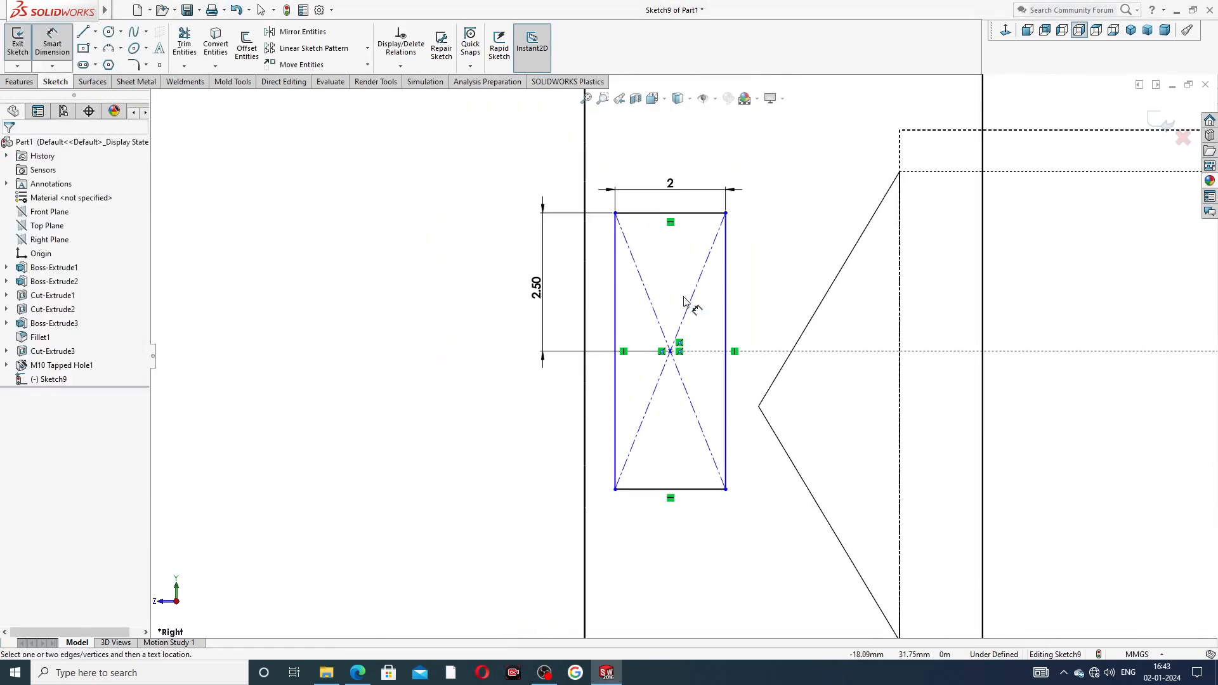
Dimension the rectangle's outer vertical side 3 mm from the round flange's outer face
click(585, 433)
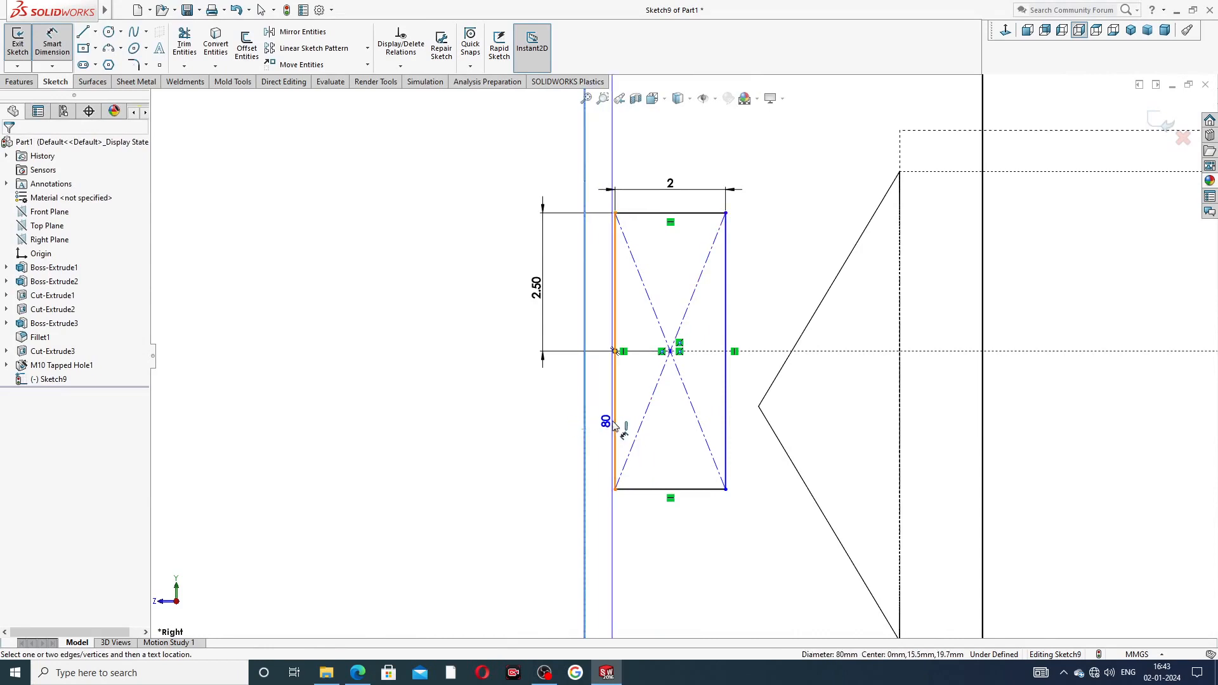
click(615, 426)
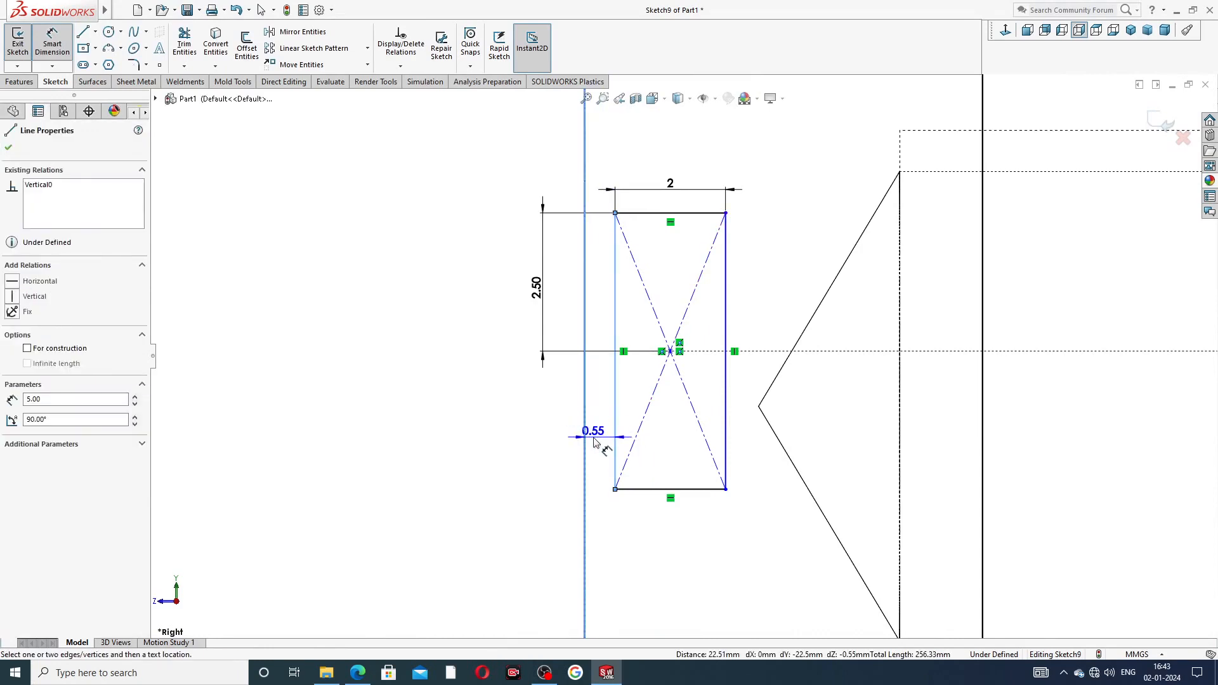
click(593, 438)
text(3)
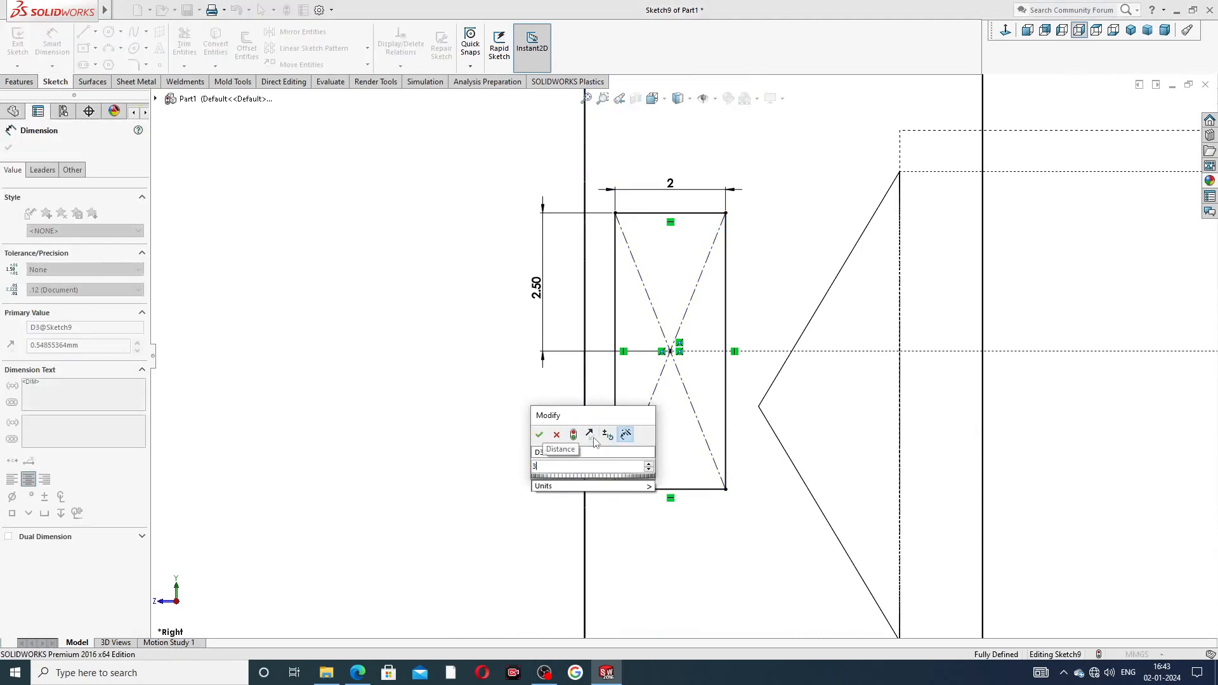
key(Return)
Move the width, half-height and face-offset dimensions farther from the rectangle and finish dimensioning
scroll(897, 337, up, 3)
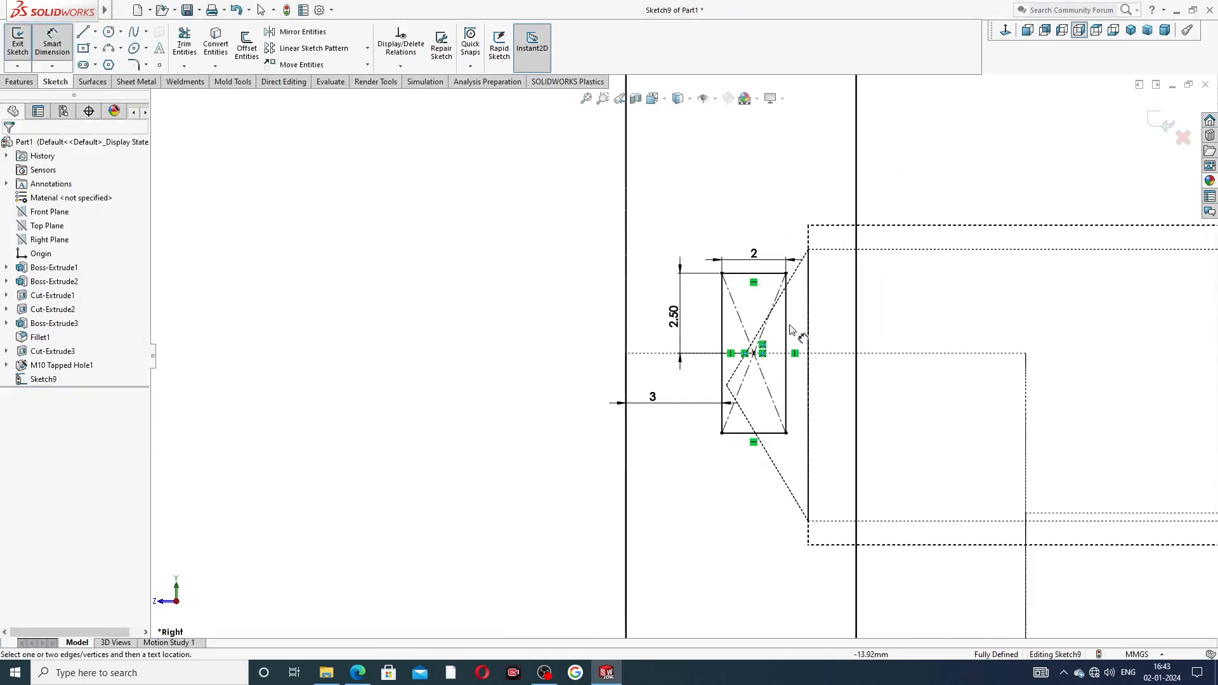
scroll(773, 325, down, 1)
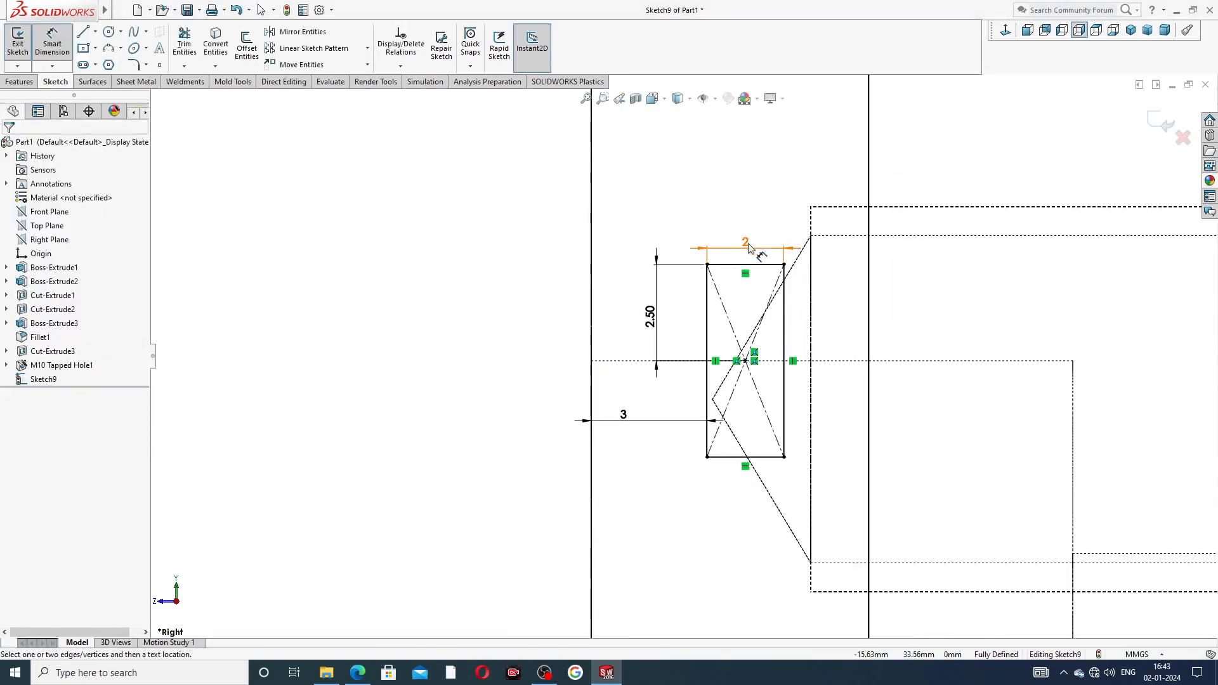
drag(750, 242, 744, 221)
drag(647, 318, 639, 311)
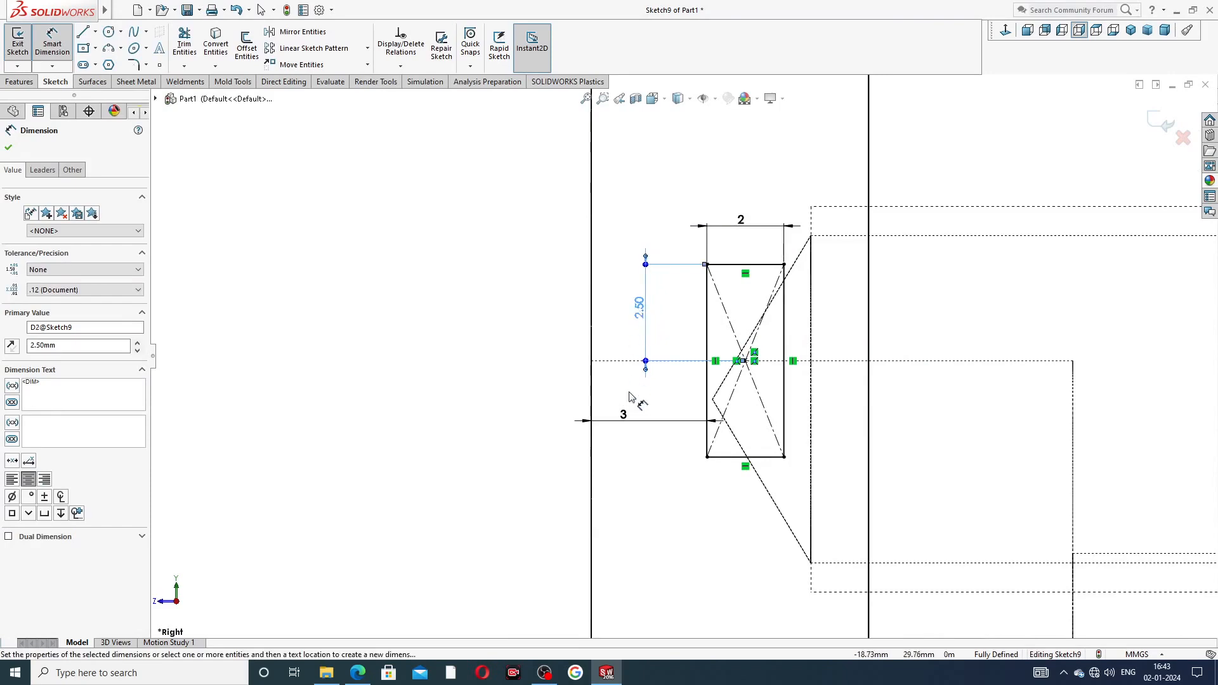
drag(626, 416, 628, 468)
key(Escape)
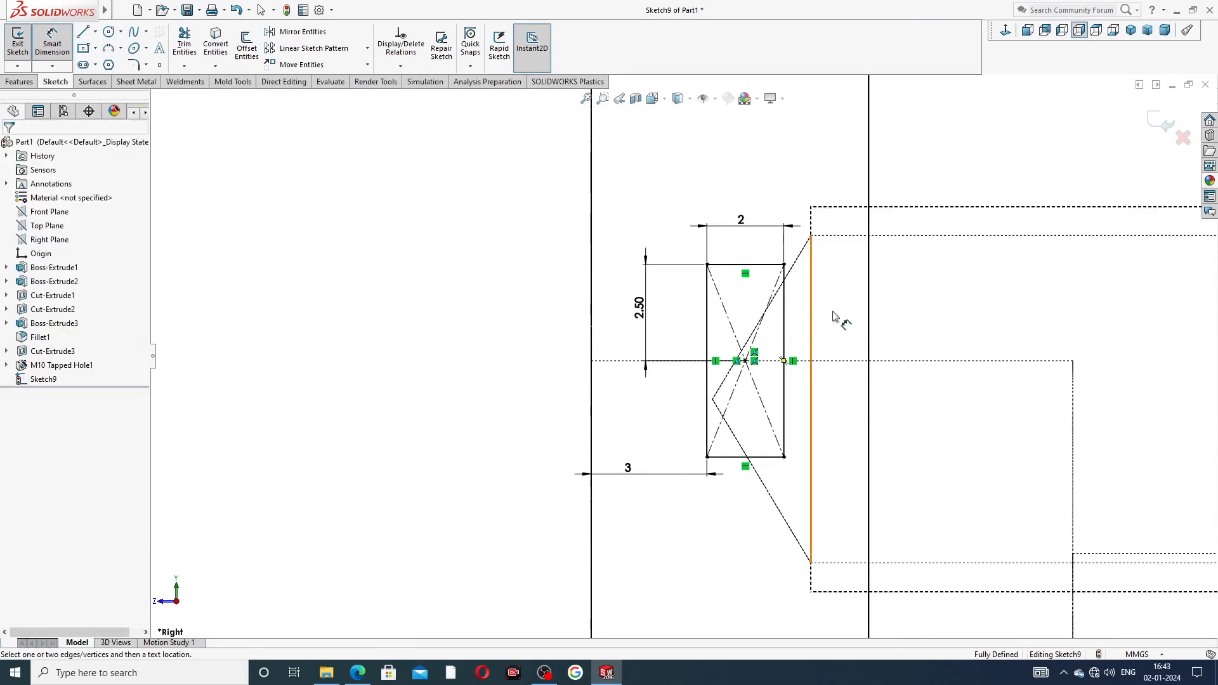
scroll(925, 272, up, 6)
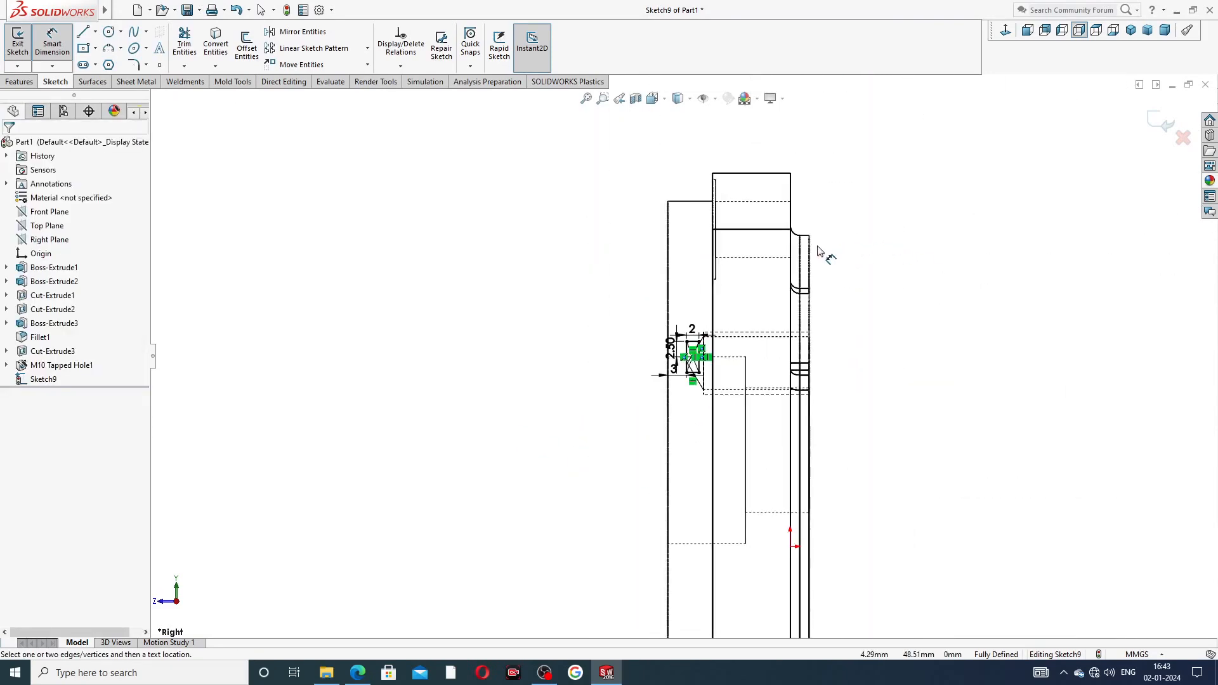
right_click(835, 219)
click(853, 189)
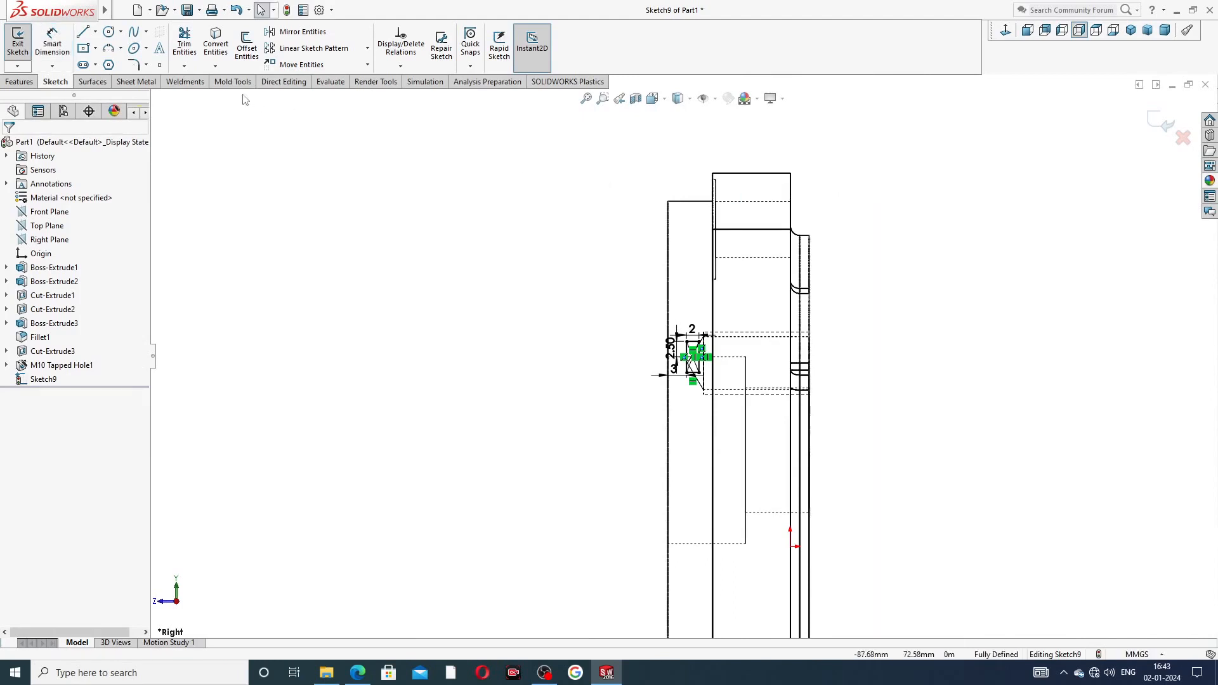
Sketch a horizontal centerline about 22.5 mm long from the midpoint of the counterbore's inner end edge outward past the flange face
click(96, 32)
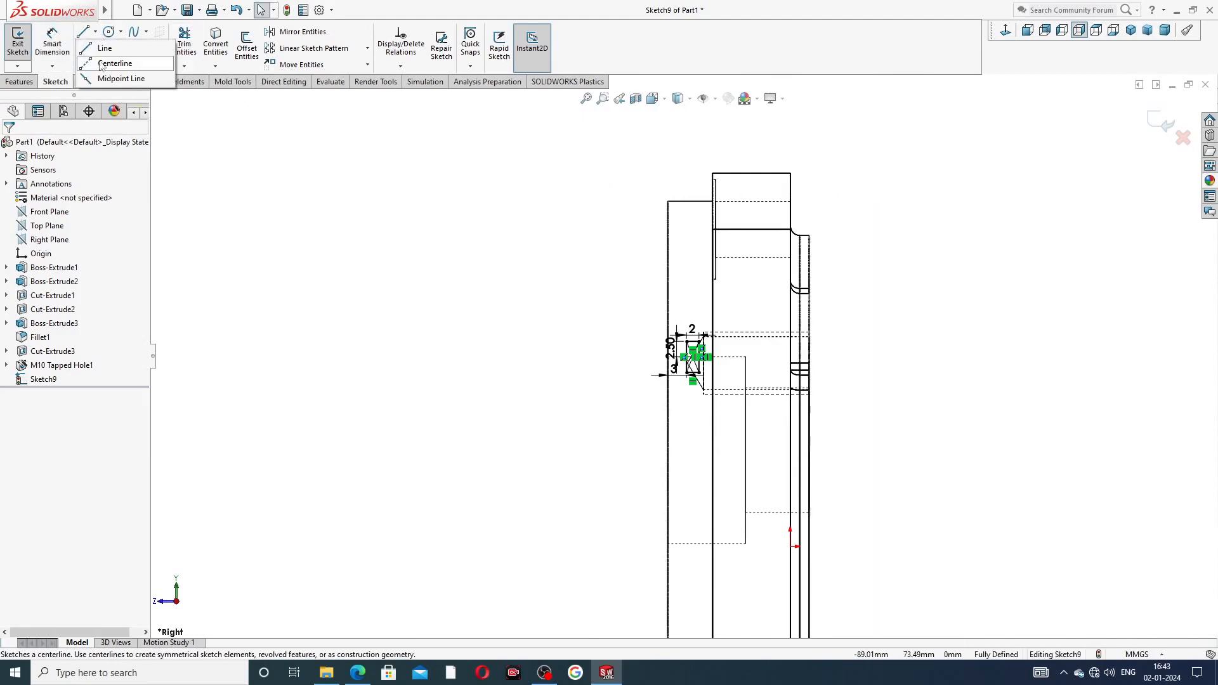
click(107, 63)
scroll(704, 441, down, 2)
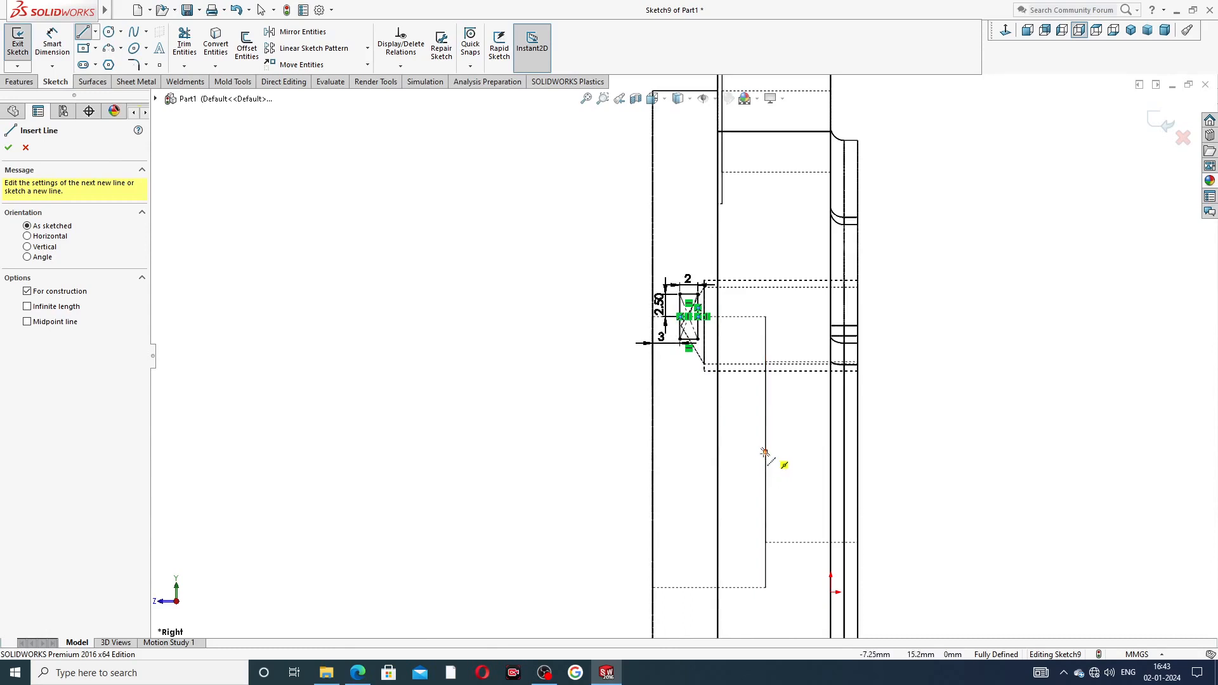
click(766, 452)
click(563, 452)
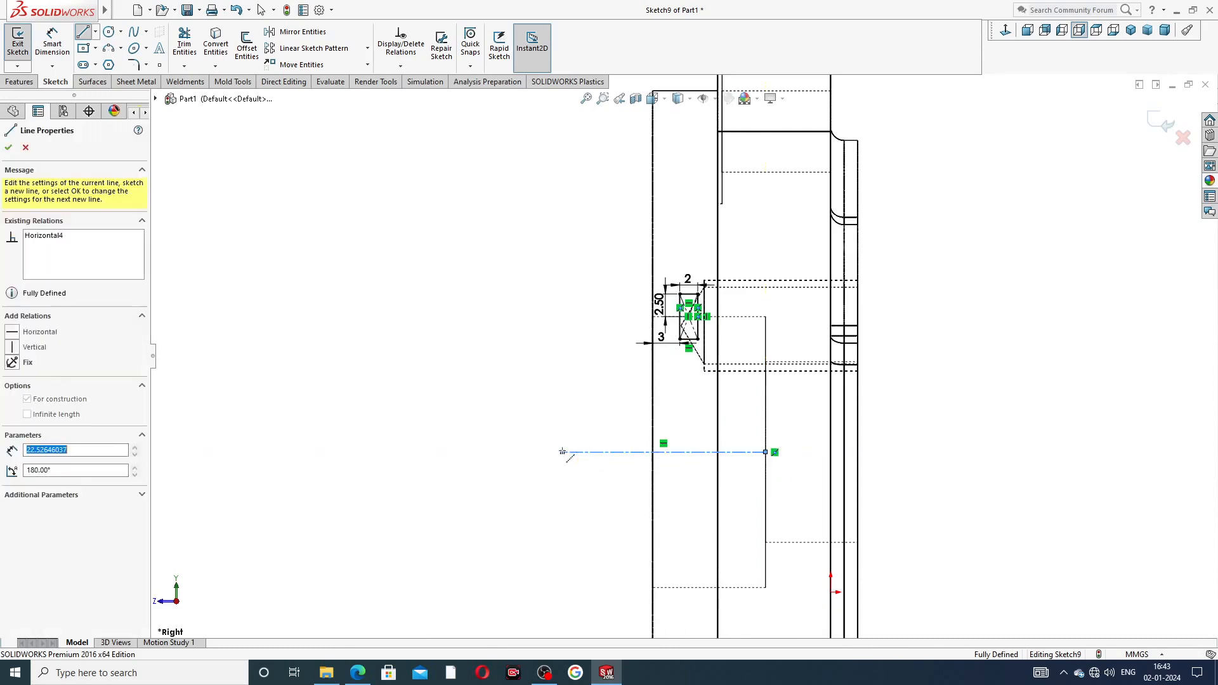
right_click(588, 427)
click(610, 439)
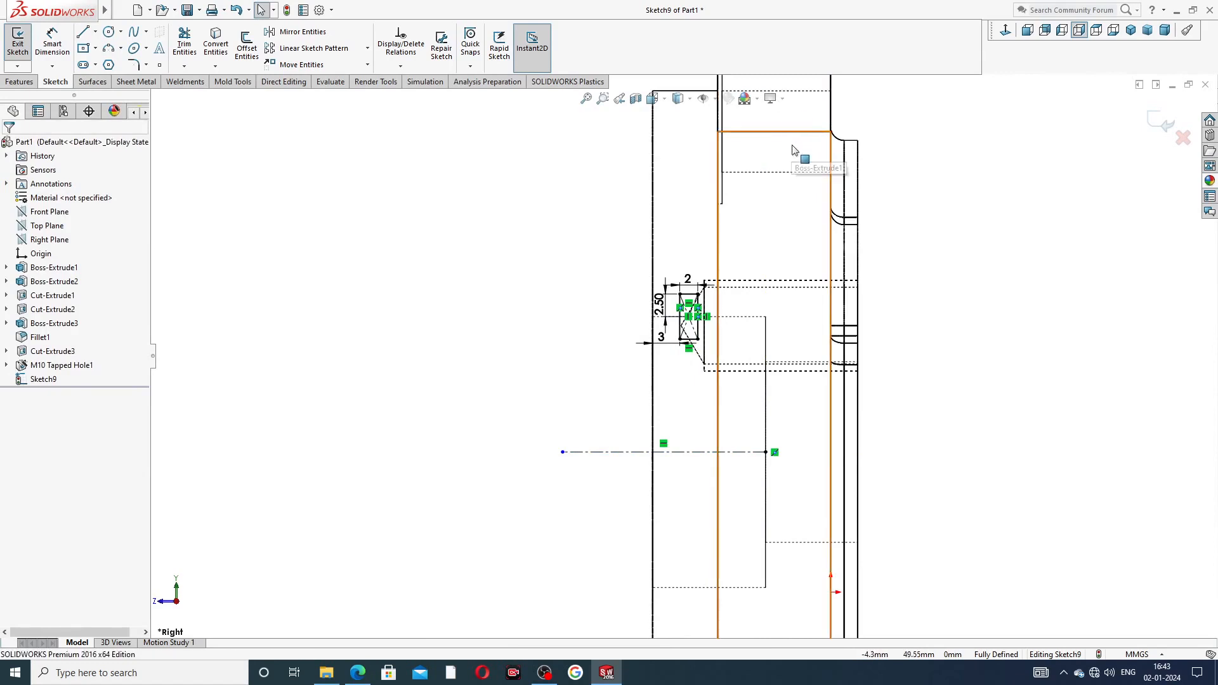
Set the part's display style back to shaded with edges
scroll(795, 155, up, 4)
click(690, 99)
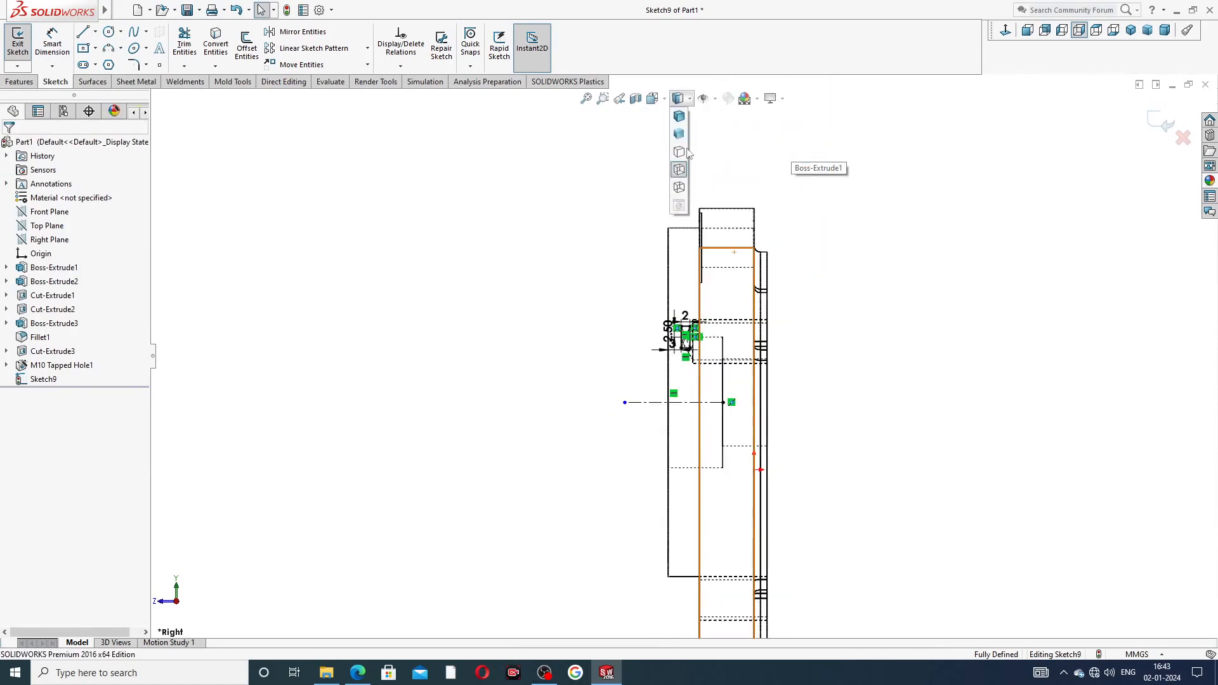
click(682, 116)
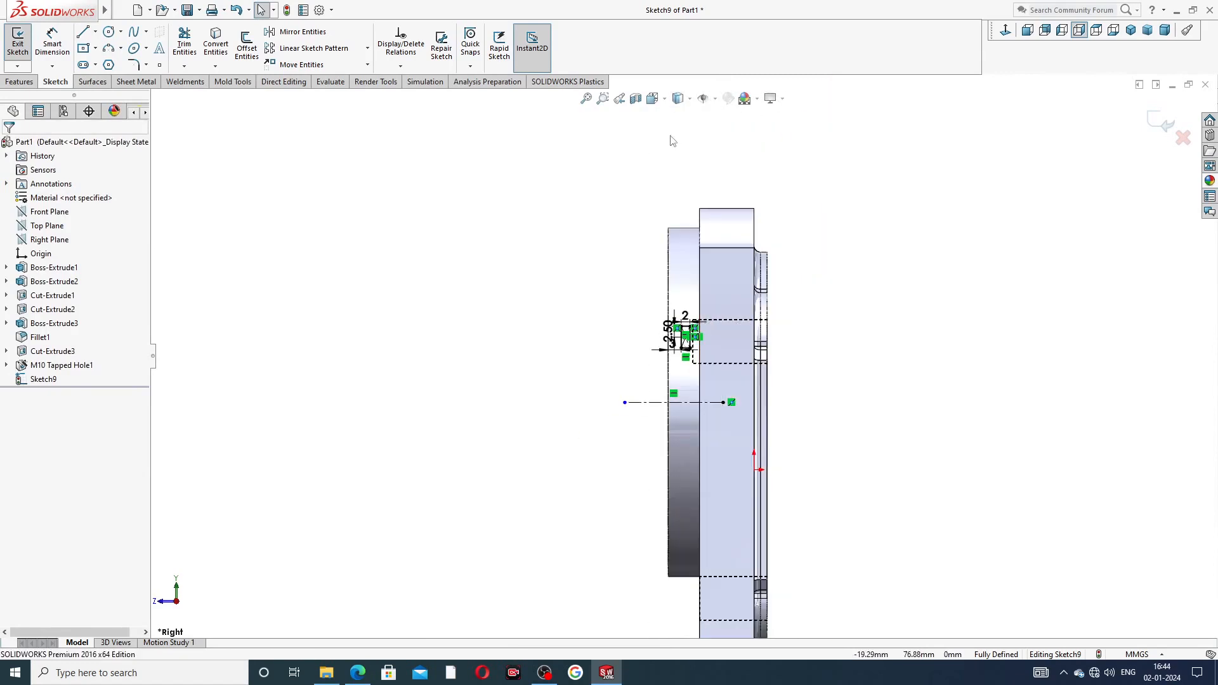
Cut the groove in the bore by revolving the rectangle sketch 360 degrees about the horizontal centerline
click(36, 80)
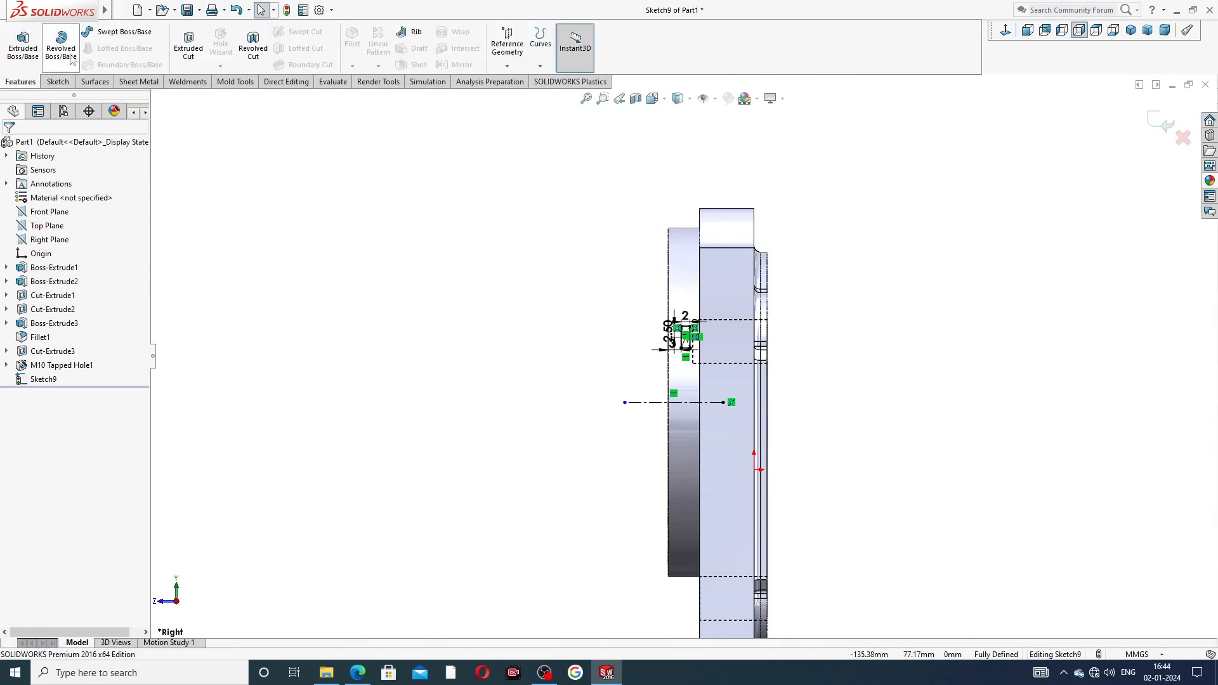
click(254, 46)
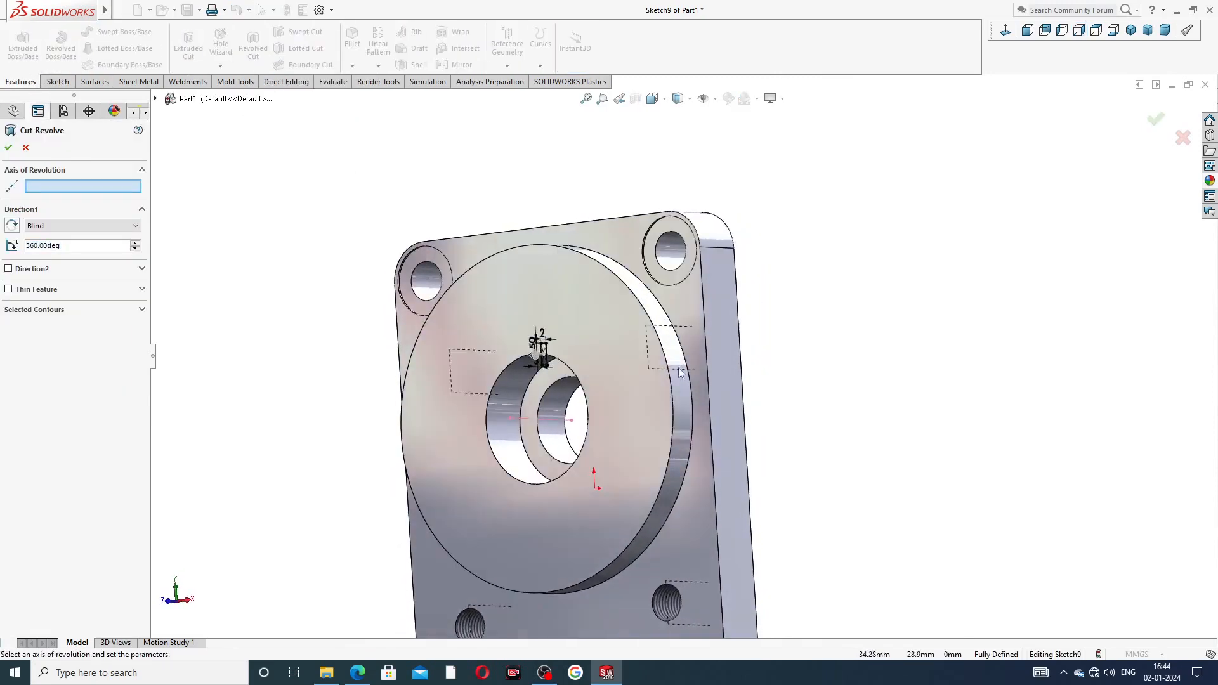
scroll(551, 364, down, 3)
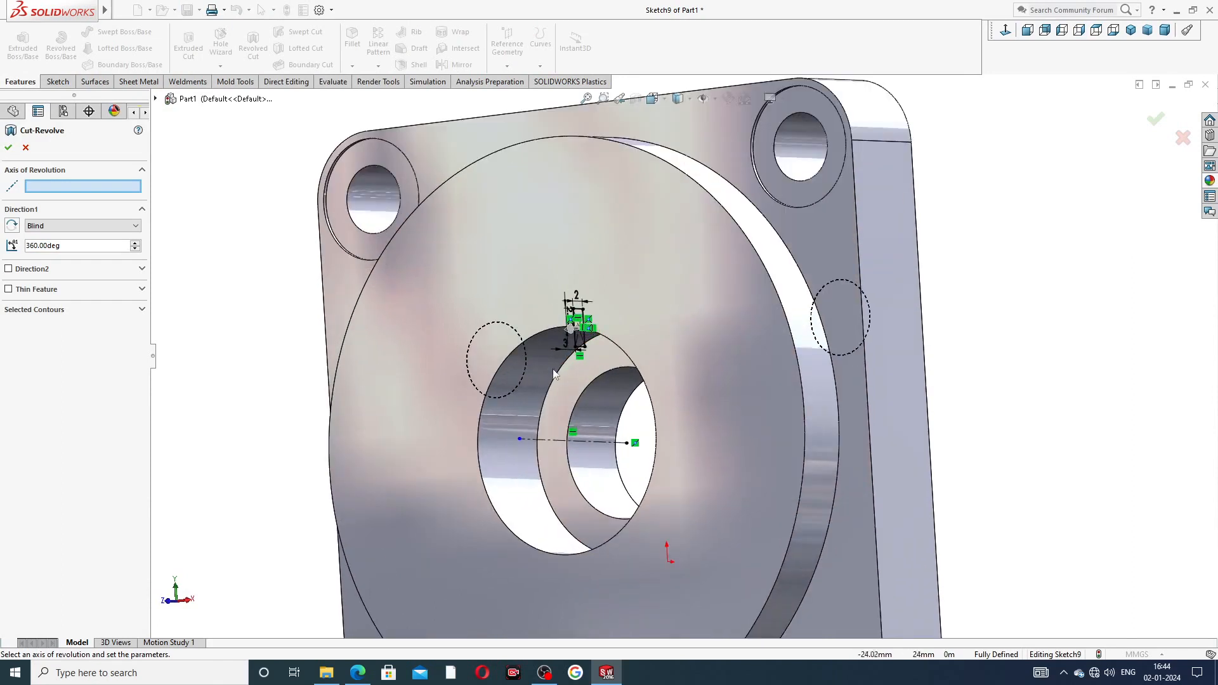
click(550, 441)
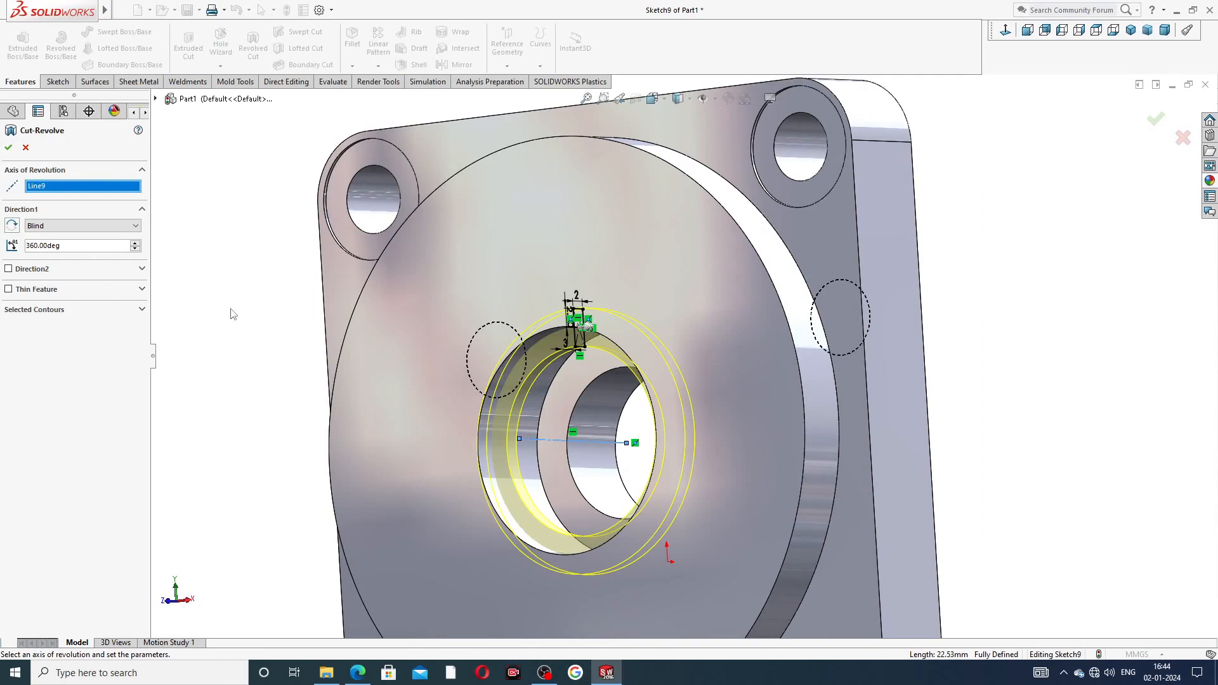
click(8, 148)
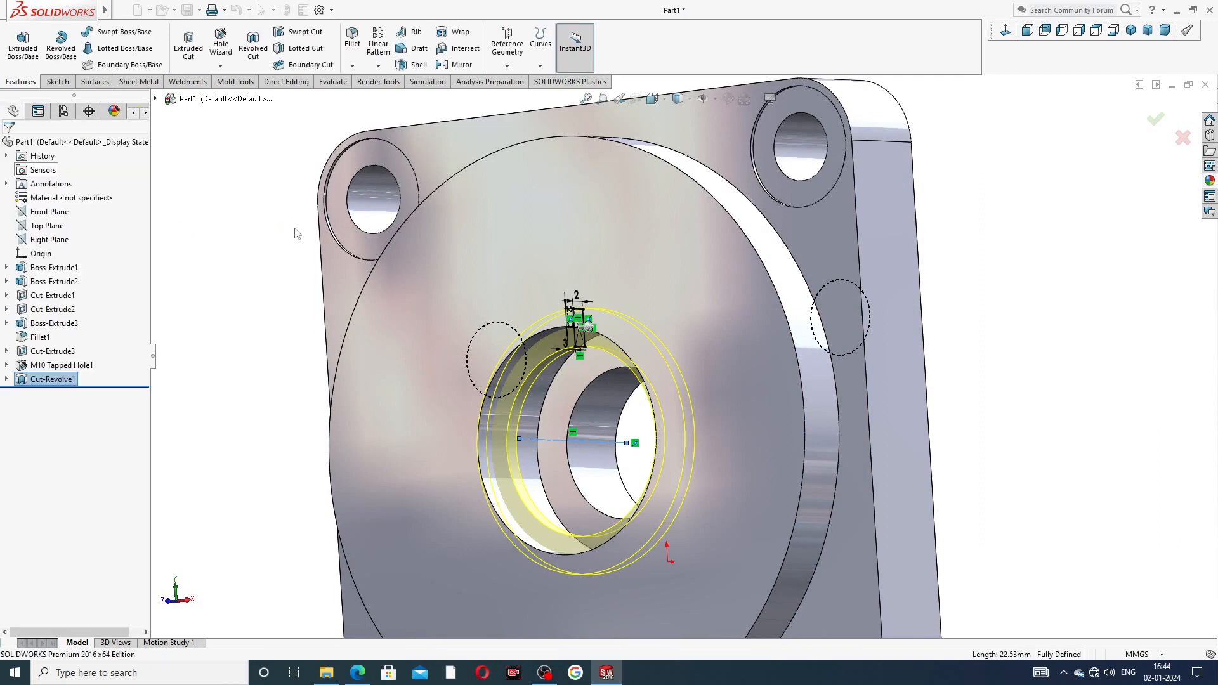
Inspect the grooved bore and both sides of the plate, and check the drive end plate PDF drawing in the browser for remaining features
scroll(670, 427, up, 5)
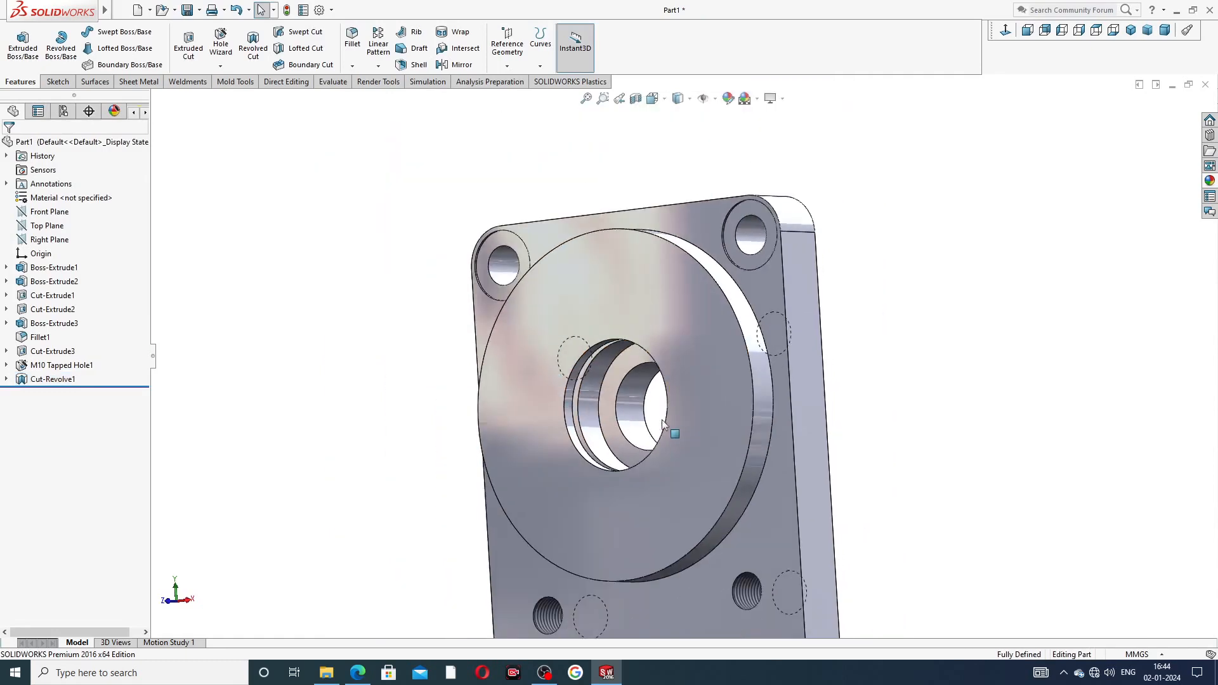
middle_drag(670, 426, 748, 334)
click(1006, 32)
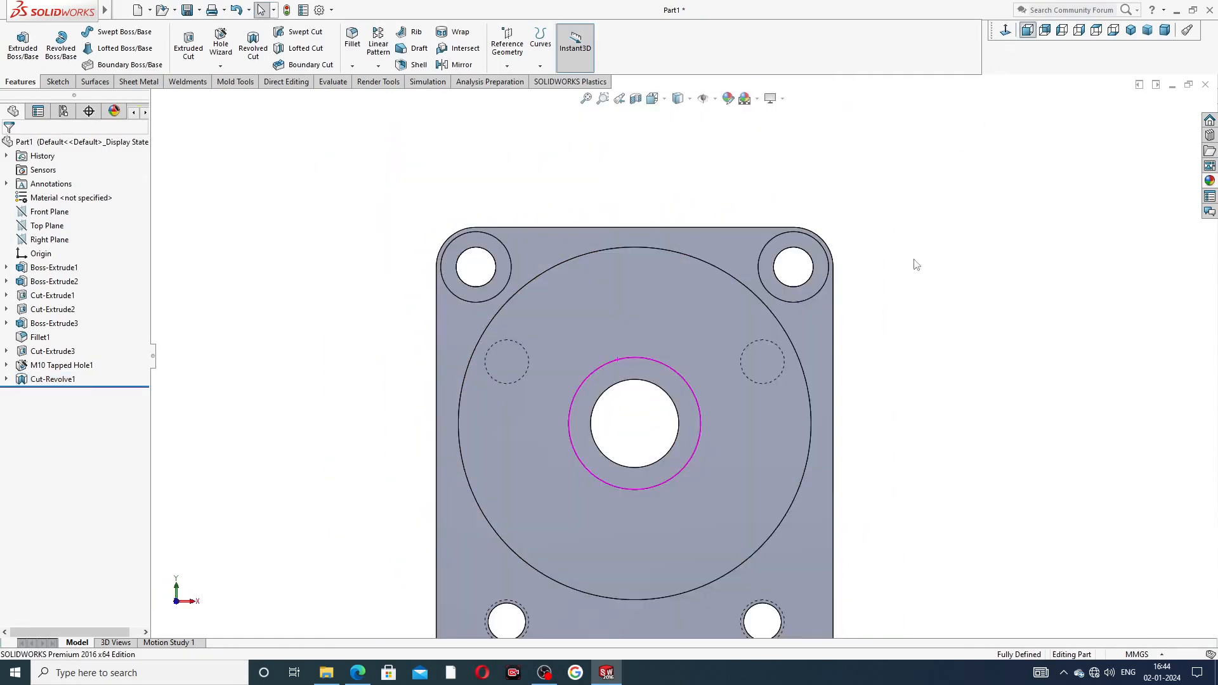
middle_drag(857, 368, 779, 400)
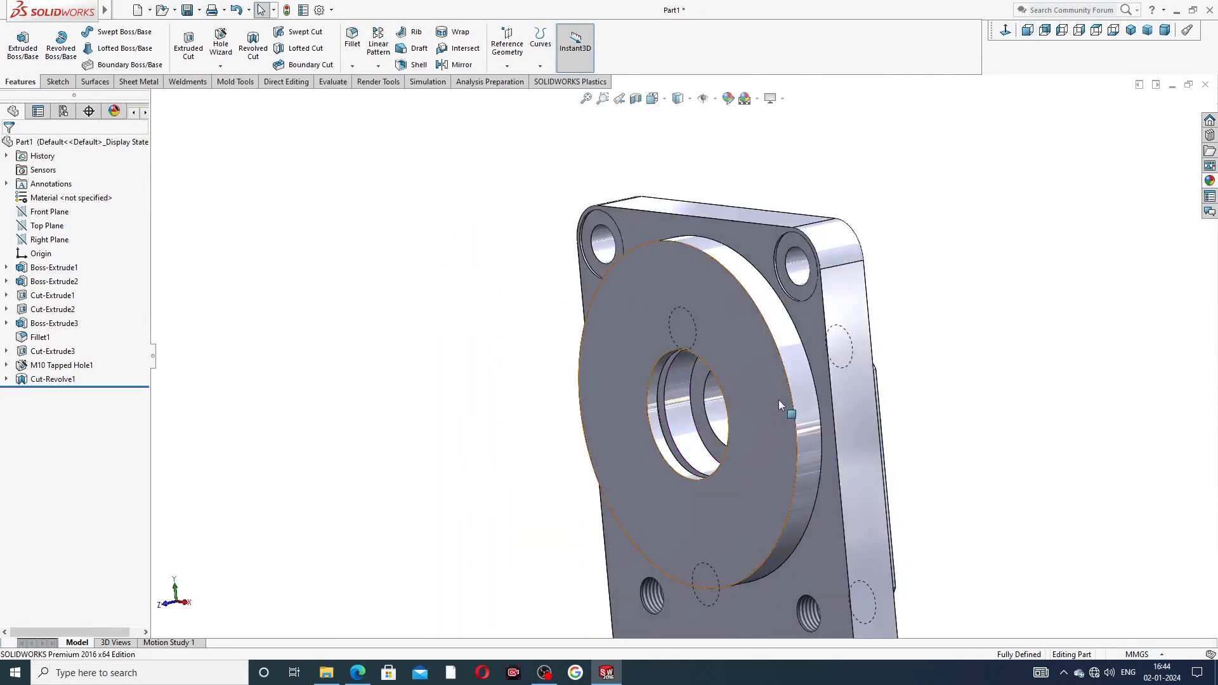
scroll(779, 400, up, 3)
mouse_move(874, 398)
middle_down()
mouse_move(683, 389)
mouse_move(701, 448)
middle_up()
scroll(701, 443, down, 1)
scroll(894, 263, up, 2)
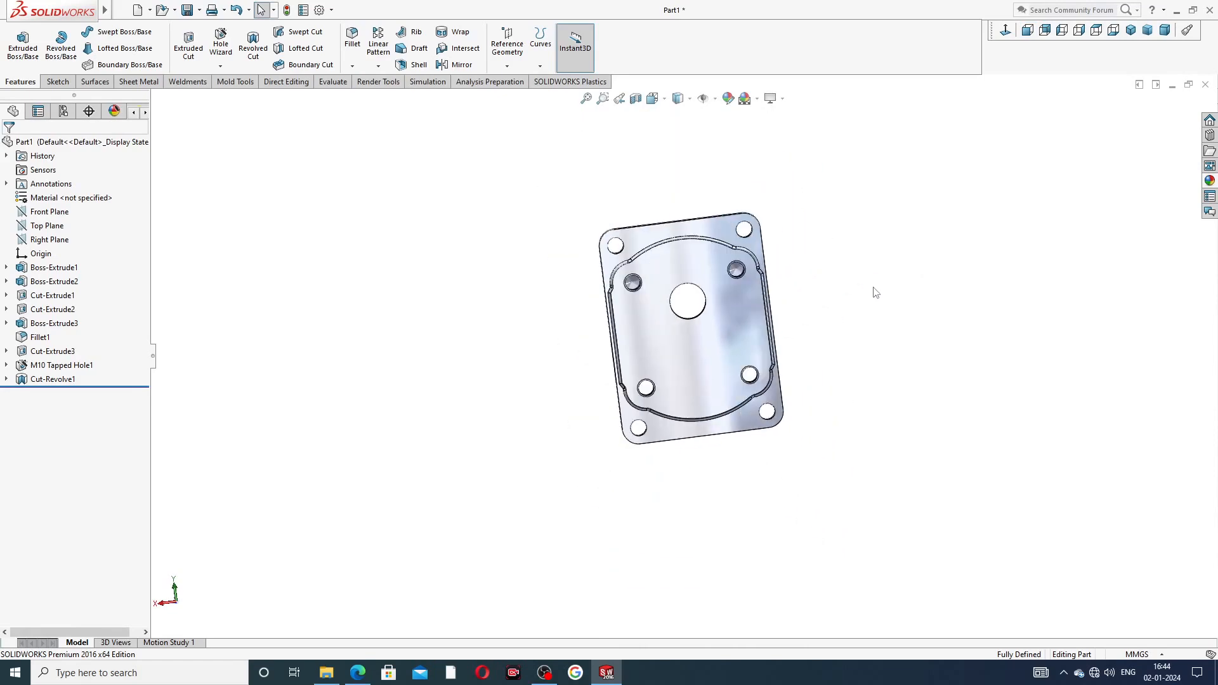
middle_drag(873, 287, 922, 242)
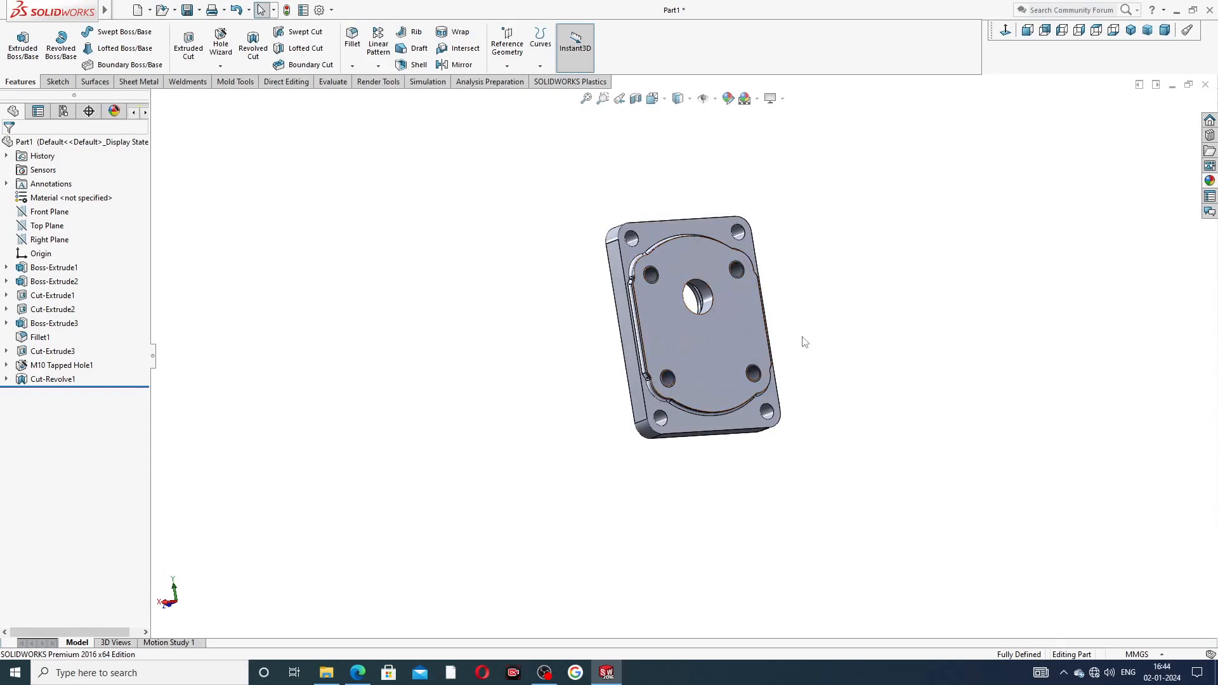
click(369, 667)
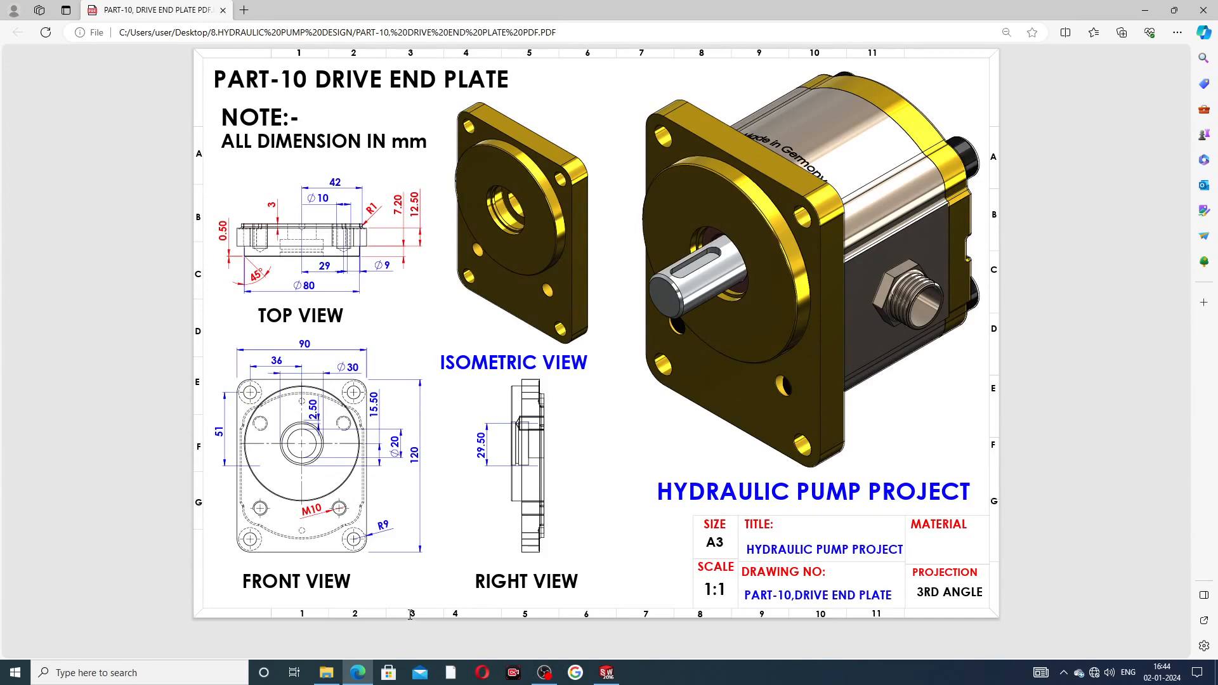
key(alt+Tab)
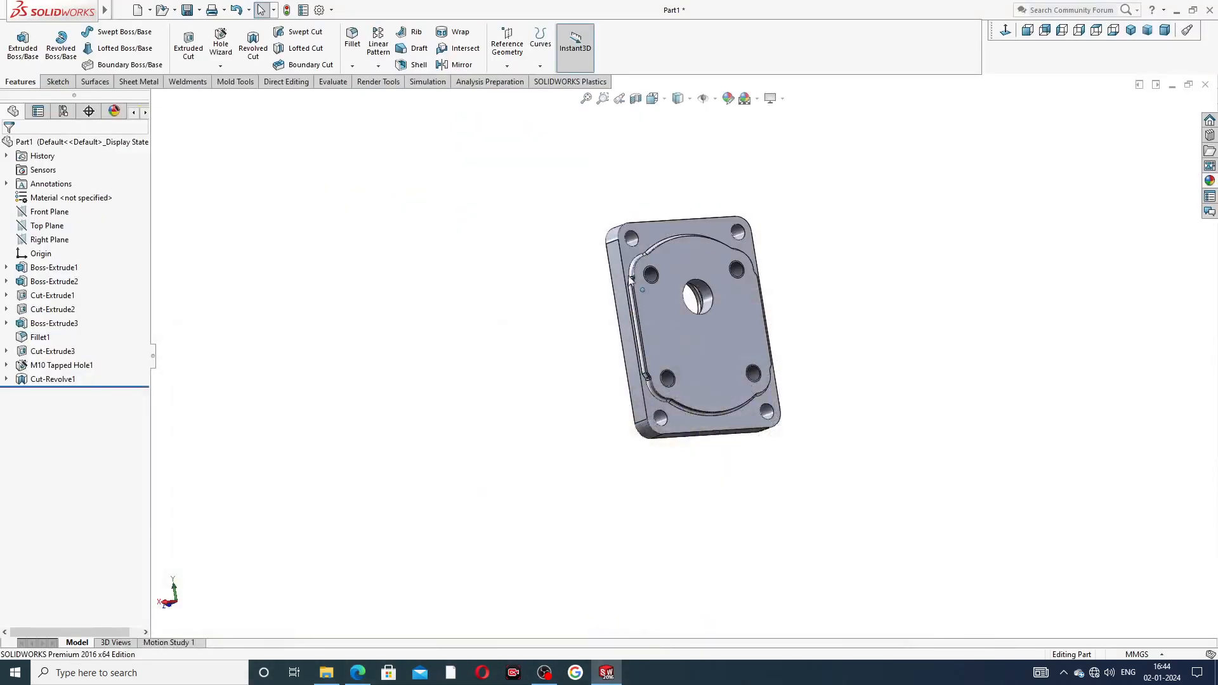
Chamfer the outer circular edge of the round flange's face by 0.5 mm at 45 degrees, checking the PDF drawing
middle_drag(686, 267, 870, 201)
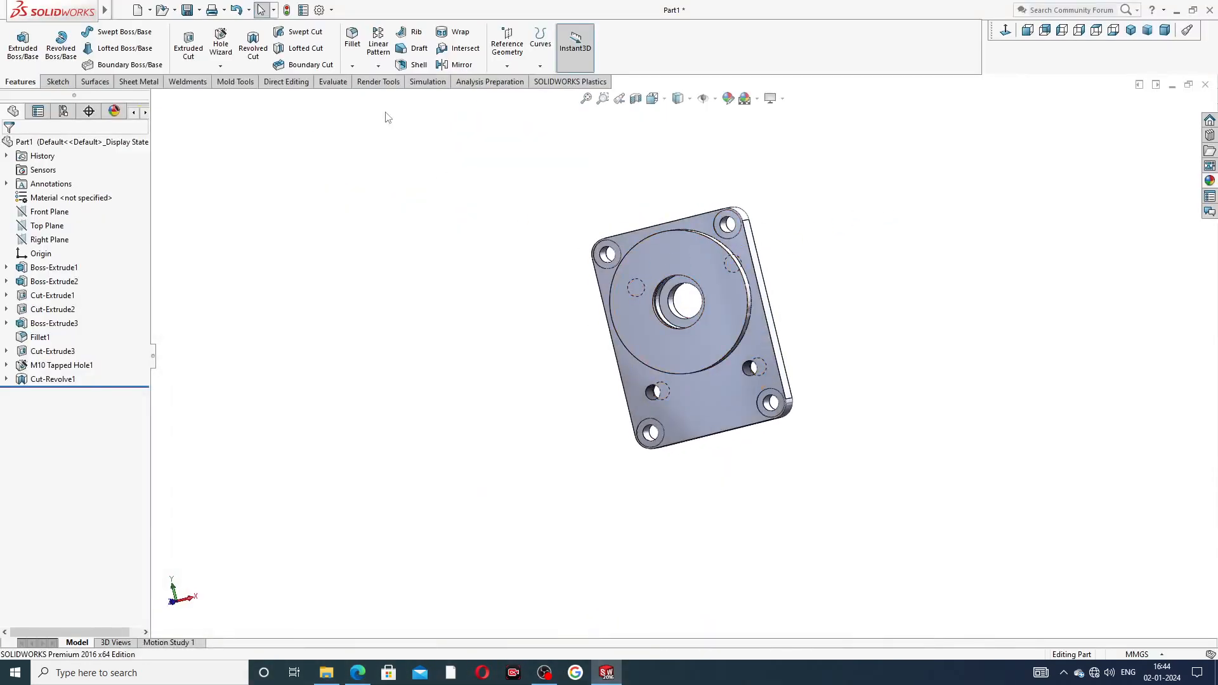
click(352, 66)
click(374, 99)
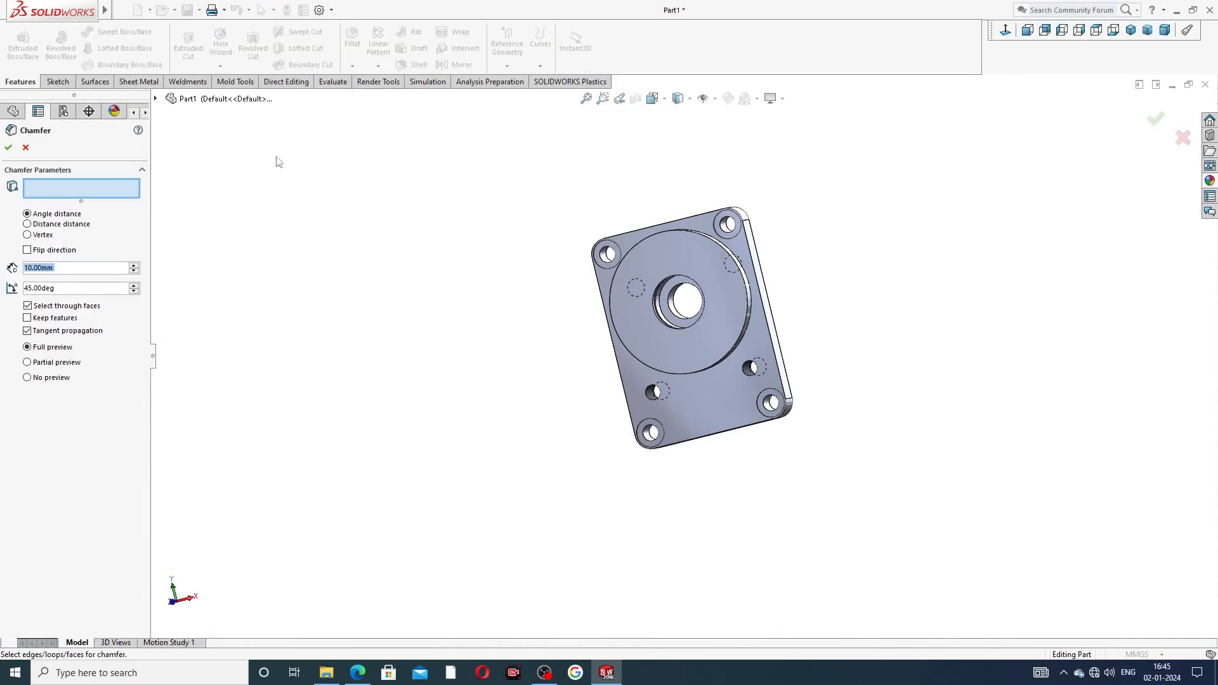
text(0.5)
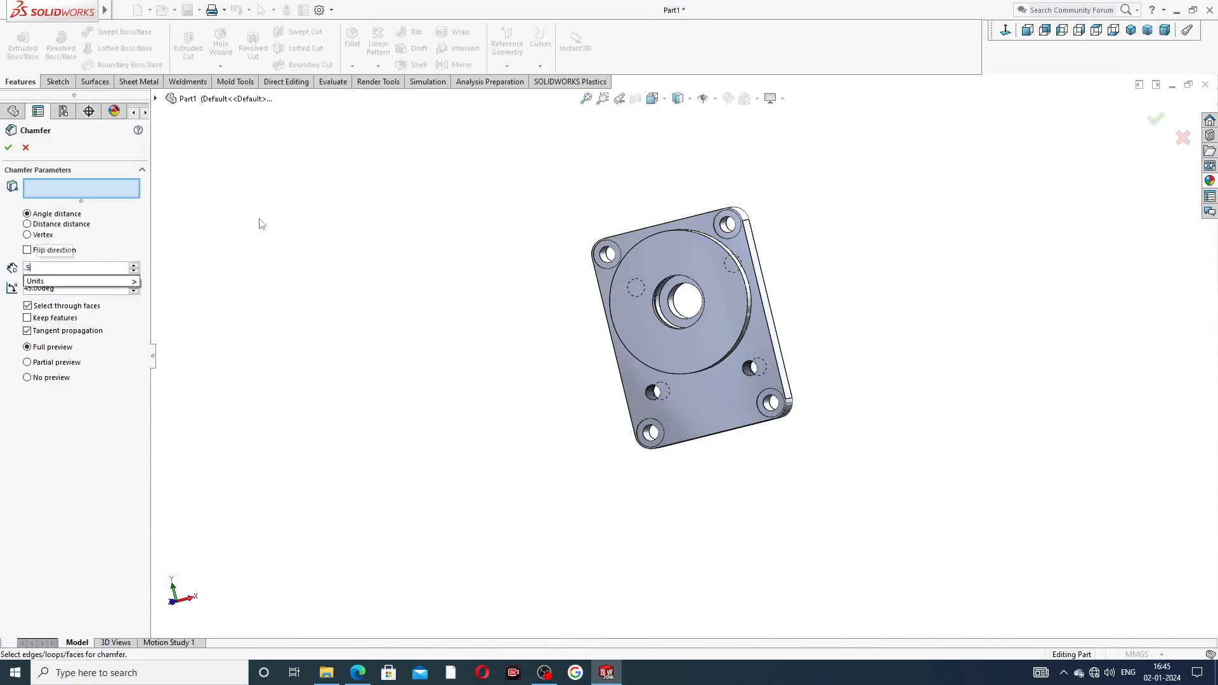
key(Return)
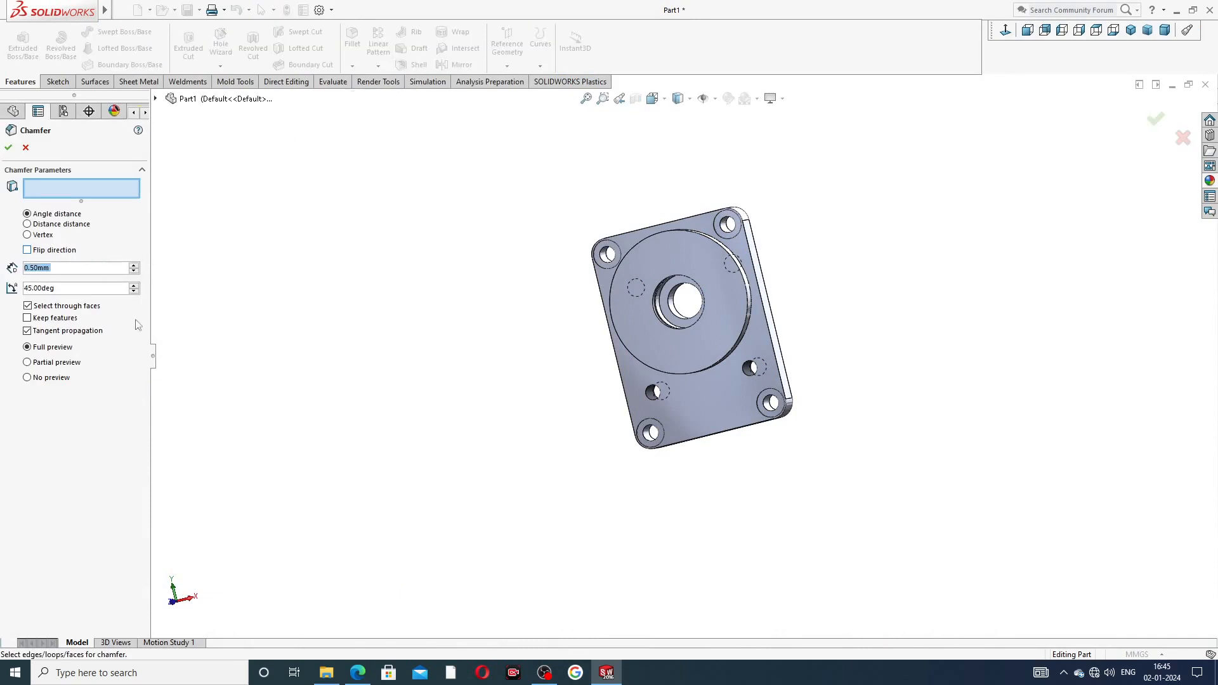
click(357, 673)
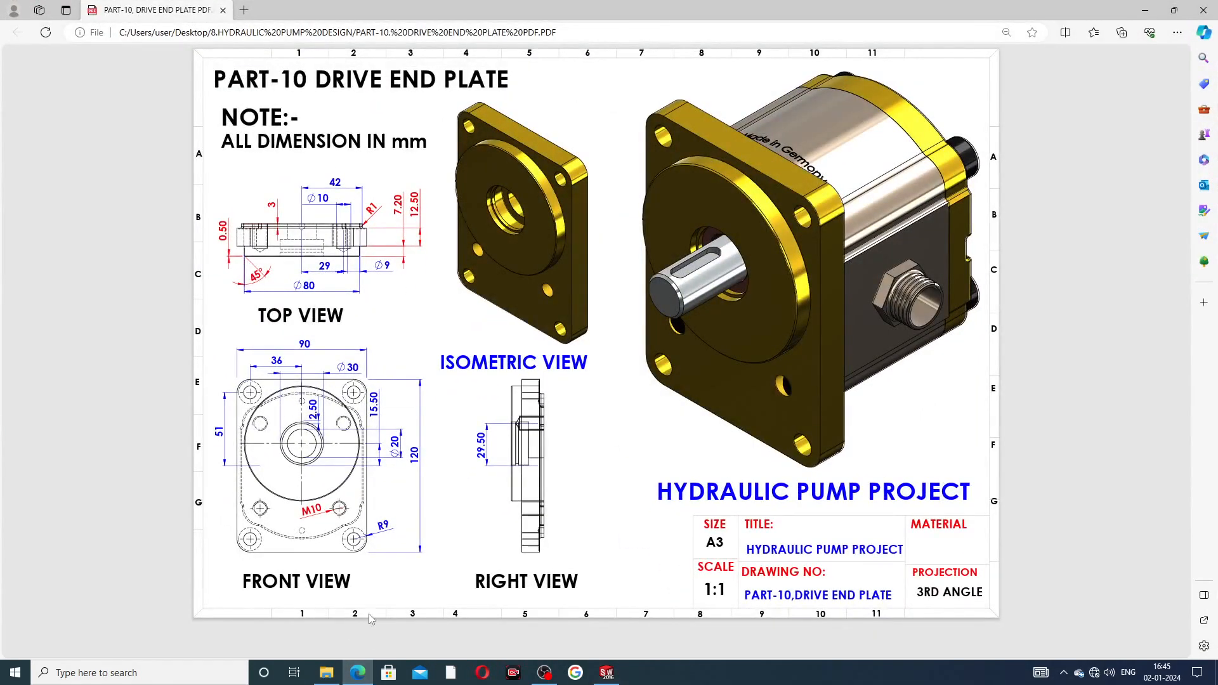
click(361, 670)
scroll(698, 309, down, 5)
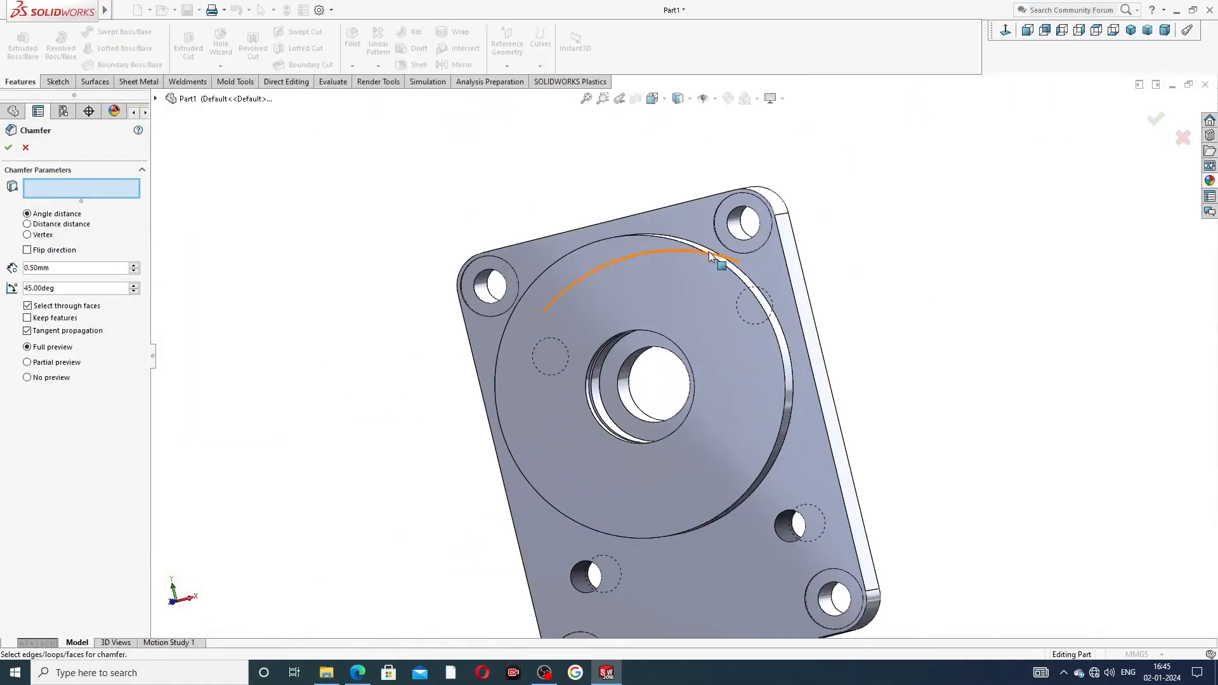
click(714, 260)
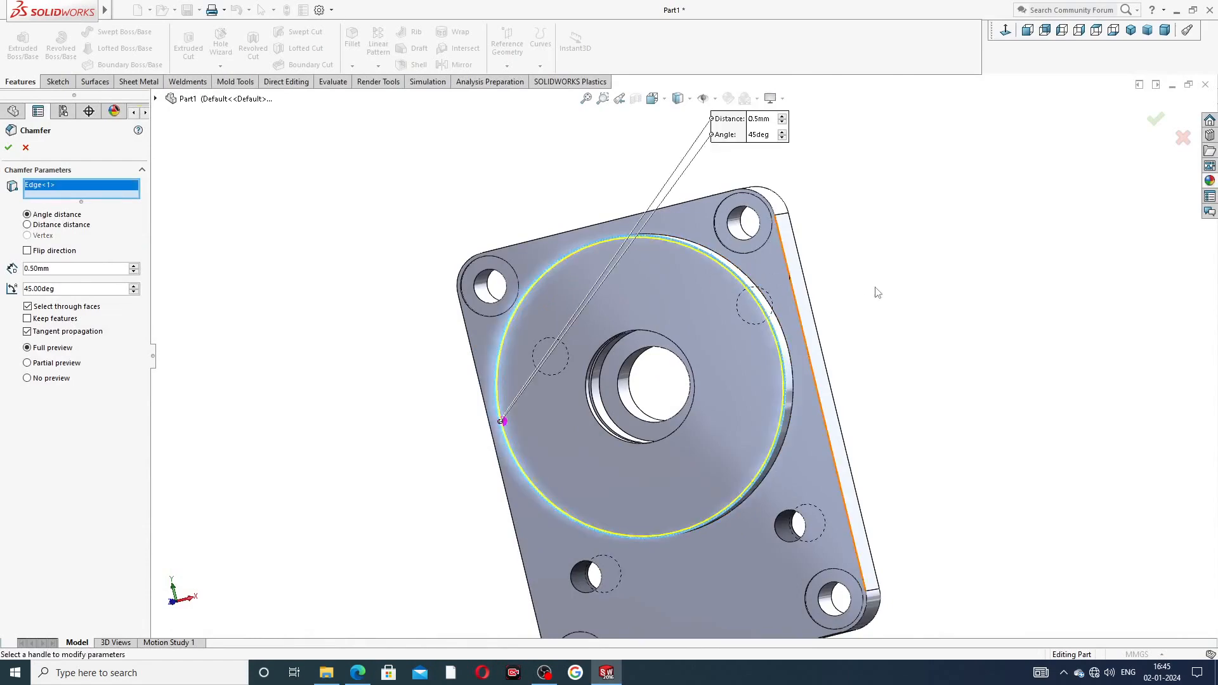
middle_drag(875, 289, 815, 339)
click(1151, 127)
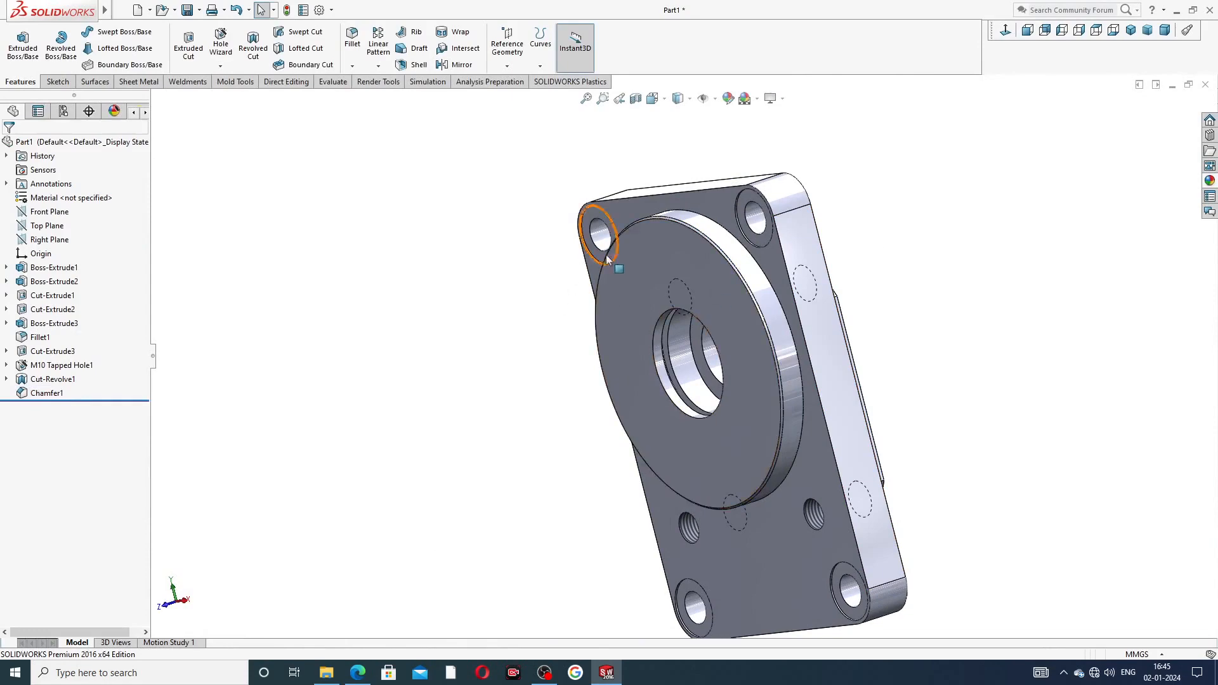
Start a Hole Wizard hole on the raised profile's flat face on the plate's back, using the plain Hole type with ISO Drill sizes
middle_drag(689, 271, 566, 391)
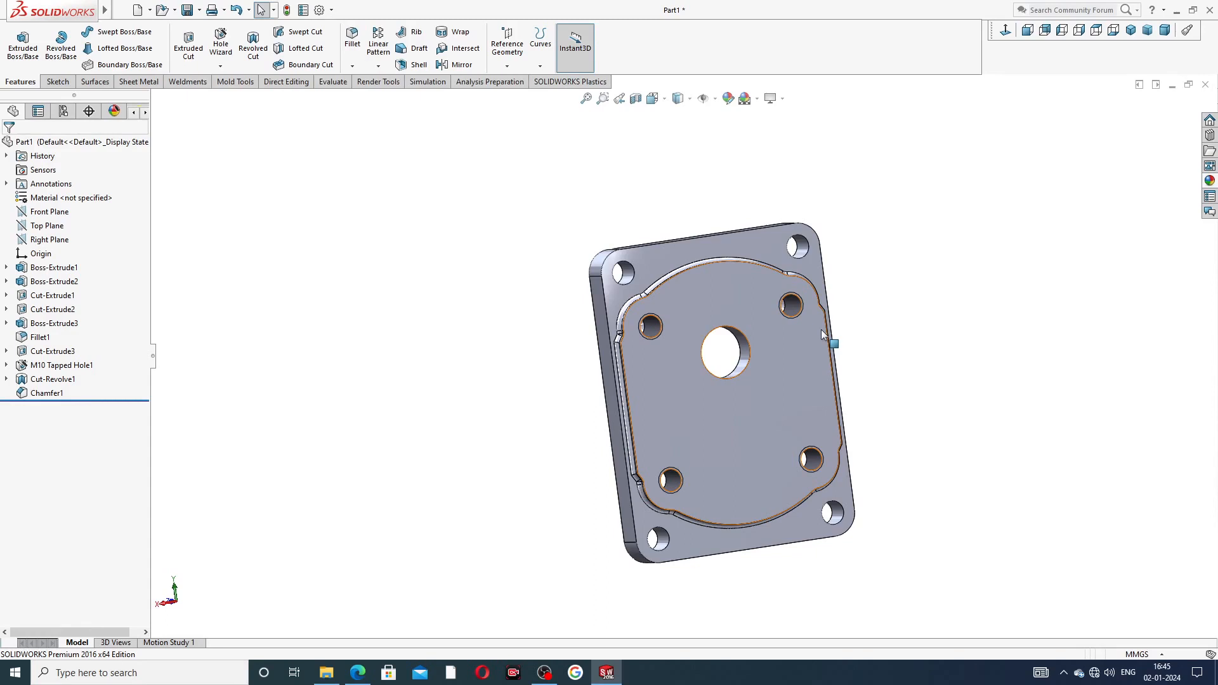
double_click(717, 292)
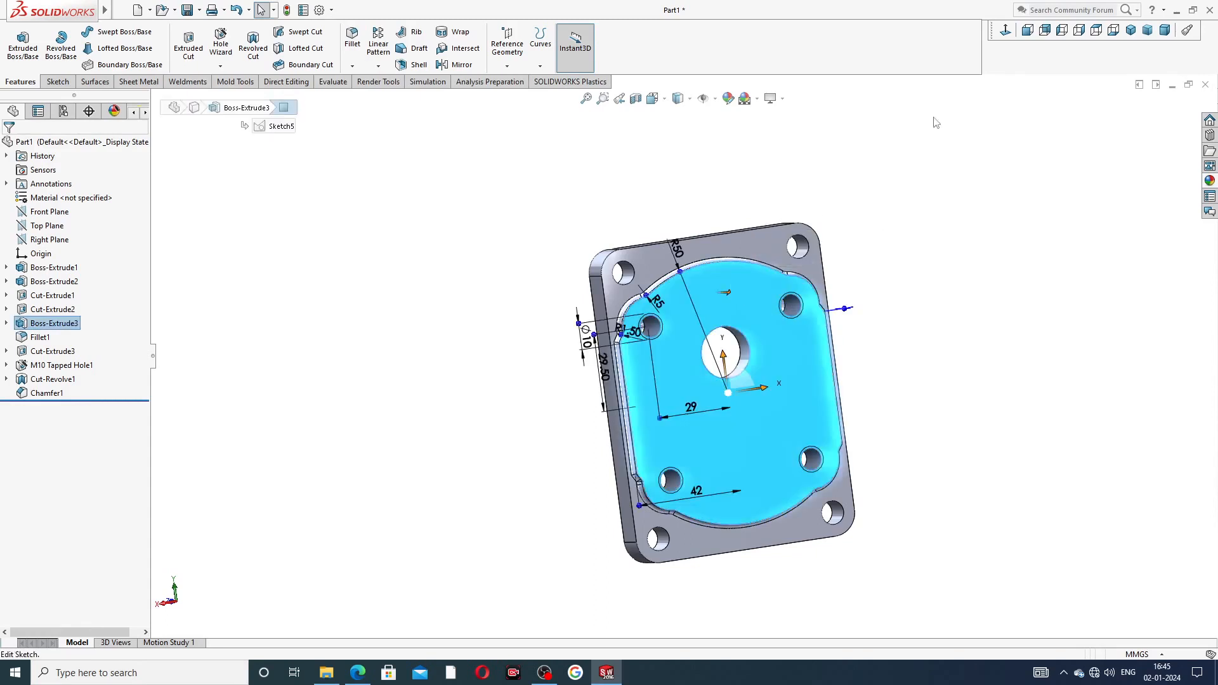
click(1006, 30)
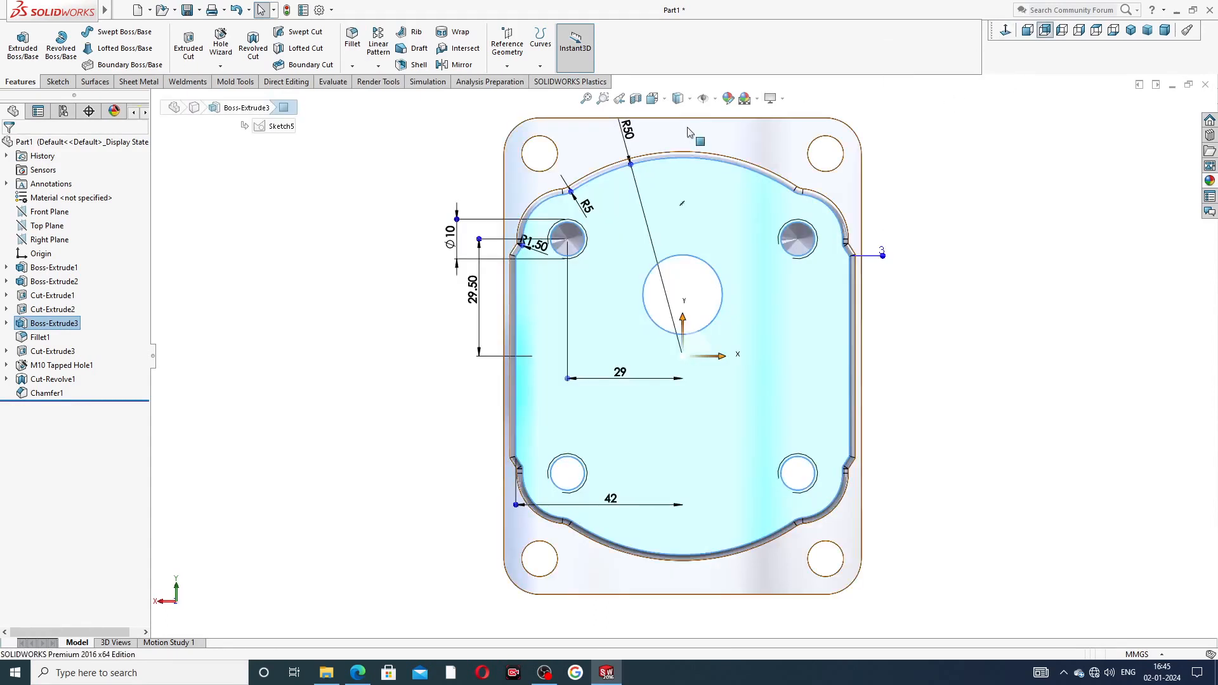
scroll(689, 139, up, 2)
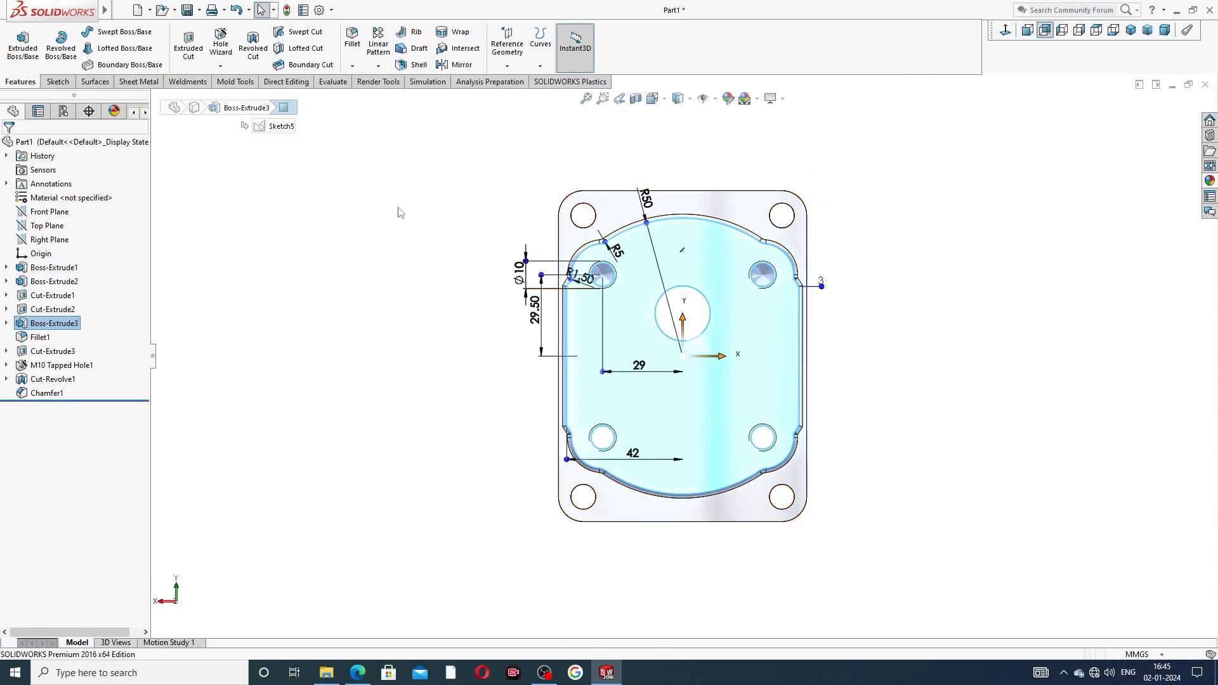
click(221, 43)
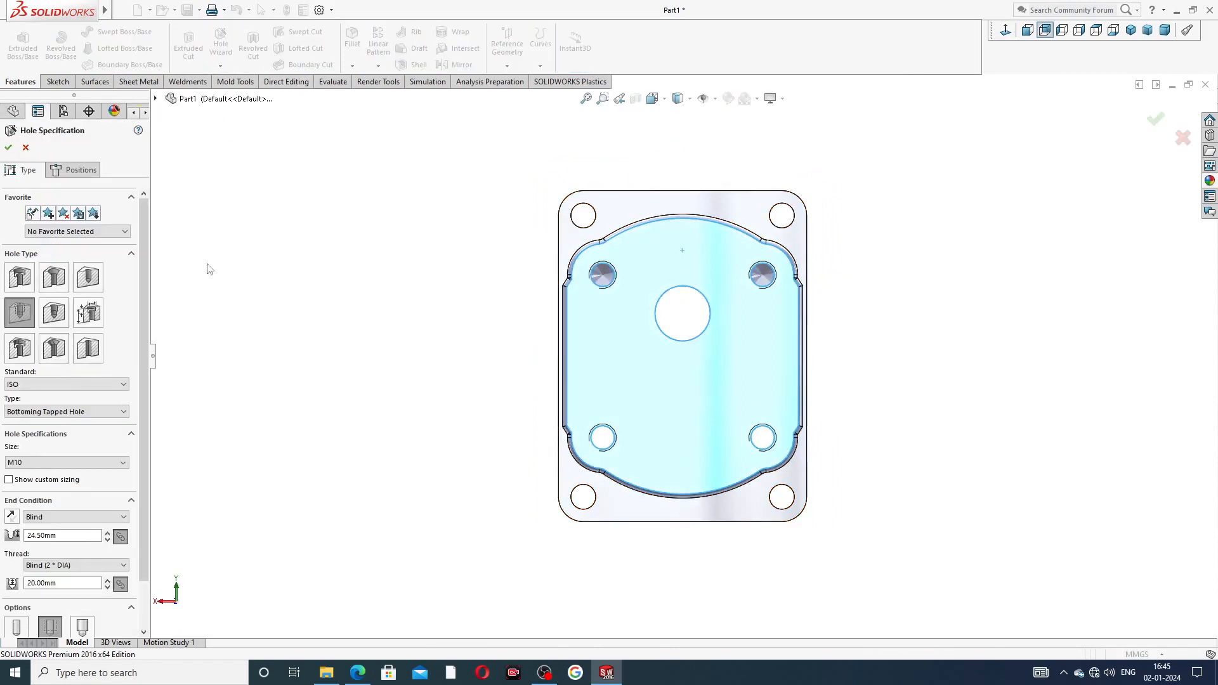
click(92, 283)
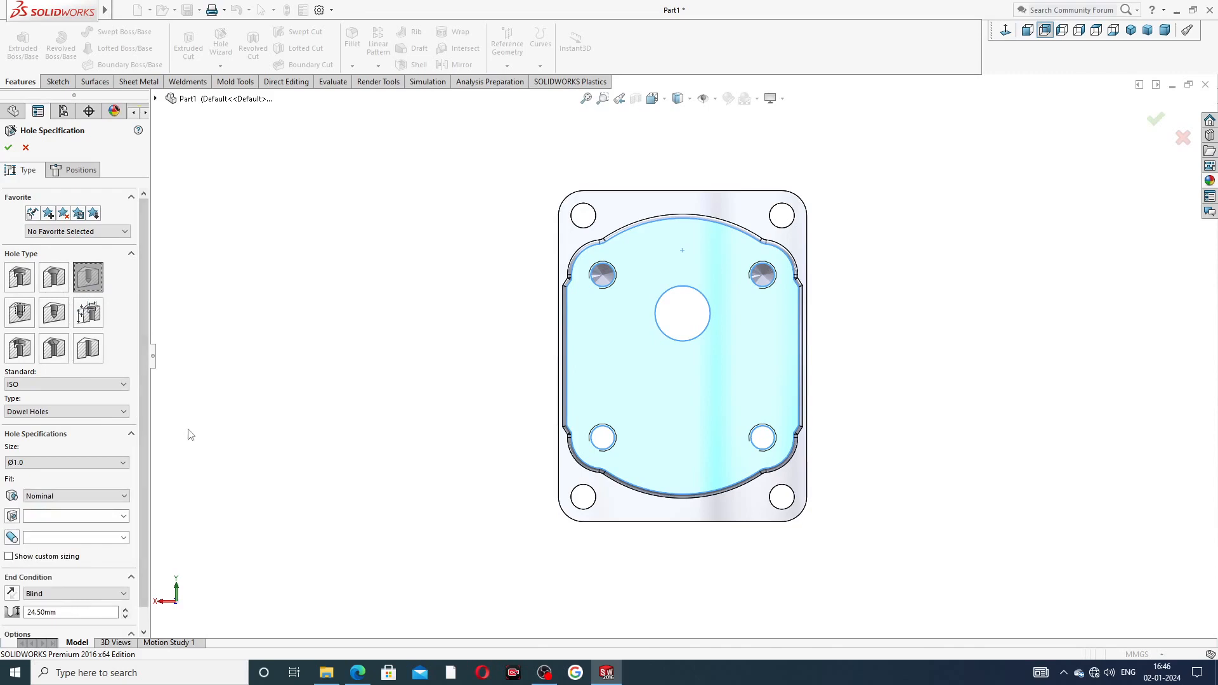
scroll(148, 398, down, 2)
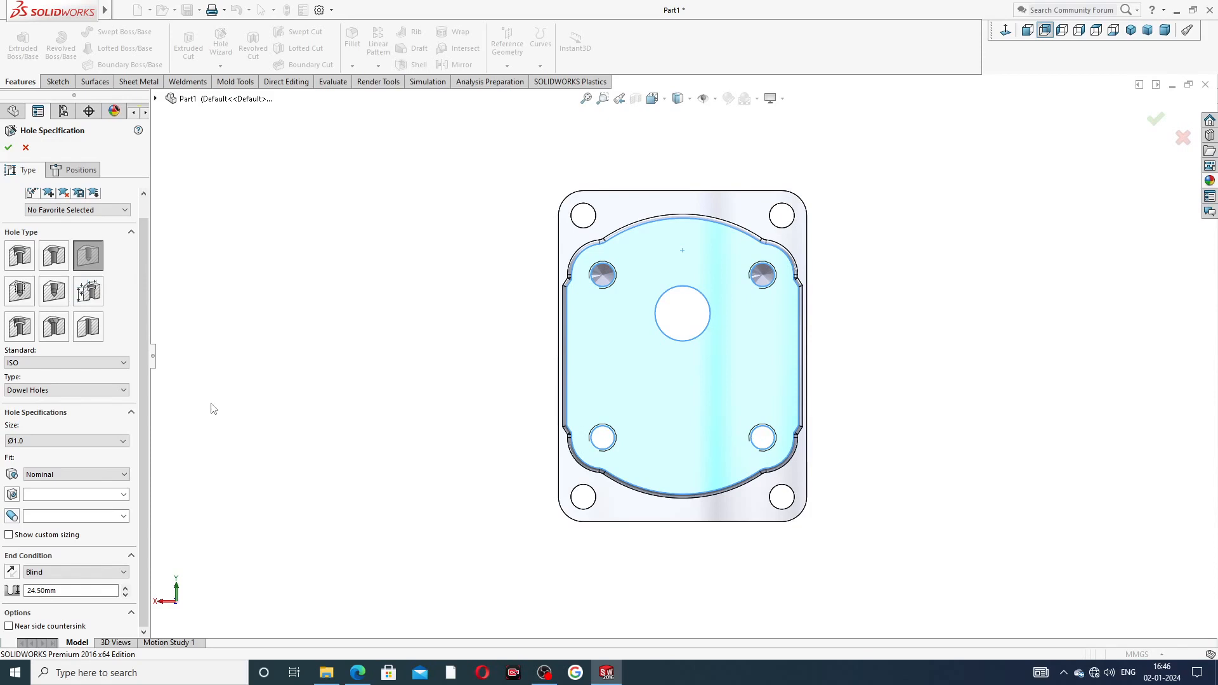
click(51, 391)
click(51, 410)
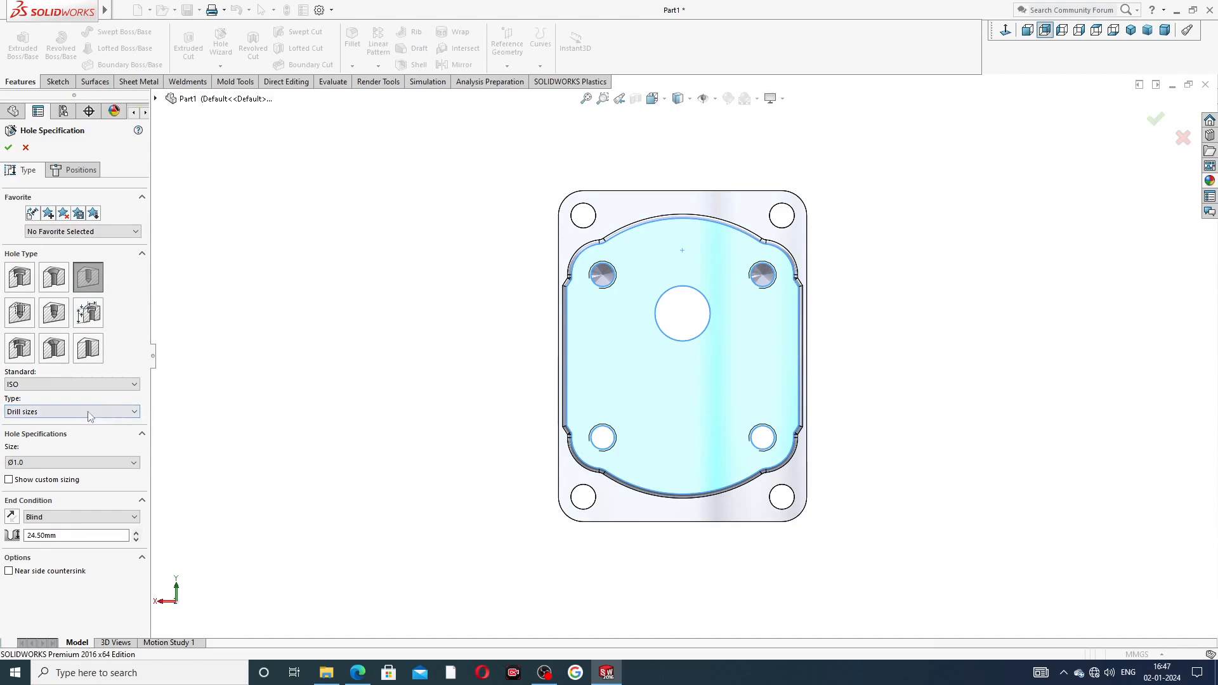
Set the drill hole size to Ø4.0
click(53, 463)
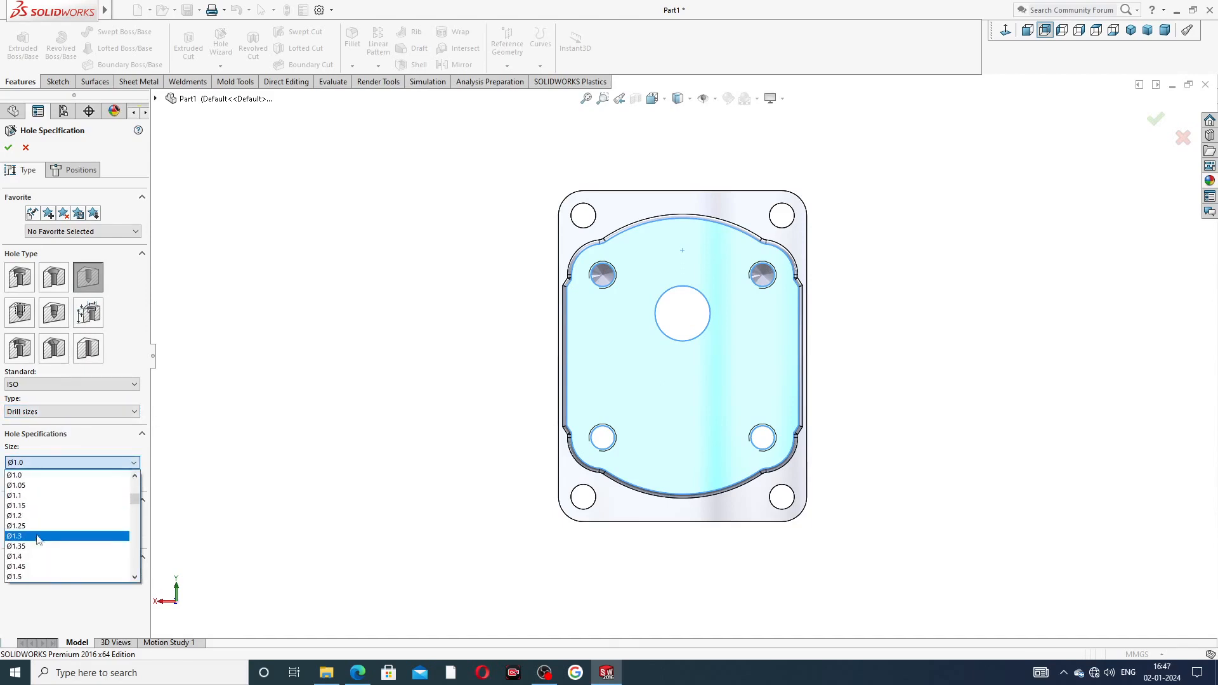
scroll(38, 540, down, 4)
scroll(38, 540, down, 5)
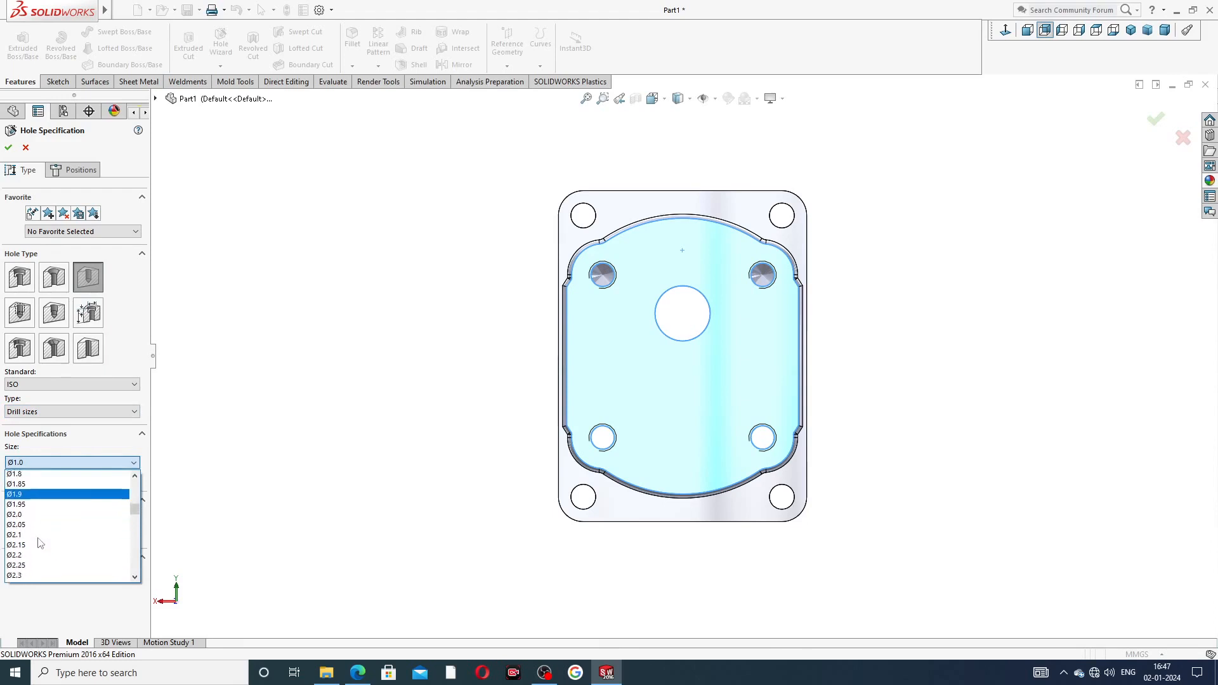
scroll(38, 533, down, 7)
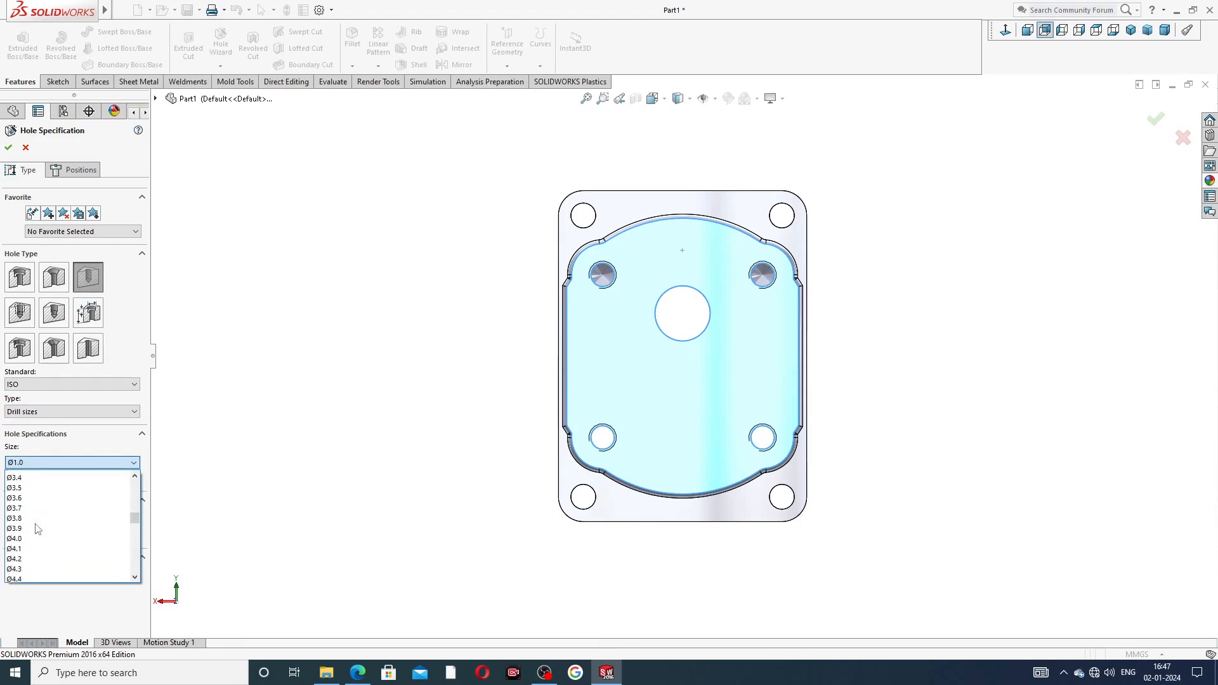
scroll(36, 495, up, 3)
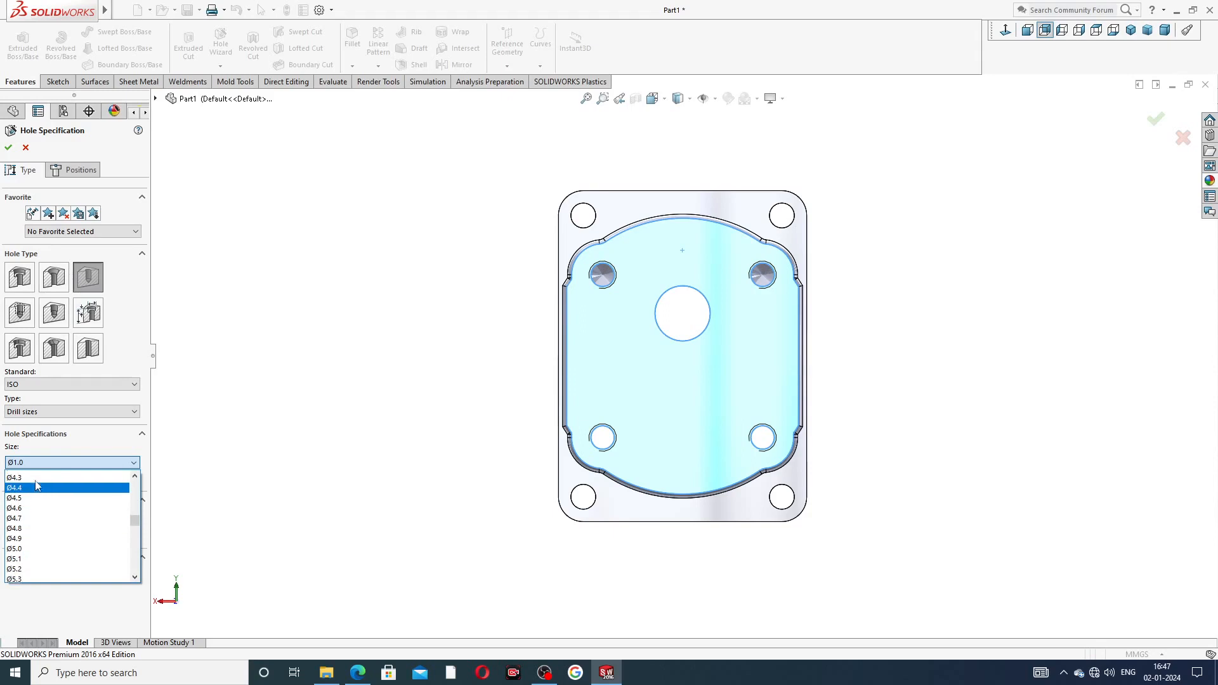
click(35, 505)
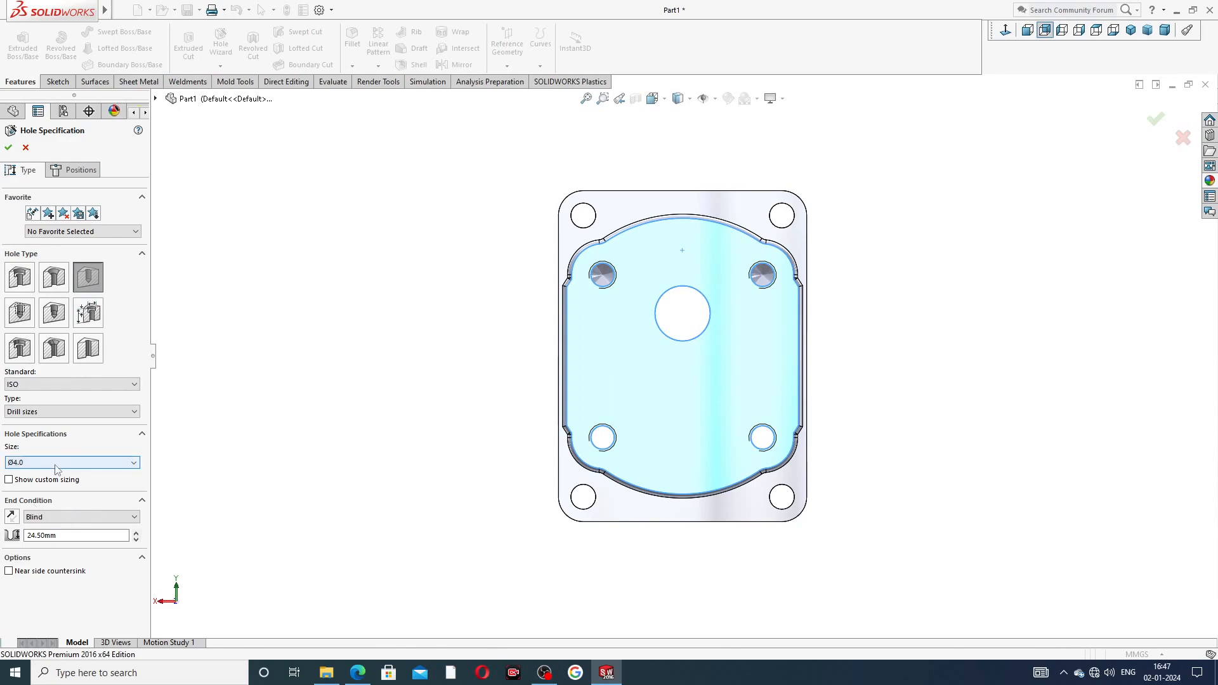
Set the blind depth of the drill hole to 3 mm and start defining its position on the raised face
drag(59, 537, 26, 536)
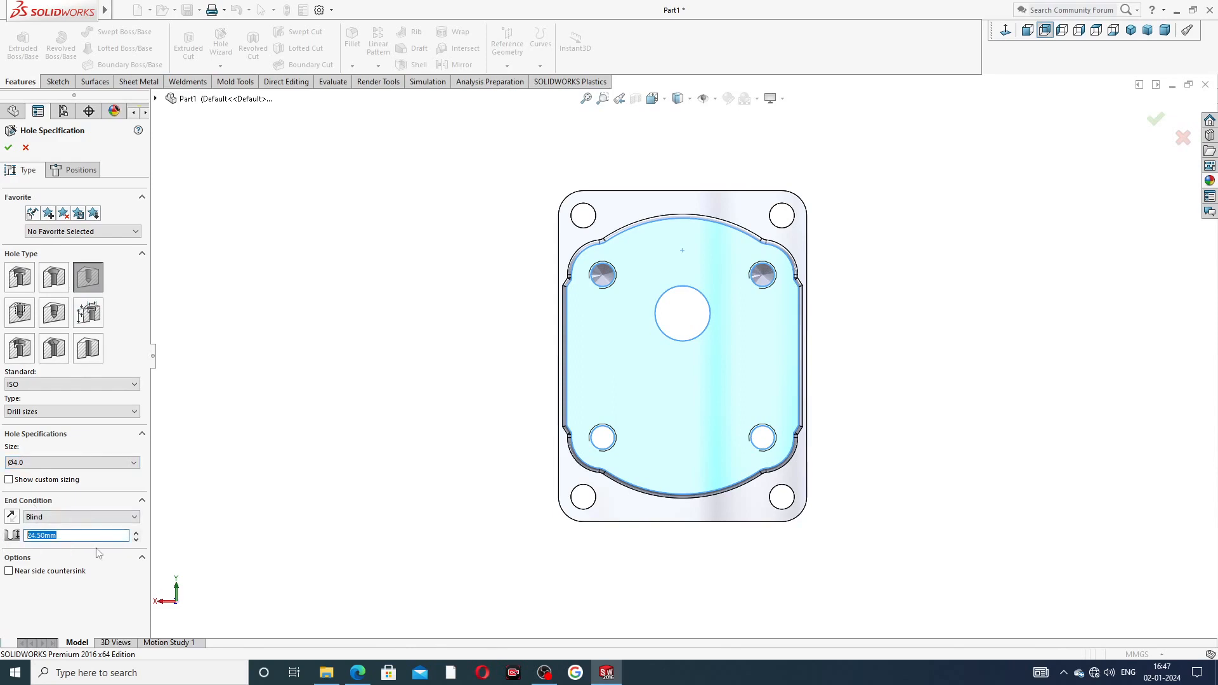
text(3)
key(Return)
click(75, 170)
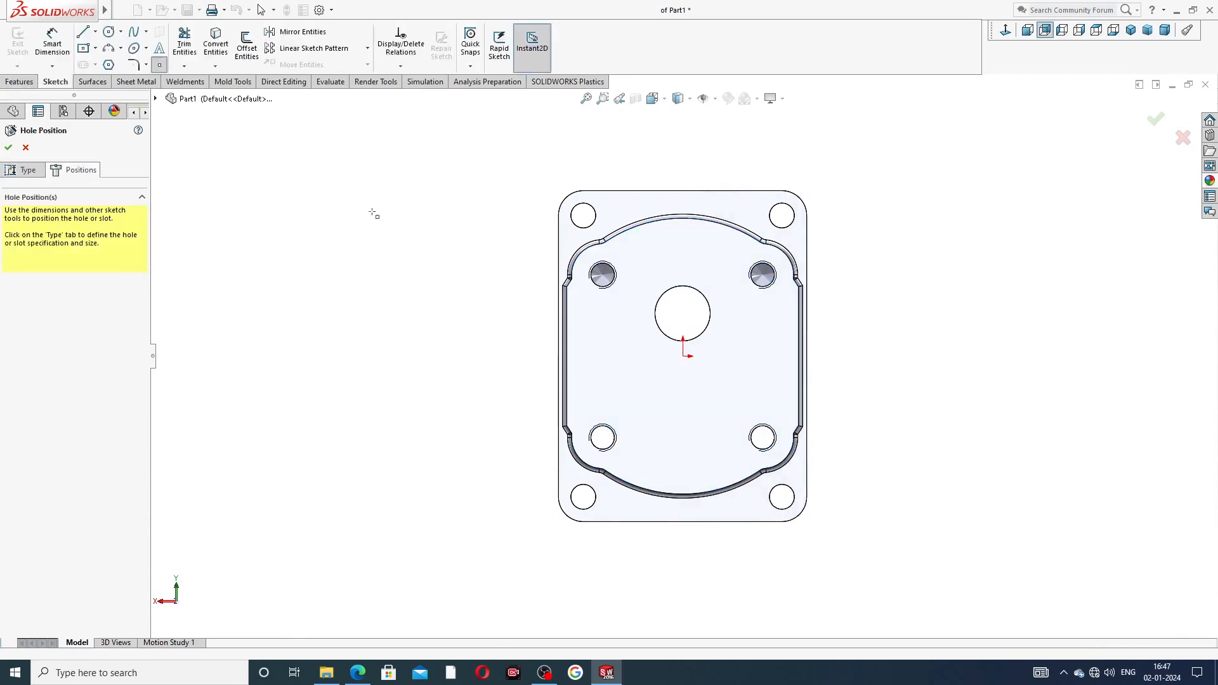
Place two hole points on the raised face, vertically in line with the origin, about 42 mm above and 44 mm below it
click(684, 240)
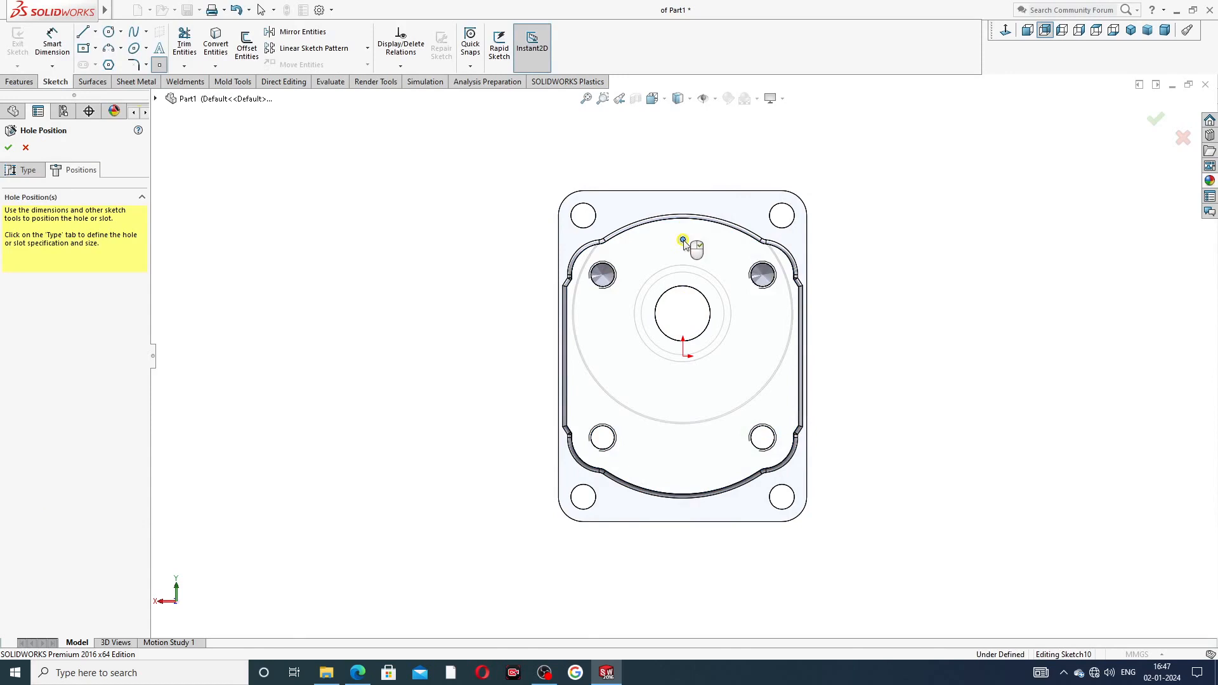
click(683, 477)
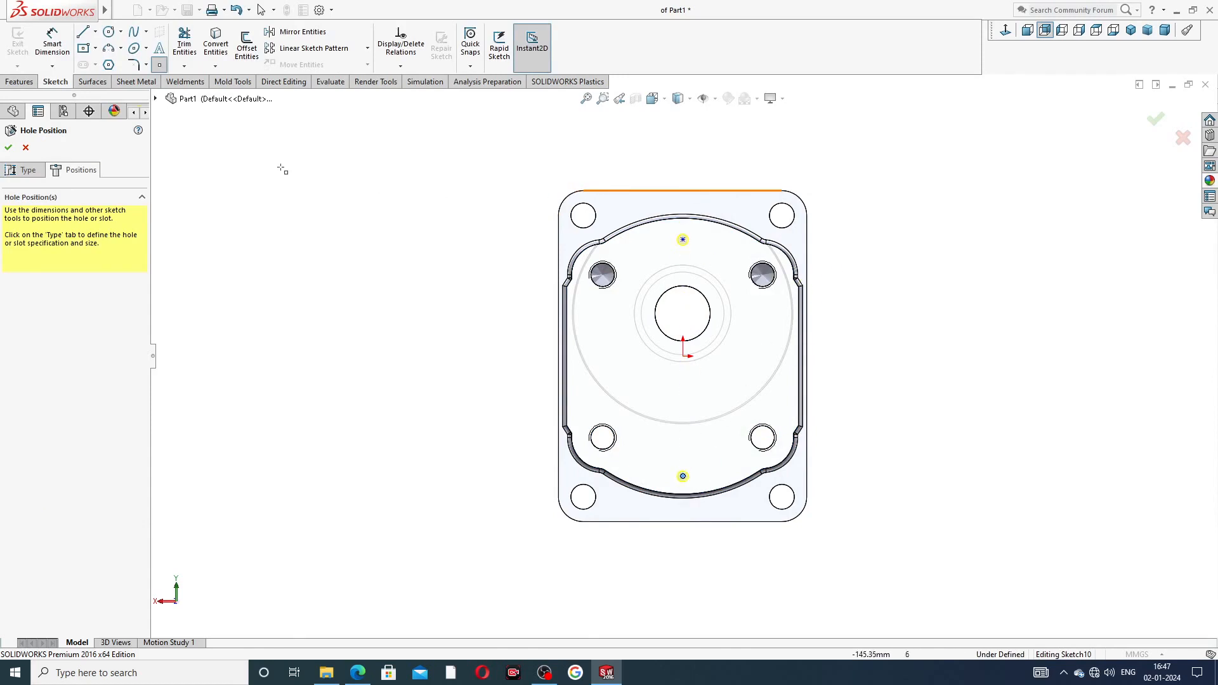
right_click(360, 135)
click(381, 144)
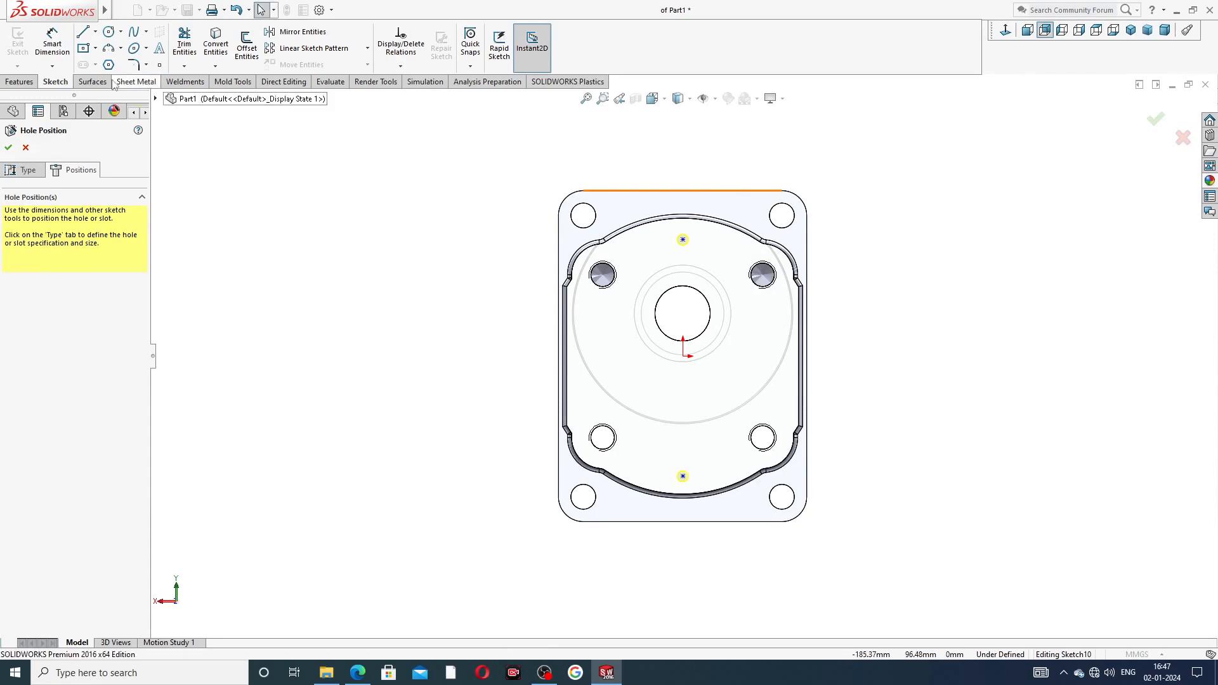
Dimension the upper hole point's vertical distance from the origin and set it to 45 mm
click(52, 44)
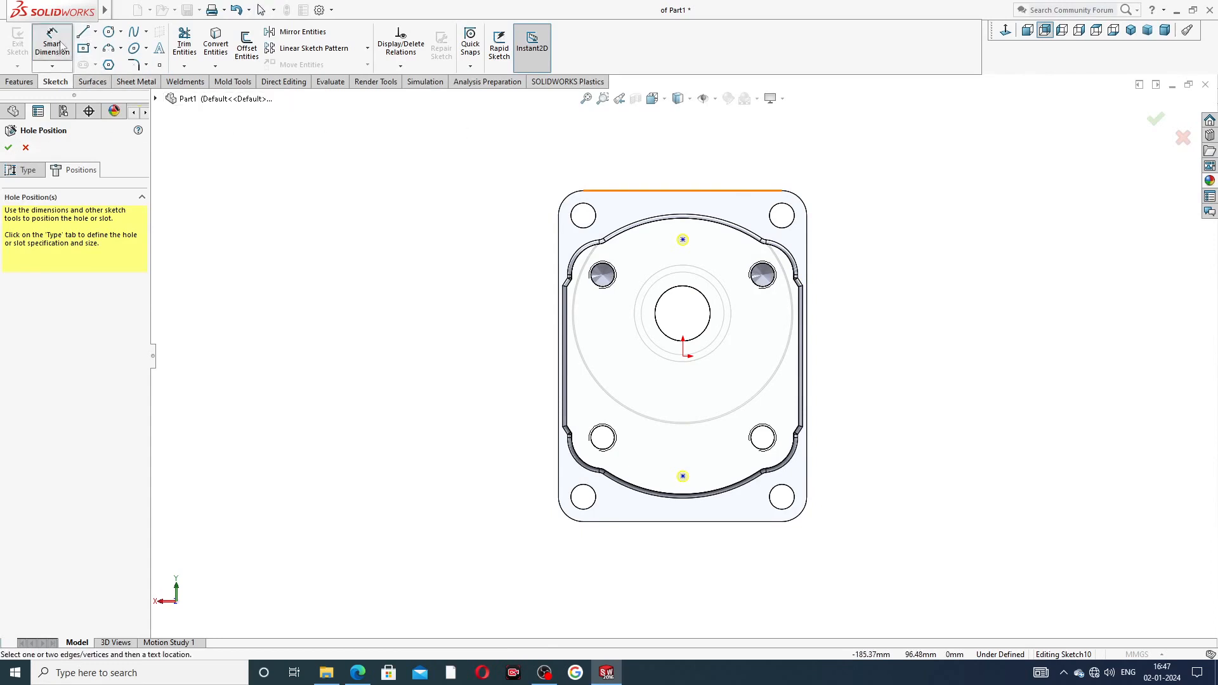
click(683, 240)
click(683, 356)
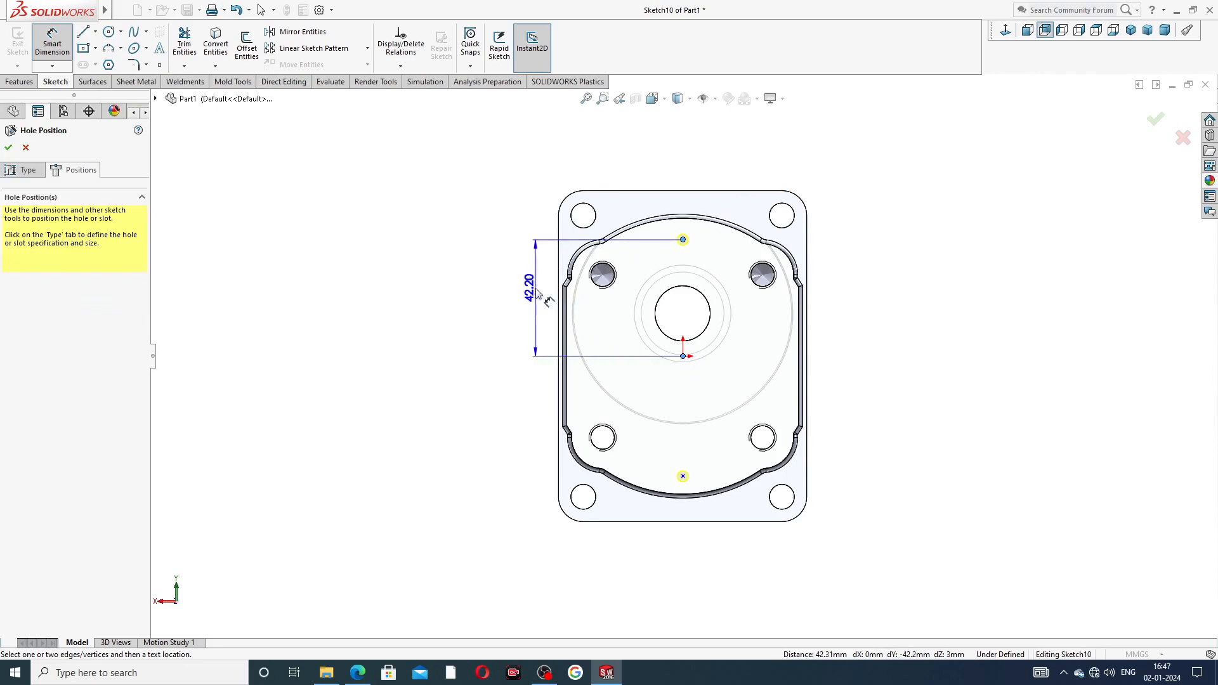
click(539, 295)
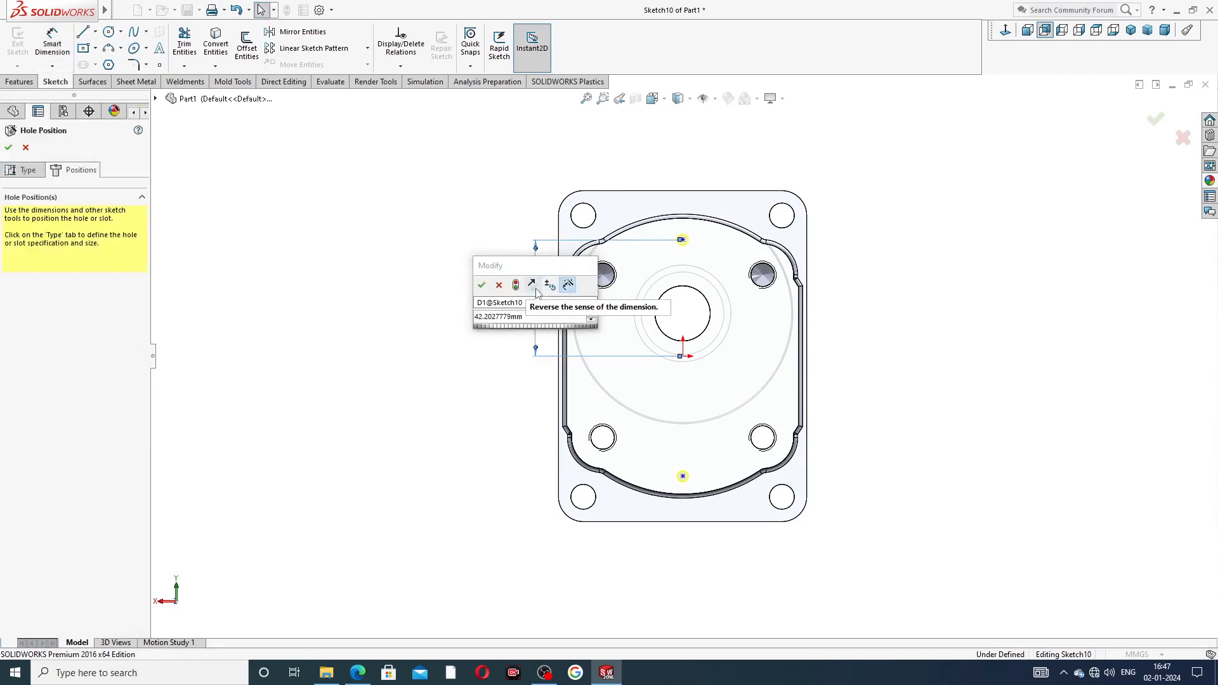
key(Return)
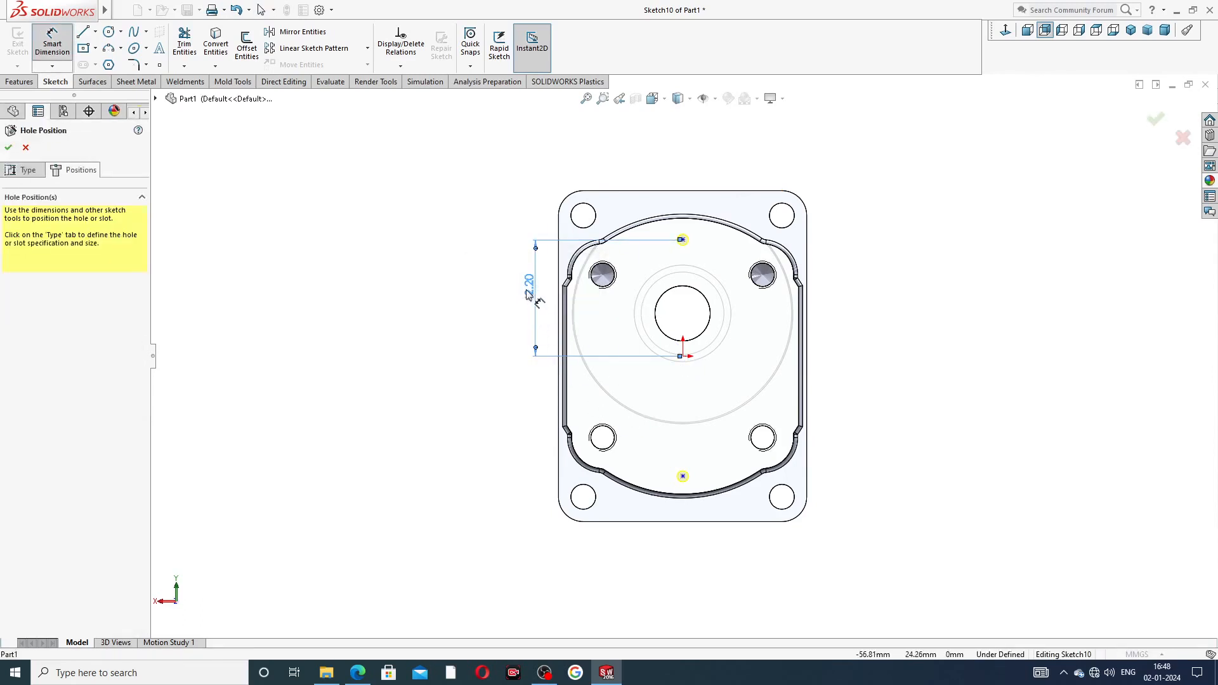
double_click(528, 294)
text(45)
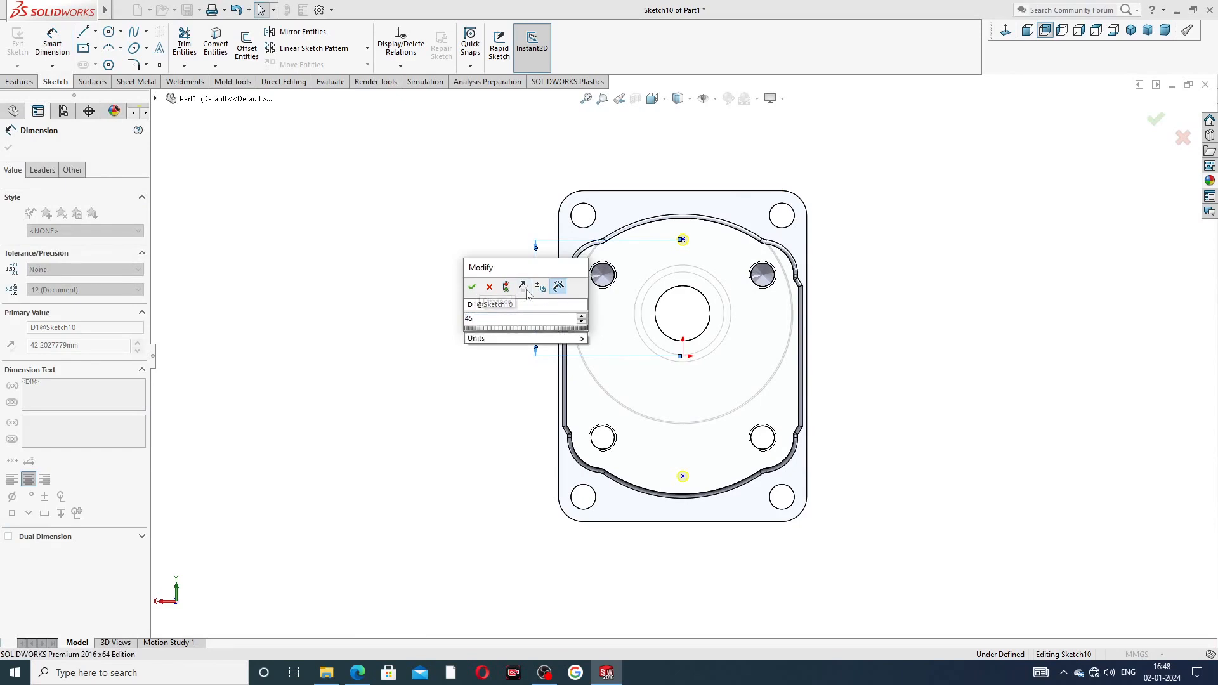
key(Return)
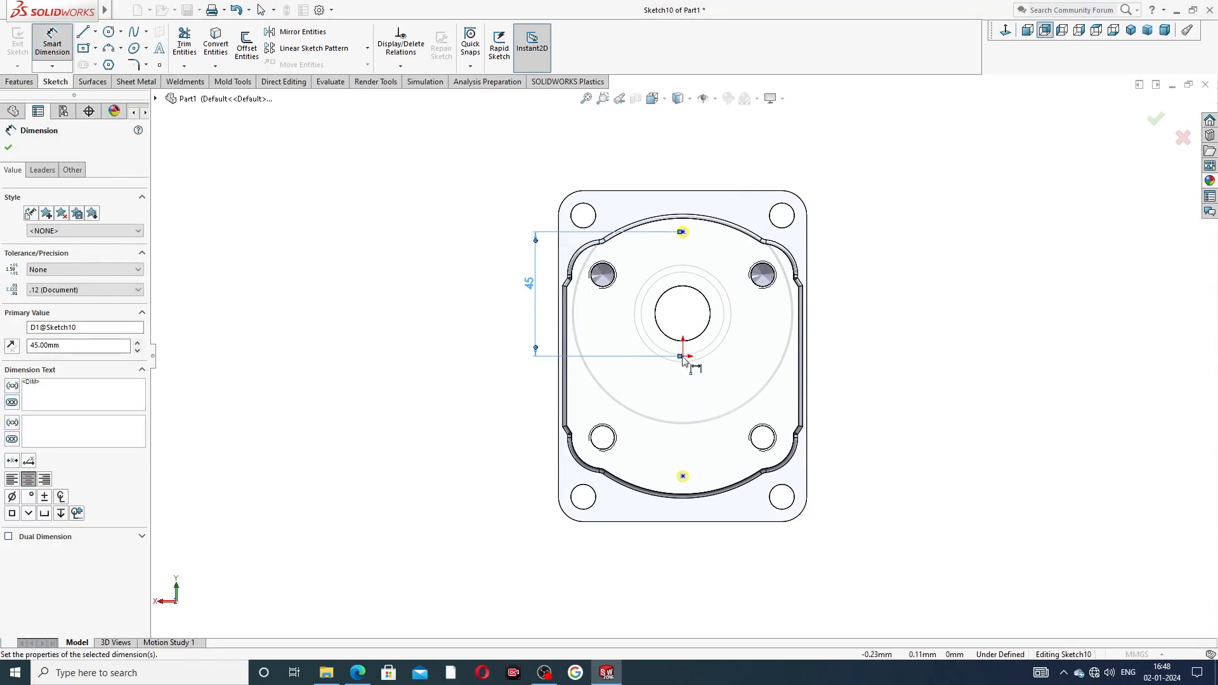
Dimension the lower hole point 45 mm below the origin and finish the two Ø4.0 holes
click(684, 357)
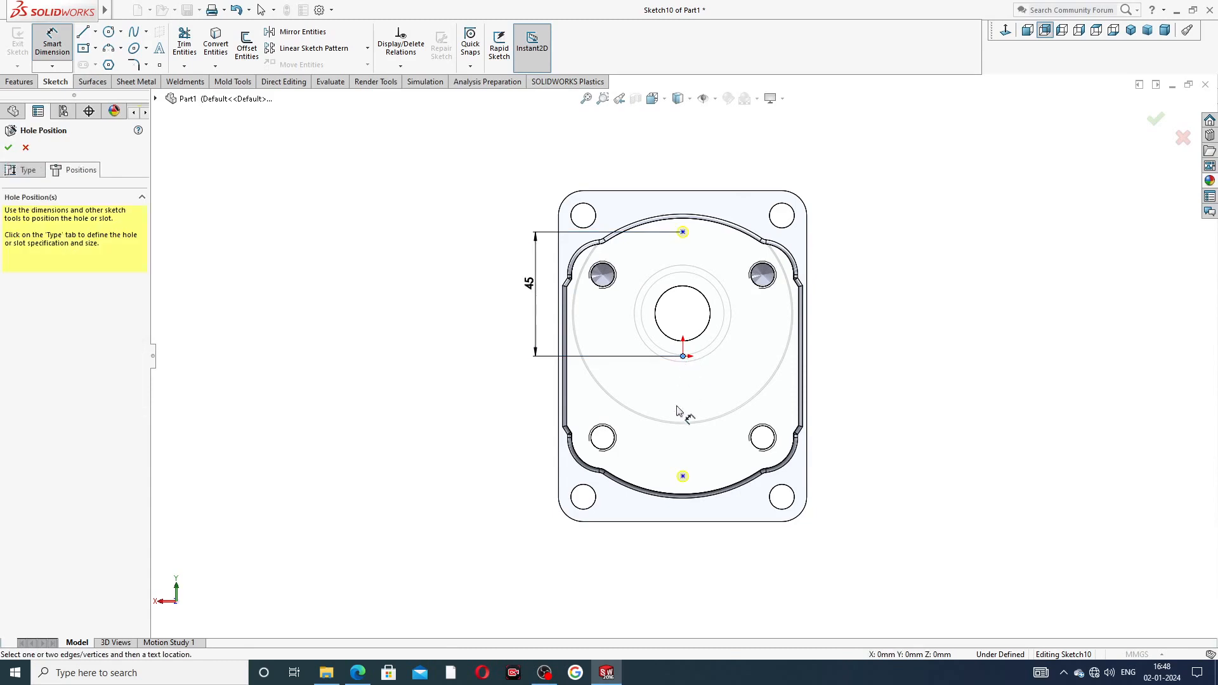
click(683, 476)
click(536, 427)
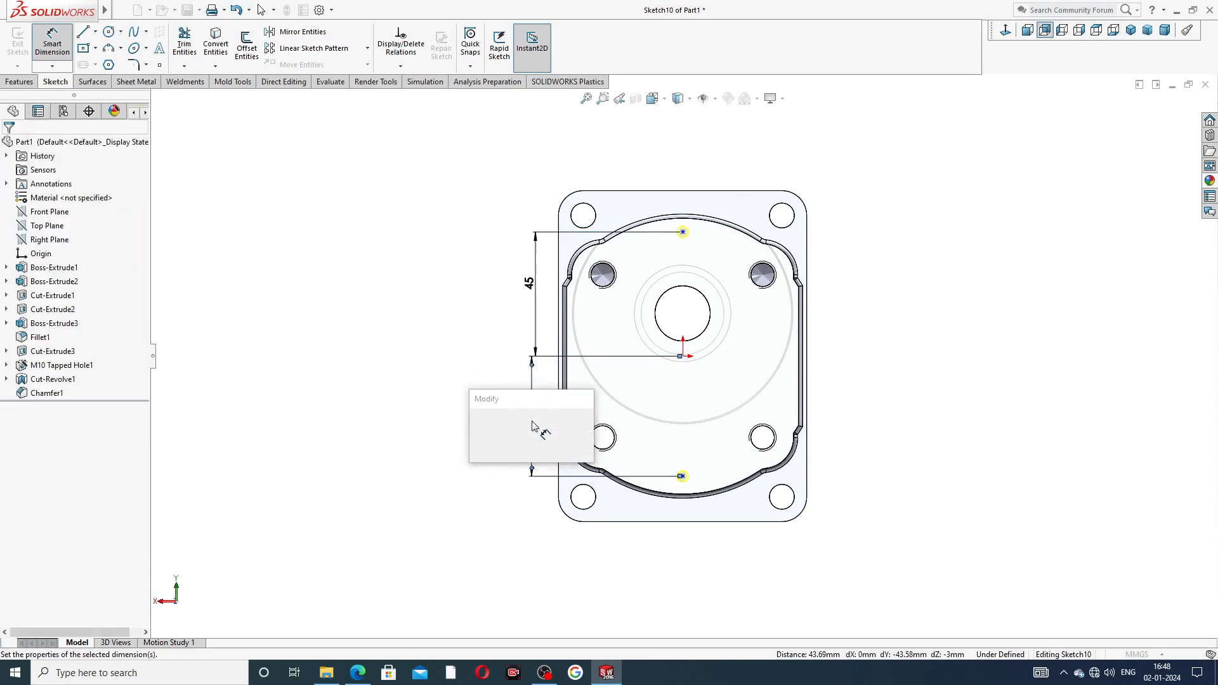
key(Return)
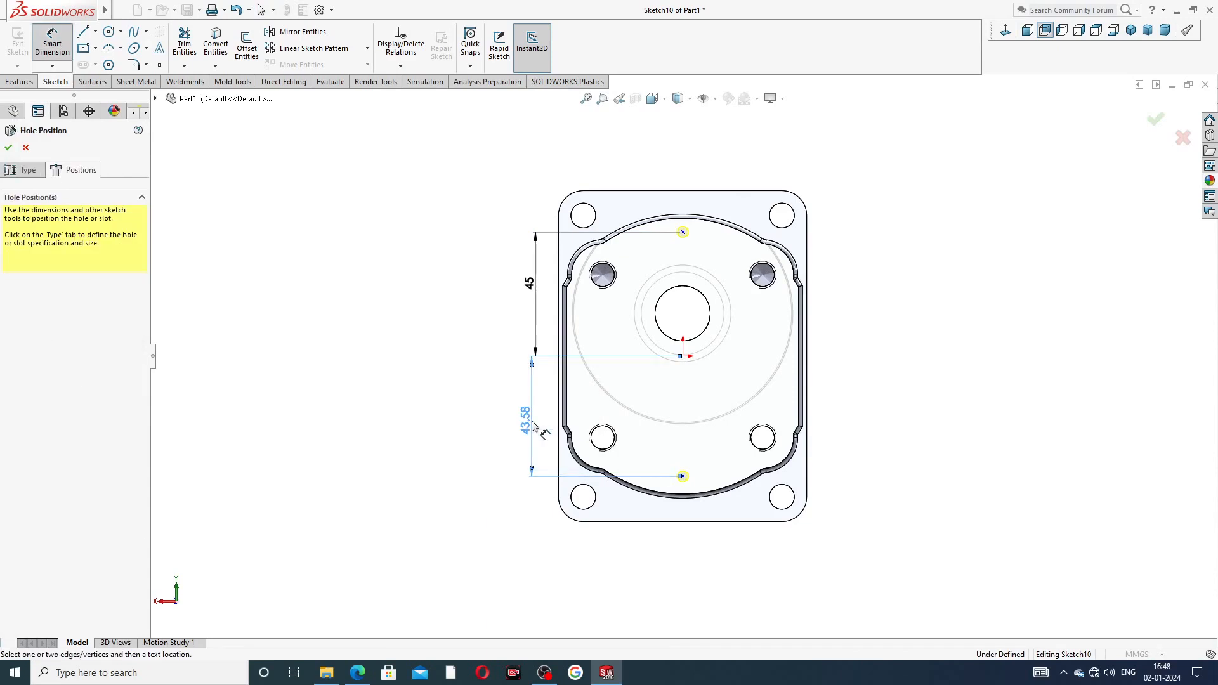
double_click(528, 421)
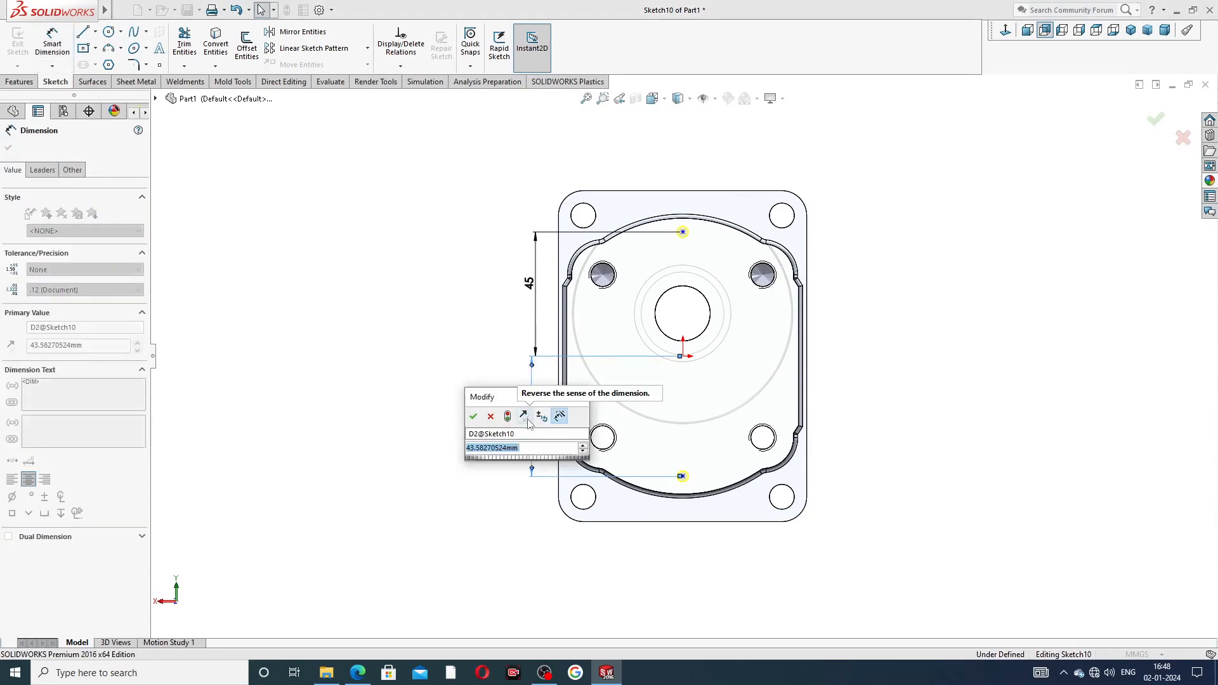
text(45)
key(Return)
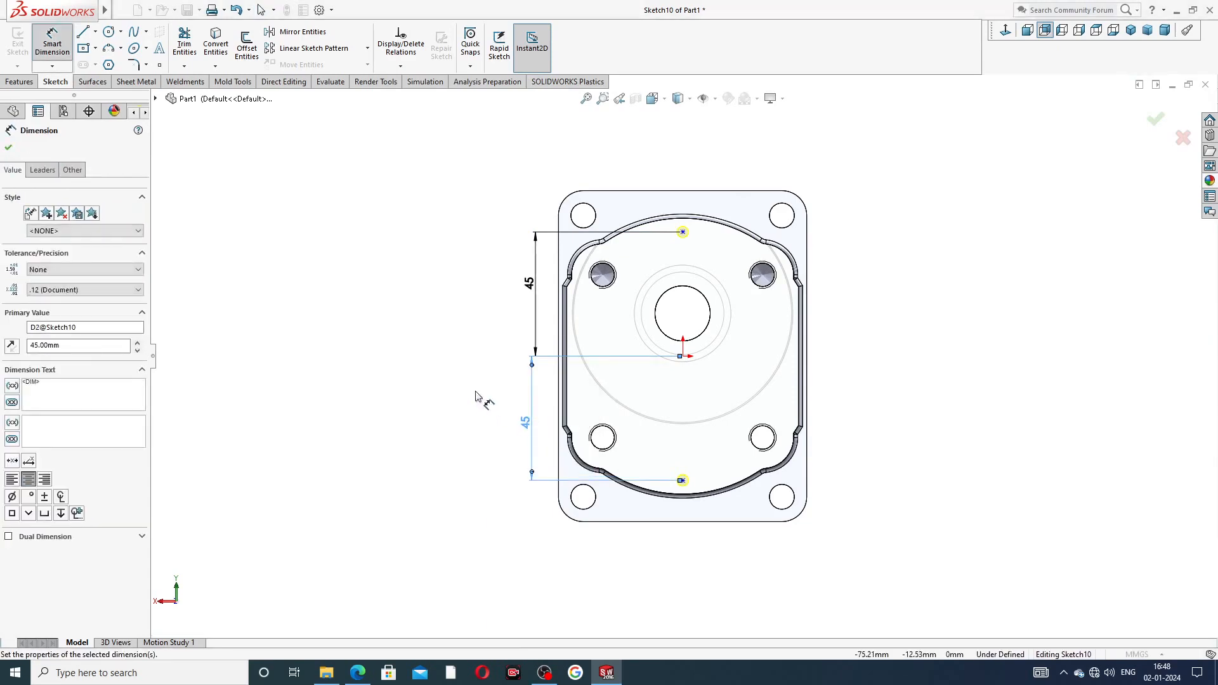
right_click(904, 251)
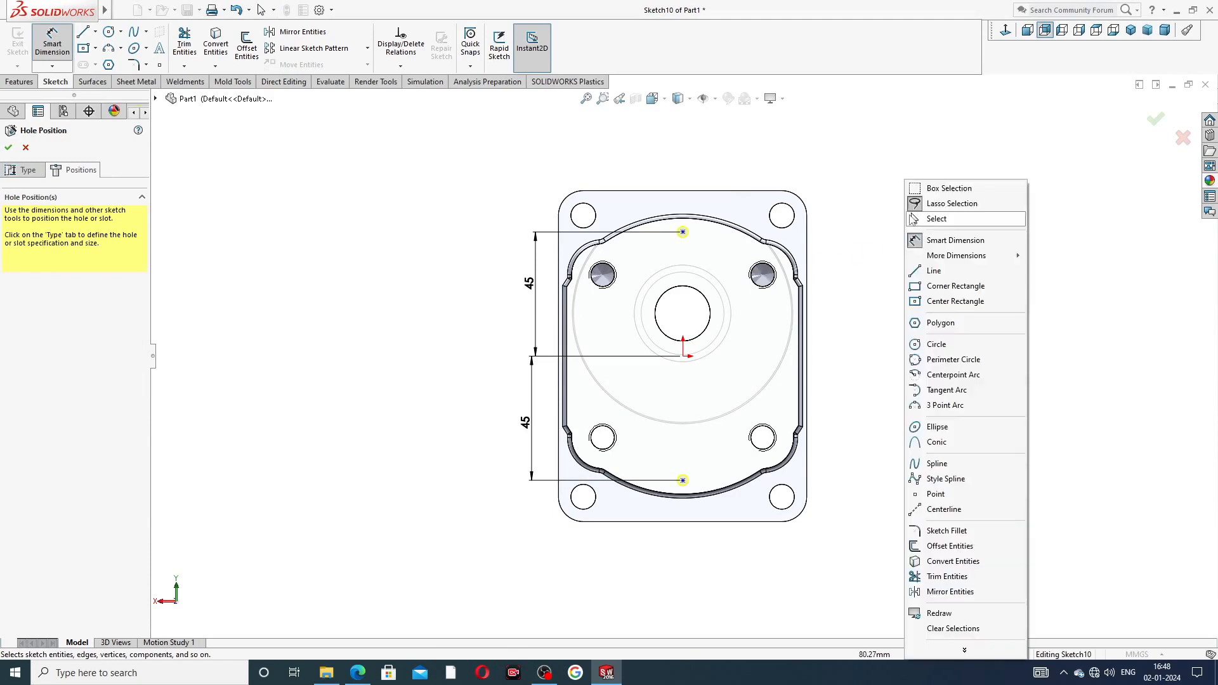
click(938, 220)
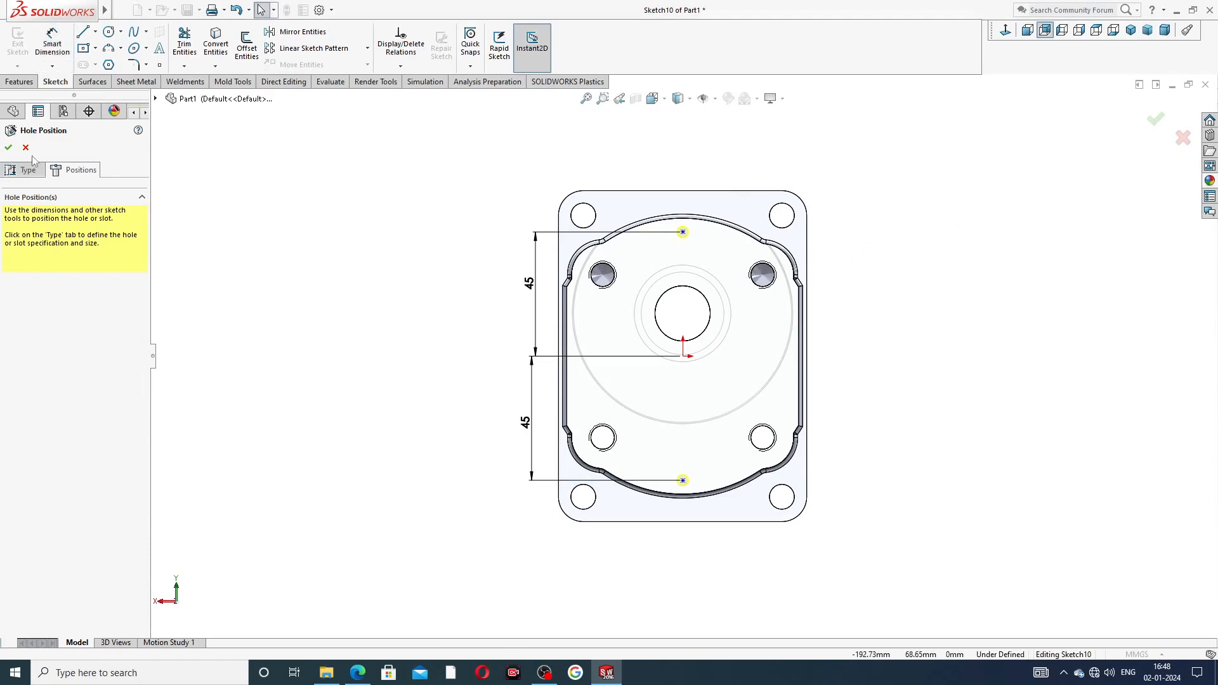
click(8, 148)
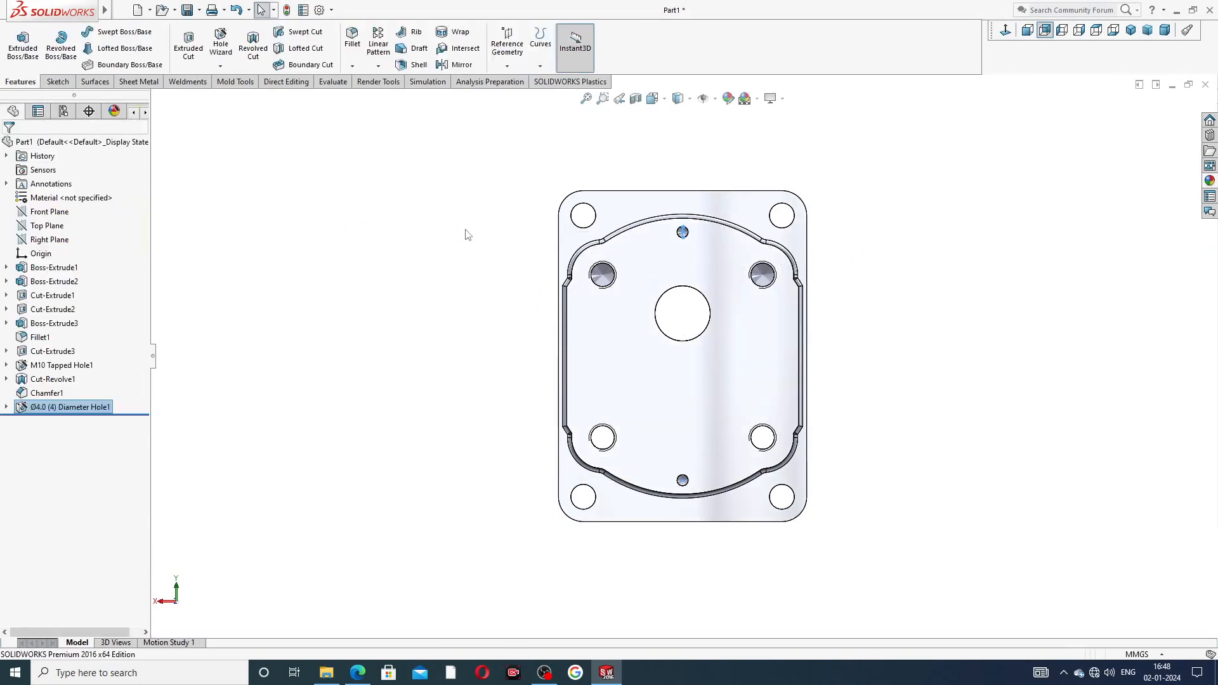
Examine the new hole and tapped threads up close, and check the document's detailing settings for shaded cosmetic threads
middle_drag(859, 241, 660, 256)
scroll(660, 256, down, 5)
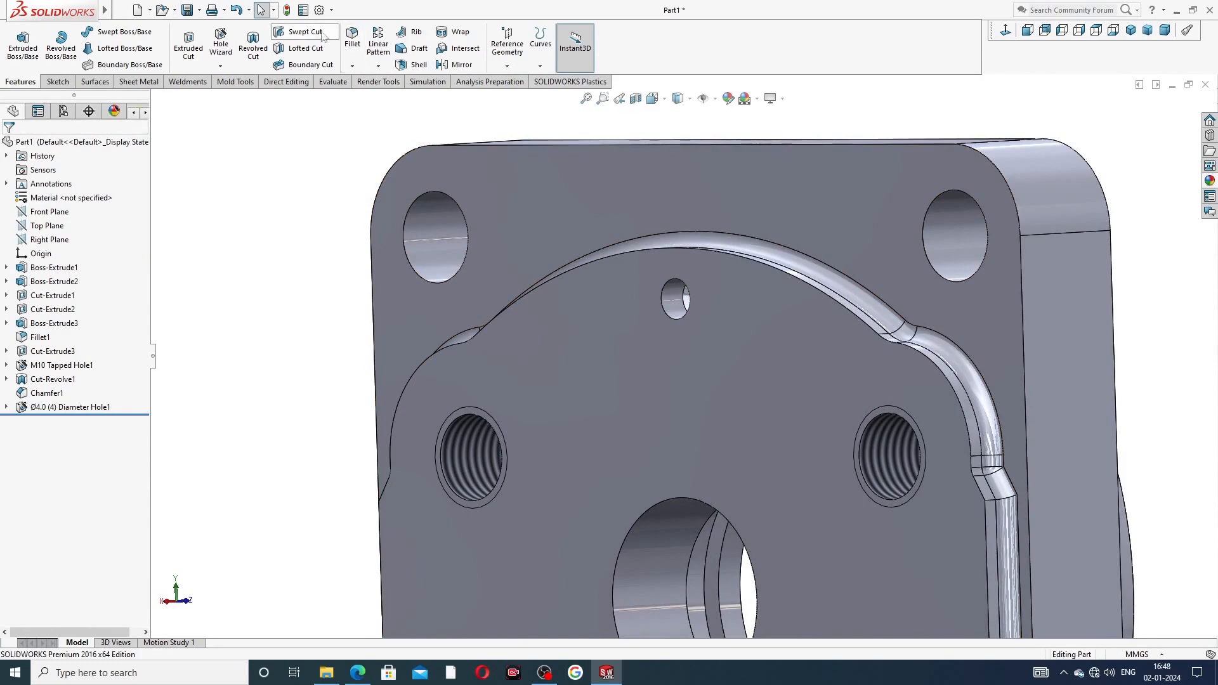
click(319, 10)
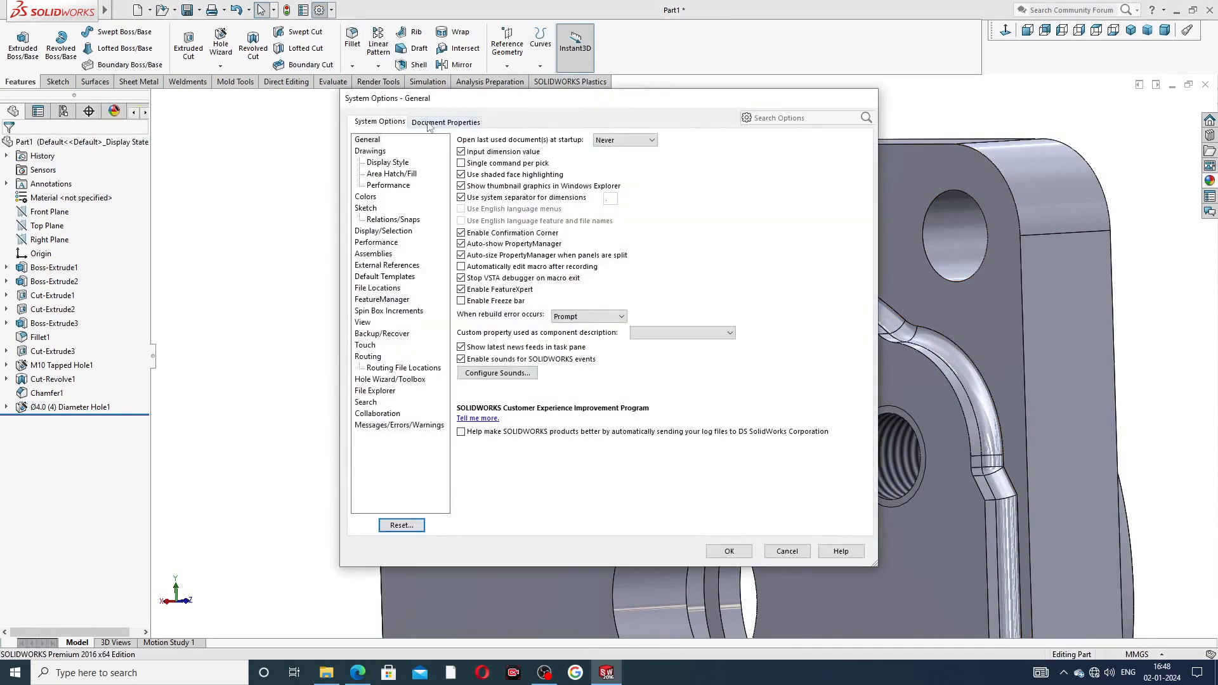
click(430, 121)
click(373, 210)
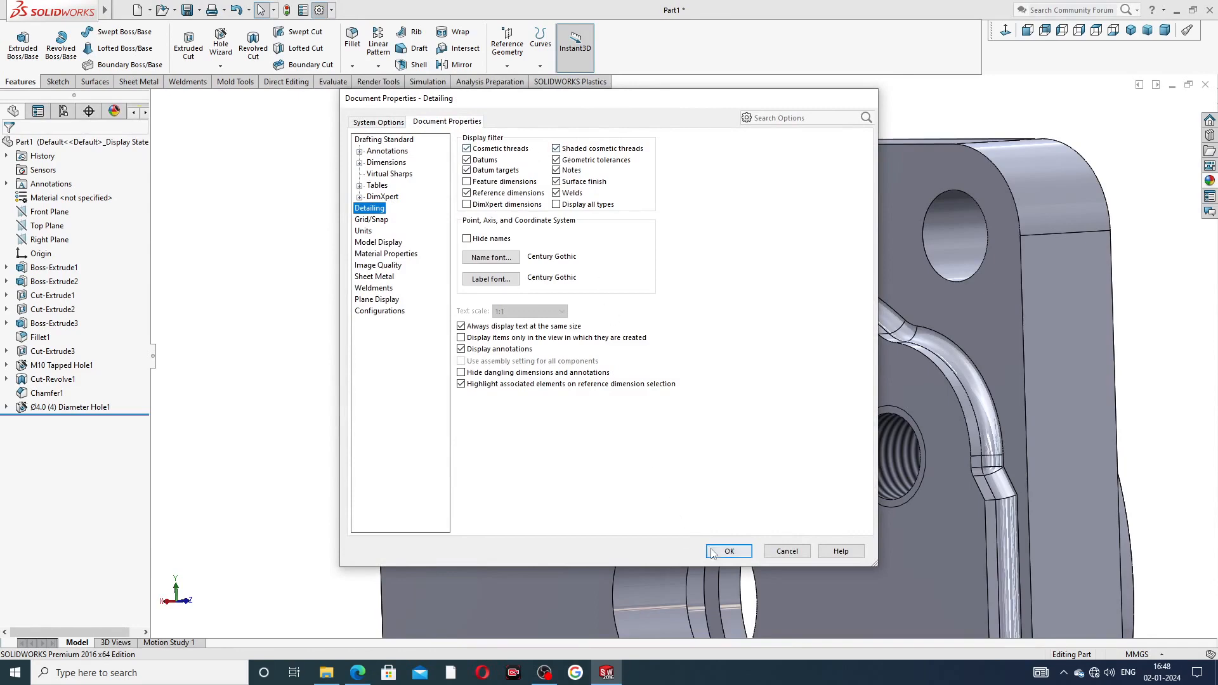
click(731, 549)
Examine the plate's flange side and compare it with the PART-10 drive end plate PDF drawing
scroll(830, 180, up, 3)
scroll(724, 266, up, 5)
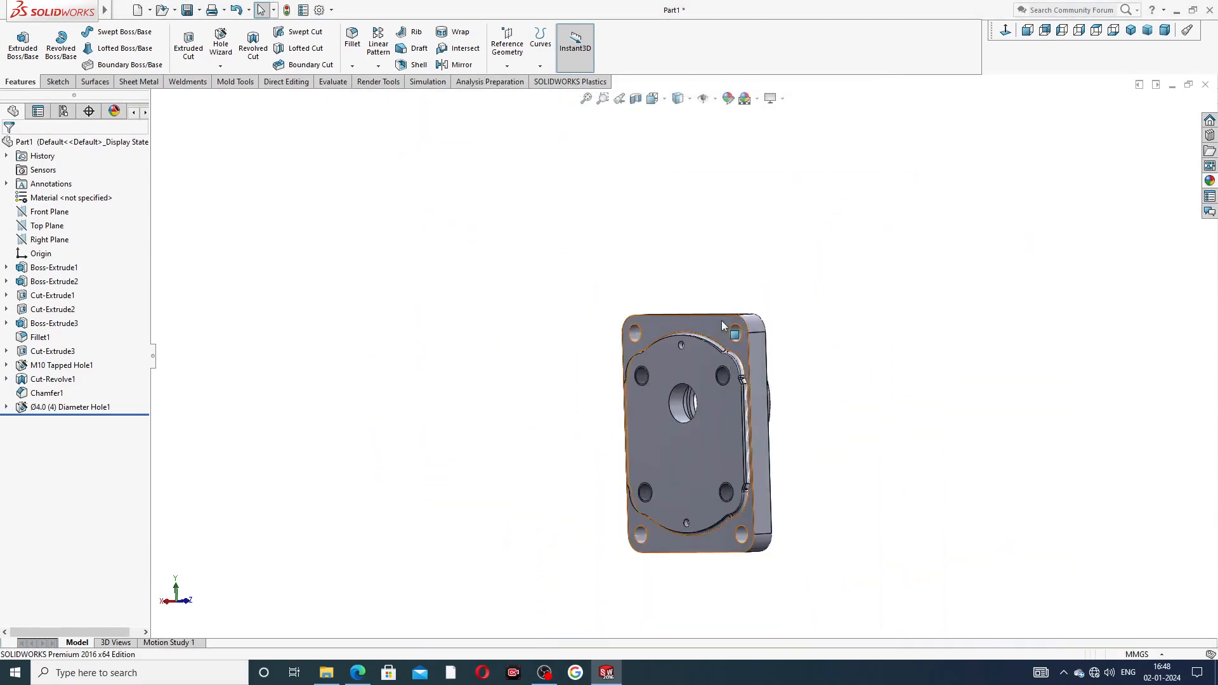
middle_drag(723, 443, 535, 424)
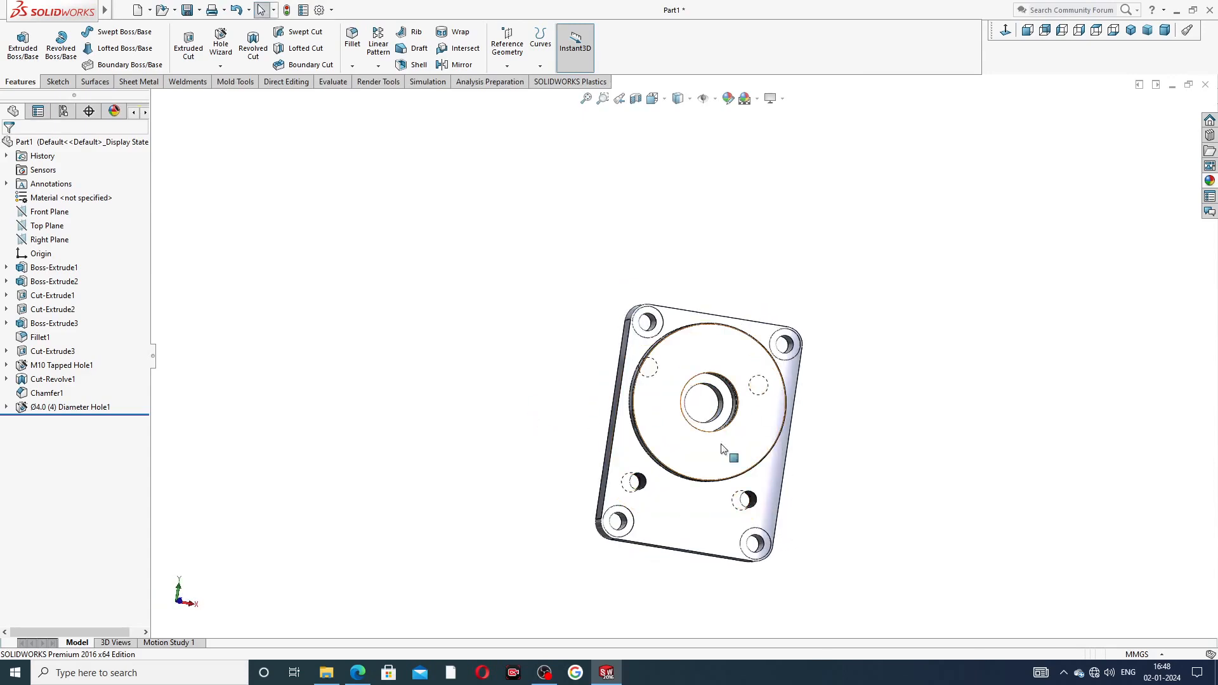
click(357, 672)
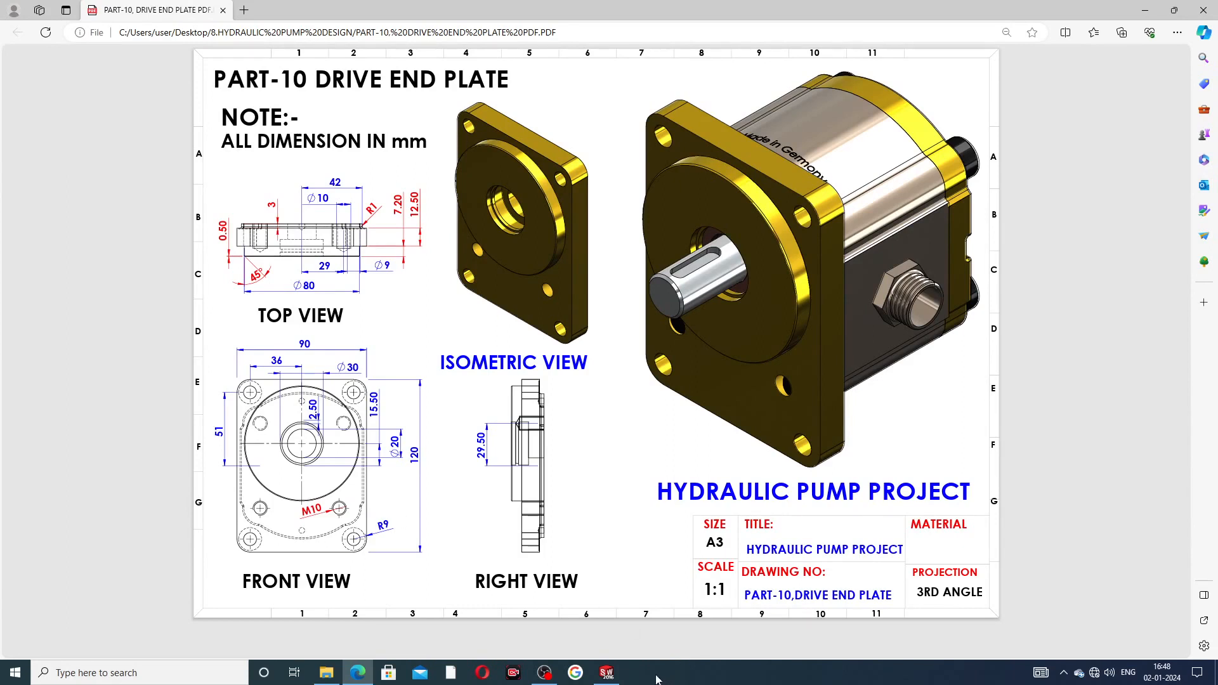
click(606, 673)
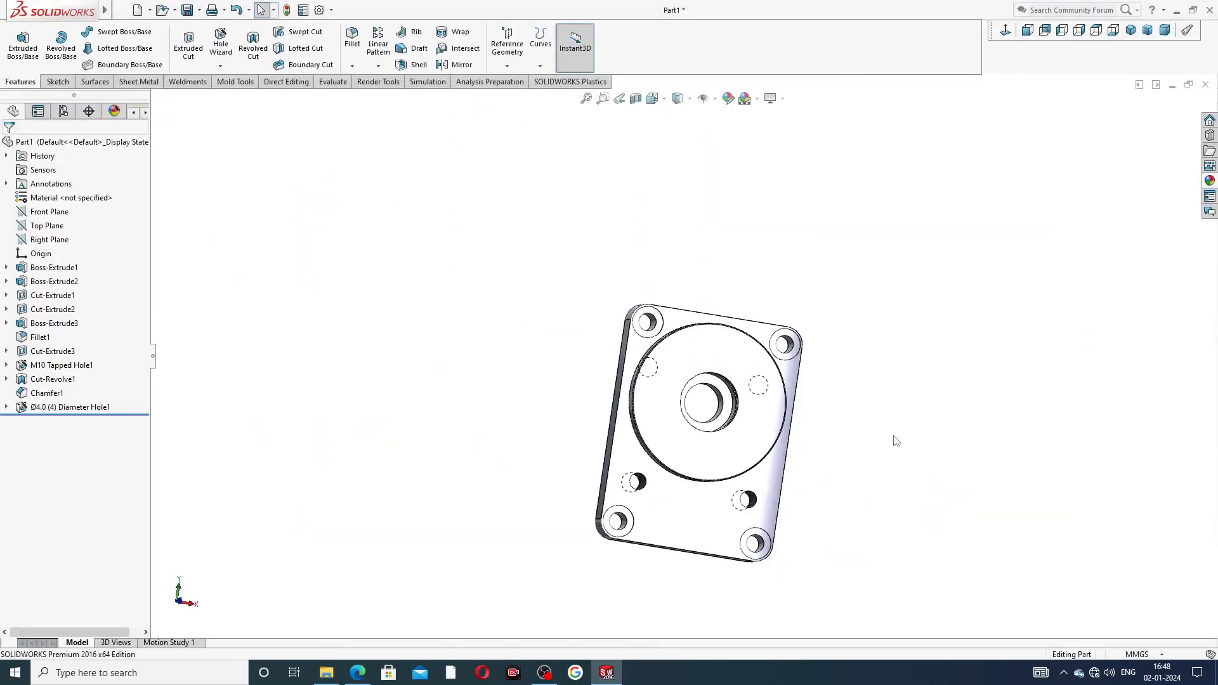
Apply the polished brass metal appearance to the whole part
click(1210, 180)
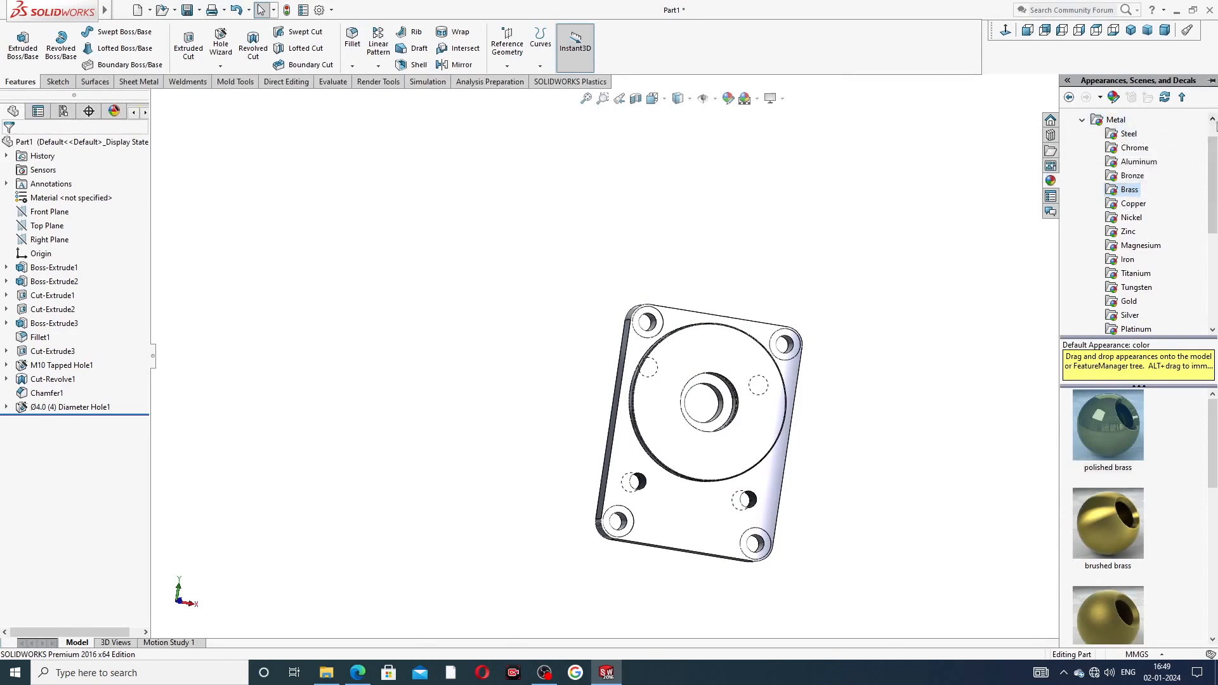
scroll(1205, 121, up, 2)
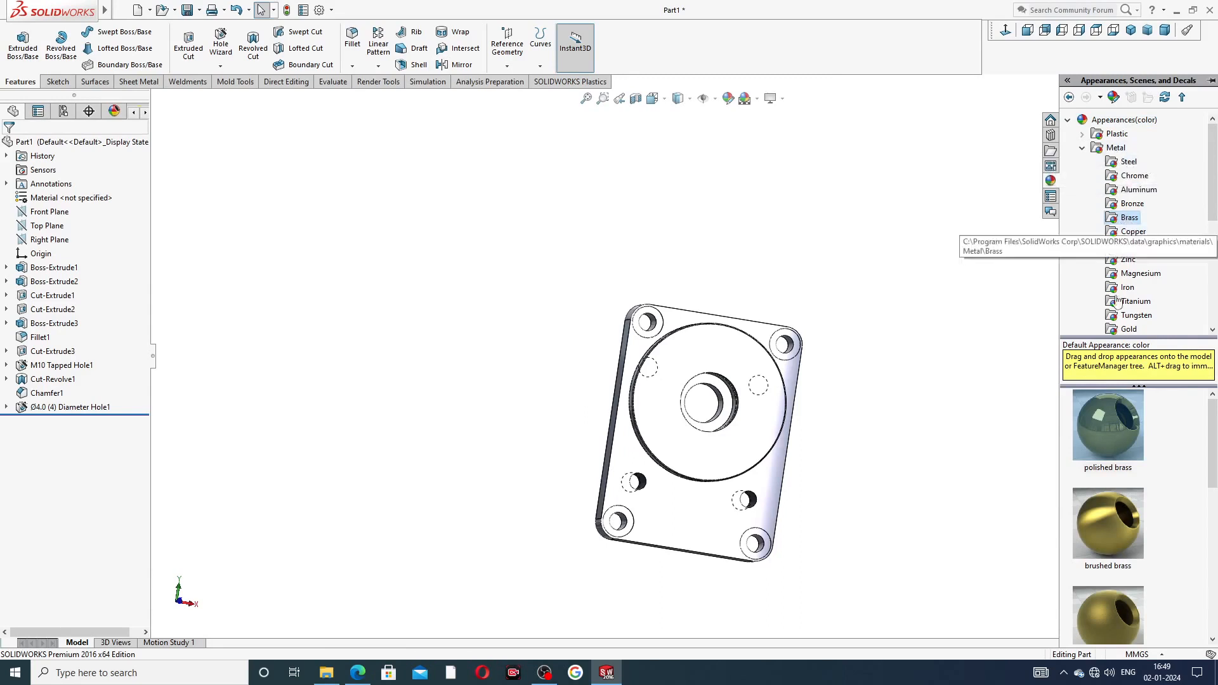
double_click(1121, 413)
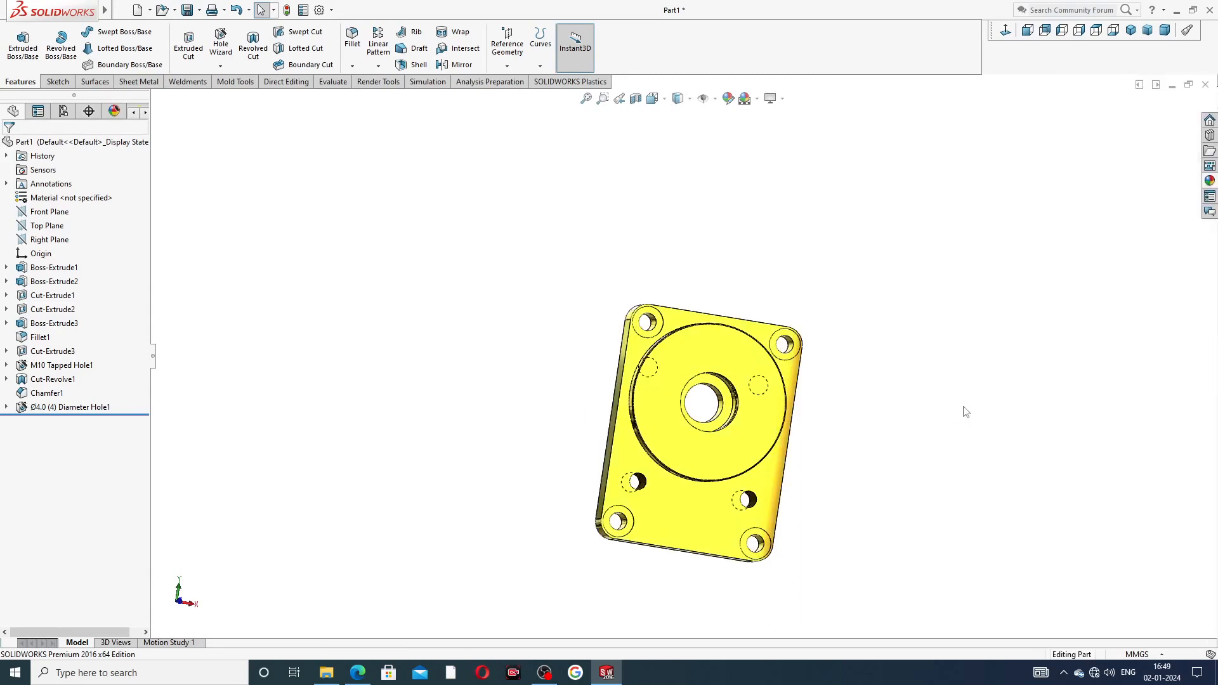
Inspect the brass drive end plate from the front, the raised back profile and the round flange side
click(1007, 31)
scroll(740, 482, down, 3)
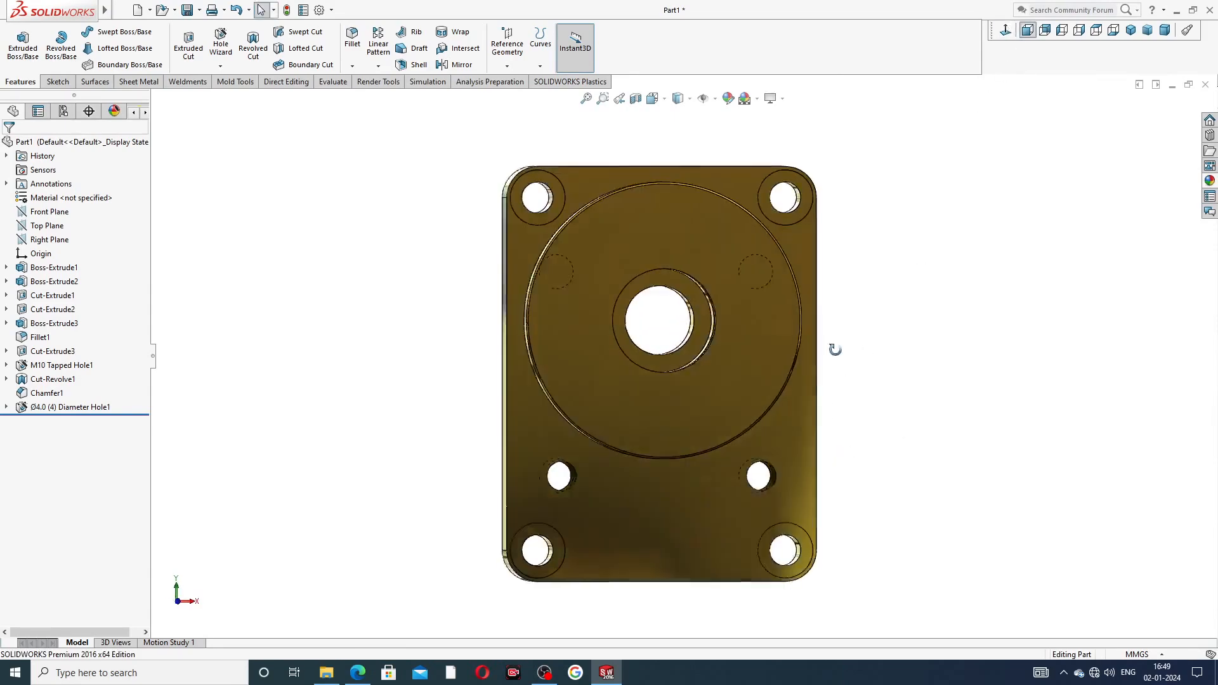
middle_drag(835, 346, 1102, 255)
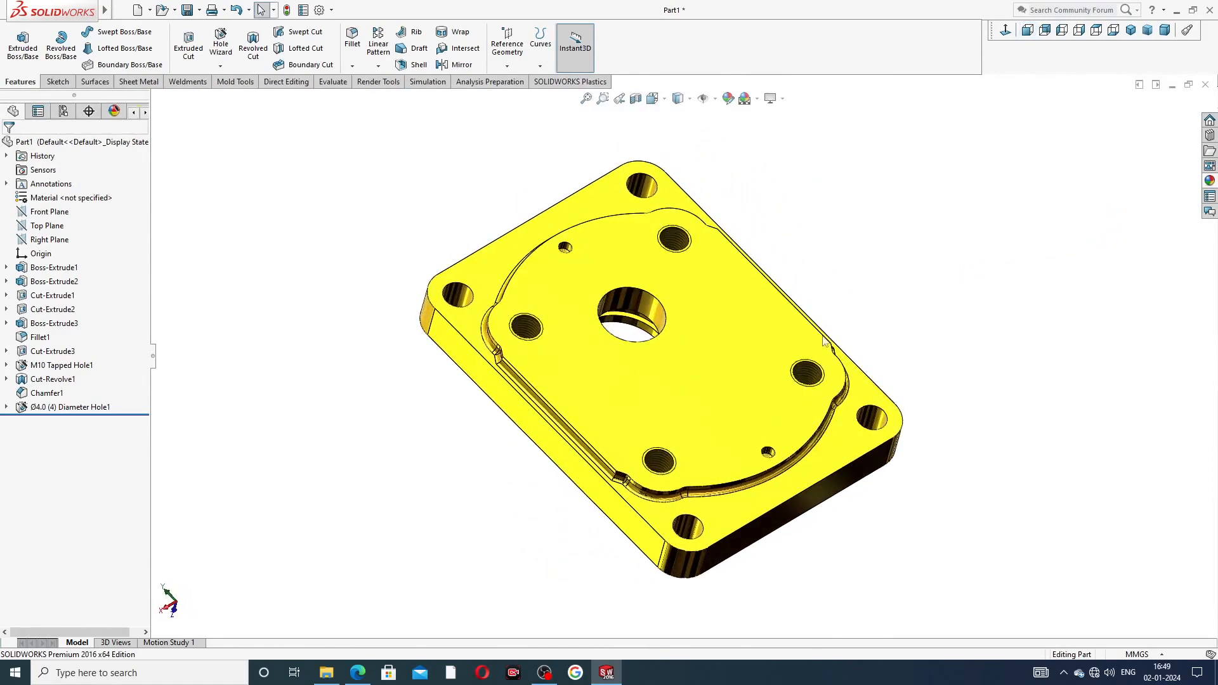
scroll(679, 438, down, 1)
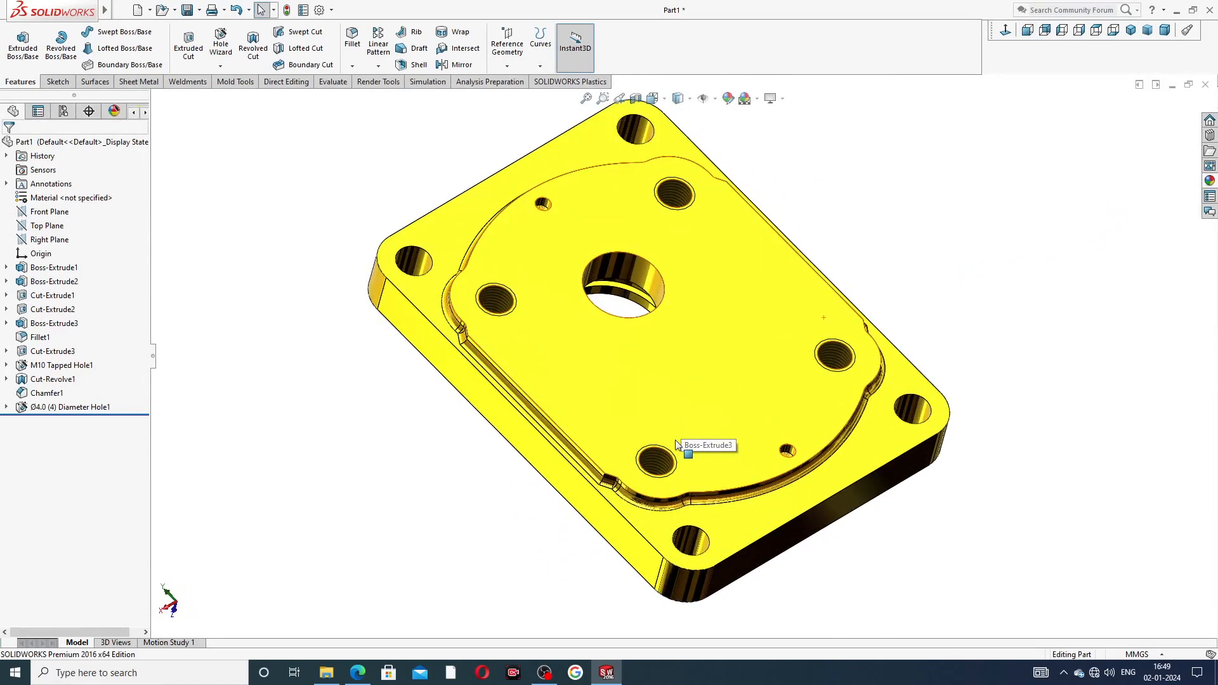
scroll(677, 444, up, 1)
middle_drag(678, 444, 569, 468)
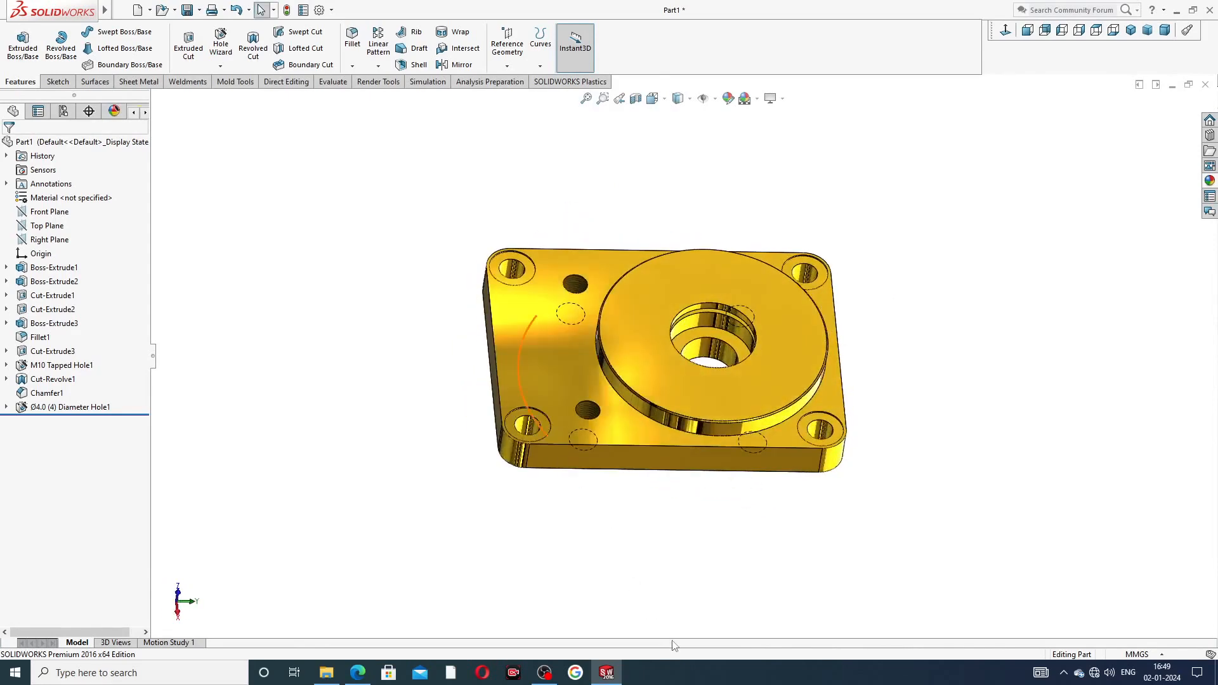
scroll(637, 539, down, 2)
scroll(730, 245, up, 3)
scroll(729, 245, down, 2)
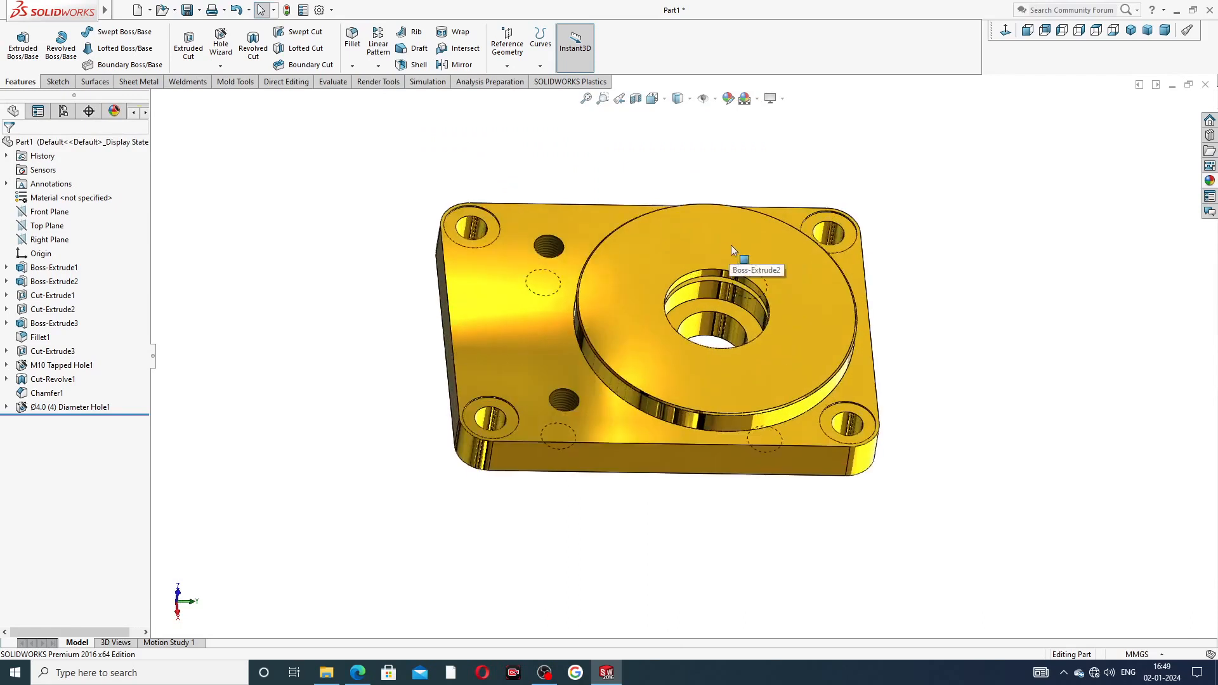
scroll(726, 482, down, 1)
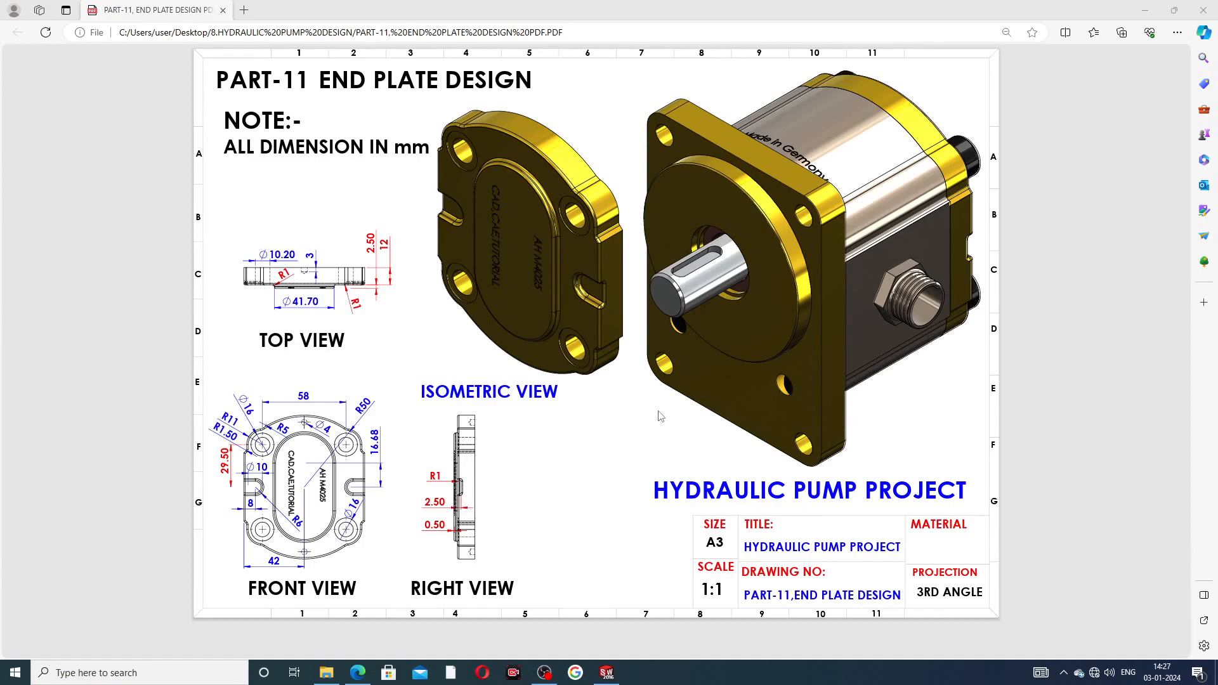
Switch from the PART-11 PDF drawing to SOLIDWORKS and examine the END PLATE model's lettered face
click(606, 672)
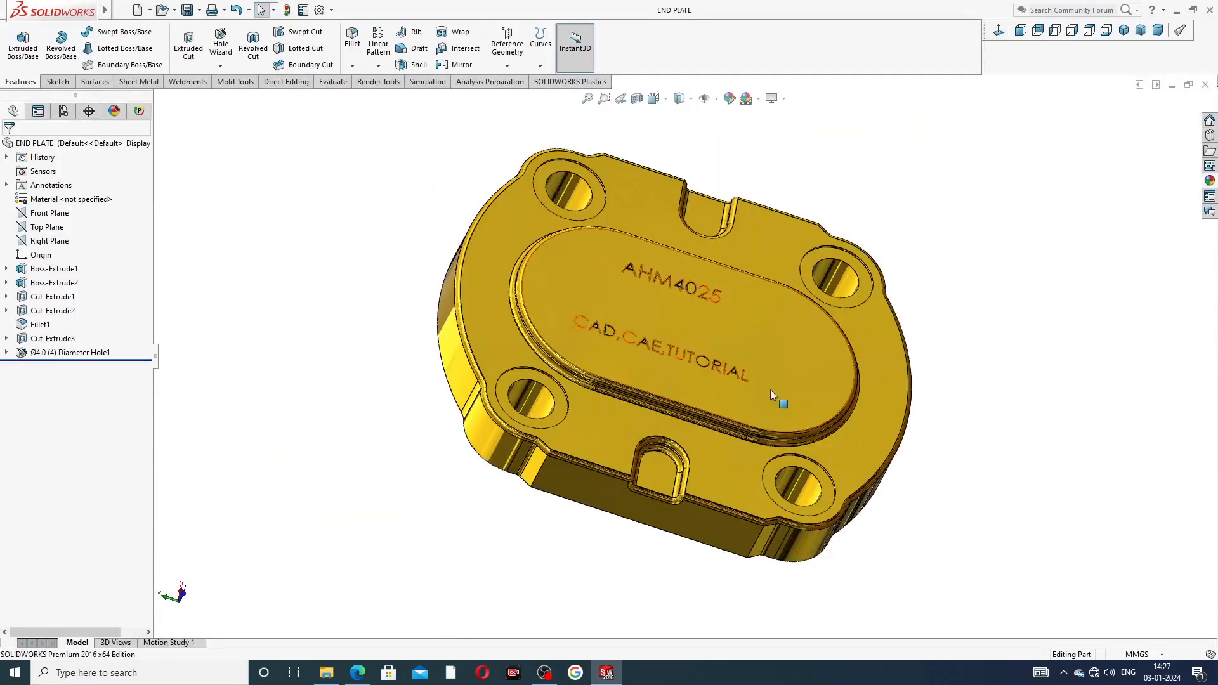
middle_drag(770, 391, 868, 158)
middle_drag(863, 214, 890, 244)
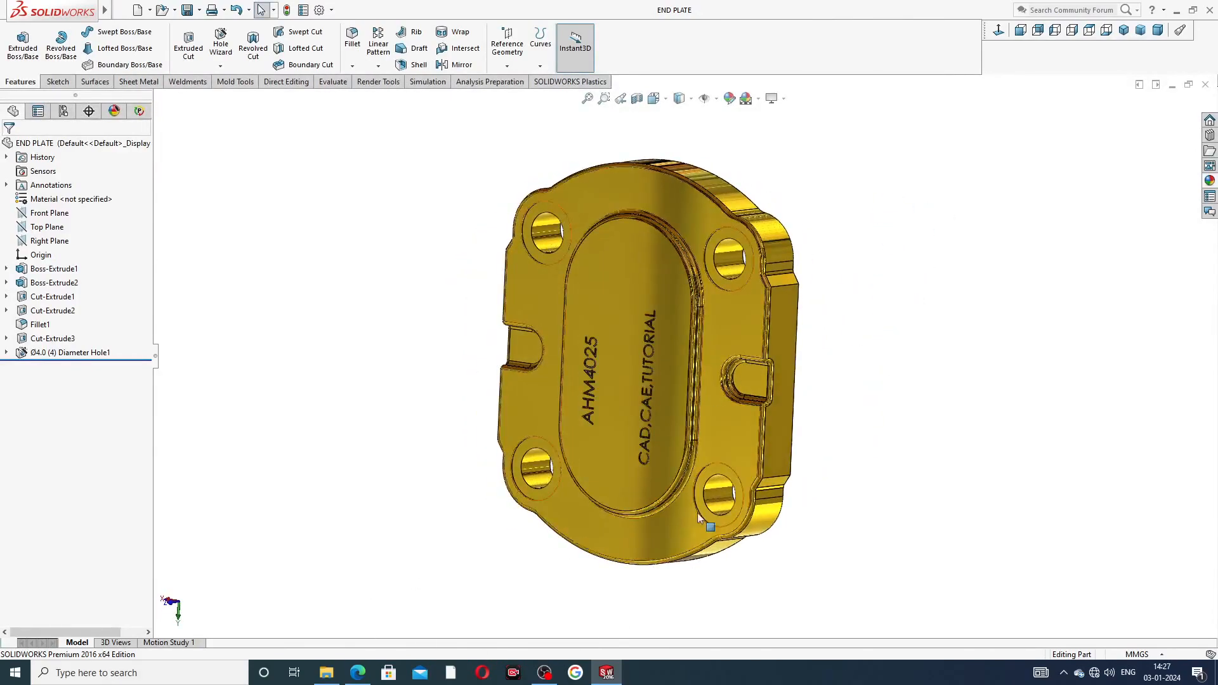
Examine the END PLATE model's lettered face straight on and its side profile from several angles
click(999, 30)
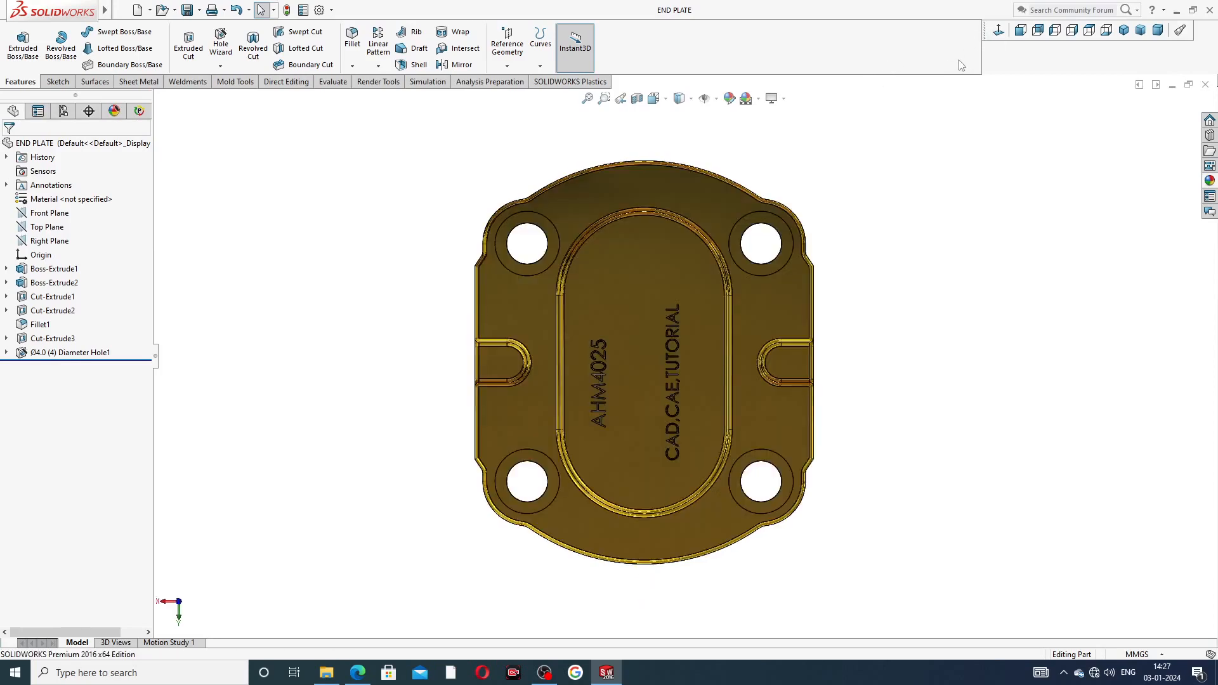
middle_drag(801, 121, 730, 449)
scroll(730, 393, down, 1)
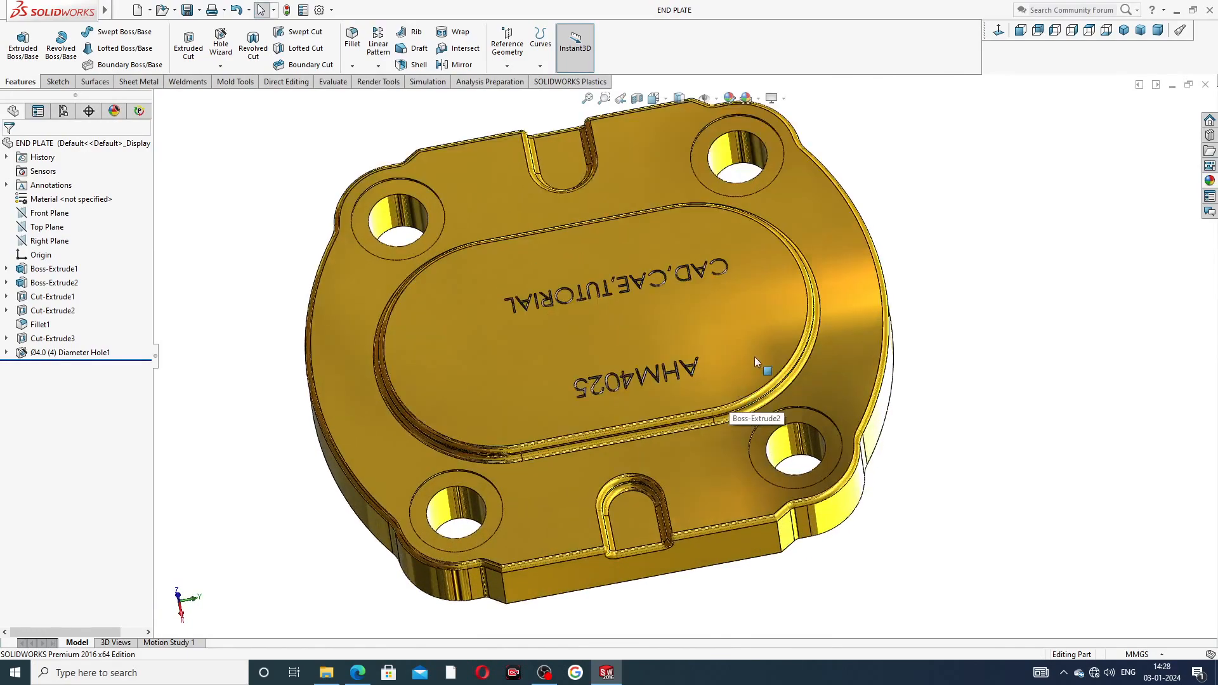
scroll(764, 373, up, 2)
middle_drag(764, 373, 619, 354)
scroll(619, 353, down, 3)
middle_drag(676, 339, 628, 309)
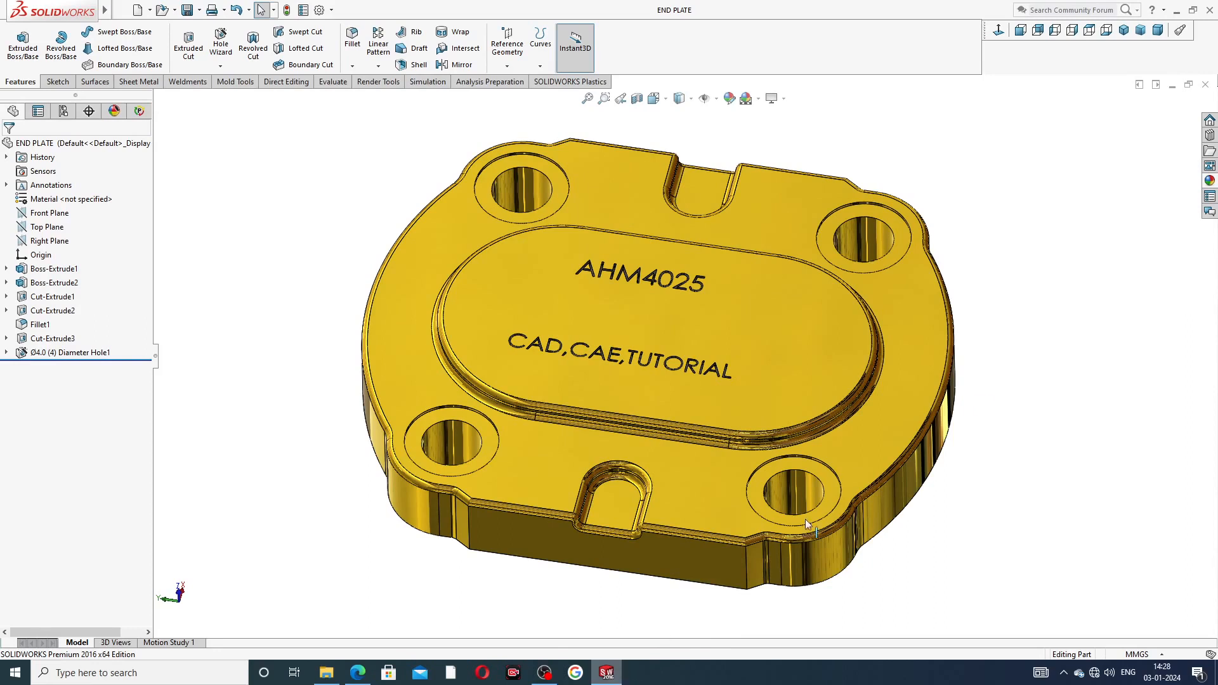
Close the END PLATE model and start a new part with the Plain White scene
click(1206, 85)
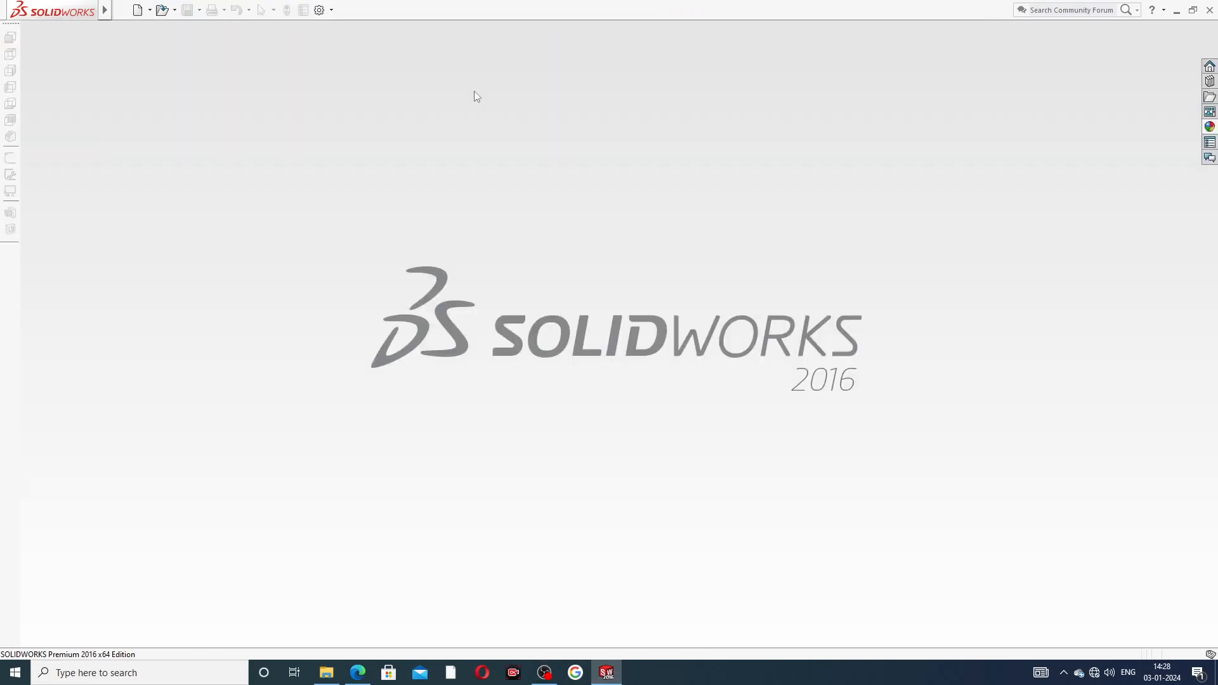
click(138, 11)
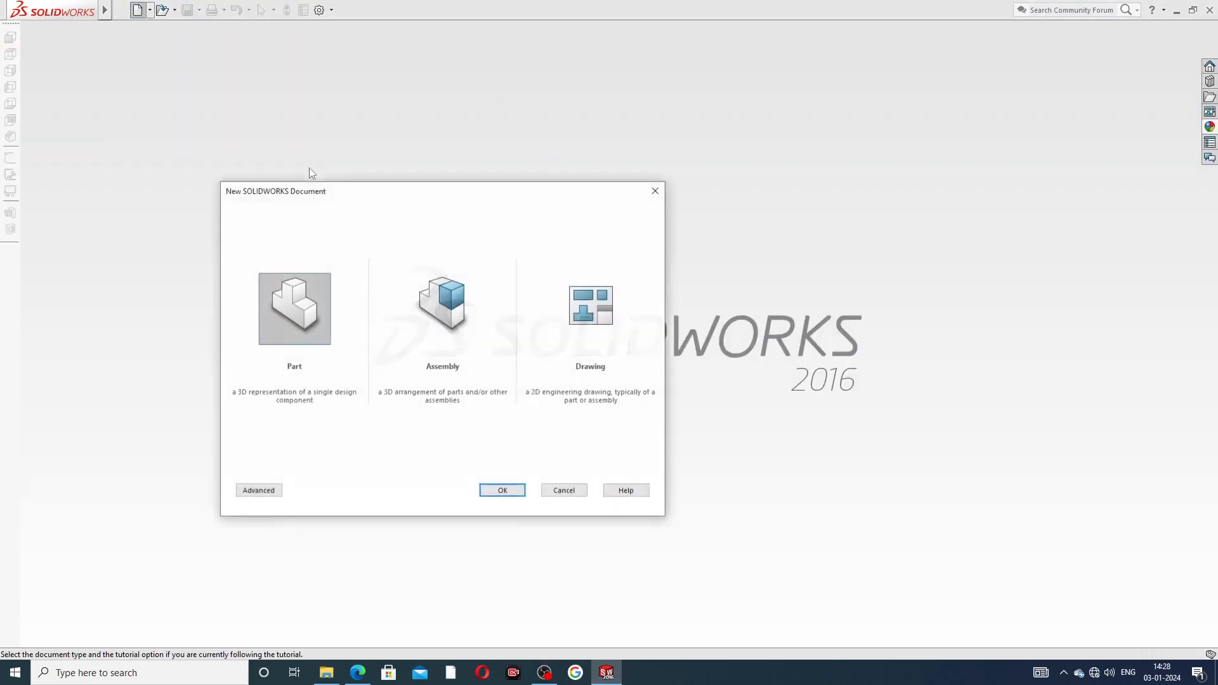
click(500, 491)
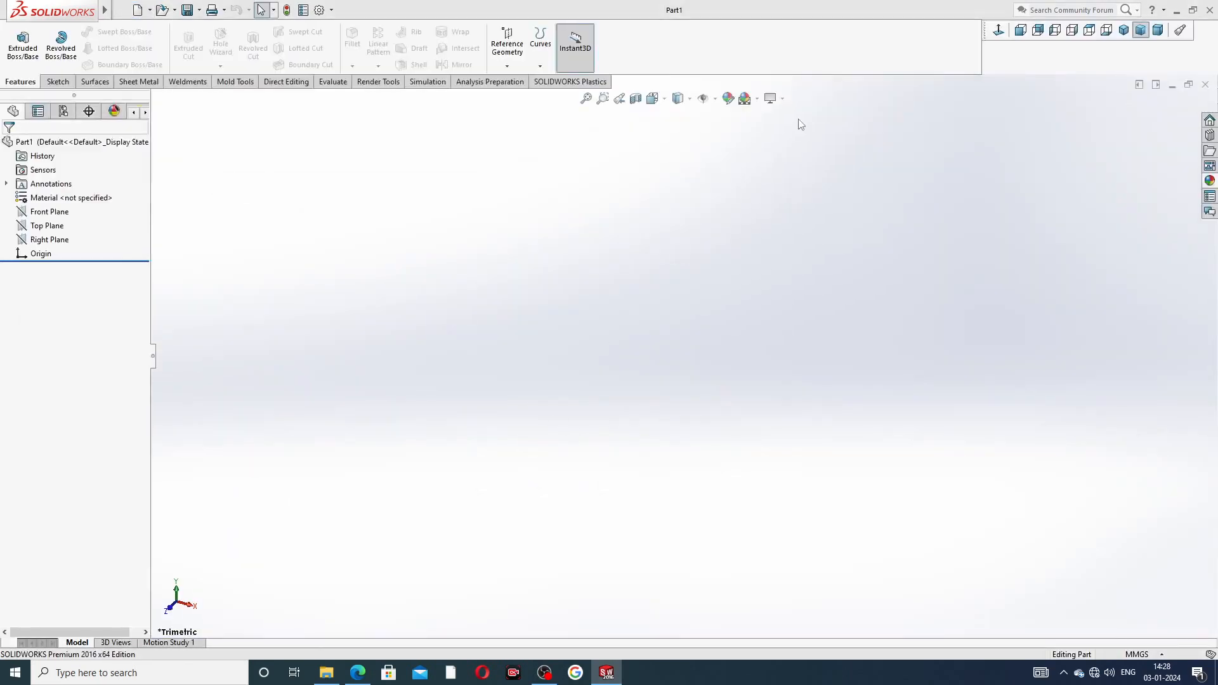
click(758, 98)
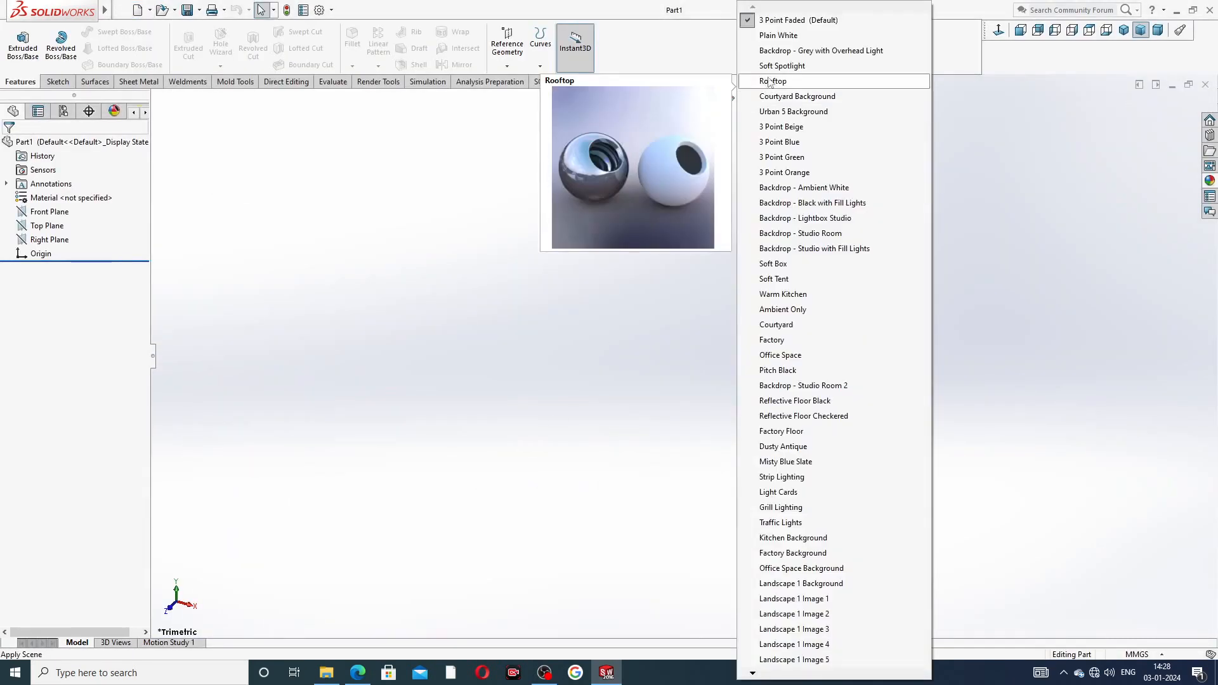
click(773, 35)
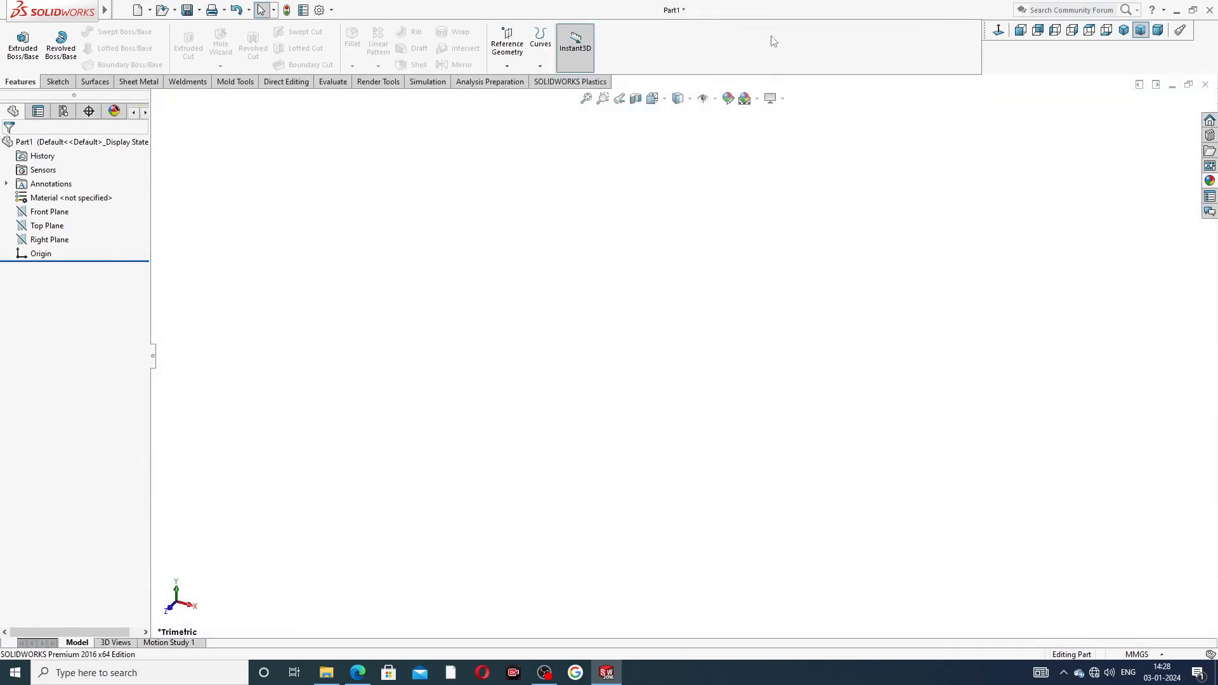
Set the part's shaded and wireframe image quality resolutions to the highest level
click(323, 11)
click(470, 123)
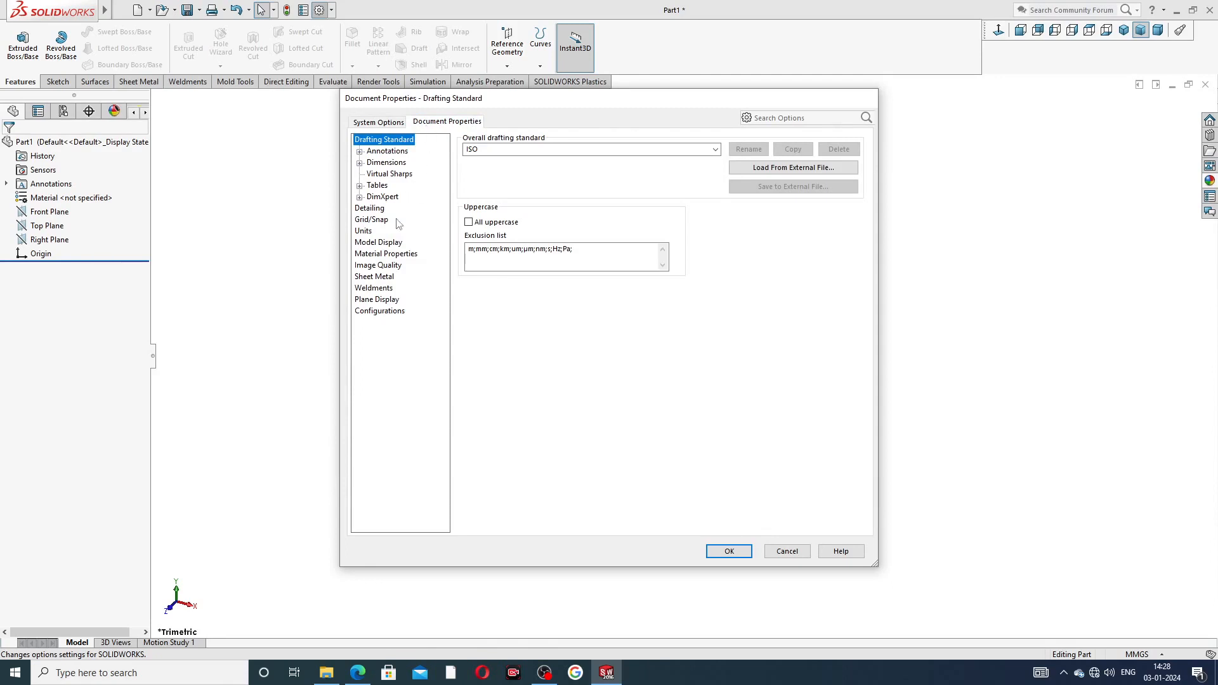
click(384, 266)
drag(568, 159, 701, 161)
drag(579, 284, 722, 295)
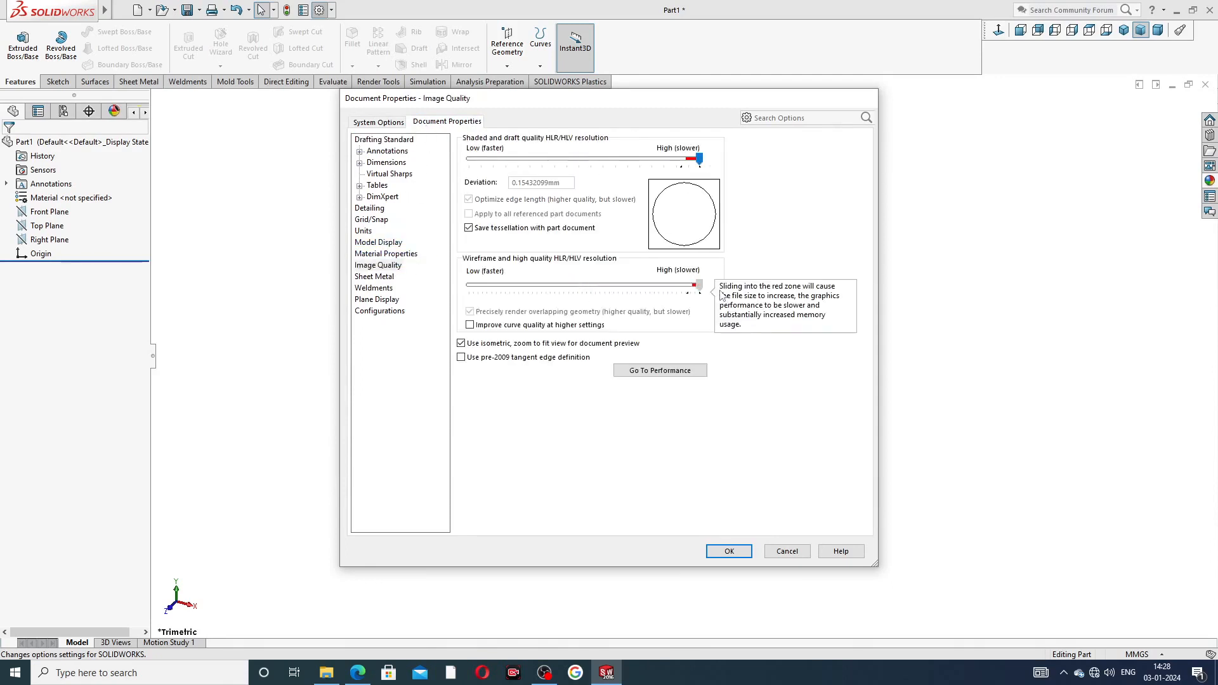
click(730, 550)
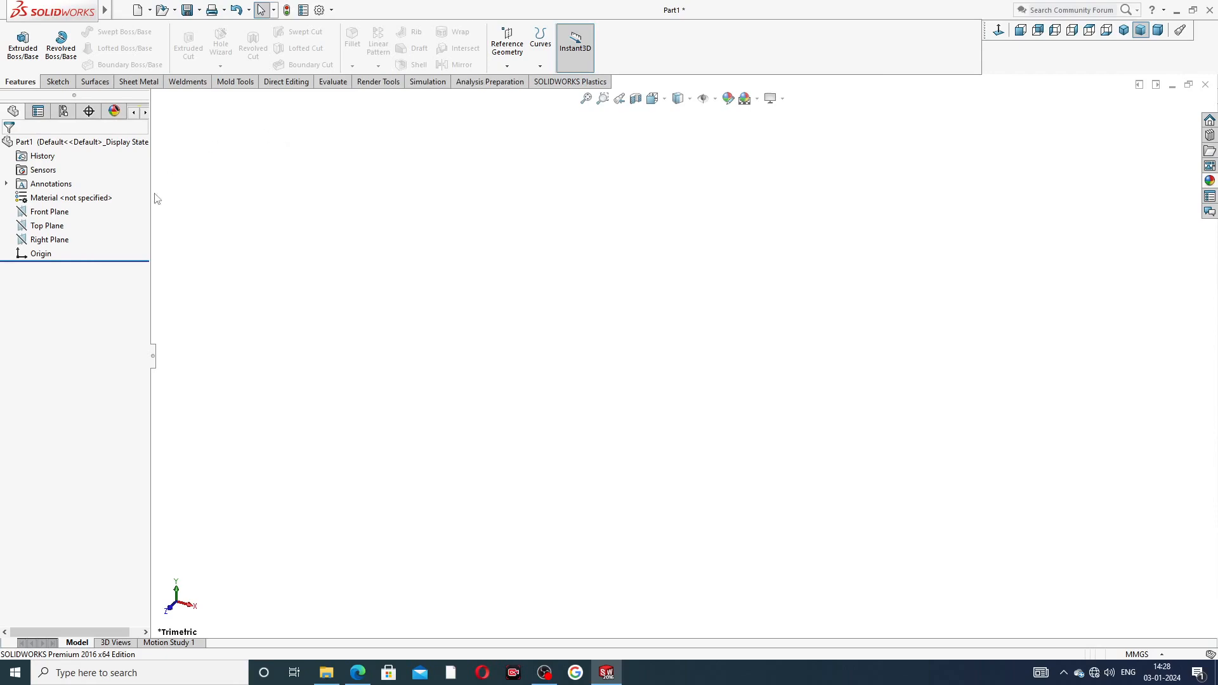
Sketch a vertical centerline about 74 mm long and a shorter horizontal one to its left on the Front Plane, meeting at the origin
click(357, 673)
click(41, 214)
click(45, 196)
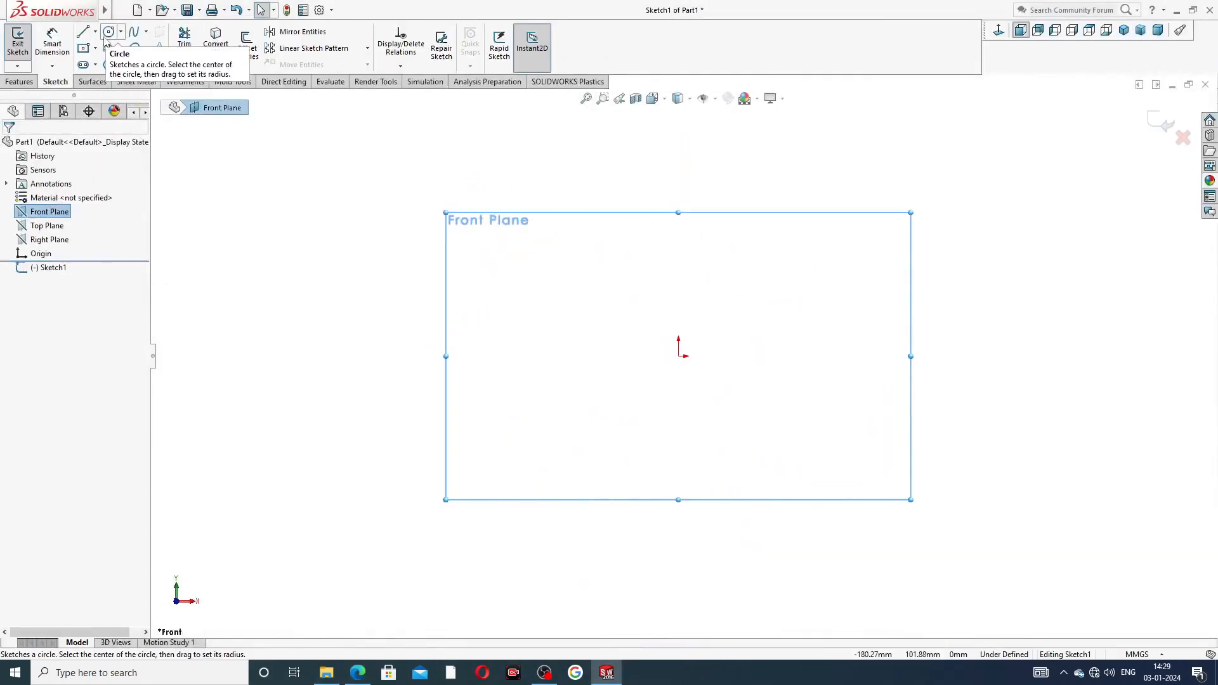
click(95, 32)
click(113, 61)
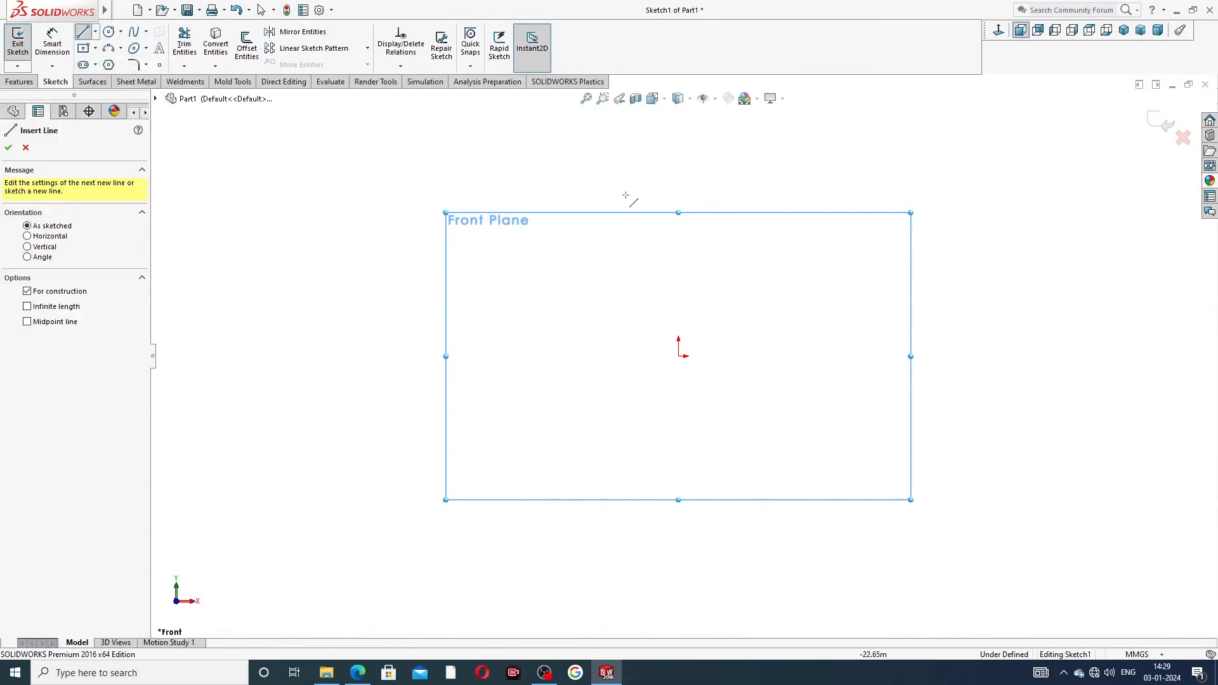
click(679, 162)
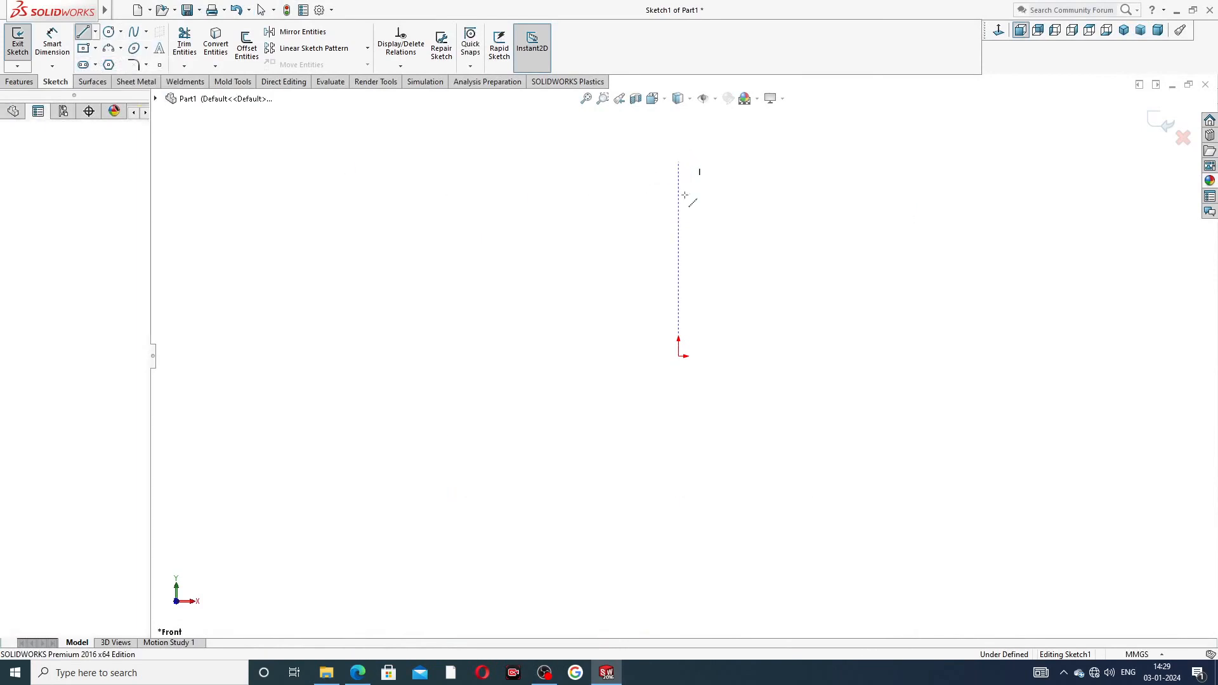
click(678, 356)
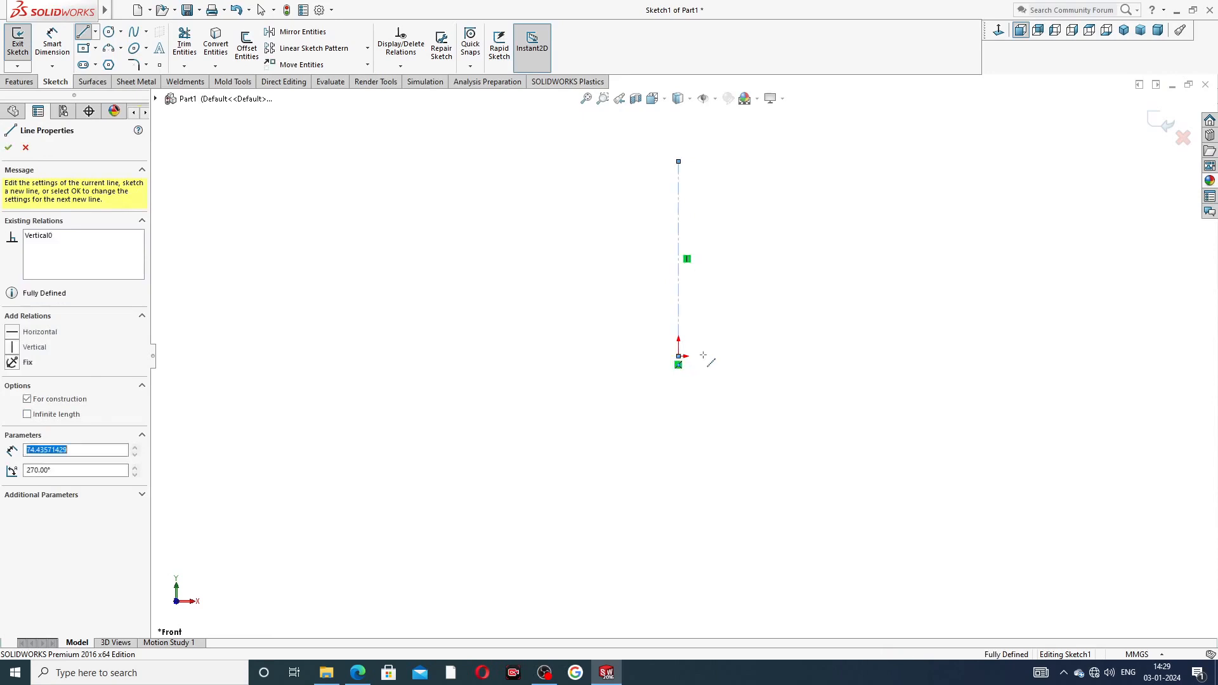
click(524, 356)
right_click(552, 272)
click(581, 319)
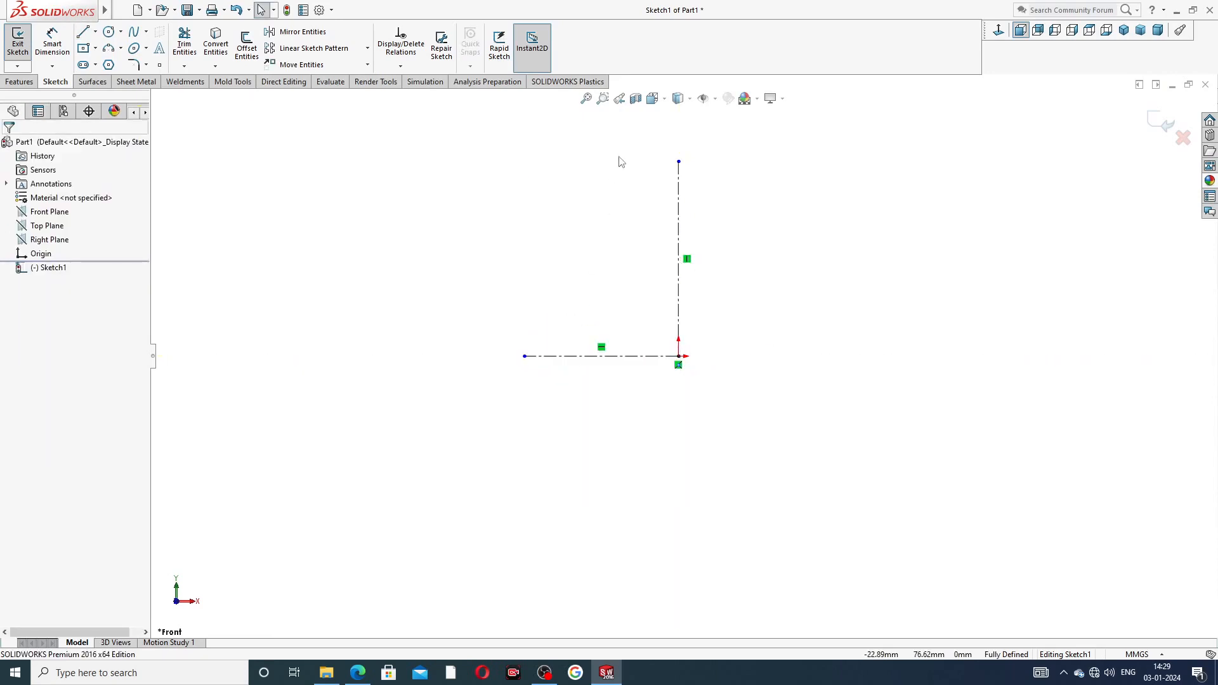
Sketch a centerpoint arc around the origin, above the vertical centerline, with a radius of about 114 mm spanning about 48°
click(121, 49)
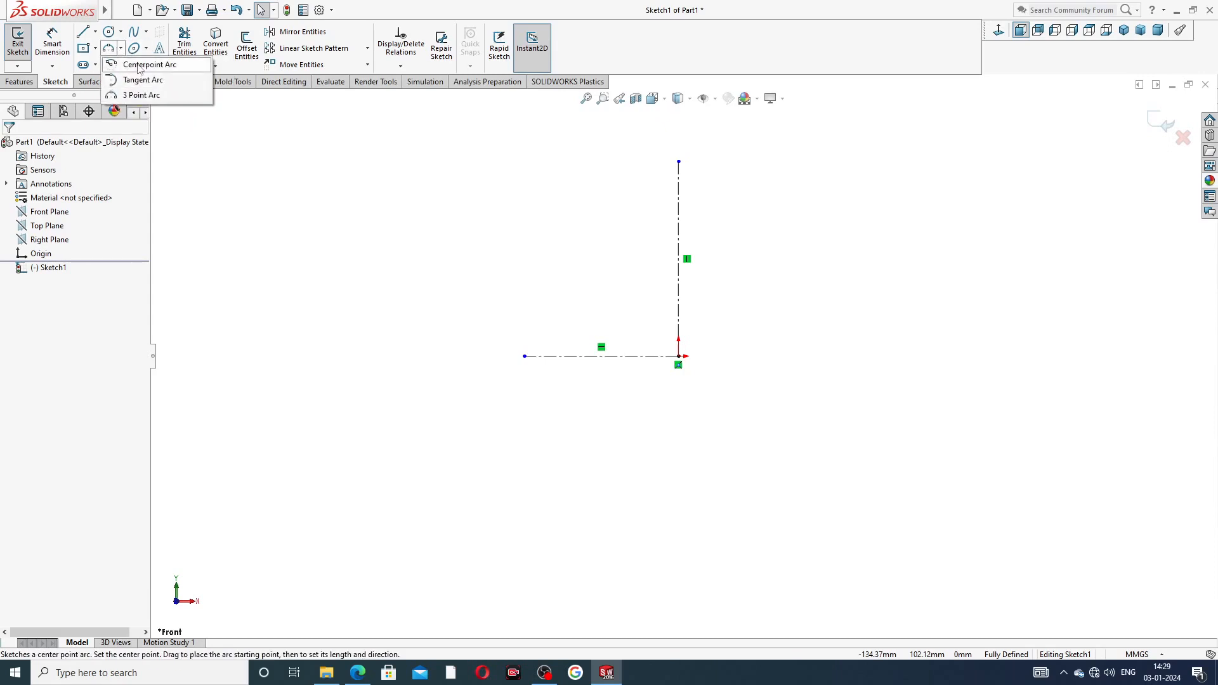
click(139, 65)
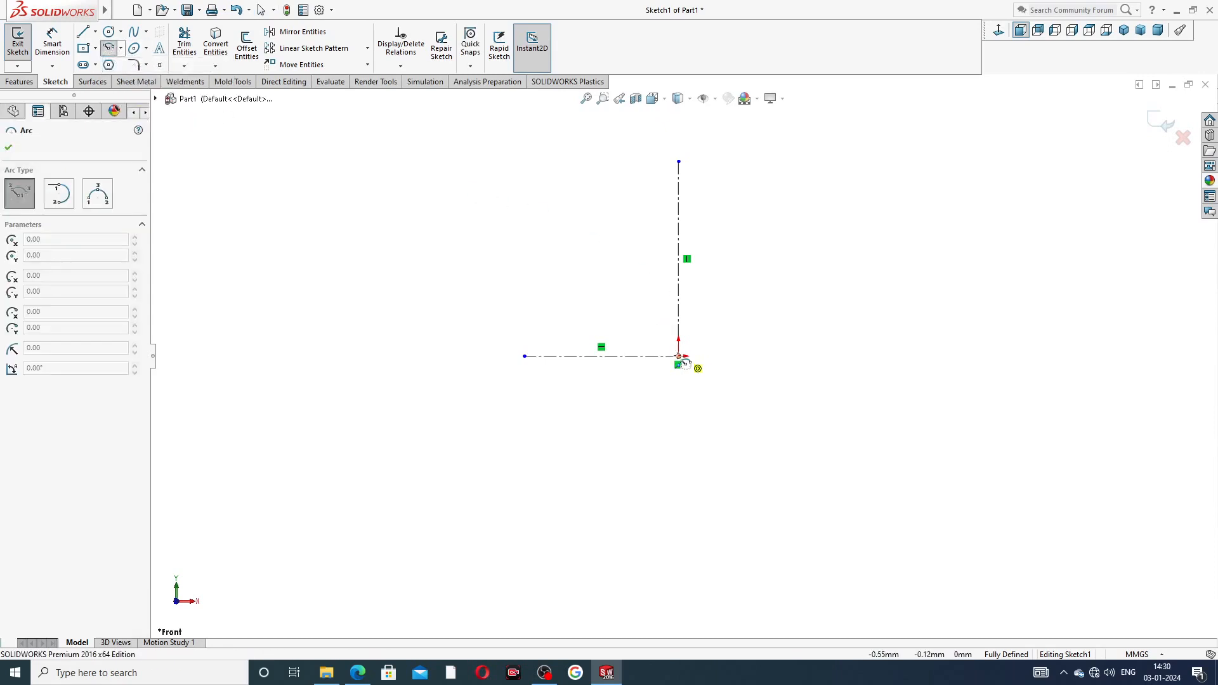
right_click(752, 205)
click(779, 213)
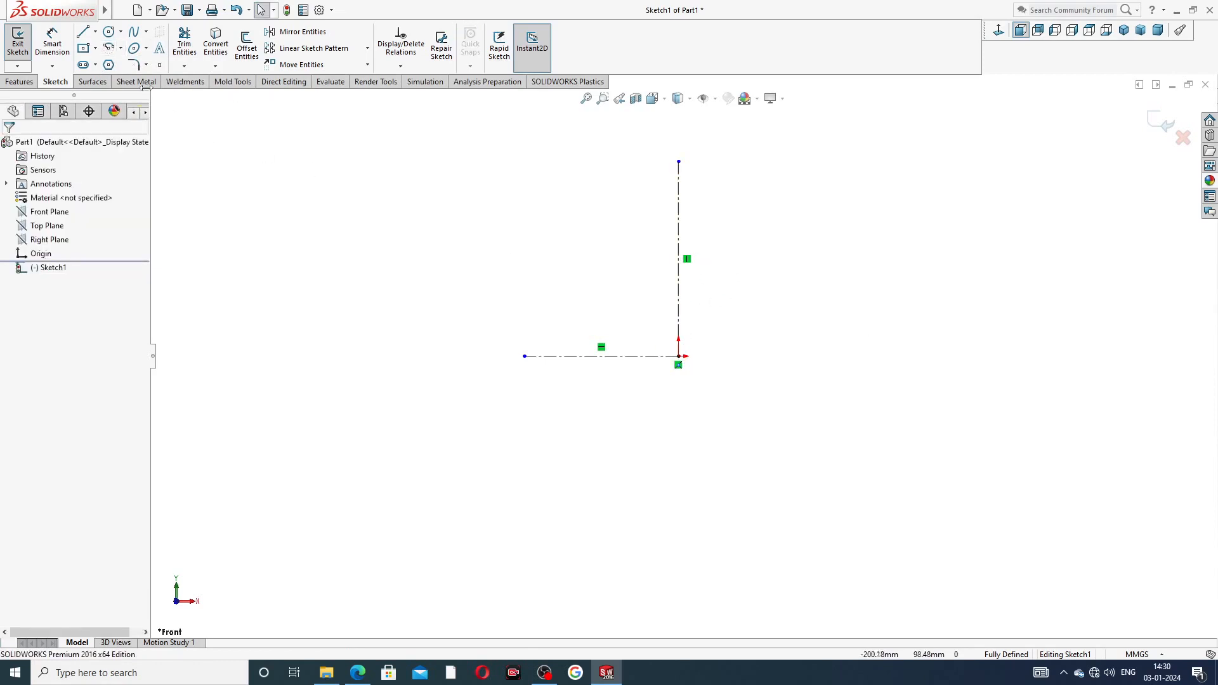
click(108, 47)
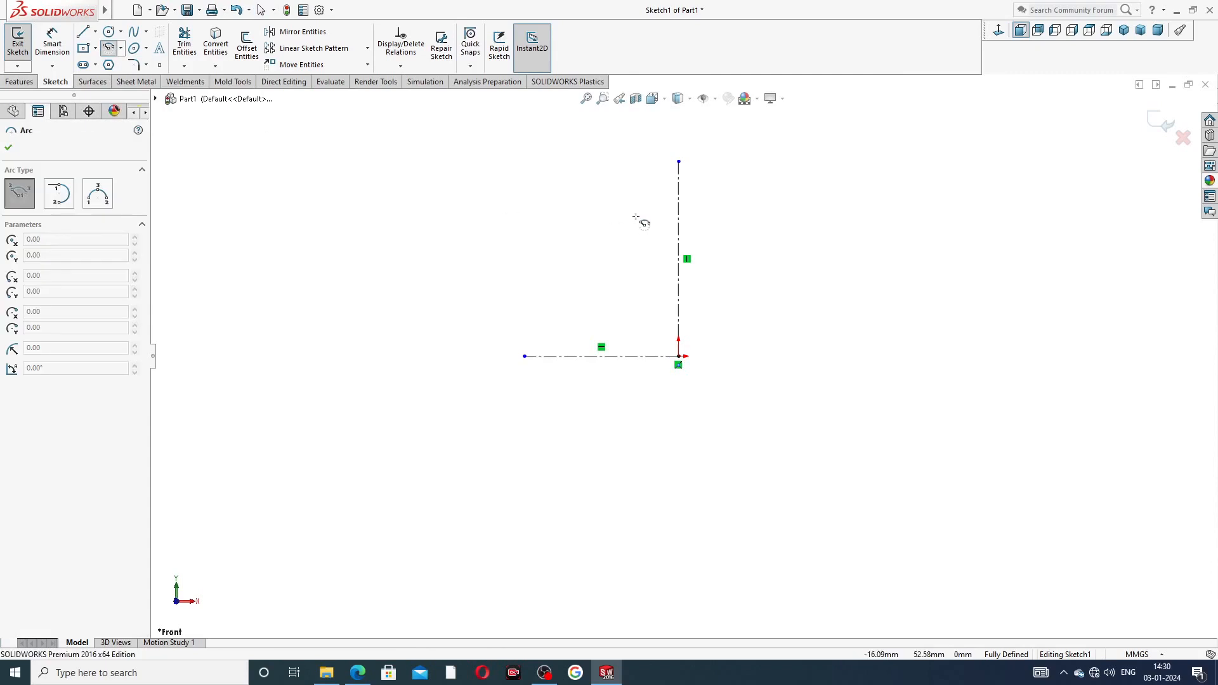
click(679, 356)
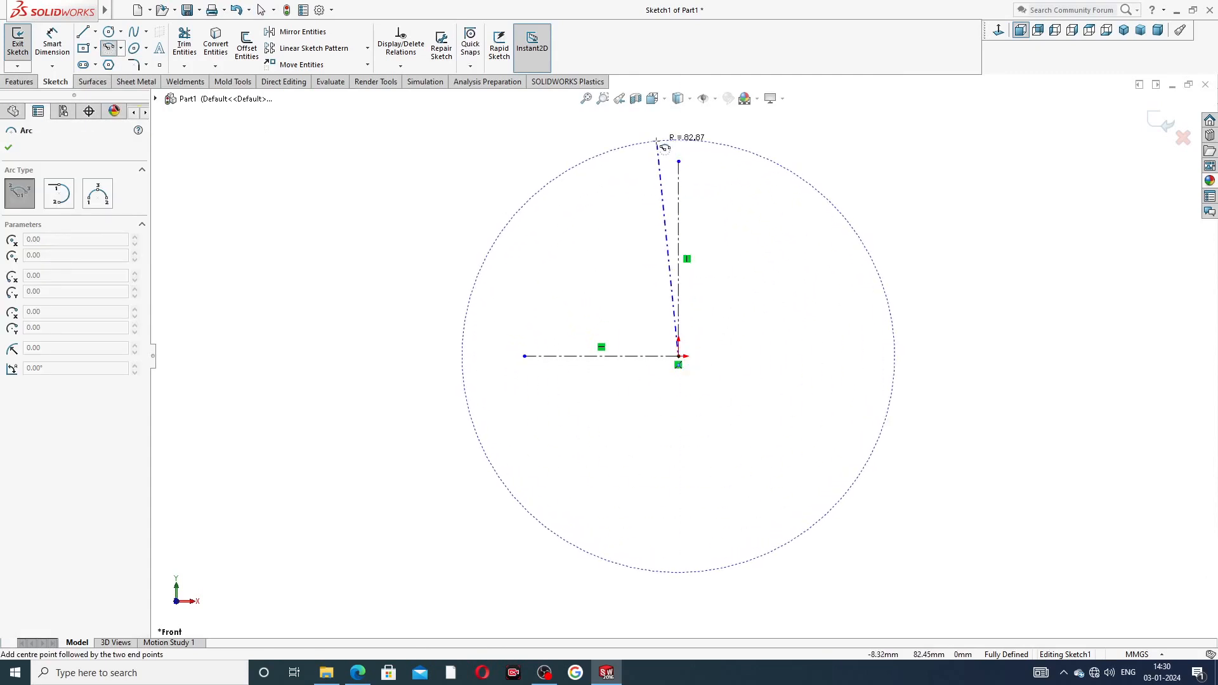
scroll(654, 167, up, 3)
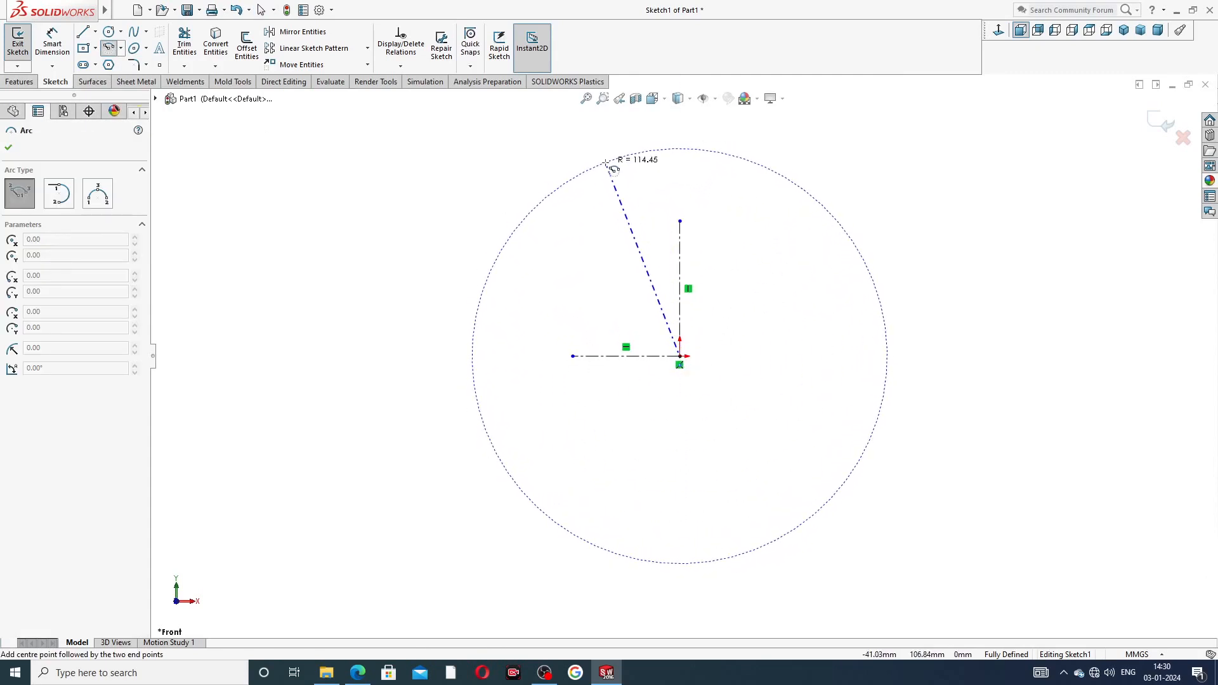
click(608, 165)
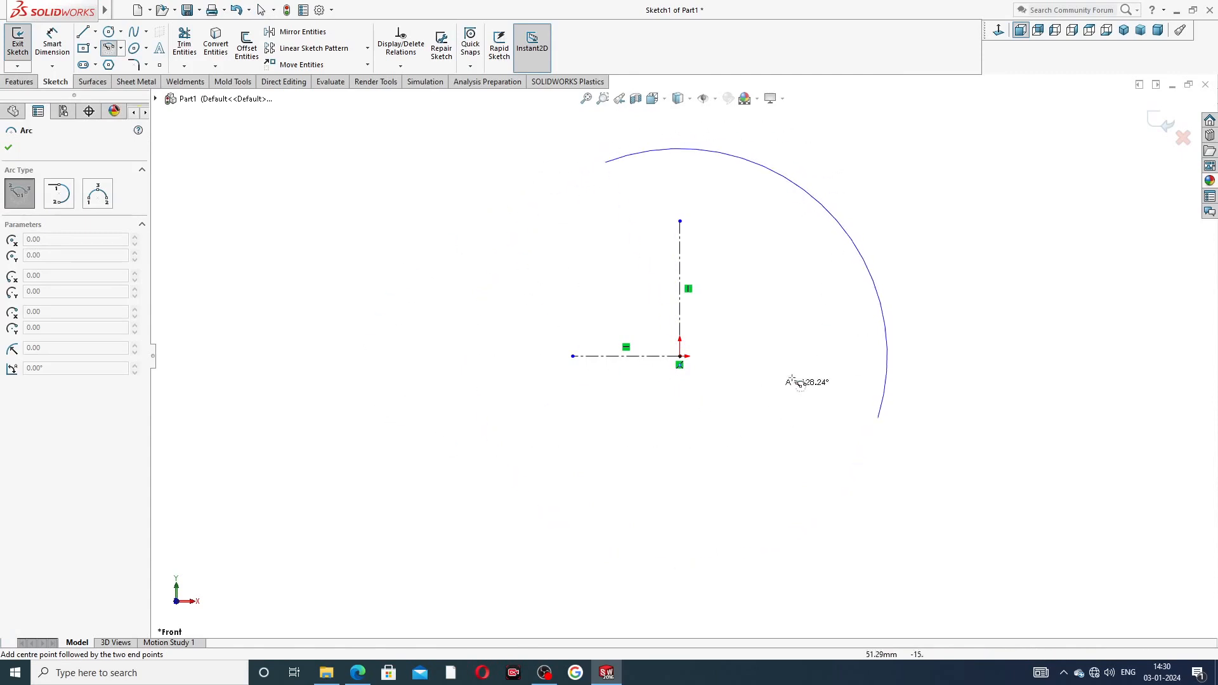
click(775, 172)
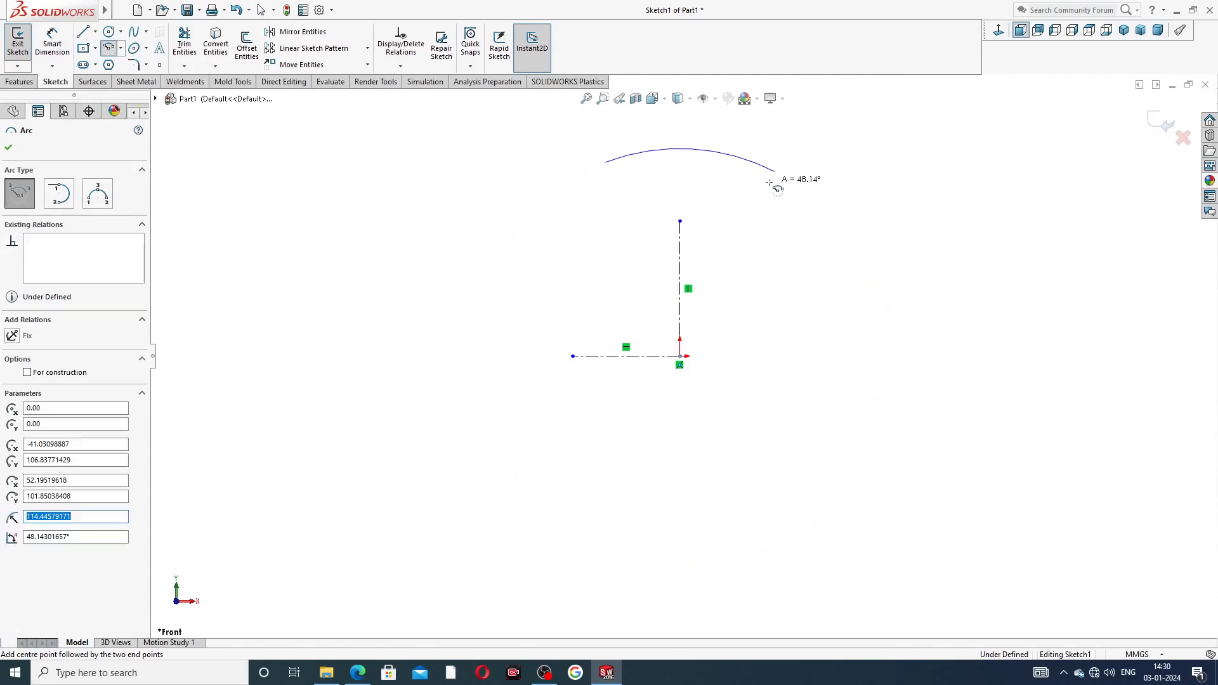
right_click(831, 147)
click(860, 158)
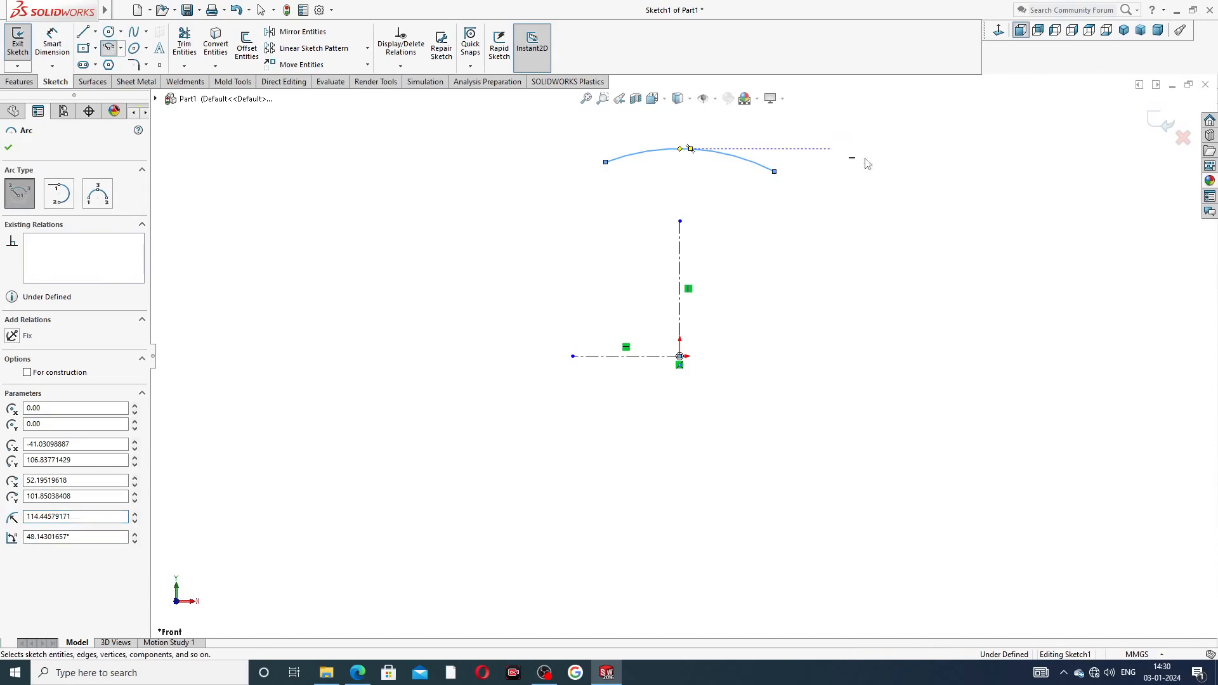
Add a horizontal relation between the two endpoints of the arc
click(606, 163)
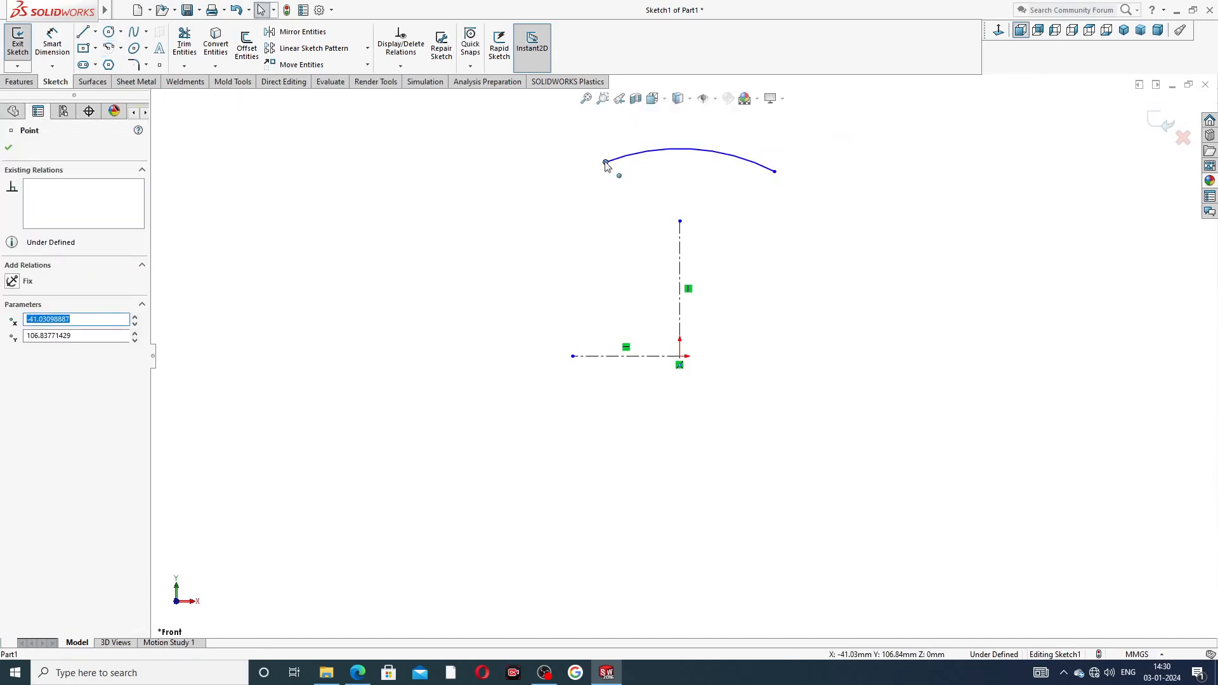
click(775, 172)
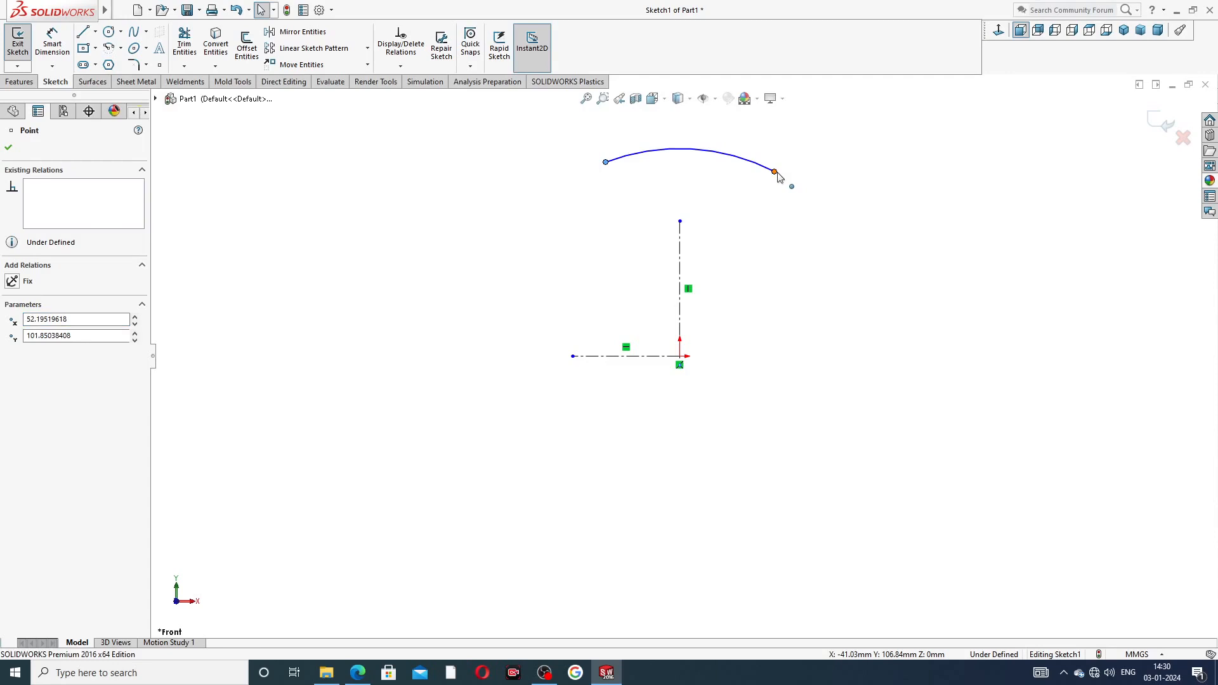
click(811, 119)
click(798, 188)
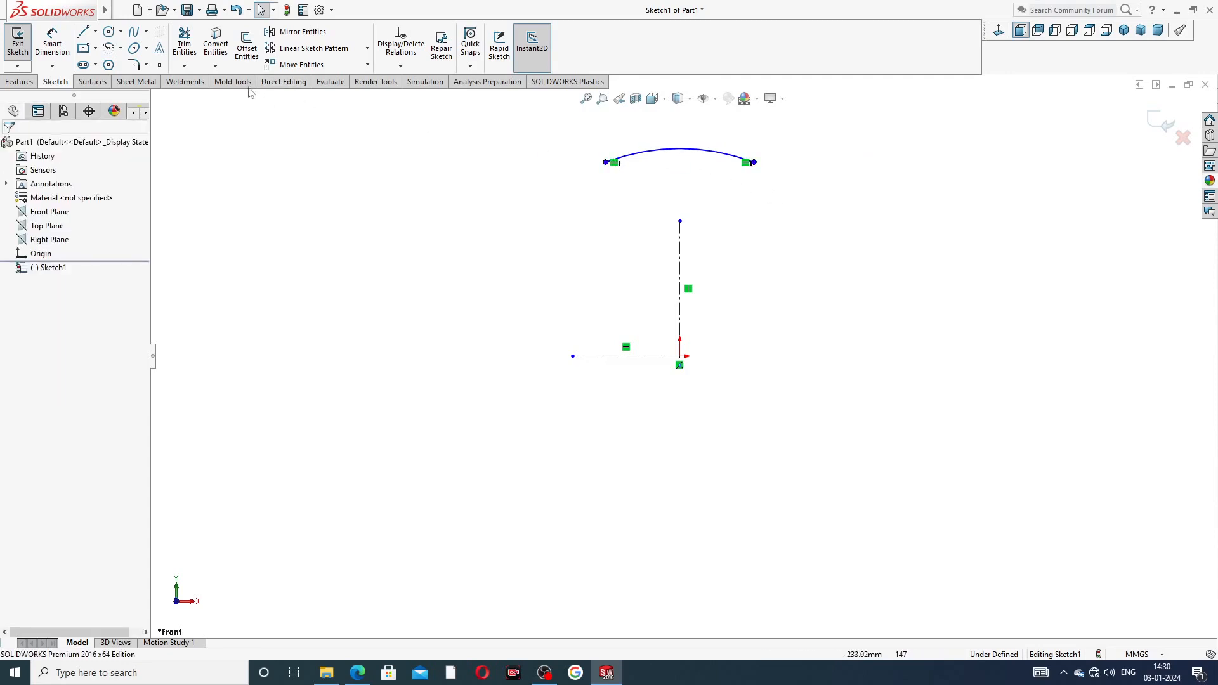
Dimension the arc's radius as 50 mm
click(52, 43)
click(649, 160)
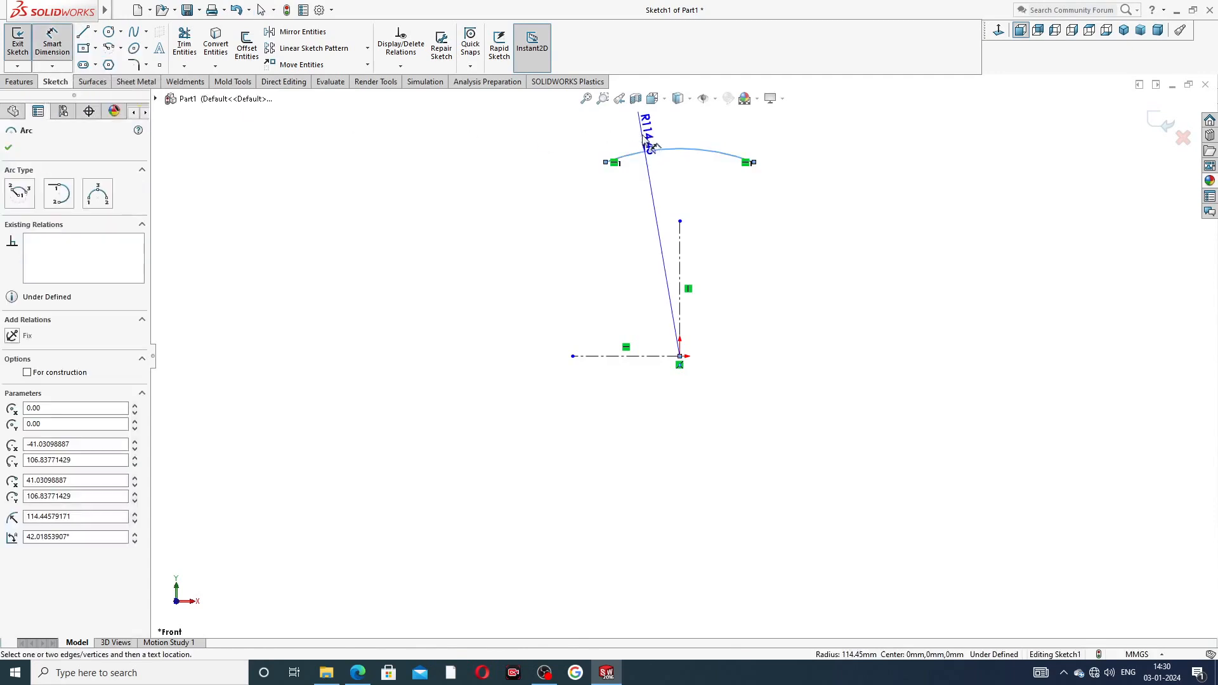
click(646, 131)
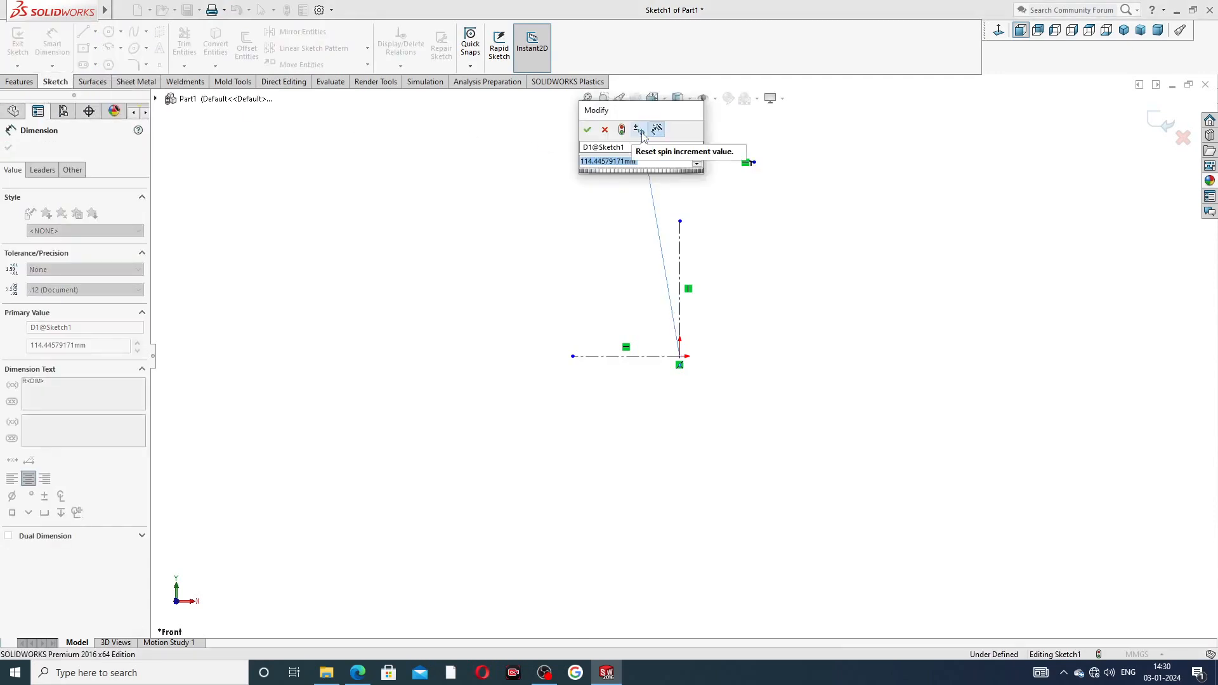
text(50)
key(Return)
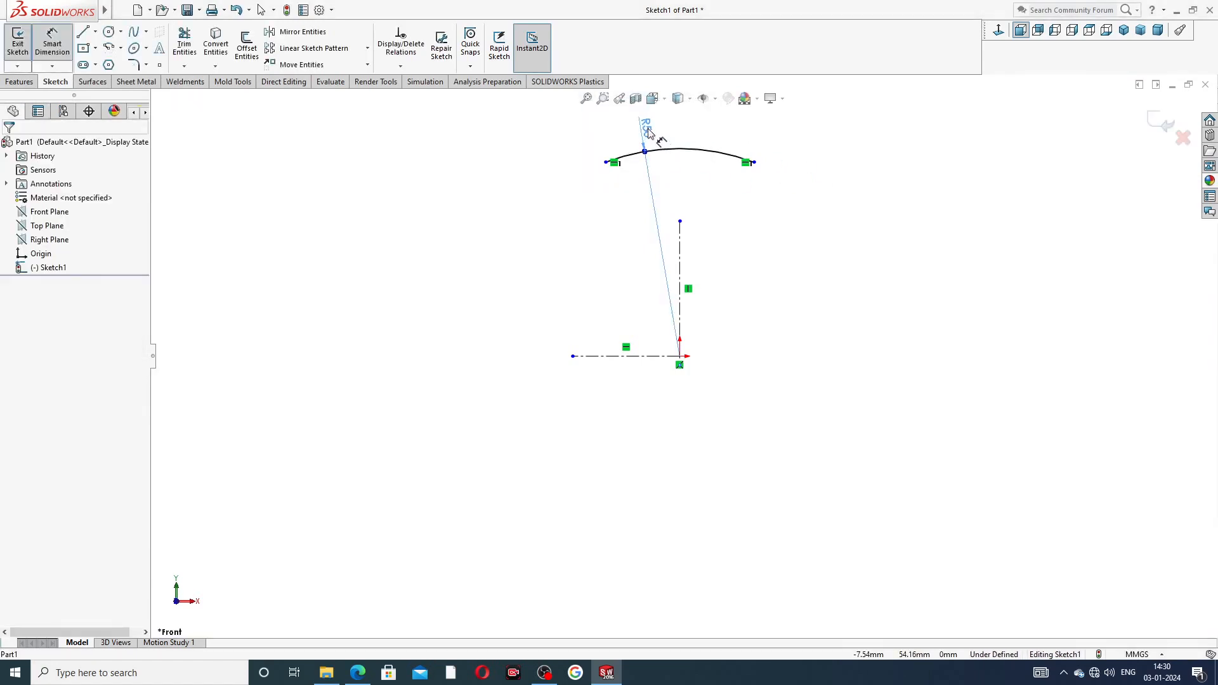
right_click(778, 153)
click(819, 180)
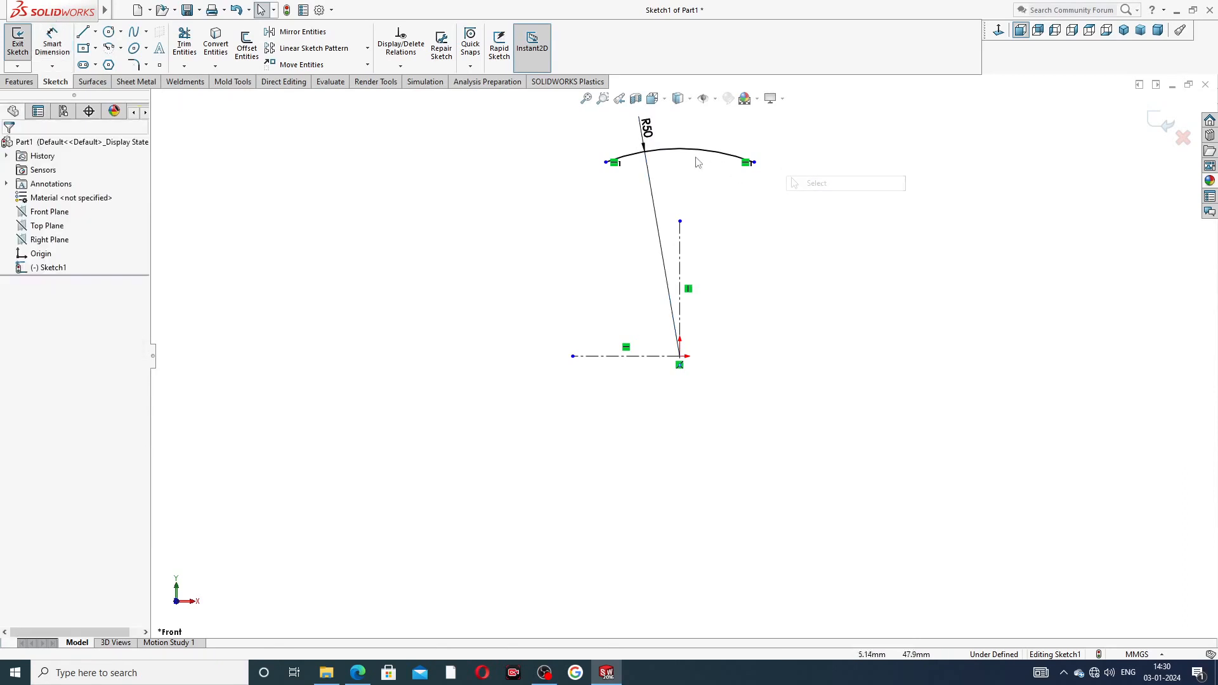
Lengthen the vertical centerline upward until its upper end is level with the arc's endpoints
click(691, 153)
click(829, 163)
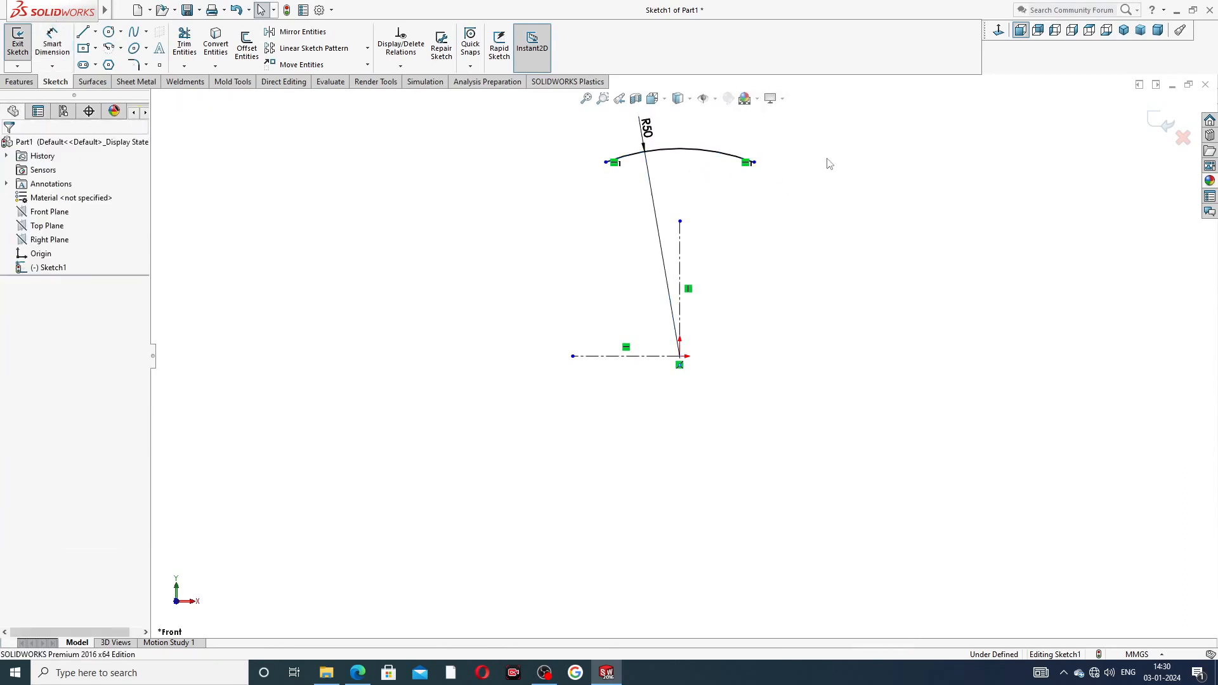
scroll(687, 227, up, 1)
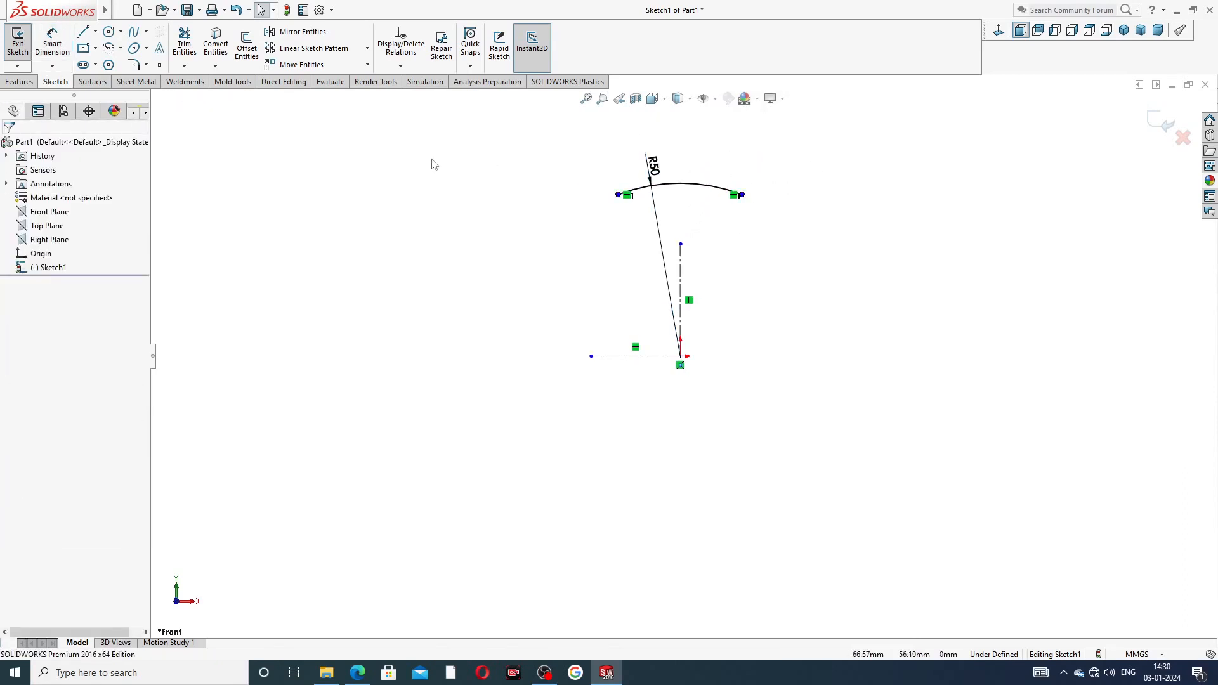
drag(681, 246, 674, 198)
click(834, 186)
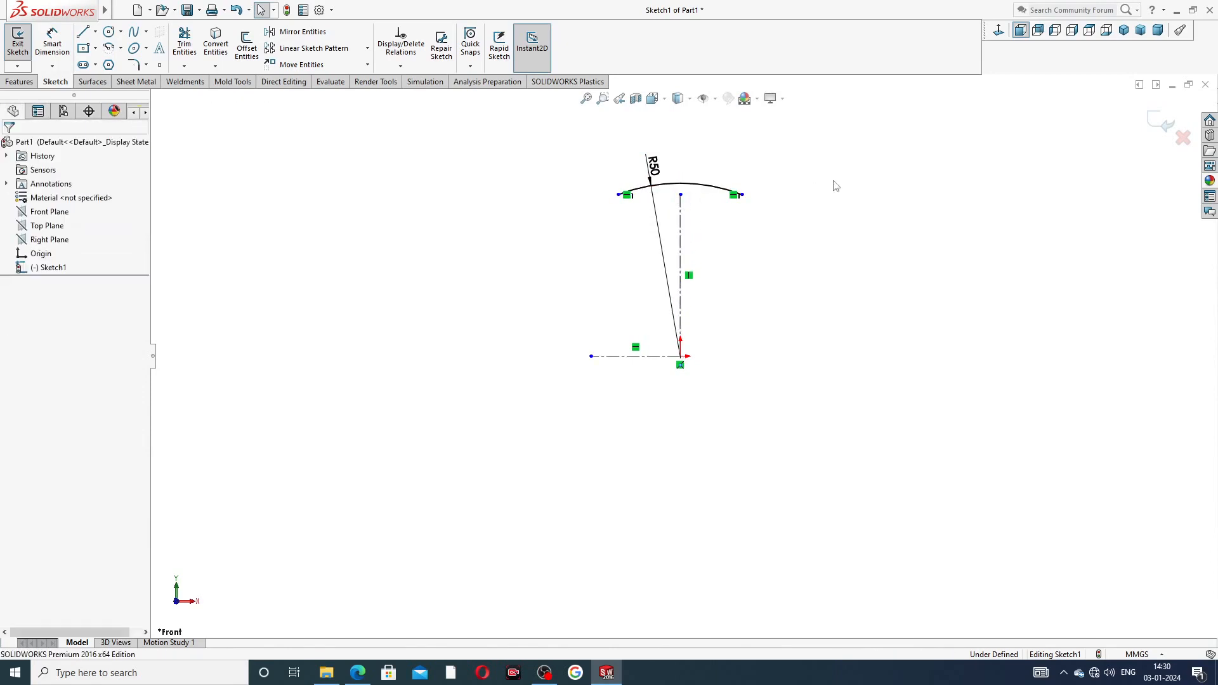
Sketch a circle about 9.2 mm in diameter just below the arc's left endpoint, centered at about (-17.9, 38.8) mm
click(109, 31)
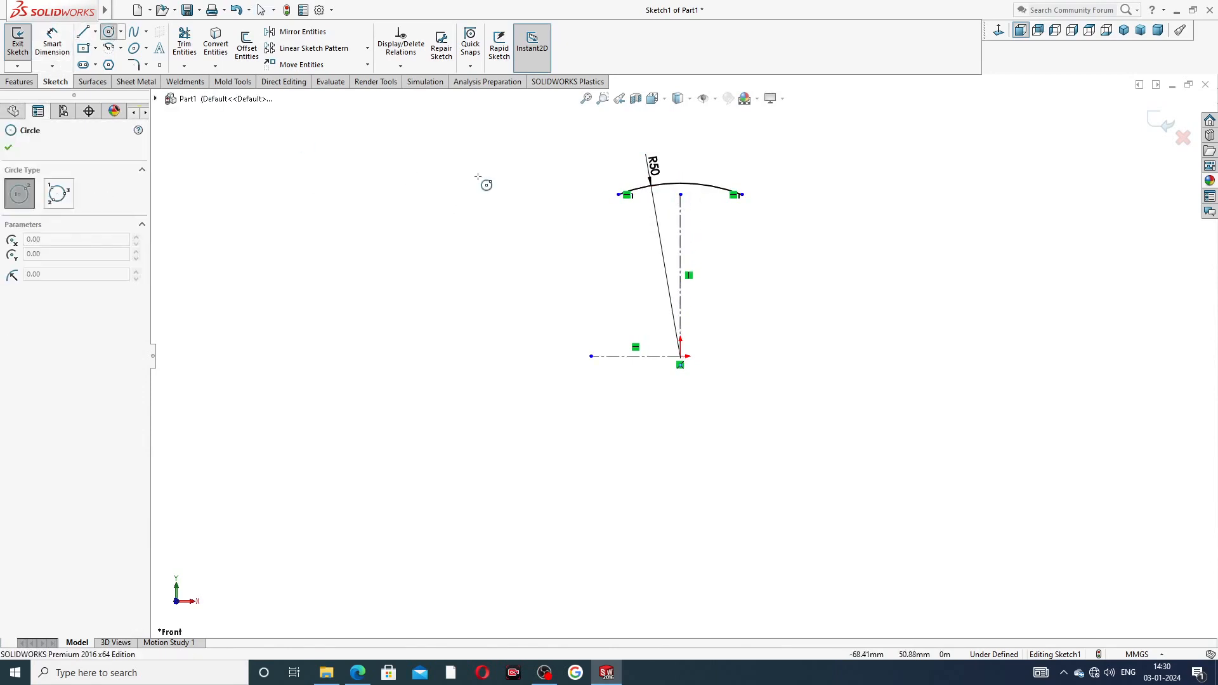
click(619, 222)
click(630, 233)
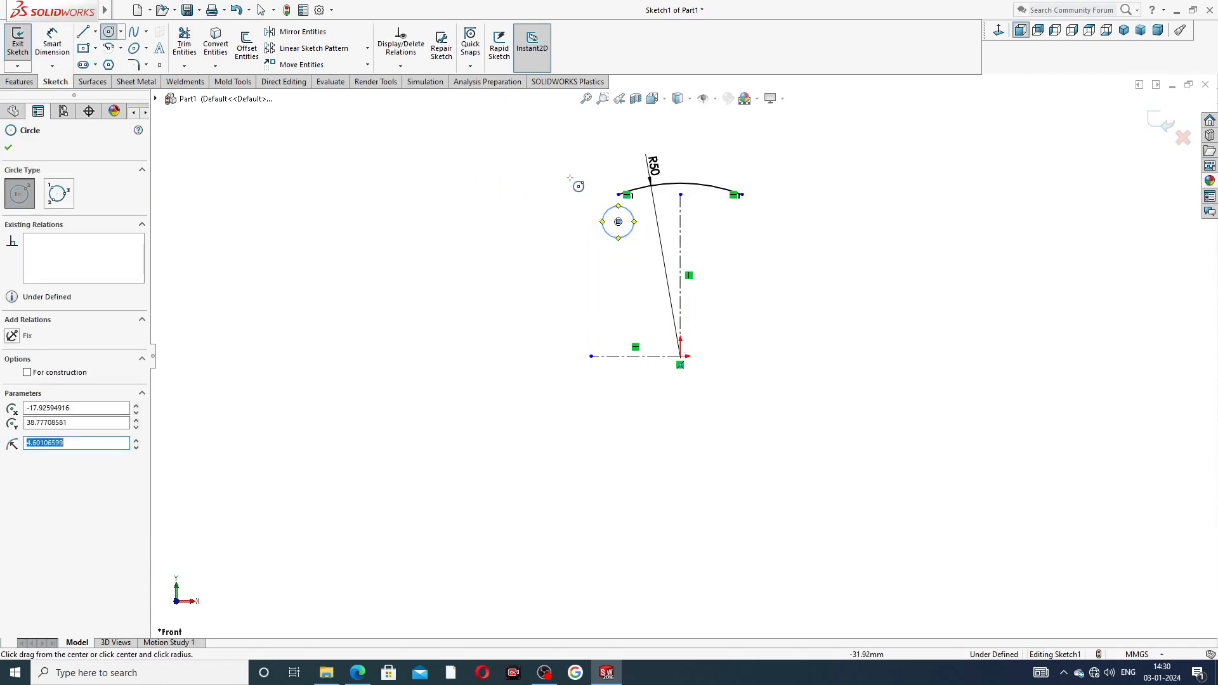
right_click(575, 181)
click(608, 193)
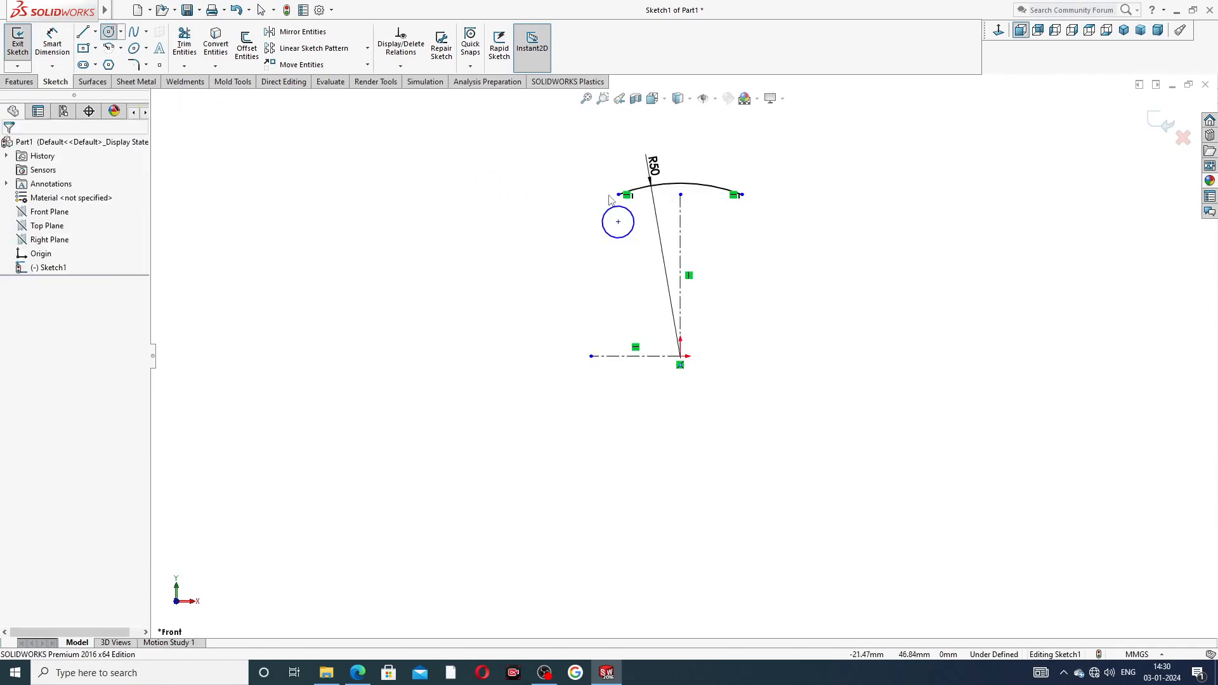
Check the hole size in the end plate drawing and dimension the circle's diameter as 10.2 mm
click(52, 44)
click(357, 673)
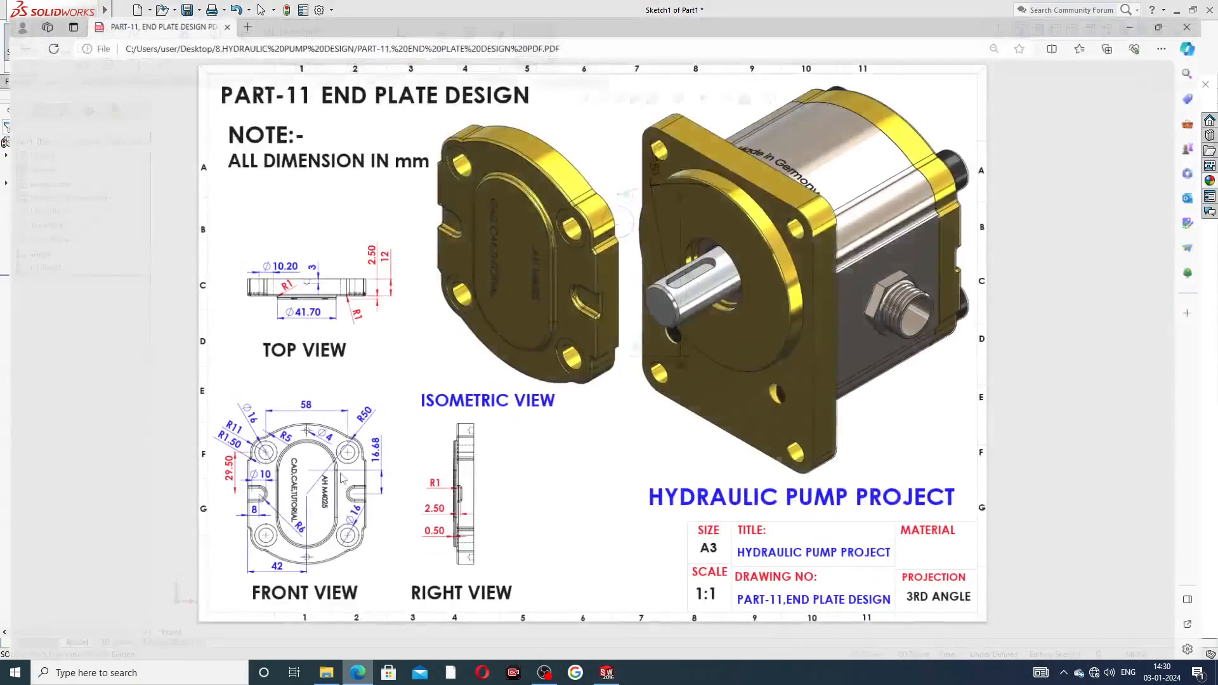
right_click(357, 673)
click(389, 382)
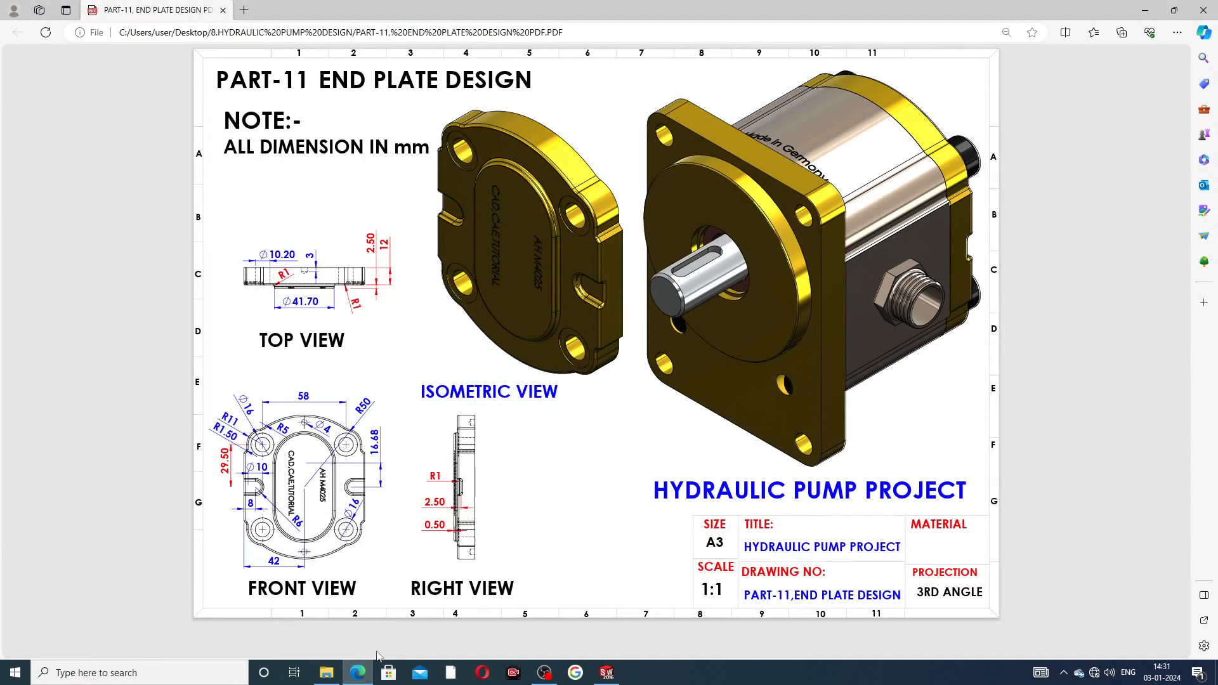
click(357, 673)
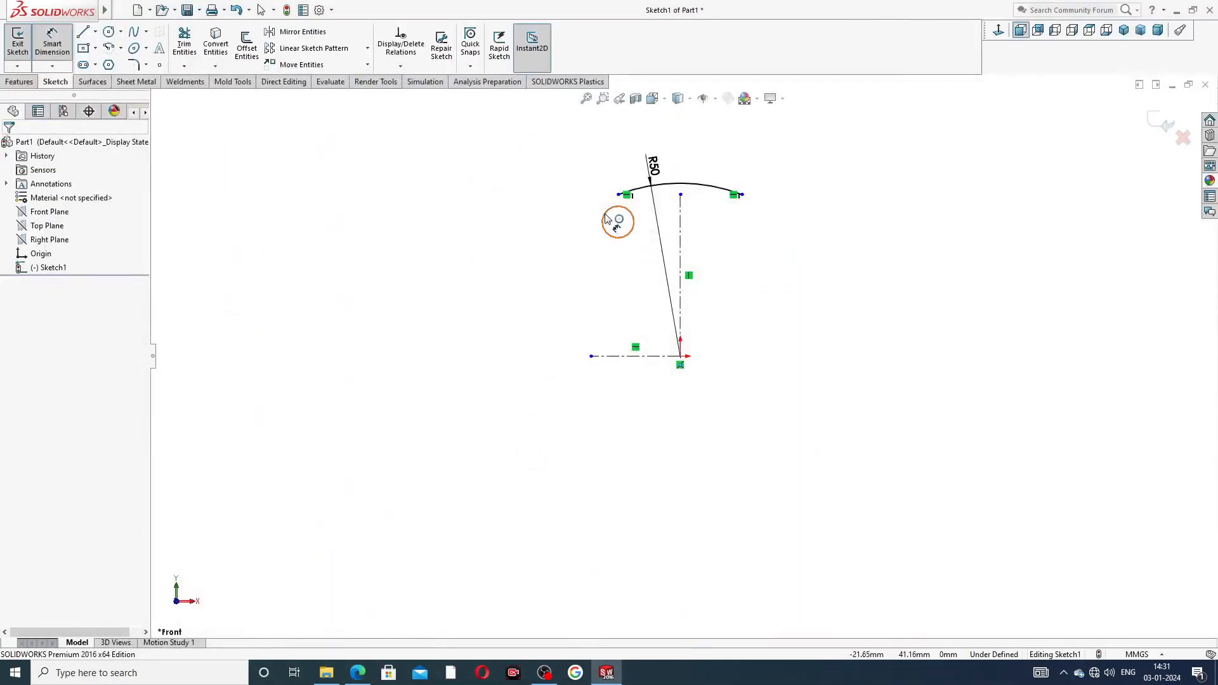
click(606, 219)
click(579, 222)
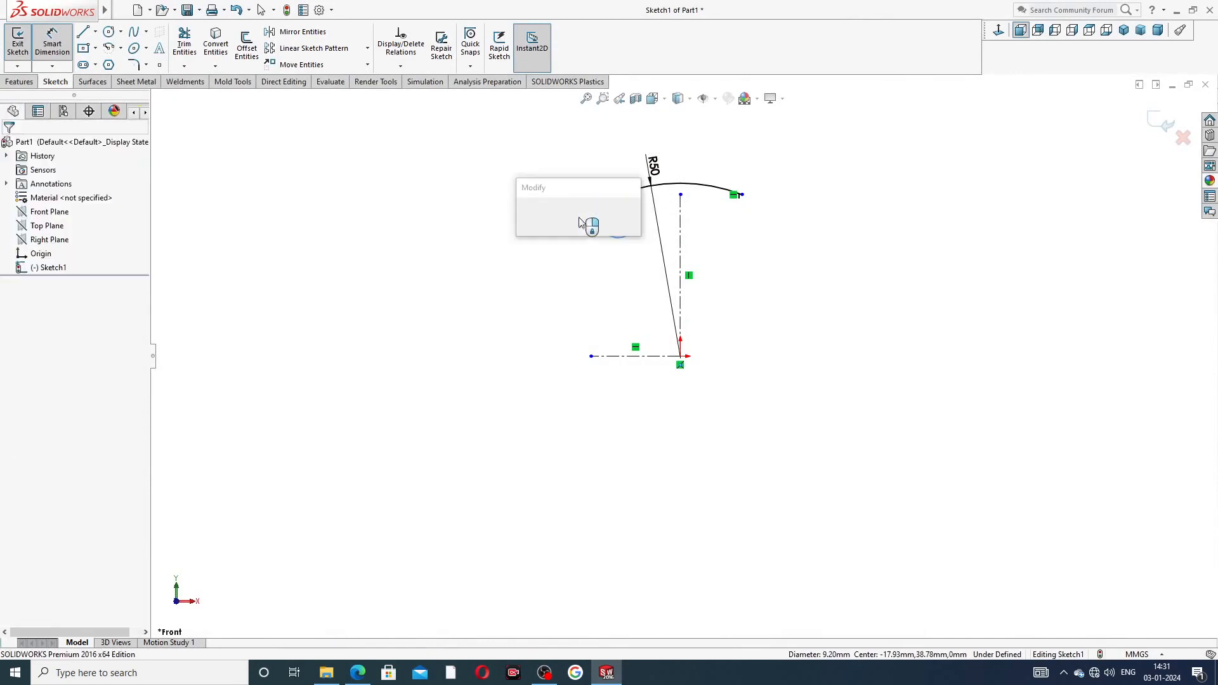
text(10.2)
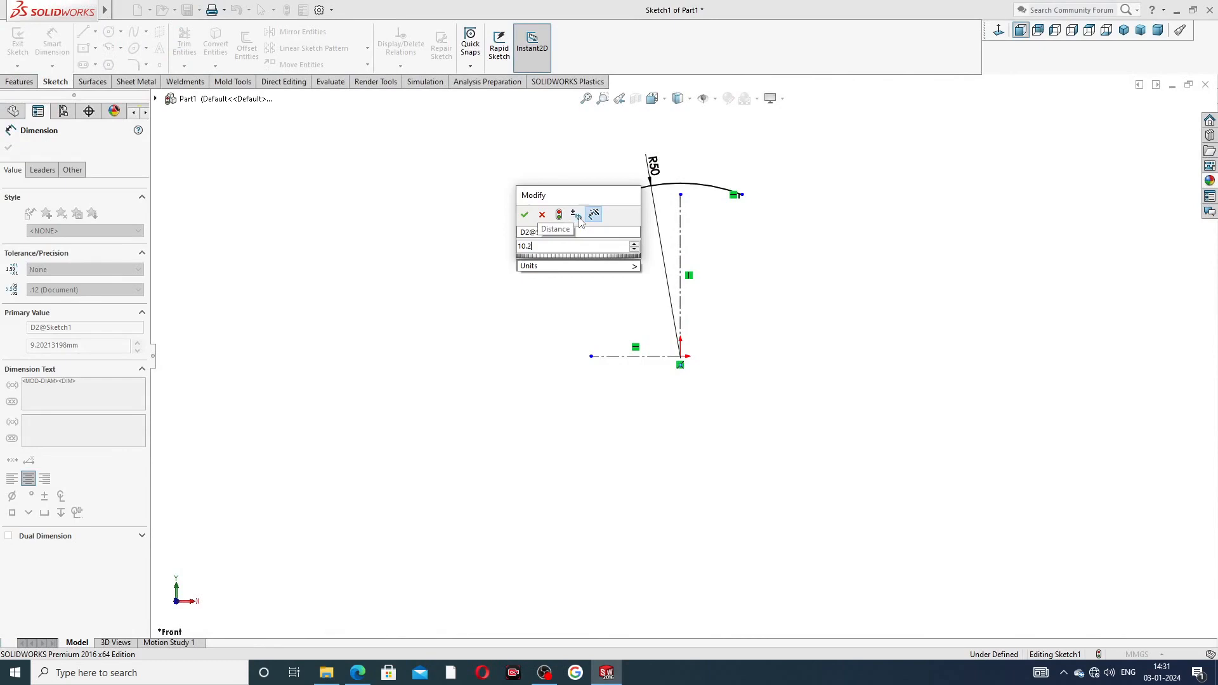
key(Return)
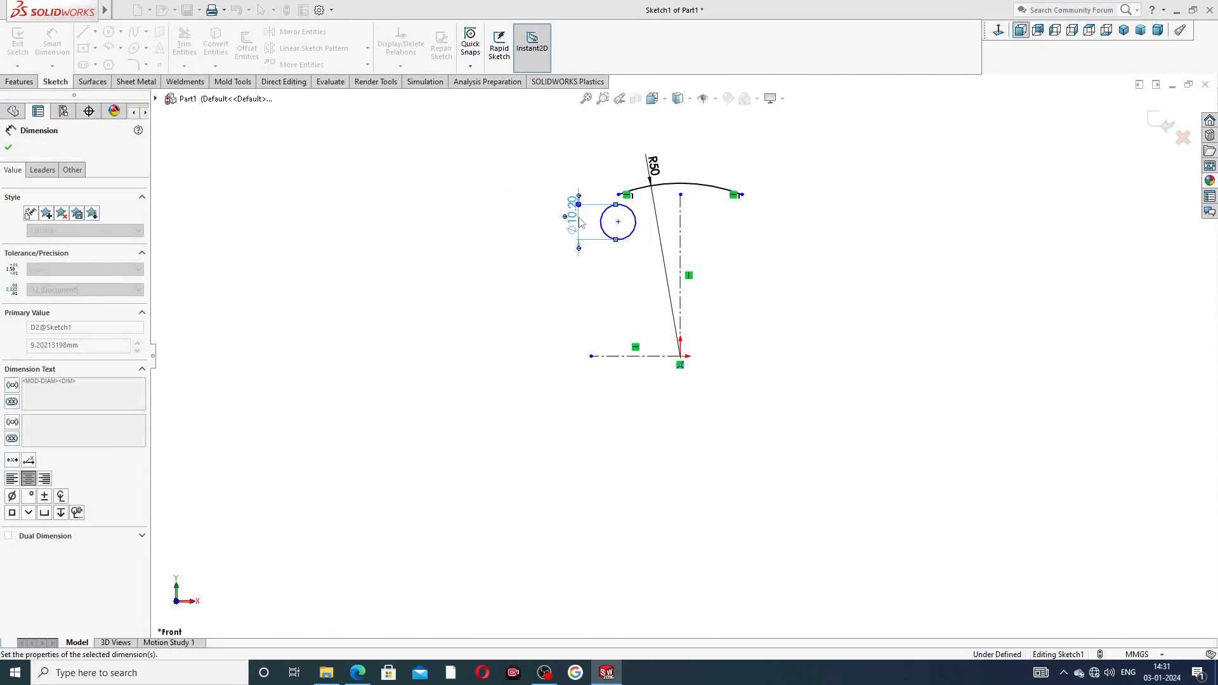
key(Escape)
right_click(717, 158)
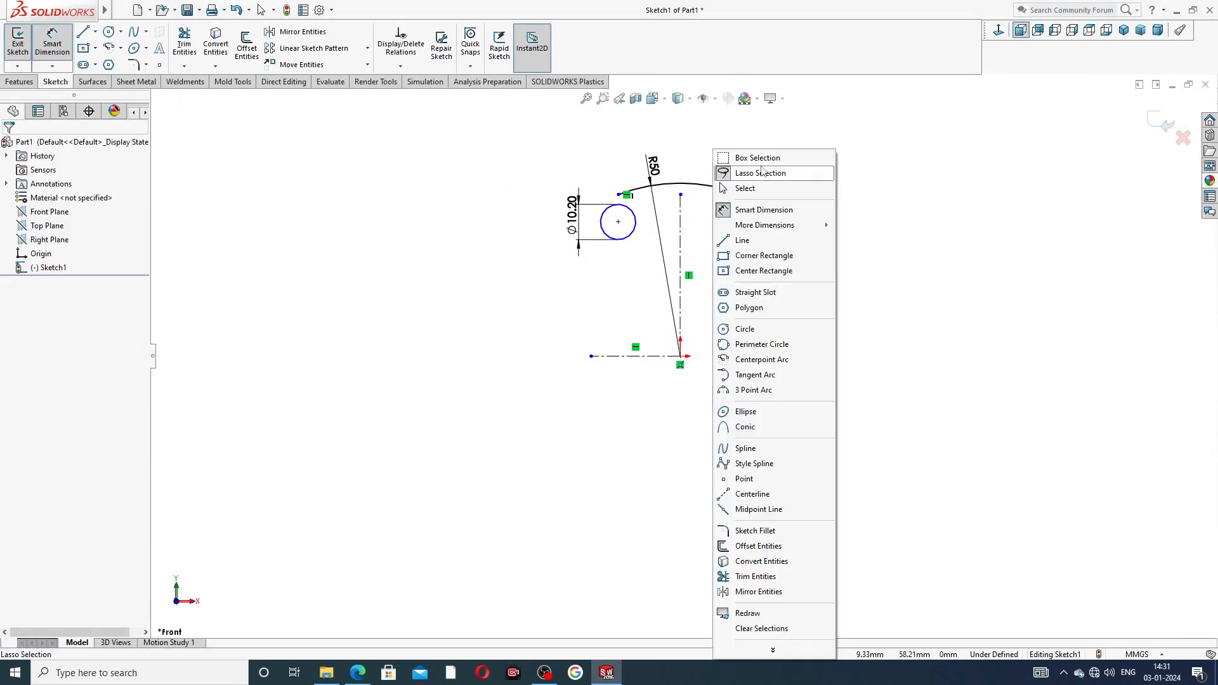
click(758, 189)
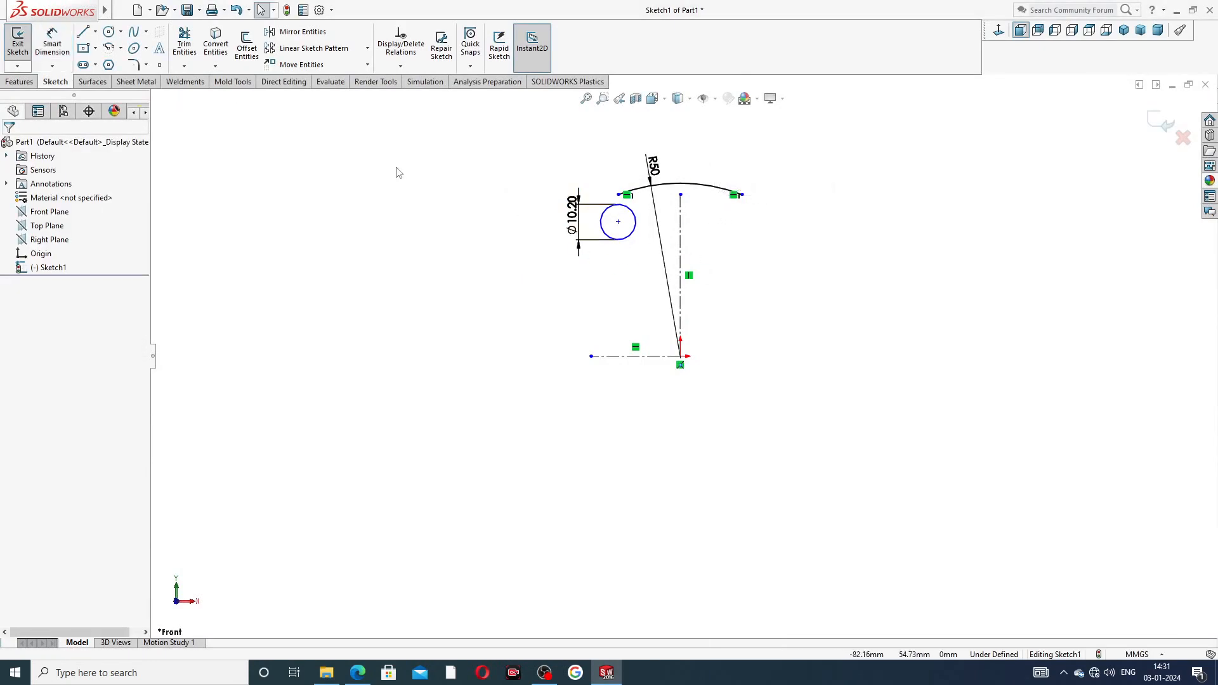
Dimension the vertical distance from the circle's center to the horizontal centerline as 29.5 mm
click(52, 43)
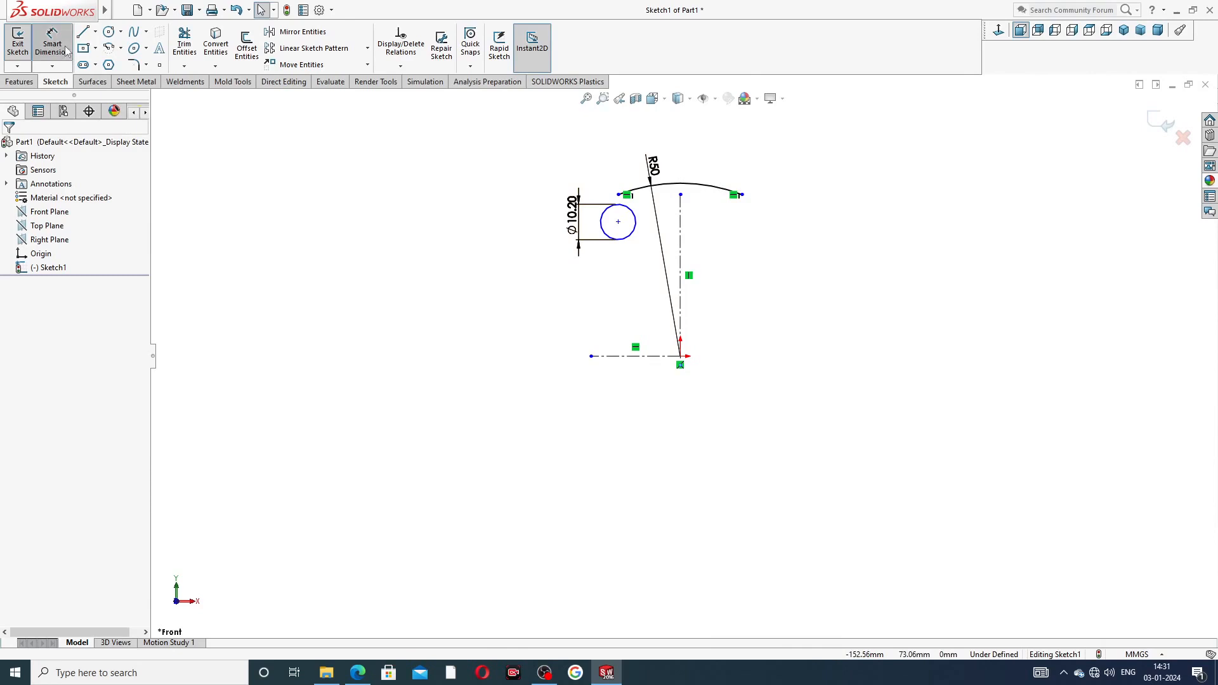
click(618, 221)
click(640, 356)
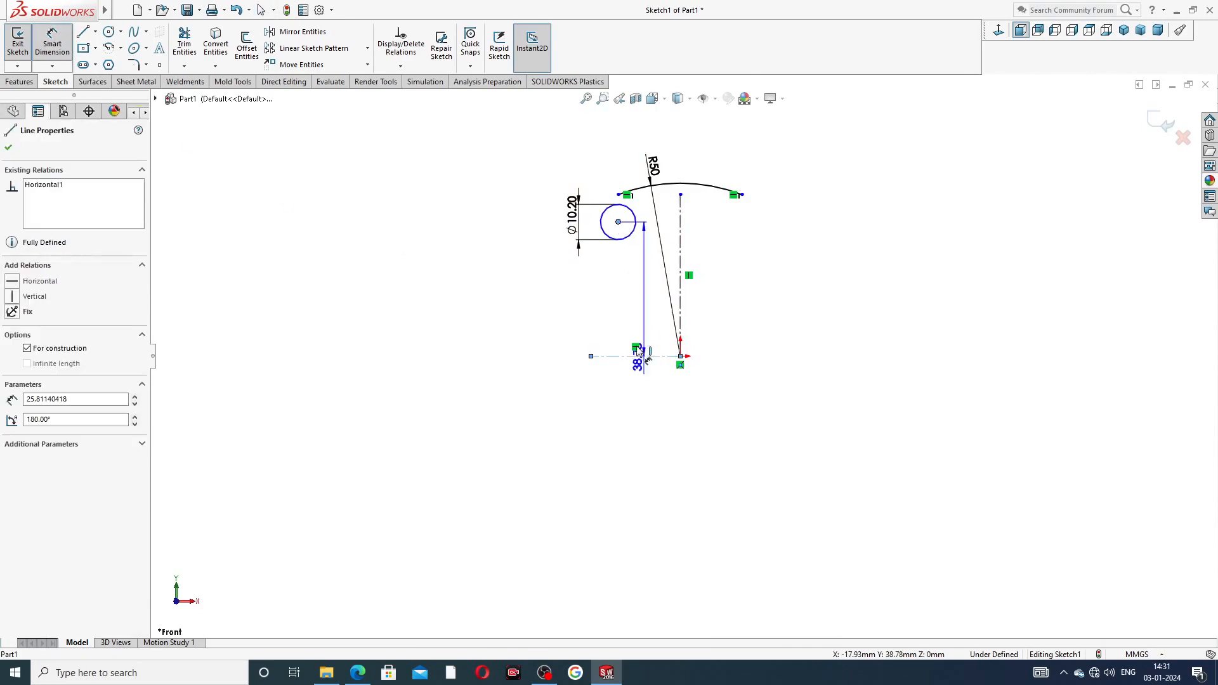
click(540, 290)
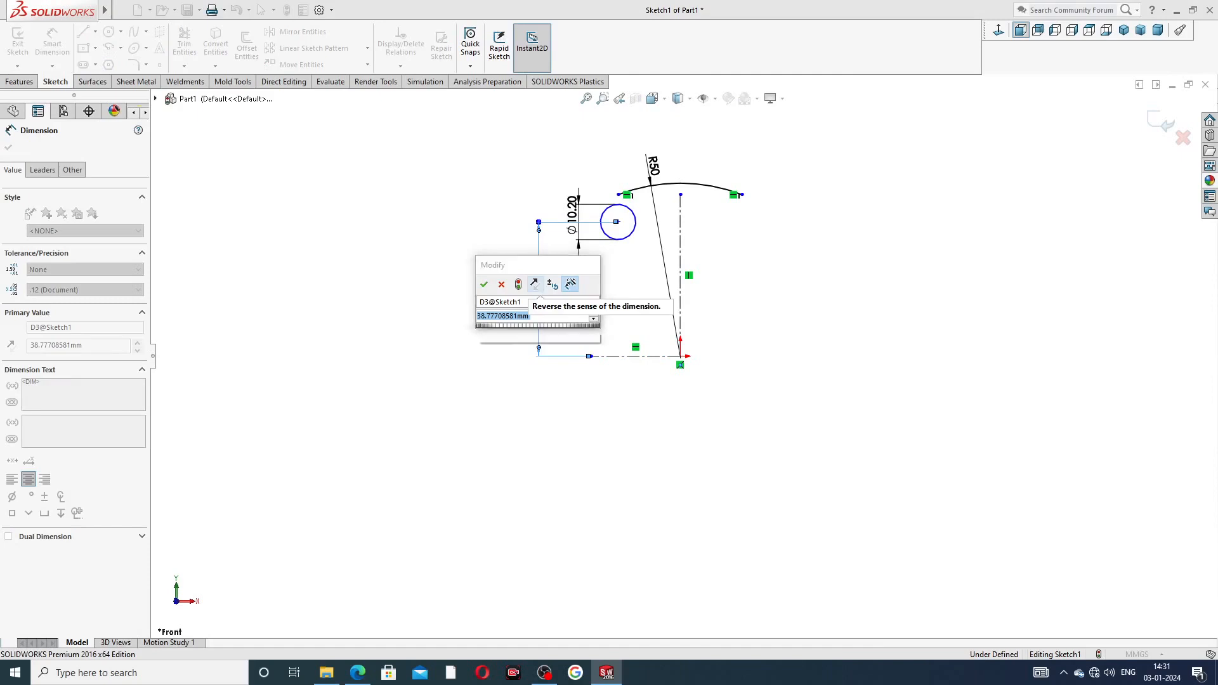
text(2)
text(8.5)
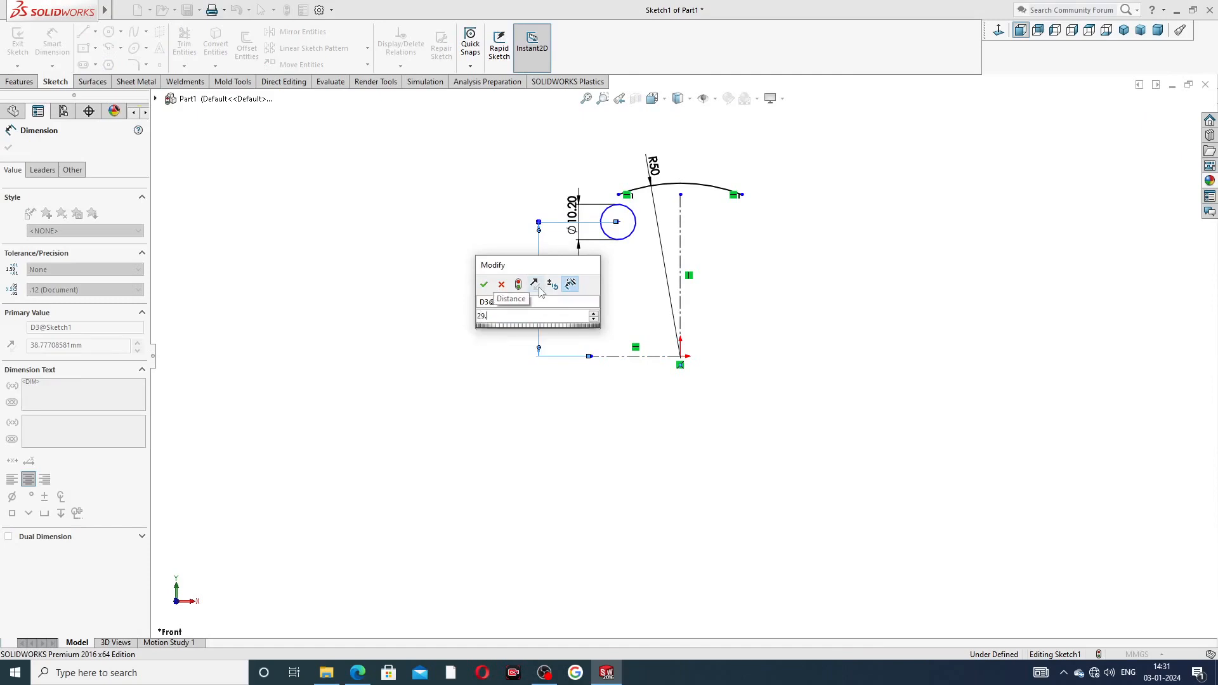
key(Return)
click(787, 282)
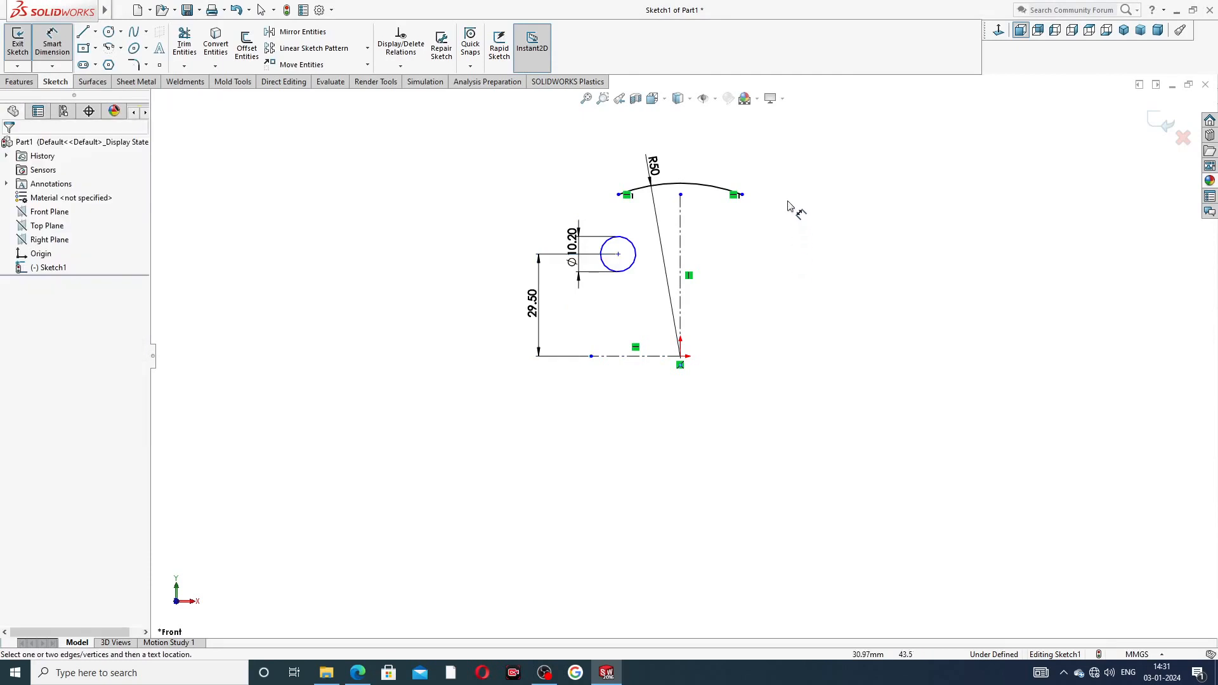
right_click(808, 199)
click(838, 190)
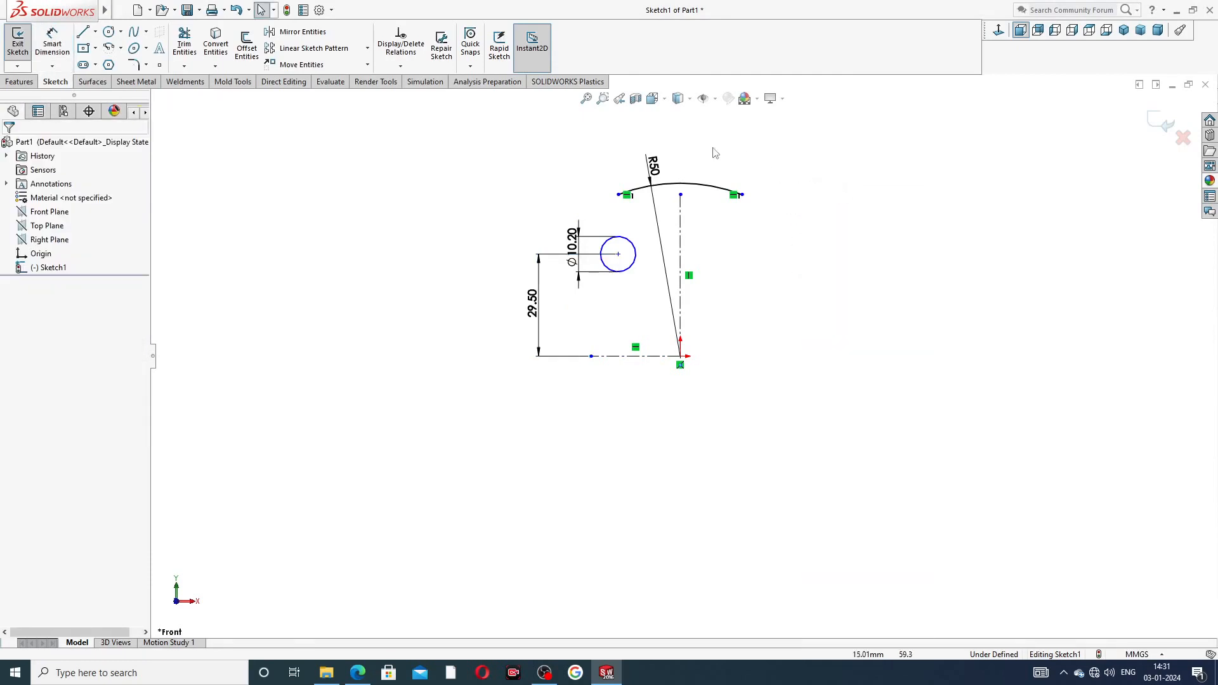
Reposition the arc's radius dimension and move the circle's diameter dimension farther up and away from the circle
click(653, 165)
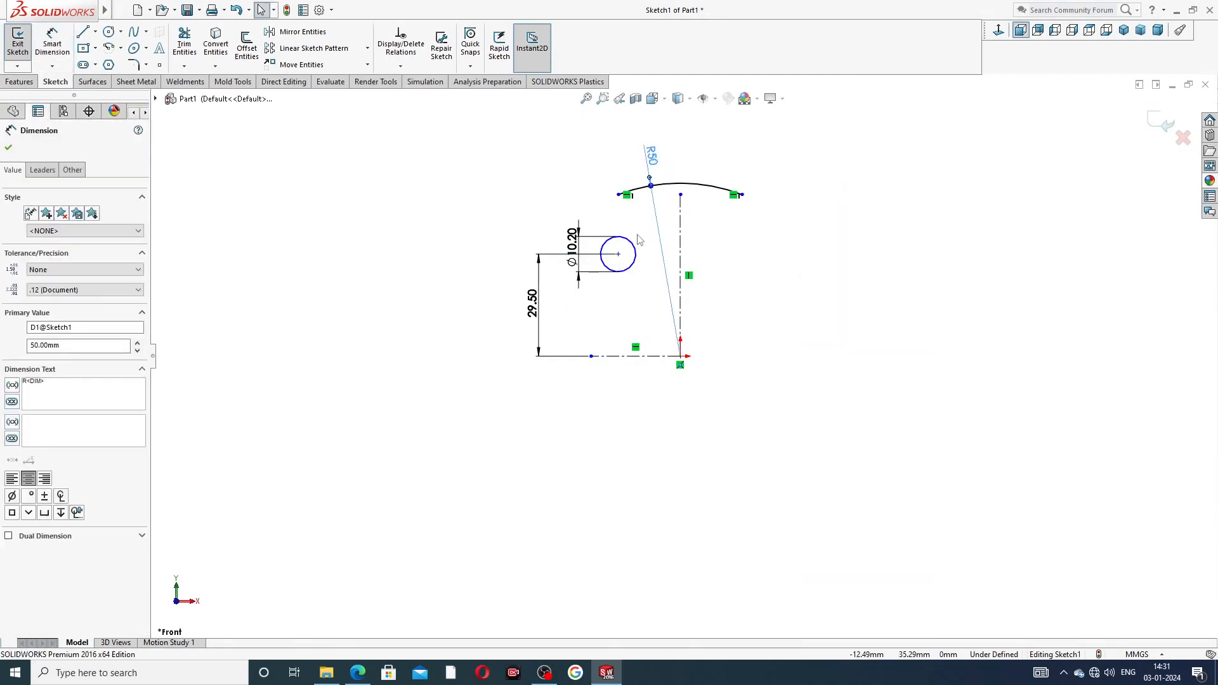
drag(573, 238, 553, 220)
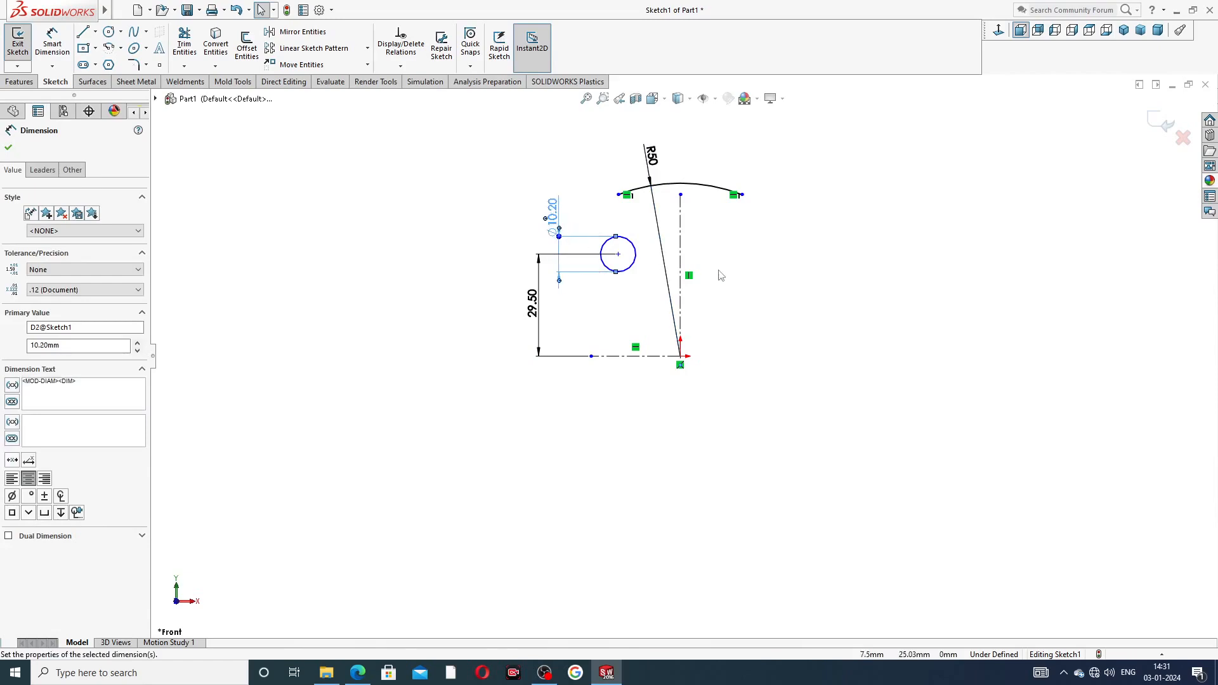
click(521, 484)
Consult the end plate drawing and mirror the 10.2 mm circle about the vertical centerline
click(357, 672)
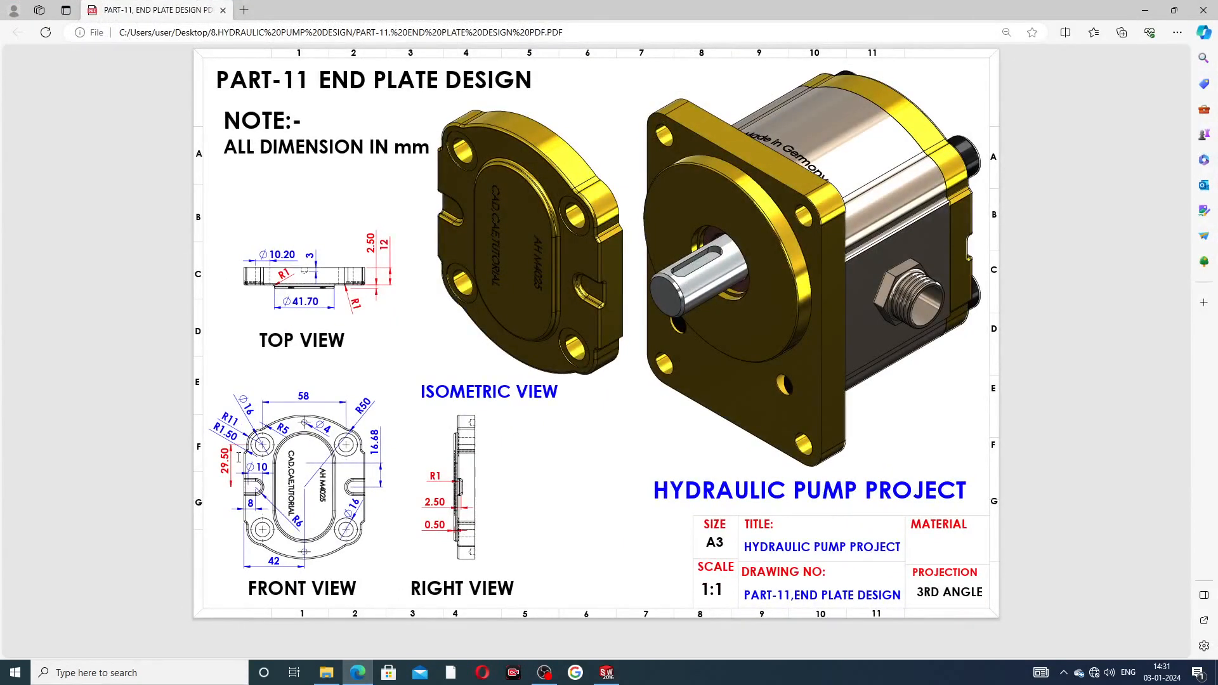
click(358, 673)
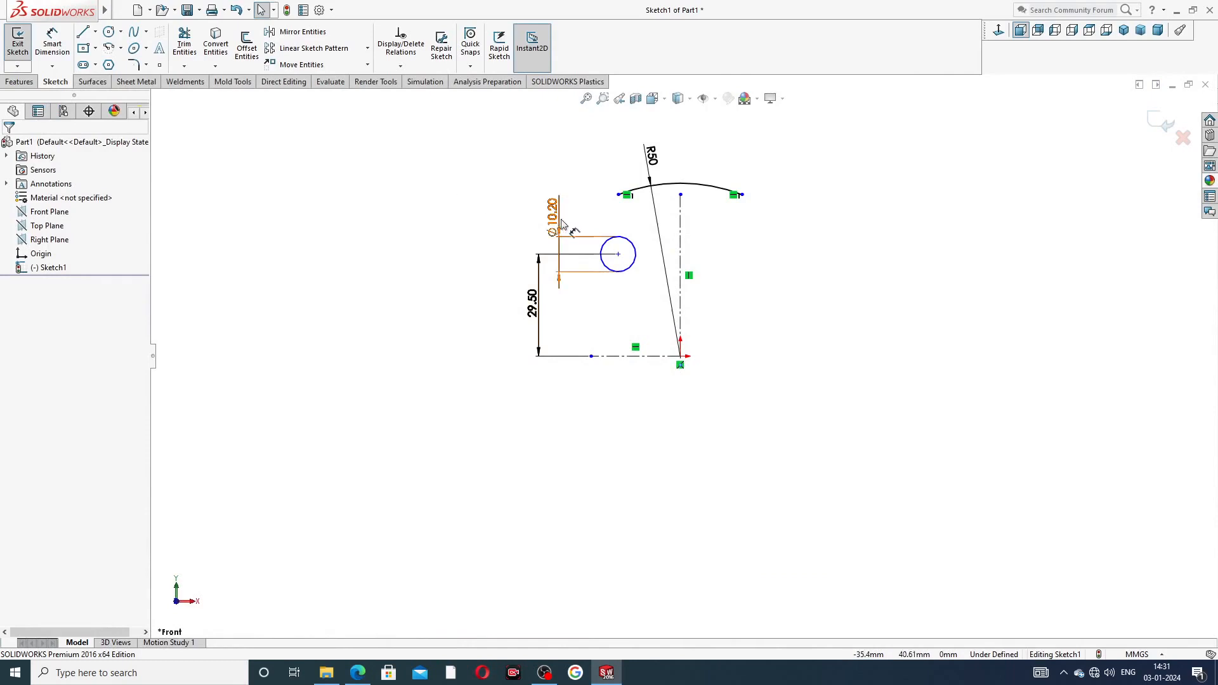
click(303, 33)
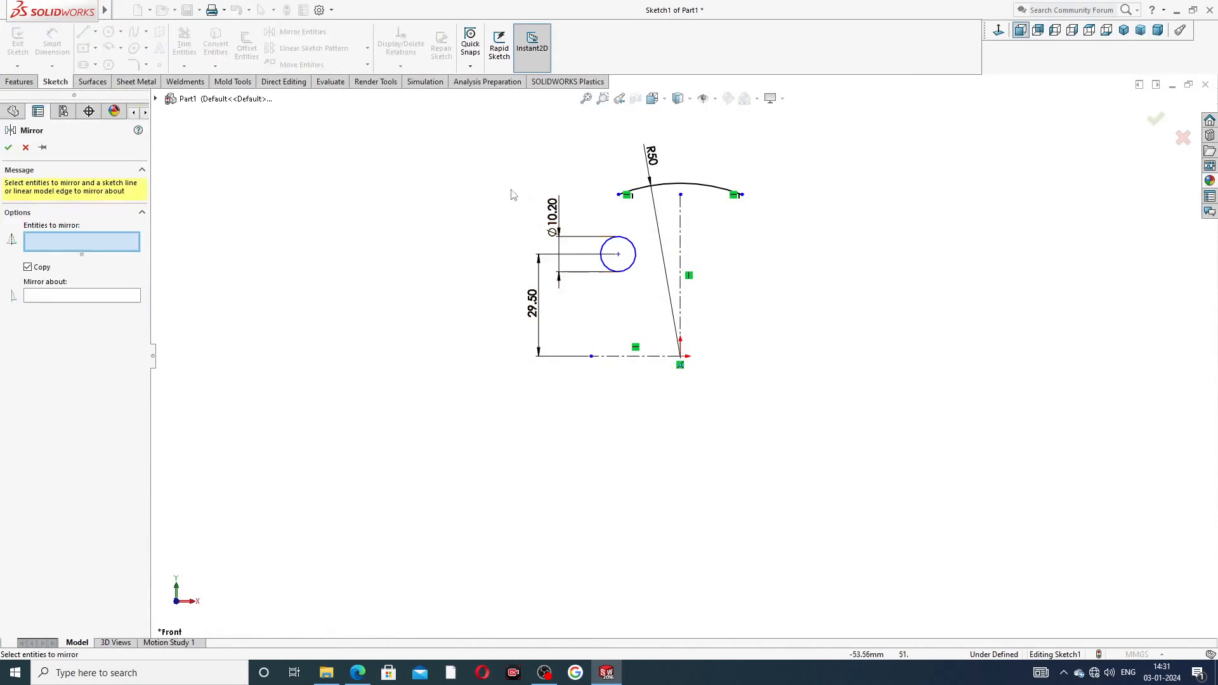
click(629, 241)
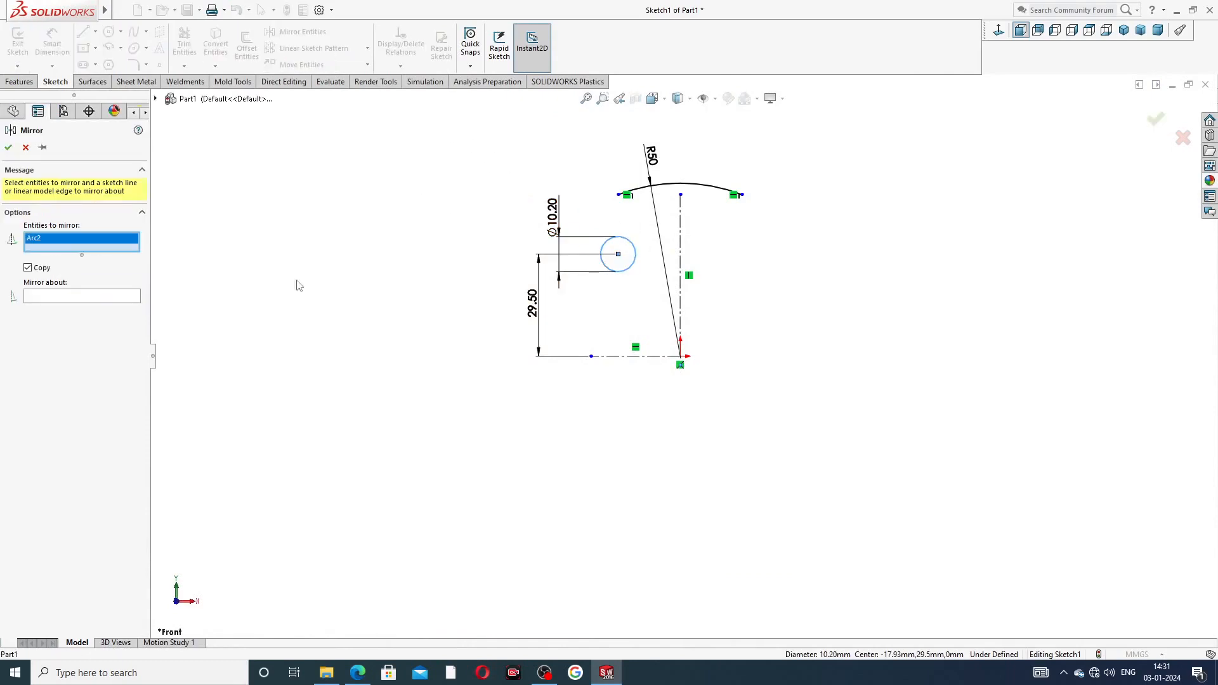
click(99, 296)
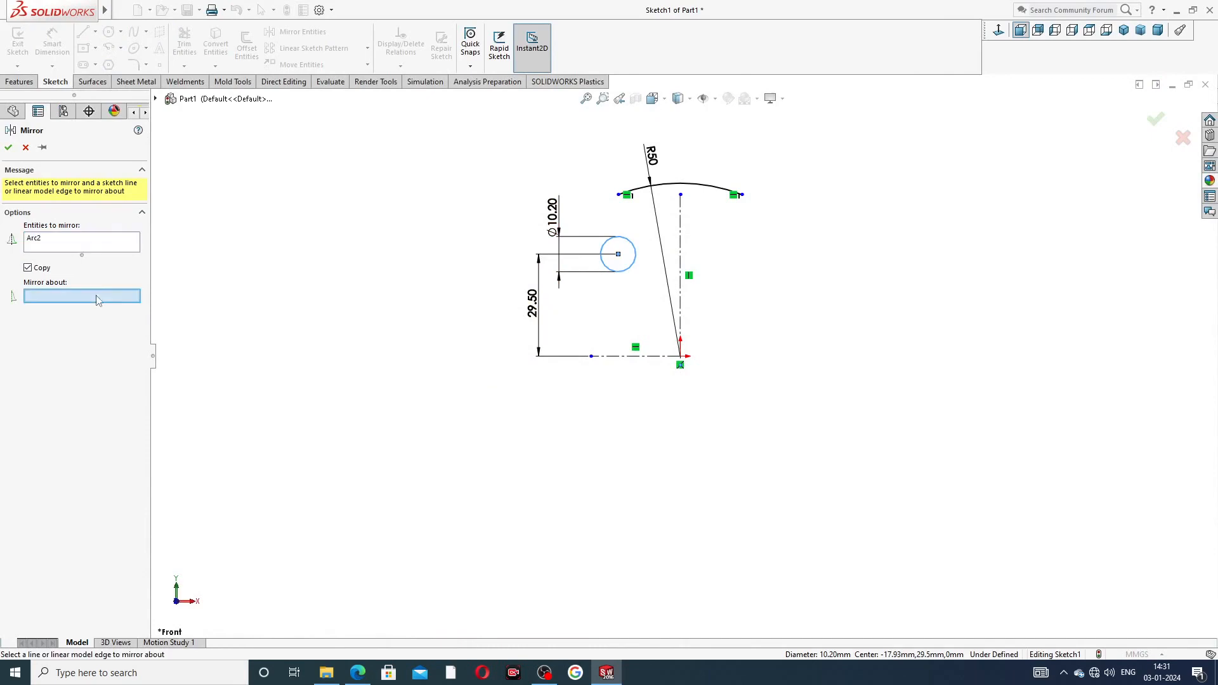
click(680, 232)
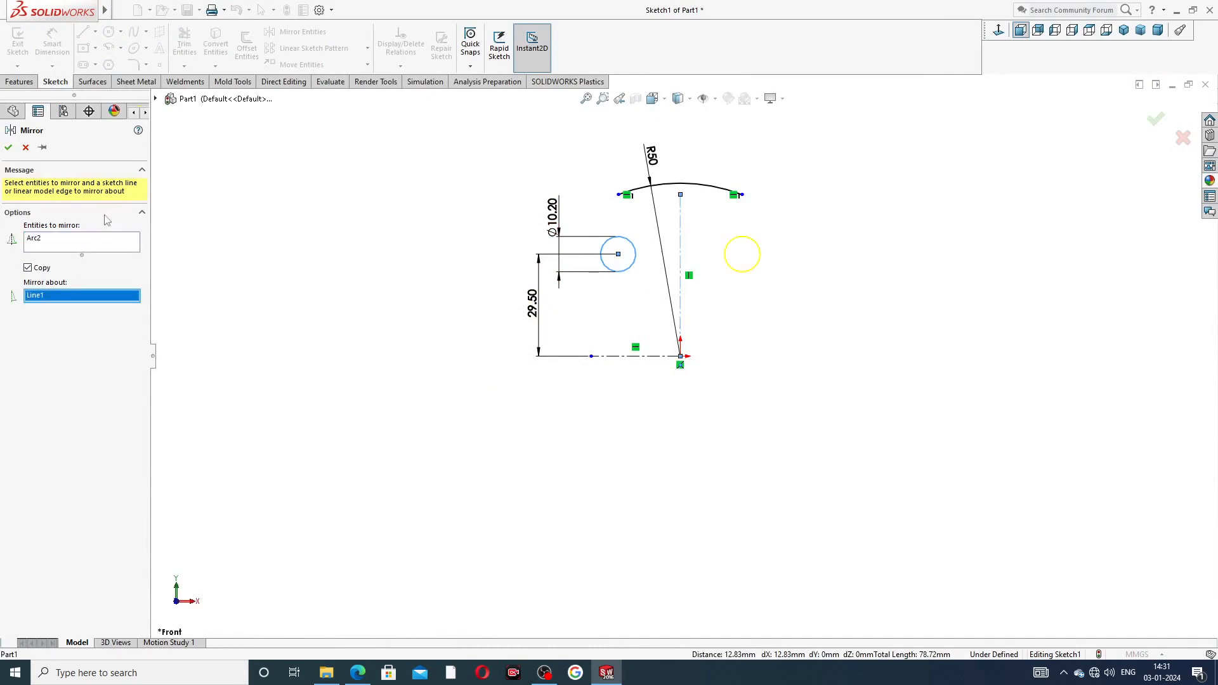
click(7, 147)
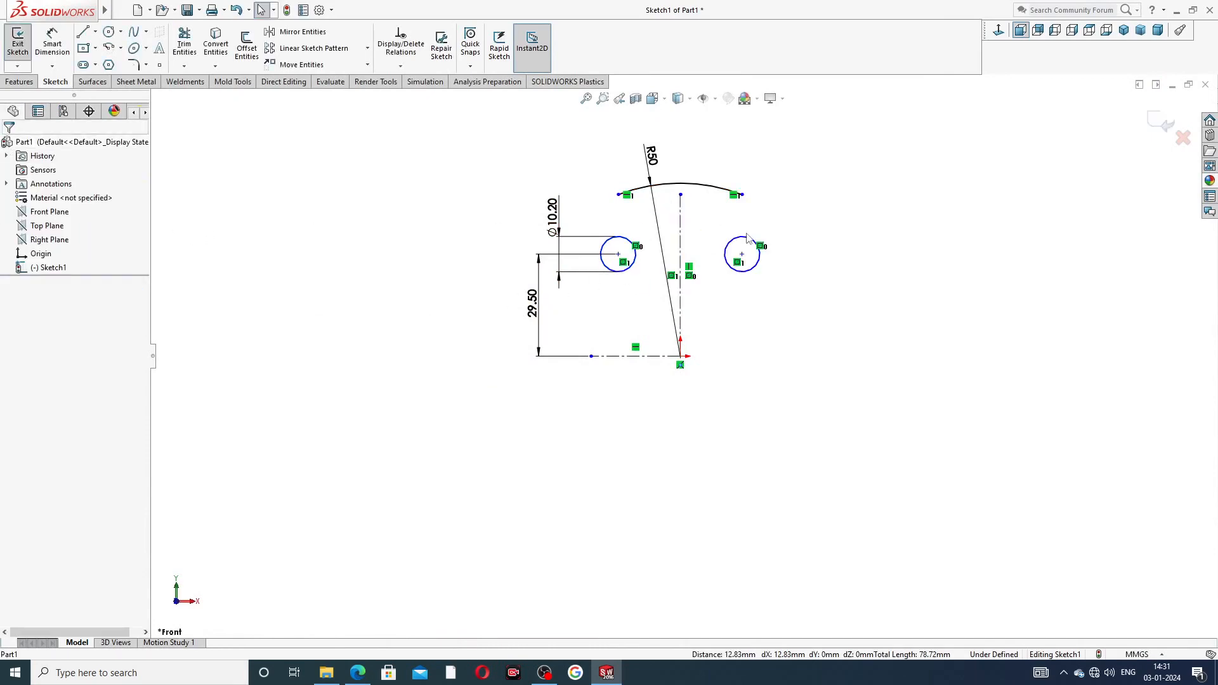
Dimension the horizontal distance between the centers of the two circles as 58 mm
click(52, 44)
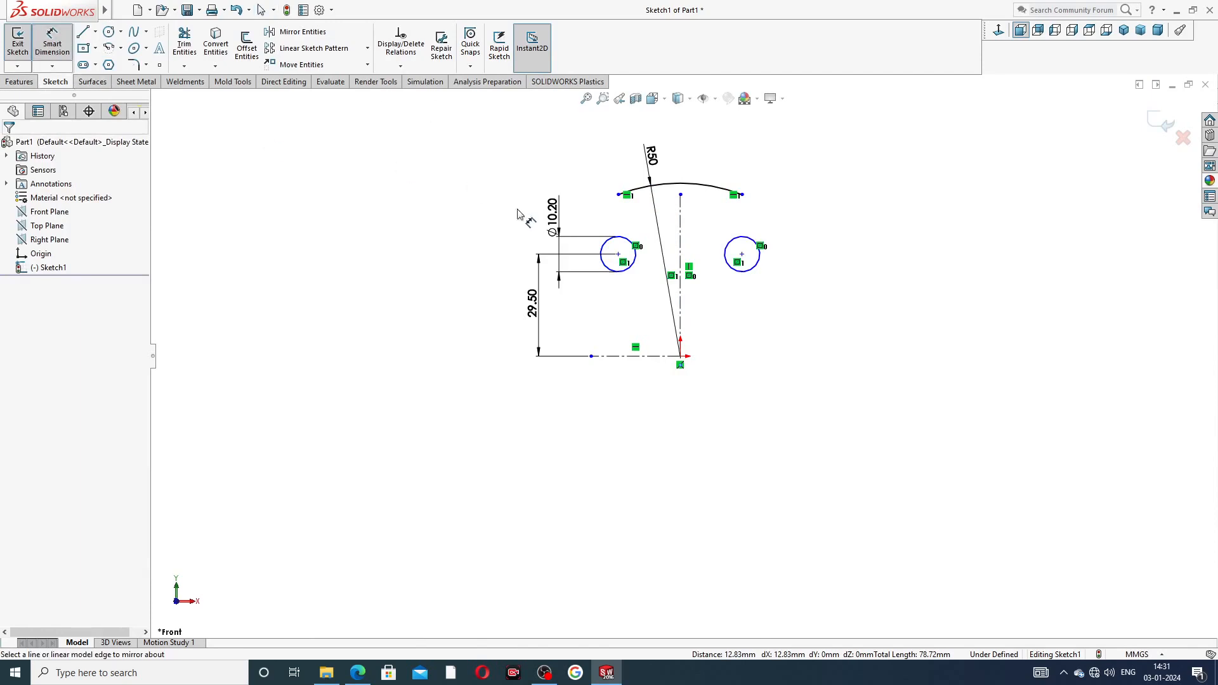
click(618, 254)
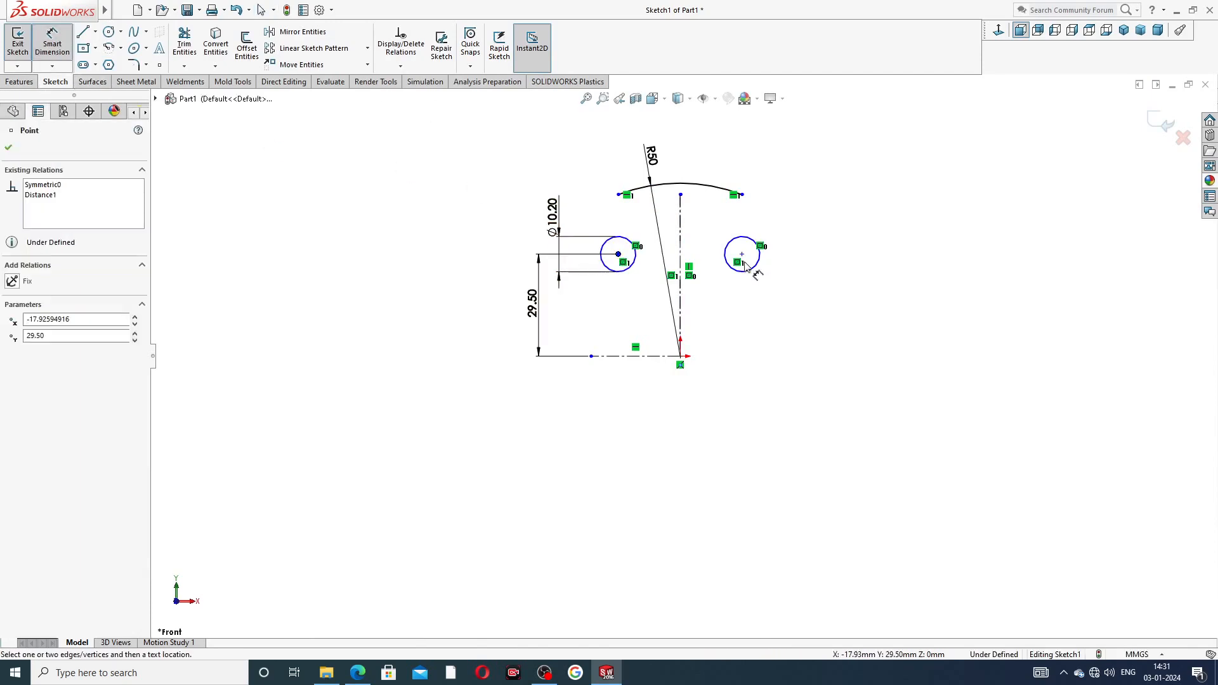
click(743, 256)
click(685, 164)
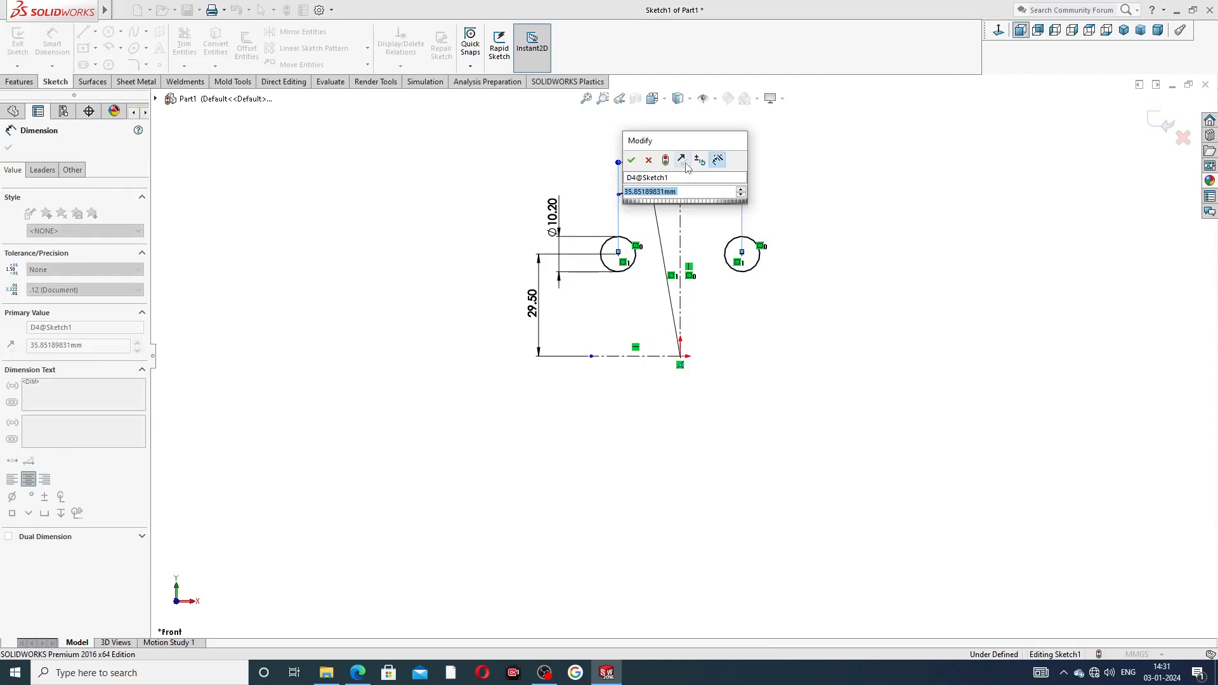
text(58)
key(Return)
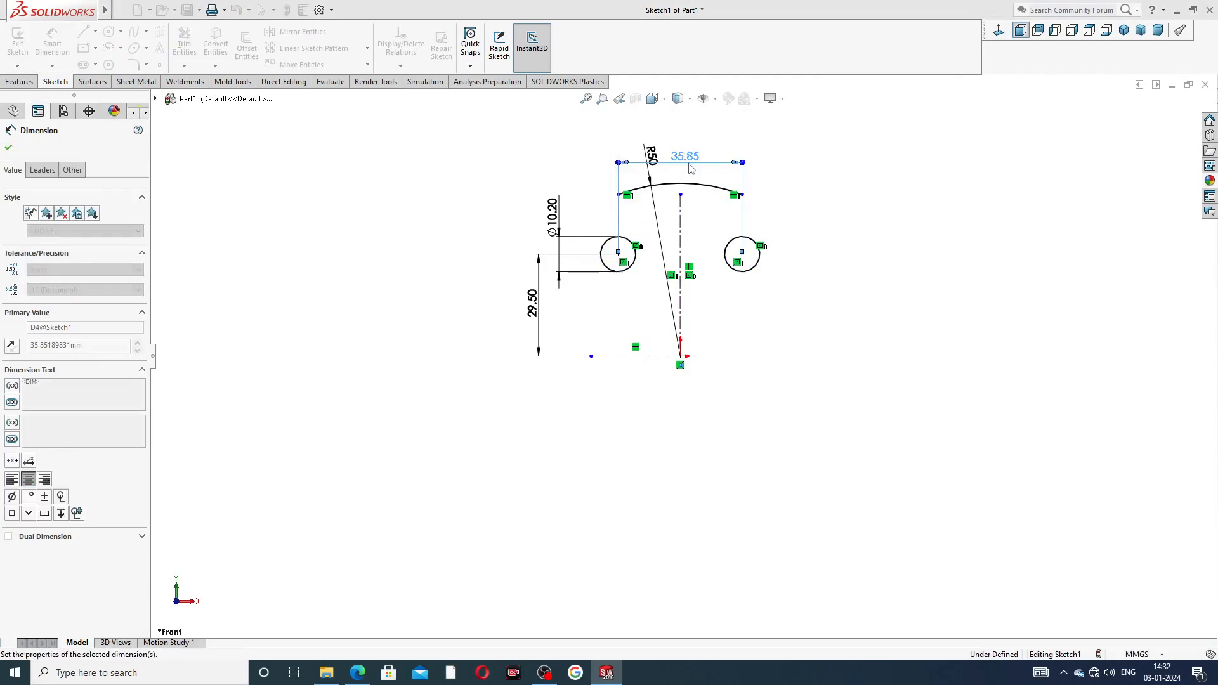
key(Escape)
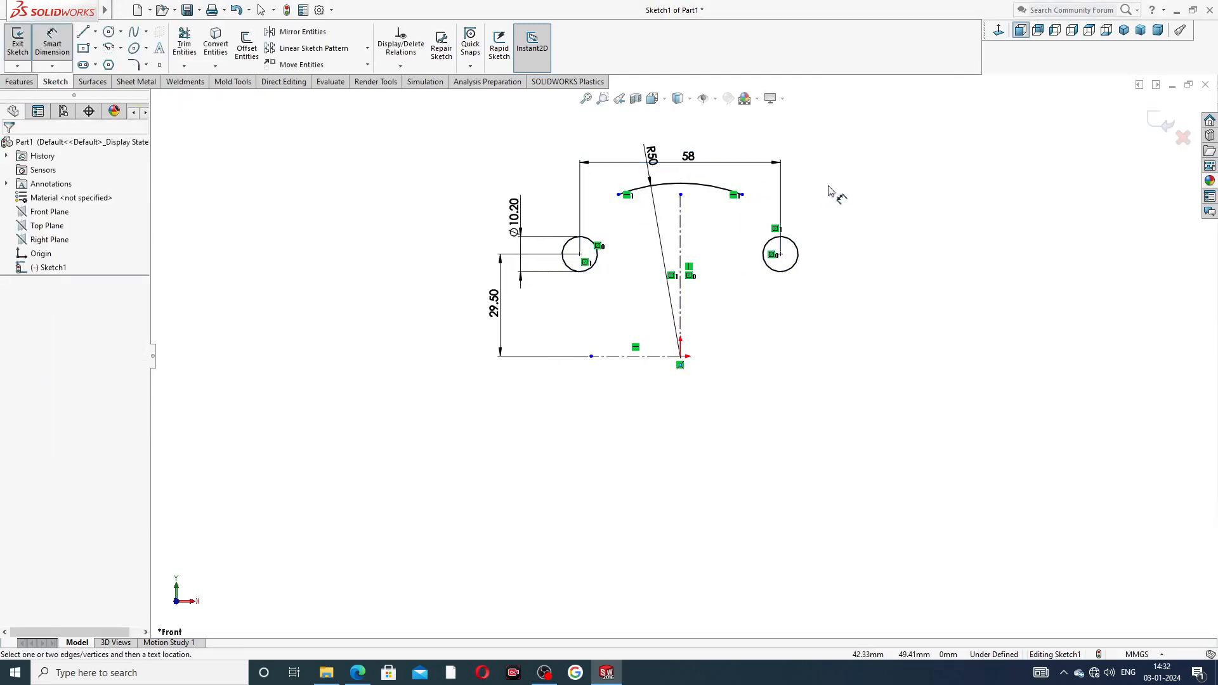
right_click(849, 153)
click(879, 188)
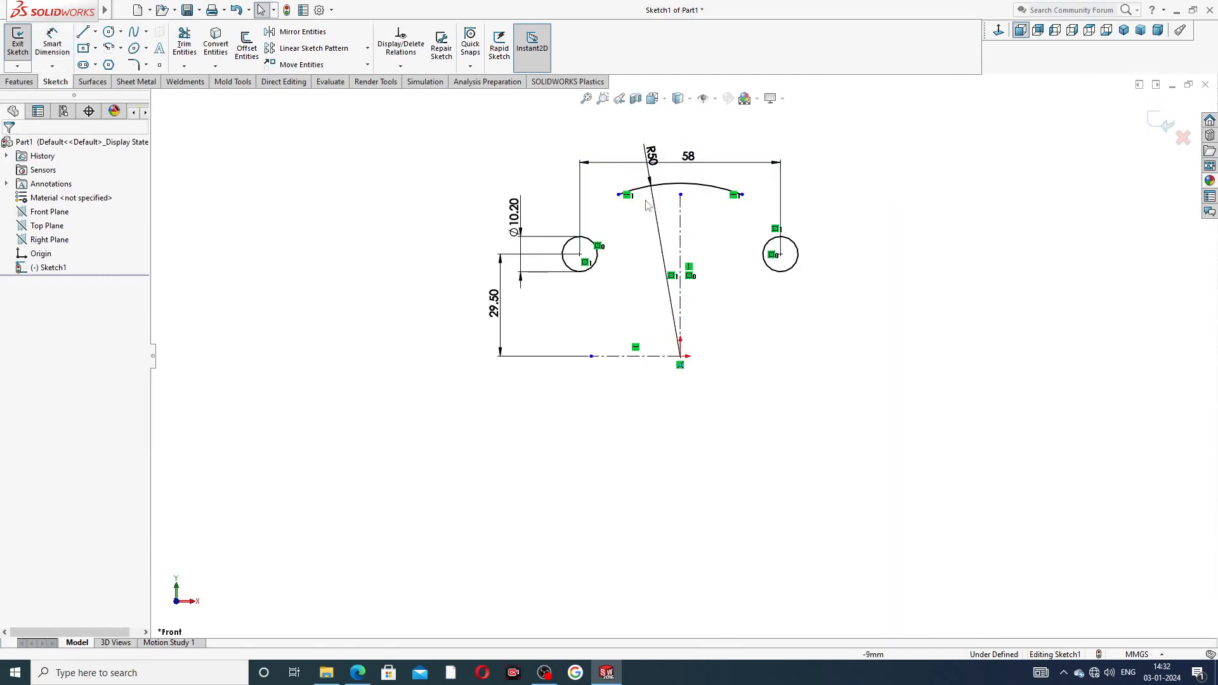
Stretch the arc until its ends lie roughly above the two circle centers, and move its radius dimension clear of the 58 mm dimension
drag(620, 197, 574, 204)
click(827, 220)
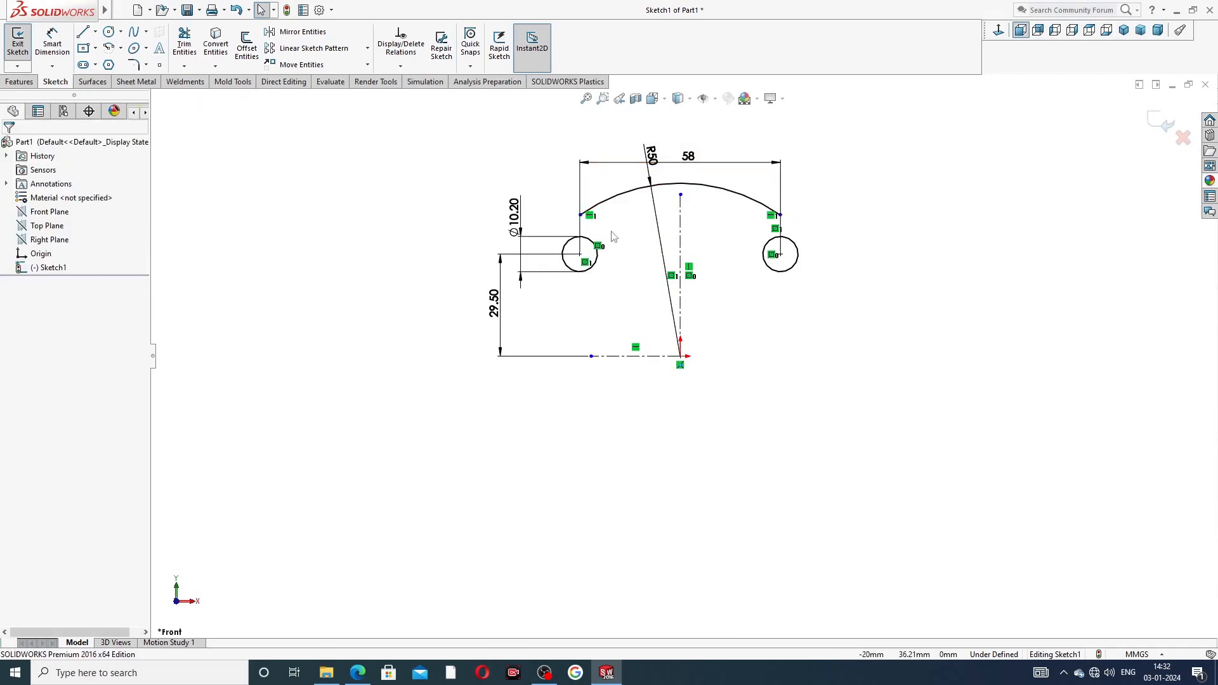
scroll(612, 237, down, 1)
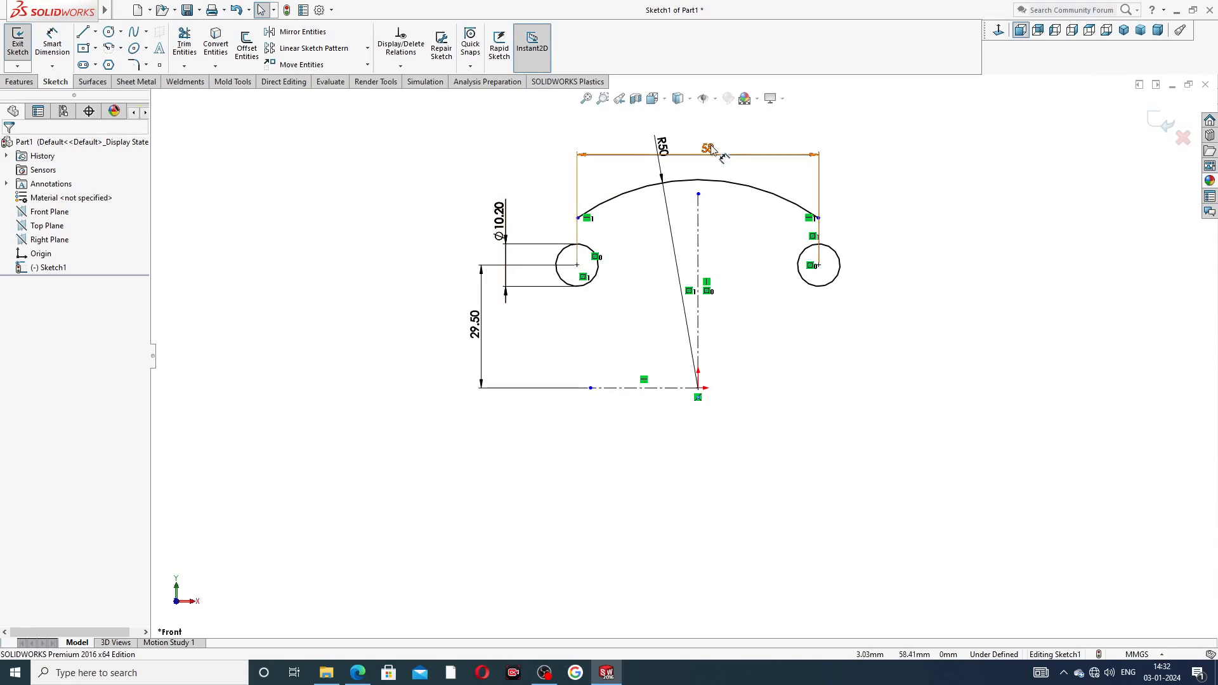
drag(711, 146, 615, 130)
click(908, 170)
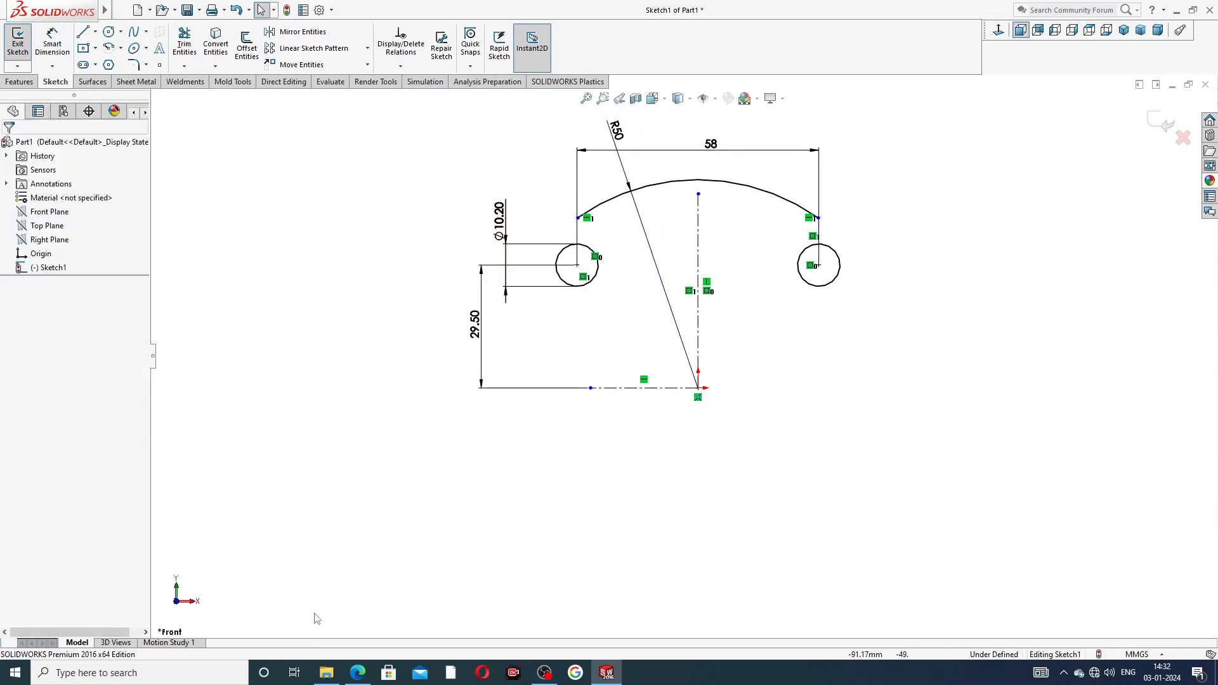
Consult the end plate drawing's front view for the corner outline around the bolt holes
click(357, 674)
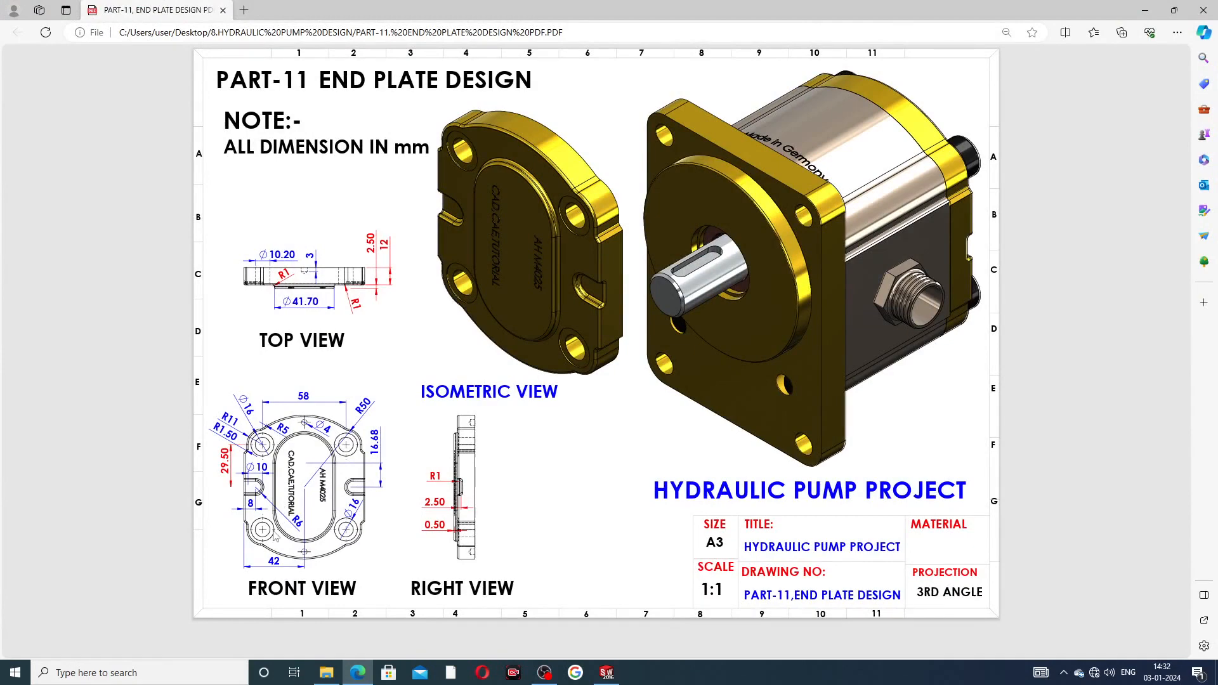
click(357, 673)
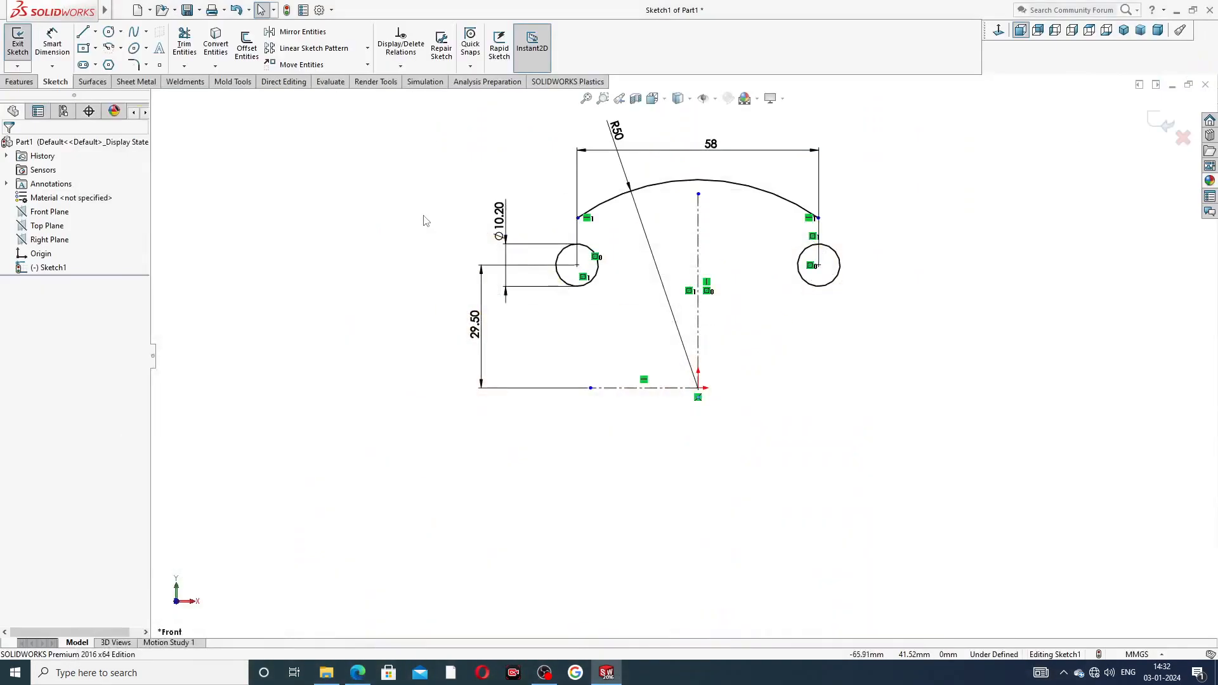
click(82, 33)
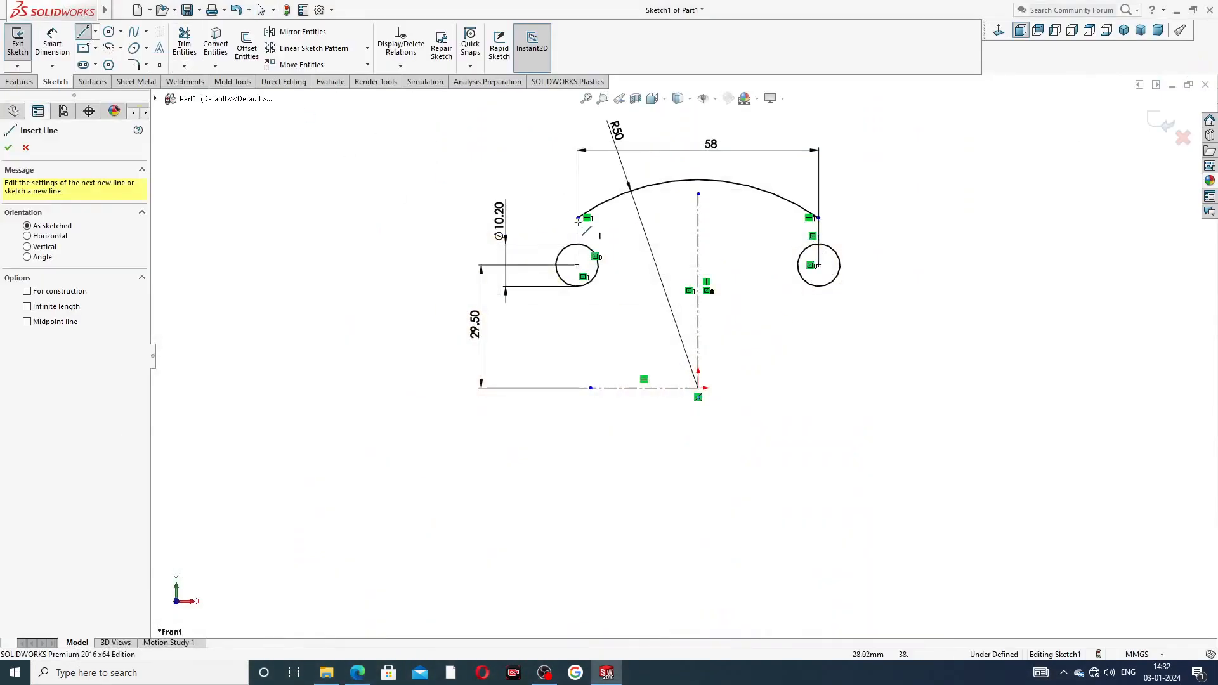
right_click(425, 163)
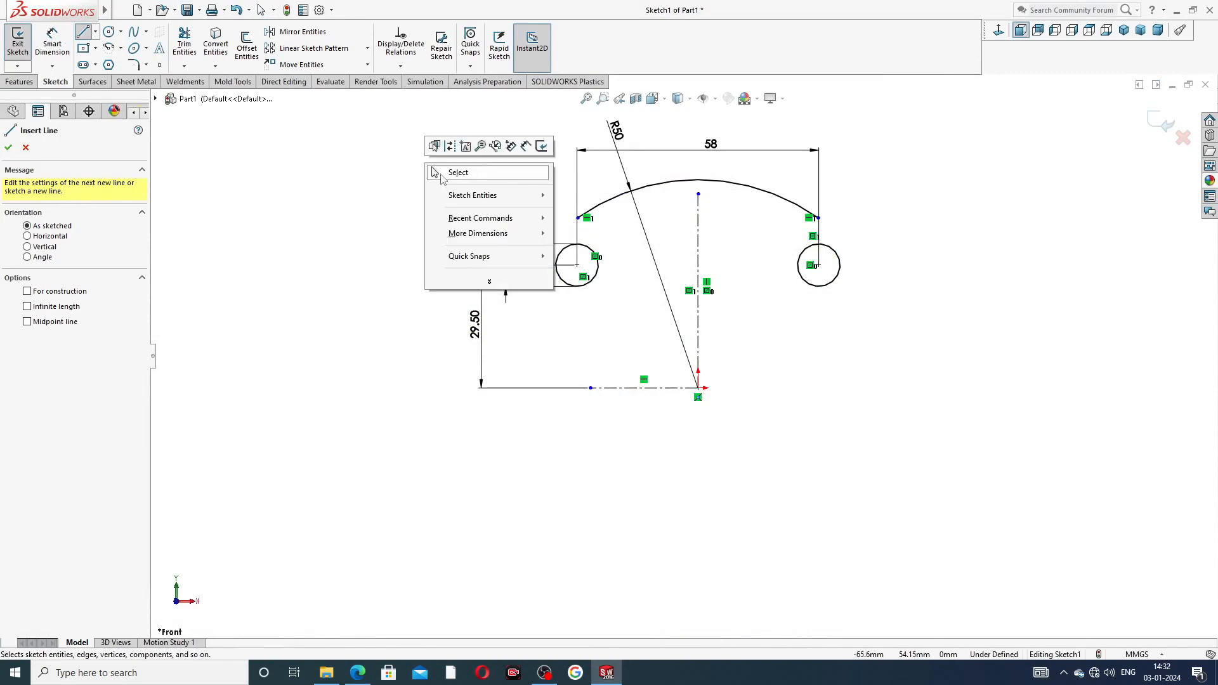
click(445, 172)
Sketch a three-point arc of about 14.6 mm radius from the R50 arc's left end, curving down outside the left circle
click(120, 49)
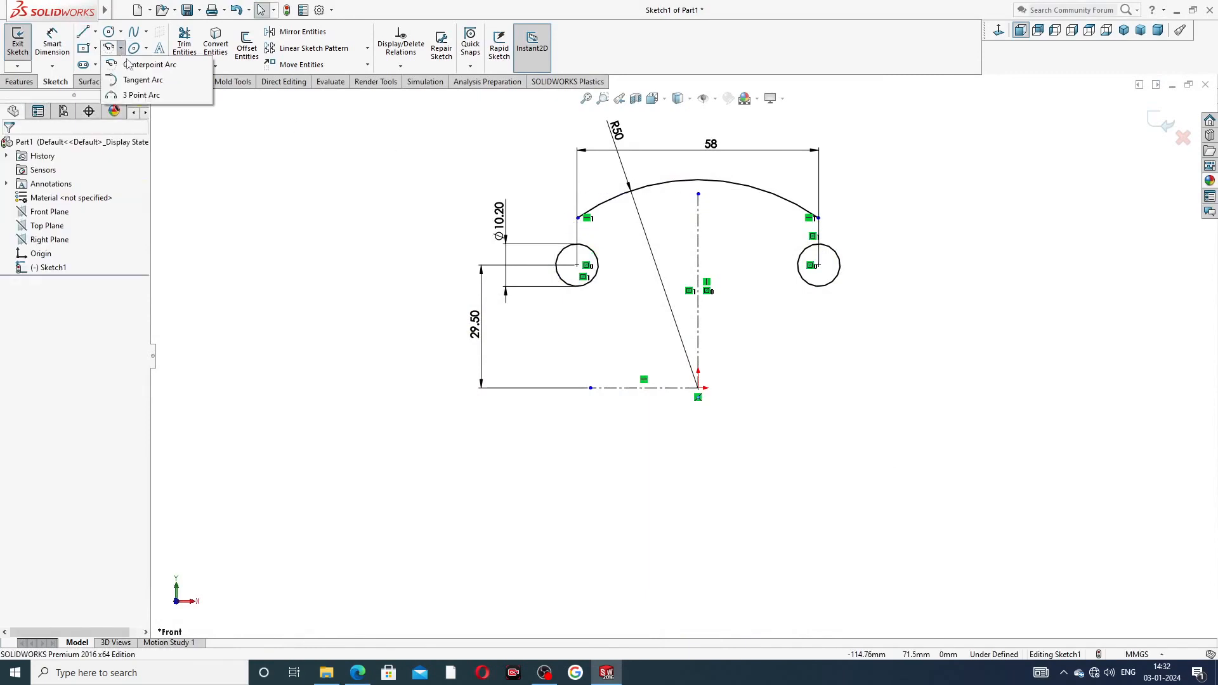
click(152, 95)
scroll(587, 236, down, 3)
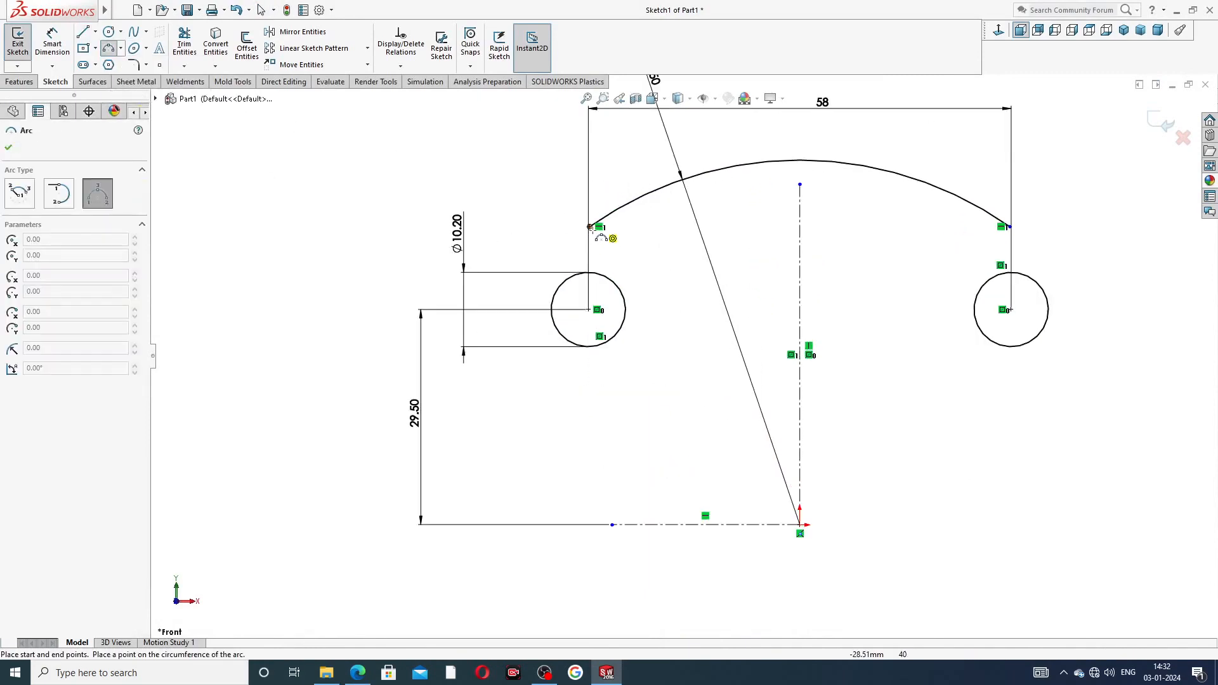
click(591, 226)
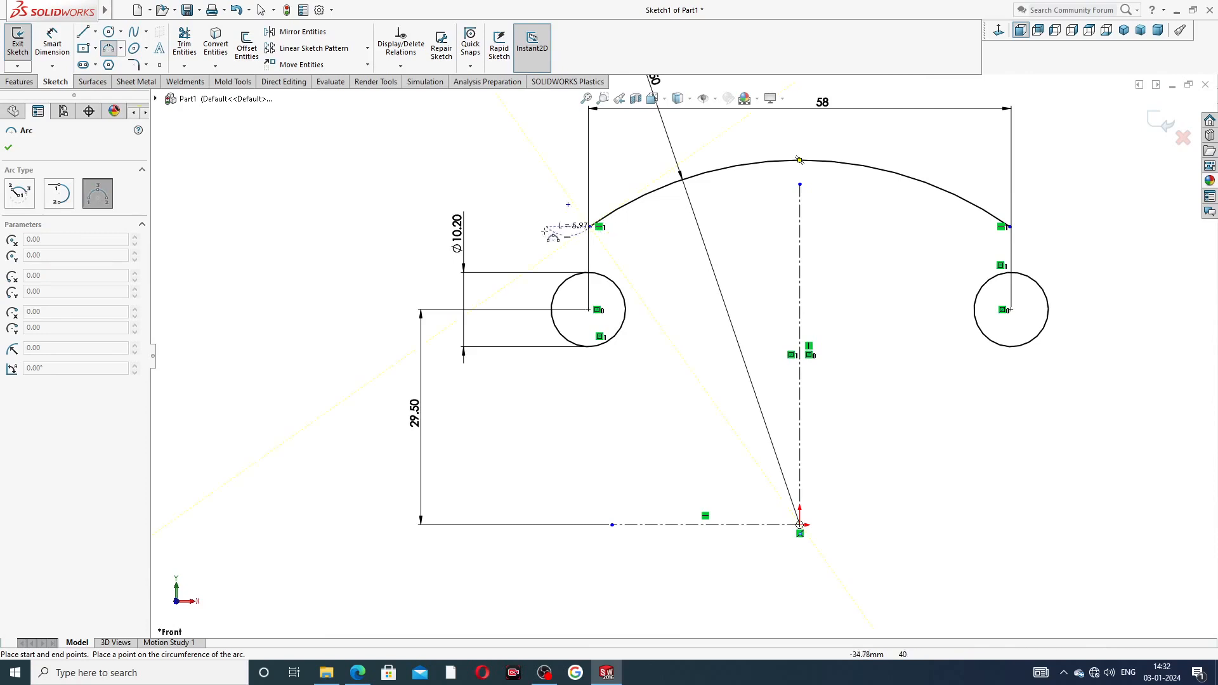
click(497, 298)
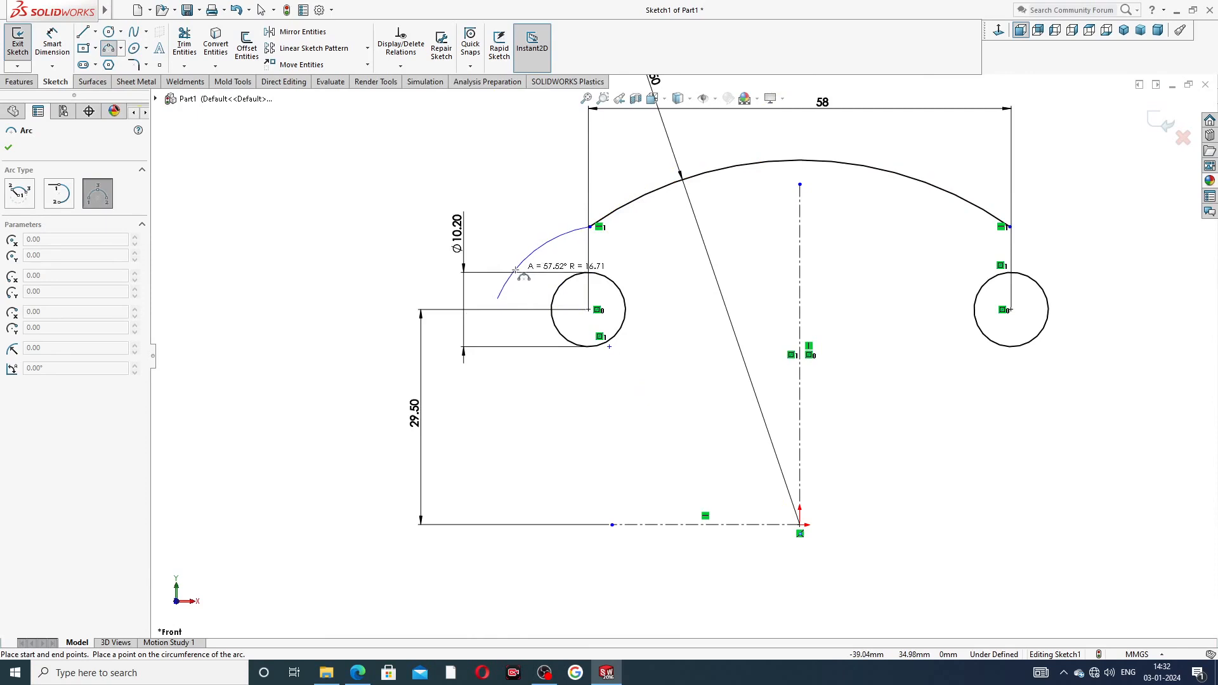
click(516, 268)
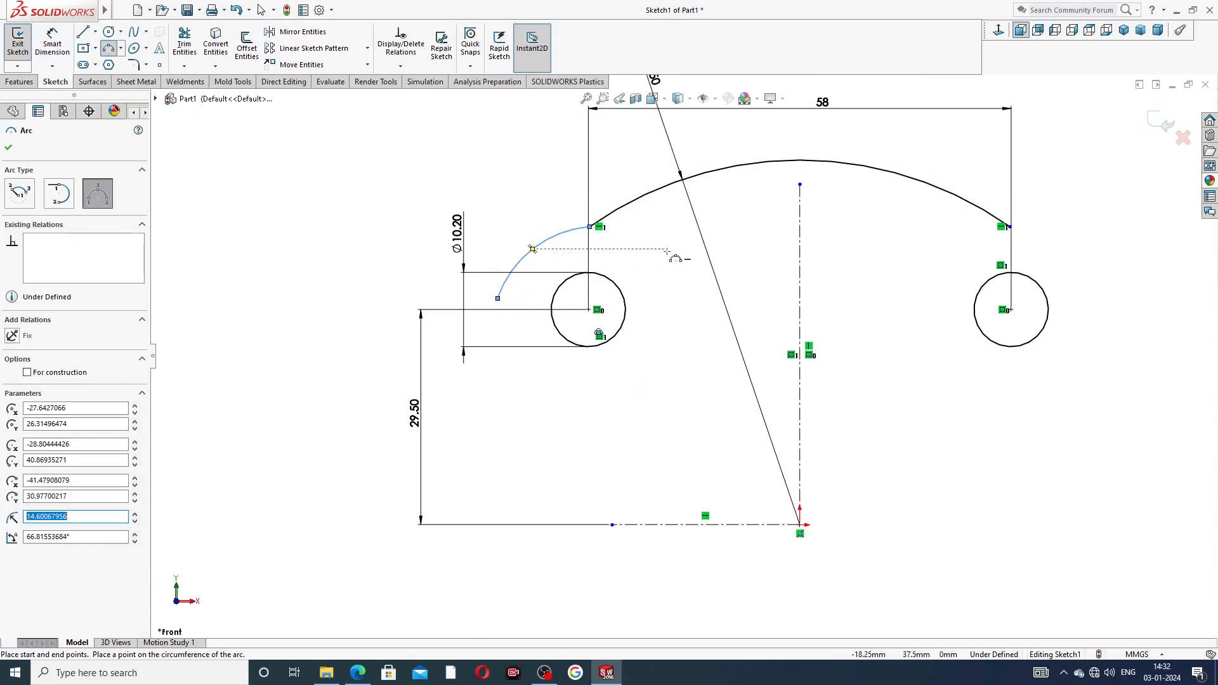
right_click(674, 208)
click(692, 262)
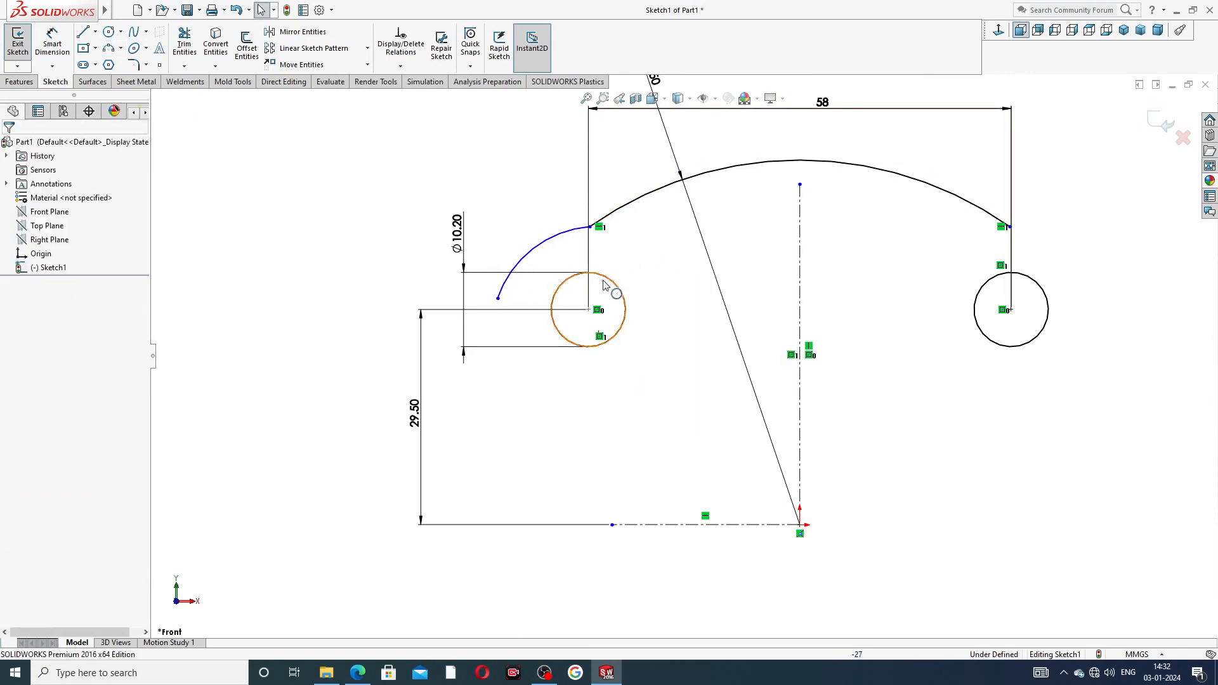
Merge the new arc's center point with the center of the left 10.2 mm circle
scroll(618, 350, down, 5)
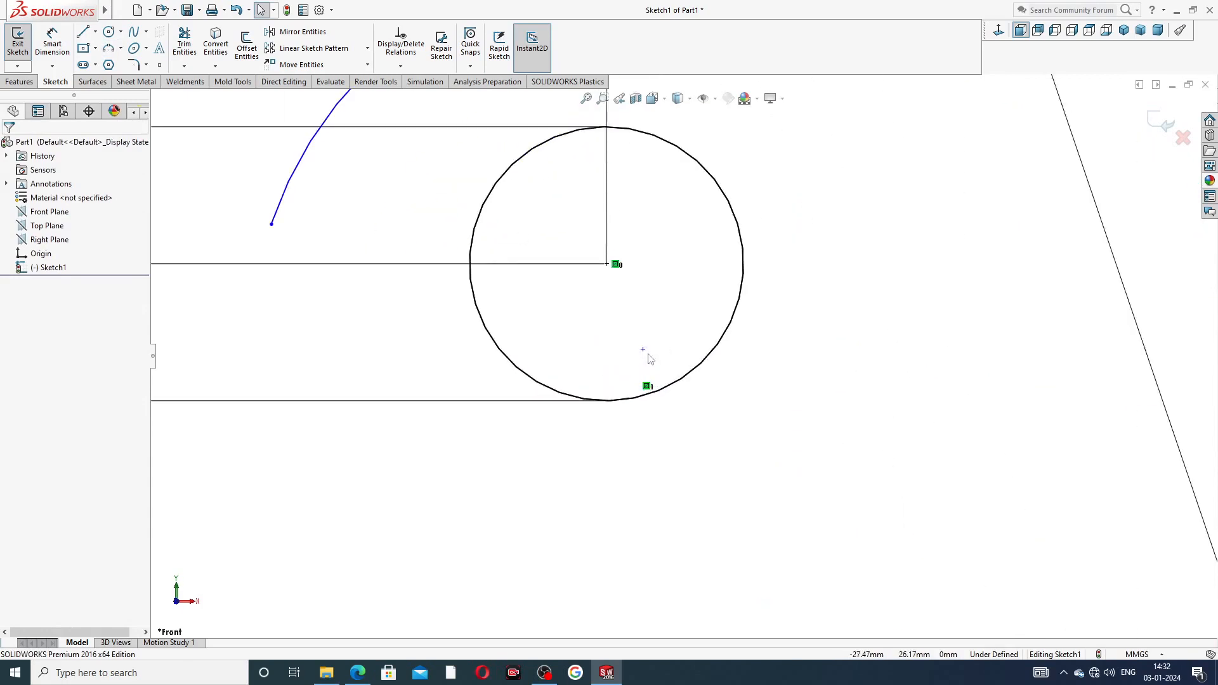
click(643, 350)
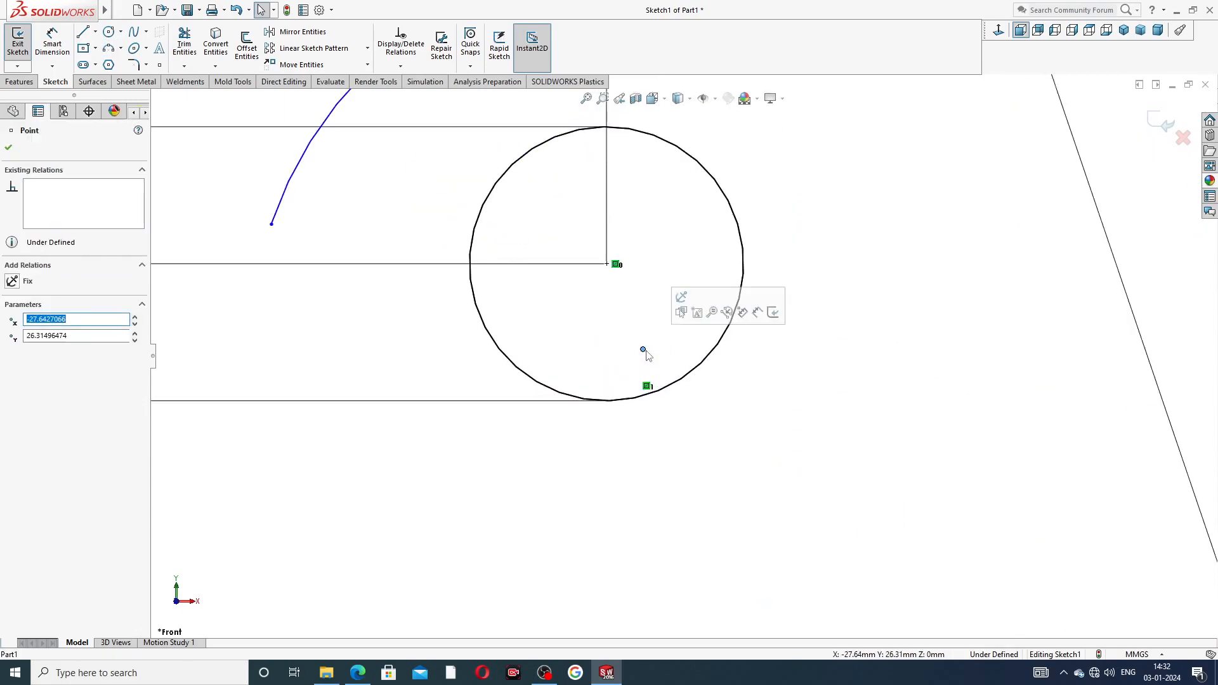
ctrl+click(607, 263)
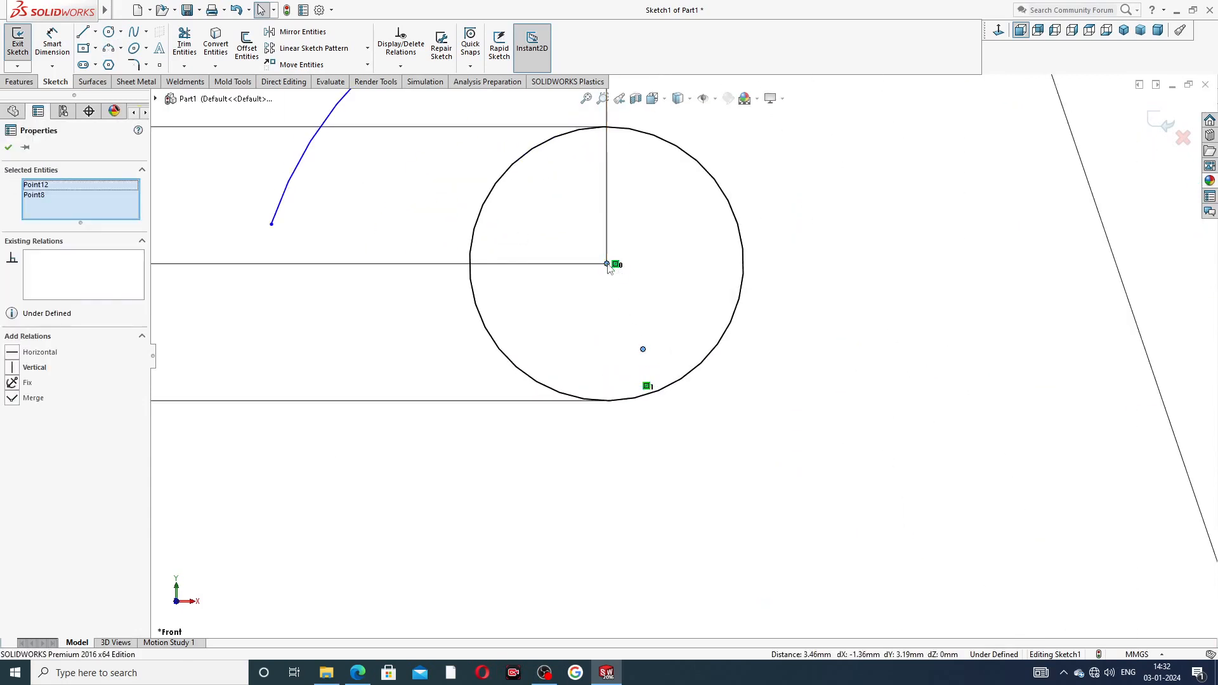
click(686, 216)
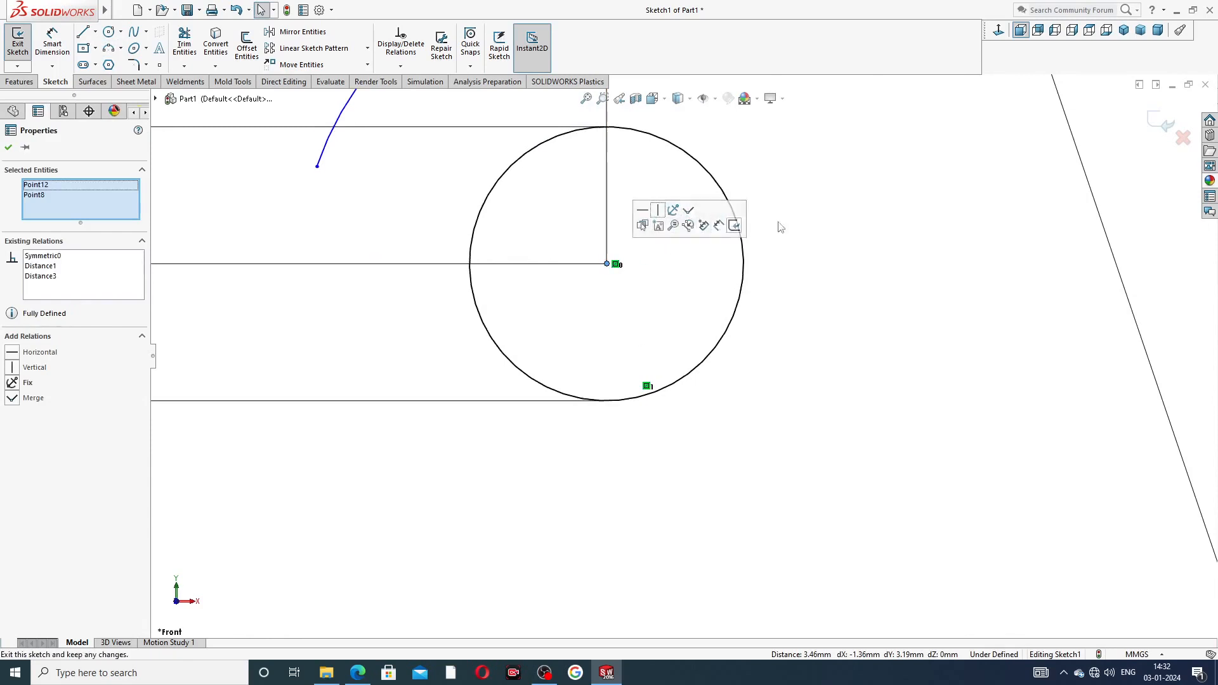
click(816, 188)
scroll(817, 178, up, 4)
scroll(679, 355, up, 2)
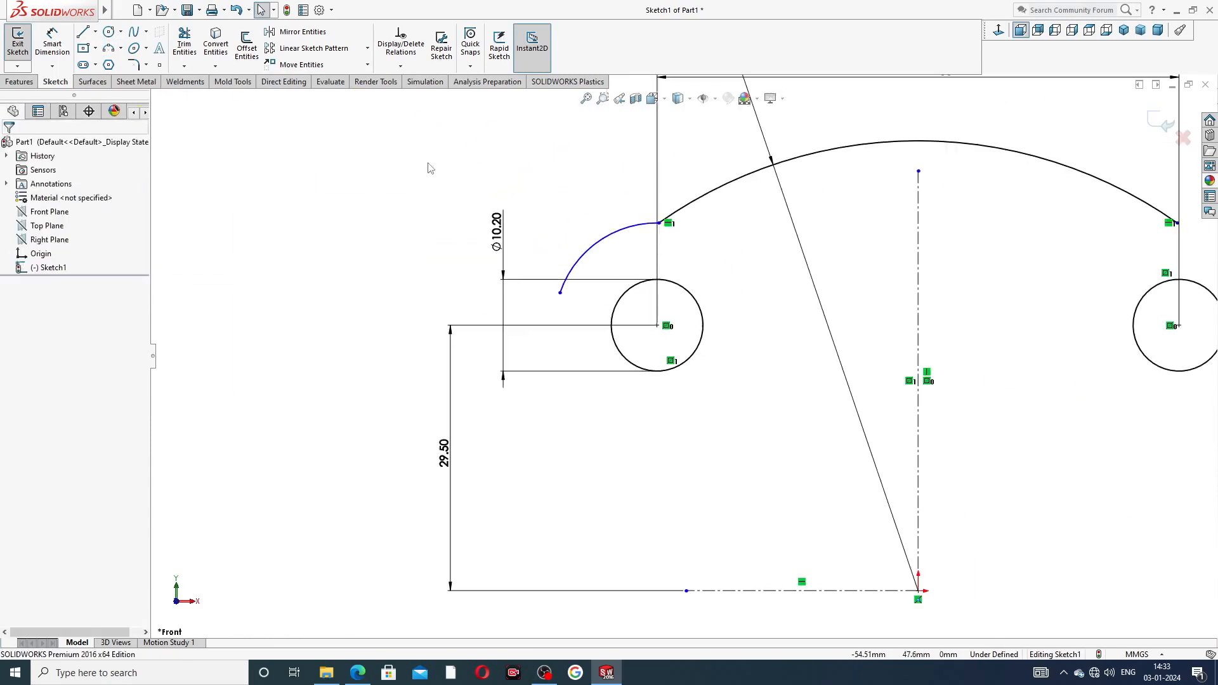
Dimension the radius of the arc around the left circle as 11 mm
click(52, 42)
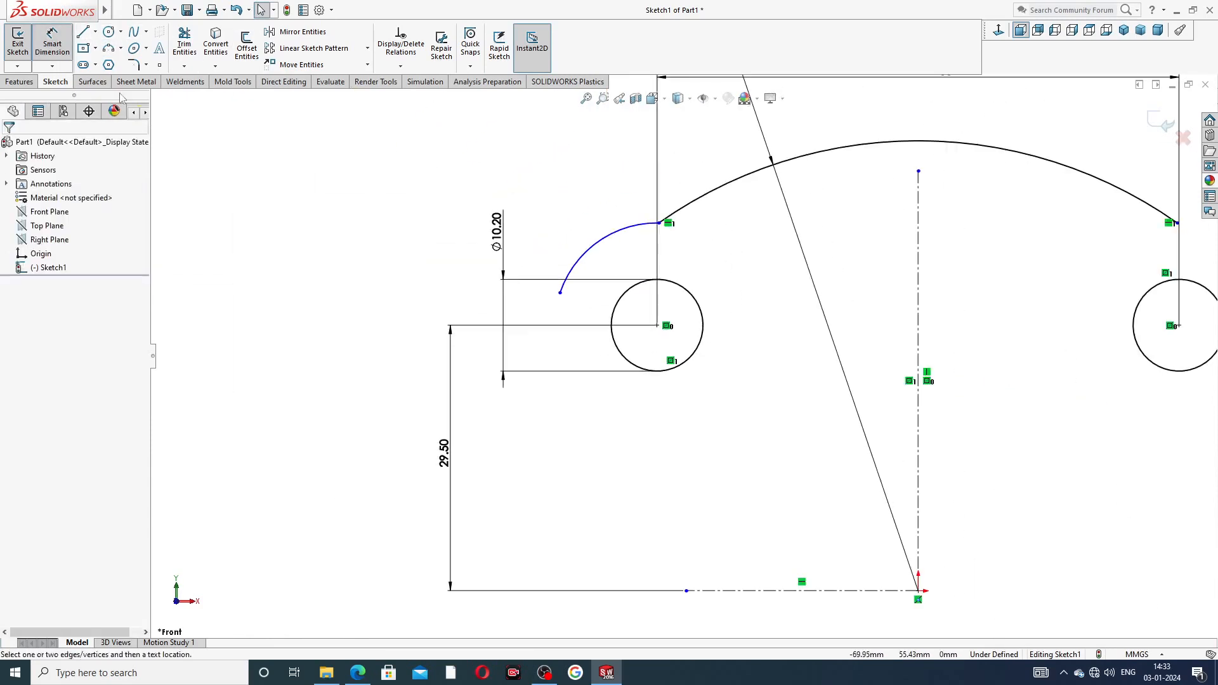
click(599, 249)
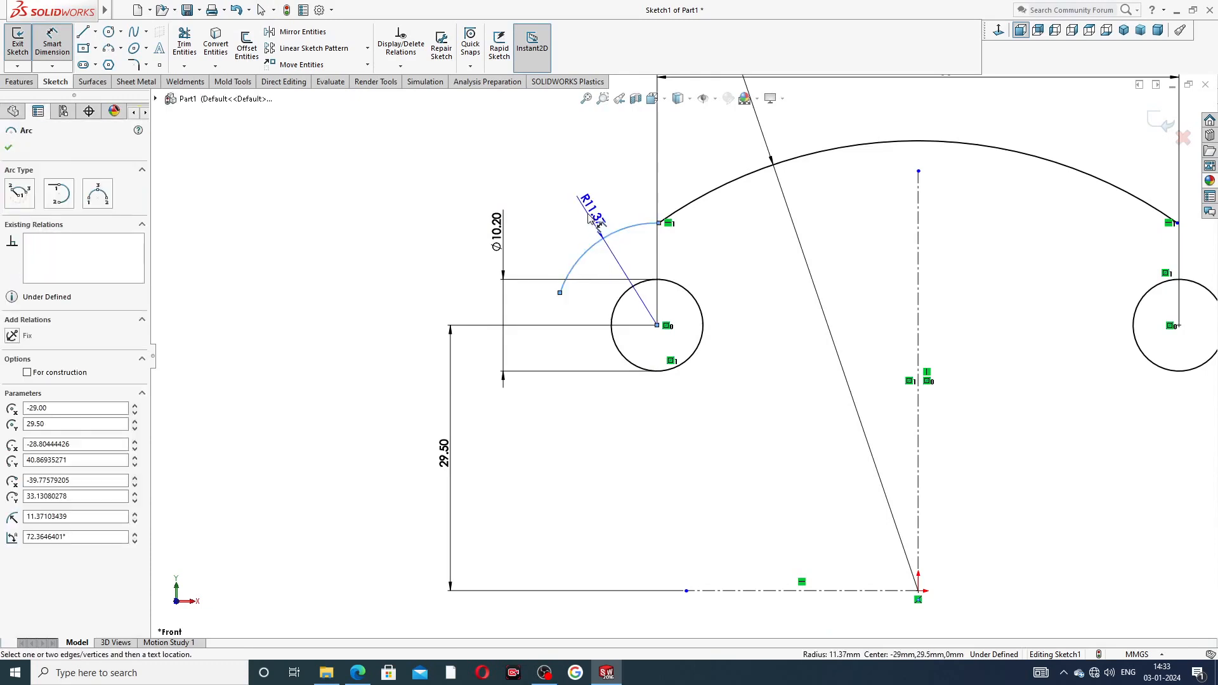
click(561, 257)
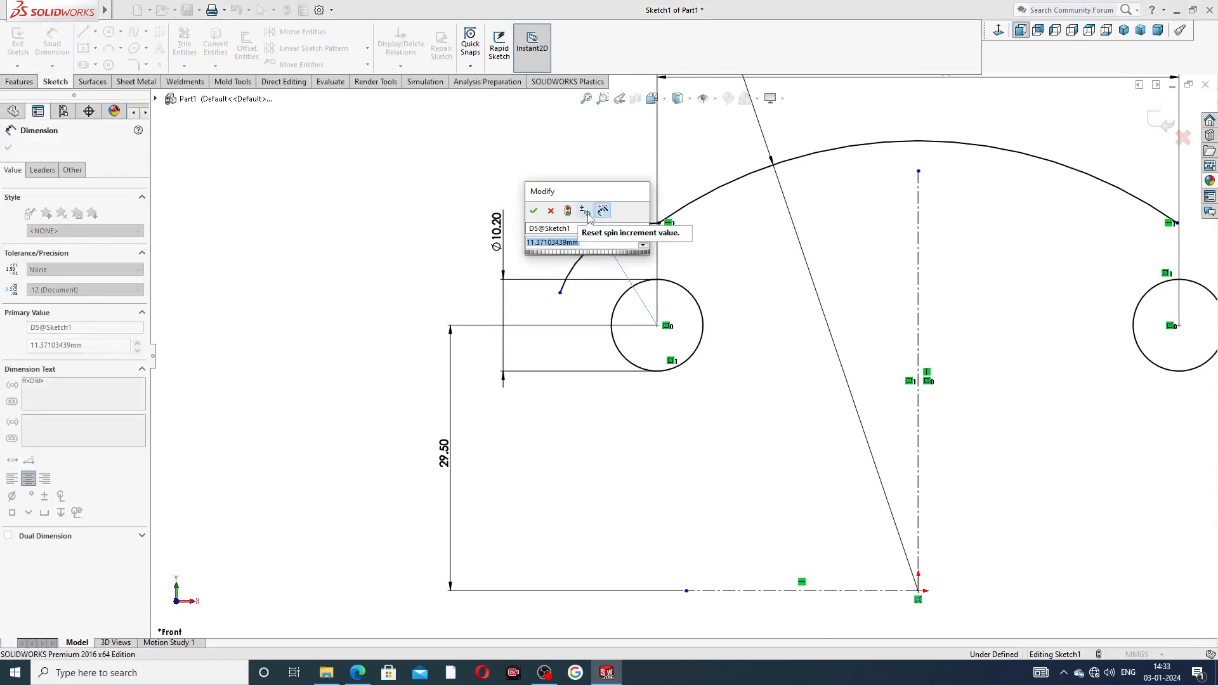
text(11)
click(537, 212)
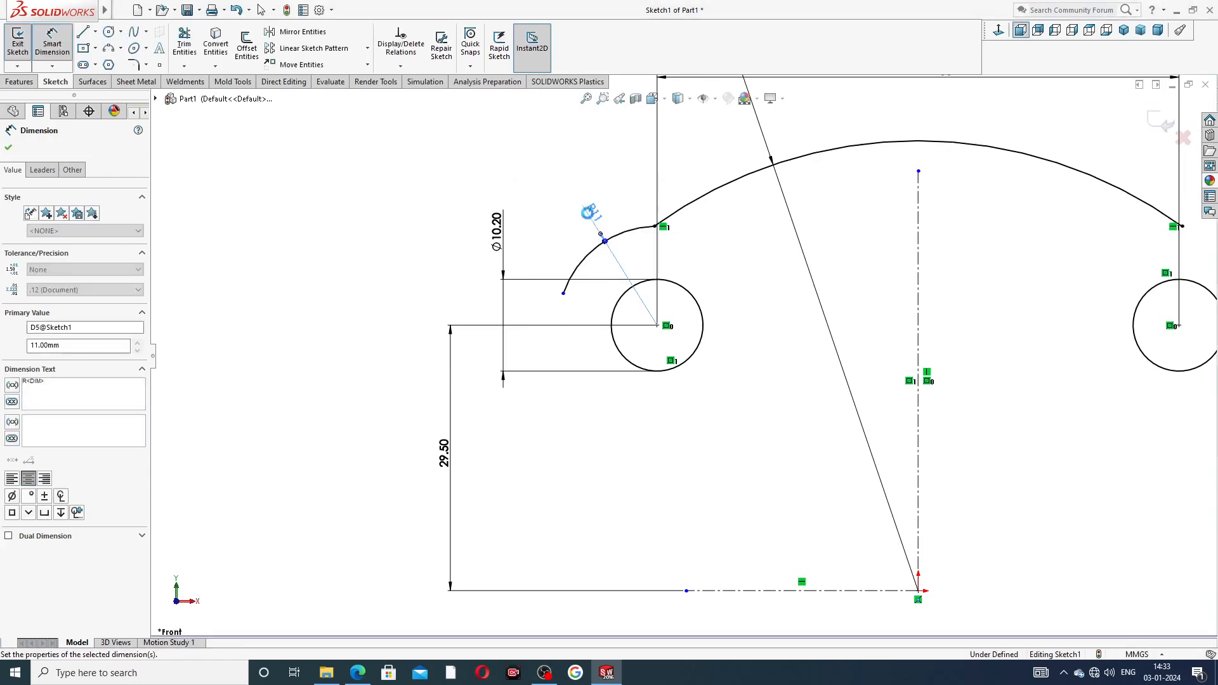
Consult the end plate drawing and stretch the R11 arc's free end down to the height of the left circle's center
click(357, 672)
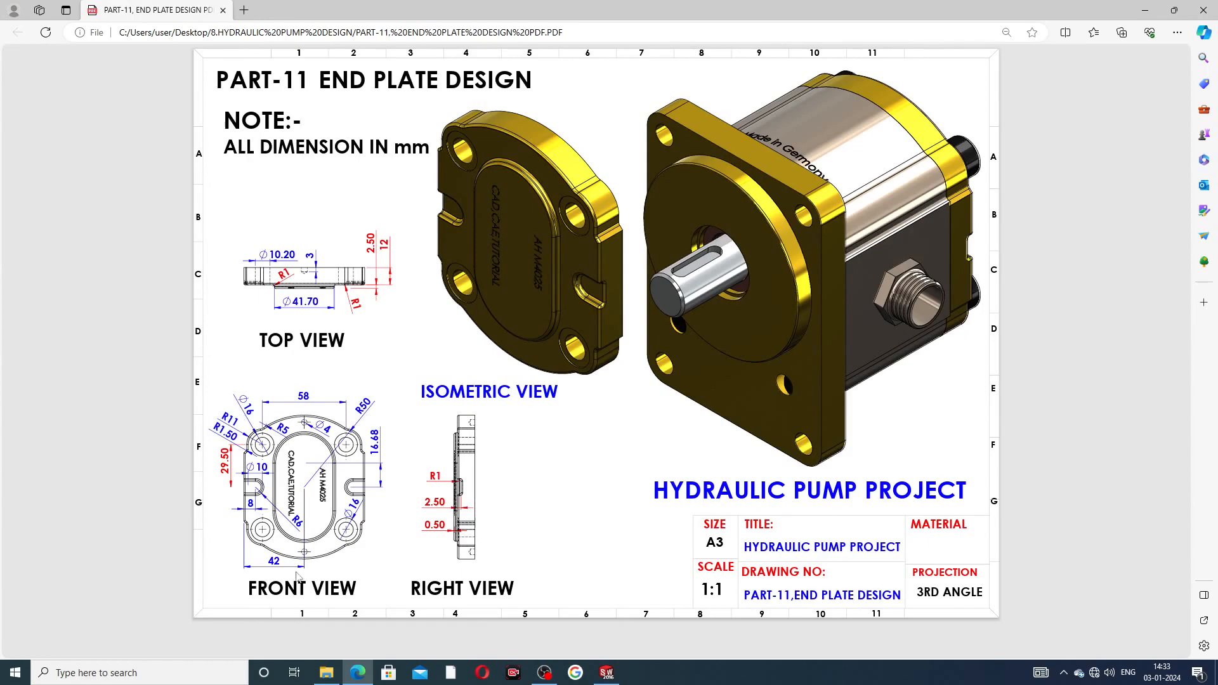
click(358, 673)
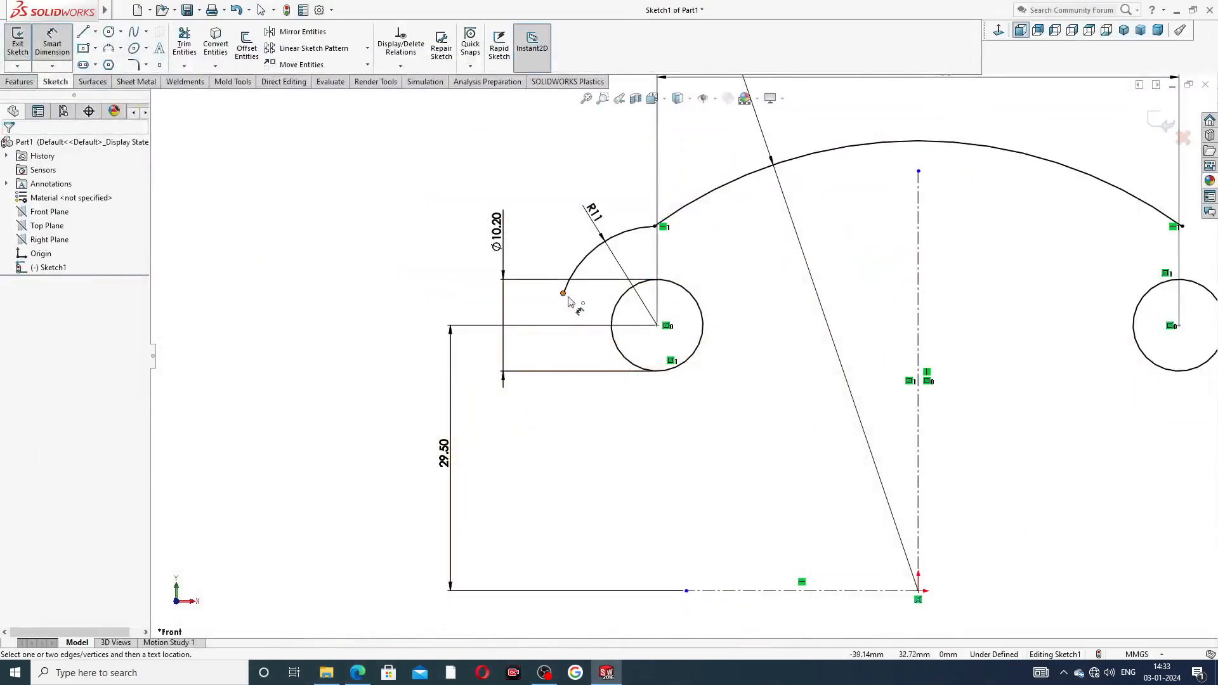
right_click(450, 219)
click(482, 188)
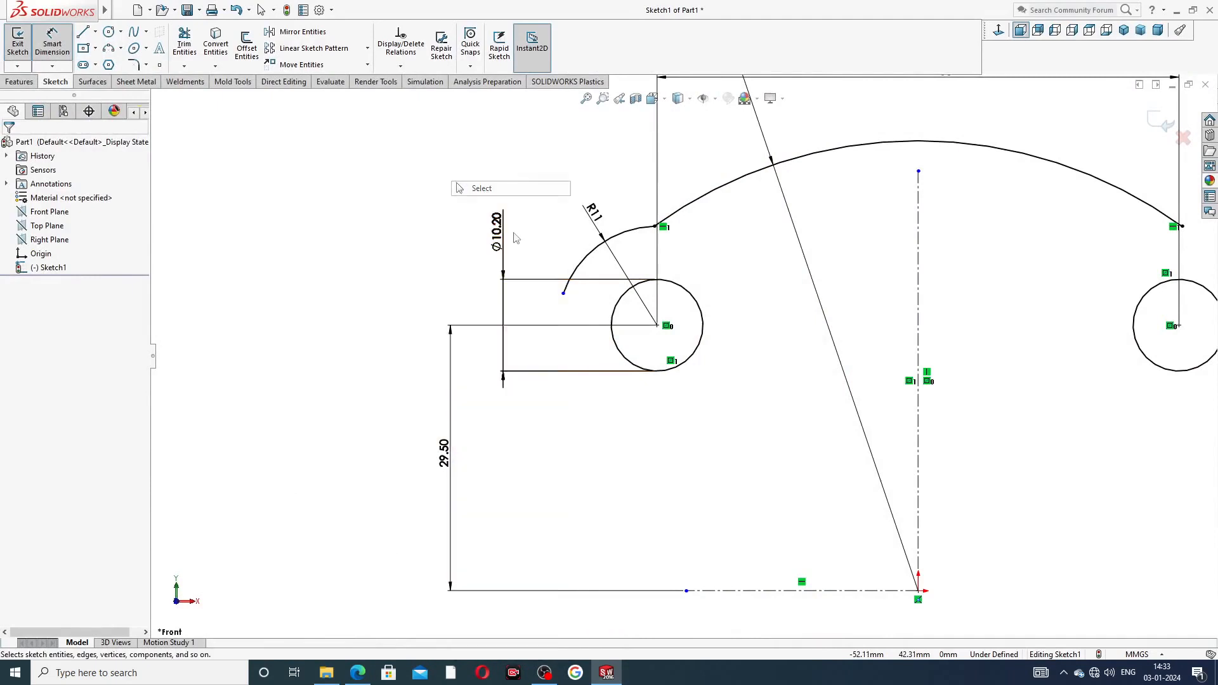
drag(563, 293, 565, 327)
click(556, 343)
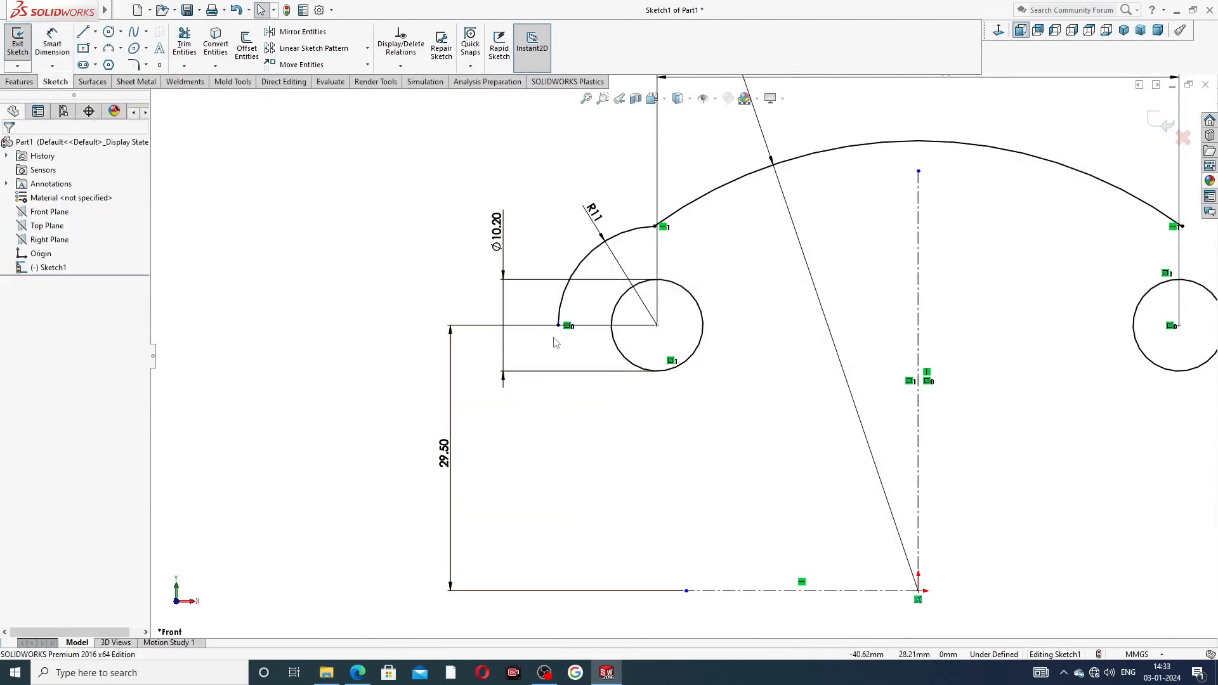
Add a horizontal relation between the R11 arc's lower endpoint and the left circle's center
click(559, 326)
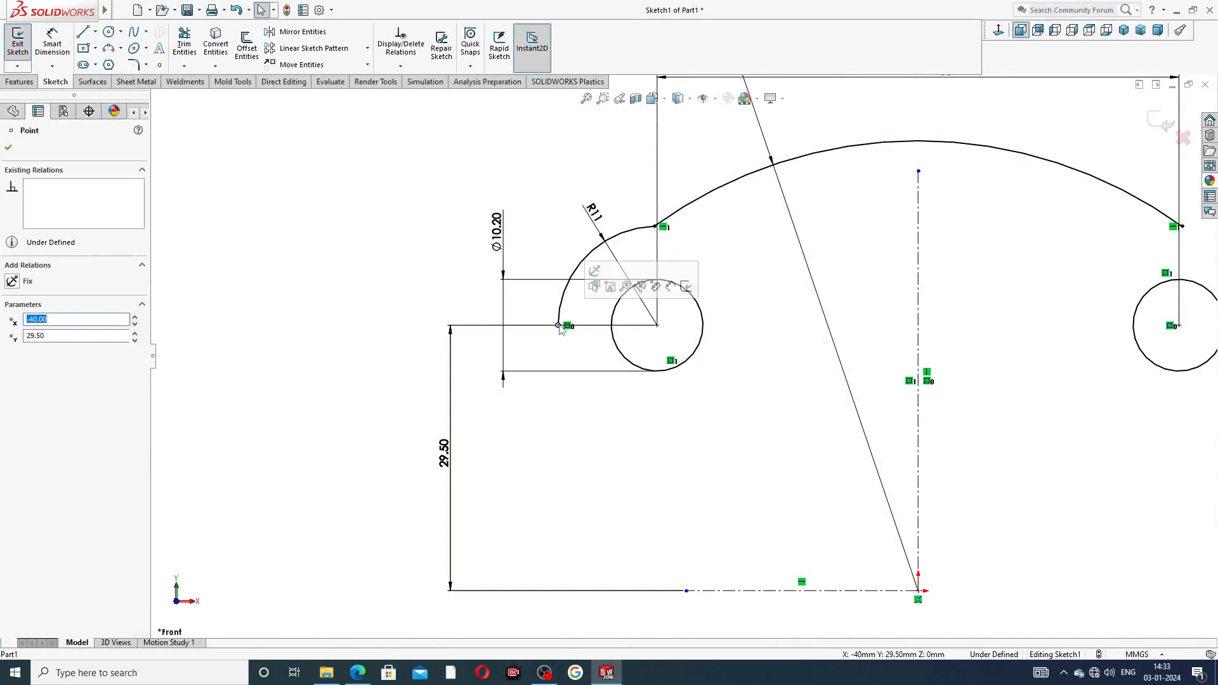
ctrl+click(658, 326)
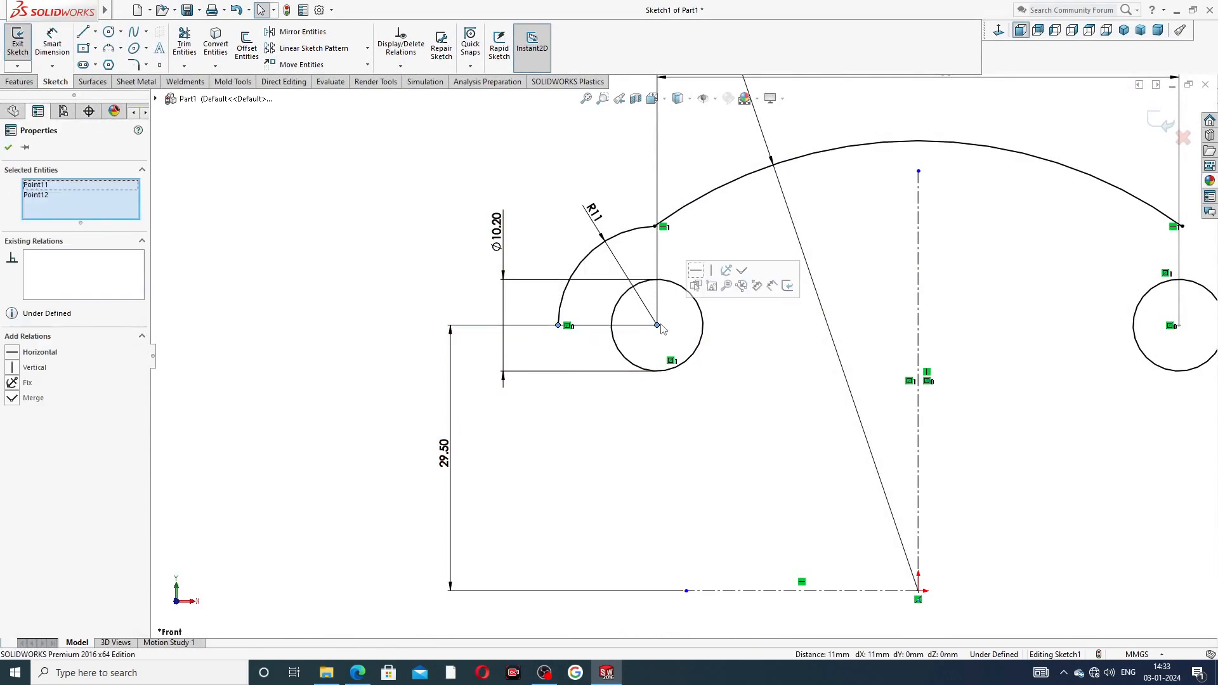
click(696, 272)
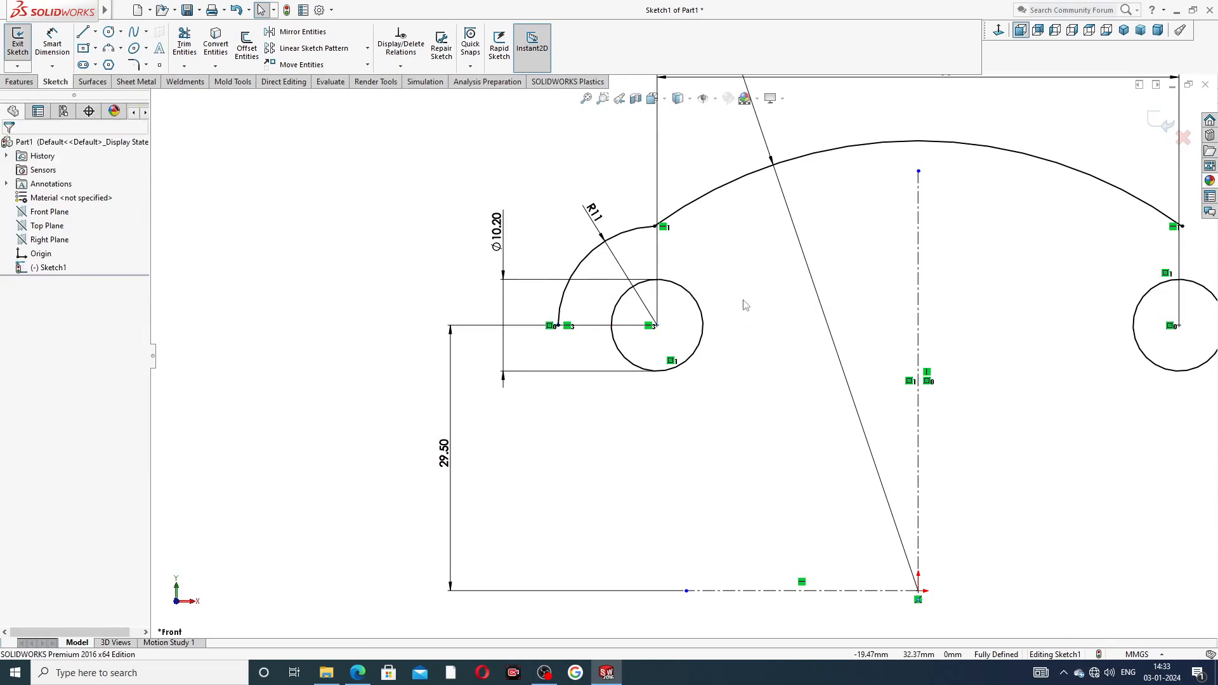
From the R11 arc's lower end, sketch a vertical line about 1.2 mm long, a short outward slant, and a vertical line down to origin level
scroll(743, 301, up, 1)
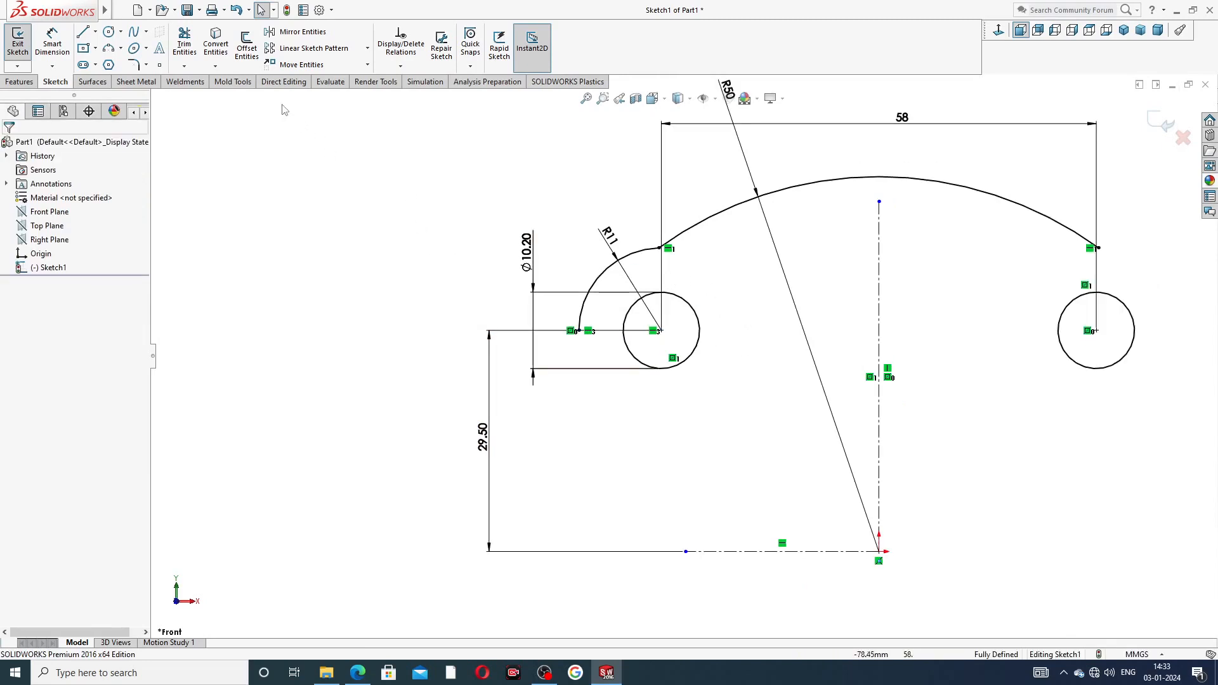
click(83, 32)
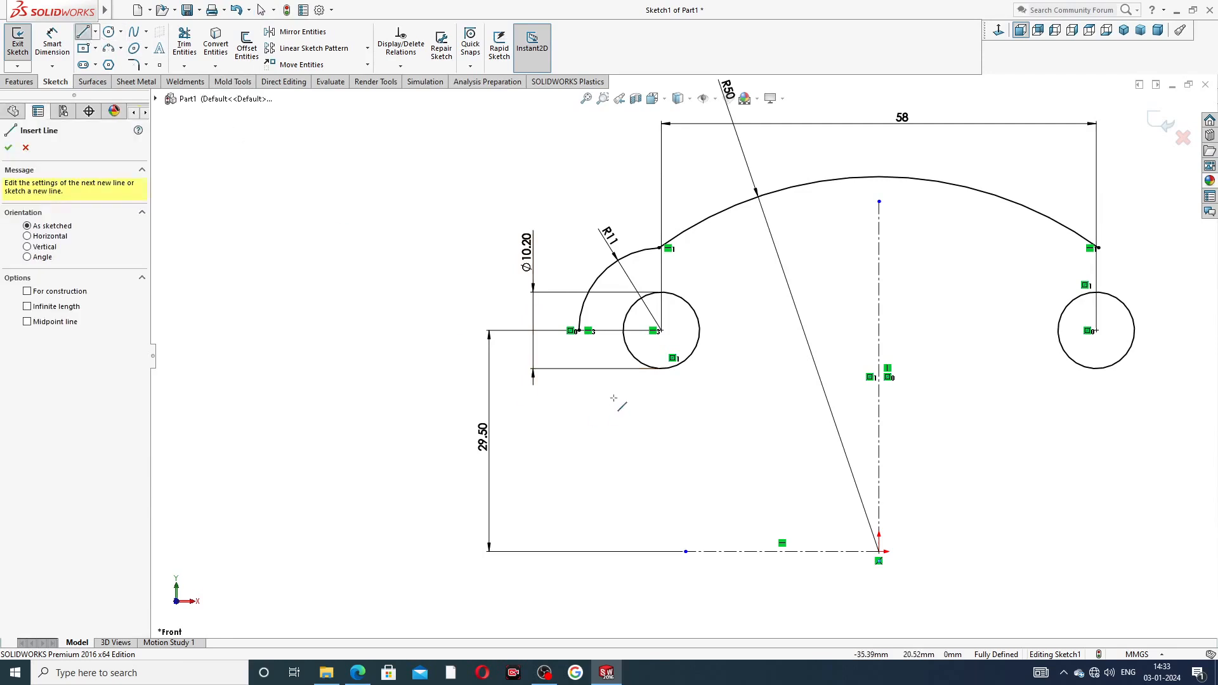
scroll(586, 383, down, 3)
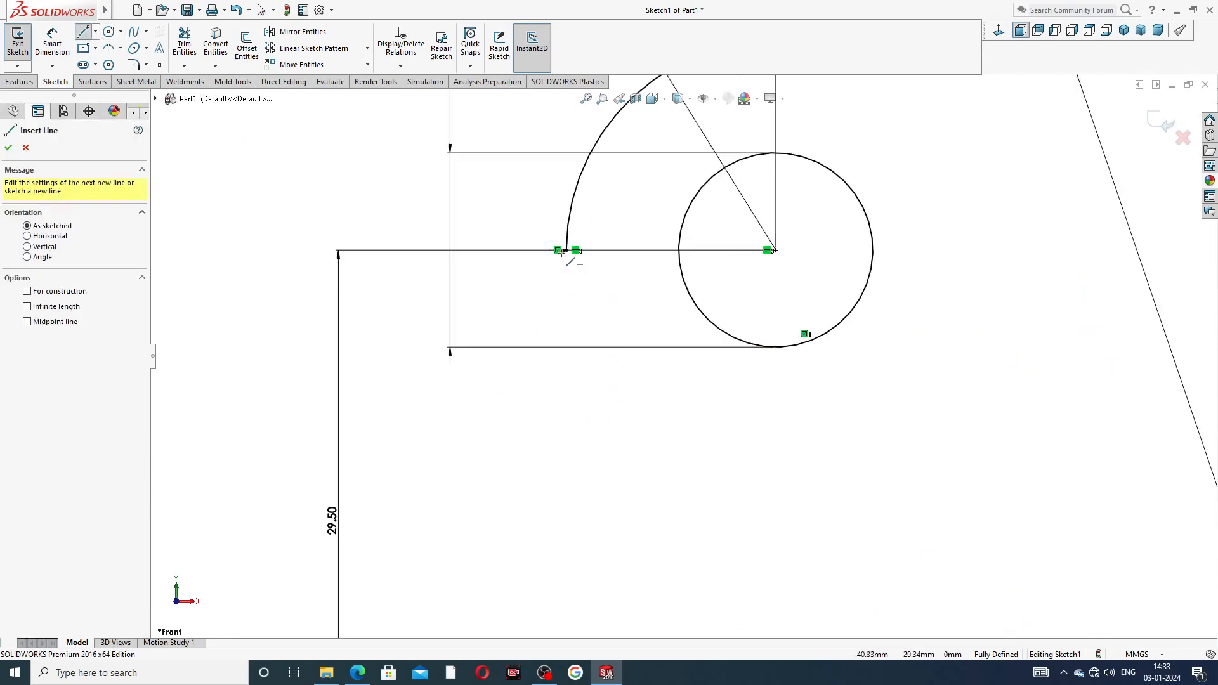
click(567, 251)
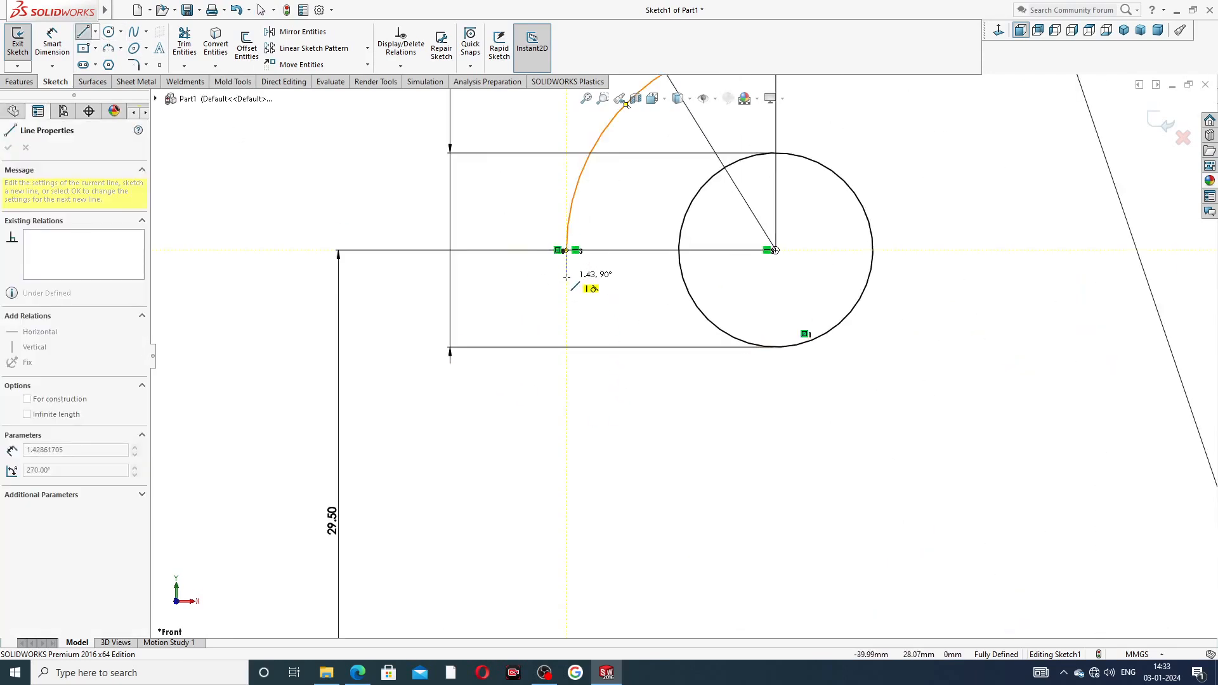
click(567, 273)
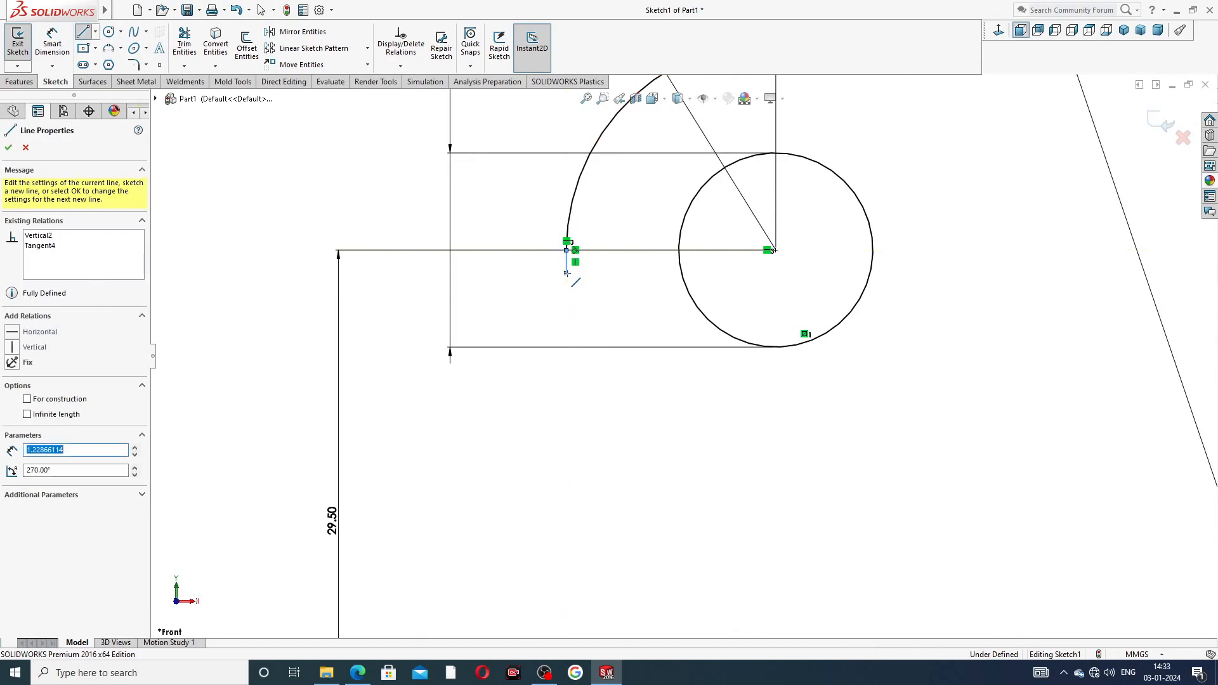
click(548, 307)
scroll(553, 442, up, 2)
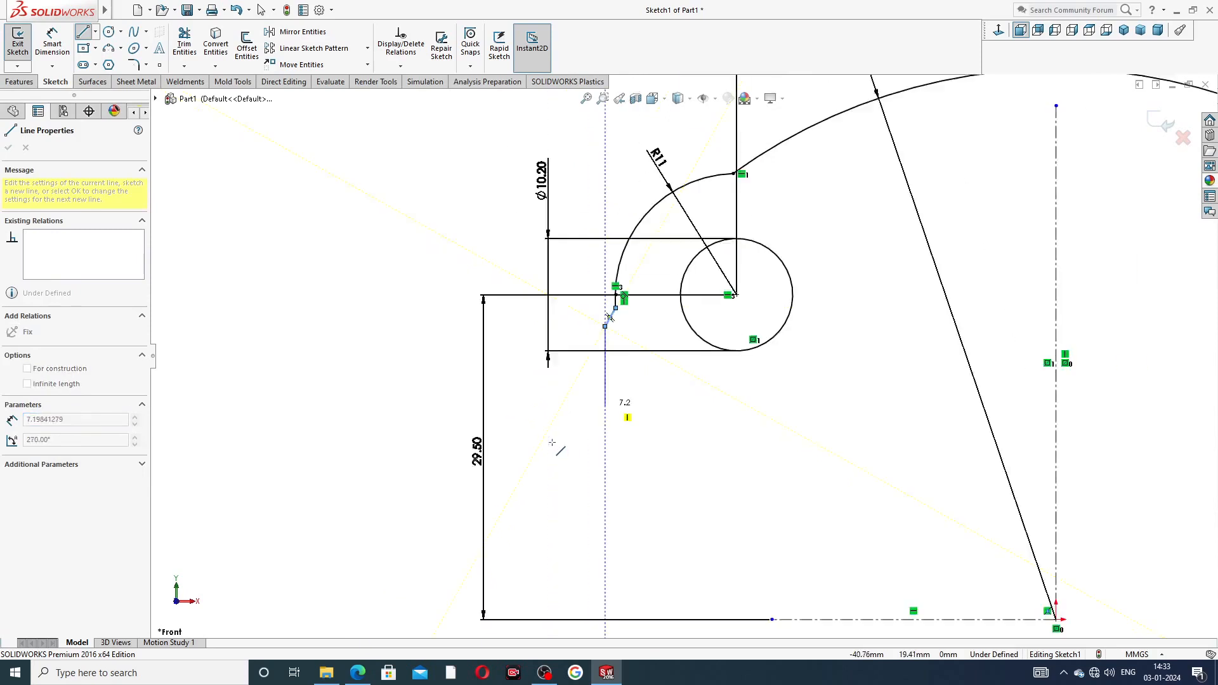
scroll(552, 442, up, 1)
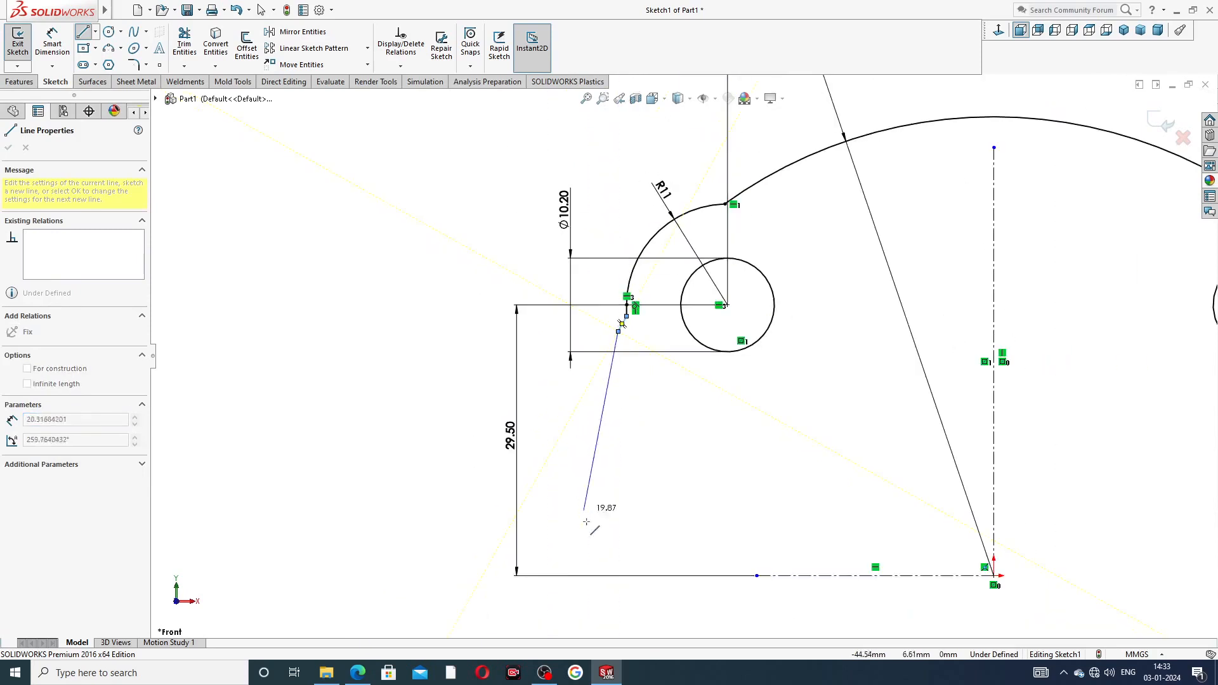
click(618, 575)
right_click(662, 500)
click(682, 505)
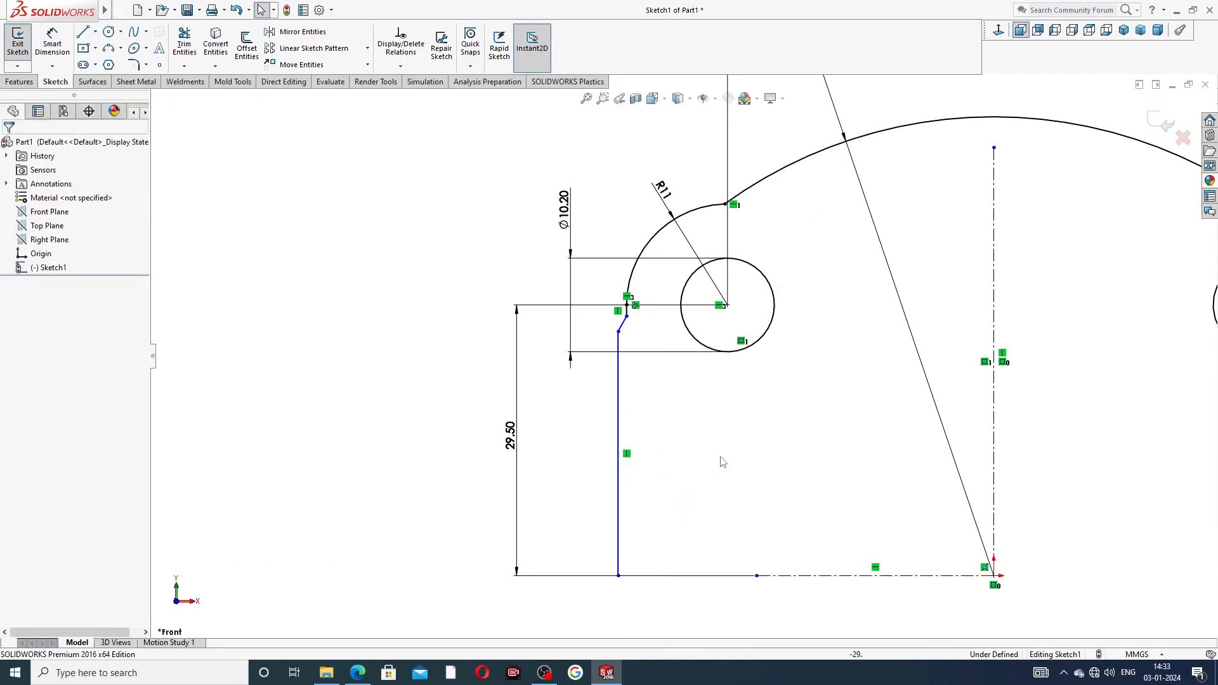
scroll(726, 451, up, 3)
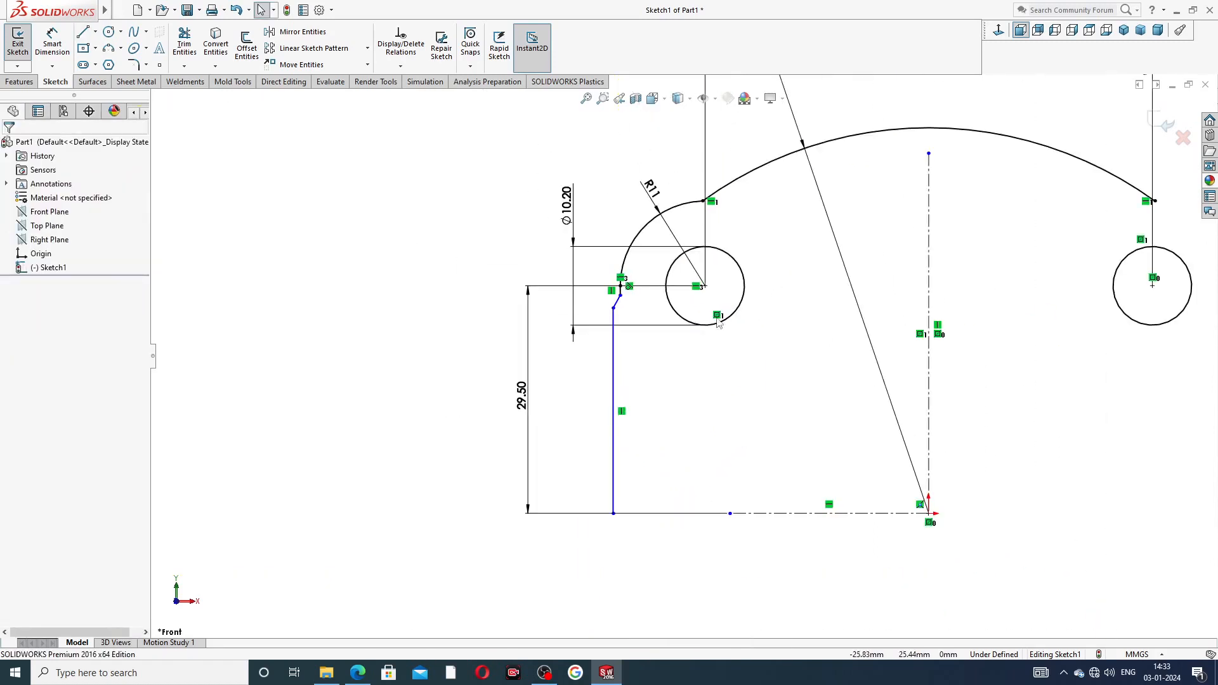
Dimension the horizontal distance between the outline's left vertical line and the vertical centerline as 42 mm
scroll(654, 279, down, 3)
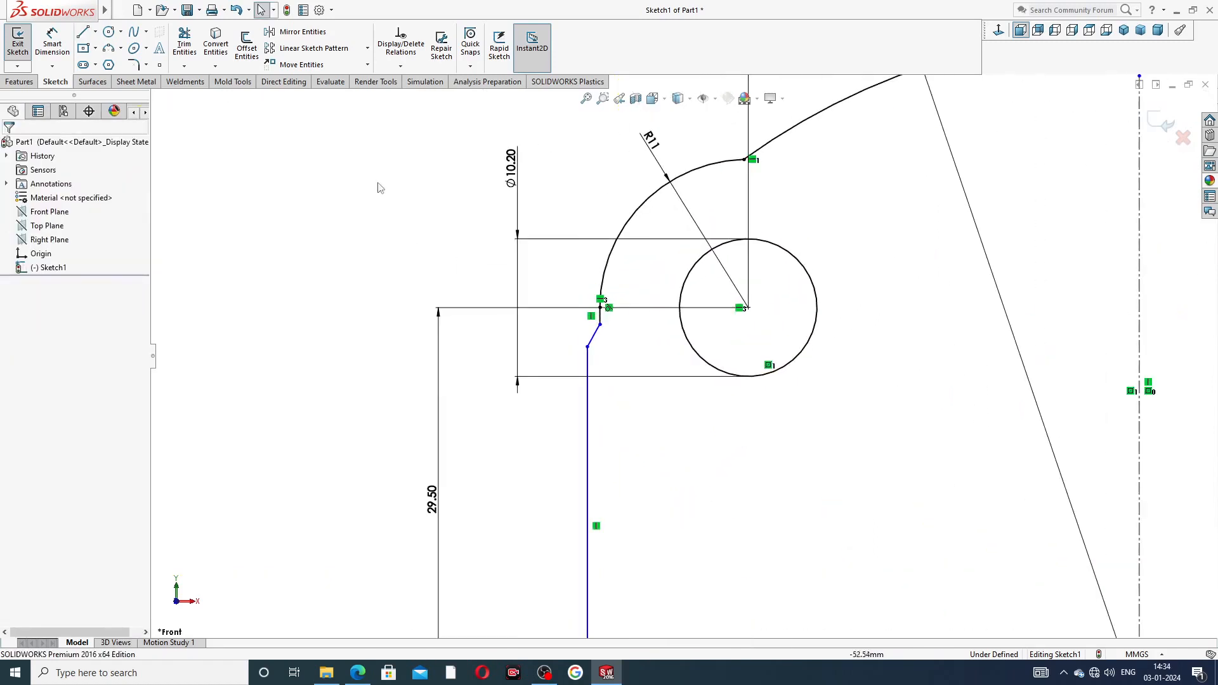
click(52, 41)
scroll(698, 394, up, 3)
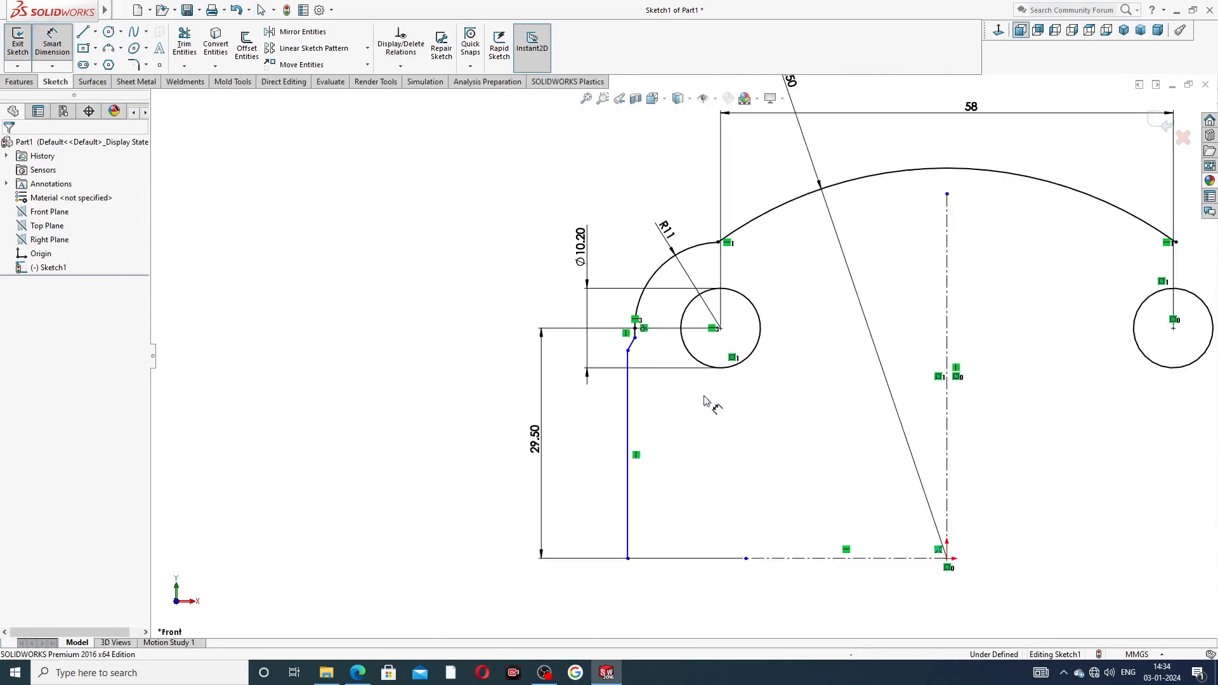
click(947, 486)
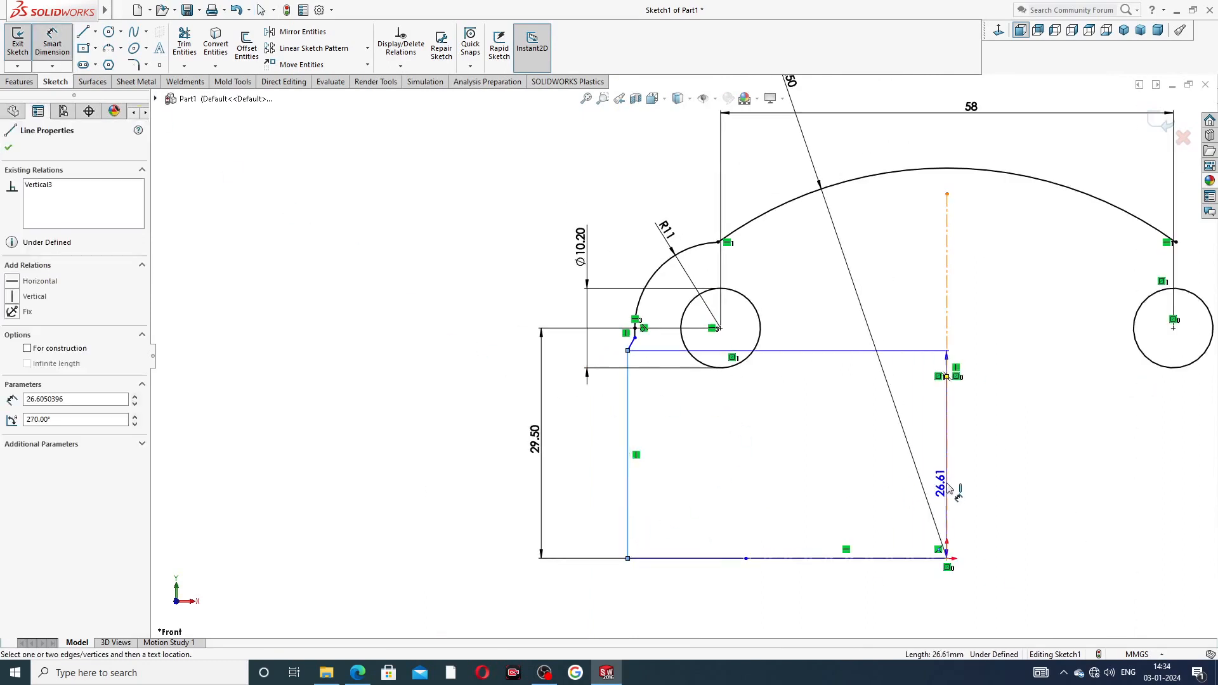
click(947, 487)
click(776, 598)
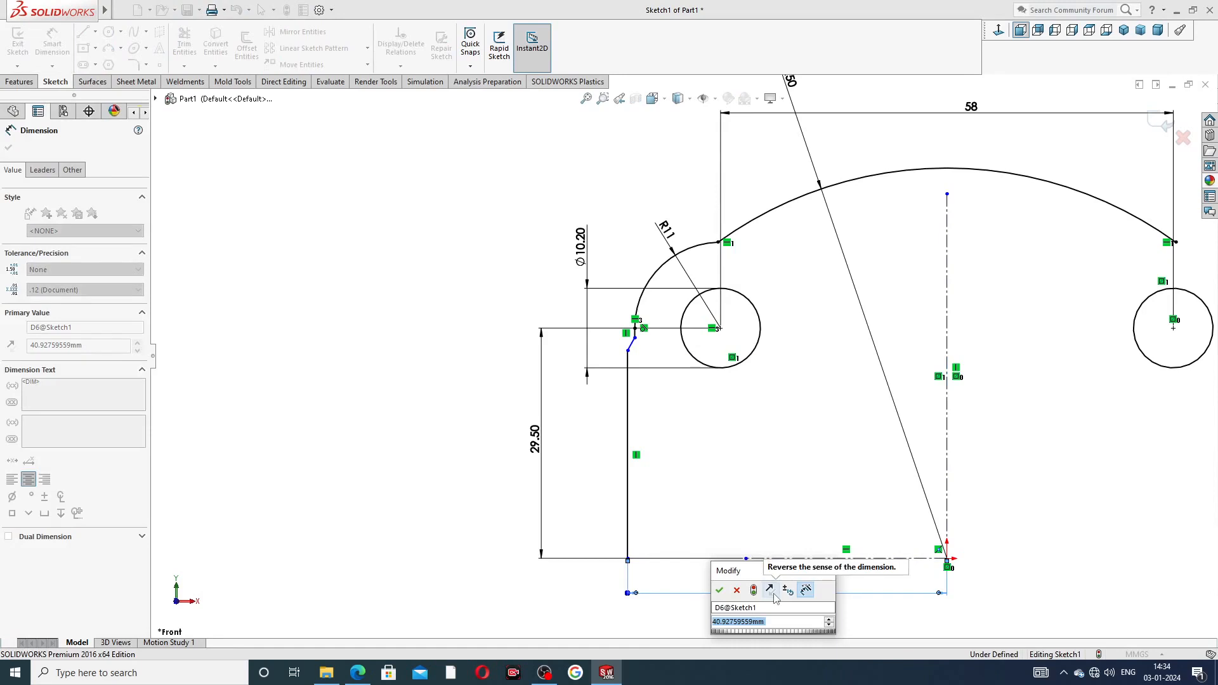
text(42)
key(Return)
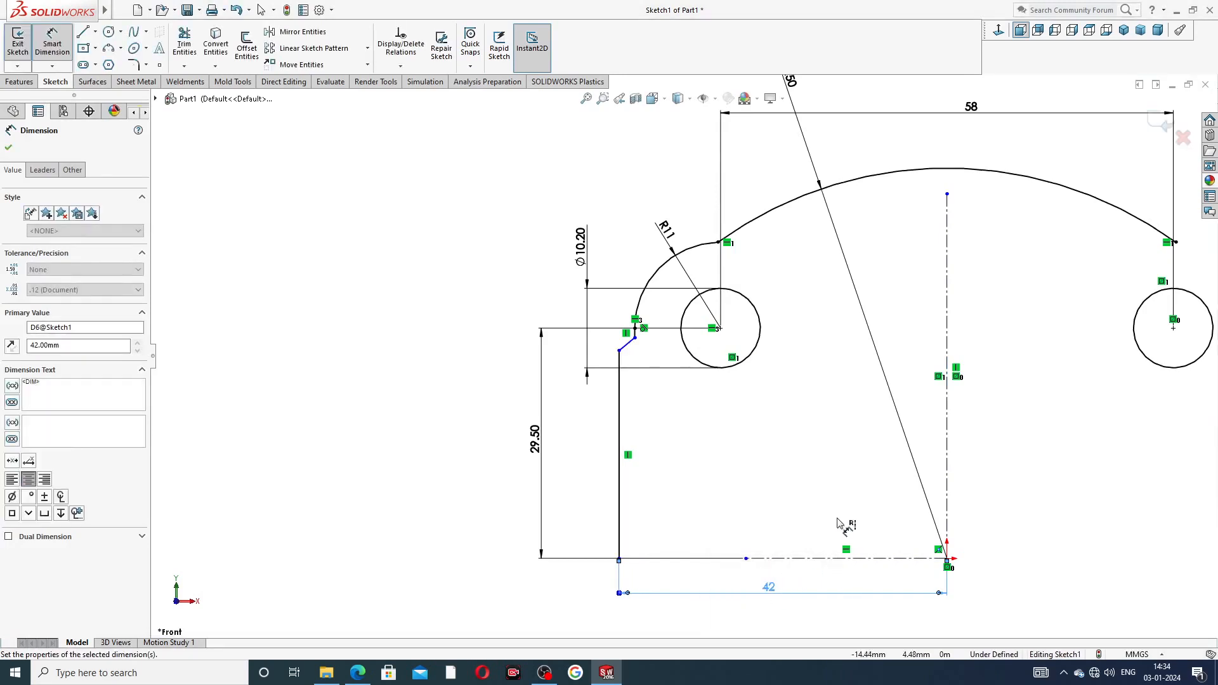
Compare the sketched outline with the end plate drawing's front view, examining the left edge profile and the corner radii
scroll(831, 463, up, 4)
scroll(749, 330, down, 4)
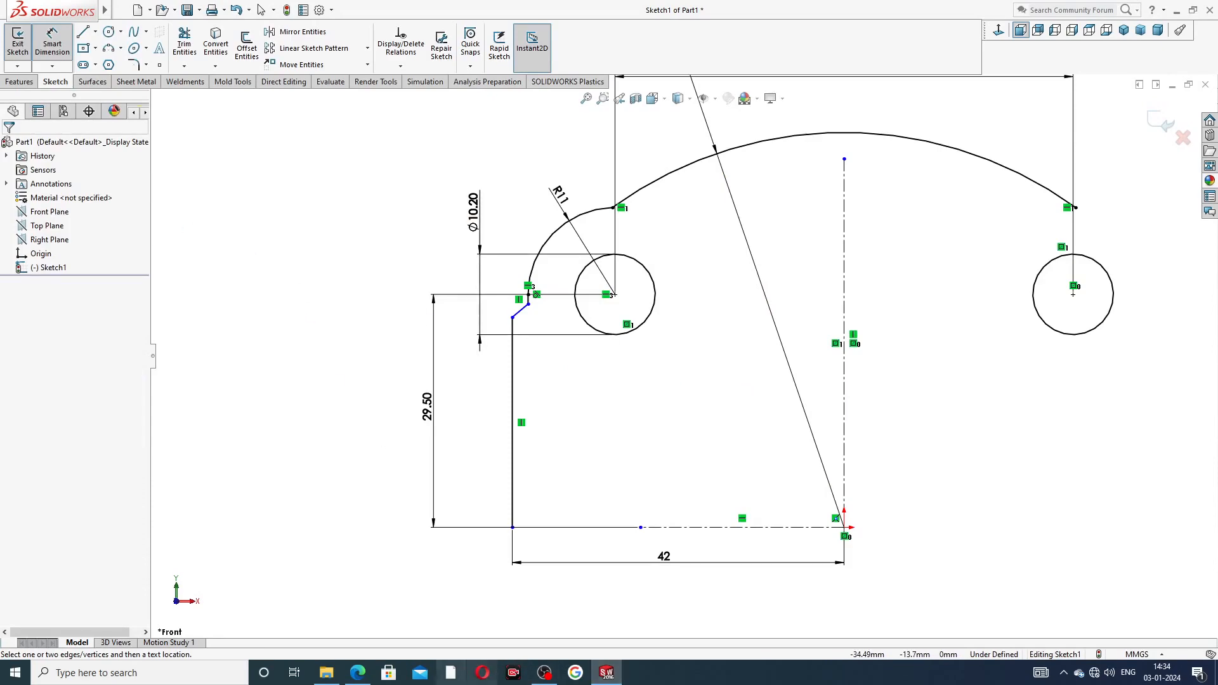
click(371, 675)
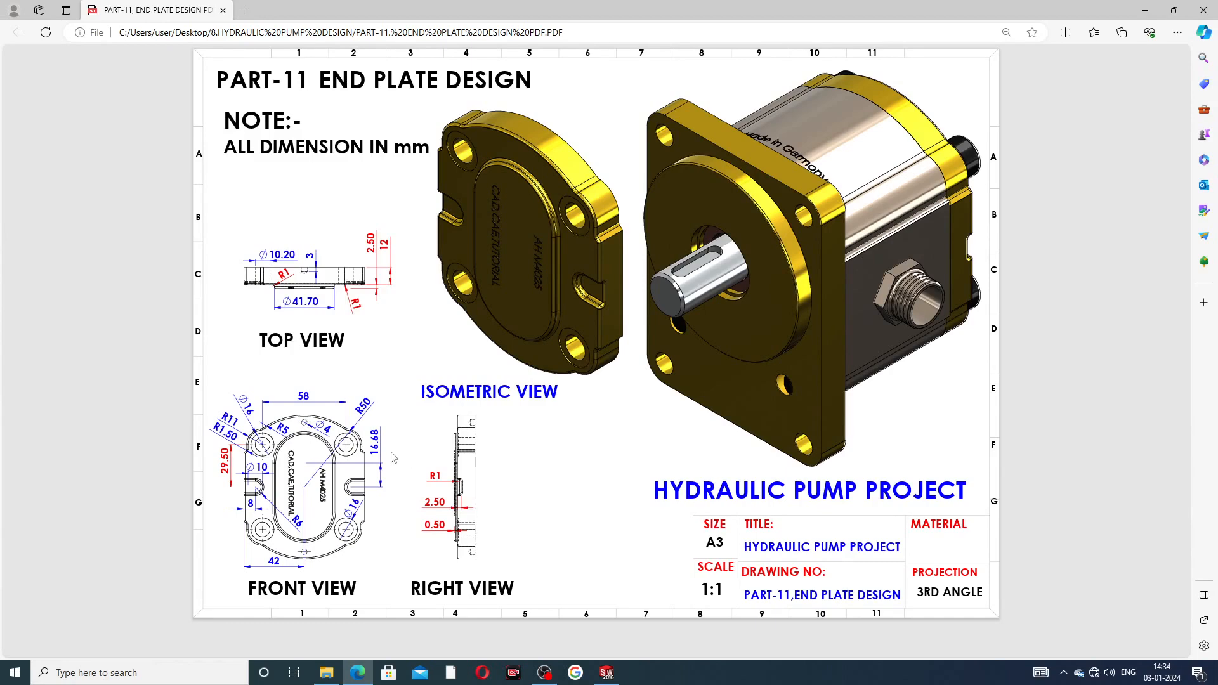
click(358, 672)
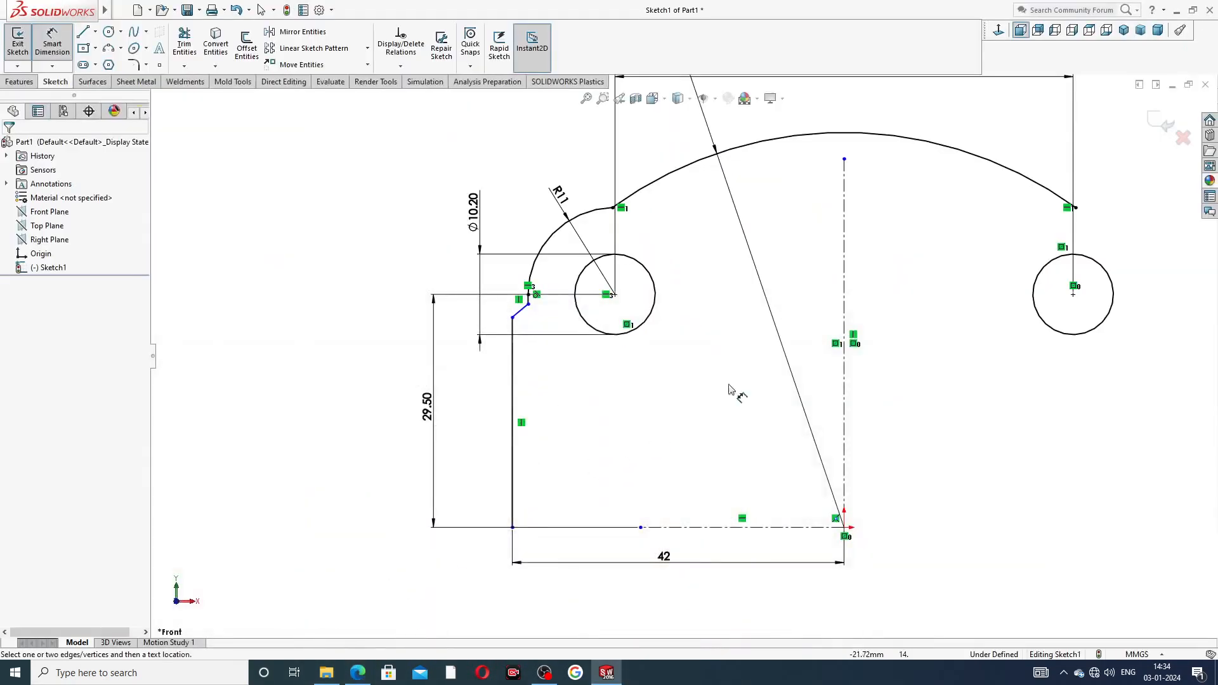
key(z)
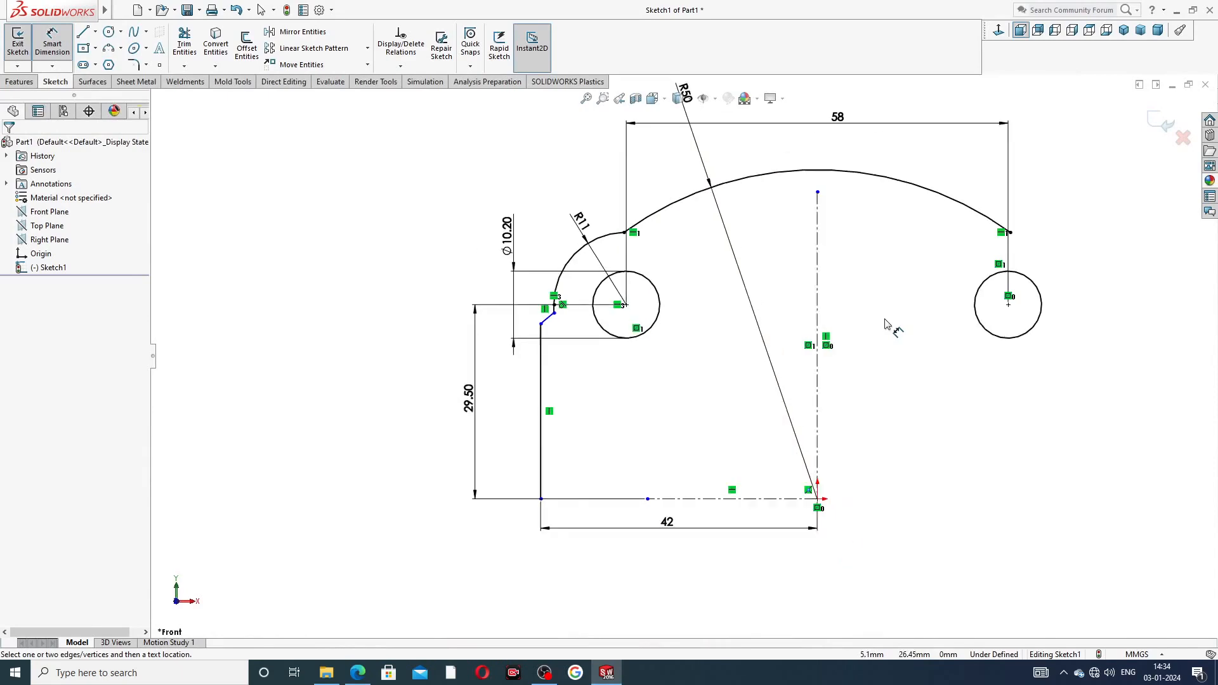
key(z)
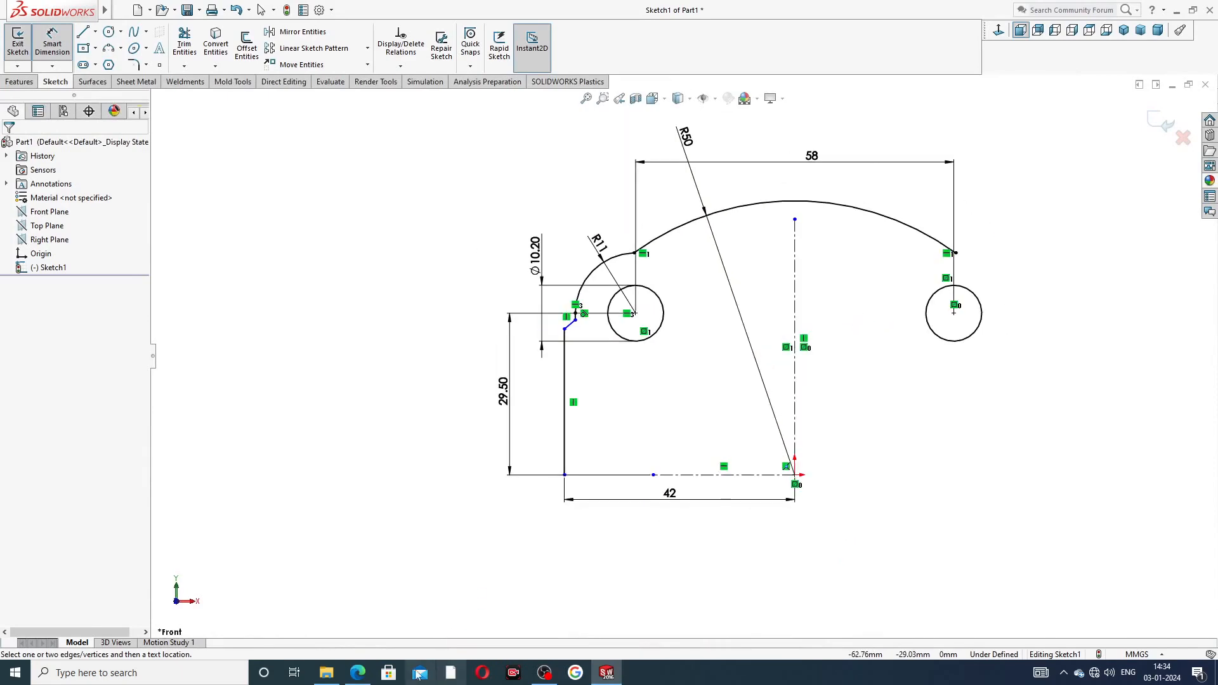
click(358, 673)
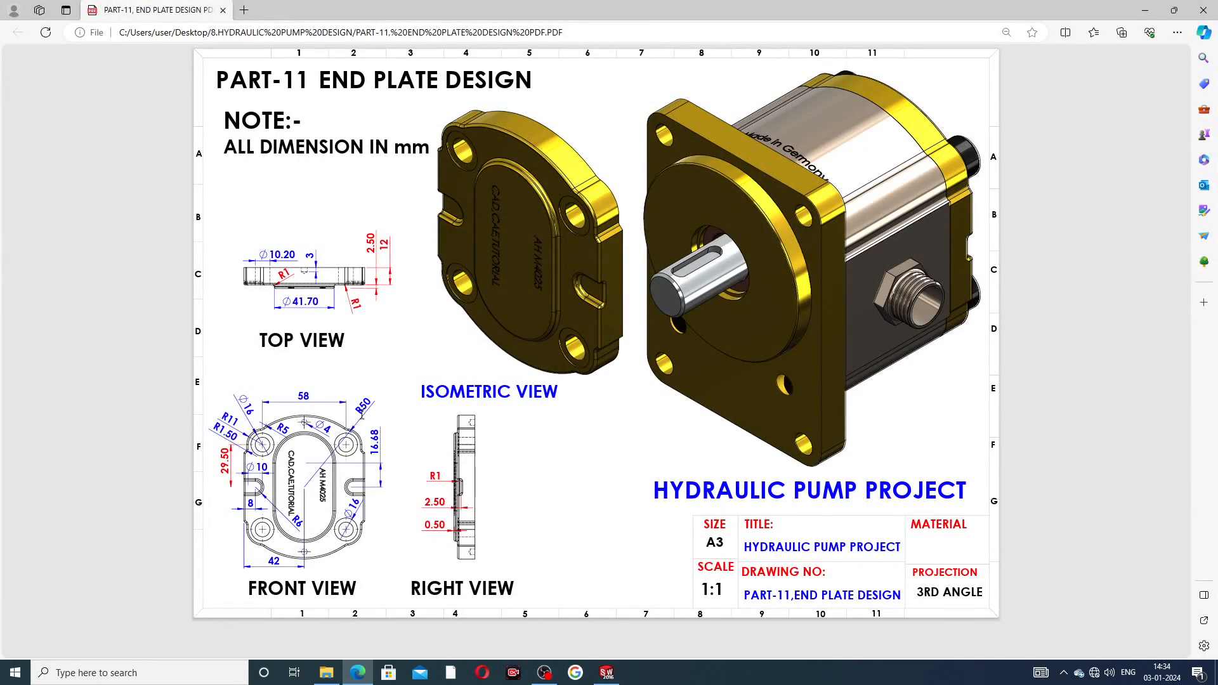
key(alt+Tab)
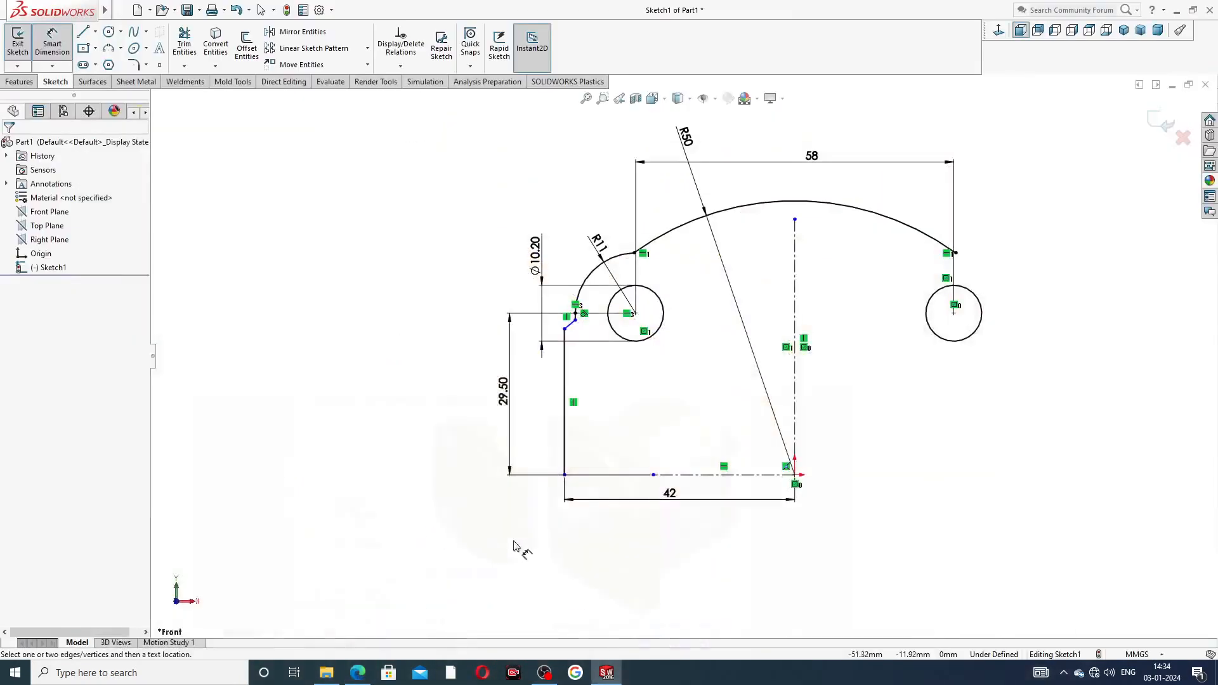
Move the slanted line's outer endpoint down along the left vertical line to lengthen and steepen the slant
scroll(652, 317, down, 2)
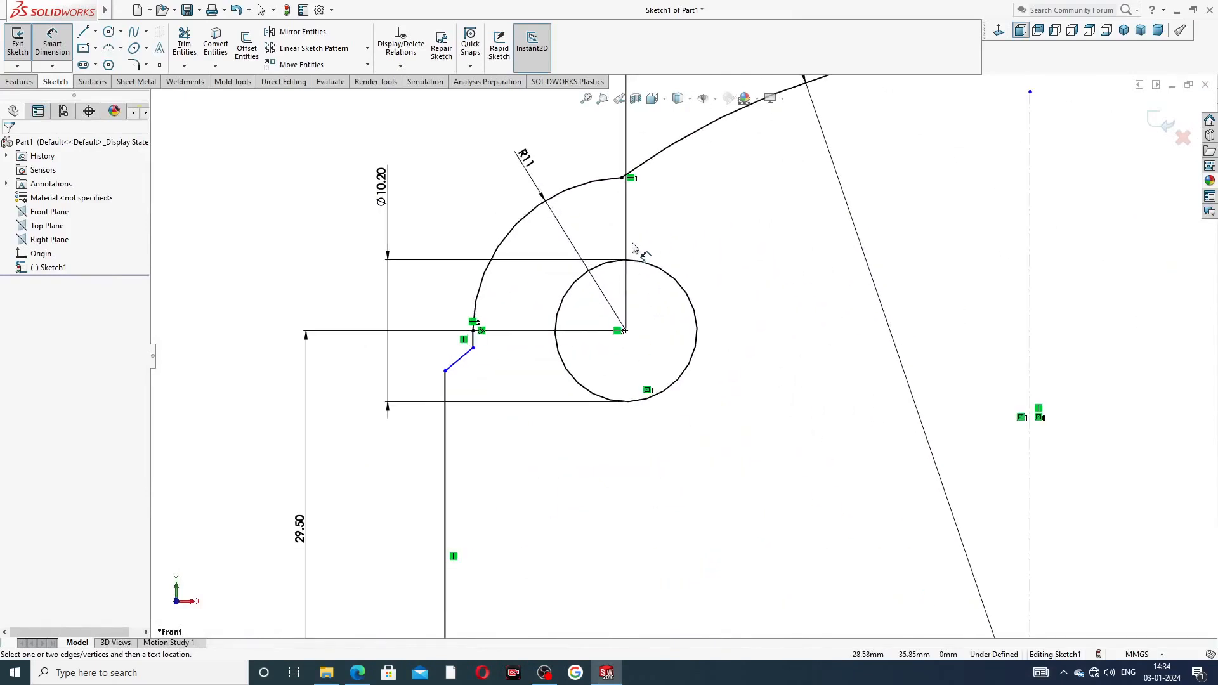
scroll(641, 250, down, 4)
right_click(340, 210)
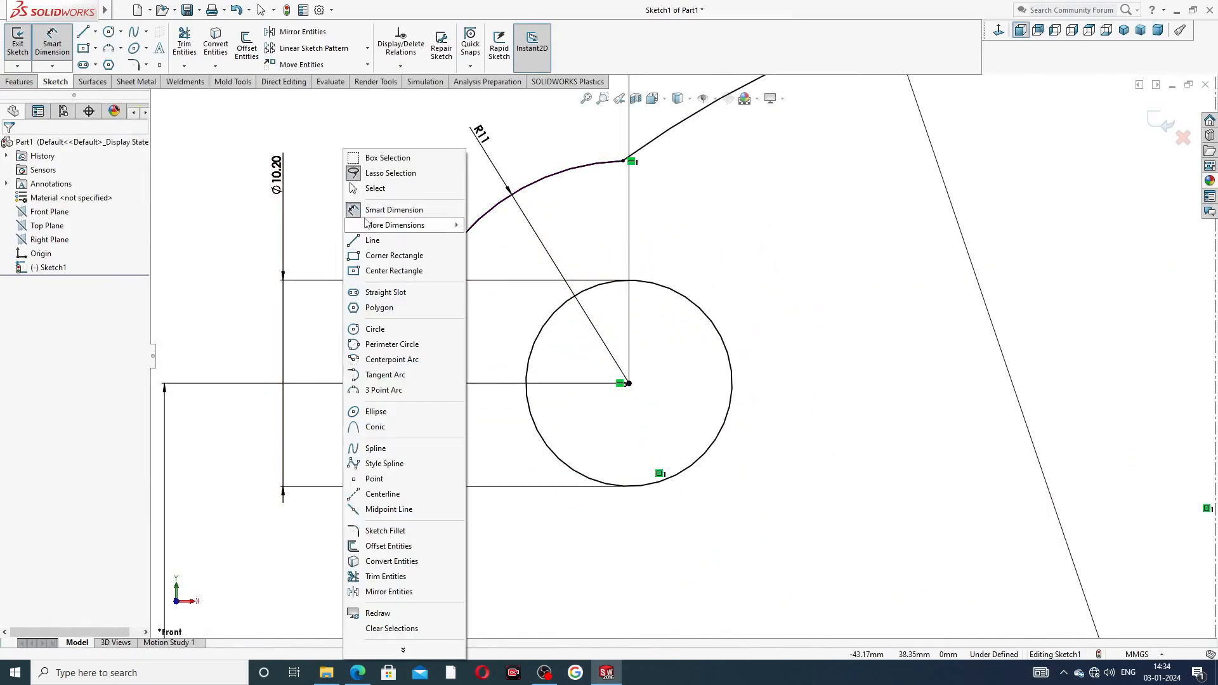
click(375, 189)
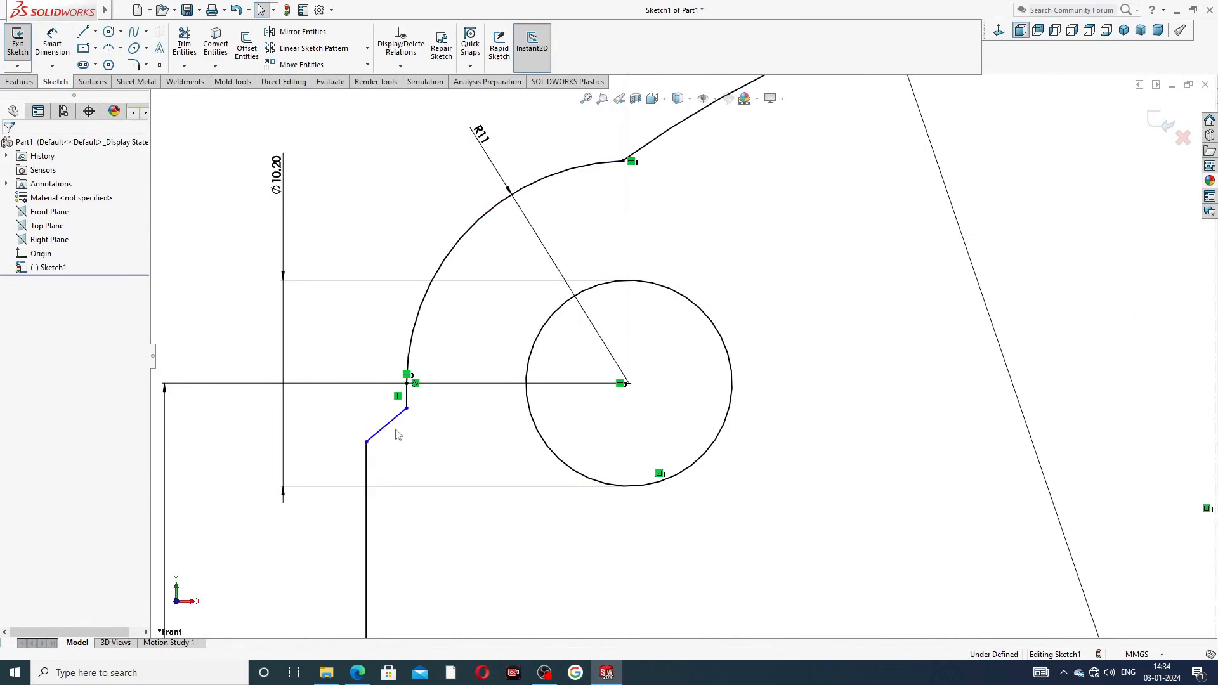
click(367, 443)
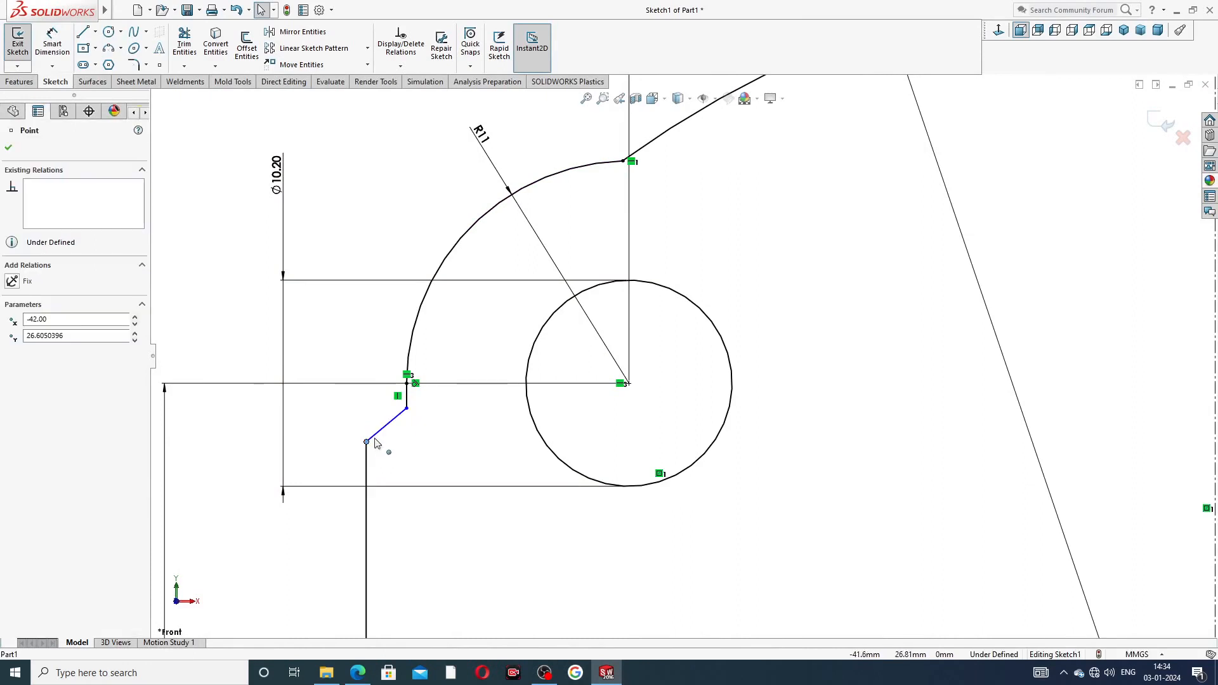
drag(389, 451, 408, 467)
click(406, 463)
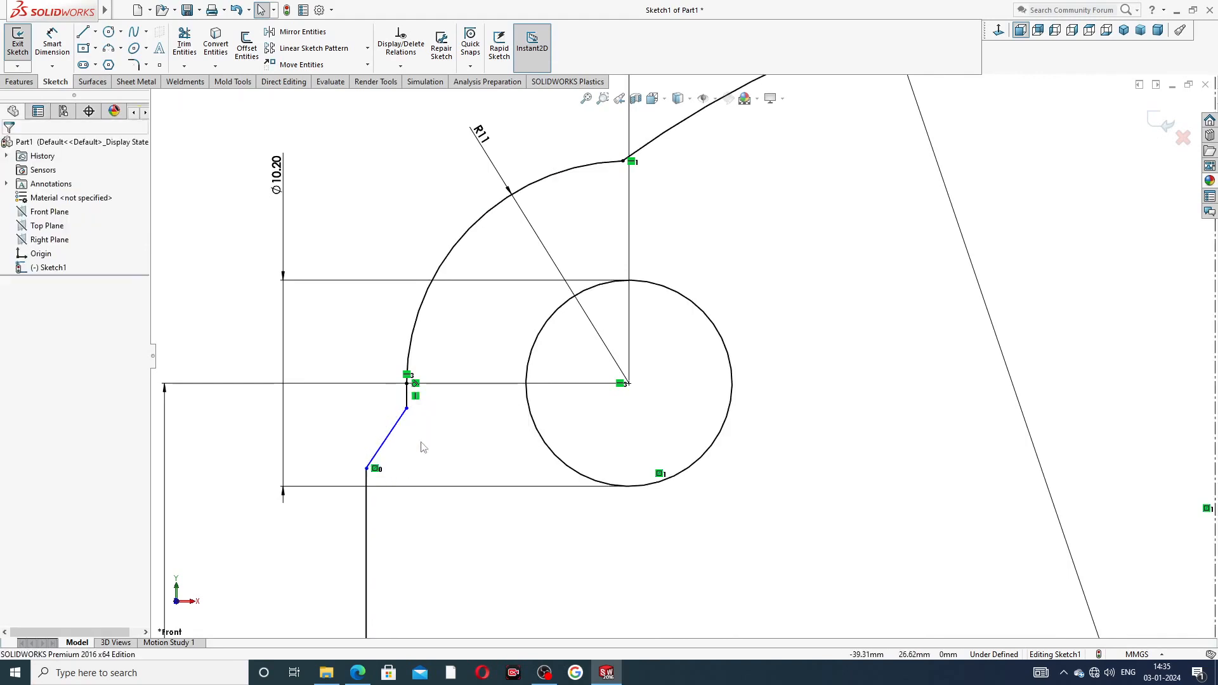
Add a 1.5 mm sketch fillet at the corner between the short vertical line and the slanted line
scroll(419, 437, up, 2)
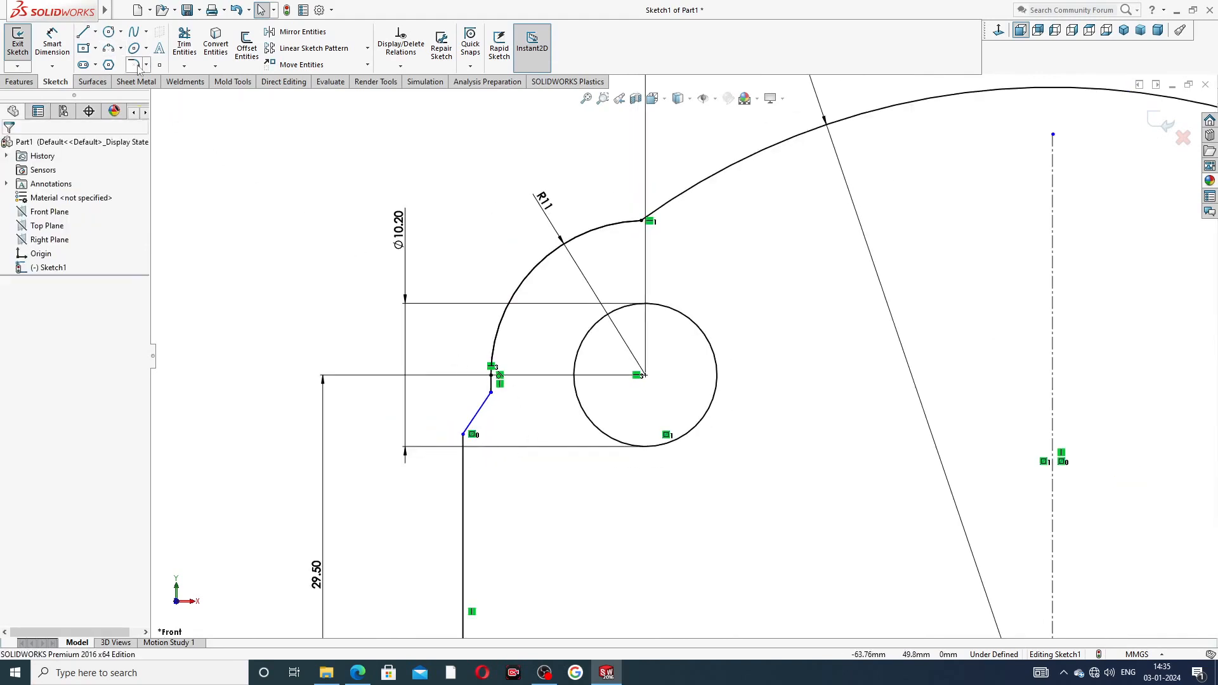
click(147, 65)
click(167, 79)
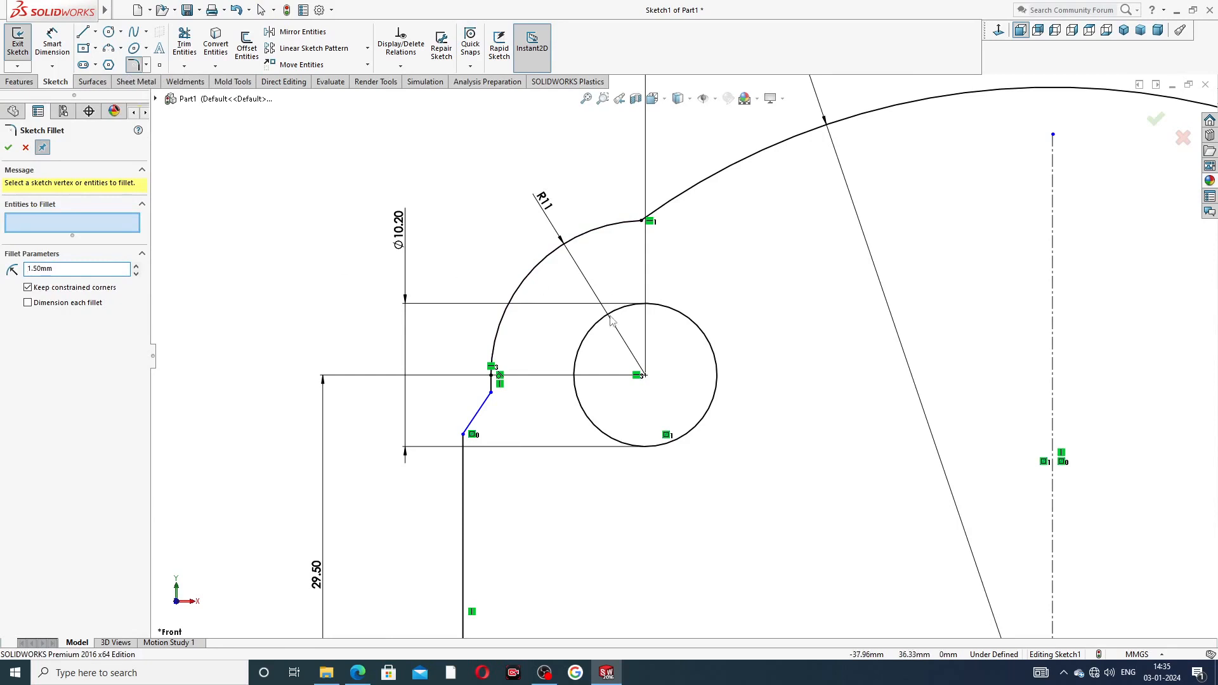
click(492, 393)
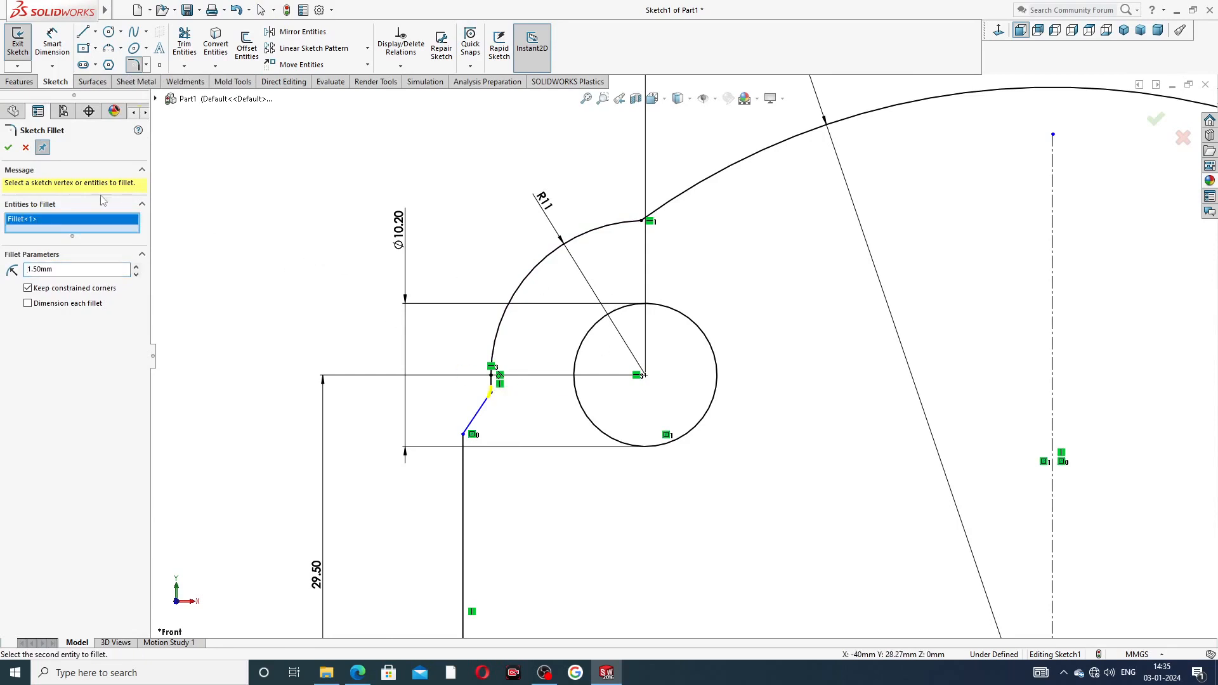
click(8, 148)
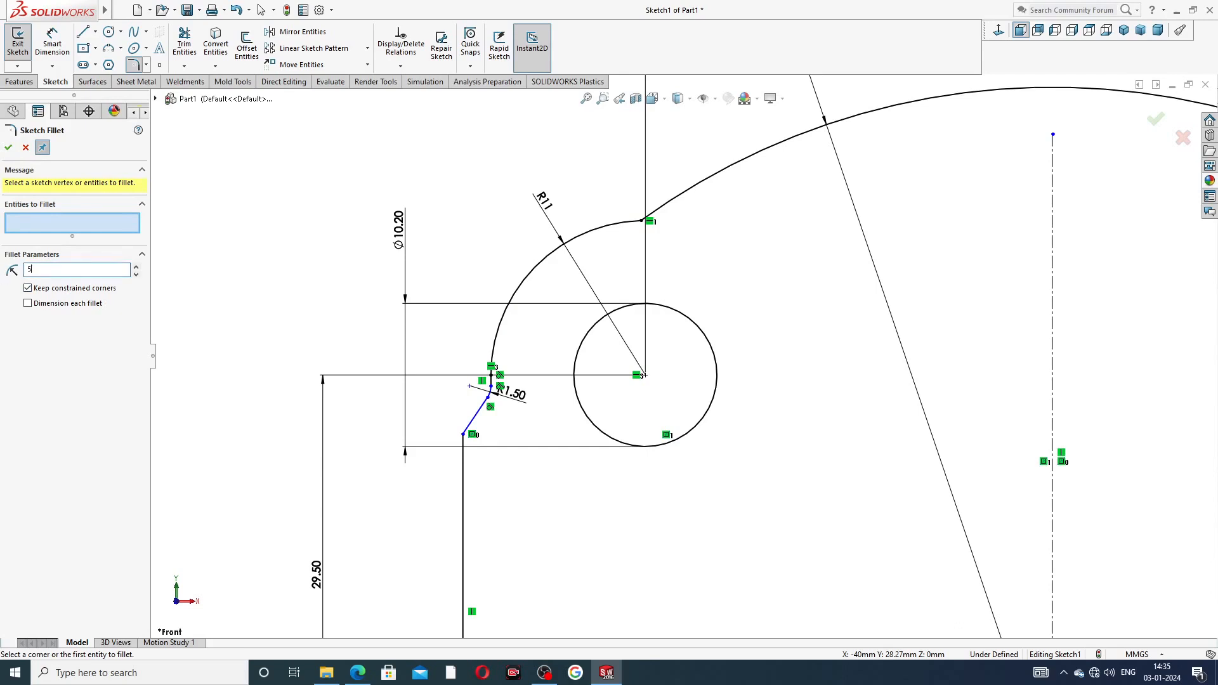
Add a 5 mm sketch fillet where the R11 arc meets the large R50 arc
click(642, 221)
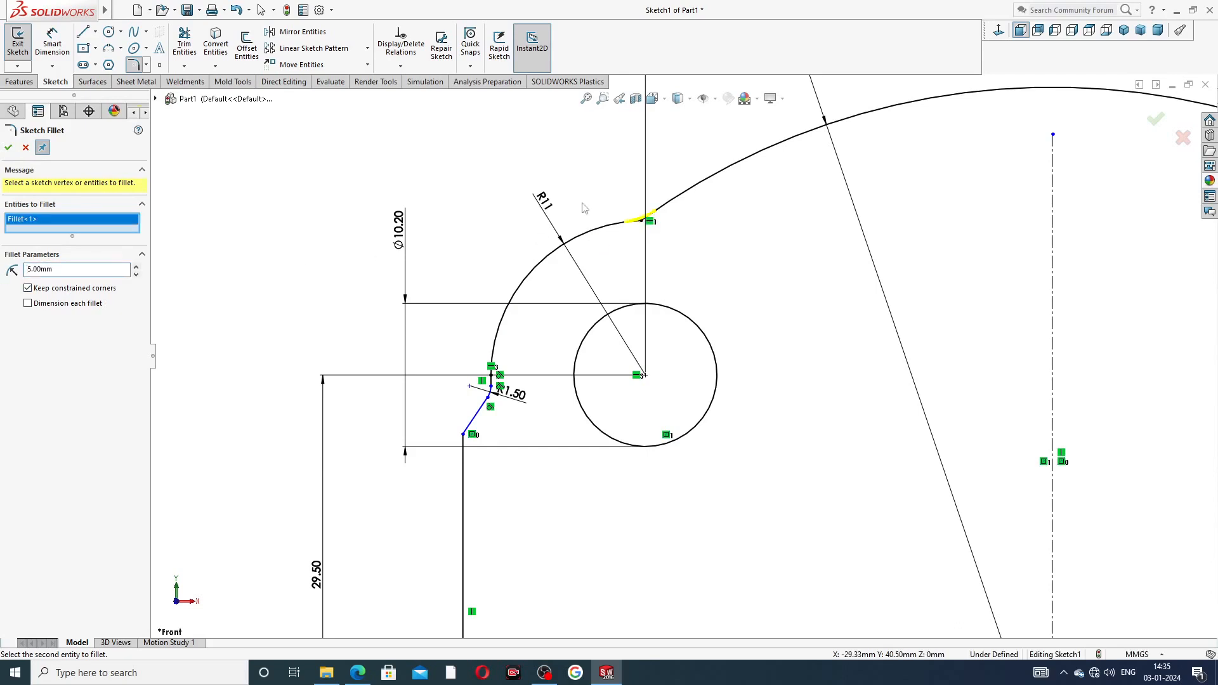
click(8, 148)
click(8, 149)
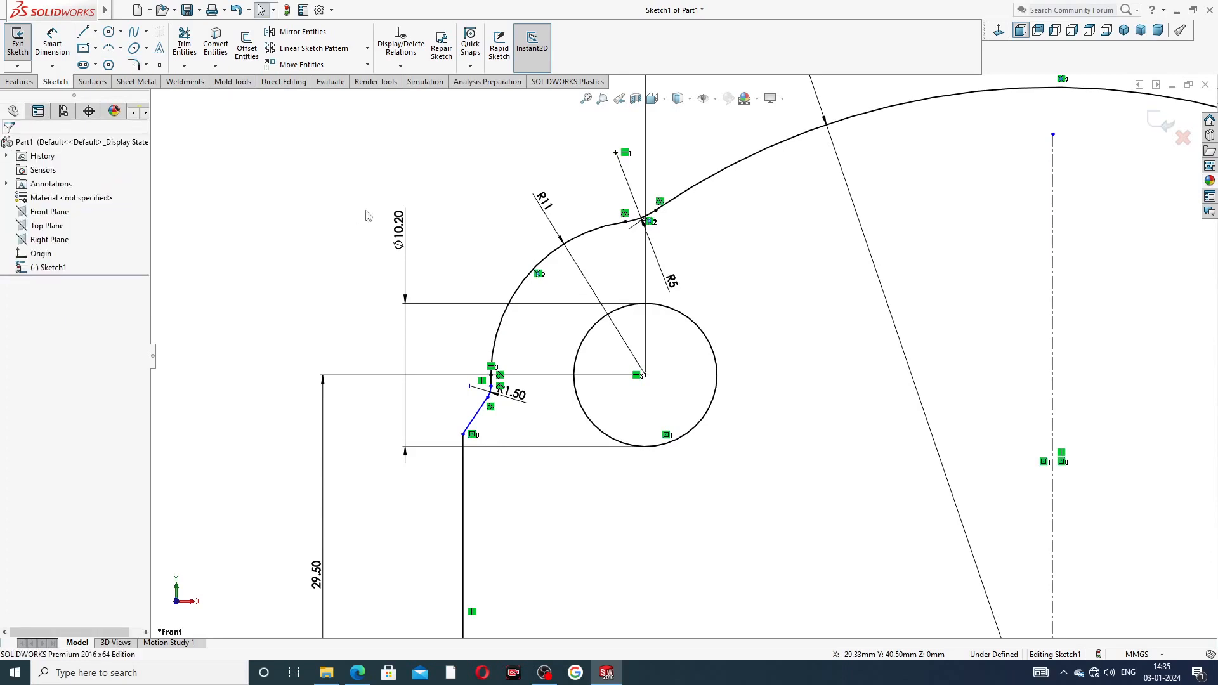
Reposition the R5 and R1.50 fillet dimension labels beside their arcs
drag(675, 283, 670, 258)
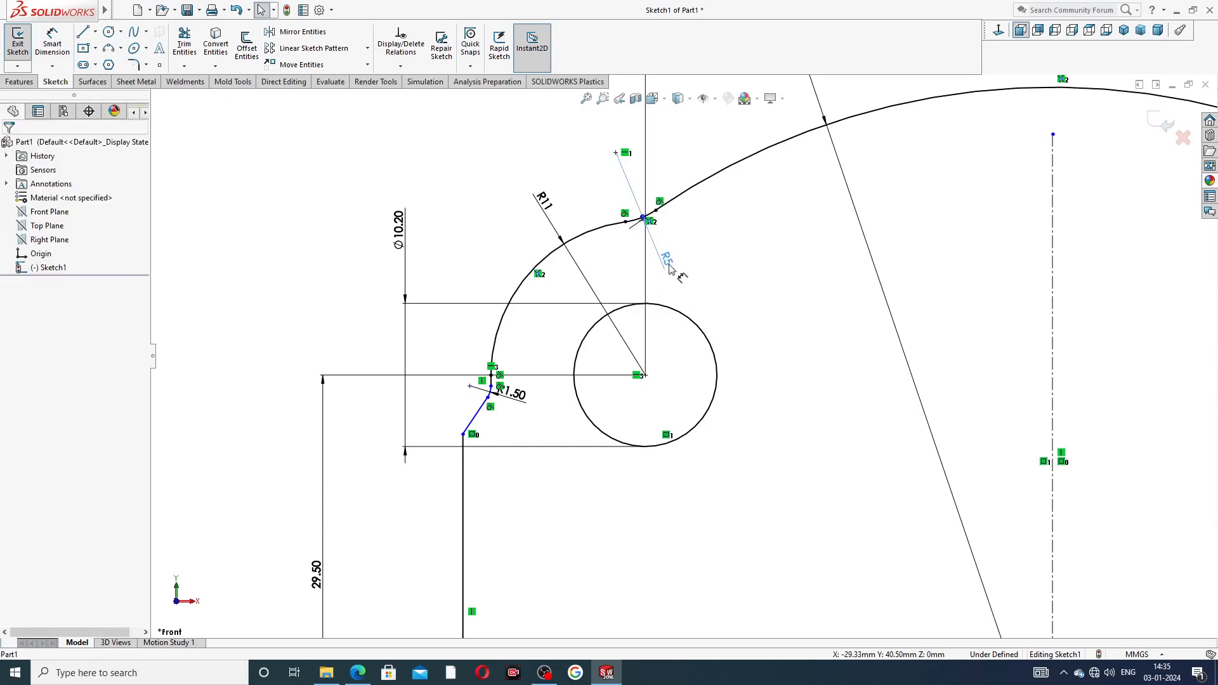
drag(526, 392, 535, 399)
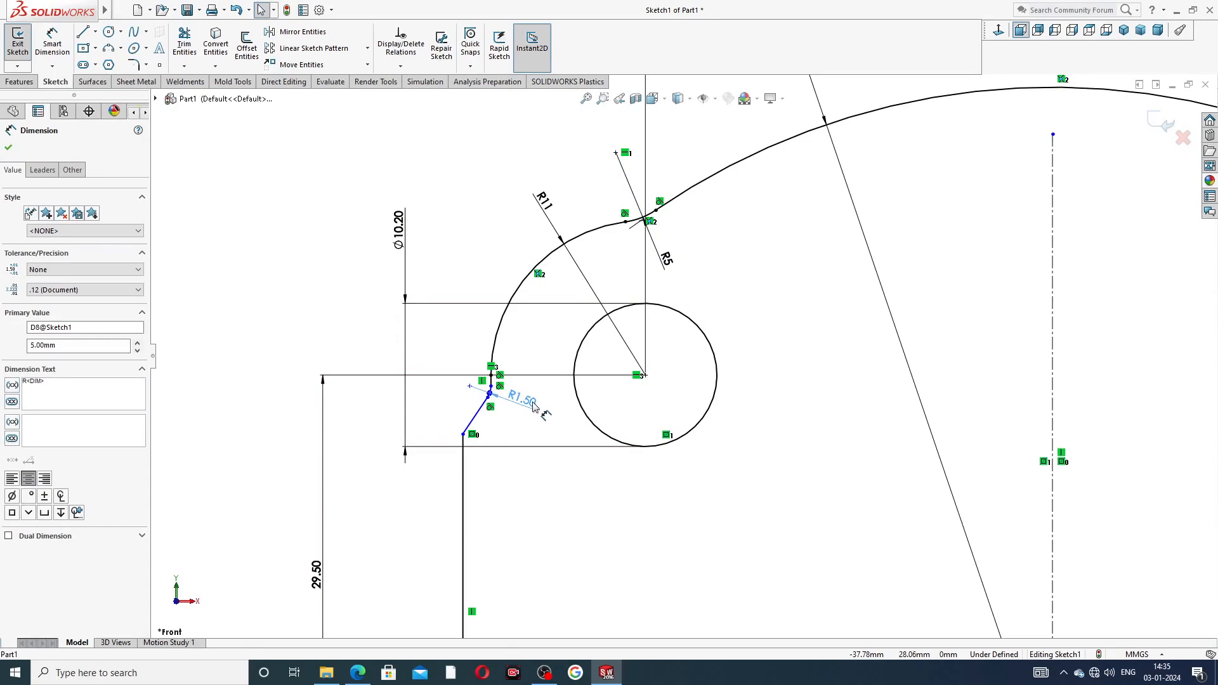
click(468, 338)
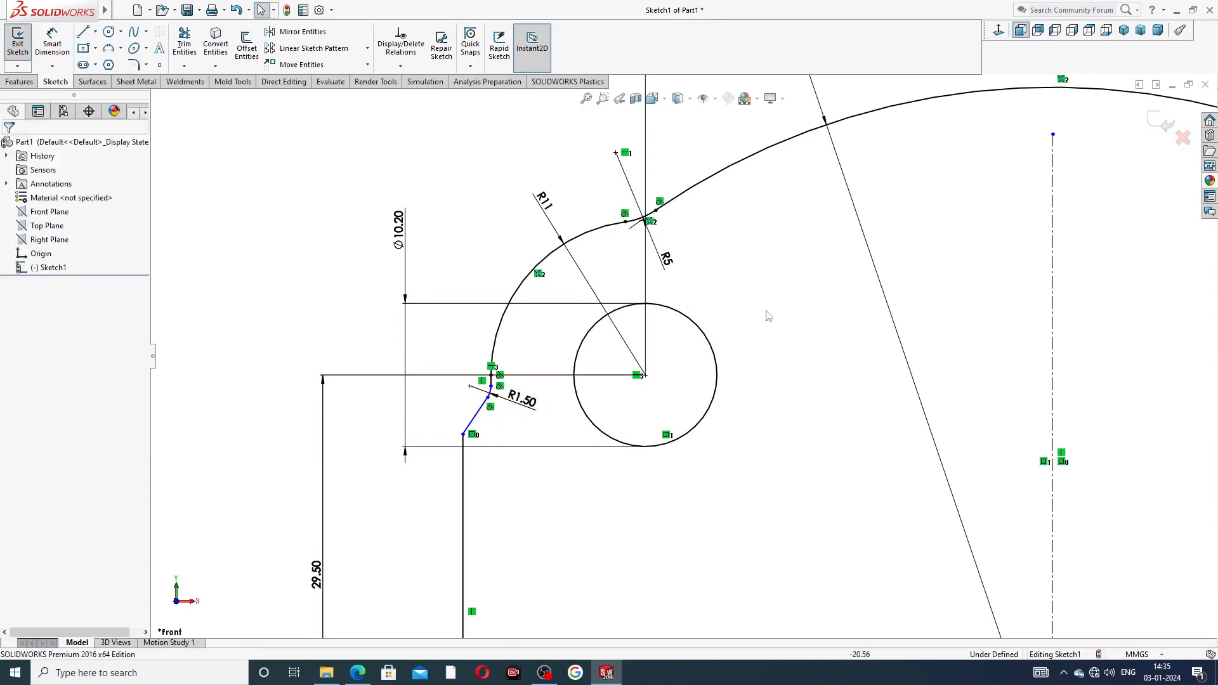
Check the end plate sketch against the front view in the PART-11 drawing PDF
scroll(768, 315, up, 2)
scroll(828, 397, up, 1)
scroll(828, 398, down, 1)
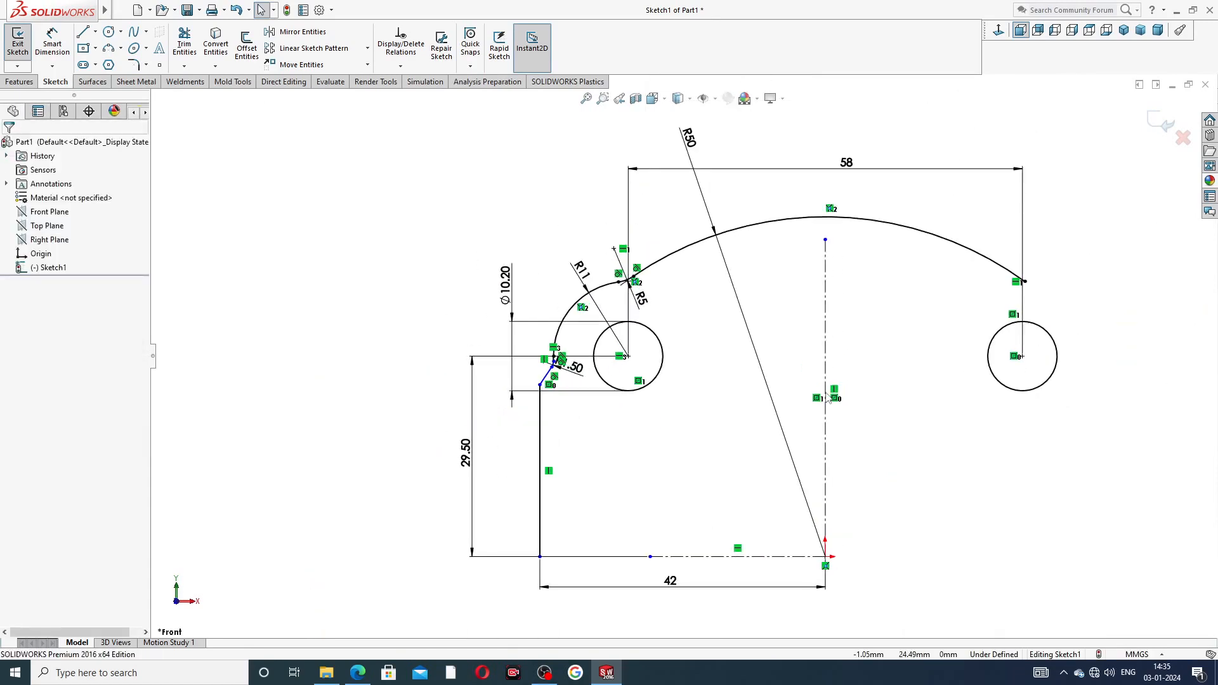
scroll(843, 424, down, 1)
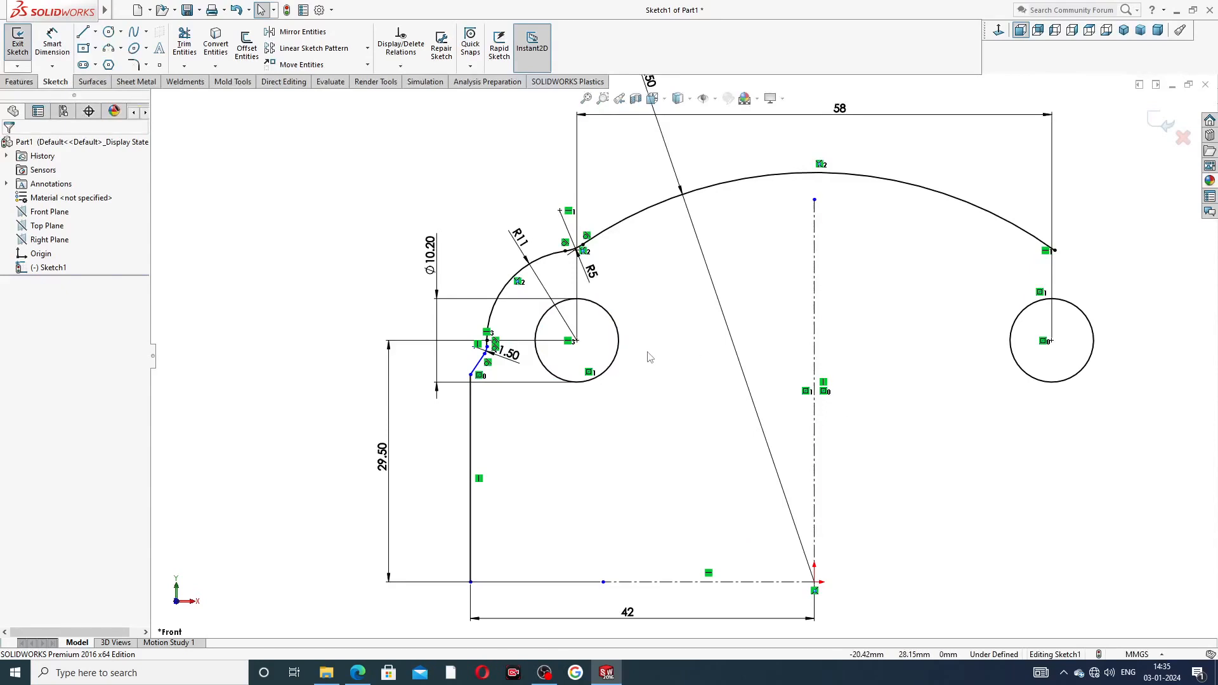
click(357, 673)
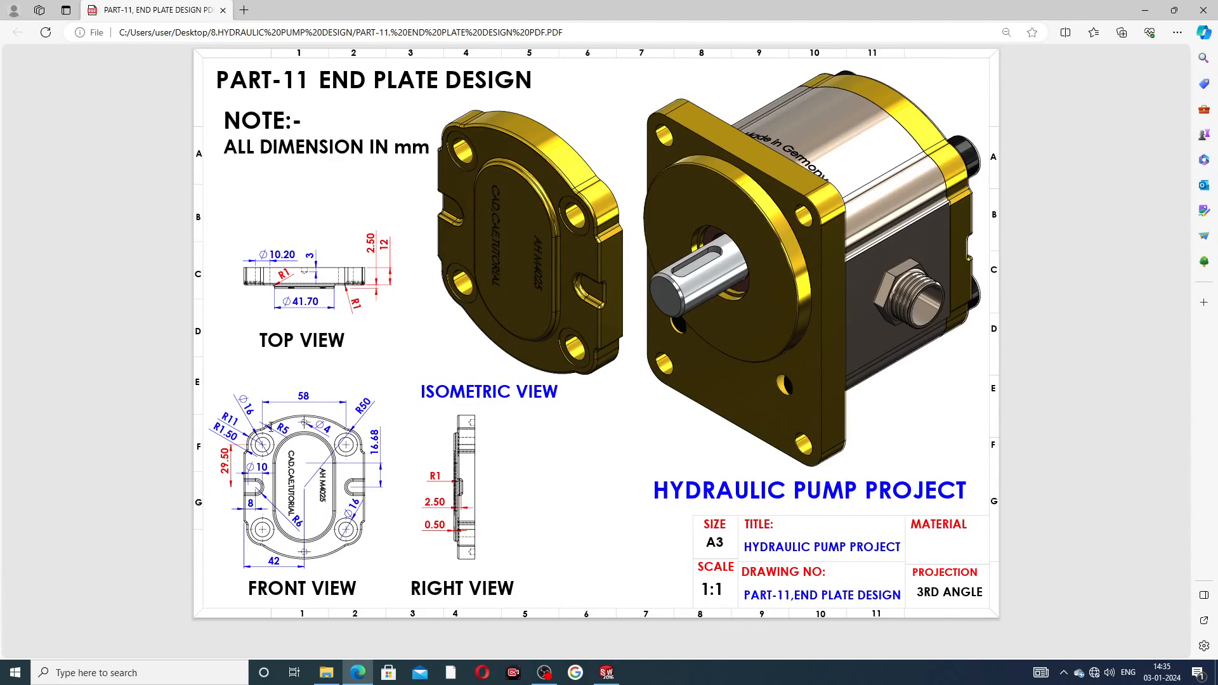
click(365, 672)
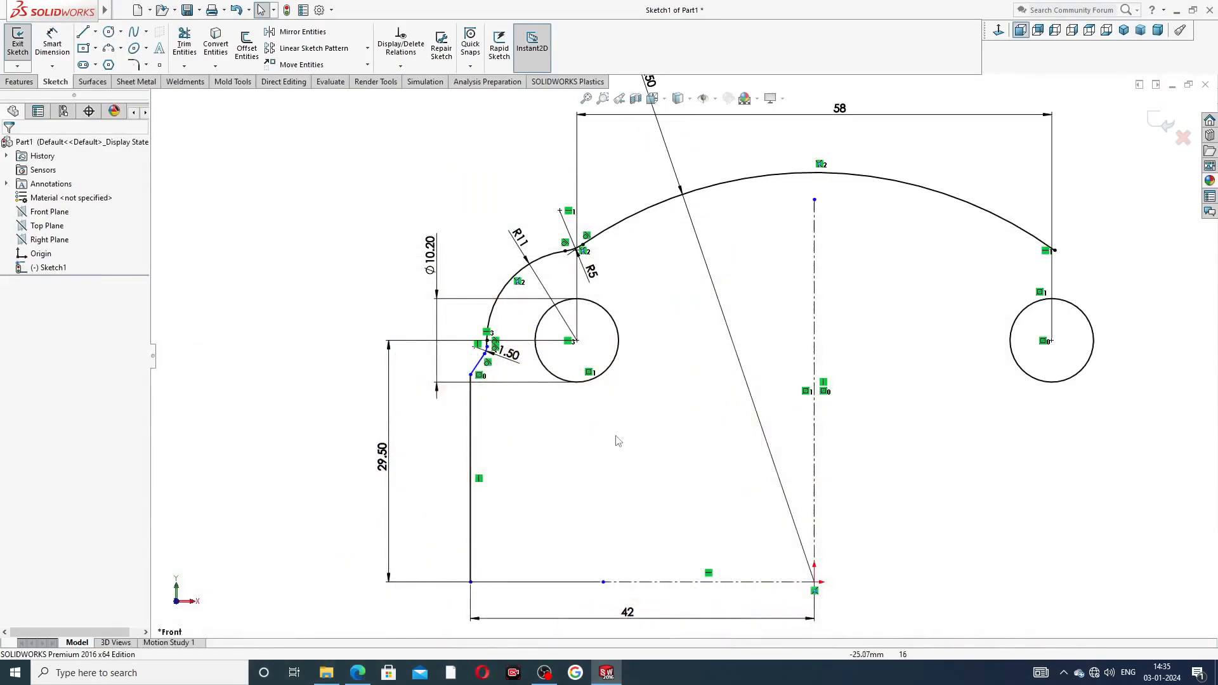
Mirror the left corner's R5, R11 and R1.50 arcs, short vertical, slanted and long vertical lines about the vertical centerline
scroll(711, 305, down, 3)
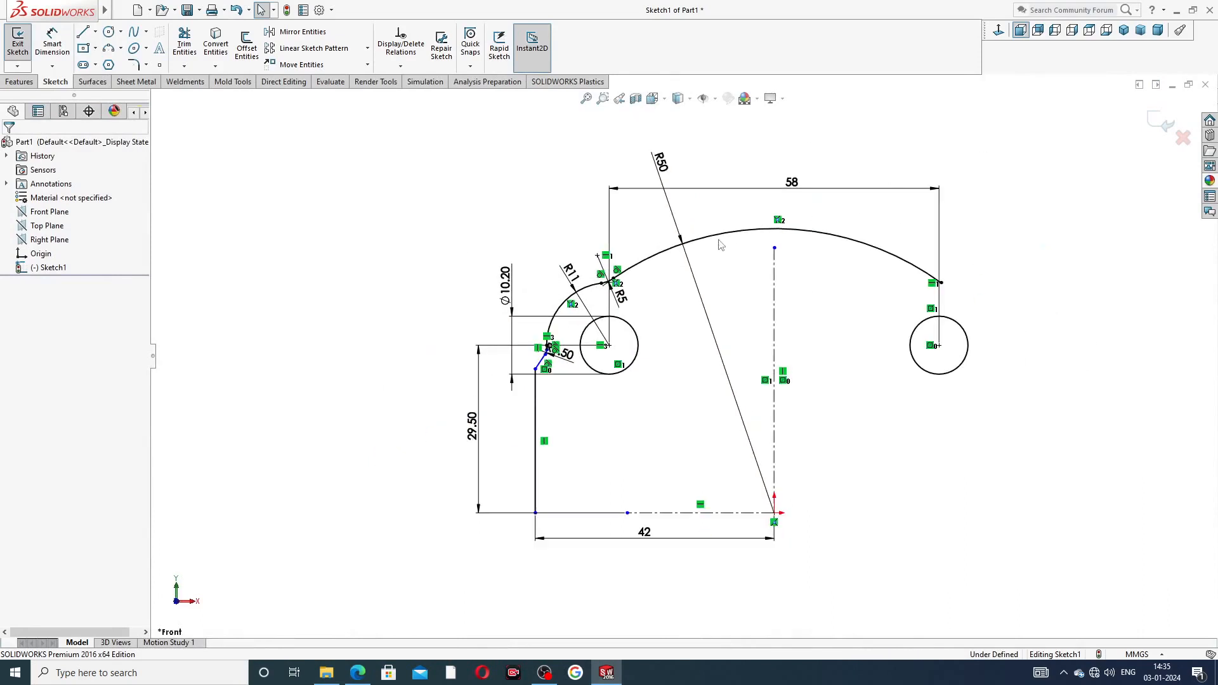
click(299, 32)
scroll(648, 341, up, 5)
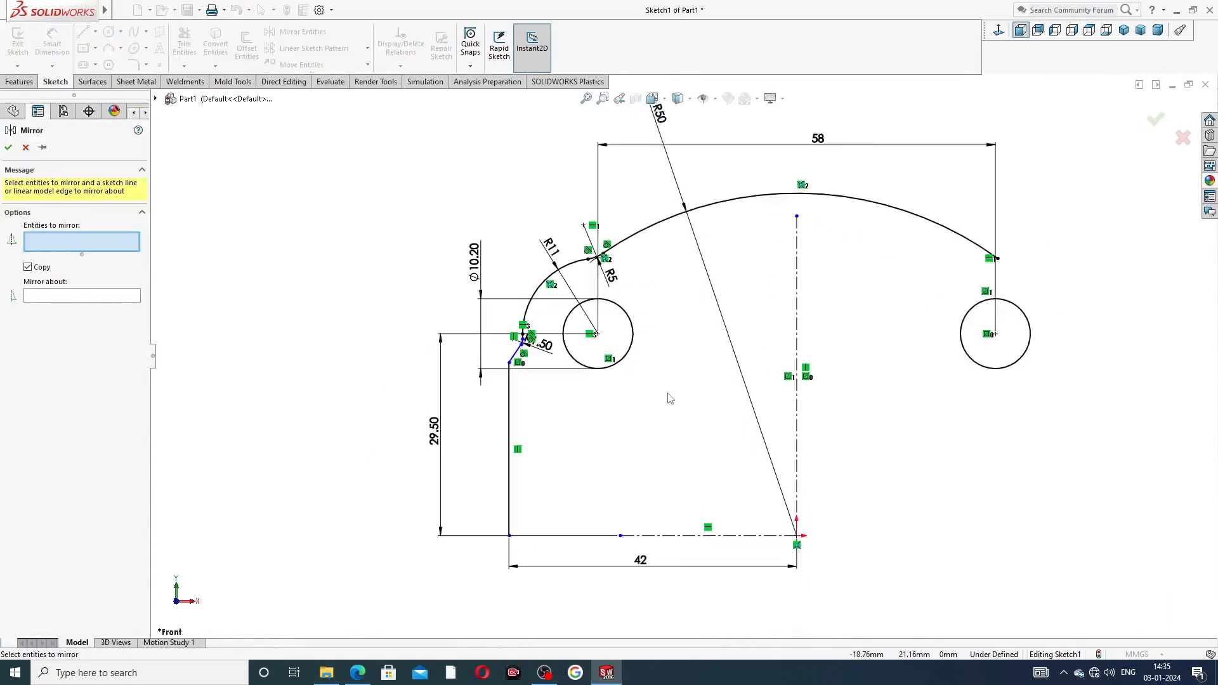
scroll(679, 355, down, 2)
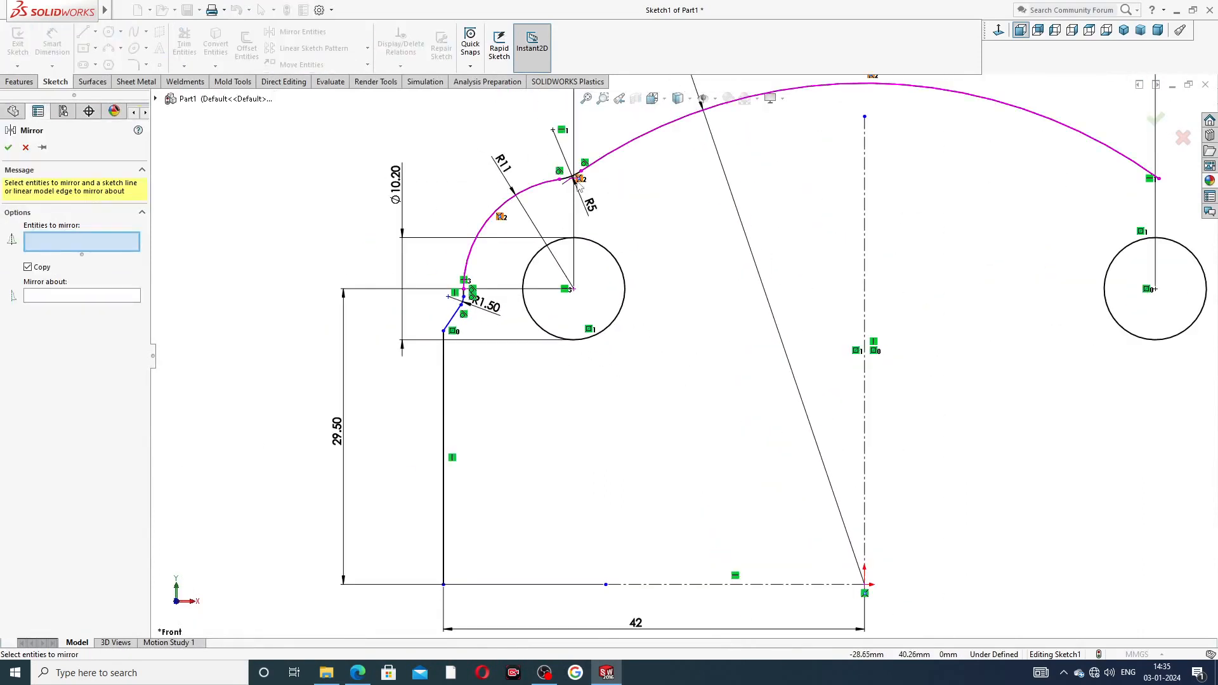
click(565, 181)
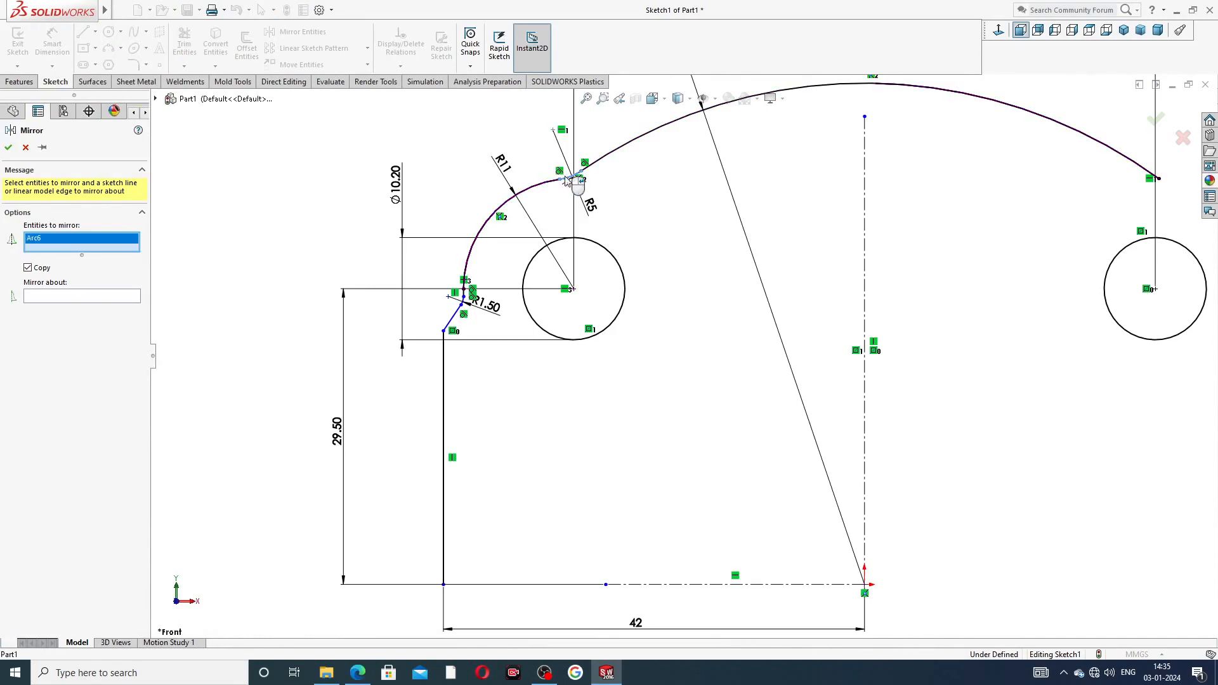
click(544, 184)
scroll(463, 293, up, 5)
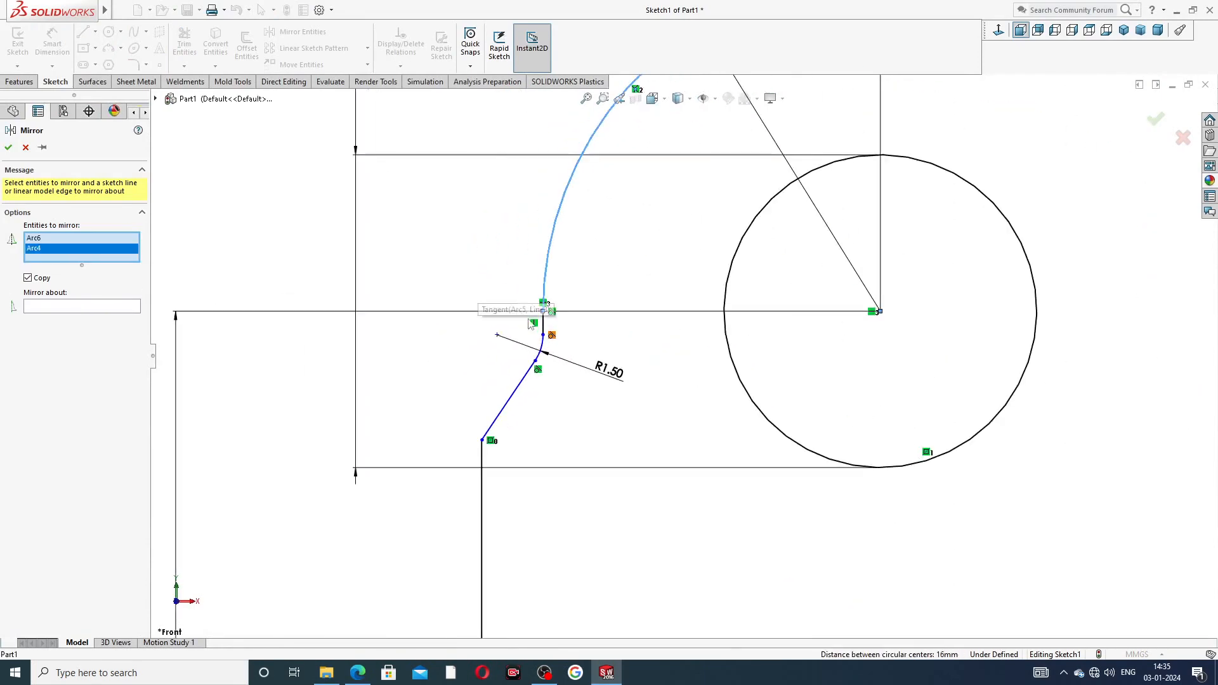
click(544, 325)
click(541, 349)
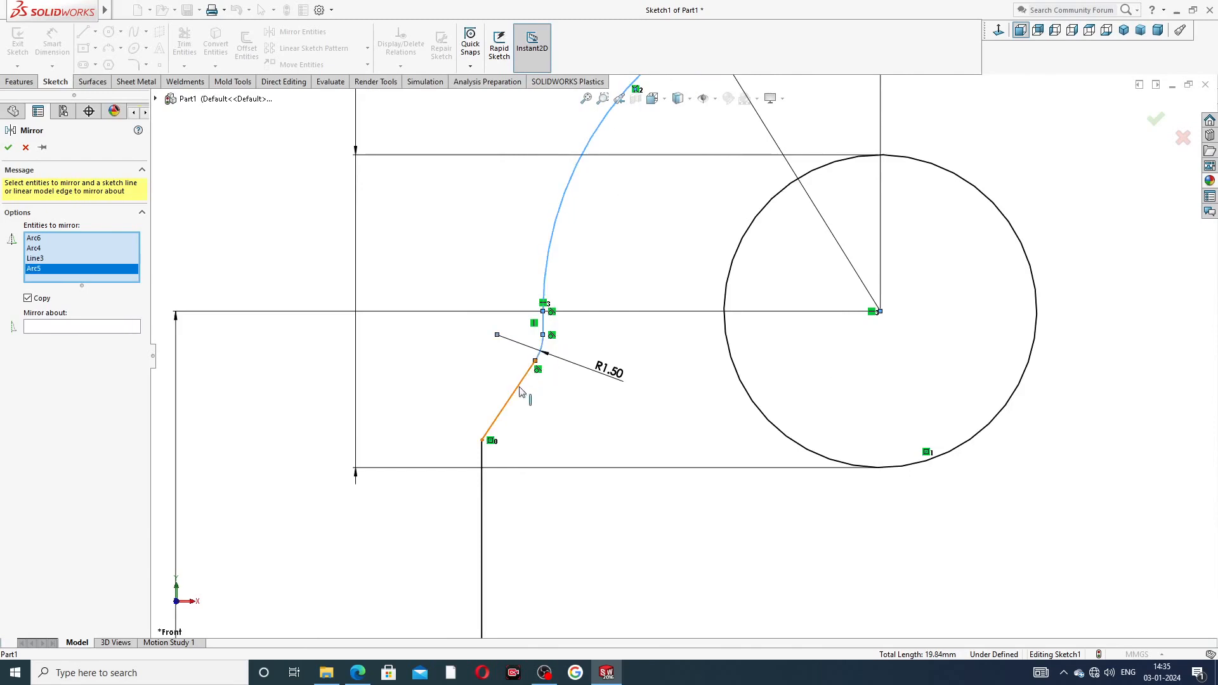
click(511, 400)
click(483, 494)
scroll(643, 404, down, 5)
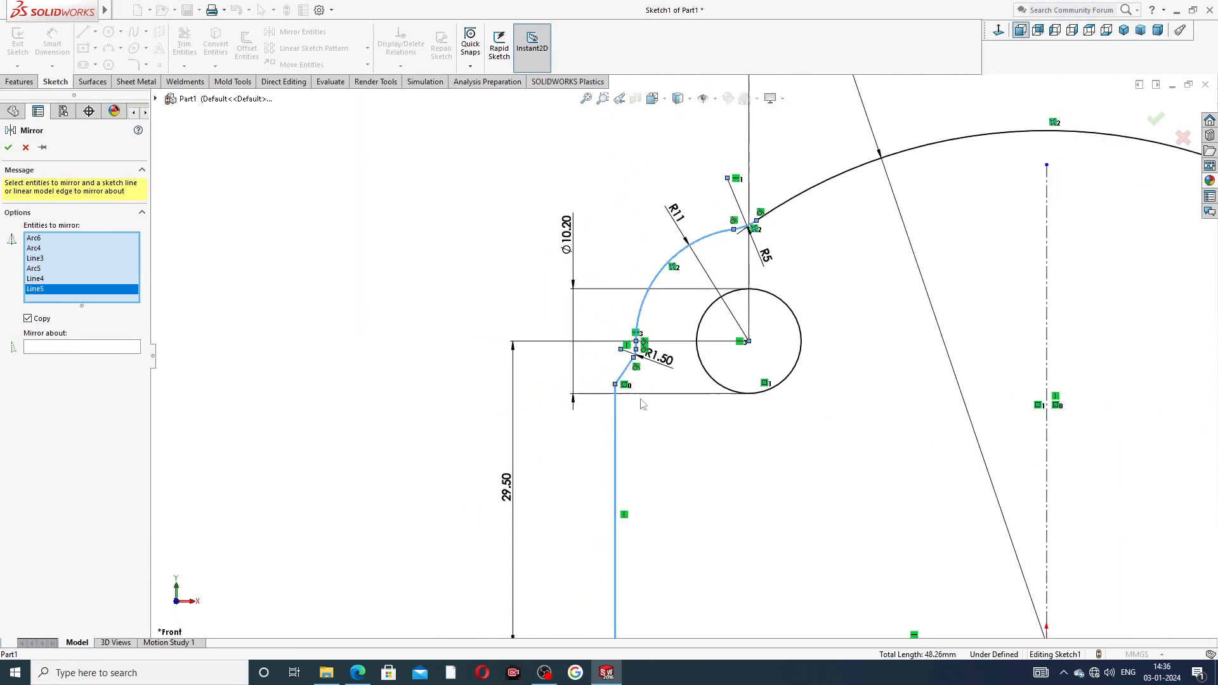
scroll(774, 319, down, 3)
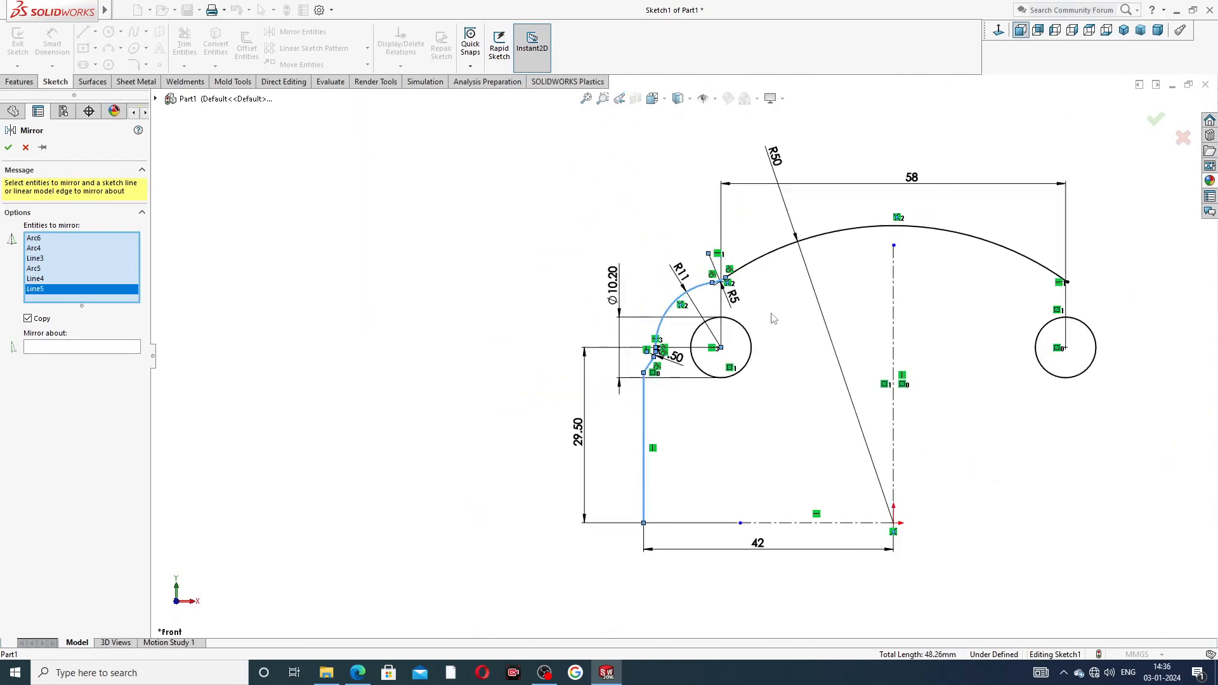
click(135, 349)
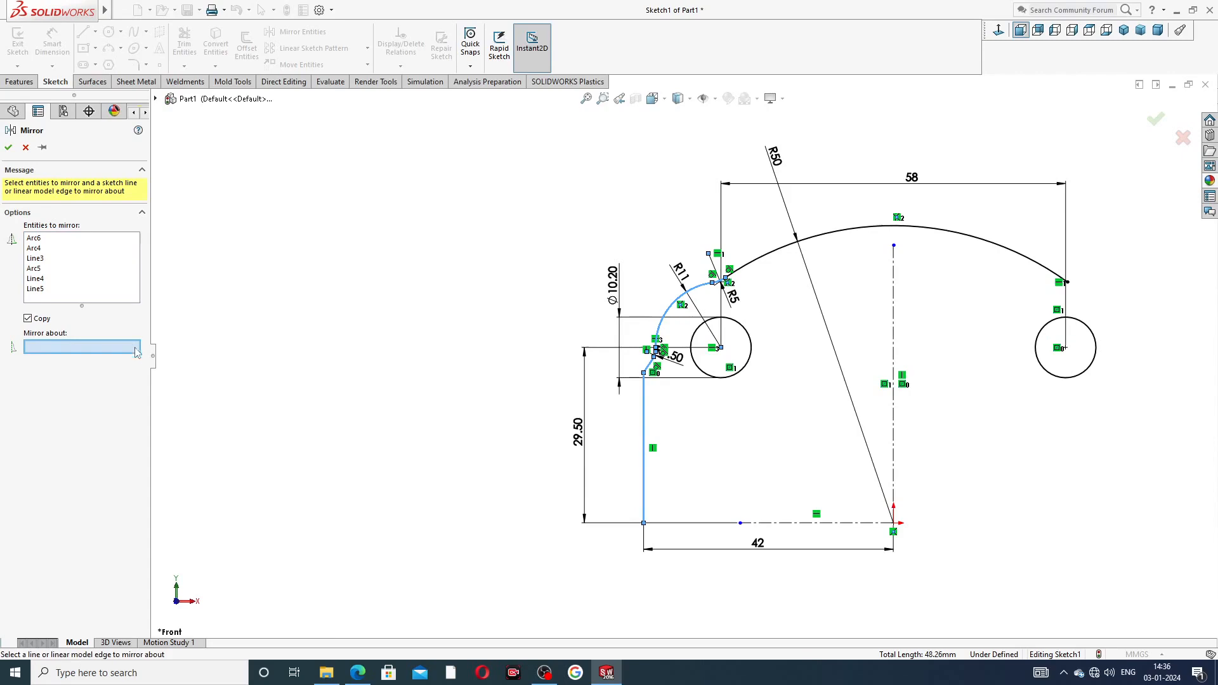
click(894, 283)
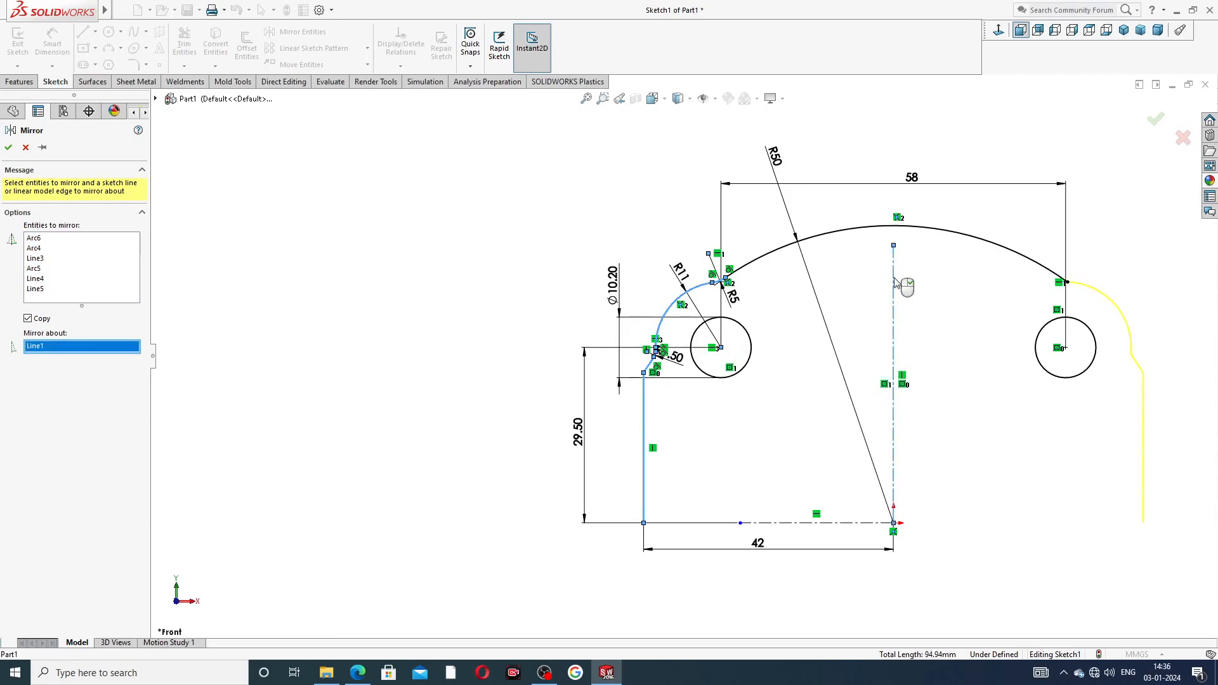
click(1155, 123)
Trim the leftover end of the R50 arc beyond the mirrored fillet above the right bolt hole
scroll(1139, 362, down, 5)
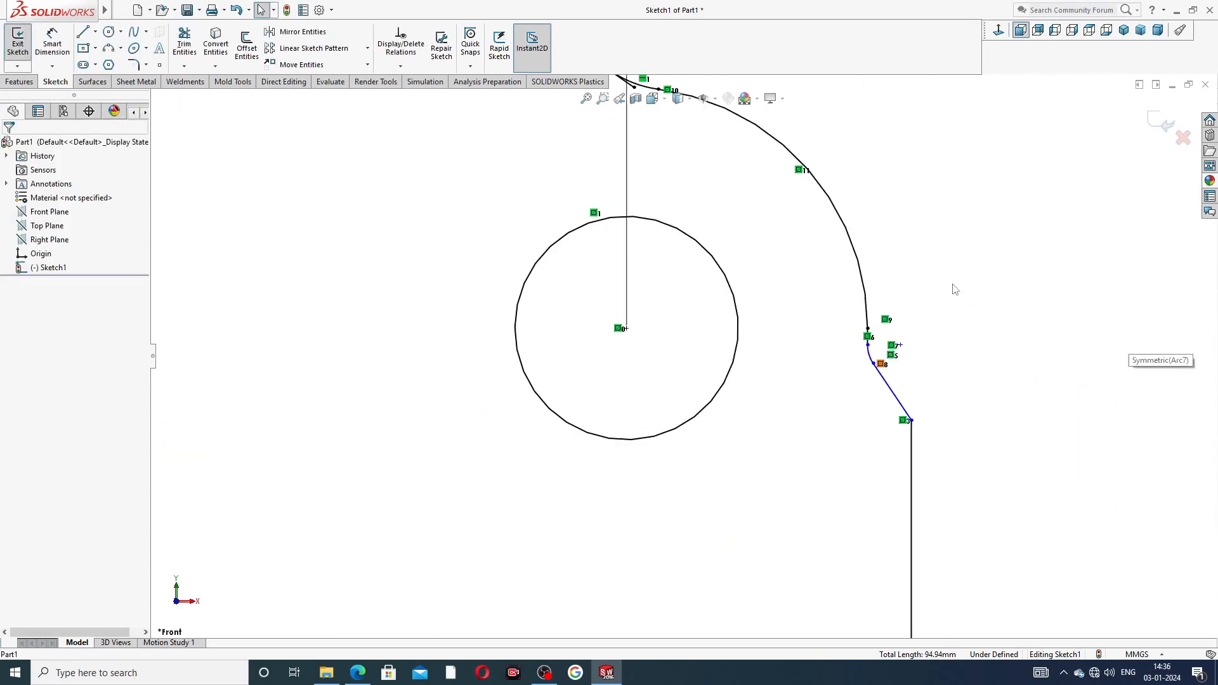
scroll(684, 214, up, 3)
scroll(644, 277, down, 8)
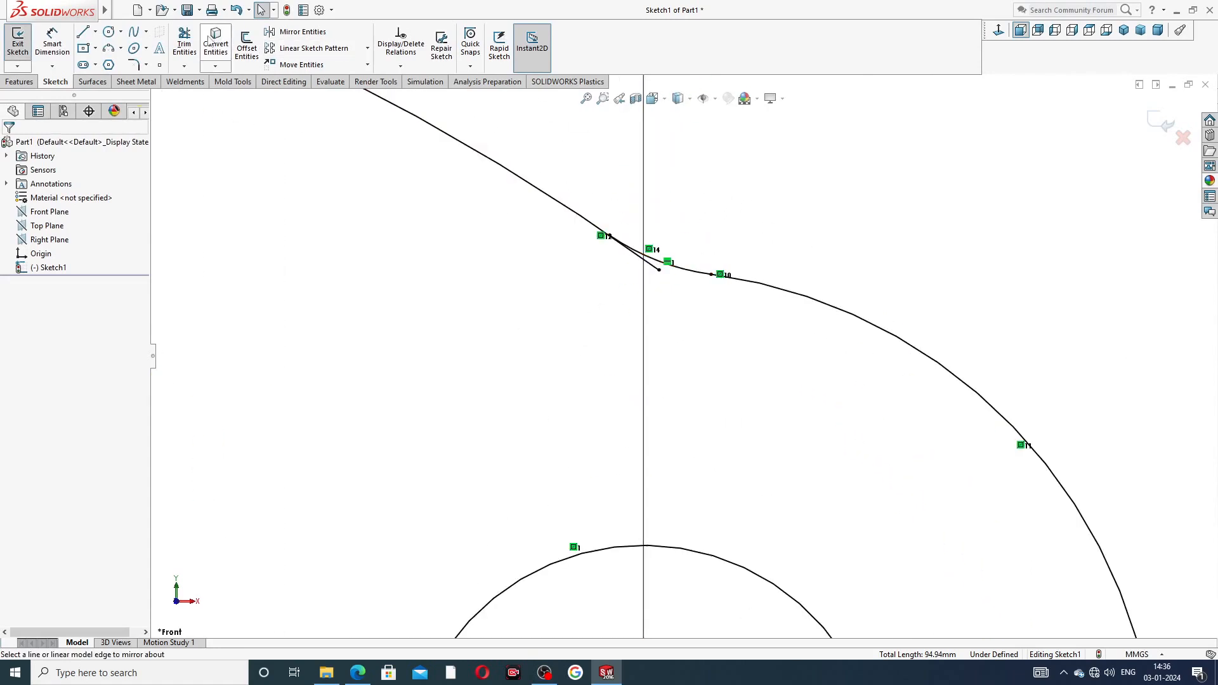
click(184, 42)
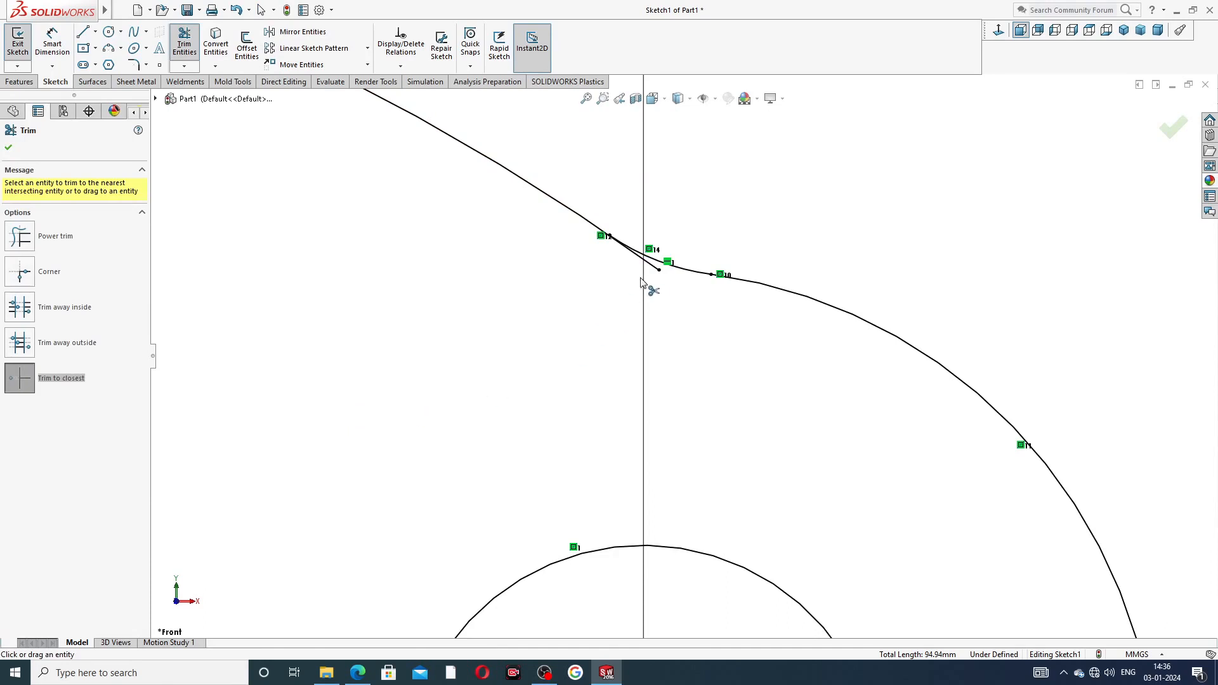
click(651, 260)
scroll(667, 304, up, 2)
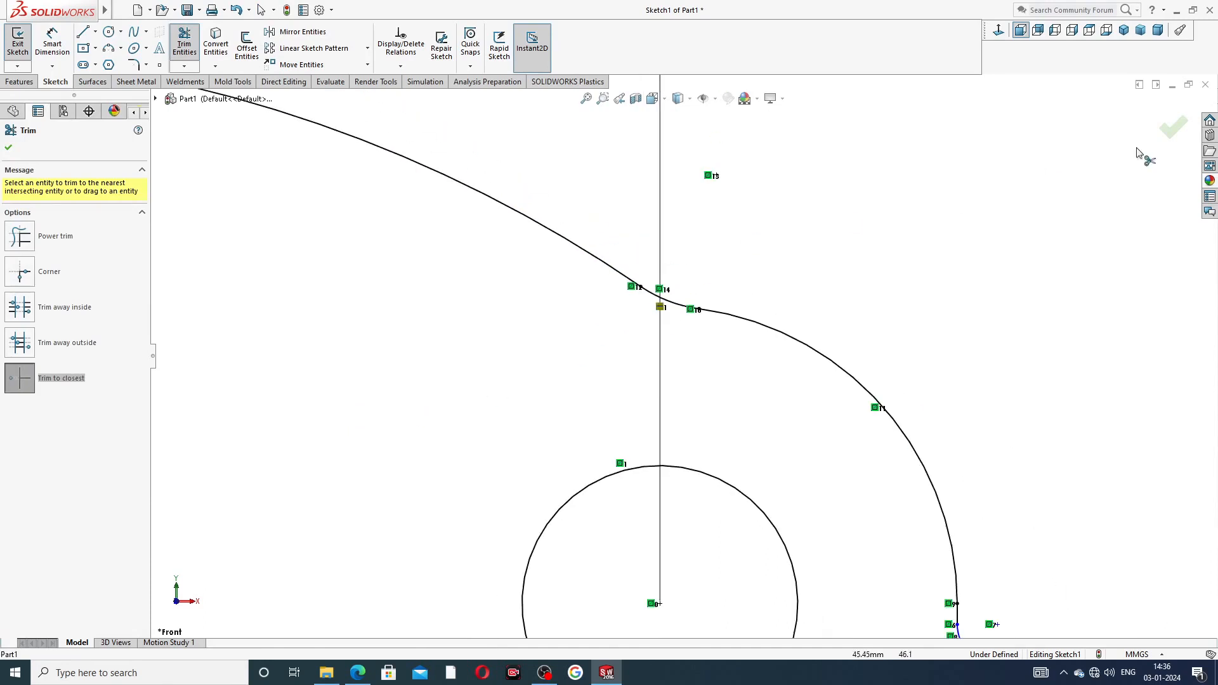
click(1173, 127)
scroll(636, 278, up, 3)
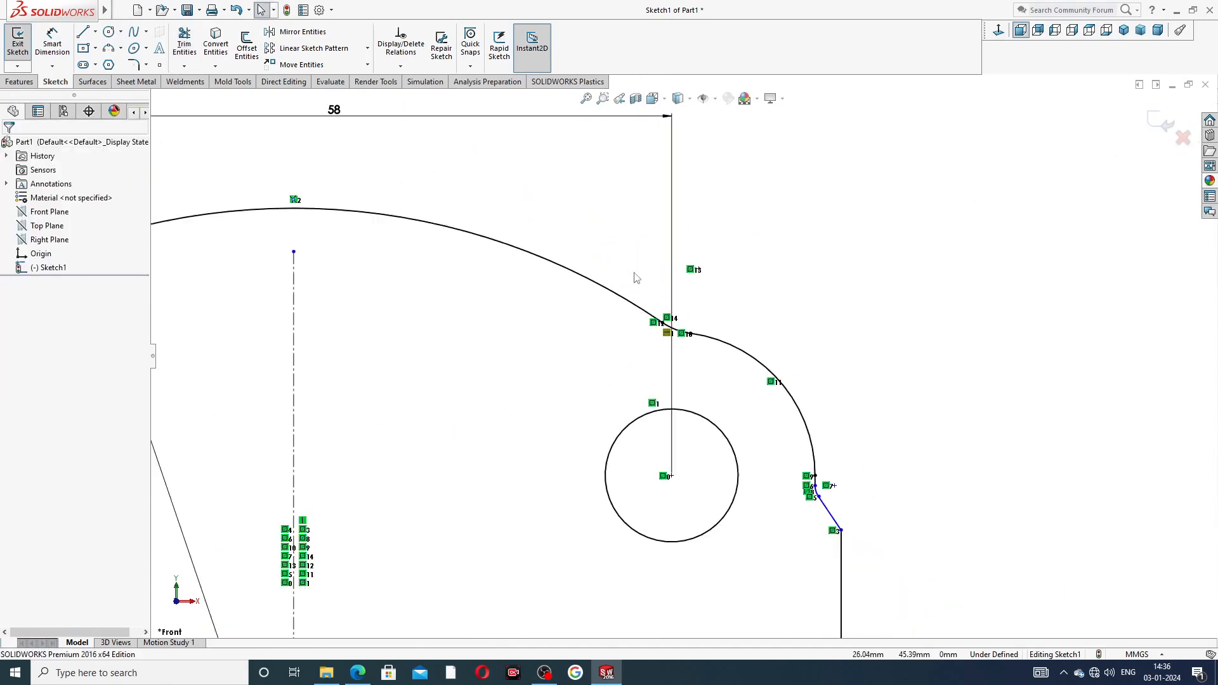
scroll(620, 337, up, 3)
scroll(781, 442, down, 6)
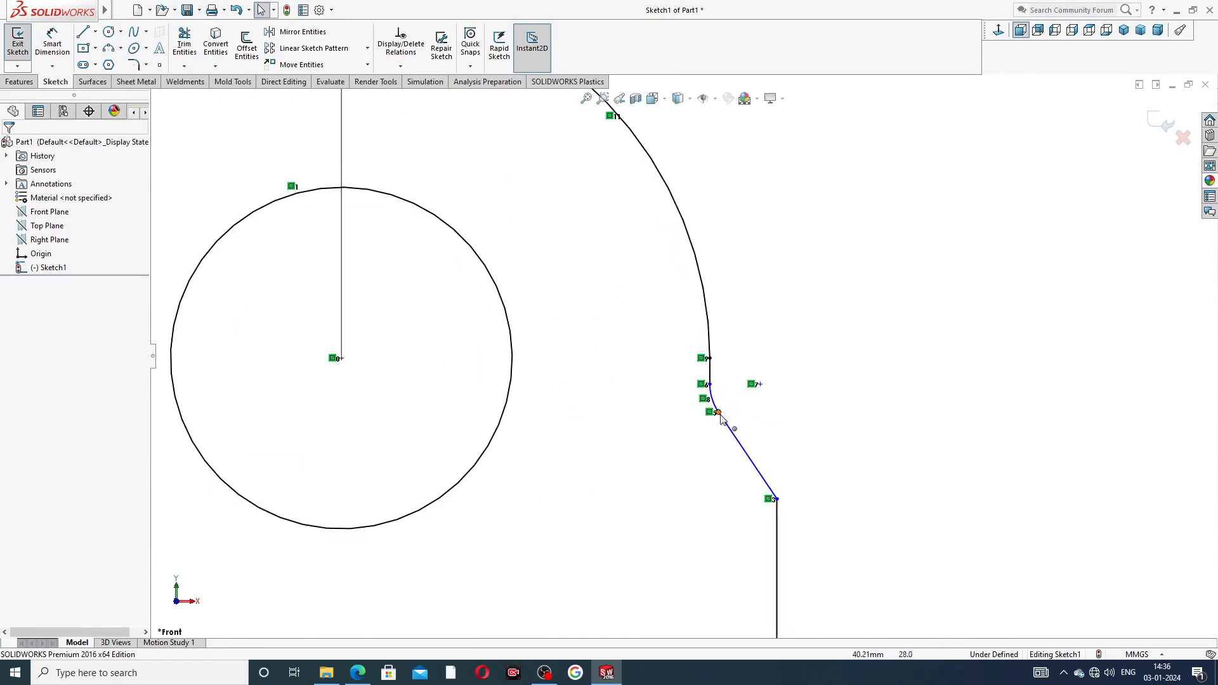
scroll(654, 410, up, 6)
scroll(491, 434, down, 2)
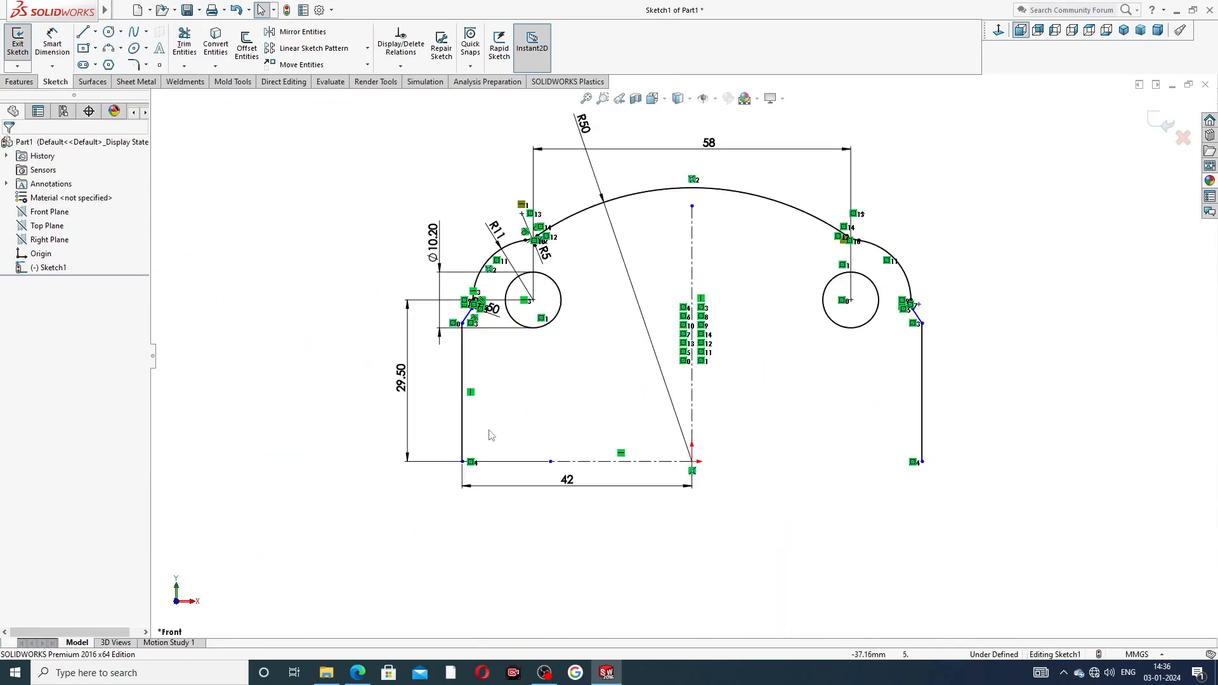
click(296, 32)
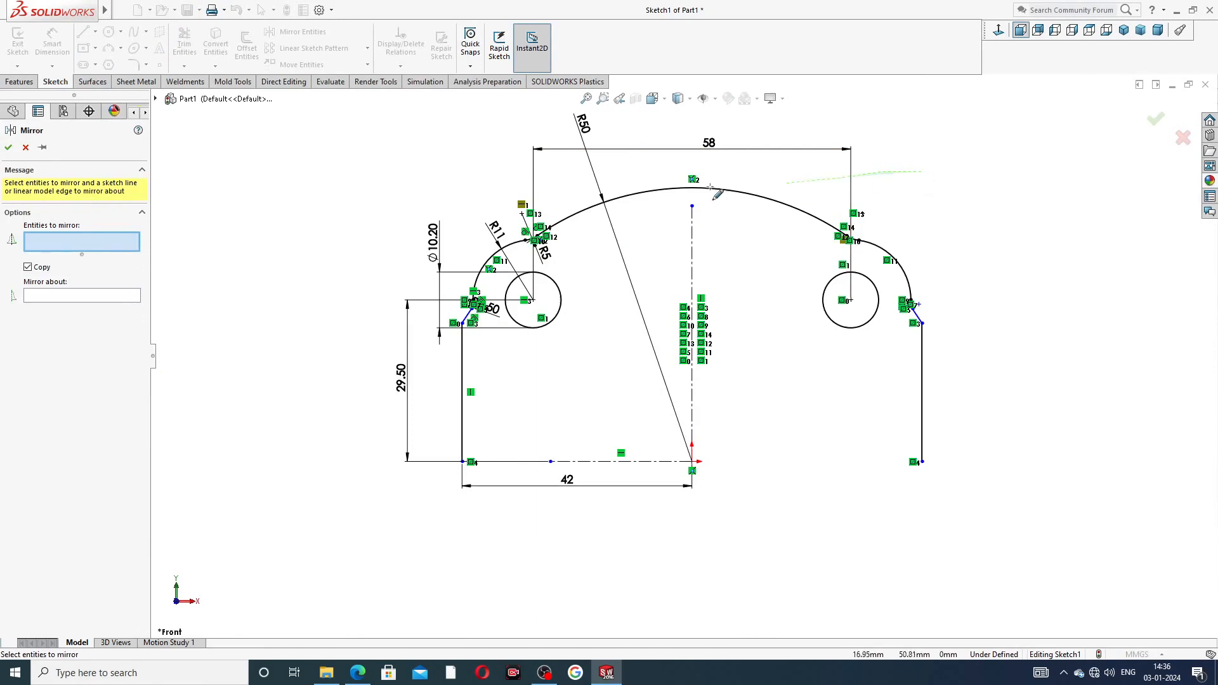
mouse_move(711, 188)
mouse_down()
mouse_move(498, 206)
mouse_move(454, 279)
mouse_move(458, 308)
mouse_move(448, 254)
mouse_move(398, 228)
mouse_up()
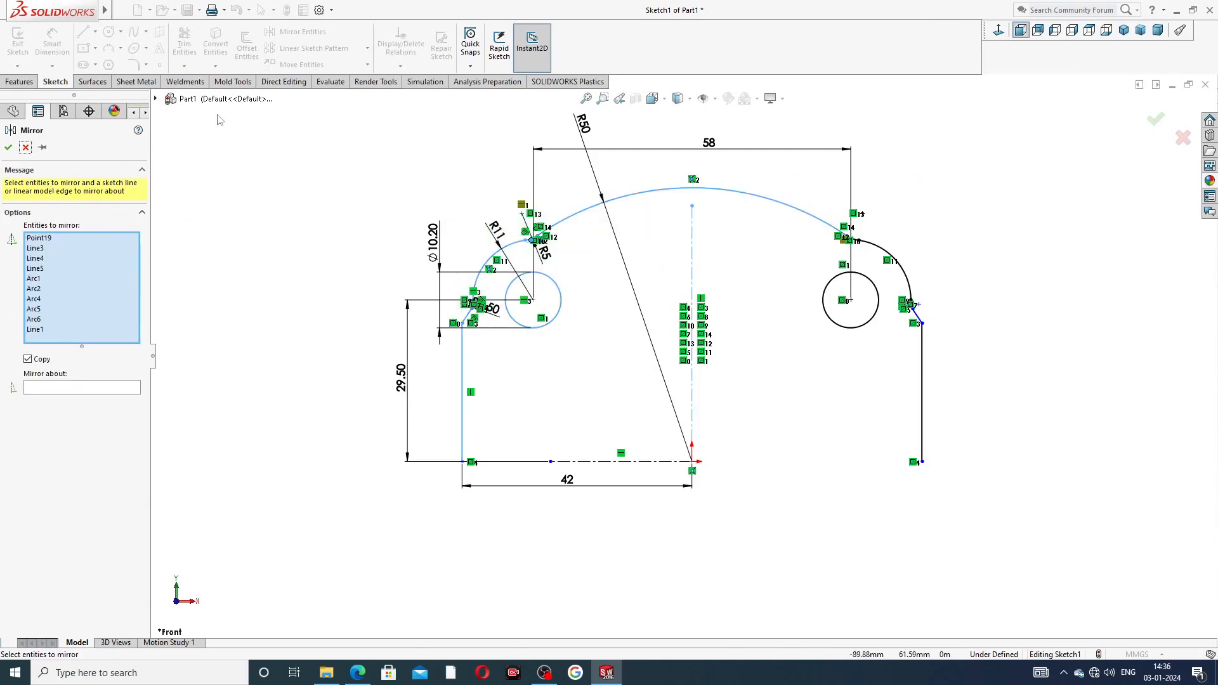
click(26, 147)
Mirror the whole upper outline, both bolt holes and the vertical centerline about the horizontal centerline
click(296, 31)
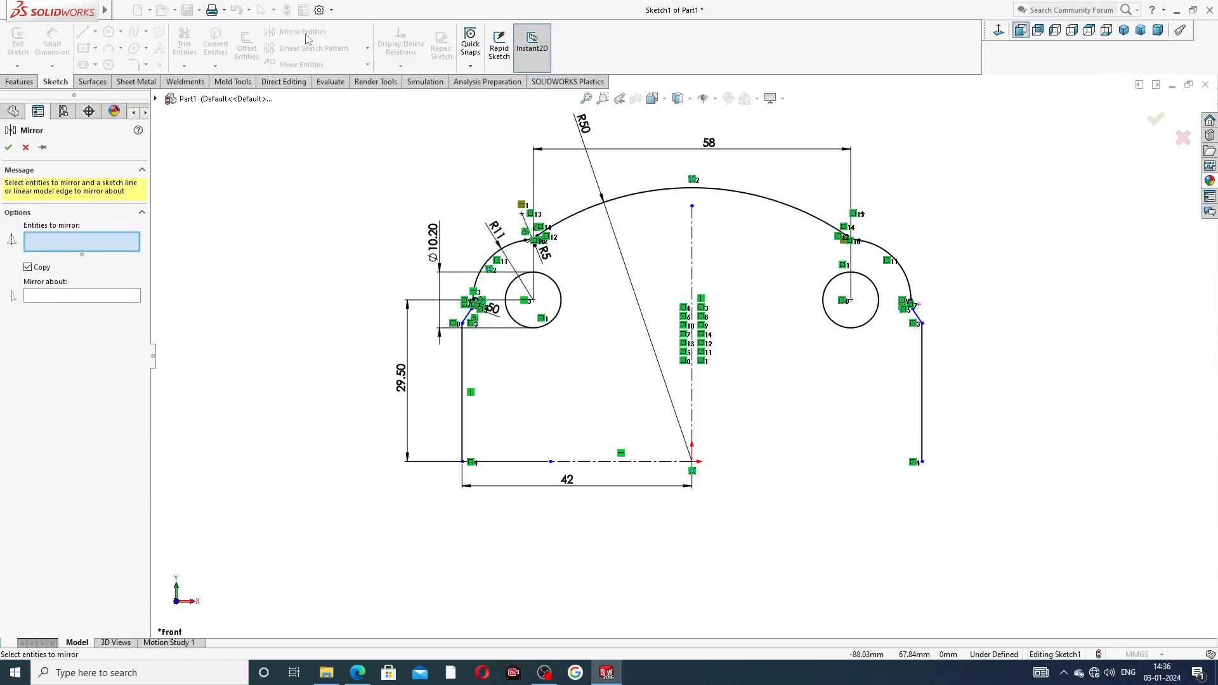
mouse_move(901, 152)
mouse_down()
mouse_move(549, 157)
mouse_move(438, 219)
mouse_move(465, 368)
mouse_move(683, 406)
mouse_move(933, 370)
mouse_move(990, 348)
mouse_move(982, 331)
mouse_up()
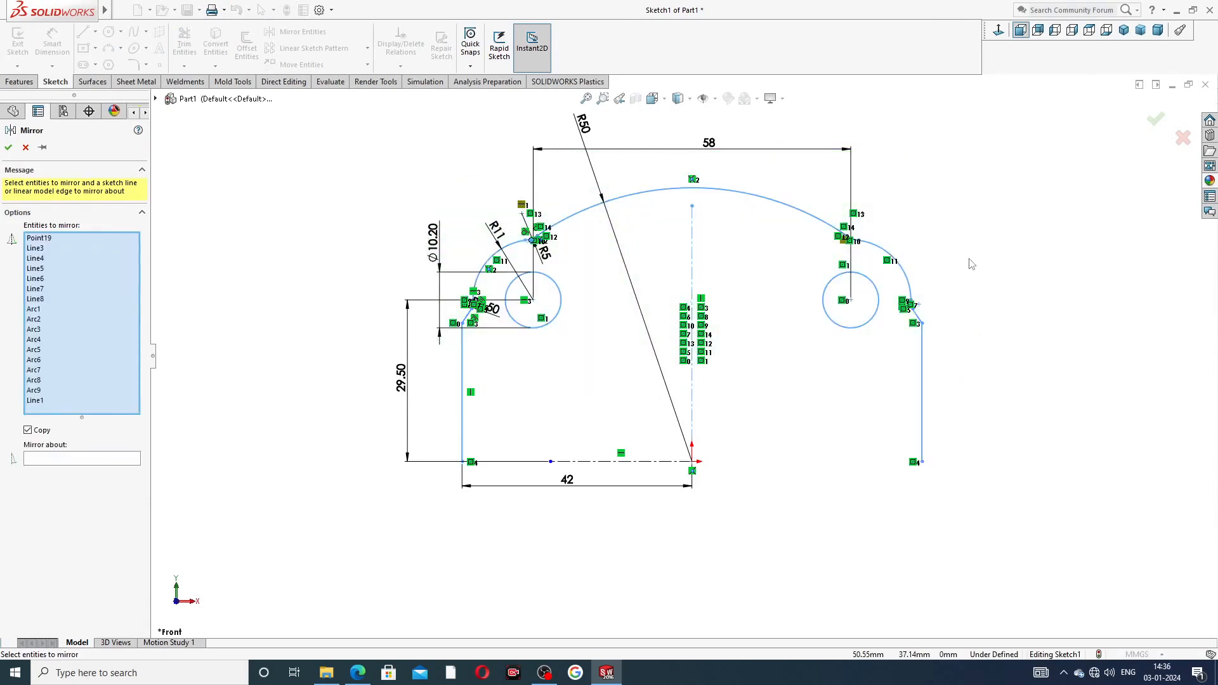
click(114, 459)
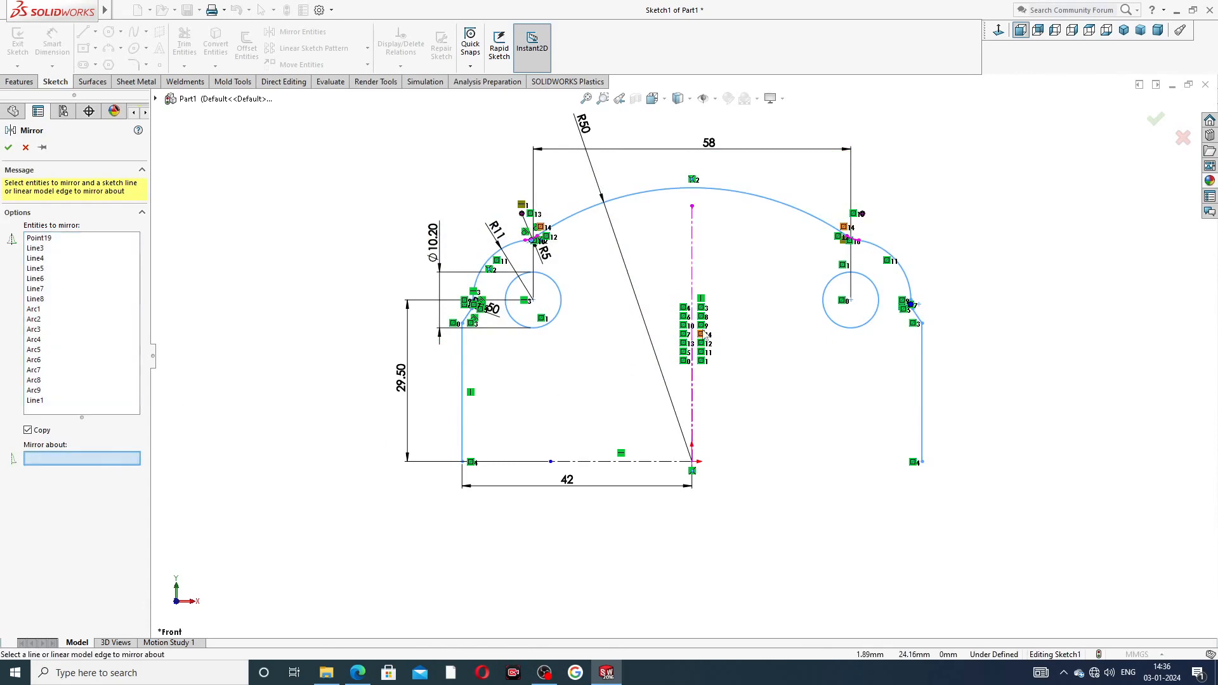
click(651, 463)
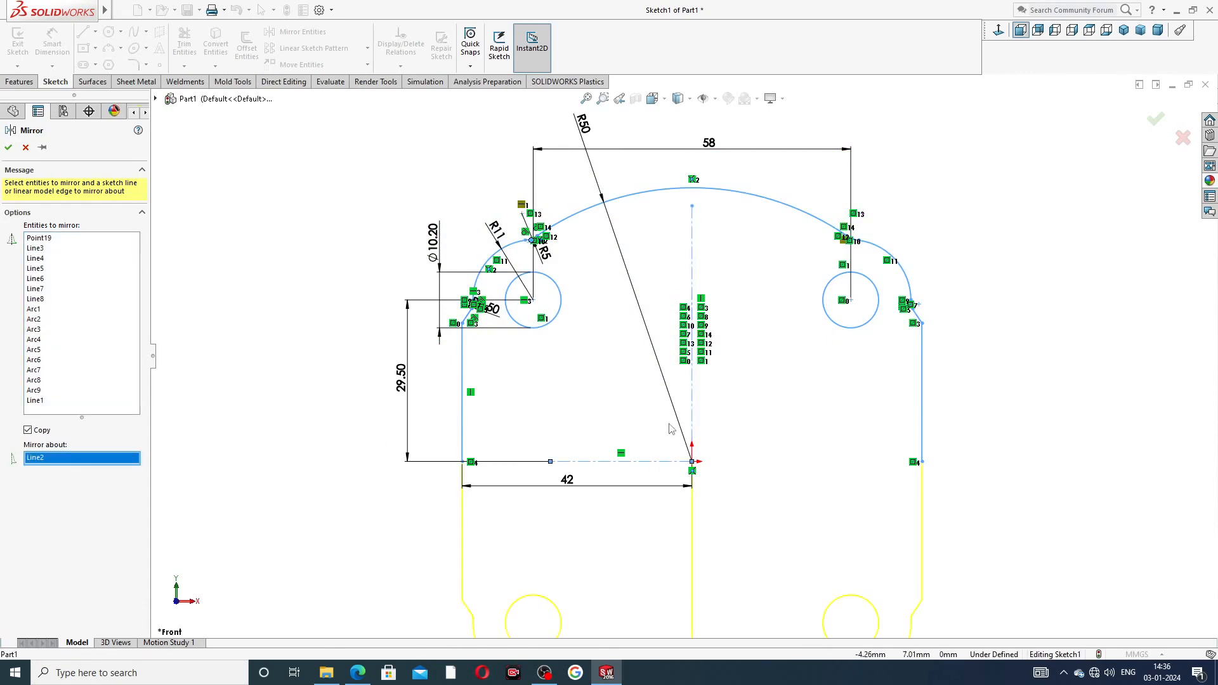
key(f)
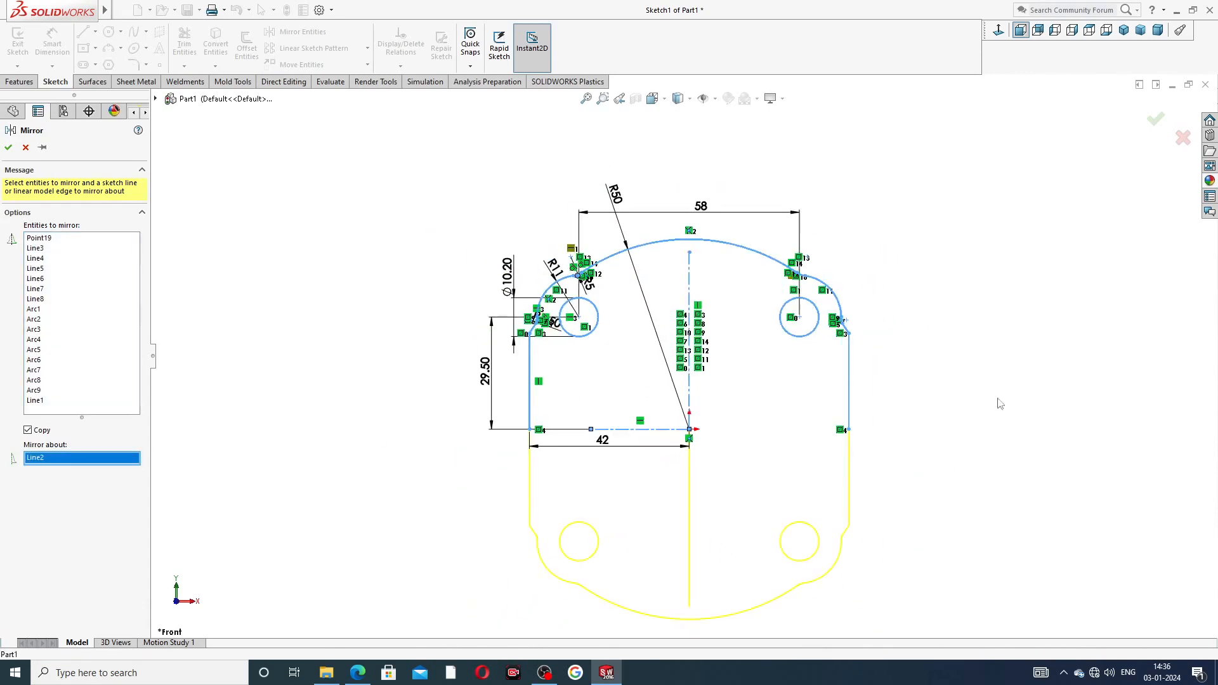
click(1155, 121)
Examine the corners, fillets and bolt holes around the complete mirrored outline
scroll(819, 419, down, 7)
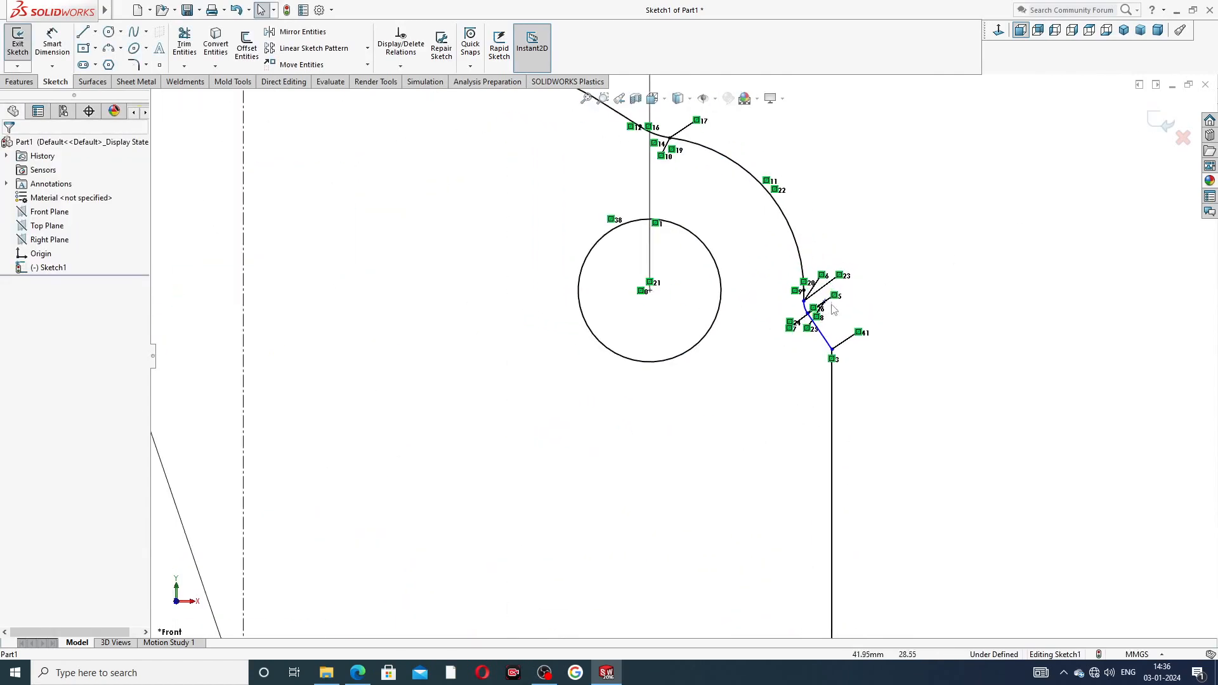
scroll(659, 558, up, 8)
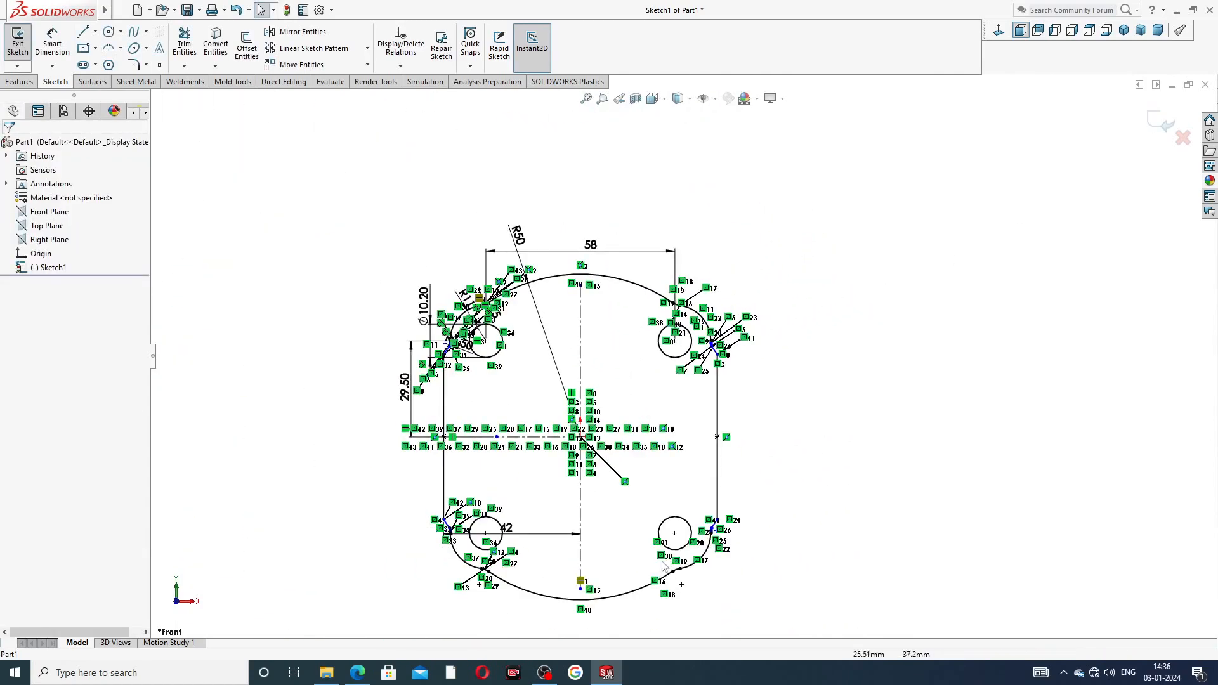
scroll(805, 425, down, 9)
scroll(808, 444, up, 6)
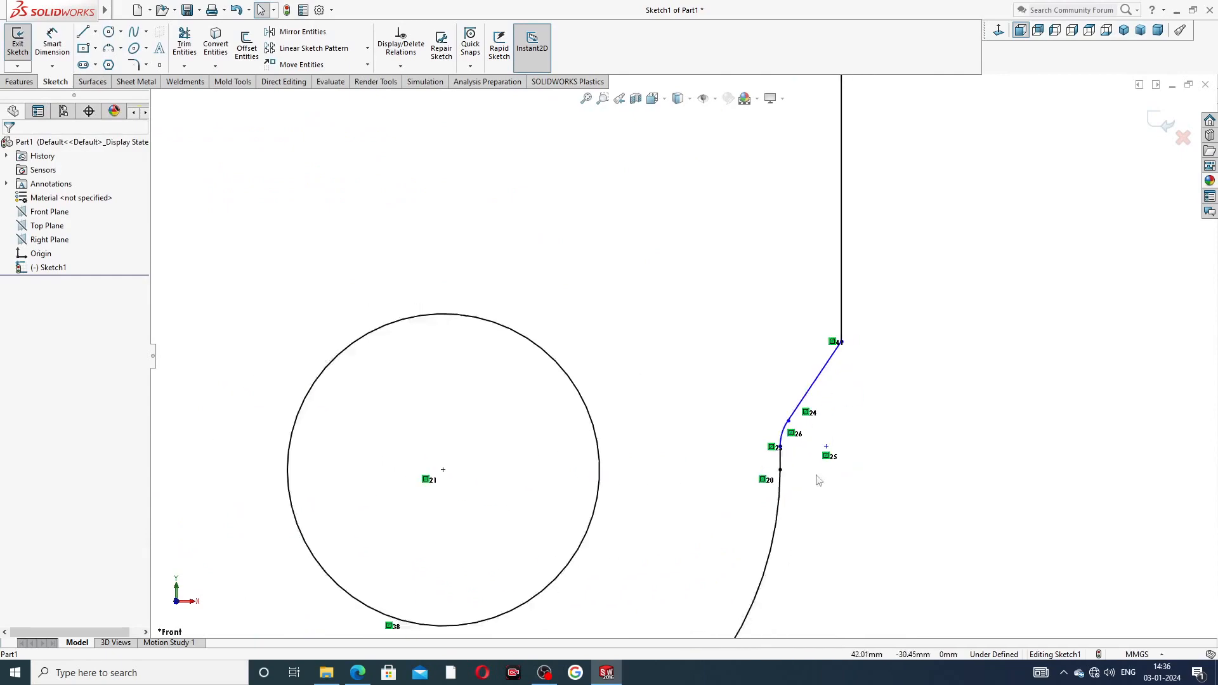
scroll(672, 431, up, 3)
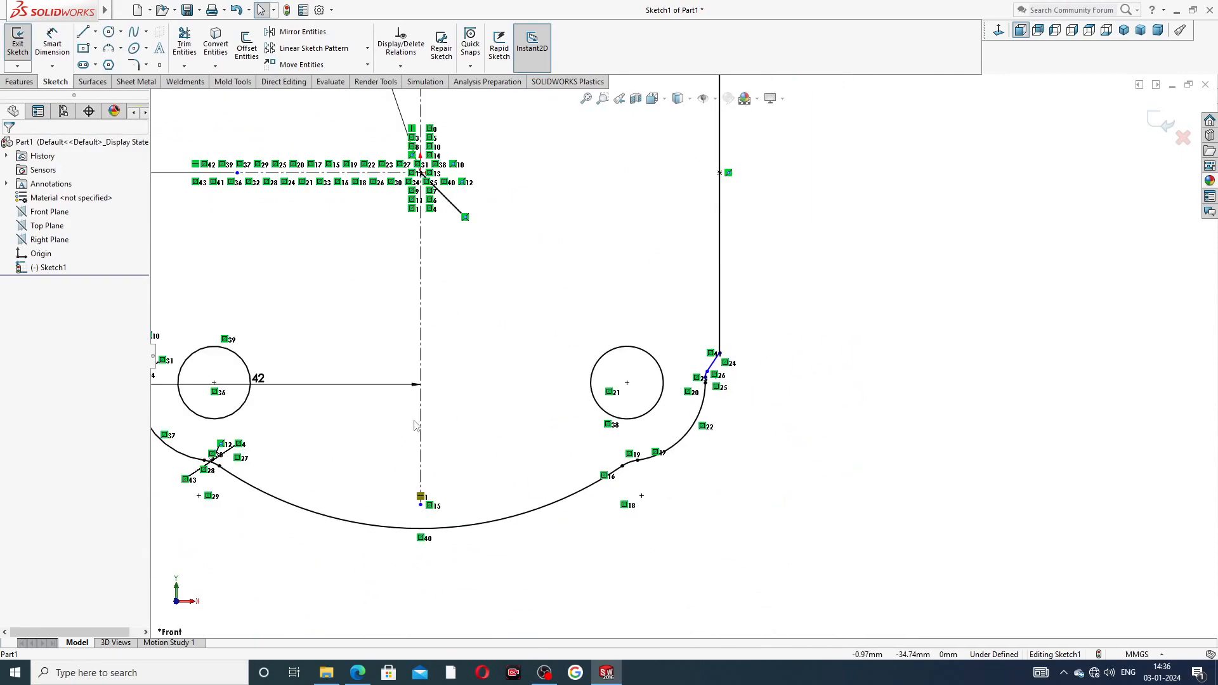
scroll(346, 420, up, 2)
scroll(393, 349, down, 6)
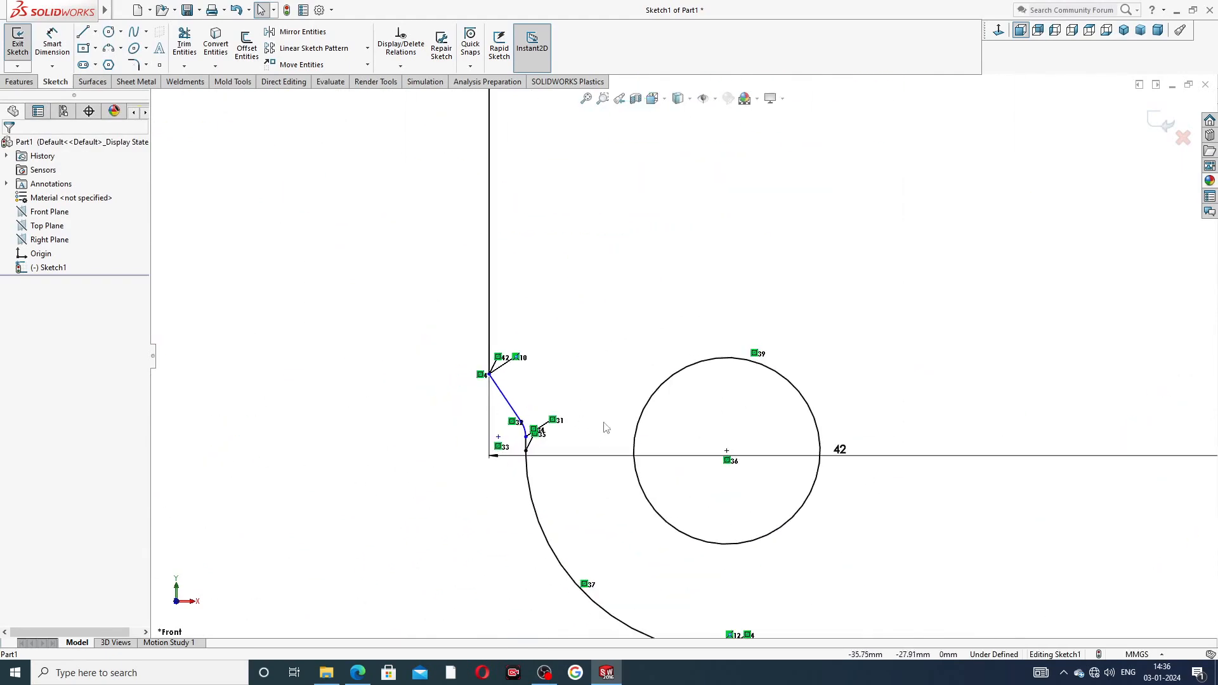
scroll(606, 428, up, 6)
scroll(762, 202, up, 3)
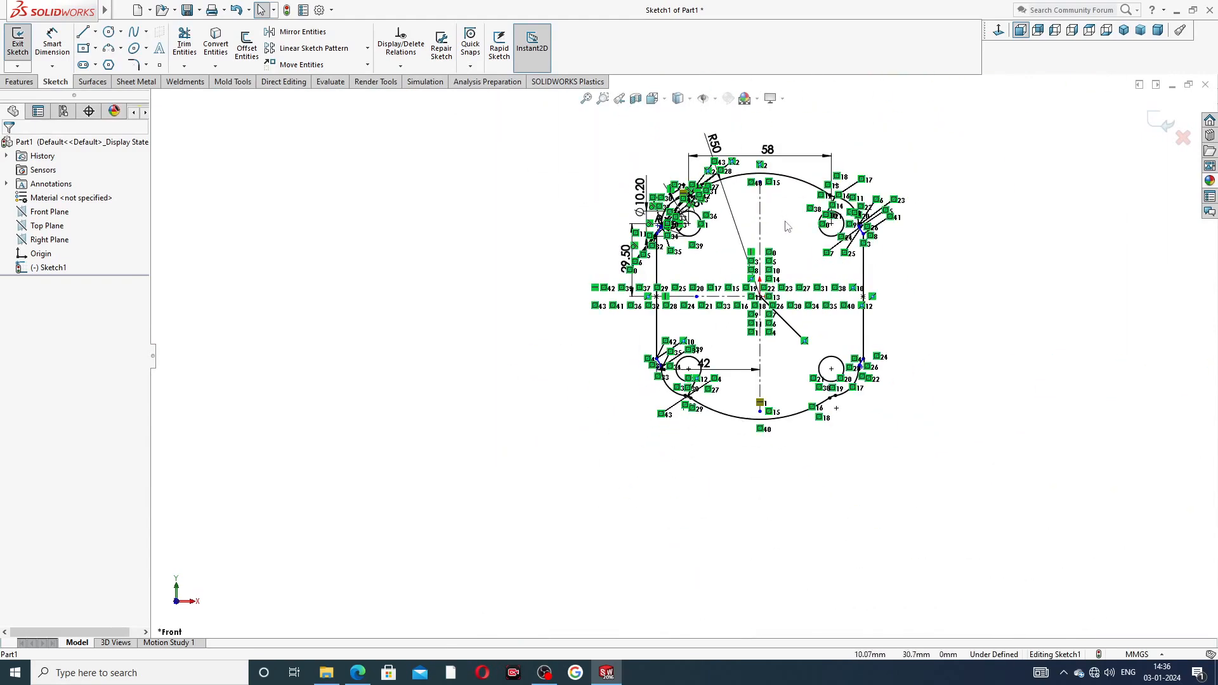
scroll(766, 257, down, 3)
scroll(765, 264, up, 2)
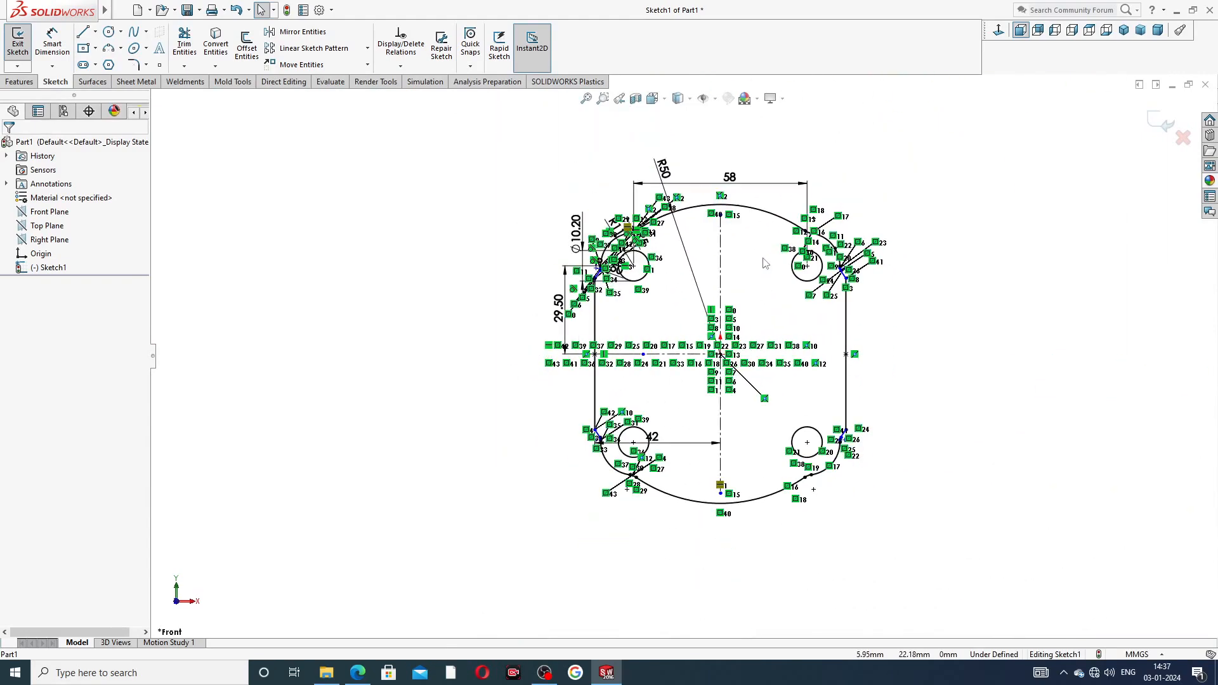
Move the 42 mm dimension clear of the outline, below the lower arc
drag(659, 447, 666, 520)
click(955, 352)
scroll(824, 293, up, 2)
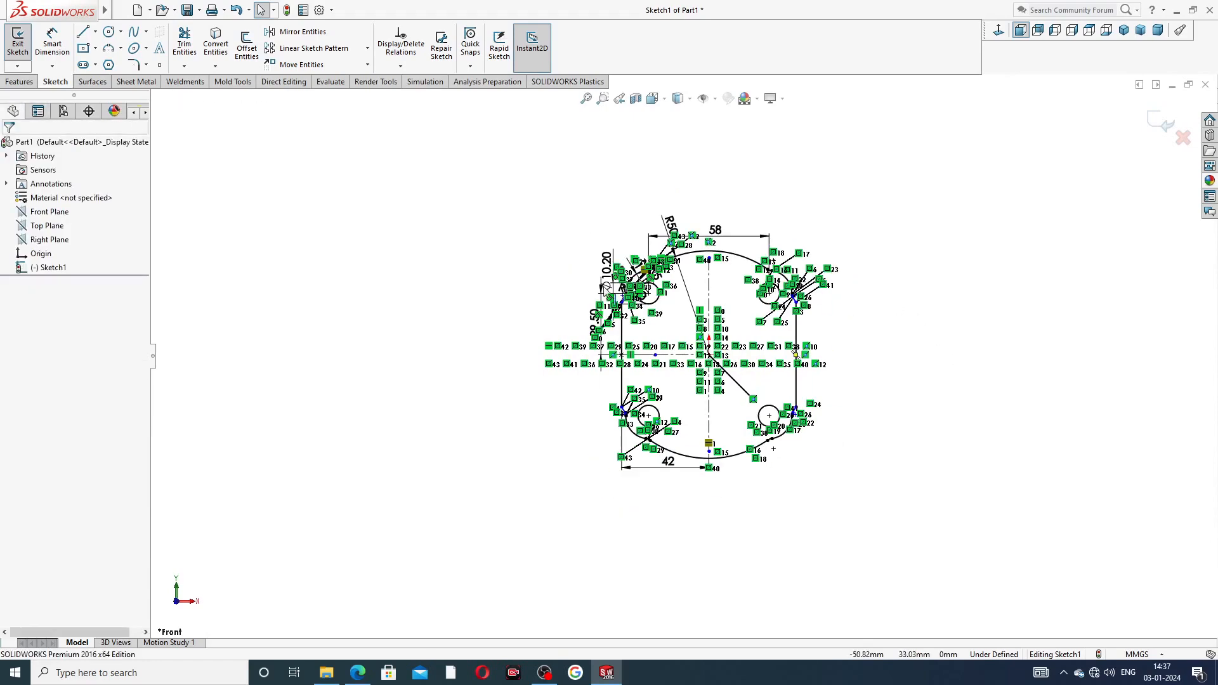
Extrude the end plate sketch as a 12 mm blind boss, checking the thickness on the PART-11 drawing
click(20, 82)
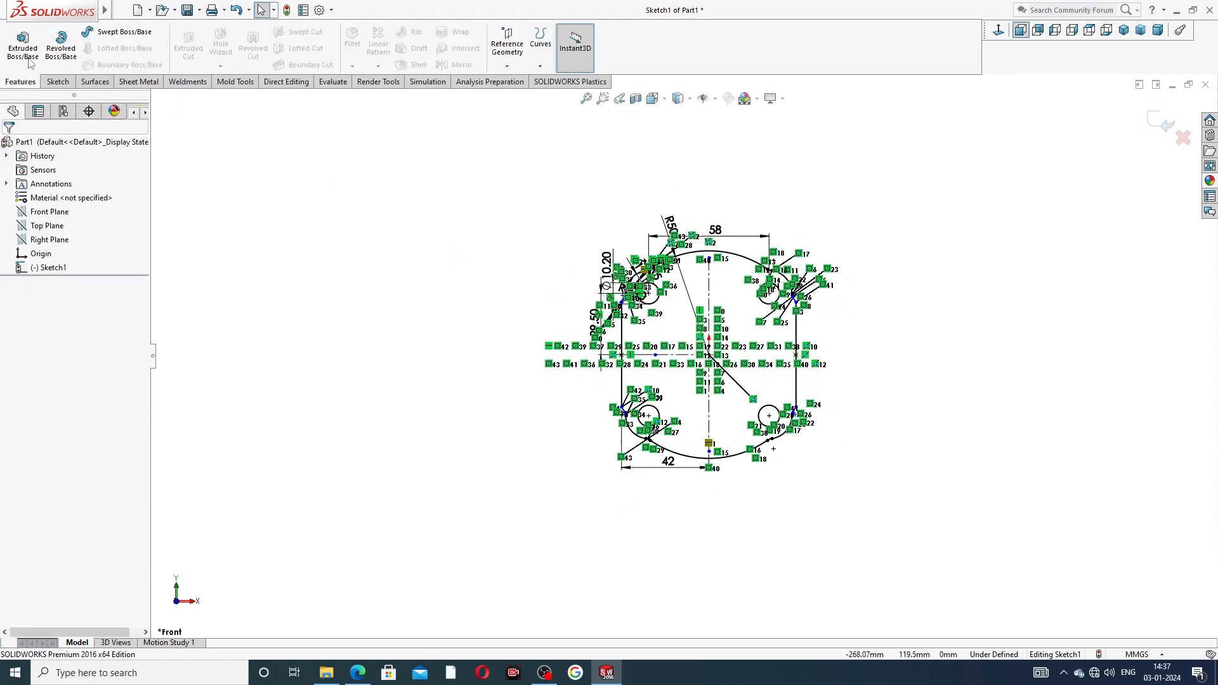
click(23, 45)
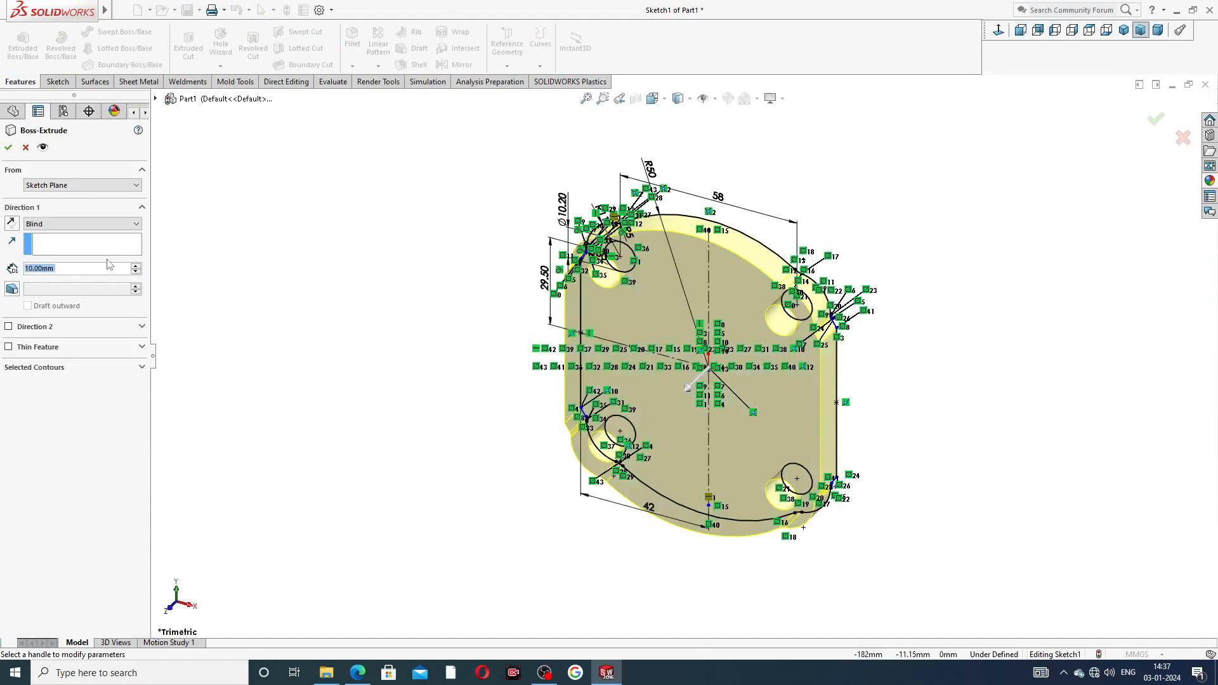
key(alt+Tab)
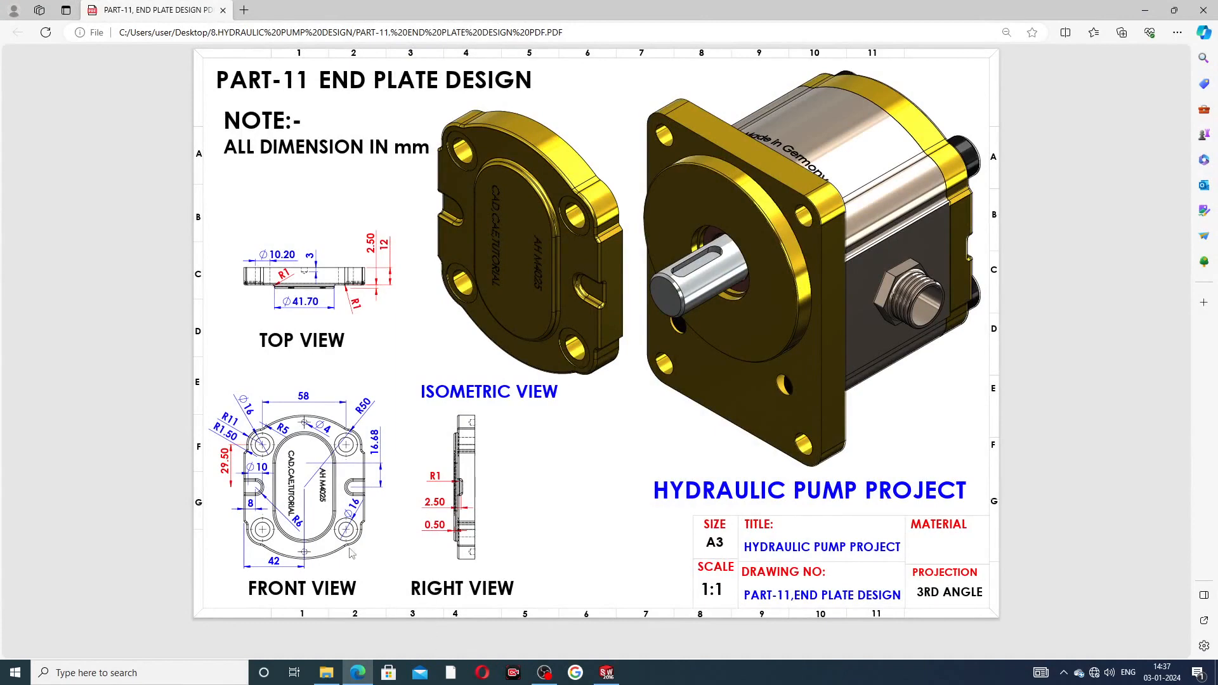
click(358, 670)
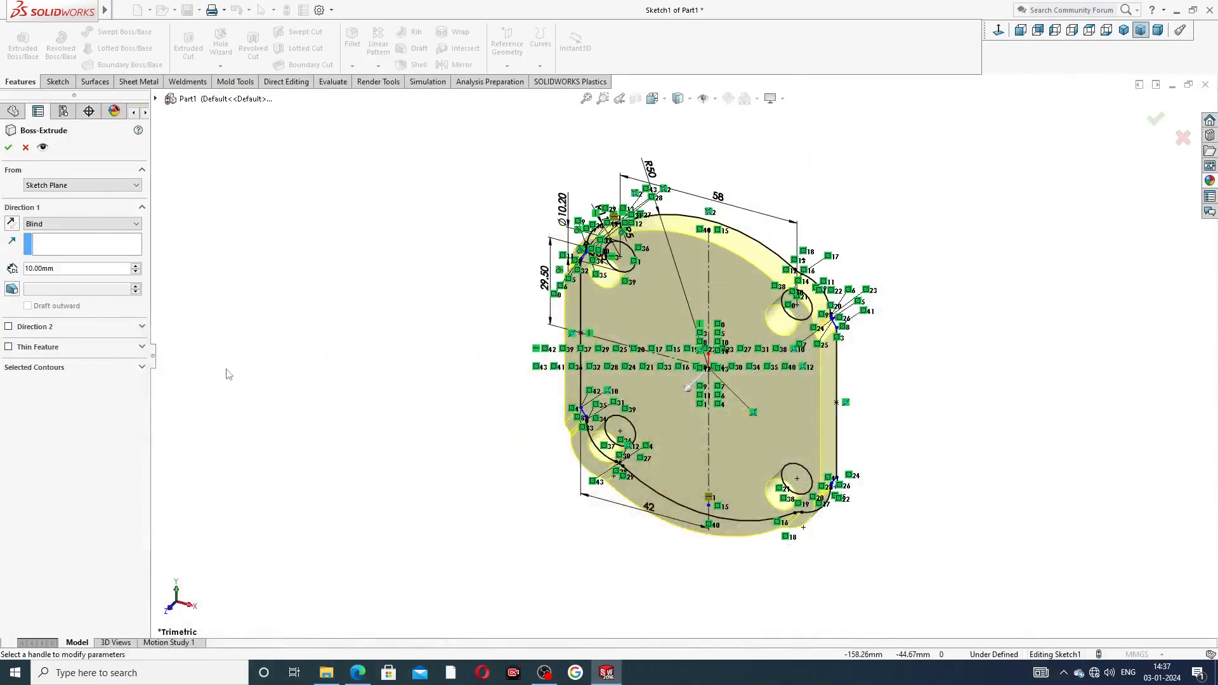
drag(58, 271, 18, 266)
text(12)
key(Return)
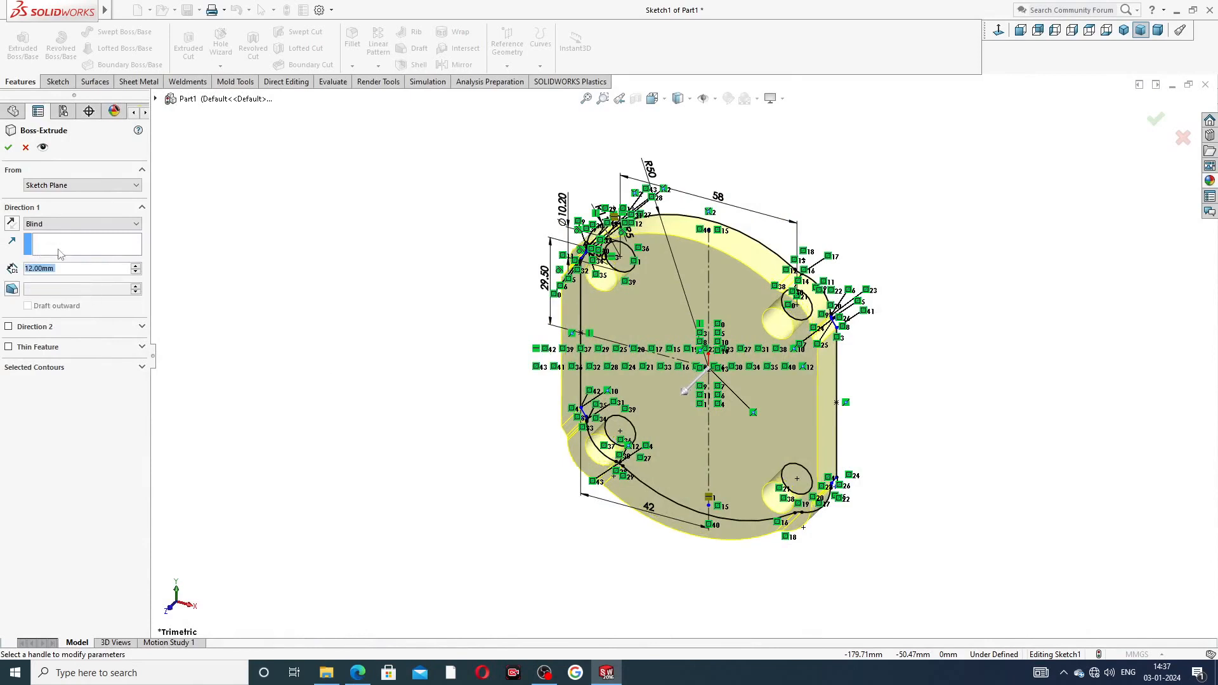
click(8, 148)
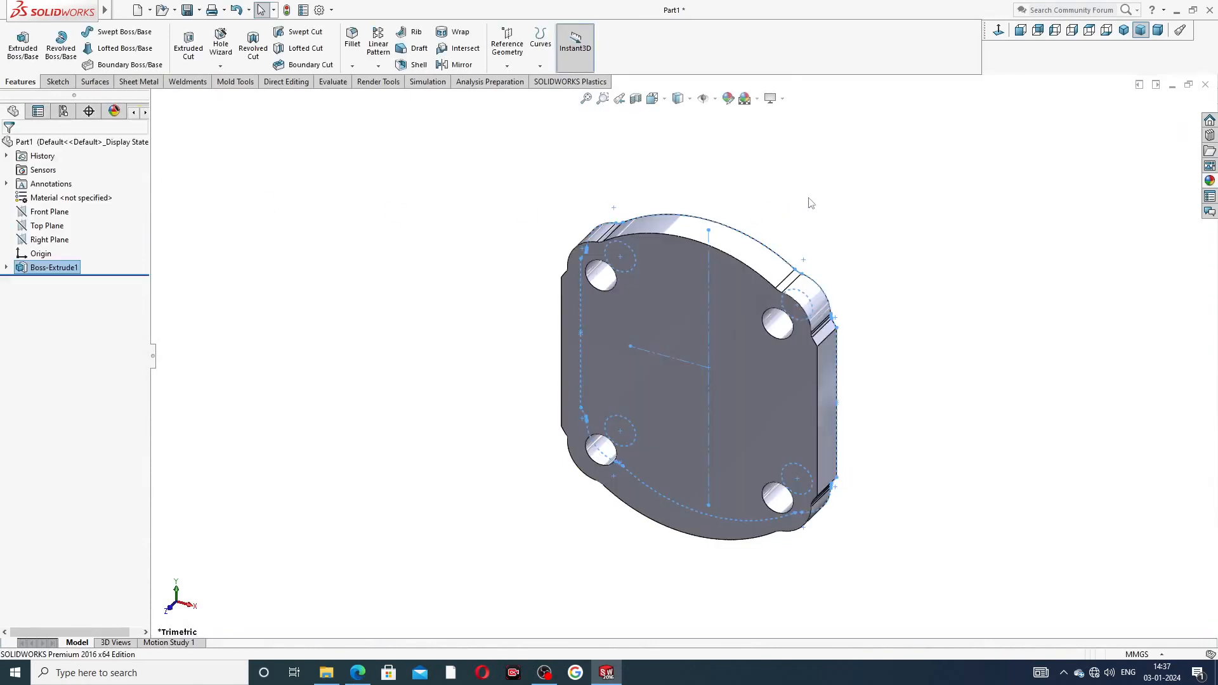
Start a sketch on the plate's front face with a vertical centerline about 38 mm long and a horizontal centerline, both from the origin
middle_drag(907, 354, 891, 323)
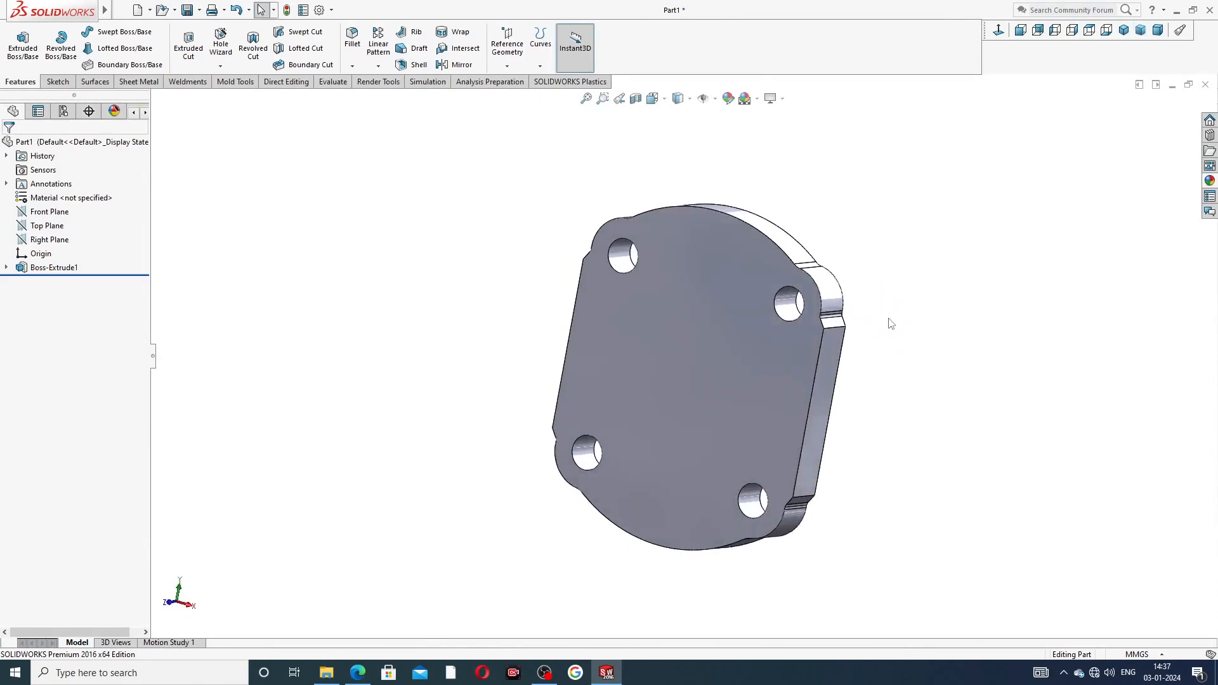
click(726, 349)
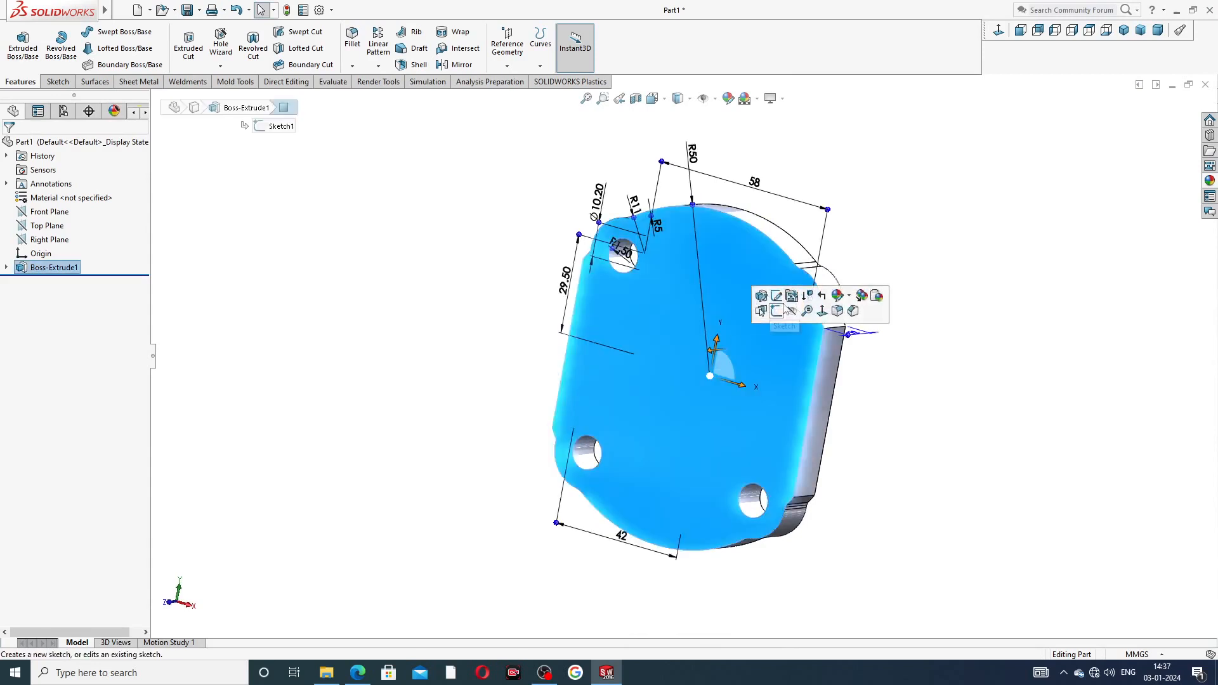
click(782, 309)
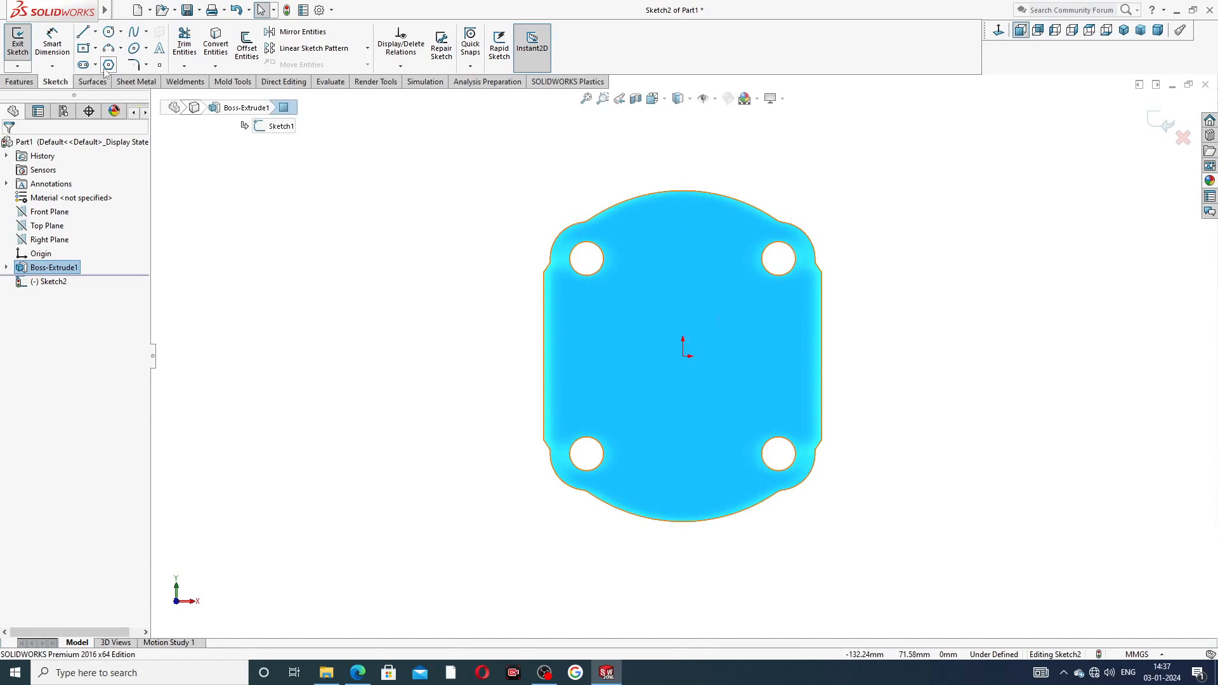
click(96, 32)
click(109, 63)
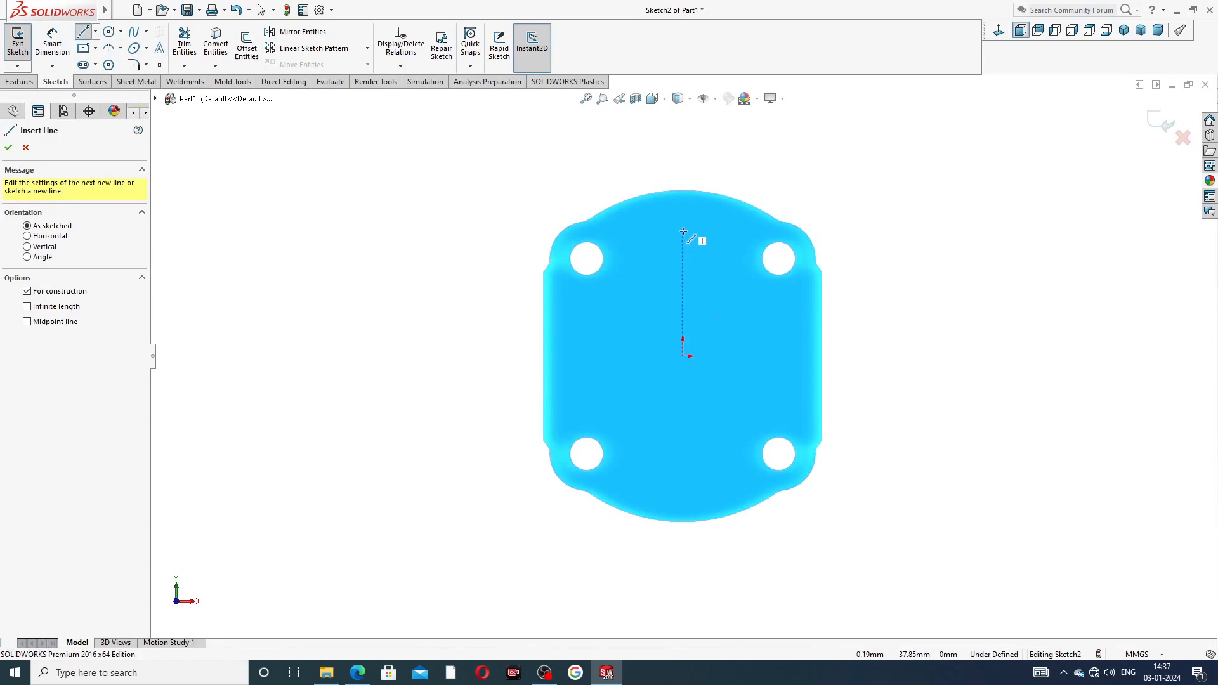
click(684, 231)
click(683, 356)
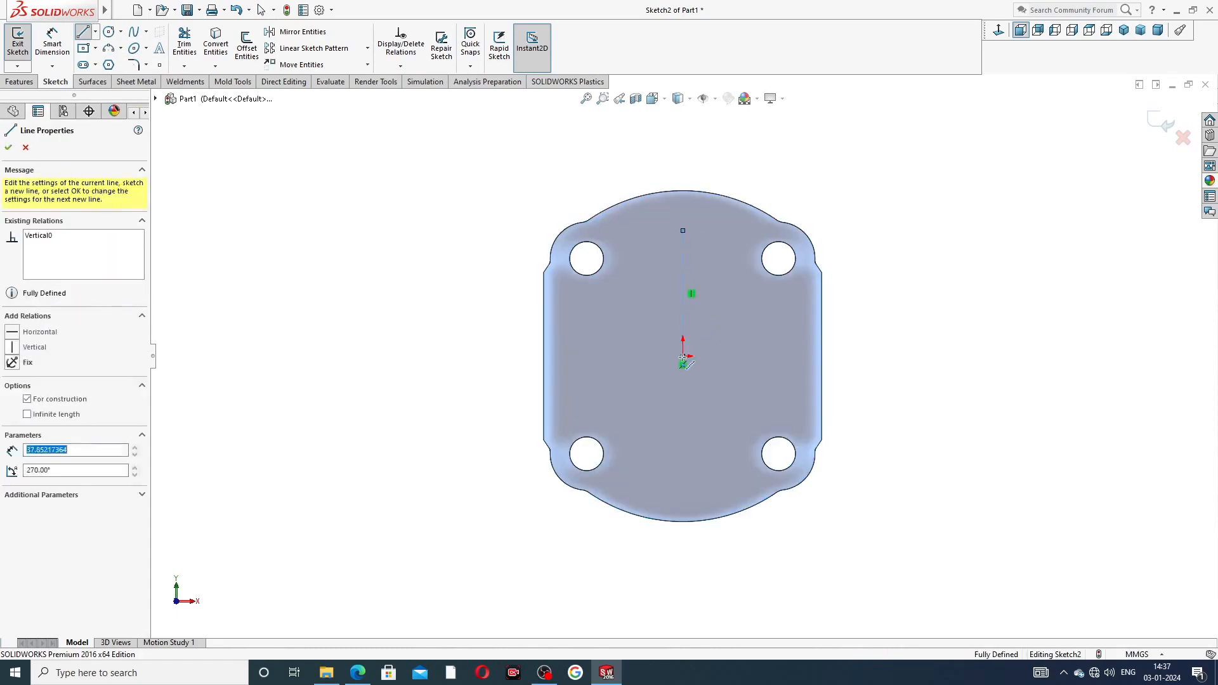
click(790, 357)
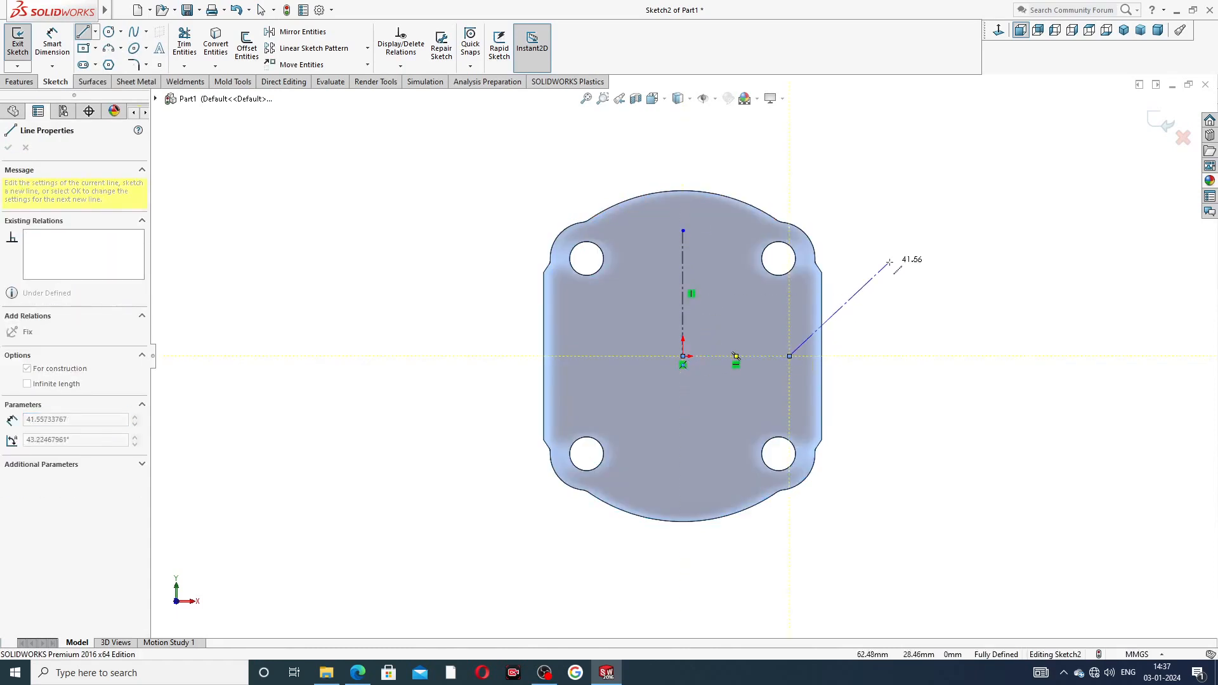
right_click(933, 266)
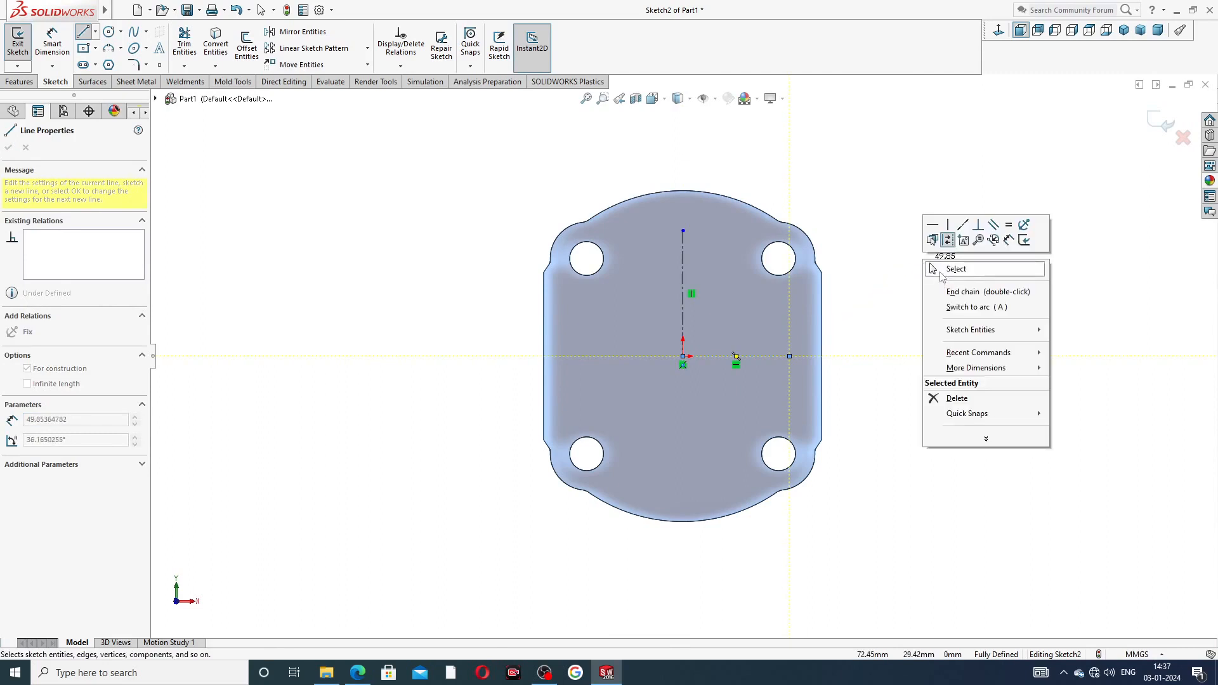
click(933, 269)
scroll(782, 298, down, 2)
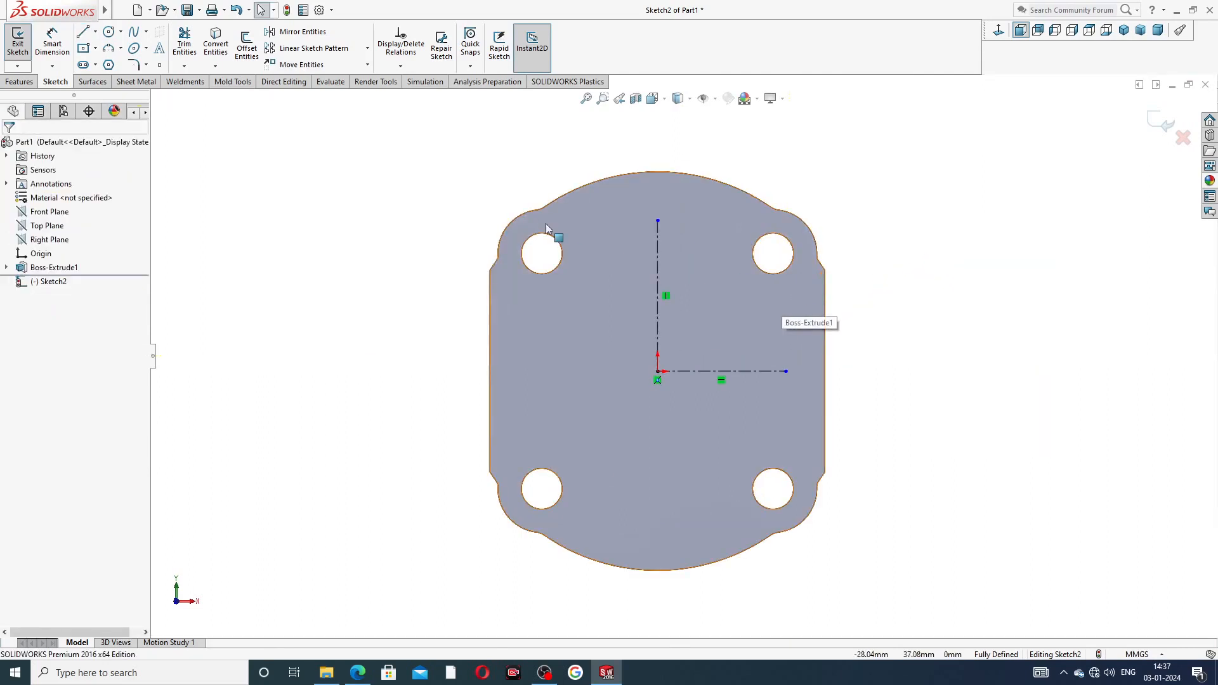
Sketch a circle about 47 mm in diameter centred on the vertical centerline, about 21 mm above the origin
click(109, 32)
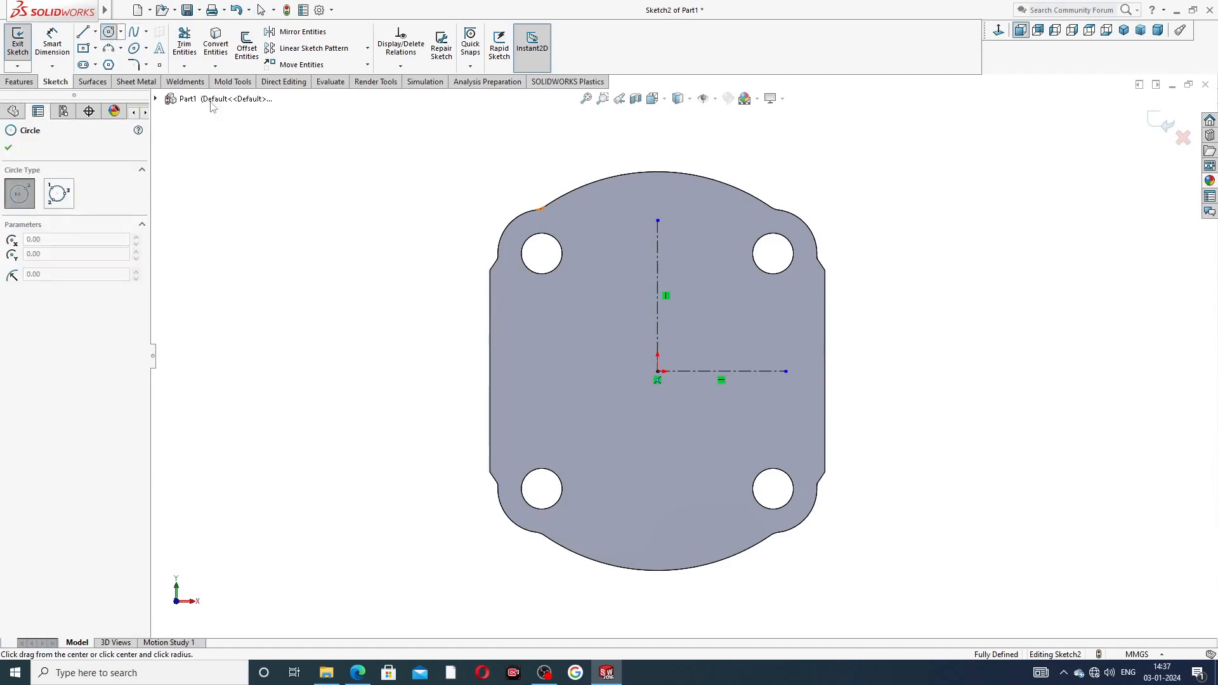
click(657, 289)
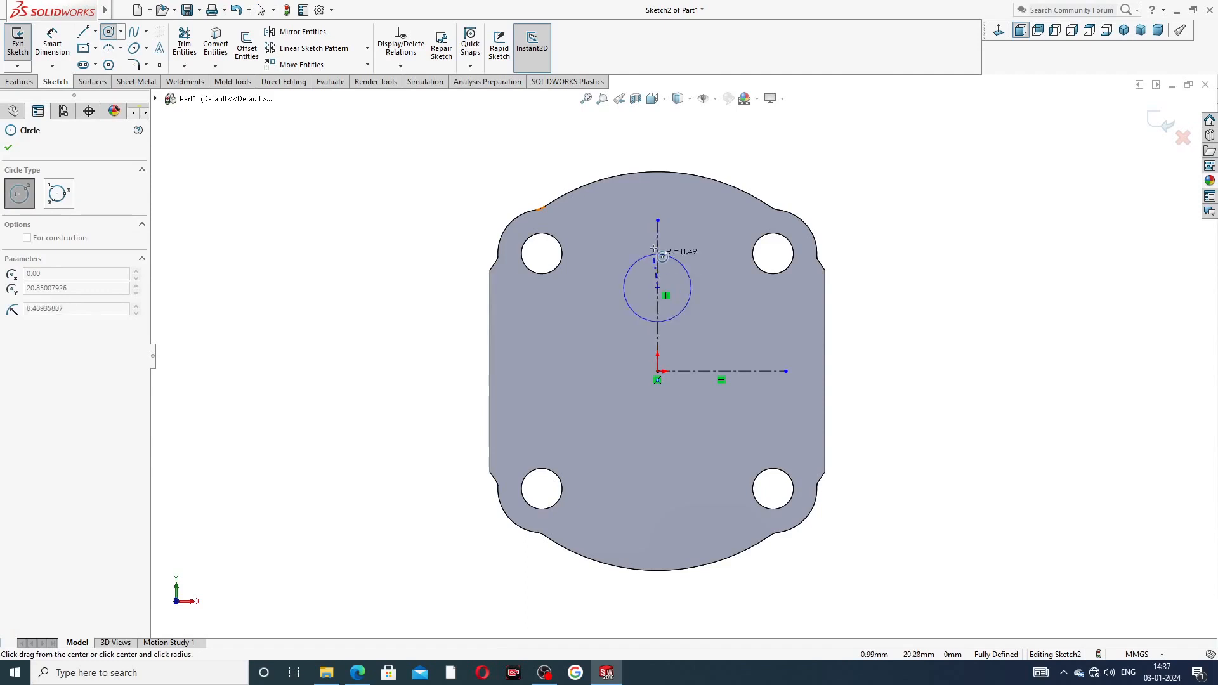
click(666, 194)
right_click(775, 168)
click(814, 181)
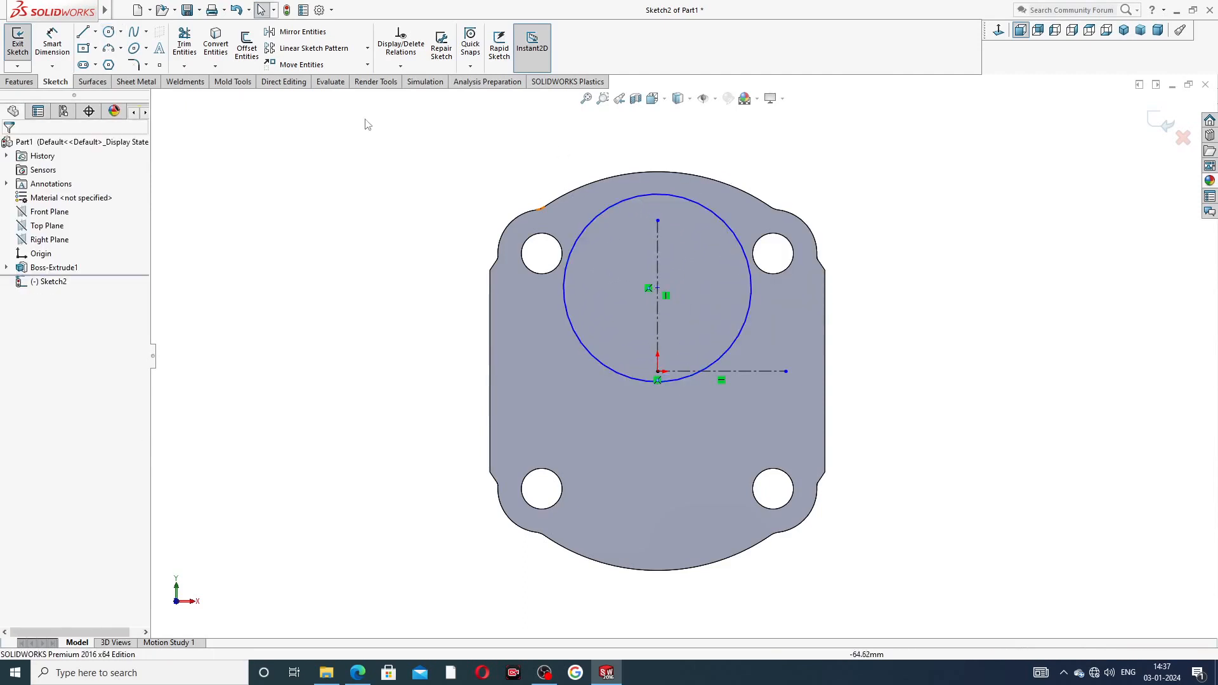
Set the circle's diameter to 41.70 mm
click(52, 43)
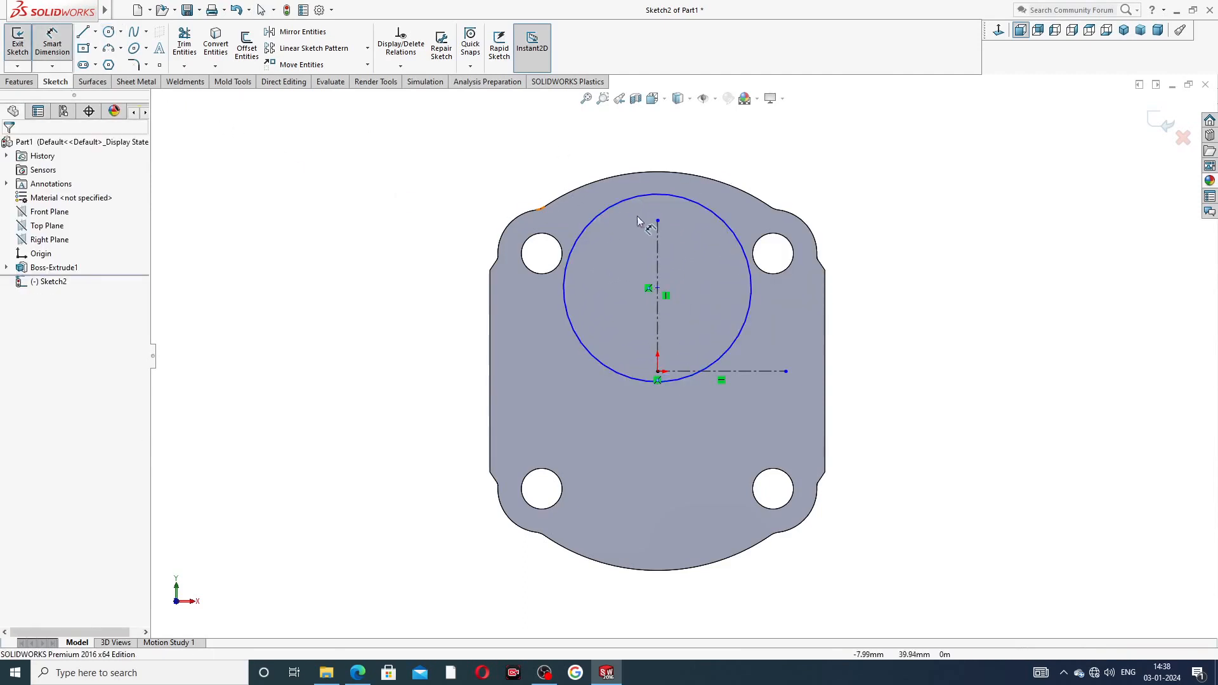
click(722, 218)
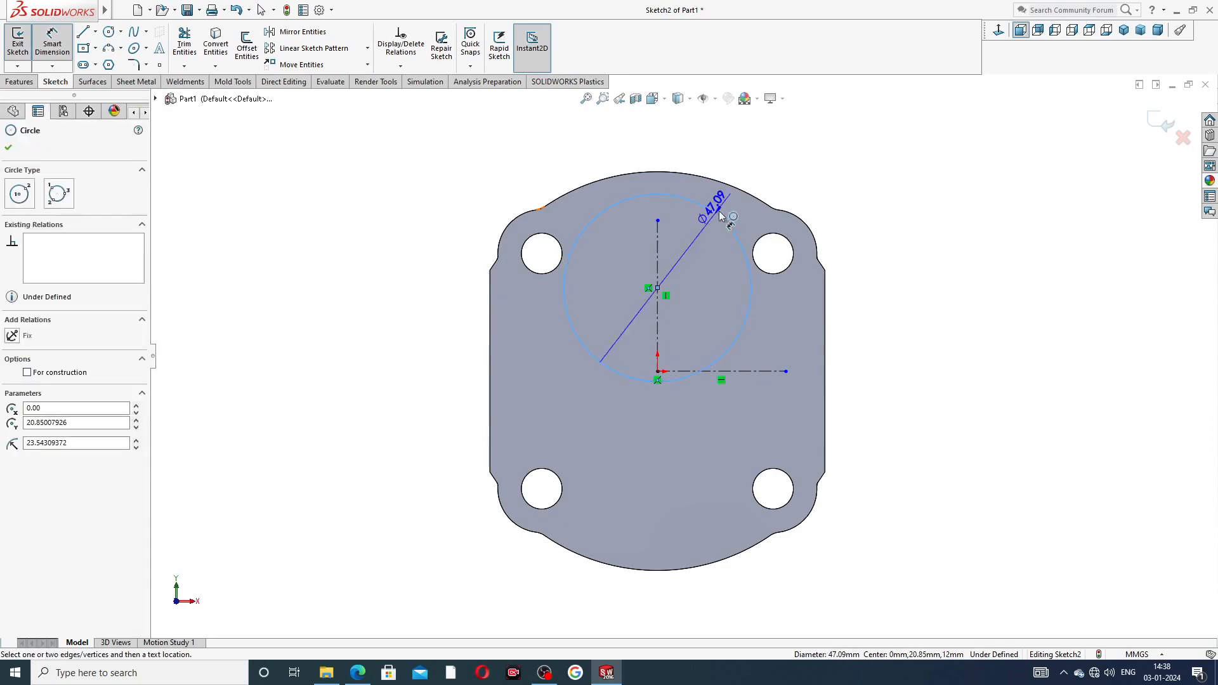
click(790, 166)
text(41)
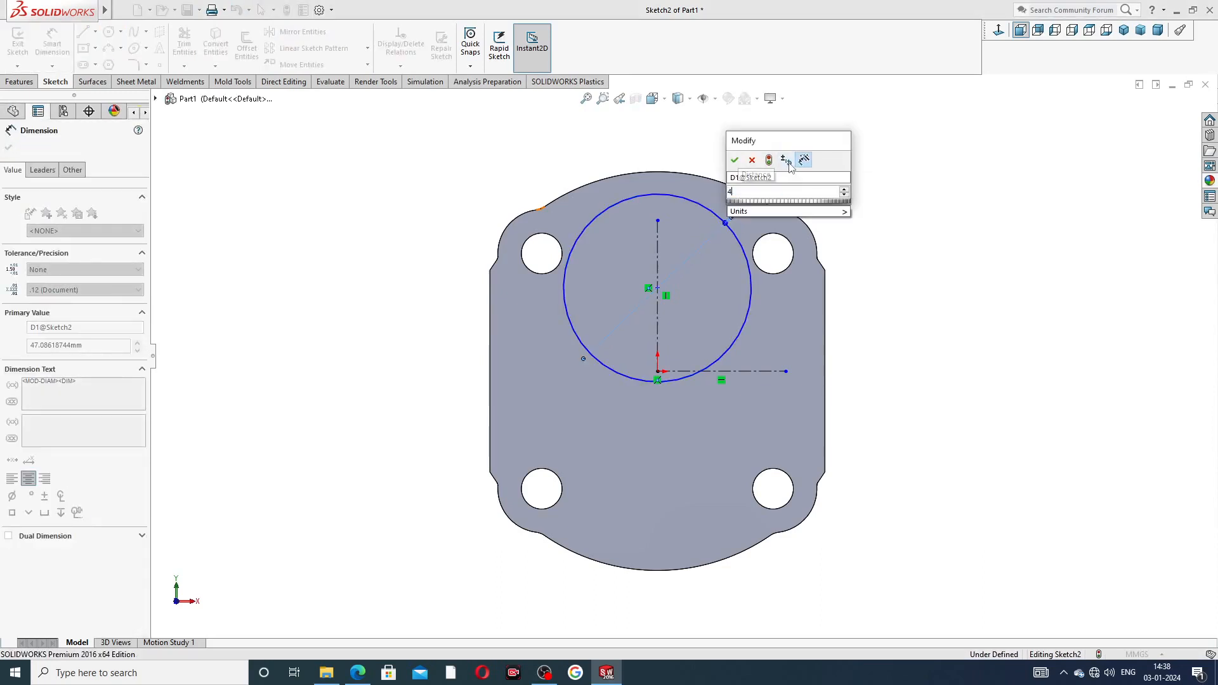
text(7)
key(Return)
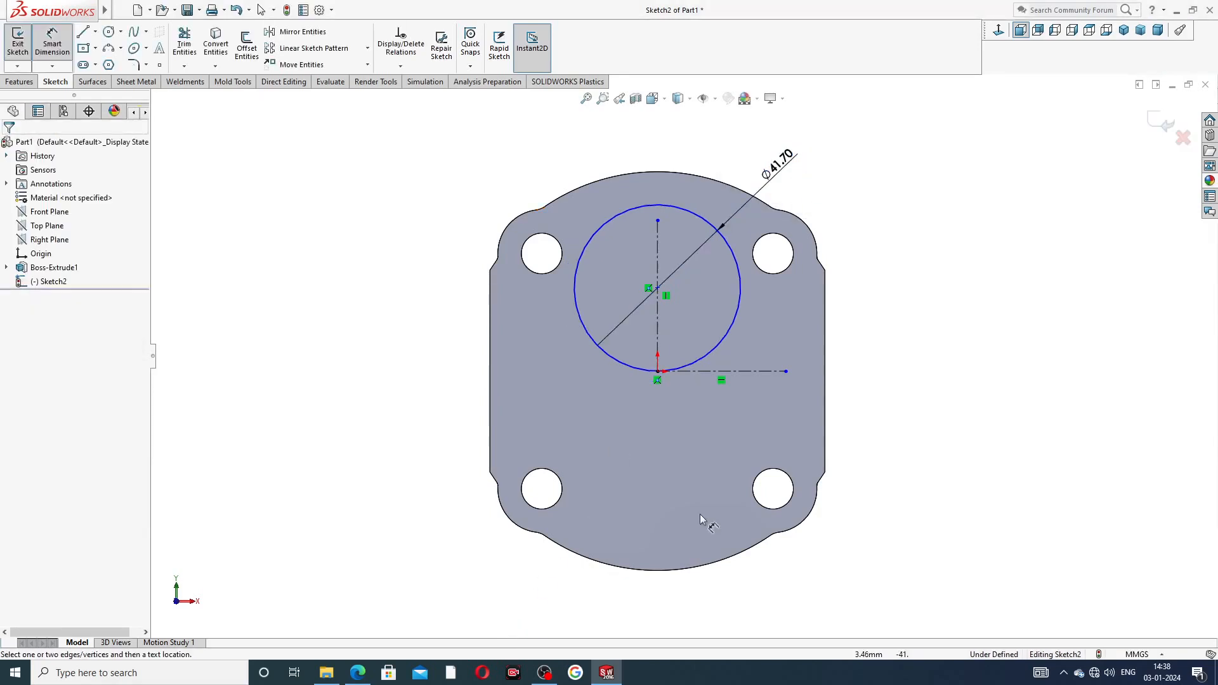
Dimension the circle's centre 16.68 mm above the origin and check the end plate drawing
click(658, 288)
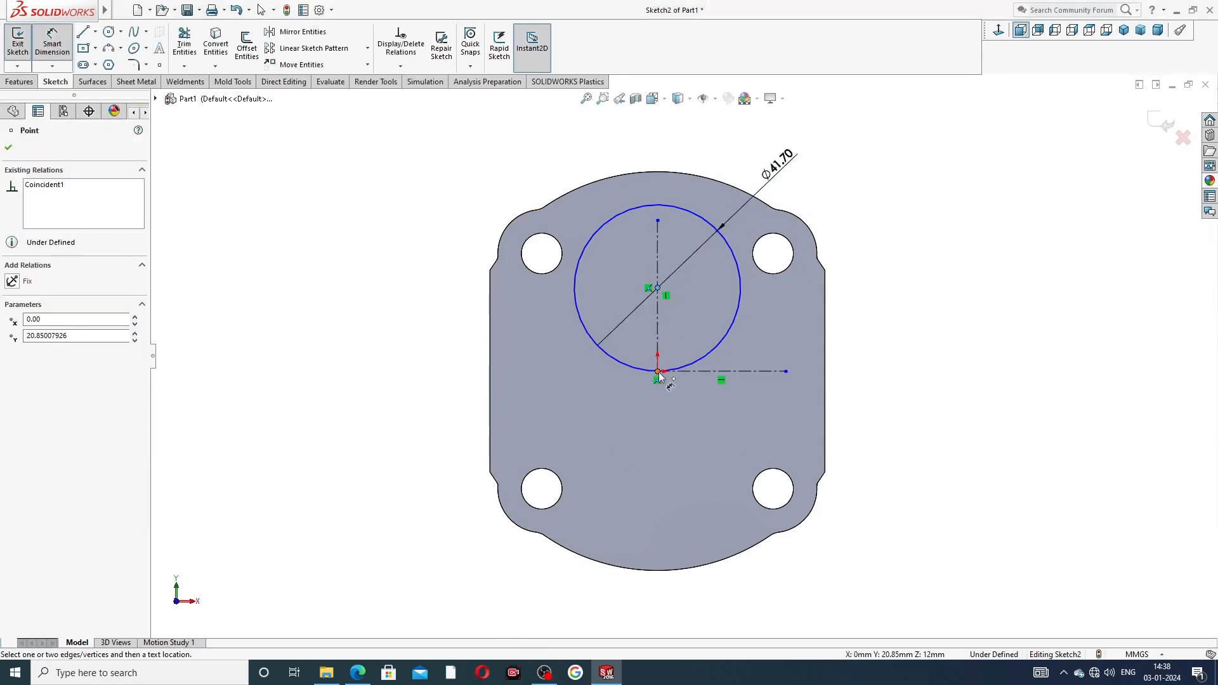
click(659, 373)
click(851, 330)
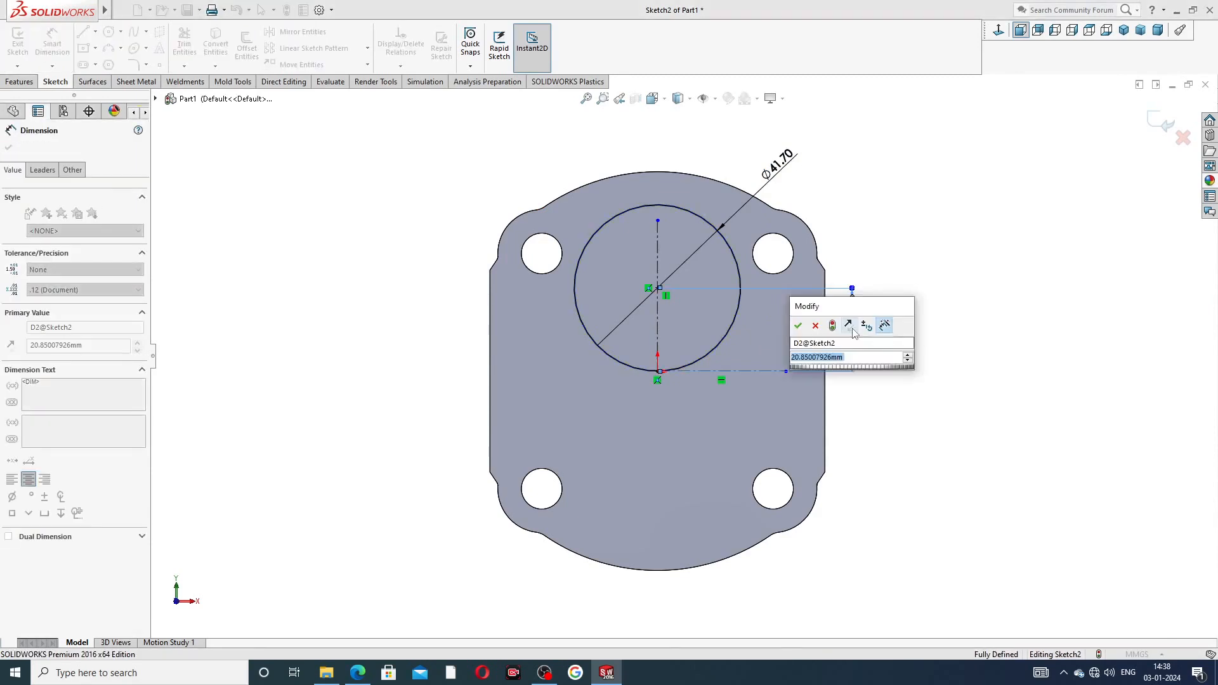
text(16.6)
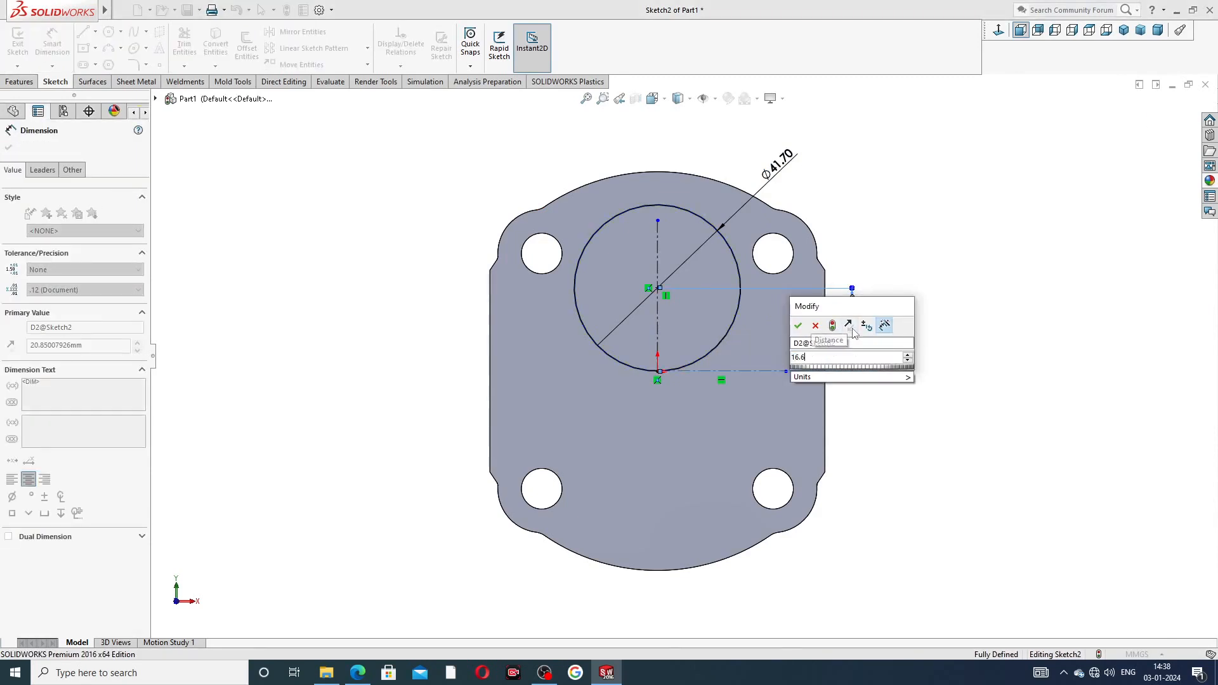
text(8)
key(Return)
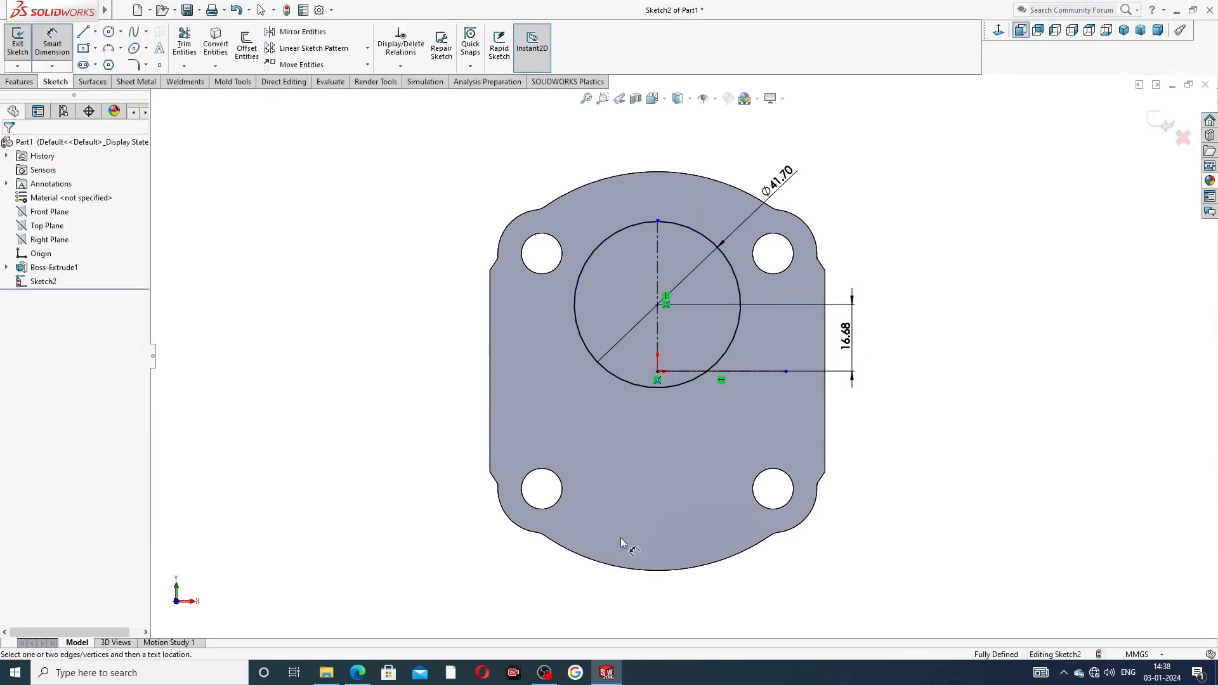
click(358, 674)
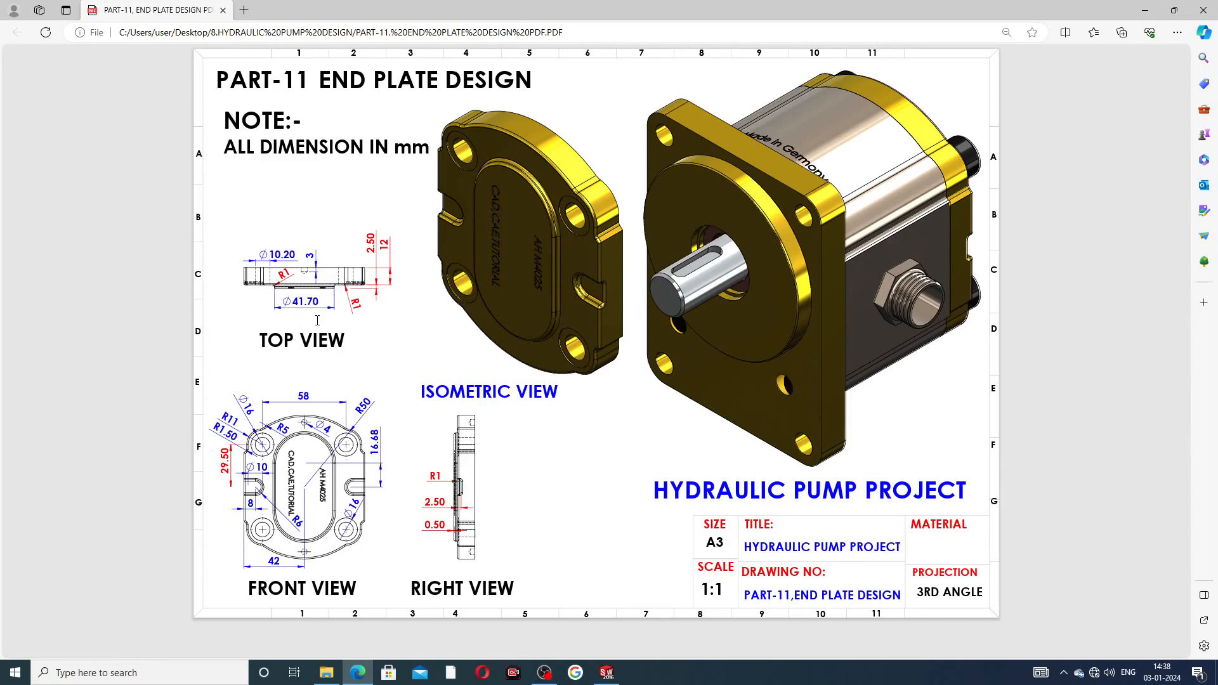
click(363, 675)
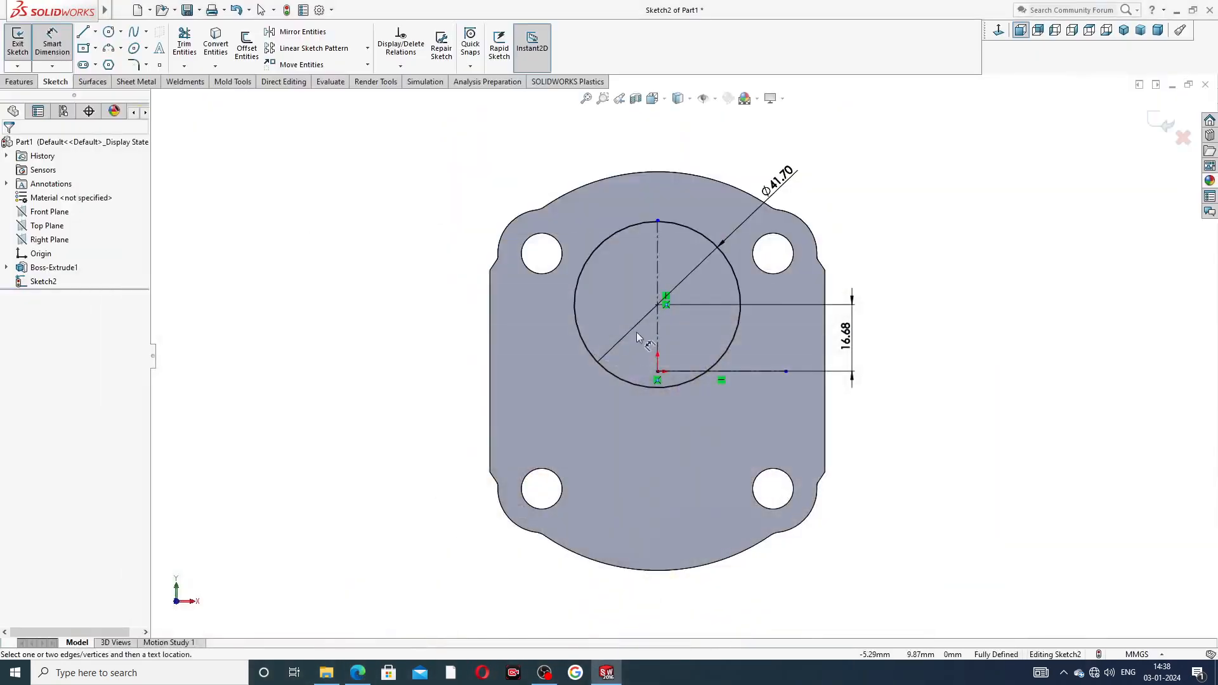
right_click(841, 184)
click(866, 191)
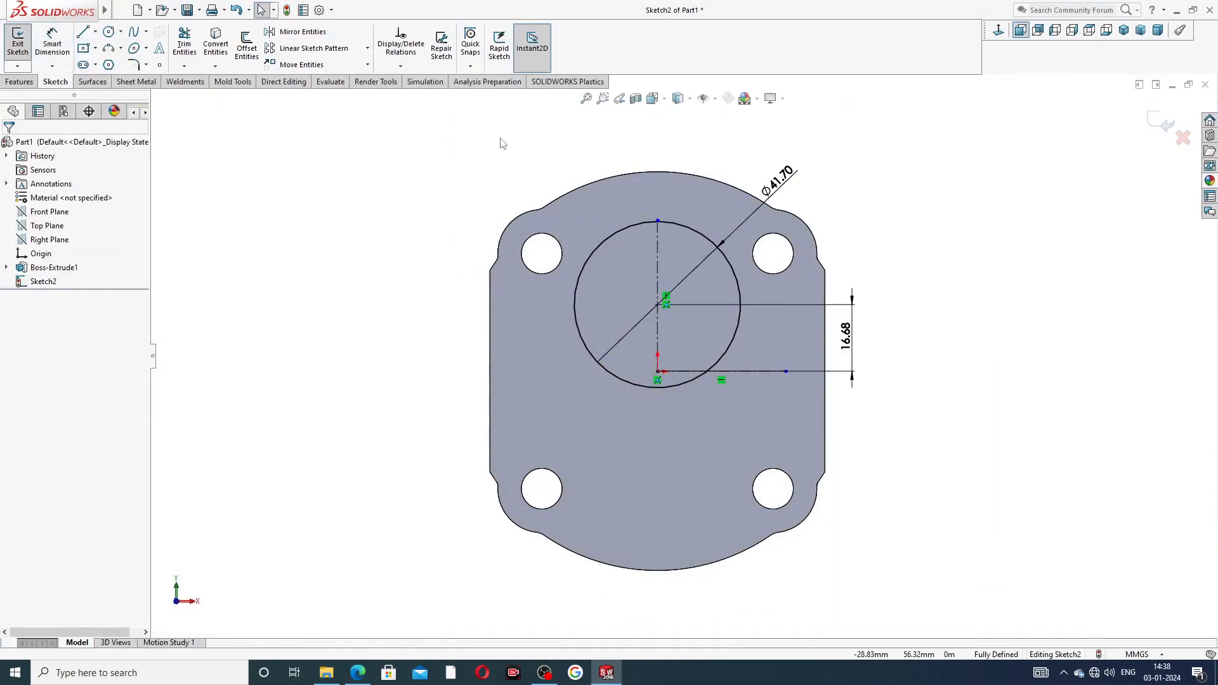
Mirror the 41.70 mm circle about the horizontal centerline
click(298, 31)
click(663, 226)
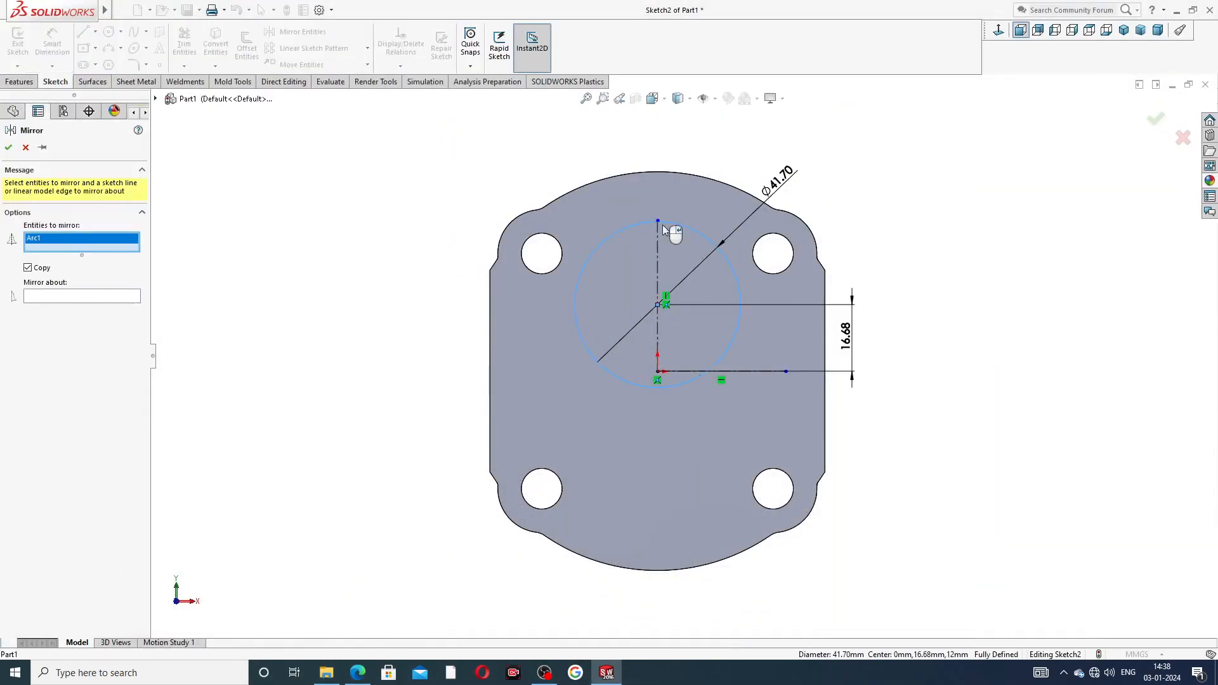
click(110, 296)
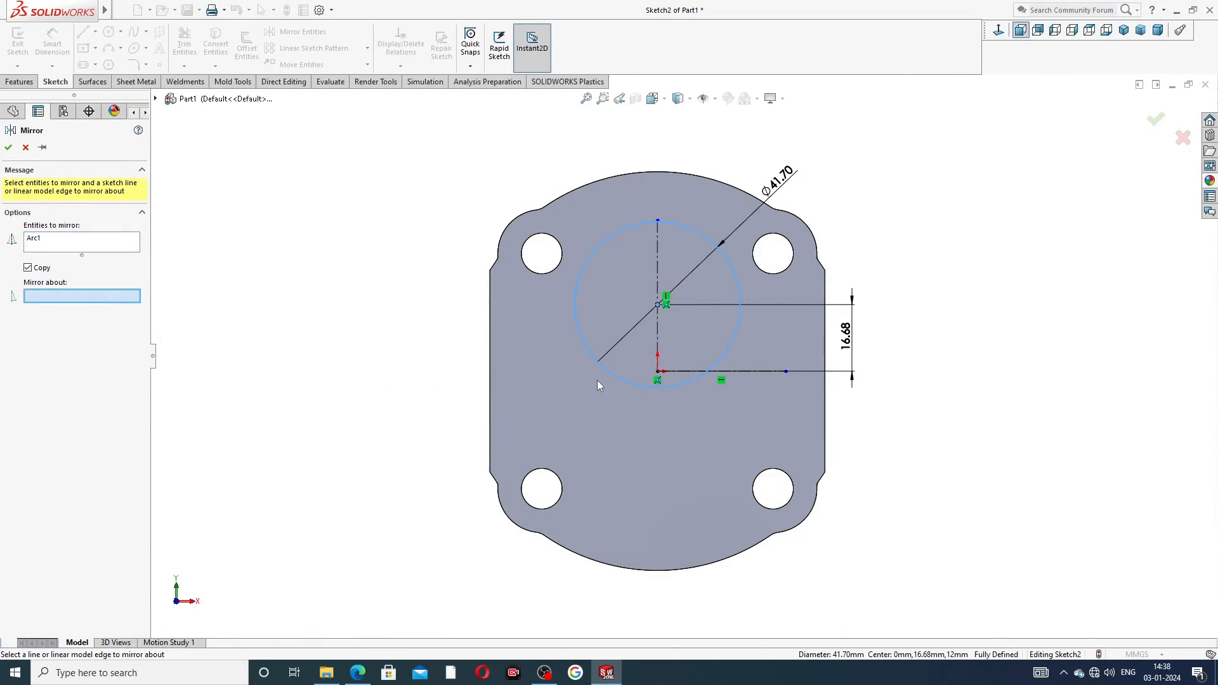
click(691, 372)
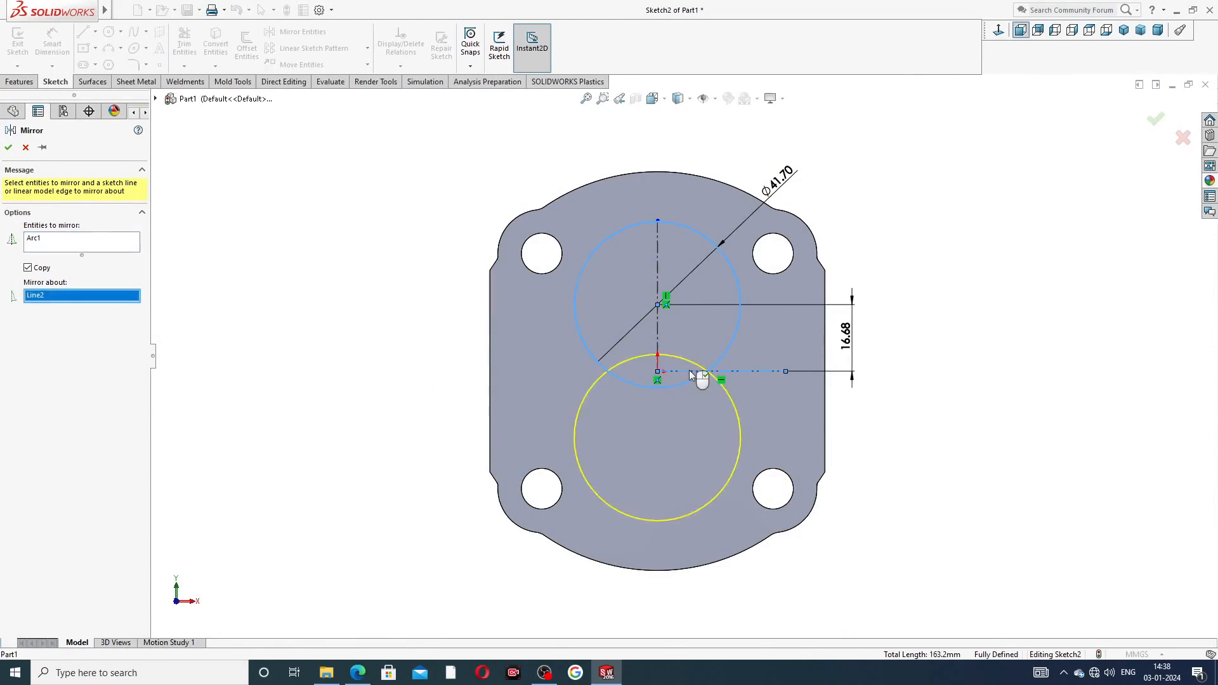
click(8, 149)
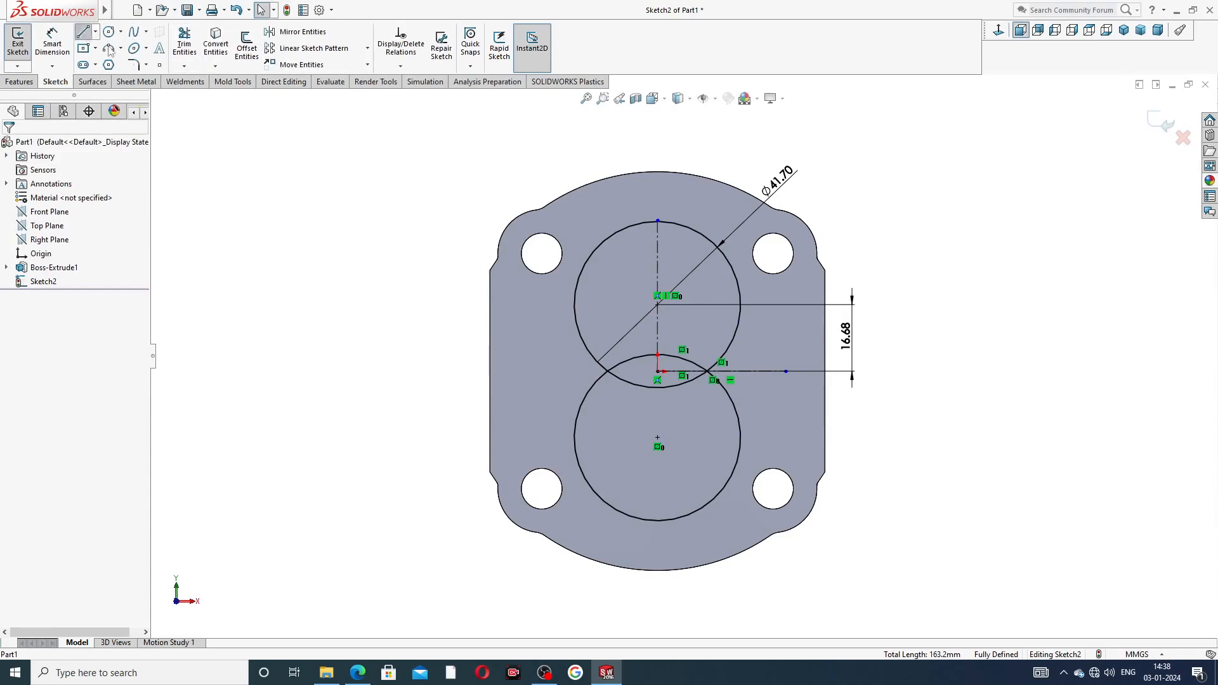
Start a solid line in the sketch on the plate's front face
click(95, 32)
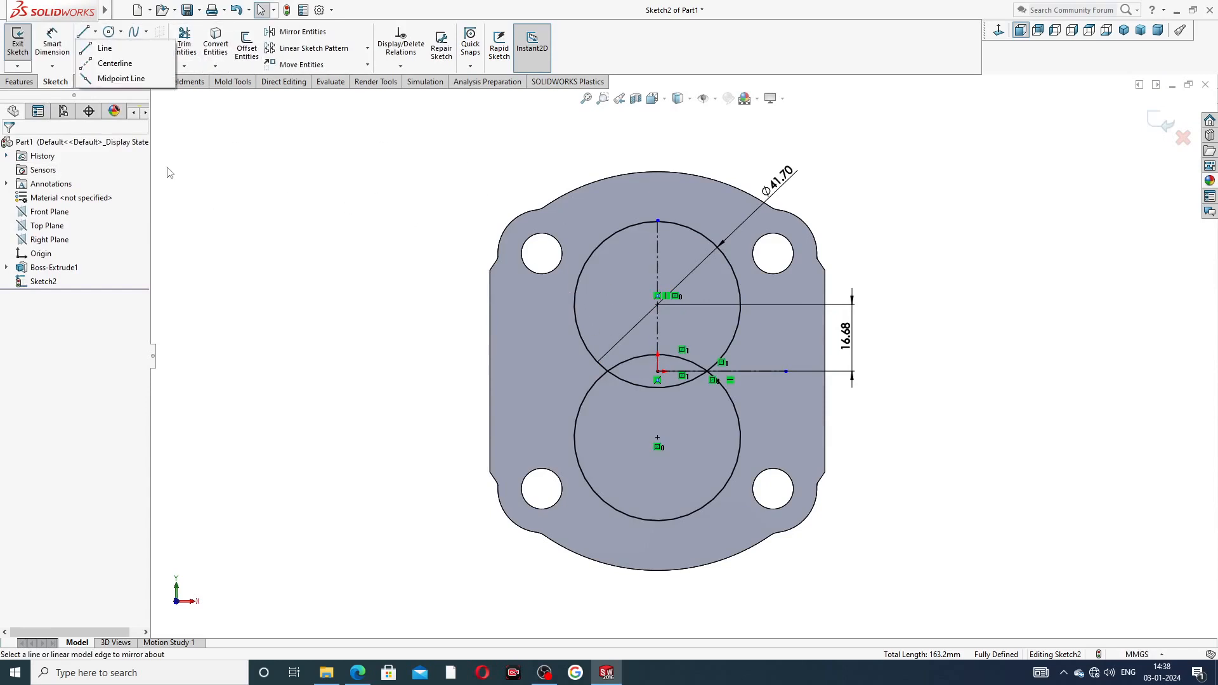
click(96, 50)
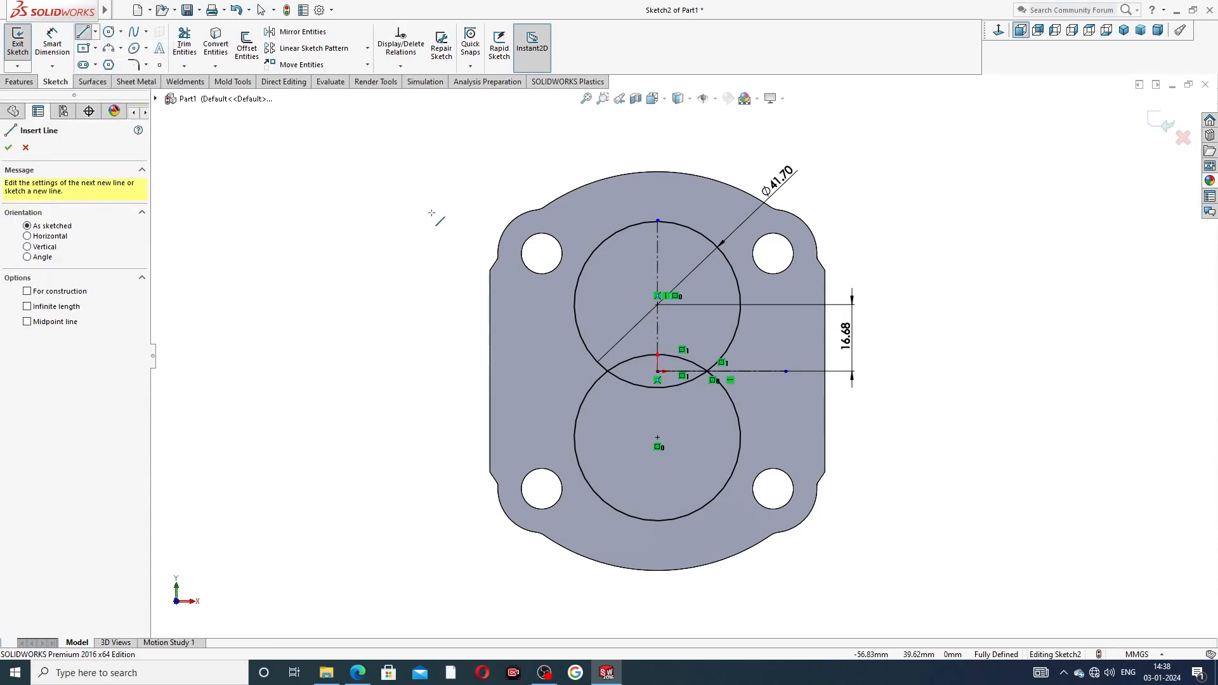
Draw two vertical lines joining the left and right quadrant points of the upper and lower circles
click(573, 305)
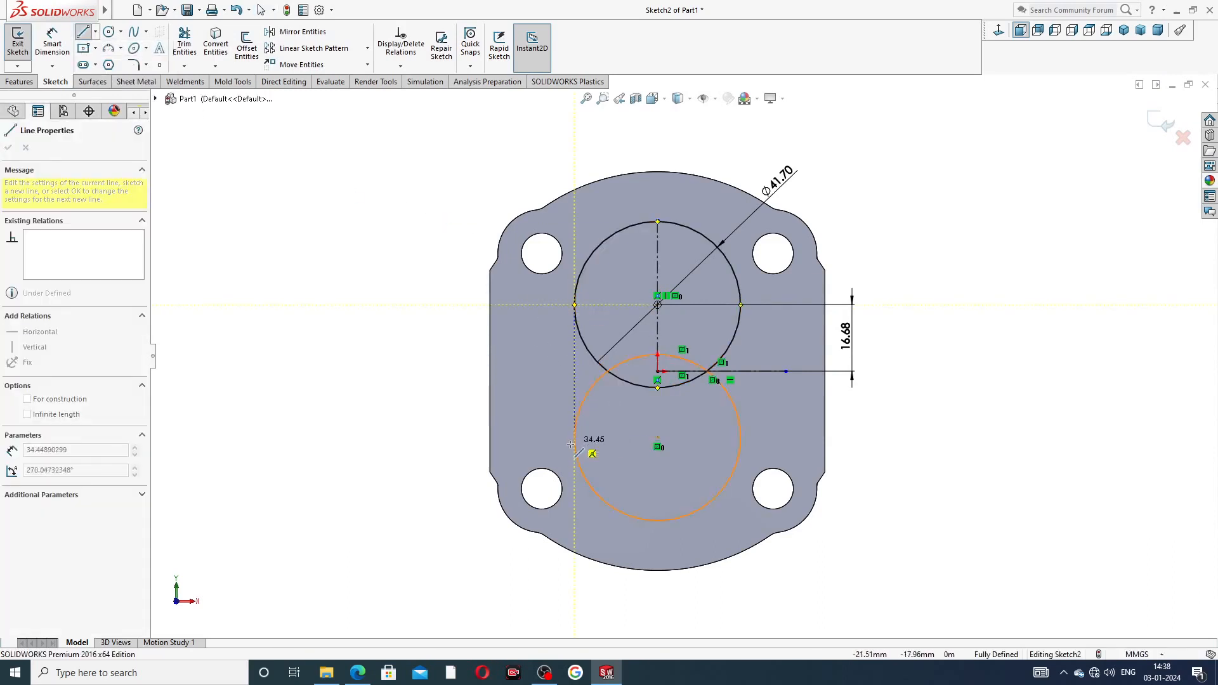
click(573, 438)
right_click(530, 387)
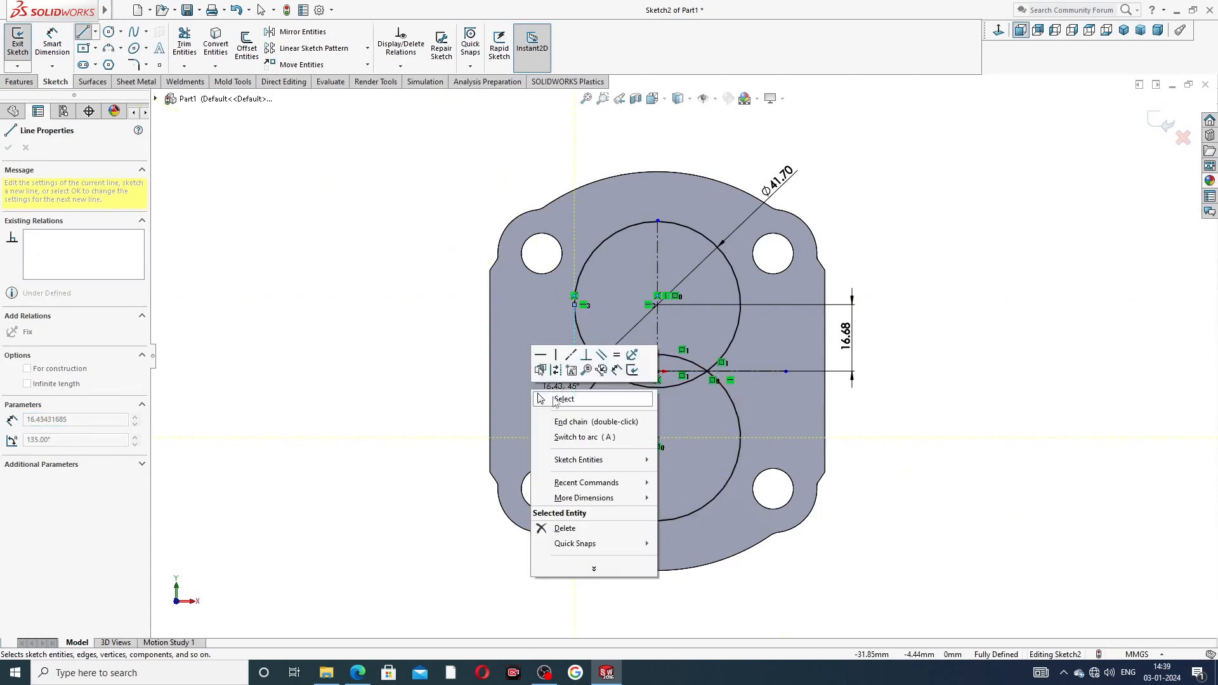
click(554, 397)
click(82, 31)
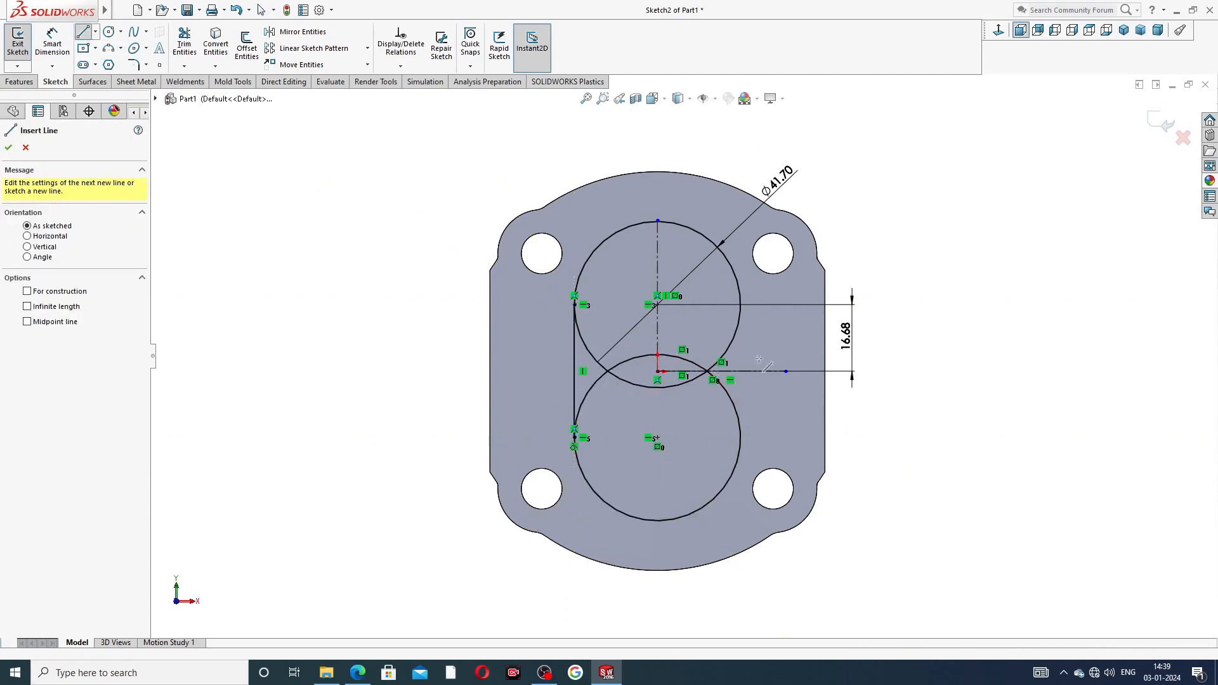
click(741, 305)
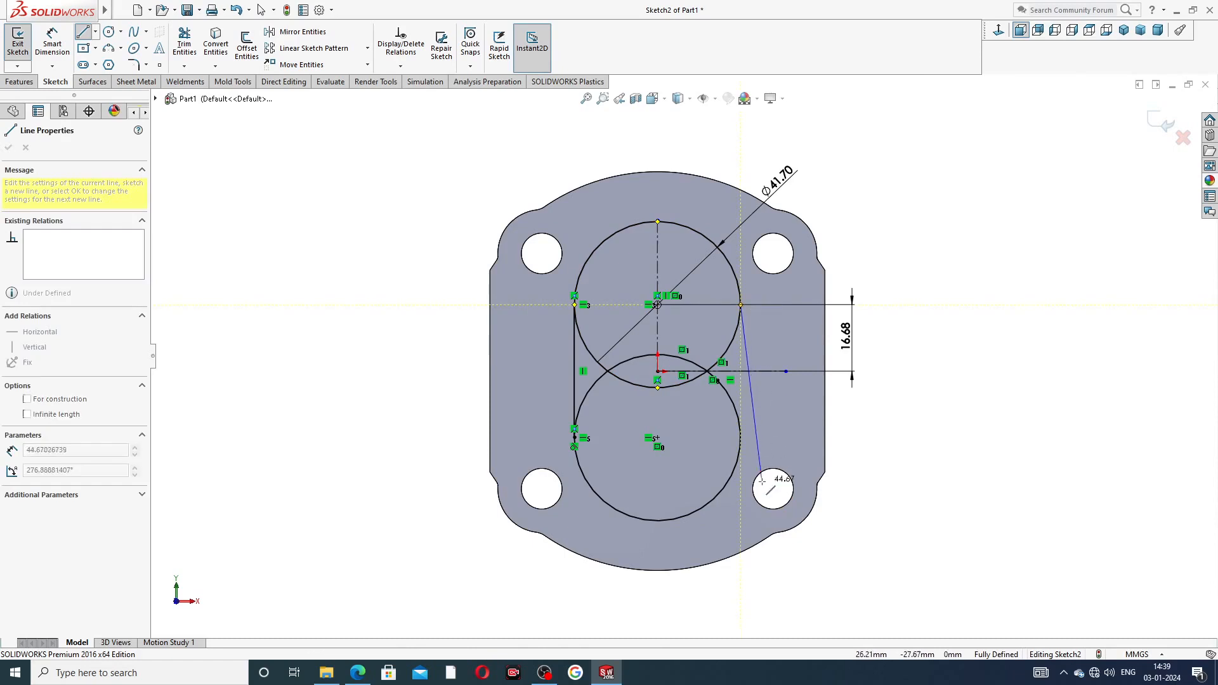
click(741, 437)
right_click(934, 350)
click(952, 363)
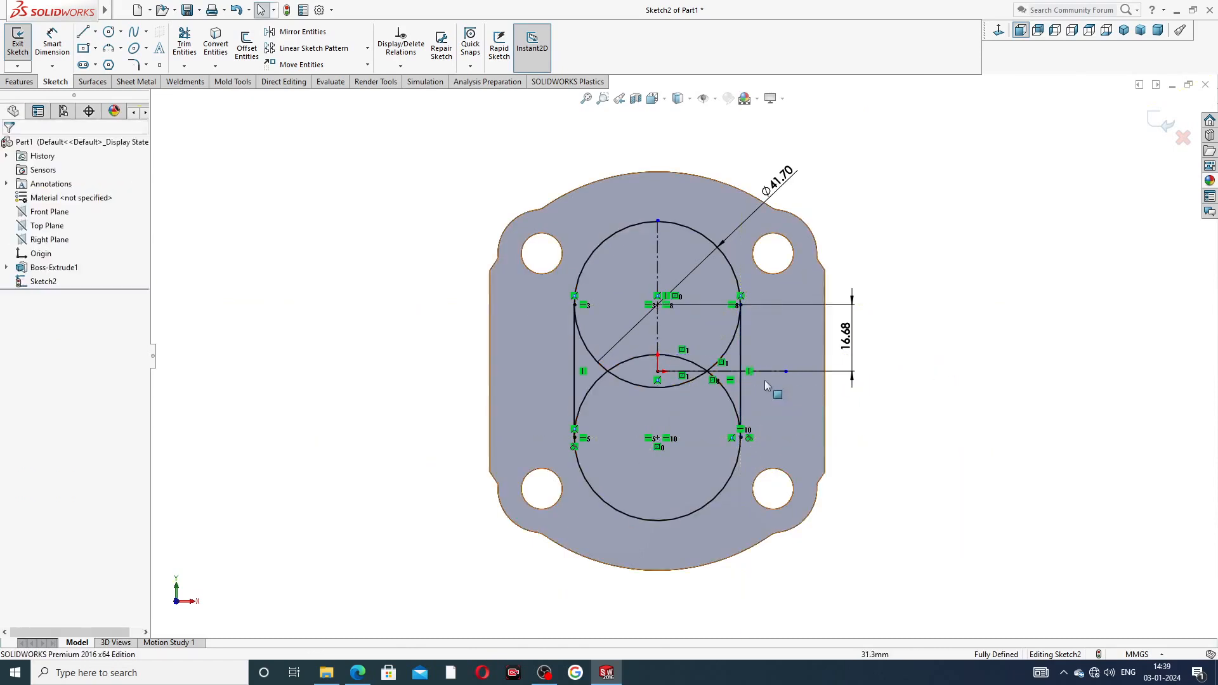
Power trim the inner arcs of both circles between the vertical lines, leaving a closed slot-shaped outline
scroll(766, 385, down, 2)
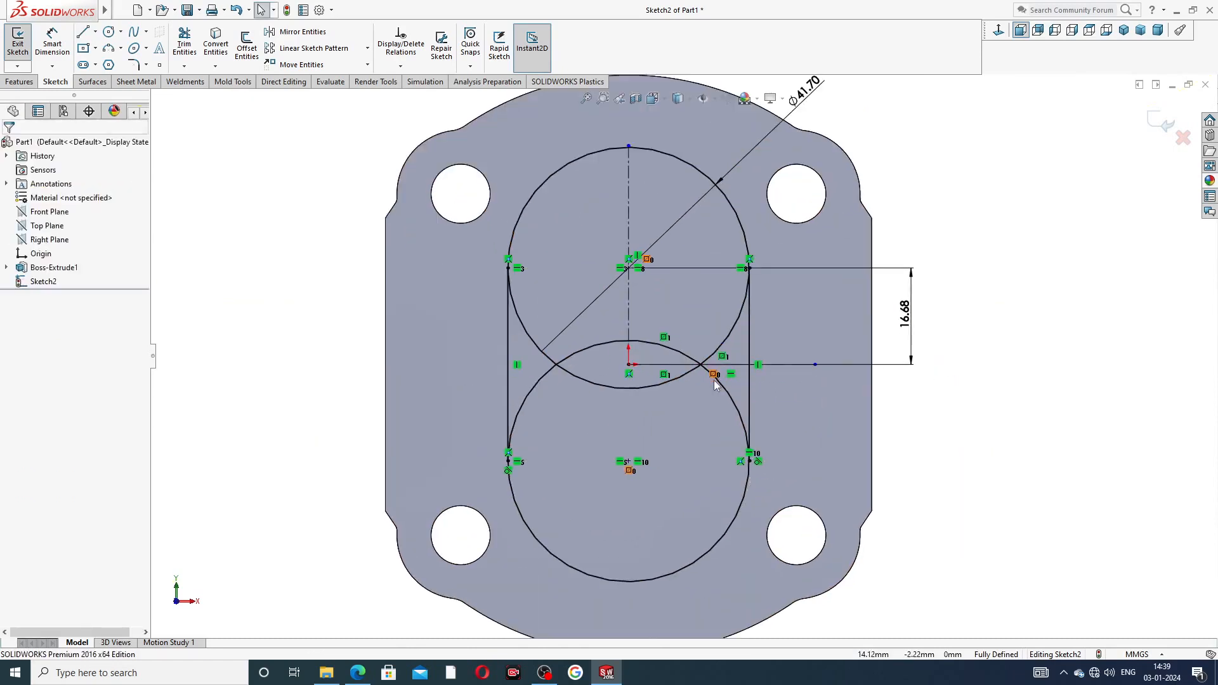
click(185, 45)
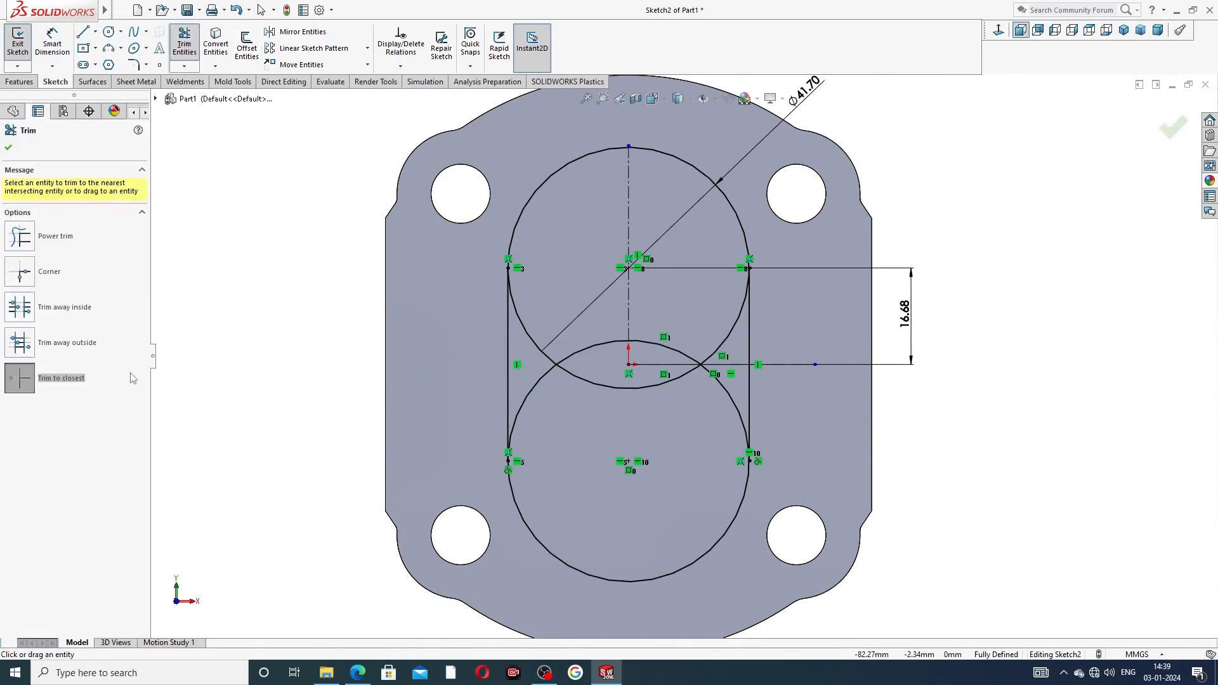
click(69, 236)
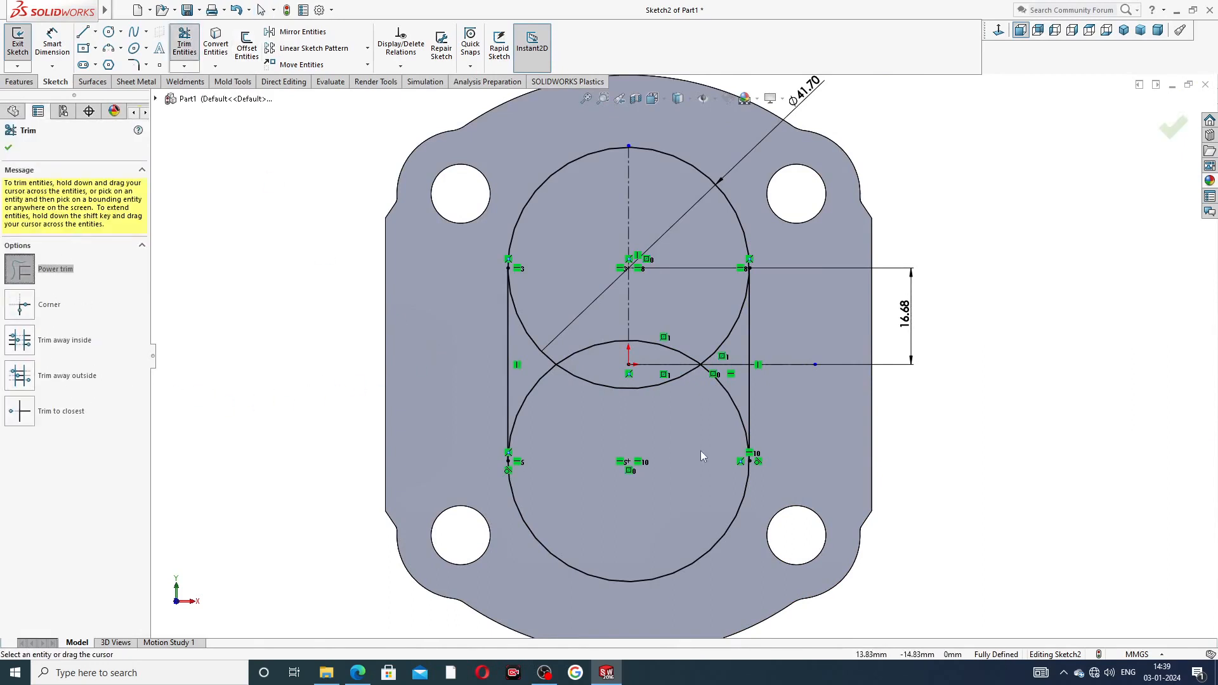
mouse_move(538, 386)
mouse_down()
mouse_move(540, 337)
mouse_move(564, 359)
mouse_up()
drag(586, 399, 598, 367)
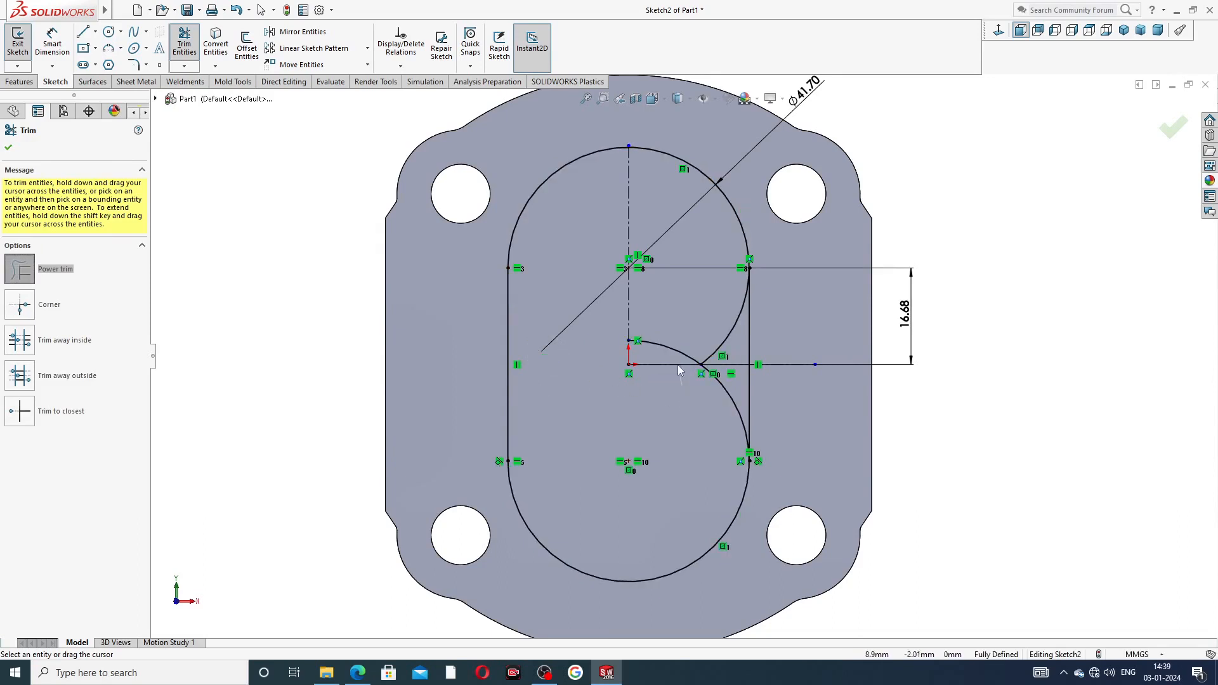
mouse_move(678, 367)
mouse_down()
mouse_move(678, 341)
mouse_move(715, 365)
mouse_move(717, 388)
mouse_up()
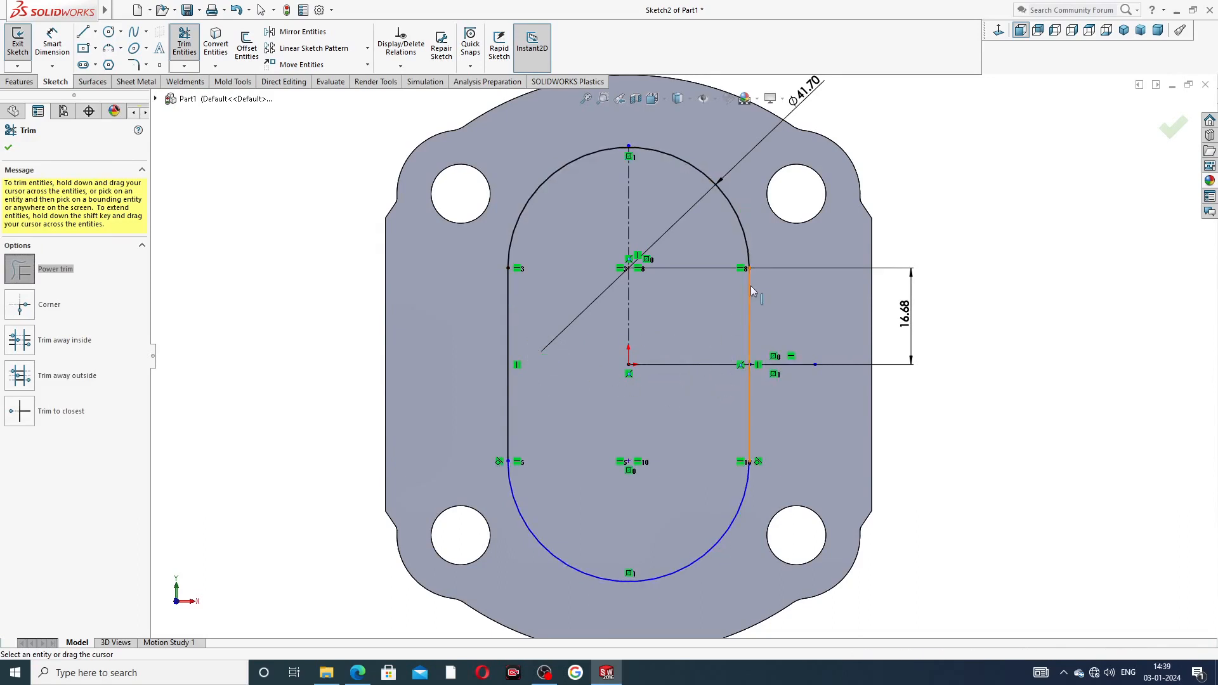
scroll(751, 465, down, 8)
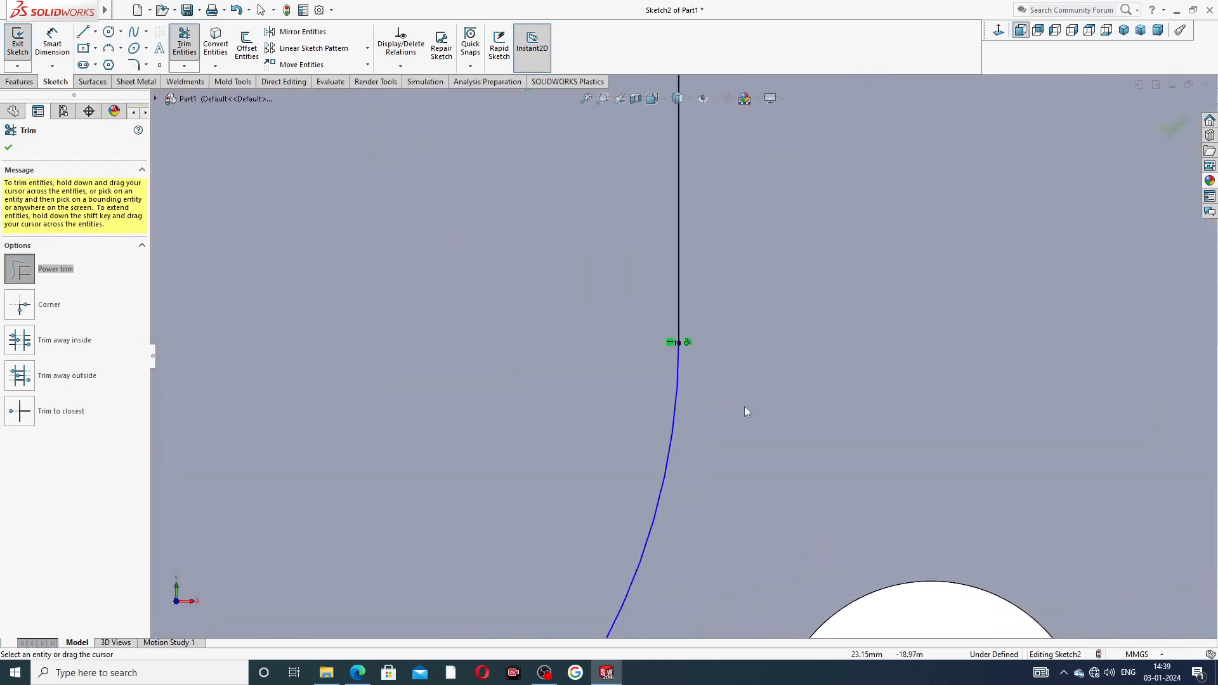
scroll(646, 343, up, 5)
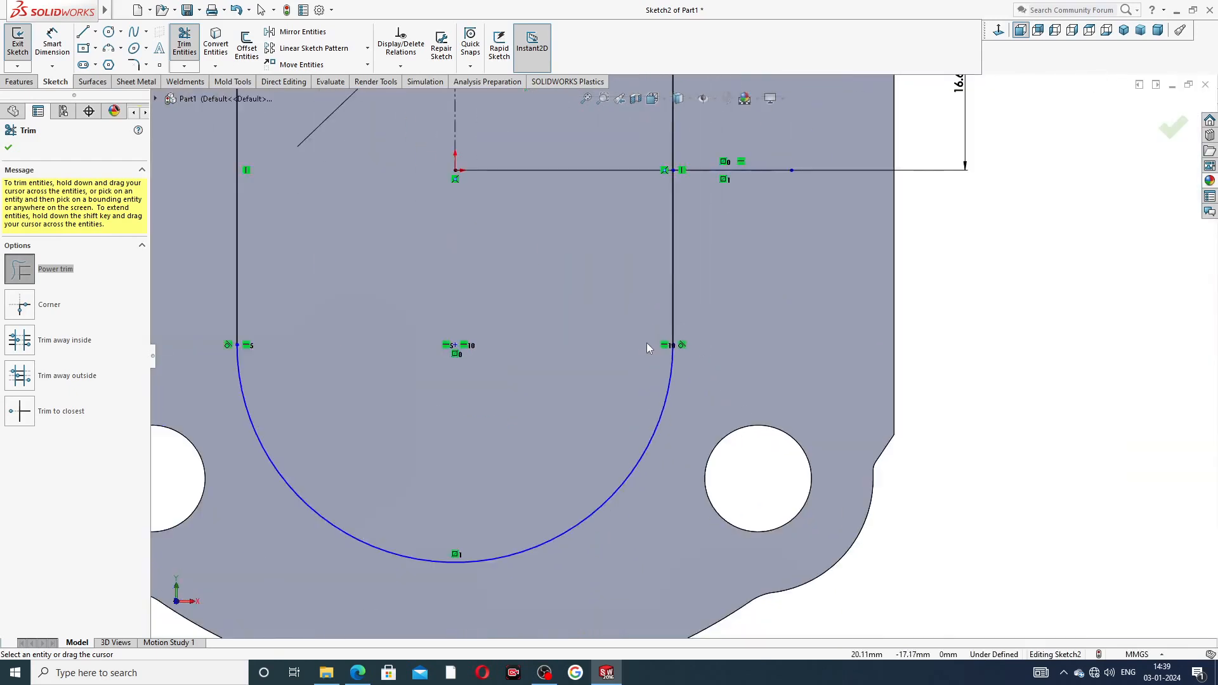
scroll(646, 343, up, 3)
scroll(590, 274, up, 4)
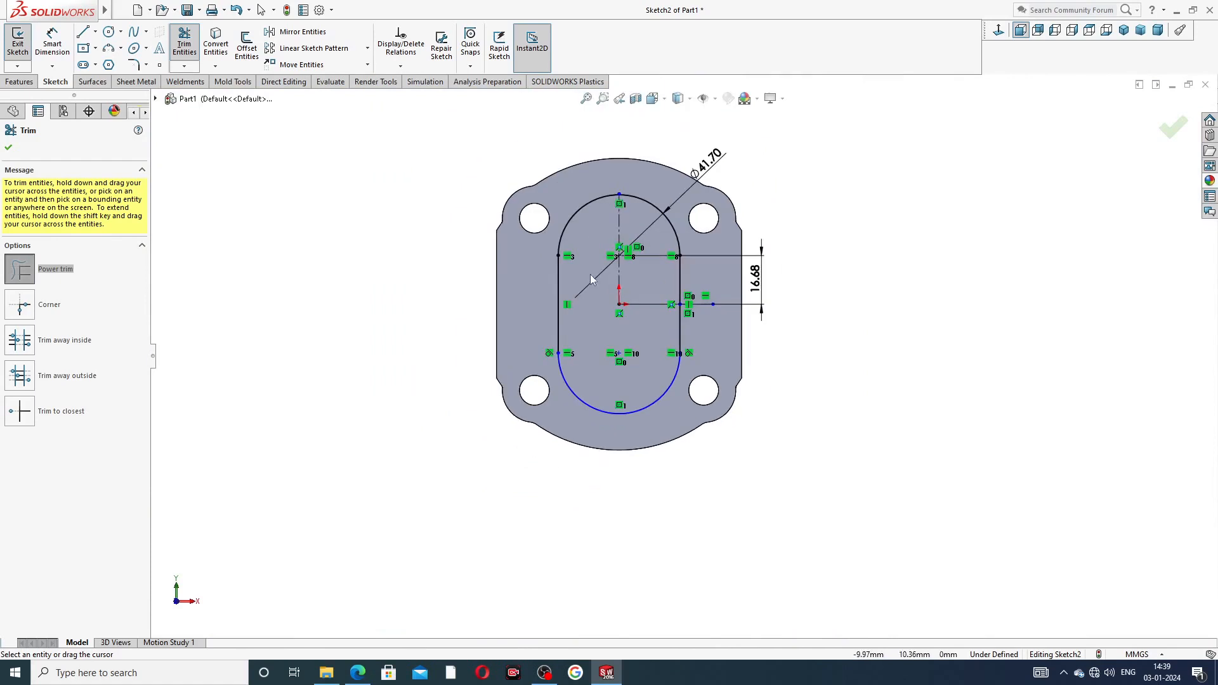
click(8, 148)
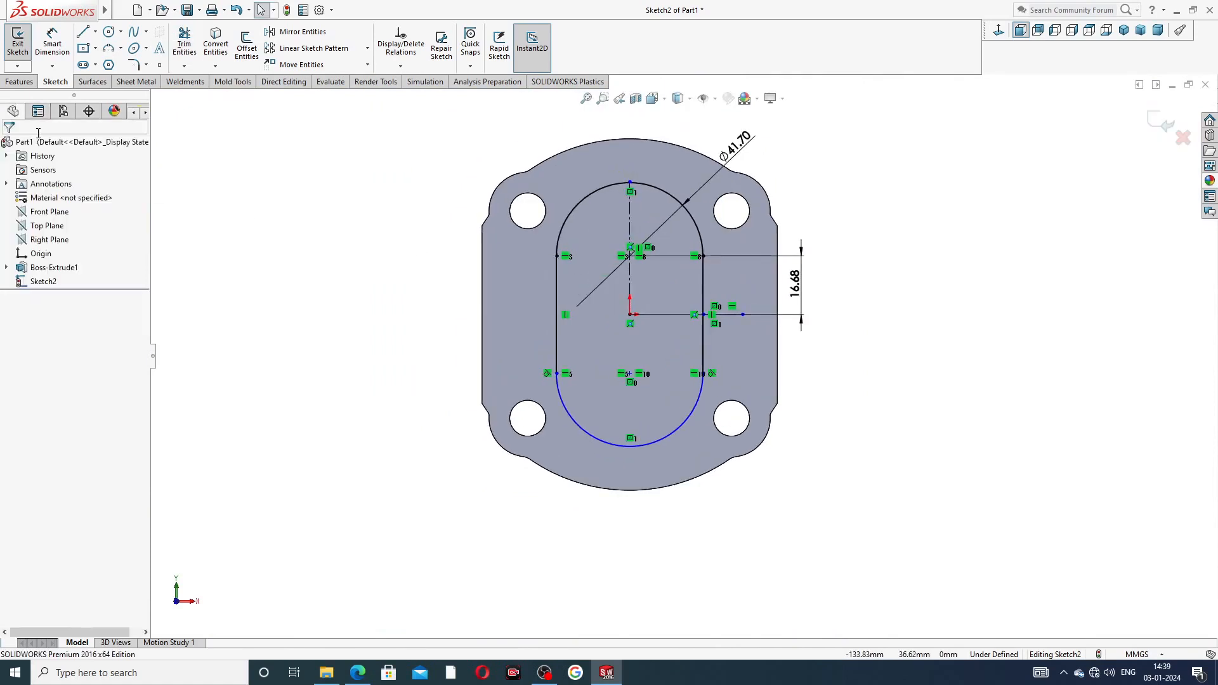
Extrude the slot-shaped profile as a boss with a blind depth of 2.5 mm, checking the end plate drawing PDF
click(20, 81)
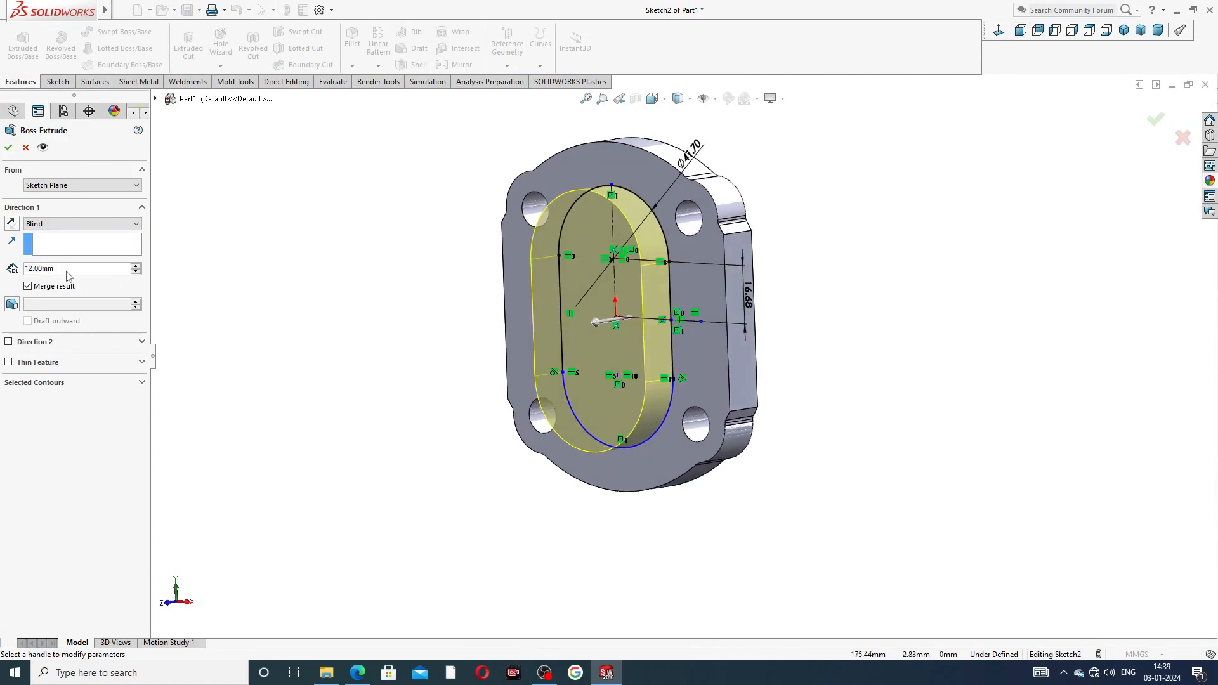
drag(67, 271, 21, 267)
text(2.5)
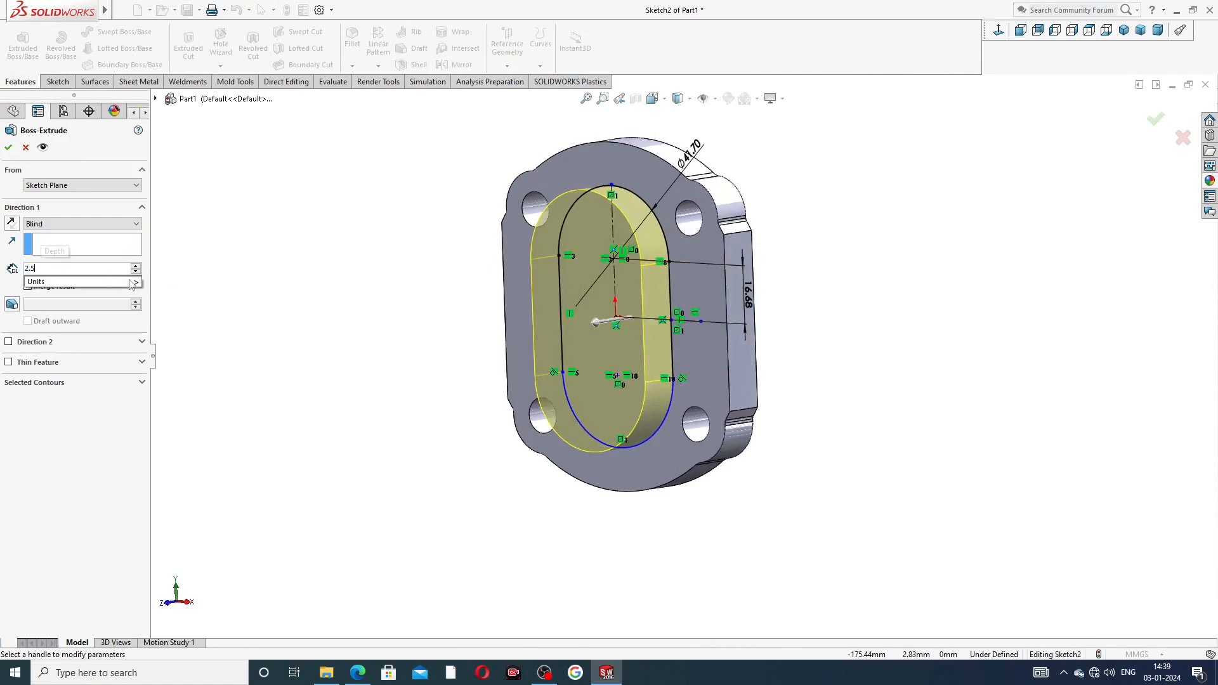
key(Return)
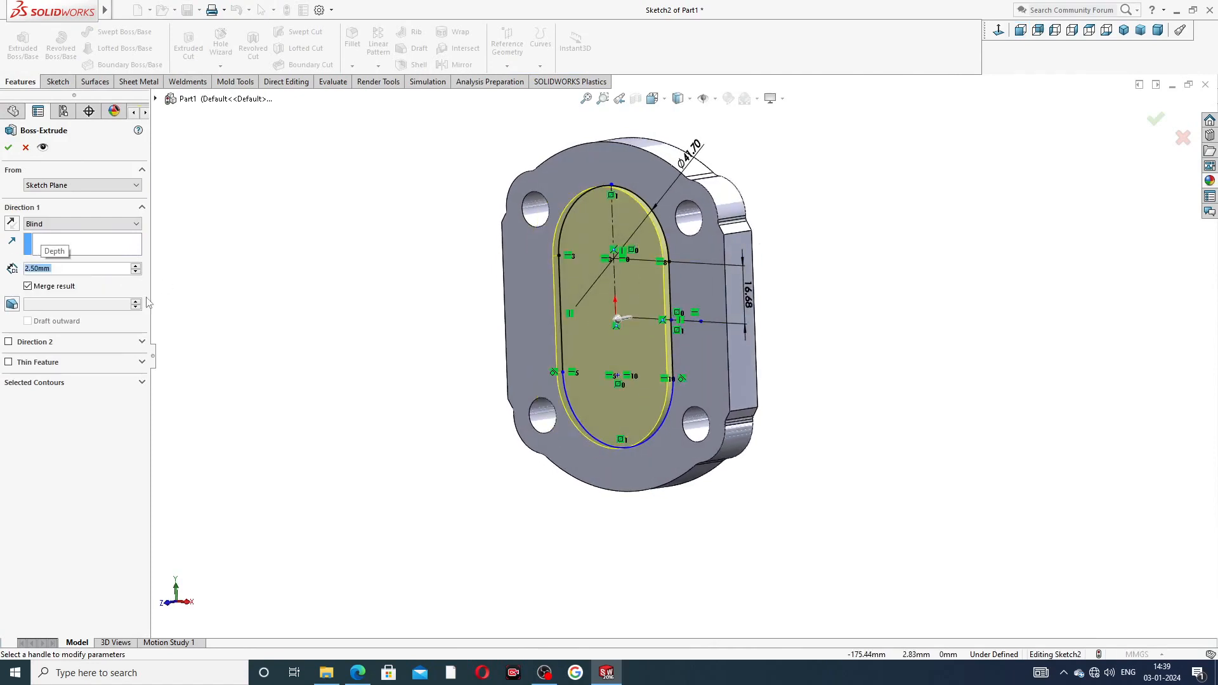
click(357, 673)
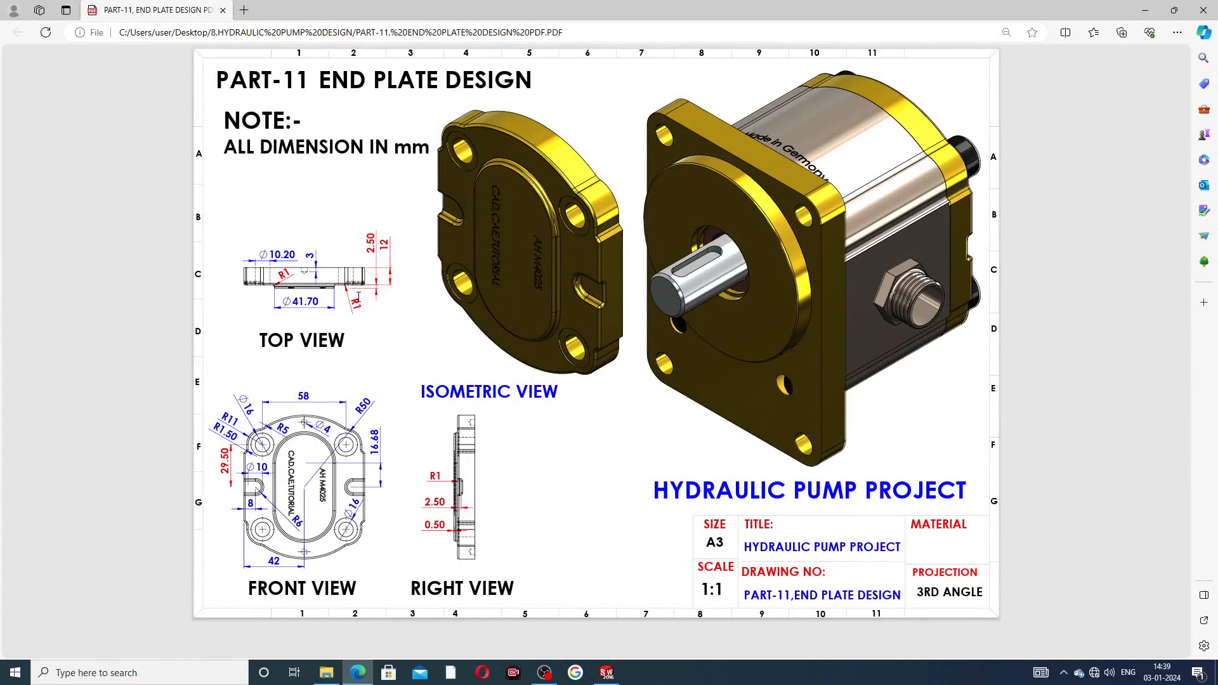
click(606, 672)
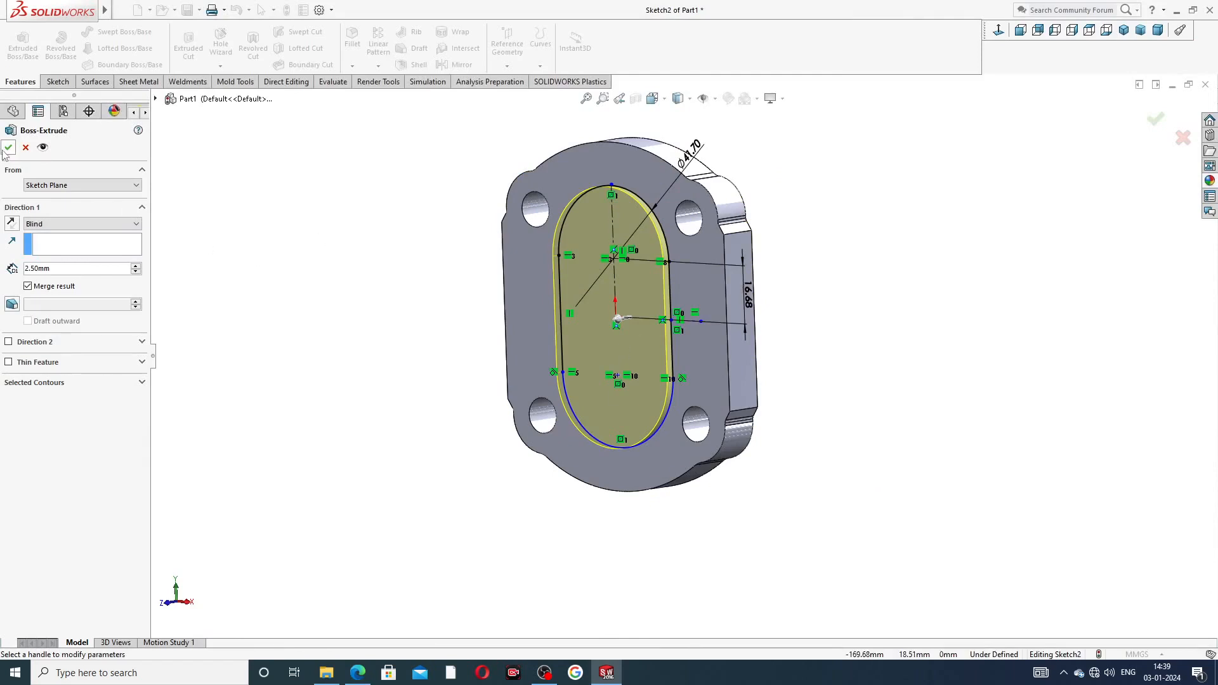
click(8, 147)
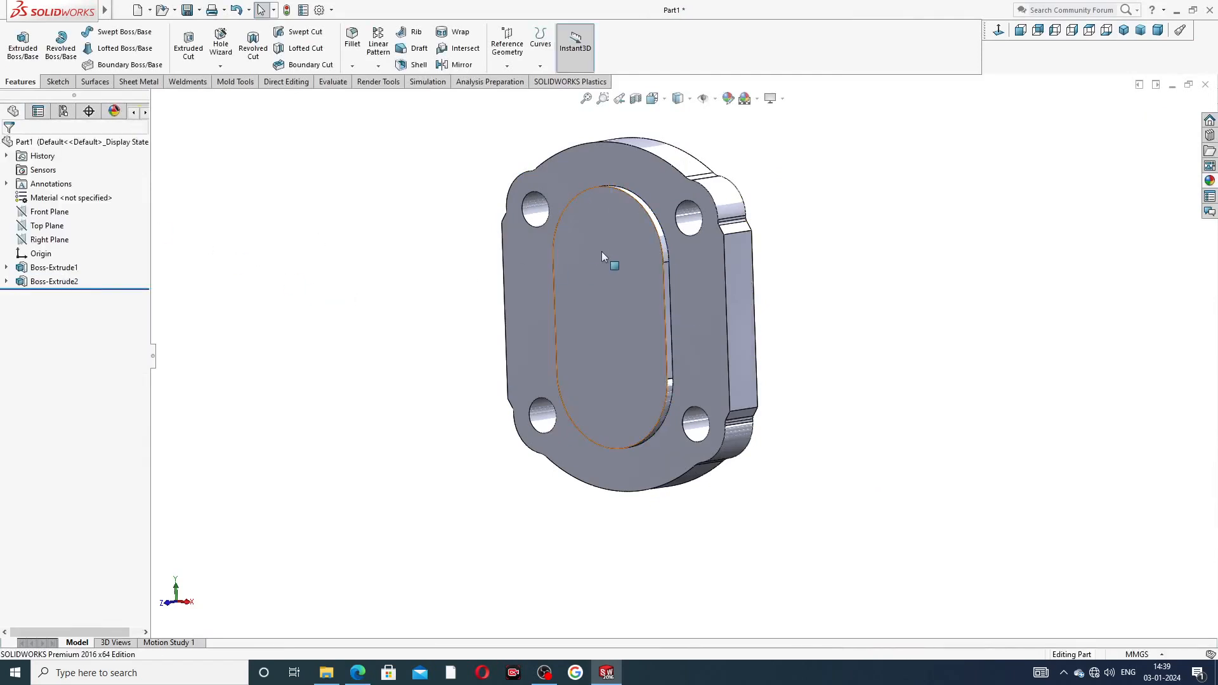
mouse_move(721, 260)
middle_down()
mouse_move(768, 255)
mouse_move(717, 279)
middle_up()
click(717, 279)
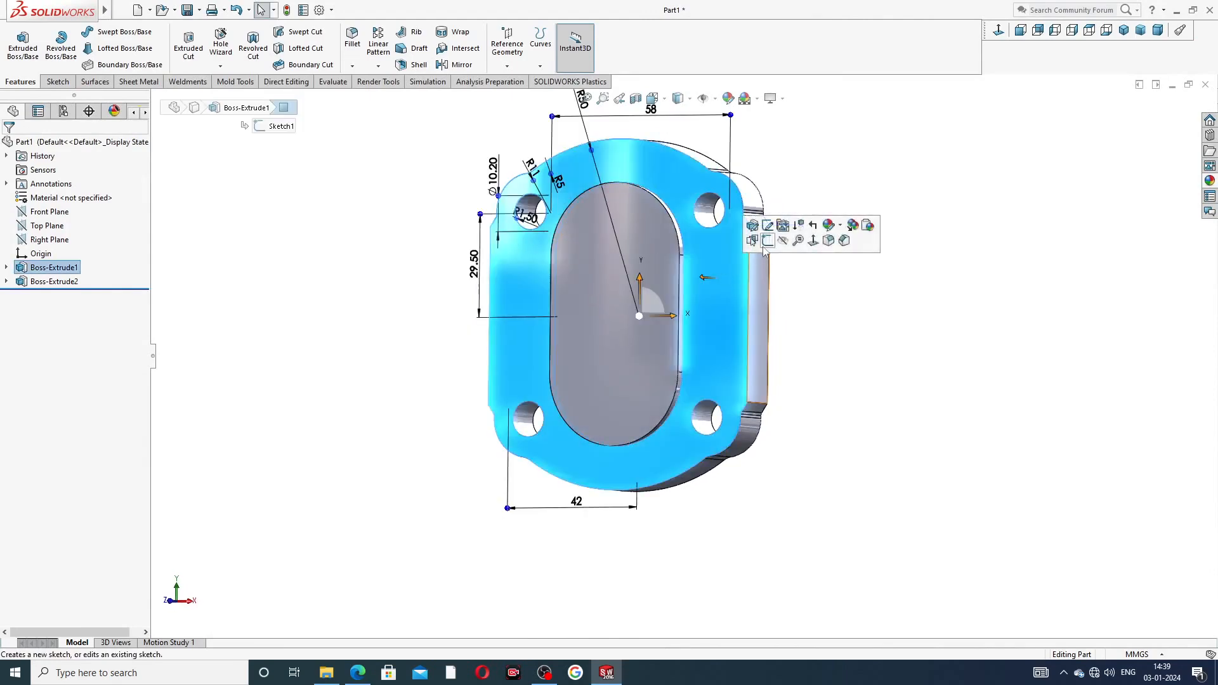
click(995, 36)
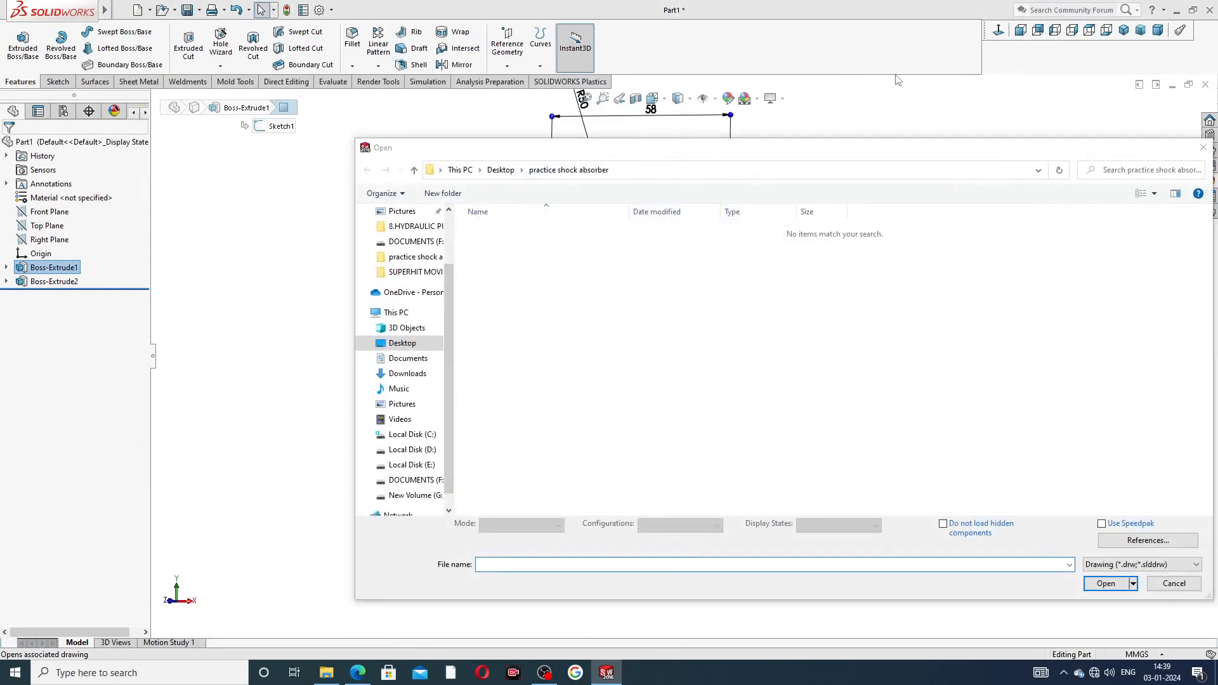
click(1209, 149)
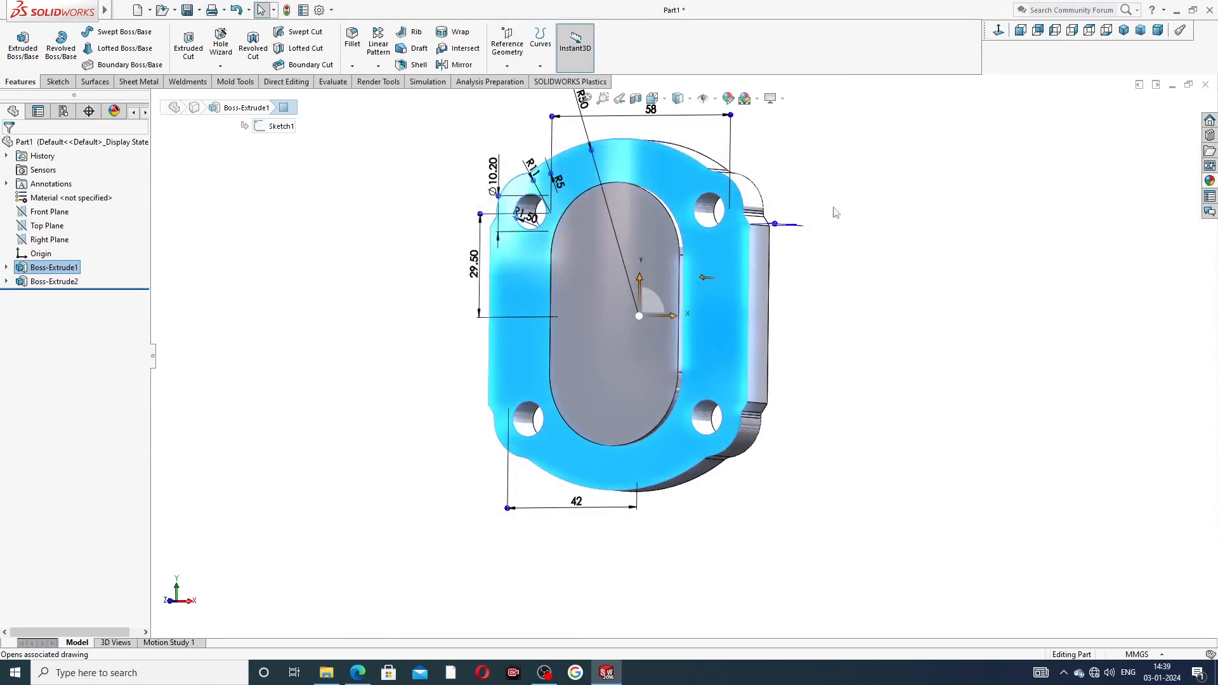
click(897, 190)
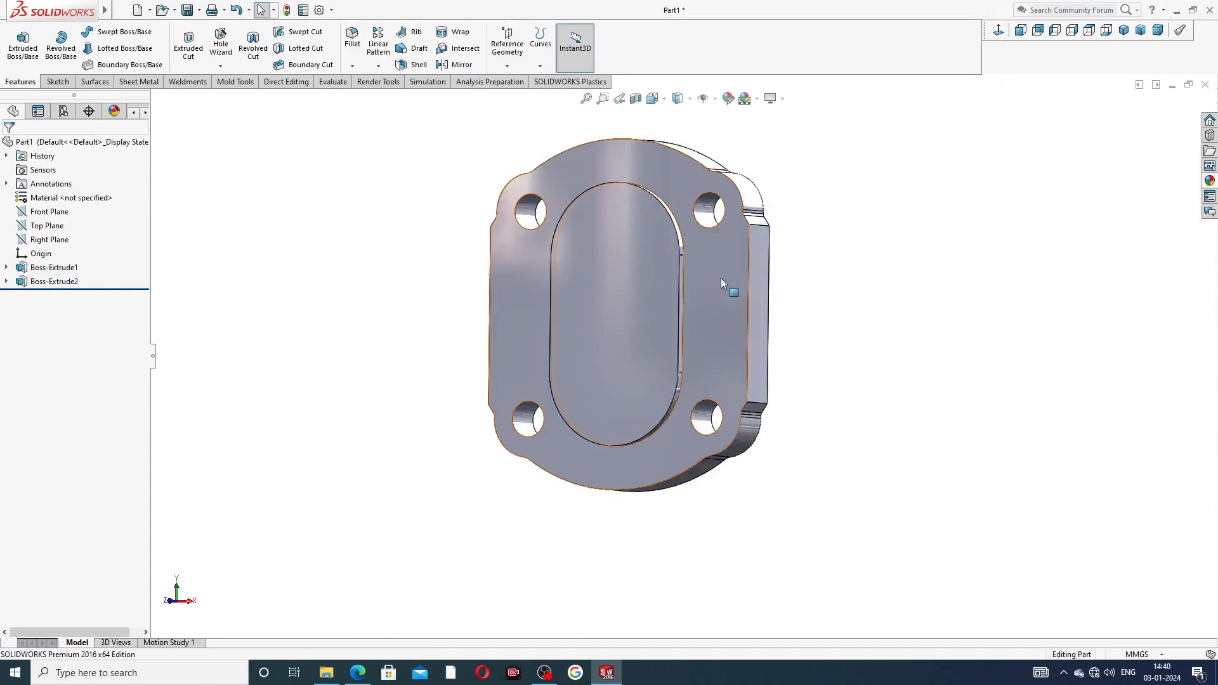
Start a sketch on the plate's front face and draw a horizontal centerline through the origin between the left and right edges
click(721, 277)
click(775, 245)
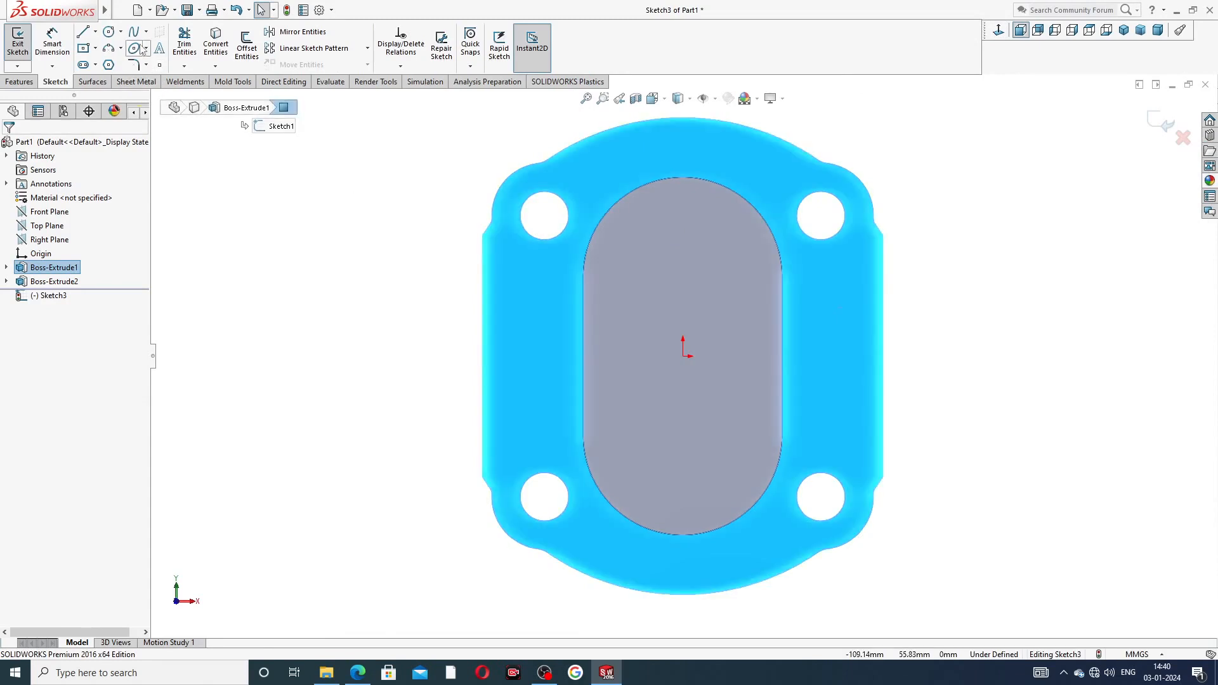
click(95, 32)
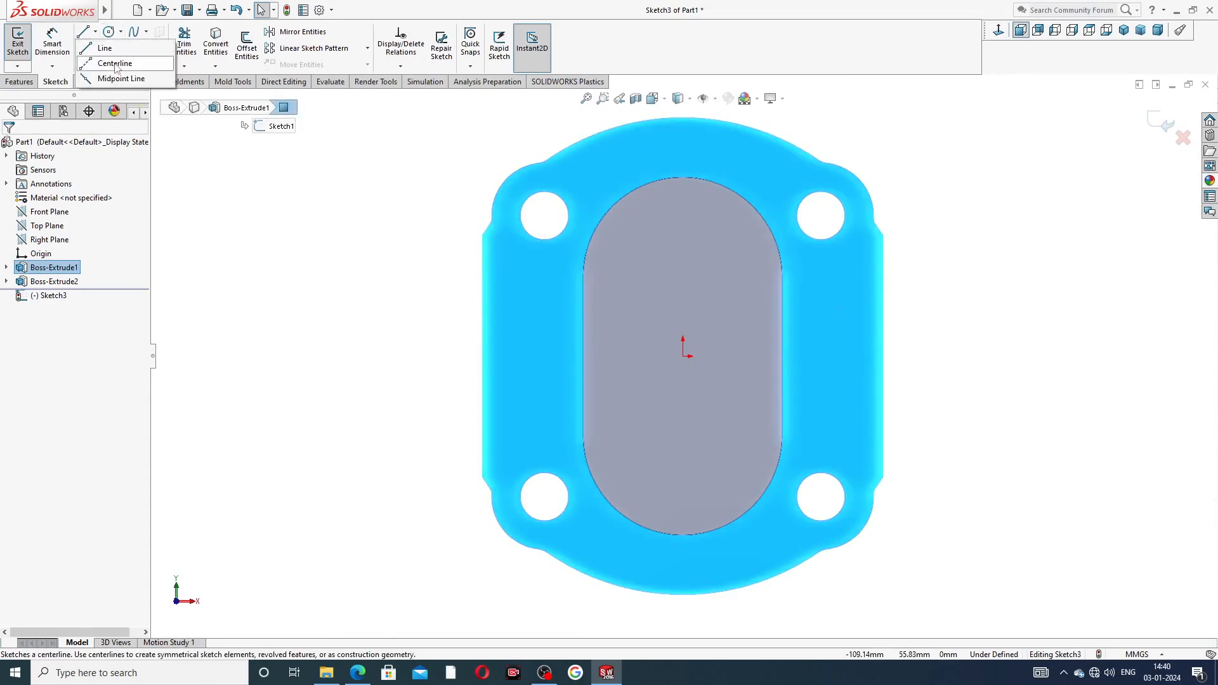
click(110, 64)
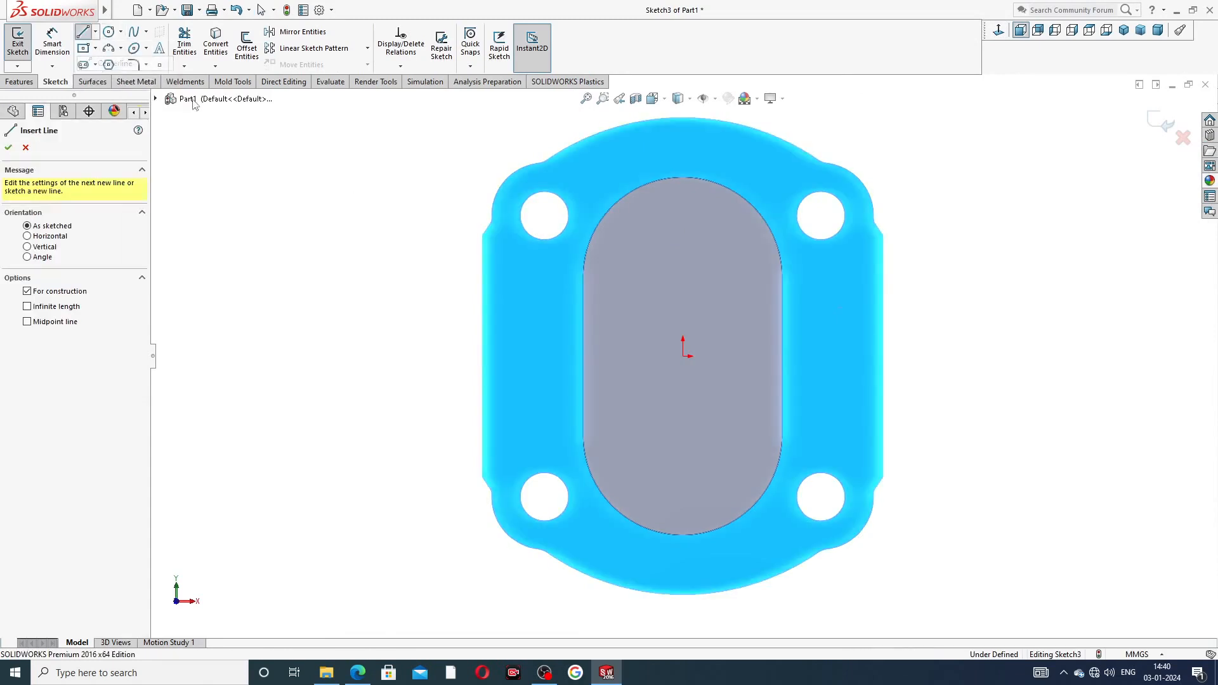
click(482, 356)
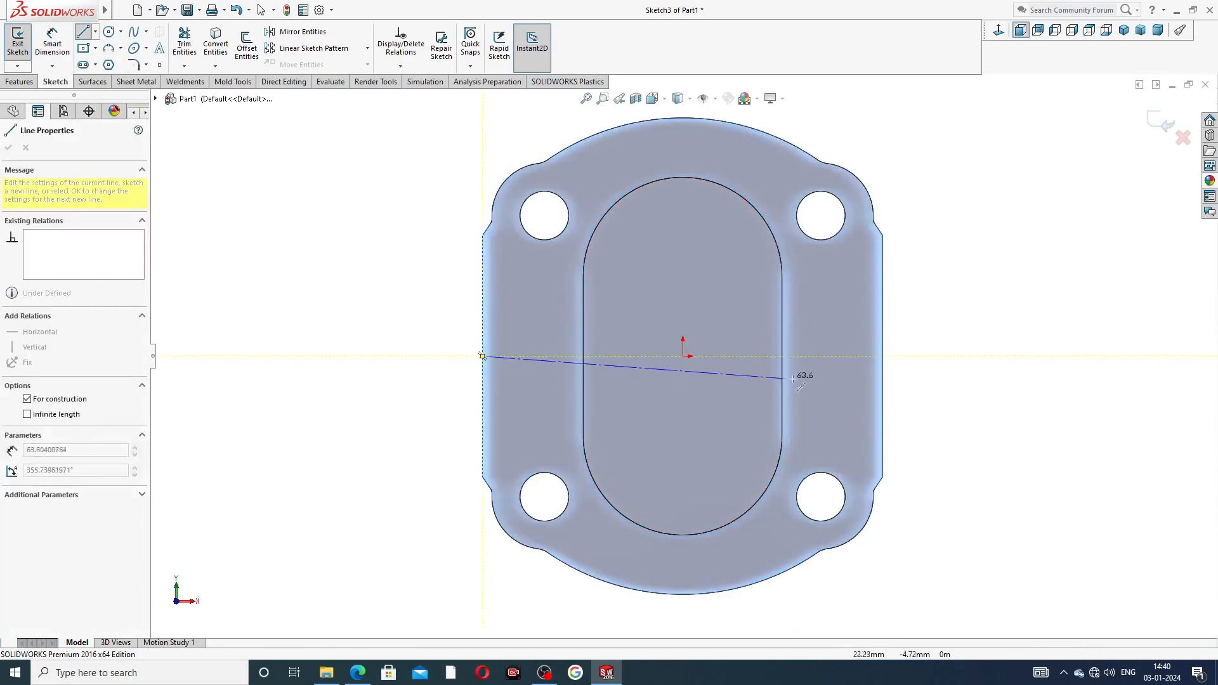
click(884, 356)
right_click(943, 273)
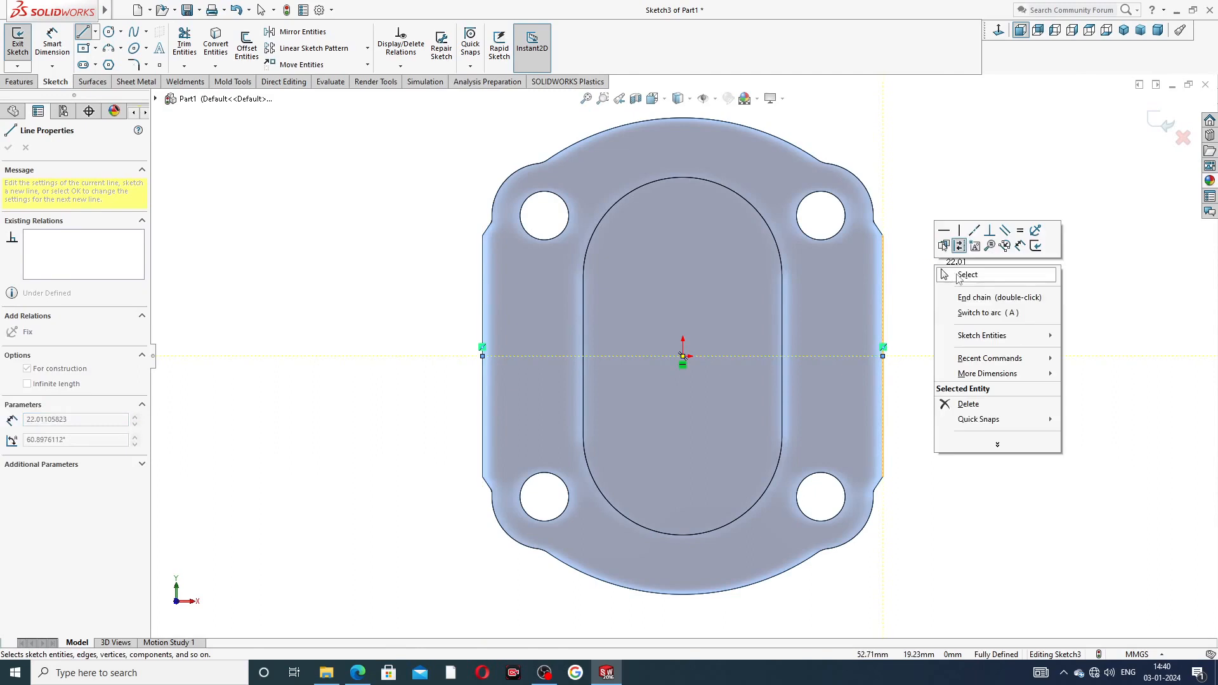
click(968, 275)
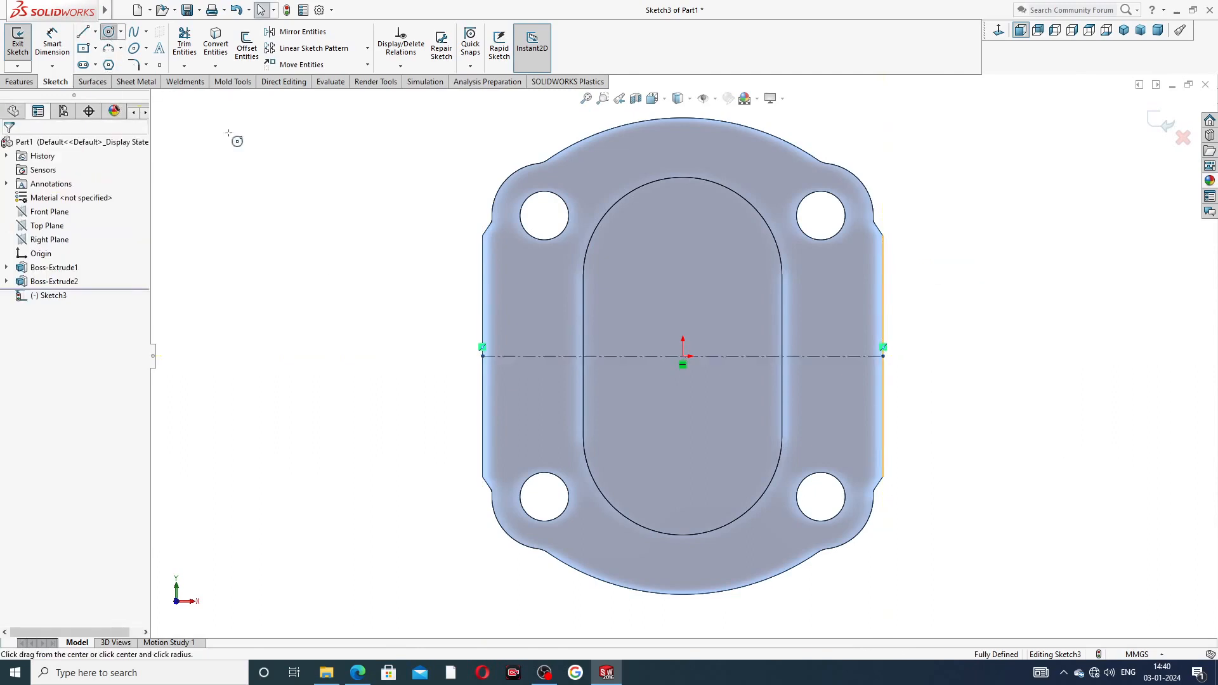
Sketch a circle about 8 mm in diameter centred on the centerline near the plate's left edge
click(109, 31)
click(518, 356)
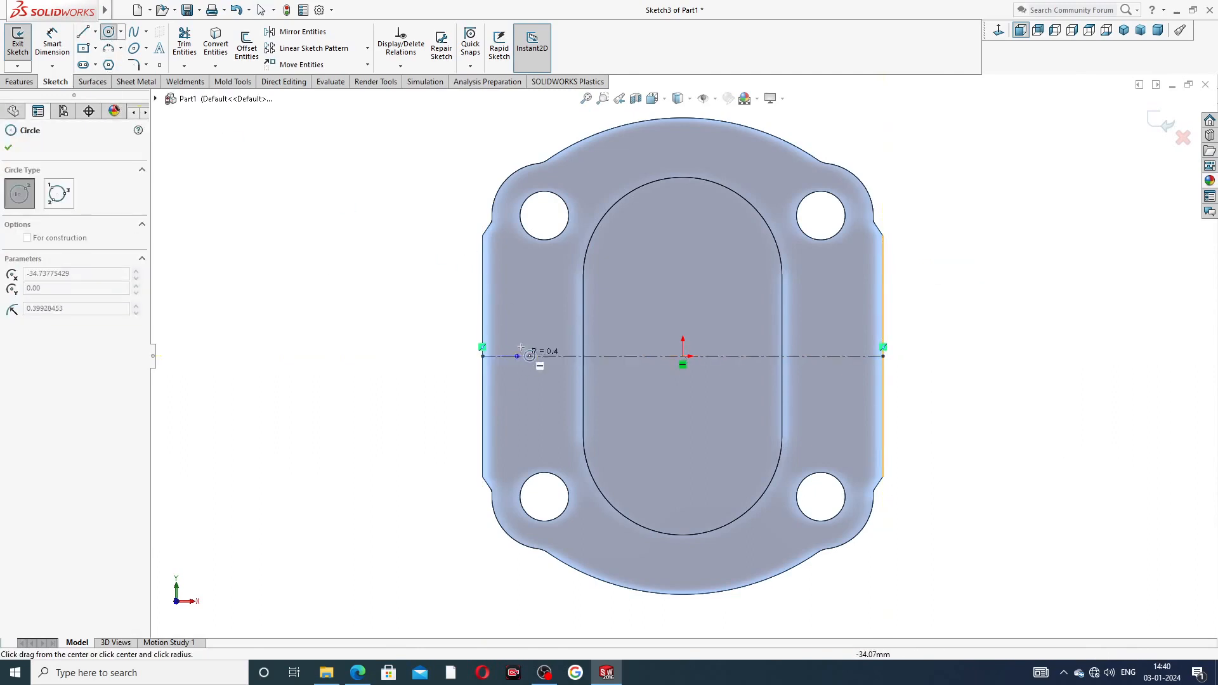
click(534, 348)
right_click(440, 297)
click(461, 310)
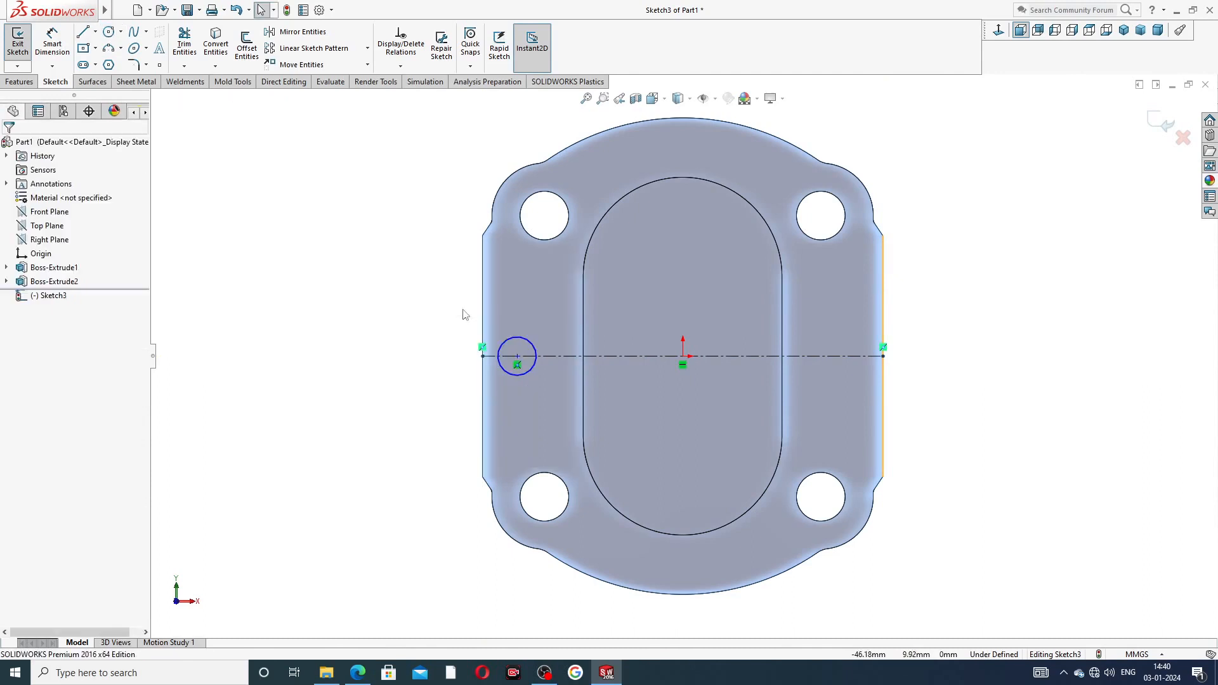
Dimension the circle near the left edge with a diameter of 10 mm
click(63, 49)
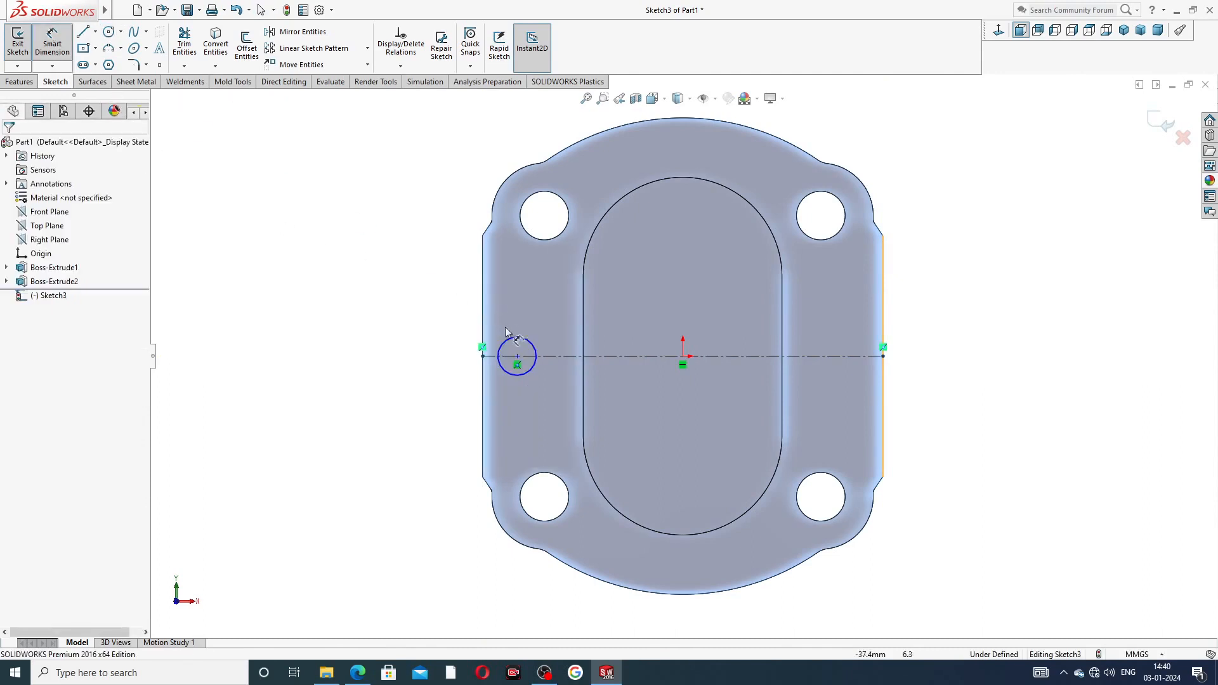
click(522, 339)
click(547, 331)
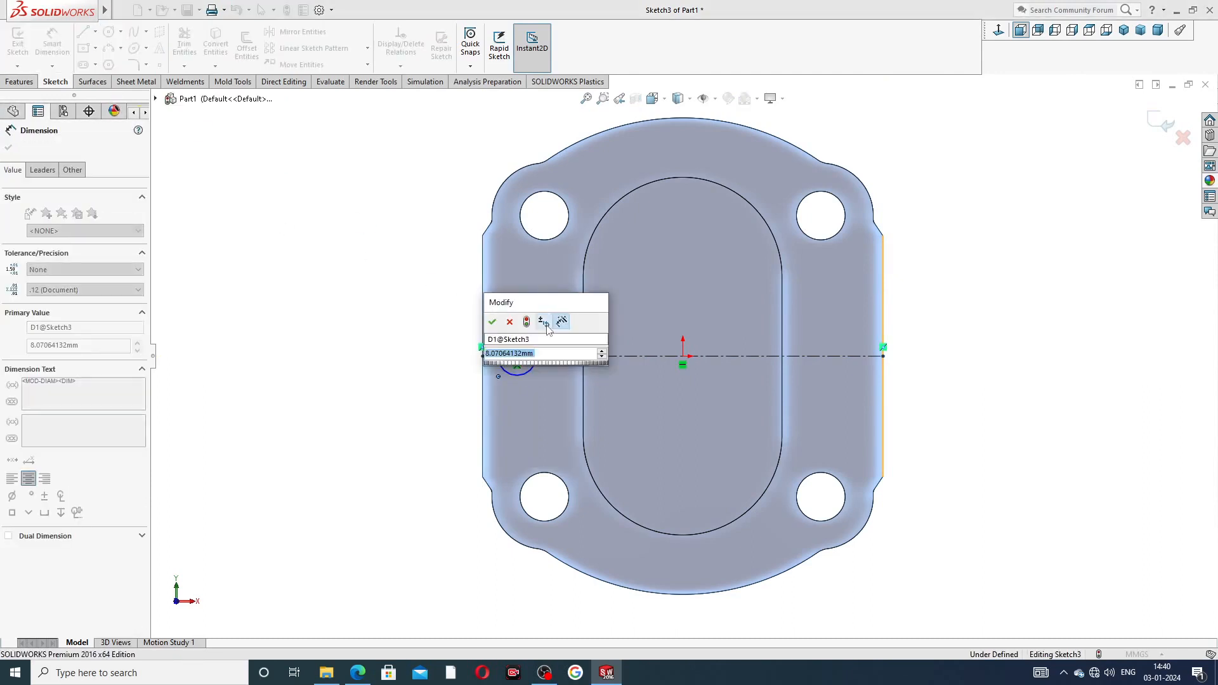
text(10)
key(Return)
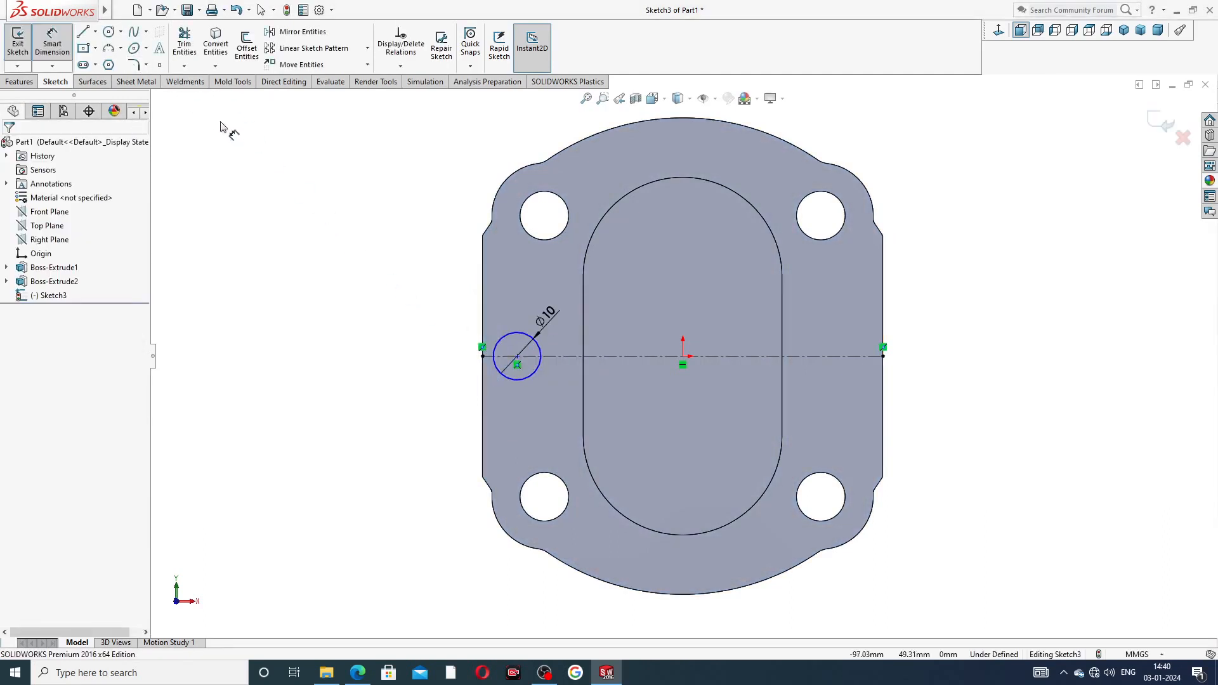
Sketch three connected lines from the 10 mm circle's top, about 18.4 mm outward past the left edge, 10 mm down and back to its bottom
right_click(274, 182)
click(297, 188)
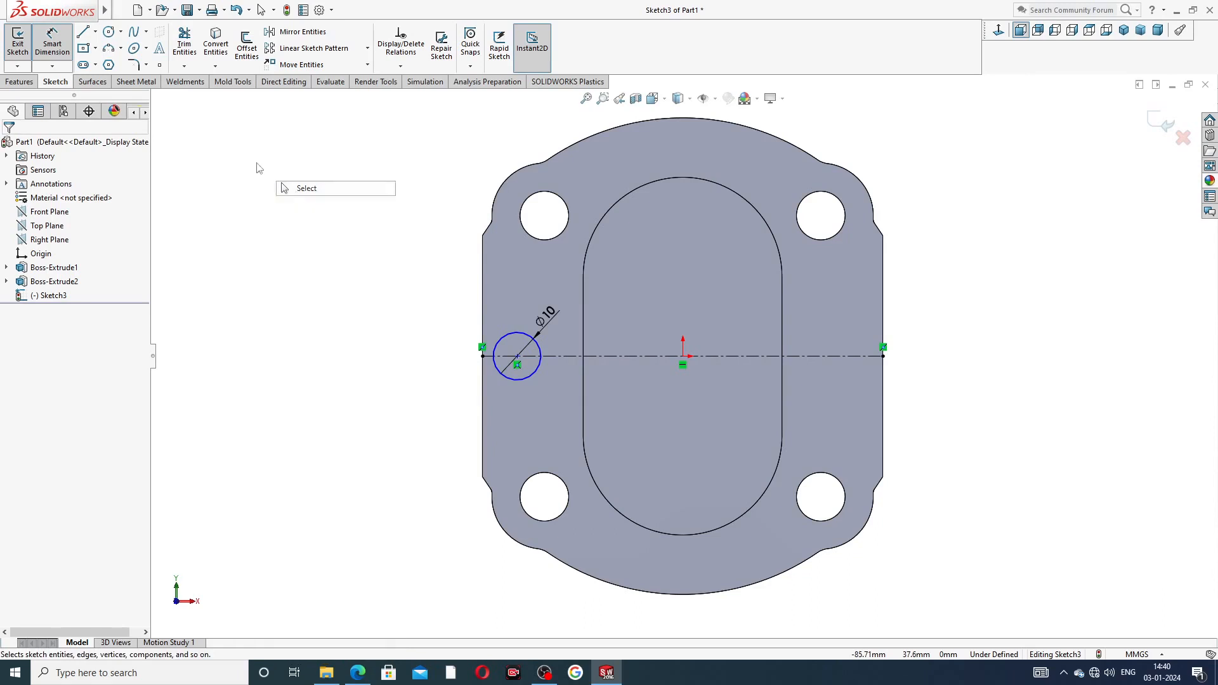
click(83, 34)
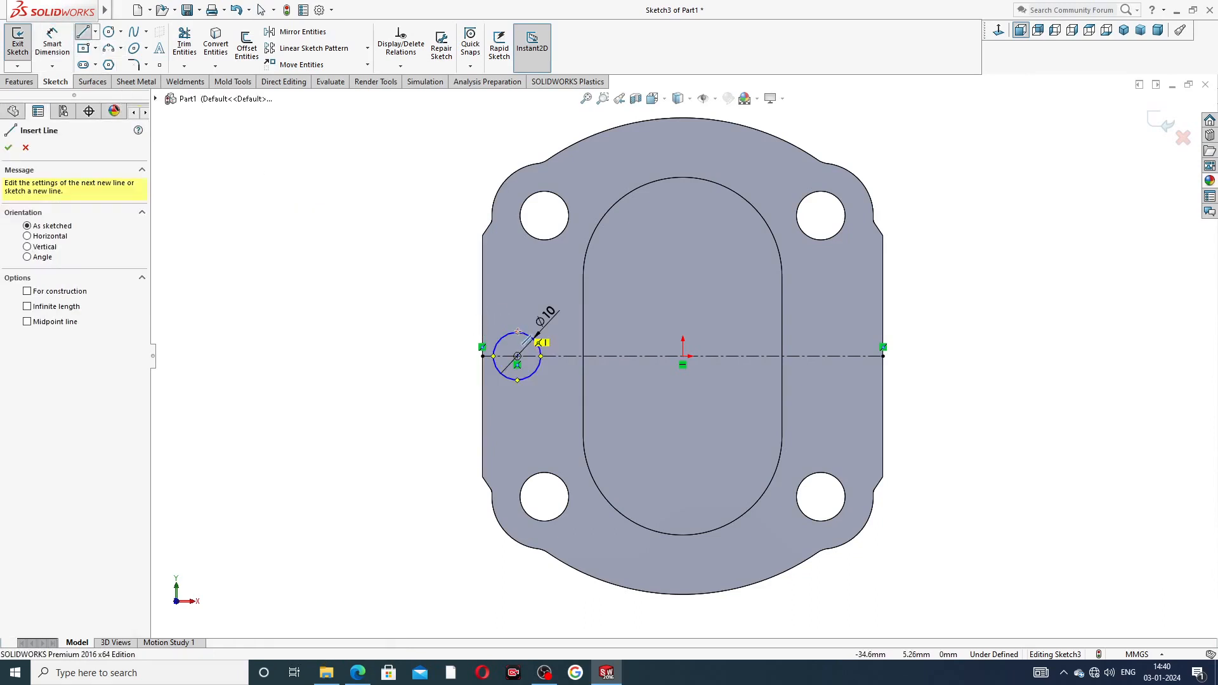
click(518, 332)
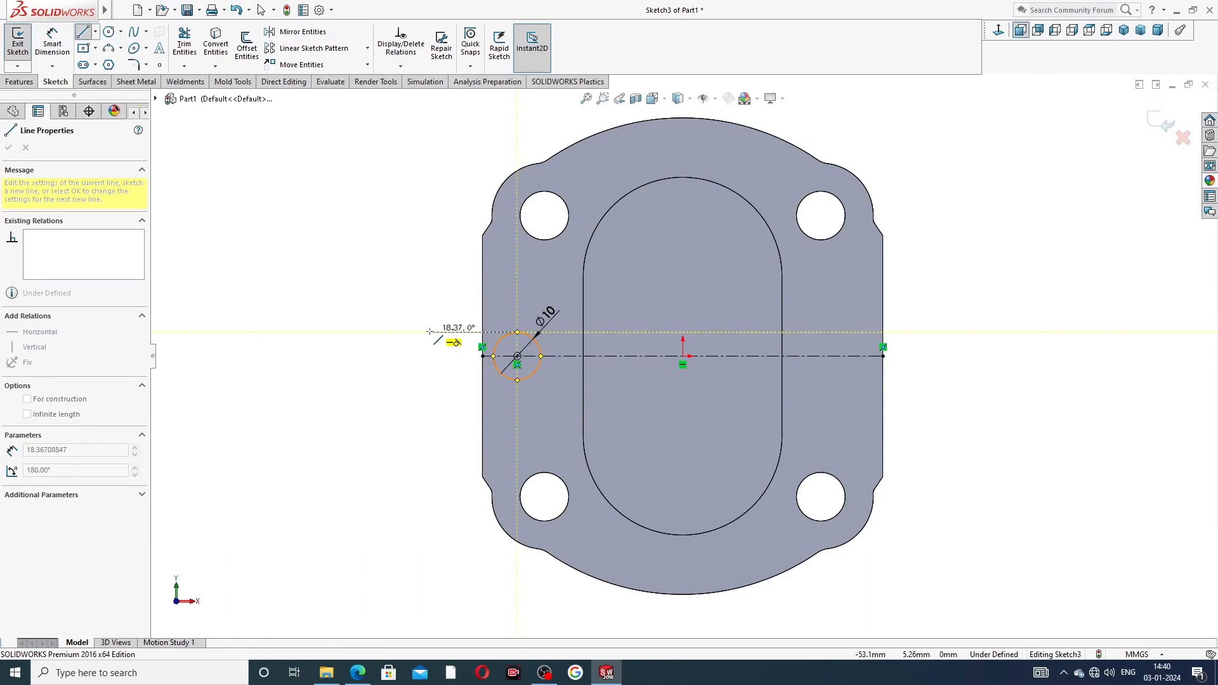
click(430, 332)
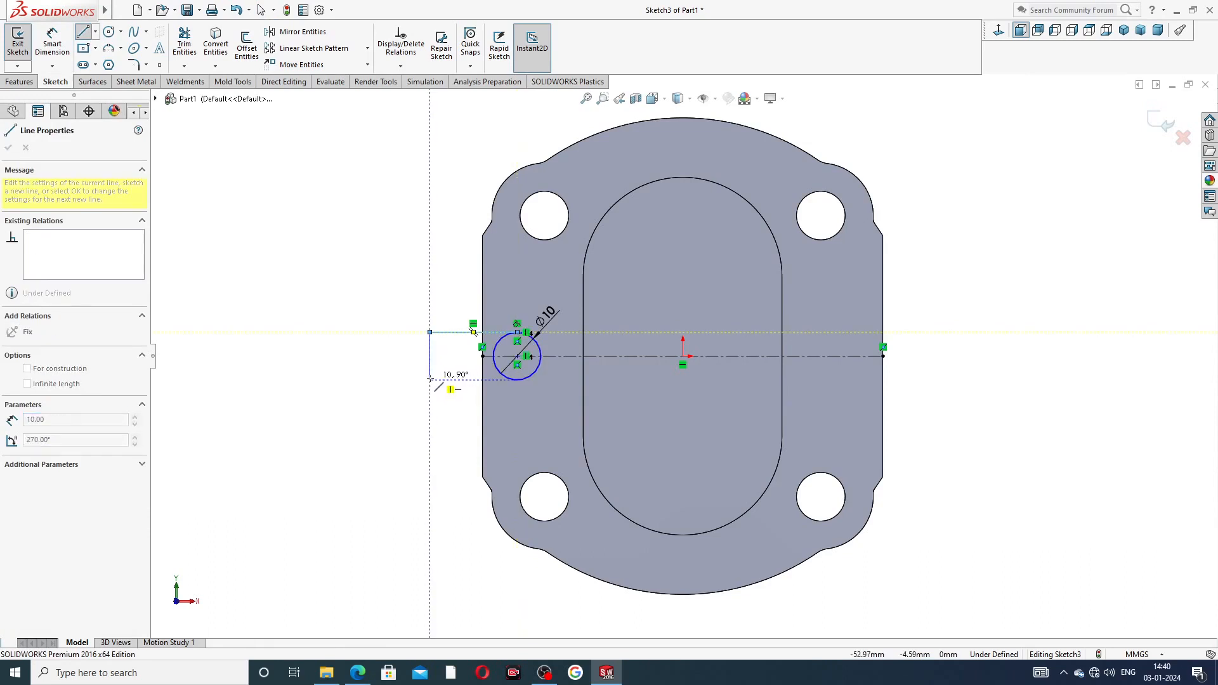
click(430, 380)
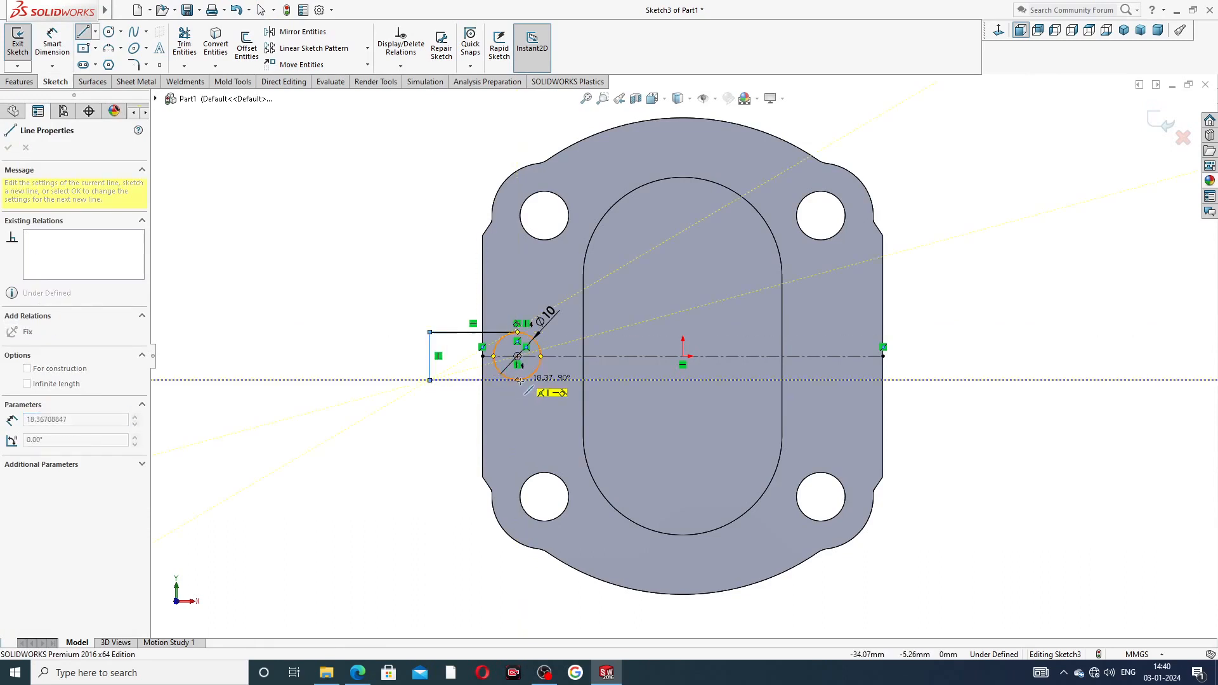
click(518, 380)
right_click(394, 321)
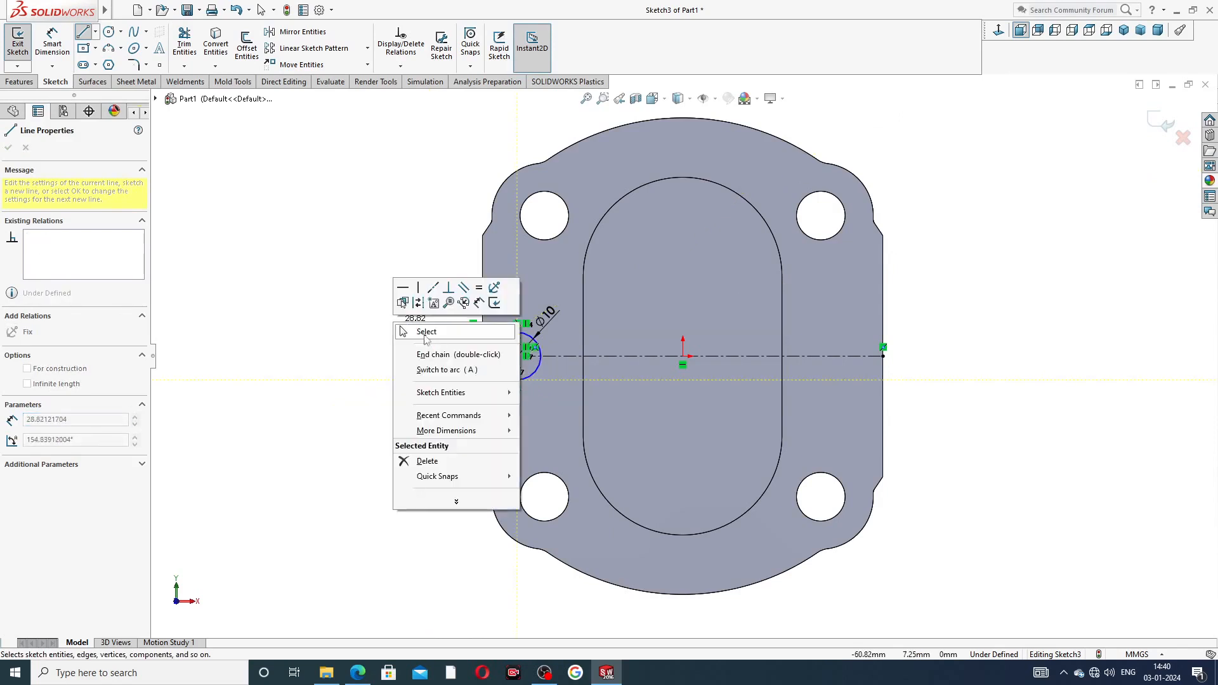
click(439, 335)
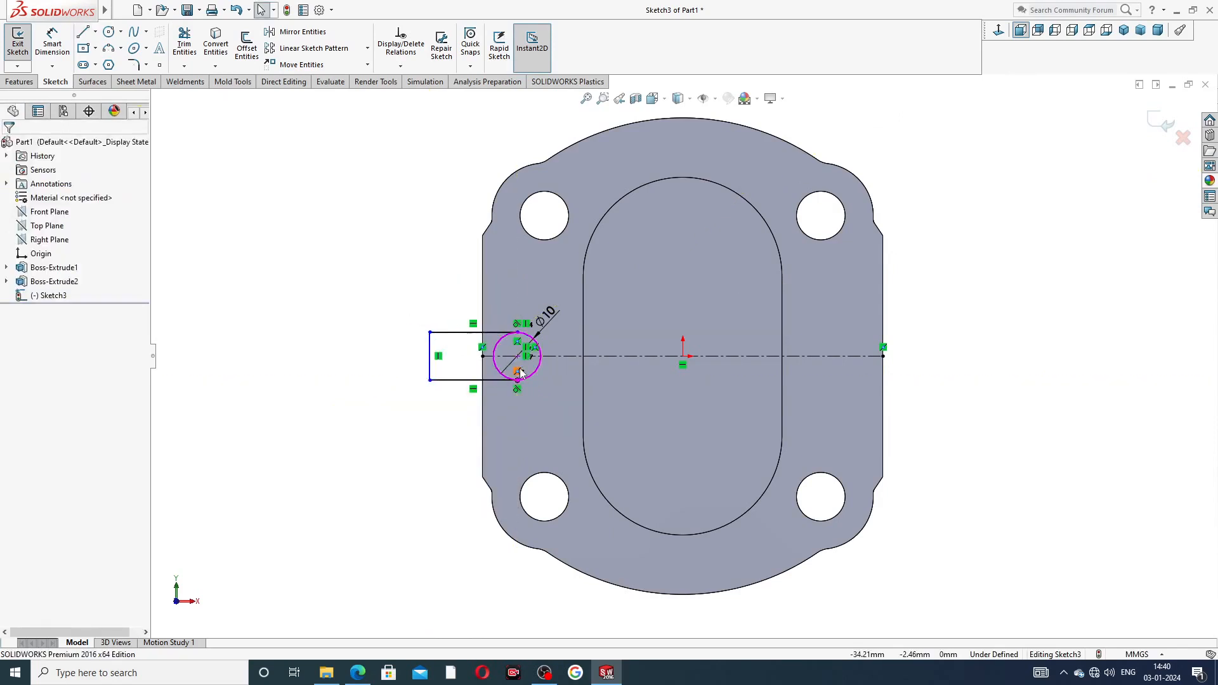
scroll(497, 315, down, 2)
drag(408, 338, 438, 344)
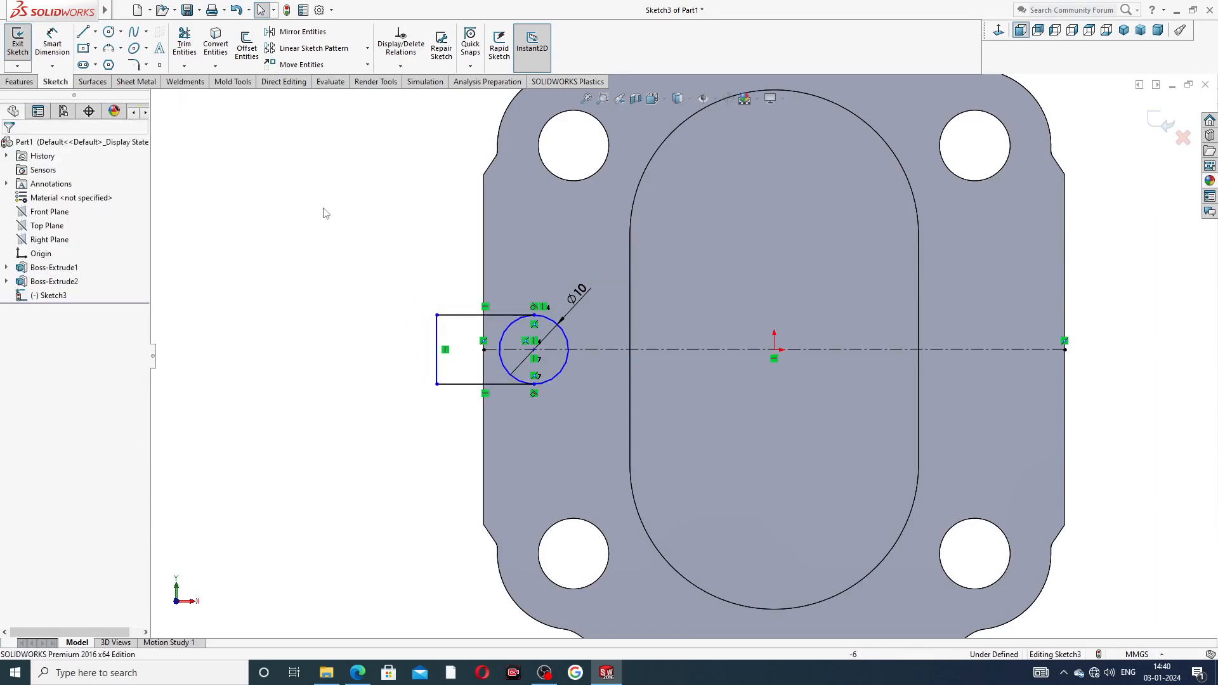
Check the end plate drawing PDF and dimension the circle's centre 8 mm from the plate's left edge
click(358, 673)
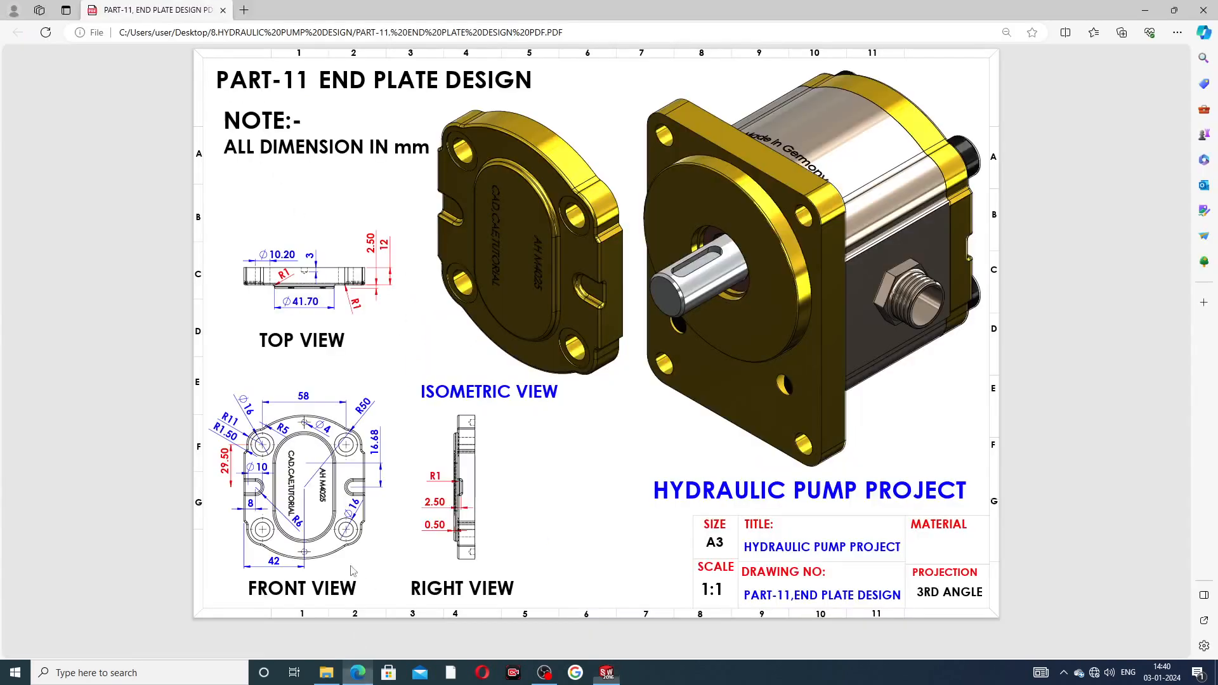
right_click(358, 672)
click(567, 477)
click(607, 673)
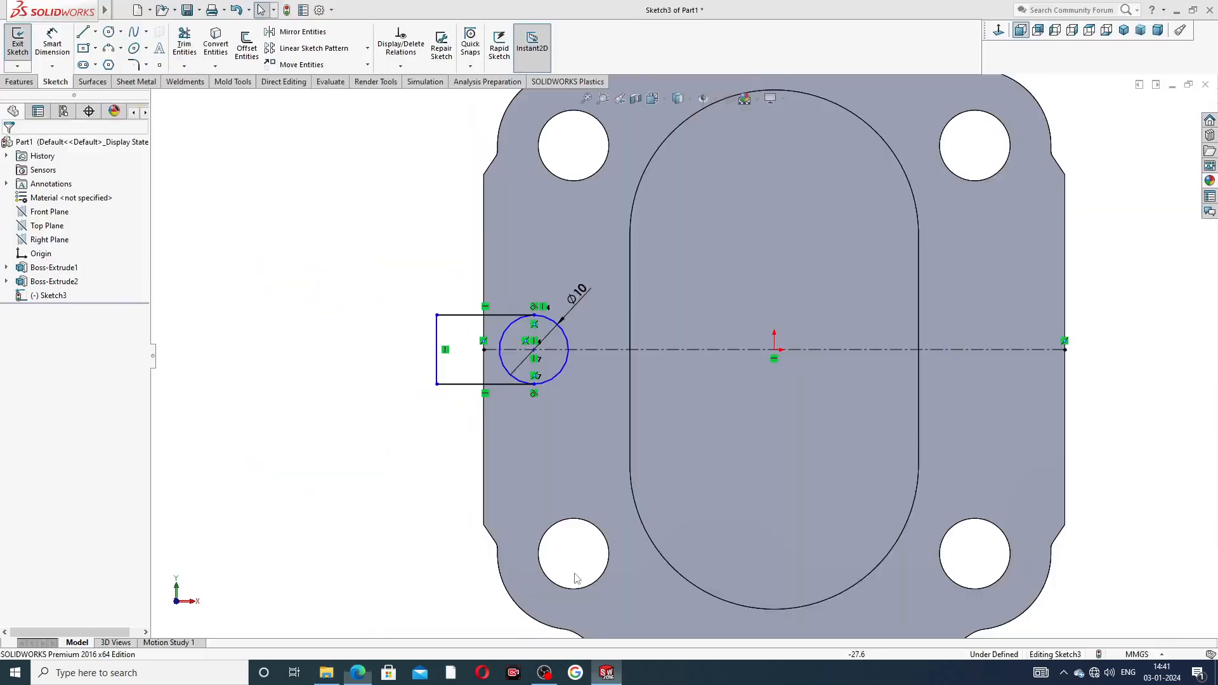
right_click(607, 673)
click(228, 167)
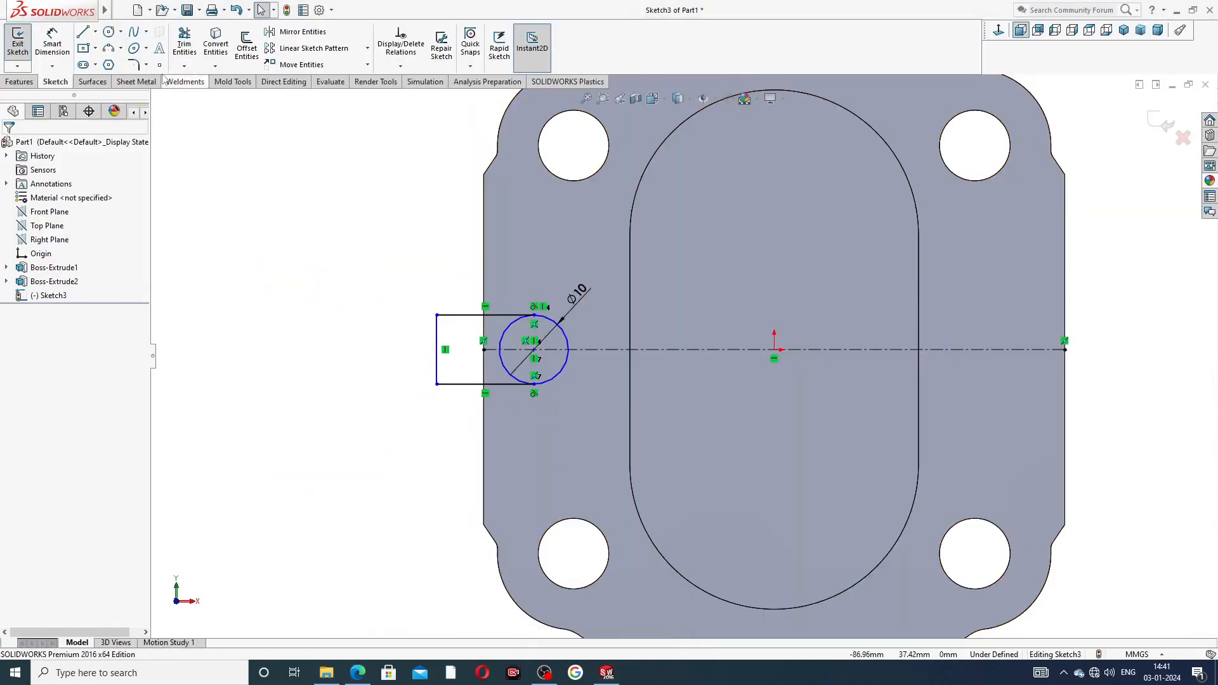
click(63, 43)
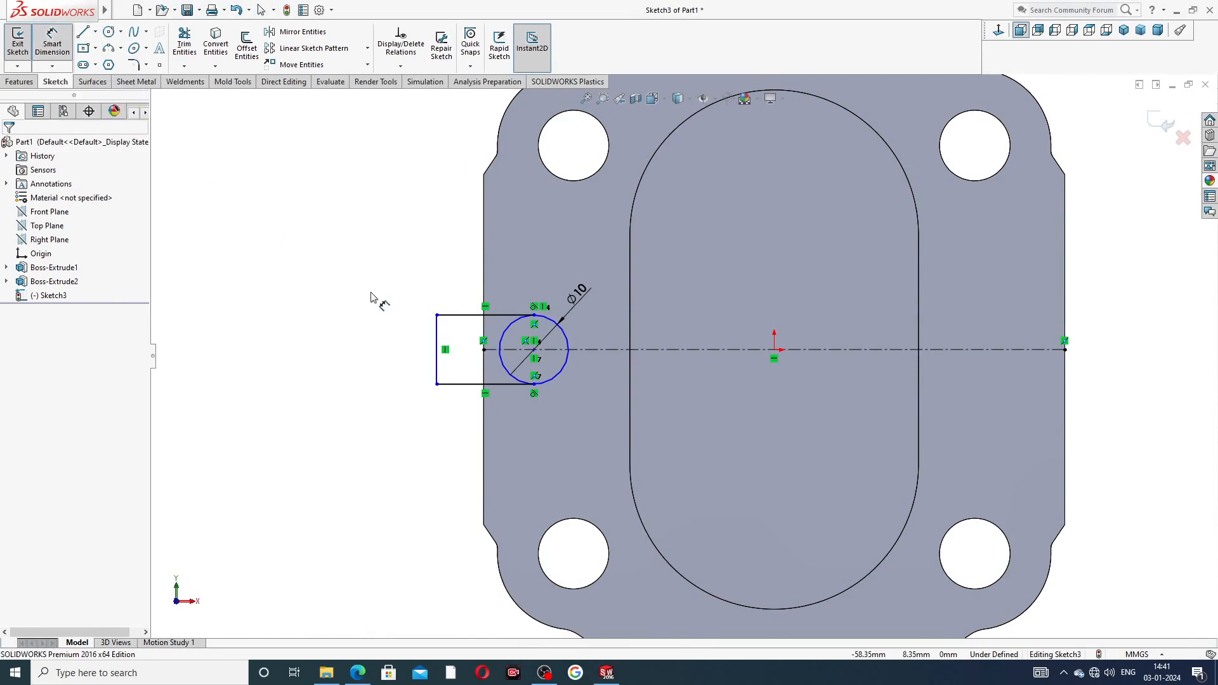
click(534, 351)
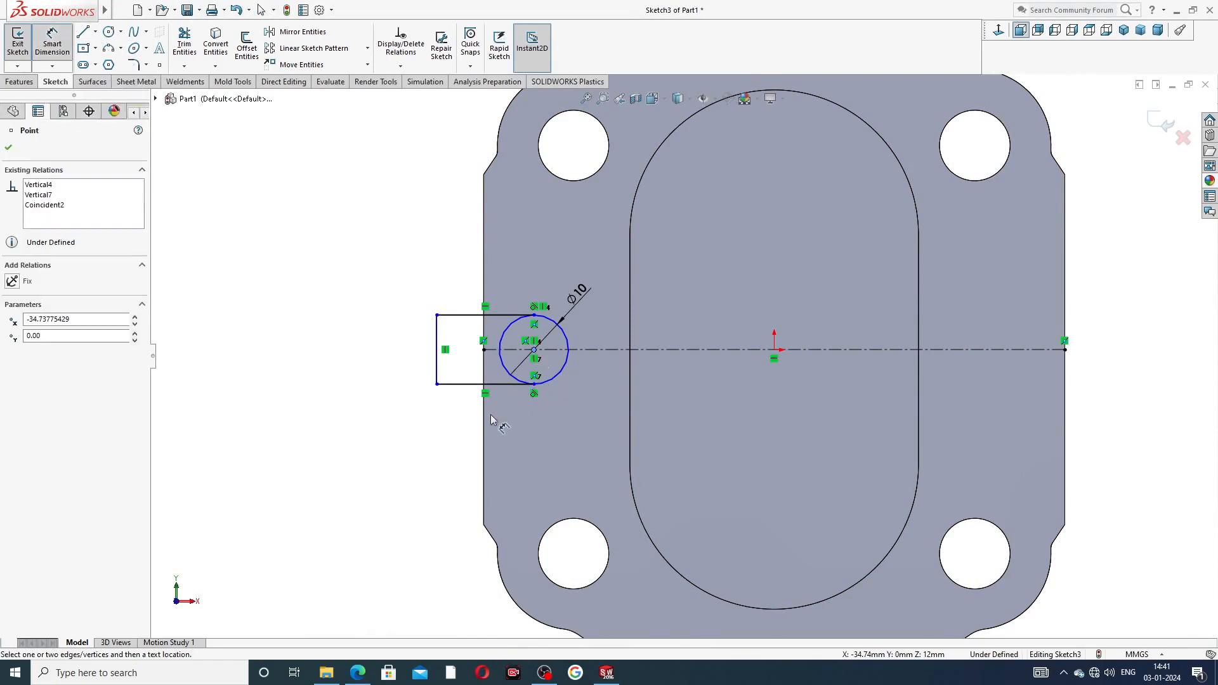
click(485, 414)
click(505, 407)
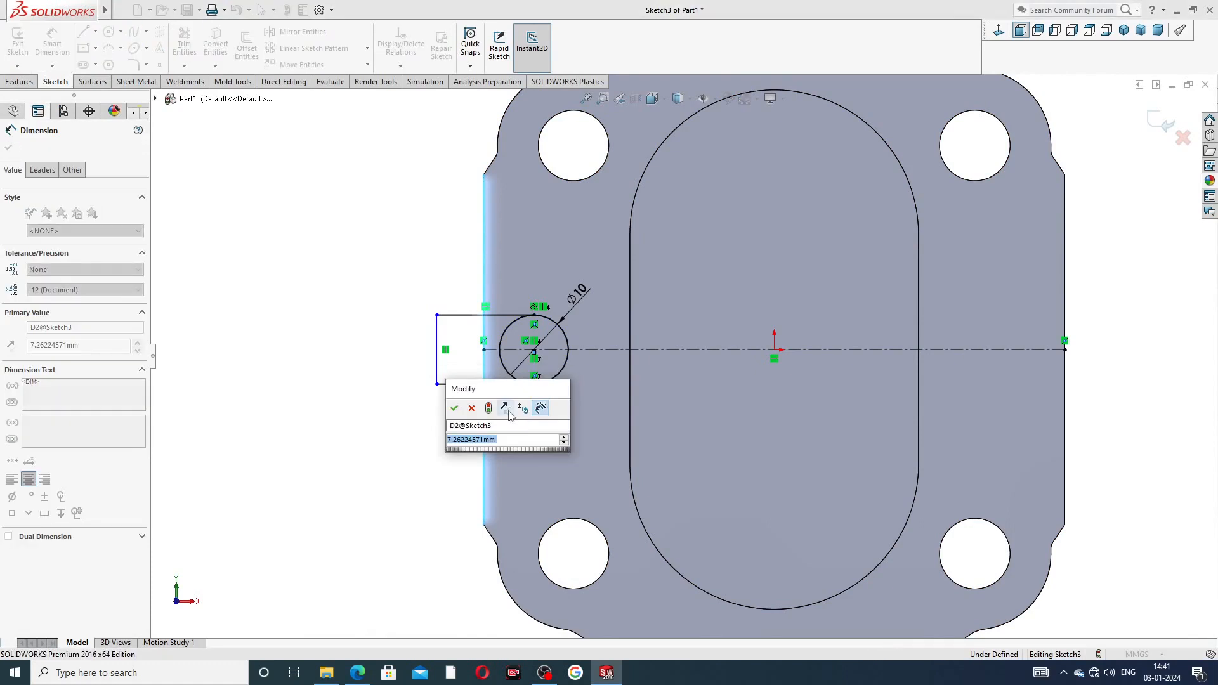
text(8)
key(Return)
click(374, 351)
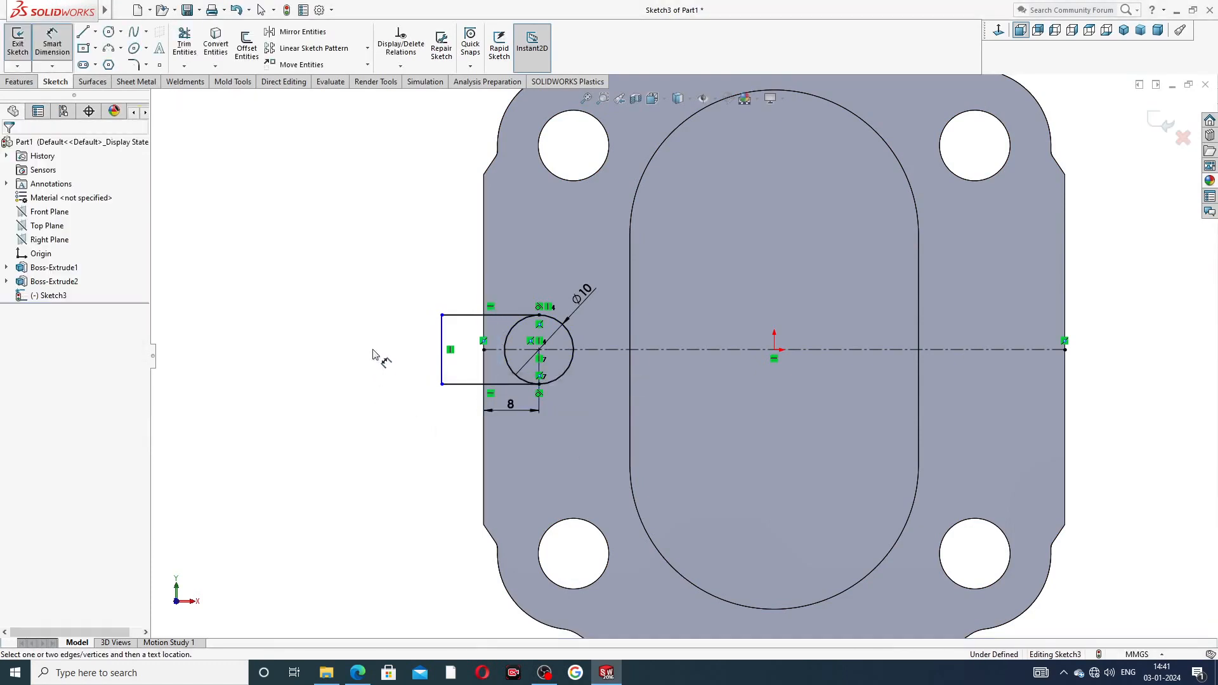
right_click(351, 260)
click(392, 189)
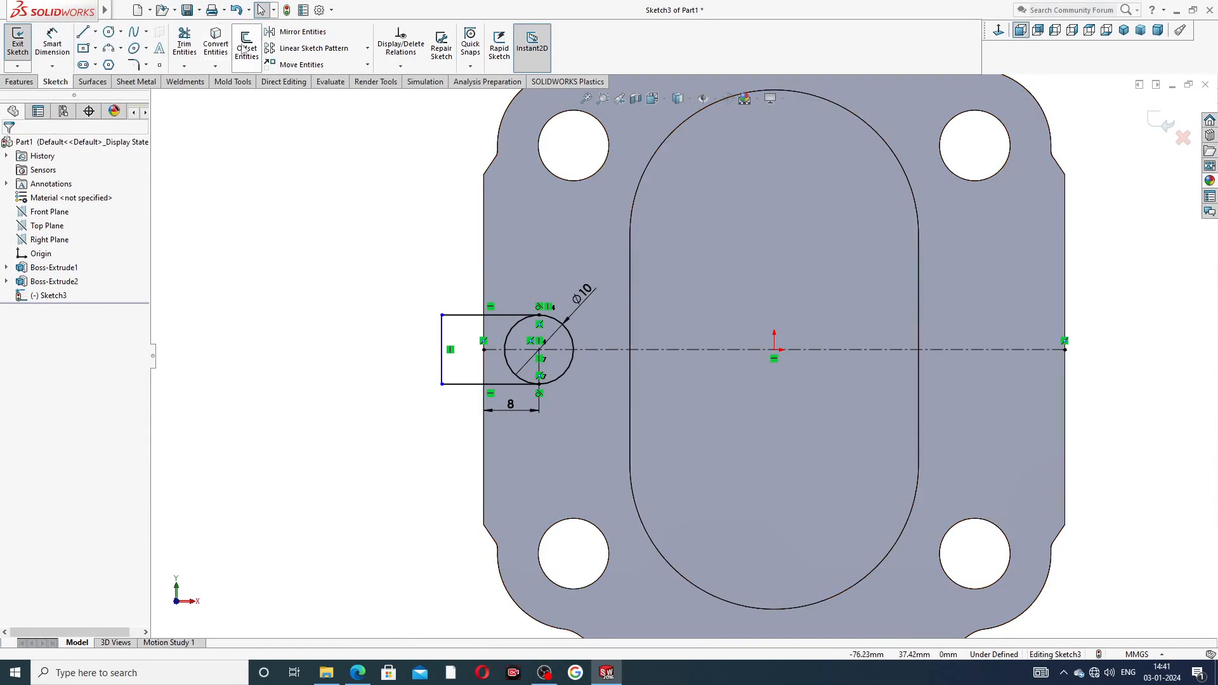
Trim away the circle's inner left arc with Trim to closest and reposition the 10 mm diameter dimension
click(184, 43)
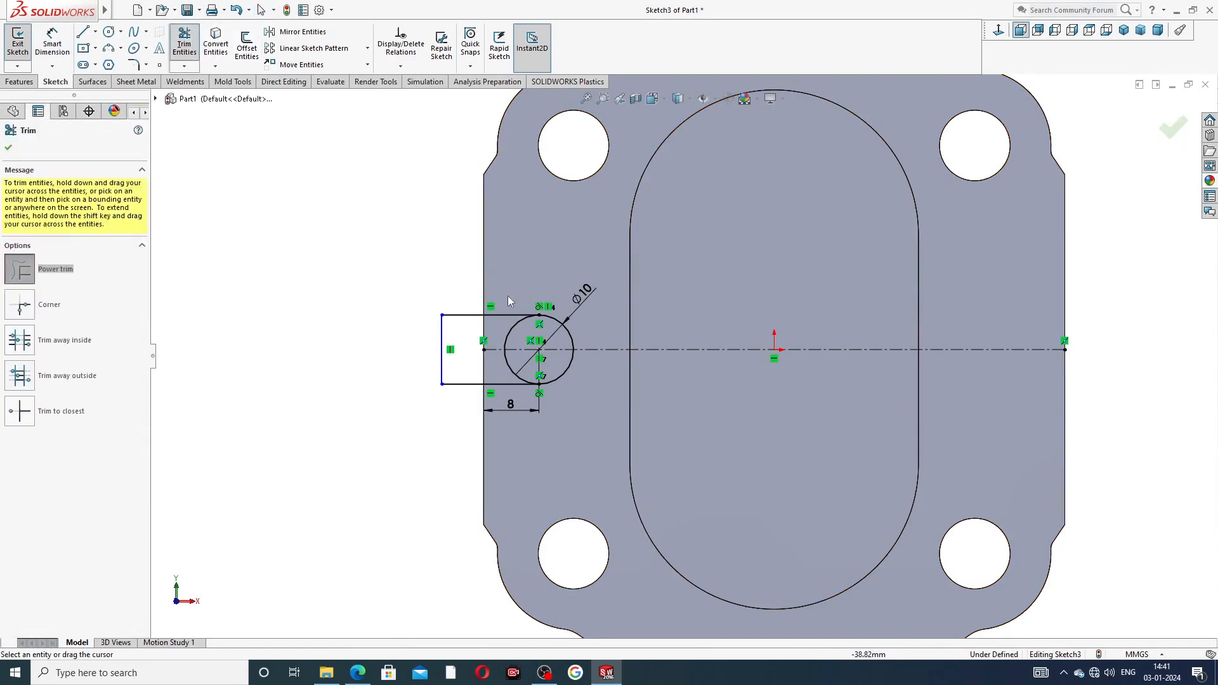
click(62, 413)
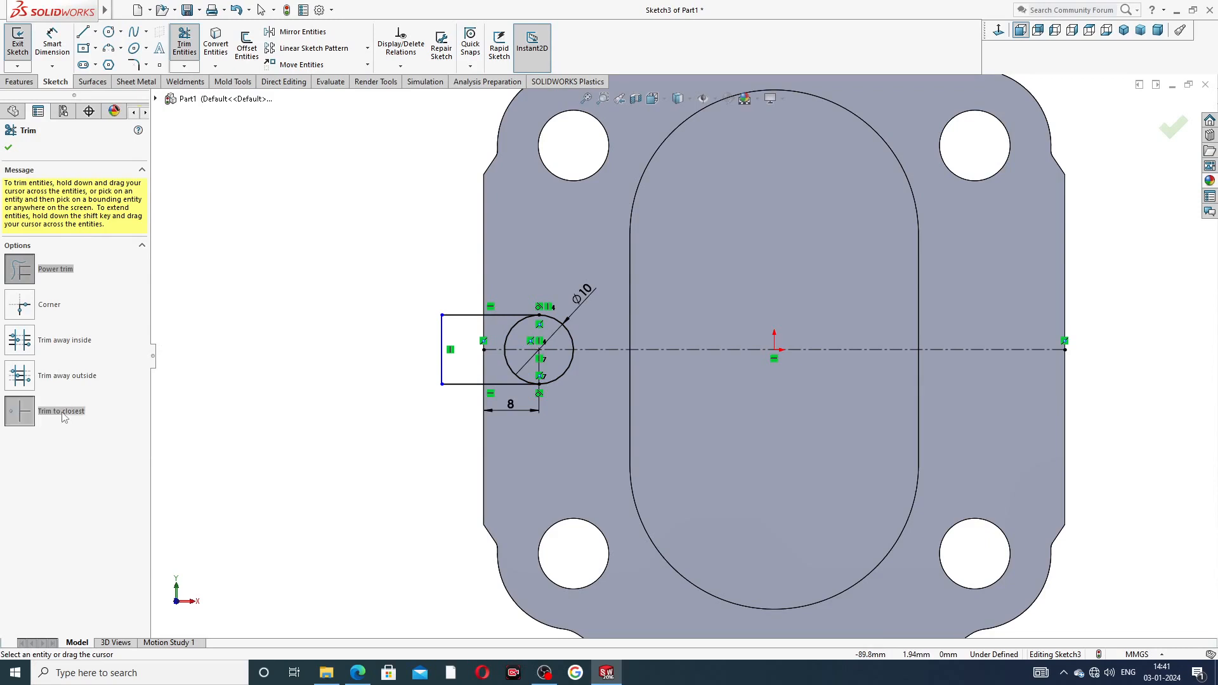
click(509, 367)
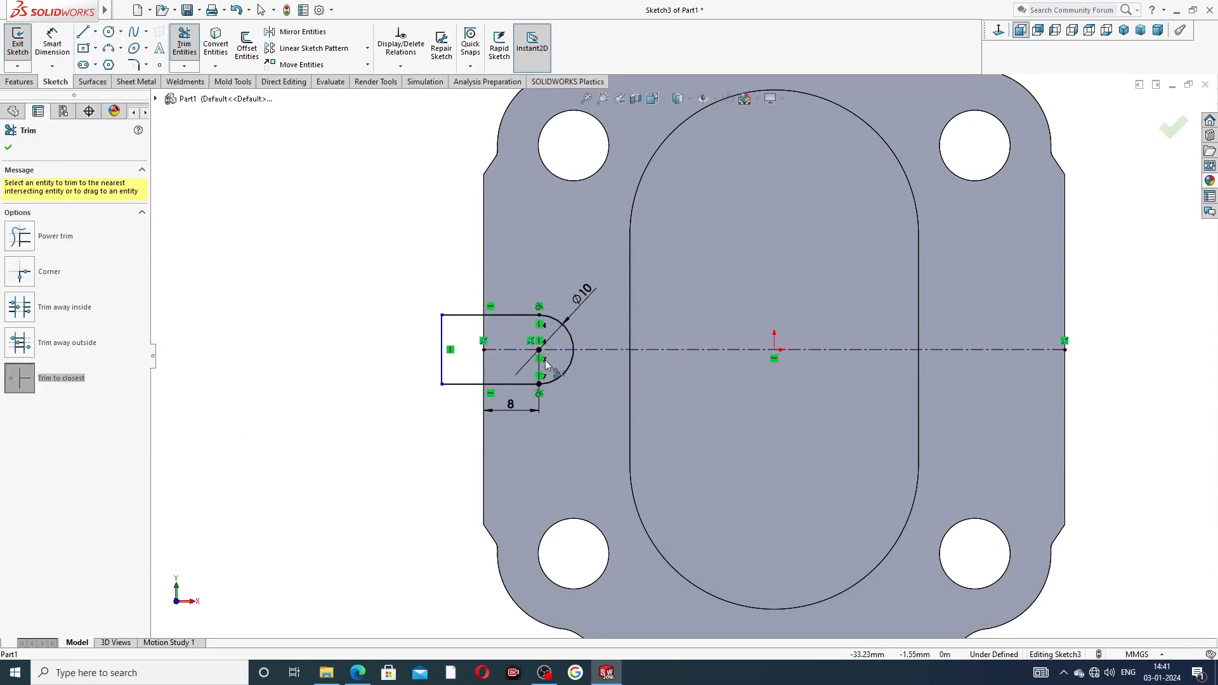
scroll(514, 359, down, 3)
right_click(370, 234)
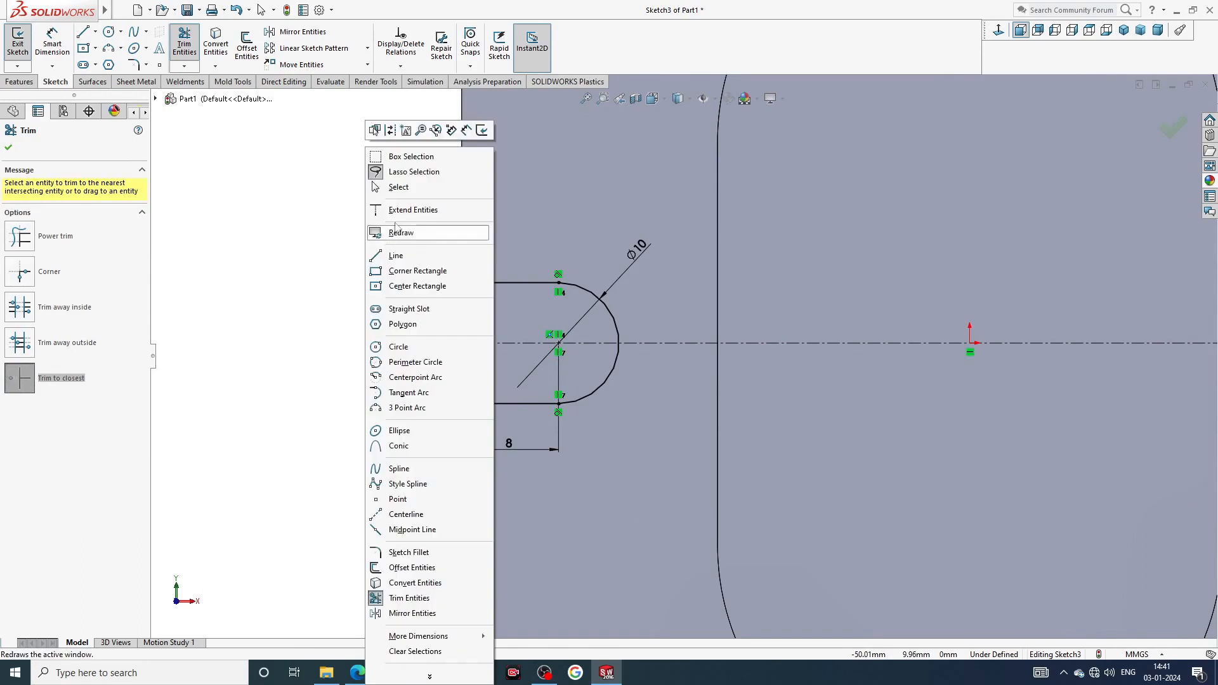
click(399, 187)
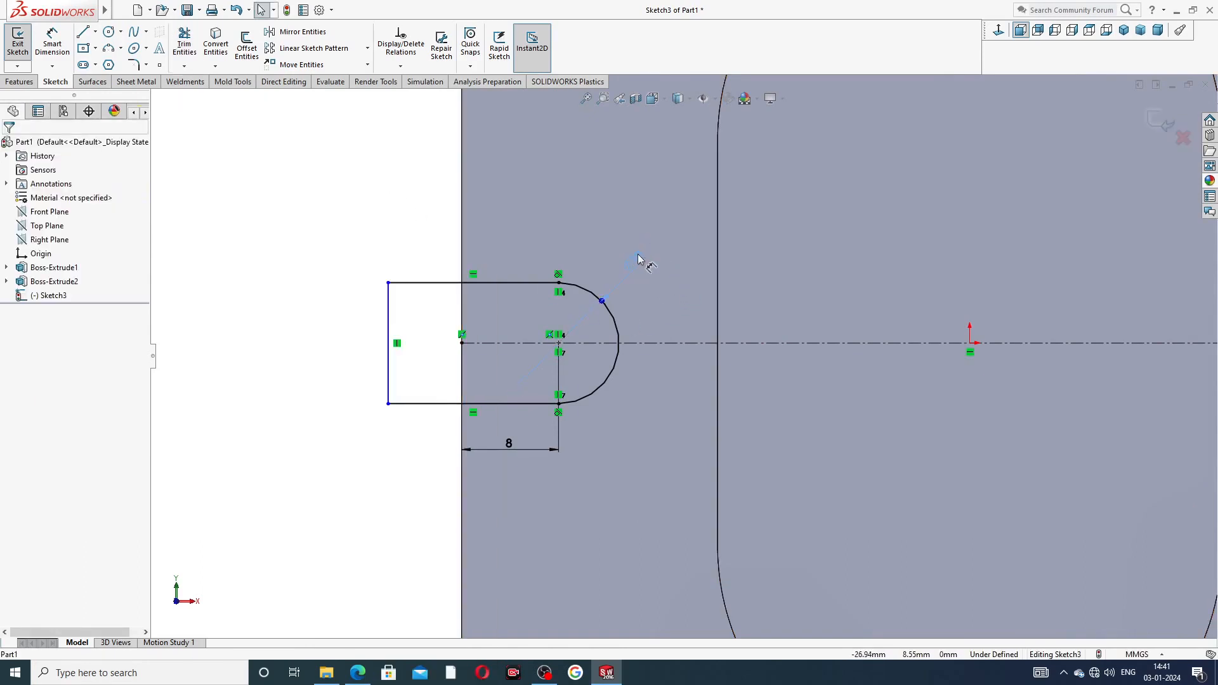
click(633, 270)
click(424, 236)
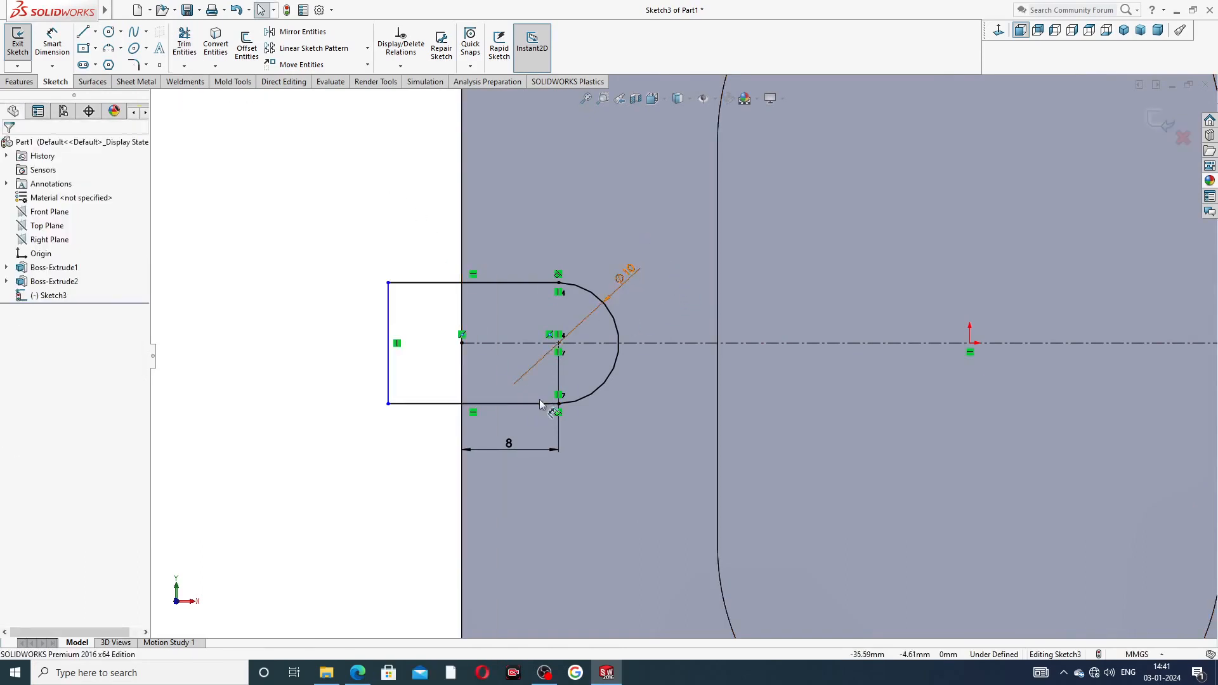
key(f)
right_click(356, 152)
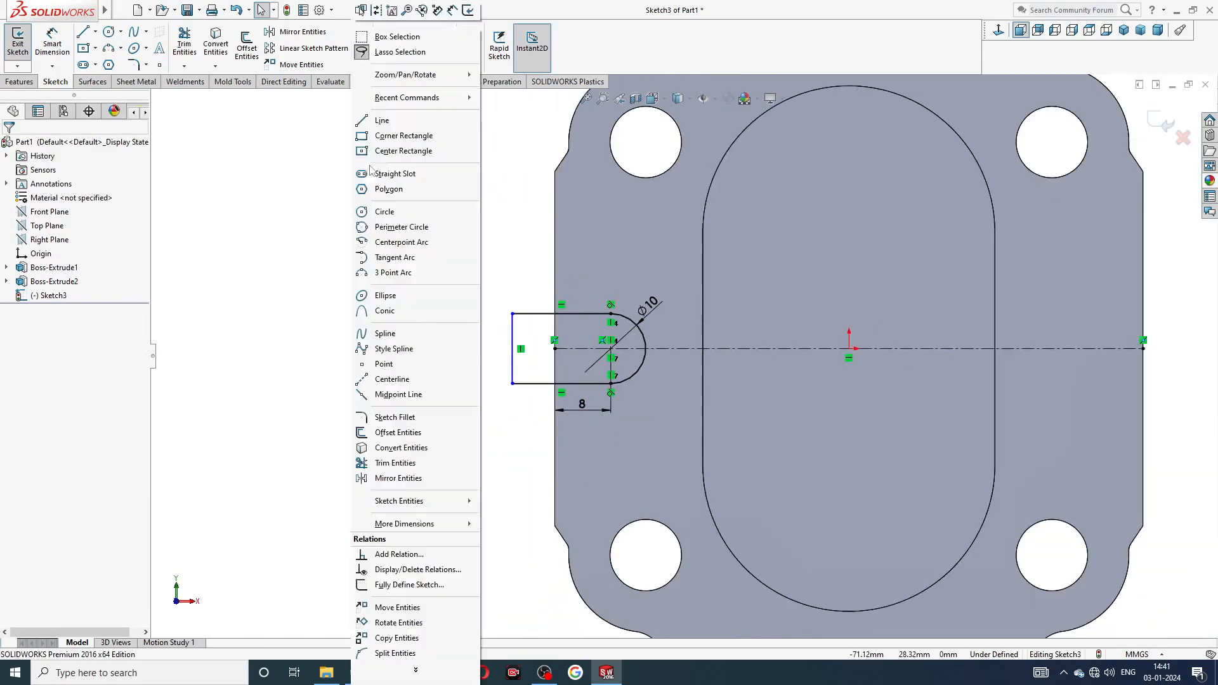
click(288, 167)
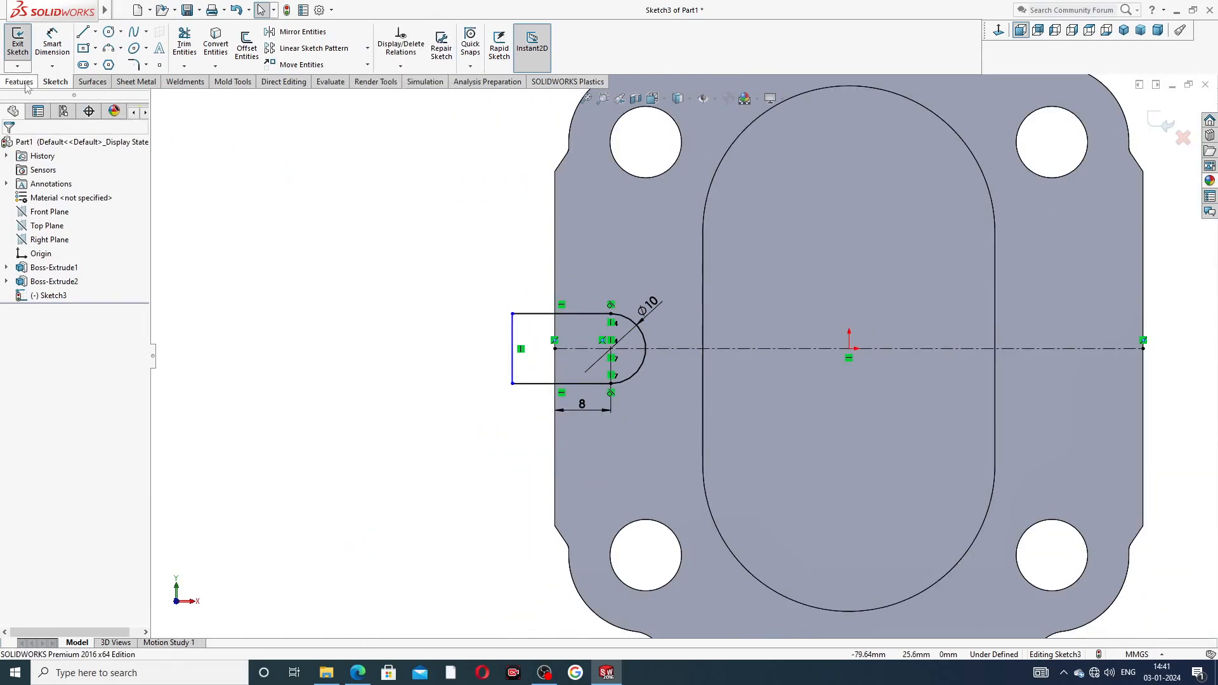
Exit the notch sketch and restore the detached CommandManager to its docked place
drag(27, 83, 113, 64)
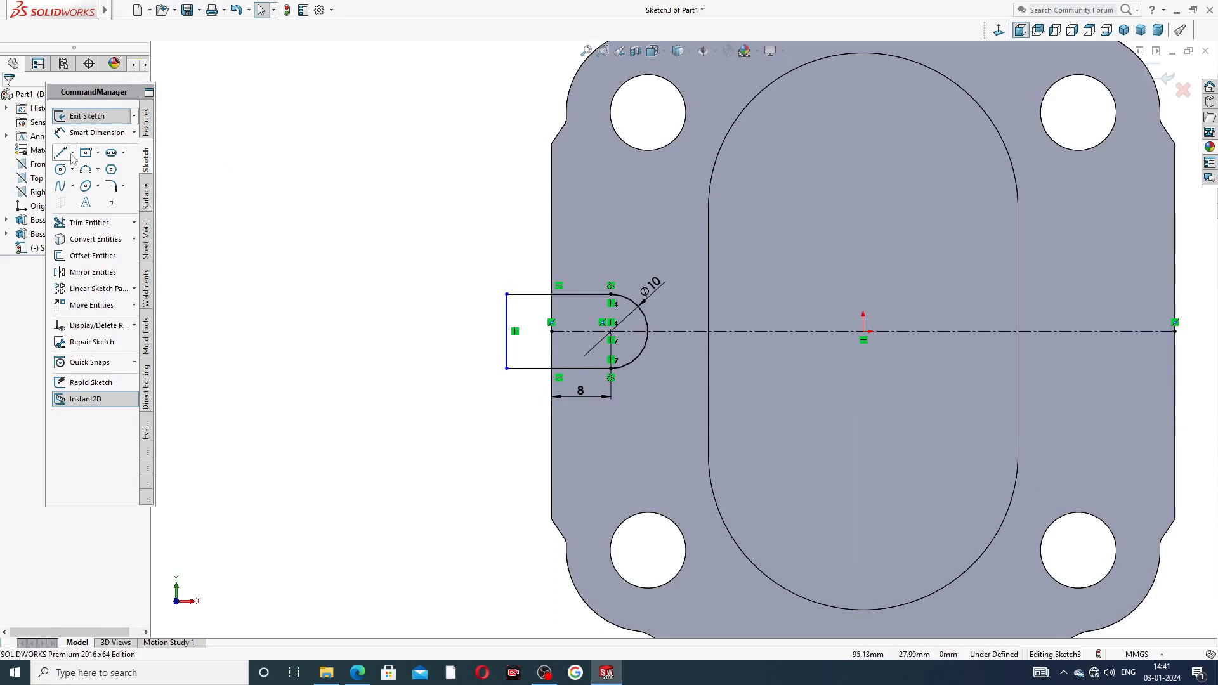
click(101, 116)
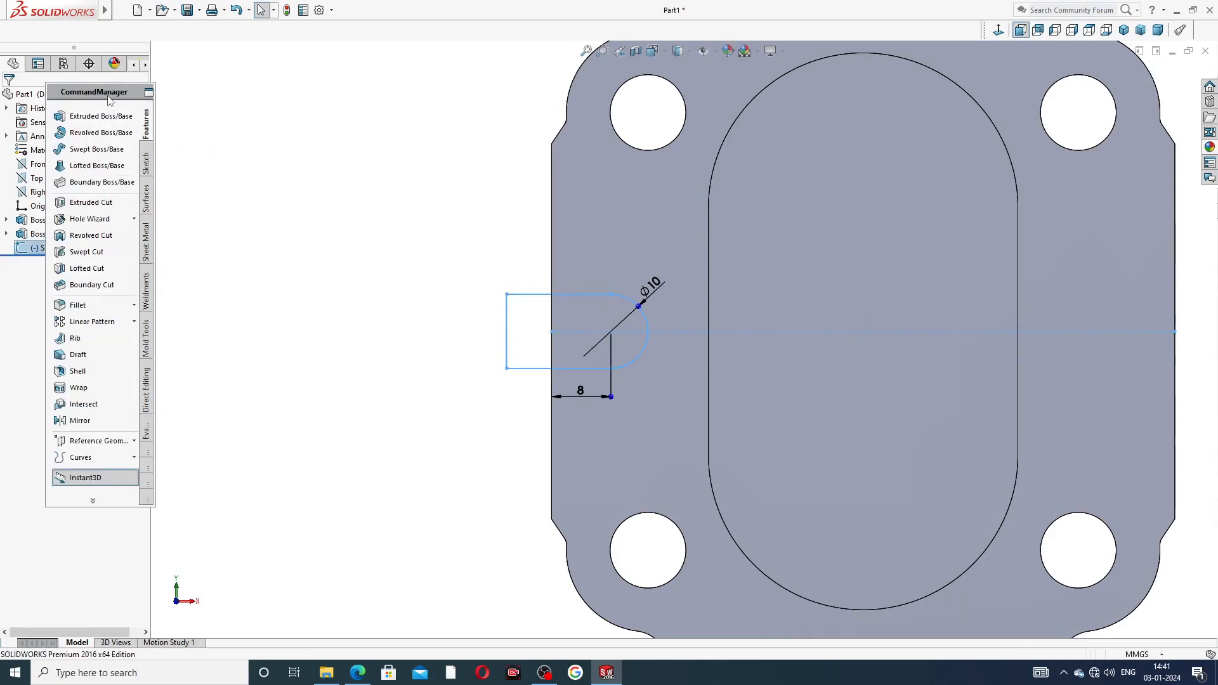
click(148, 94)
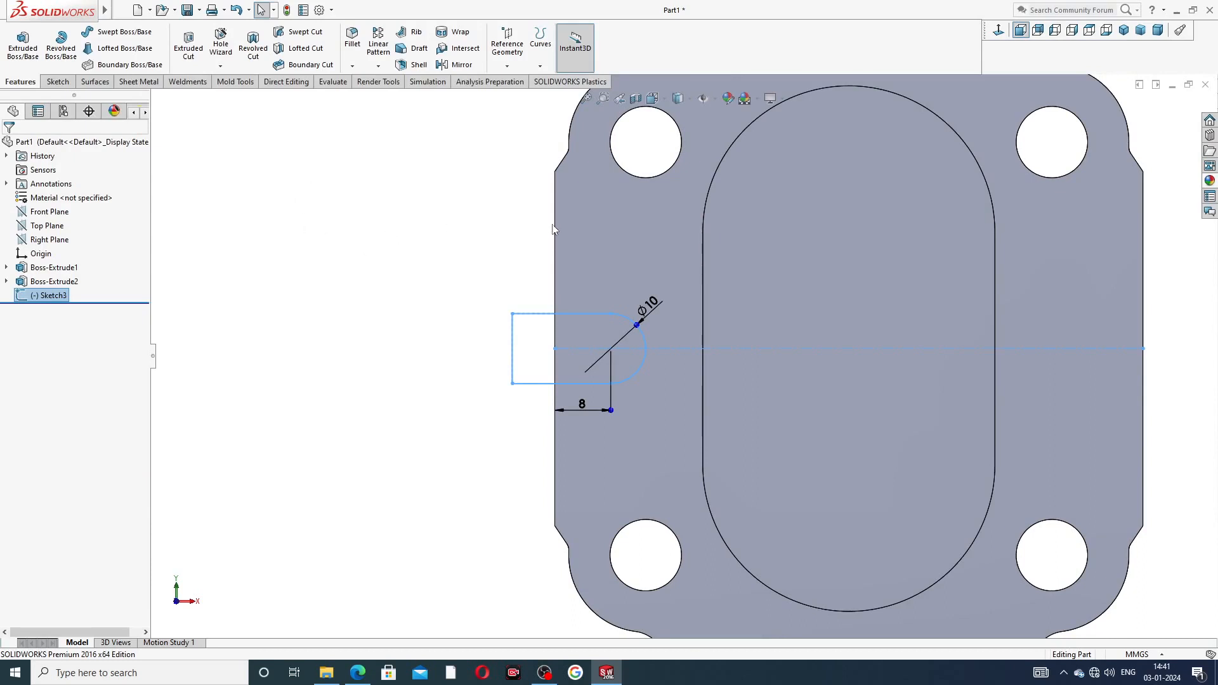
Cut-extrude the round-ended notch sketch at the plate's left edge with a blind depth of 2.5 mm
key(f)
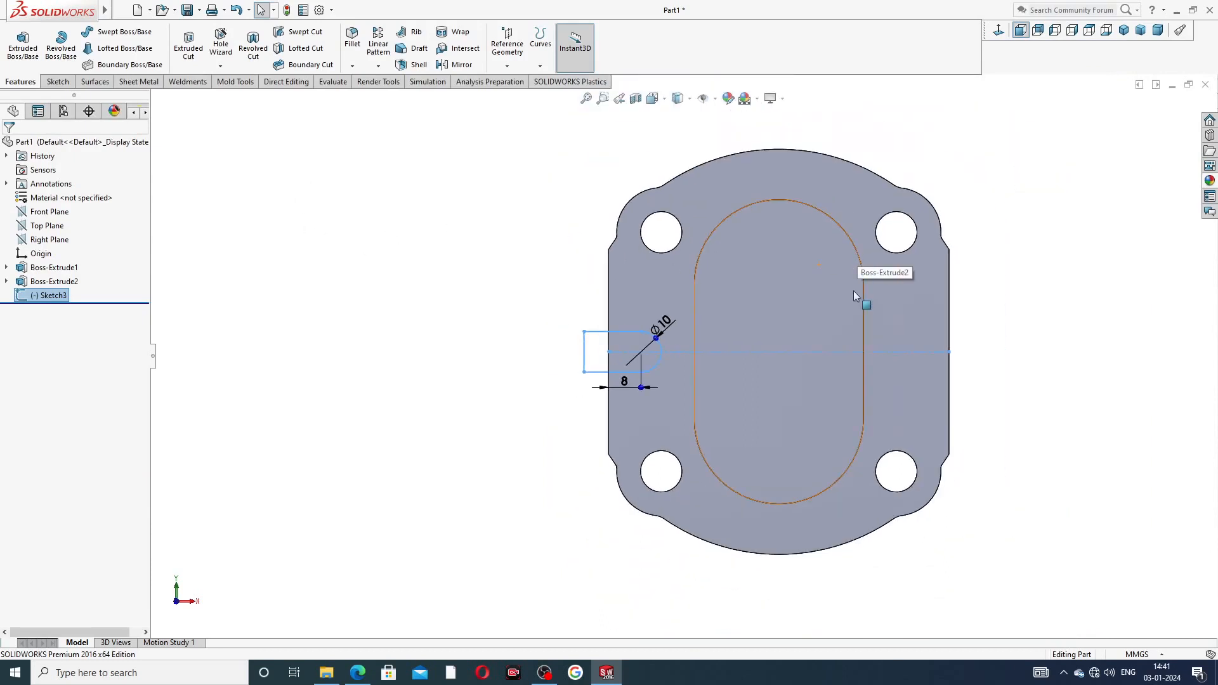
scroll(837, 353, down, 2)
click(1073, 251)
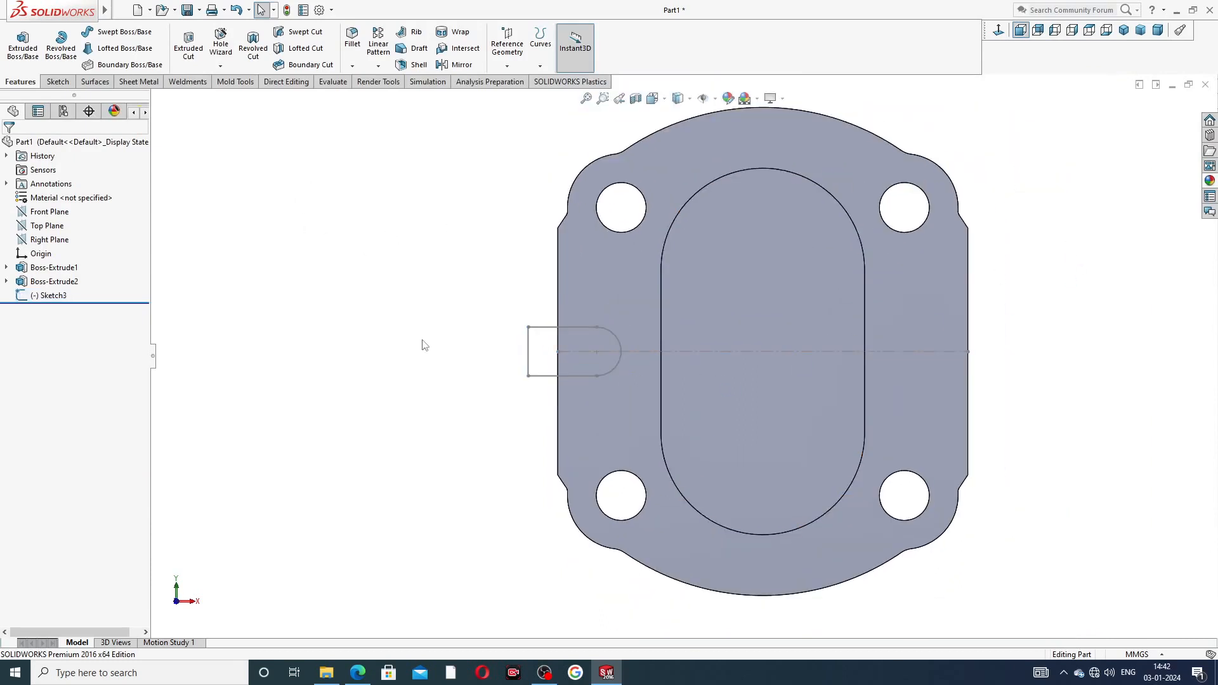
click(62, 297)
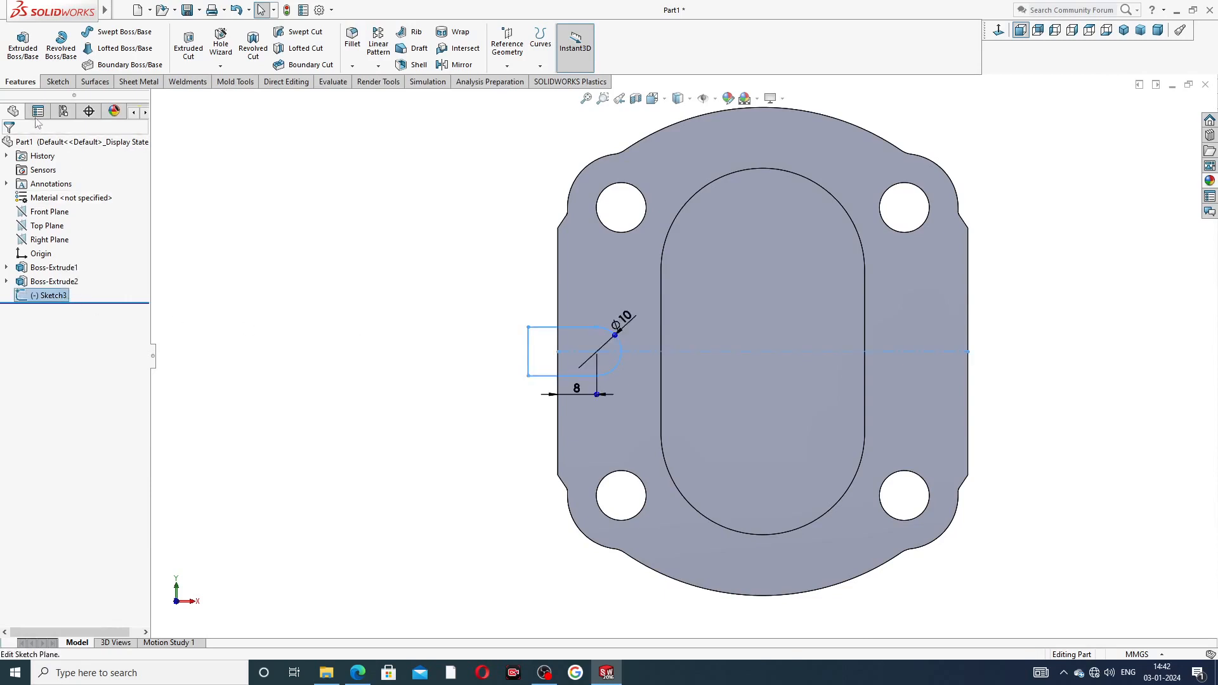
click(188, 43)
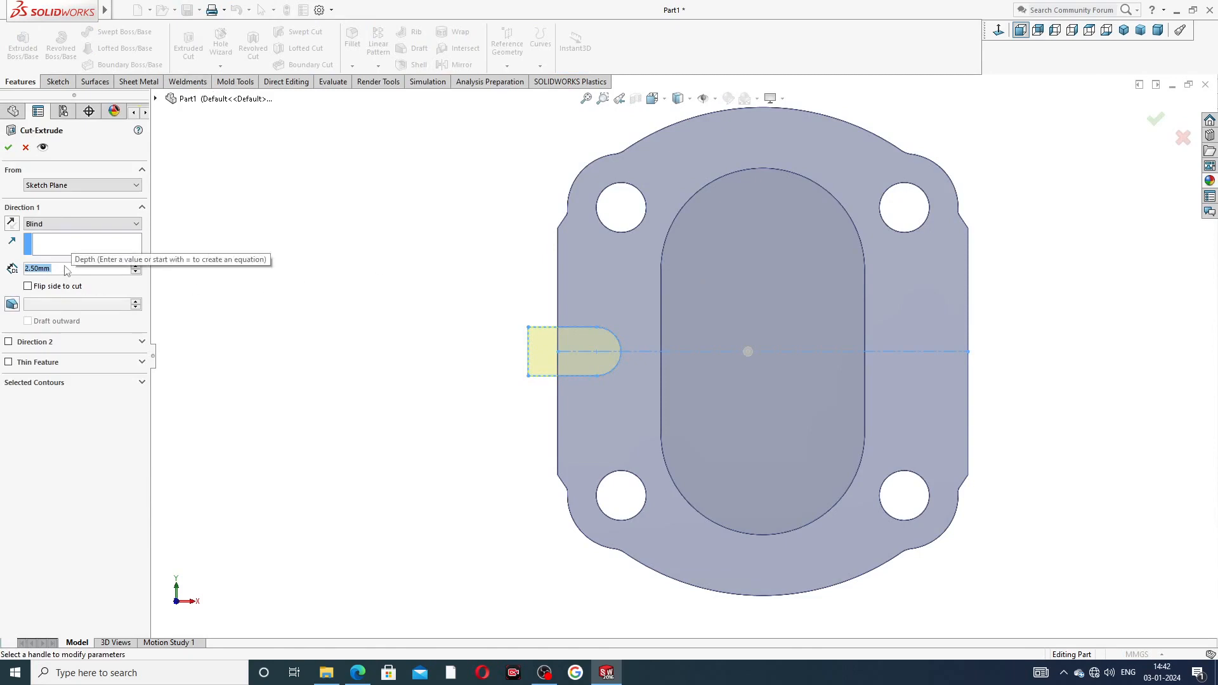
click(8, 149)
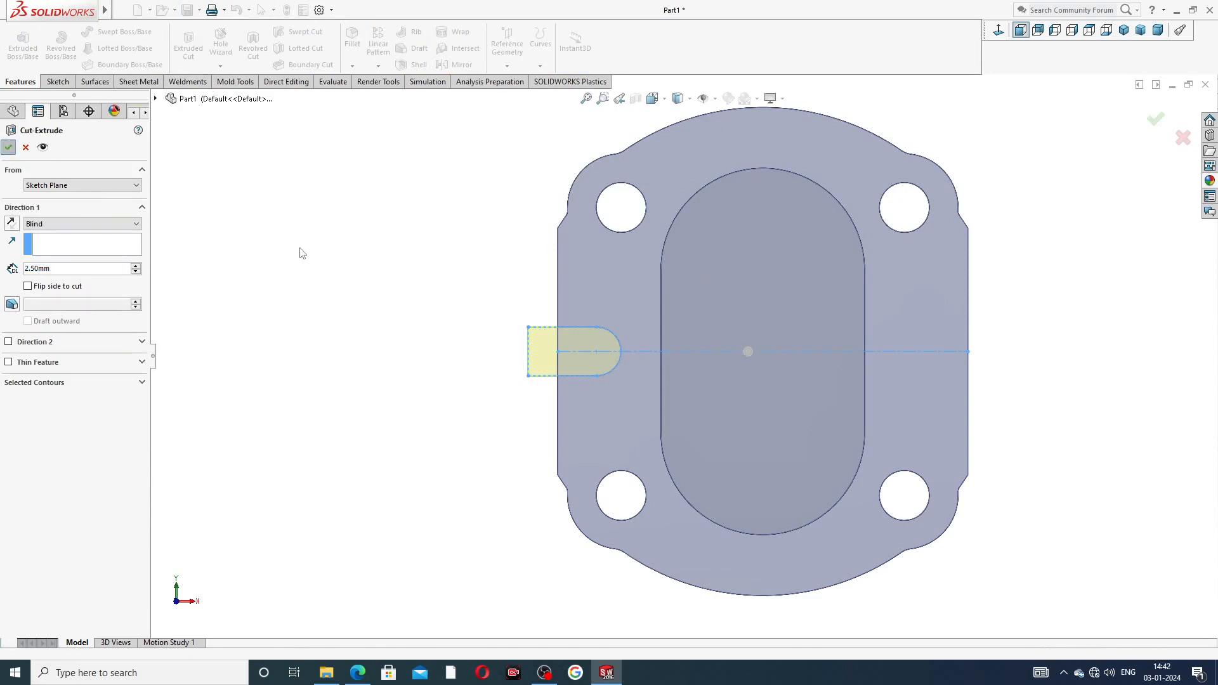
click(369, 272)
Start a new sketch on the plate's front face around the raised boss
mouse_move(489, 318)
middle_down()
mouse_move(579, 273)
mouse_move(559, 302)
mouse_move(503, 310)
mouse_move(508, 334)
mouse_move(508, 318)
mouse_move(524, 324)
middle_up()
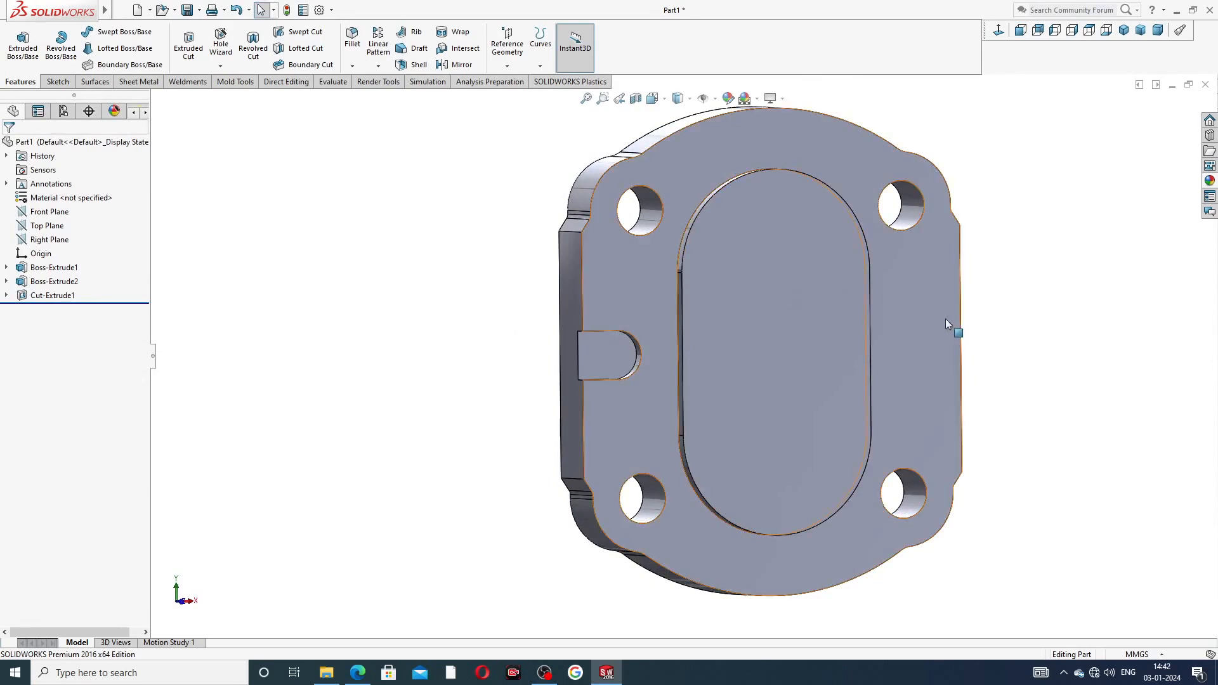
click(744, 322)
click(1073, 225)
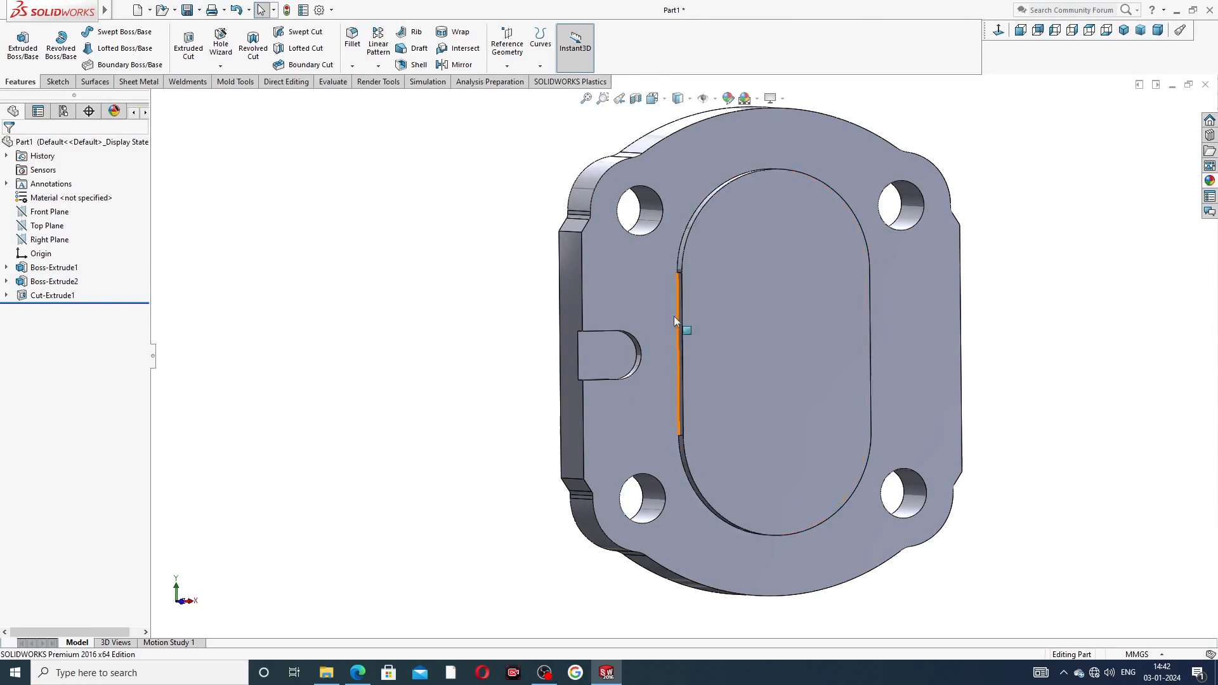
click(645, 293)
click(700, 254)
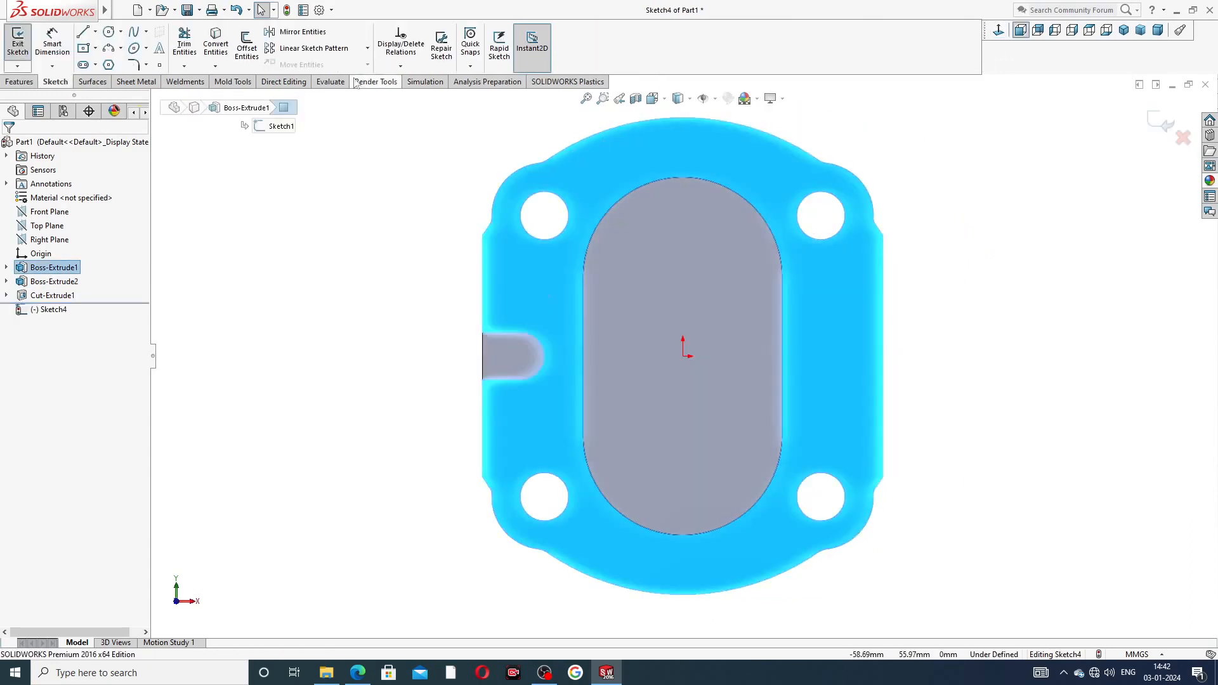
Sketch a vertical midpoint line about 31 mm long, passing through the origin inside the raised boss
click(95, 31)
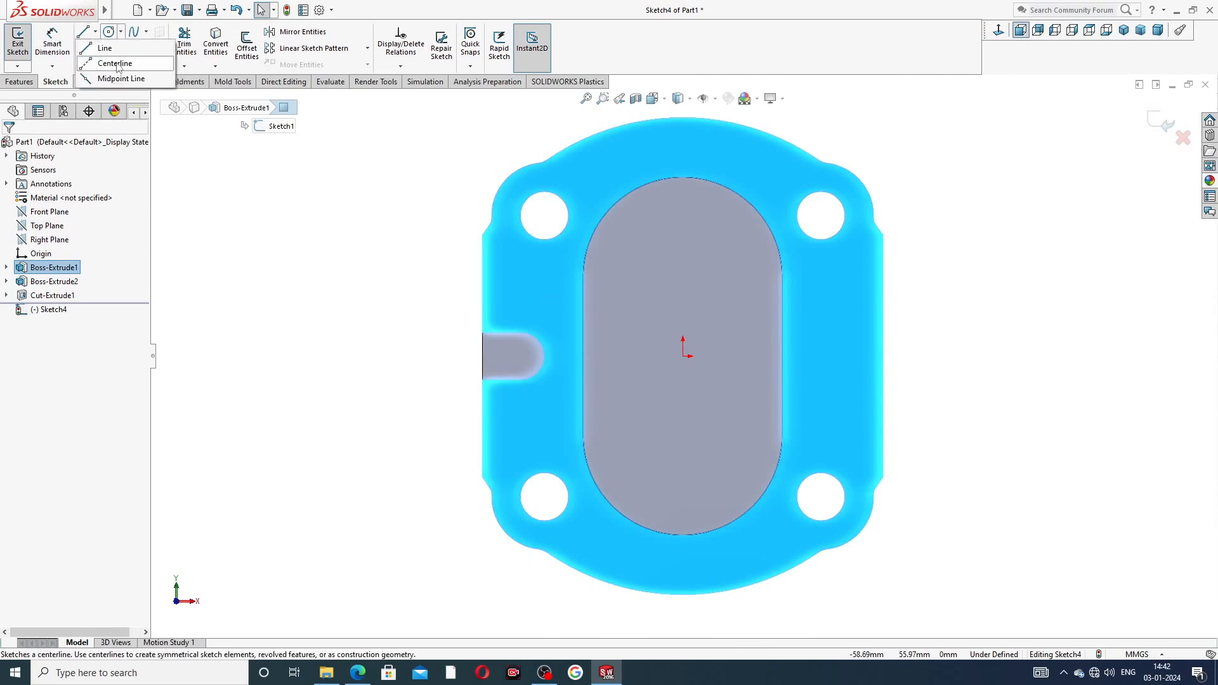
click(121, 78)
drag(682, 273, 683, 281)
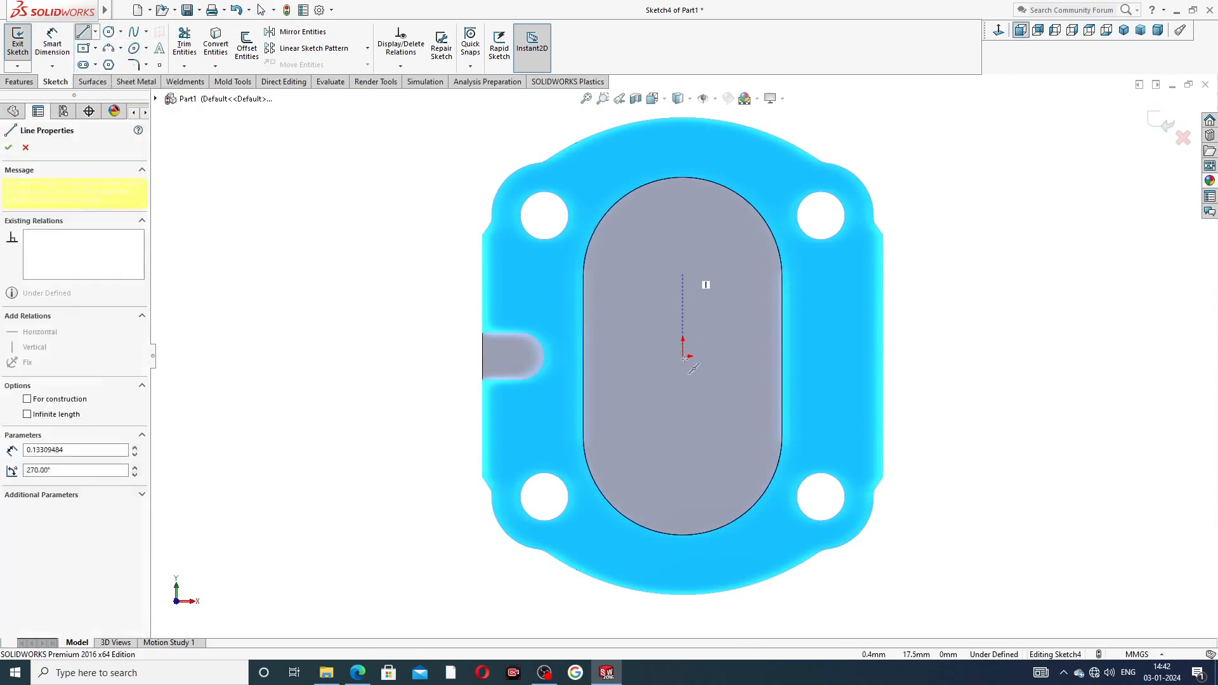
right_click(819, 297)
click(847, 308)
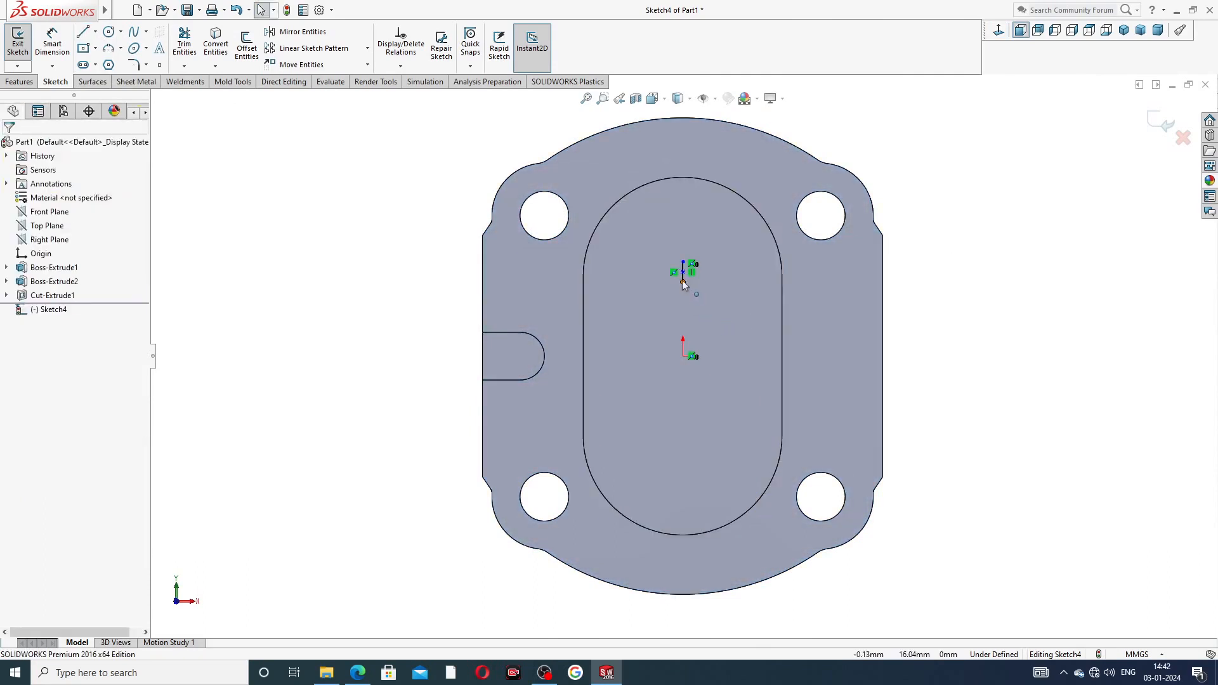
drag(683, 282, 683, 408)
click(993, 280)
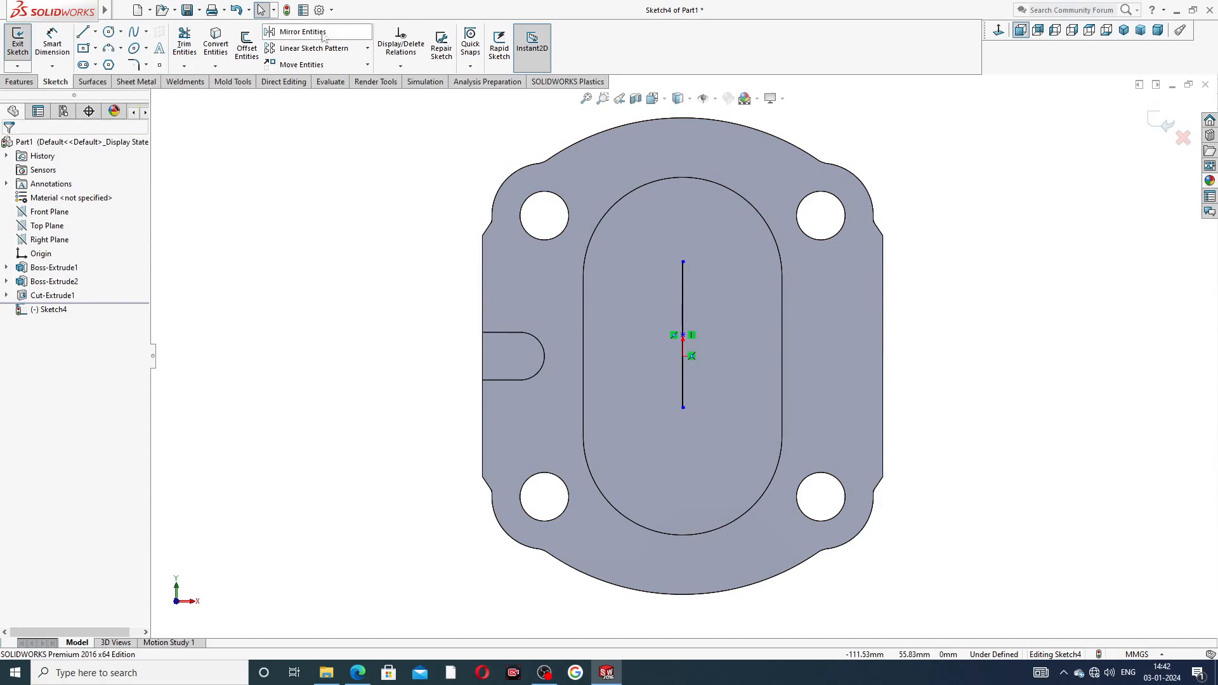
click(296, 31)
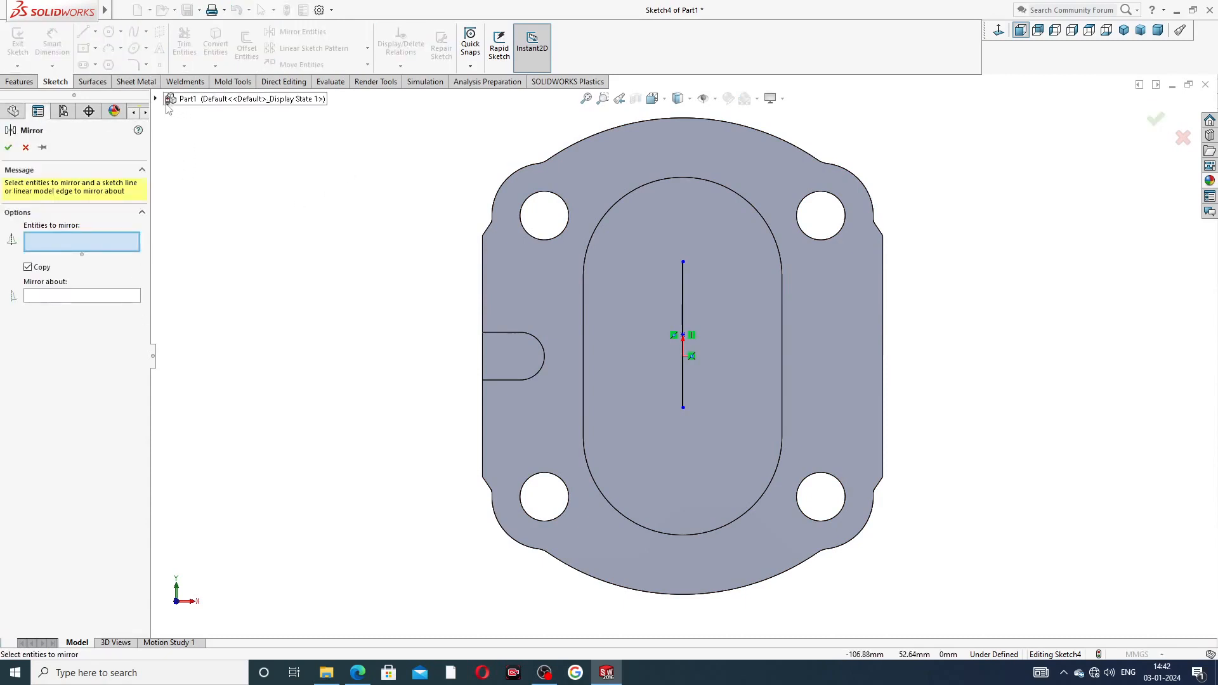
click(188, 99)
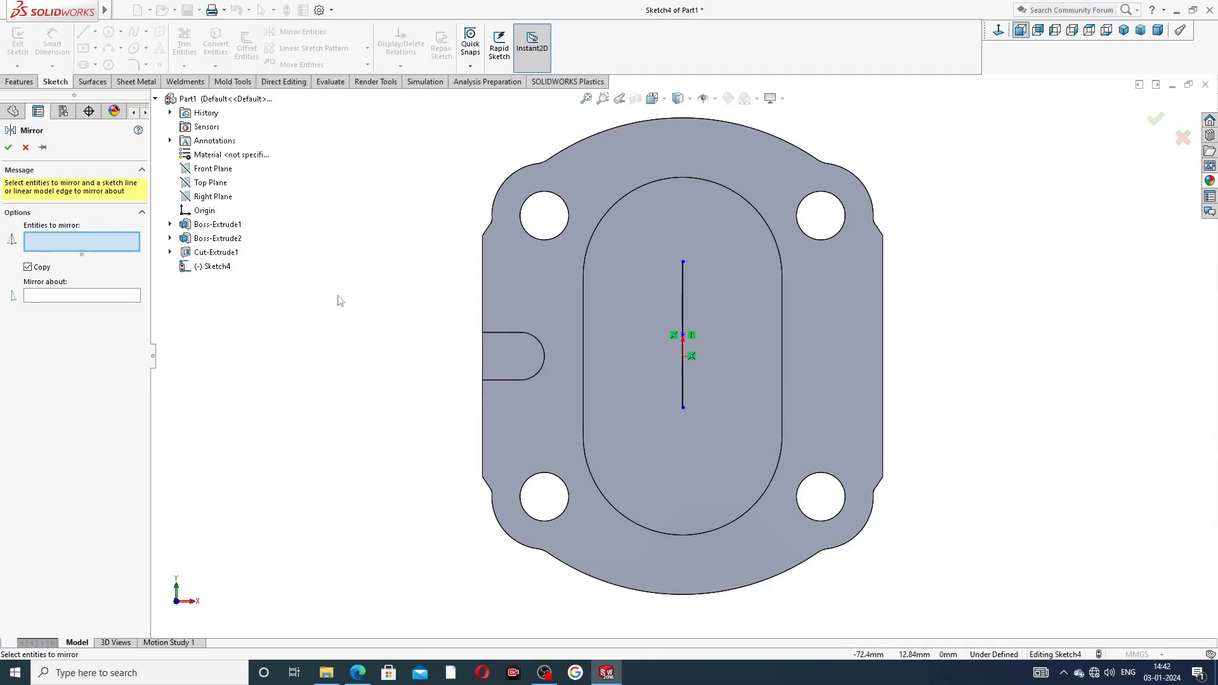
click(25, 148)
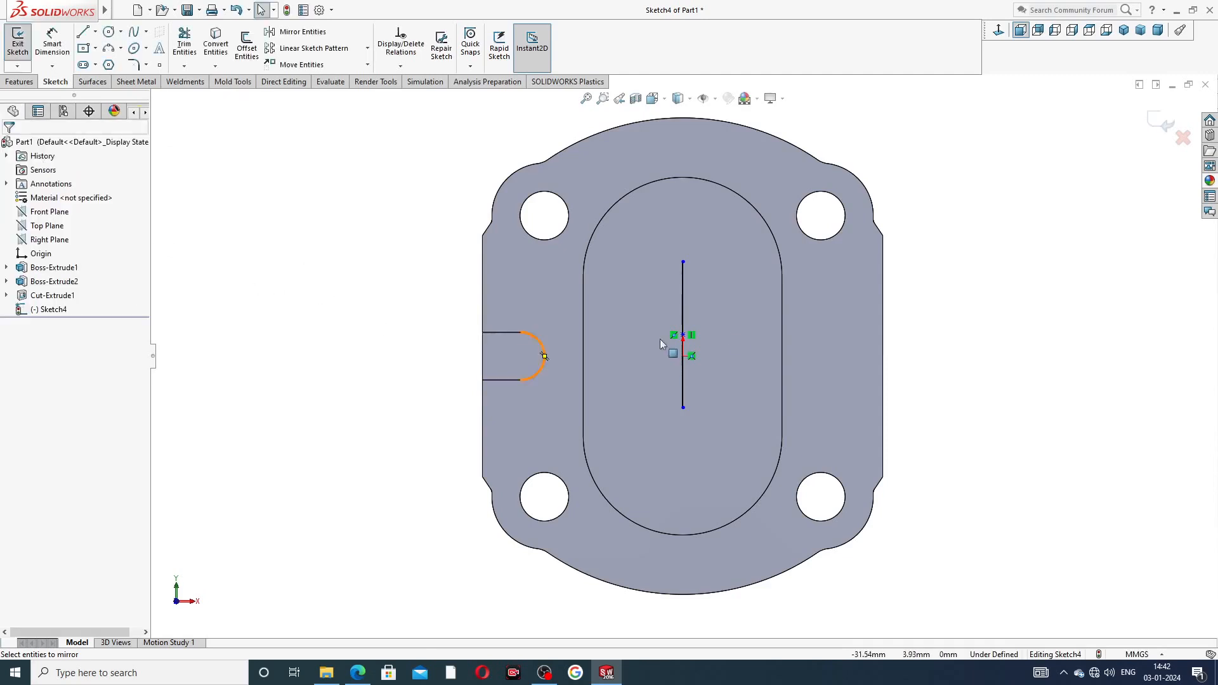
Convert the vertical line to construction geometry and try to mirror the notch cut's sketch about it
click(684, 289)
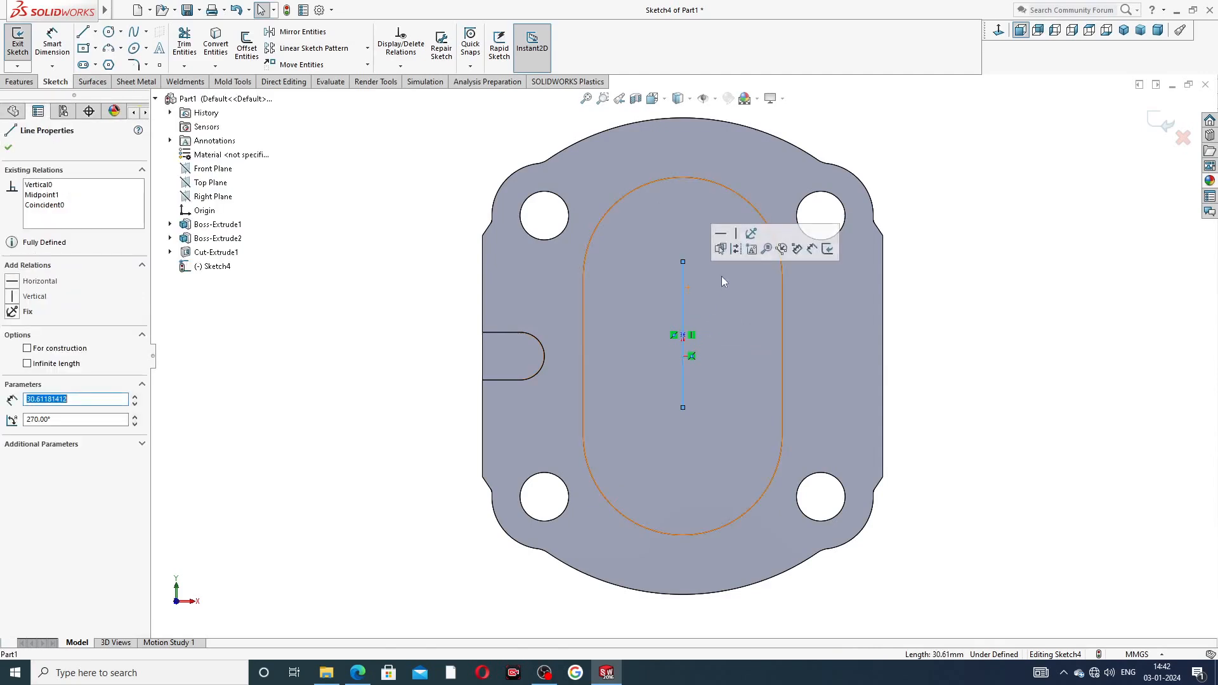
key(Escape)
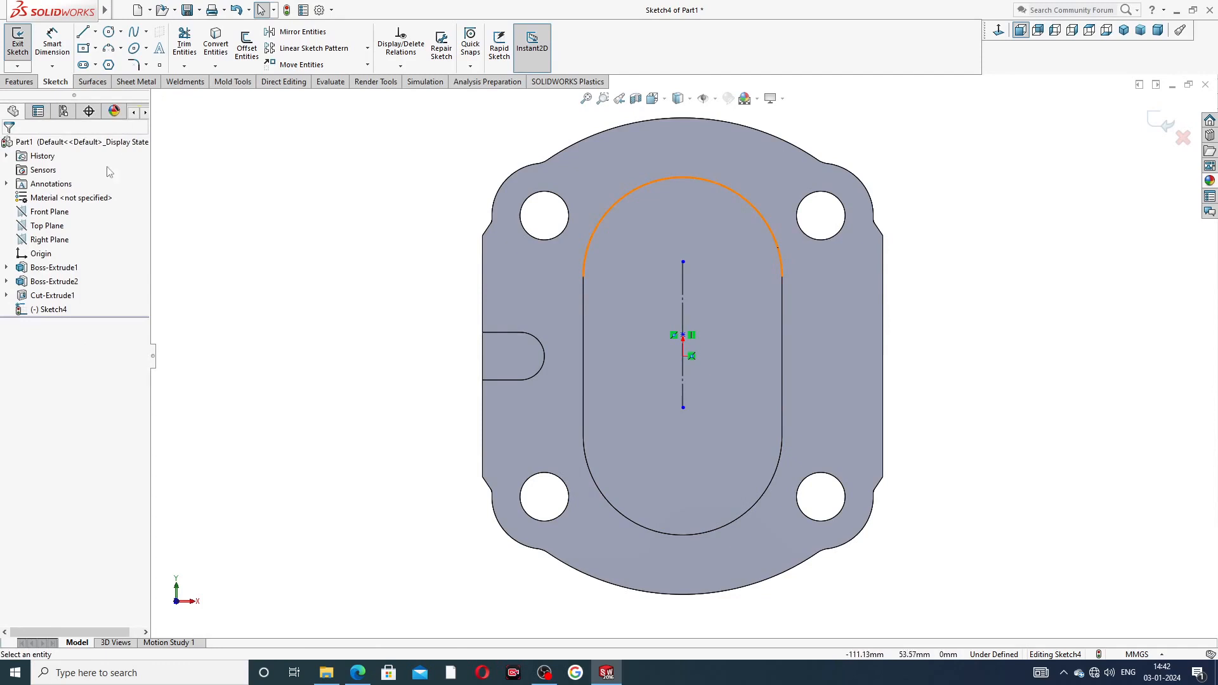
click(298, 32)
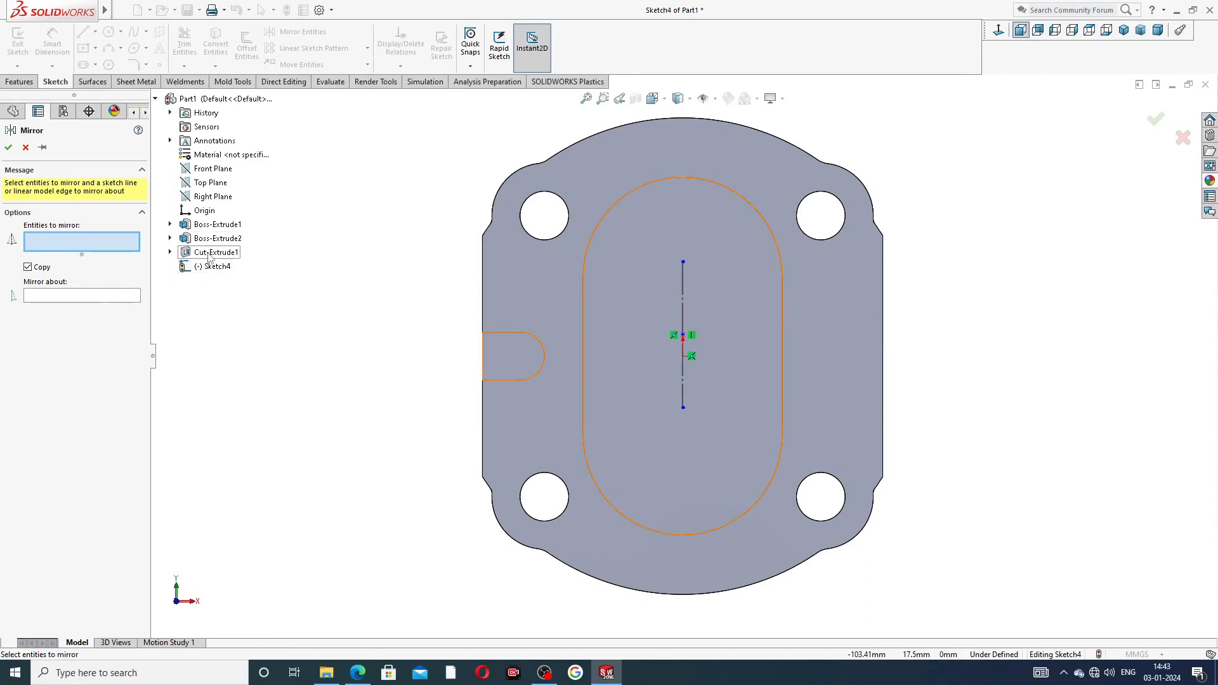
middle_drag(462, 356, 512, 369)
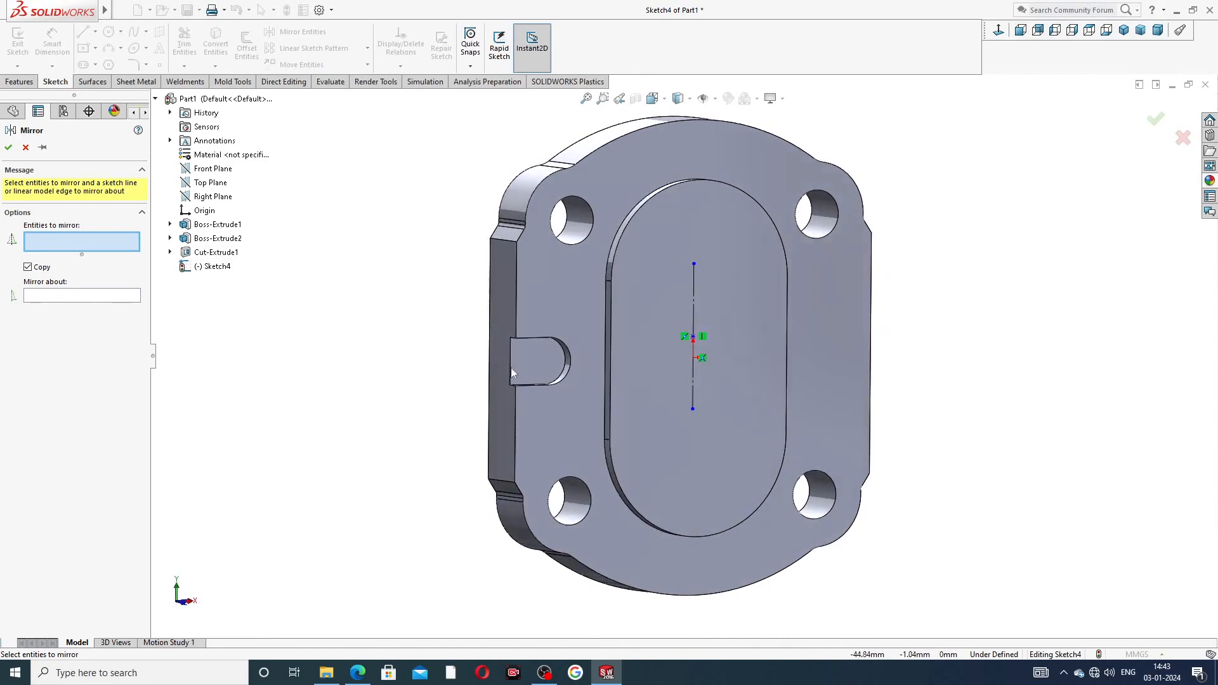
double_click(204, 251)
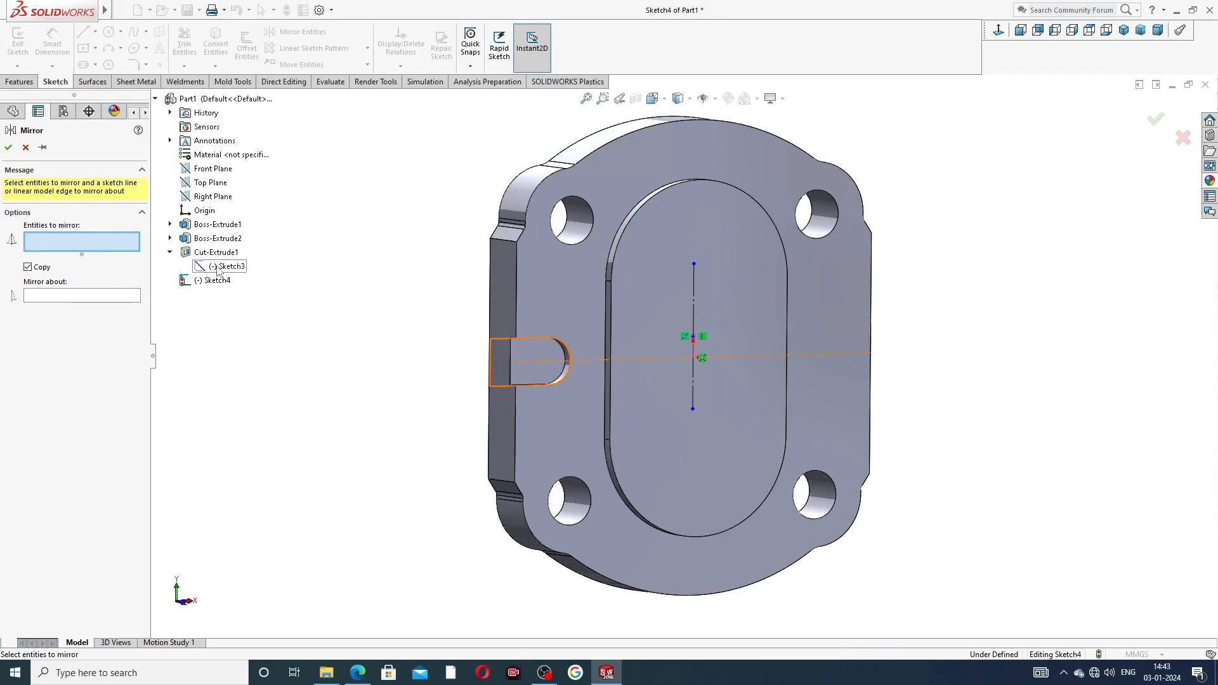
click(26, 148)
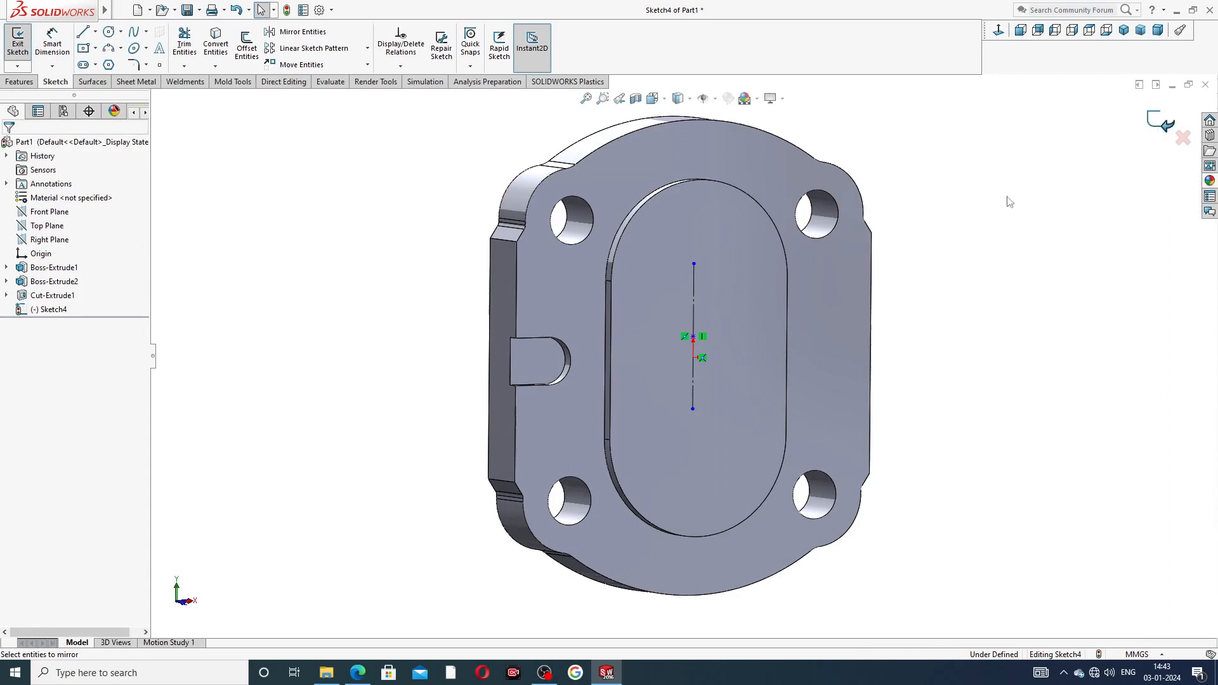
Exit the new sketch and delete it from the part
click(1162, 124)
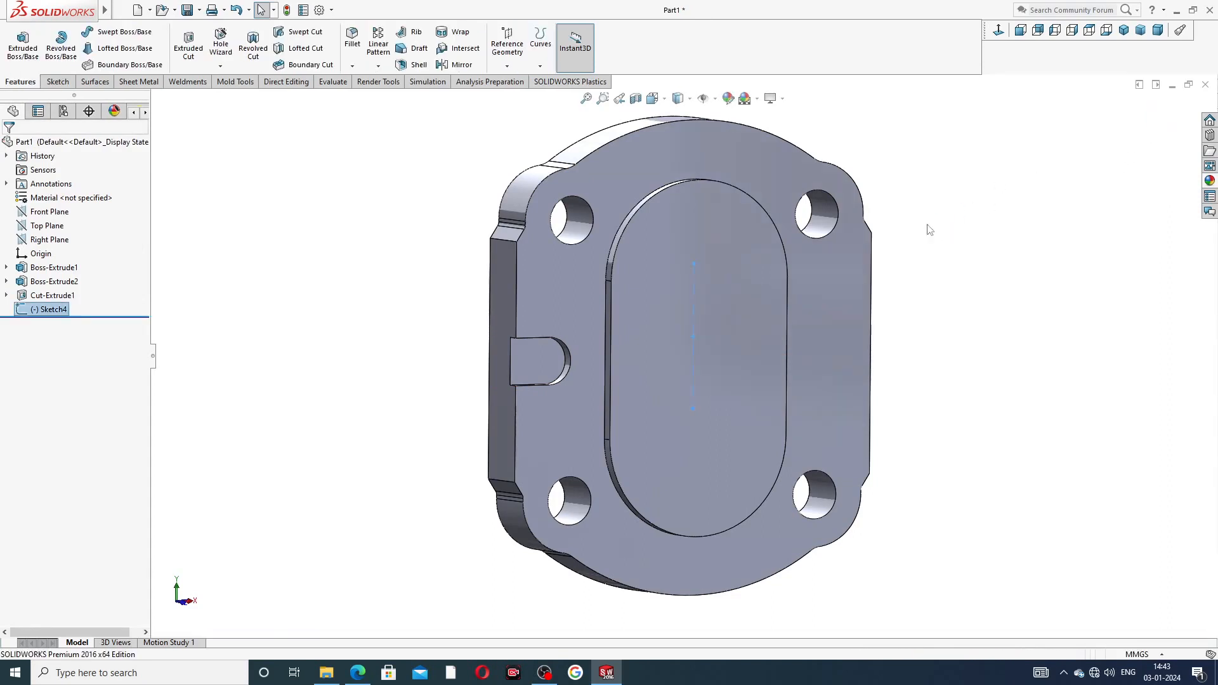
right_click(52, 315)
click(95, 384)
click(692, 275)
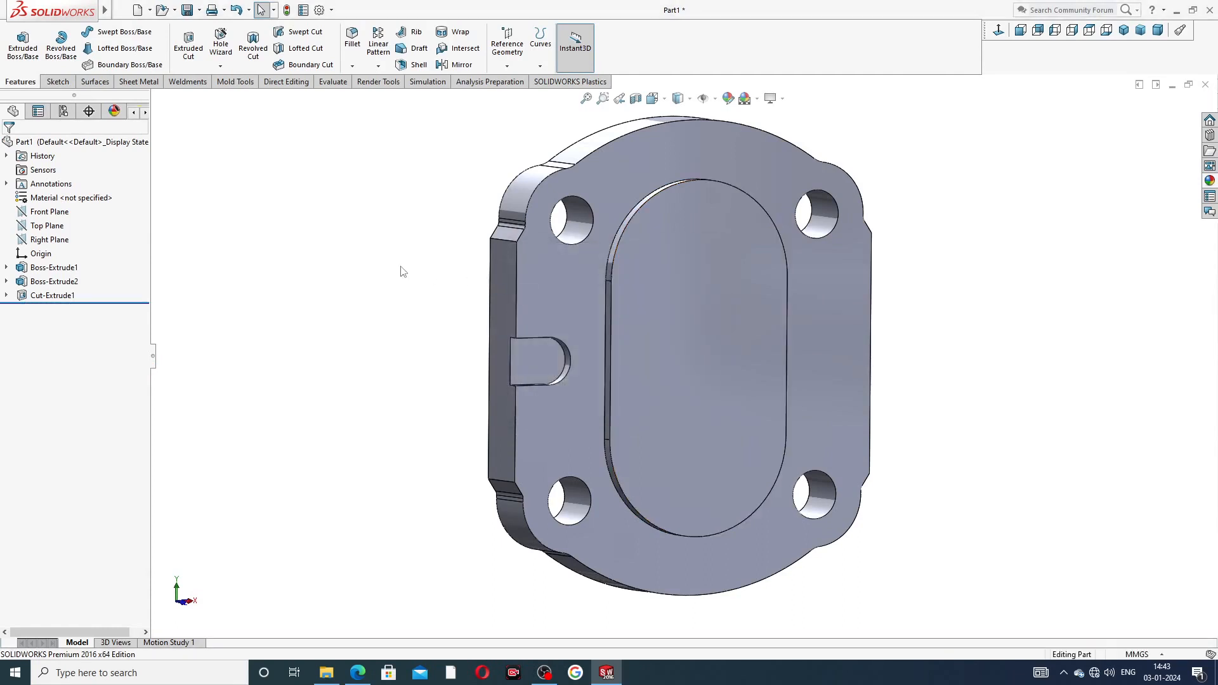
Open the existing sketch of the round-ended notch cut for editing
click(68, 296)
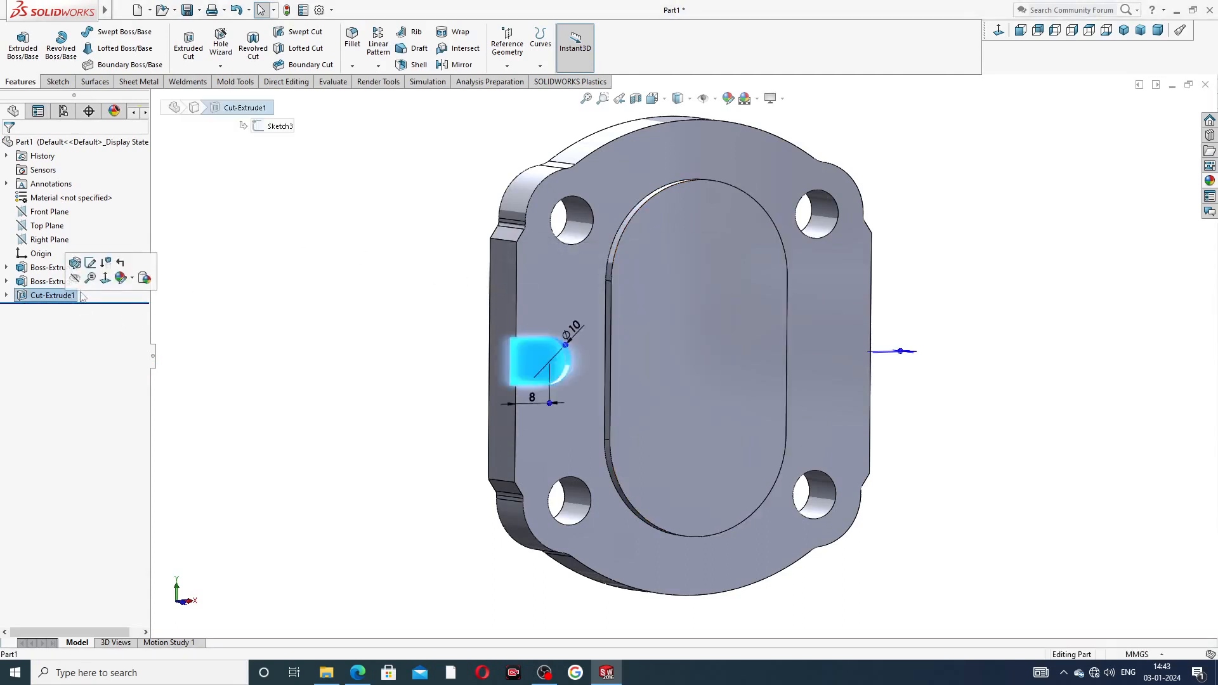
click(137, 324)
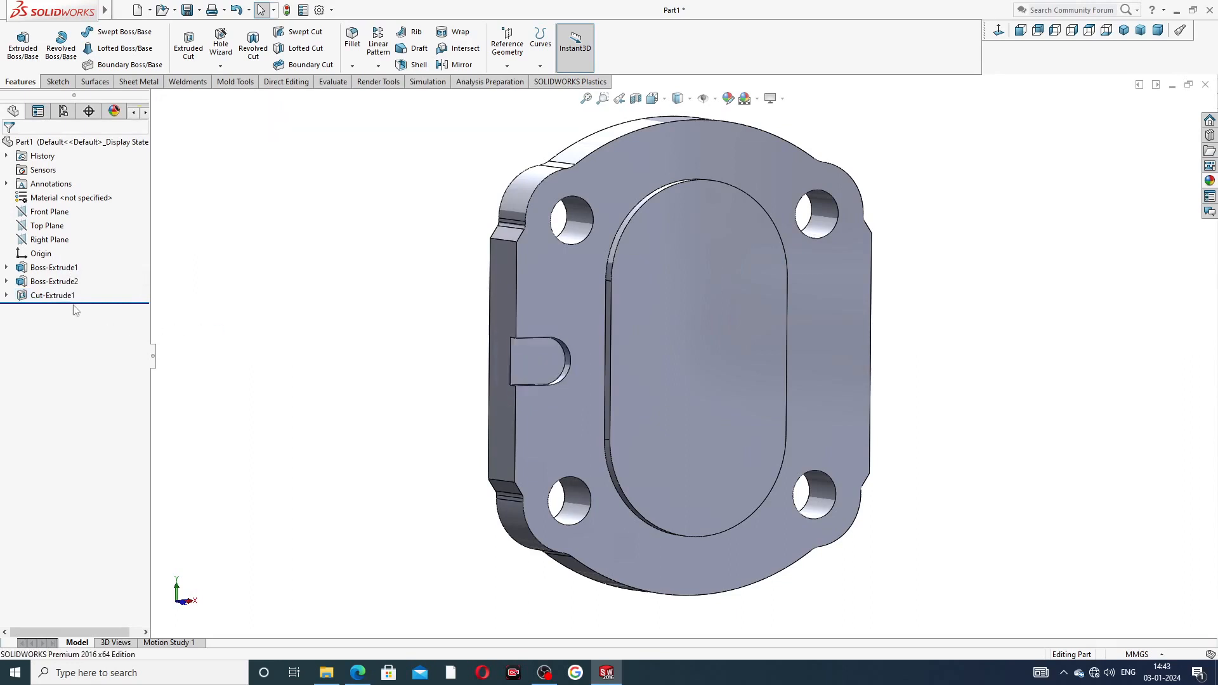
click(6, 296)
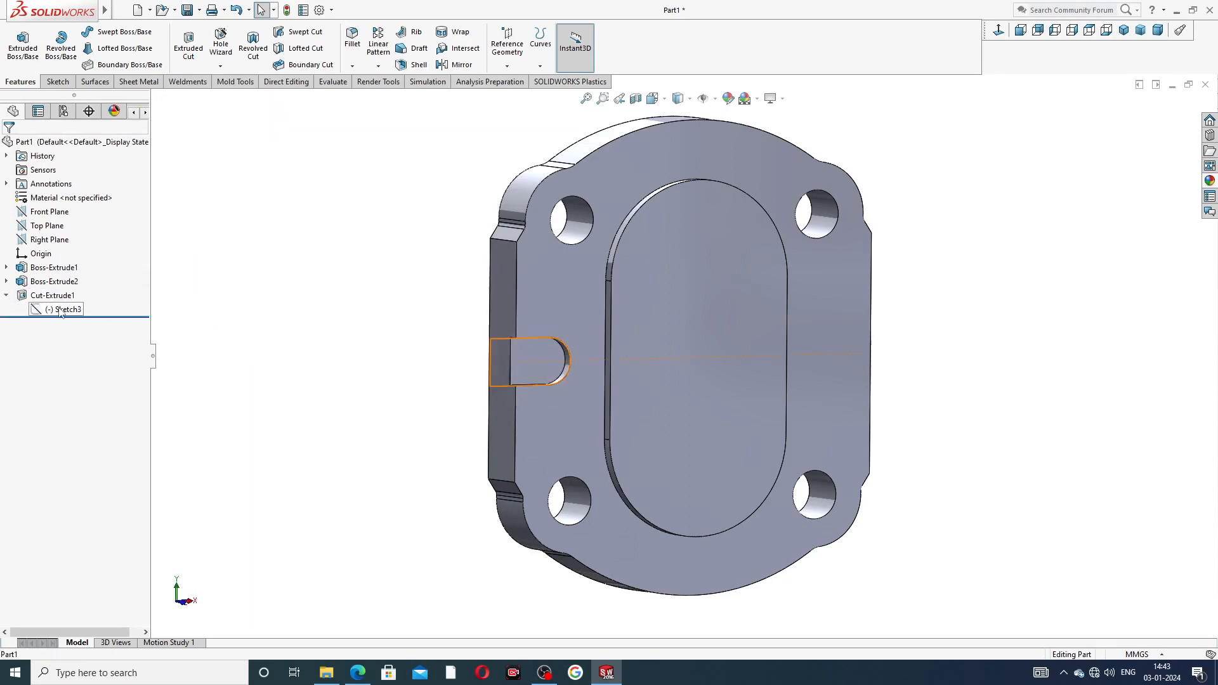
click(62, 310)
click(68, 274)
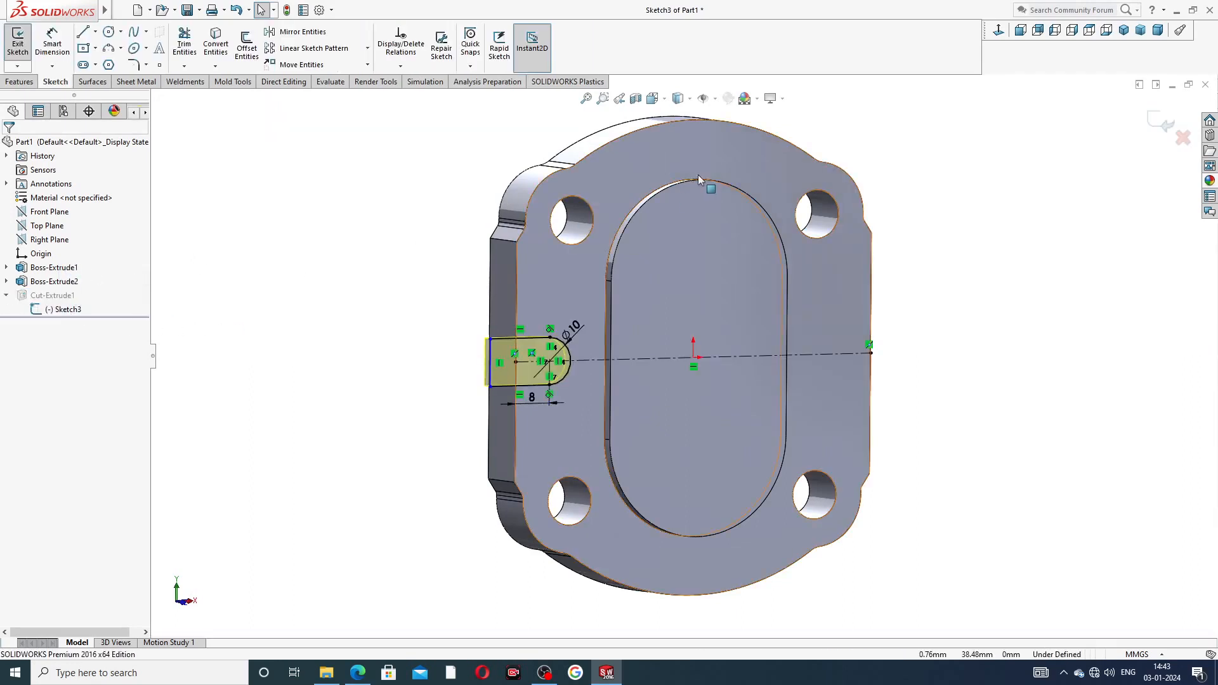
click(998, 30)
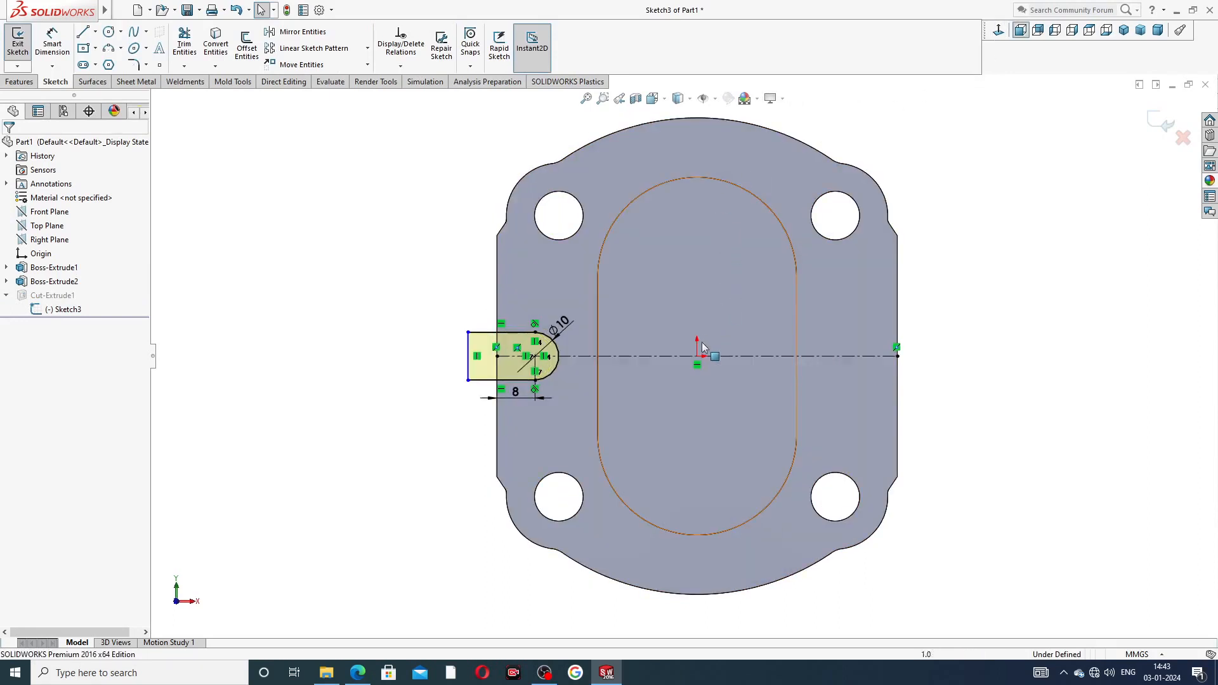
Draw a vertical centerline about 30 mm long through the origin in the notch sketch
click(95, 31)
click(106, 63)
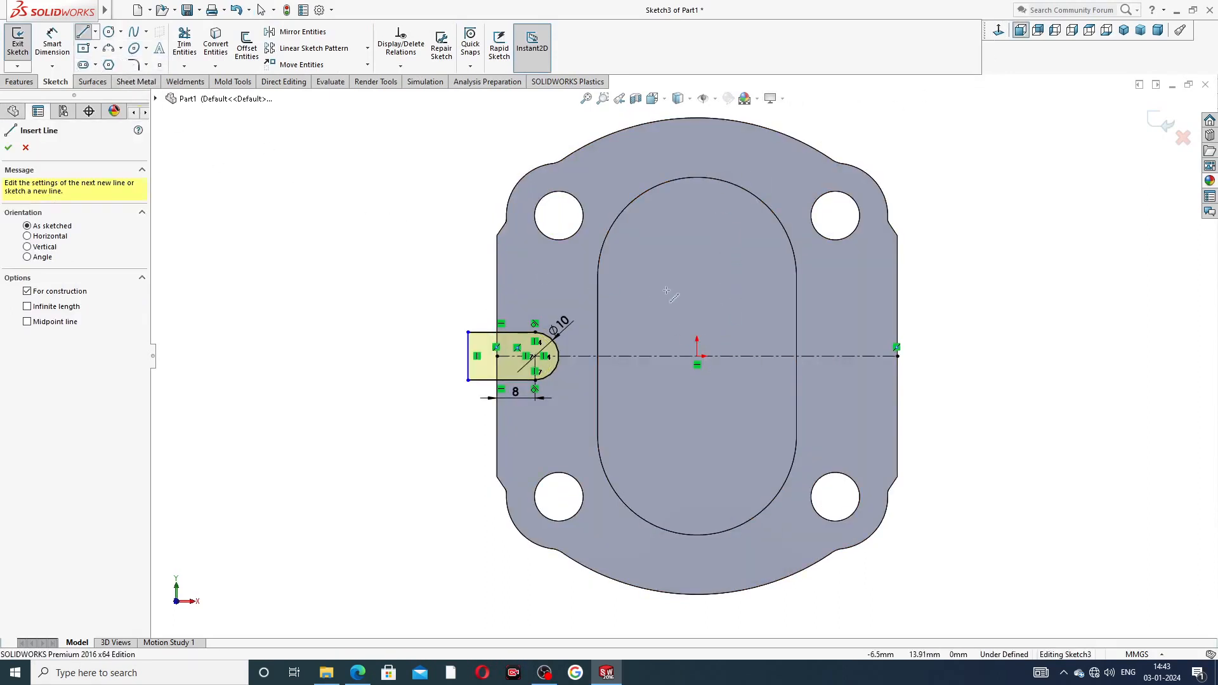
click(697, 271)
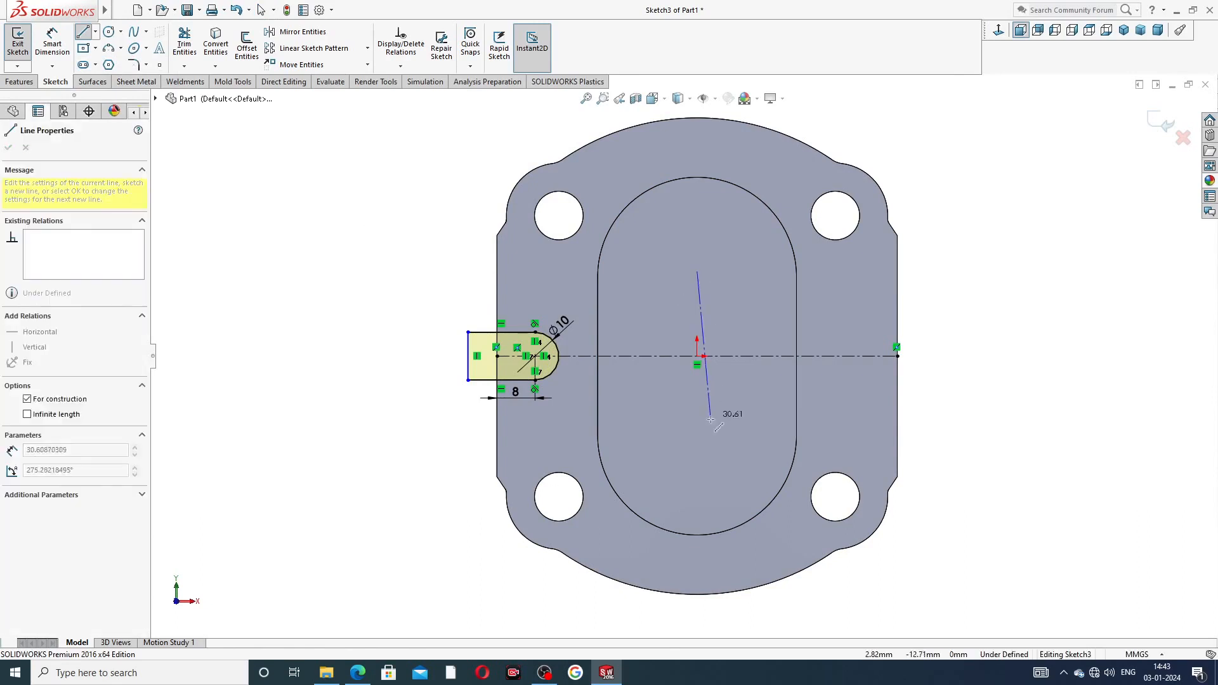
click(697, 416)
right_click(743, 332)
click(781, 346)
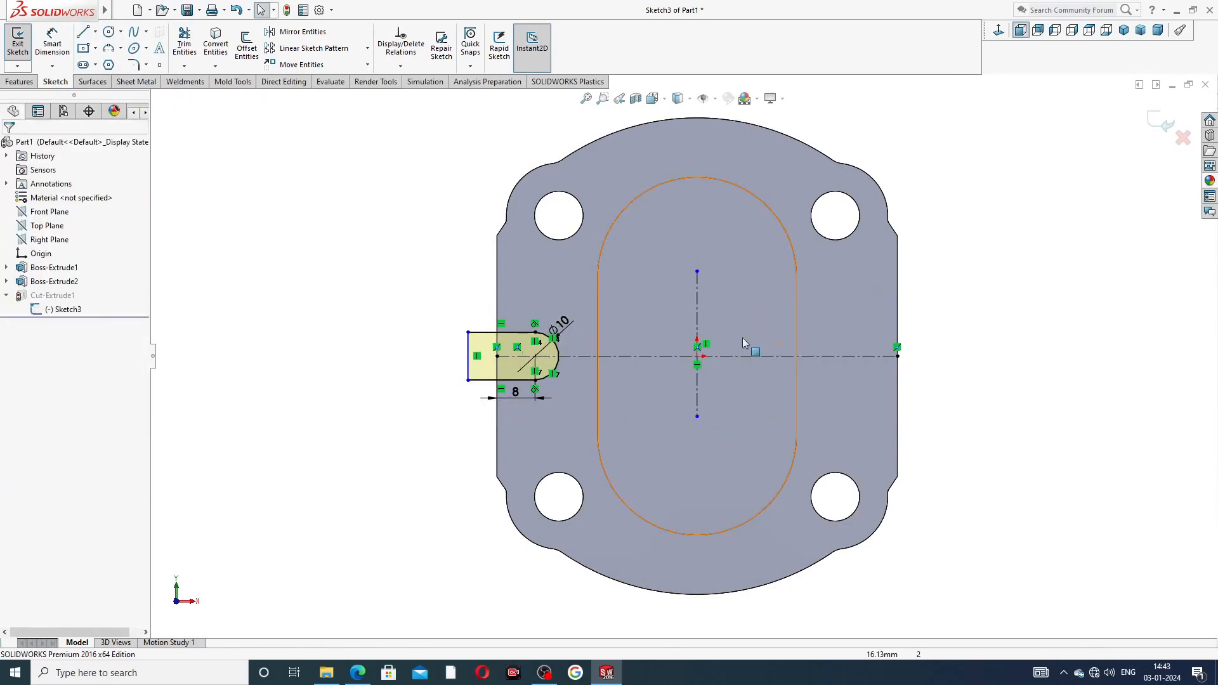
Mirror the notch's arc and three lines about the vertical centerline, keeping the originals, and exit the sketch
click(299, 32)
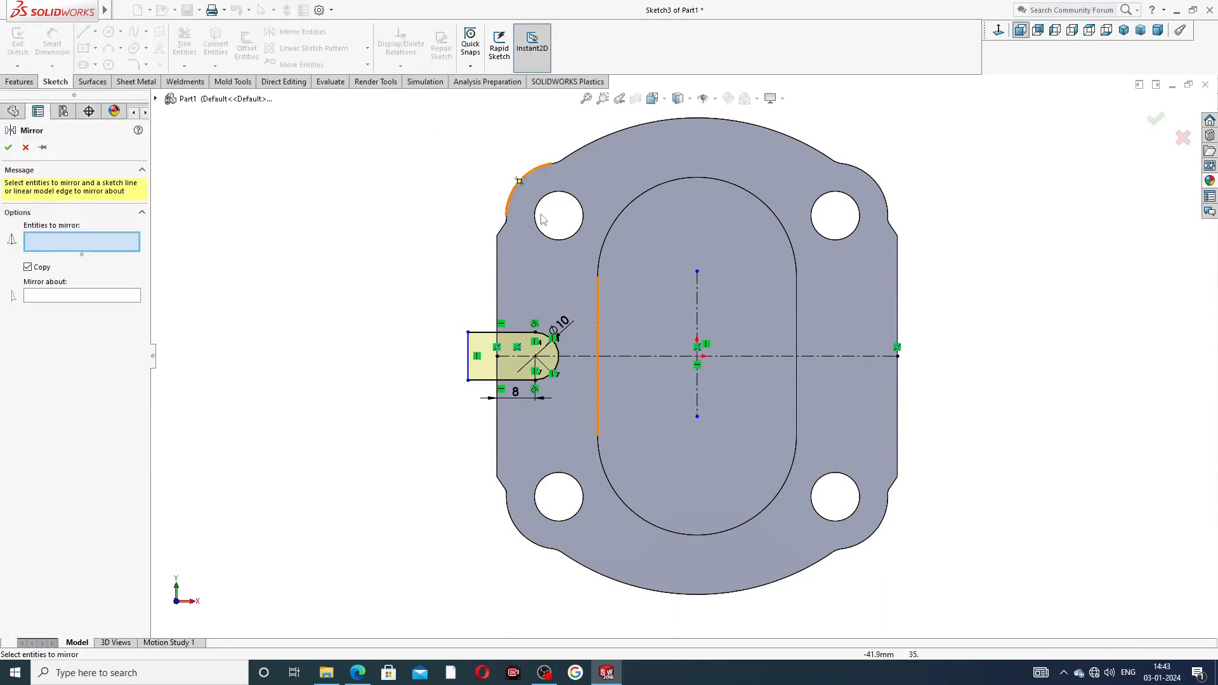
scroll(486, 366, down, 1)
scroll(488, 369, down, 1)
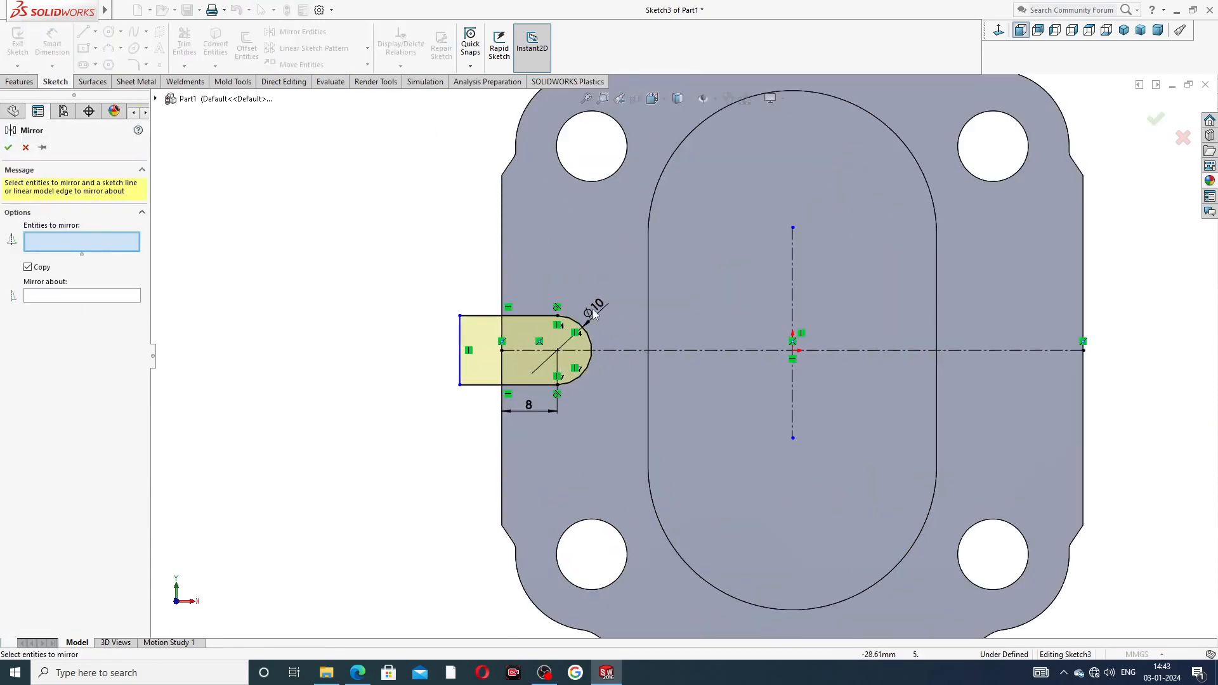
click(573, 318)
click(539, 315)
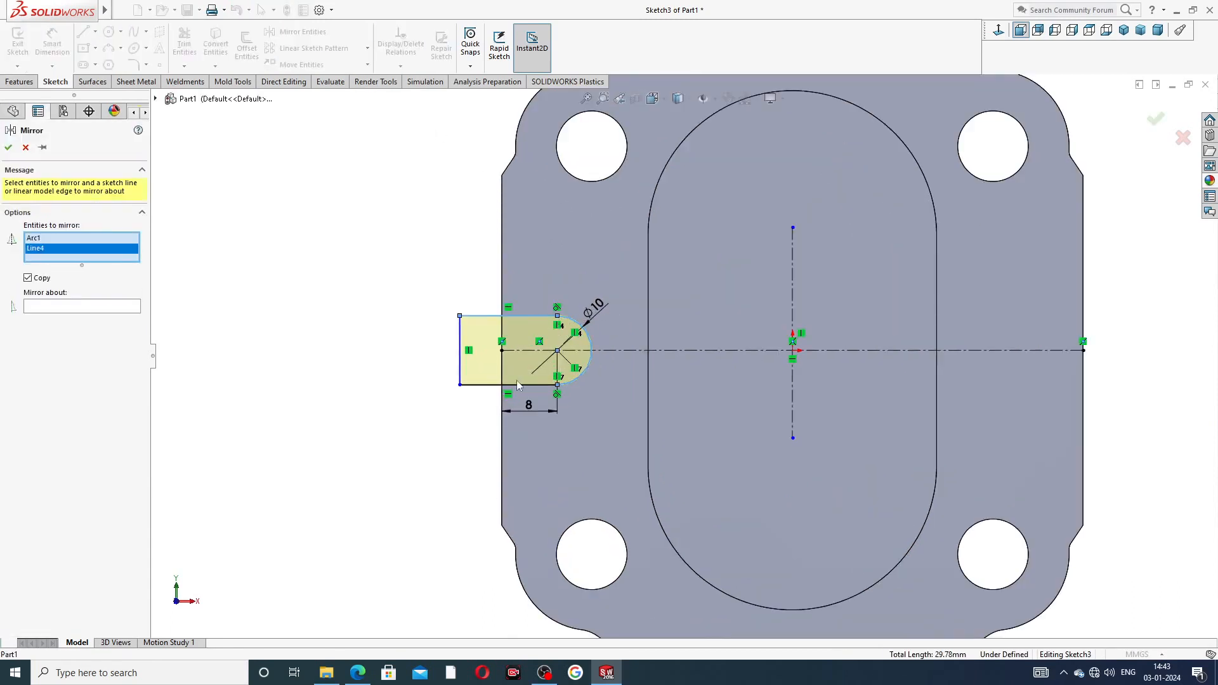
click(462, 372)
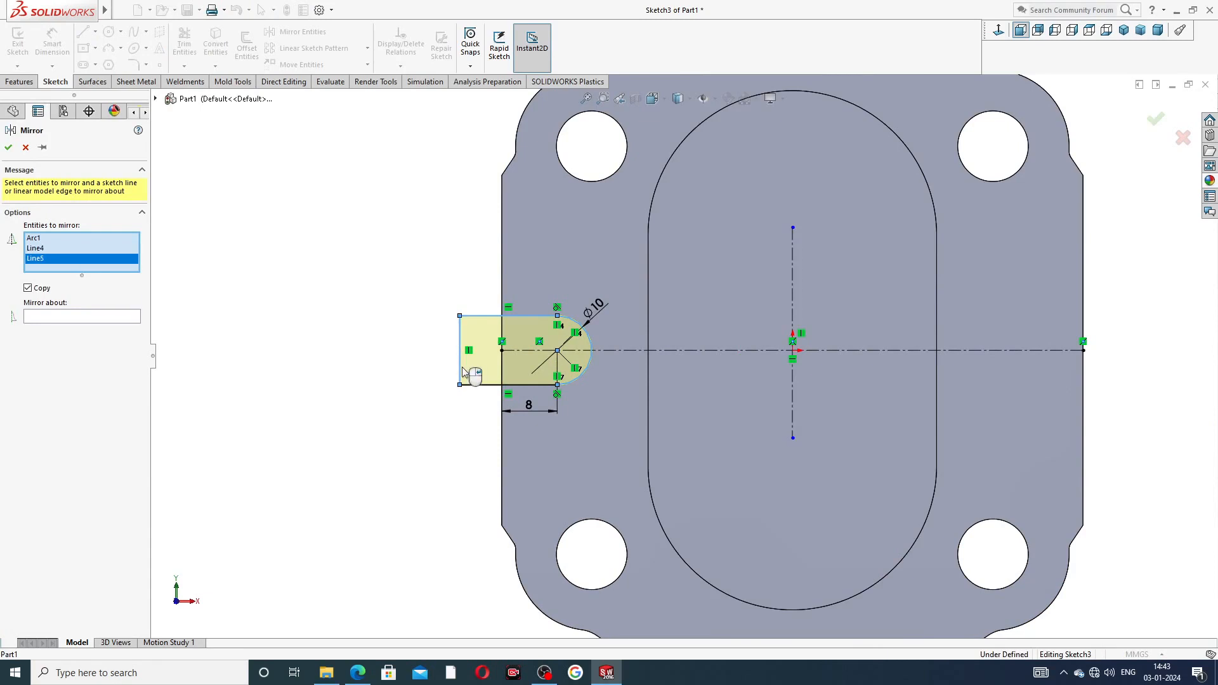
click(528, 386)
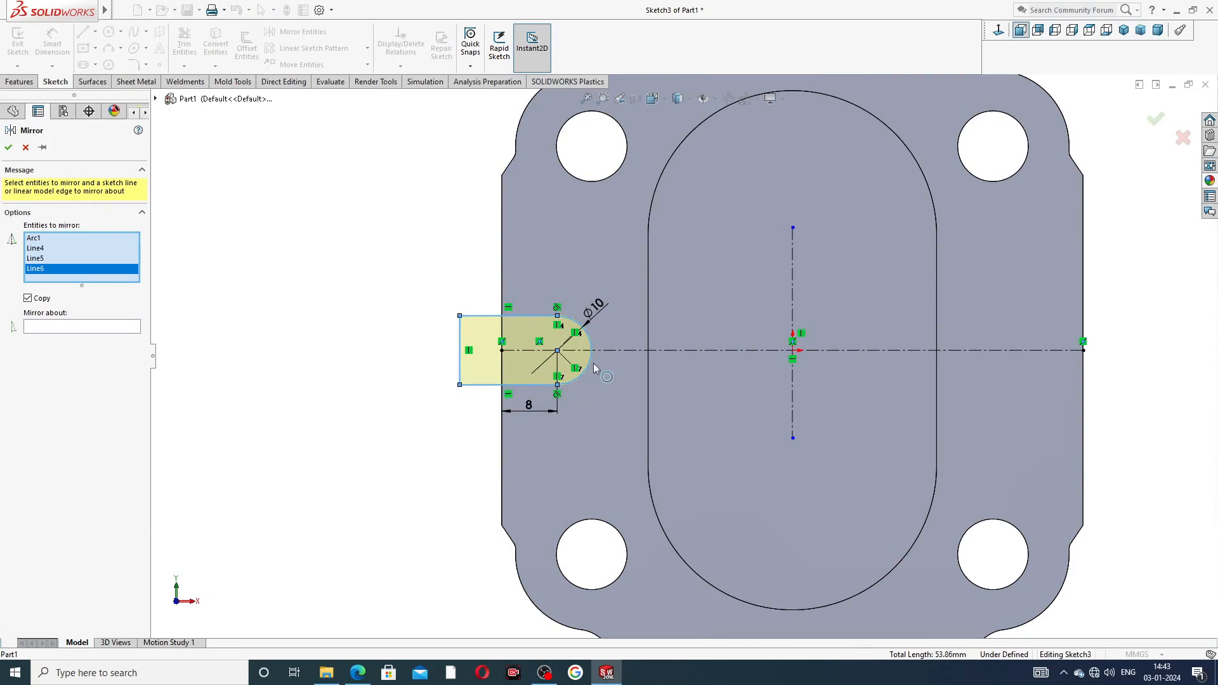
click(137, 327)
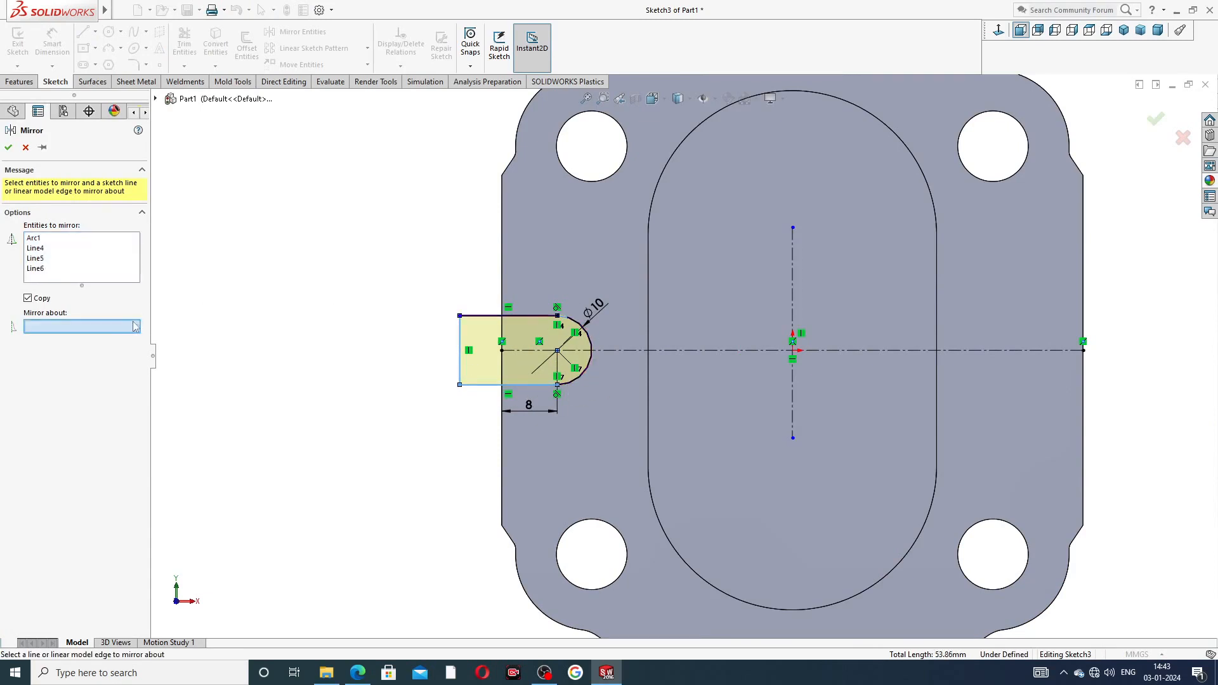
click(792, 245)
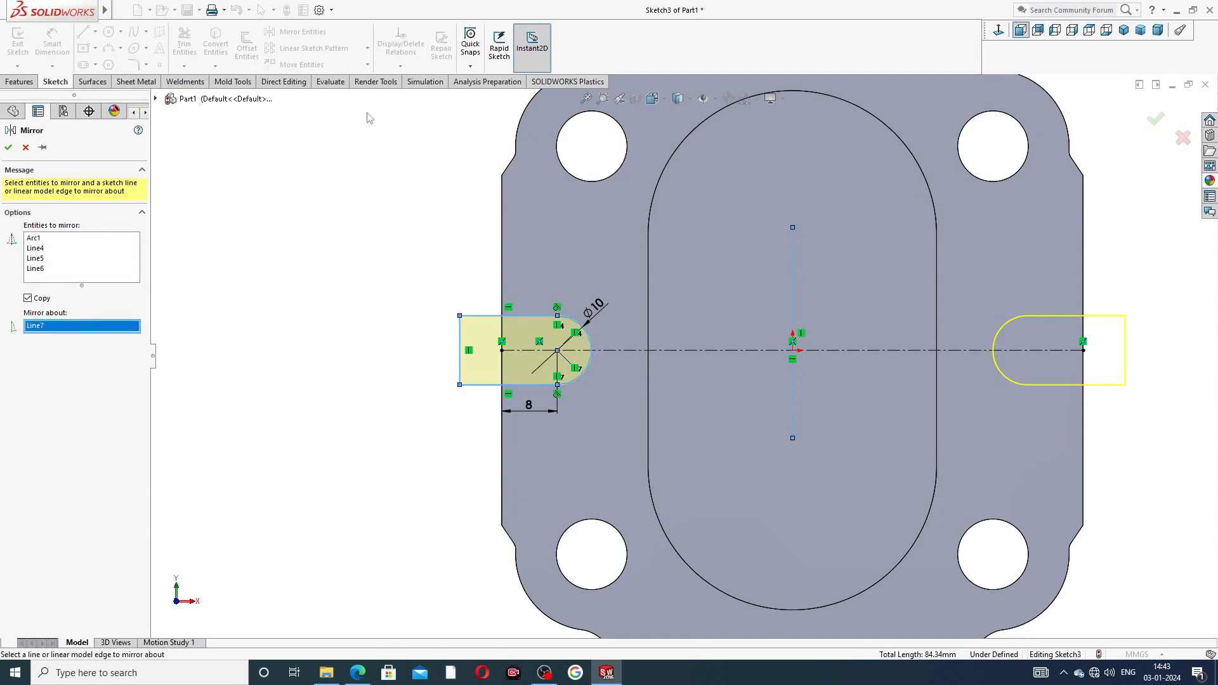
click(1156, 120)
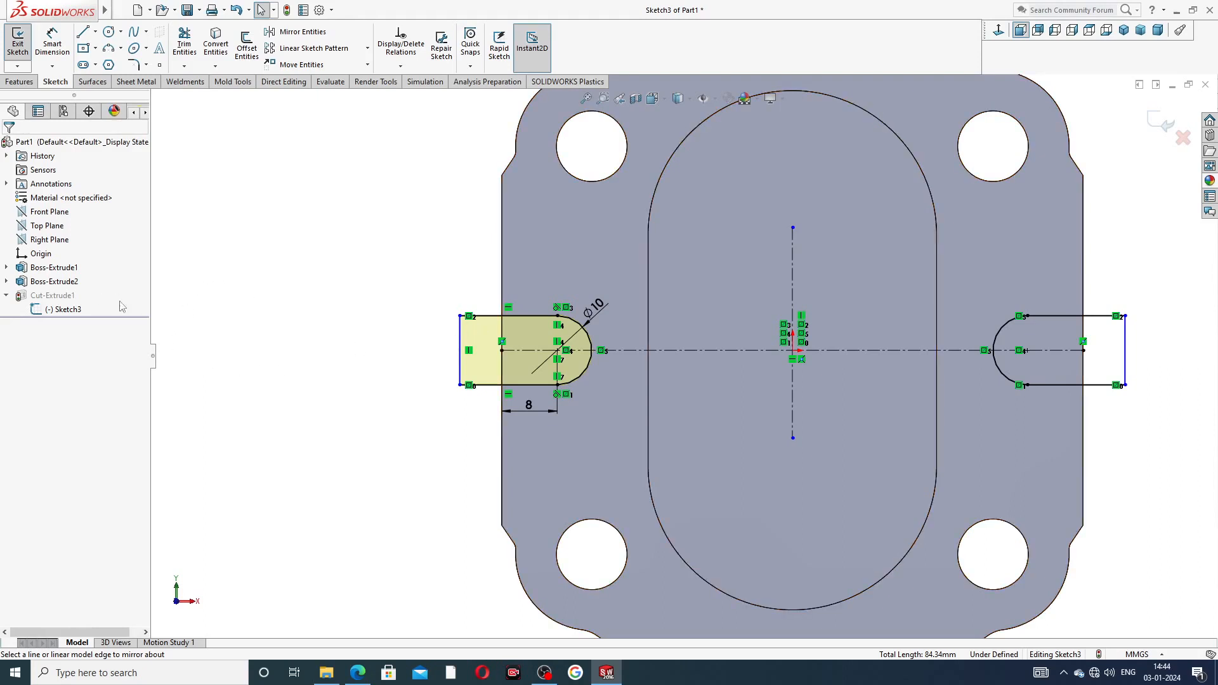
click(1151, 122)
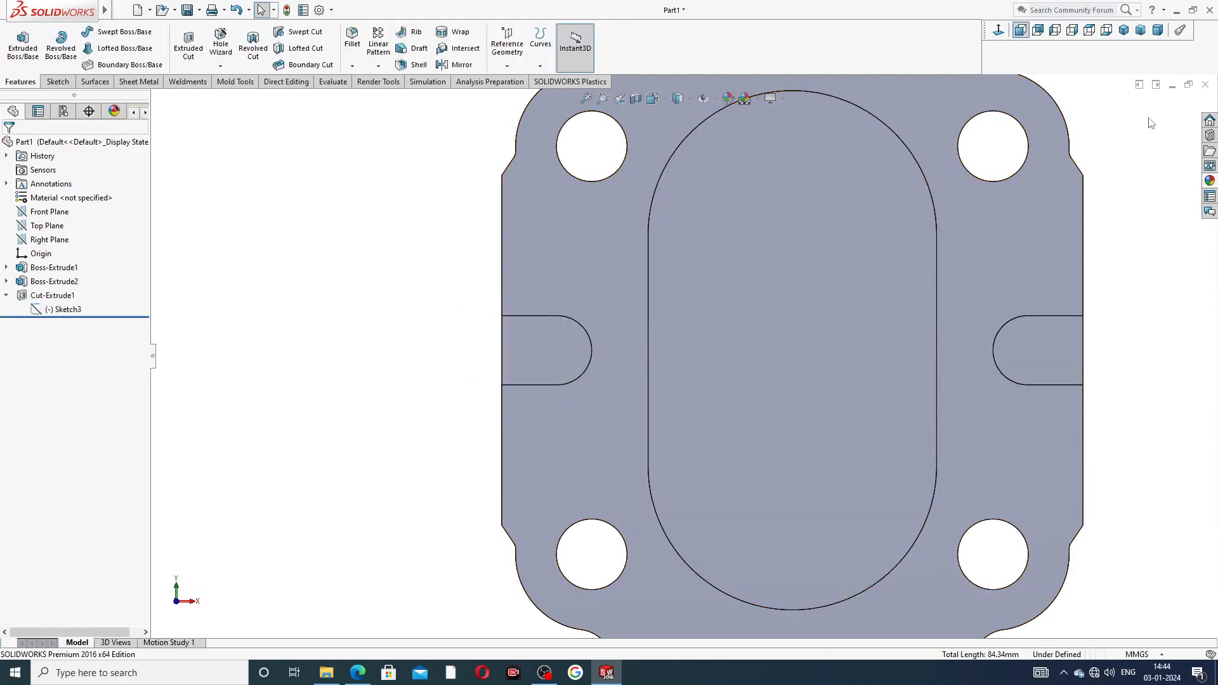
Start a new sketch on the plate's front face around the raised boss and view it face-on
mouse_move(1118, 271)
middle_down()
mouse_move(1047, 274)
mouse_move(1120, 255)
middle_up()
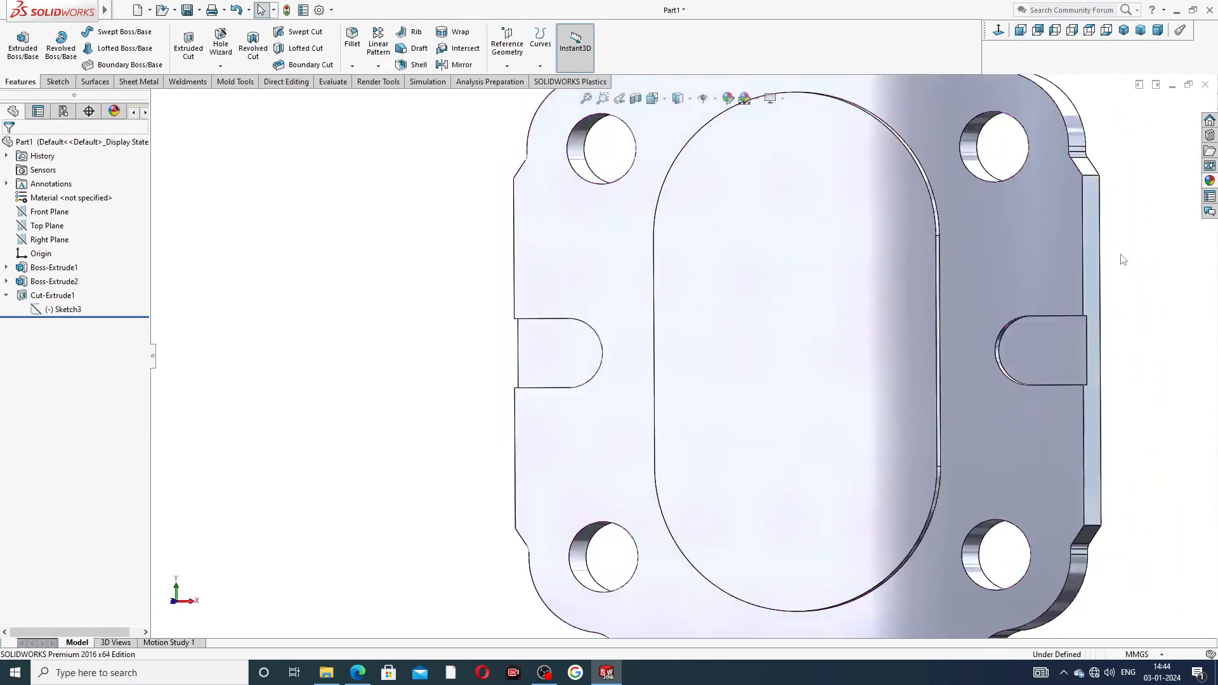
scroll(1120, 268, up, 3)
middle_drag(982, 333, 1071, 317)
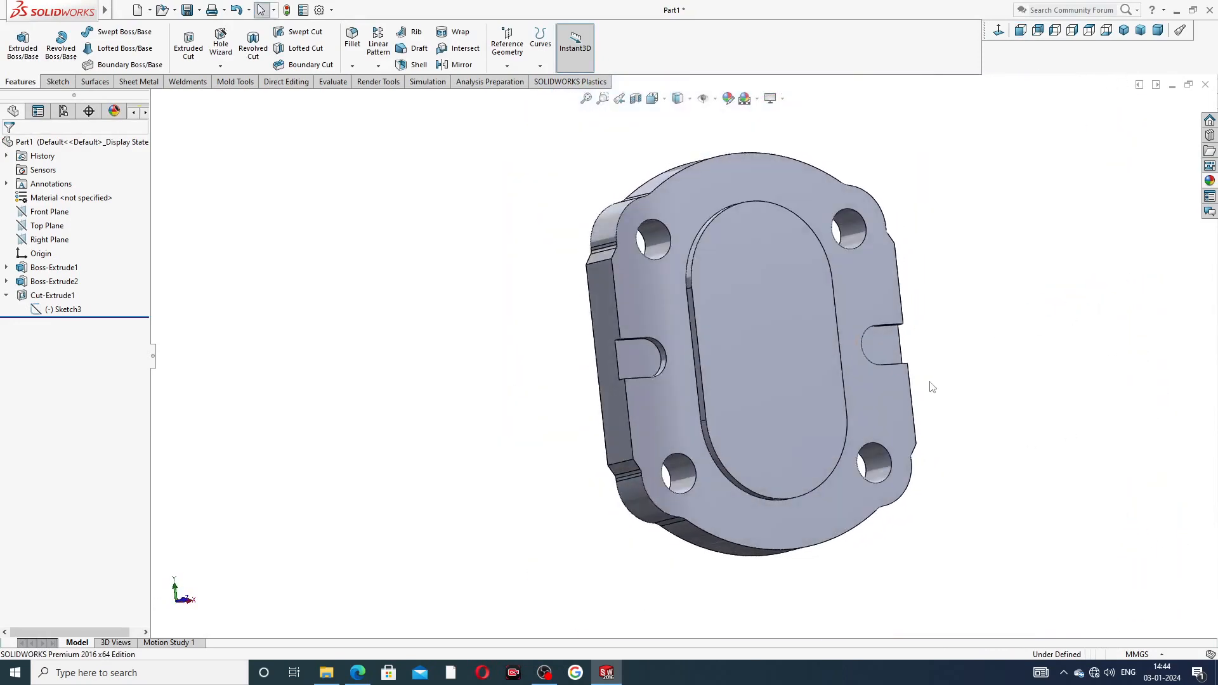
mouse_move(972, 247)
middle_down()
mouse_move(995, 141)
mouse_move(849, 240)
mouse_move(844, 202)
middle_up()
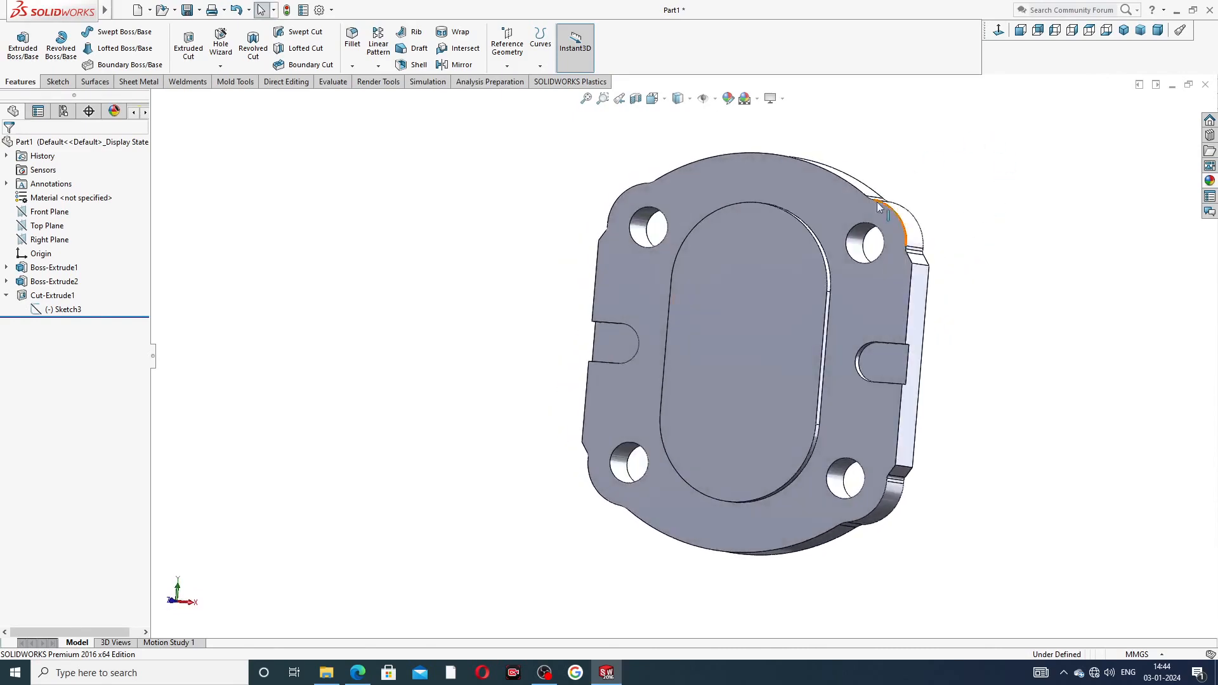
click(841, 198)
click(889, 162)
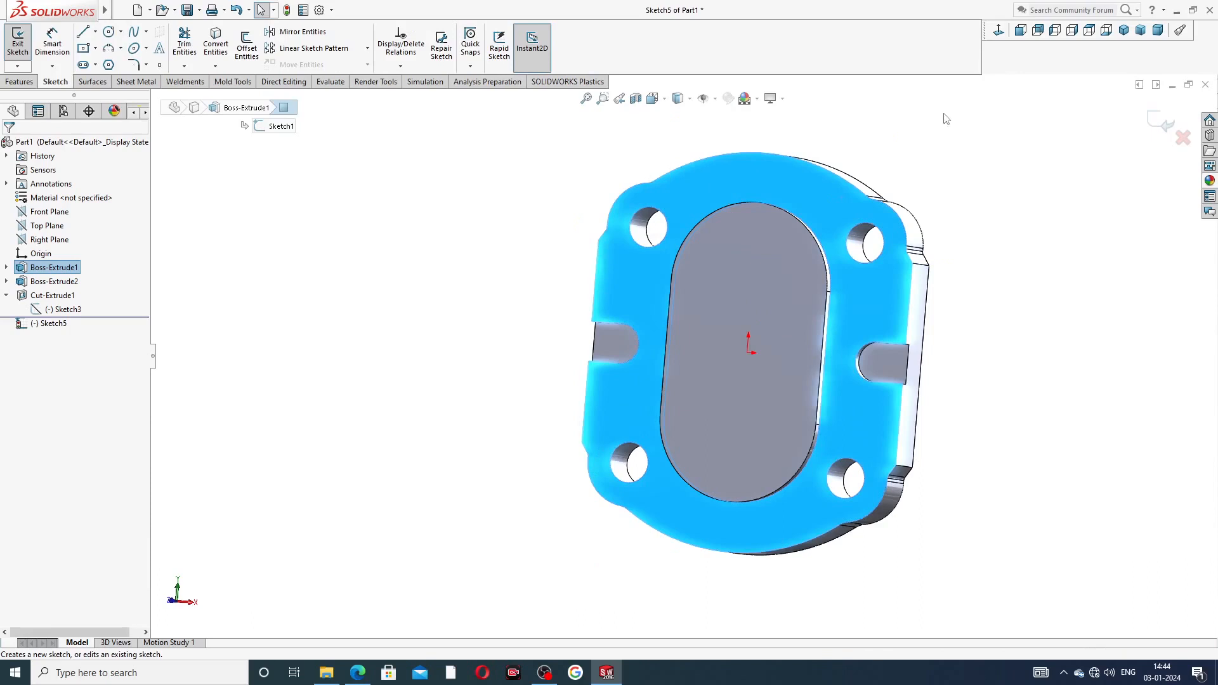
click(999, 30)
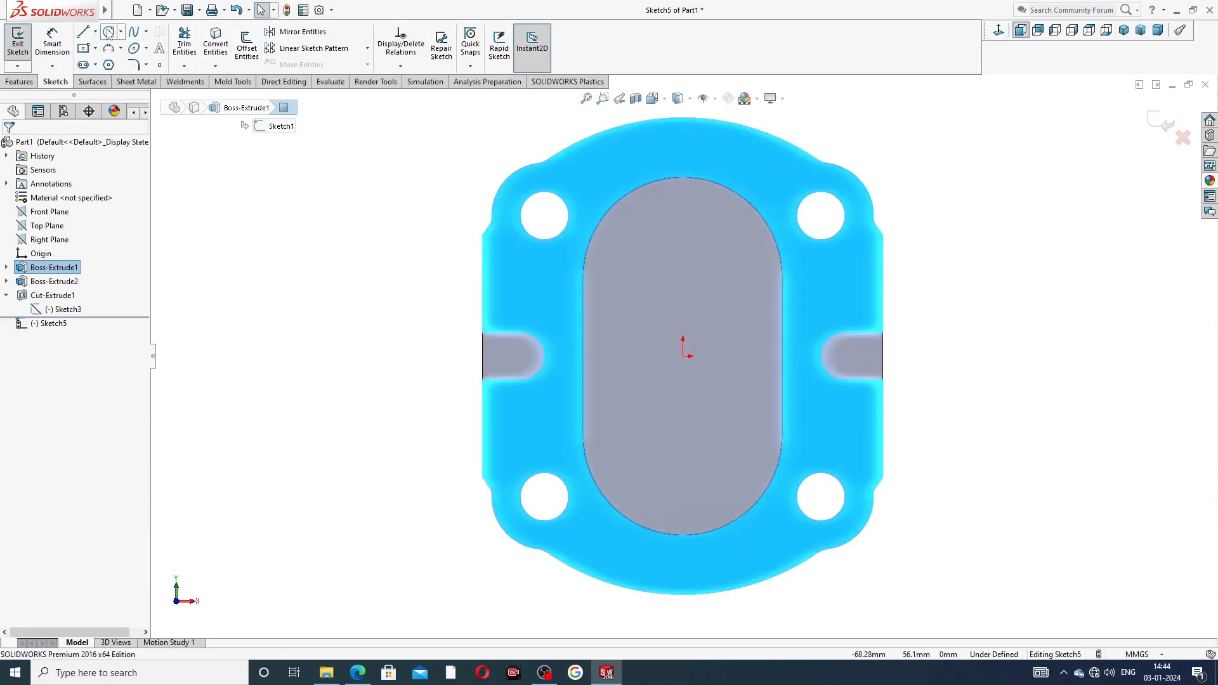
Draw a circle concentric with each of the four corner holes, with radii between about 6.7 and 8.4 mm
click(109, 32)
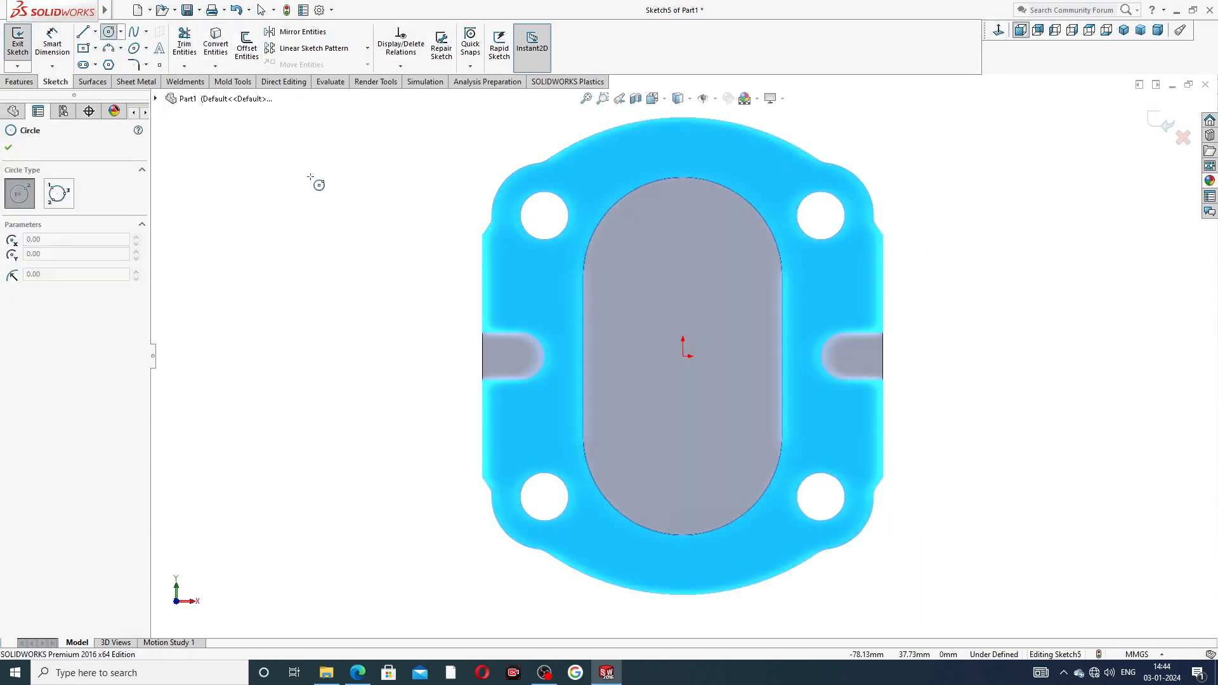
click(545, 215)
click(544, 176)
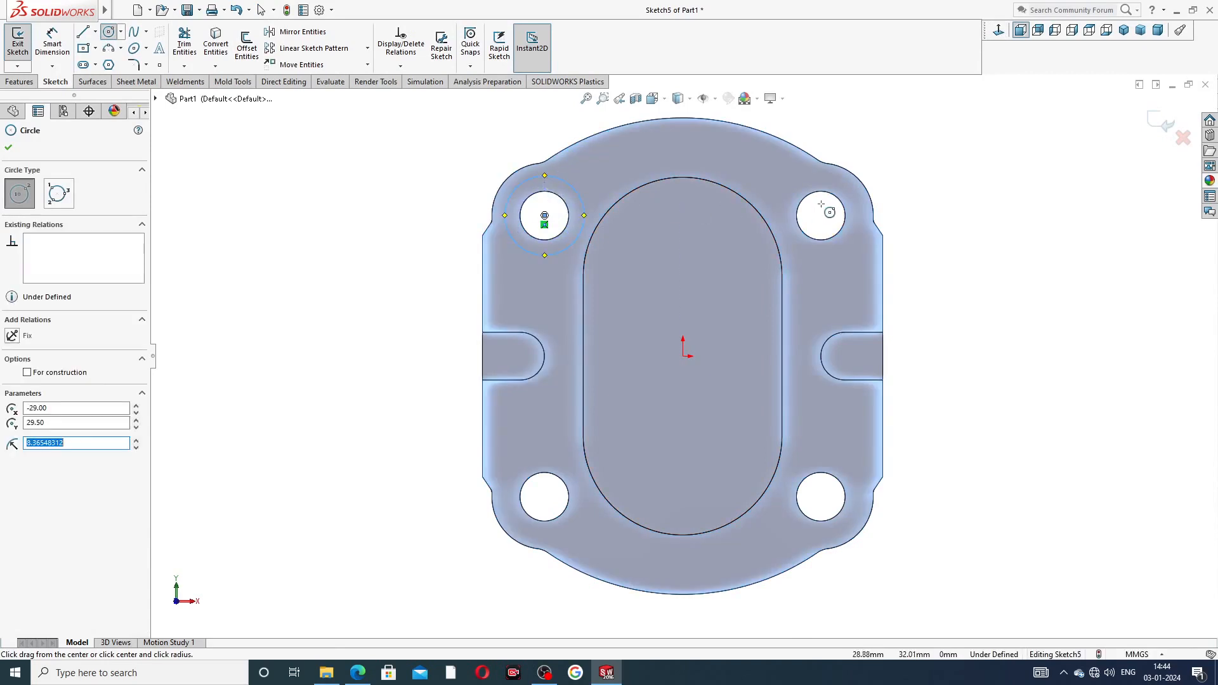
click(821, 215)
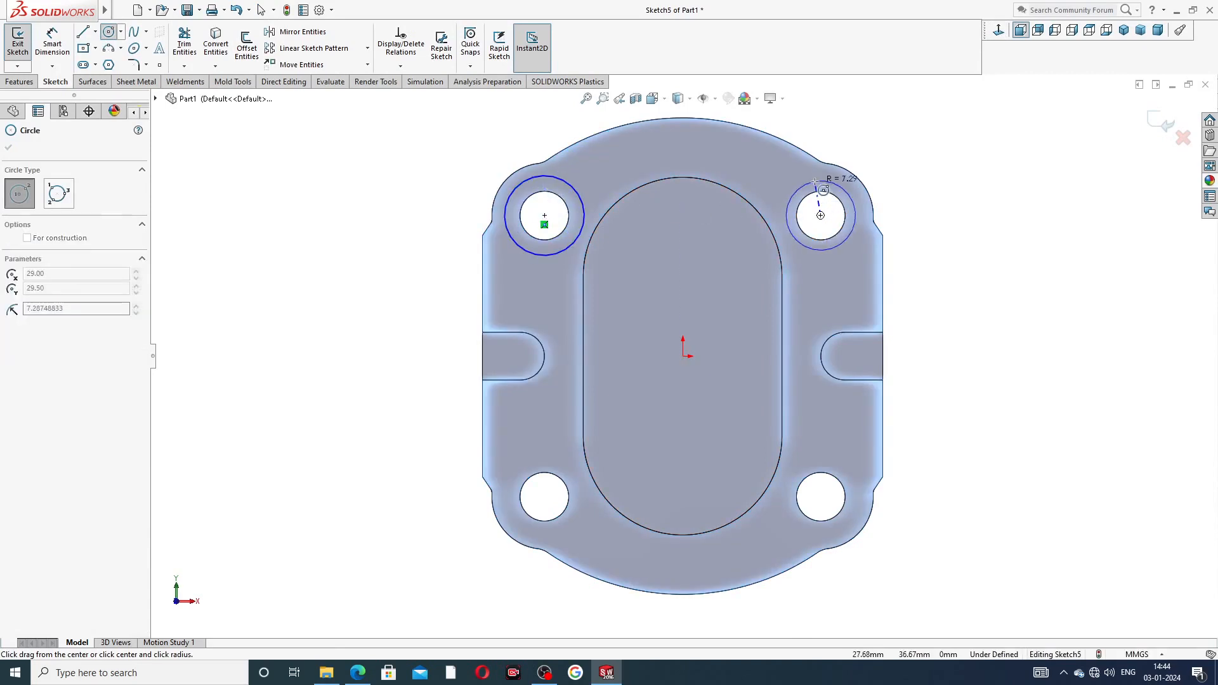
click(829, 182)
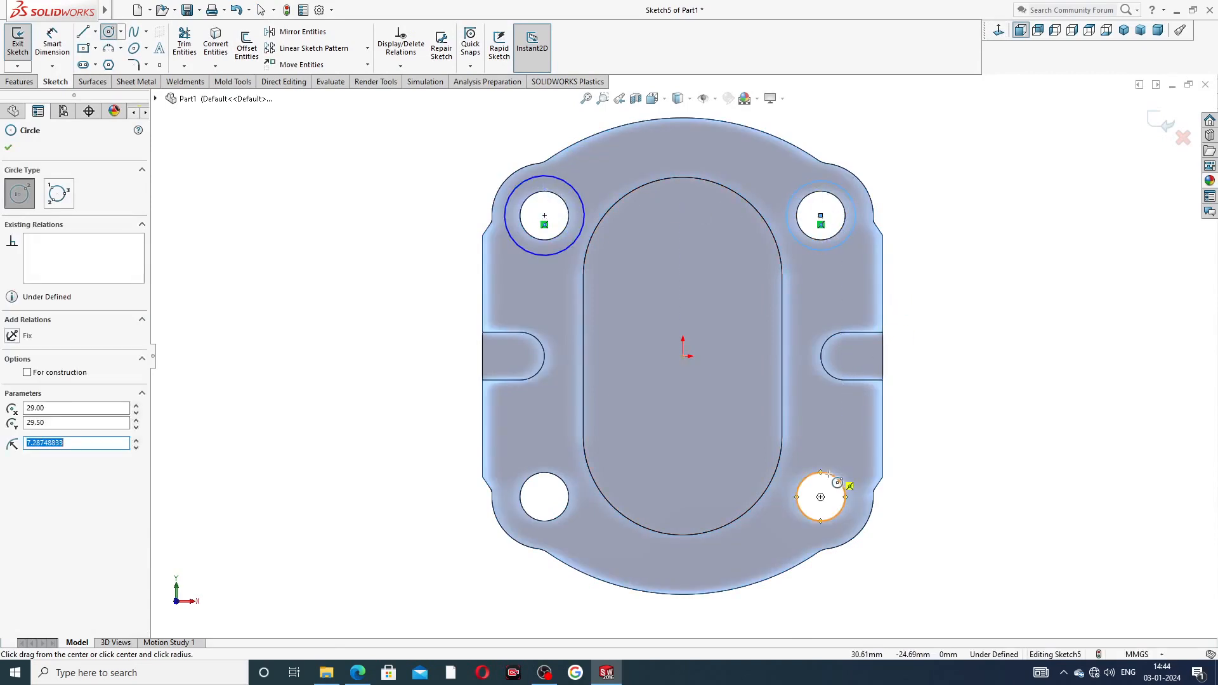
click(820, 497)
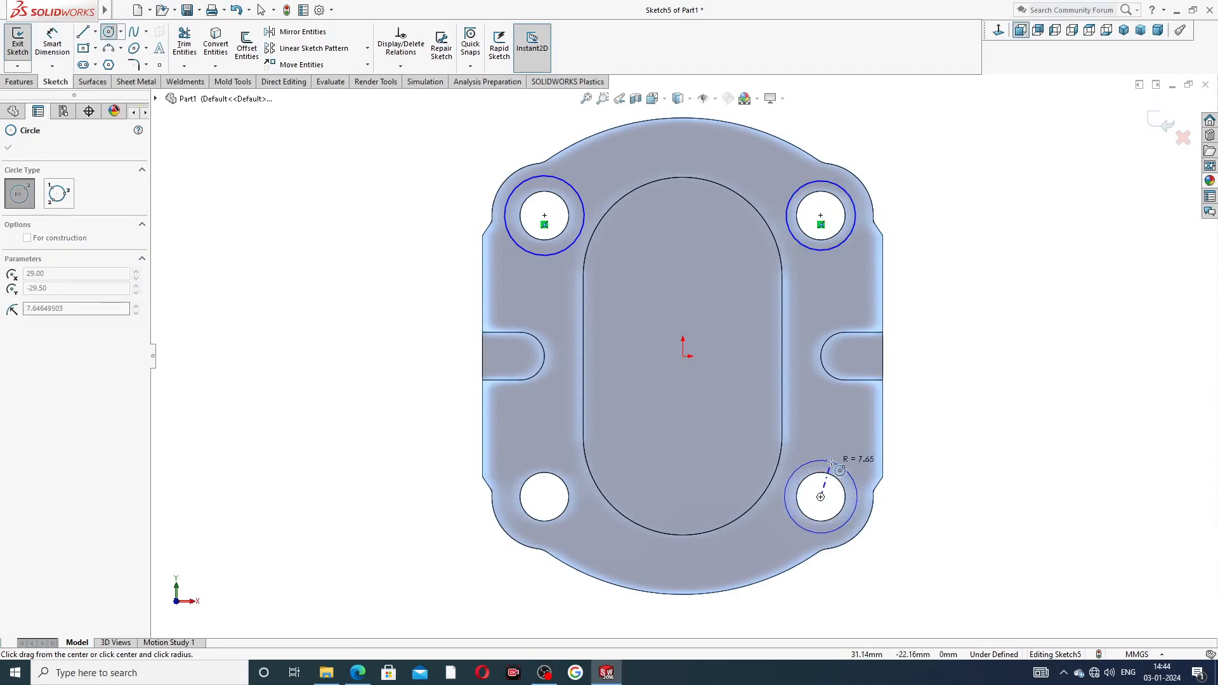
click(831, 462)
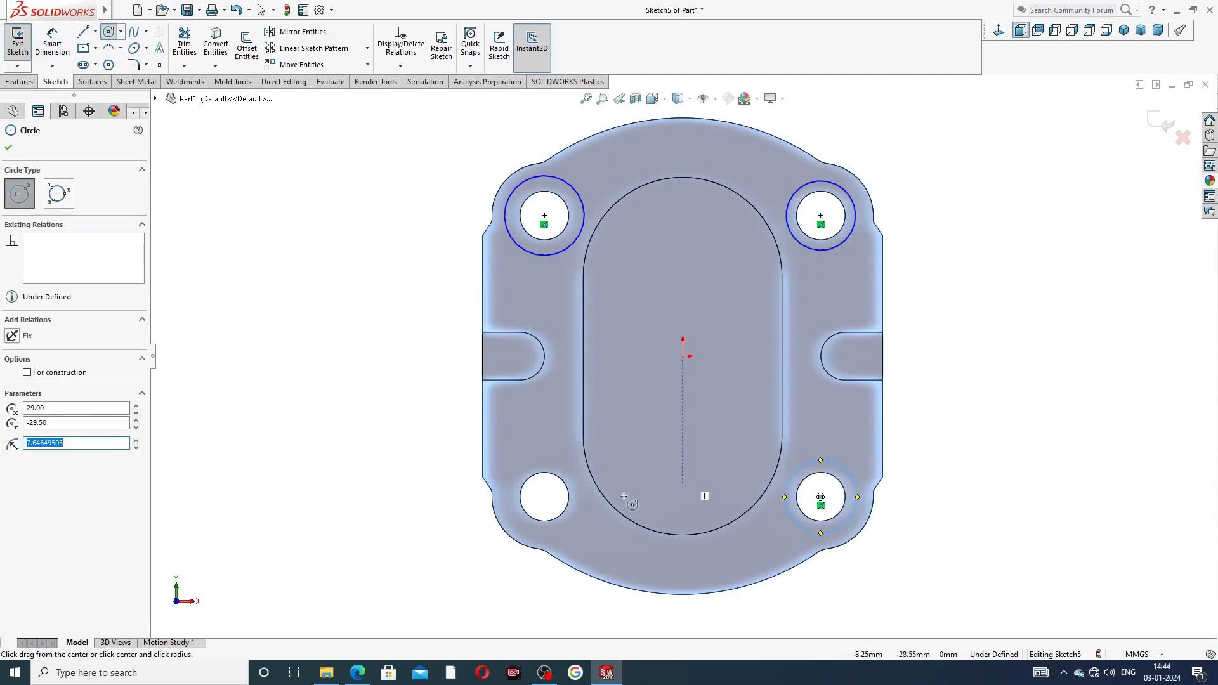
click(544, 497)
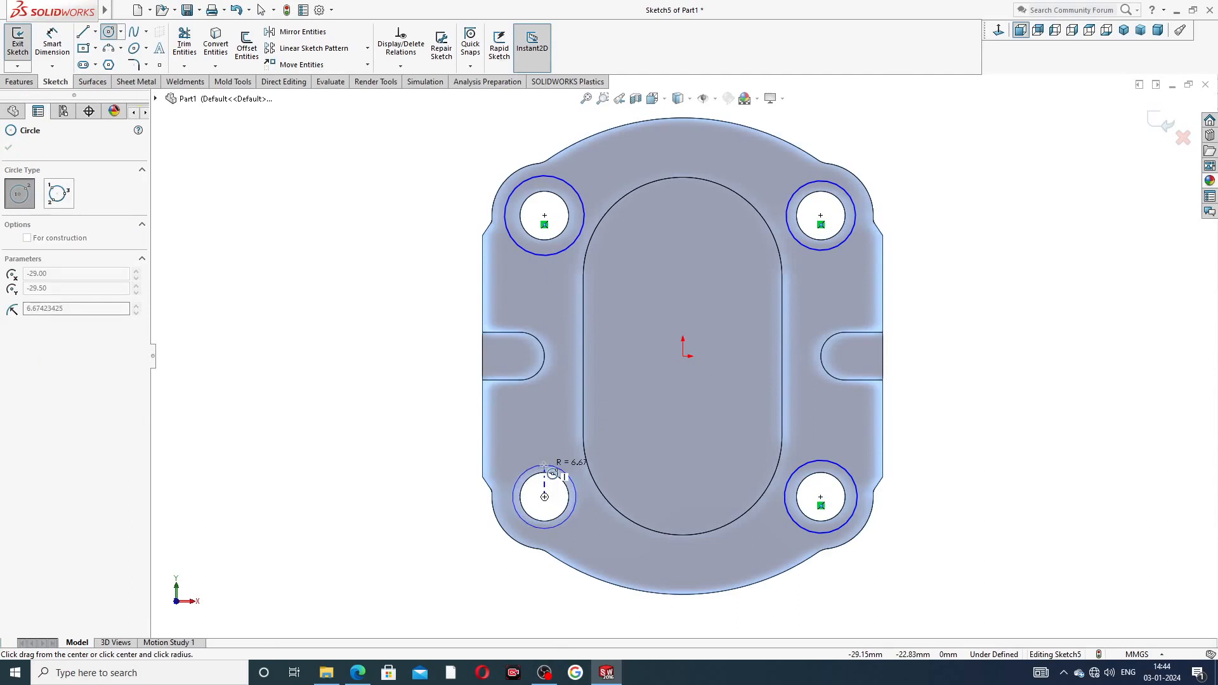
click(557, 468)
right_click(353, 343)
click(387, 348)
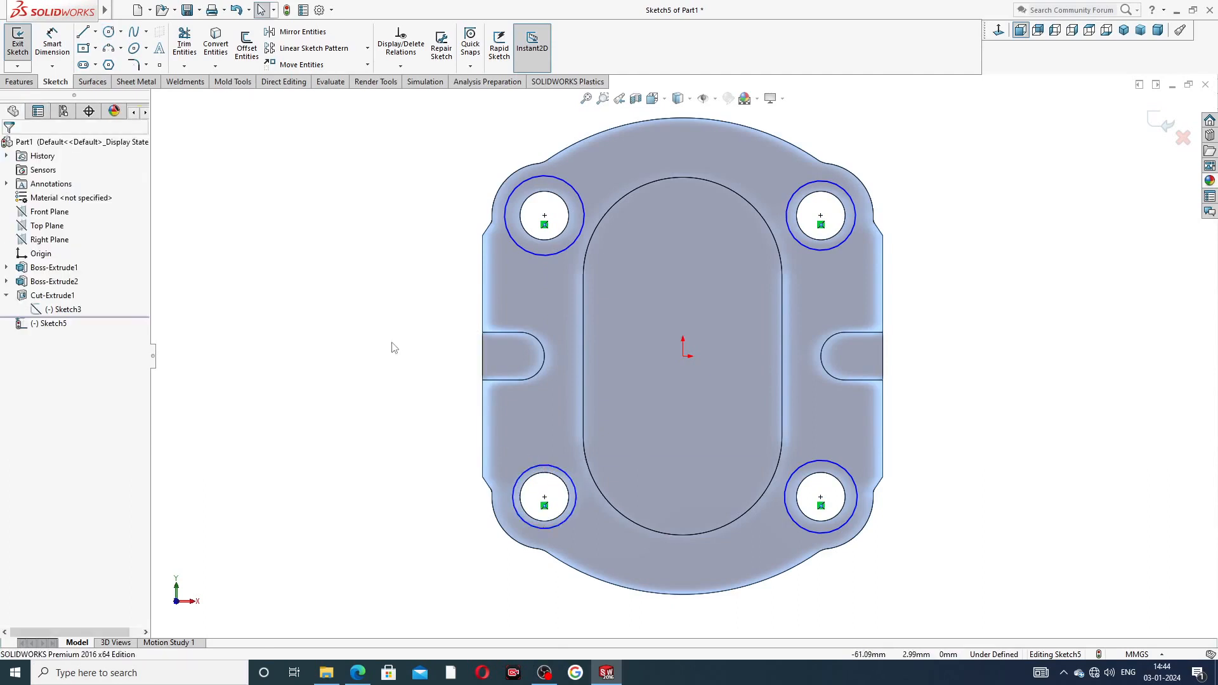
Dimension the circle around the upper-left hole to 16 mm diameter and check the end plate's PDF drawing in the browser
click(52, 43)
click(517, 188)
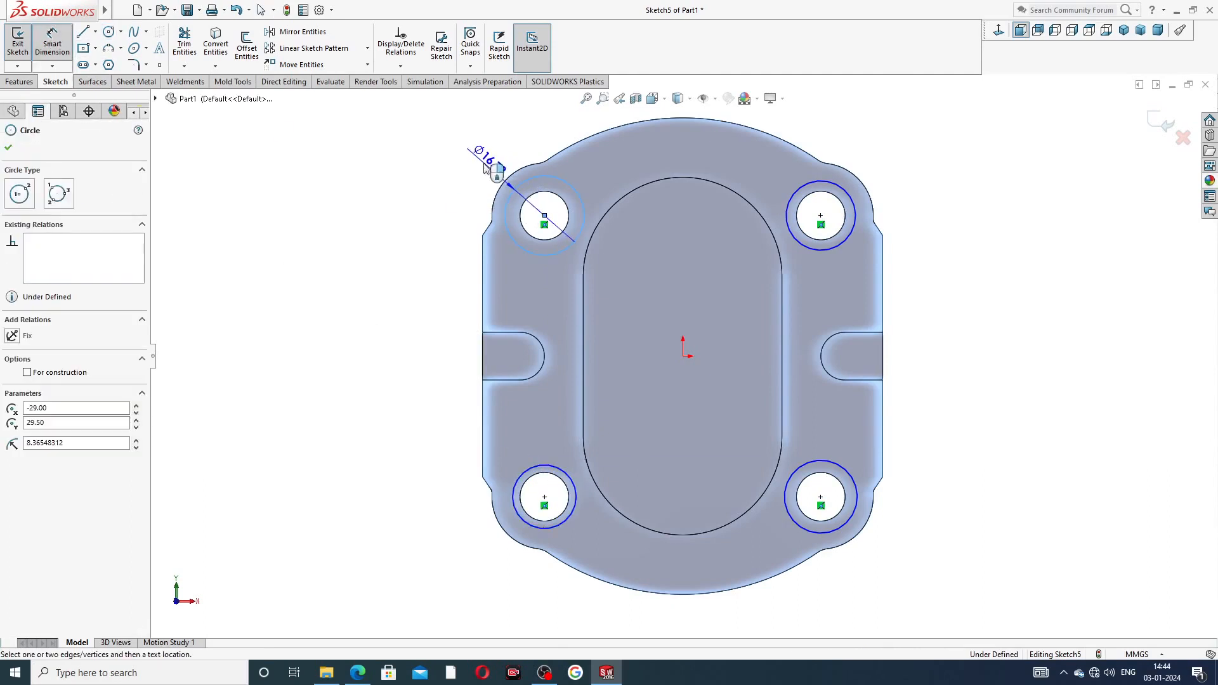
click(489, 167)
text(16)
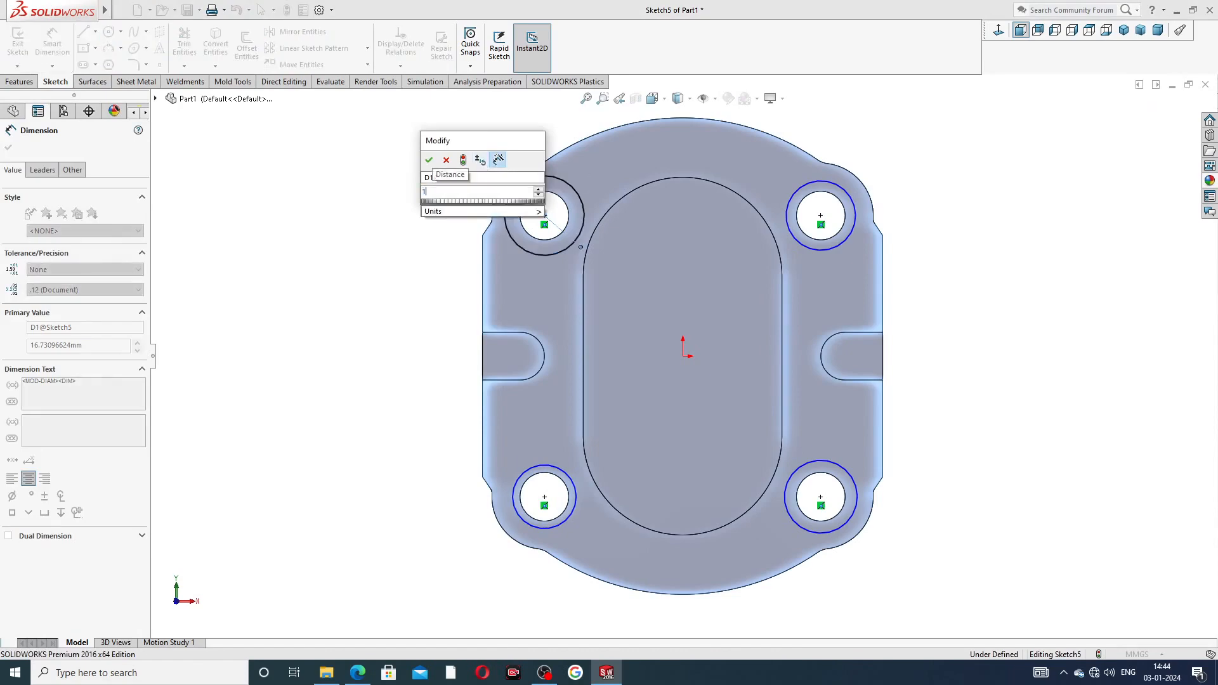
key(Return)
key(Escape)
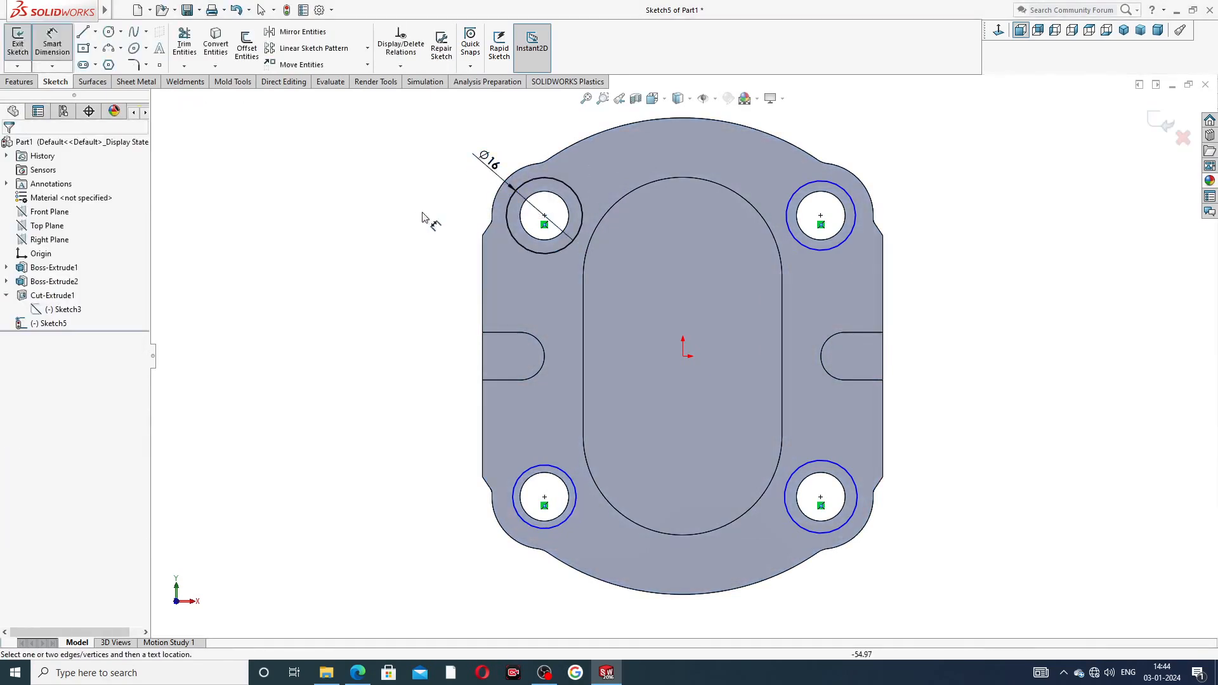
click(357, 673)
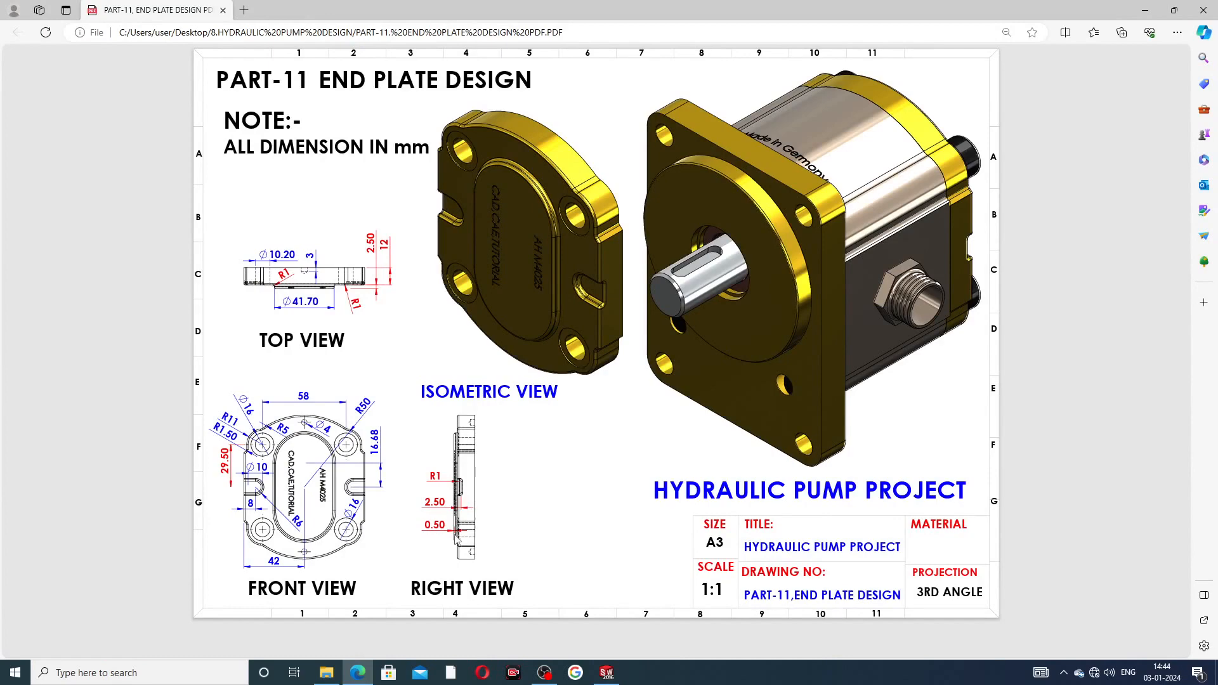
click(607, 673)
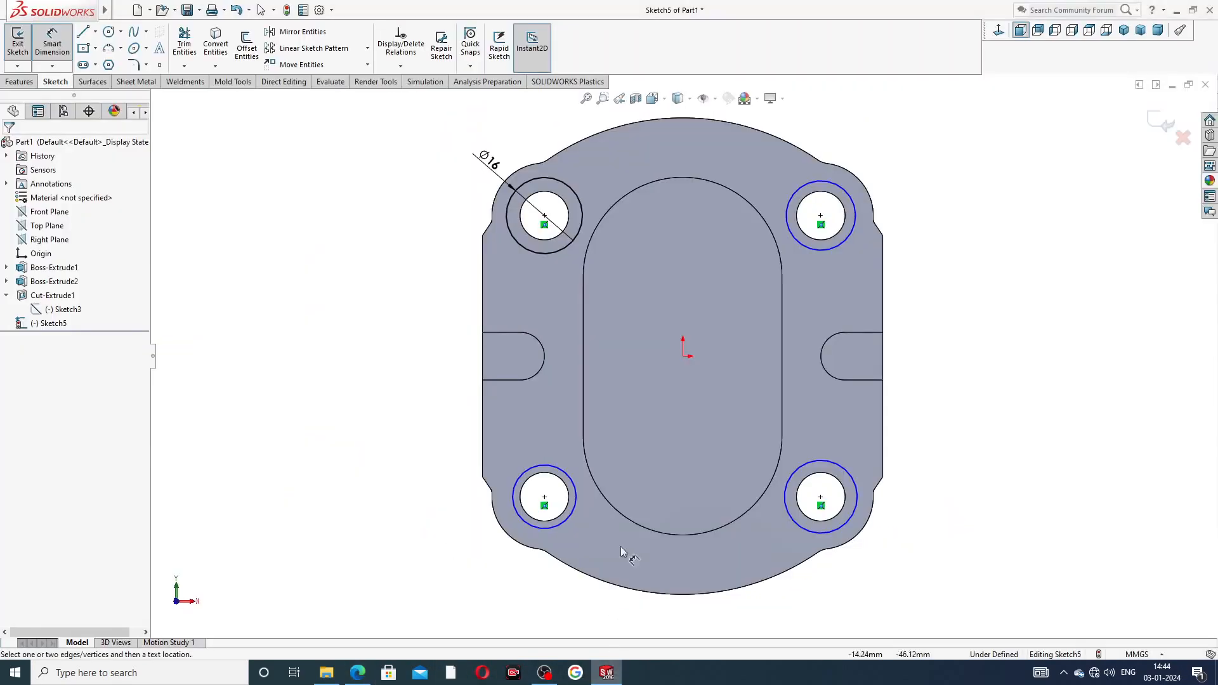
Apply an Equal relation to the four circles around the corner holes
right_click(318, 271)
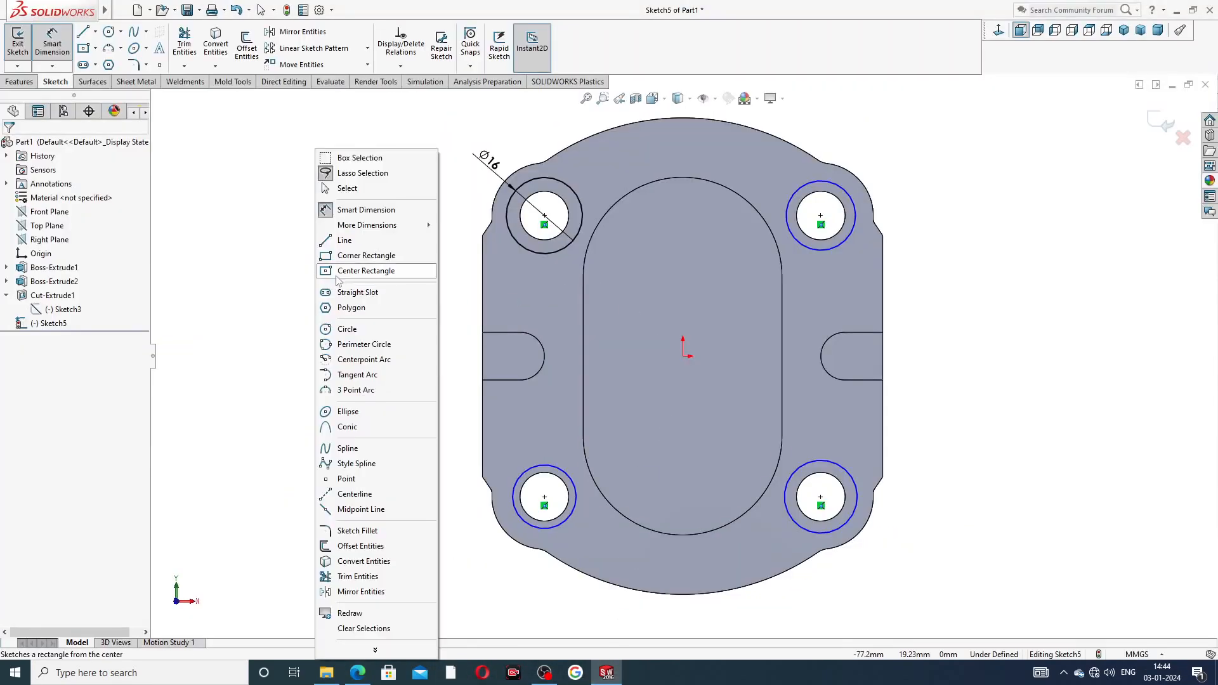
click(356, 189)
click(570, 189)
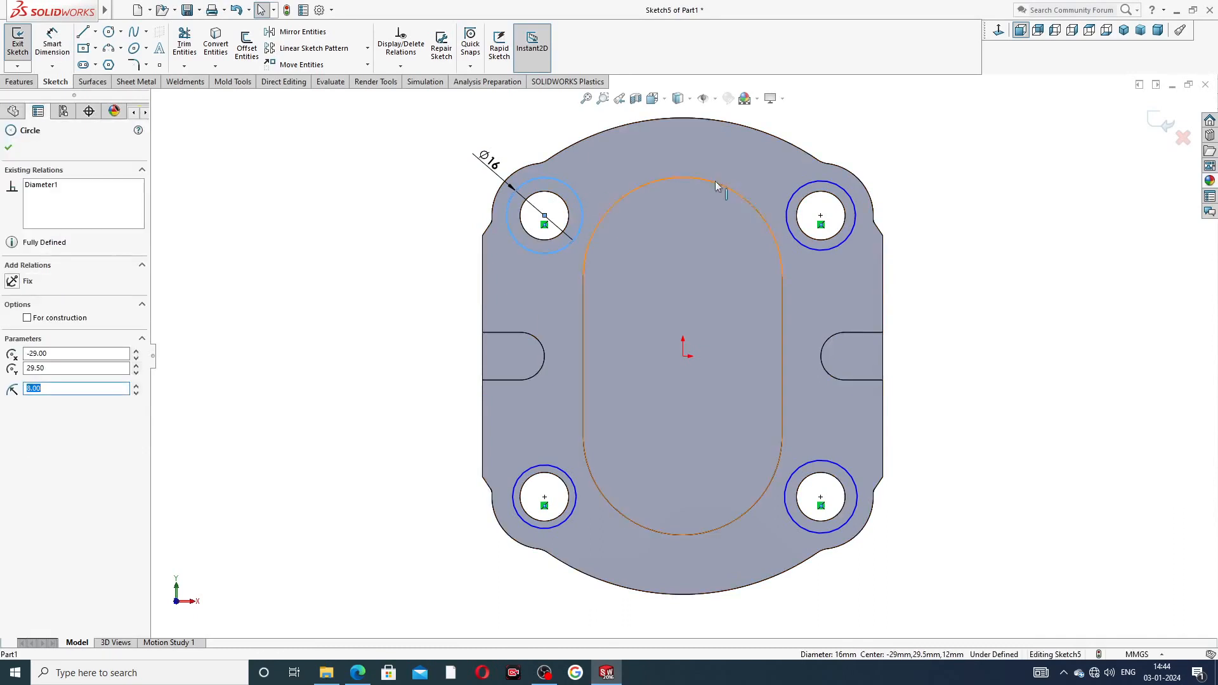
ctrl+click(812, 187)
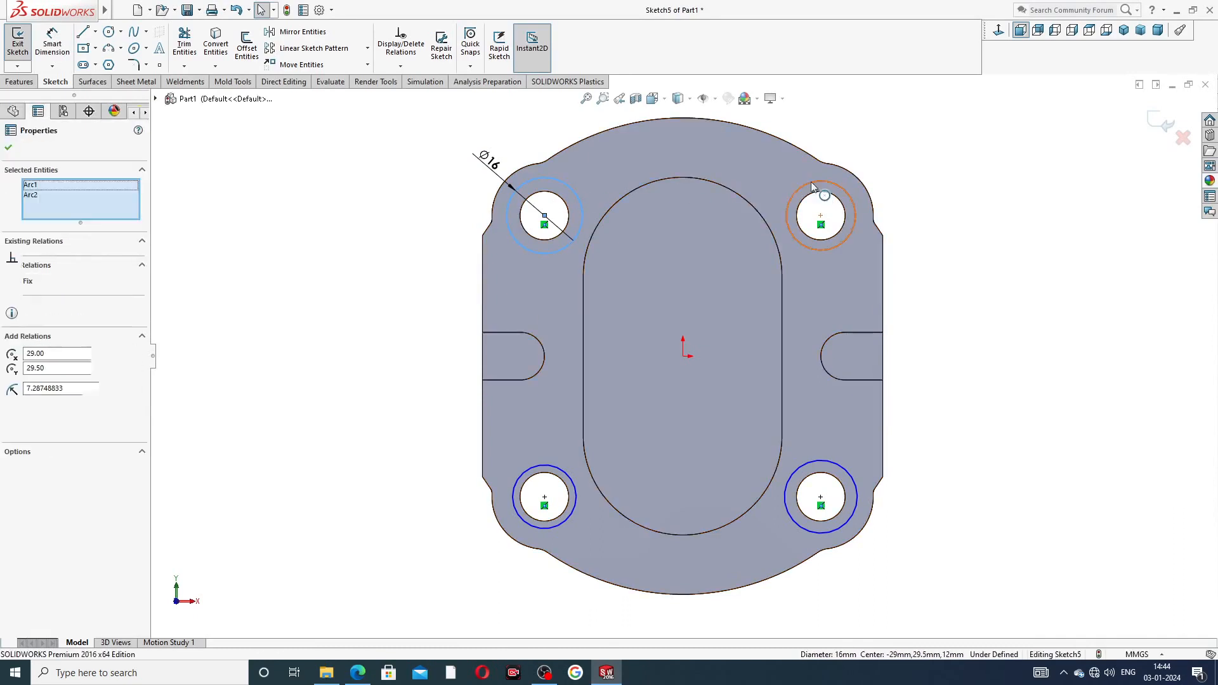
ctrl+click(844, 476)
ctrl+click(571, 485)
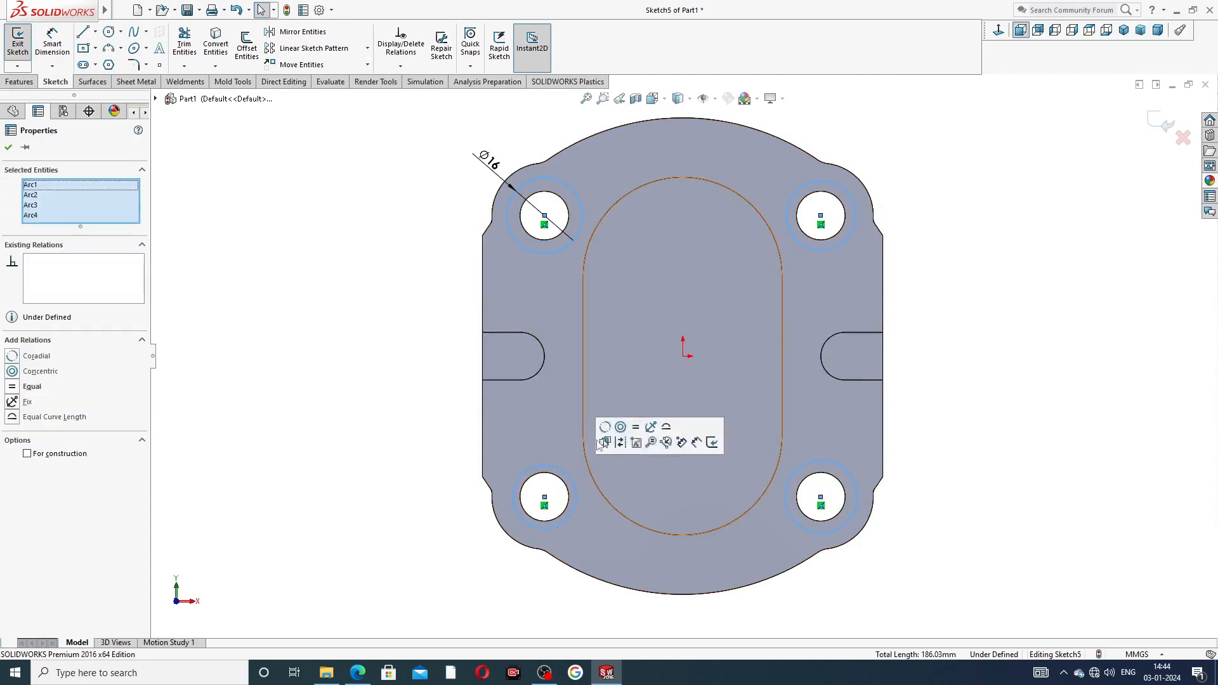
click(636, 431)
click(927, 253)
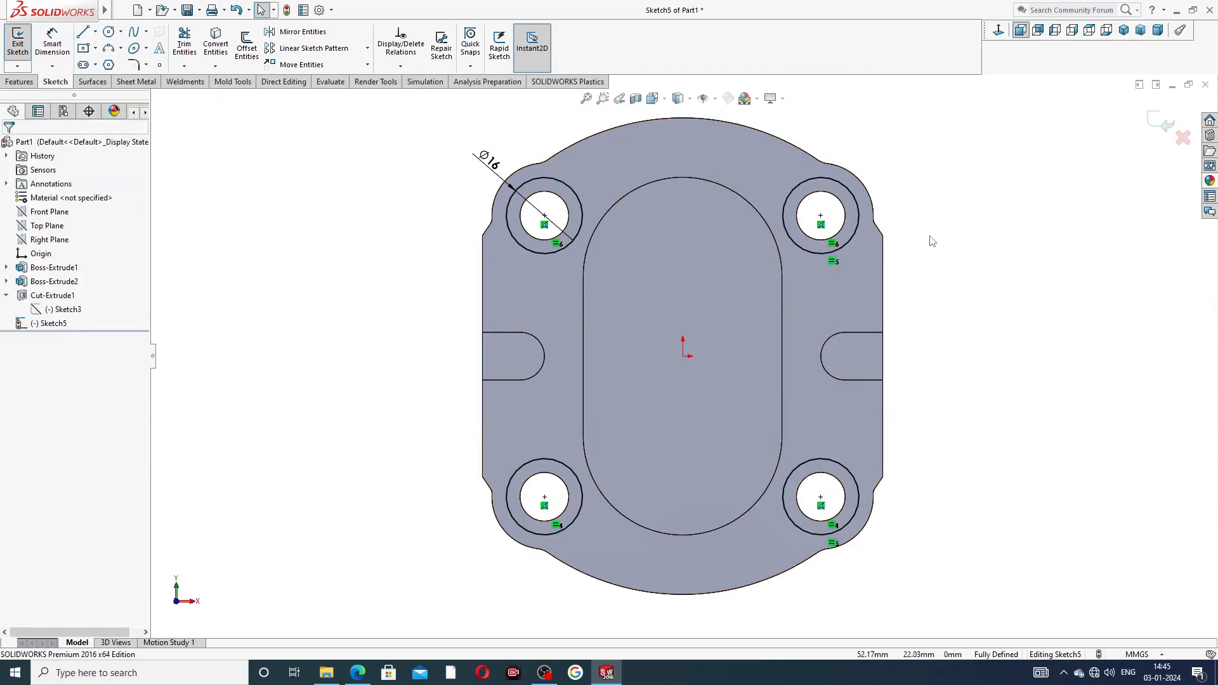
Cut the four circles into the plate with a blind Extruded Cut 0.5 mm deep
click(19, 81)
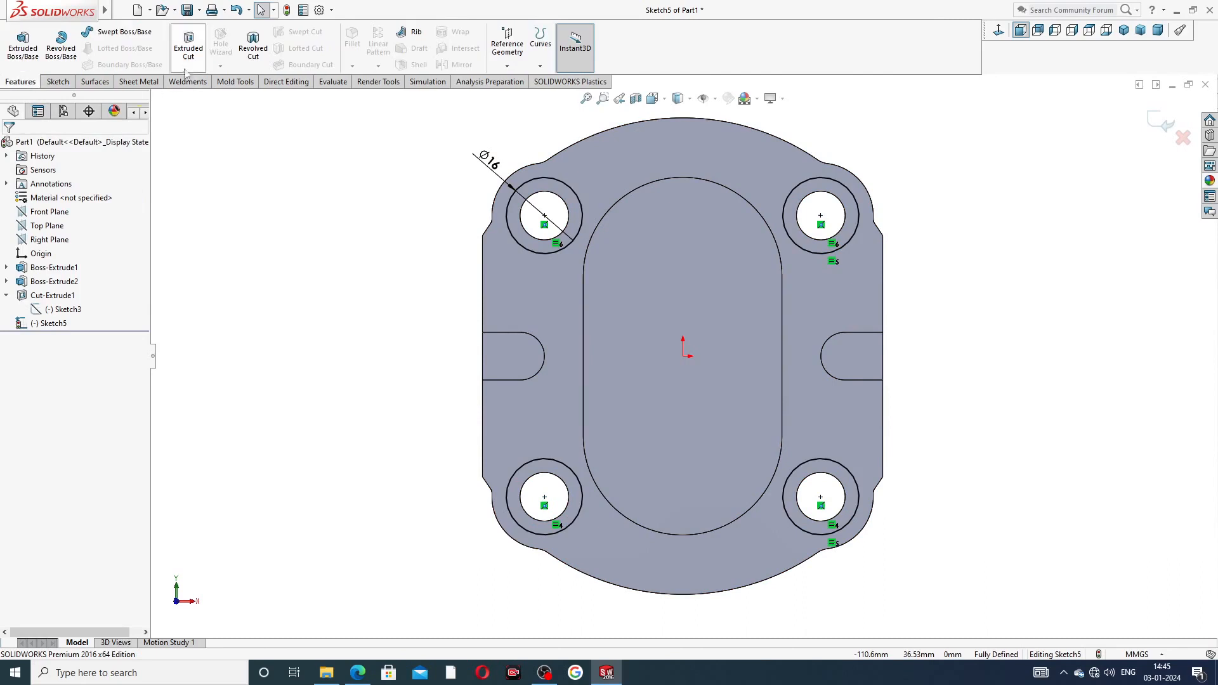
click(188, 46)
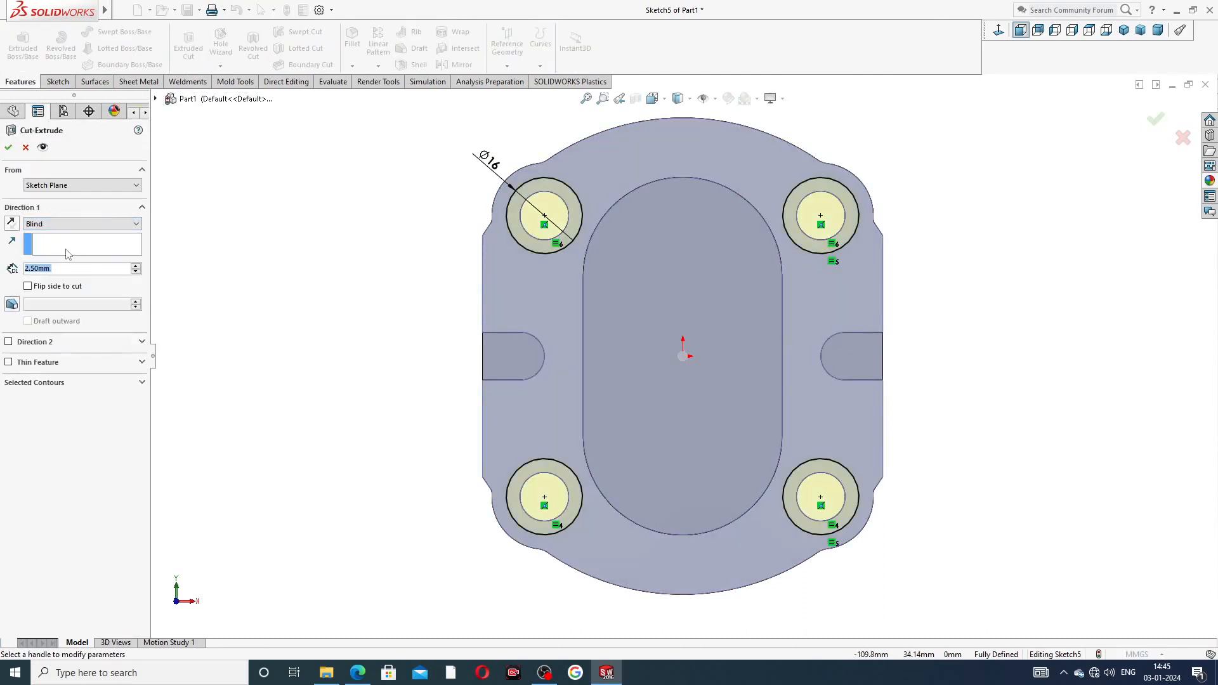
text(0.5)
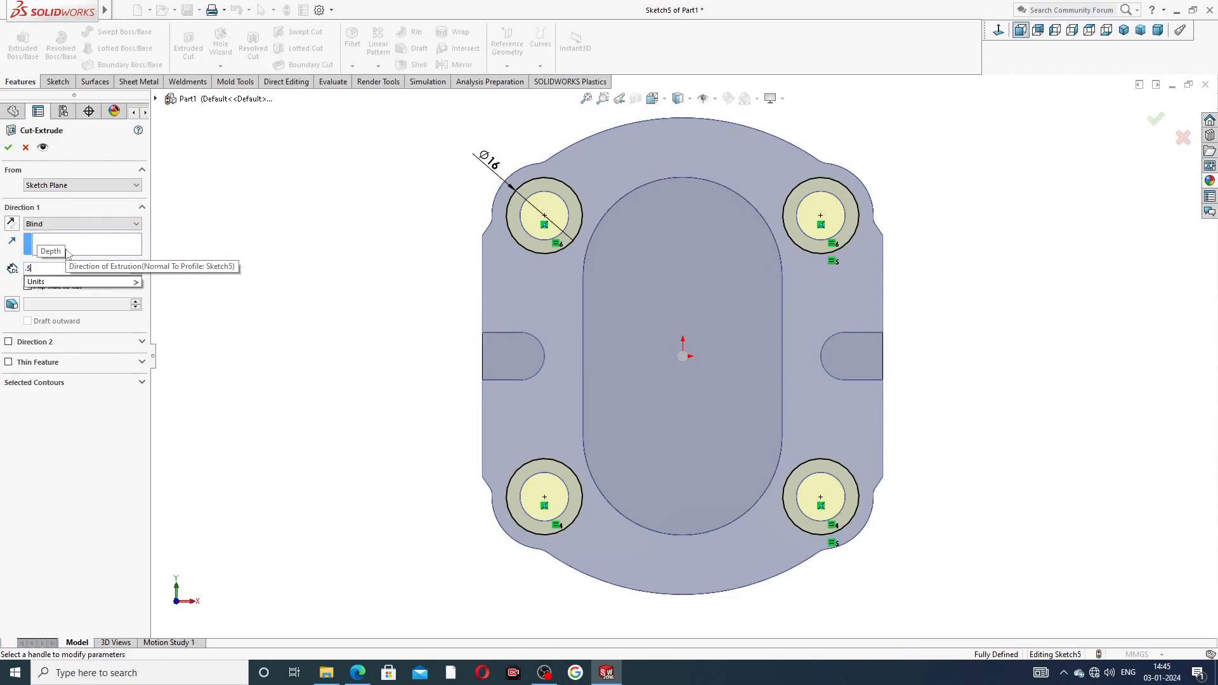
key(Return)
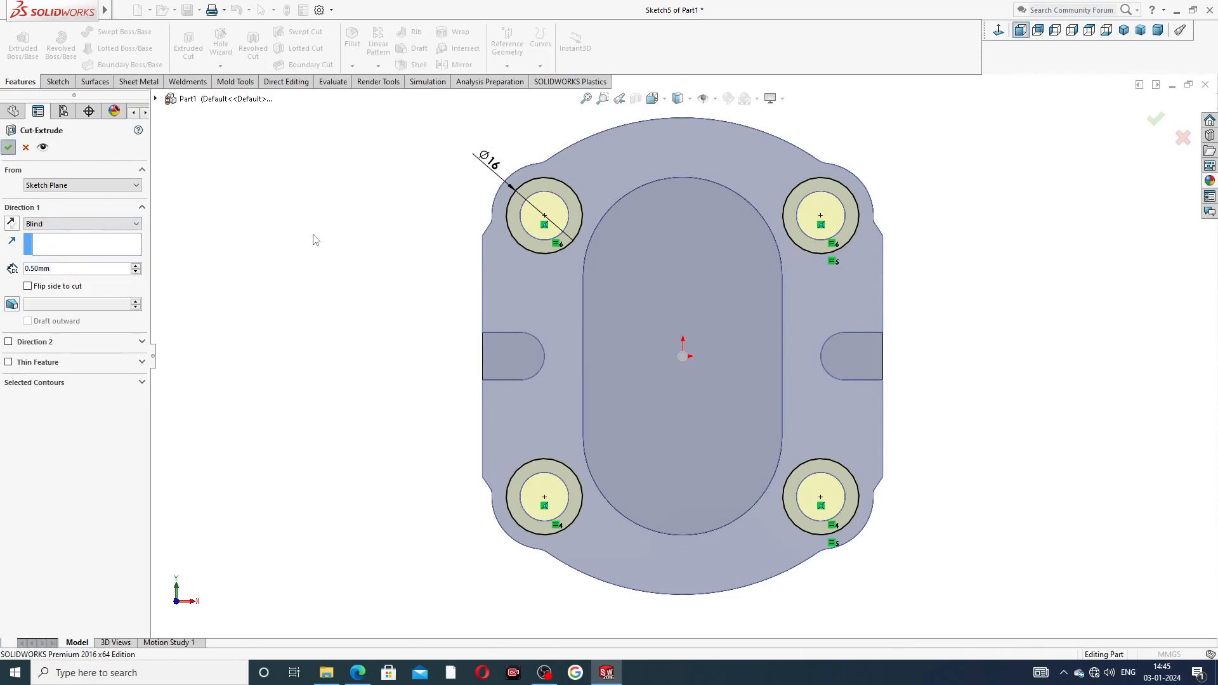
key(Return)
click(378, 210)
middle_drag(979, 234, 773, 261)
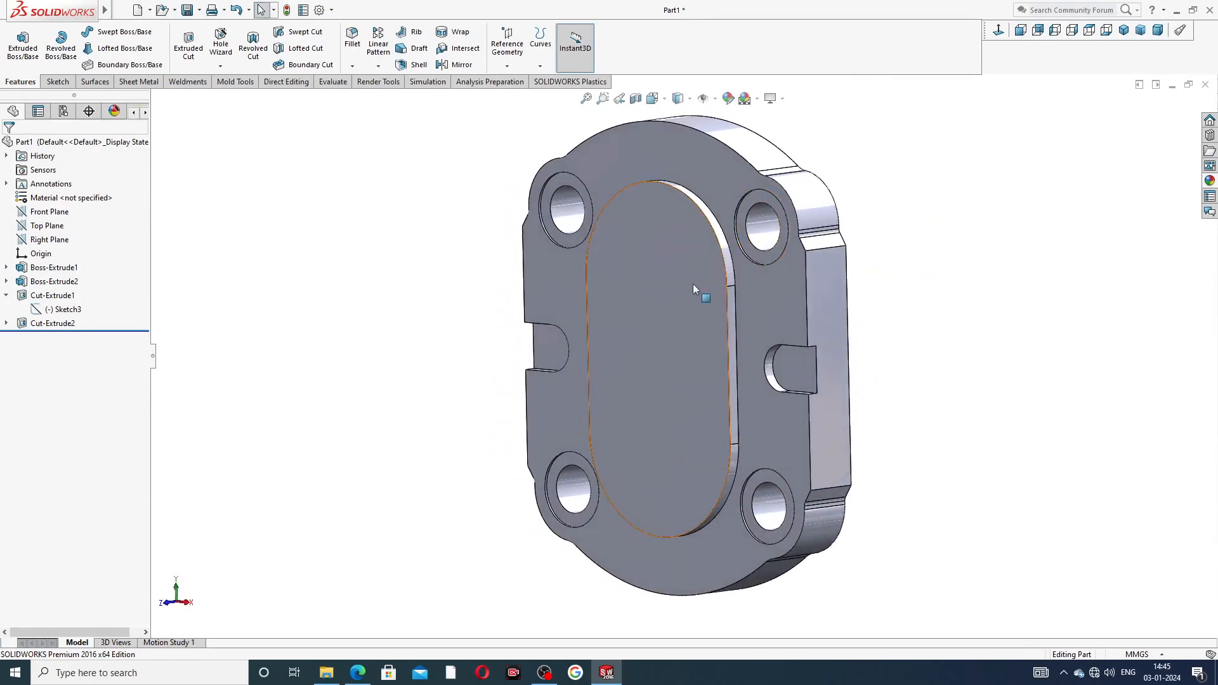
Start a 1 mm Fillet and select all the outer edges of the plate's front face, including the straight side segments beside the notches
click(353, 67)
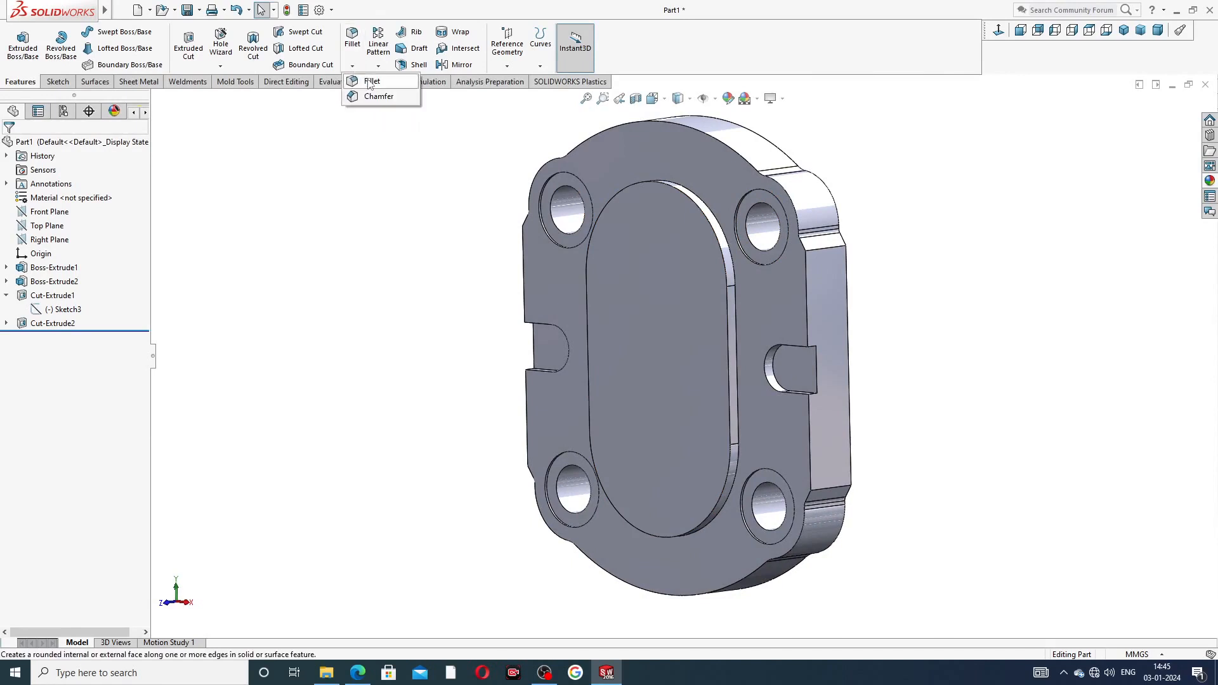
click(371, 87)
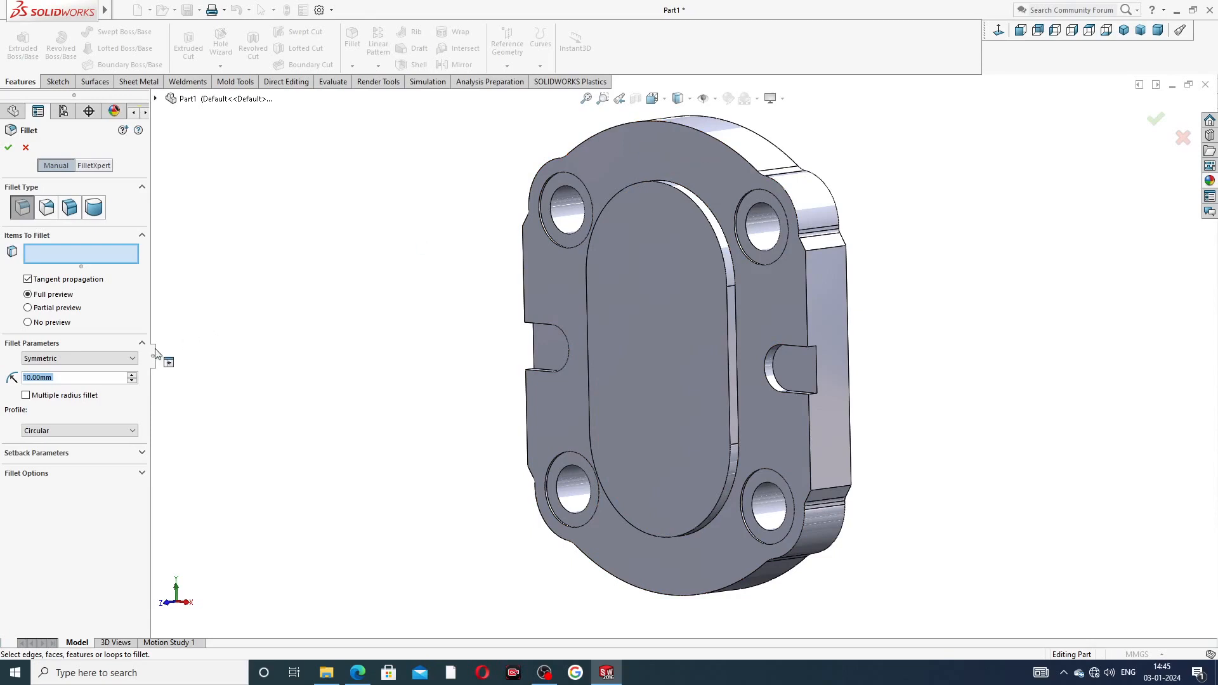
text(1)
key(Return)
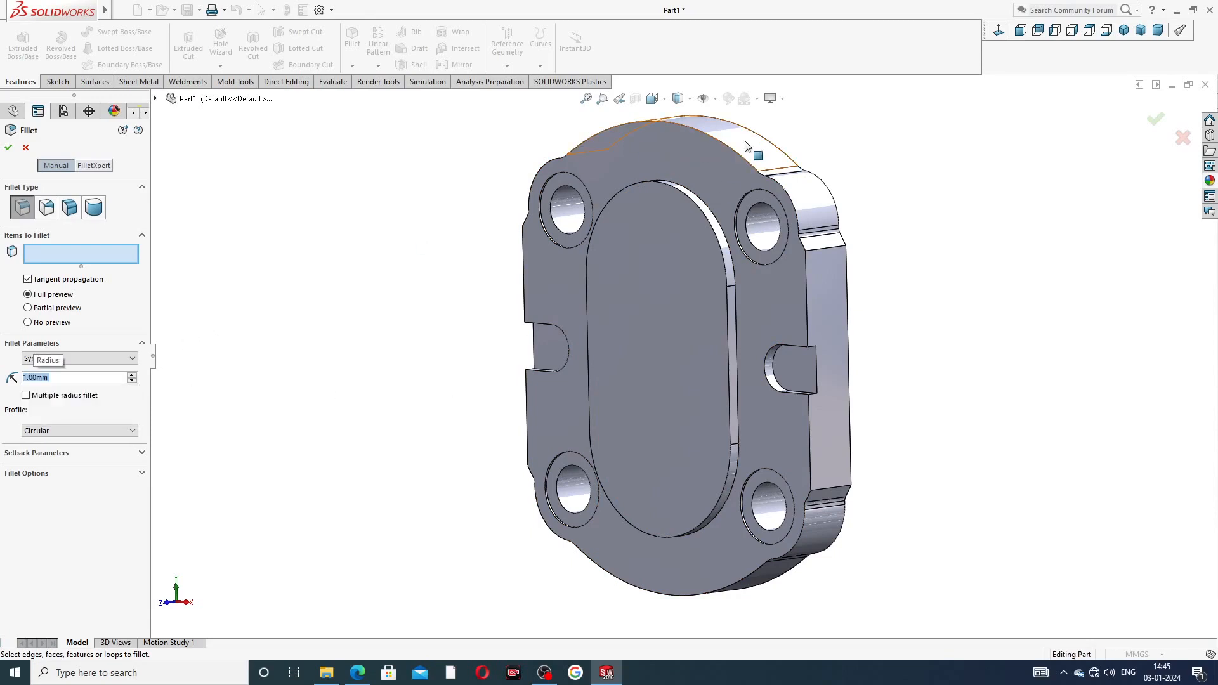
click(706, 139)
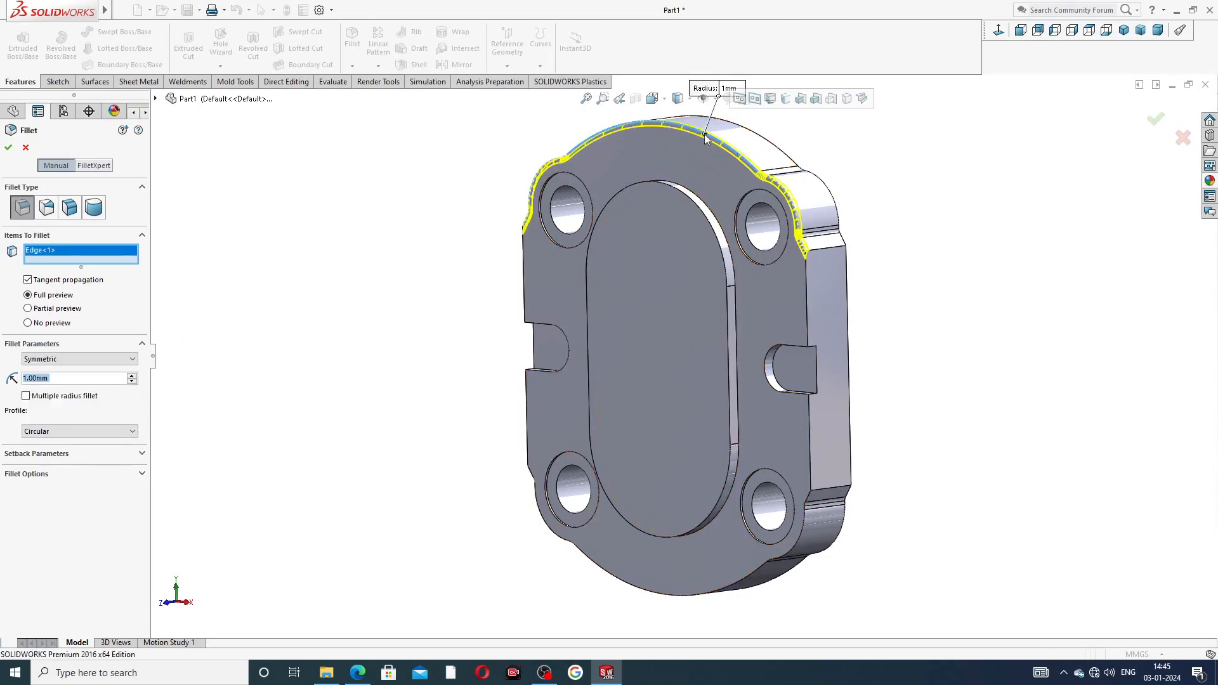
click(809, 317)
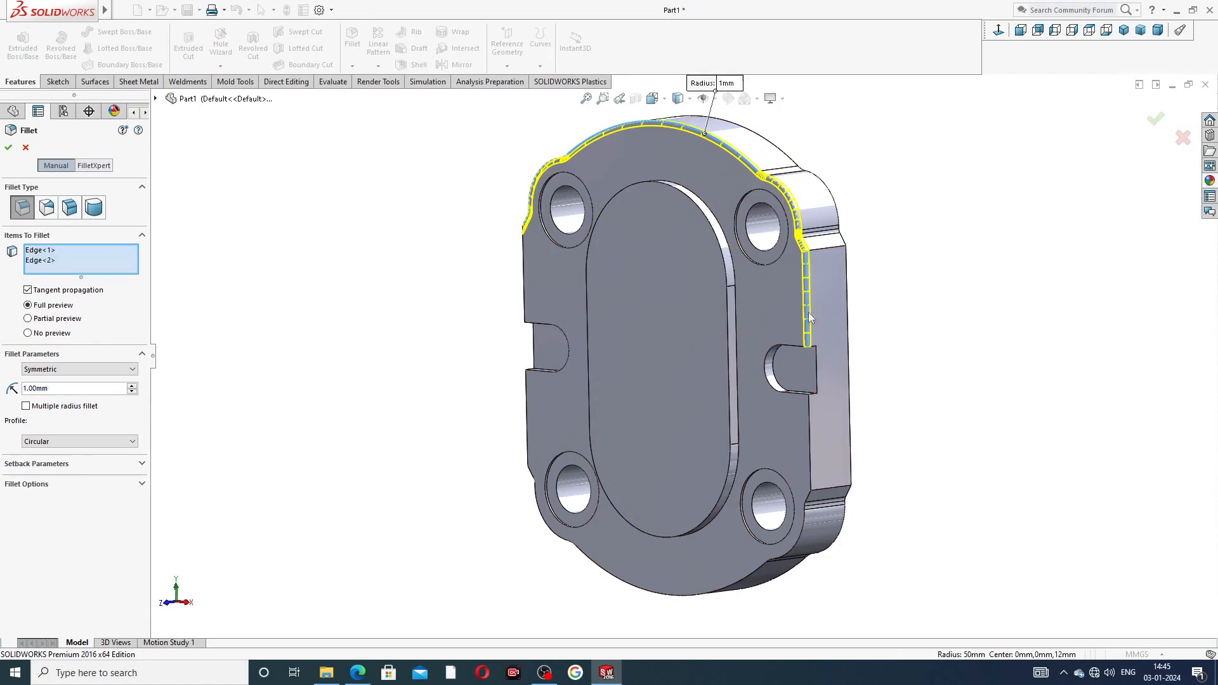
click(809, 423)
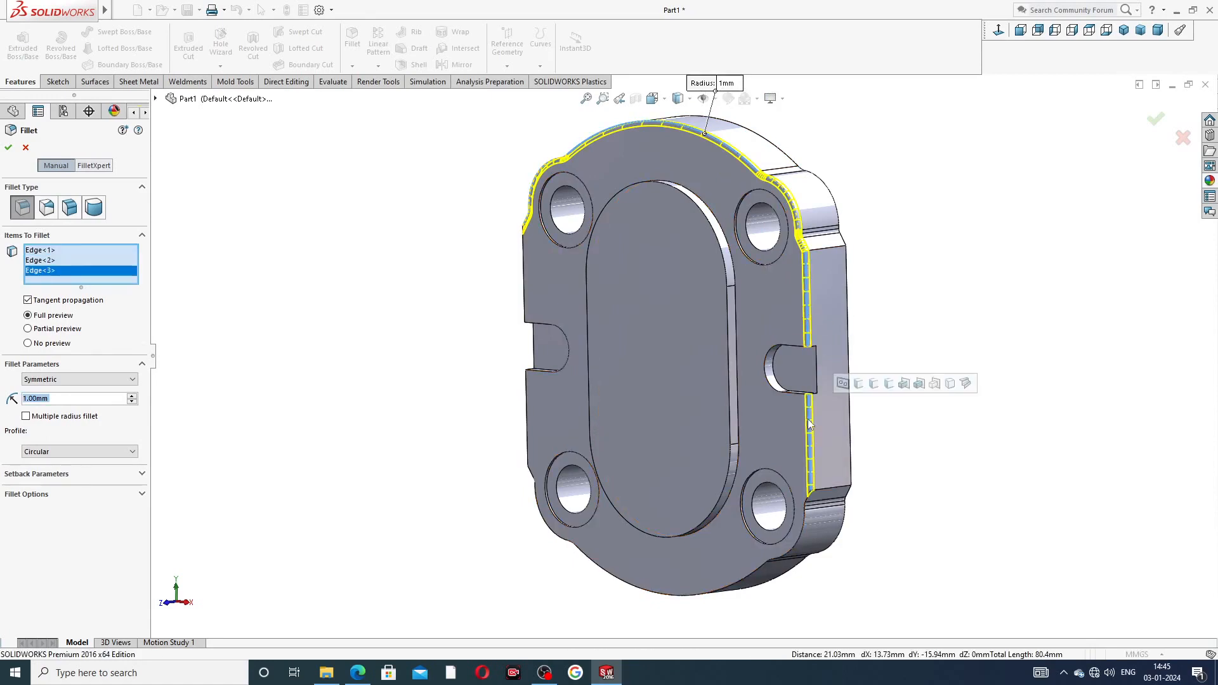
click(752, 577)
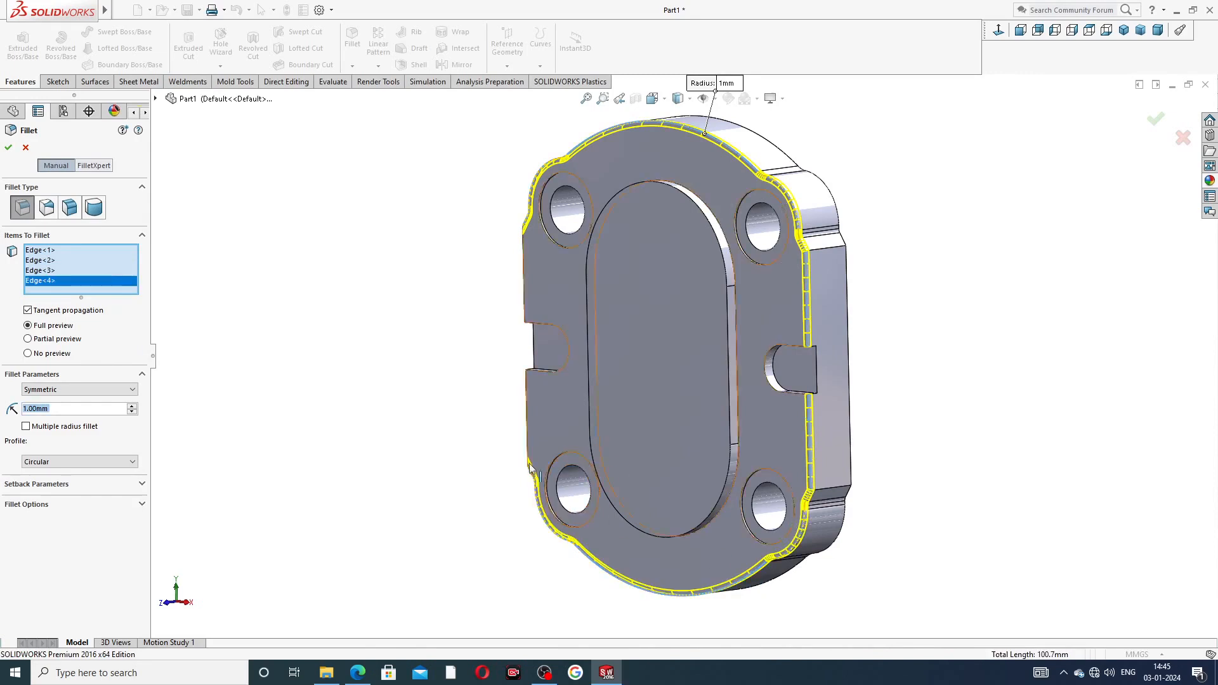
click(528, 432)
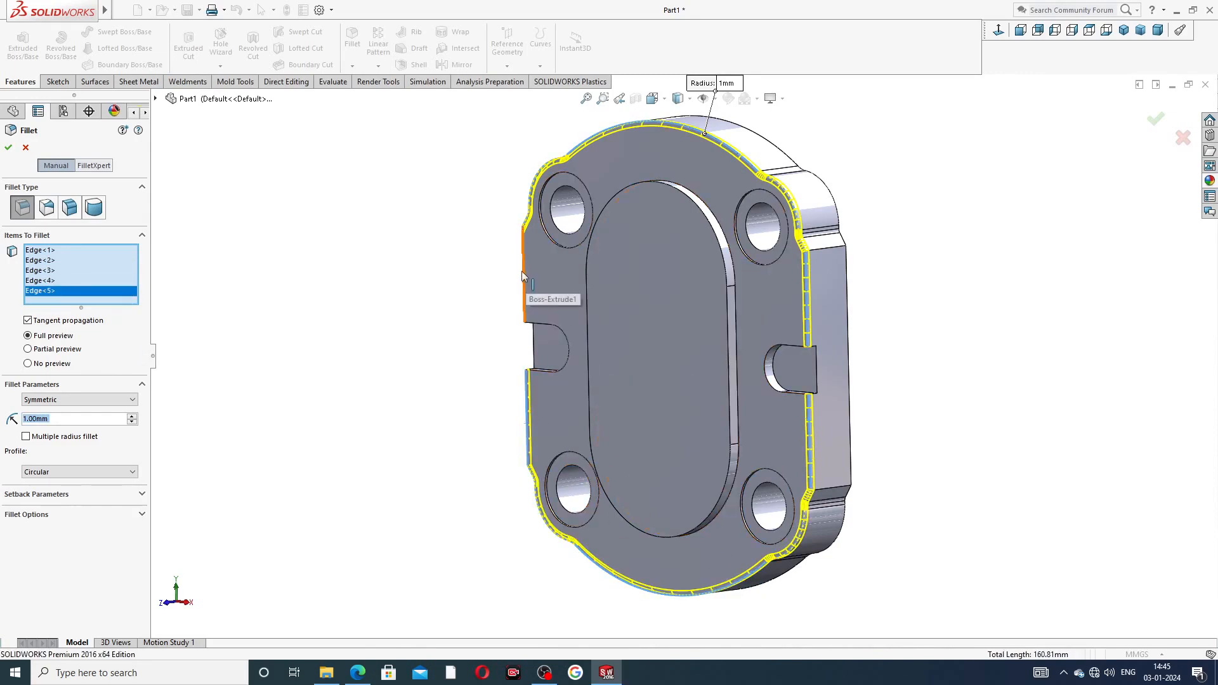
click(526, 292)
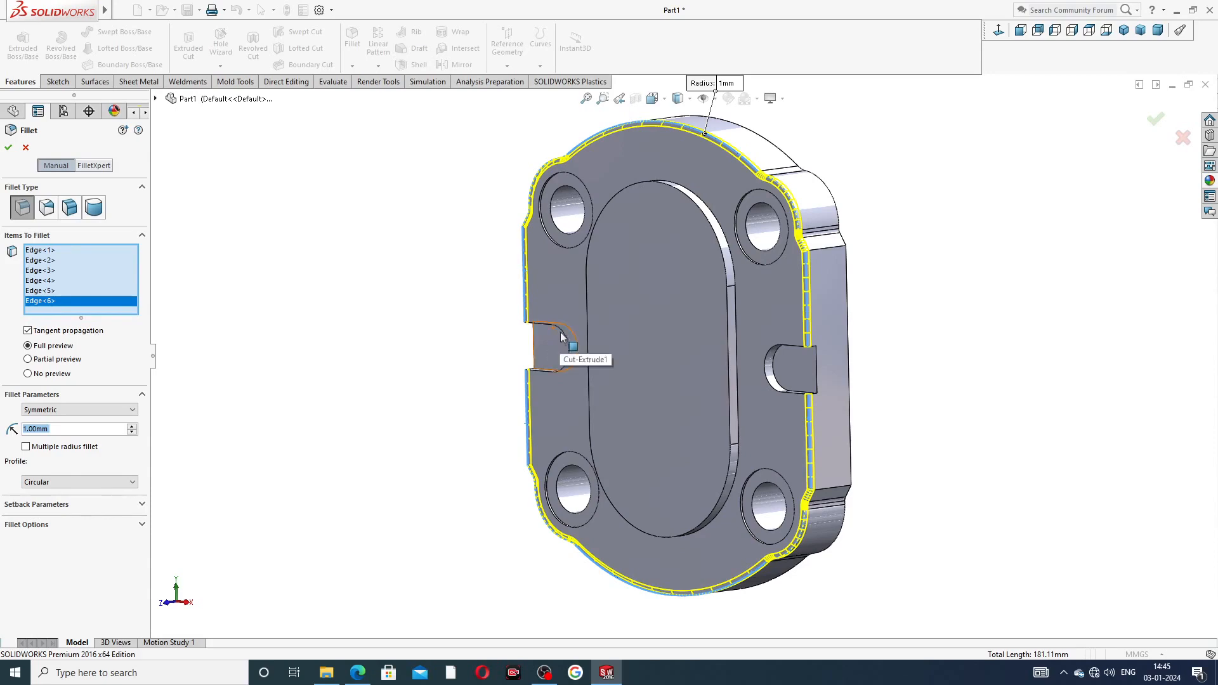
Add the front-face edges and floor faces of both side notches to the 1 mm fillet
mouse_move(575, 330)
middle_down()
mouse_move(629, 312)
mouse_move(557, 345)
middle_up()
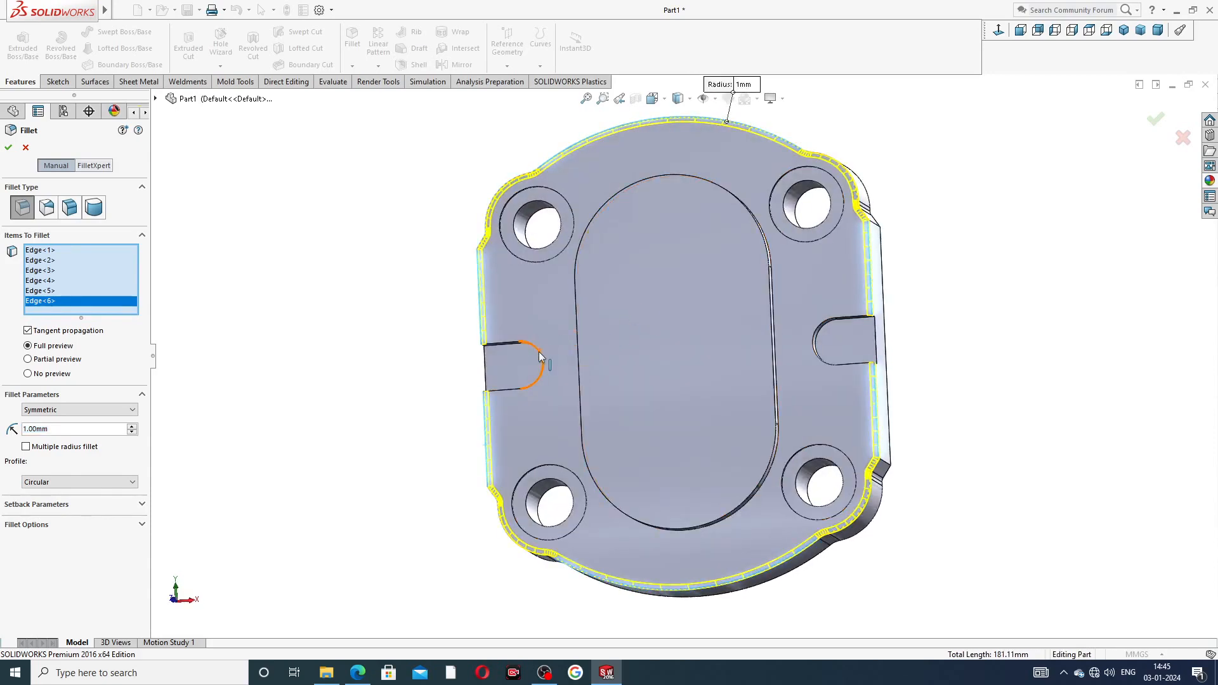
click(541, 357)
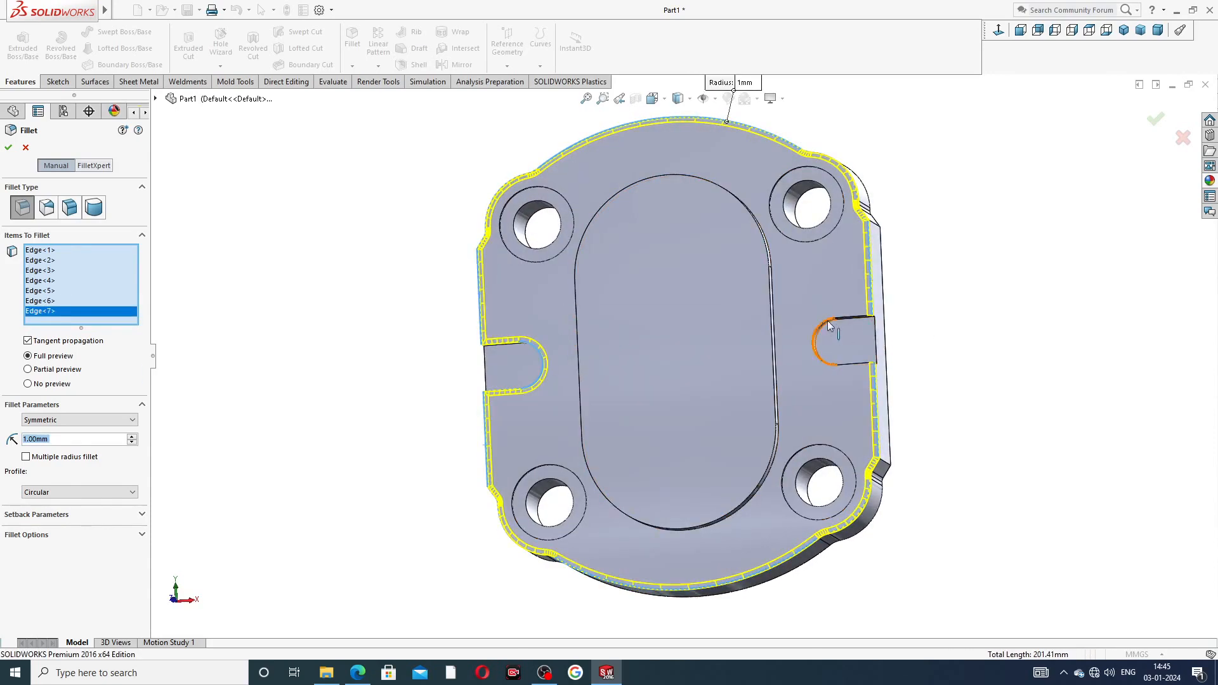
click(817, 343)
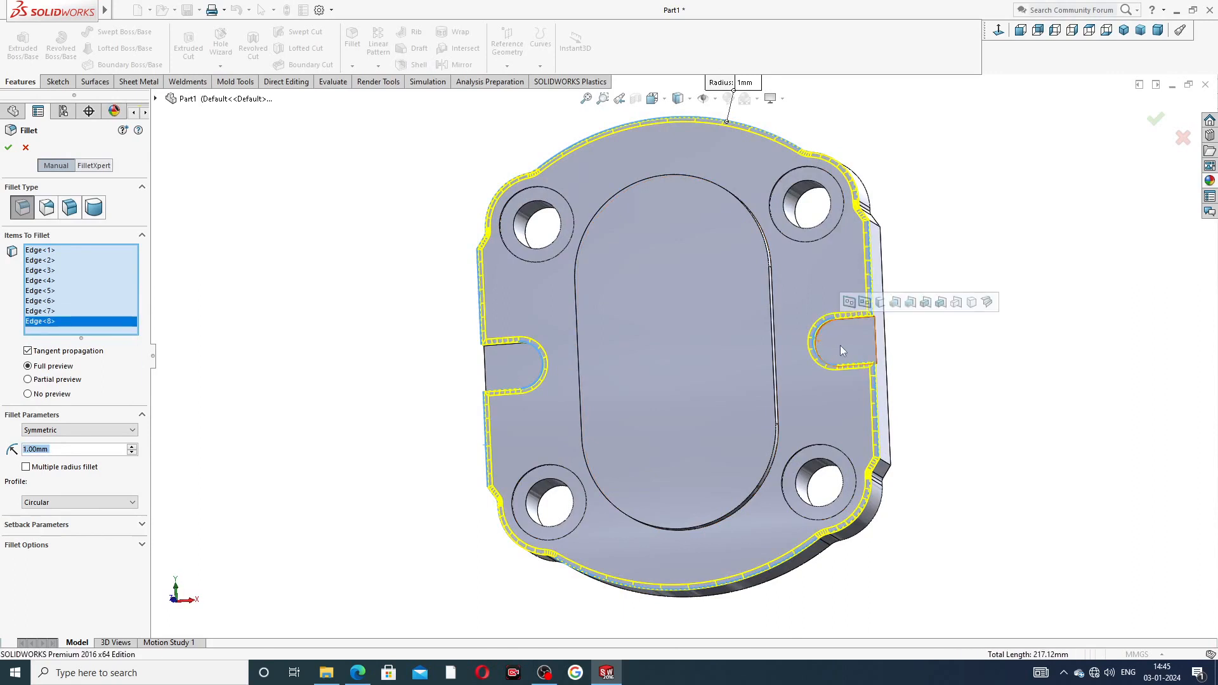
click(863, 344)
click(493, 363)
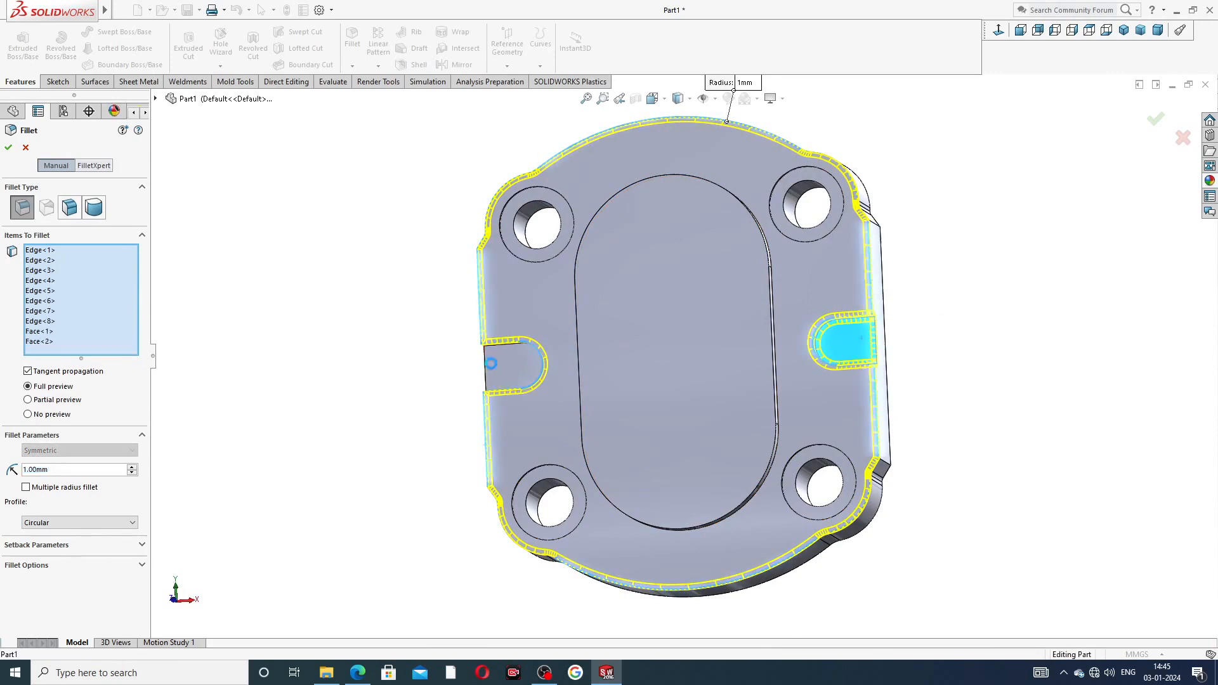
Add the raised boss's top outline and base edge to the selection and apply the 1 mm fillet
mouse_move(622, 311)
middle_down()
mouse_move(636, 310)
mouse_move(603, 311)
middle_up()
click(592, 309)
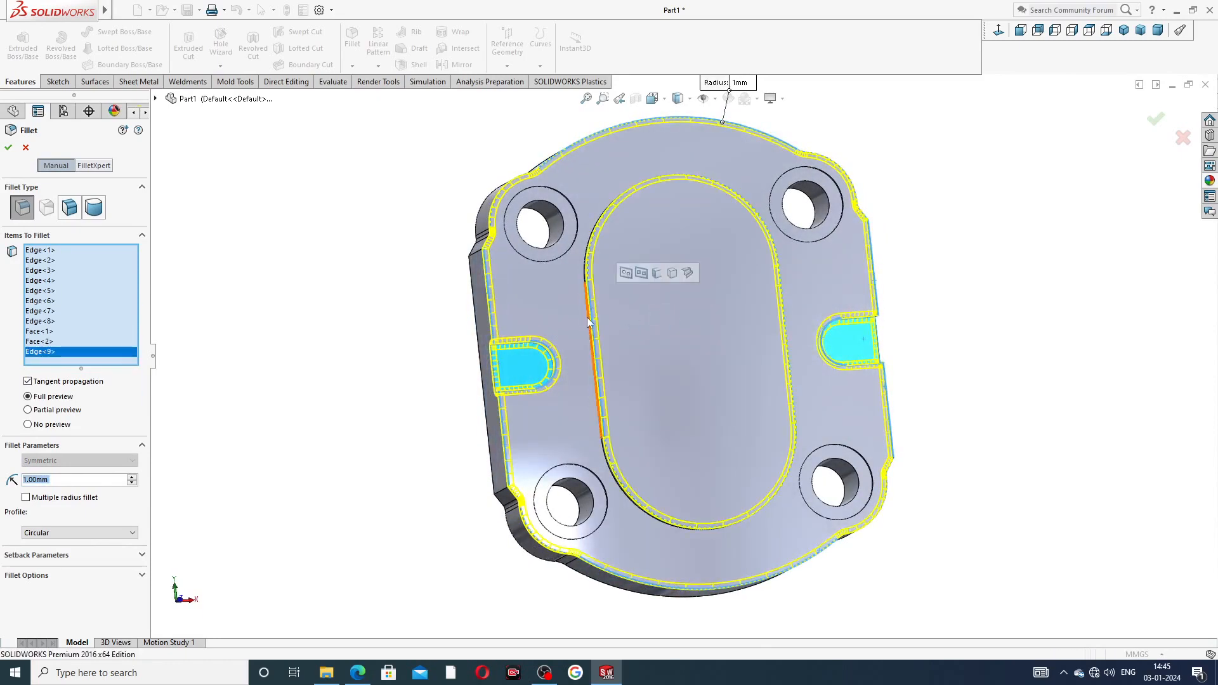
scroll(594, 314, down, 6)
click(644, 306)
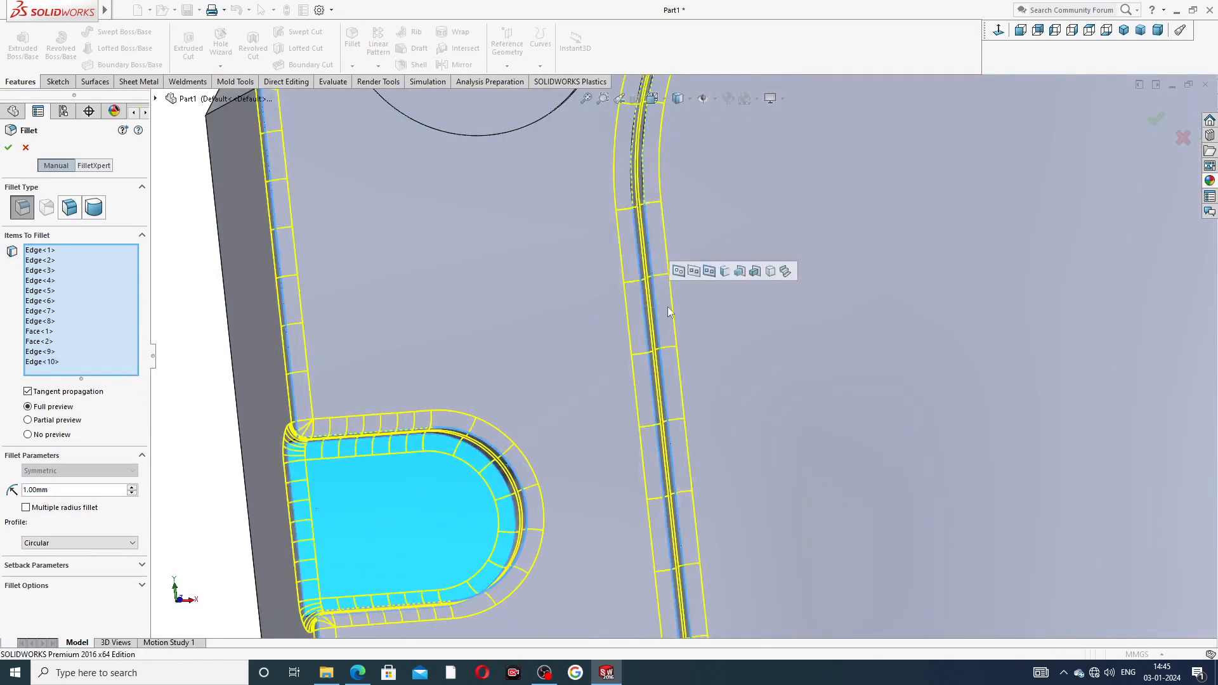
scroll(759, 284, up, 8)
mouse_move(761, 275)
middle_down()
mouse_move(746, 276)
mouse_move(777, 277)
mouse_move(765, 286)
middle_up()
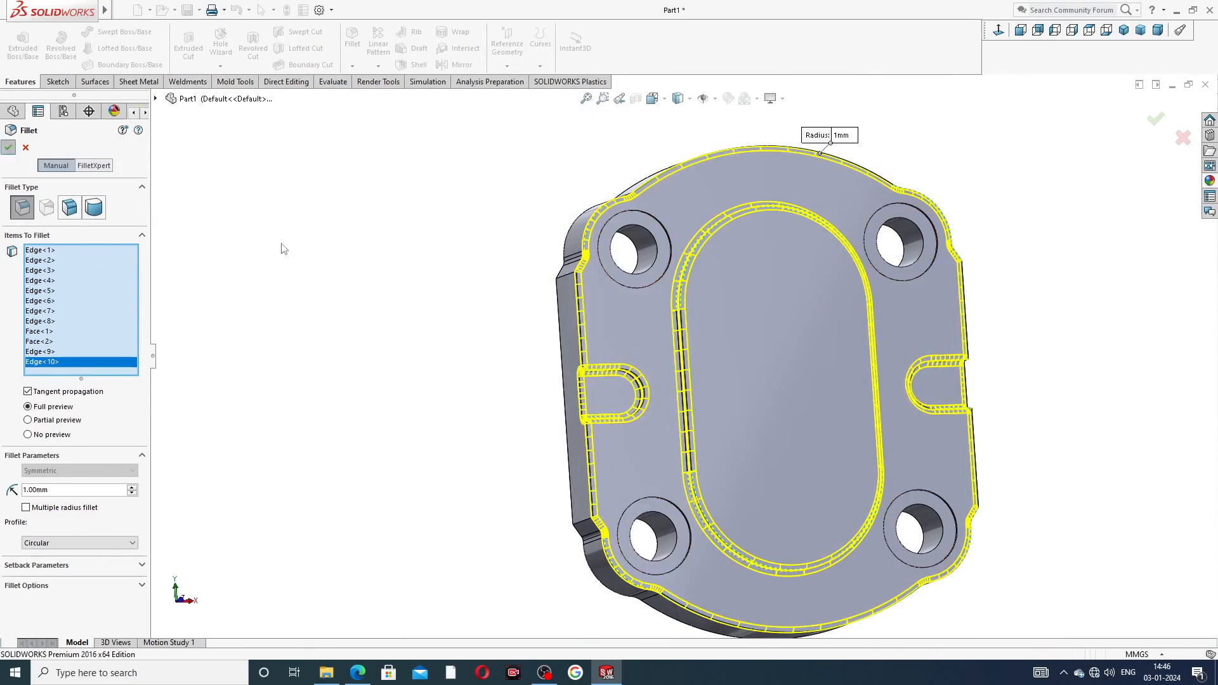
key(Return)
Start a sketch on the raised boss's flat front face and view it face-on
middle_drag(463, 333, 386, 289)
scroll(678, 311, up, 3)
middle_drag(678, 311, 708, 356)
scroll(710, 355, down, 2)
click(735, 319)
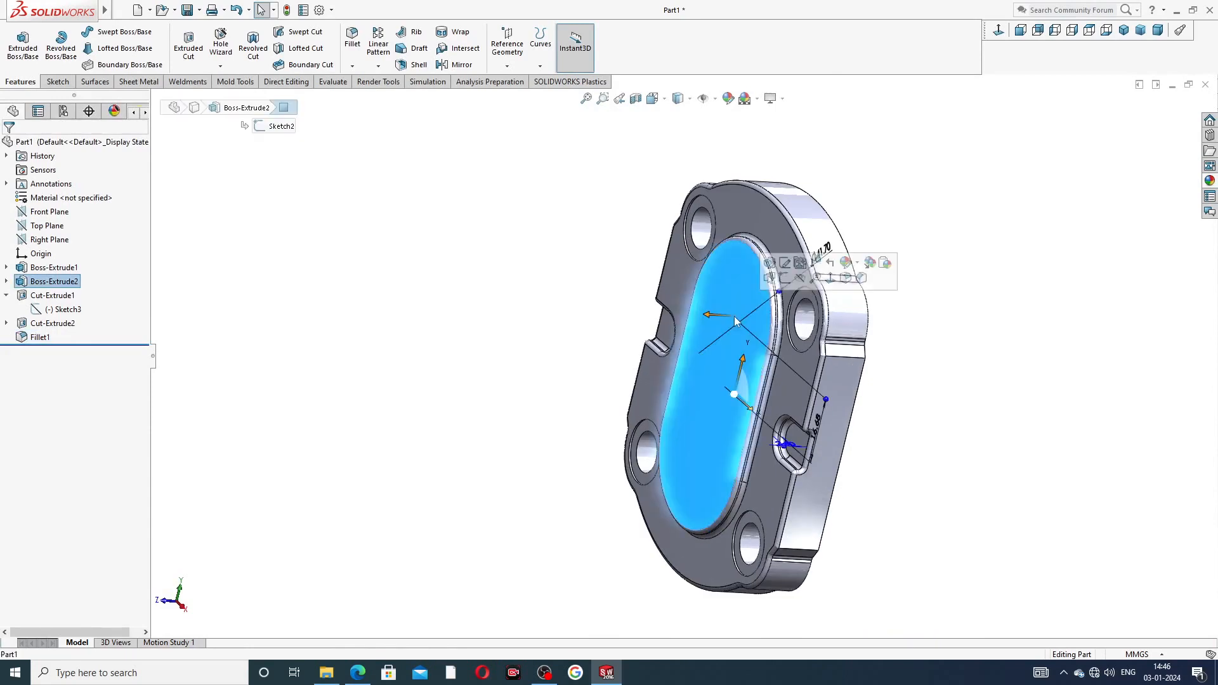
click(787, 270)
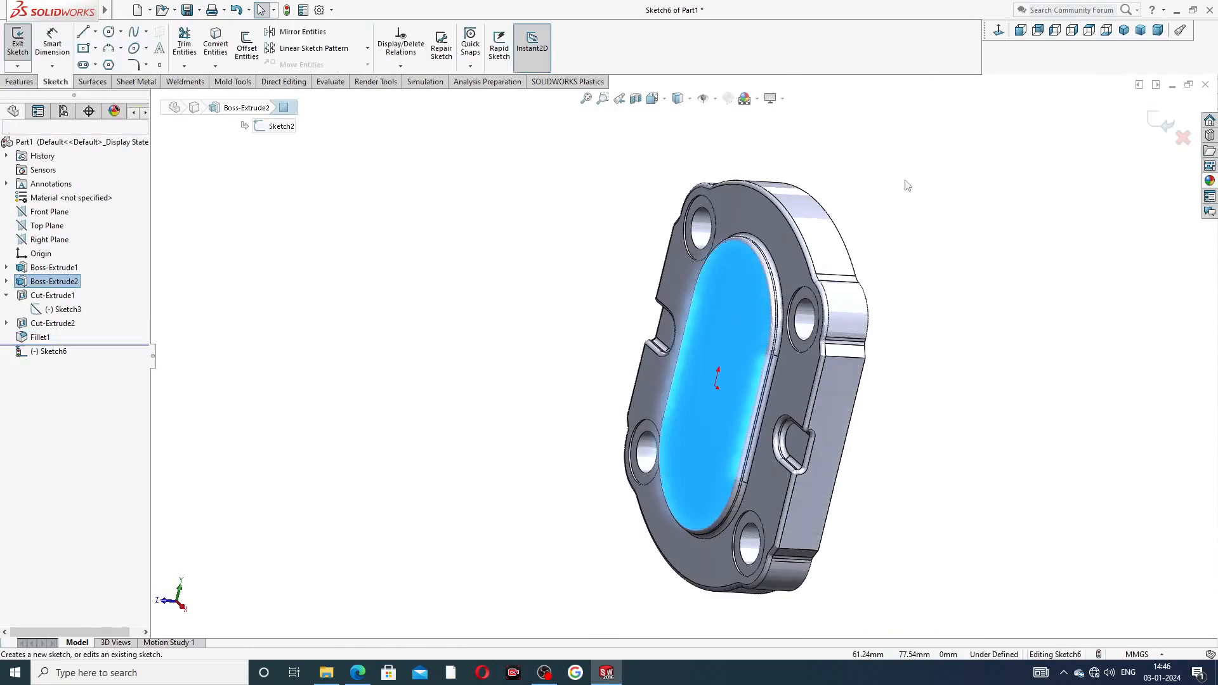
click(999, 30)
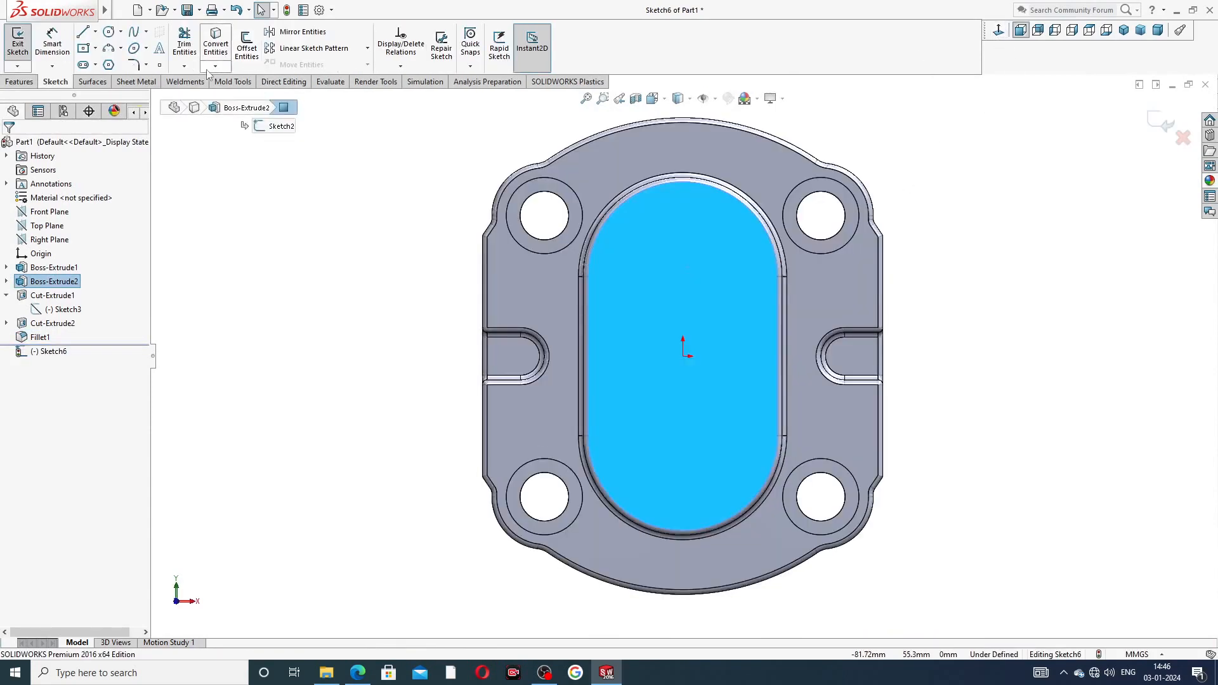
Draw a vertical centerline about 35 mm long on the boss face, to the right of the origin
click(95, 32)
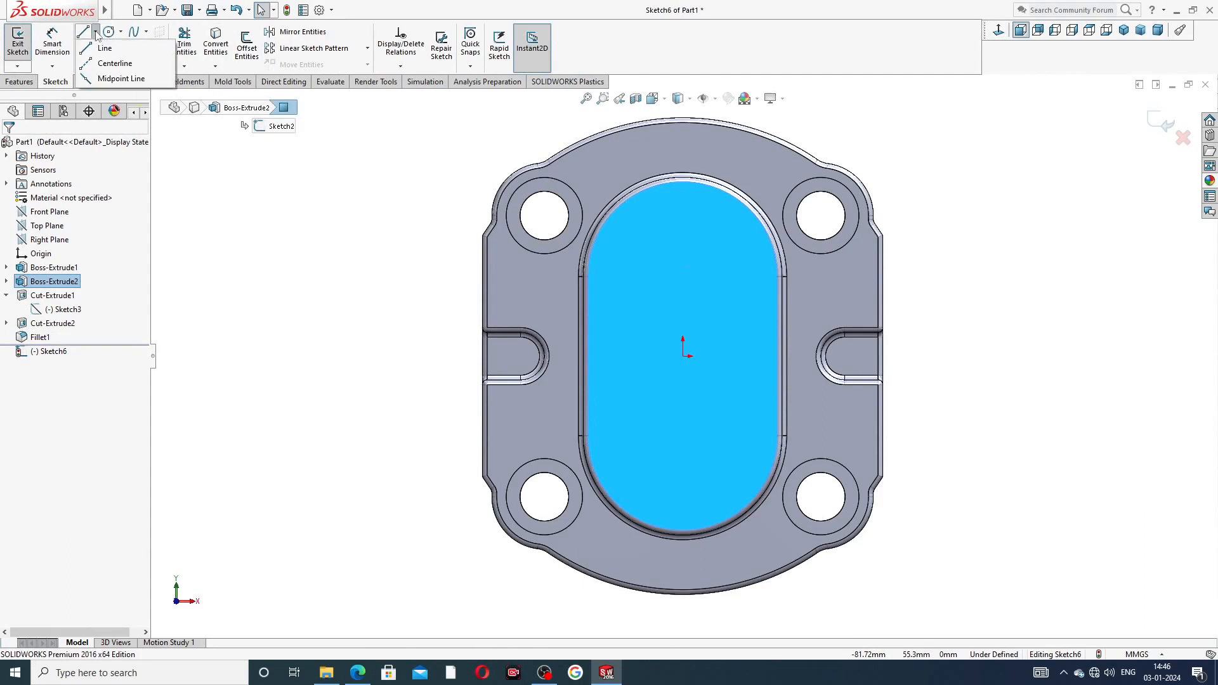
click(112, 63)
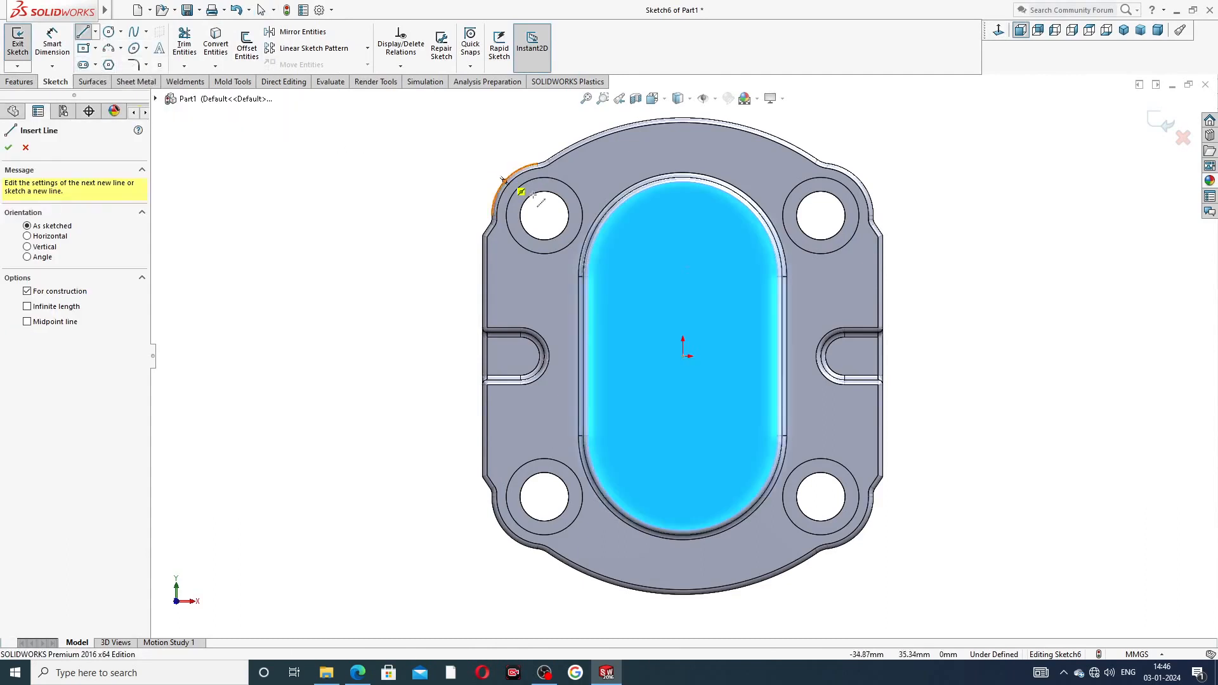
click(723, 259)
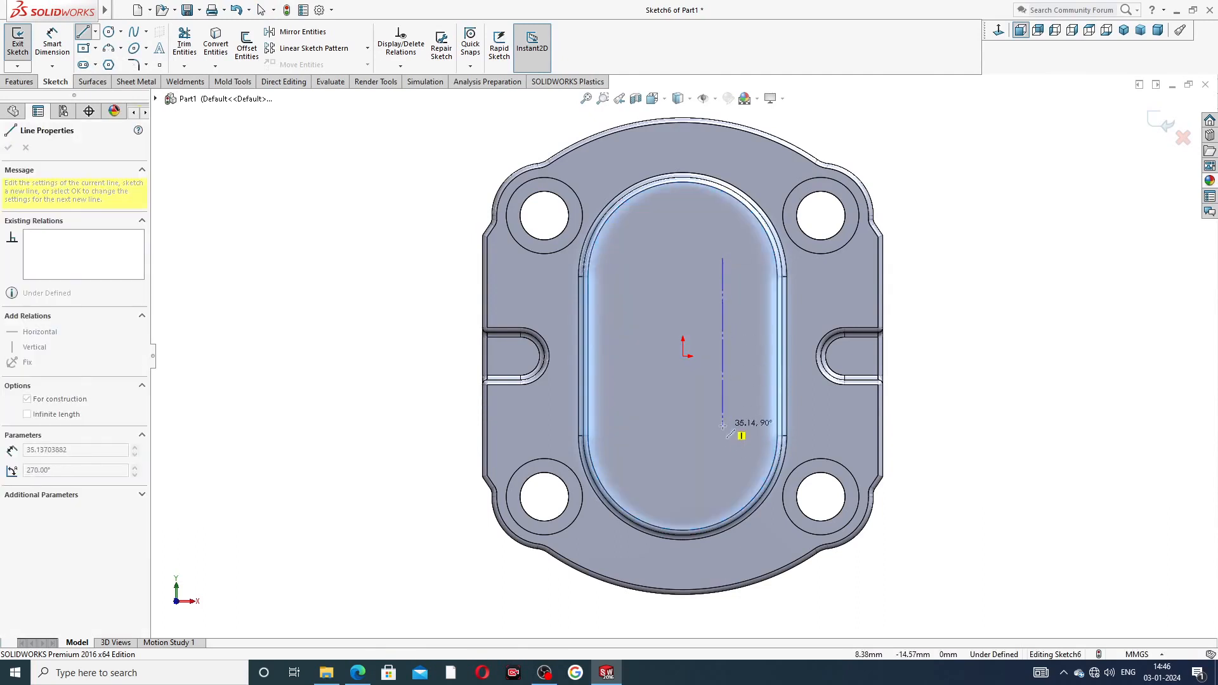
click(723, 428)
right_click(669, 296)
click(701, 301)
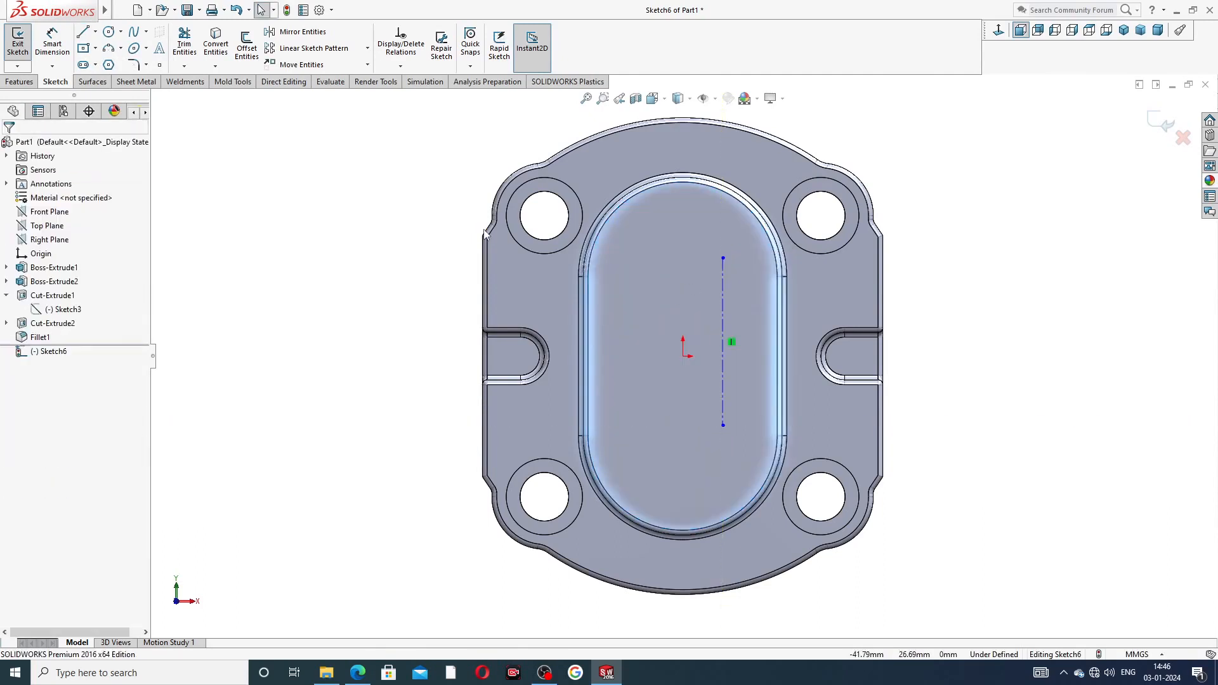
Draw a second vertical centerline to the left of the origin and stretch its ends so it is longer than the first
click(95, 32)
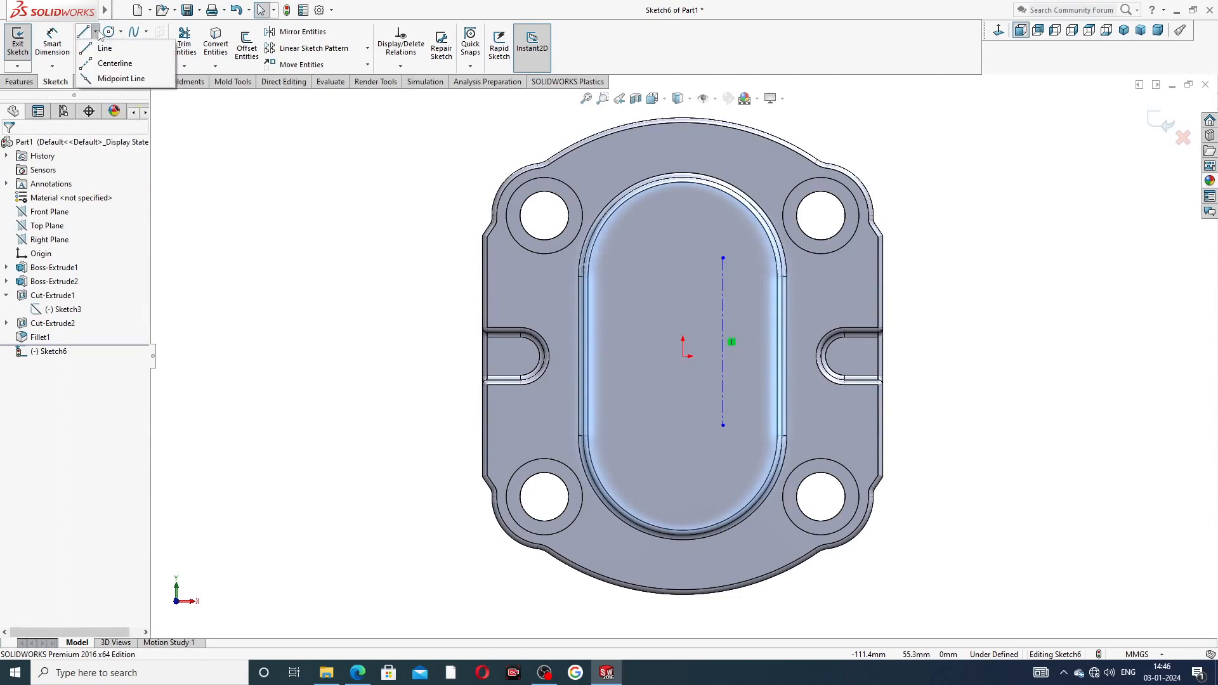
click(109, 61)
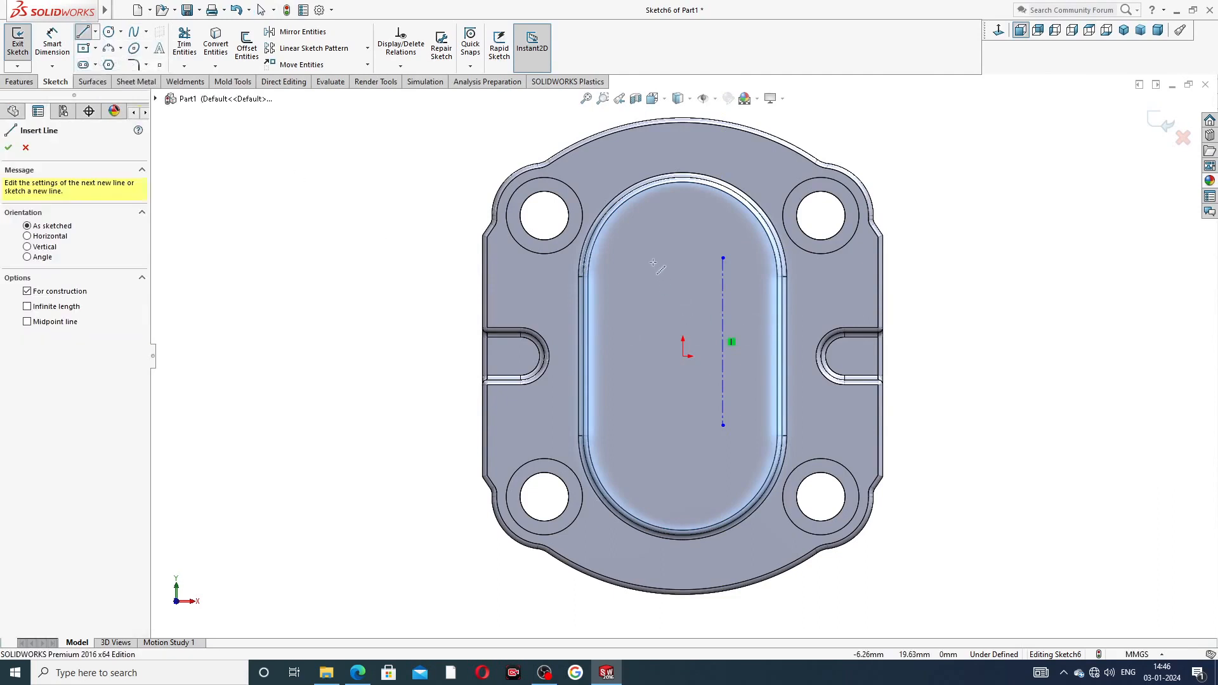
drag(653, 259, 653, 273)
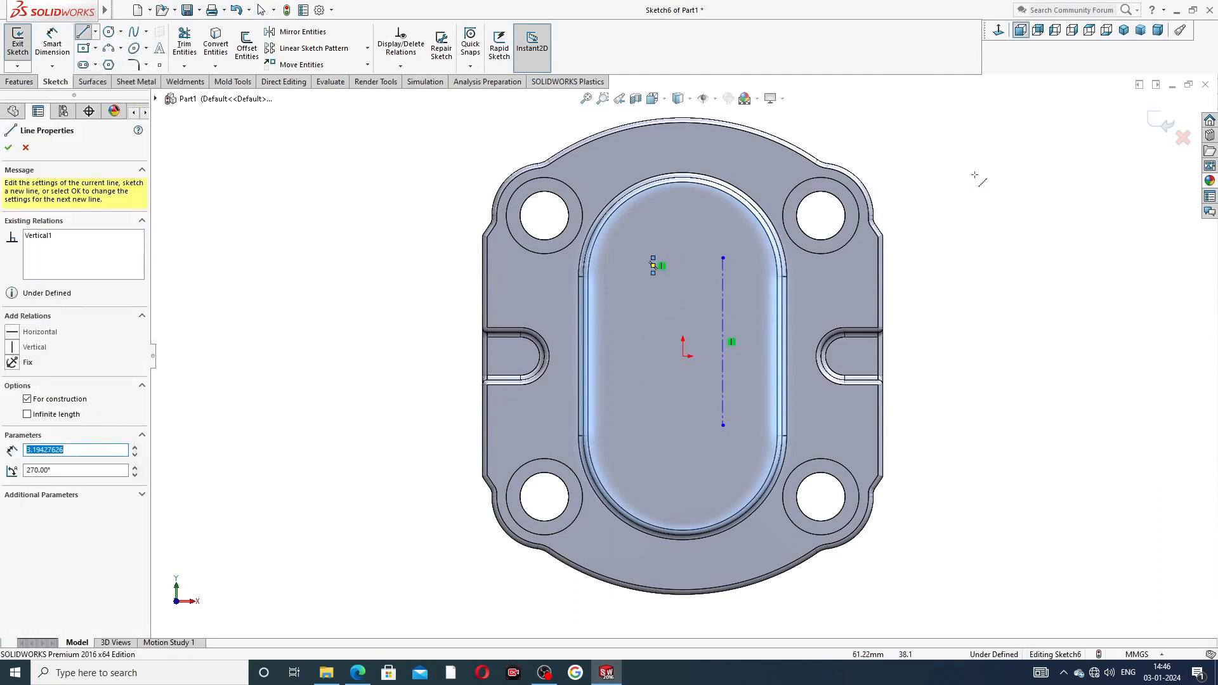
right_click(1012, 194)
click(1039, 199)
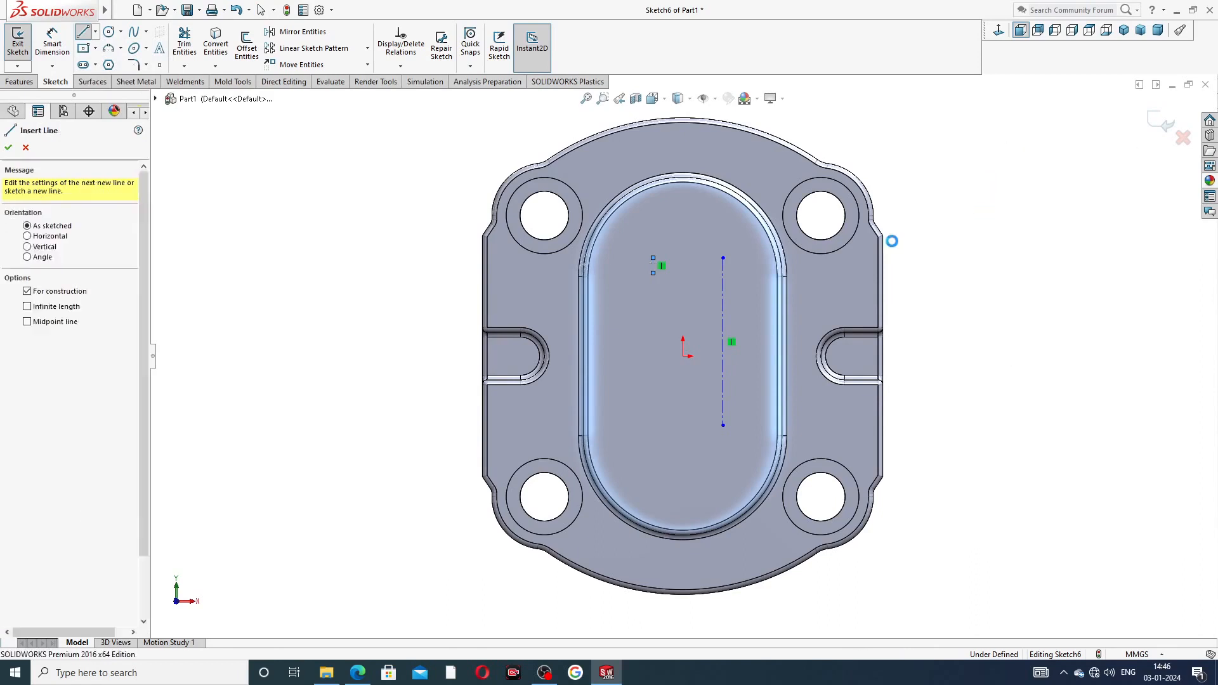
drag(653, 272, 658, 468)
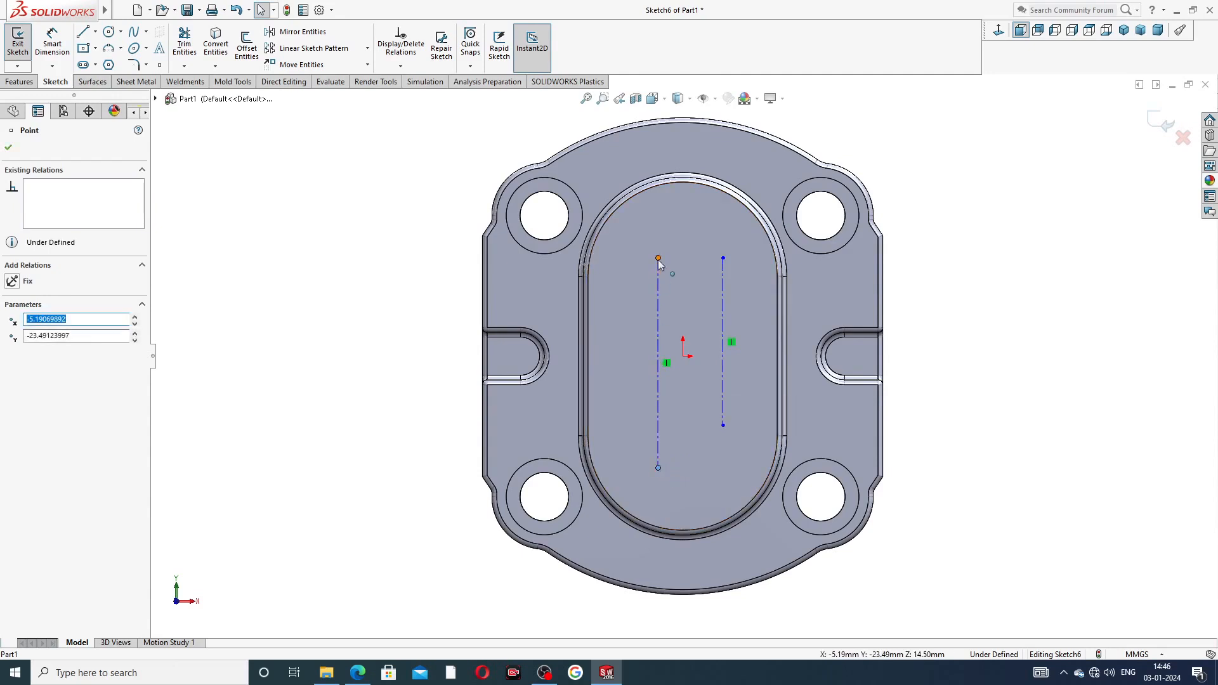
drag(658, 260, 656, 235)
click(960, 250)
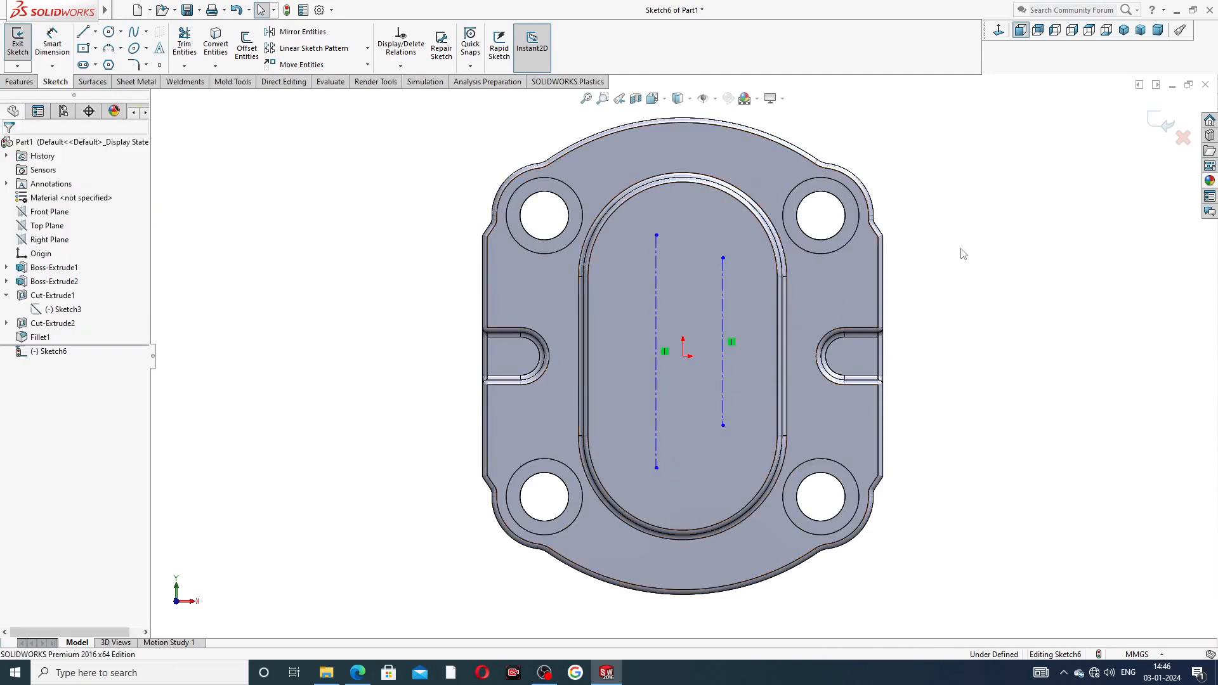
Add the sketch text AHM4025 along the shorter centerline, indented with leading spaces, checking the wording in the end plate's PDF drawing
click(722, 303)
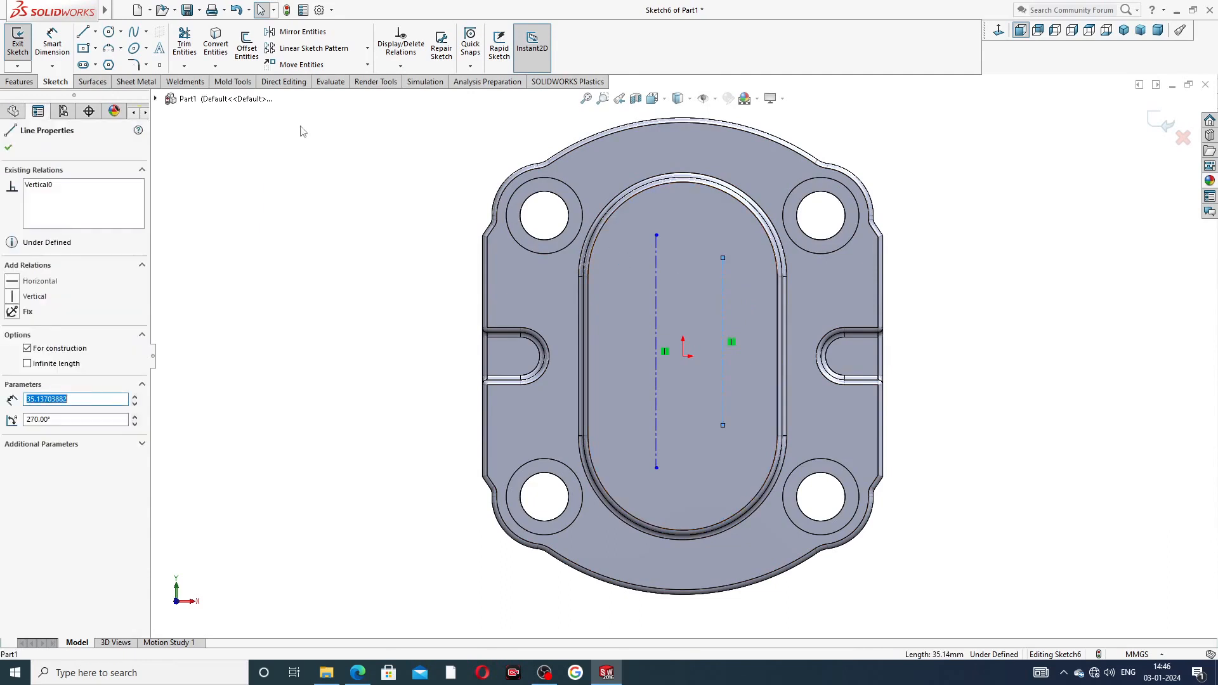
click(159, 48)
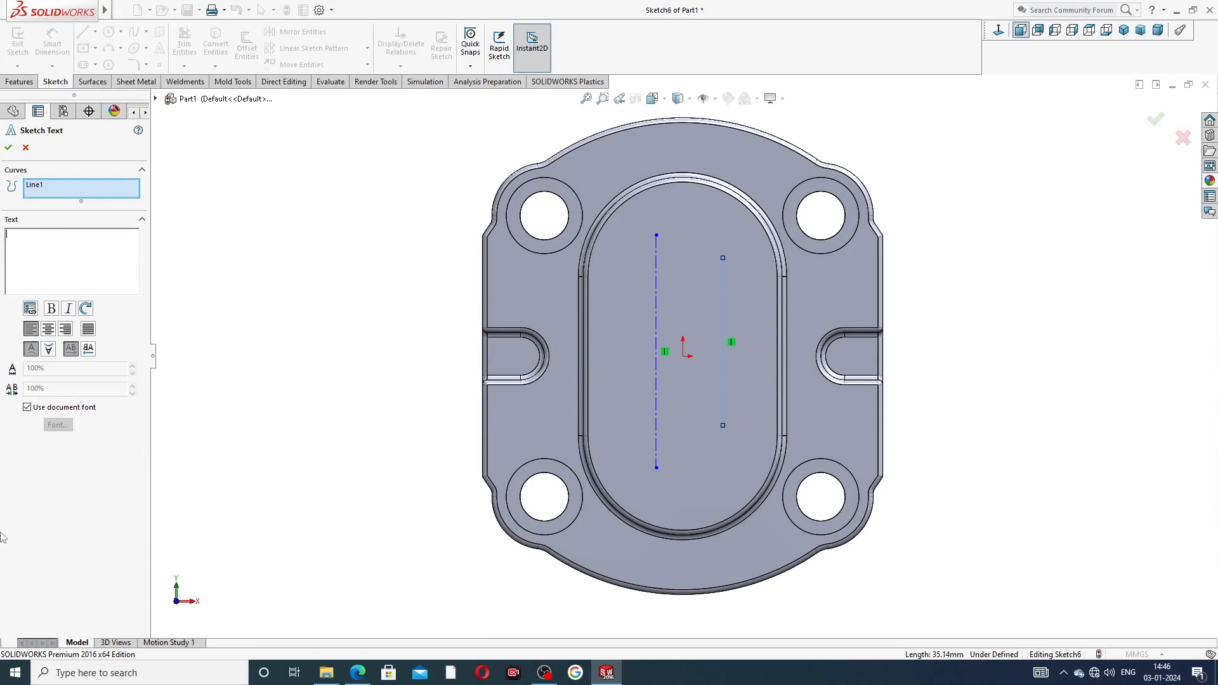
click(358, 673)
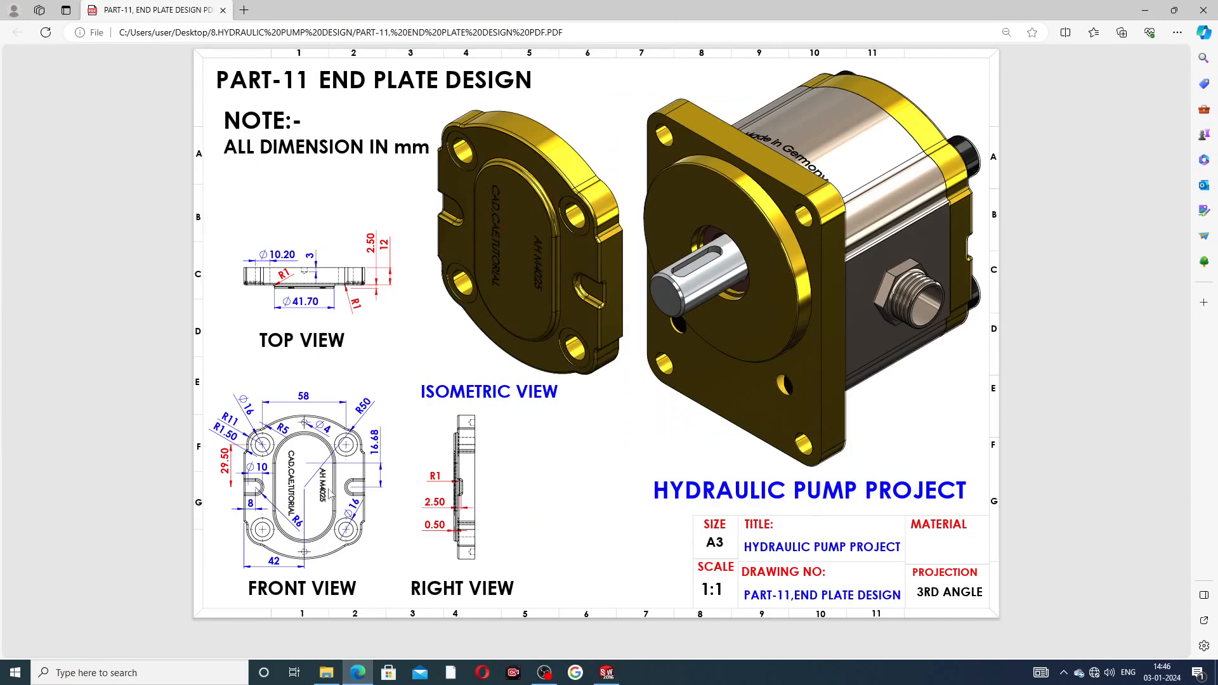
click(358, 673)
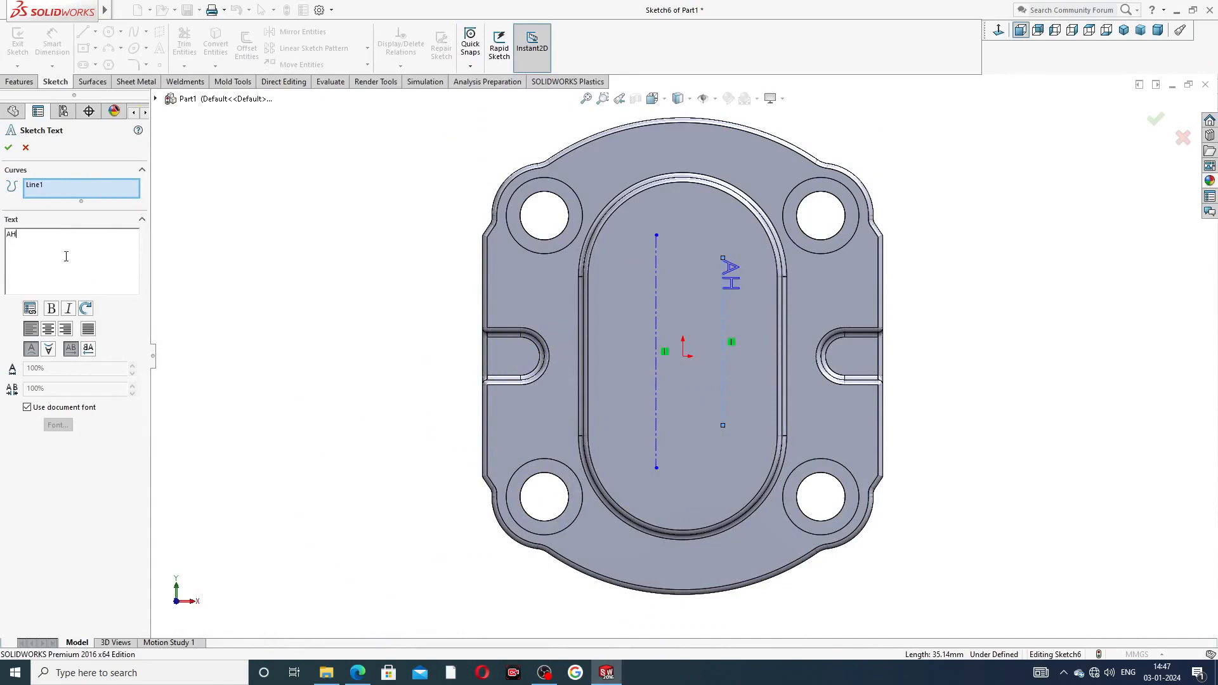
text(M4025)
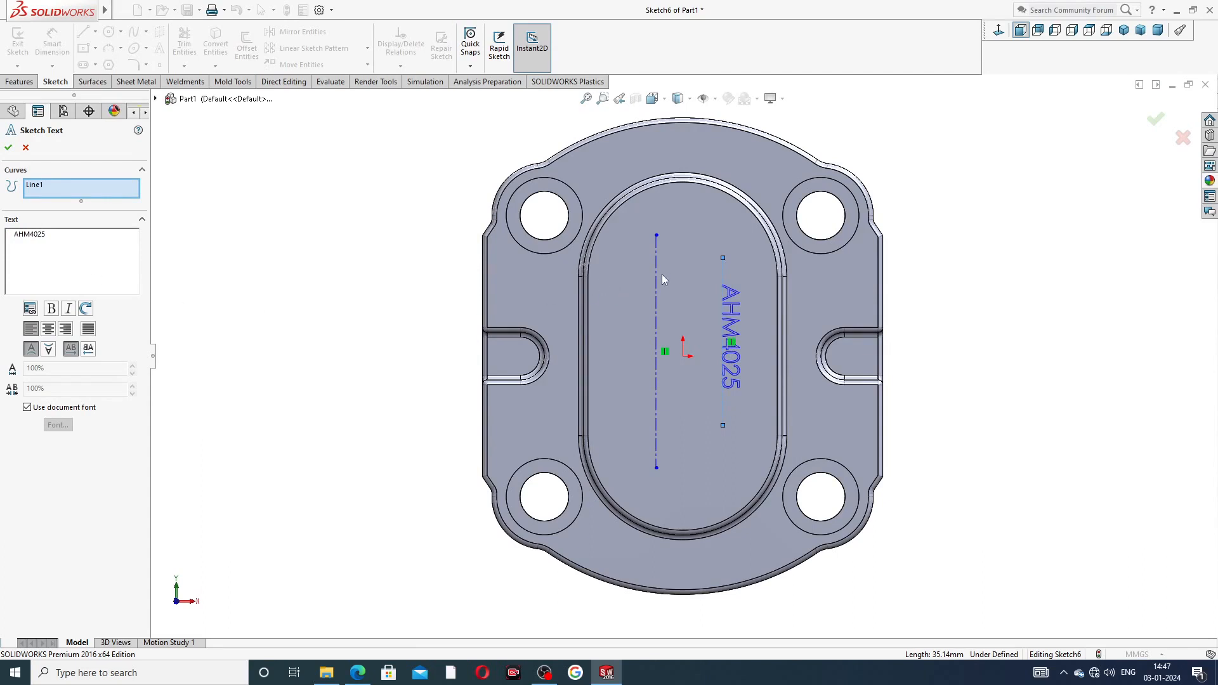
click(9, 148)
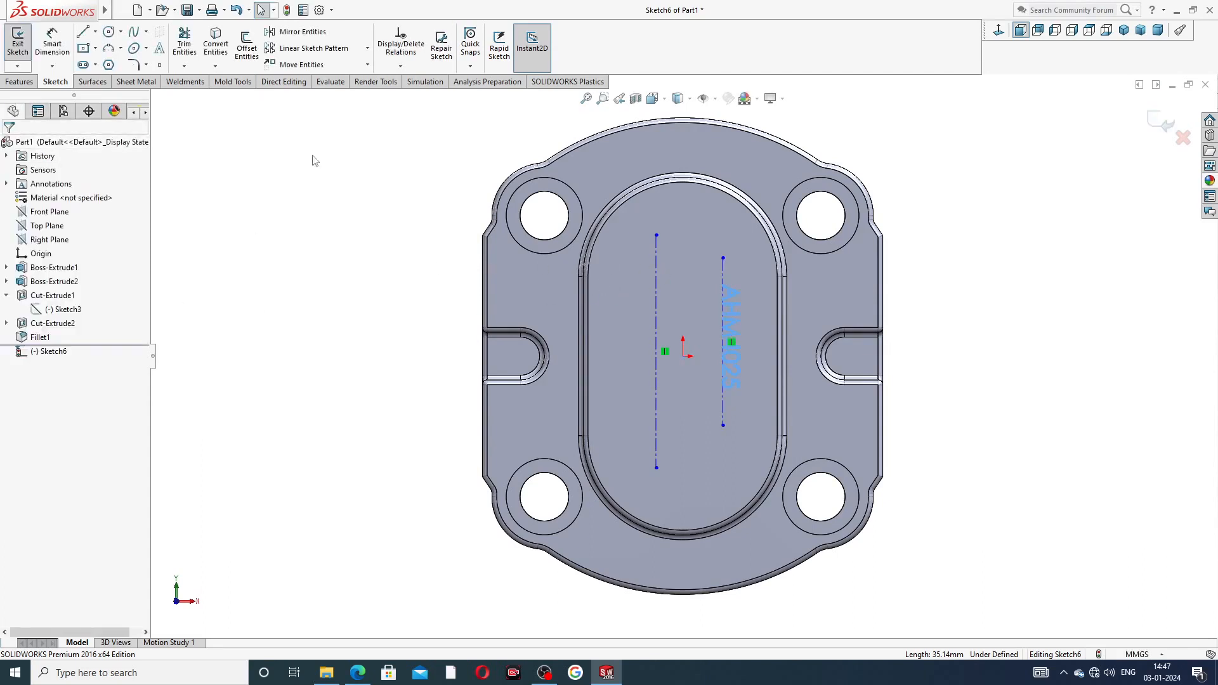
Add the sketch text CAD,CAE,TUTORIAL along the longer centerline on the boss face
click(654, 253)
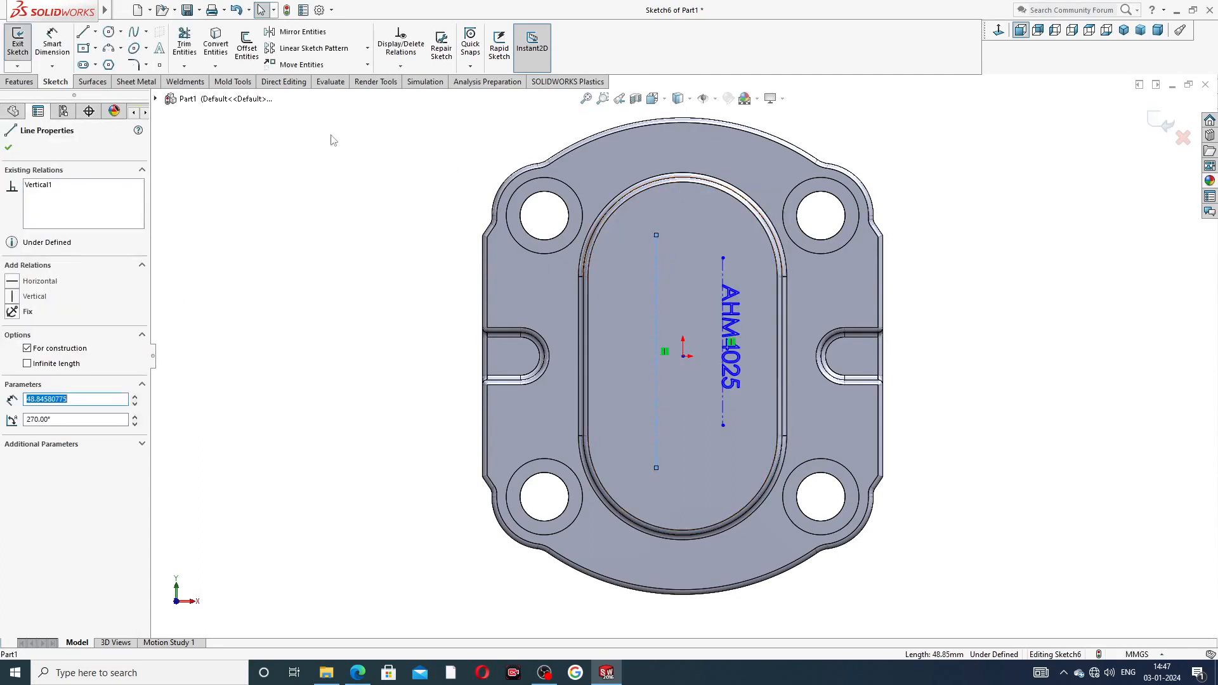
click(162, 49)
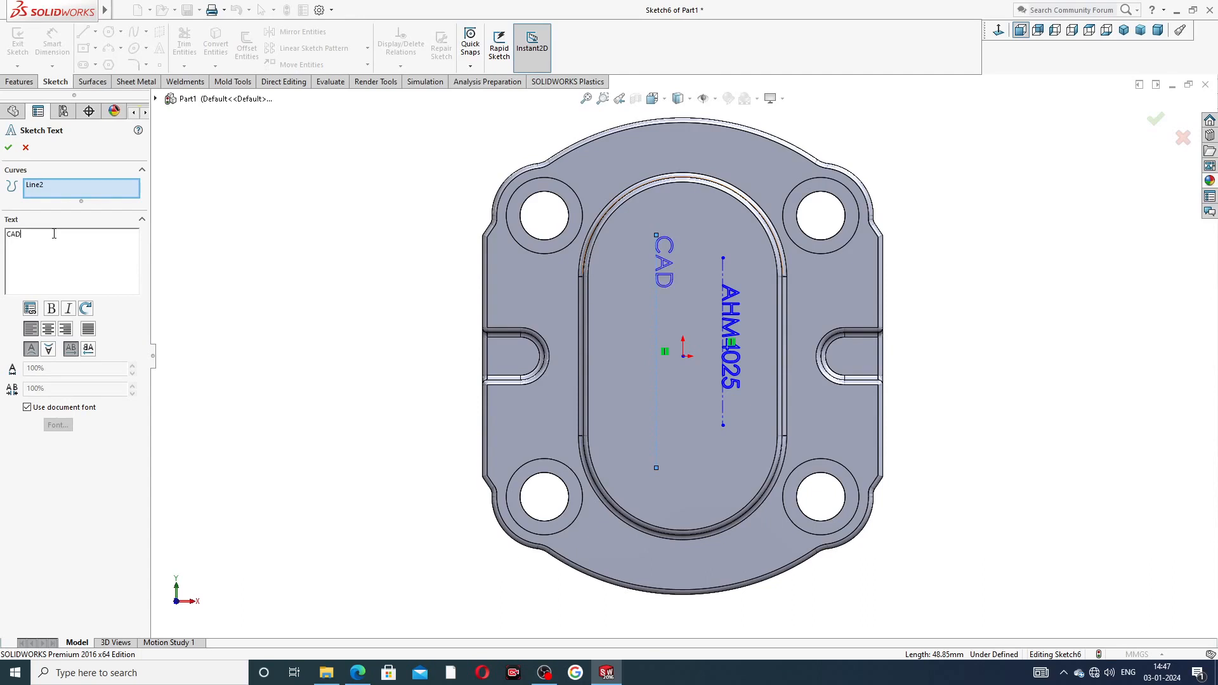
text(CAD,CAE,TUTORIAL)
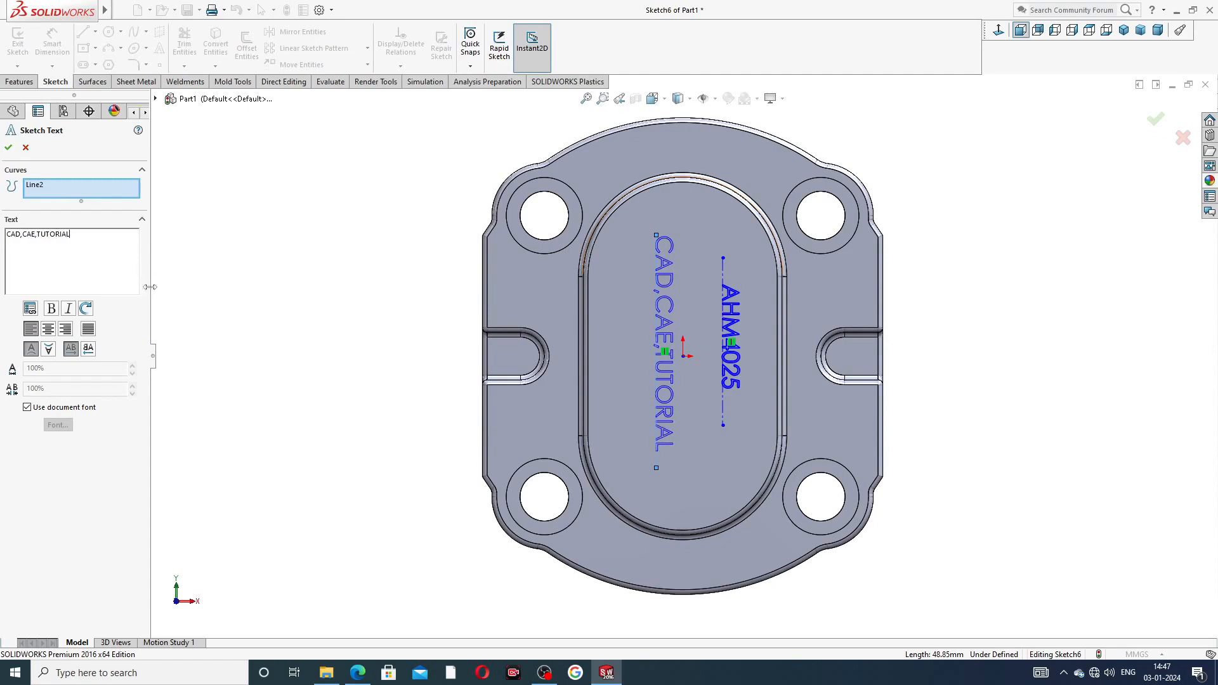
click(9, 148)
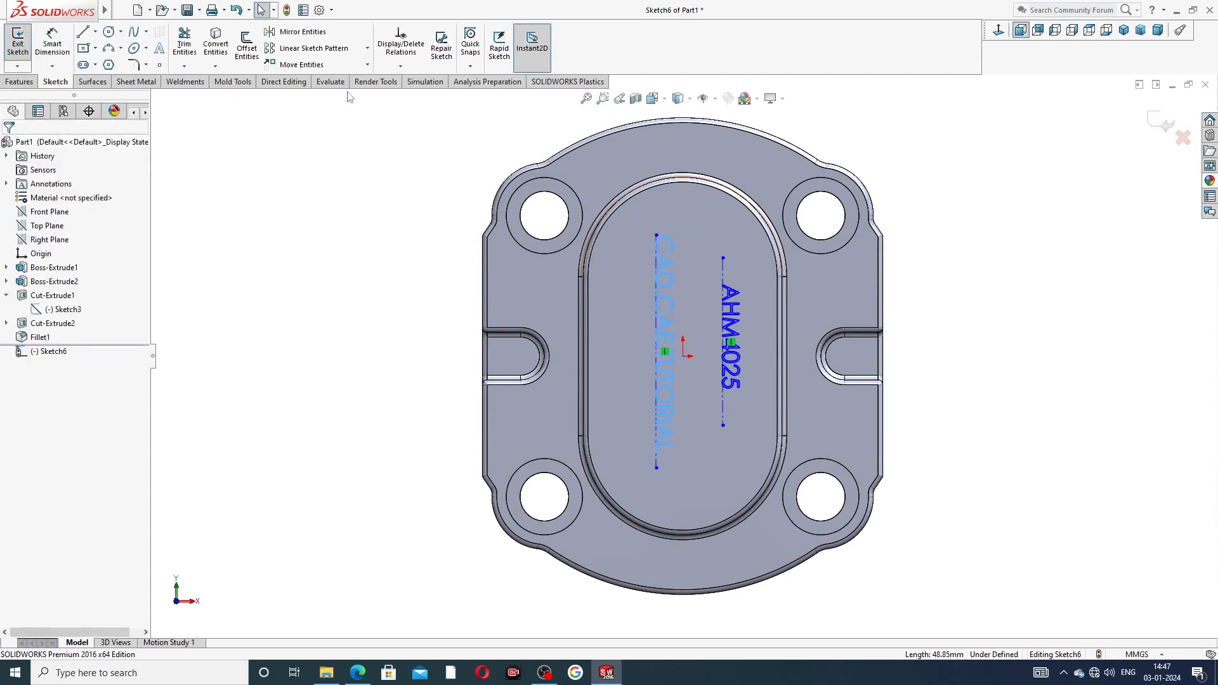
Cut both lines of sketch text 2 mm deep into the raised boss with a blind Extruded Cut
click(19, 82)
click(188, 44)
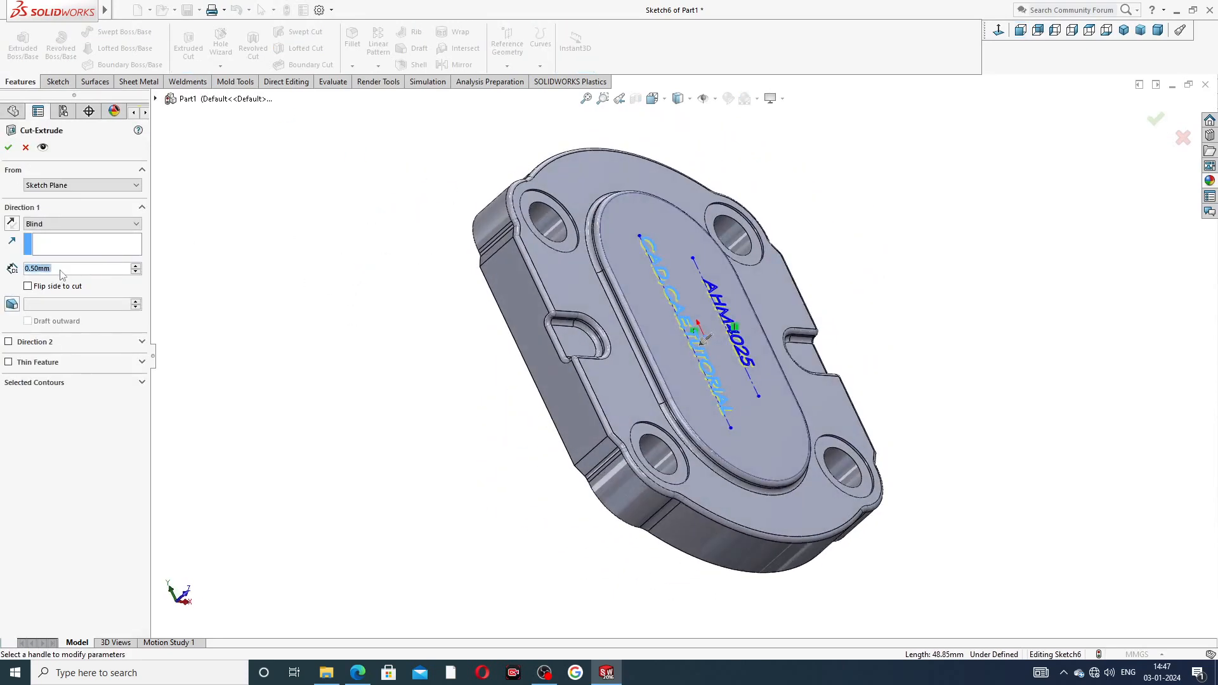
text(2)
key(Return)
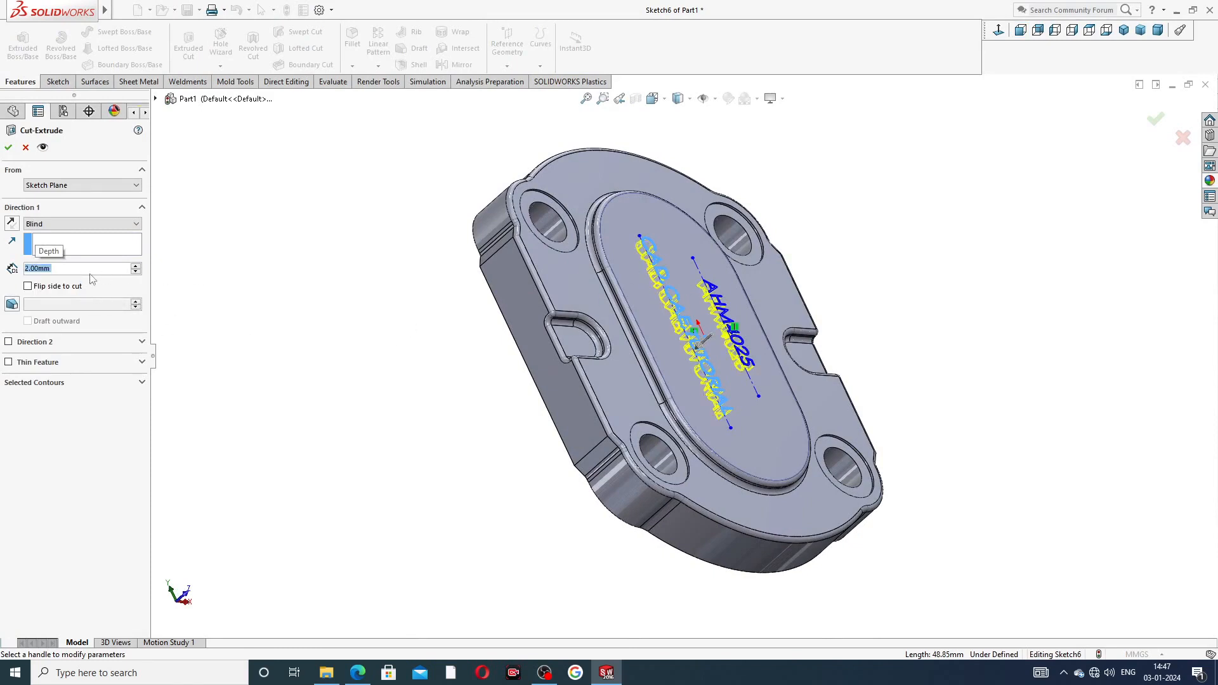
click(9, 148)
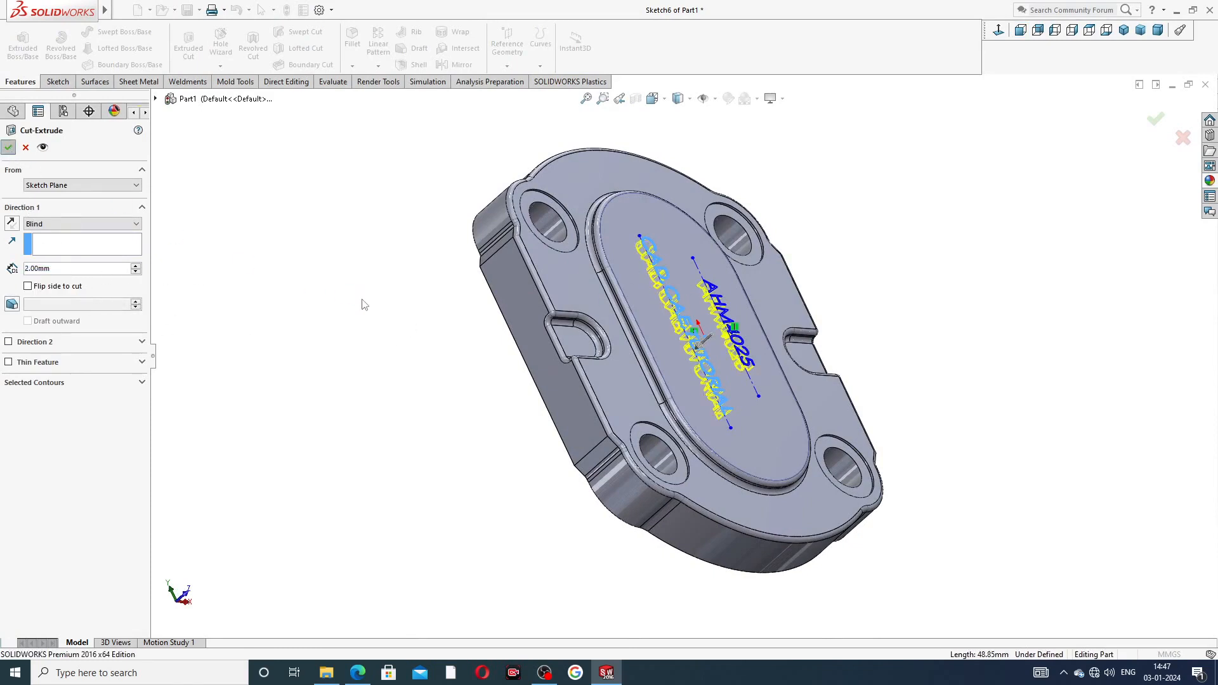
click(376, 307)
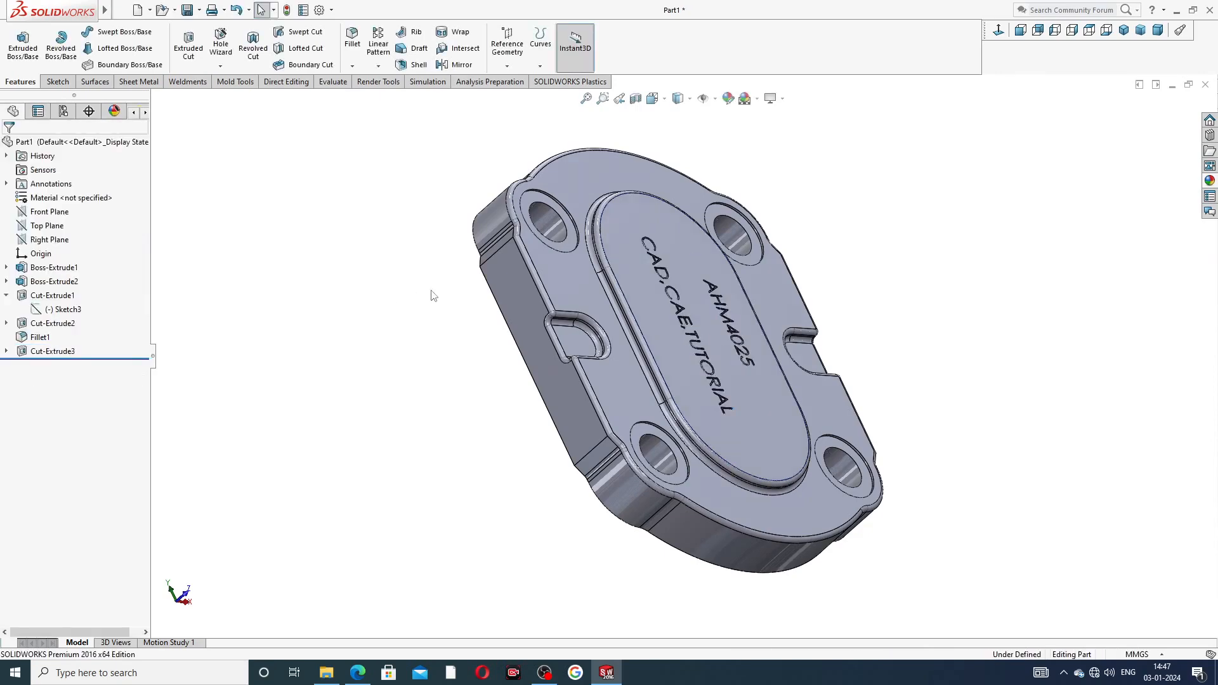
Apply a black color (RGB 0, 0, 0) to the engraved lettering cut
key(ctrl+1)
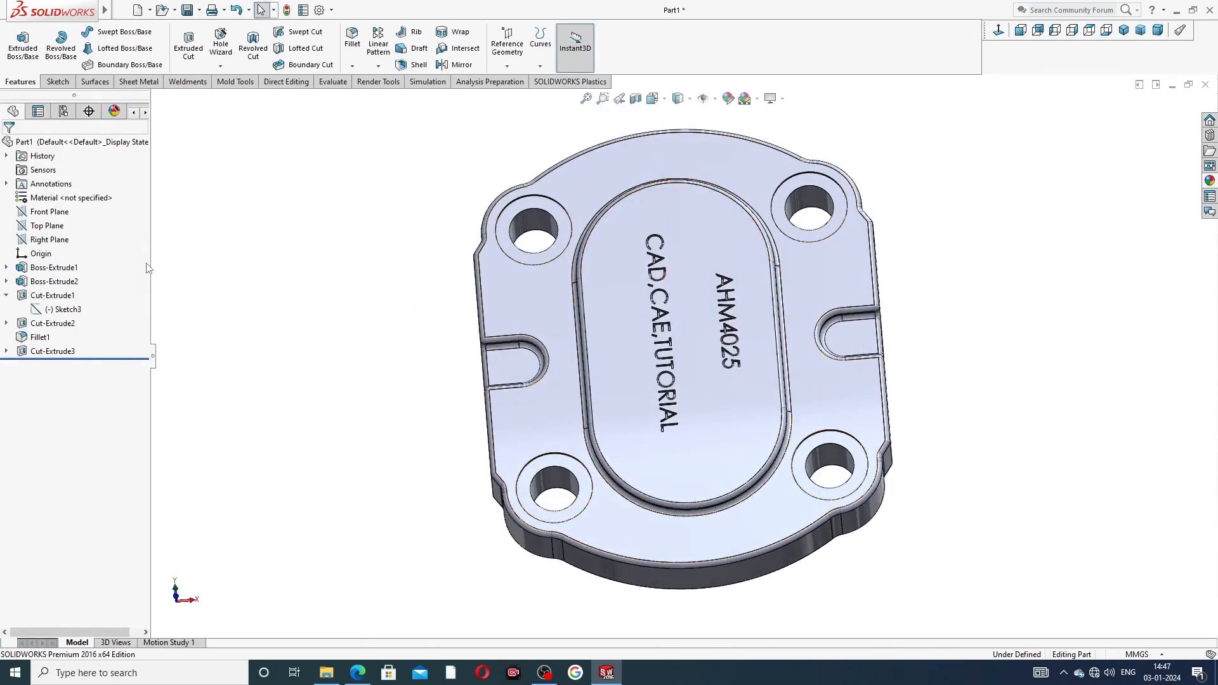
click(53, 351)
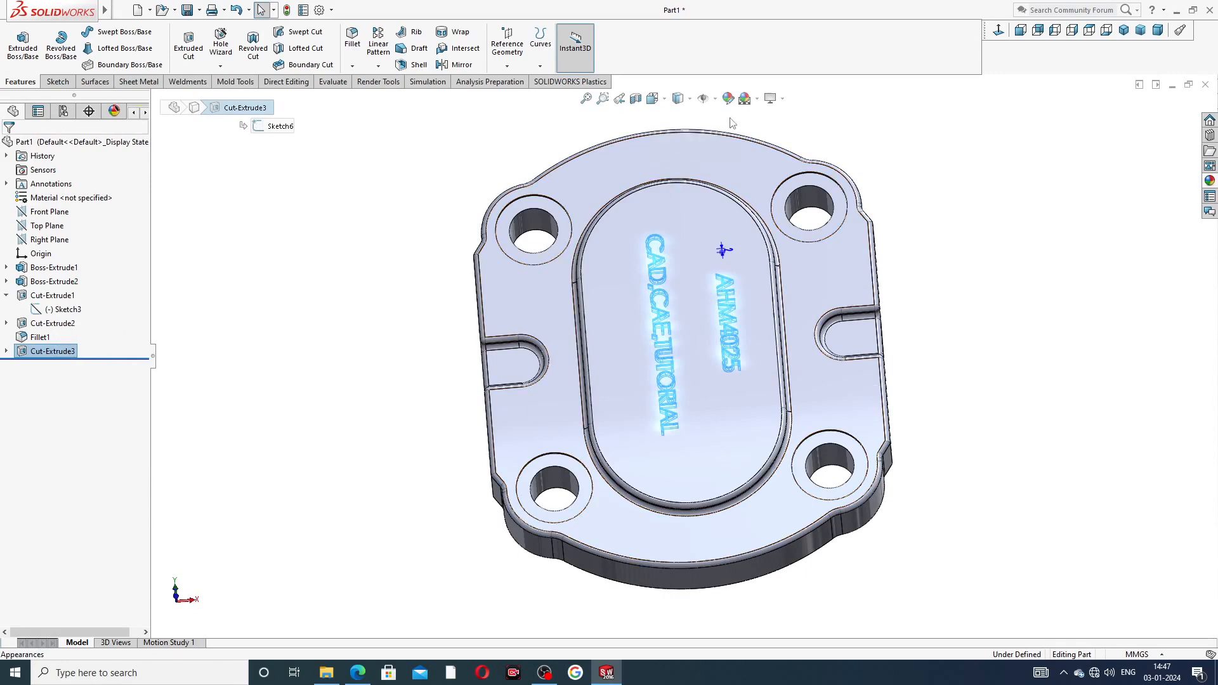
click(744, 100)
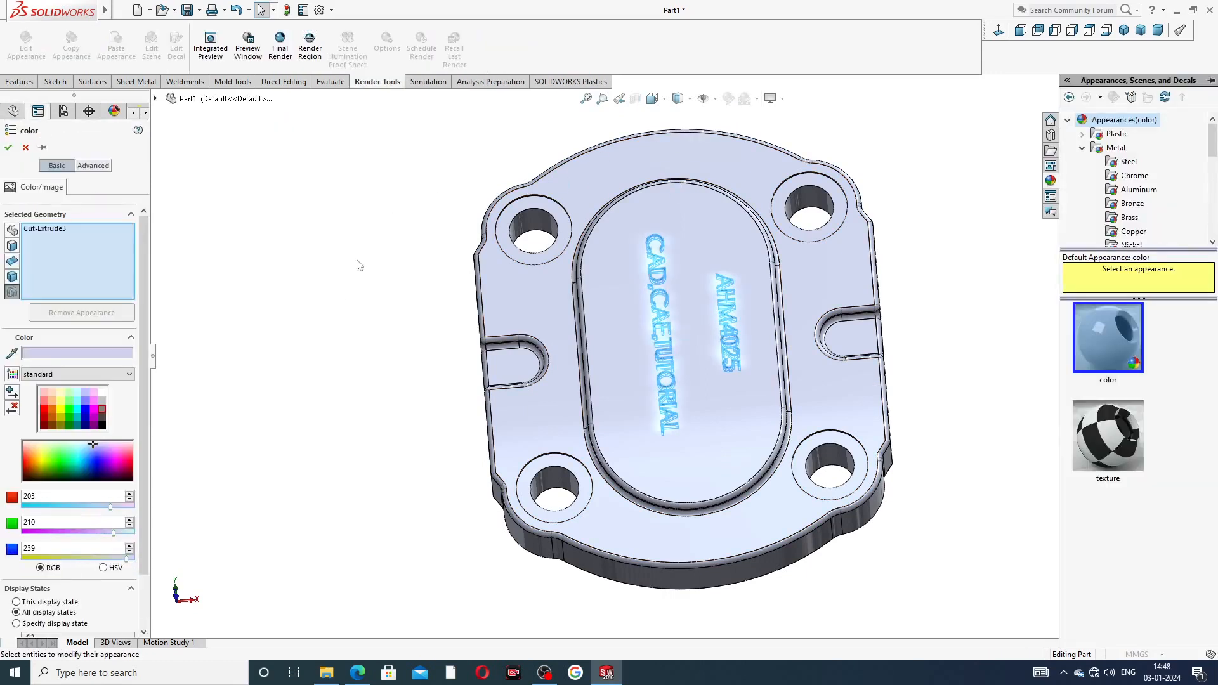
click(104, 419)
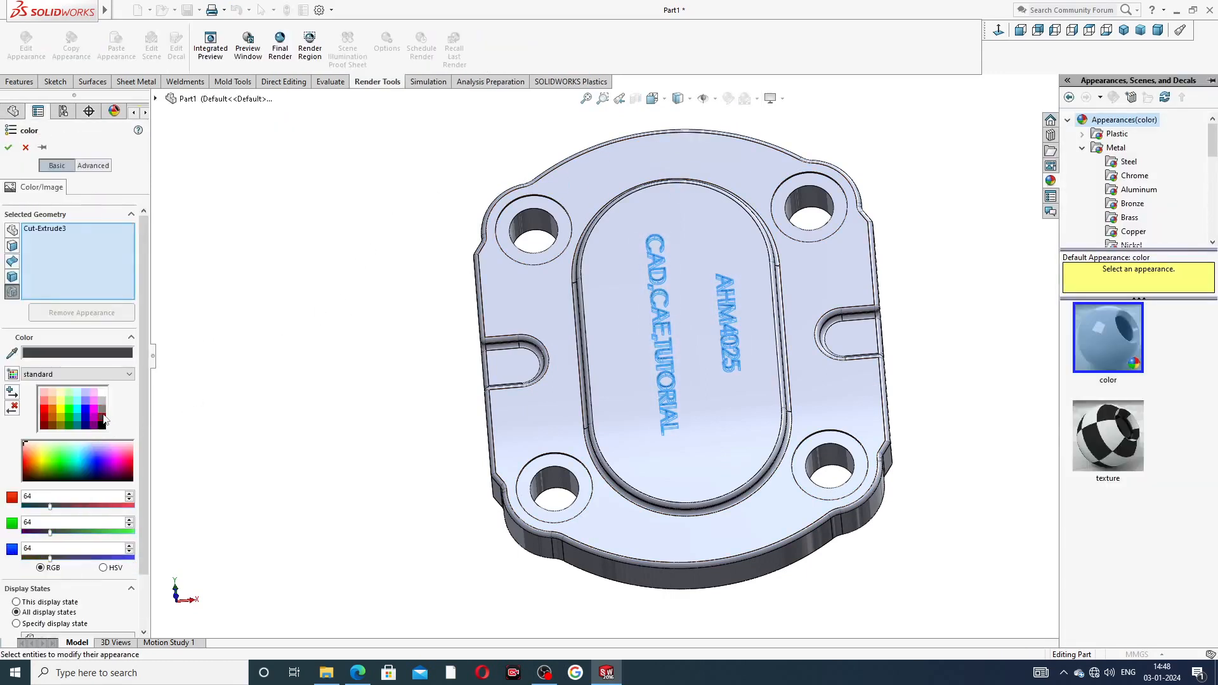
click(102, 425)
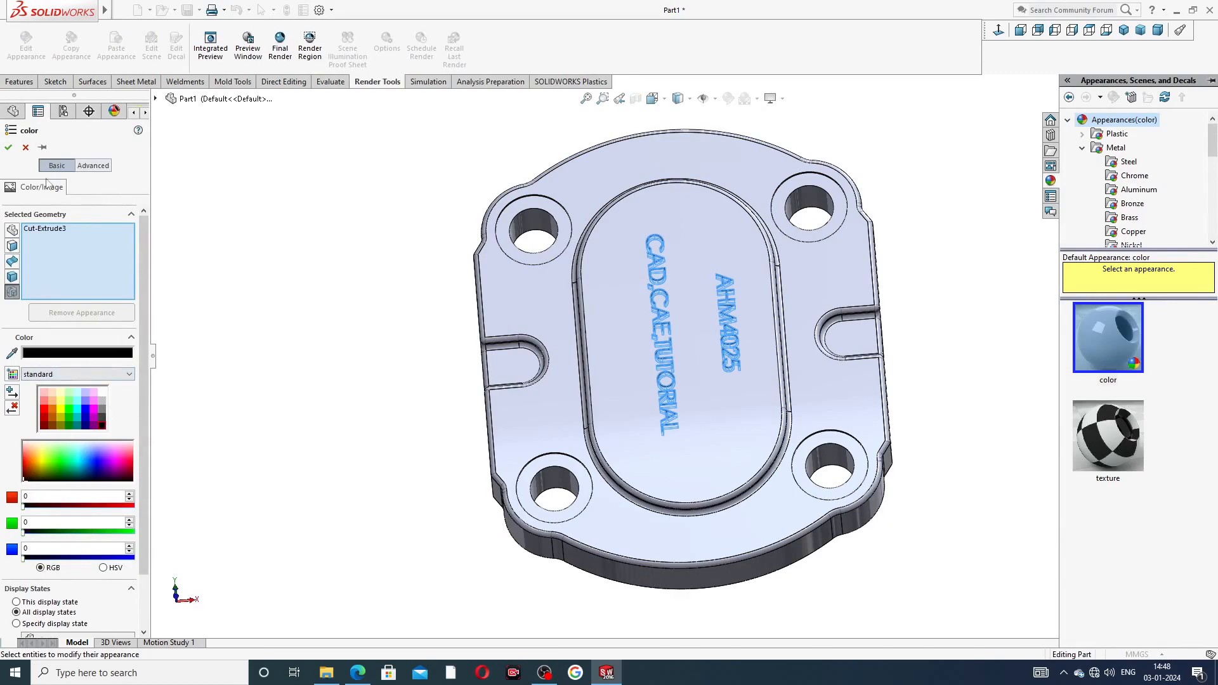
click(9, 149)
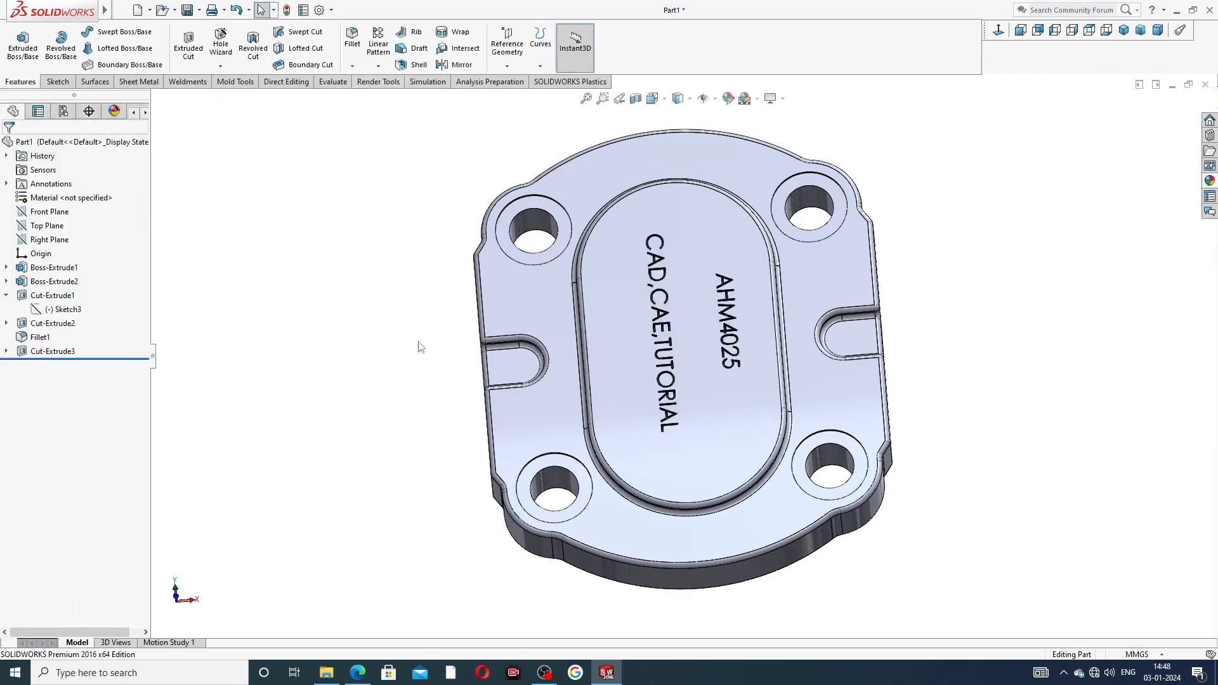
Place two Hole Wizard holes, ISO drill size Ø4.0 and blind 3 mm deep, on the flat back face, vertically aligned above and below the origin
middle_drag(419, 346, 480, 292)
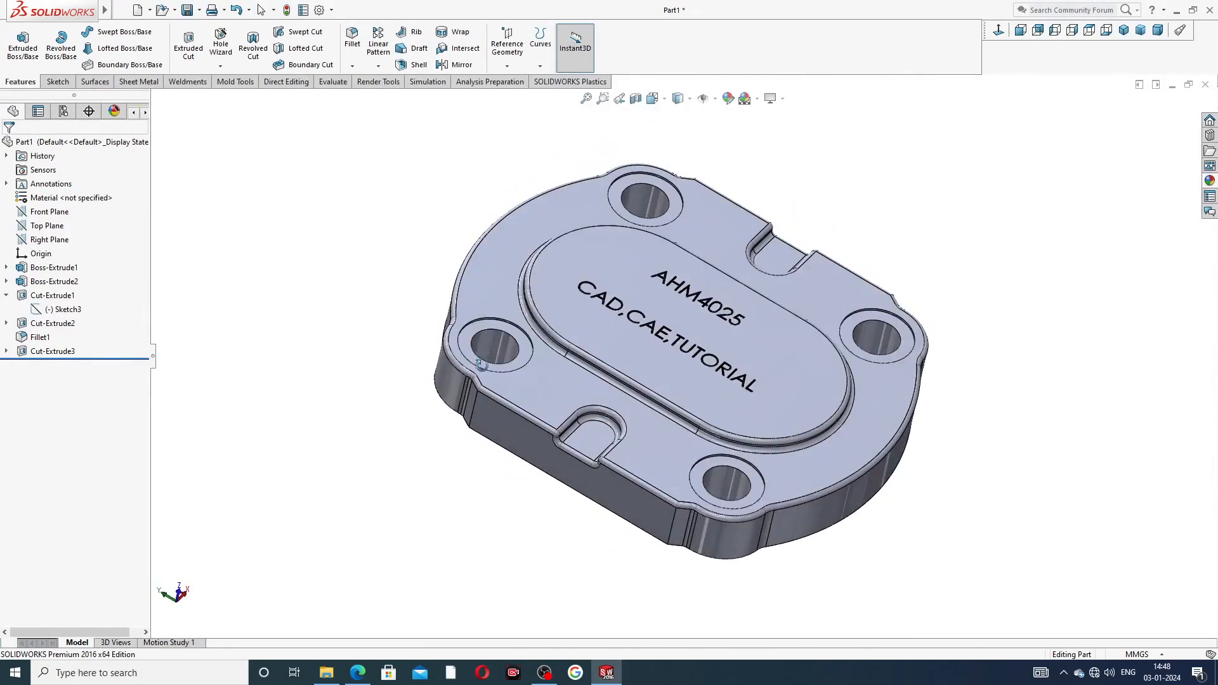
middle_drag(482, 365, 488, 375)
scroll(822, 215, up, 3)
middle_drag(832, 231, 556, 368)
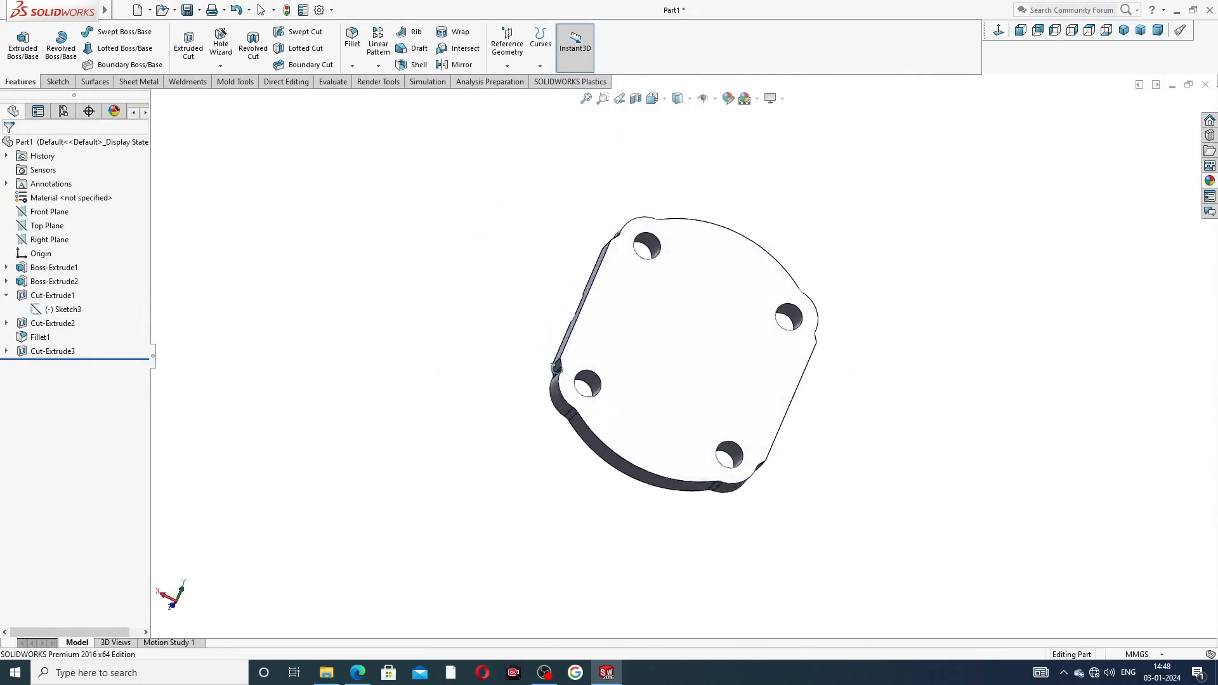
click(722, 291)
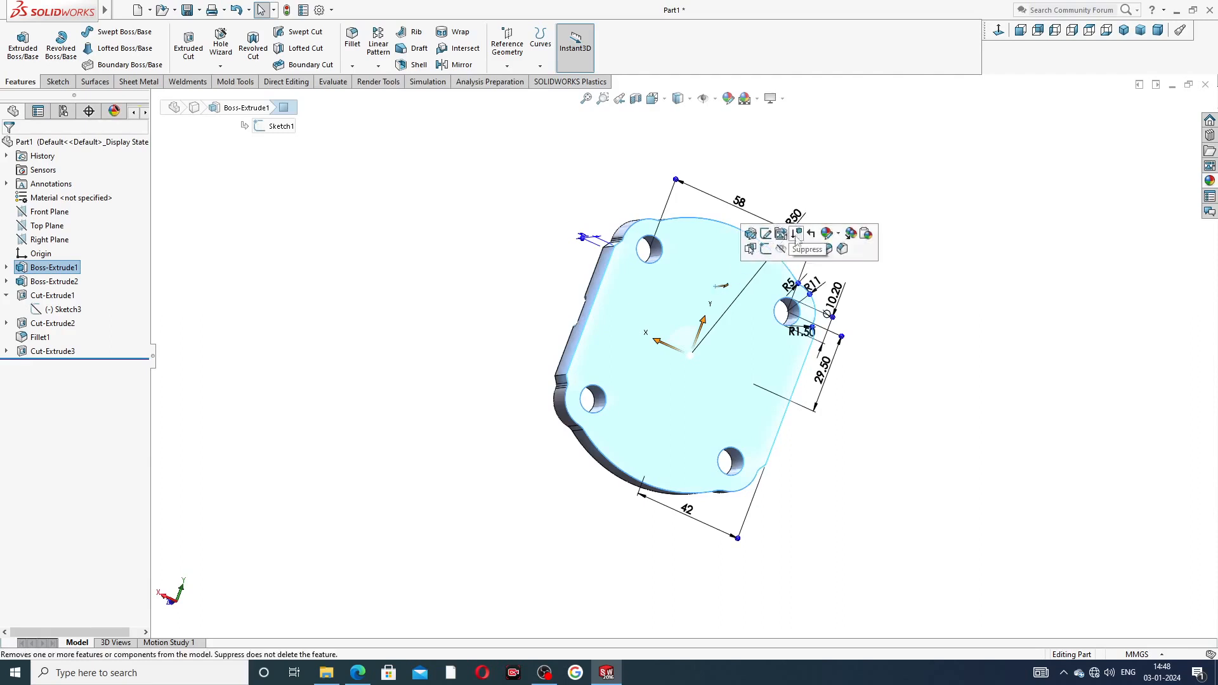
click(1038, 30)
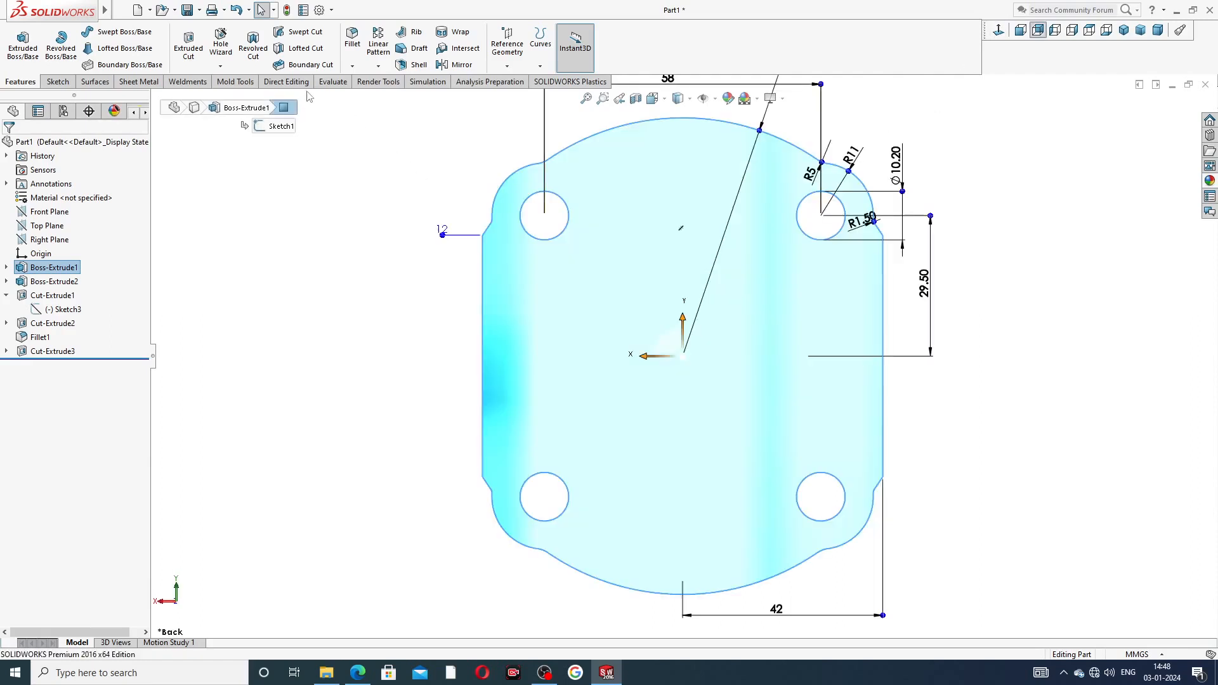
click(221, 43)
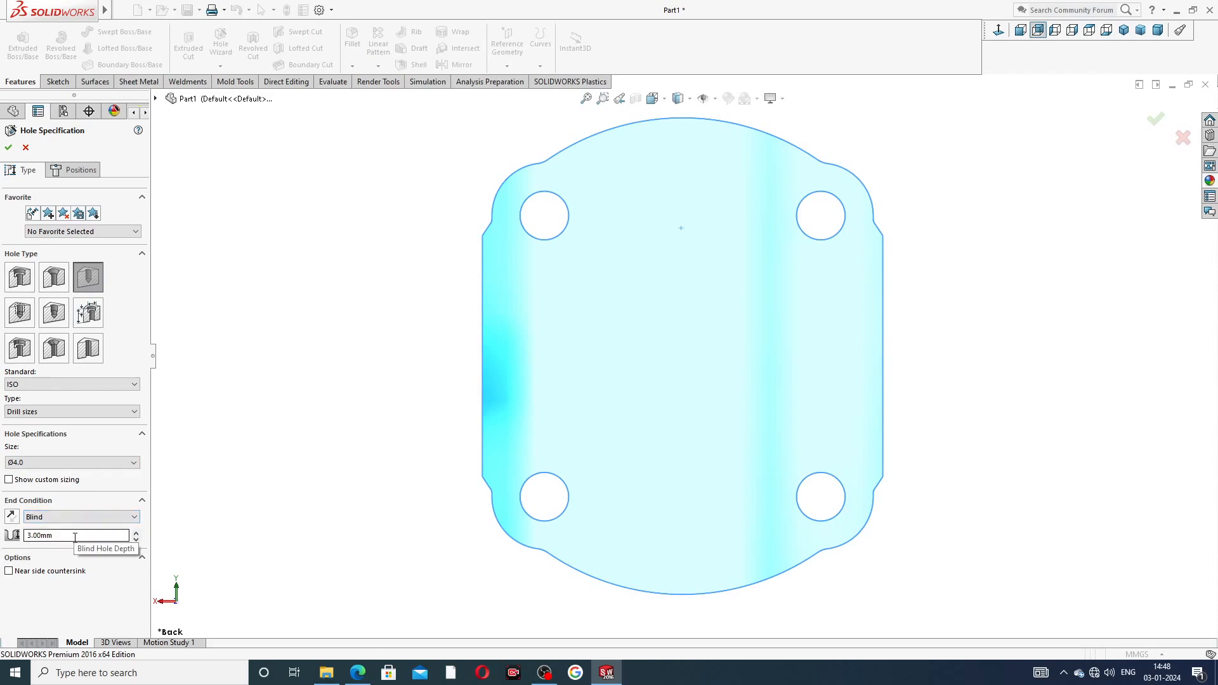
click(80, 170)
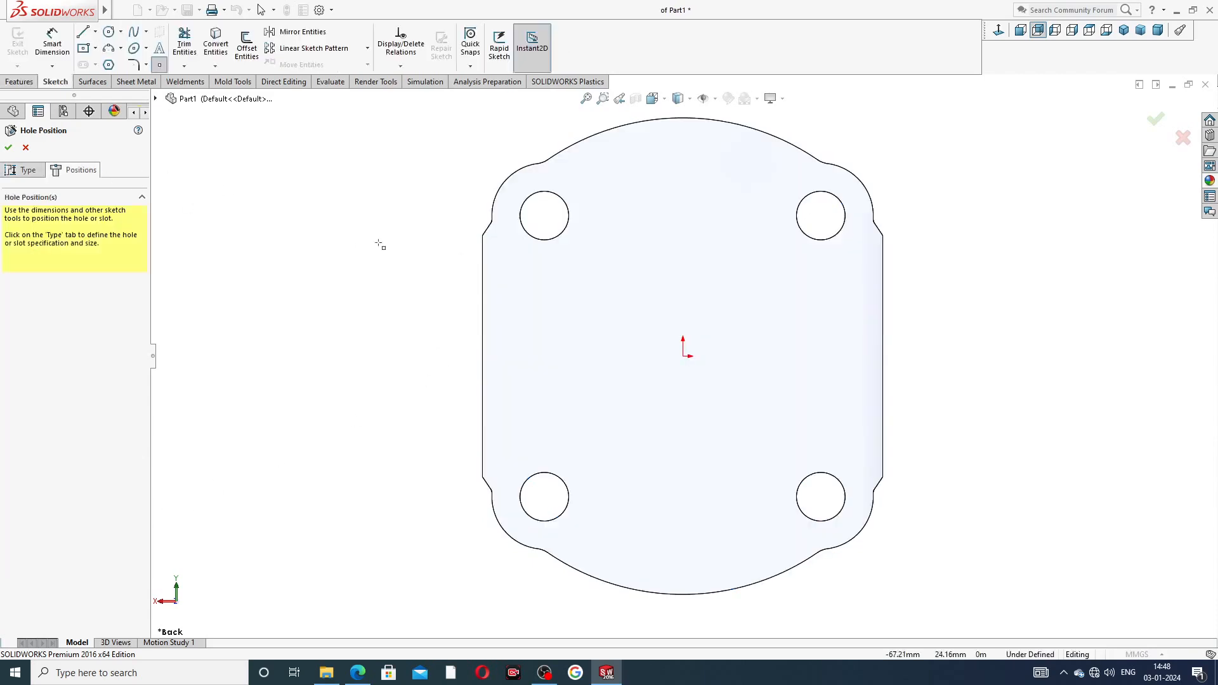
click(683, 150)
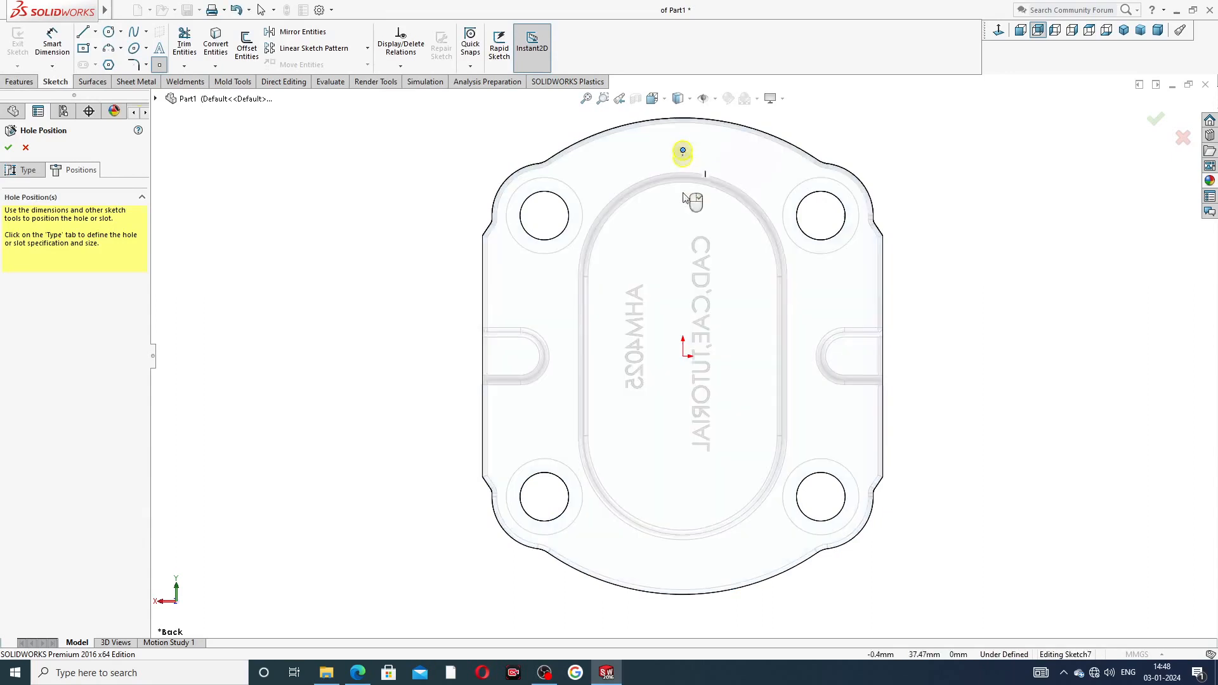
click(683, 569)
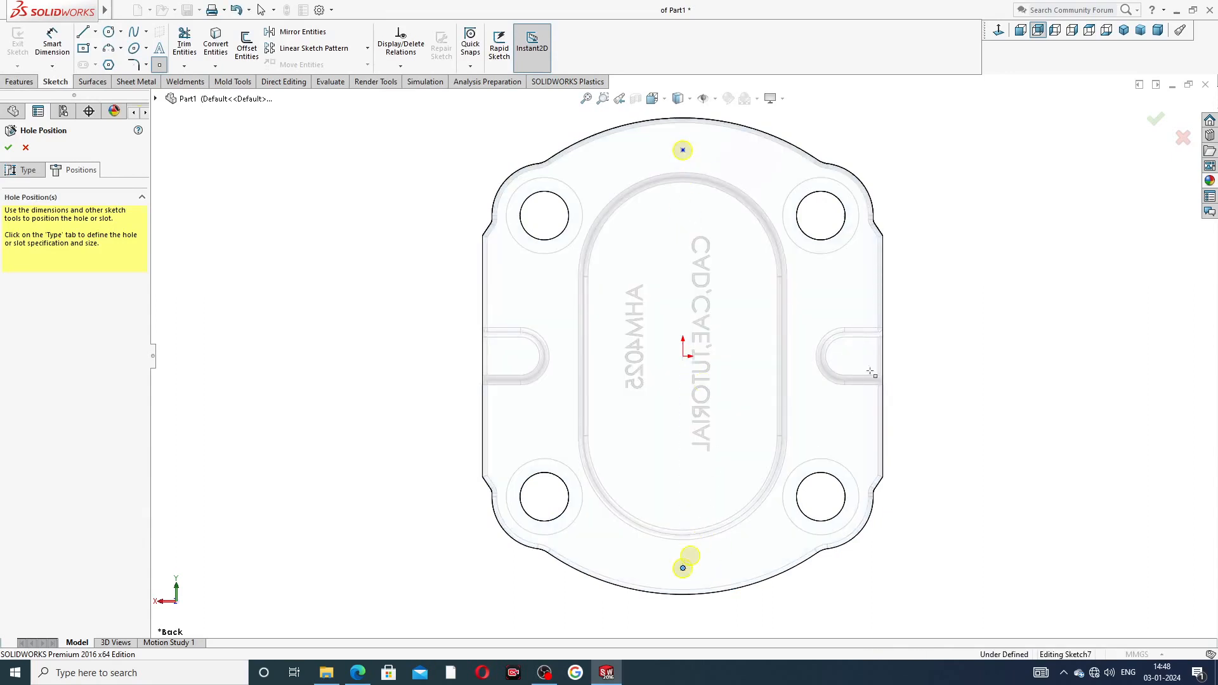
right_click(971, 263)
click(987, 281)
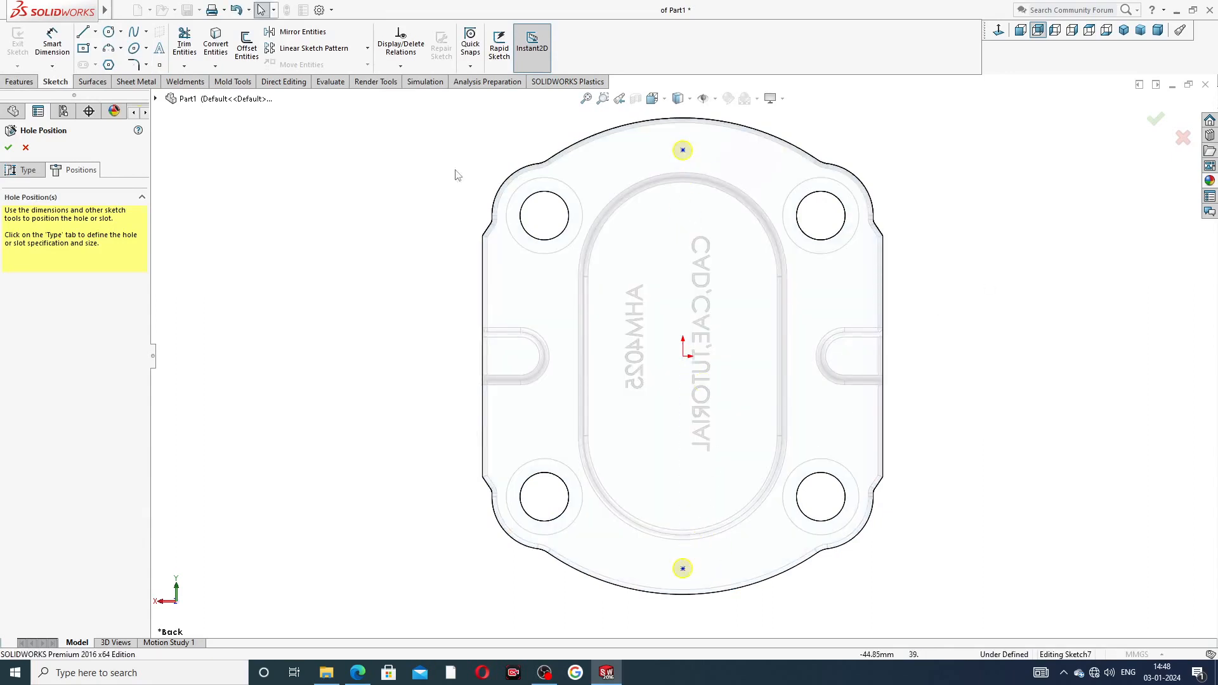
Dimension the upper hole's center 45 mm vertically from the origin
click(52, 43)
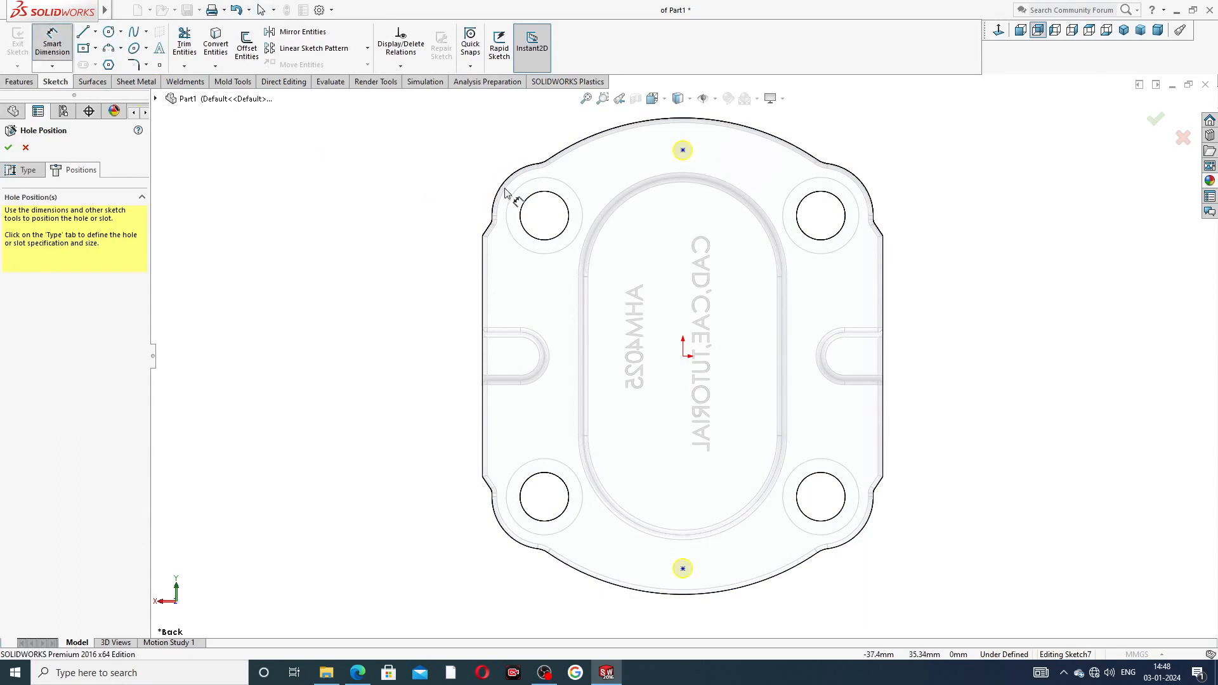
click(683, 152)
click(684, 357)
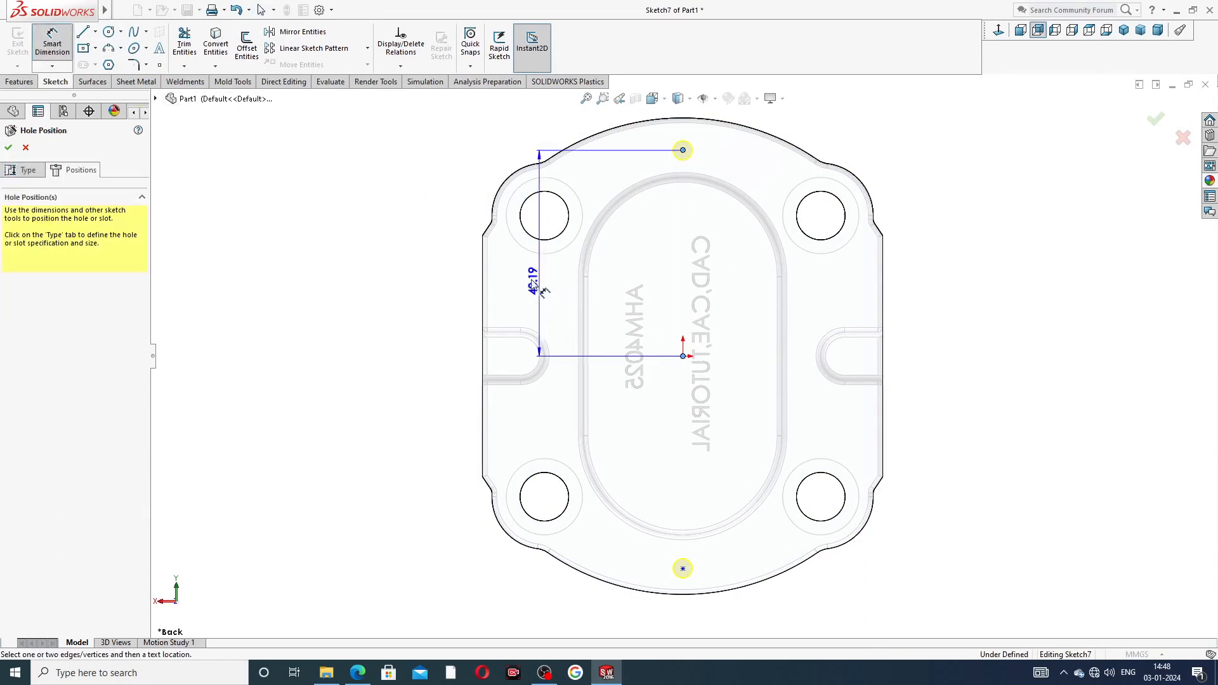
click(457, 261)
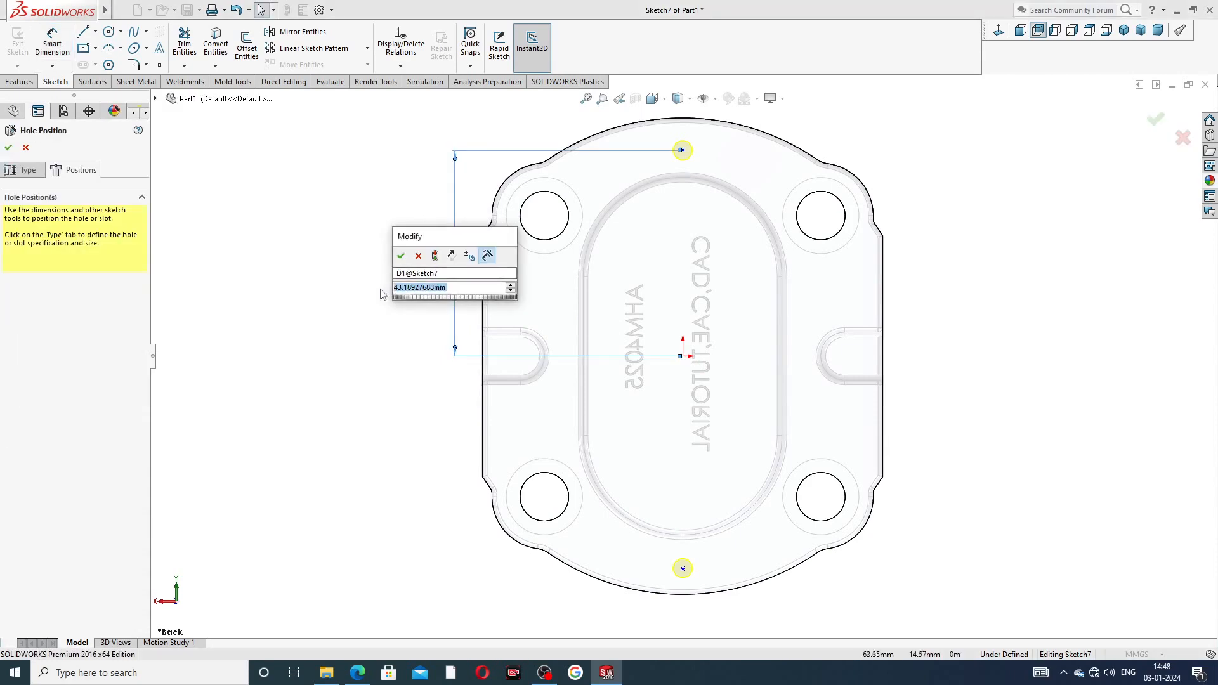
text(45)
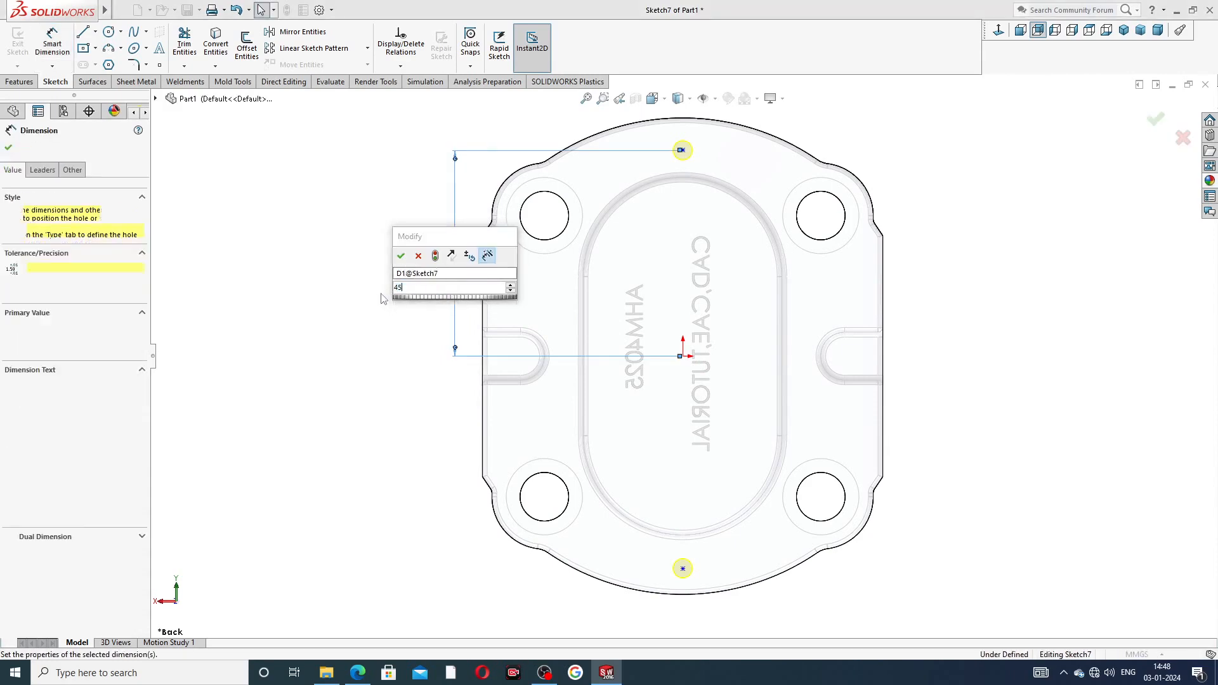
key(Return)
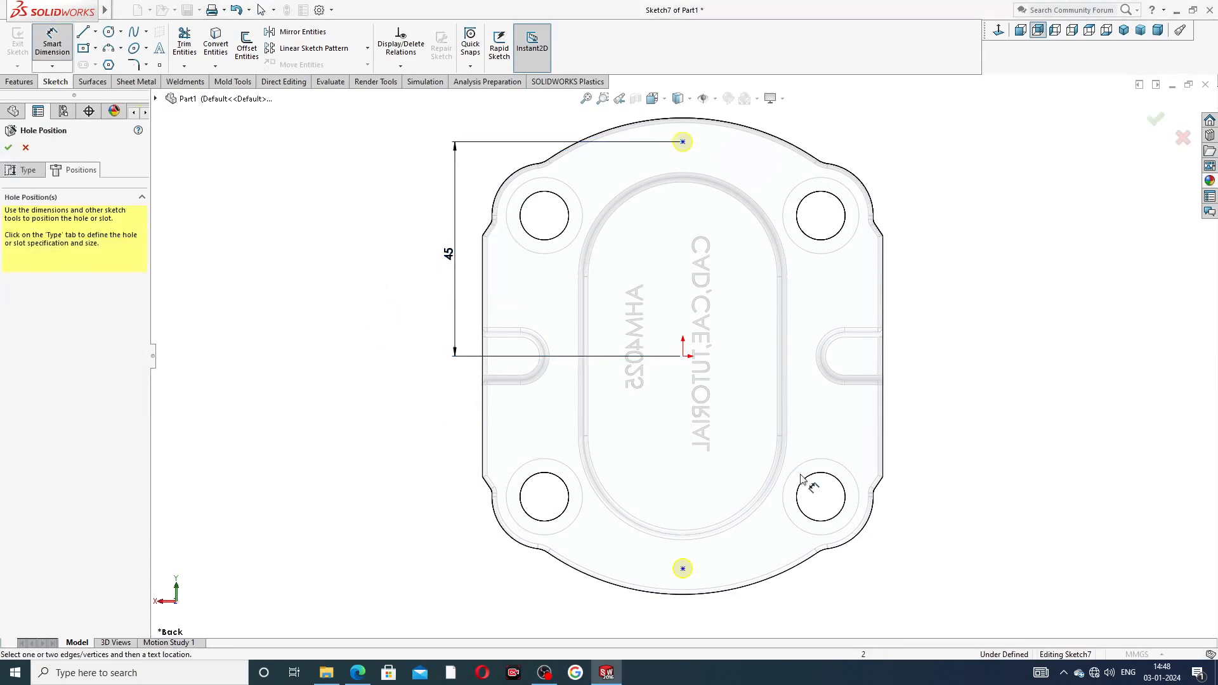
Dimension the lower hole's center 45 mm vertically from the origin and finish the two holes
click(683, 356)
click(683, 570)
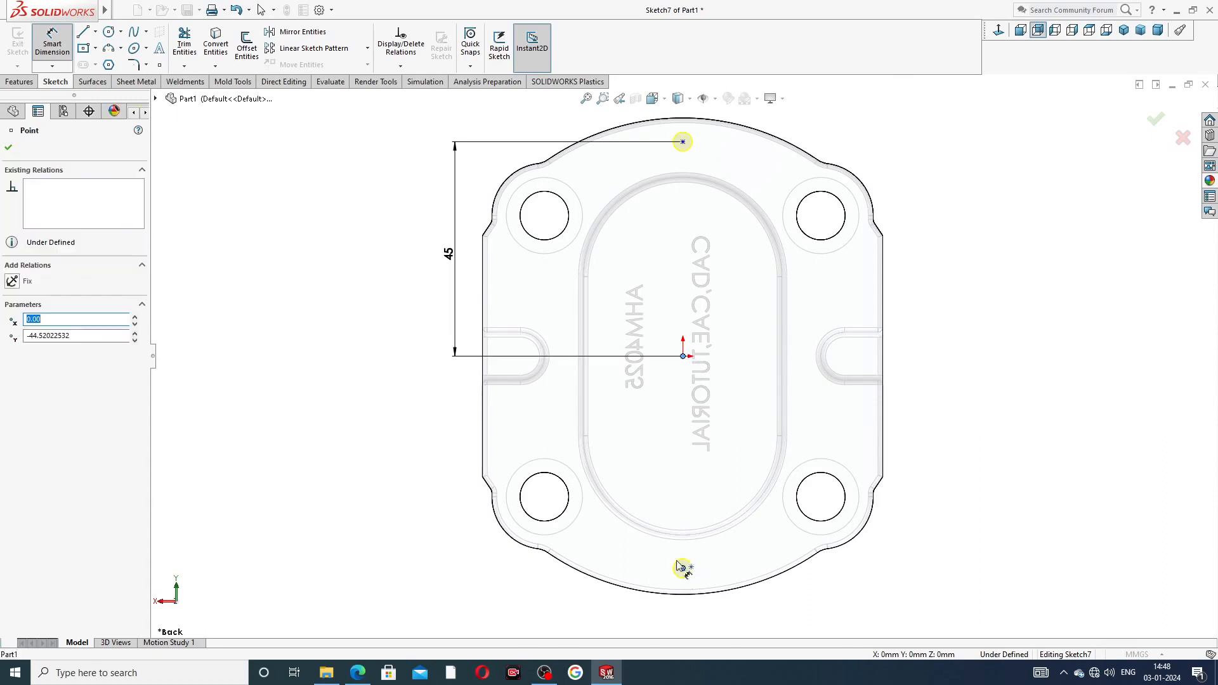
click(470, 463)
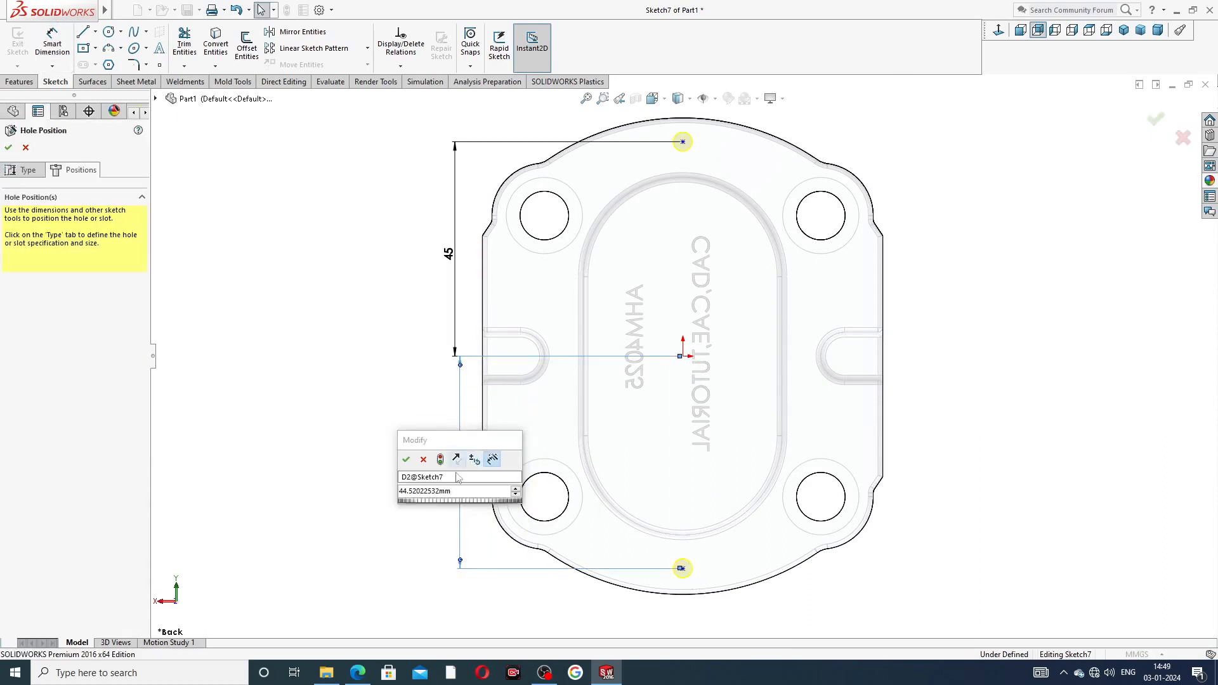
text(45)
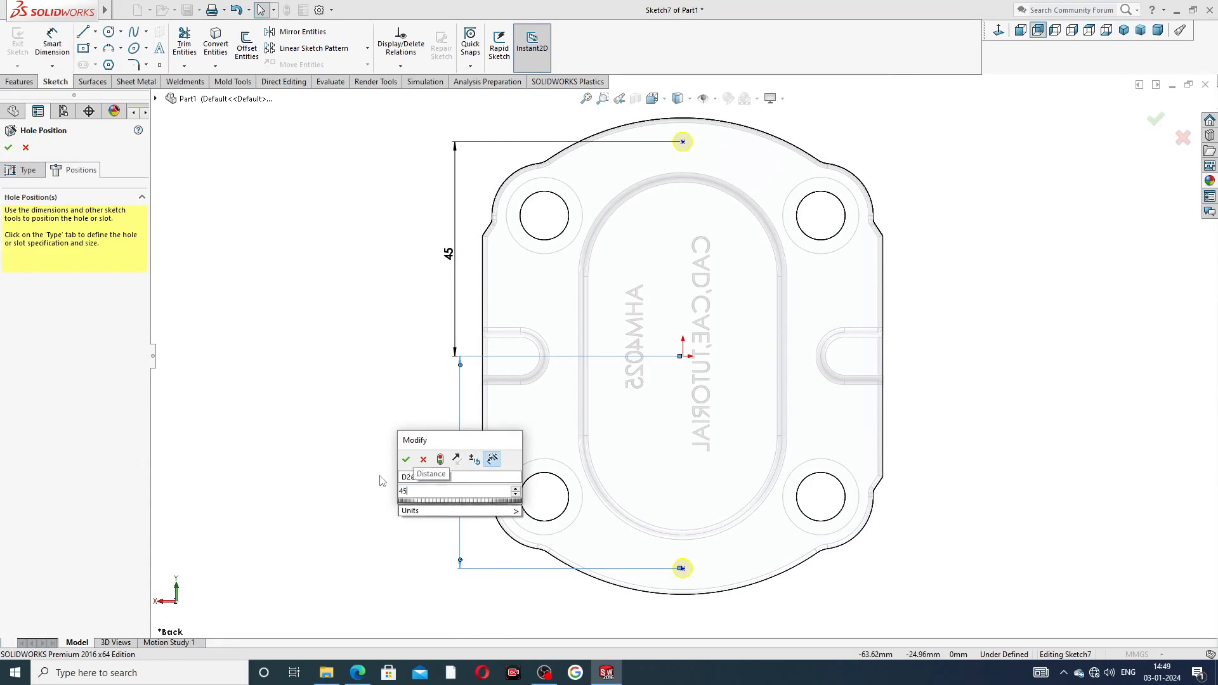
key(Return)
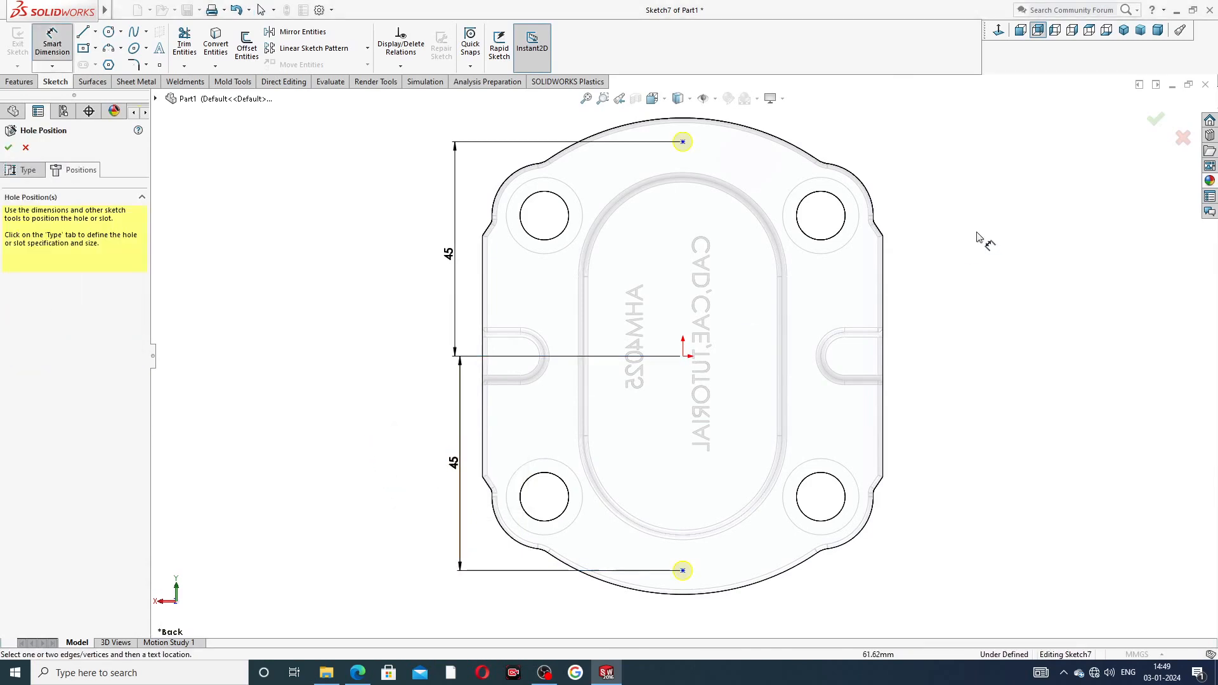
right_click(980, 236)
click(987, 220)
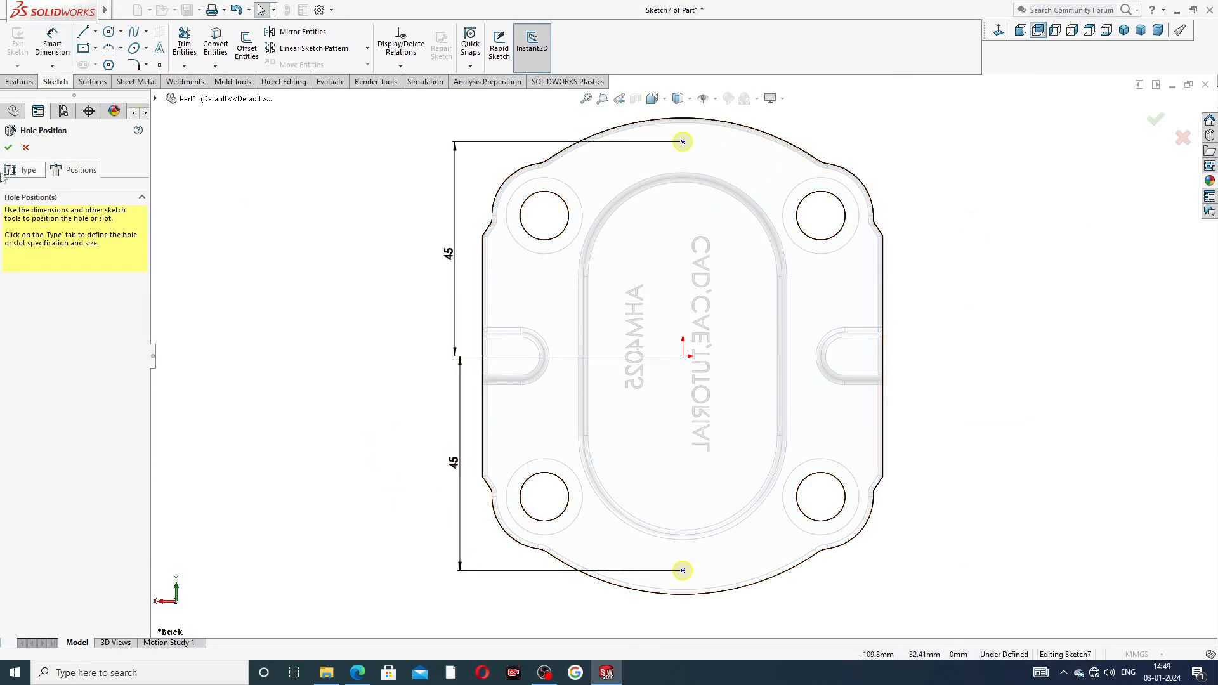
click(8, 147)
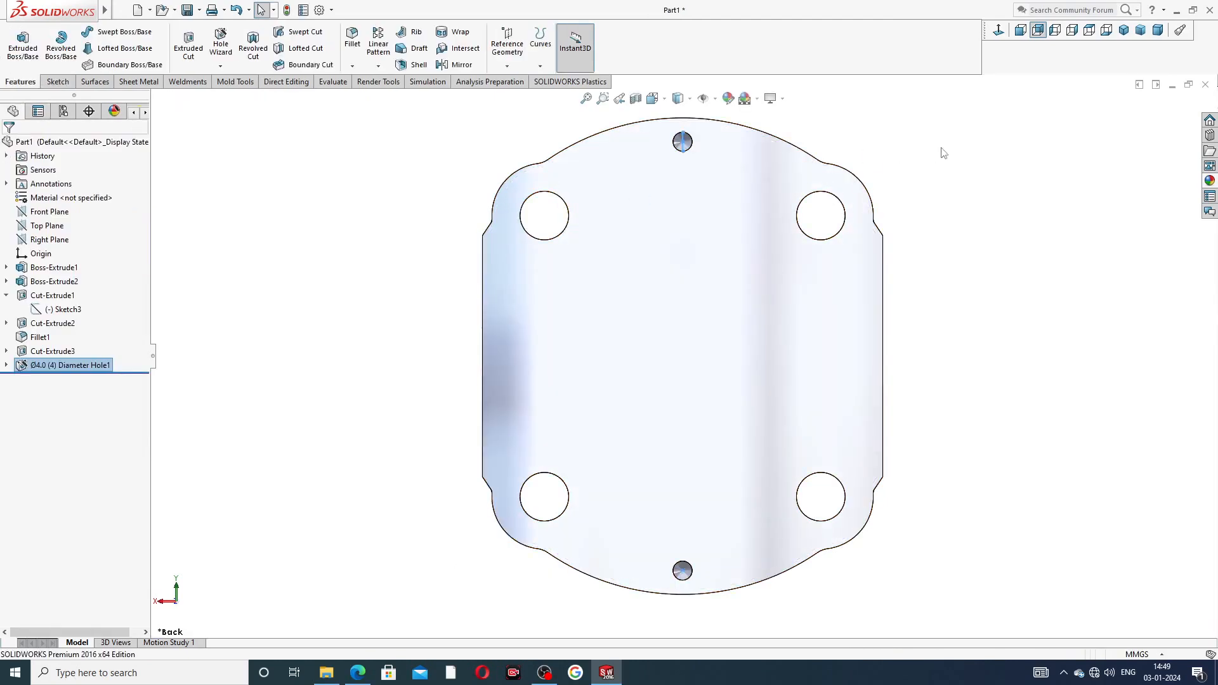
middle_drag(870, 210, 966, 183)
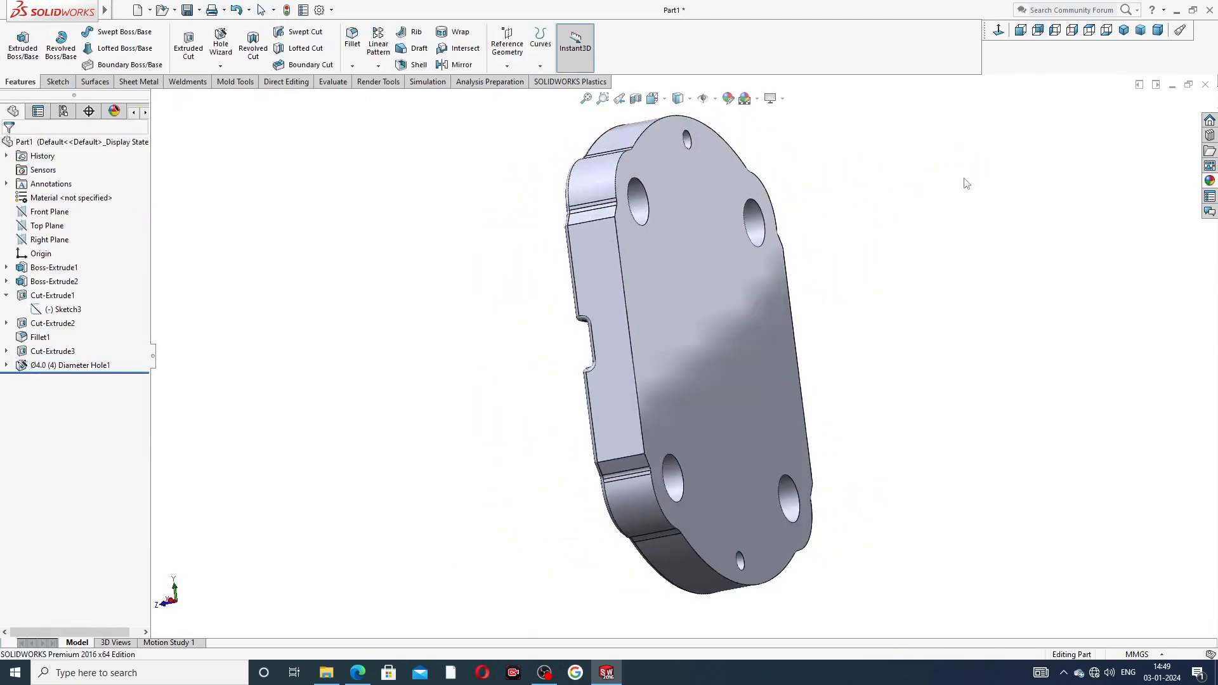
Apply the polished brass appearance to the whole end plate and compare the finished part with its drawing
middle_drag(868, 247, 1047, 163)
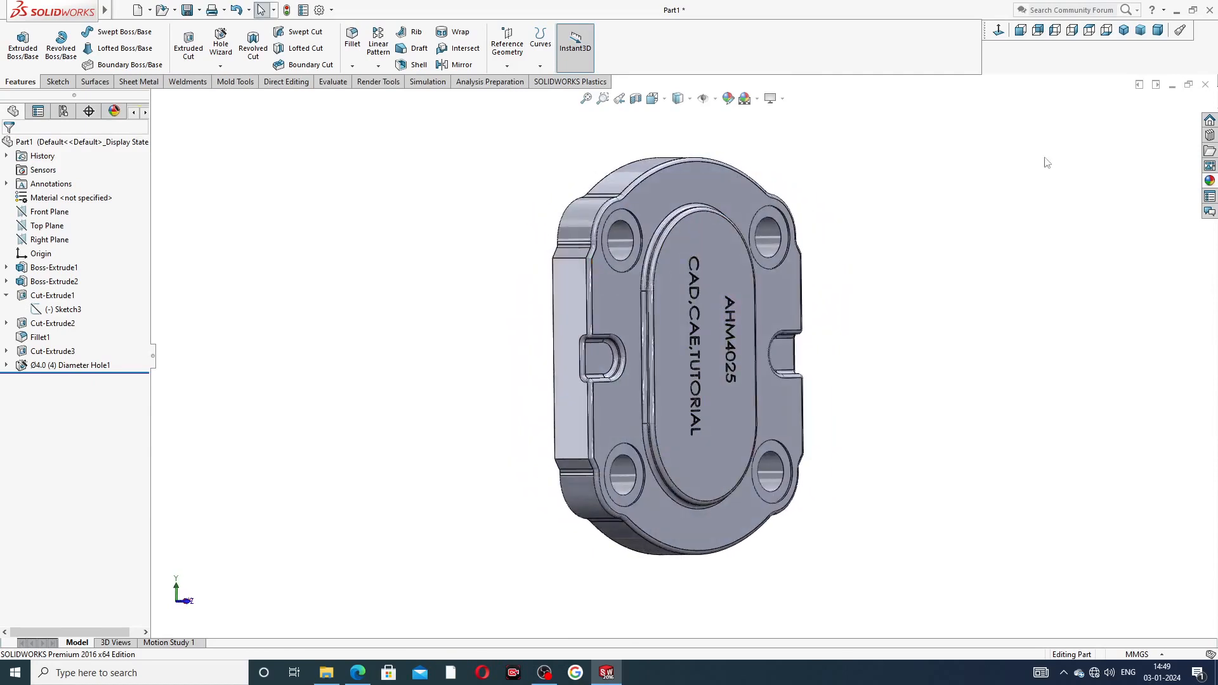
click(1211, 181)
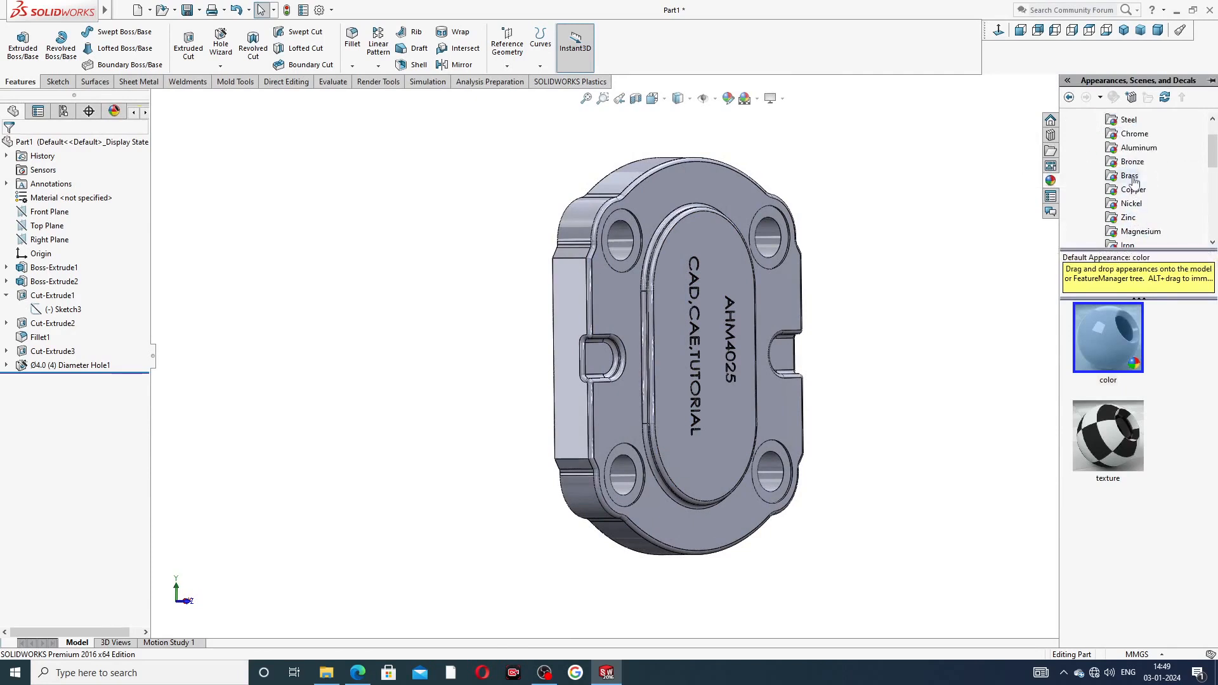
scroll(1135, 181, down, 1)
click(1134, 180)
double_click(1126, 325)
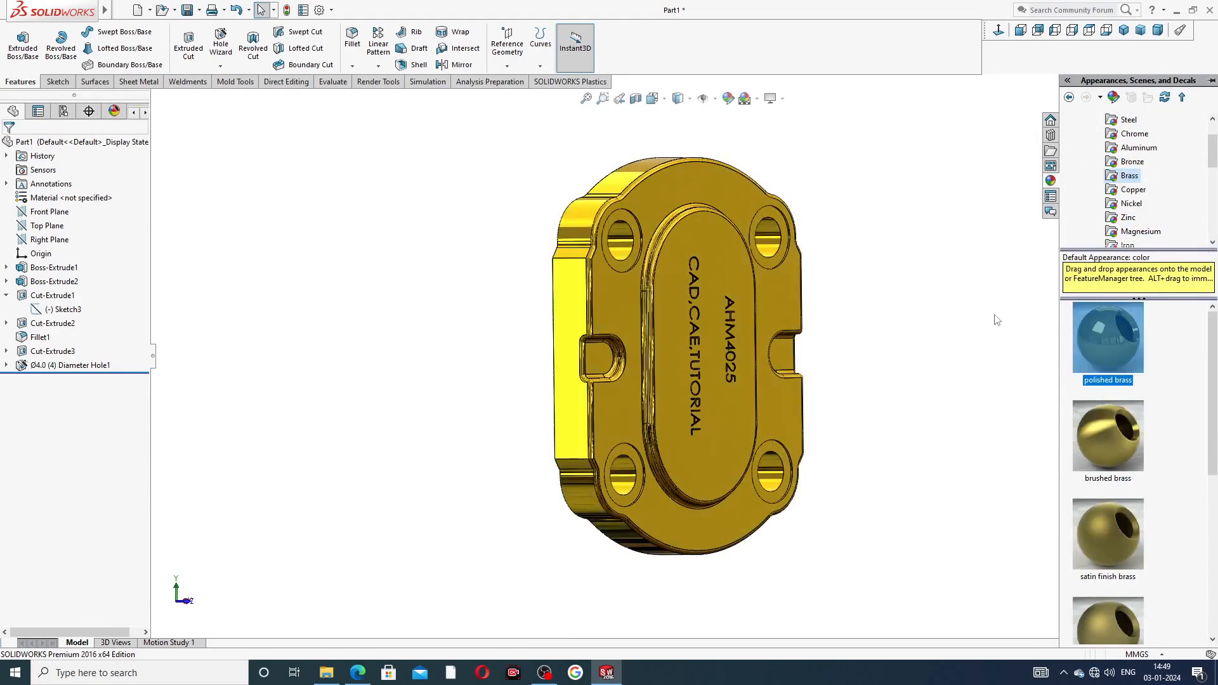
middle_drag(987, 299, 693, 425)
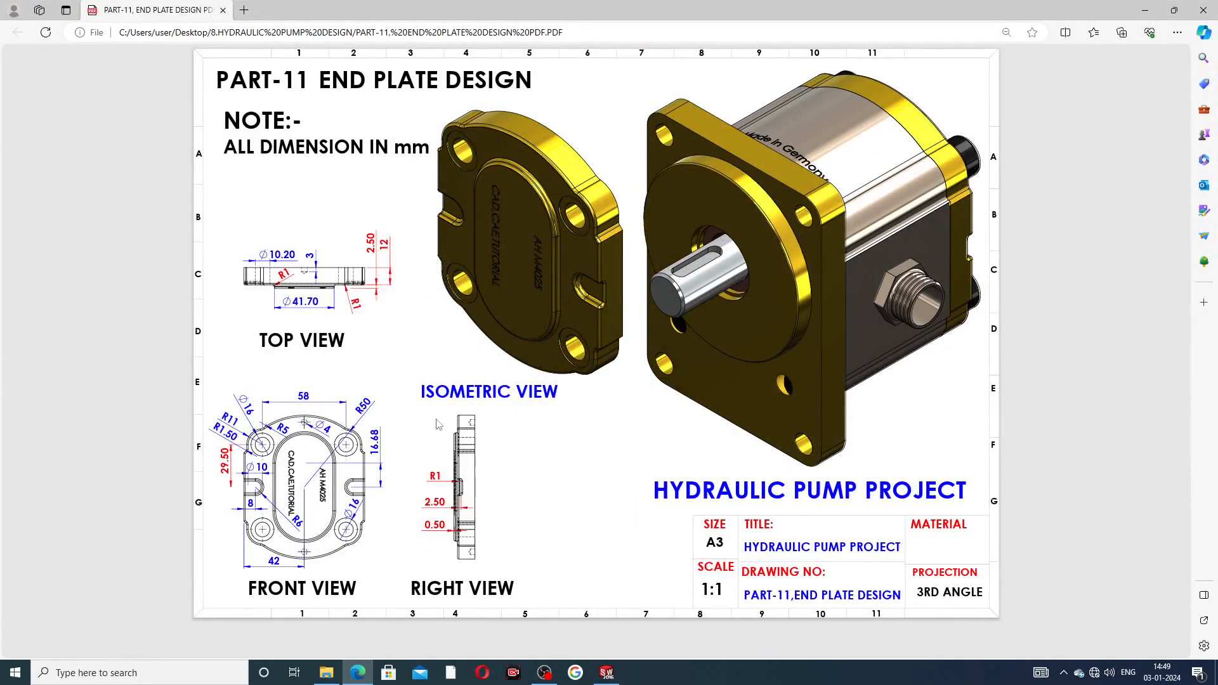
click(608, 674)
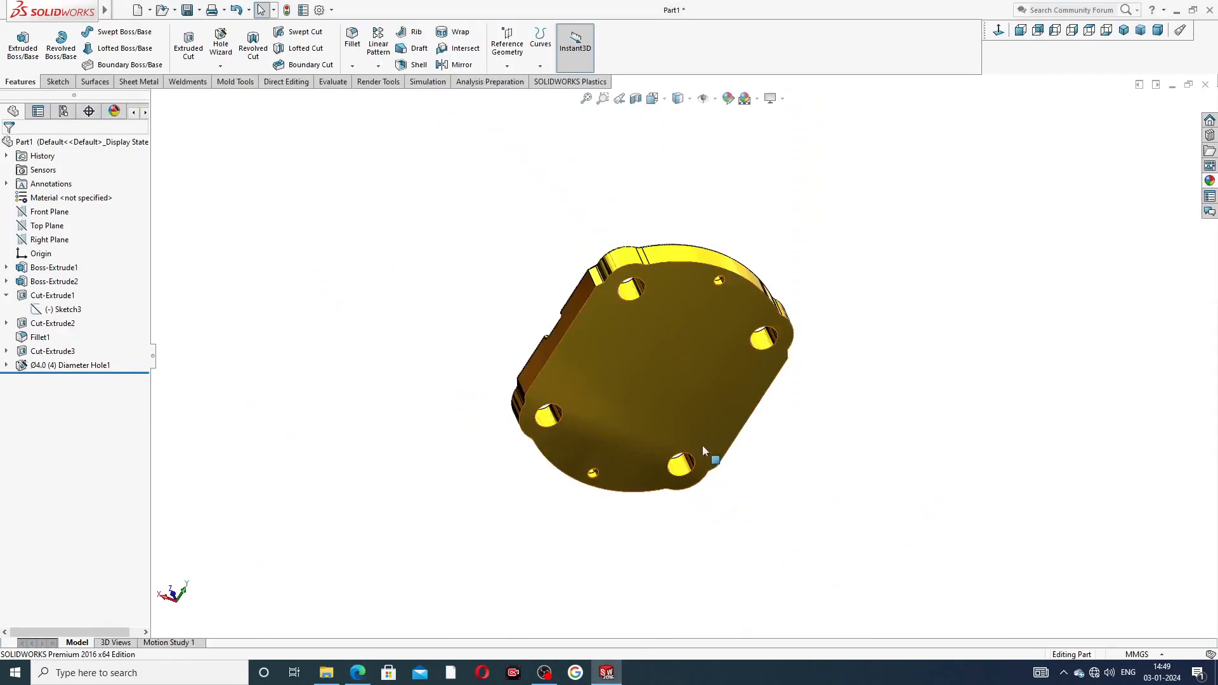
middle_drag(820, 264, 683, 312)
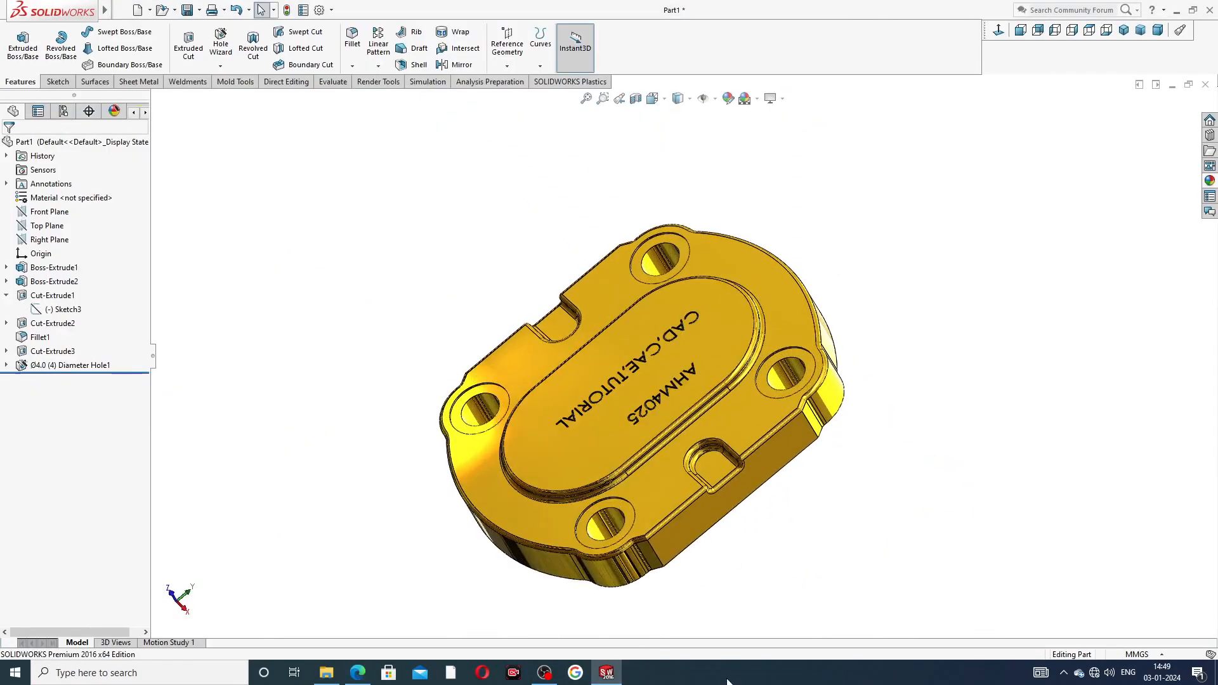
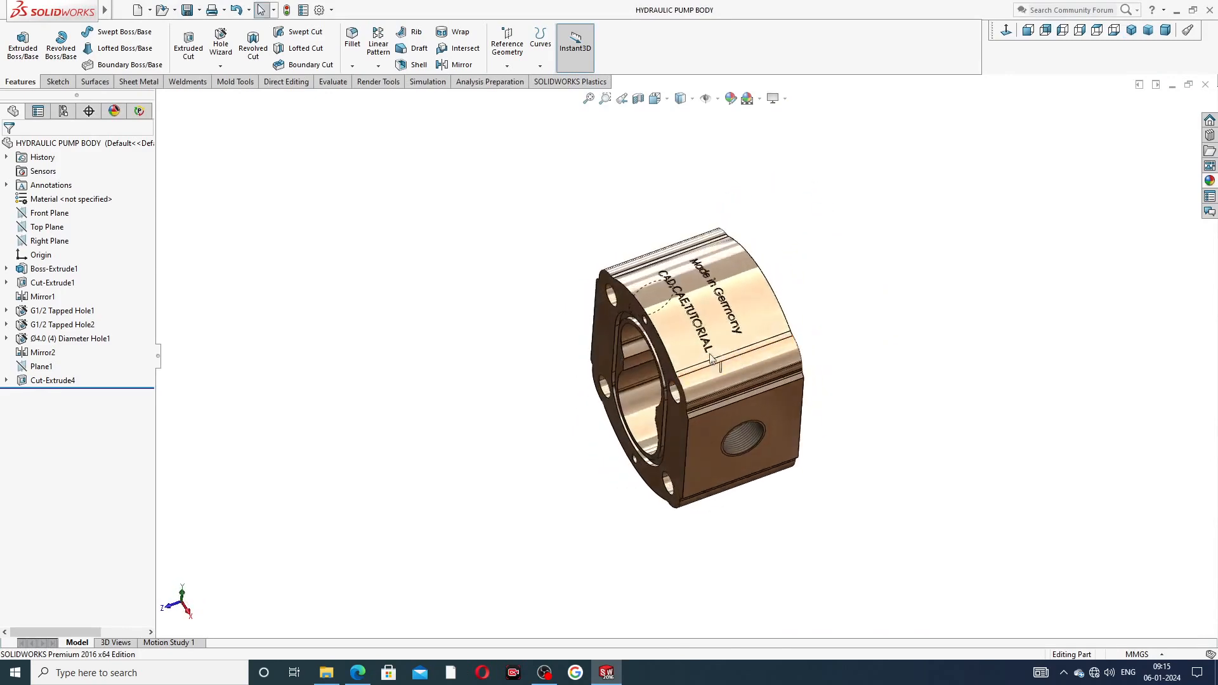
Examine the finished hydraulic pump body from all sides, including its engraved lettering, tapped ports, bolt holes and inner cavity, ending in the isometric view
scroll(722, 341, down, 5)
scroll(722, 340, up, 3)
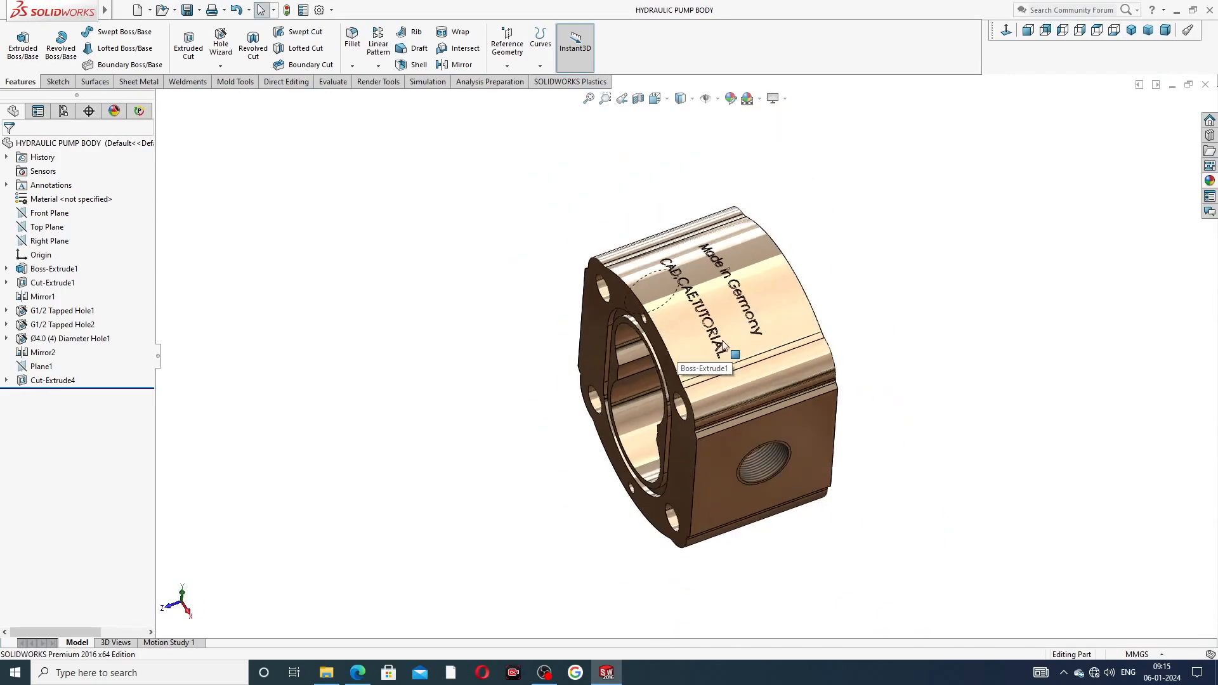
middle_drag(711, 388, 783, 405)
middle_drag(864, 304, 780, 337)
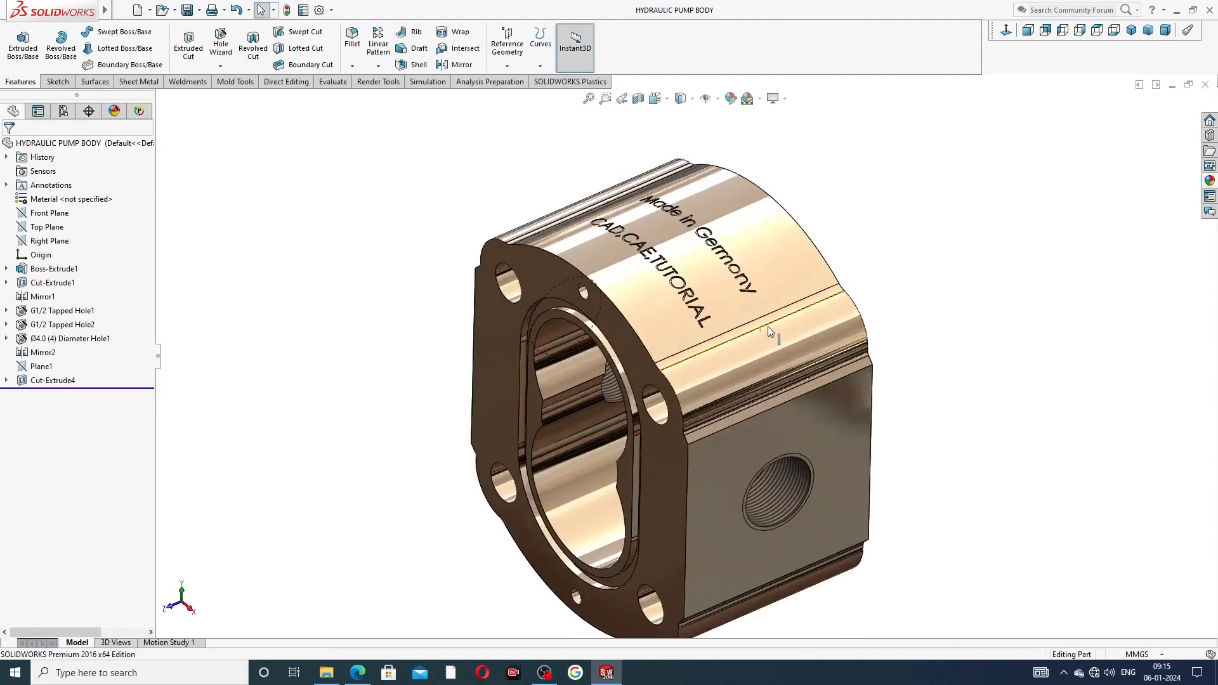
middle_drag(876, 346, 762, 319)
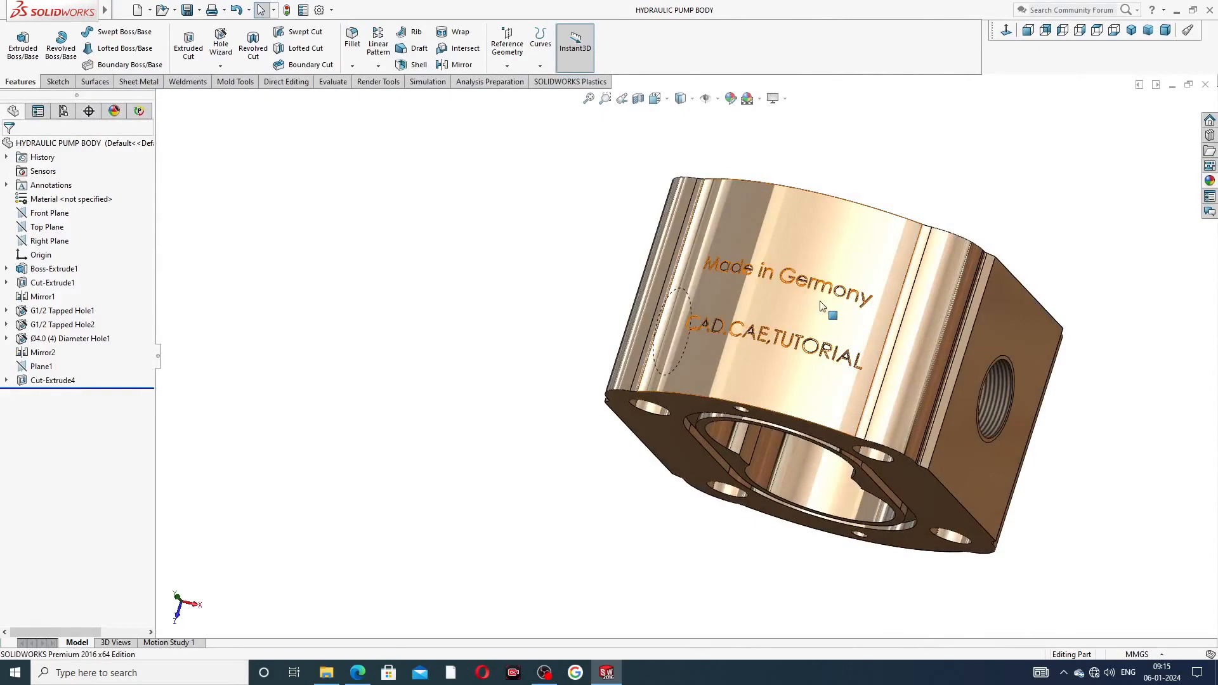
middle_drag(882, 331, 778, 294)
middle_drag(785, 379, 726, 360)
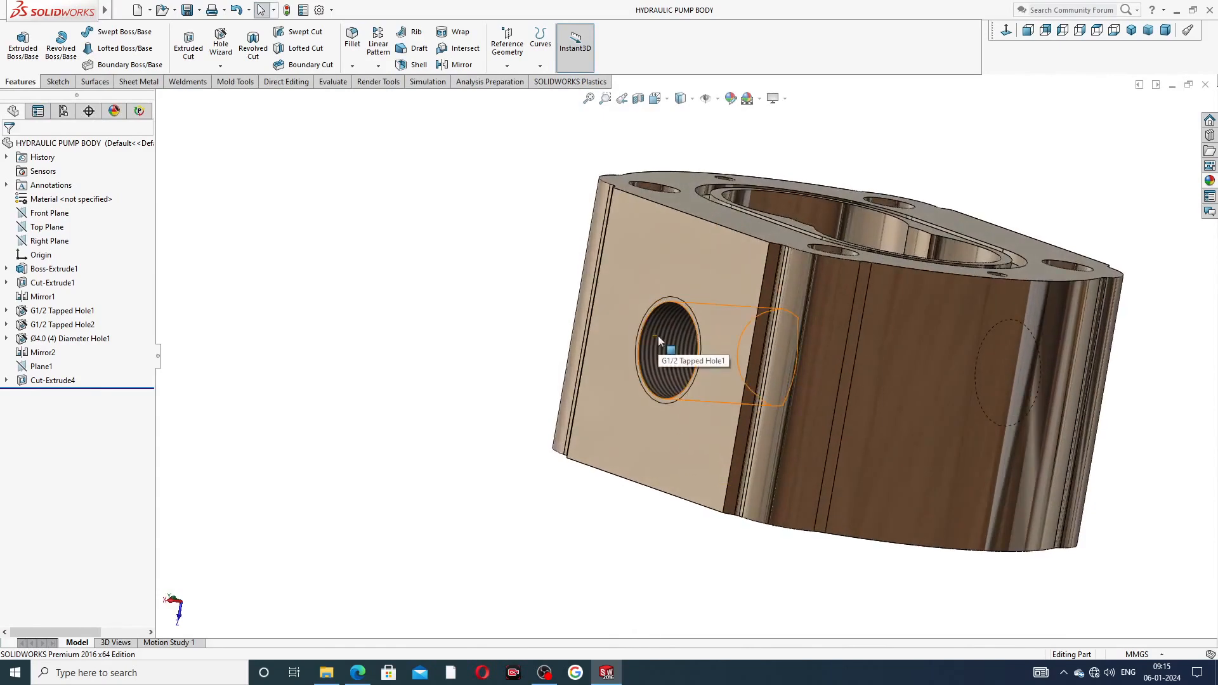
middle_drag(869, 239, 911, 238)
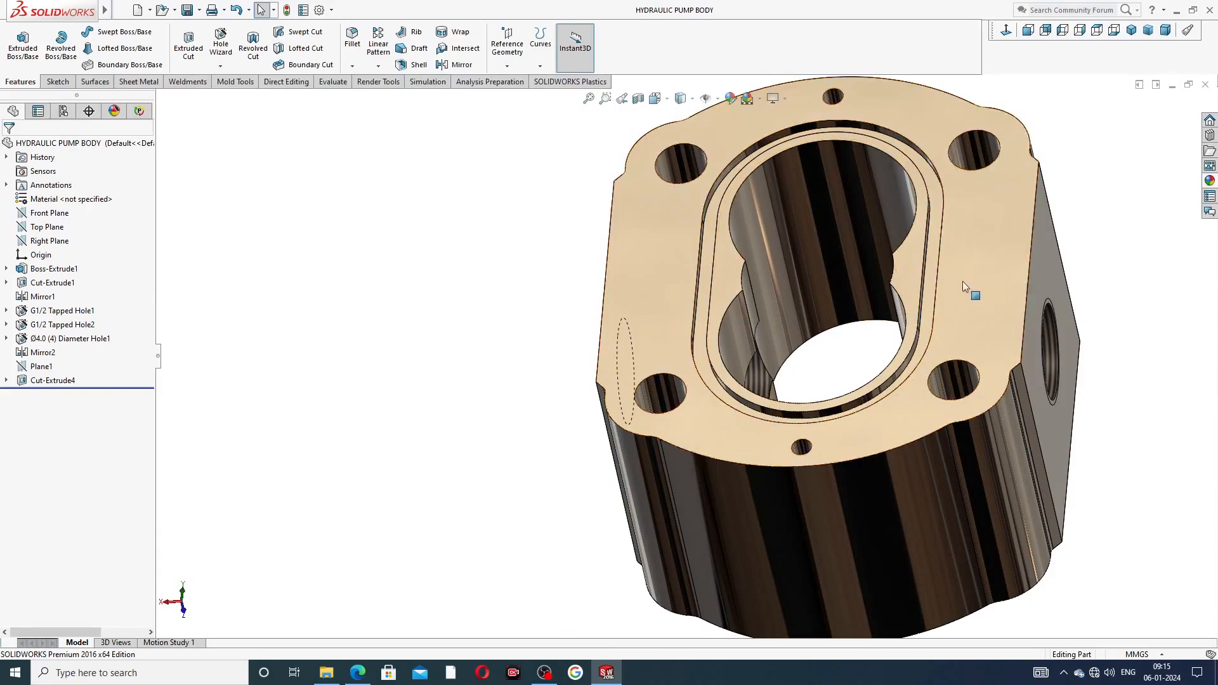
middle_drag(965, 282, 1048, 238)
drag(1053, 248, 695, 362)
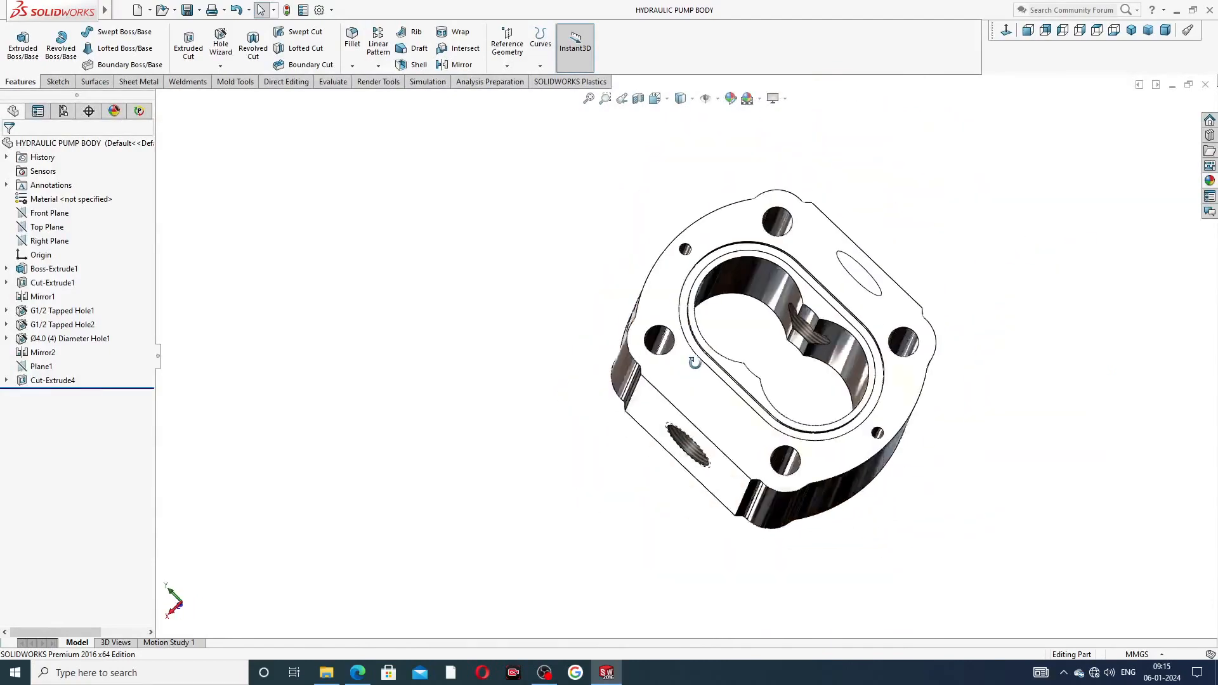
middle_drag(695, 362, 882, 334)
middle_drag(806, 228, 750, 241)
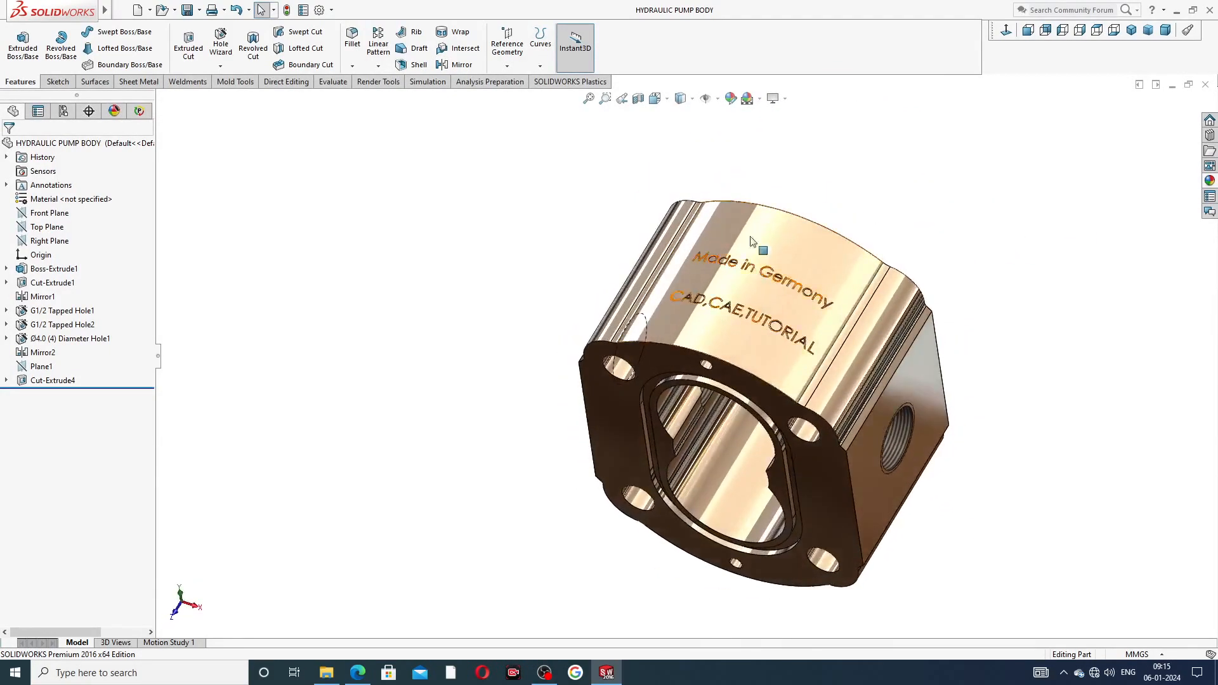
middle_drag(748, 359, 901, 406)
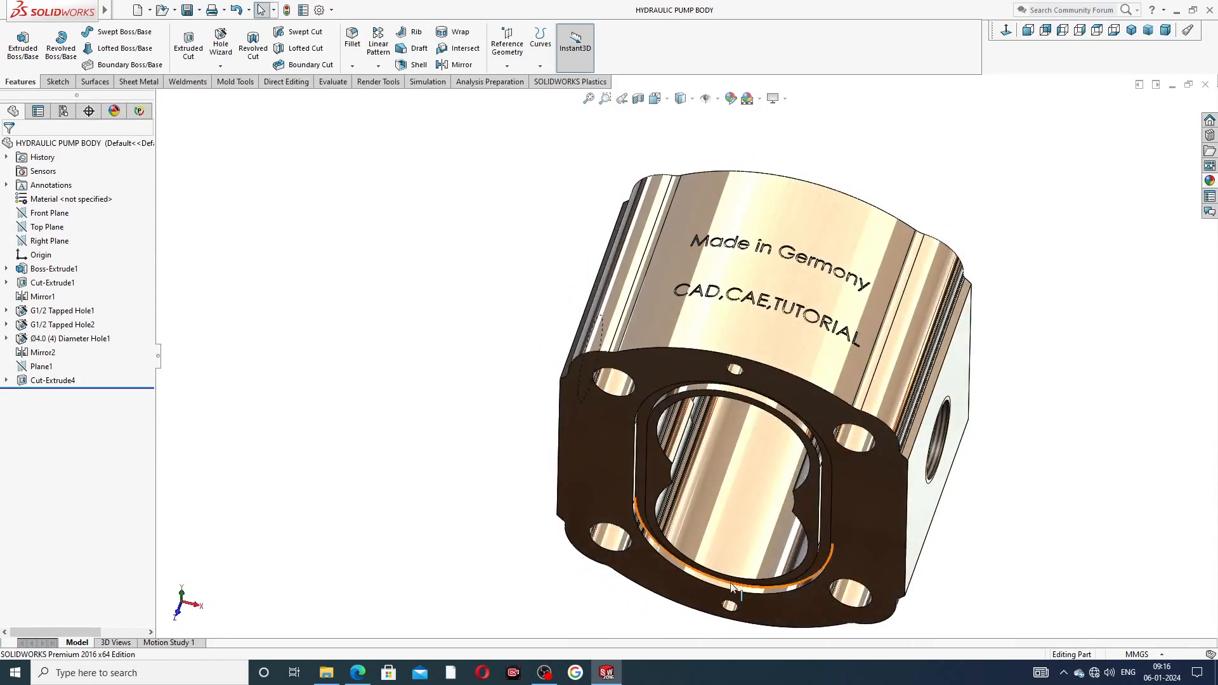
click(1132, 32)
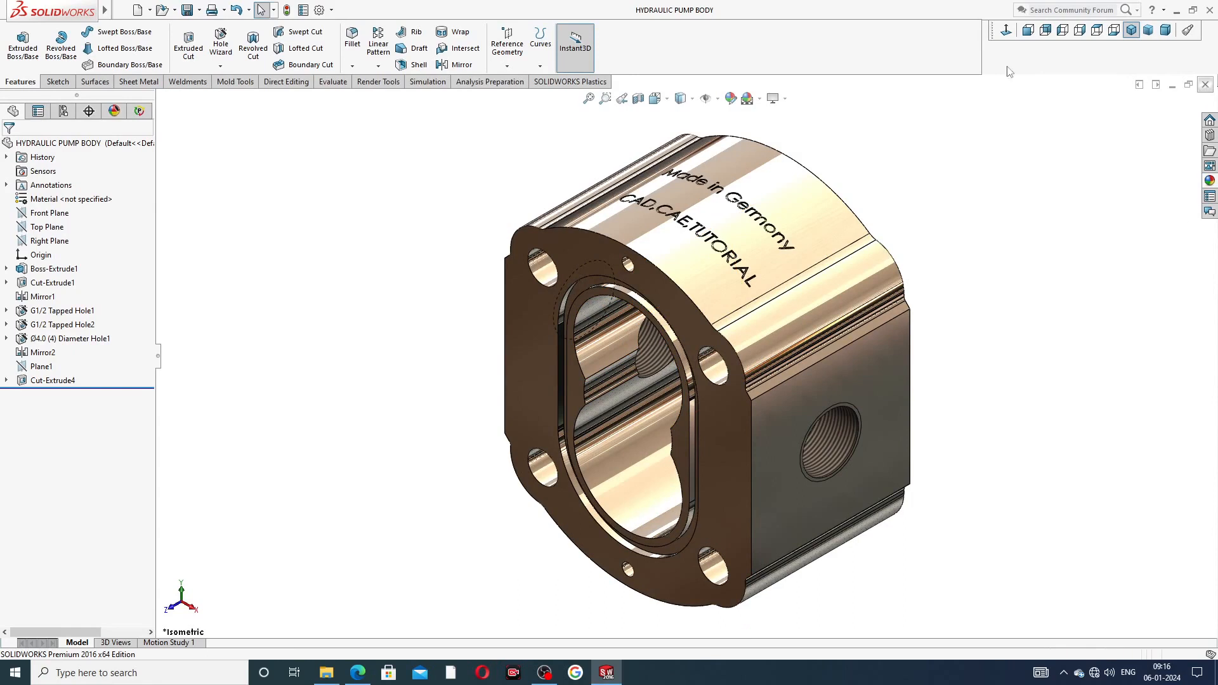
Close the pump body model and create a new part with the Plain White scene
click(1205, 85)
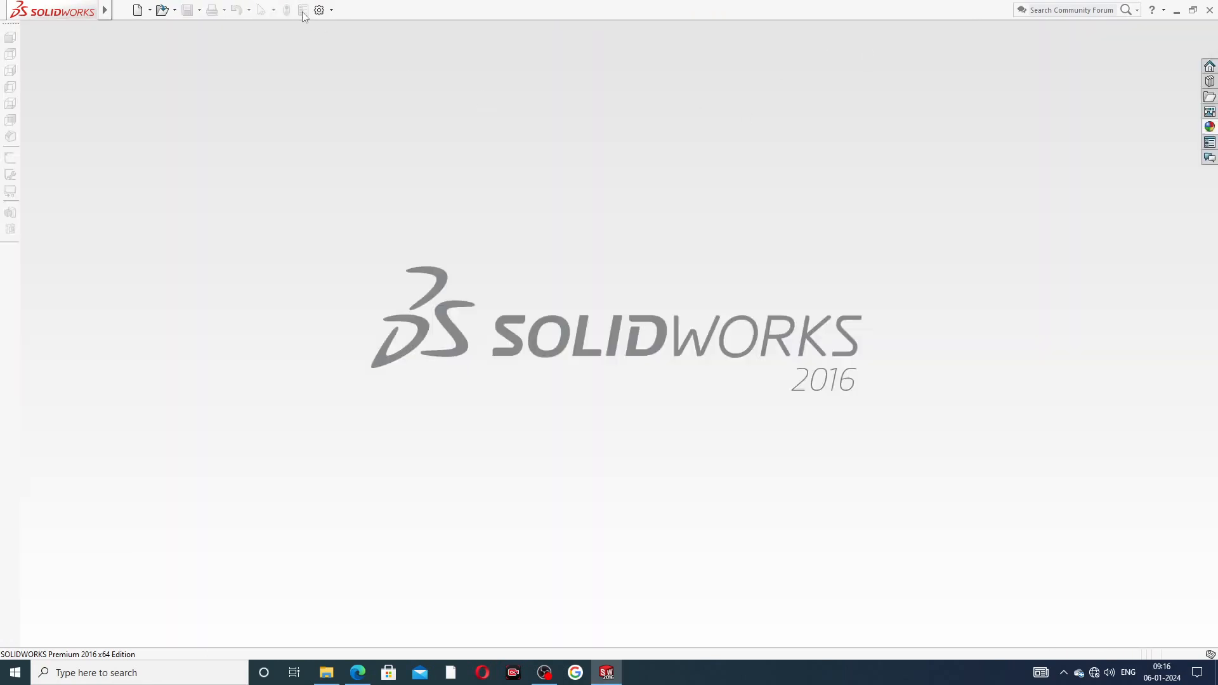
click(139, 10)
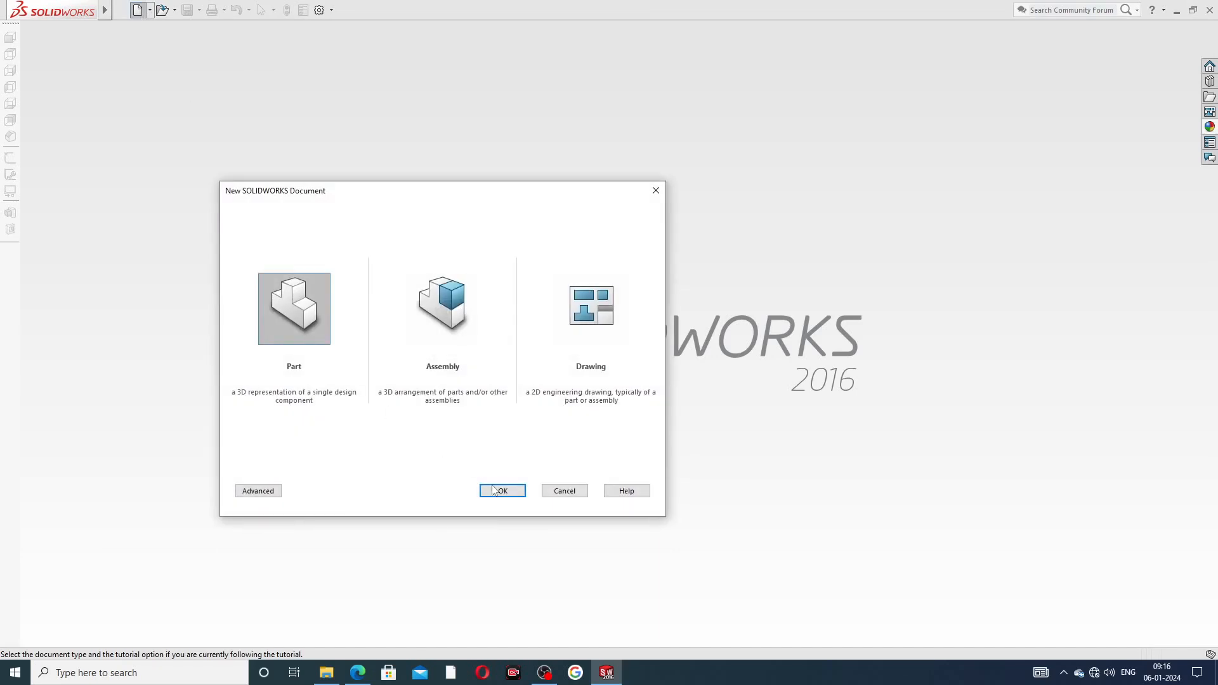
click(494, 491)
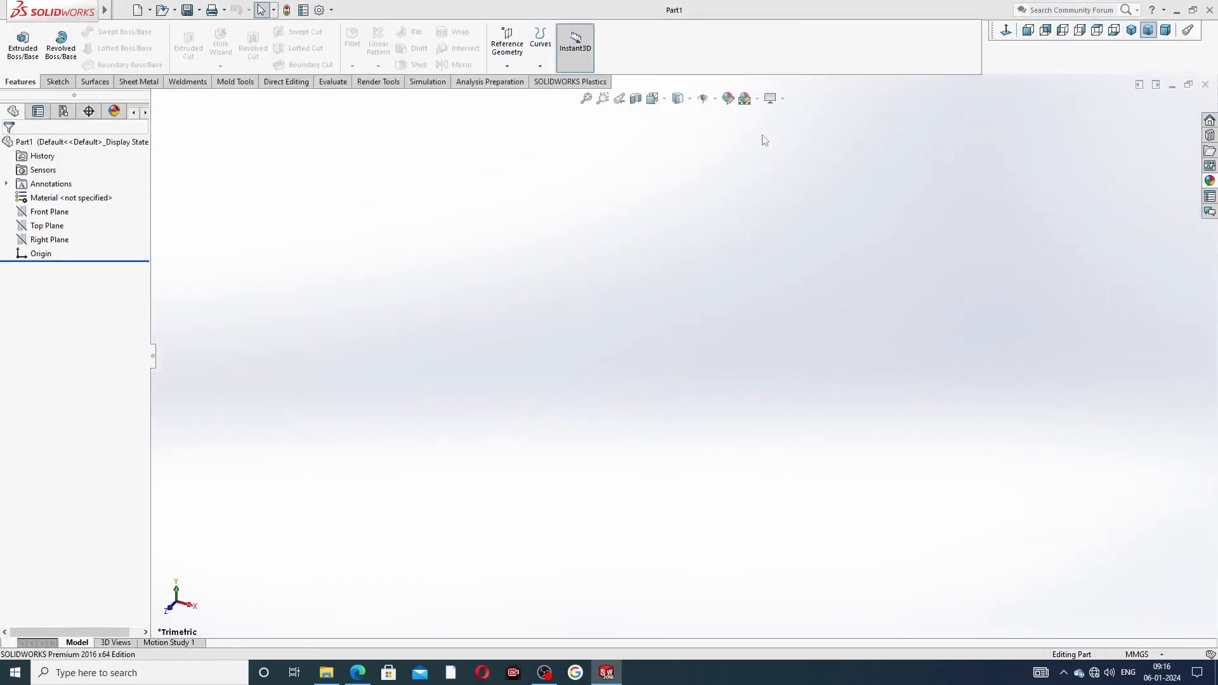
click(757, 99)
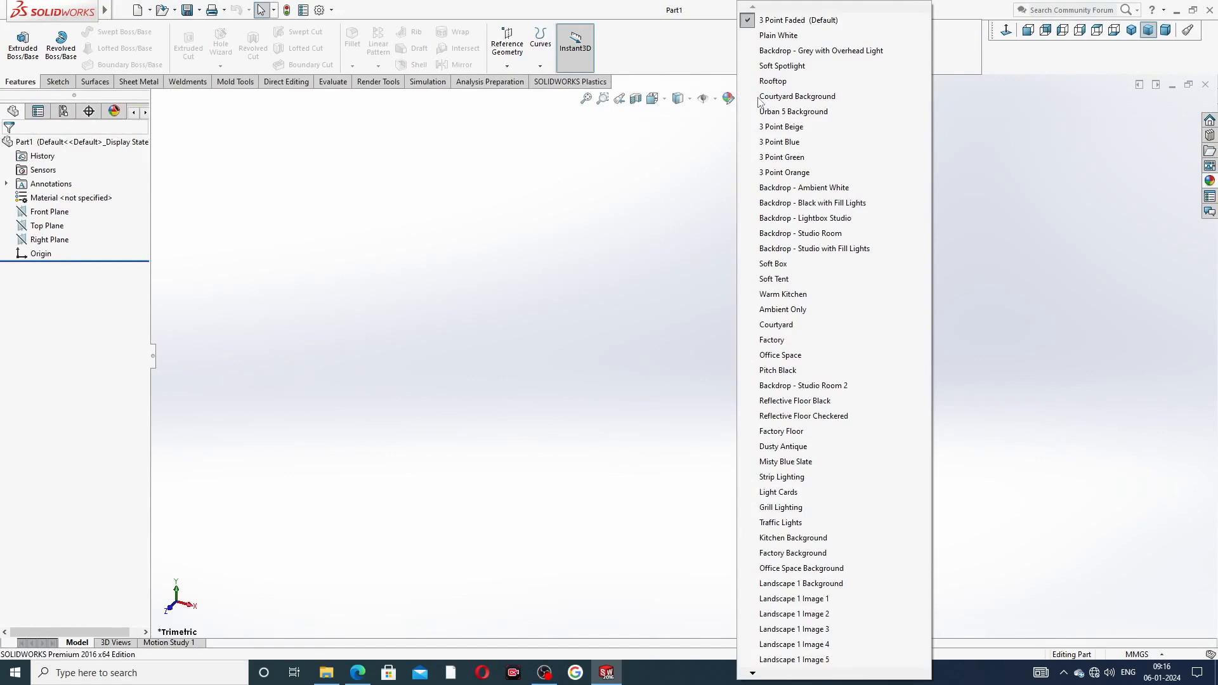
click(783, 36)
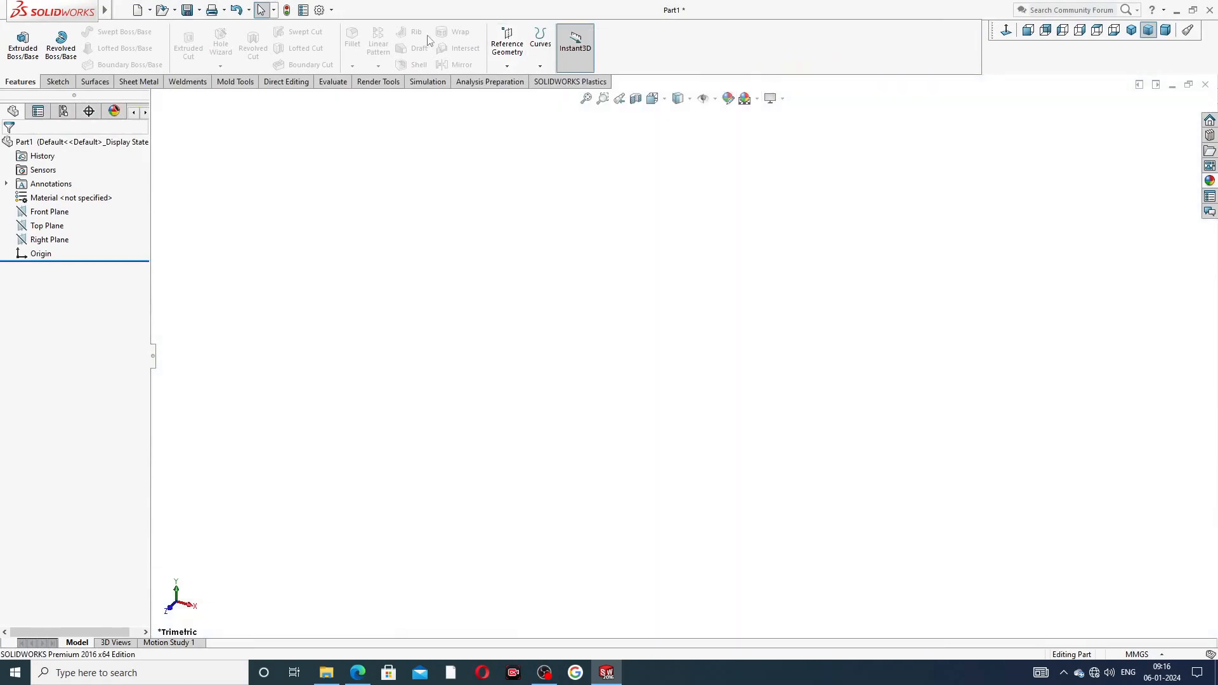
Raise both the shaded and the wireframe image quality resolutions of the document to their highest setting
click(320, 11)
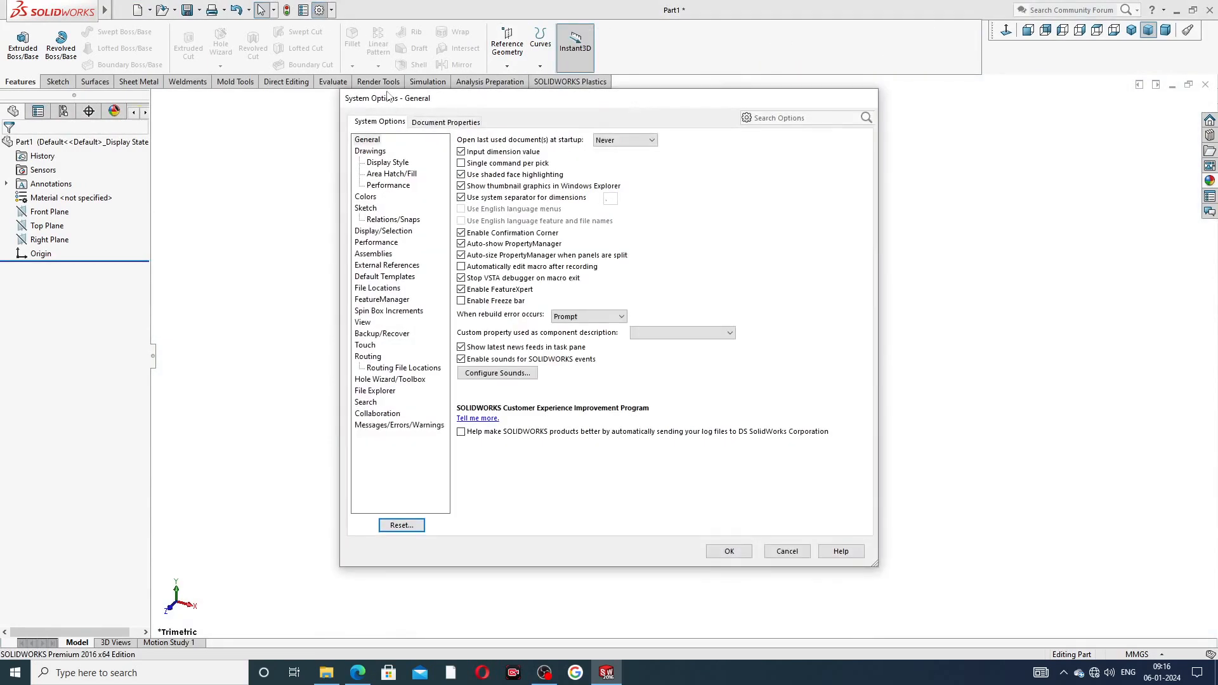
click(454, 125)
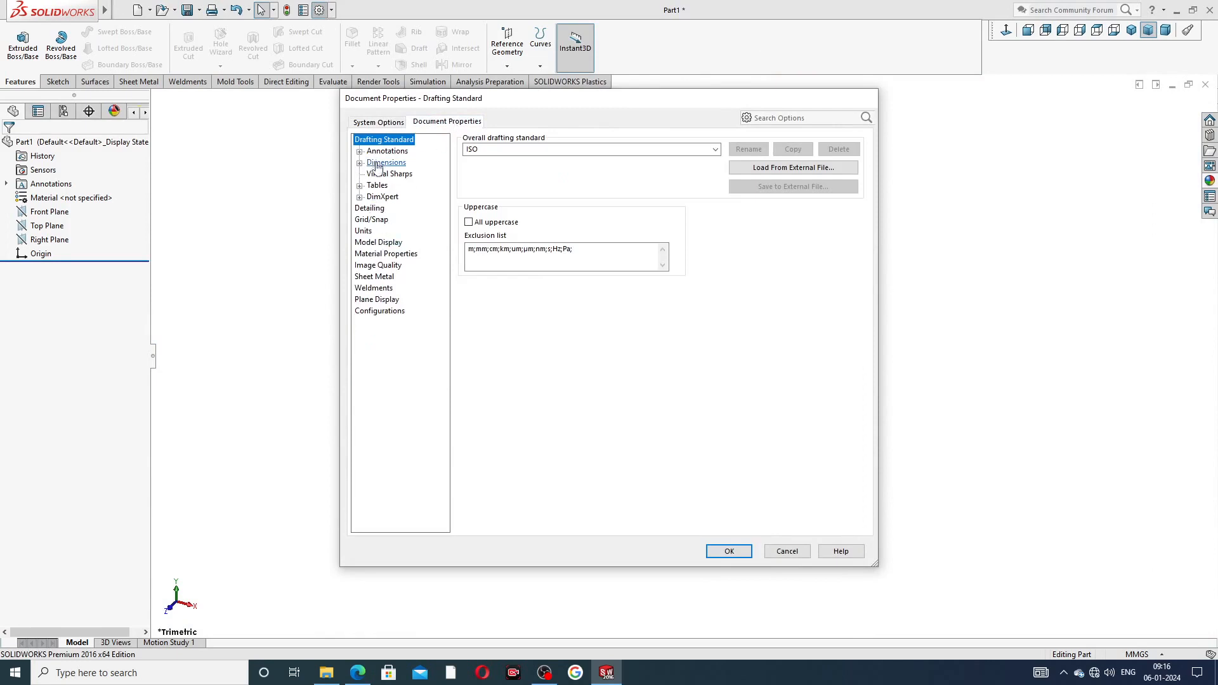
click(379, 271)
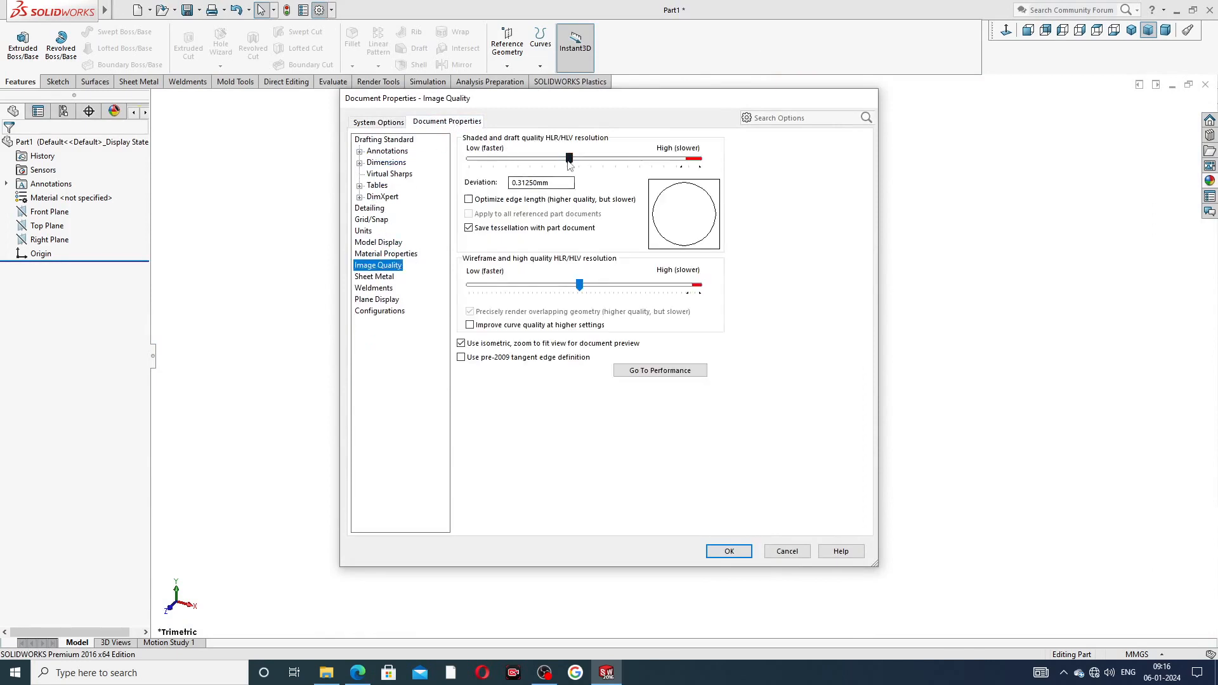
drag(570, 160, 706, 161)
drag(581, 287, 700, 286)
click(730, 552)
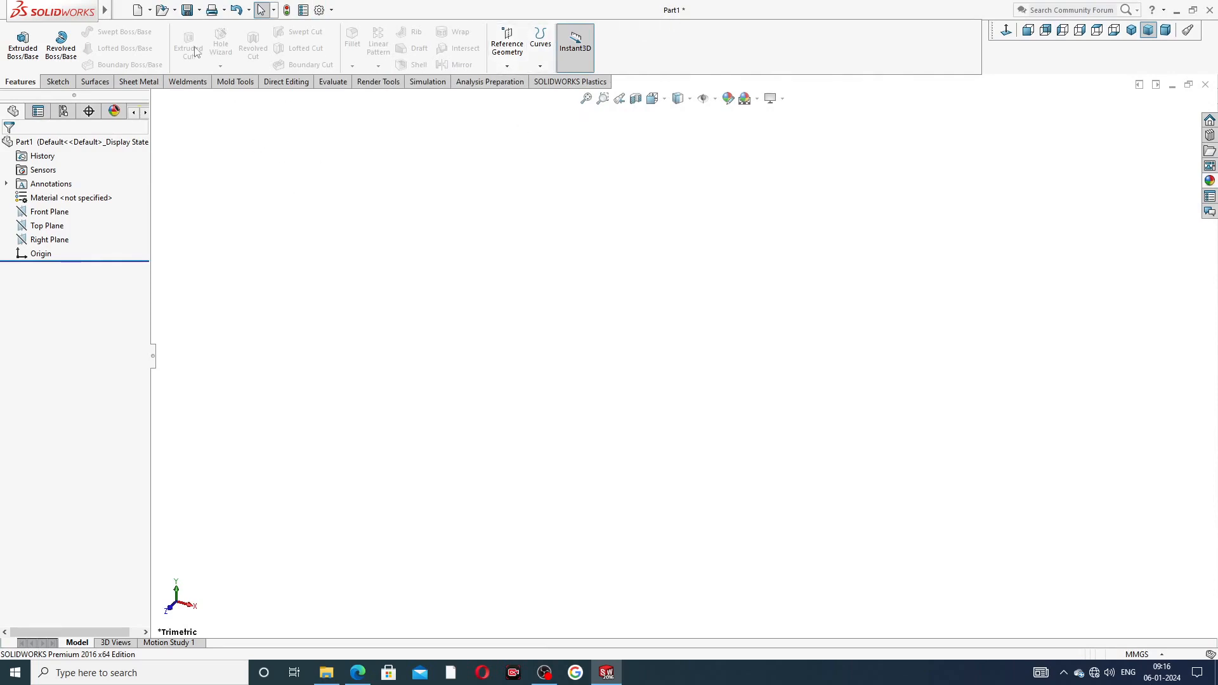
Sketch two centerlines on the Front Plane, one running vertically above the origin and one horizontally to its left
click(369, 664)
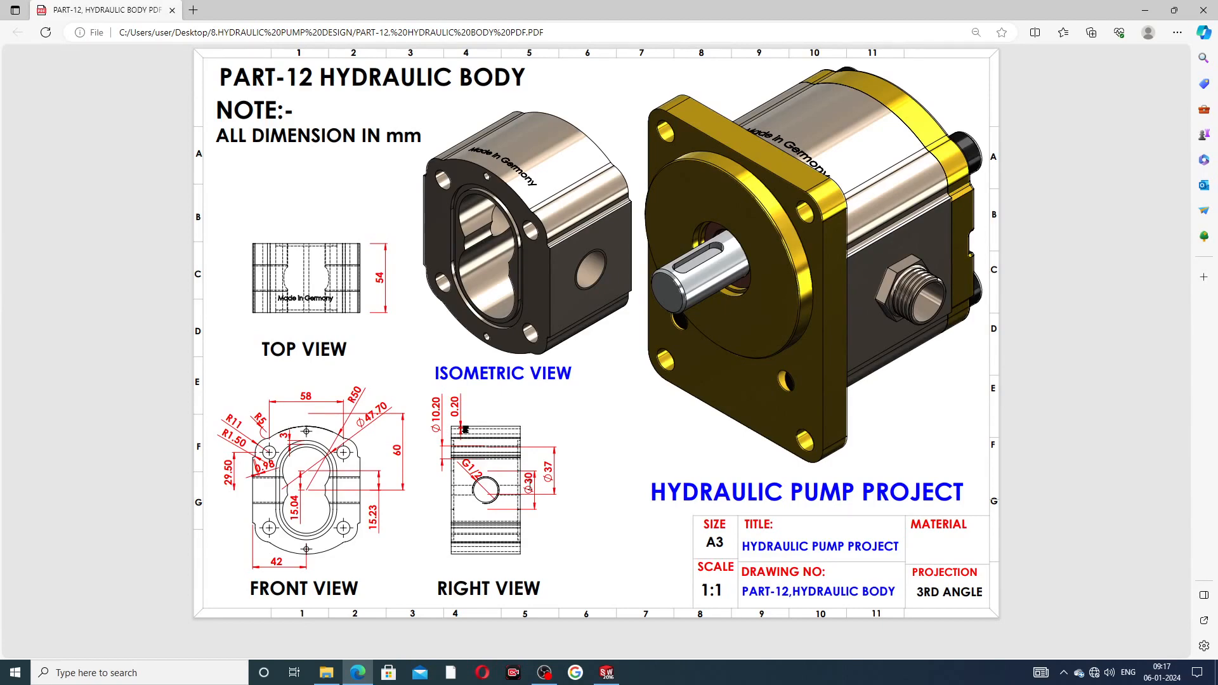
click(359, 673)
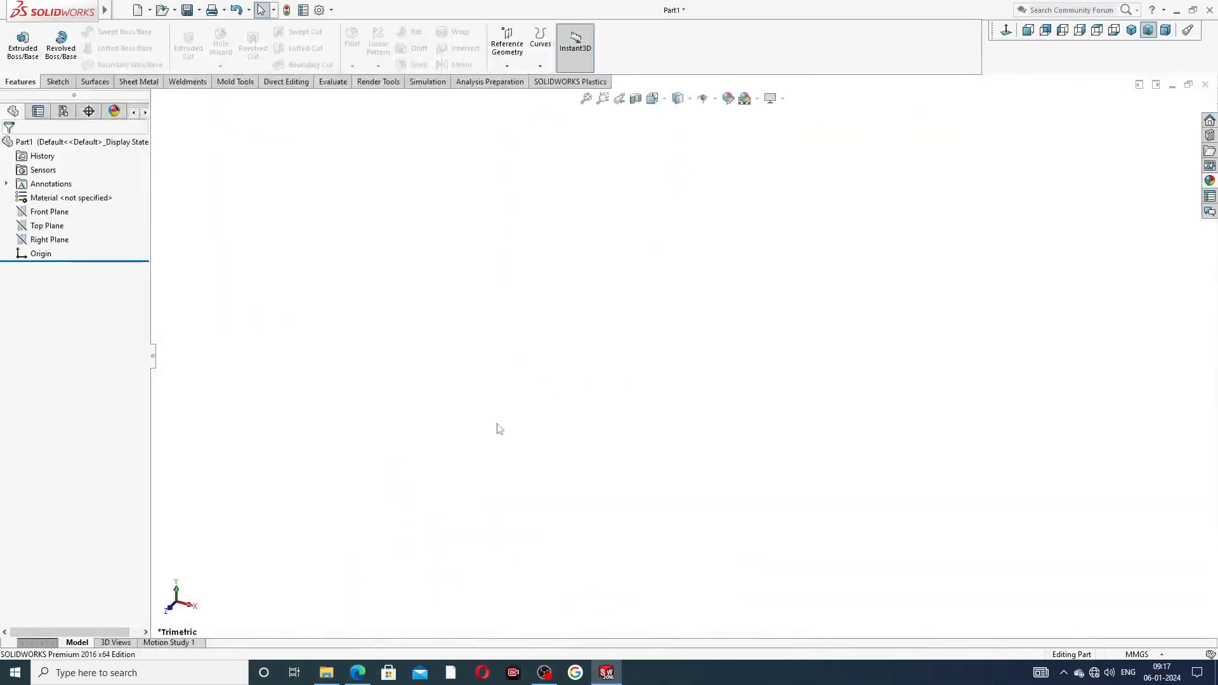
click(62, 214)
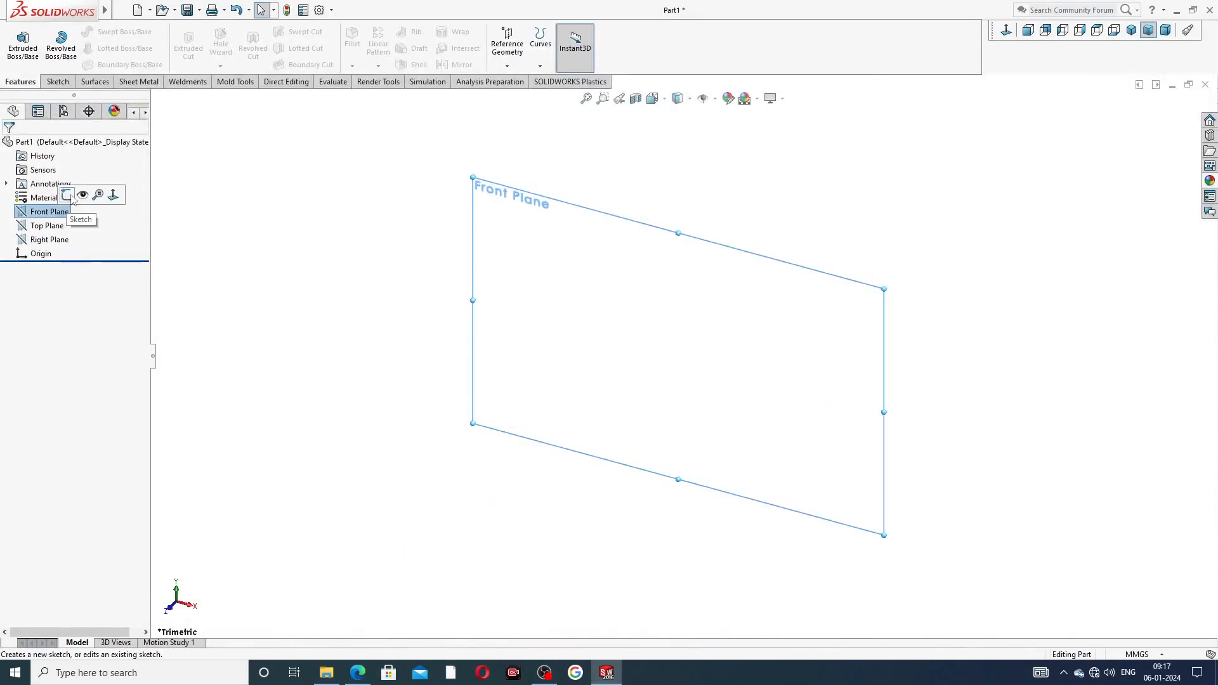
click(68, 198)
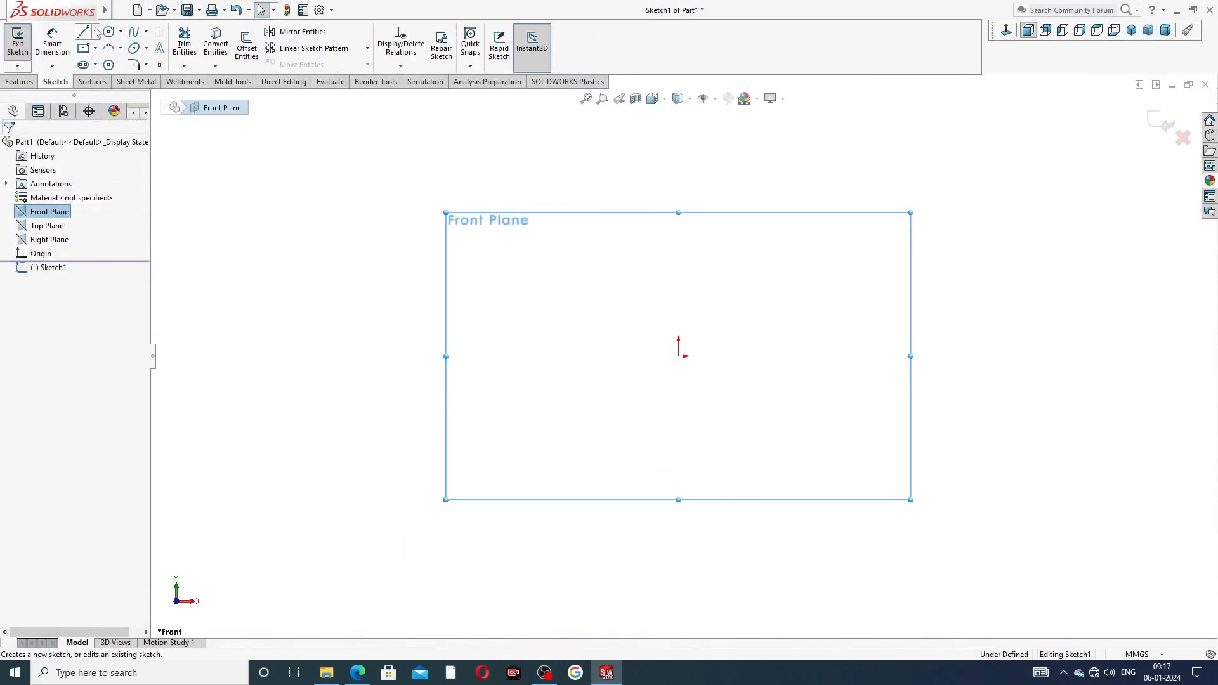
click(95, 32)
click(114, 59)
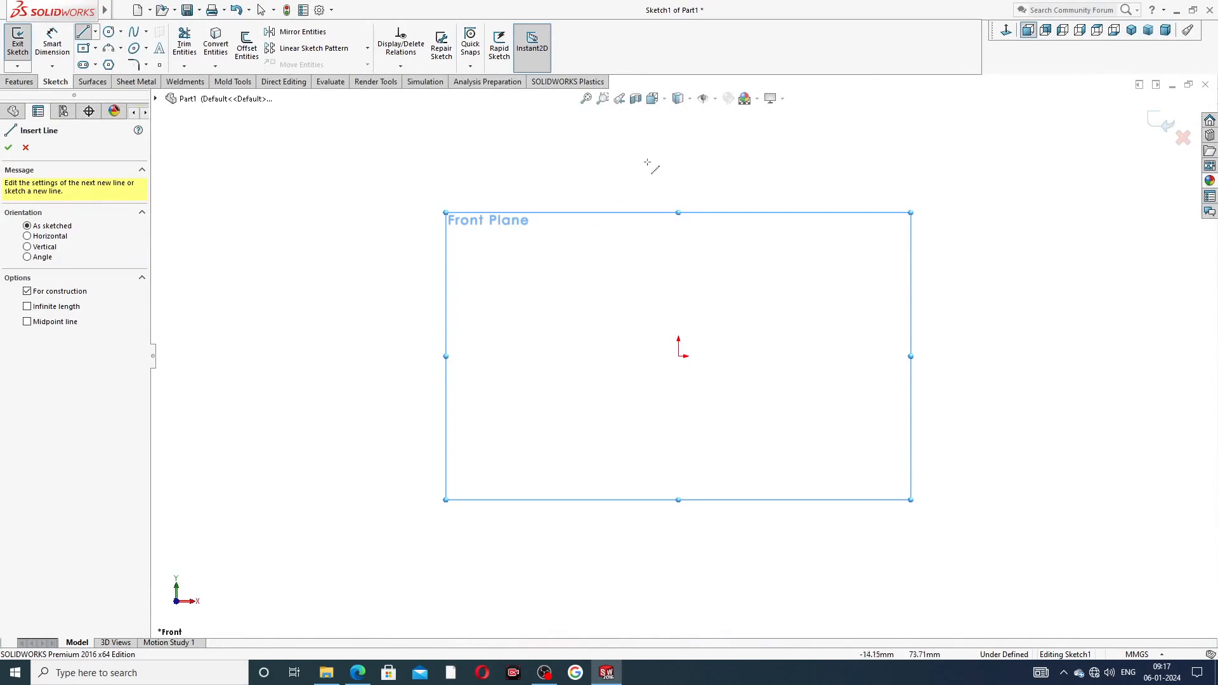
click(678, 148)
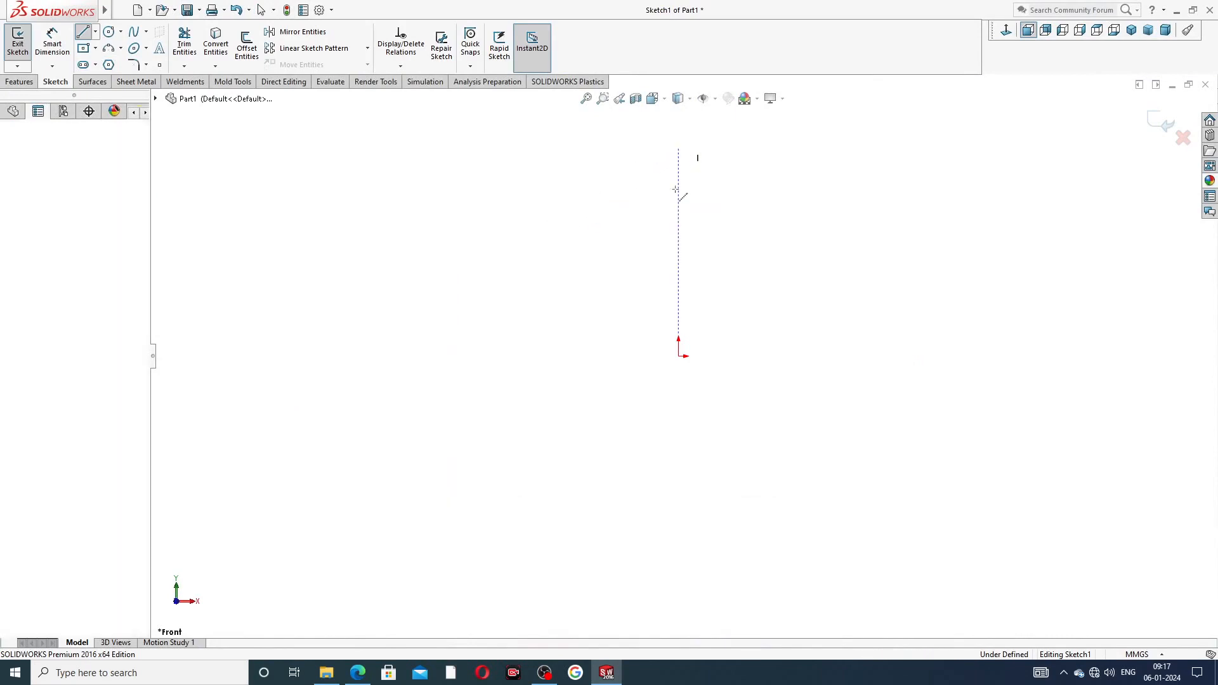
click(679, 356)
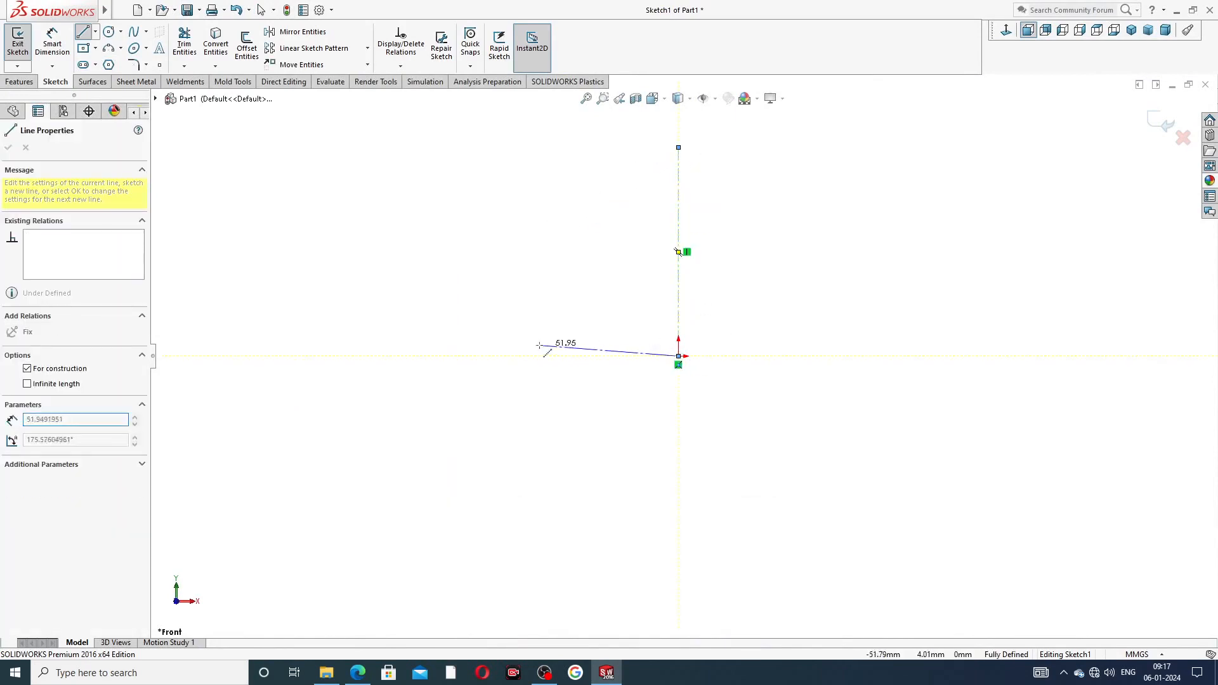
click(485, 356)
right_click(509, 297)
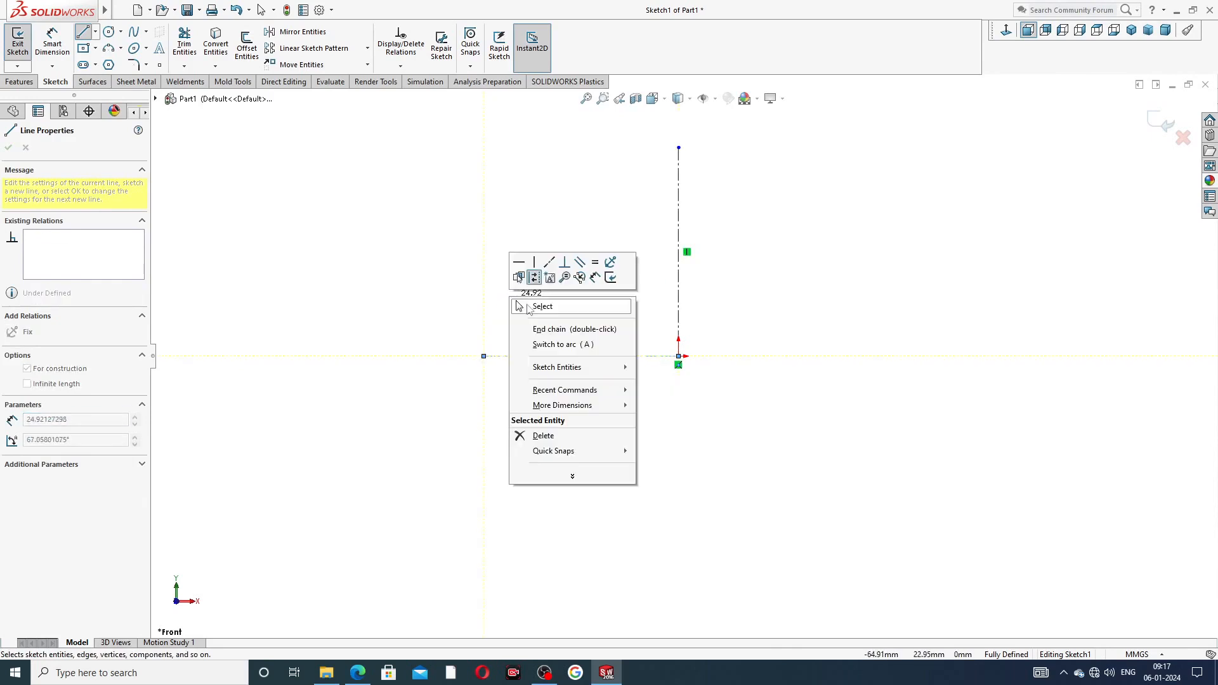
click(541, 307)
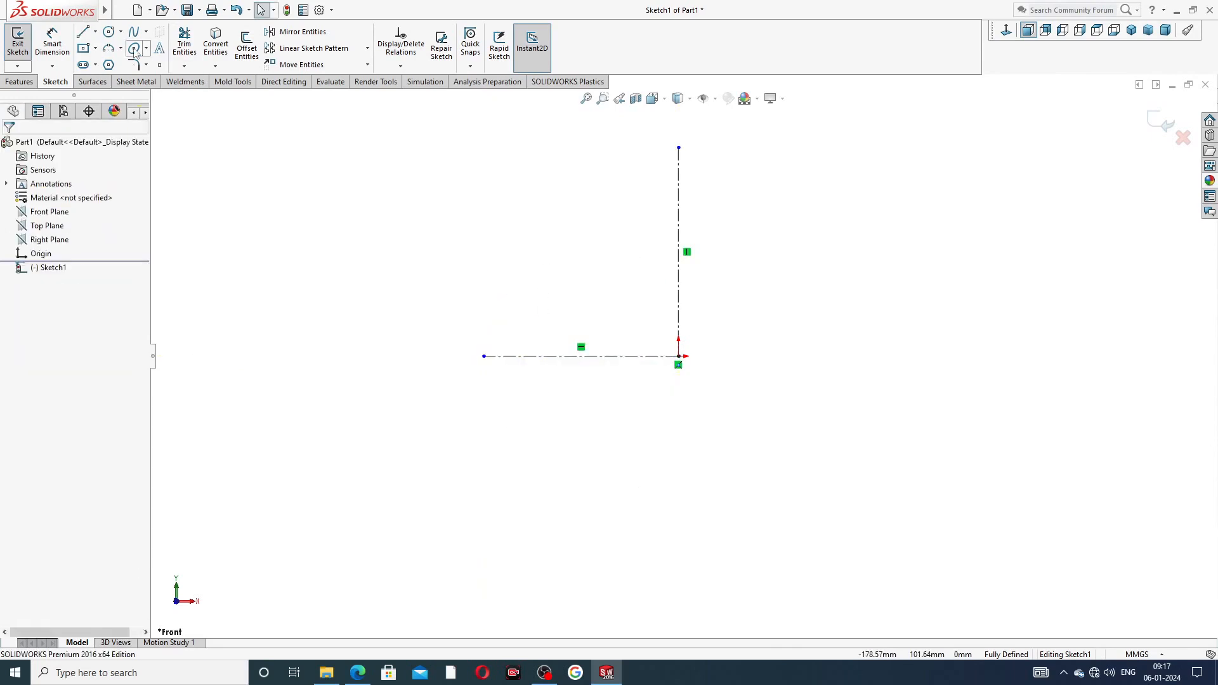
Sketch a circle about 68 mm in diameter with its centre on the vertical centerline above the origin
click(108, 31)
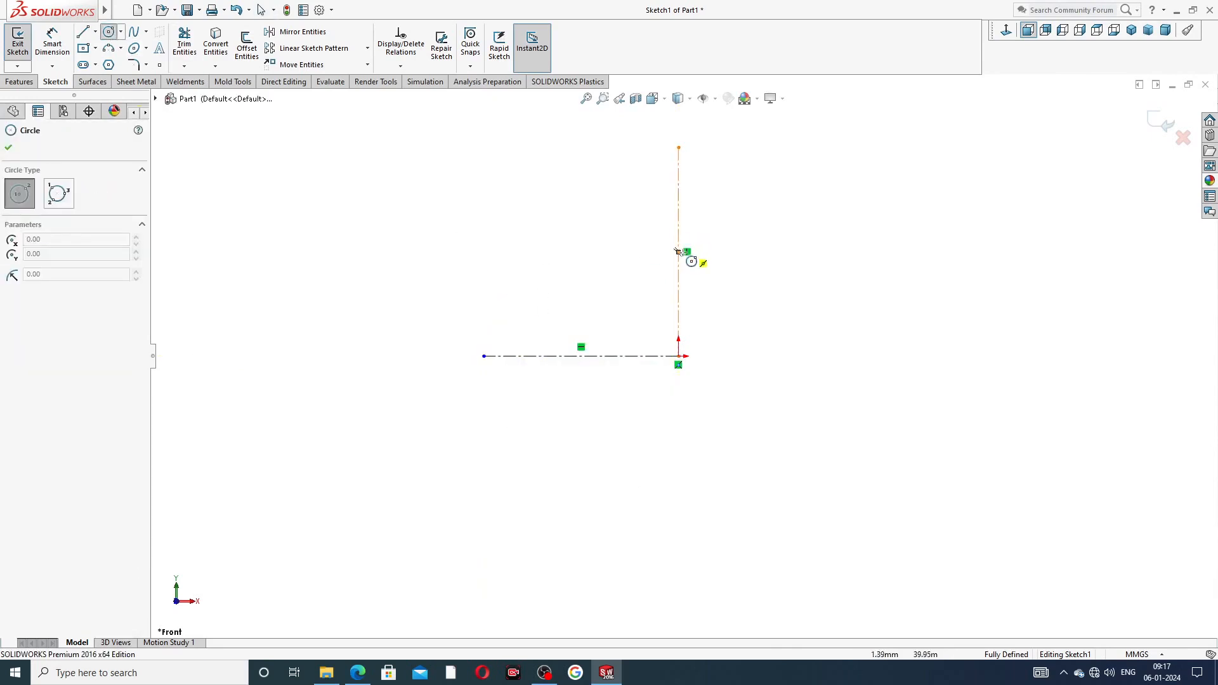
click(679, 259)
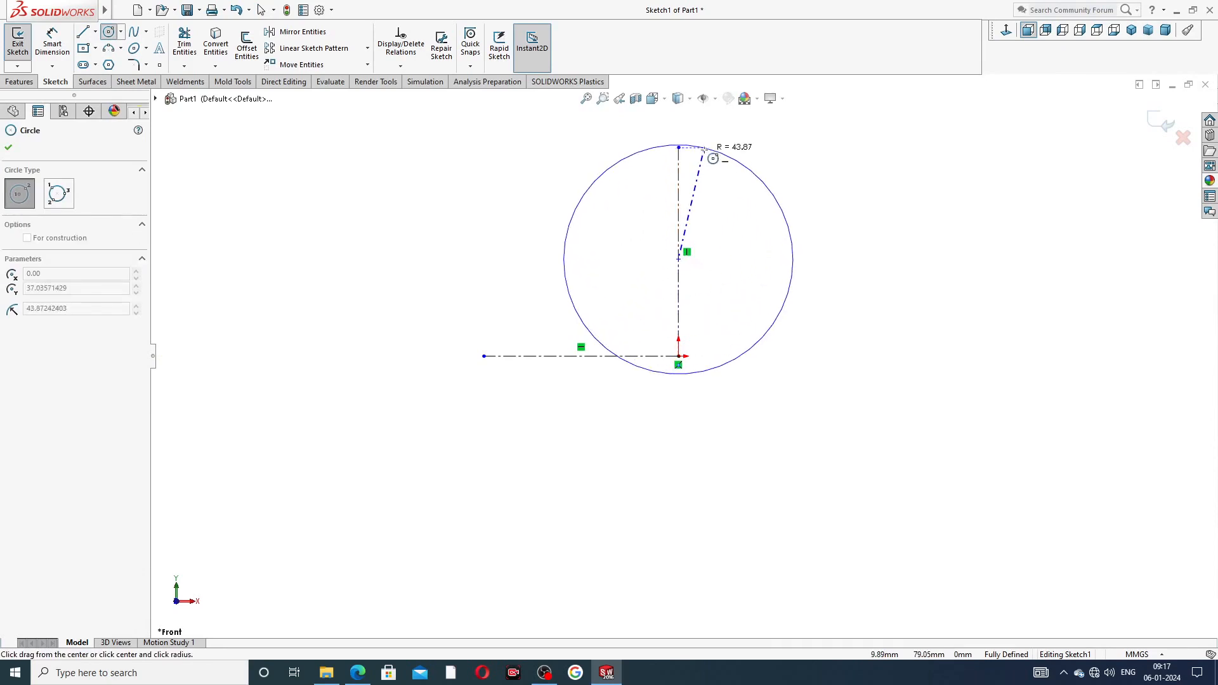
click(704, 175)
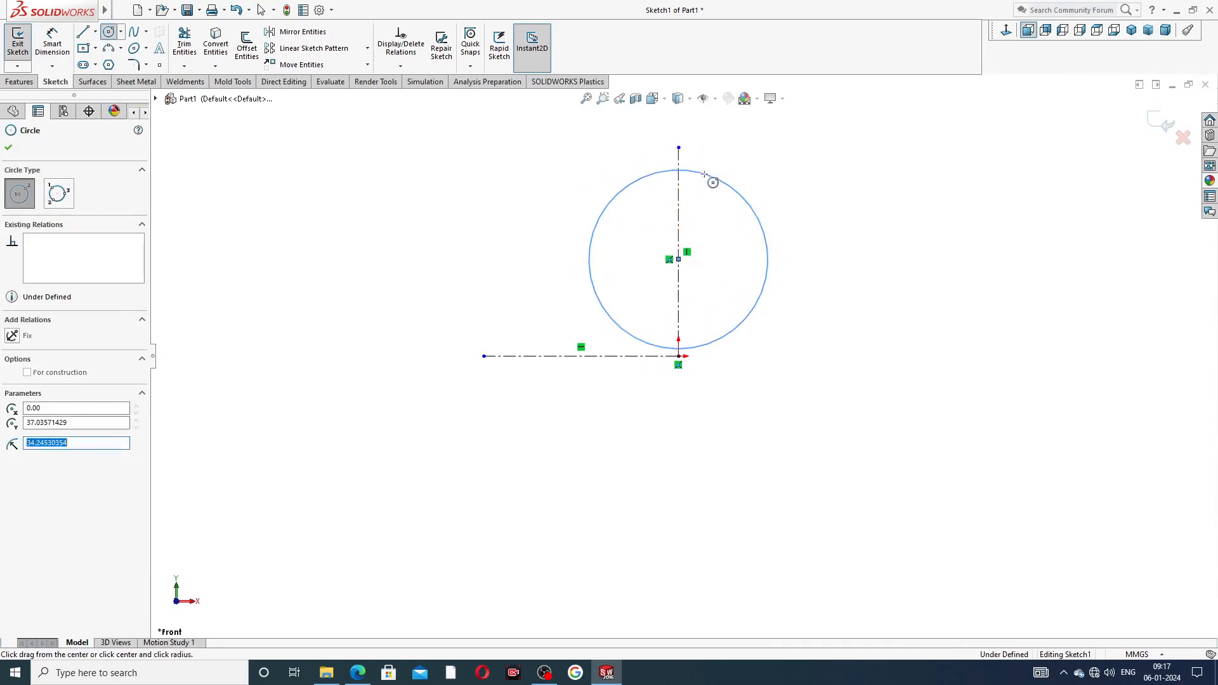
right_click(763, 178)
click(786, 189)
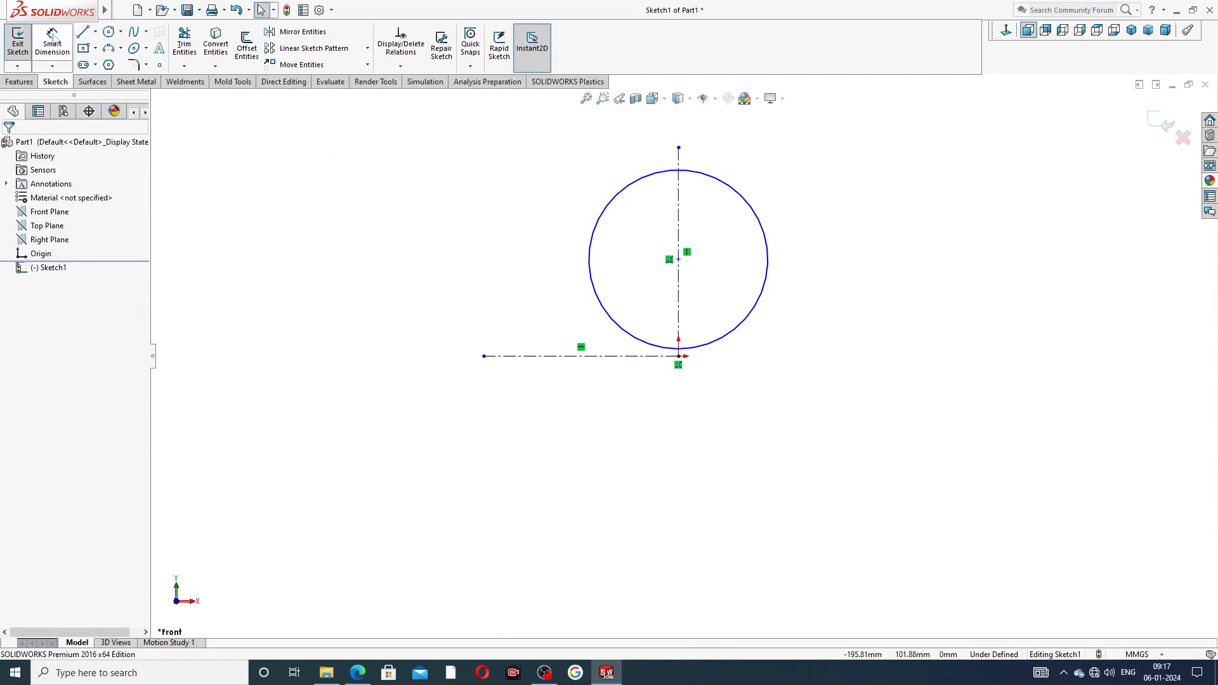
Dimension the circle's diameter to 37 mm
click(60, 43)
click(730, 190)
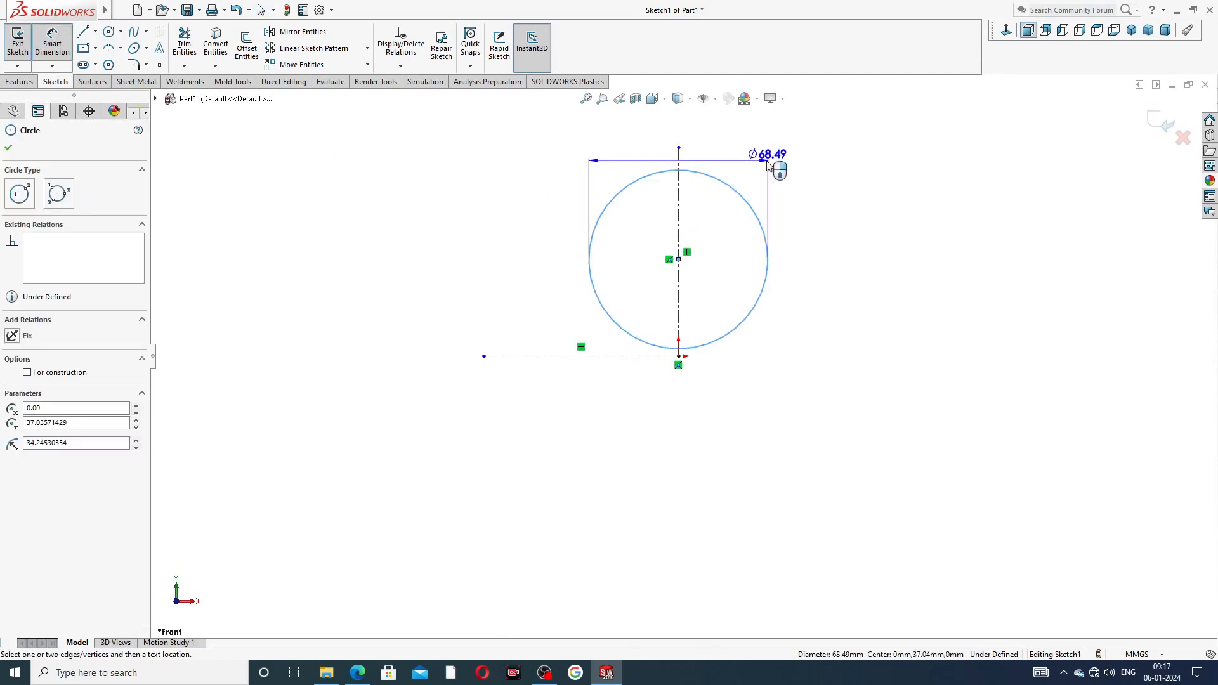
click(806, 166)
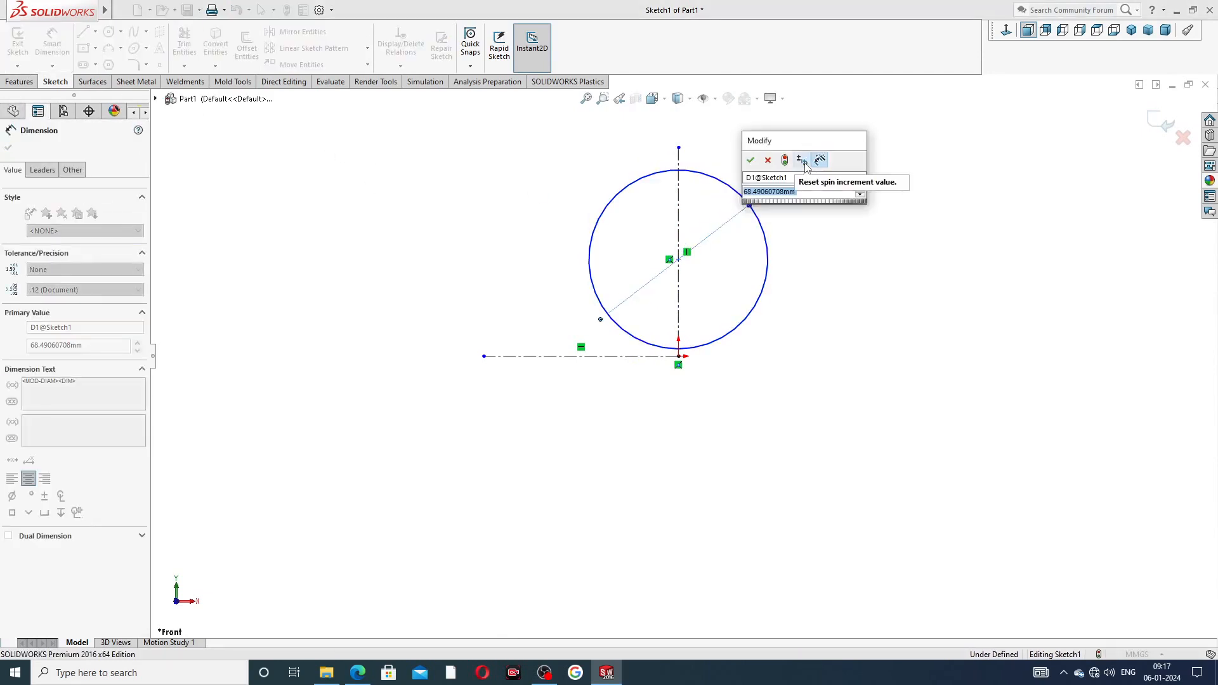
text(37)
key(Return)
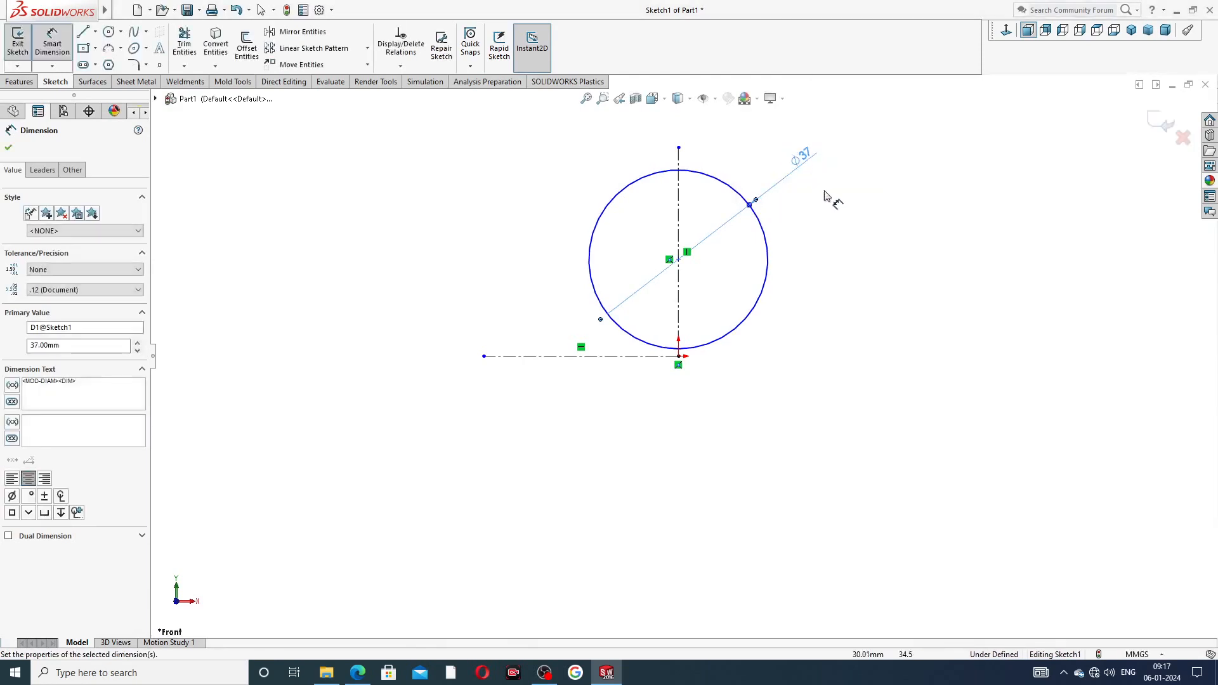
Dimension the vertical distance from the origin to the 37 mm circle's centre as 15.2319 mm
click(678, 260)
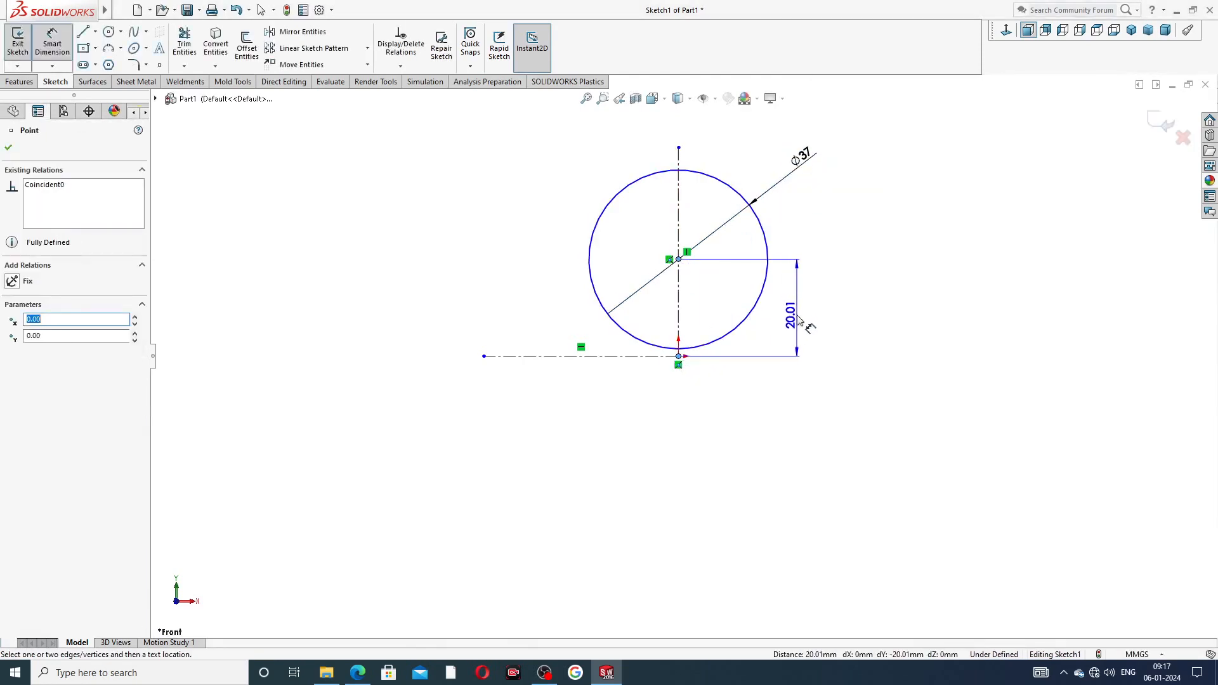
click(801, 317)
text(15.)
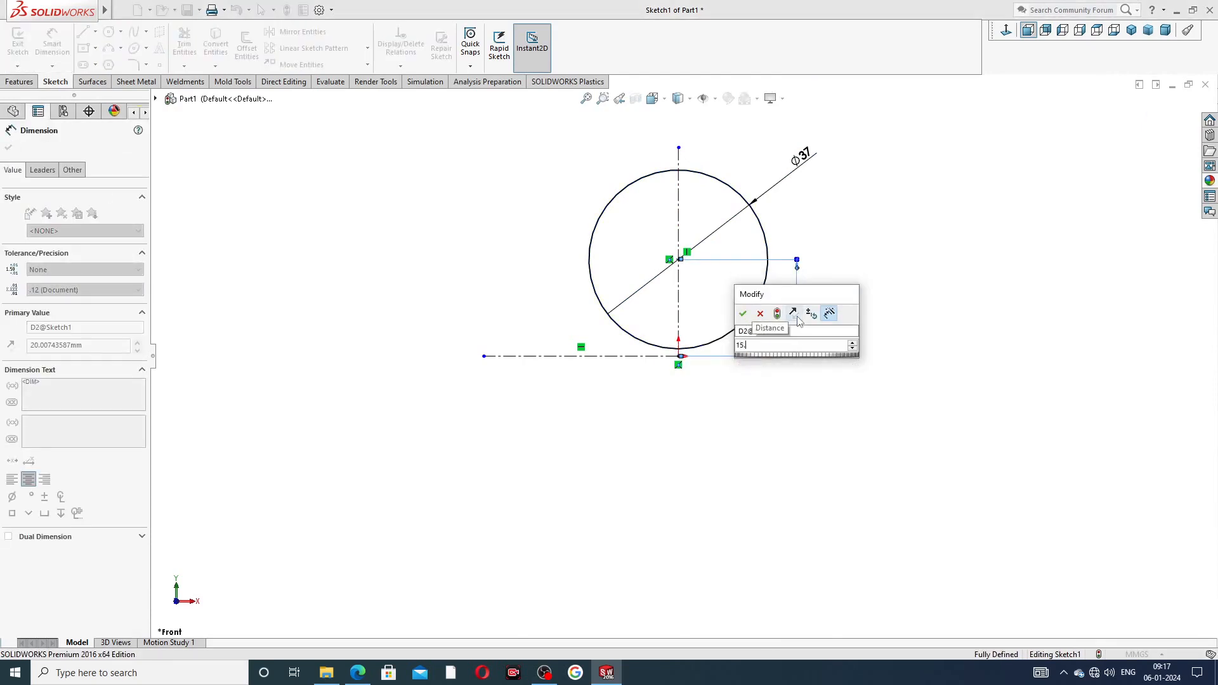
text(2319)
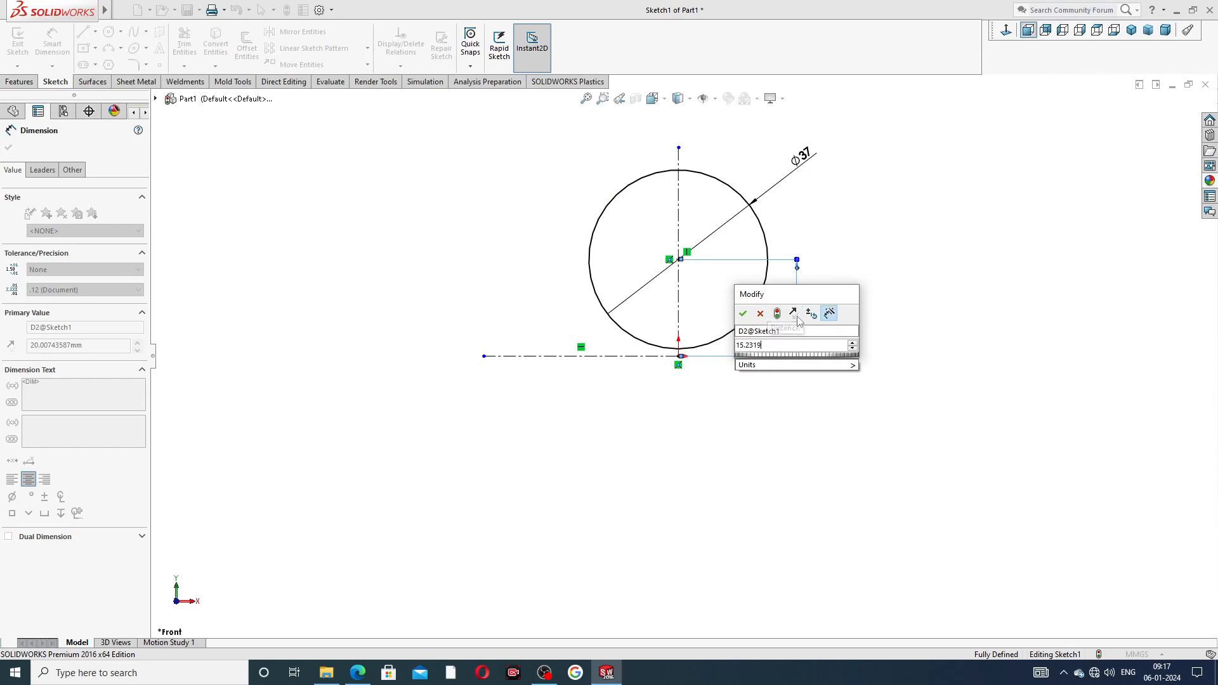
key(Return)
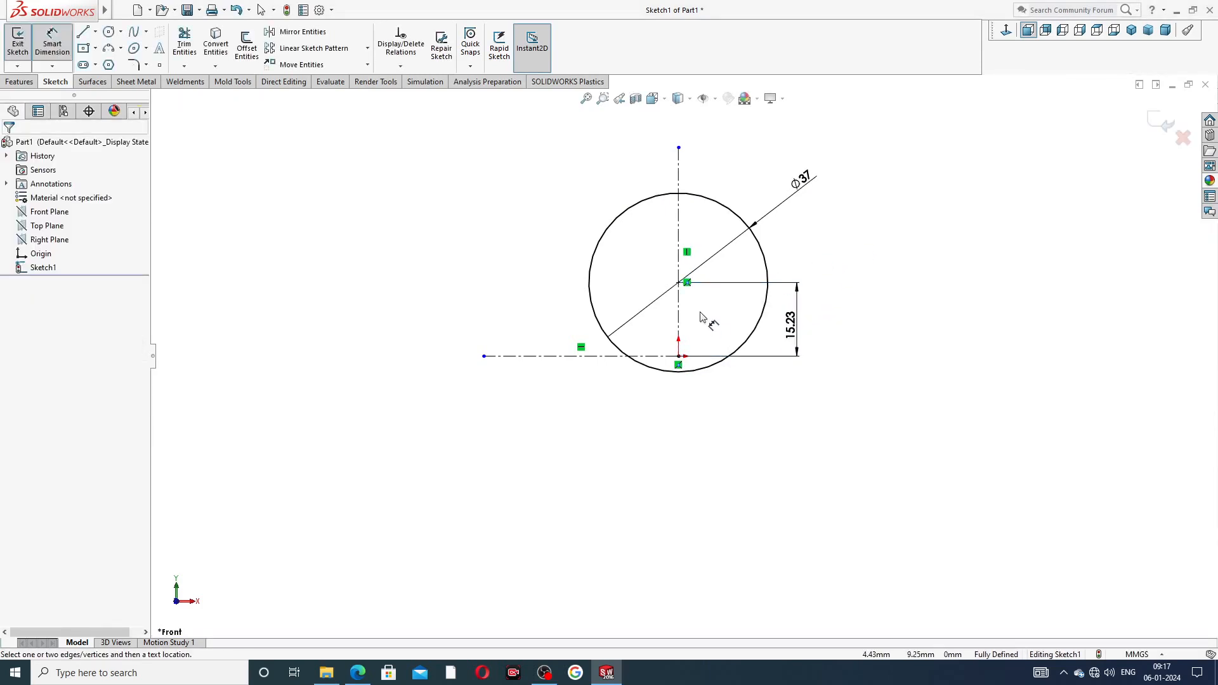
scroll(704, 320, down, 2)
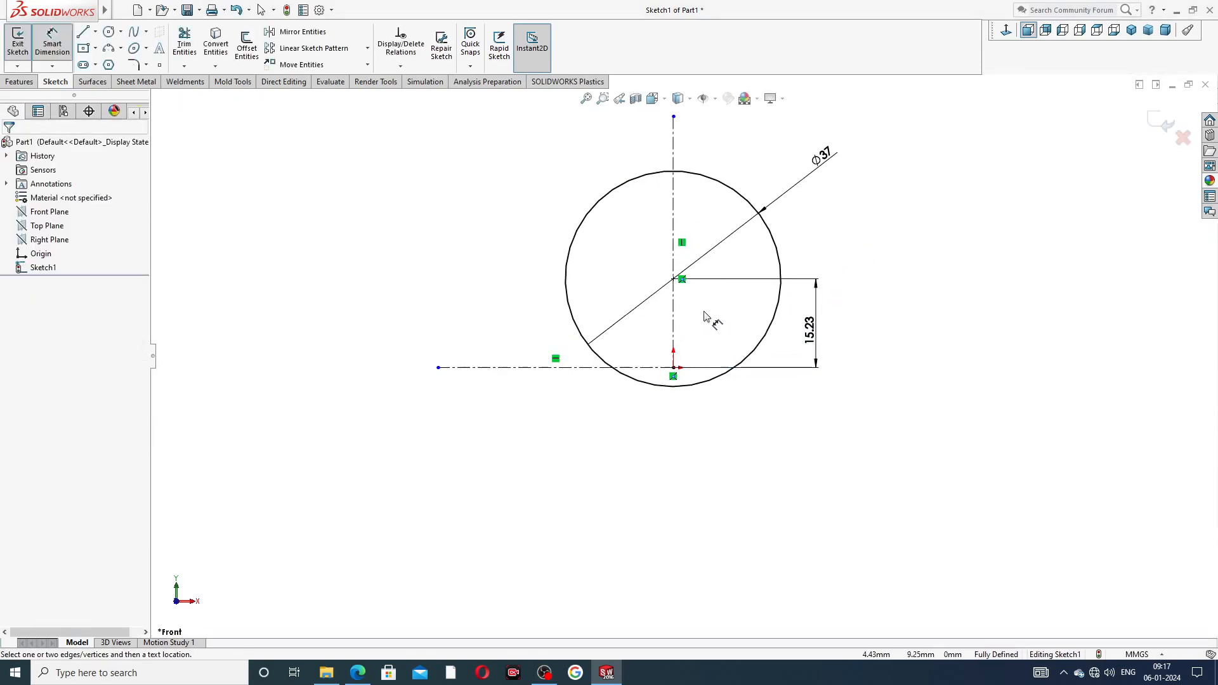
right_click(353, 210)
click(380, 210)
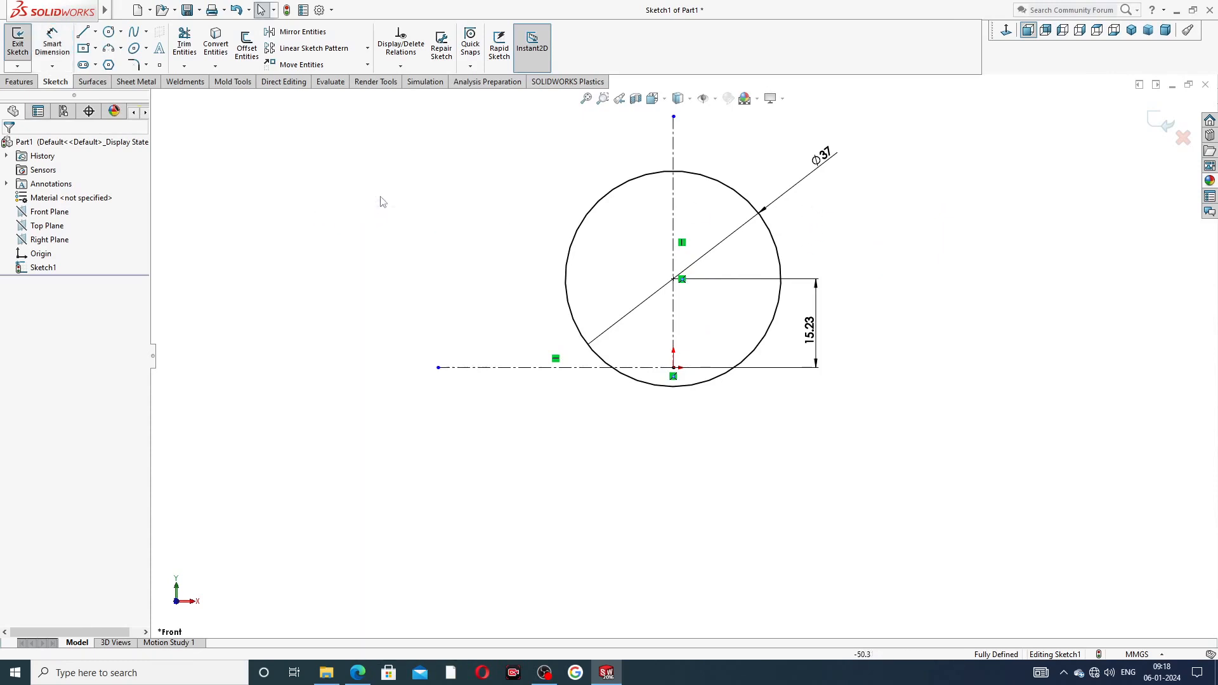
right_click(381, 203)
click(341, 181)
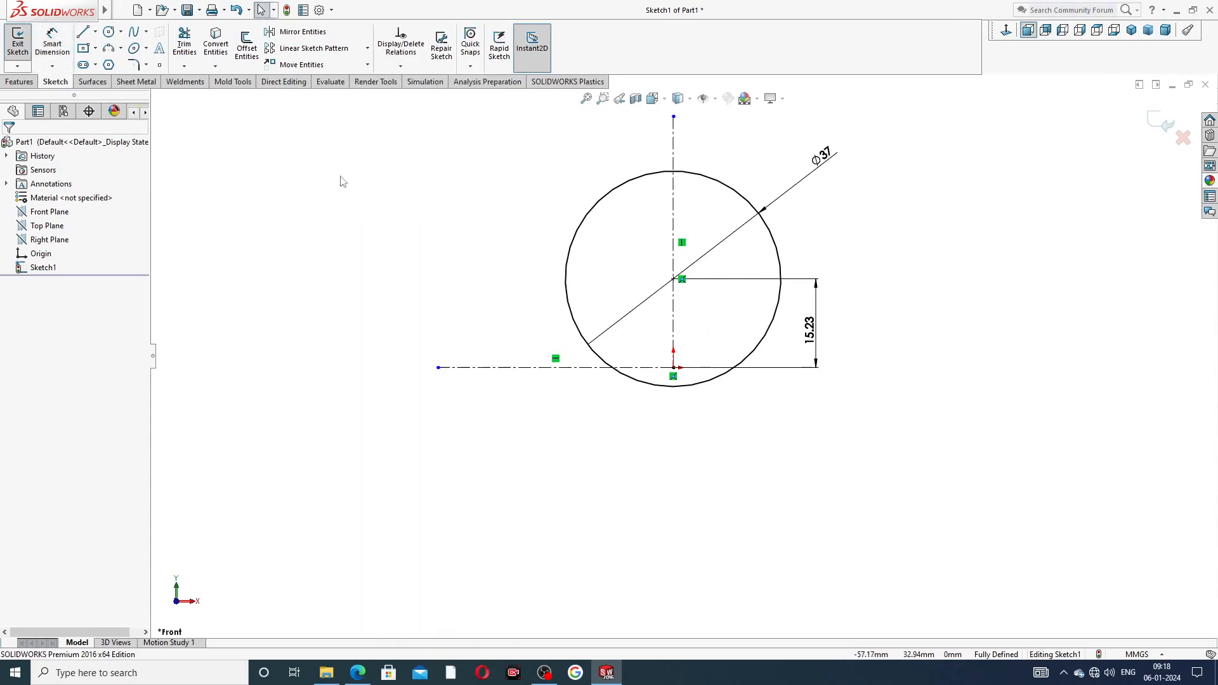
Sketch a second circle about 28 mm in diameter centred on the origin
click(113, 33)
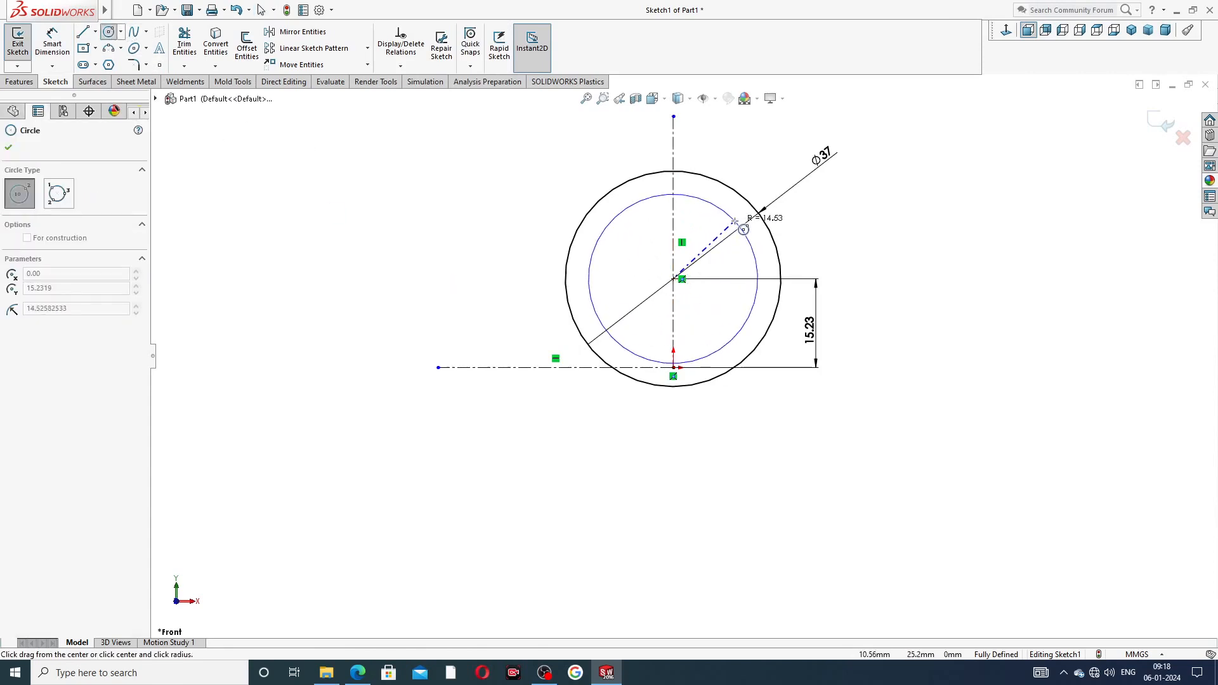
key(Escape)
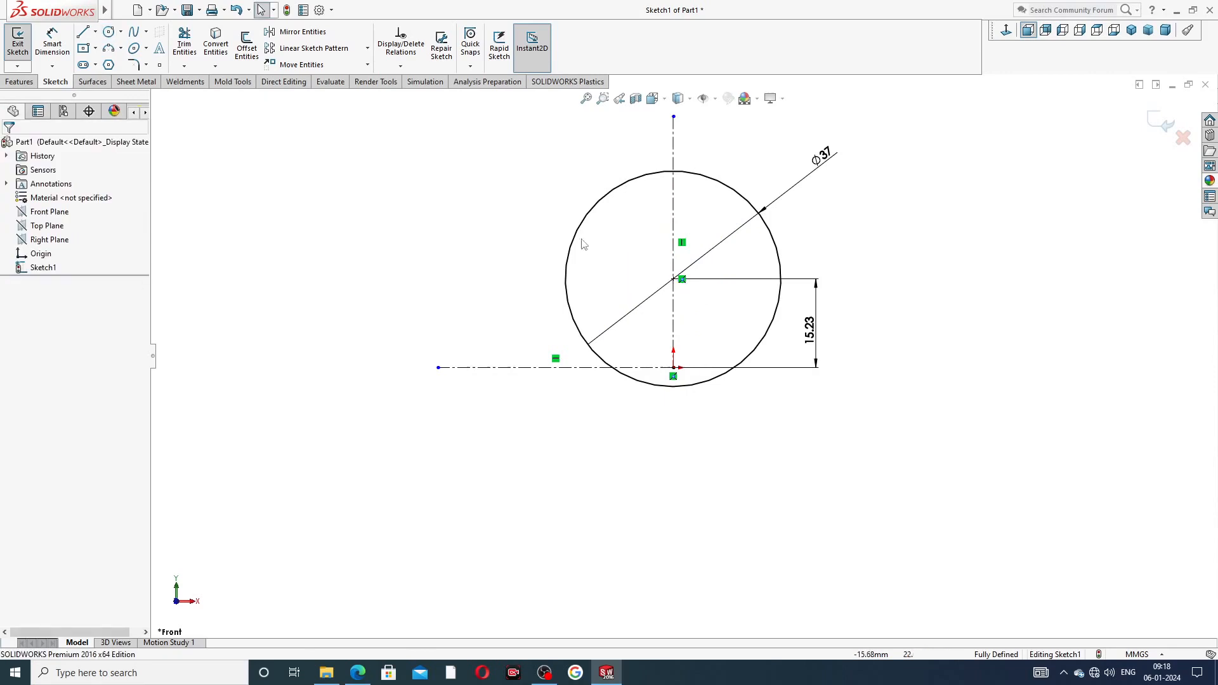
click(113, 33)
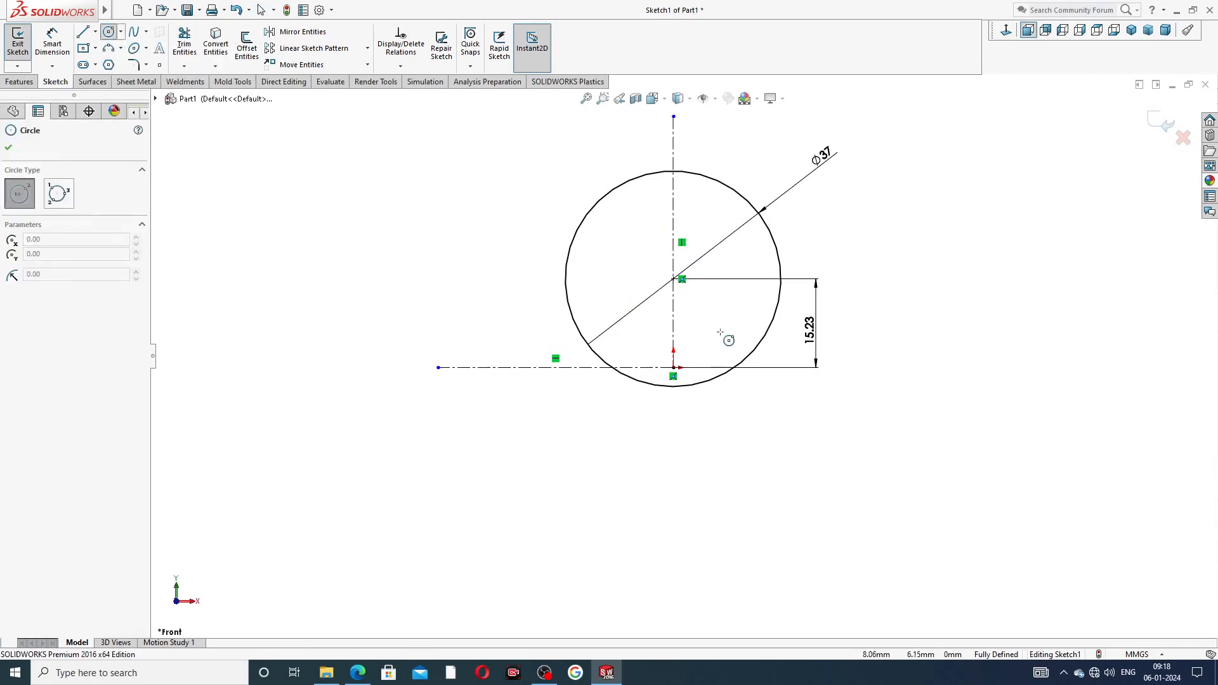
click(673, 367)
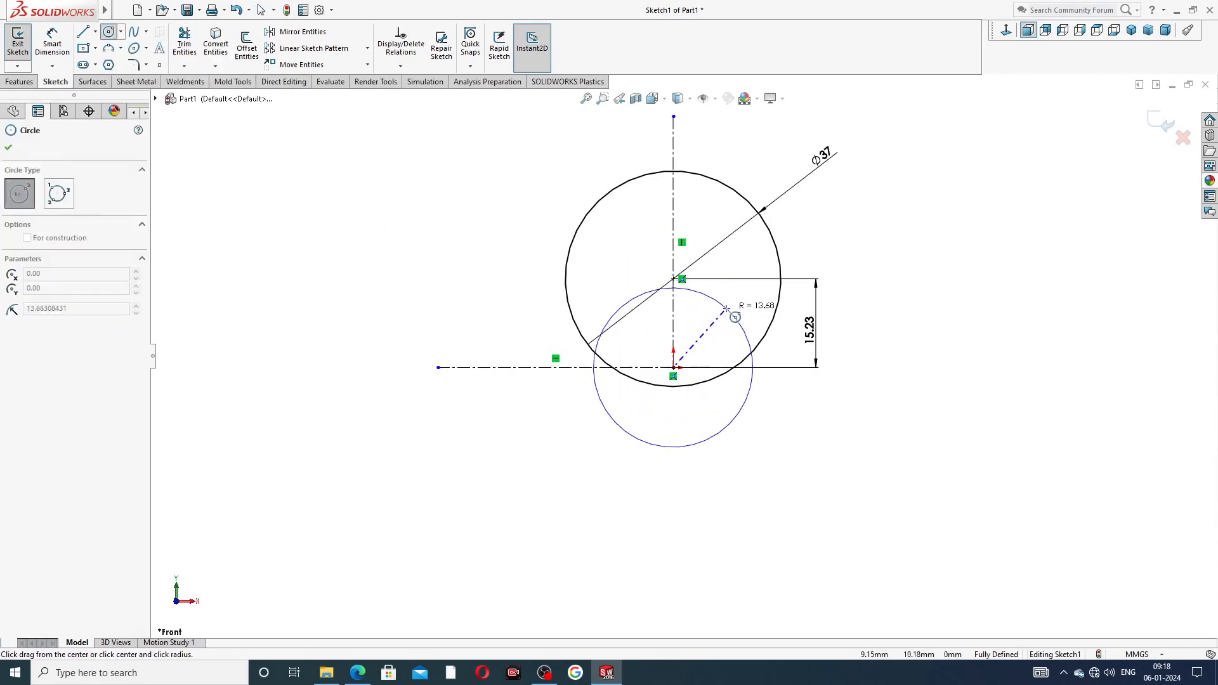
right_click(868, 232)
click(901, 246)
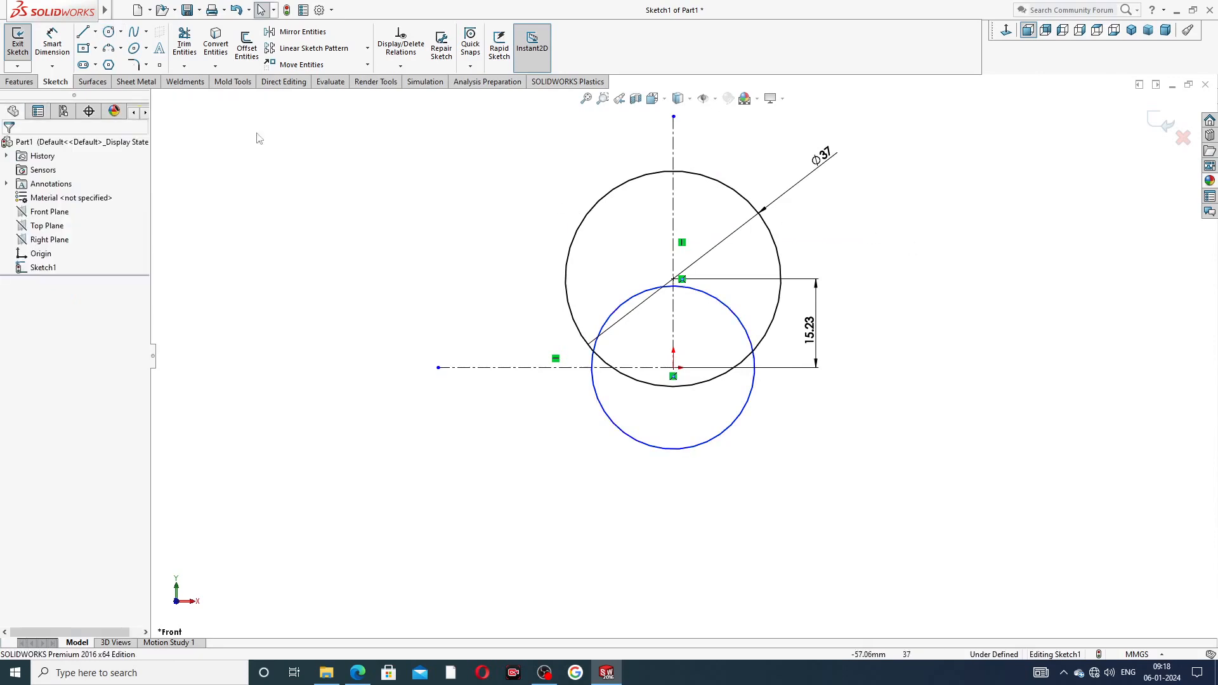
Dimension the origin-centred circle's diameter to 30 mm
click(60, 45)
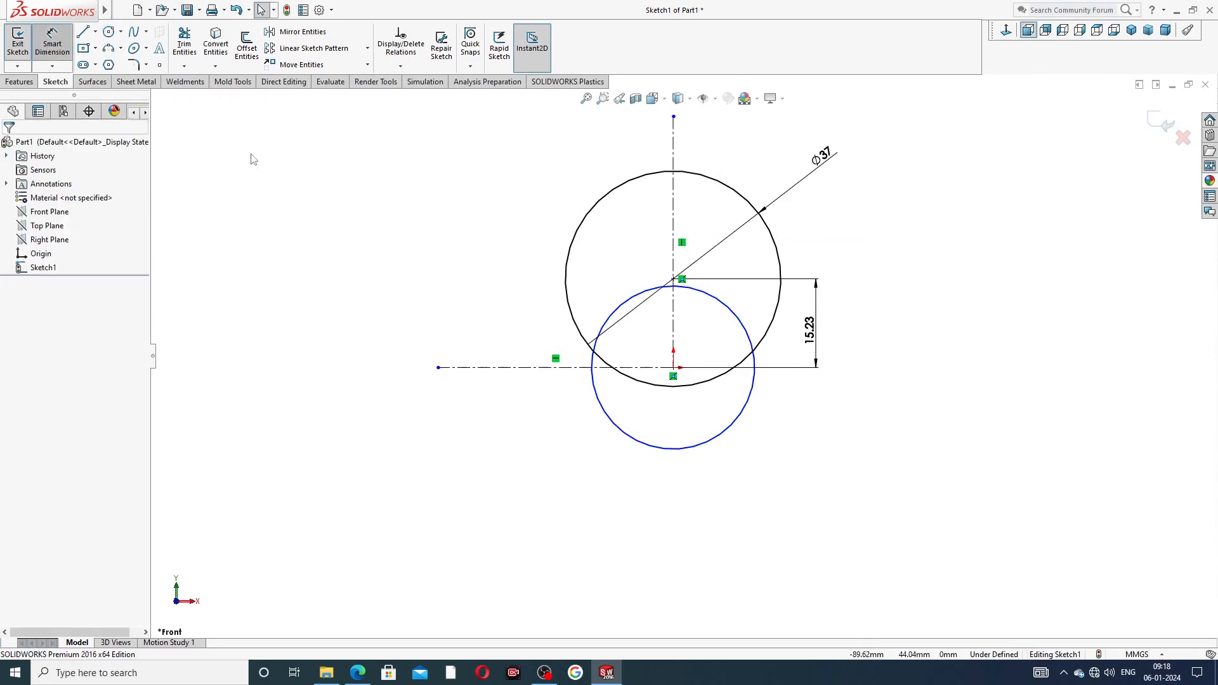
click(743, 324)
click(854, 451)
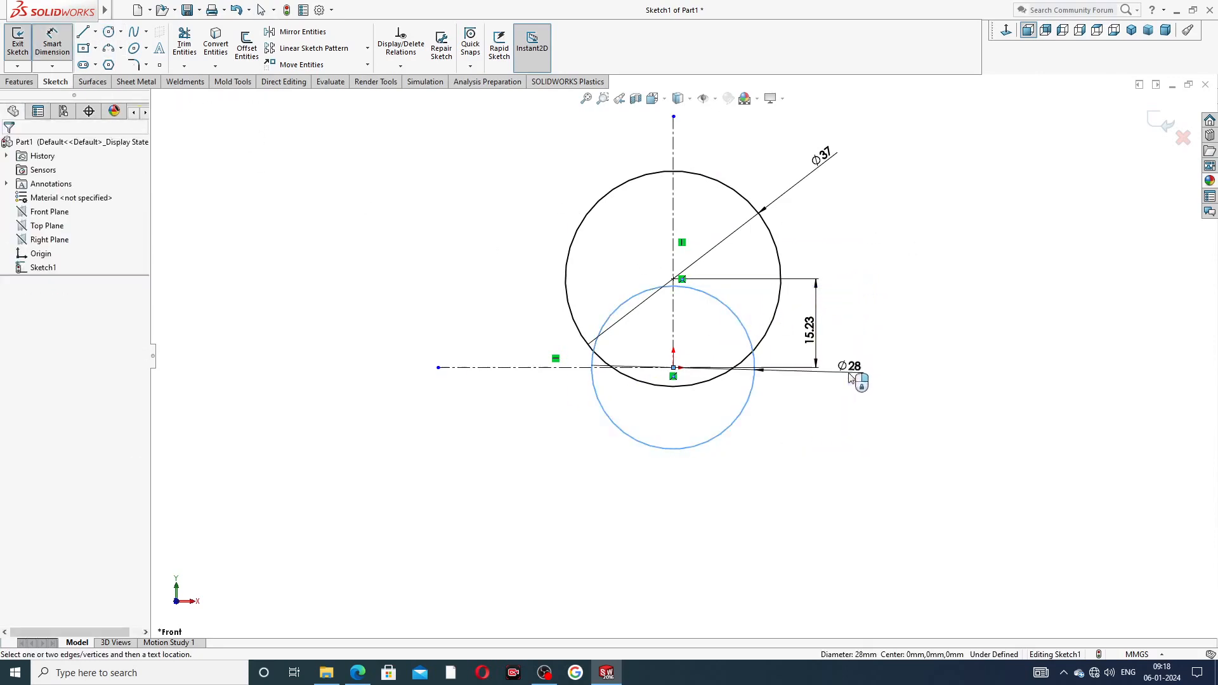
text(30)
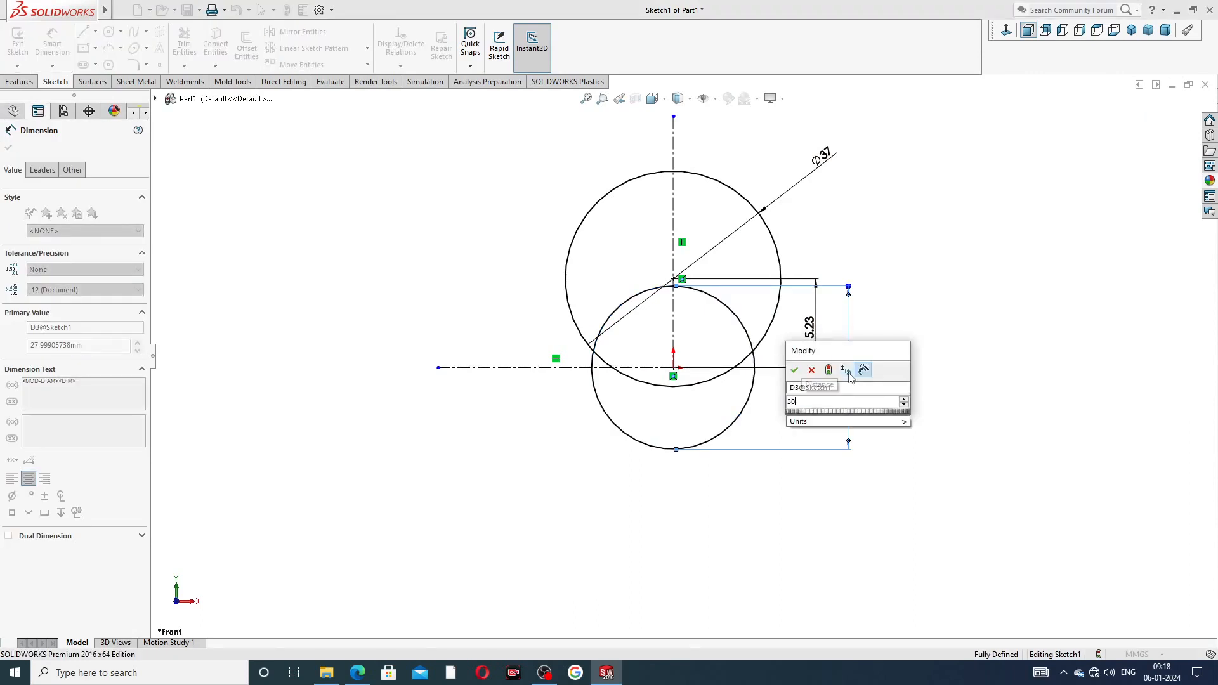
key(Return)
right_click(904, 286)
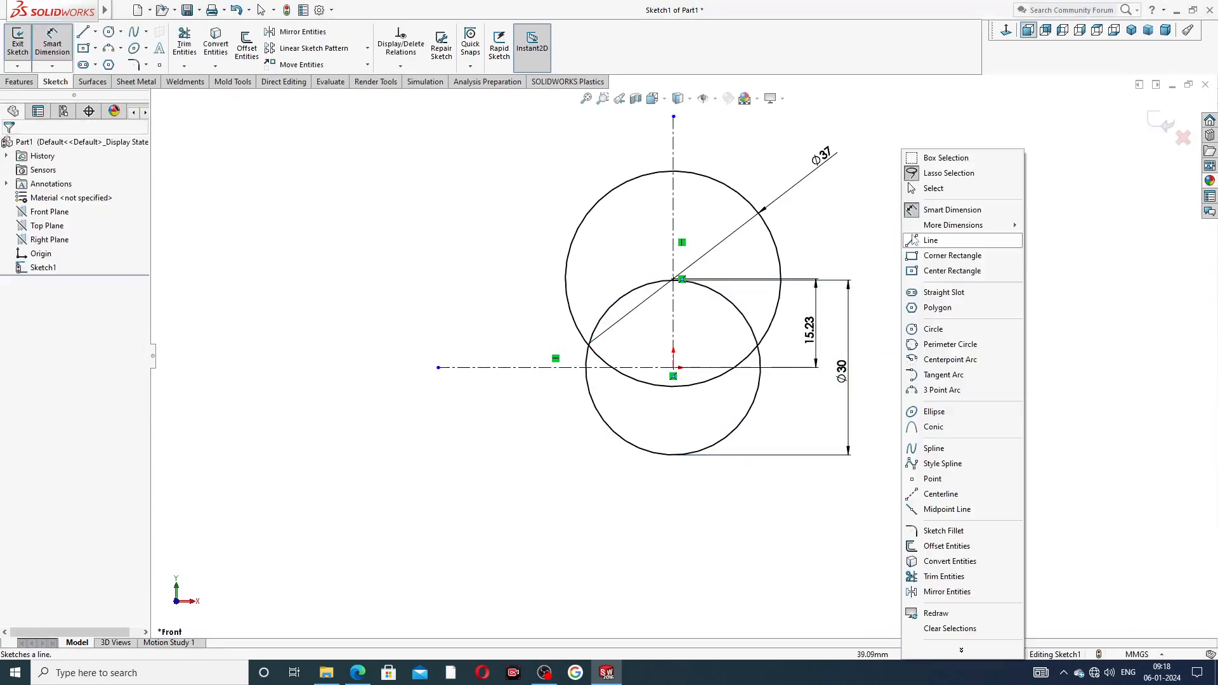
click(936, 188)
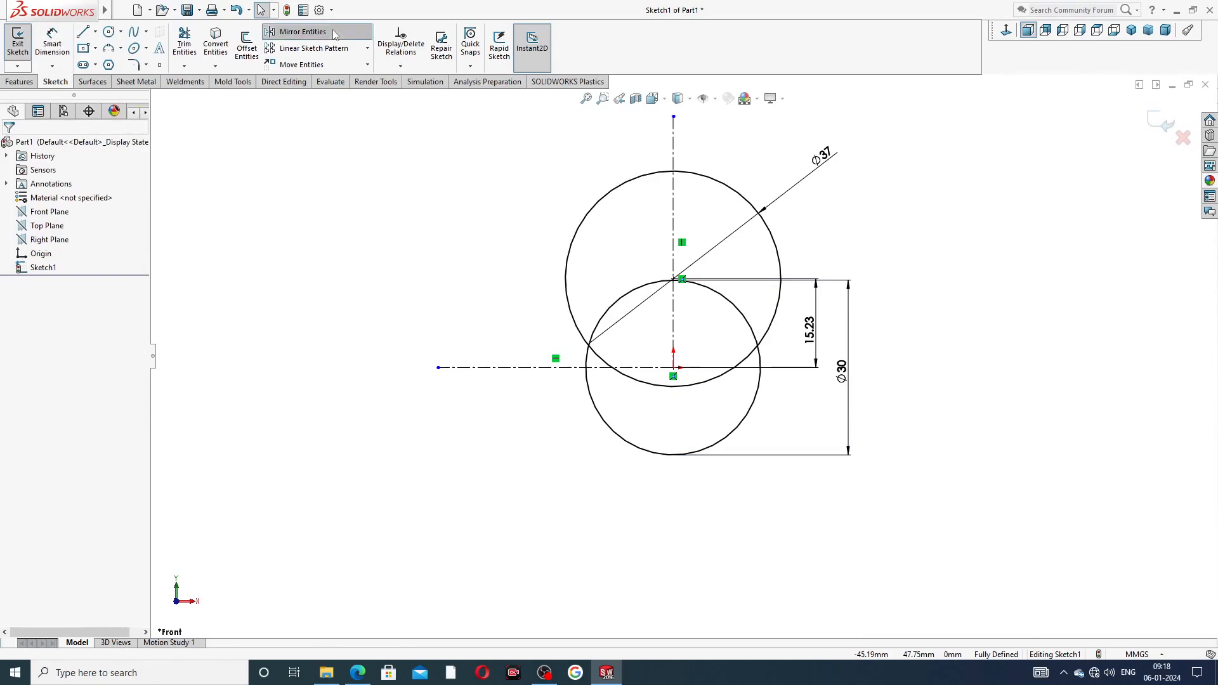
Mirror the 37 mm circle about the horizontal centerline, keeping the original
click(709, 179)
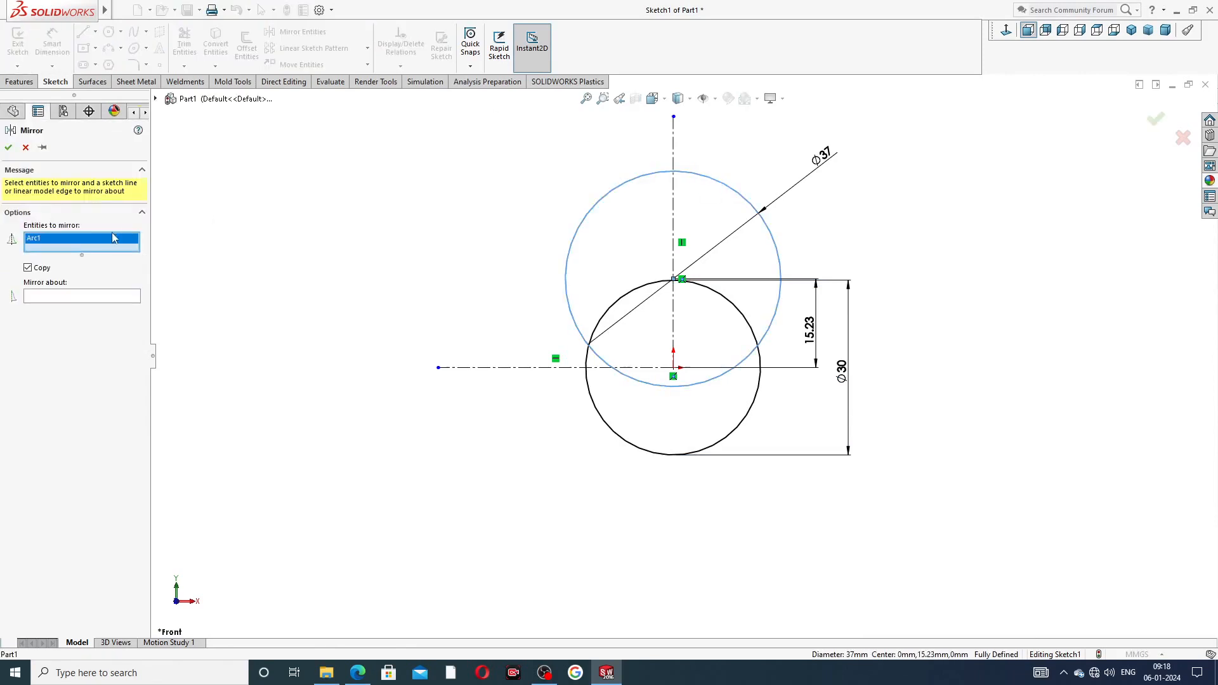
click(82, 299)
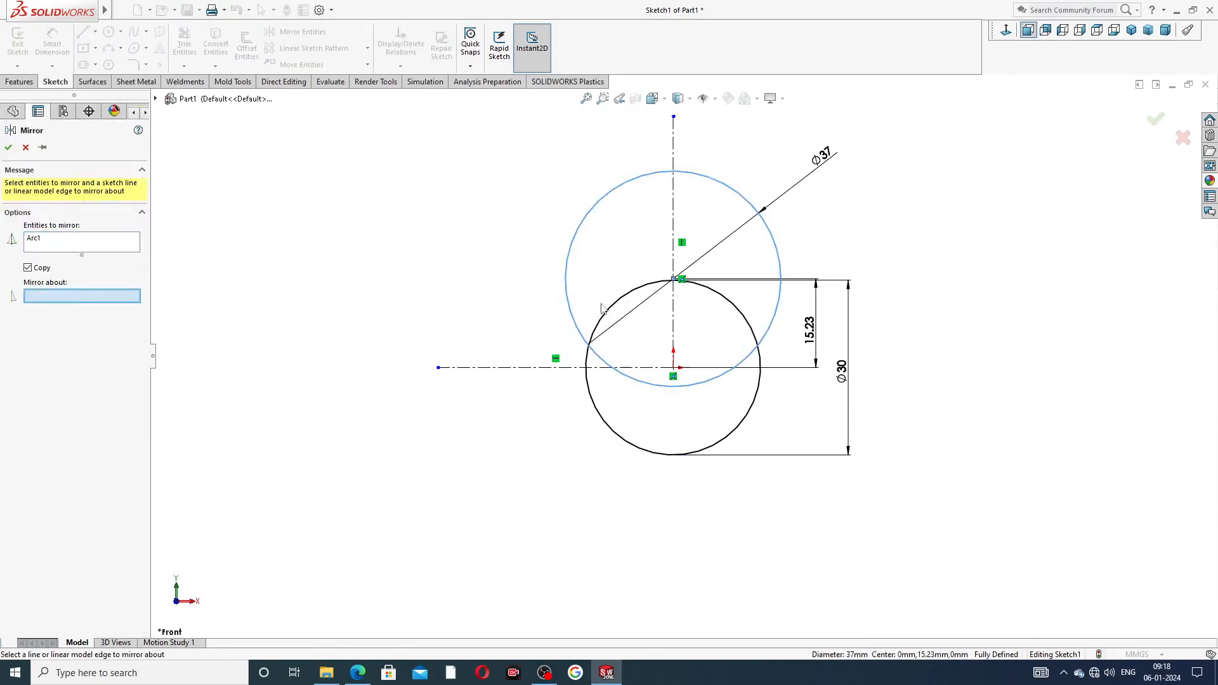
click(612, 368)
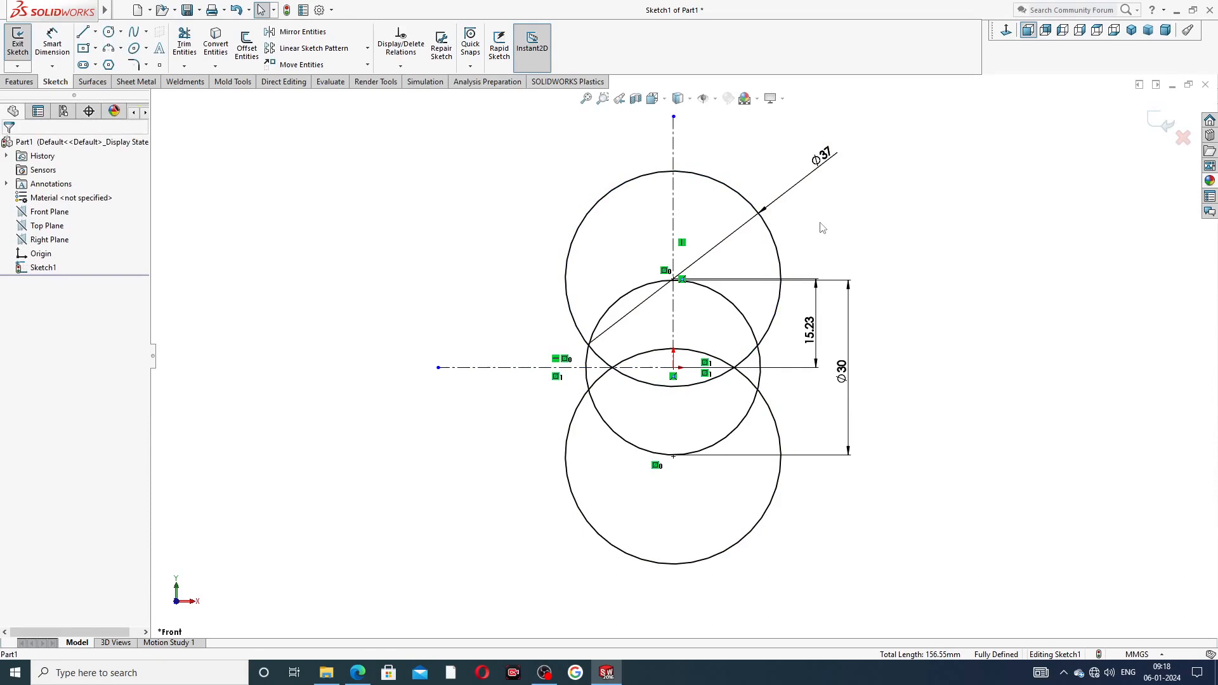
Trim away the inner overlapping arcs of the three circles, leaving only the outer figure-eight outline with its two short side arcs
click(184, 45)
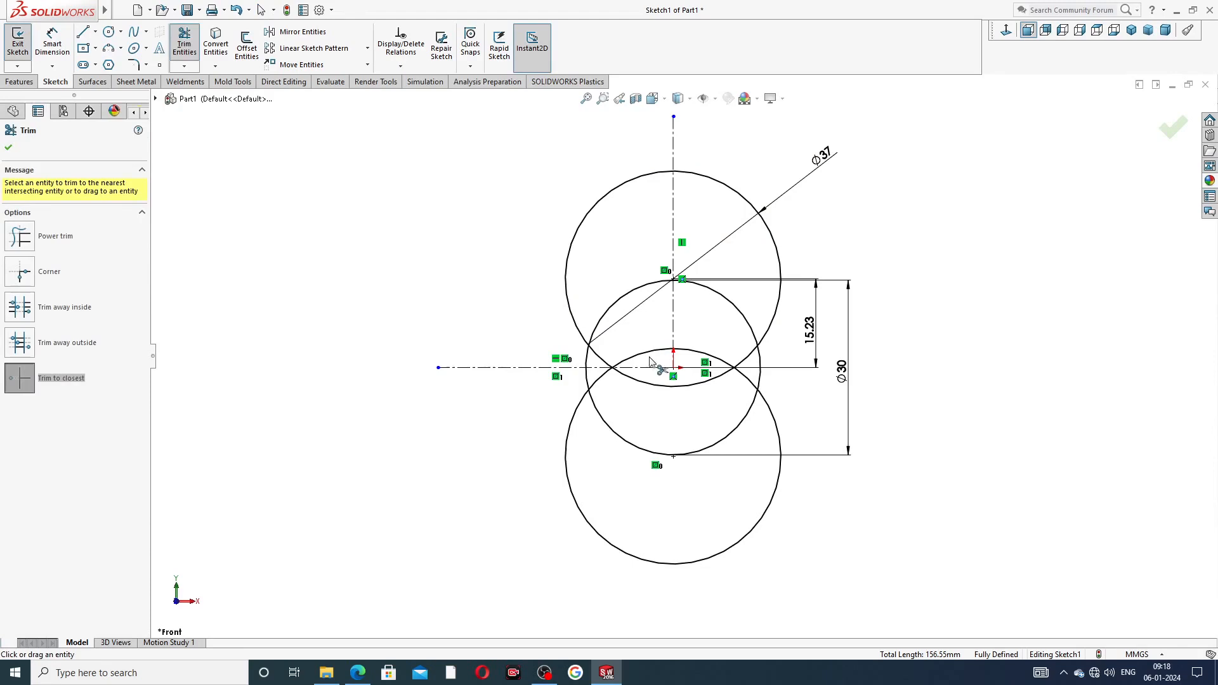
click(643, 289)
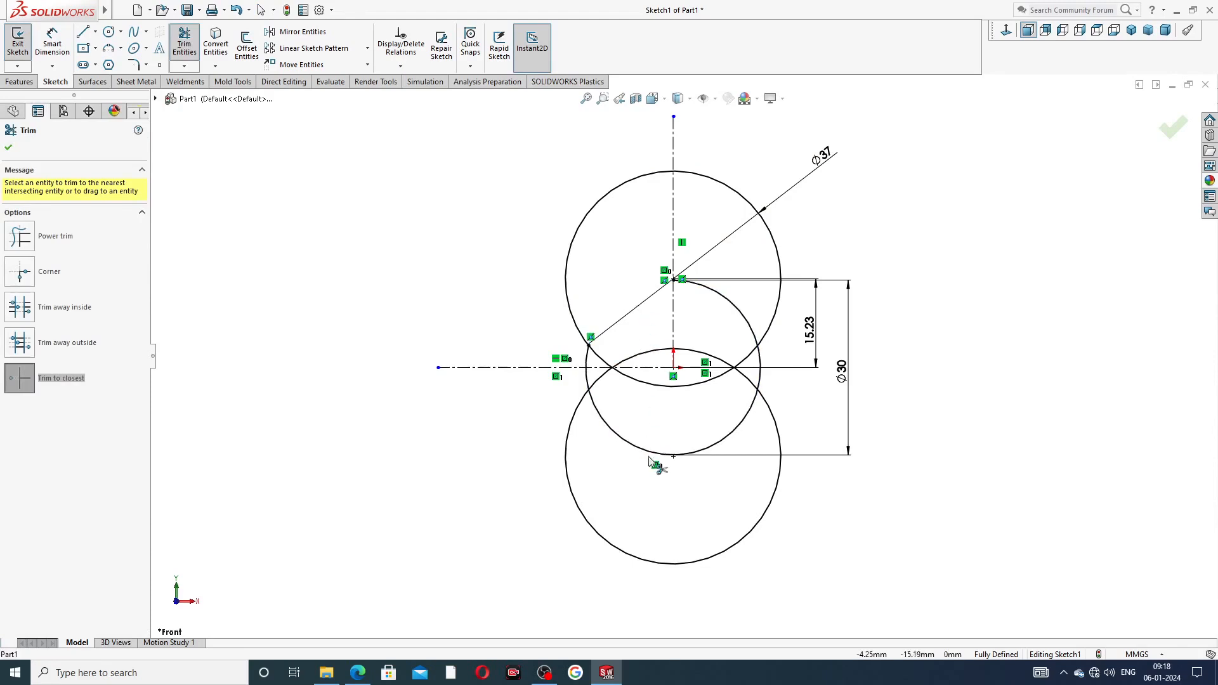
click(649, 455)
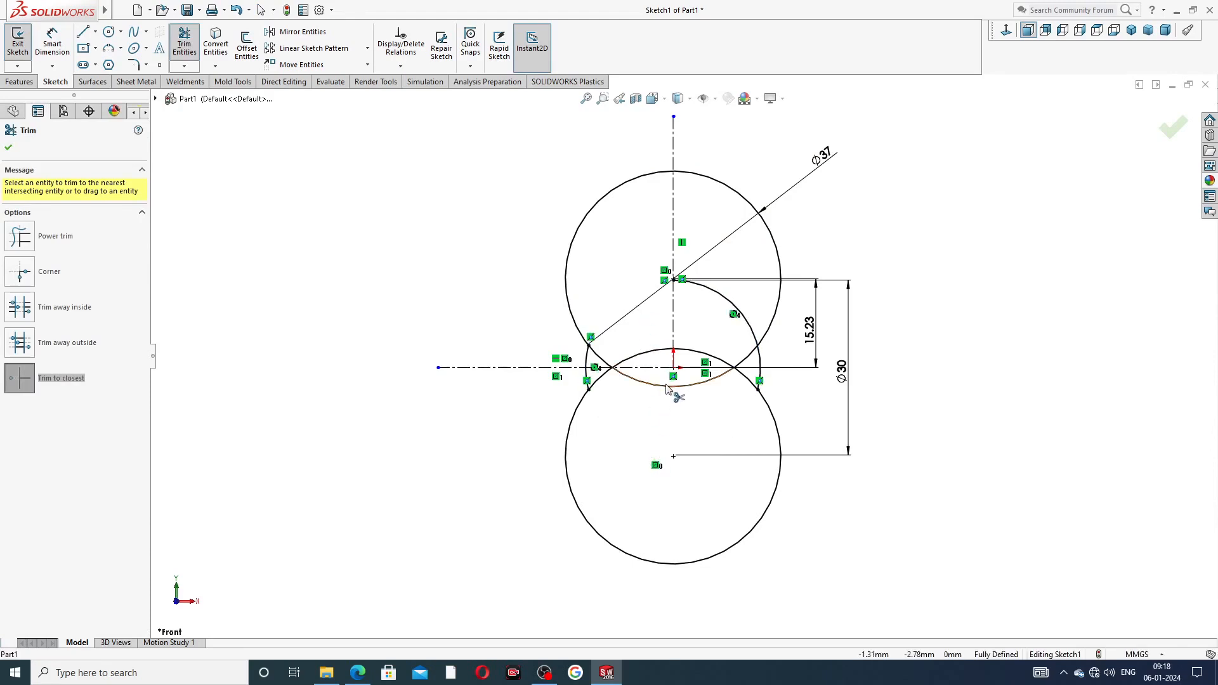
click(667, 386)
click(643, 354)
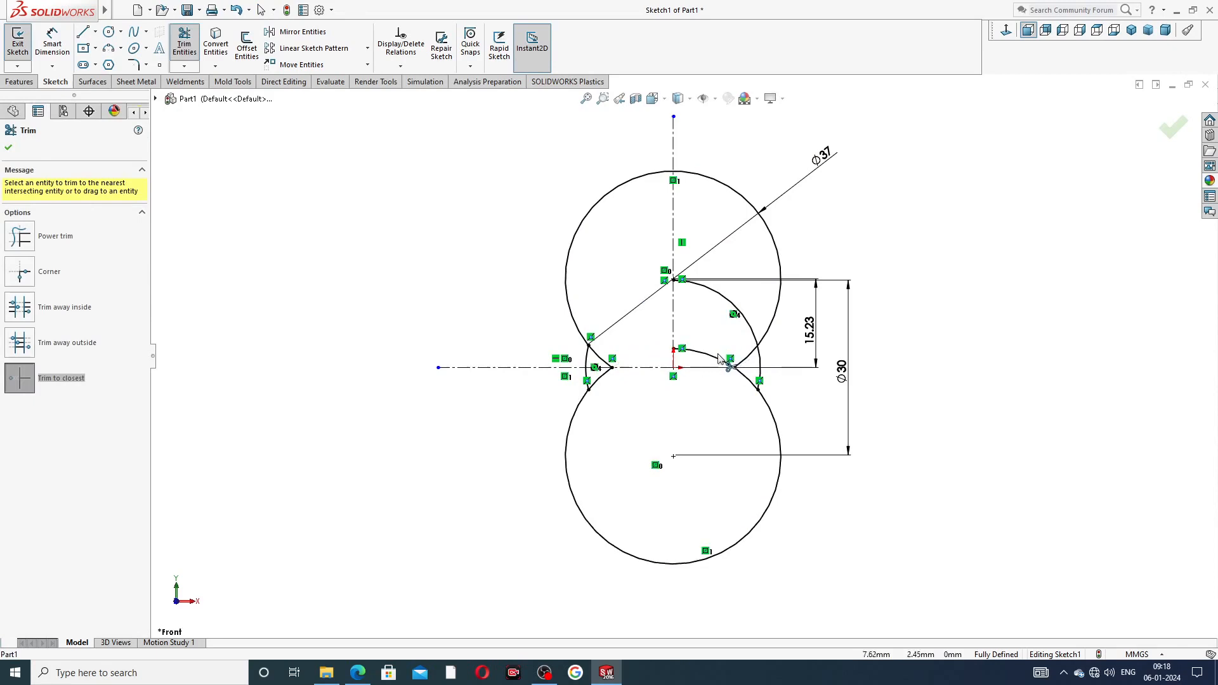
click(719, 357)
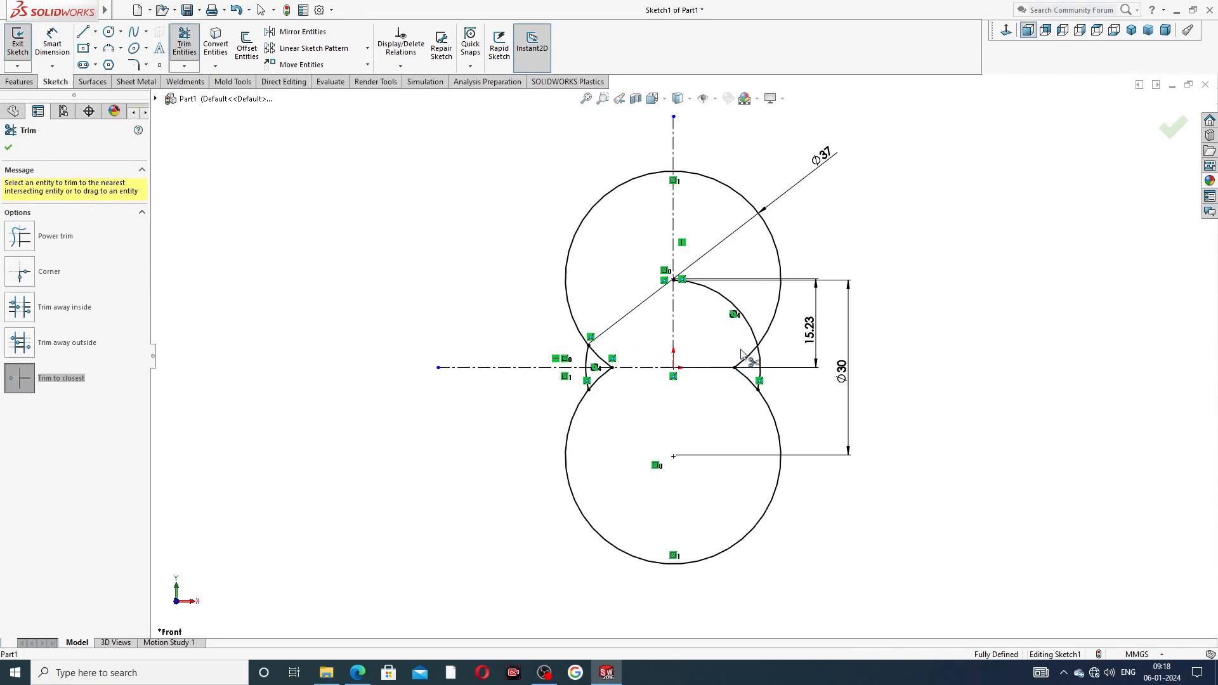
click(744, 356)
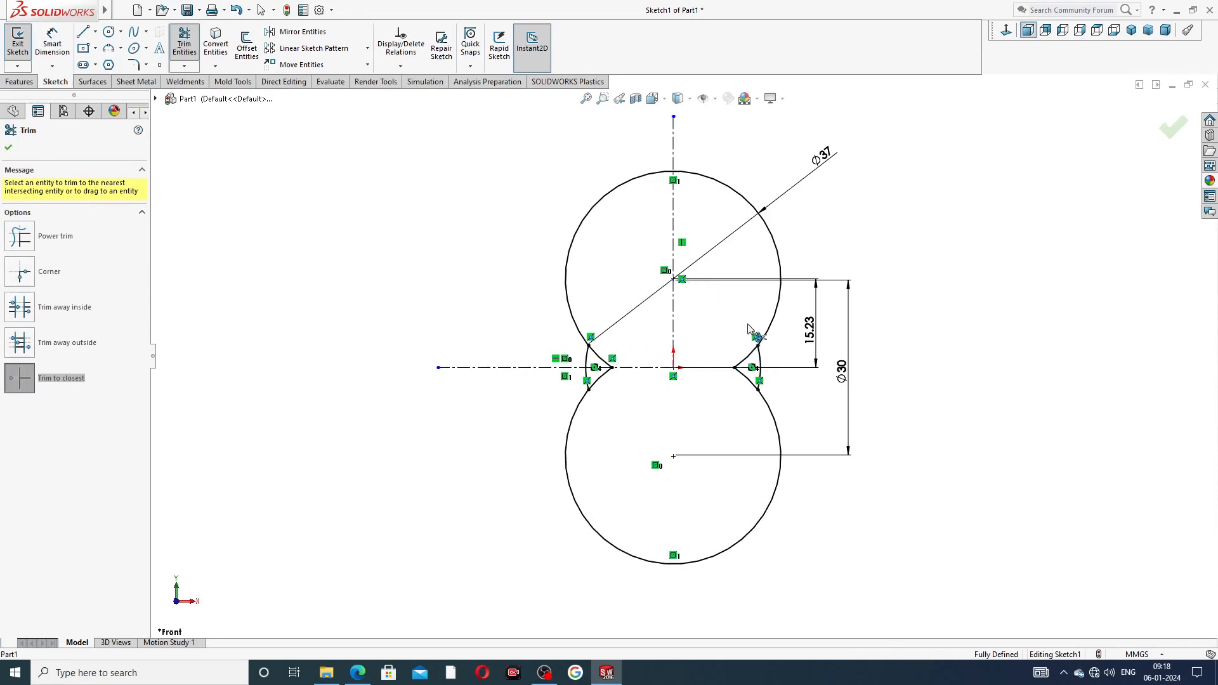
click(746, 359)
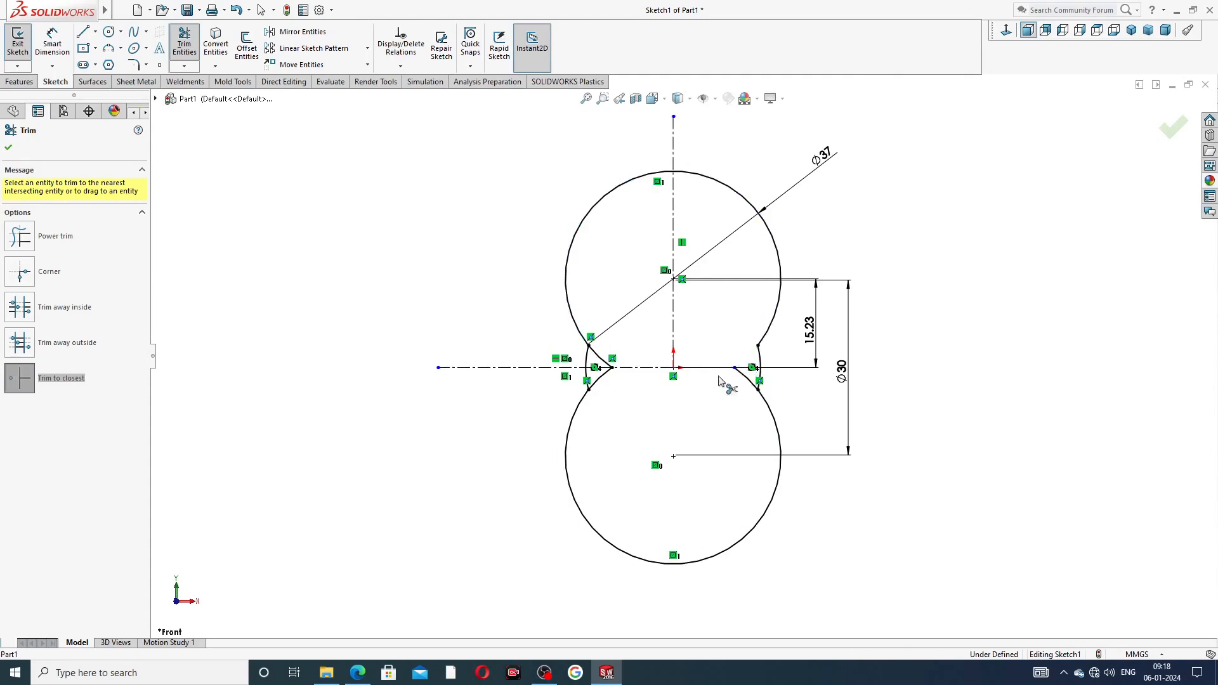
click(744, 376)
click(602, 359)
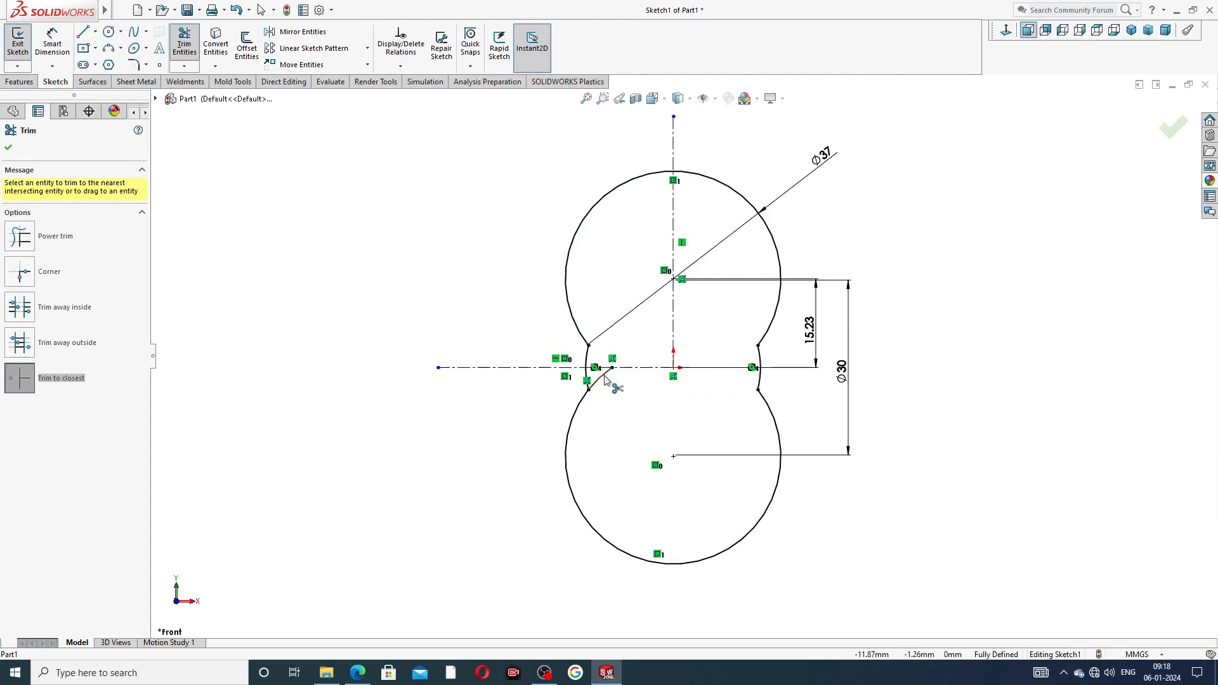
click(605, 380)
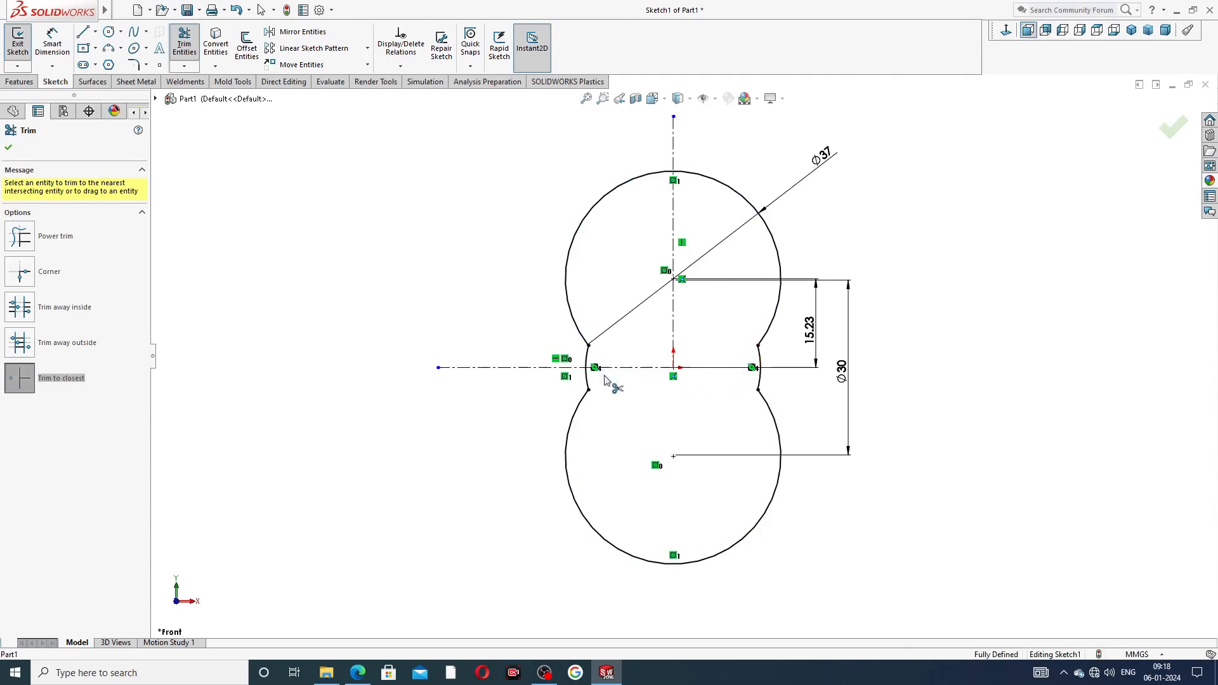
right_click(905, 178)
click(931, 188)
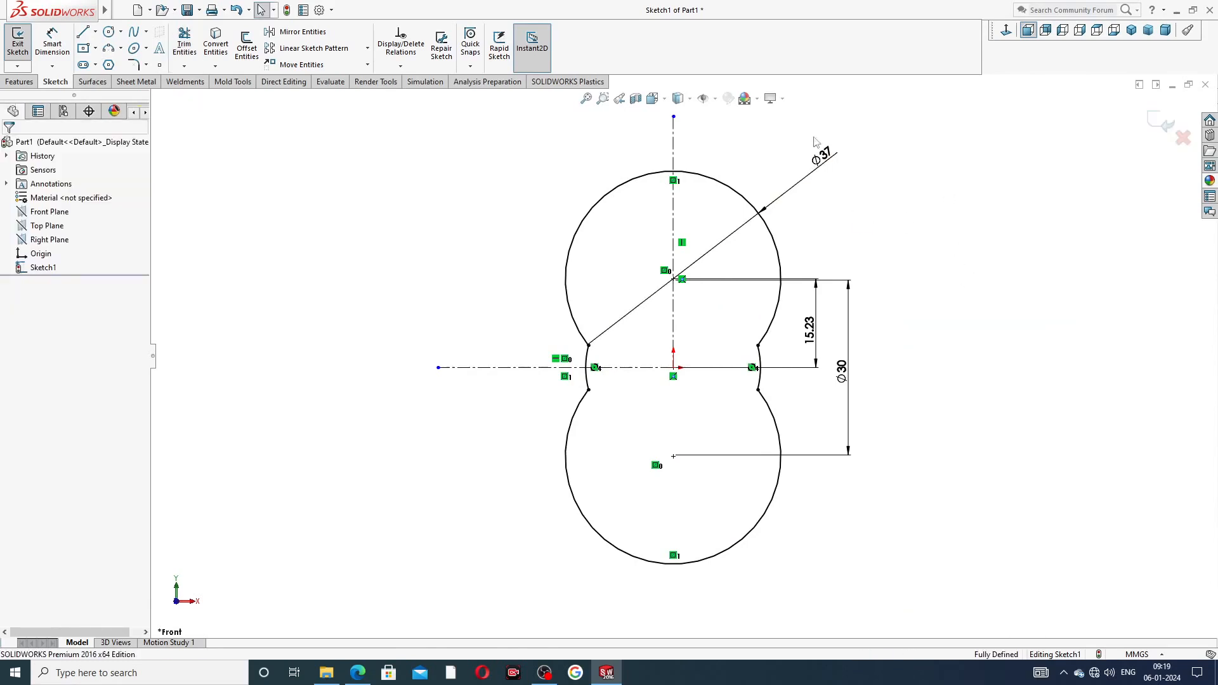
Reposition the 37 mm, 15.23 mm and 30 mm dimensions closer to the figure-eight profile
drag(833, 159, 798, 172)
click(799, 172)
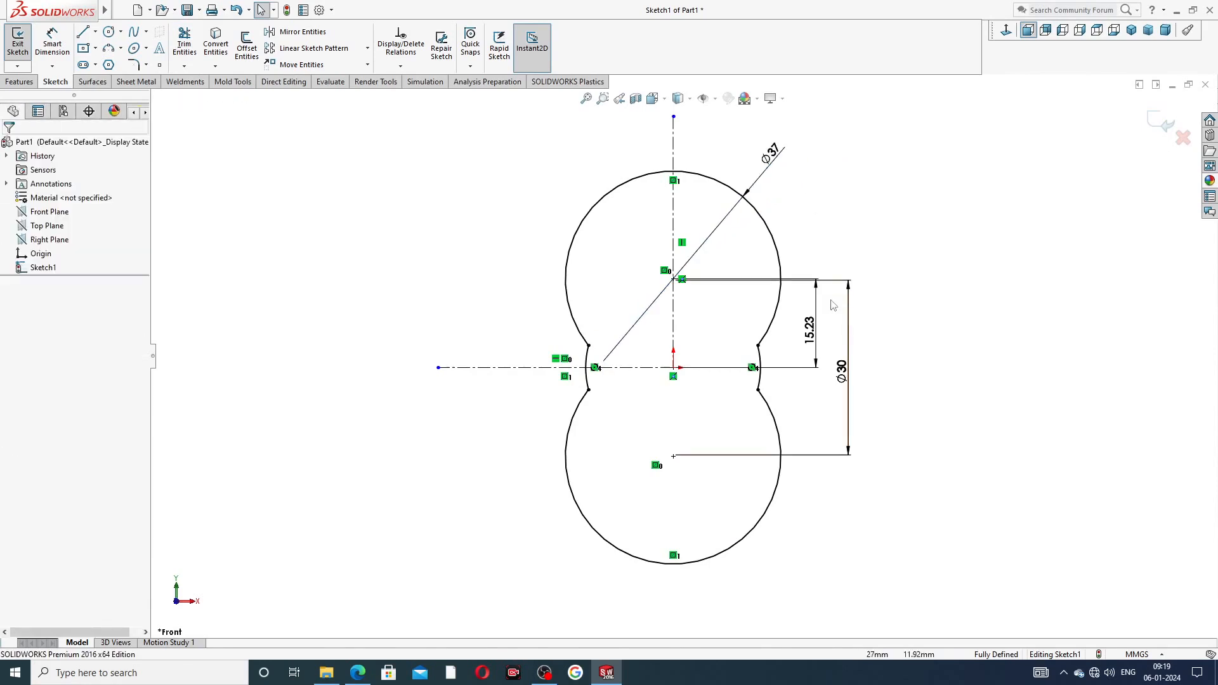
drag(817, 341, 805, 336)
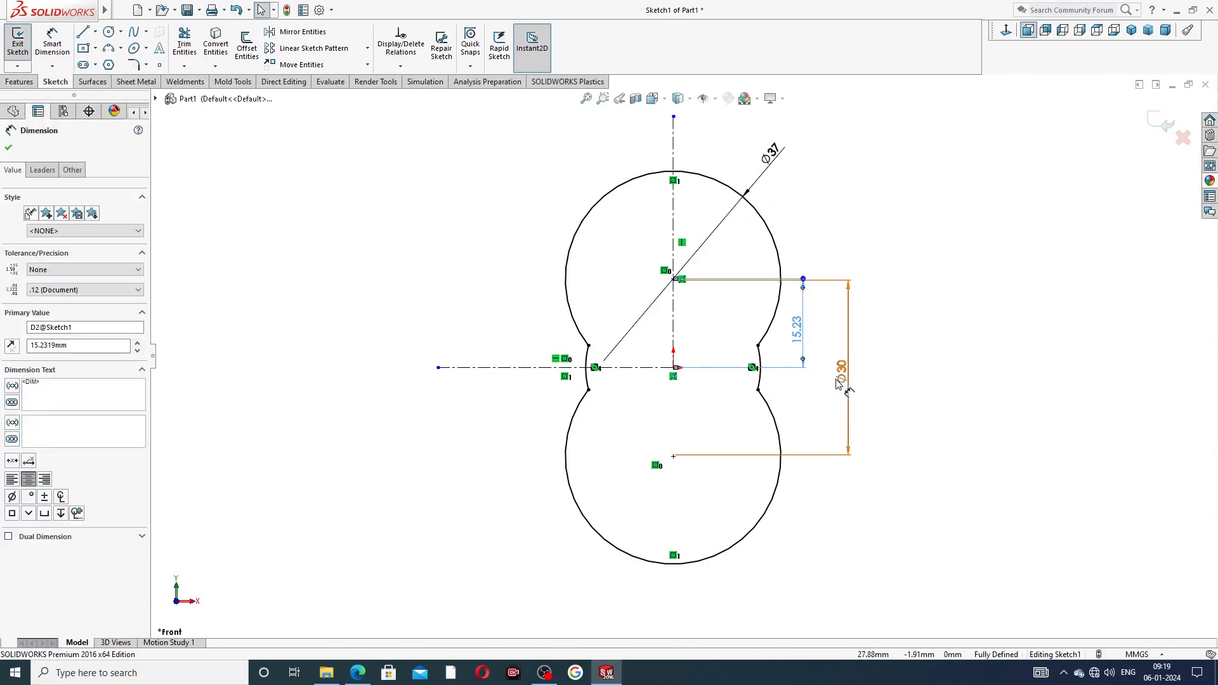
drag(843, 379, 836, 375)
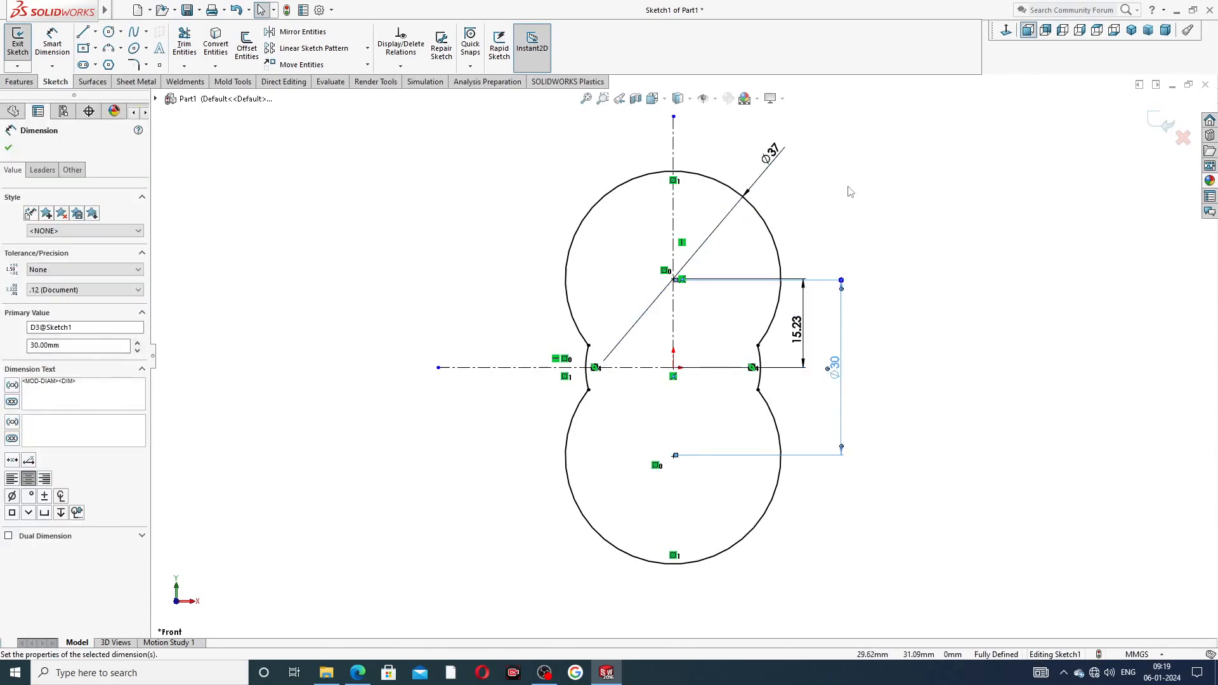
right_click(851, 190)
click(888, 213)
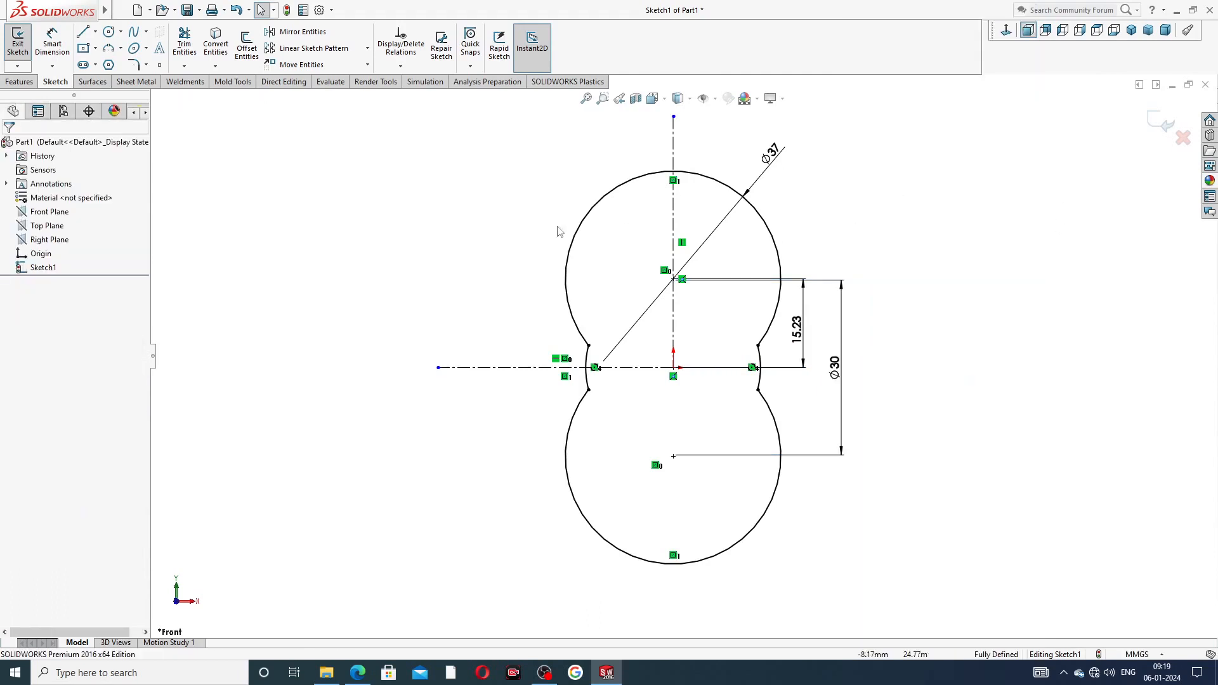
Check the PART-12 hydraulic body drawing in Edge for the outer outline's dimensions, and return to the SOLIDWORKS sketch
scroll(715, 216, up, 3)
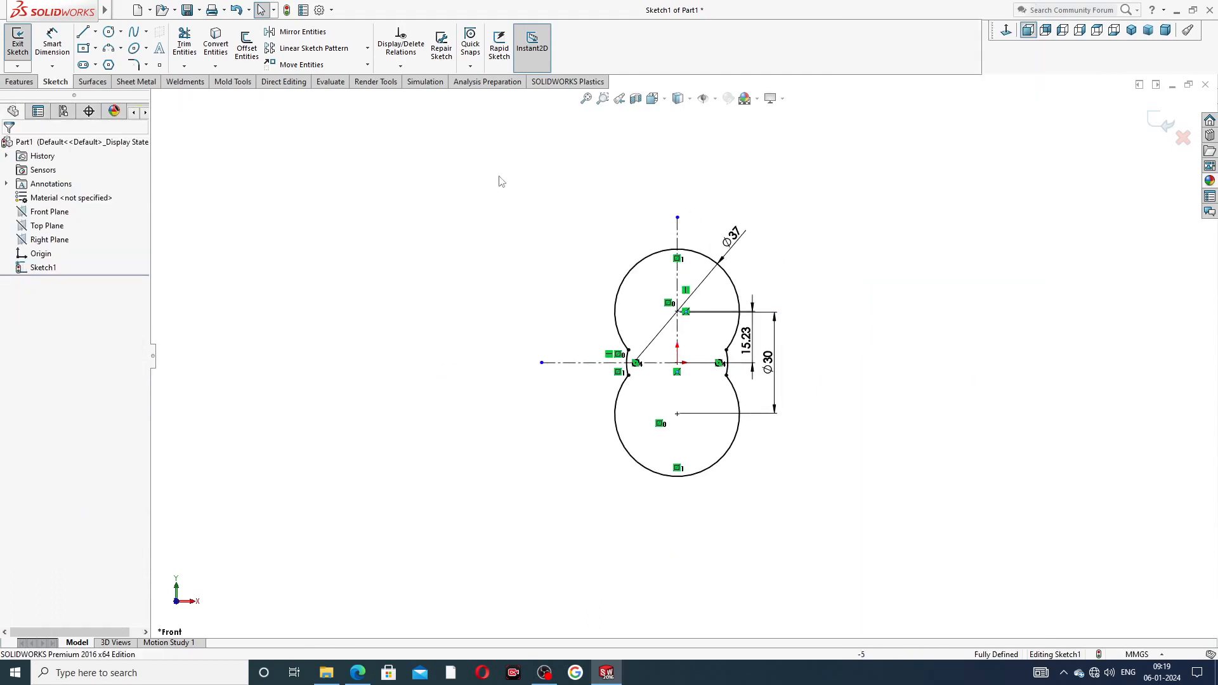
click(121, 49)
click(358, 673)
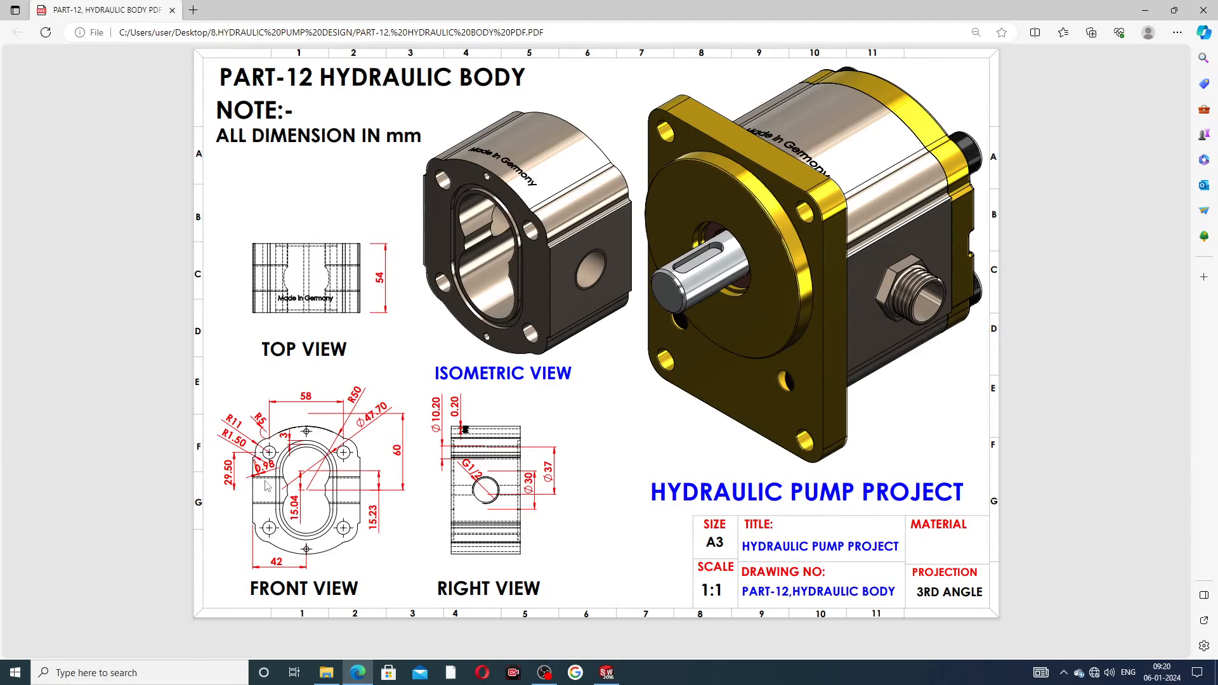
click(368, 673)
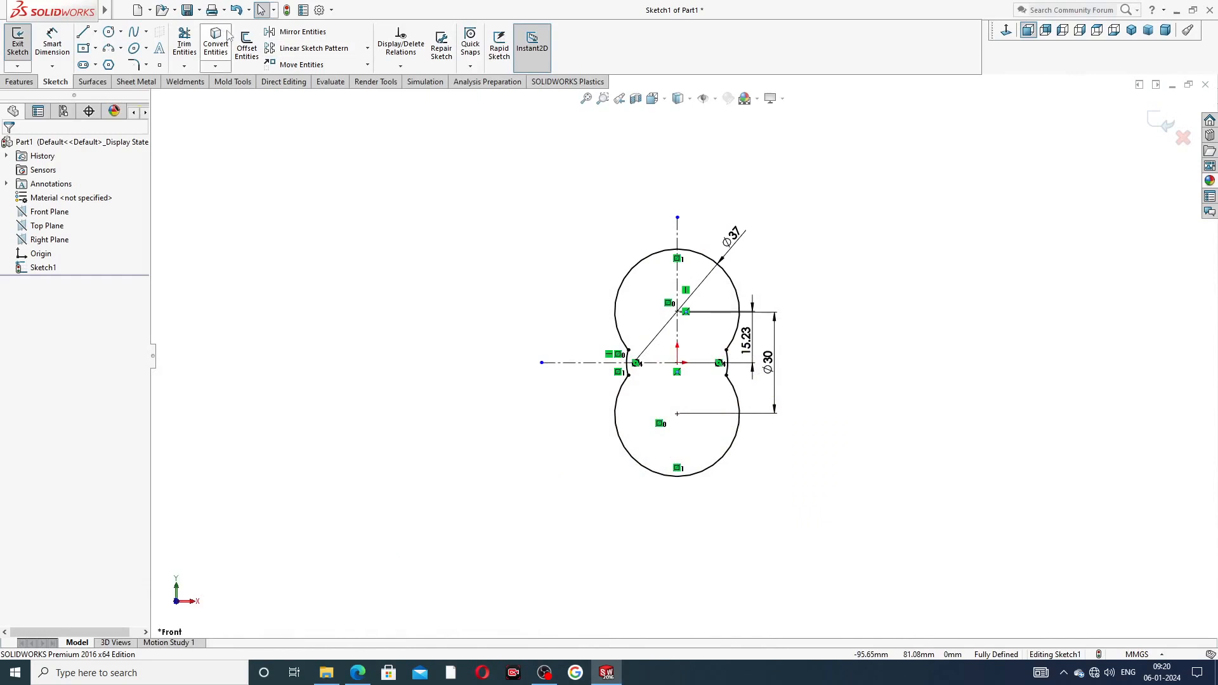
click(120, 49)
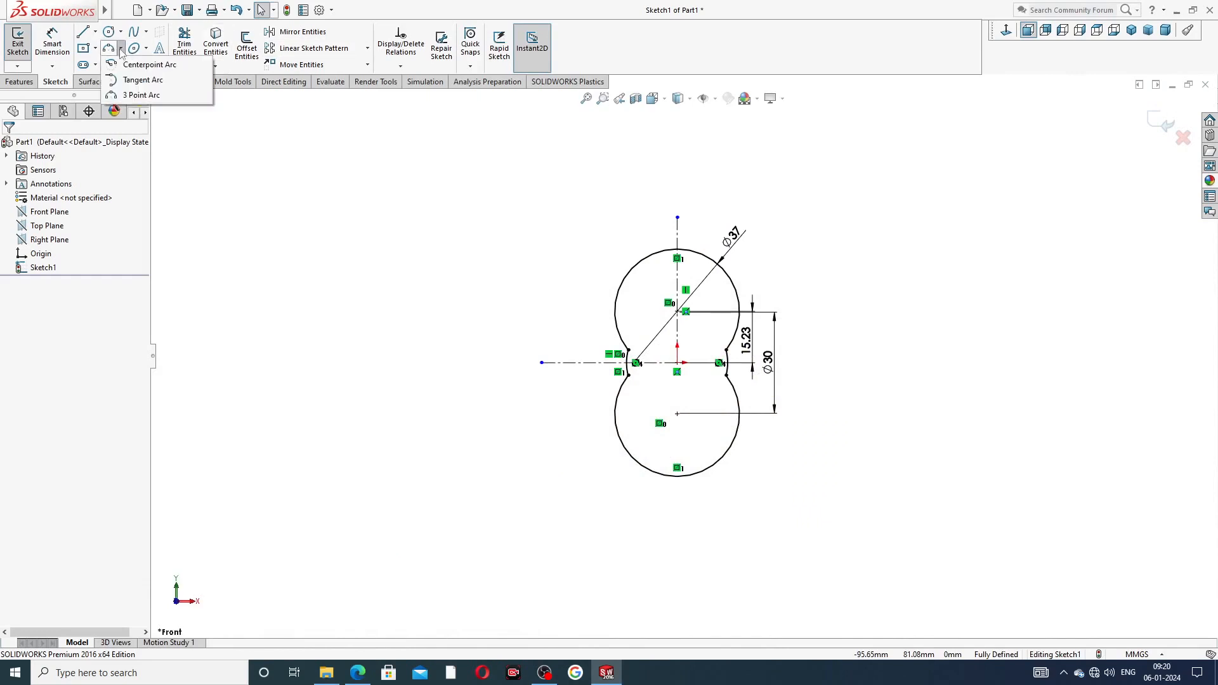
click(143, 79)
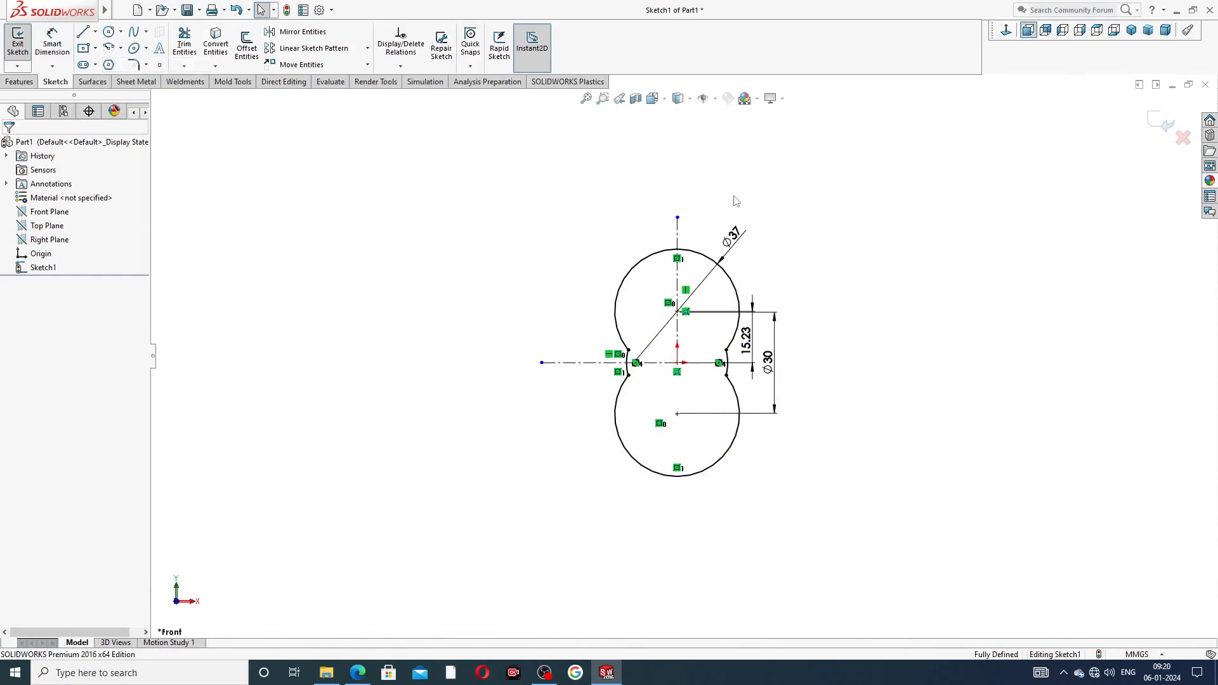
click(678, 363)
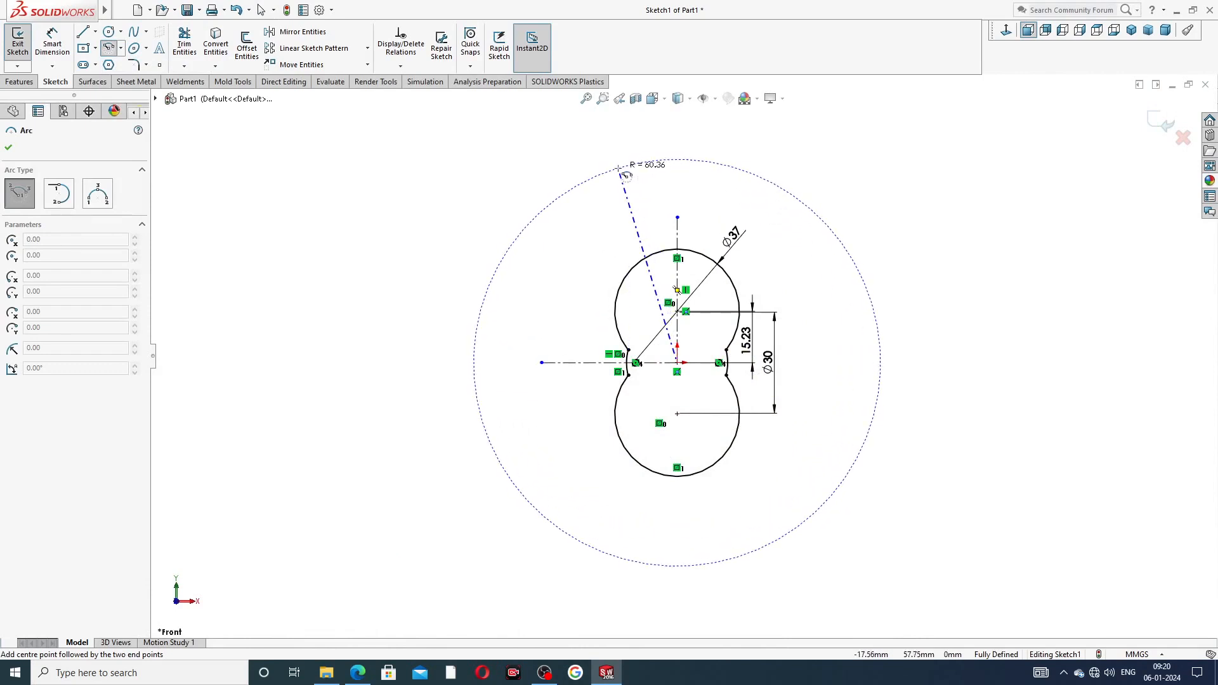
click(679, 160)
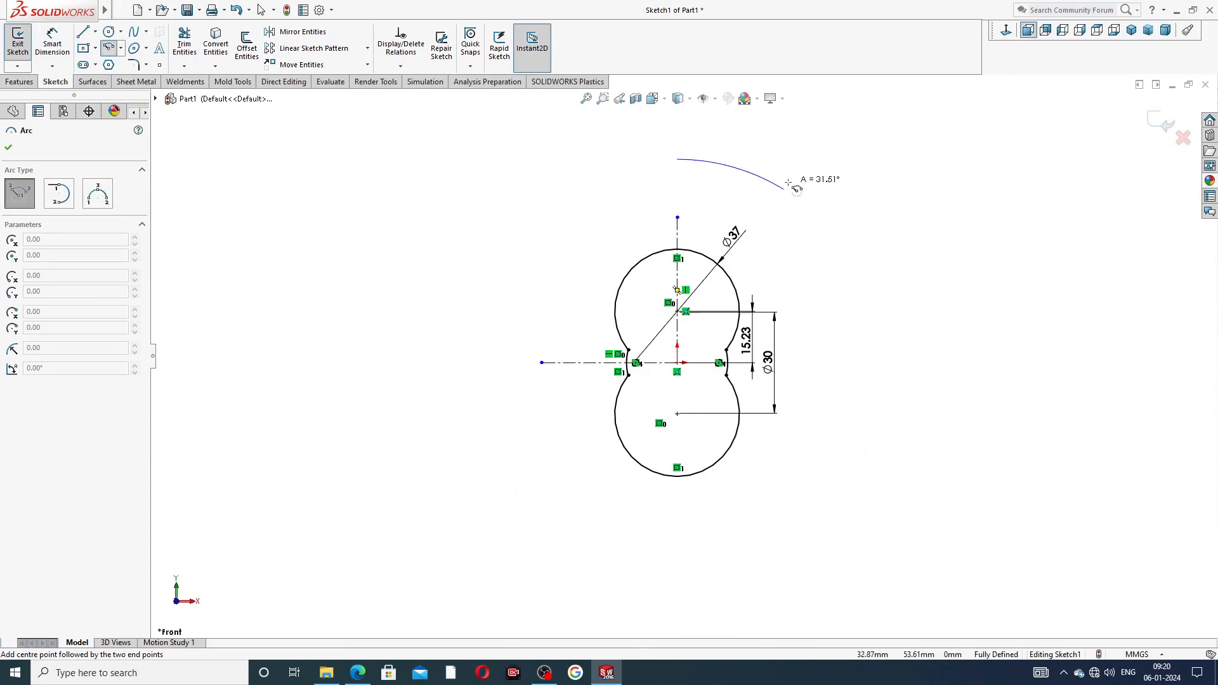
key(Escape)
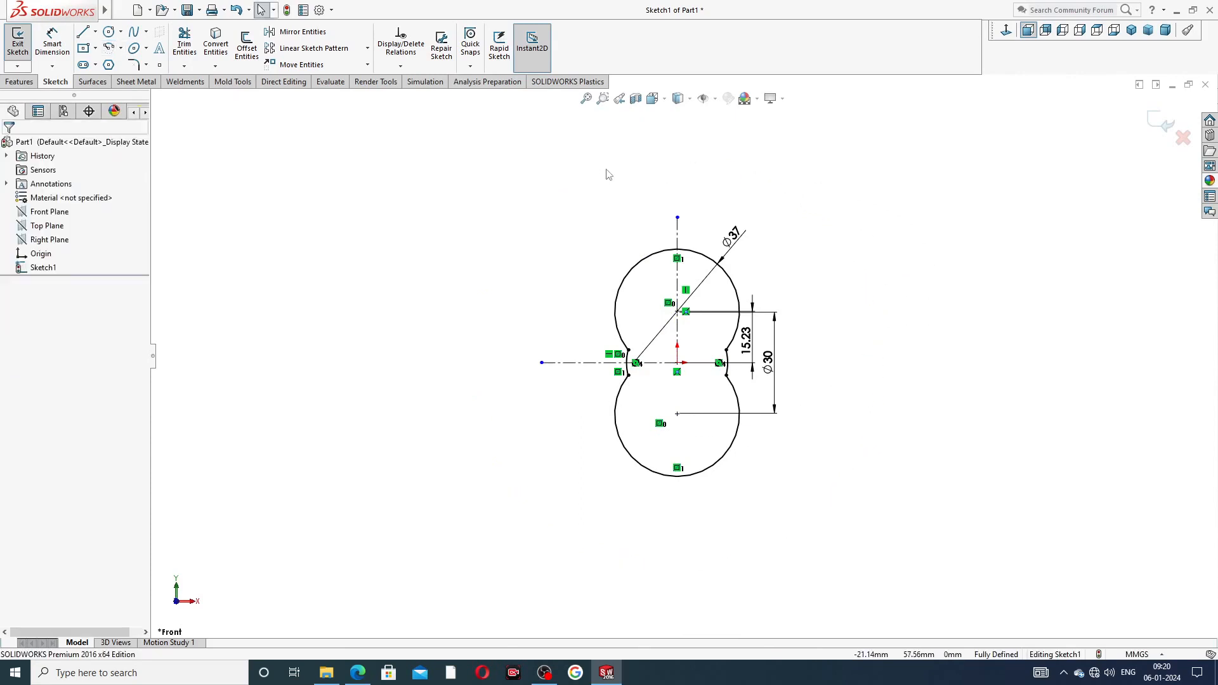
Sketch a centerpoint arc centred on the origin above the figure-eight, about 63 mm in radius and spanning about 50°
click(108, 48)
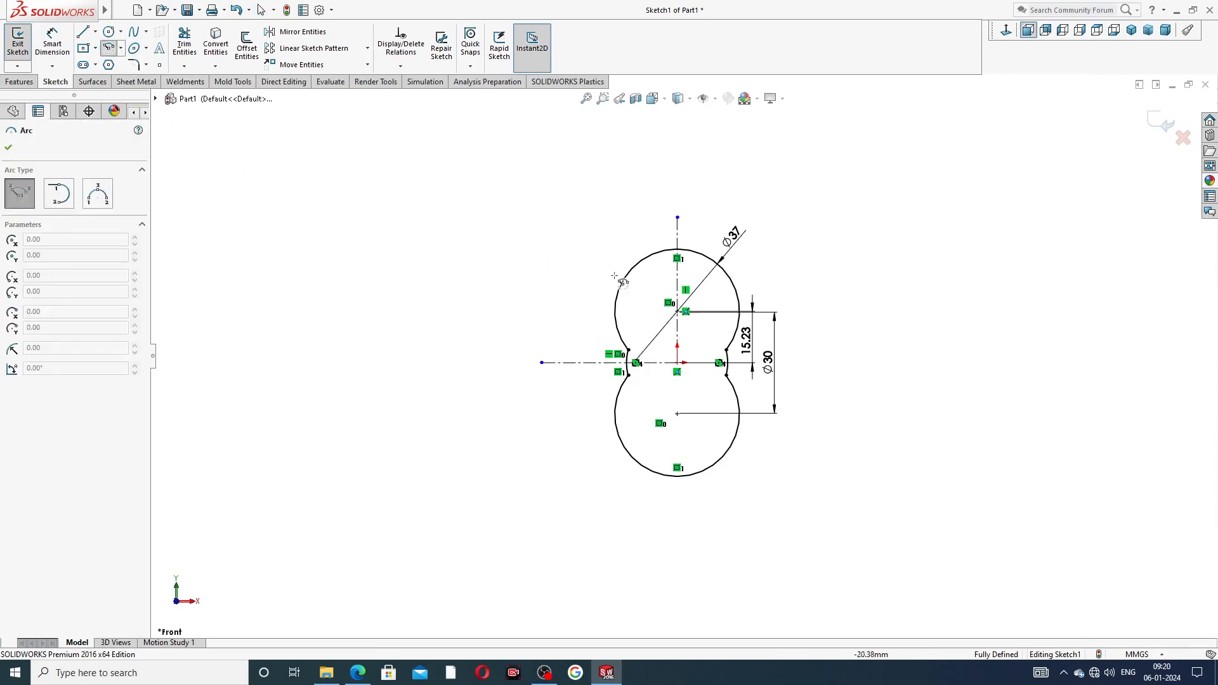
click(677, 362)
click(594, 168)
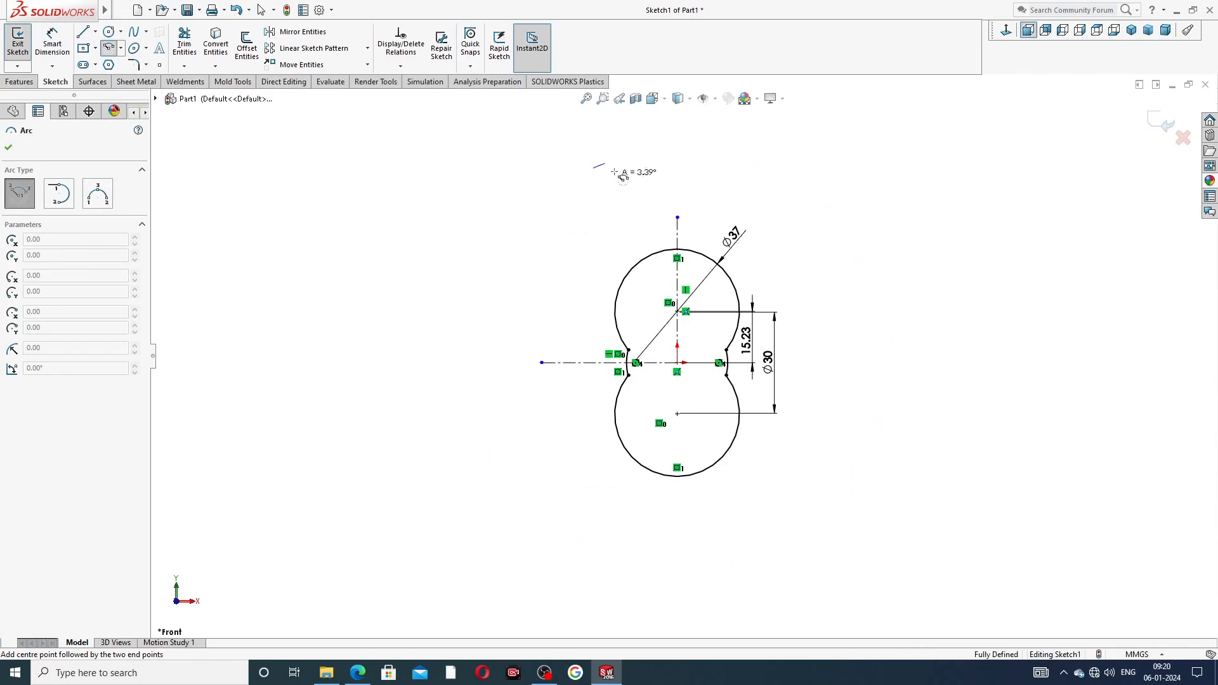
click(773, 173)
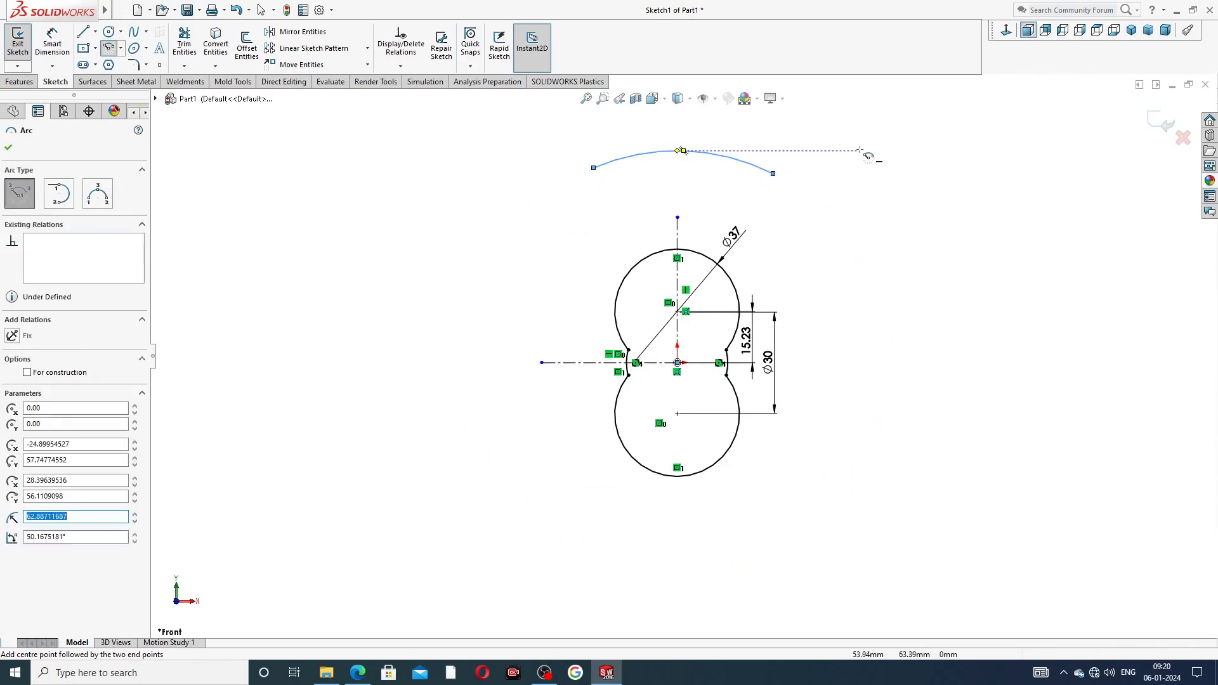
right_click(891, 163)
click(917, 174)
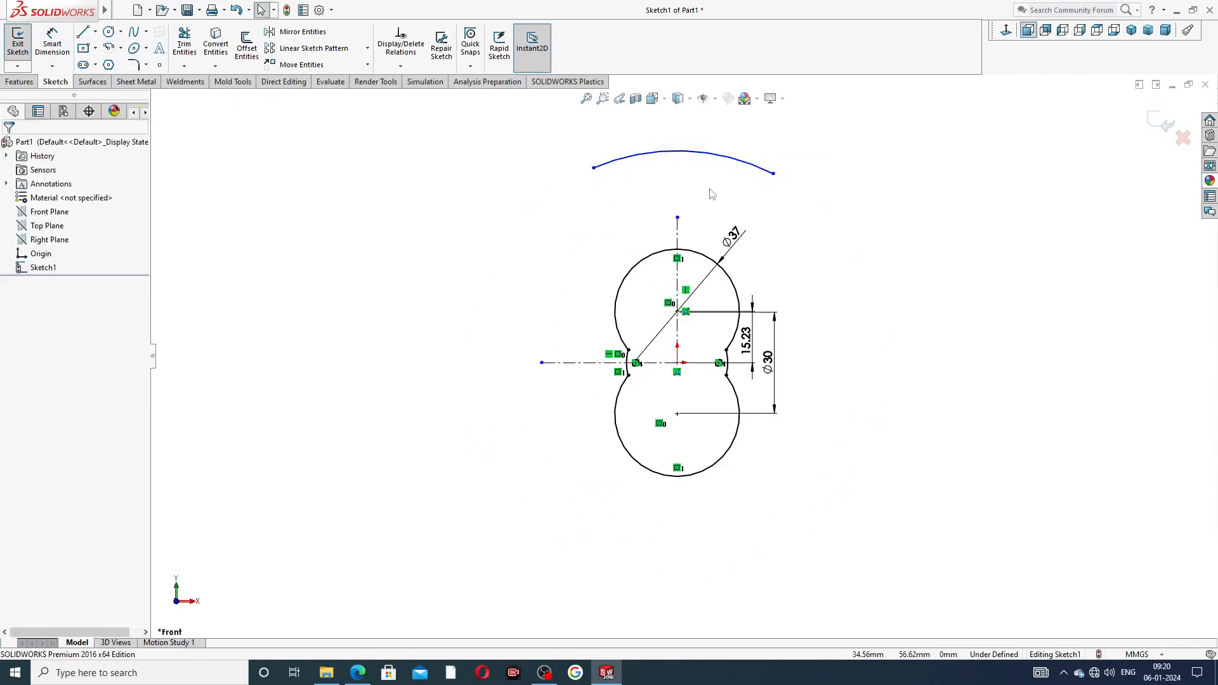
Add a Horizontal relation between the two endpoints of the upper arc
click(594, 168)
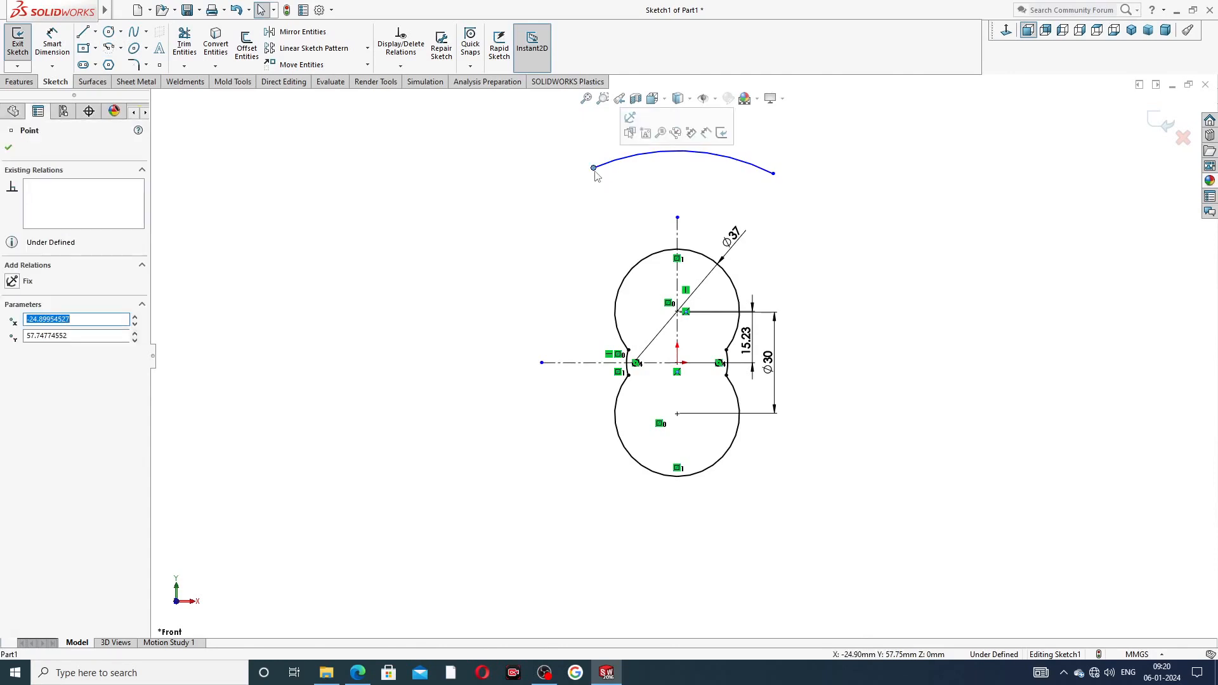
ctrl+click(773, 173)
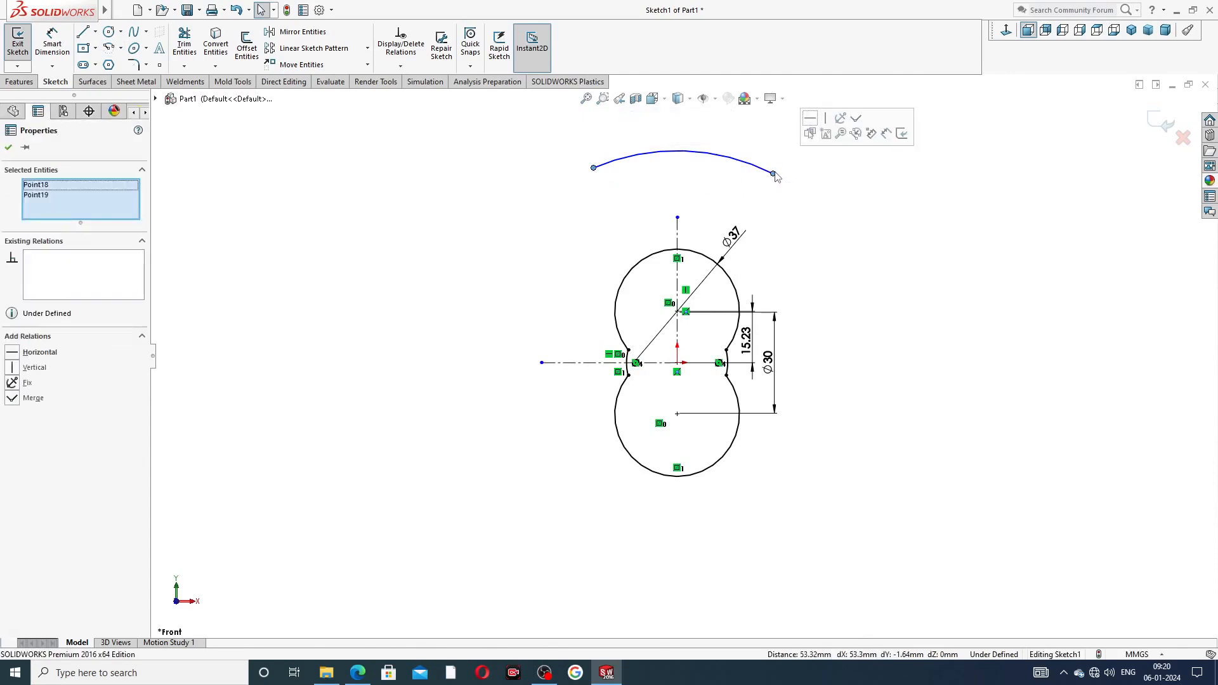
click(811, 119)
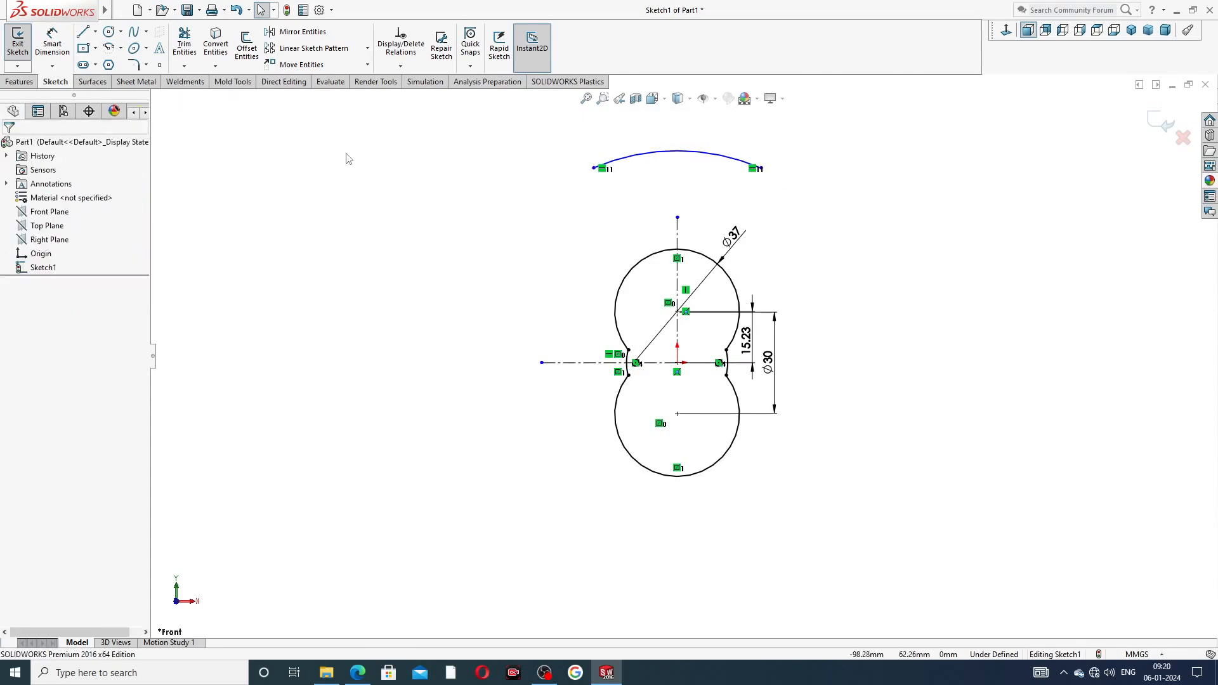
Dimension the upper arc's radius to 50 mm
click(52, 43)
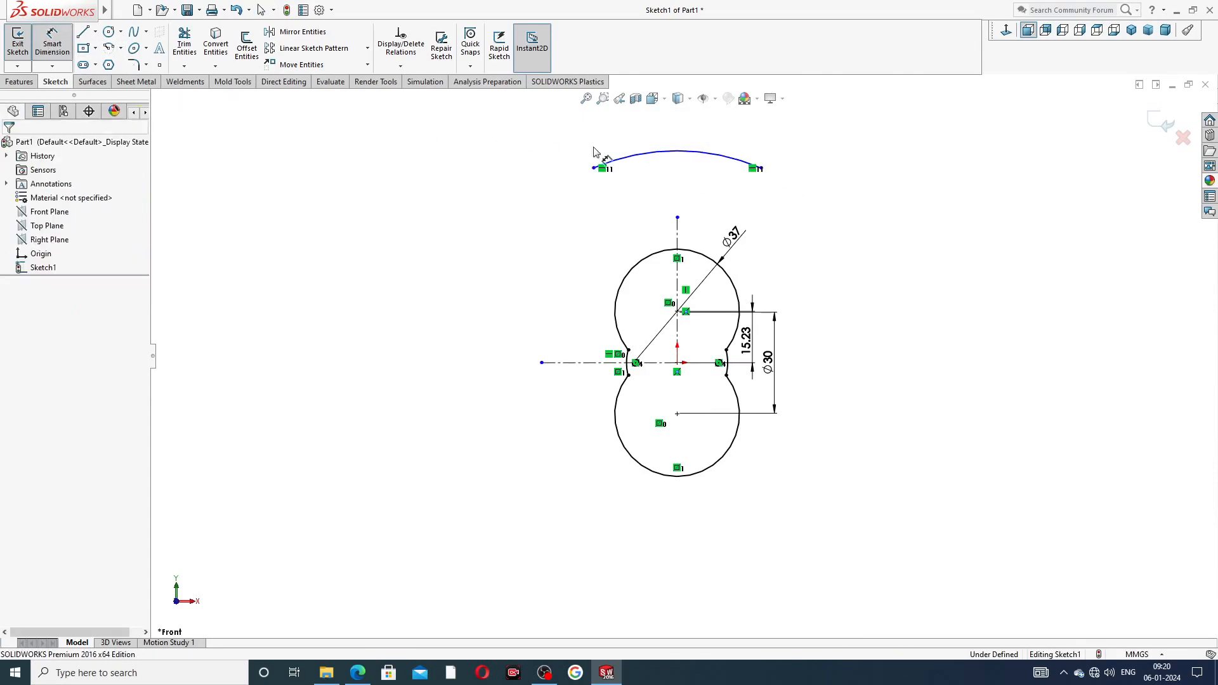
click(663, 153)
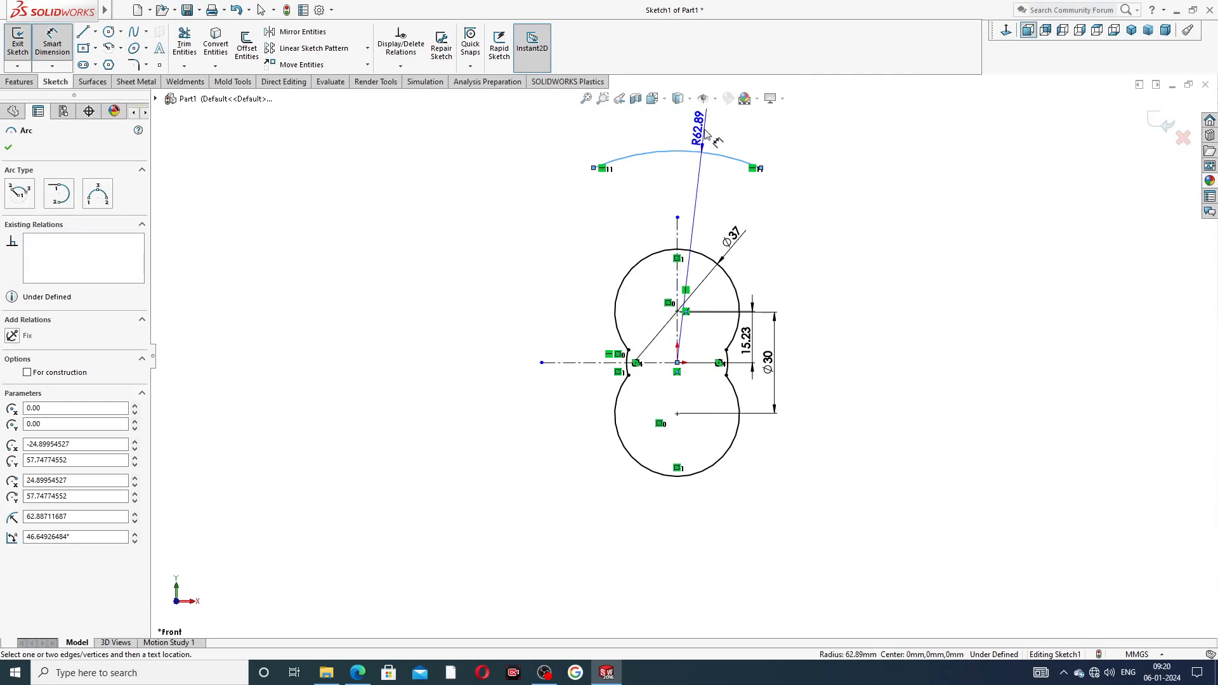
click(704, 130)
text(50)
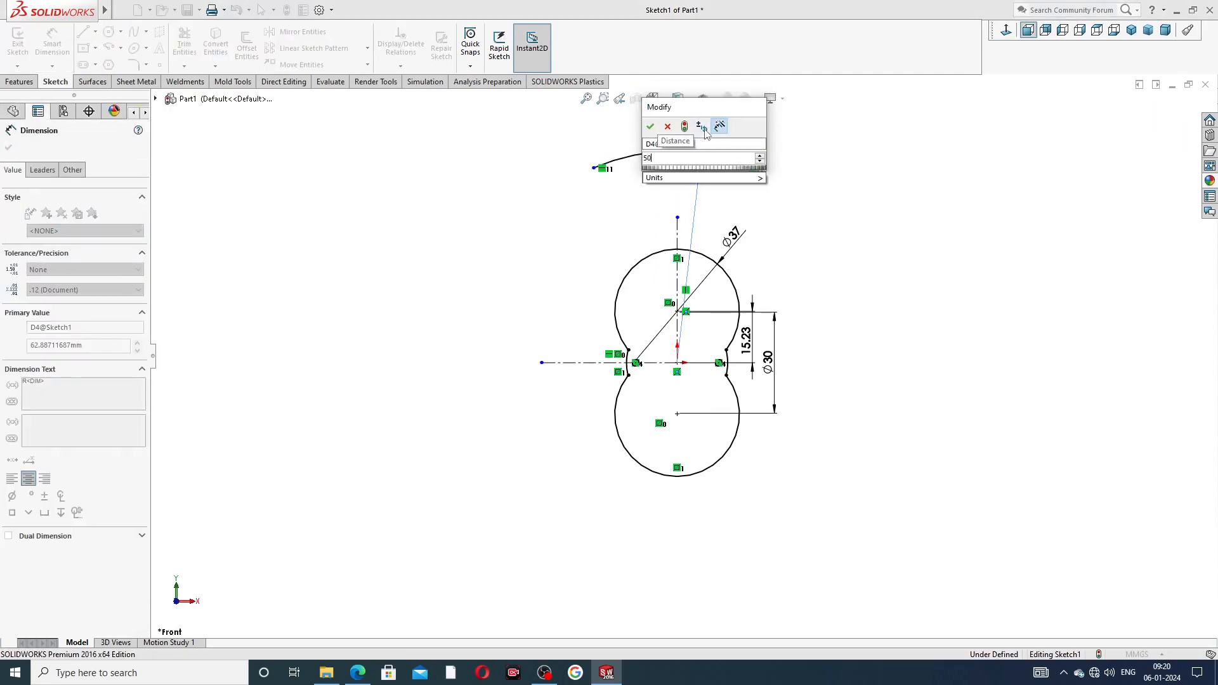
key(Return)
click(791, 163)
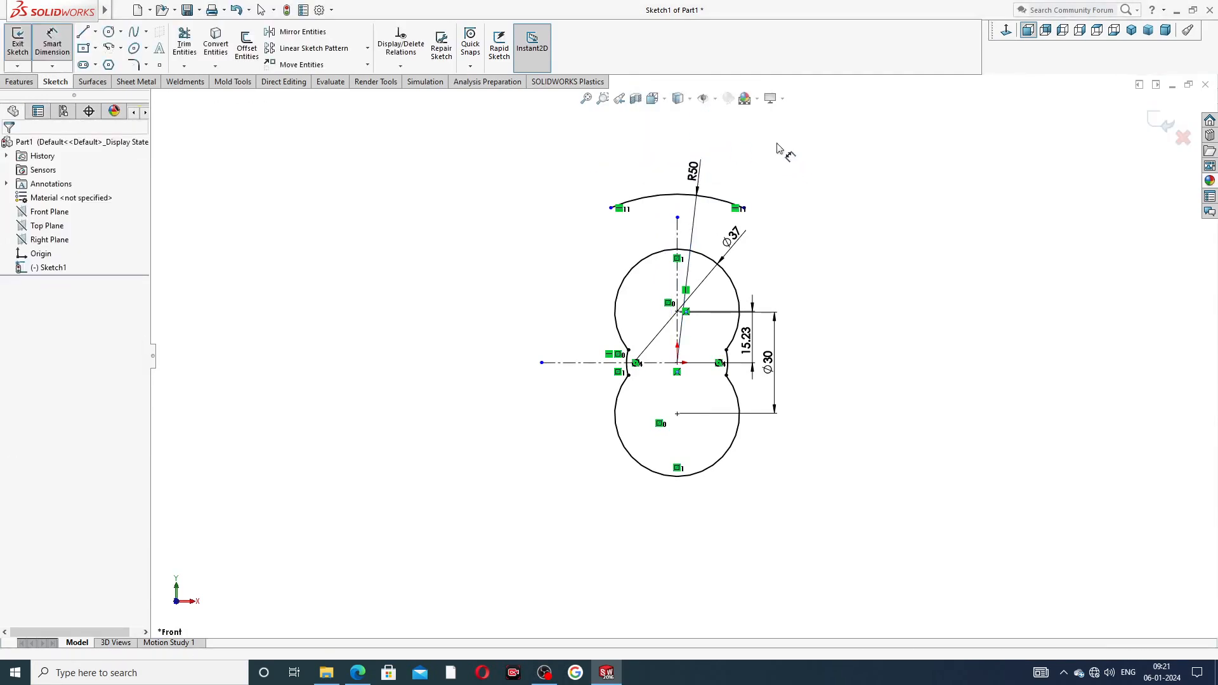
right_click(779, 150)
click(819, 182)
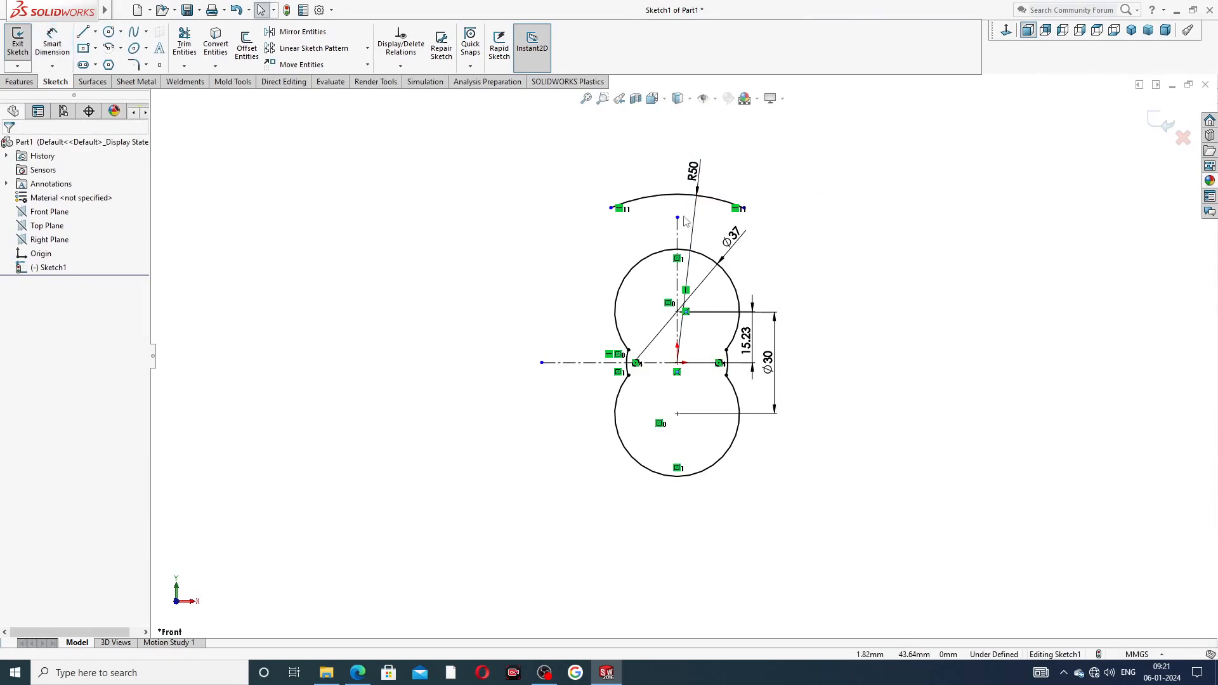
Sketch a circle about 7.2 mm in diameter directly below the left endpoint of the upper arc
key(f)
click(109, 32)
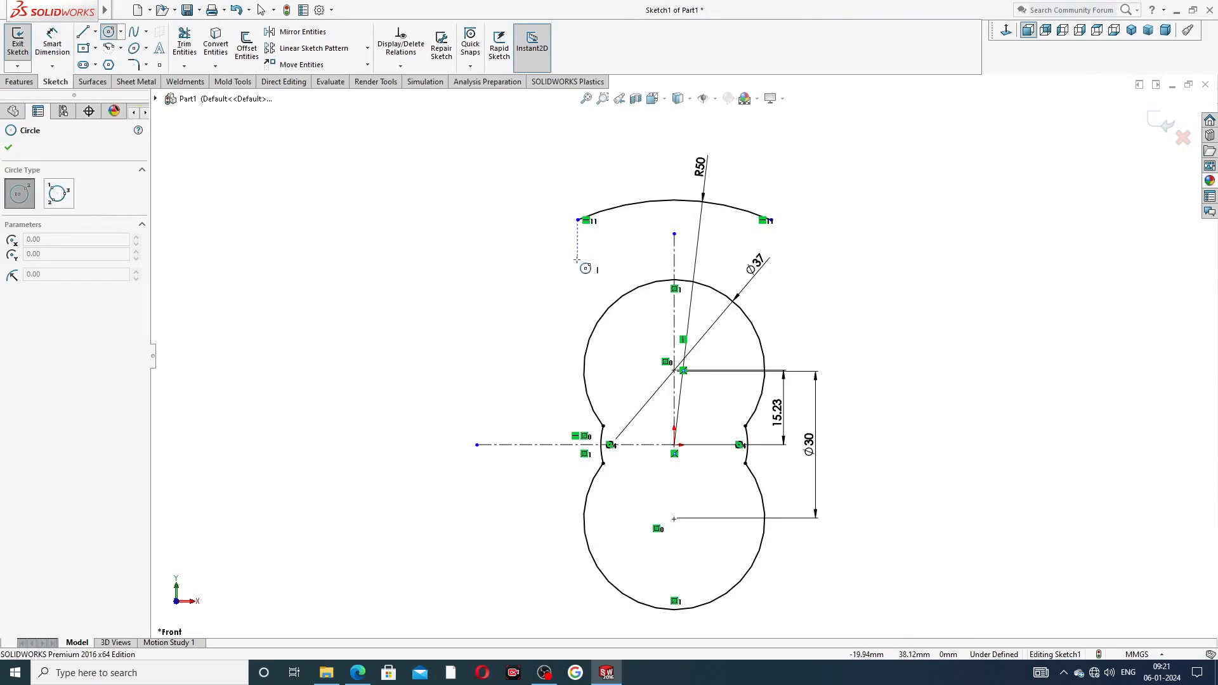
drag(578, 267, 595, 267)
right_click(626, 240)
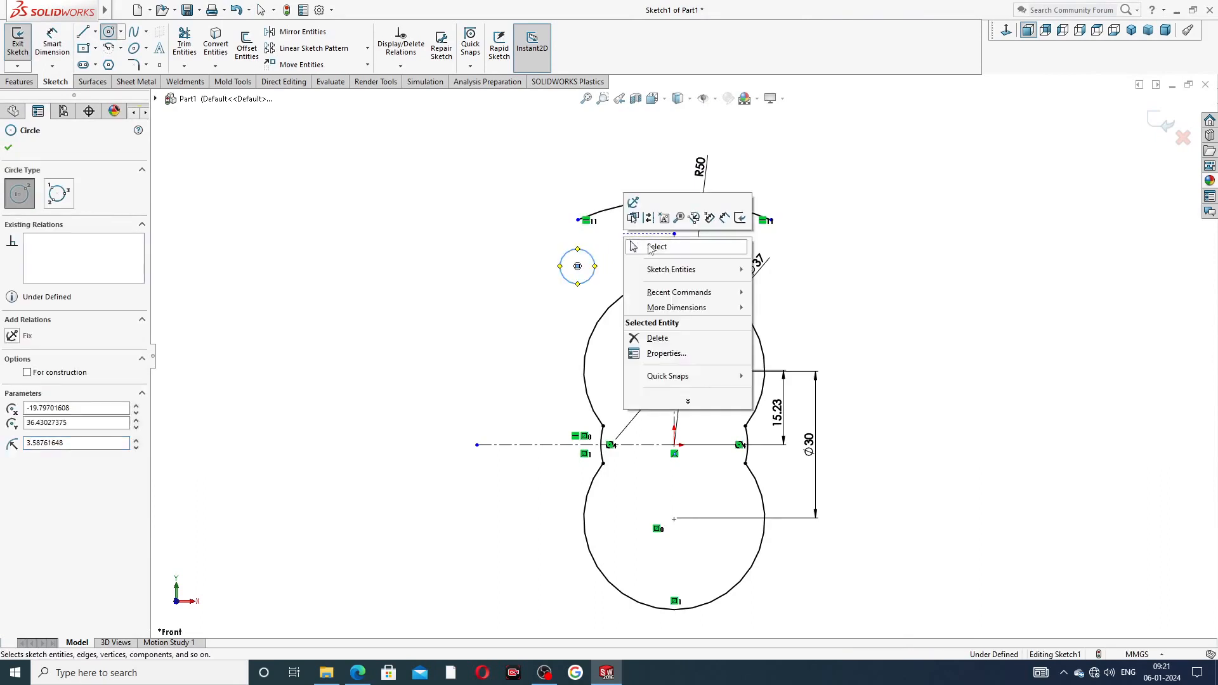
click(646, 246)
Sketch a second, smaller circle directly below the right endpoint of the upper arc
click(120, 31)
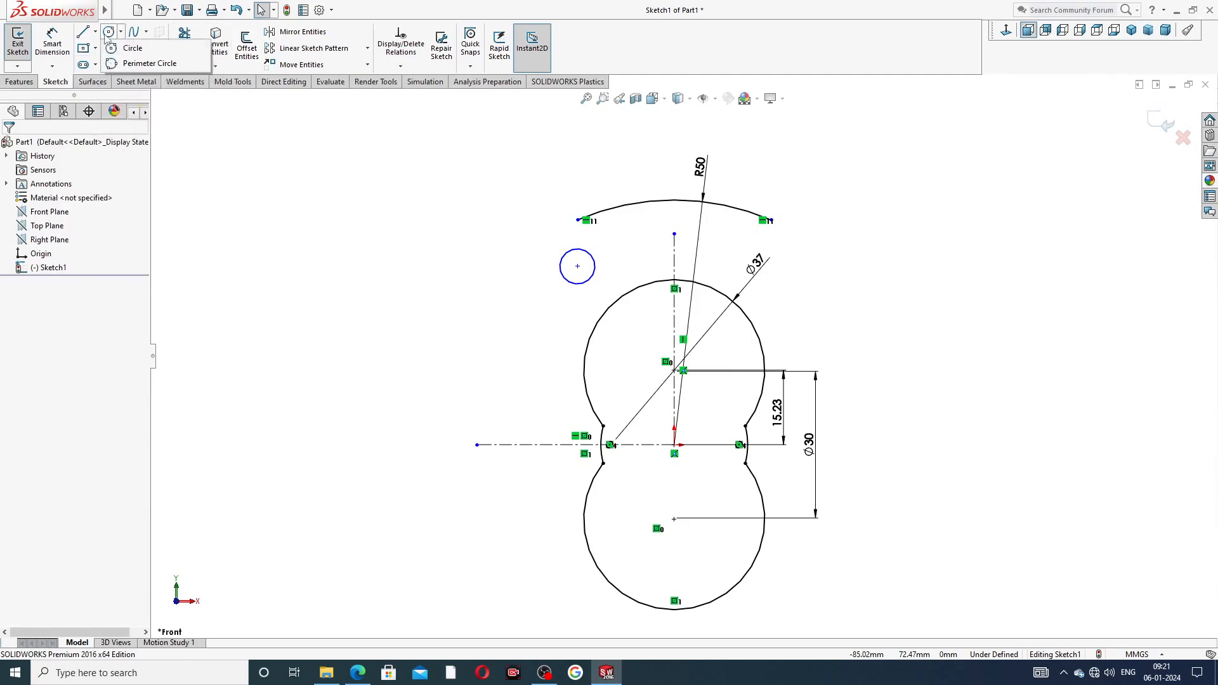
click(133, 47)
scroll(777, 233, down, 4)
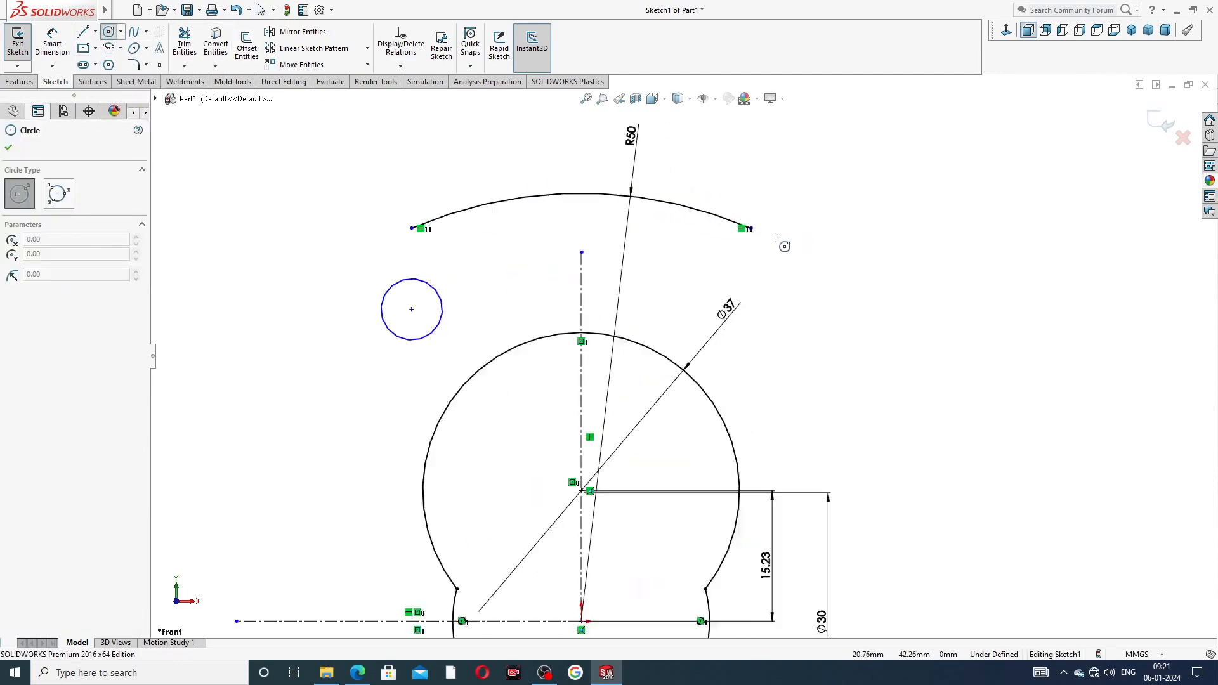
click(741, 273)
click(761, 273)
right_click(831, 160)
click(858, 212)
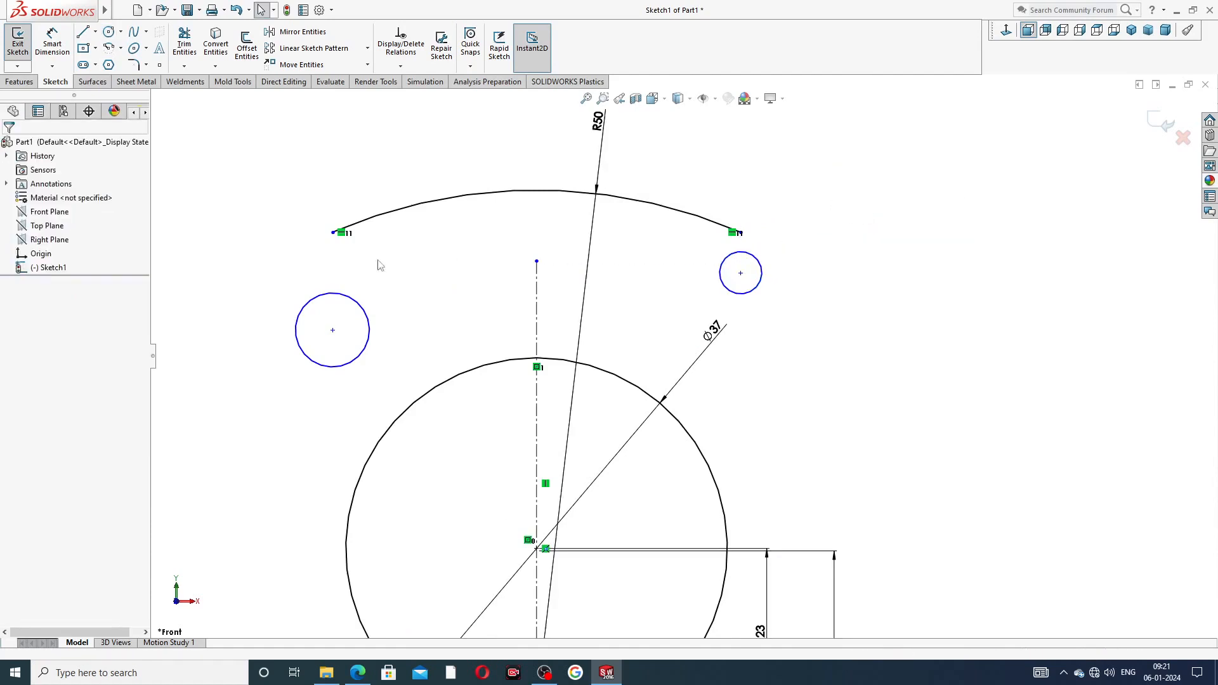
Add an Equal relation between the two small circles below the upper arc
click(365, 307)
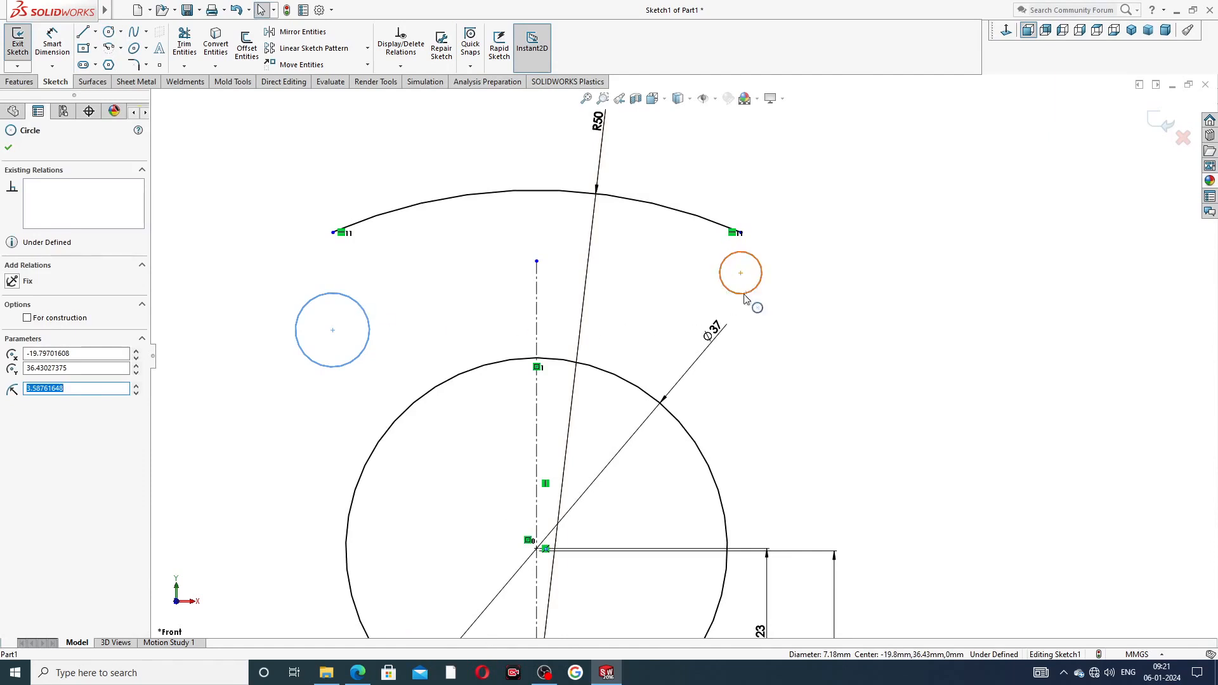
ctrl+click(760, 281)
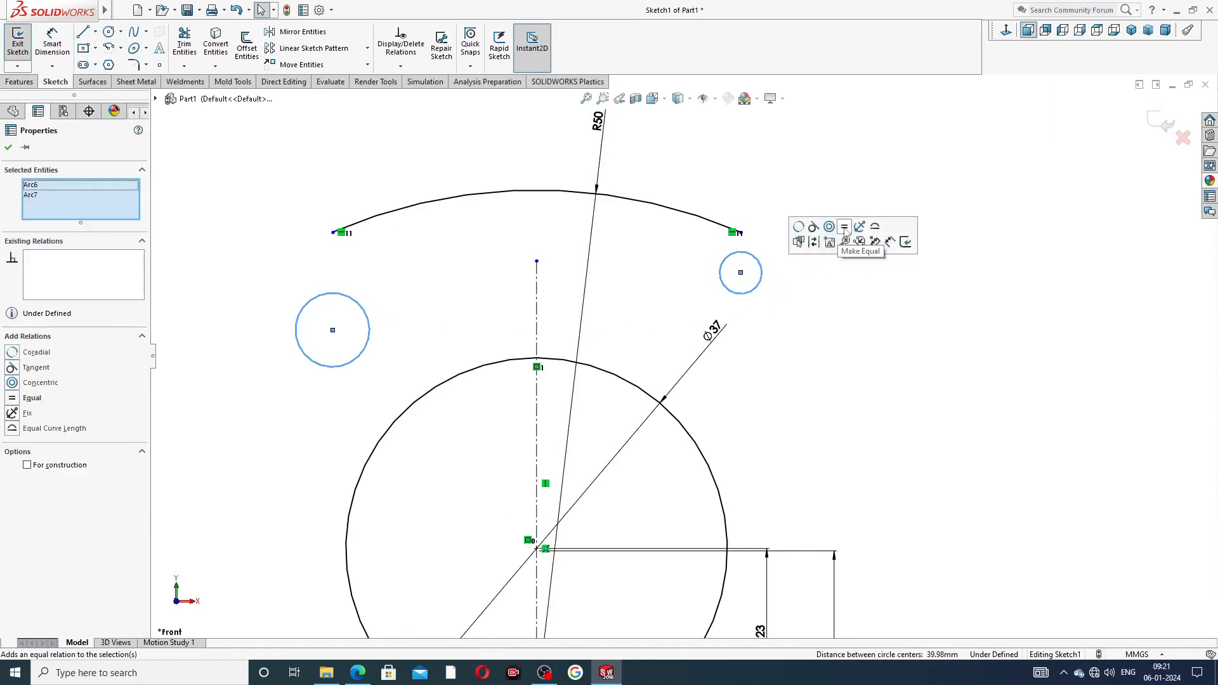
click(846, 229)
click(634, 273)
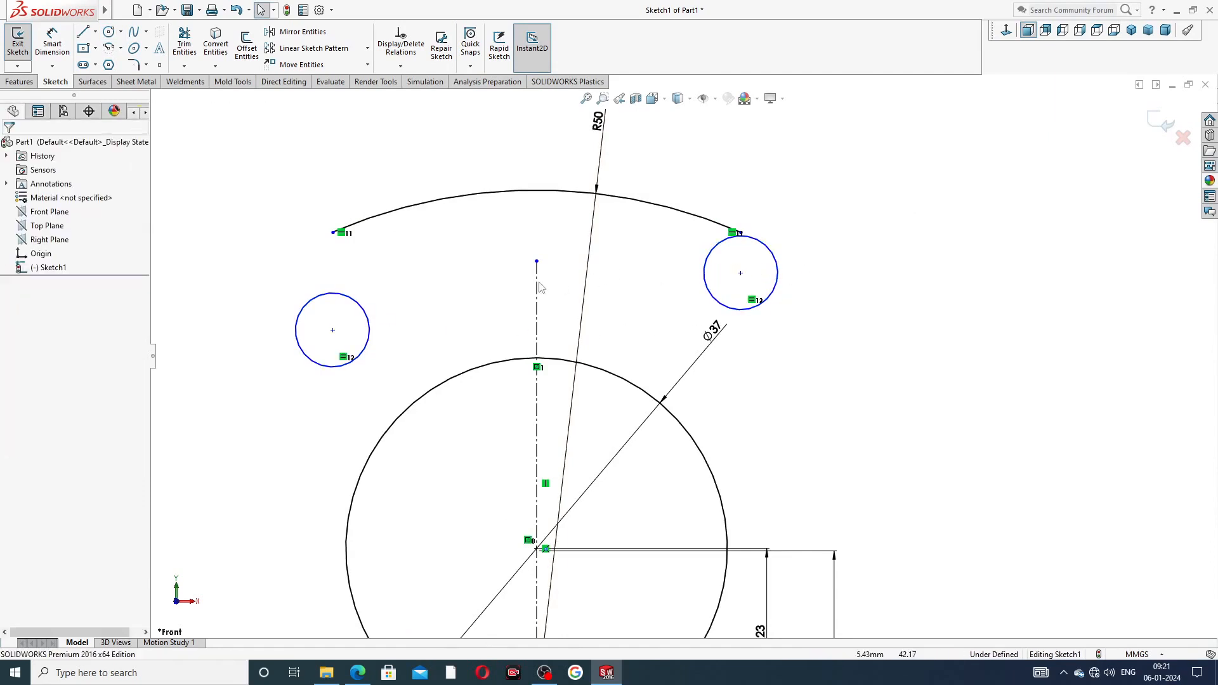
Add a Horizontal relation between the centre points of the two small circles
click(332, 331)
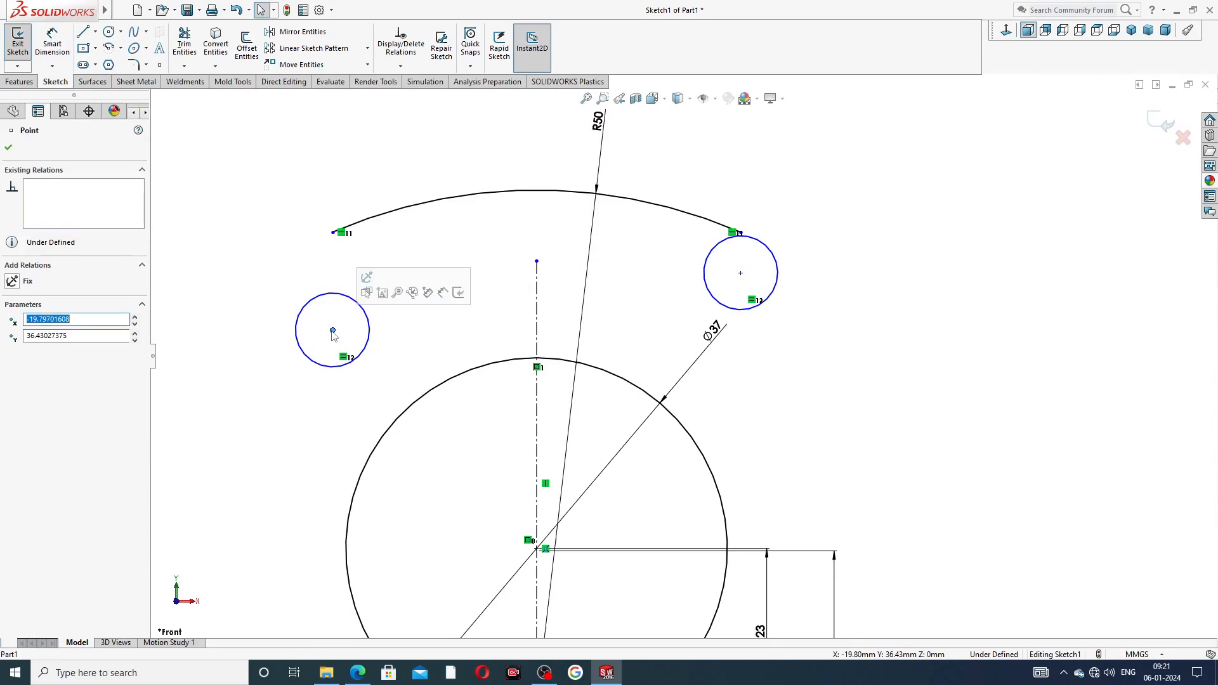
ctrl+click(741, 274)
click(777, 219)
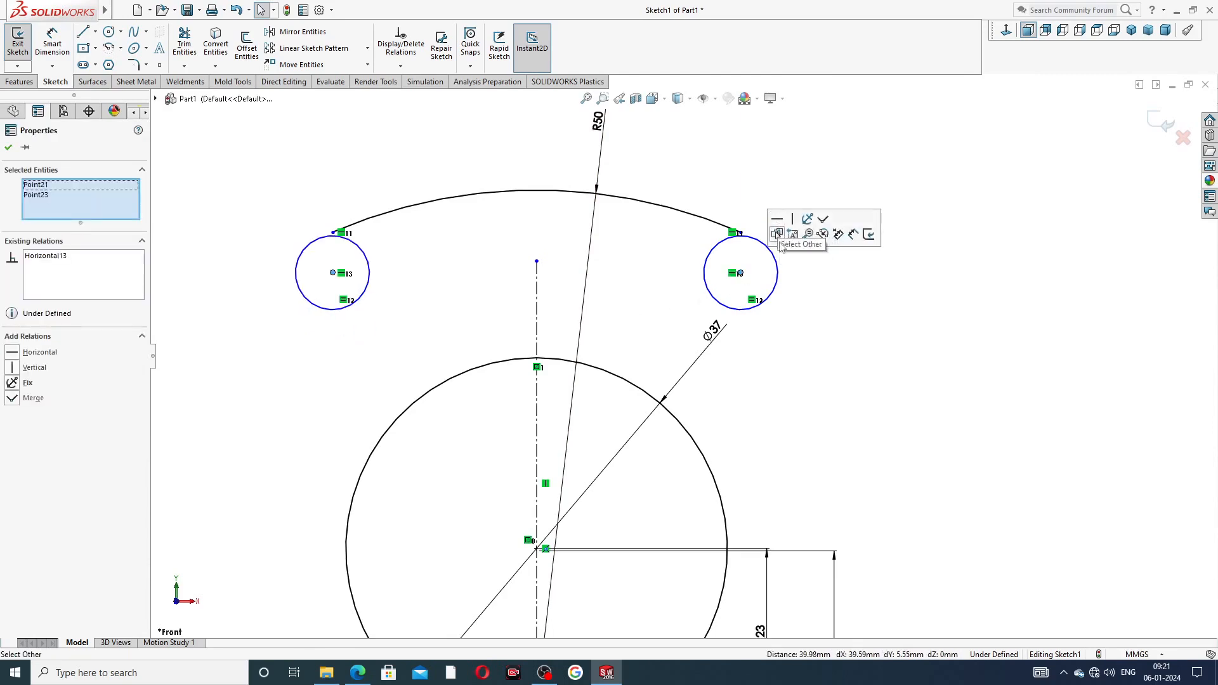
click(776, 174)
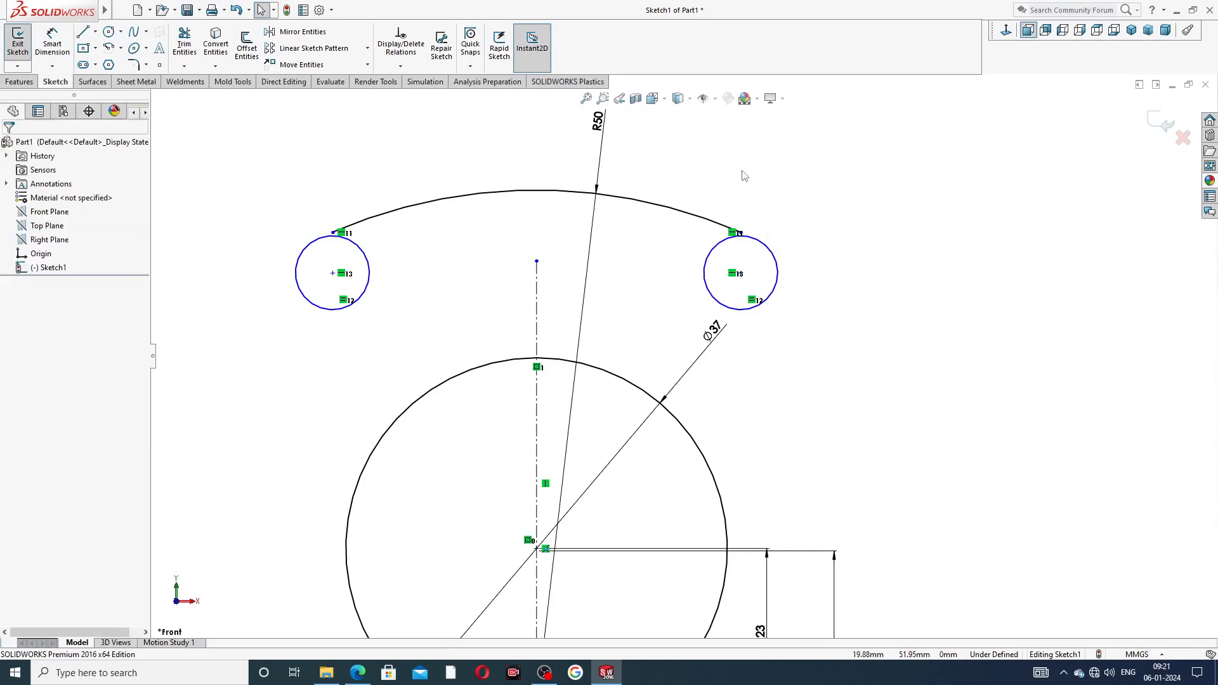
Dimension the left small circle's diameter to 10.2 mm
click(52, 43)
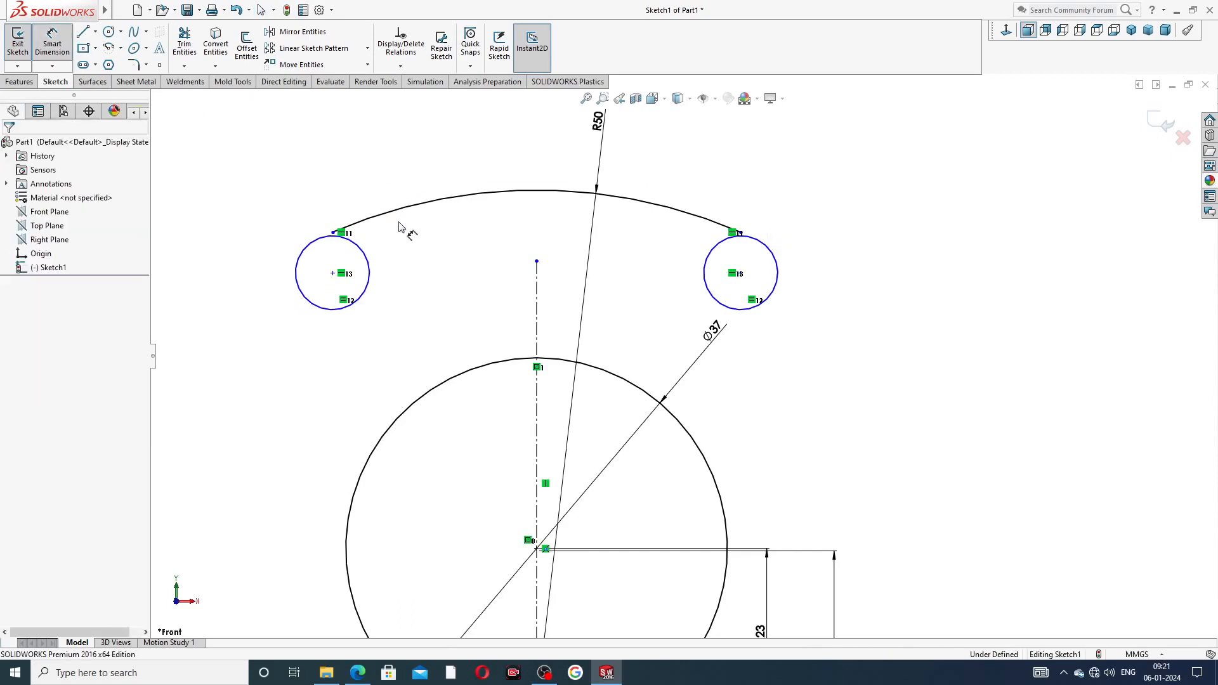
click(322, 243)
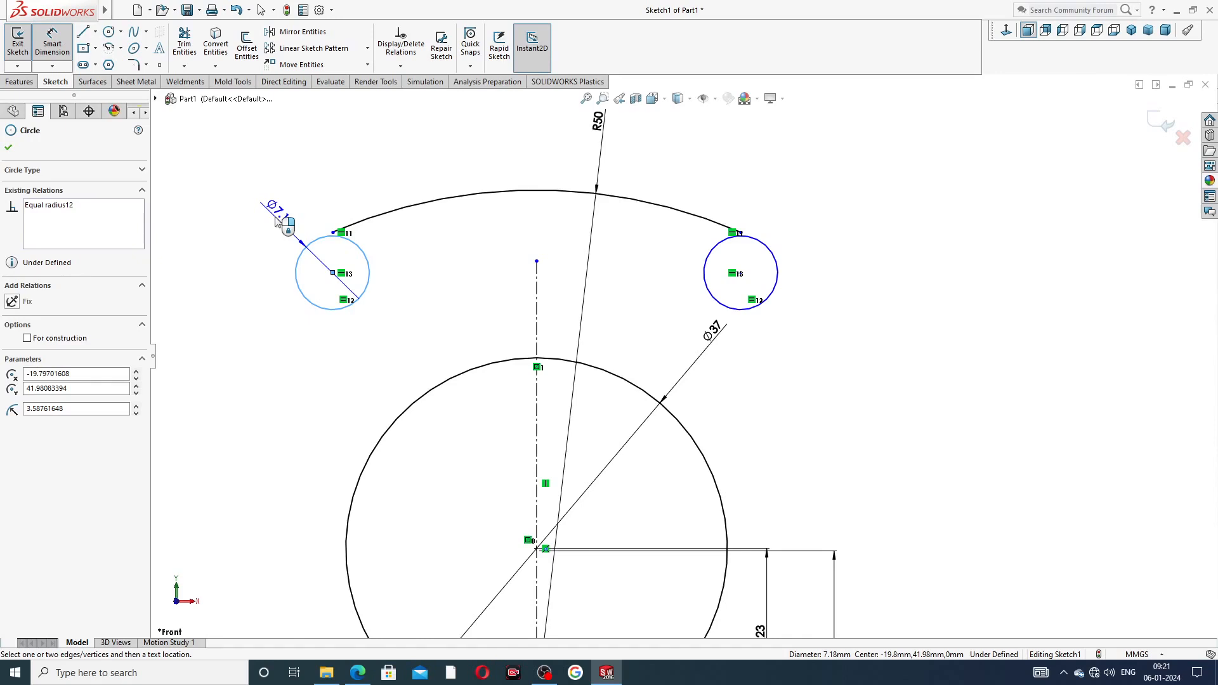
click(267, 219)
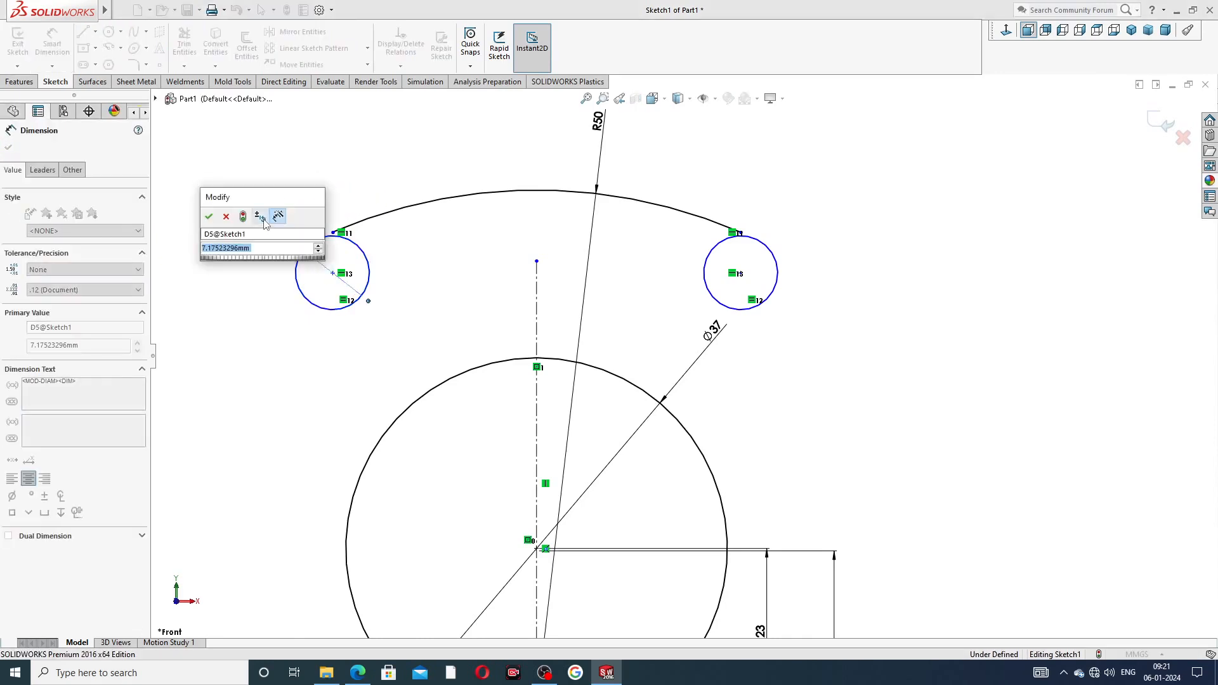
text(10)
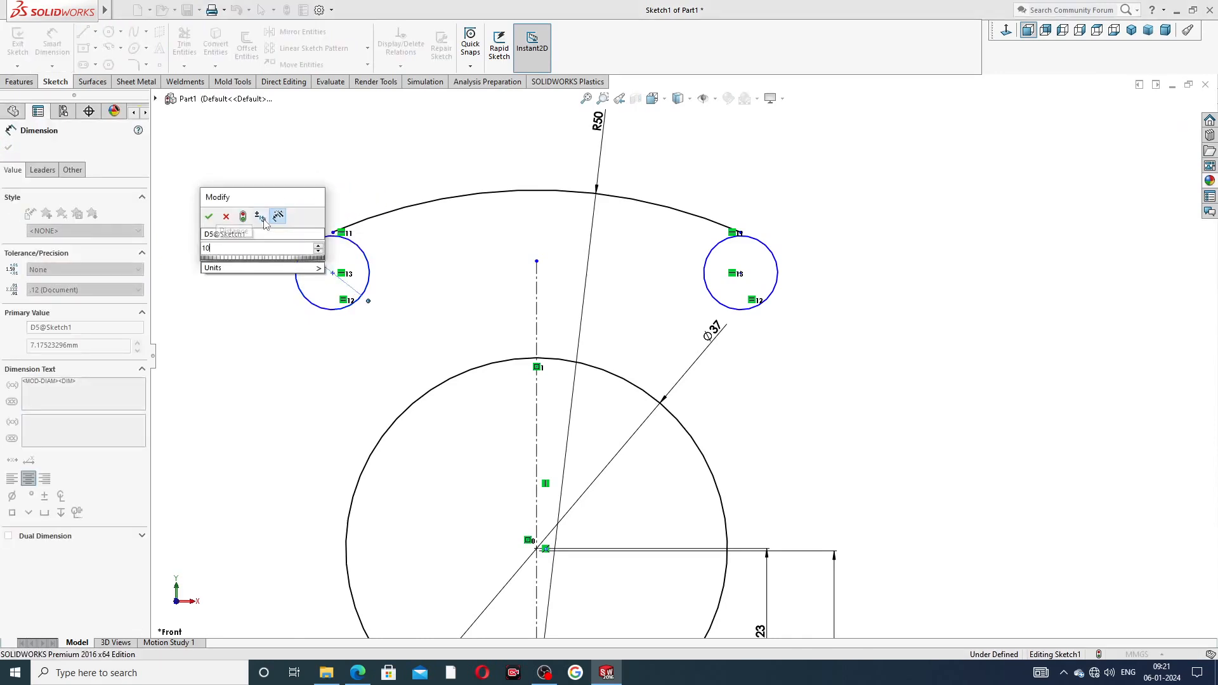
text(.2)
key(Return)
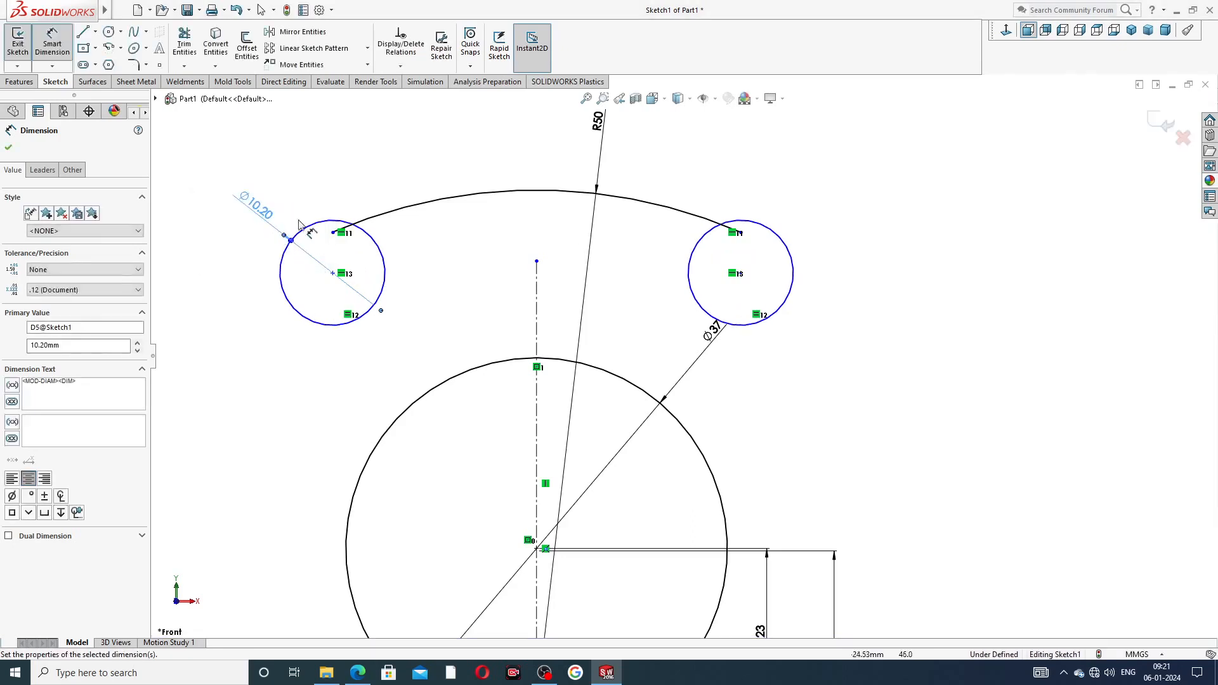
Dimension the left small circle's centre to 29.5 mm above the horizontal centerline
scroll(434, 278, up, 3)
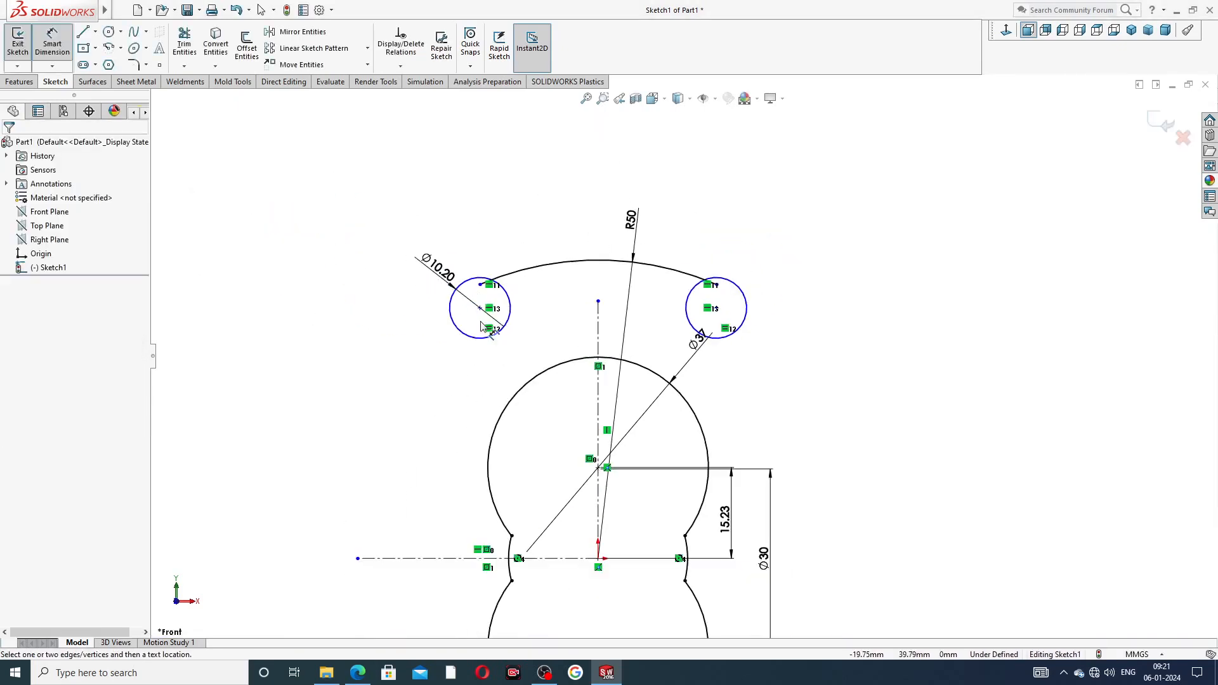
click(481, 309)
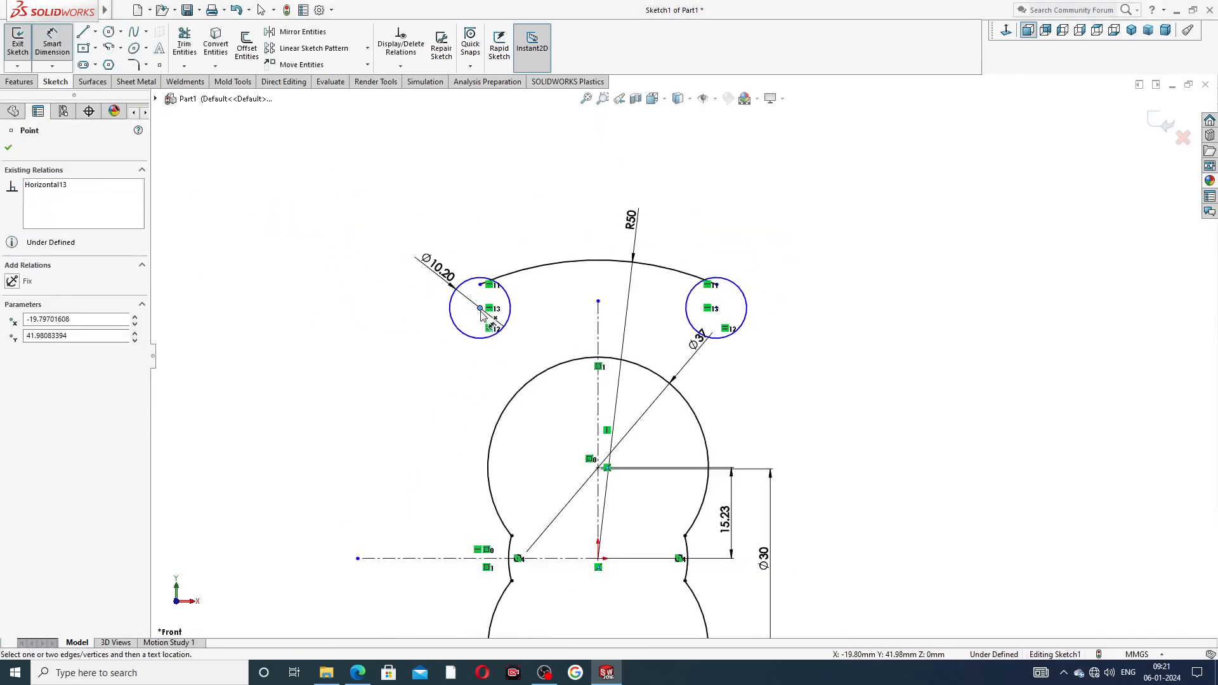
click(447, 560)
click(387, 422)
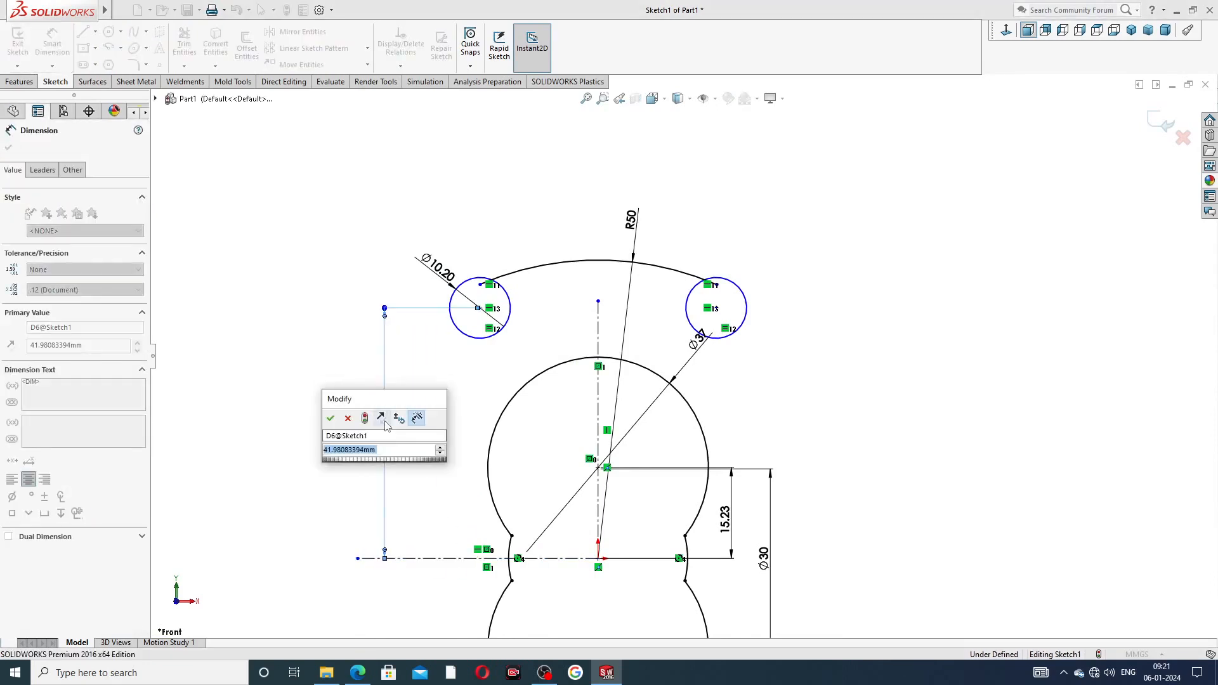
text(29.5)
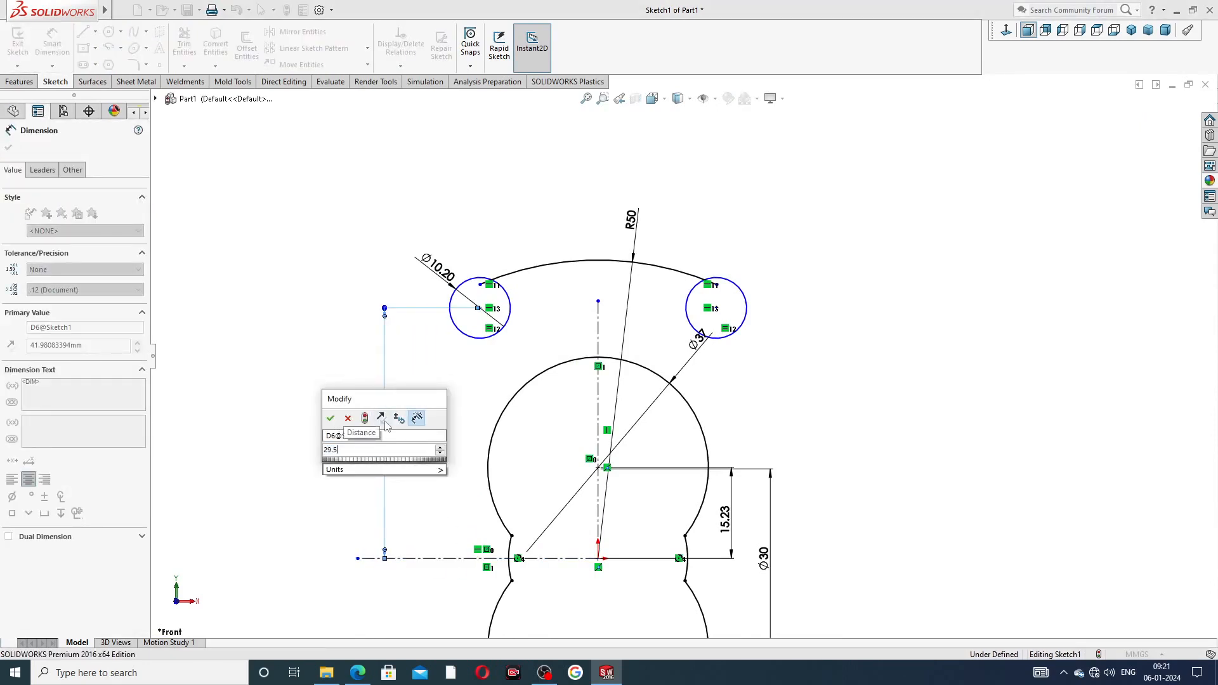
key(Return)
click(343, 363)
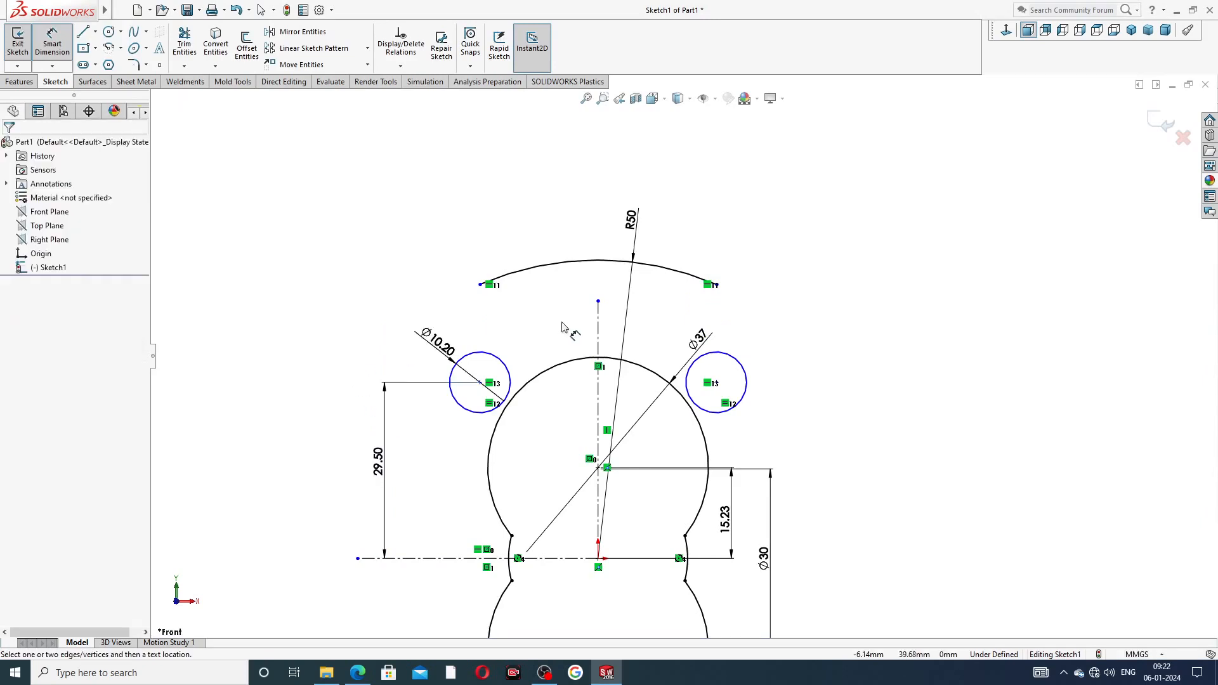
Dimension the horizontal spacing between the two small circles' centres to 58 mm
click(480, 382)
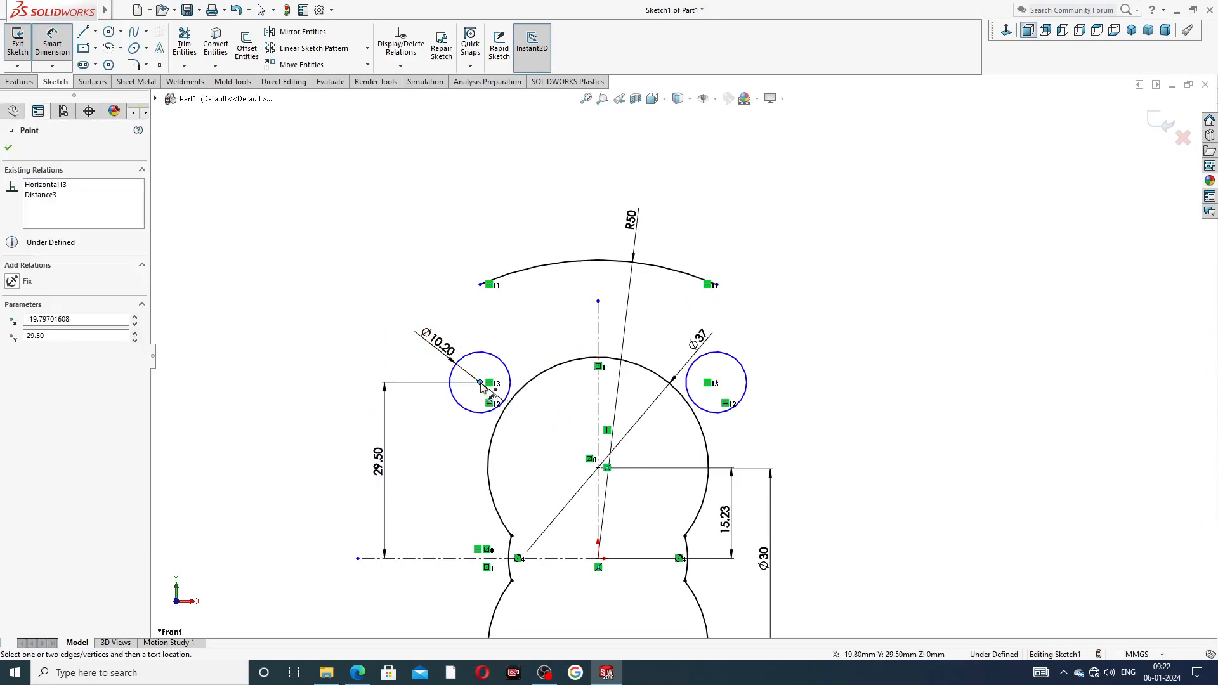
click(716, 382)
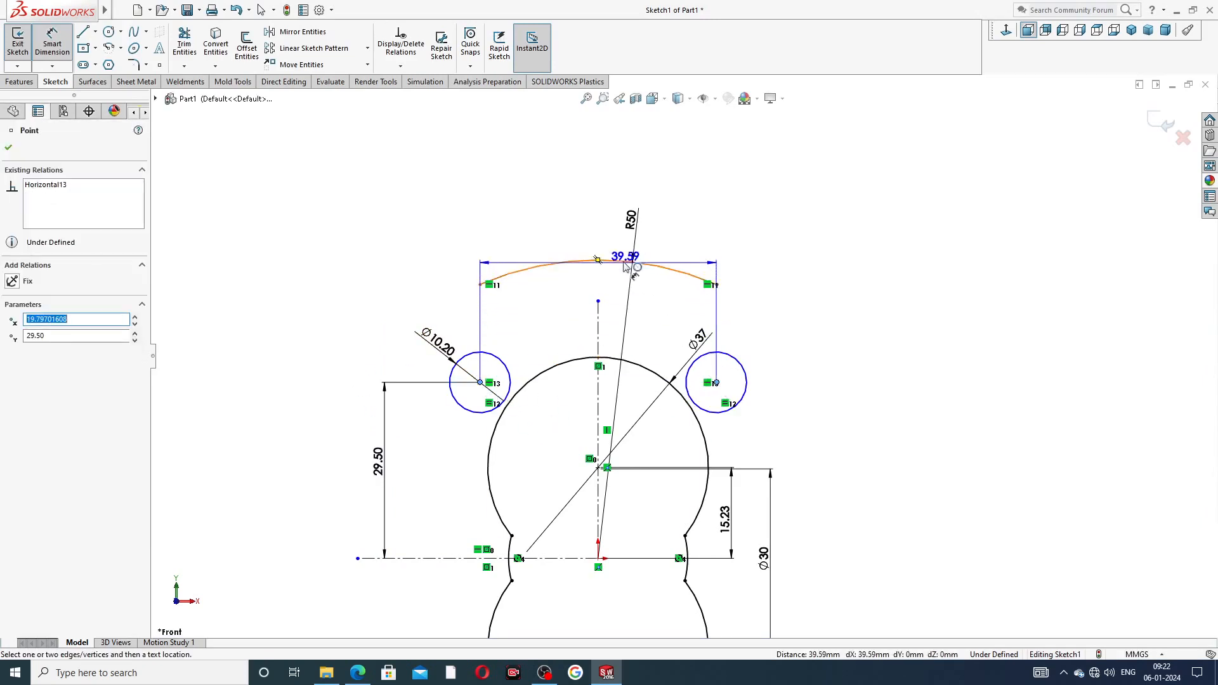
click(625, 249)
text(58)
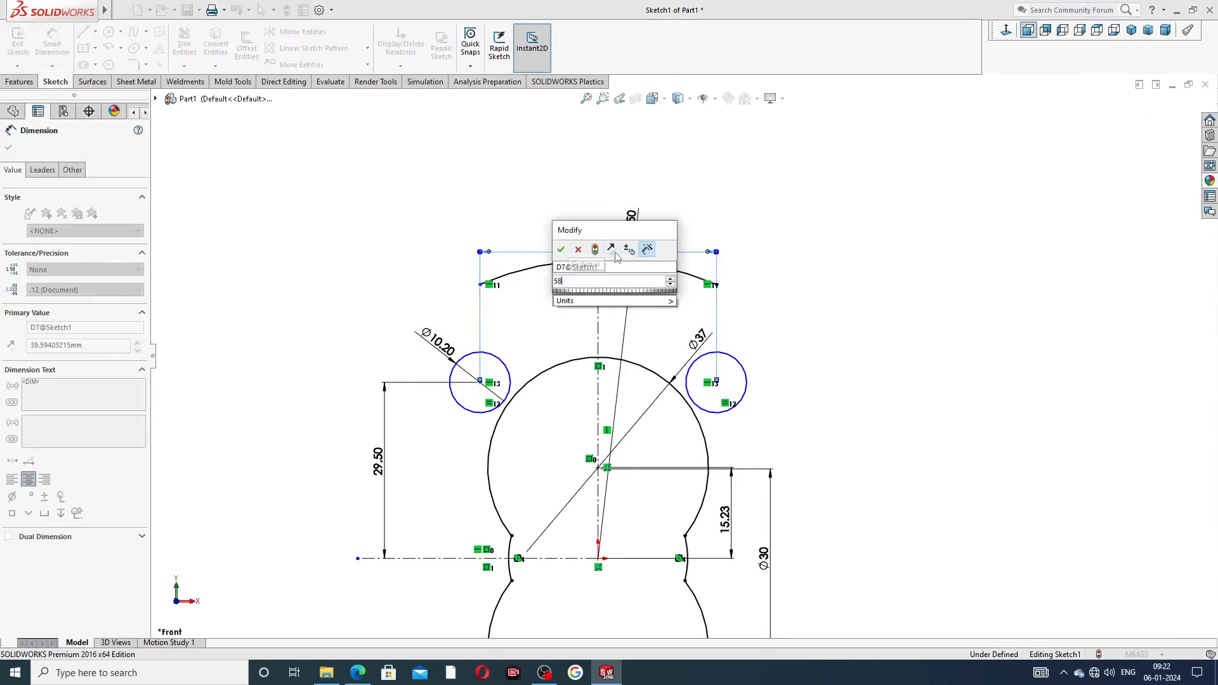
key(Return)
click(739, 222)
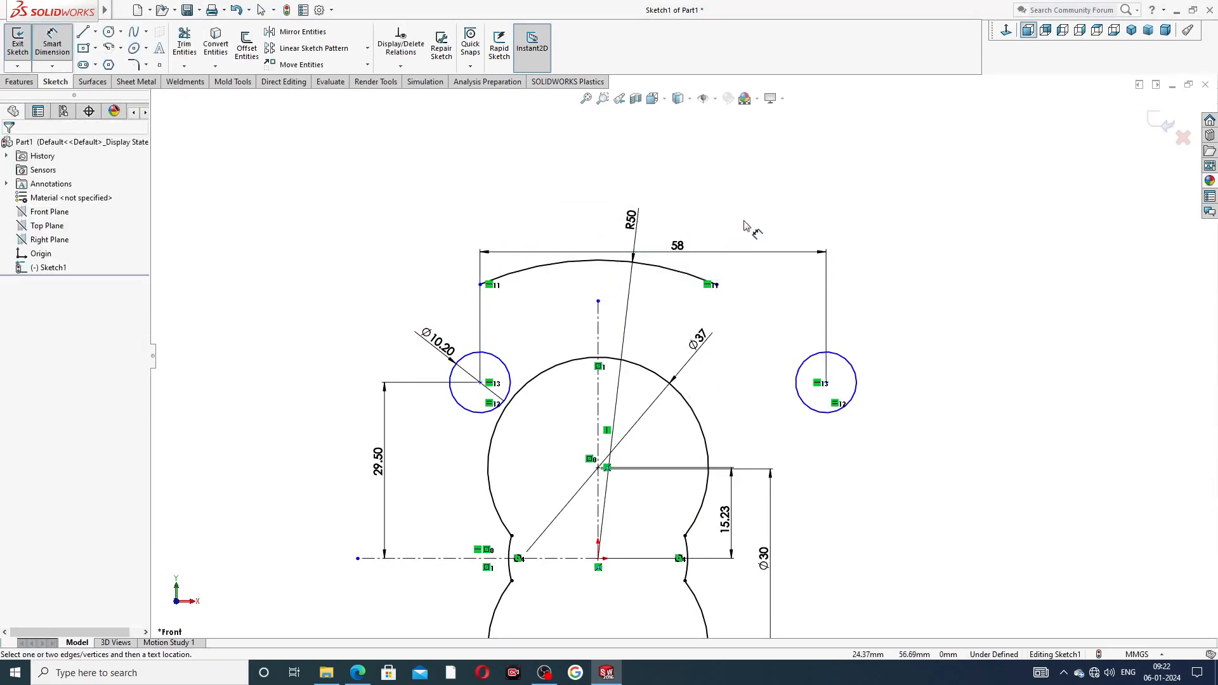
Dimension the left small circle's centre to 29 mm from the vertical centerline
scroll(684, 362, up, 1)
scroll(685, 371, up, 1)
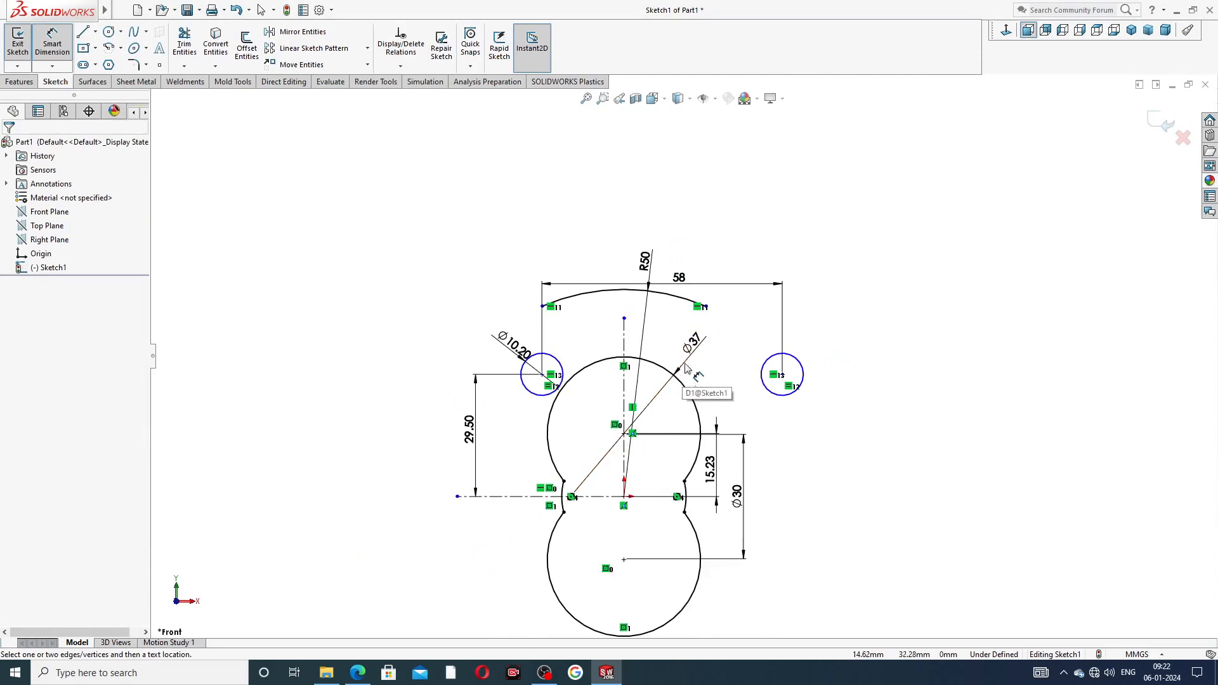
click(543, 376)
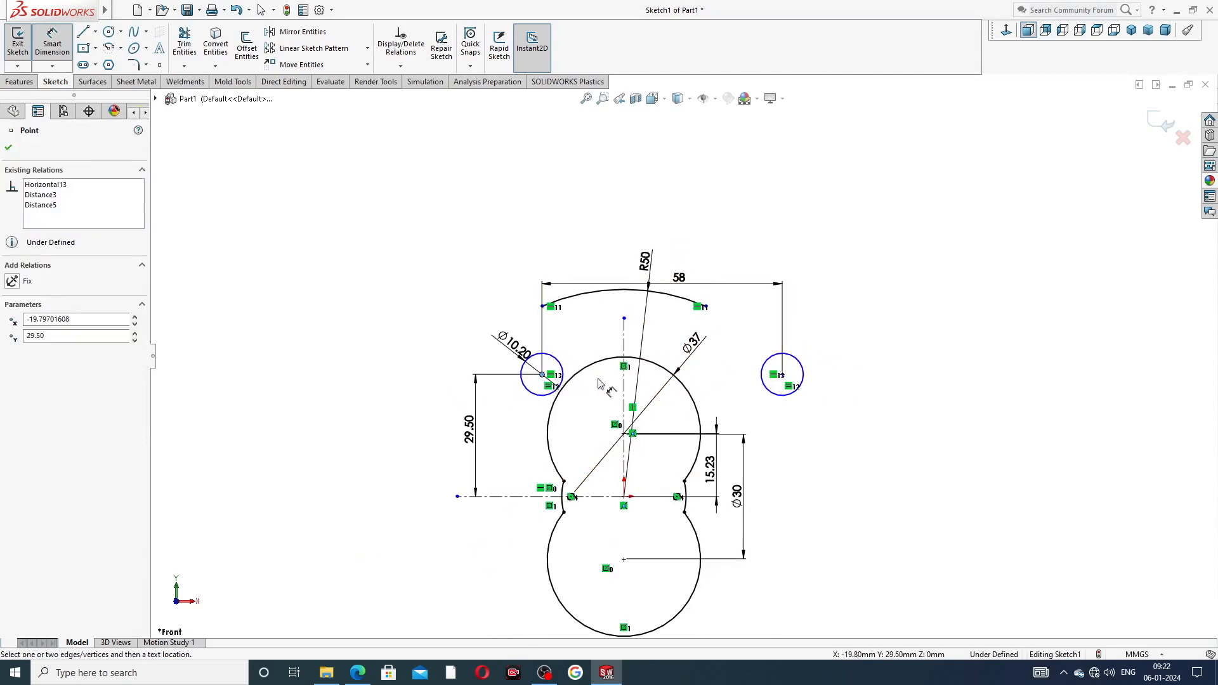
click(624, 379)
click(595, 341)
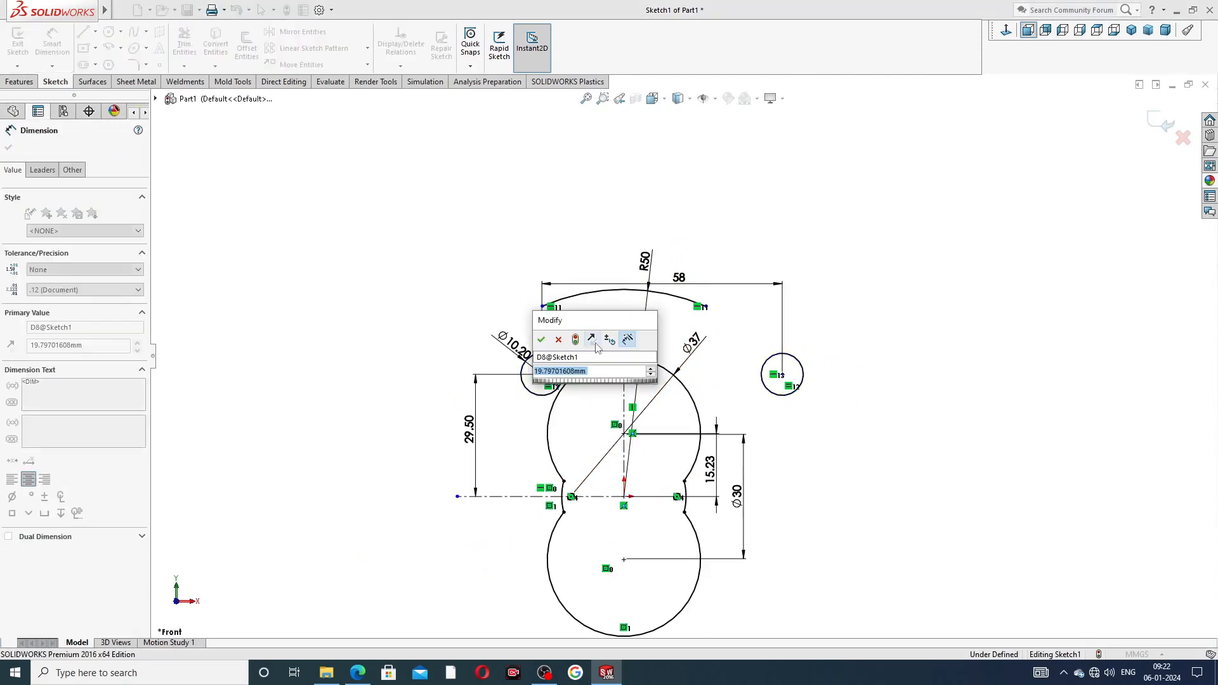
text(29)
key(Return)
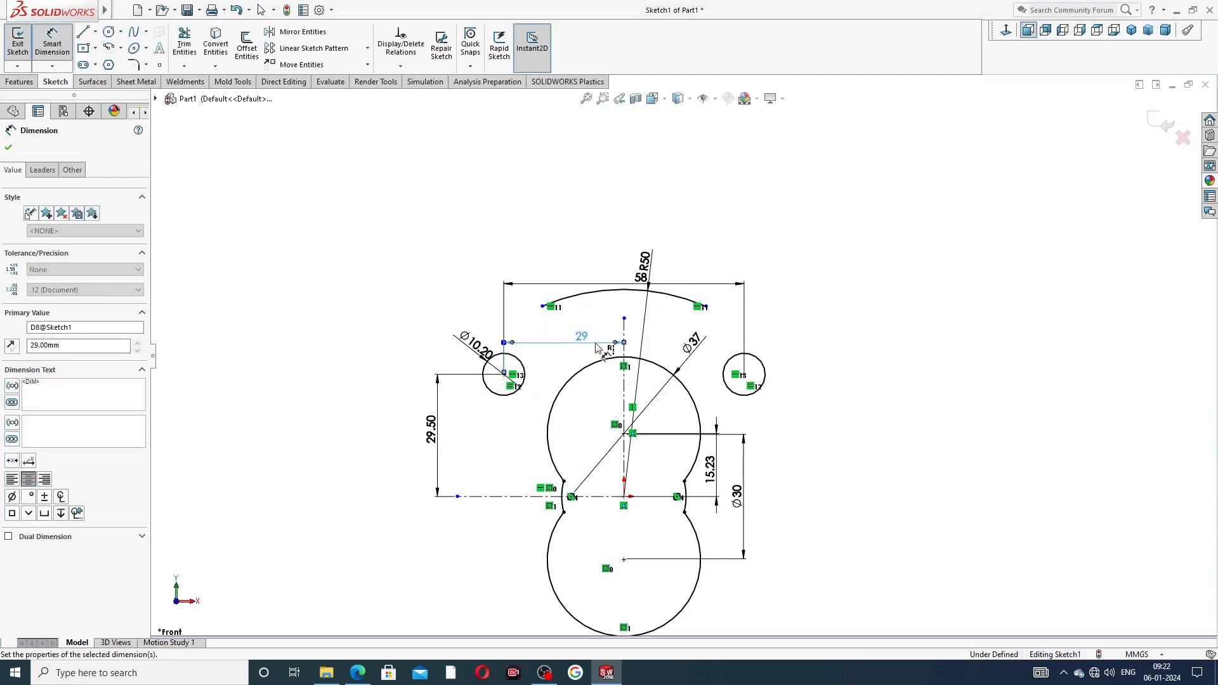
click(879, 298)
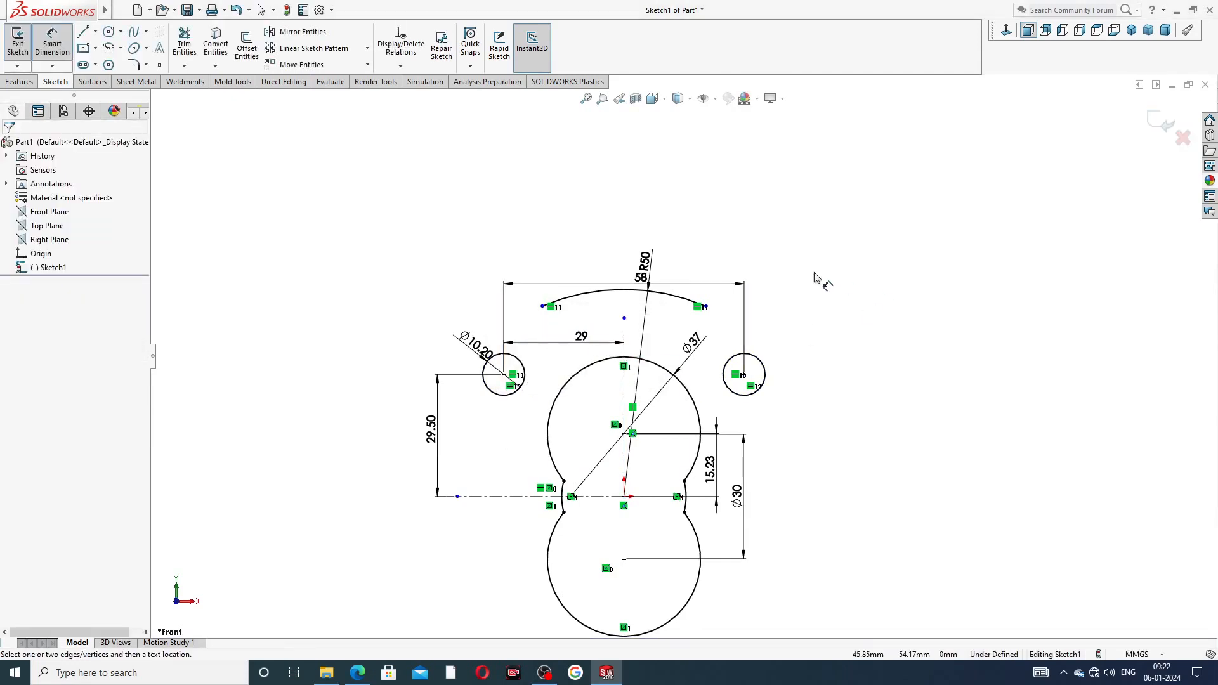
right_click(733, 230)
click(771, 189)
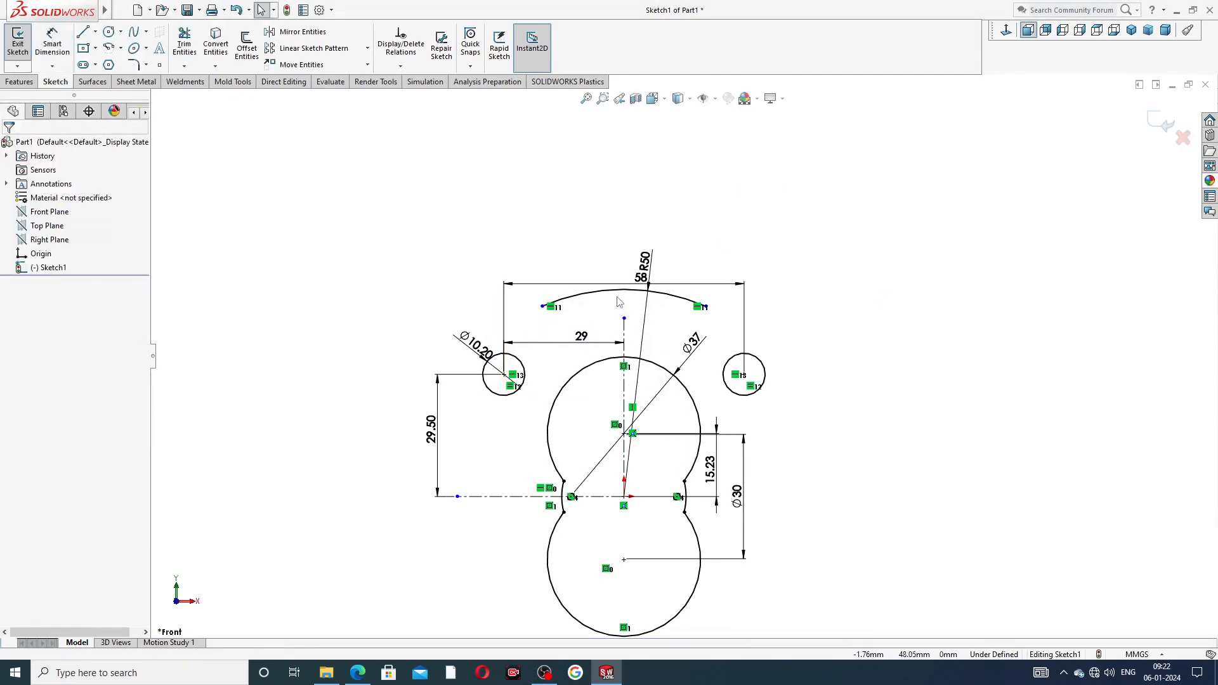
Lengthen the R50 upper arc outward so its endpoints sit directly above the small circles' centres
click(584, 295)
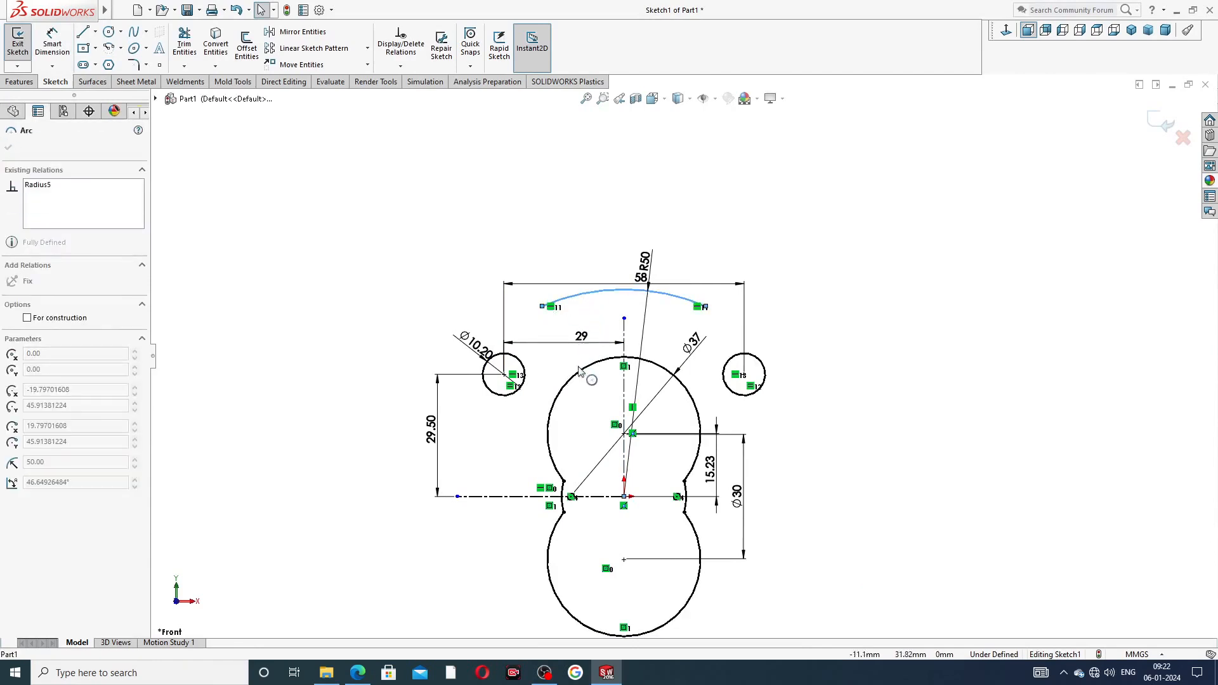
click(585, 252)
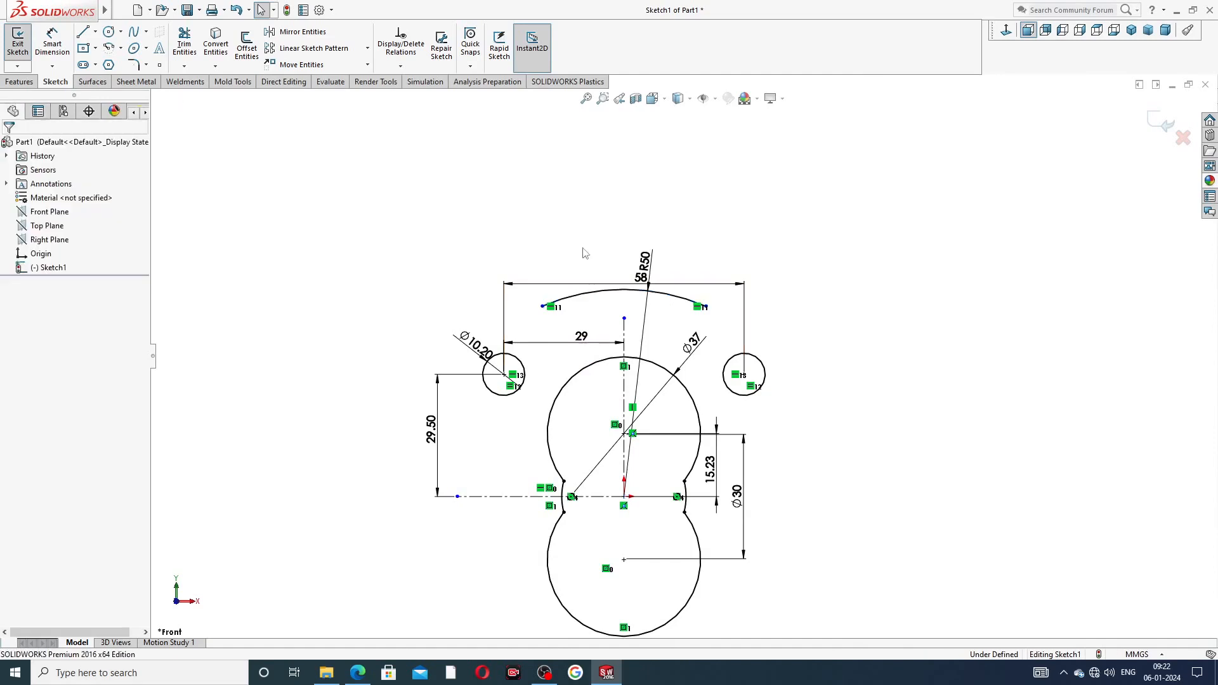
click(613, 297)
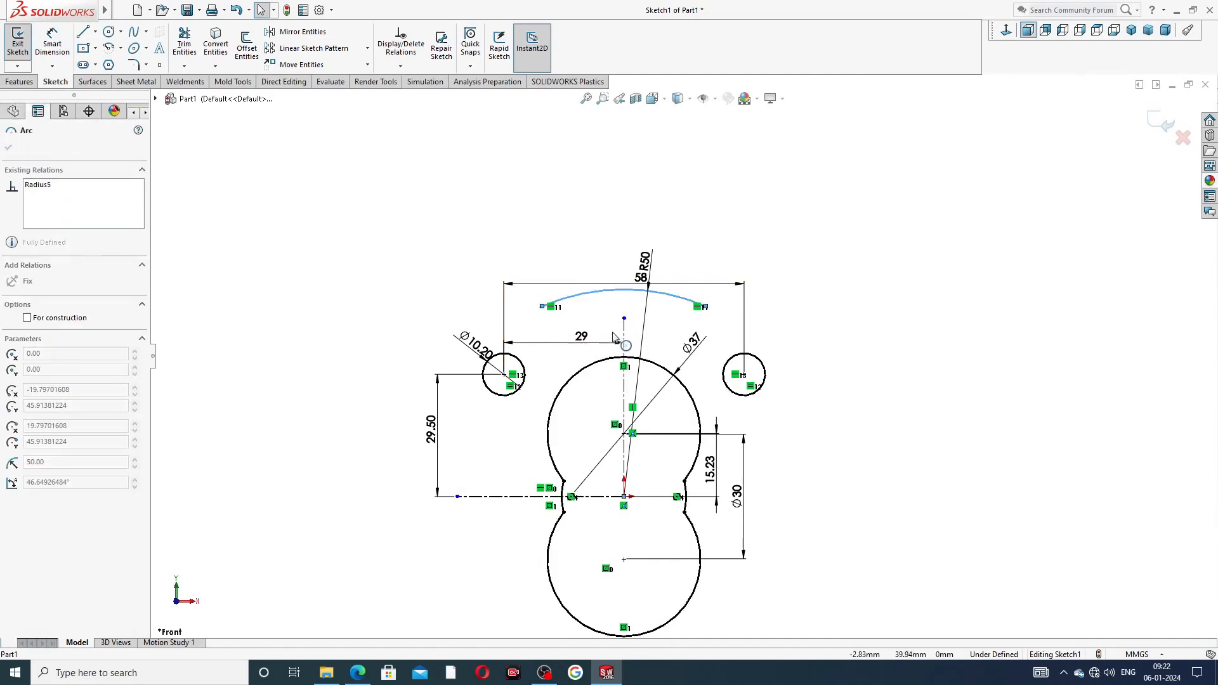
mouse_move(612, 332)
mouse_down()
mouse_move(602, 301)
mouse_move(539, 318)
mouse_move(520, 351)
mouse_up()
click(585, 238)
click(538, 248)
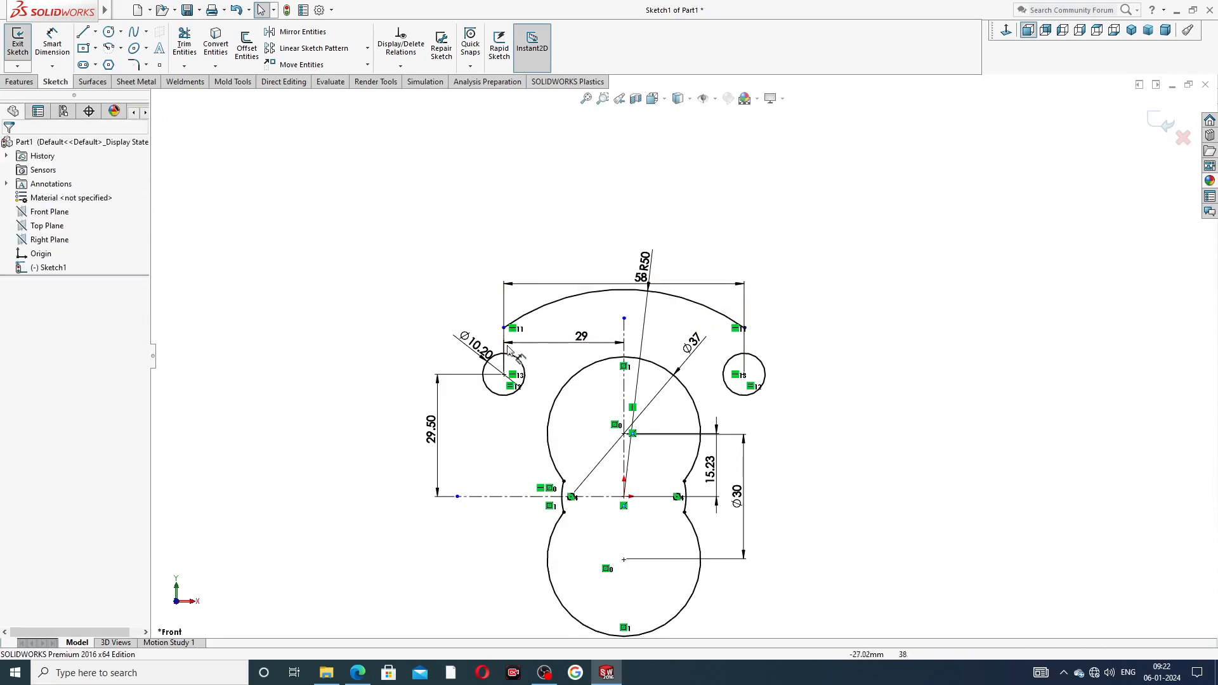
Replace the left small circle's diagonal diameter dimension with a vertical 10.20 mm diameter dimension placed beside the circle
scroll(500, 380, down, 1)
scroll(457, 384, down, 1)
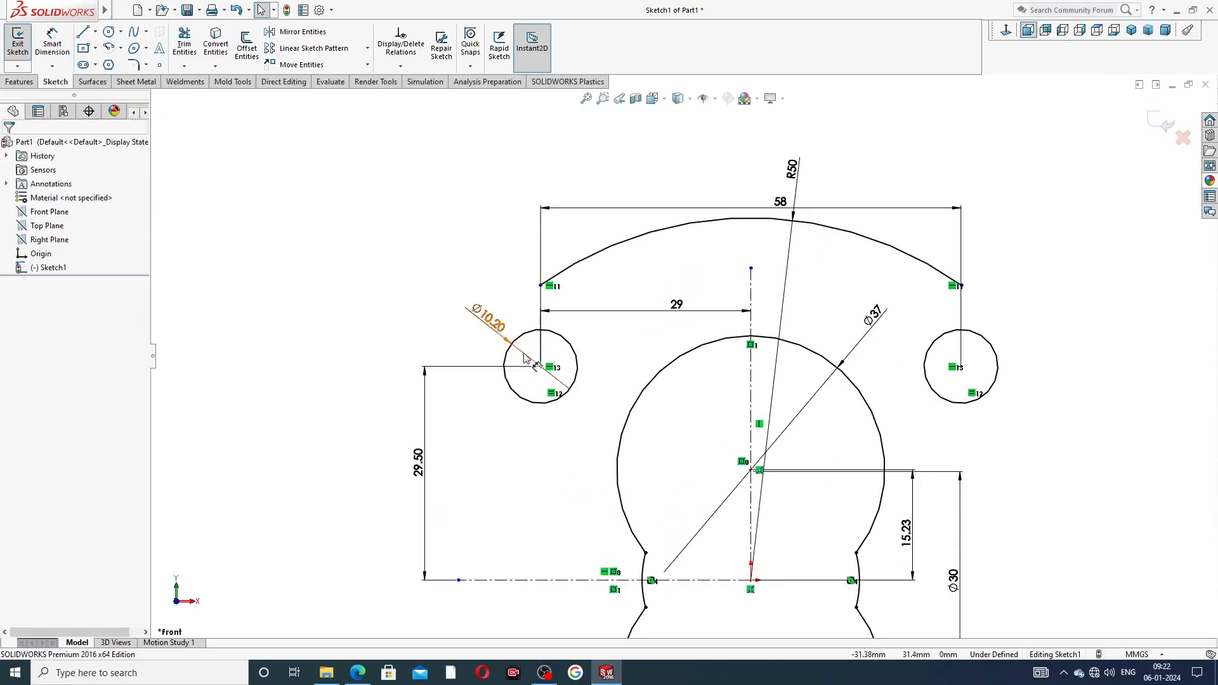
click(488, 317)
key(Delete)
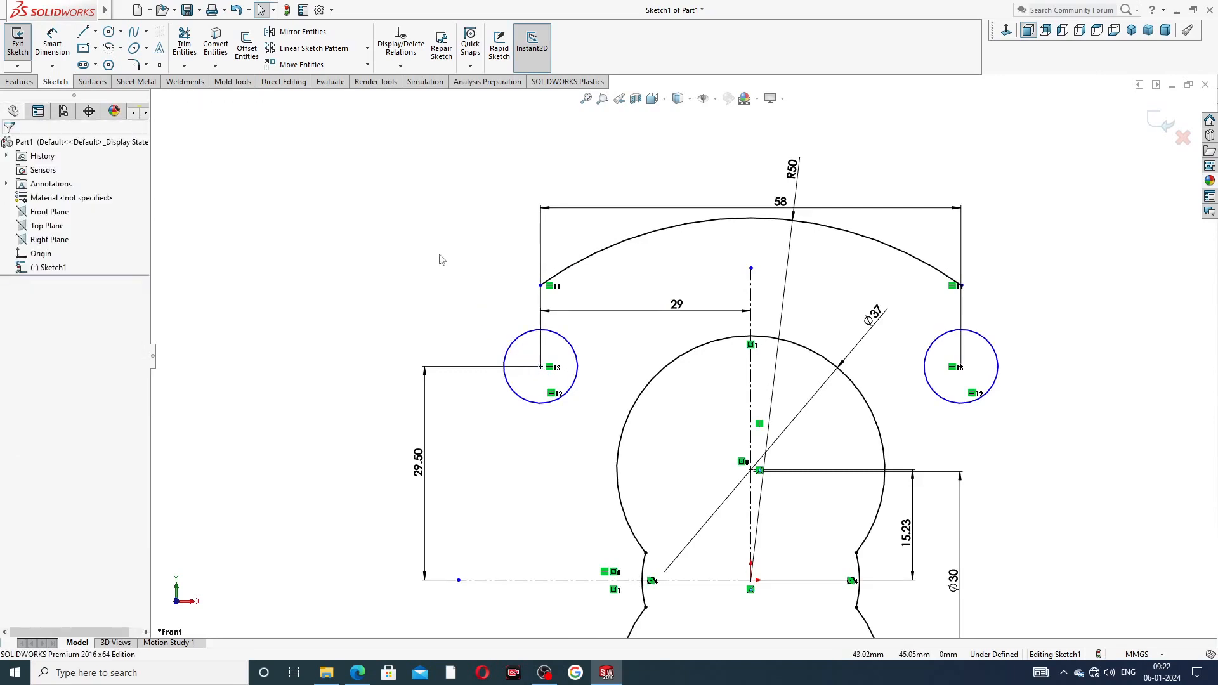
click(52, 43)
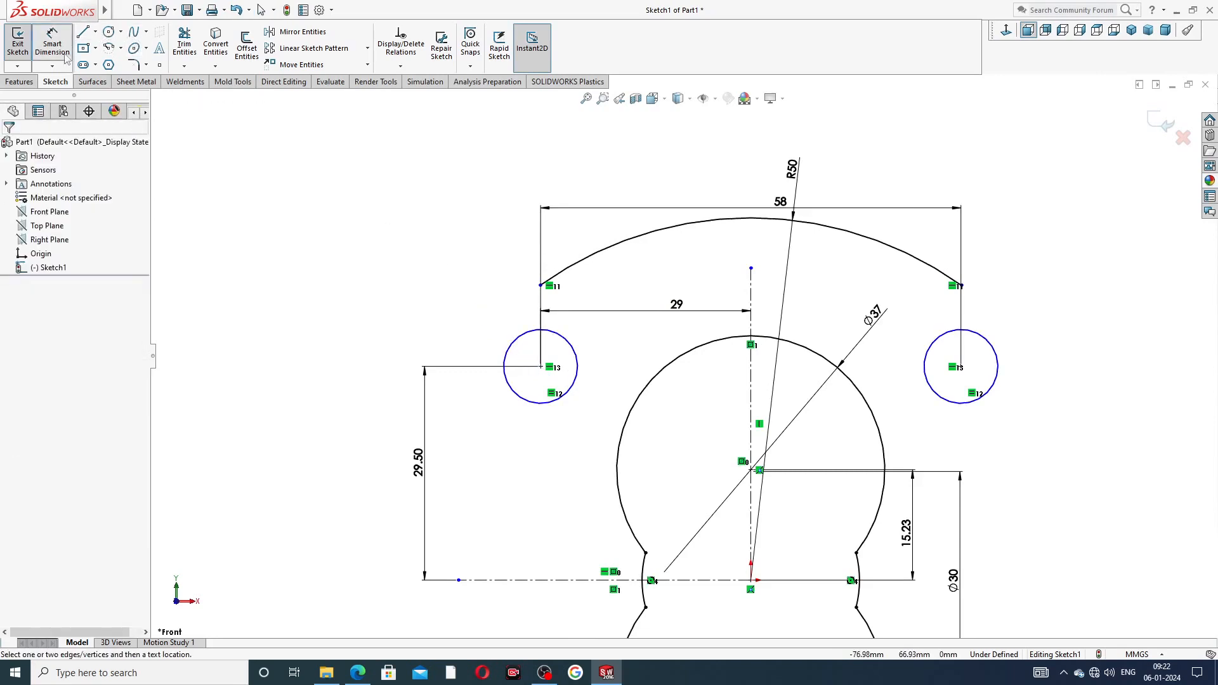
click(514, 348)
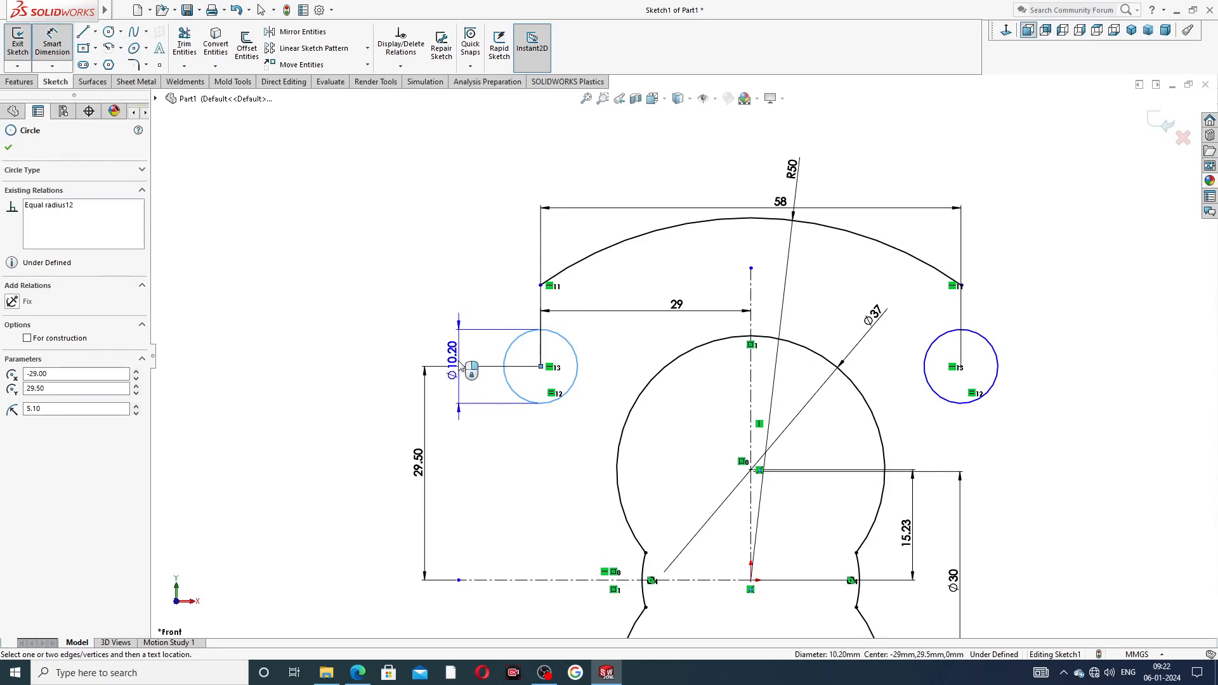
click(454, 355)
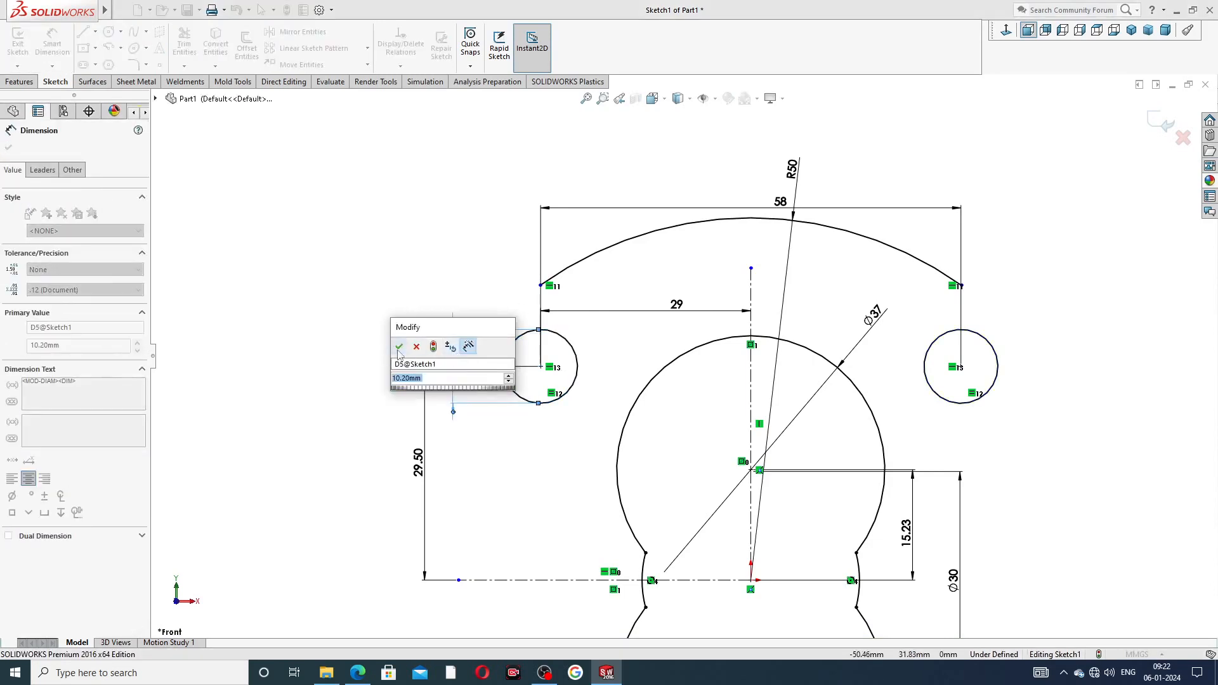
click(399, 347)
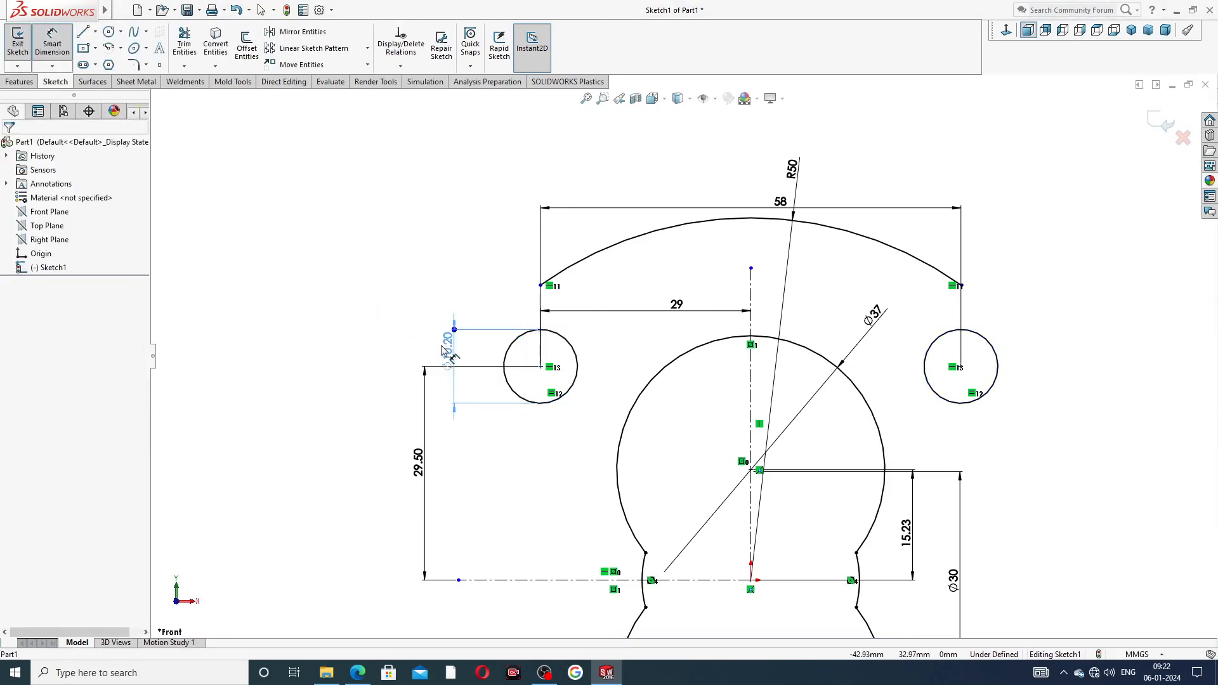
Move the 29.50, R50 and 58 dimensions farther out from the sketch geometry to tidy the layout
click(364, 326)
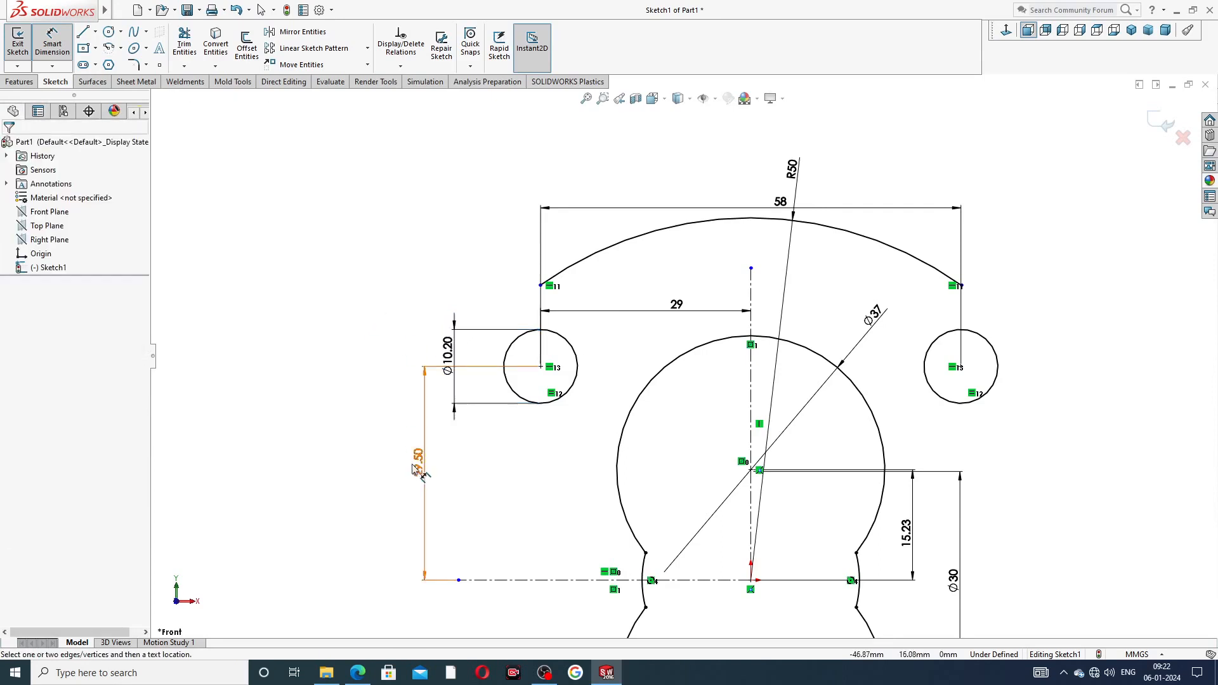
drag(413, 465, 398, 462)
click(316, 367)
right_click(324, 223)
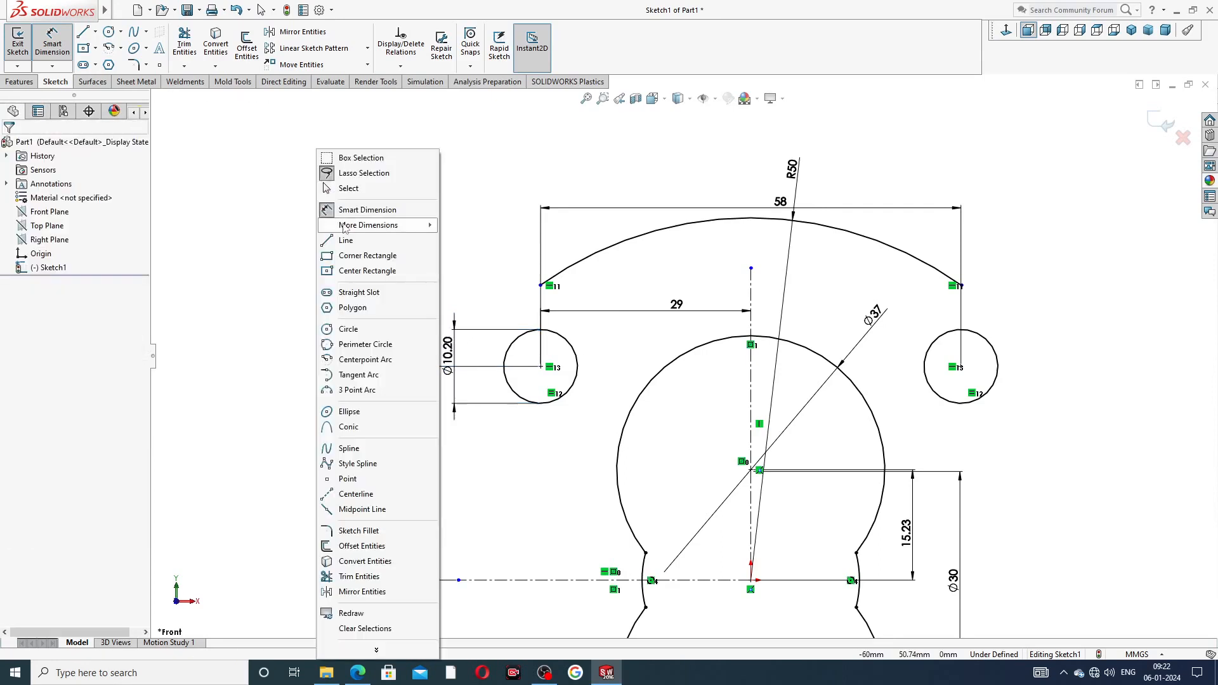
click(350, 190)
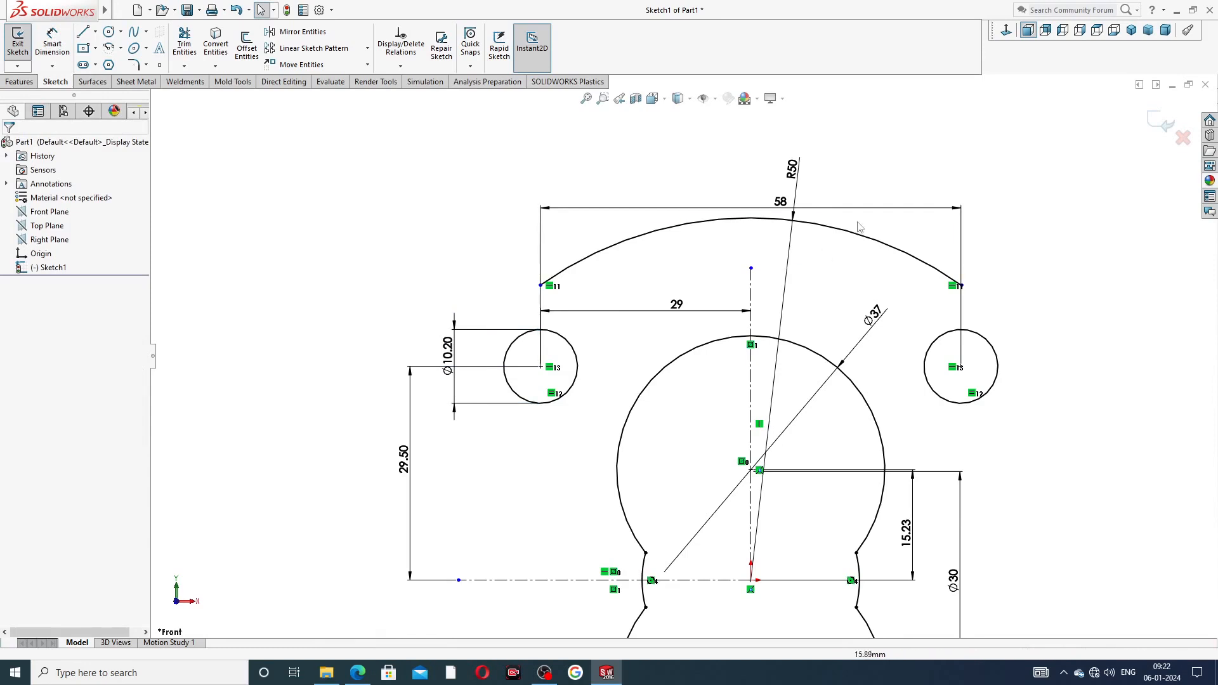
drag(793, 170, 843, 138)
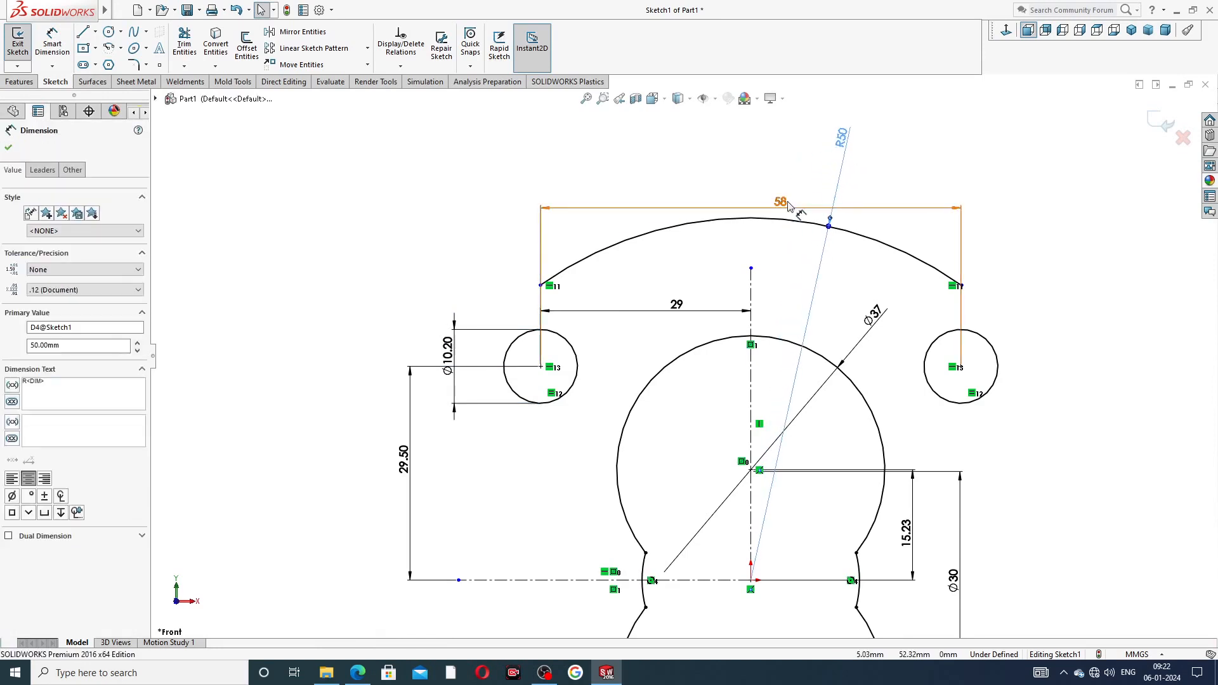
drag(780, 200, 765, 186)
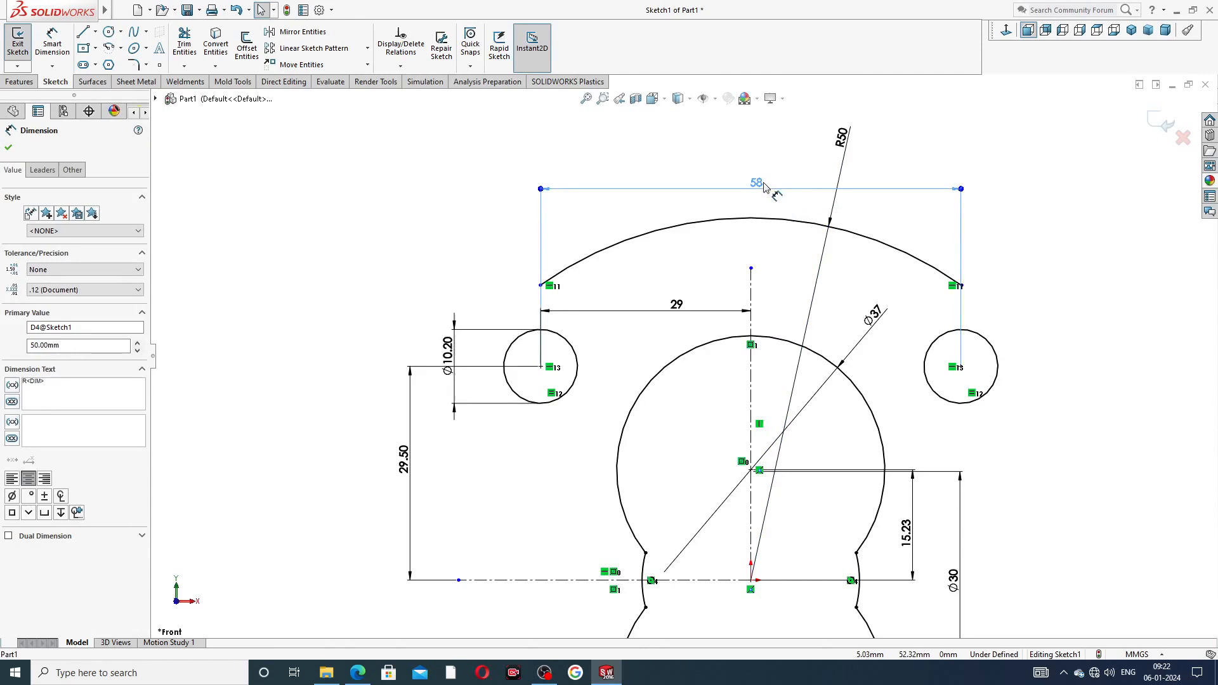
click(1017, 213)
key(f)
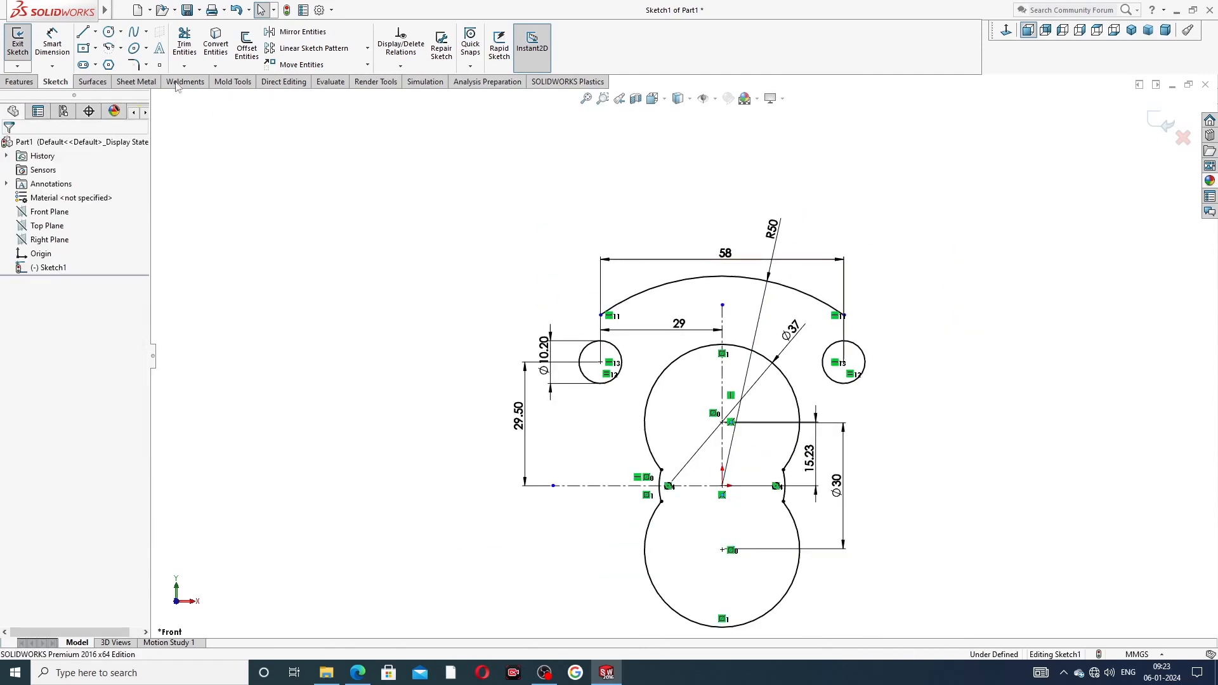
Sketch a three-point arc of about 15.55 mm radius from the R50 arc's left end to a point left of the left hole
click(121, 49)
click(136, 98)
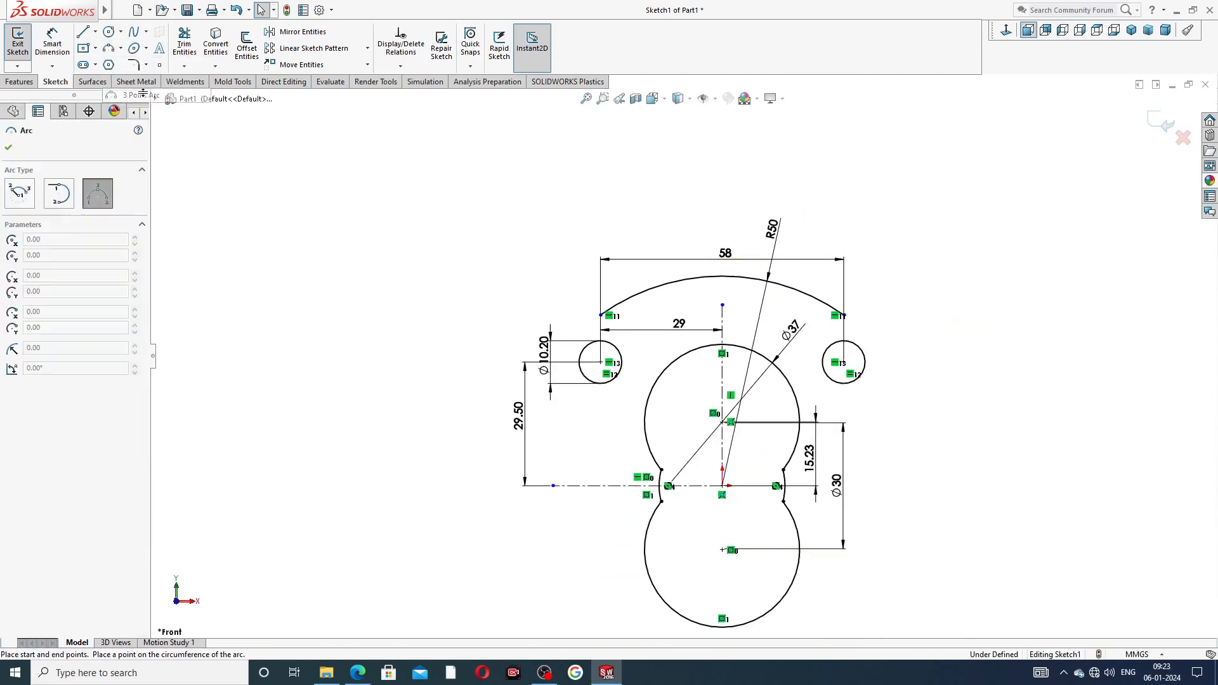
scroll(578, 327, down, 4)
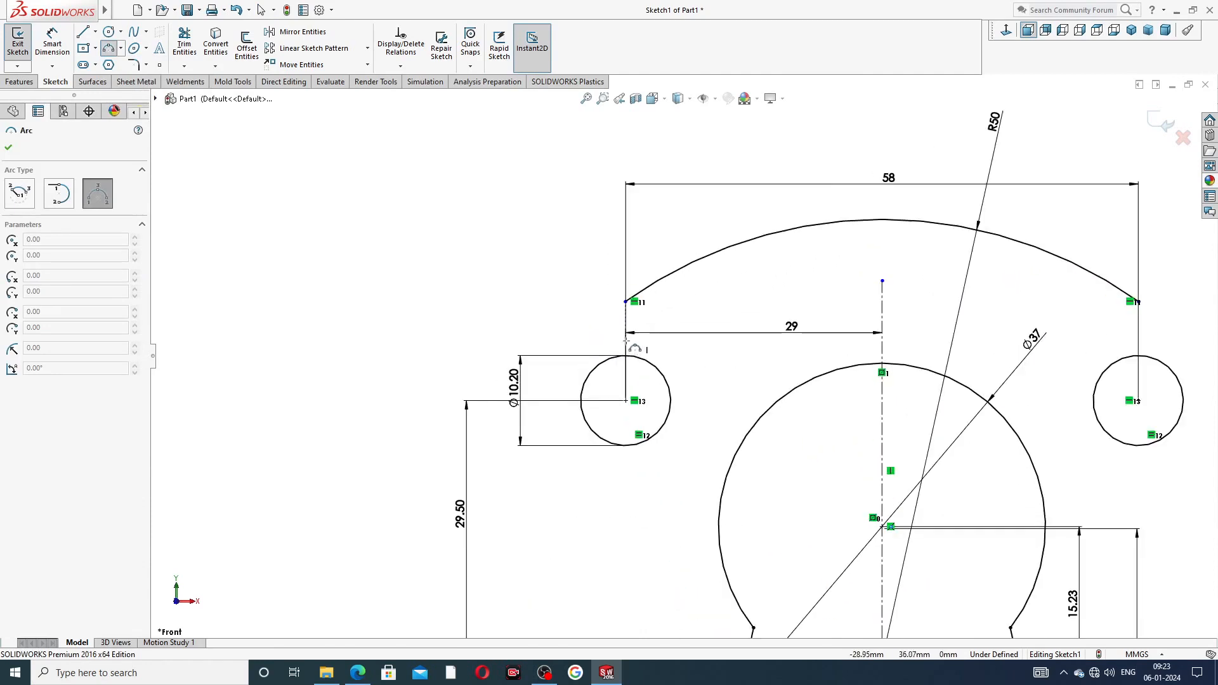
click(625, 302)
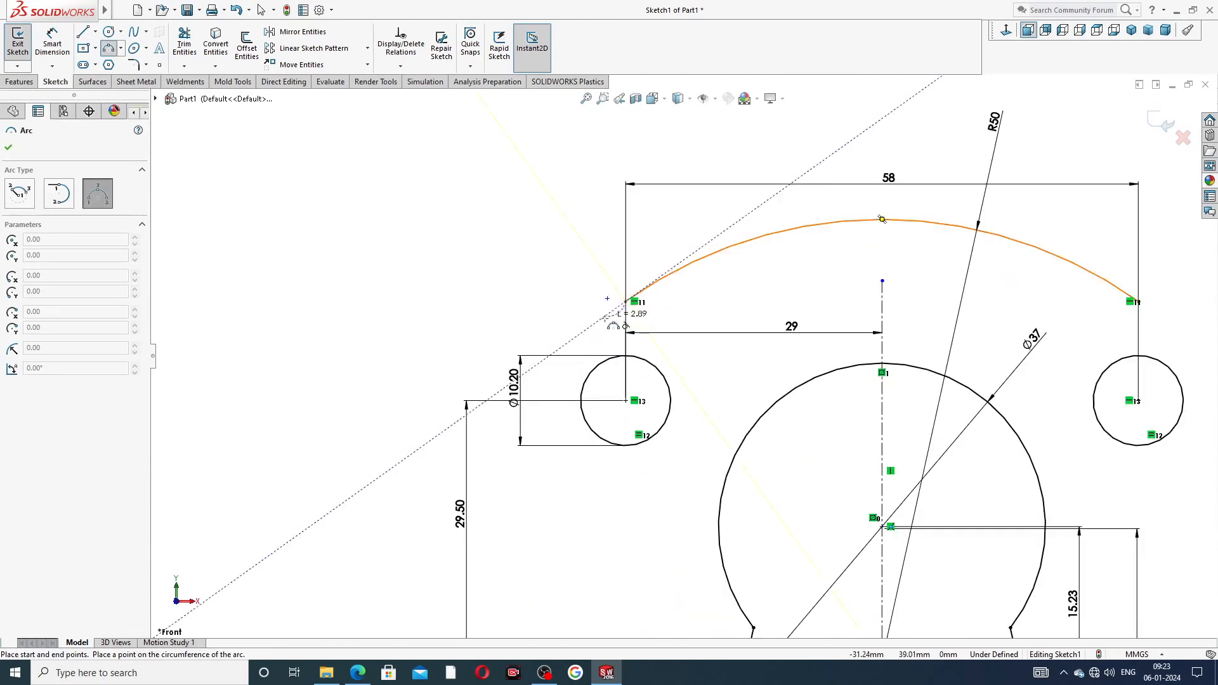
click(531, 400)
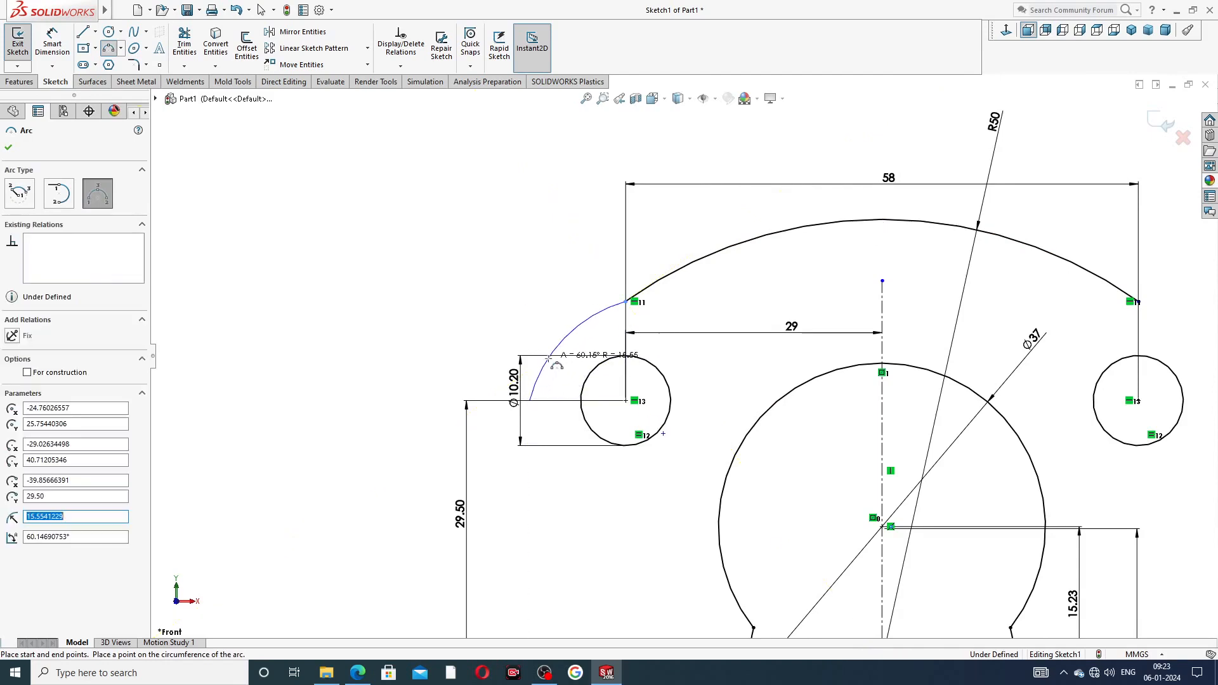
click(549, 359)
right_click(530, 290)
click(570, 305)
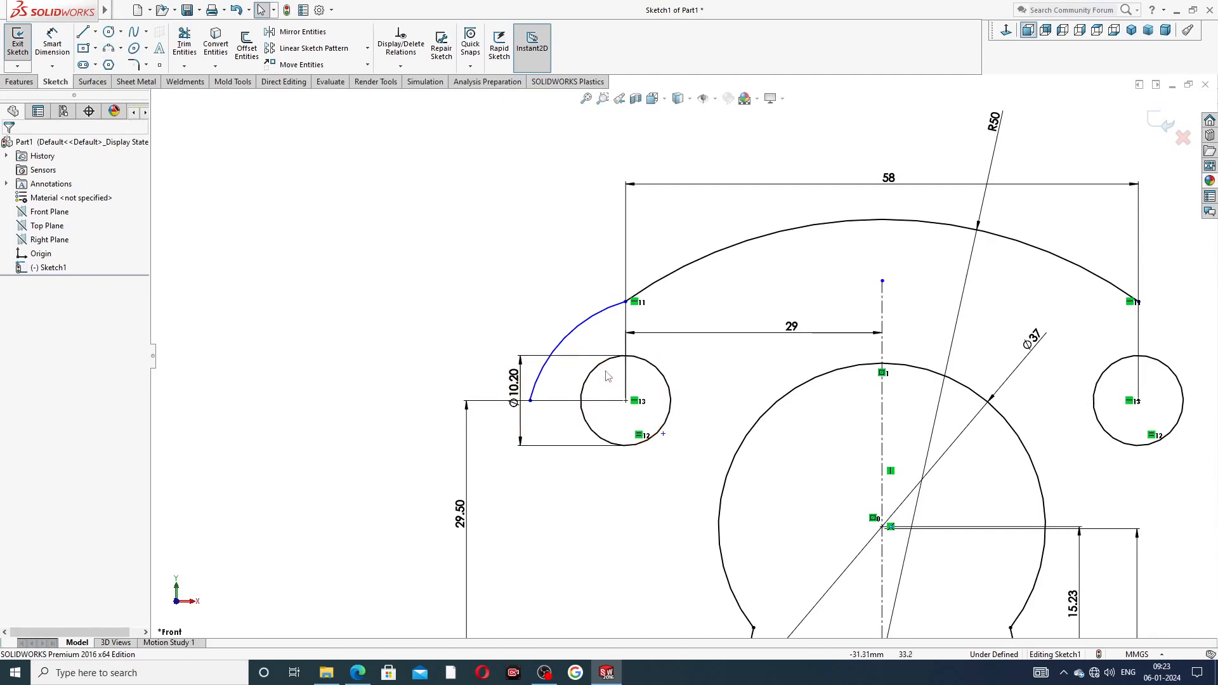
Merge the new arc's centre point with the left hole's centre
click(664, 434)
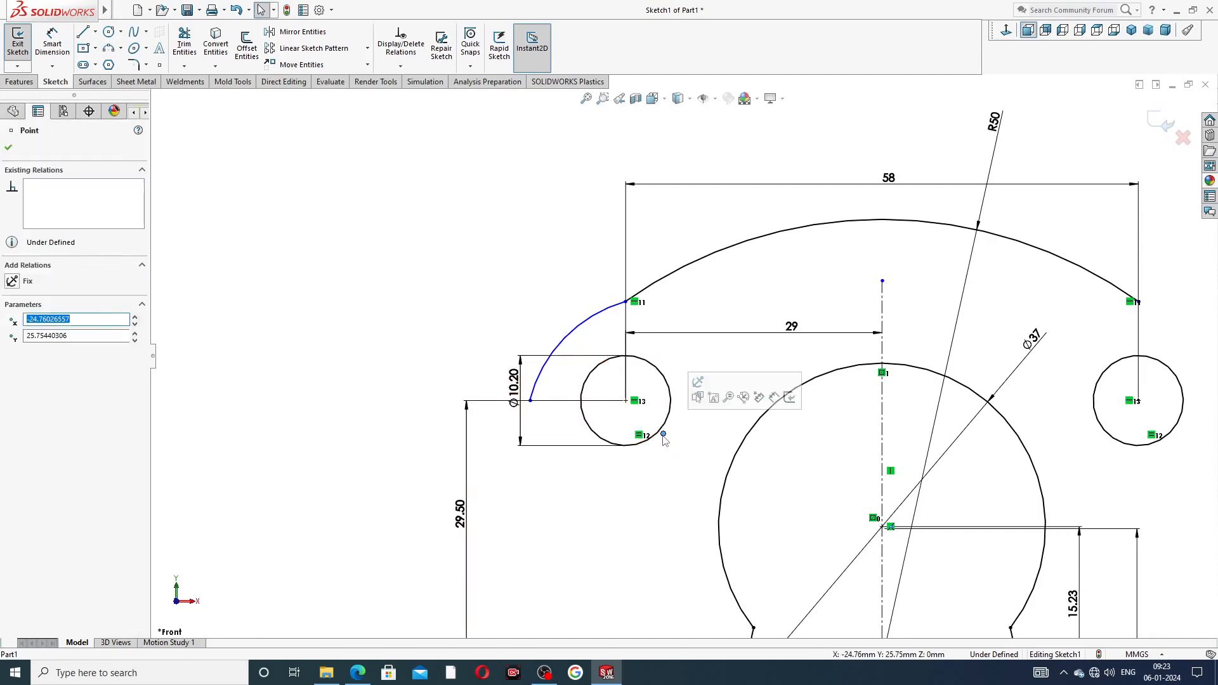
ctrl+click(626, 402)
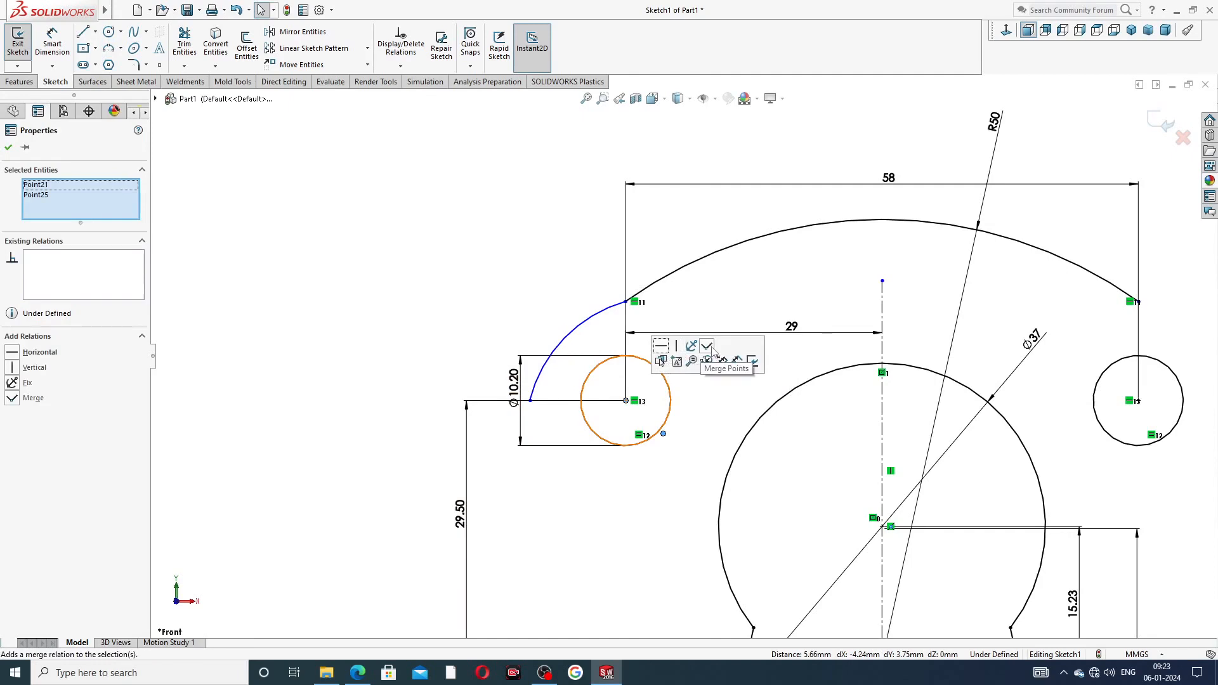
click(711, 349)
click(494, 294)
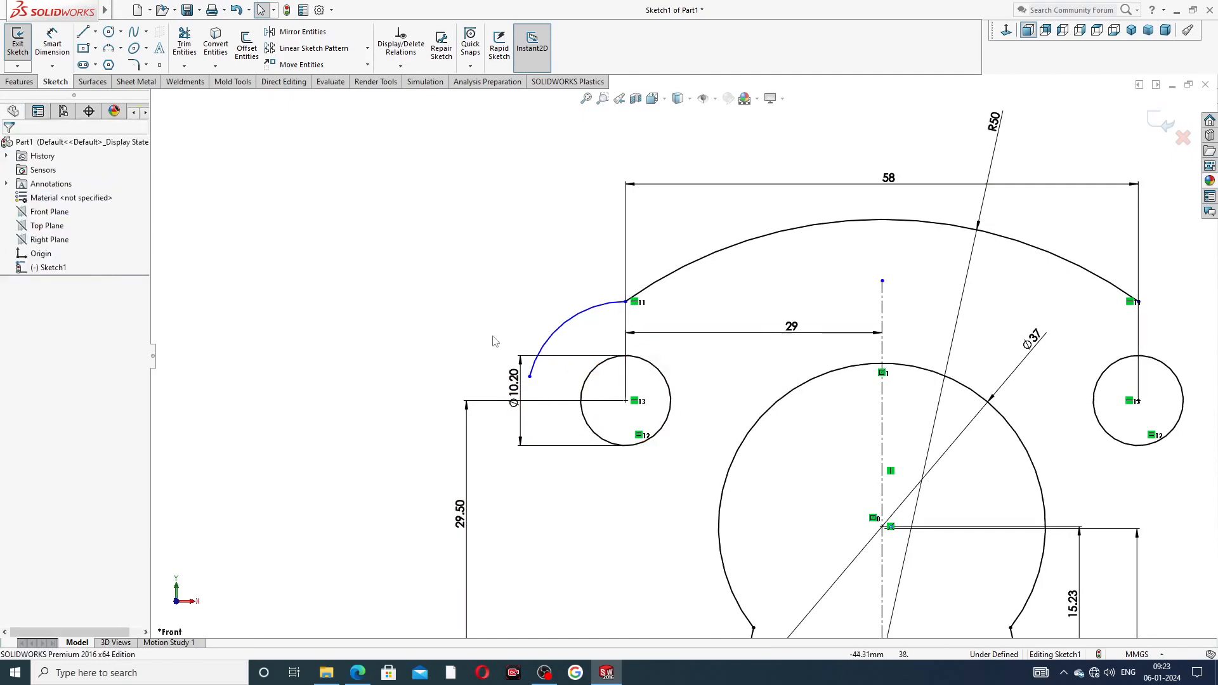
Dimension the left corner arc's radius as 11 mm
click(52, 43)
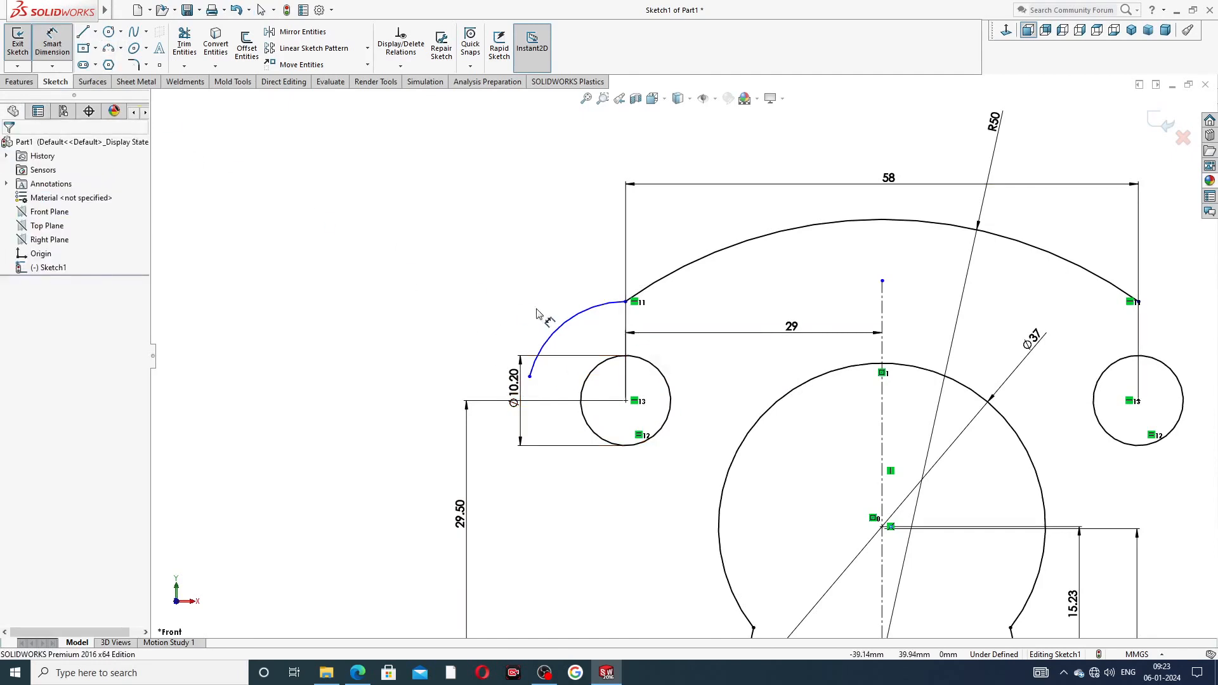
click(549, 329)
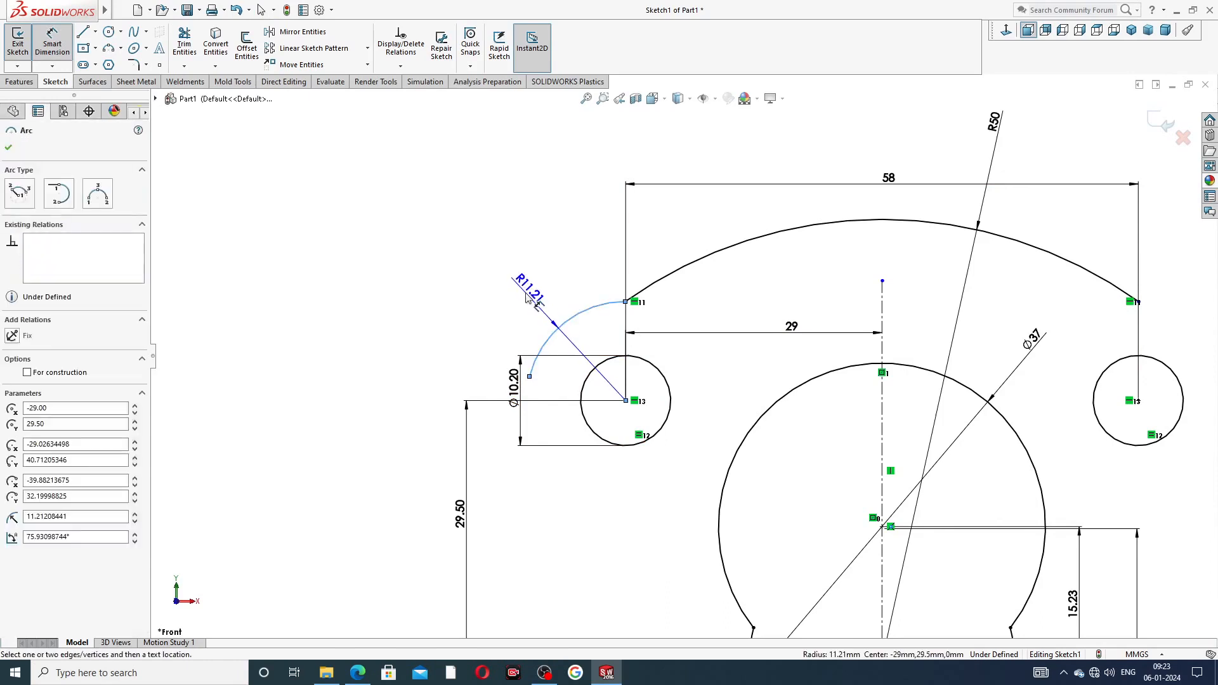
click(526, 298)
text(11)
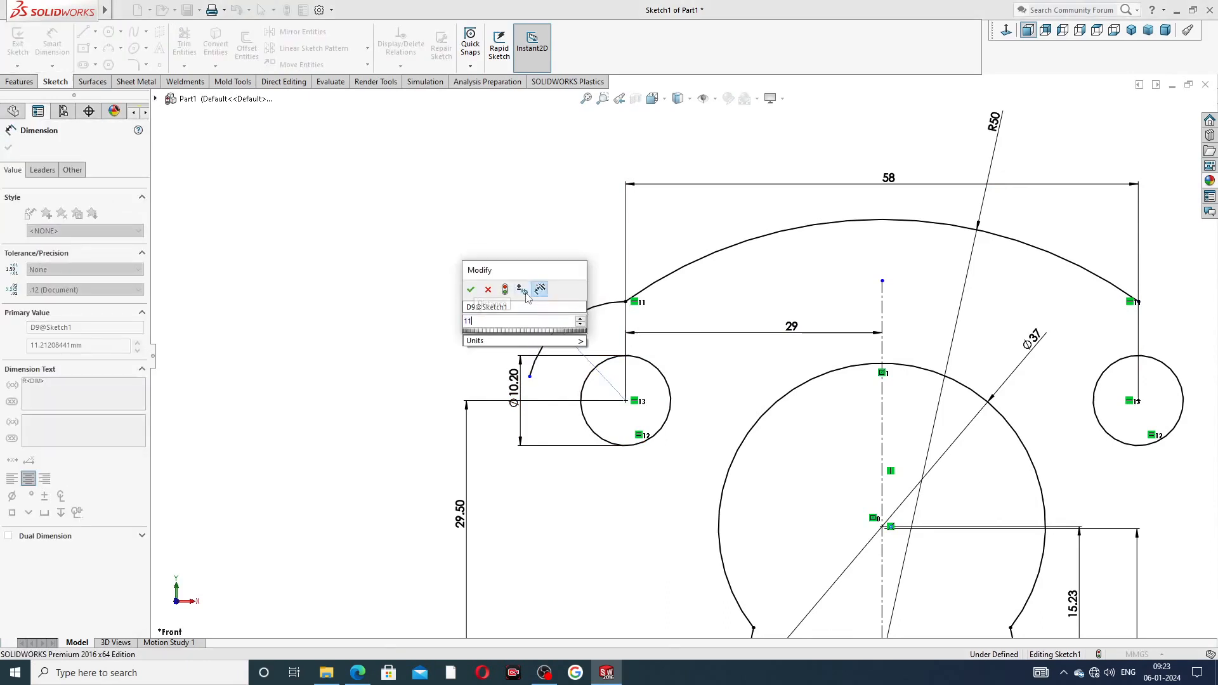
key(Return)
right_click(433, 280)
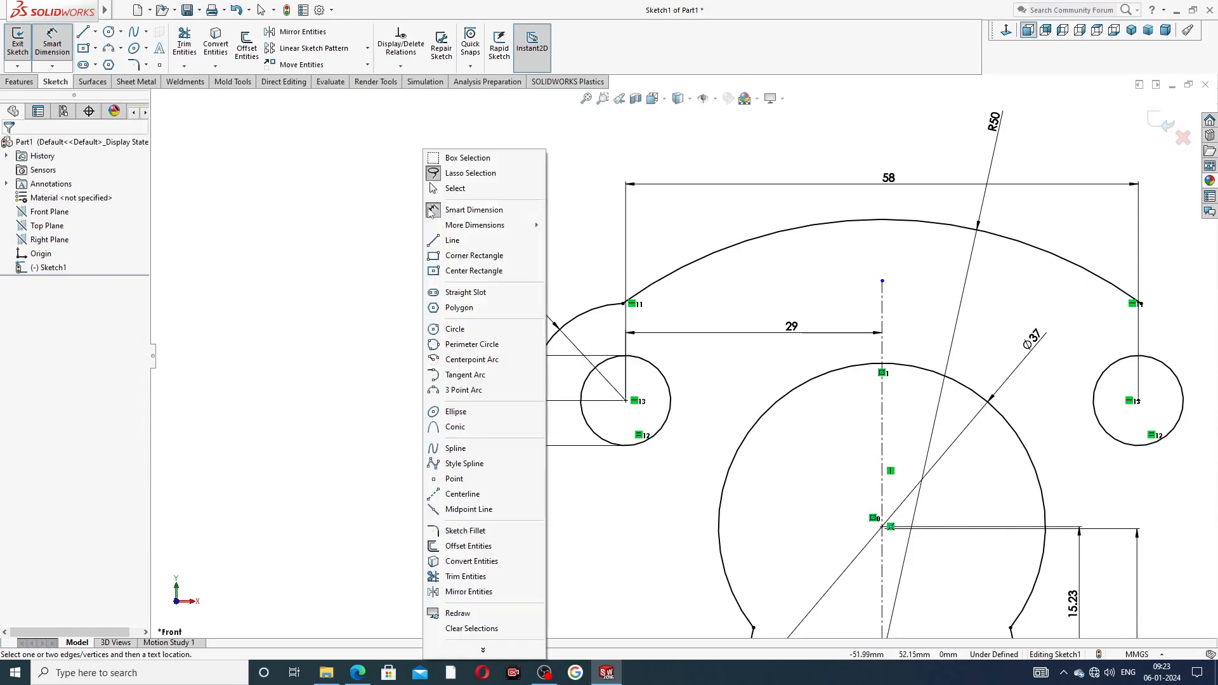
click(455, 188)
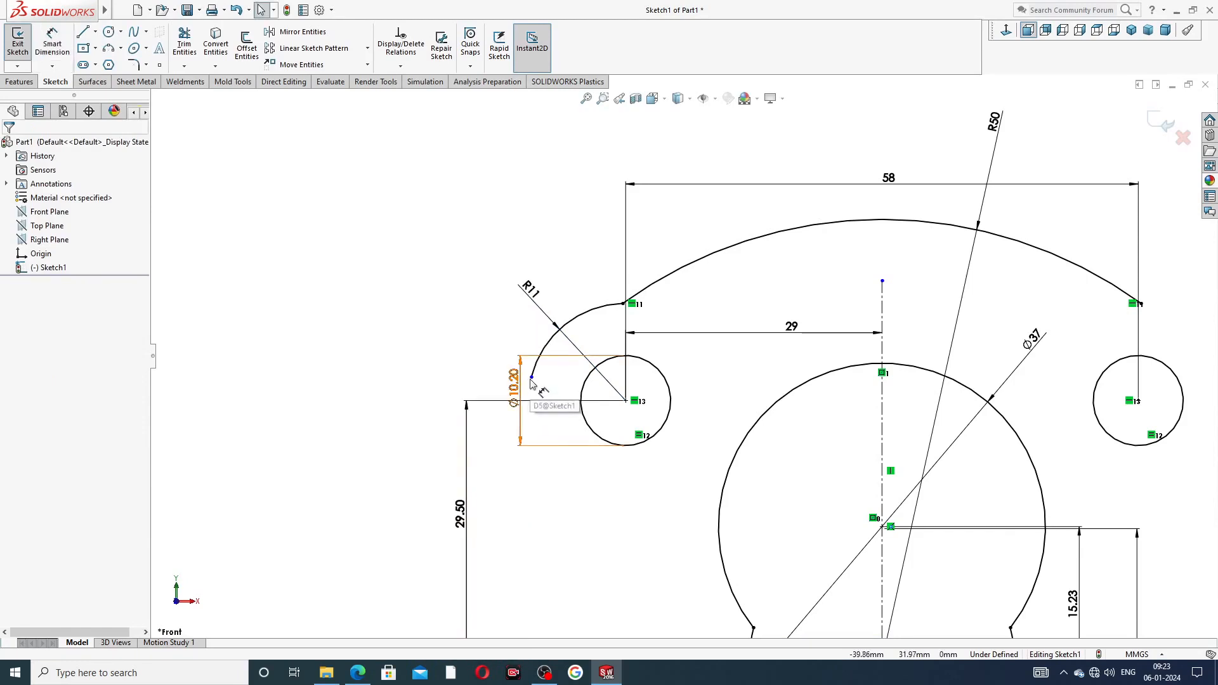
Shift the hole's diameter dimension outward and pull the corner arc's free end down level with the left hole's centre
click(507, 384)
key(Escape)
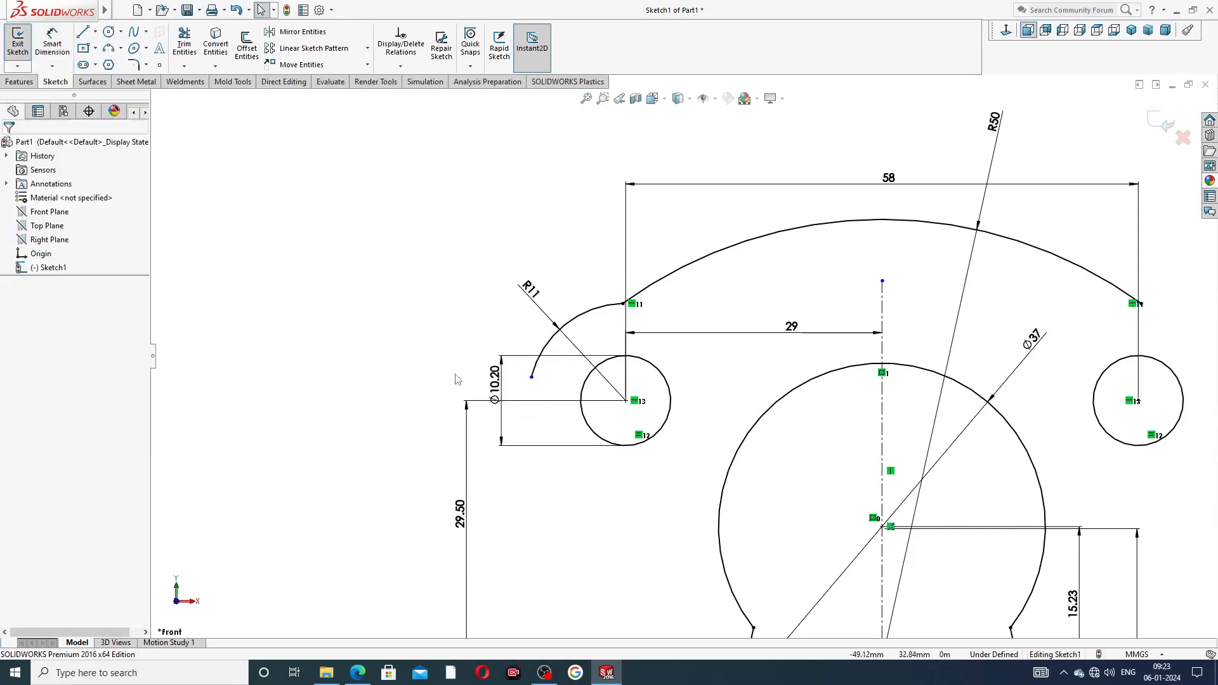
click(531, 377)
drag(529, 390, 529, 401)
click(453, 359)
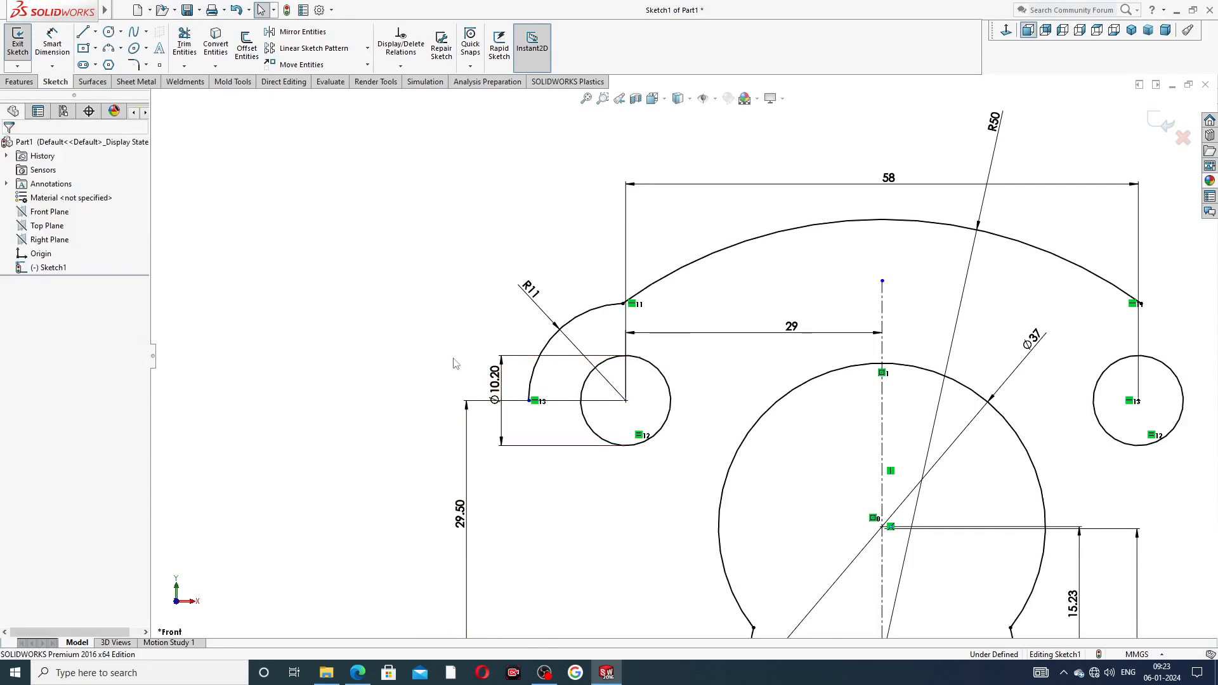
Add a horizontal relation between the corner arc's lower end and the left hole's centre
click(530, 401)
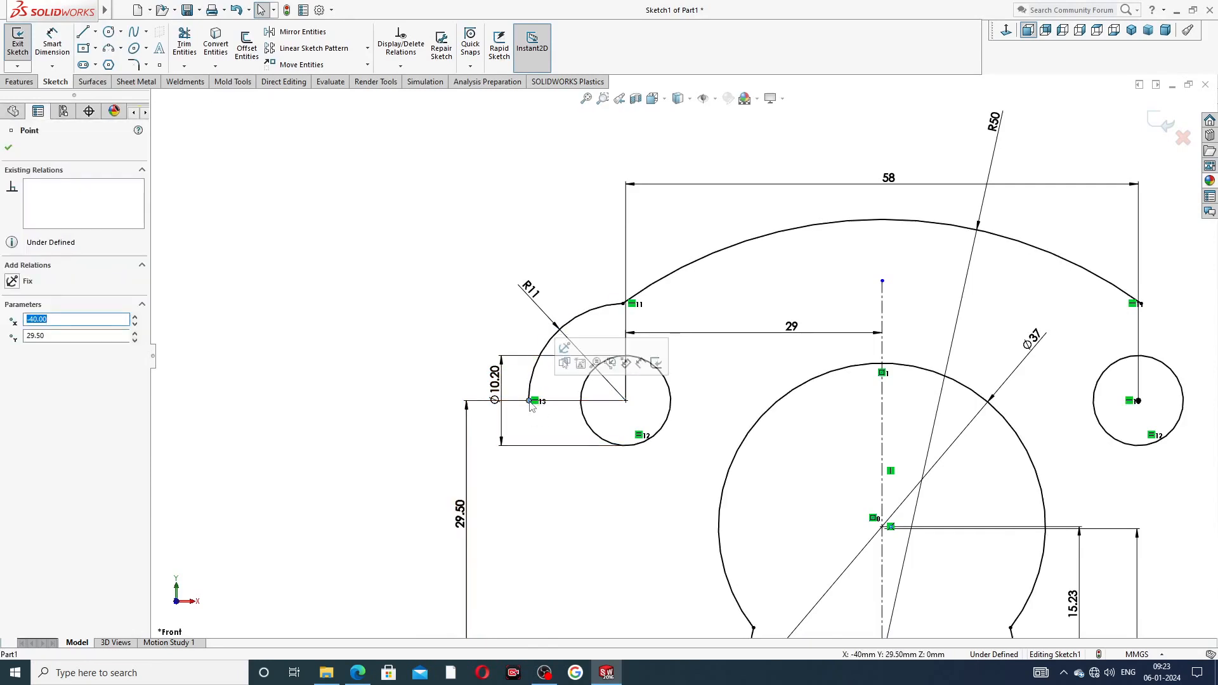
ctrl+click(627, 401)
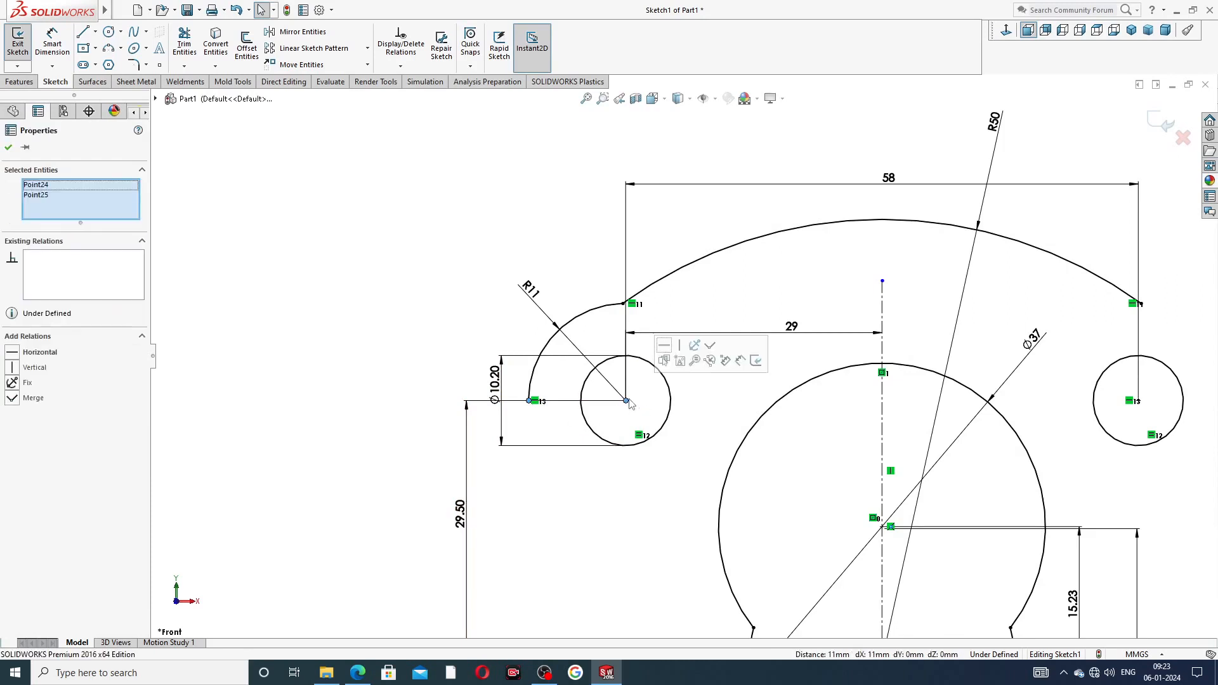
click(666, 348)
click(489, 313)
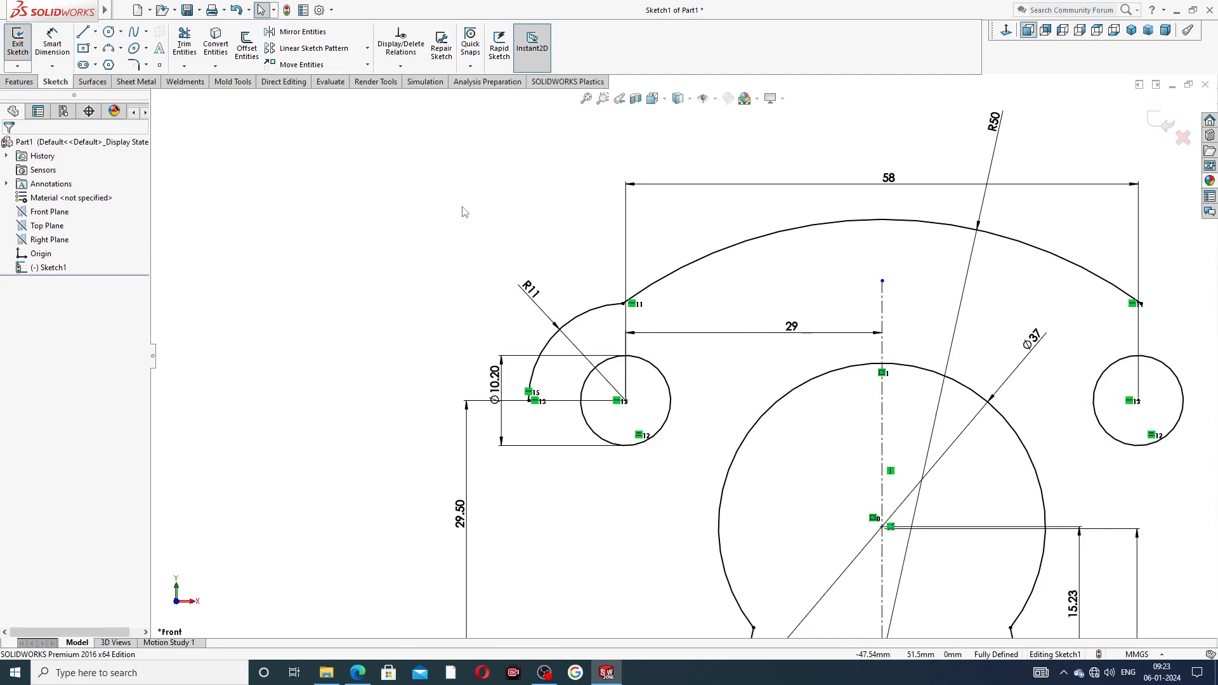
Draw a vertical line about 2 mm long downward from the corner arc's lower end
click(84, 32)
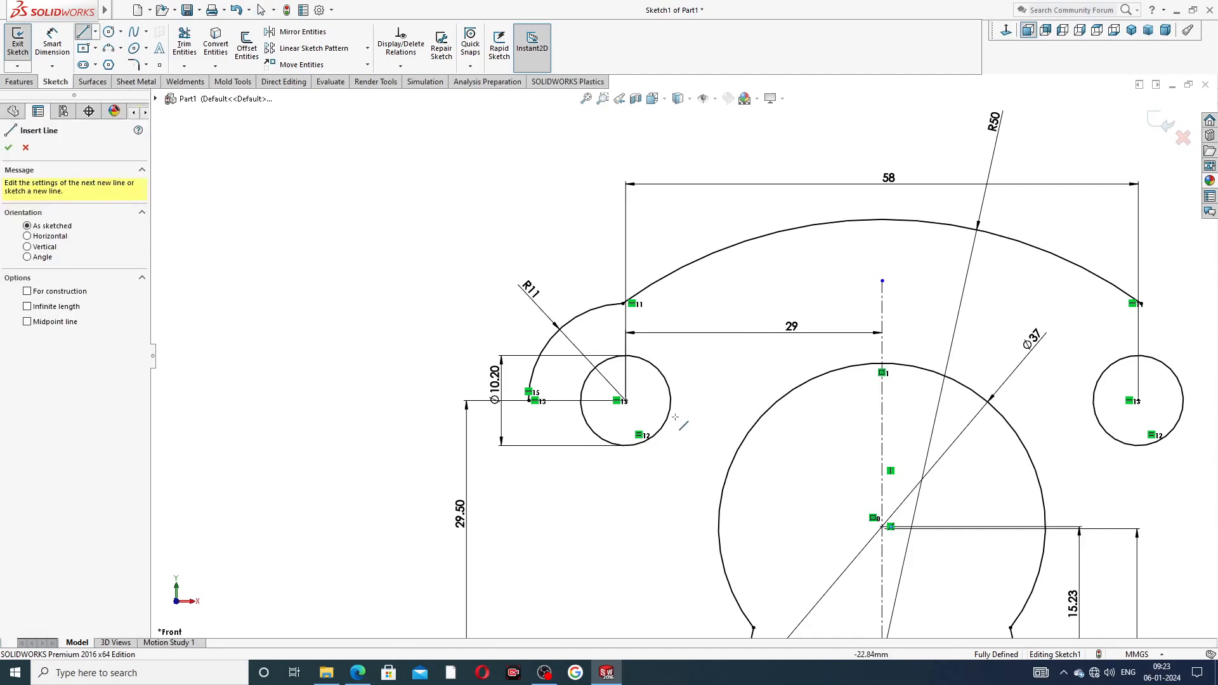
click(530, 401)
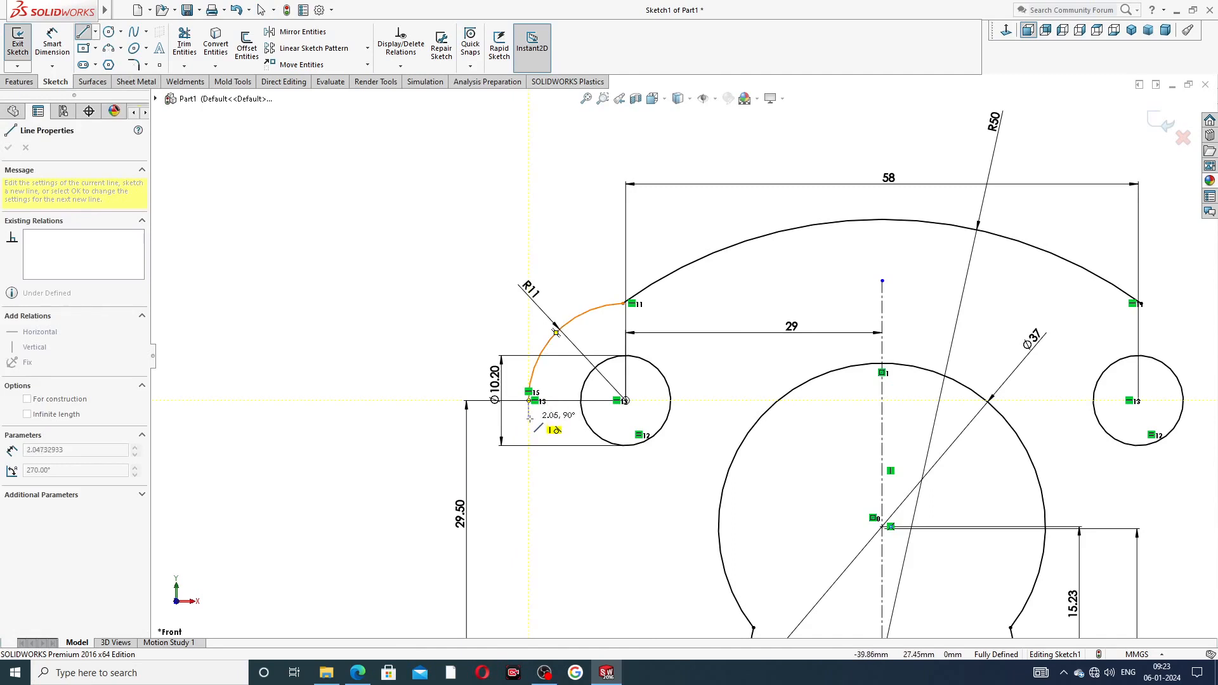
click(530, 420)
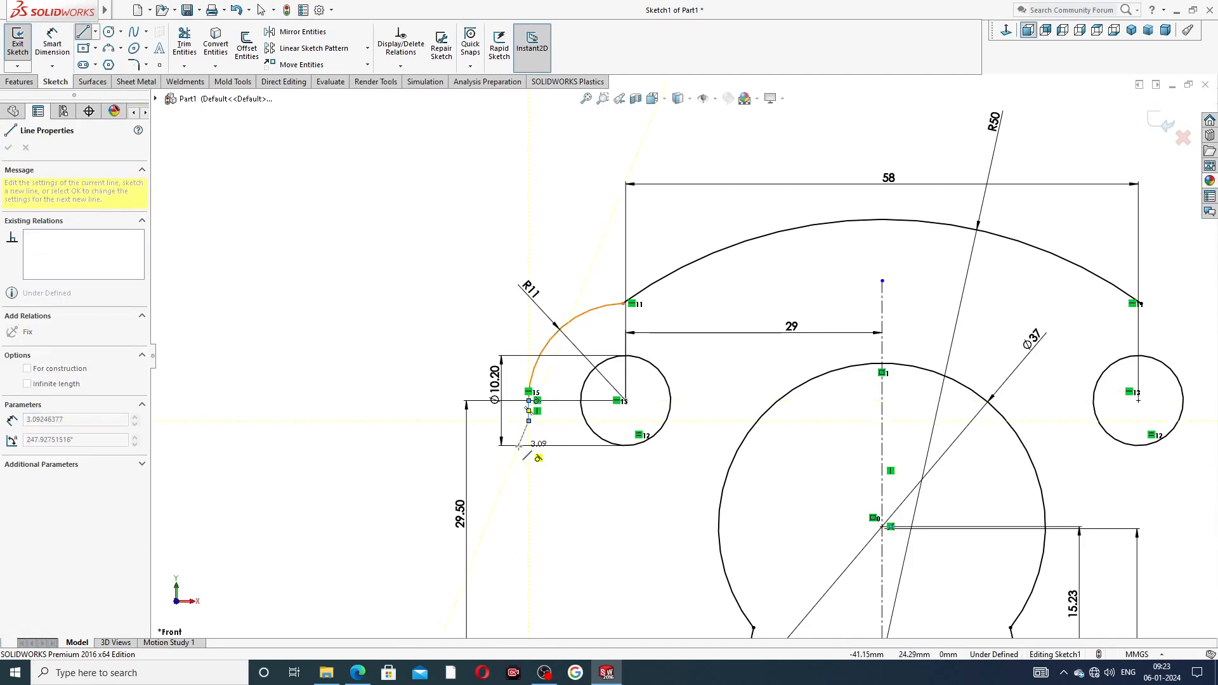
click(528, 452)
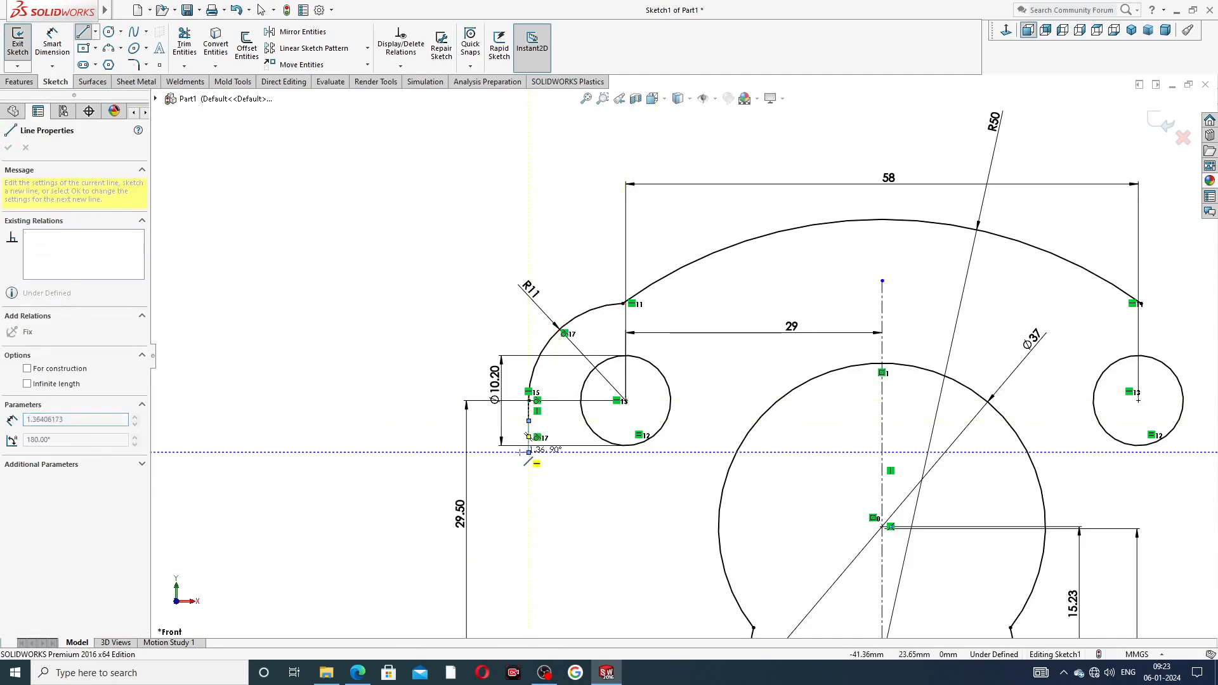
scroll(592, 445, up, 2)
scroll(540, 495, down, 3)
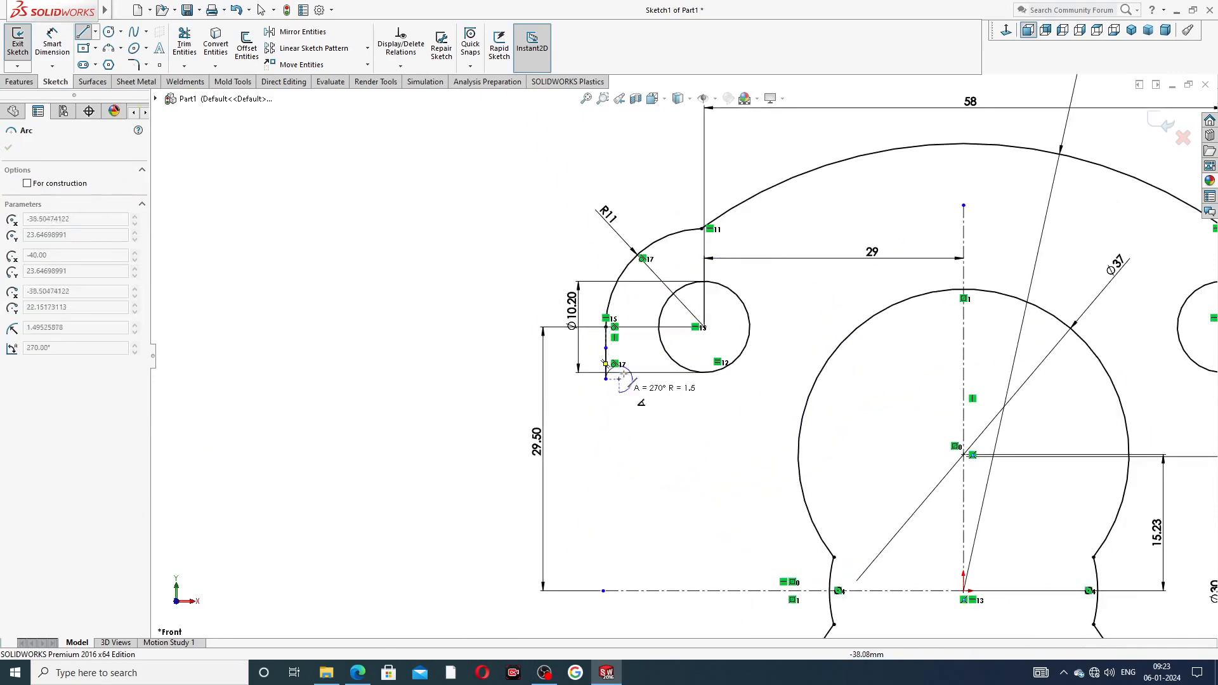
right_click(567, 277)
click(580, 275)
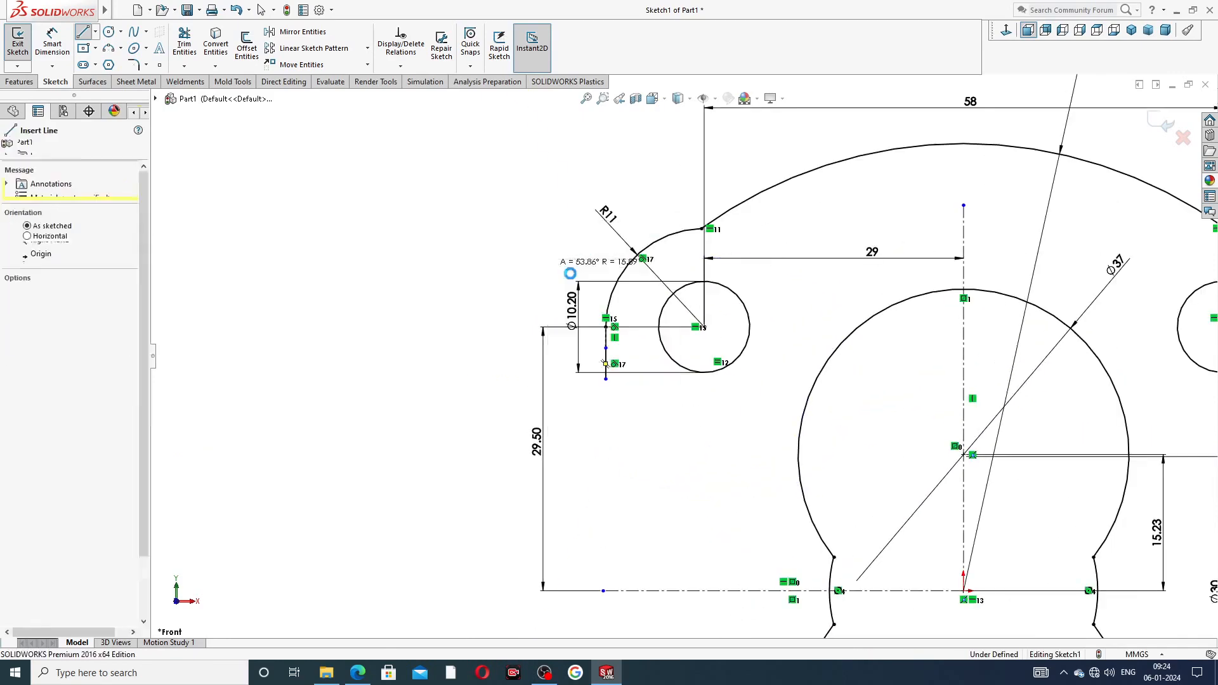
click(606, 363)
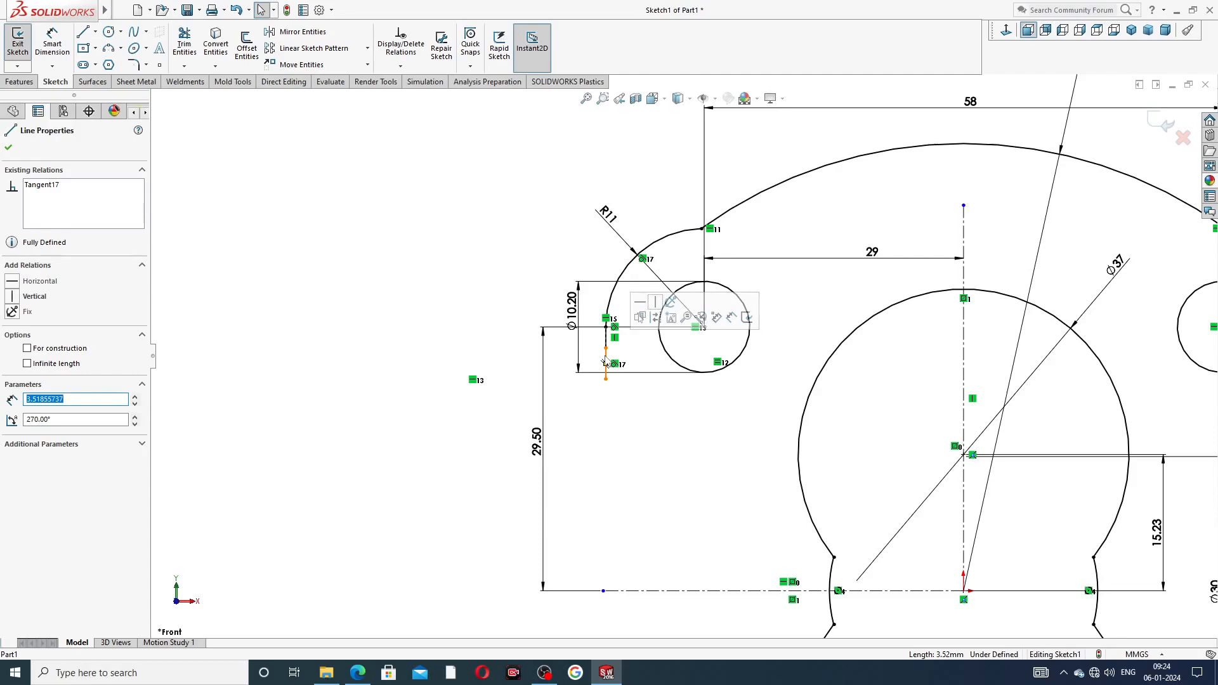
key(Delete)
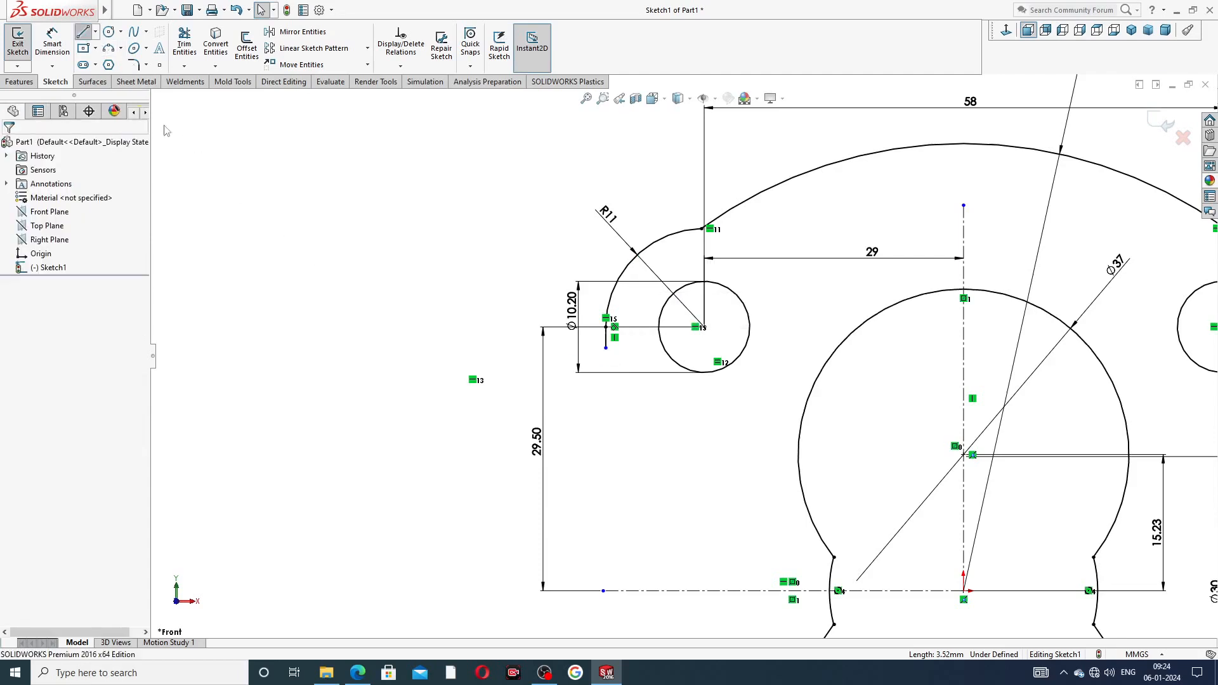
Draw a slanted line about 2.3 mm long down and outward from the short vertical line, followed by a vertical line about 25 mm long to the horizontal centreline
scroll(629, 357, down, 2)
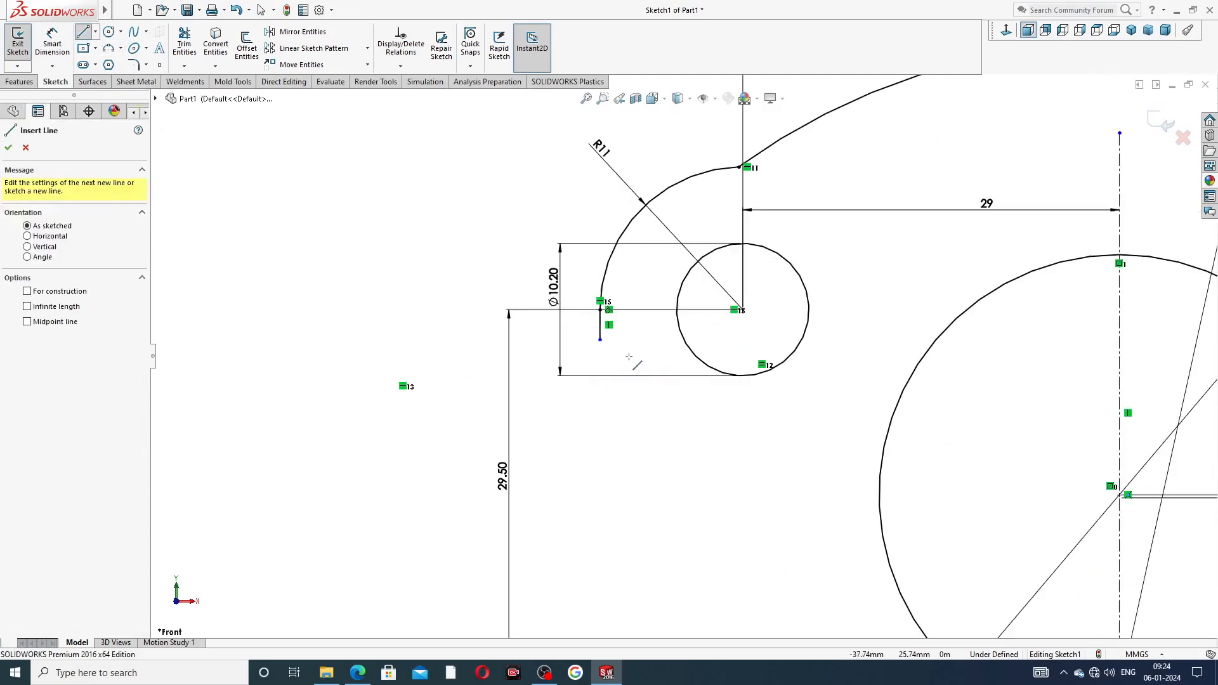
click(599, 340)
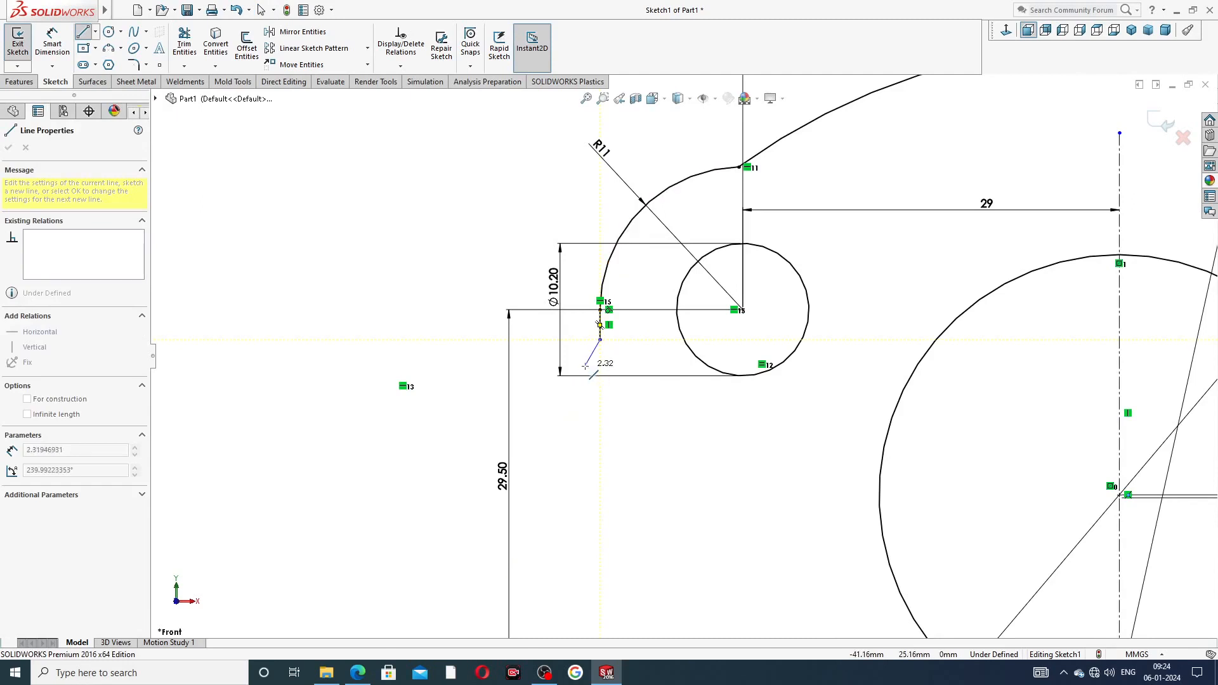
scroll(682, 357, up, 3)
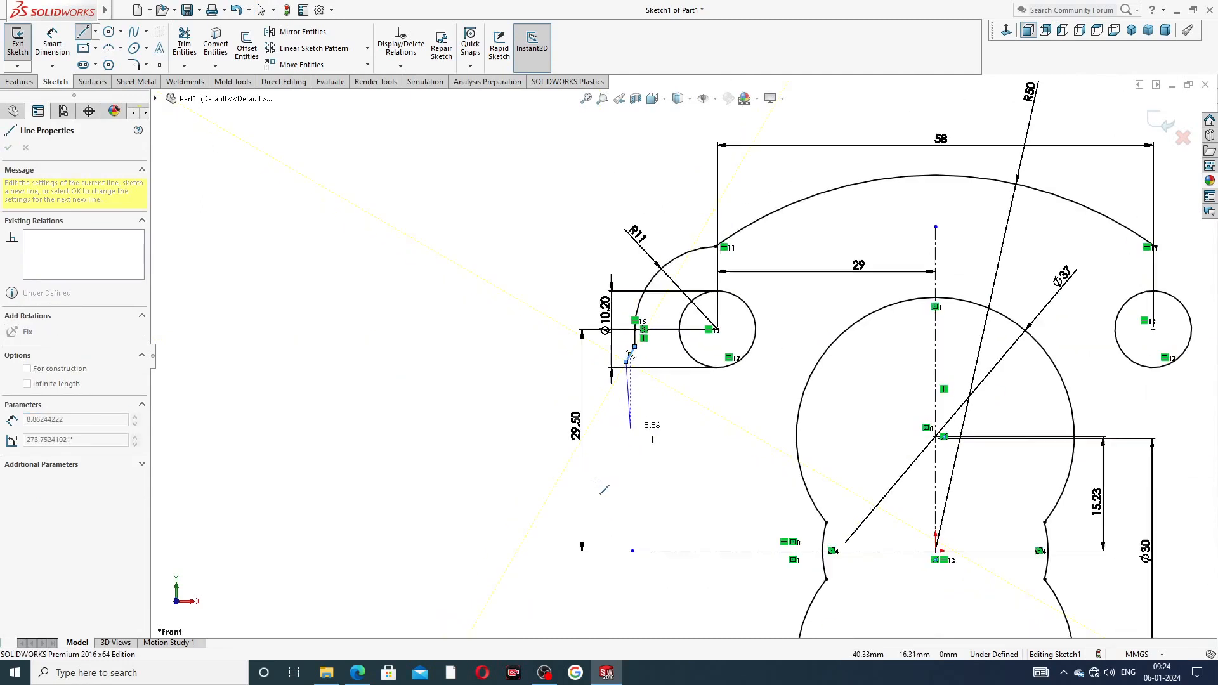
click(627, 551)
right_click(668, 448)
click(696, 504)
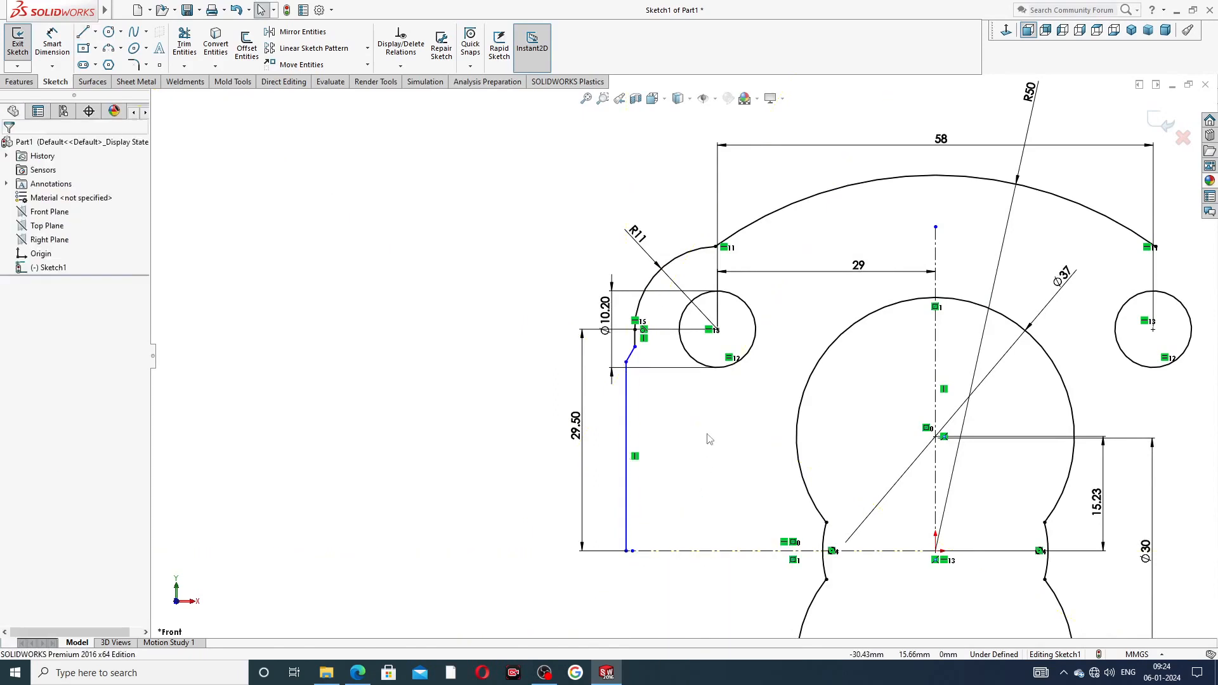
Shorten the short vertical line below the corner arc by moving its lower end up to about Y 28 mm
scroll(710, 440, down, 2)
scroll(731, 387, up, 1)
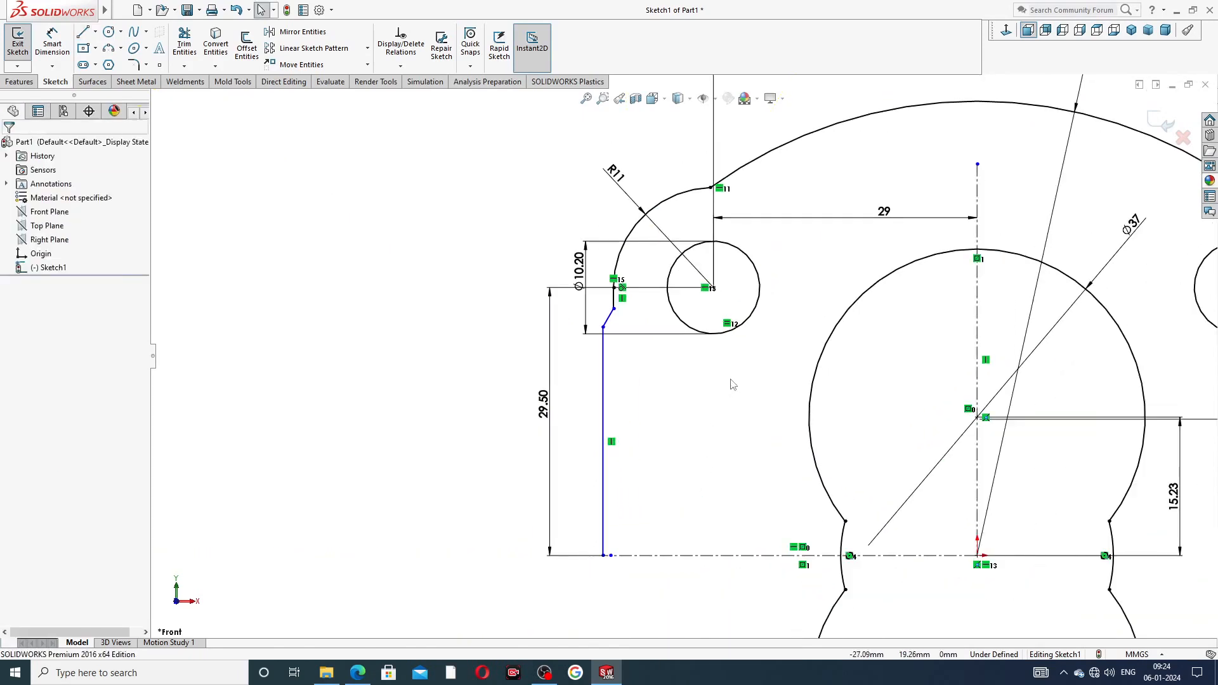
scroll(652, 356, down, 3)
scroll(636, 306, down, 4)
scroll(551, 241, up, 2)
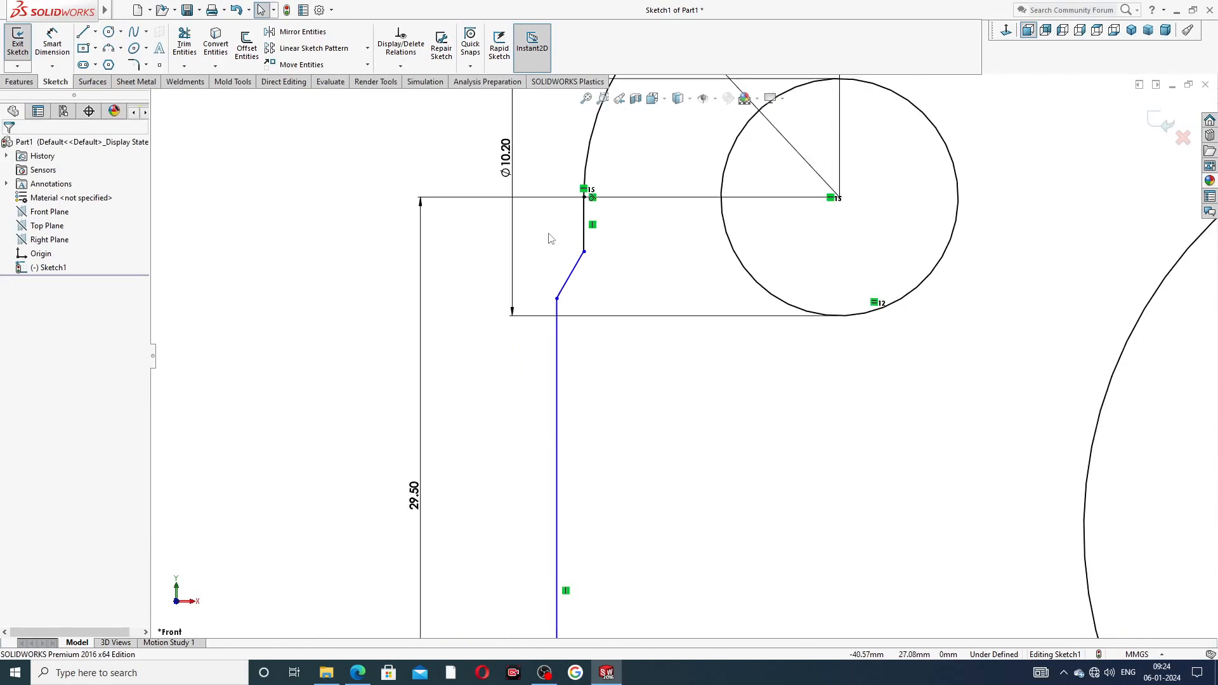
drag(584, 253, 585, 232)
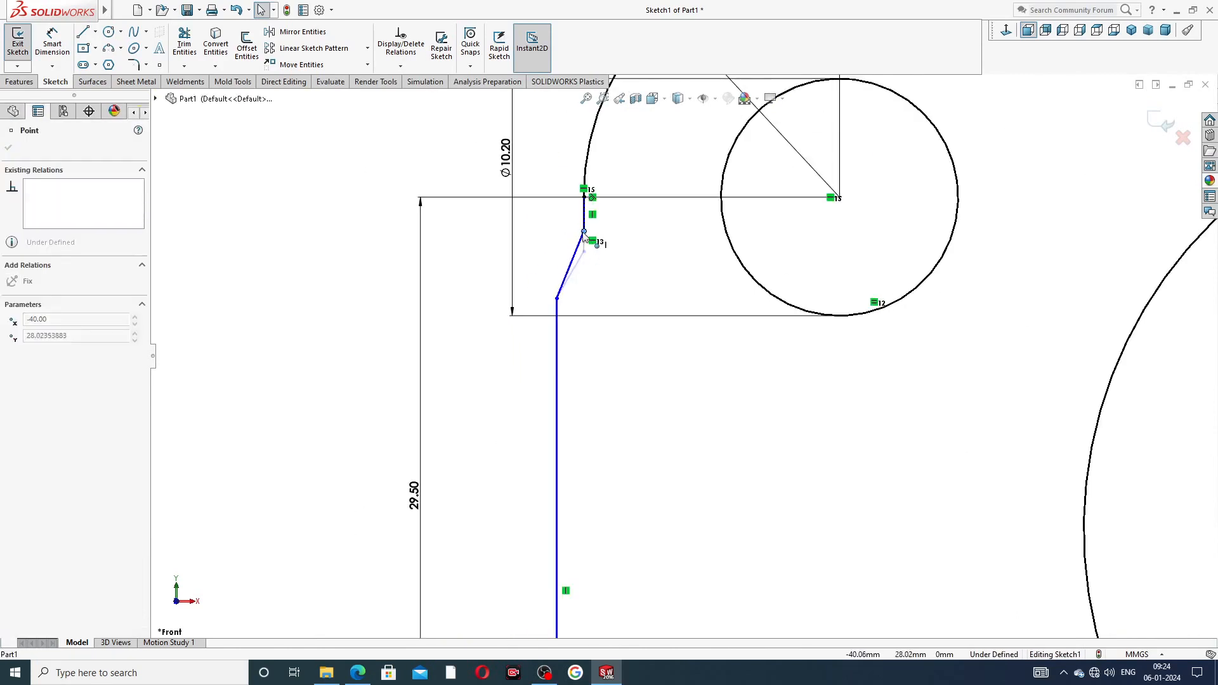
click(619, 352)
scroll(625, 344, up, 2)
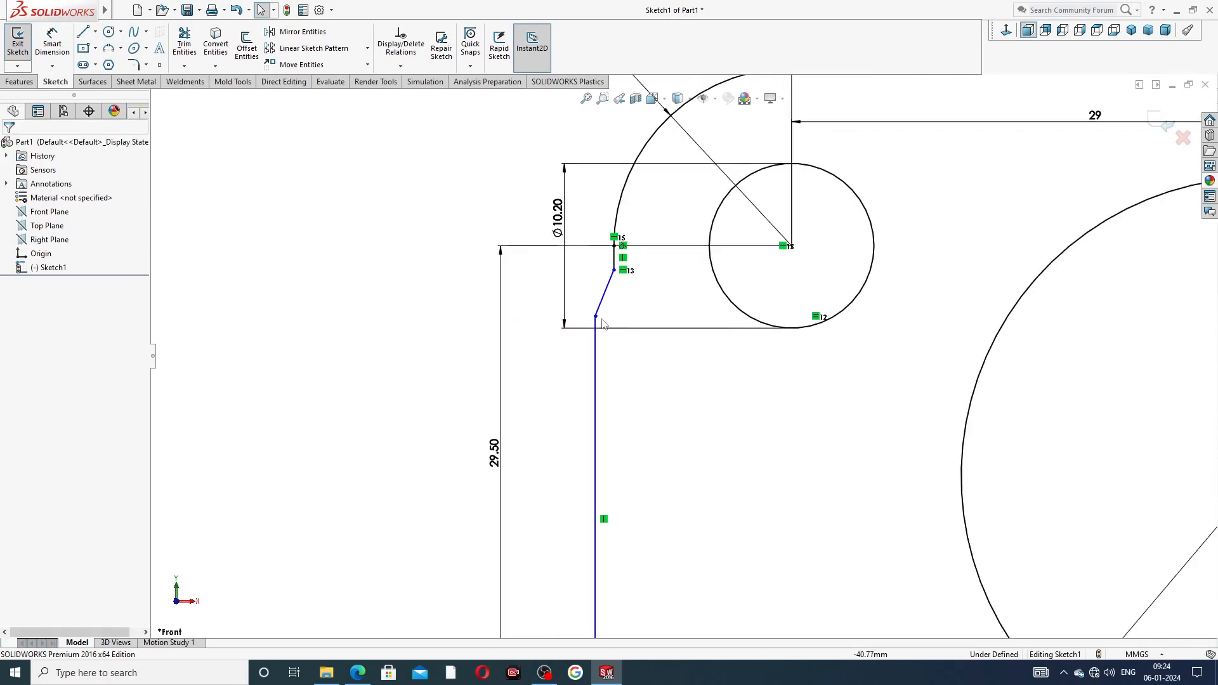
Pull the slanted line's lower end slightly down along the long vertical line
scroll(596, 322, down, 3)
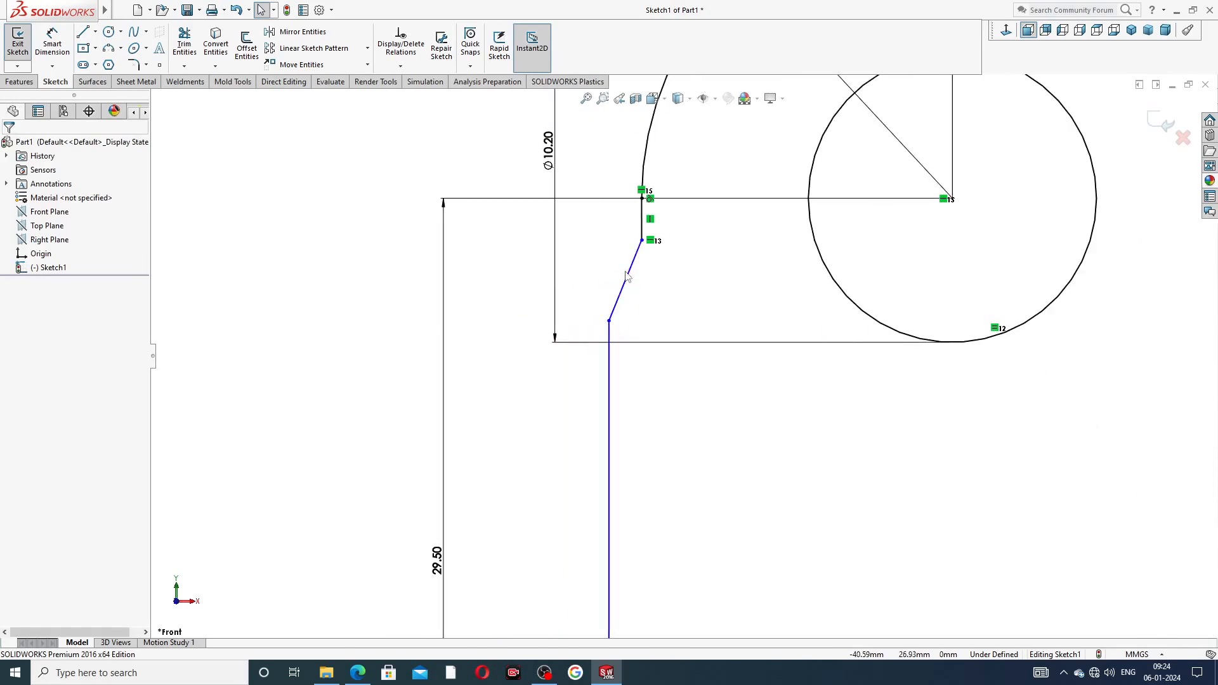
drag(609, 324, 623, 341)
click(723, 313)
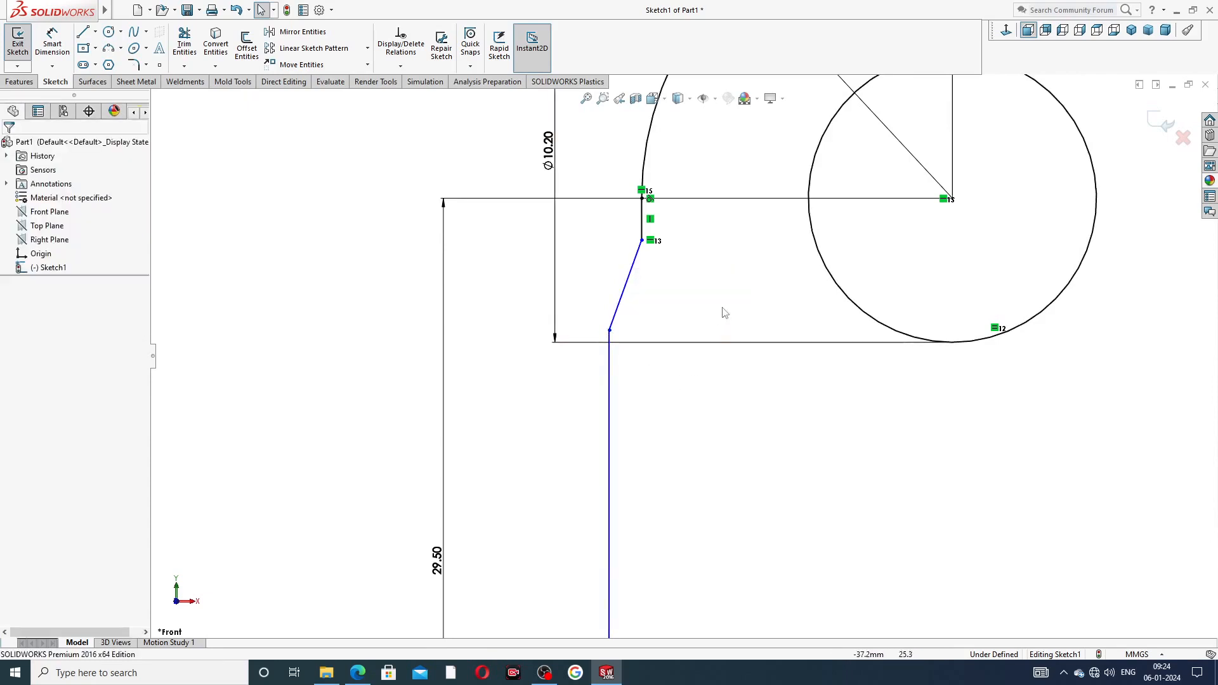
Add a 5 mm sketch fillet at the corner between the R11 corner arc and the large R50 arc
scroll(681, 338, up, 3)
scroll(678, 229, up, 2)
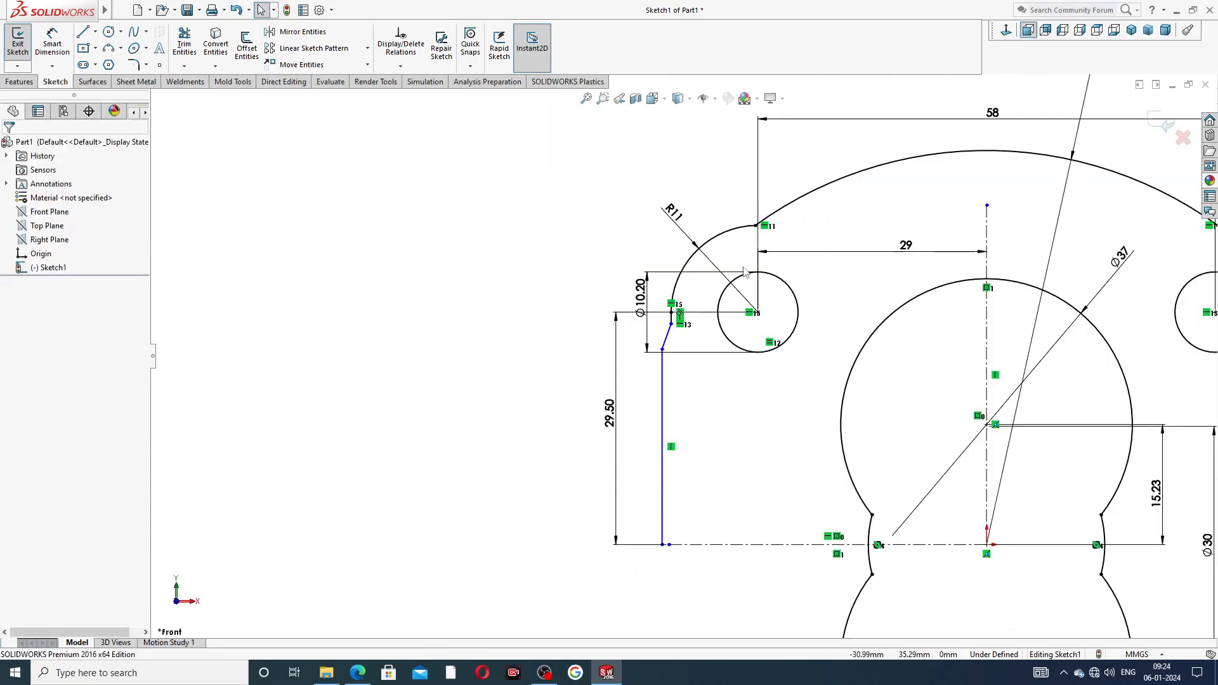
click(147, 65)
click(166, 82)
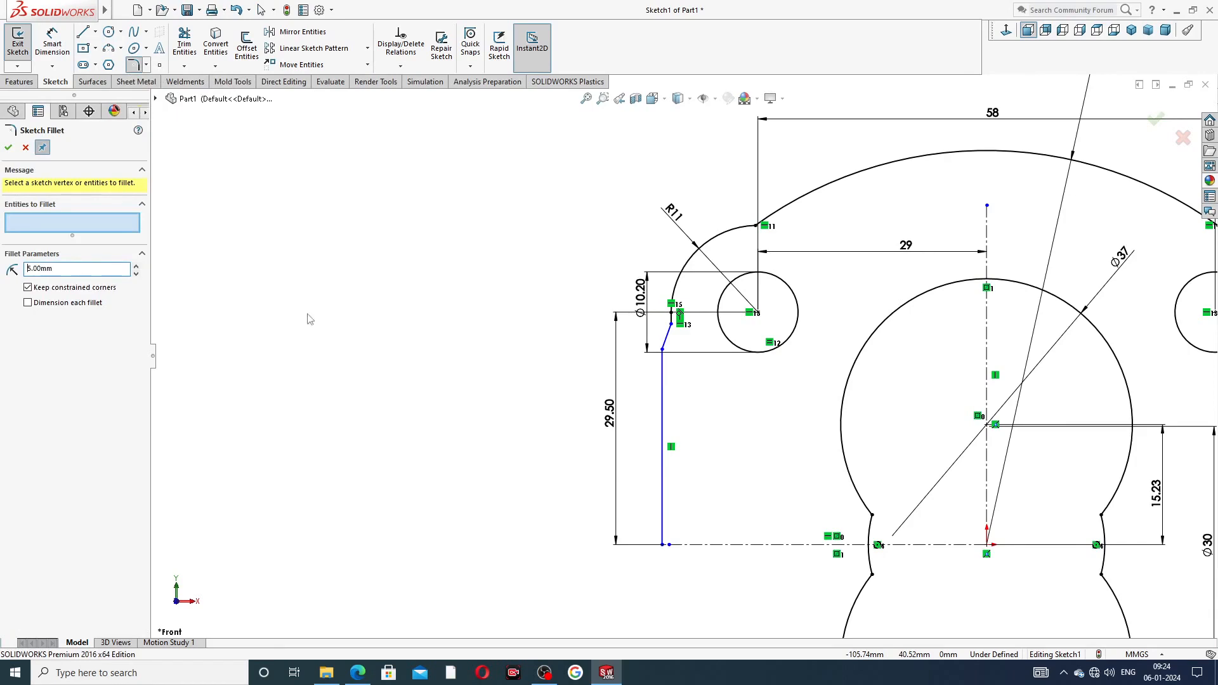
click(755, 227)
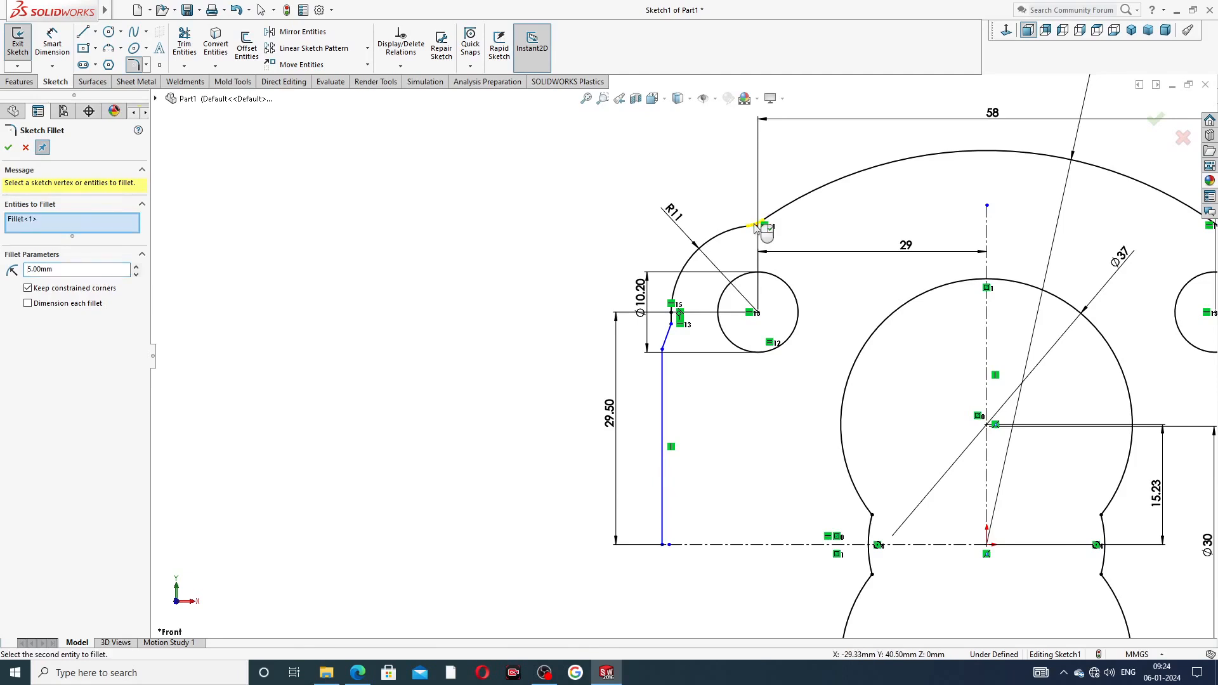
click(8, 147)
Add a 1.5 mm sketch fillet between the short vertical line and the slanted line
drag(63, 269, 26, 269)
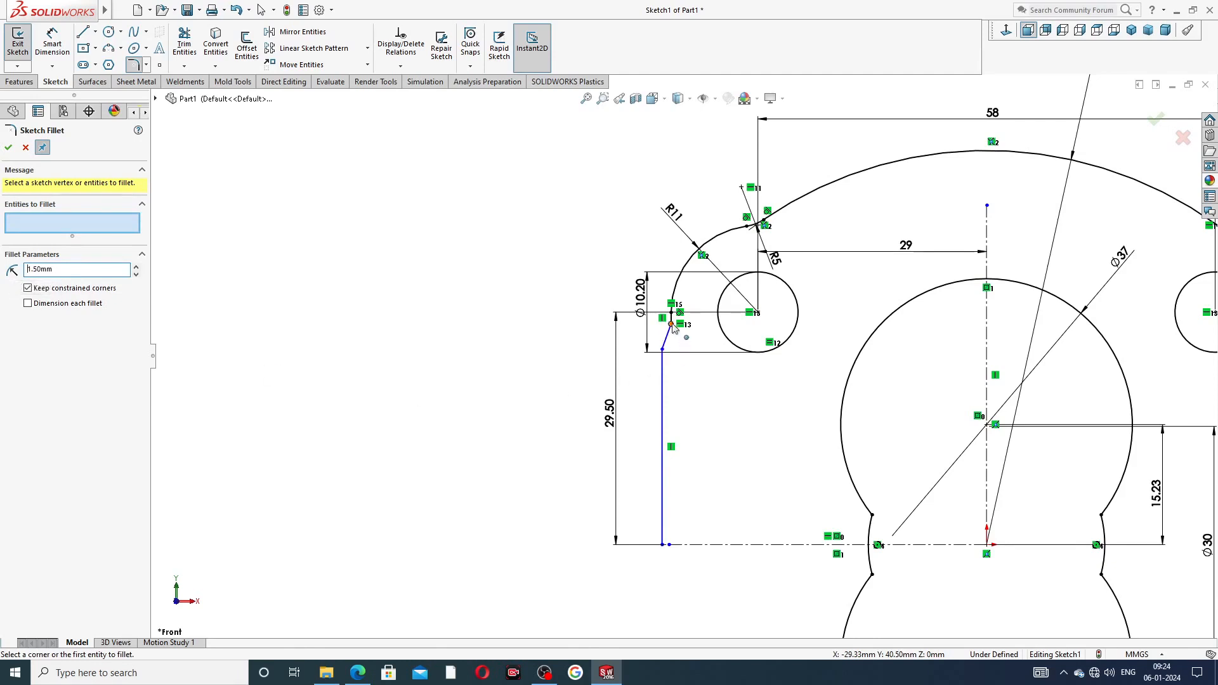
scroll(674, 329, down, 5)
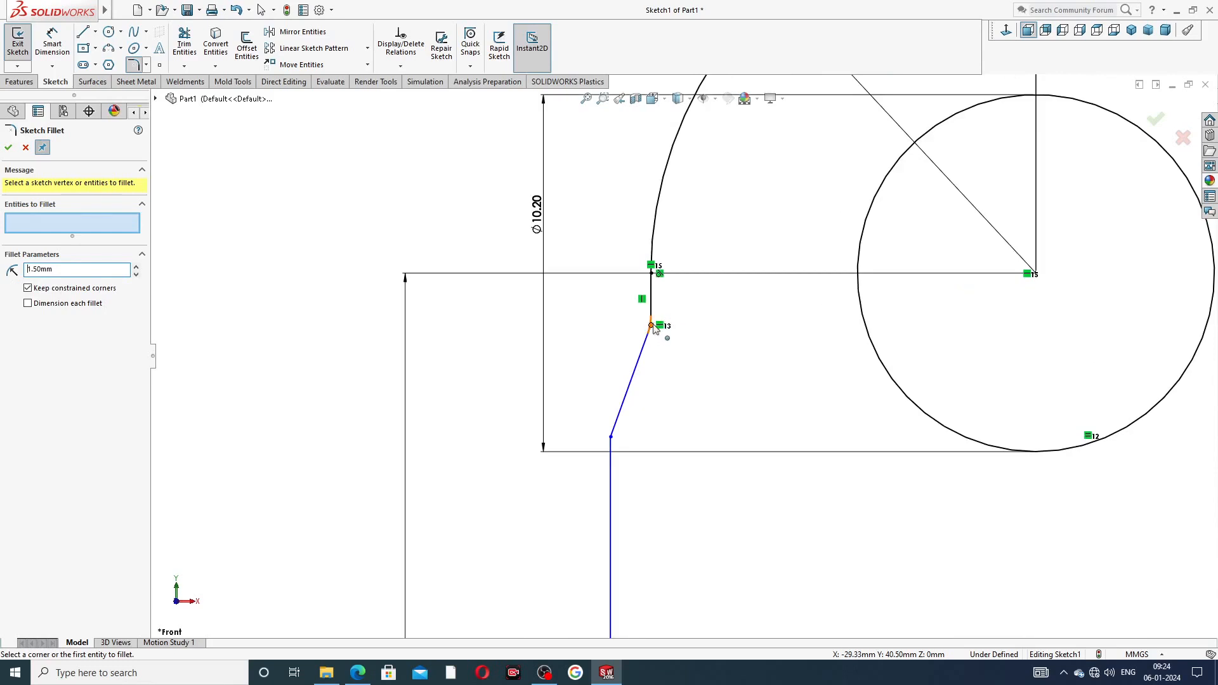
click(653, 326)
click(8, 150)
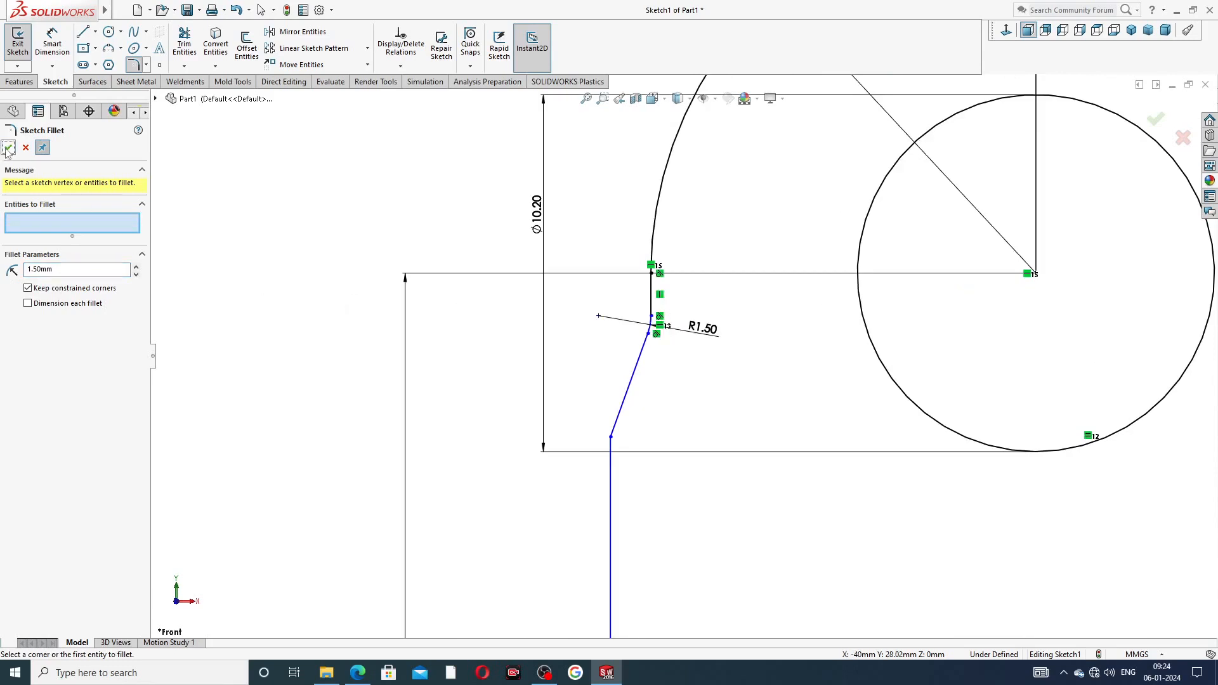
click(7, 149)
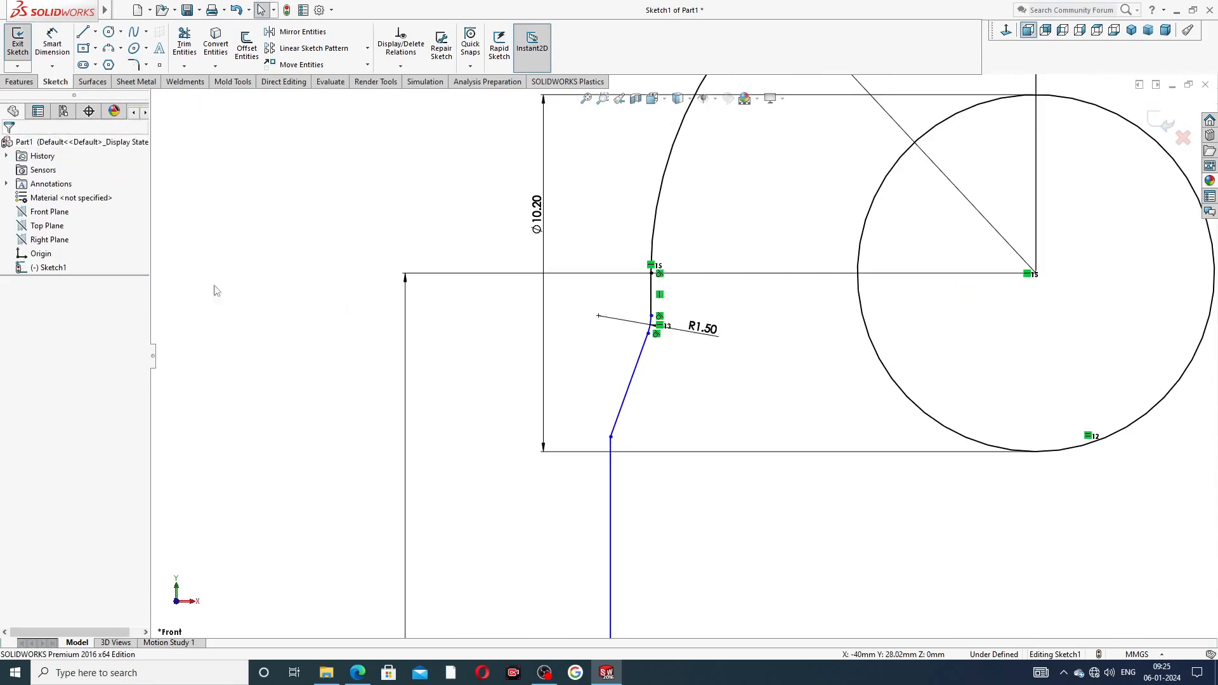
Shift the 1.5 mm and 5 mm fillet radius dimensions slightly away from the profile corners
click(703, 328)
click(748, 326)
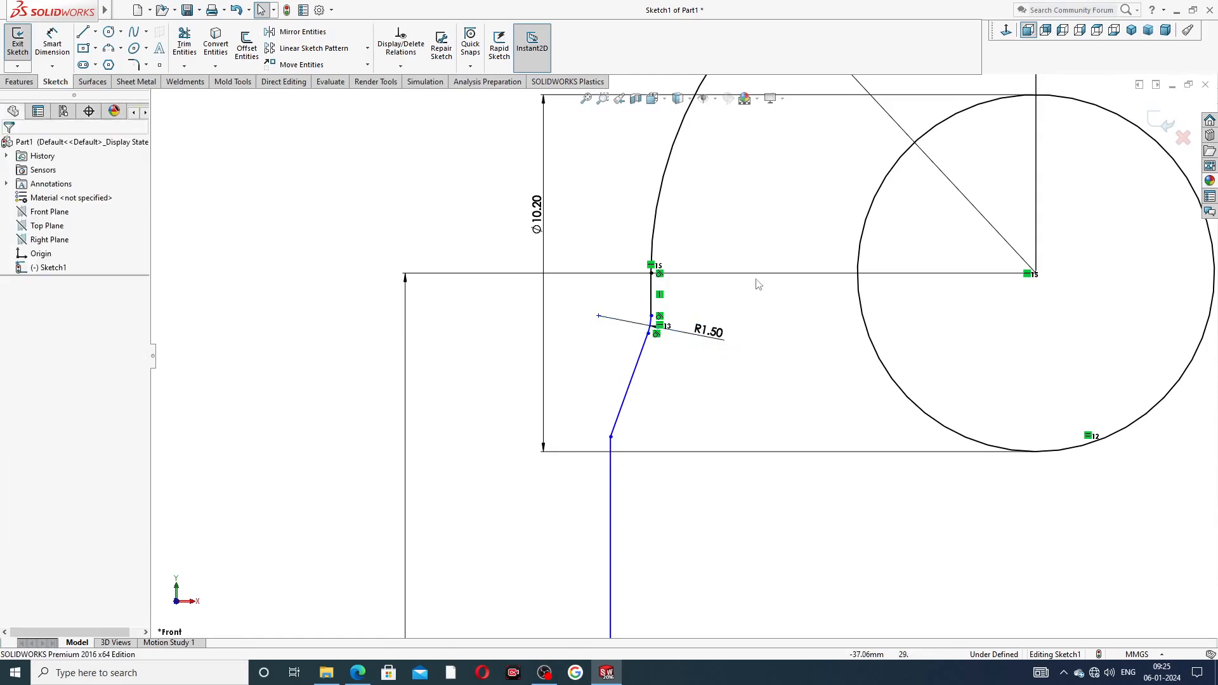
scroll(762, 249, up, 3)
scroll(800, 200, up, 3)
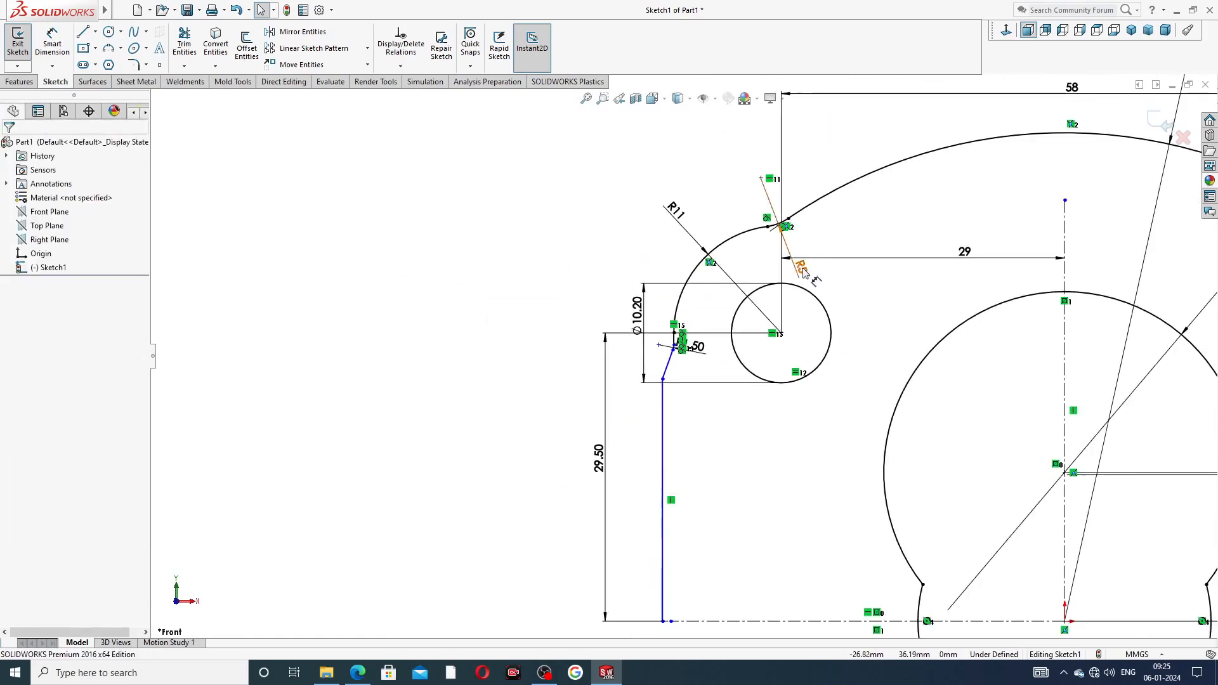
drag(781, 247, 821, 282)
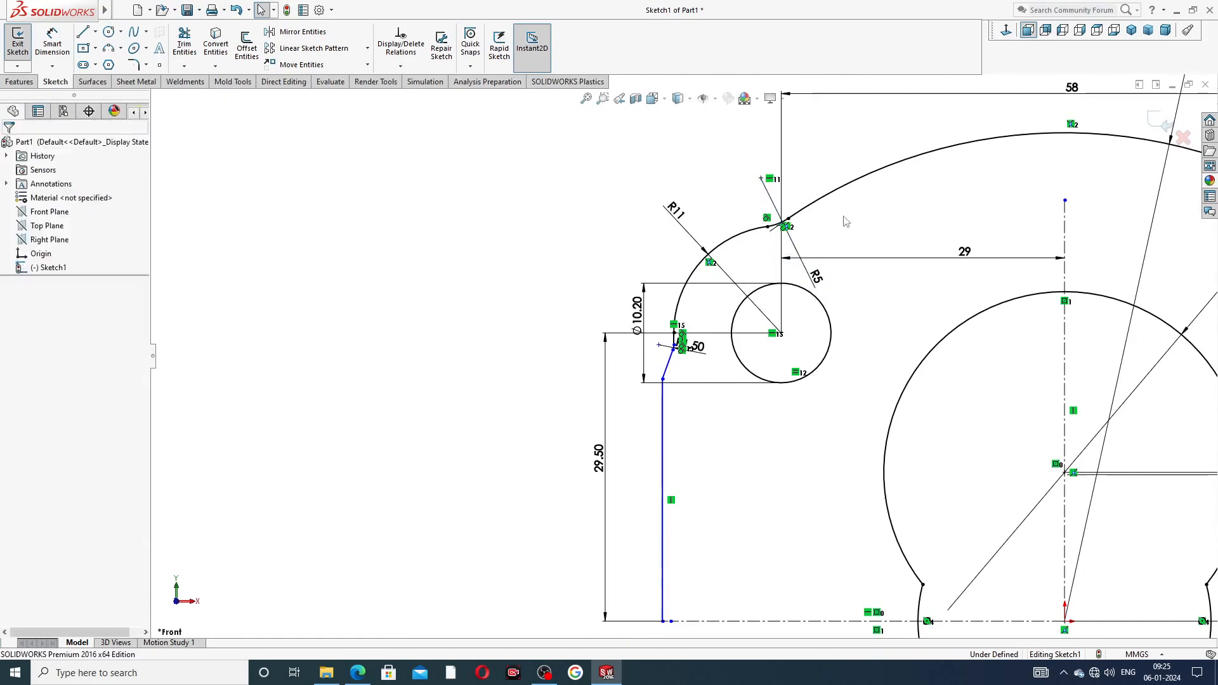
Dimension the distance from the long outer vertical line to the vertical centreline as 42 mm, placed below the horizontal centreline
scroll(634, 333, up, 5)
scroll(826, 444, down, 3)
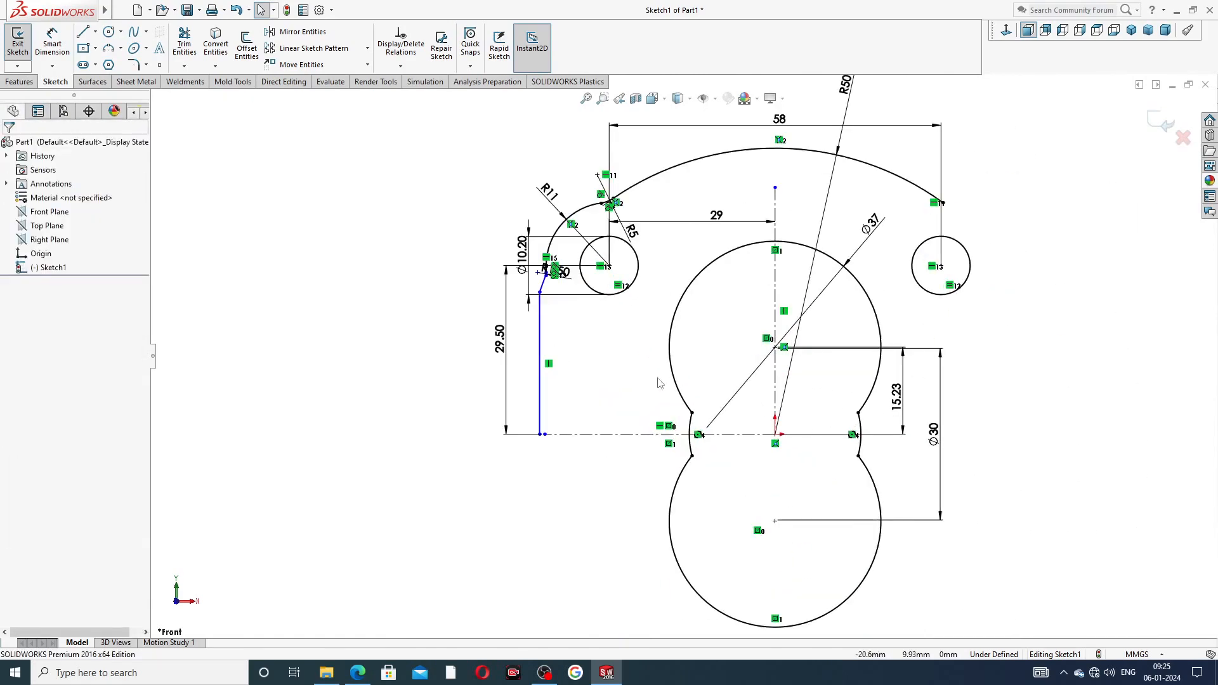
click(52, 43)
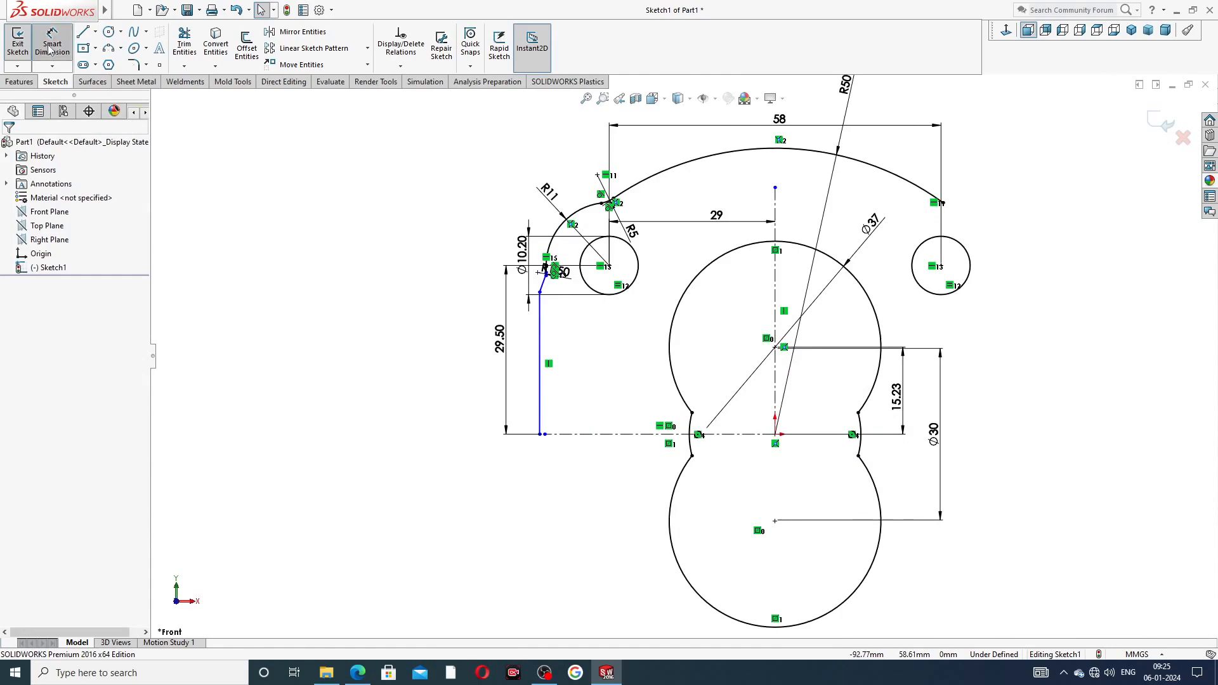
click(539, 390)
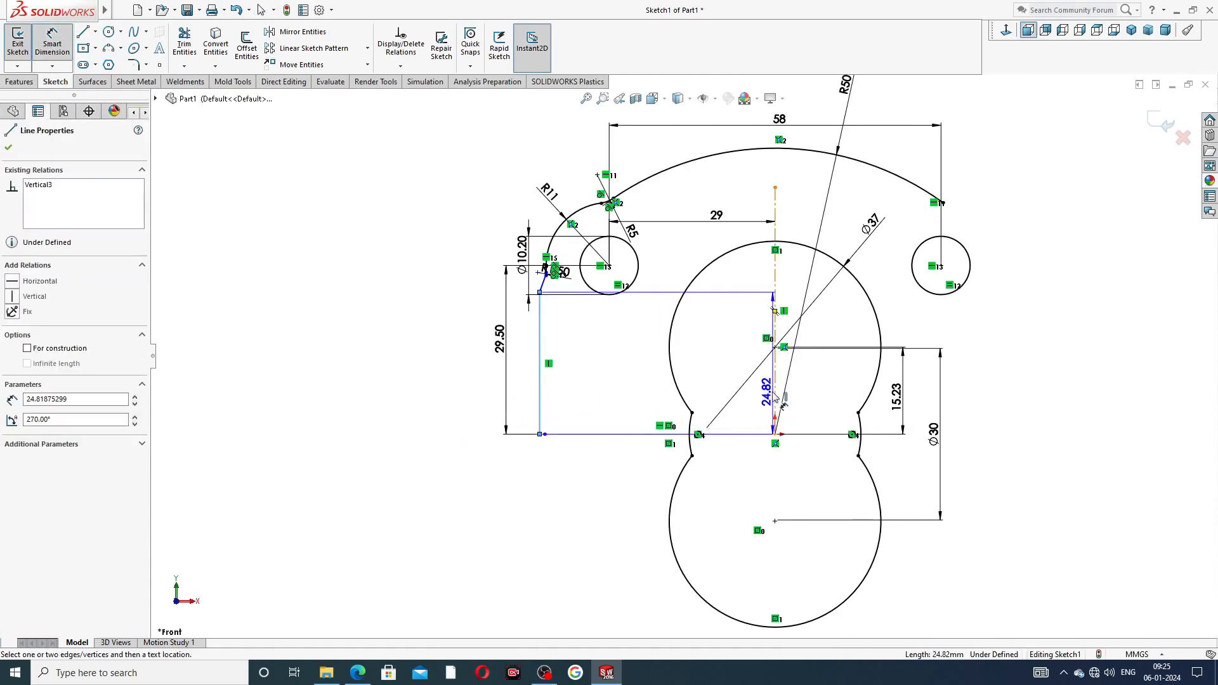
click(776, 409)
click(642, 483)
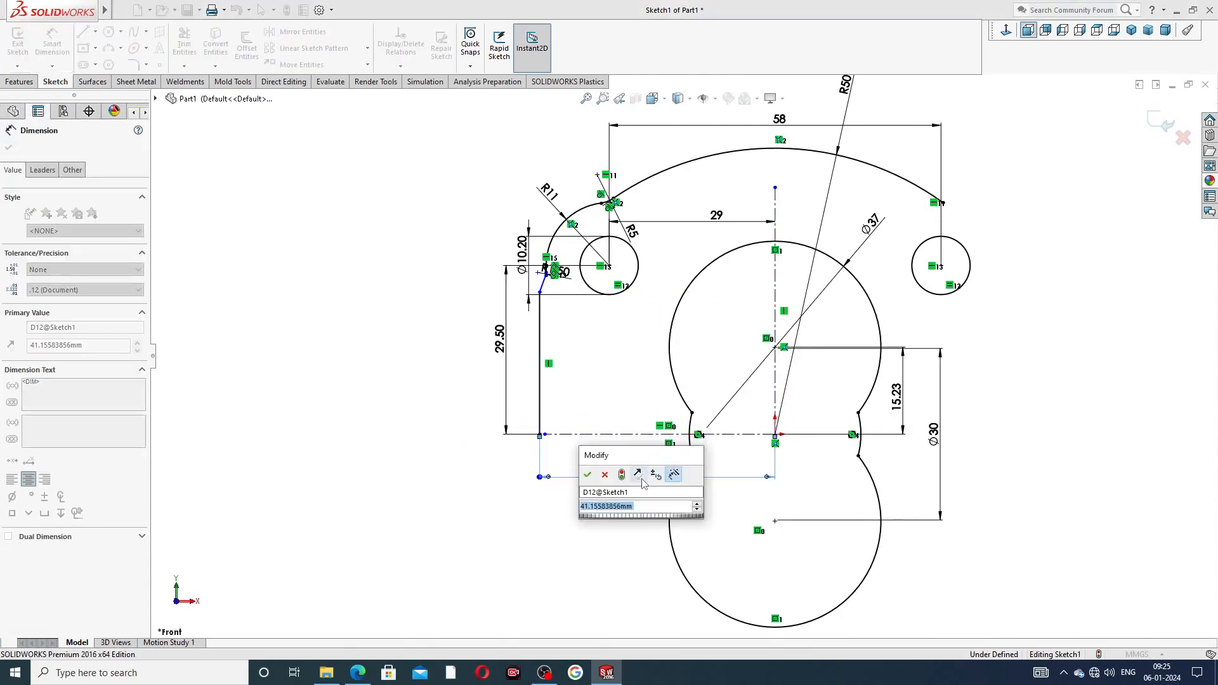
text(42)
key(Return)
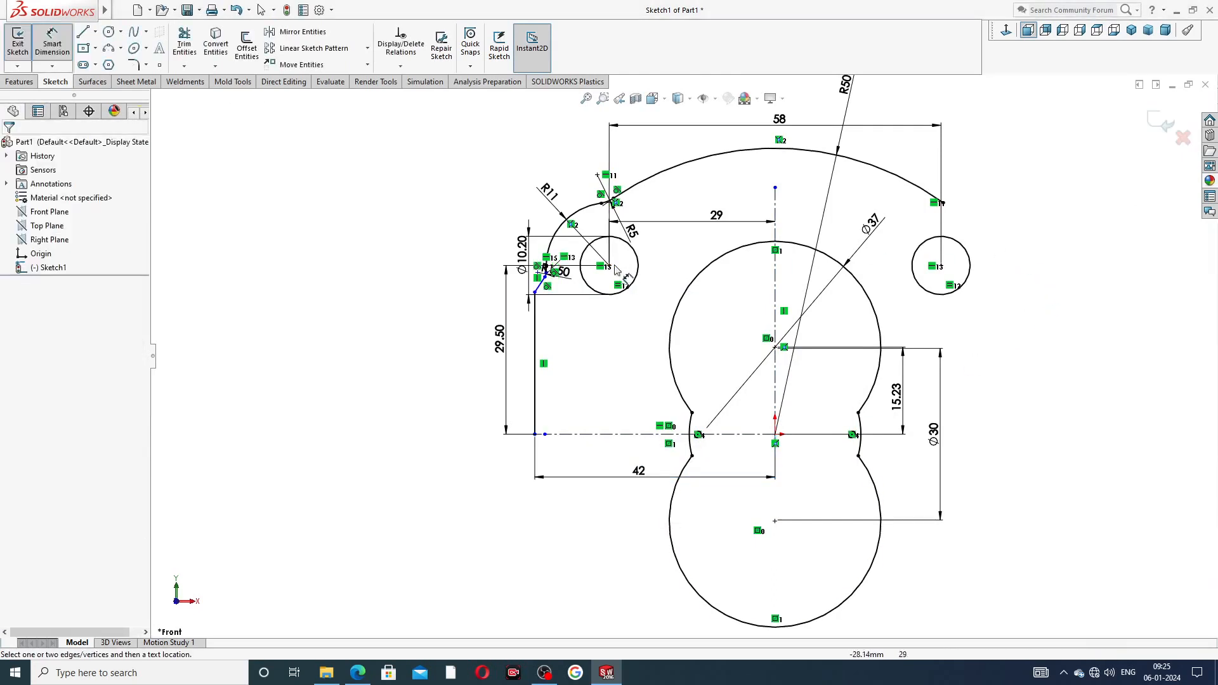
scroll(1000, 241, up, 3)
right_click(986, 223)
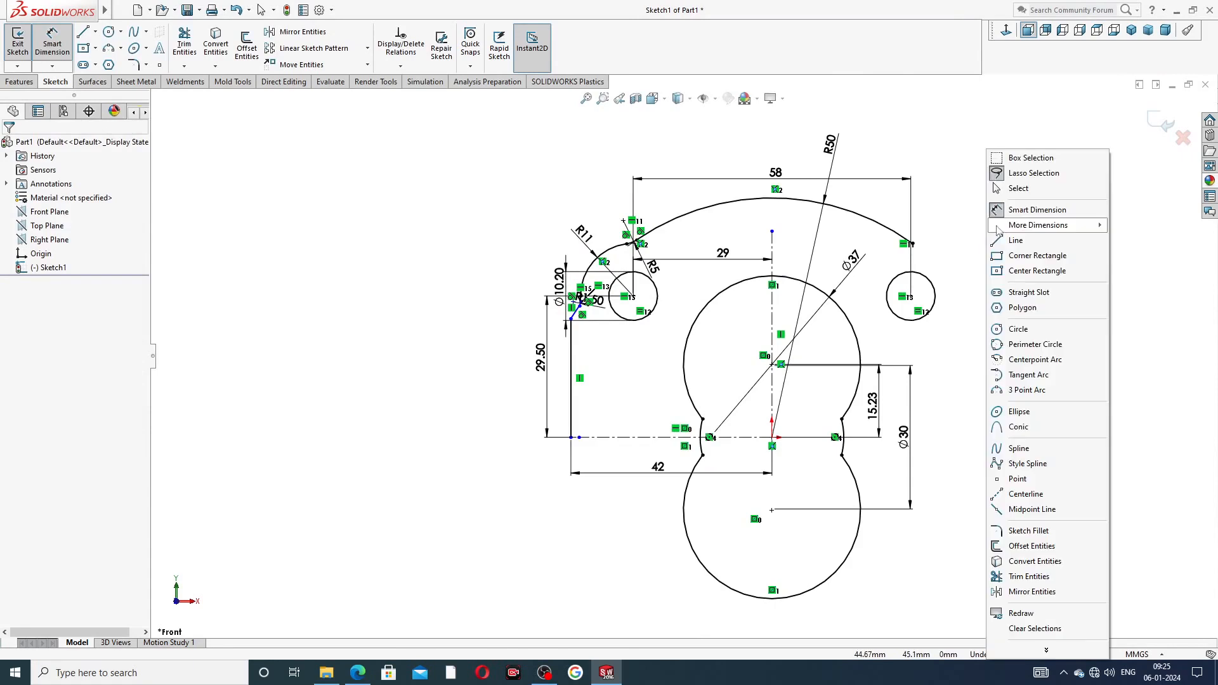
click(1022, 189)
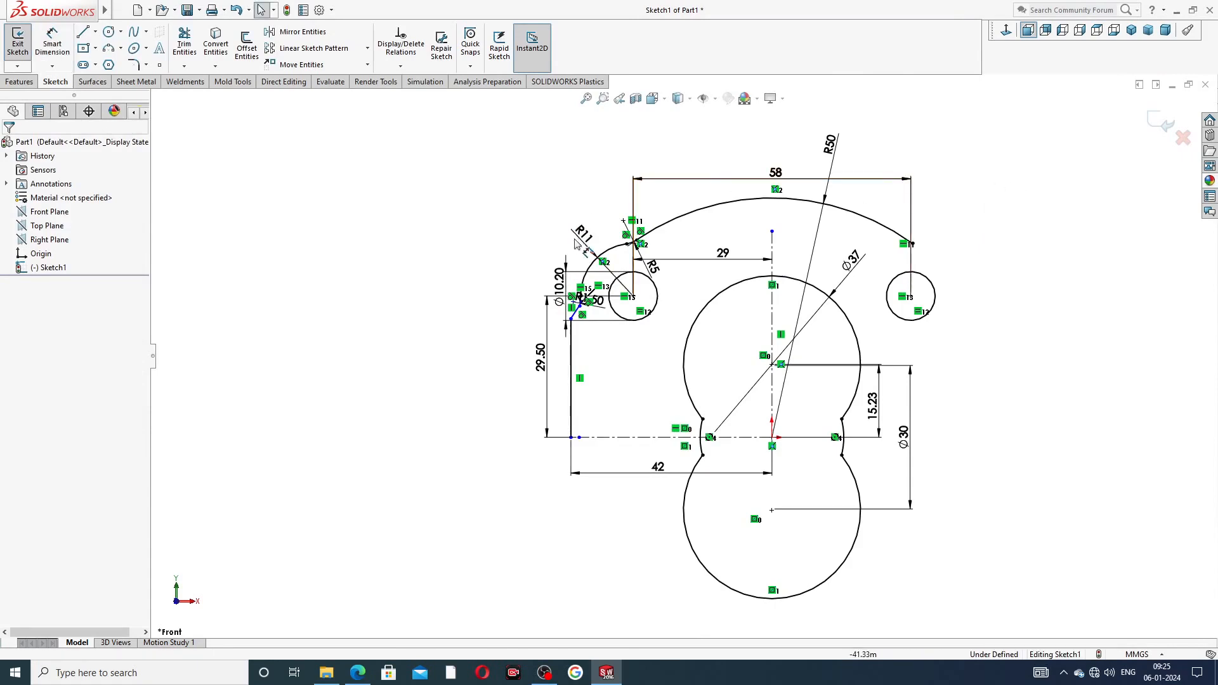
Reposition the R11 and R5 radius dimensions farther out and nudge the 29 mm dimension for readability
drag(576, 232, 569, 213)
drag(653, 267, 670, 276)
click(647, 278)
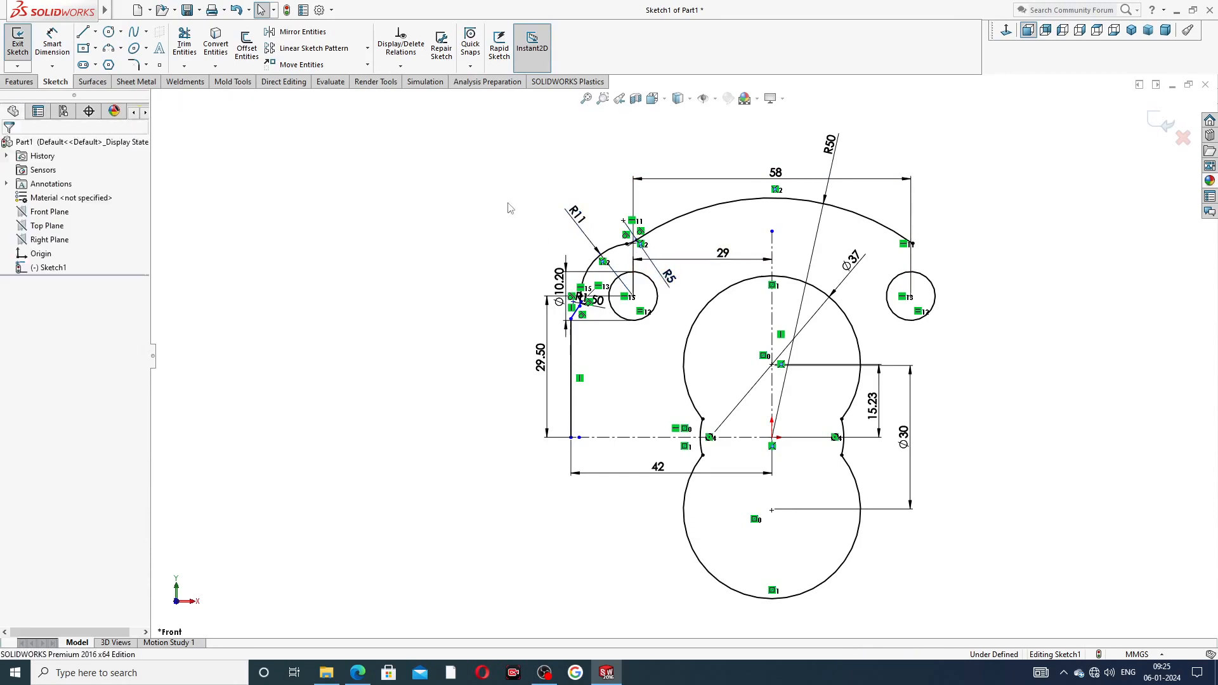
click(721, 255)
click(586, 180)
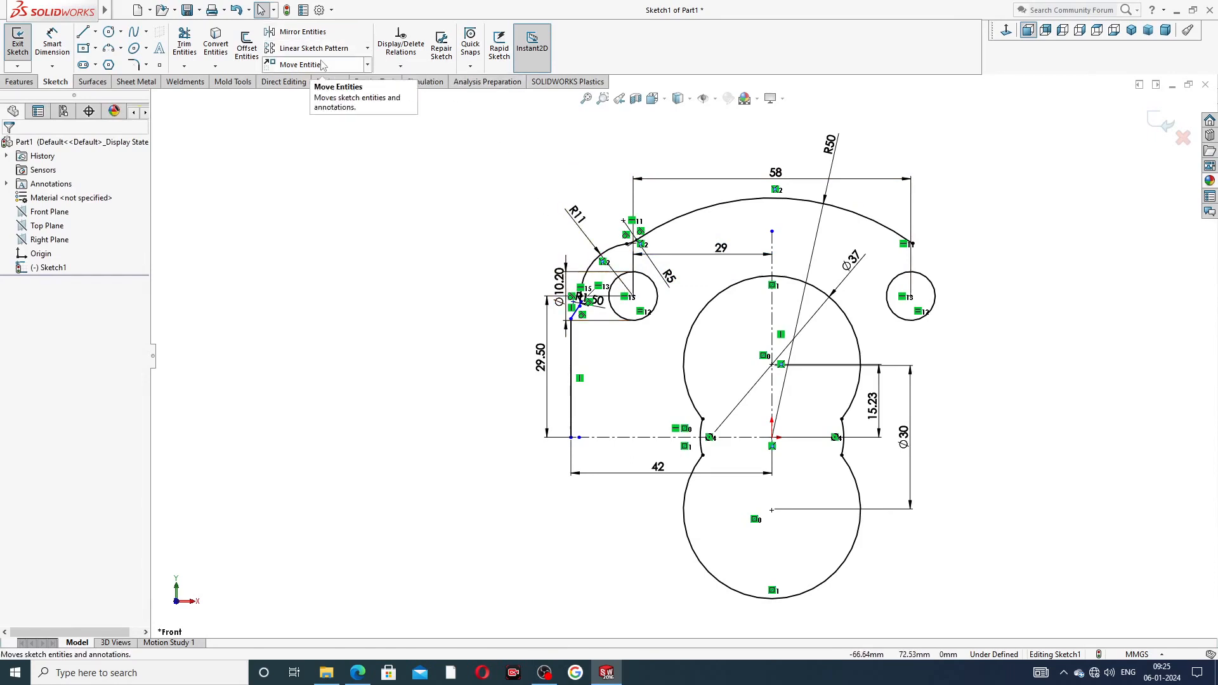
Start a sketch mirror and select the left outer profile: R5 and R11 arcs, short vertical line, R1.50 fillet, slanted line and long vertical line
click(326, 35)
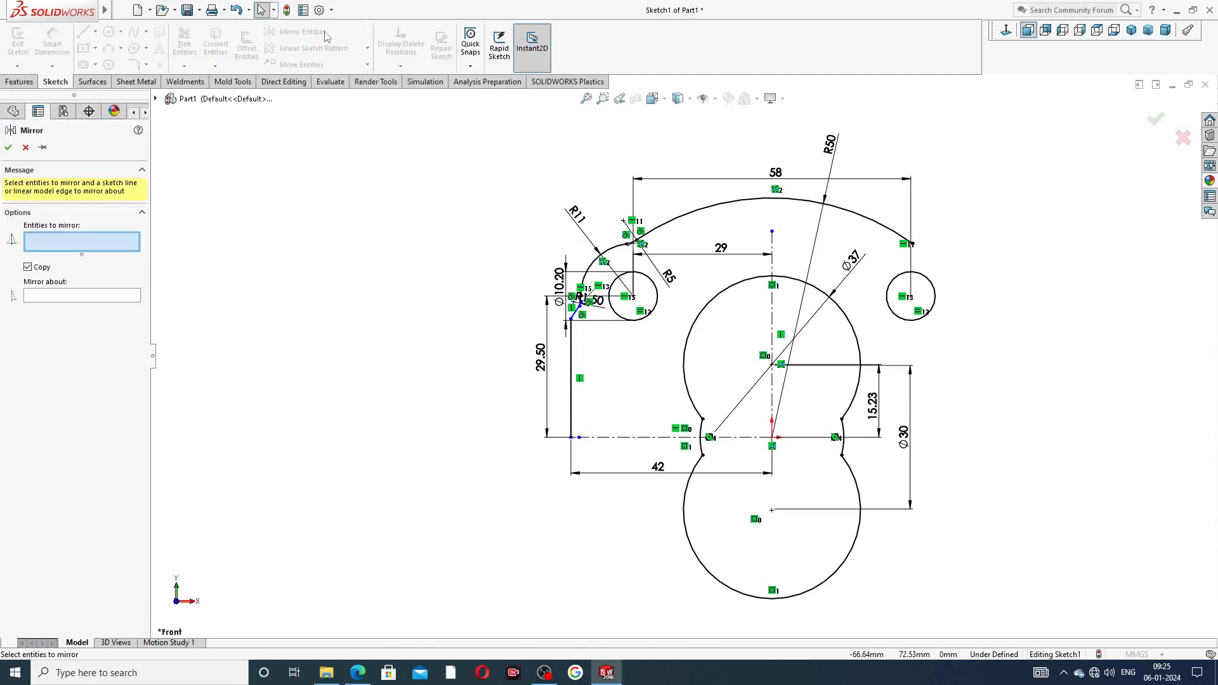
scroll(772, 247, up, 2)
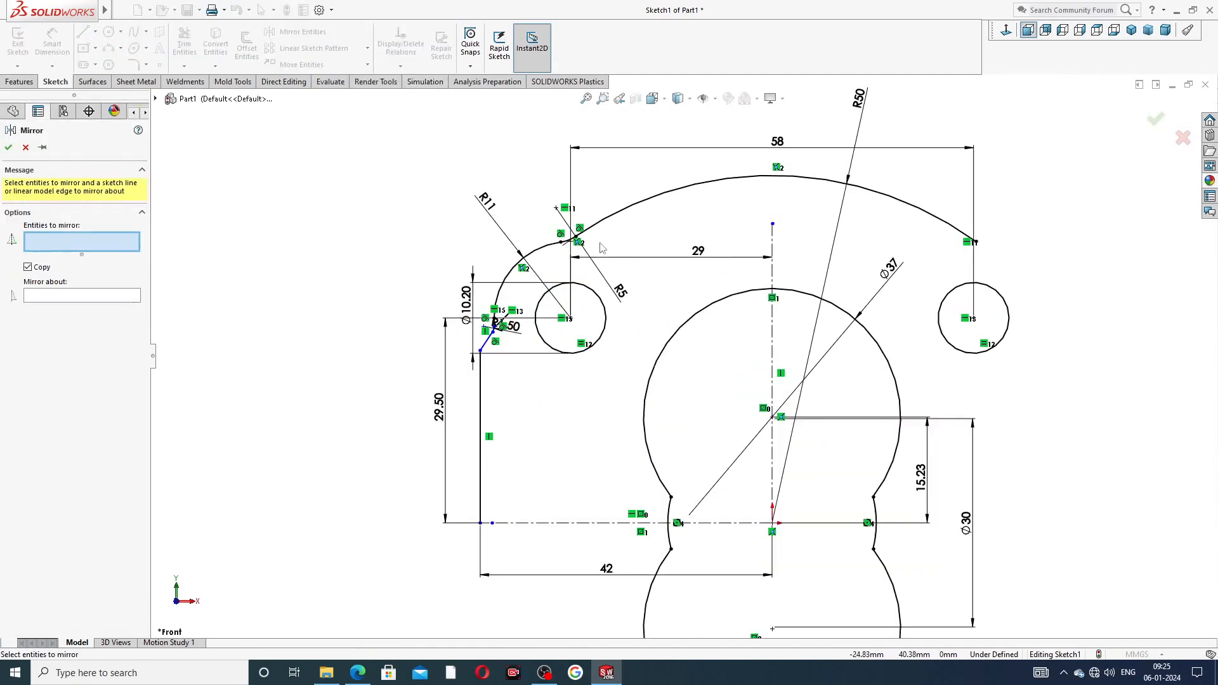
scroll(579, 215, up, 3)
click(569, 260)
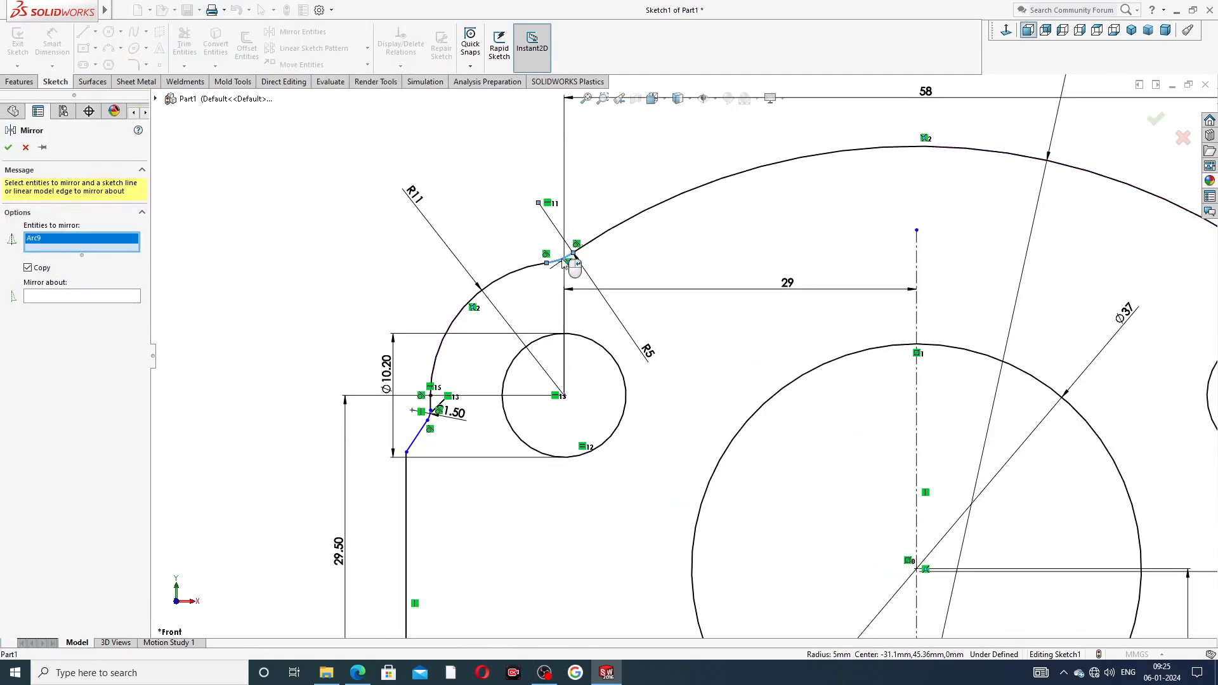
click(545, 266)
scroll(460, 394, up, 2)
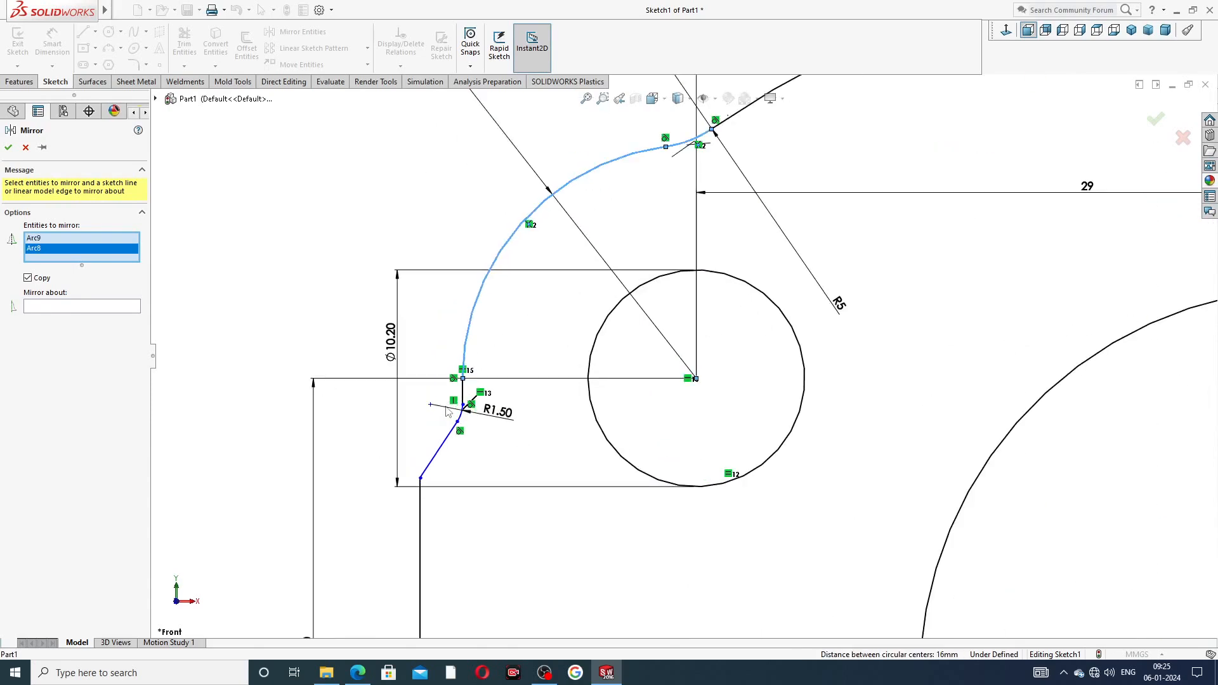
click(462, 388)
scroll(469, 406, up, 2)
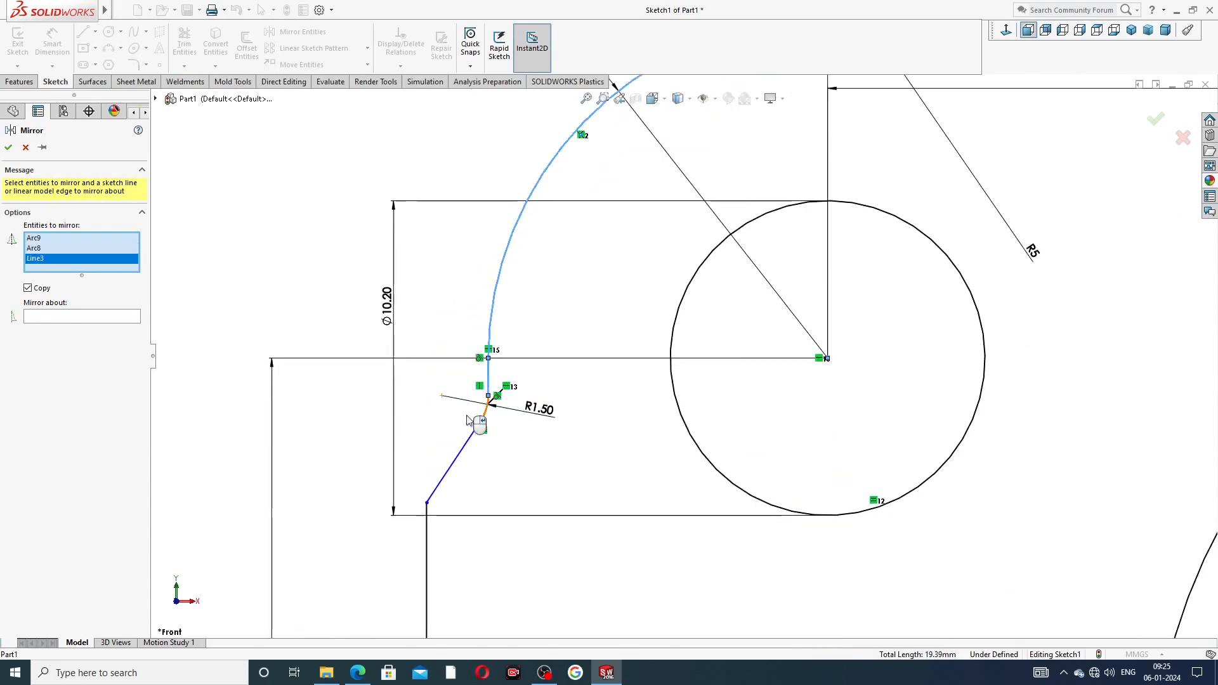
click(486, 411)
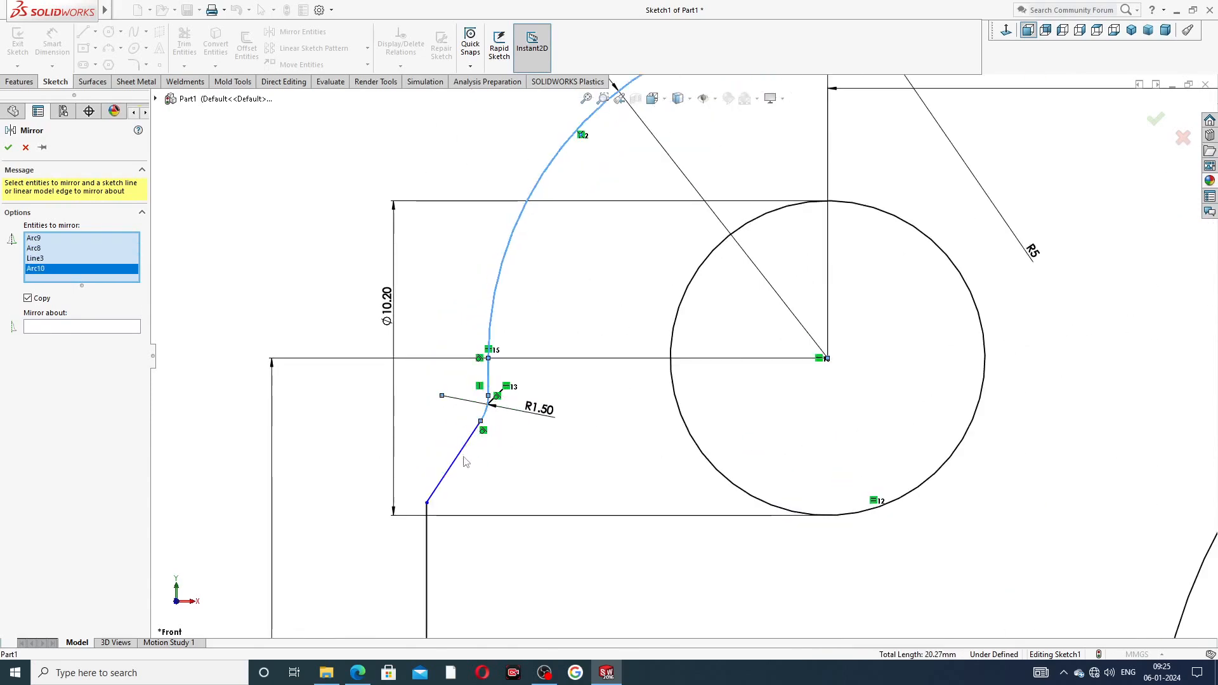
click(464, 462)
click(427, 534)
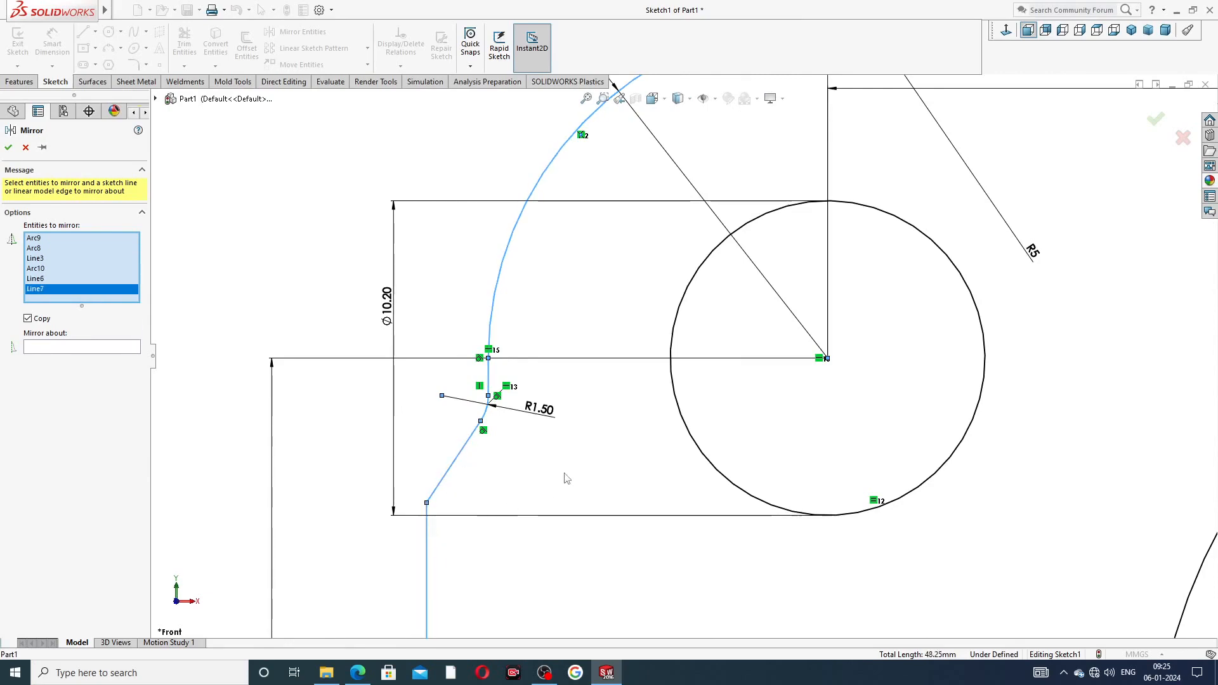
Mirror the selected left profile entities about the vertical centreline, keeping the originals
scroll(567, 479, up, 8)
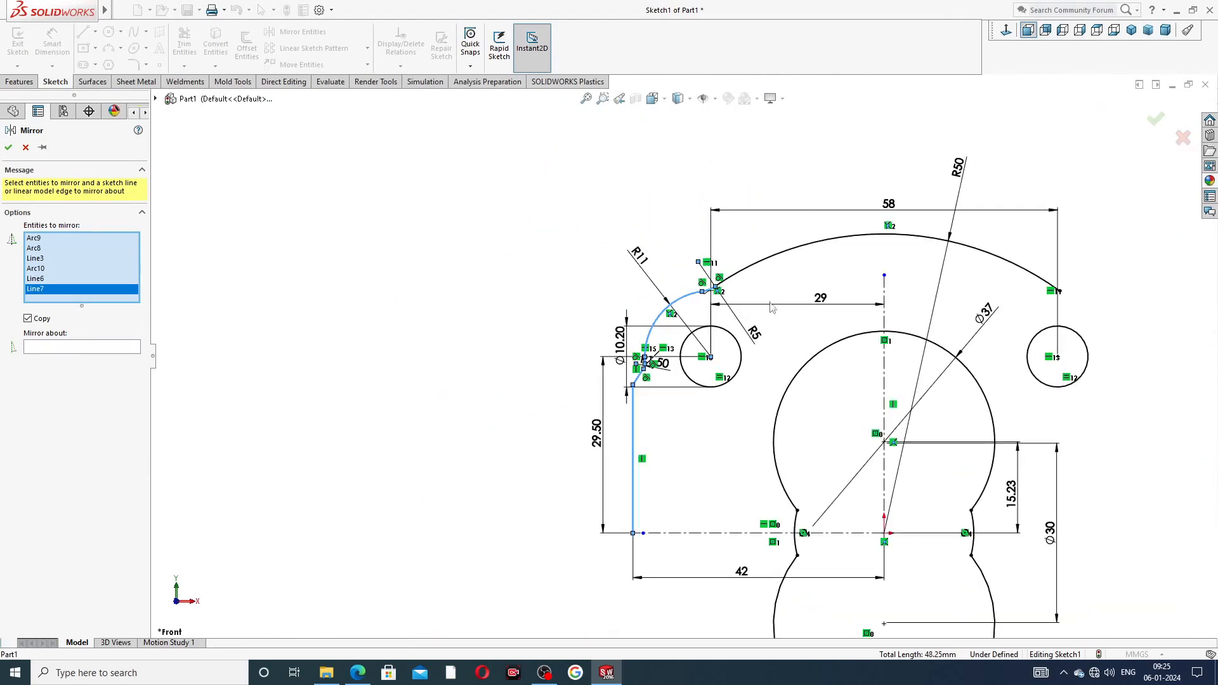
click(73, 348)
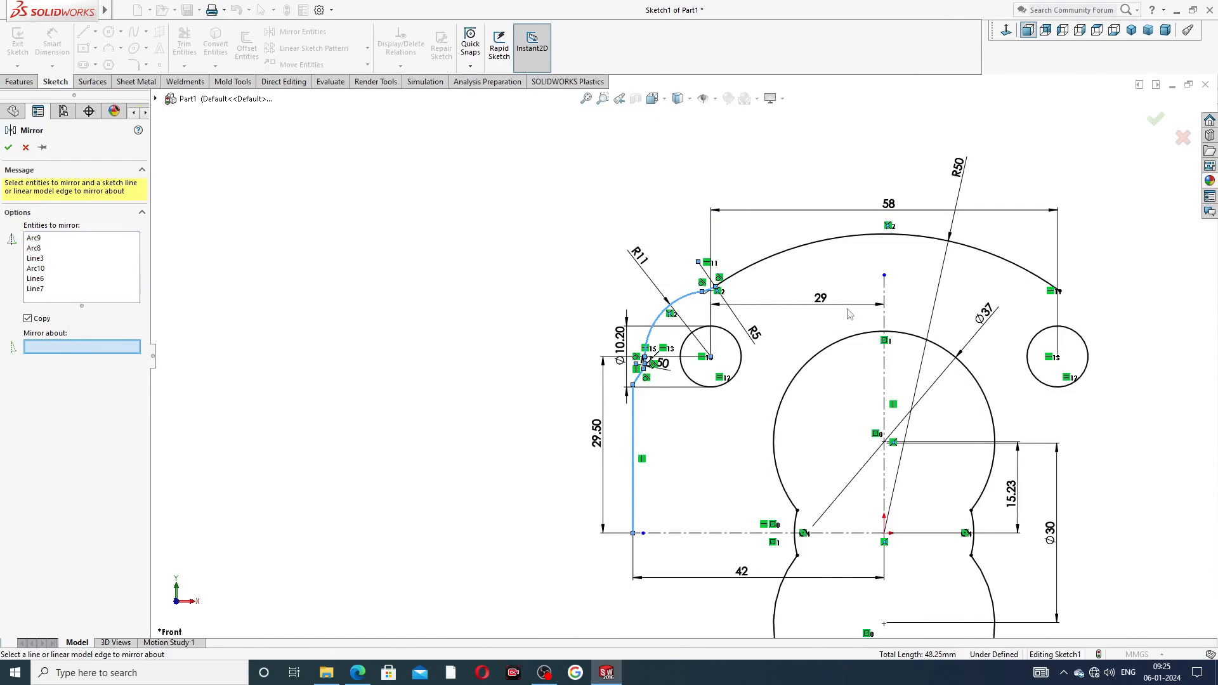
click(886, 320)
scroll(1152, 346, down, 3)
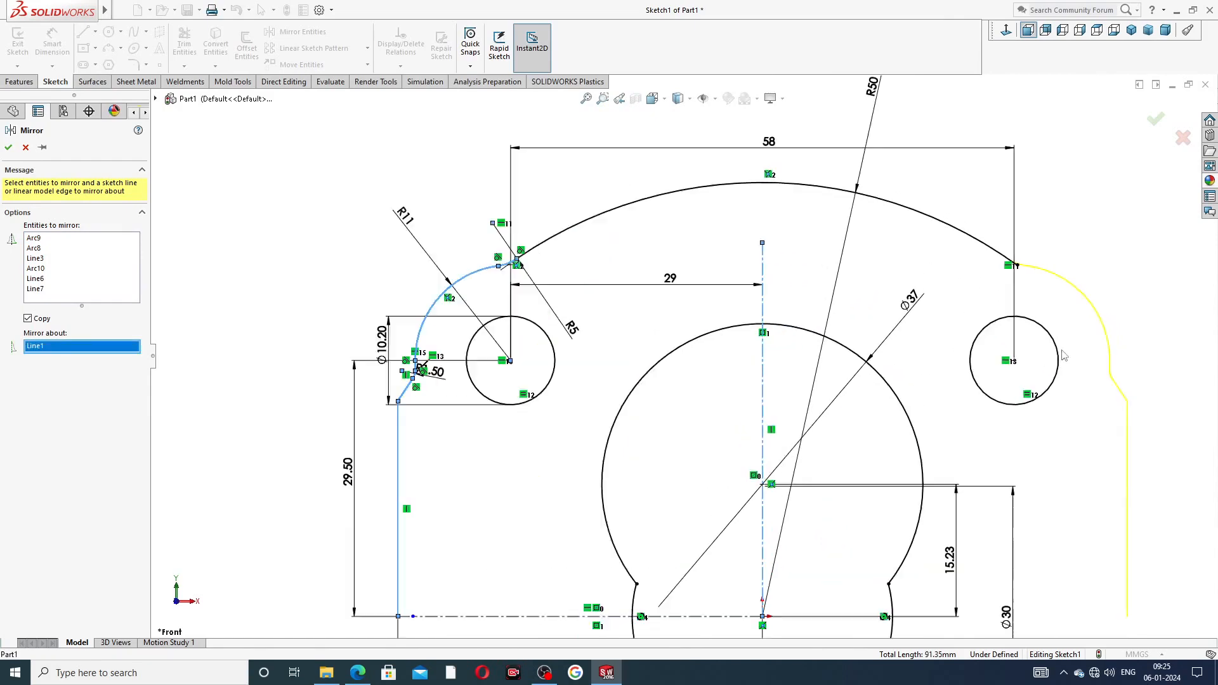
click(1157, 119)
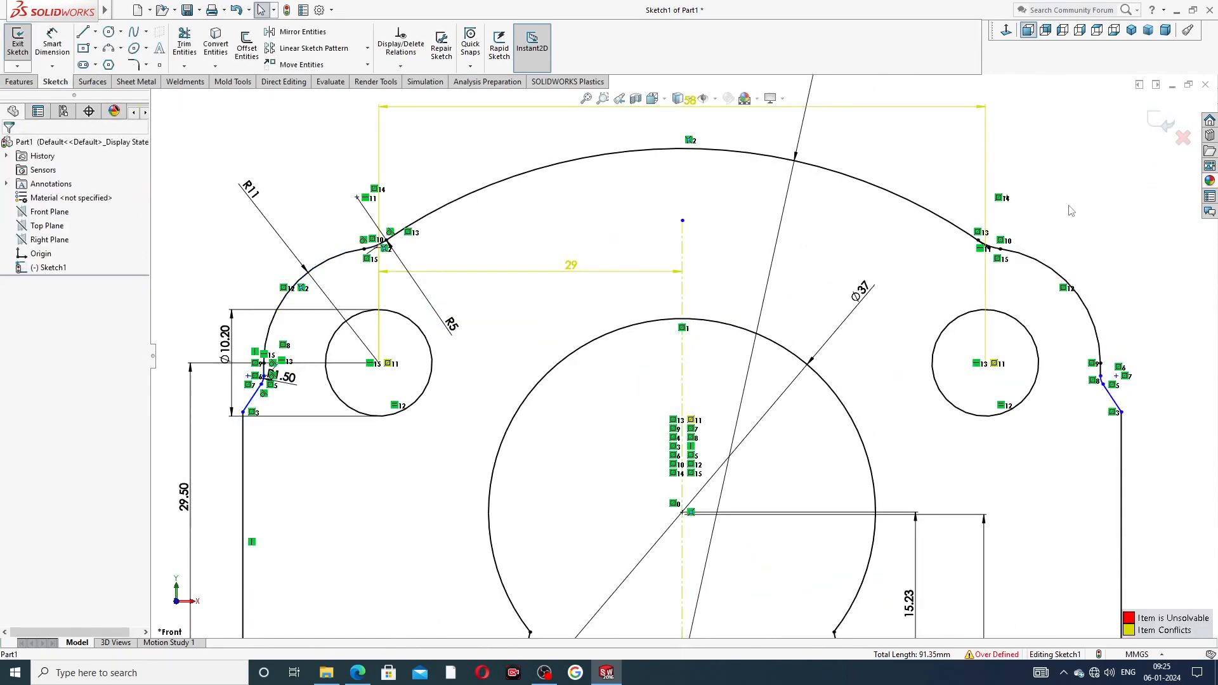
Delete the conflicting 29 mm dimension between the left hole centre and the vertical centreline
scroll(1074, 217, up, 2)
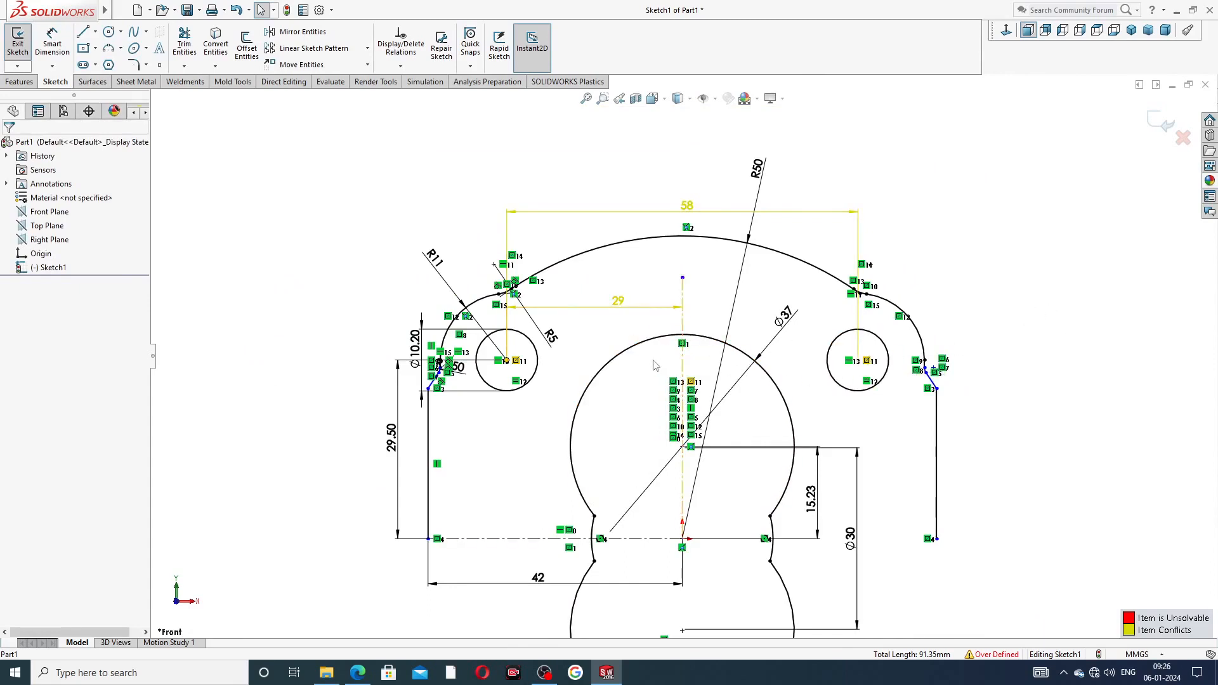
click(646, 309)
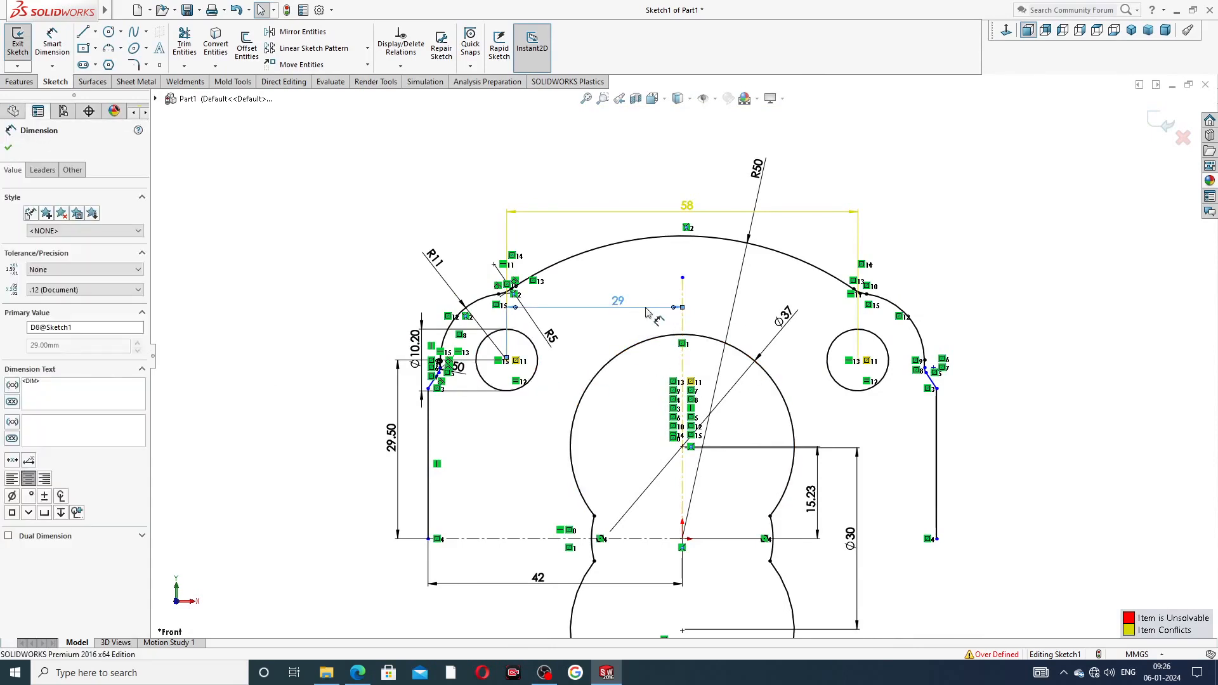
key(Delete)
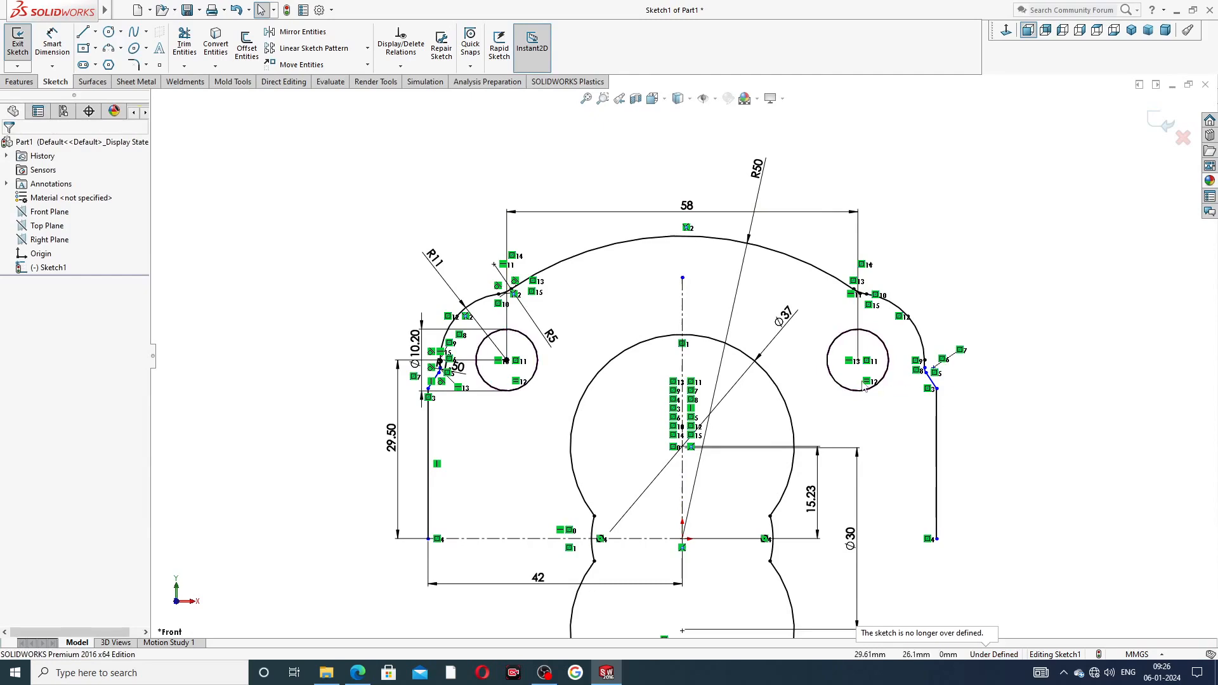
Trim the leftover end of the R50 arc that extends past the mirrored fillet near the right hole
scroll(653, 318, down, 6)
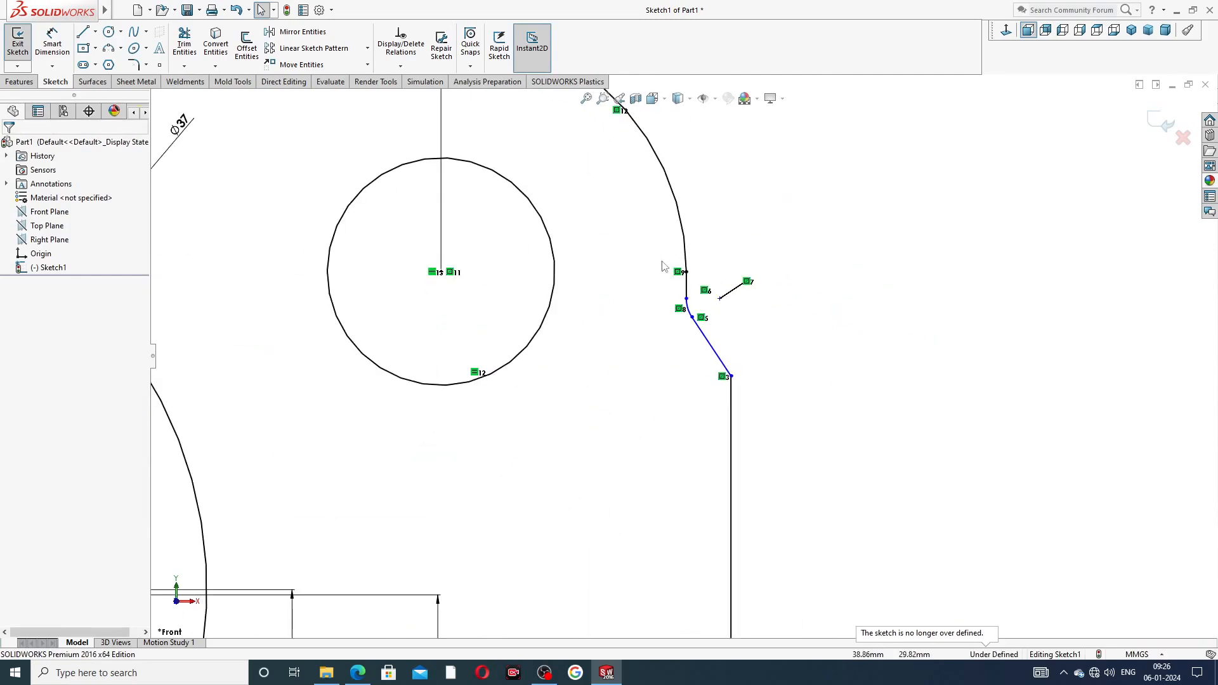
scroll(662, 266, up, 3)
scroll(675, 362, down, 8)
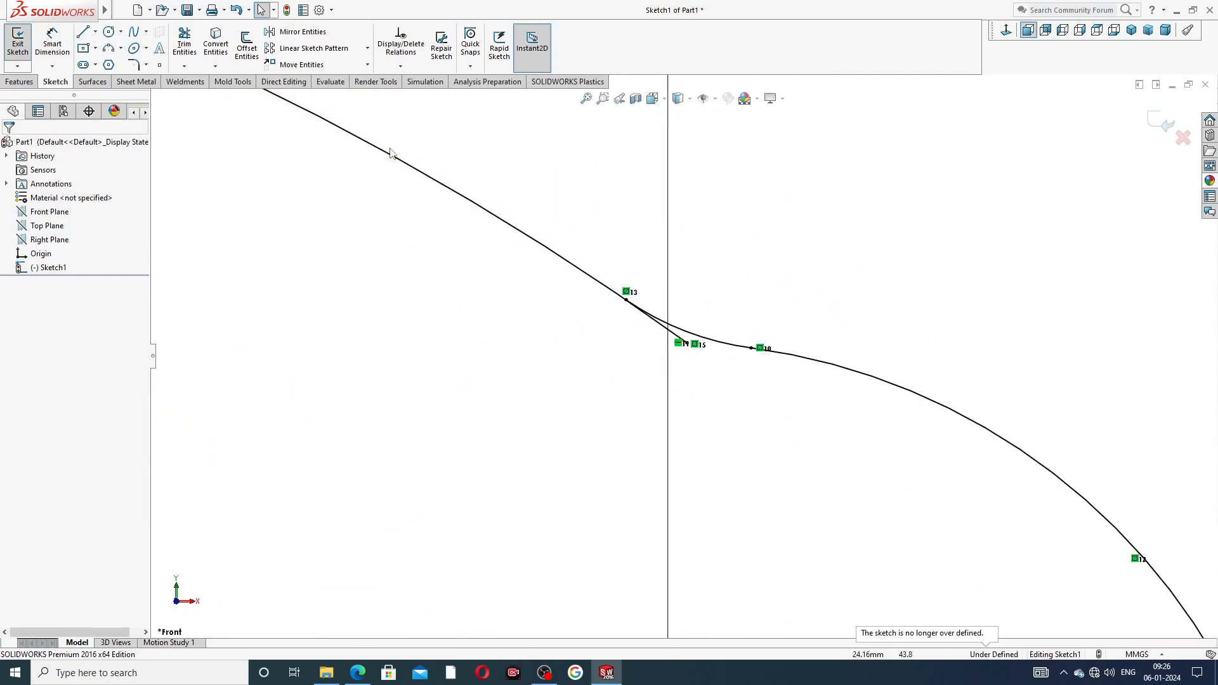
click(185, 44)
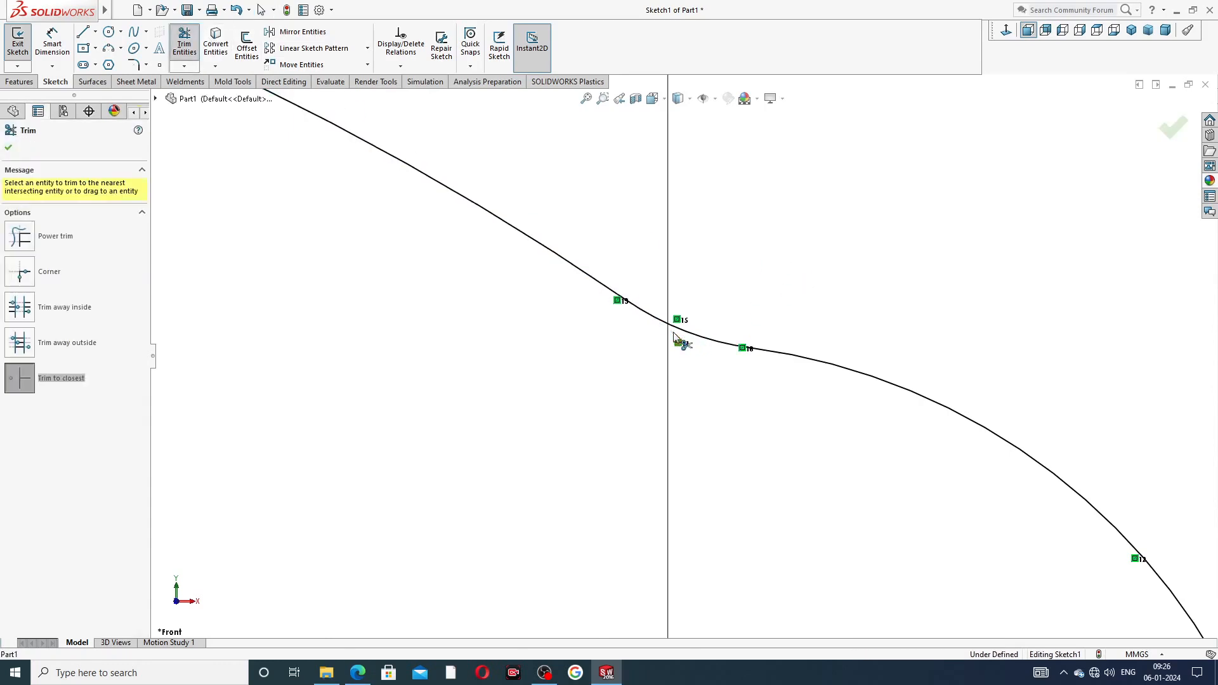
scroll(682, 352, up, 5)
click(1180, 129)
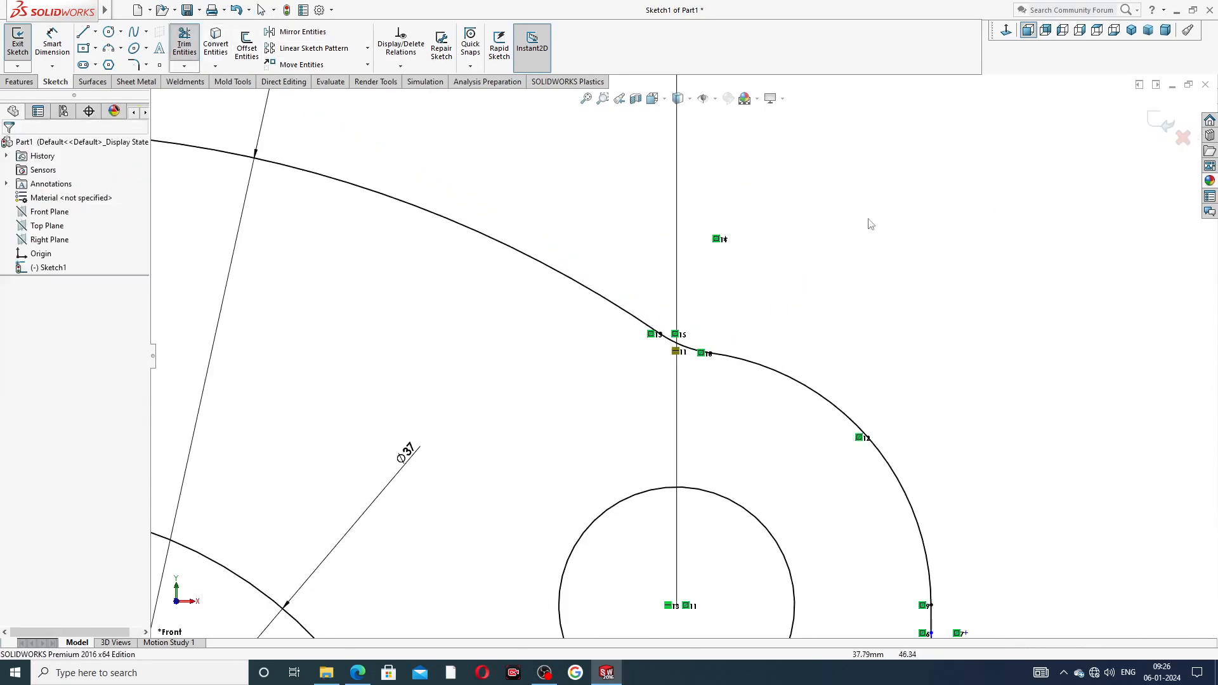
scroll(721, 283, up, 5)
scroll(470, 410, down, 2)
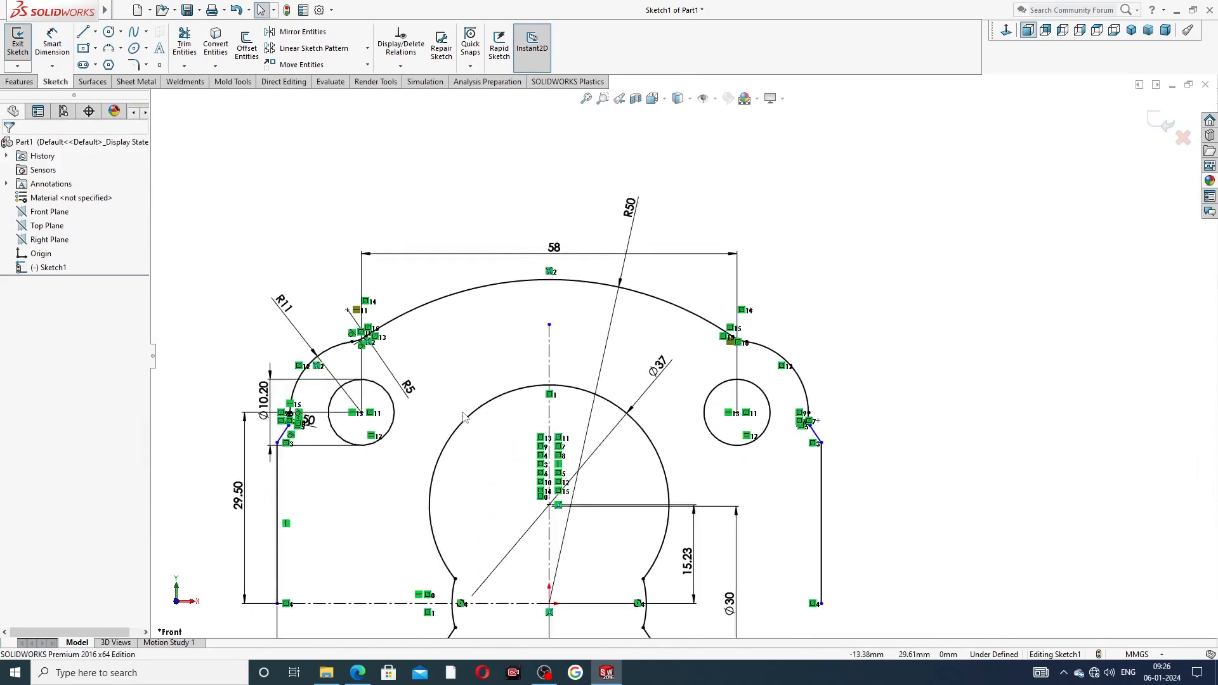
scroll(486, 458, up, 3)
scroll(499, 479, down, 1)
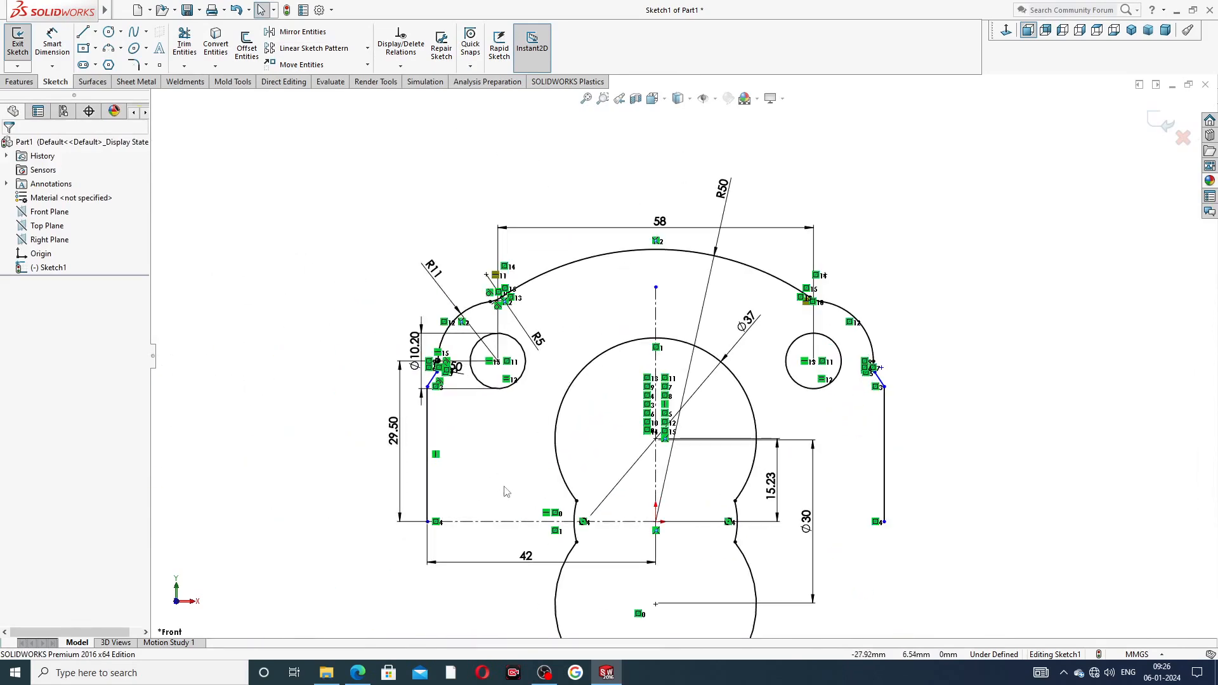
scroll(512, 489, down, 1)
scroll(644, 436, up, 2)
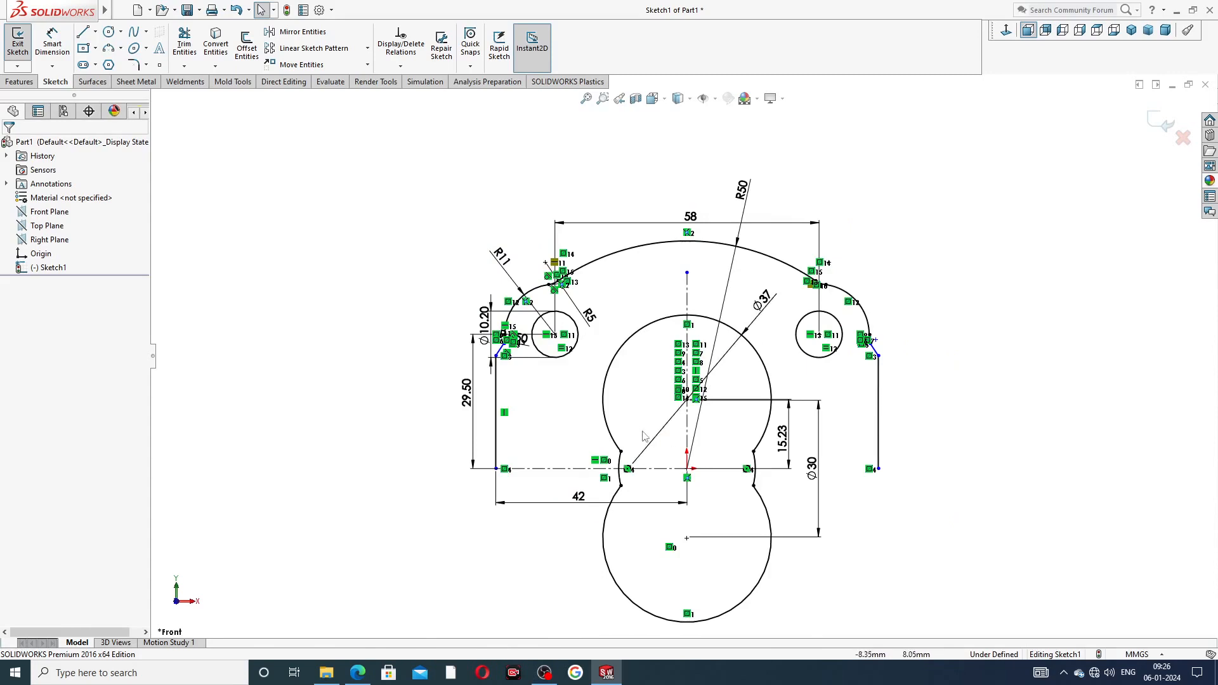
scroll(631, 434, down, 1)
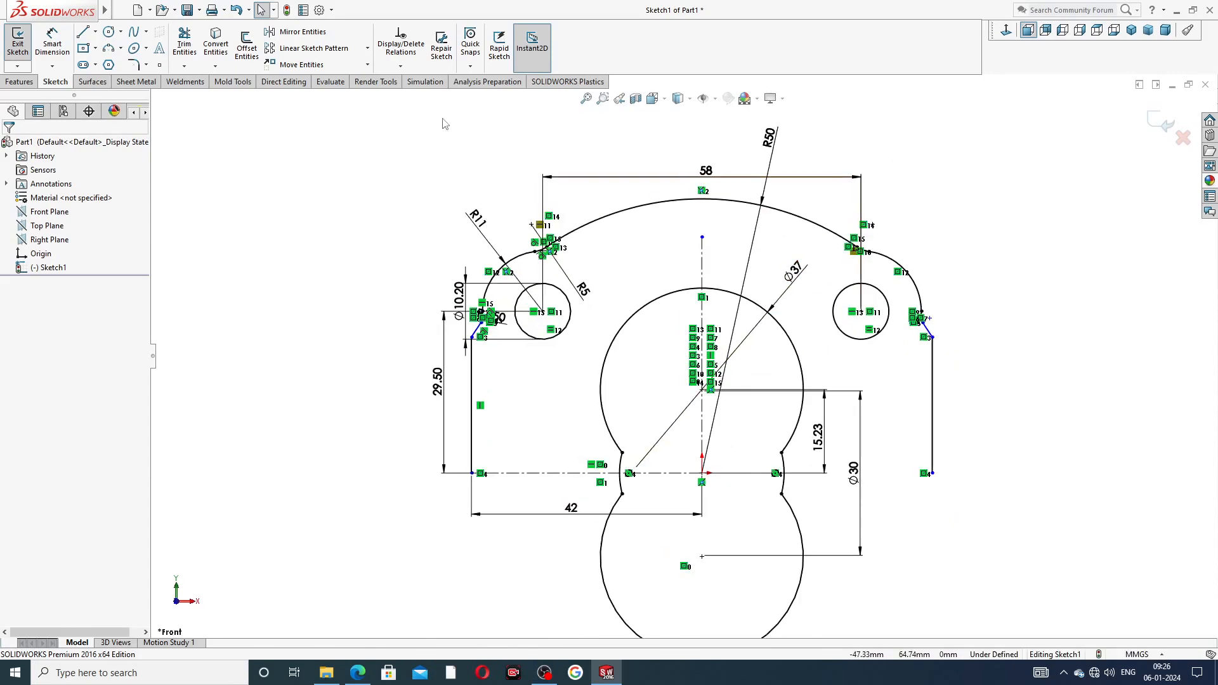
click(304, 32)
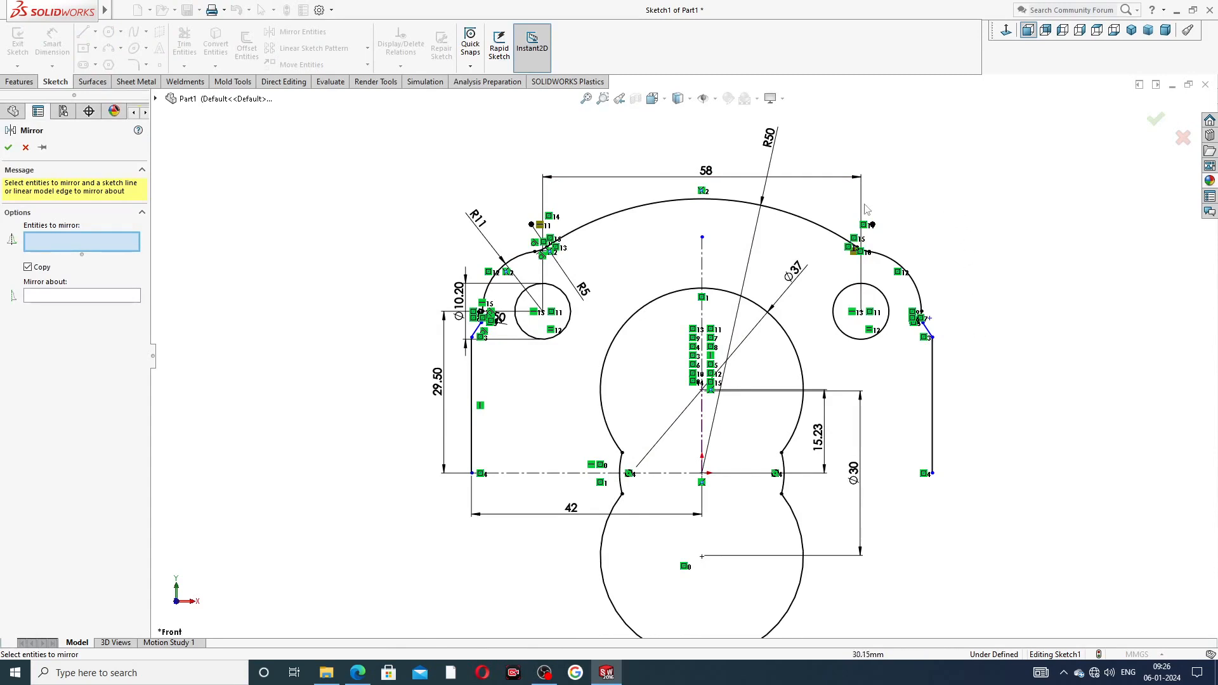
mouse_move(981, 193)
mouse_down()
mouse_move(929, 421)
mouse_move(801, 340)
mouse_move(823, 202)
mouse_up()
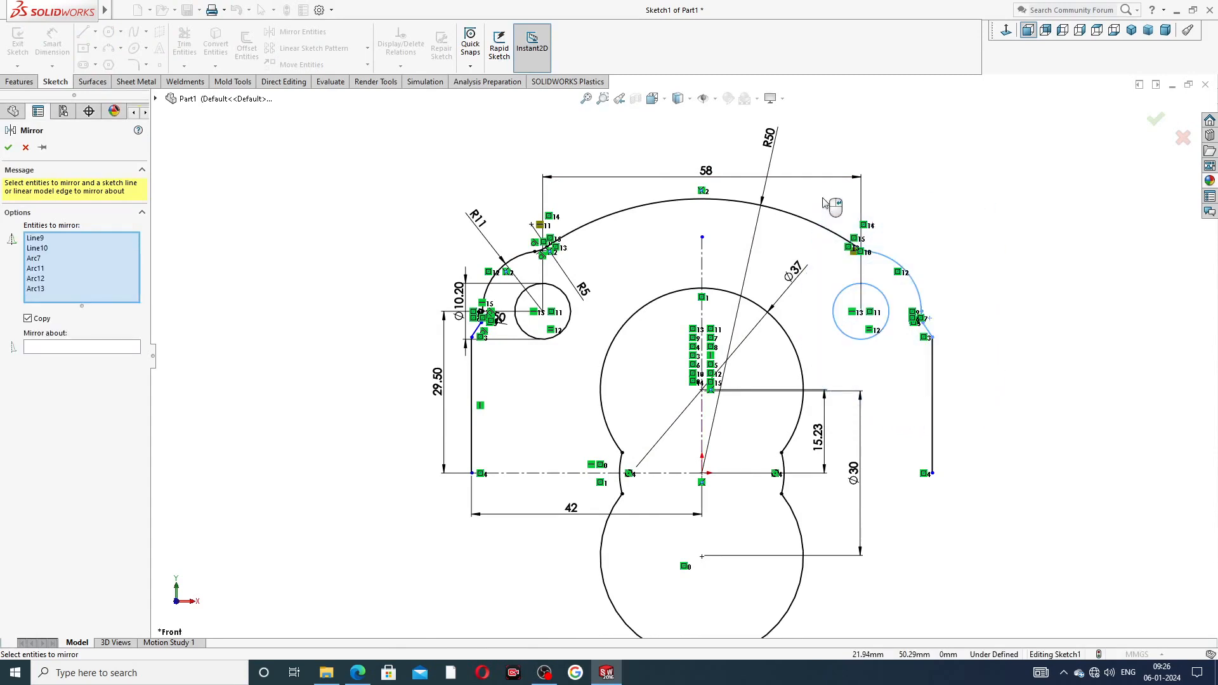
click(26, 148)
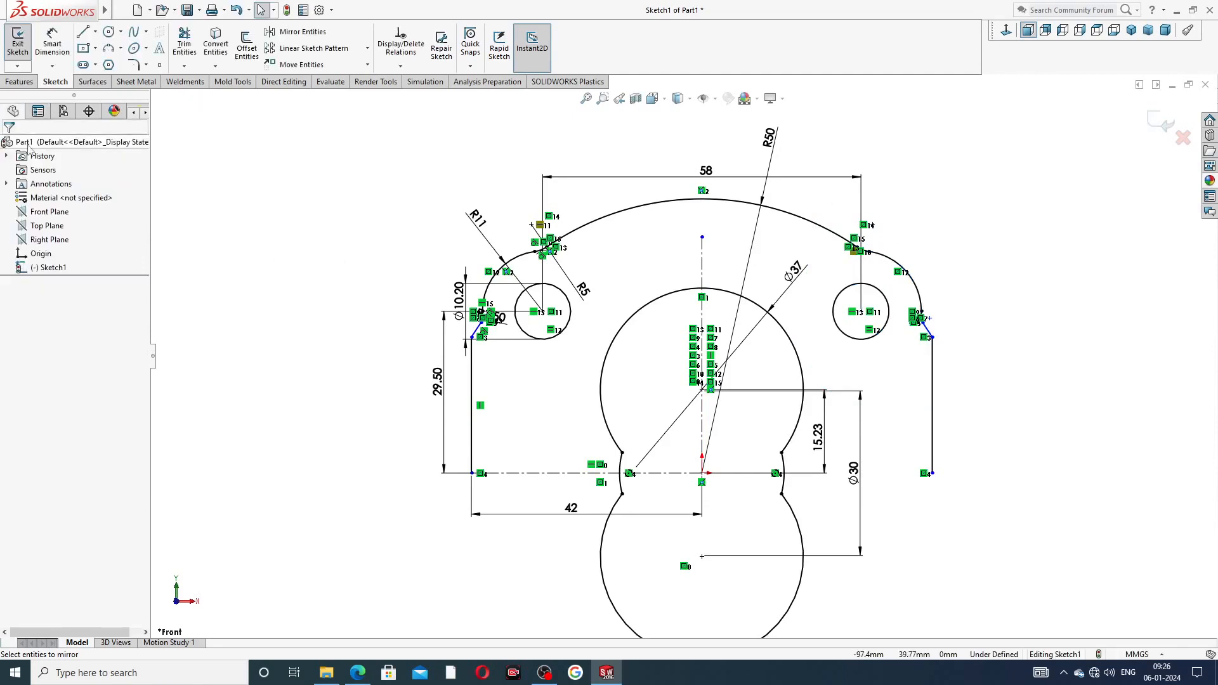
Start a sketch mirror and select the right outer profile, right hole and R50 arc, plus the left R5 and R11 arcs
click(353, 31)
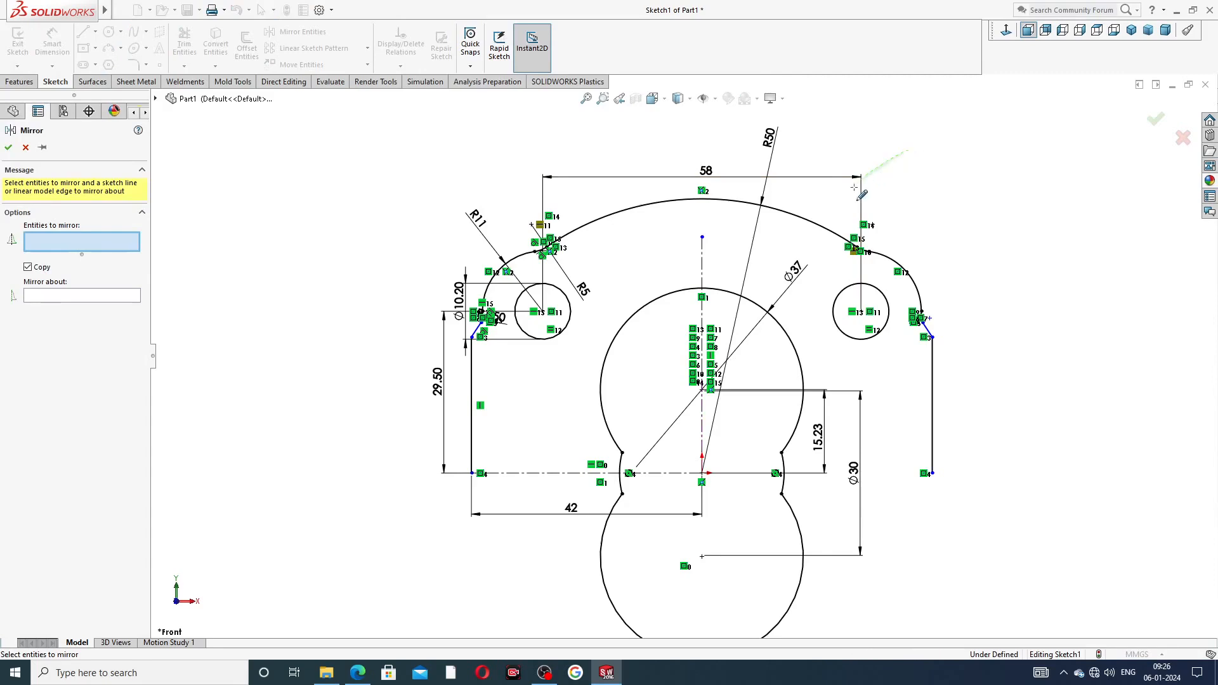
mouse_move(855, 188)
mouse_down()
mouse_move(834, 323)
mouse_move(911, 358)
mouse_move(971, 359)
mouse_up()
scroll(557, 254, down, 8)
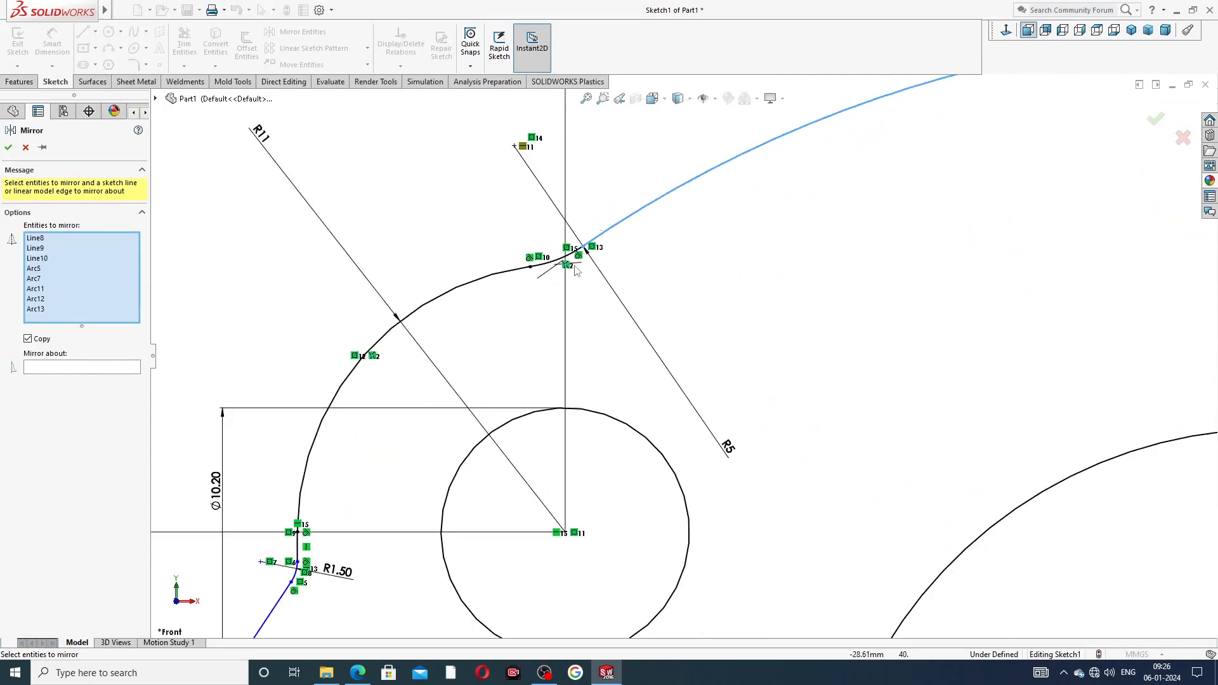
click(558, 261)
click(511, 273)
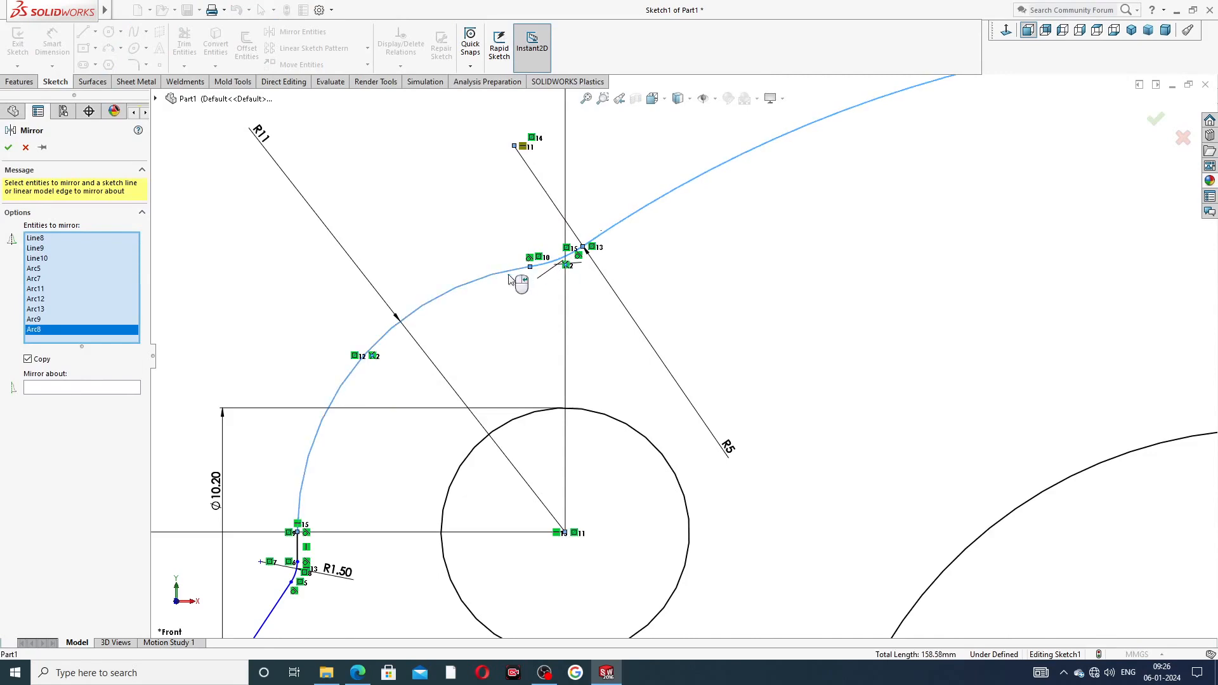
Add the left short vertical line, R1.50 arc, slanted line, long vertical edge and left hole to the mirror selection
scroll(332, 555, down, 2)
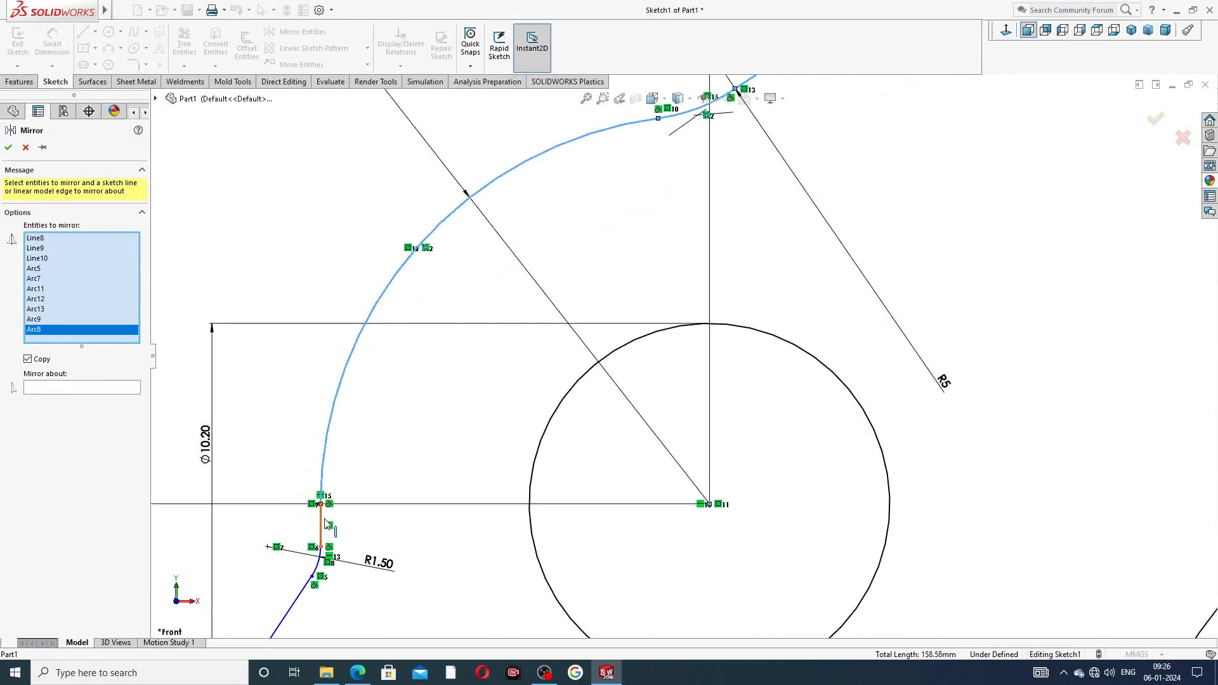
click(325, 524)
scroll(705, 501, up, 3)
scroll(526, 458, down, 3)
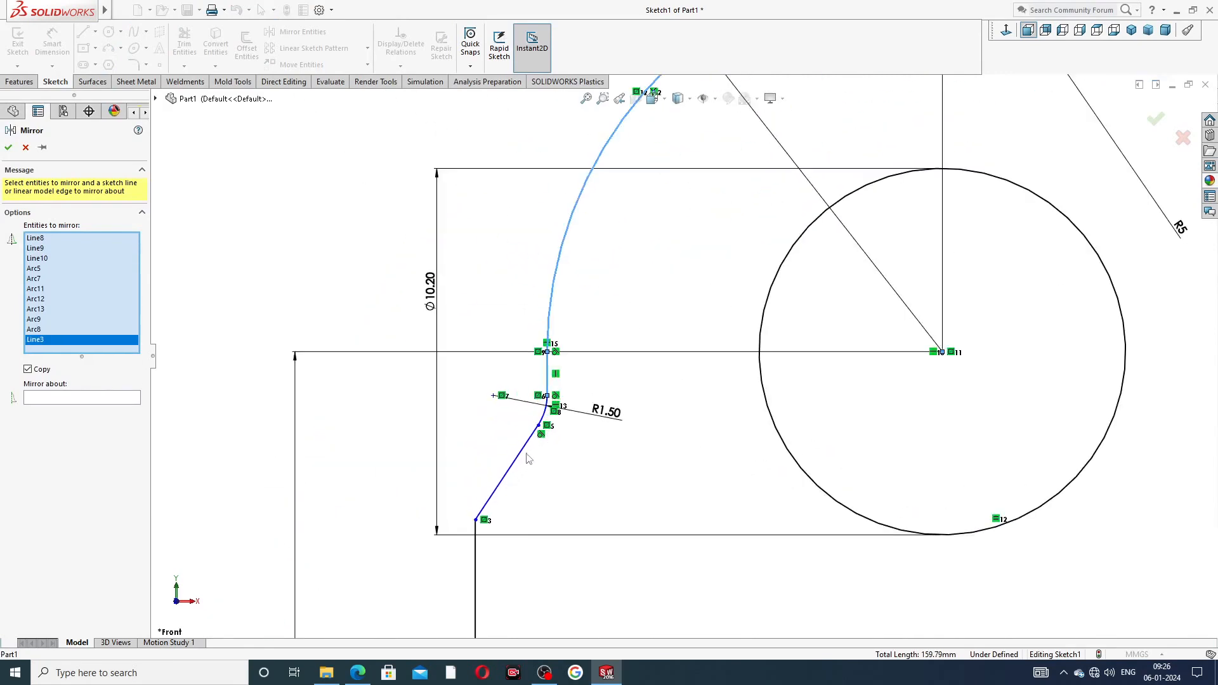
click(544, 419)
click(528, 452)
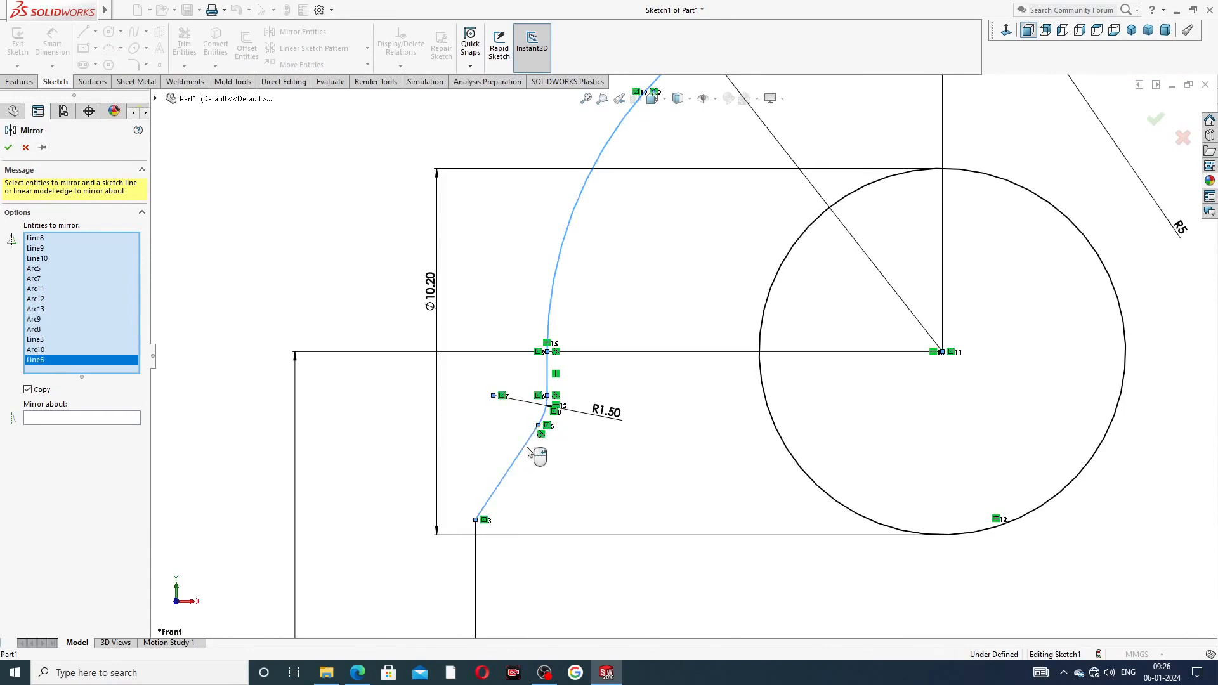
click(477, 559)
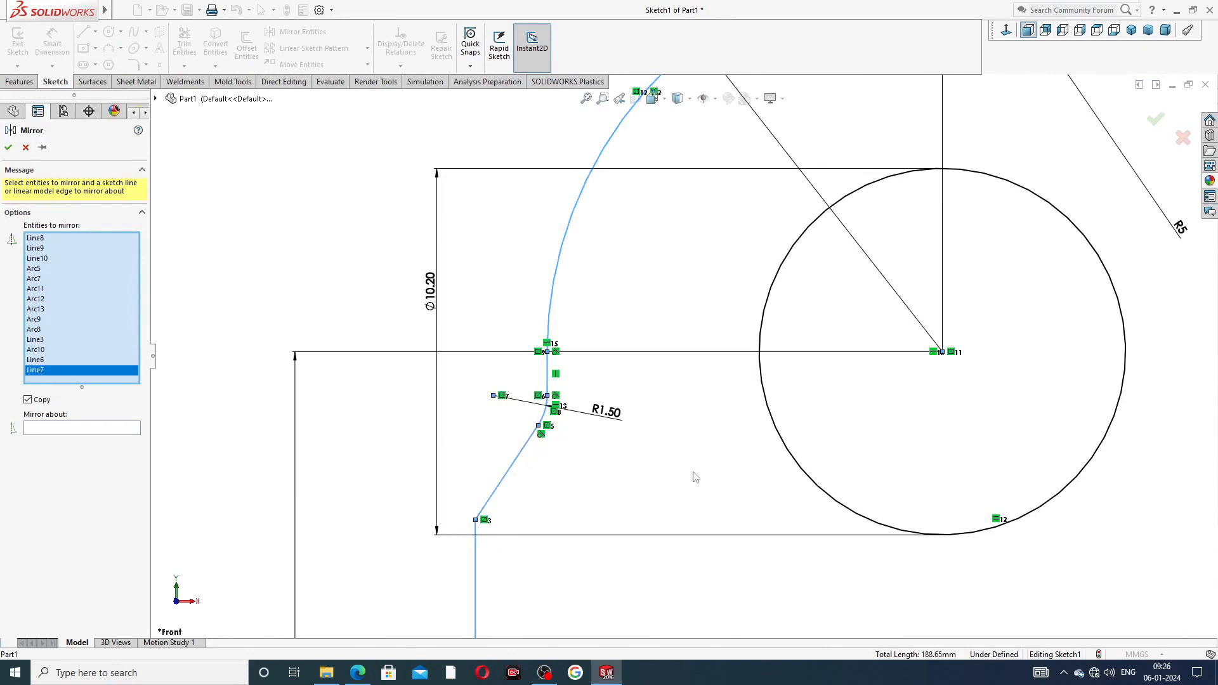
click(764, 428)
scroll(787, 426, up, 5)
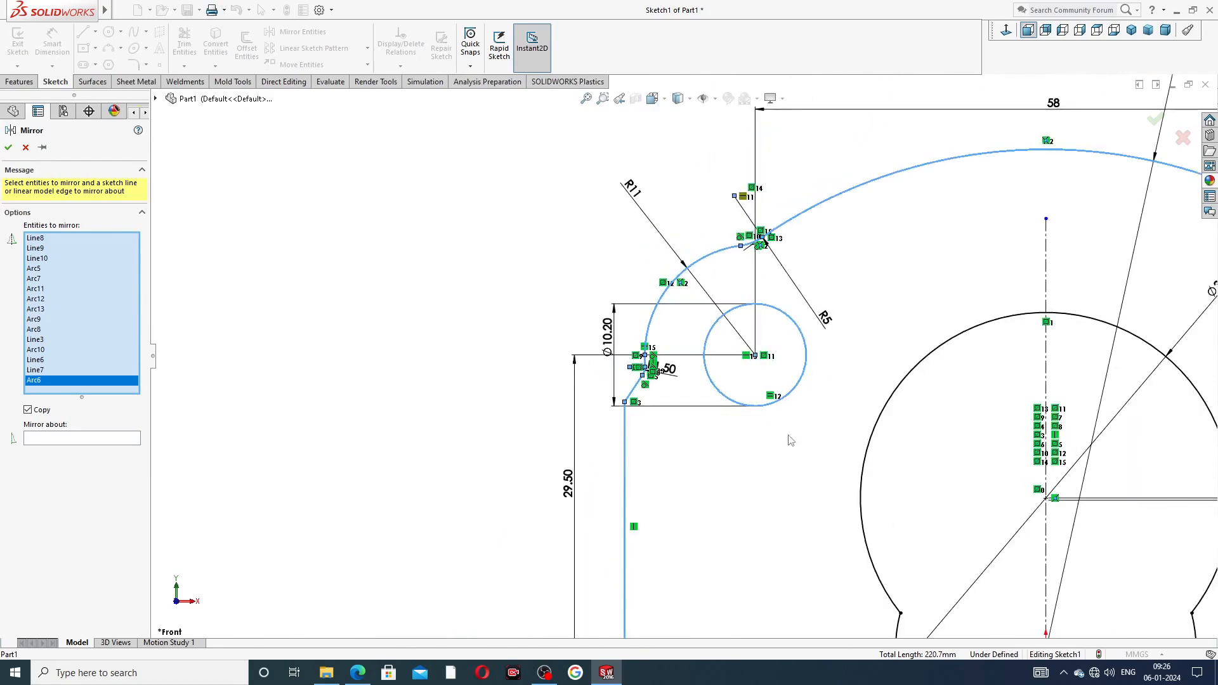
scroll(792, 440, up, 4)
scroll(1014, 356, down, 4)
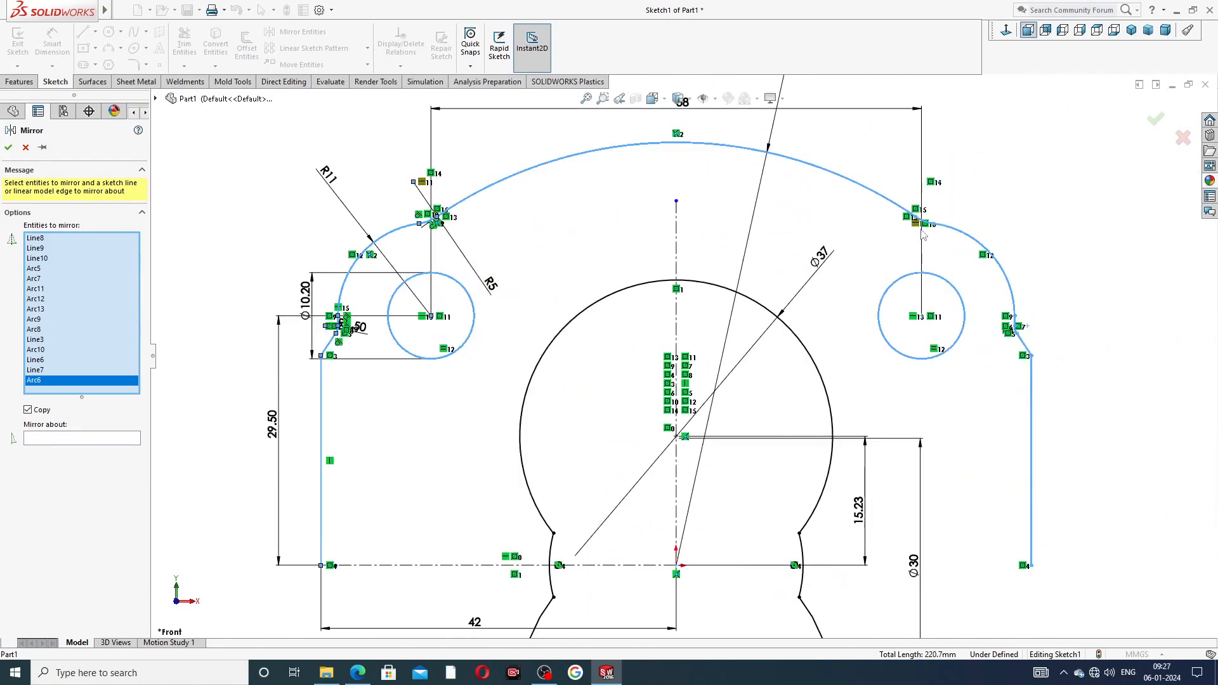
scroll(708, 520, up, 4)
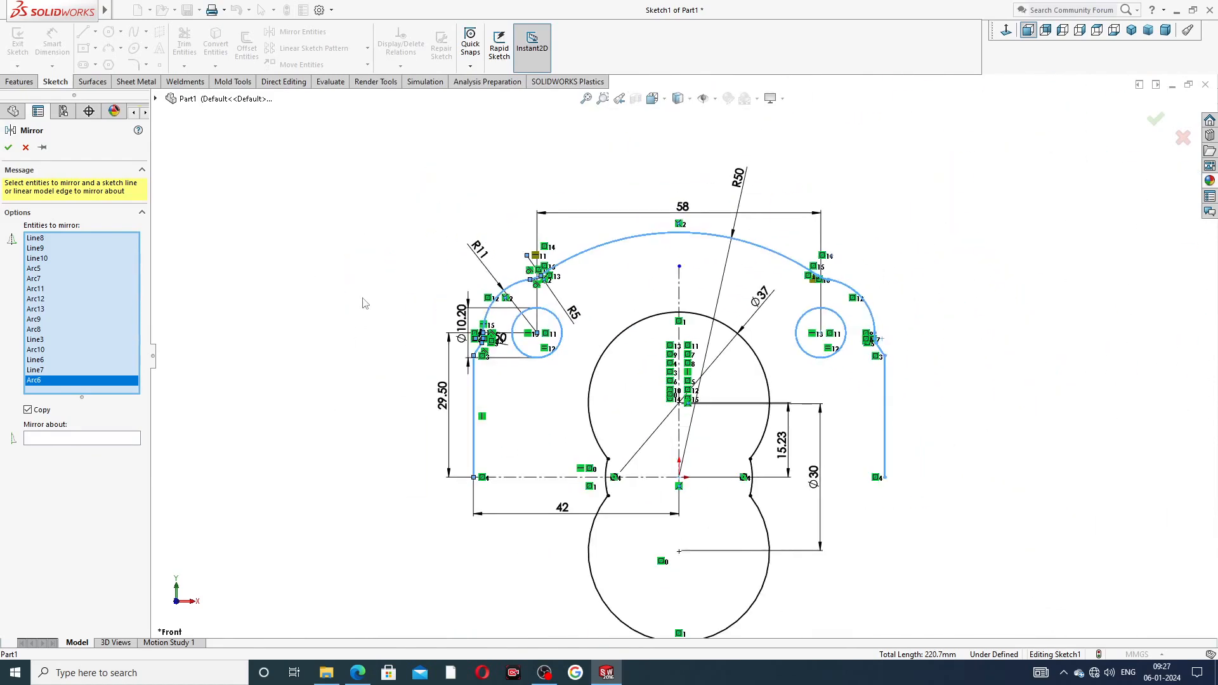
Mirror the selected upper profile and holes about the horizontal centreline, keeping the originals
click(119, 438)
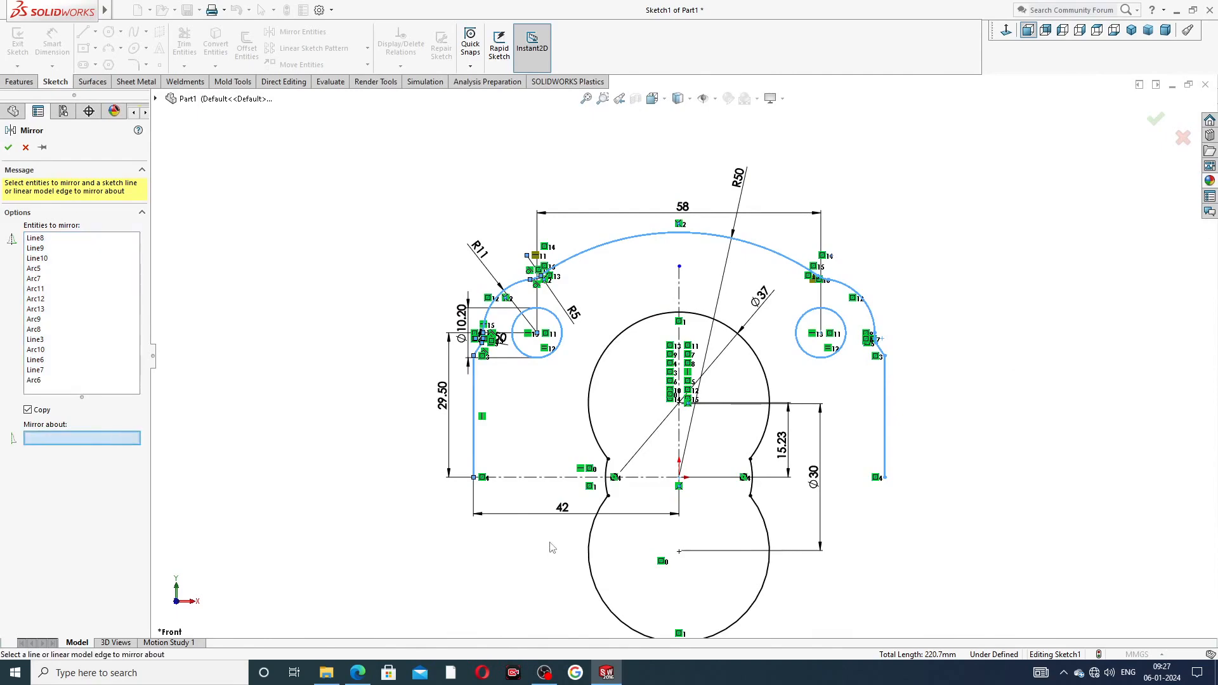
click(545, 477)
scroll(546, 436, up, 4)
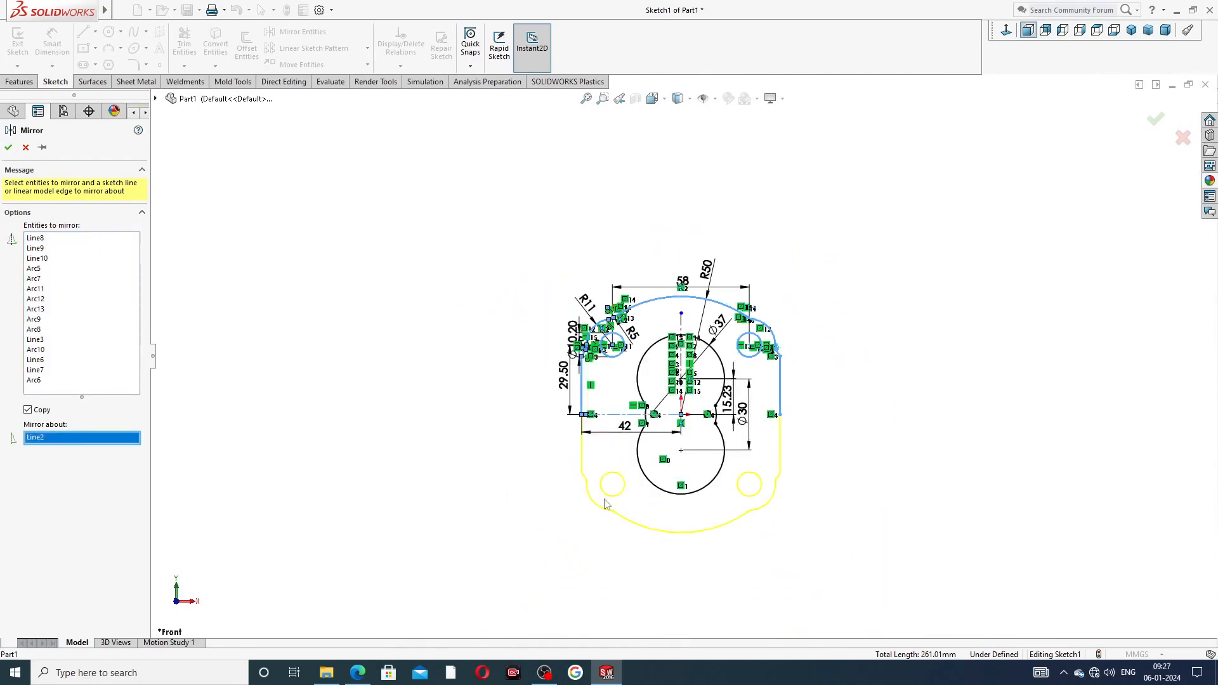
scroll(619, 495, down, 3)
scroll(626, 482, down, 5)
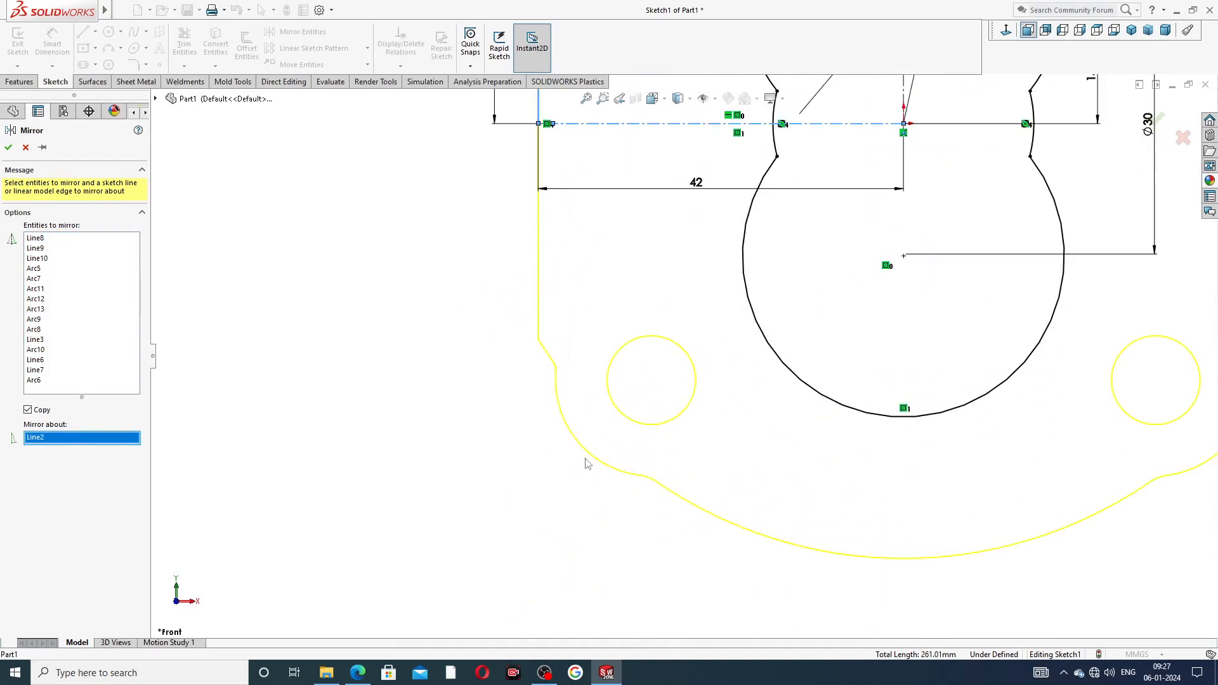
scroll(1086, 387, up, 3)
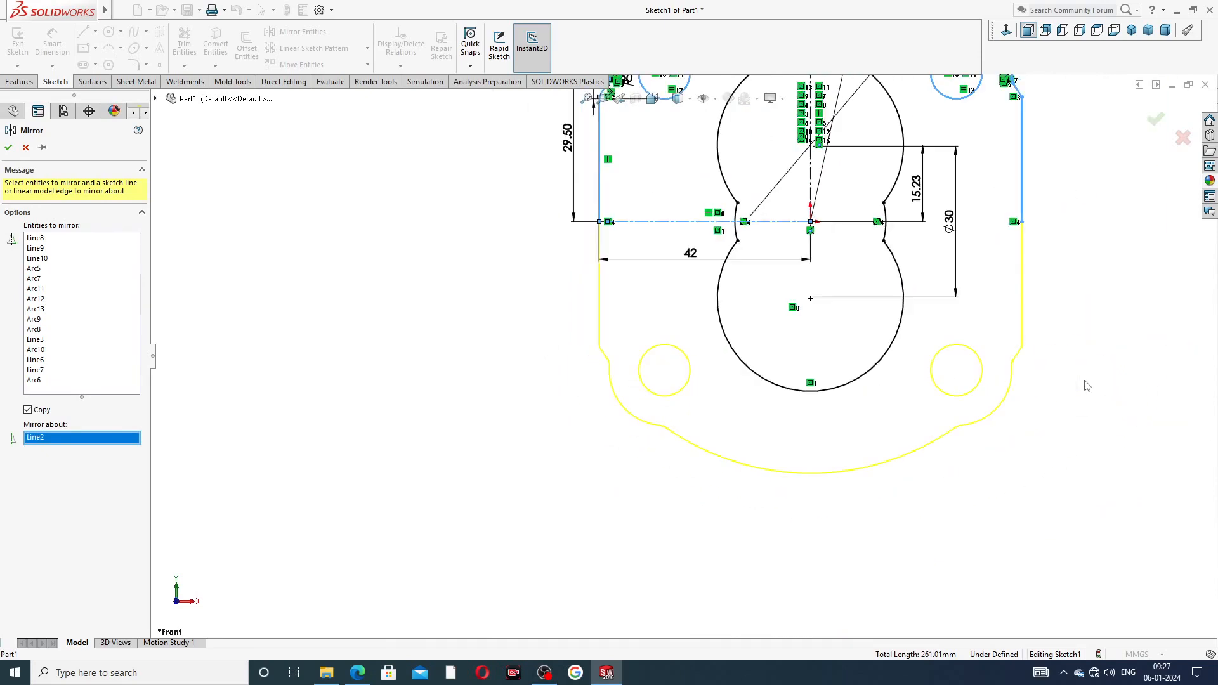
click(1155, 120)
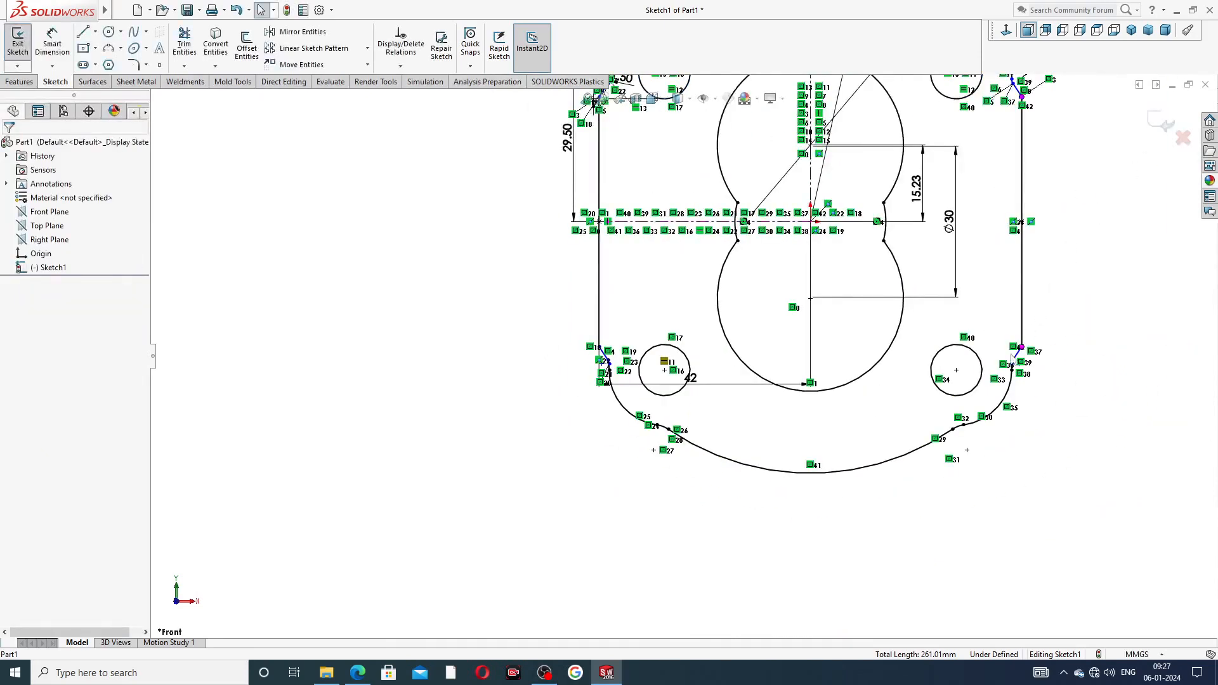
Examine the mirrored lower profile, corner arcs and holes against the upper half of the sketch
scroll(1016, 362, down, 6)
scroll(819, 374, up, 4)
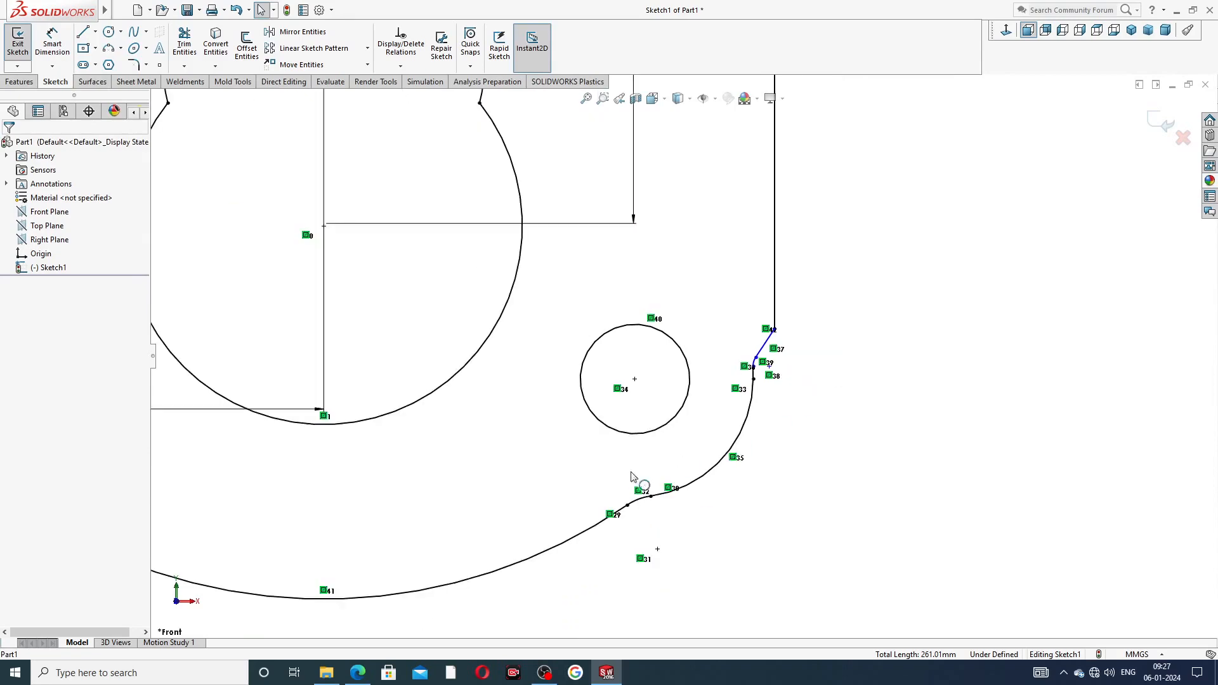
scroll(376, 359, down, 5)
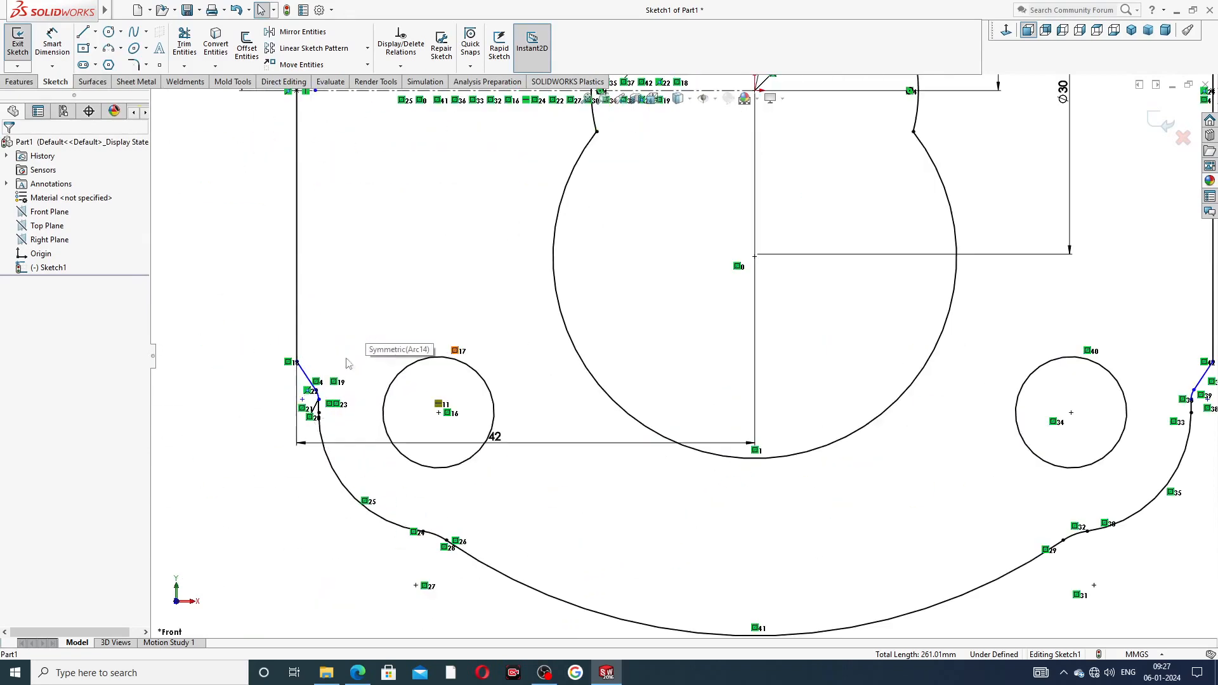
scroll(546, 273, up, 4)
scroll(639, 193, up, 5)
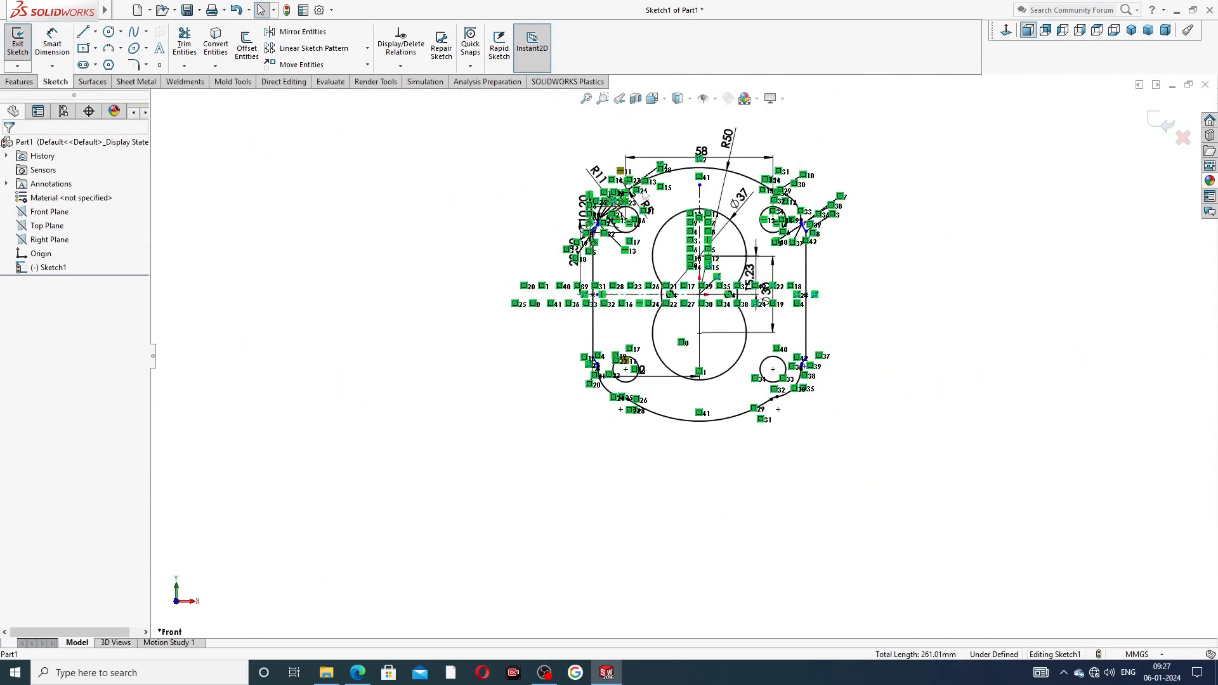
scroll(622, 152, down, 4)
scroll(665, 372, up, 3)
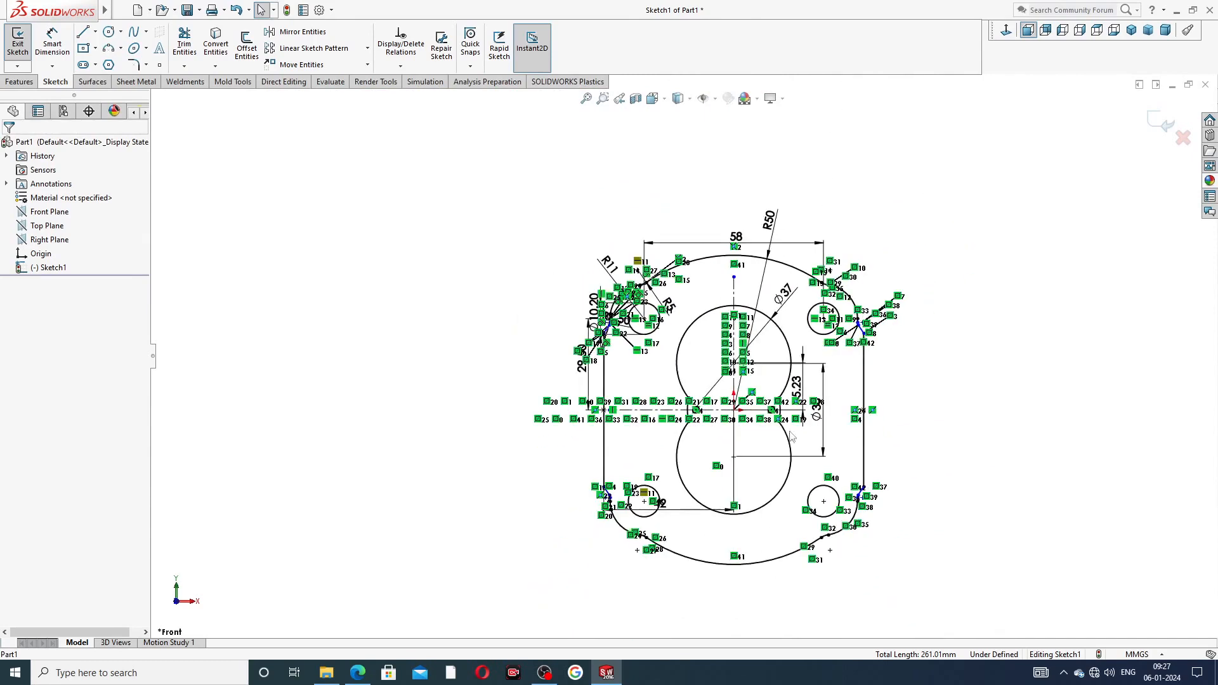
scroll(785, 470, down, 2)
scroll(784, 475, down, 2)
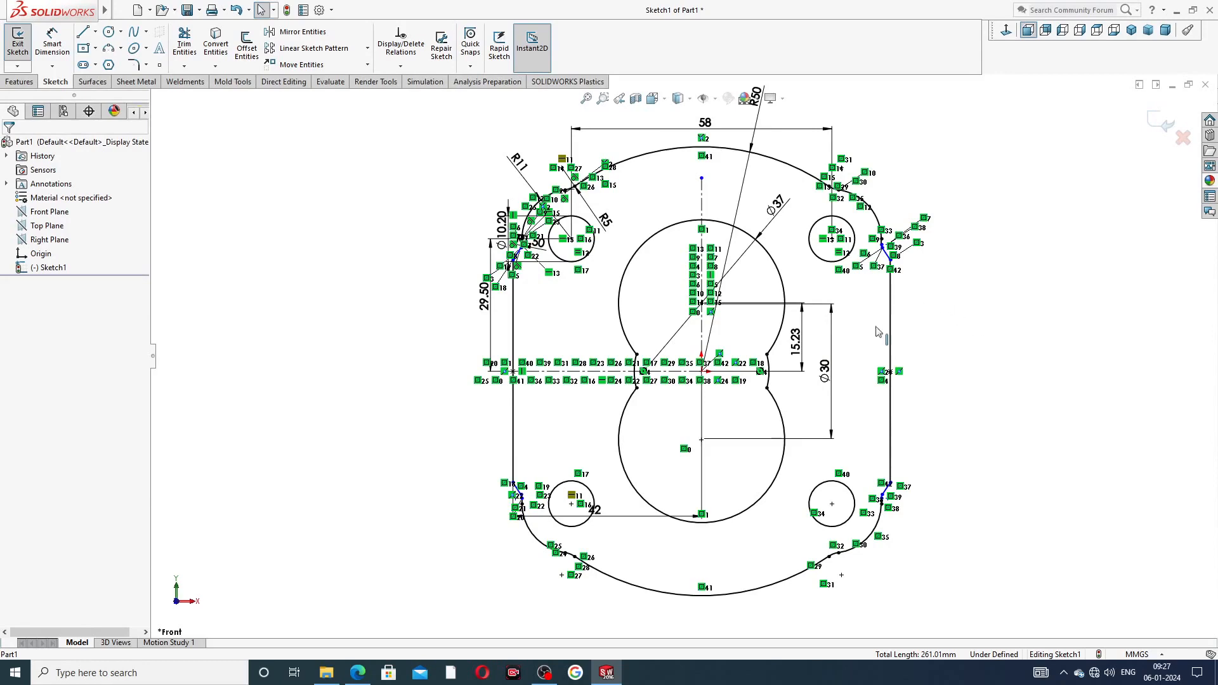
scroll(872, 320, up, 4)
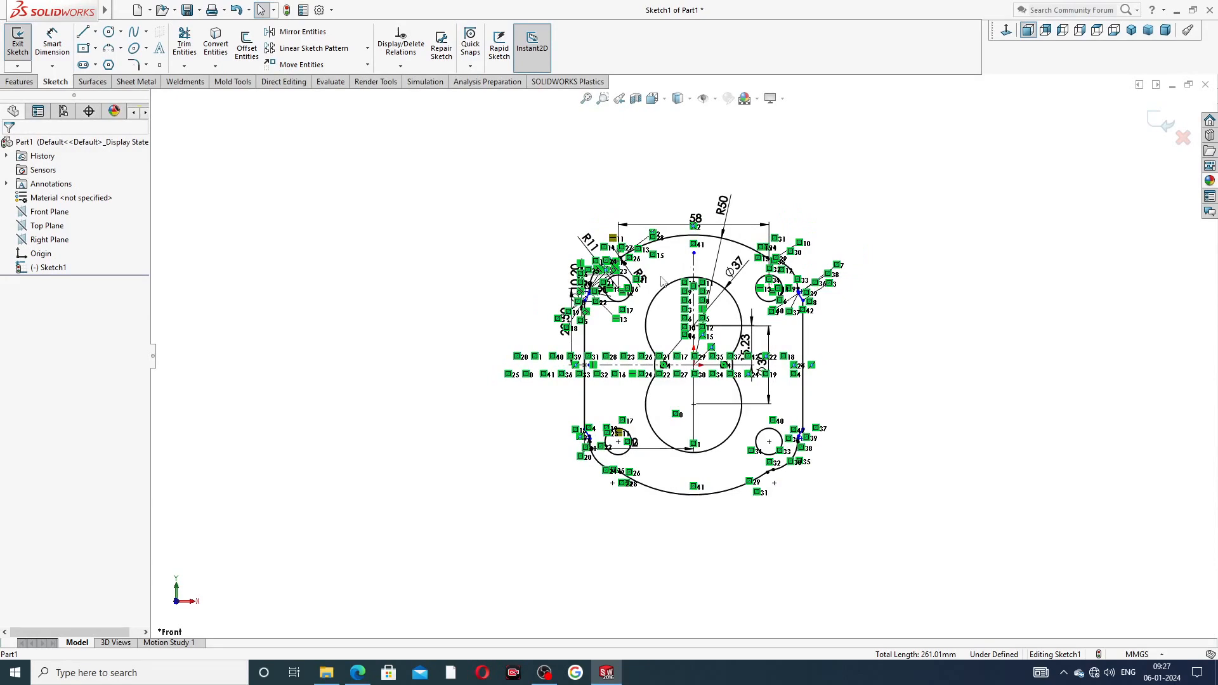
scroll(698, 268, down, 2)
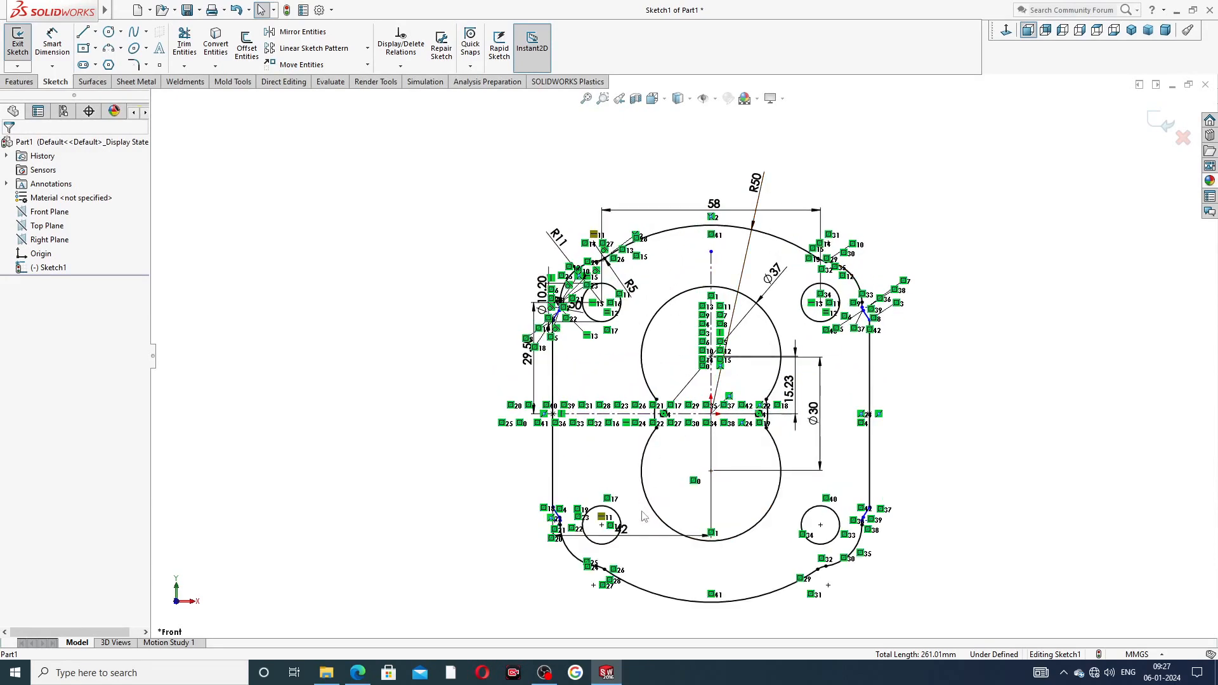
scroll(641, 518, up, 1)
scroll(648, 500, down, 1)
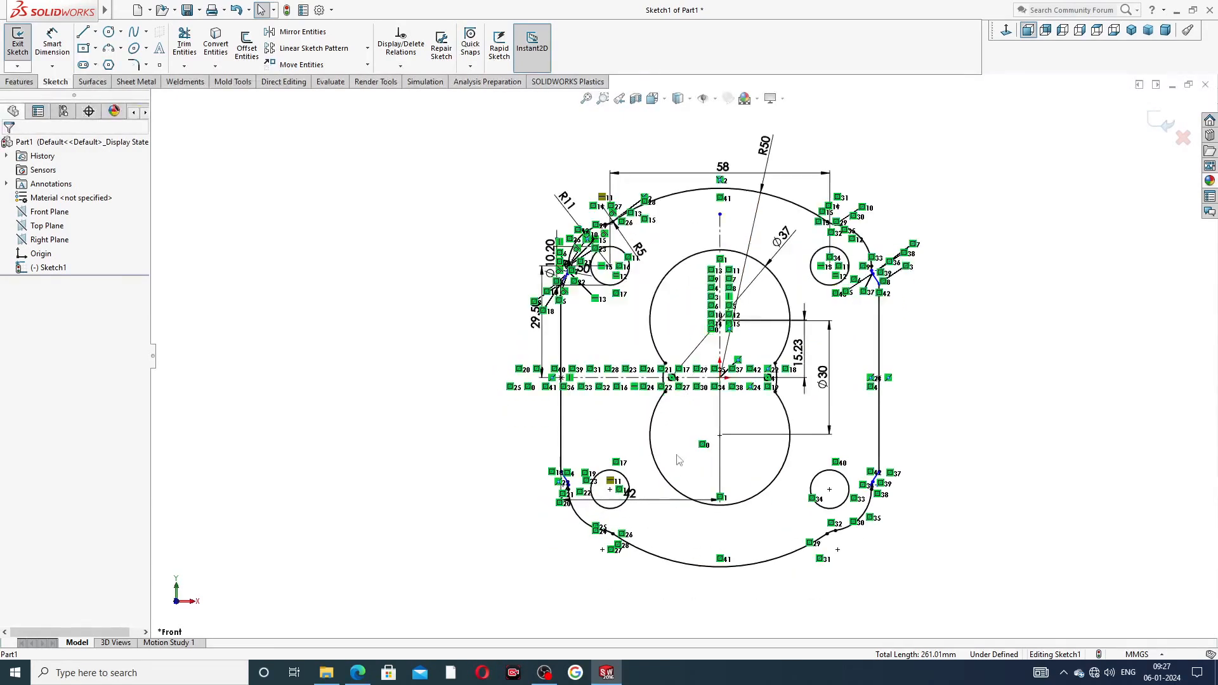
Switch to the hydraulic body PDF drawing in Edge to check the body dimensions, and return to SOLIDWORKS
click(357, 673)
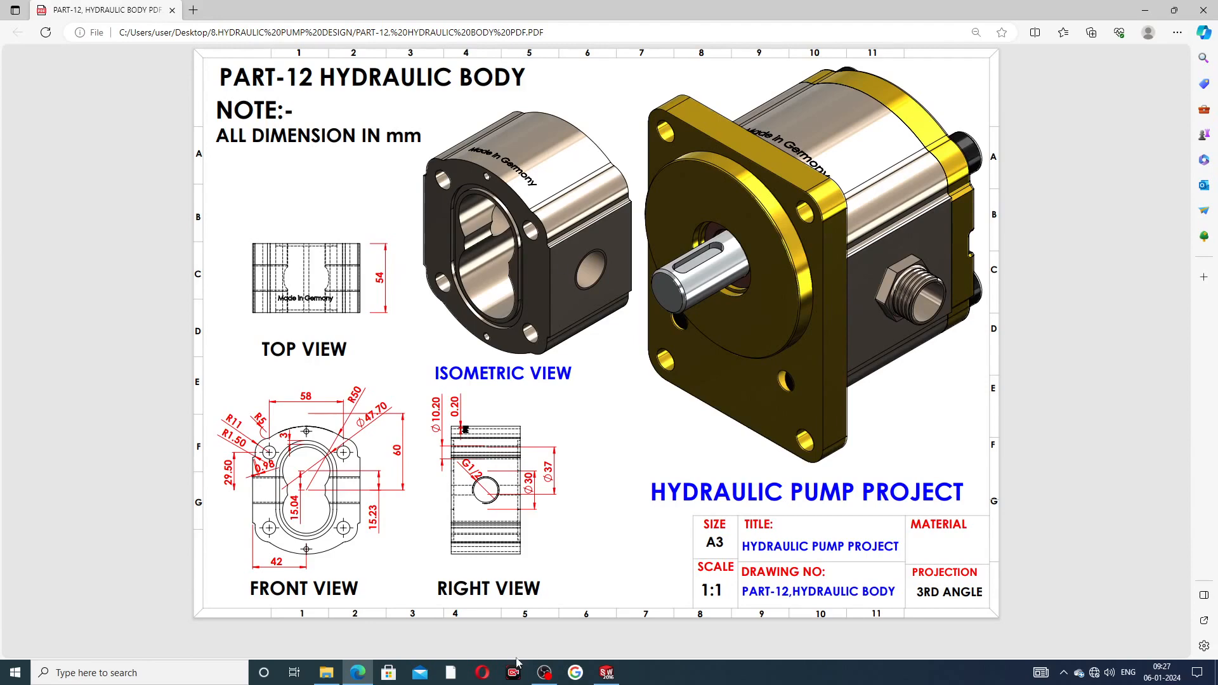
mouse_move(607, 671)
click(607, 673)
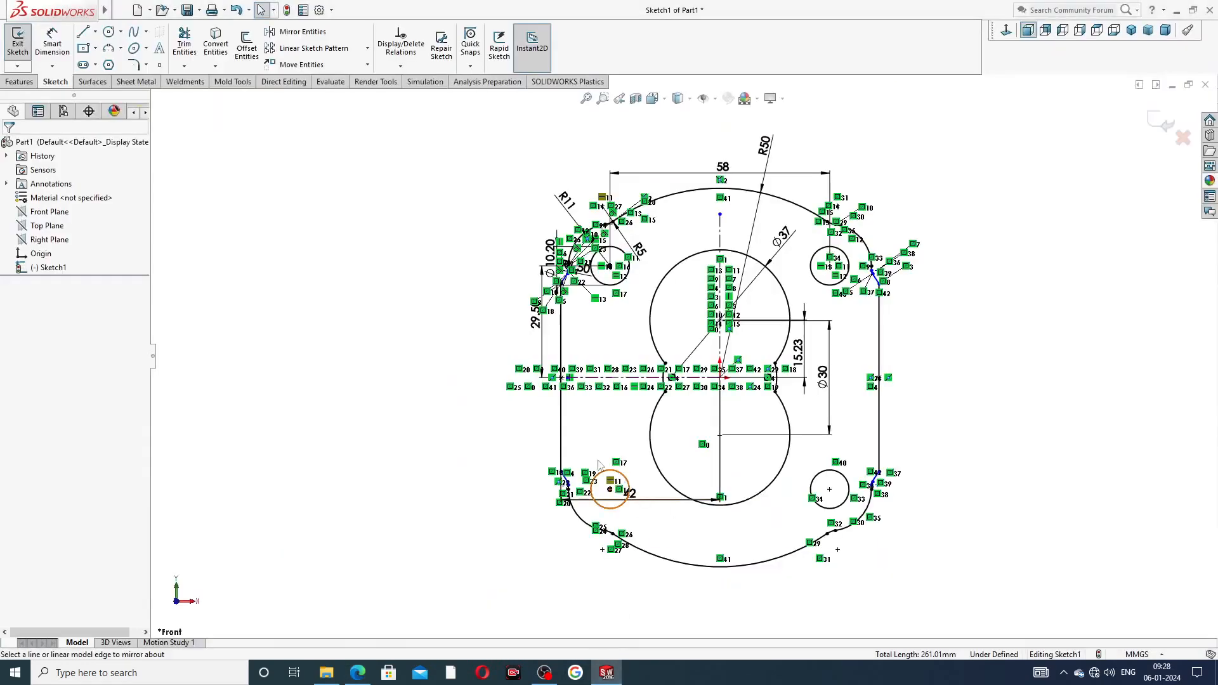
Extrude the completed profile sketch as a boss with a Mid Plane end condition and 54 mm depth
click(21, 82)
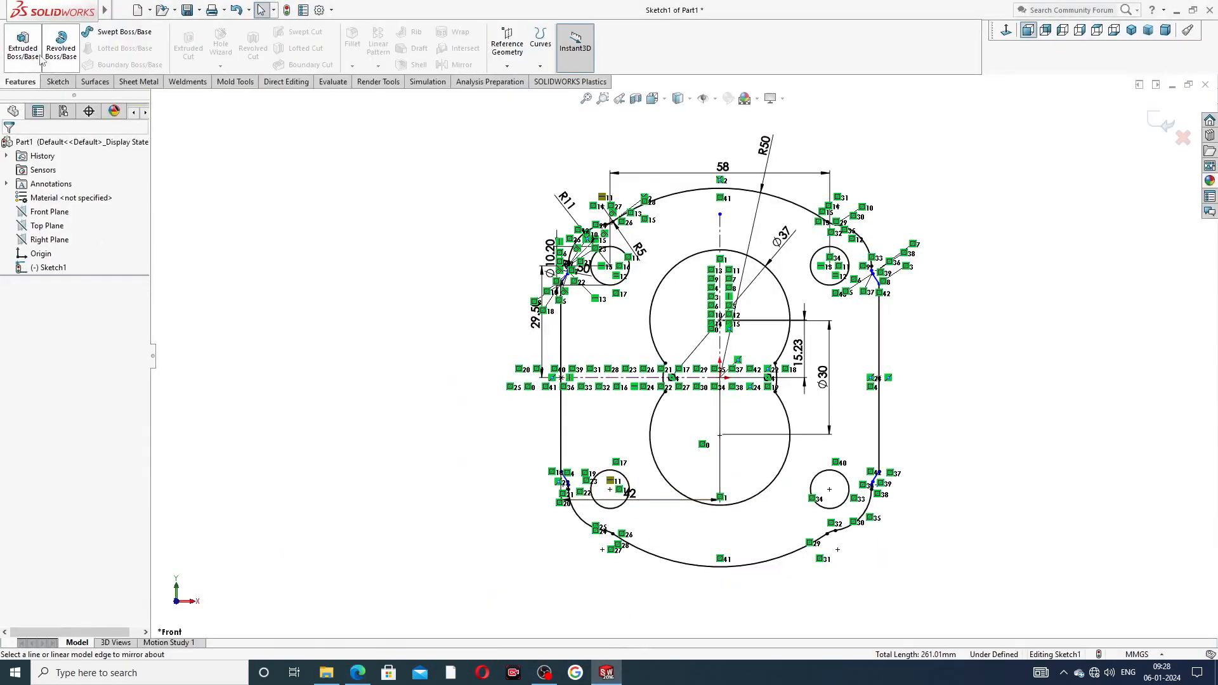
click(24, 43)
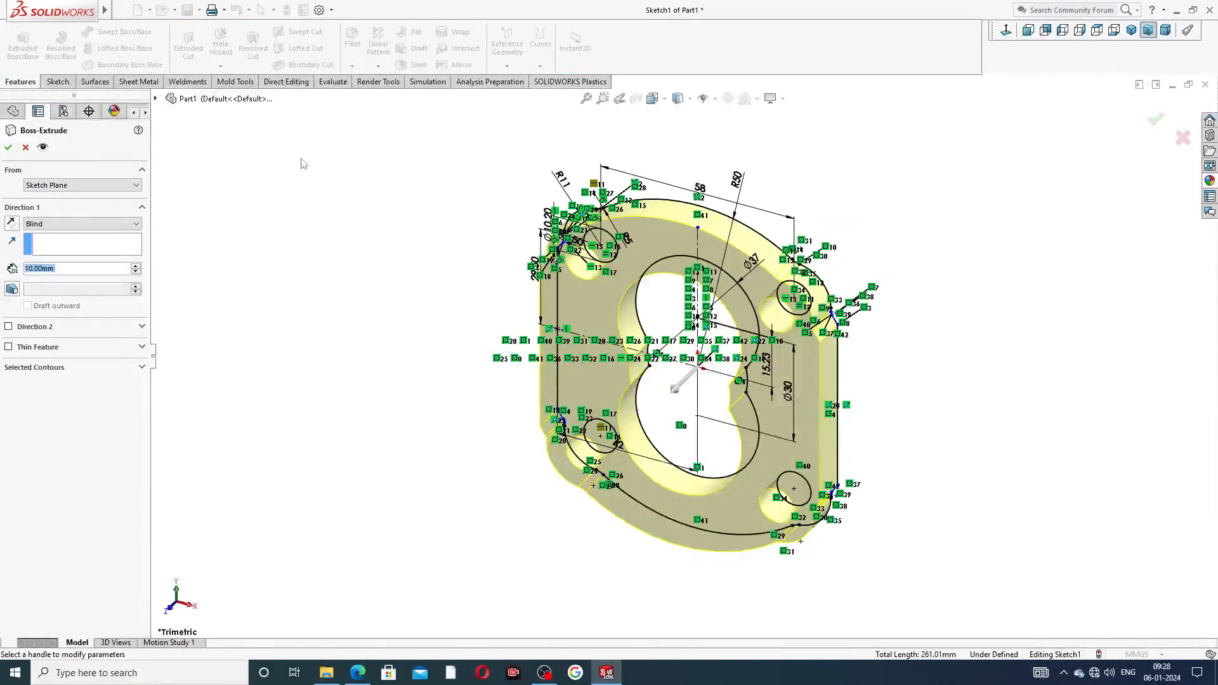
click(93, 224)
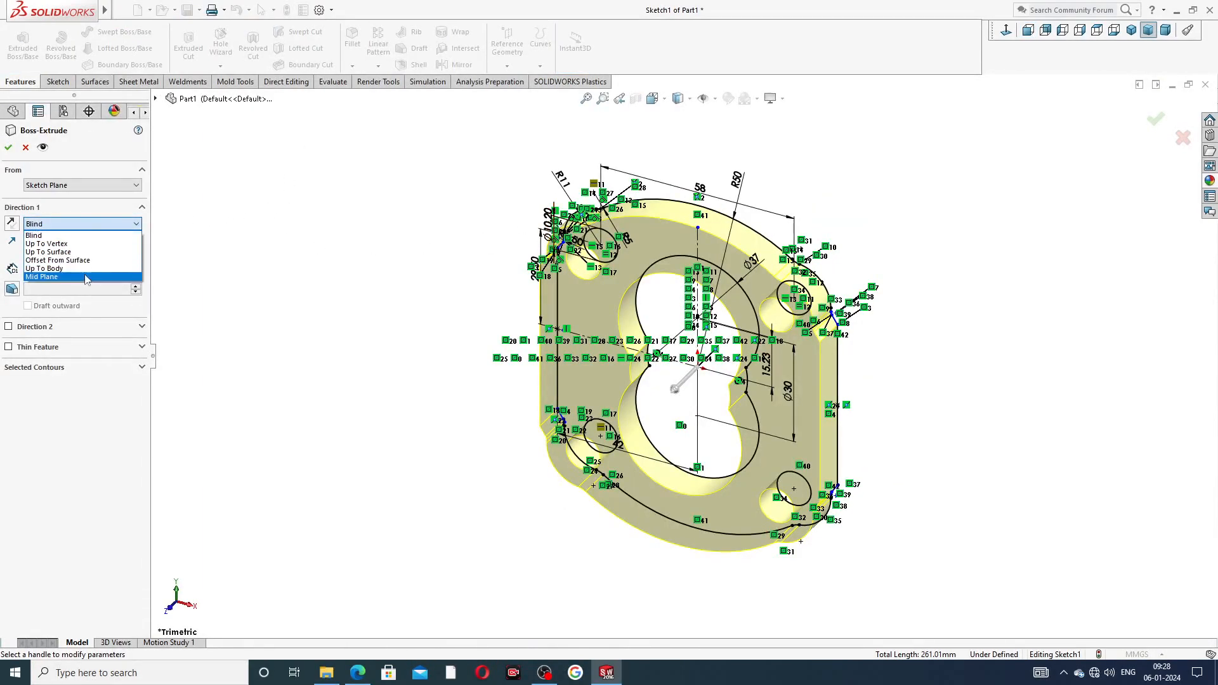
click(87, 277)
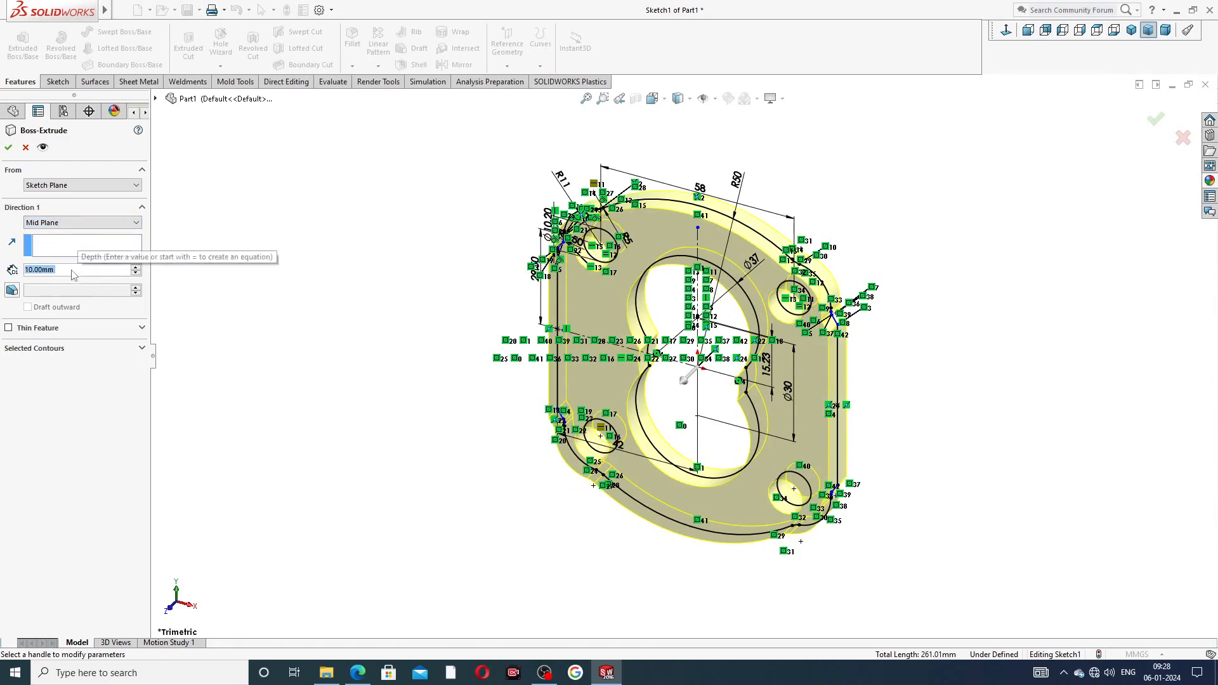
text(54)
key(Return)
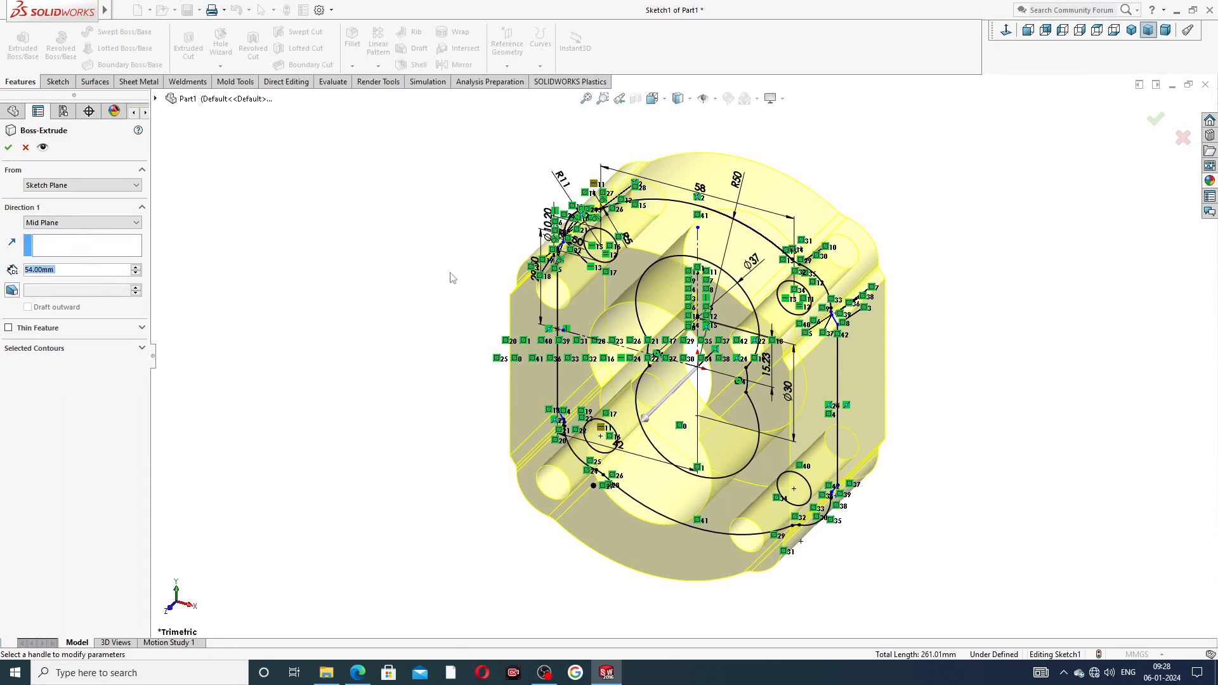
mouse_move(958, 310)
middle_down()
mouse_move(920, 279)
mouse_move(927, 311)
middle_up()
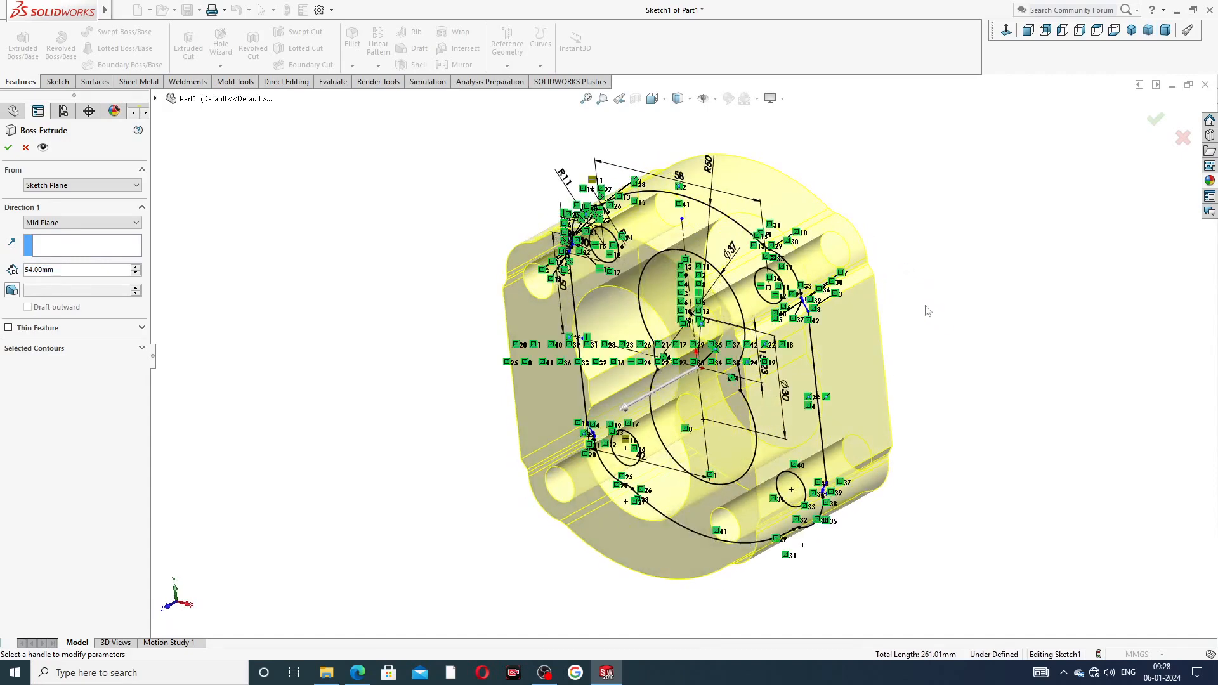
click(8, 148)
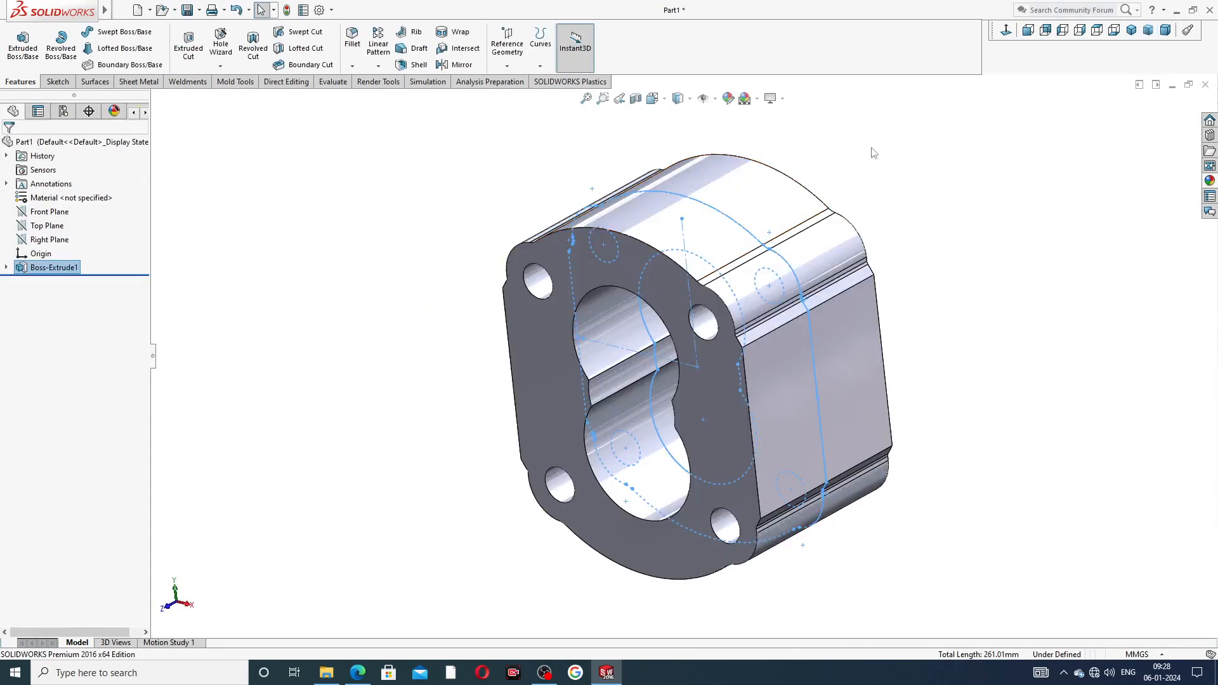
Inspect the extruded body from several angles and consult the hydraulic body PDF drawing in Edge for the remaining features
mouse_move(833, 214)
middle_down()
mouse_move(906, 218)
mouse_move(816, 238)
mouse_move(996, 205)
middle_up()
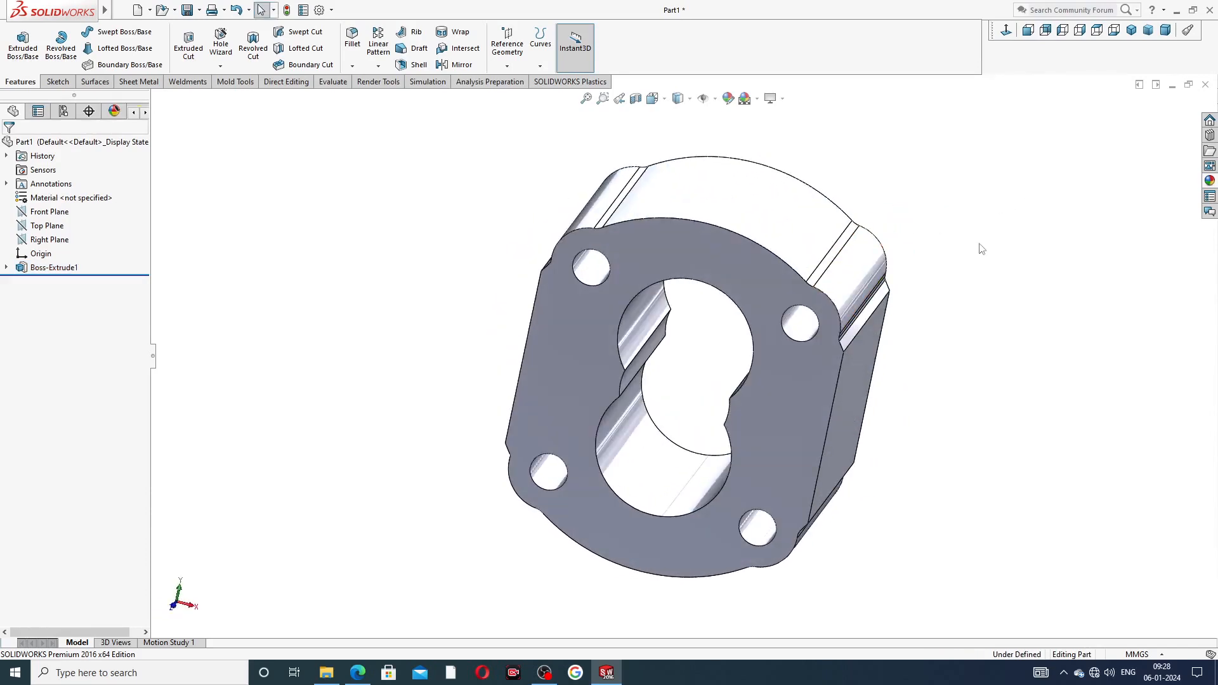
scroll(816, 320, up, 2)
middle_drag(749, 236, 720, 320)
scroll(720, 322, down, 3)
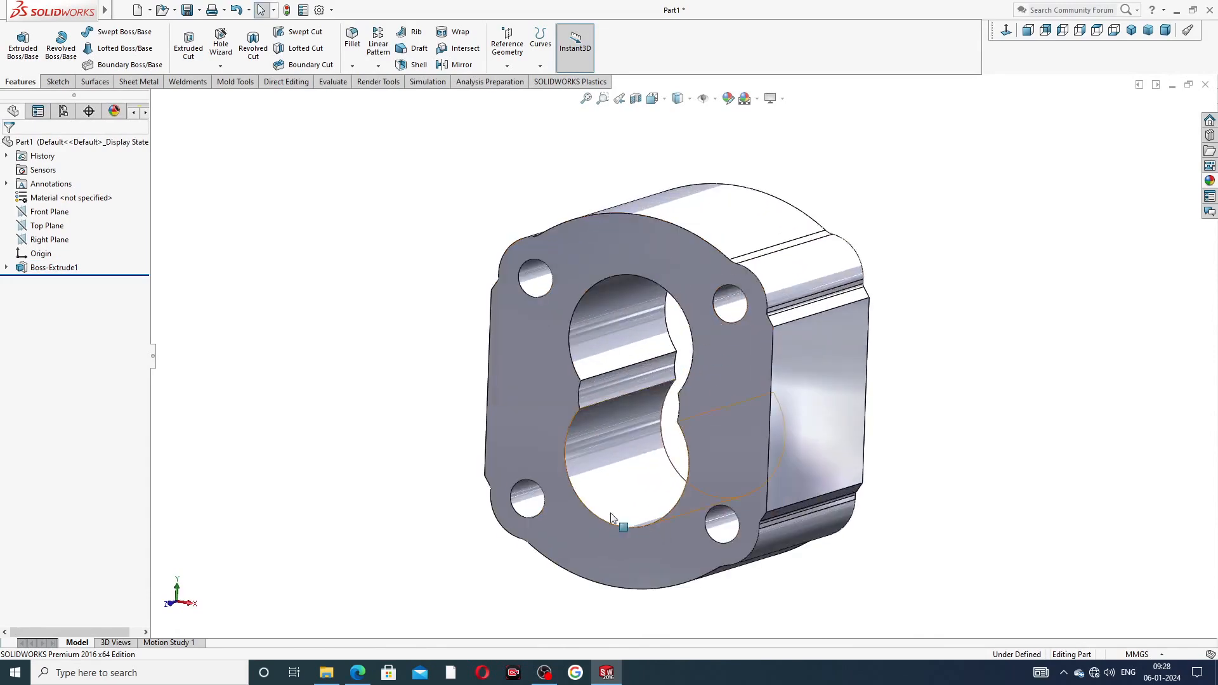
click(358, 673)
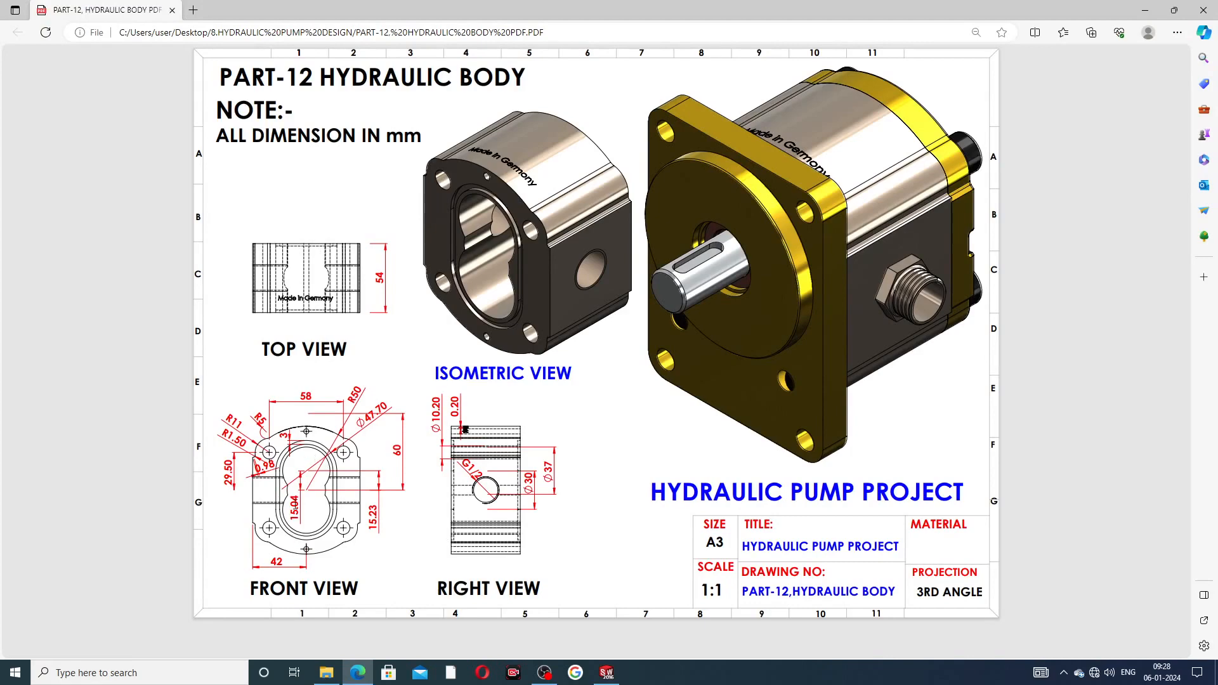
click(357, 673)
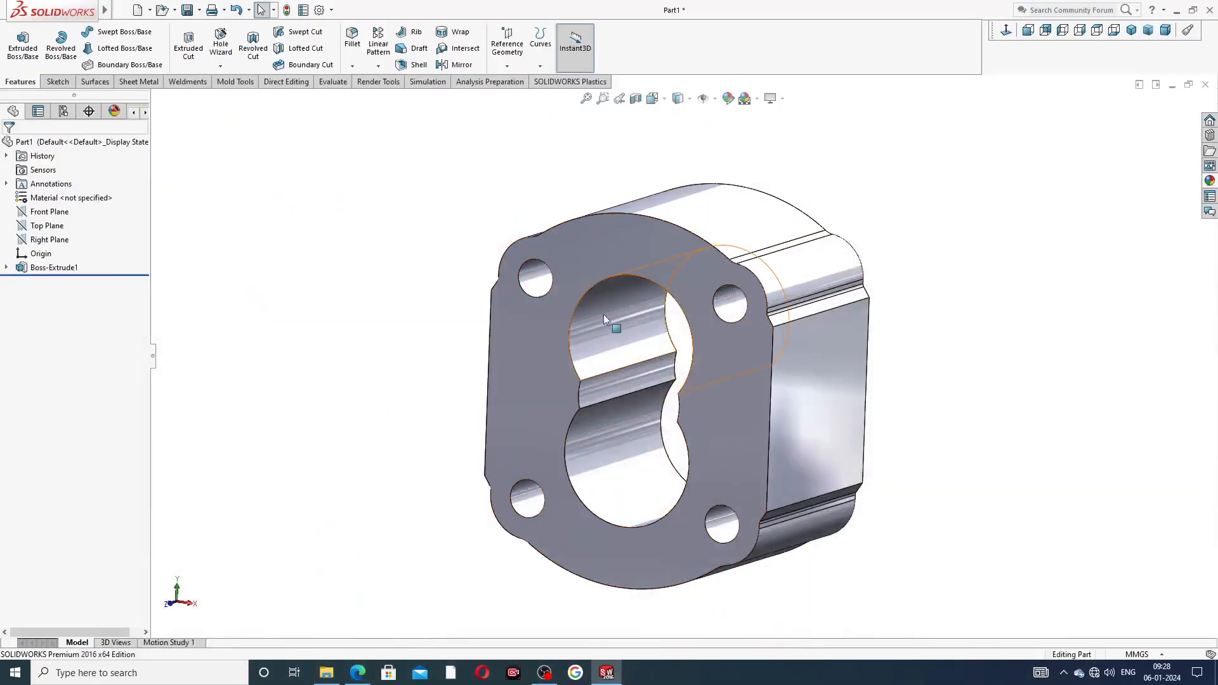
Start a new sketch on the body's front face and view it face-on
click(616, 255)
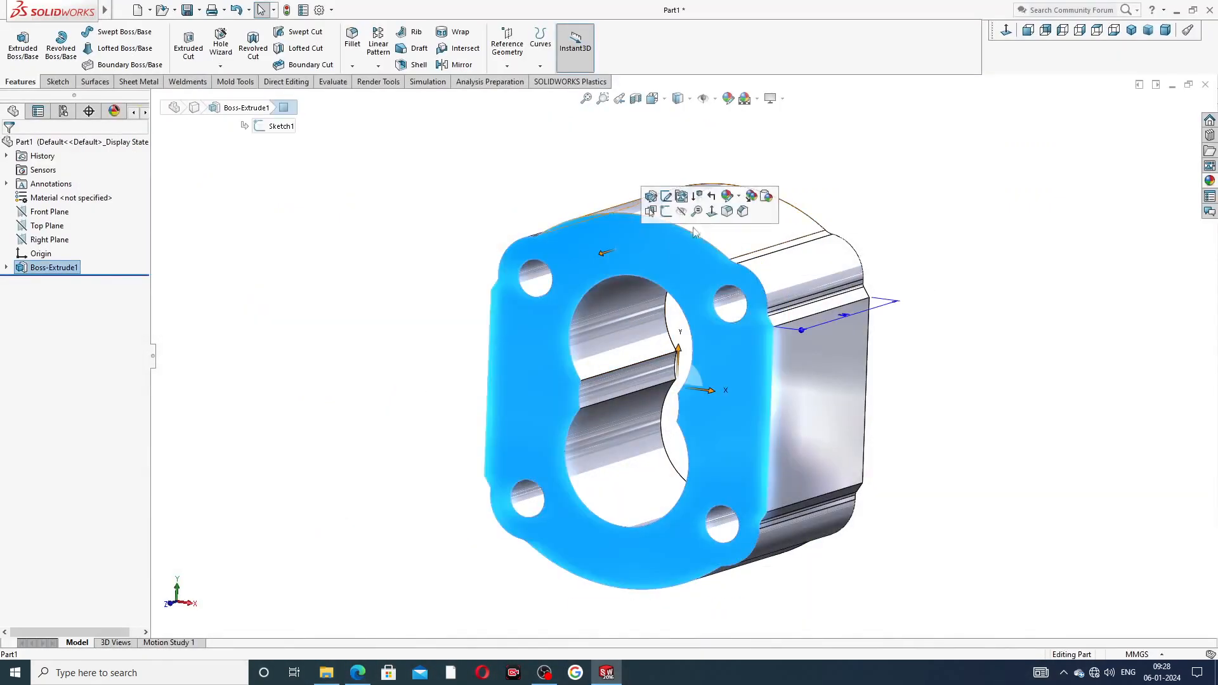
click(664, 214)
click(1006, 31)
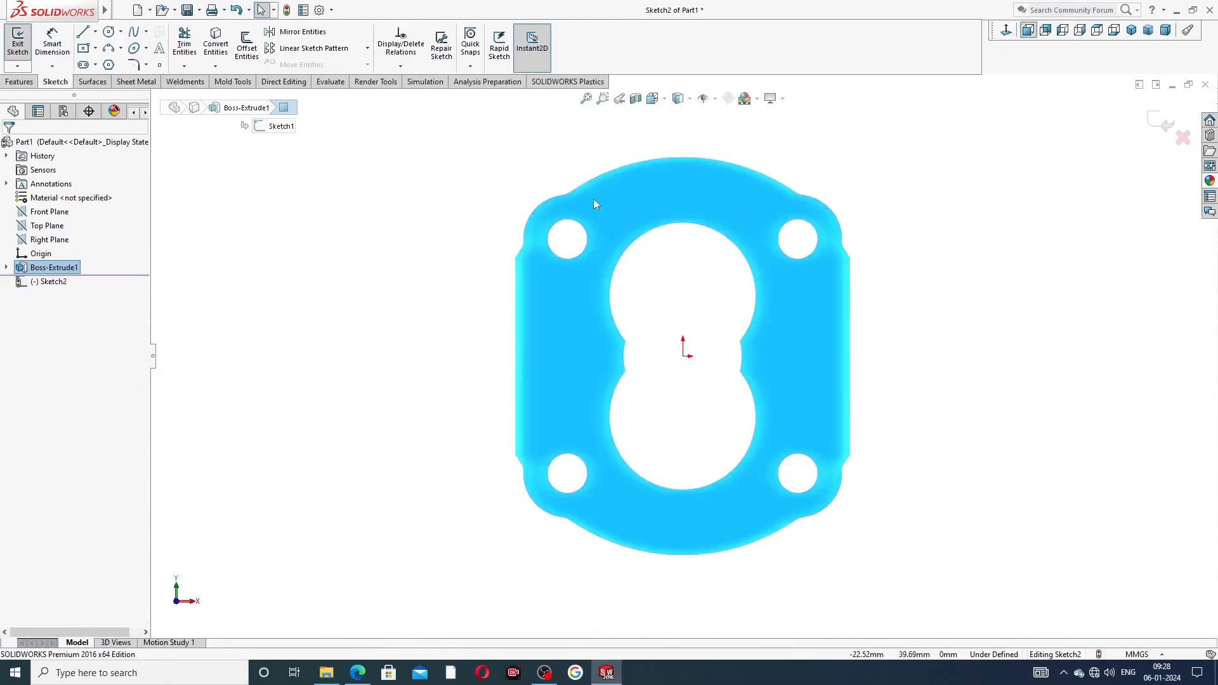
click(96, 32)
click(113, 64)
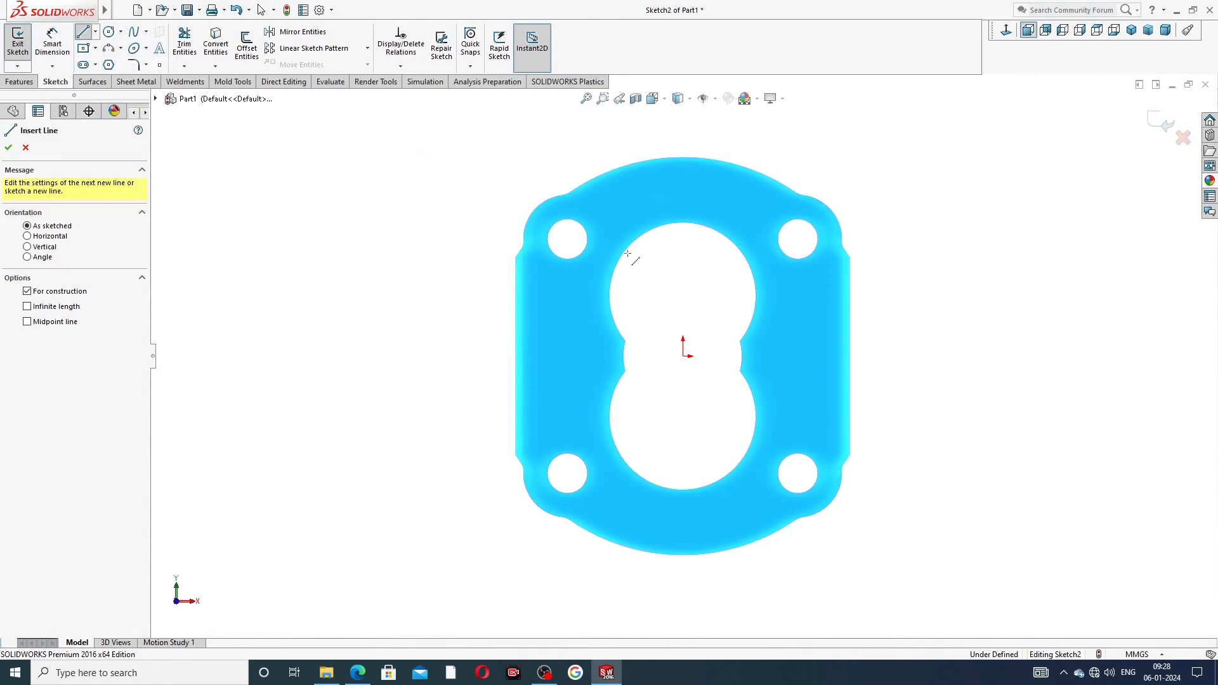
click(683, 356)
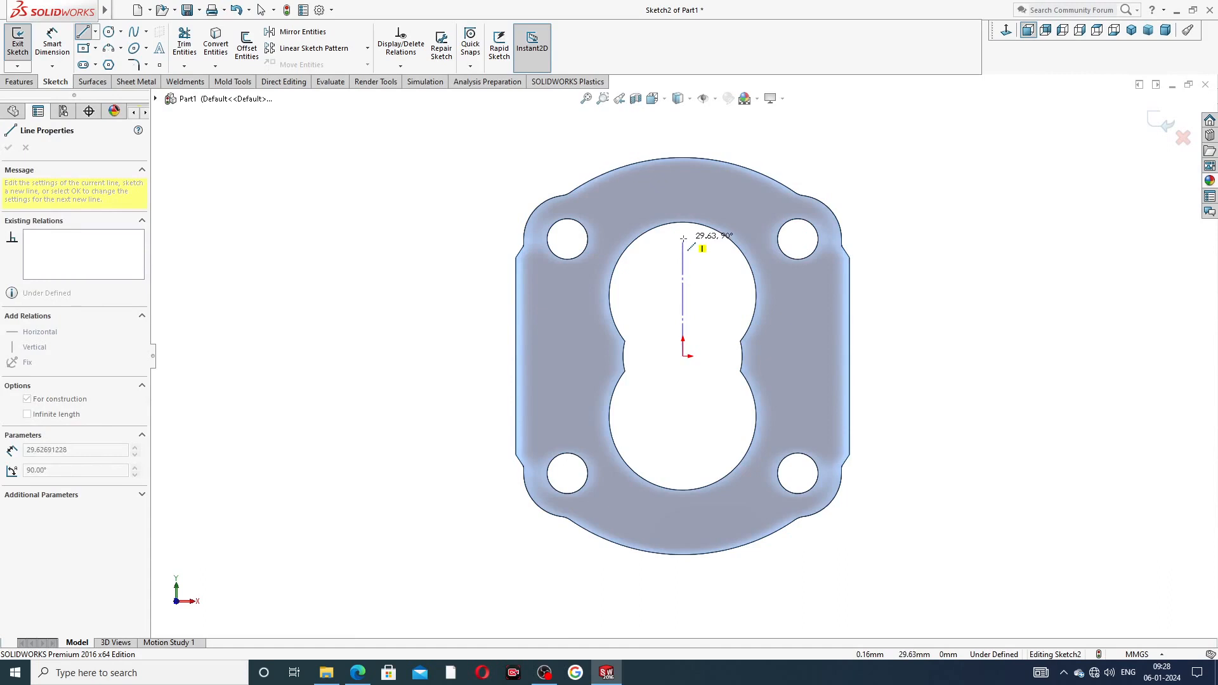
key(Escape)
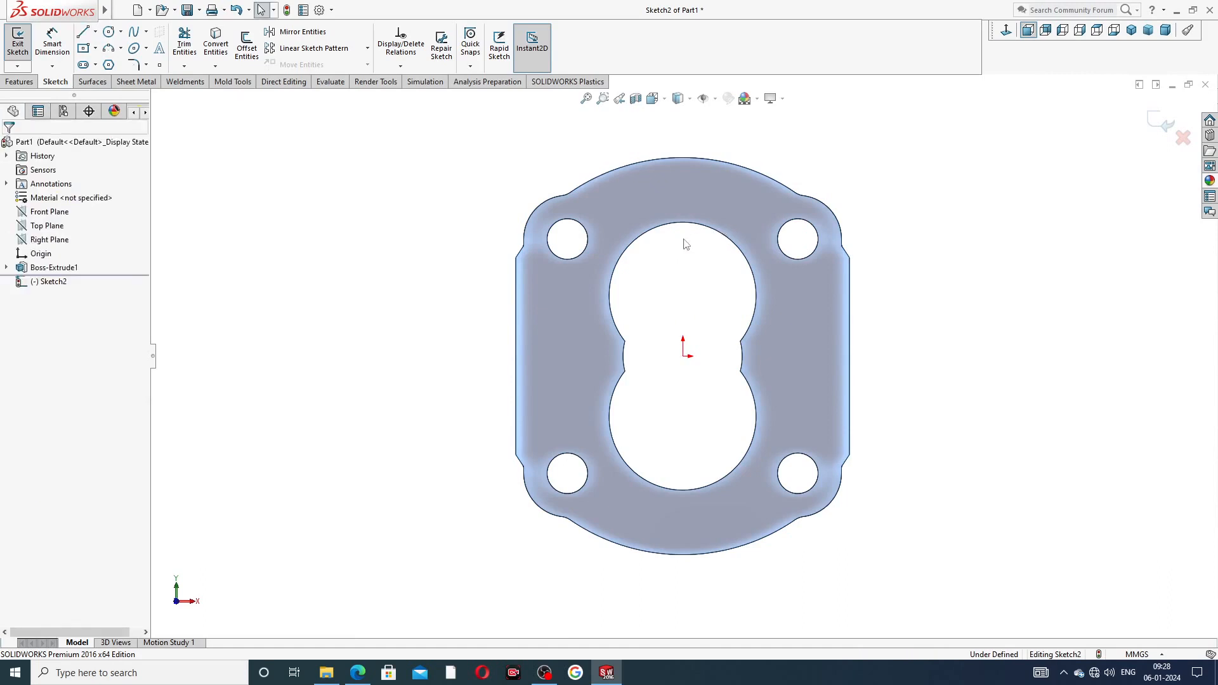
Draw a vertical centerline above the origin and a horizontal one to its right, each about 30 mm long and ending at the origin
click(95, 32)
click(114, 64)
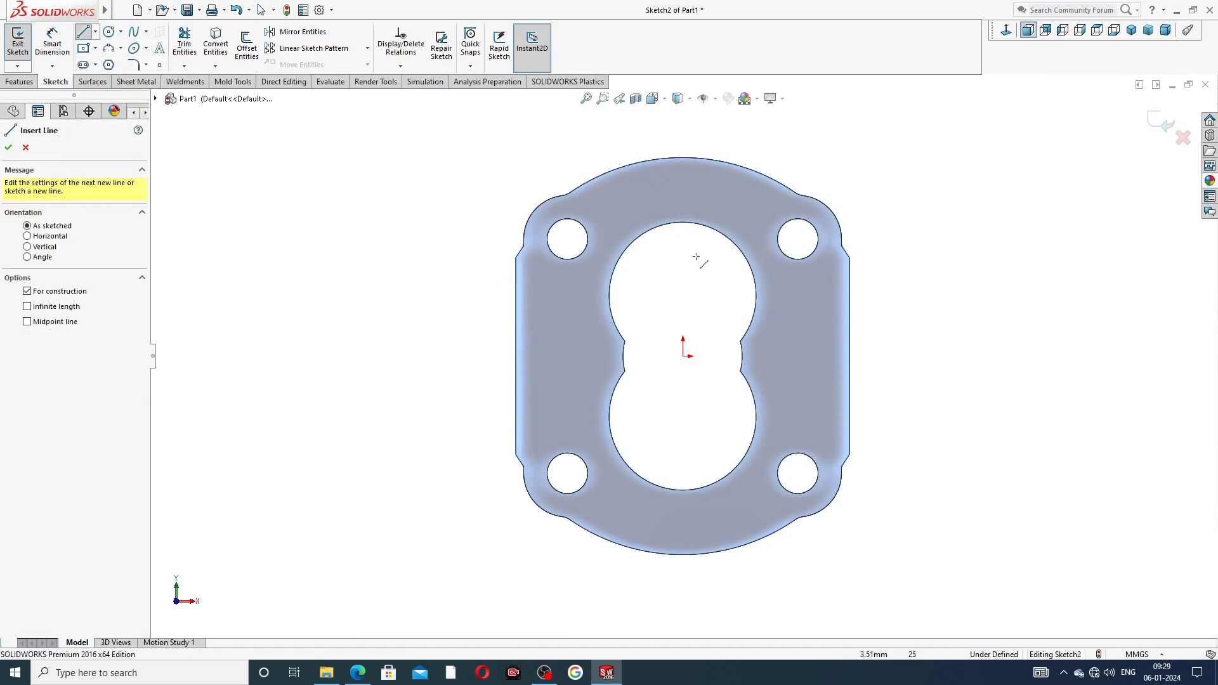
click(682, 240)
click(683, 356)
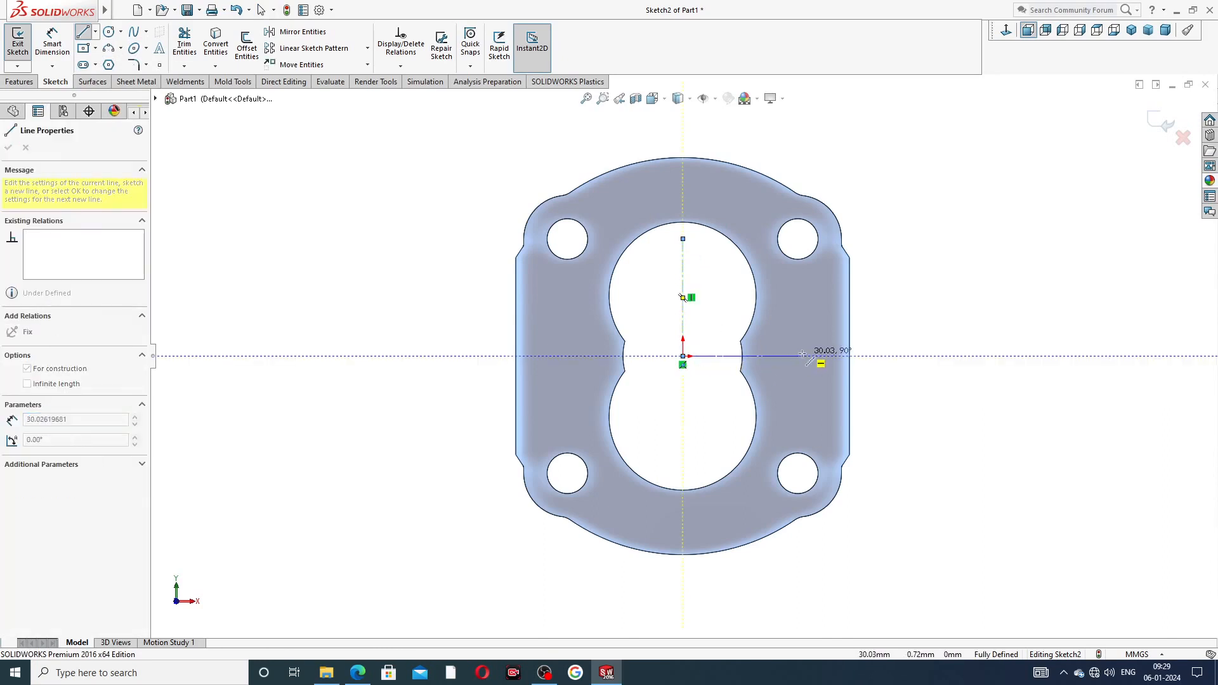
right_click(927, 275)
click(965, 284)
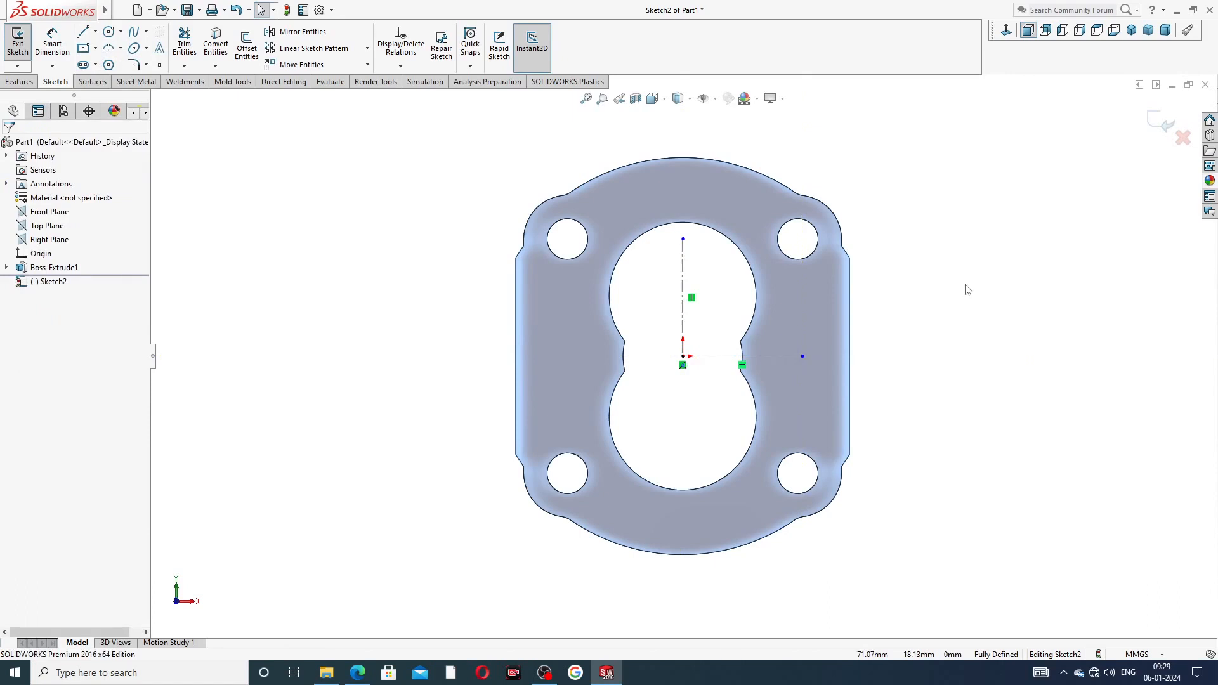
Sketch a circle of about 20.6 mm radius centred on the vertical centerline, about 18.8 mm above the origin
click(110, 32)
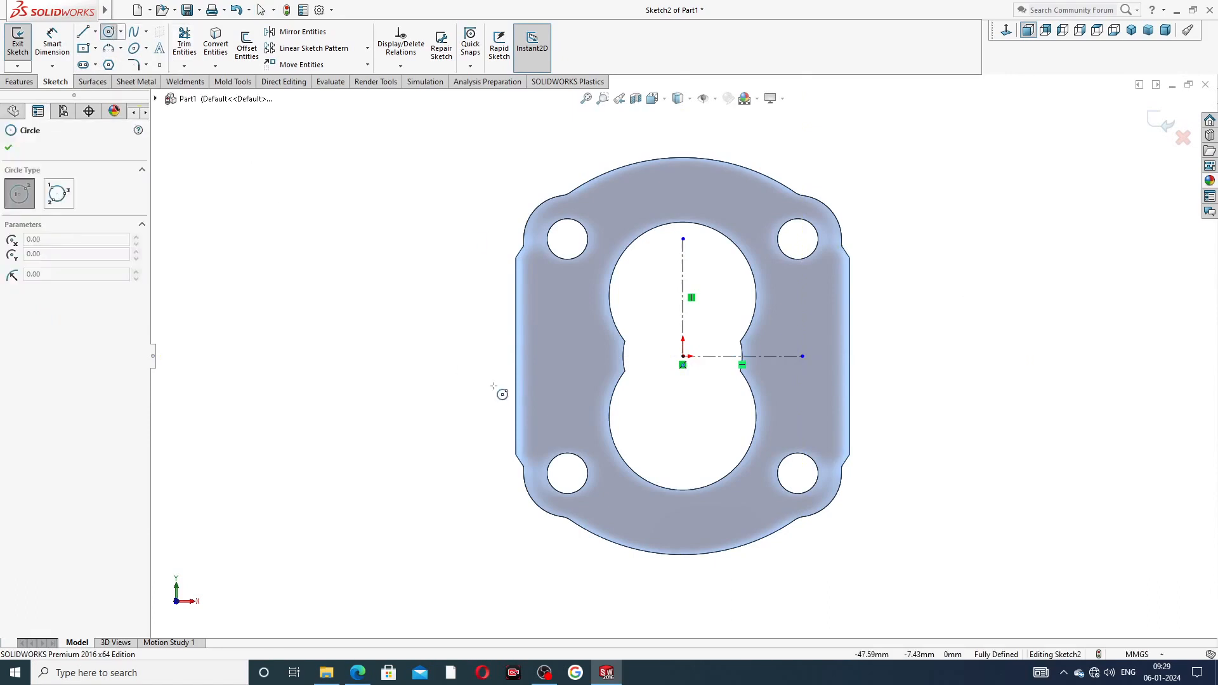
click(683, 282)
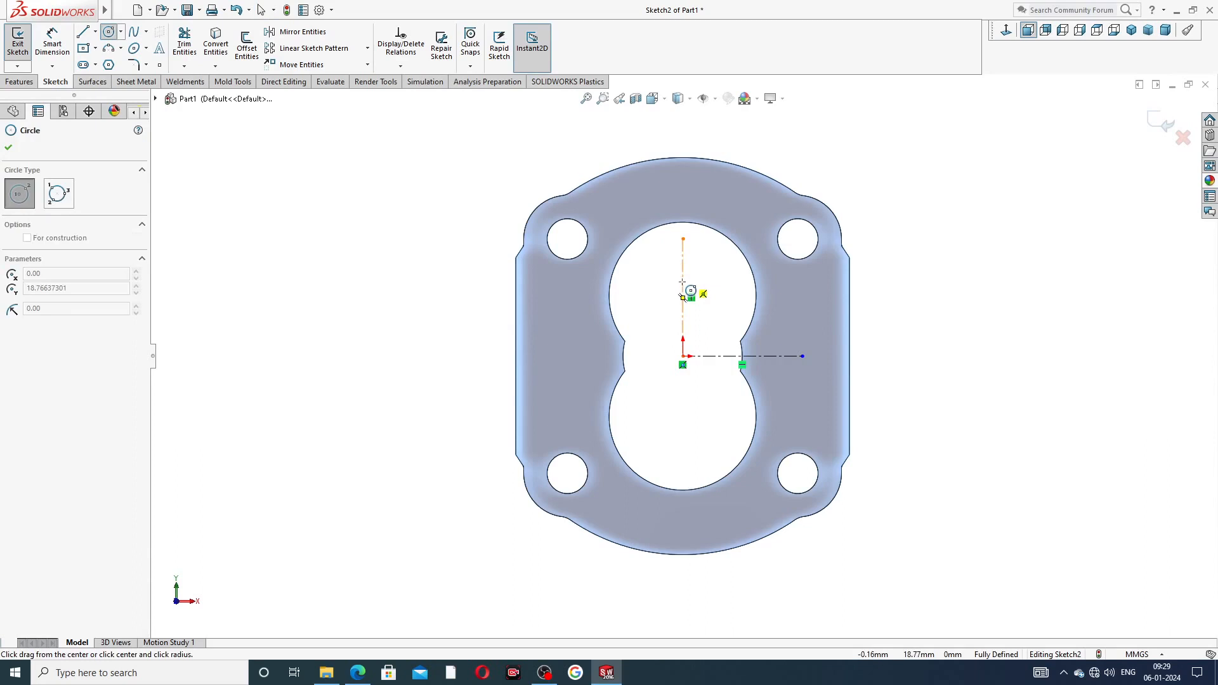
click(692, 202)
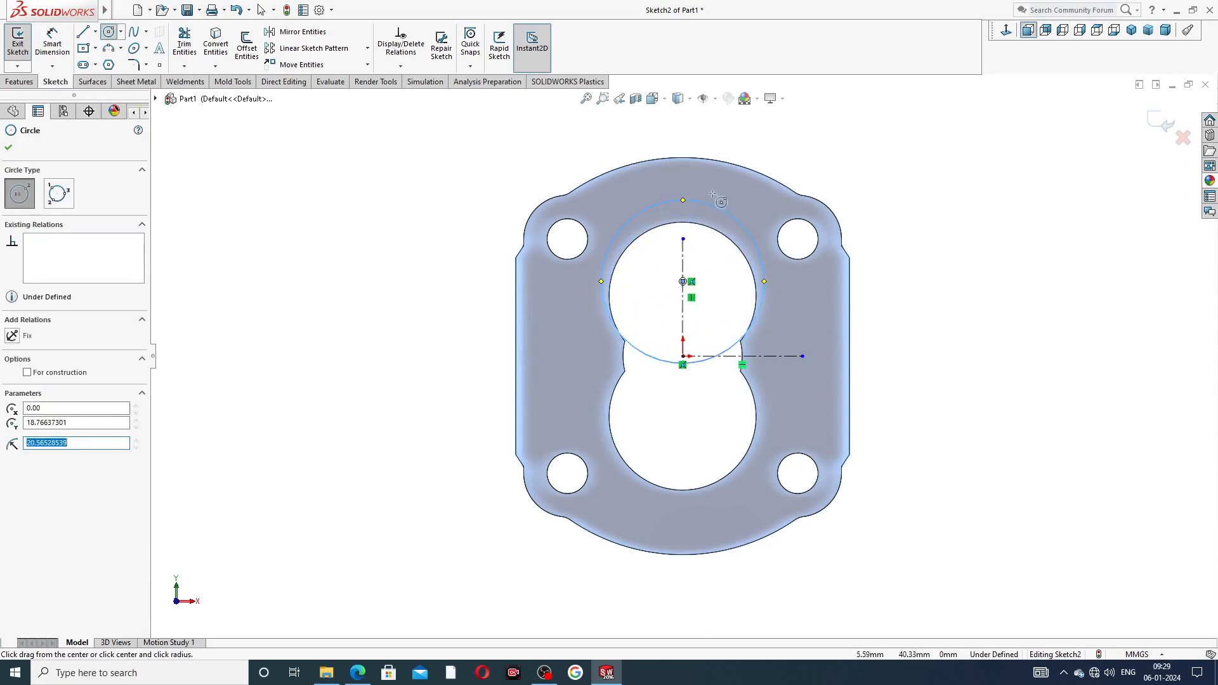
right_click(822, 170)
click(848, 174)
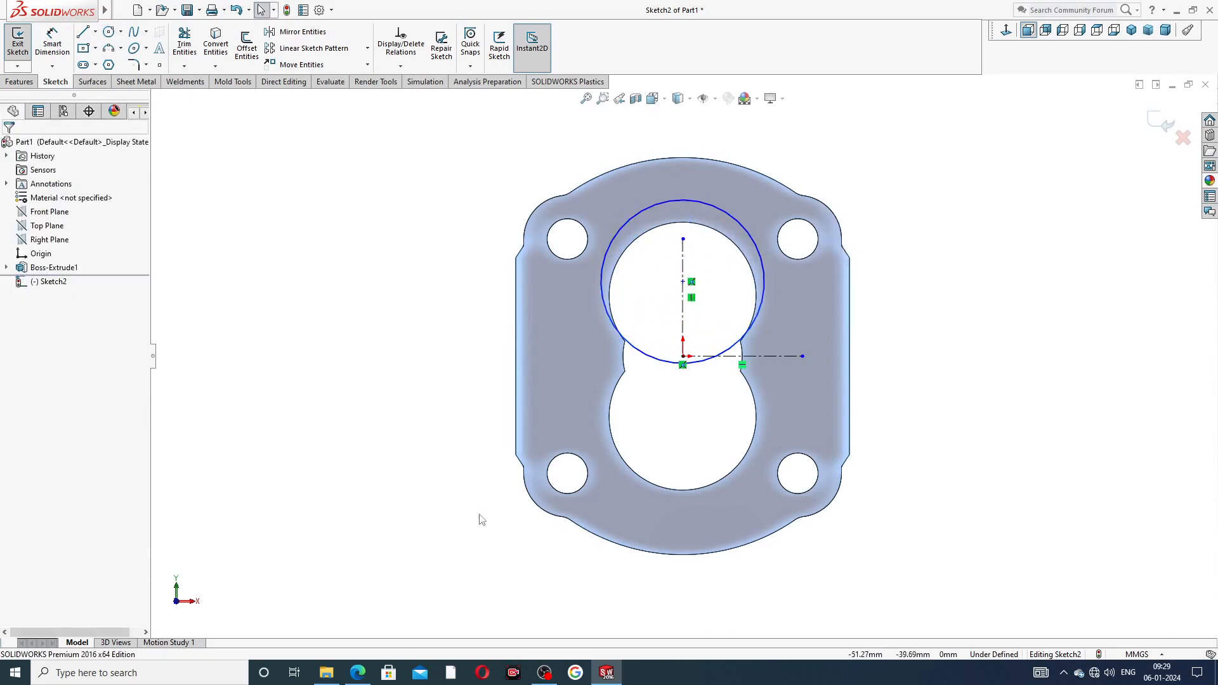
Consult the hydraulic body PDF drawing in Edge, return to SOLIDWORKS and dimension the circle's diameter as 47.70 mm
click(361, 676)
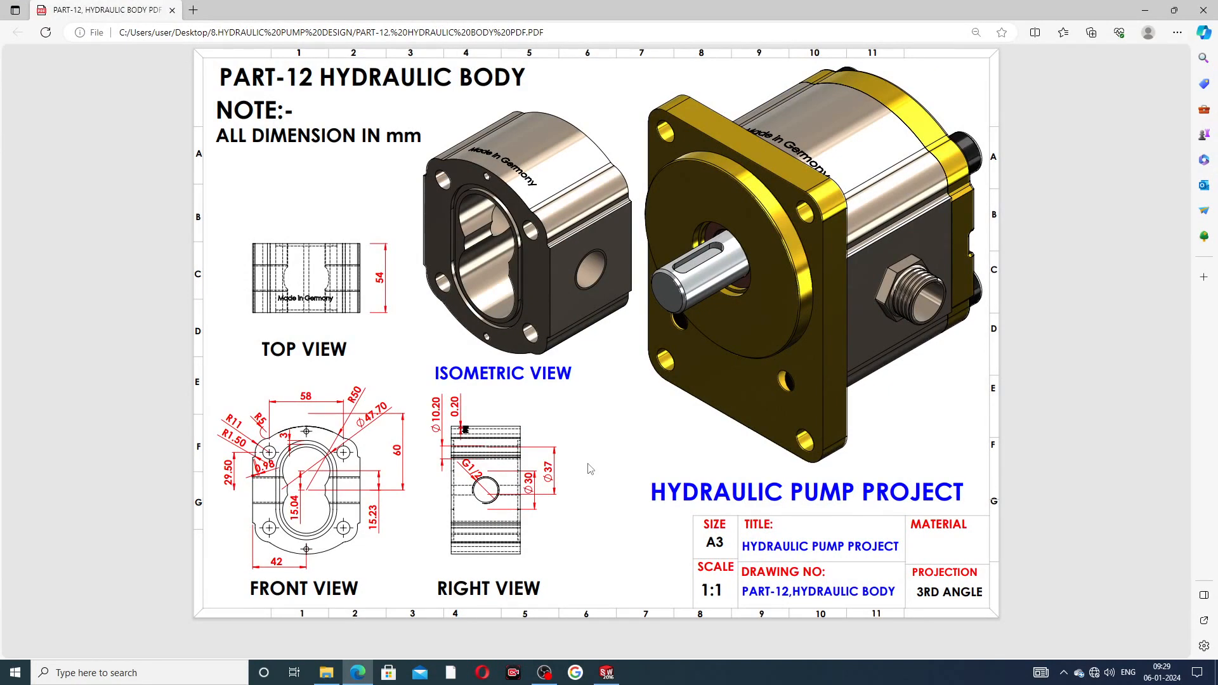
click(606, 673)
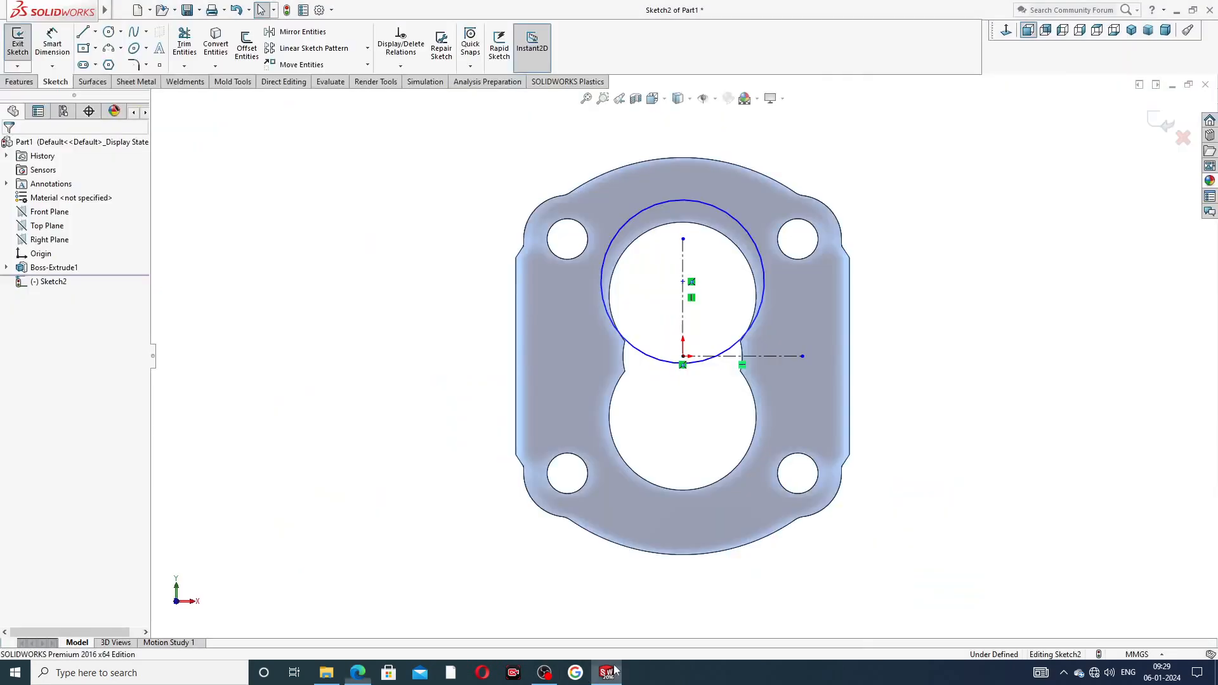
click(52, 44)
click(664, 200)
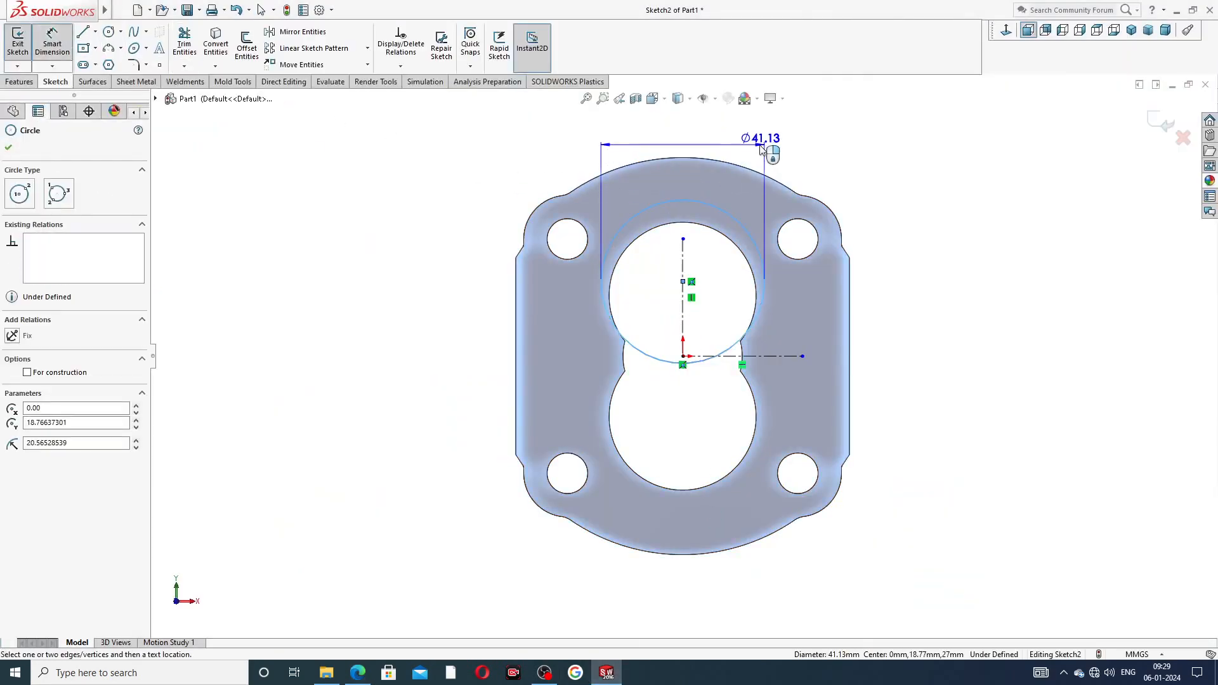
click(775, 150)
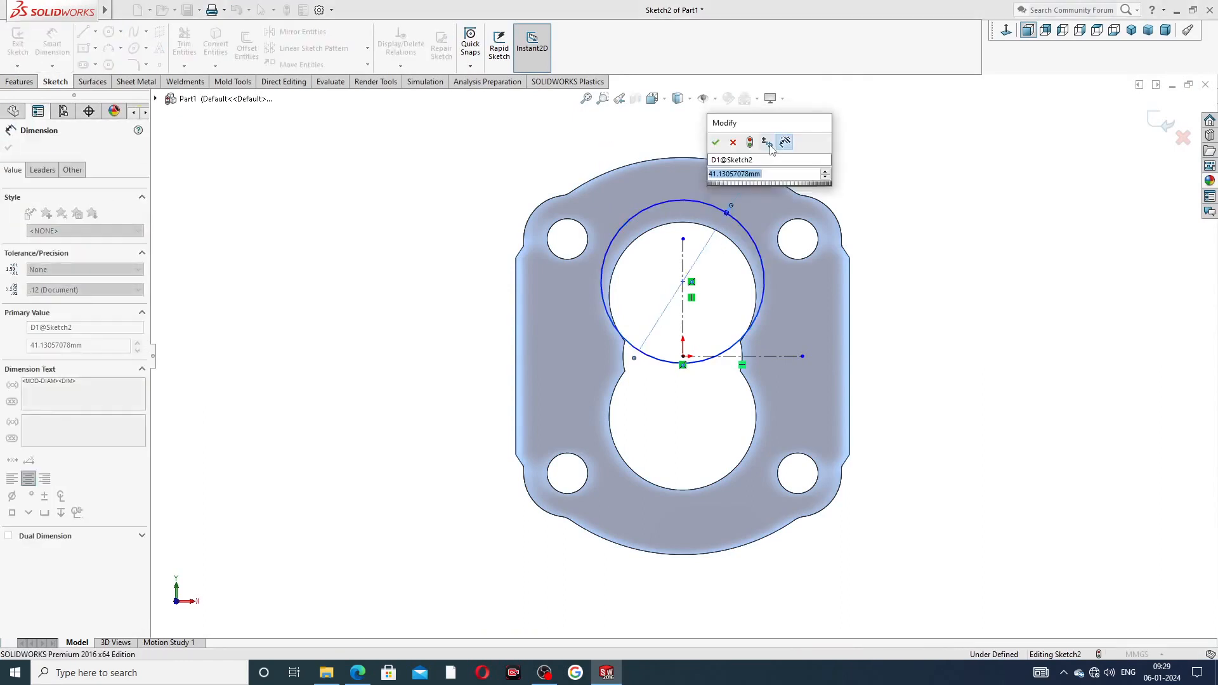
text(47)
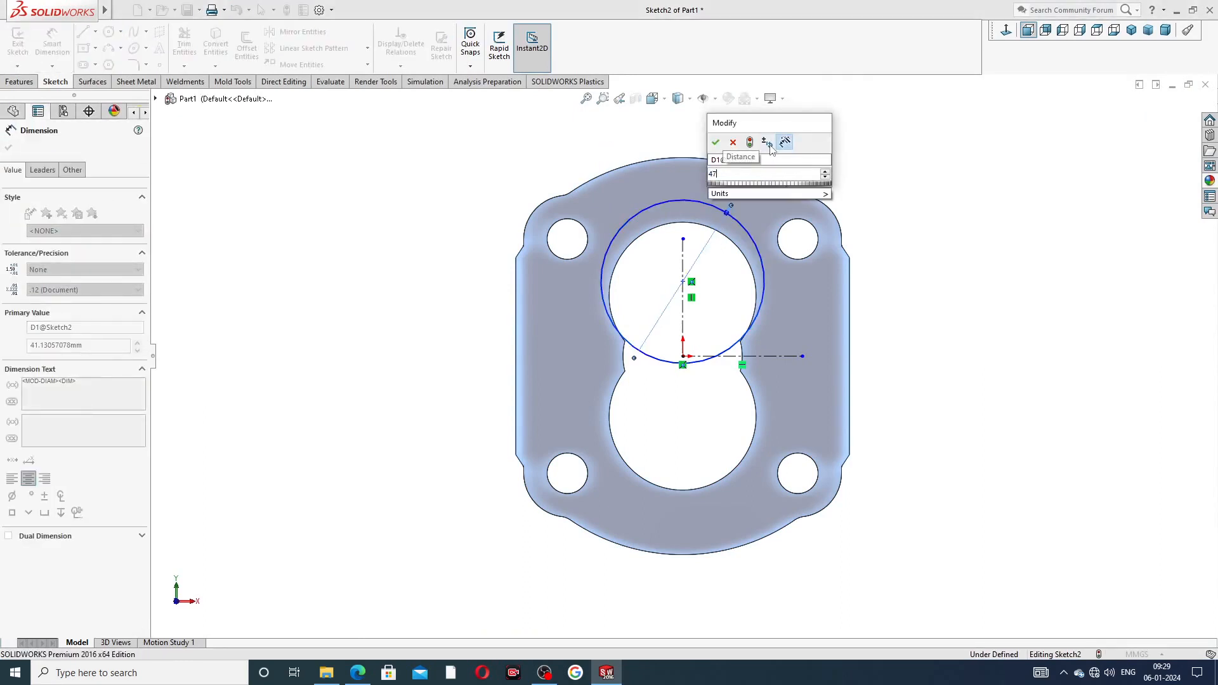
text(.70)
key(Return)
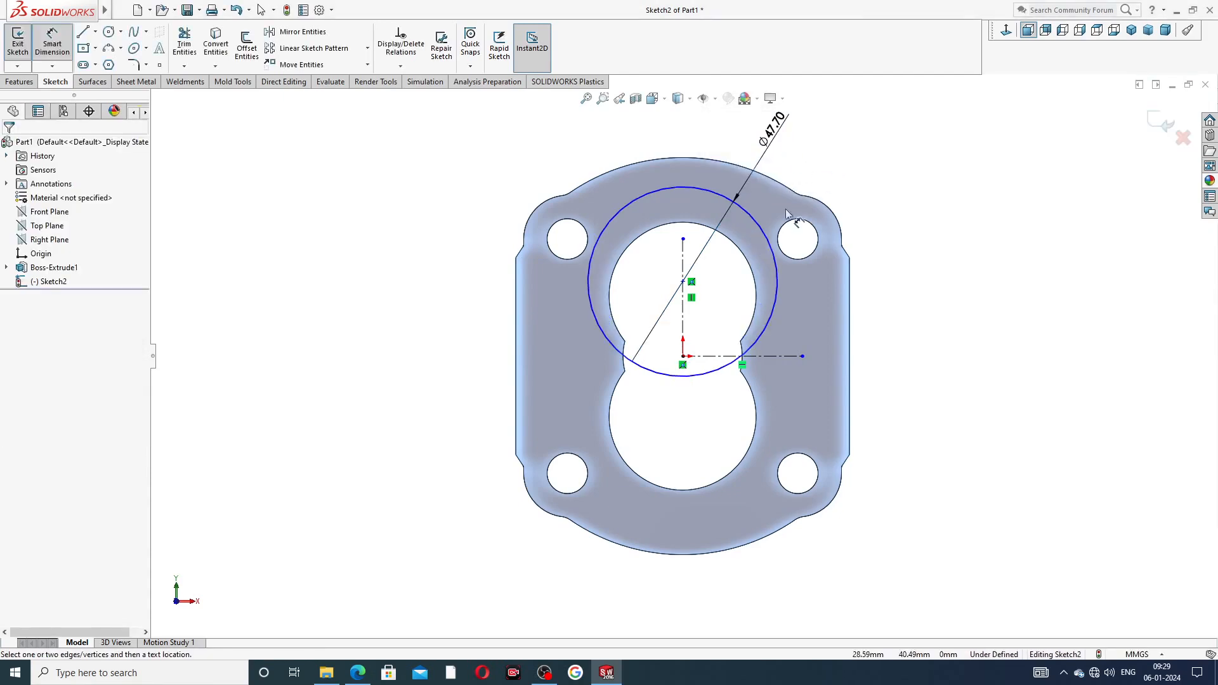
Dimension the vertical distance between the circle's centre and the origin as 15.04 mm
click(683, 282)
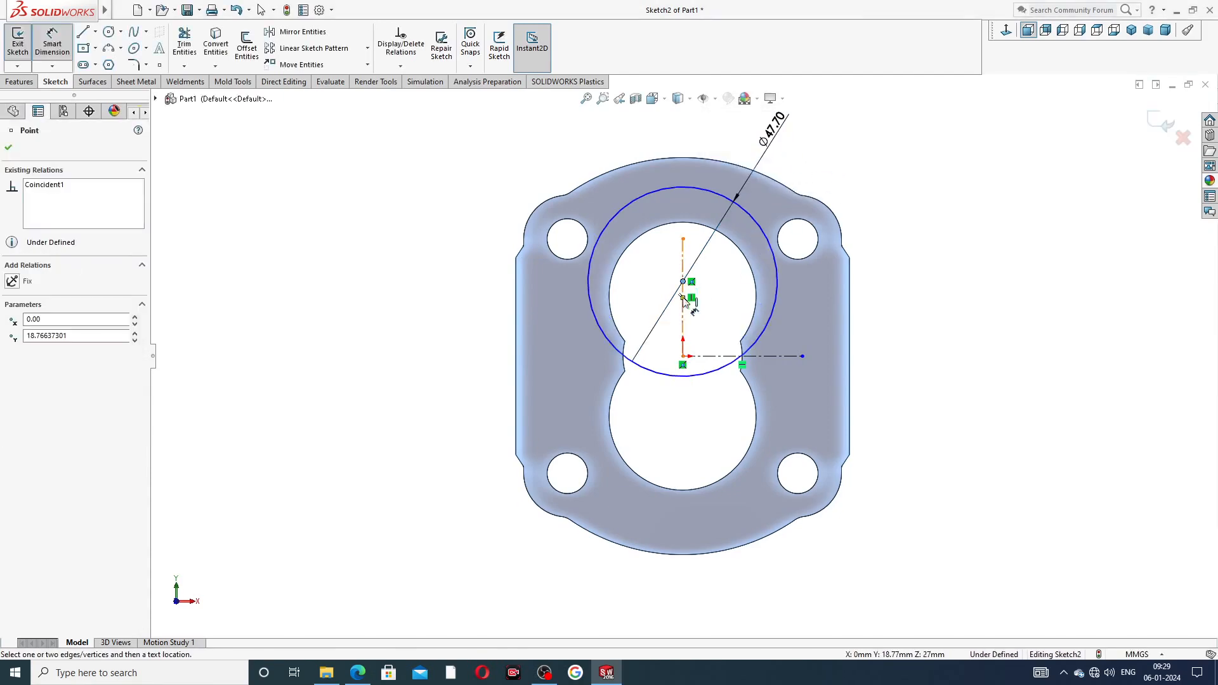
click(683, 356)
click(571, 327)
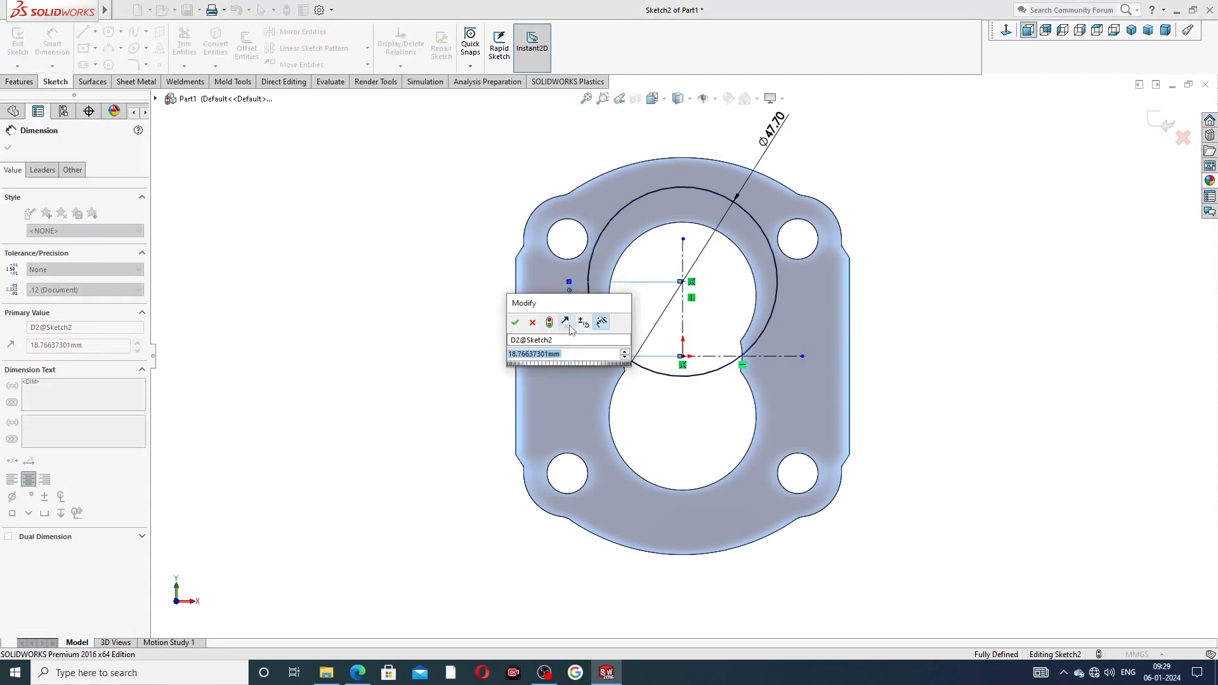
text(15.)
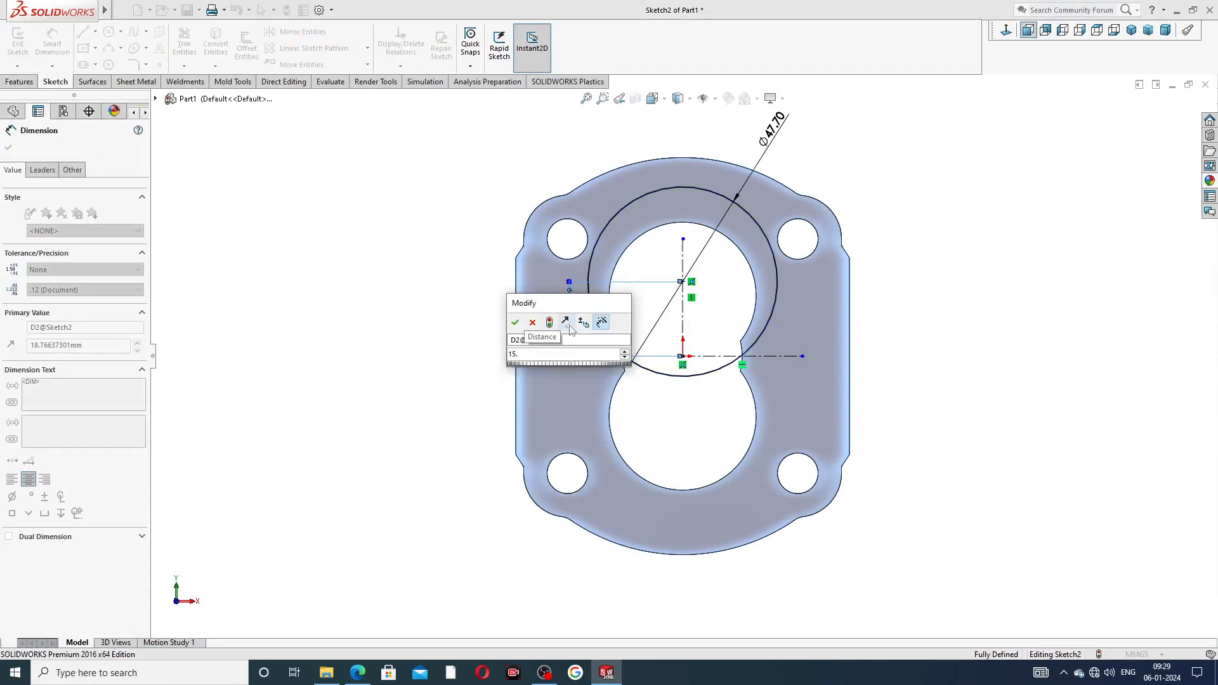
text(04)
key(Return)
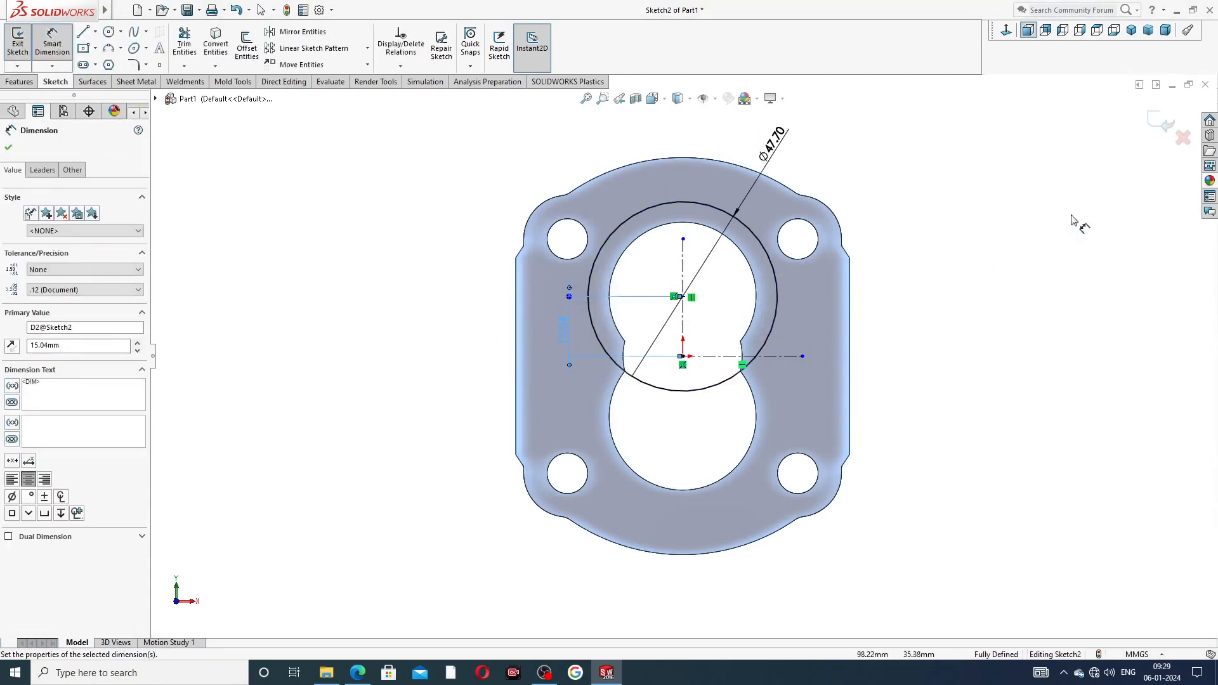
key(Escape)
right_click(927, 188)
click(950, 189)
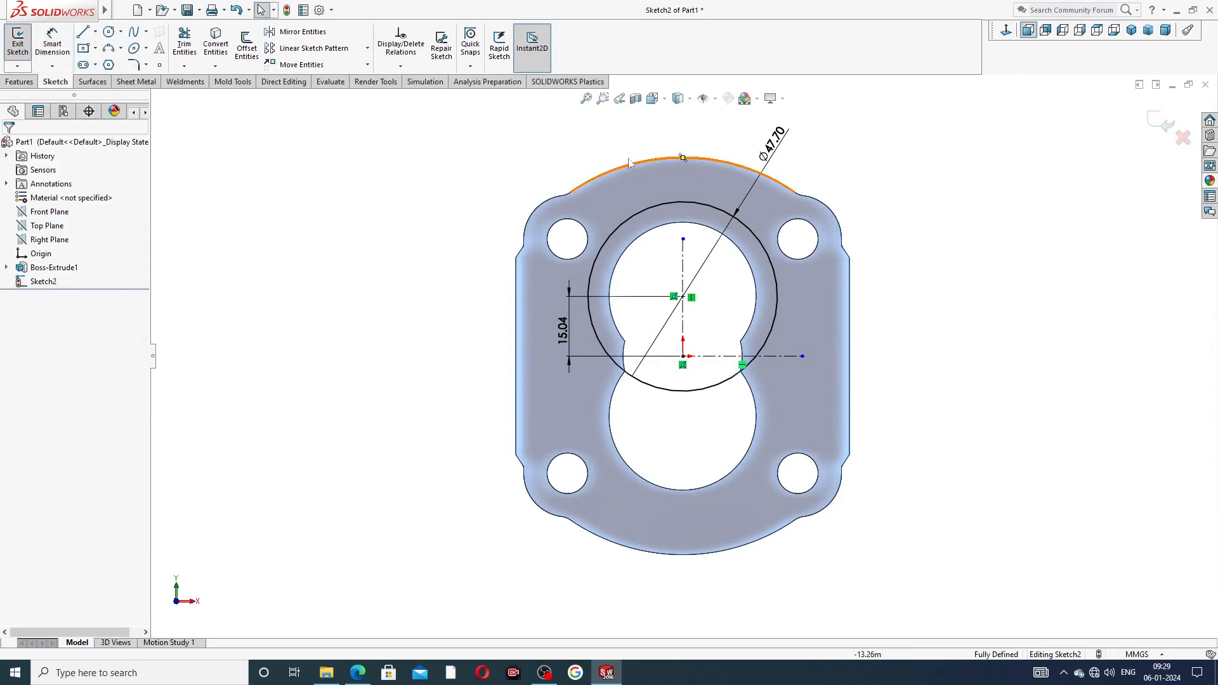
Mirror the 47.70 mm circle about the horizontal centerline, keeping the original as a copy
click(303, 33)
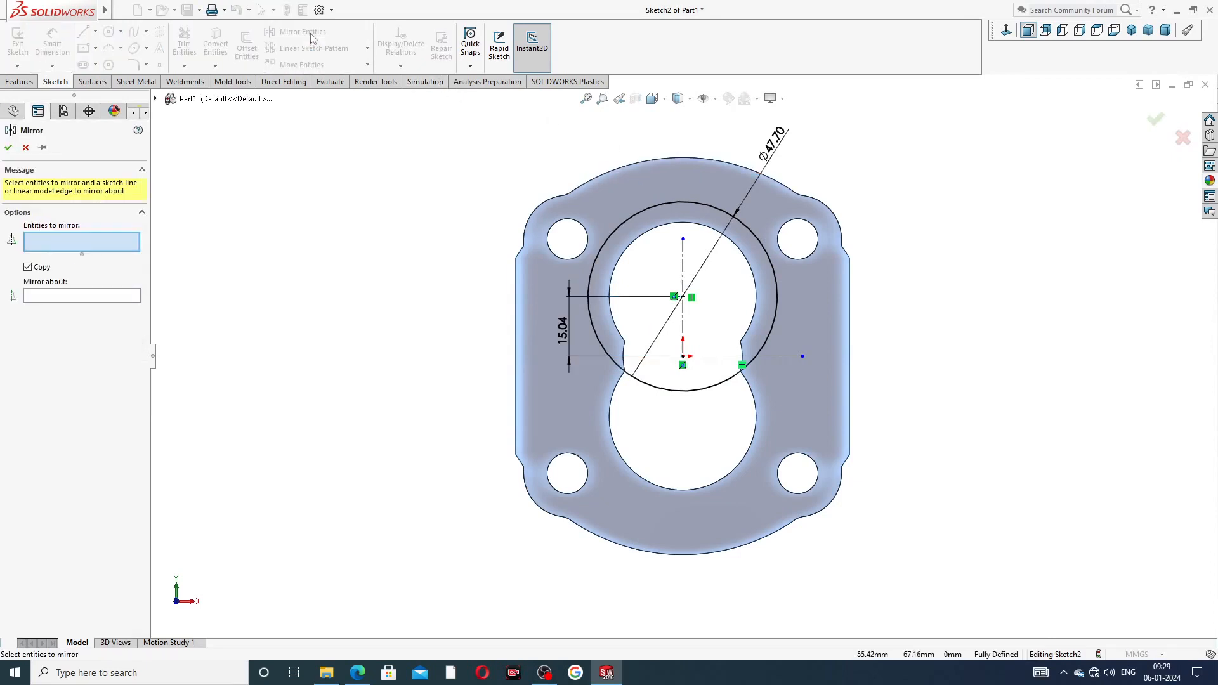
click(624, 224)
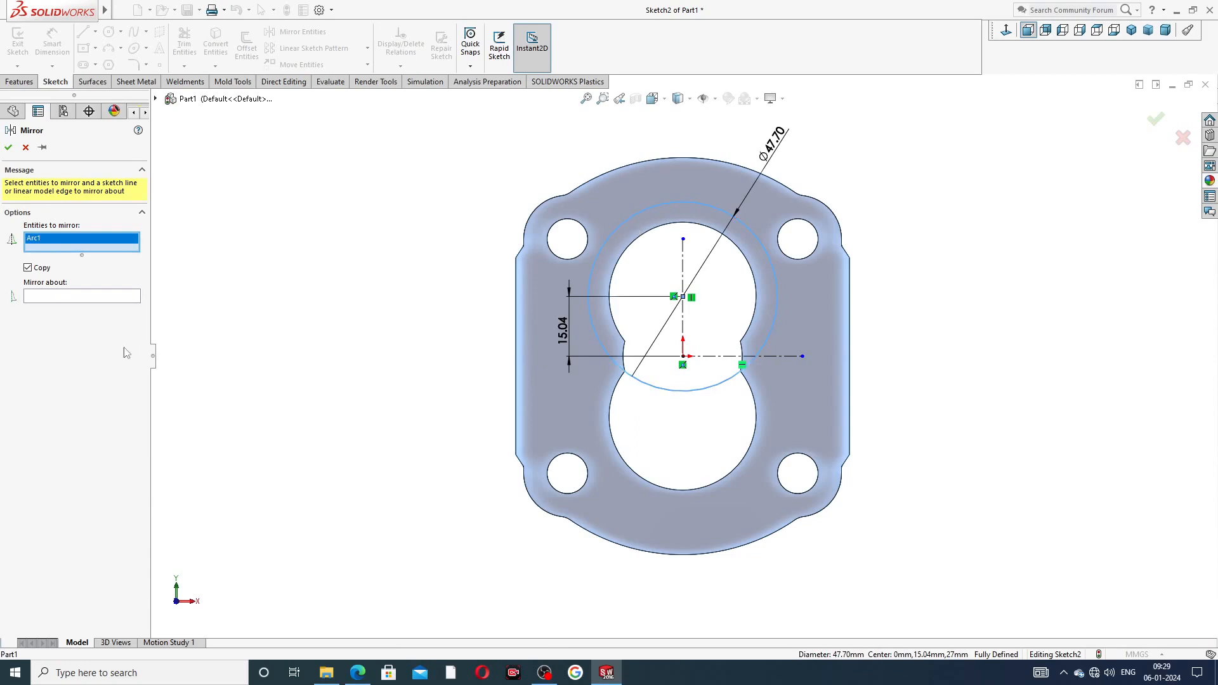
click(111, 298)
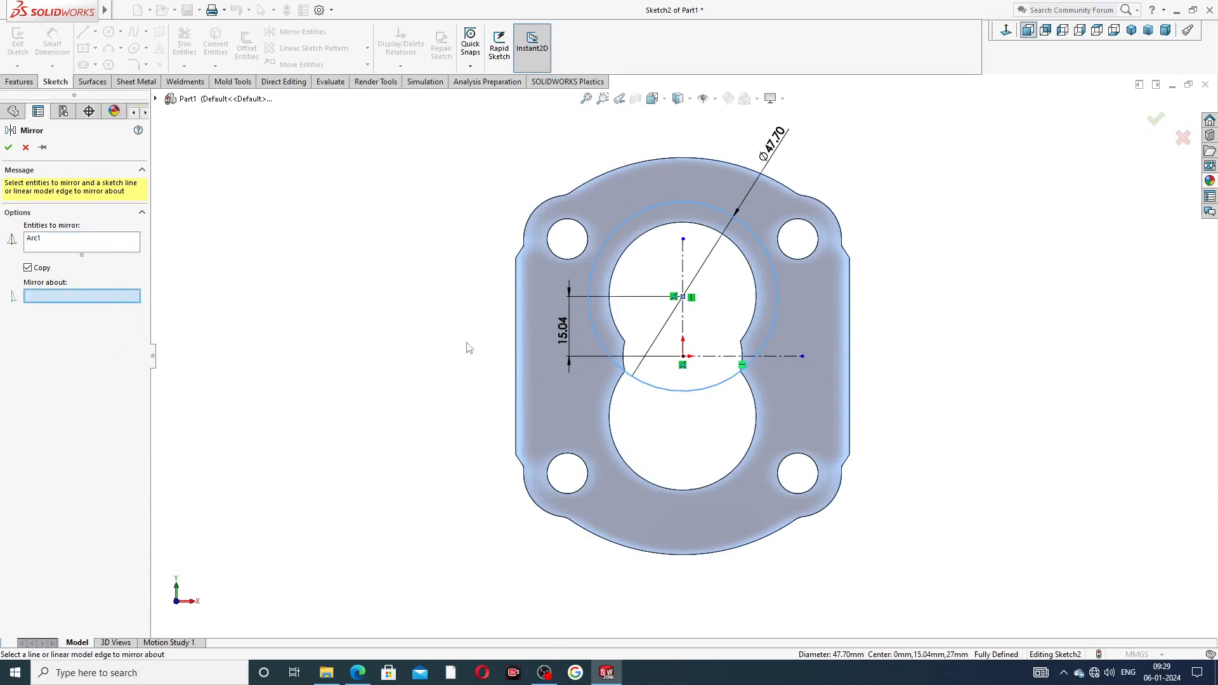
click(698, 358)
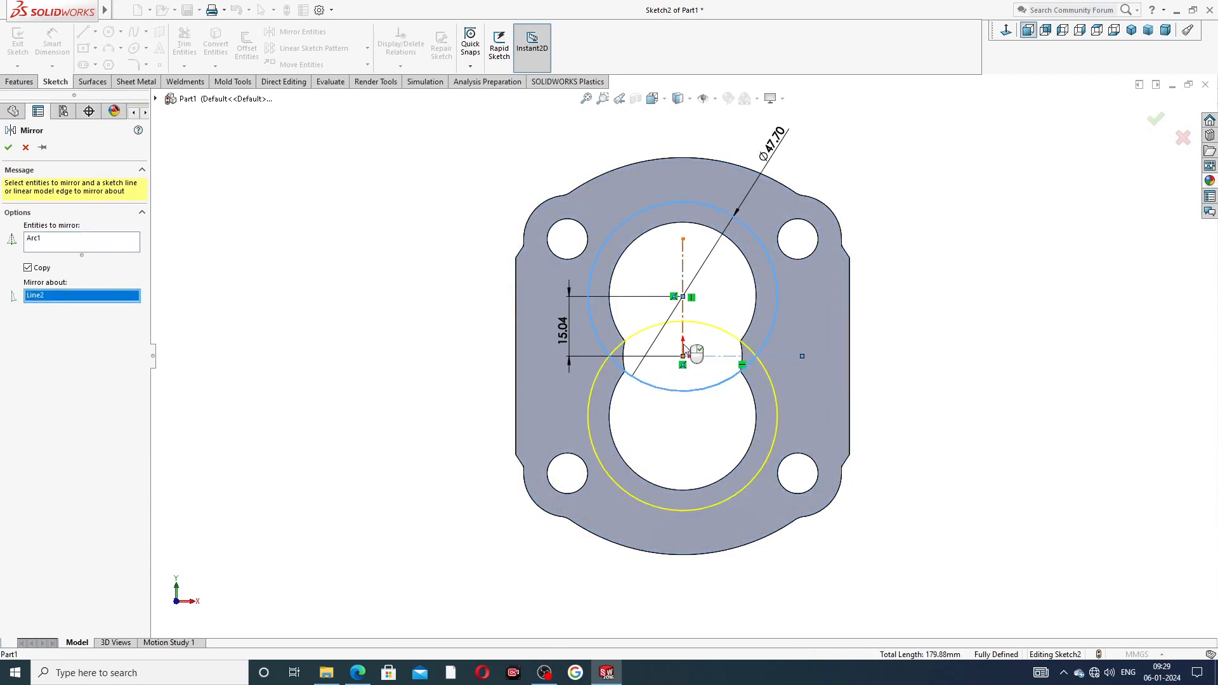
click(9, 148)
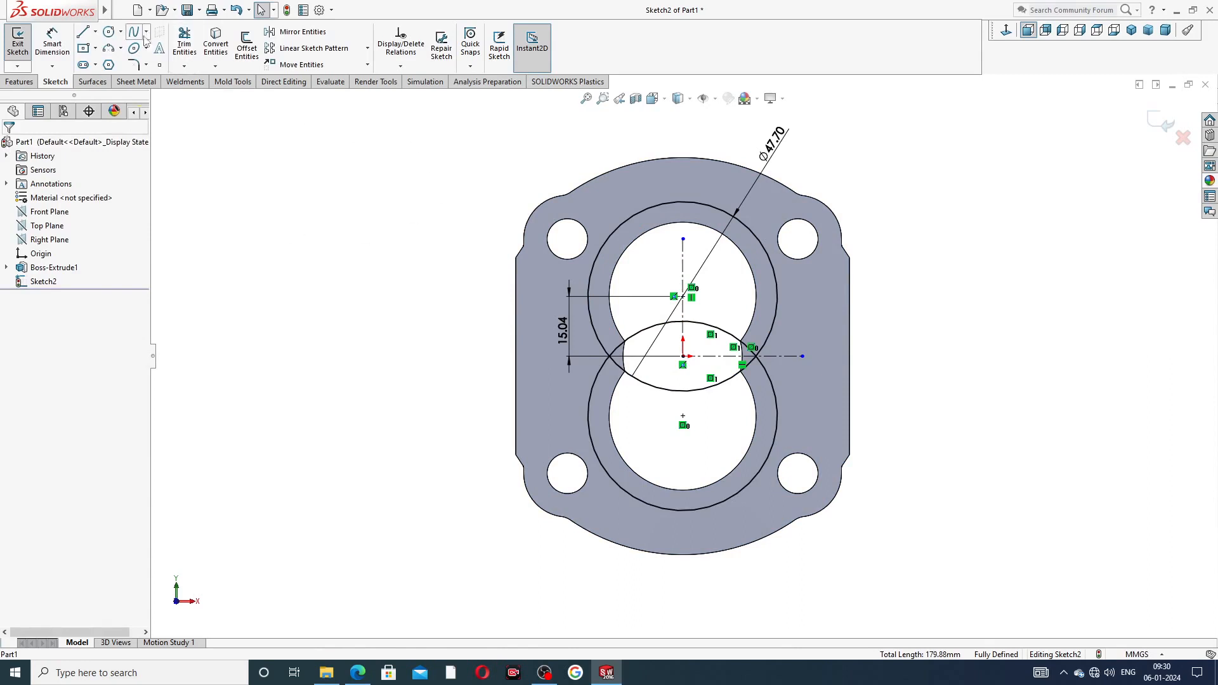
Draw a vertical line about 30 mm long joining the left quadrant points of the two circles
click(83, 32)
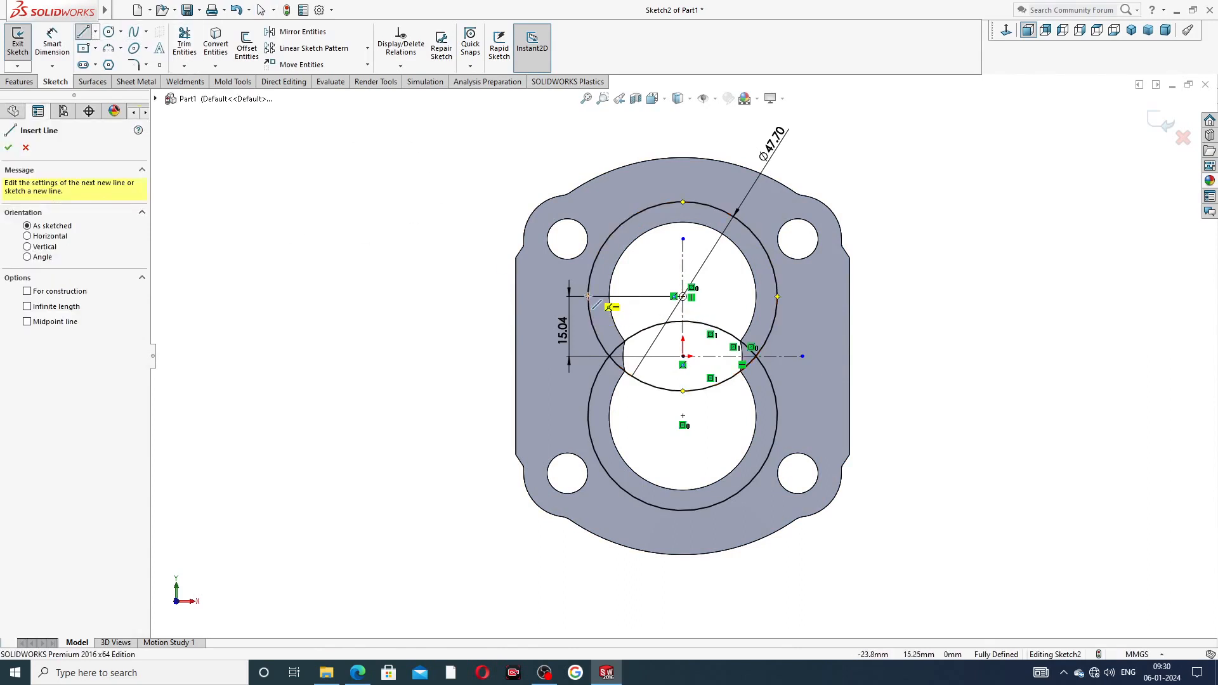
click(588, 296)
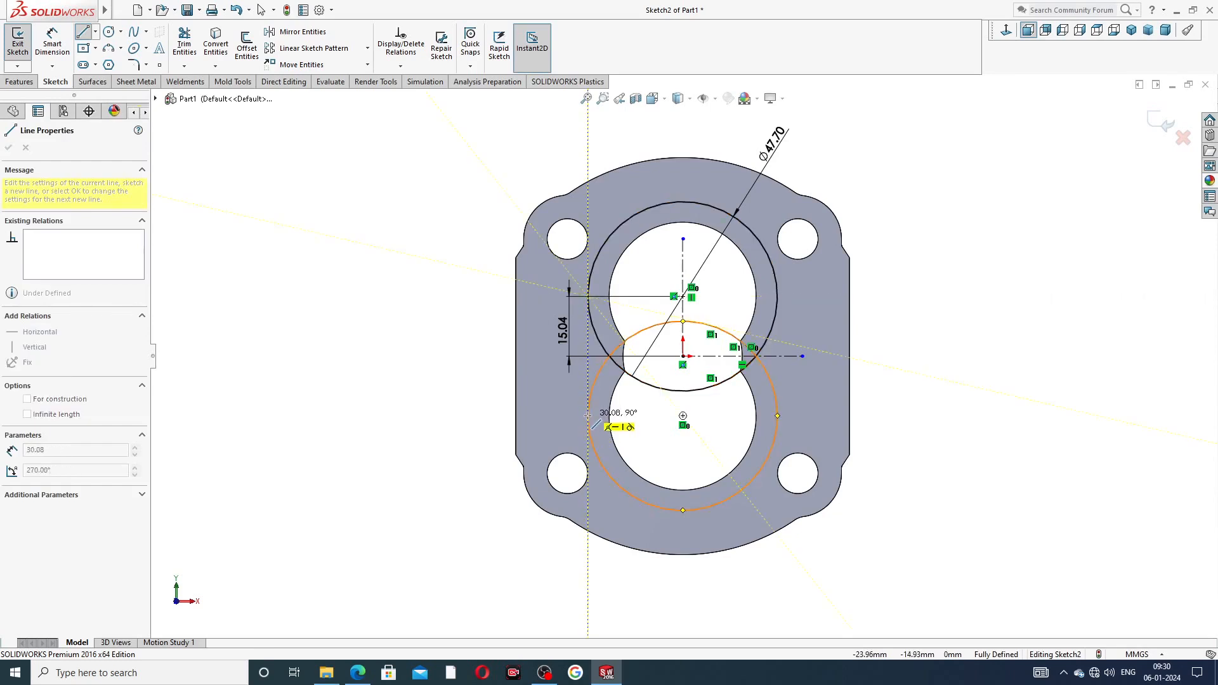
click(588, 408)
right_click(518, 388)
click(546, 402)
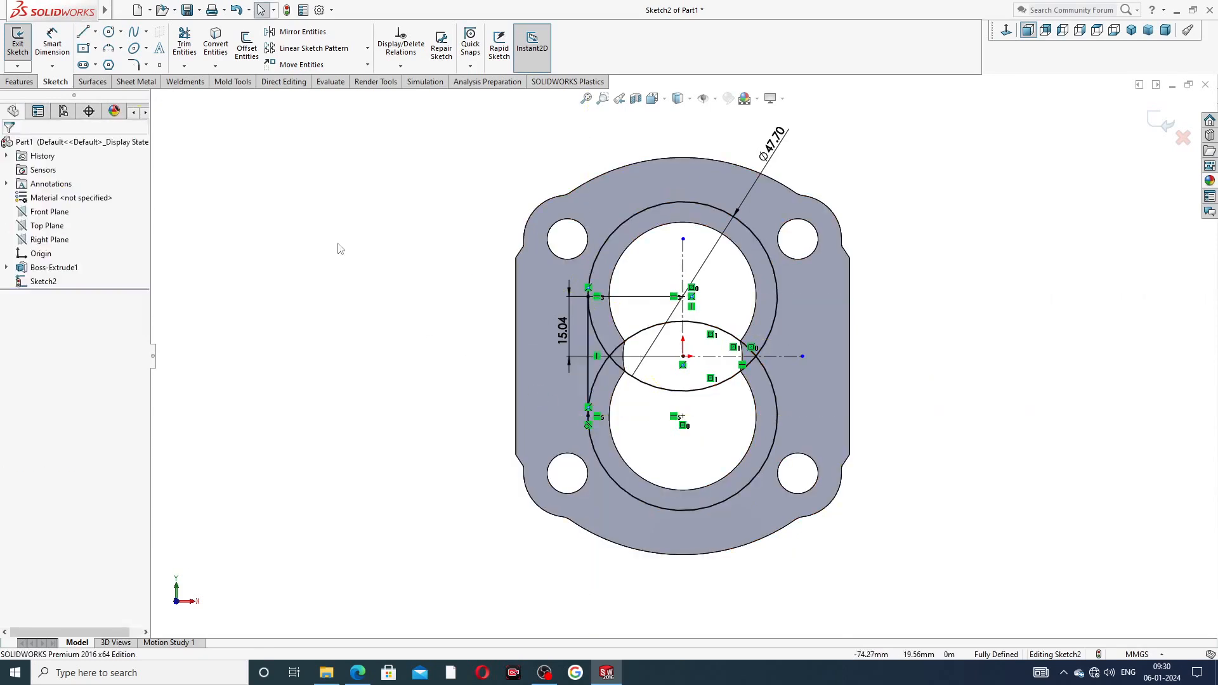
Draw a matching vertical line joining the right quadrant points of the two circles
click(82, 31)
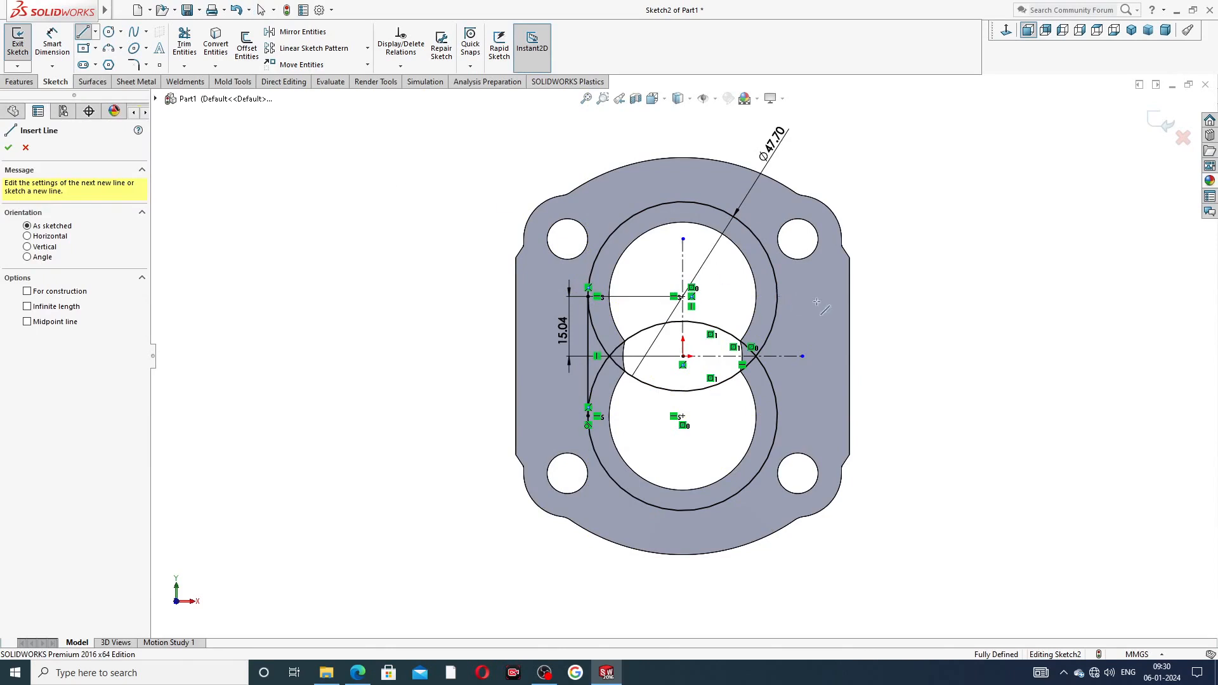
click(778, 297)
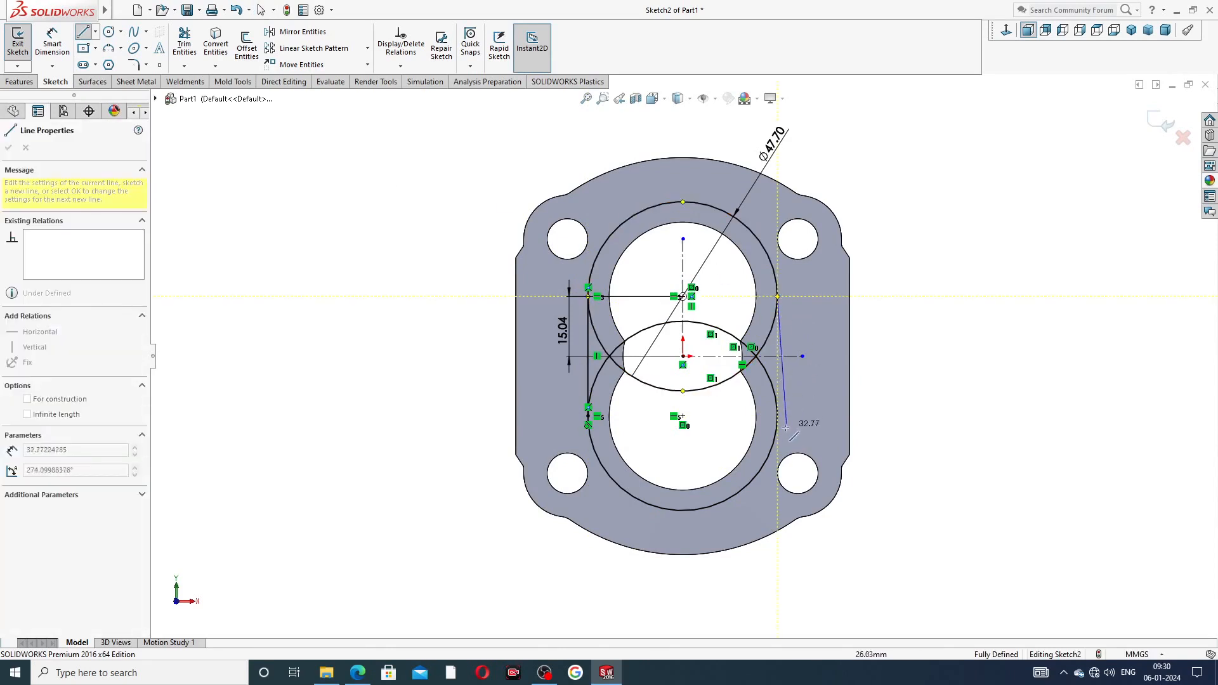
click(777, 417)
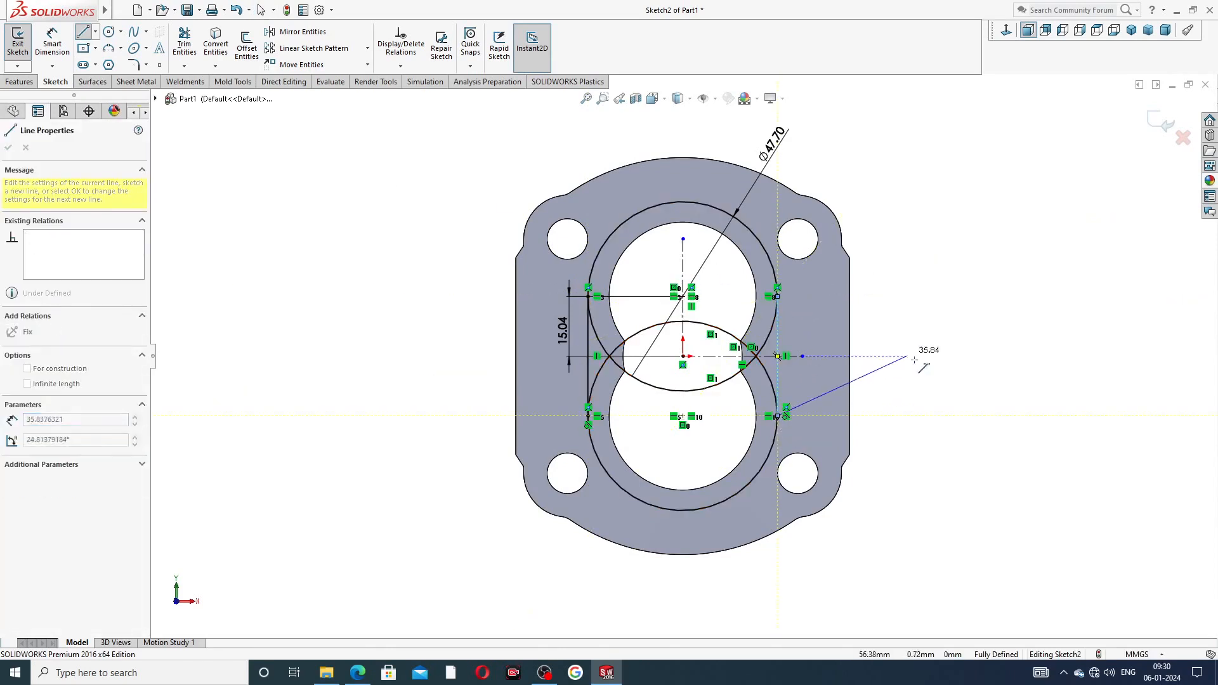
right_click(913, 318)
click(933, 340)
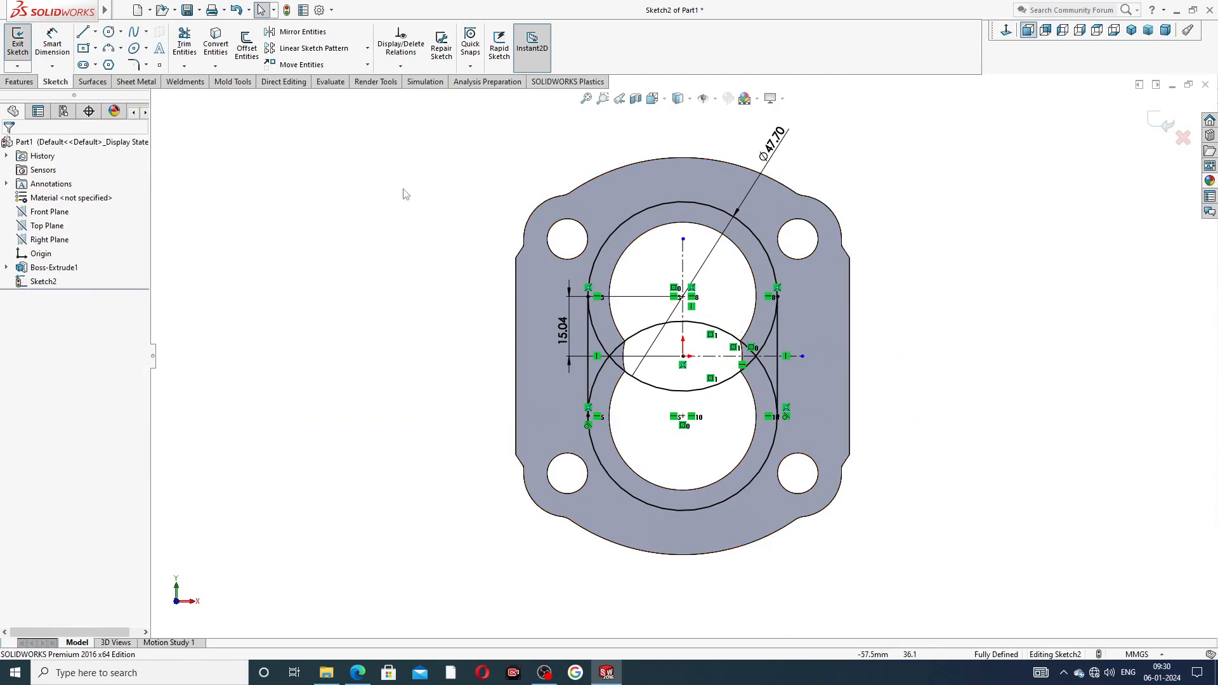
Trim the overlapping inner arcs of both 47.70 mm circles, leaving a closed slot outline around the bores
click(184, 45)
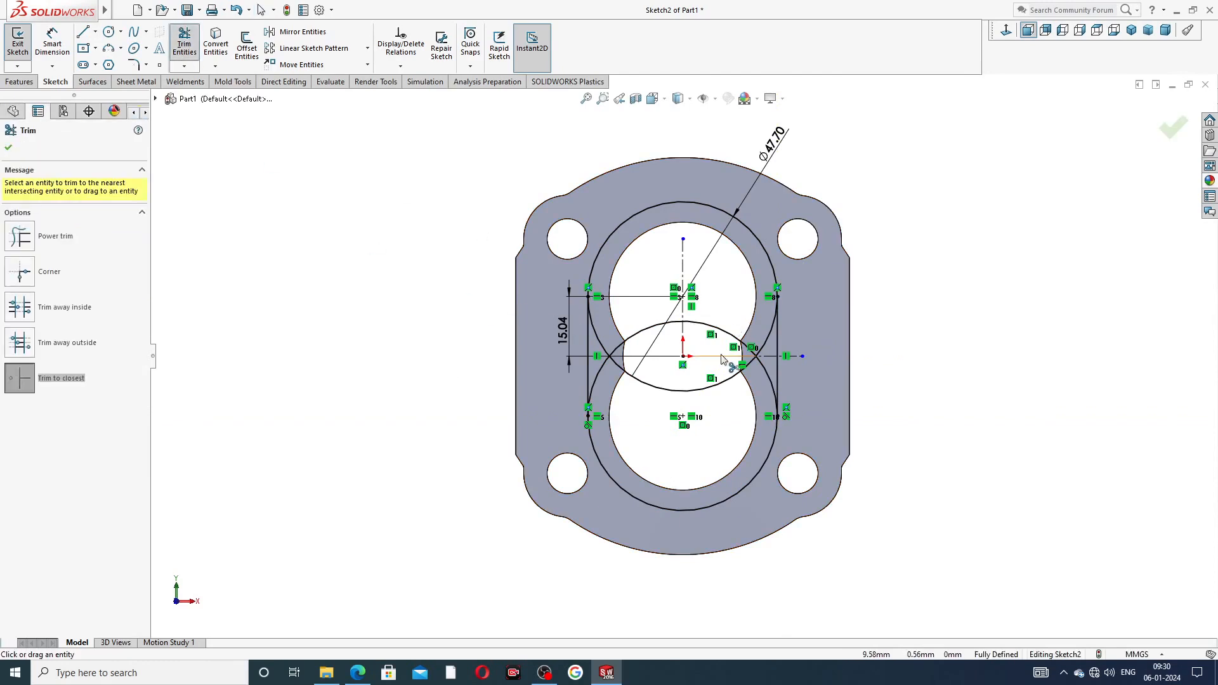
scroll(721, 359, down, 3)
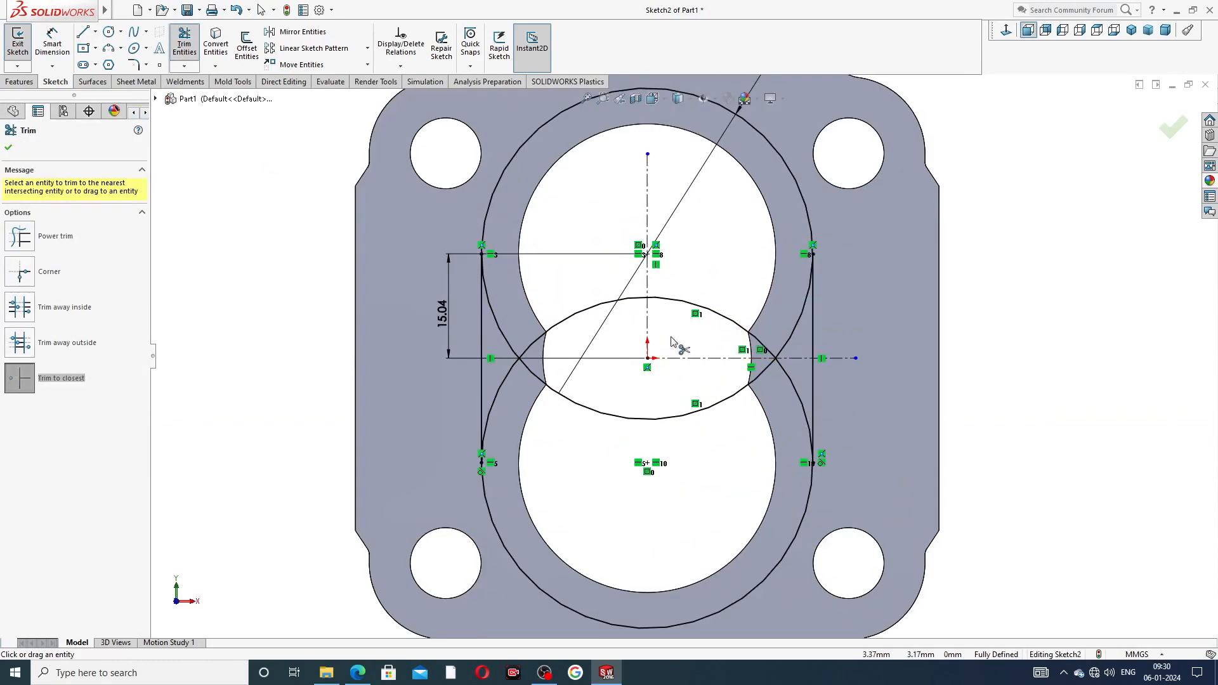
click(568, 323)
click(607, 416)
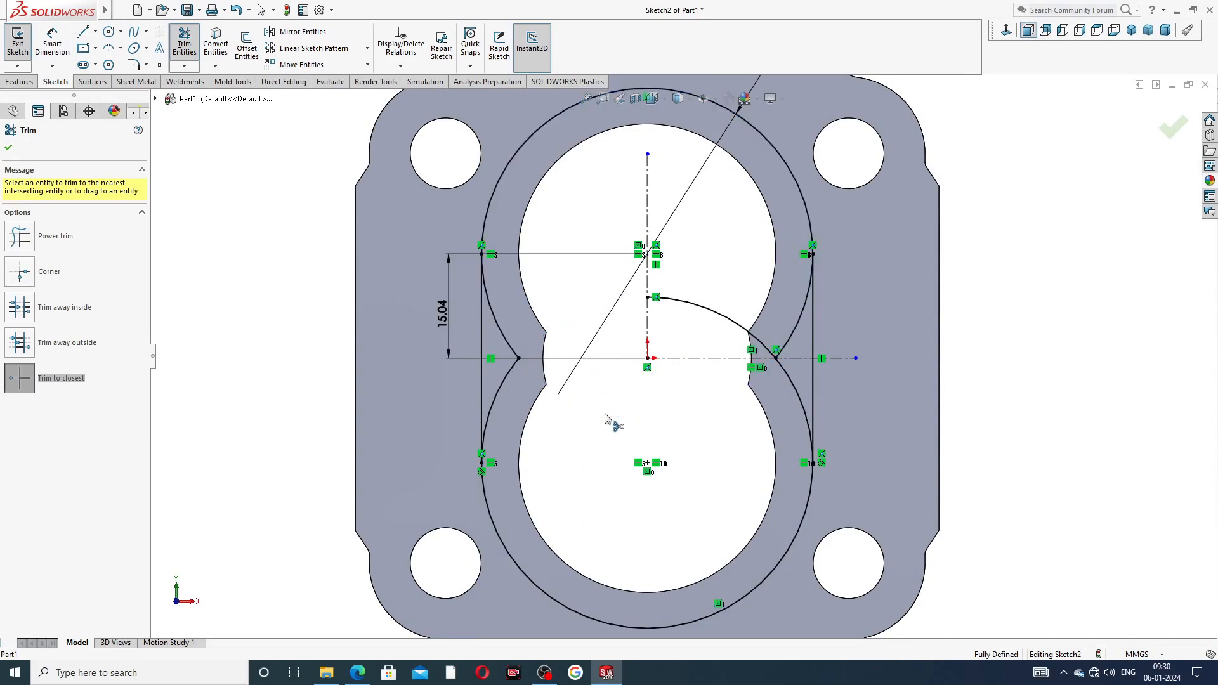
click(504, 334)
click(518, 367)
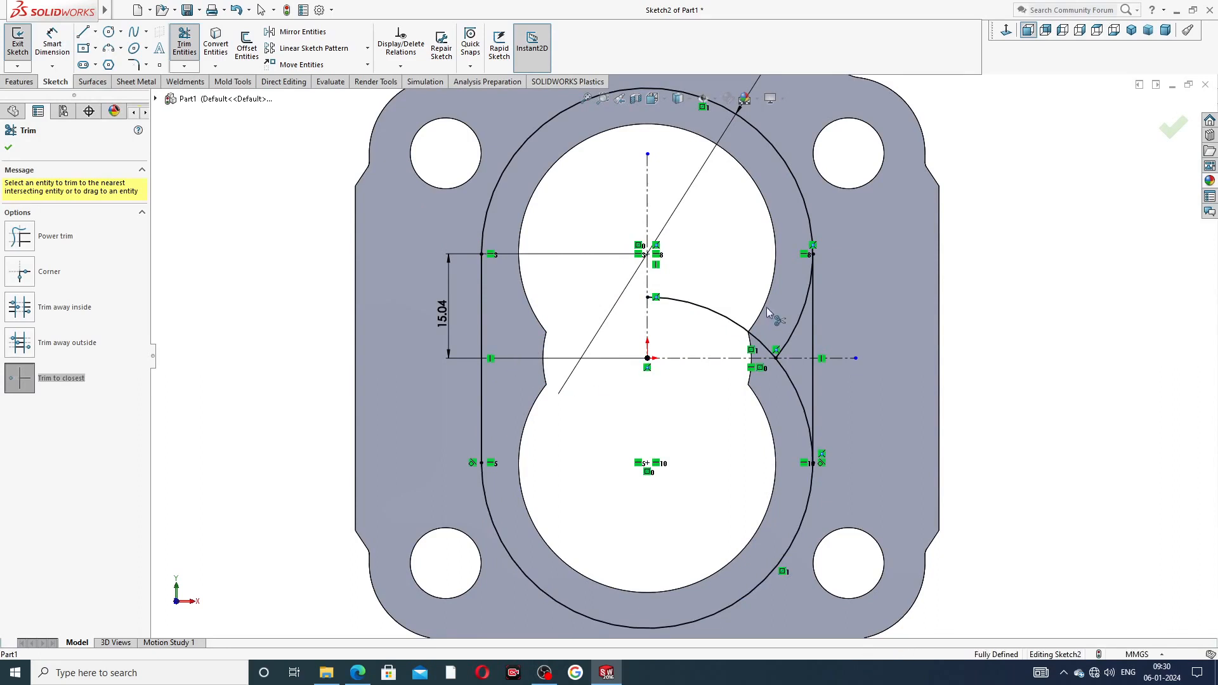
click(734, 321)
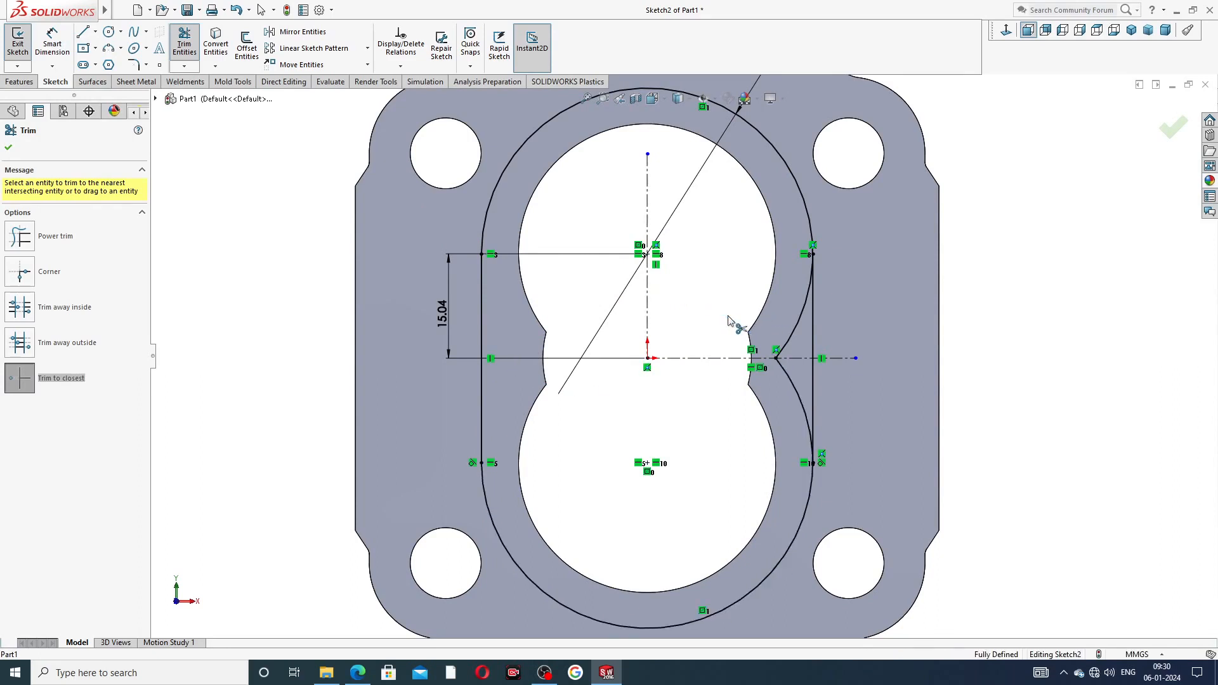
click(780, 354)
click(790, 378)
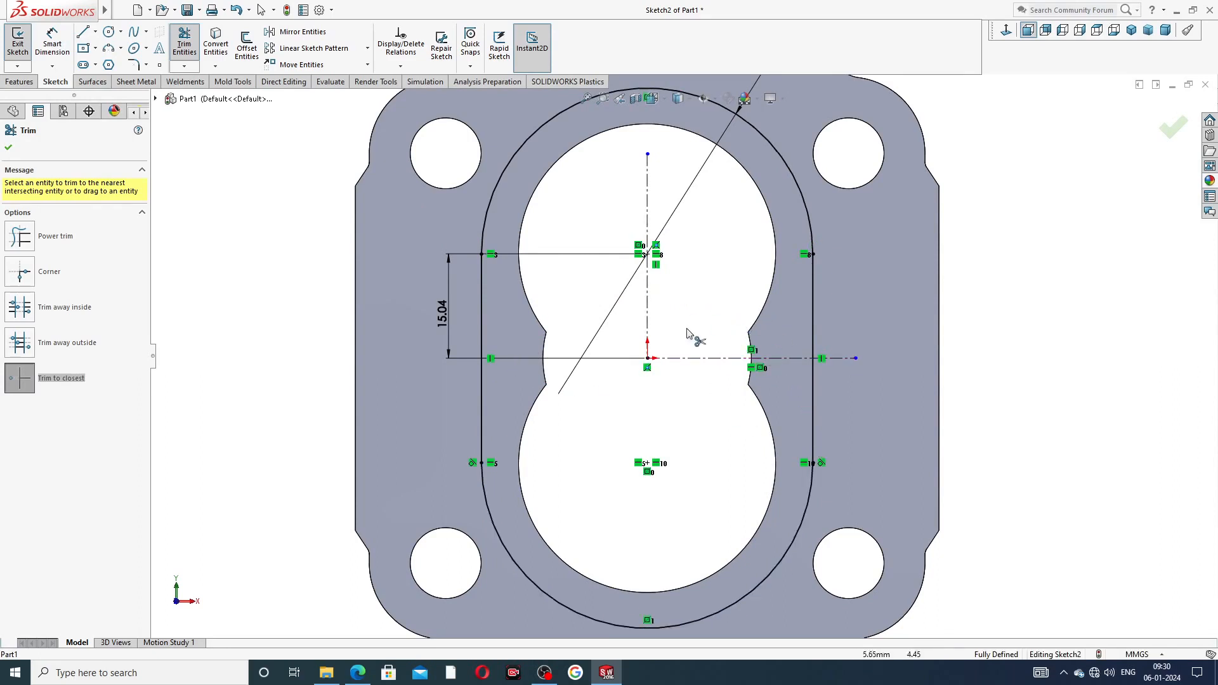
key(f)
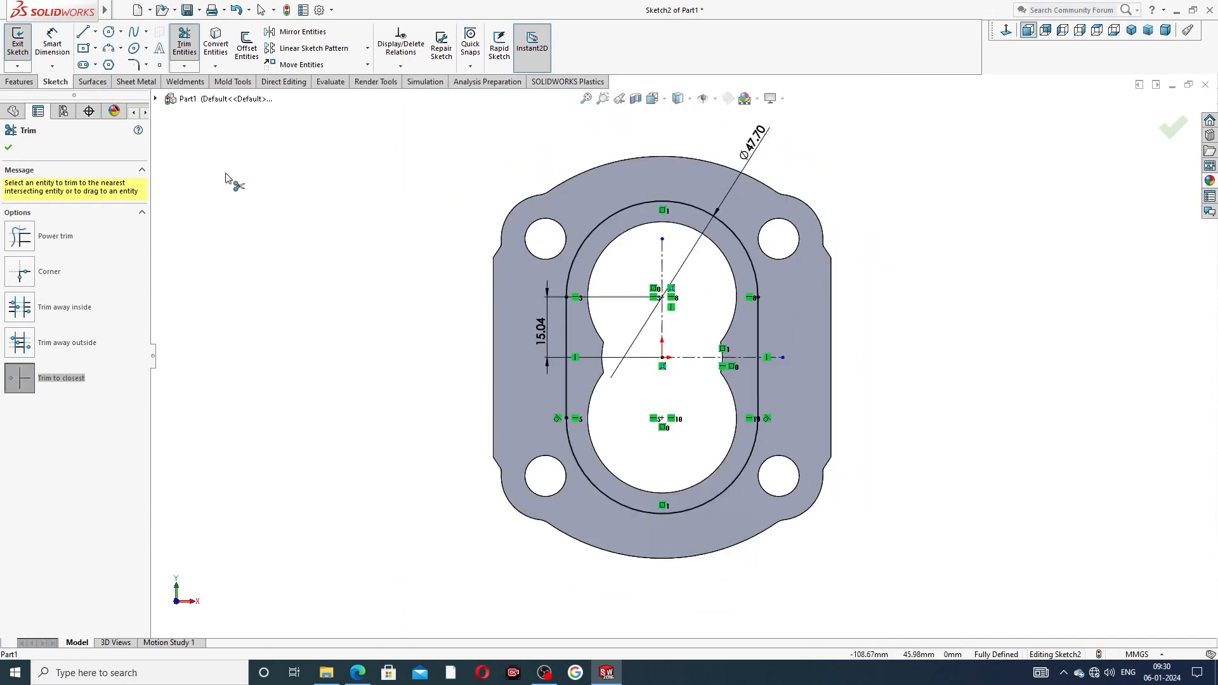
click(8, 147)
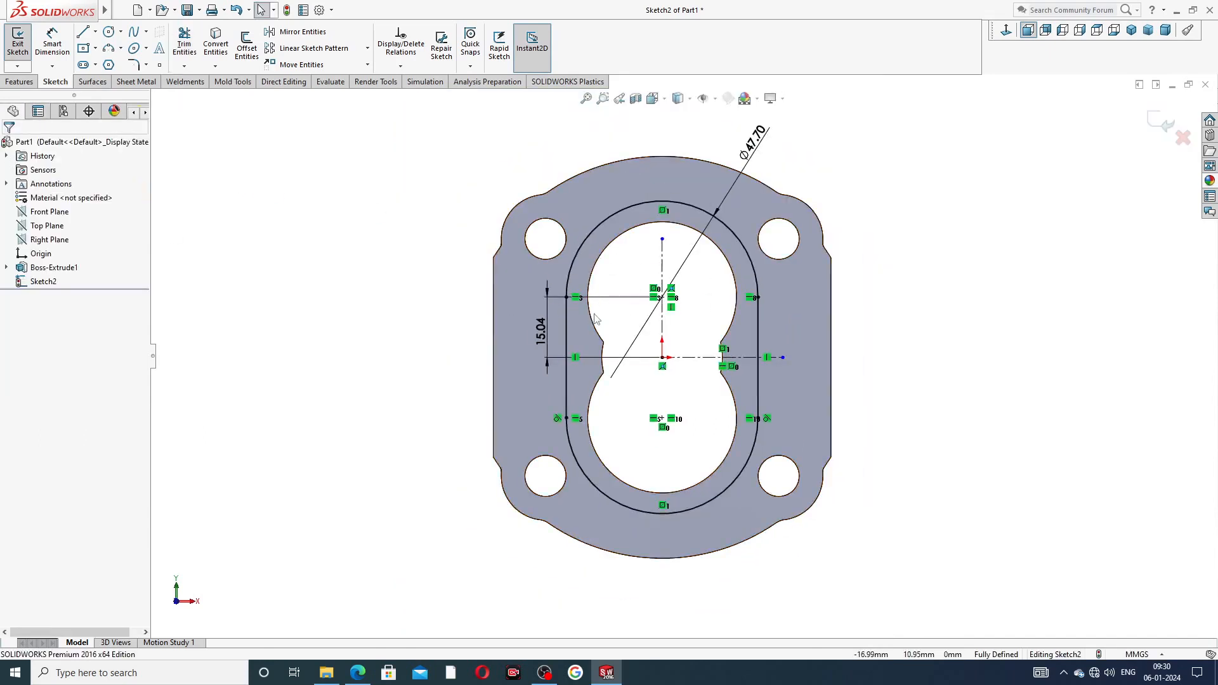
Reposition the 47.70 mm diameter and 15.04 mm dimension labels farther out from the slot outline
key(f)
drag(795, 116, 820, 125)
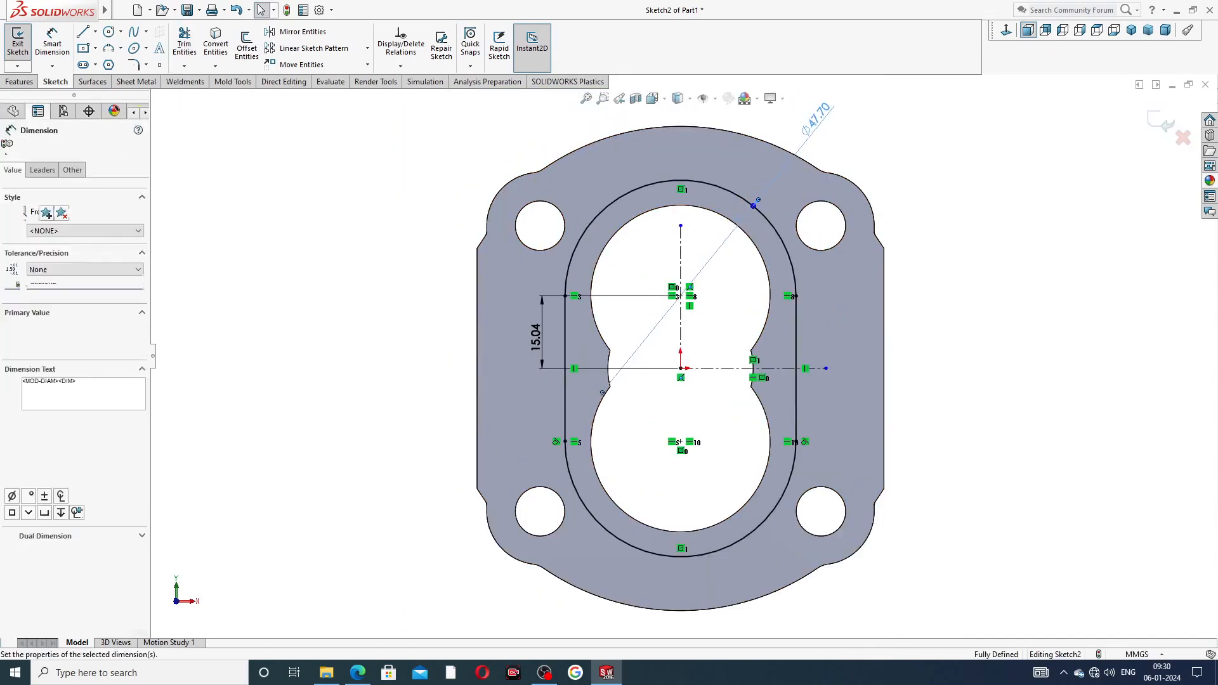
click(840, 133)
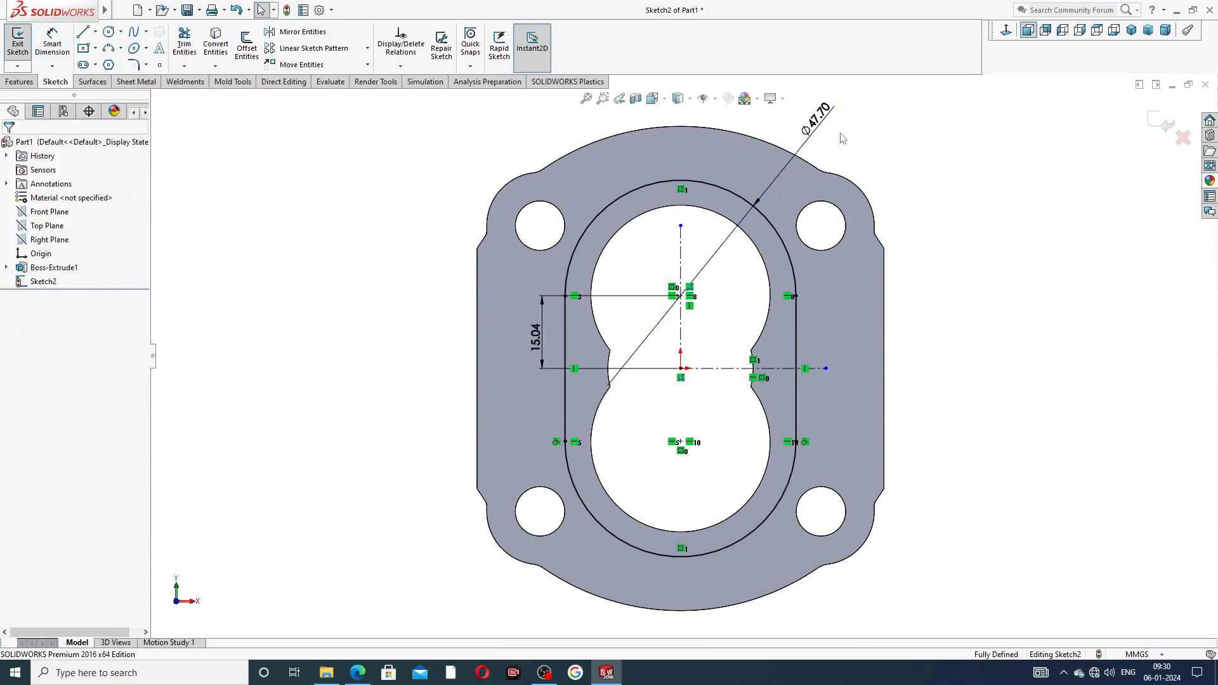
drag(538, 335, 527, 337)
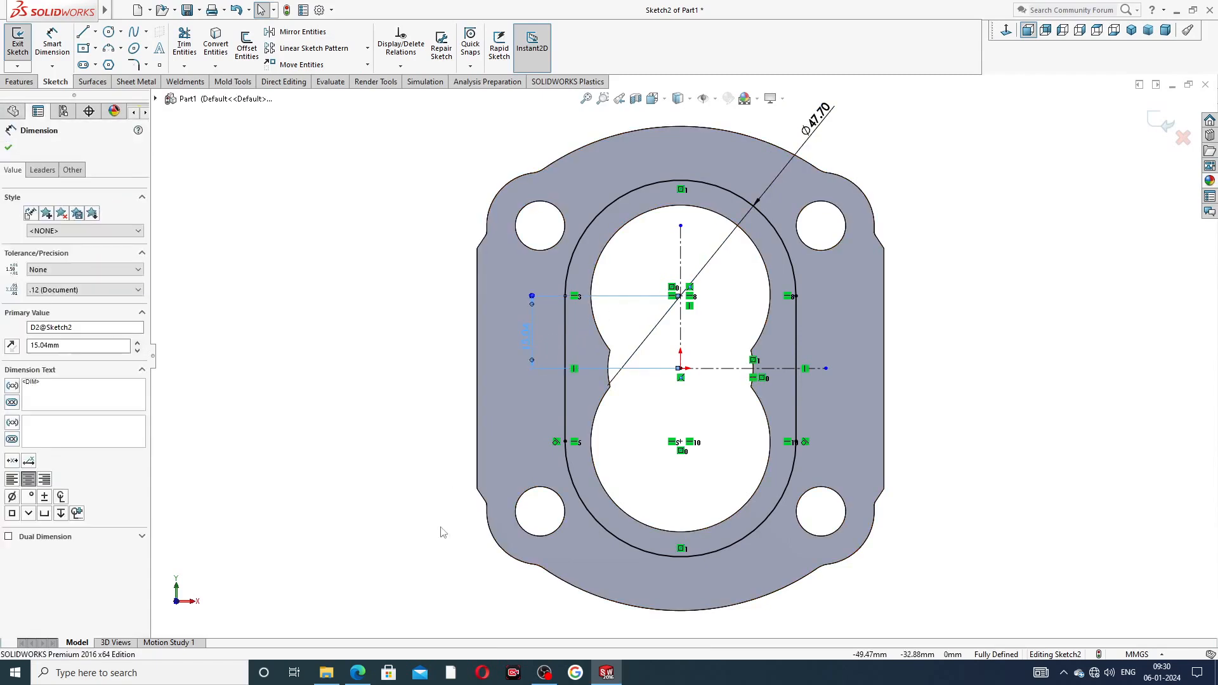
click(421, 505)
Check the groove width on the PDF drawing in the browser, and offset the whole slot outline 3 mm inward with dimensions added
key(alt+Tab)
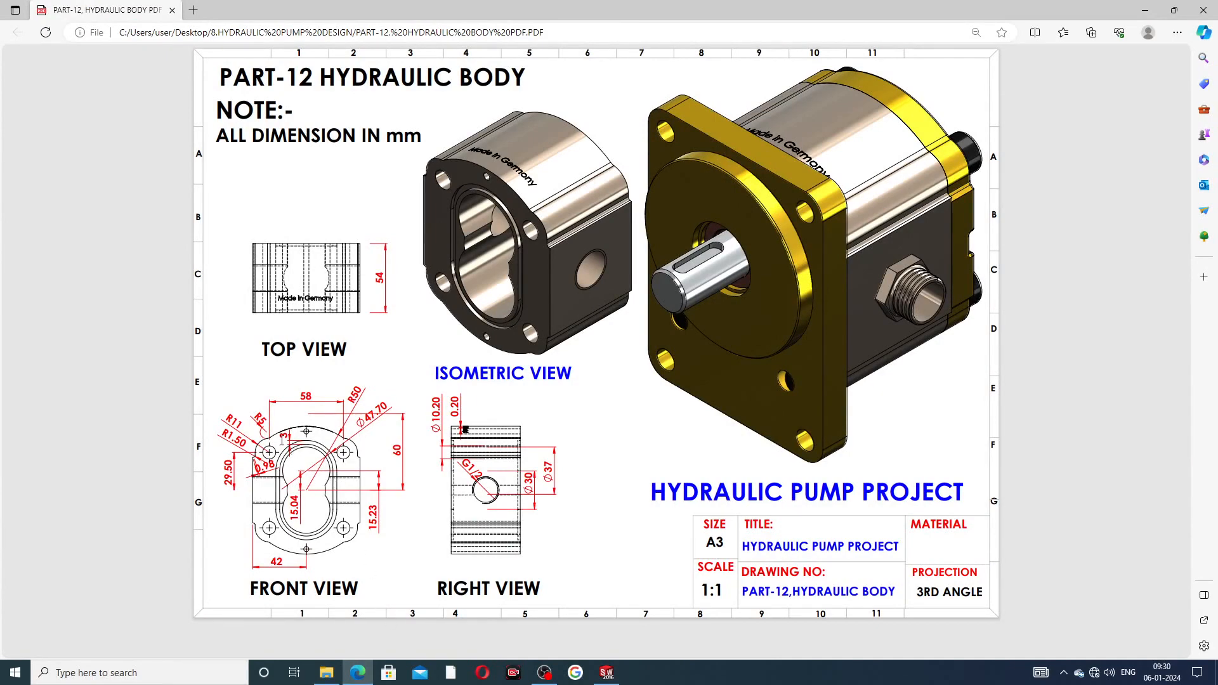
click(358, 673)
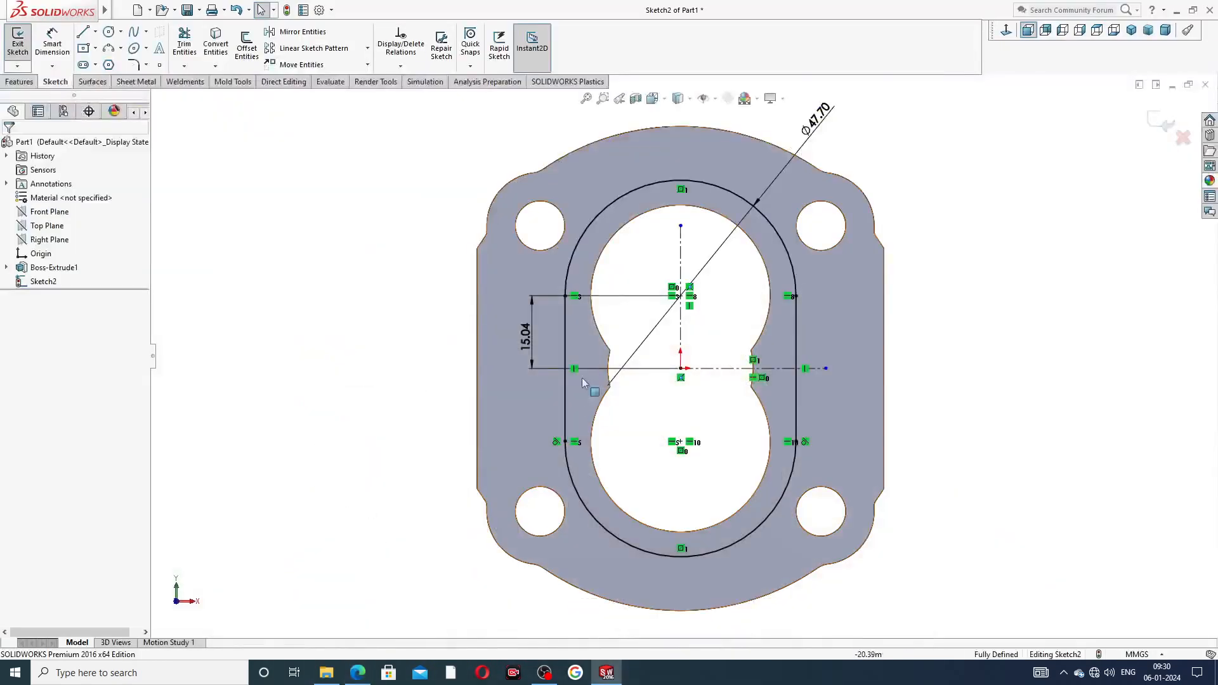
click(254, 50)
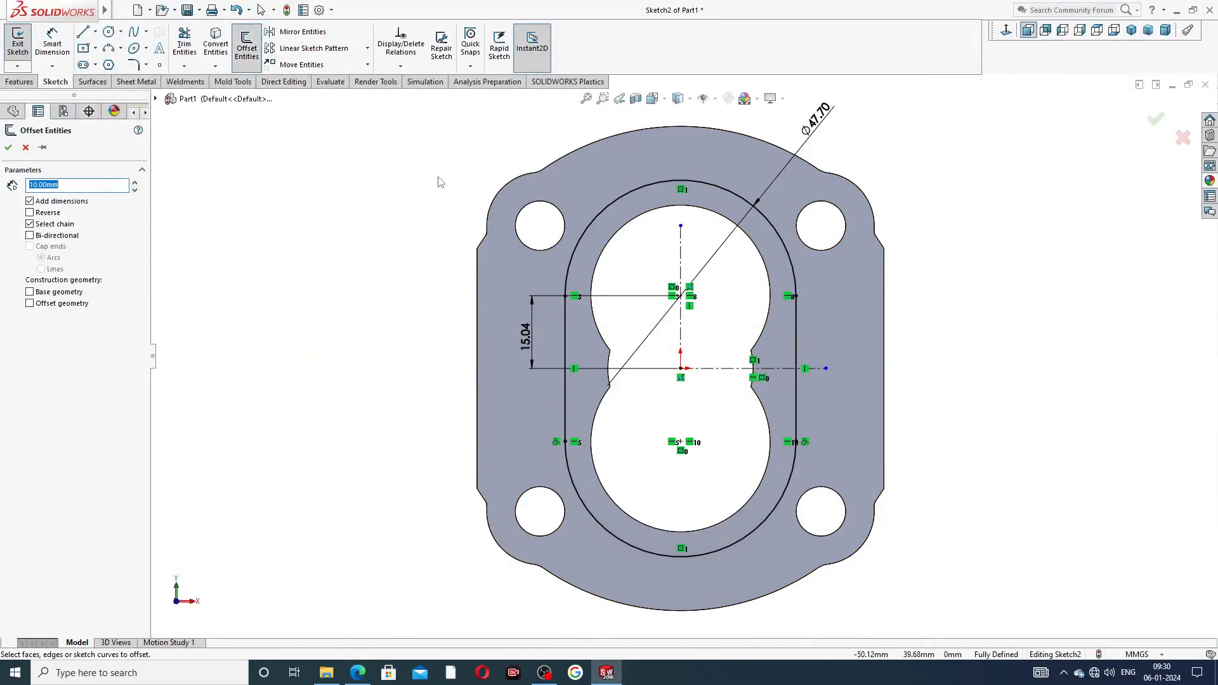
click(609, 205)
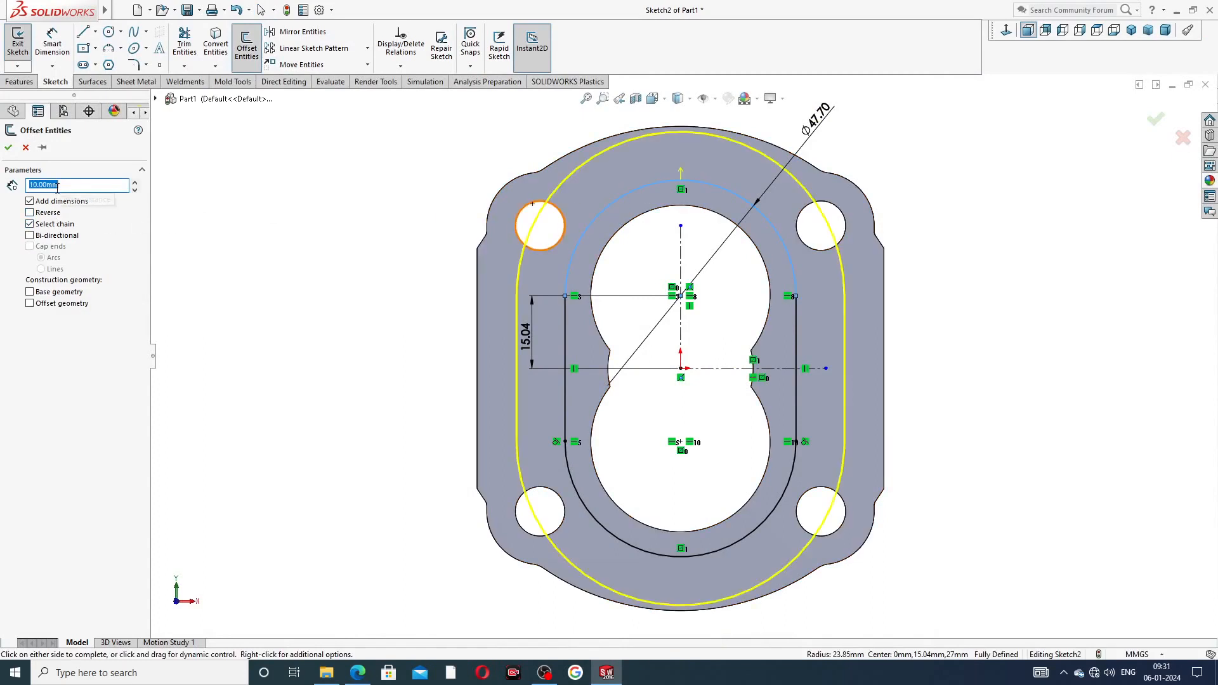
text(3)
key(Return)
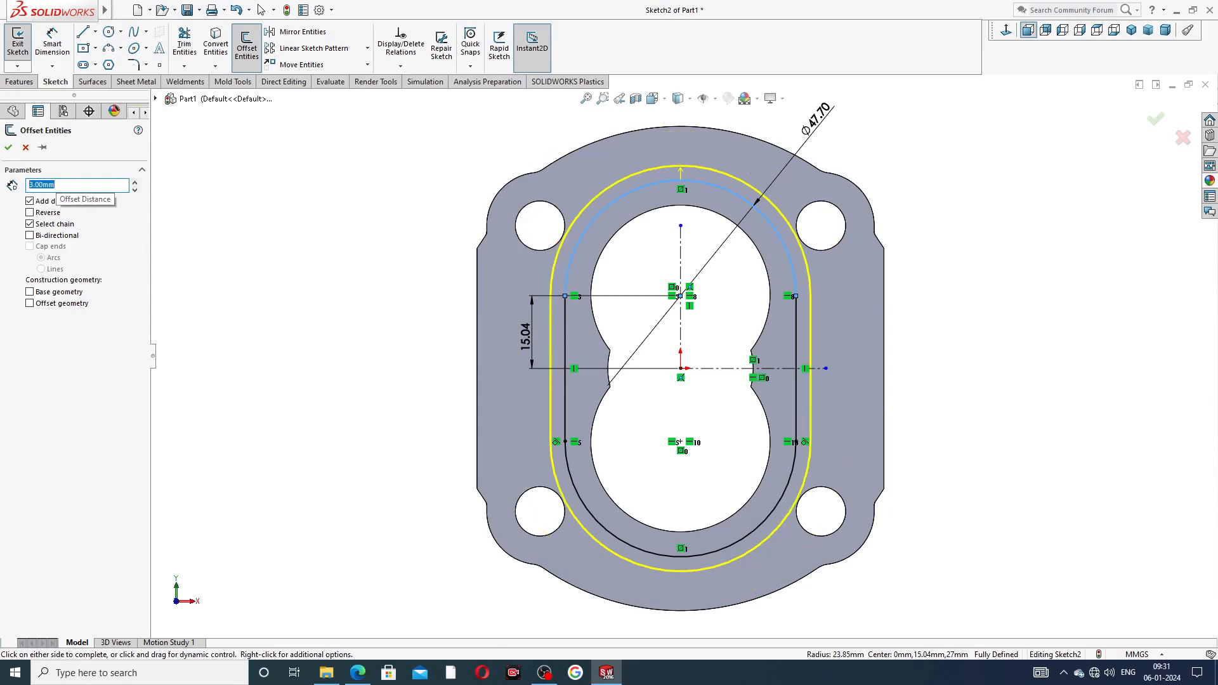
click(53, 213)
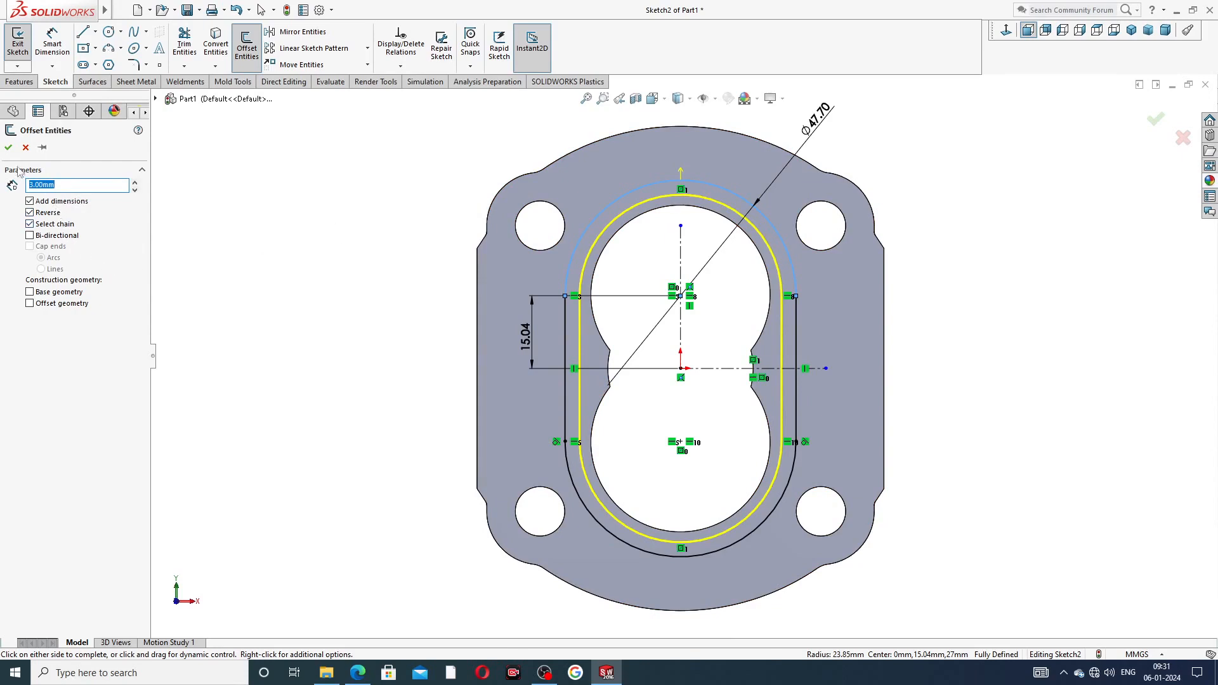
click(9, 149)
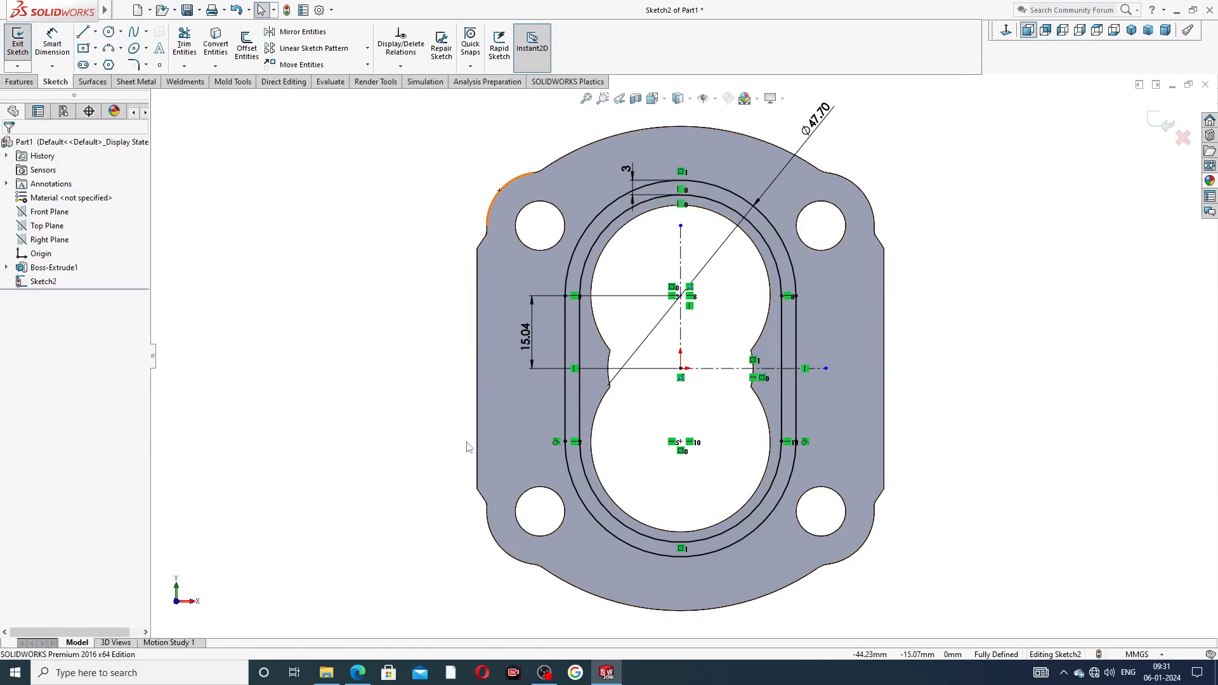
Check the PDF drawing again and extrude-cut the ring between the two slot outlines to a blind depth of 2 mm
key(alt+Tab)
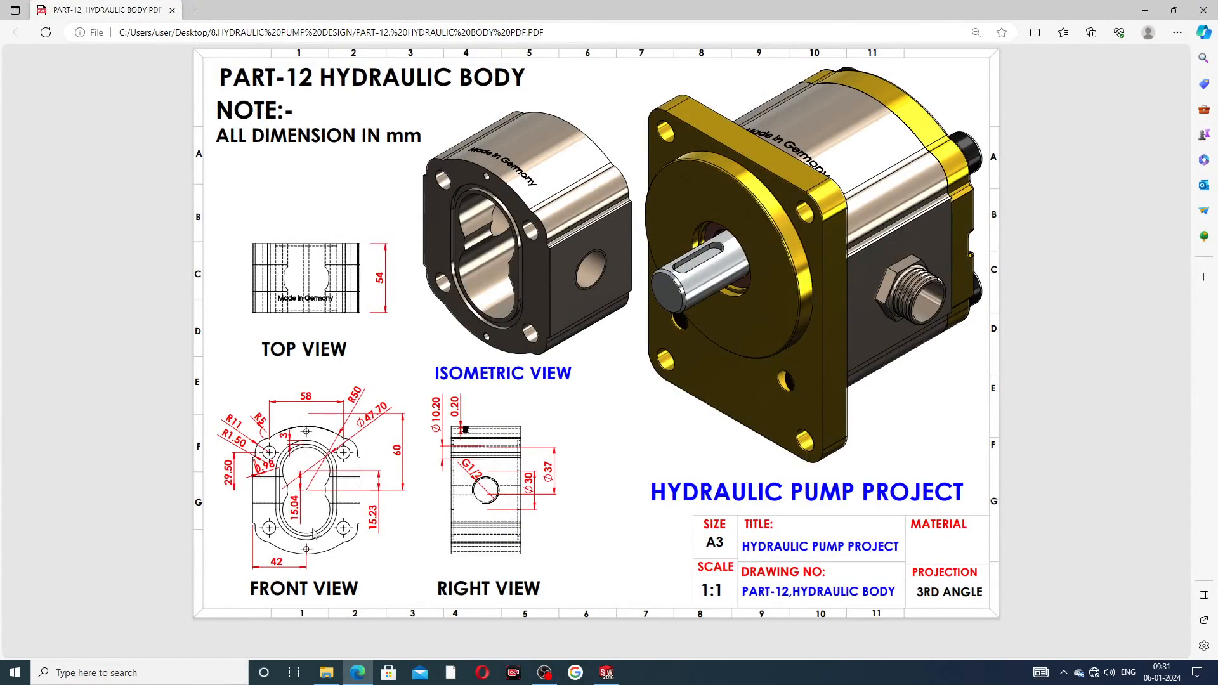
click(357, 673)
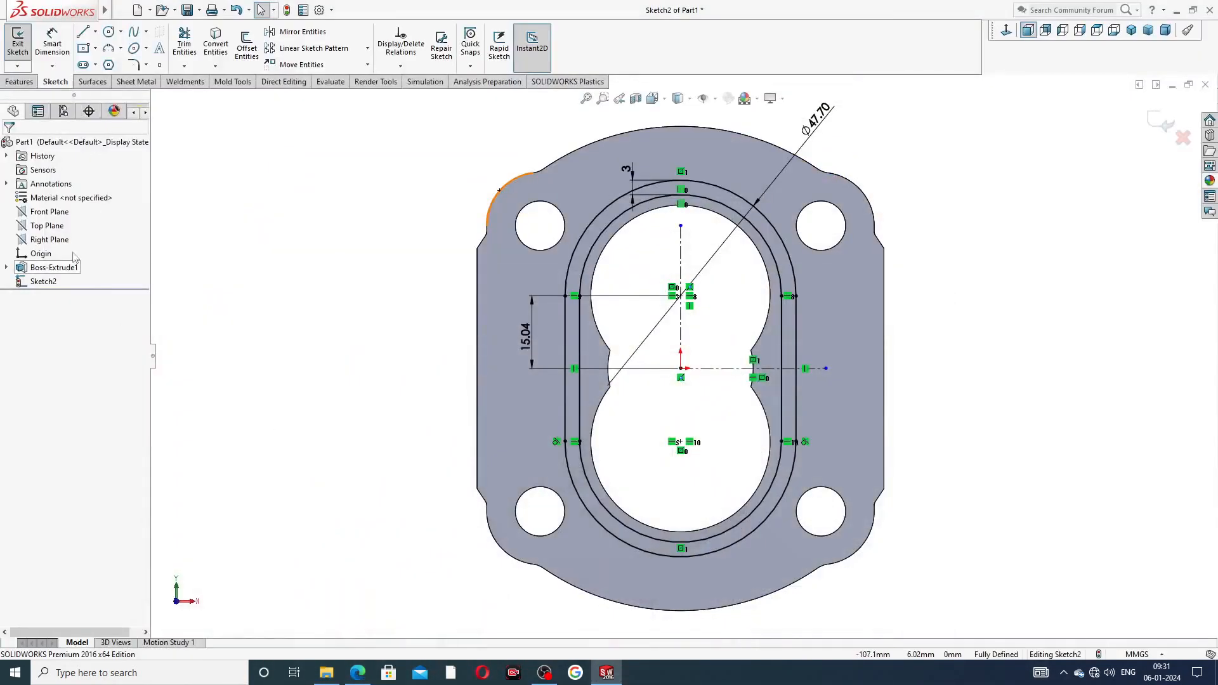
click(19, 81)
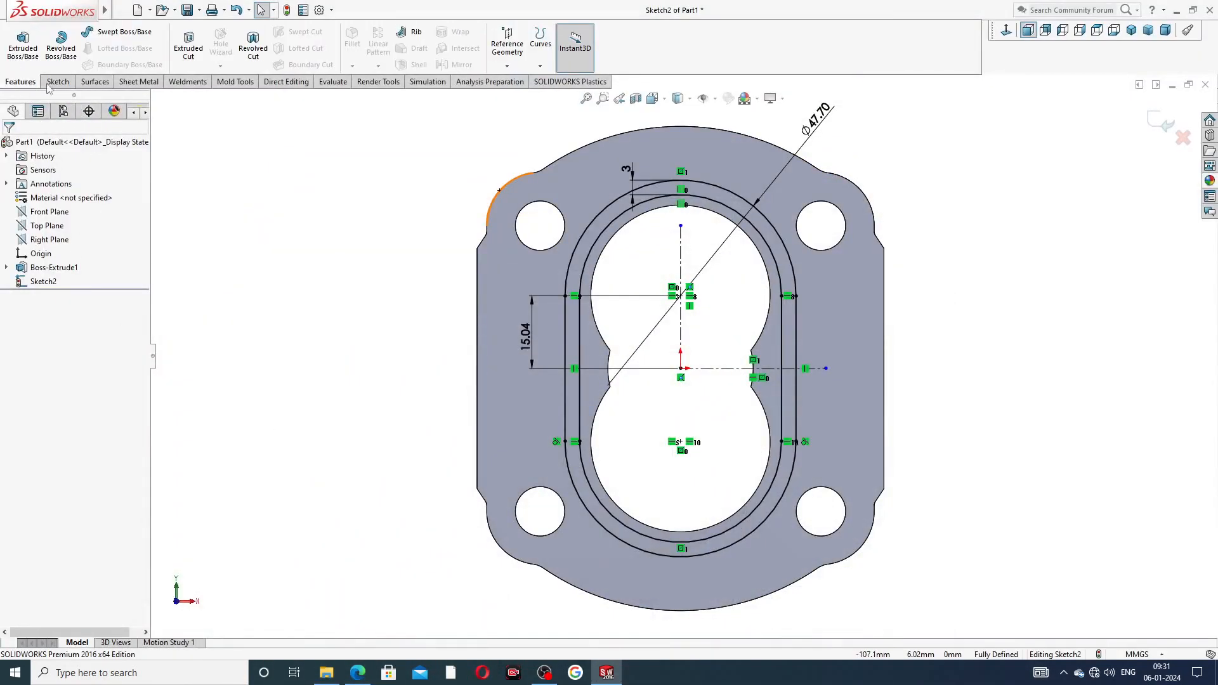
click(188, 48)
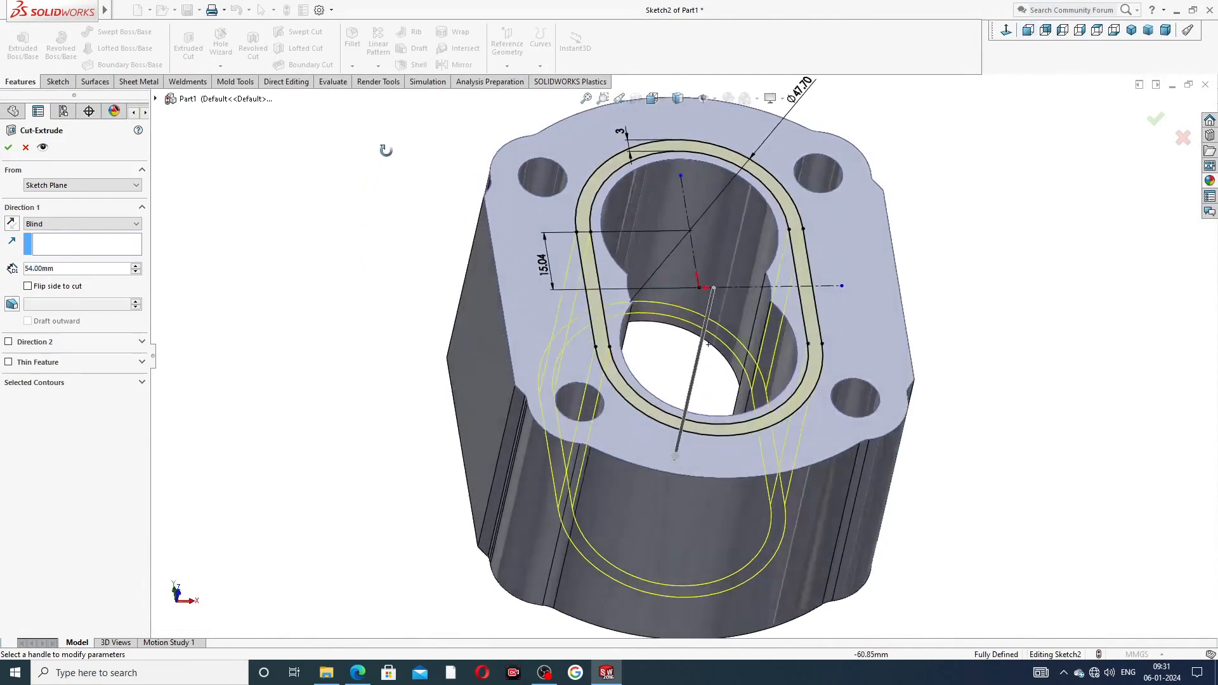
click(64, 273)
text(2)
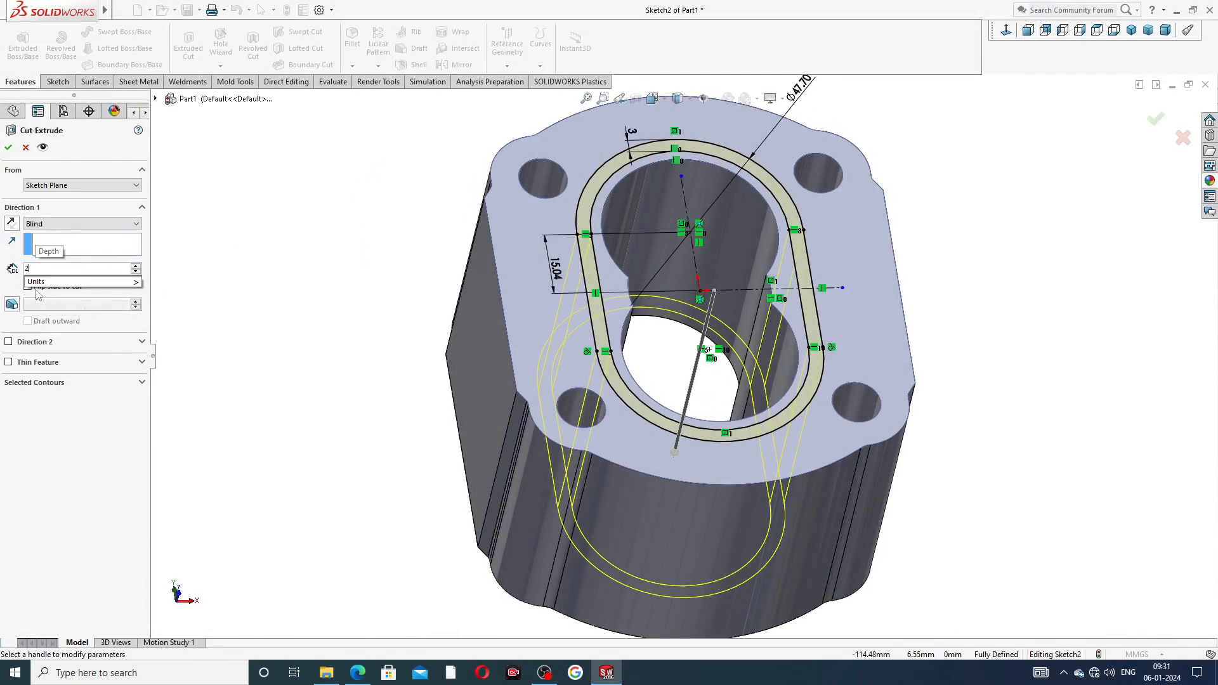
key(Return)
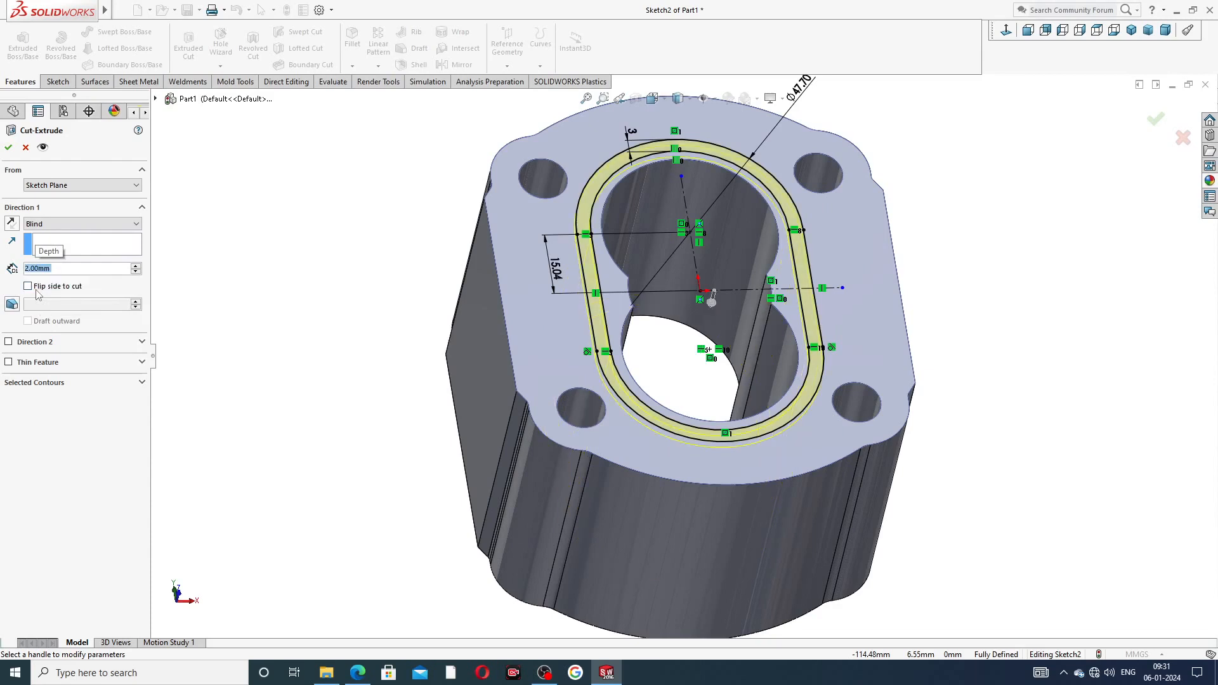
click(8, 147)
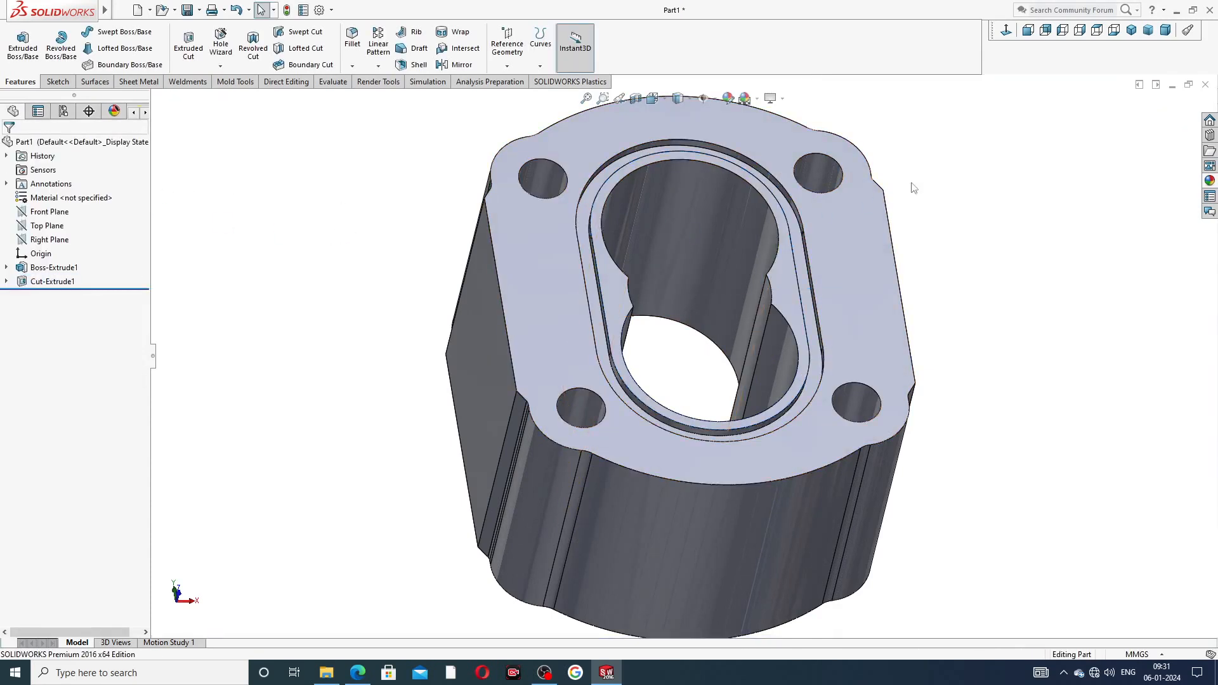
Mirror the slot-shaped groove cut about the Front Plane onto the opposite face of the body
middle_drag(904, 223, 833, 310)
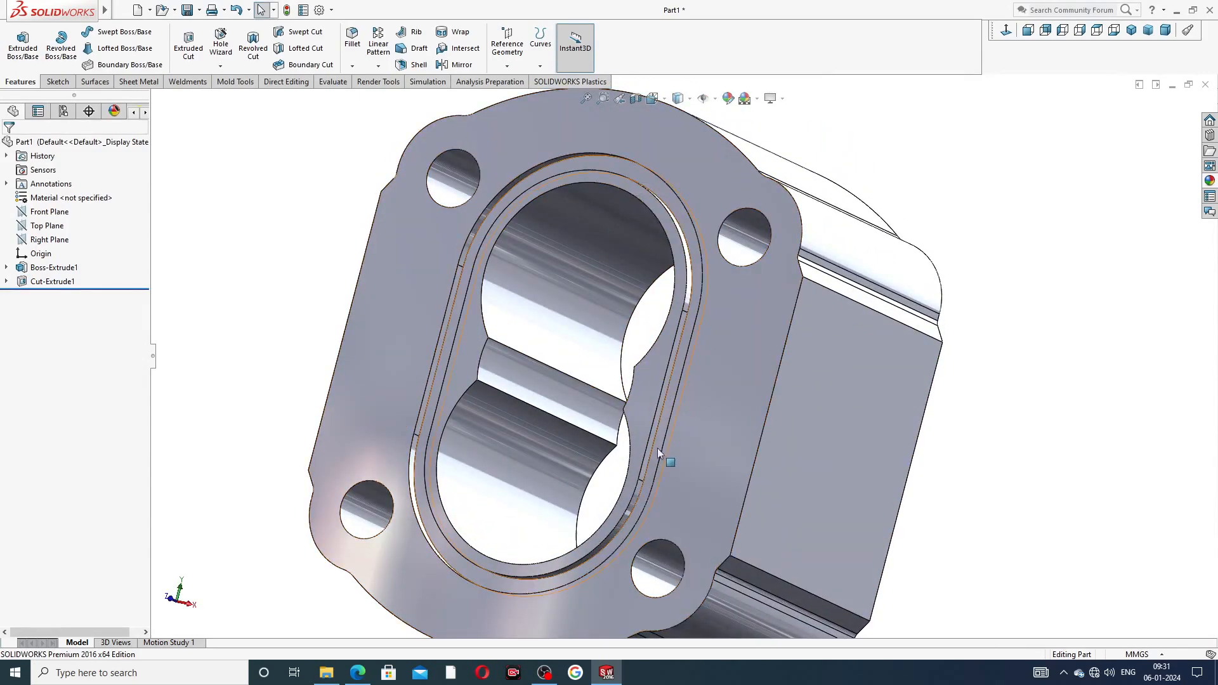
mouse_move(534, 355)
middle_down()
mouse_move(527, 315)
mouse_move(517, 340)
middle_up()
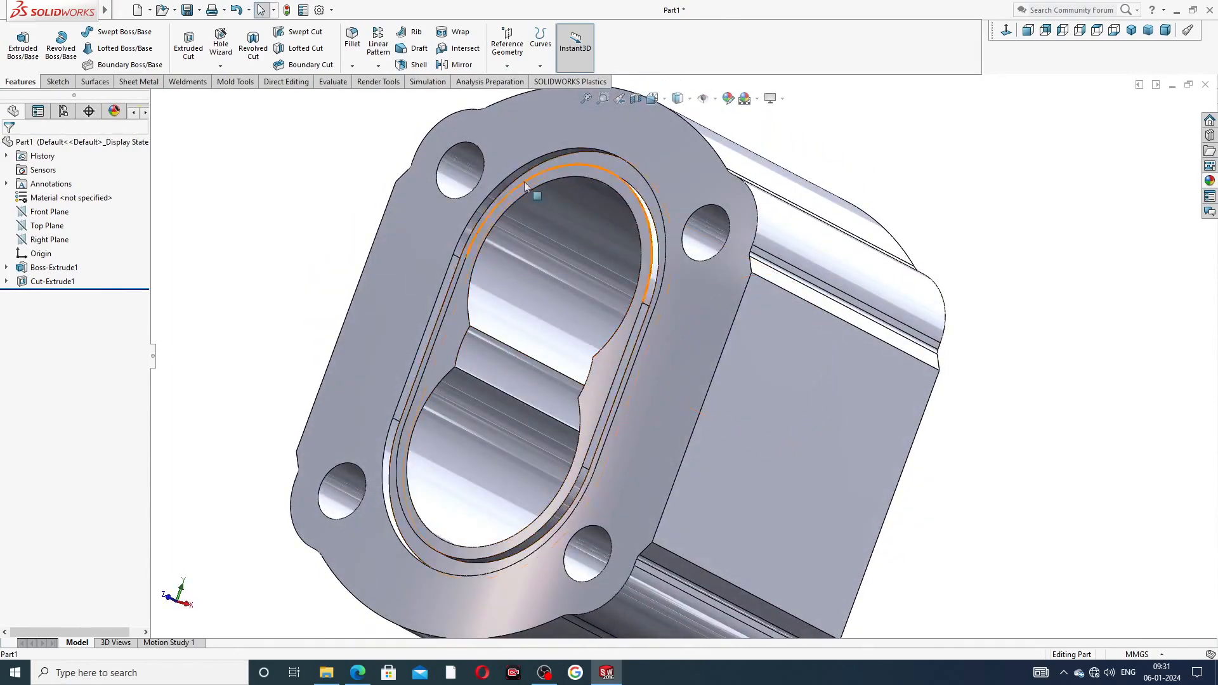
middle_drag(570, 447, 577, 267)
scroll(577, 268, up, 1)
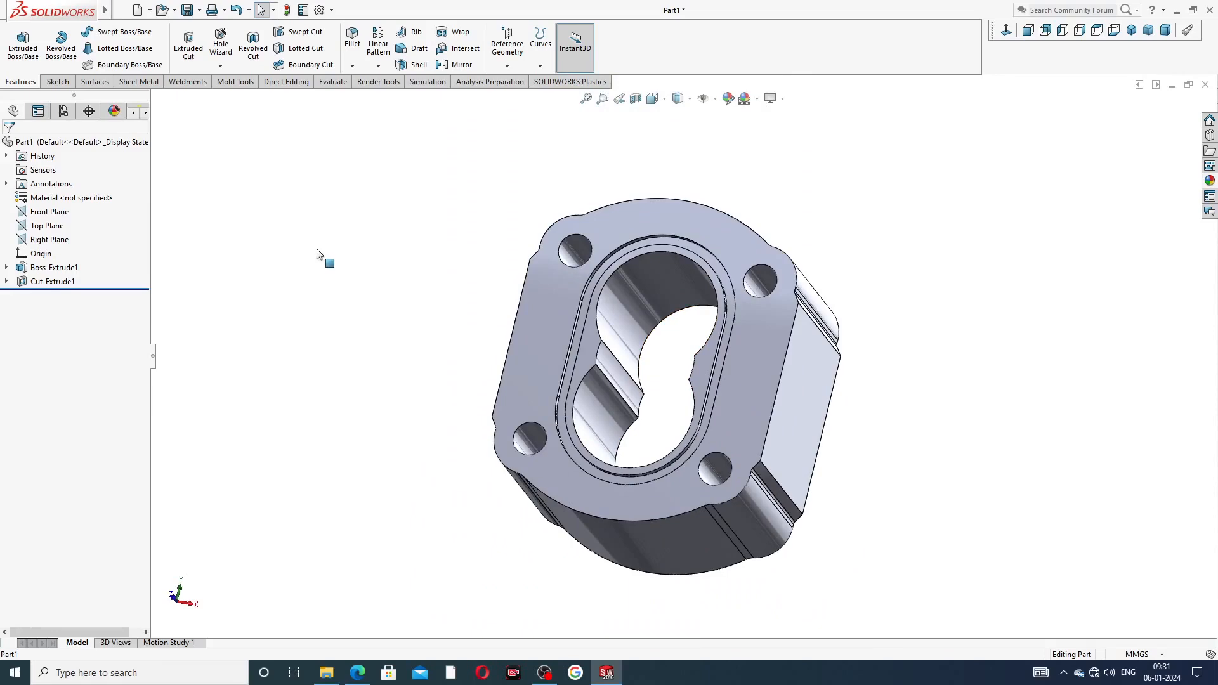
click(61, 212)
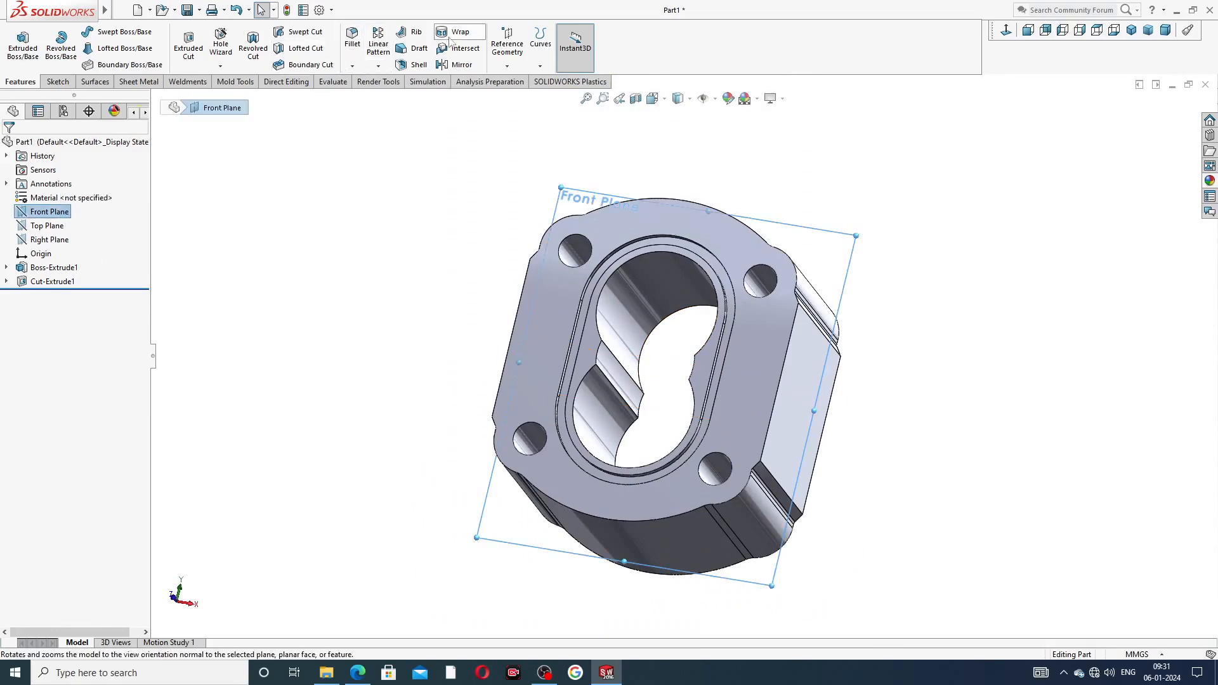
click(462, 65)
middle_drag(777, 184, 677, 230)
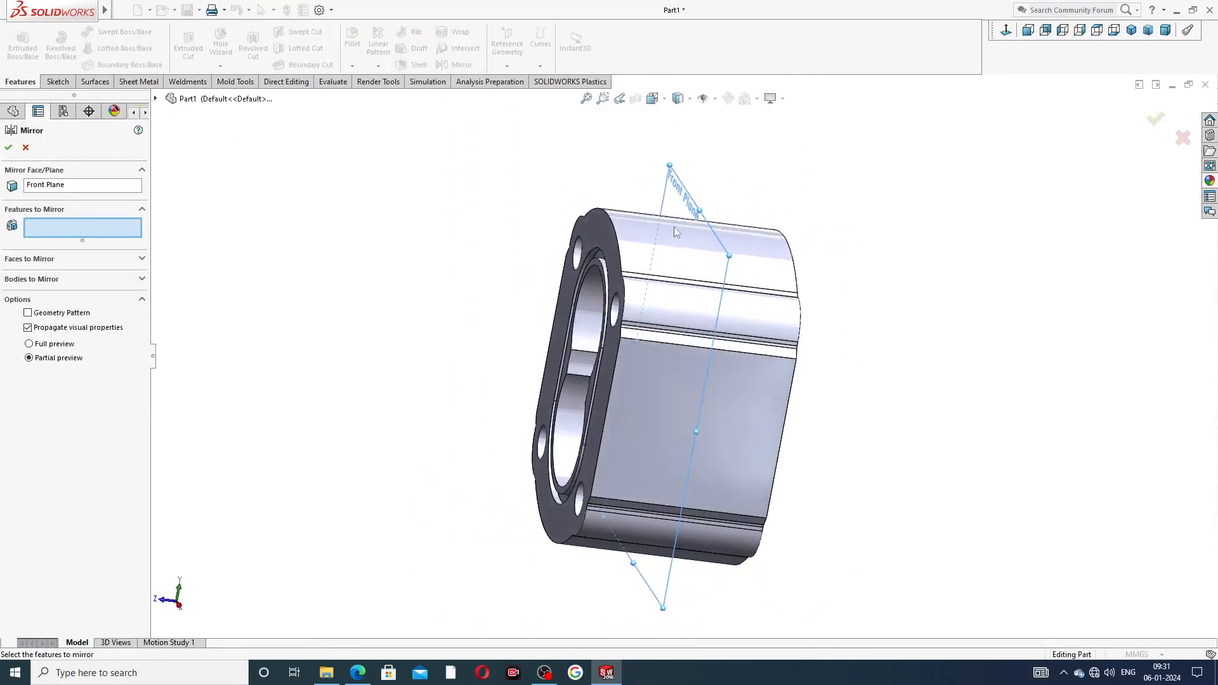
click(156, 99)
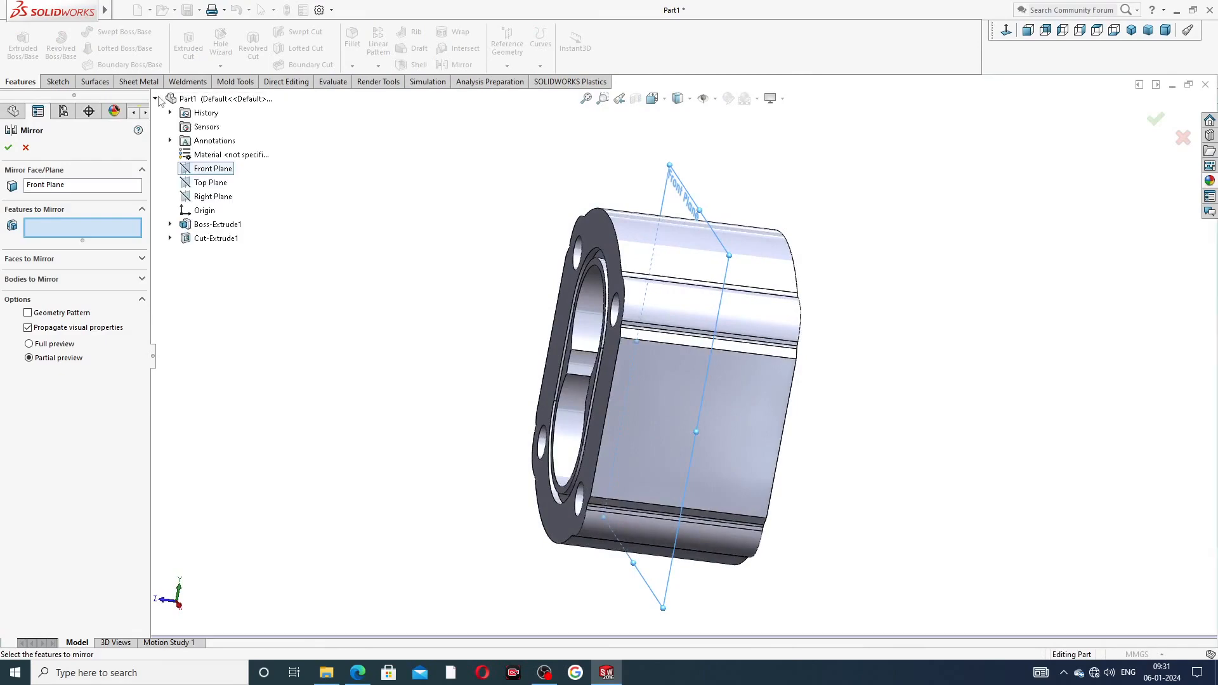
click(219, 239)
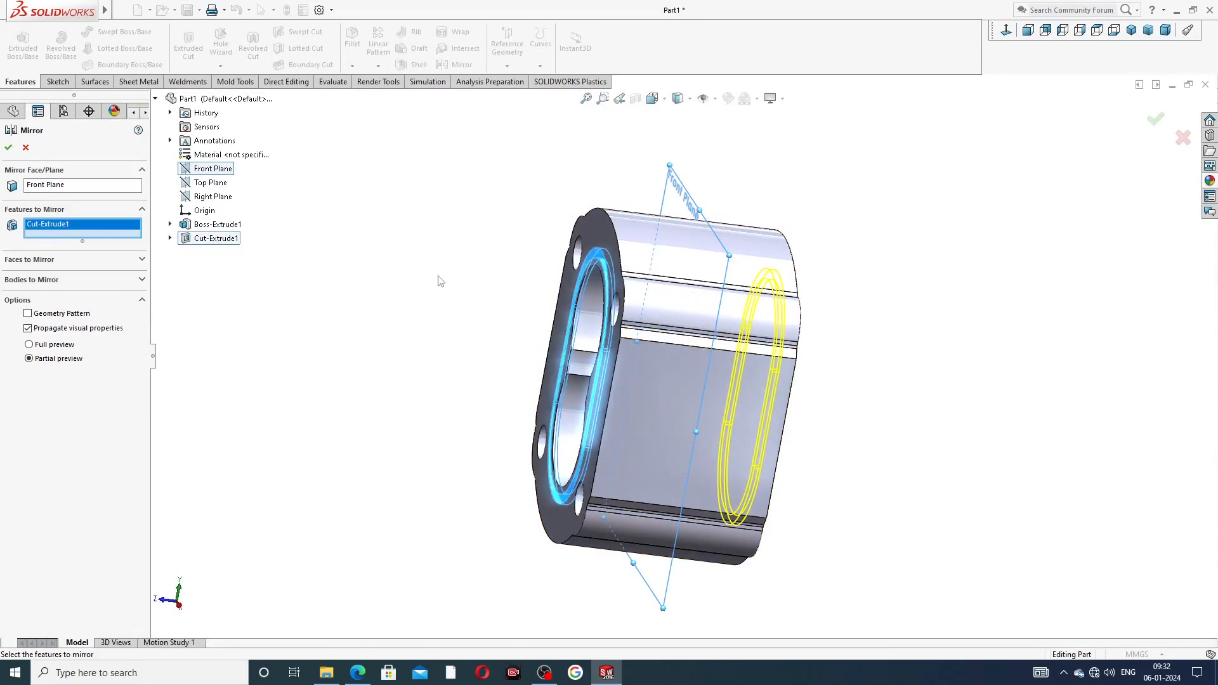
middle_drag(438, 278, 364, 261)
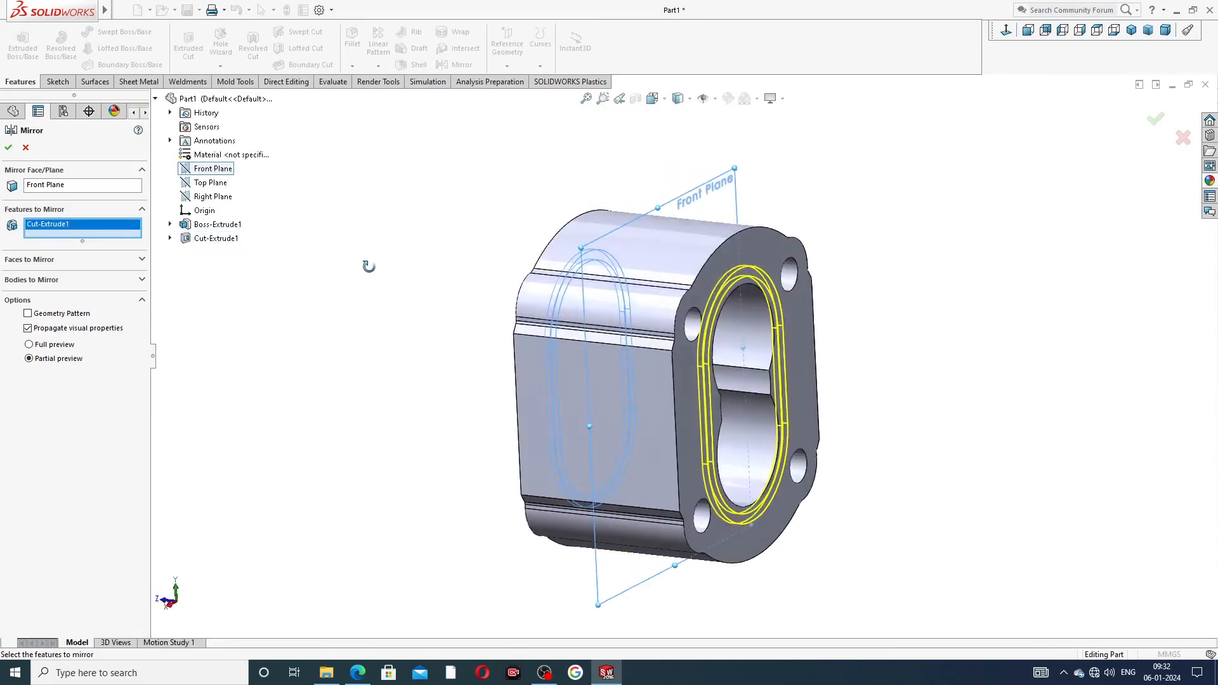
click(8, 147)
middle_drag(454, 284, 712, 261)
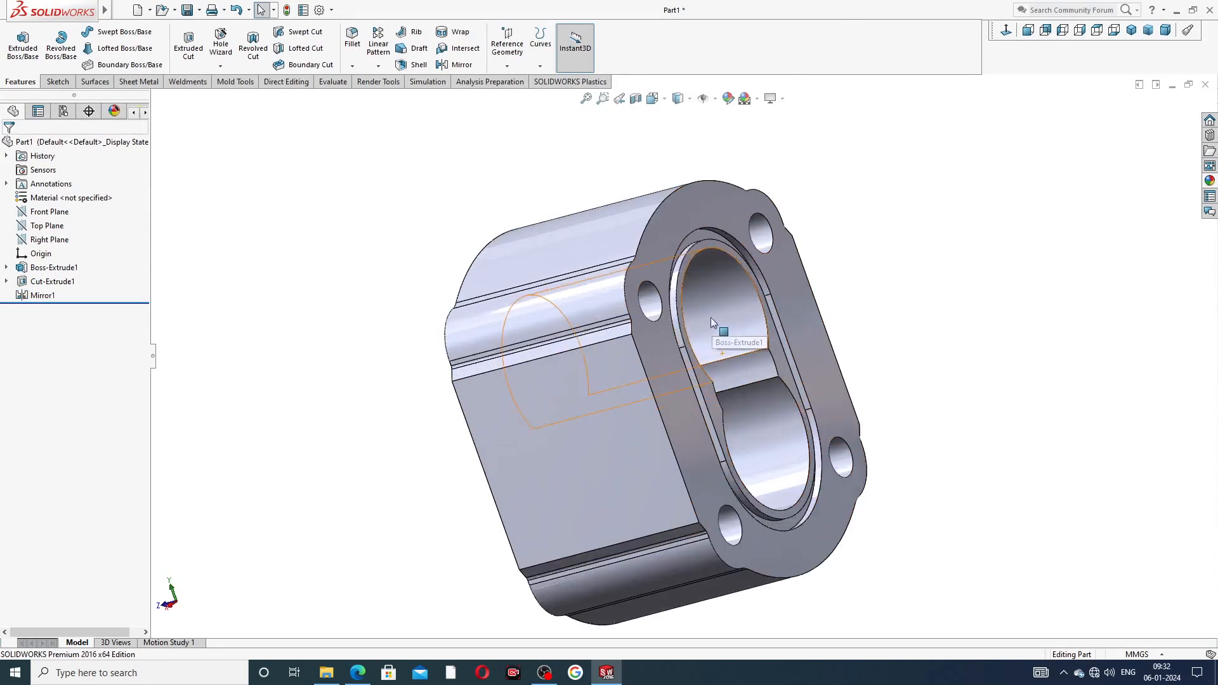
middle_drag(710, 318, 777, 316)
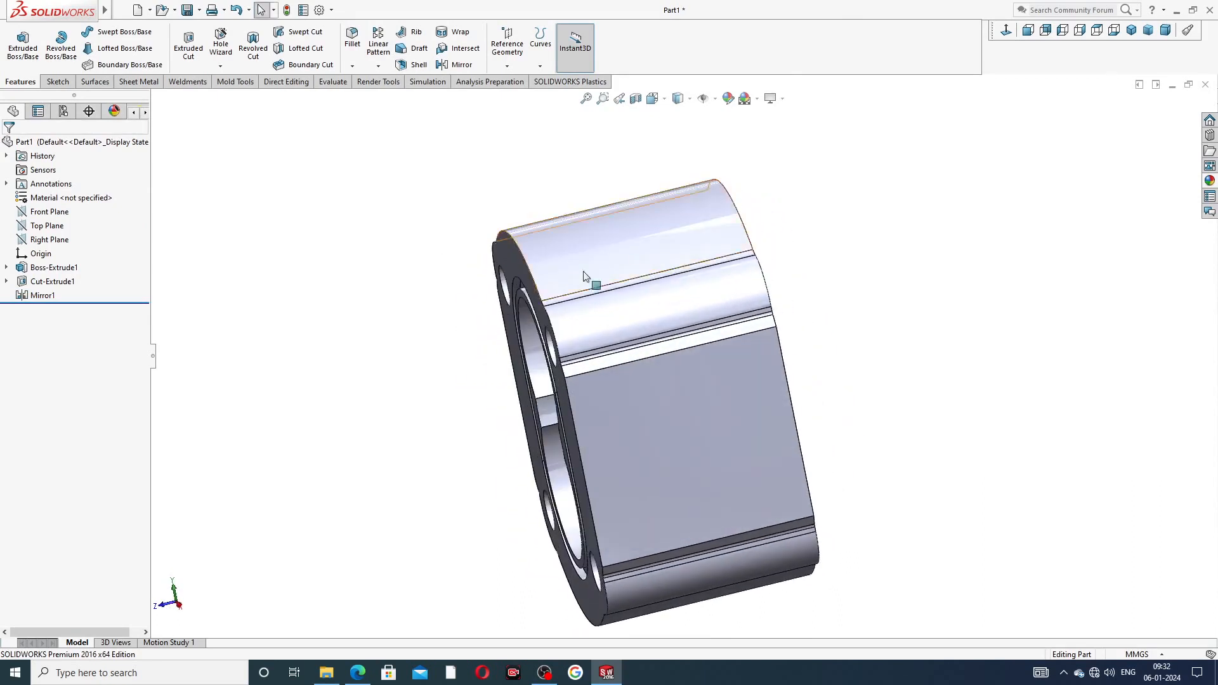
Start a Hole Wizard hole on the front end face of the body, viewed head-on
middle_drag(447, 299, 640, 380)
scroll(673, 365, down, 2)
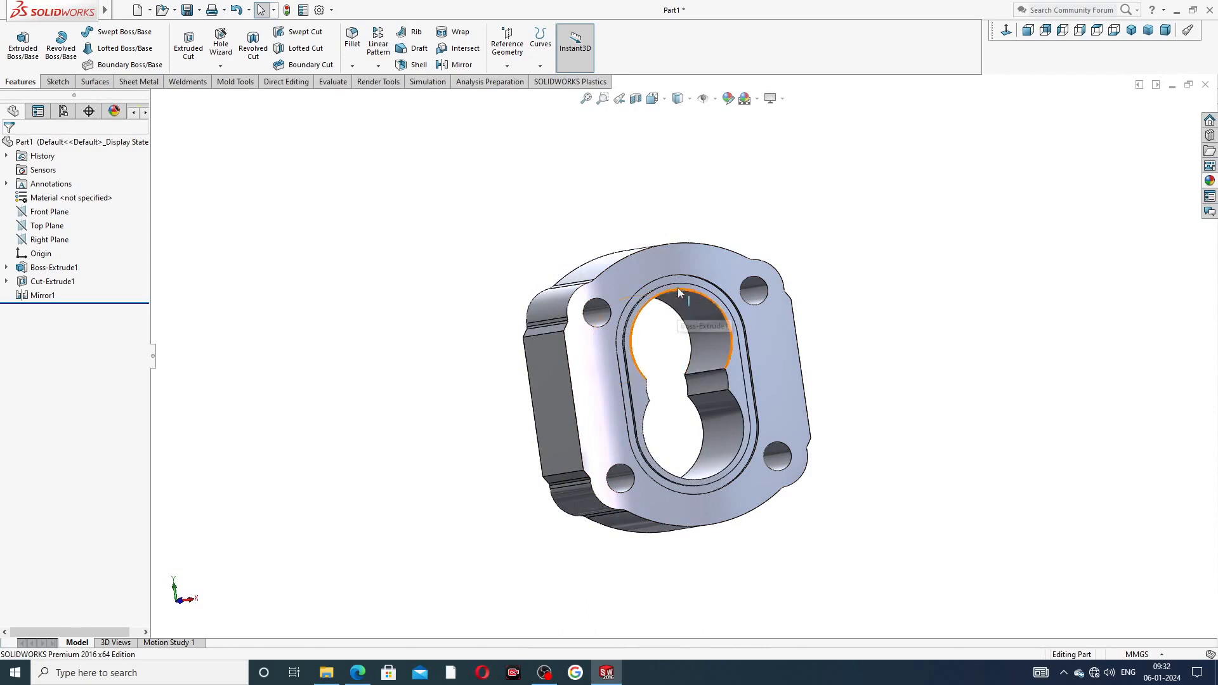
click(688, 255)
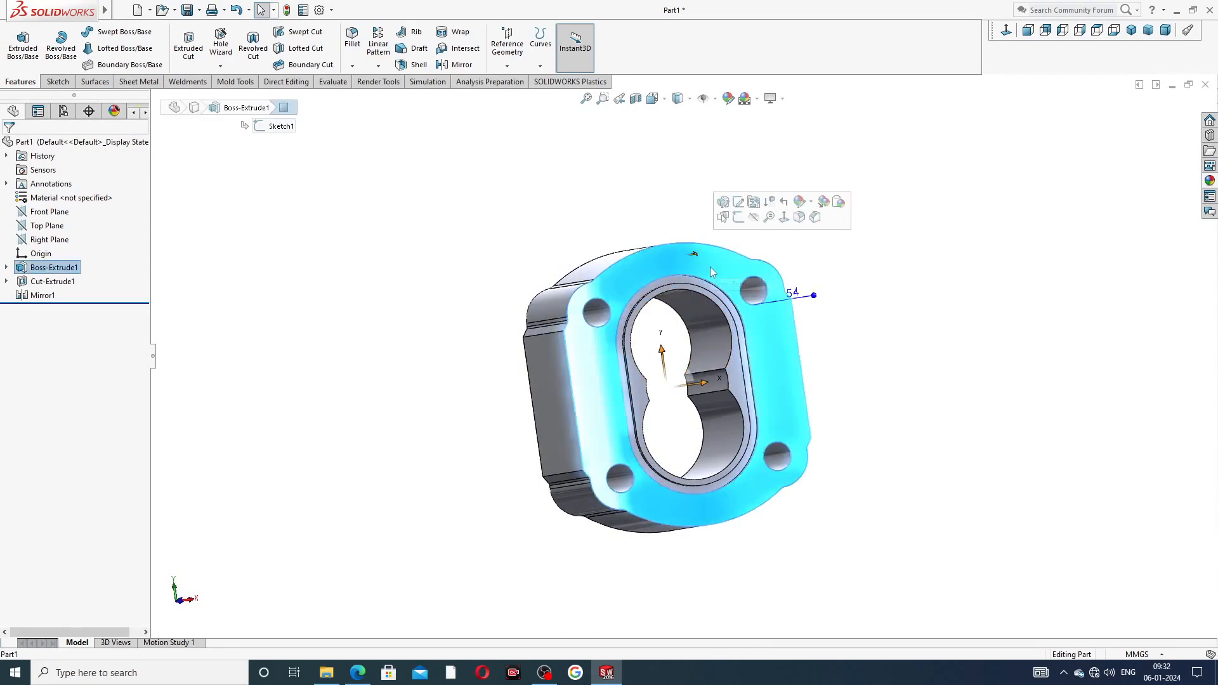
click(1007, 30)
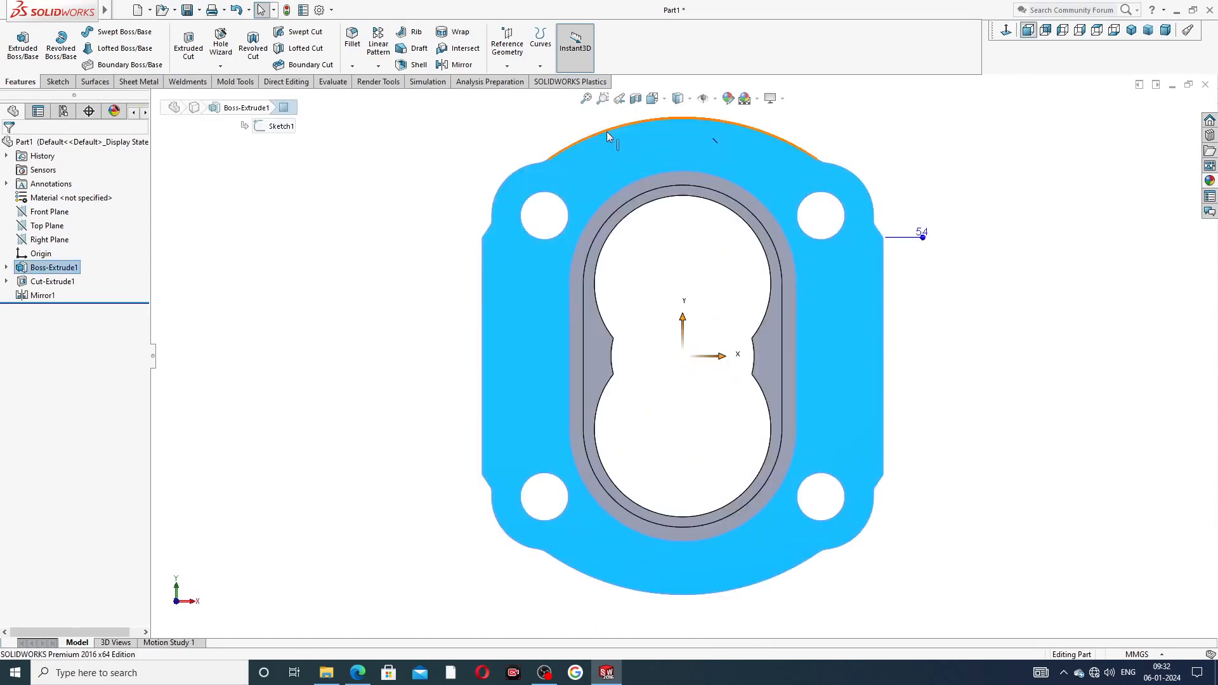
click(225, 53)
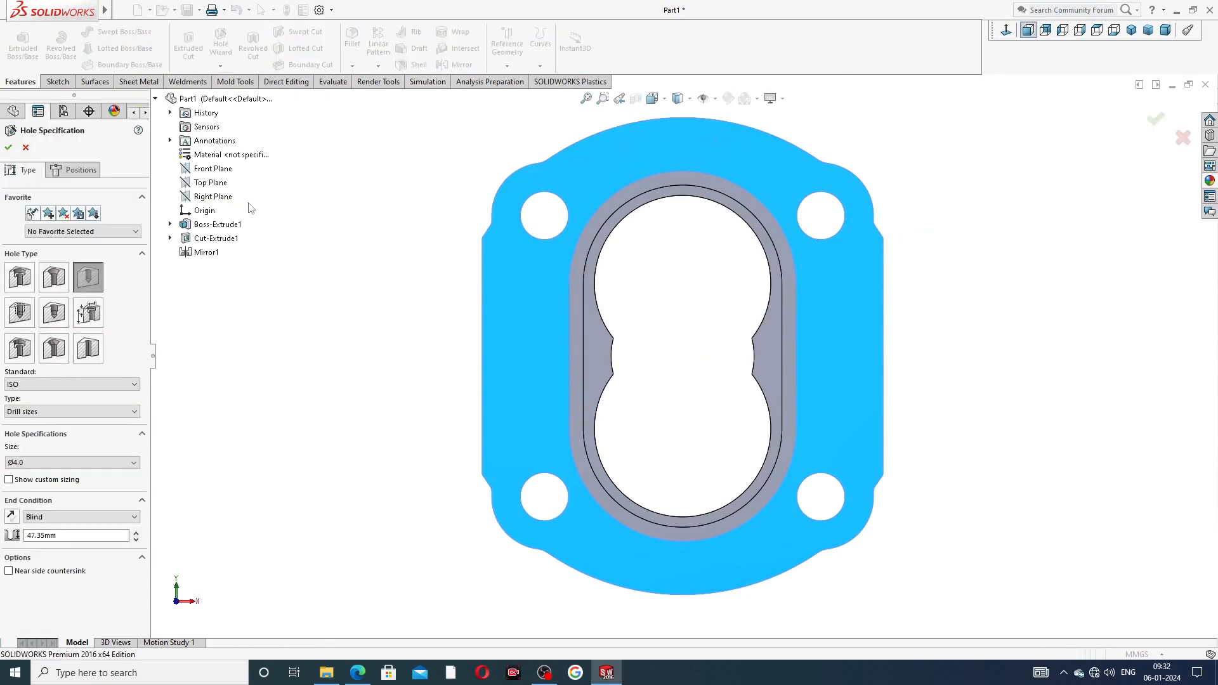
click(19, 313)
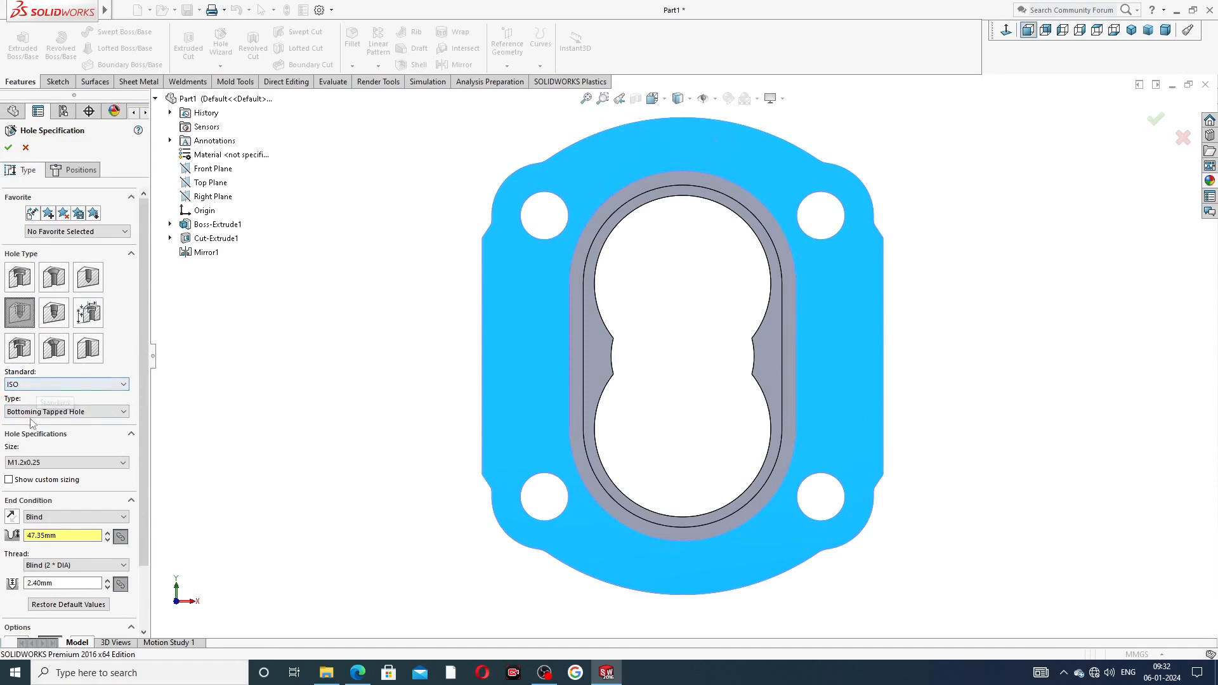
click(86, 416)
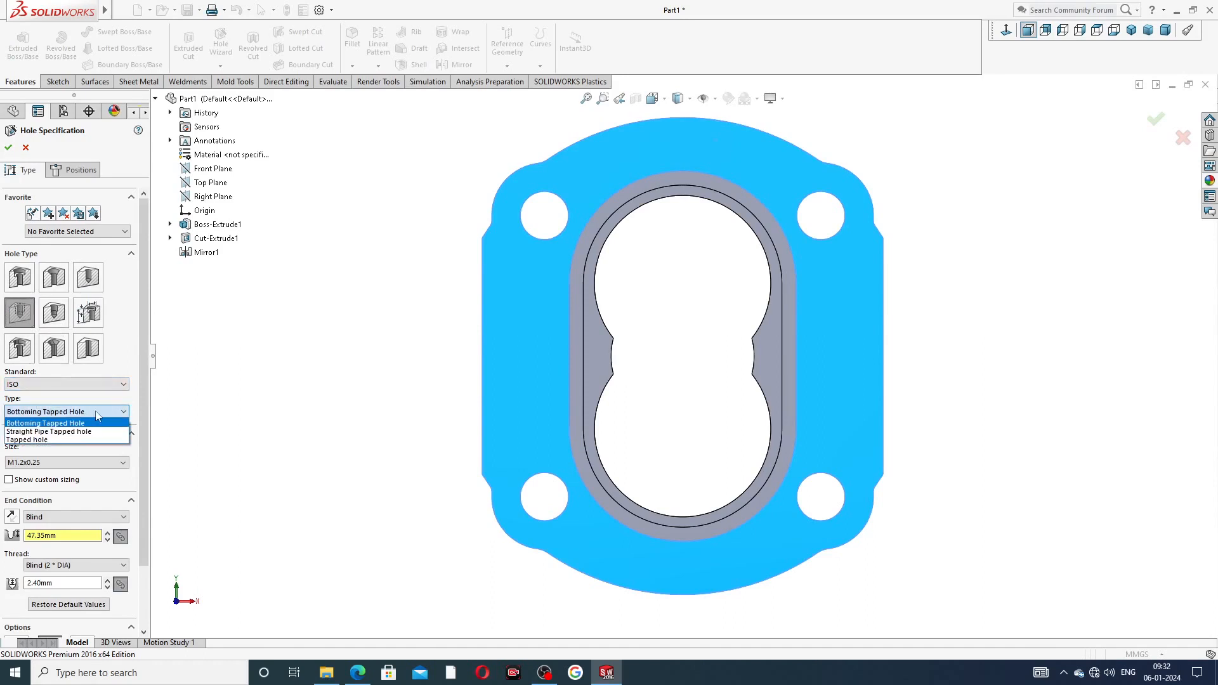
click(96, 416)
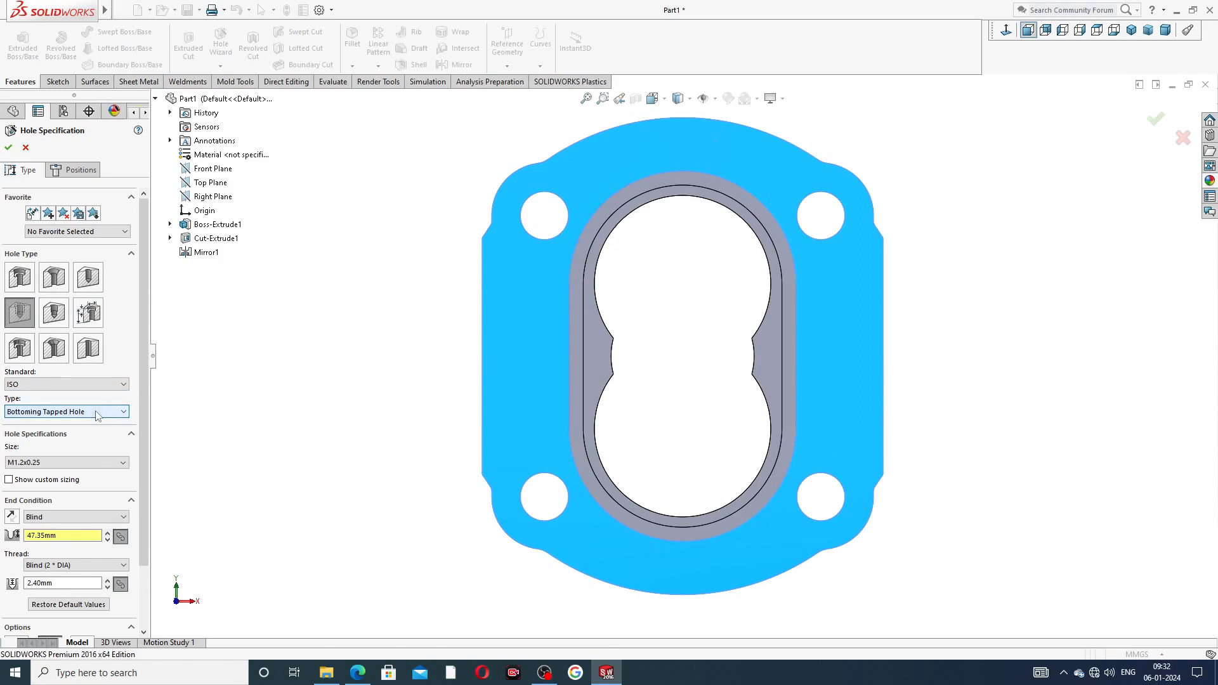
click(68, 463)
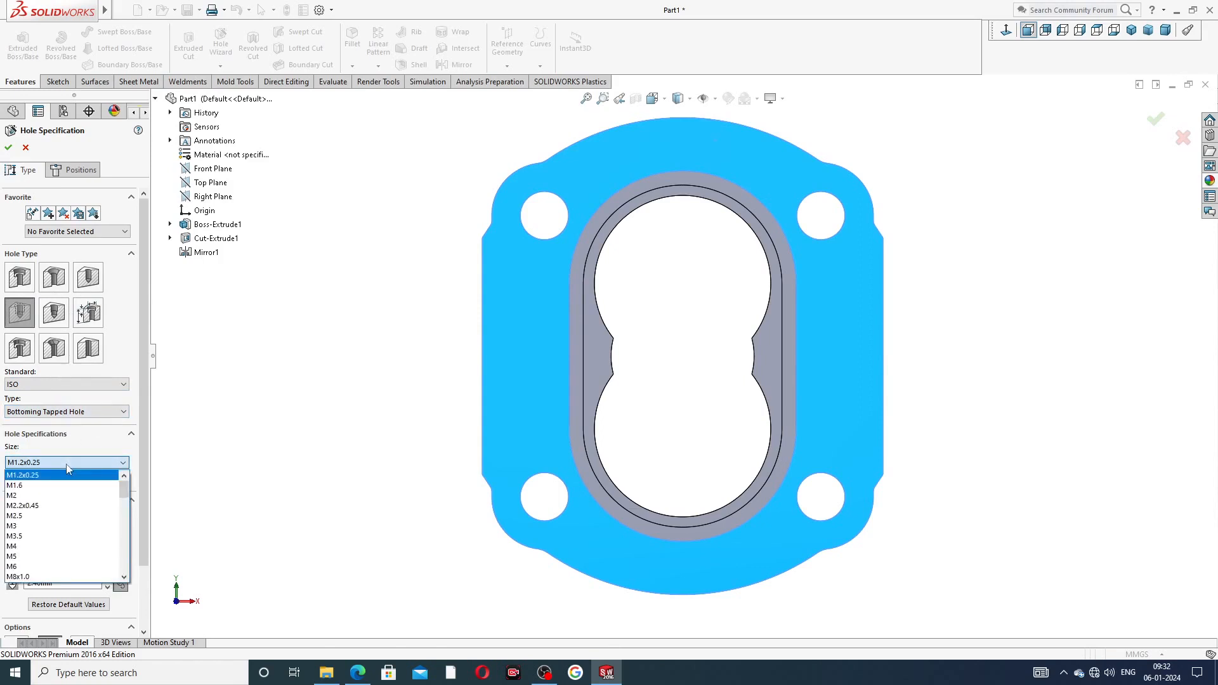
click(165, 443)
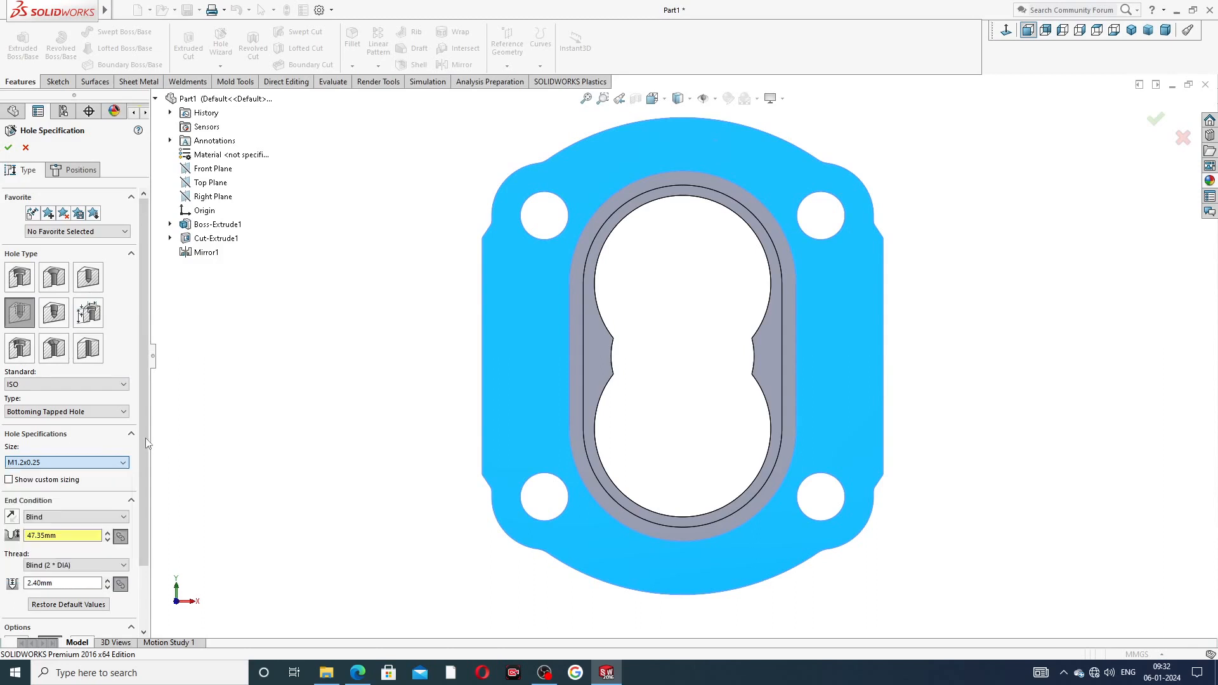
drag(147, 473, 152, 538)
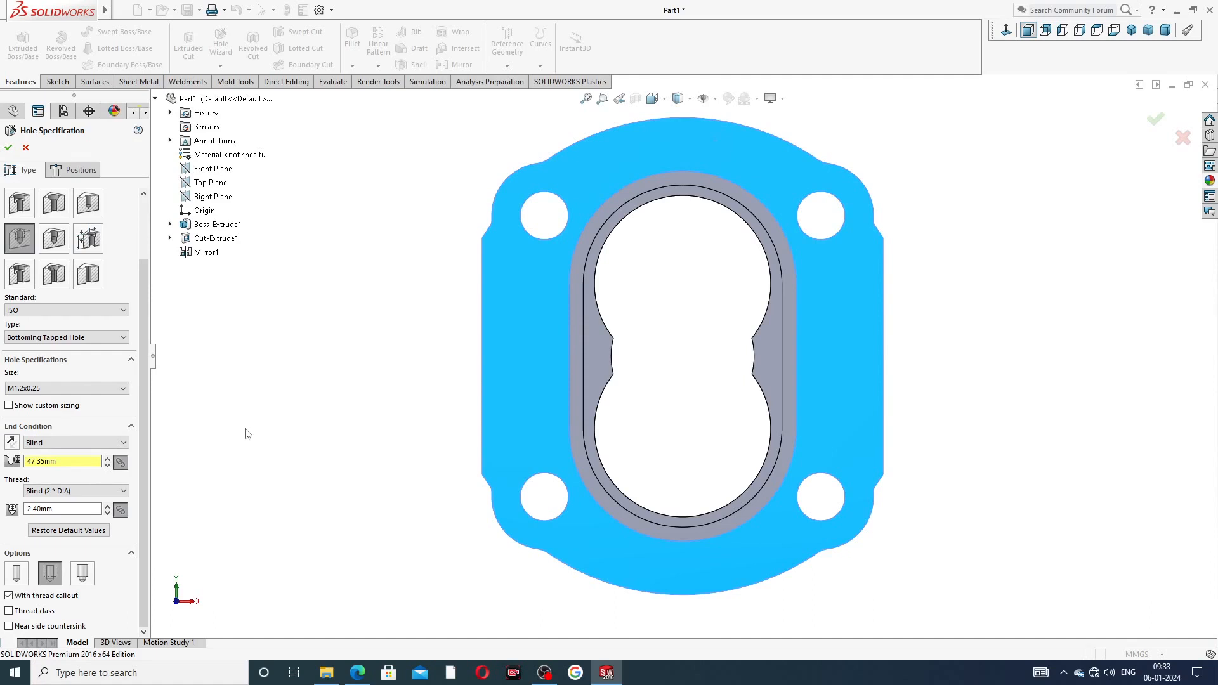
Configure the hole as a plain ISO drill-size hole with size Ø4.0
click(88, 204)
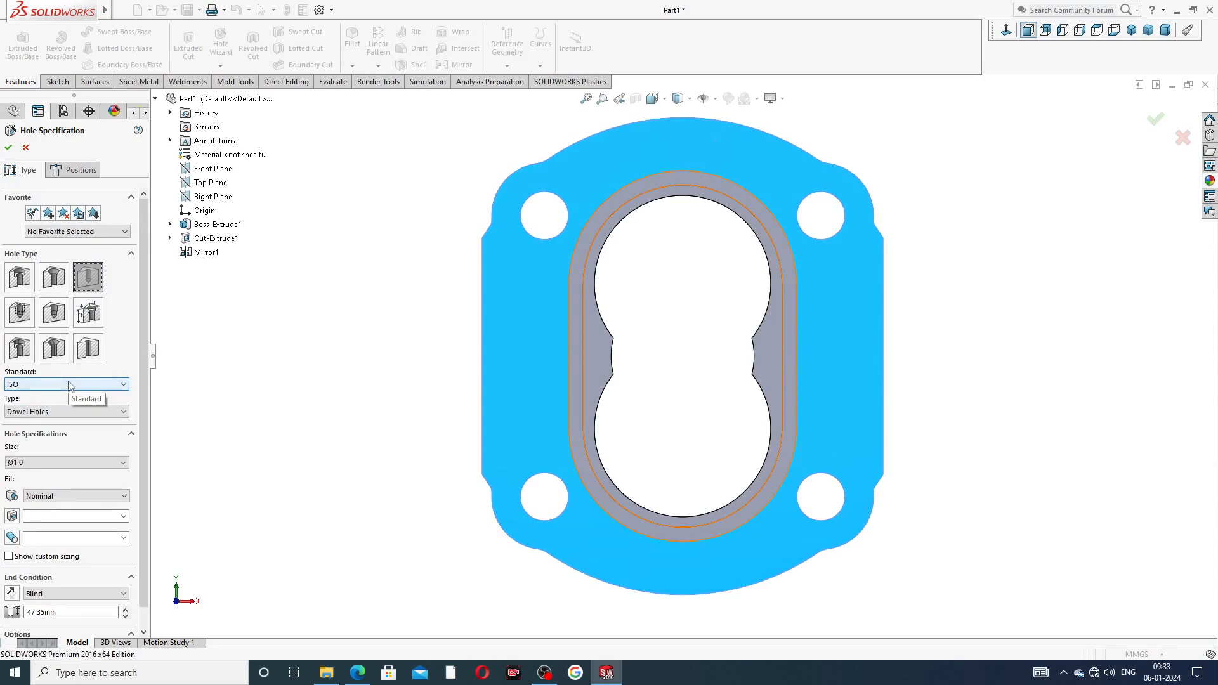
click(54, 419)
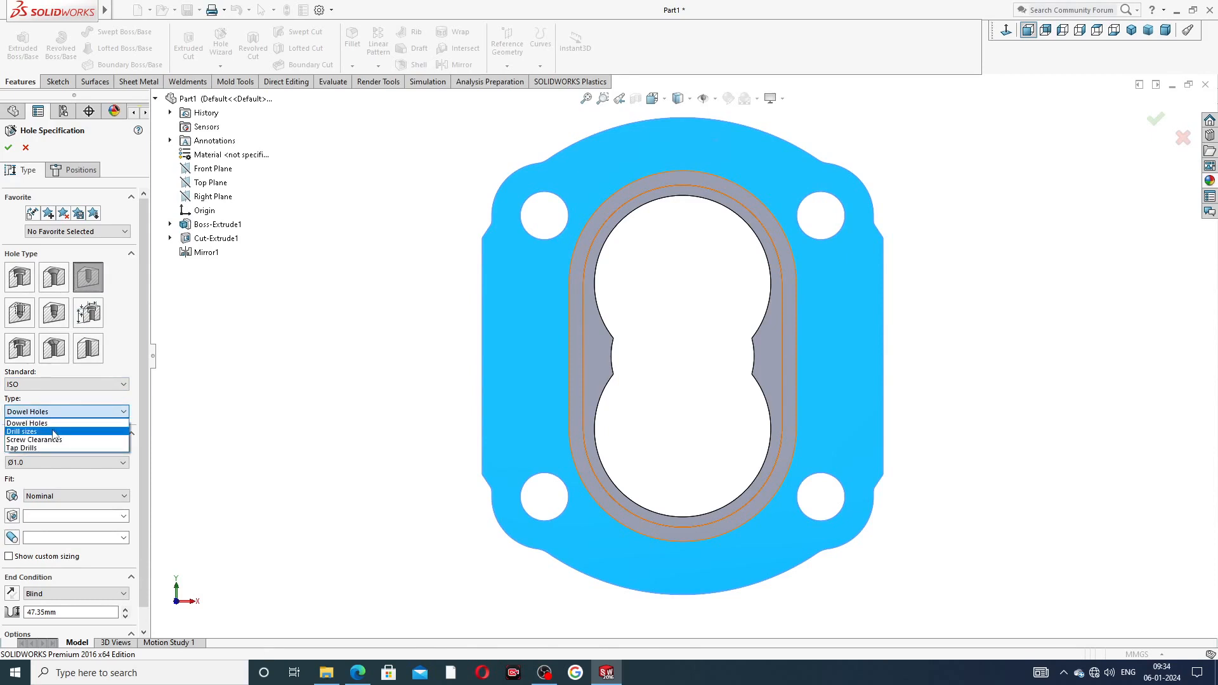
click(54, 429)
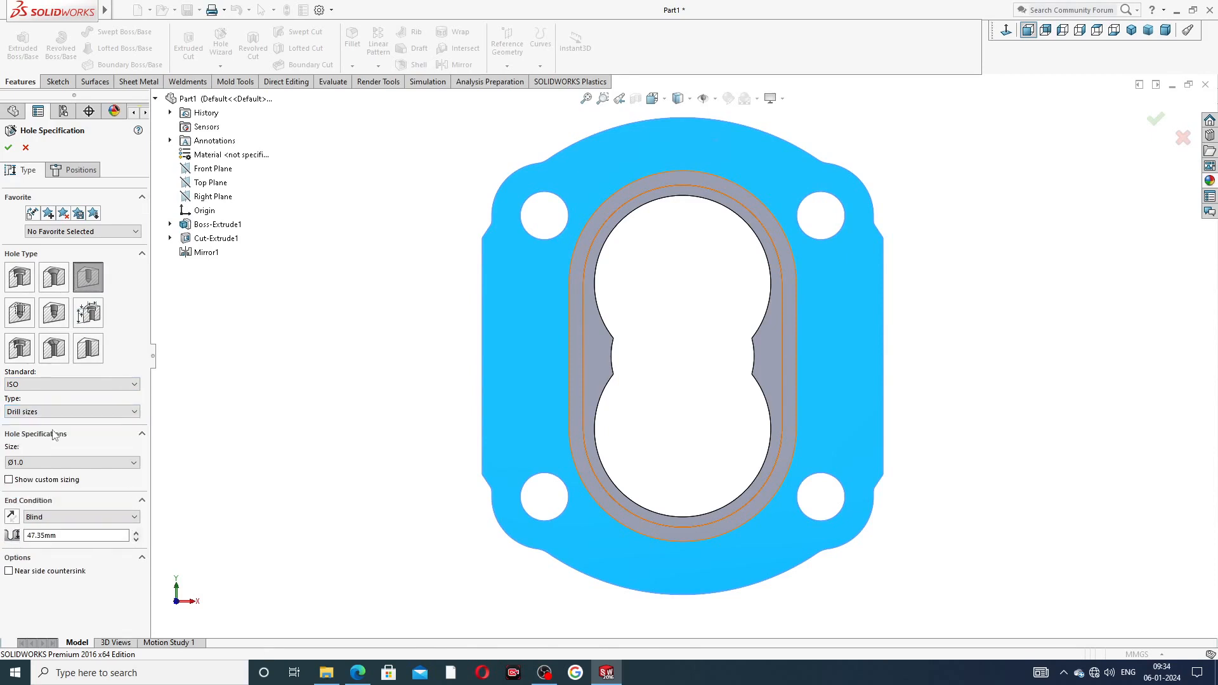
click(44, 466)
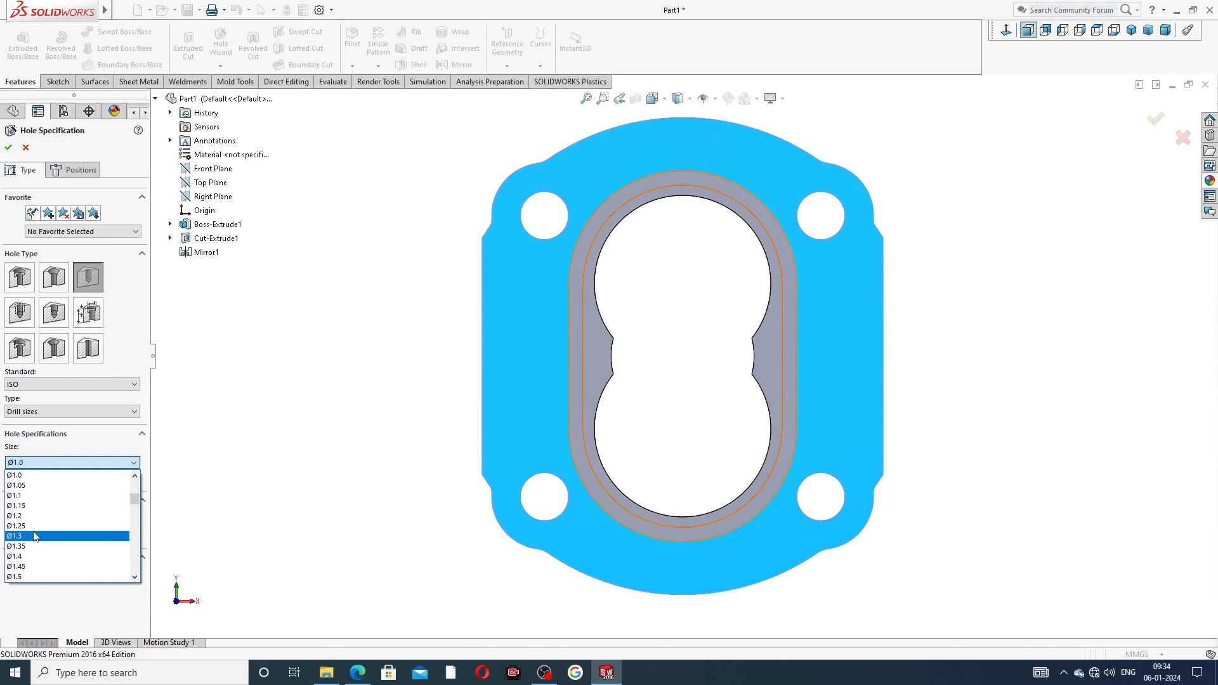
scroll(51, 533, down, 10)
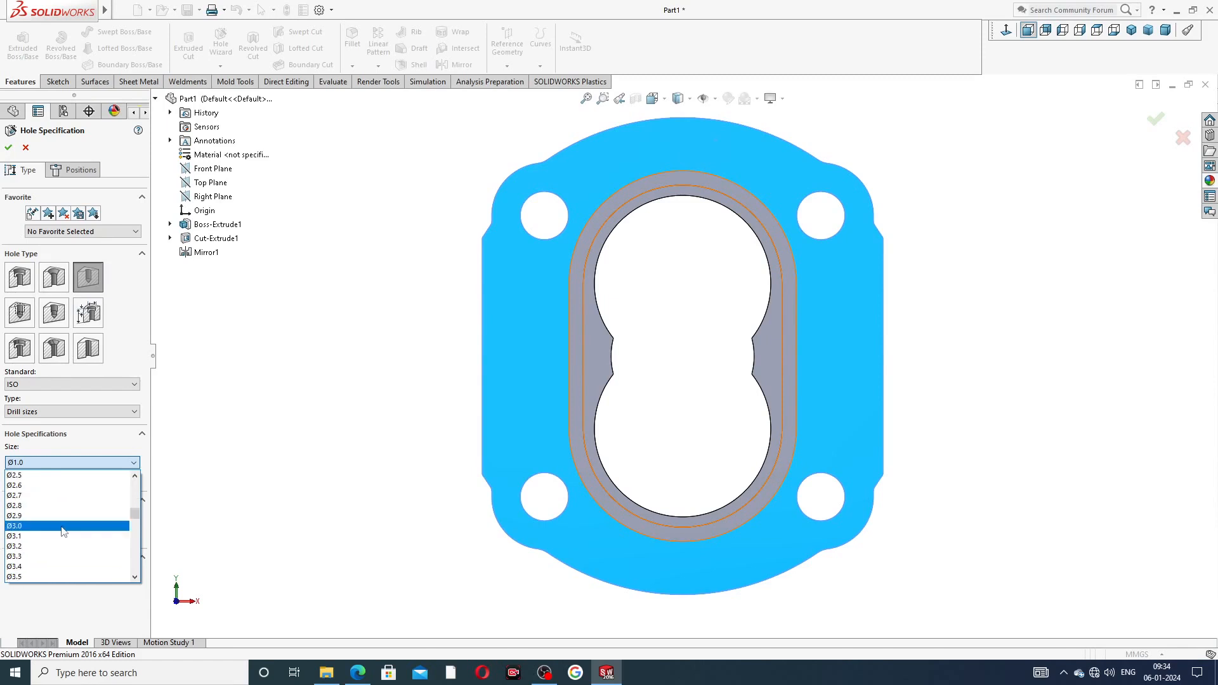
scroll(63, 530, down, 6)
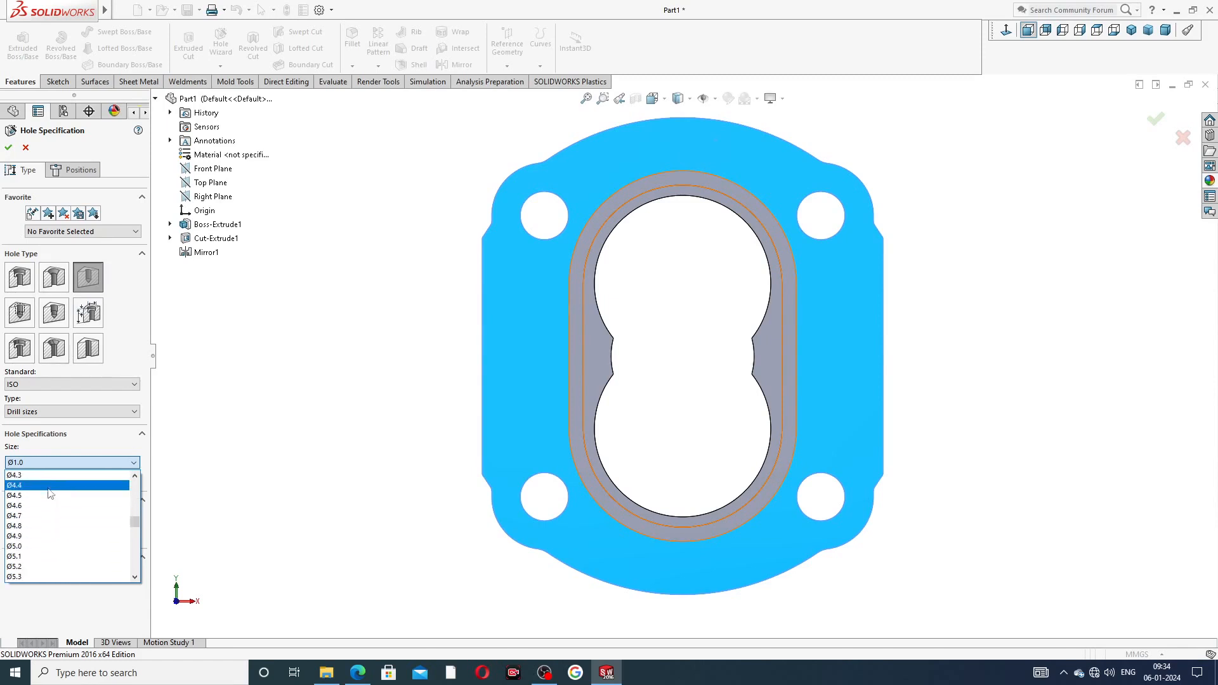
scroll(46, 504, up, 2)
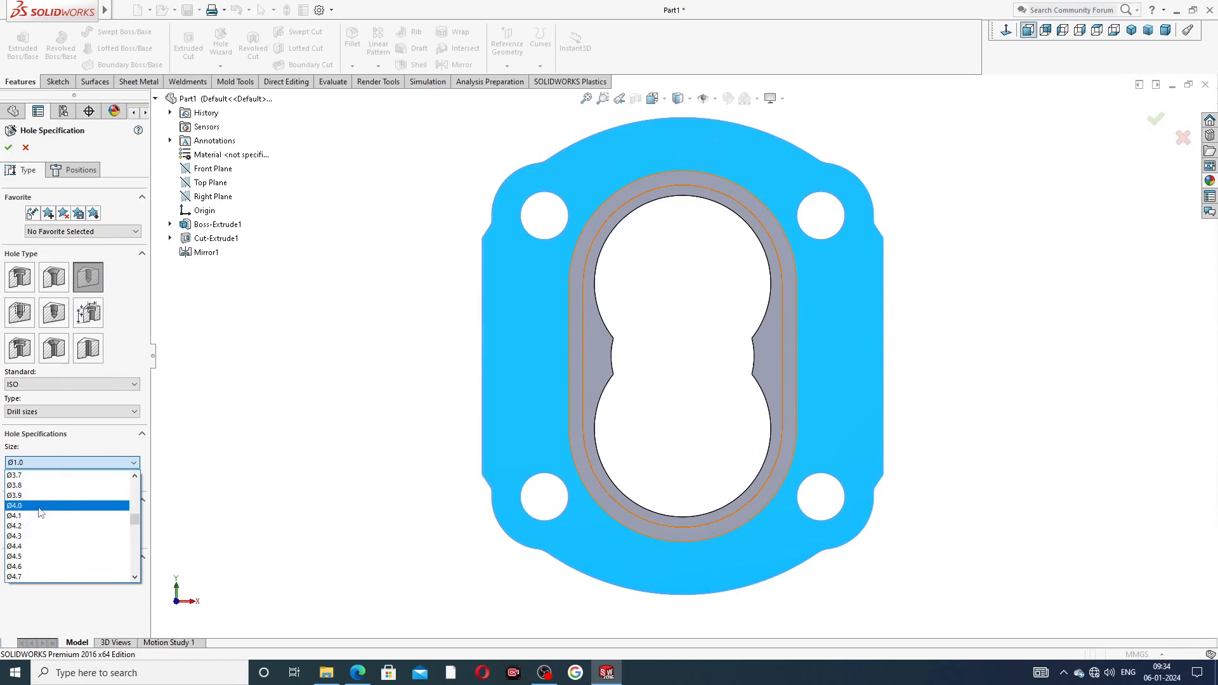
click(40, 507)
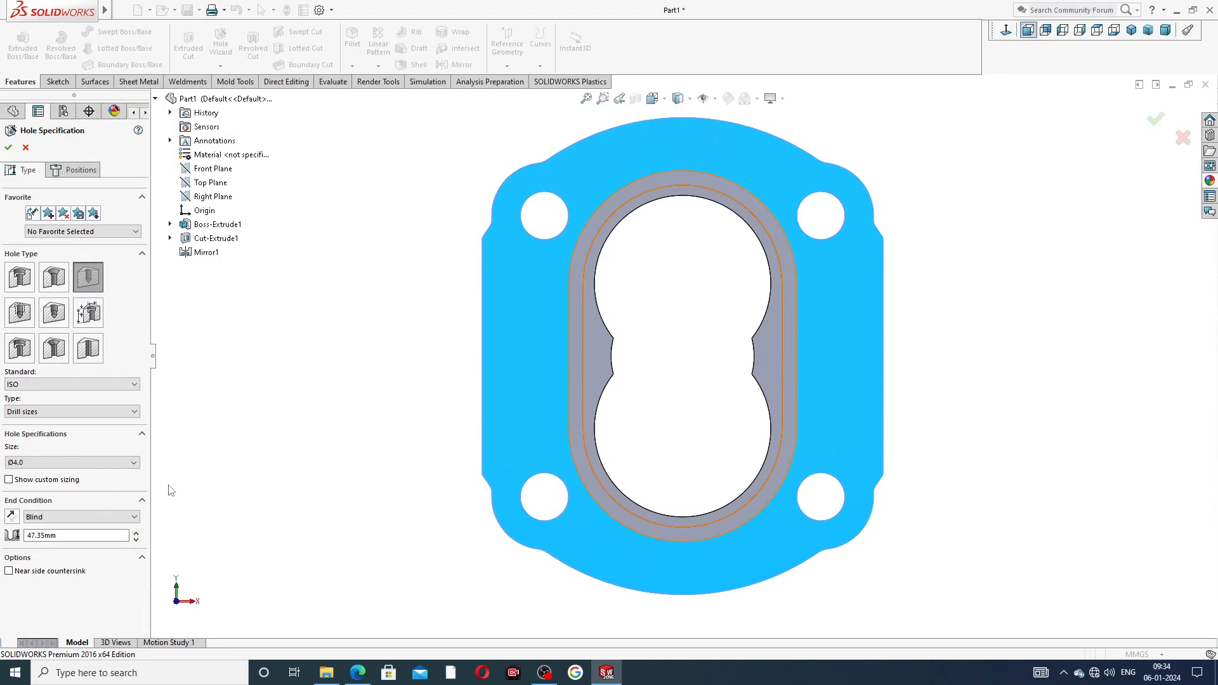
click(30, 384)
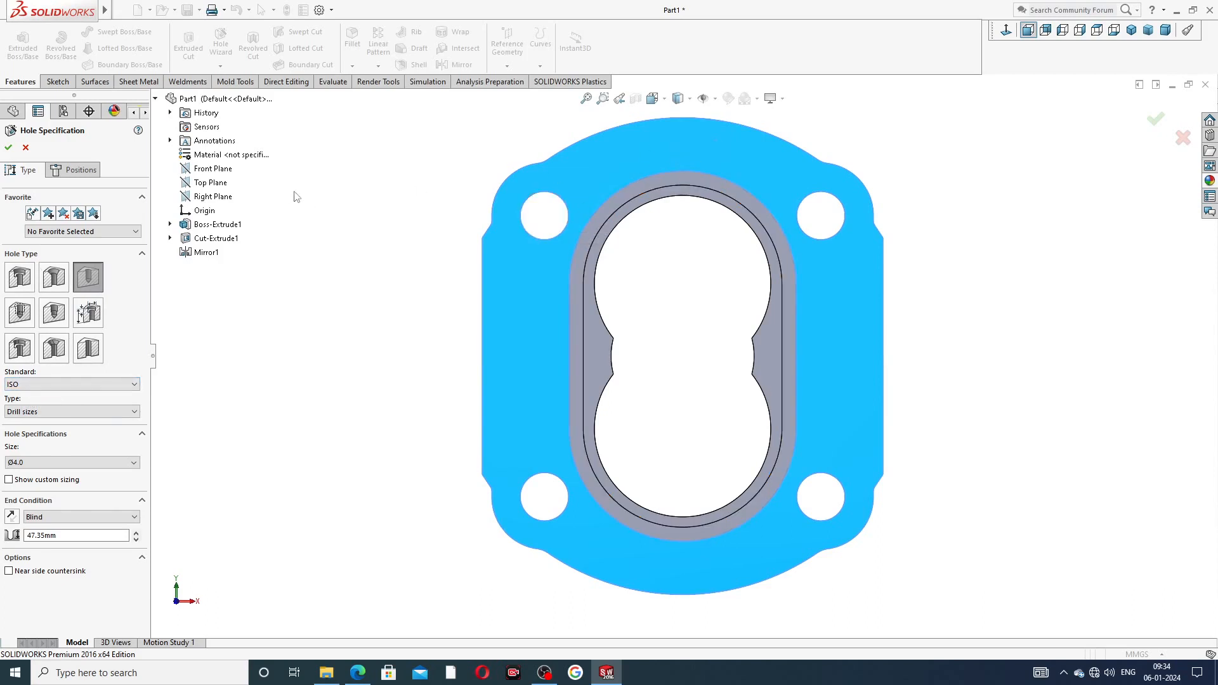
Place two hole points on the face's vertical centreline, about 44 mm above and about 45 mm below the origin
click(75, 170)
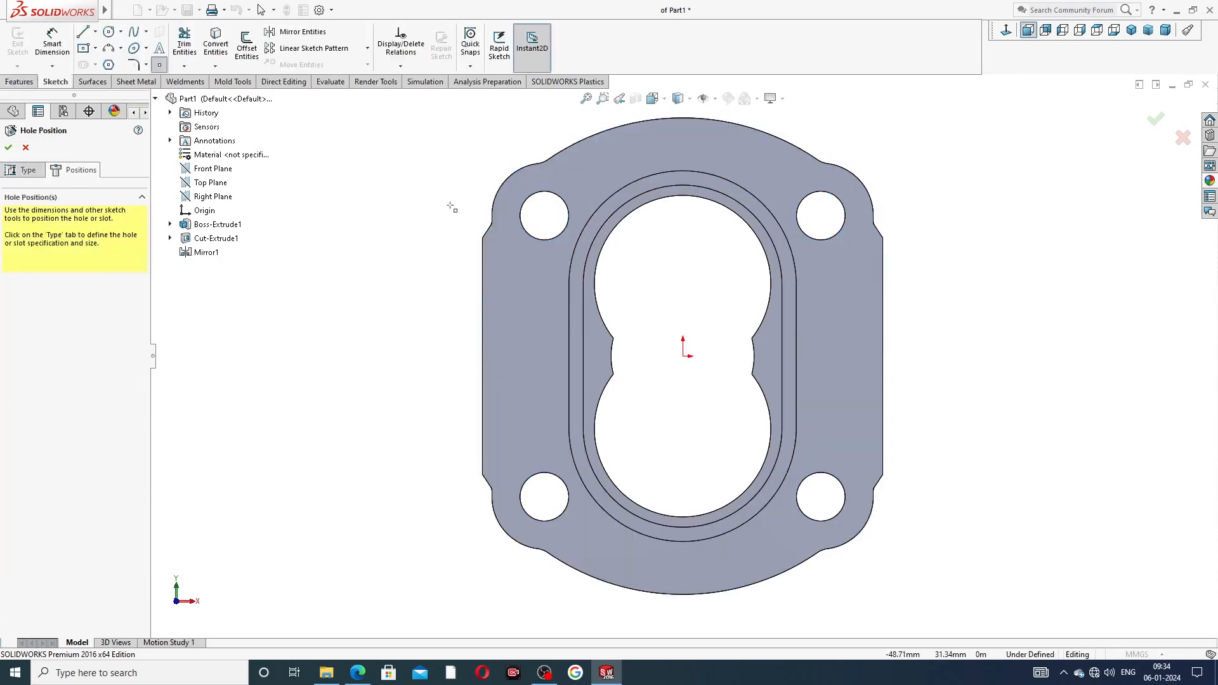
click(682, 146)
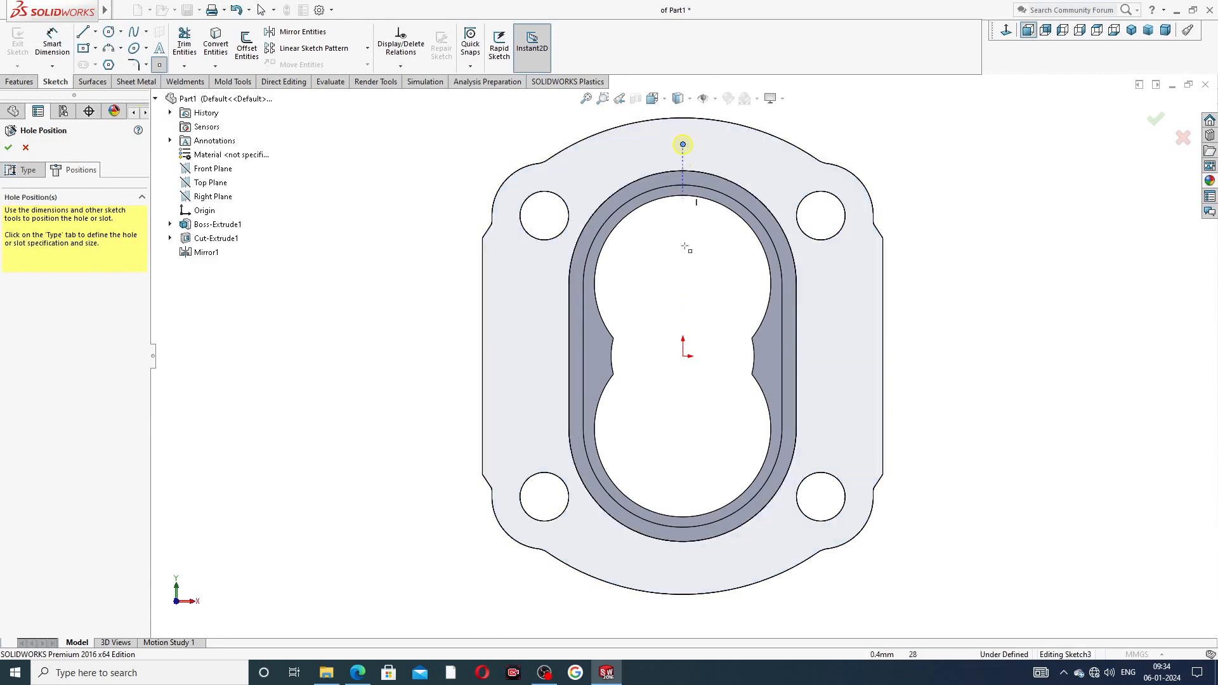
click(683, 570)
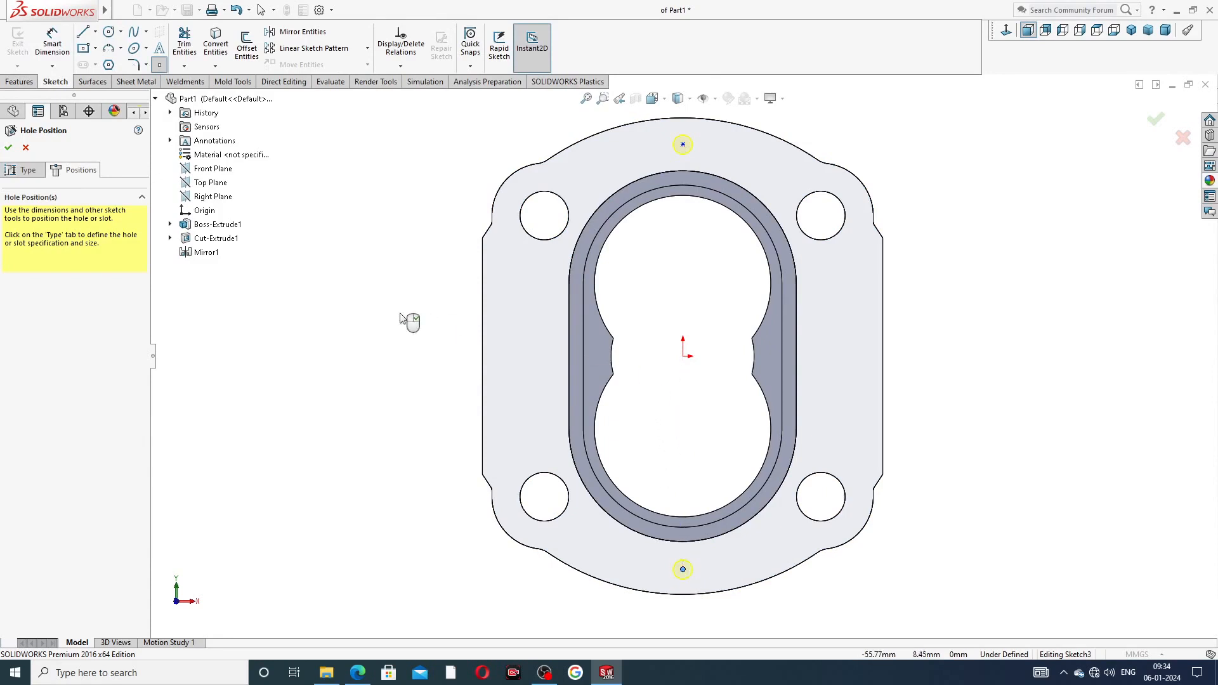
right_click(350, 246)
click(367, 254)
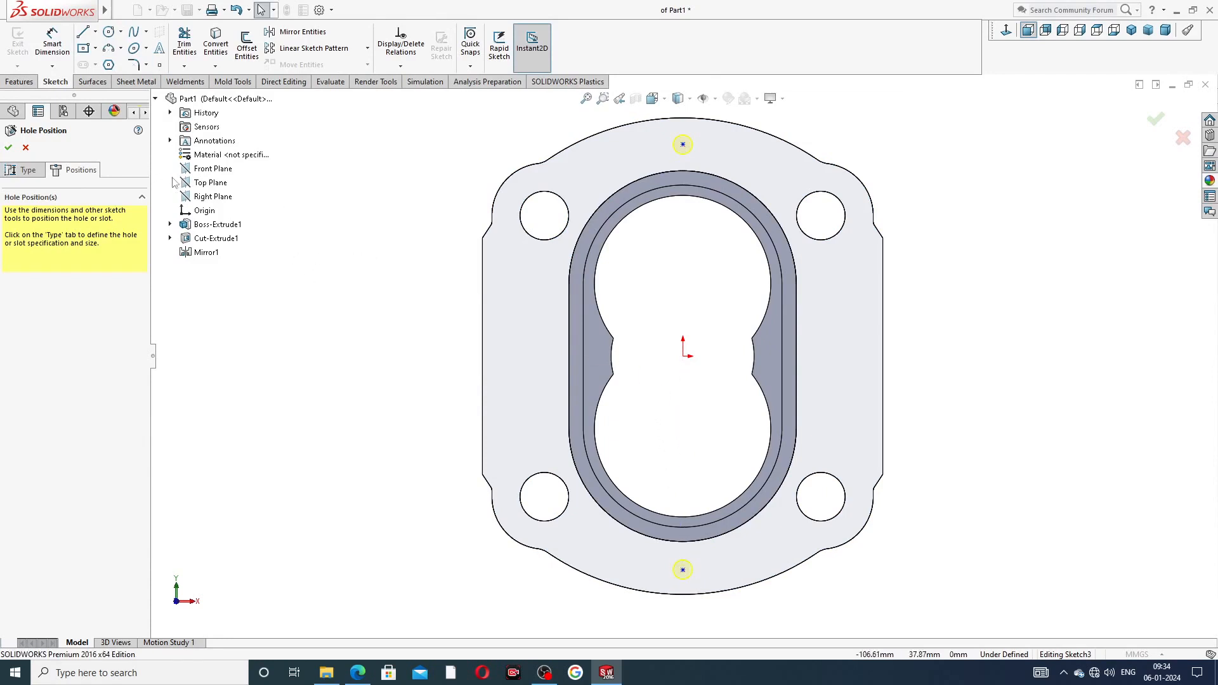
Dimension the vertical distance between the upper hole point and the origin
click(28, 83)
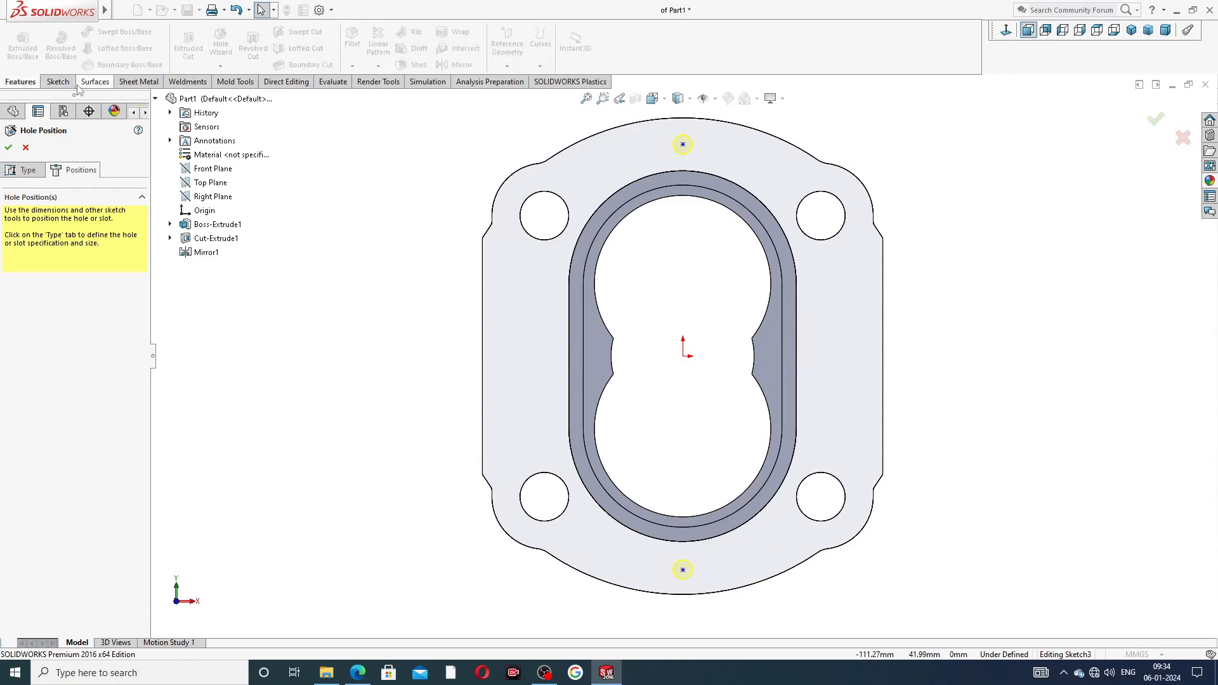
click(69, 83)
click(52, 43)
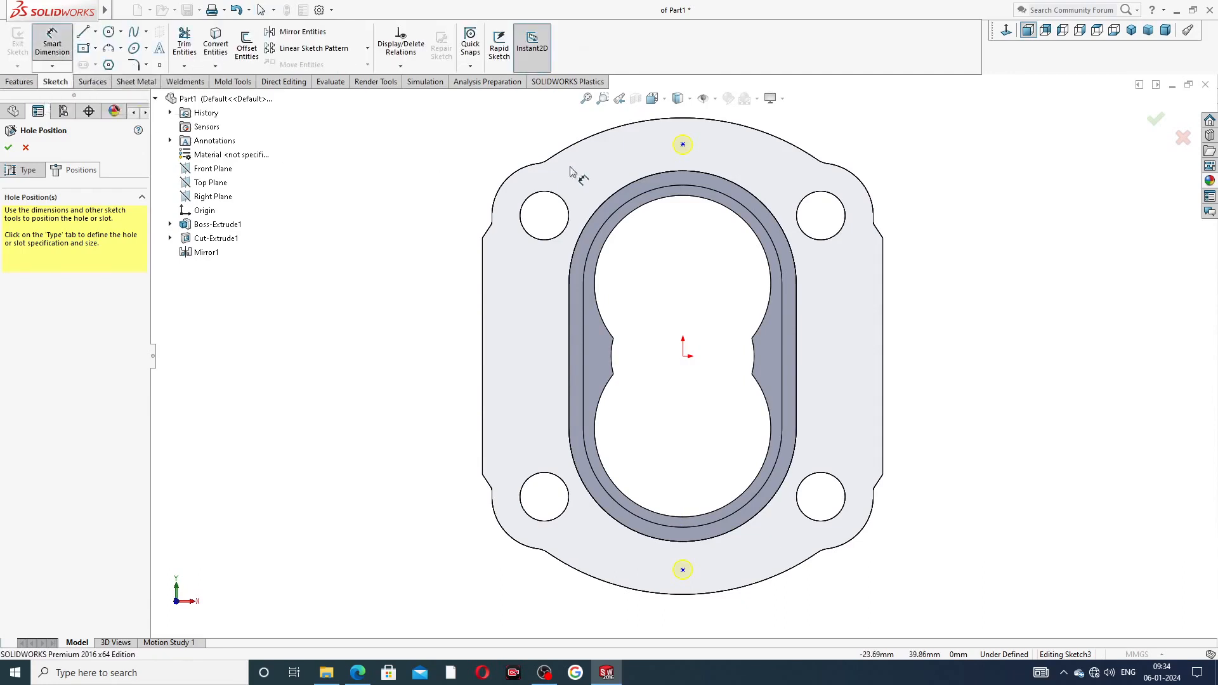
click(684, 145)
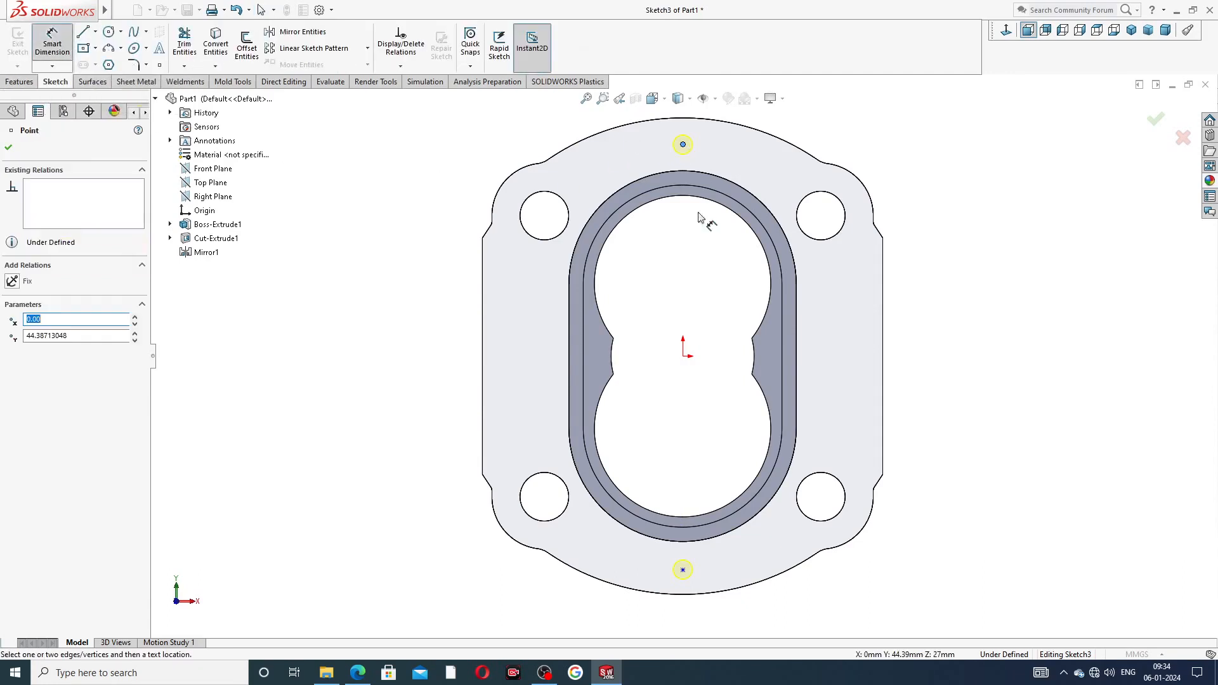
click(683, 356)
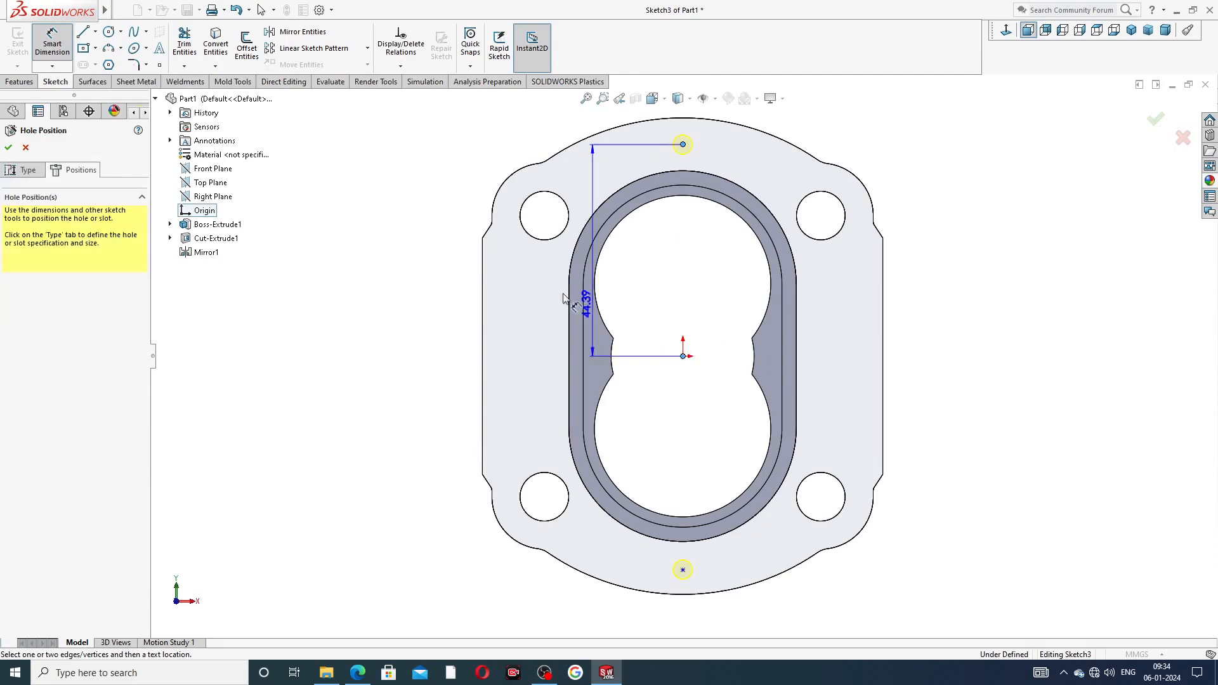
click(468, 249)
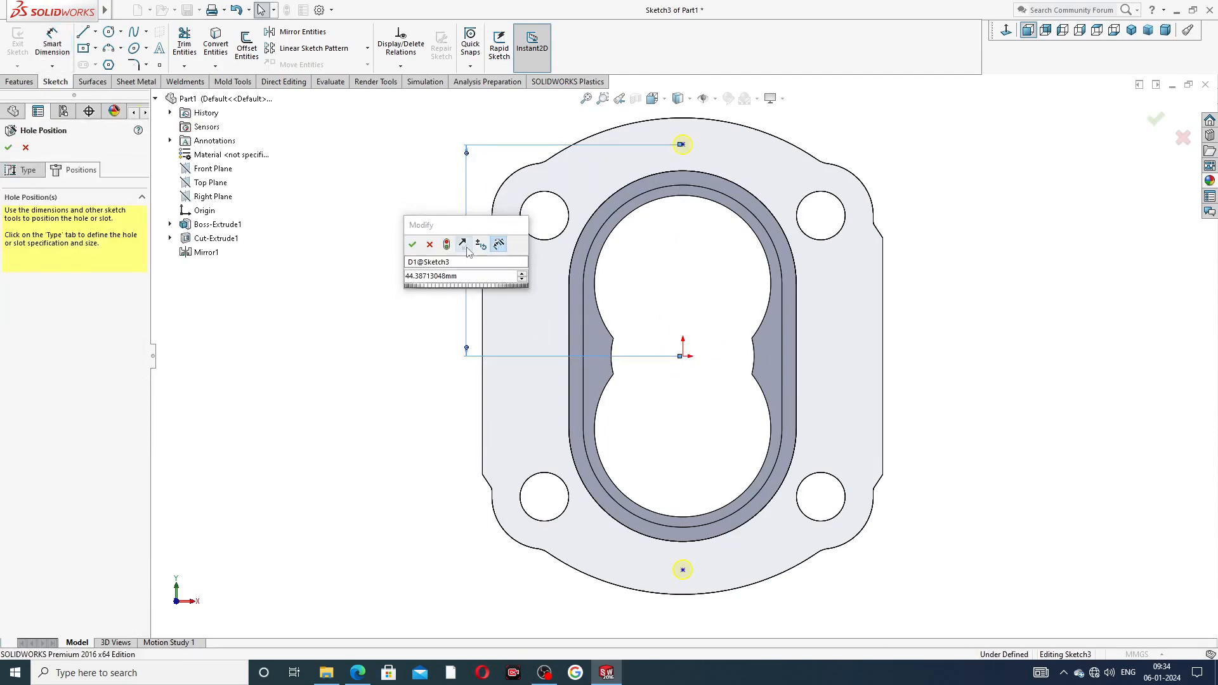
key(Return)
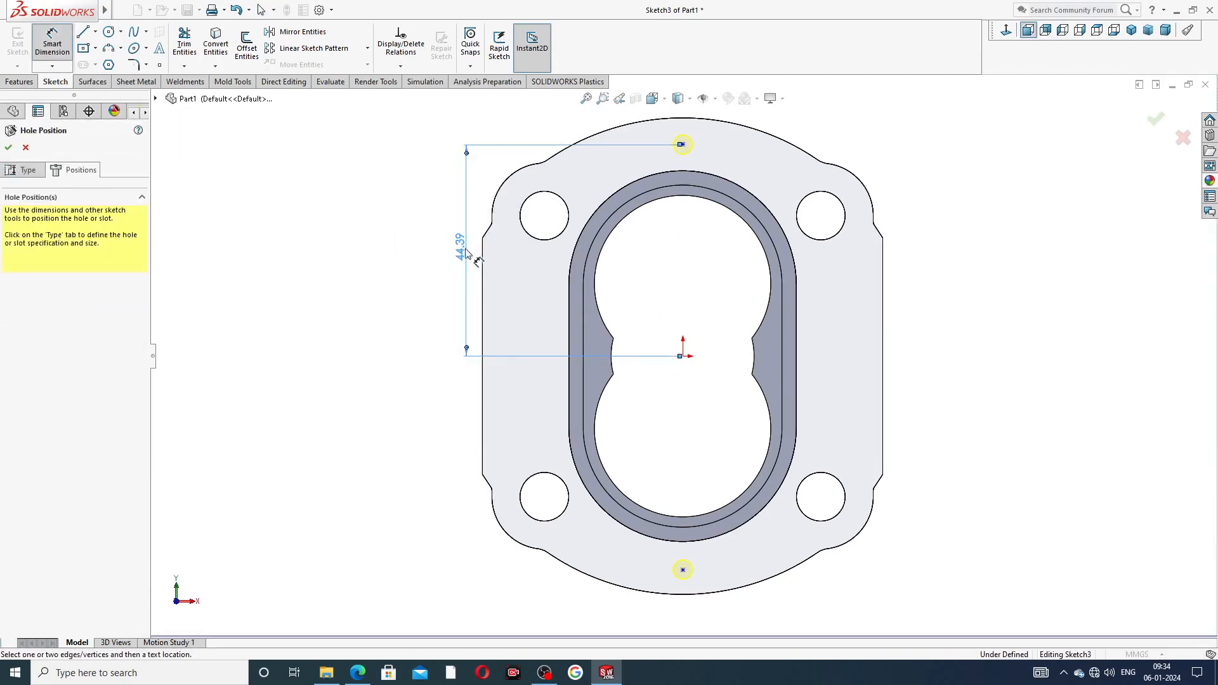
Set the upper hole point's distance to 45 mm and reattach the dimension's origin end to the lower hole point
double_click(460, 248)
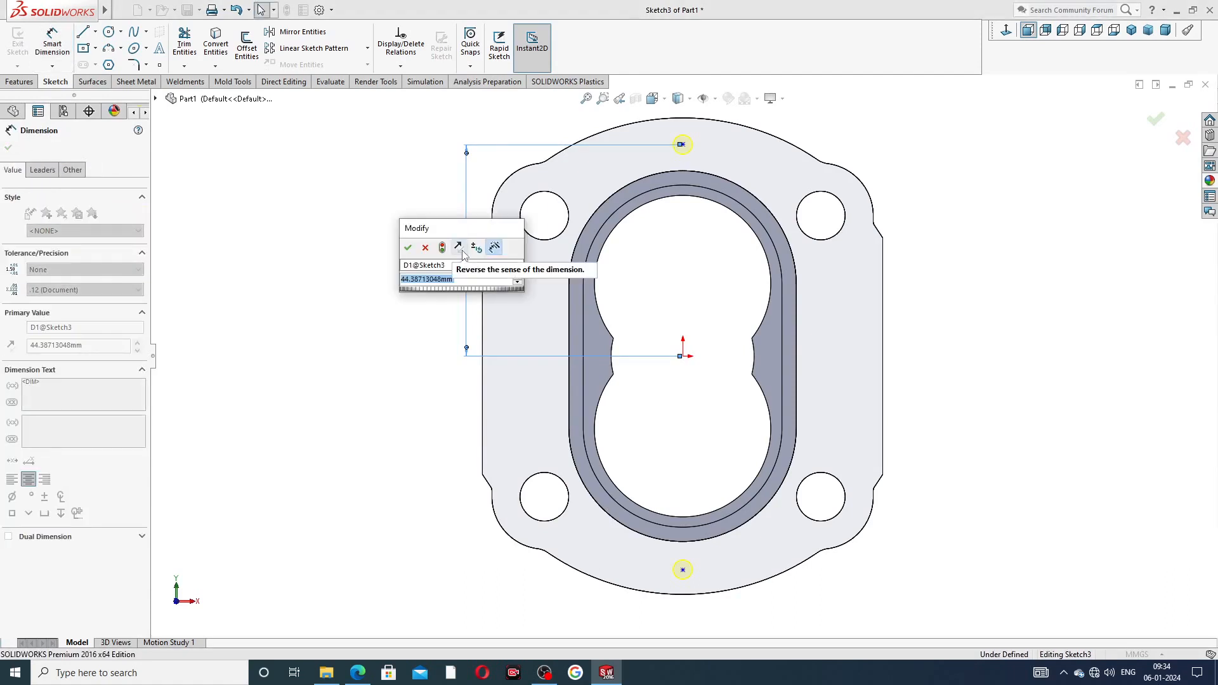
text(45)
key(Return)
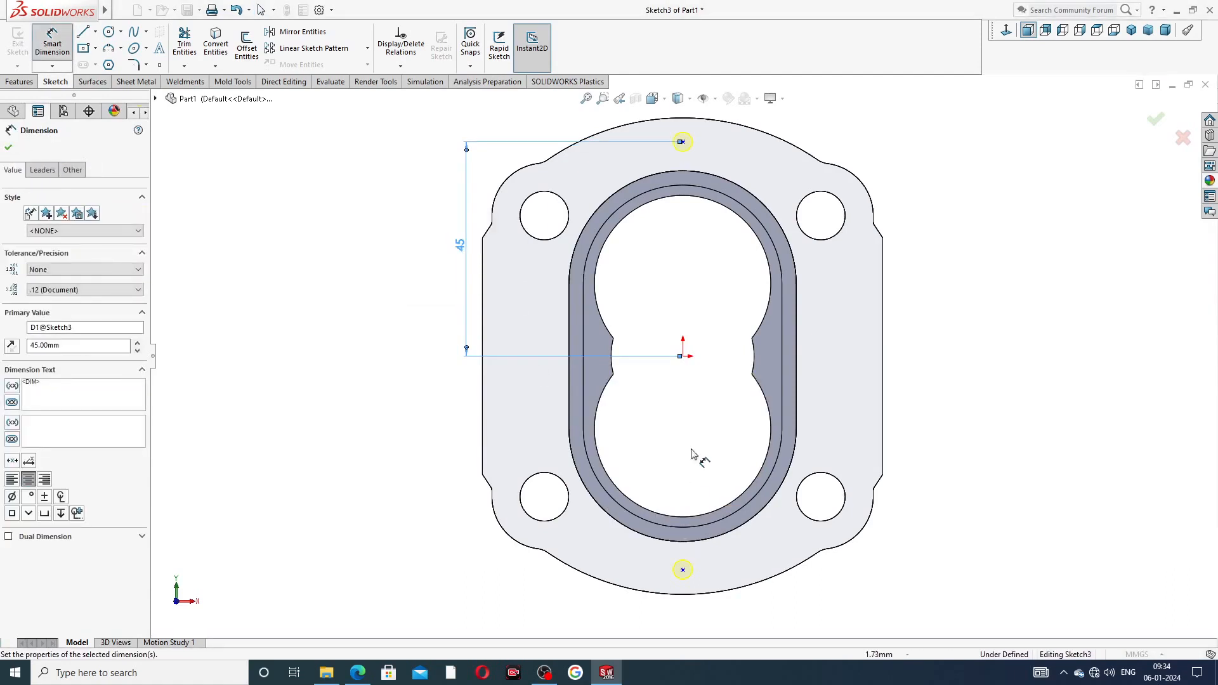
drag(681, 356, 682, 570)
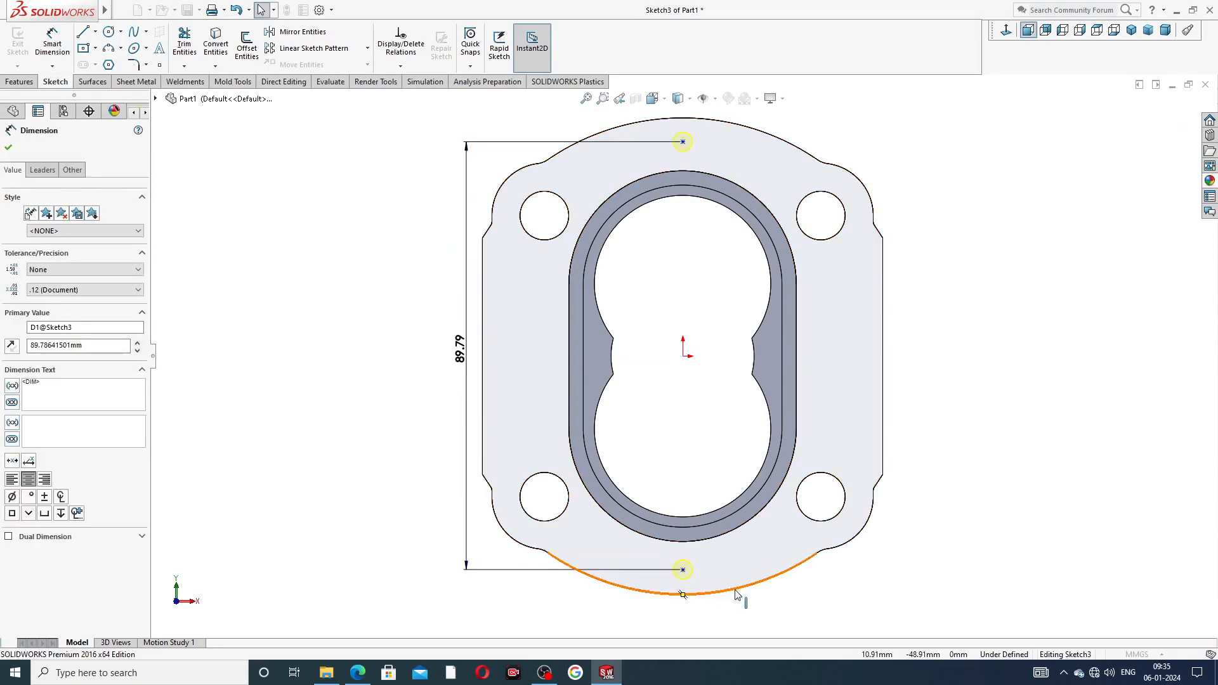
Try to move the lower hole point onto the origin, and undo the move
mouse_move(683, 594)
mouse_down()
mouse_move(696, 443)
mouse_move(682, 356)
mouse_up()
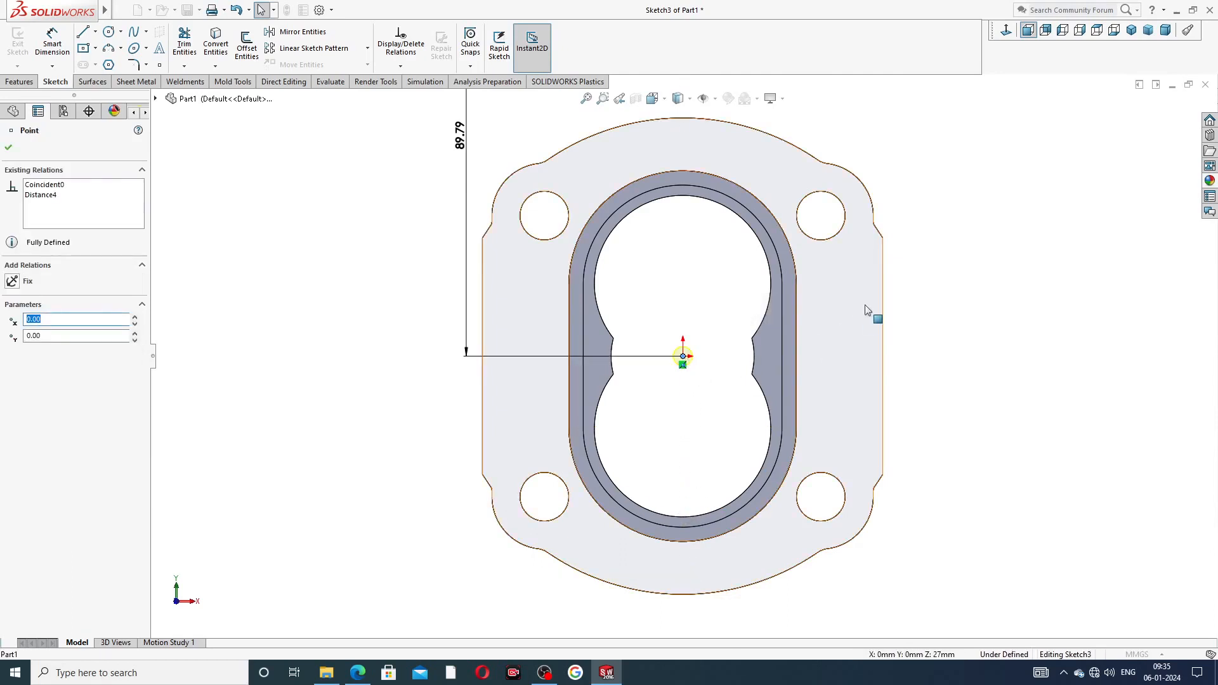
scroll(868, 310, up, 3)
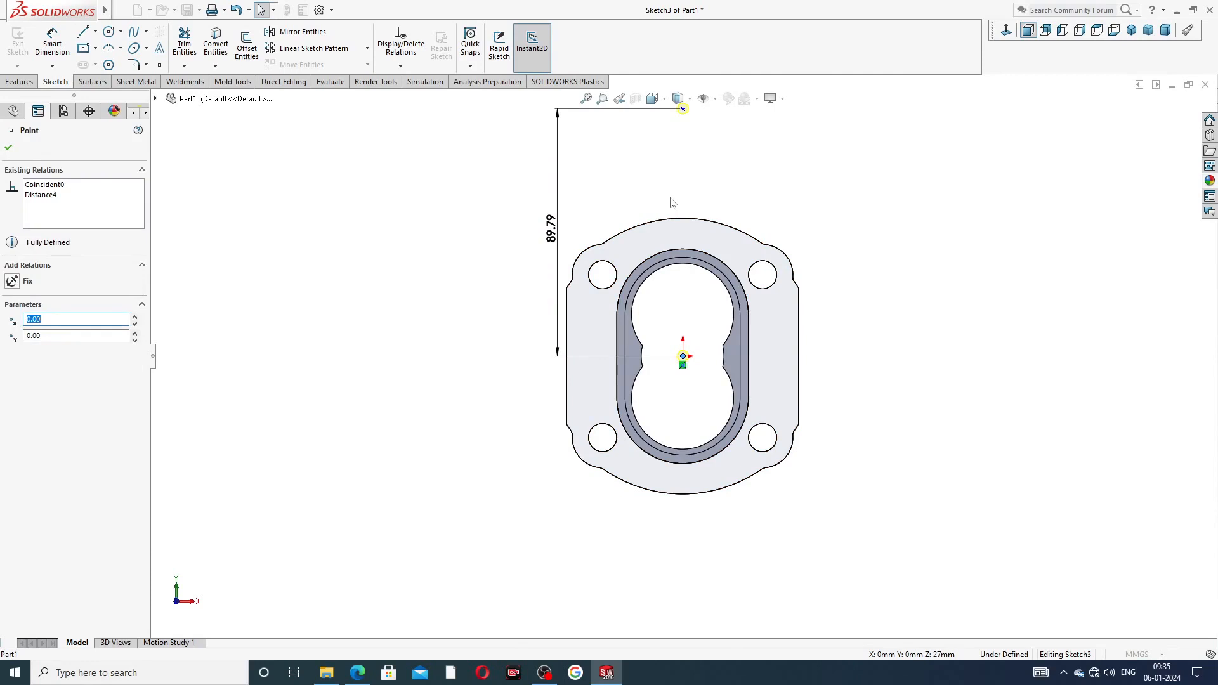
key(ctrl+z)
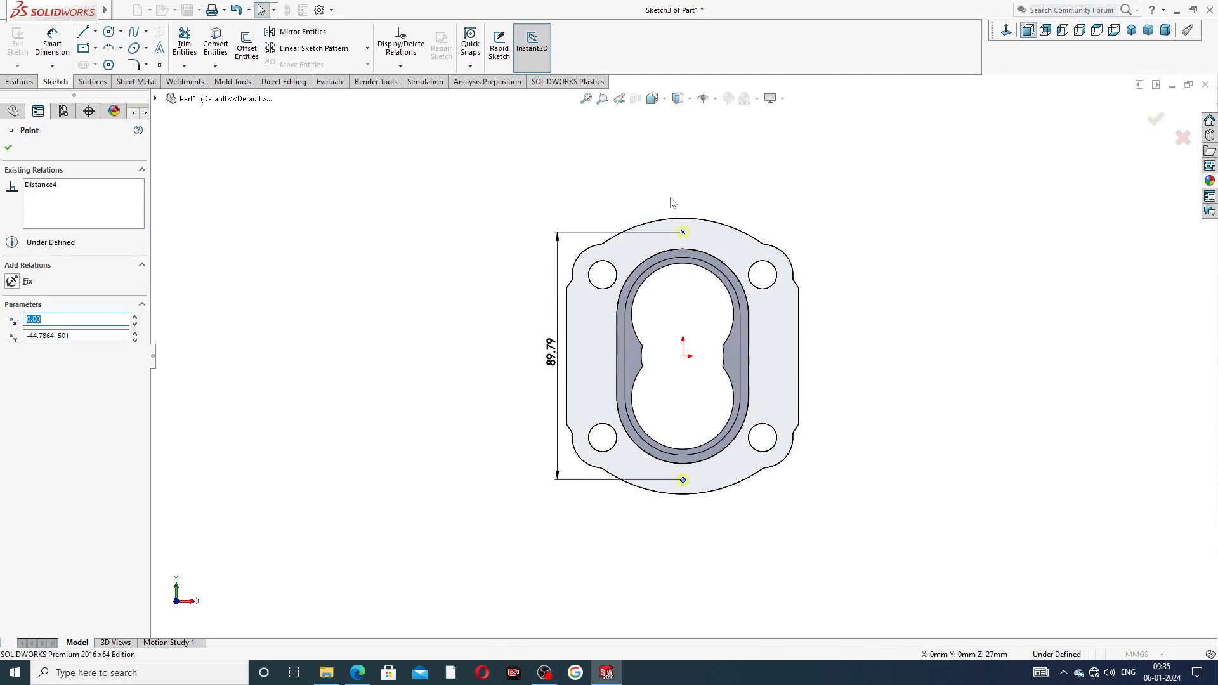
Undo the reattachment of the 45 mm dimension so it runs between the upper hole point and the origin
key(ctrl+z)
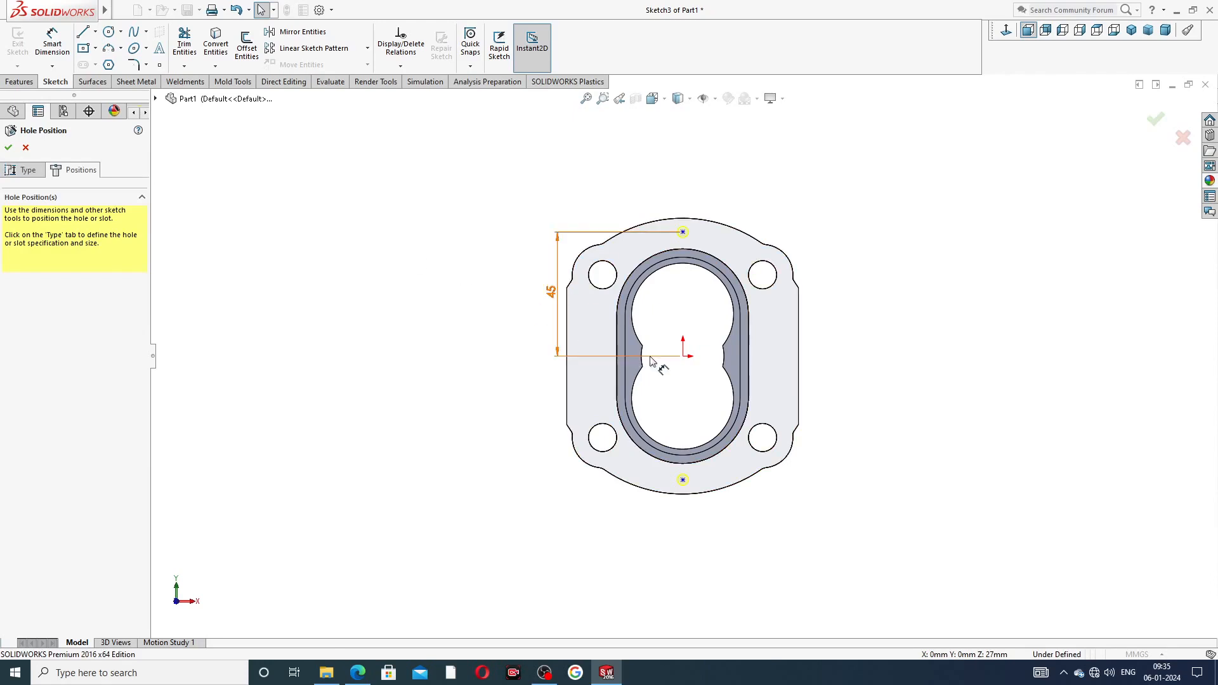
click(684, 356)
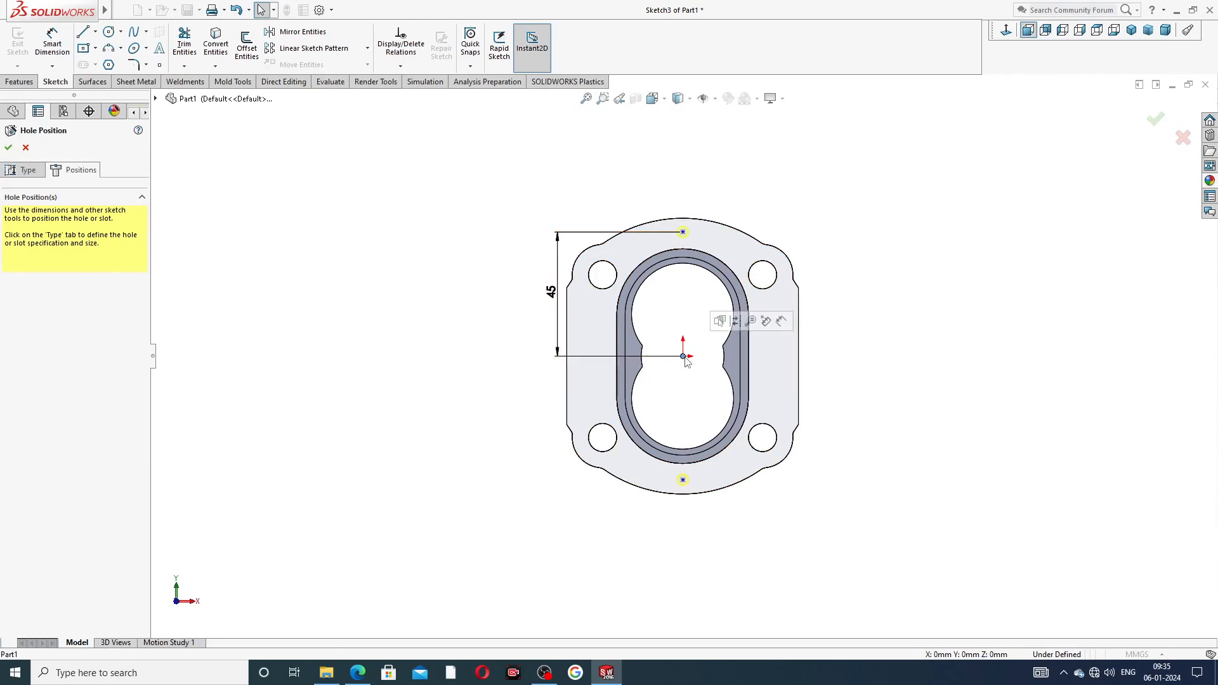
click(683, 480)
click(224, 258)
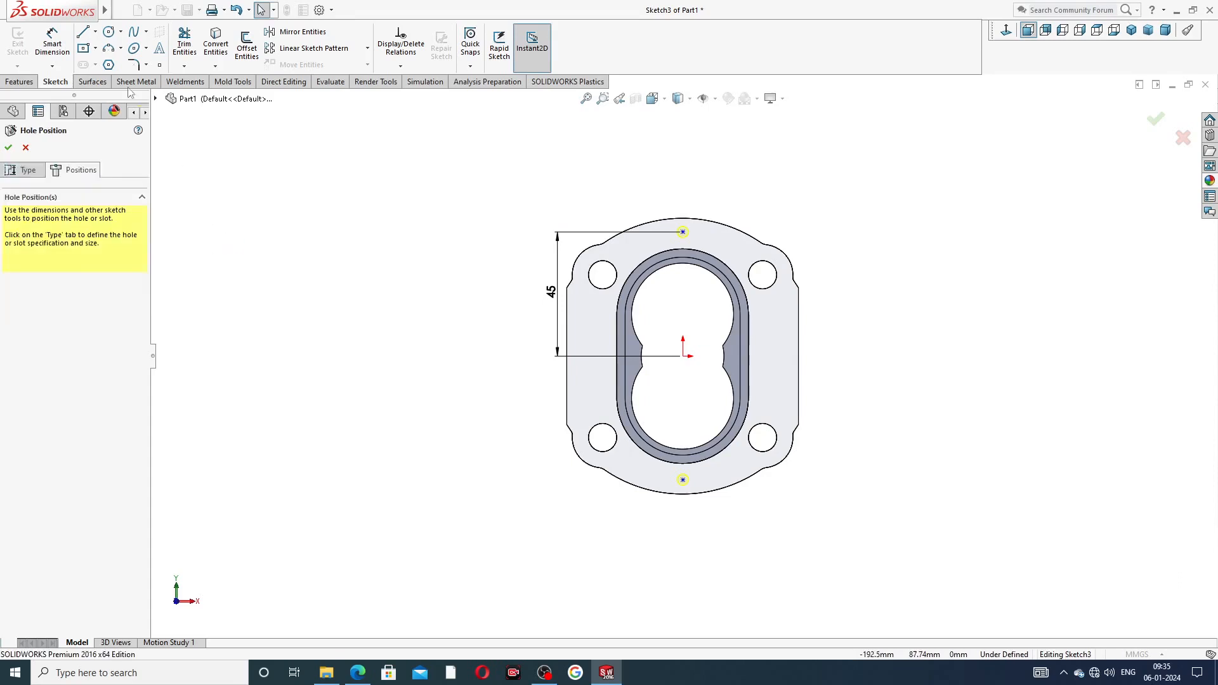
Dimension the vertical distance between the origin and the lower hole point and set it to 45 mm
click(53, 44)
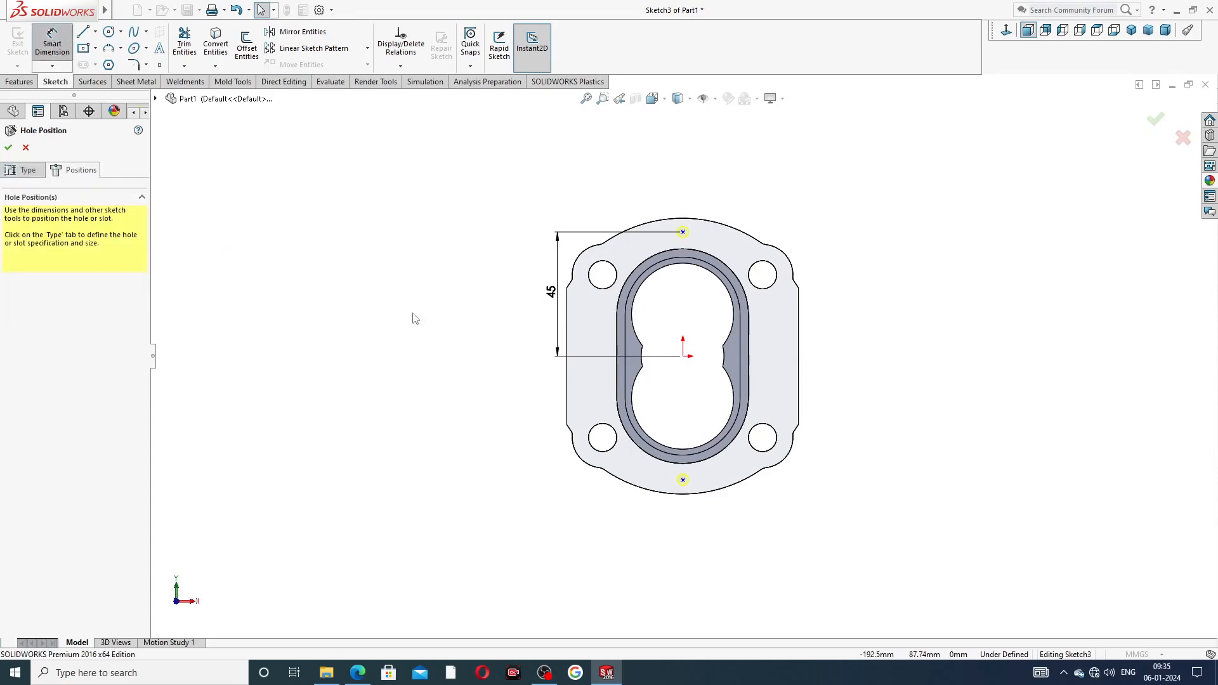
click(684, 356)
click(683, 480)
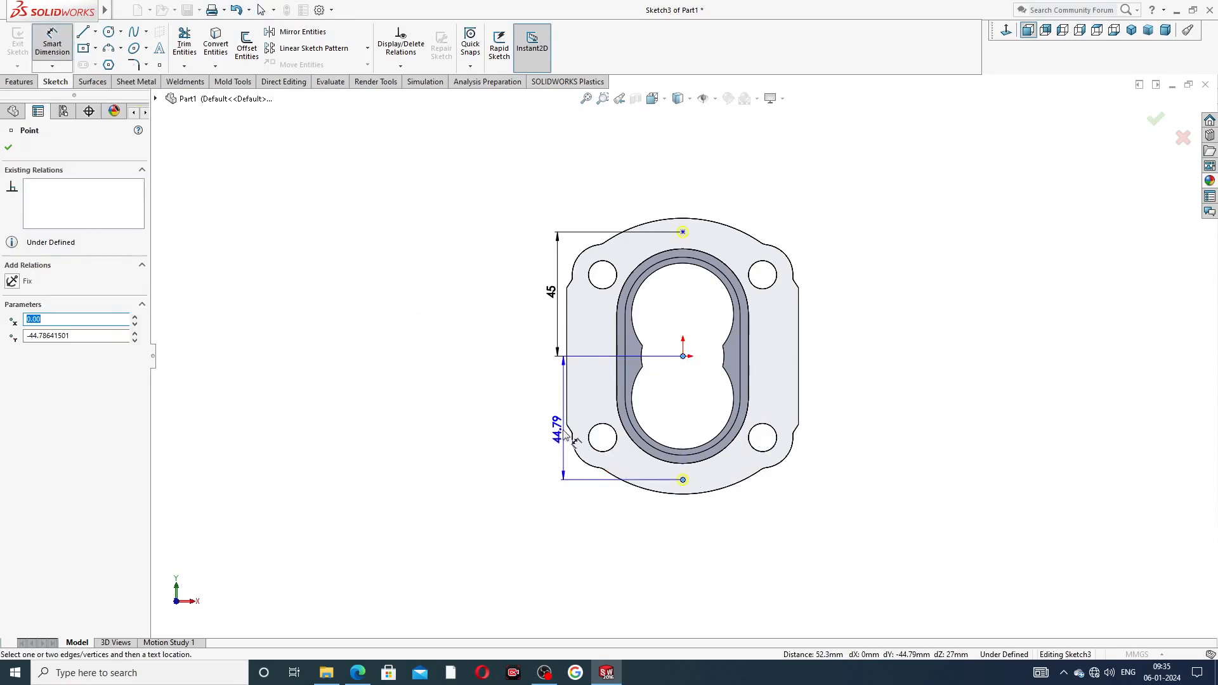
click(560, 437)
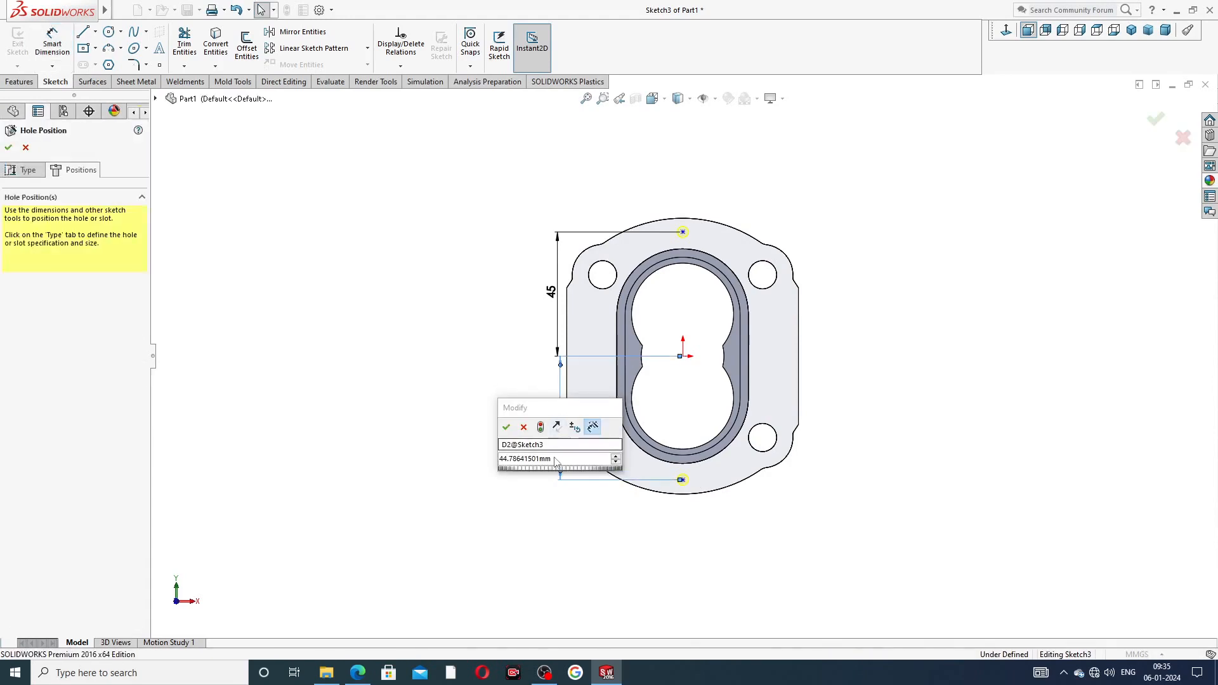
text(45)
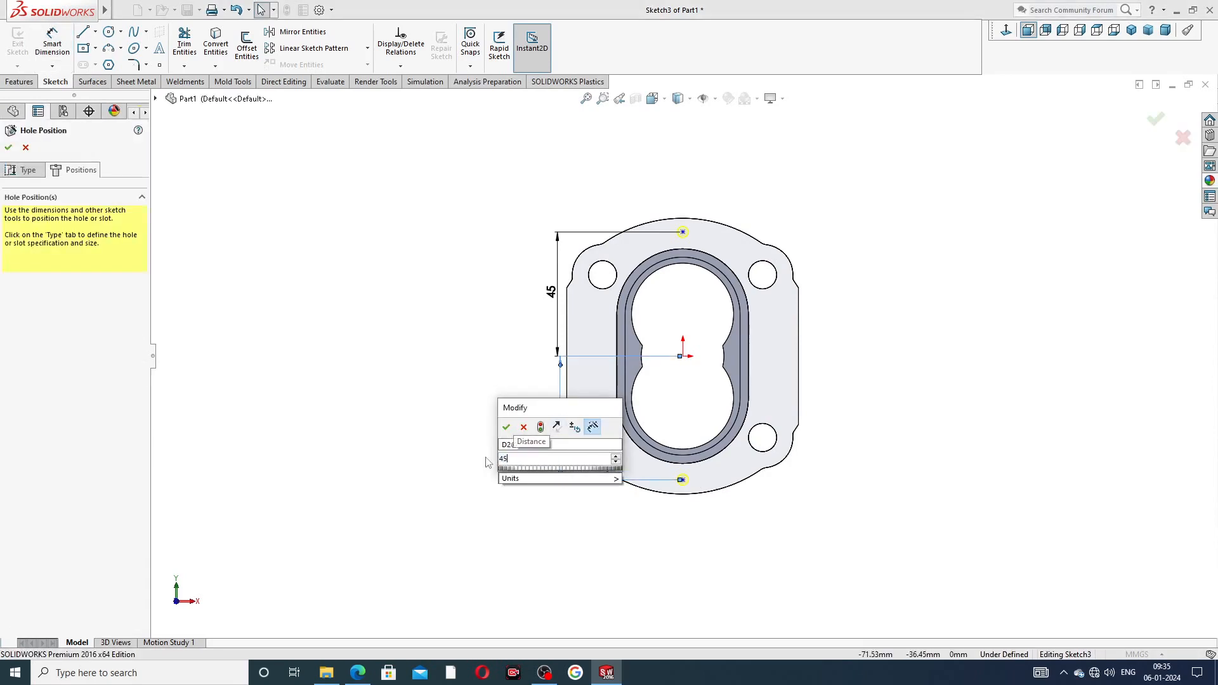
key(Return)
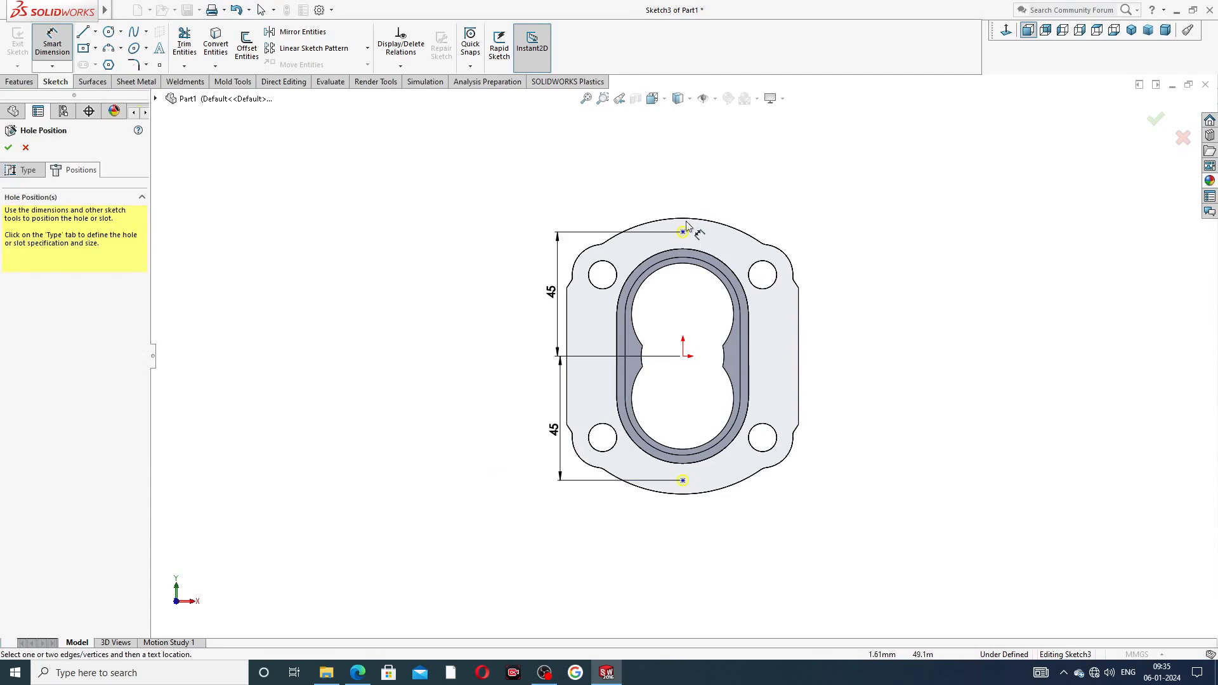
End dimensioning and finish the hole feature to cut the two 4 mm holes in the end face
scroll(668, 339, down, 1)
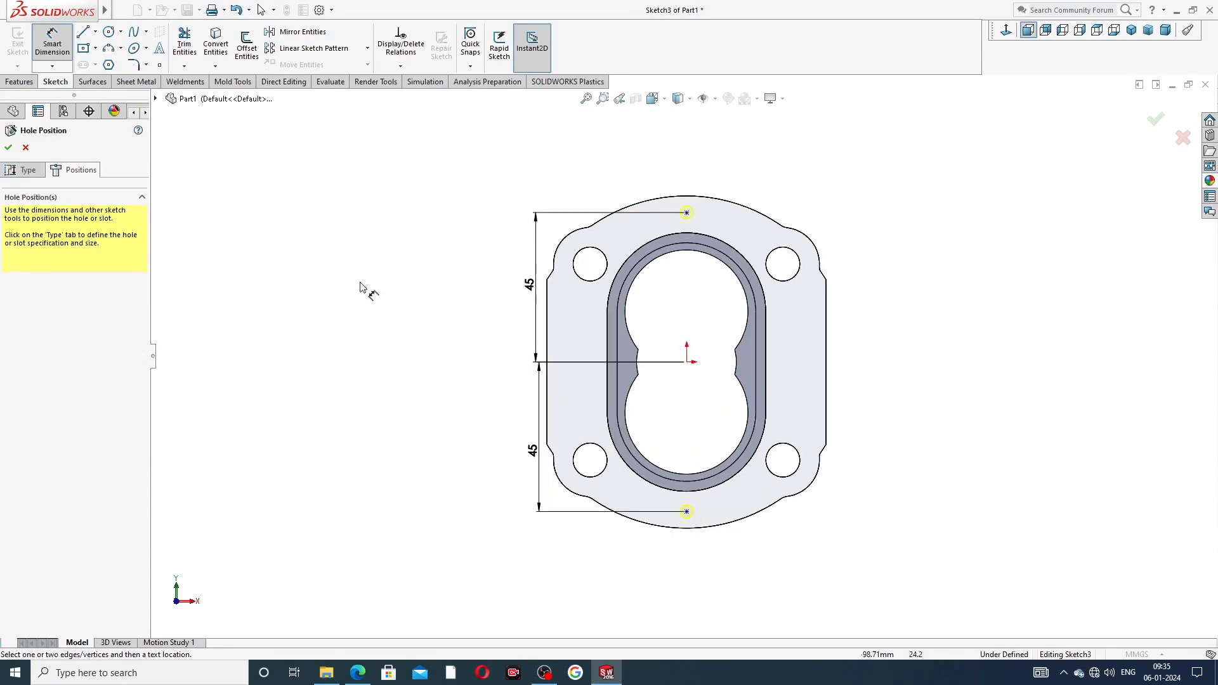
right_click(354, 261)
click(385, 218)
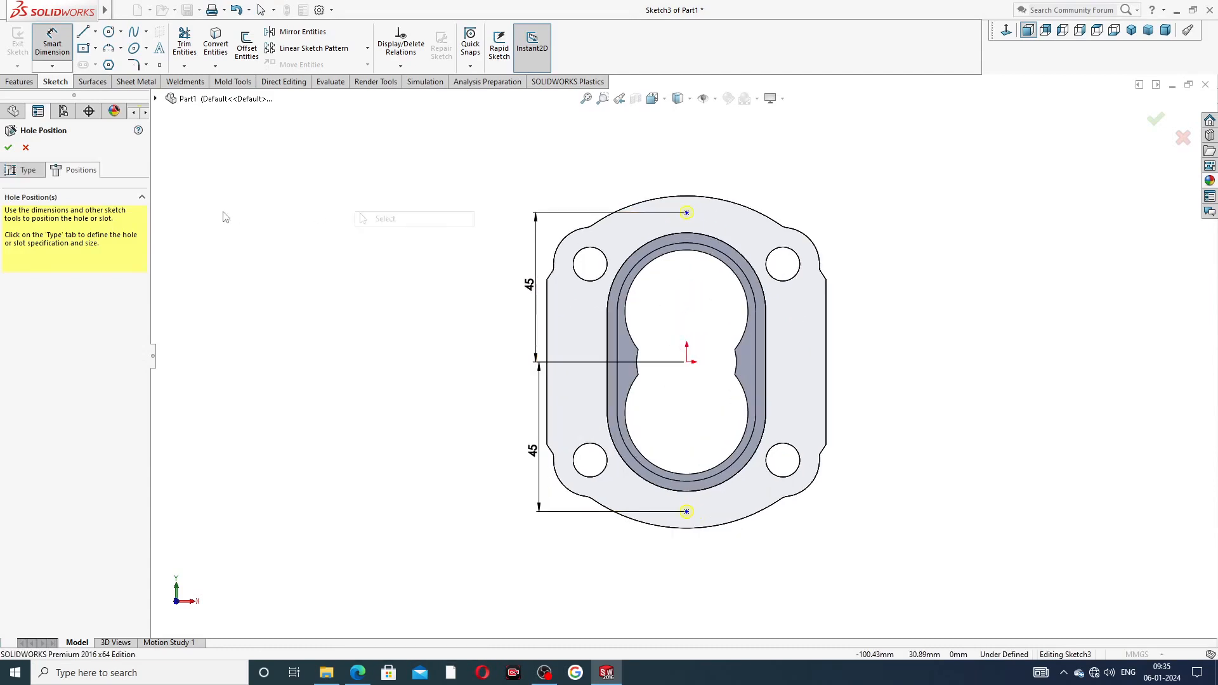
click(8, 148)
click(791, 168)
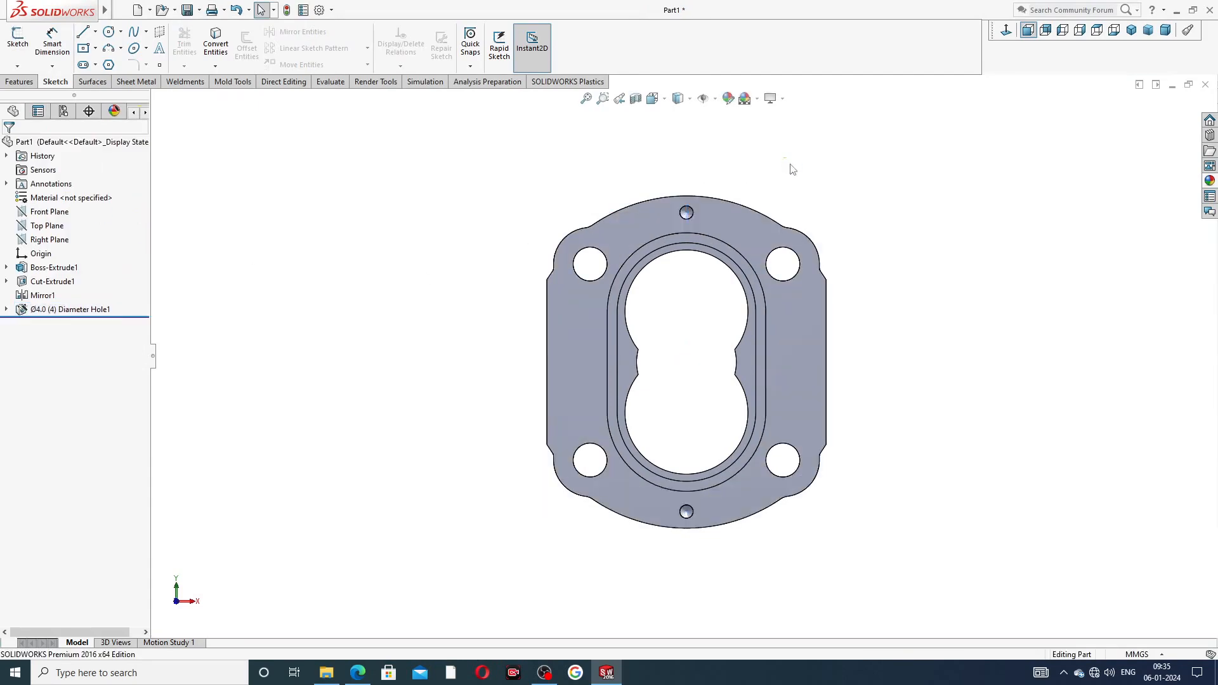
Mirror the 4 mm diameter hole feature about the Front Plane onto the opposite end face
middle_drag(802, 258, 893, 258)
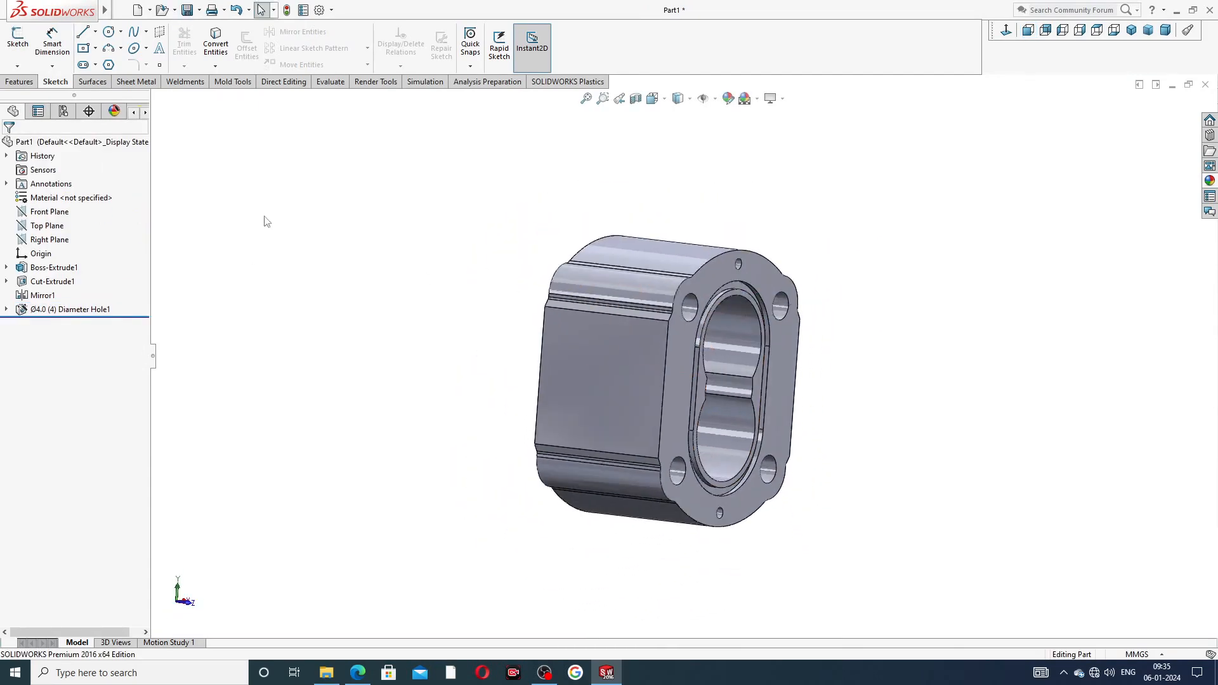
click(49, 212)
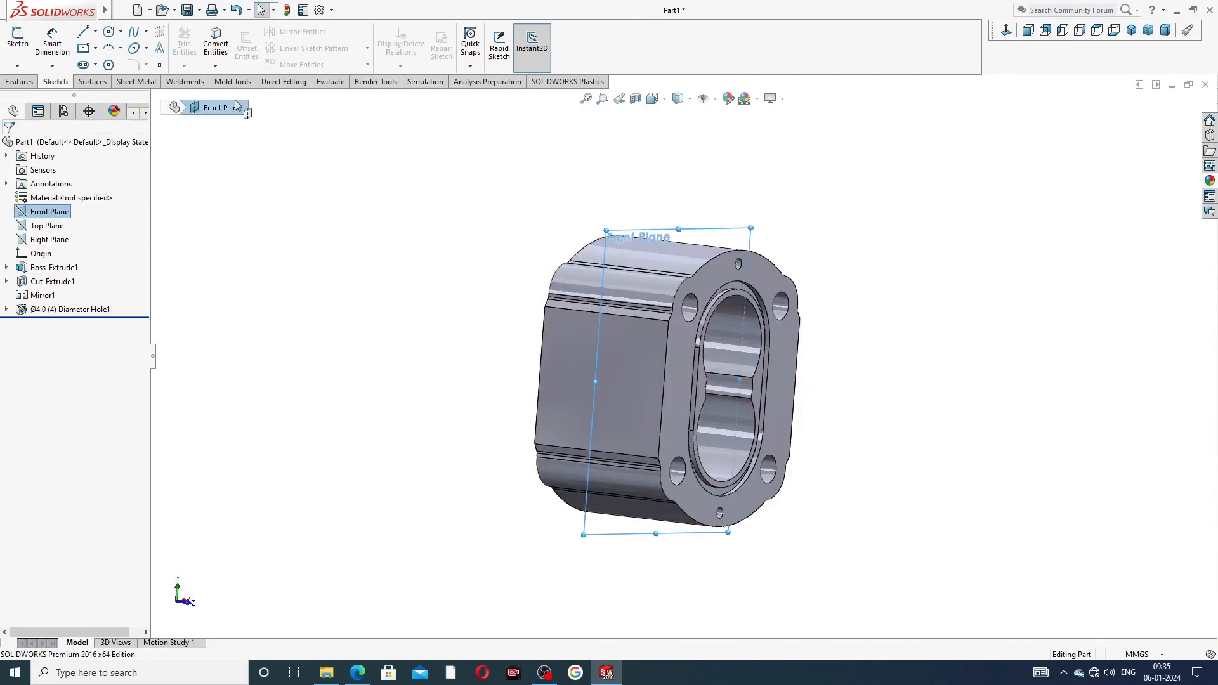
click(20, 82)
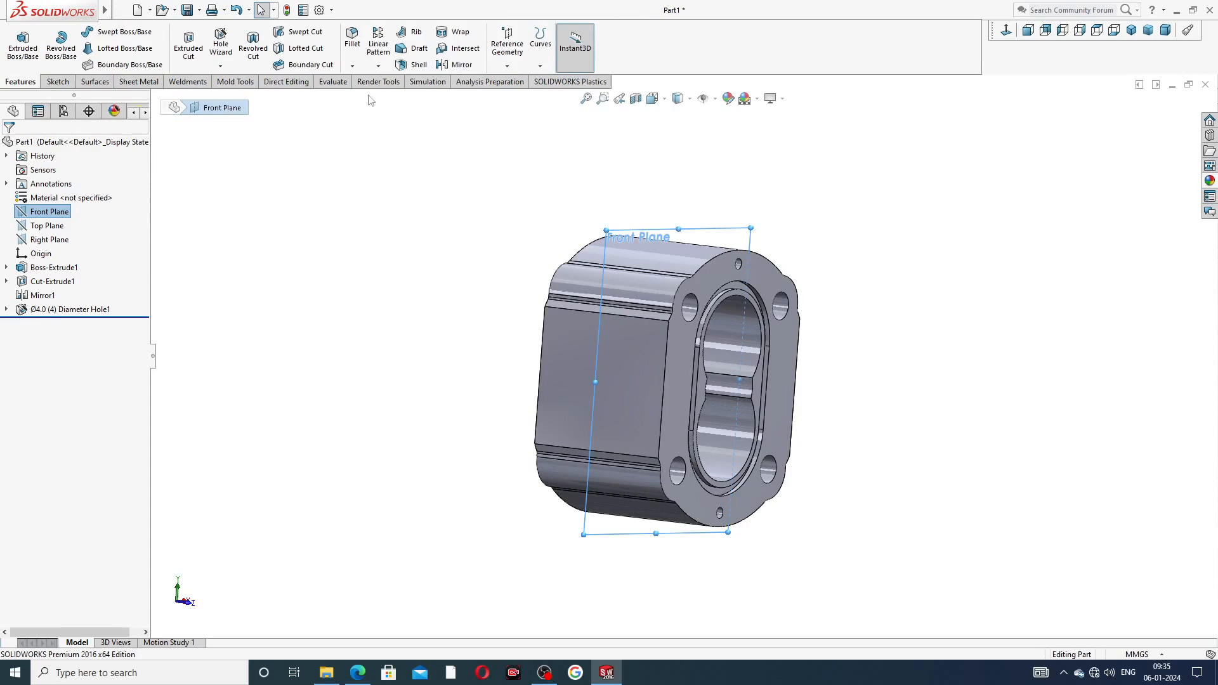
click(457, 65)
click(154, 98)
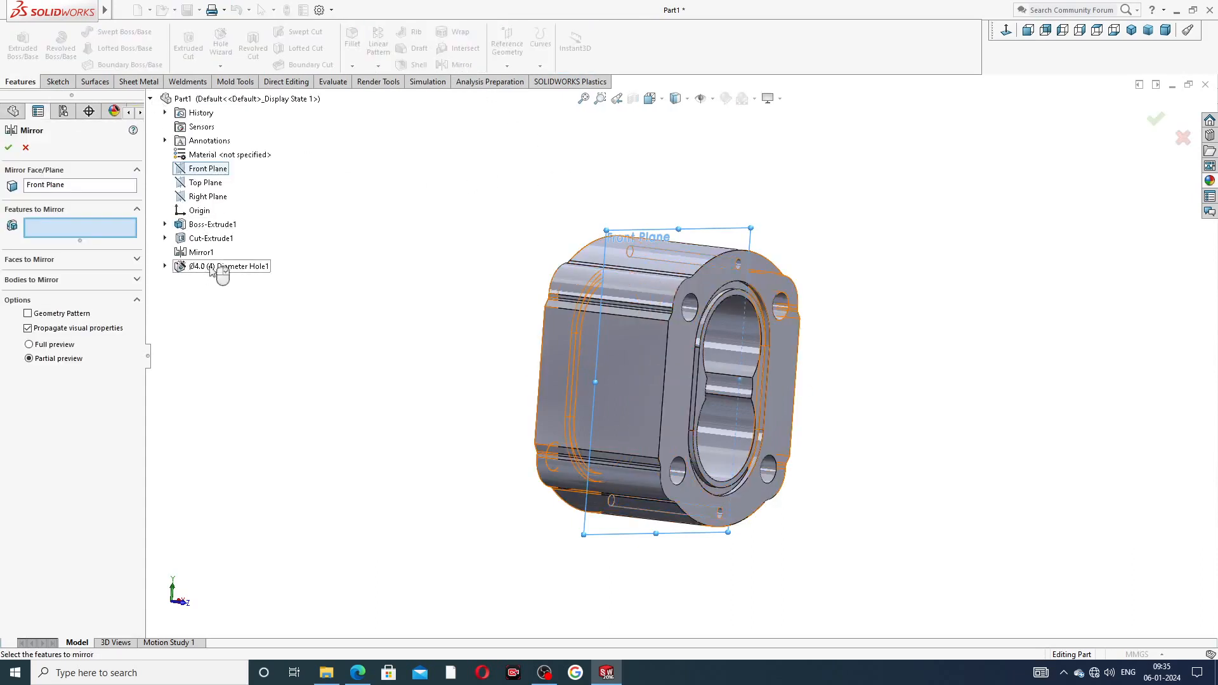
click(212, 269)
middle_drag(454, 312, 551, 323)
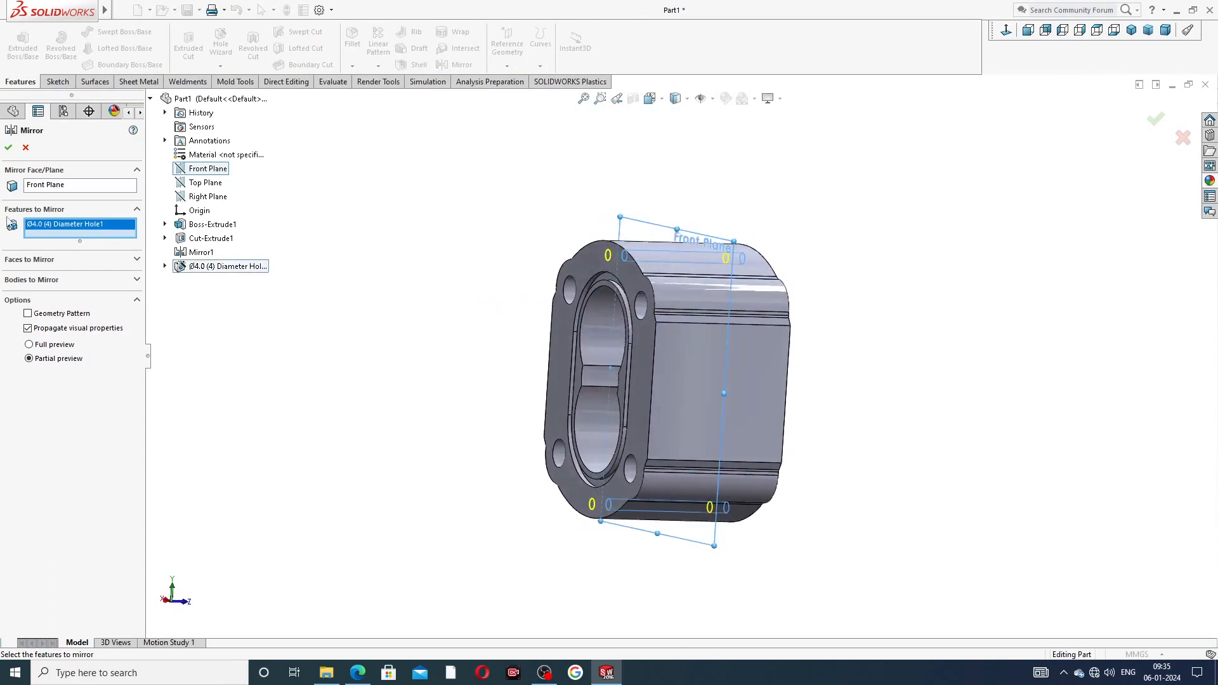
key(Return)
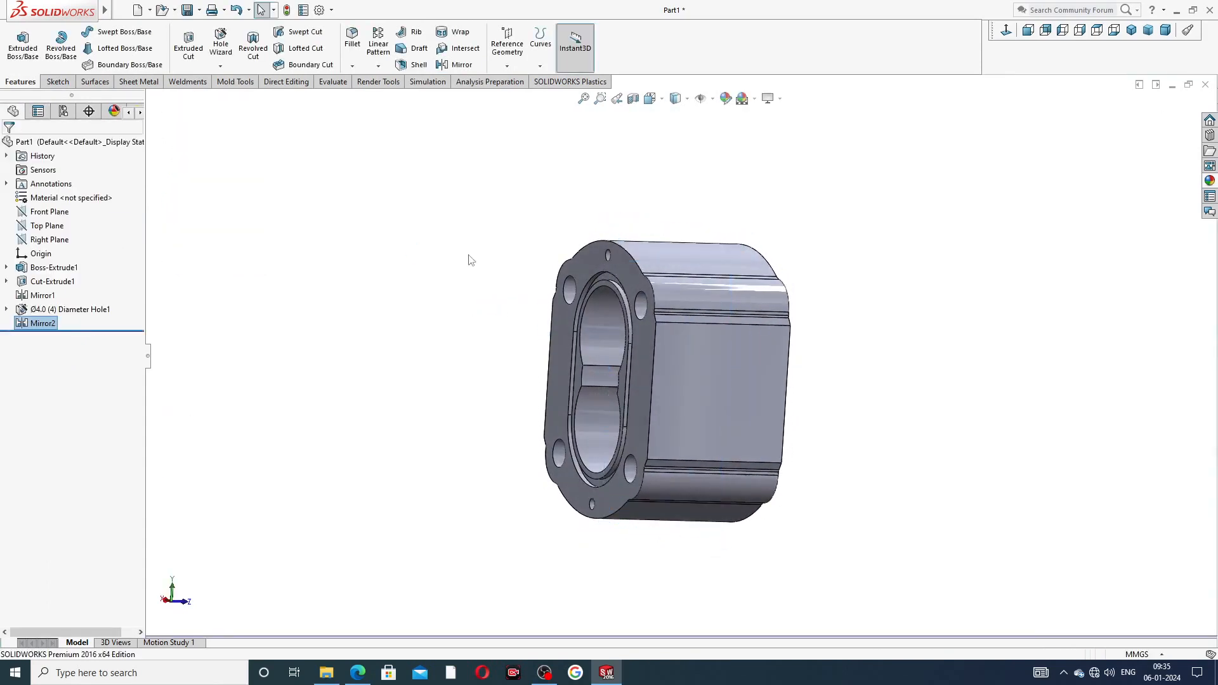
Start a Hole Wizard hole on the body's flat side face, using the ISO Straight Pipe Tapped hole type
middle_drag(533, 274, 733, 307)
click(743, 389)
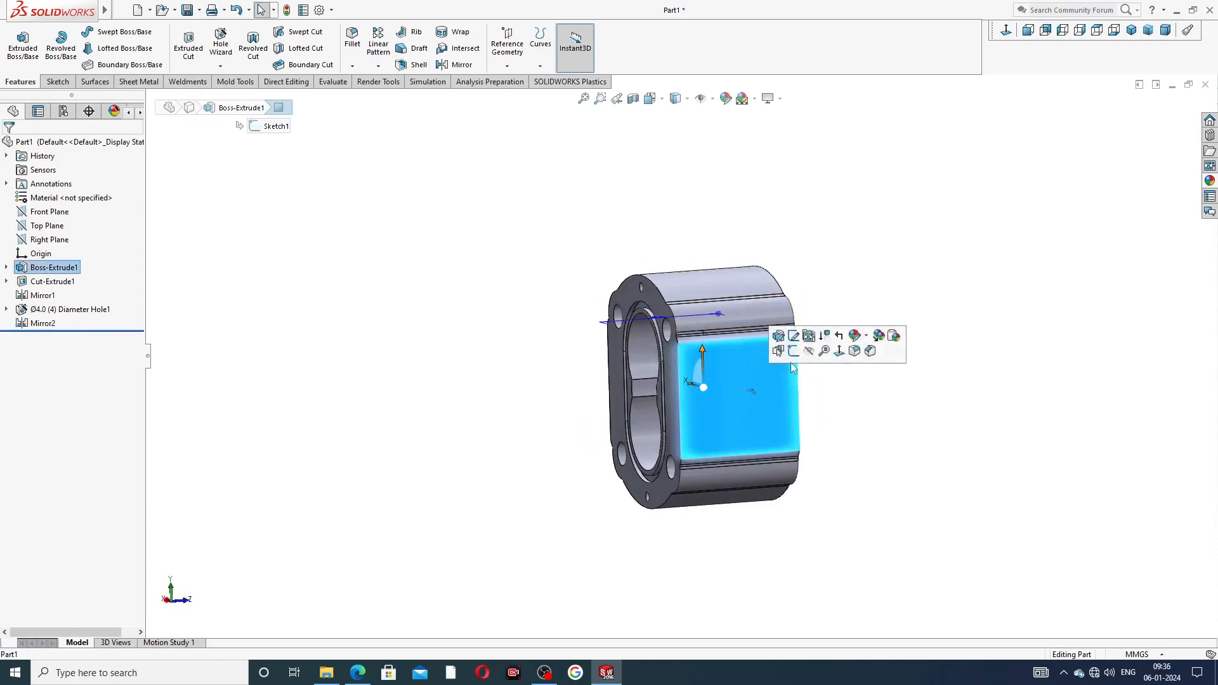
click(1006, 33)
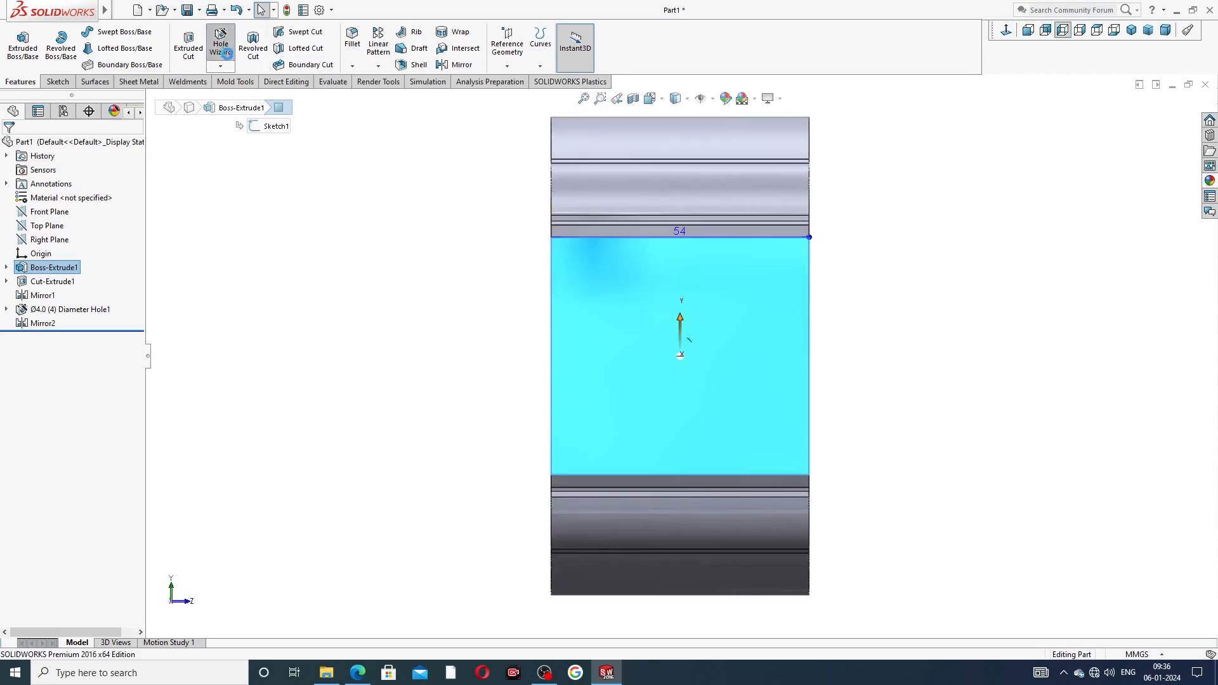
click(222, 45)
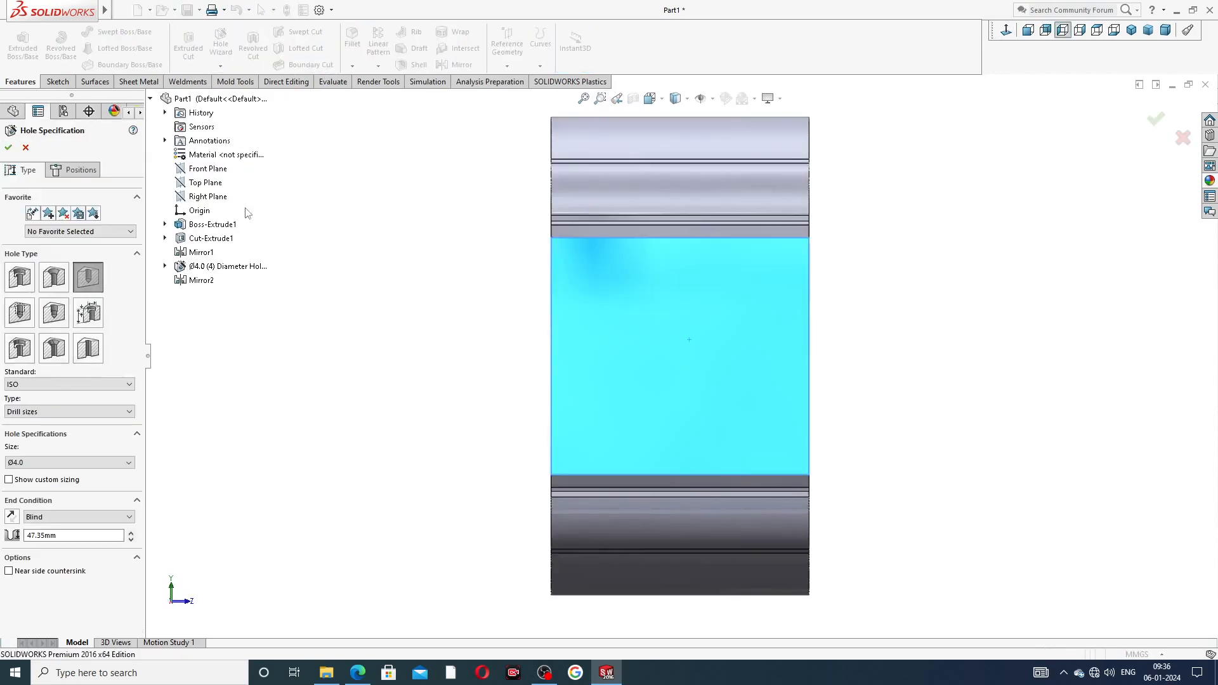
click(20, 313)
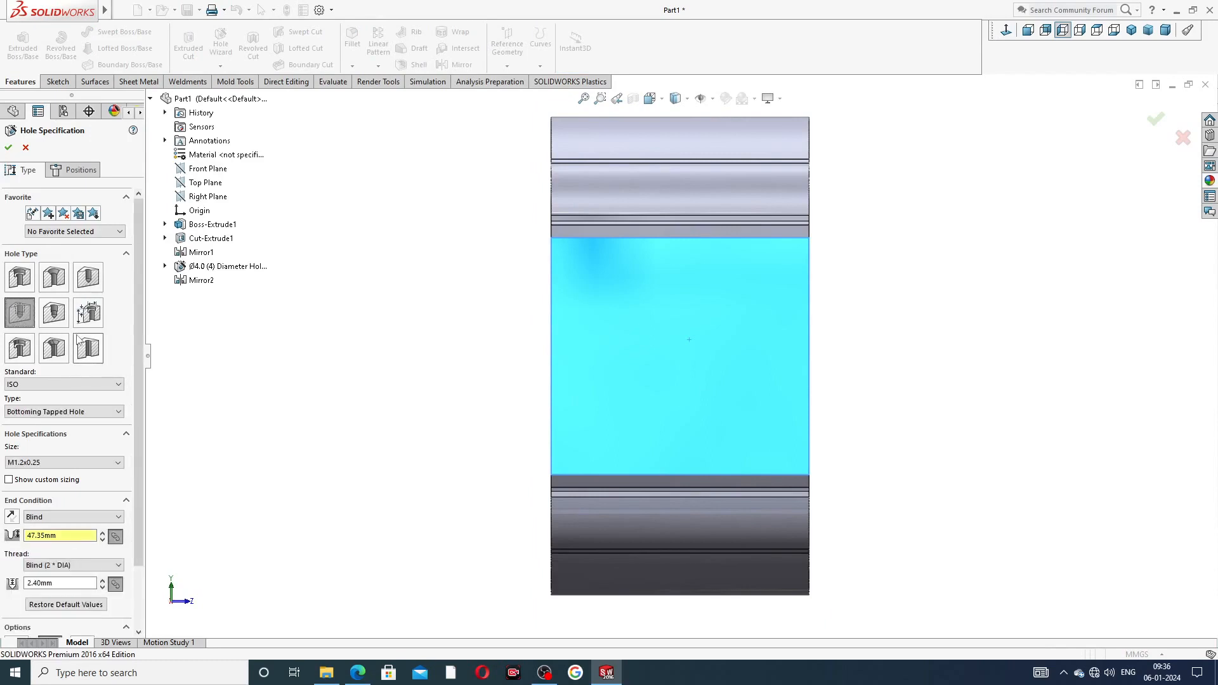
click(59, 463)
click(59, 464)
click(56, 413)
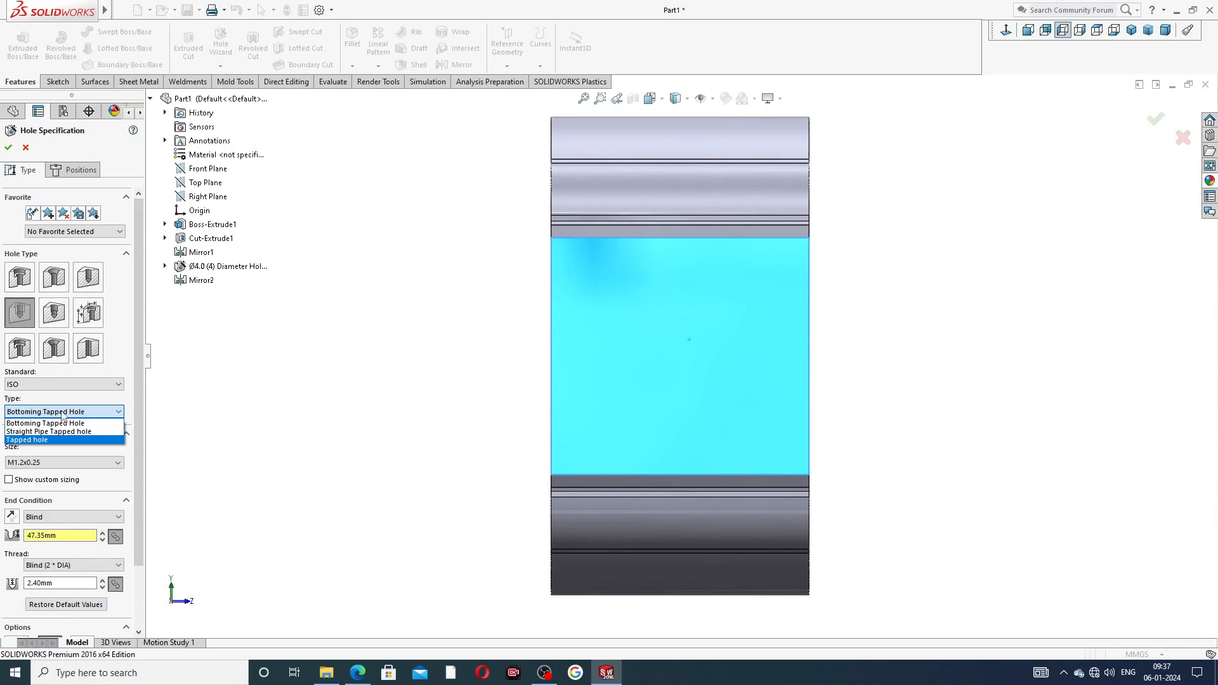
click(65, 386)
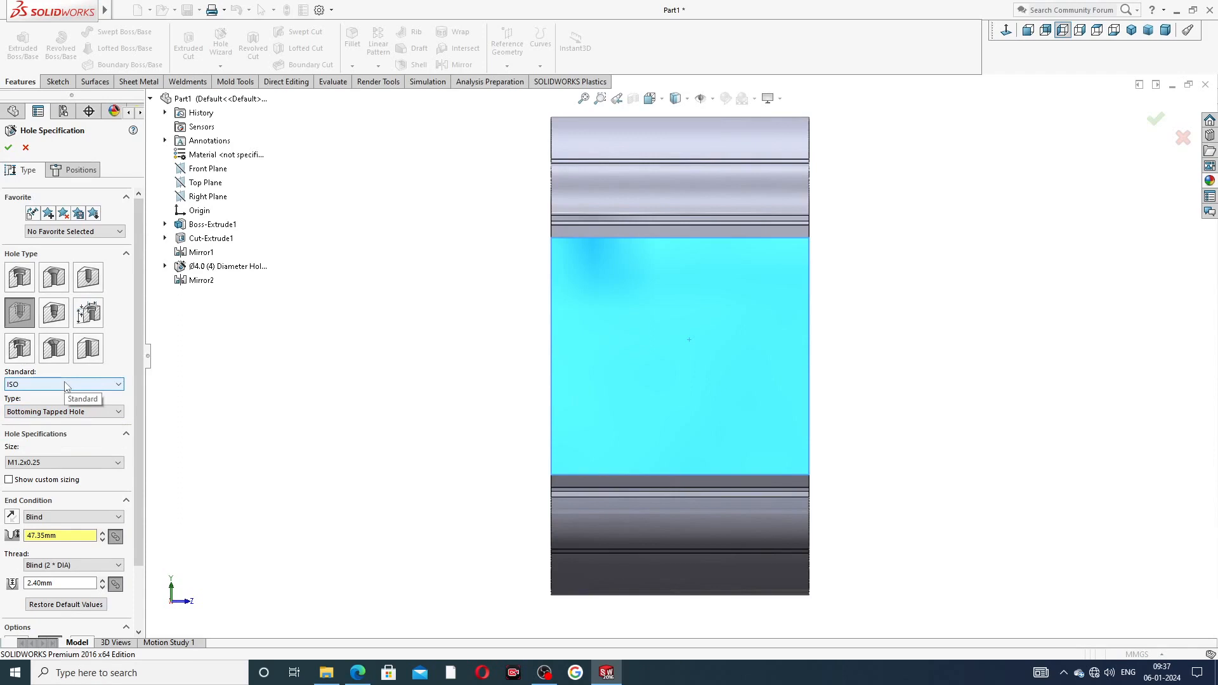
click(64, 412)
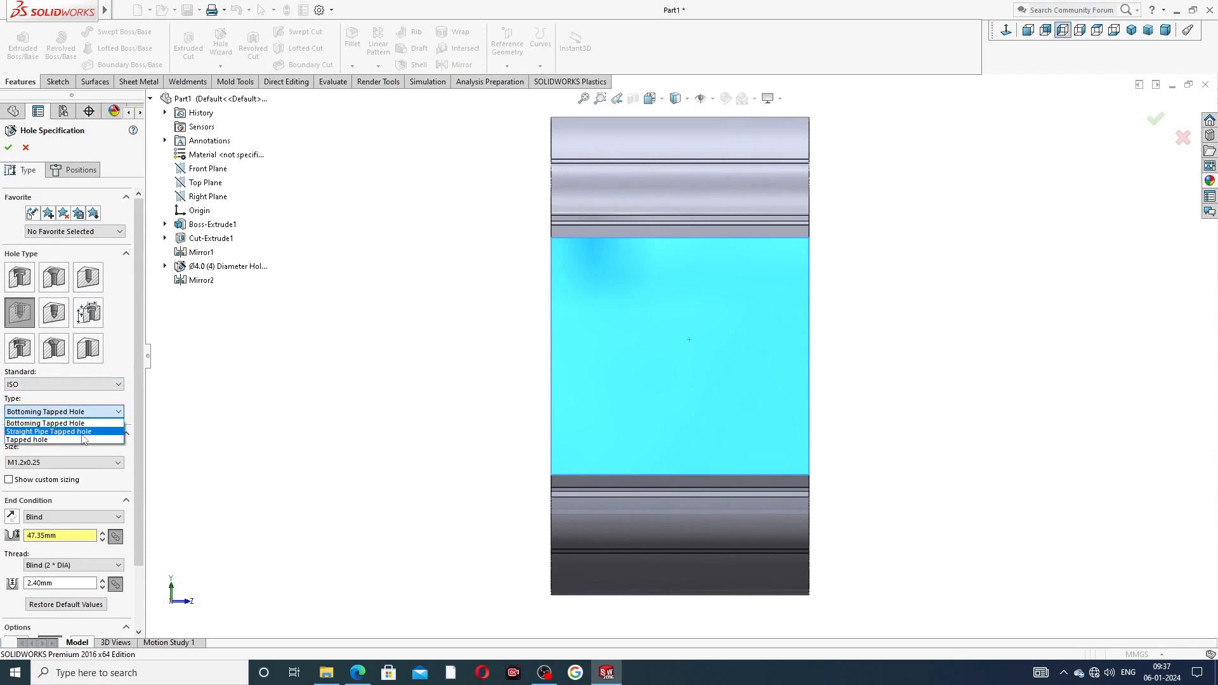
click(62, 432)
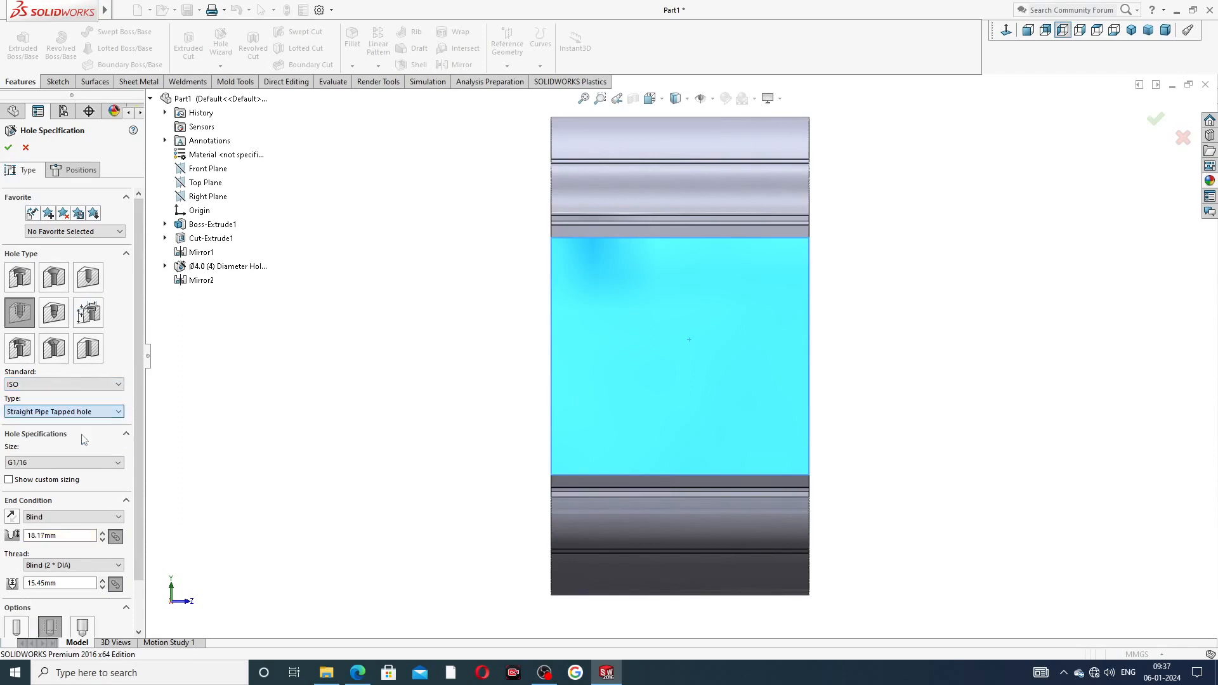
Set the pipe-tapped hole's size to G1/2
click(54, 463)
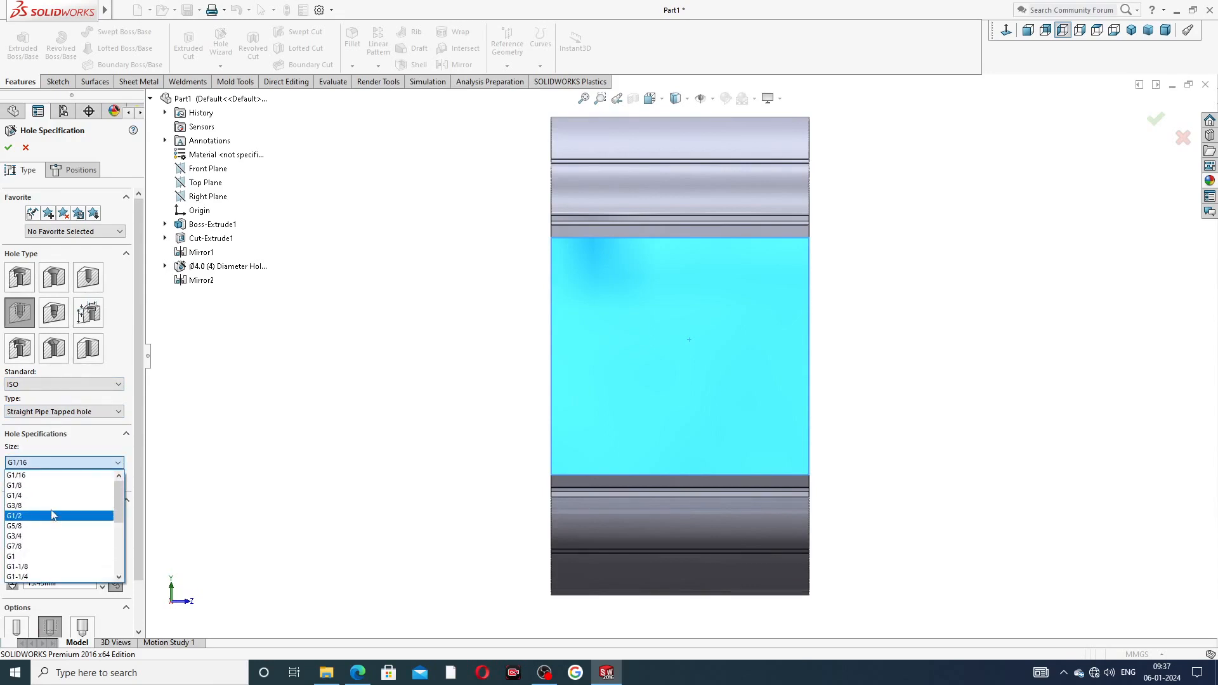
scroll(54, 495, down, 5)
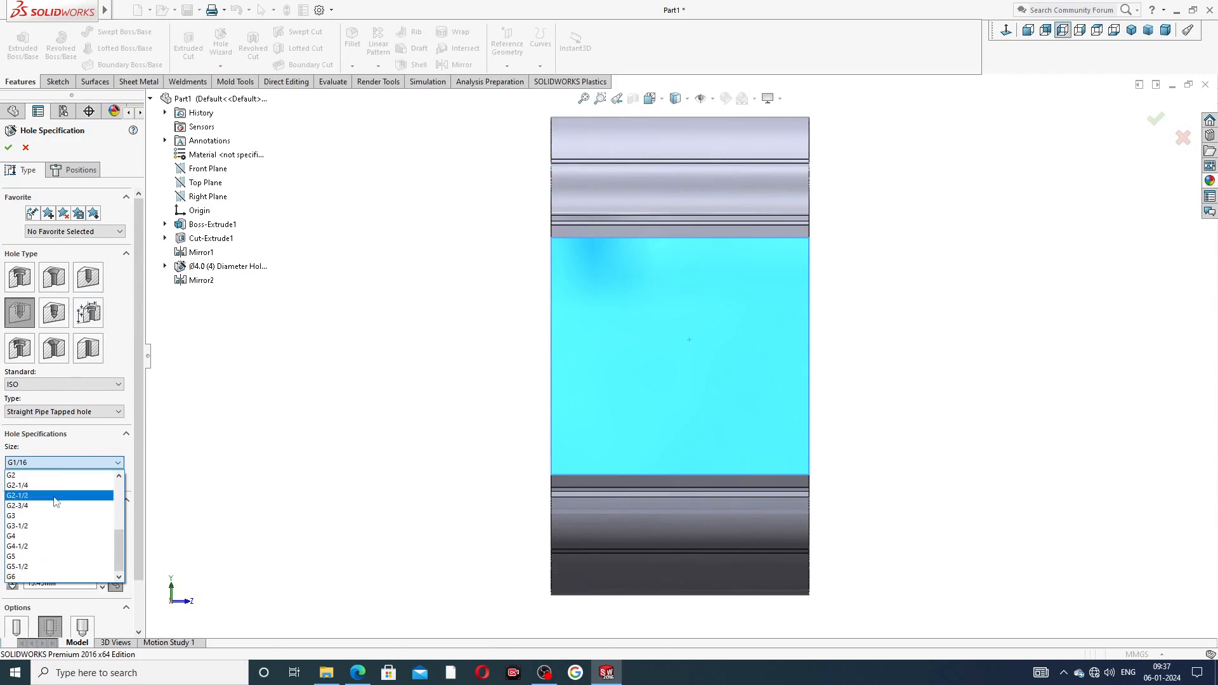
scroll(56, 493, up, 5)
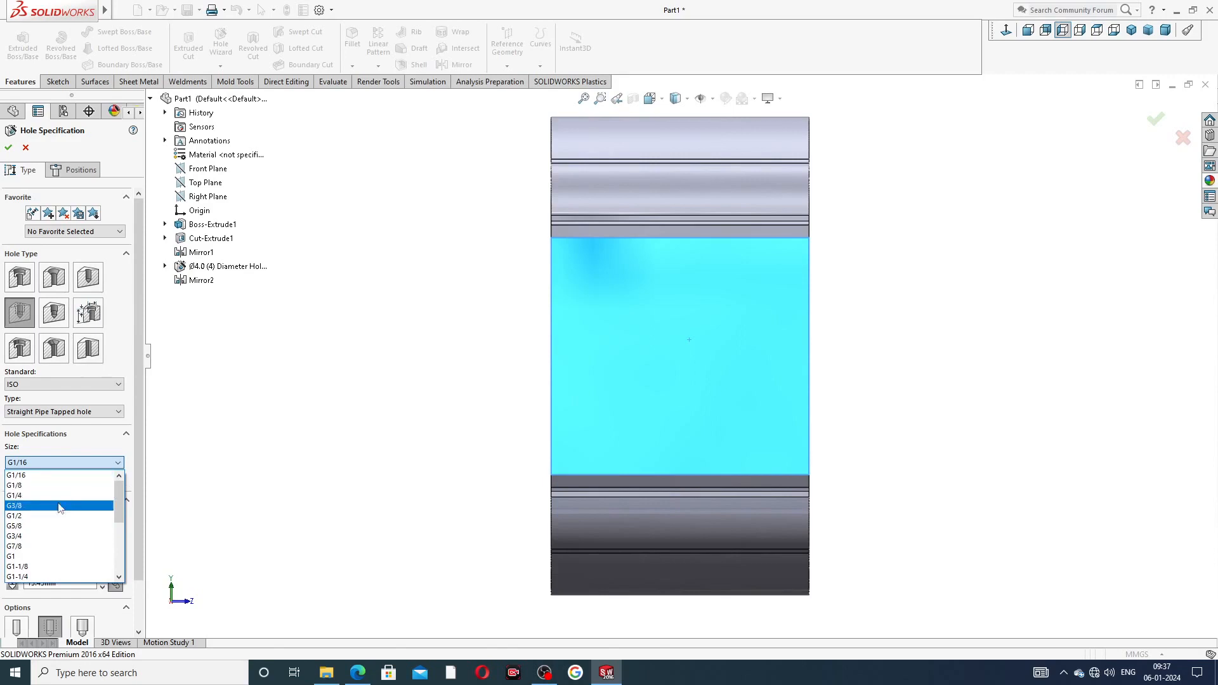
click(51, 516)
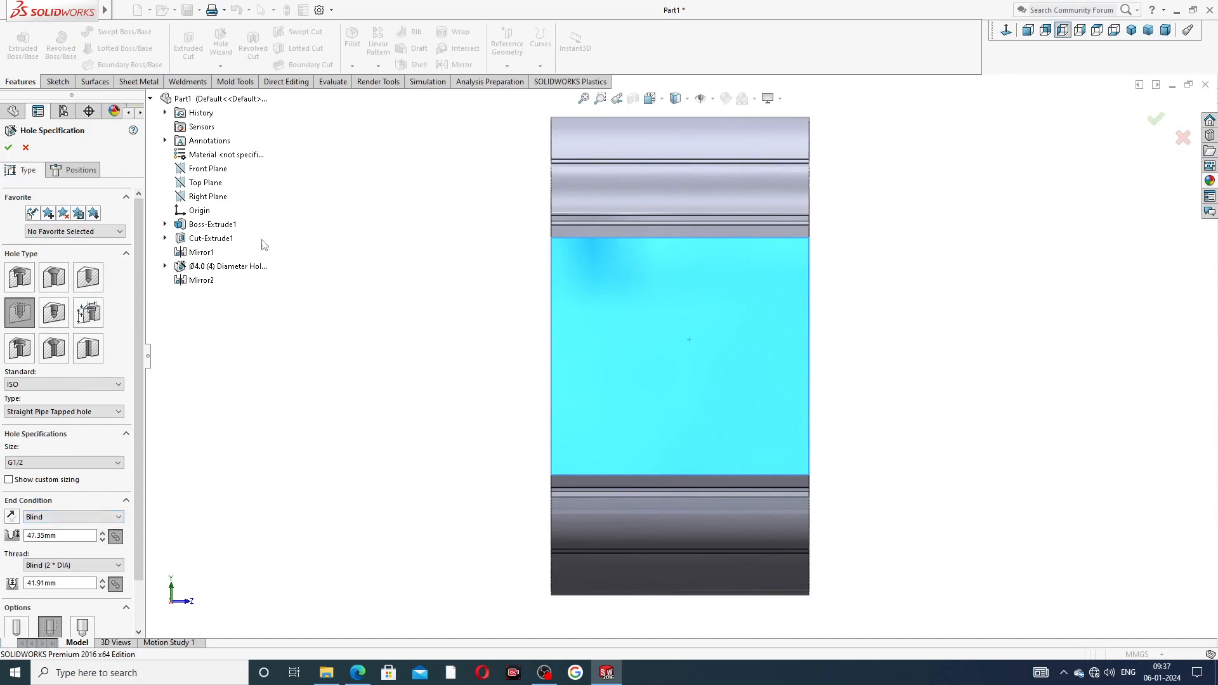
Place the G1/2 tapped hole at the origin on the side face and finish the hole feature
click(75, 169)
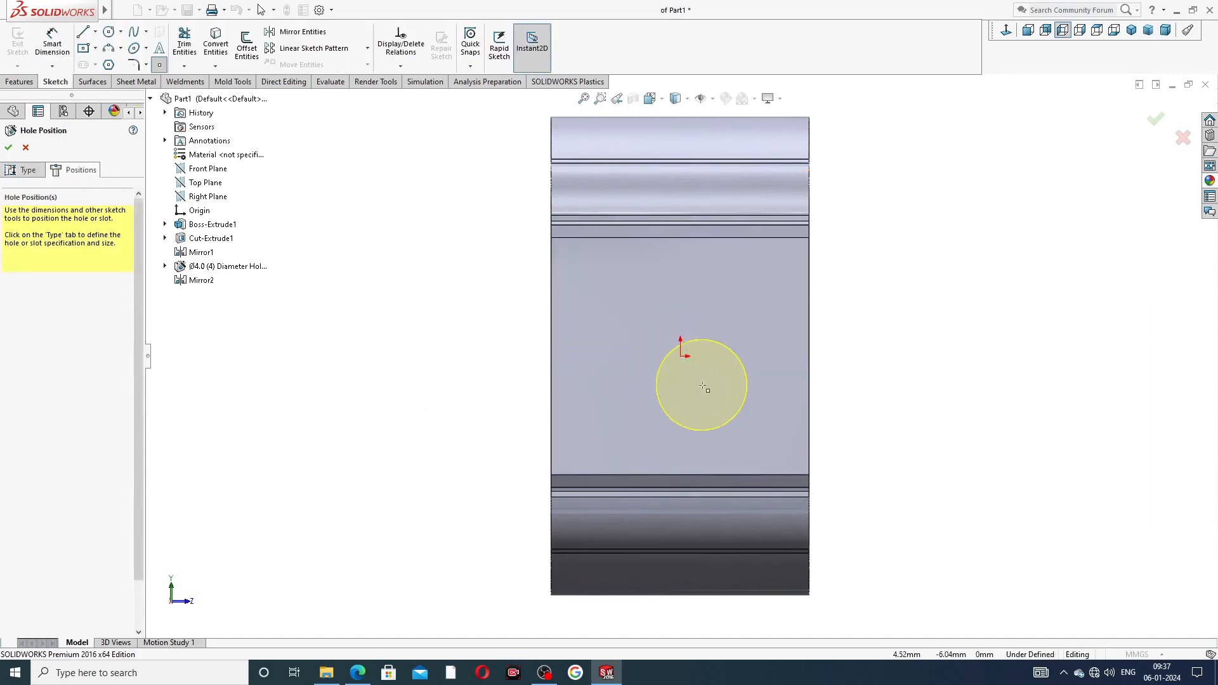
click(682, 356)
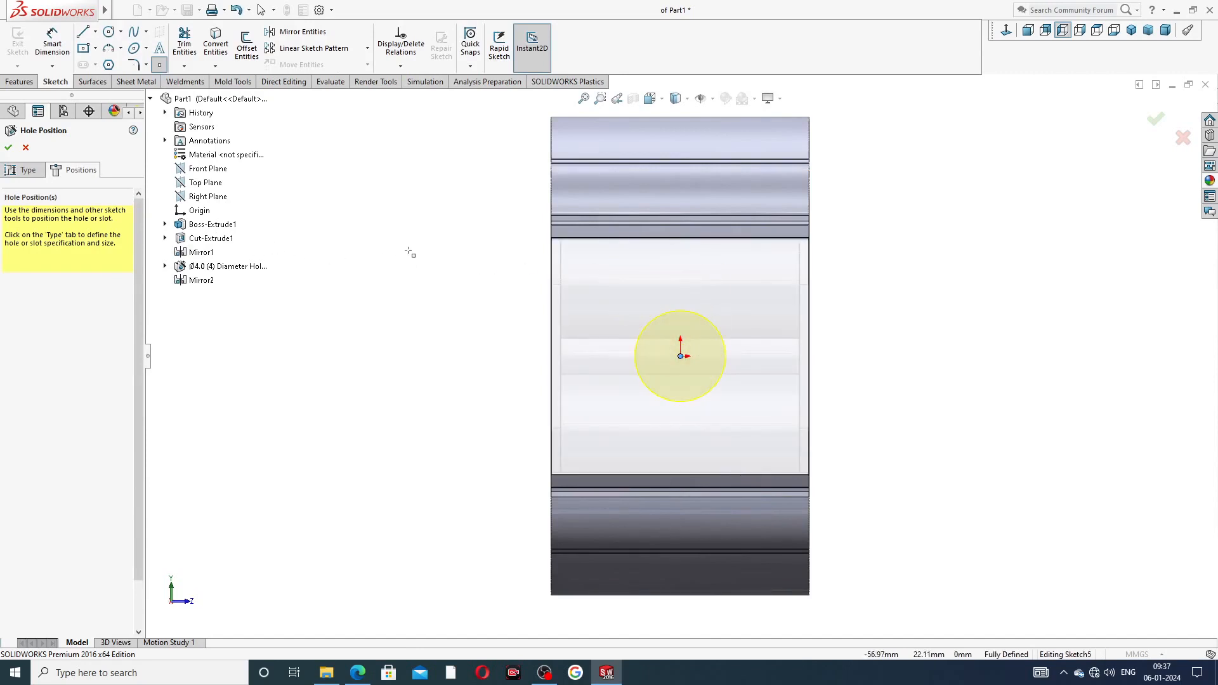
right_click(402, 217)
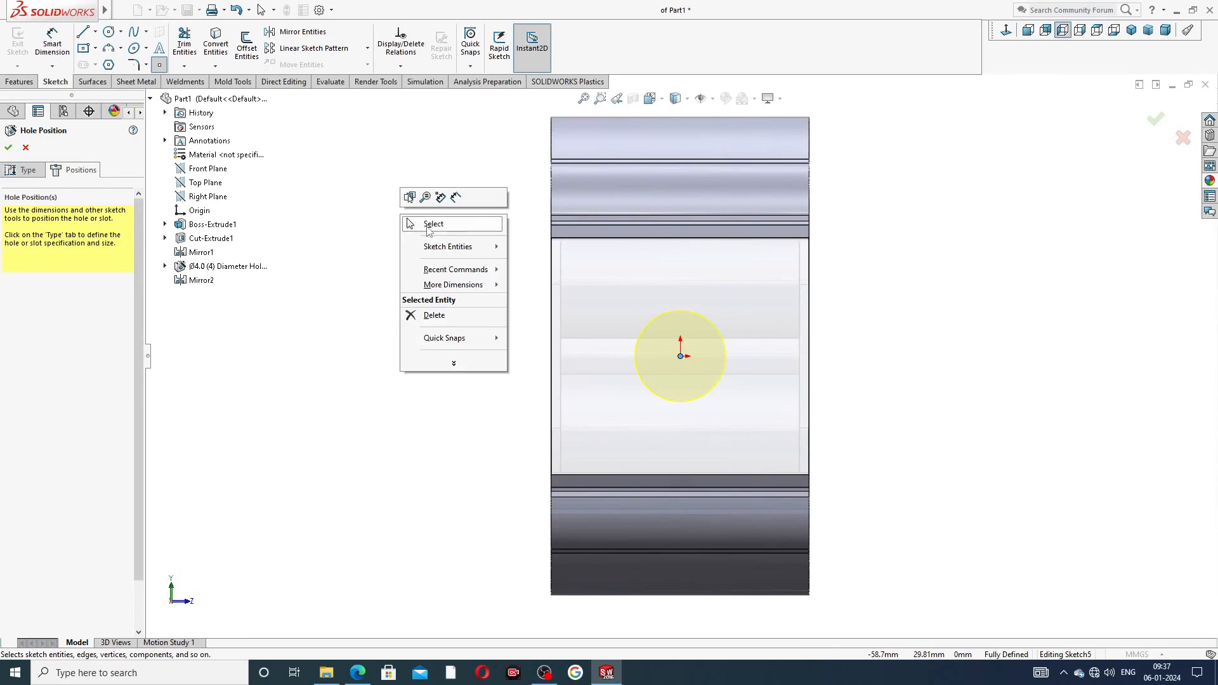
click(425, 224)
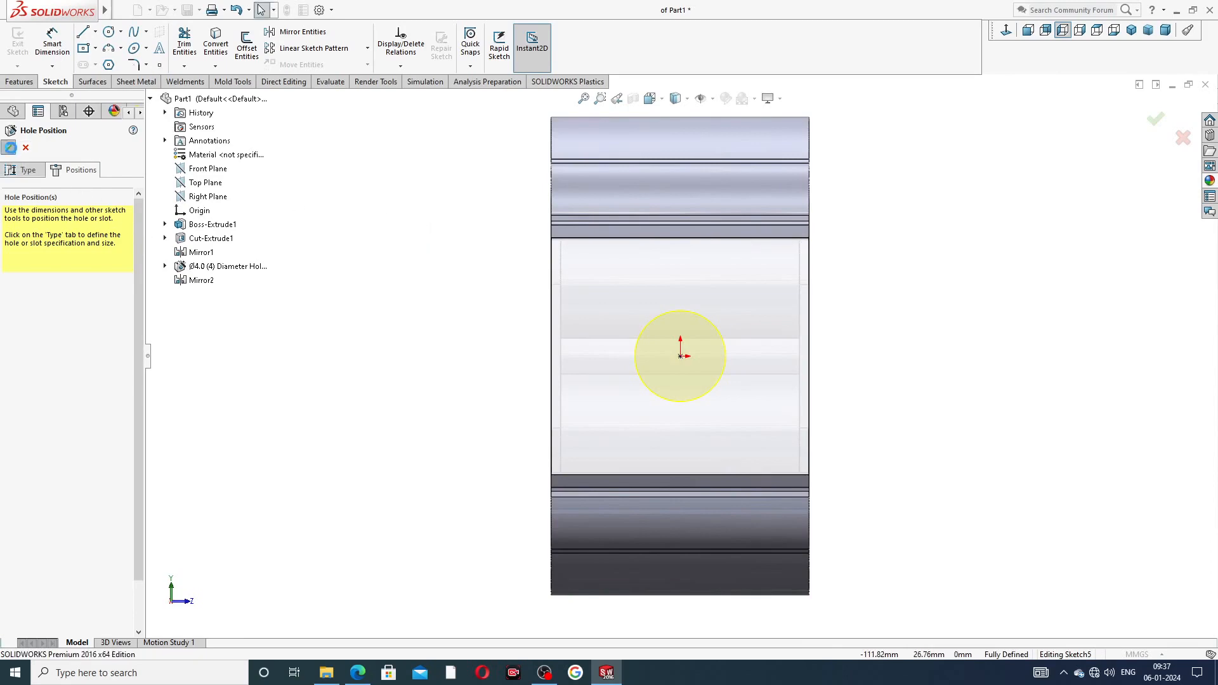
click(8, 147)
middle_drag(443, 292, 532, 327)
click(312, 269)
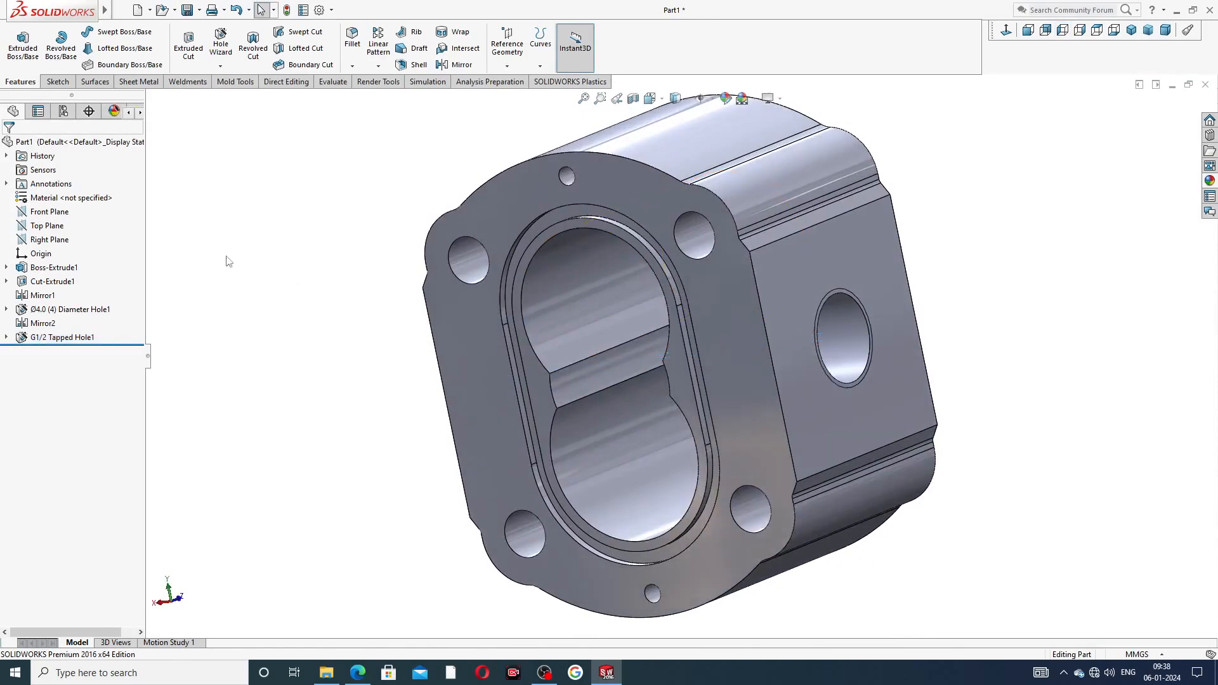
click(50, 212)
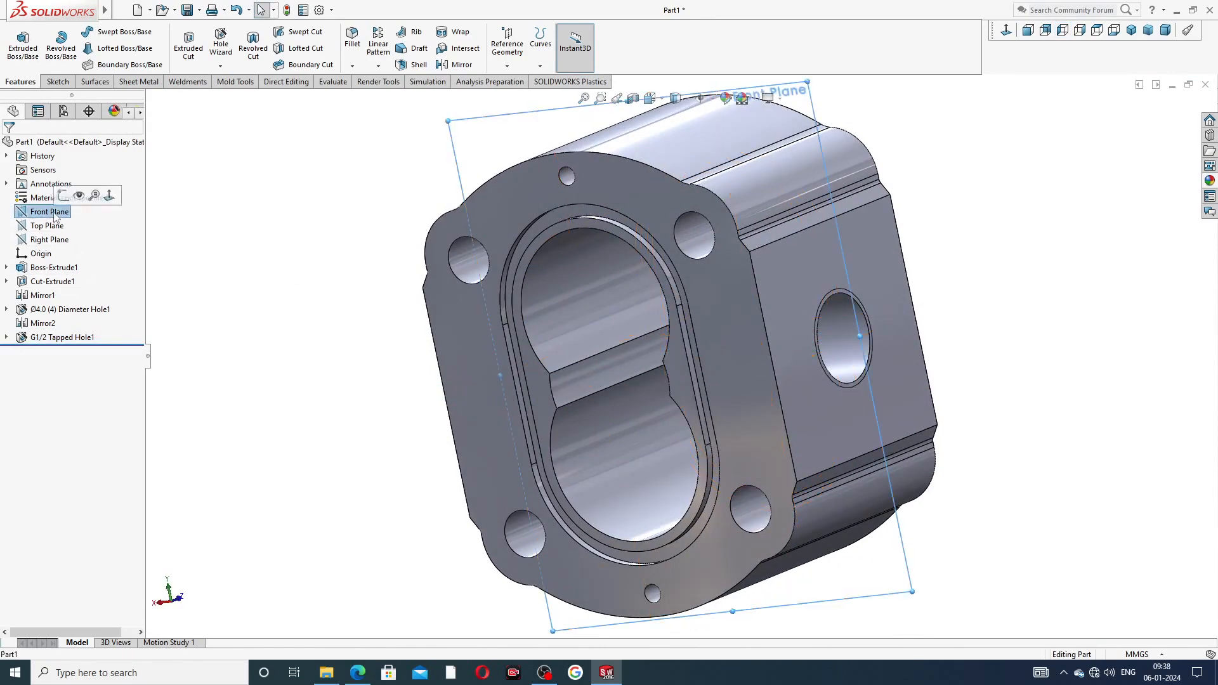
click(461, 64)
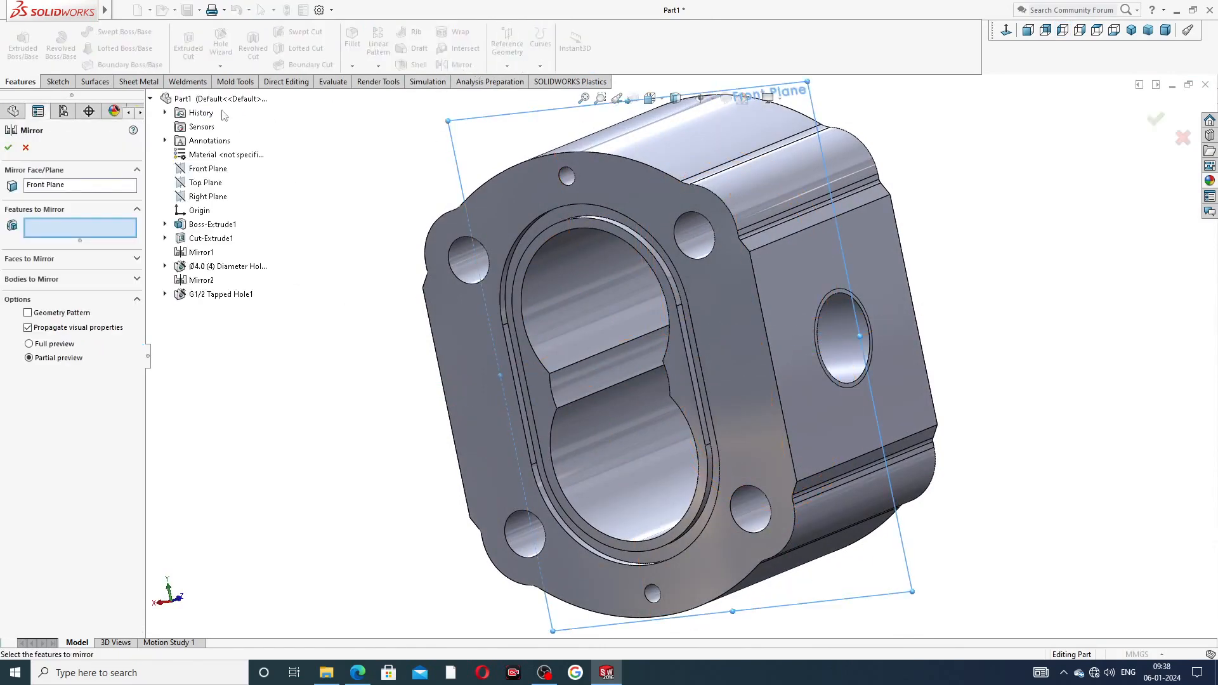
click(219, 295)
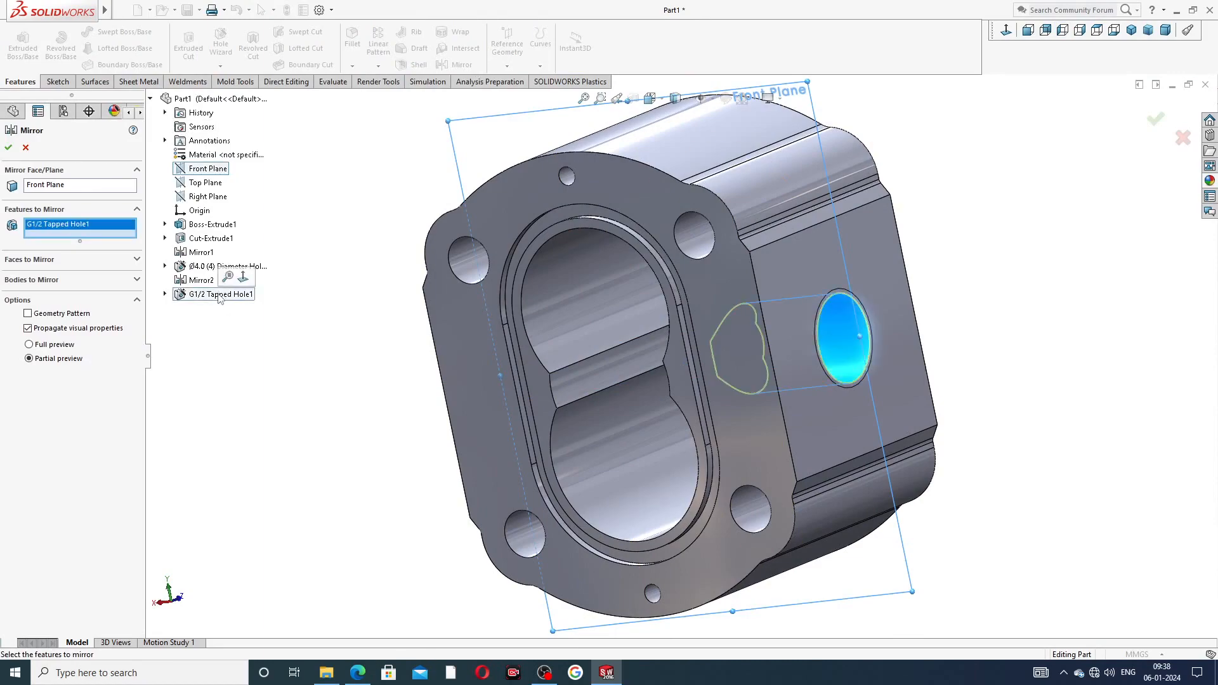
middle_drag(342, 352, 375, 258)
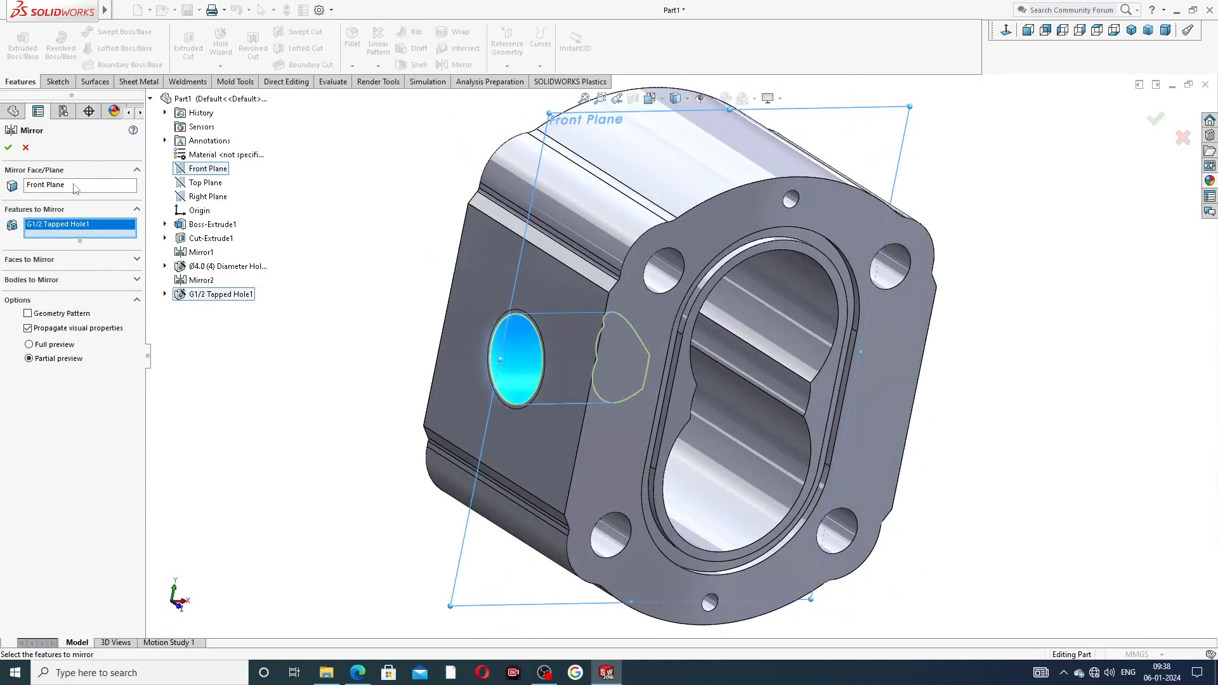
click(25, 148)
click(449, 244)
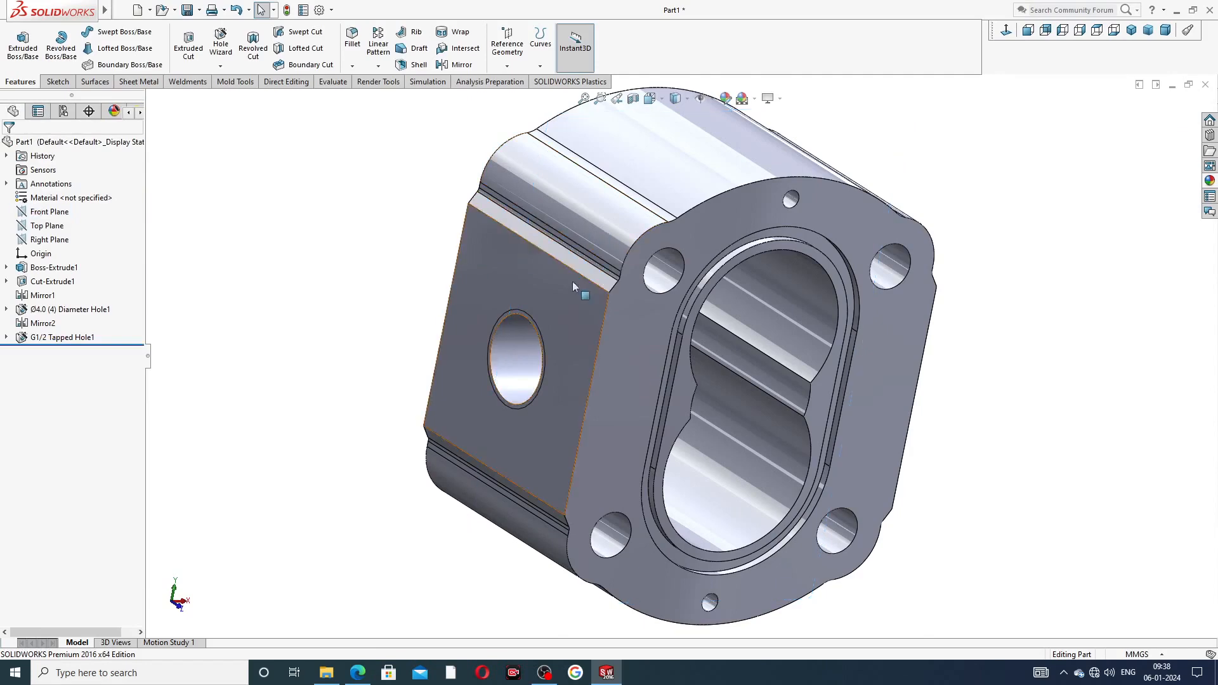
Mirror the G1/2 tapped hole feature about the Right Plane onto the opposite side face
scroll(583, 273, down, 1)
mouse_move(585, 273)
middle_down()
mouse_move(708, 274)
mouse_move(664, 228)
mouse_move(624, 470)
mouse_move(597, 281)
middle_up()
scroll(707, 275, up, 4)
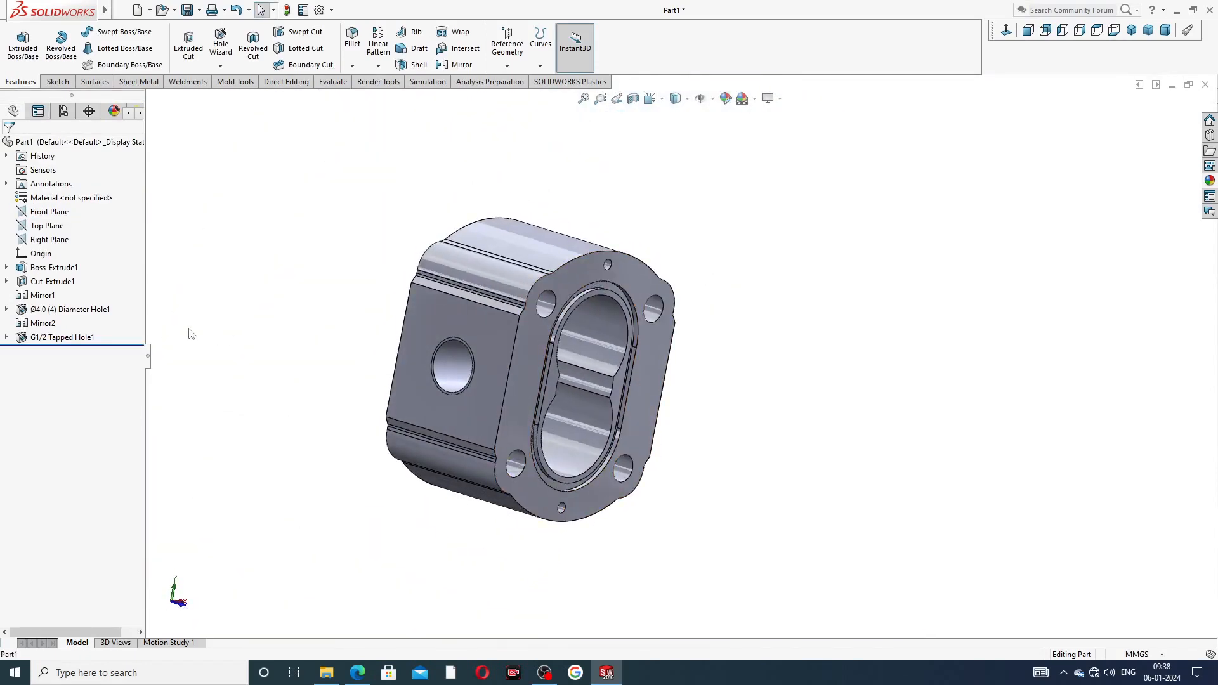
click(64, 242)
middle_drag(309, 284, 254, 288)
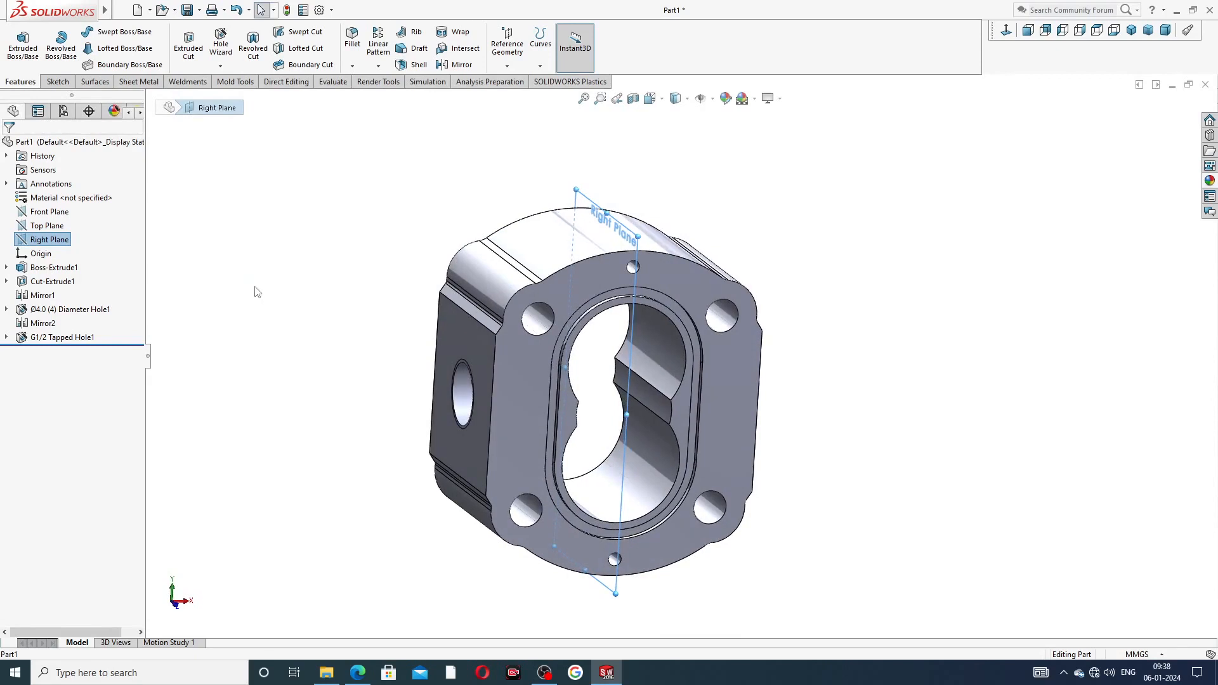
click(454, 64)
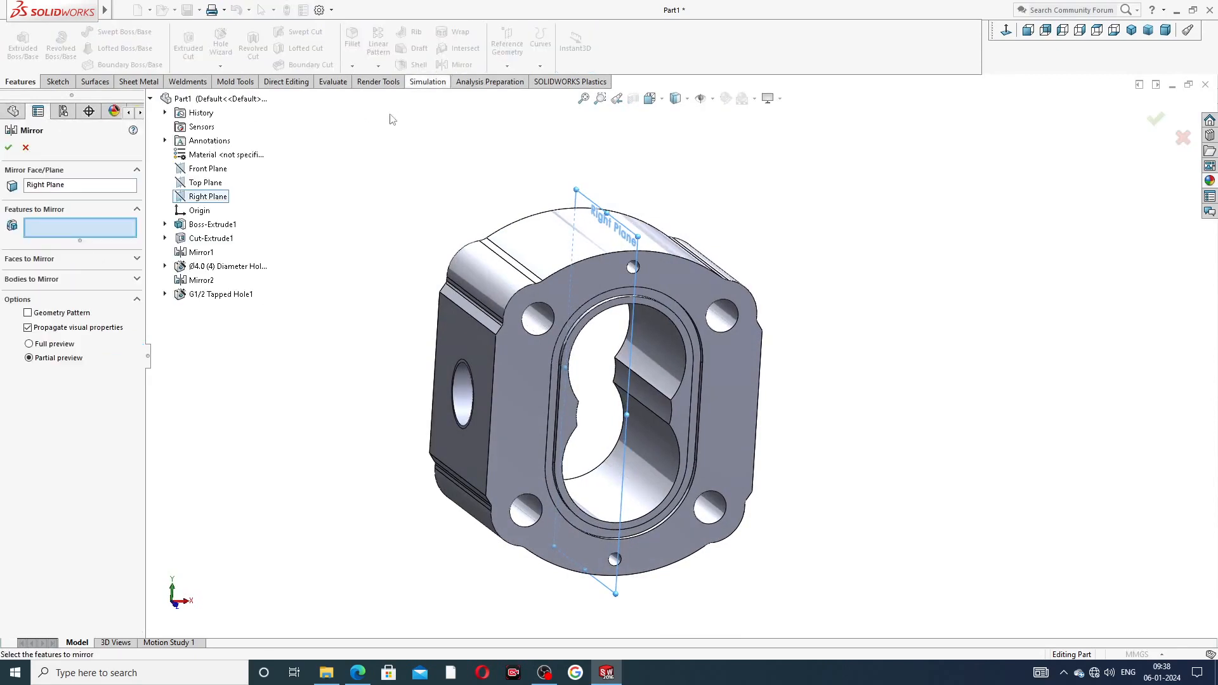
click(212, 295)
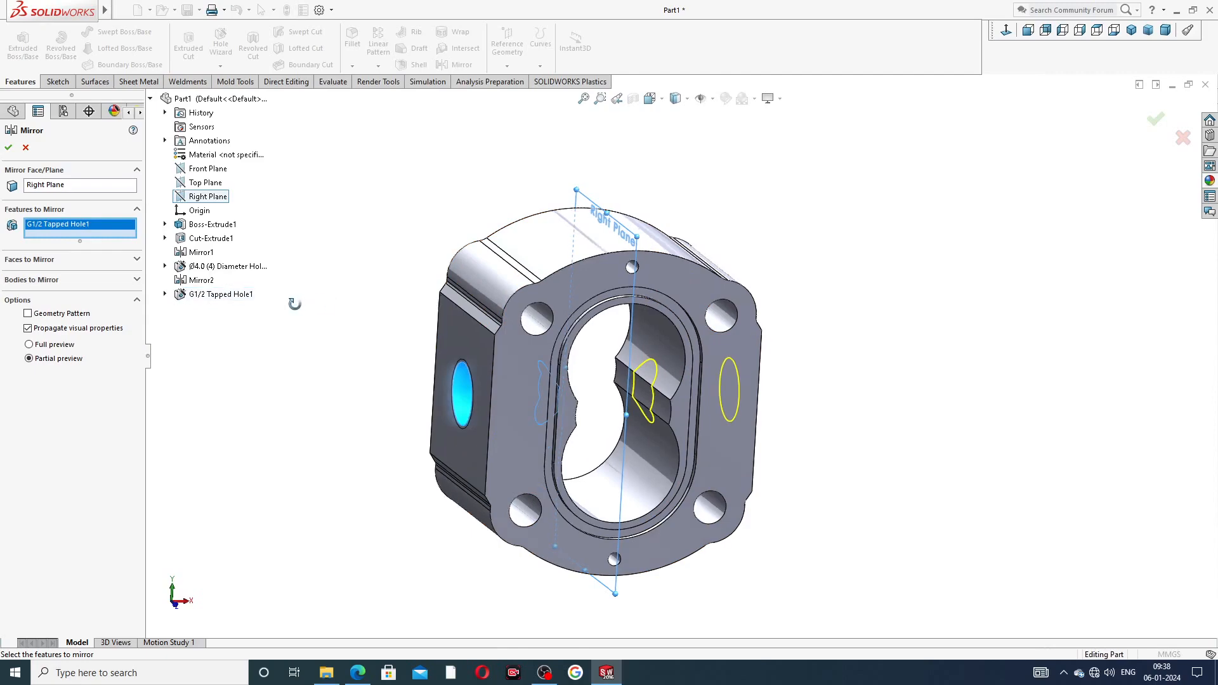
middle_drag(295, 304, 245, 318)
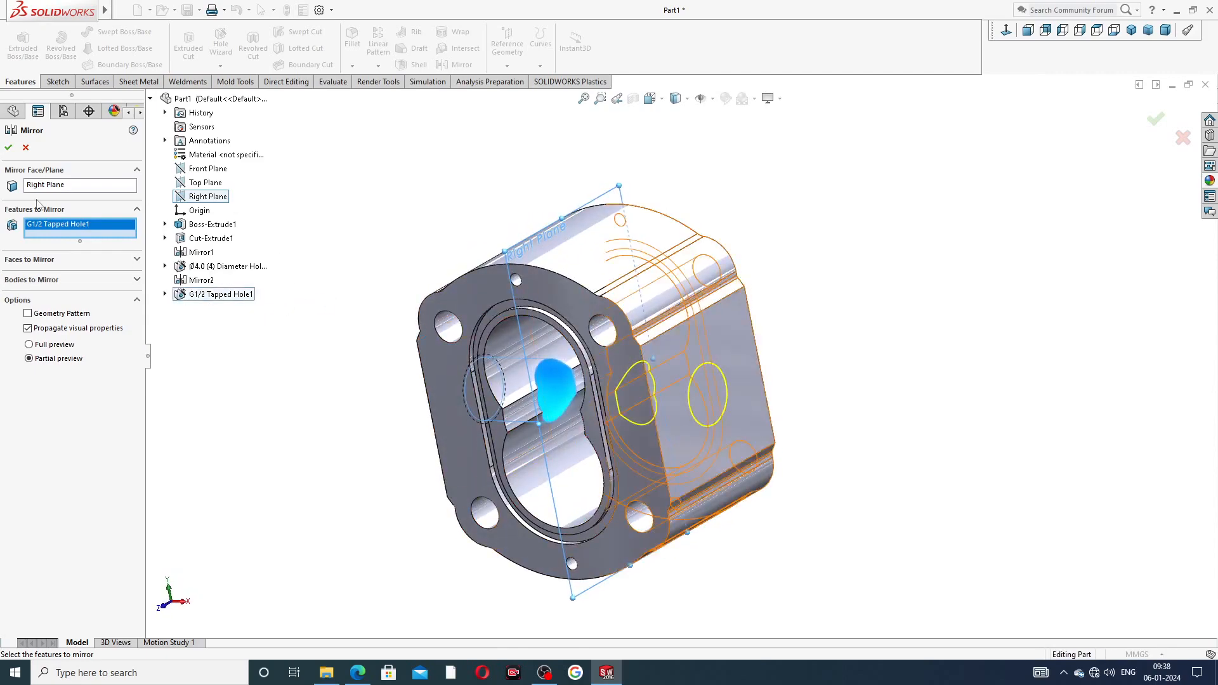
click(8, 150)
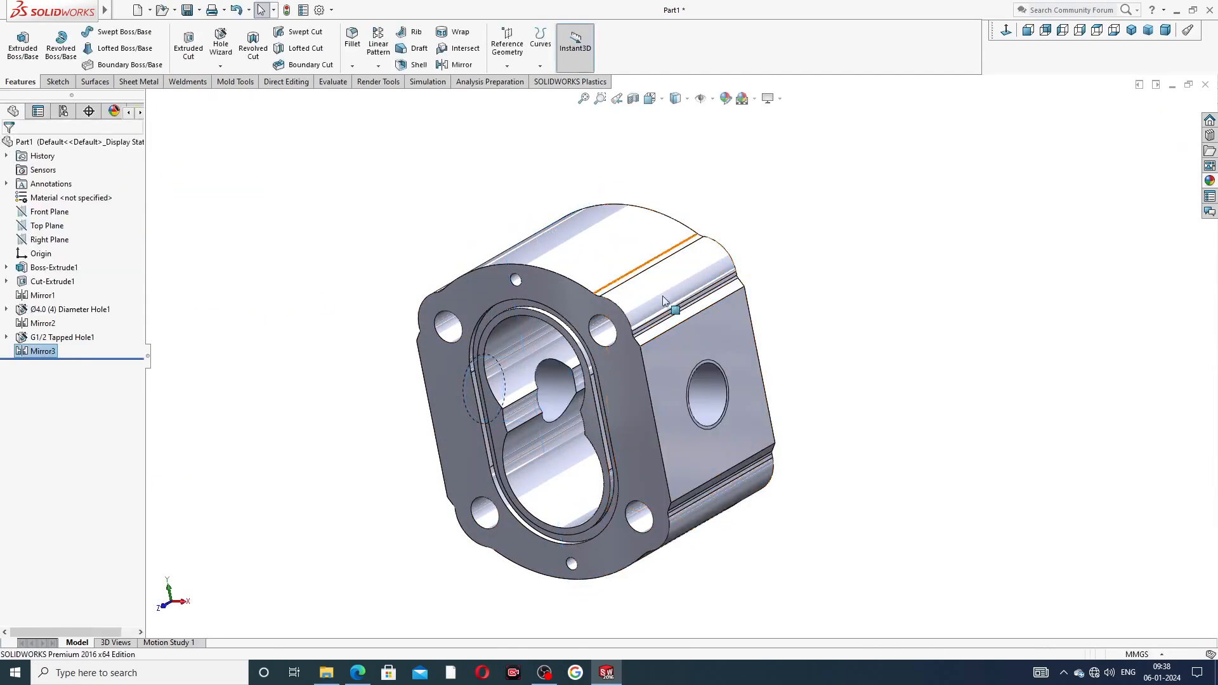
middle_drag(850, 402, 960, 291)
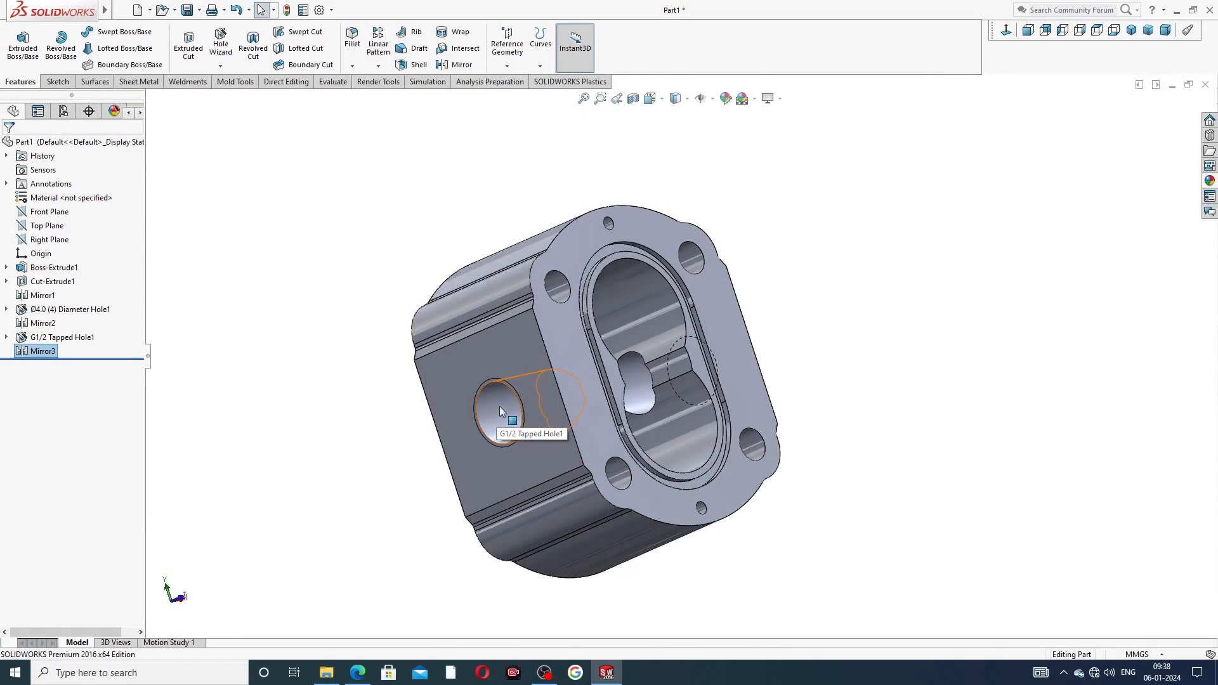
Enable shaded cosmetic threads in the document's detailing properties
click(319, 10)
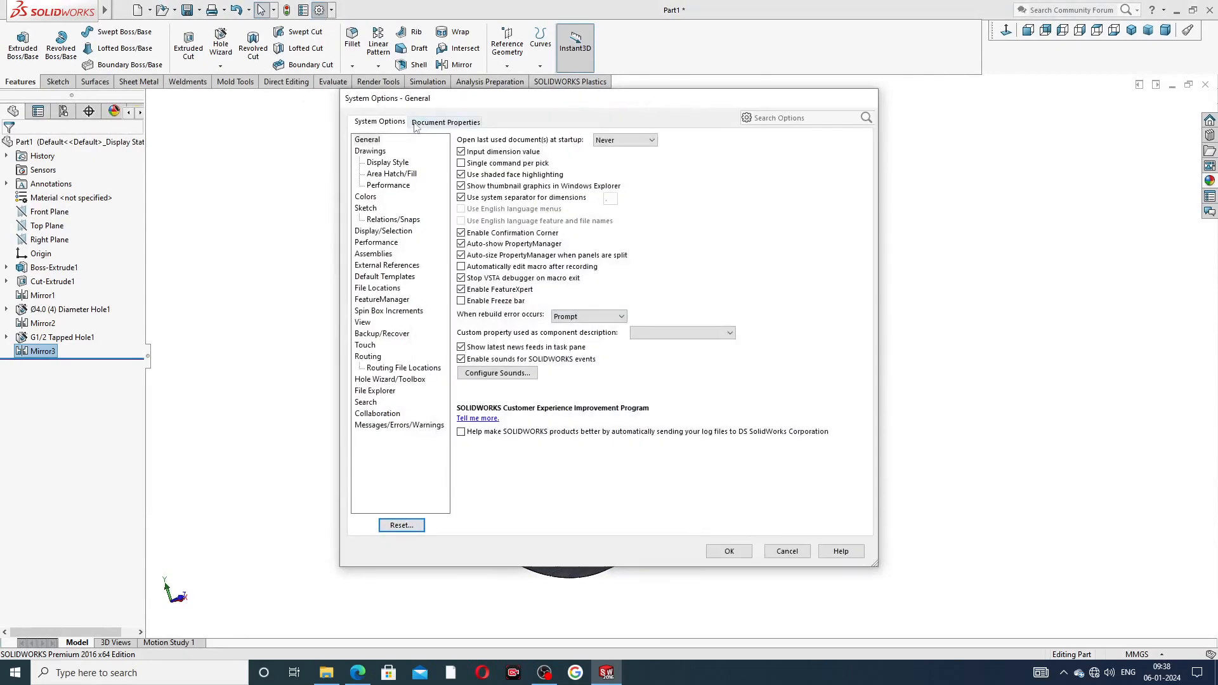
click(429, 123)
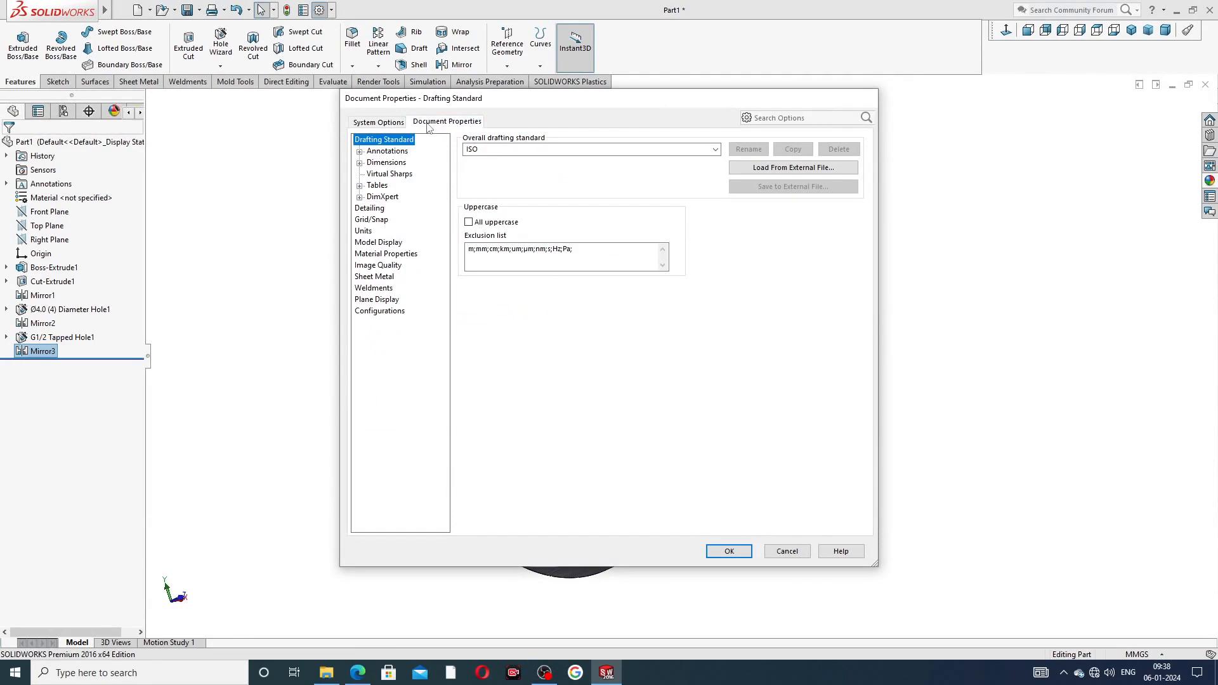
click(371, 209)
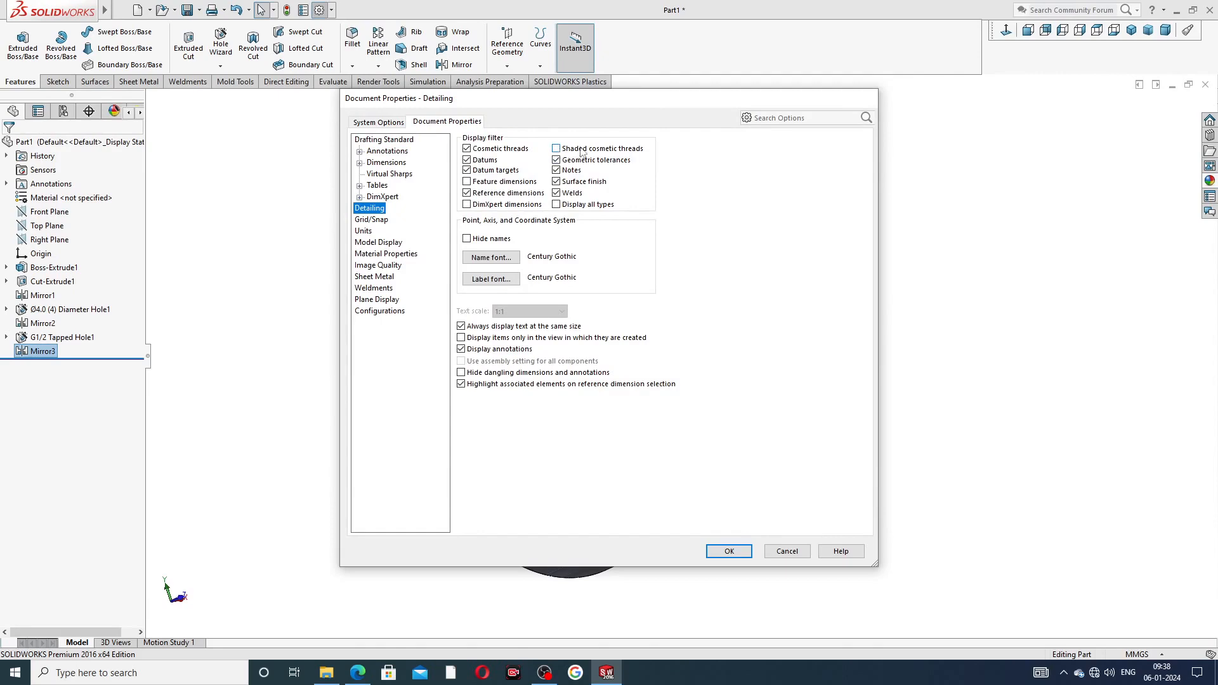
click(557, 150)
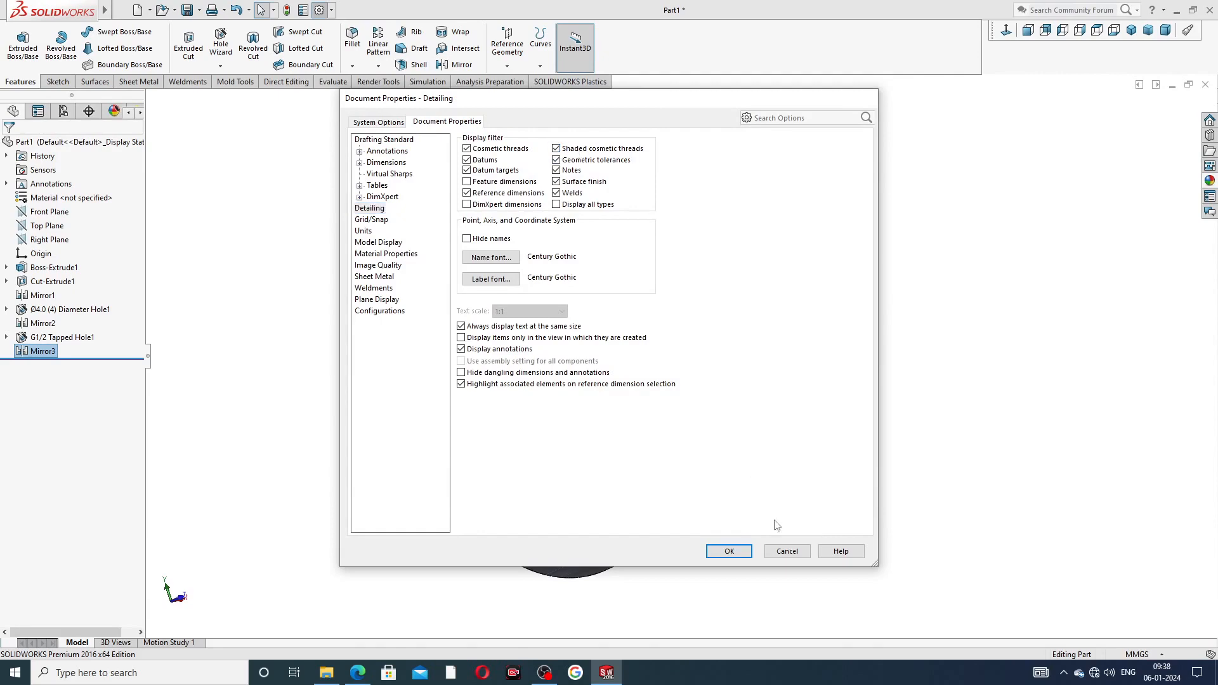
click(742, 553)
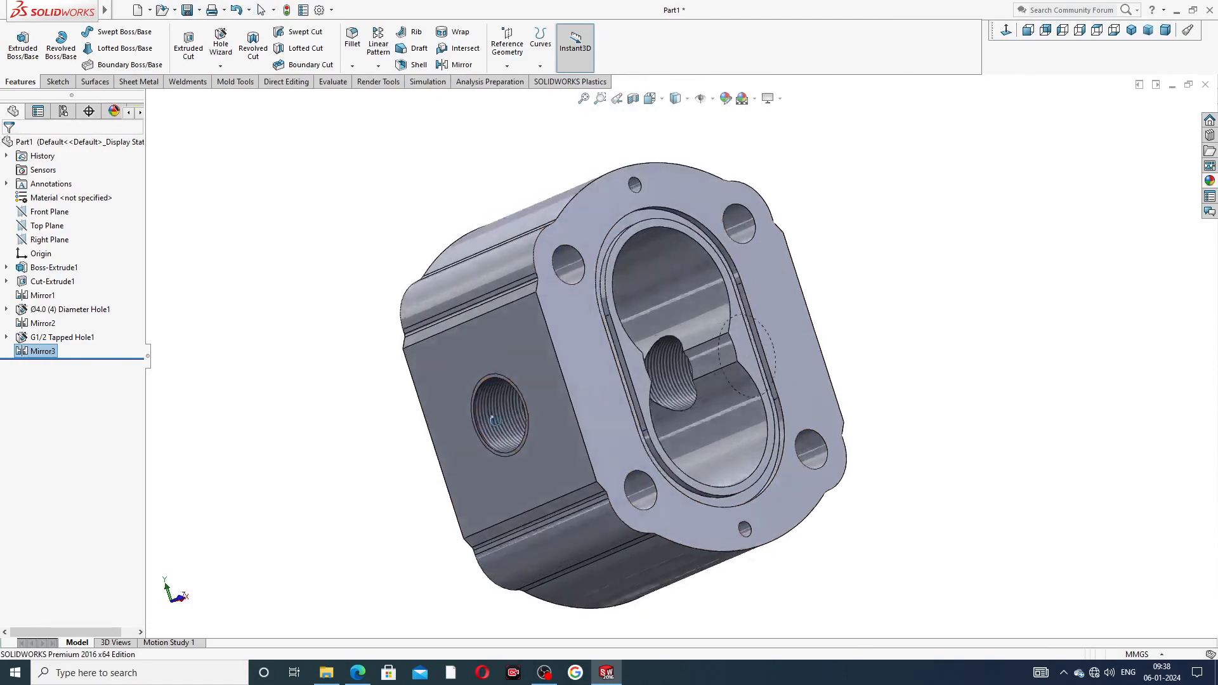
Examine the shaded threads in both side ports, close up and in isometric view
scroll(520, 426, down, 3)
scroll(528, 429, down, 3)
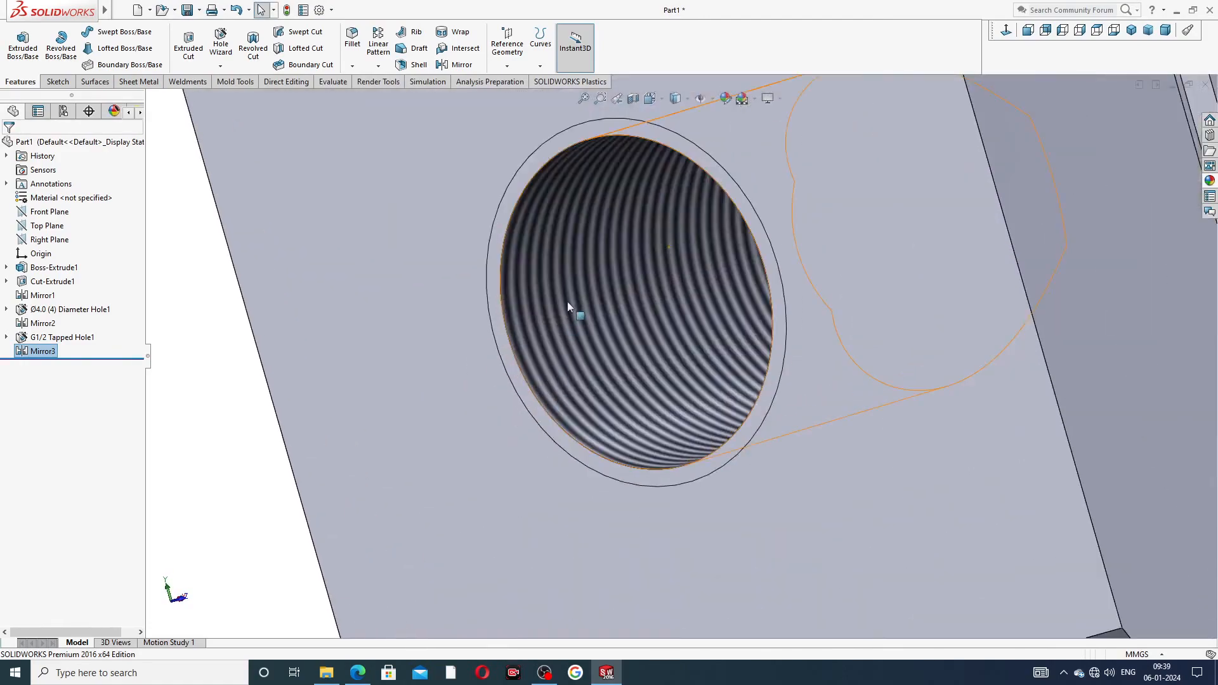
scroll(649, 361, up, 5)
middle_drag(893, 266, 673, 380)
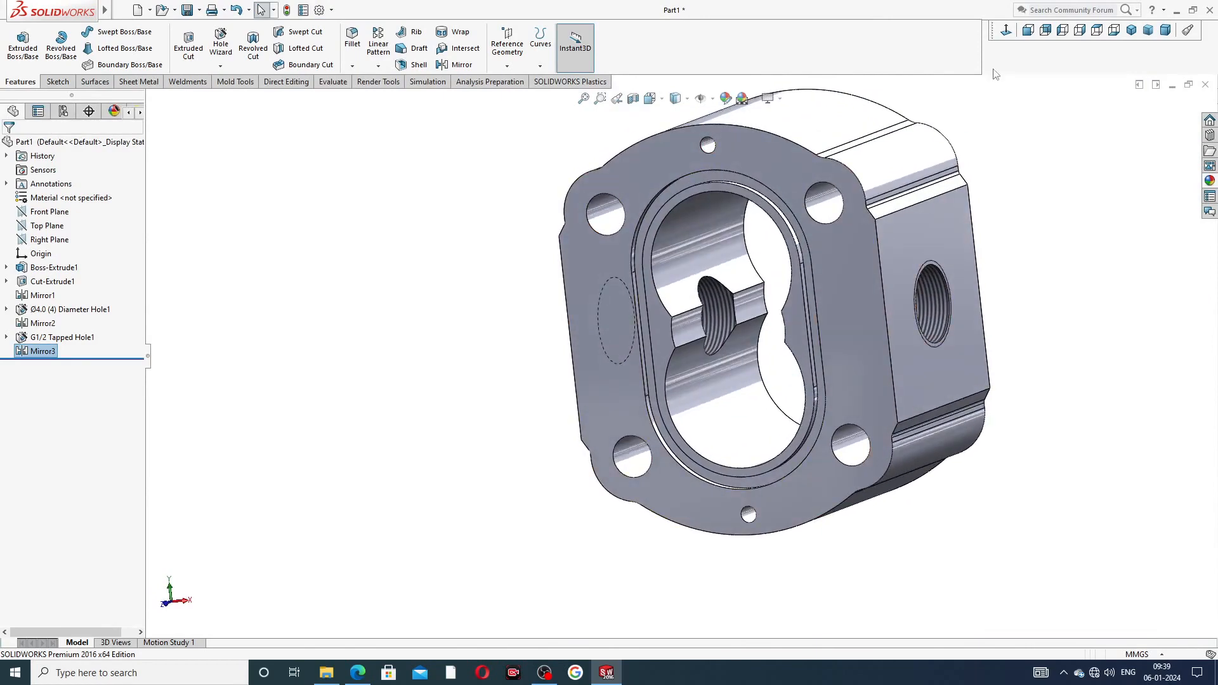
click(1131, 30)
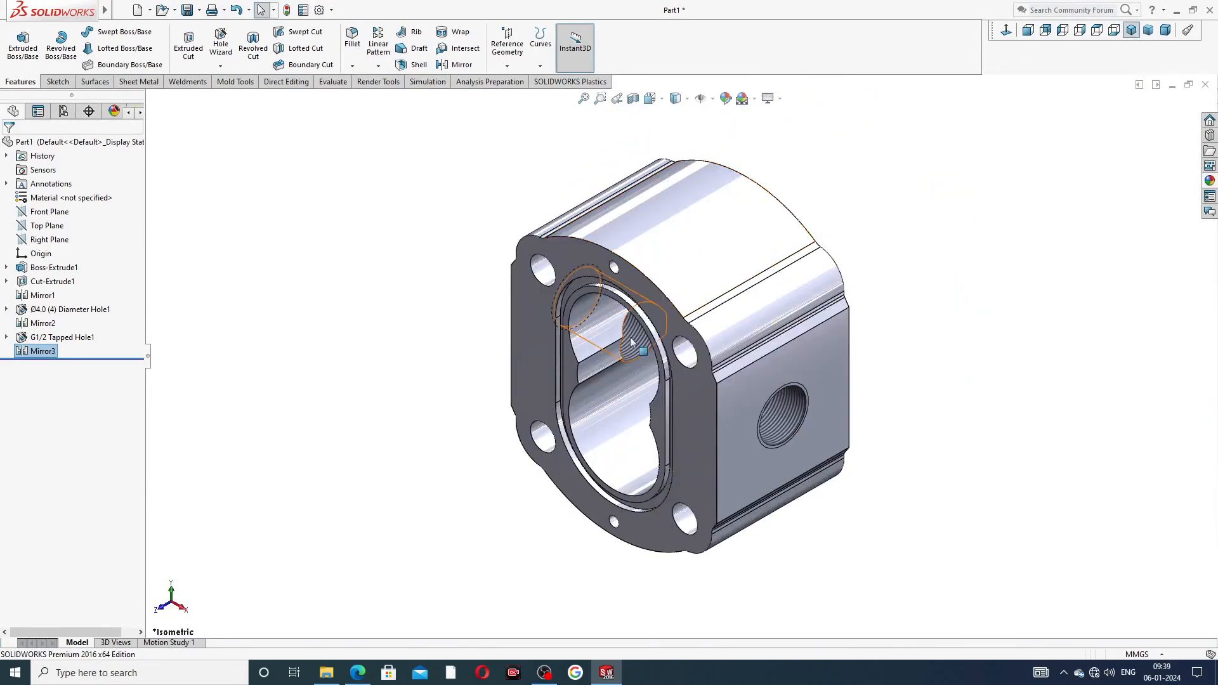
middle_drag(871, 248, 771, 343)
middle_drag(745, 185, 693, 200)
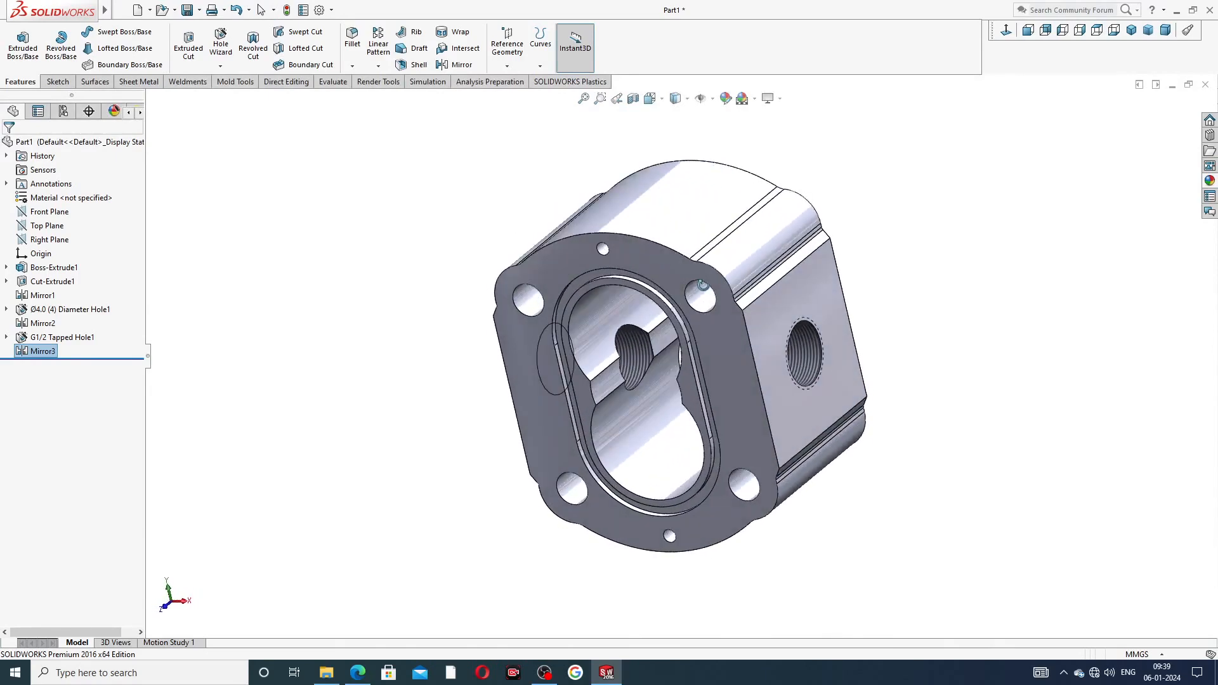
click(260, 281)
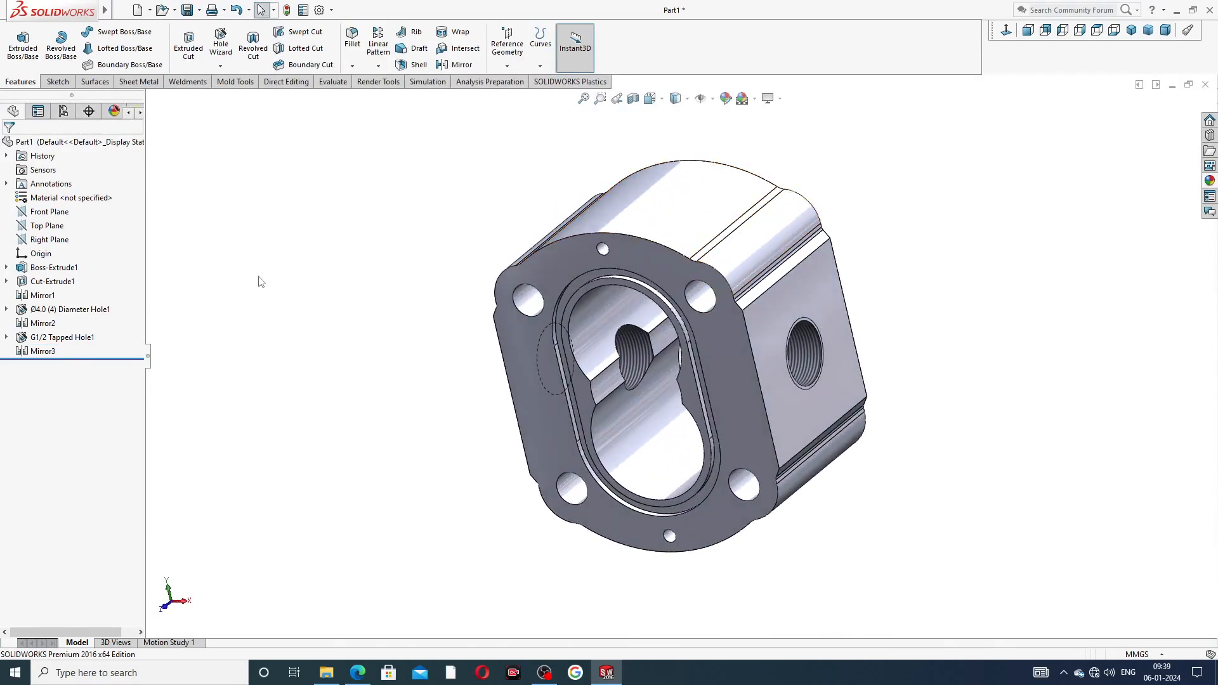
Create a reference plane parallel to the Top Plane, offset 60 mm above it
middle_drag(678, 208, 733, 182)
scroll(703, 216, down, 2)
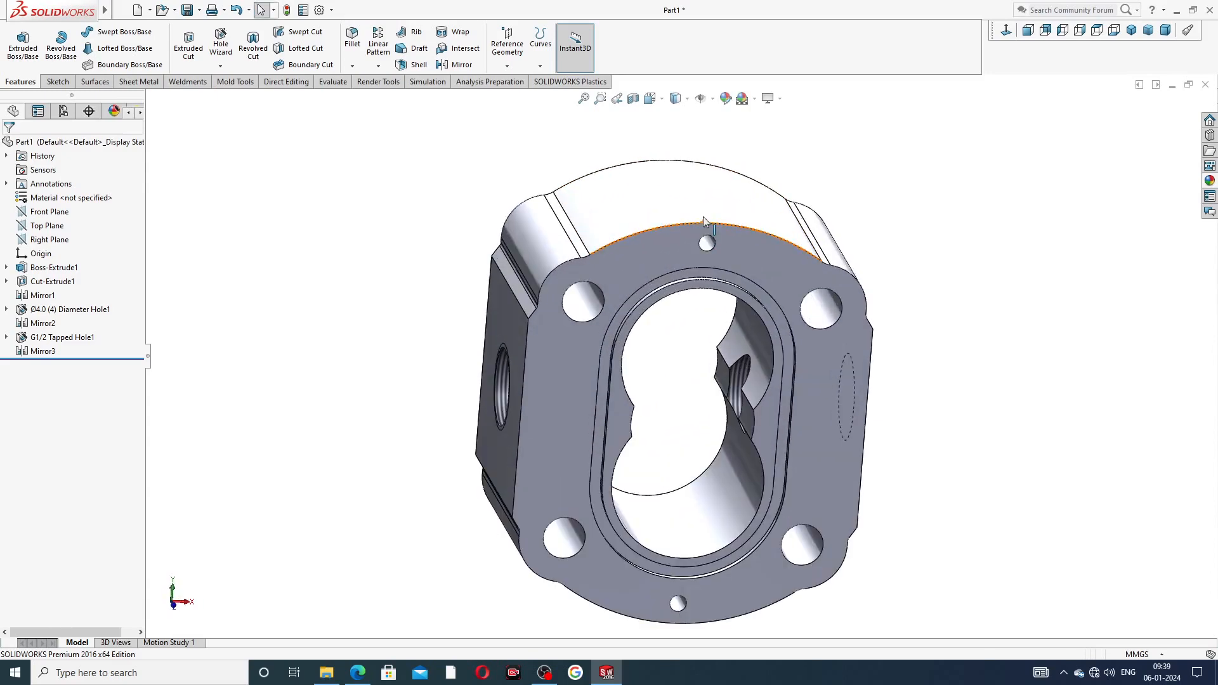
click(58, 230)
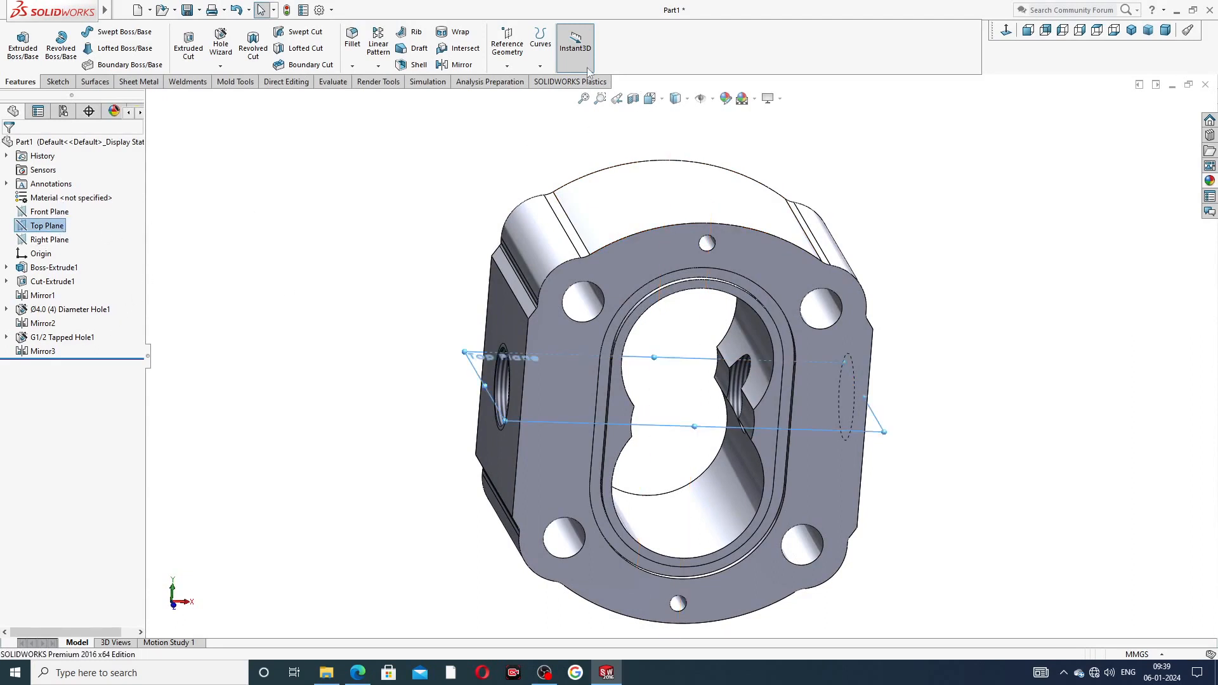
click(507, 51)
click(518, 83)
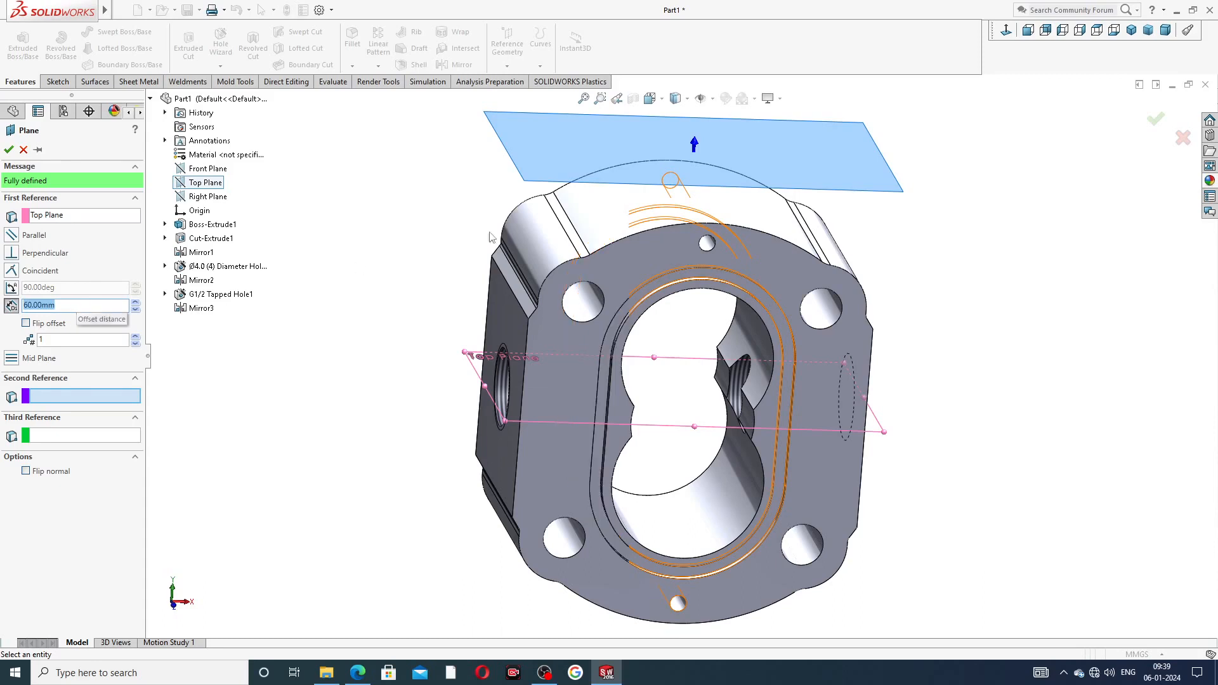
click(10, 151)
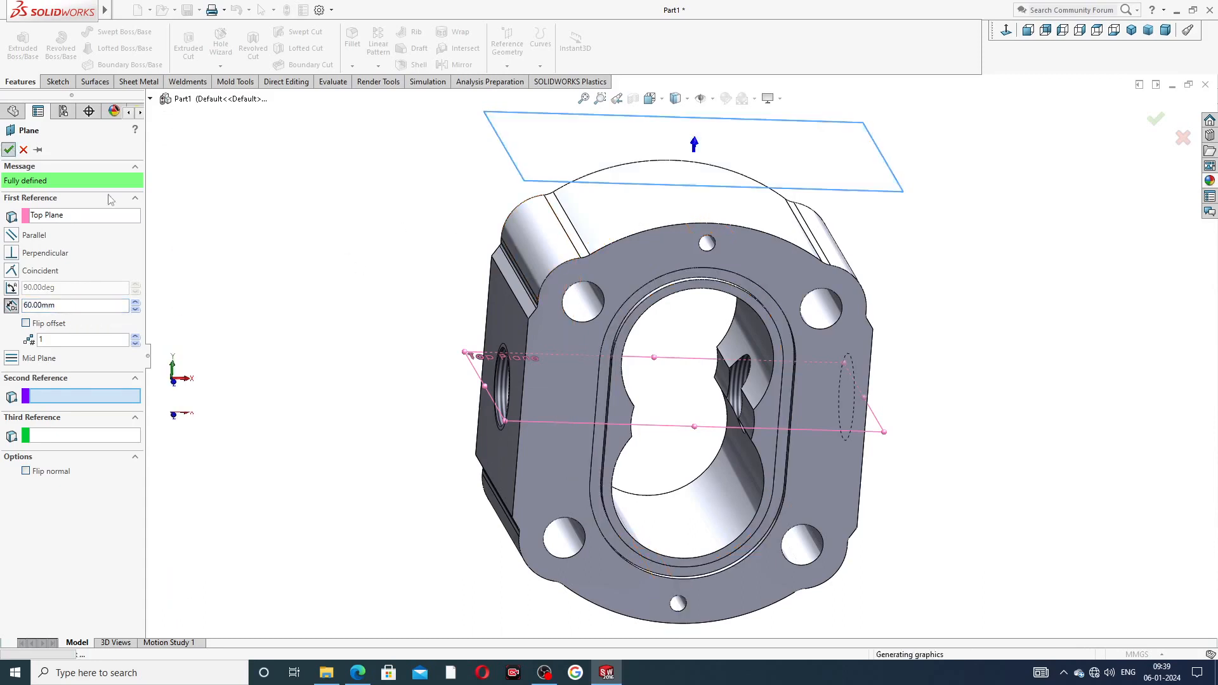
Start a sketch on the offset plane and draw a vertical centreline from the port's rear hidden line to the body's front edge
click(832, 199)
click(863, 134)
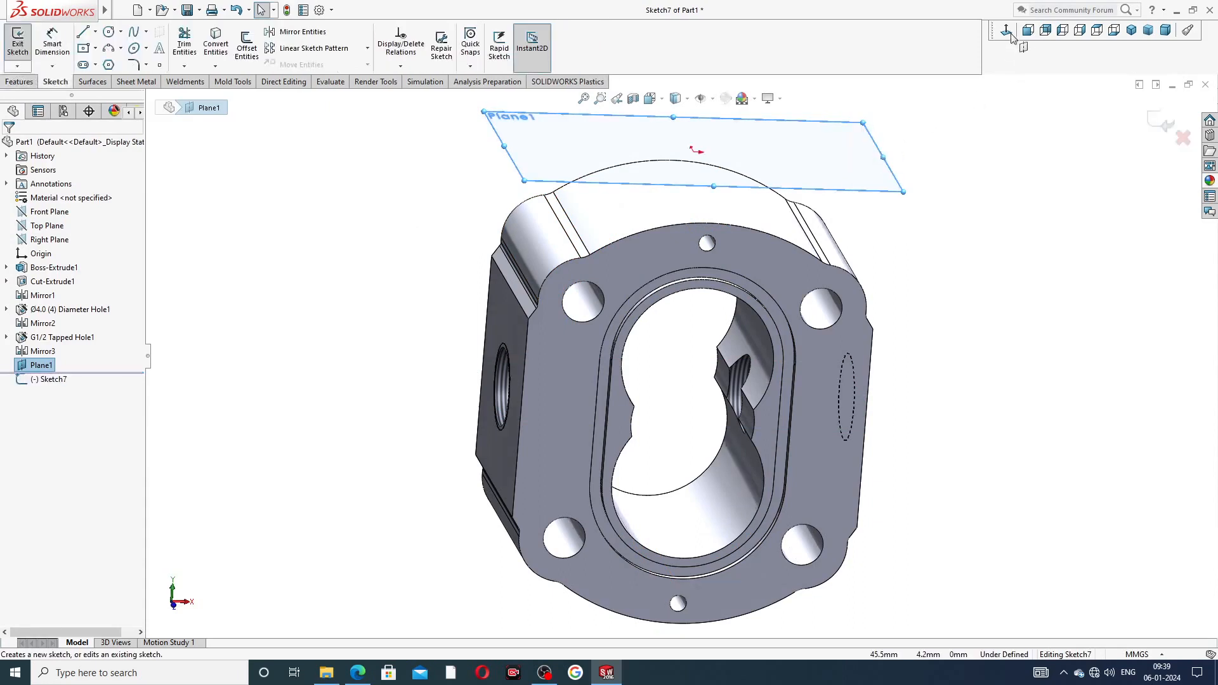
click(1009, 33)
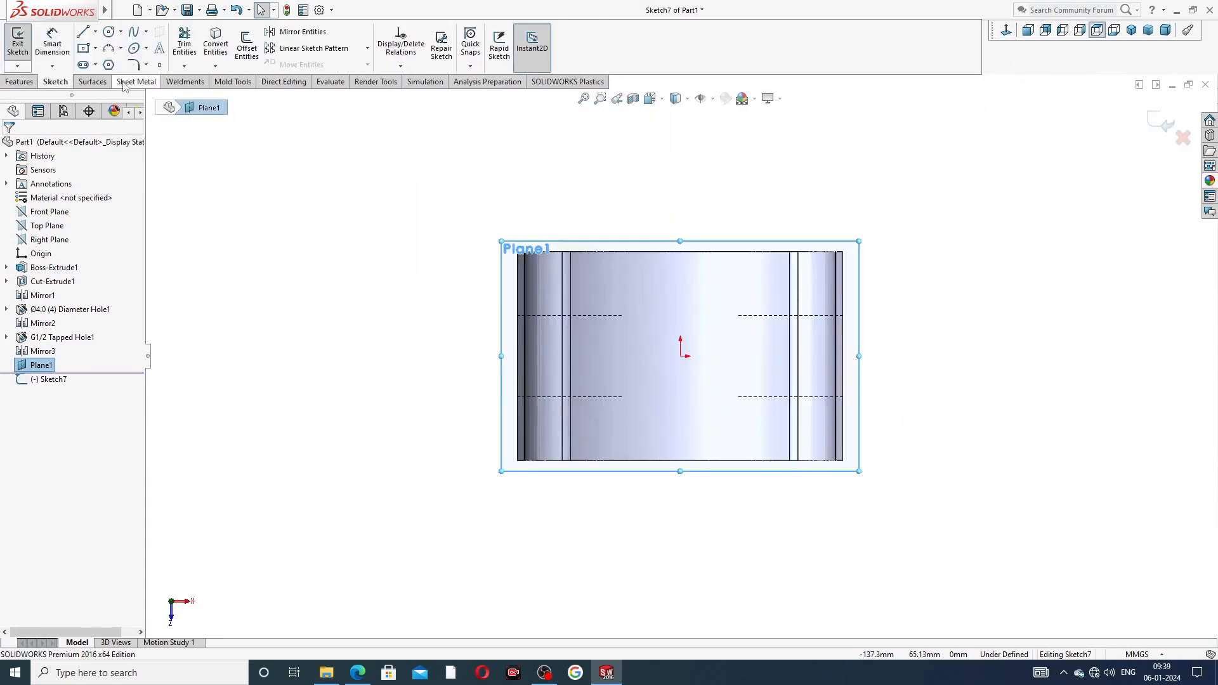
click(95, 32)
click(111, 60)
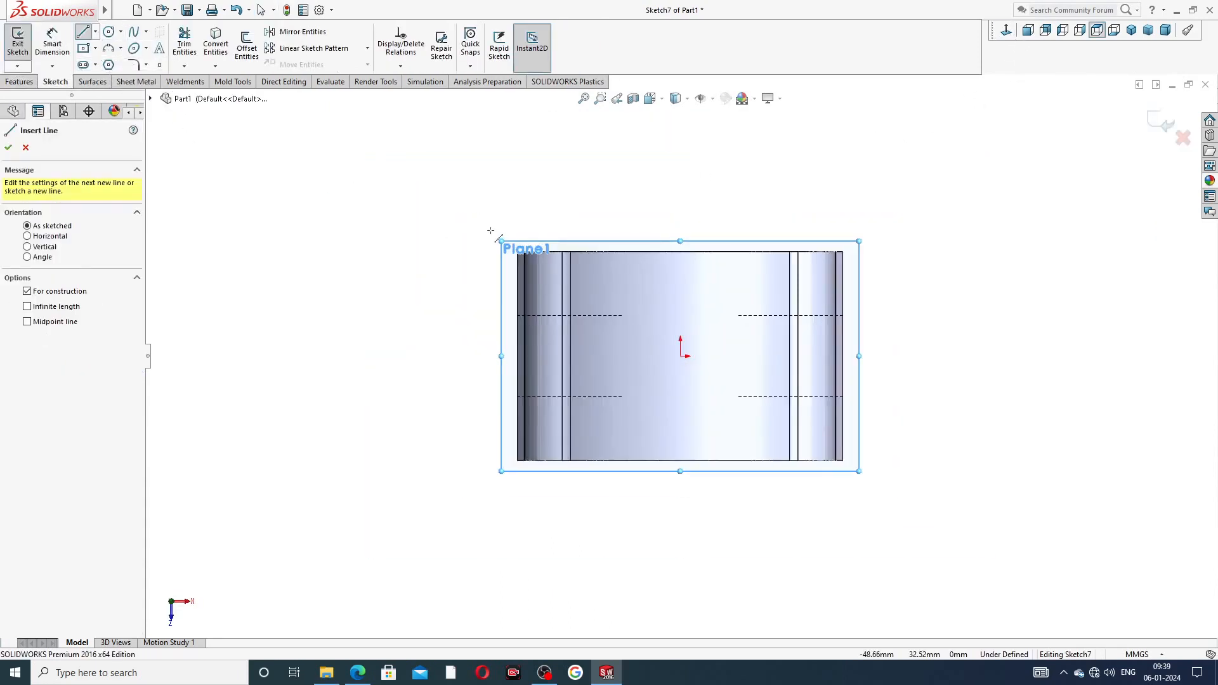
scroll(573, 300, down, 2)
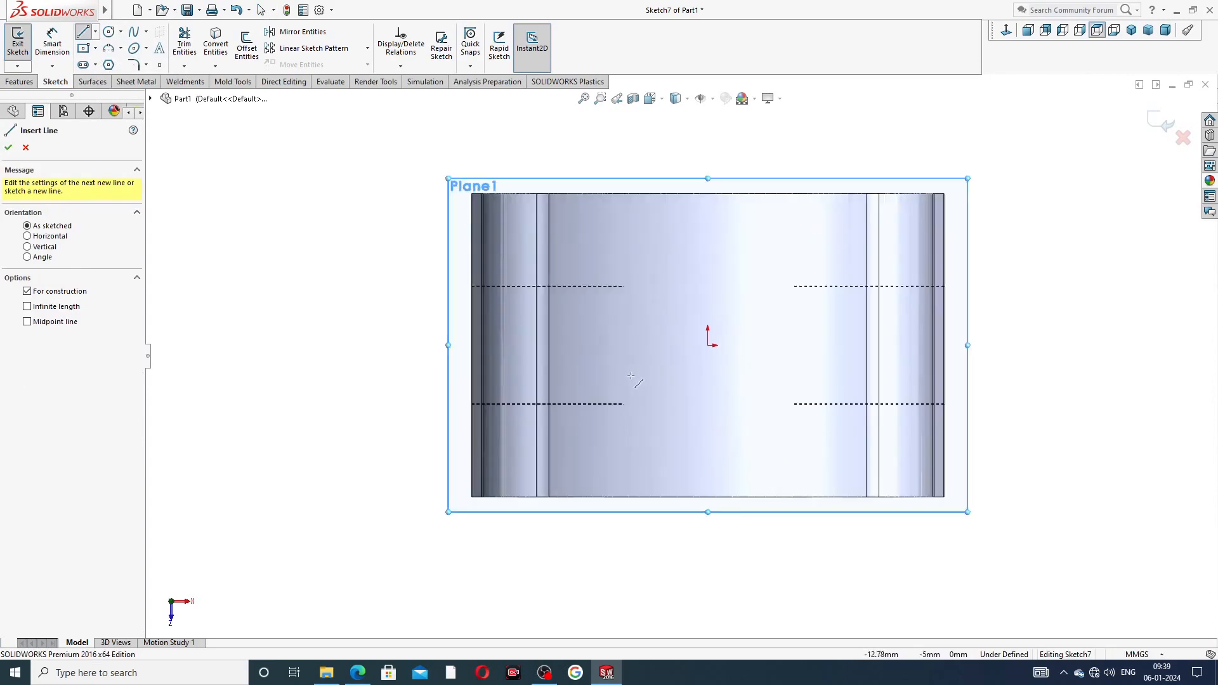
click(565, 286)
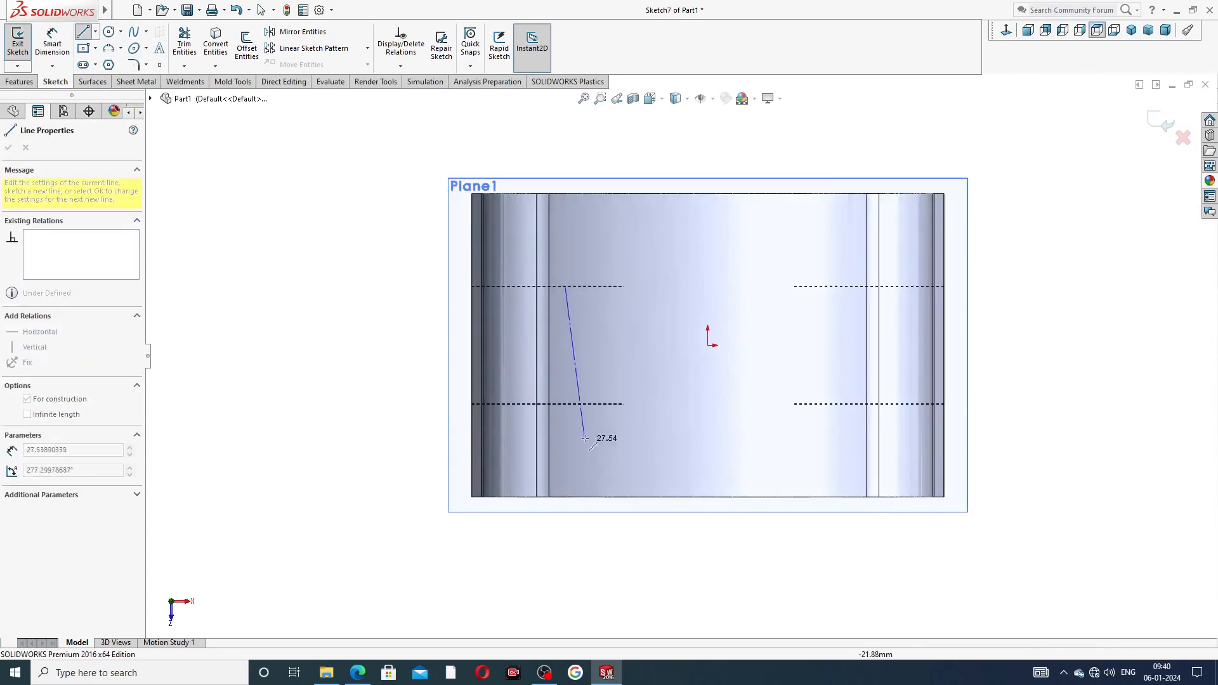
click(565, 497)
right_click(594, 470)
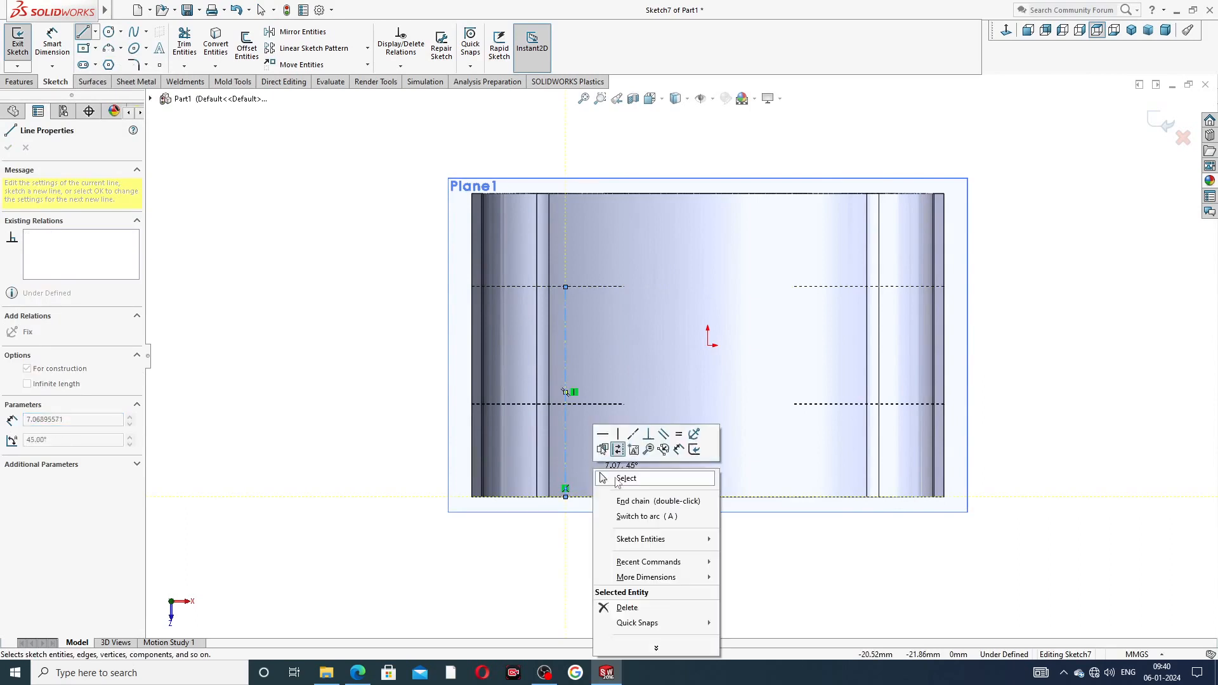
click(619, 478)
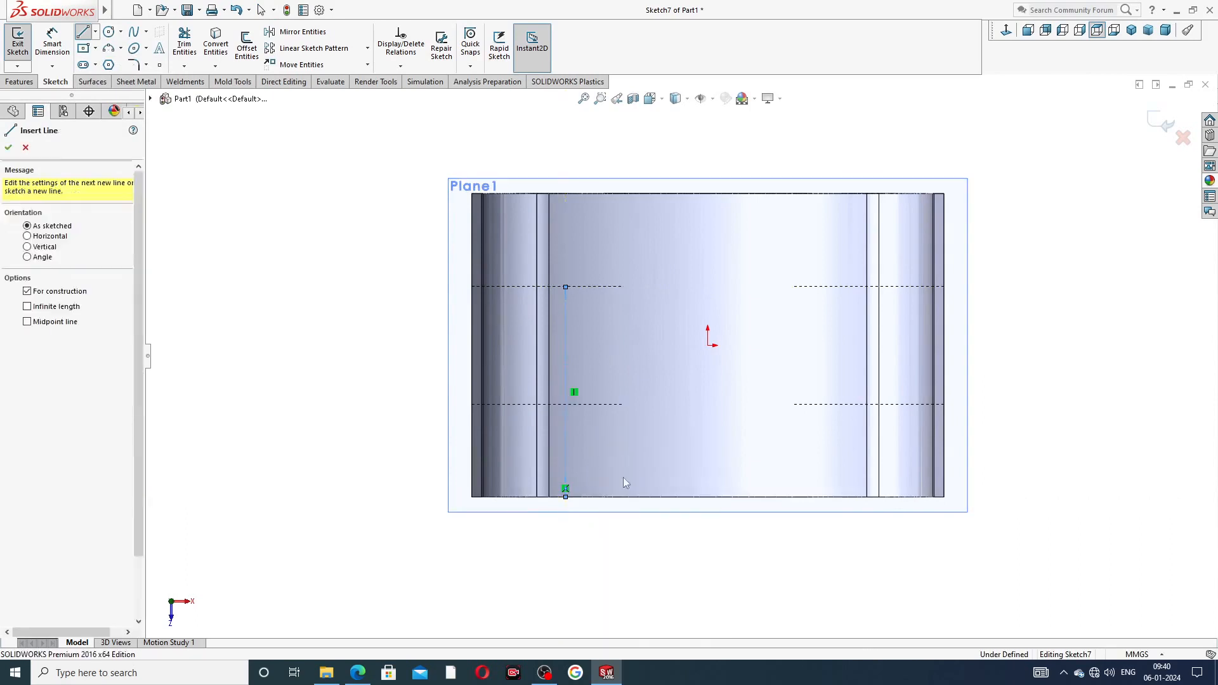
Draw a horizontal centreline about 51 mm long from the vertical centreline, just in front of the front hidden port line
click(95, 32)
click(114, 64)
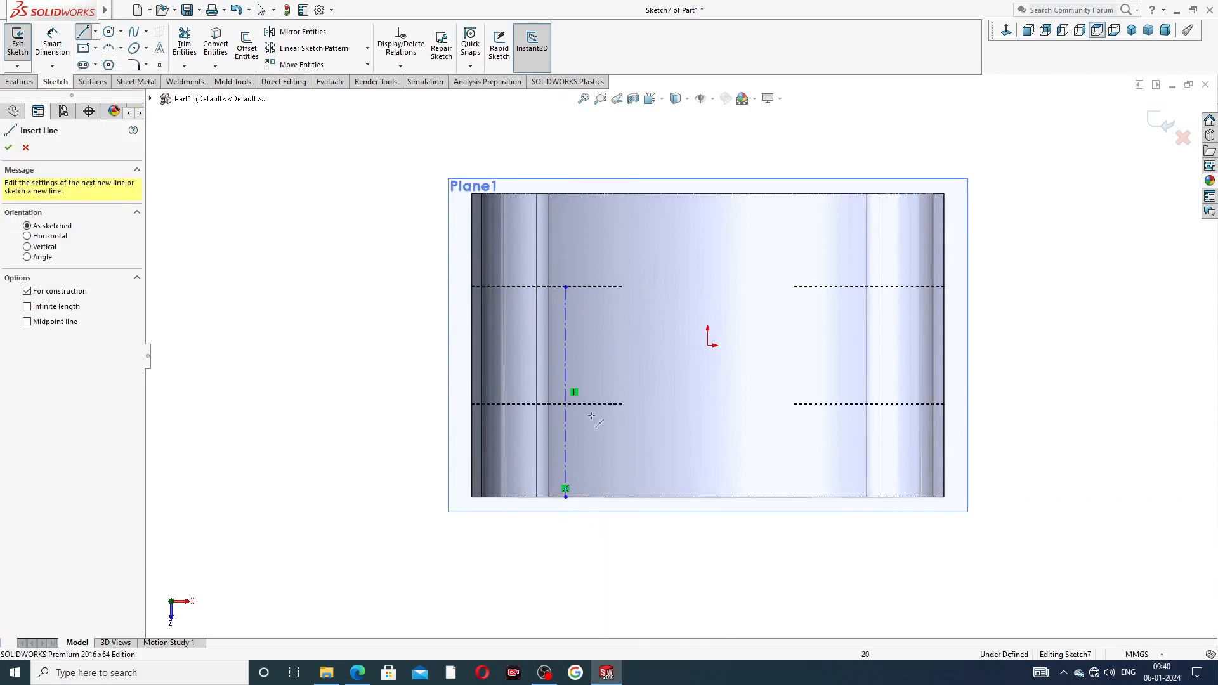
click(566, 423)
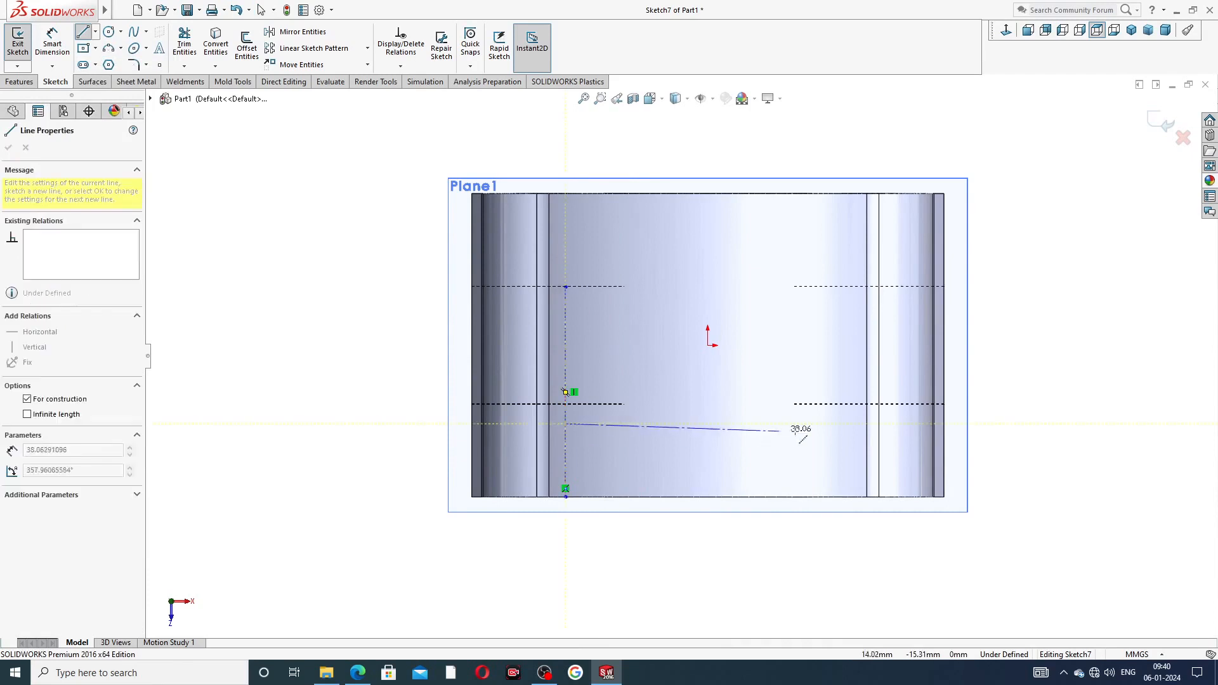
click(851, 424)
right_click(817, 311)
click(849, 353)
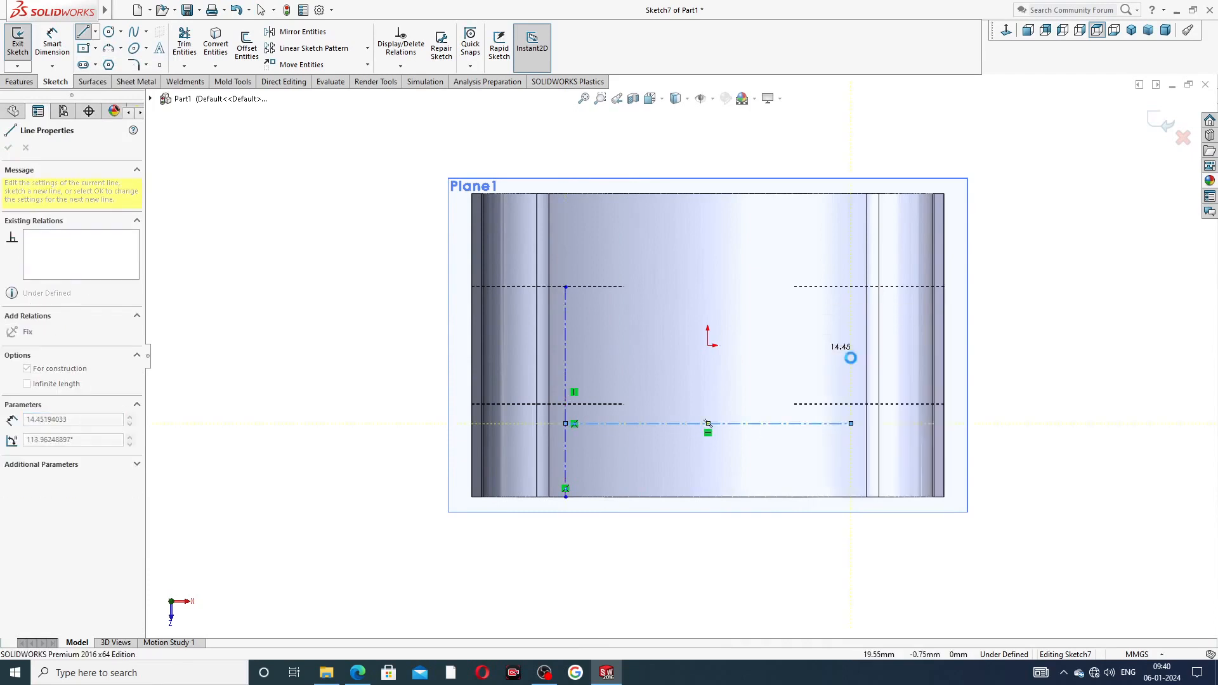
Draw a second horizontal centreline about 49 mm long from the vertical centreline and move it to that line's rear end
click(95, 32)
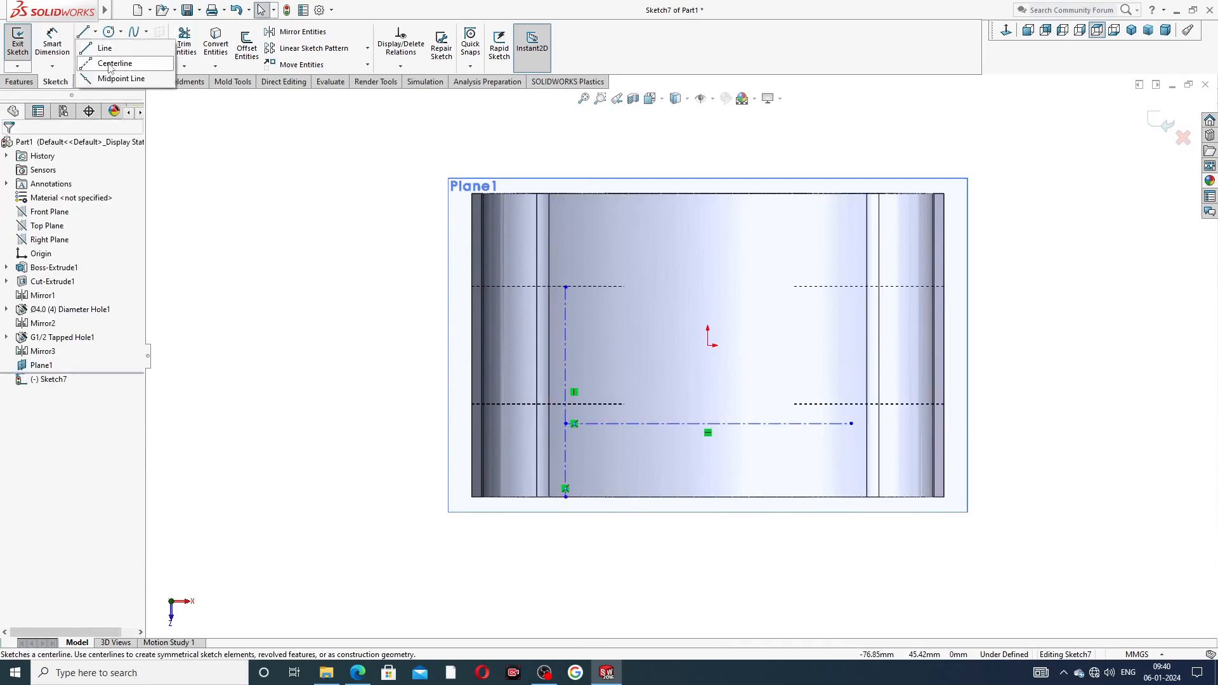
click(114, 64)
click(565, 308)
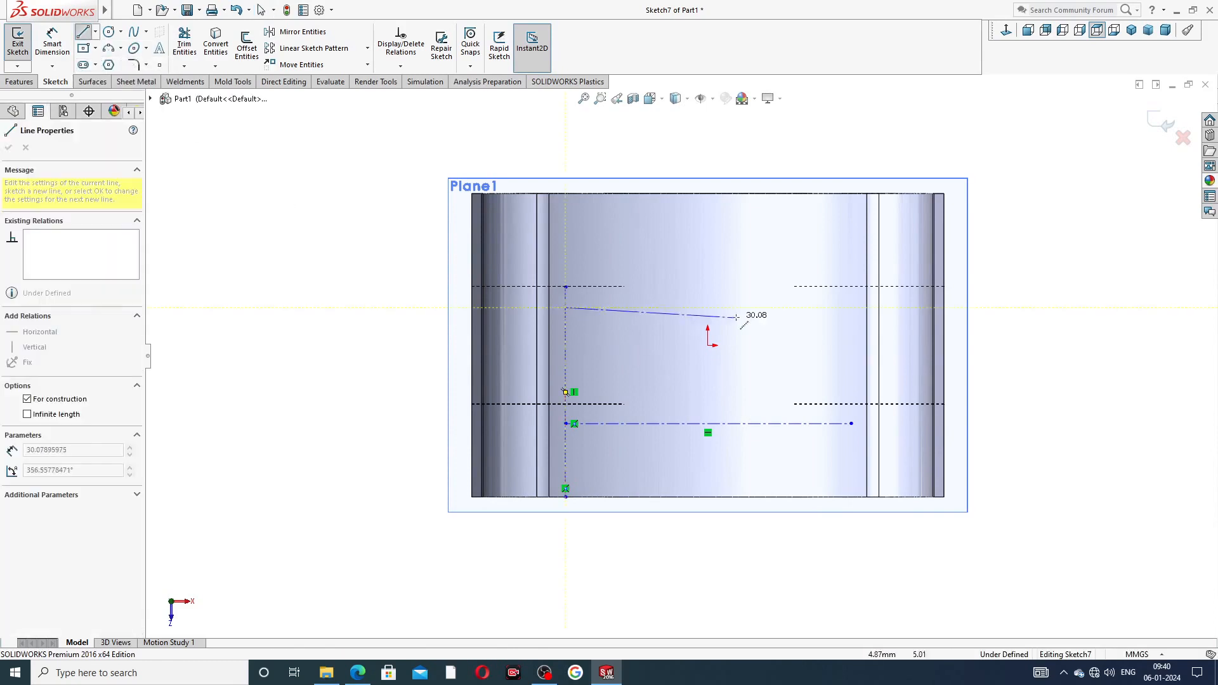
click(842, 307)
right_click(834, 240)
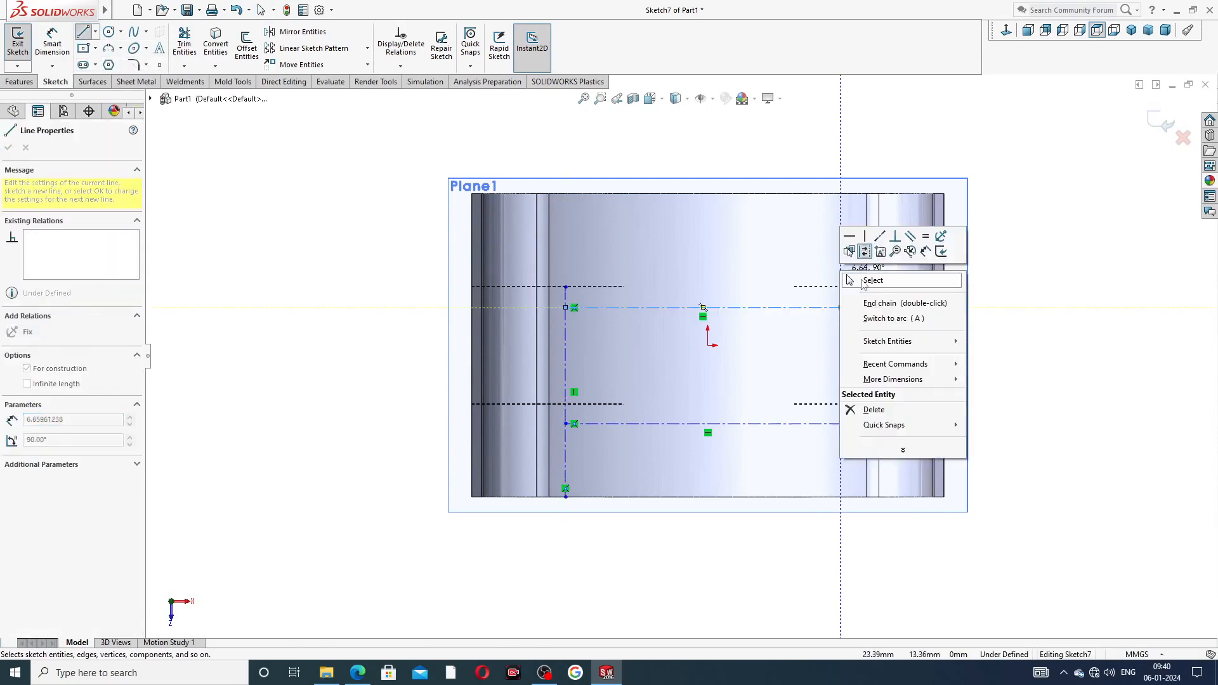
click(832, 279)
drag(622, 309, 623, 288)
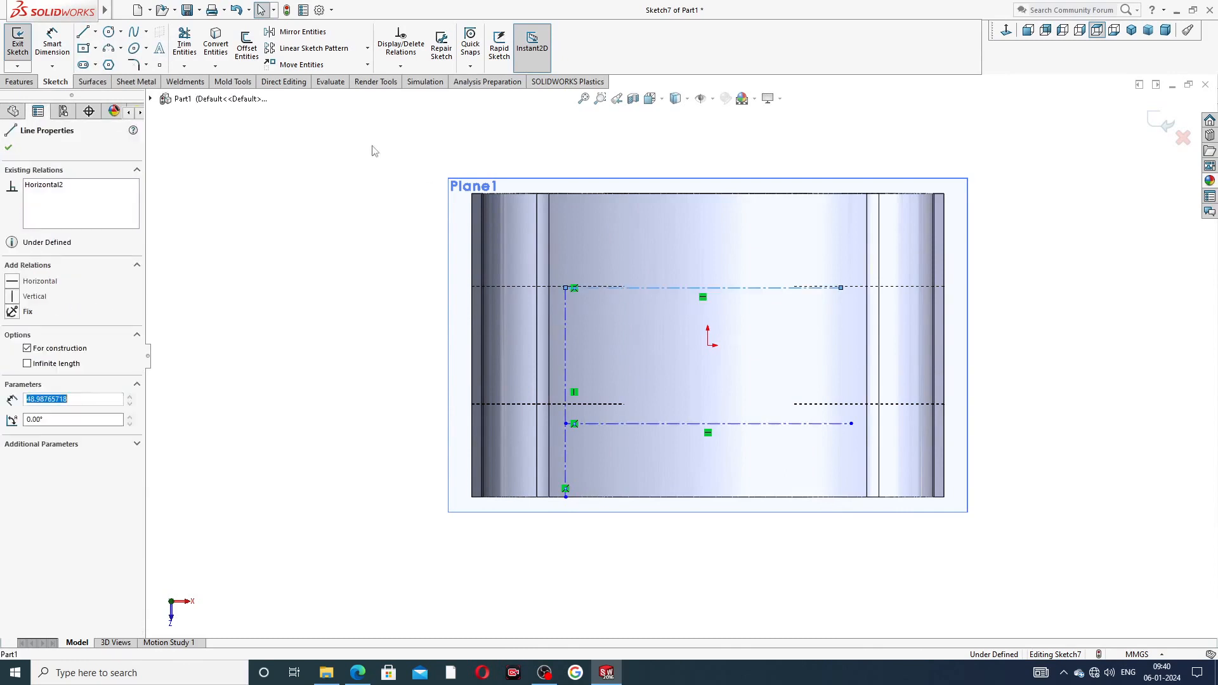
Add the sketch text "Made in Germony" along the rear horizontal centreline, indented with leading spaces
click(160, 49)
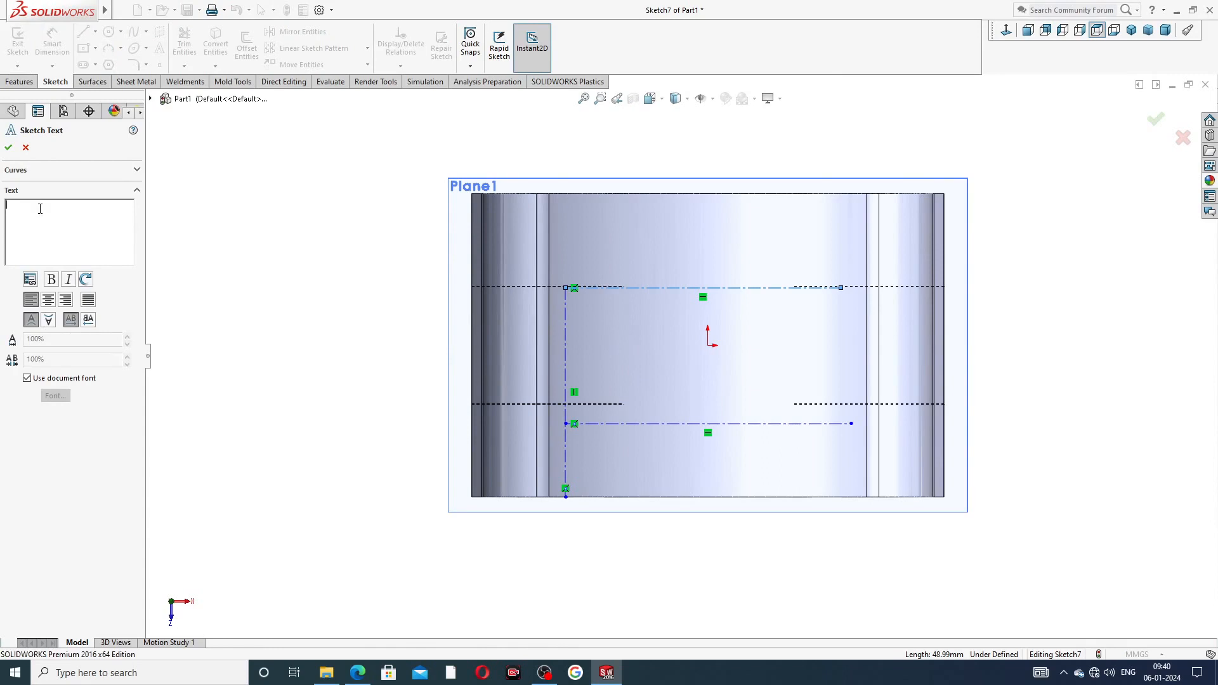
text(M)
text(ag)
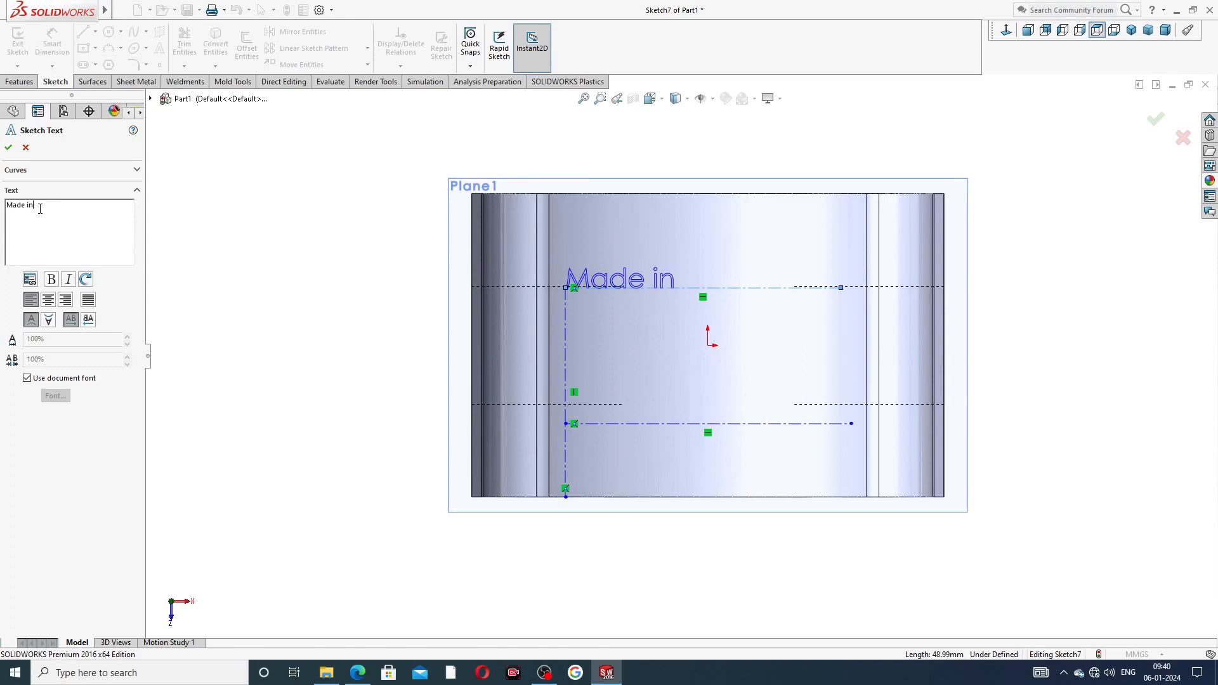
text(e in Germony)
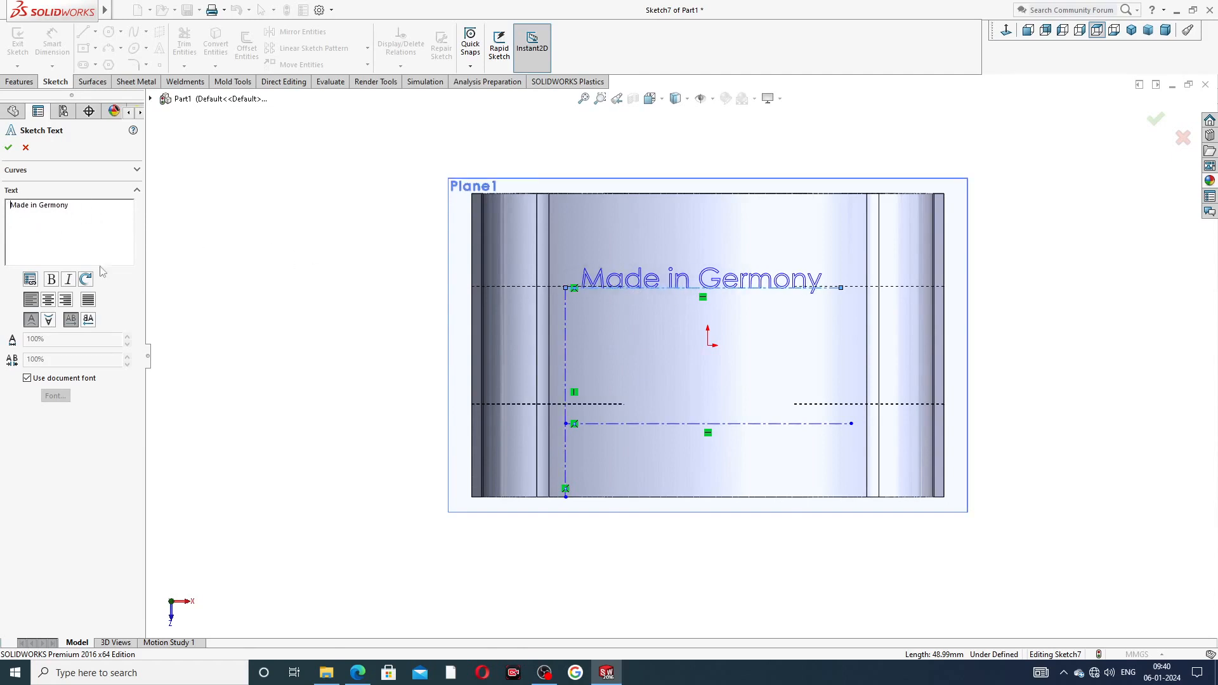
click(9, 148)
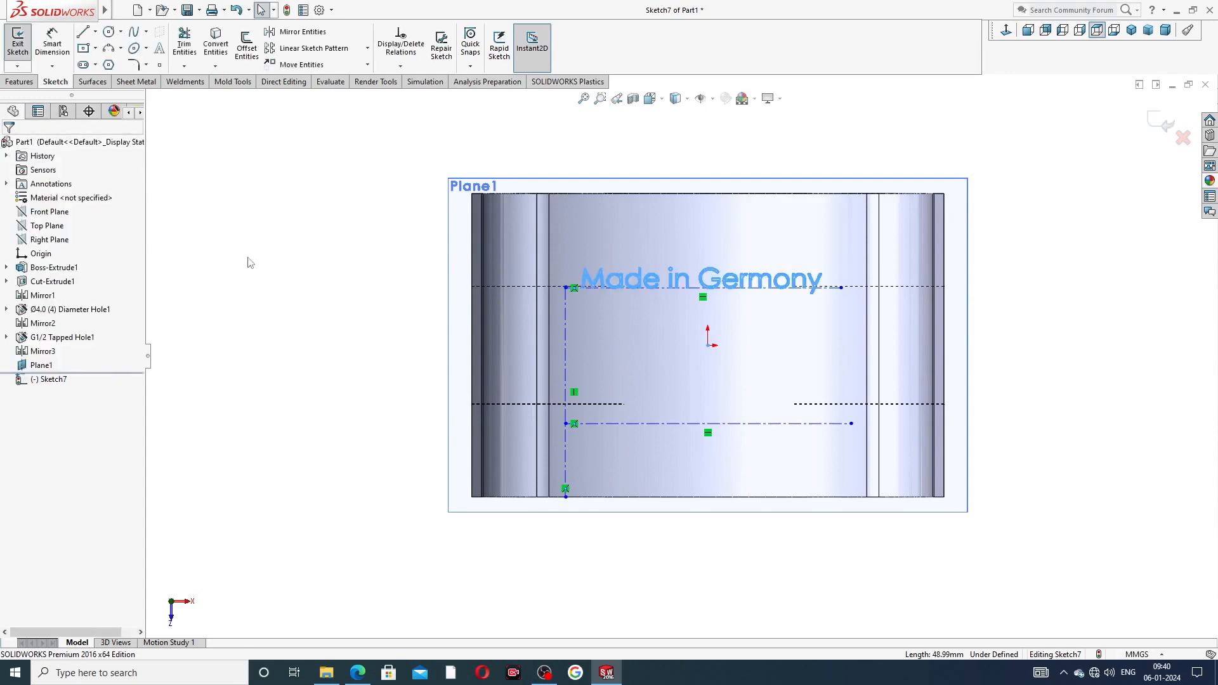
Add the sketch text "CAD,CAE,TUTORIAL" along the front horizontal centreline, indented with leading spaces
click(638, 423)
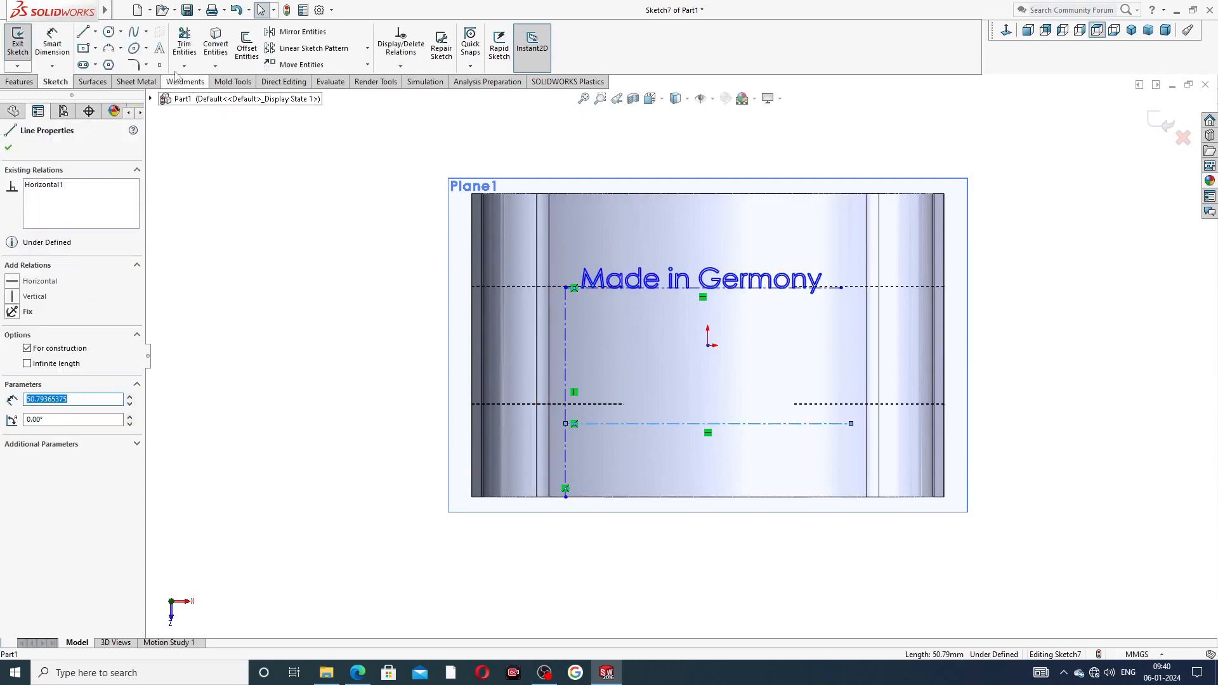
click(159, 49)
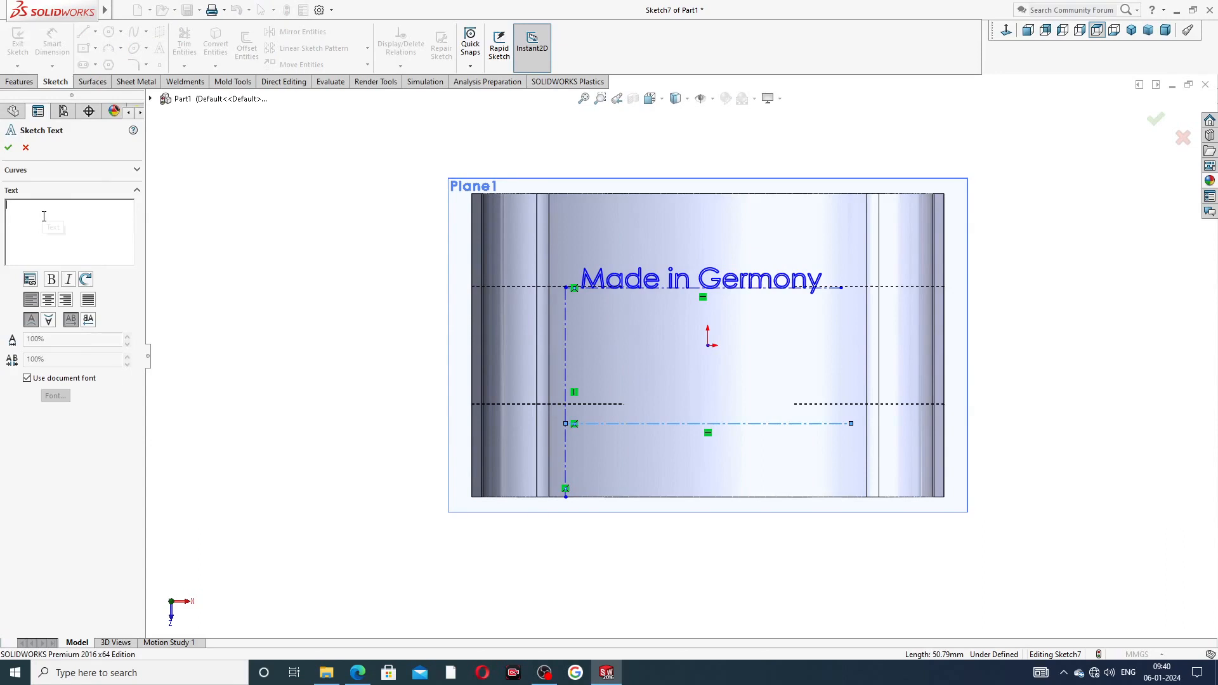
text(CAD,CAE)
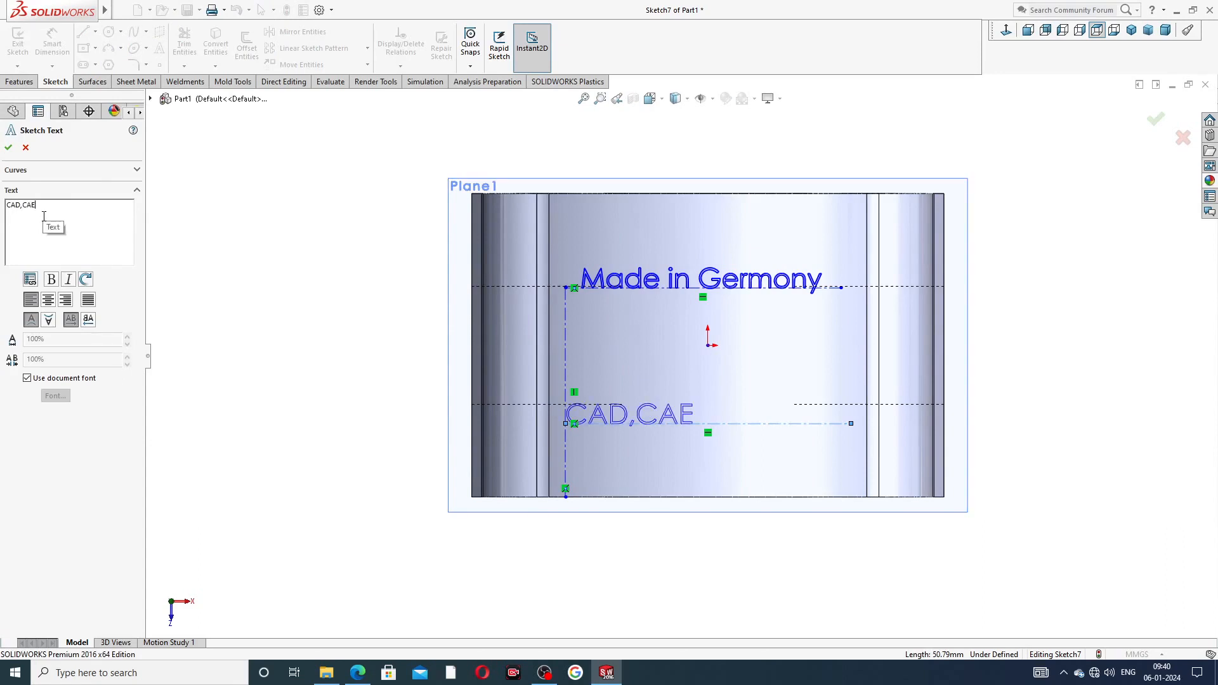
text(,TUTORIAL)
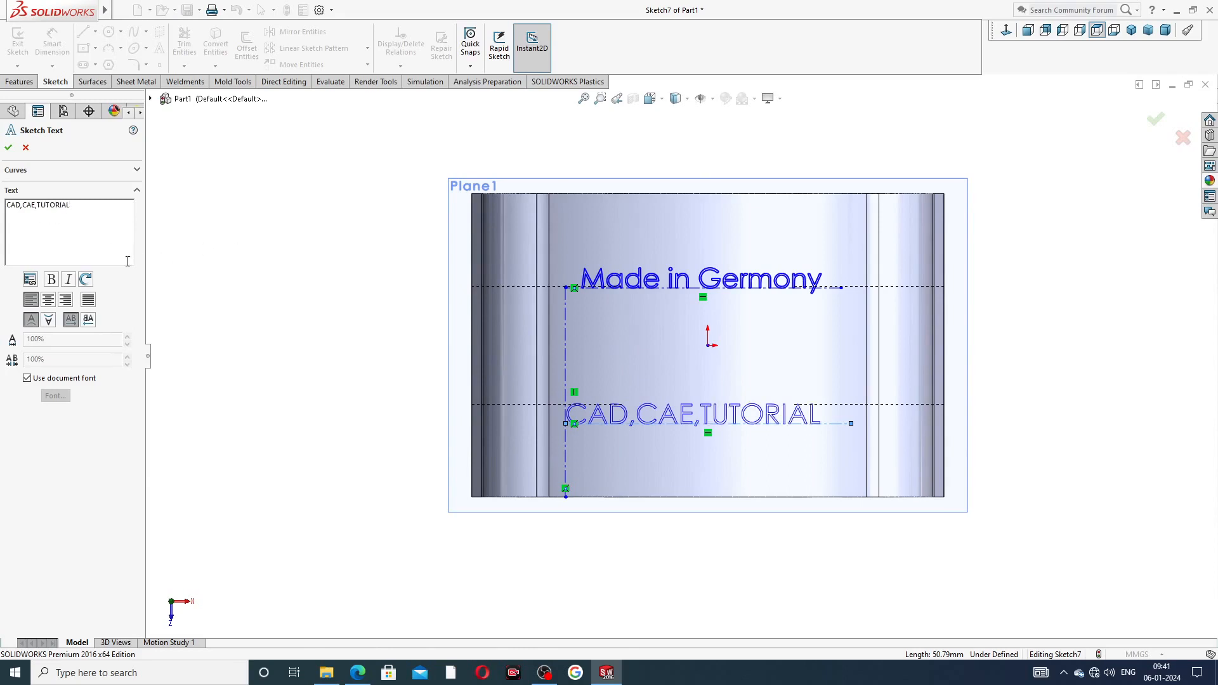
click(9, 207)
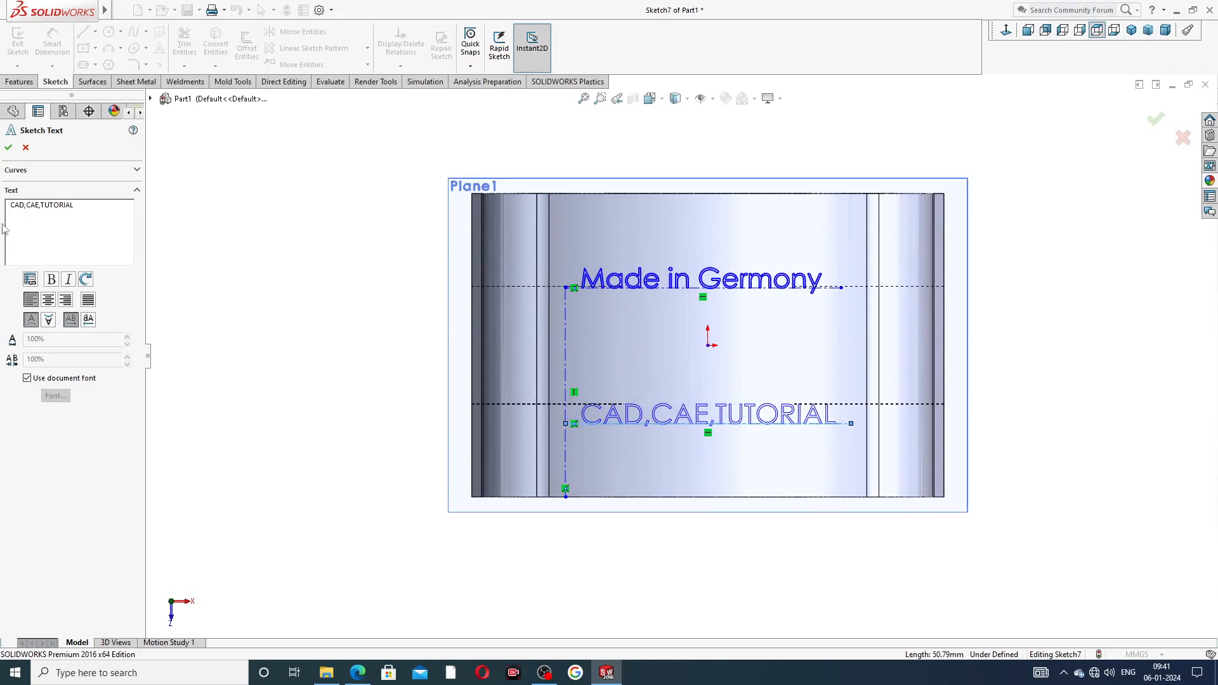
click(9, 149)
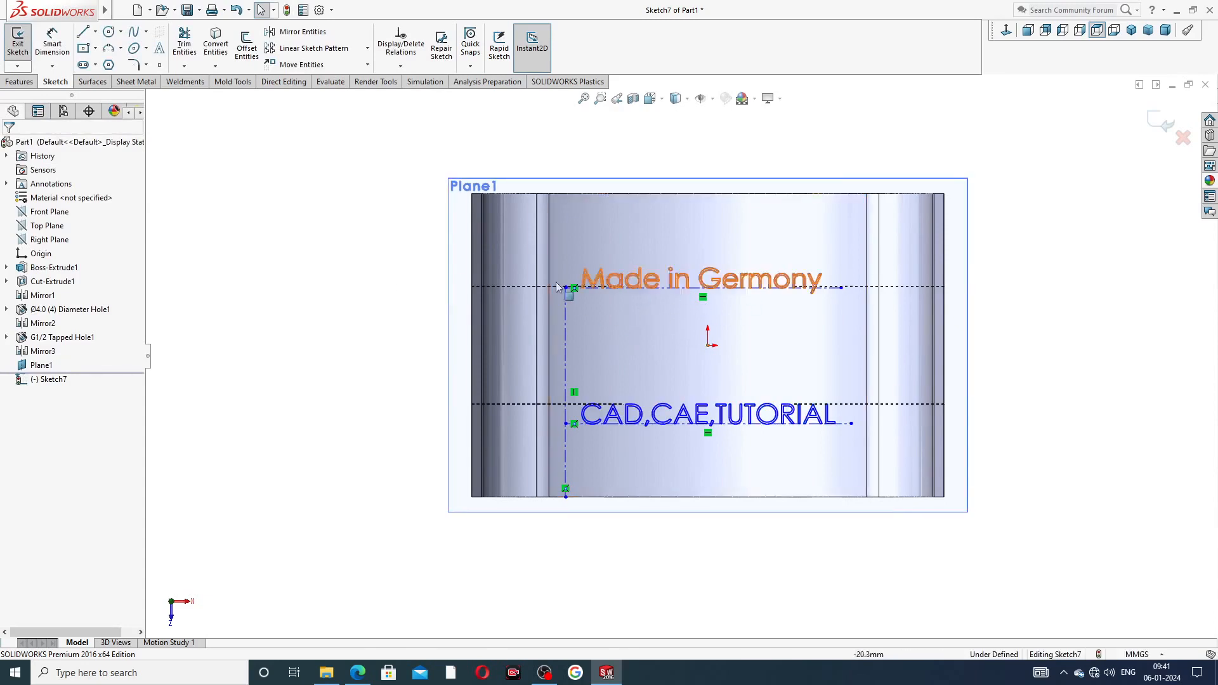
Set up an Extruded Cut of the text sketch with Offset From Surface, using the body's curved upper face as reference
click(18, 82)
click(198, 60)
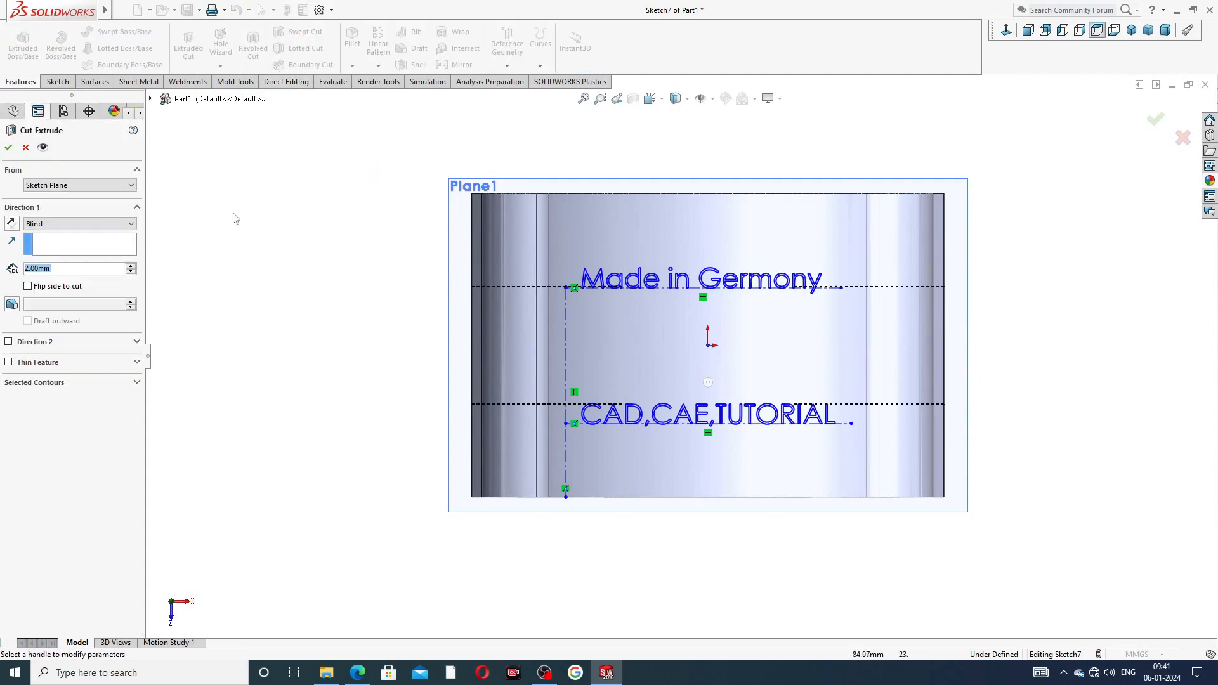
click(81, 224)
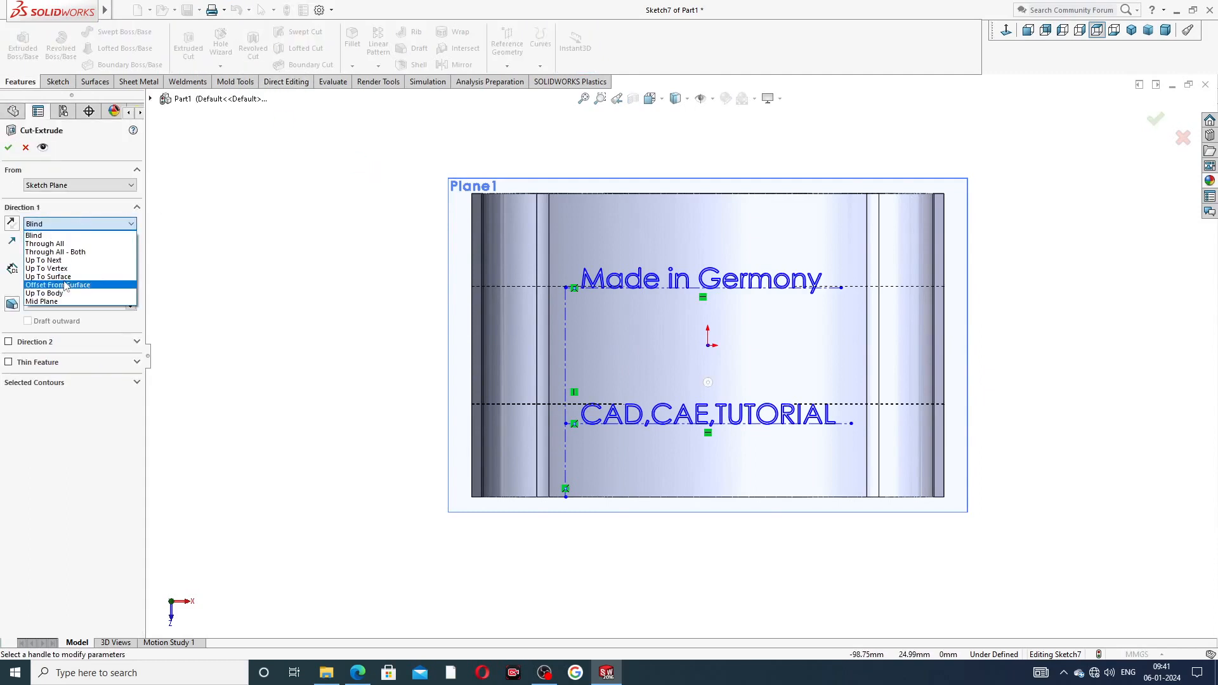
click(63, 285)
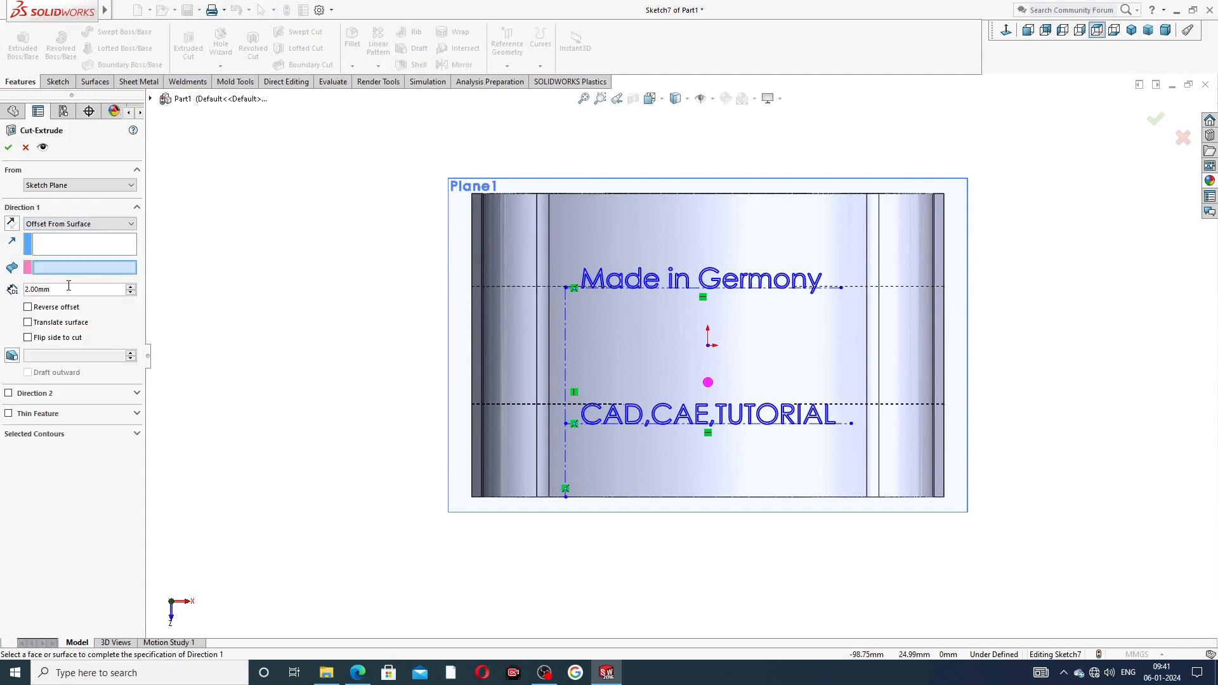
middle_drag(294, 307, 355, 190)
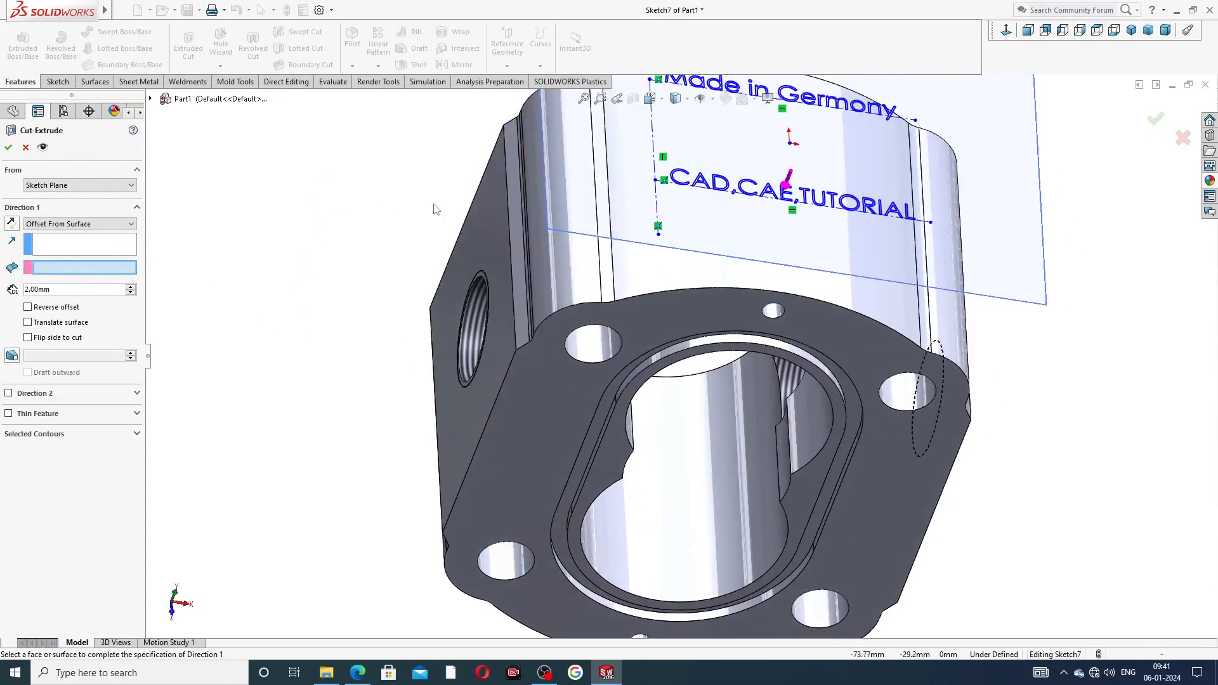
click(633, 265)
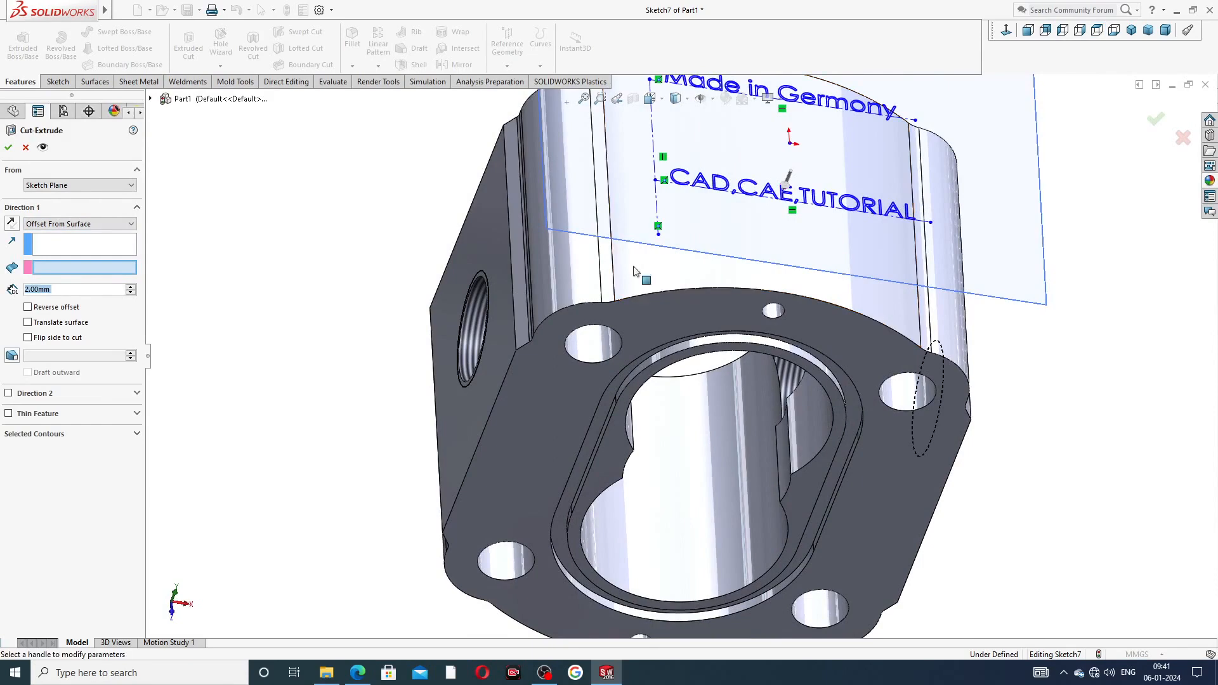
scroll(645, 275, up, 3)
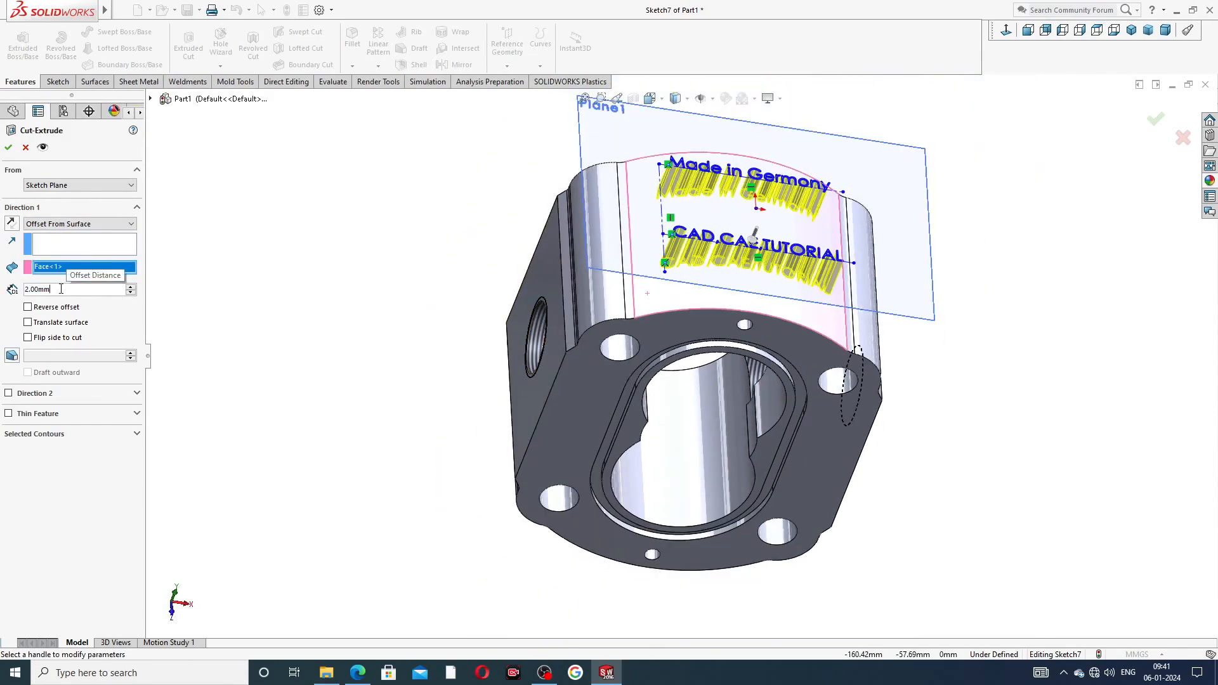
Set the text cut's surface offset to 0.4 mm, reverse the offset and complete the cut
drag(61, 290, 8, 293)
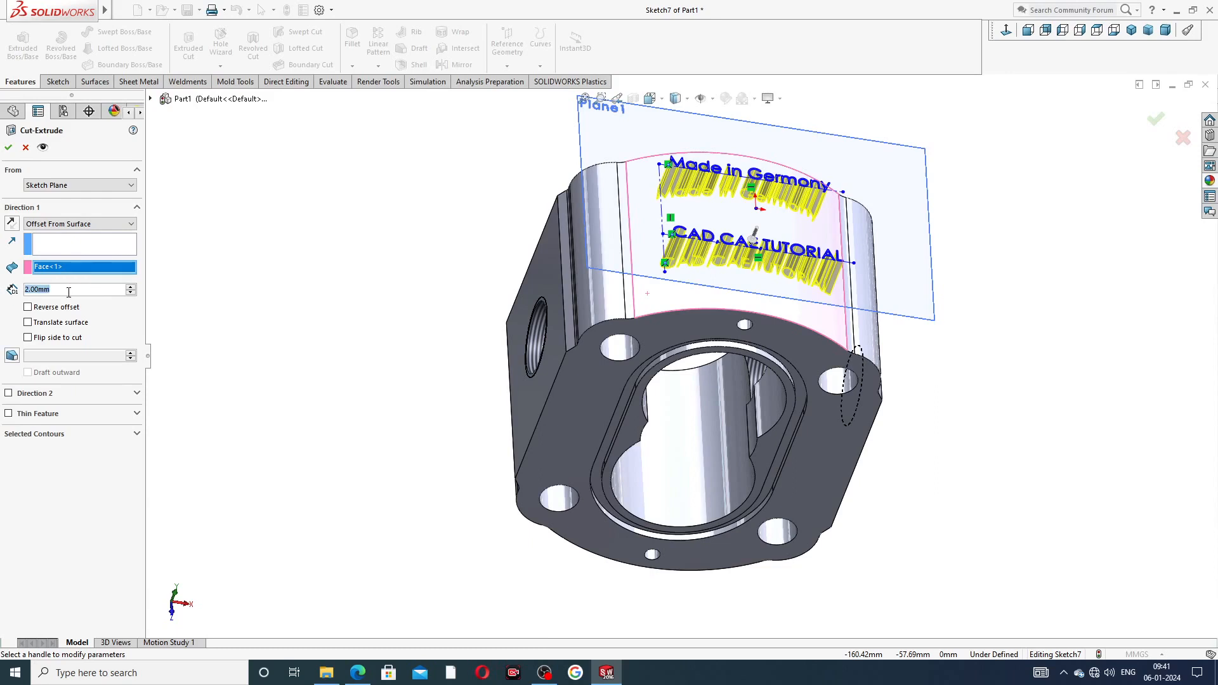
text(.4)
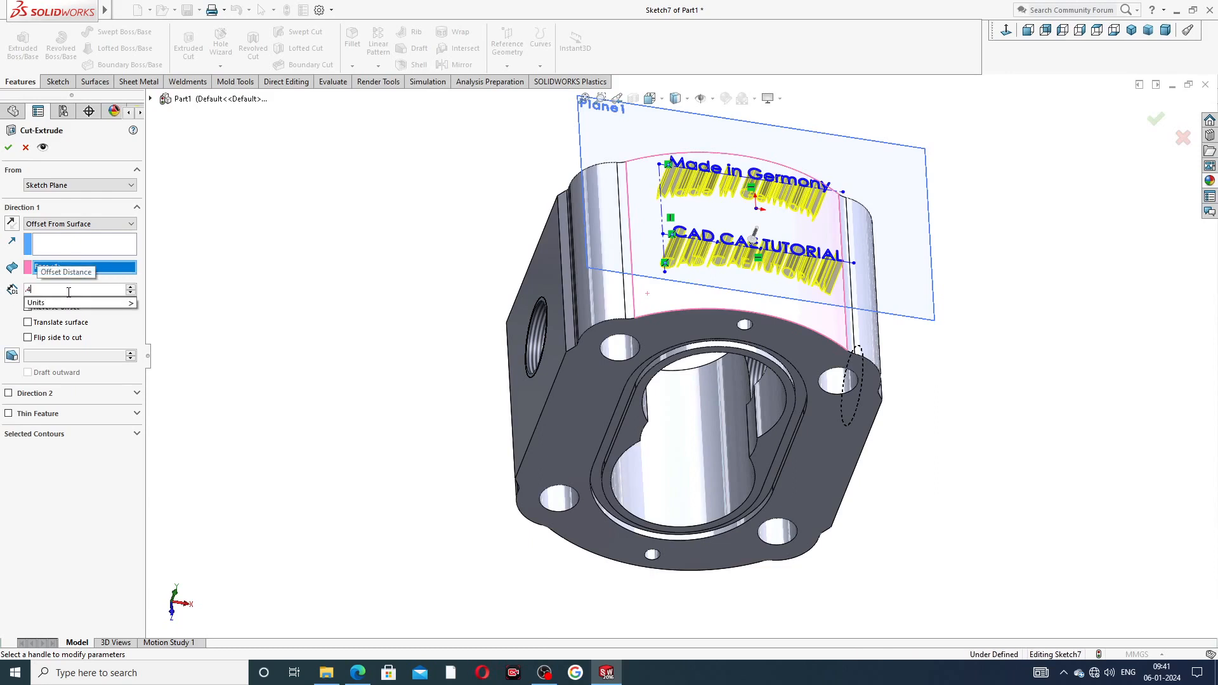
key(Return)
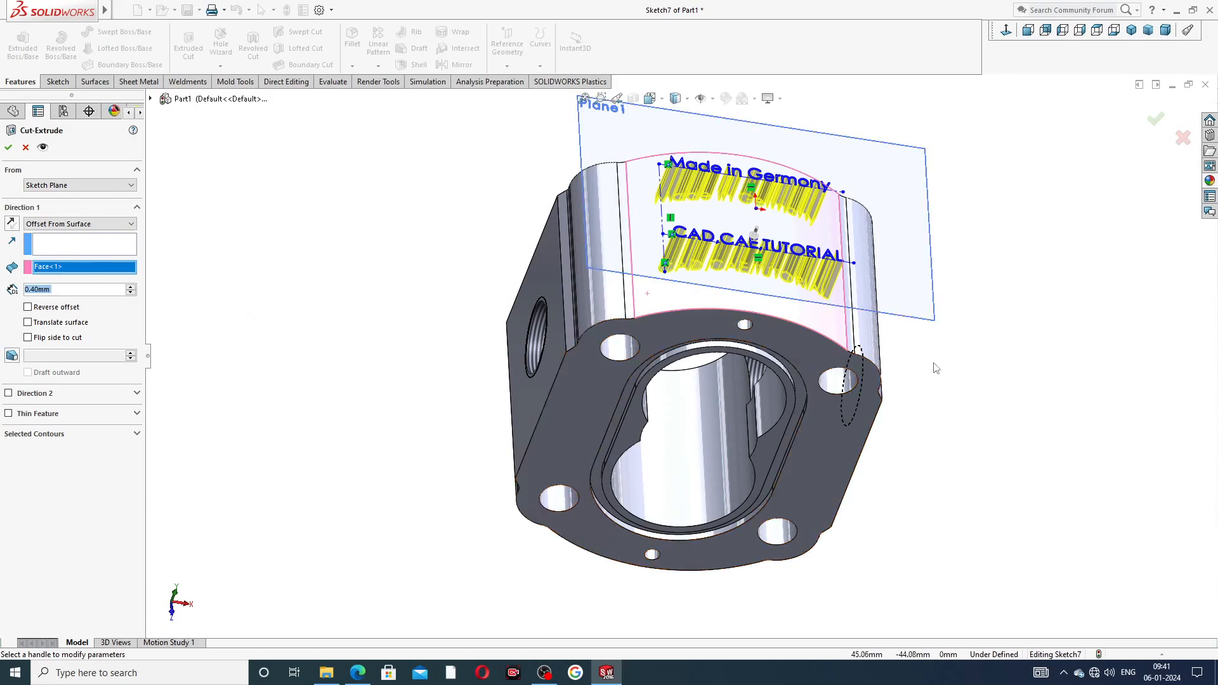
middle_drag(902, 315, 946, 226)
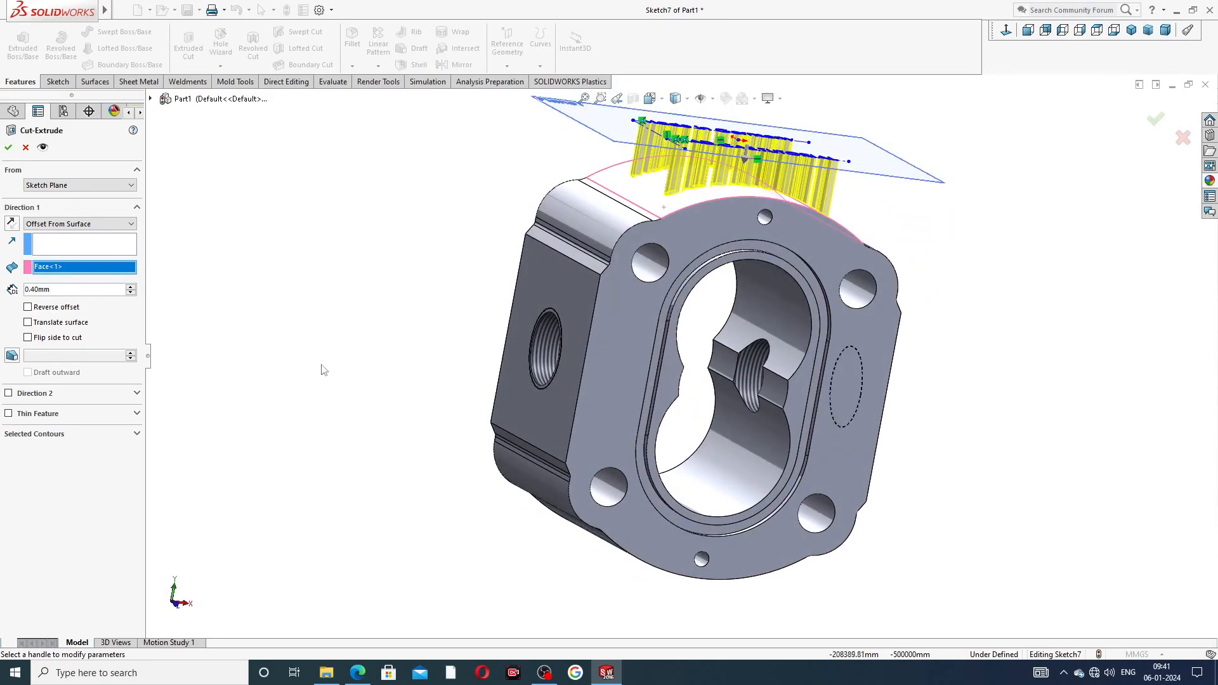
click(52, 308)
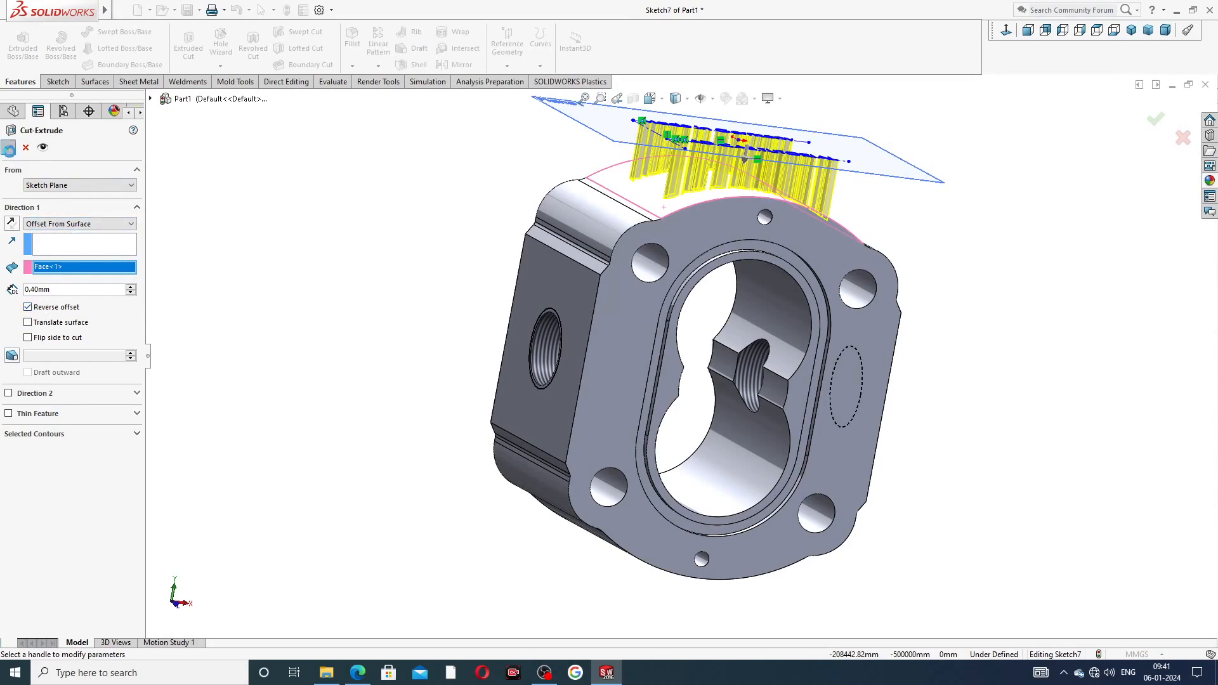
key(Return)
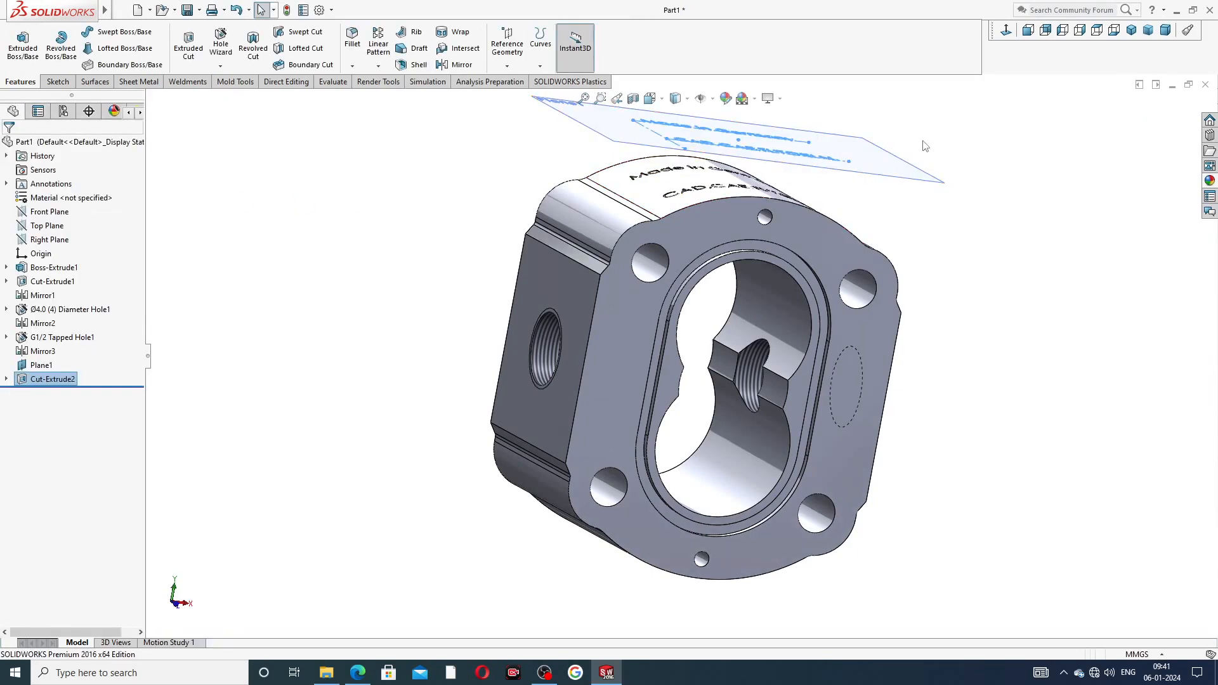
Hide the 60 mm offset plane above the engraved text
click(936, 154)
middle_drag(940, 157, 942, 308)
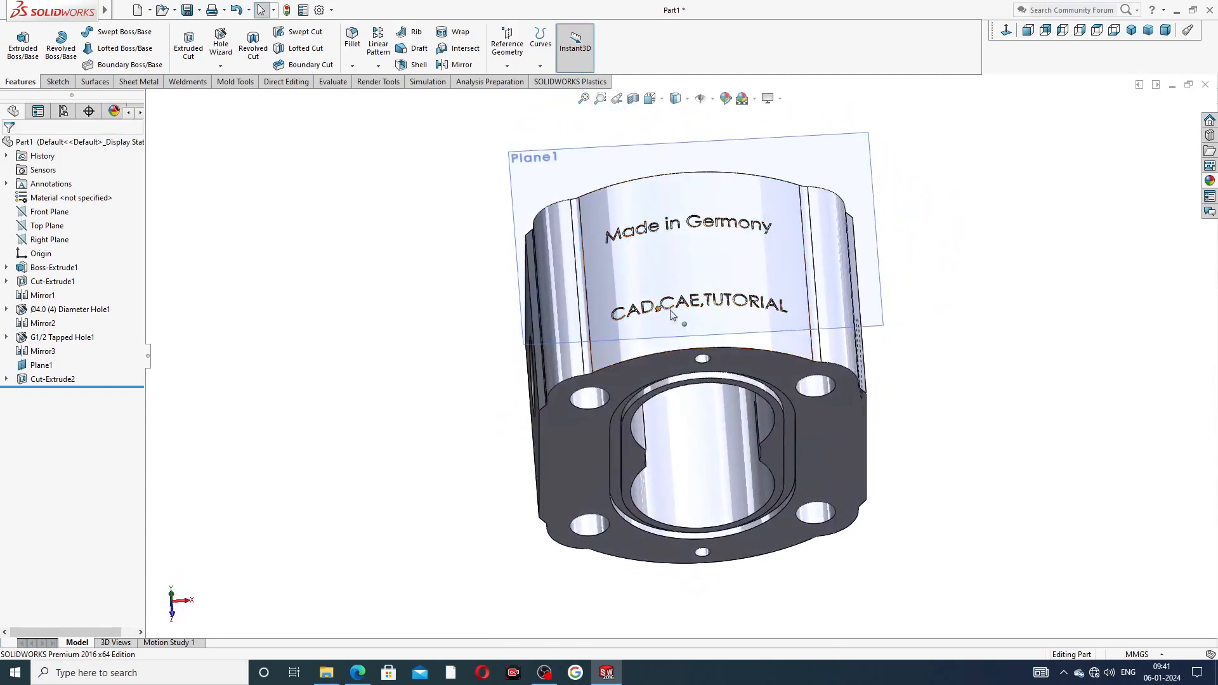
click(878, 239)
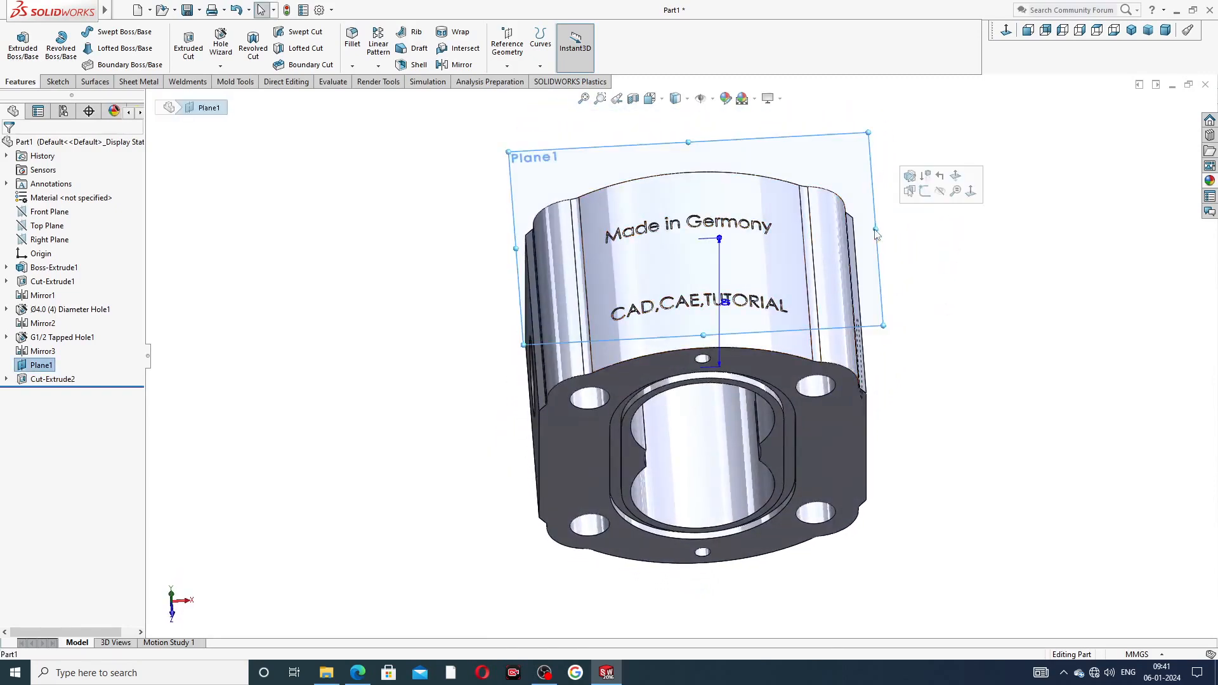
click(939, 192)
Apply the polished nickel appearance from the Nickel metals to the whole pump body
middle_drag(686, 254, 649, 291)
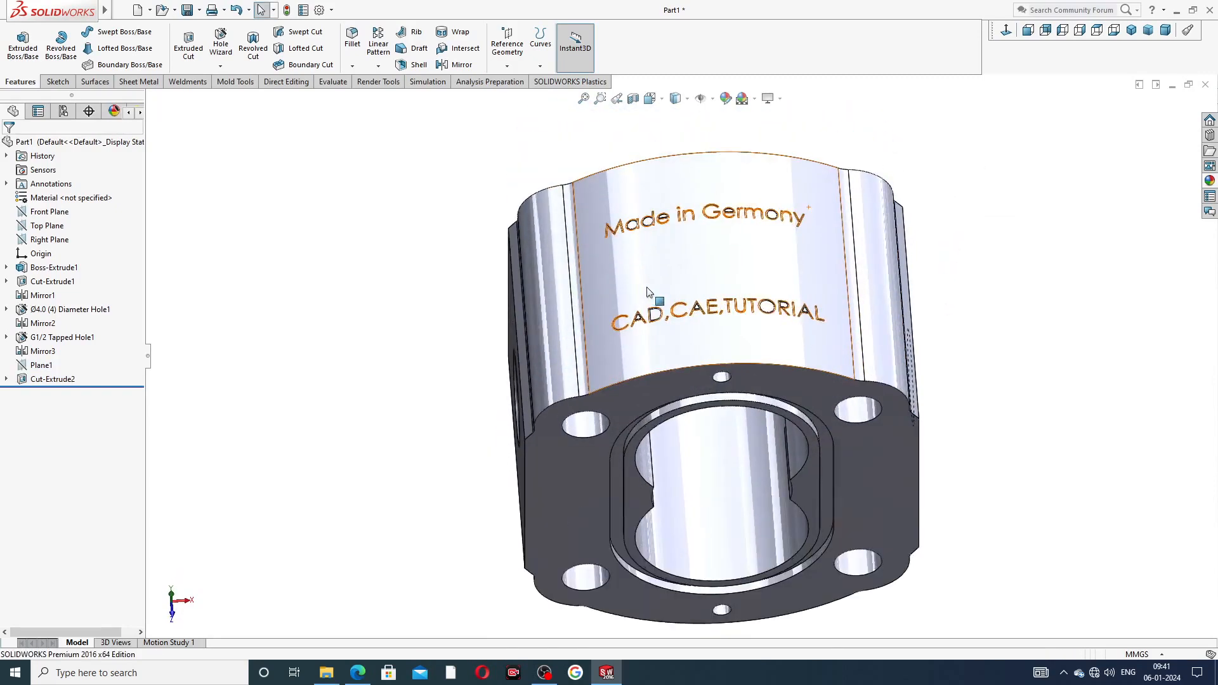
scroll(647, 292, down, 1)
scroll(801, 254, up, 3)
middle_drag(790, 273, 856, 252)
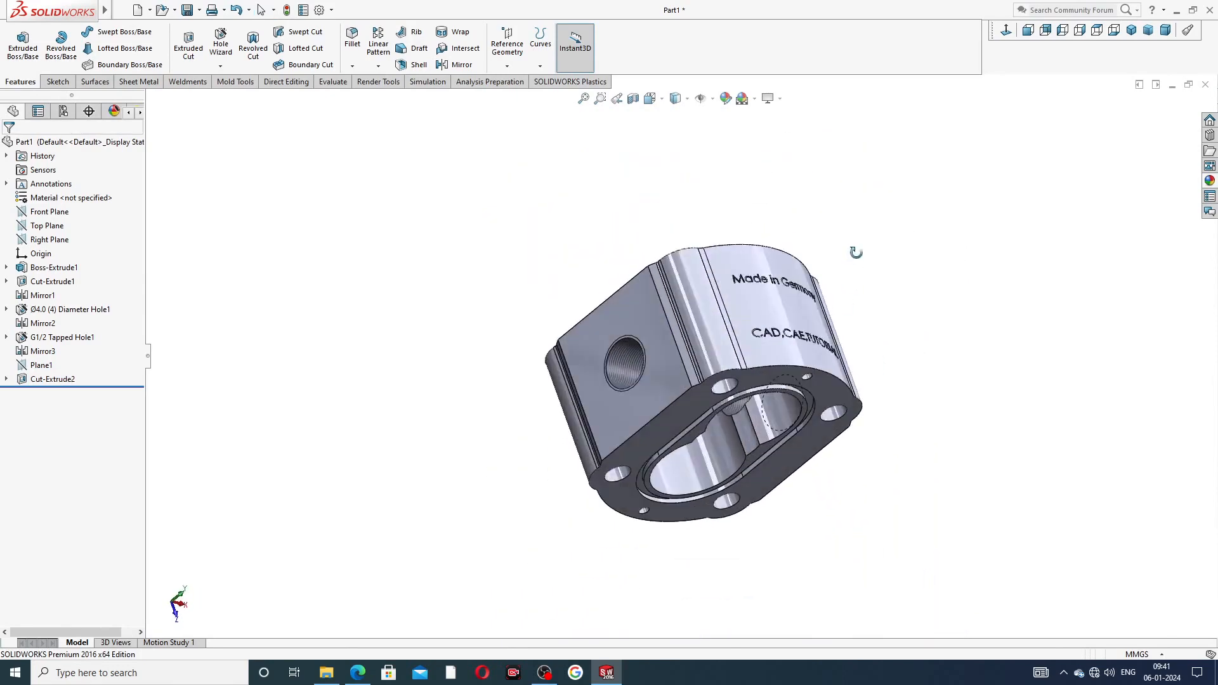
click(1209, 180)
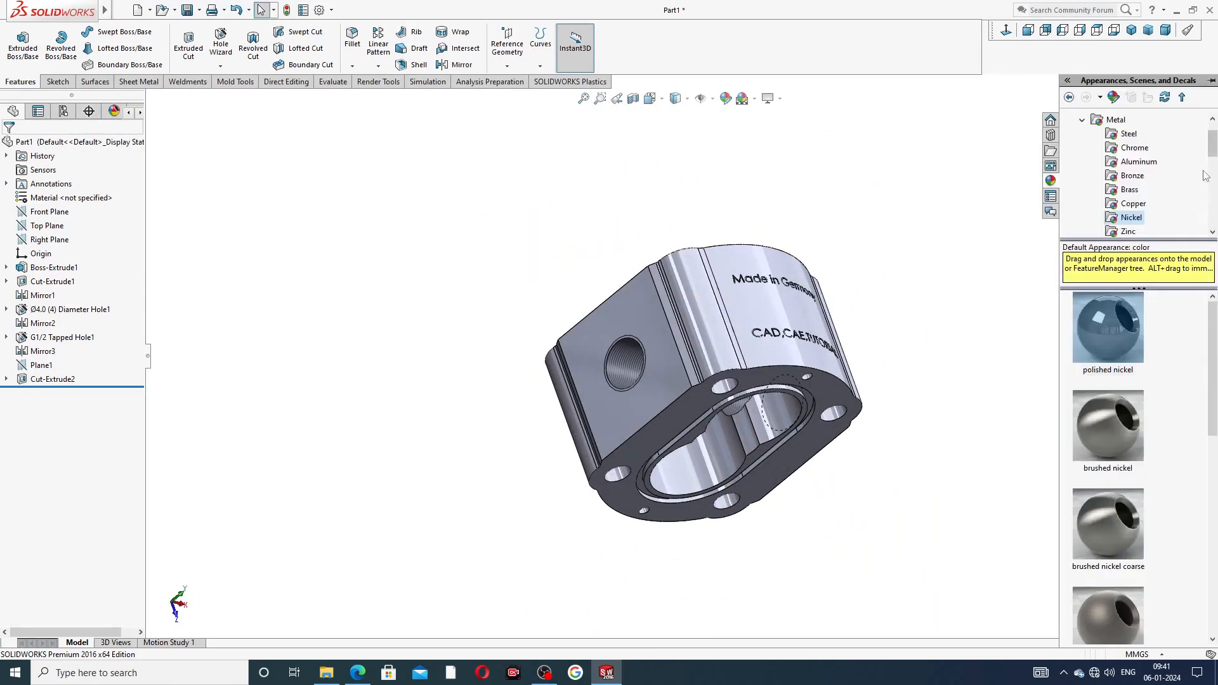
scroll(1138, 152, up, 1)
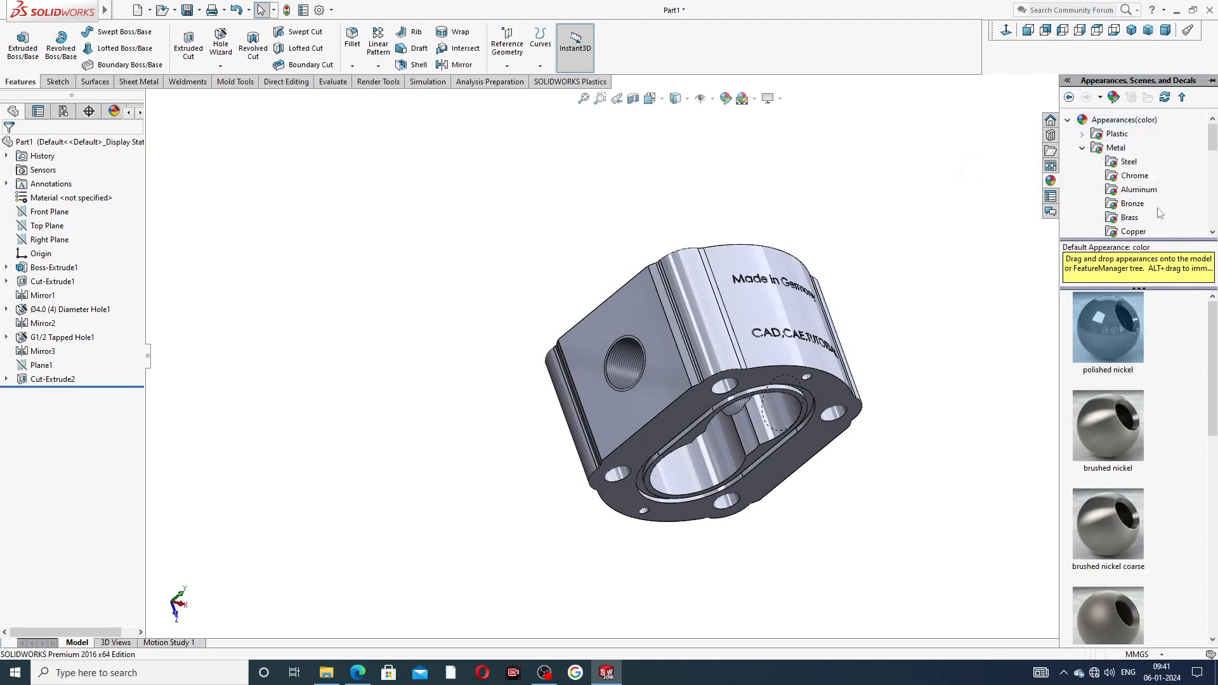
scroll(1149, 206, down, 1)
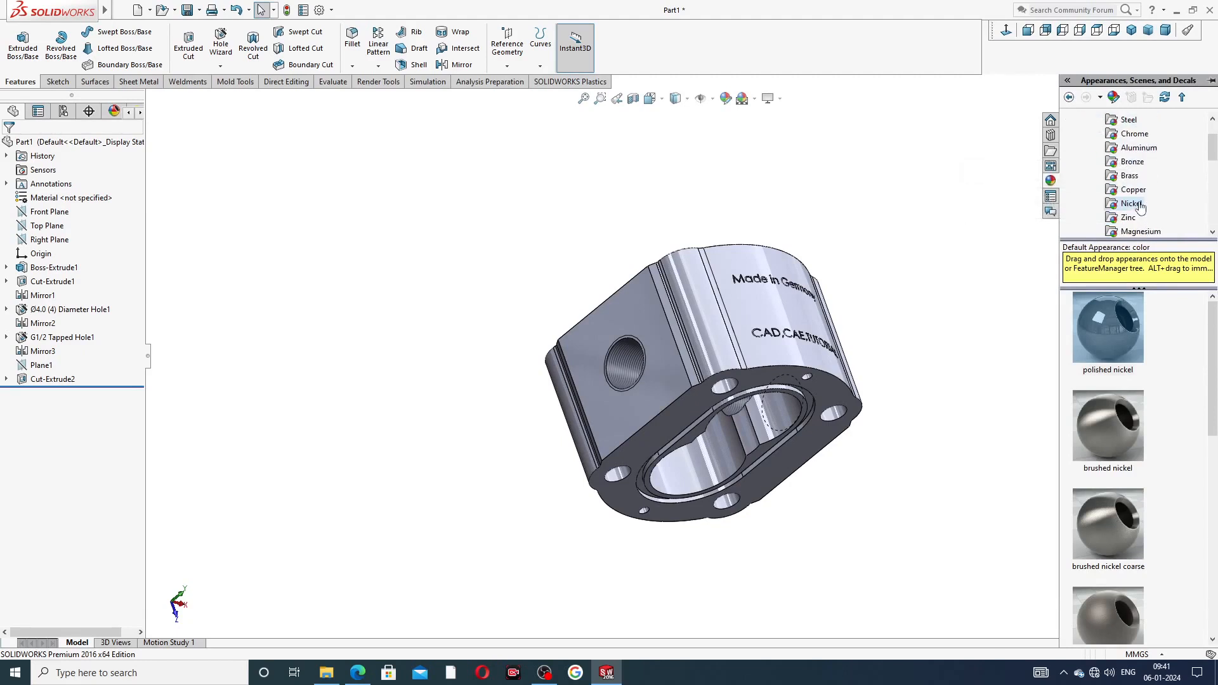
double_click(1117, 321)
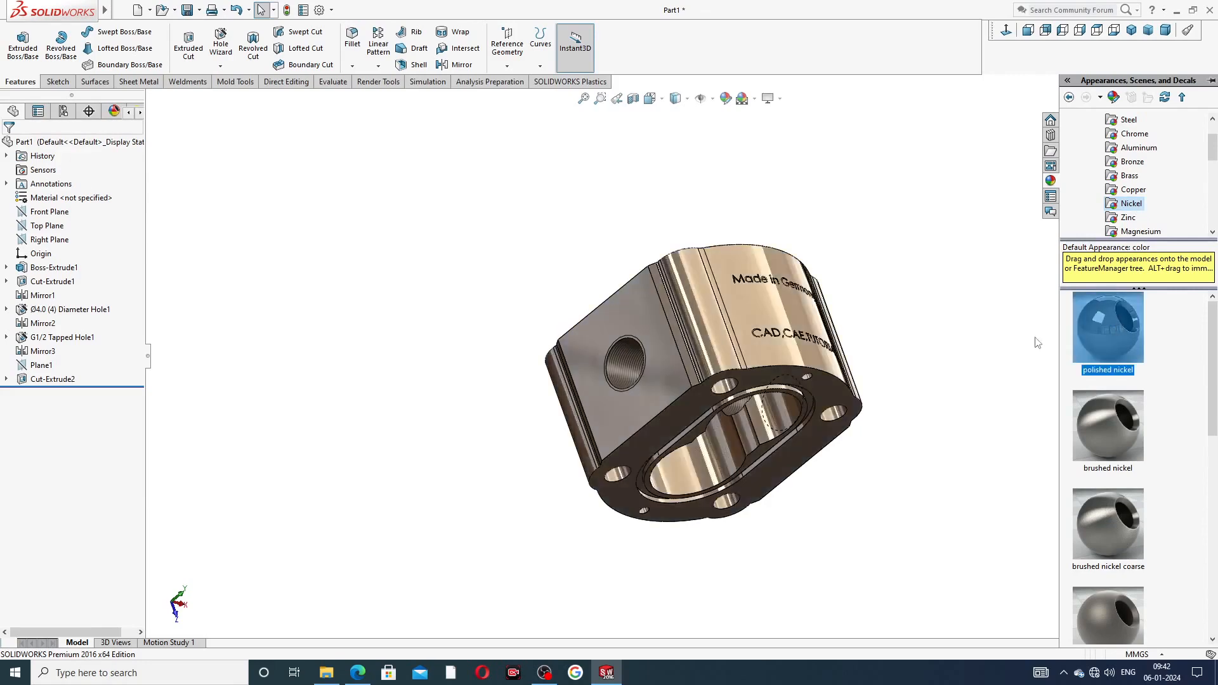
Examine the finished pump body's engraved text, bores and threaded ports from several sides, ending in the isometric view
middle_drag(799, 402, 857, 330)
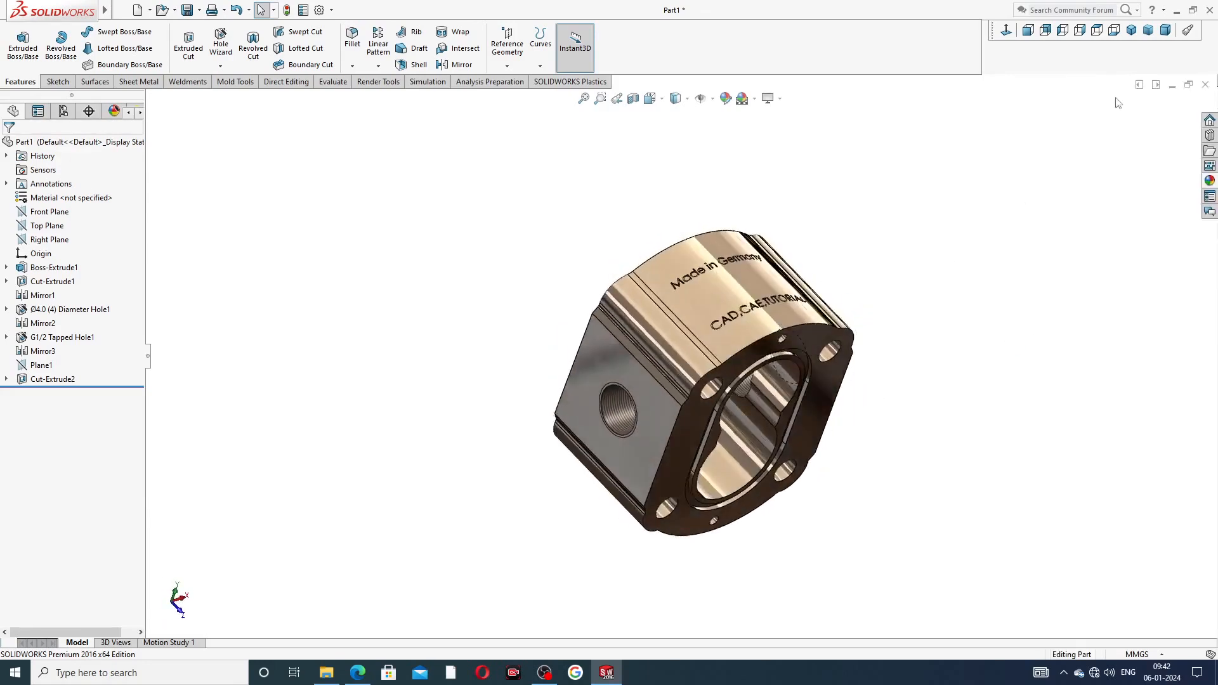
click(1131, 31)
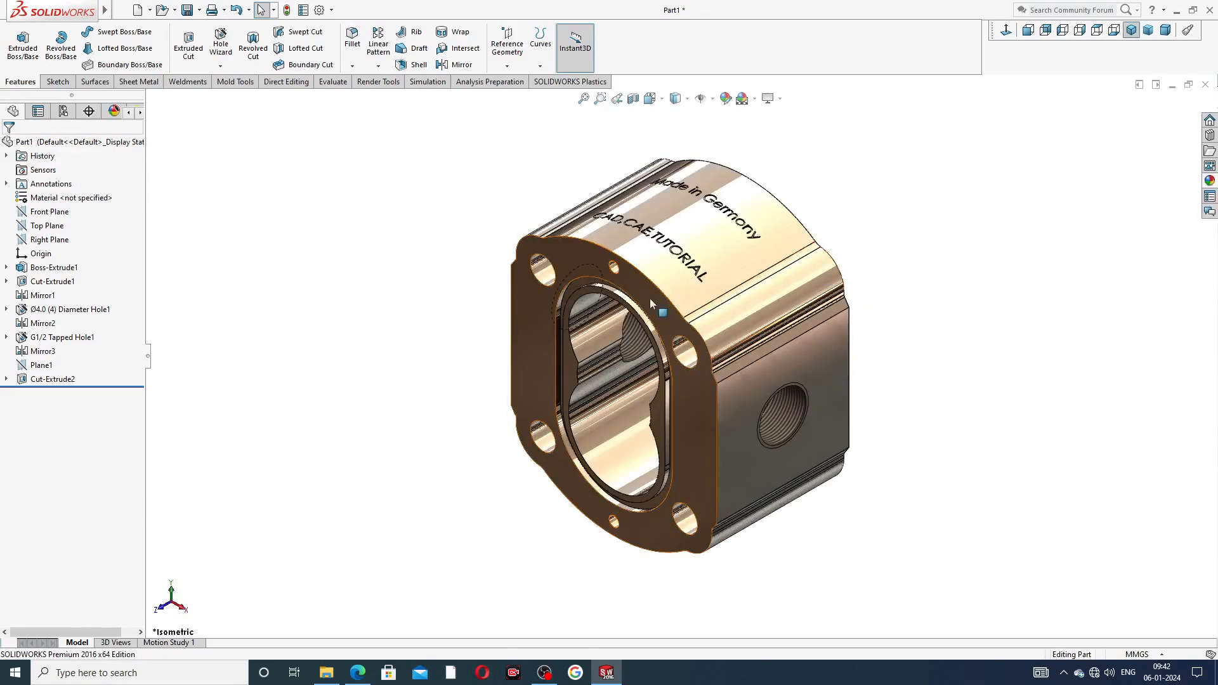
scroll(650, 299, down, 3)
scroll(689, 302, up, 4)
middle_drag(711, 313, 576, 316)
scroll(693, 331, down, 3)
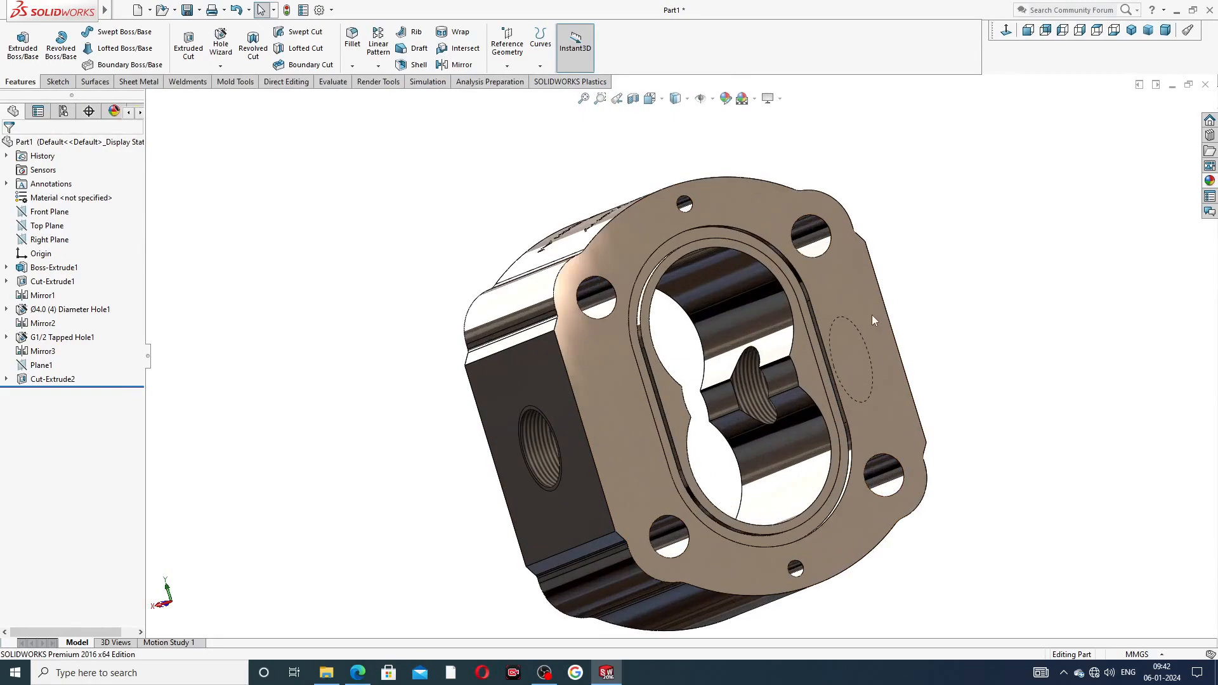
middle_drag(877, 315, 821, 352)
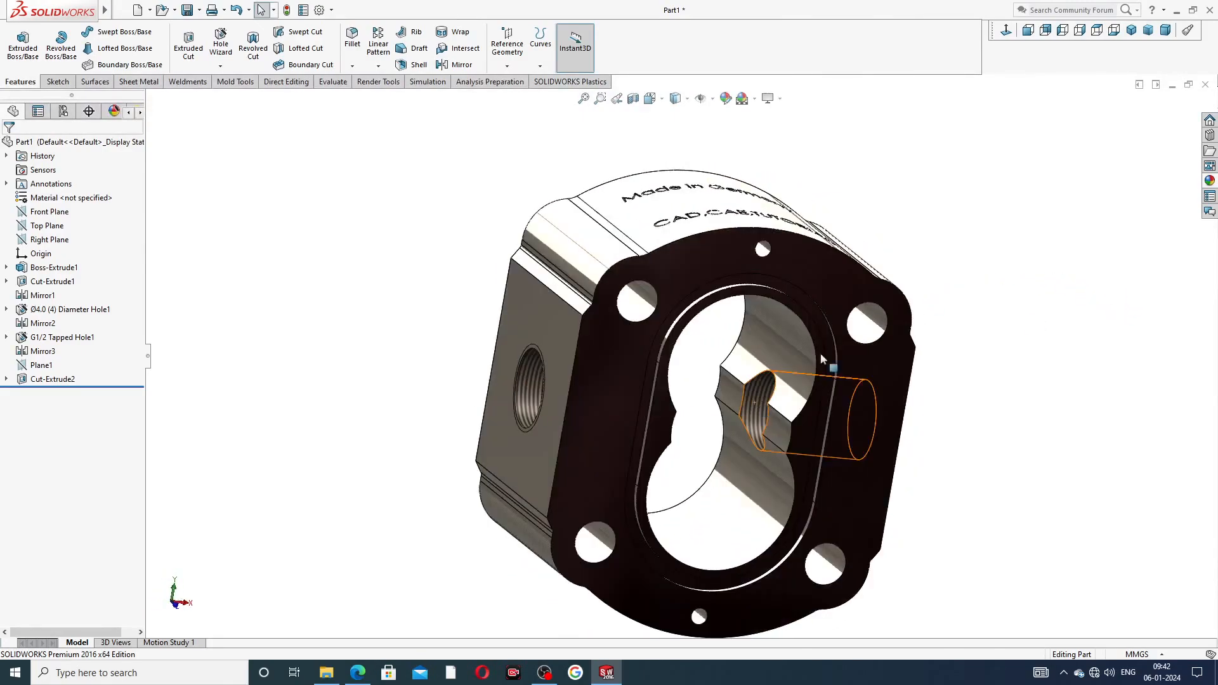
click(1131, 30)
scroll(743, 568, down, 1)
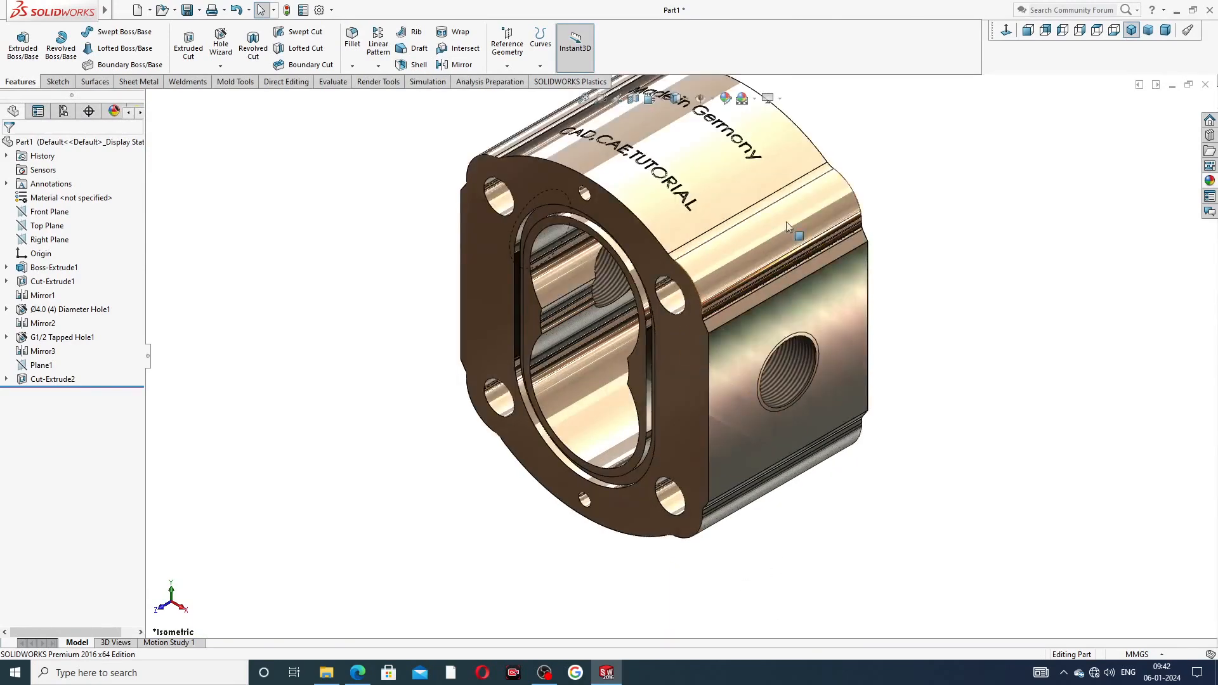
scroll(759, 231, up, 2)
scroll(727, 232, down, 2)
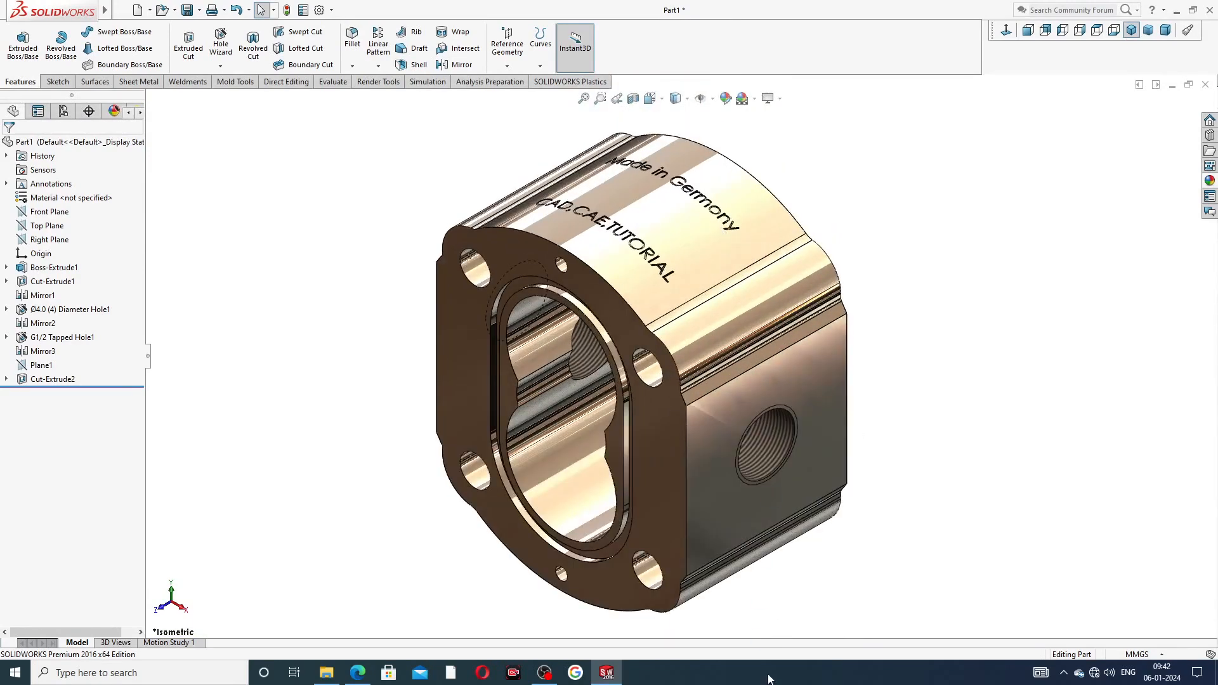